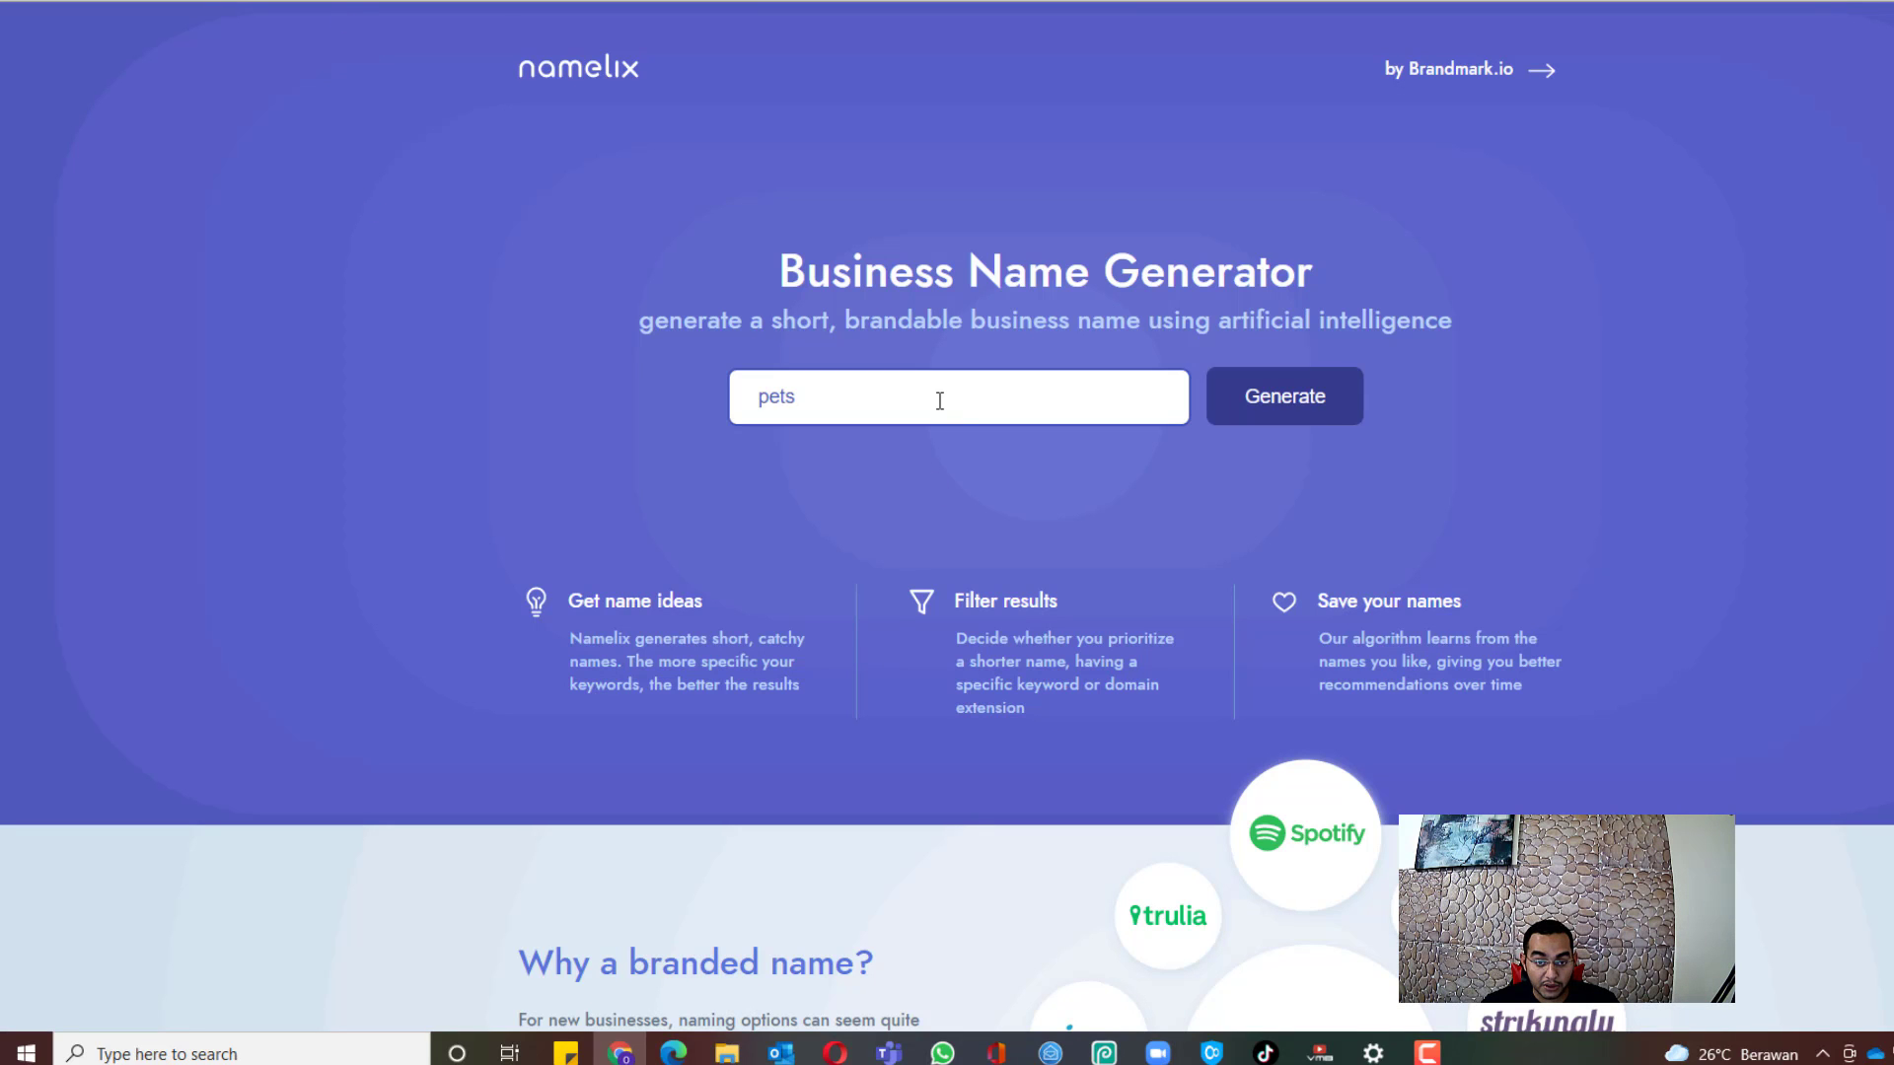
Step: Generate short 3-6 letter Namelix brand name ideas for the keyword 'pets'
click(937, 400)
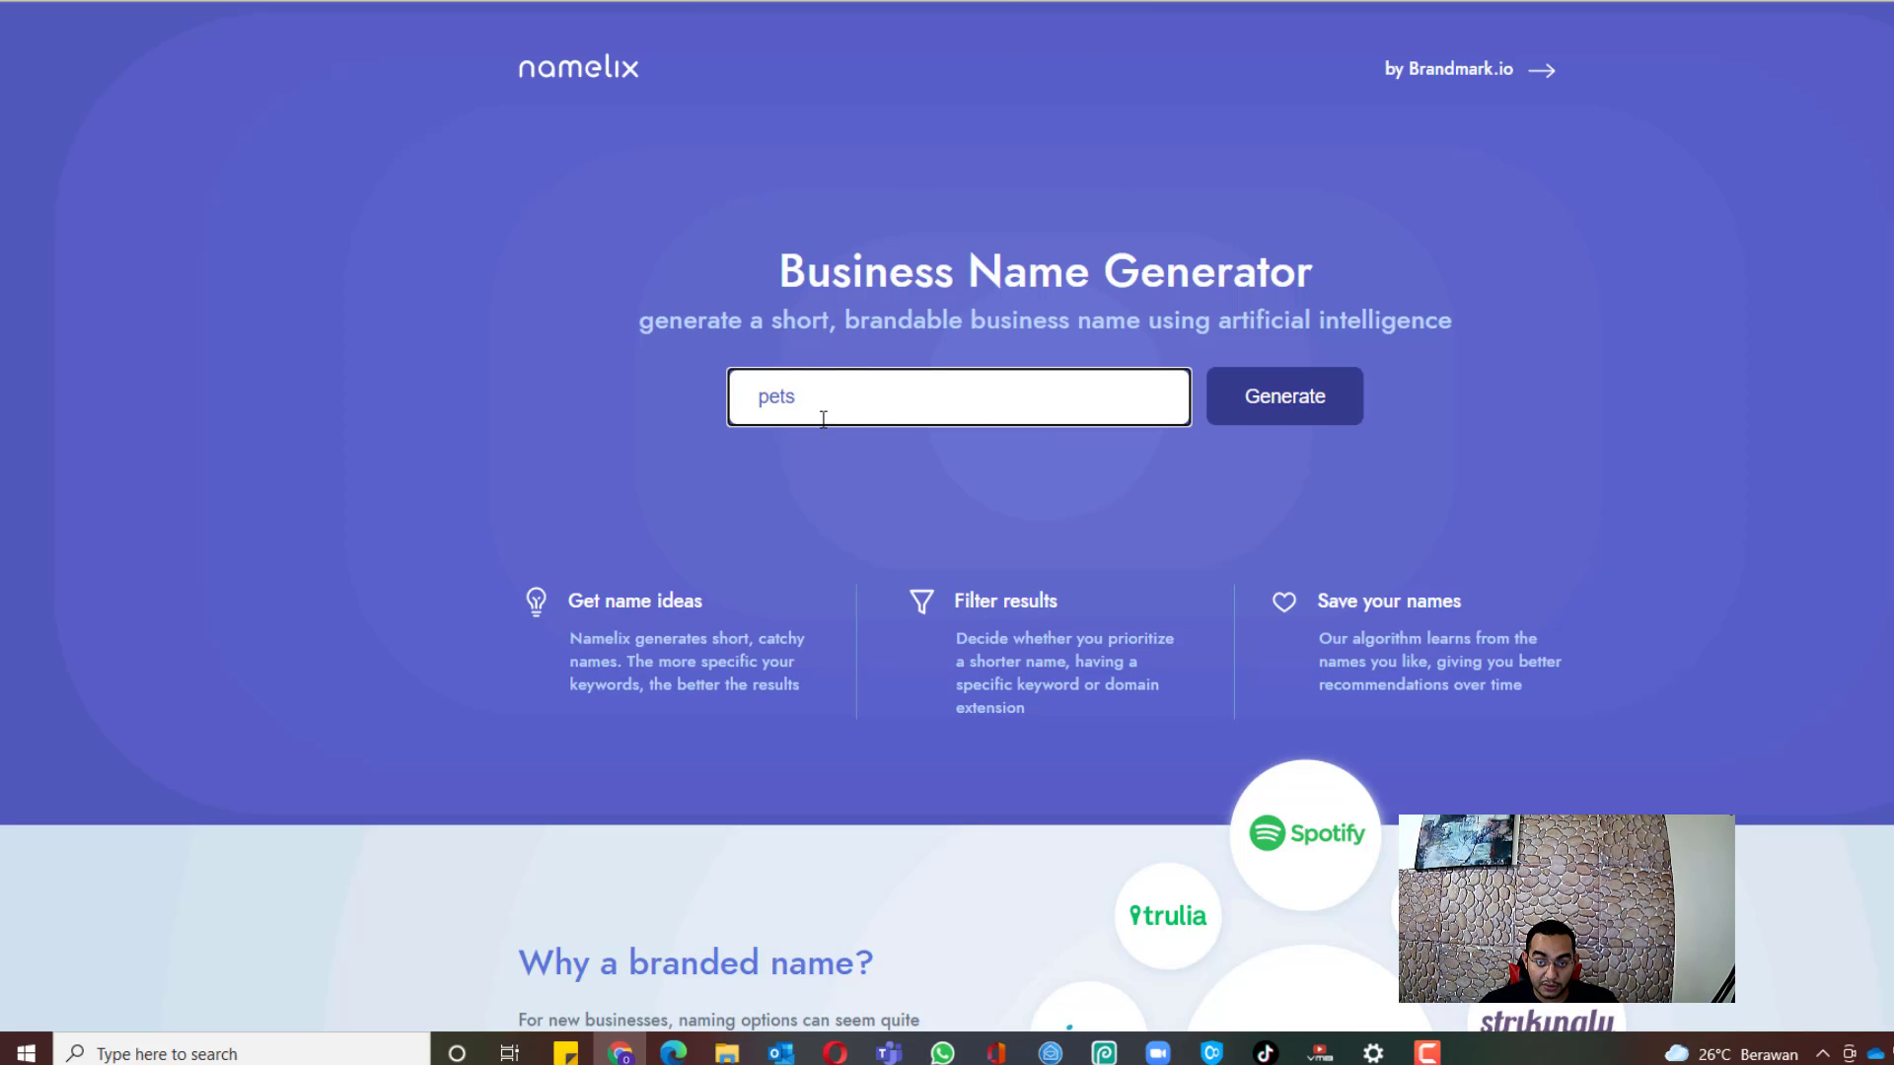
click(1286, 399)
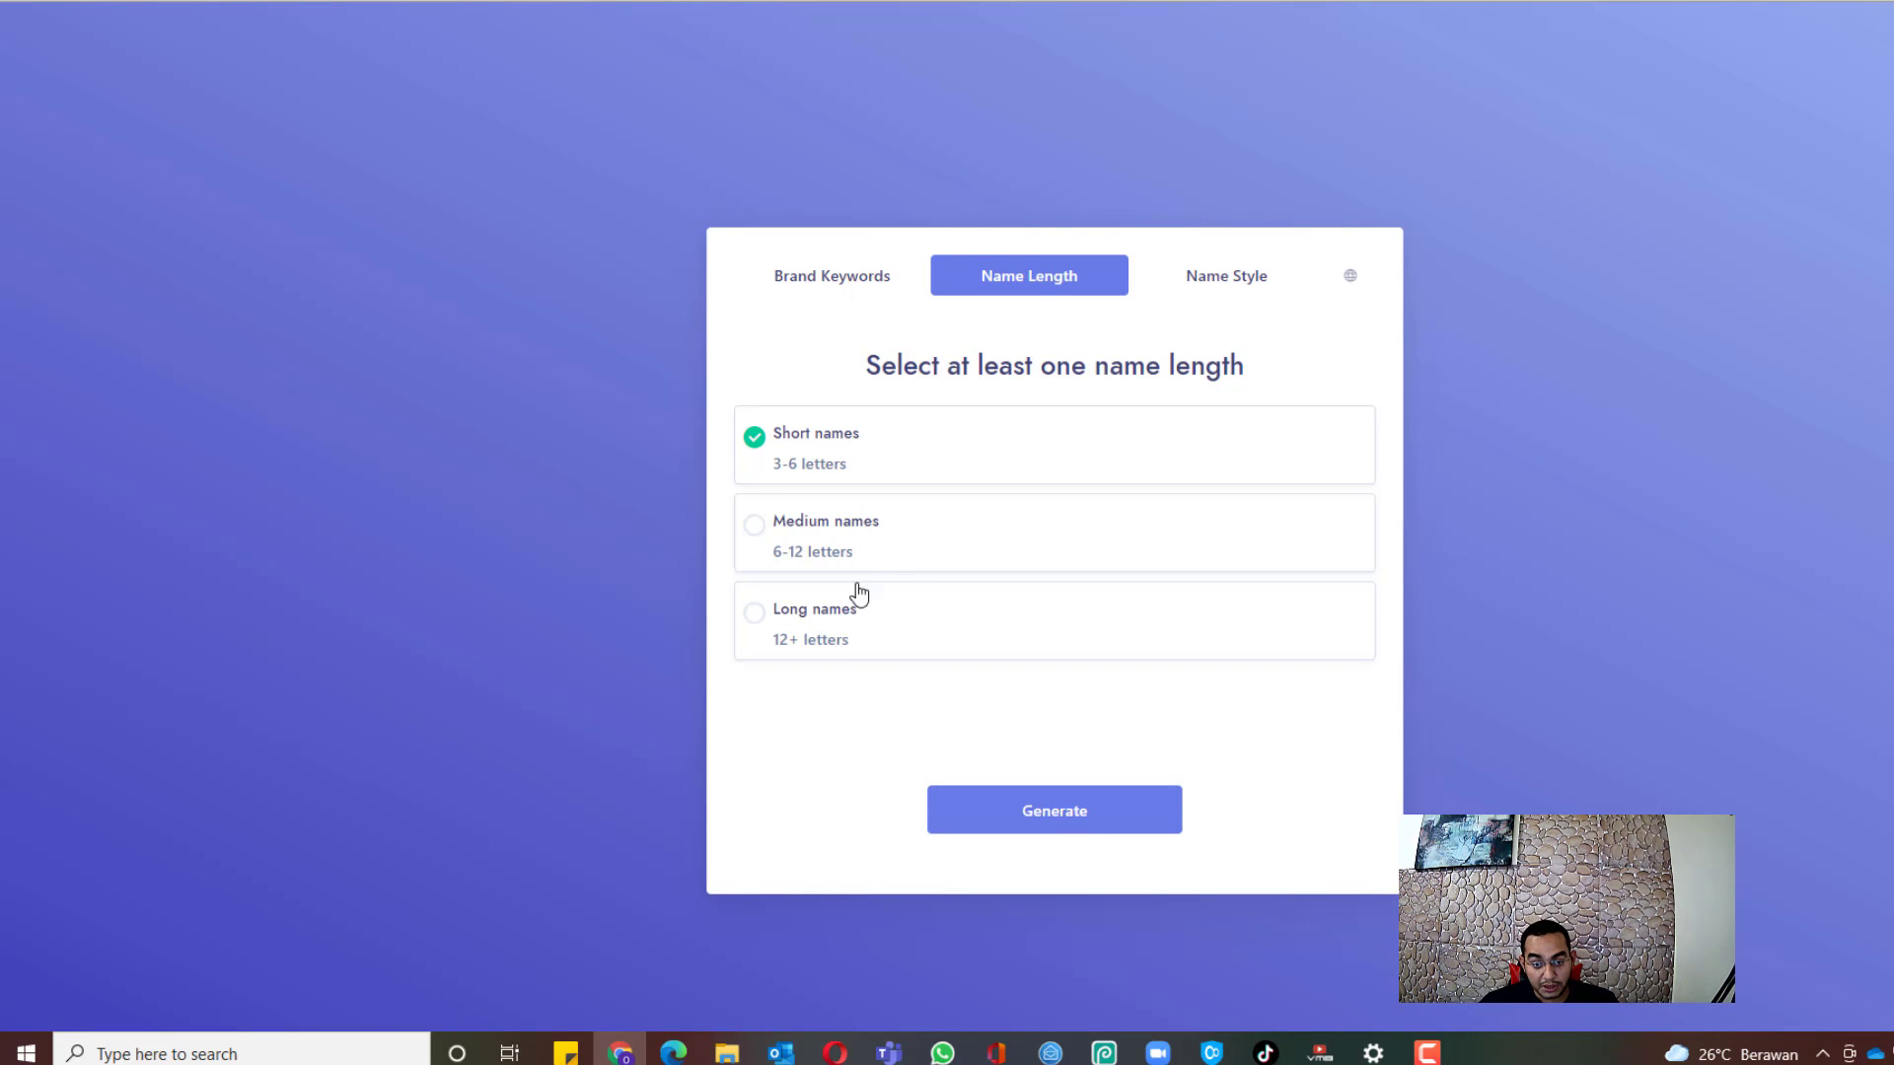
click(1032, 821)
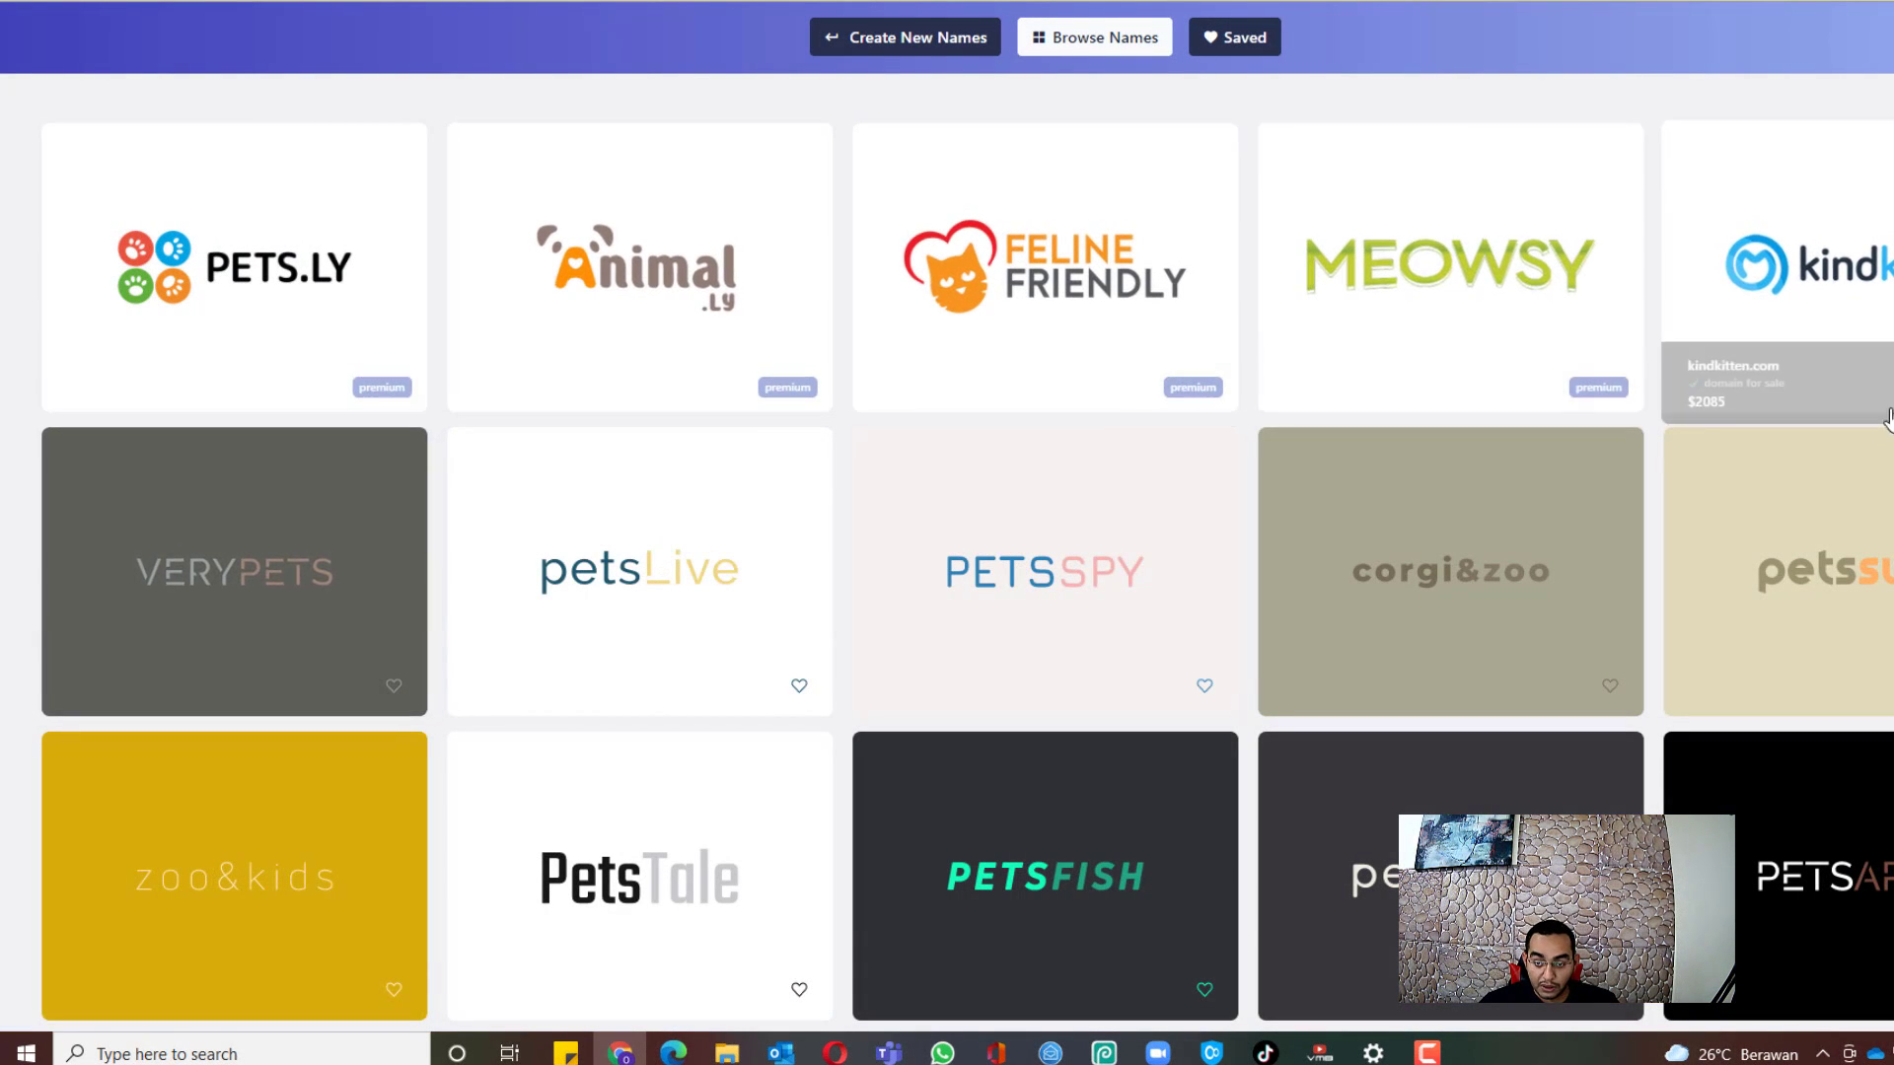
Step: Scroll through the generated pet brand names, then return to the Google Docs links list
scroll(464, 491, down, 2)
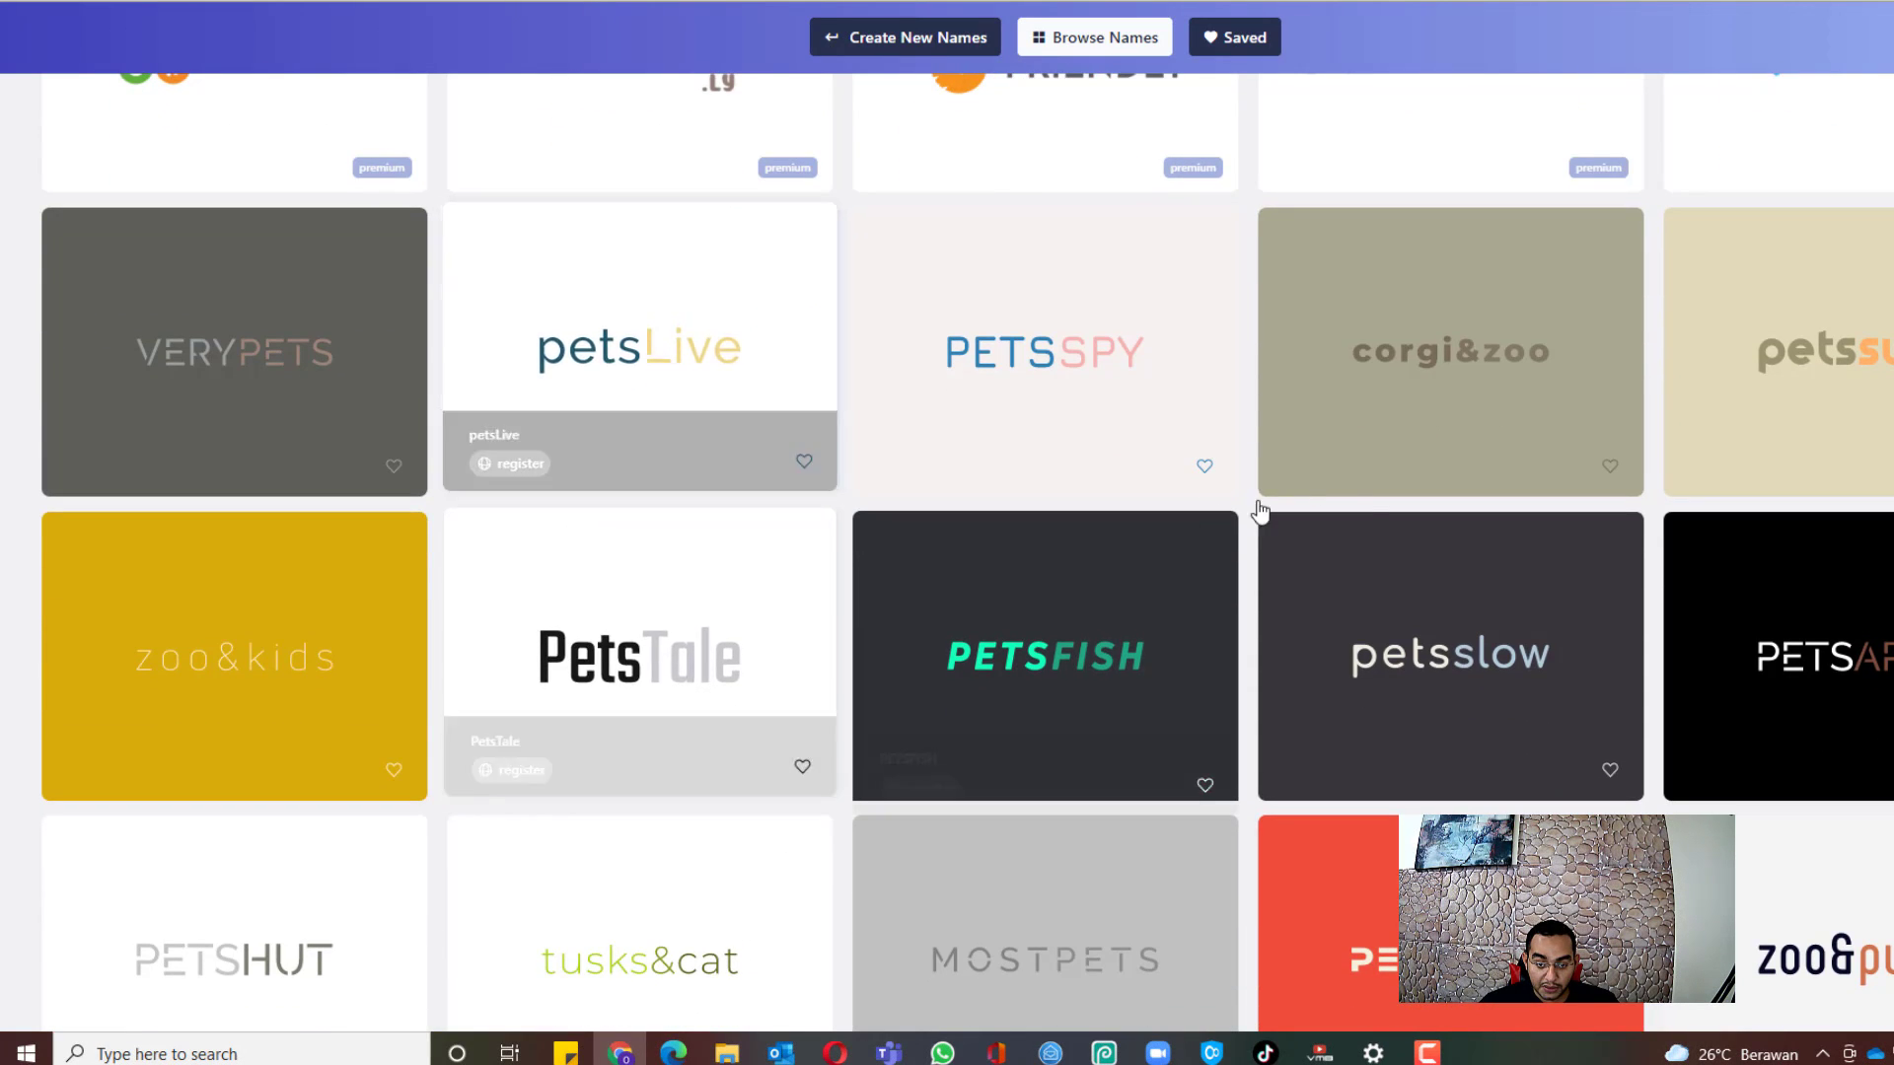
scroll(753, 592, down, 2)
scroll(798, 575, down, 2)
scroll(296, 542, down, 3)
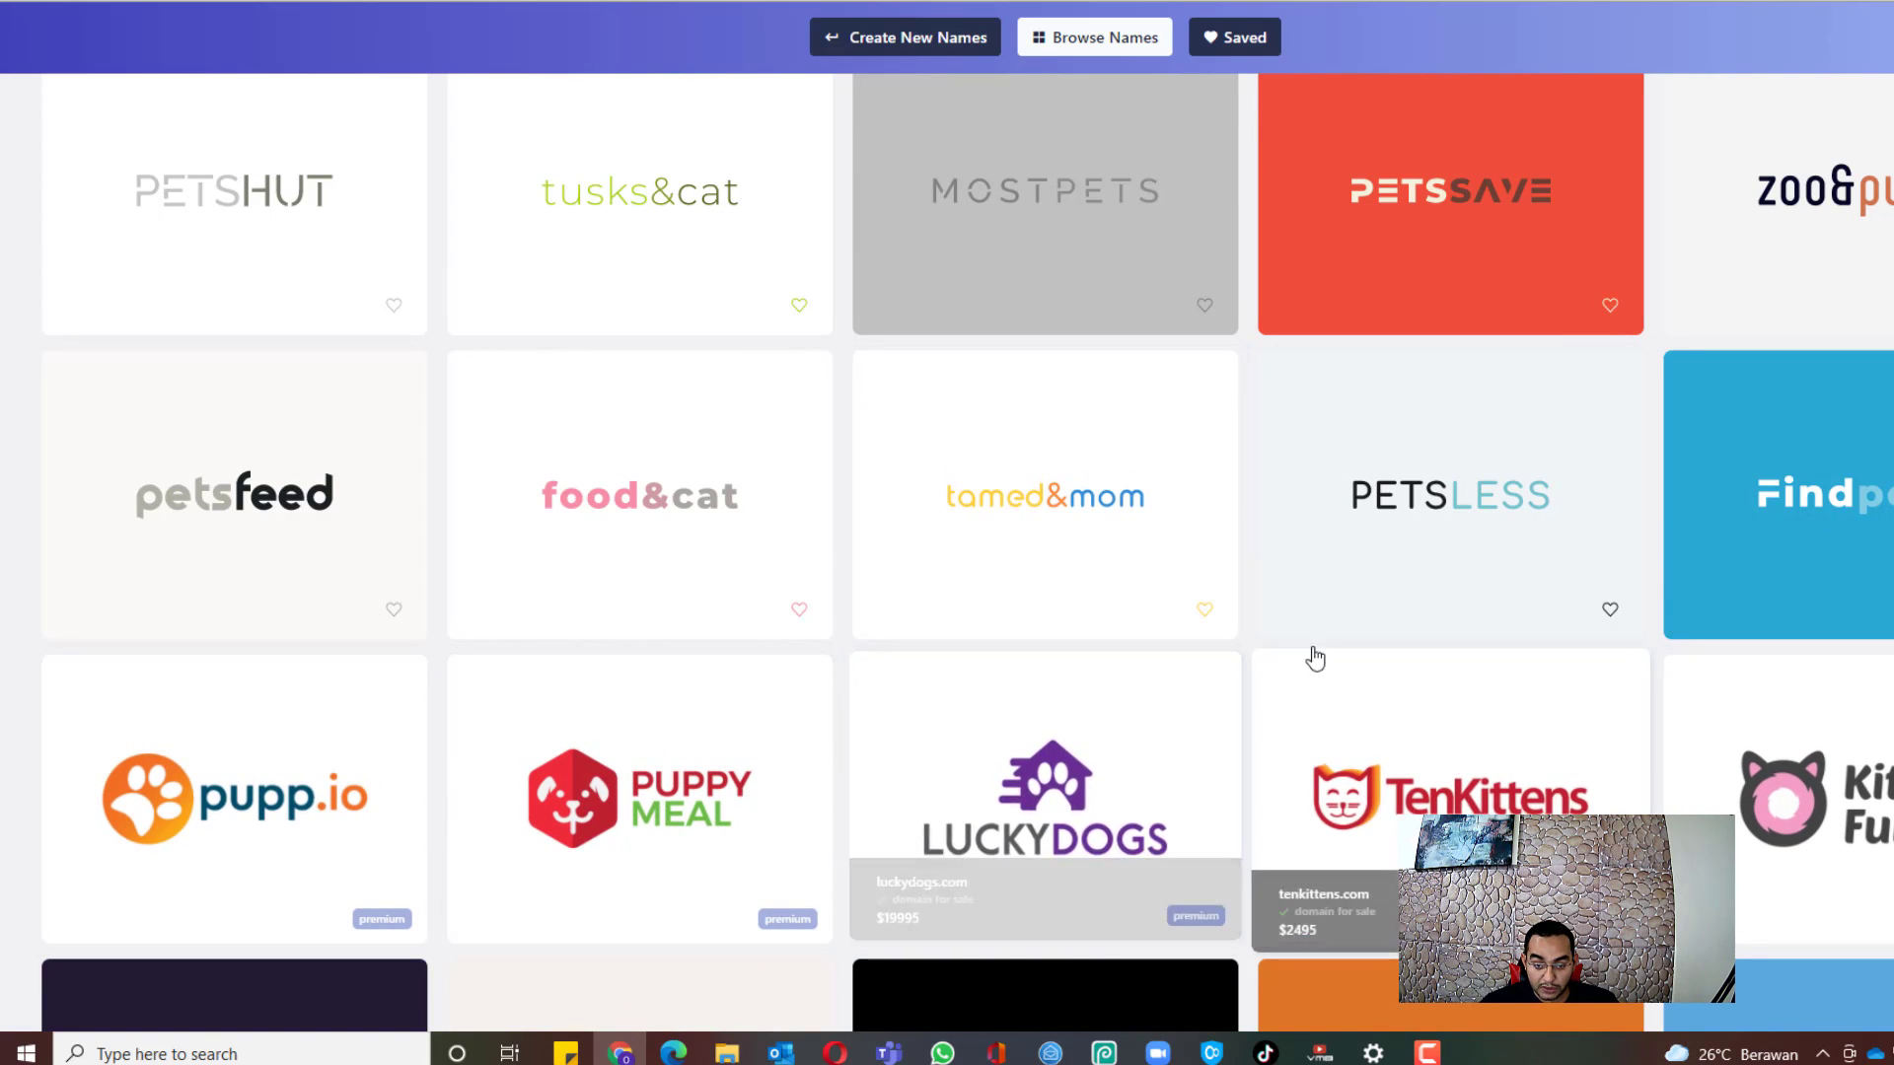
scroll(1311, 656, down, 1)
scroll(779, 676, down, 3)
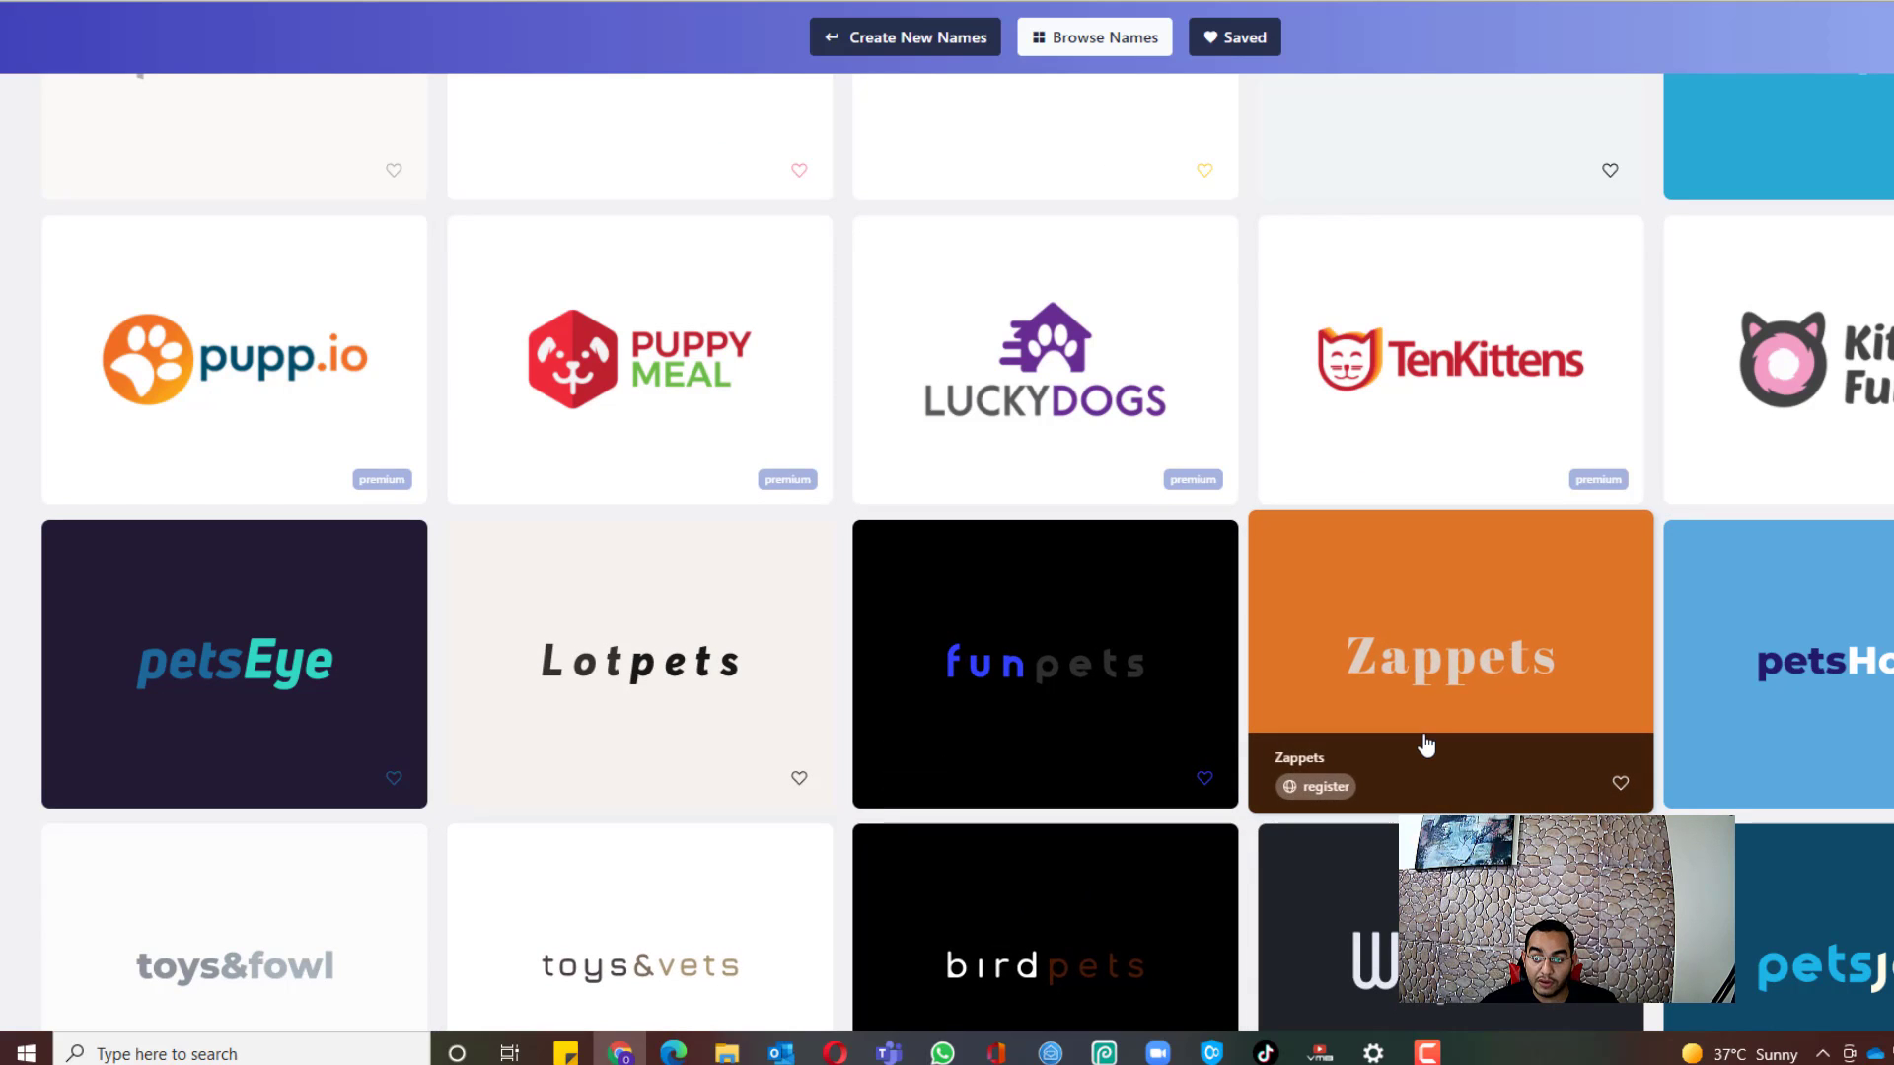
scroll(1715, 526, down, 2)
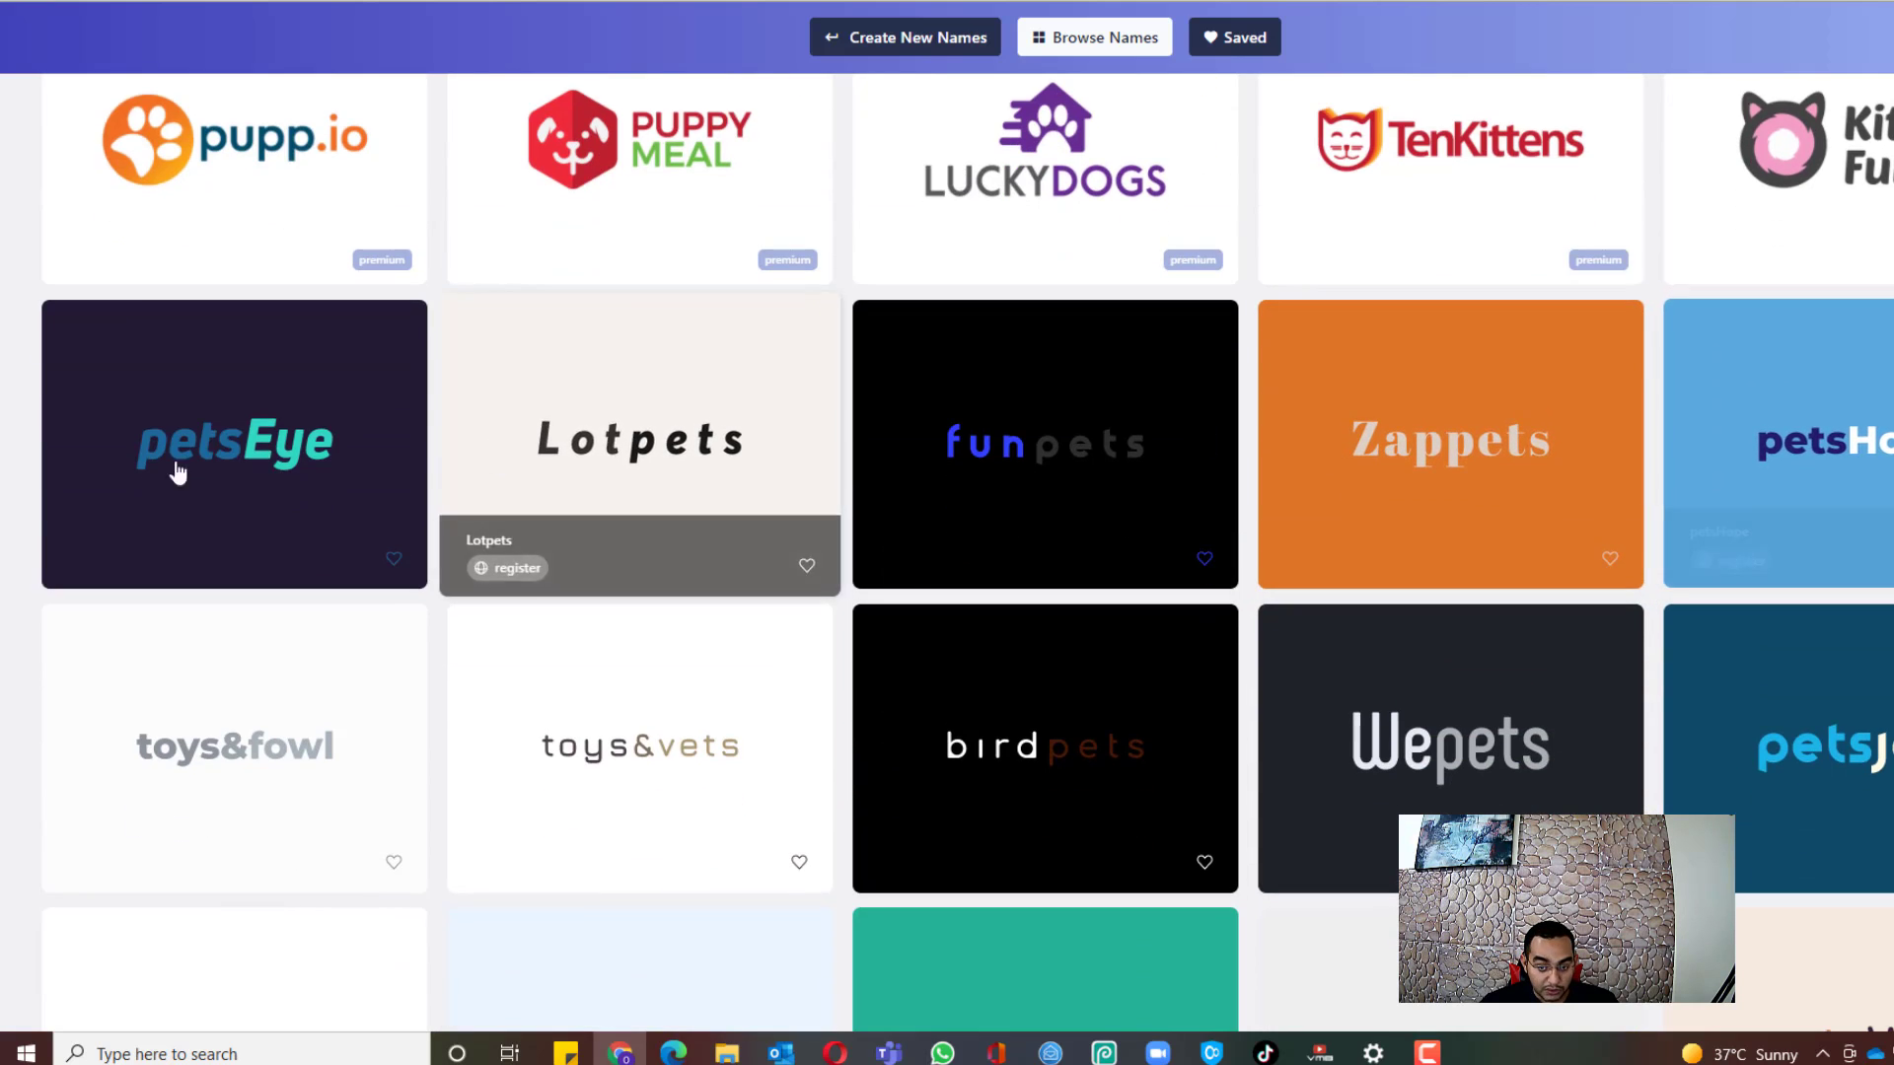
scroll(187, 493, down, 2)
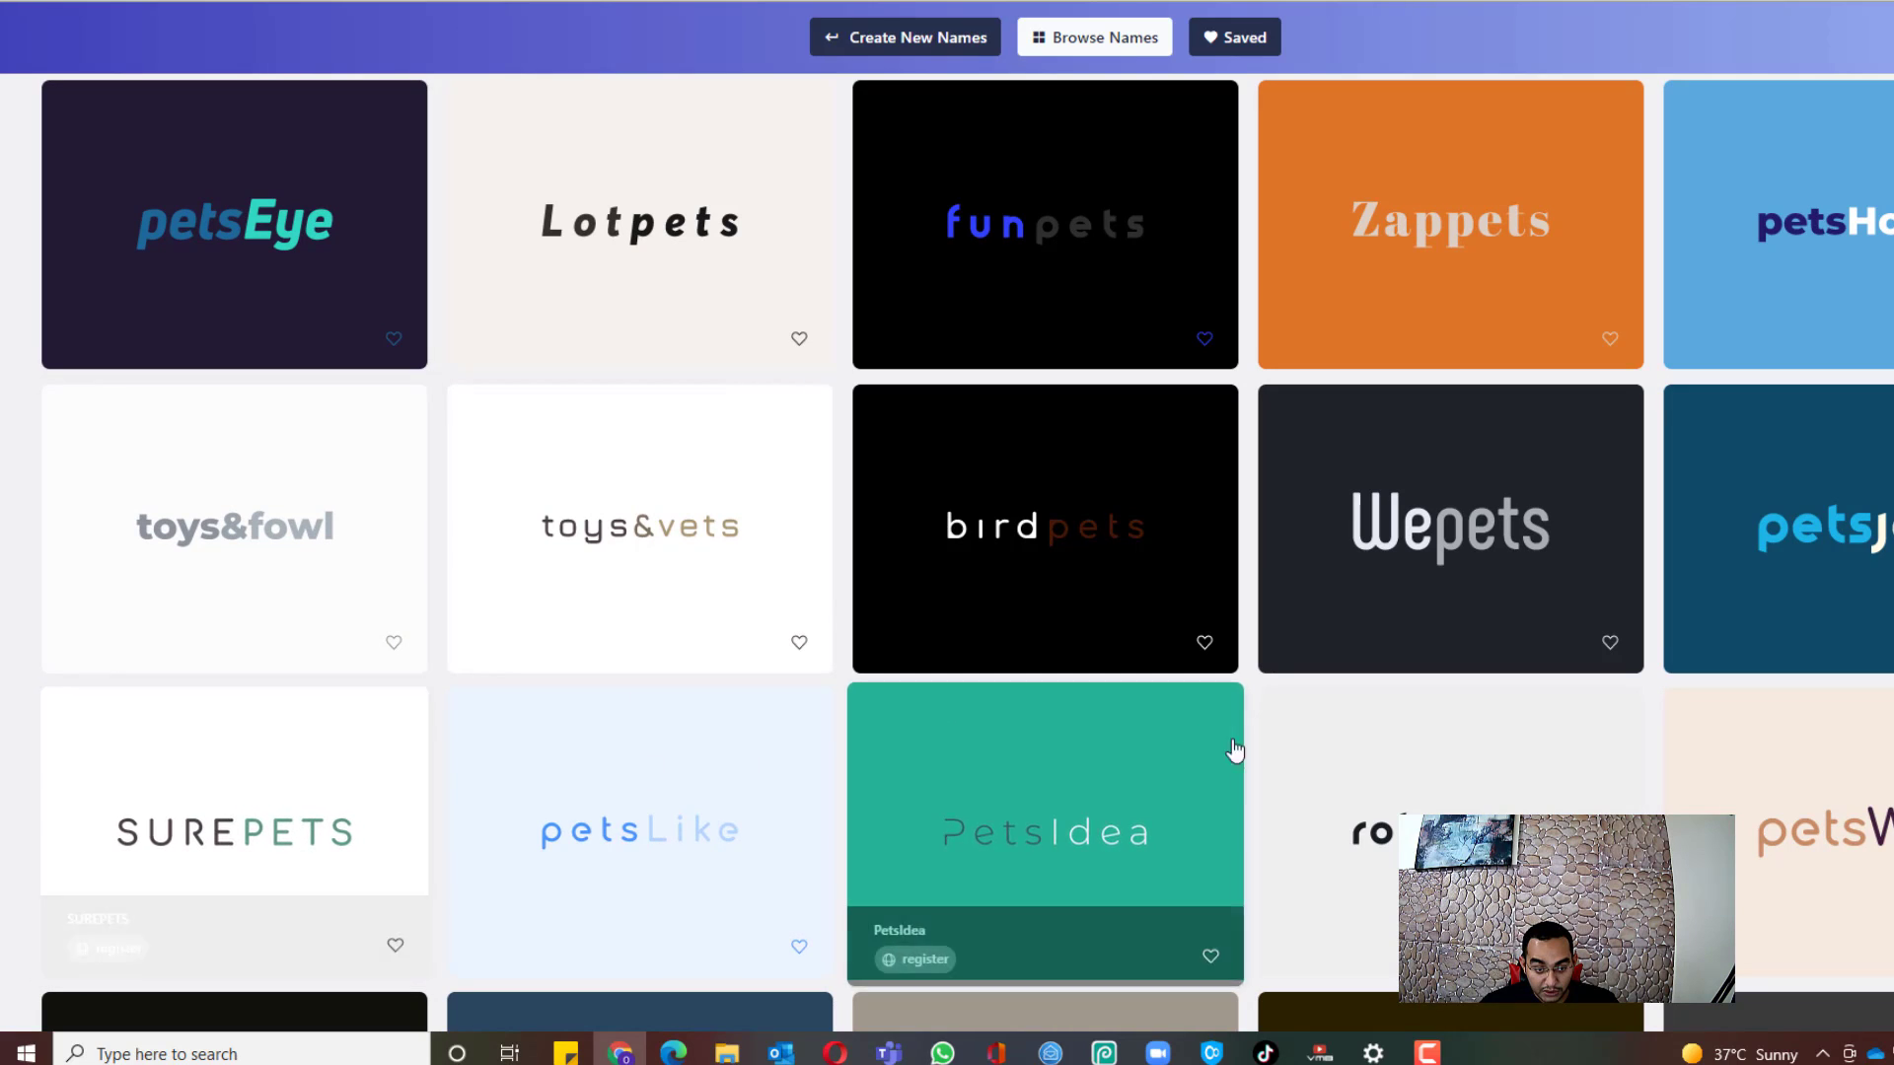
scroll(1528, 602, down, 5)
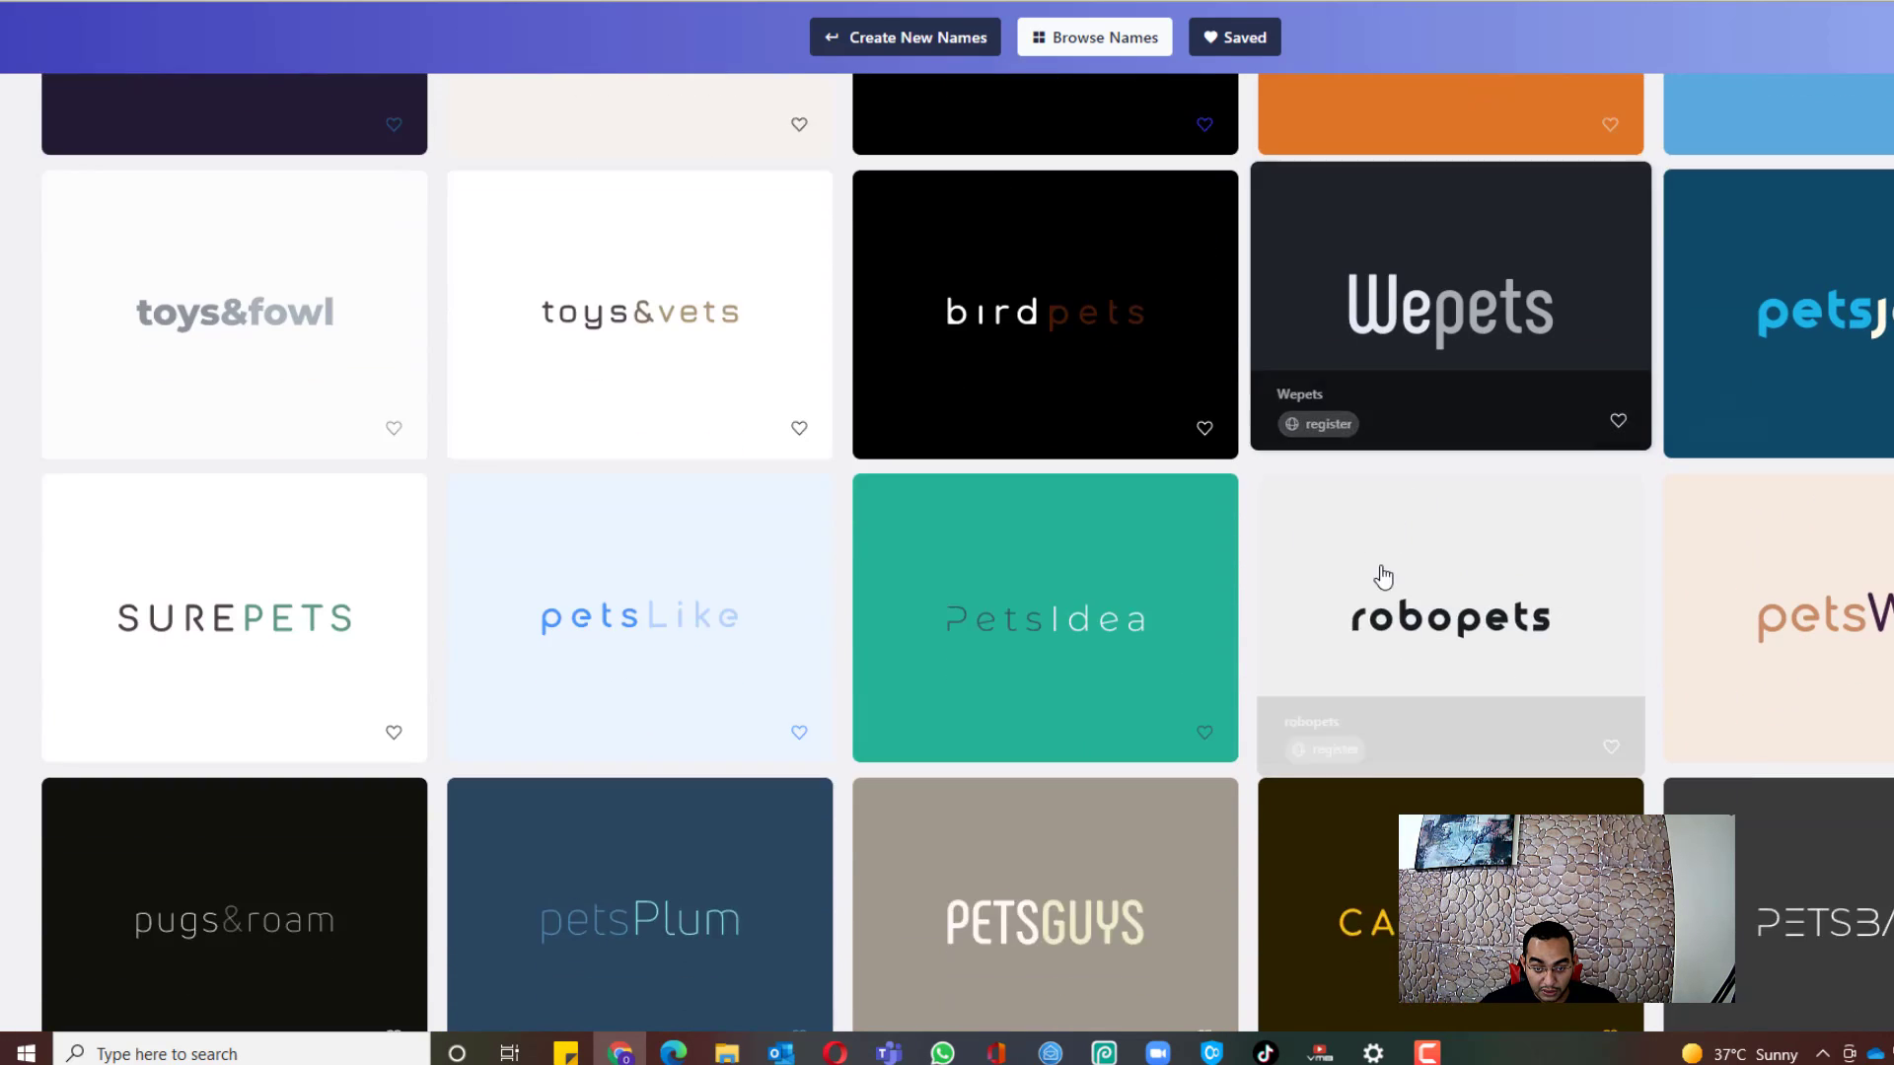
scroll(831, 559, down, 2)
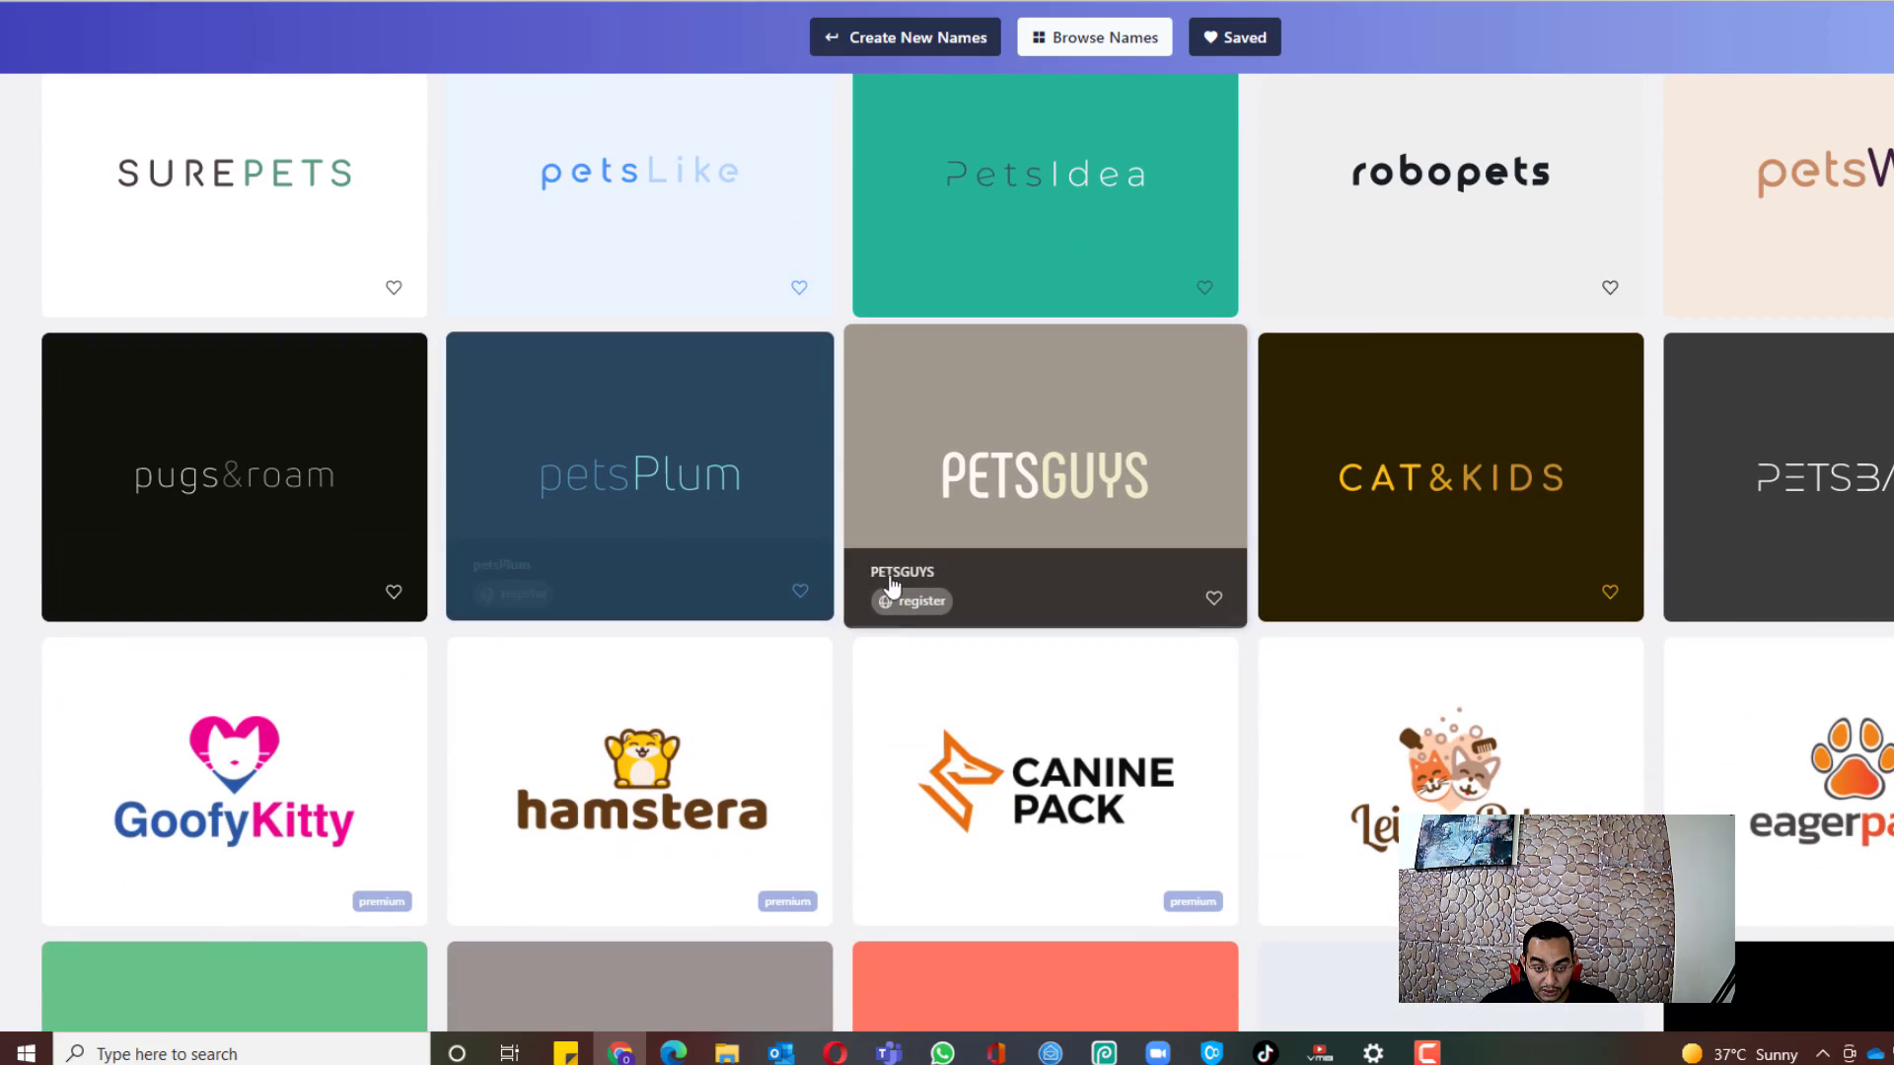
scroll(1158, 656, down, 2)
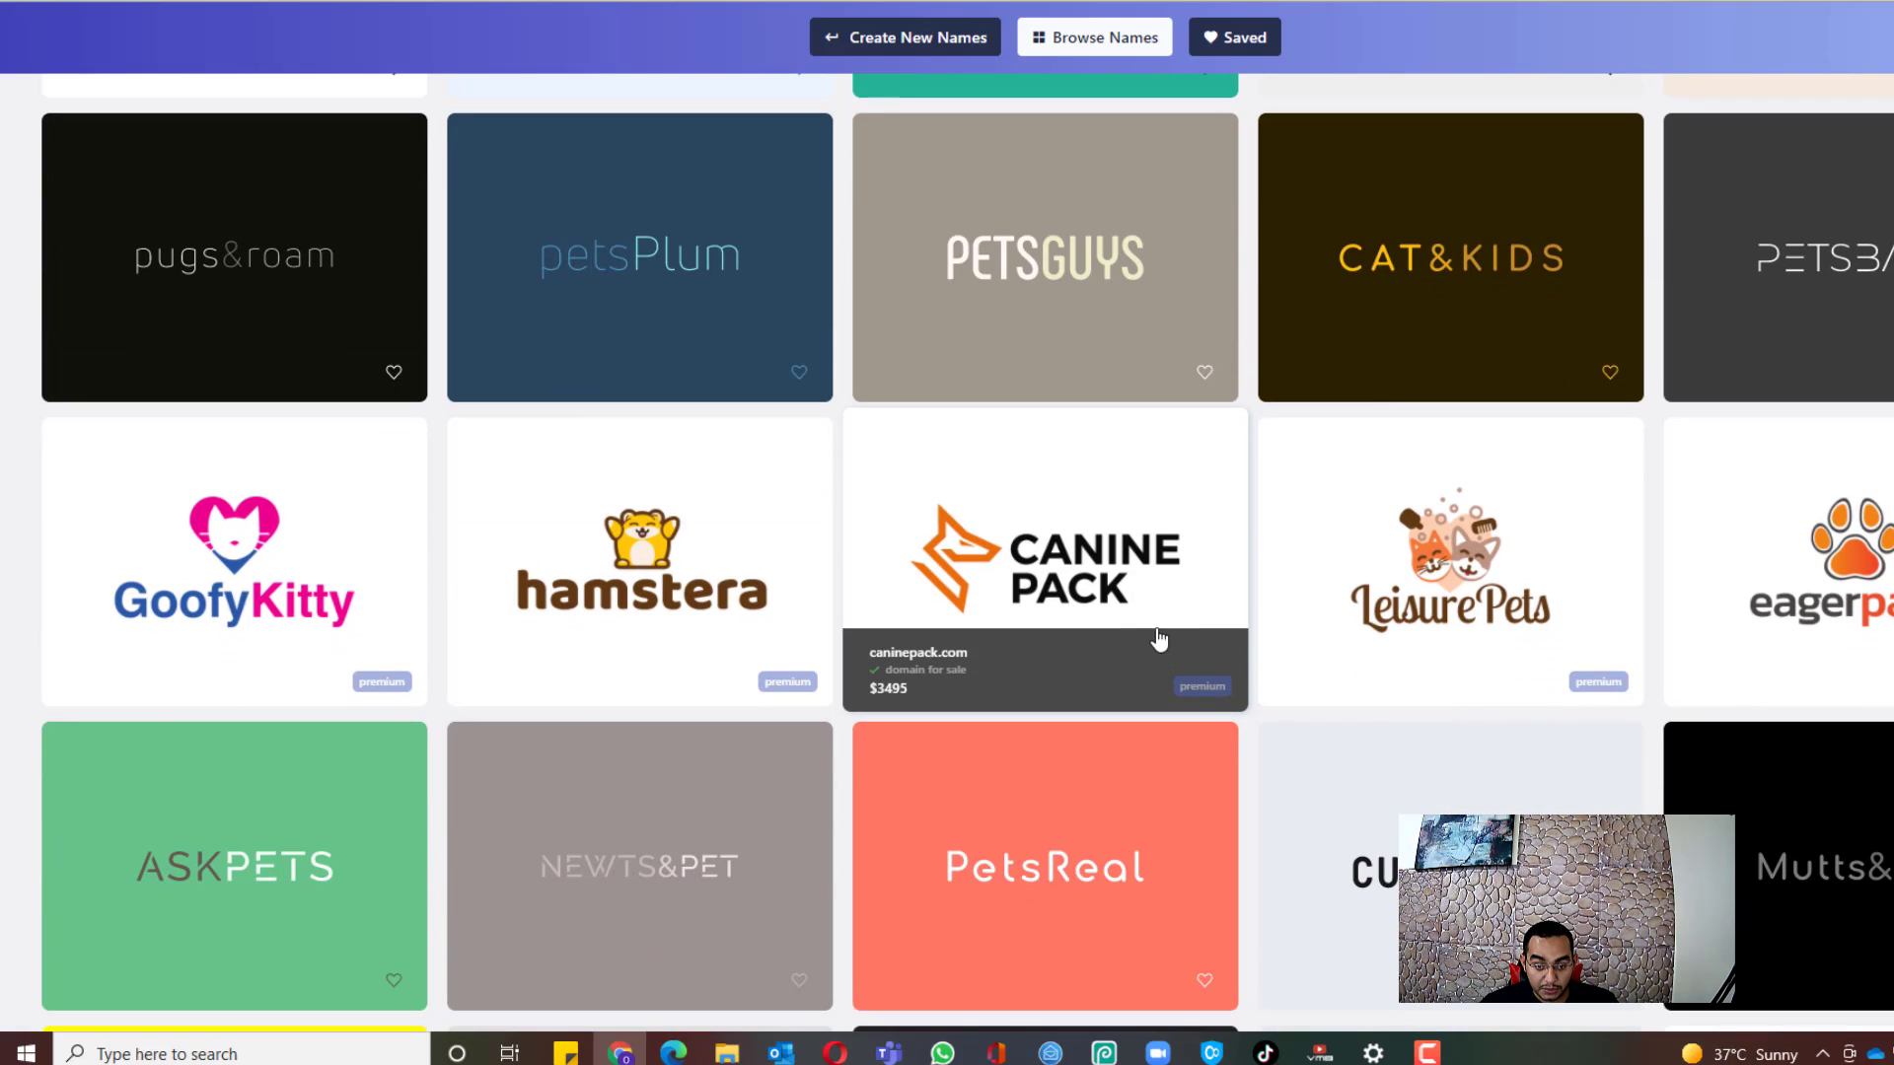
scroll(986, 646, down, 1)
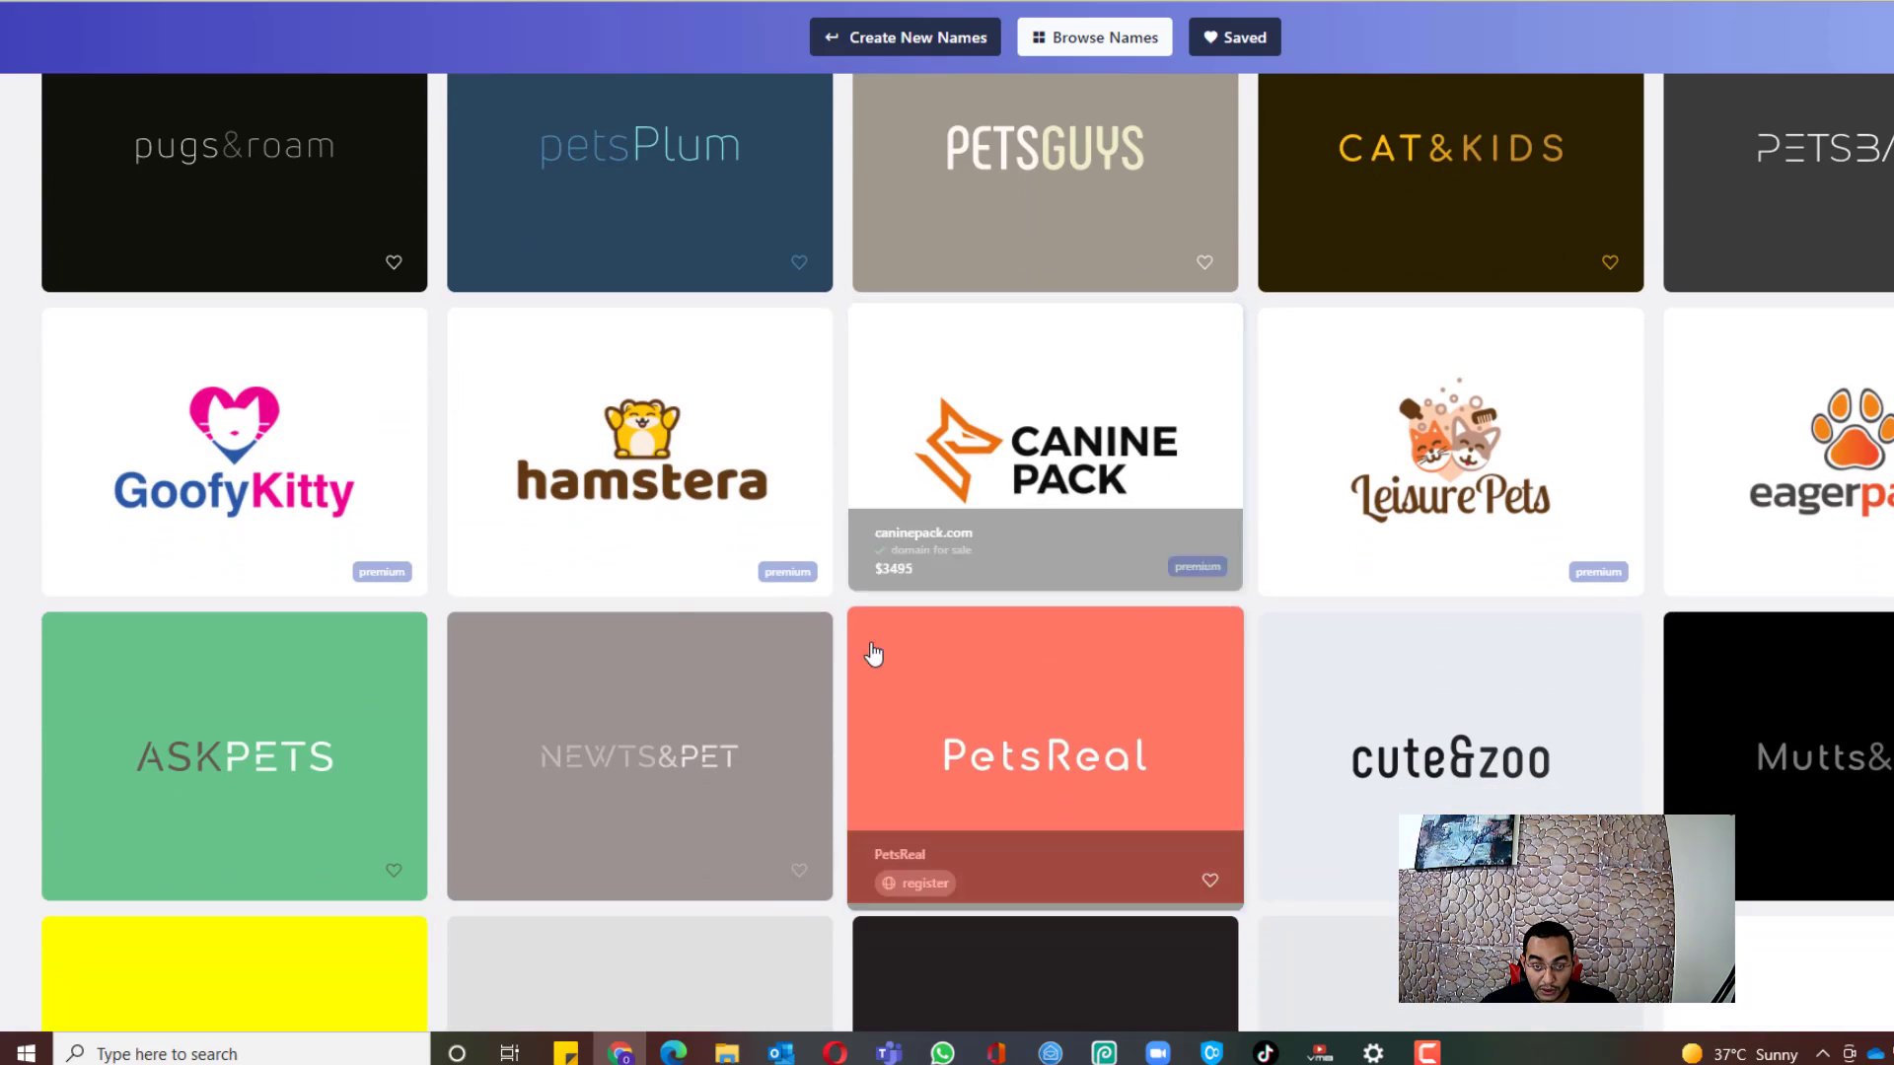
scroll(591, 651, down, 2)
scroll(725, 639, down, 2)
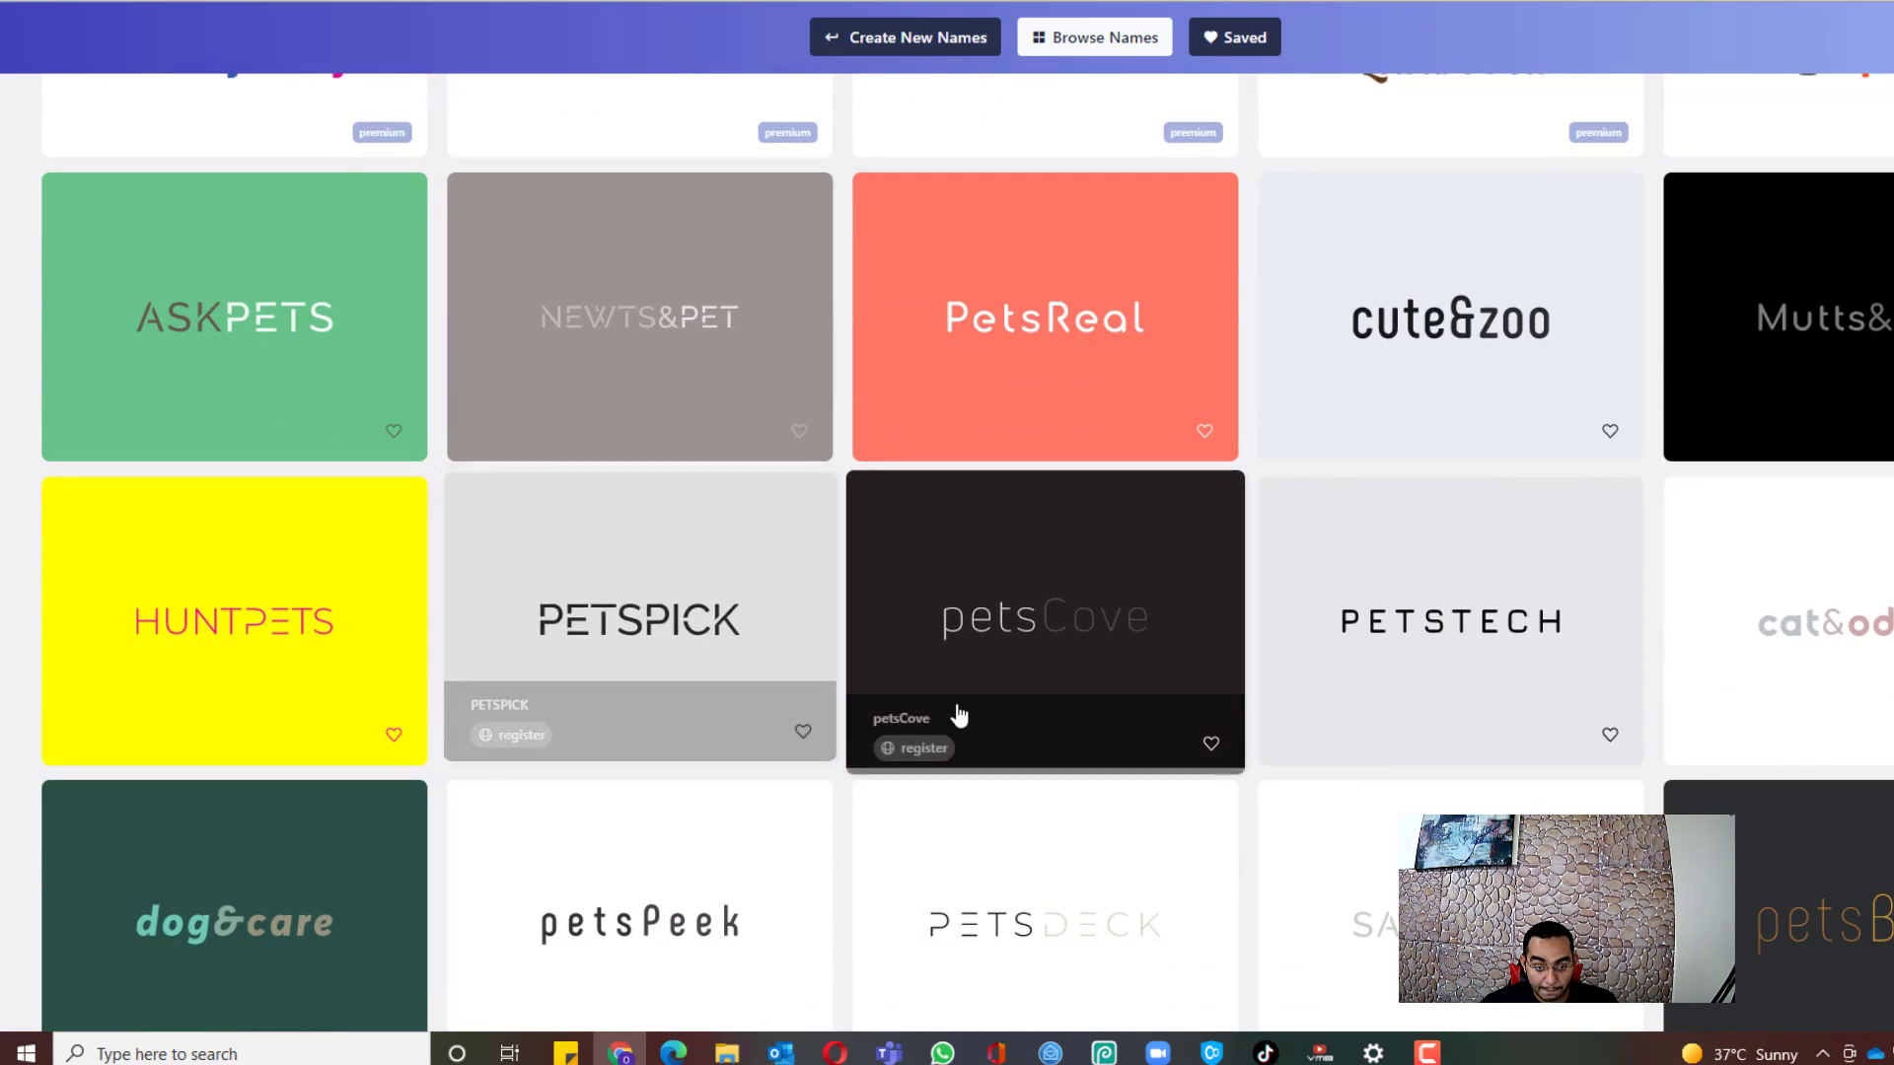
scroll(977, 708, down, 2)
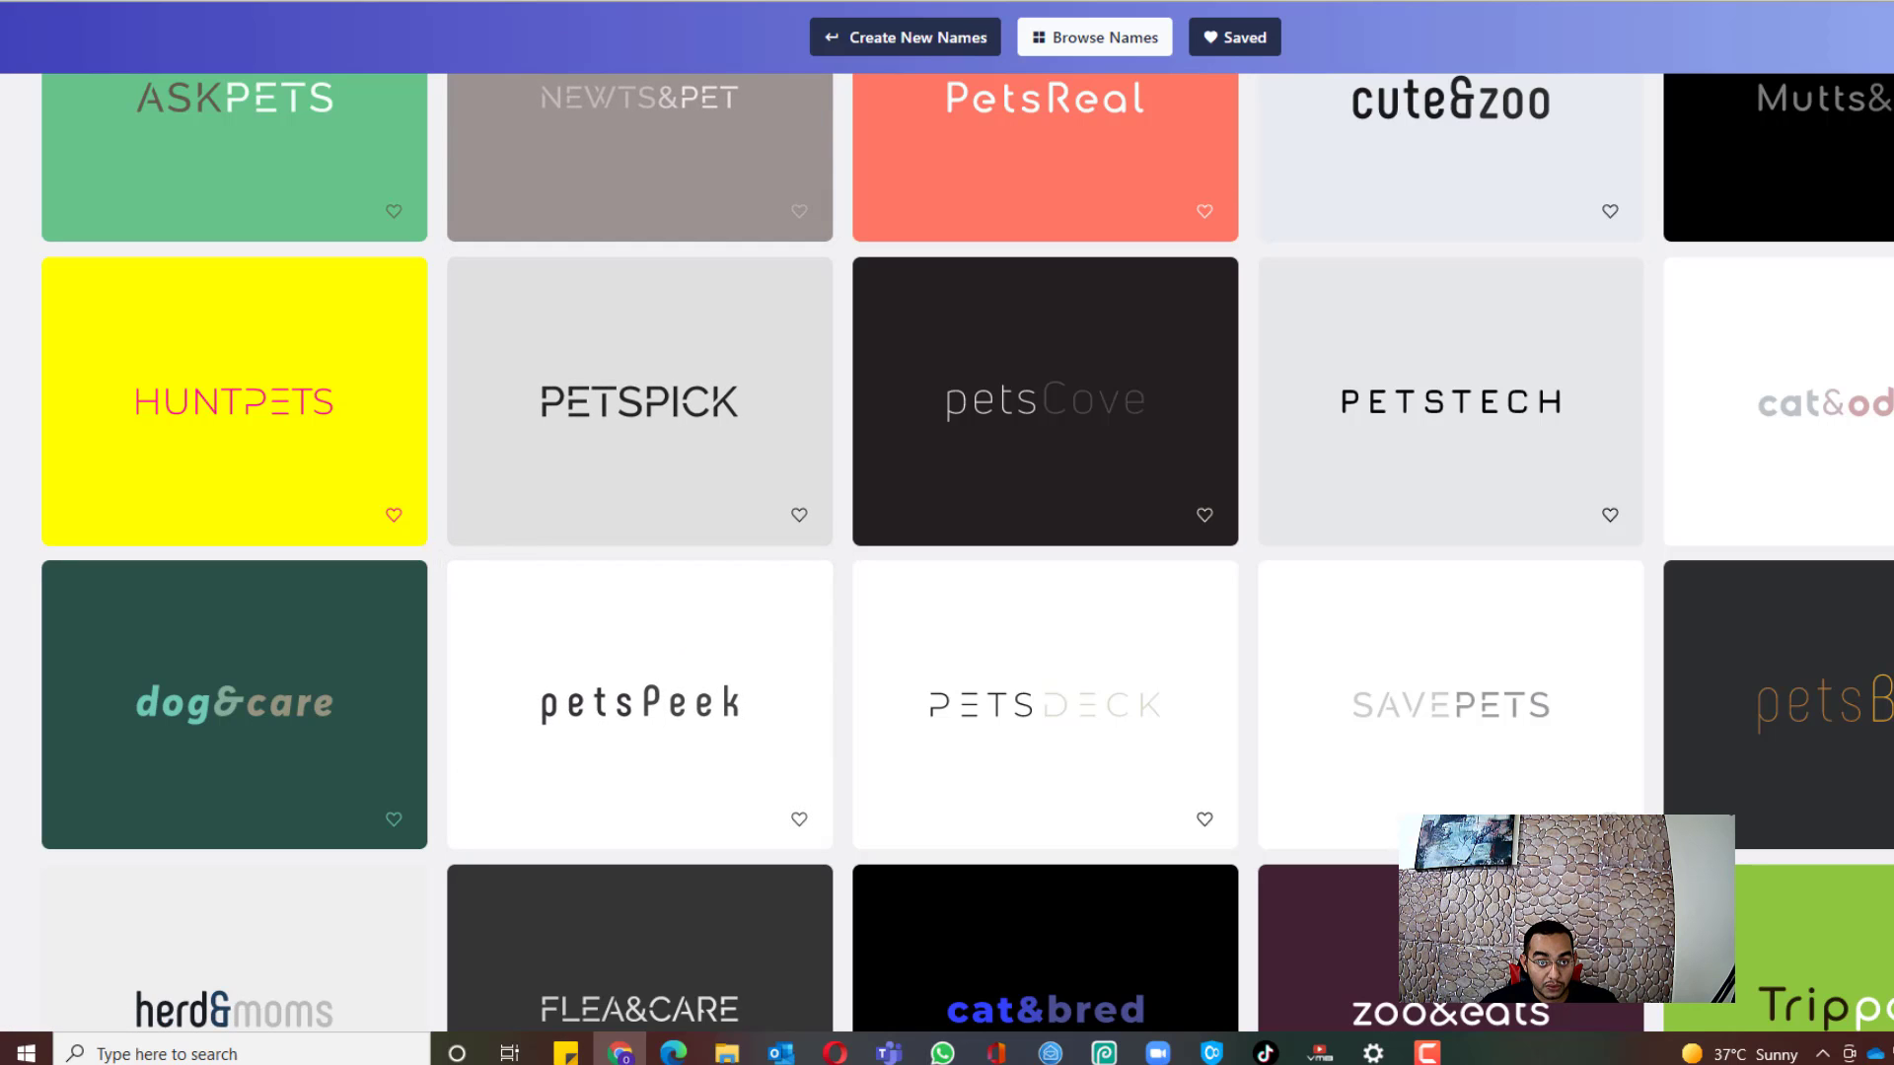
click(138, 1)
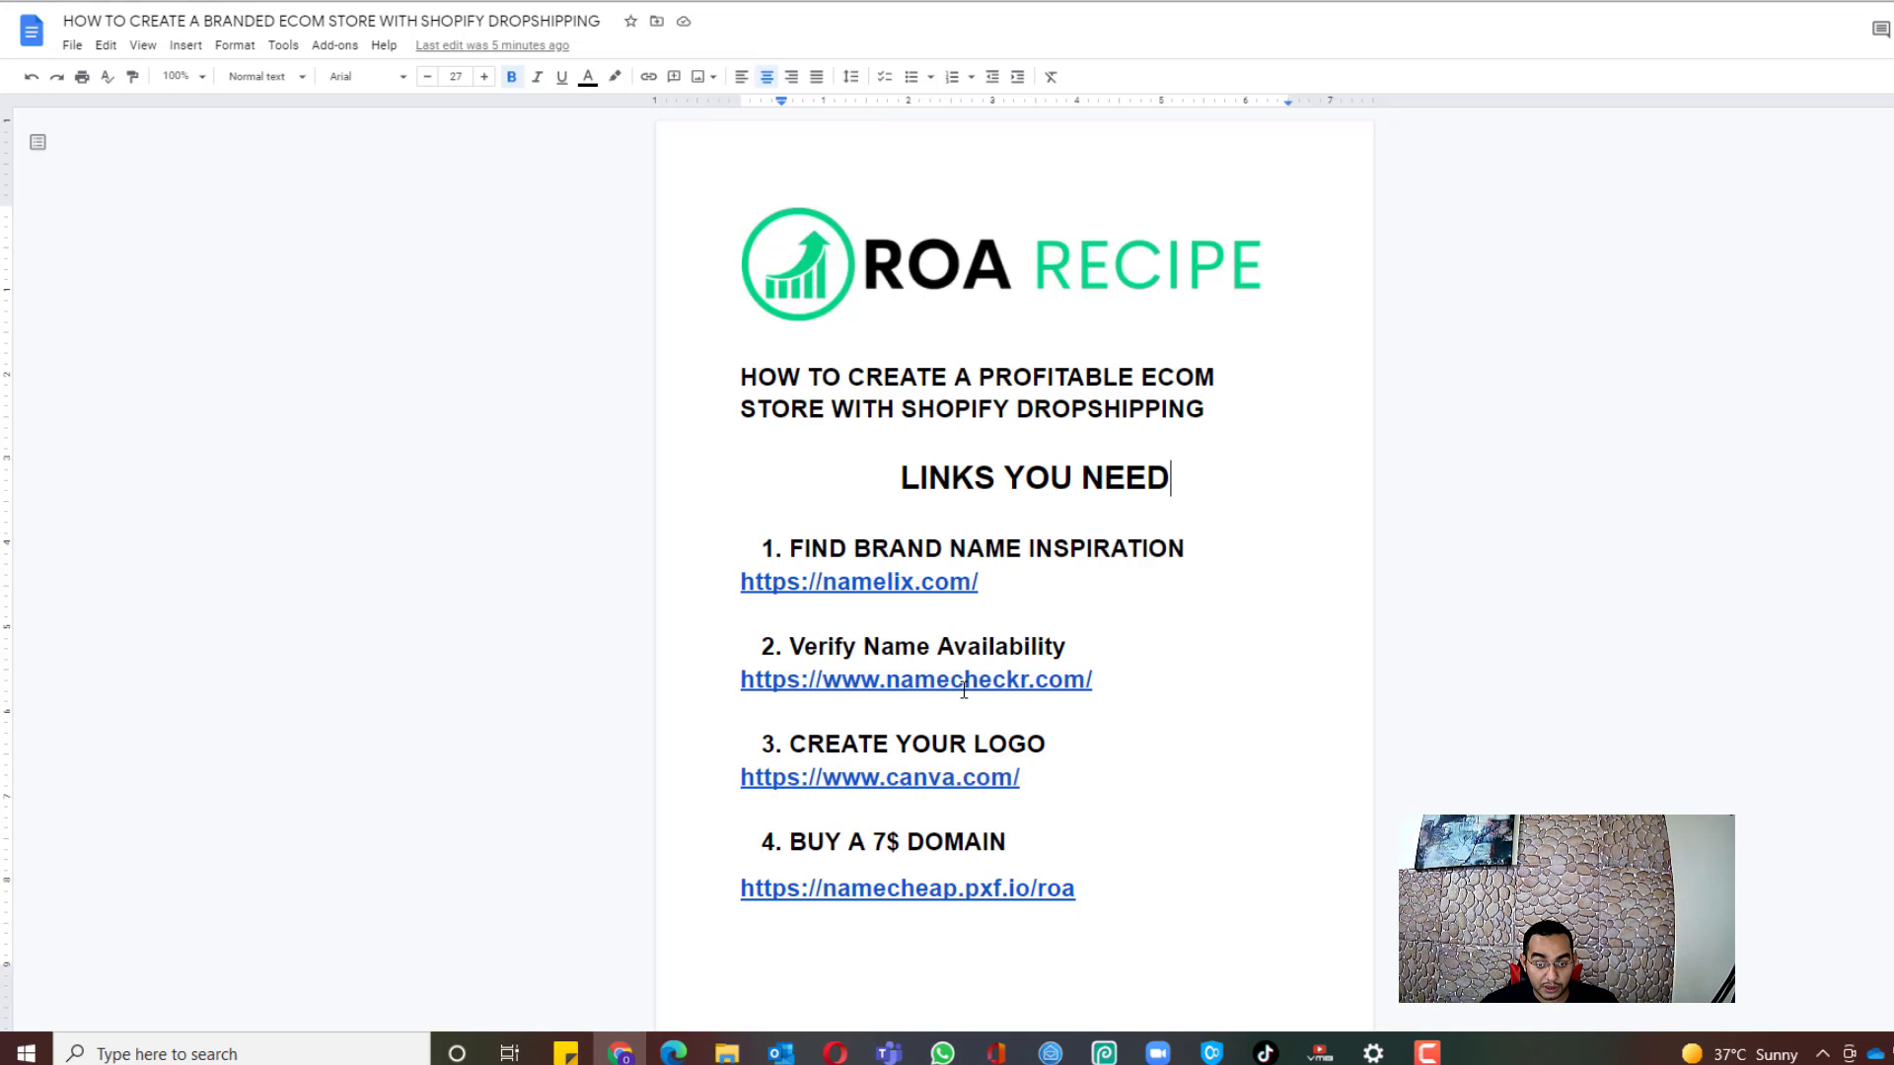
Step: Replace the old petsgrin search in Namecheckr with petspeek and check its availability
click(375, 1)
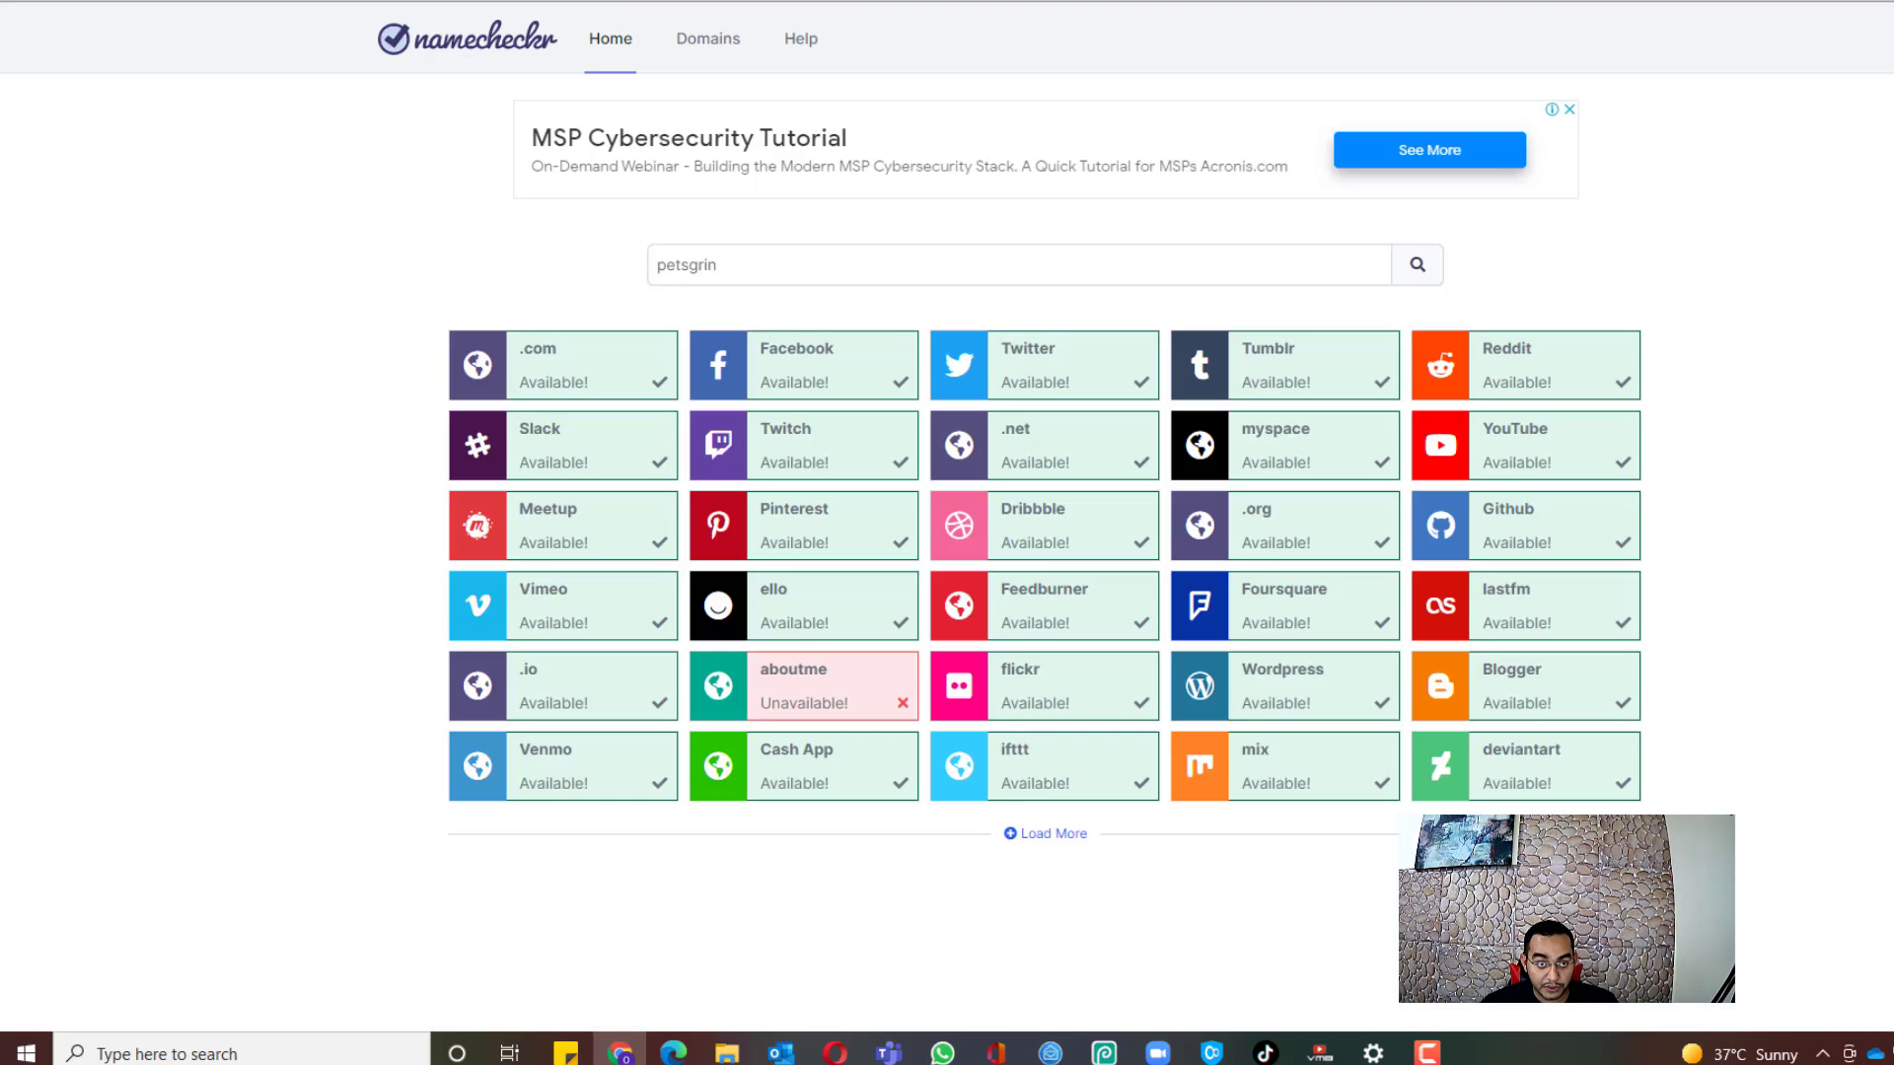
drag(778, 273, 639, 265)
click(730, 288)
key(BackSpace)
click(493, 1)
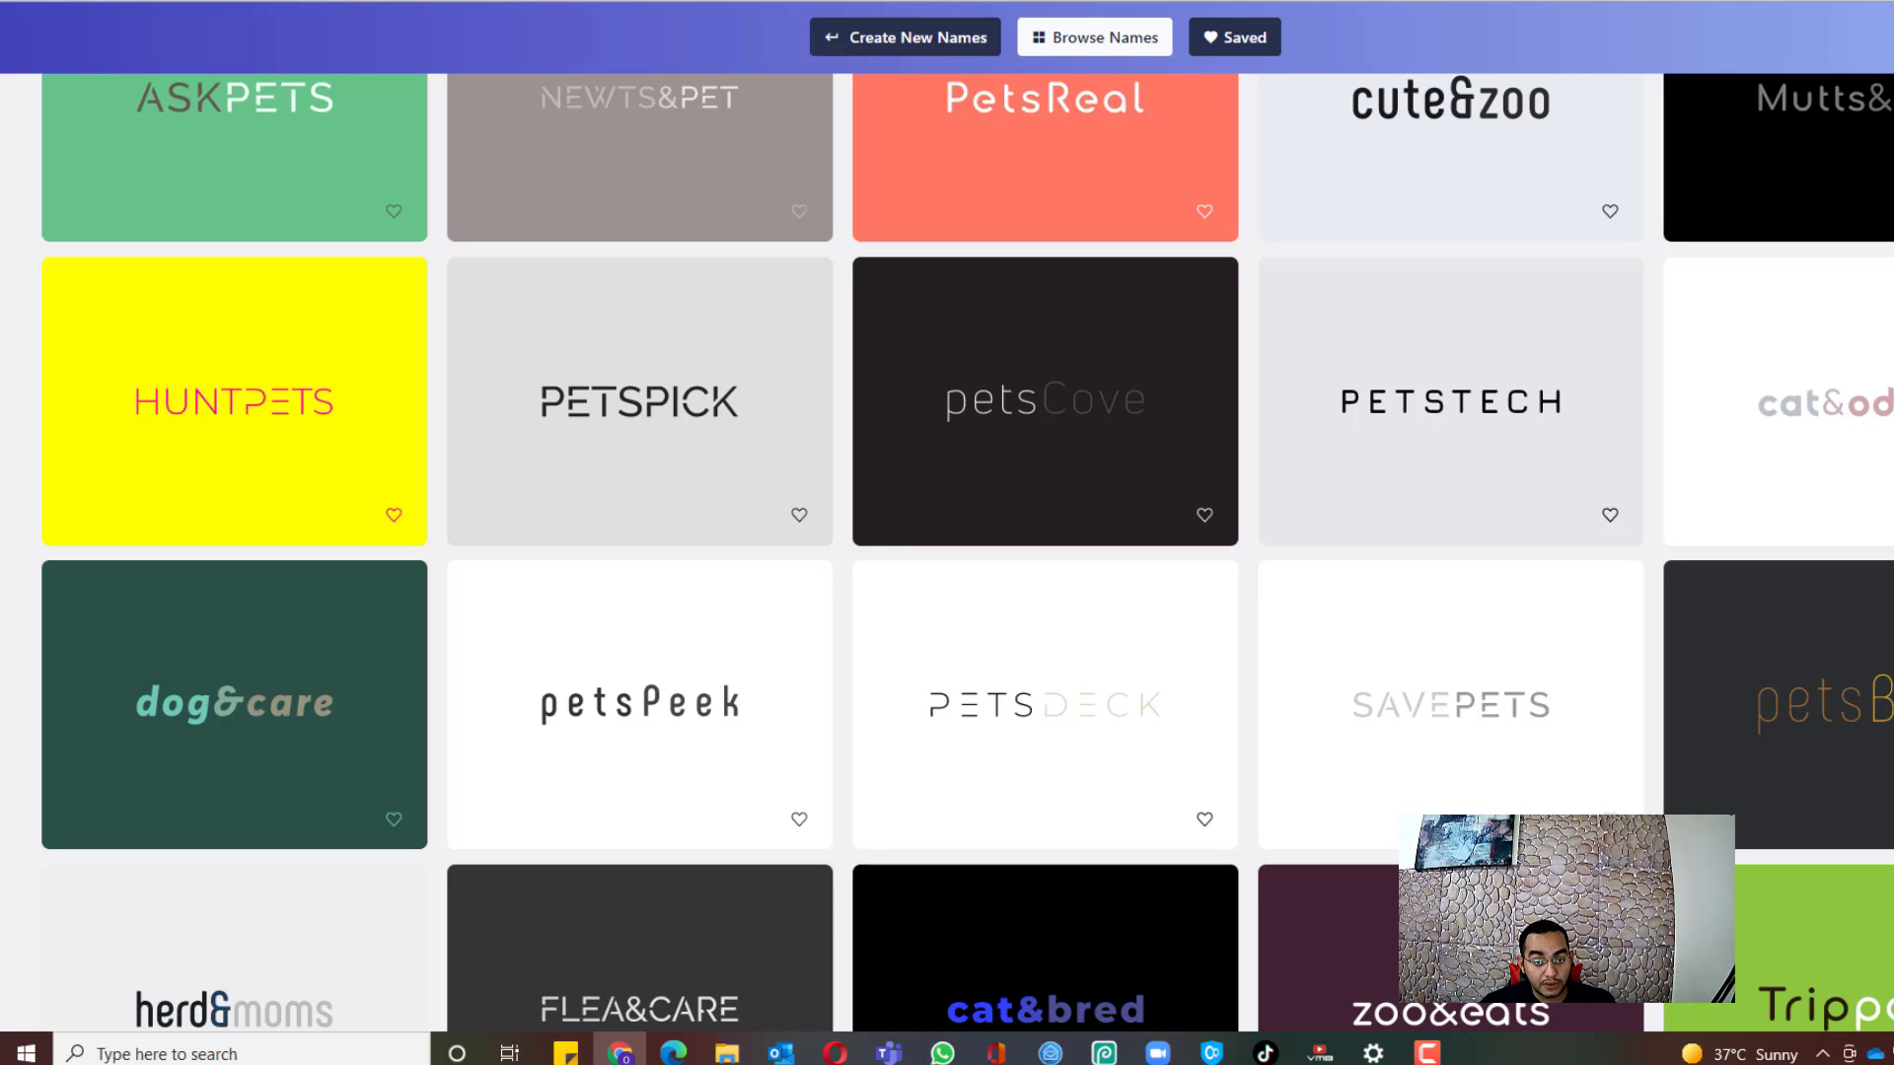
mouse_move(587, 651)
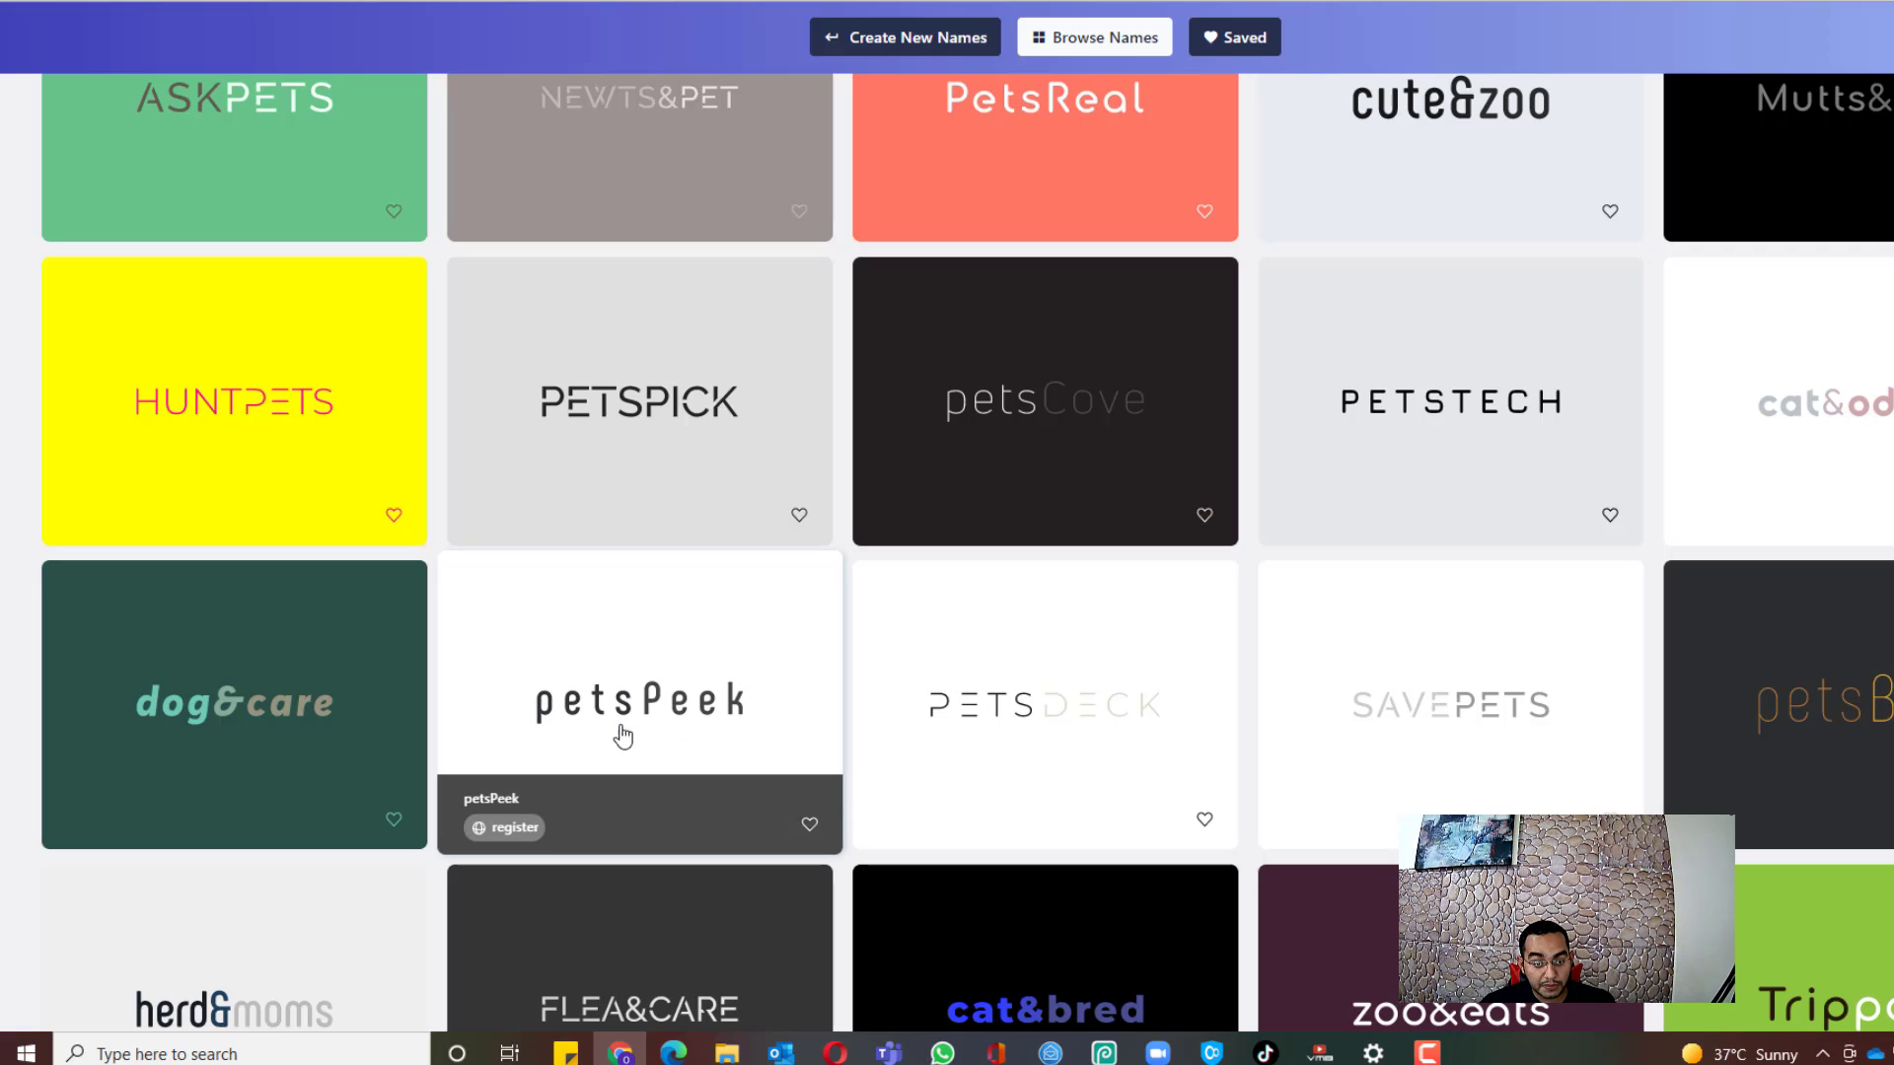
click(591, 1)
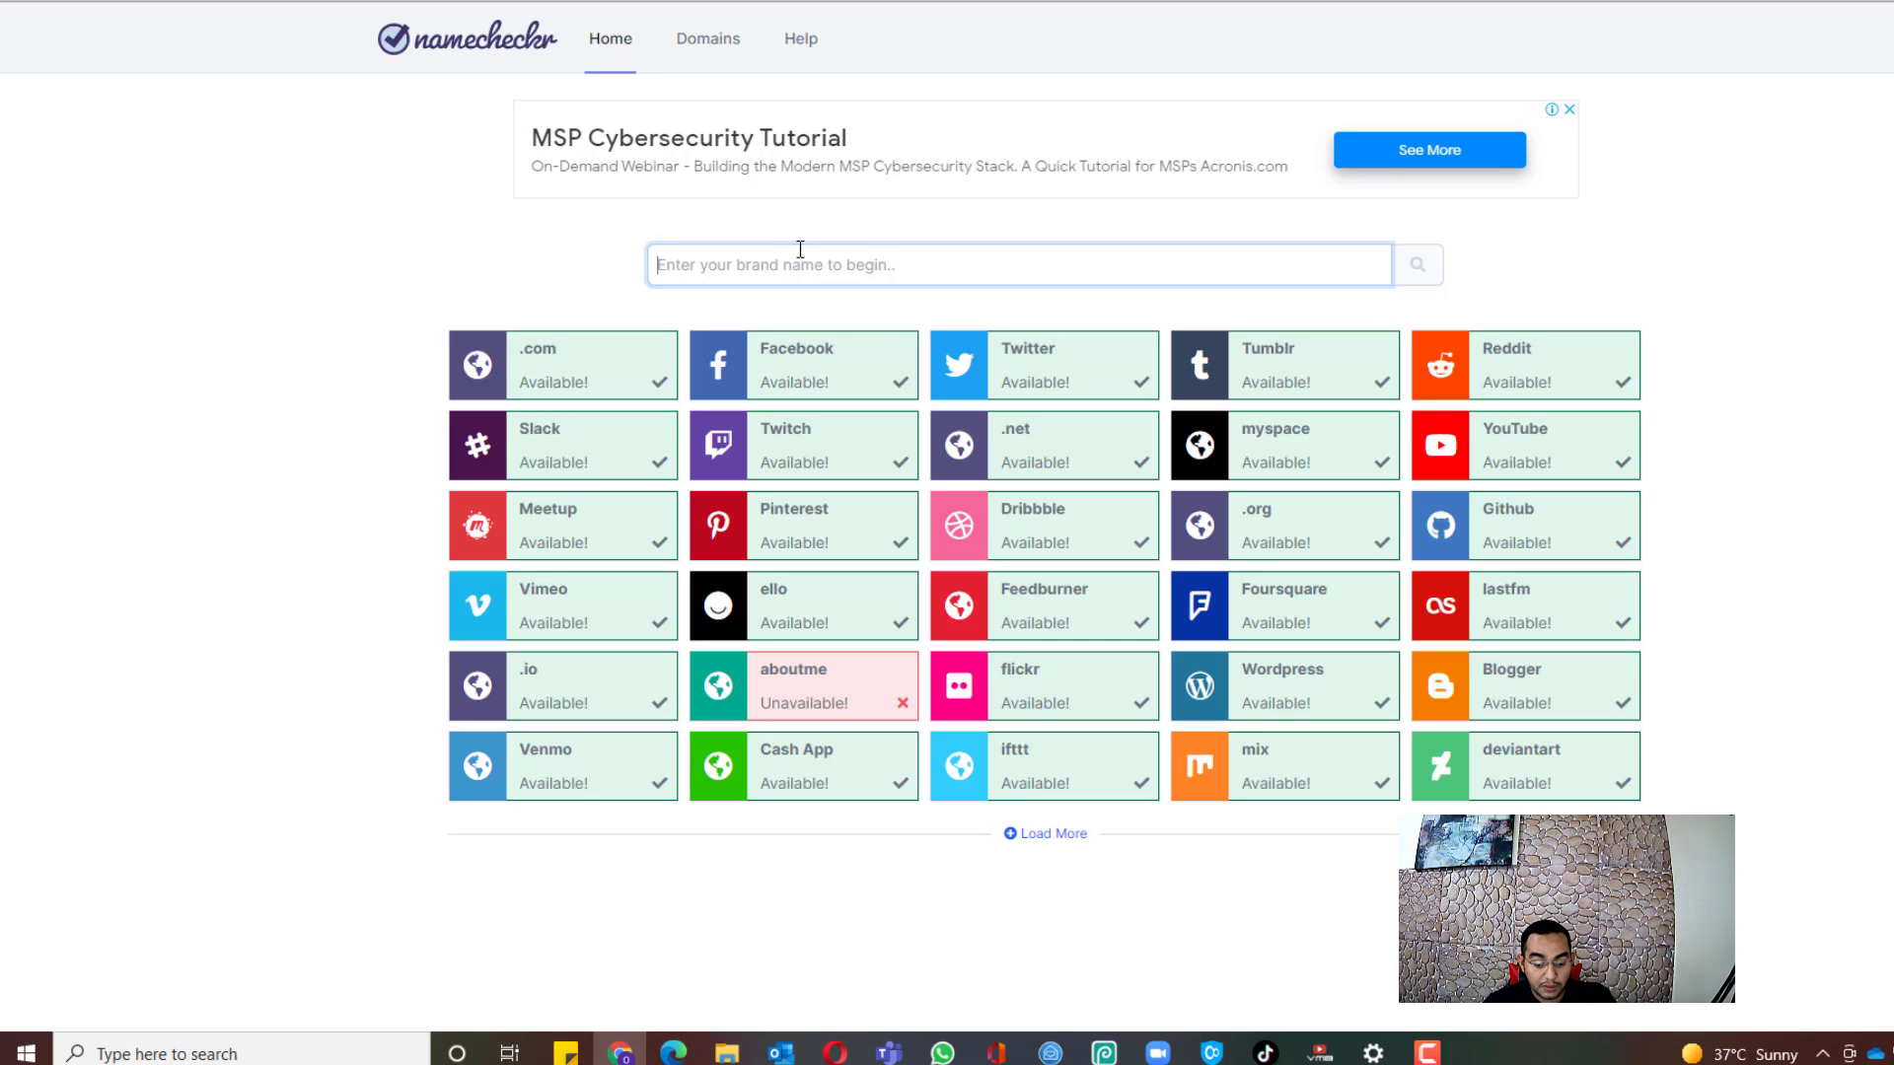
text(petspeek)
key(Return)
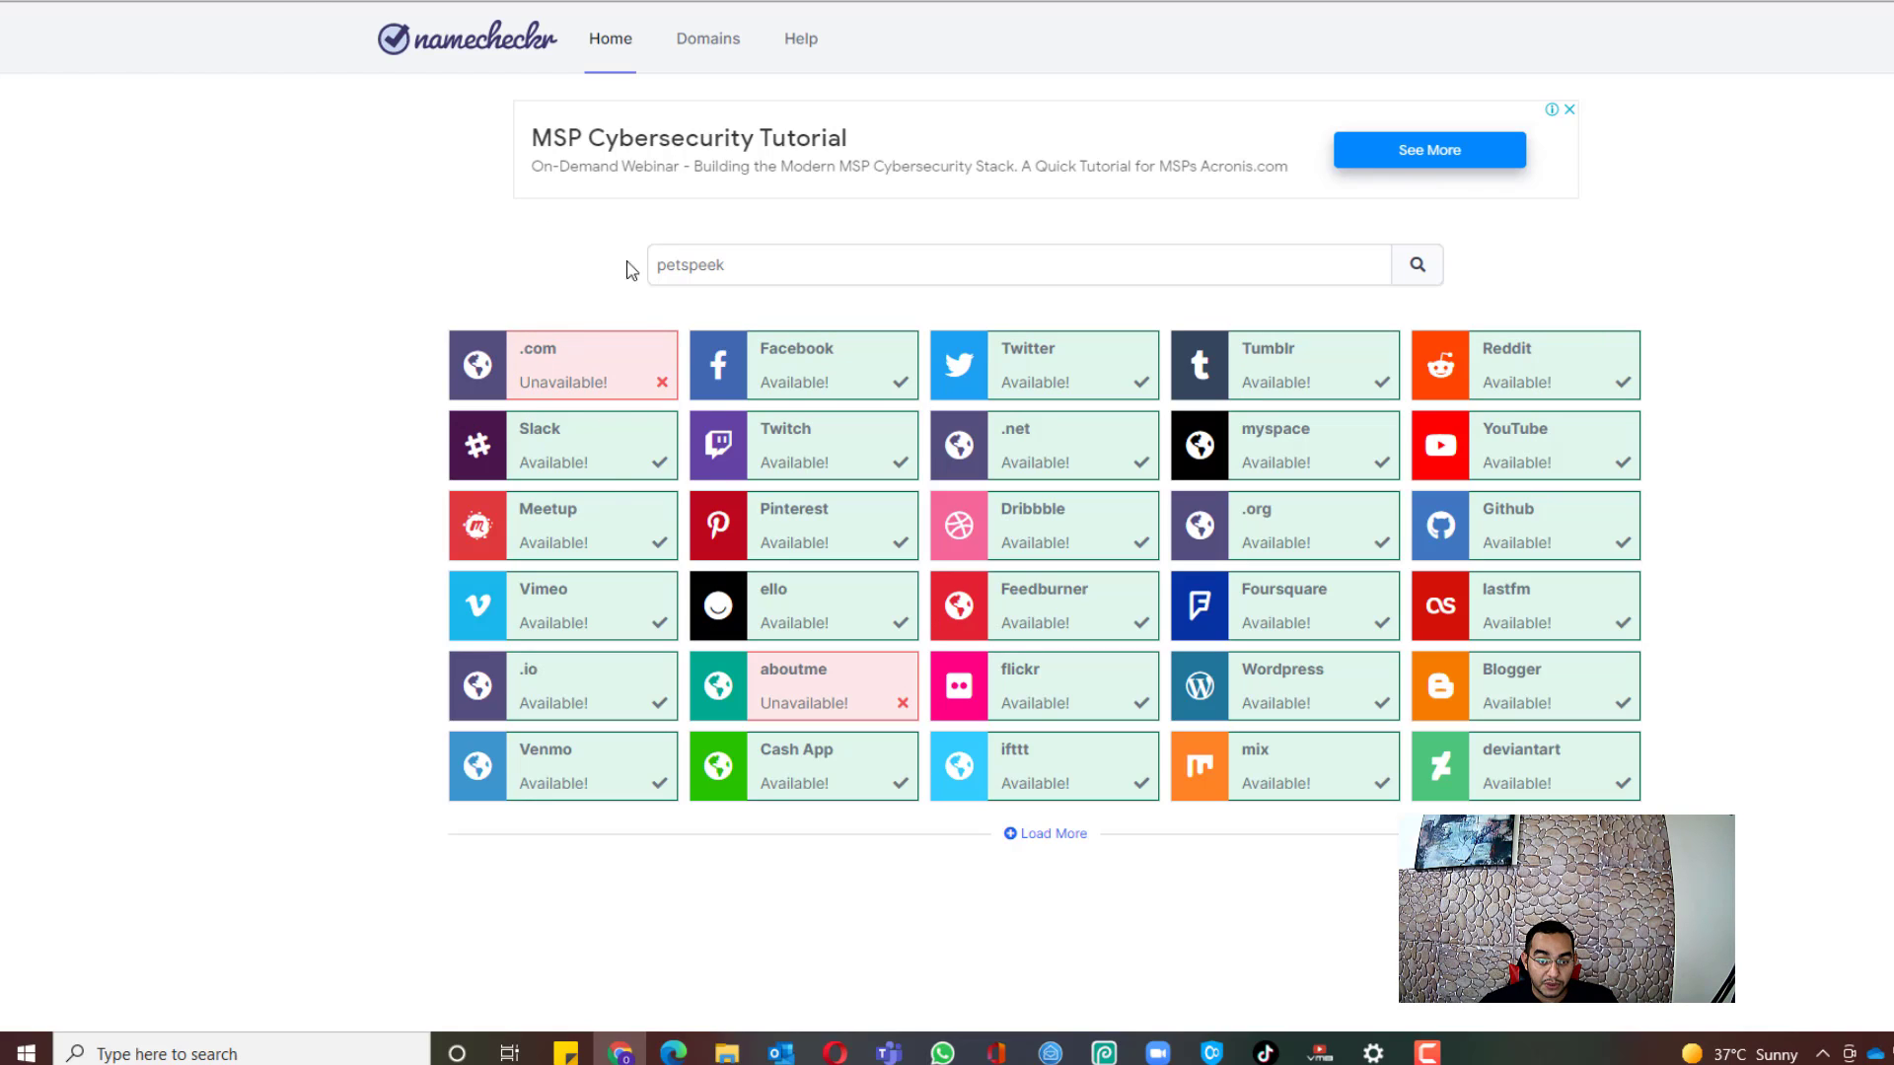
Step: Check availability of petspeeker, then move on to Canva's home page
click(816, 265)
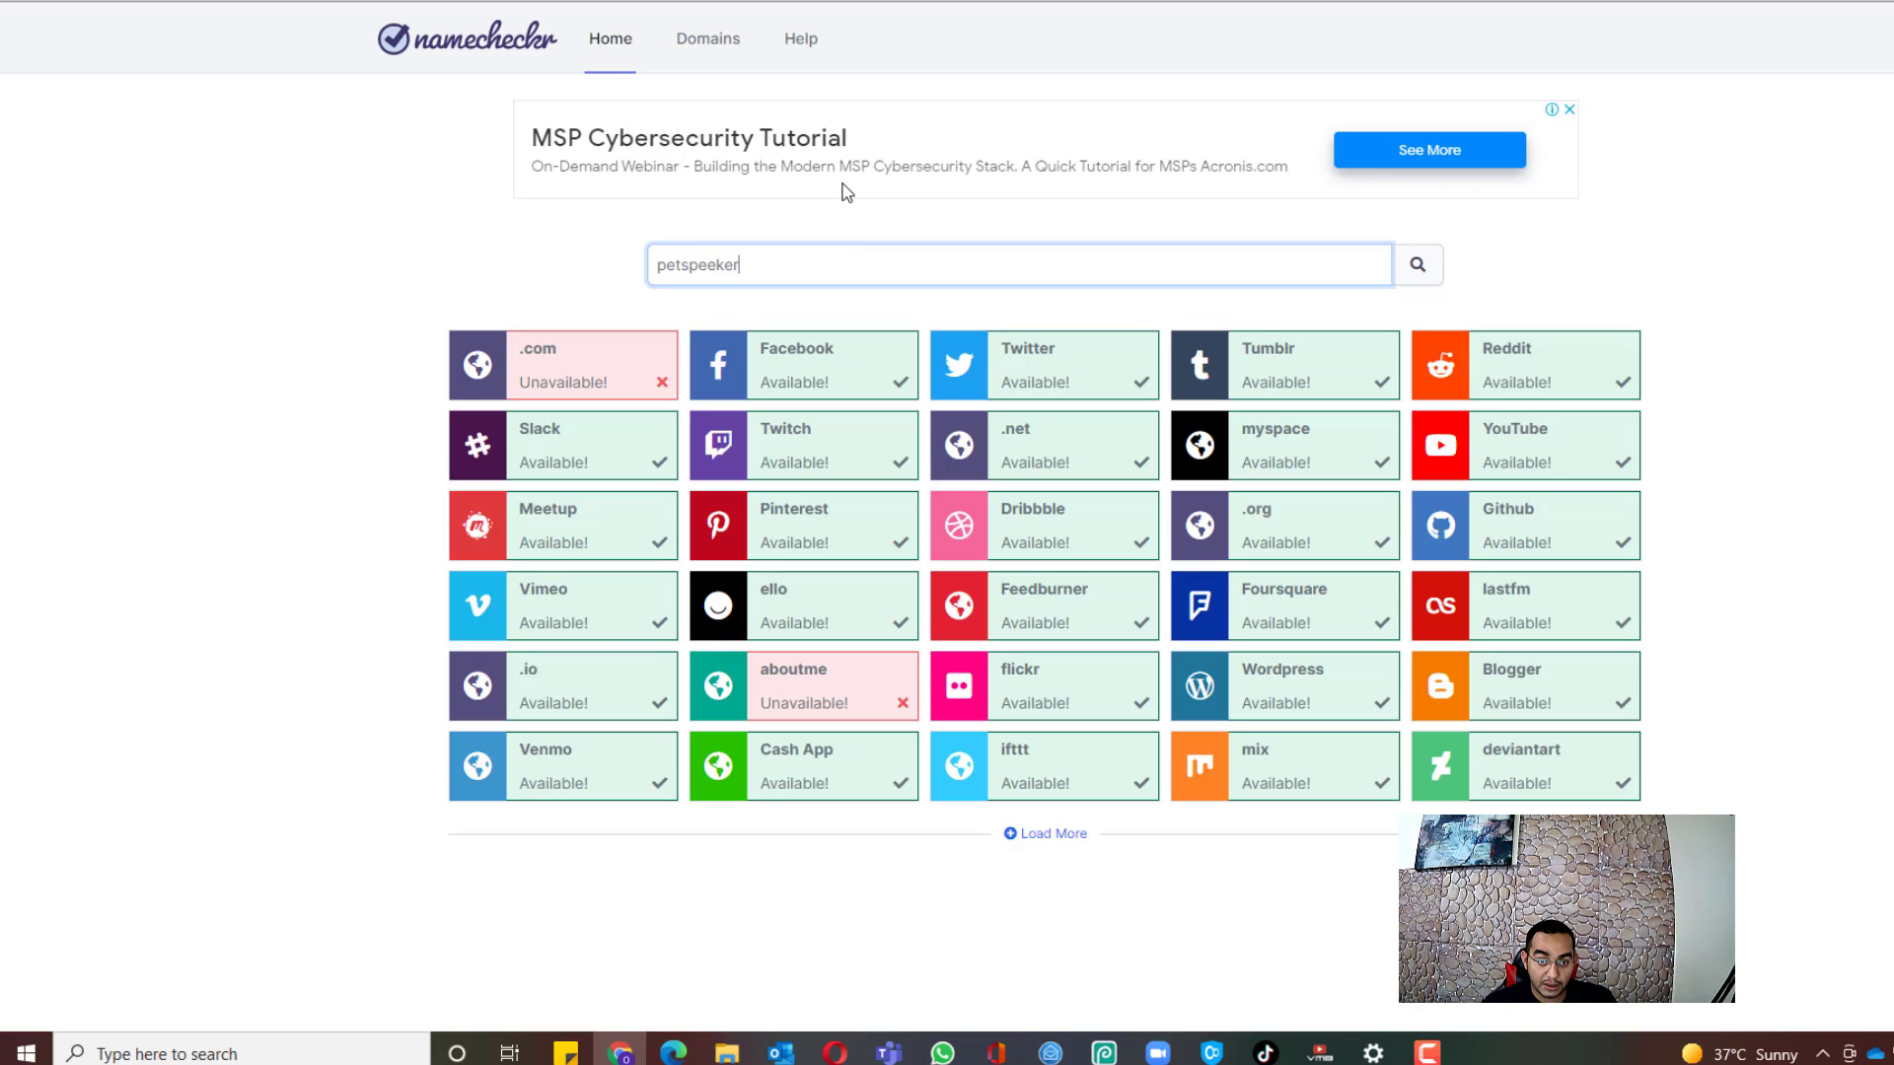
text(er)
key(Return)
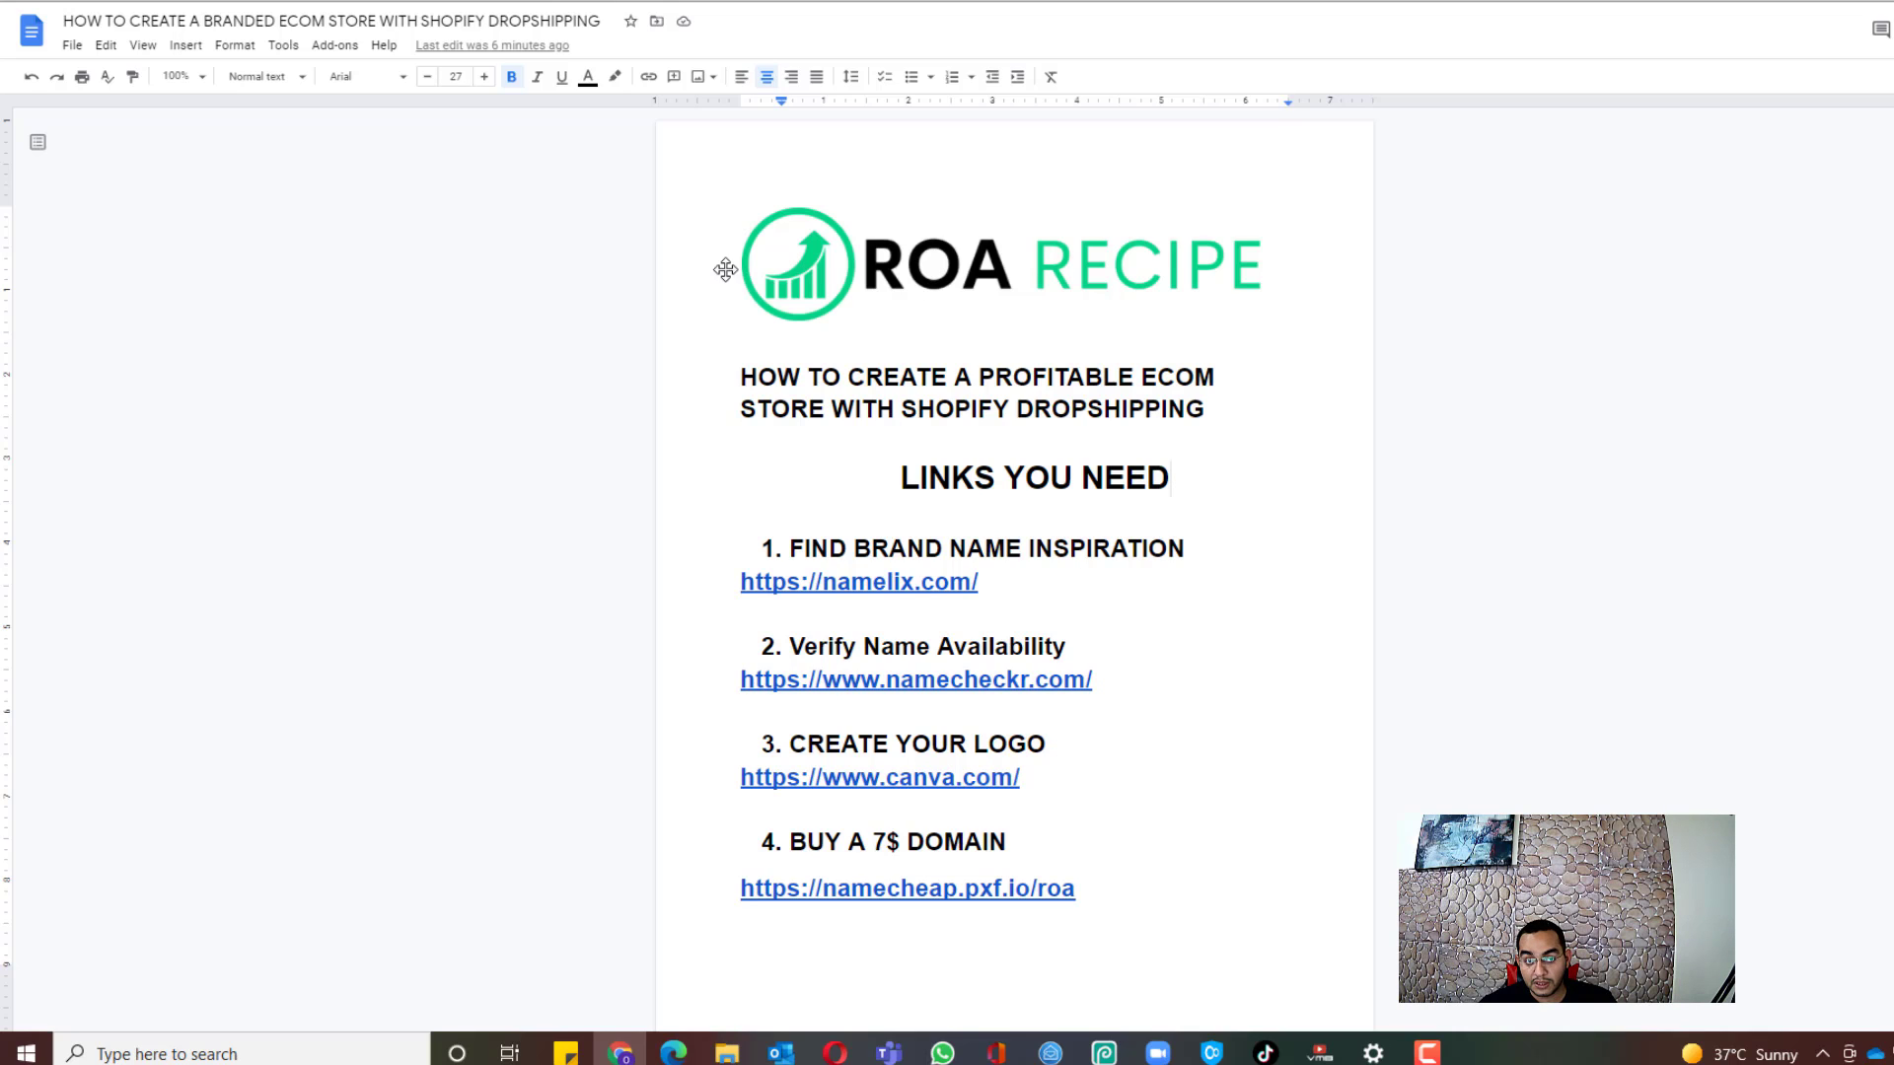
click(681, 0)
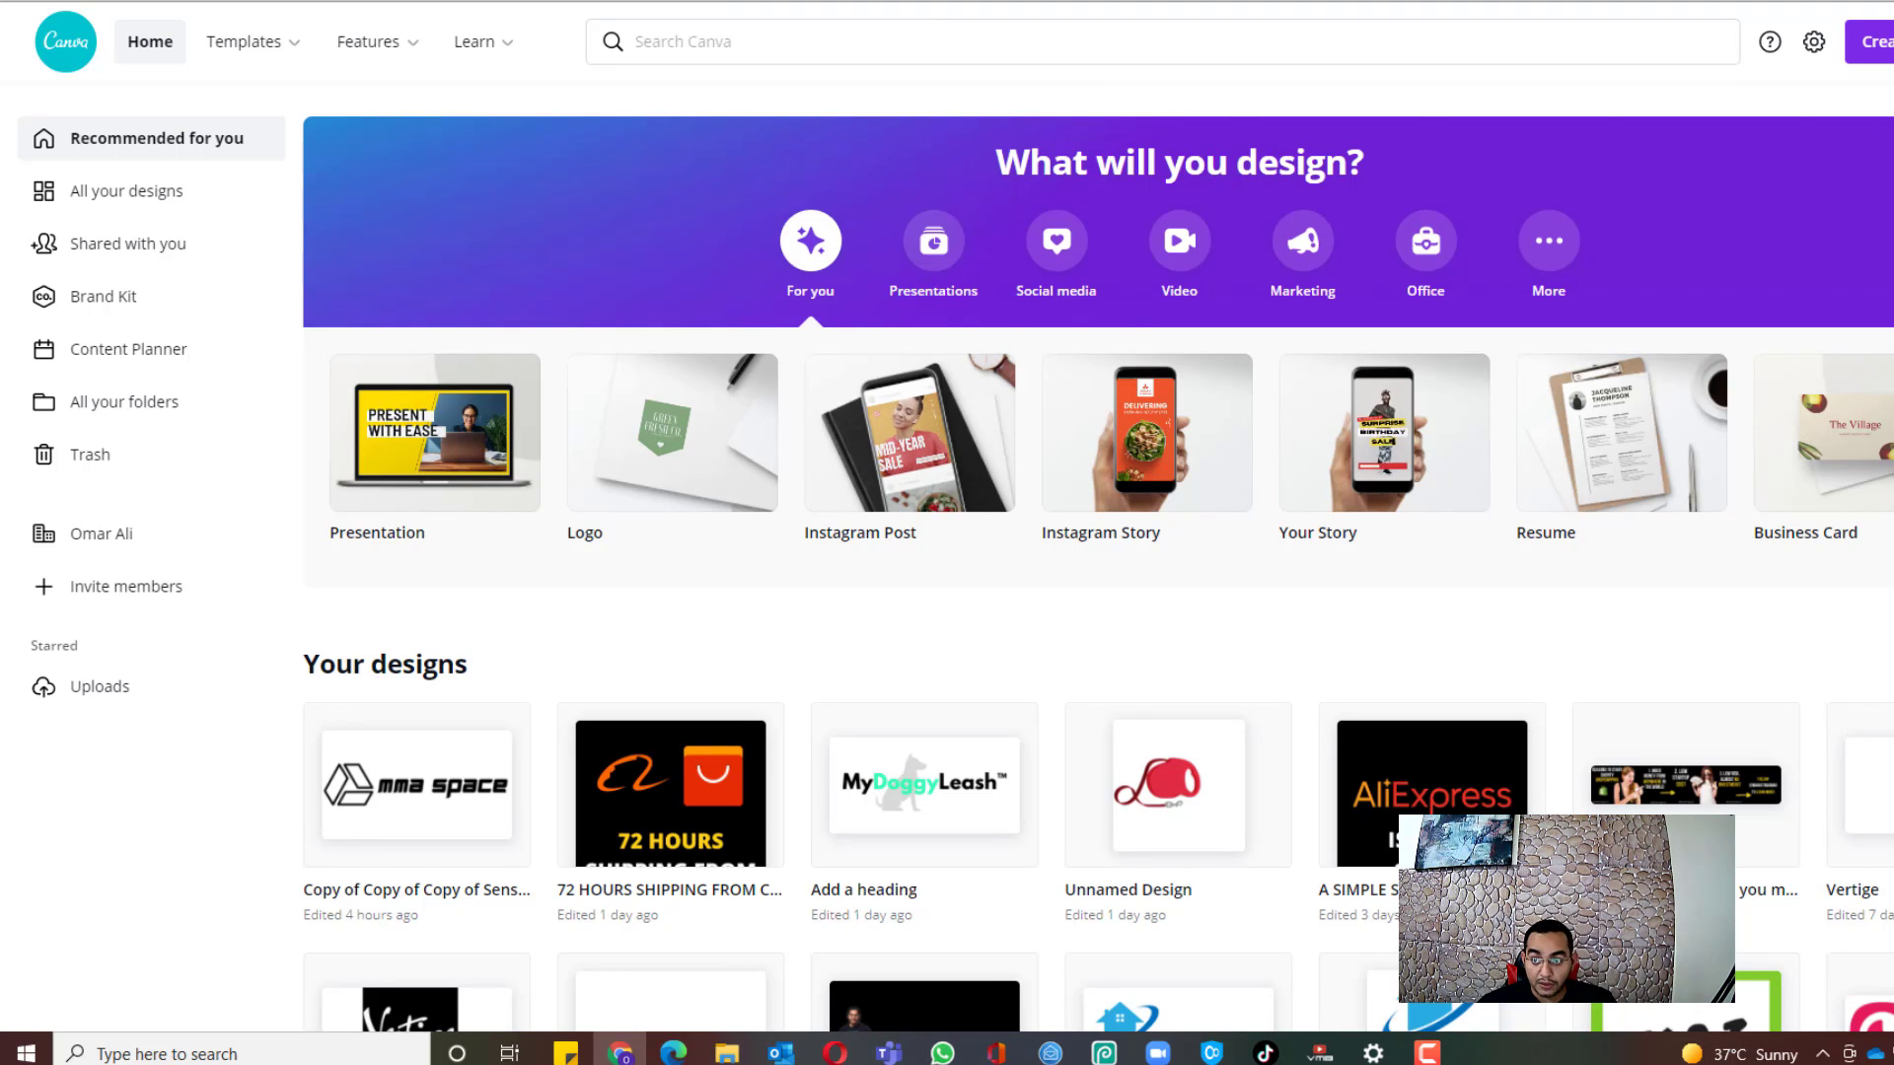
Step: Create a new blank 500 × 500 px Logo design
click(1869, 41)
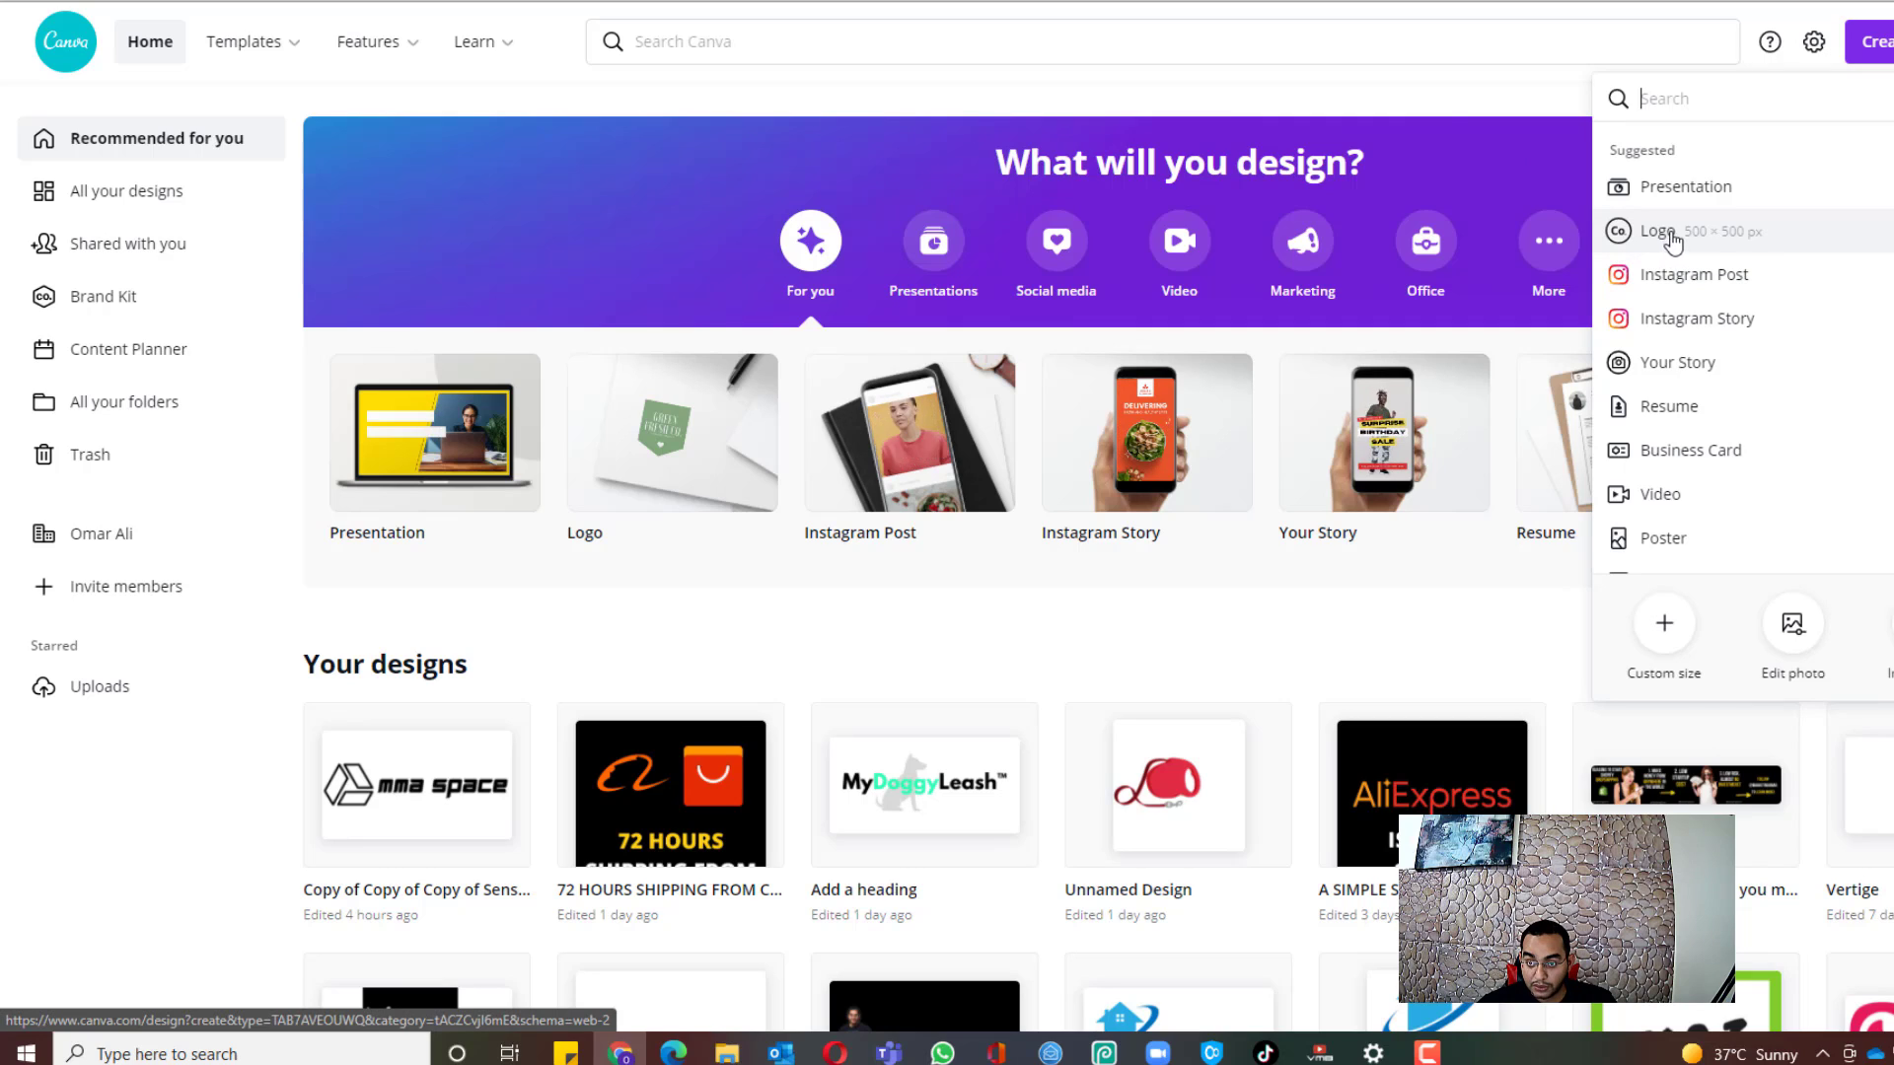
click(1724, 248)
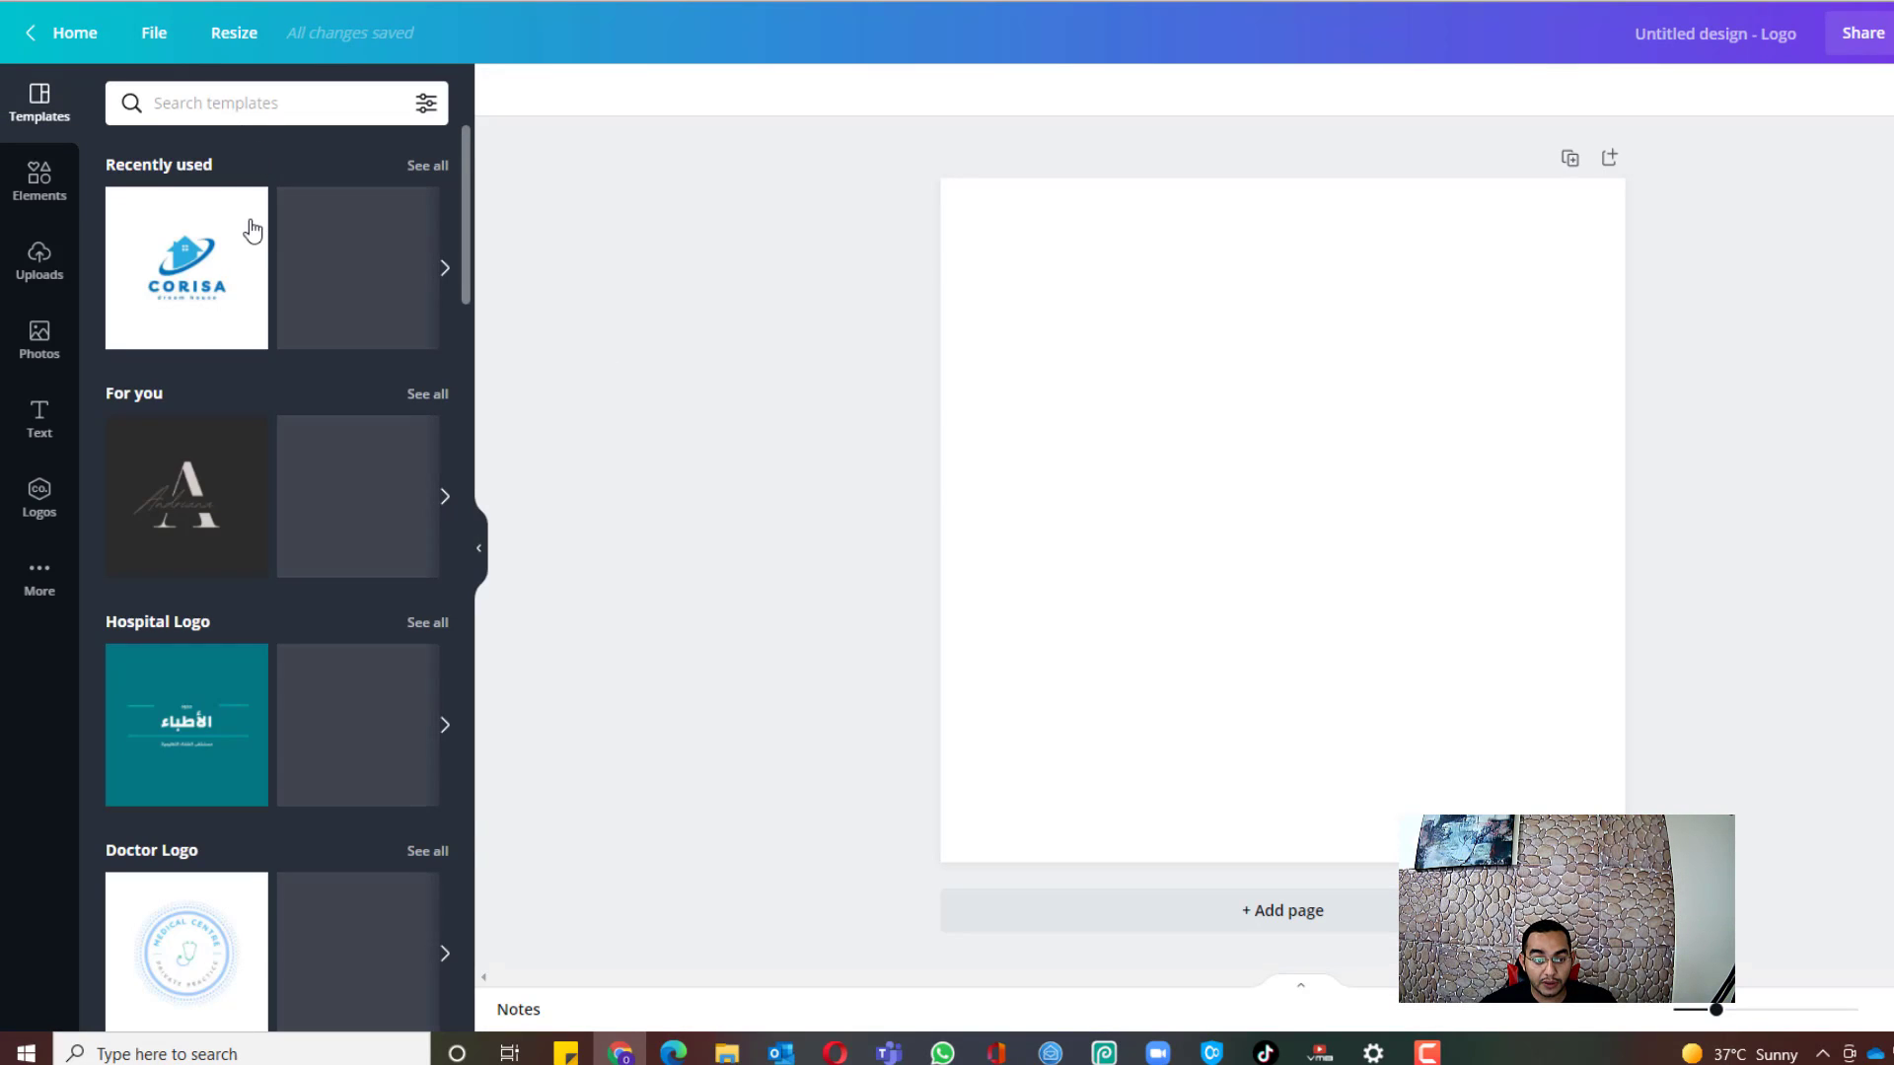
Step: Search logo templates for 'pets' and apply the black dog Pet Shop template
click(283, 104)
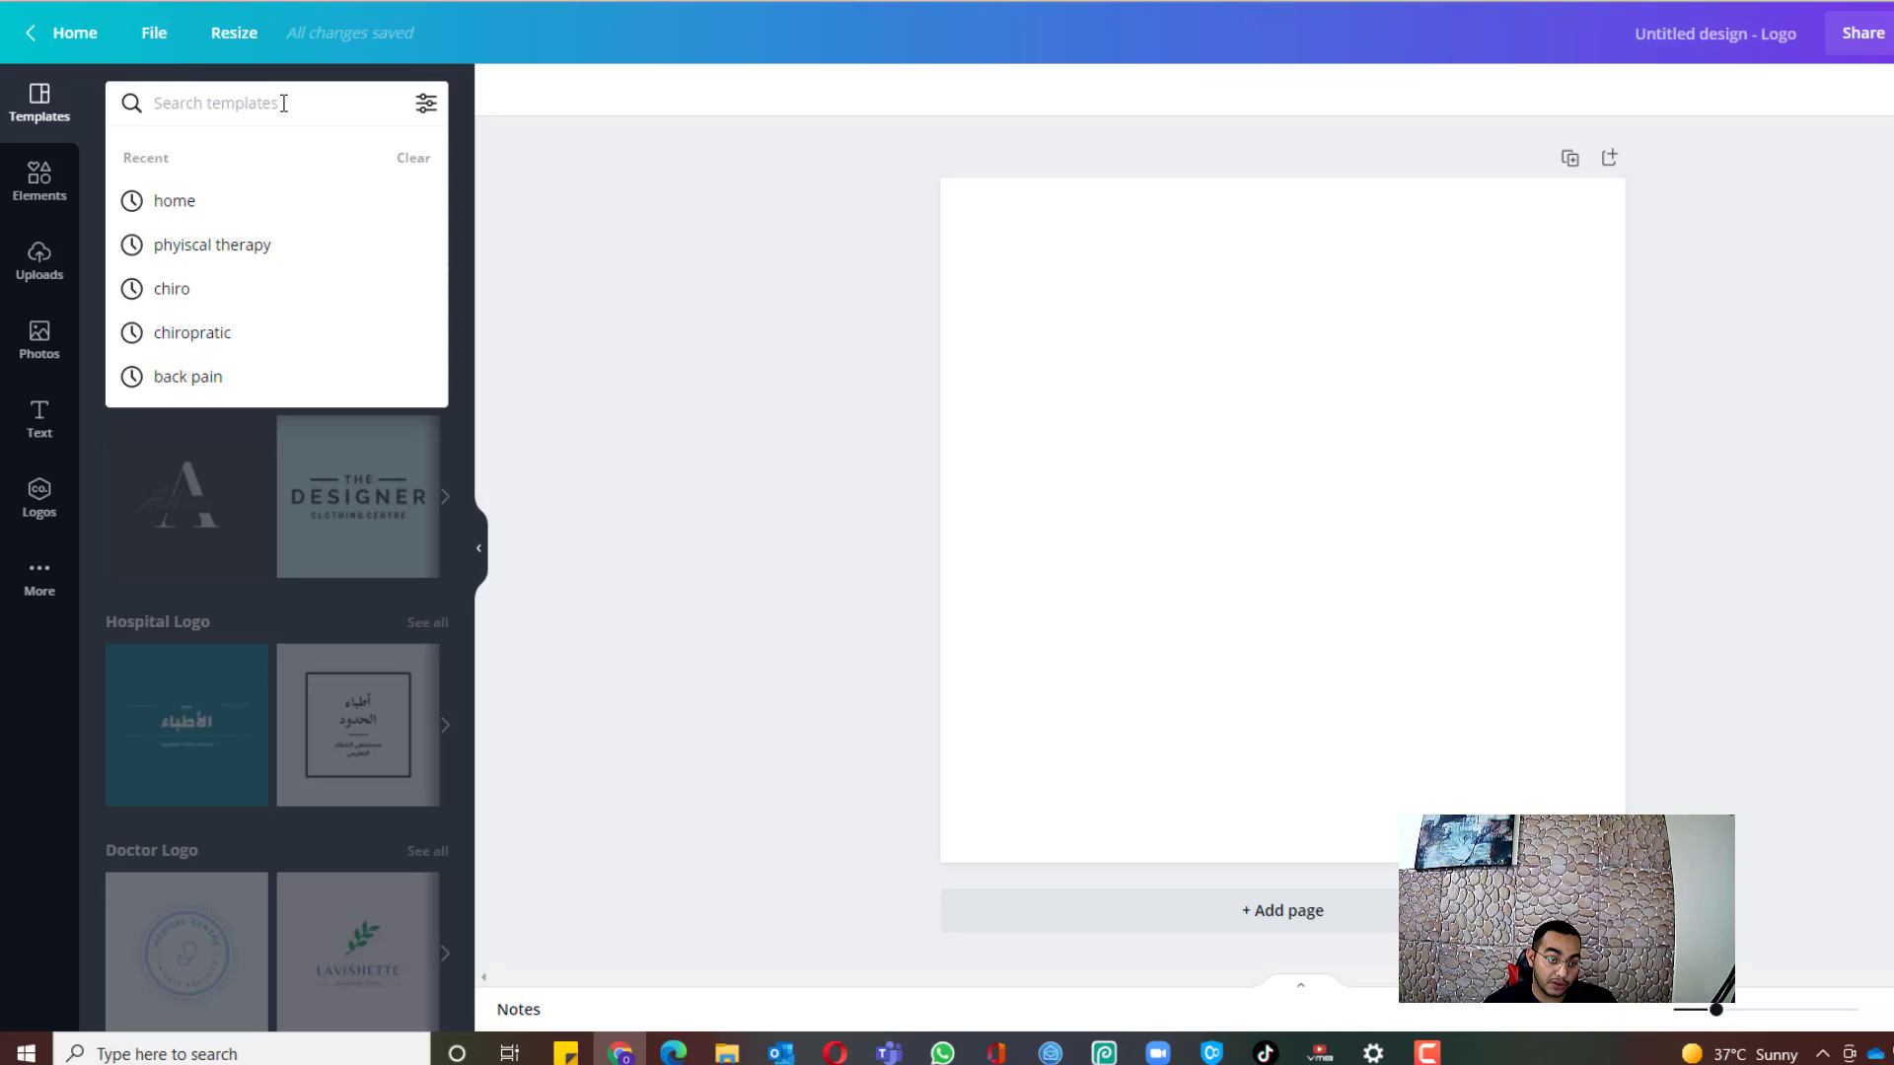
text(pets)
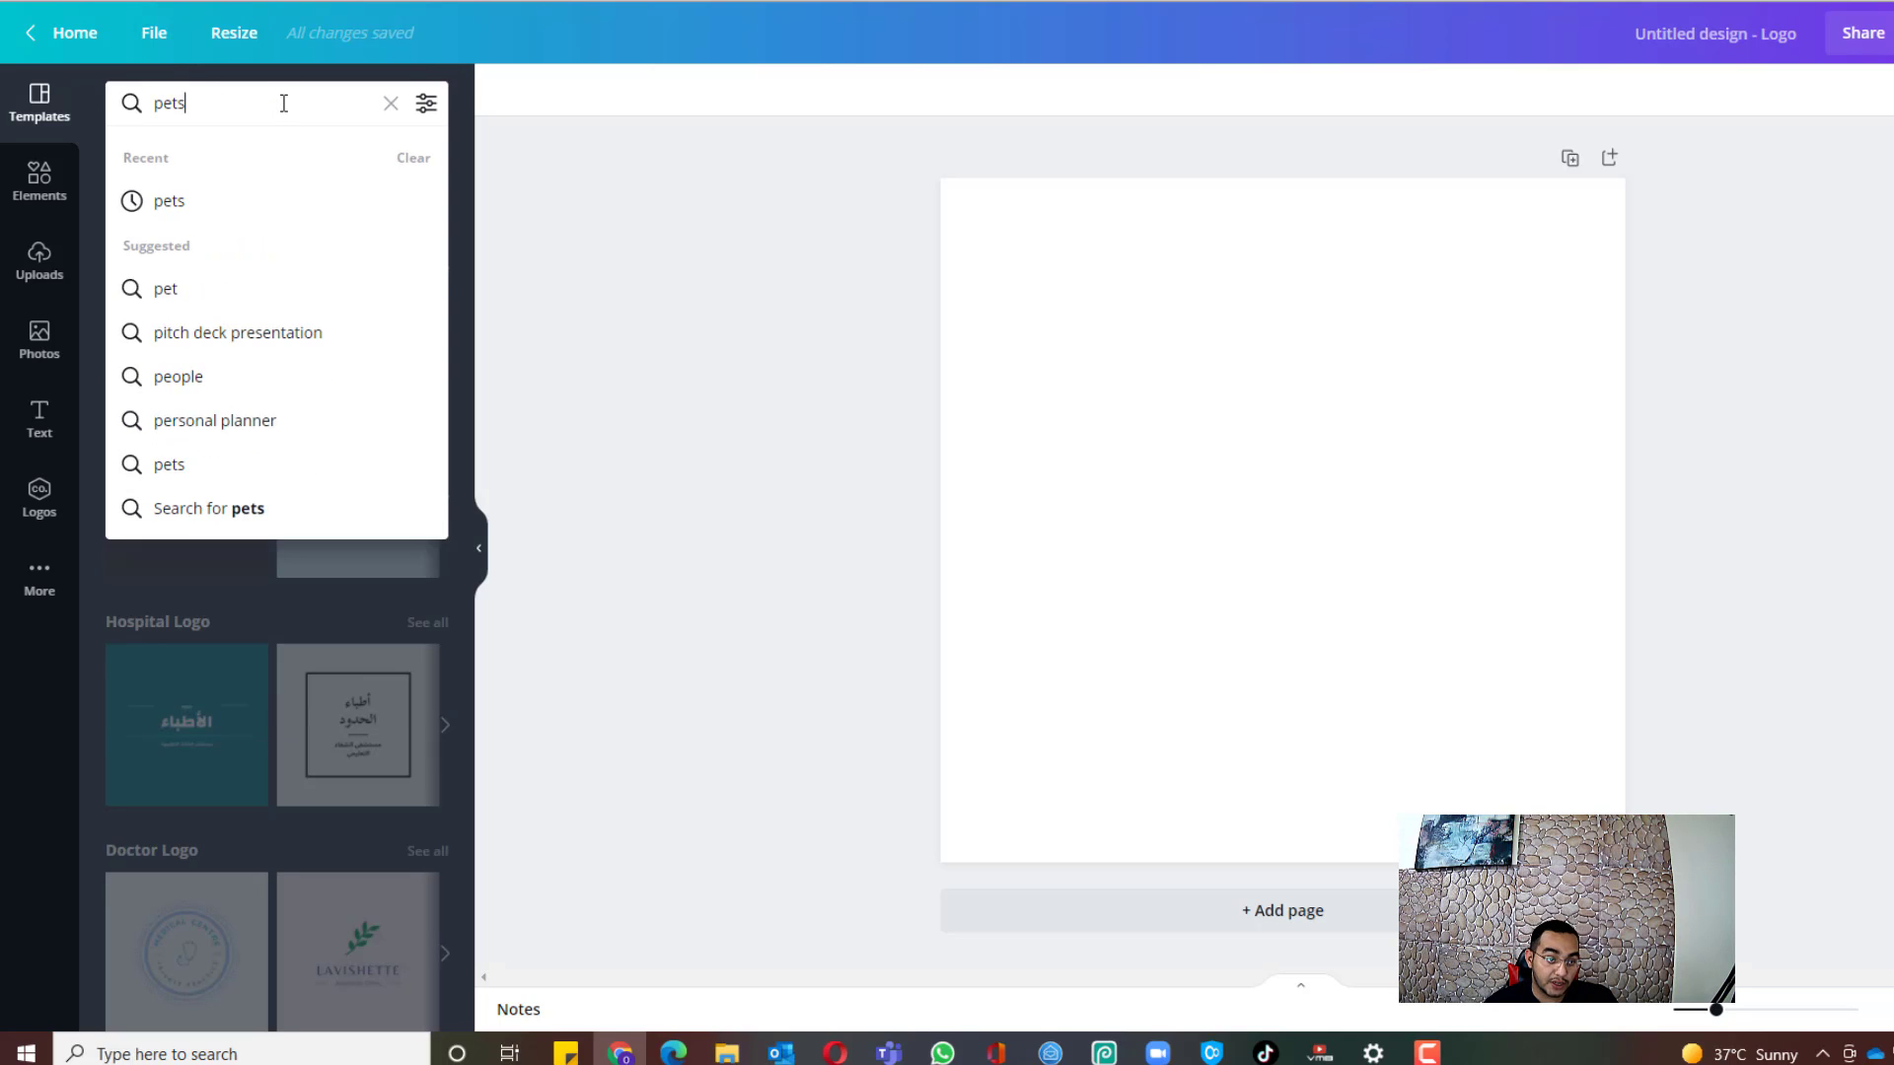
key(Return)
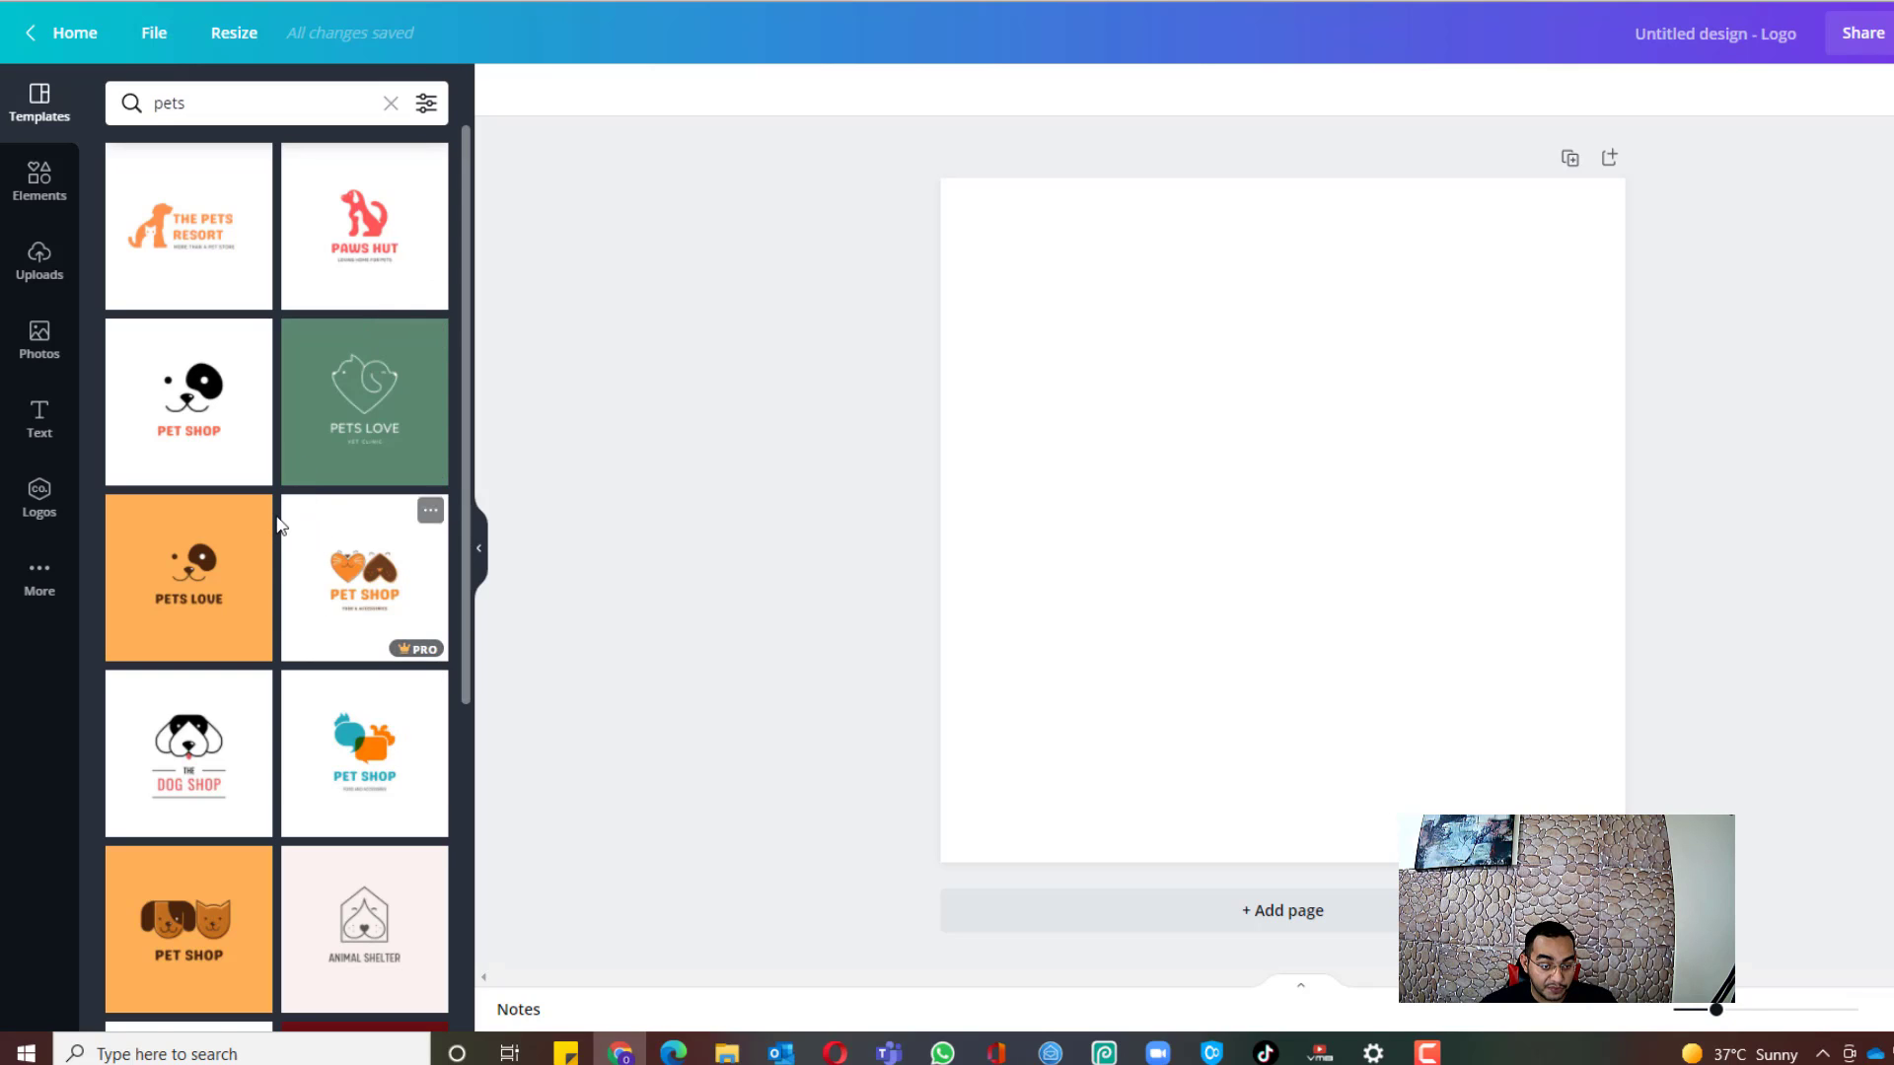
scroll(286, 533, down, 2)
scroll(302, 527, down, 2)
scroll(301, 524, down, 6)
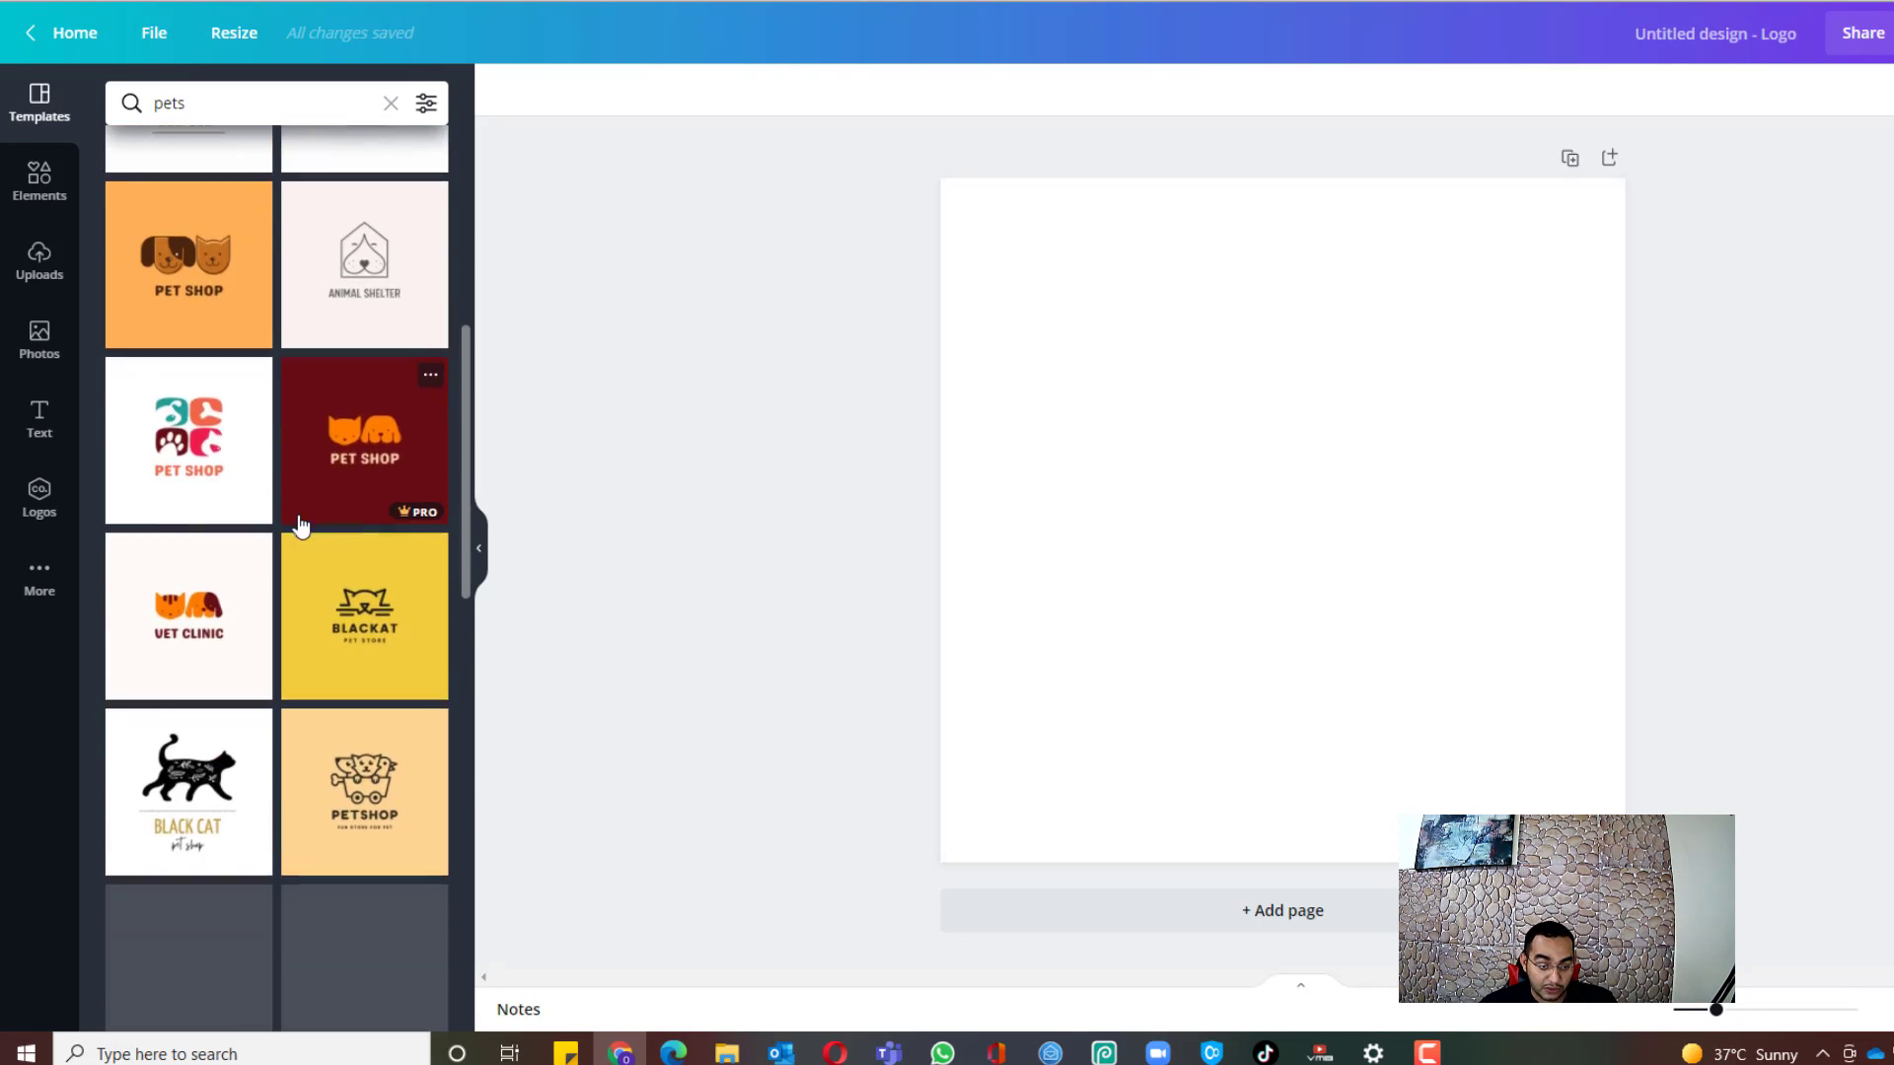
scroll(296, 591, up, 4)
scroll(296, 616, up, 5)
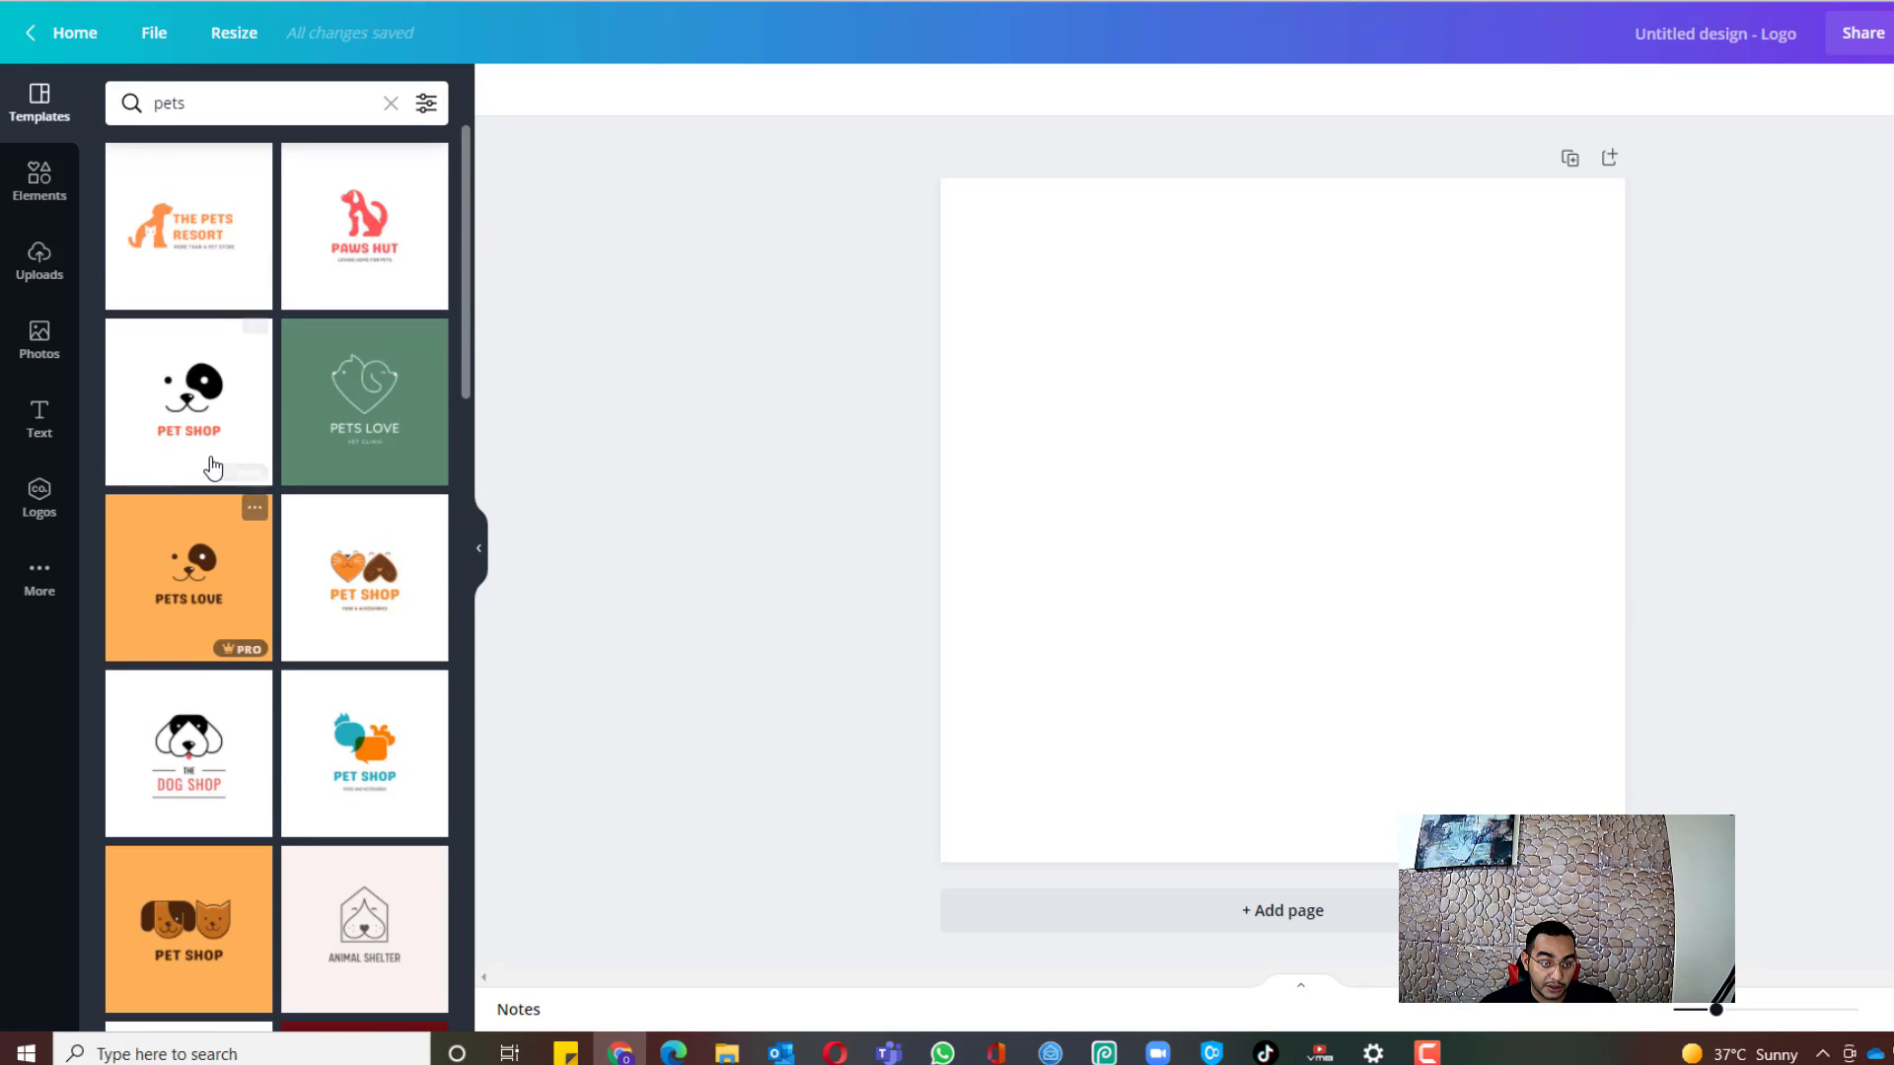
click(197, 419)
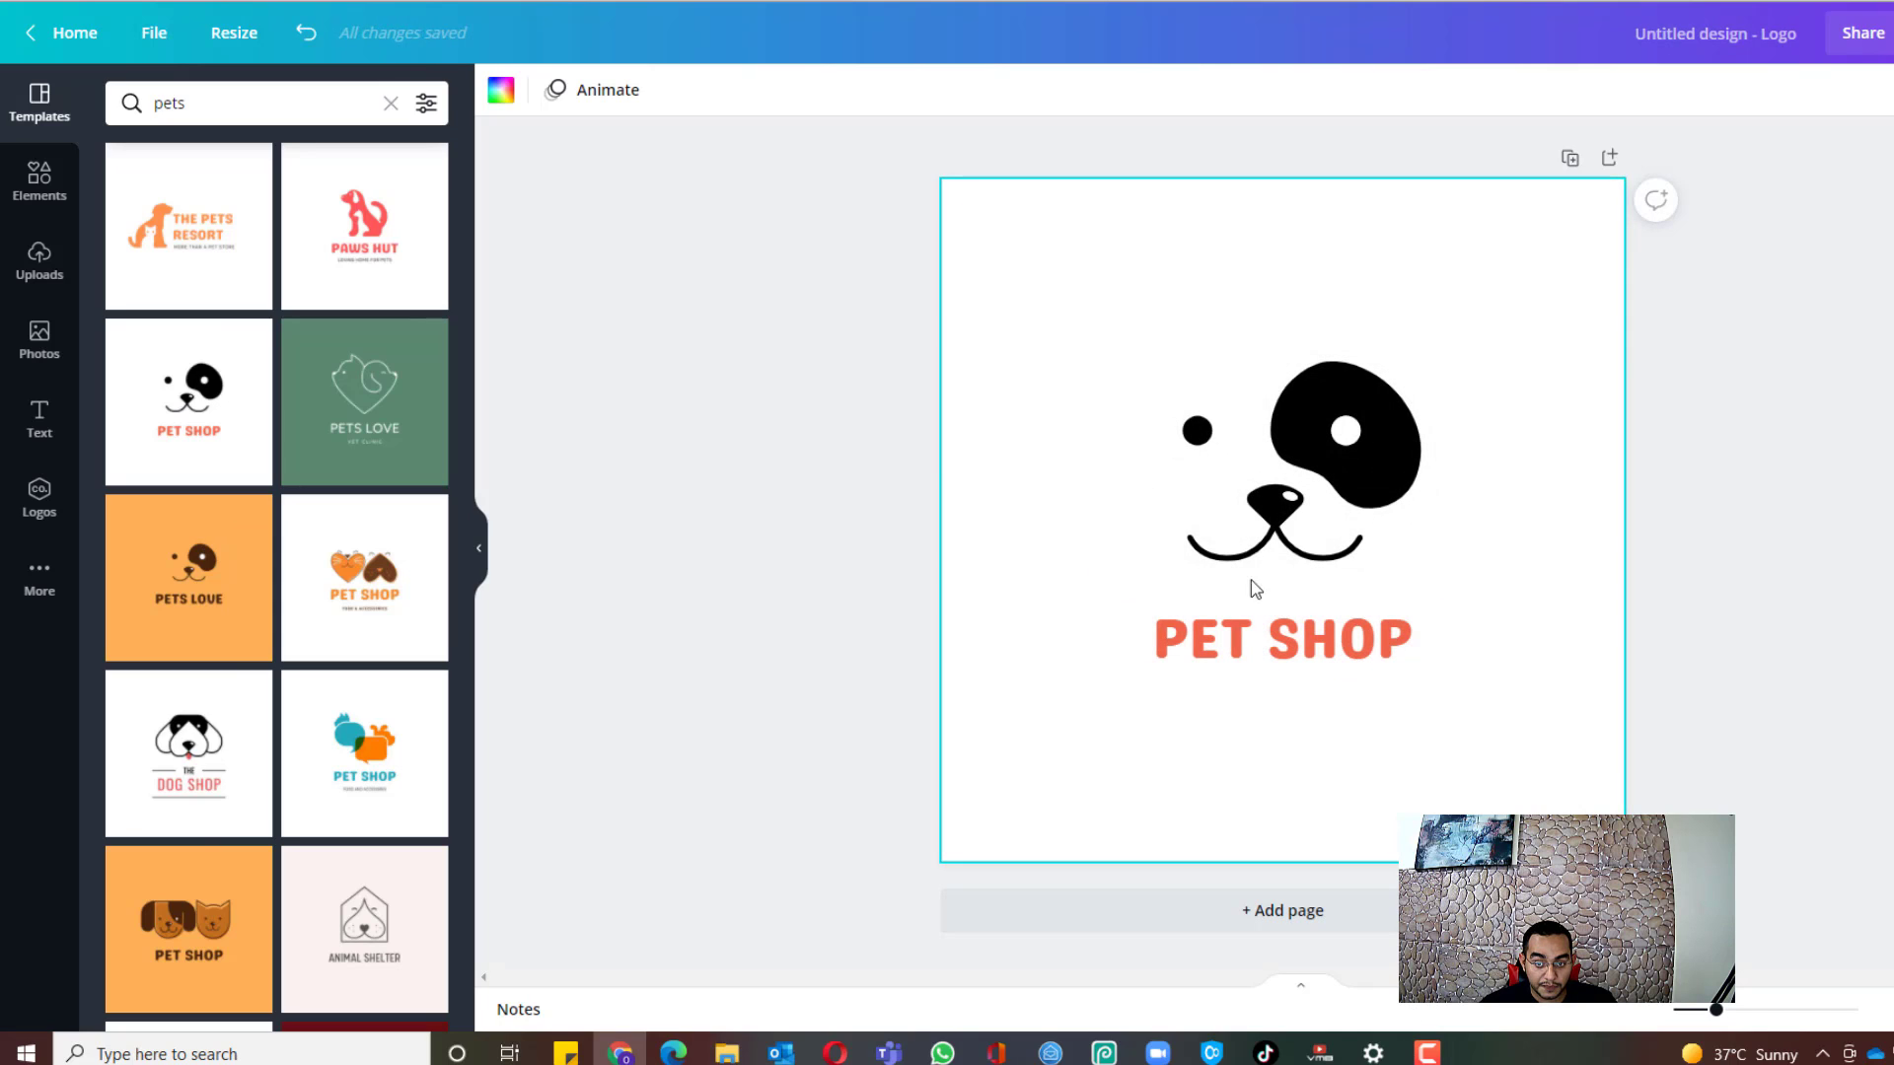
Step: Try recolouring the dog graphic light blue, then undo the change
click(1272, 538)
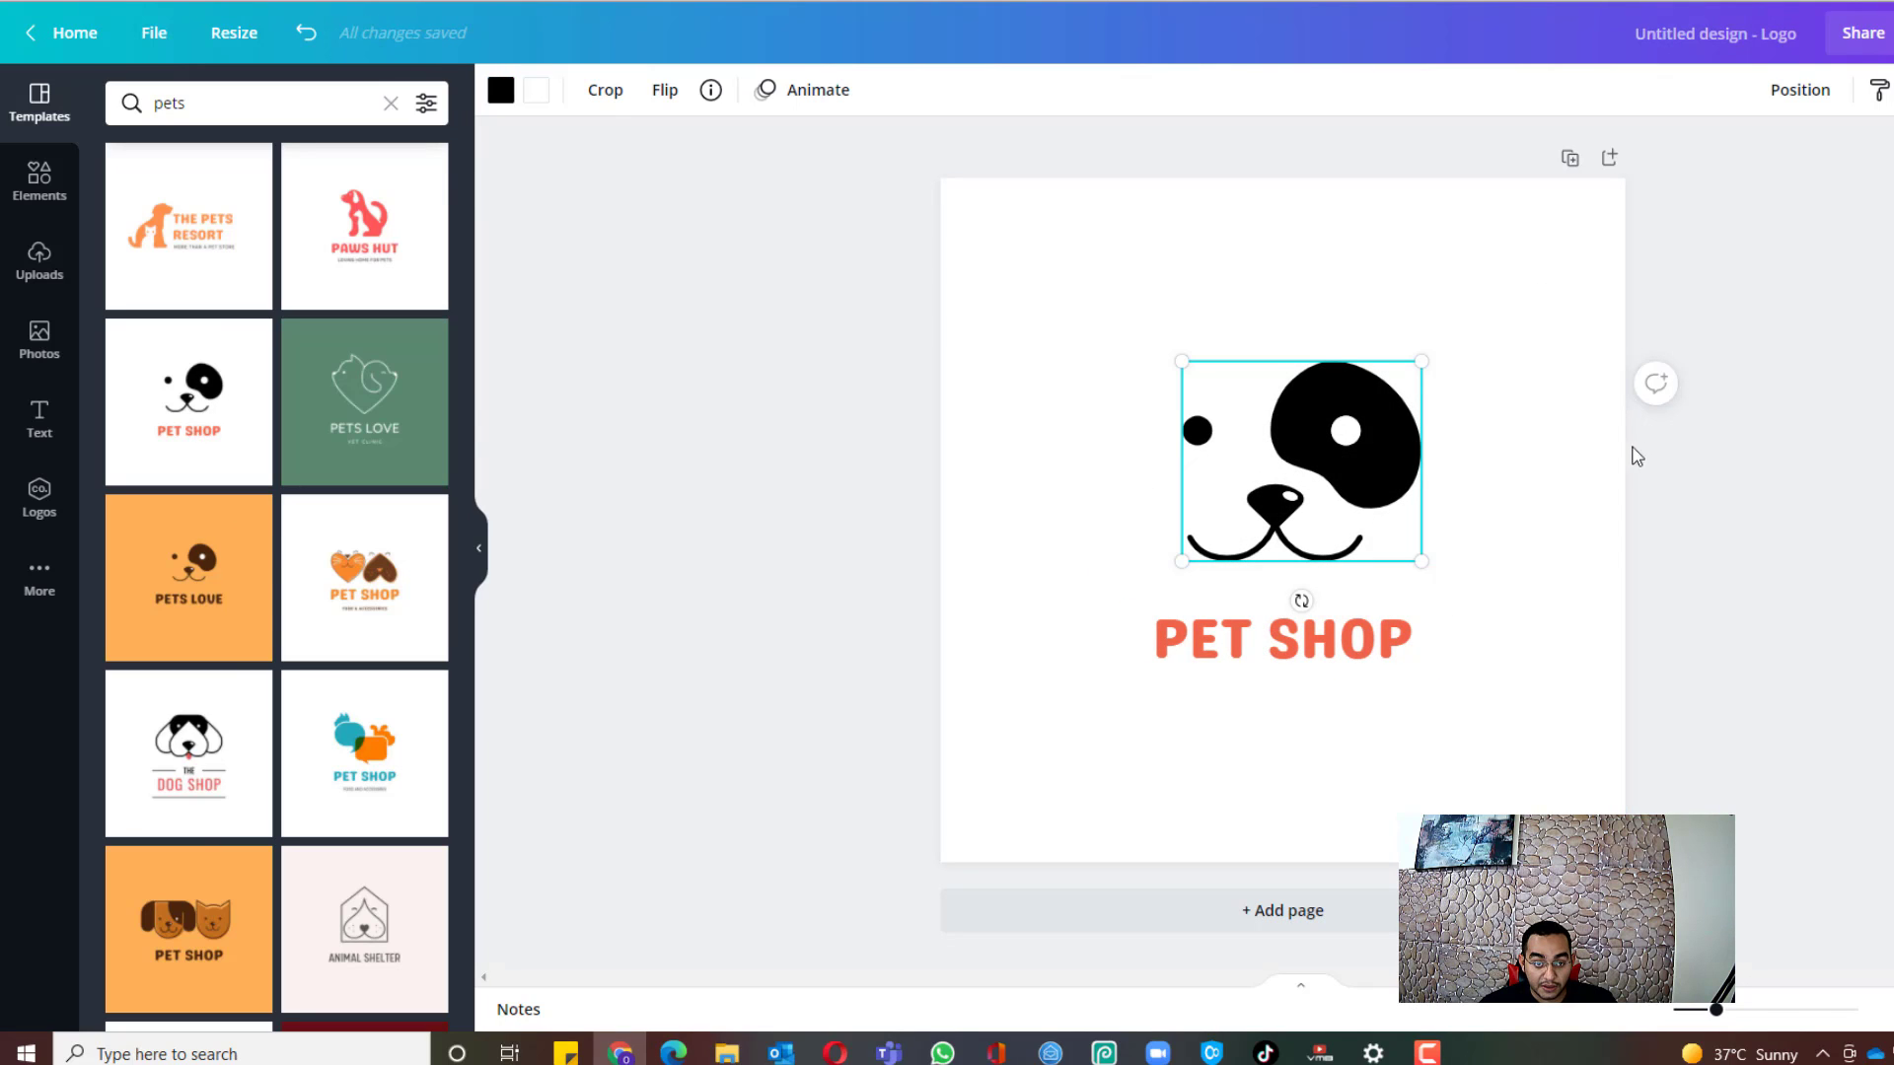
click(500, 90)
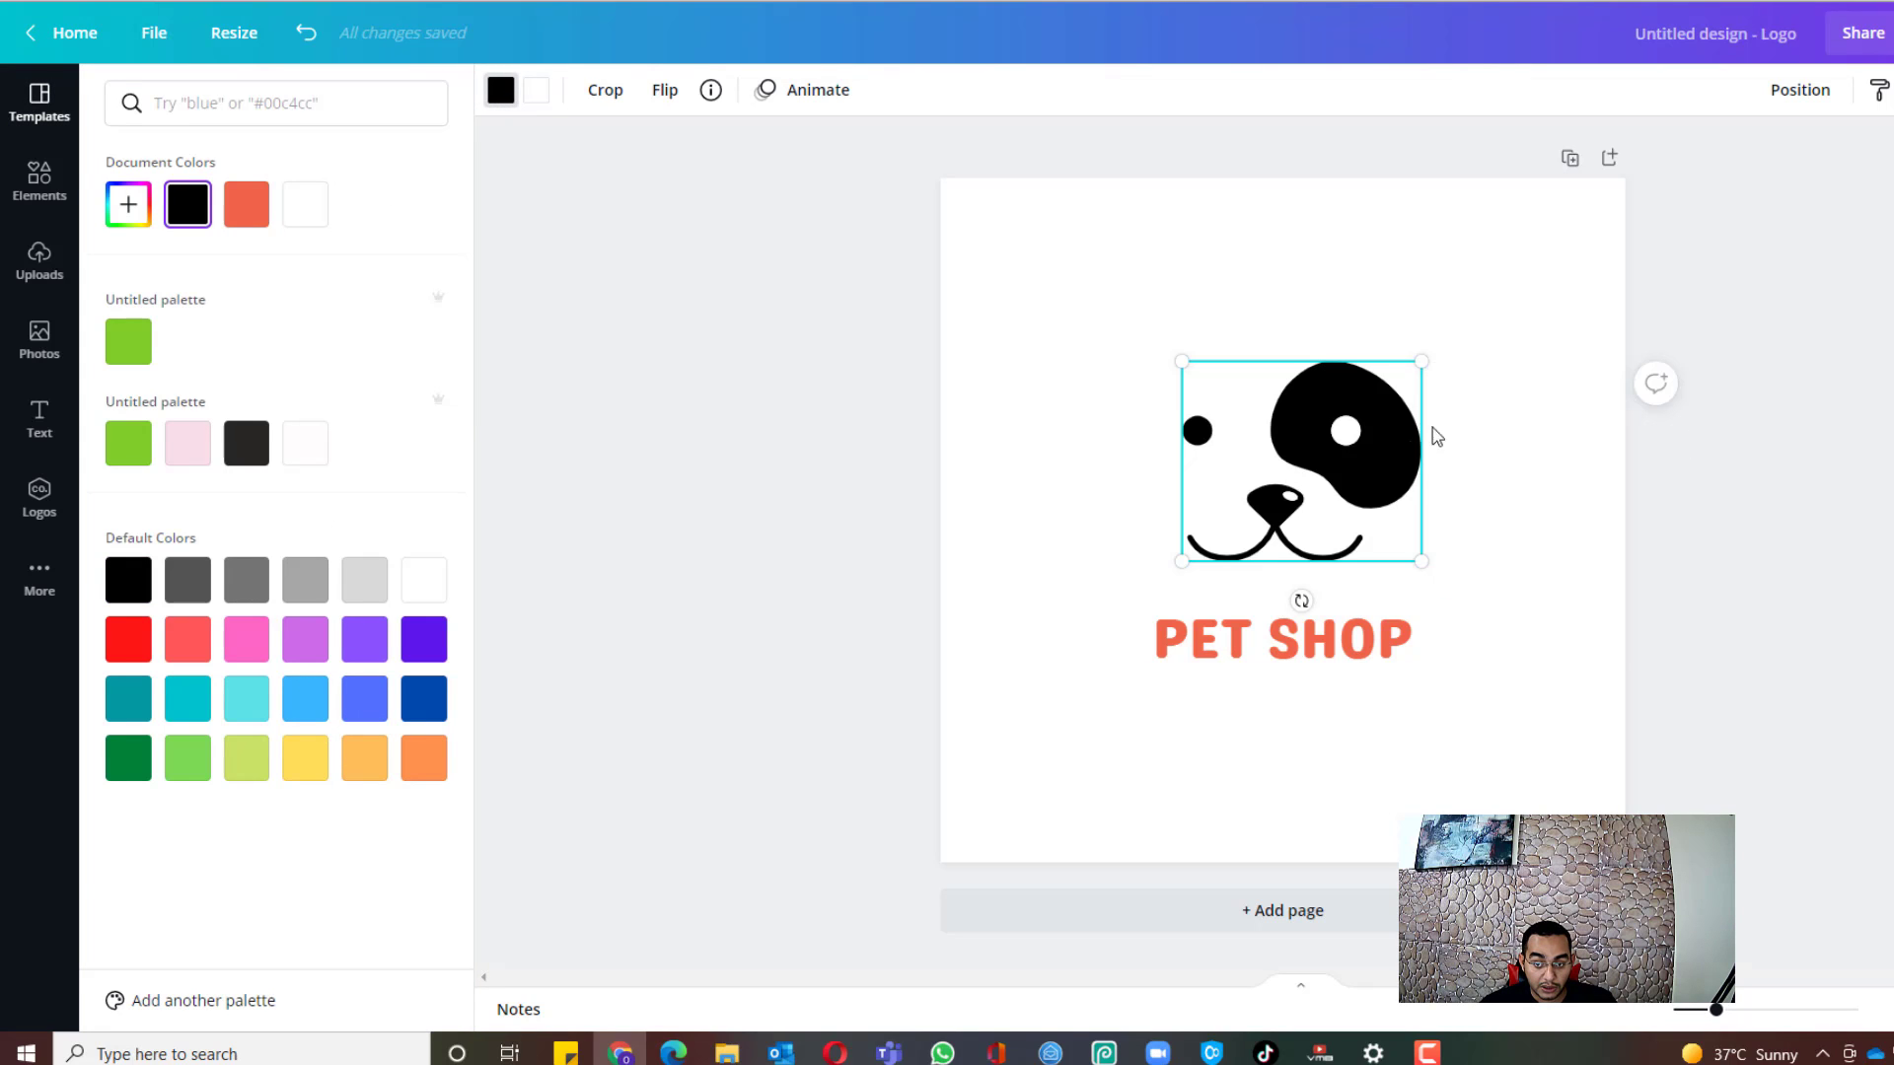
click(301, 708)
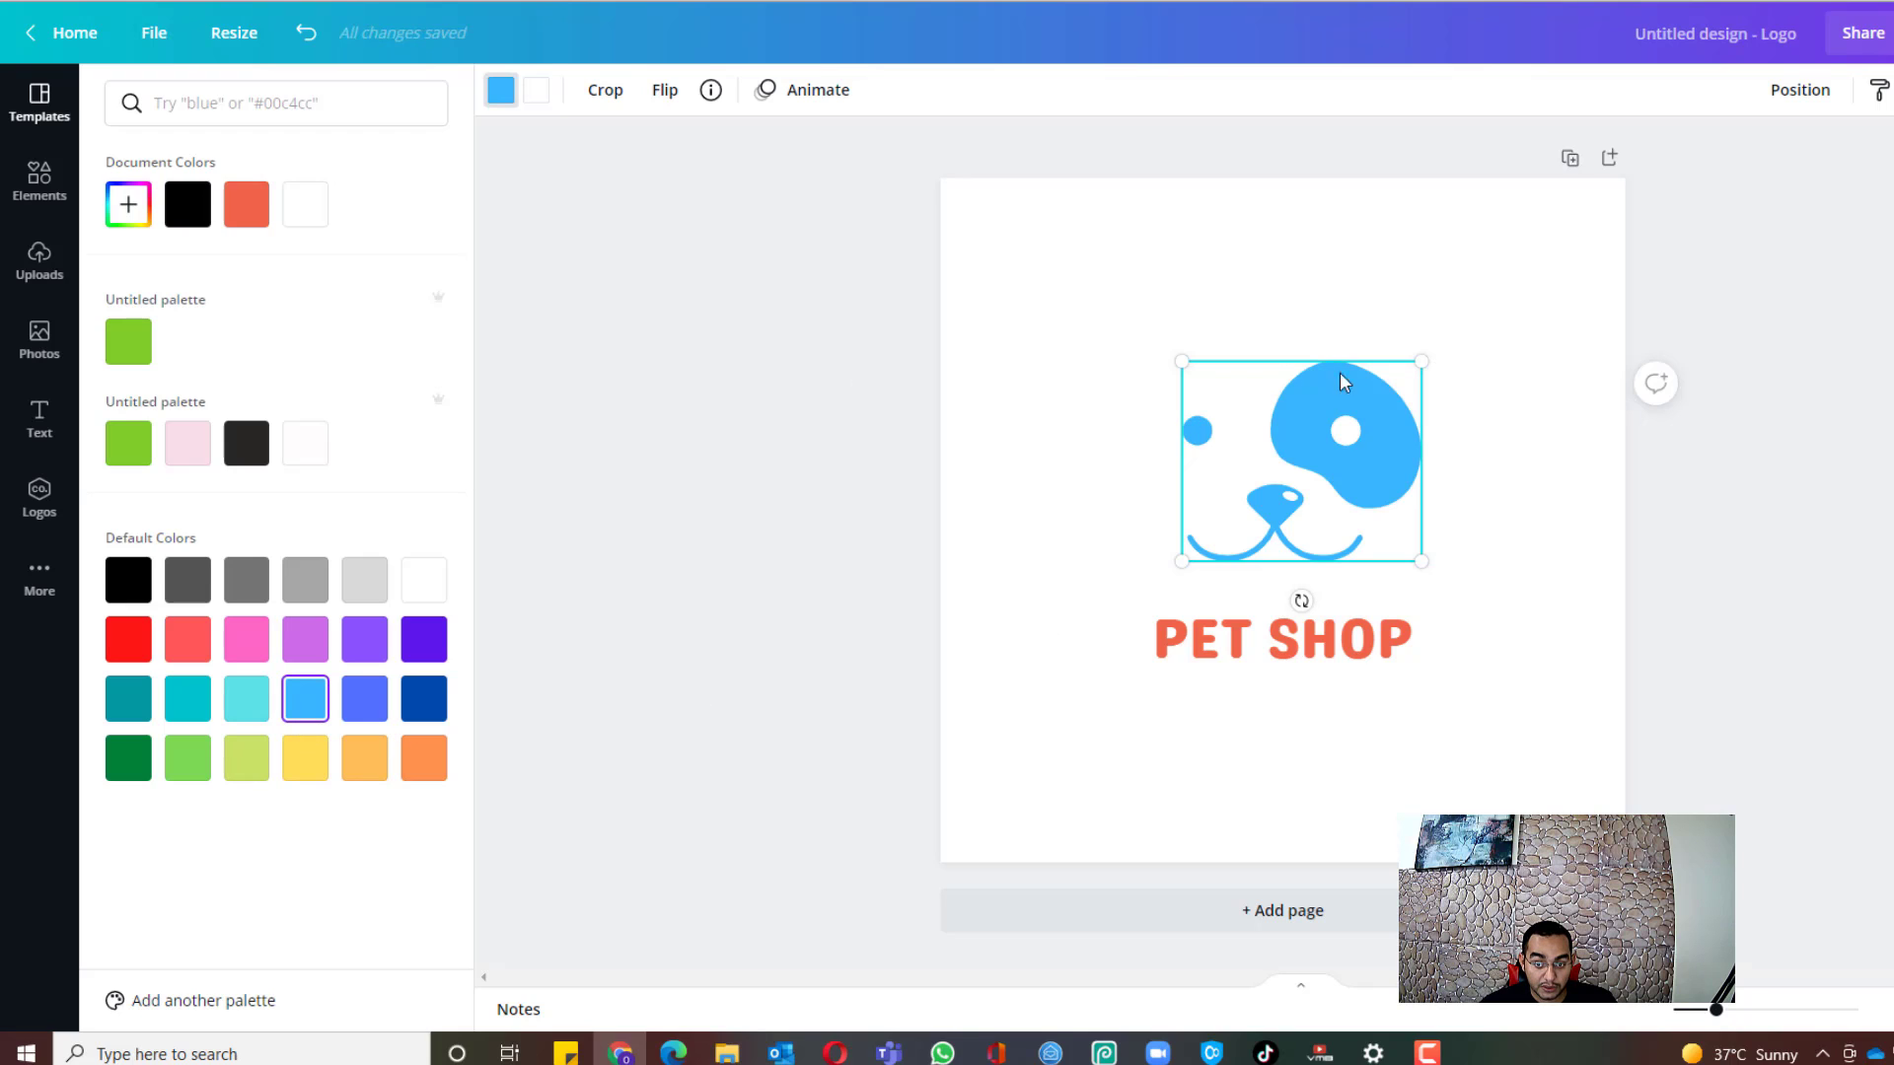
click(1275, 523)
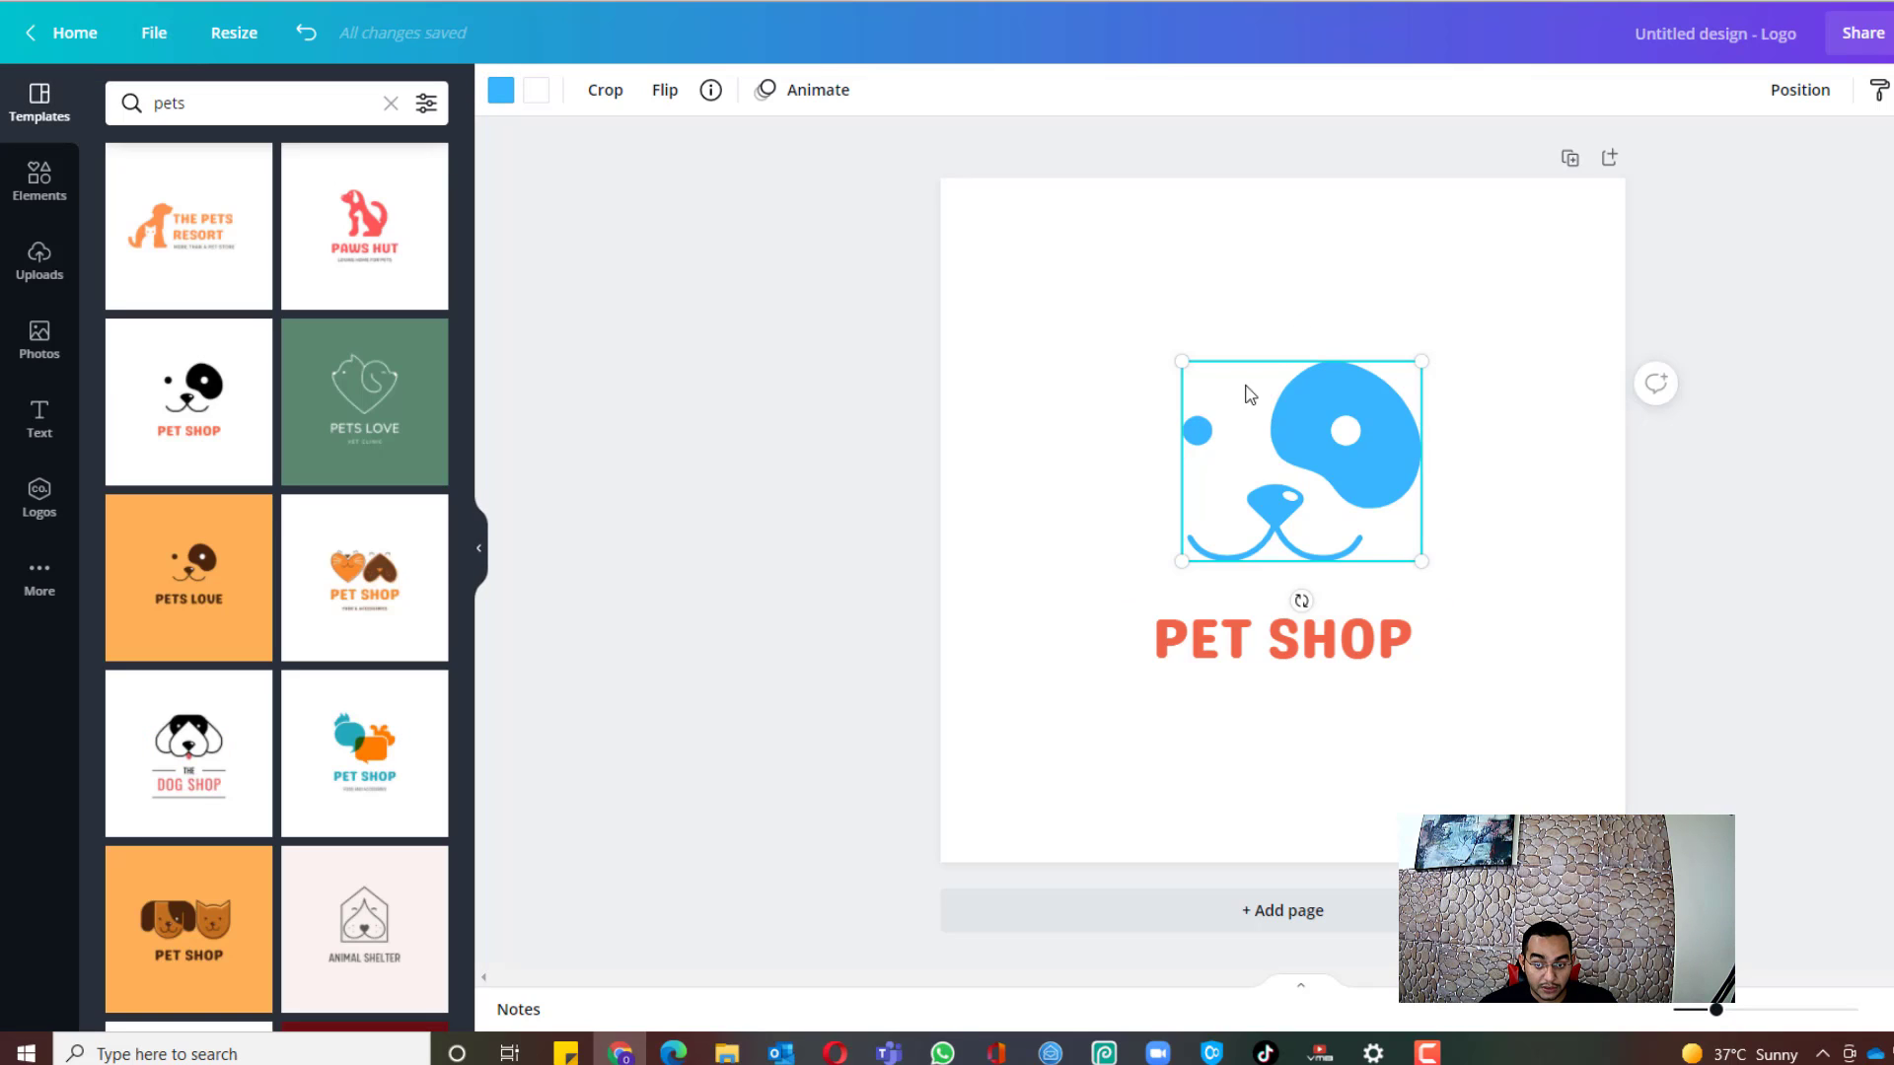
key(ctrl+z)
click(1056, 478)
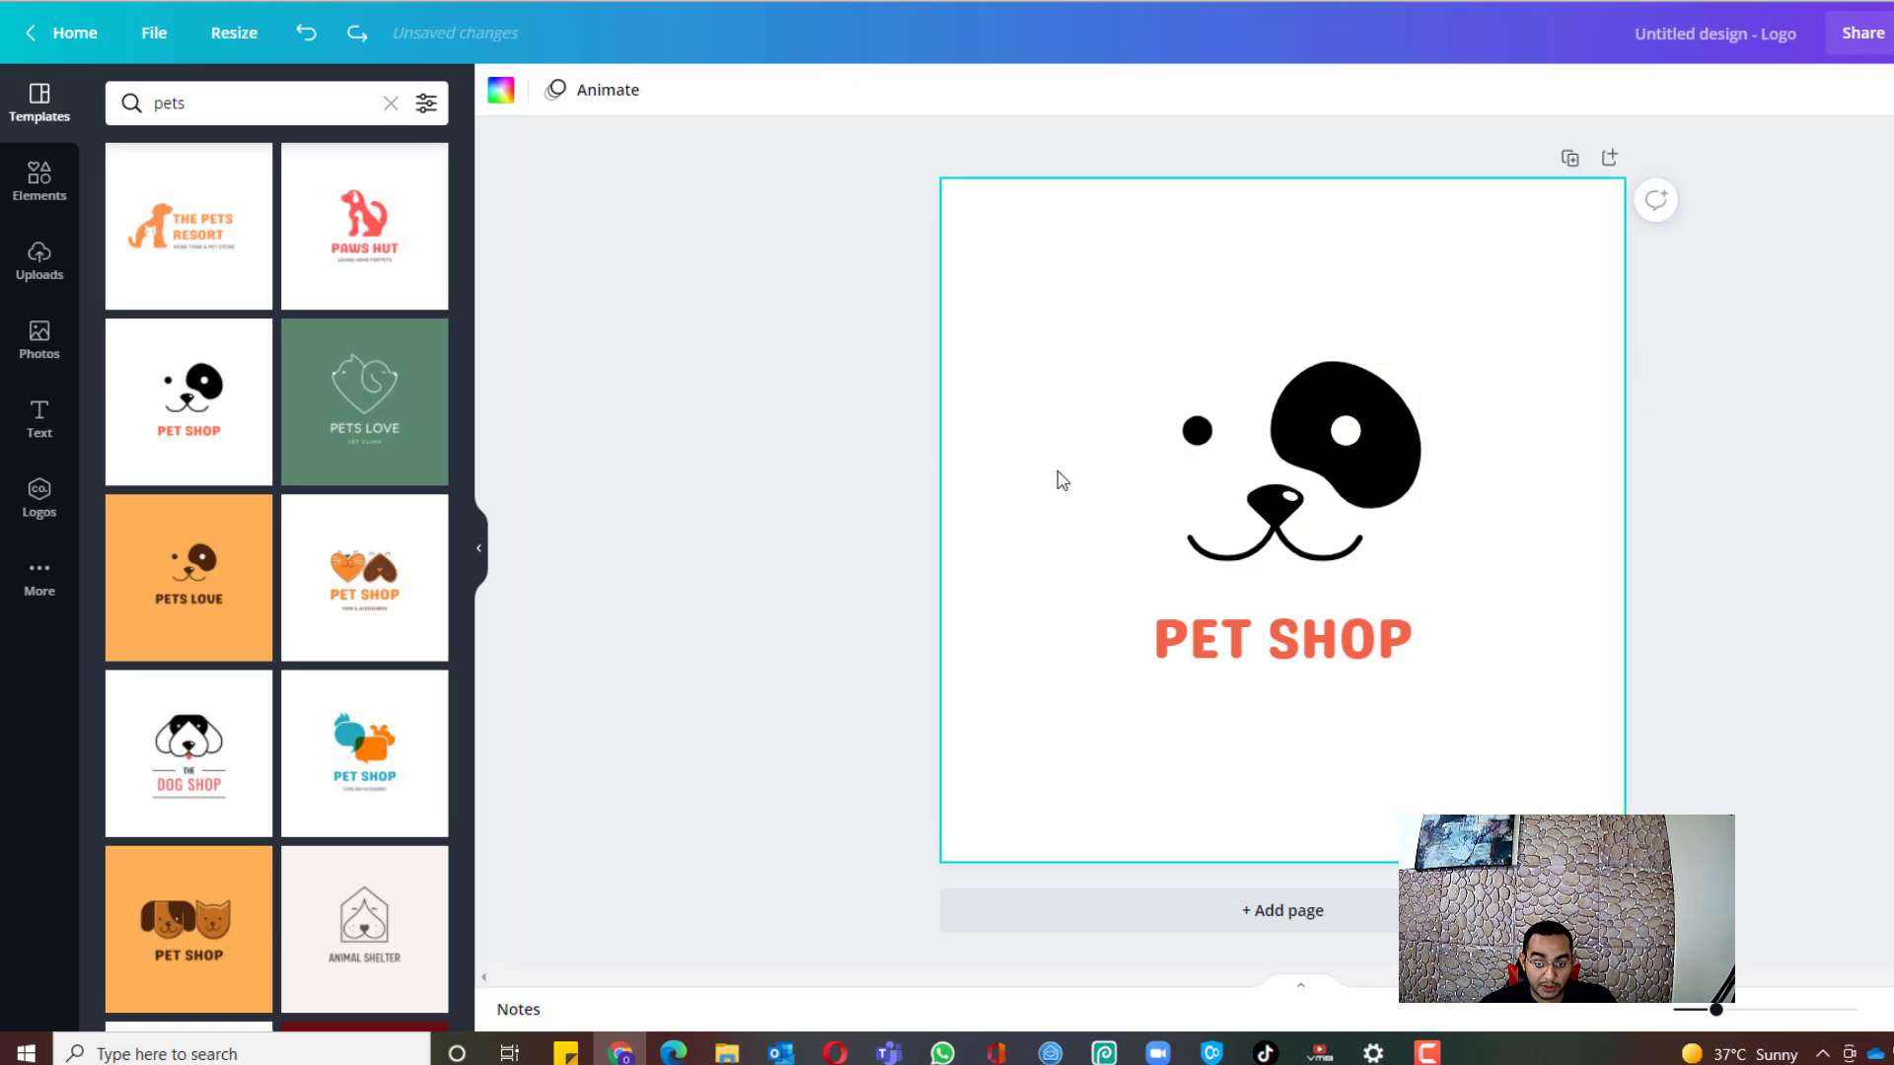
Step: Enlarge the dog face graphic to about 270 × 225 and centre it
click(1322, 676)
click(1341, 444)
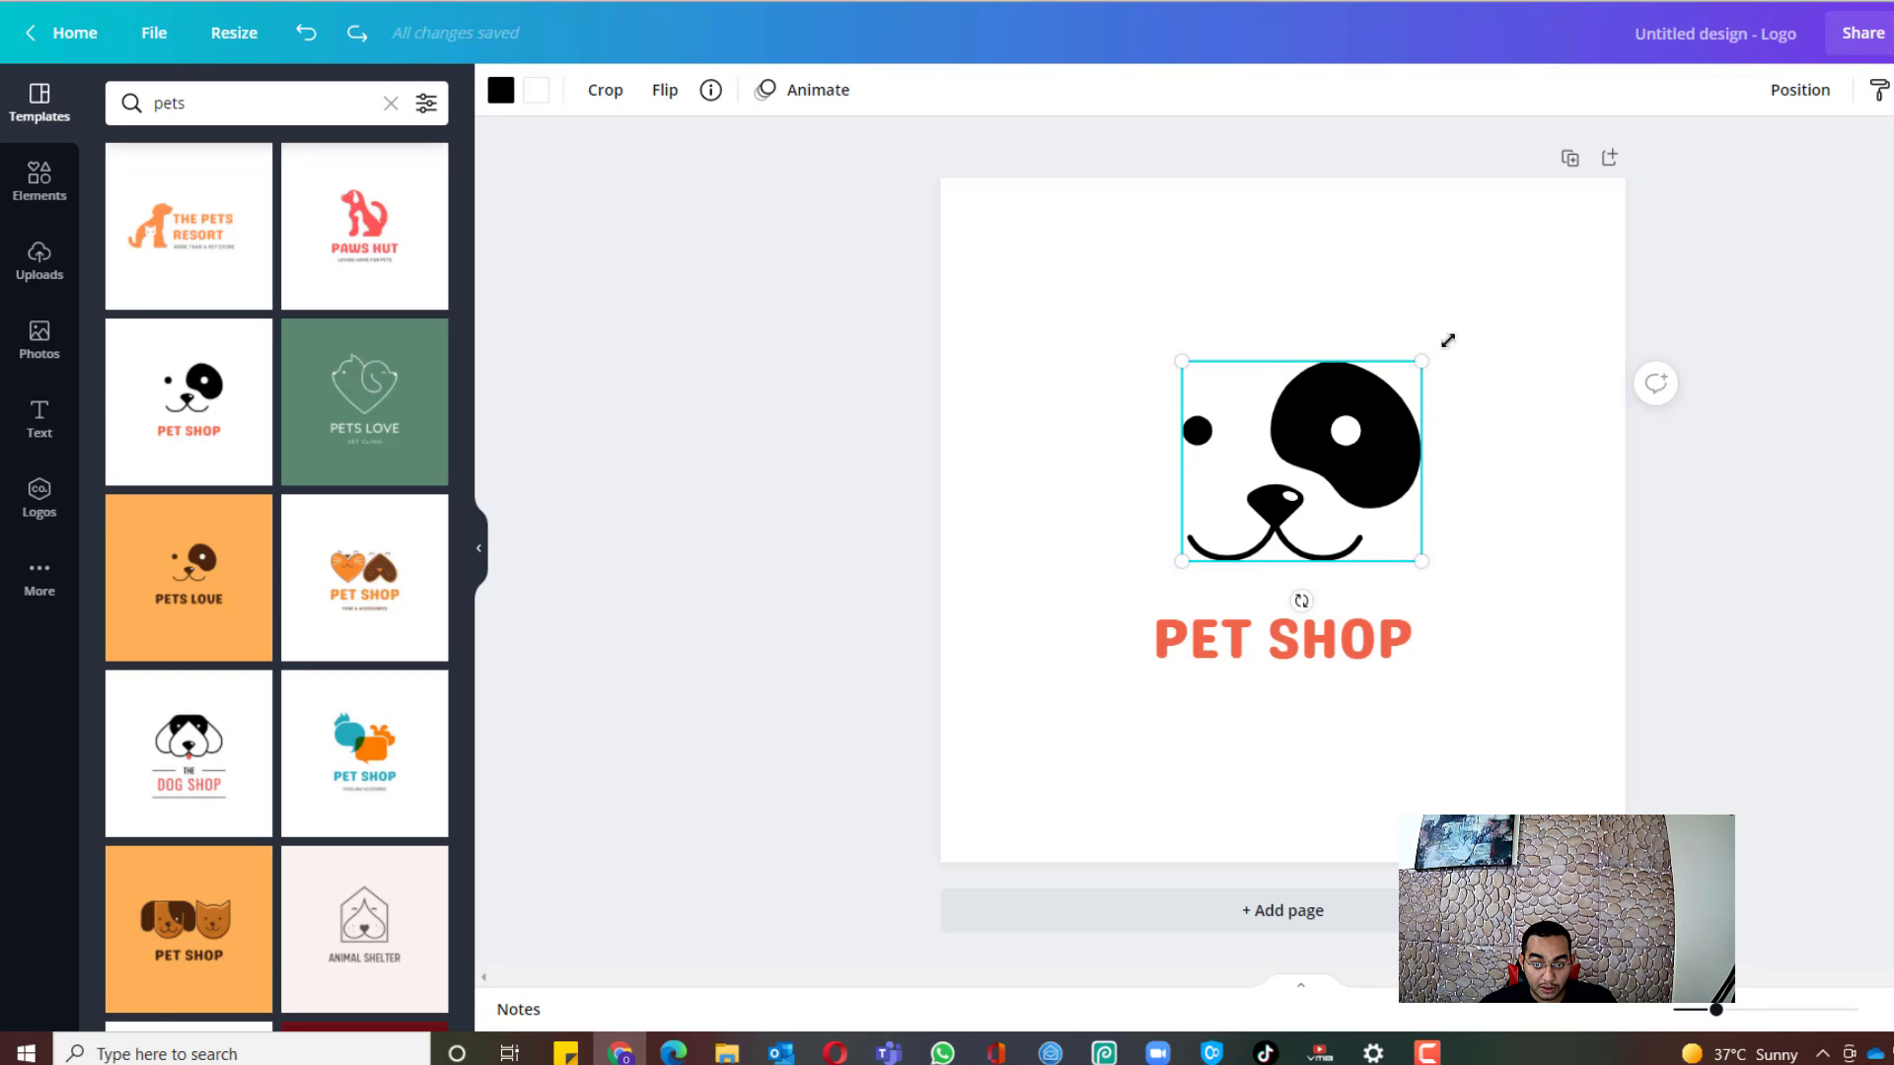
drag(1443, 342, 1582, 284)
drag(1309, 395, 1220, 389)
Step: Enlarge the PET SHOP text to span the page width, centred under the dog
click(1318, 668)
drag(1445, 676, 1643, 736)
drag(1411, 647, 1319, 672)
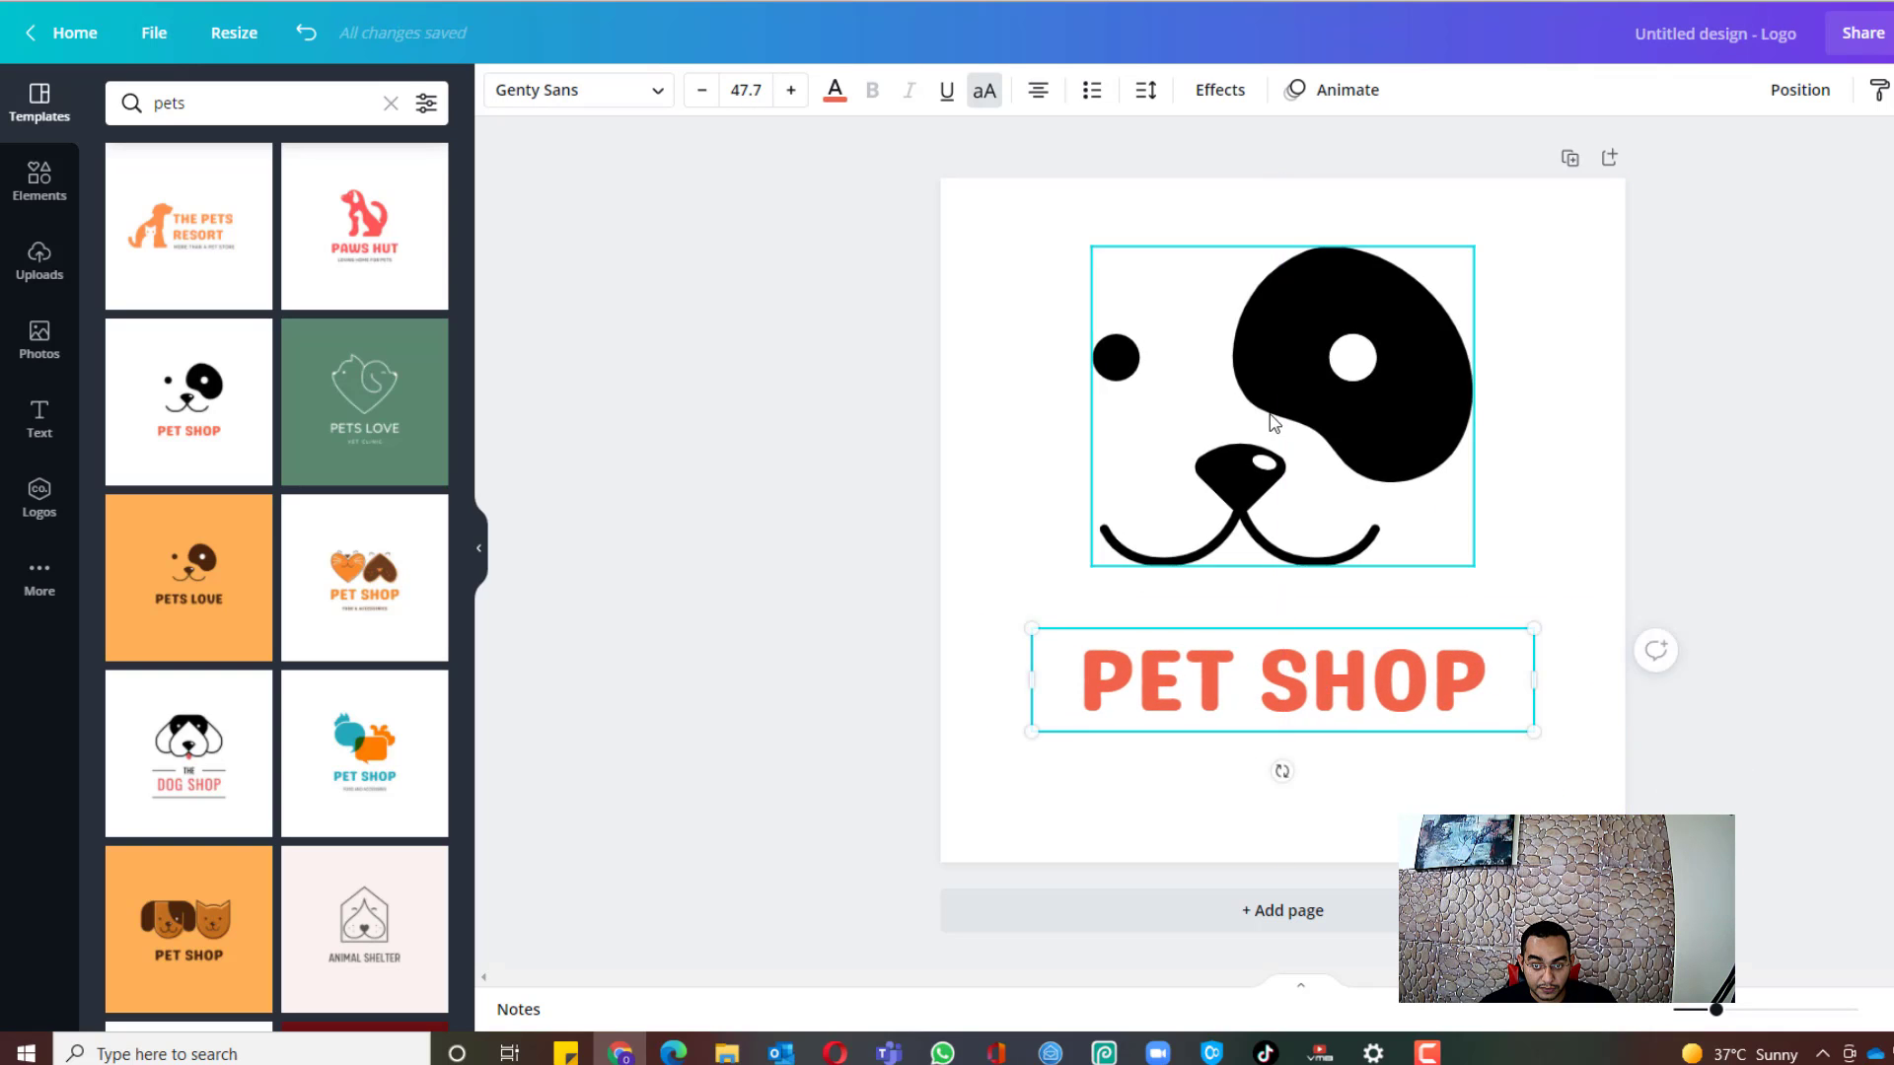
mouse_move(1270, 420)
mouse_down()
mouse_move(1286, 417)
mouse_move(1269, 436)
mouse_up()
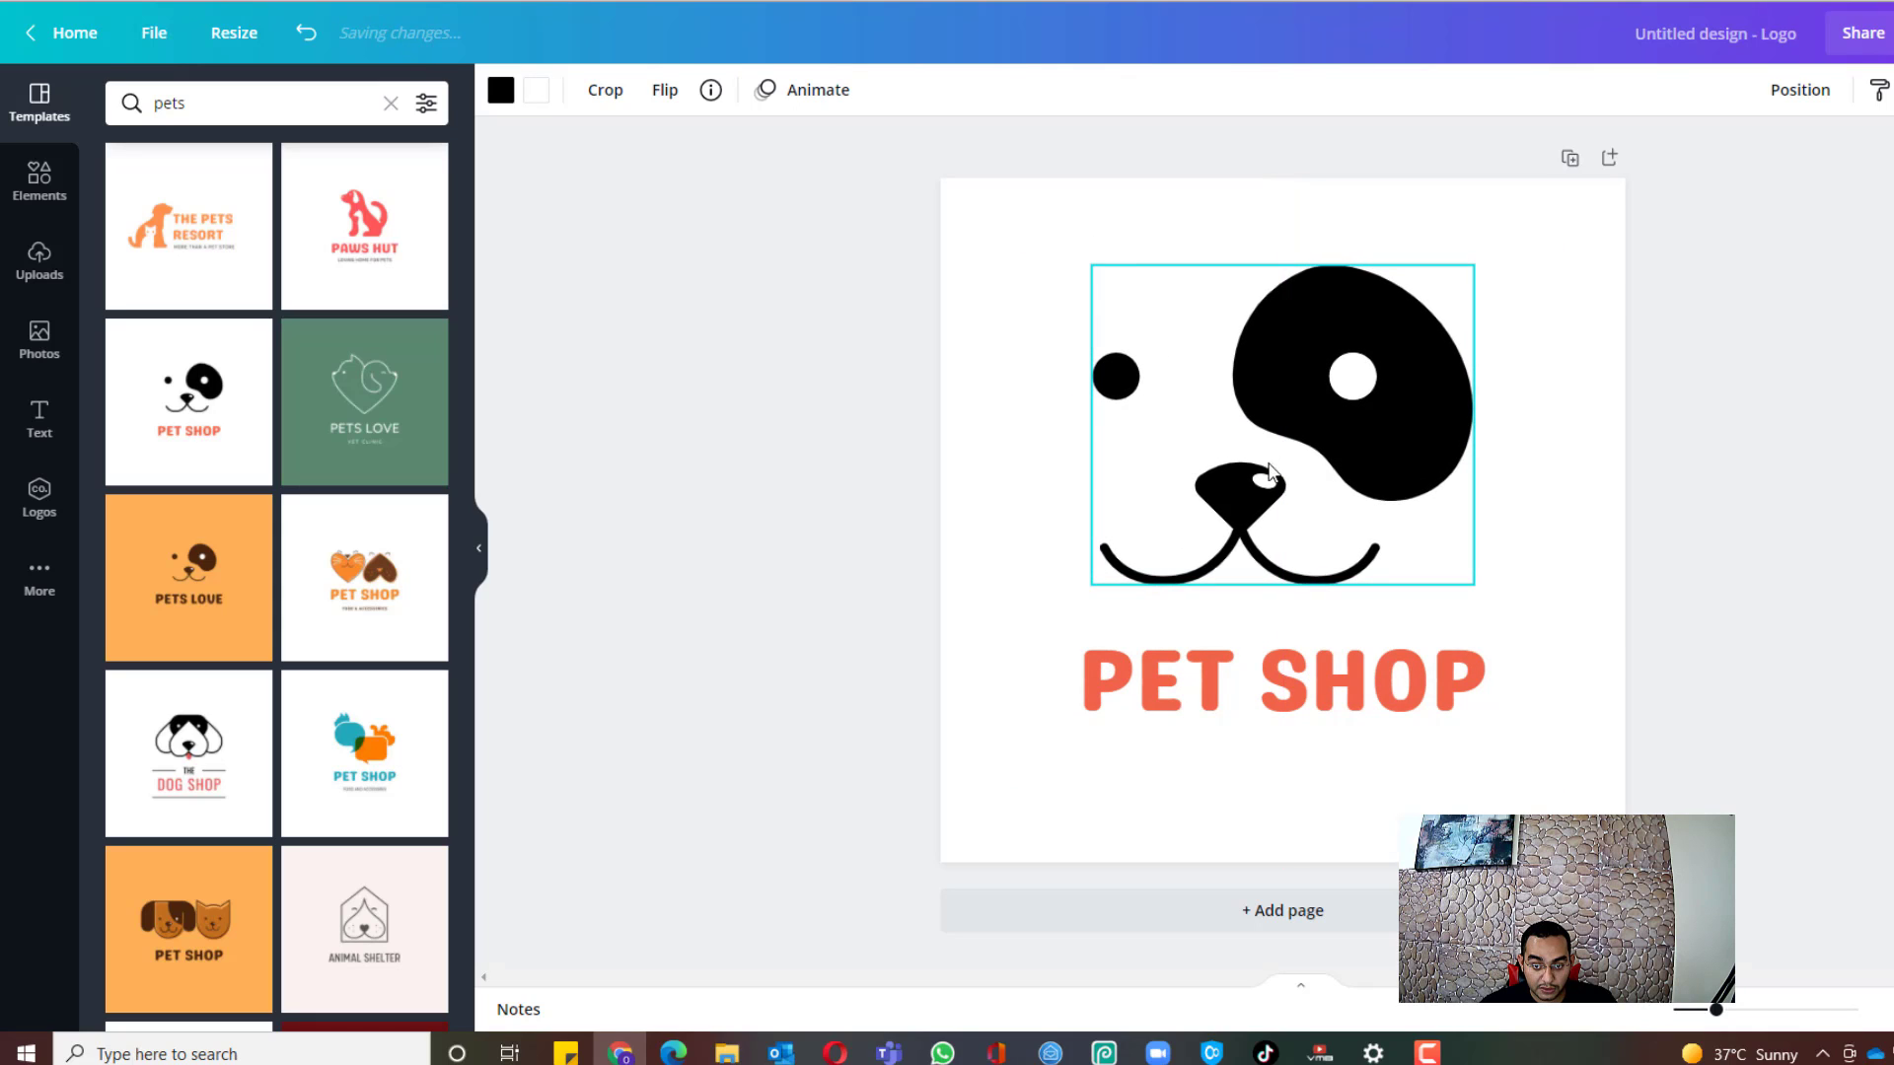
click(1196, 707)
drag(1031, 731, 945, 778)
drag(1549, 620, 1625, 609)
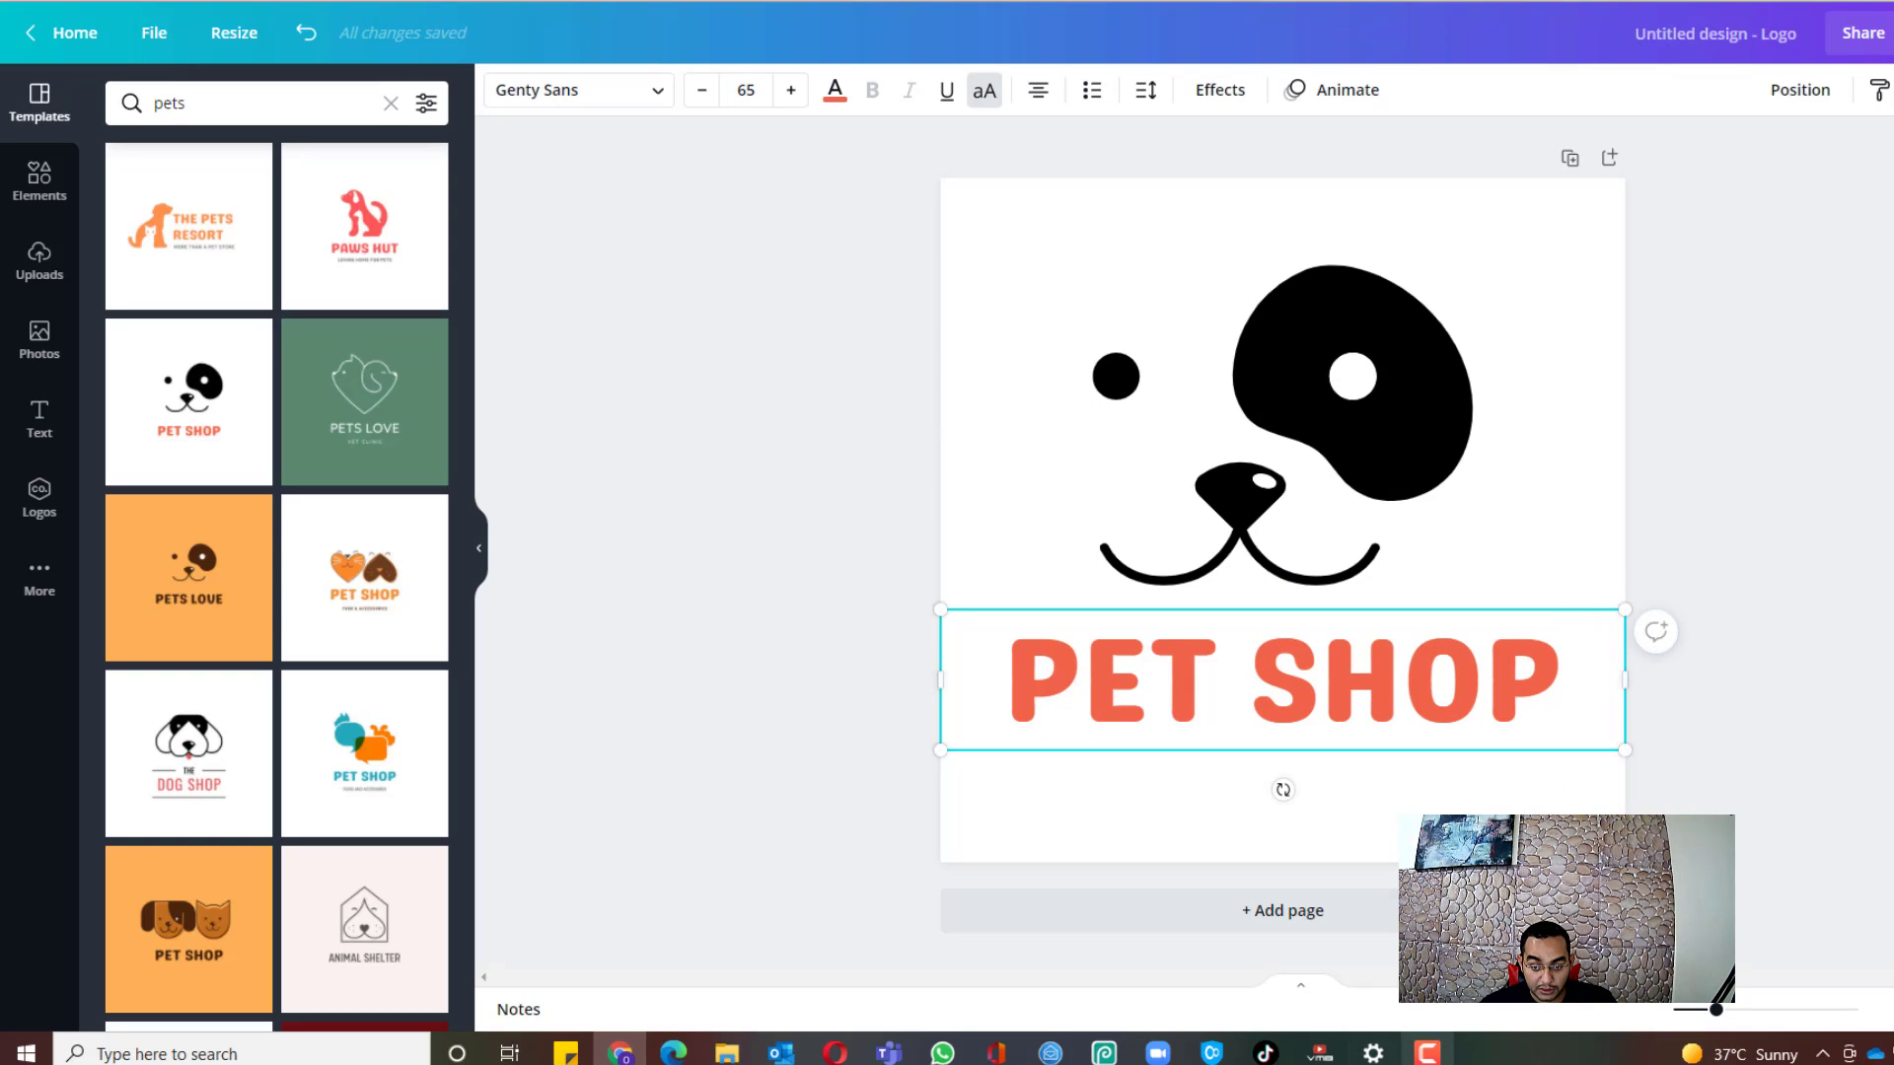
click(1427, 1052)
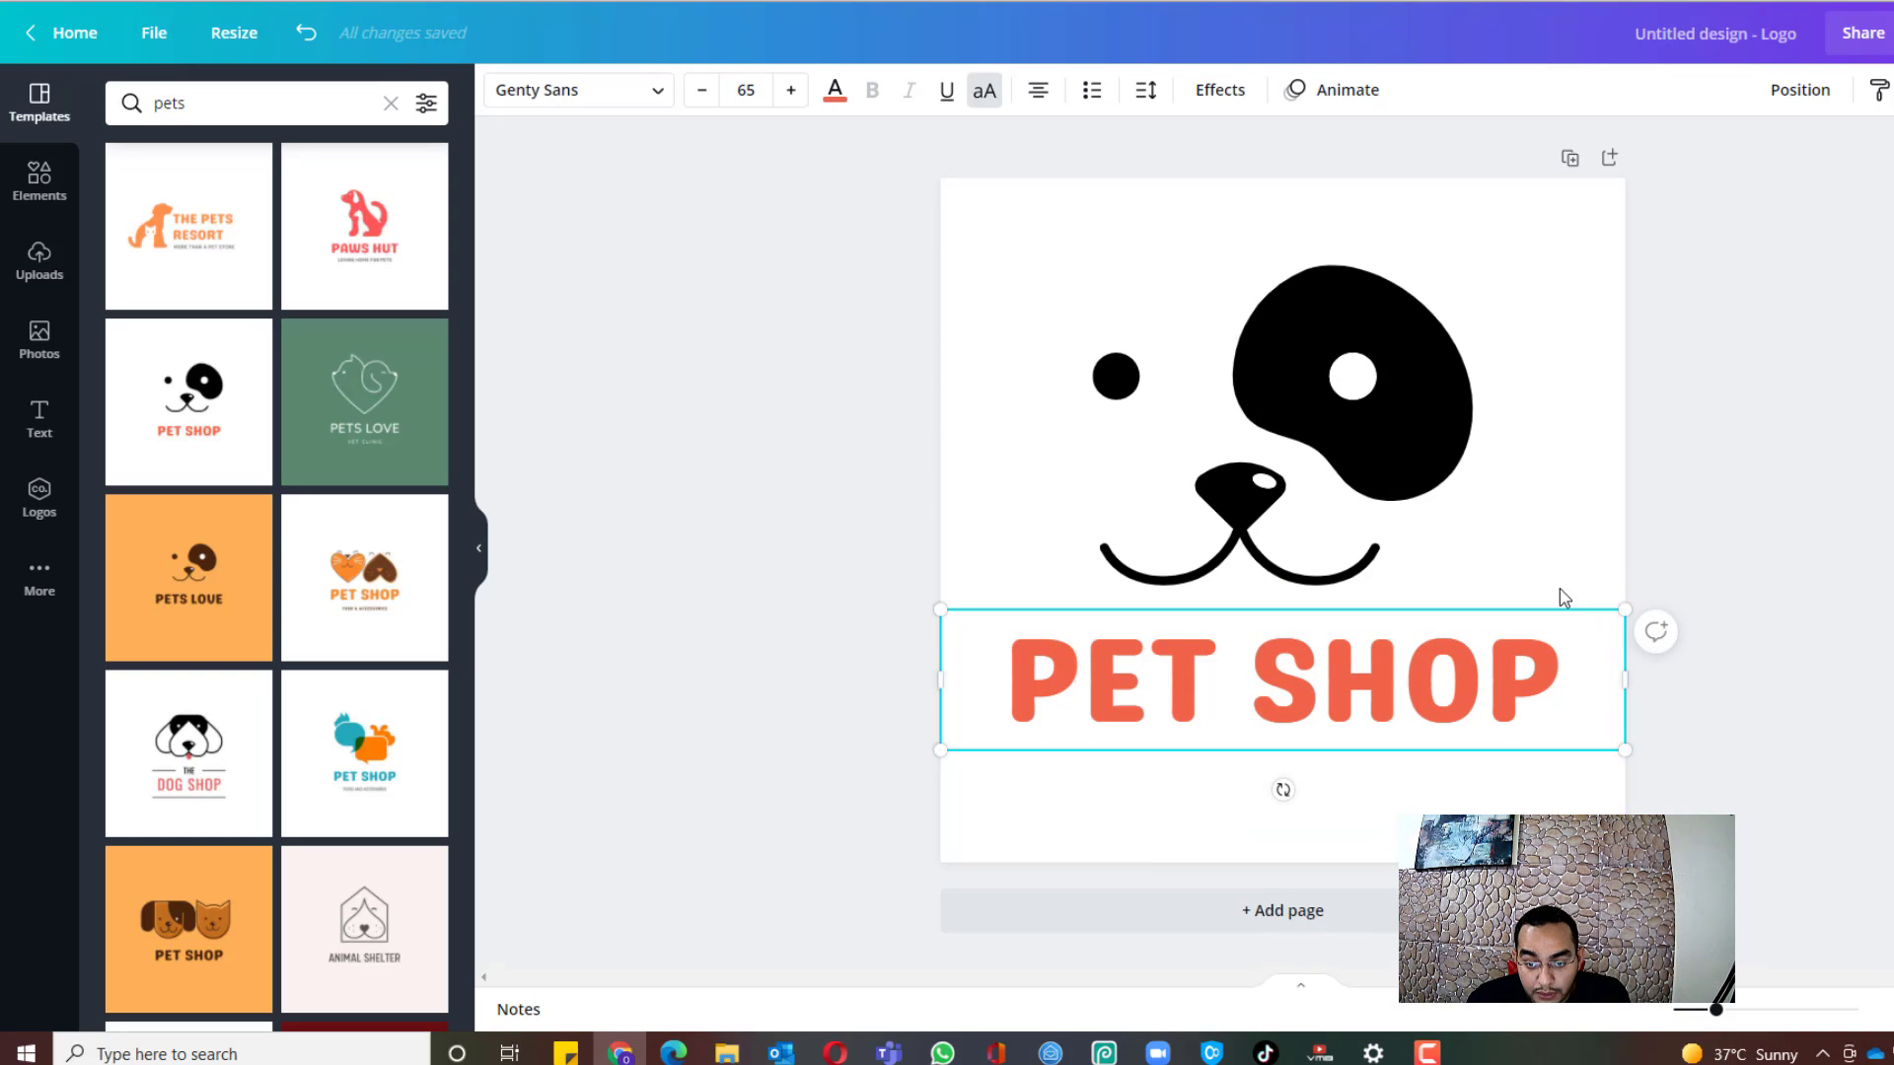
Step: Colour the PET SHOP text with the light-blue default swatch
click(1781, 397)
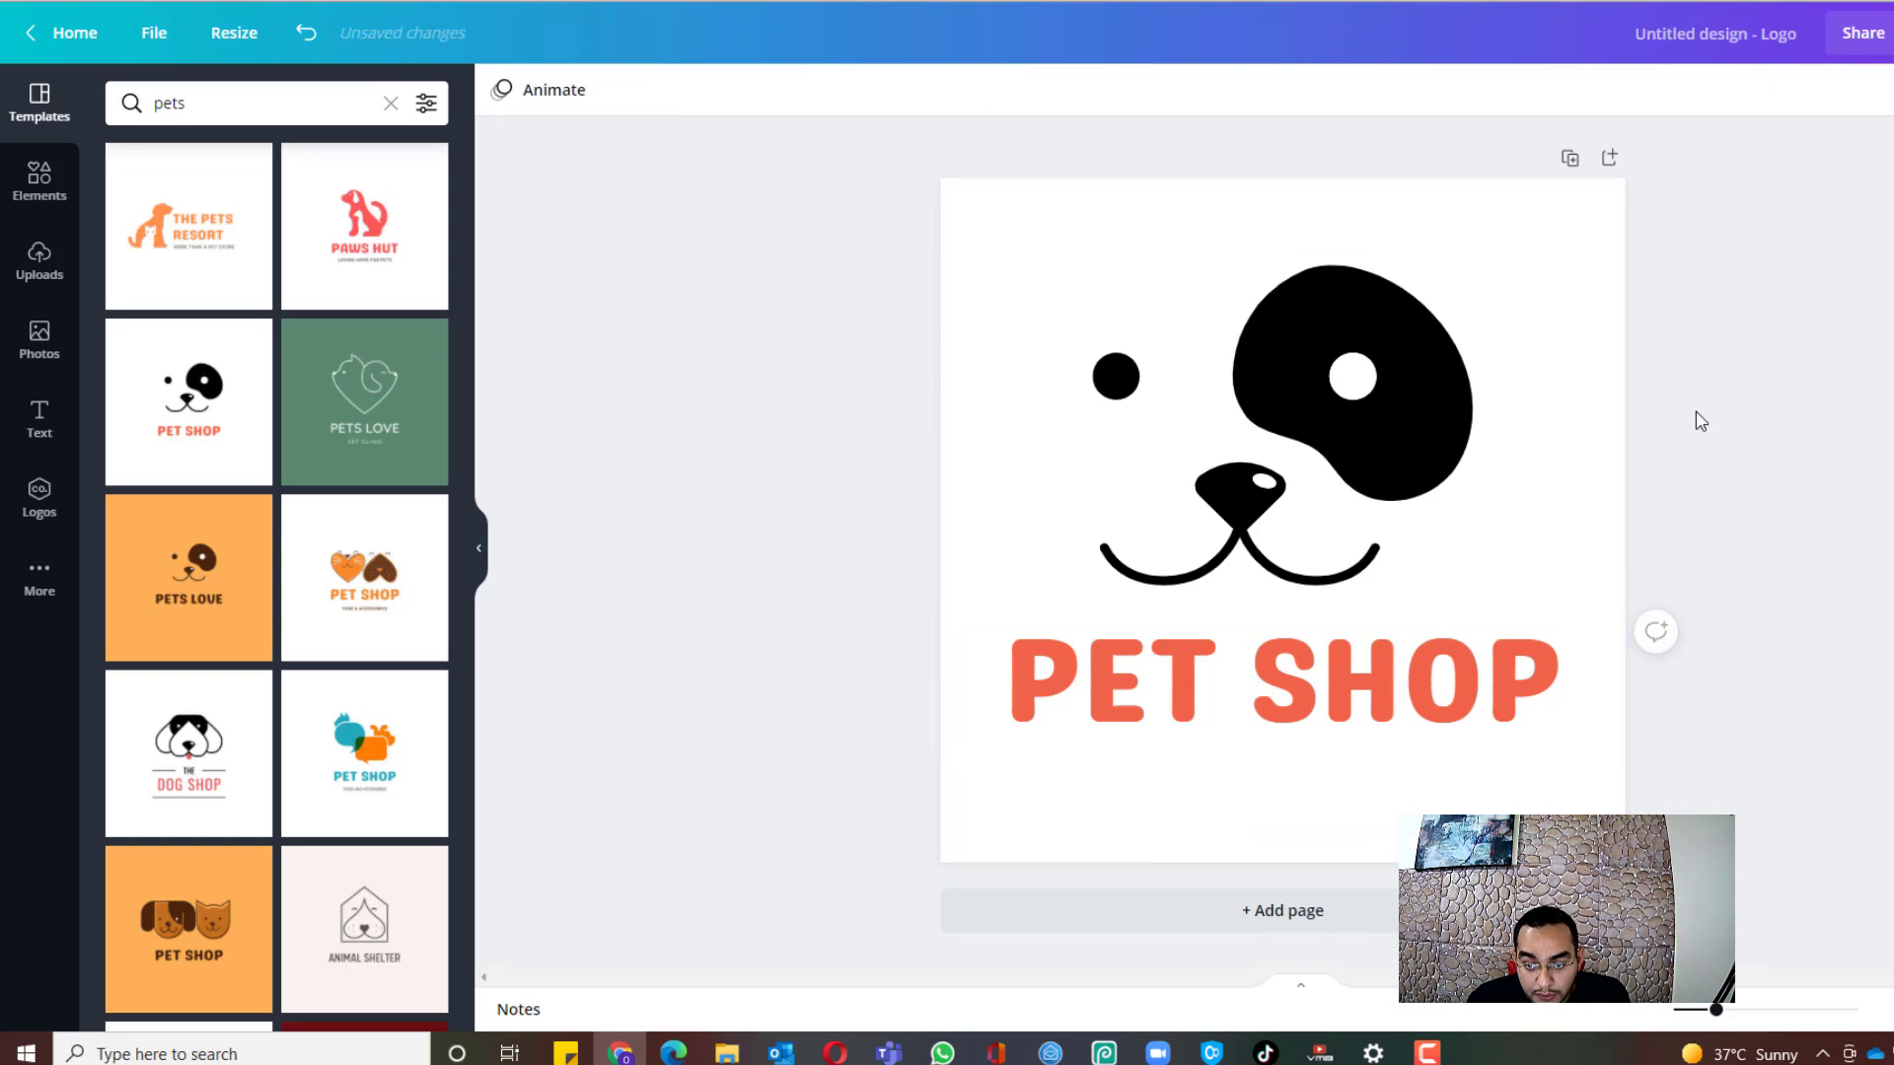
click(1176, 697)
click(1175, 693)
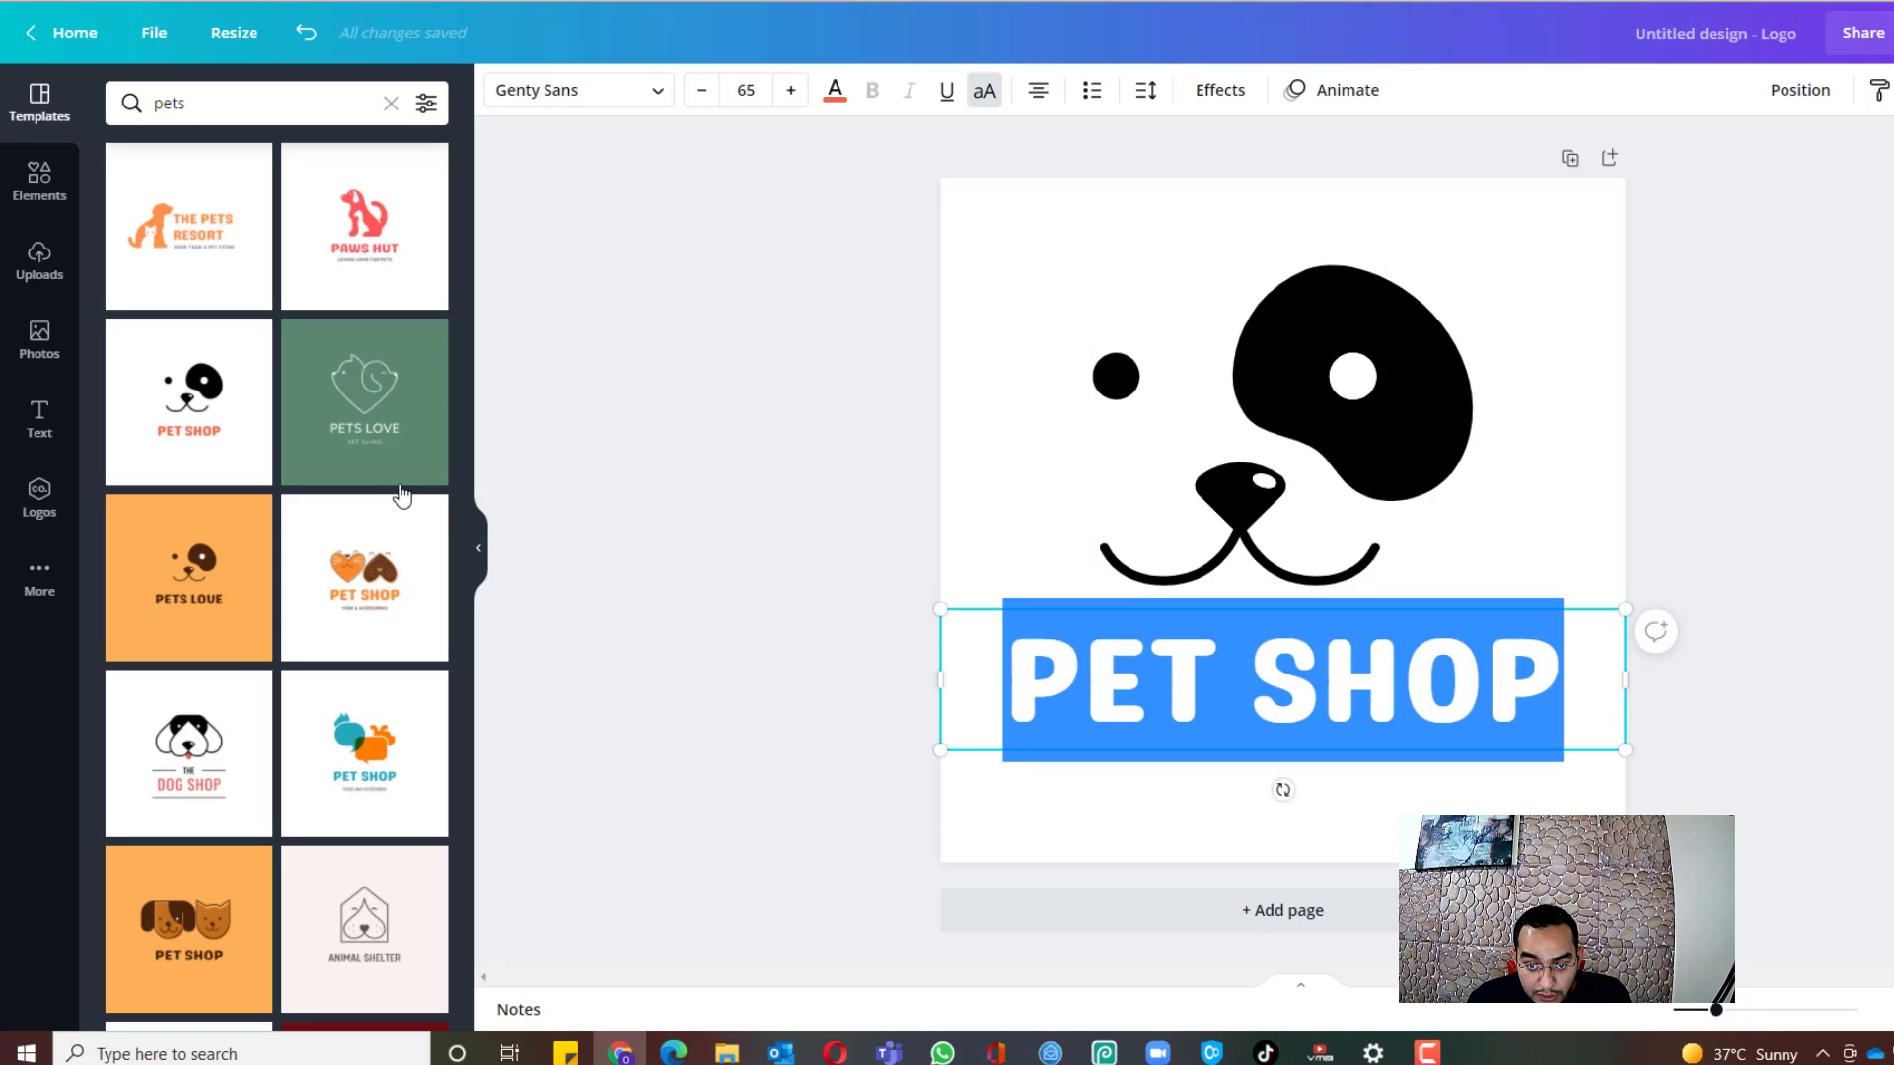
click(834, 90)
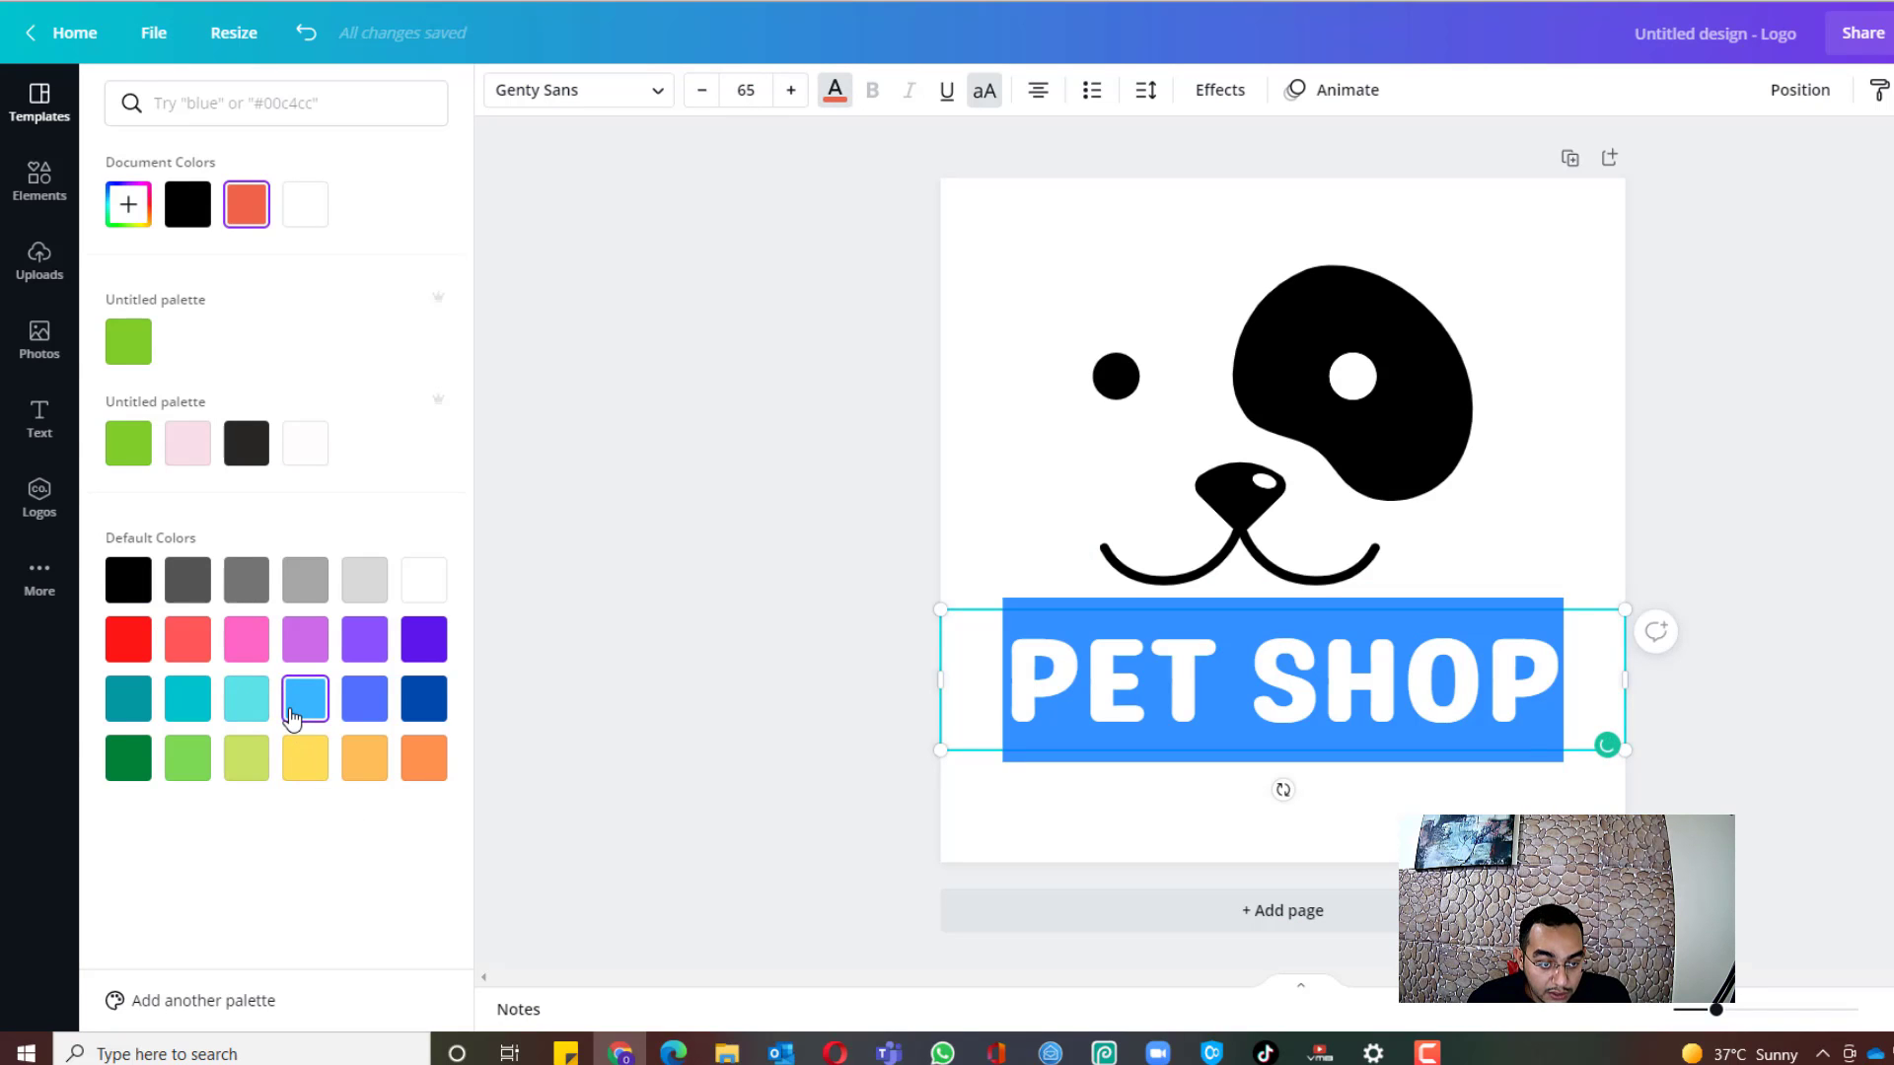
click(301, 702)
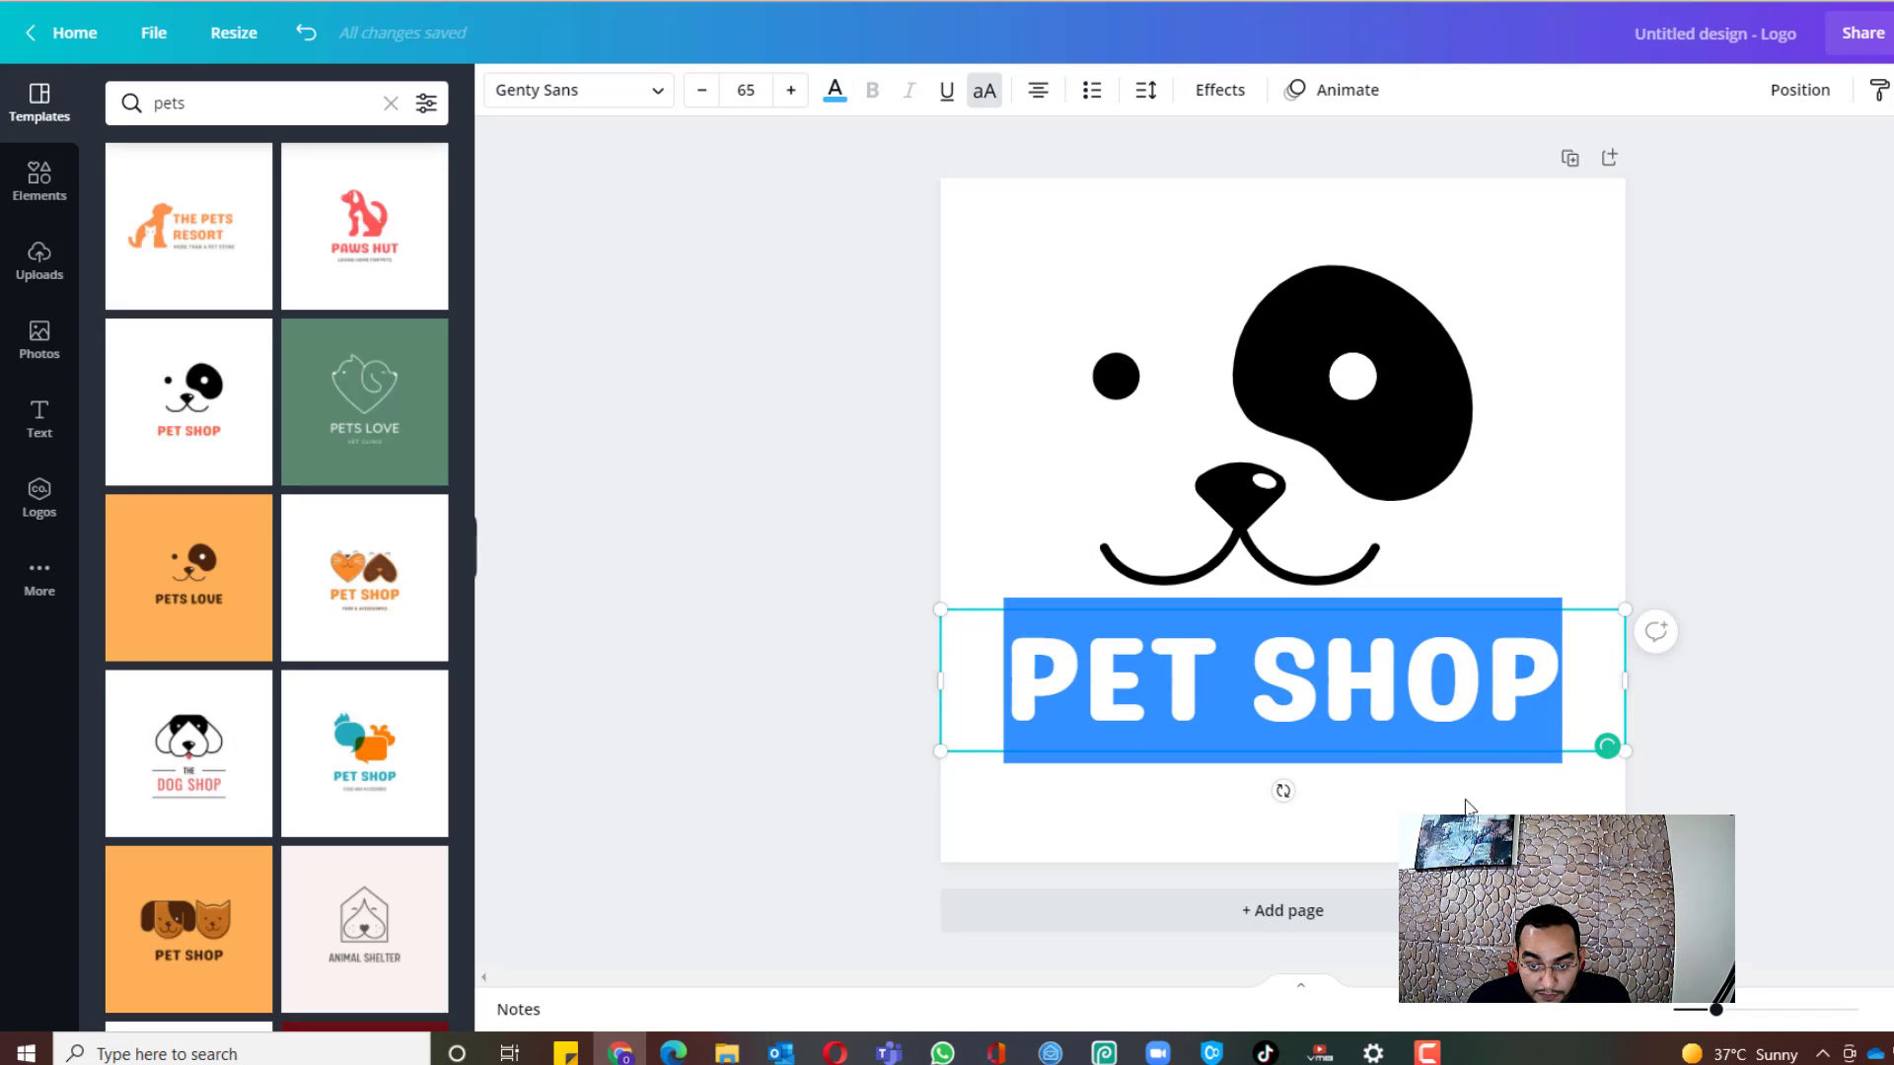
click(1543, 405)
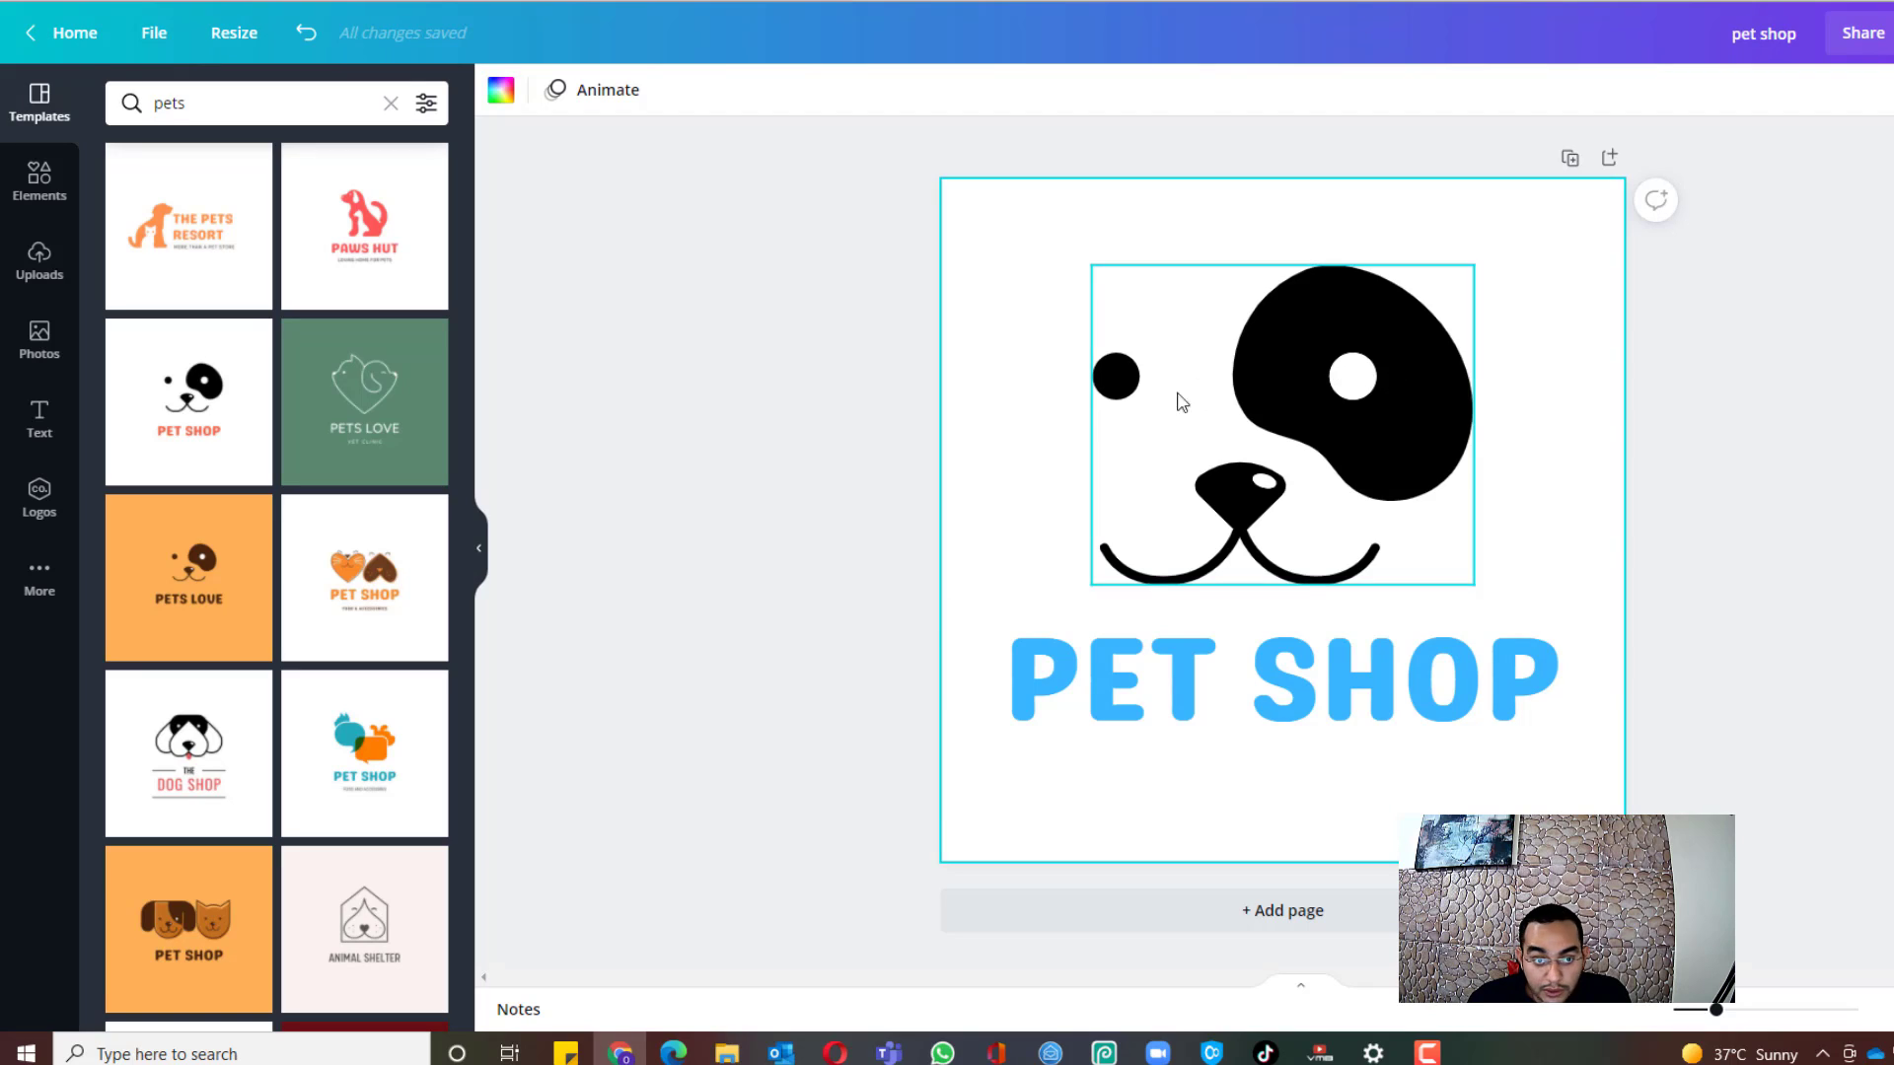
Step: Copy and resize the logo to a custom 1000 × 500 px size
click(234, 35)
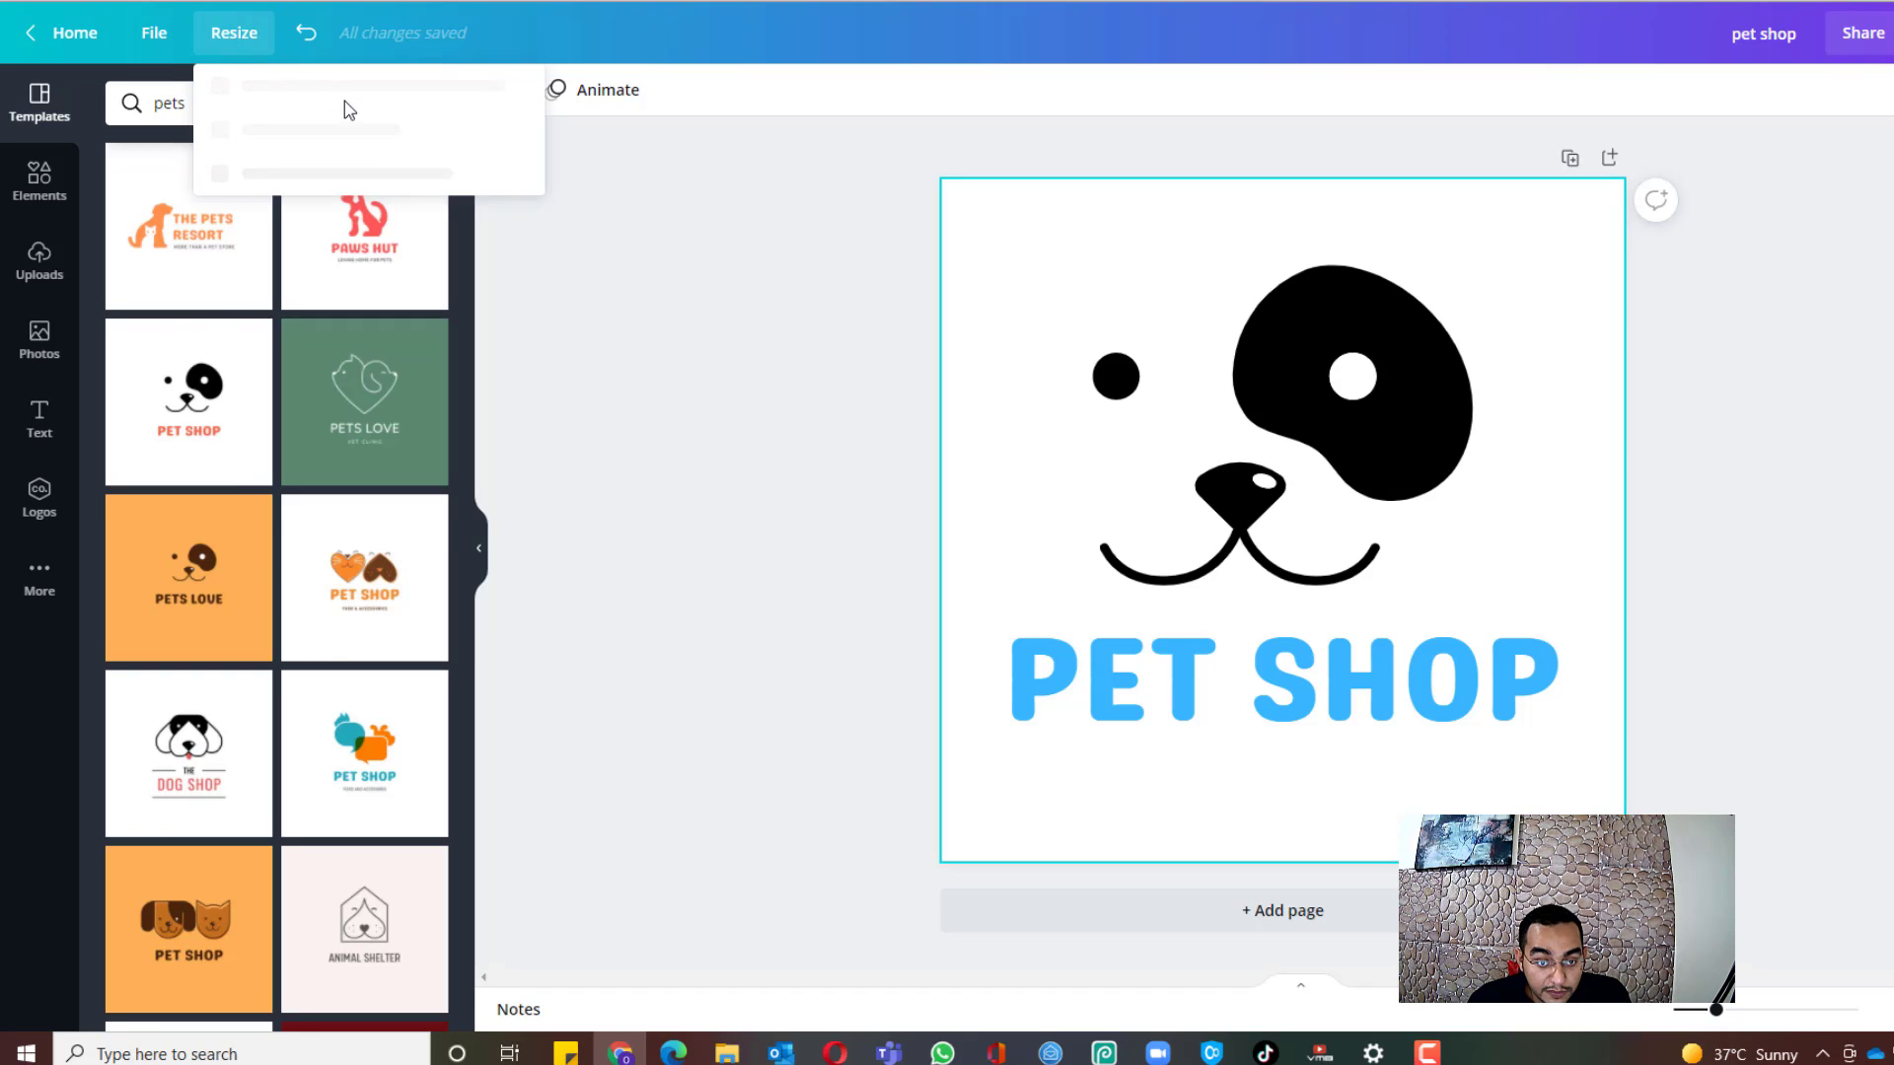
double_click(270, 197)
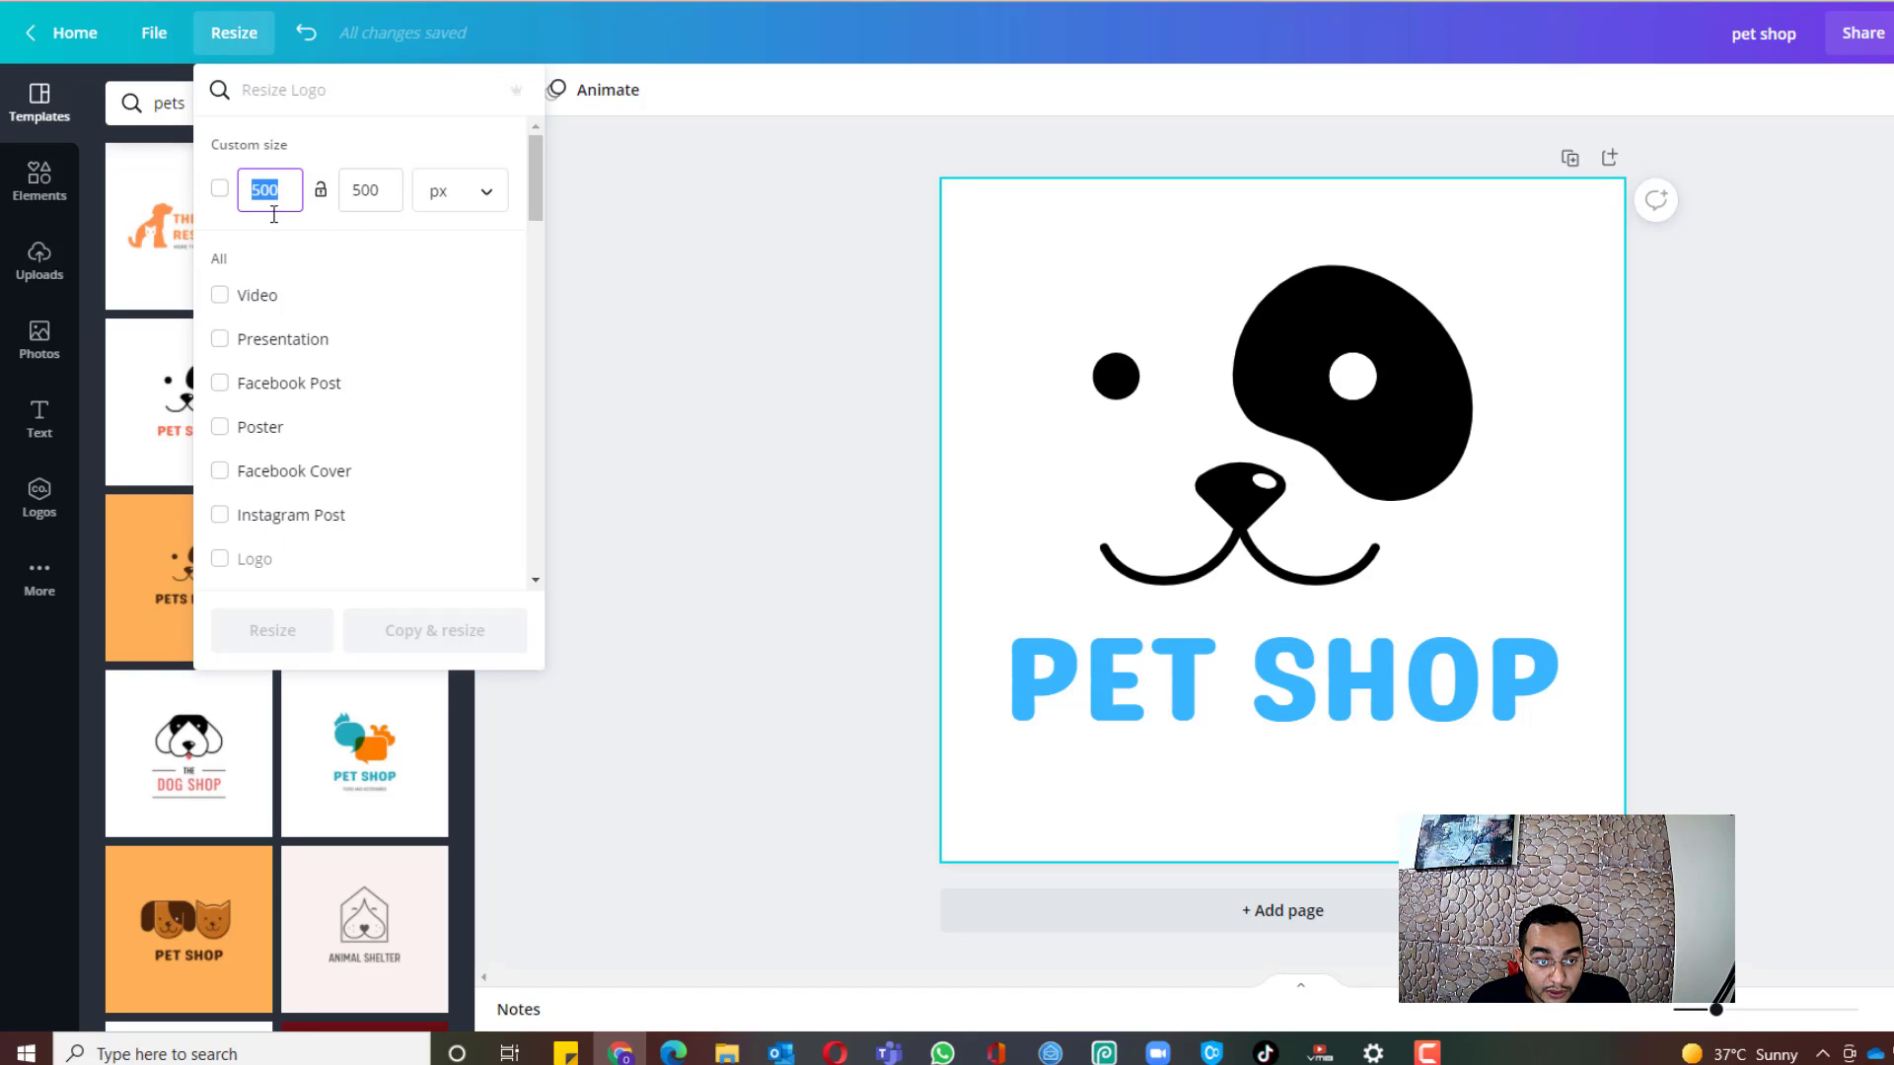
click(357, 207)
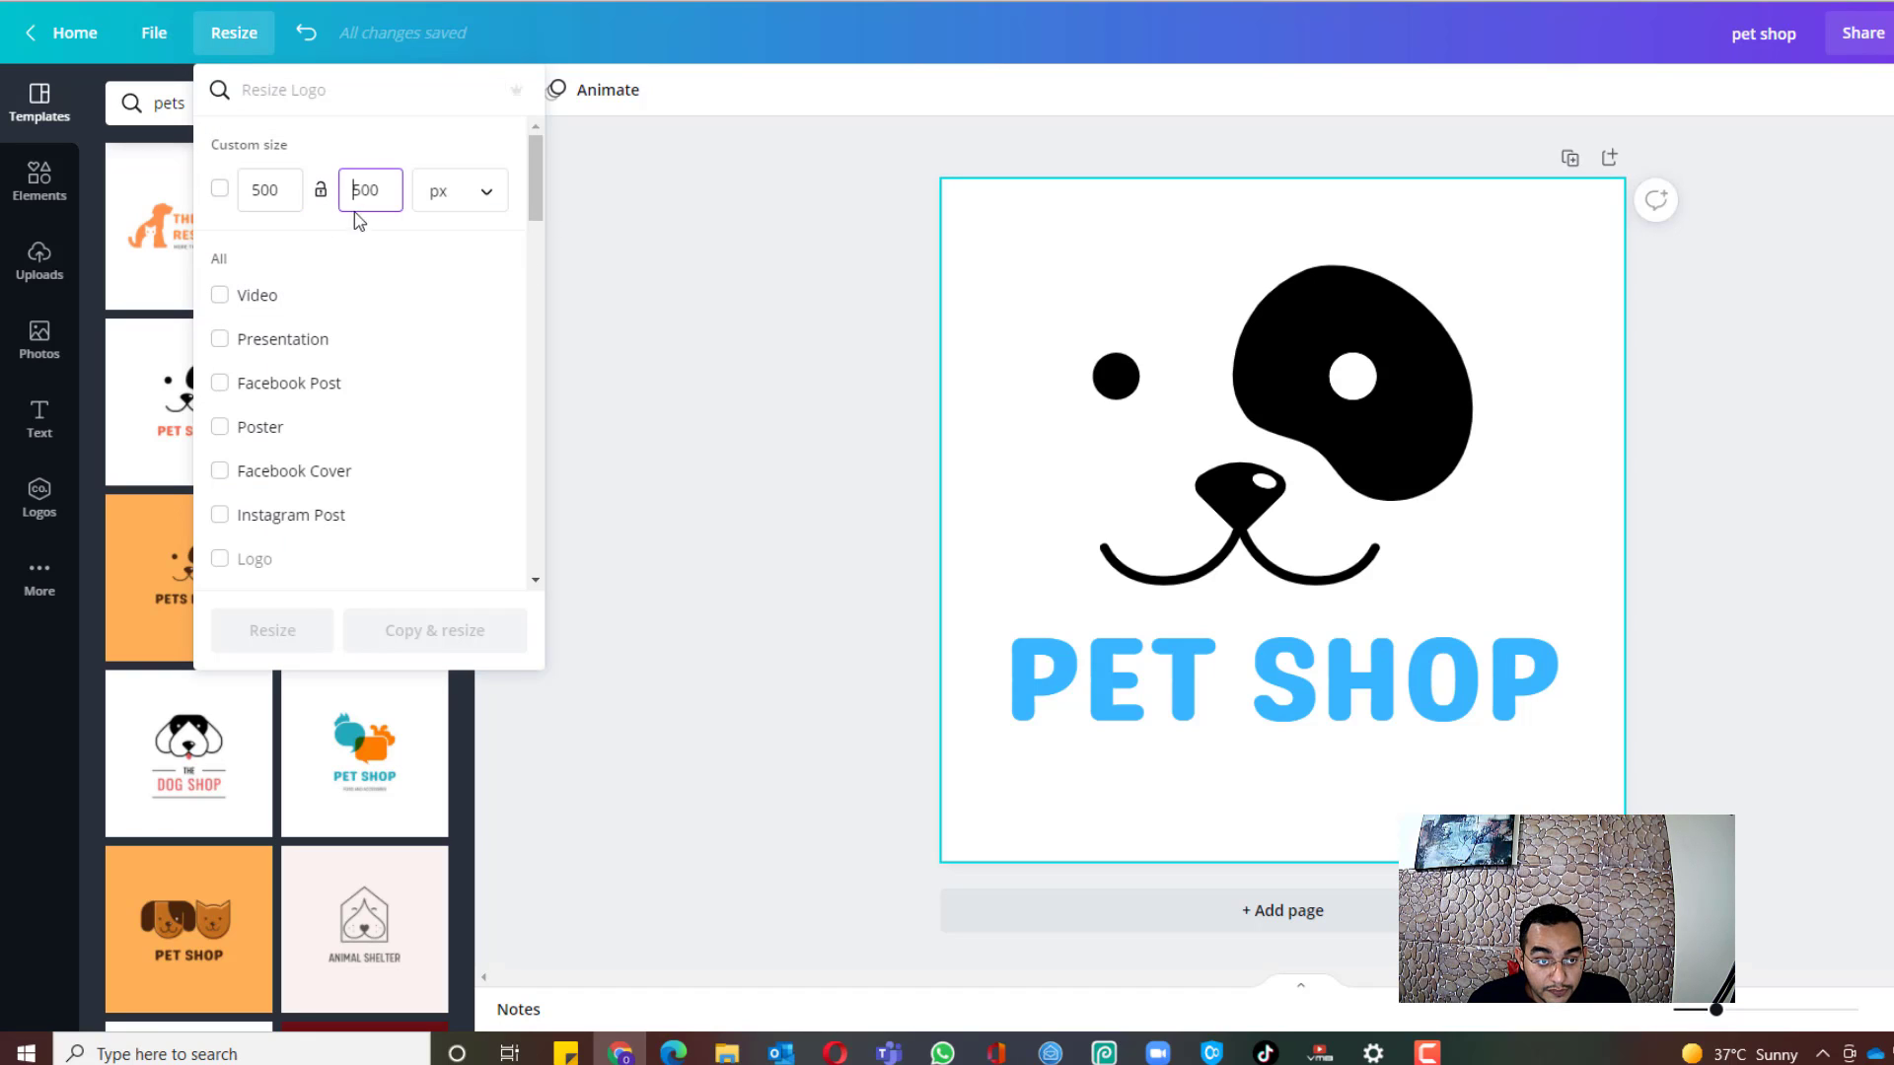
click(291, 192)
key(BackSpace)
key(BackSpace)
key(BackSpace)
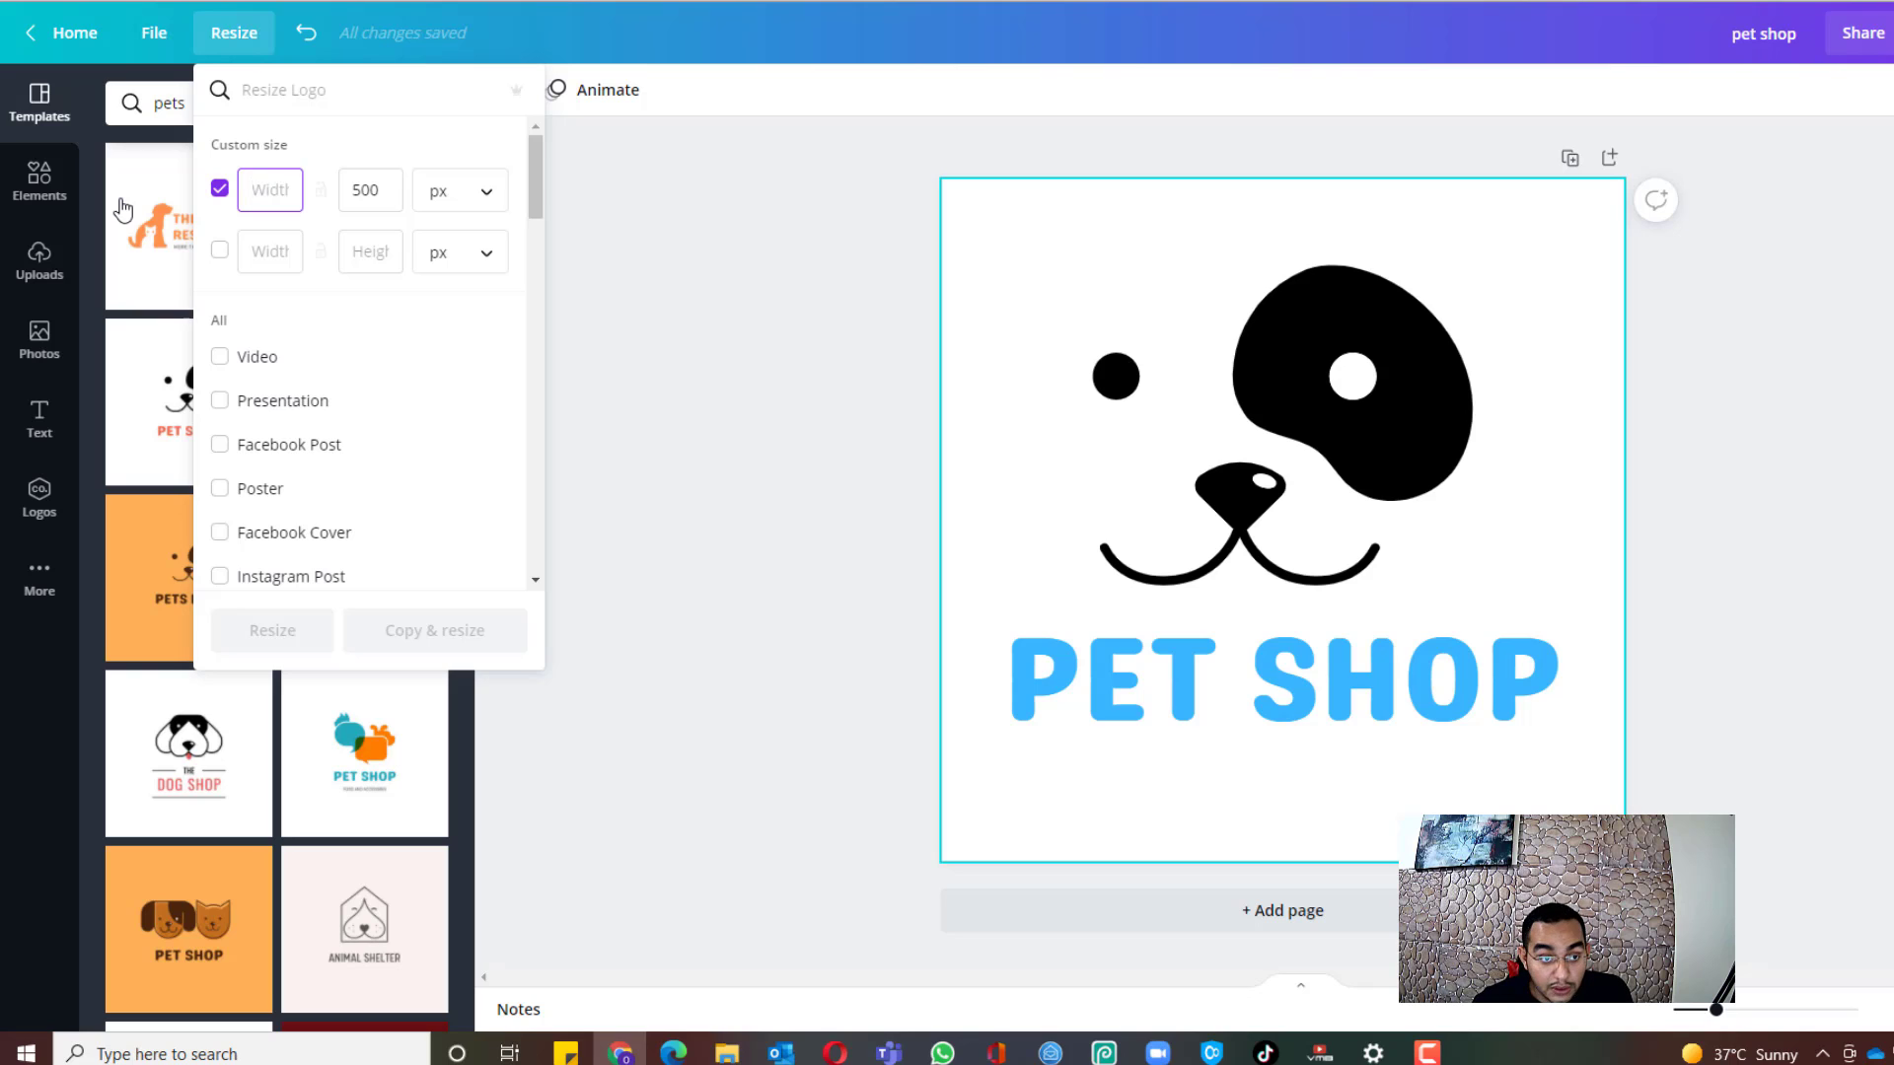
text(1000)
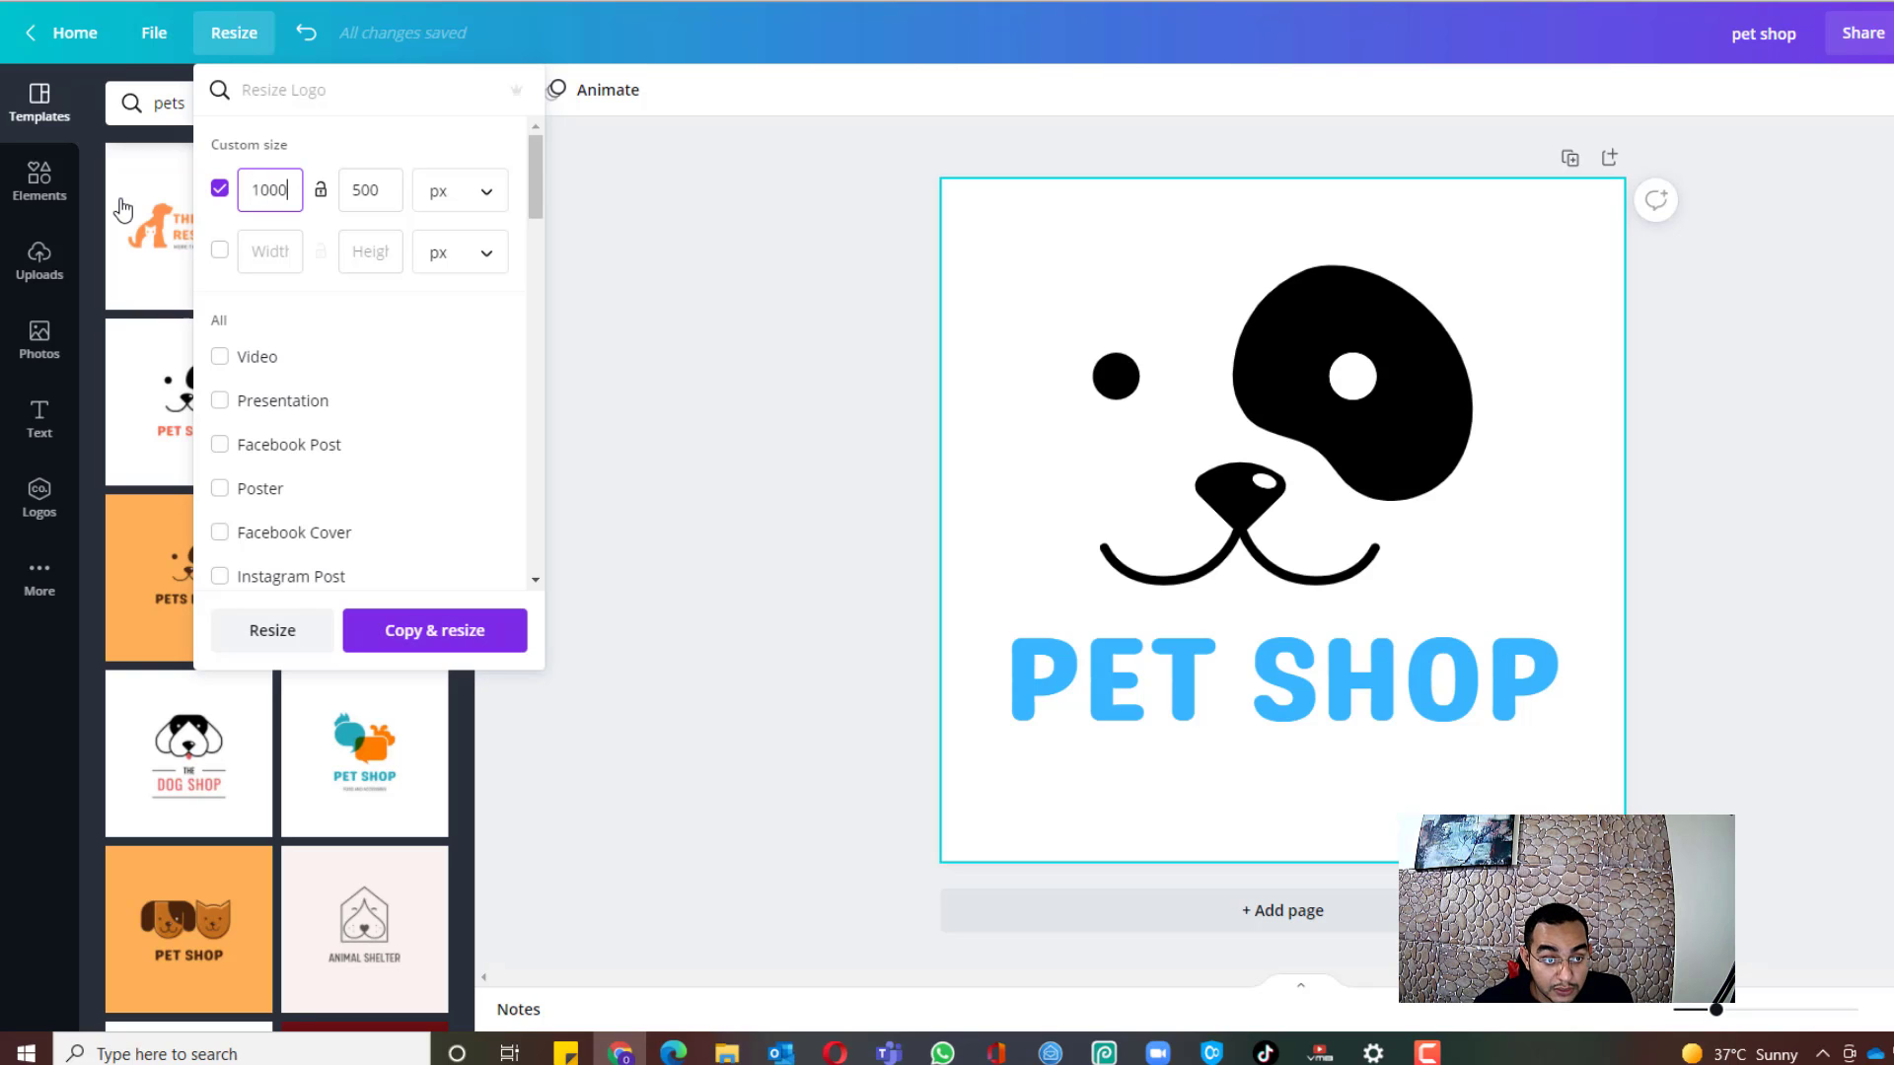
click(509, 637)
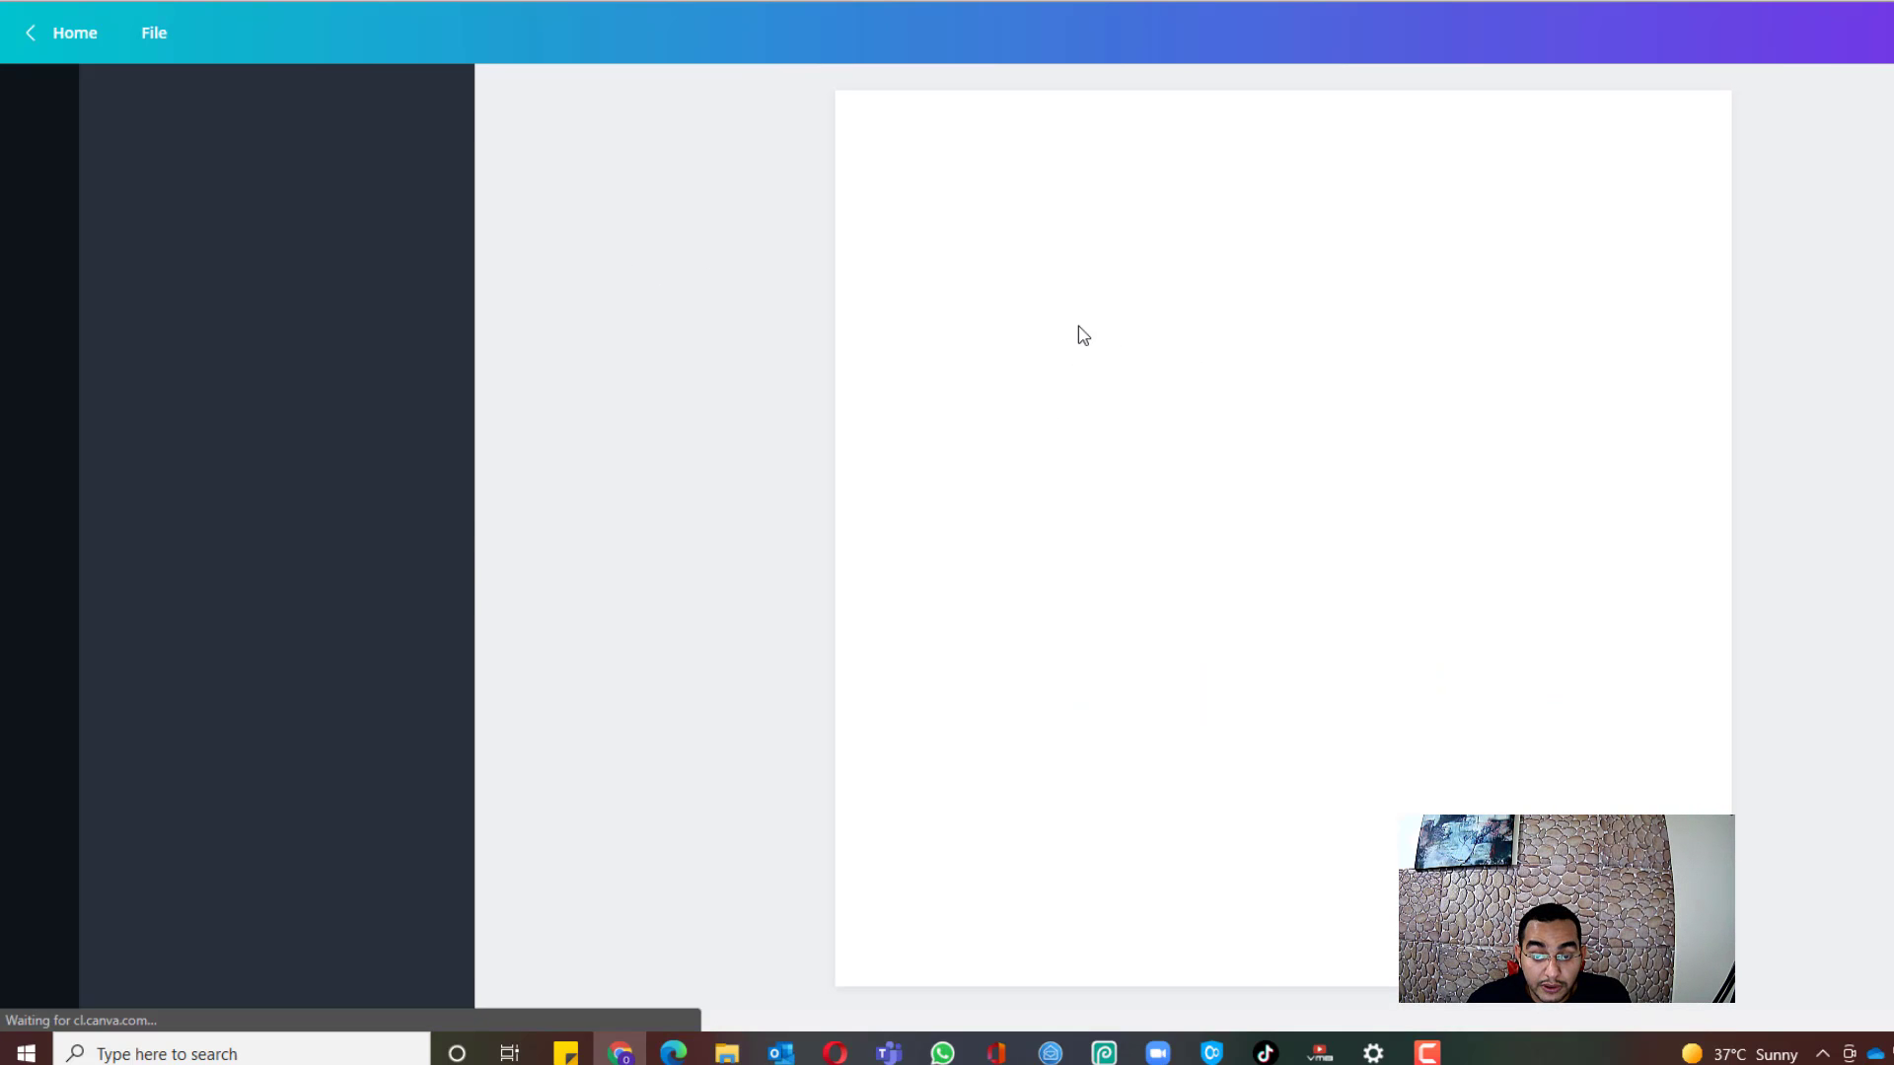
Step: Place an enlarged dog face on the left and PET SHOP at about size 98 beside it
drag(1223, 437, 770, 500)
drag(1410, 734, 1531, 552)
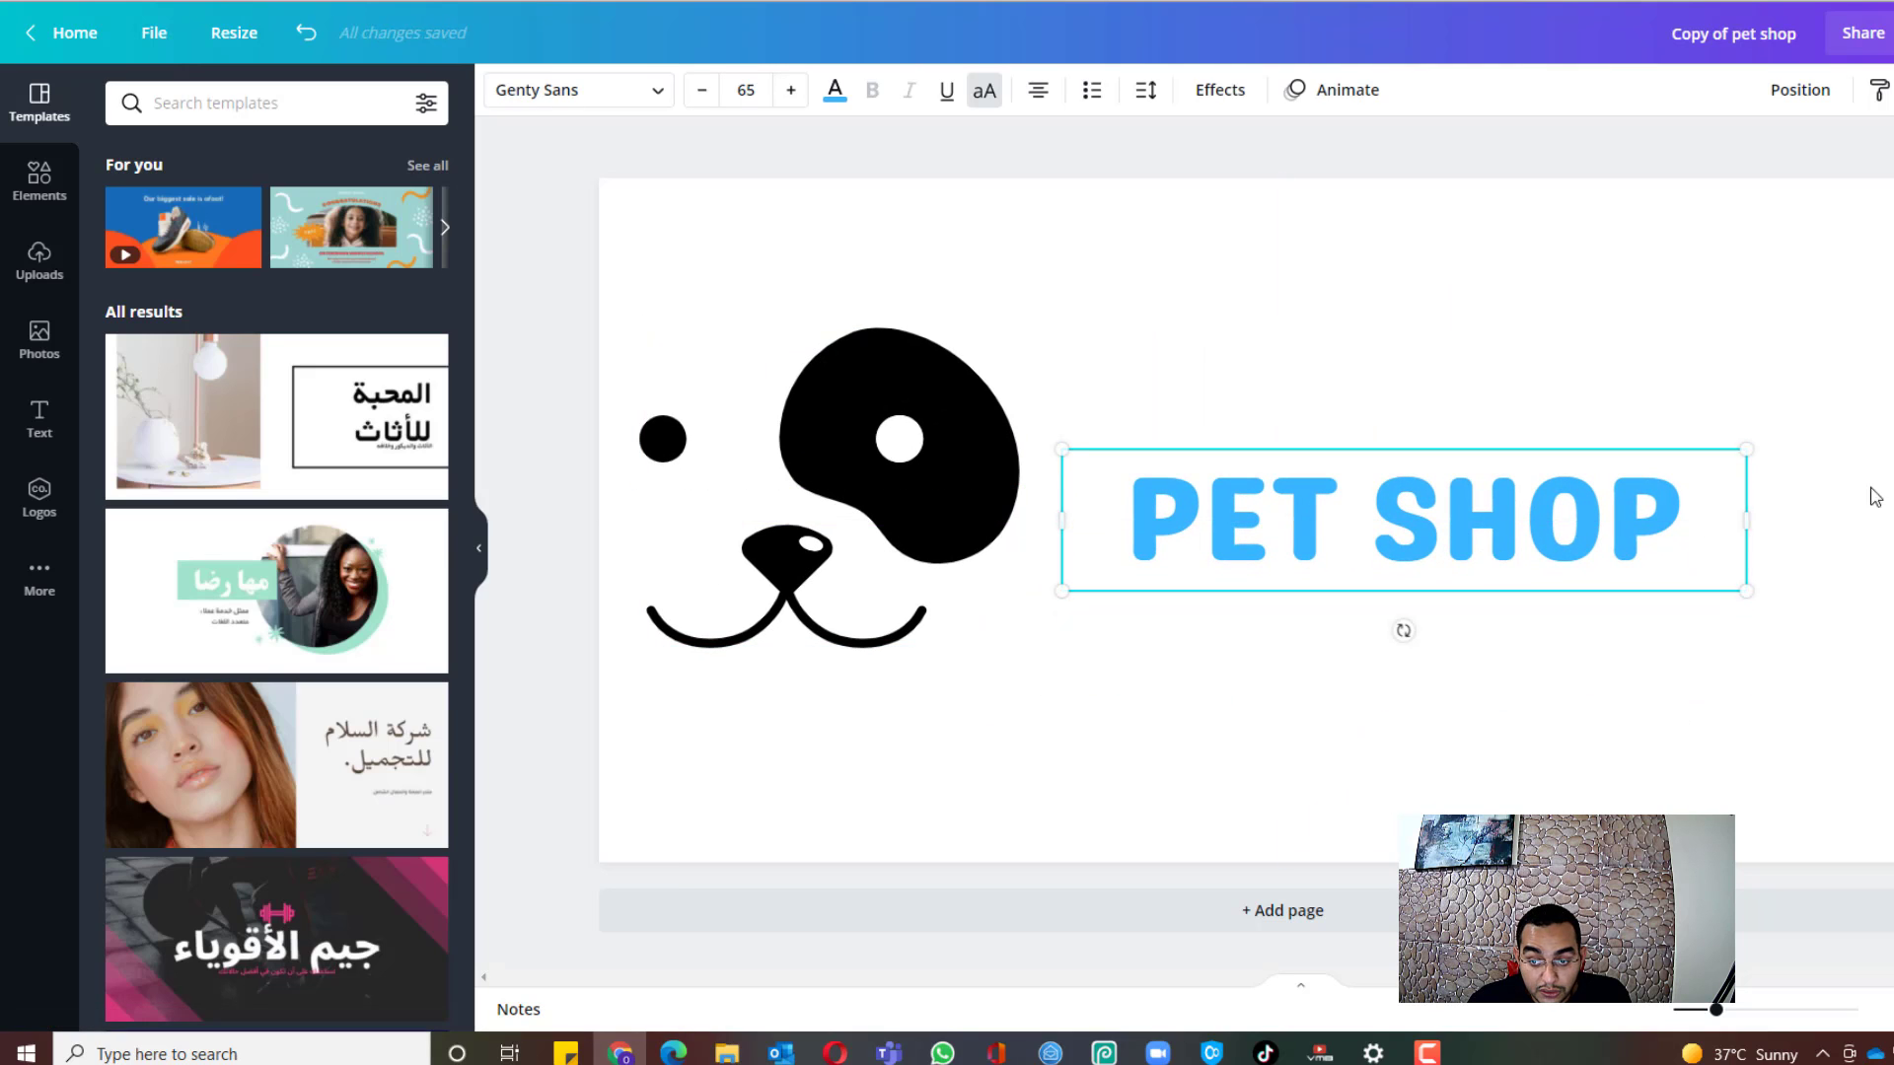
drag(1738, 525, 1636, 515)
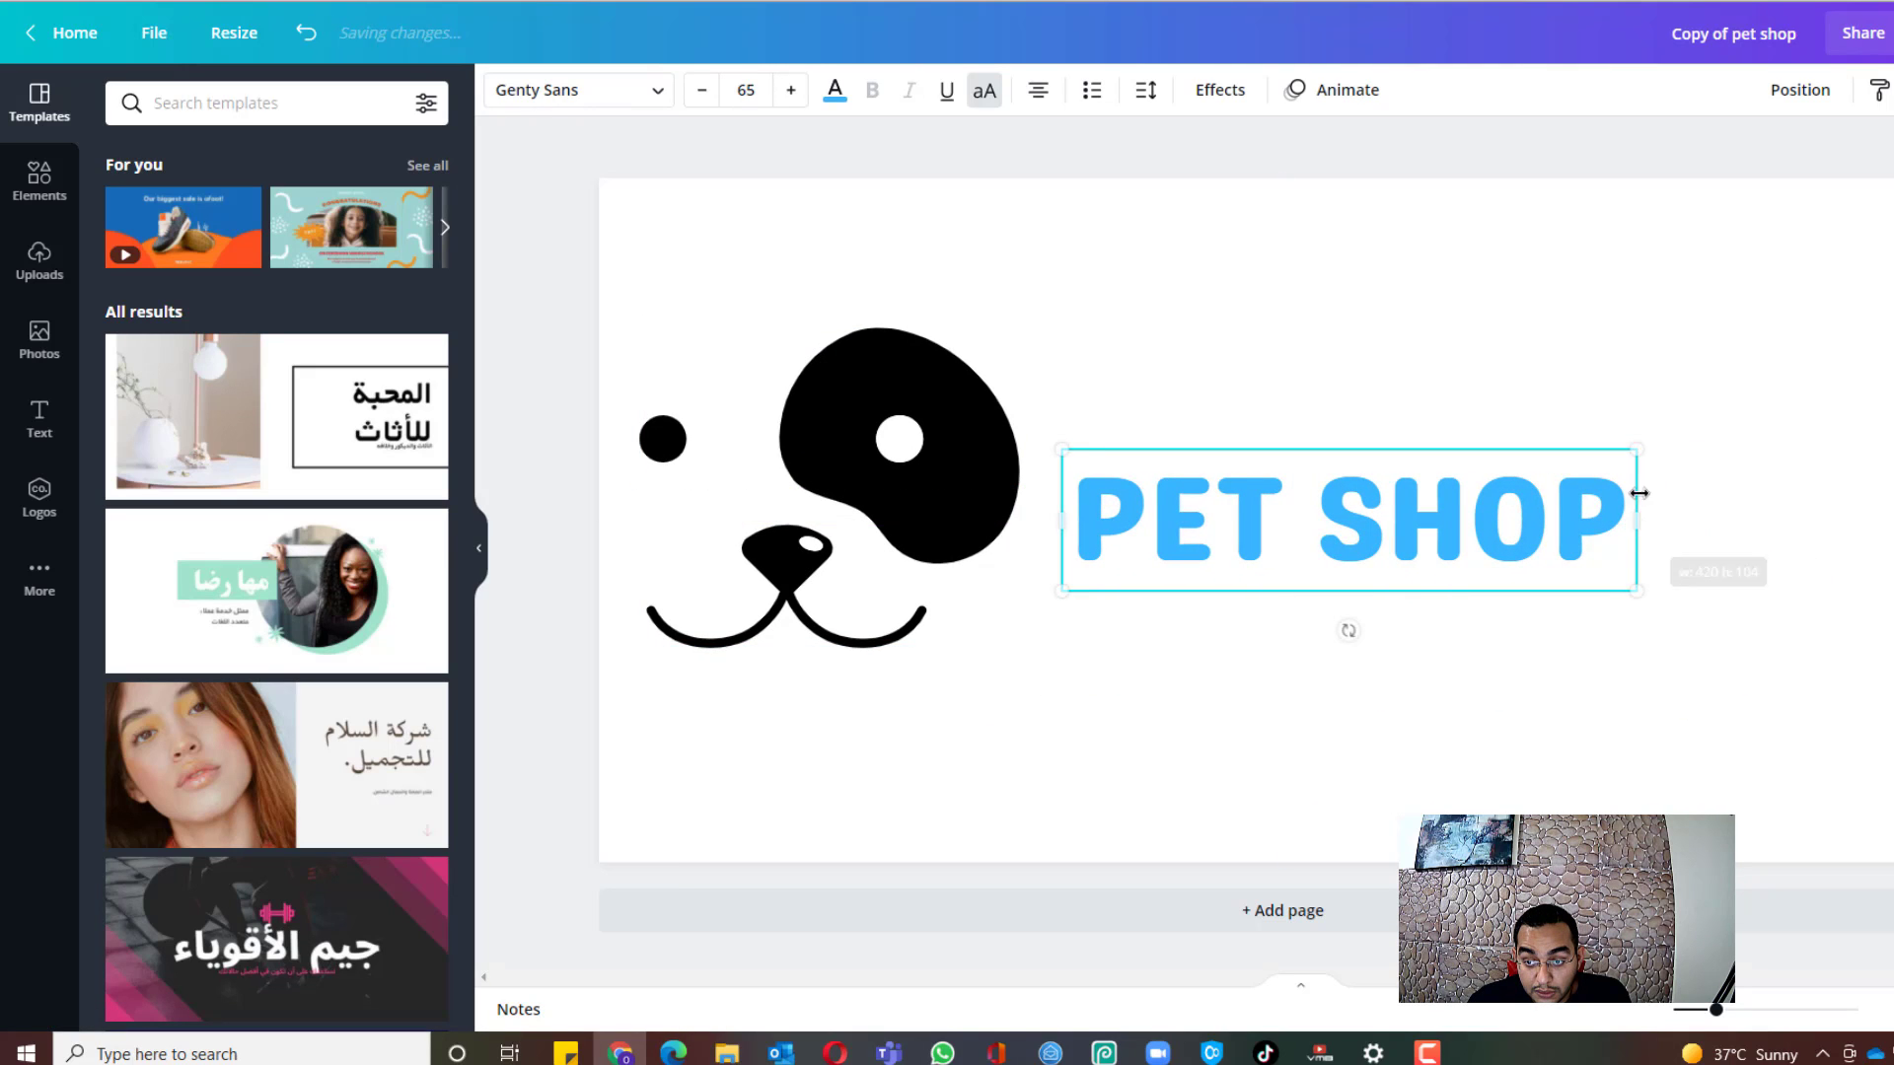
drag(1636, 448, 1892, 335)
mouse_move(779, 461)
mouse_down()
mouse_move(798, 432)
mouse_move(772, 415)
mouse_move(772, 443)
mouse_up()
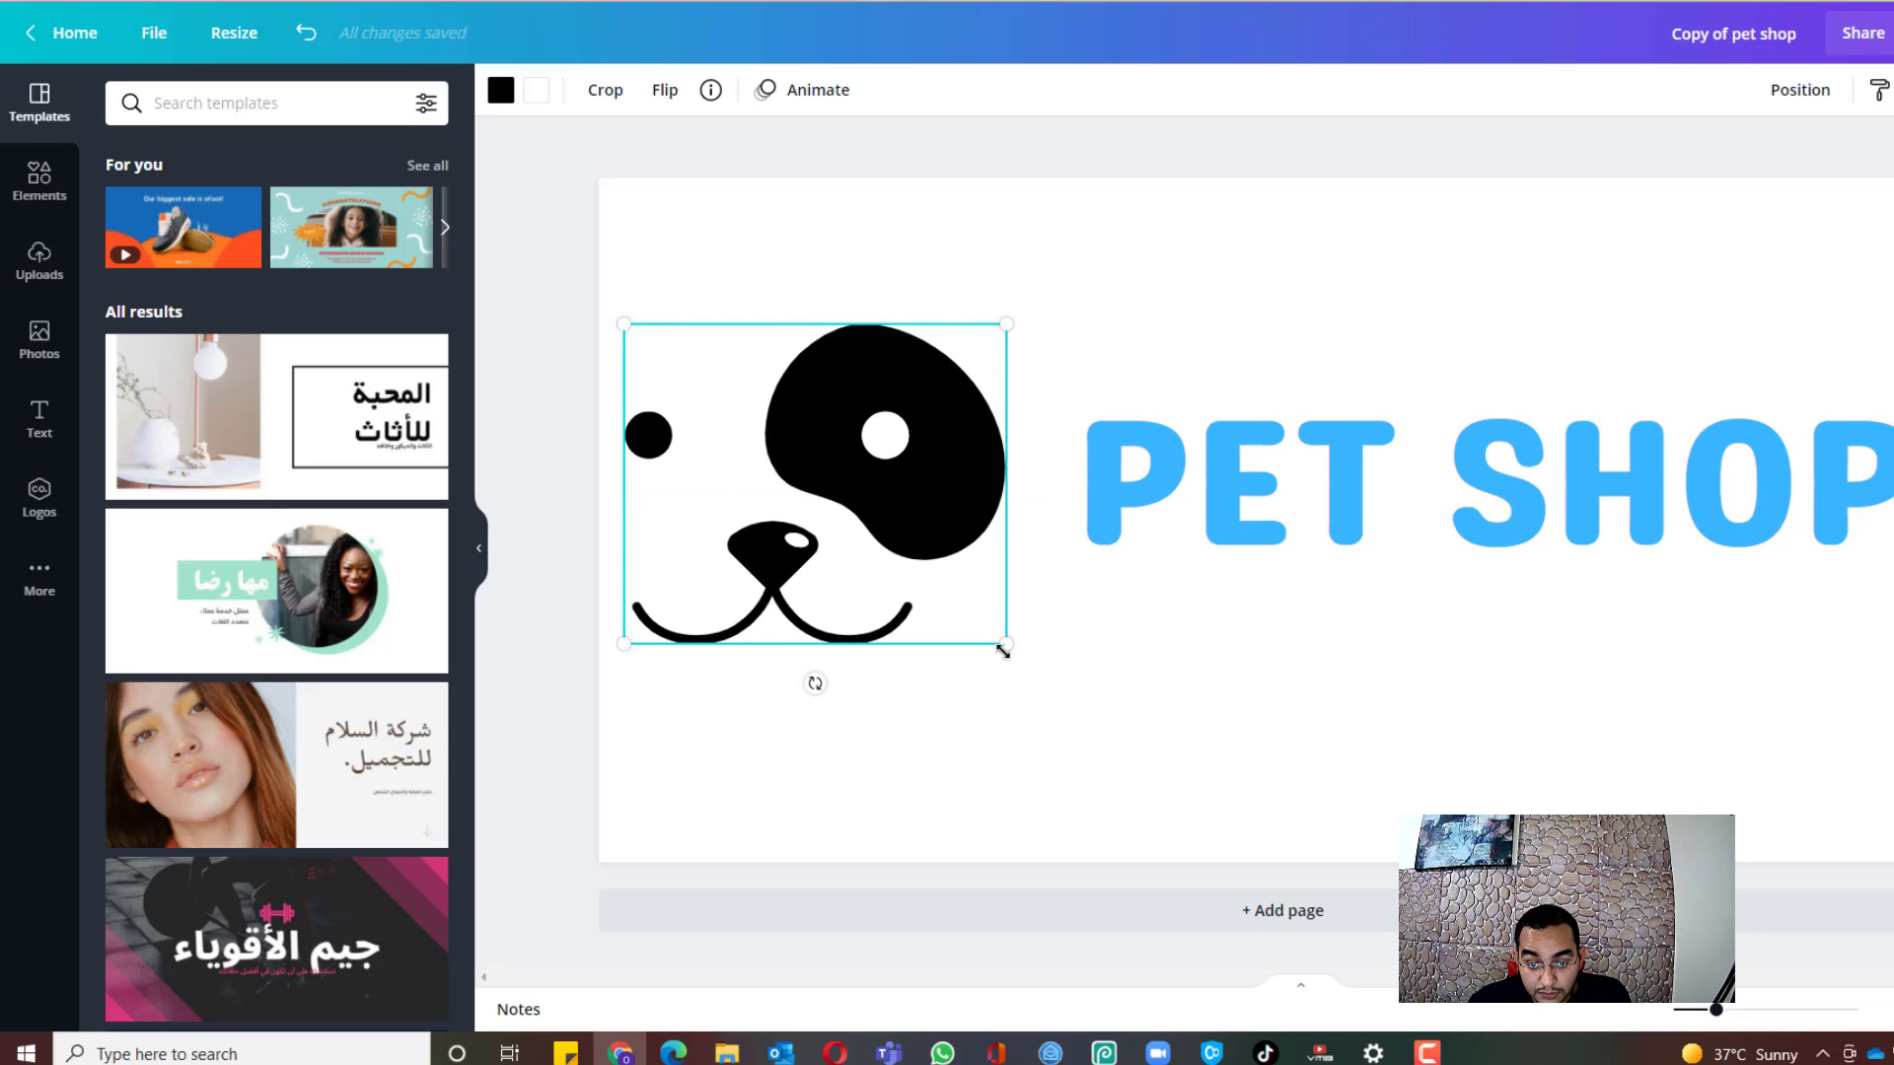
drag(1002, 650, 1064, 738)
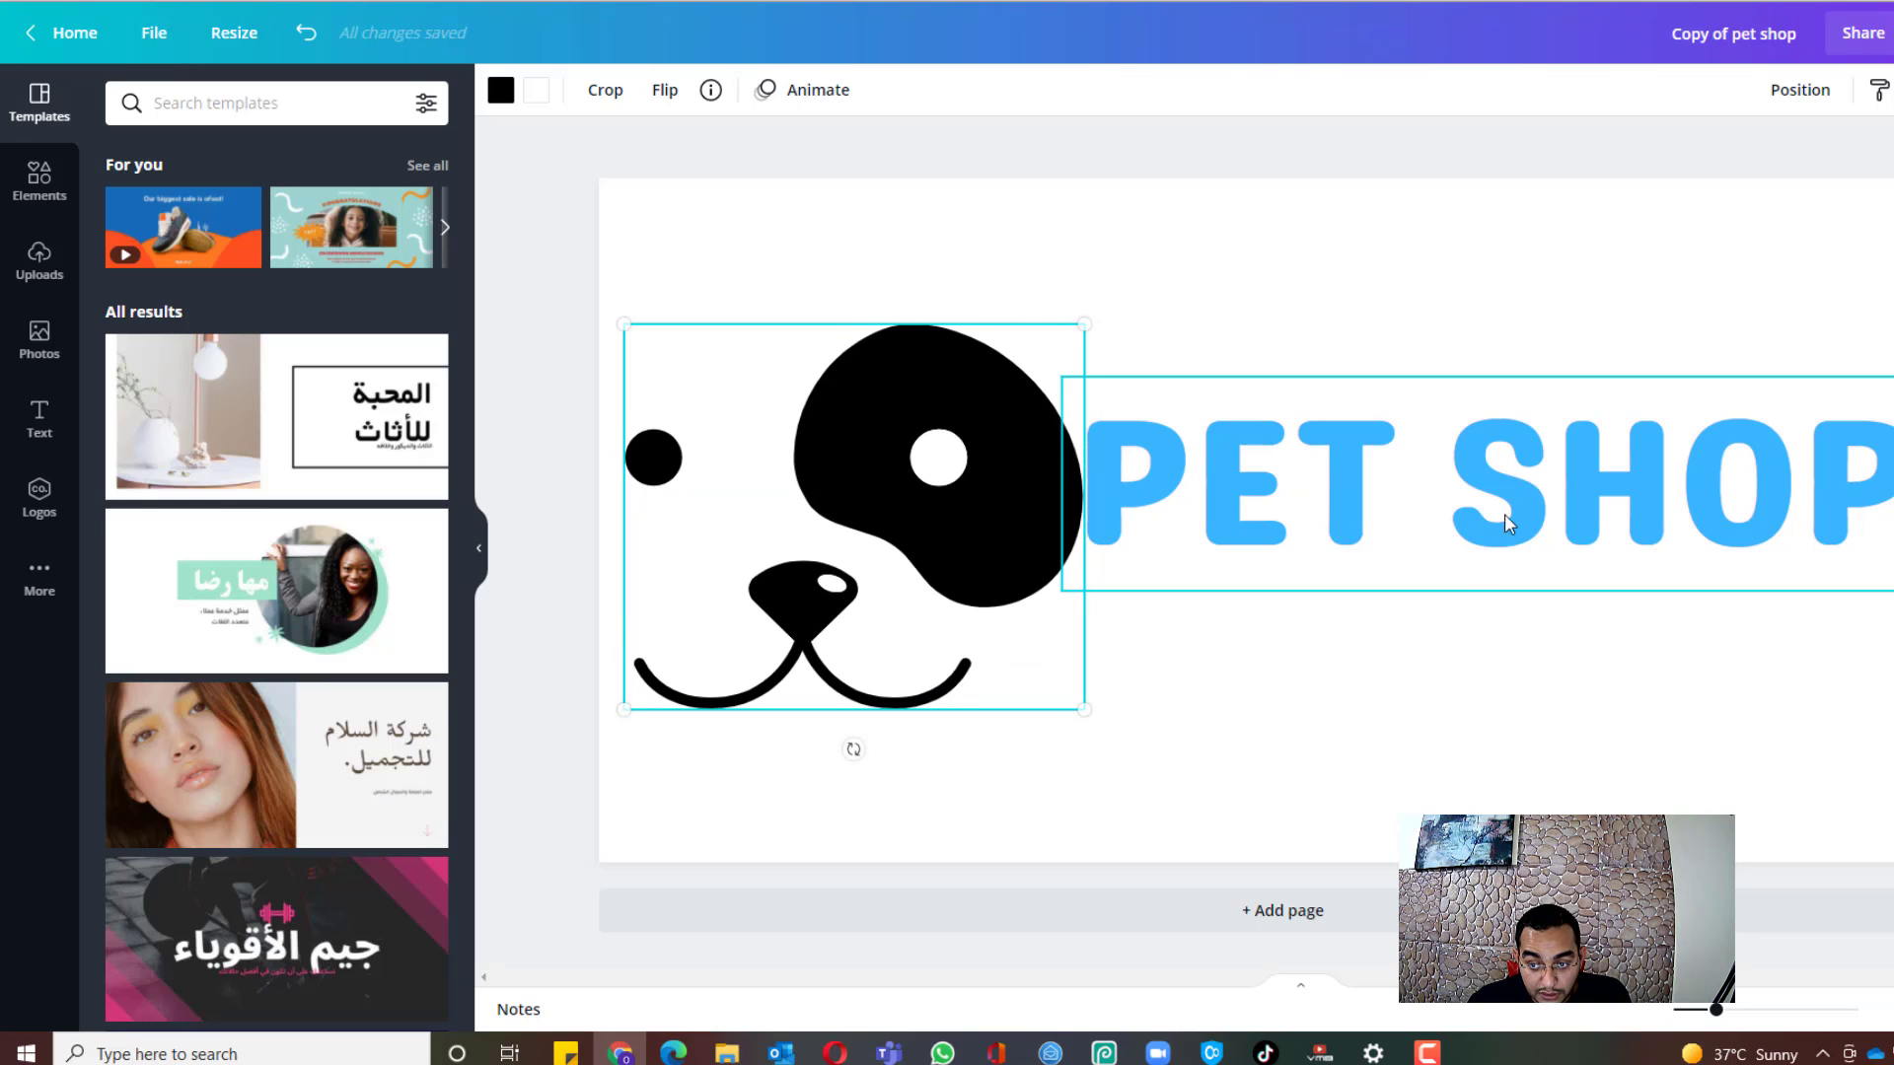
mouse_move(1506, 524)
mouse_down()
mouse_move(1500, 499)
mouse_move(1512, 530)
mouse_move(1524, 505)
mouse_move(1509, 515)
mouse_up()
Step: Change the text to PET PEEKERS and shrink it to size 73.2 to fit one line
double_click(1463, 522)
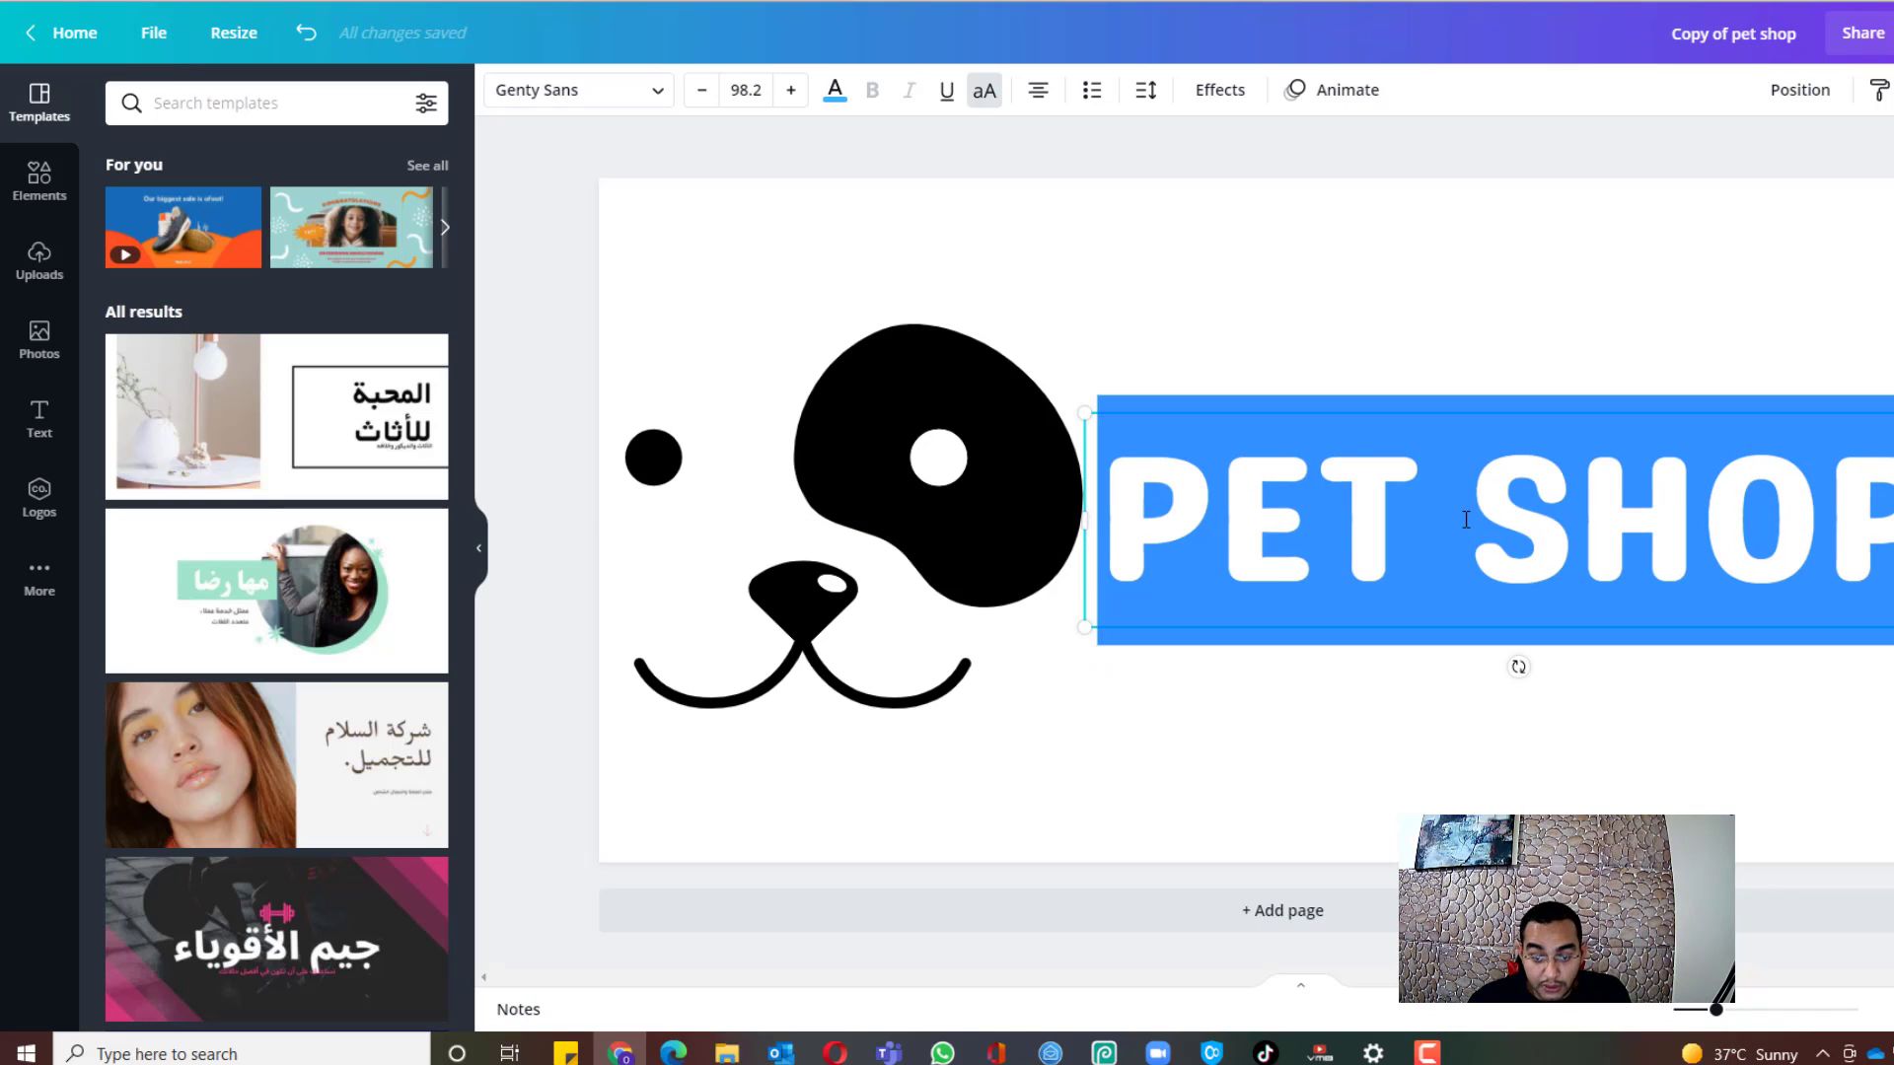
text(PET)
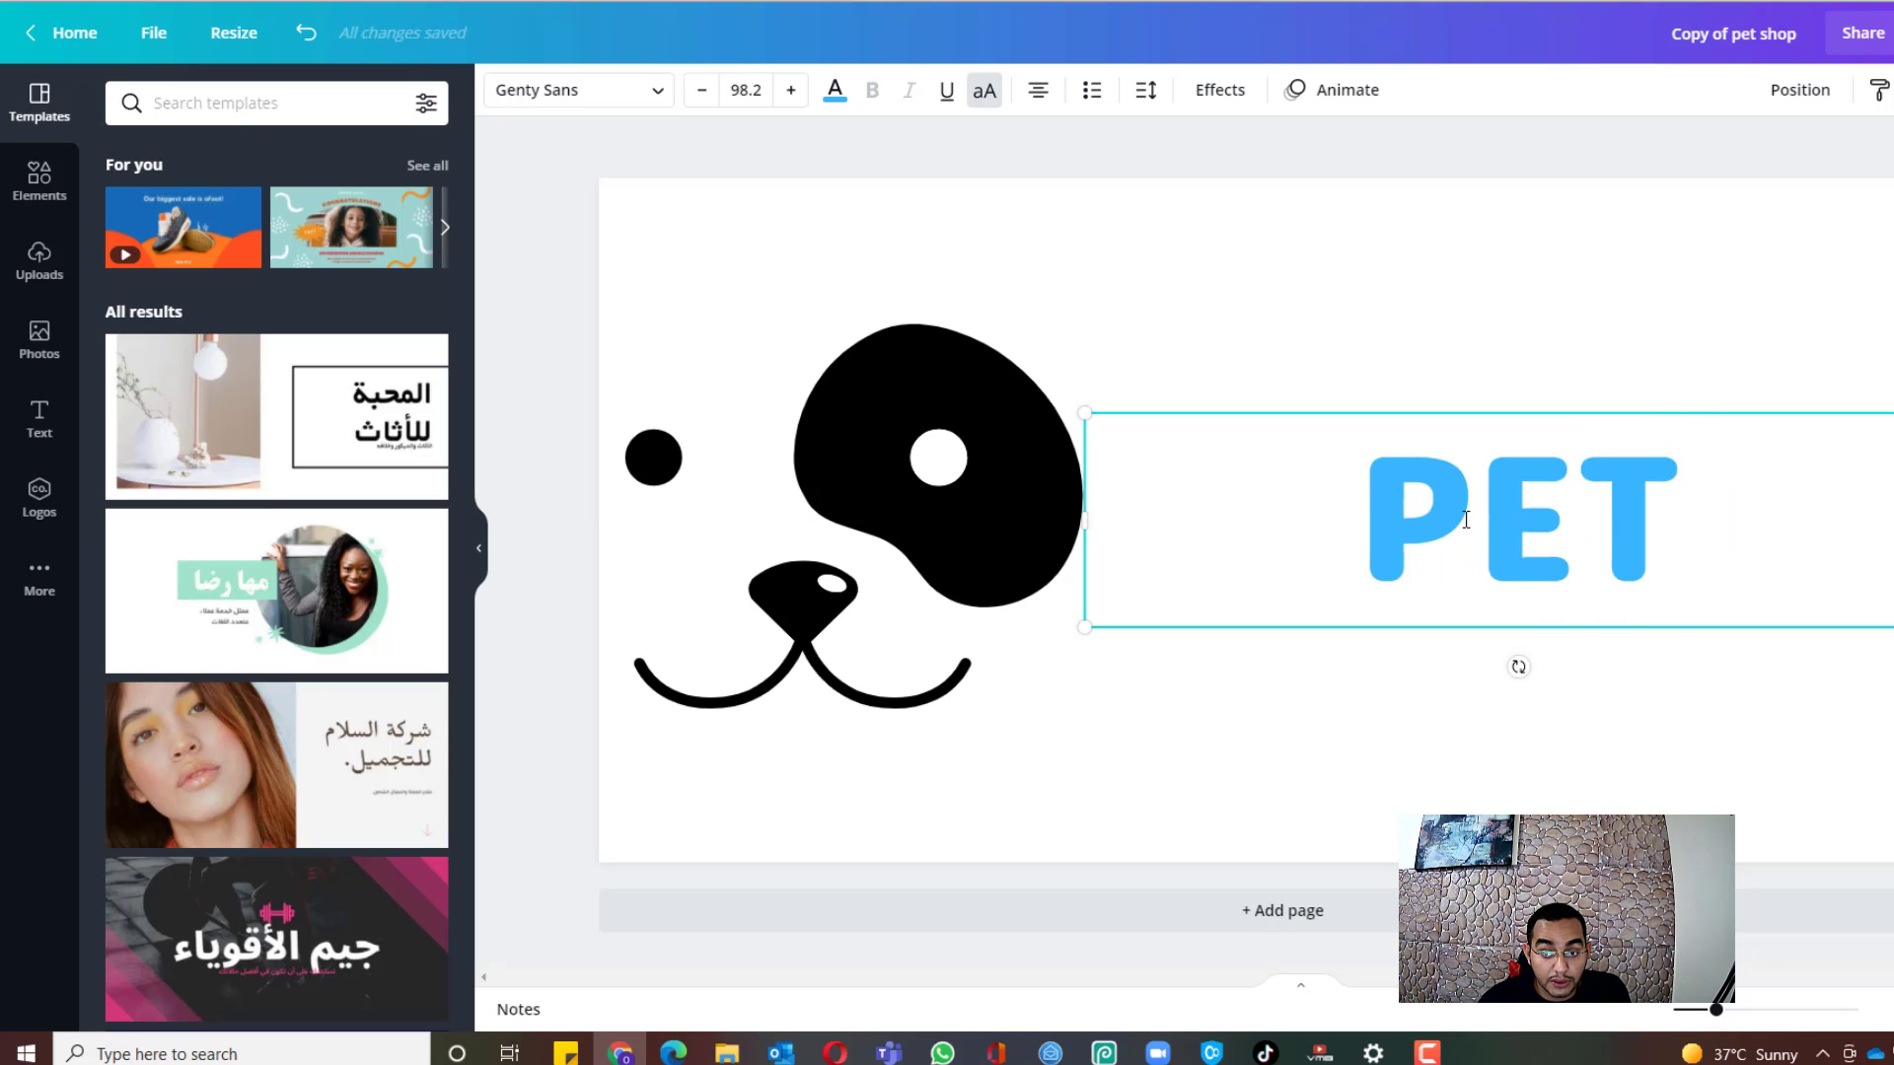
text( PEEKERS)
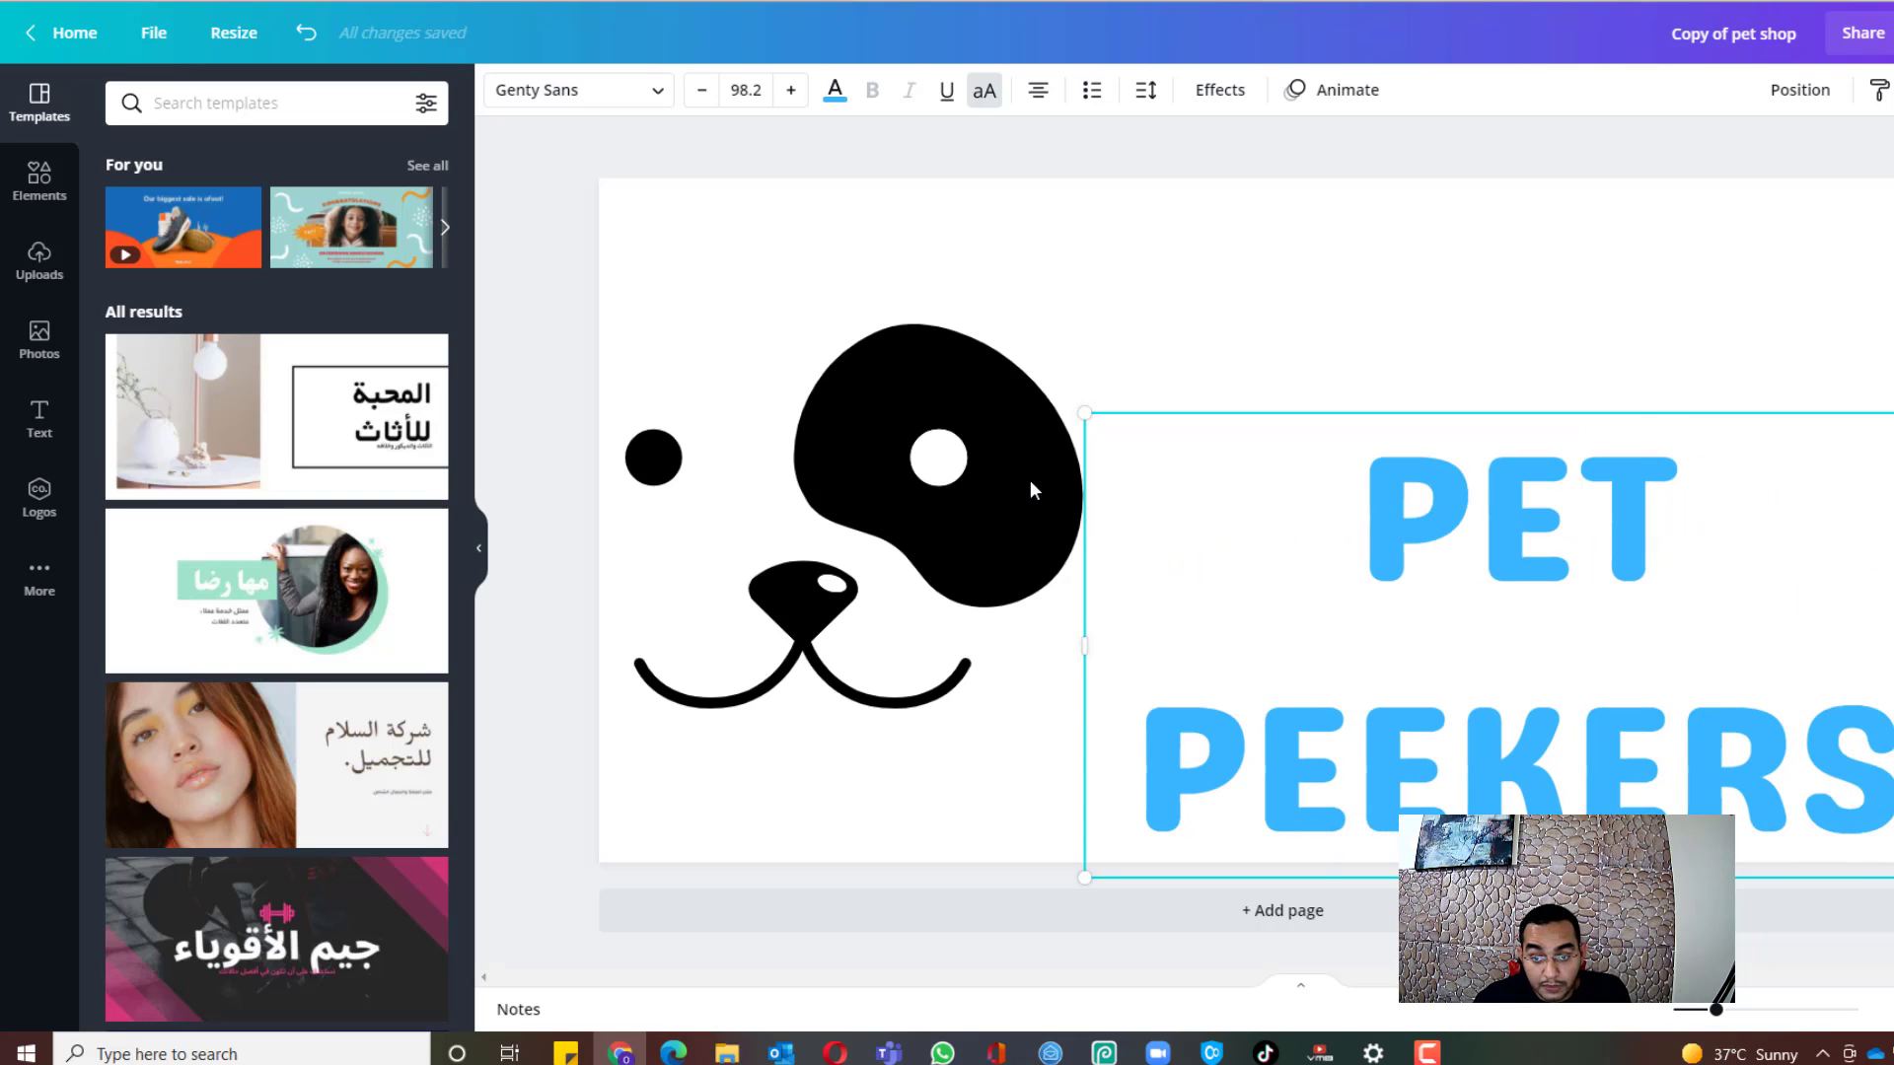
double_click(1473, 501)
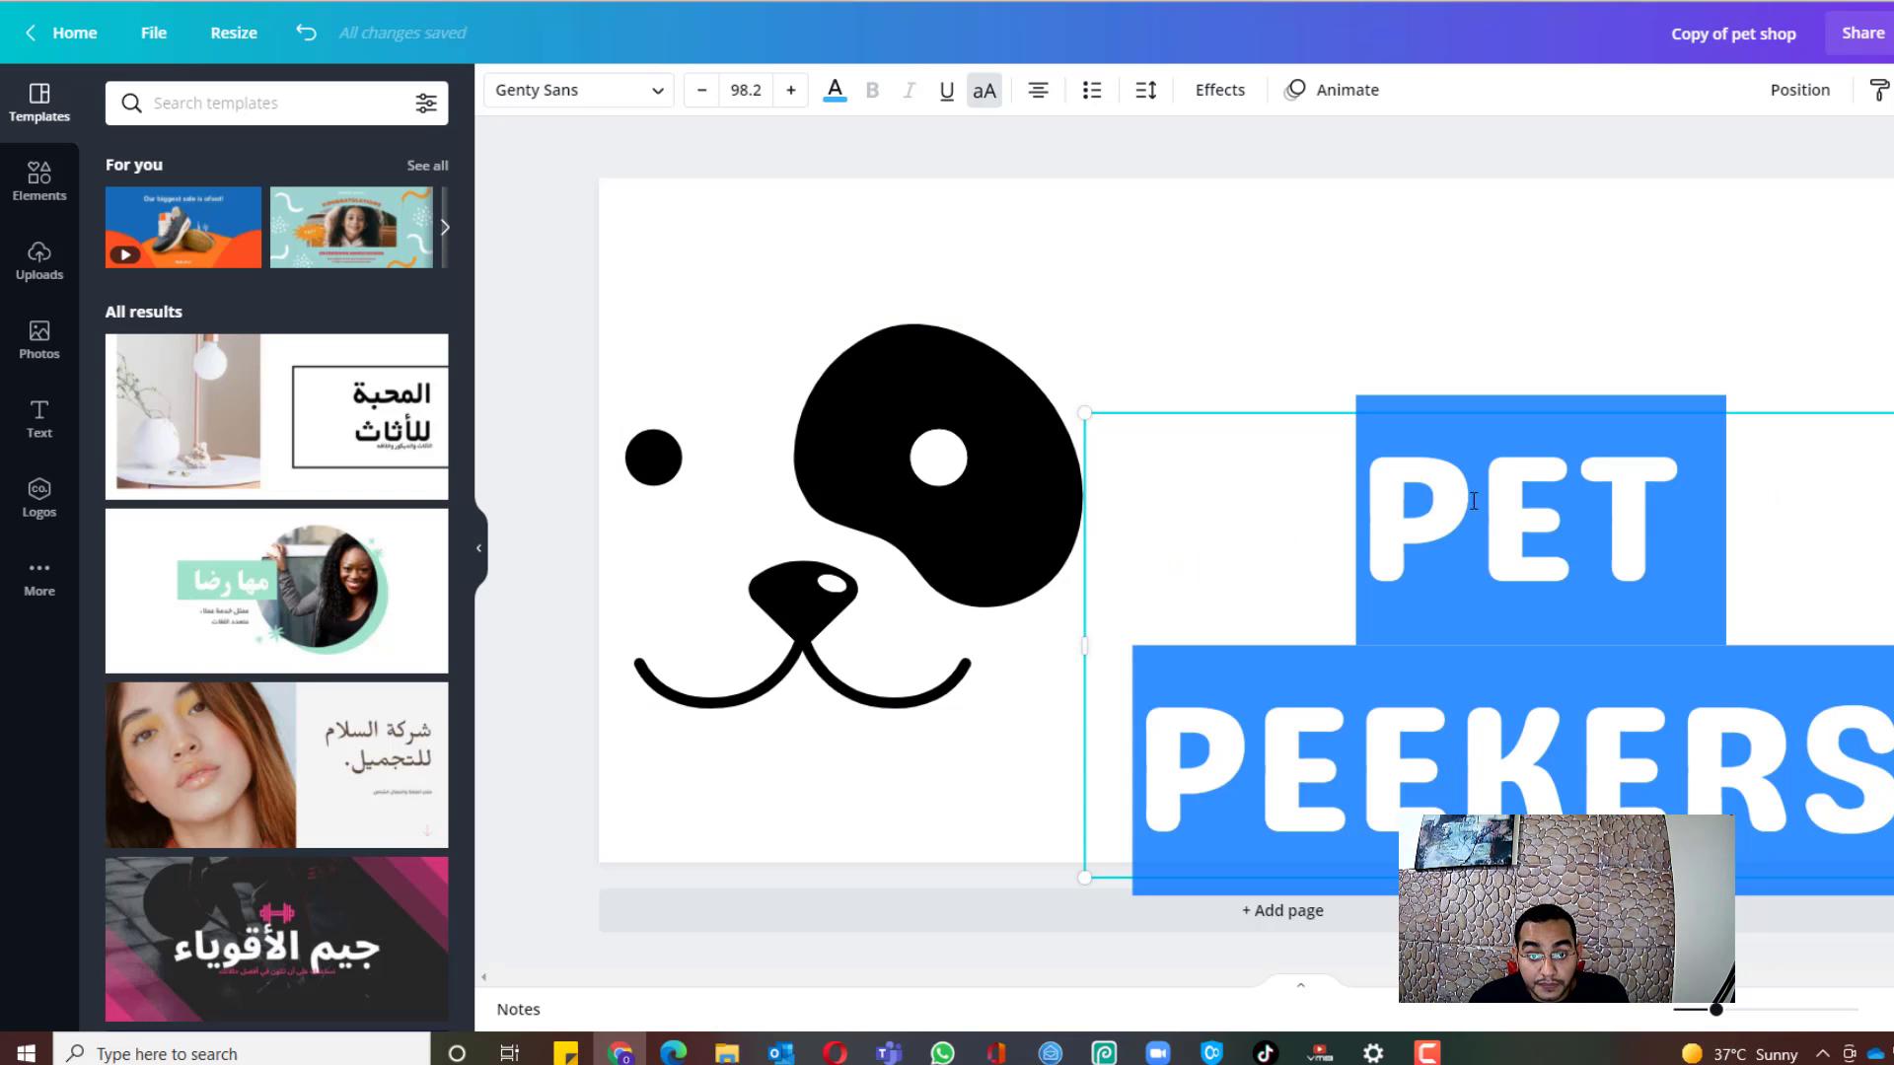
click(703, 91)
click(704, 91)
click(704, 91)
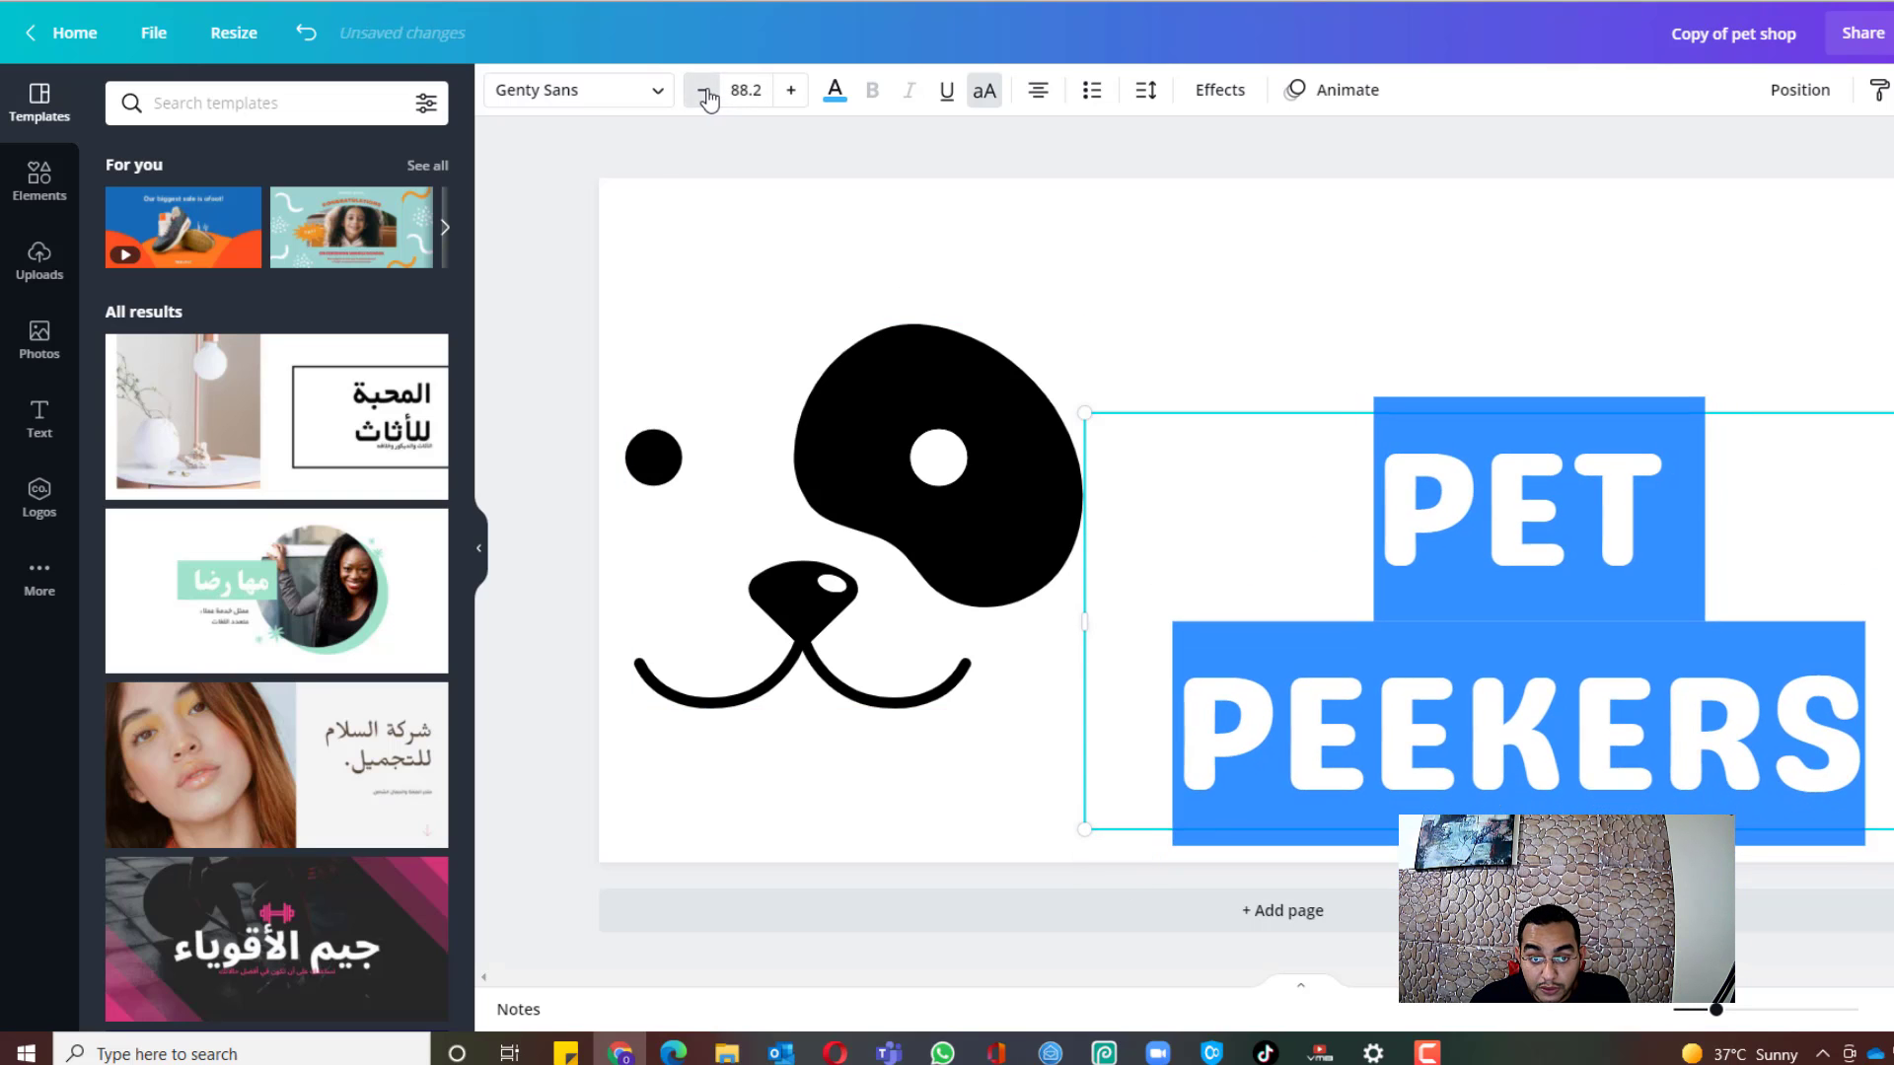
click(703, 91)
click(703, 90)
click(703, 91)
click(703, 91)
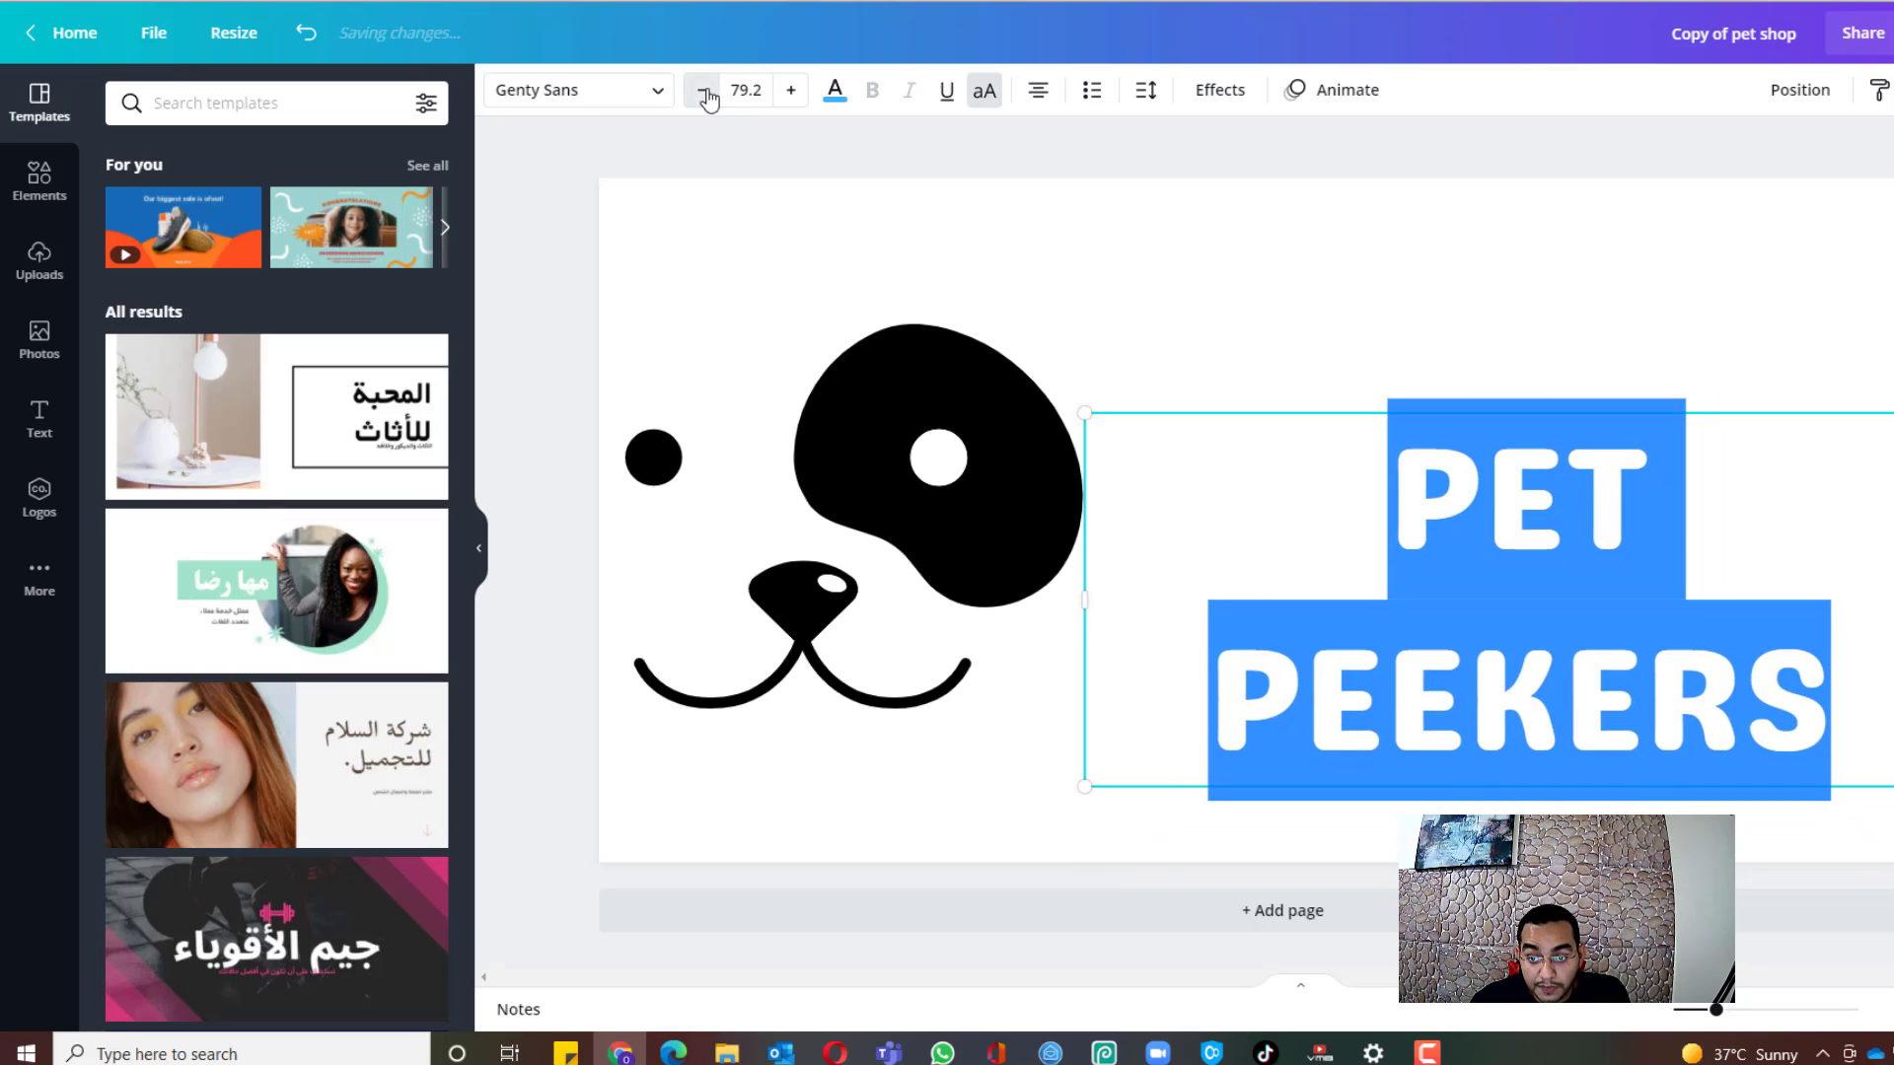
click(703, 91)
click(703, 91)
click(704, 91)
click(703, 91)
click(703, 91)
click(703, 91)
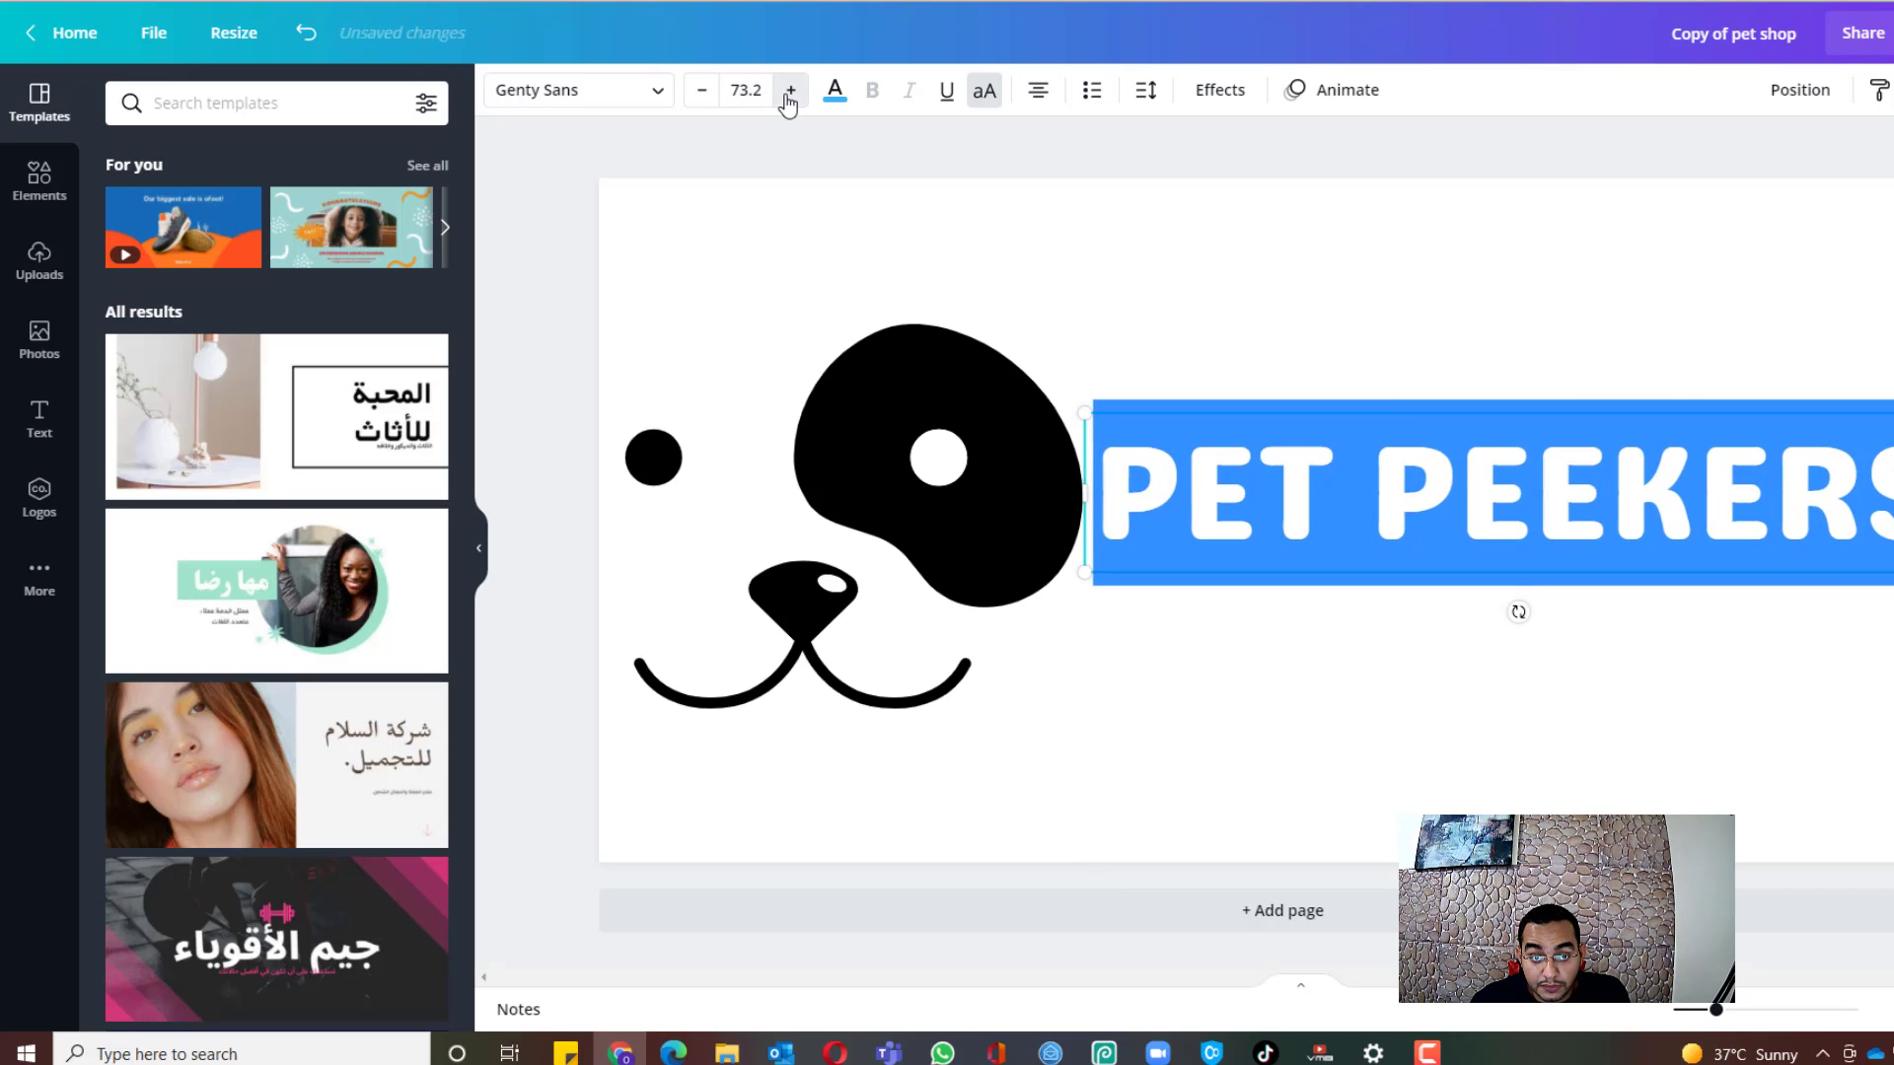
Step: Move PET PEEKERS down beside the dog, then shrink and raise the dog image
click(1489, 297)
mouse_move(1507, 459)
mouse_down()
mouse_move(1505, 517)
mouse_move(1502, 487)
mouse_up()
click(1527, 347)
click(996, 452)
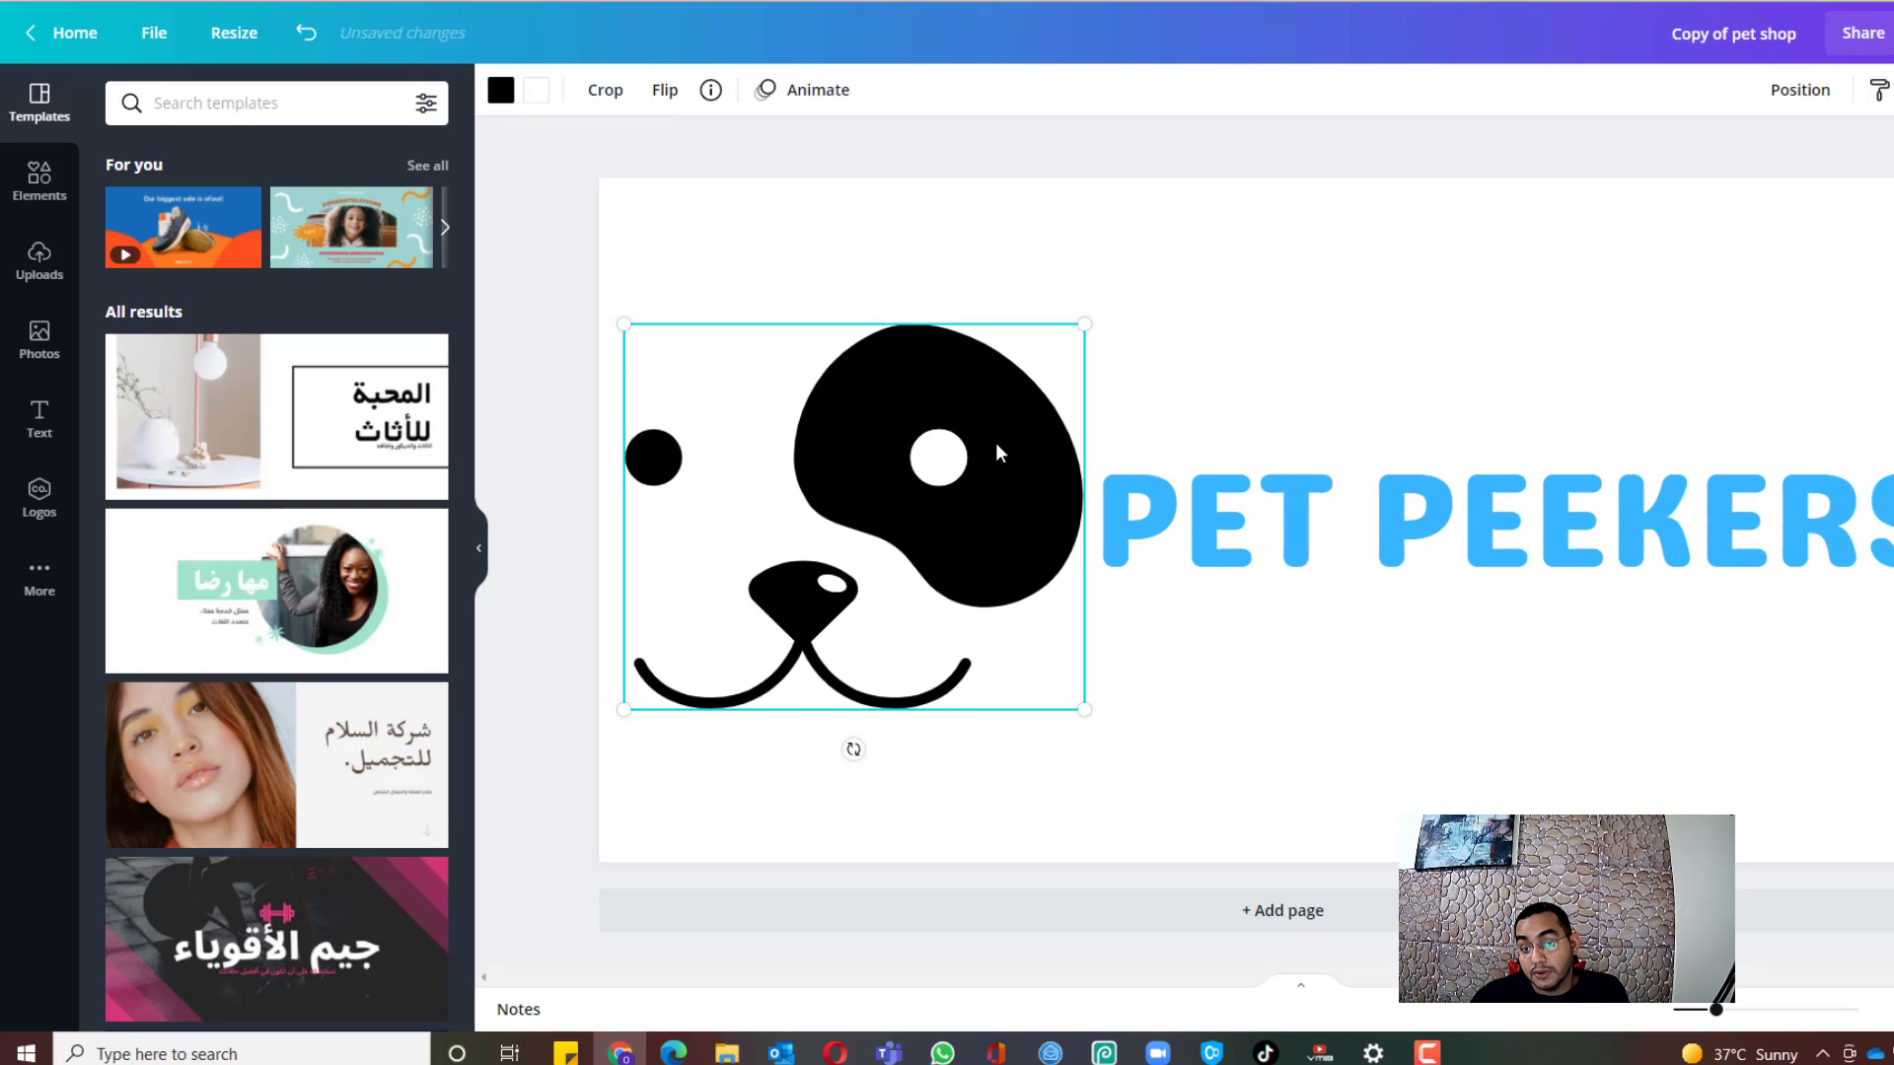
drag(1084, 322, 1067, 338)
mouse_move(942, 464)
mouse_down()
mouse_move(944, 441)
mouse_move(934, 457)
mouse_up()
click(1386, 351)
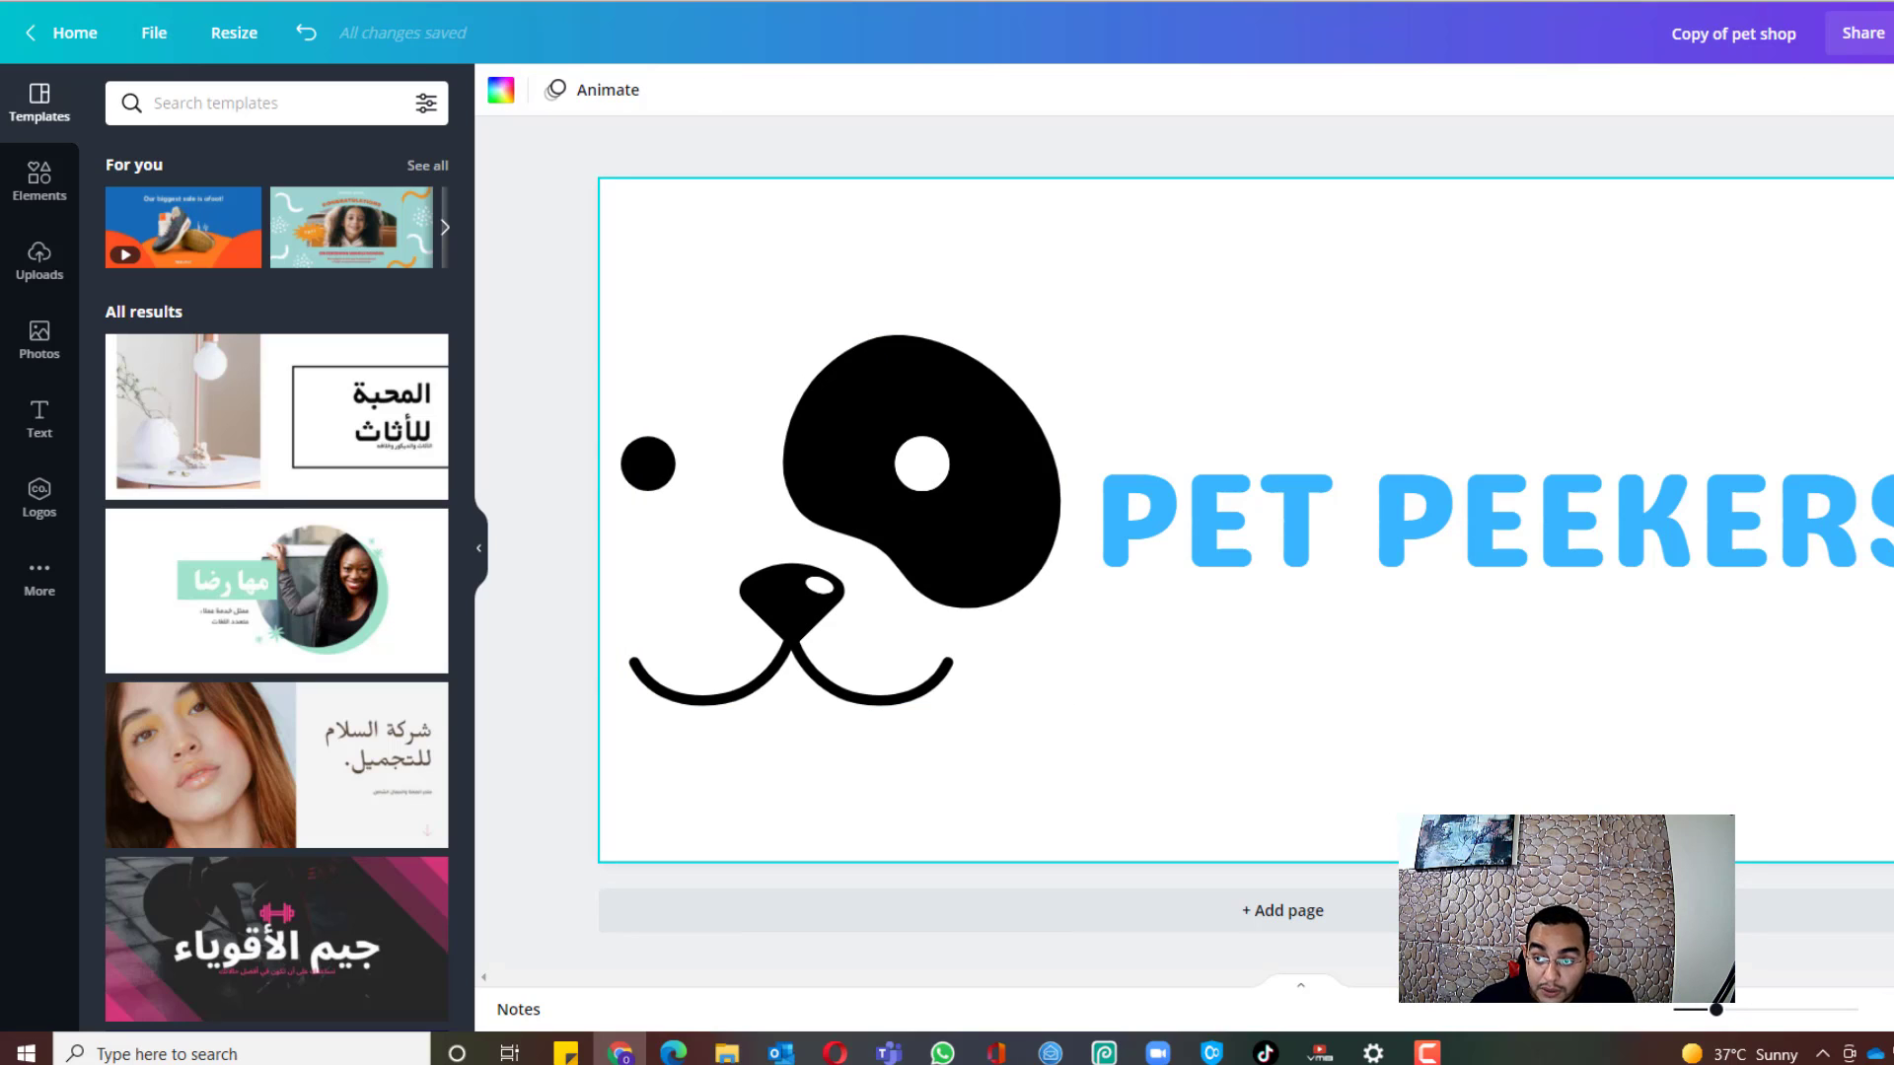
Step: Download the PET PEEKERS design as a 1000 × 500 PNG with a transparent background
click(1892, 34)
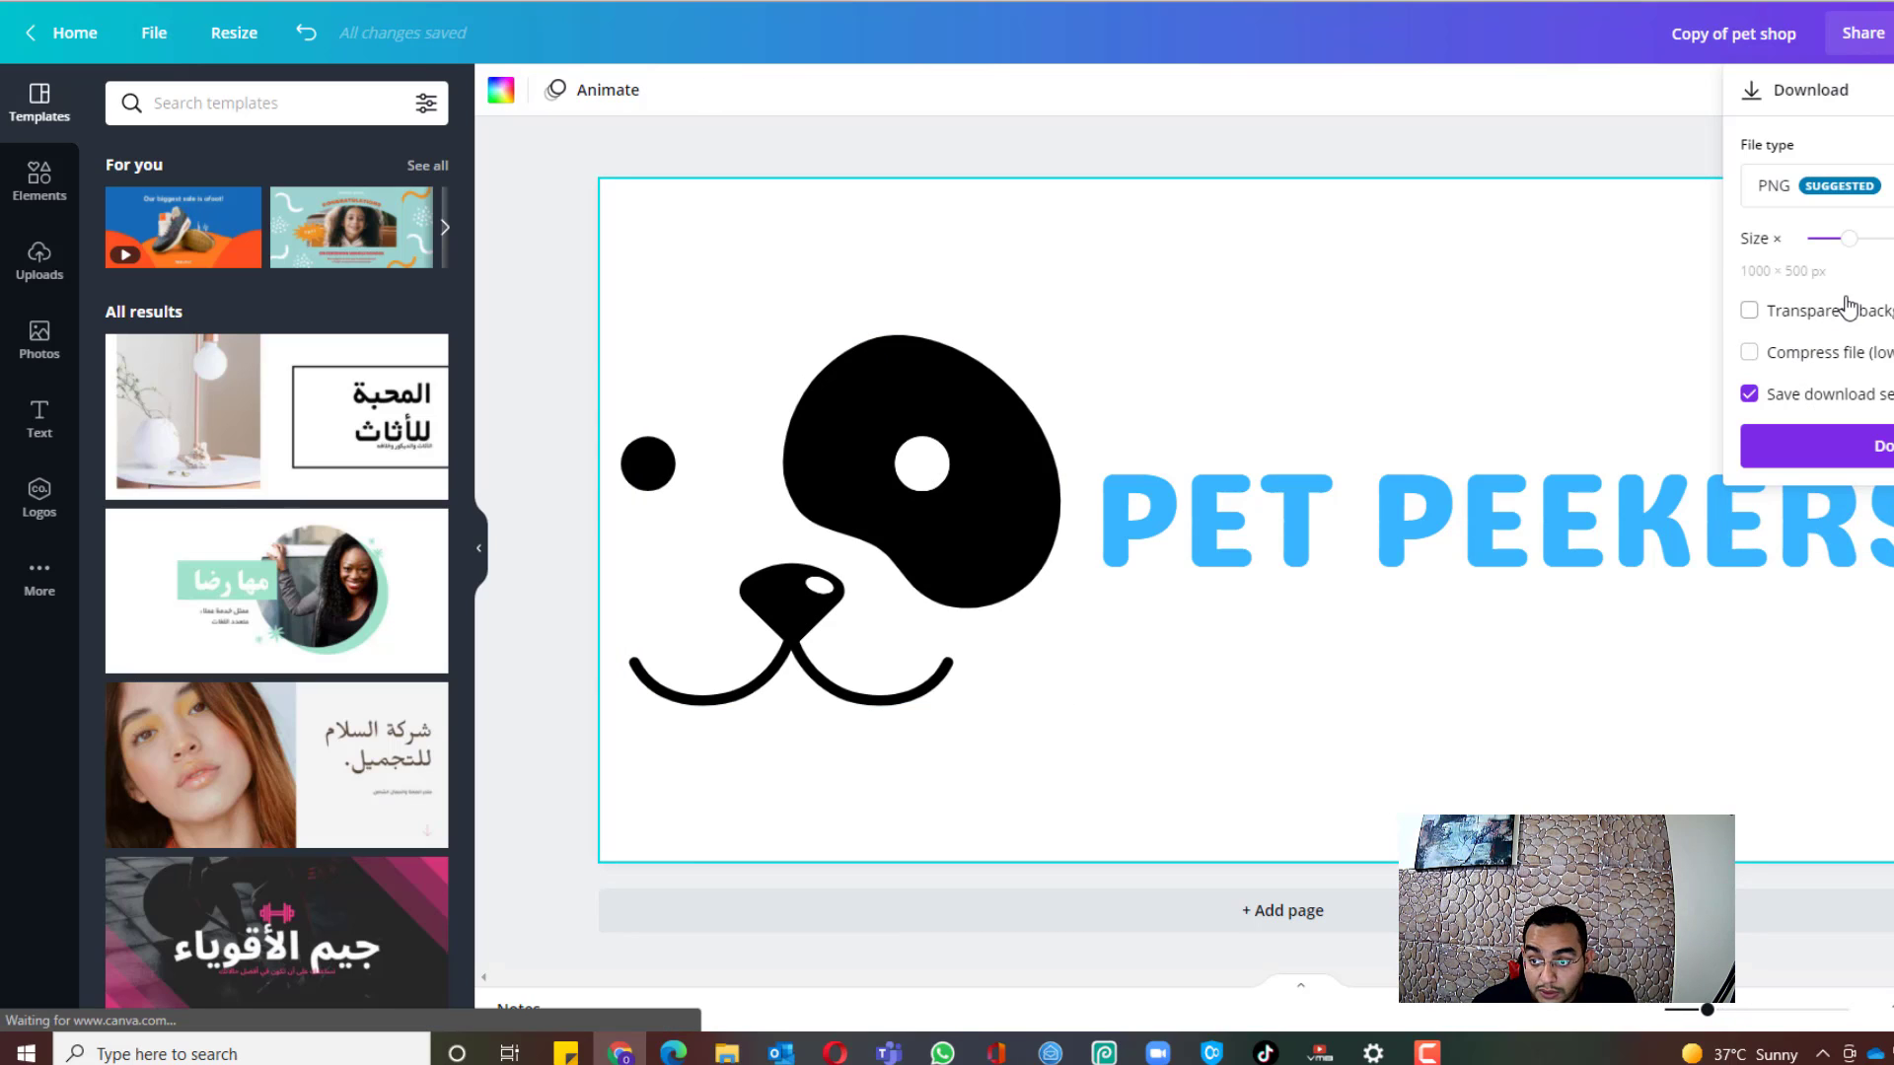
click(1845, 311)
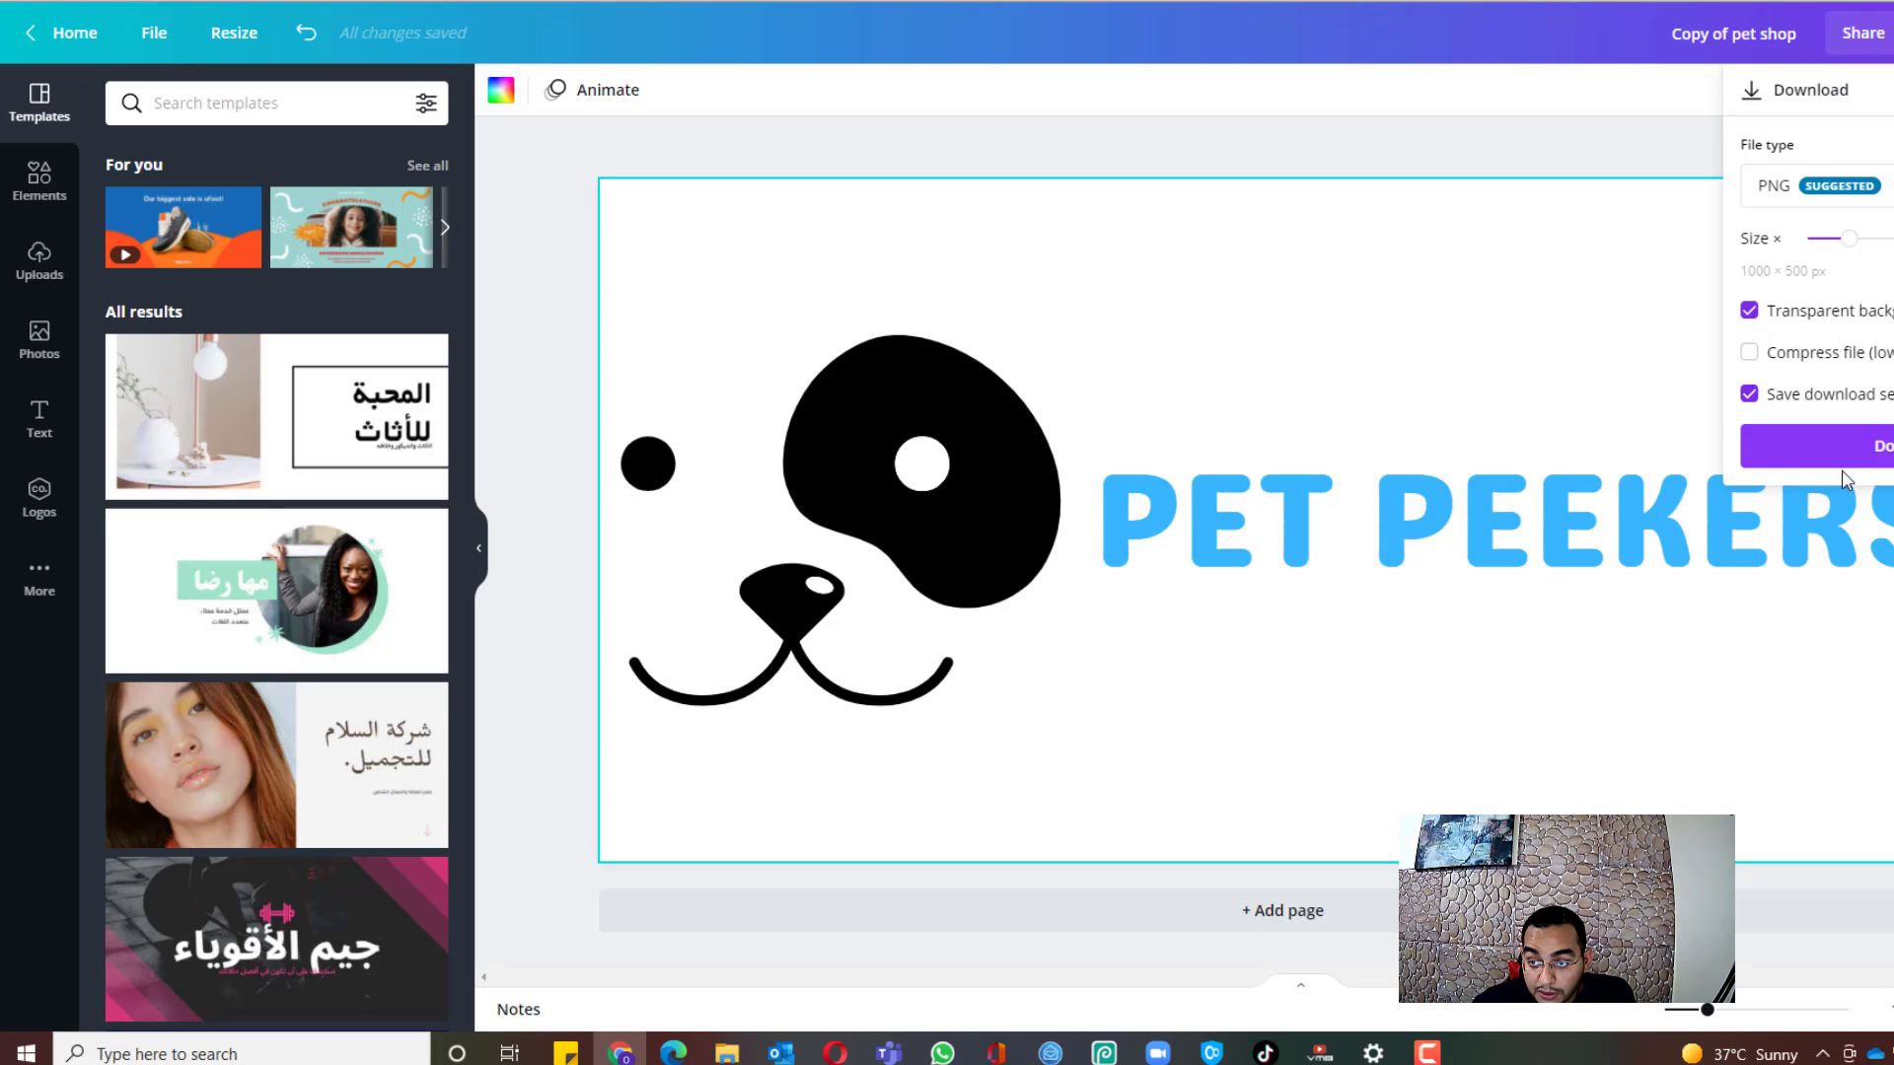
click(1834, 447)
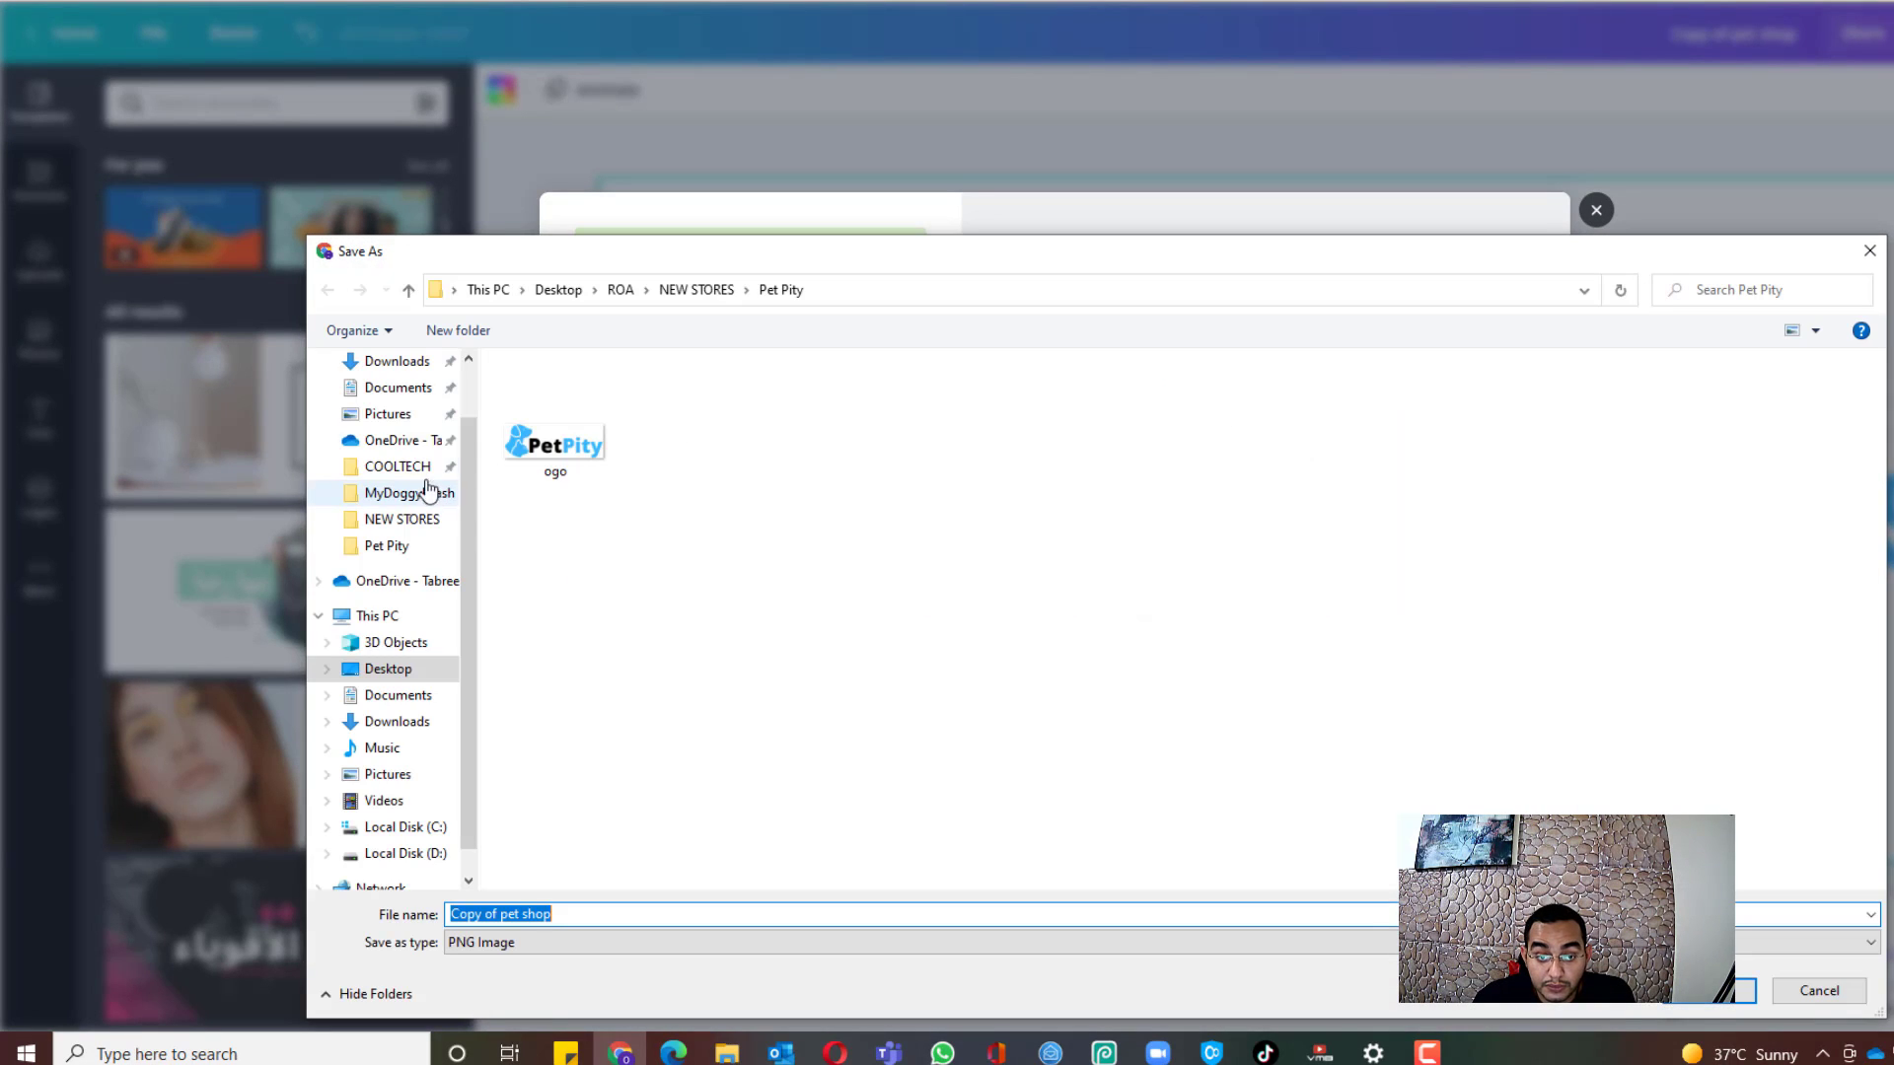
Step: Create a new Pet Peekers folder inside NEW STORES and open it
click(686, 290)
click(993, 734)
right_click(990, 723)
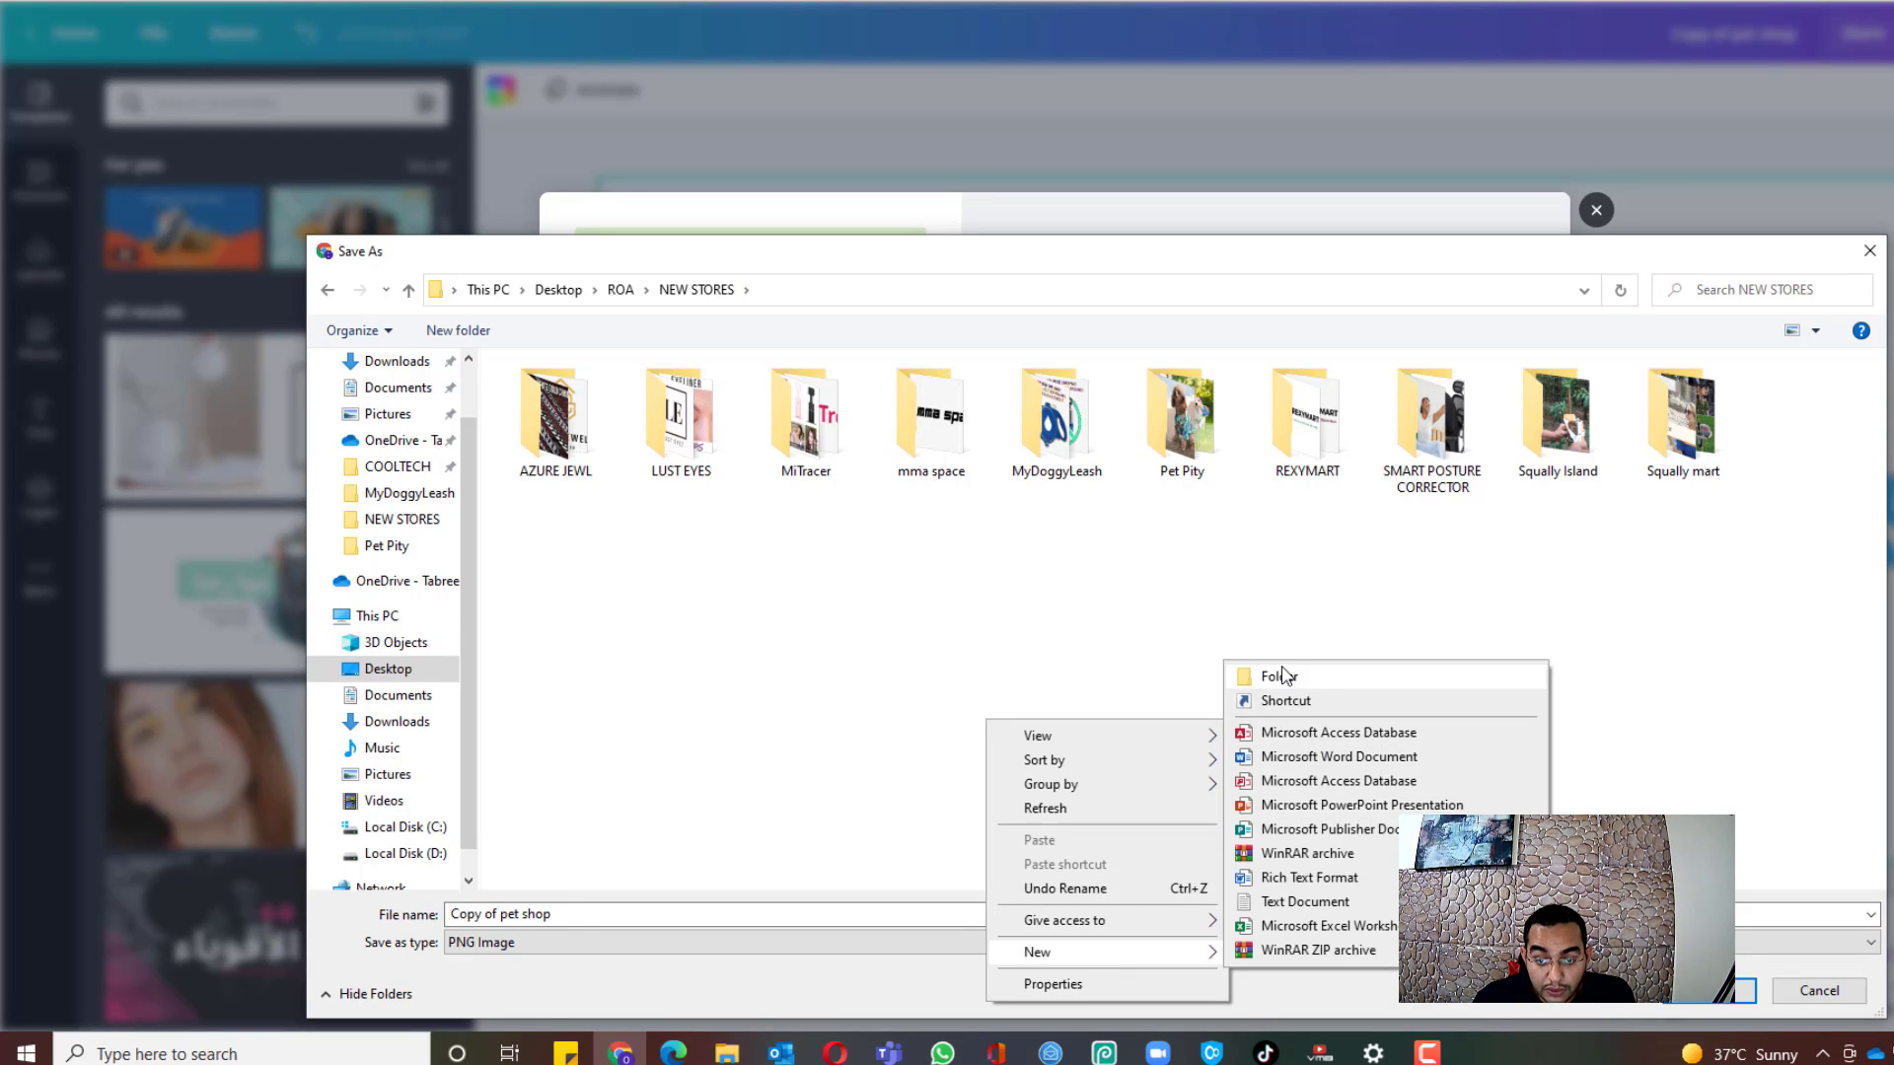
click(1280, 672)
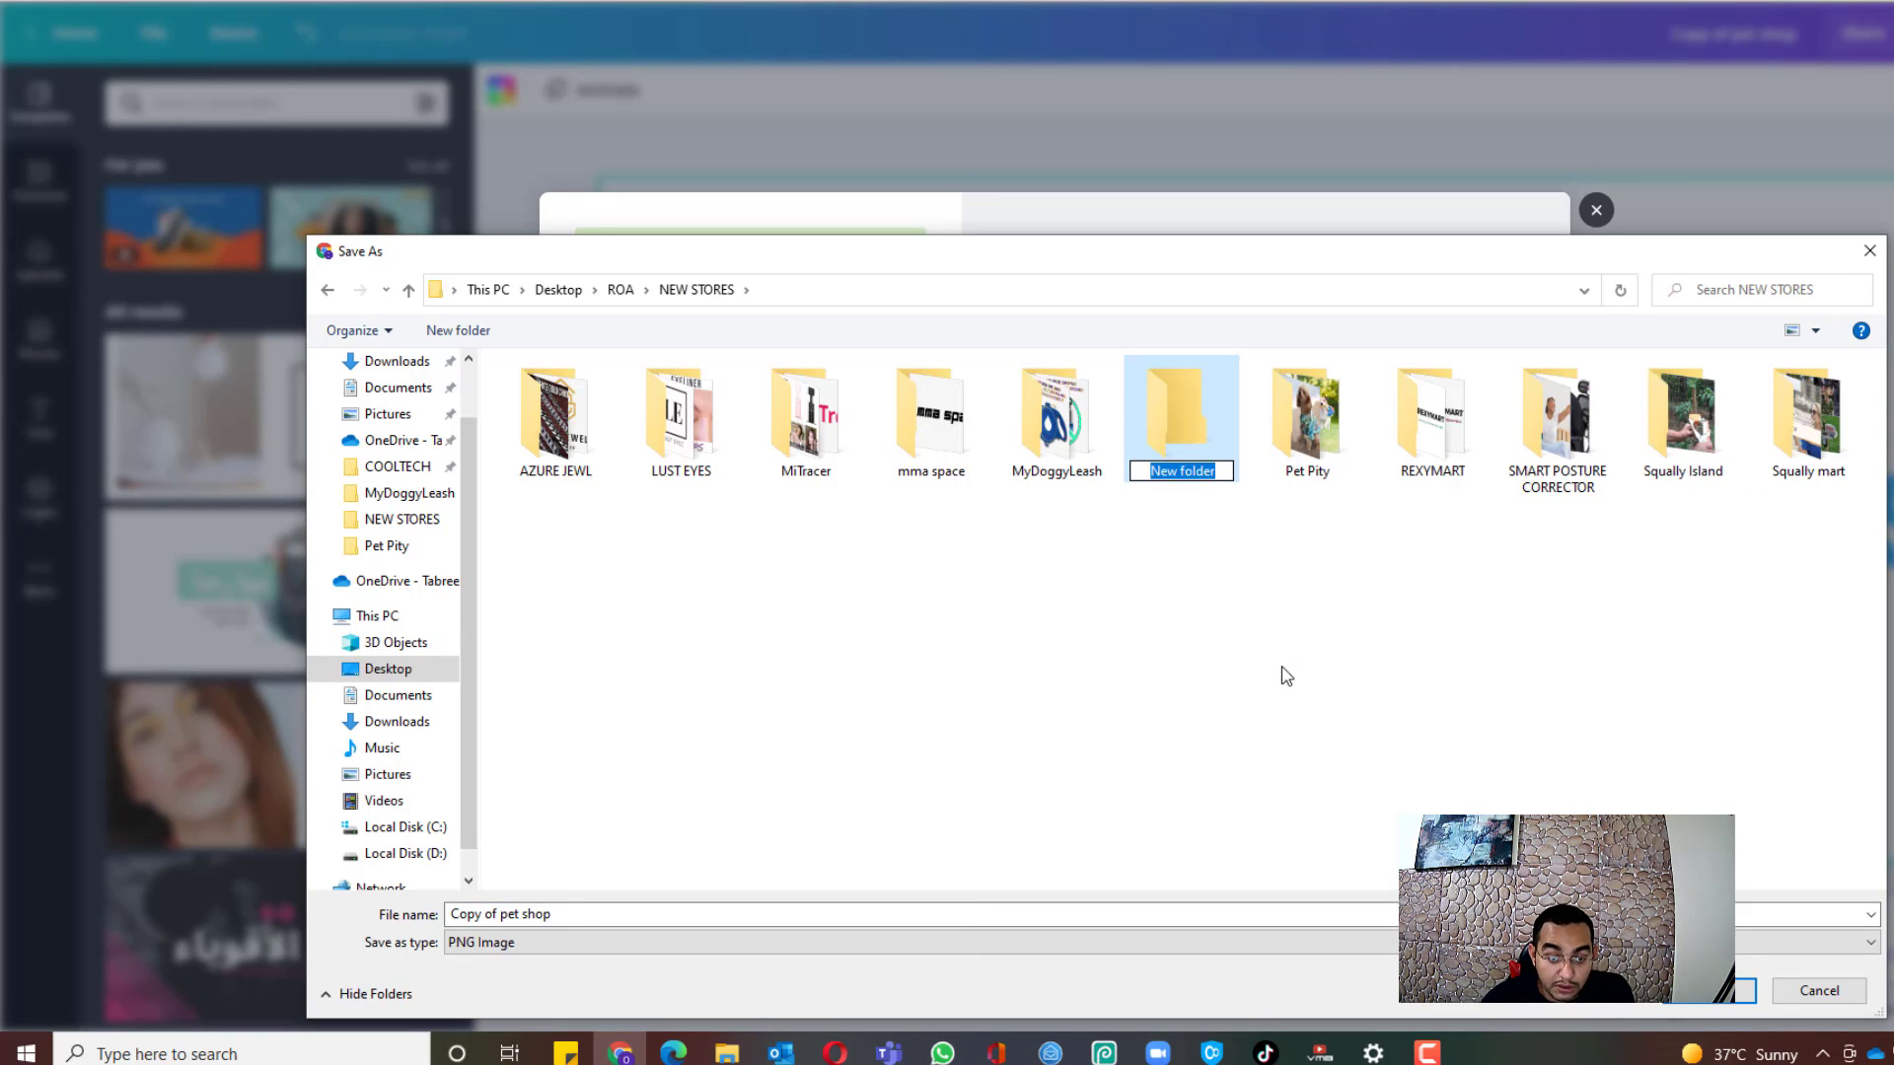
text(Pet Peekers)
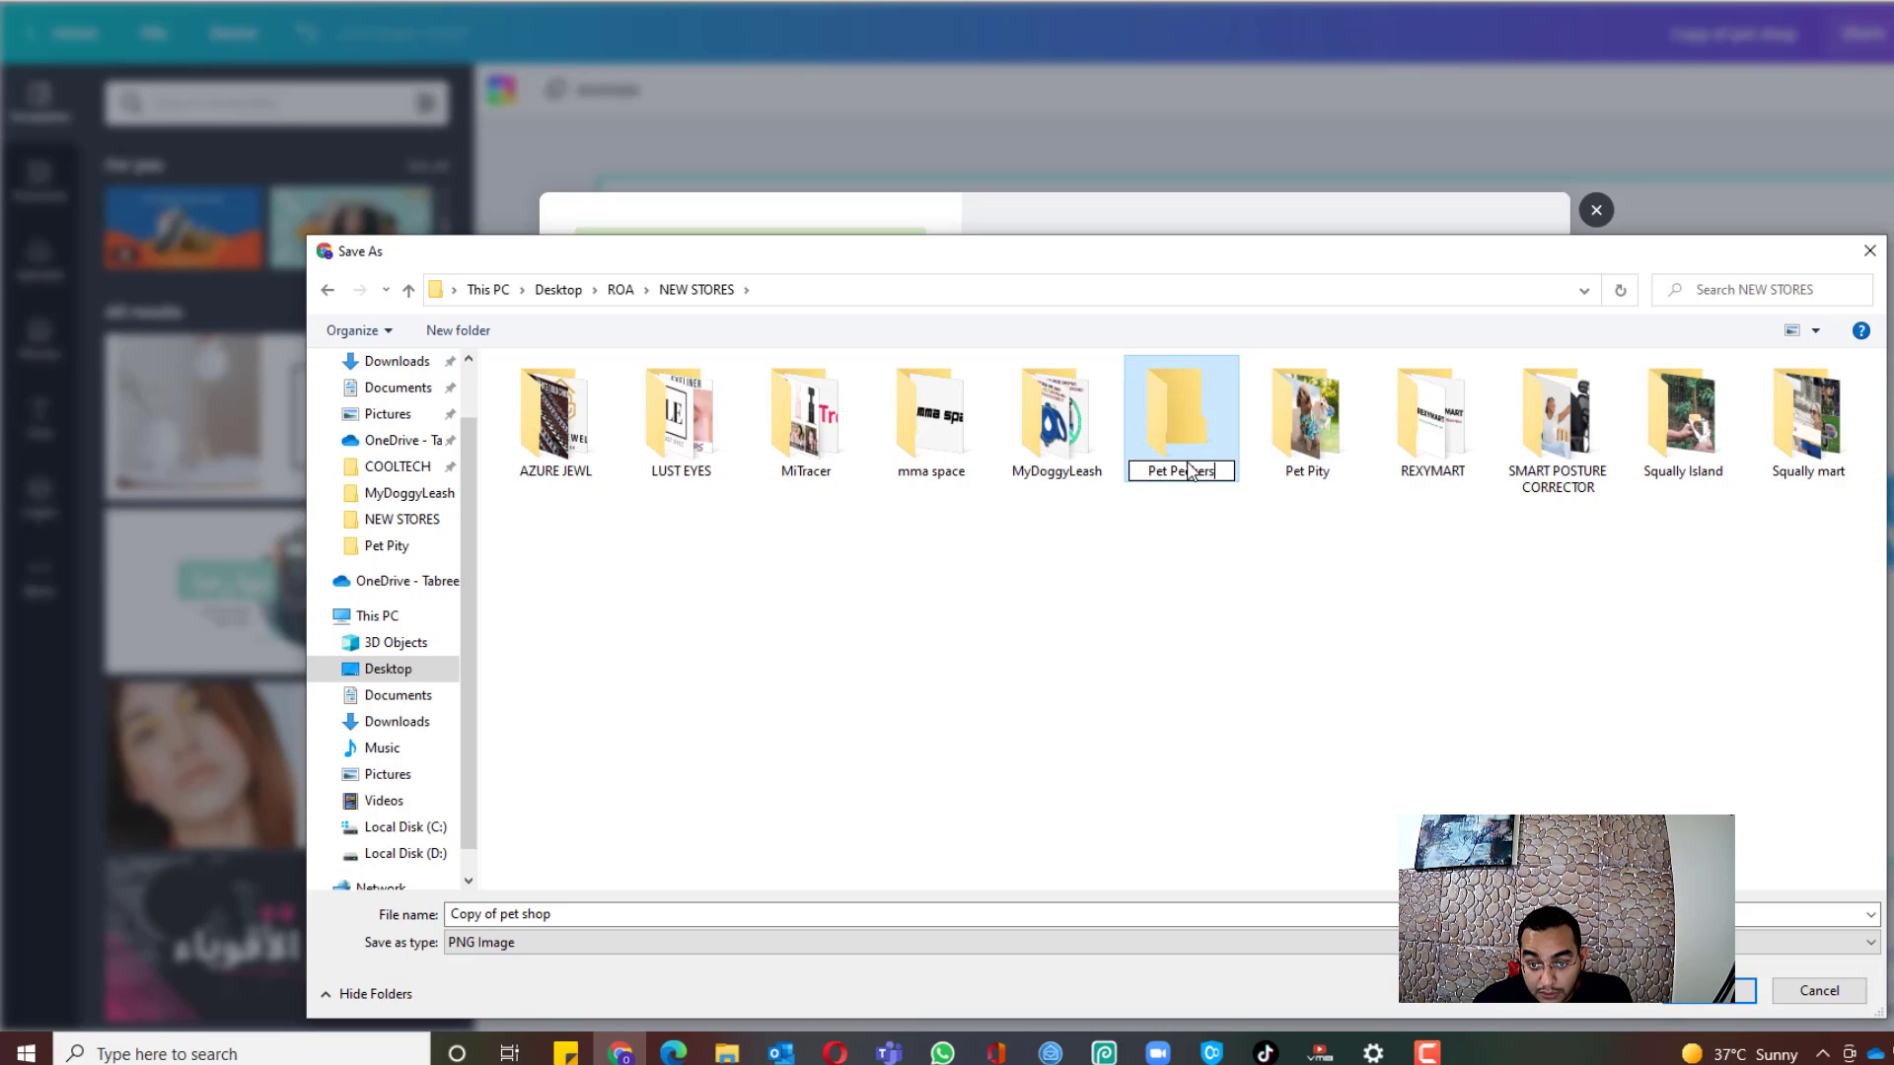
click(1162, 443)
double_click(1164, 419)
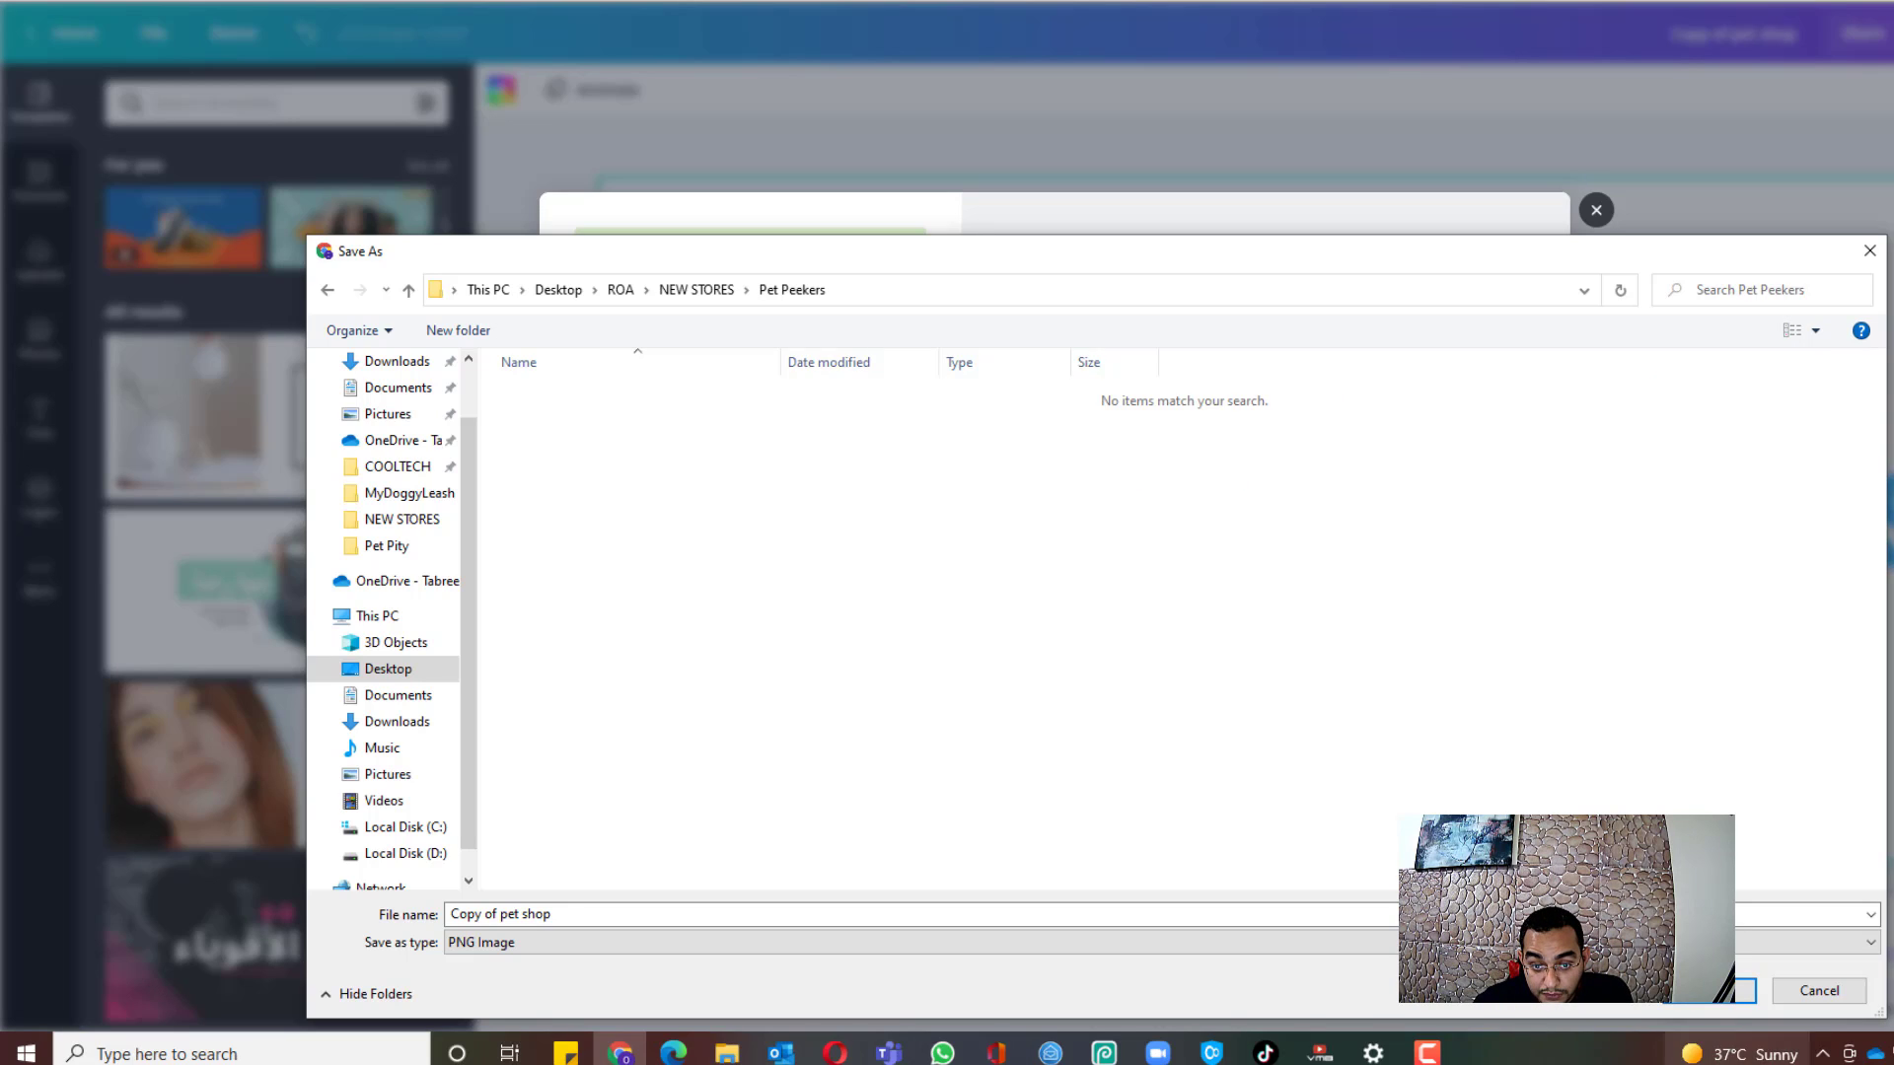
Step: Save the file as logo.png, close the Canva popup, and return to the links document
click(1095, 916)
text(logo)
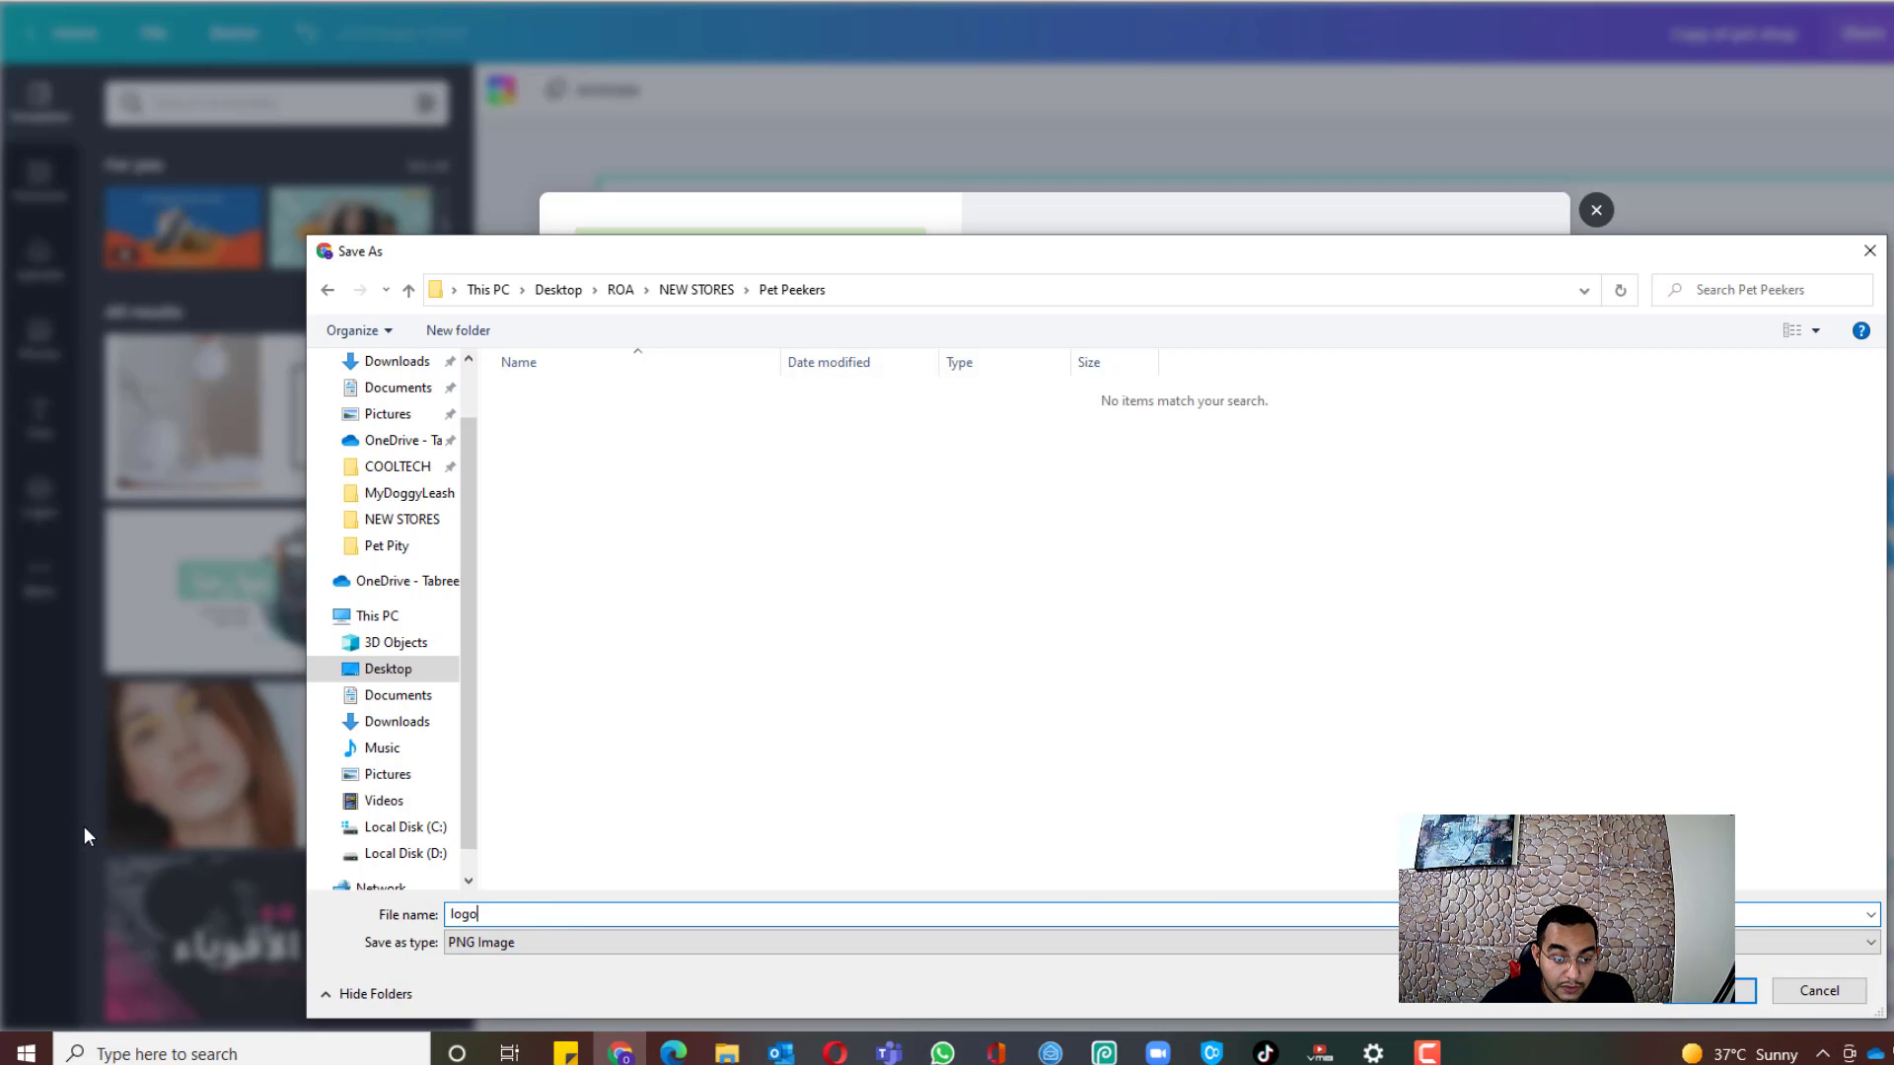
key(Return)
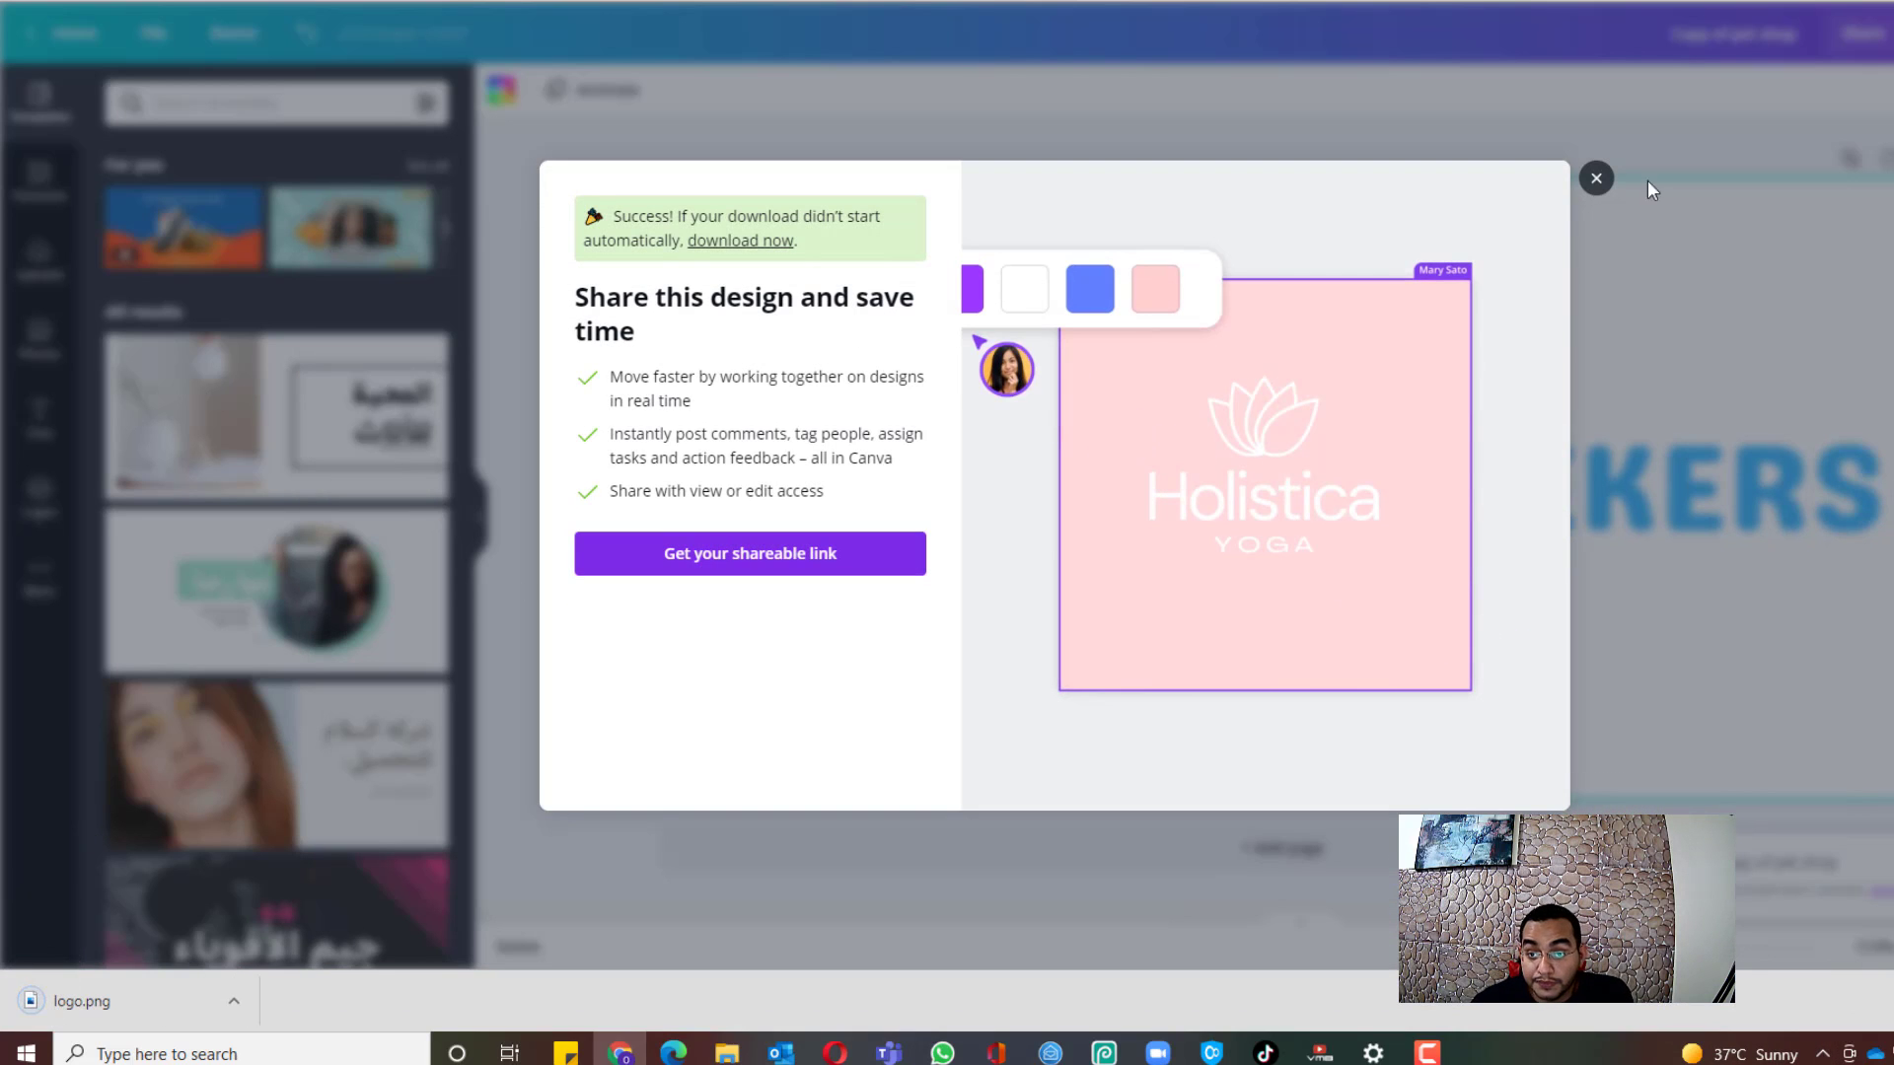
click(1595, 178)
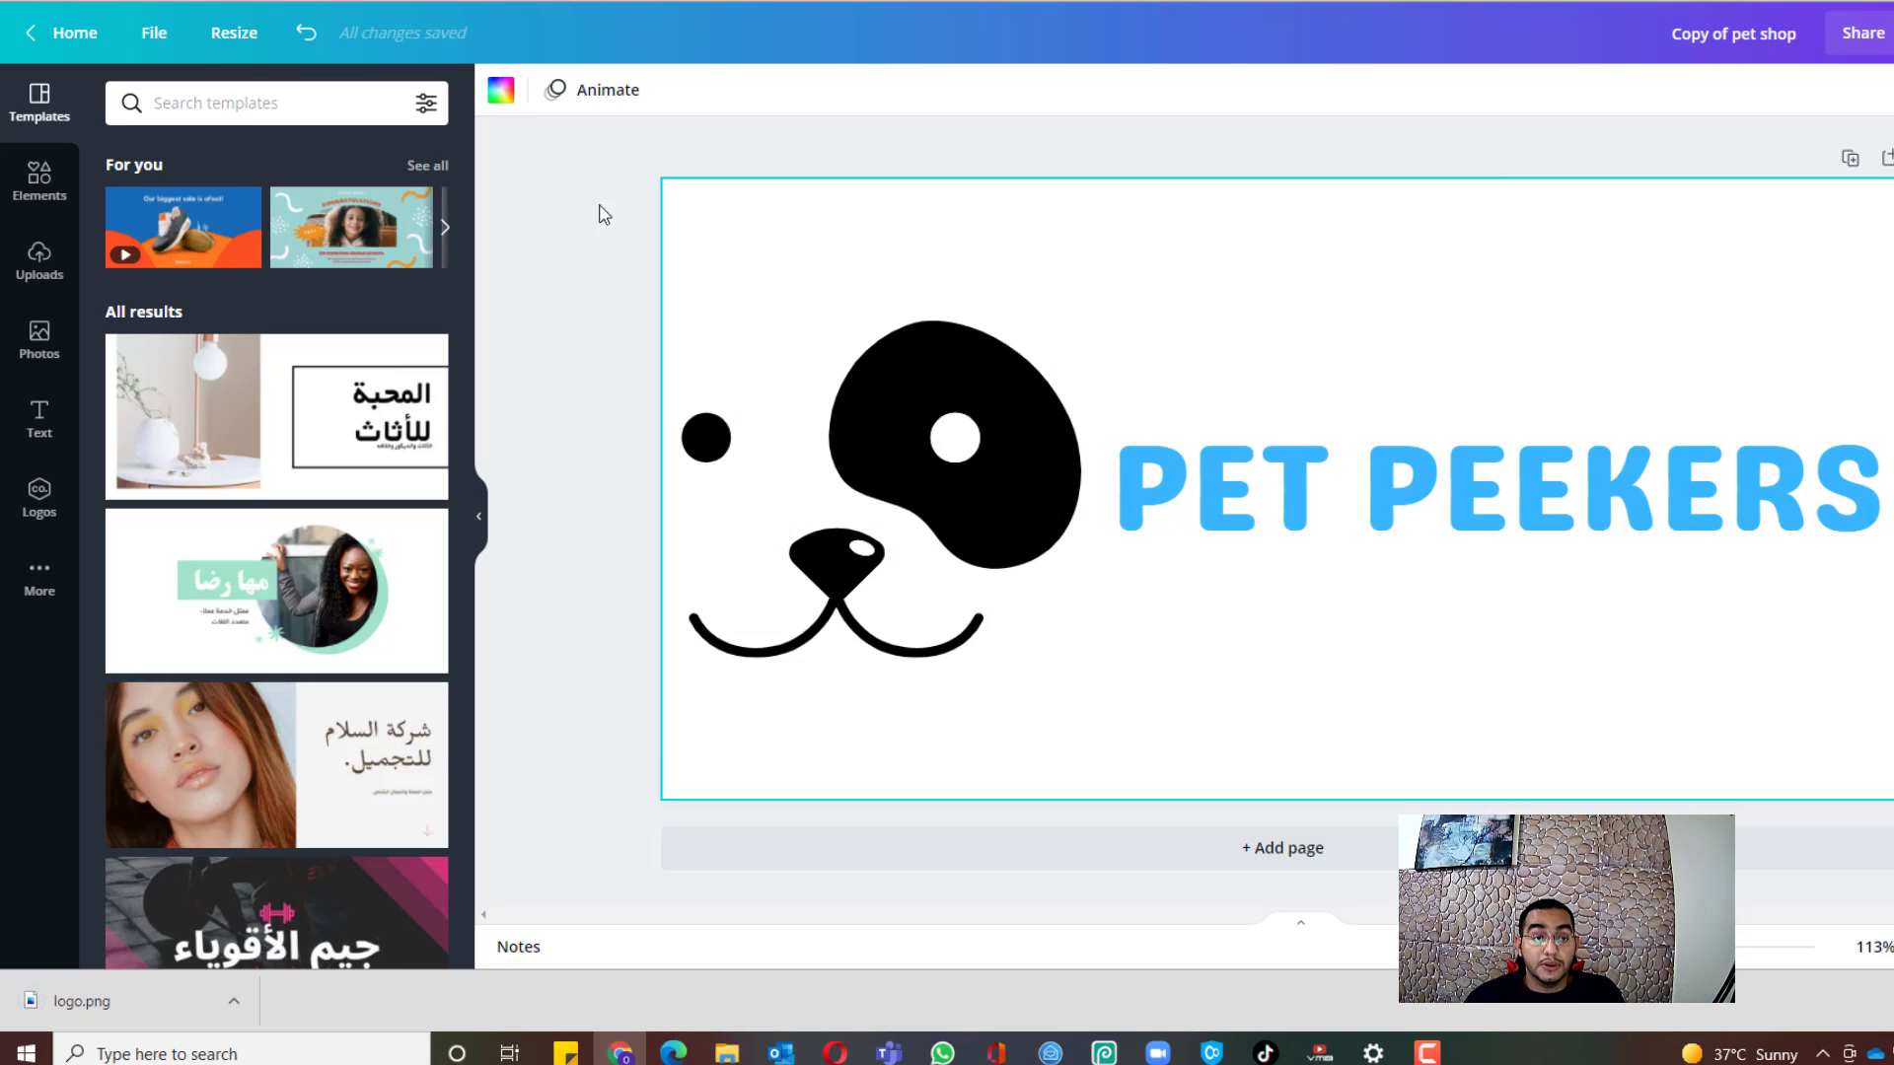
click(79, 1)
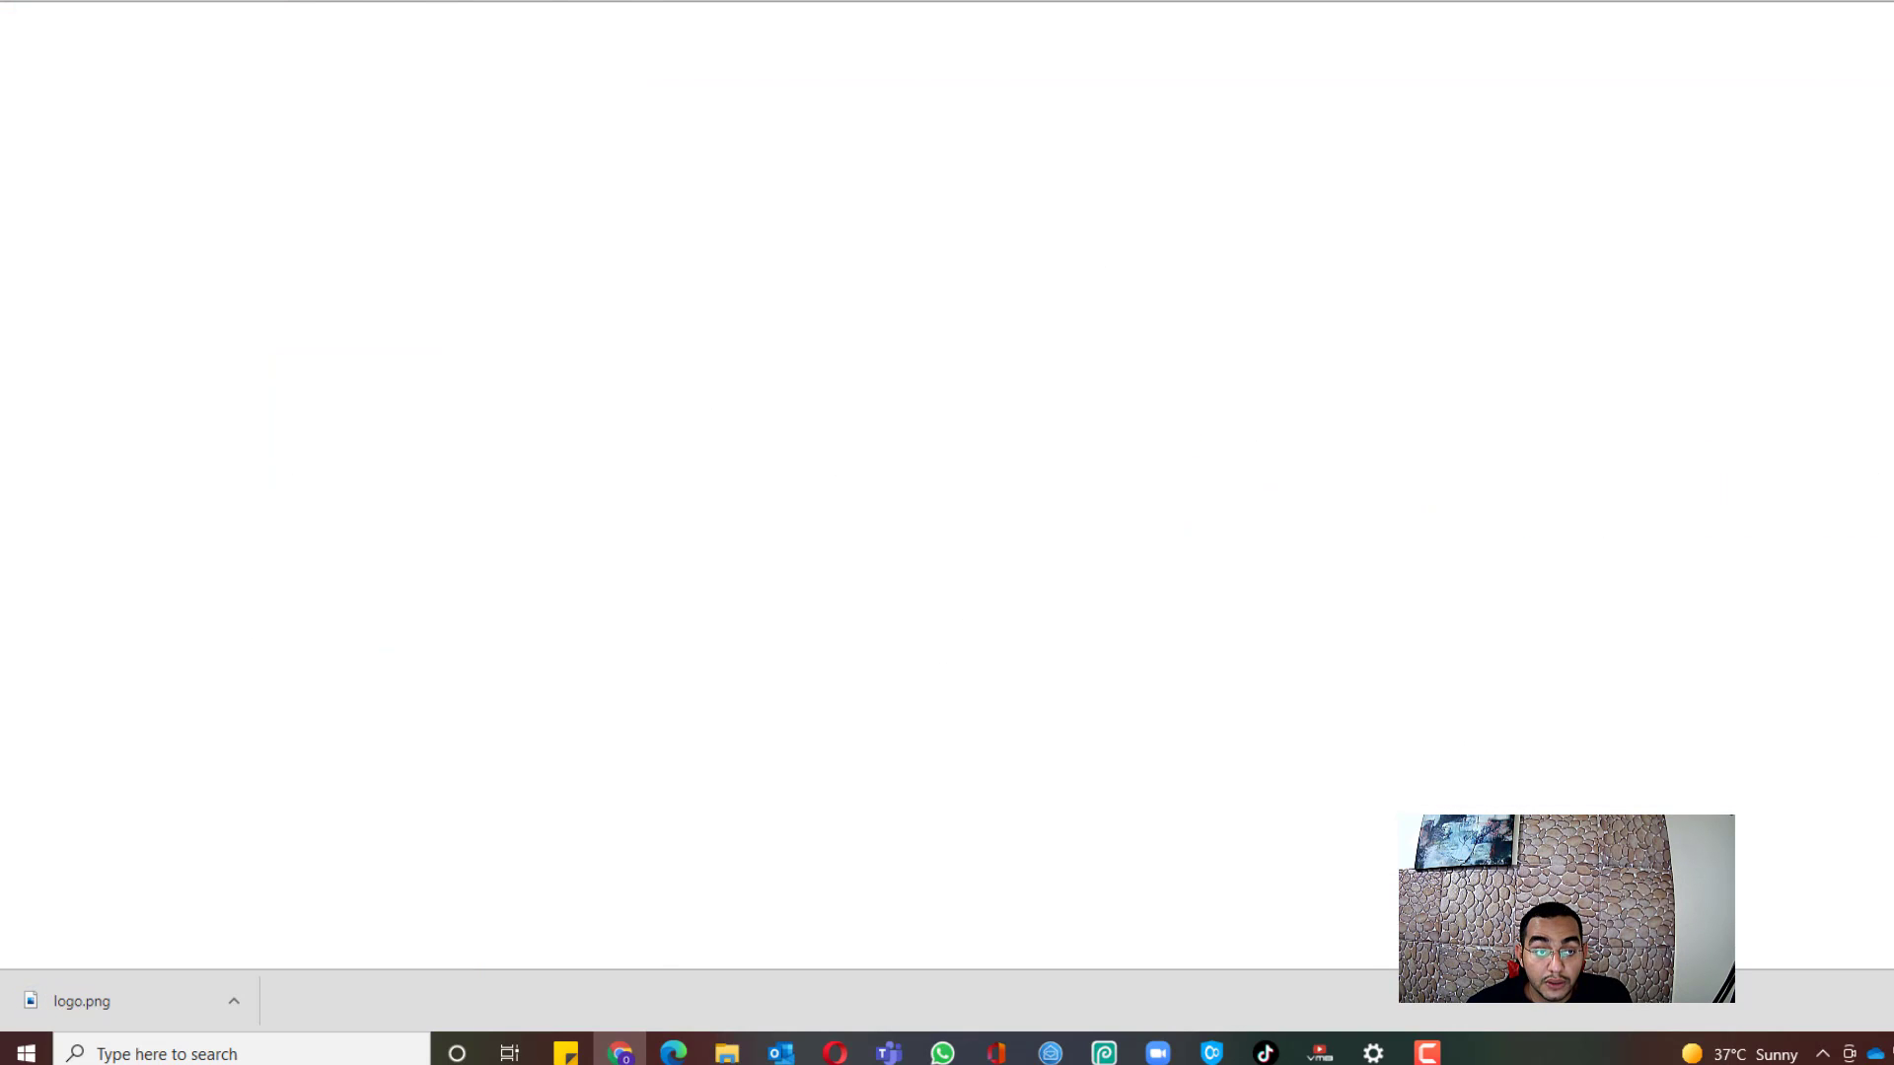
Step: Scroll through the LINKS YOU NEED document to reach the Namecheap link in item 4
scroll(1147, 376, down, 1)
scroll(1147, 377, down, 3)
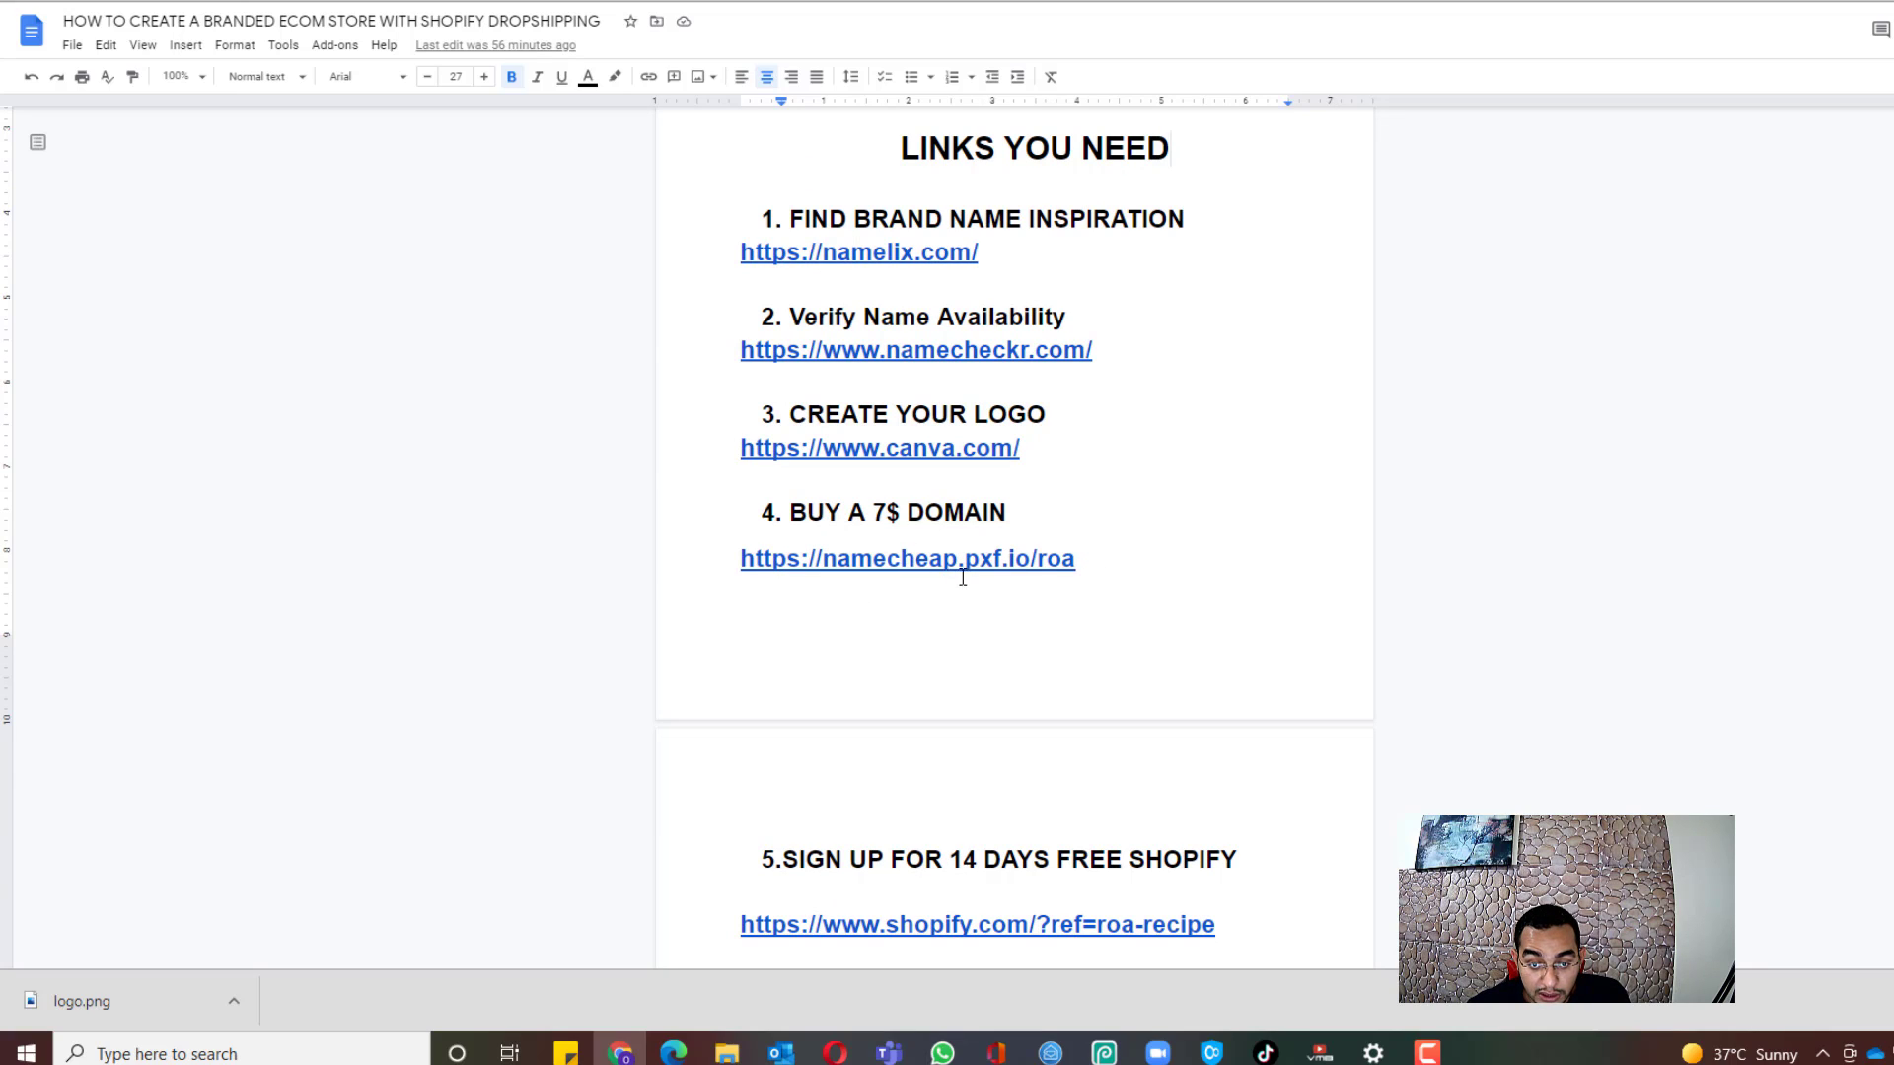
scroll(957, 542, up, 3)
scroll(528, 224, down, 2)
scroll(801, 392, up, 2)
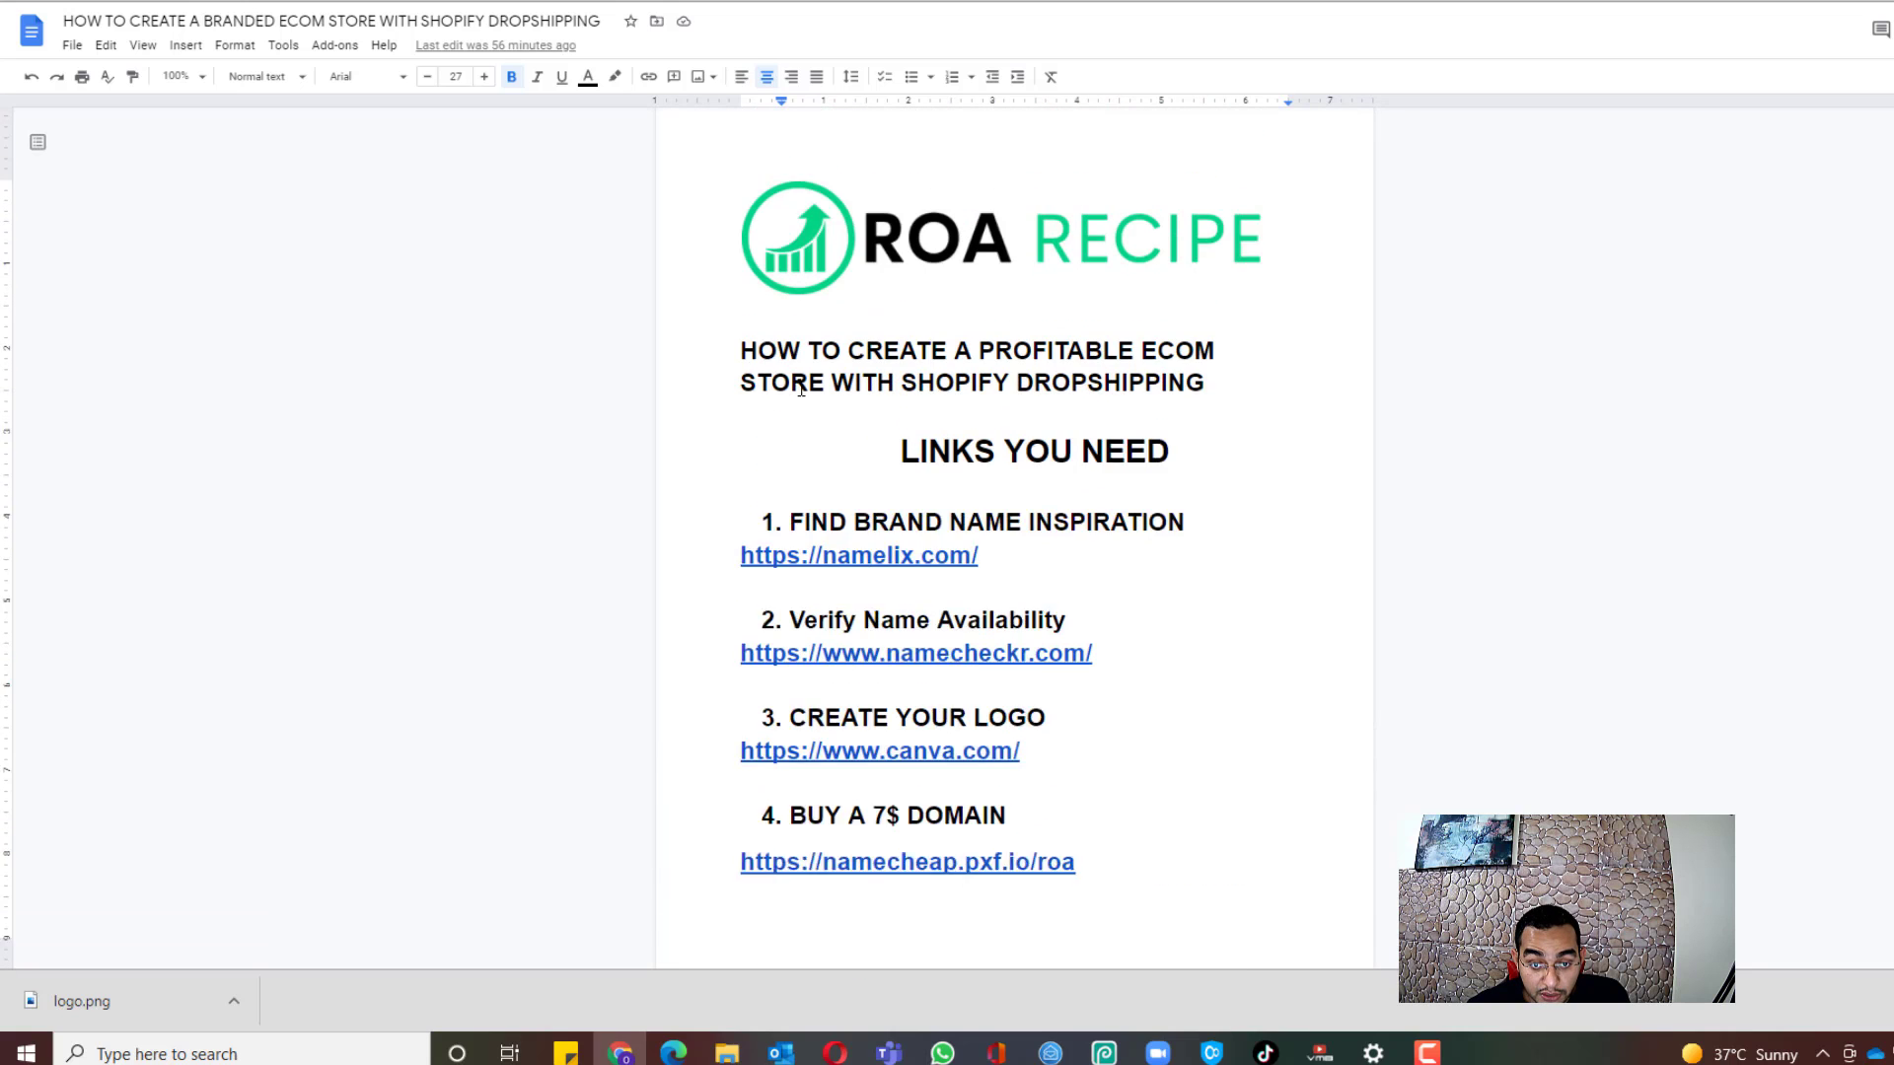
scroll(938, 388, down, 9)
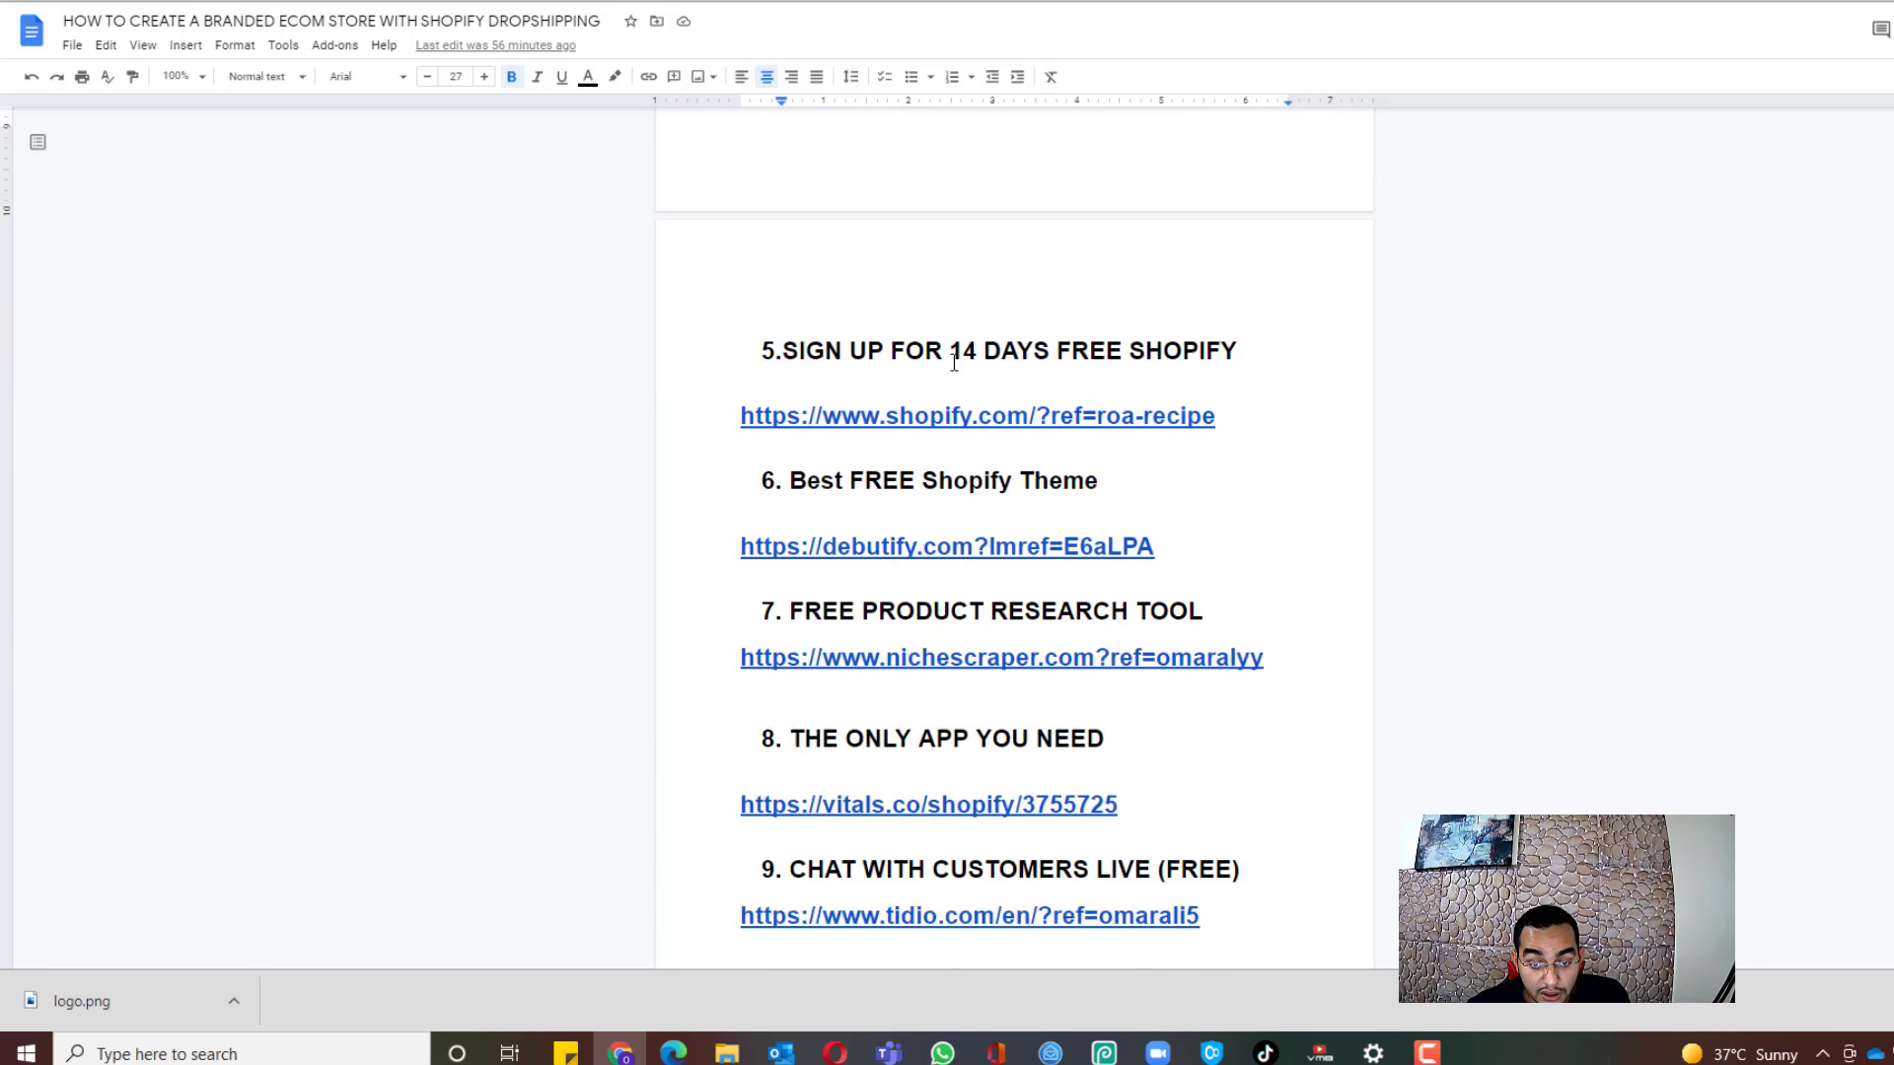
scroll(954, 363, up, 4)
scroll(937, 335, down, 4)
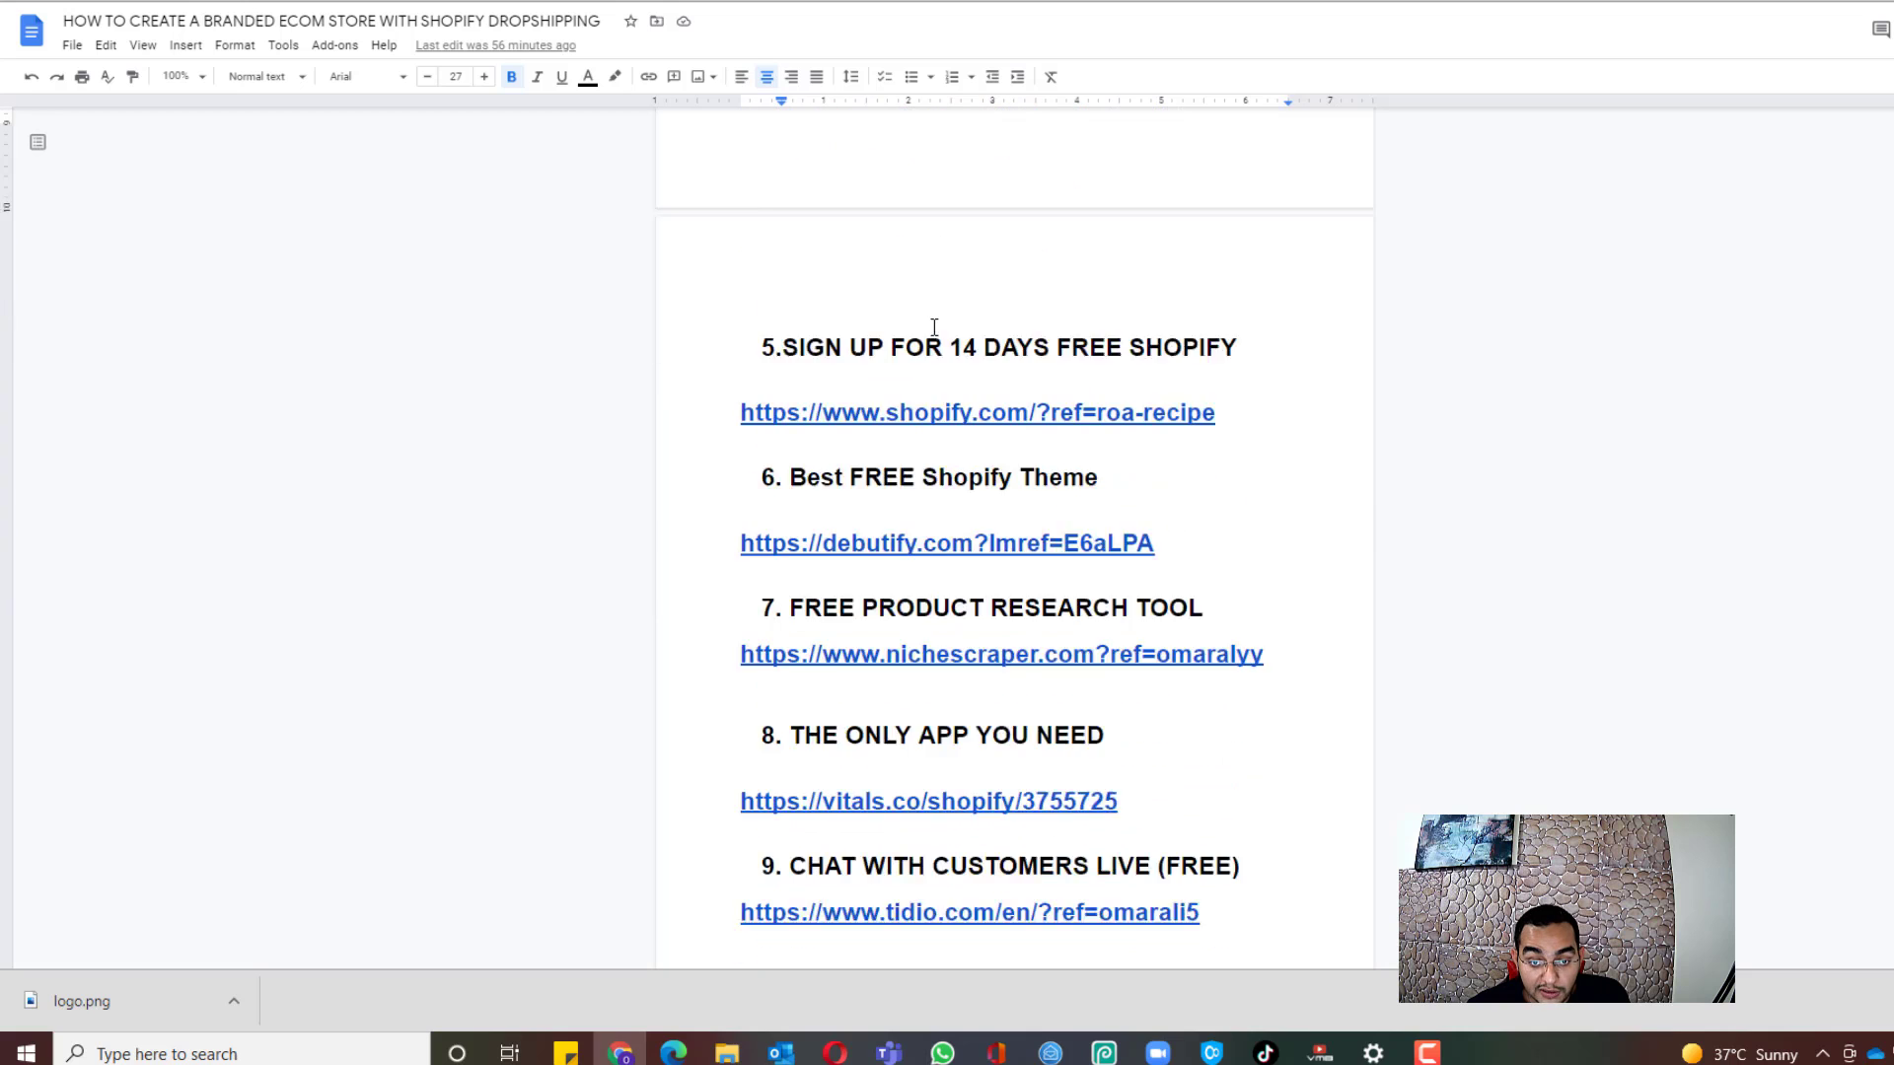
scroll(933, 326, down, 2)
scroll(1085, 424, up, 6)
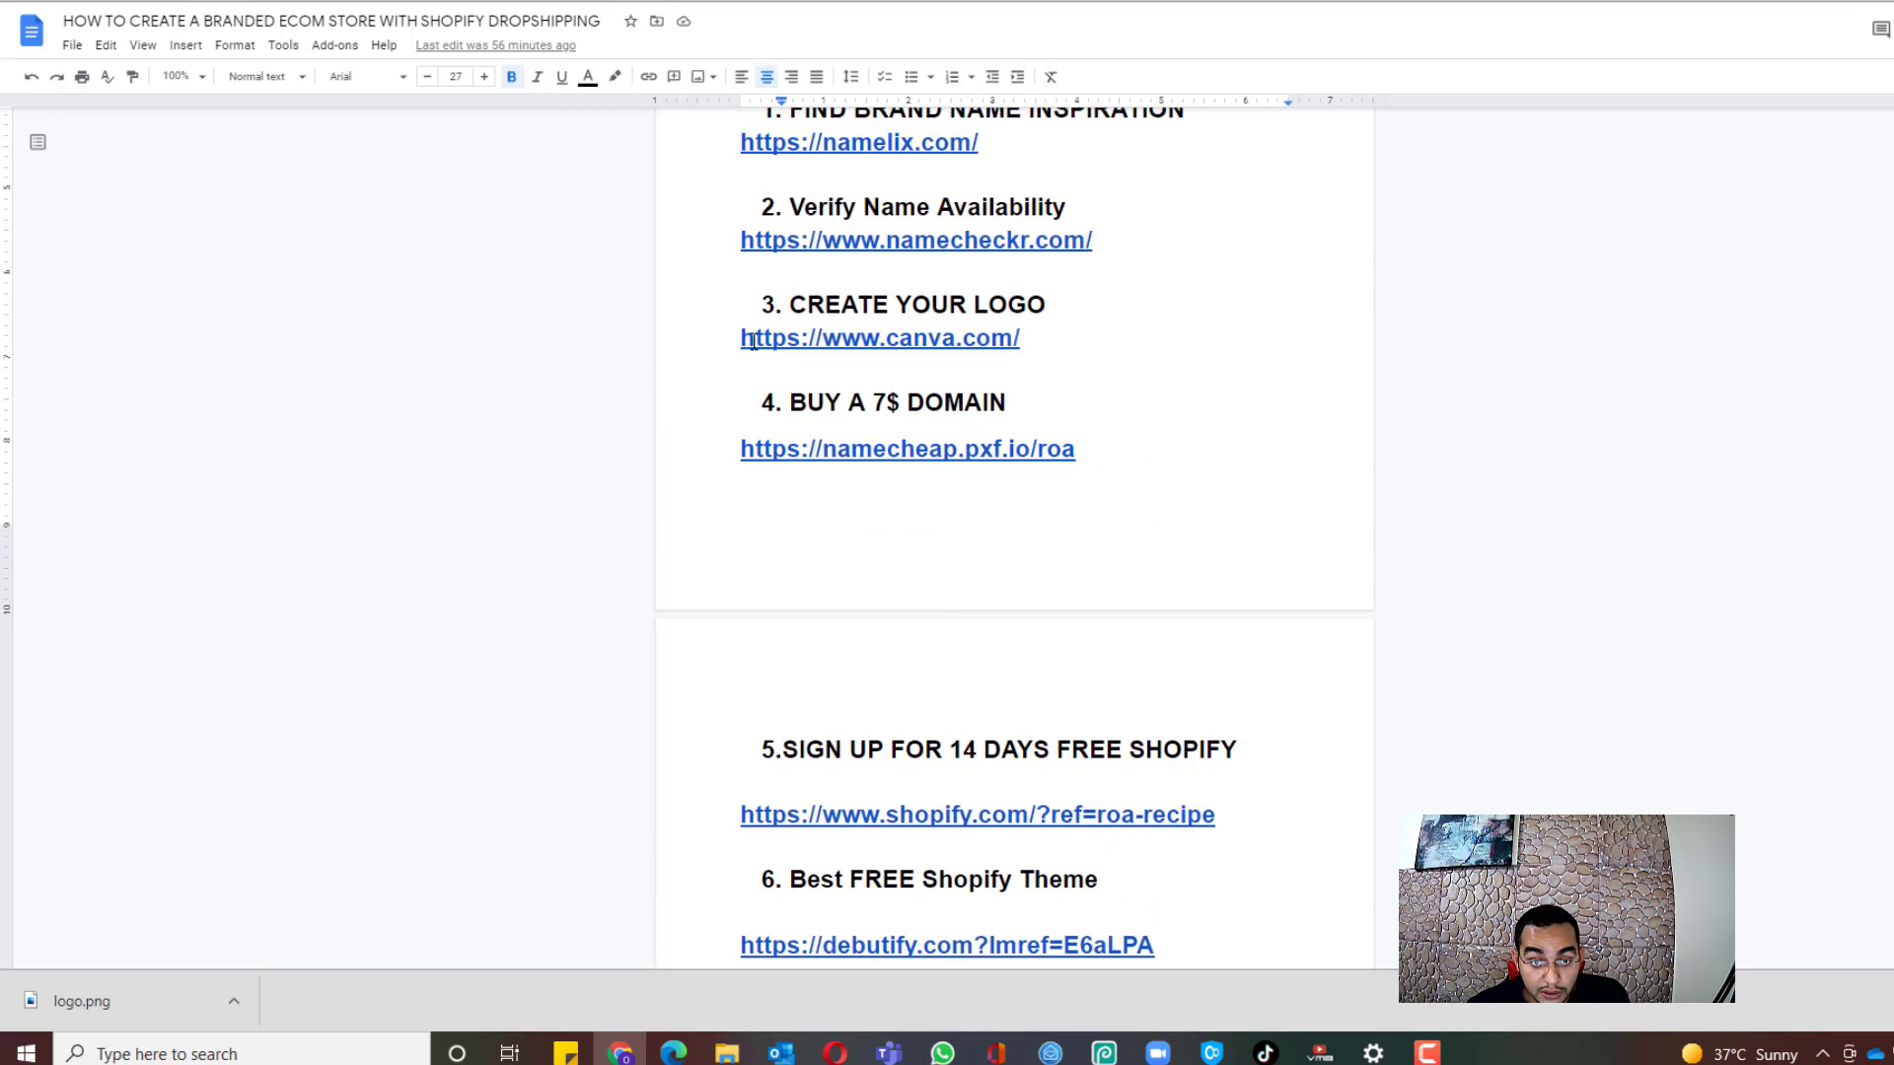
scroll(858, 271, up, 2)
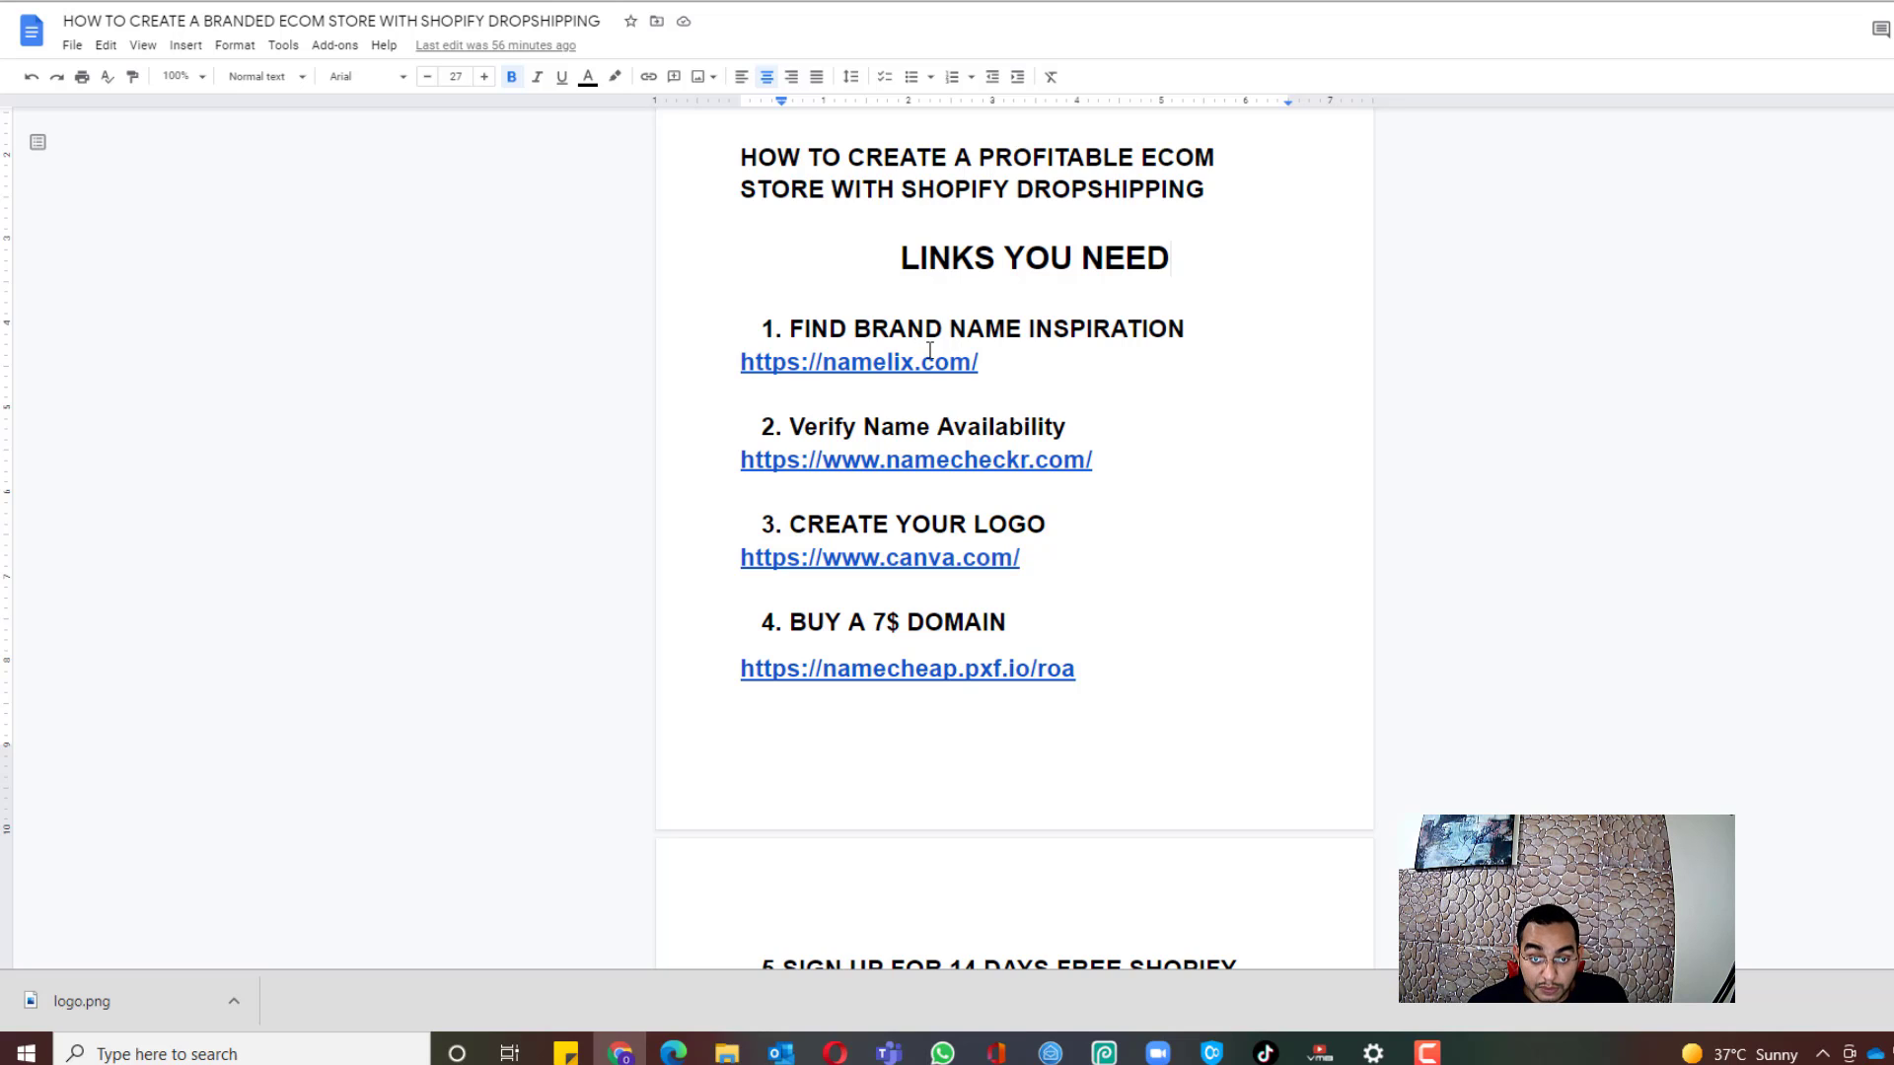
scroll(980, 368, down, 1)
scroll(1015, 335, up, 3)
scroll(1036, 333, down, 2)
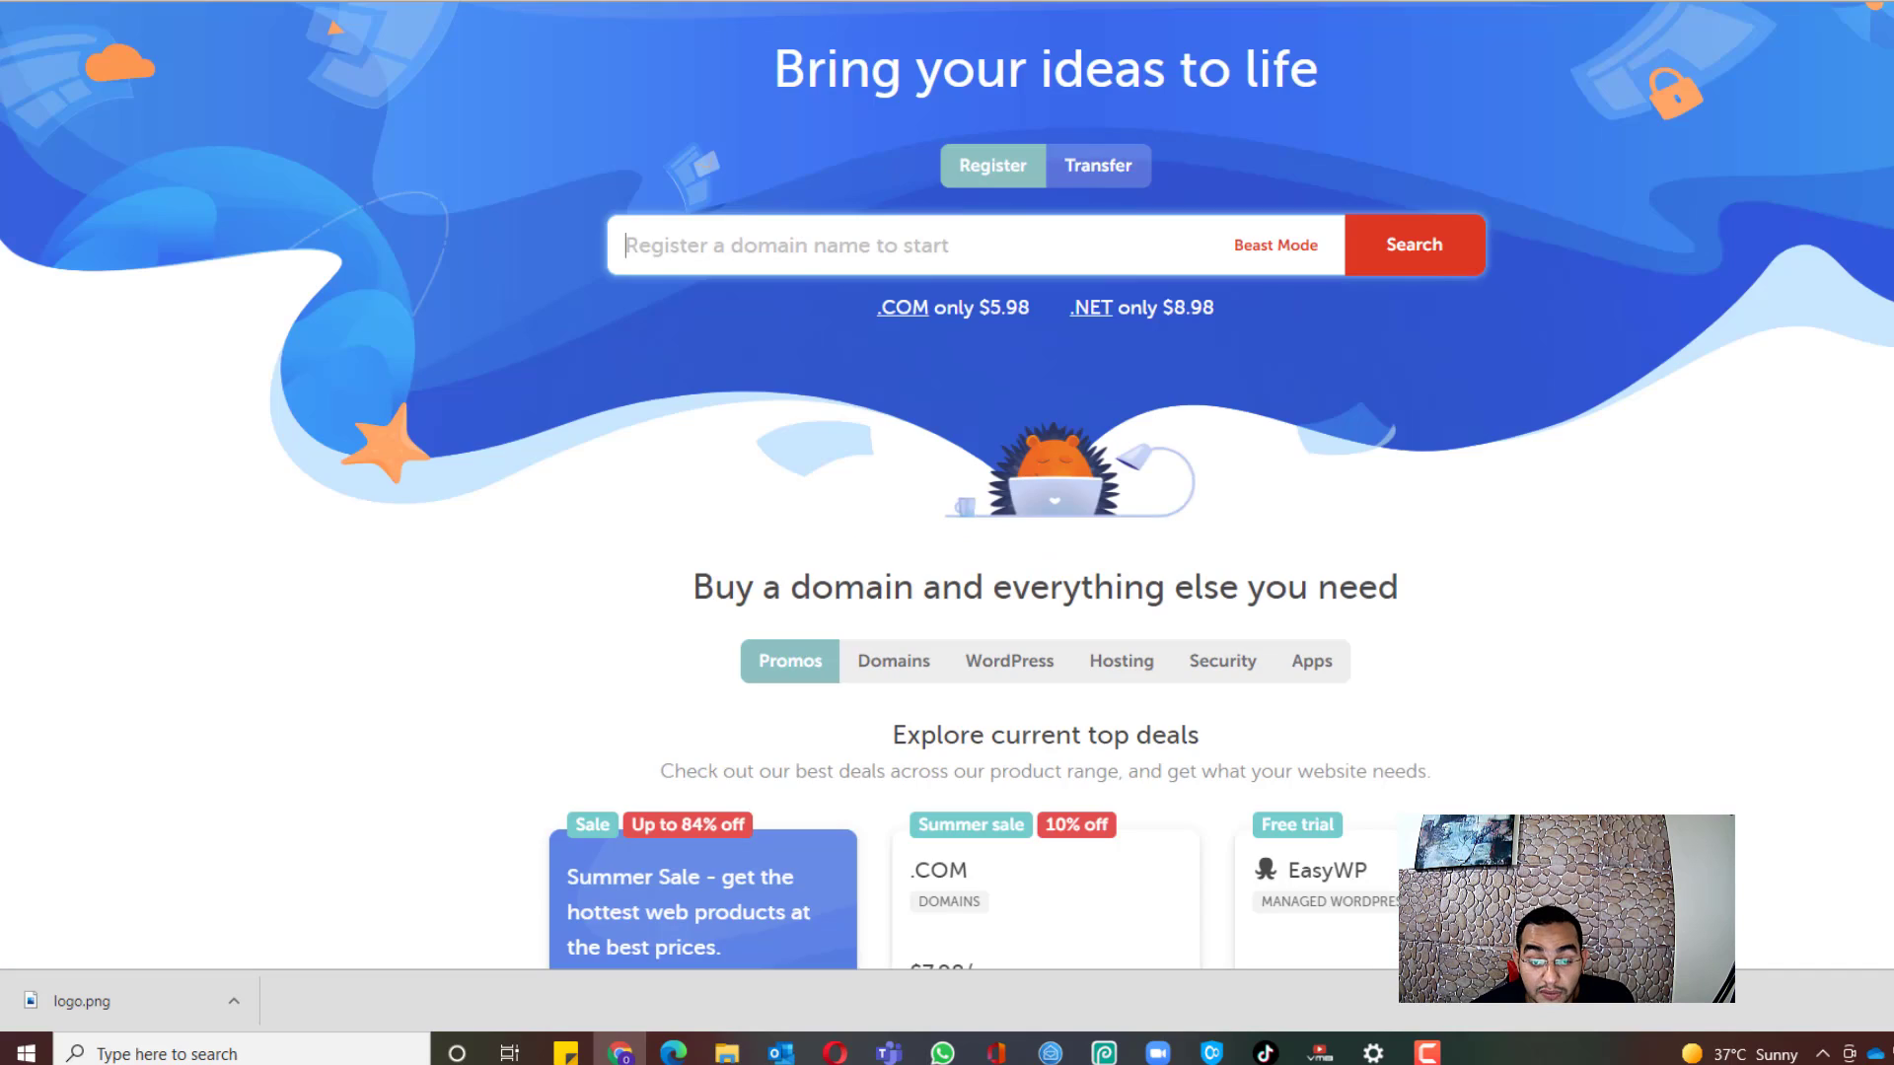
Step: Browse Namecheap's domain deals, then go back to the guide for the Shopify sign-up link
scroll(1137, 355, down, 3)
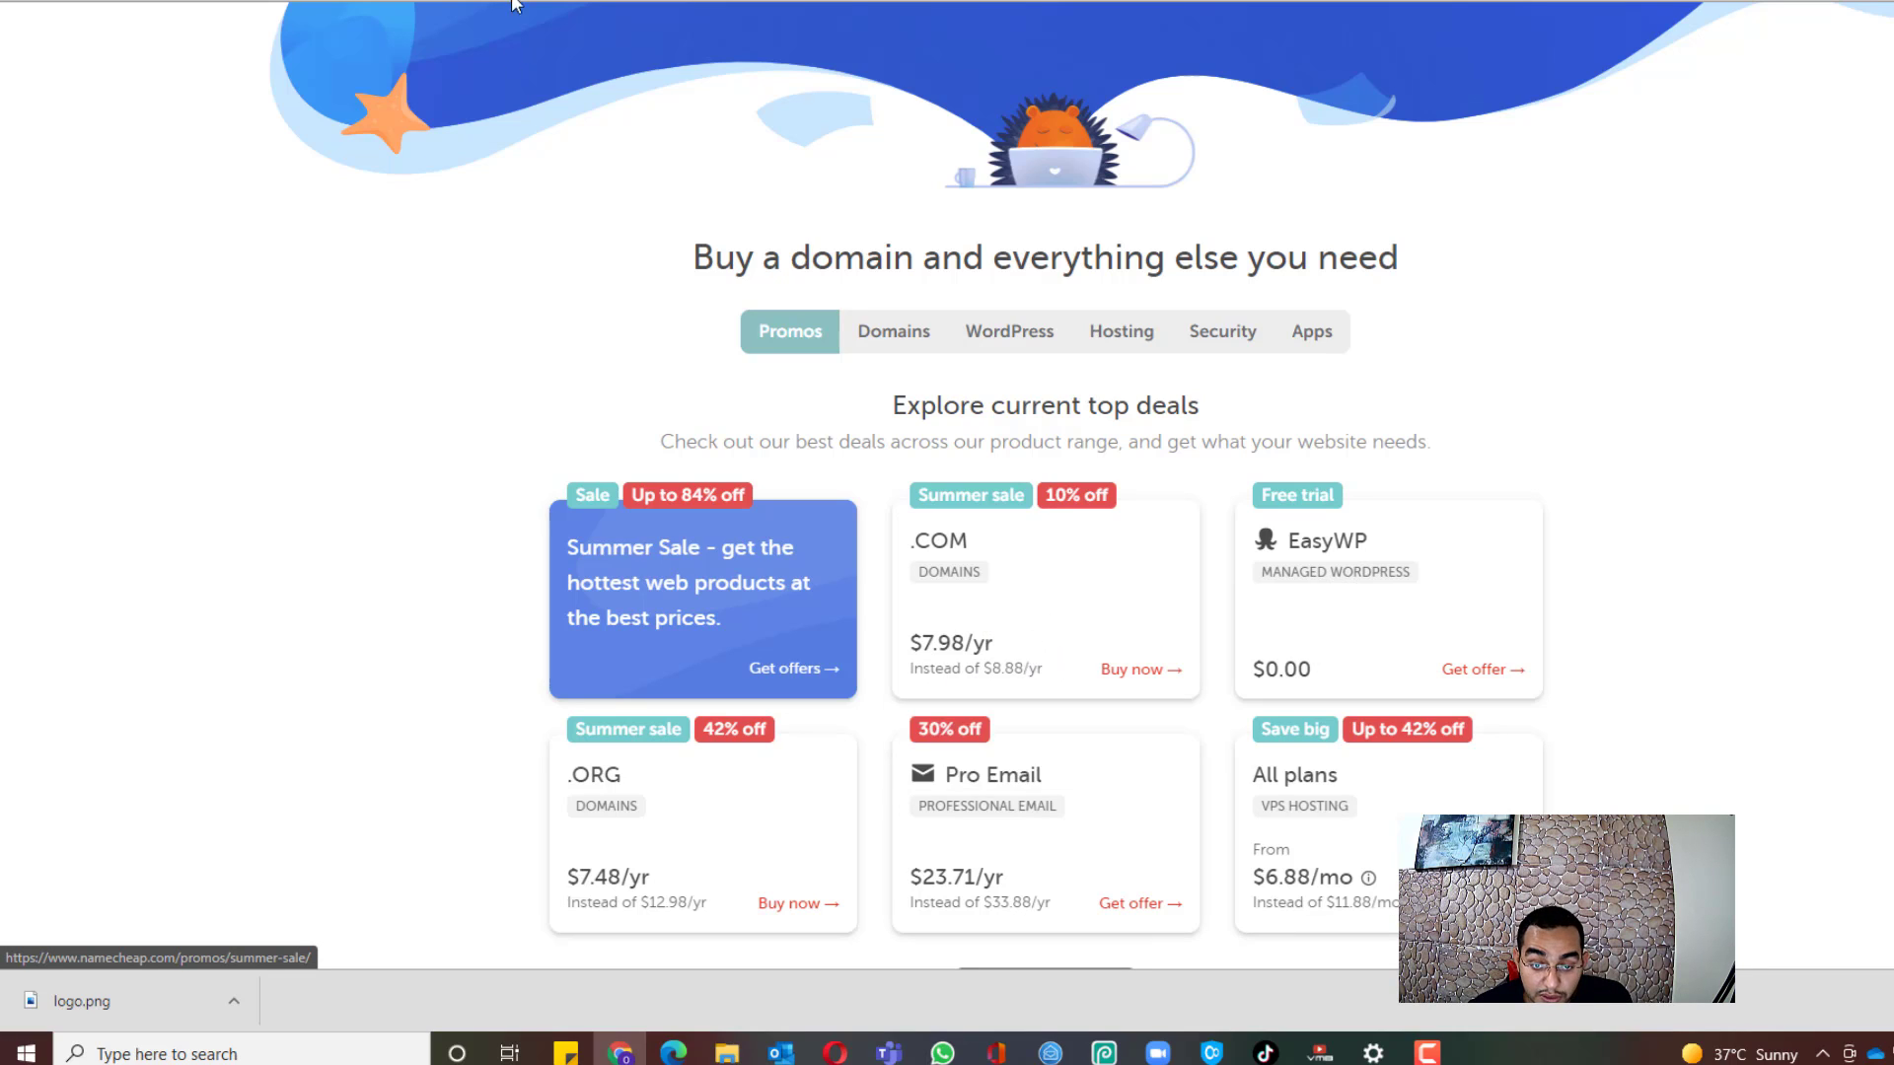
key(ctrl+shift+Tab)
scroll(947, 301, down, 5)
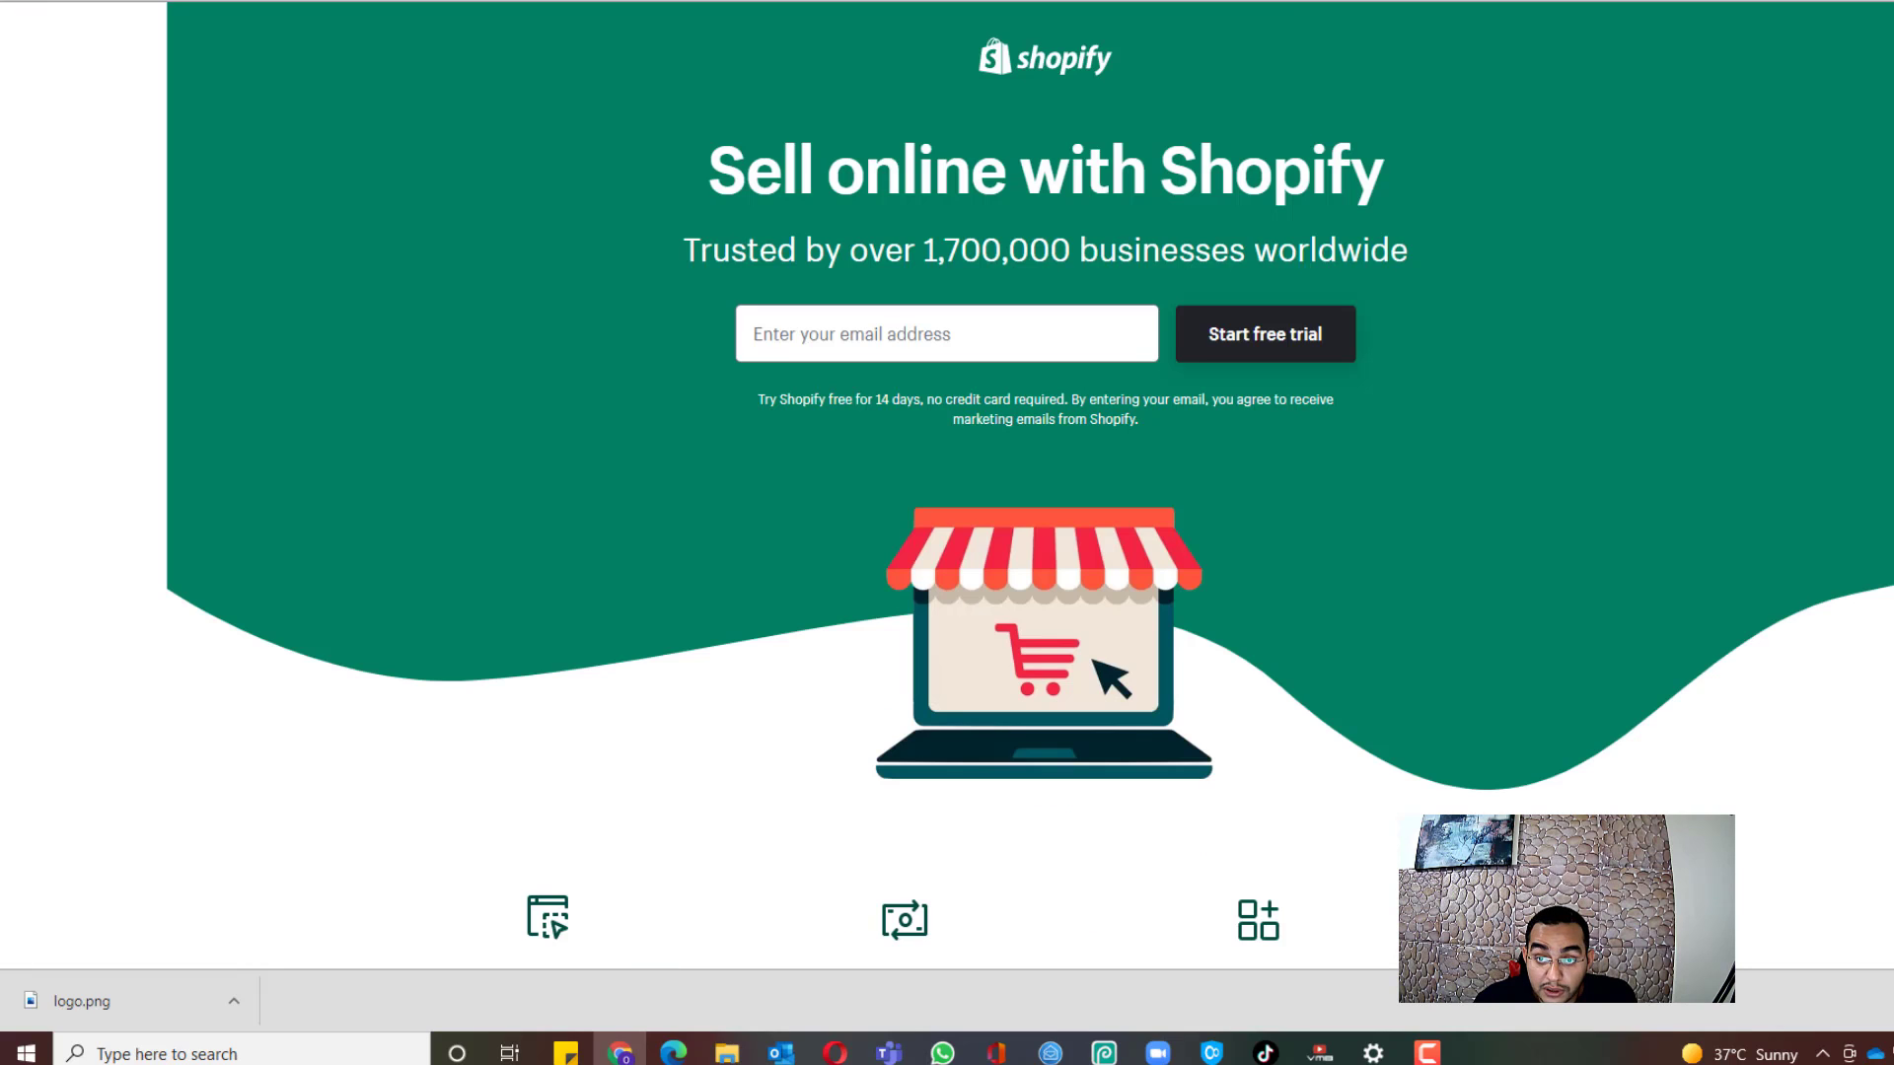
Step: Enter the sign-up e-mail address and start the Shopify free trial
click(925, 340)
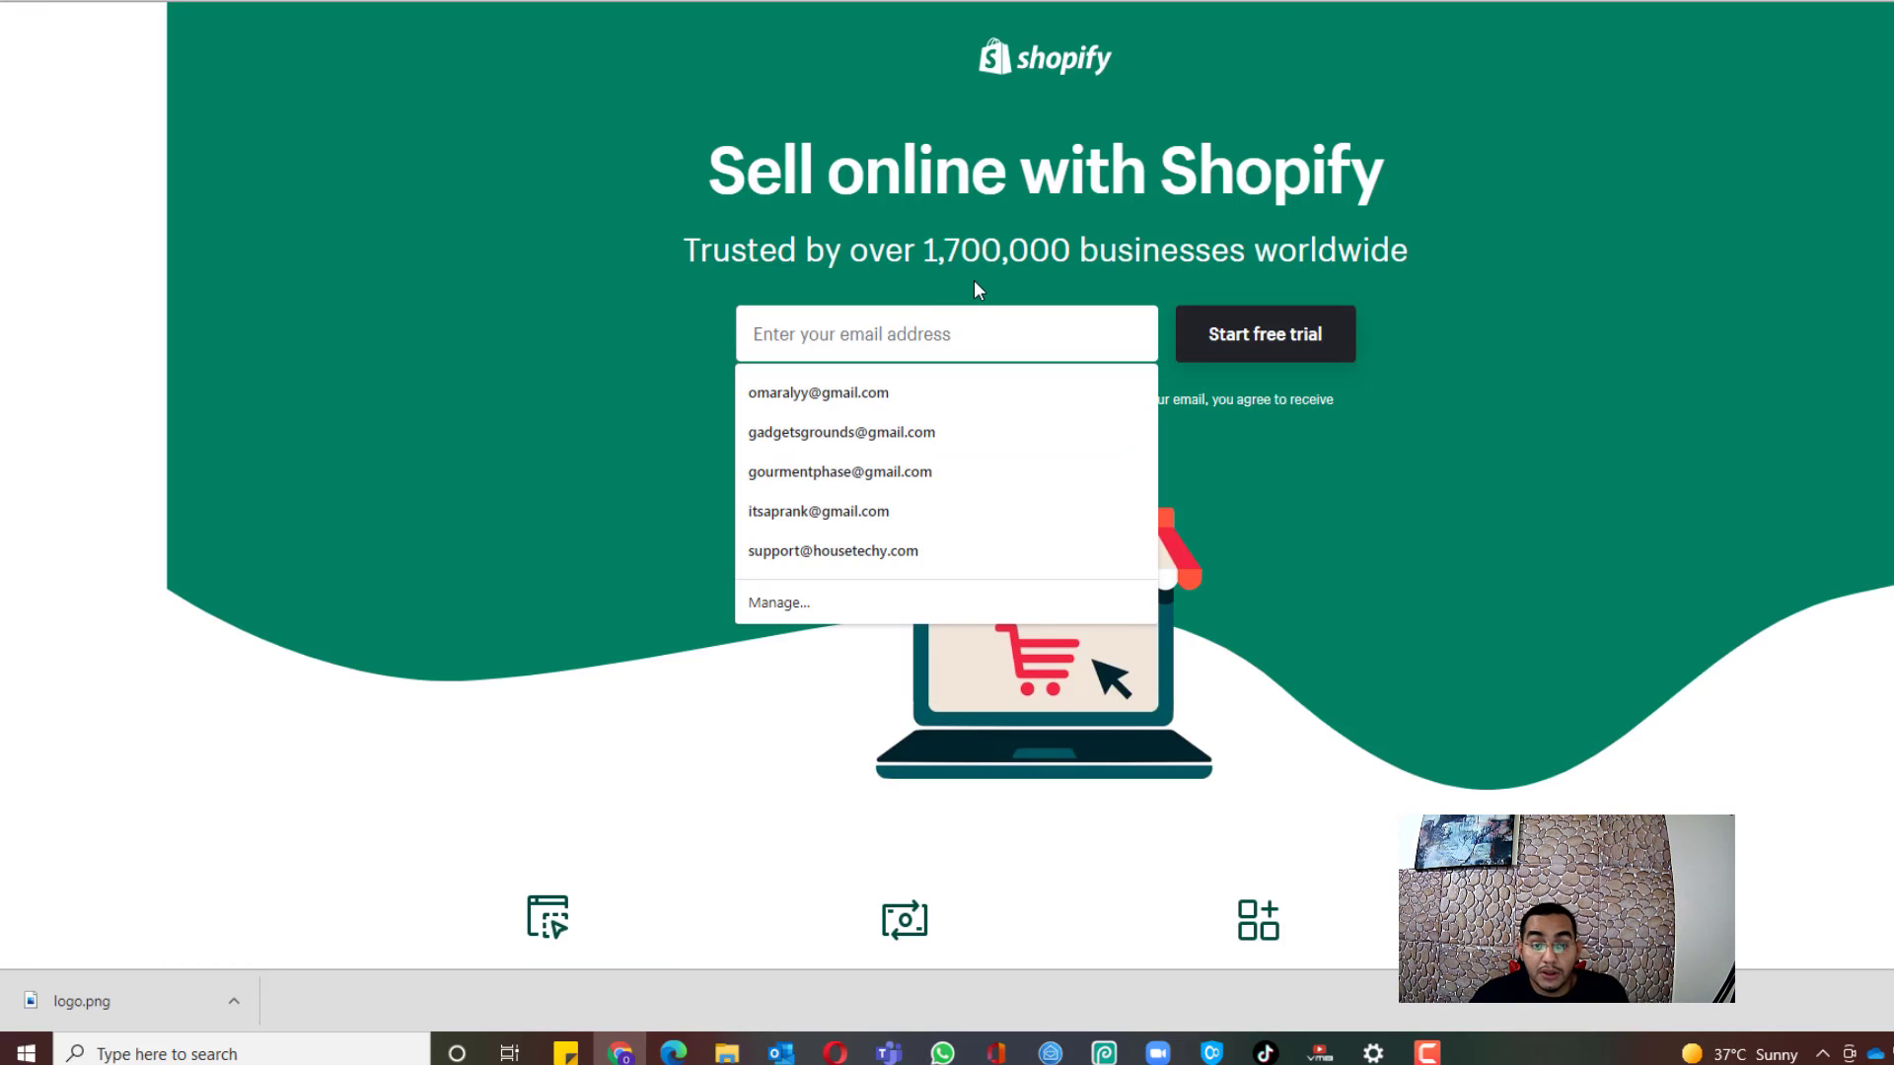
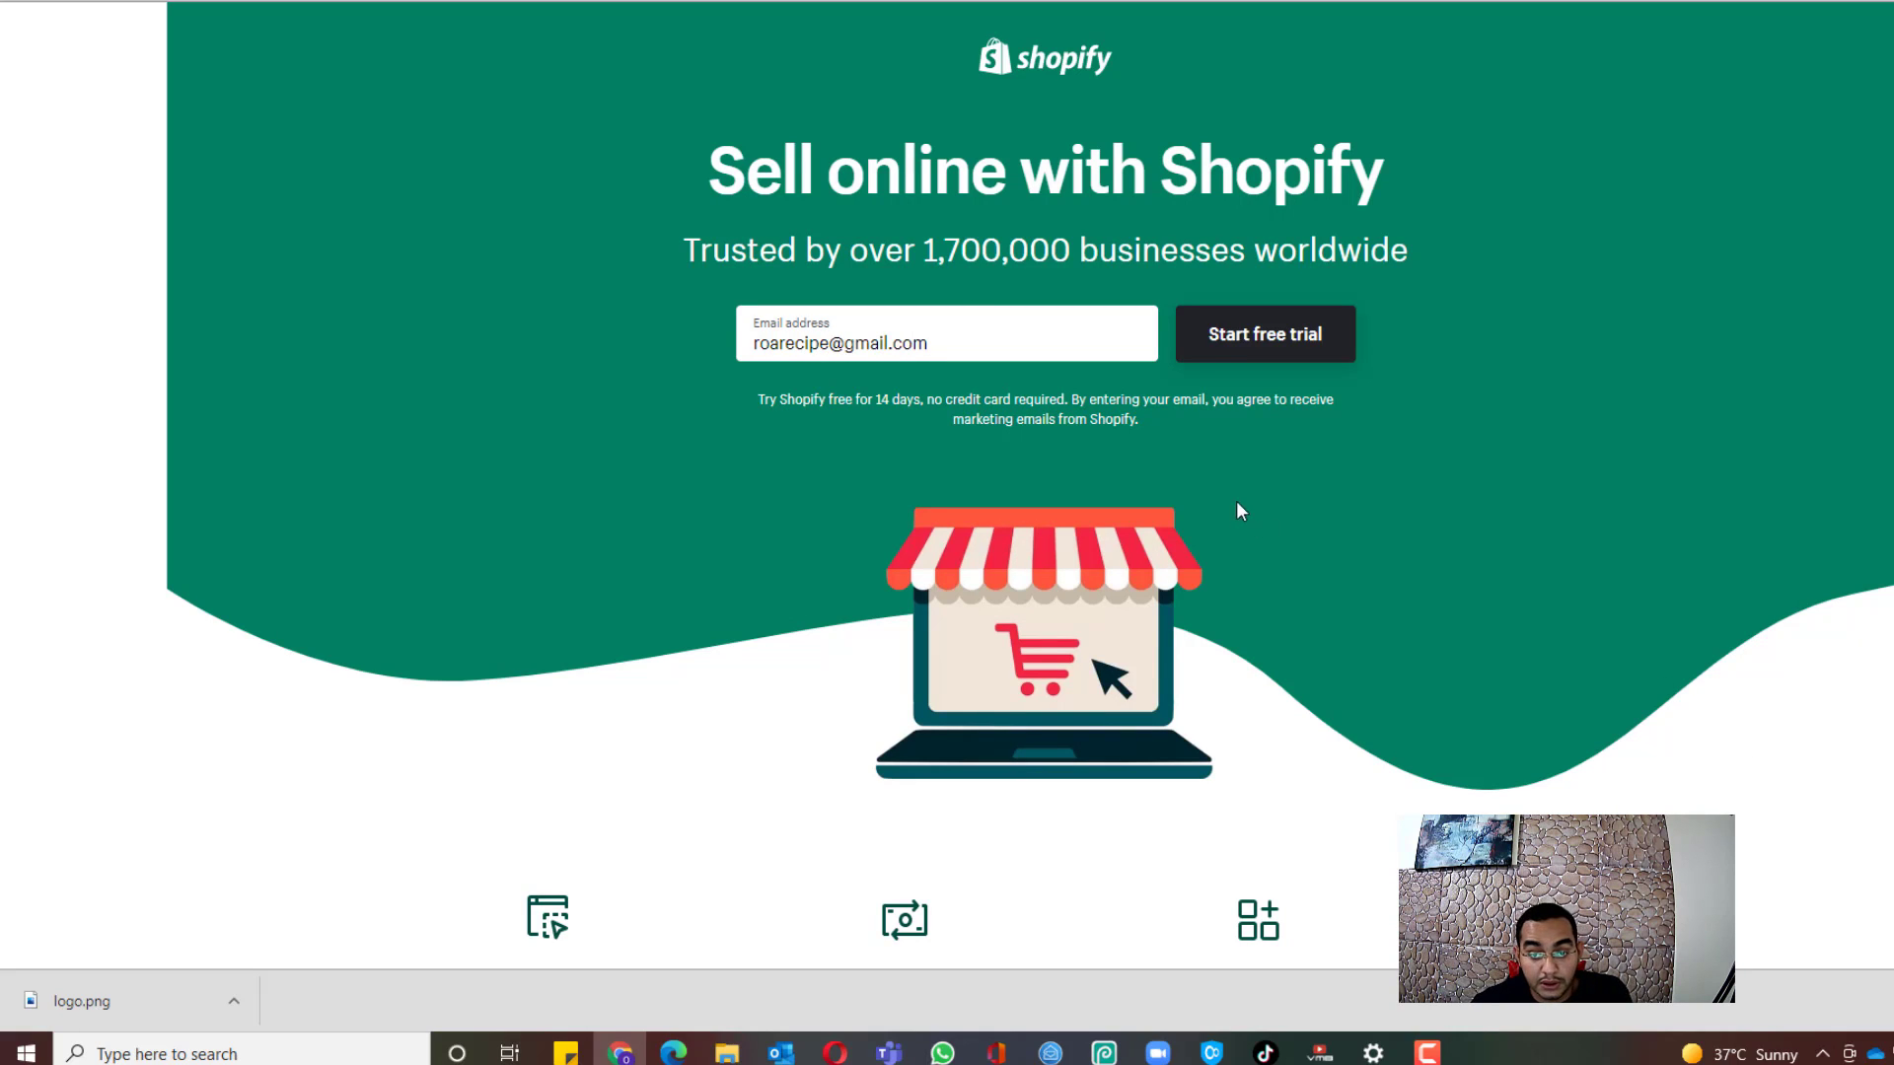
click(1216, 341)
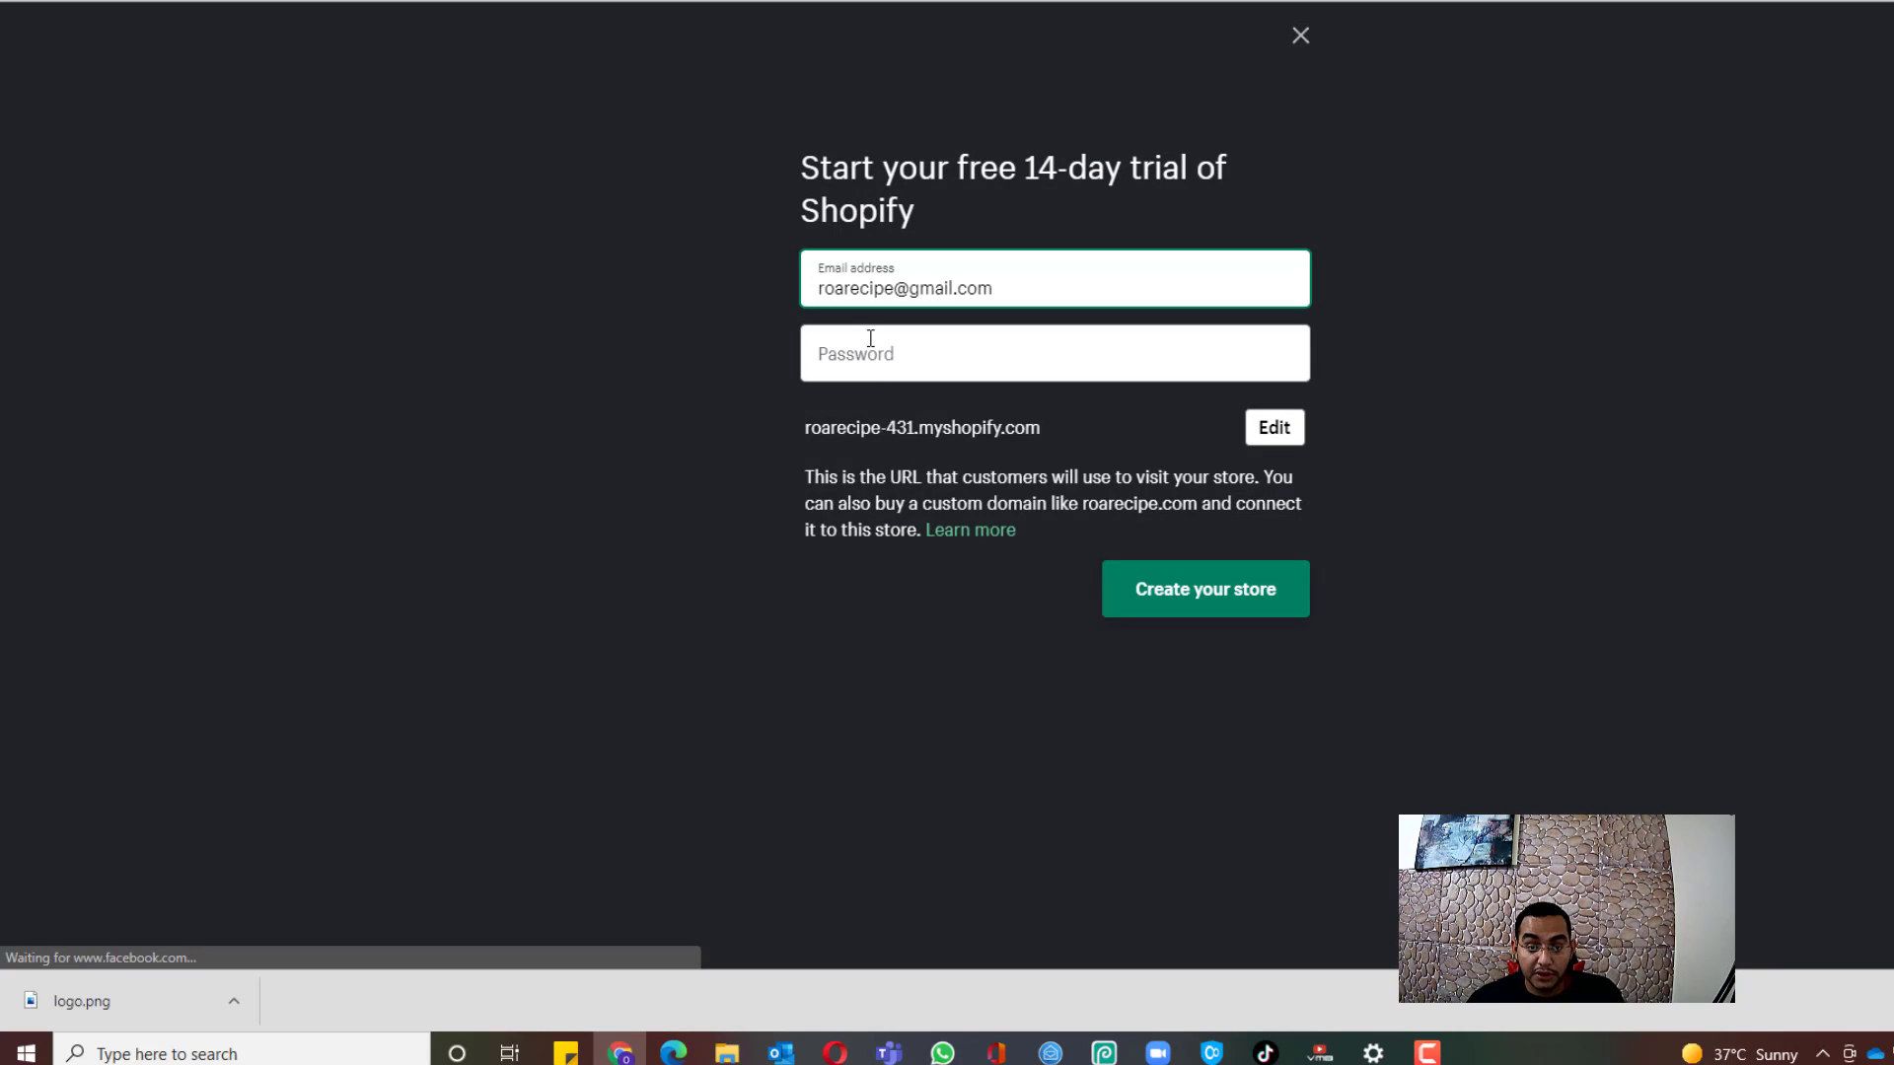
Step: Enter an account password, create the store, and save the login in Chrome
click(871, 338)
text(•••)
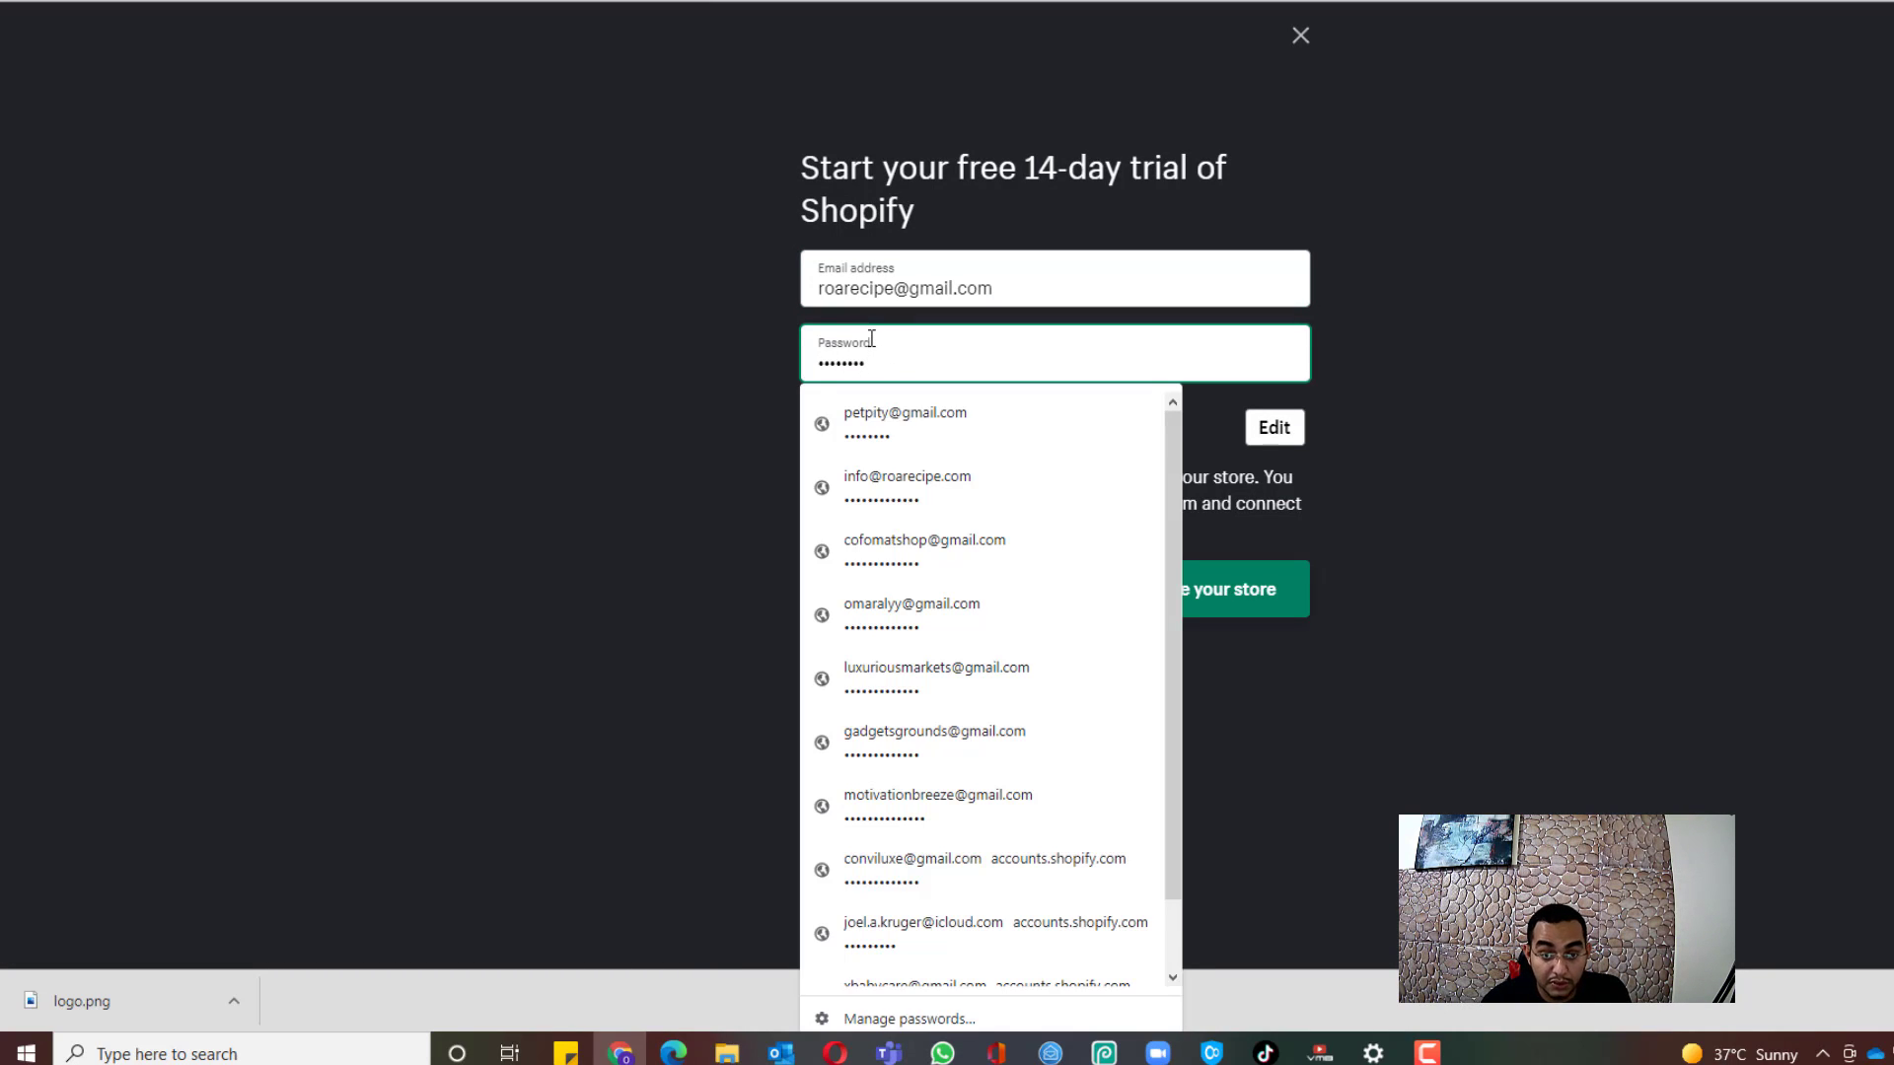
click(531, 438)
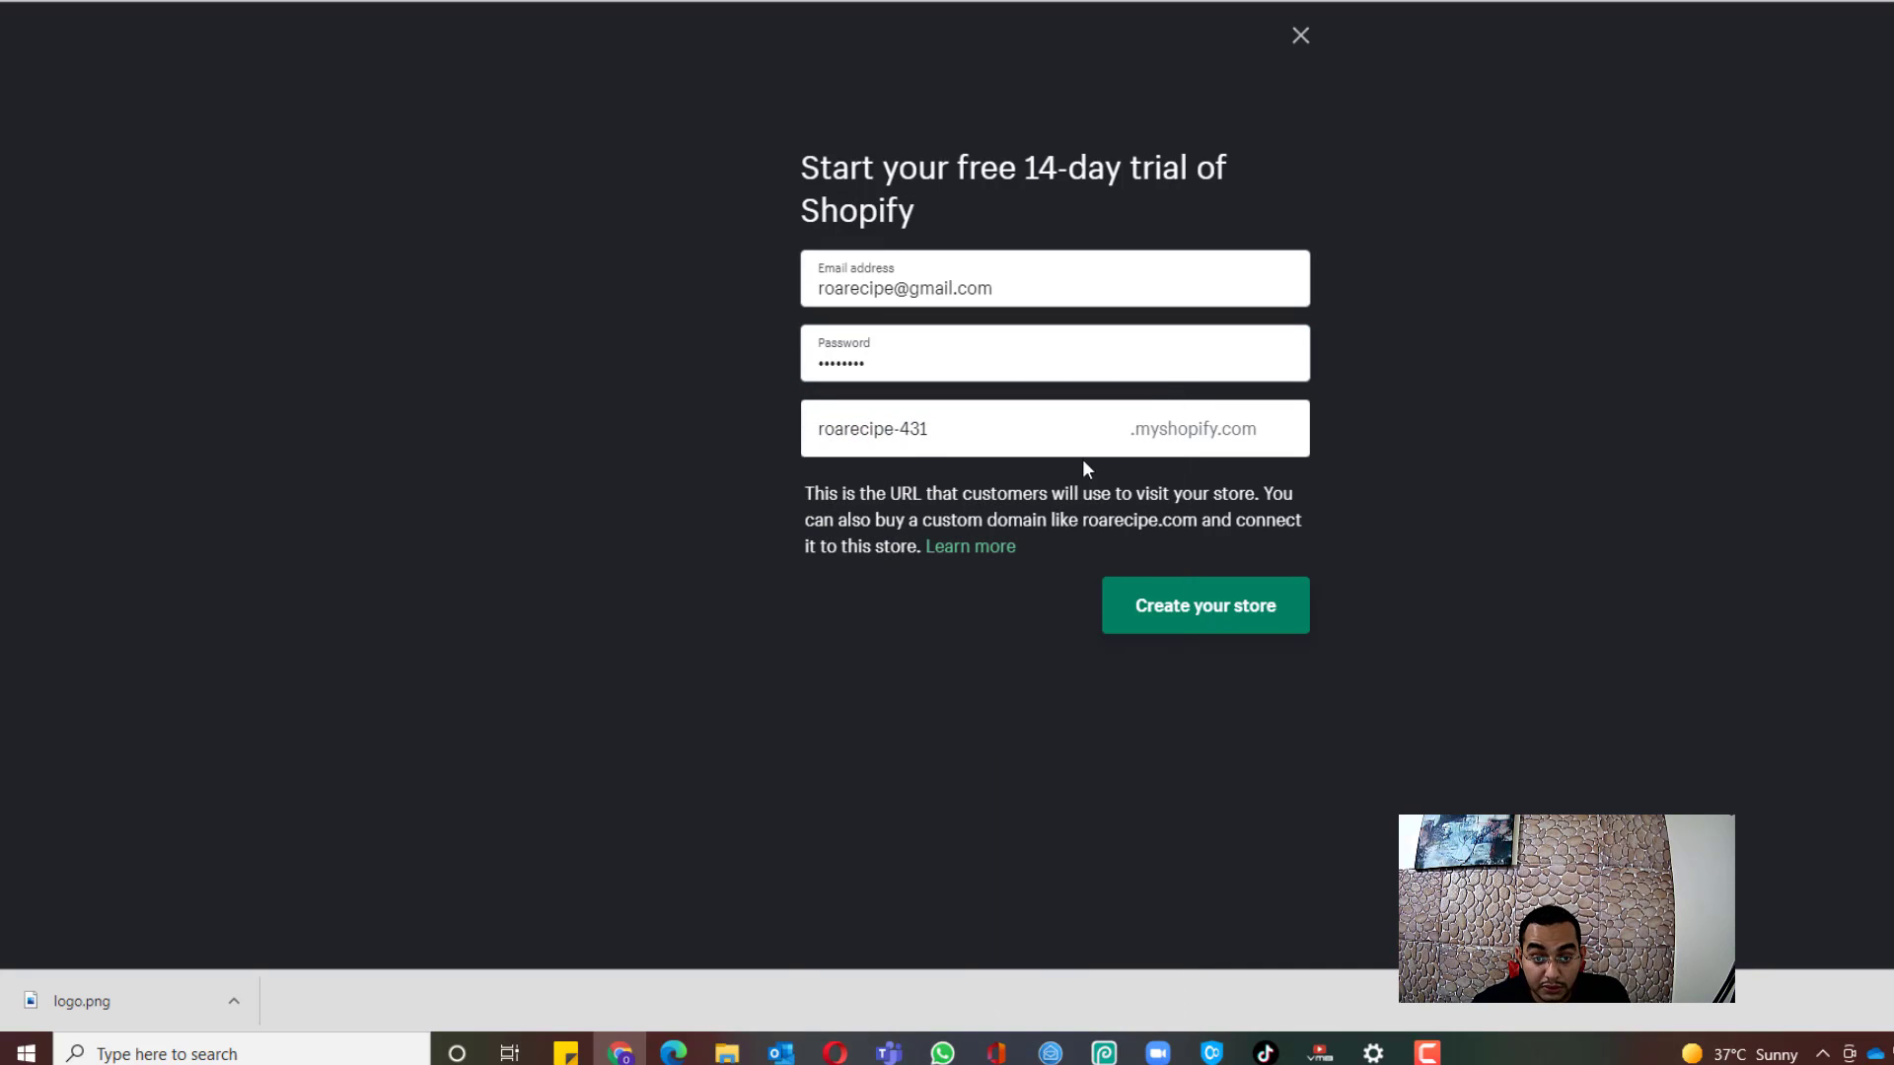
click(1165, 617)
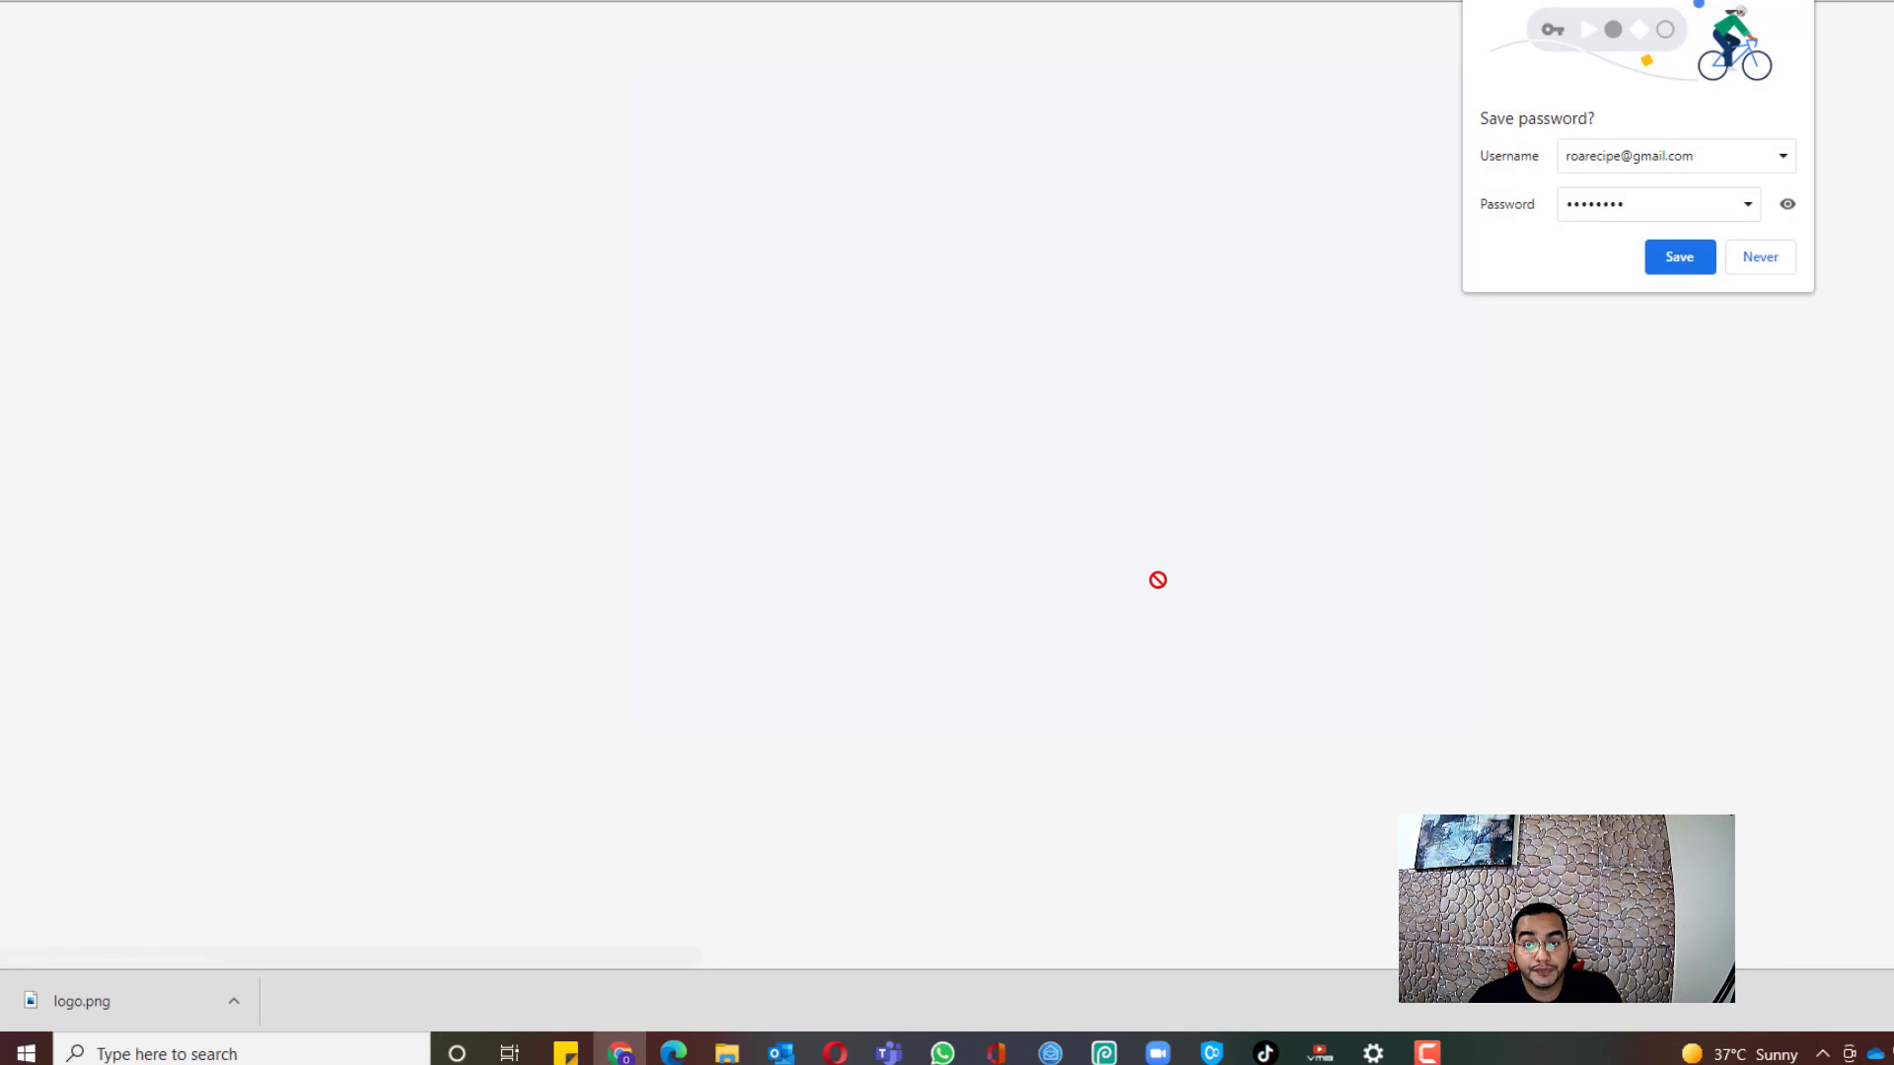
click(1679, 257)
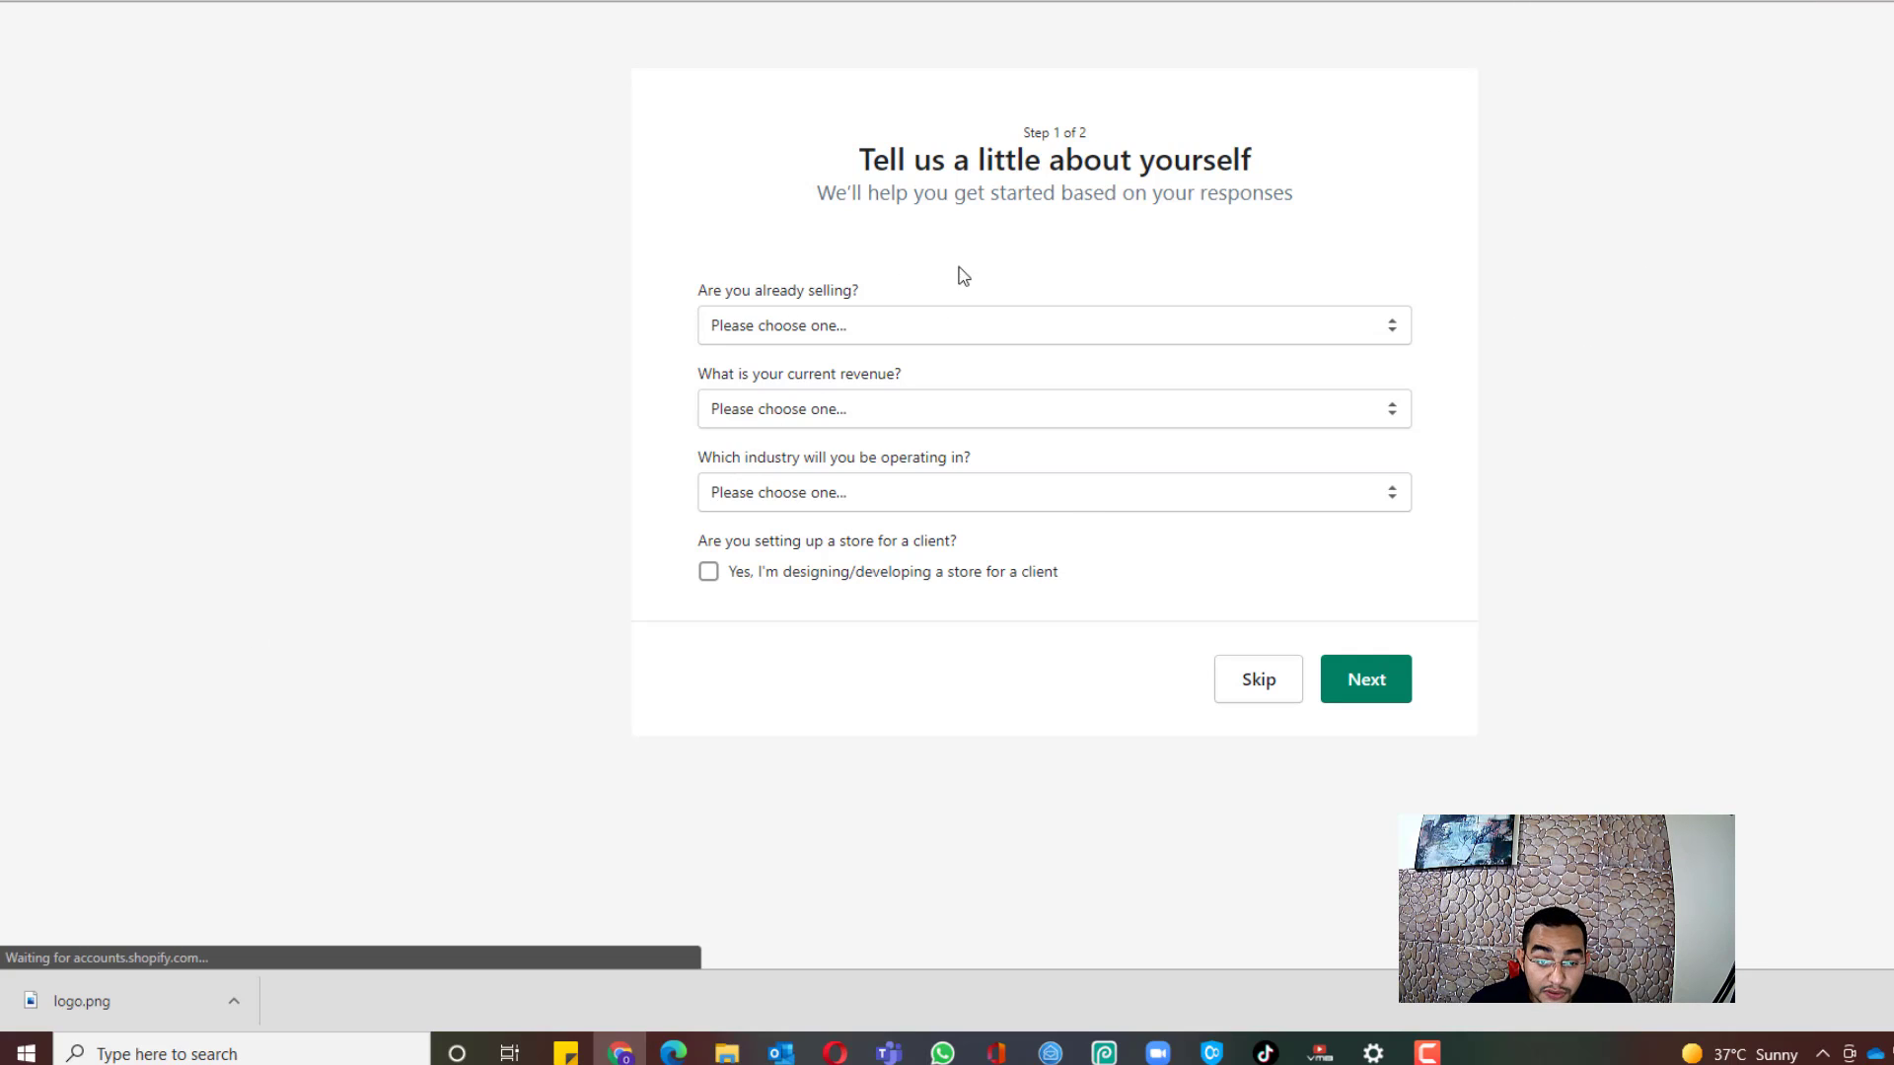
Step: Skip the step 1 questionnaire without answering the selling-status question
click(797, 333)
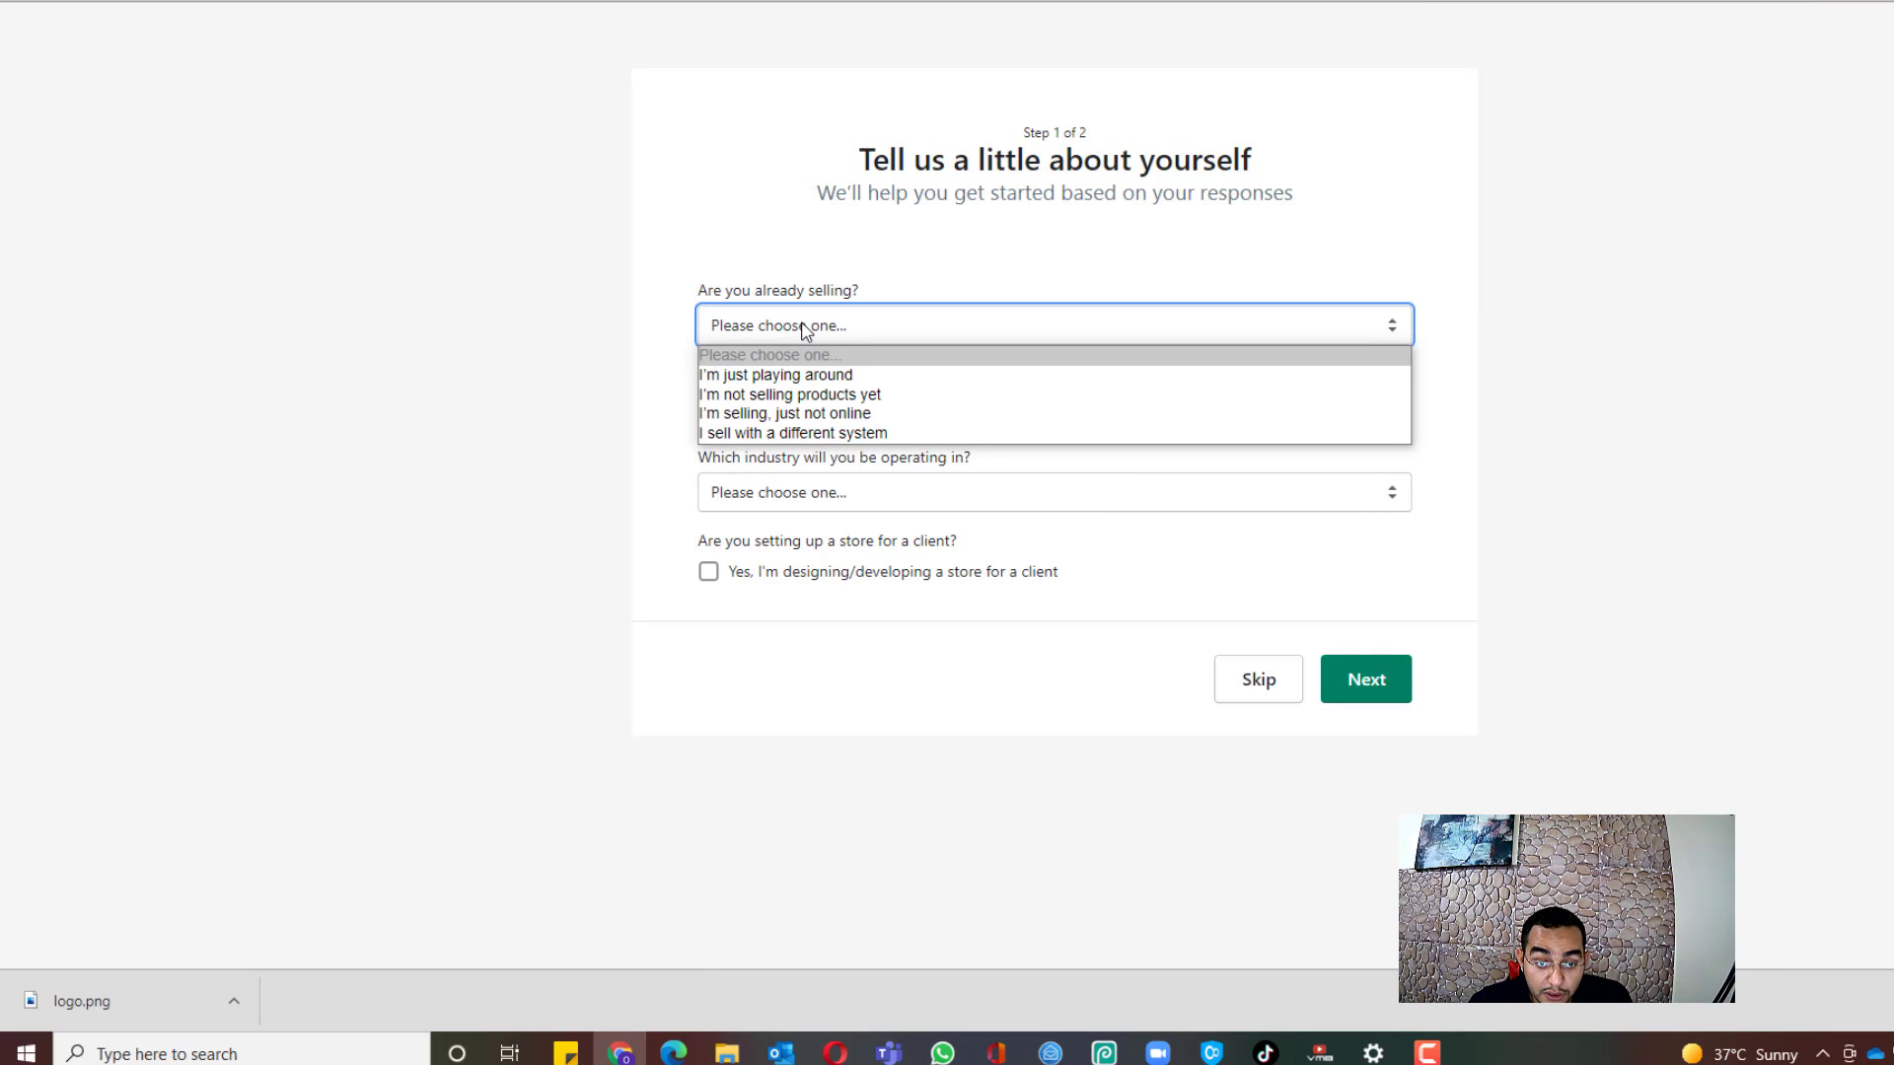
click(810, 330)
click(789, 341)
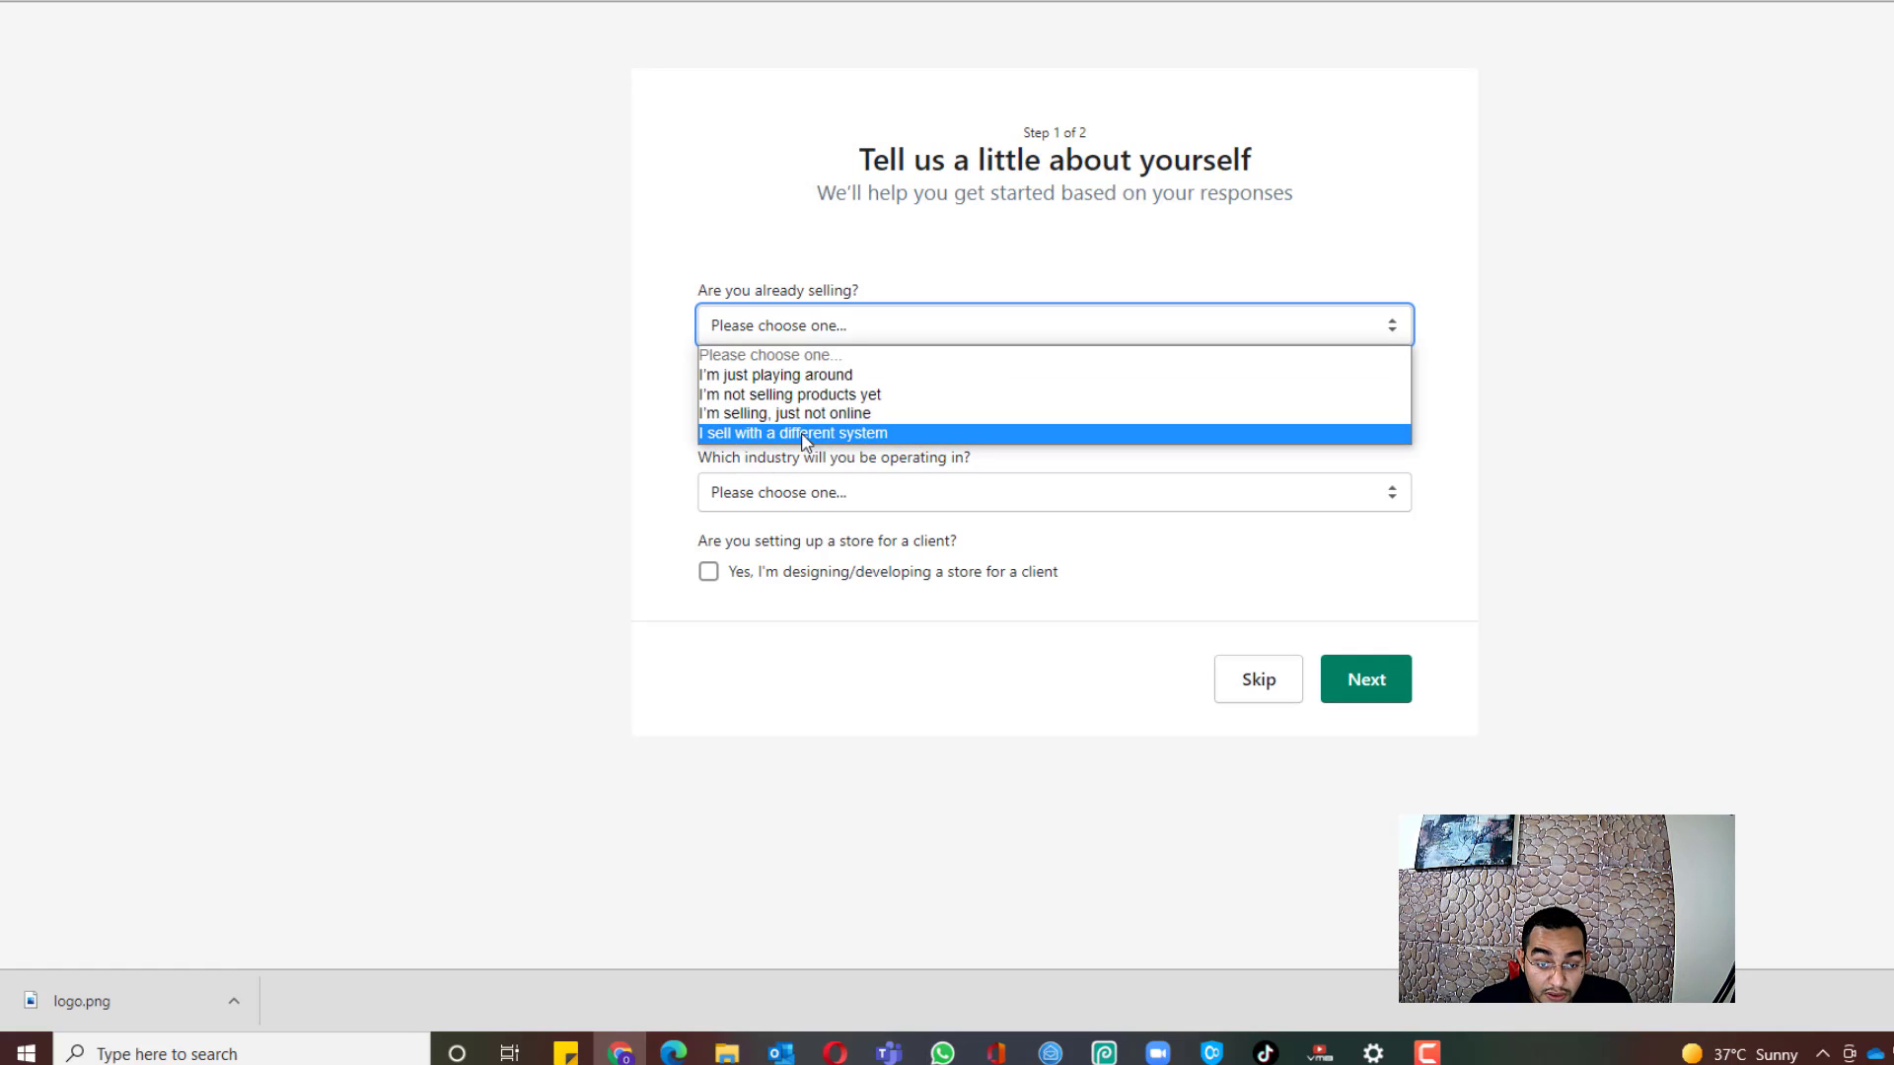
click(816, 314)
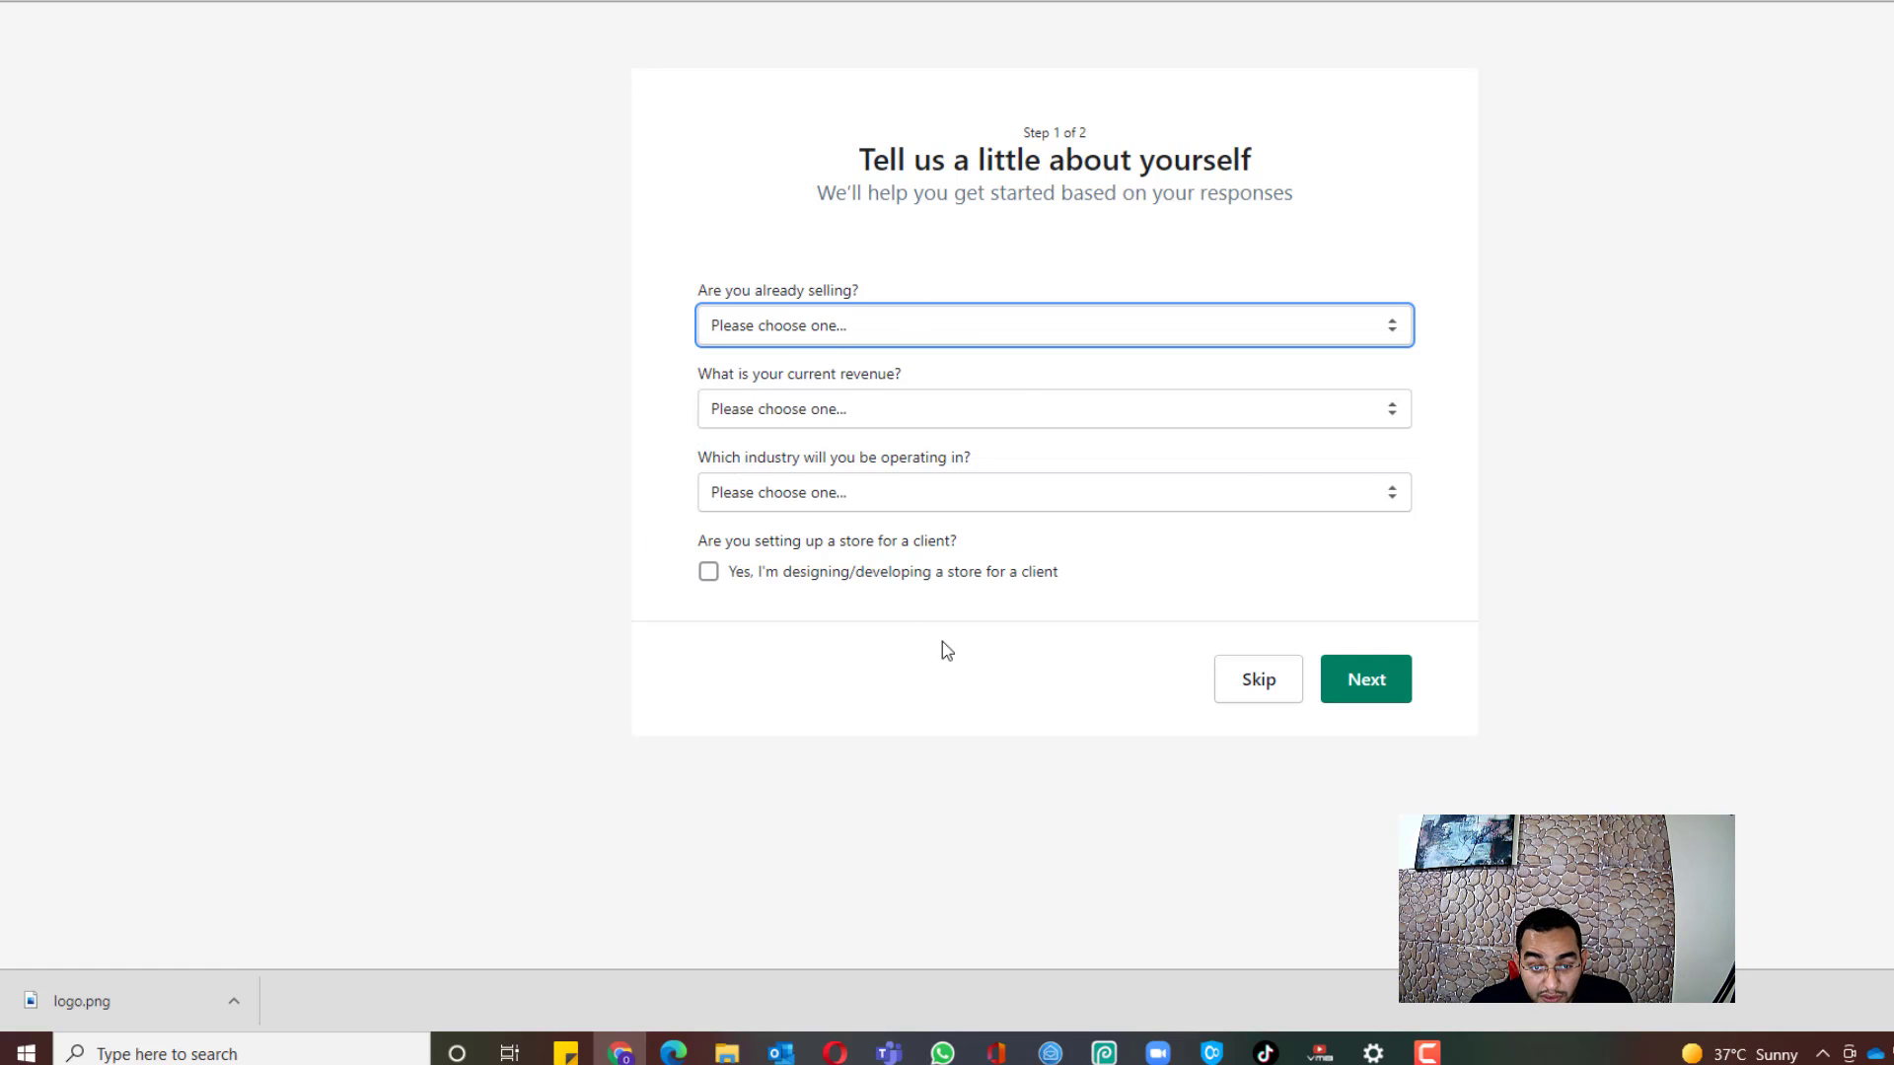
click(1272, 698)
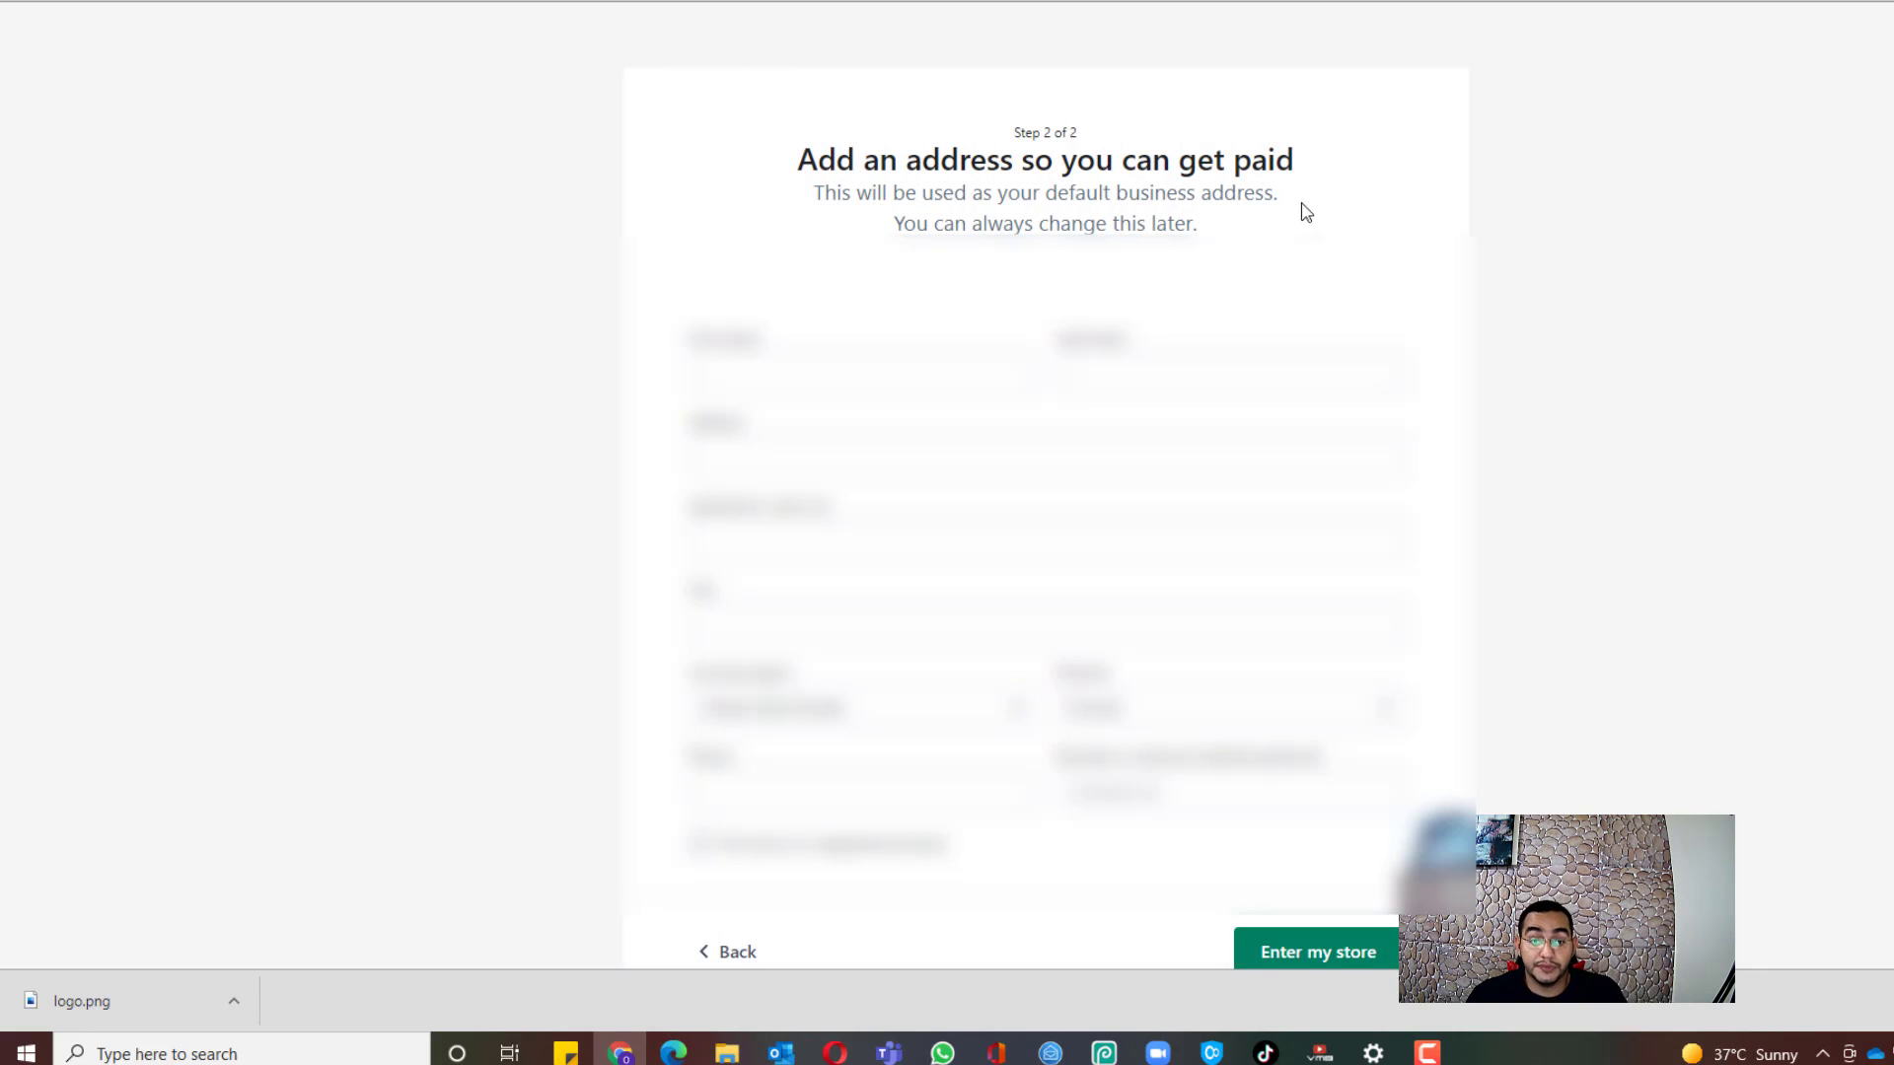
Step: Autofill the business address from a saved entry, replace the phone number, and enter the store
click(955, 365)
click(826, 251)
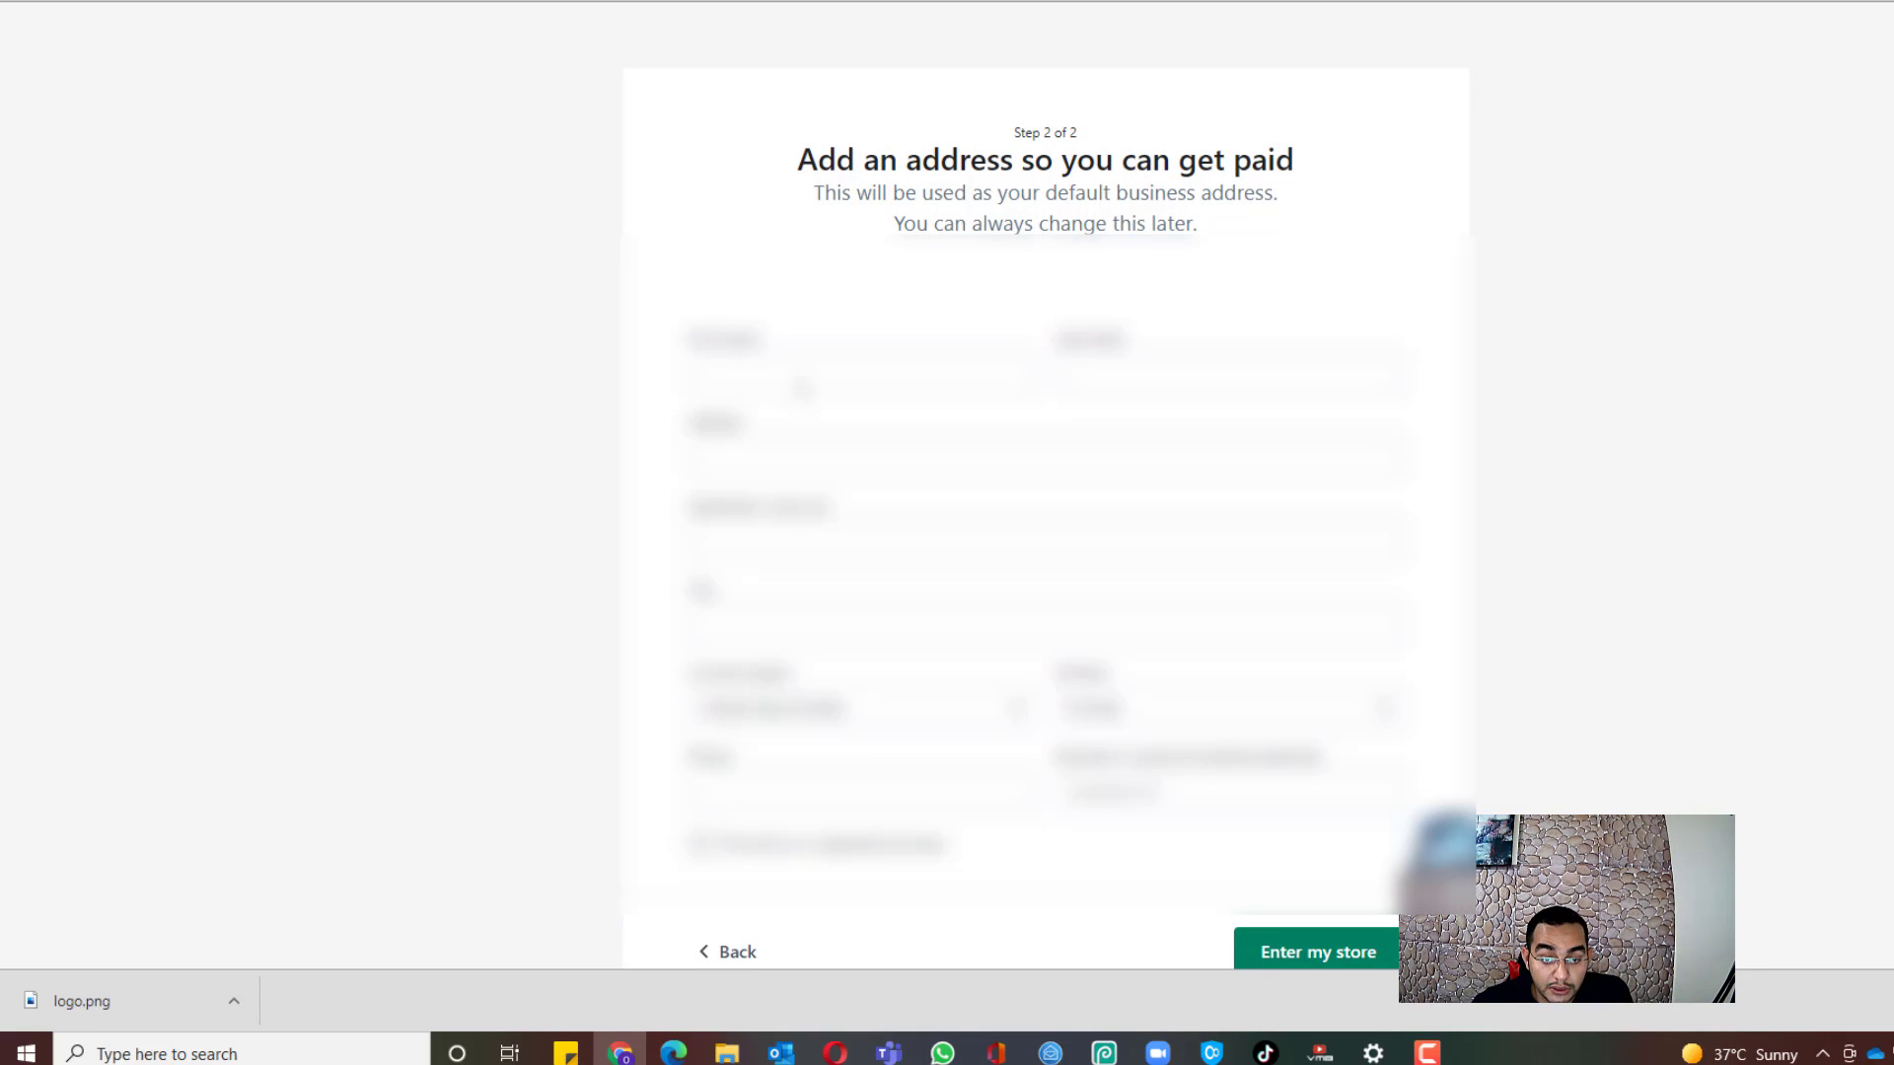
click(800, 385)
click(809, 435)
scroll(826, 703, down, 2)
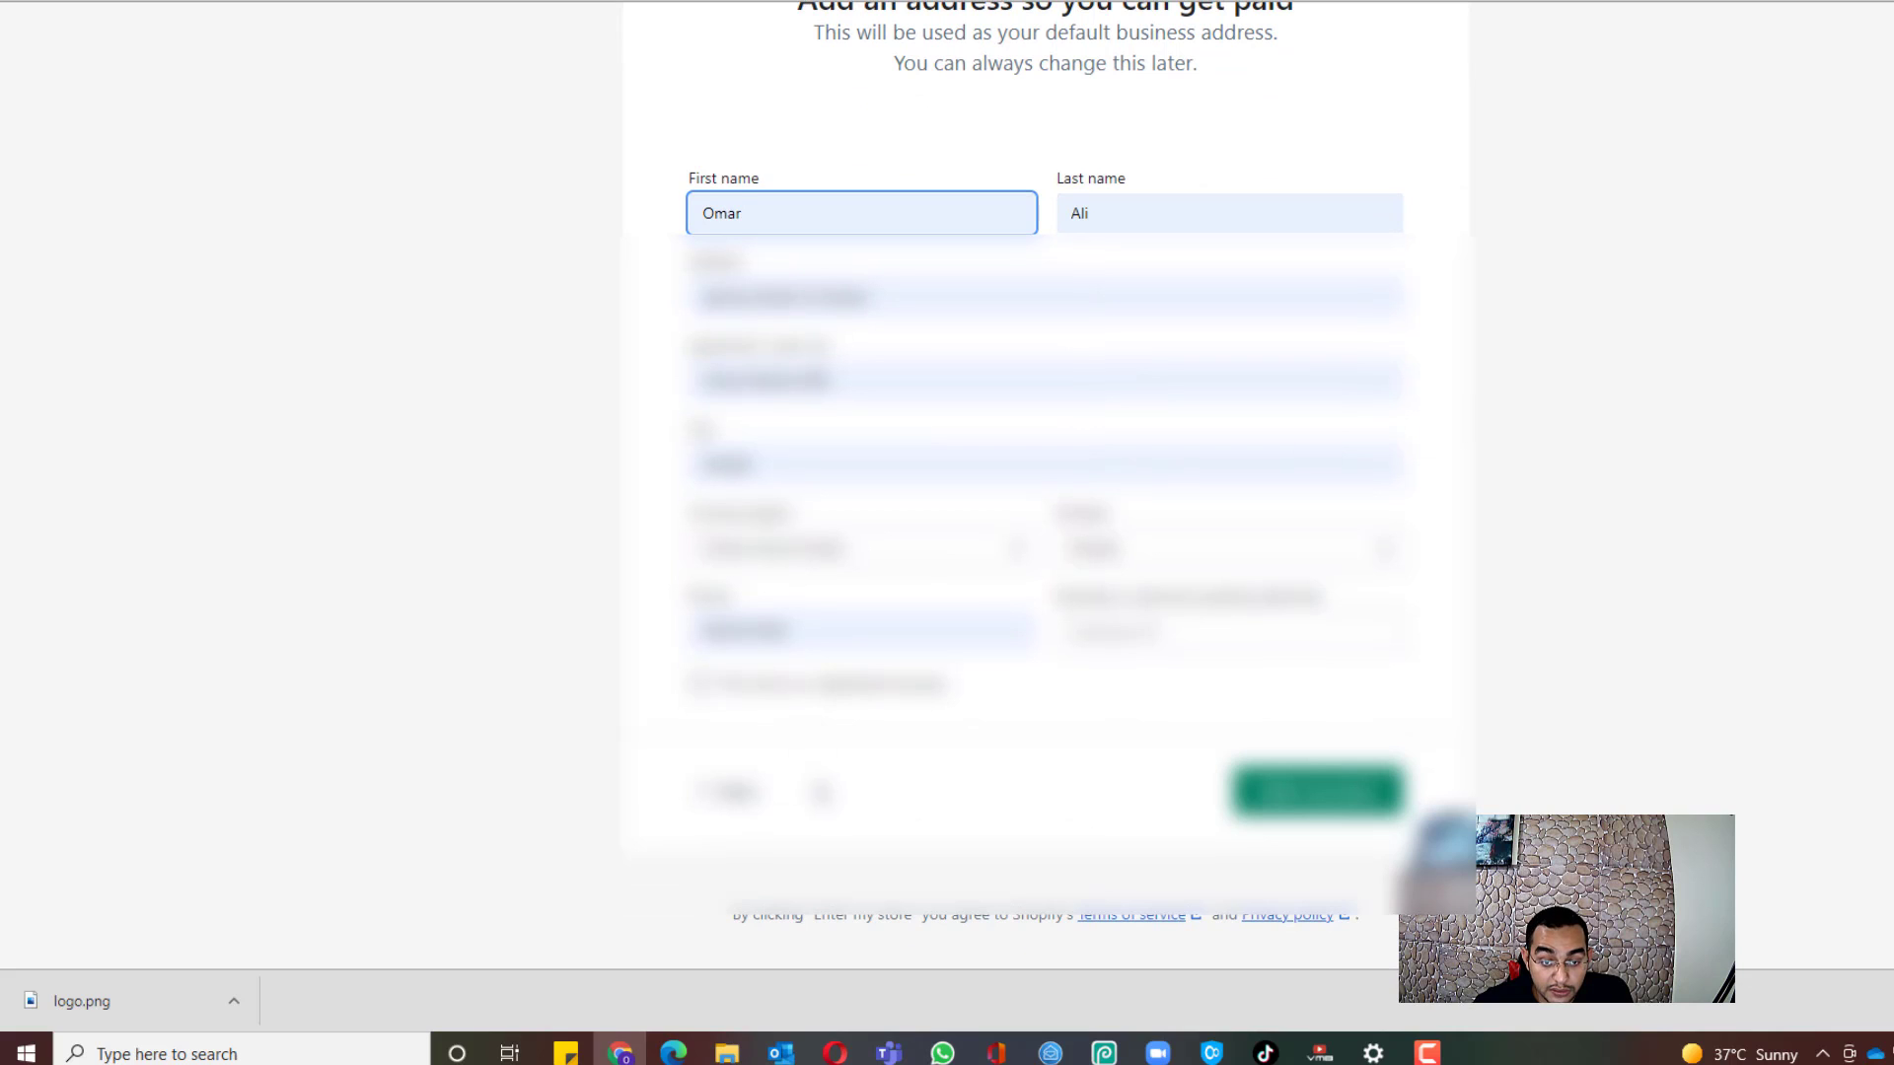
drag(860, 632, 513, 643)
key(BackSpace)
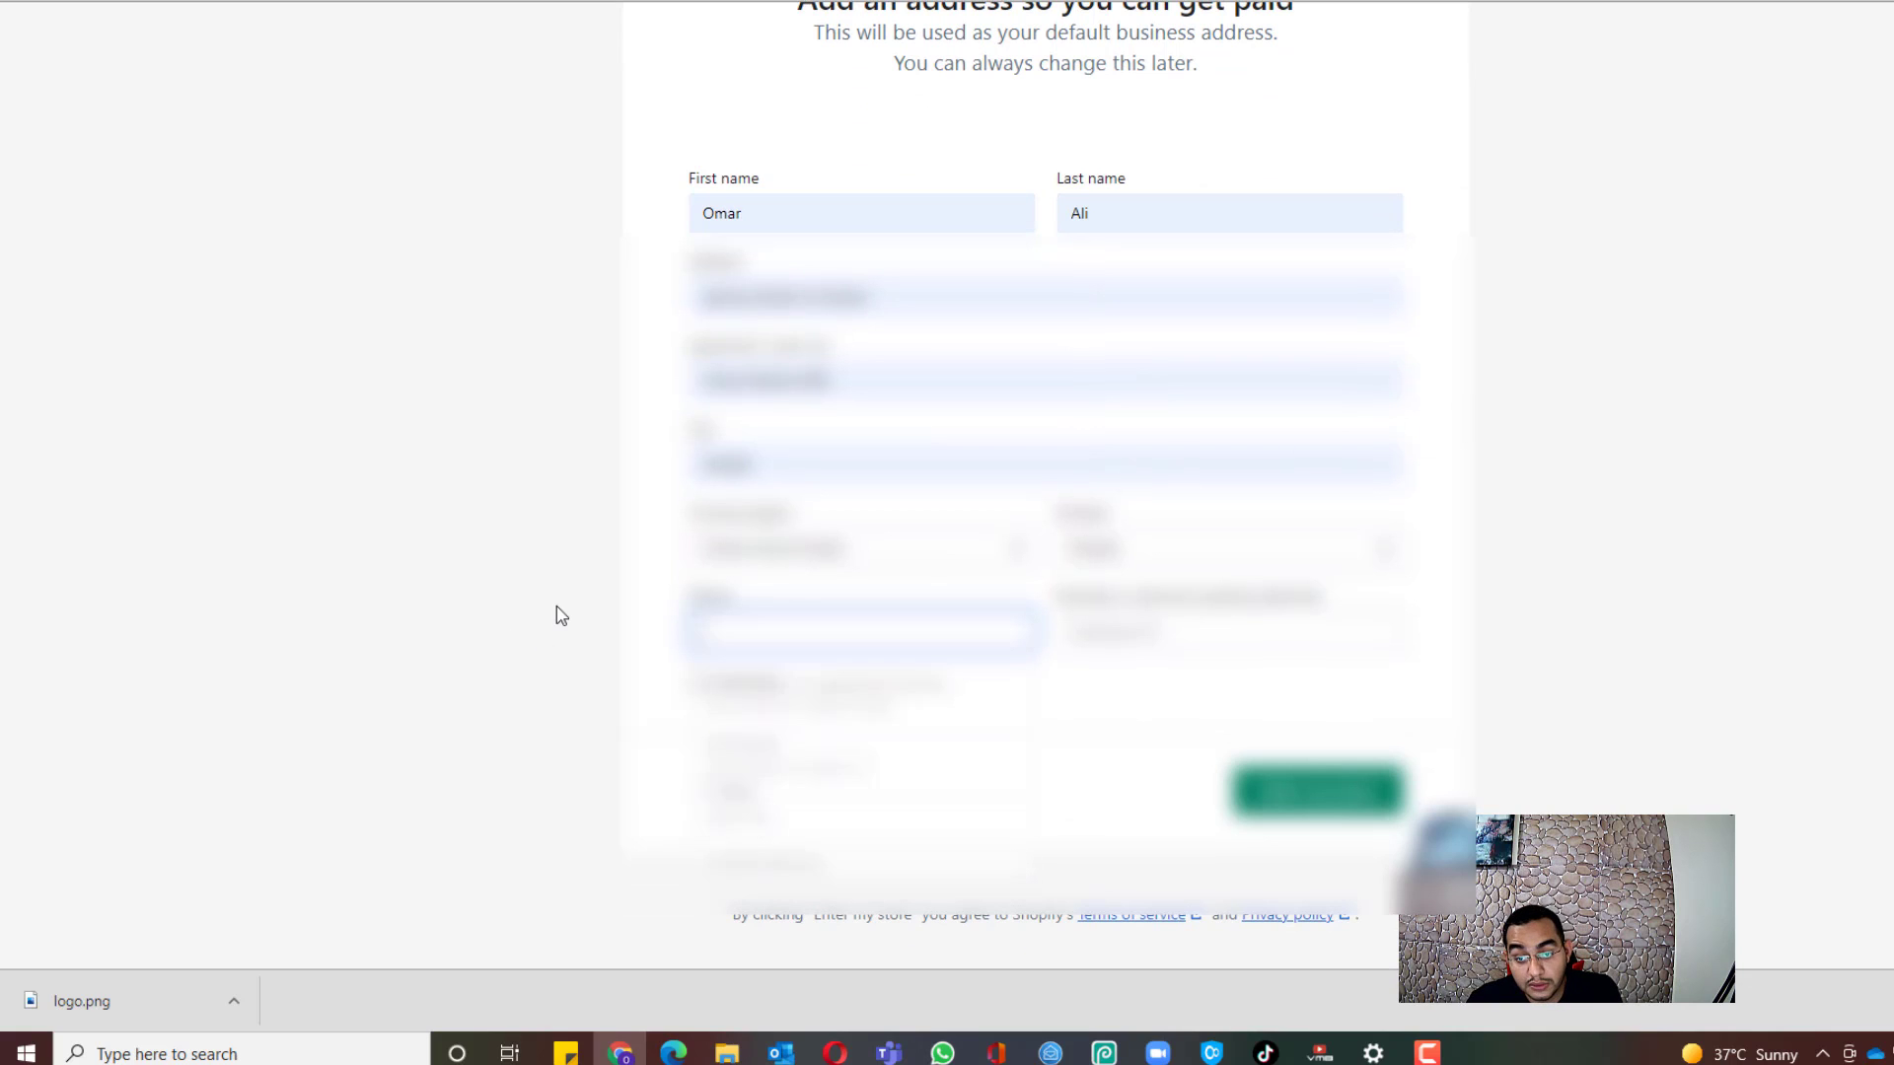
click(839, 628)
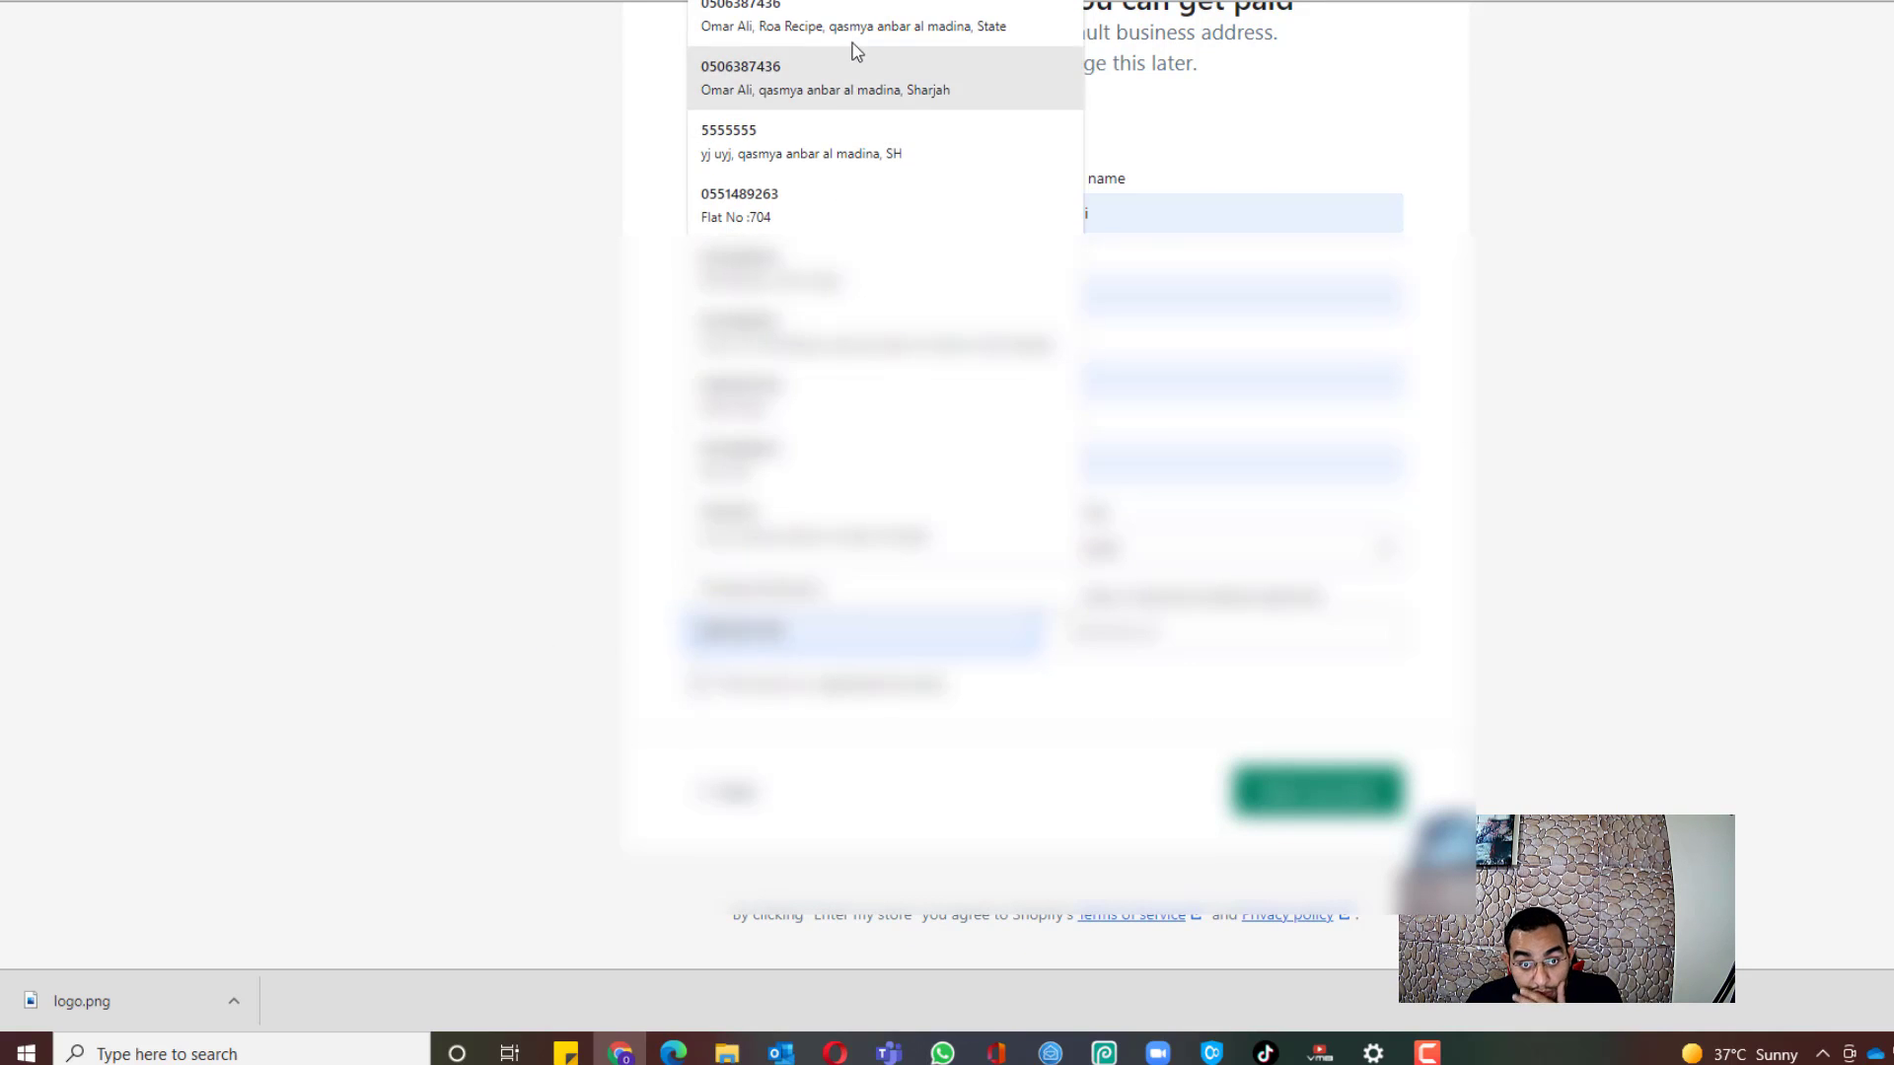
click(819, 460)
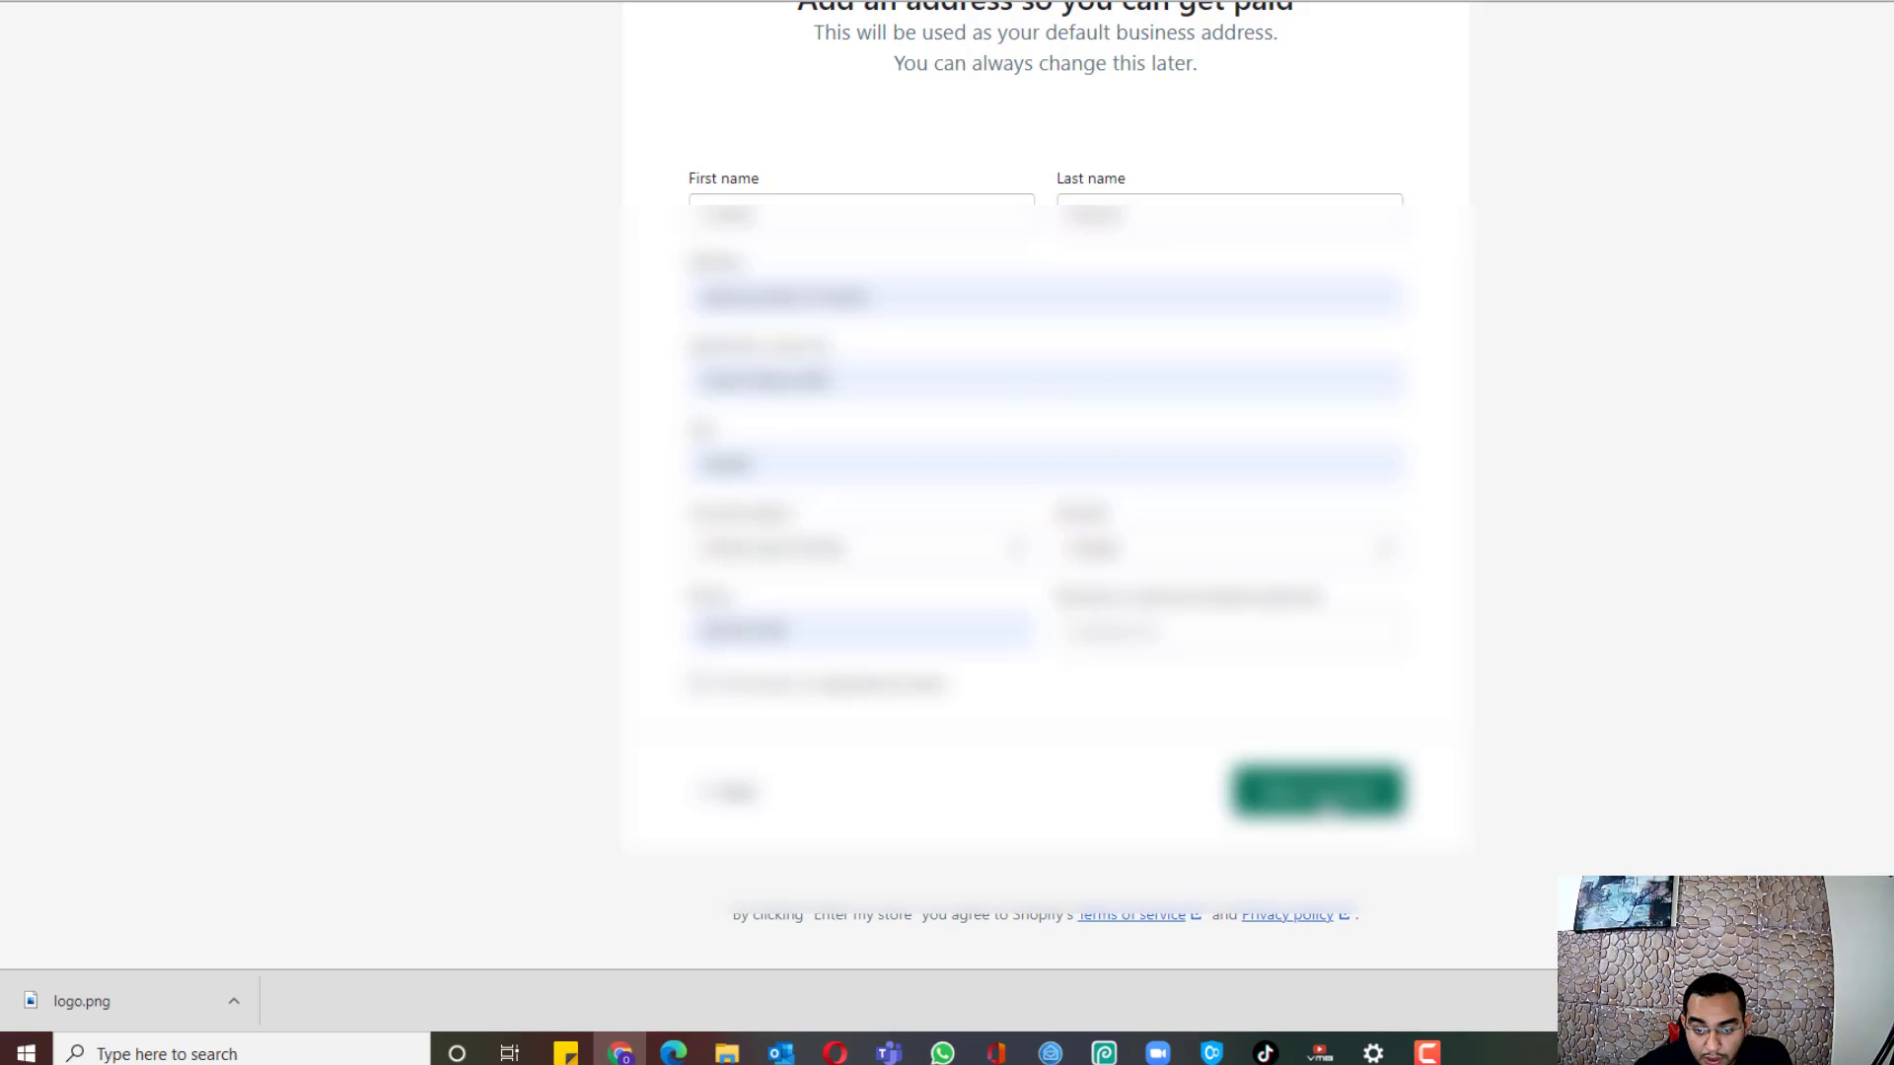
click(1329, 810)
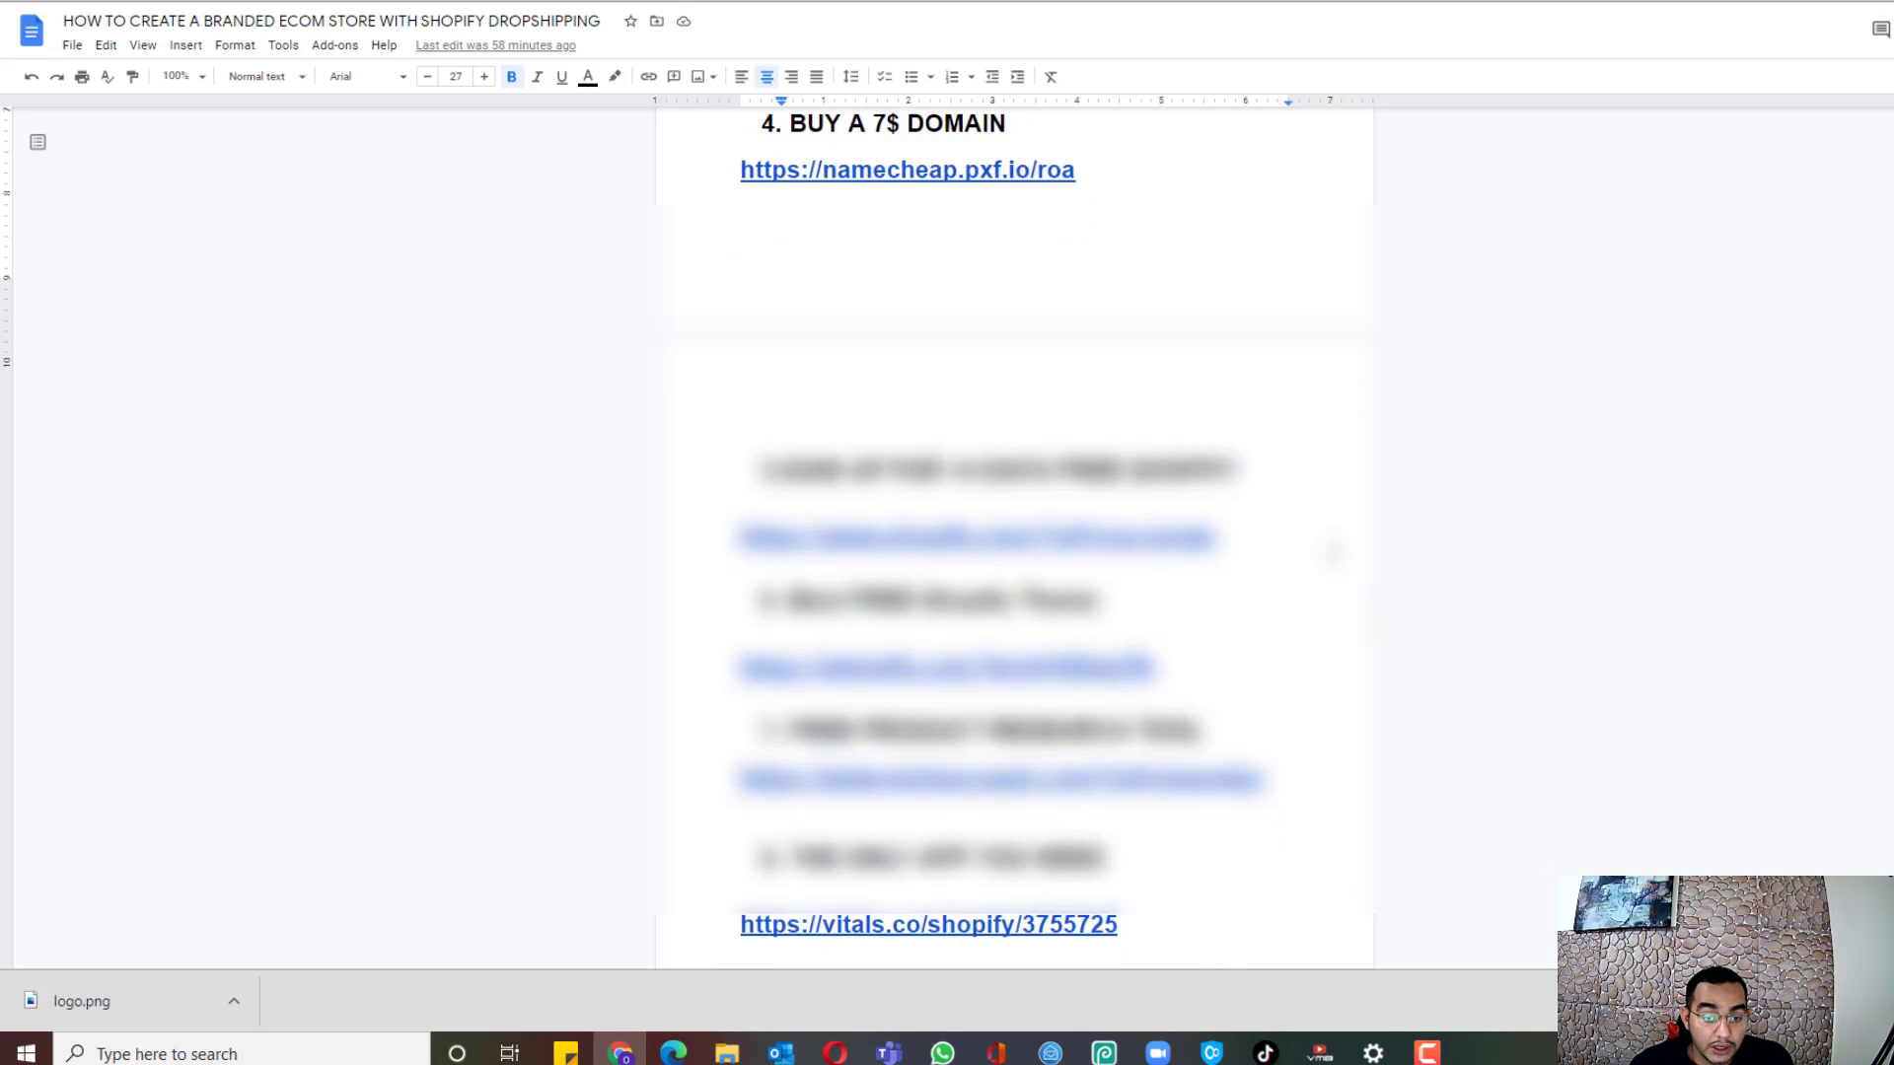
Step: Scroll the guide to the 'Step by step creating your first store' settings section, then return to Shopify
scroll(1014, 533, down, 6)
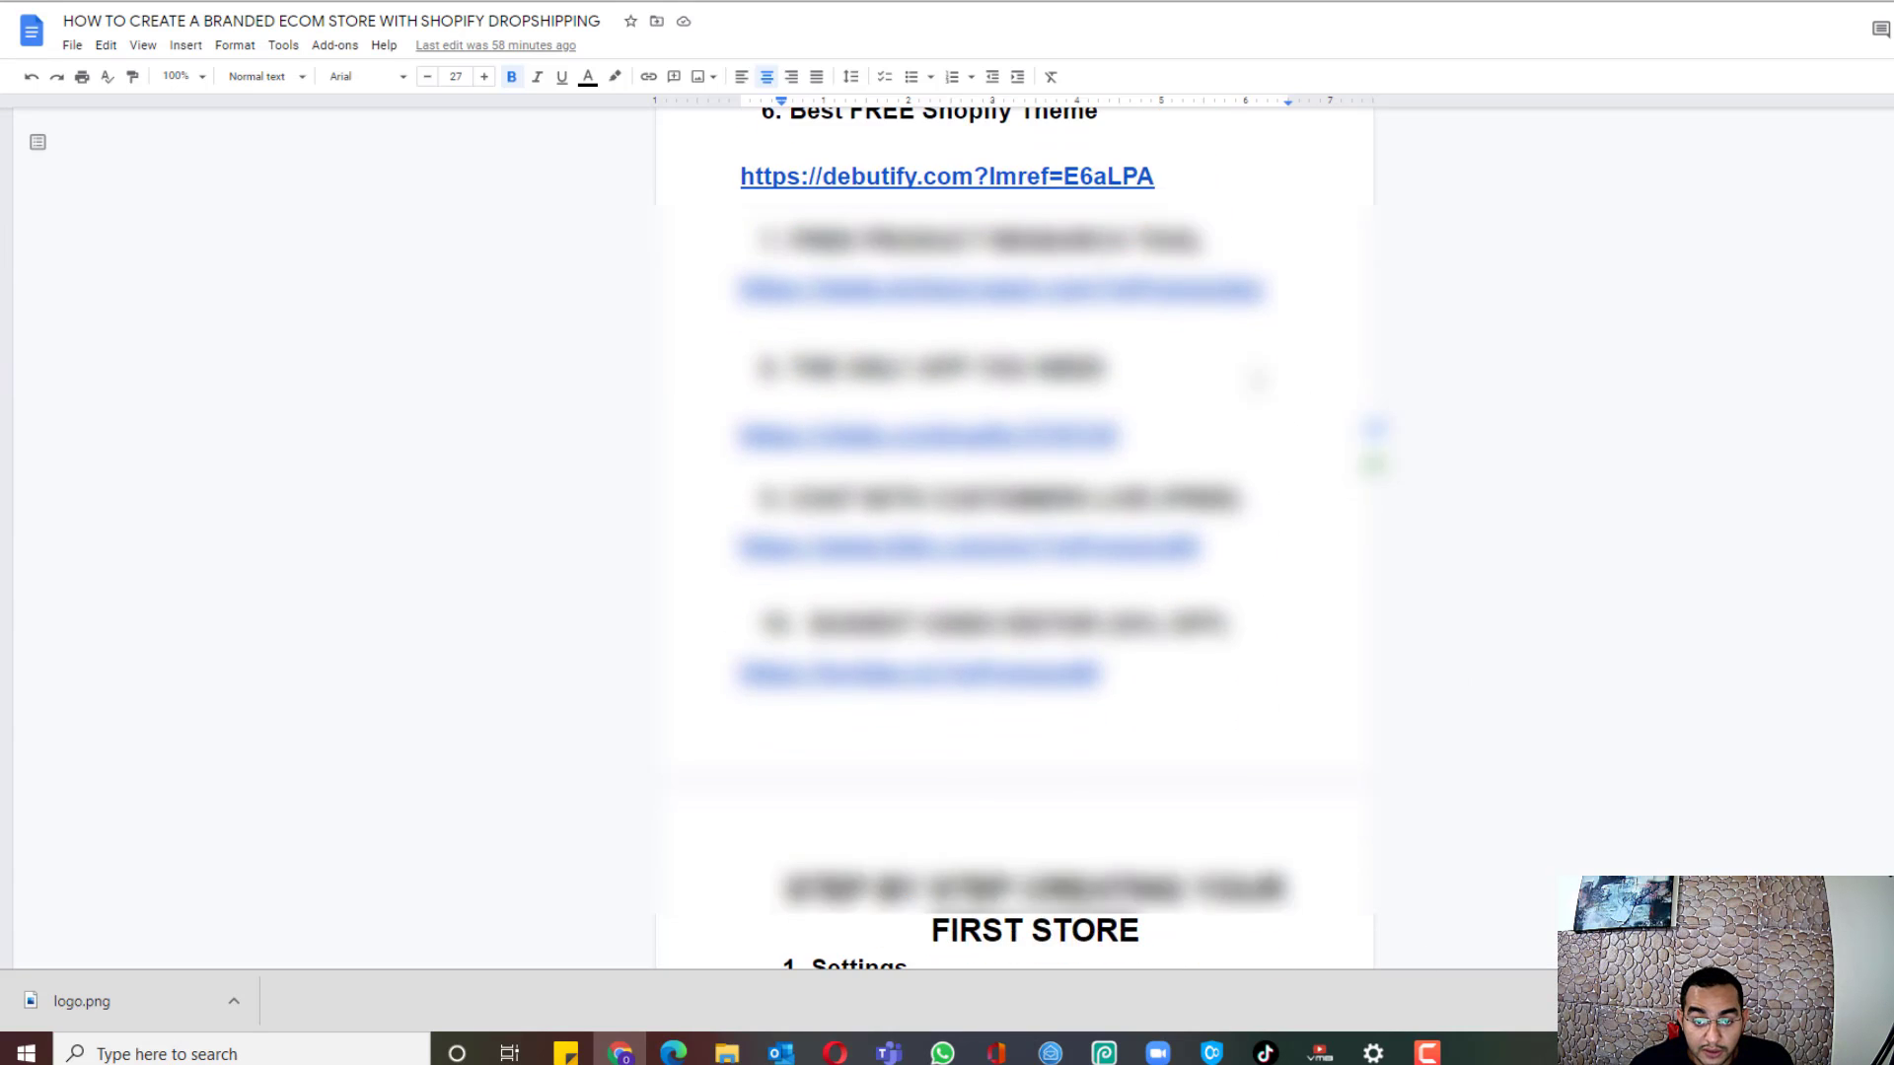
scroll(1252, 287, up, 2)
scroll(1252, 287, down, 10)
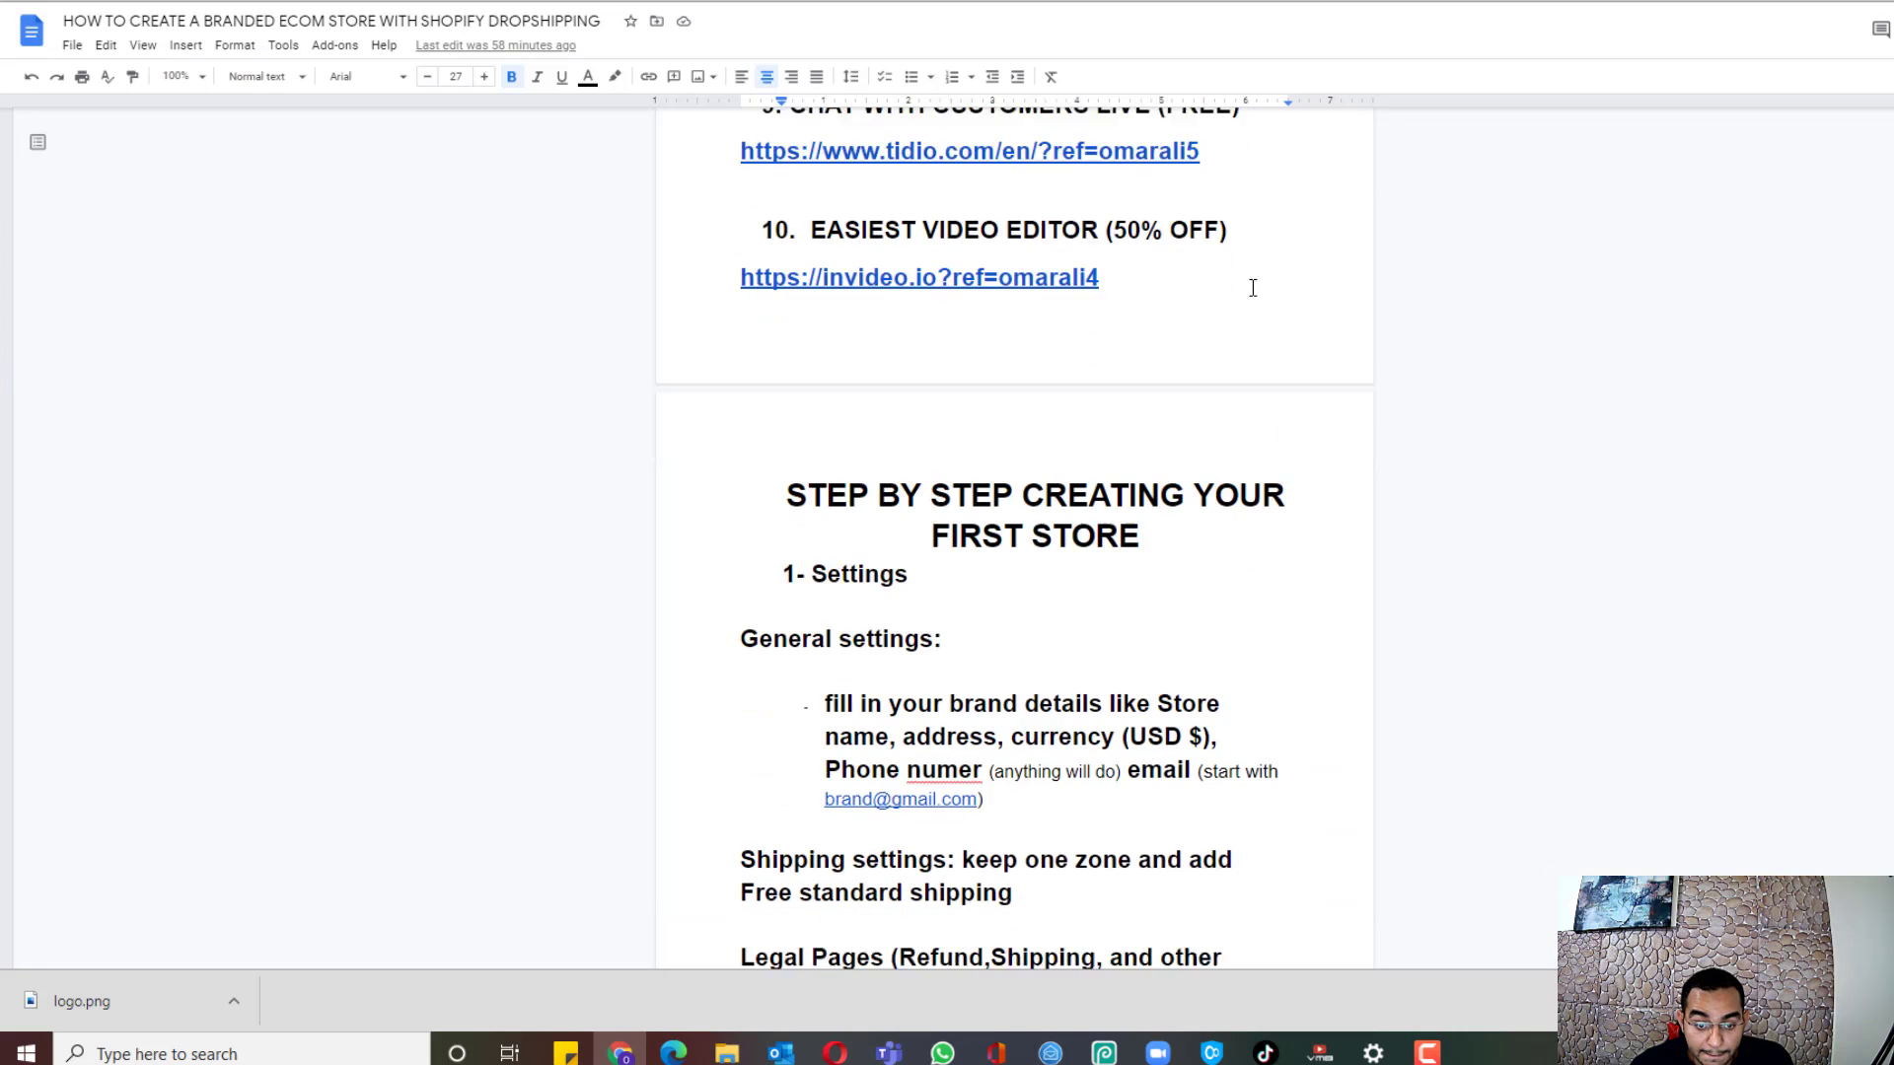
scroll(1252, 287, down, 4)
scroll(1250, 296, up, 1)
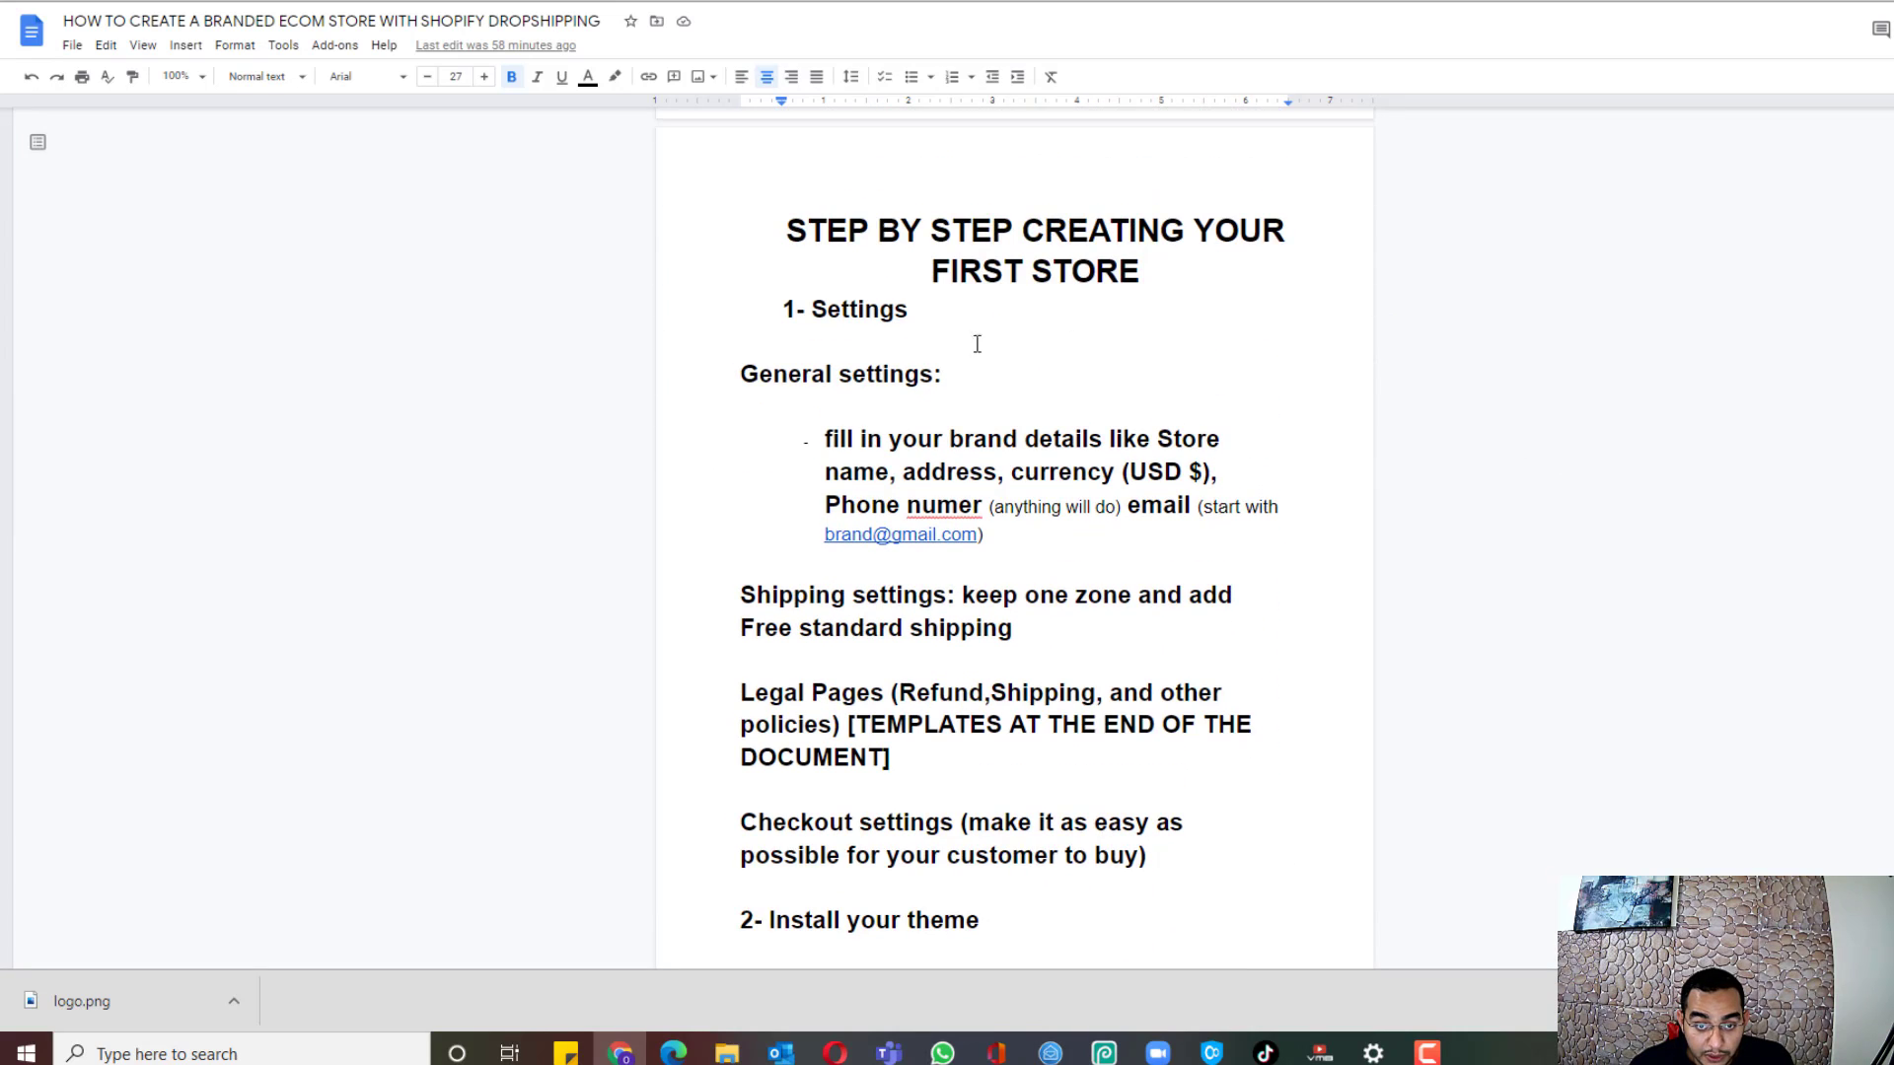
scroll(1269, 393, up, 1)
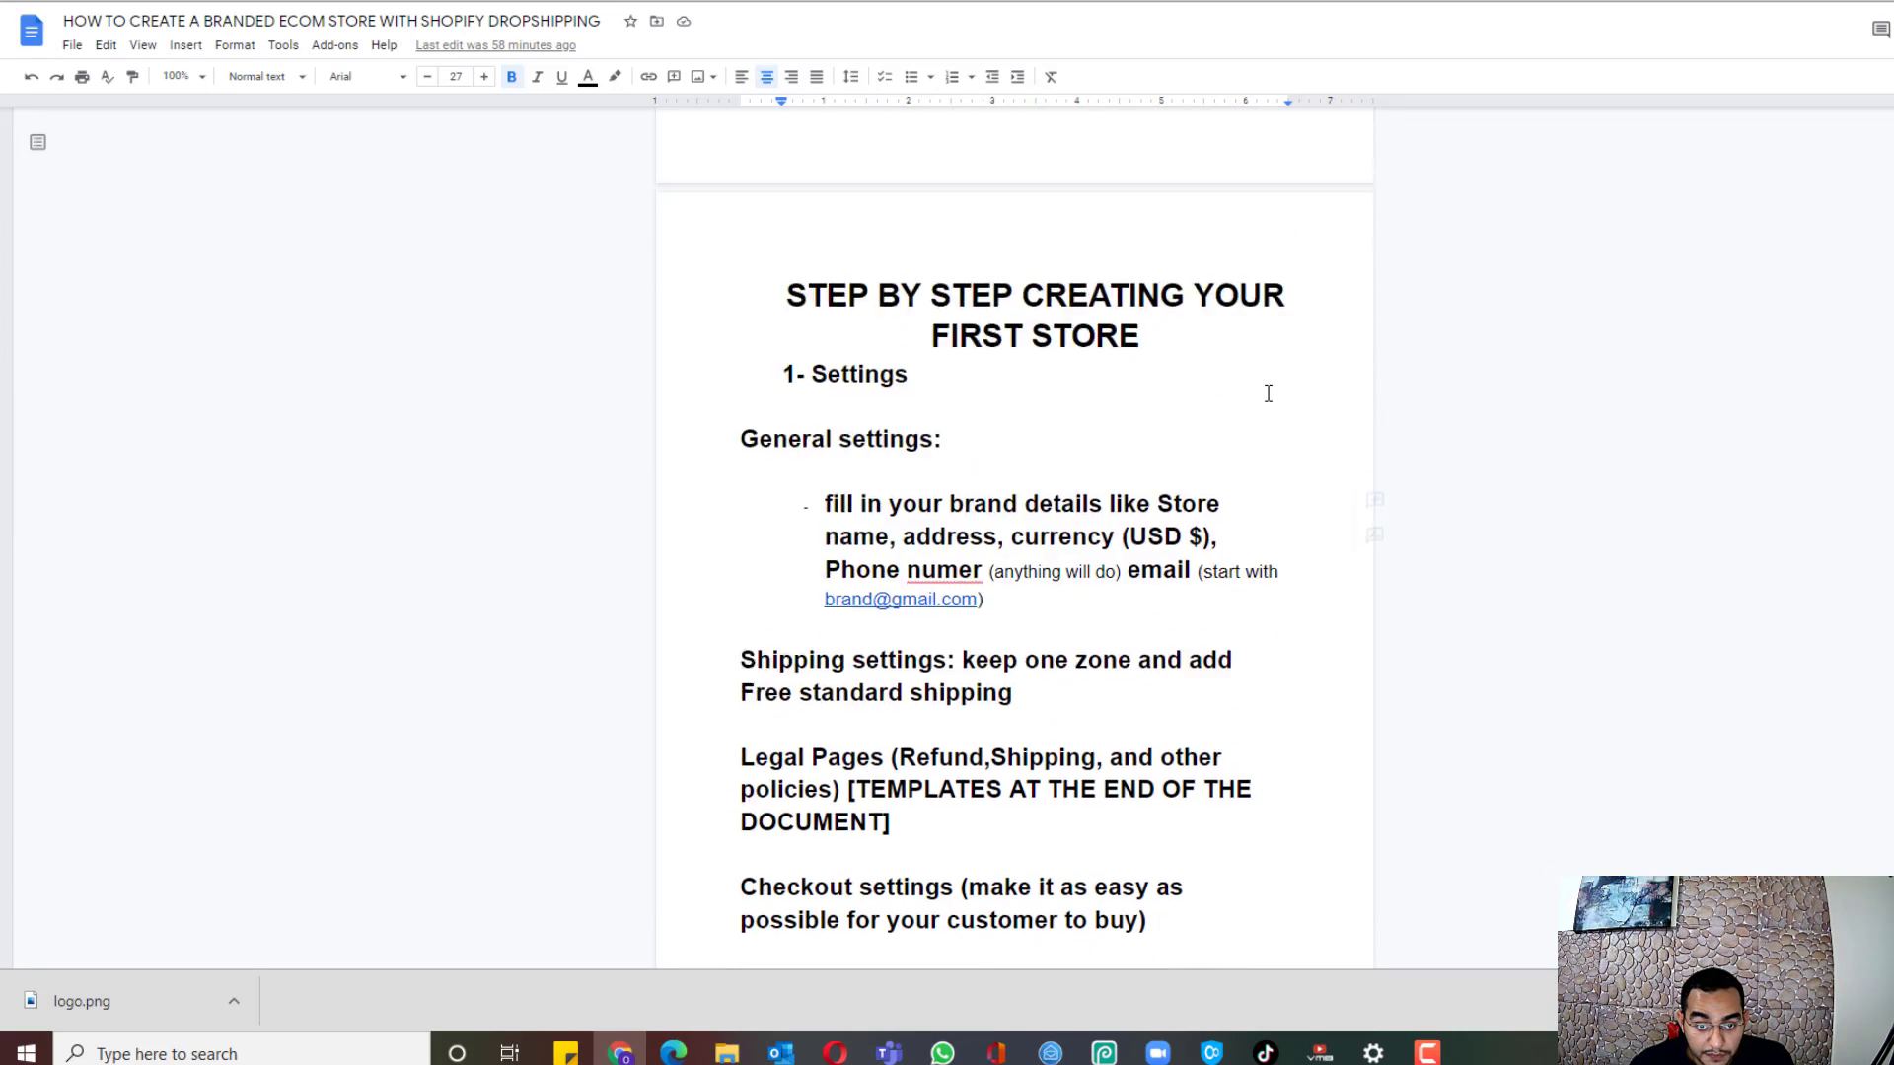
scroll(1203, 394, down, 1)
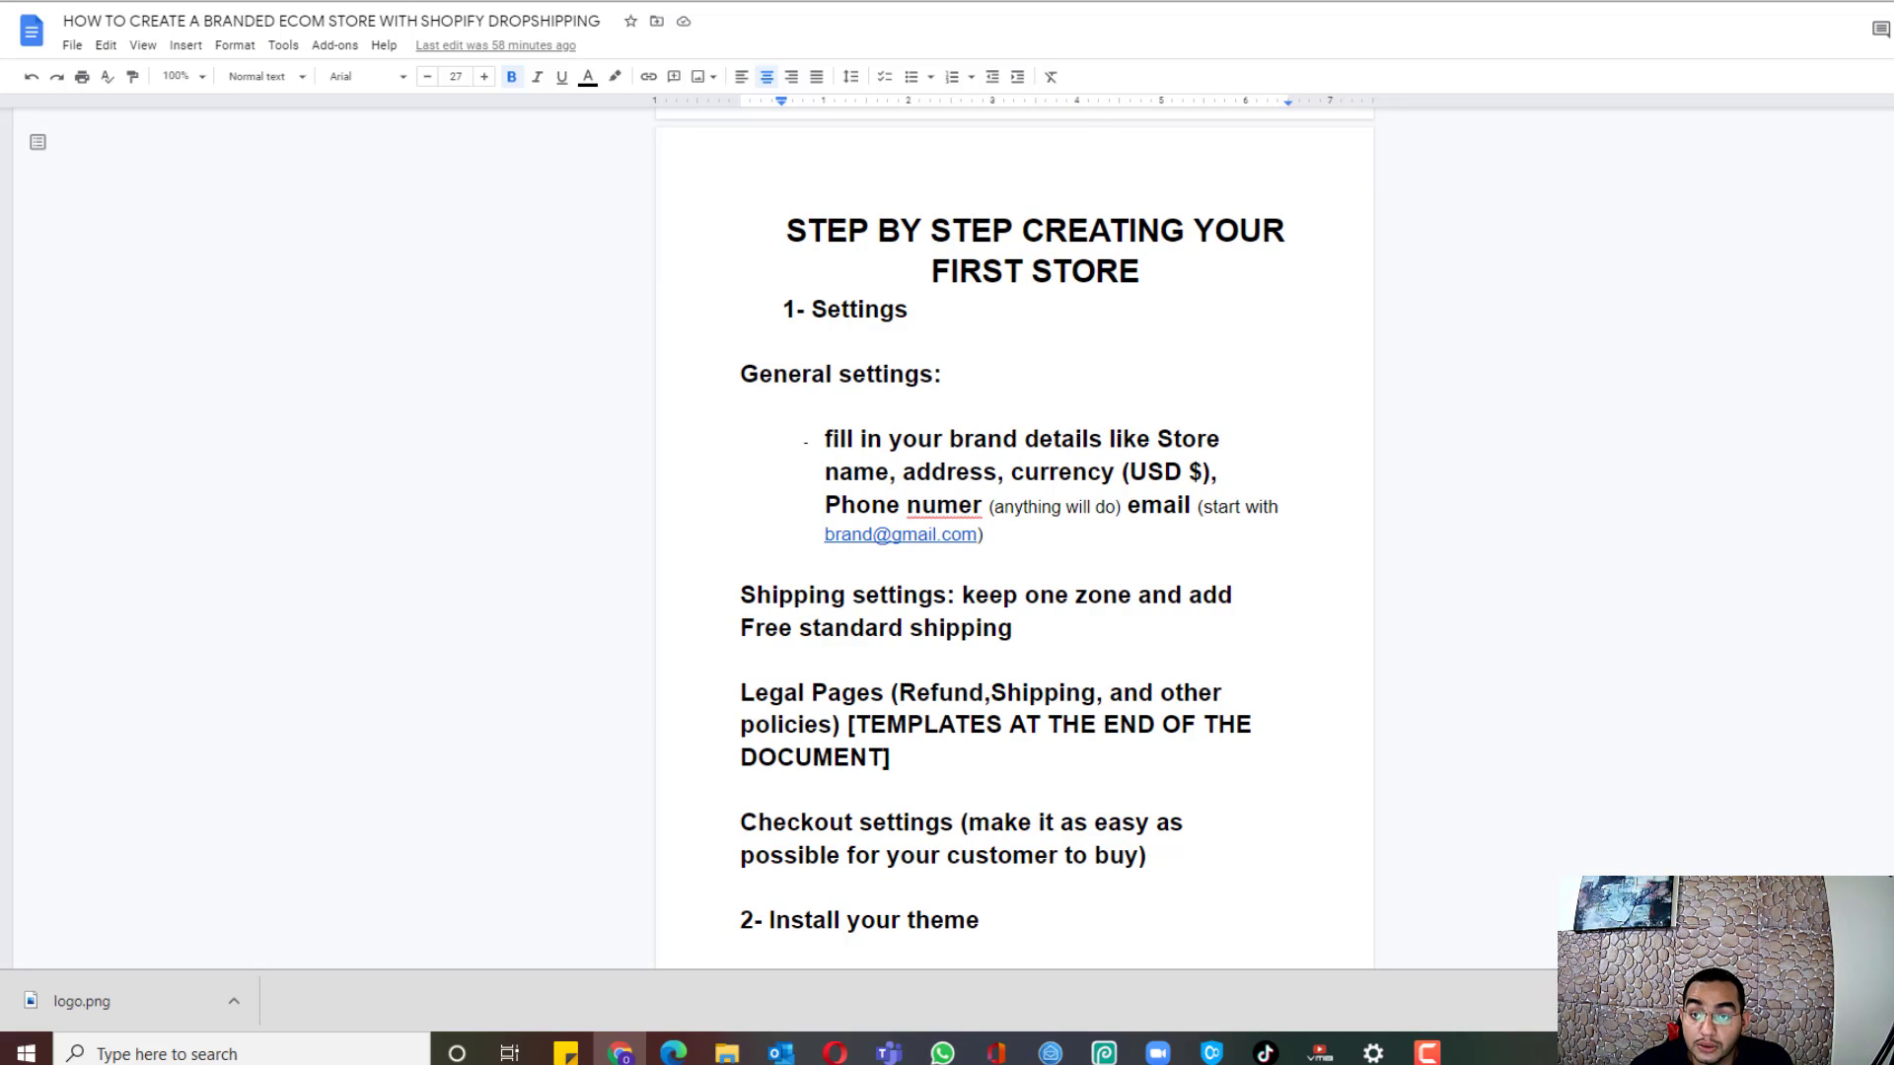
key(ctrl+Tab)
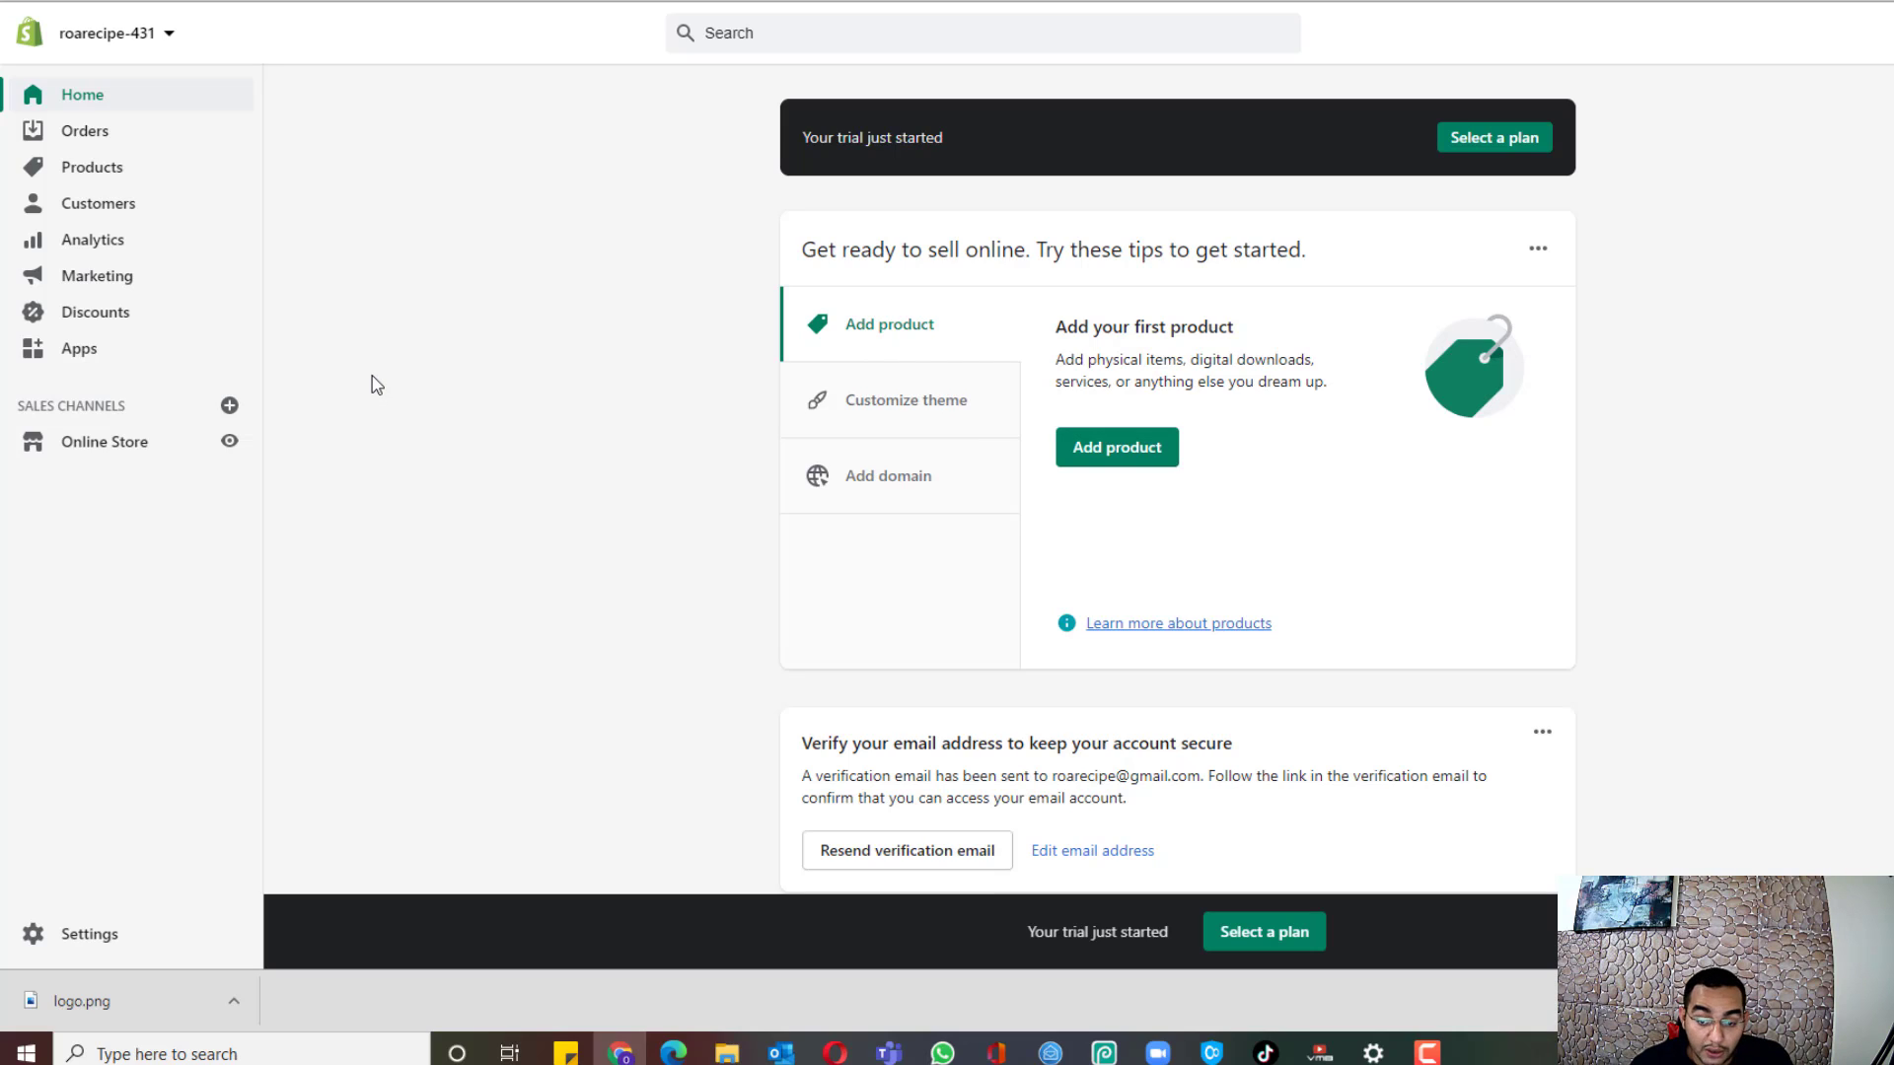
Step: Rename the store to Pets Peekers in the General settings
click(90, 934)
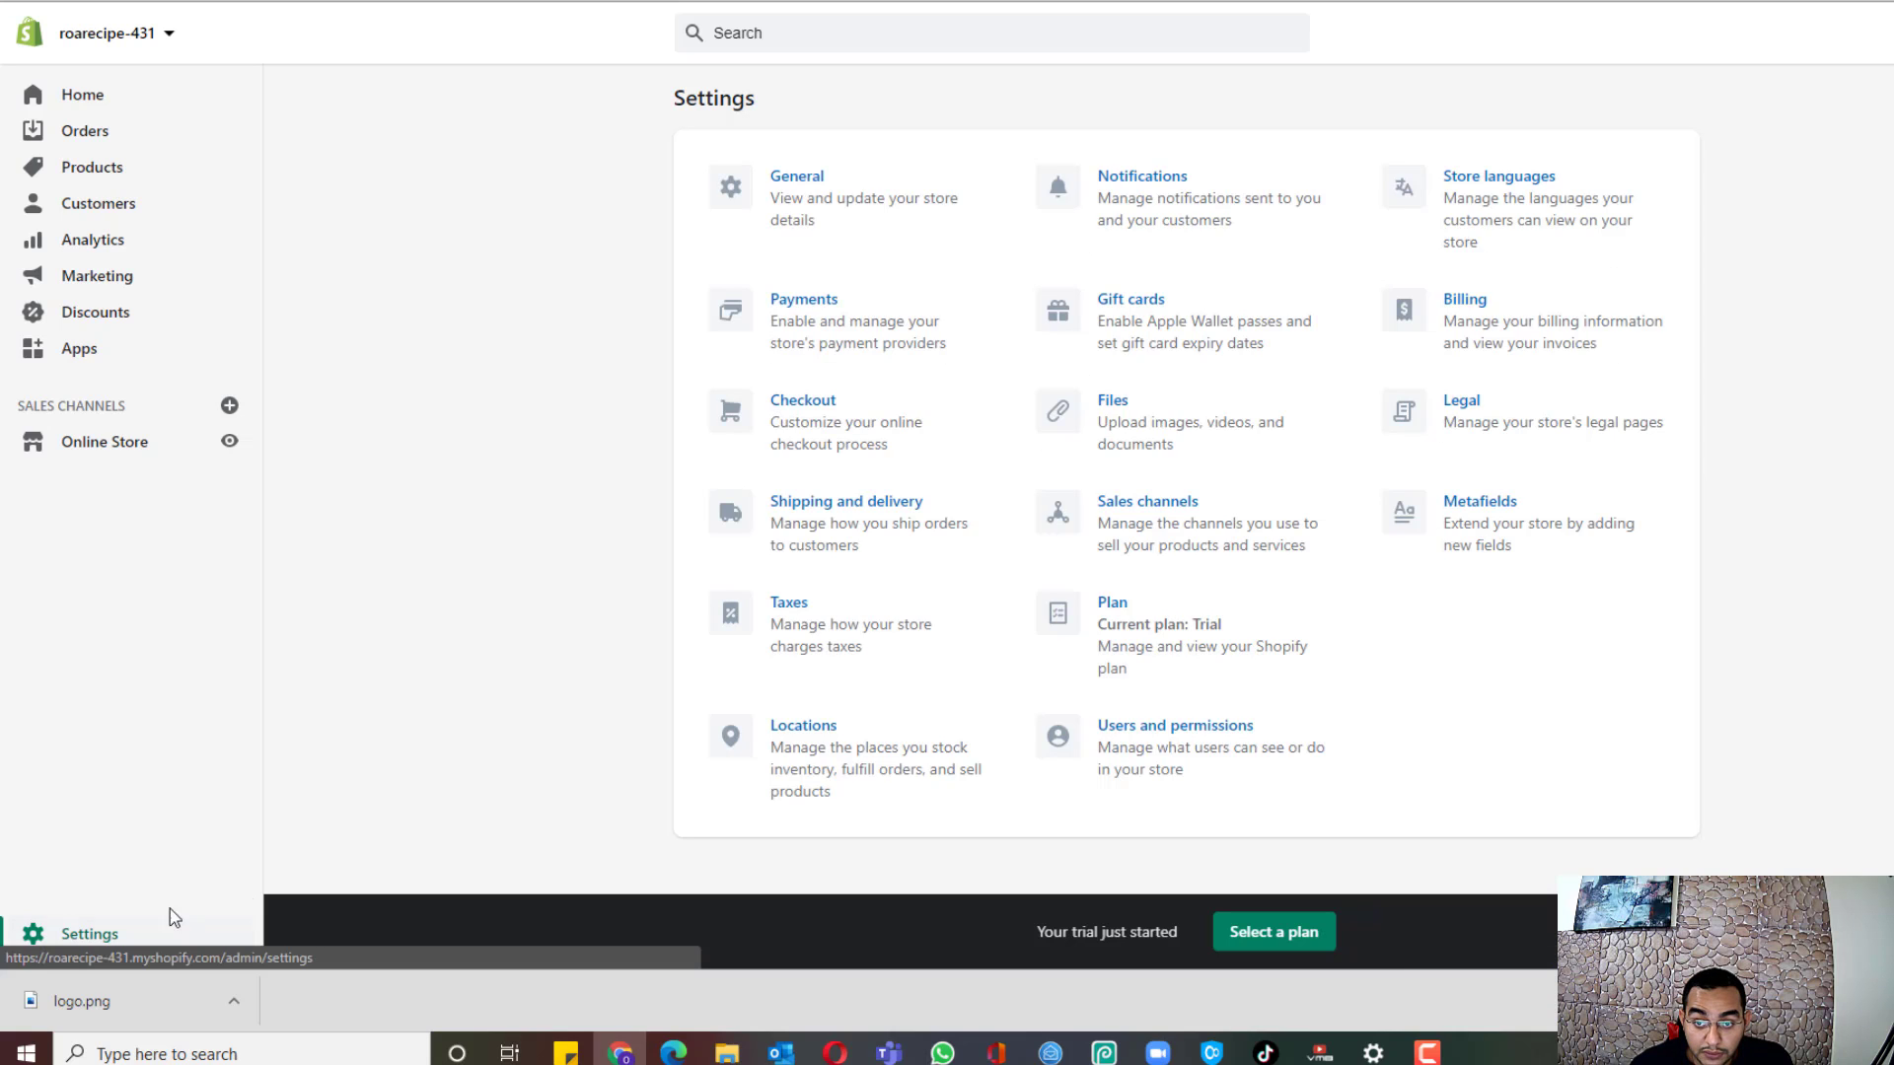
click(806, 215)
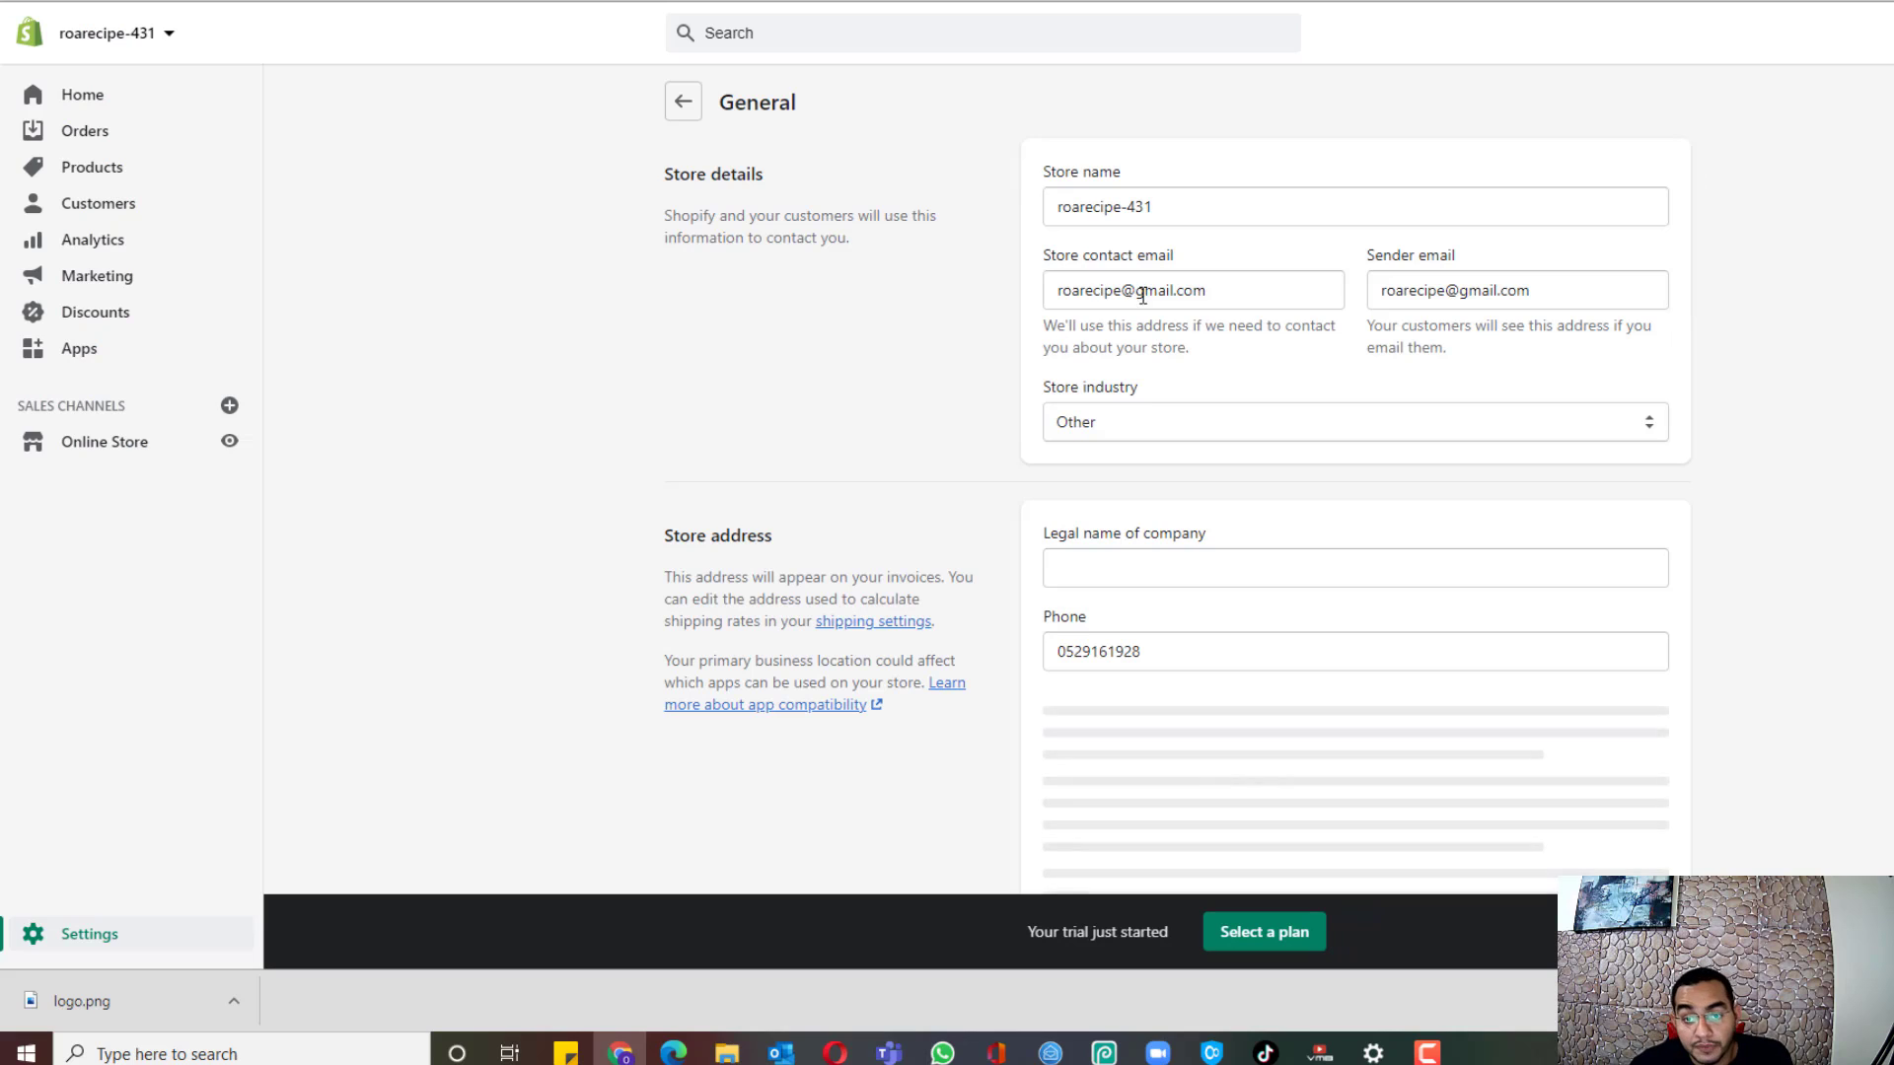
triple_click(1156, 211)
text(Pert)
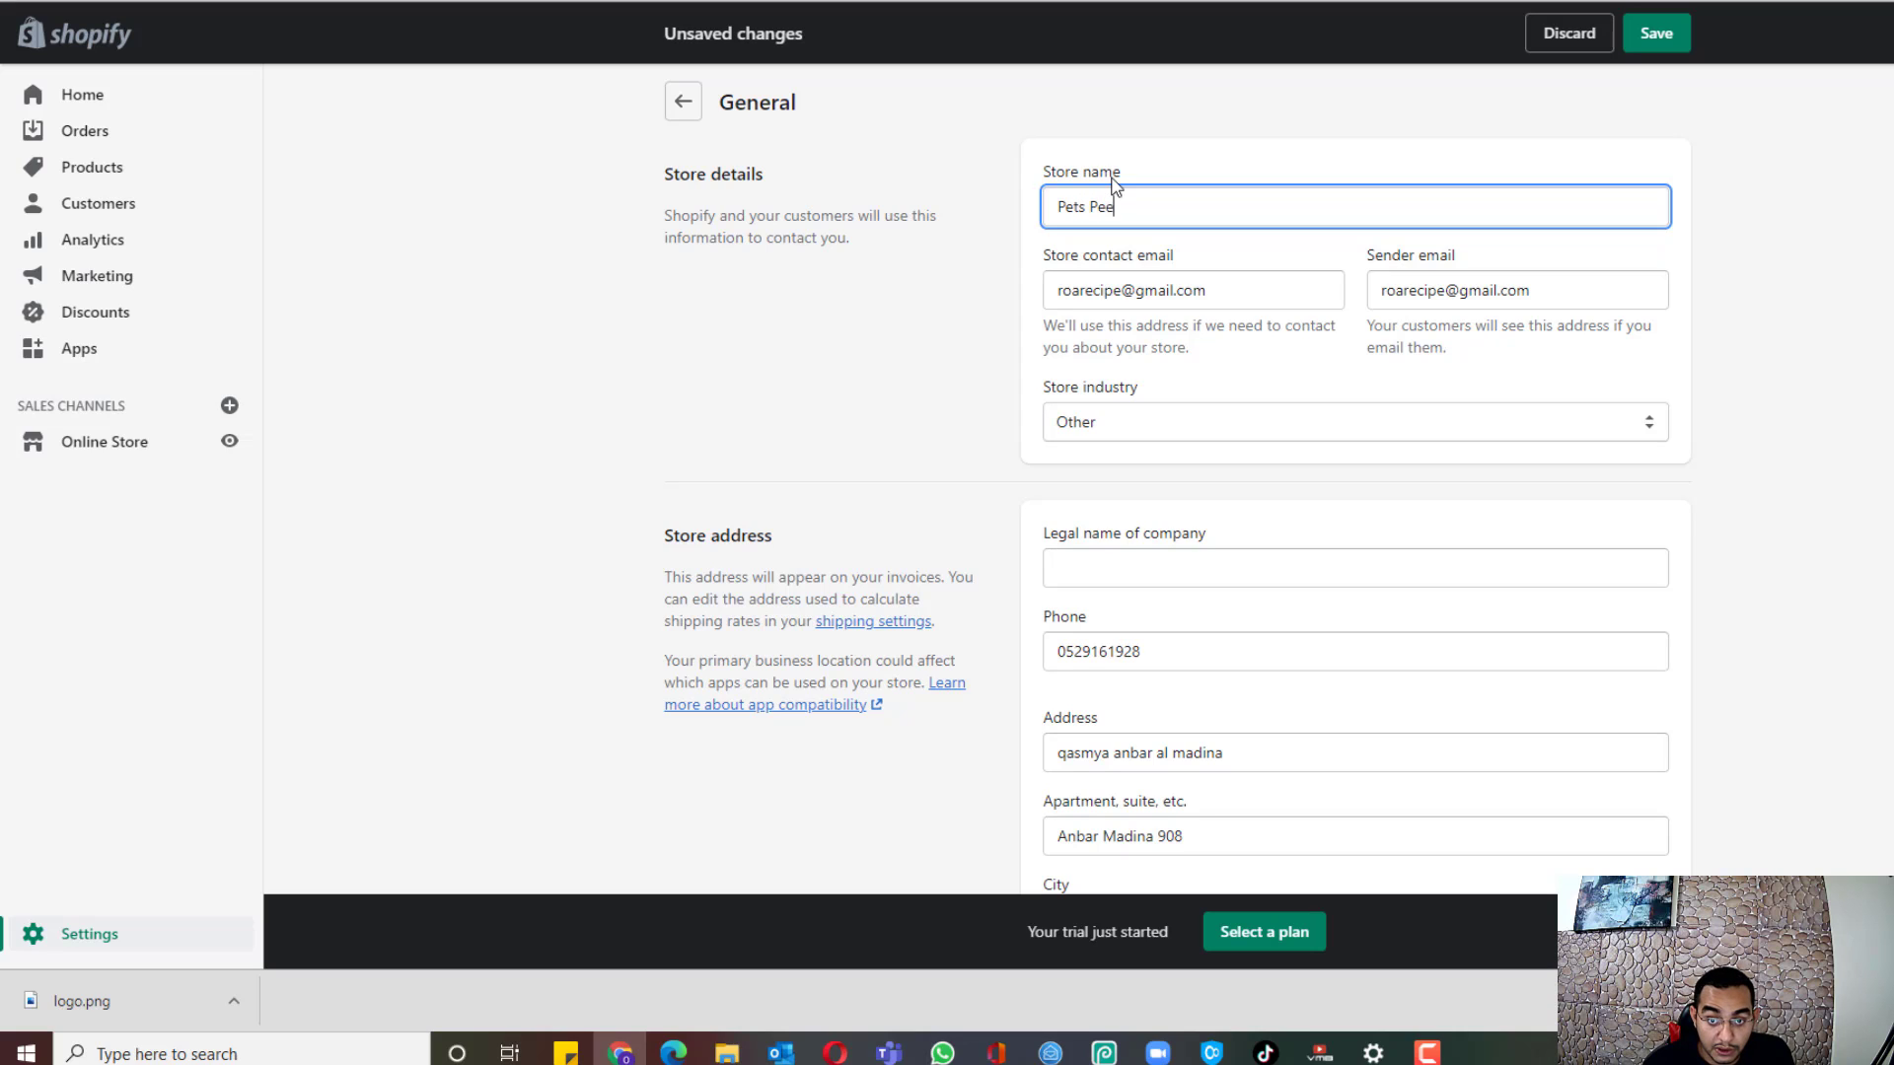
text( Peekers)
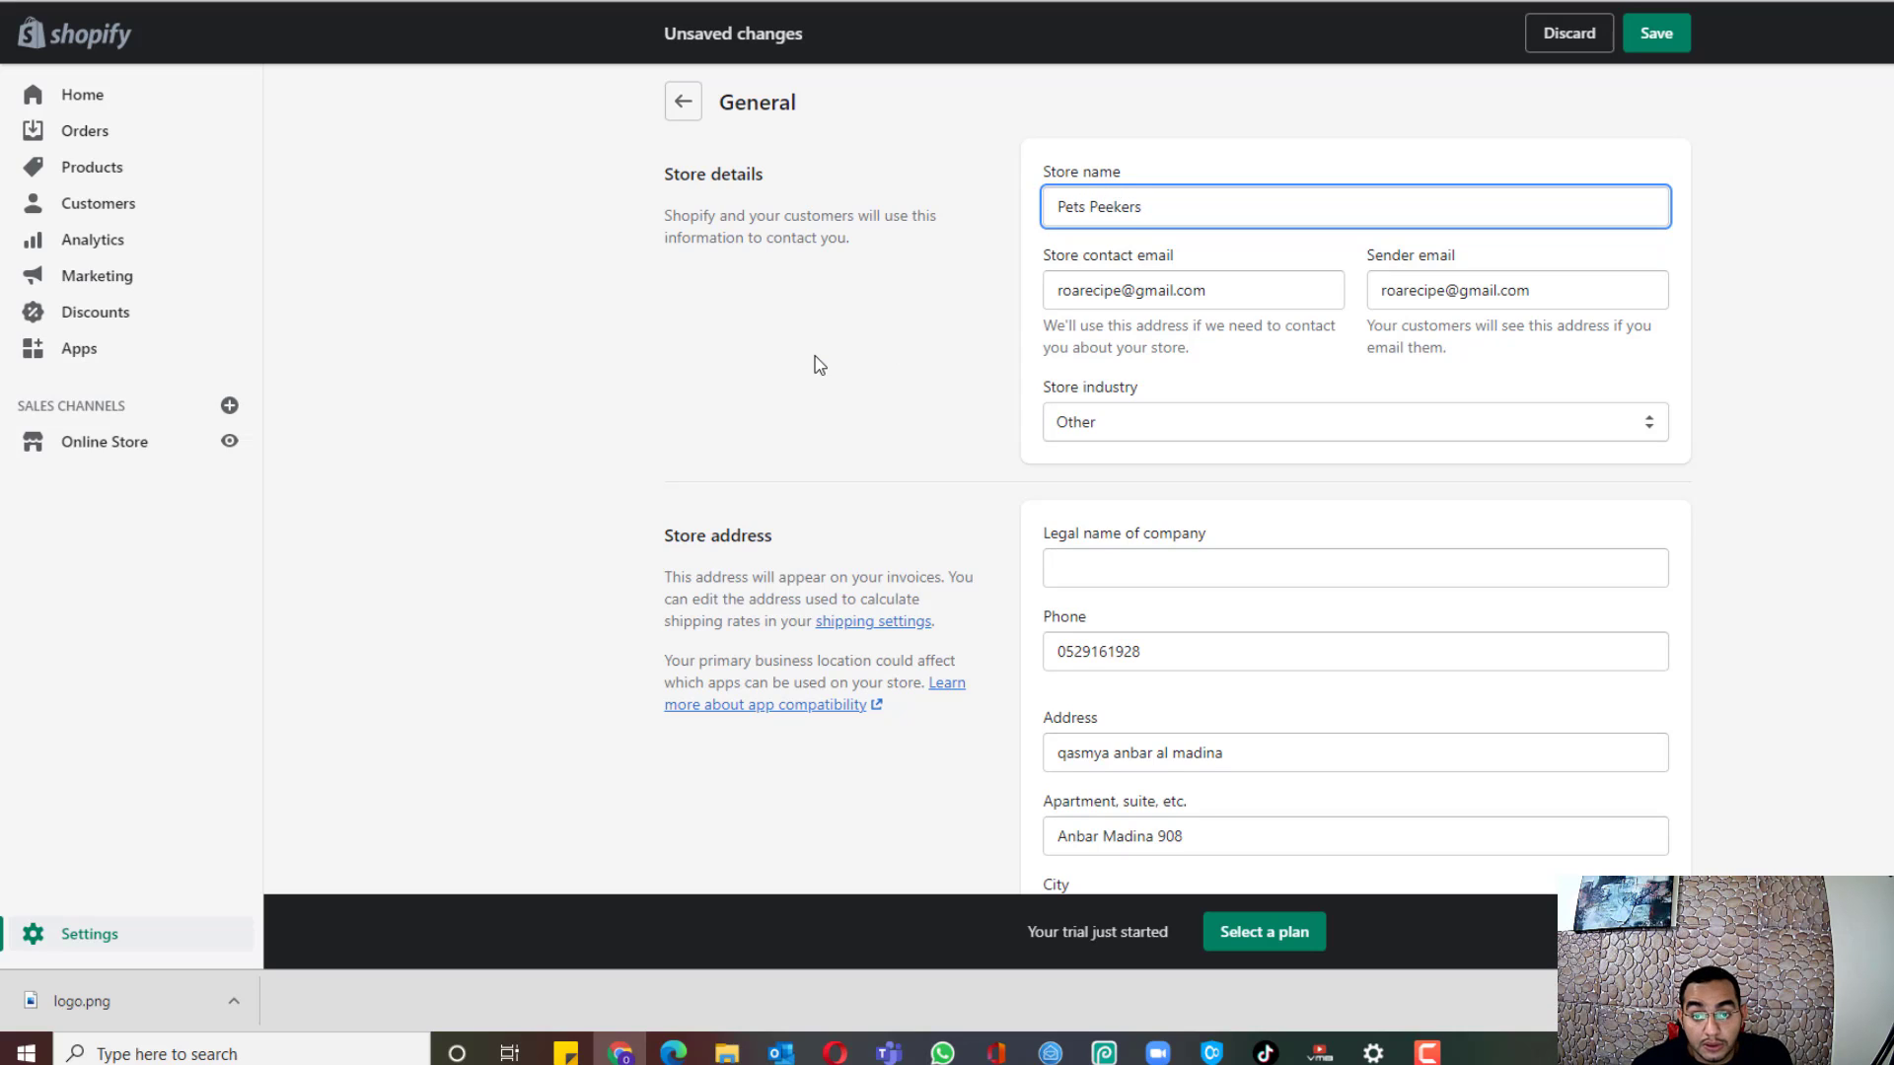
click(979, 321)
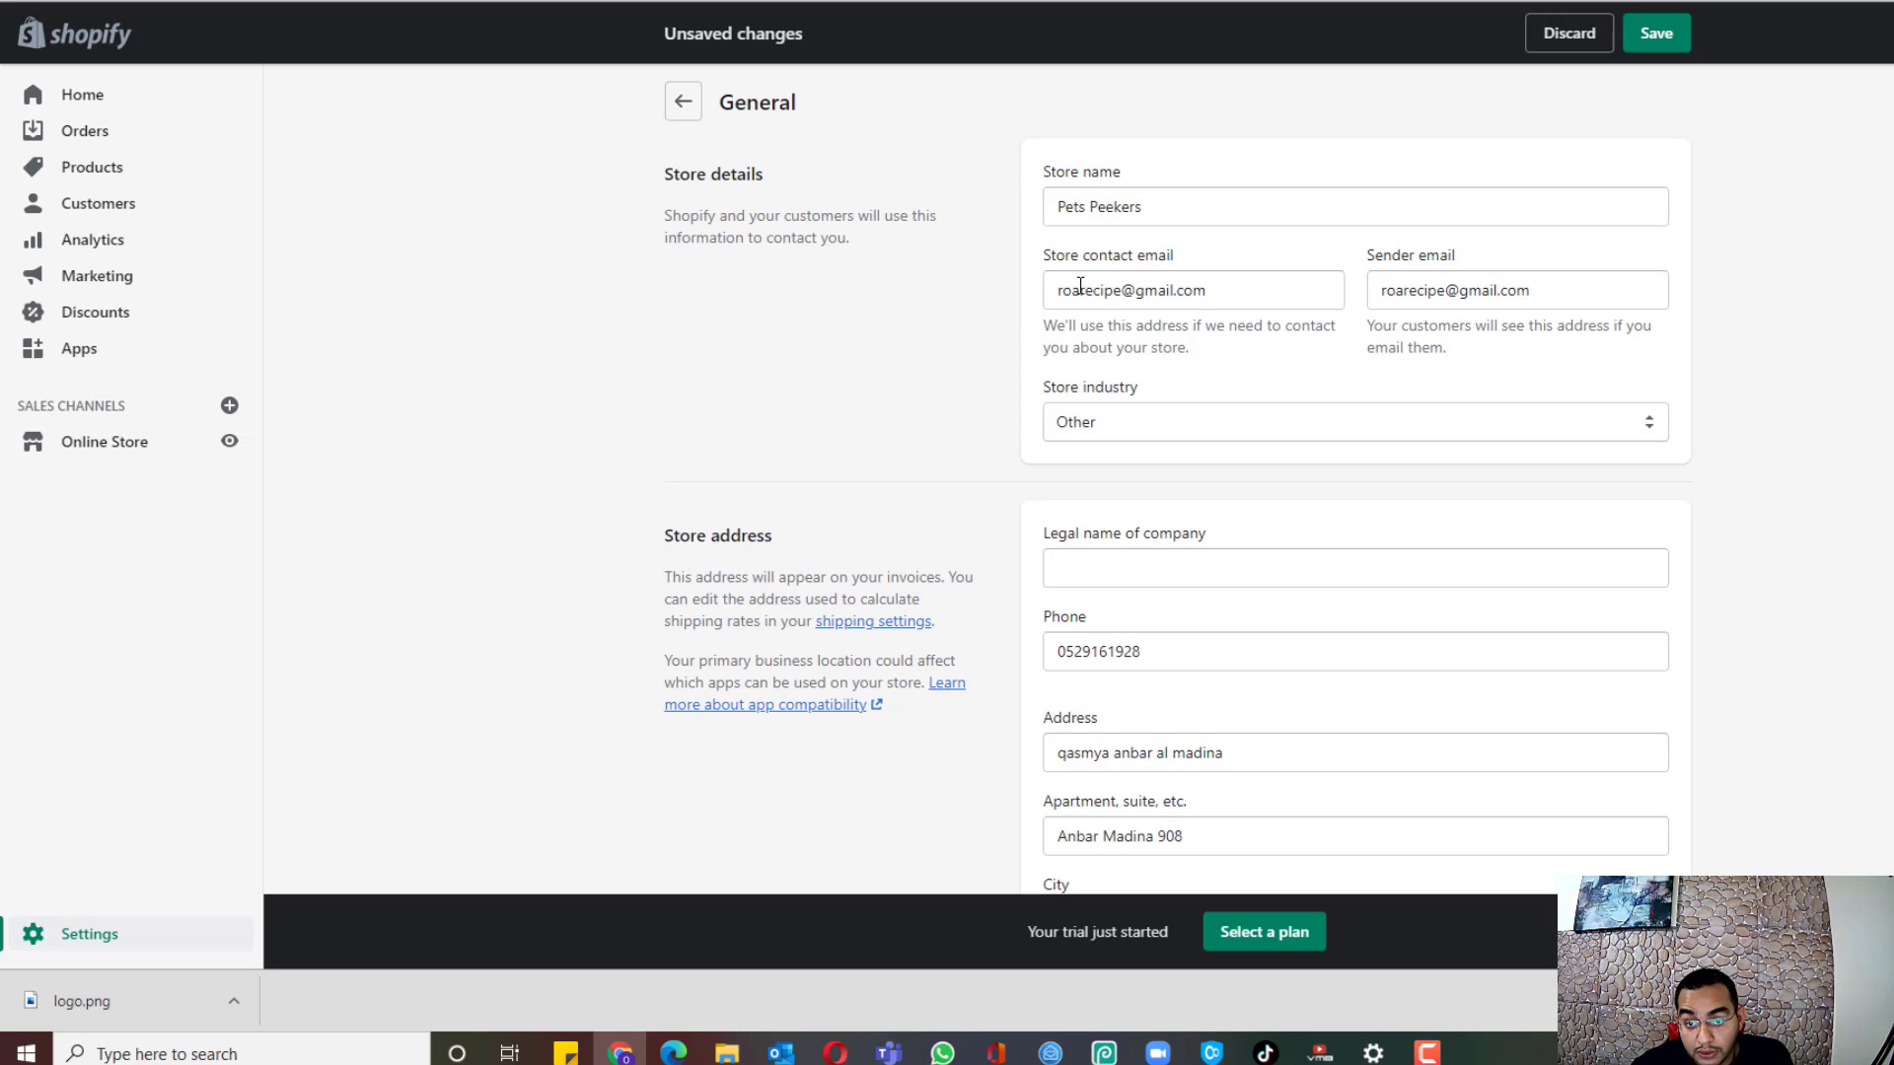
Step: Set the store currency to US dollars (USD) and save the general settings
scroll(1598, 316, down, 2)
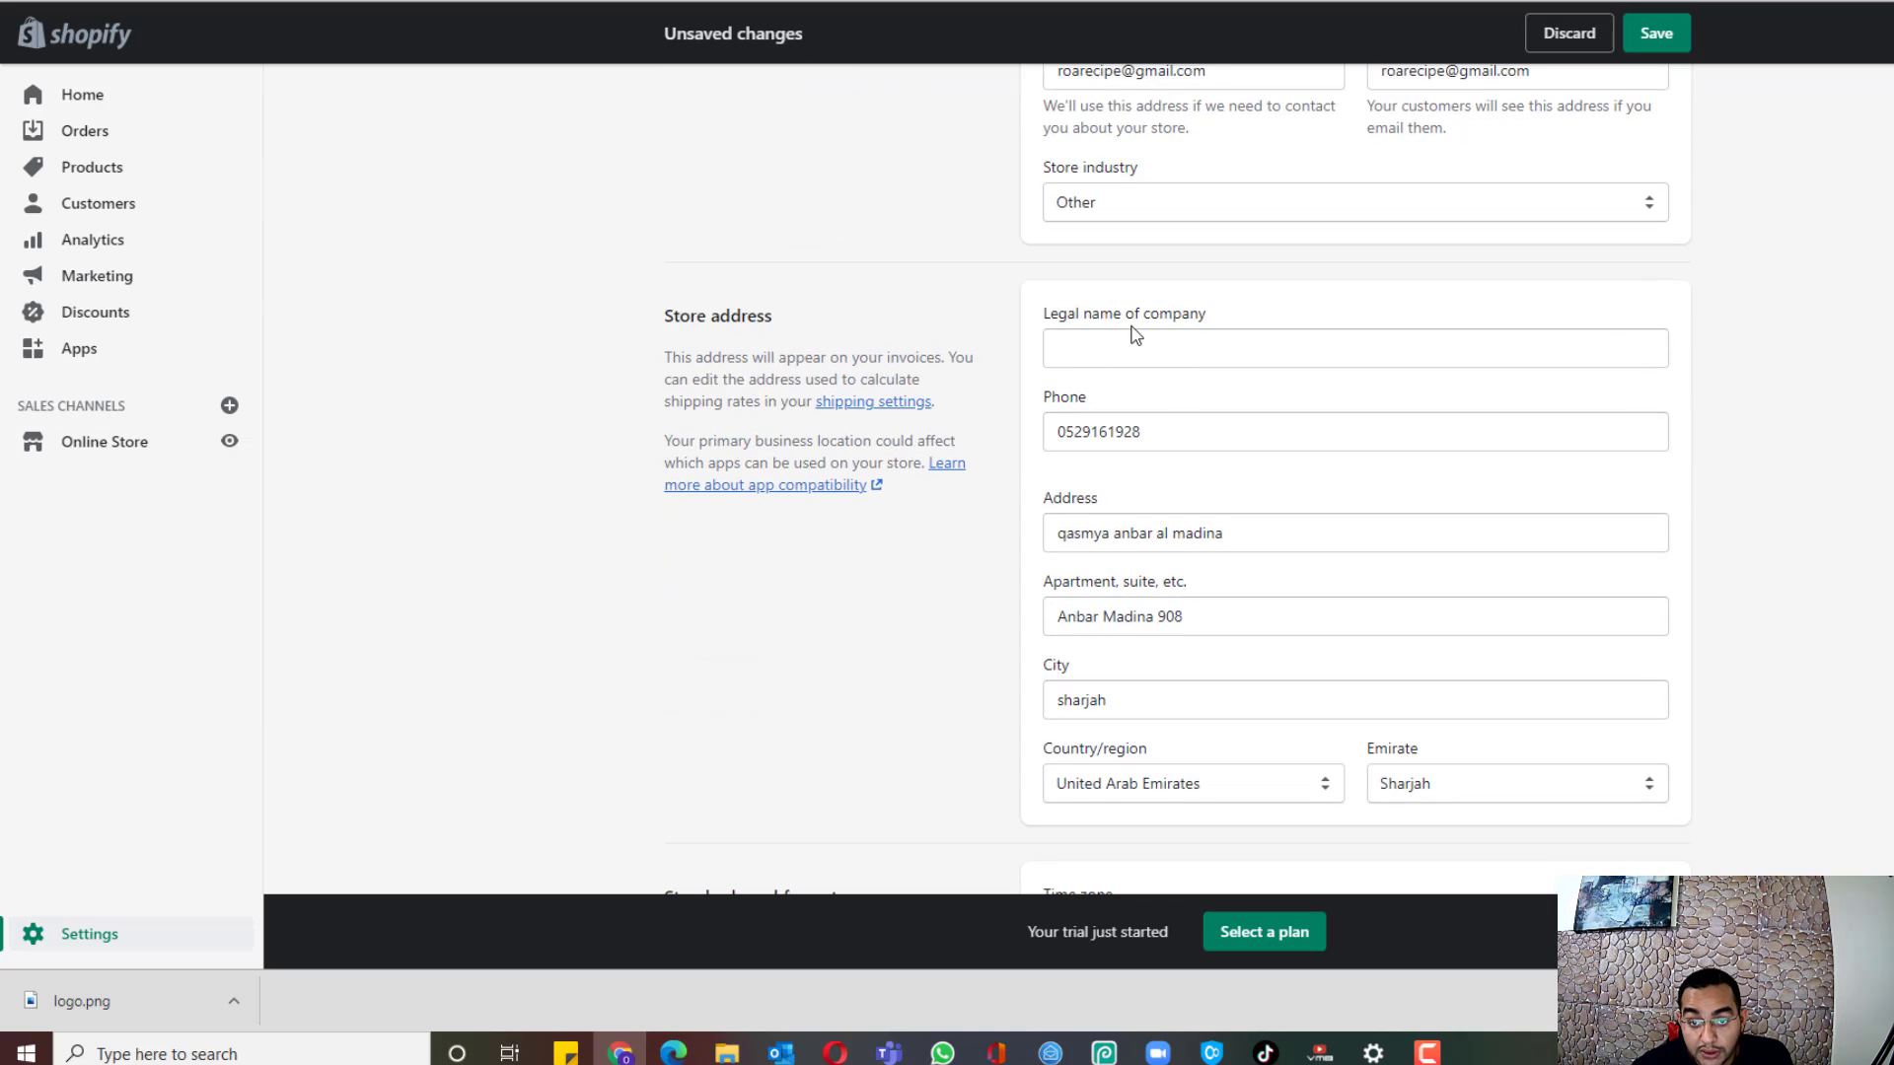
scroll(1183, 375, up, 2)
scroll(1127, 461, down, 1)
scroll(1213, 469, down, 2)
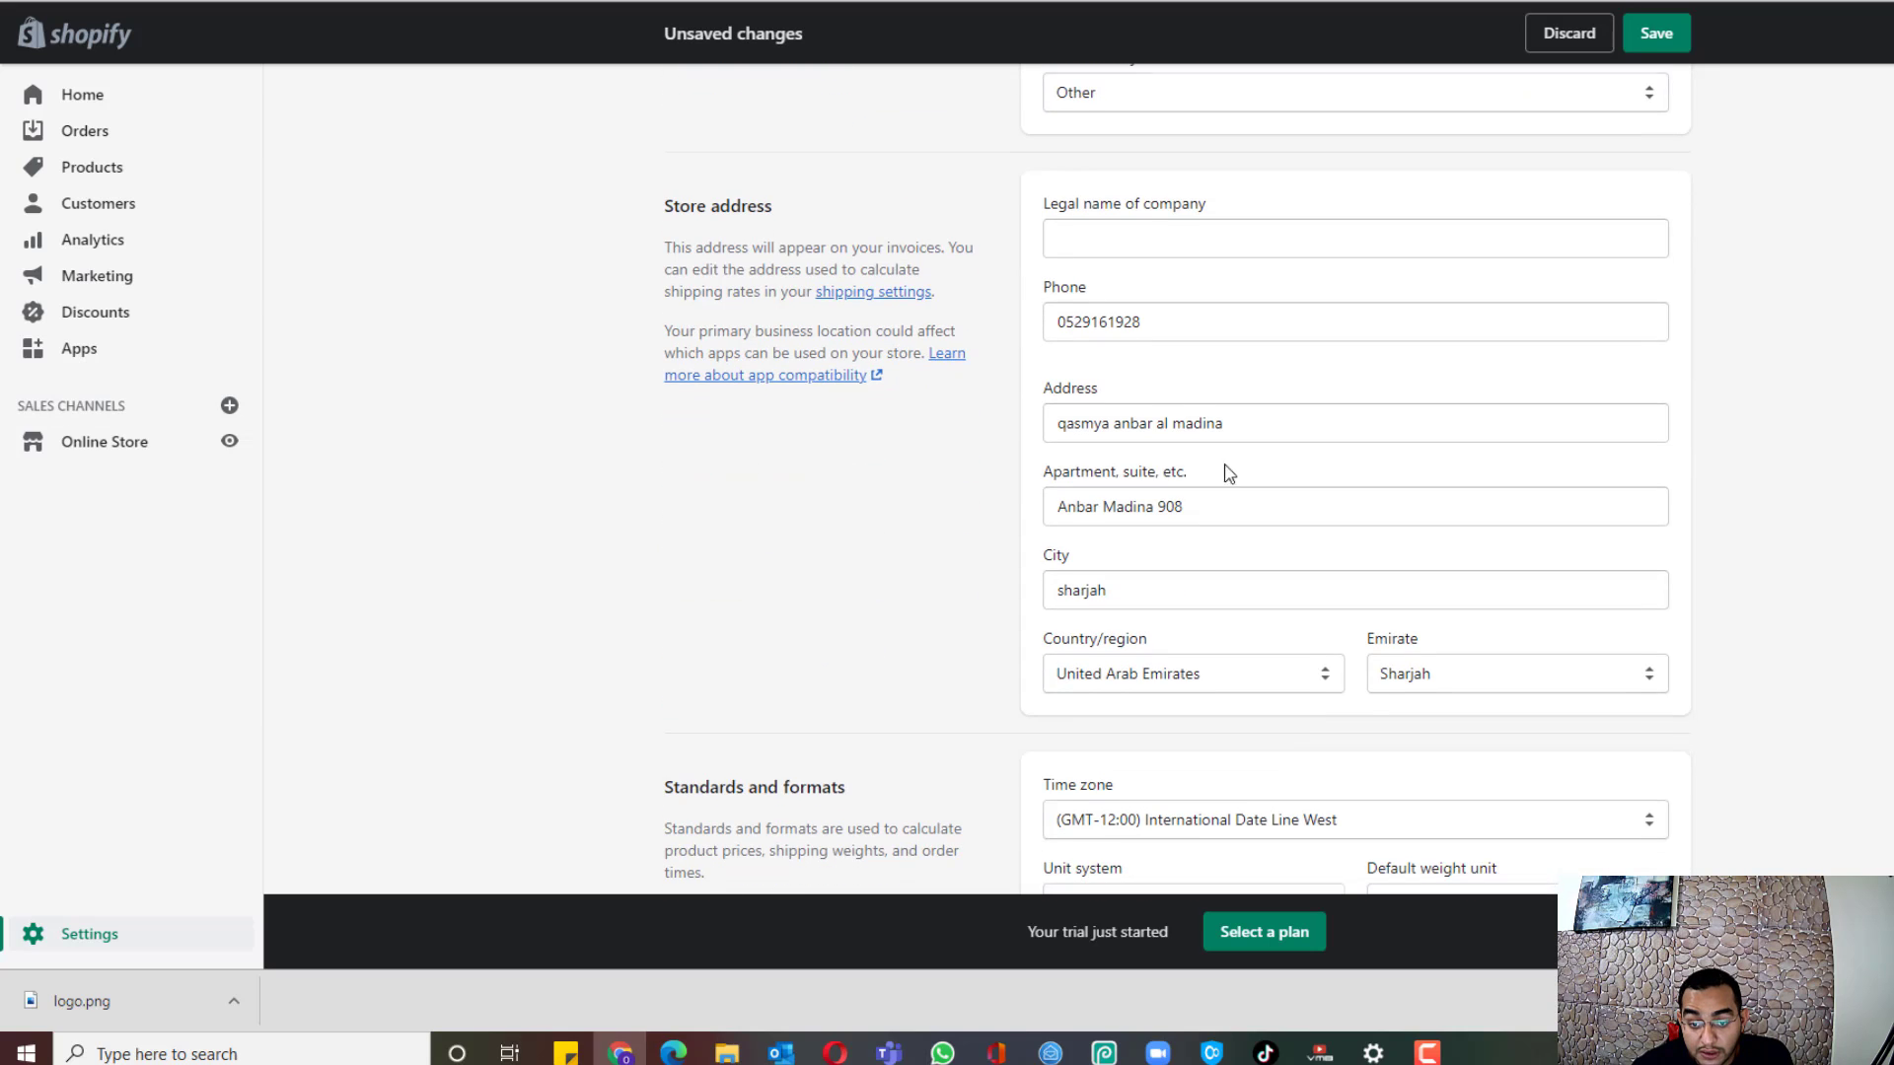
scroll(1196, 246, down, 6)
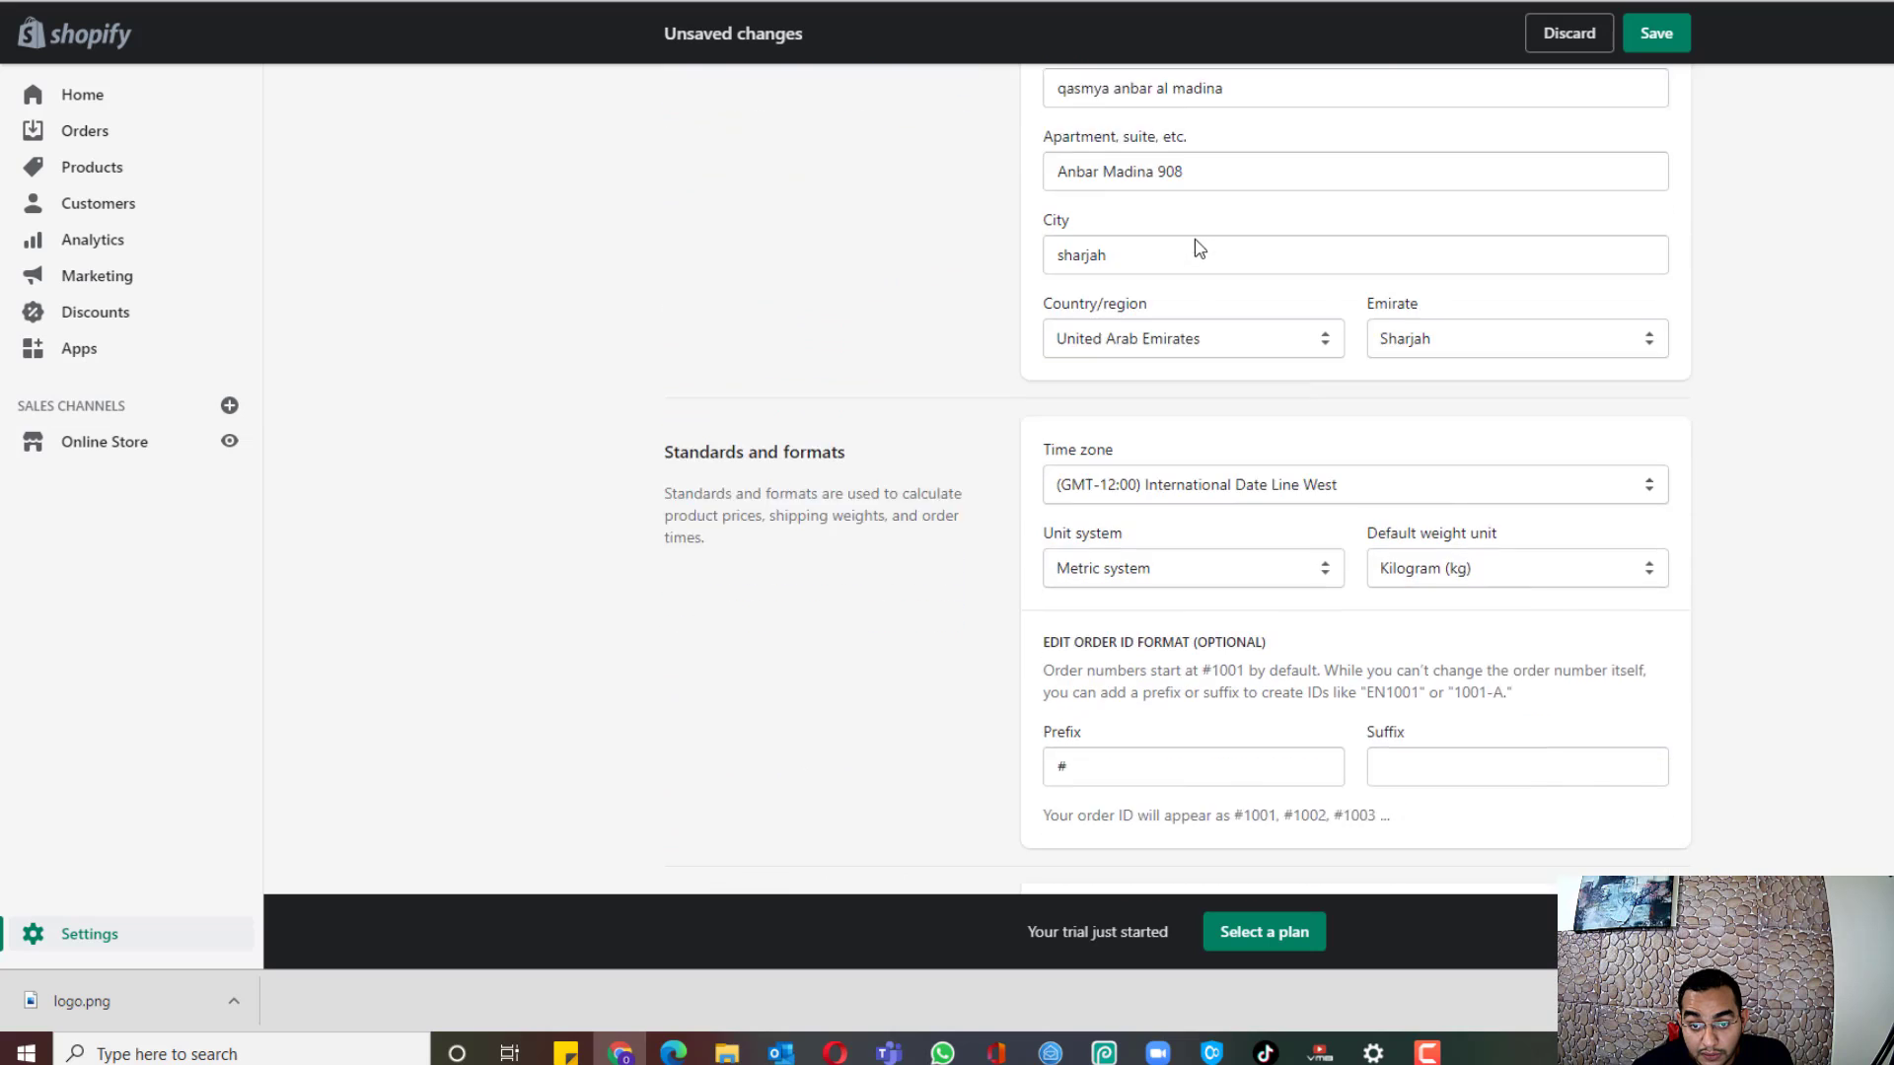
click(1607, 663)
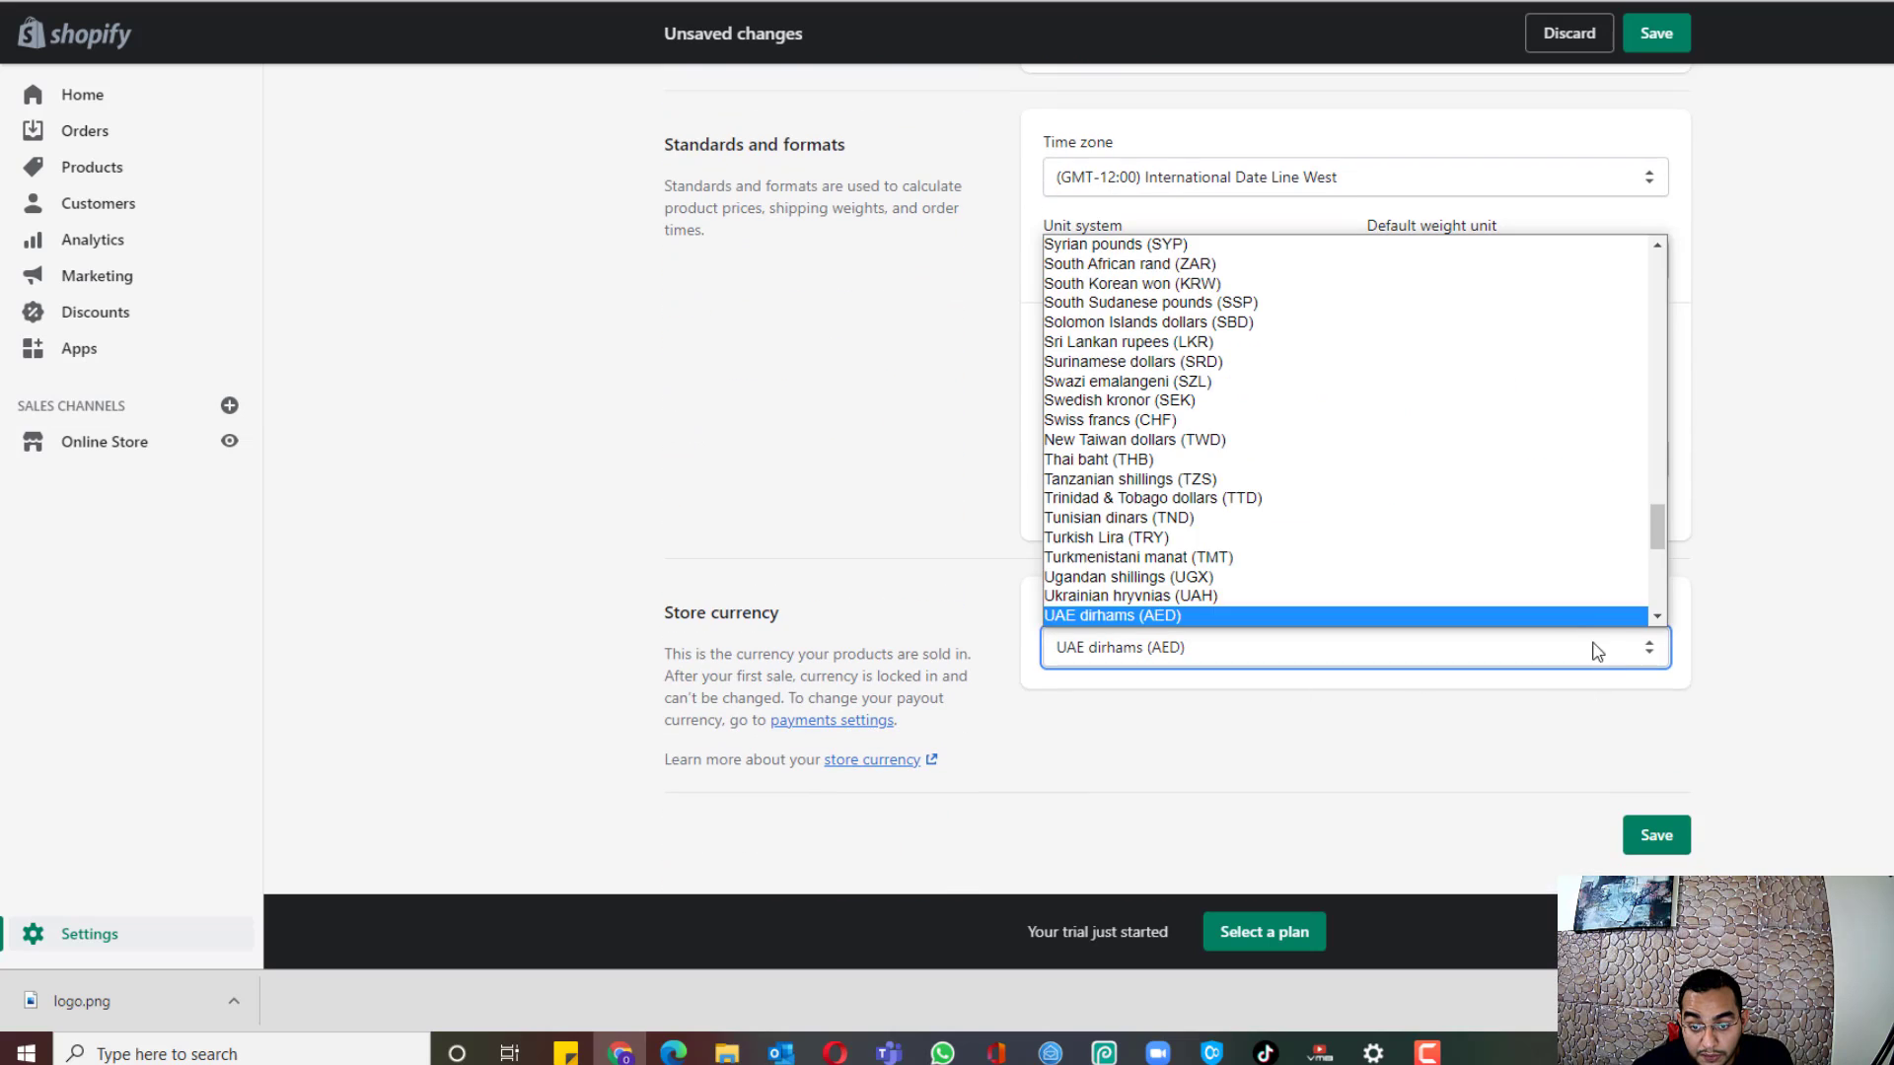
drag(1657, 531, 1607, 240)
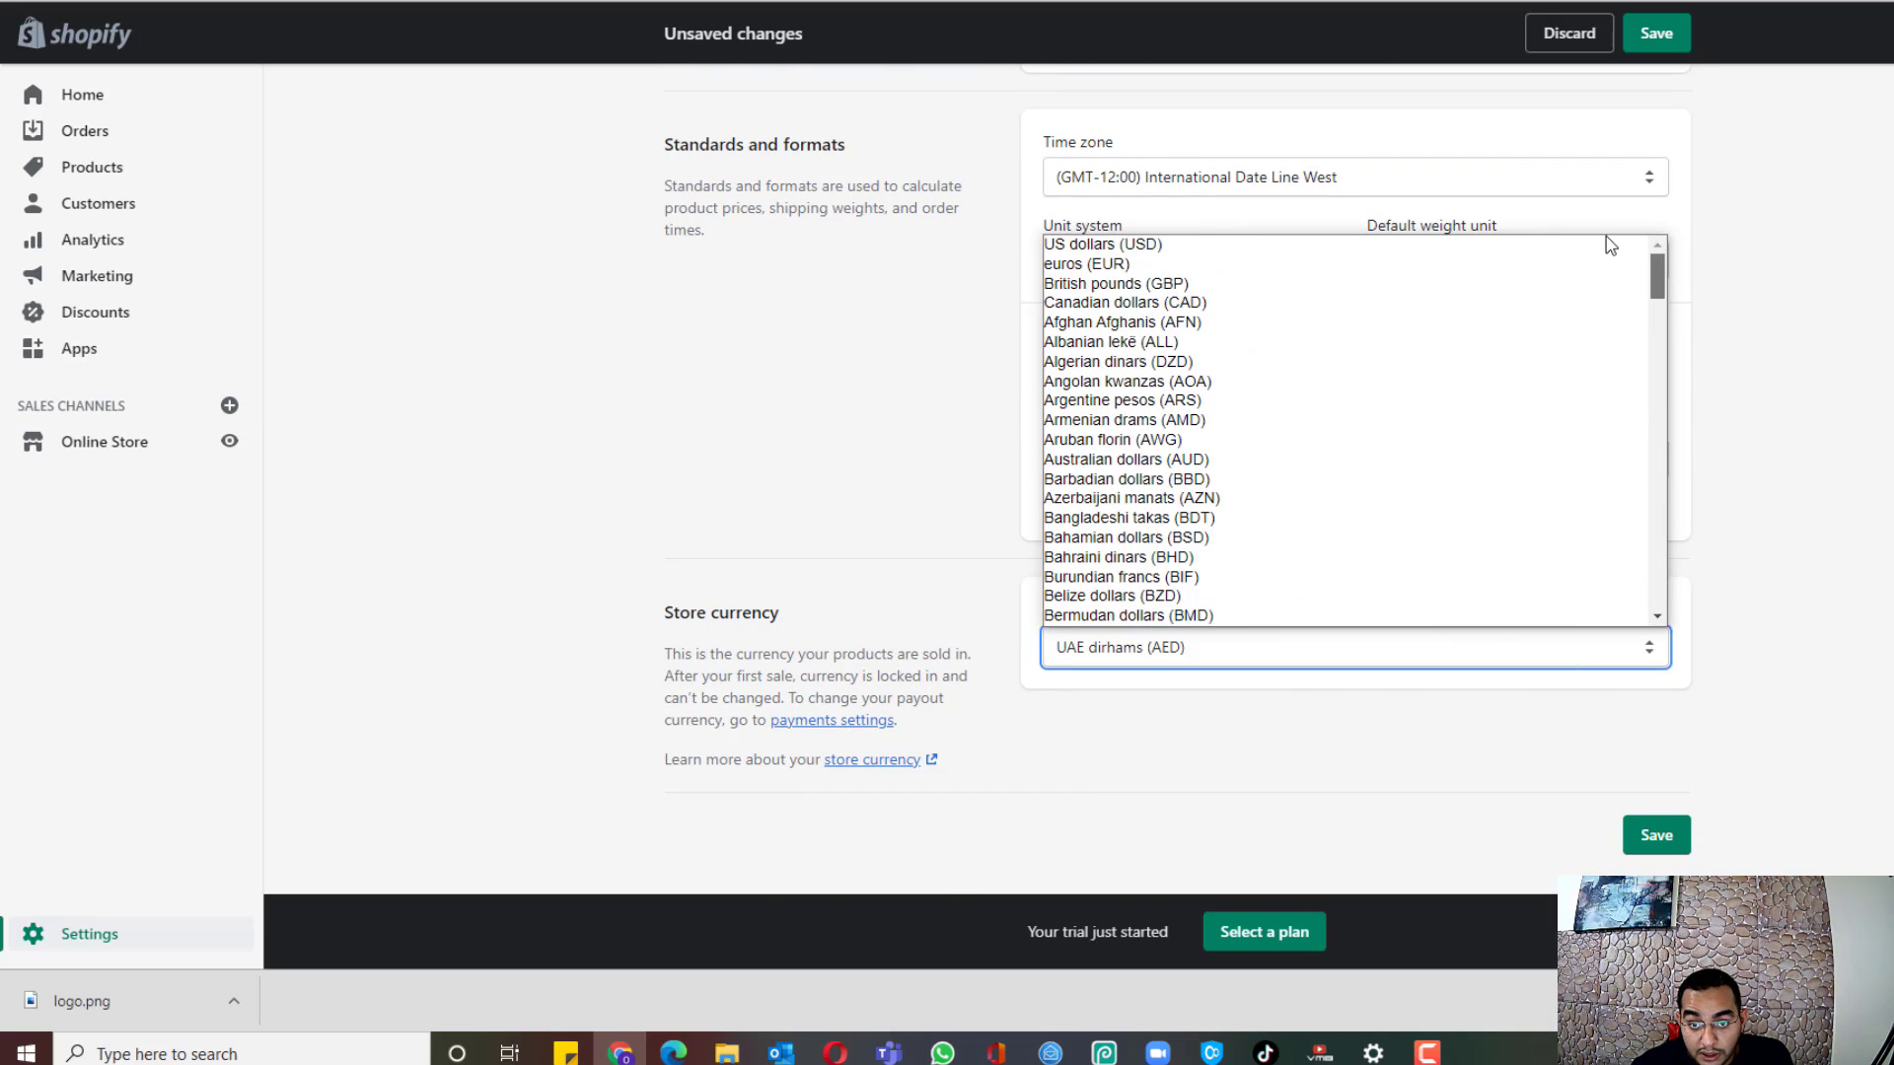
click(1450, 245)
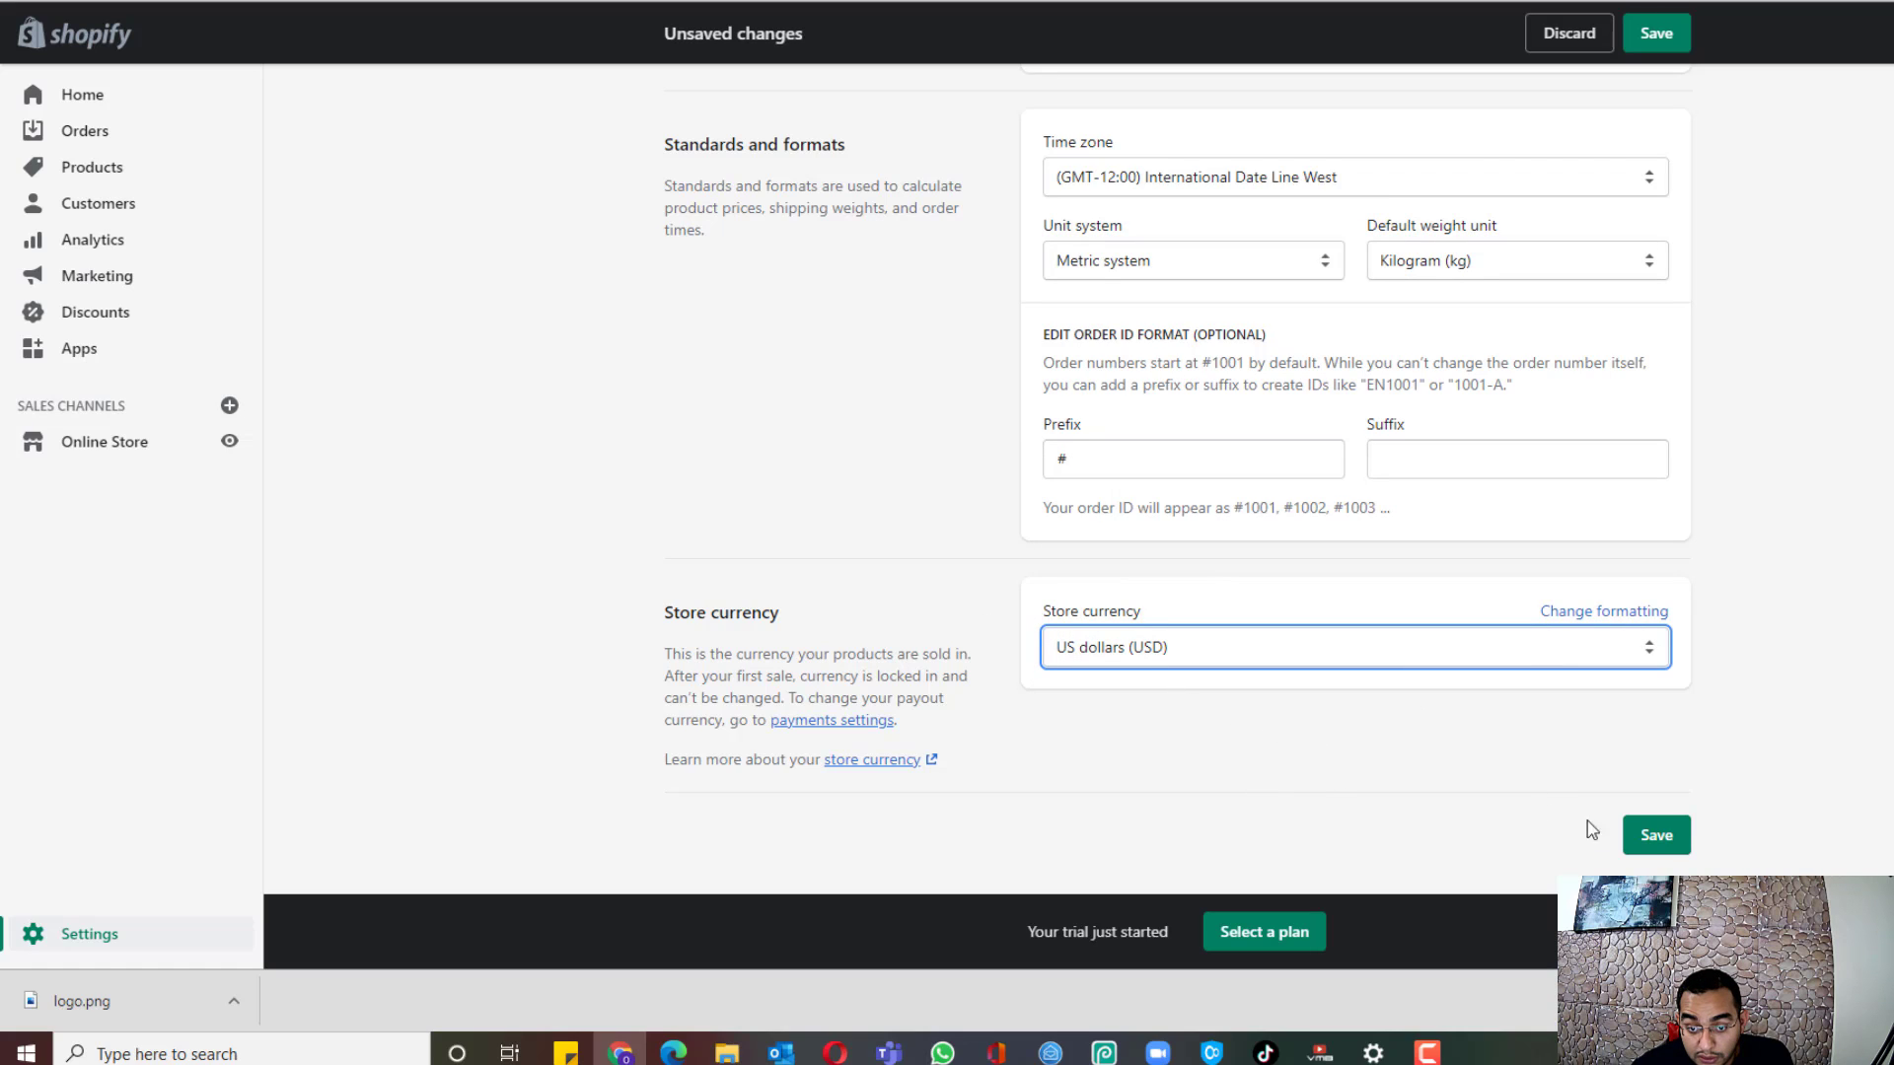
click(1659, 839)
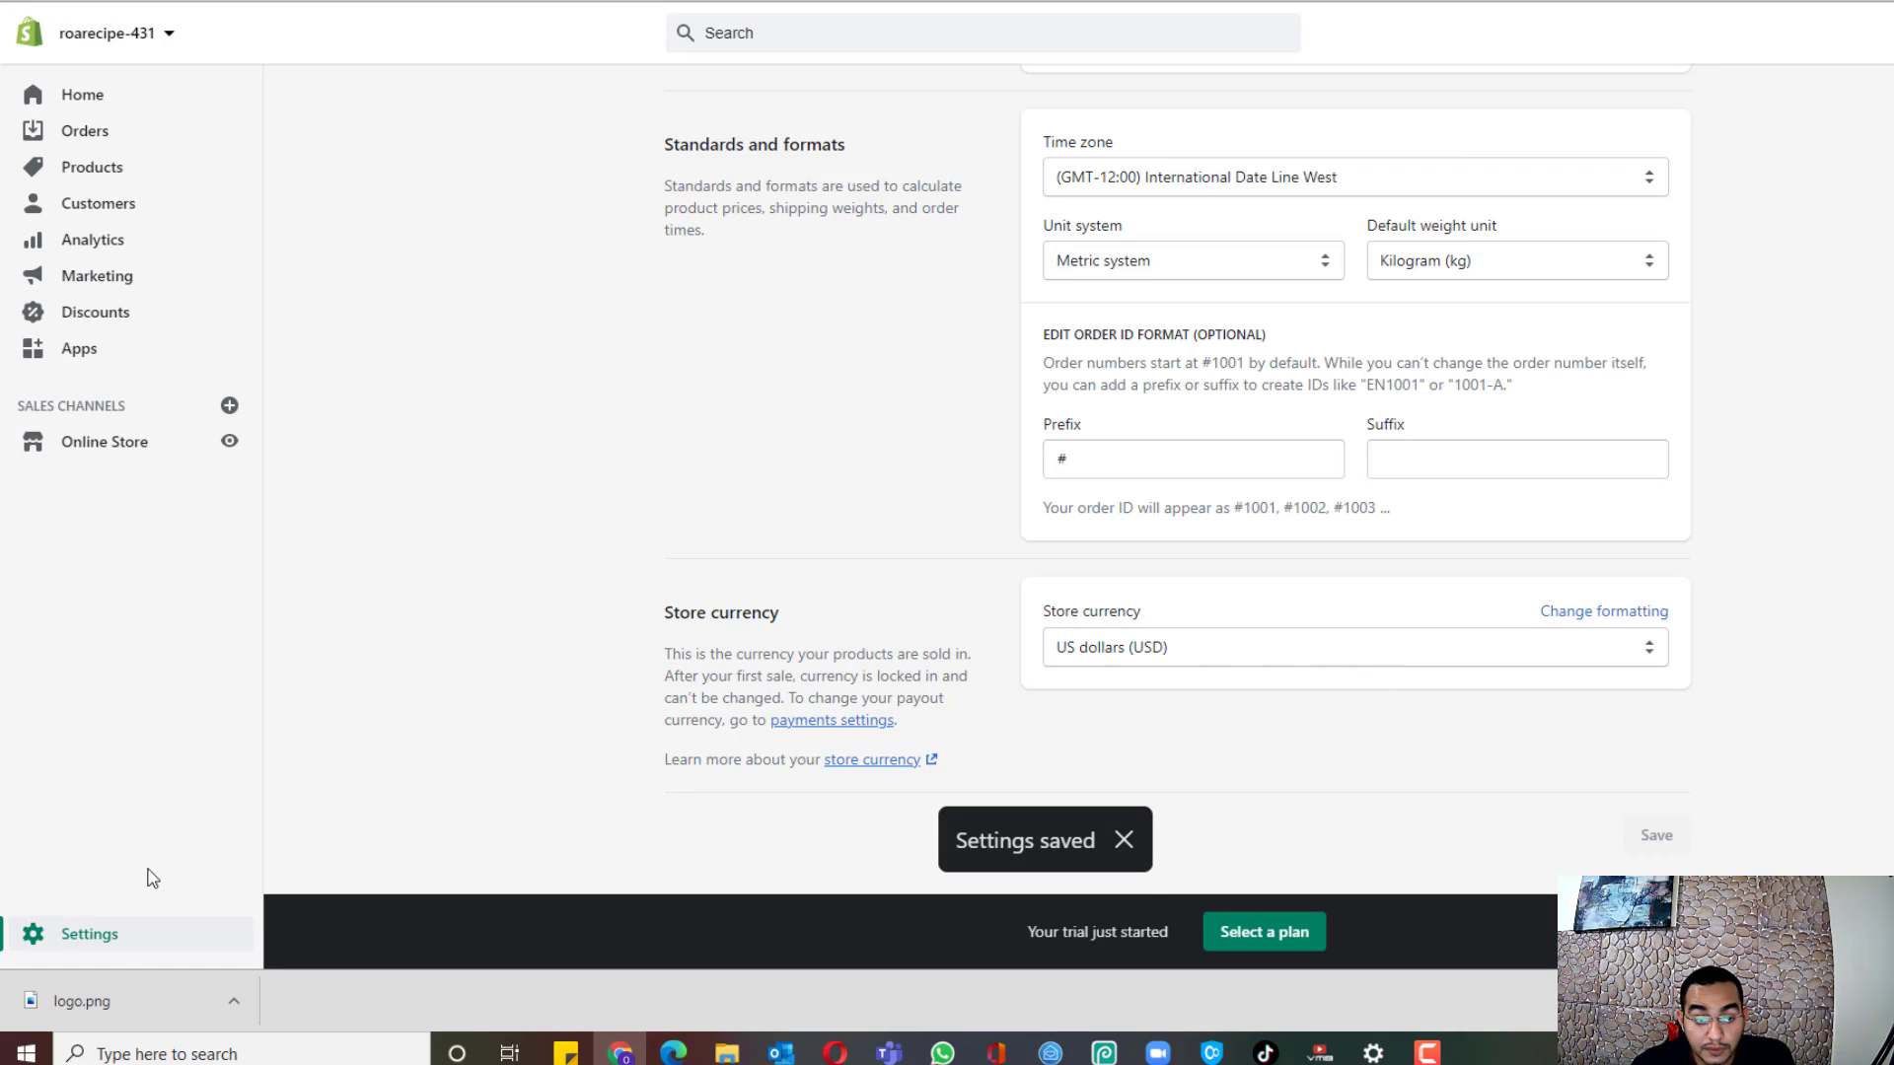
click(89, 950)
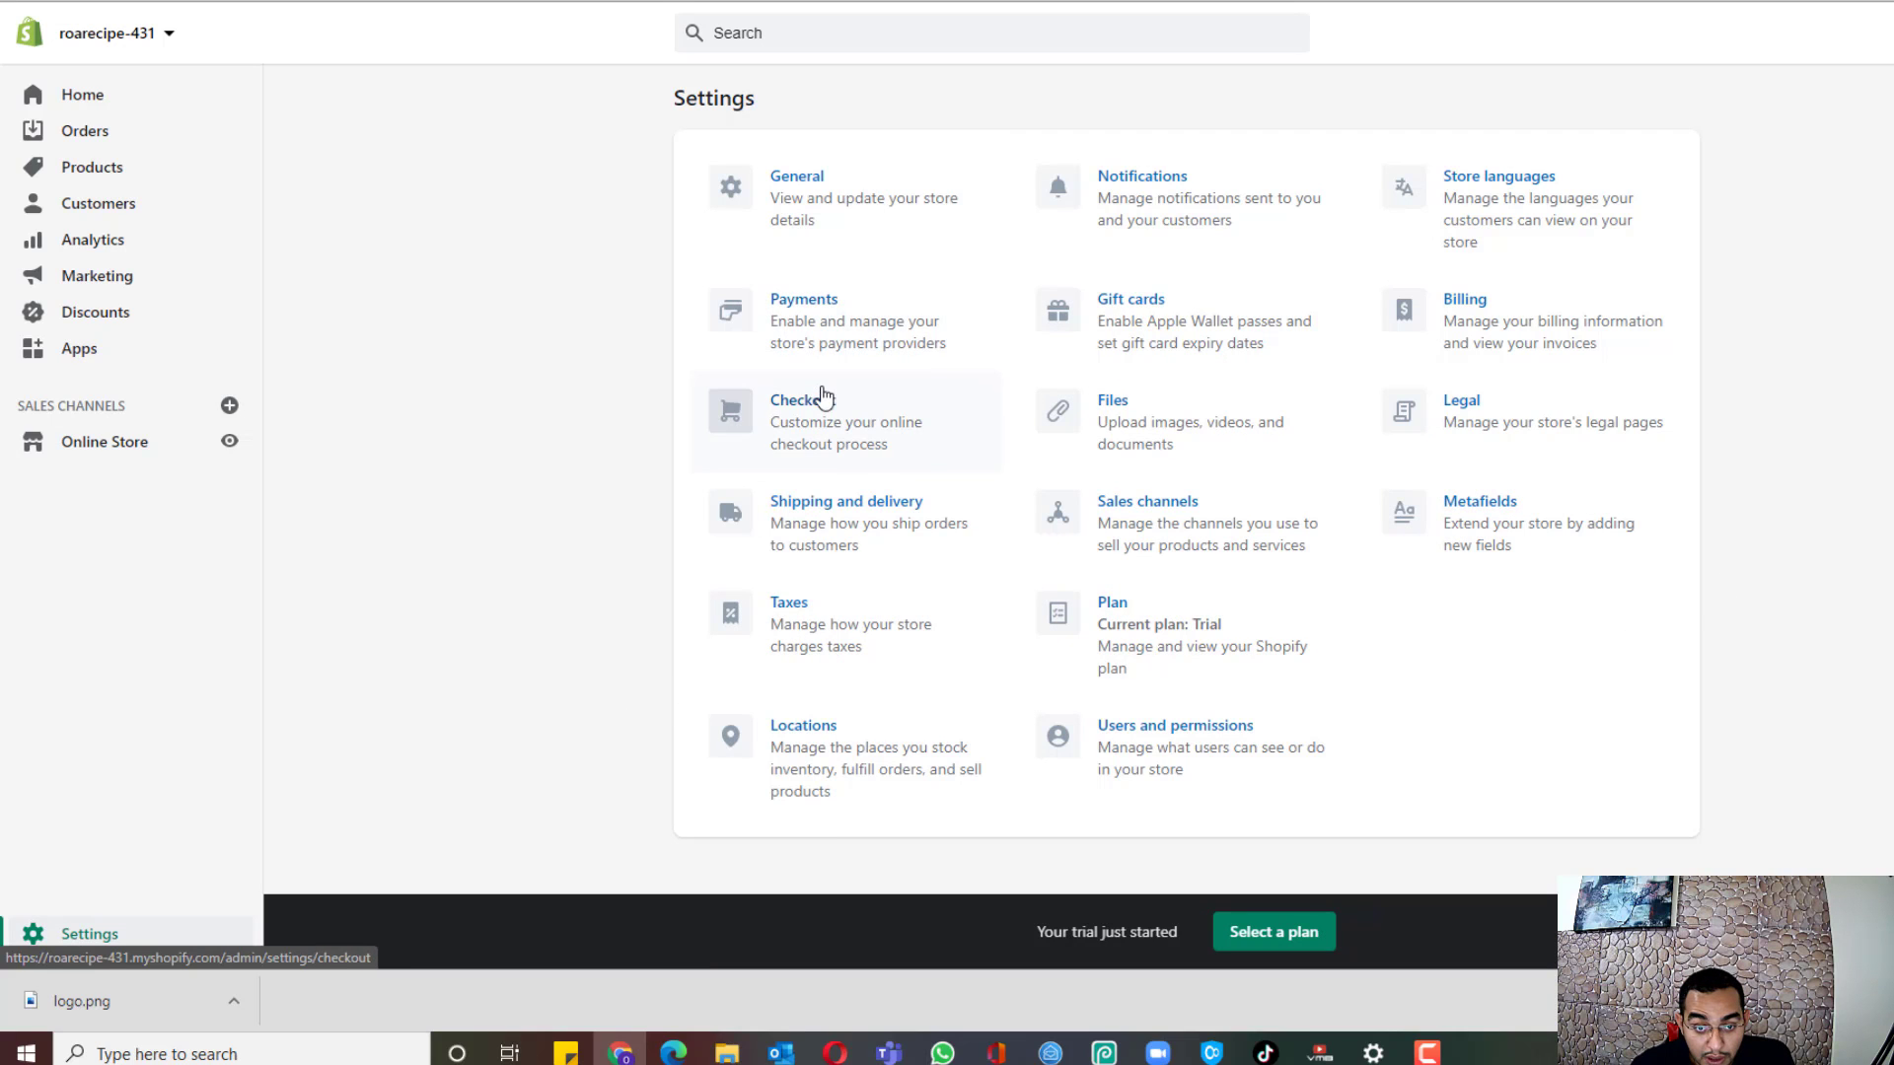
Step: Delete the Domestic shipping zone from the General shipping profile
click(822, 529)
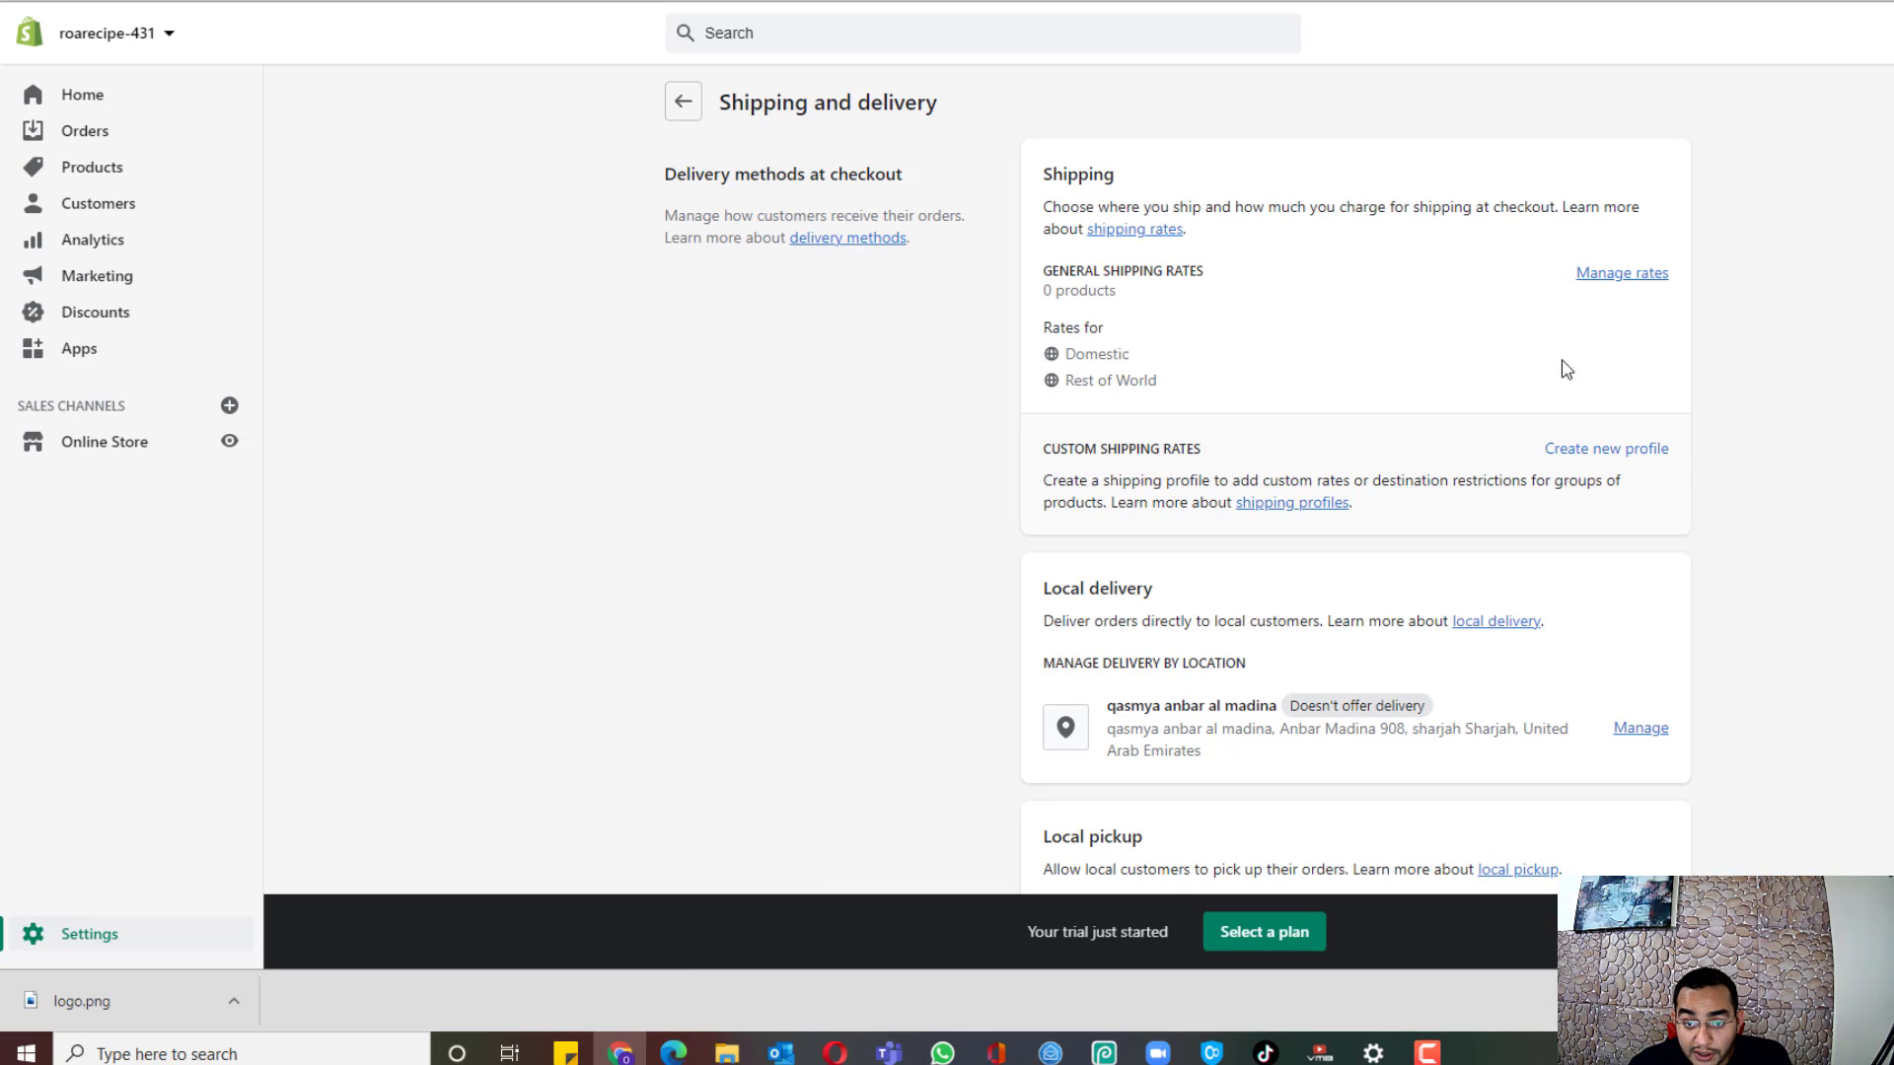
click(1612, 284)
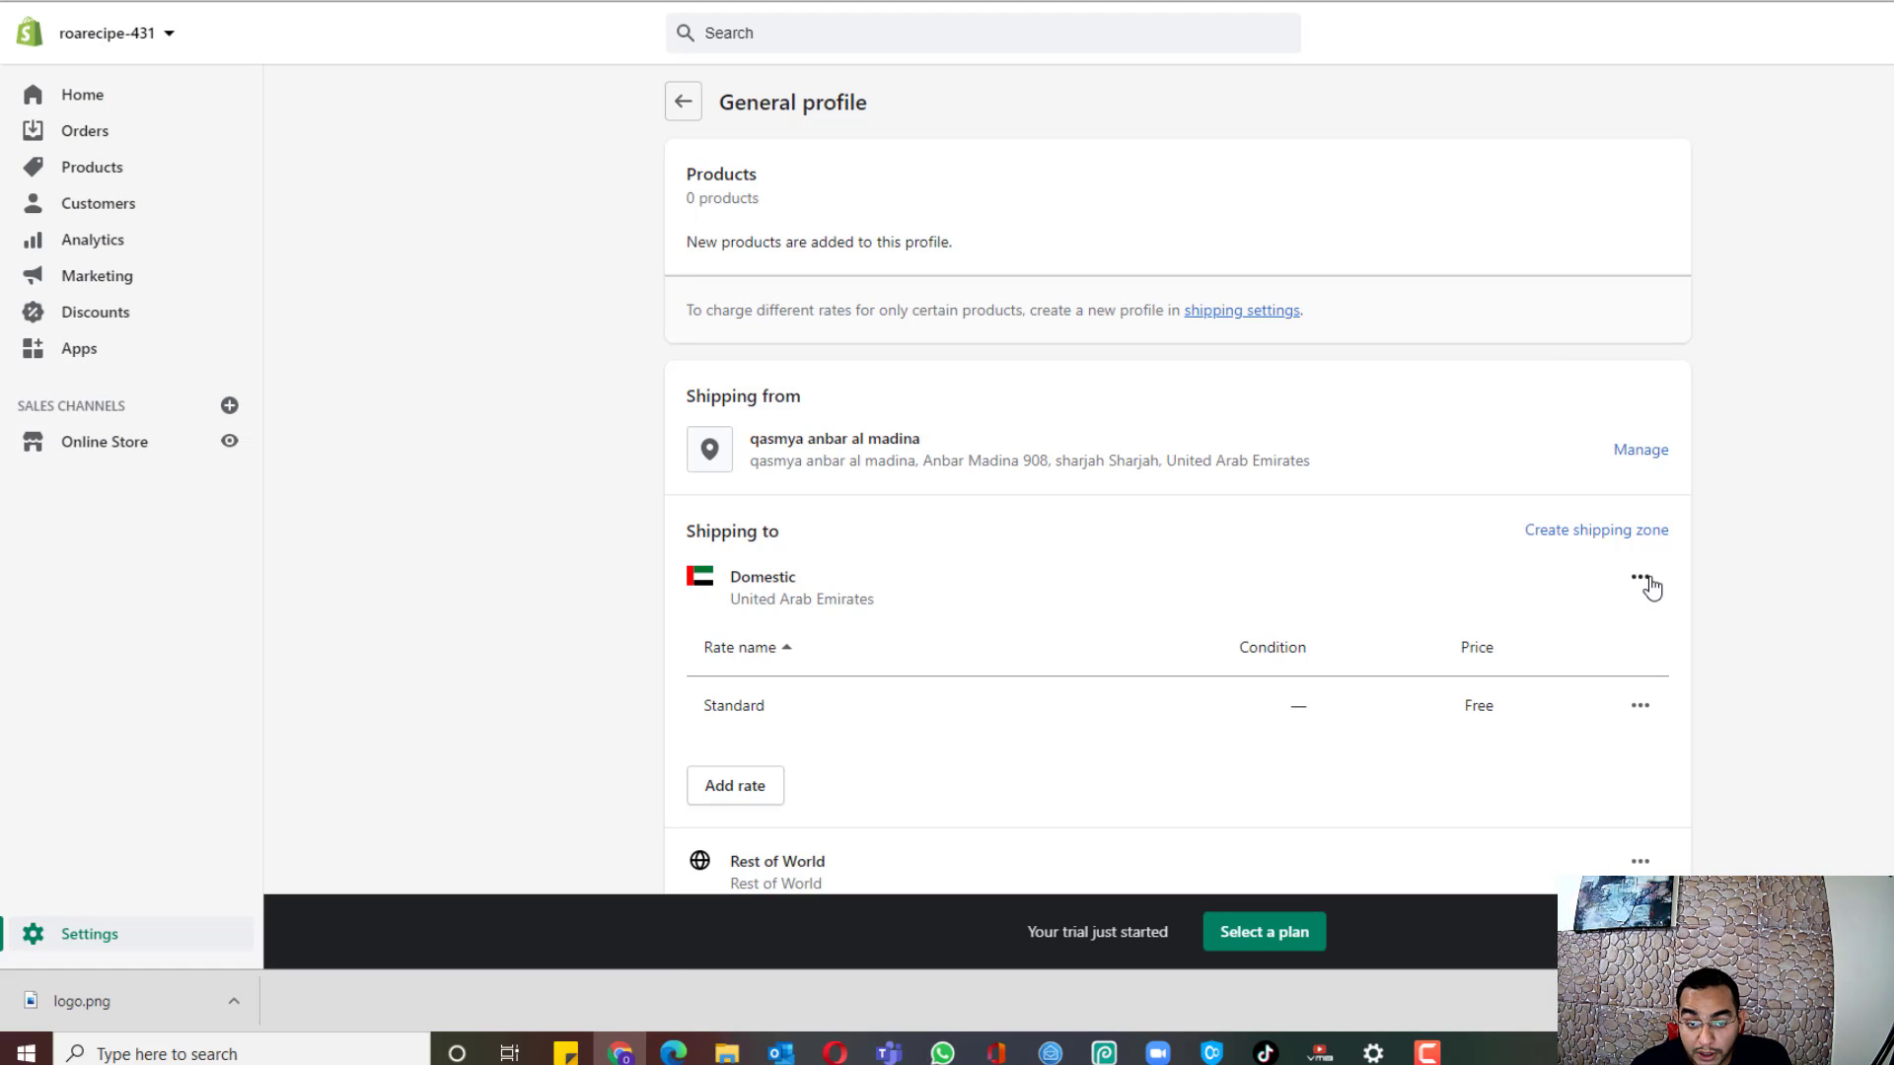
click(1649, 586)
click(1610, 678)
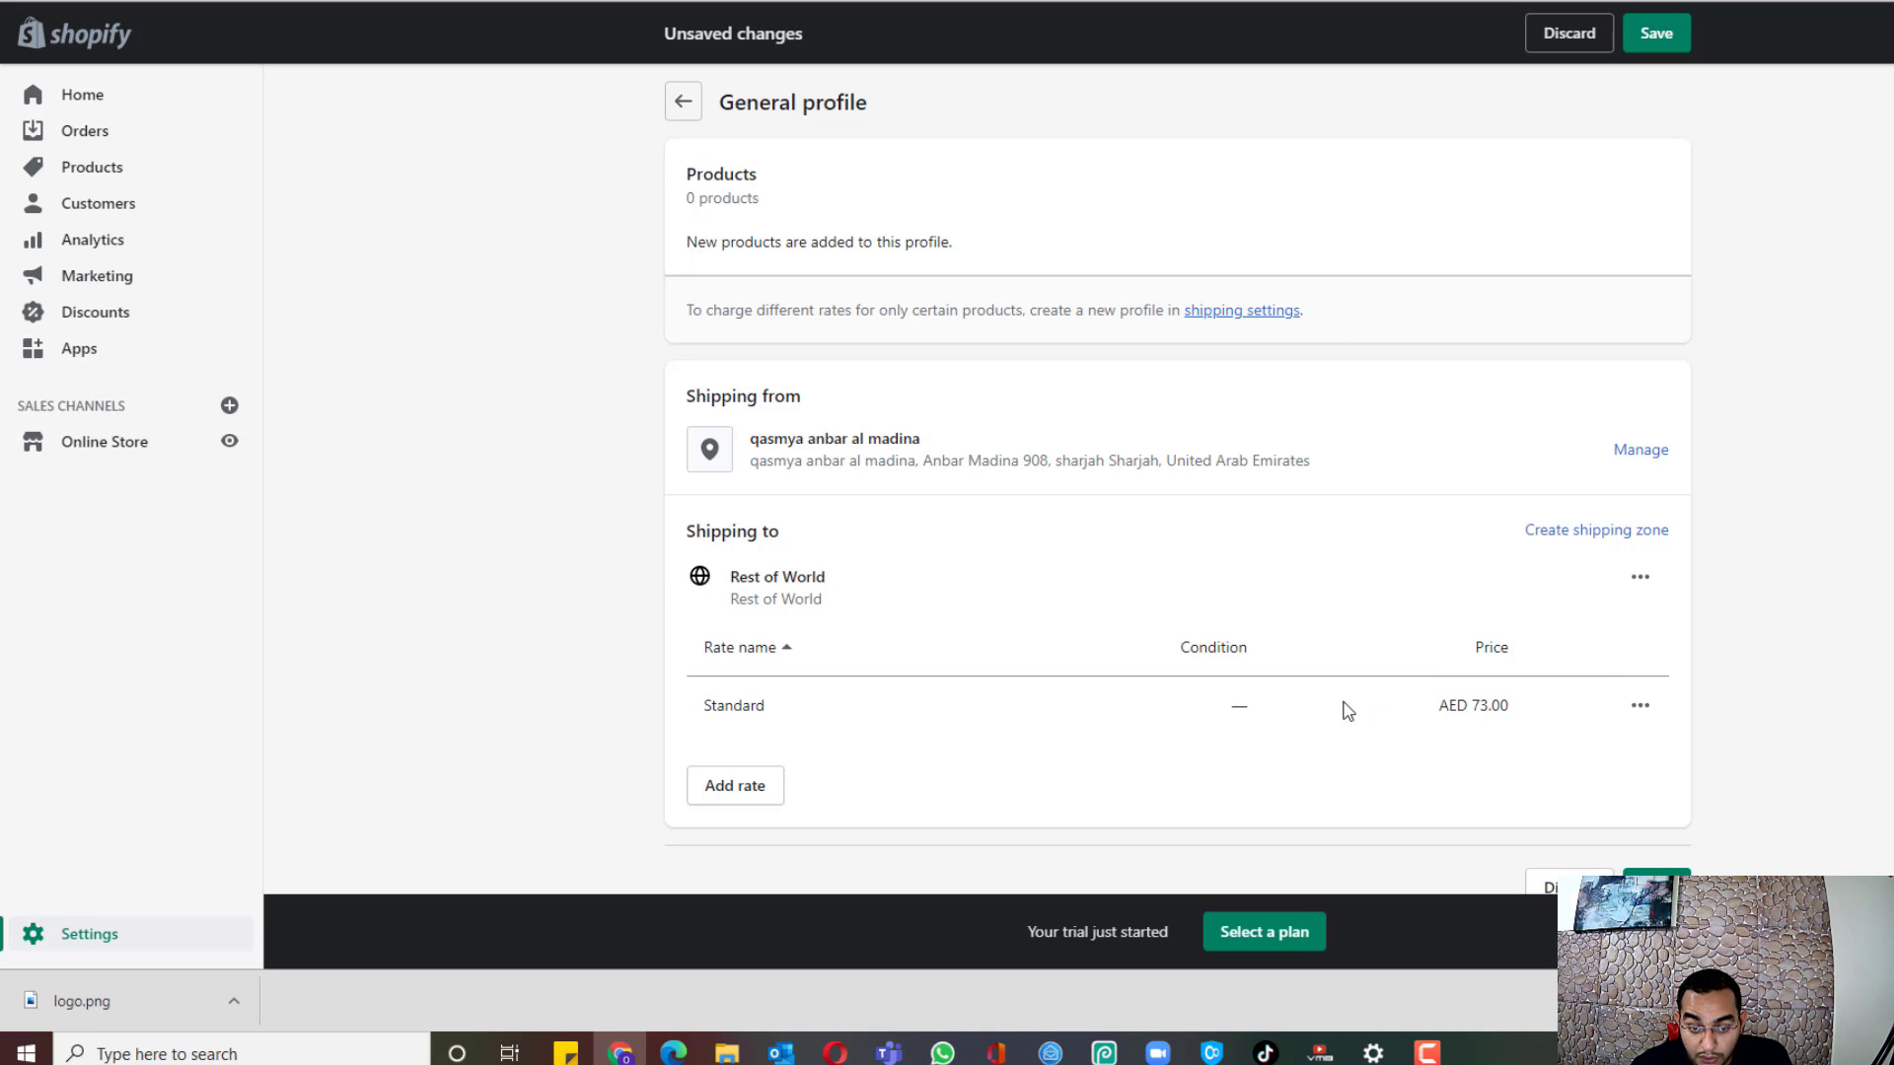
Step: Rename the Rest of World Standard rate to Free Standard Shipping with price 0
click(1641, 708)
click(1605, 758)
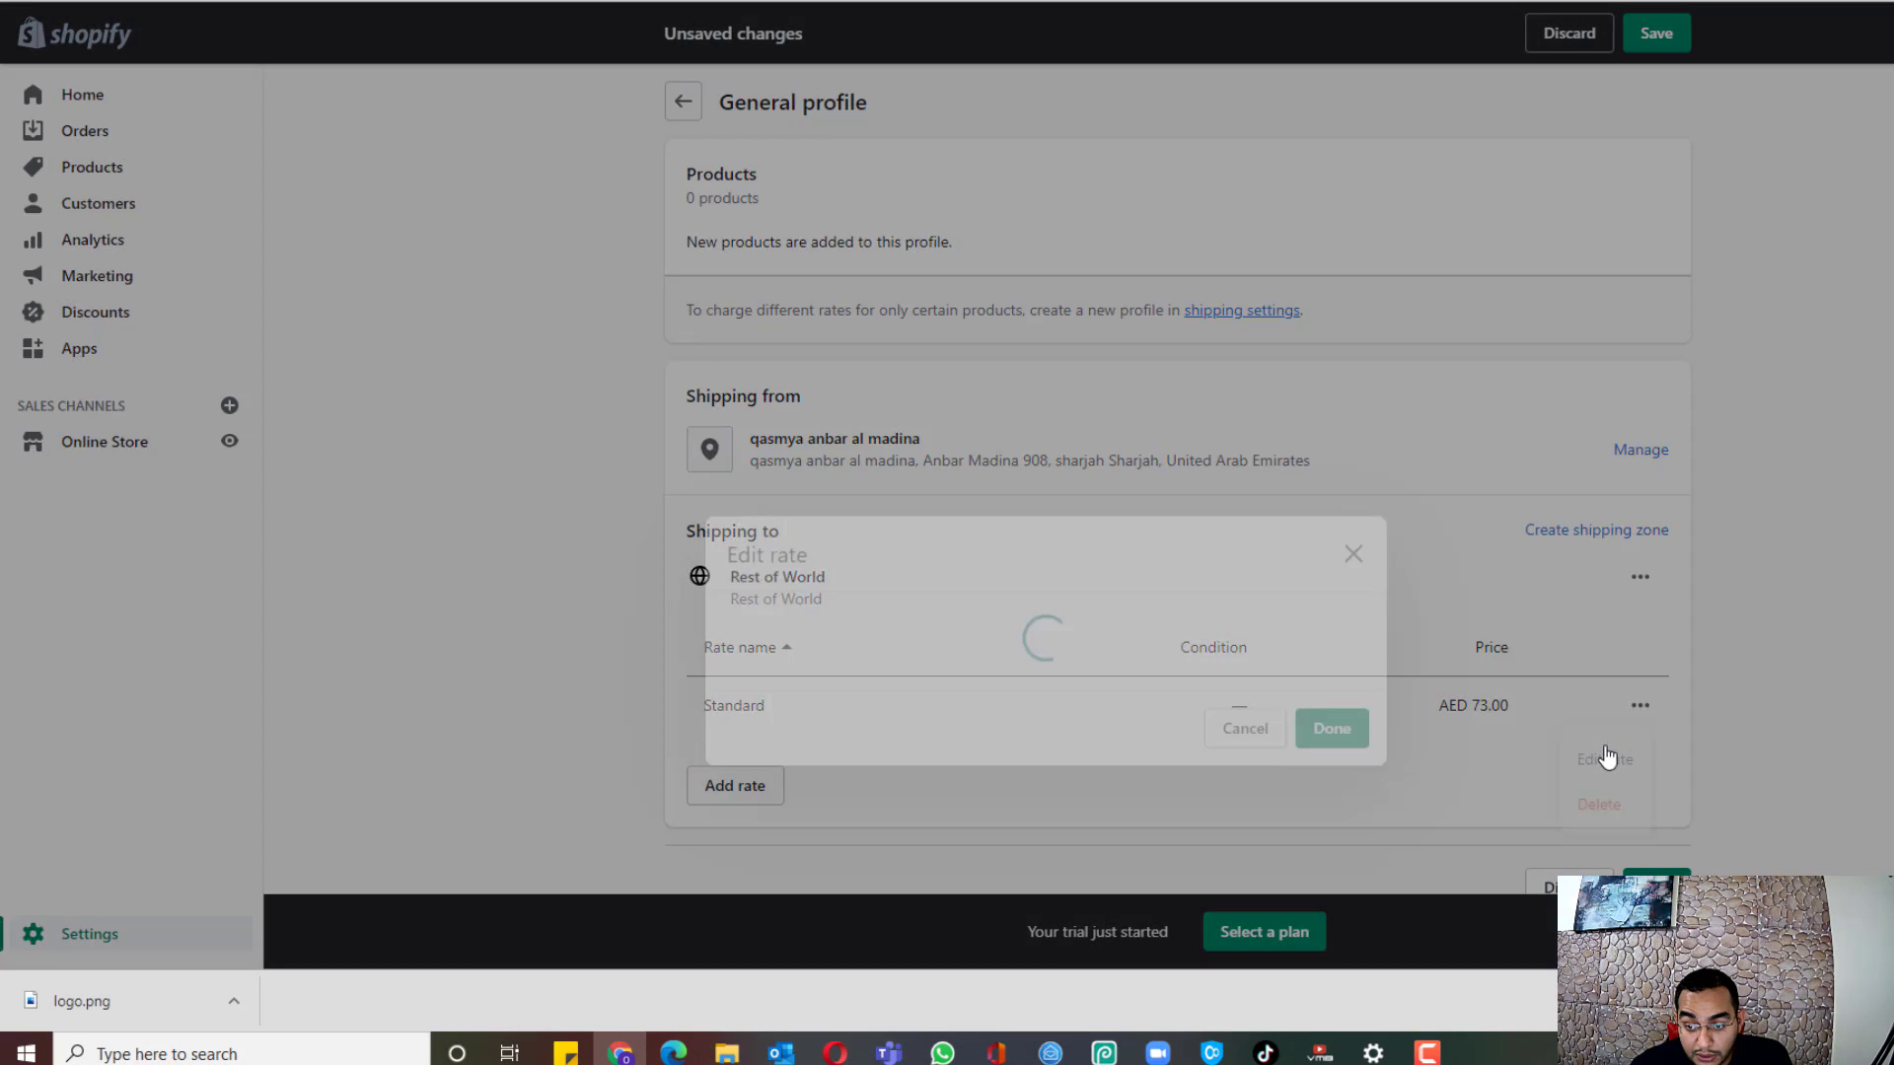
click(849, 474)
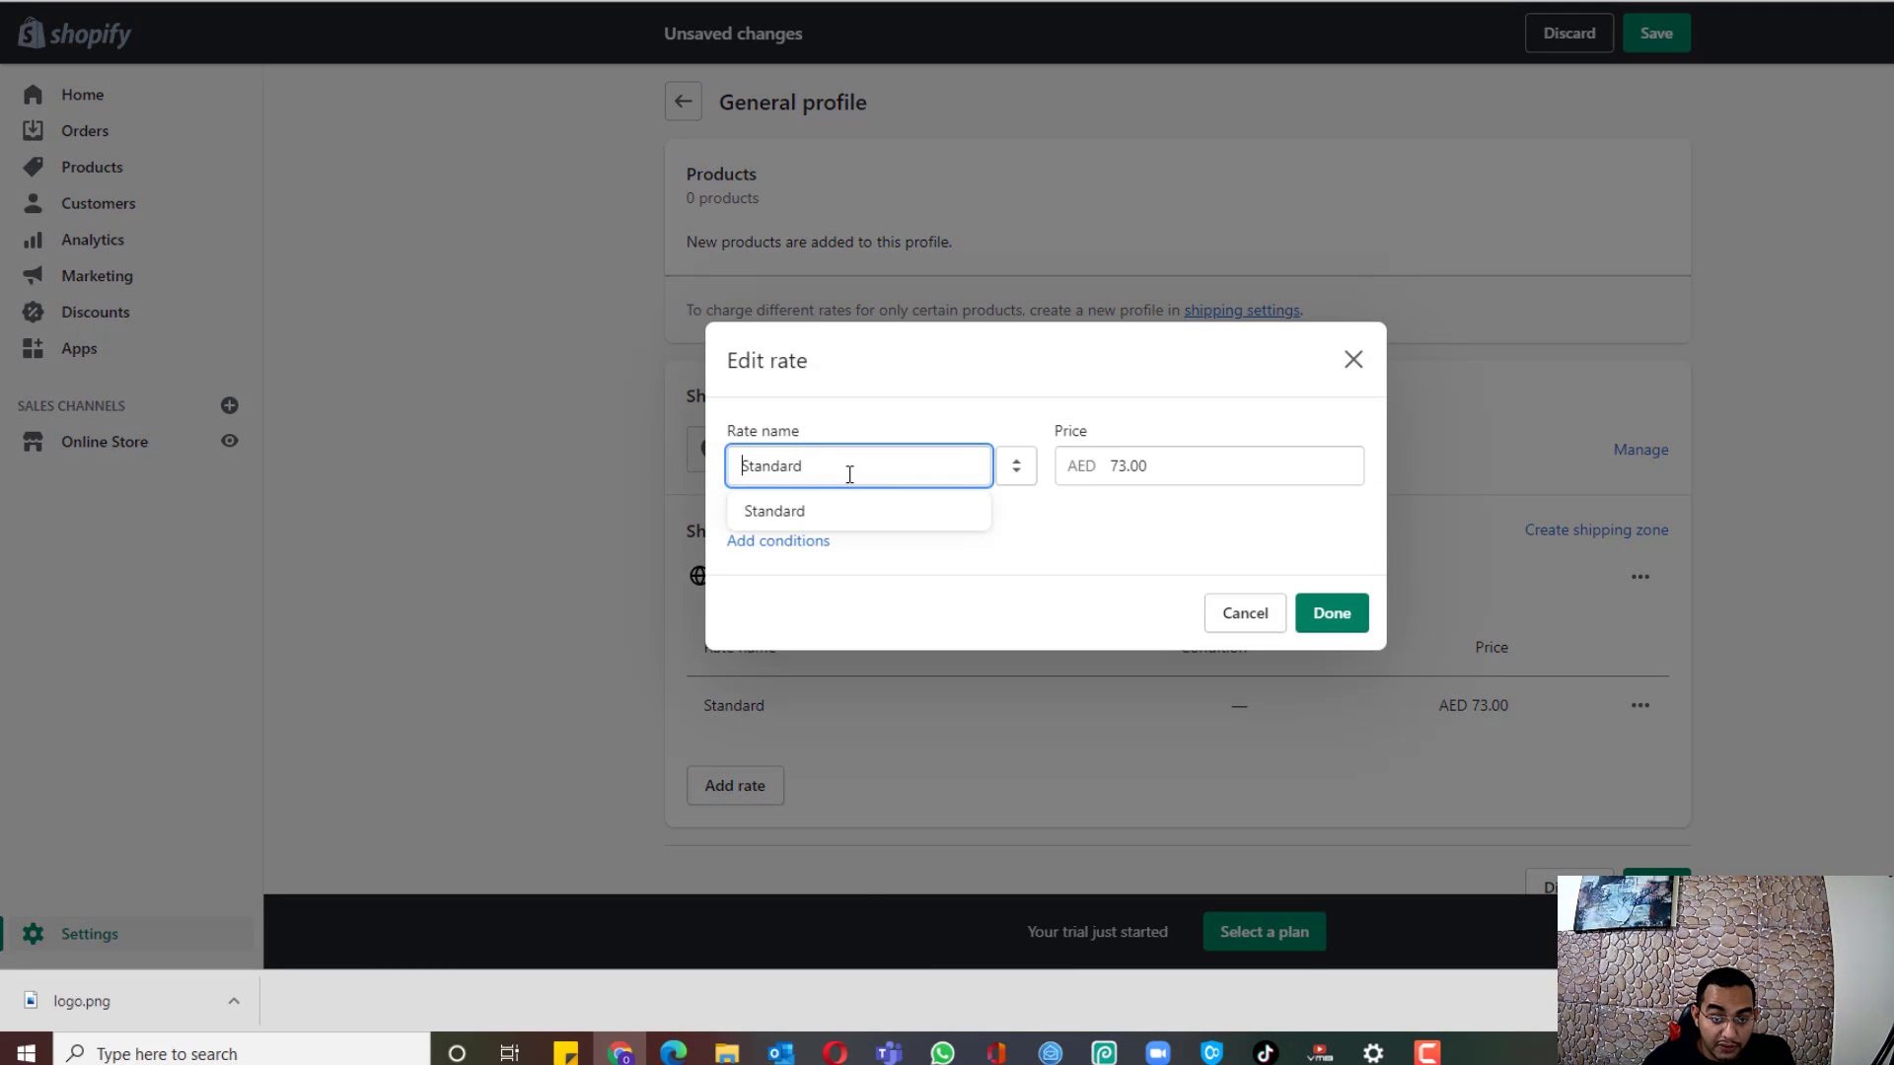
text(Free Standard S)
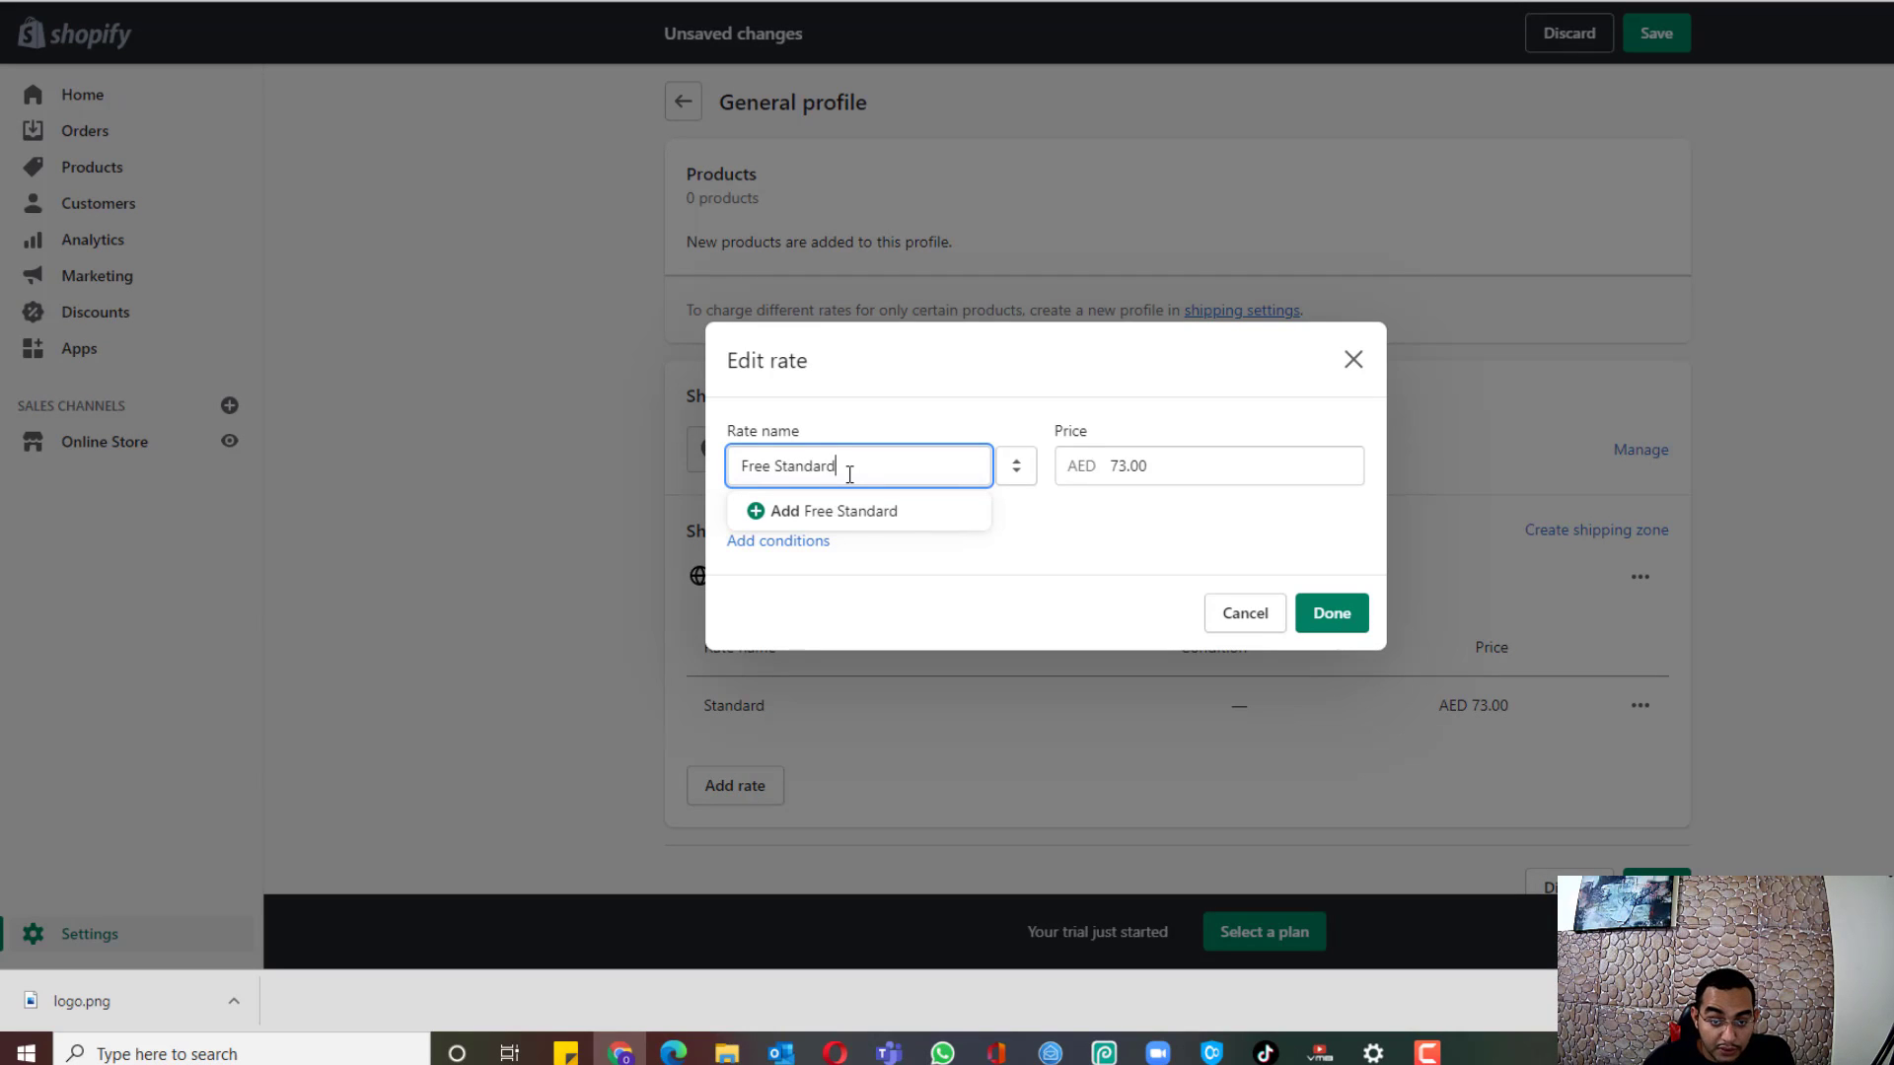
text(hippinf)
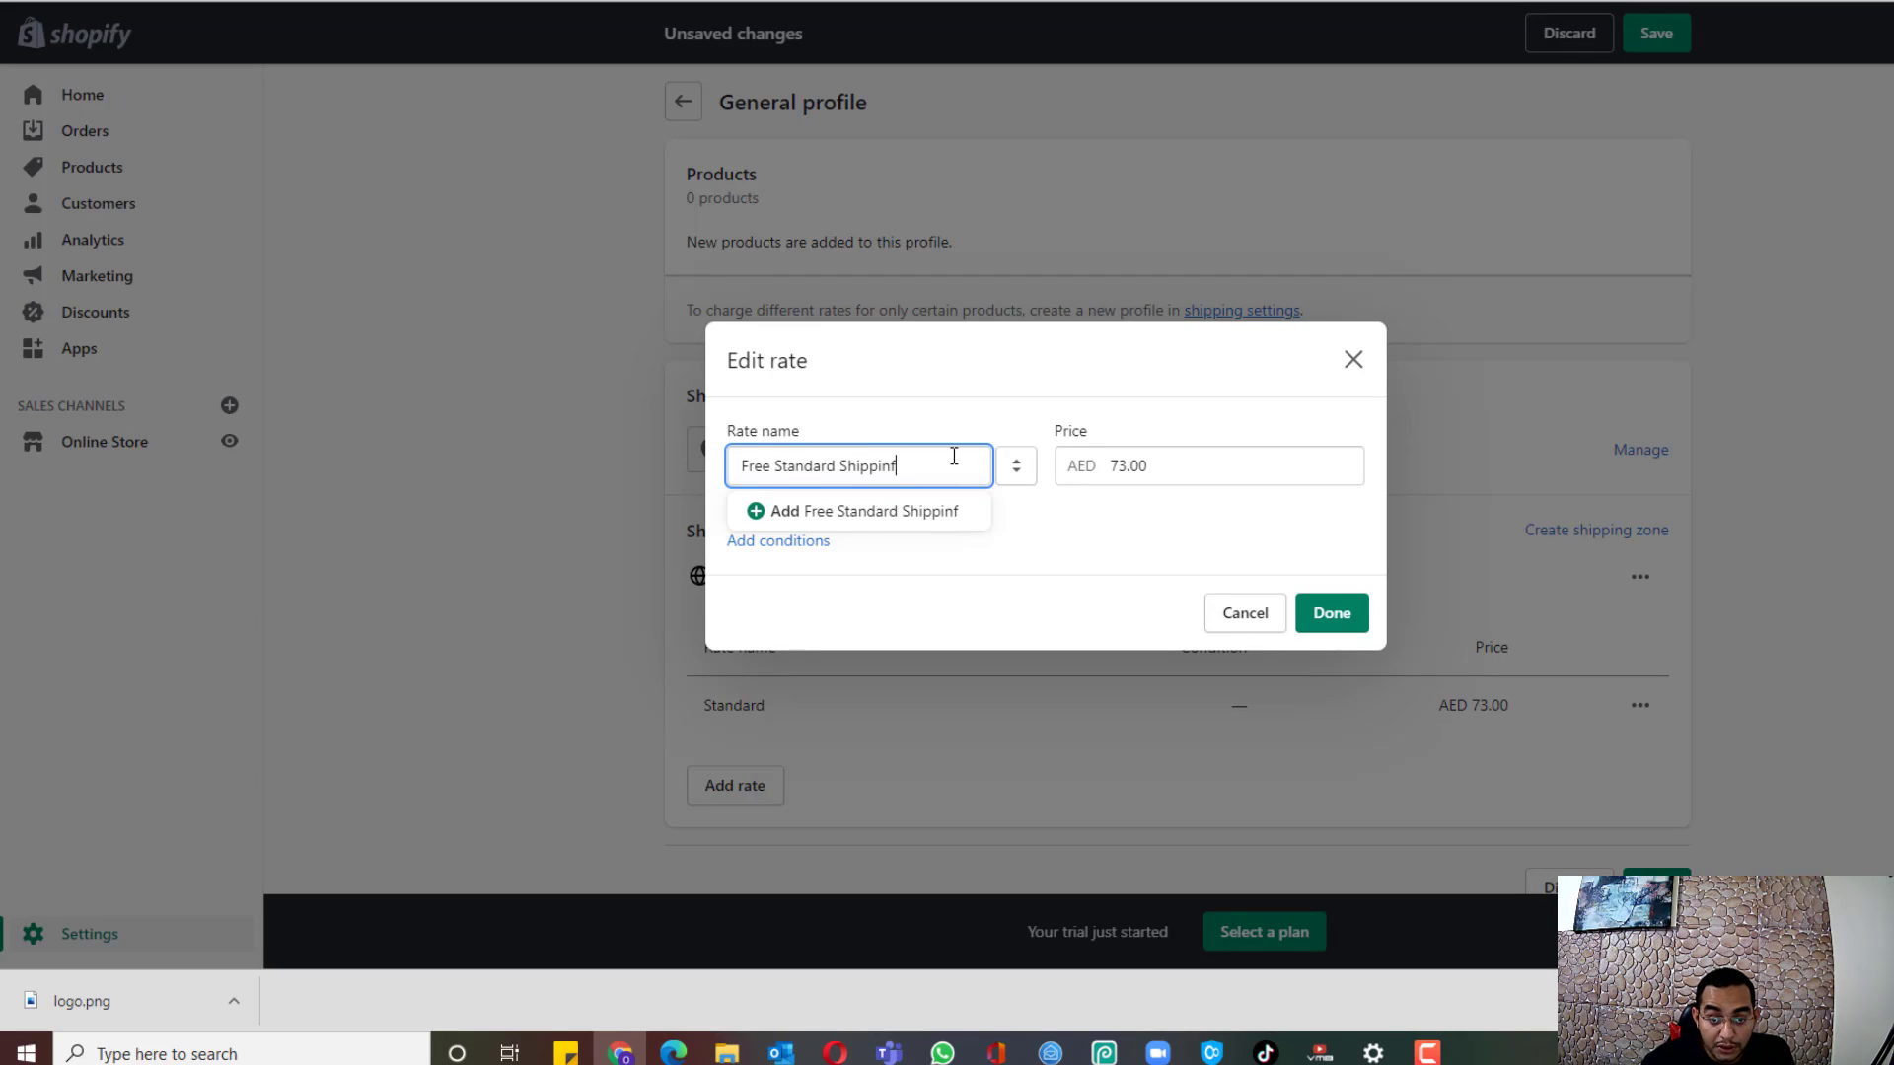
key(Tab)
key(Tab)
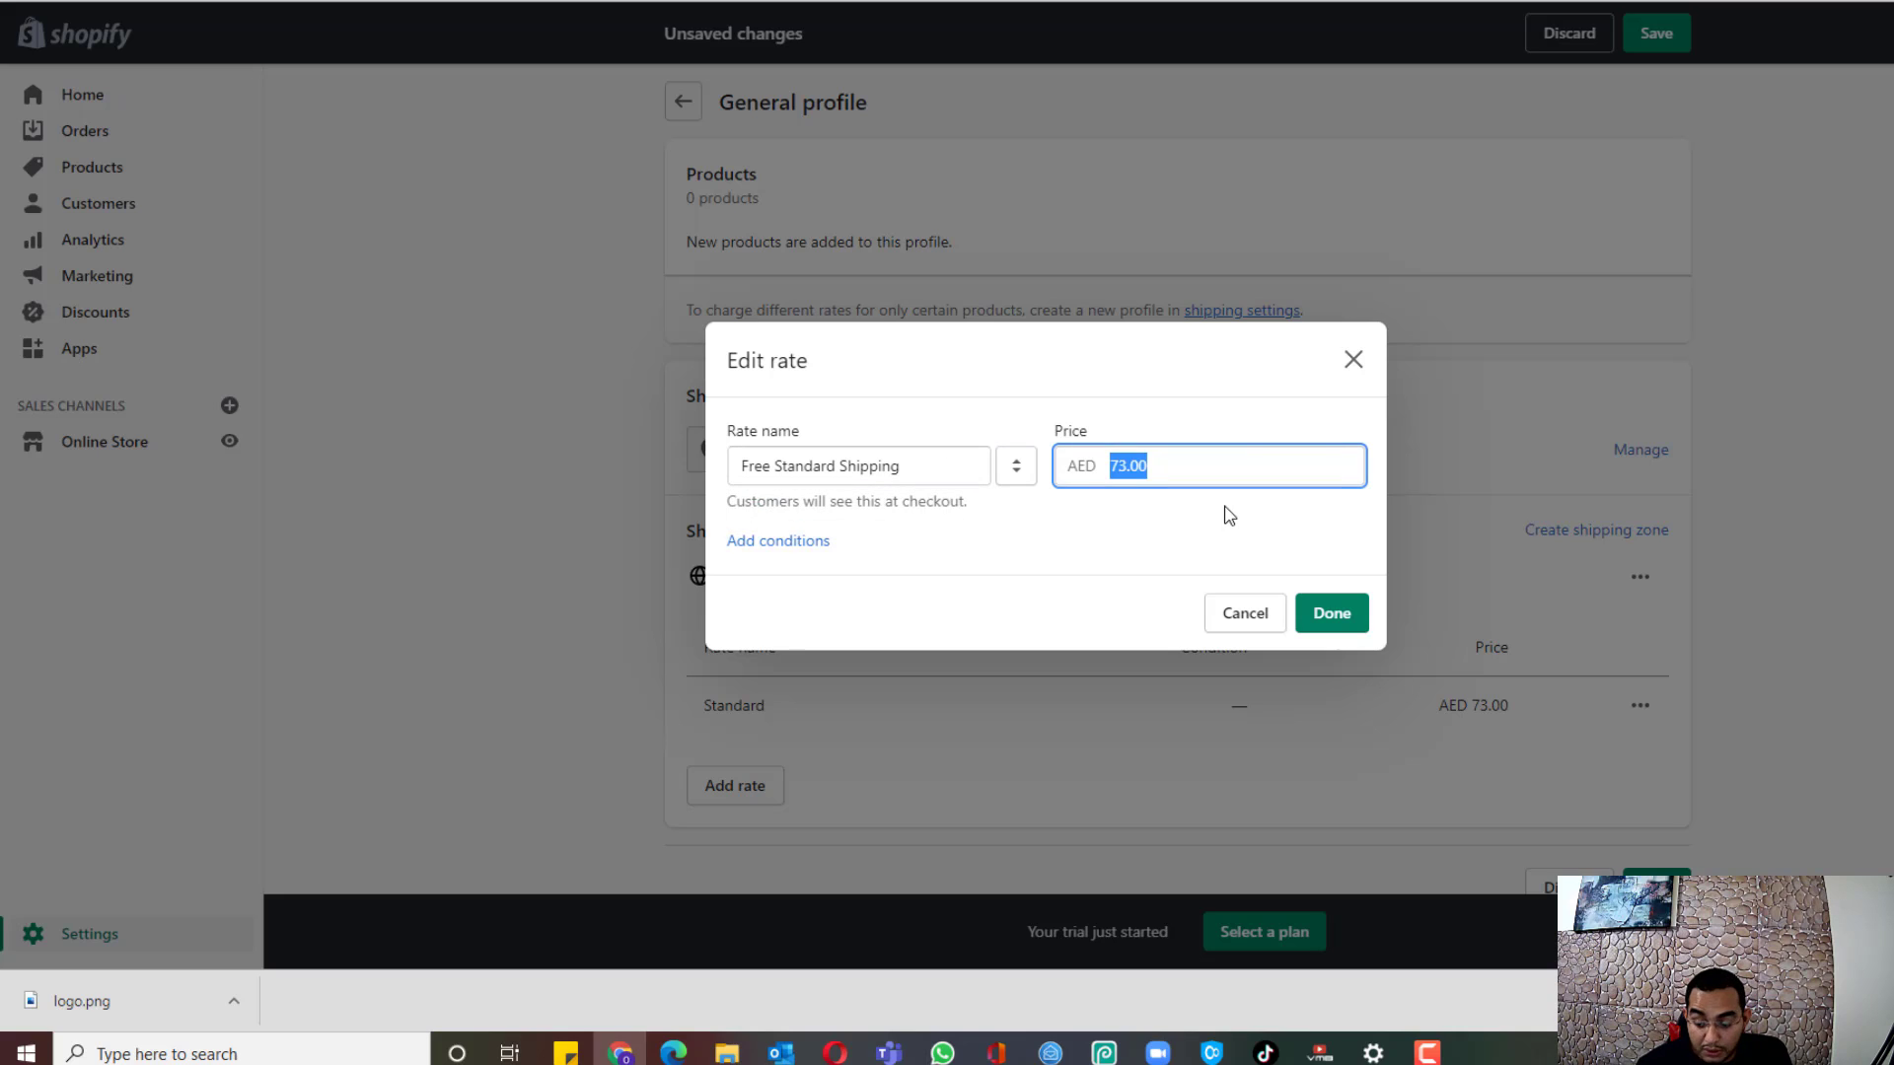
text(0)
click(1326, 616)
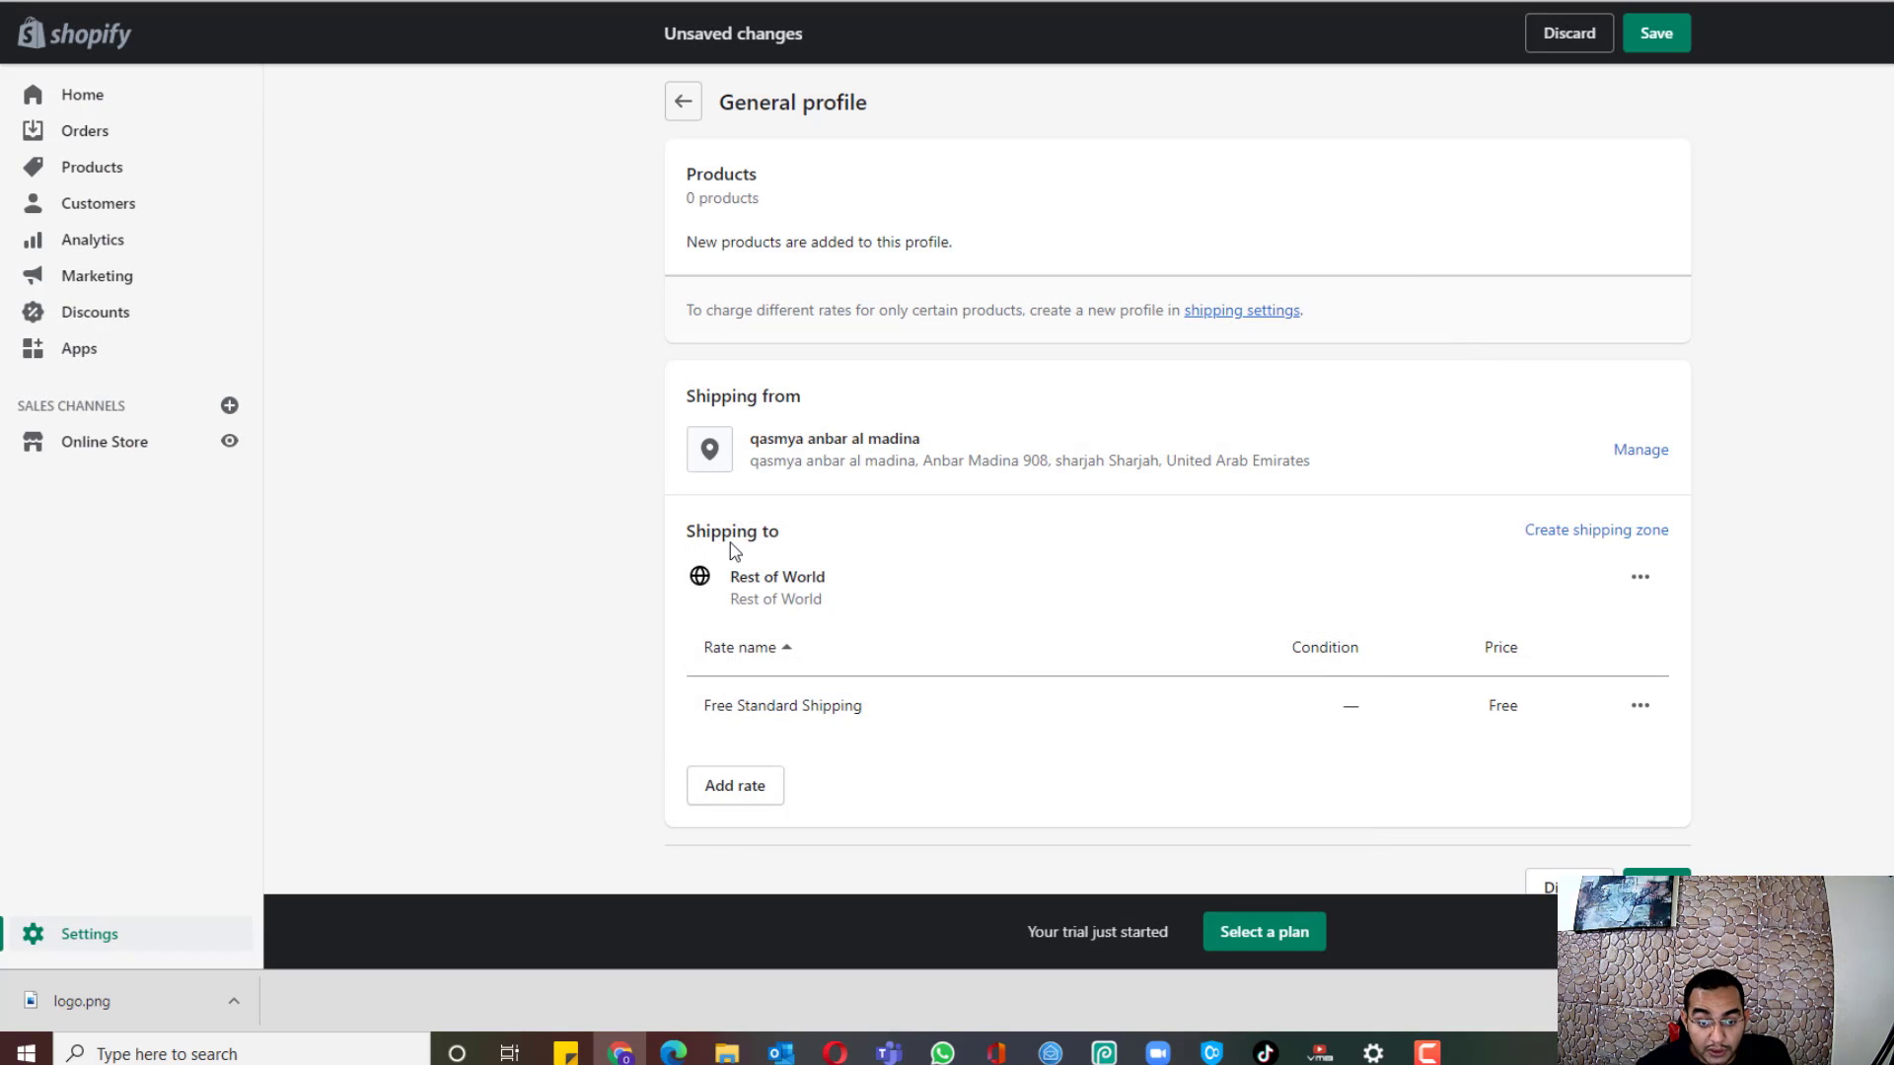
click(740, 802)
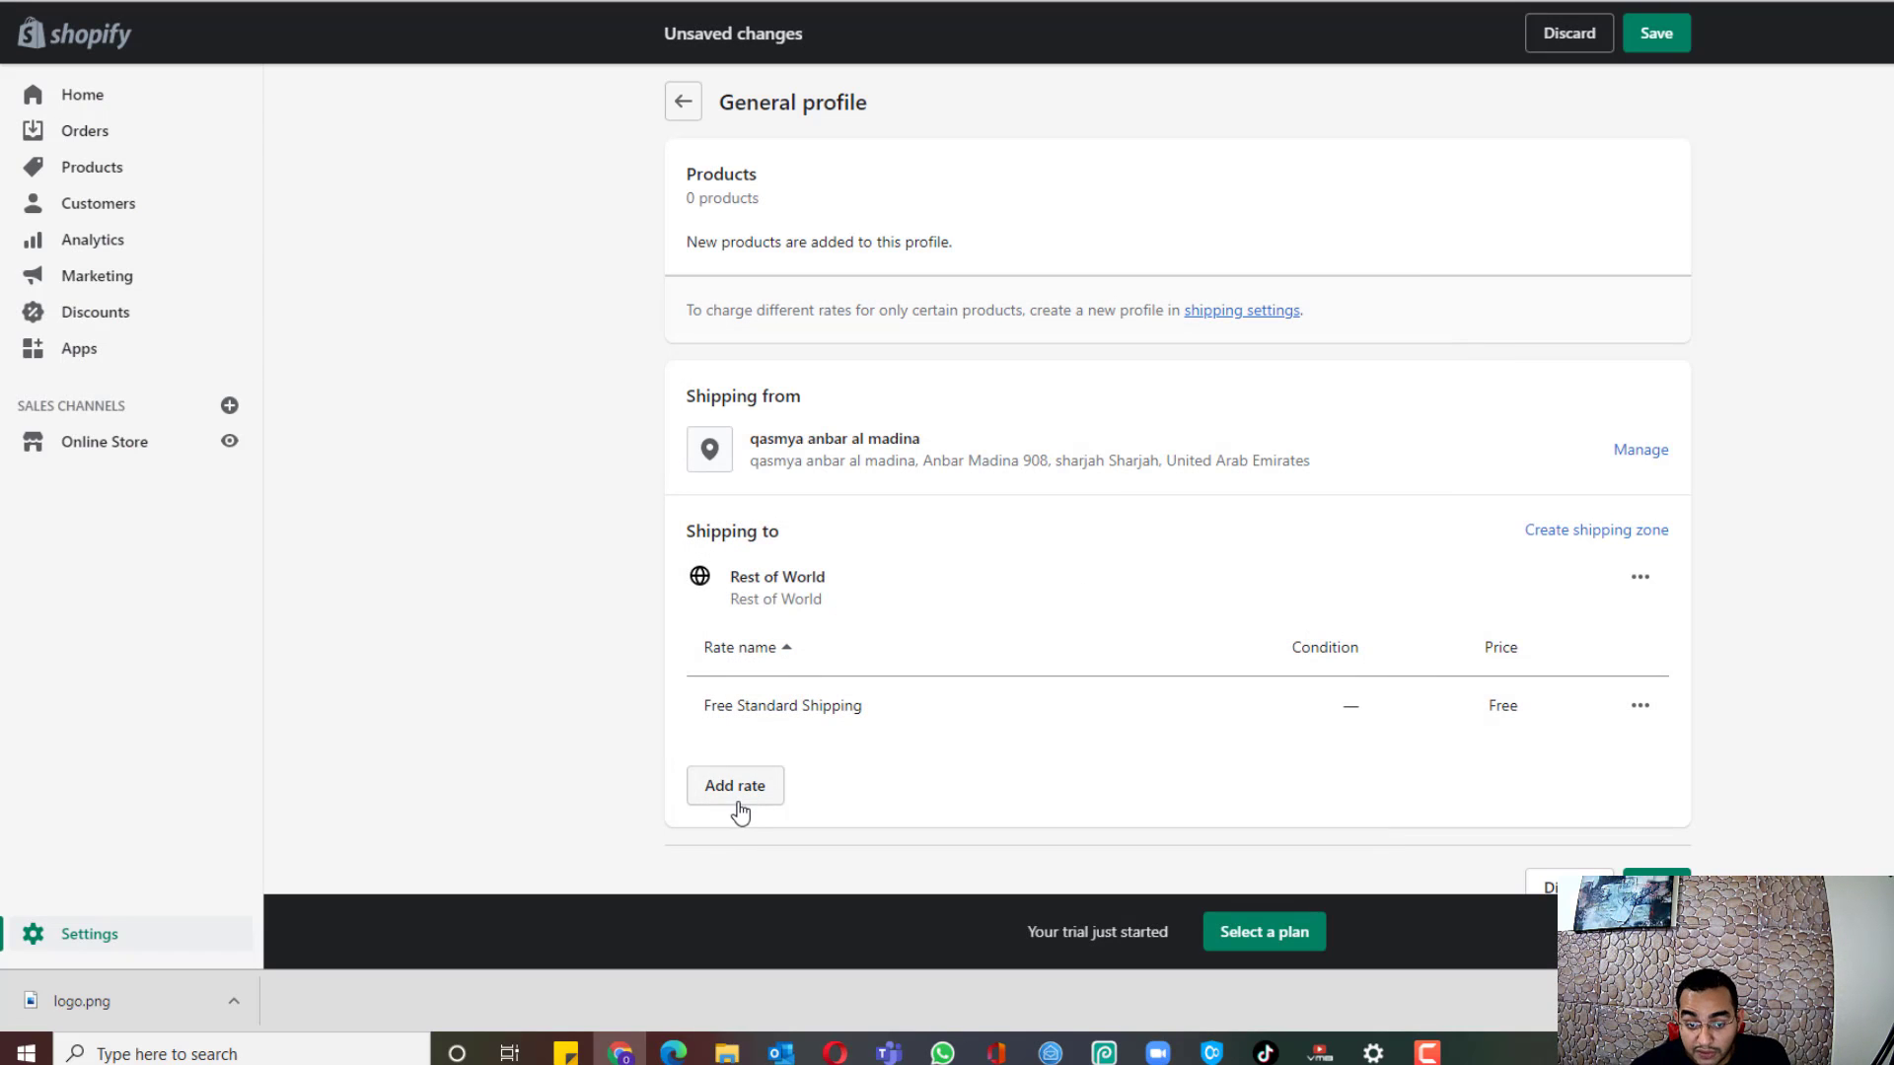
Step: Add a Priority Insured Shipping rate priced 4.99 to Rest of World and save the General profile
click(817, 518)
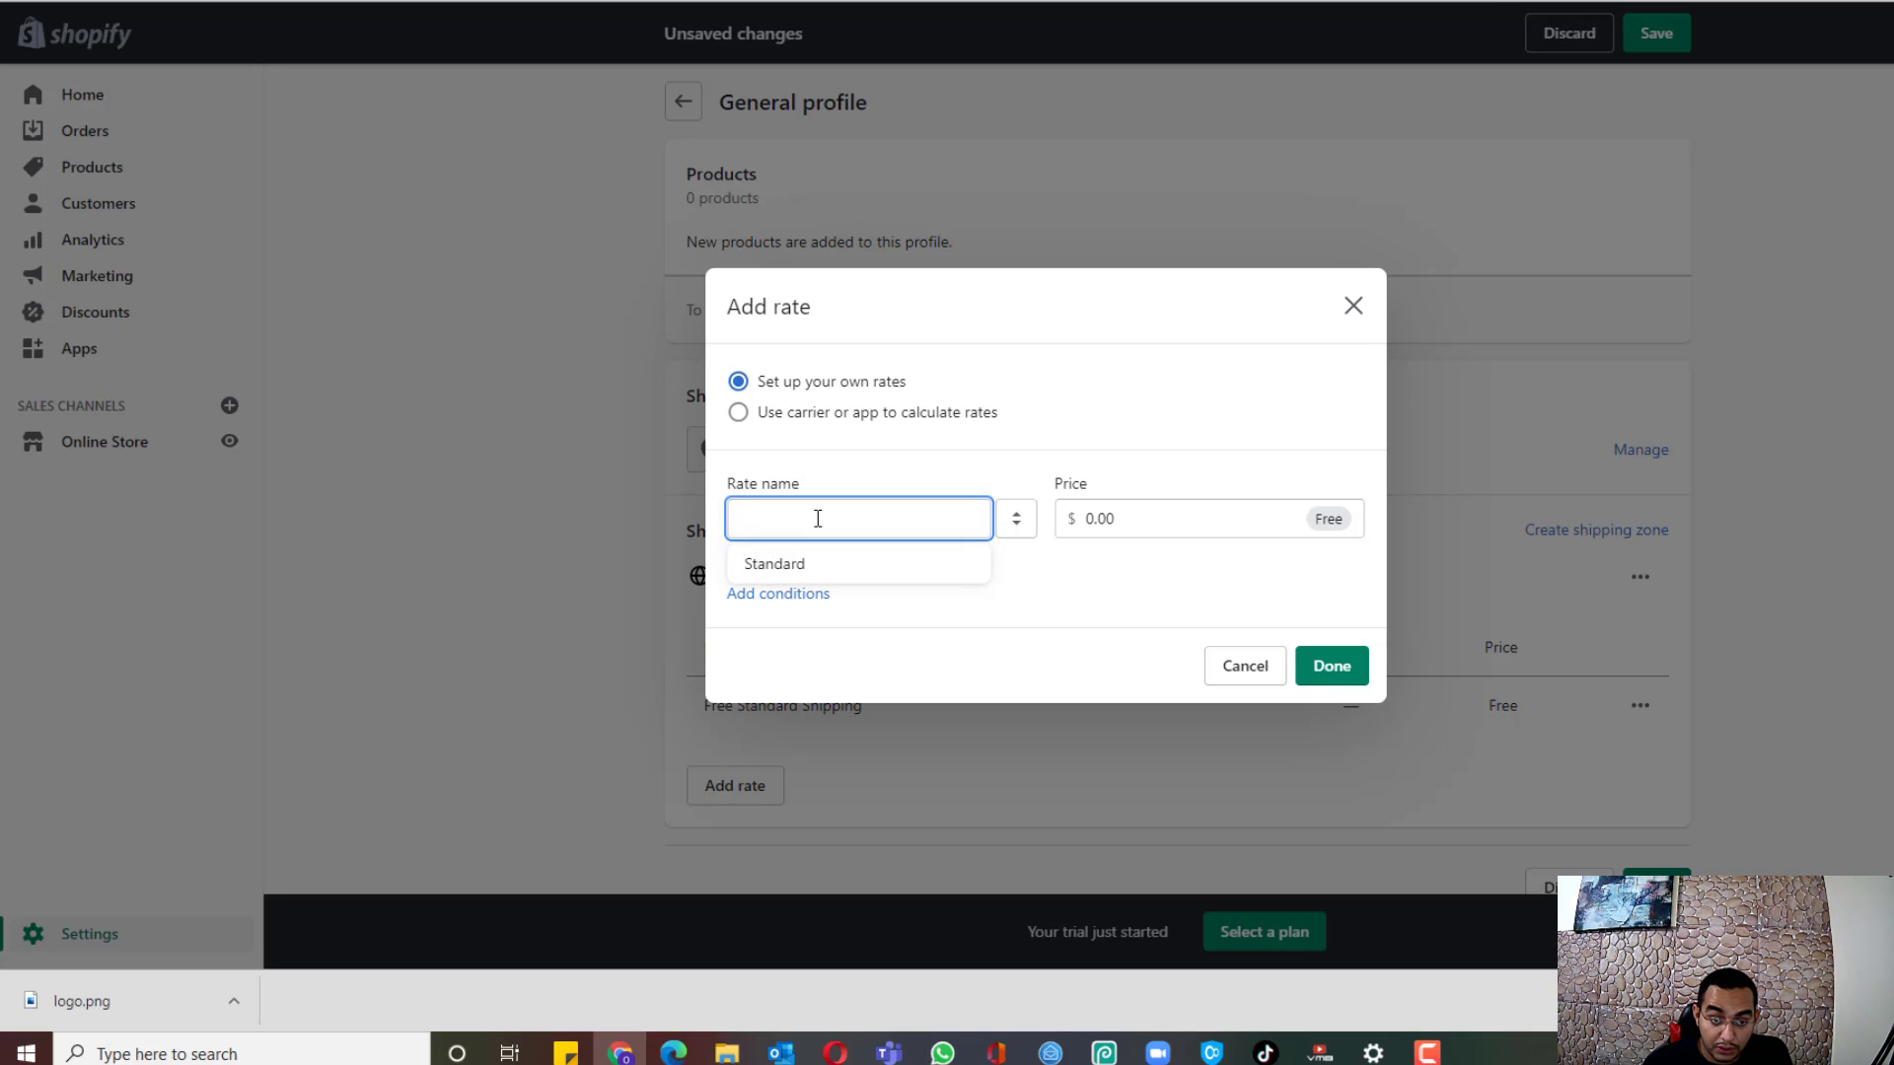
text(Prior)
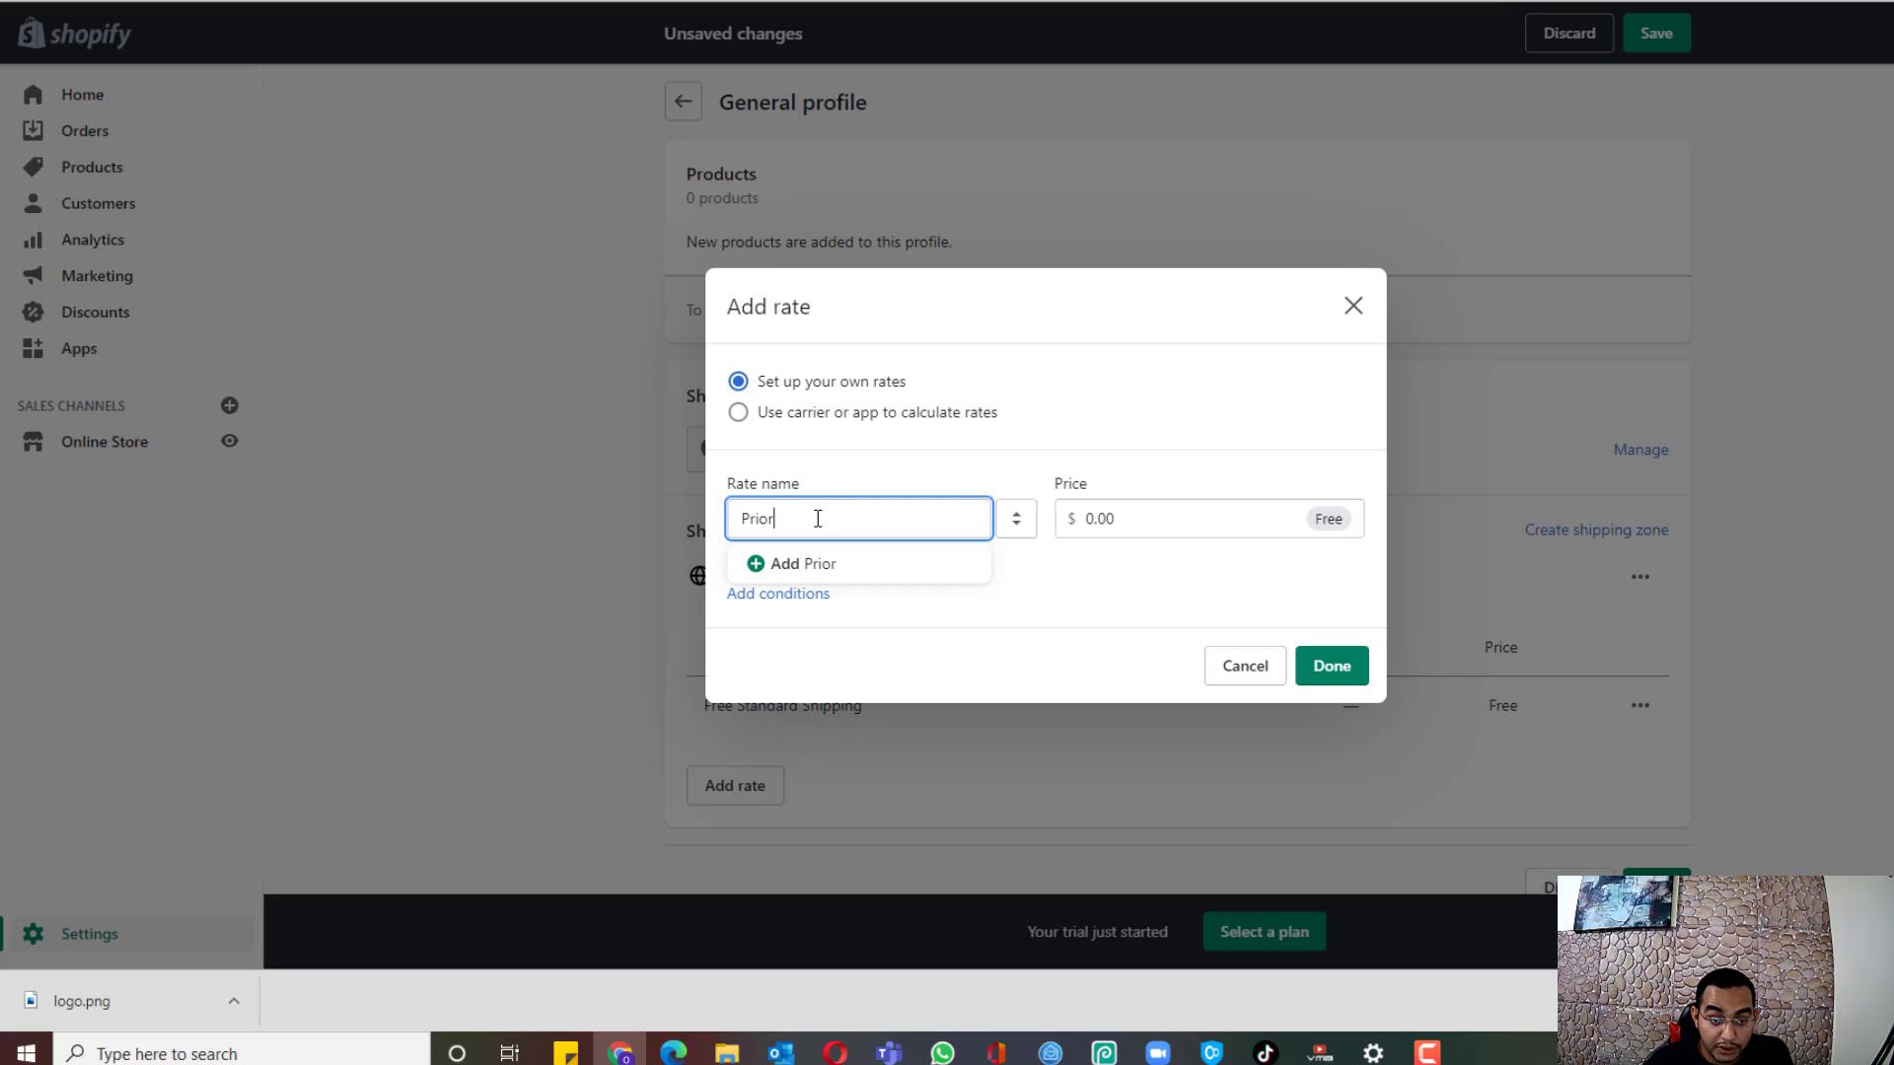
text(ity Insured S)
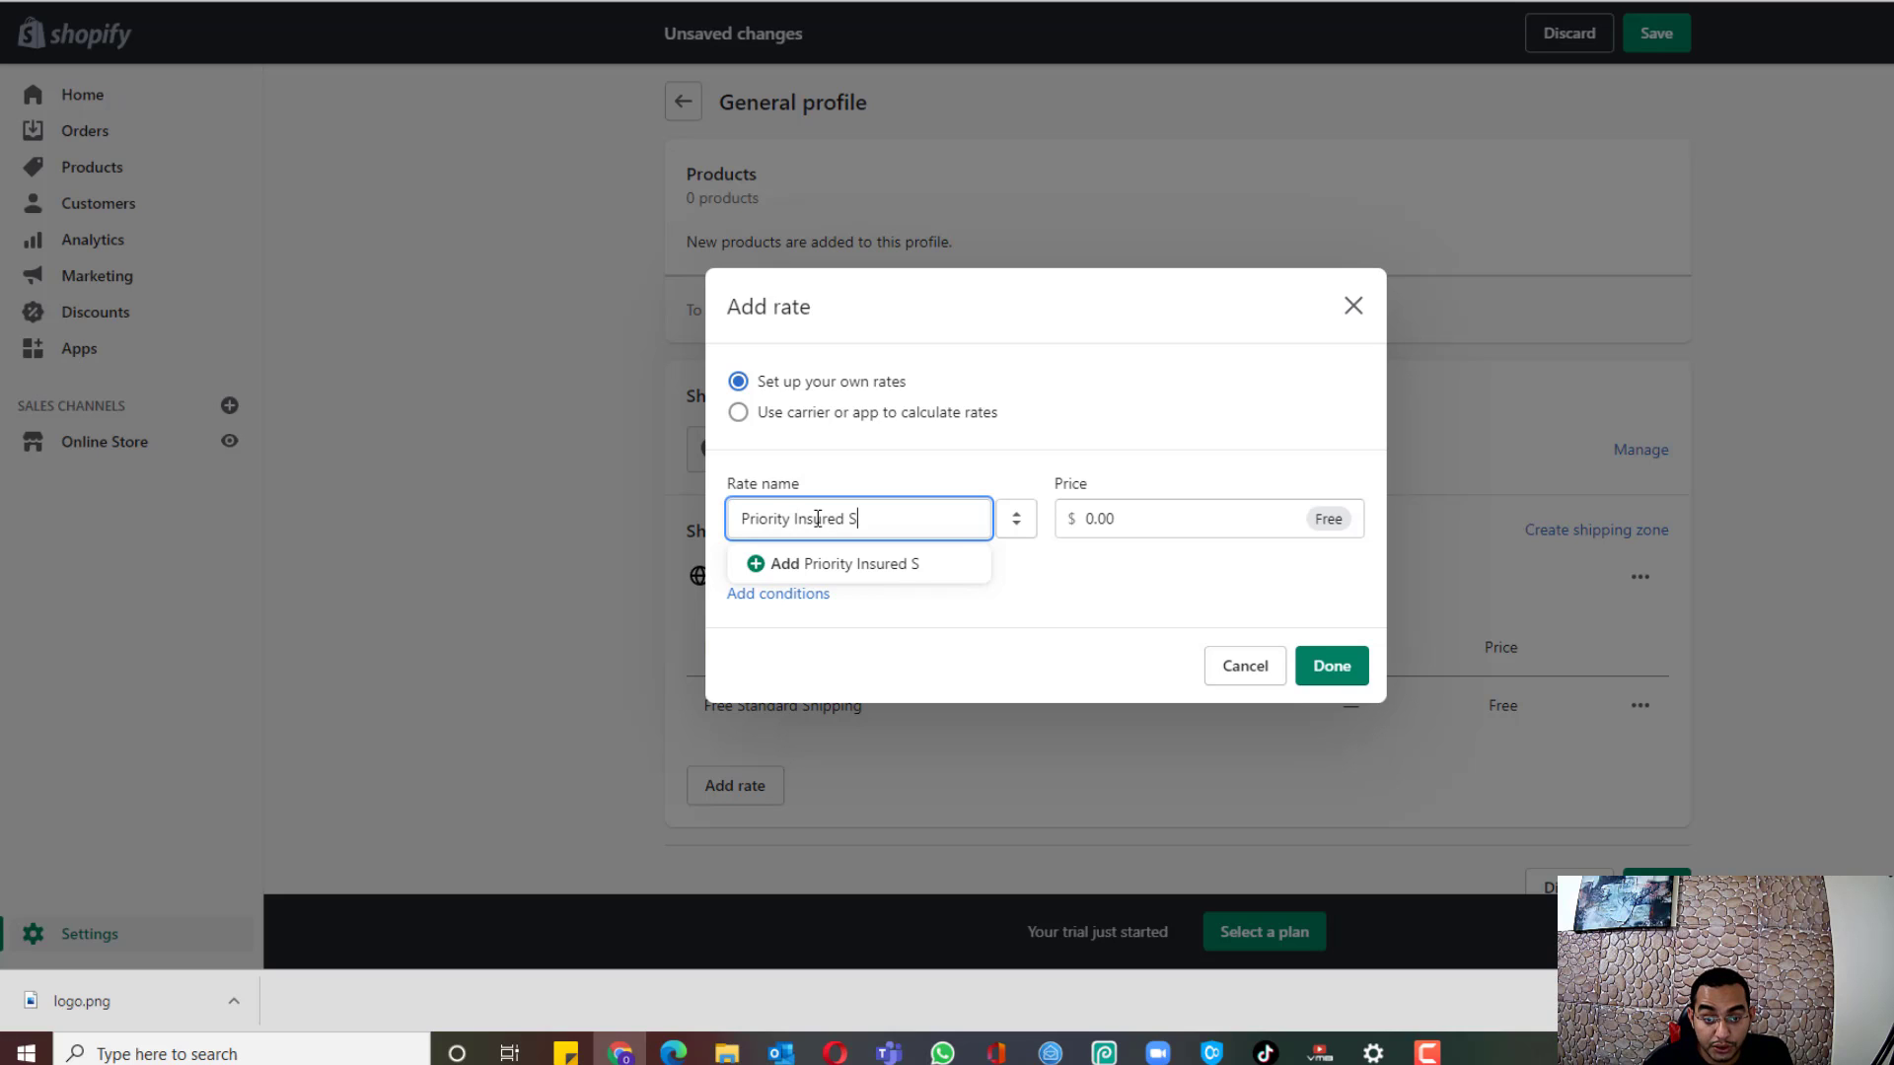
text(hipping)
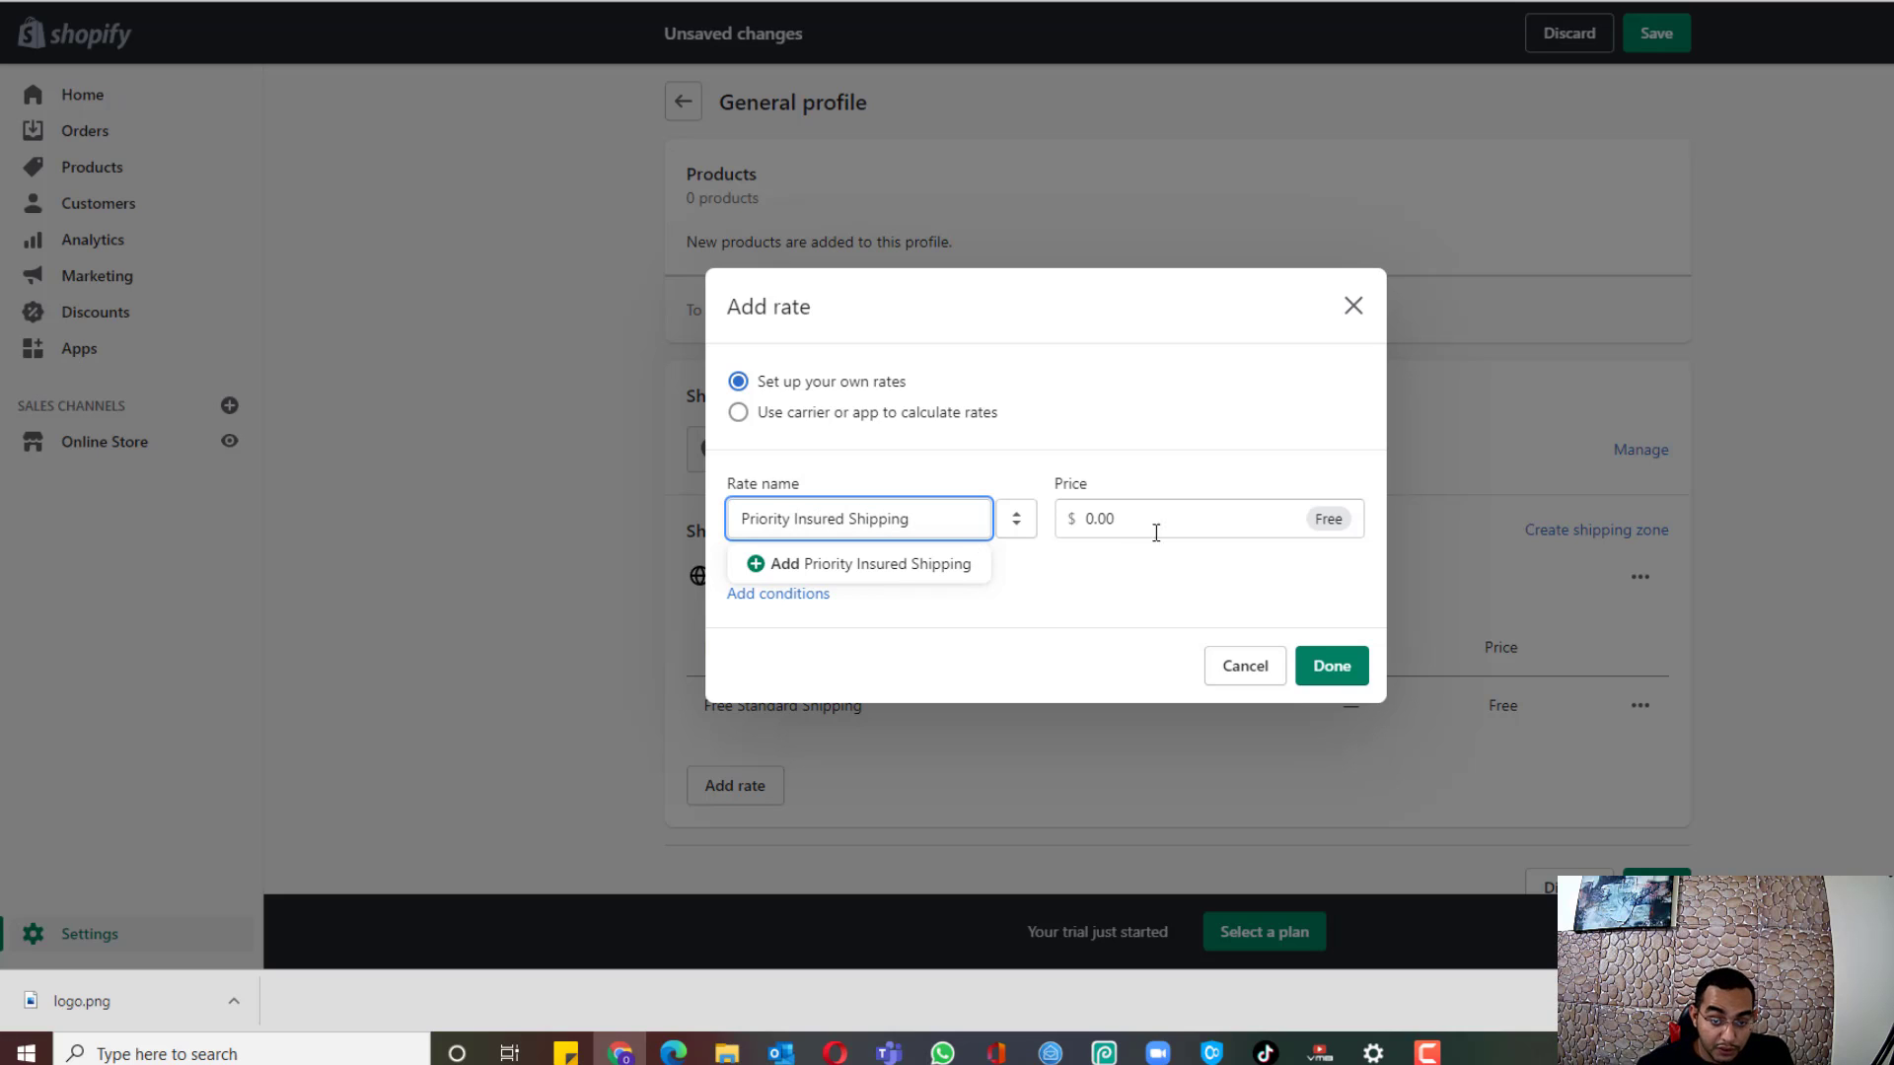
click(1157, 531)
double_click(1121, 506)
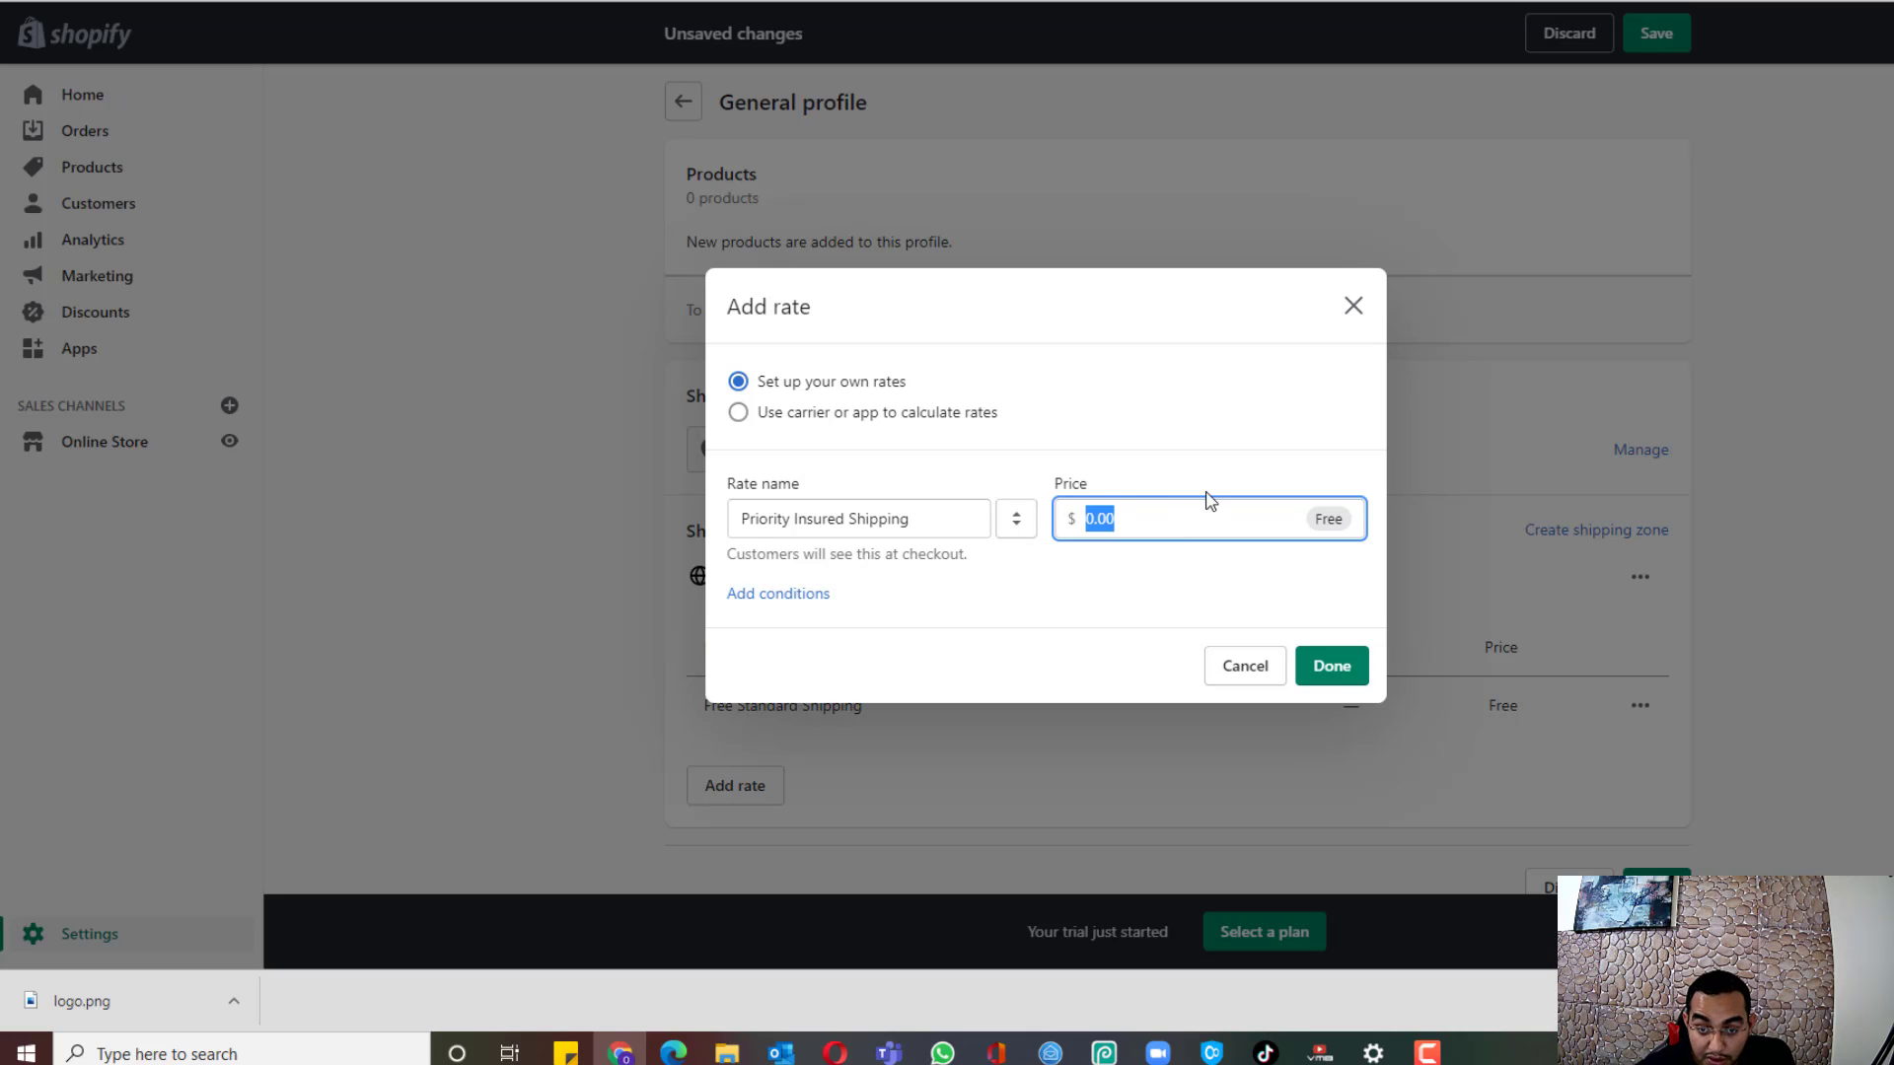
text(4.99)
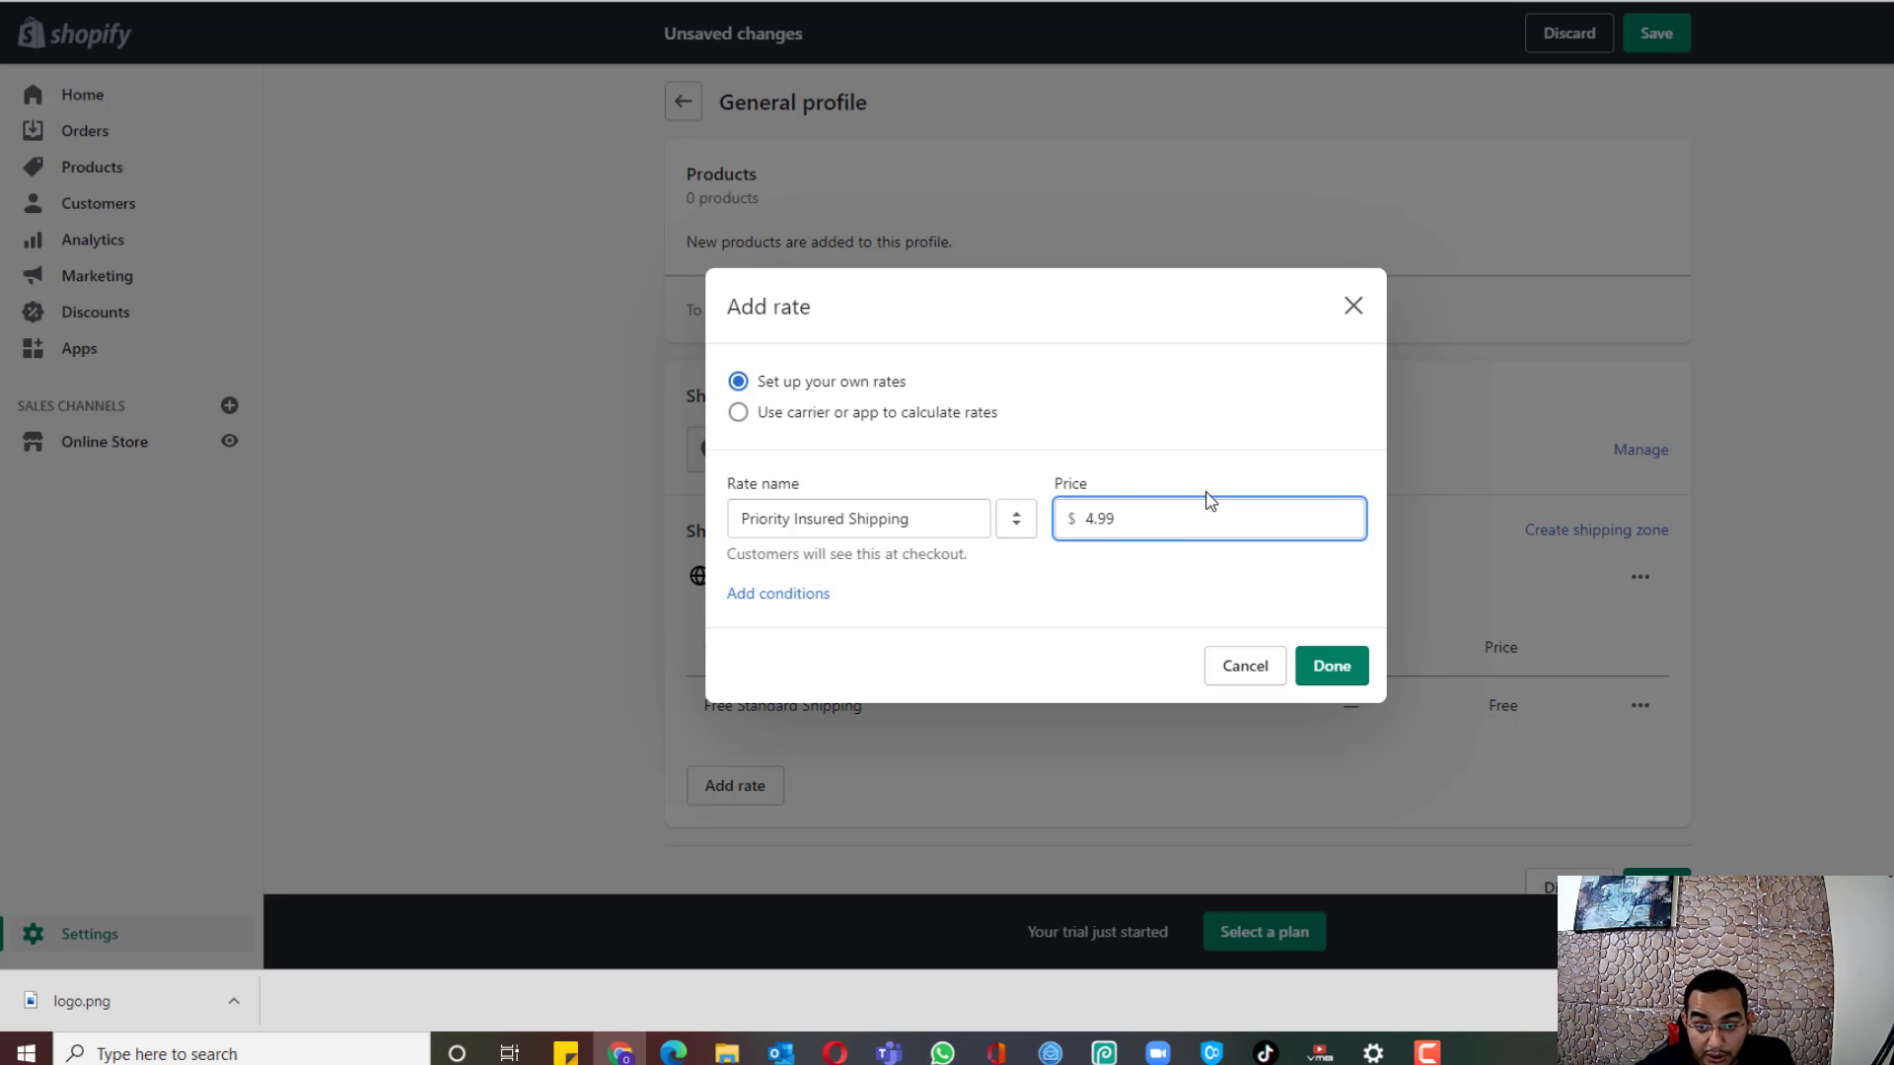
click(1201, 416)
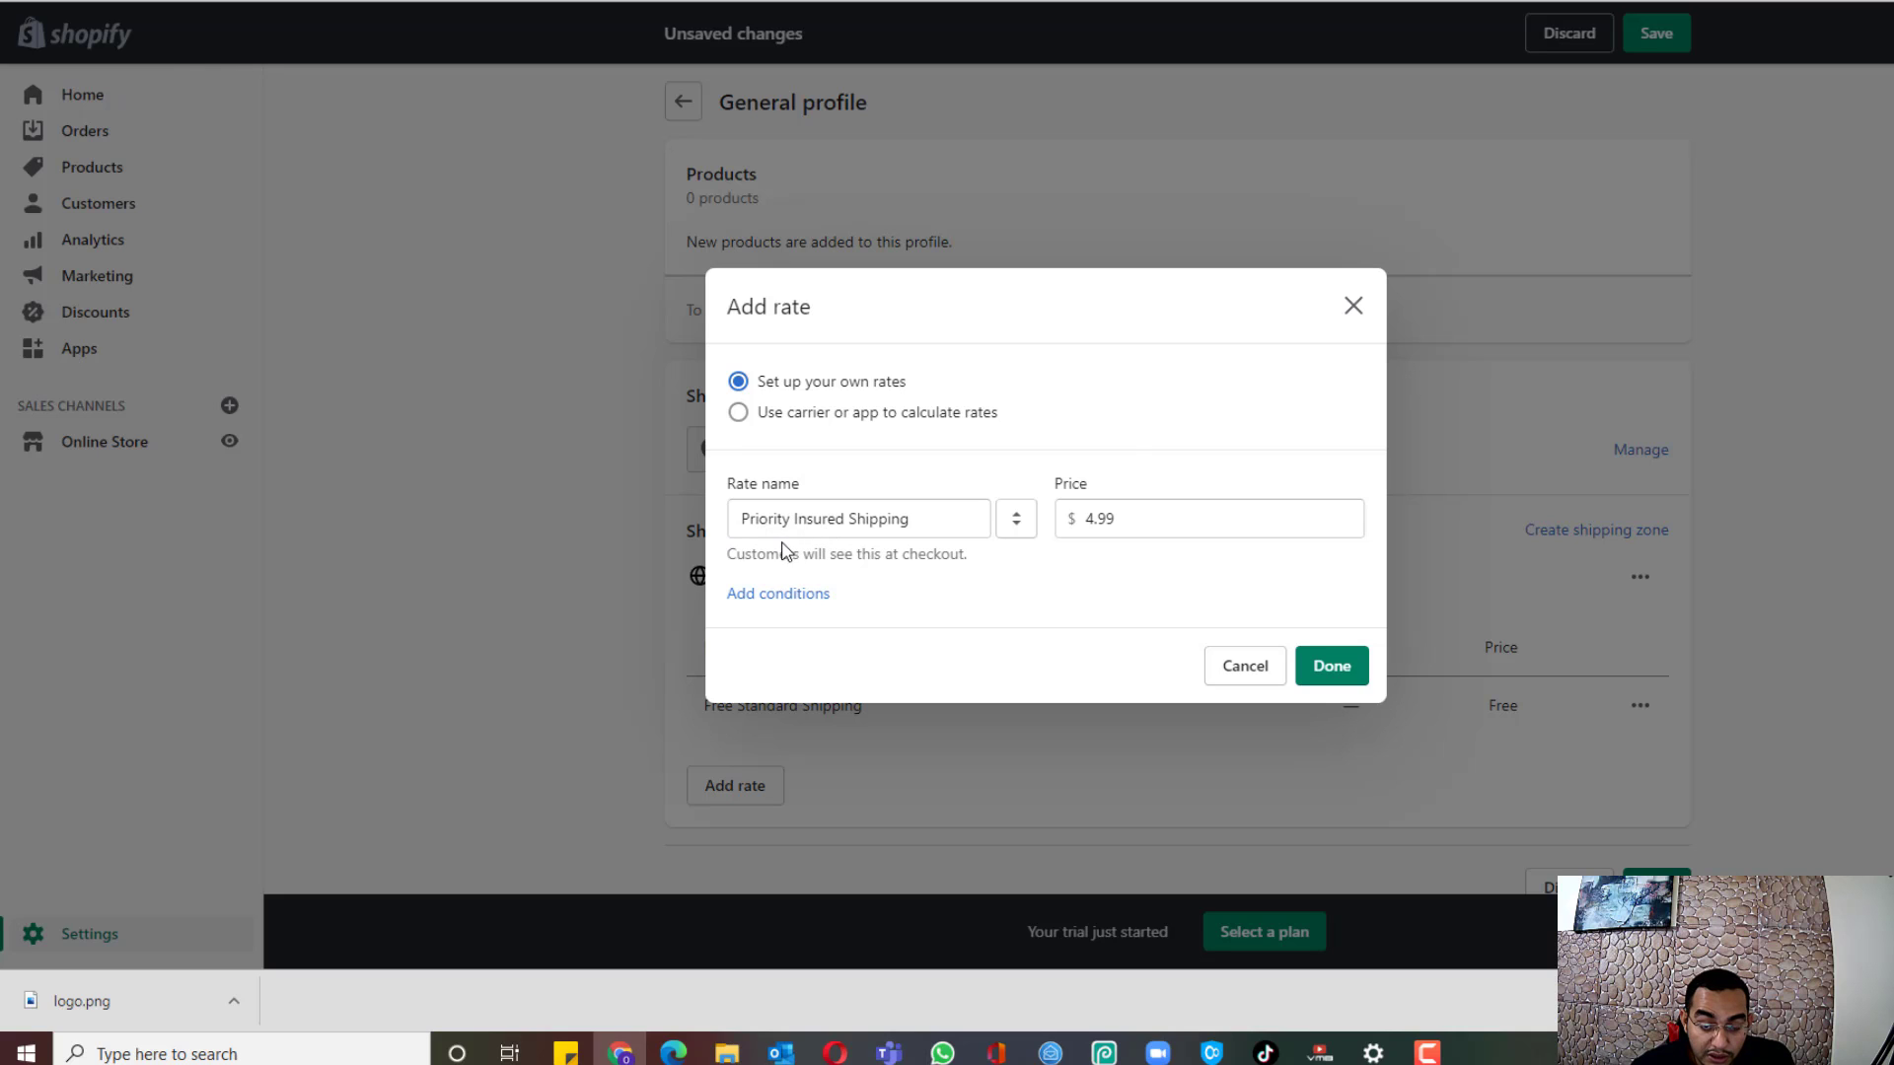
click(1331, 666)
scroll(1812, 559, down, 1)
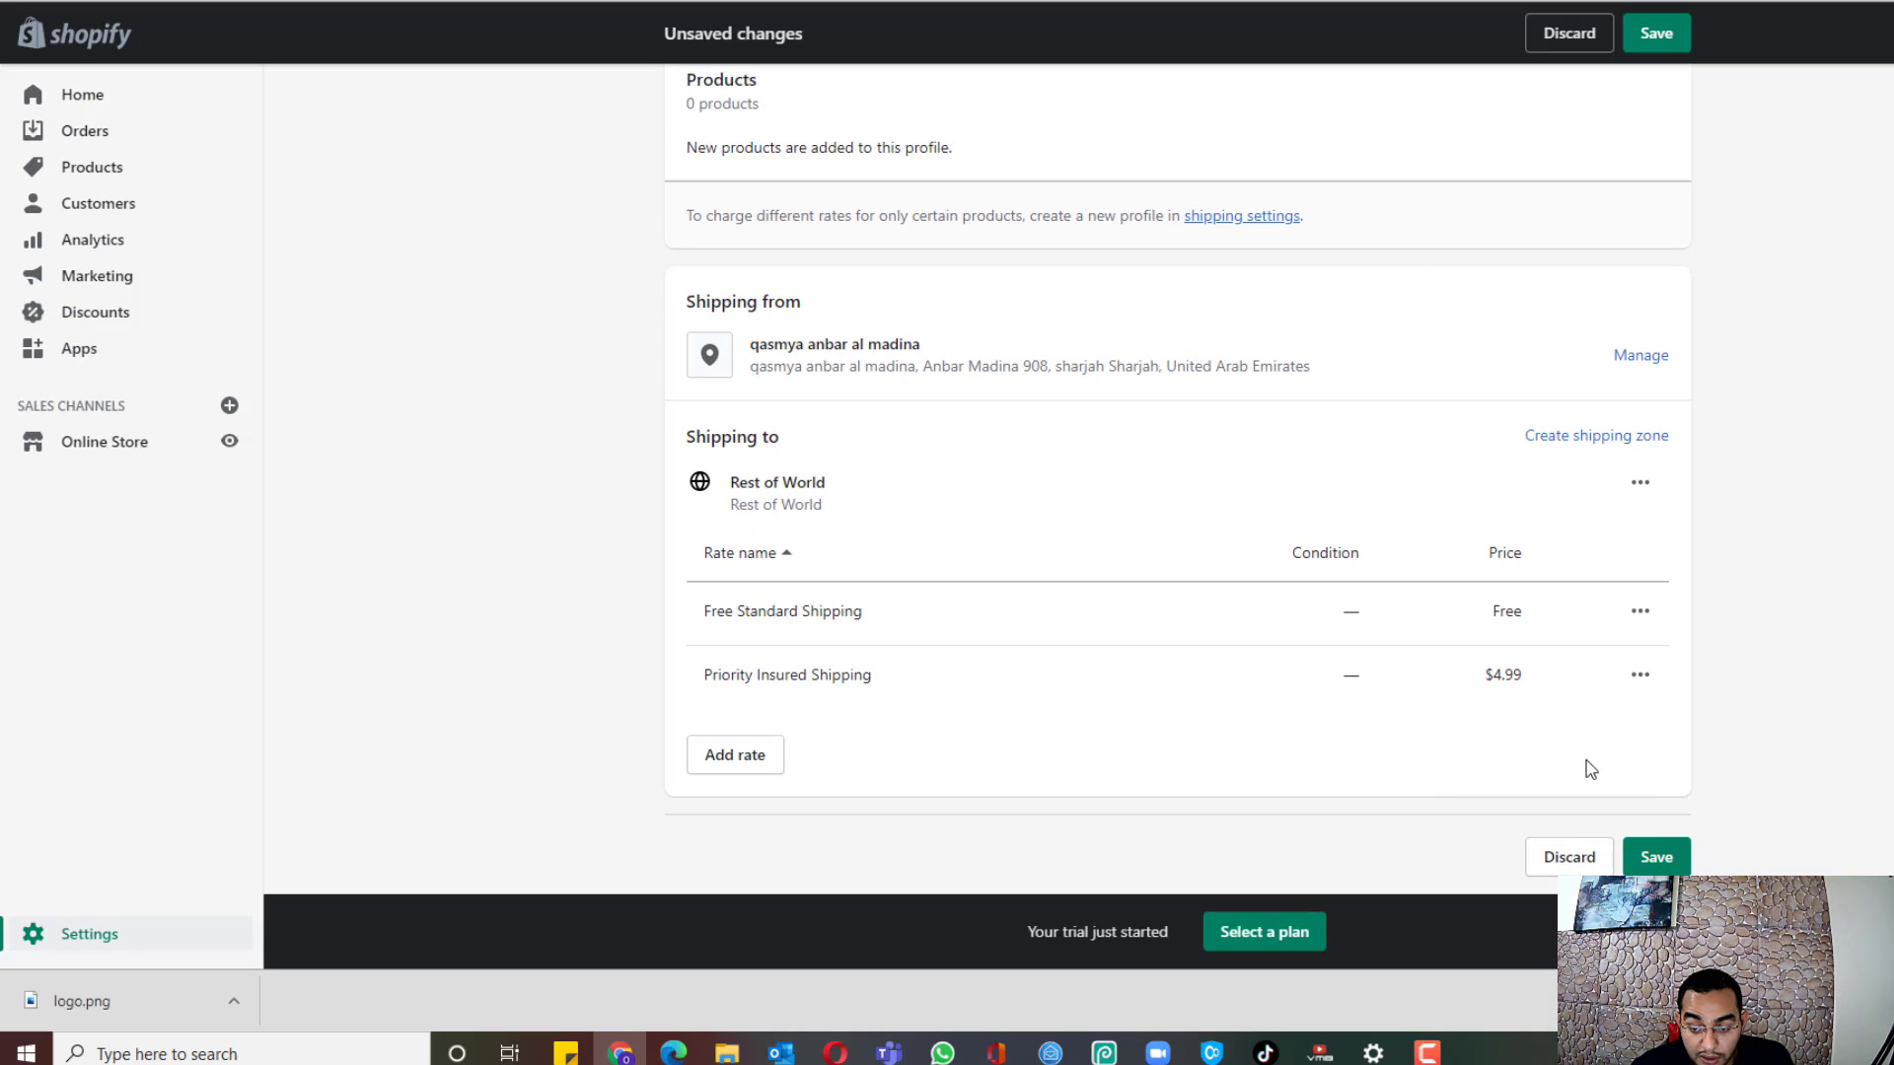
click(1677, 864)
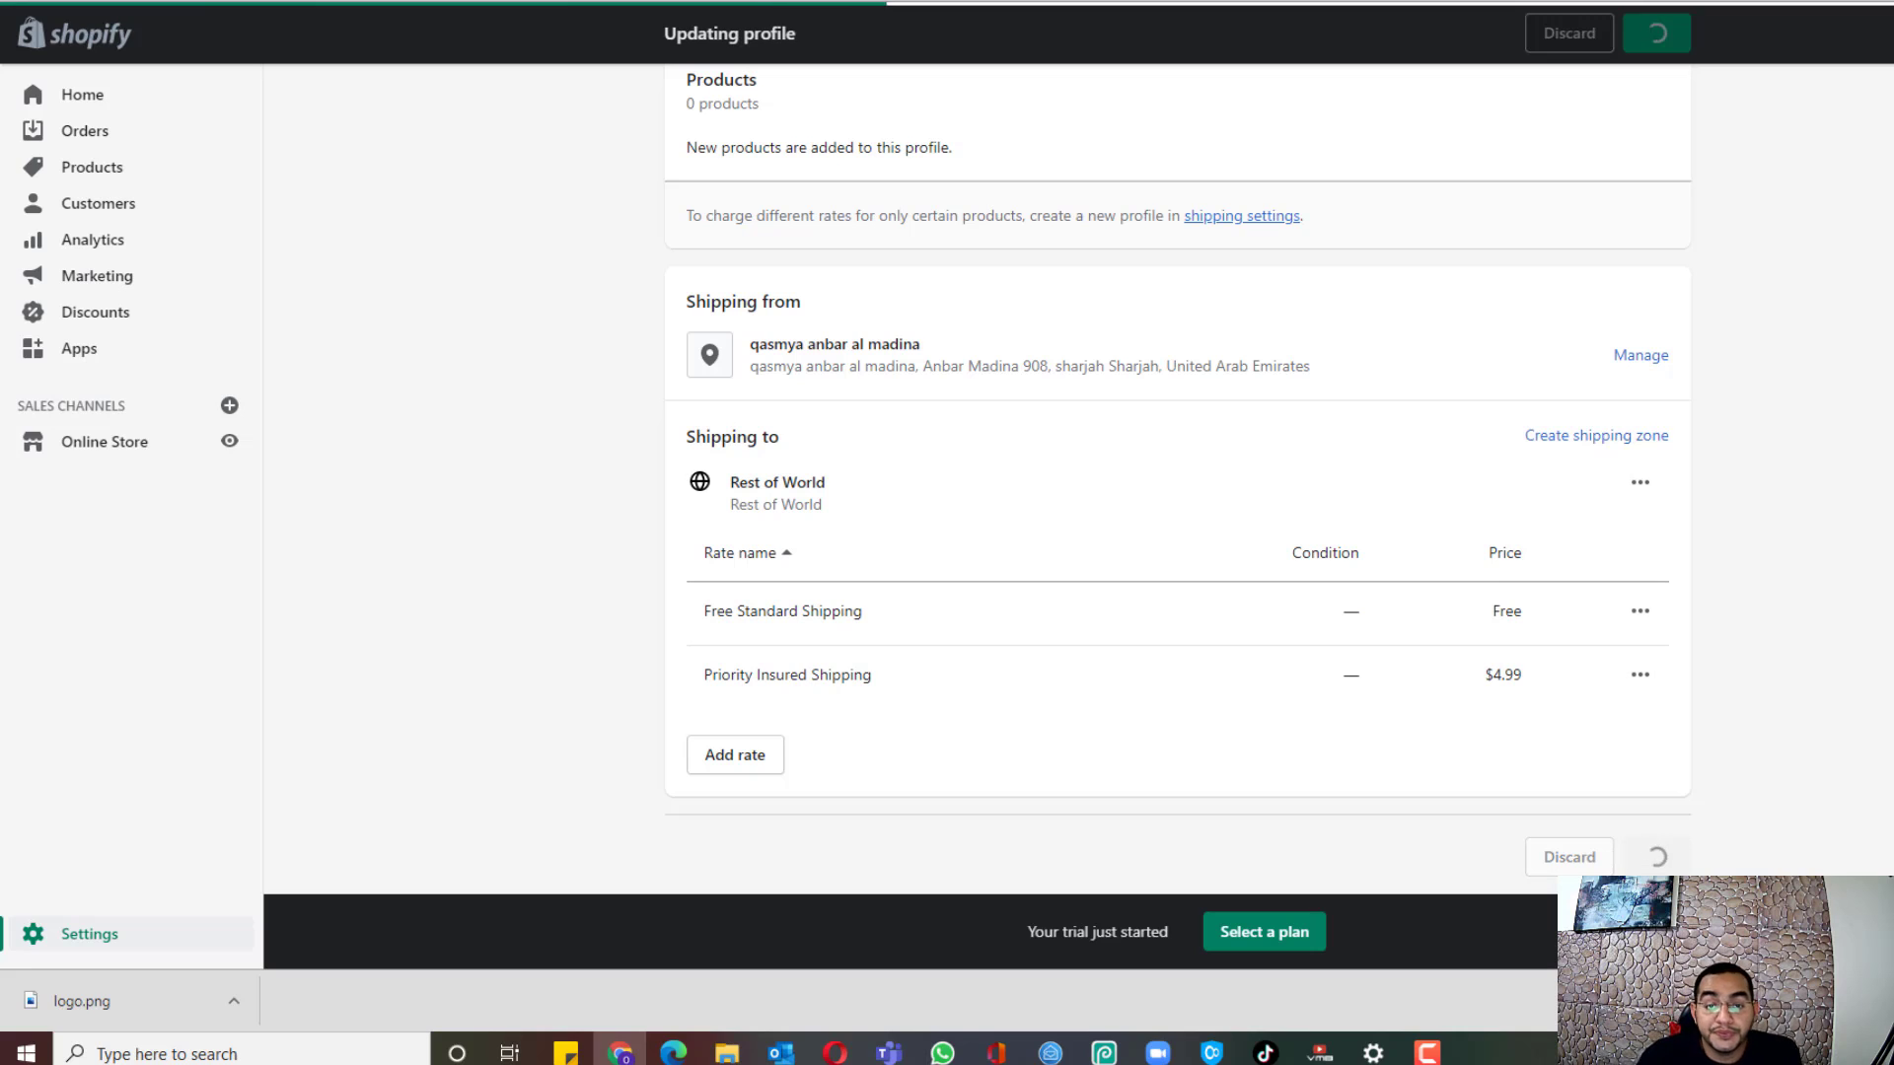
Step: Go from Settings to the Legal page and look over the empty Refund and Privacy policy editors
click(105, 929)
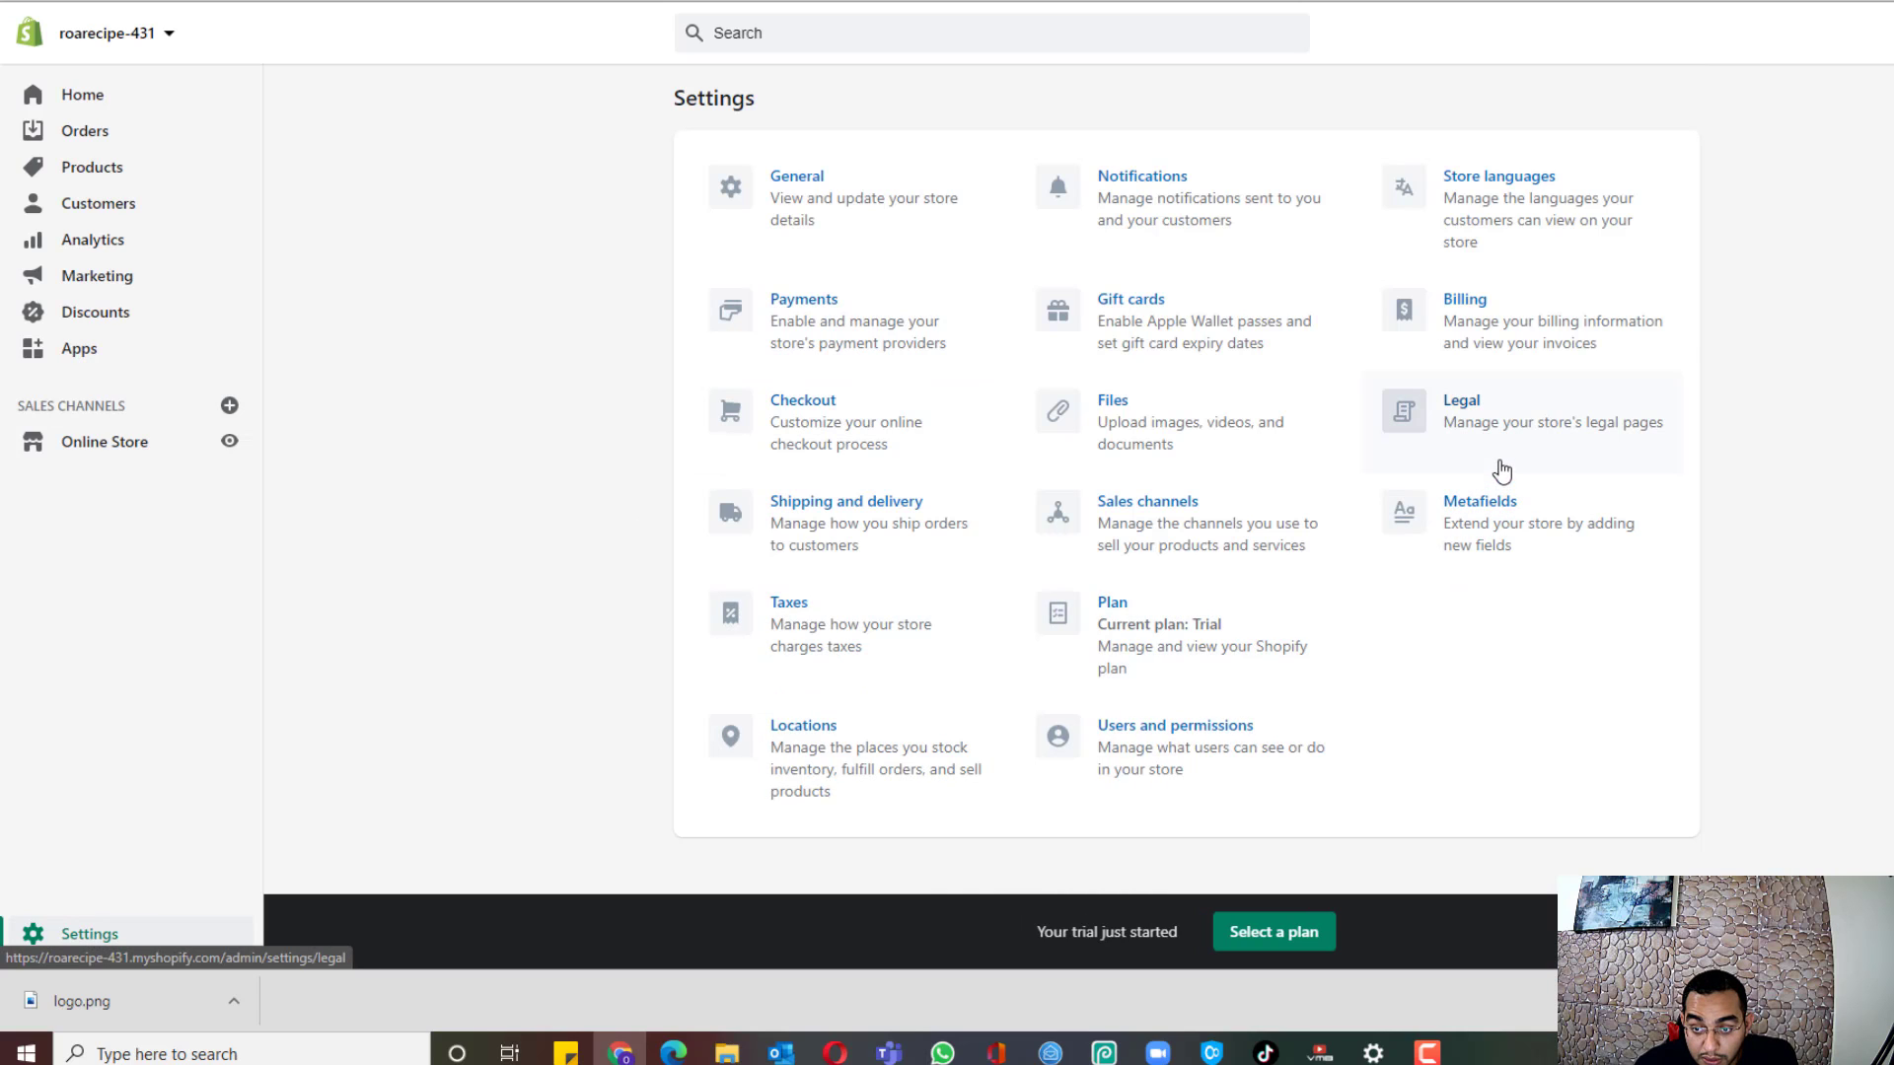
click(1431, 440)
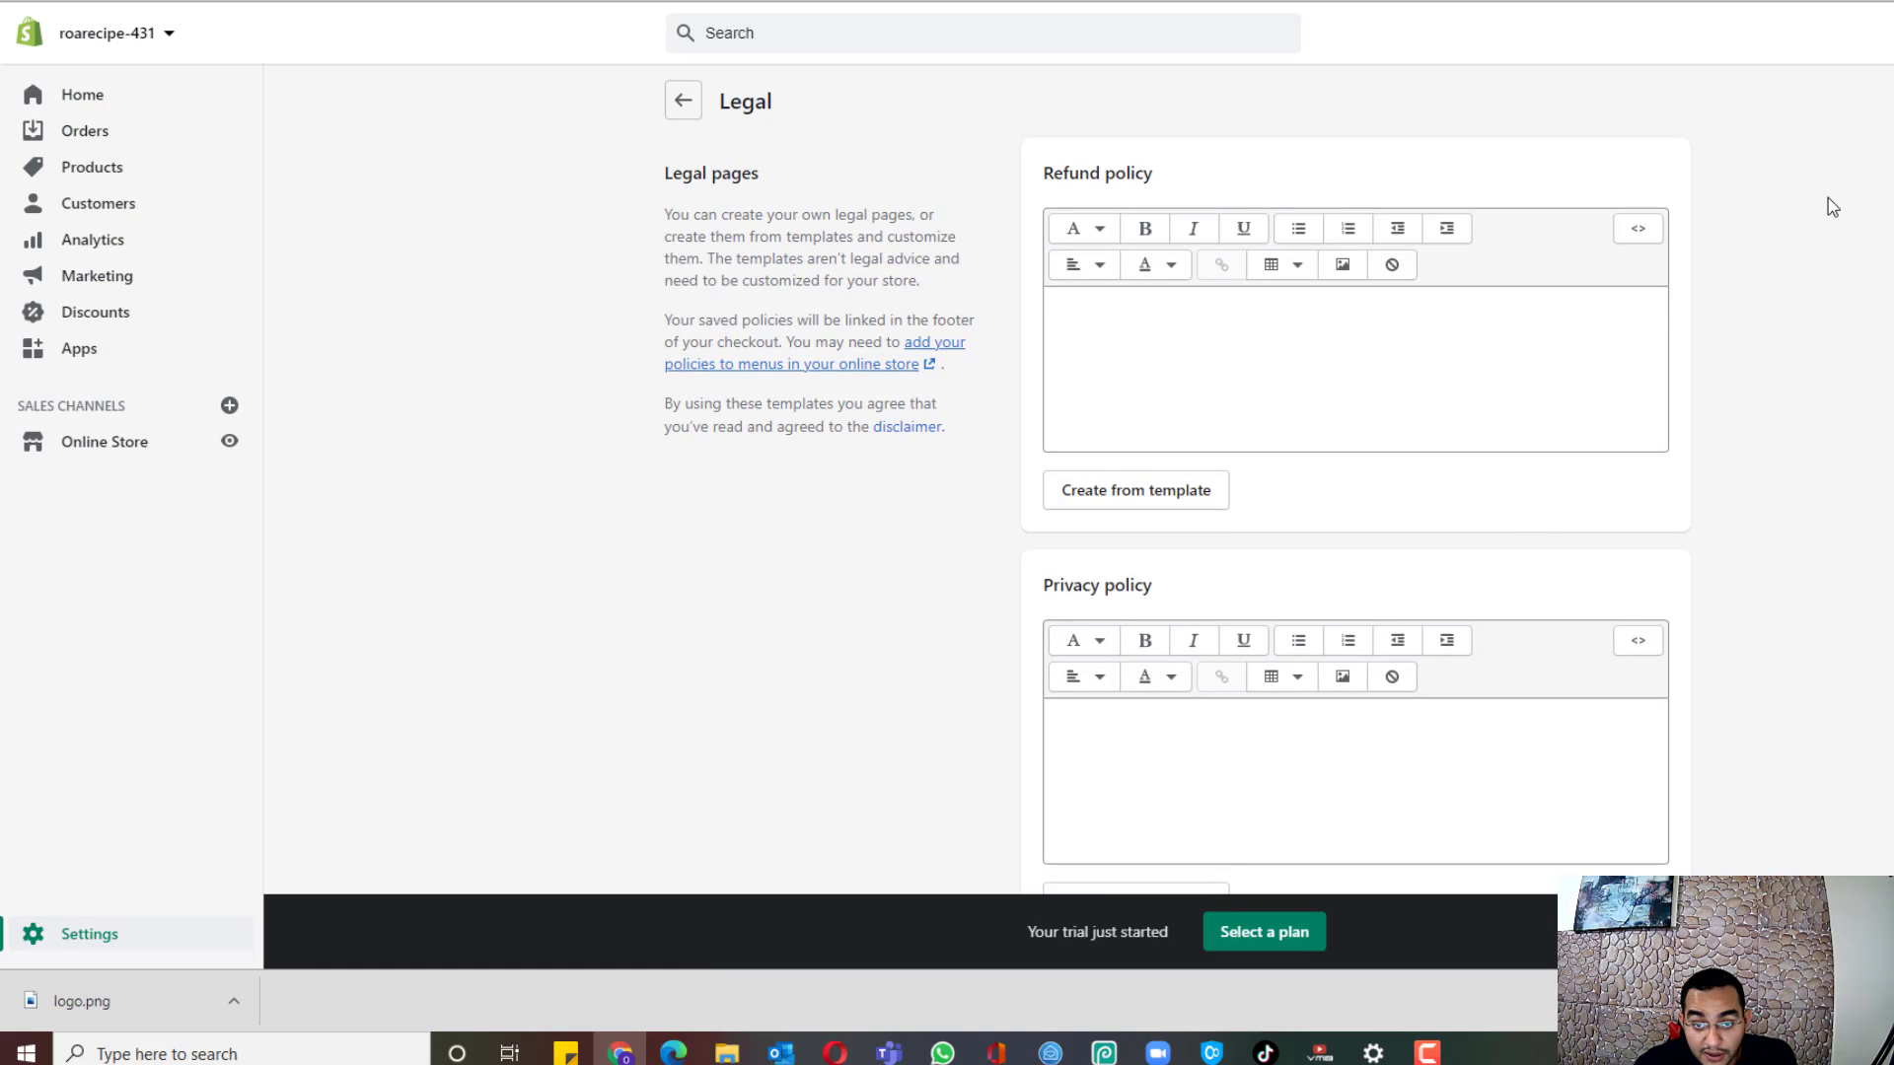
scroll(1844, 306, down, 2)
scroll(1847, 312, up, 2)
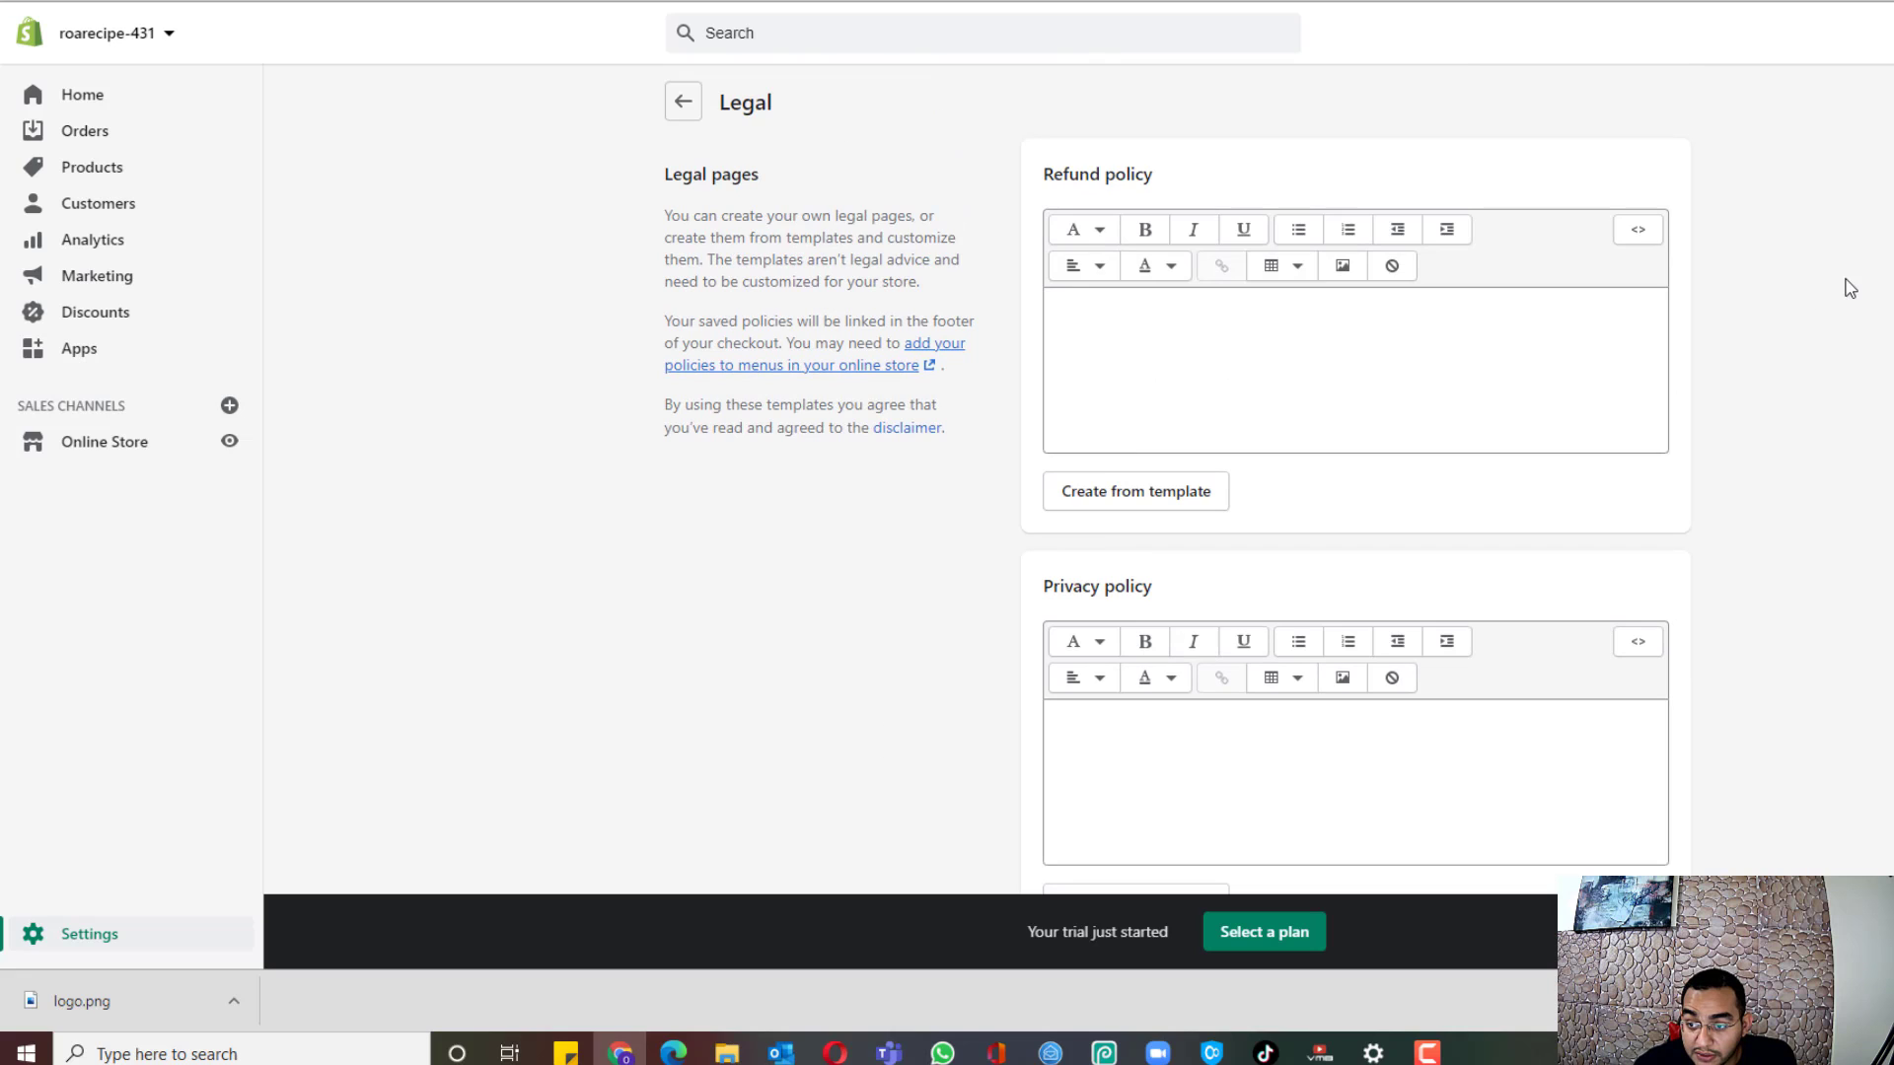
scroll(1842, 287, down, 2)
scroll(1796, 368, up, 2)
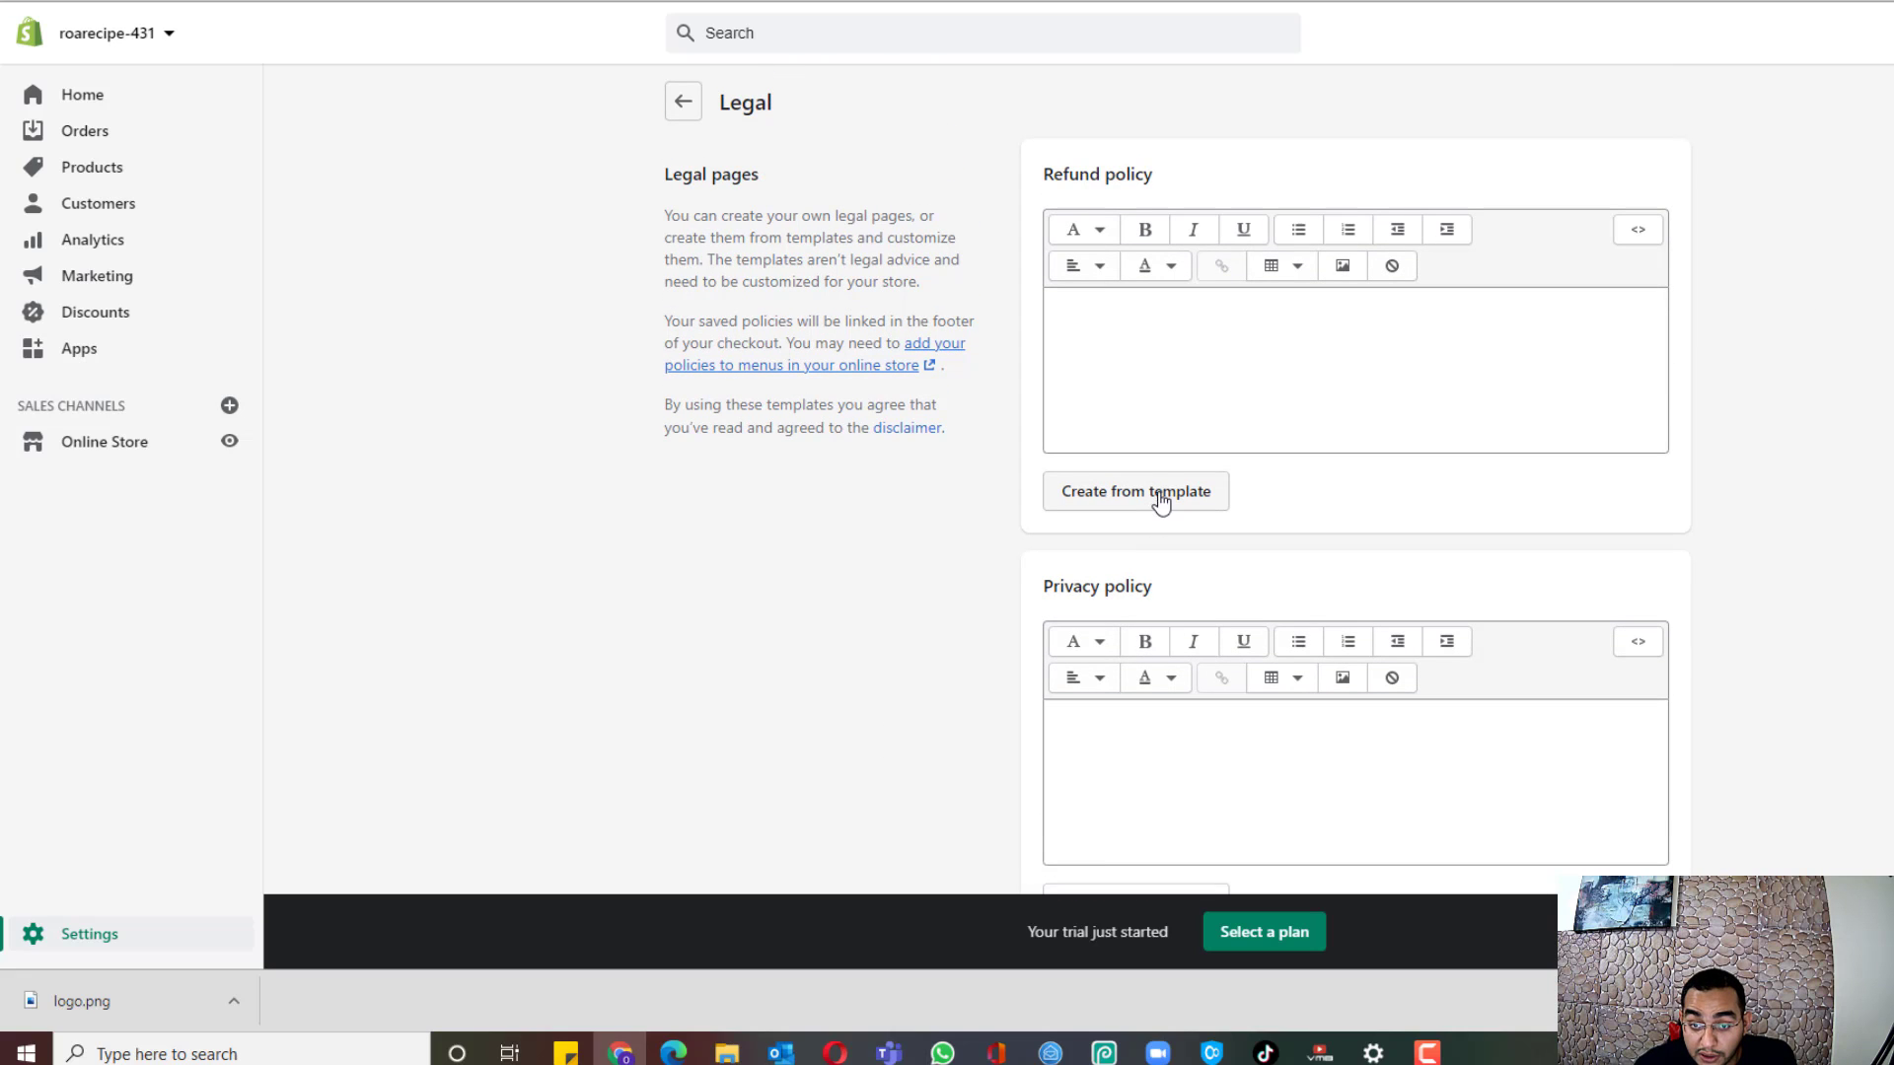
Step: Fill the Refund policy and Privacy policy editors from Shopify's templates
click(1161, 493)
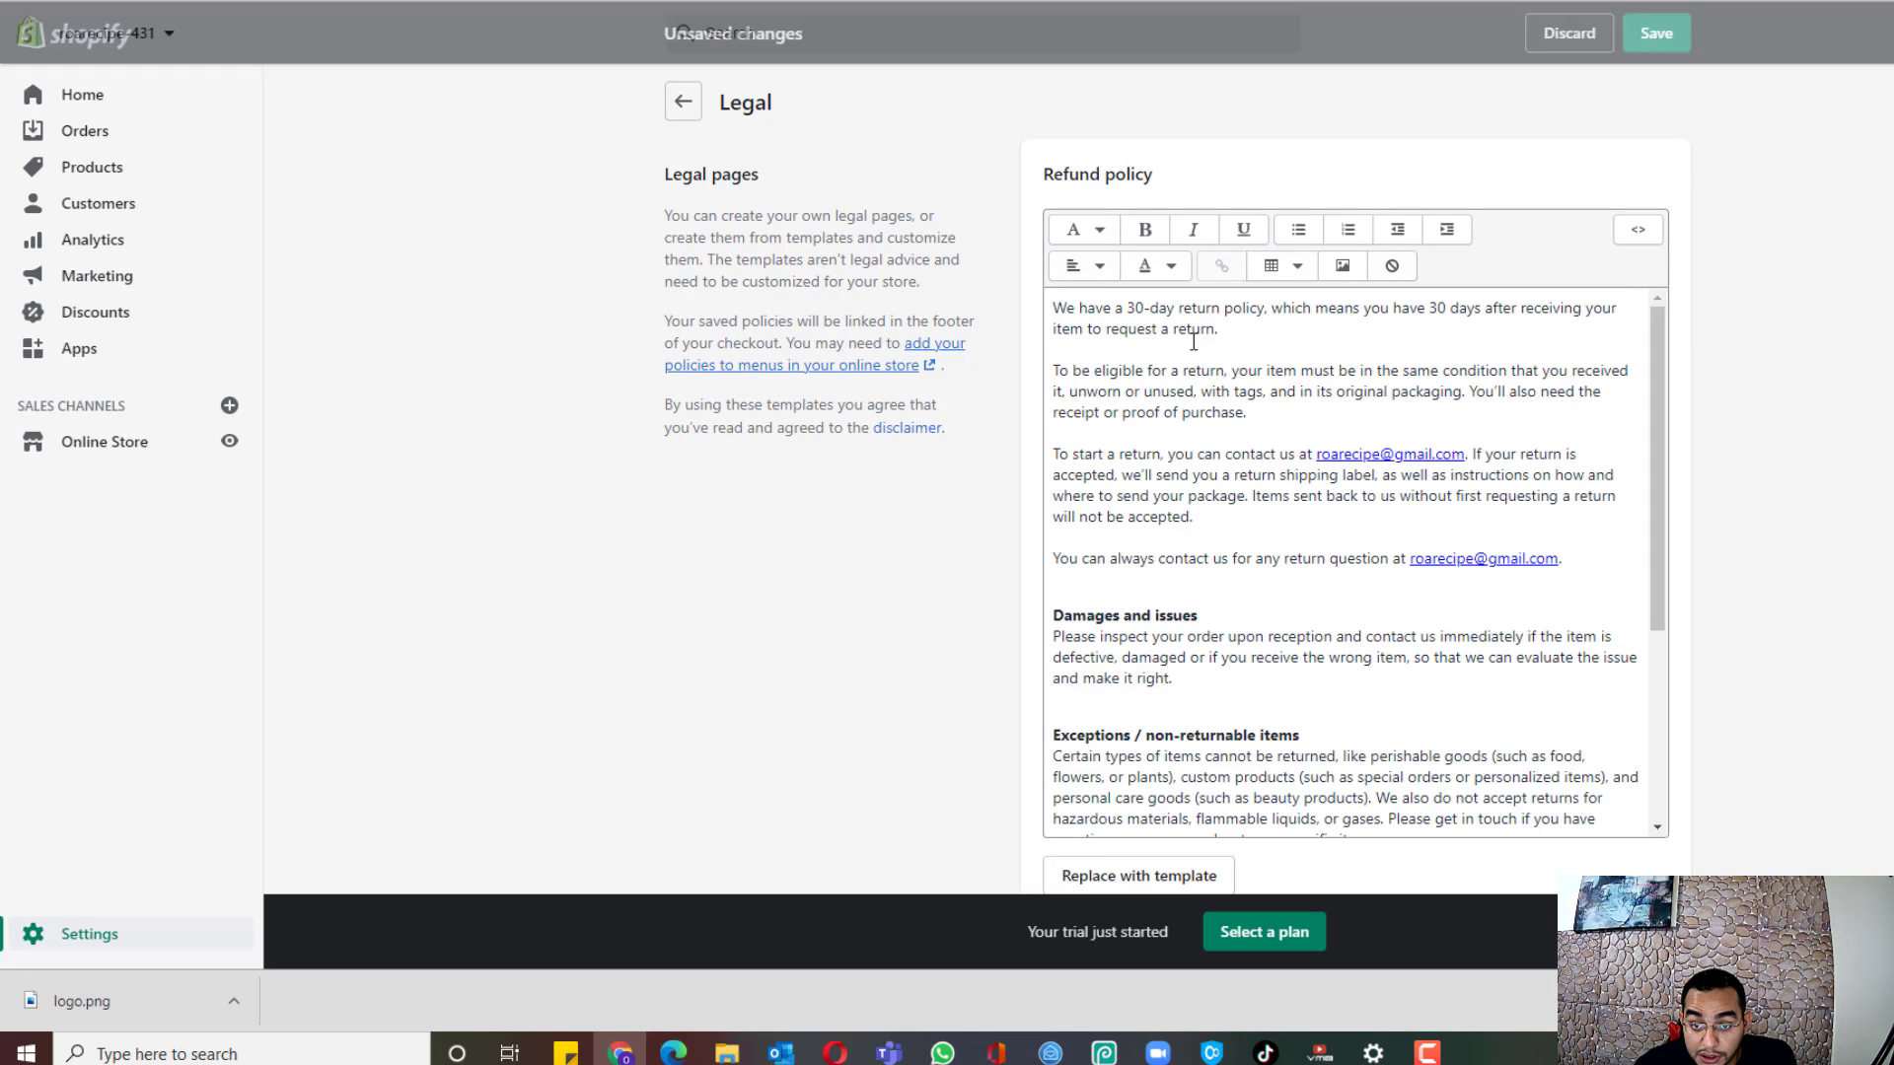
scroll(1171, 384, down, 2)
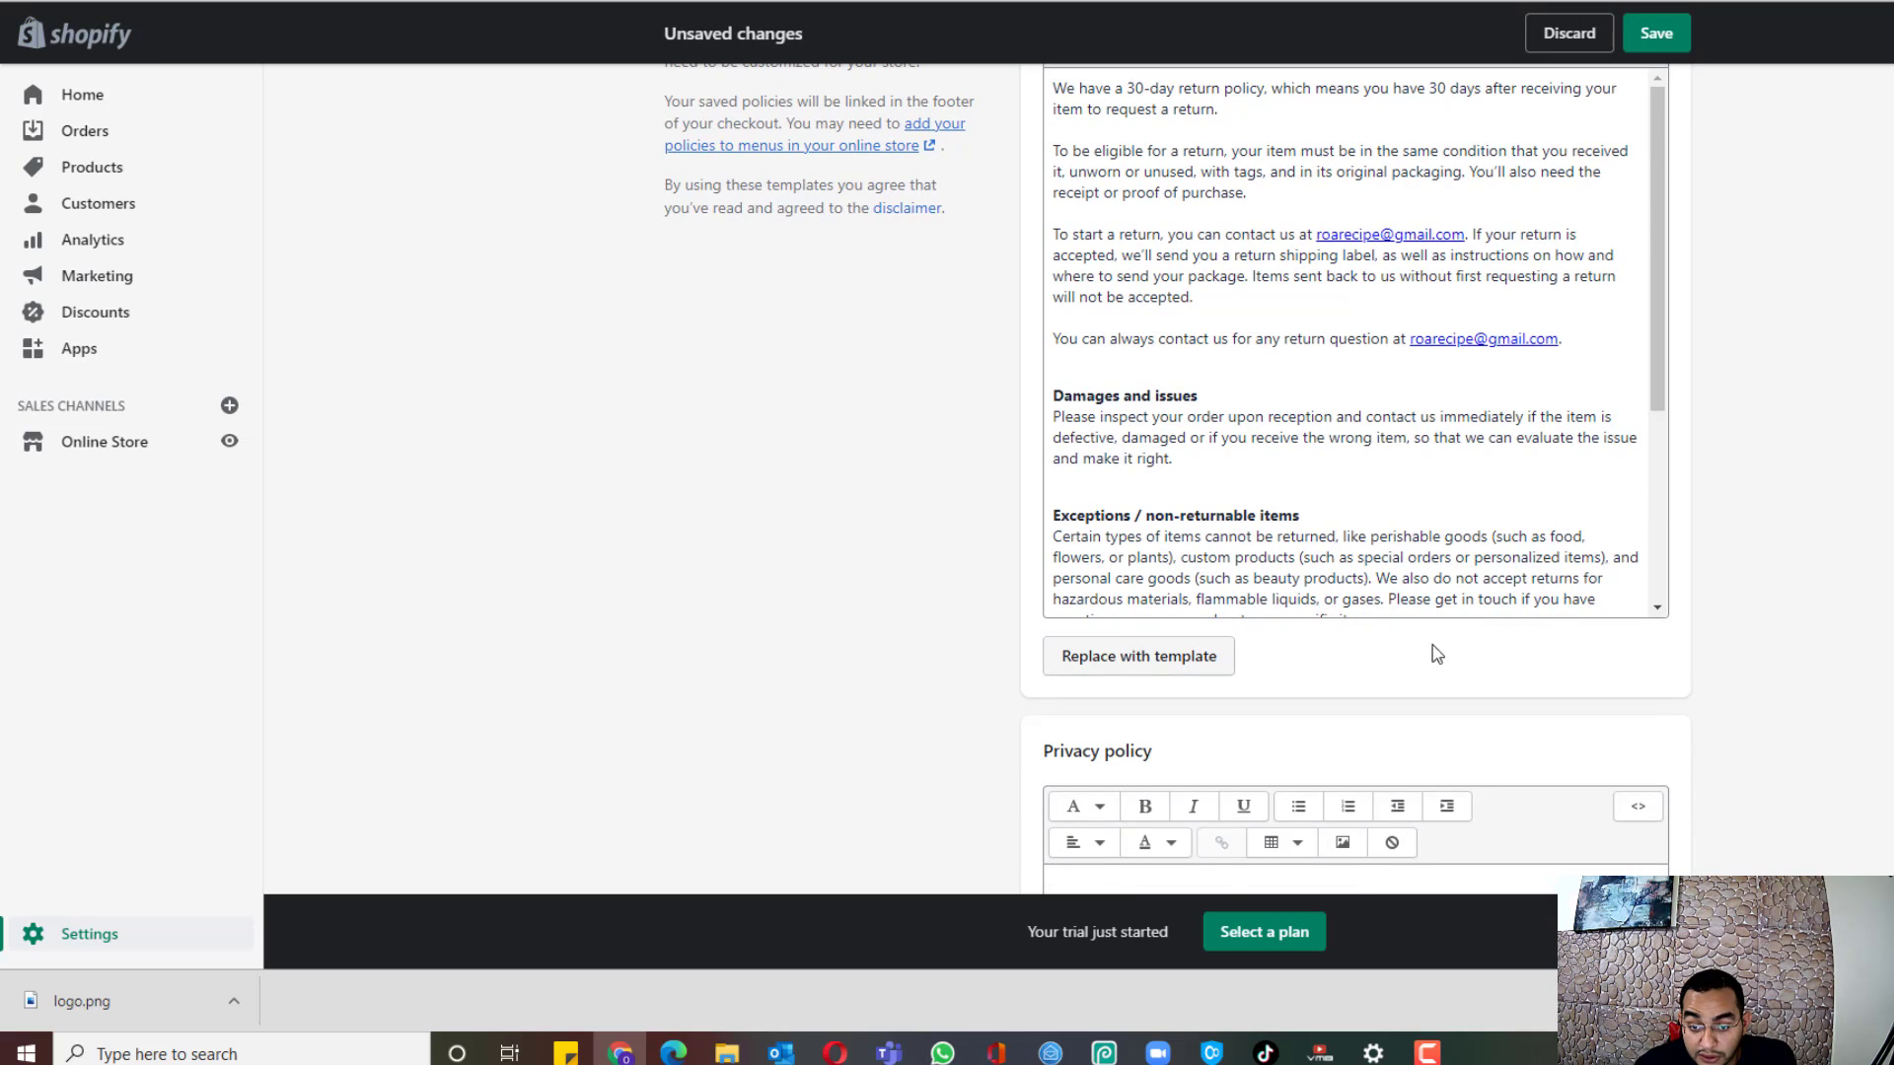
scroll(1429, 654, down, 4)
click(1120, 626)
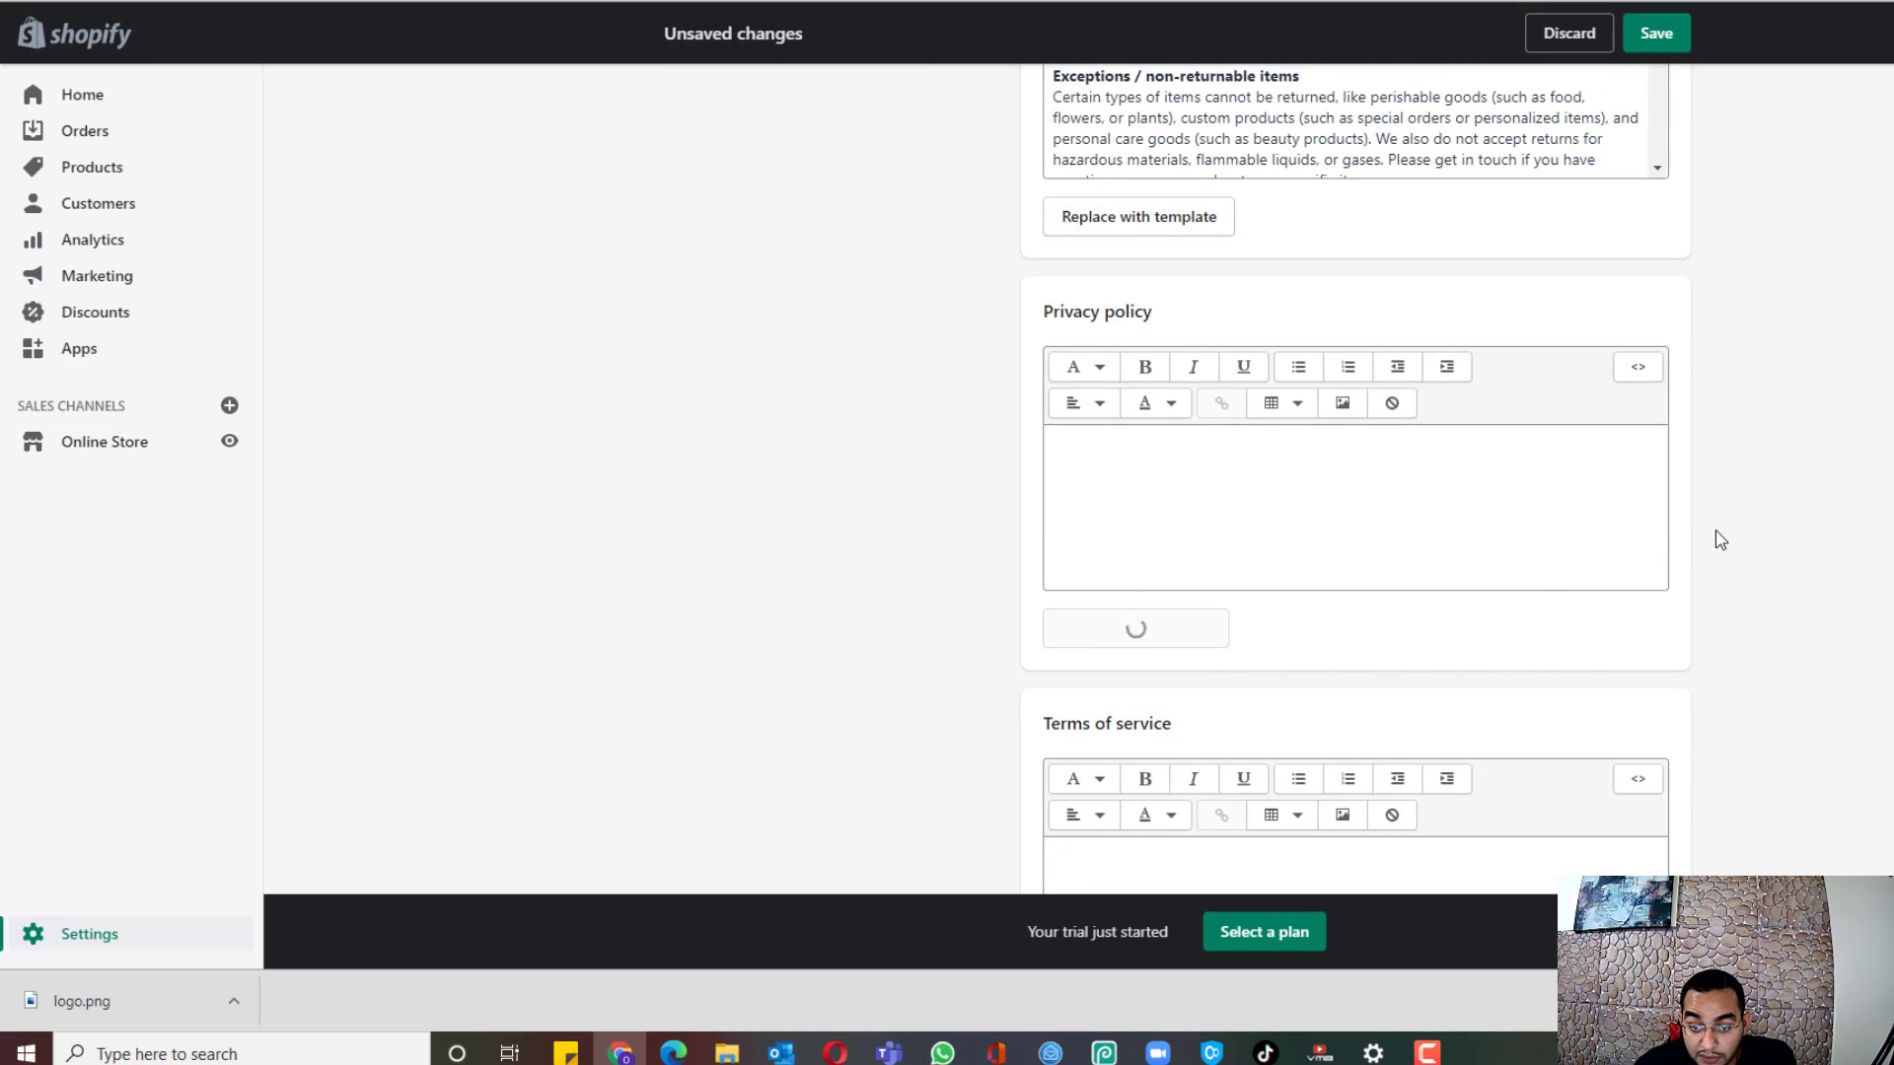
scroll(1695, 357, down, 4)
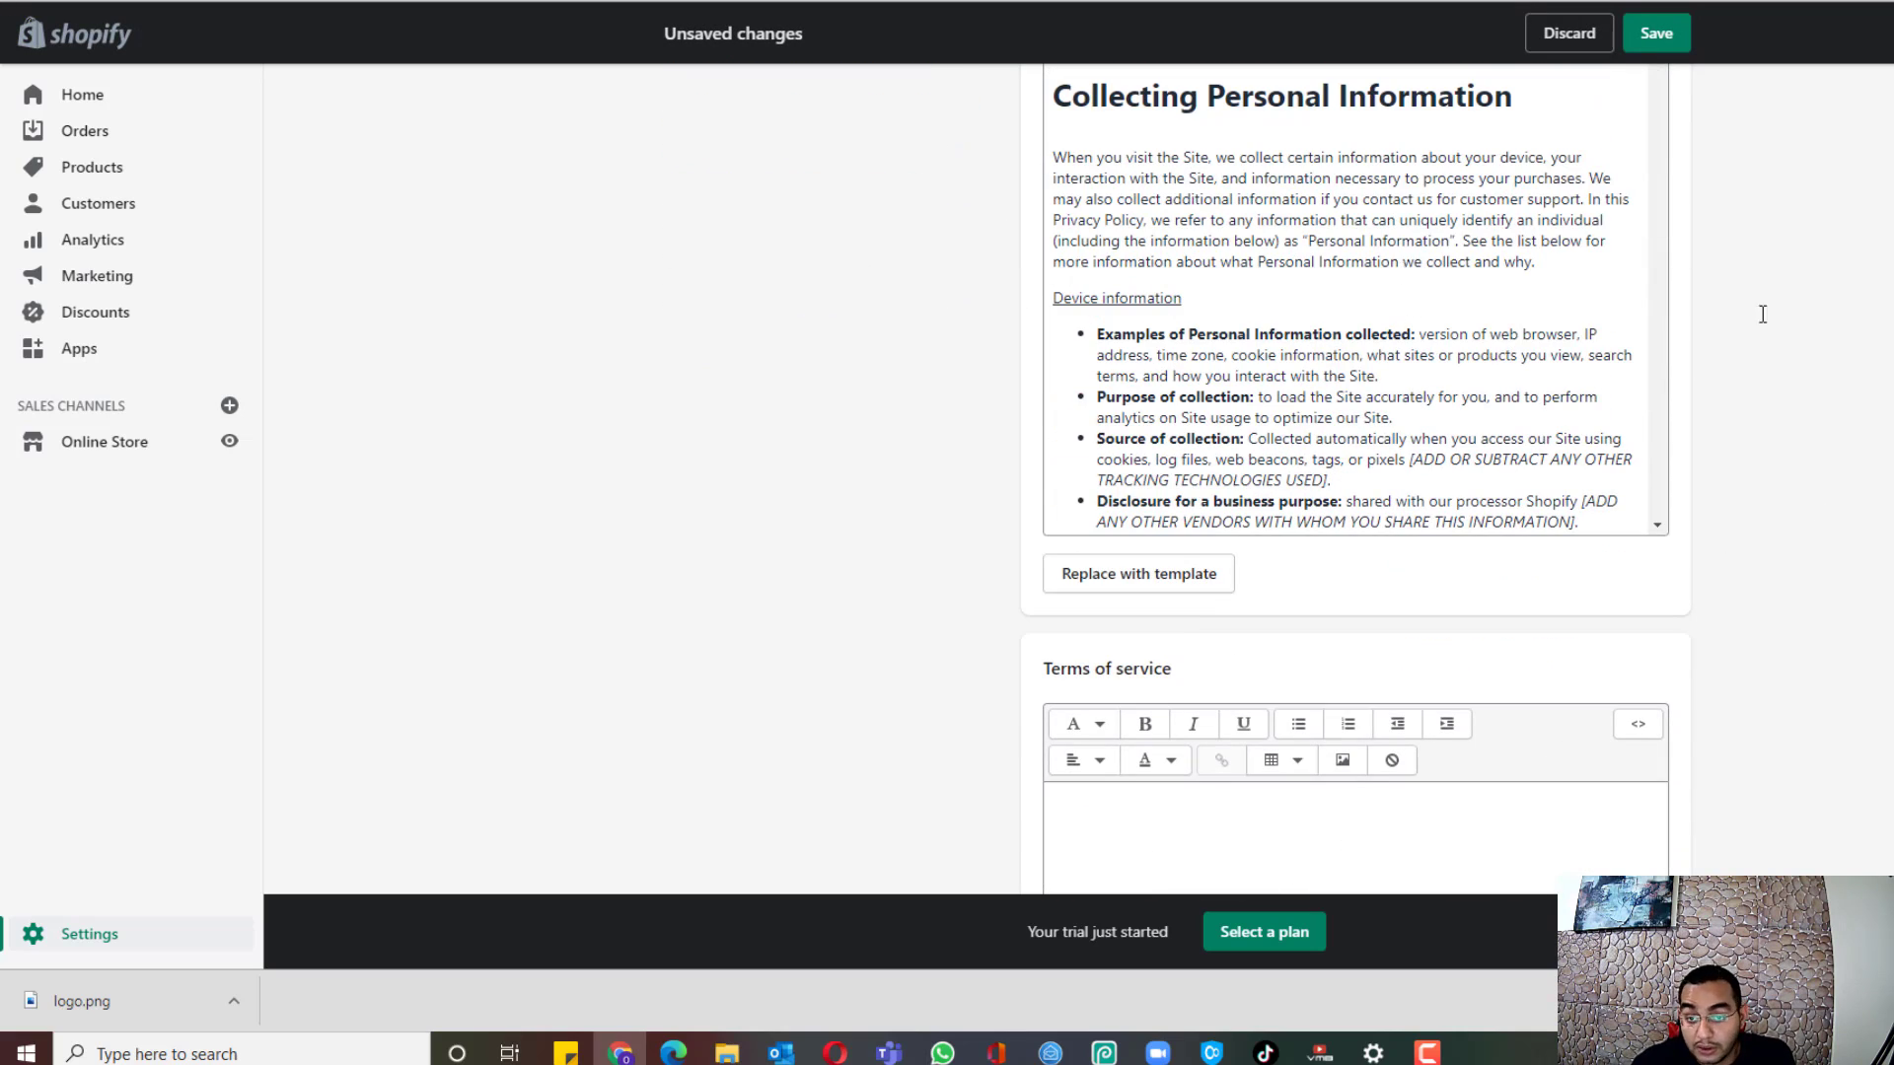
scroll(1720, 448, down, 5)
scroll(1720, 448, up, 2)
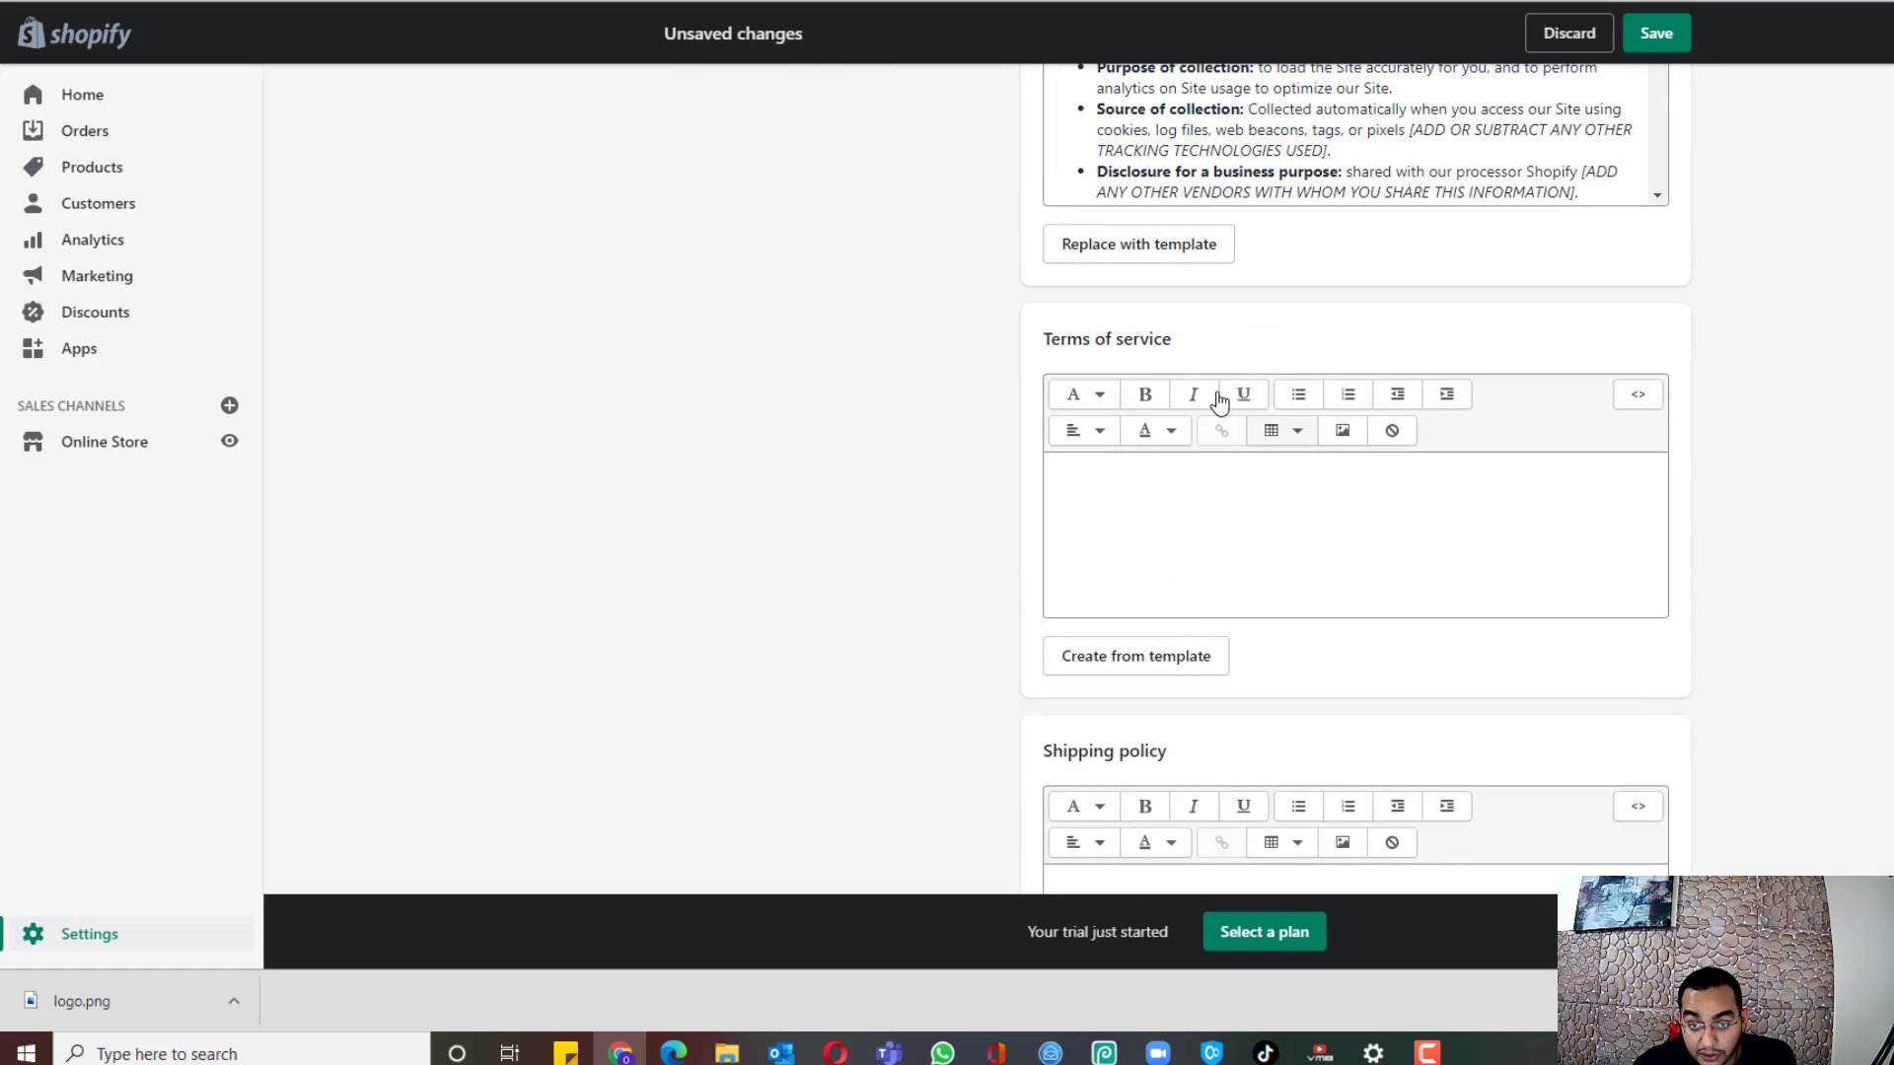
scroll(1194, 760, up, 1)
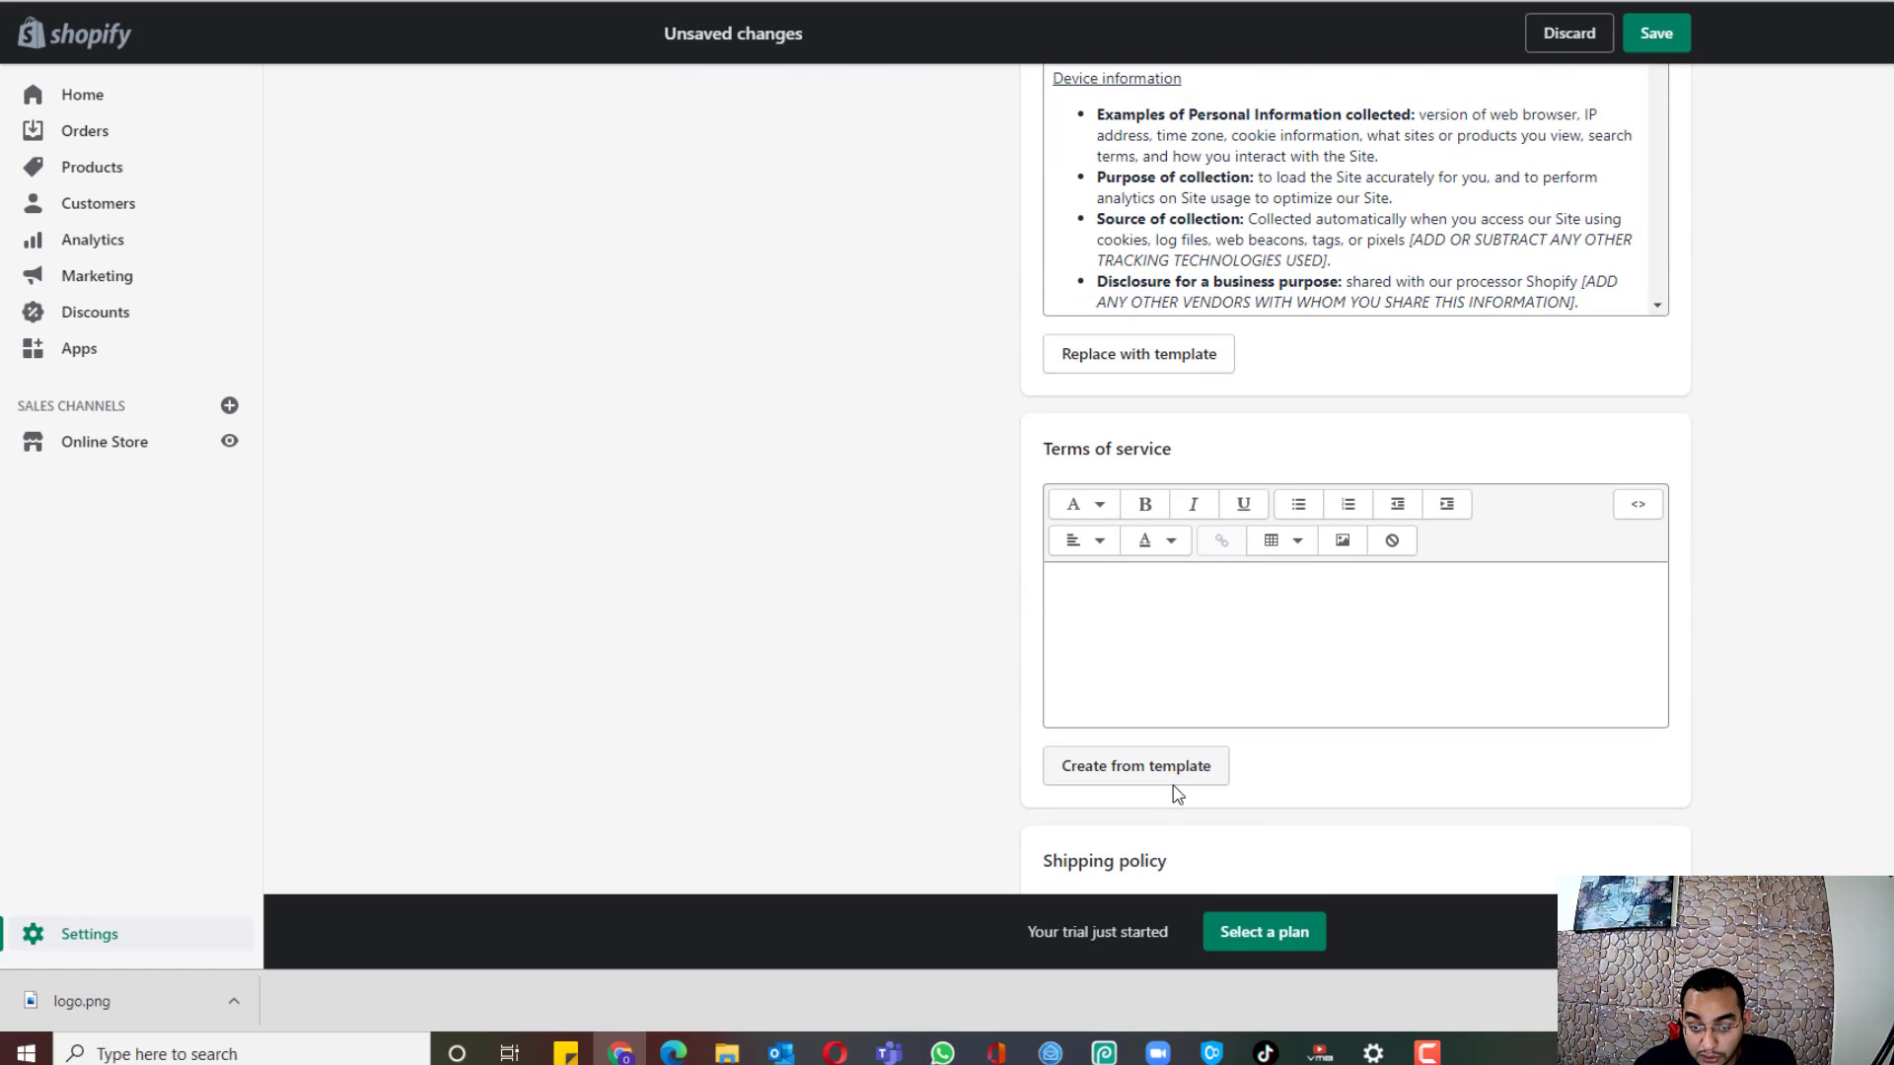
Step: Insert the Terms of service template and place the cursor in the empty Shipping policy editor
click(1179, 782)
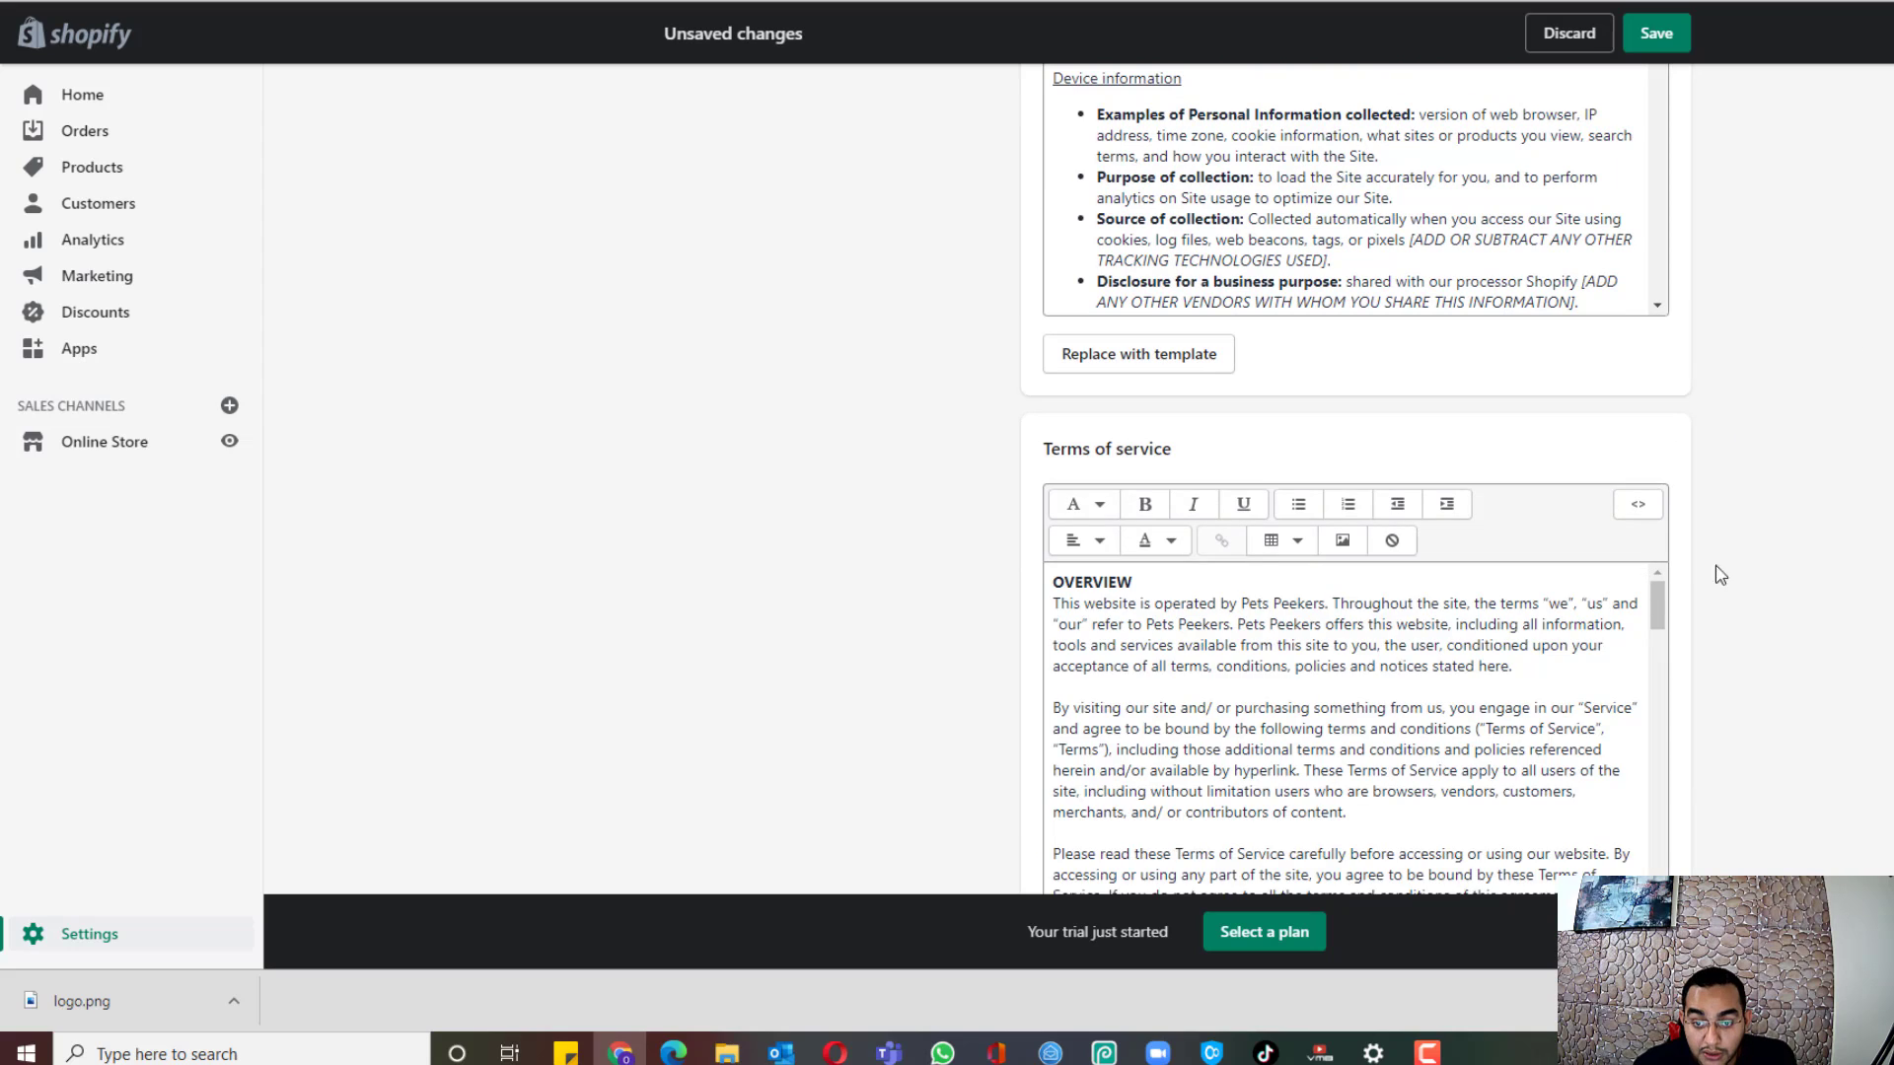
scroll(1839, 537, down, 8)
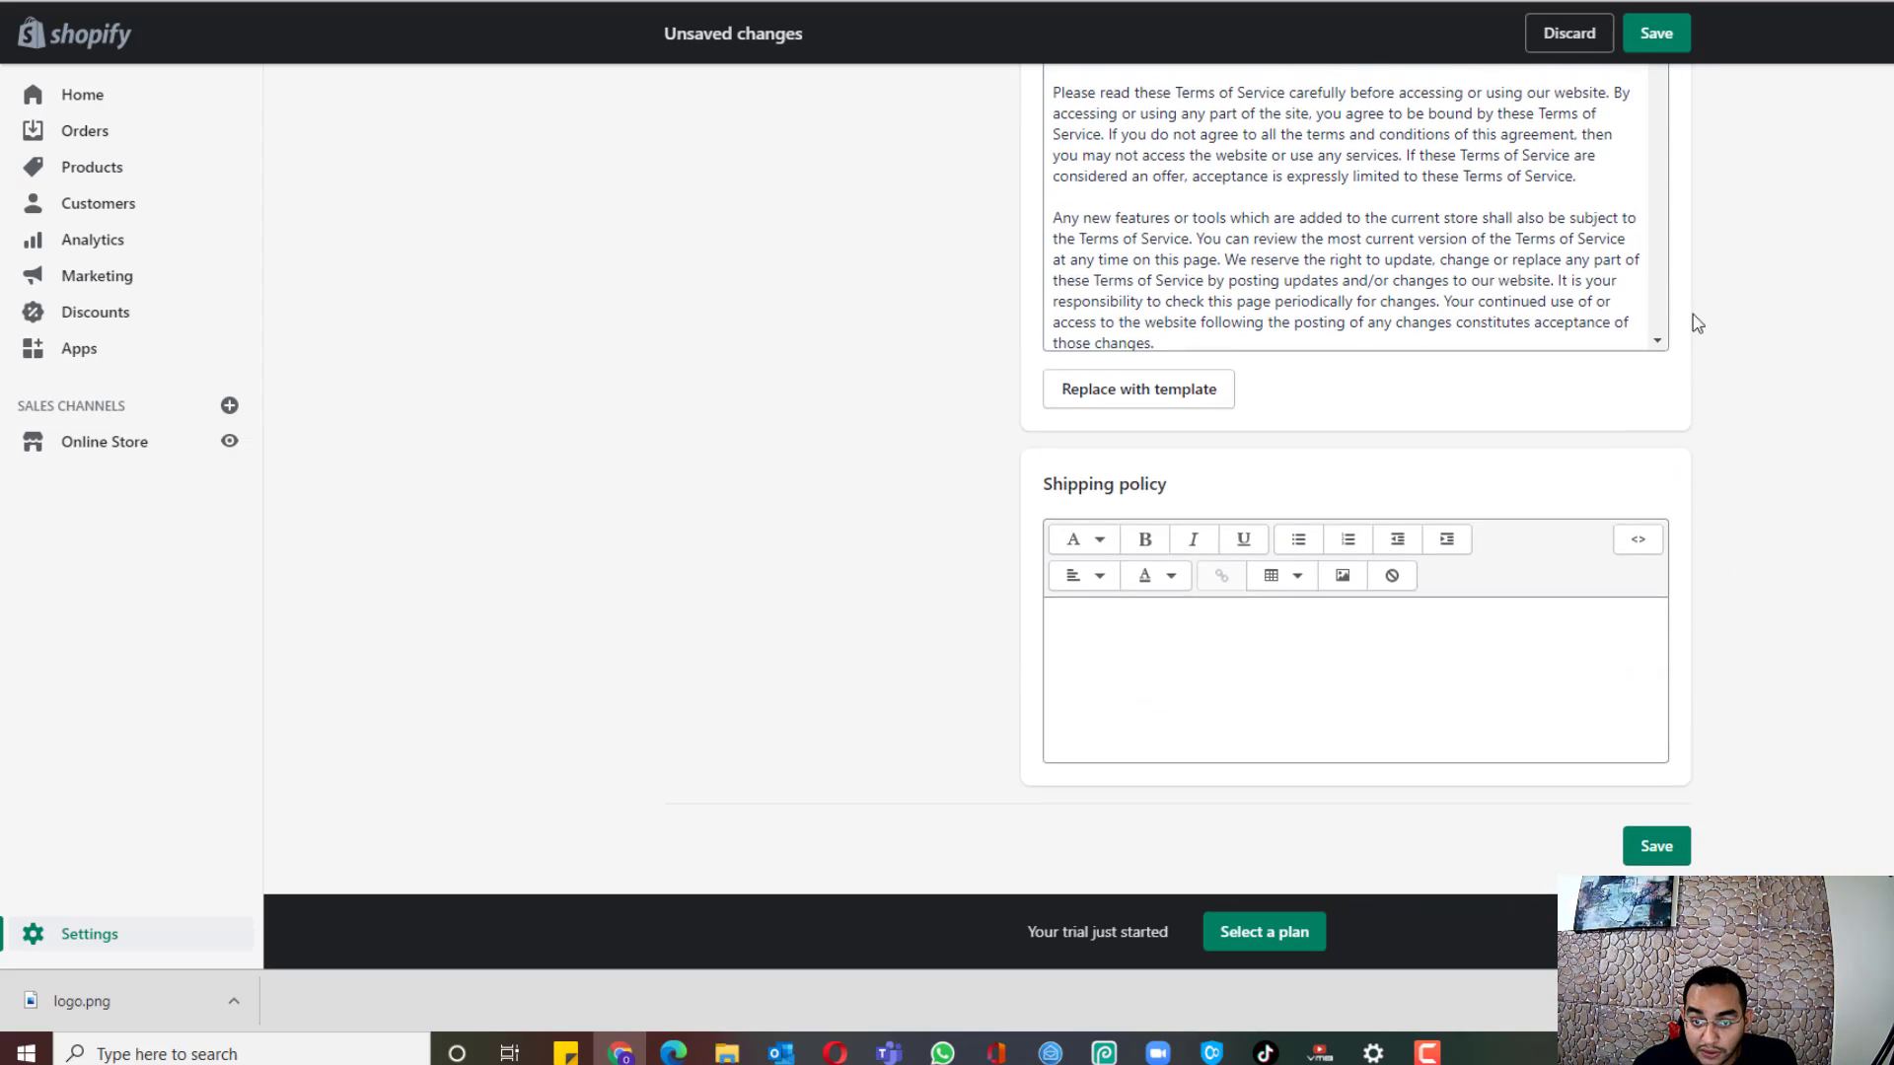
scroll(1758, 500, up, 7)
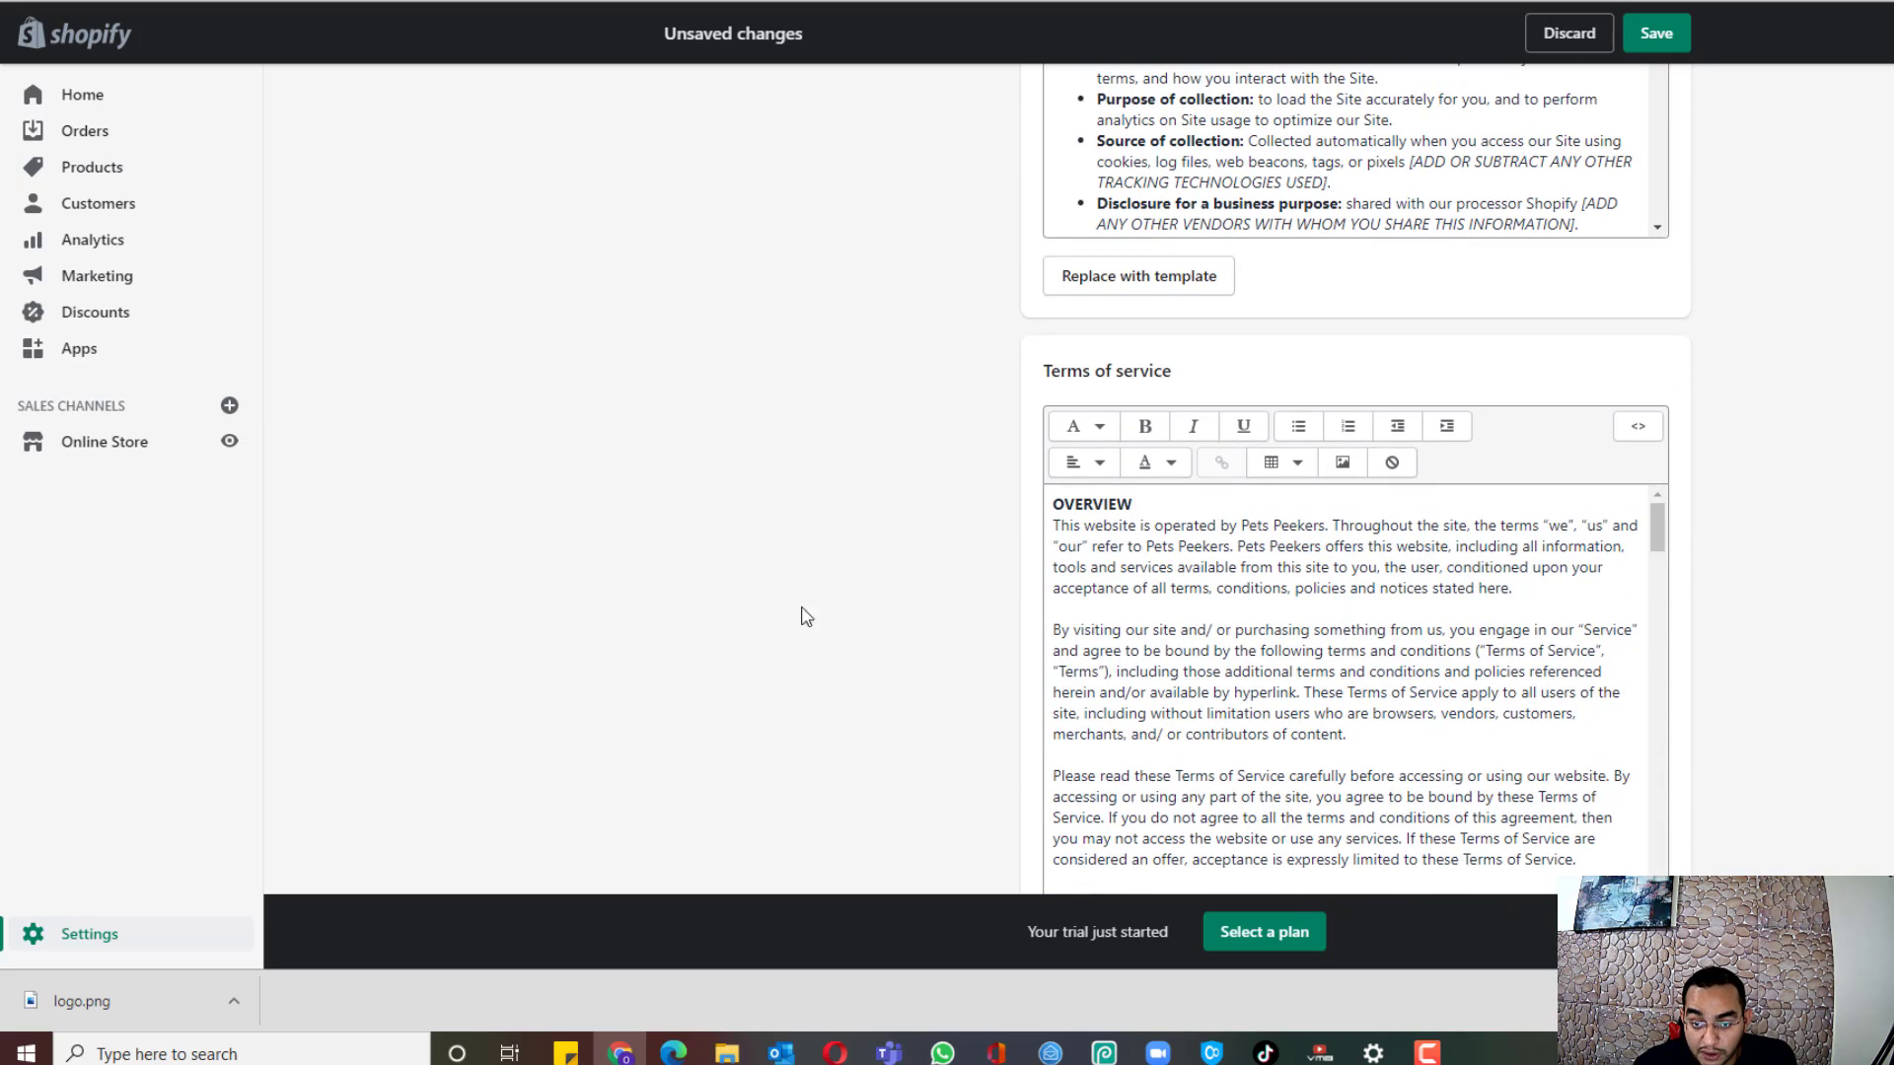
scroll(1834, 553, down, 7)
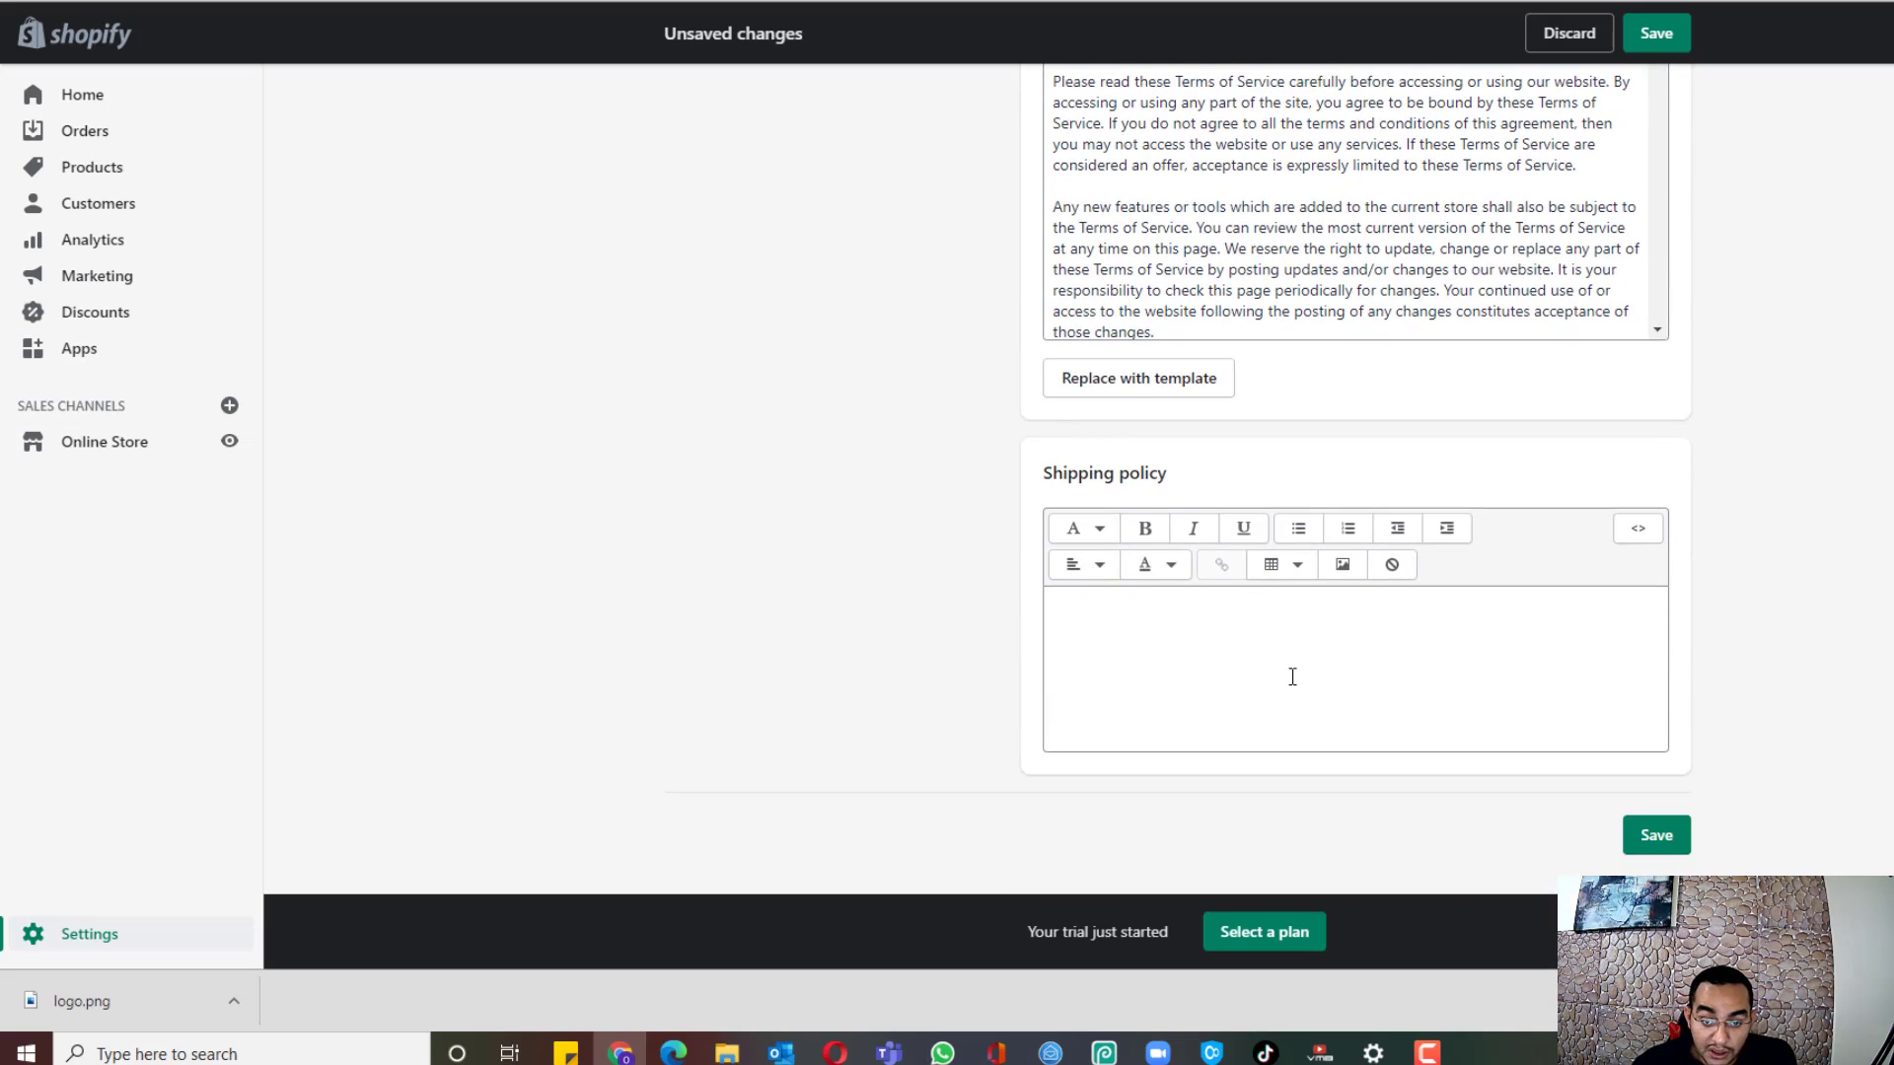
click(1292, 677)
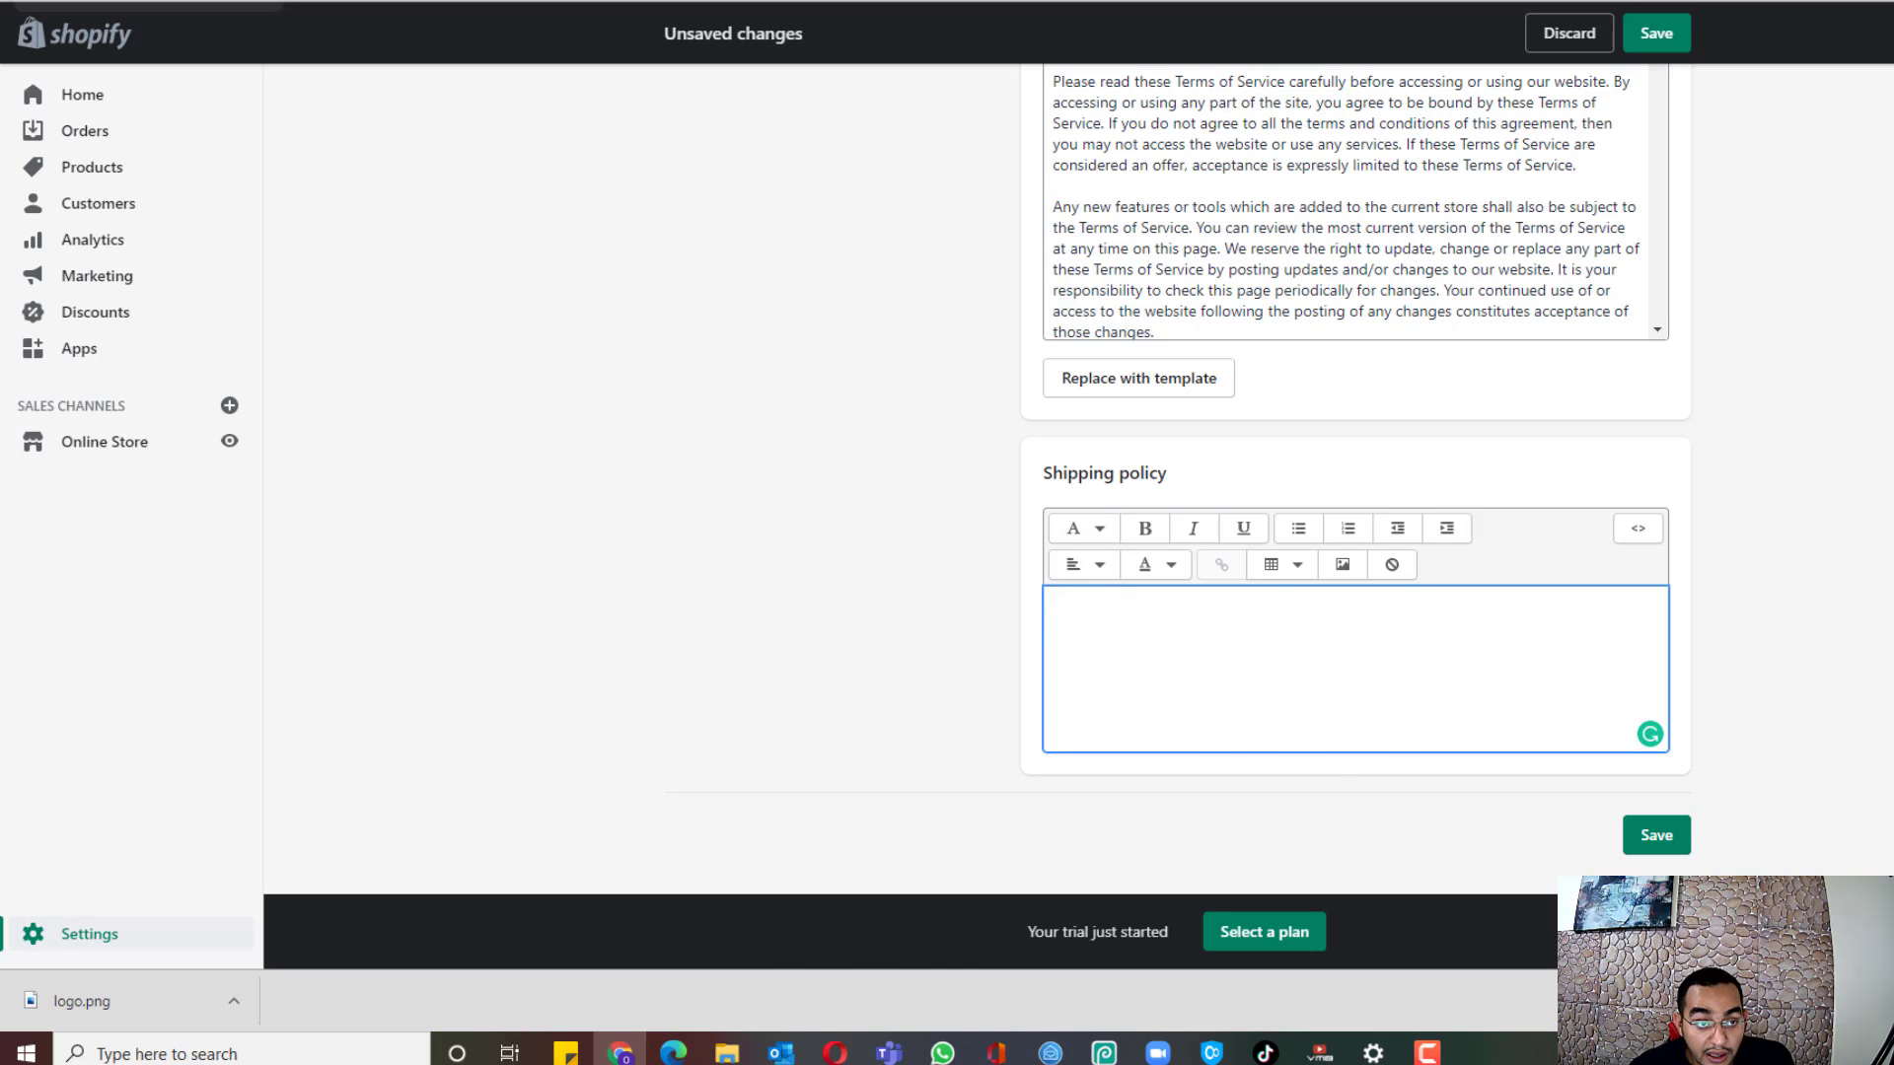
click(99, 1)
Step: Select the guide's Shipping Policy template text, from 'All orders…' to the end
scroll(1015, 526, down, 15)
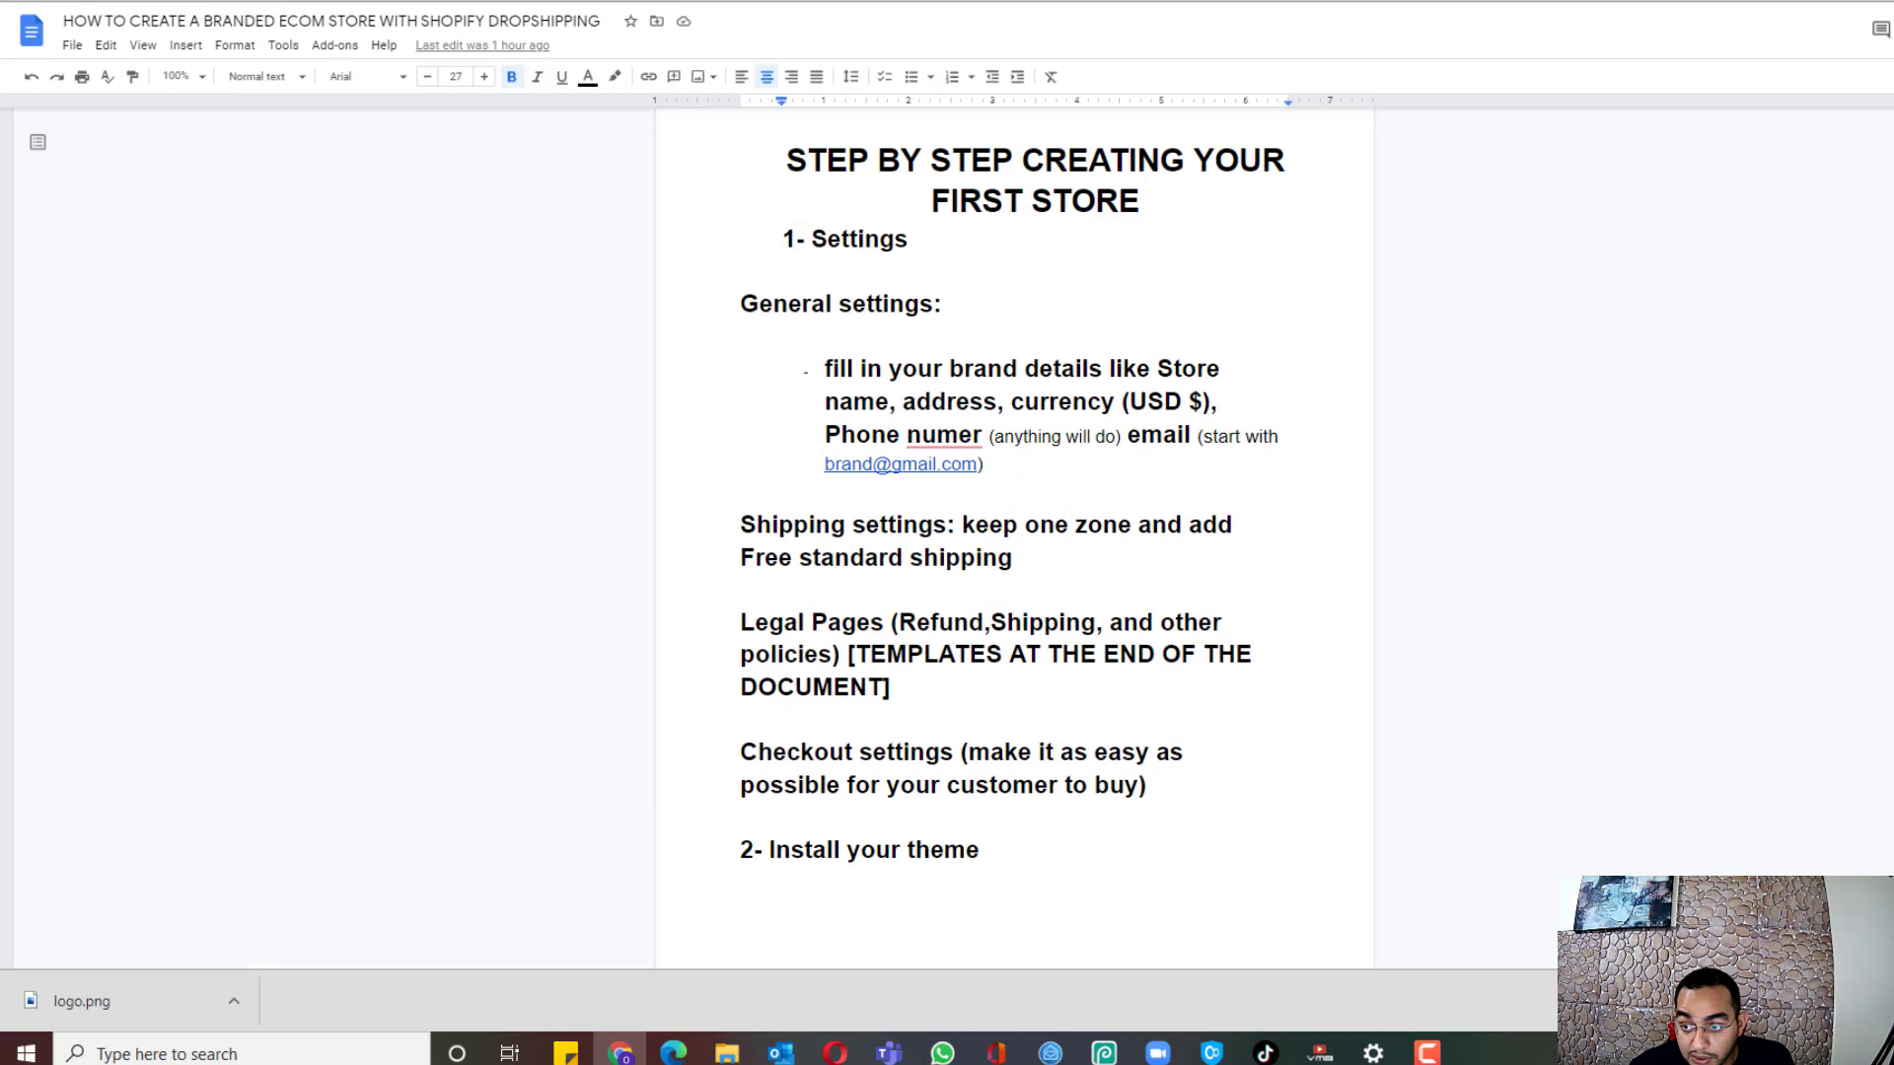
scroll(1015, 527, down, 4)
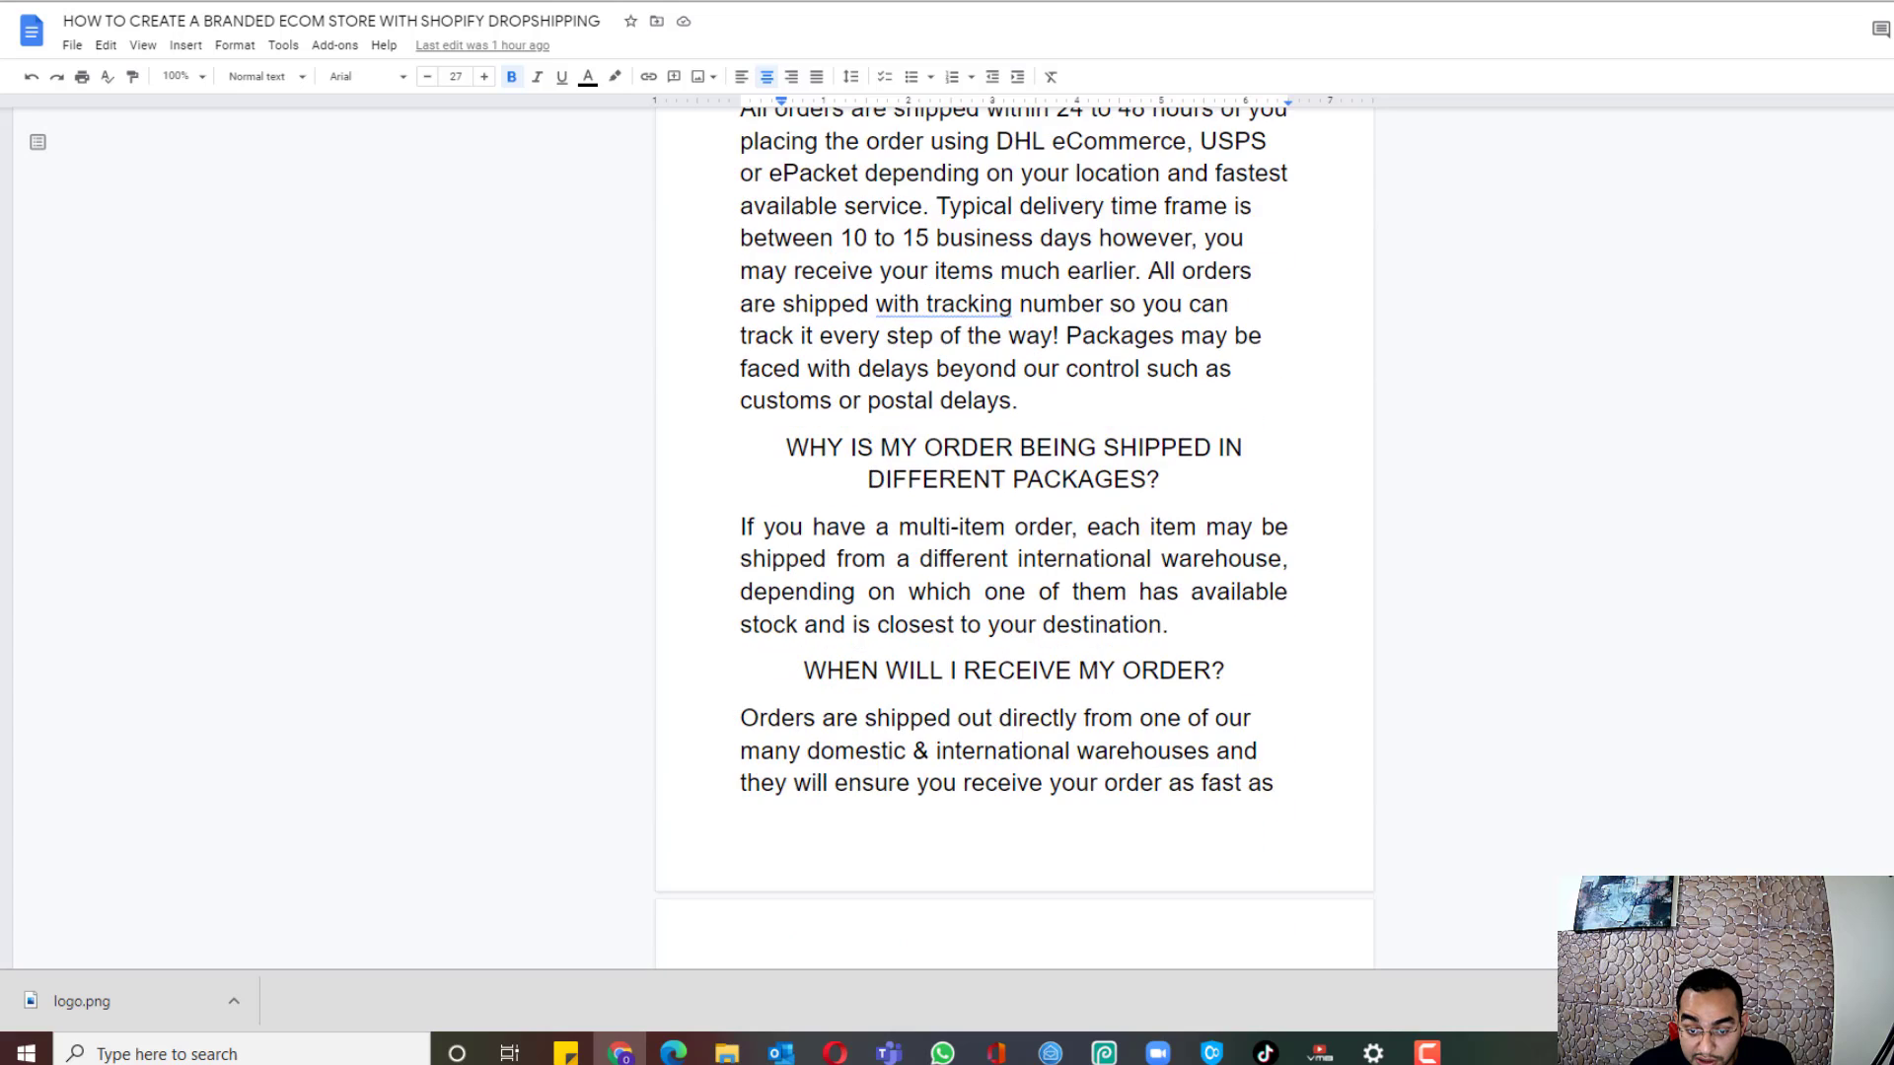
scroll(1015, 526, up, 2)
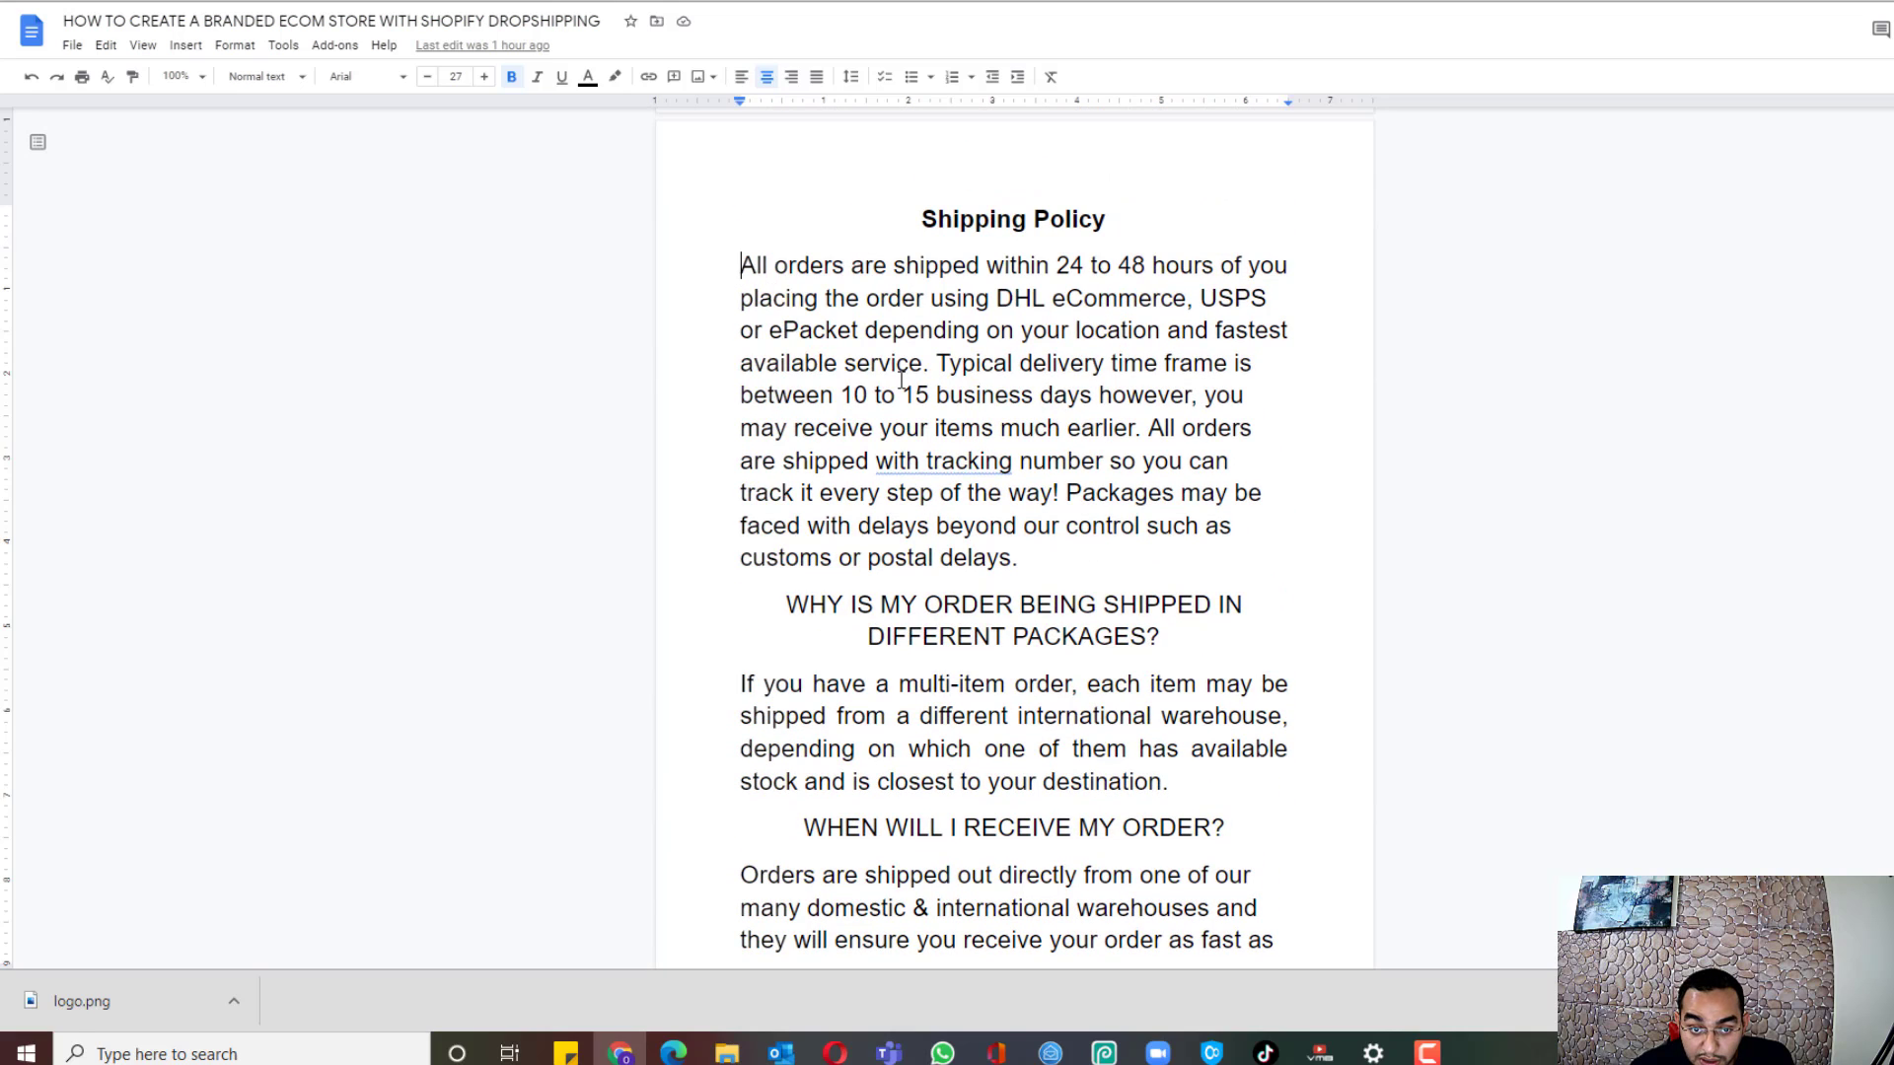
drag(736, 275, 1259, 862)
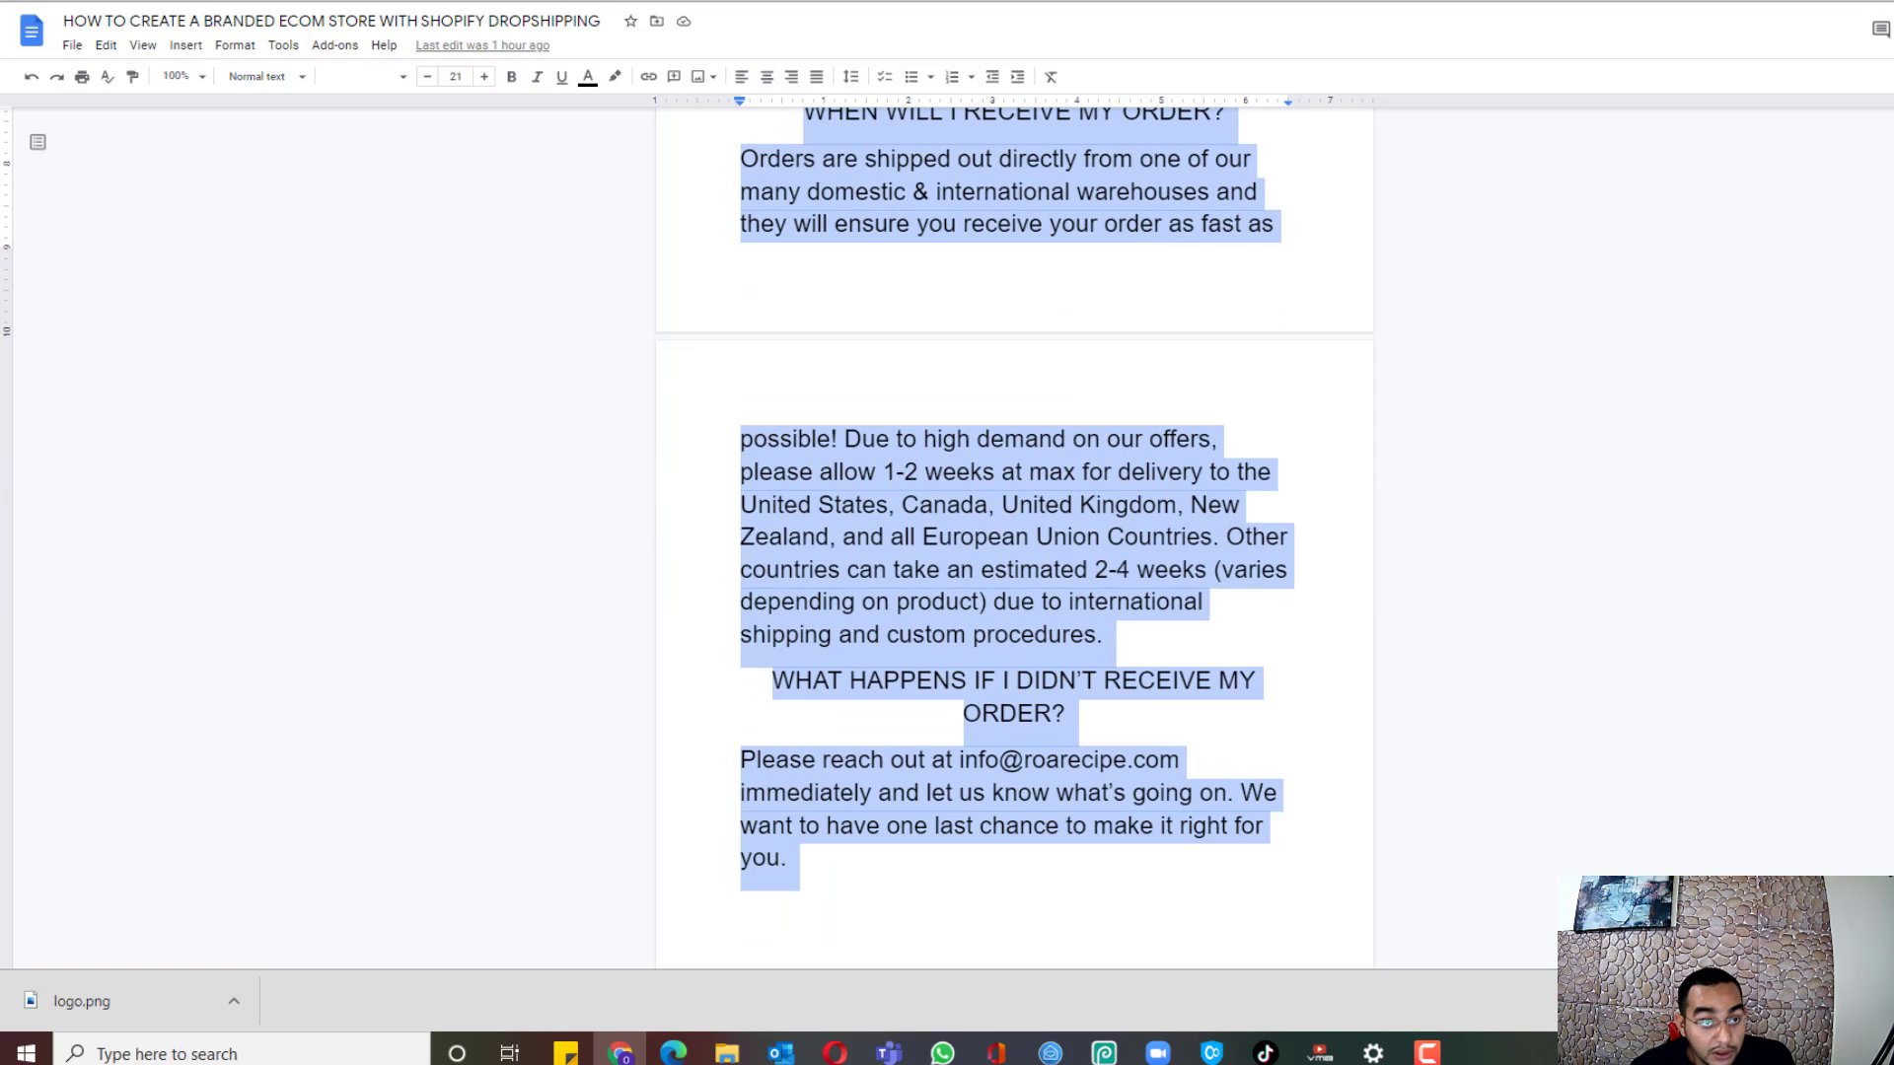
Step: Paste the copied shipping policy template into Shopify's Shipping policy editor
key(alt+Tab)
key(ctrl+v)
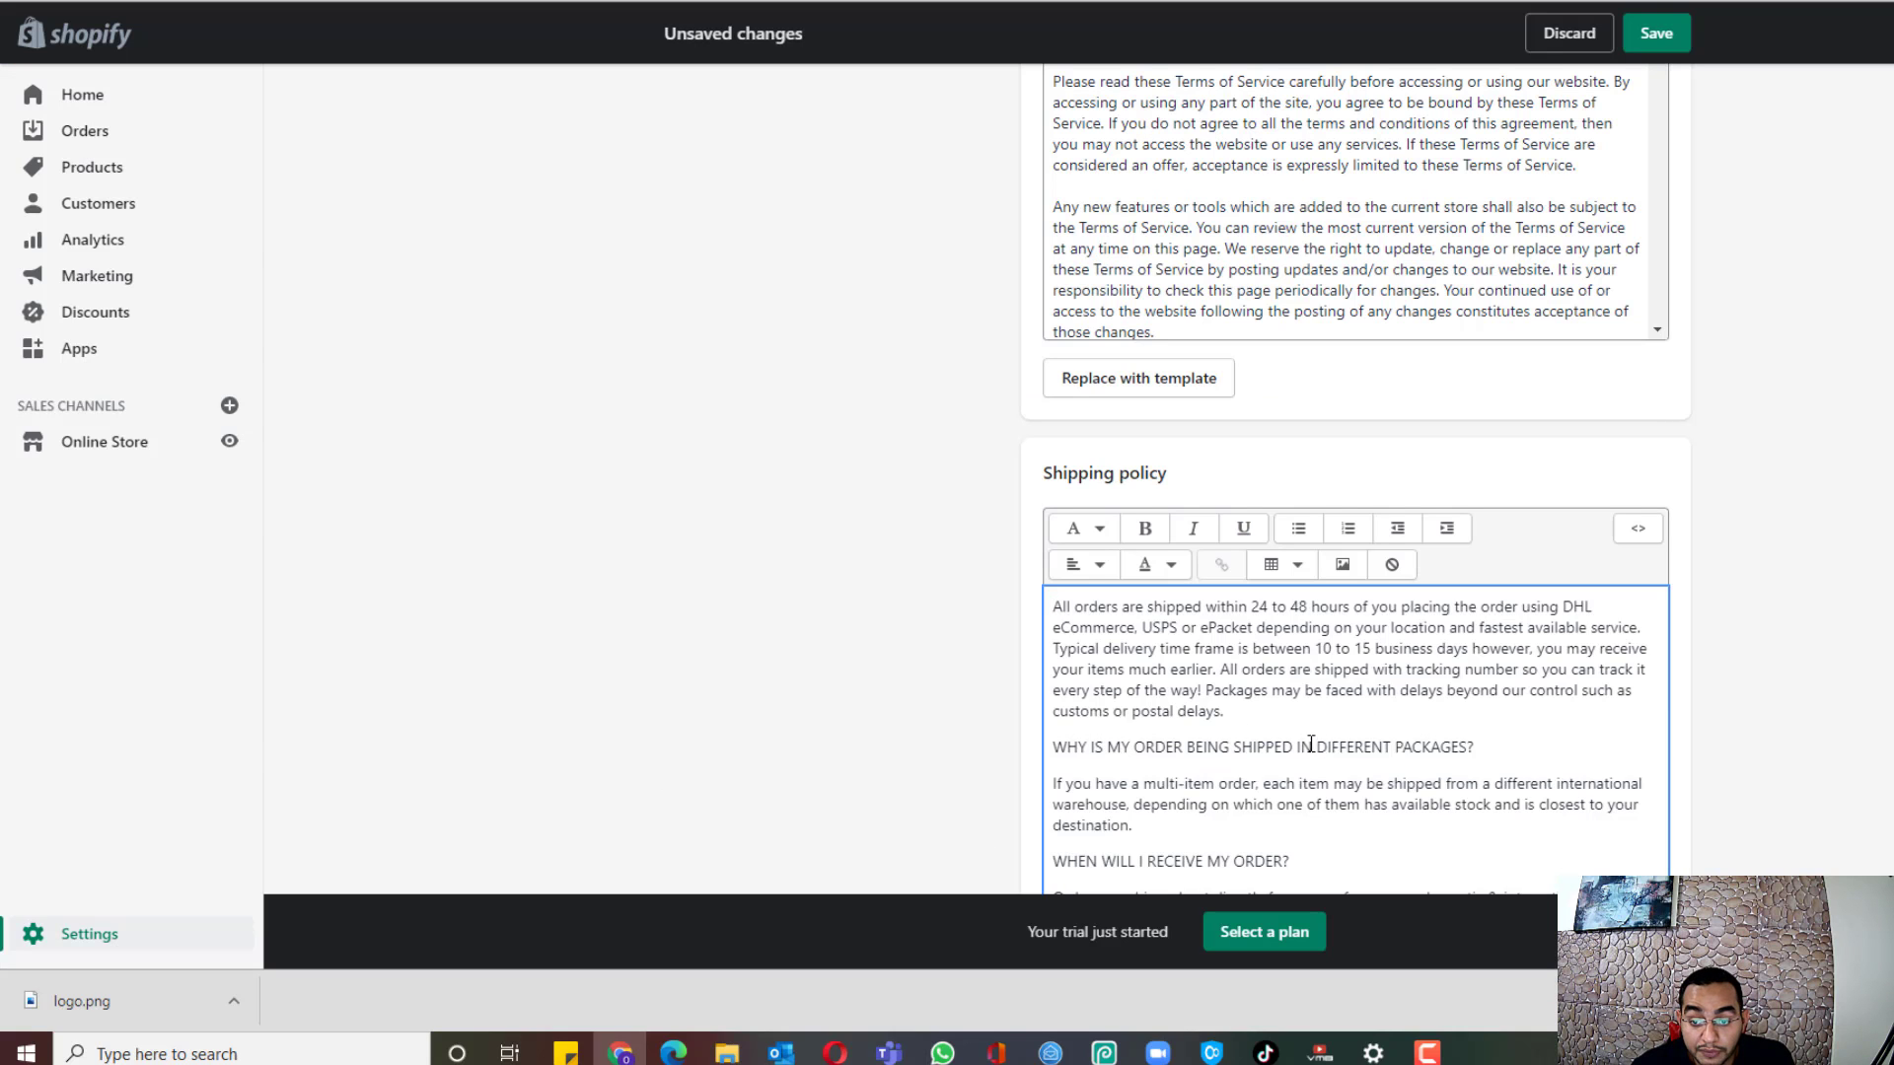
scroll(1325, 497, down, 4)
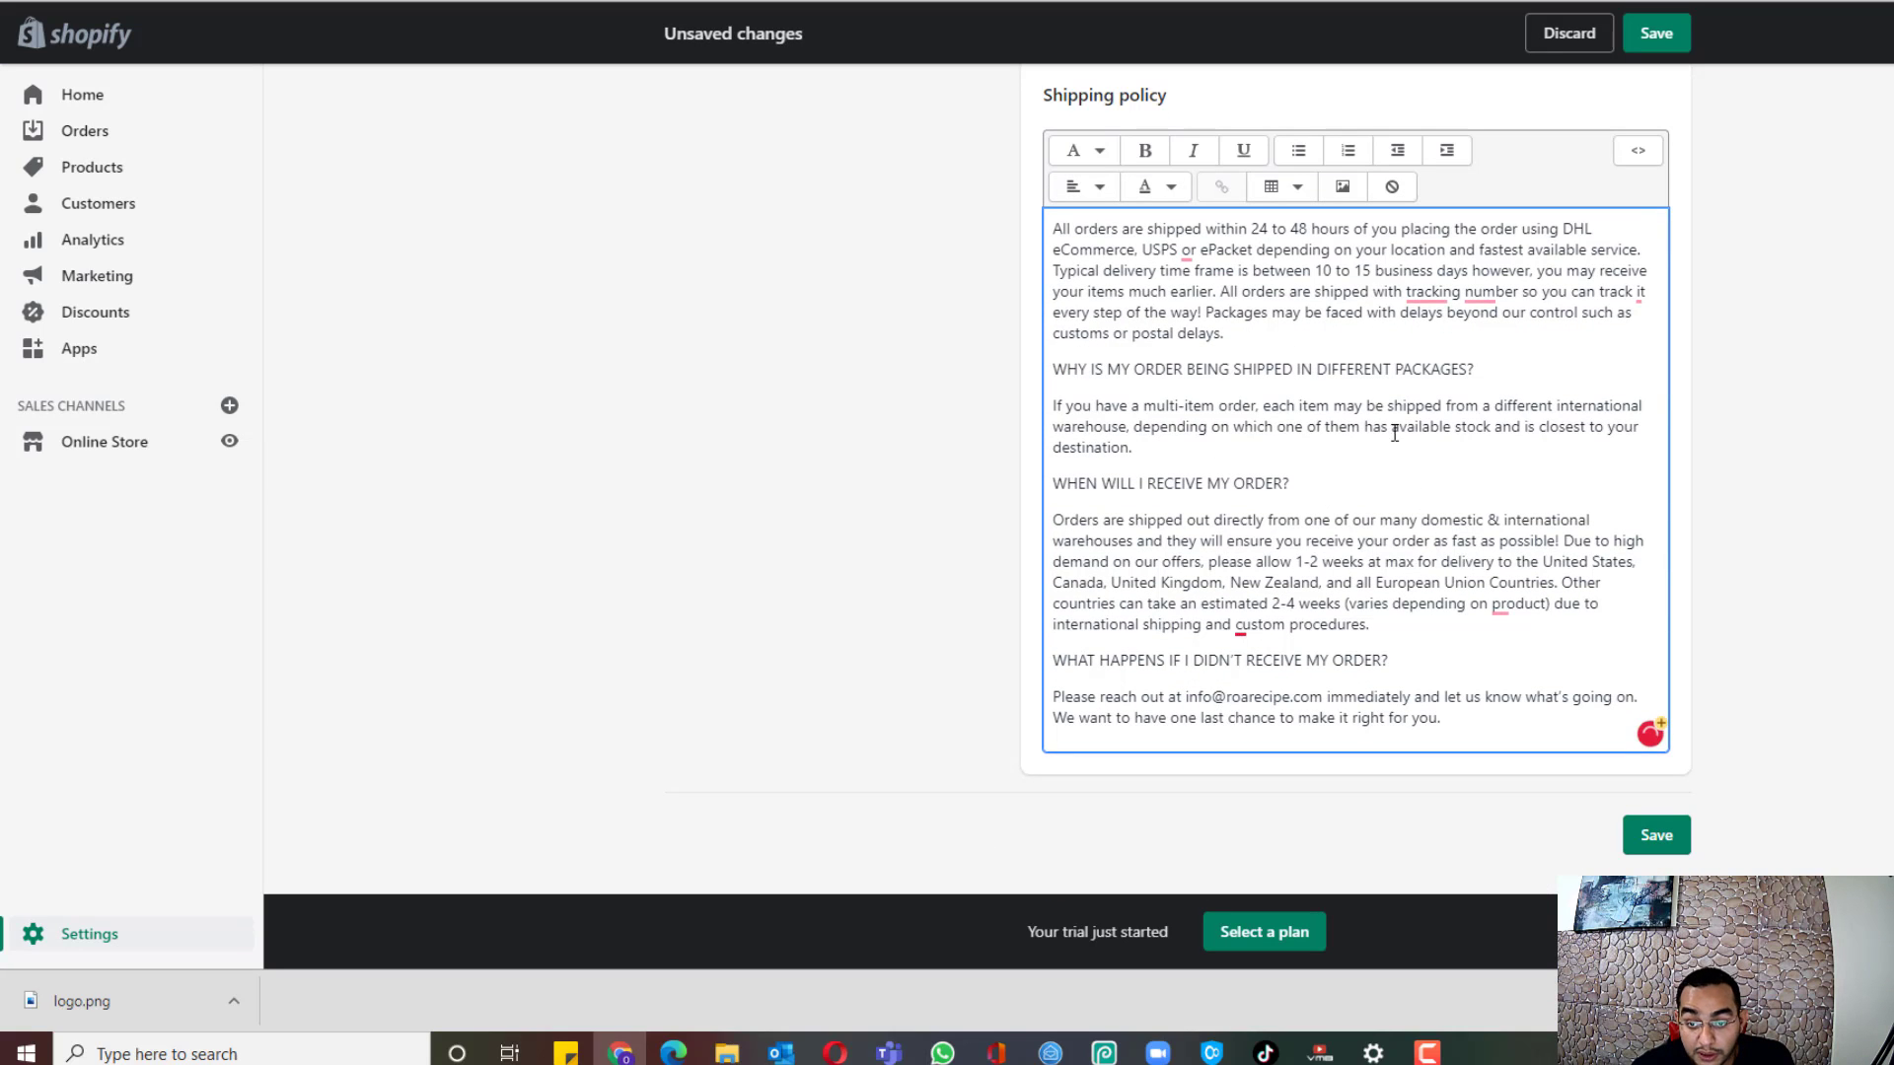
scroll(1394, 433, up, 9)
scroll(1529, 537, down, 4)
scroll(1805, 511, down, 8)
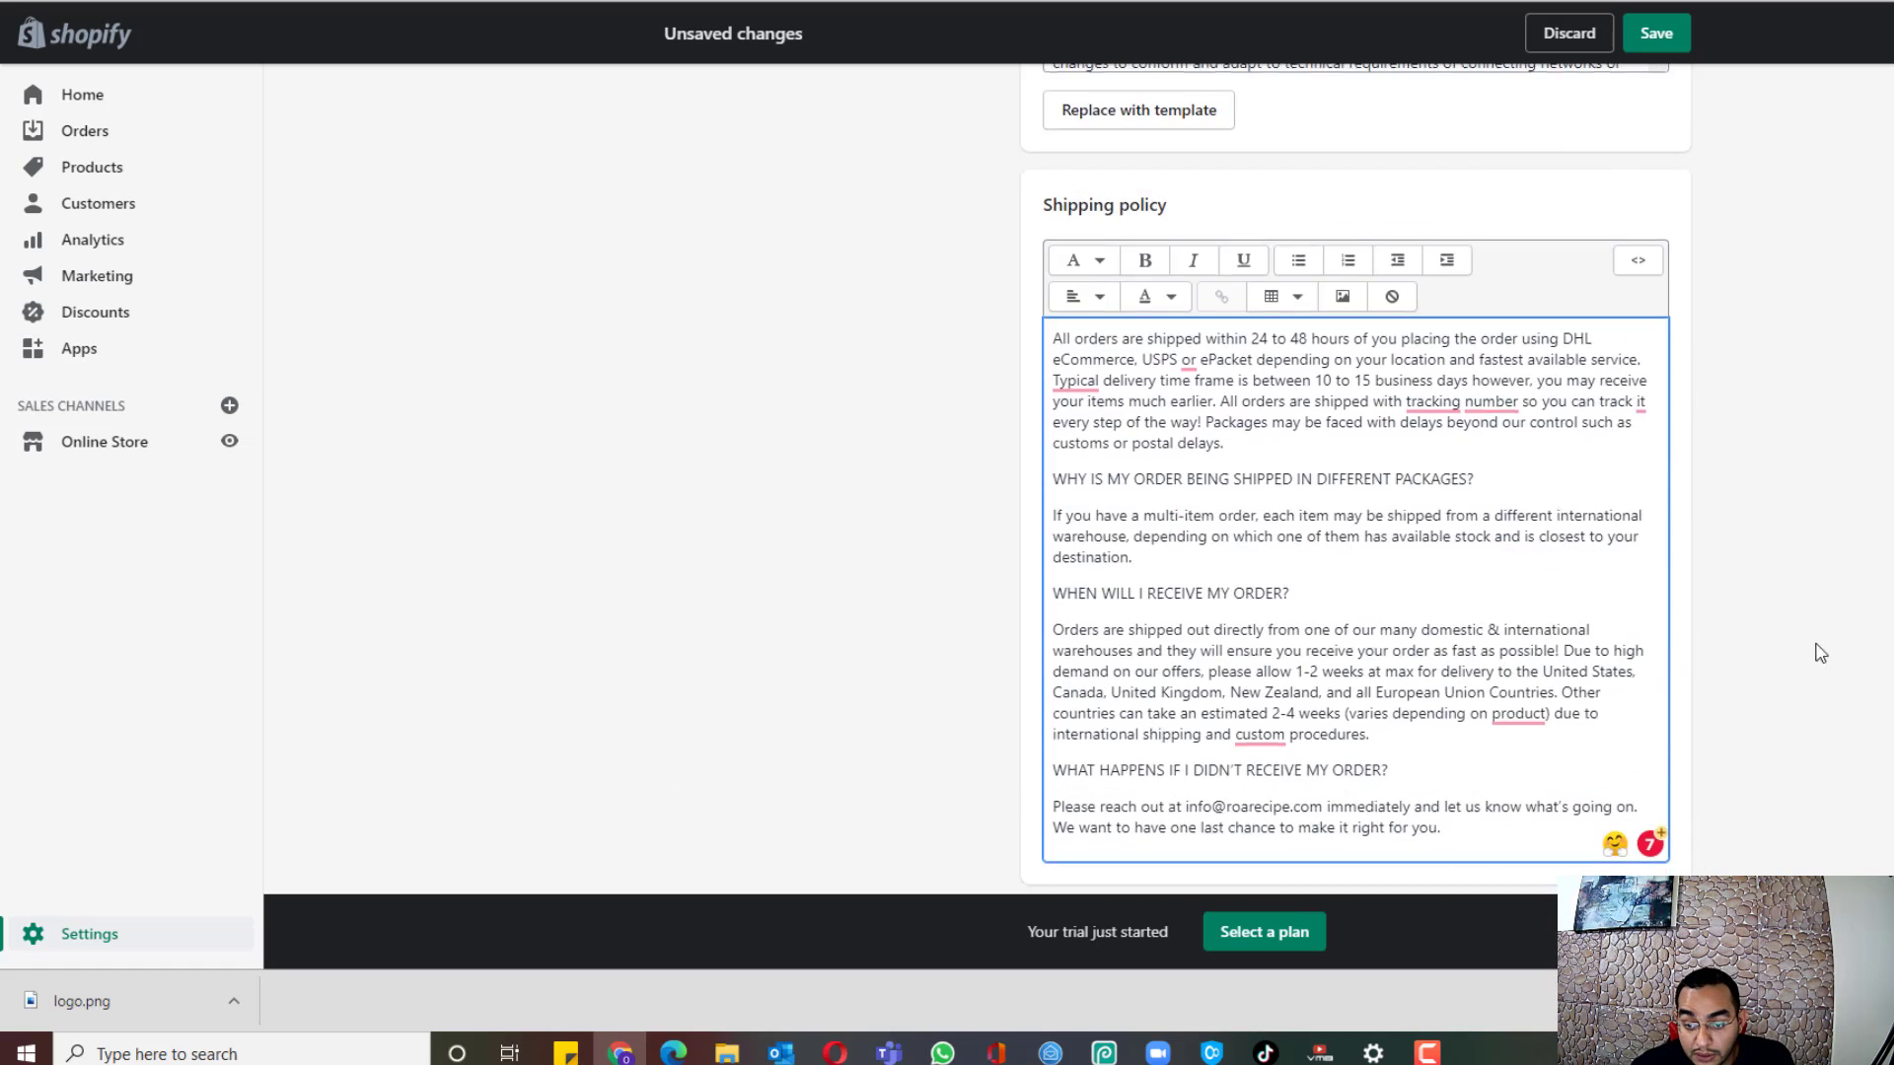
scroll(1819, 653, down, 2)
Step: Save the legal policies and go to the Checkout settings page
click(1654, 835)
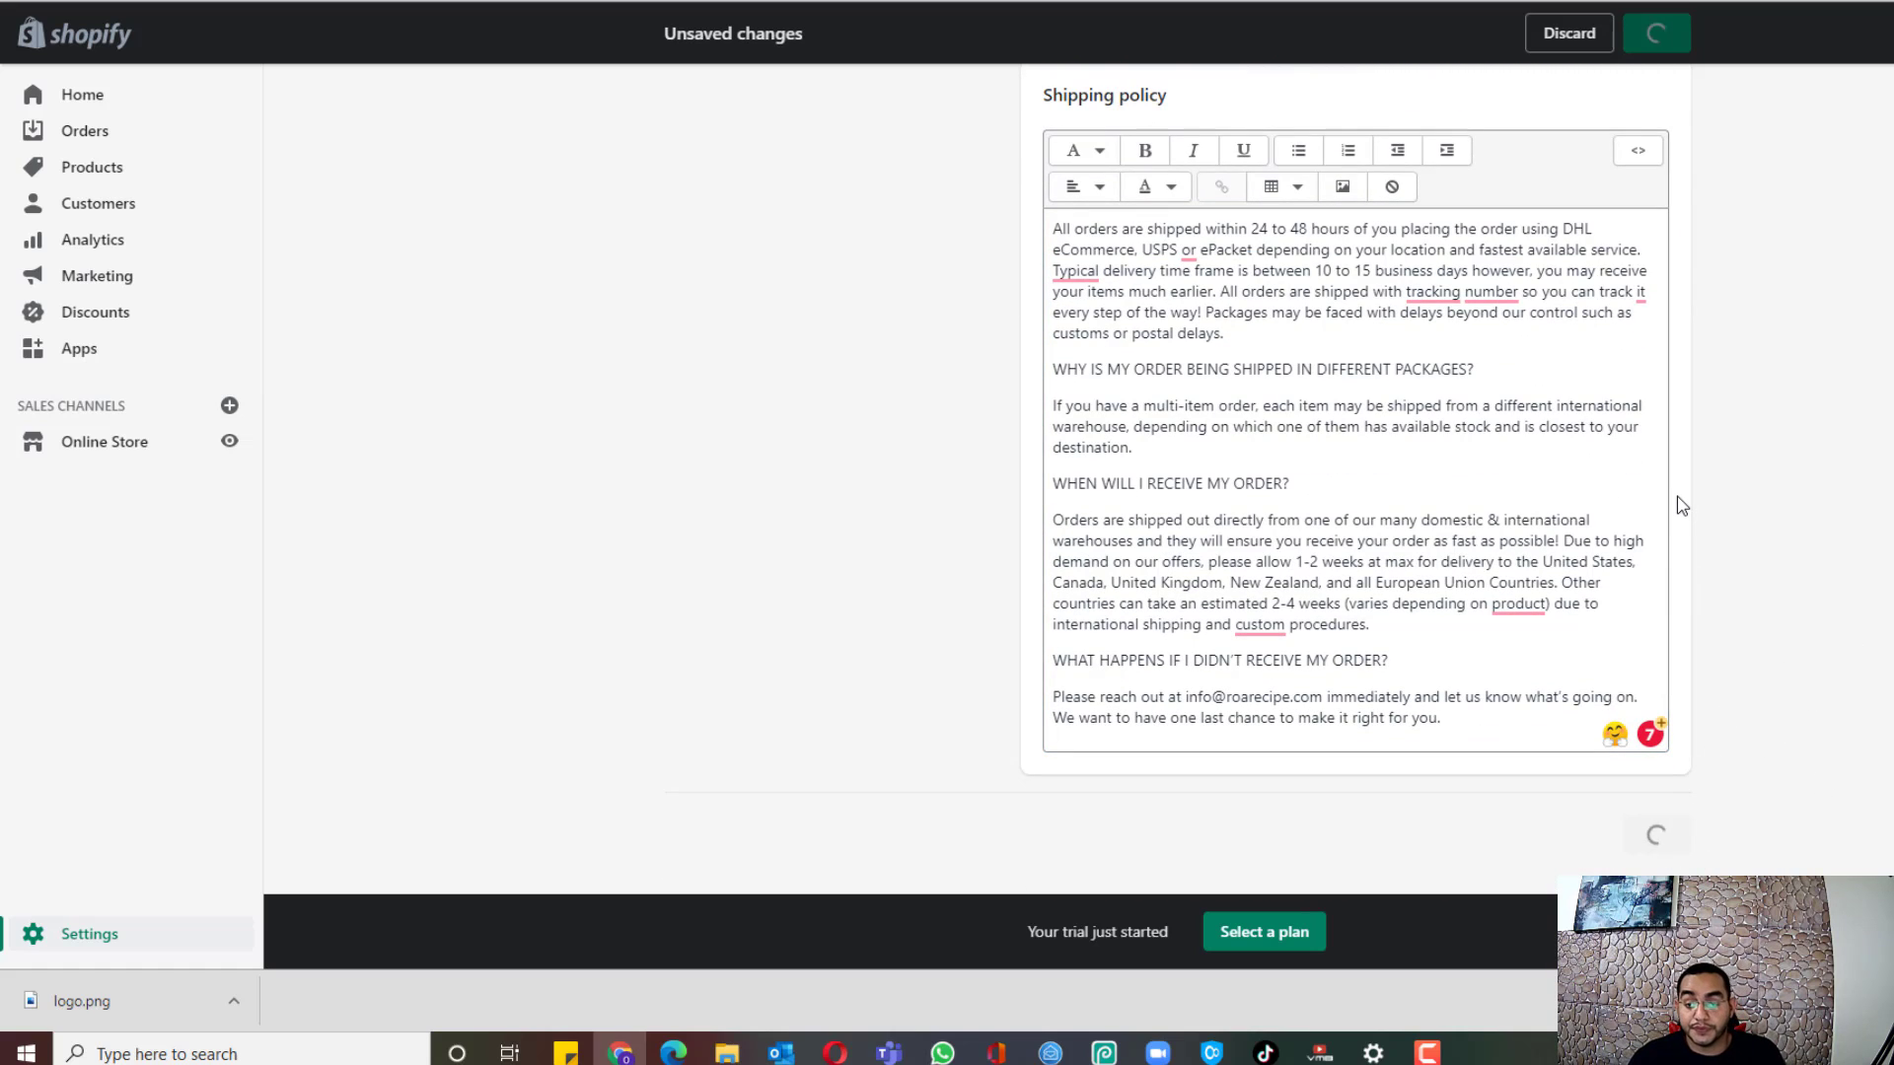
click(87, 942)
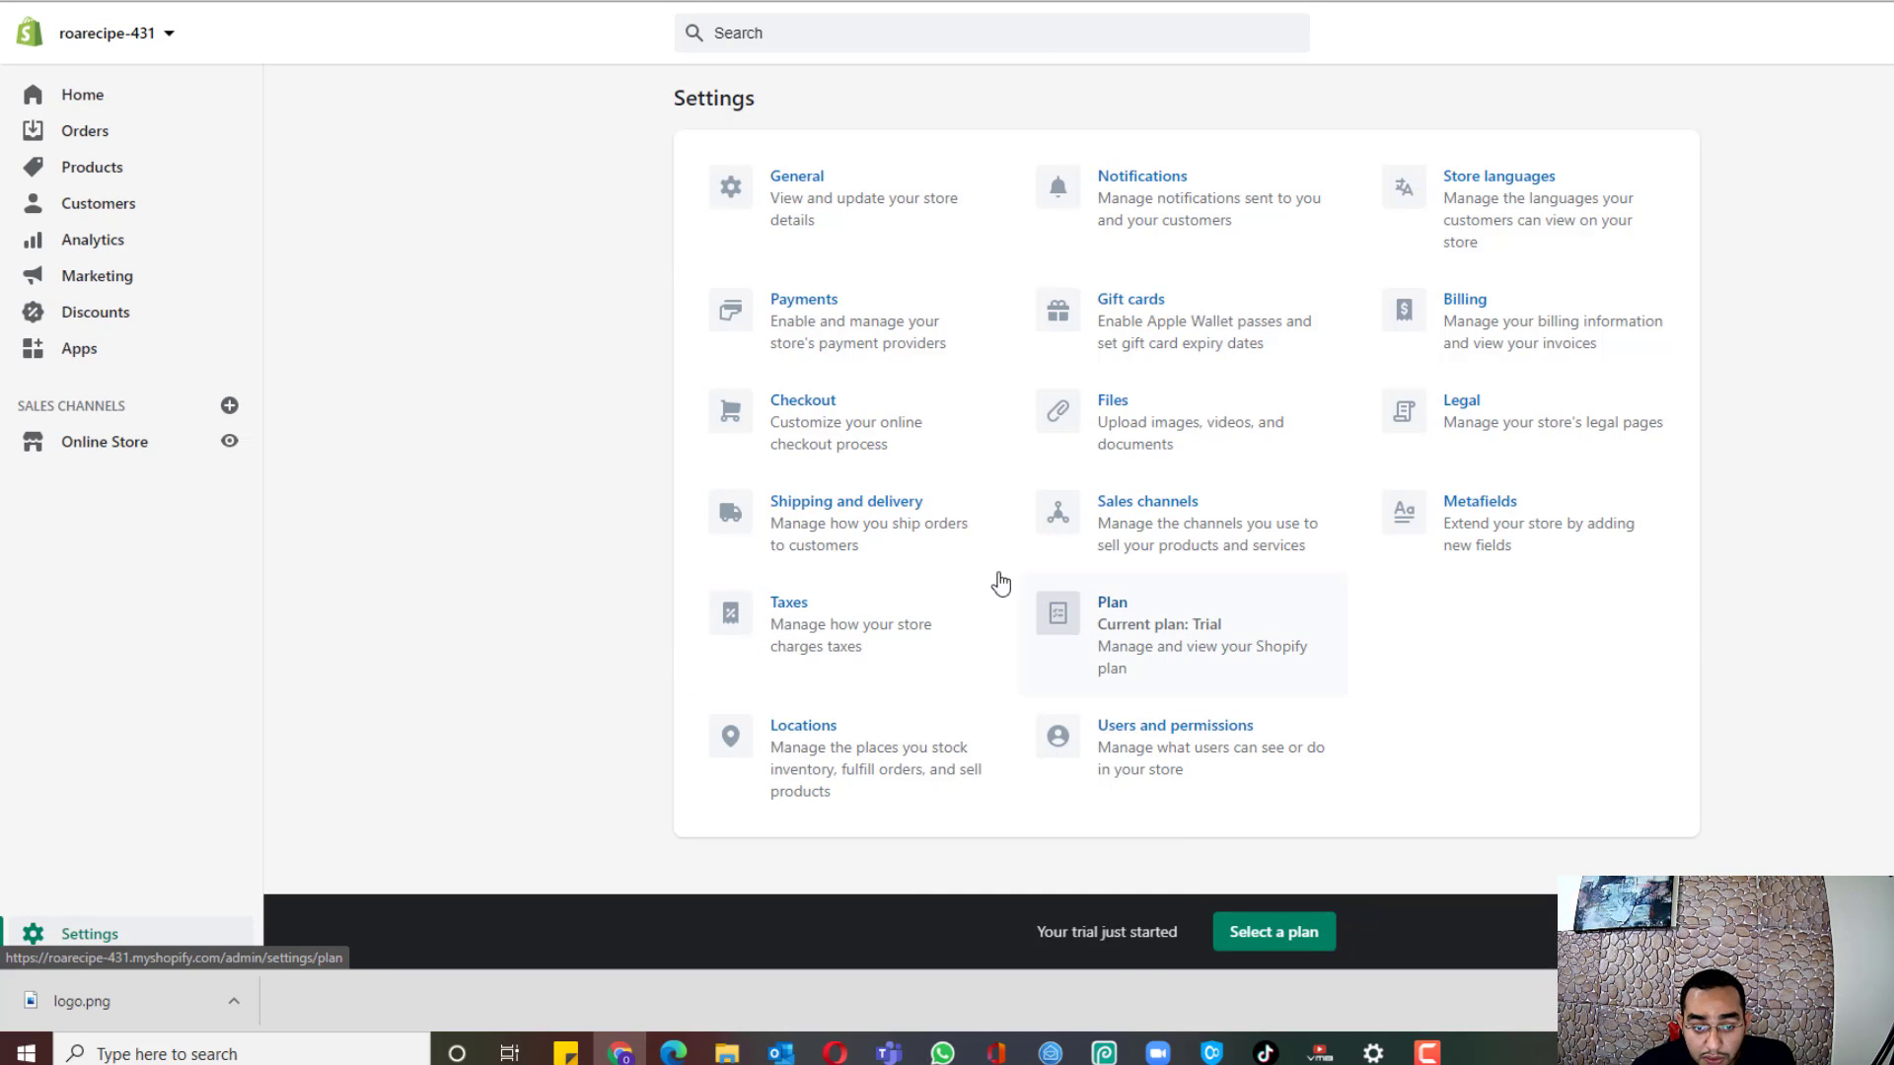
click(872, 431)
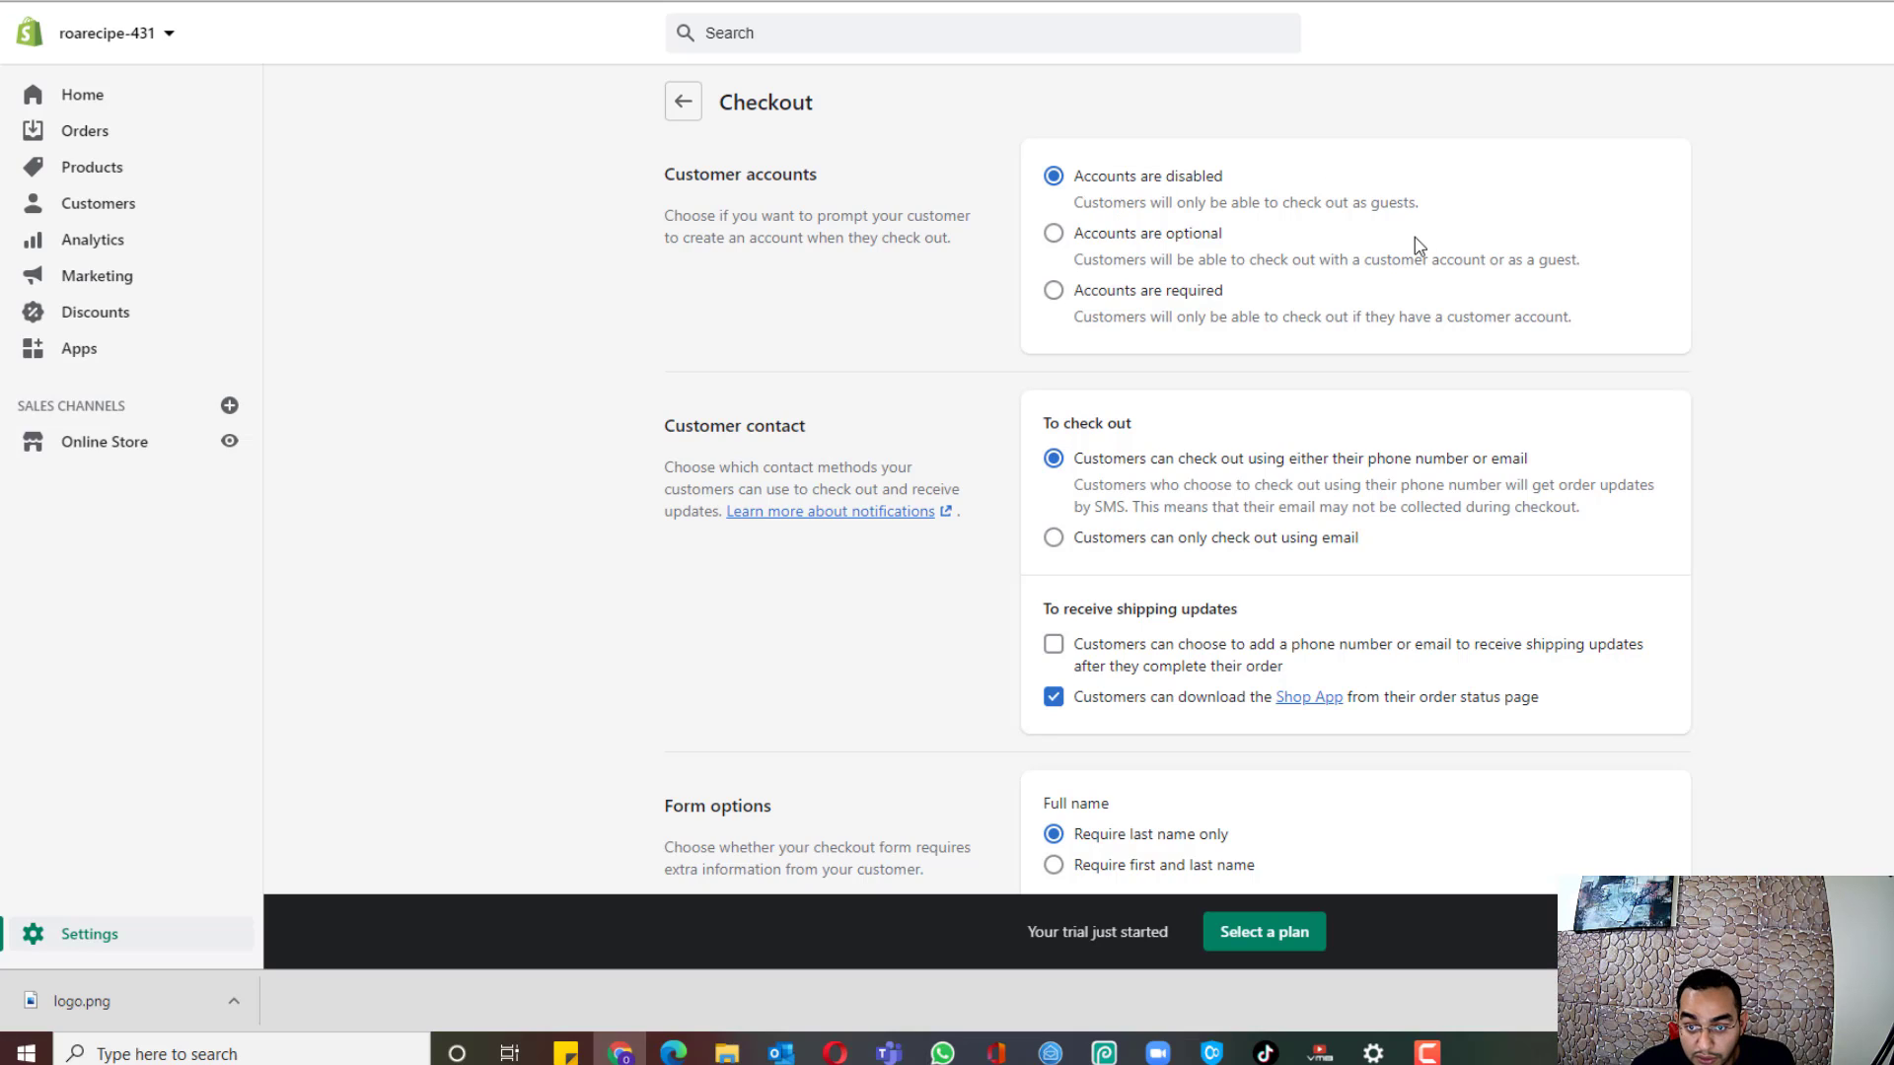
Step: Make checkout email-only, turn off the Shop App download option, and hide Address line 2
click(1164, 555)
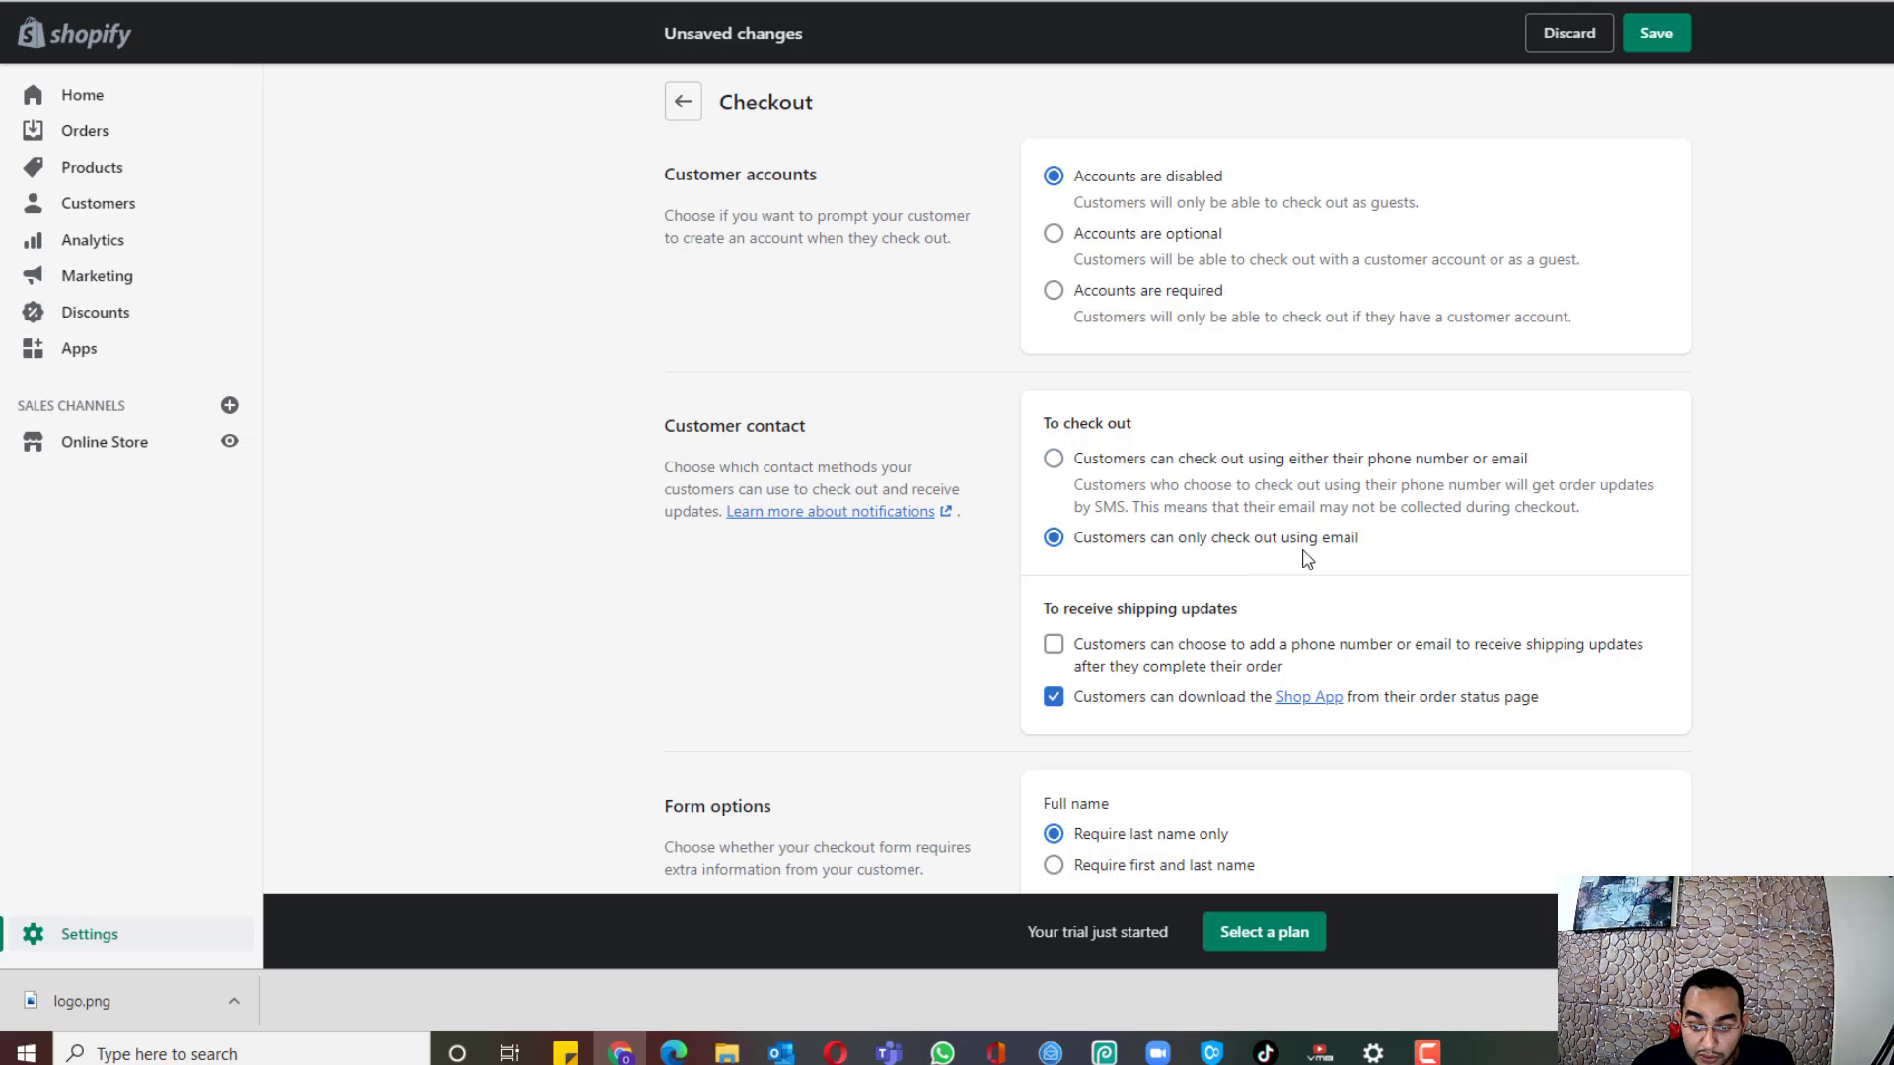
scroll(1838, 388, down, 2)
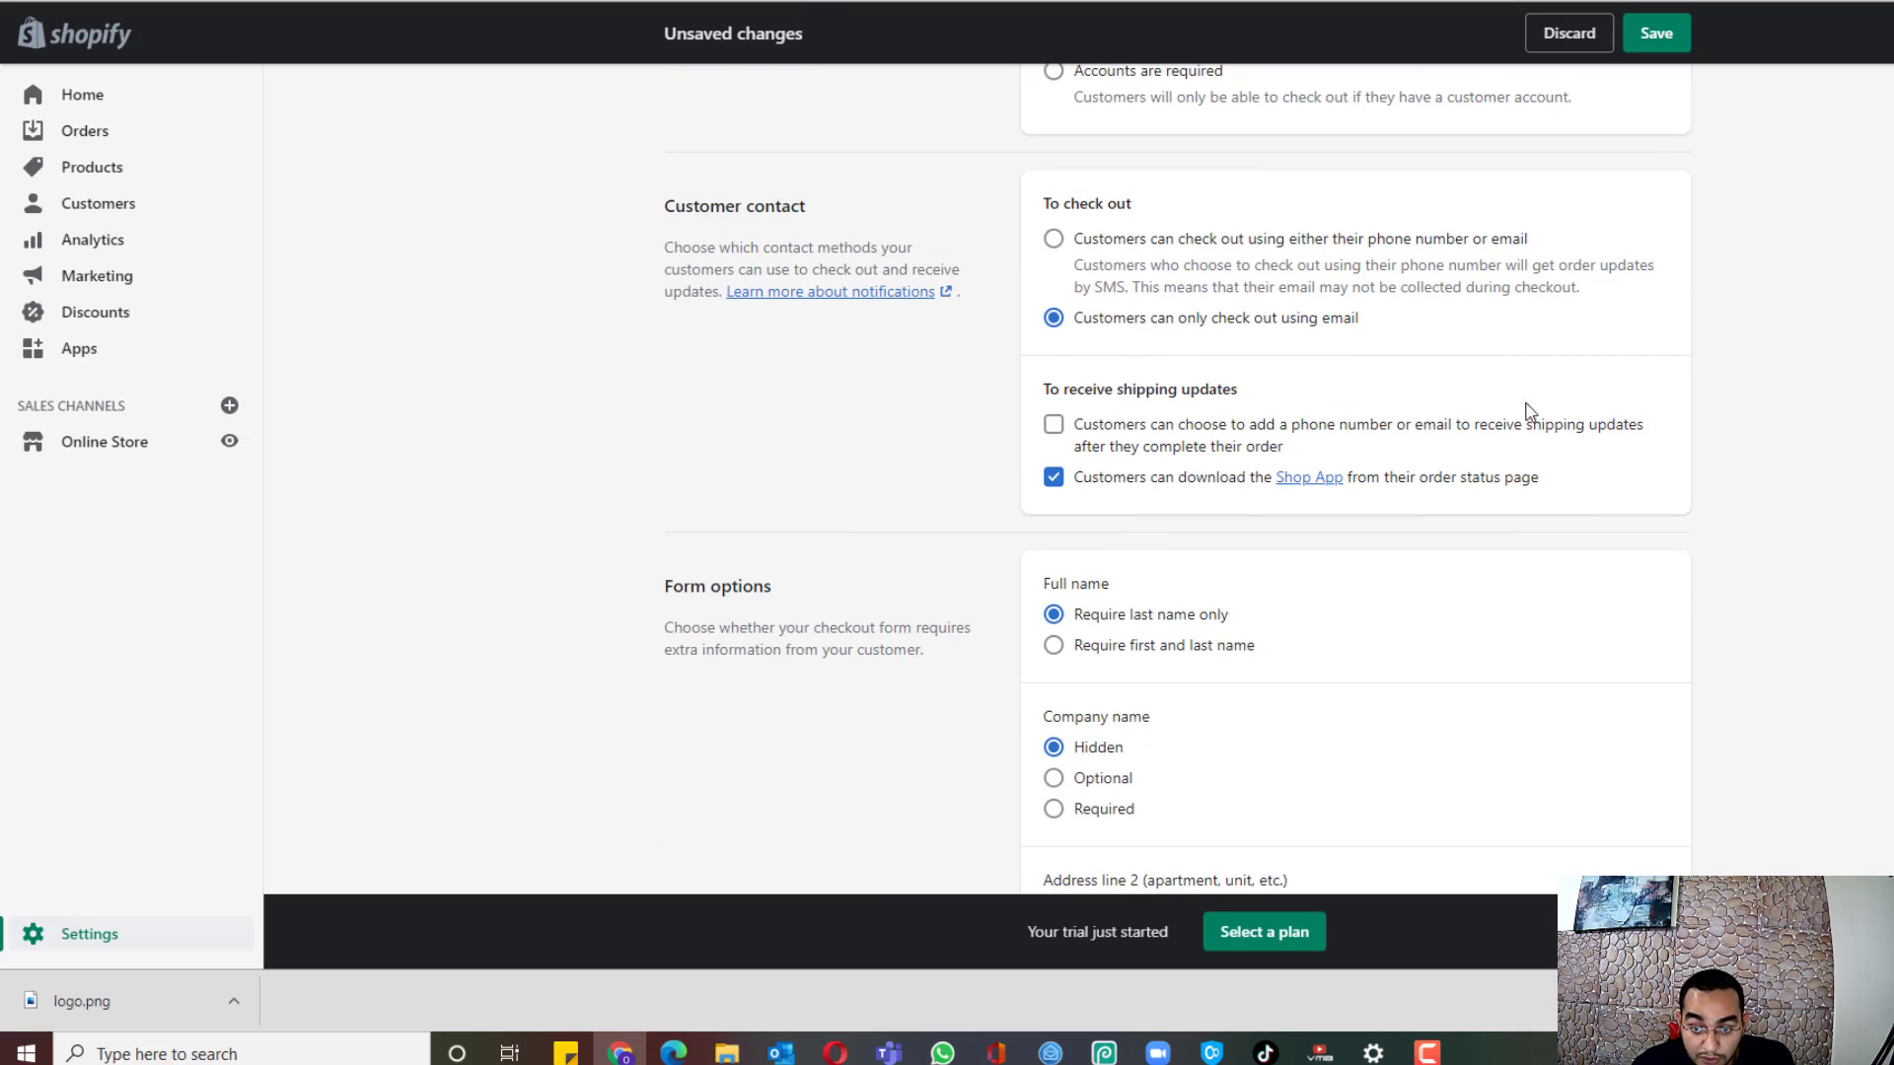
click(1144, 490)
scroll(1429, 533, down, 3)
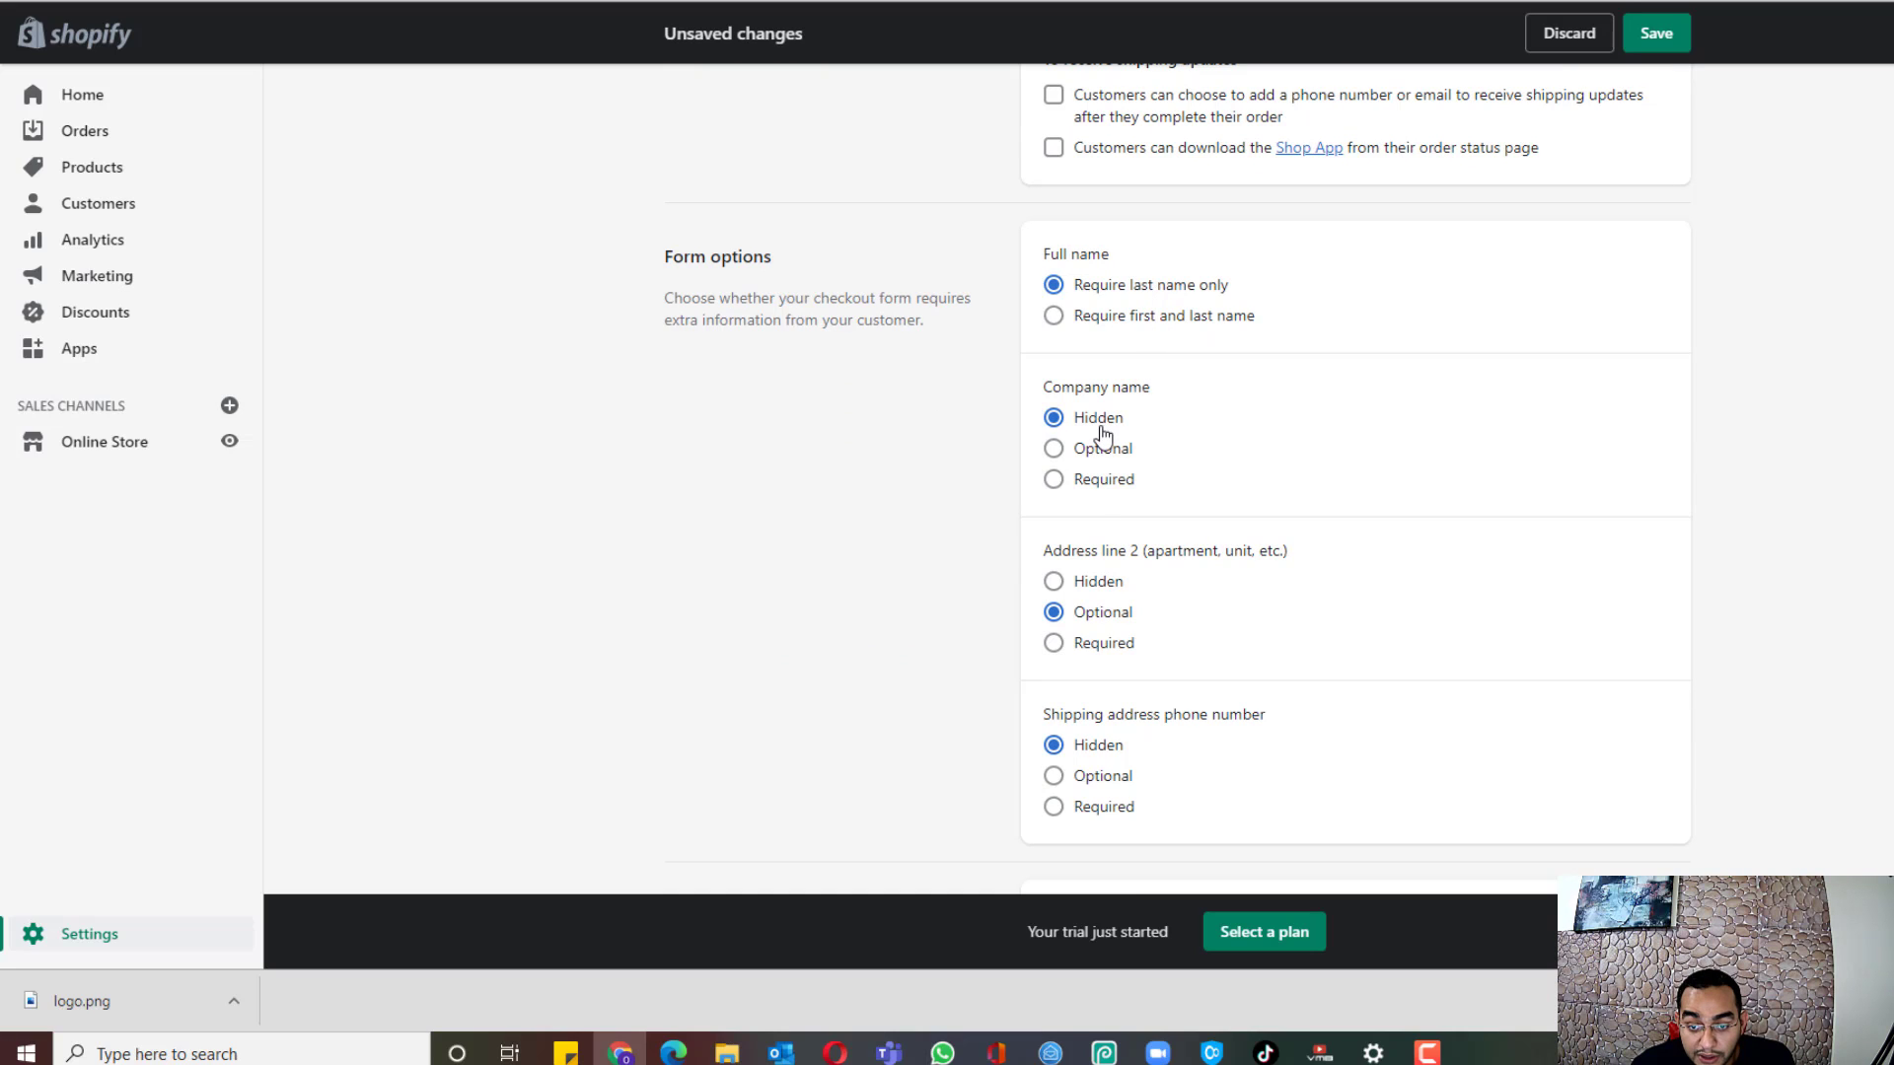
scroll(1210, 444, down, 1)
click(1115, 479)
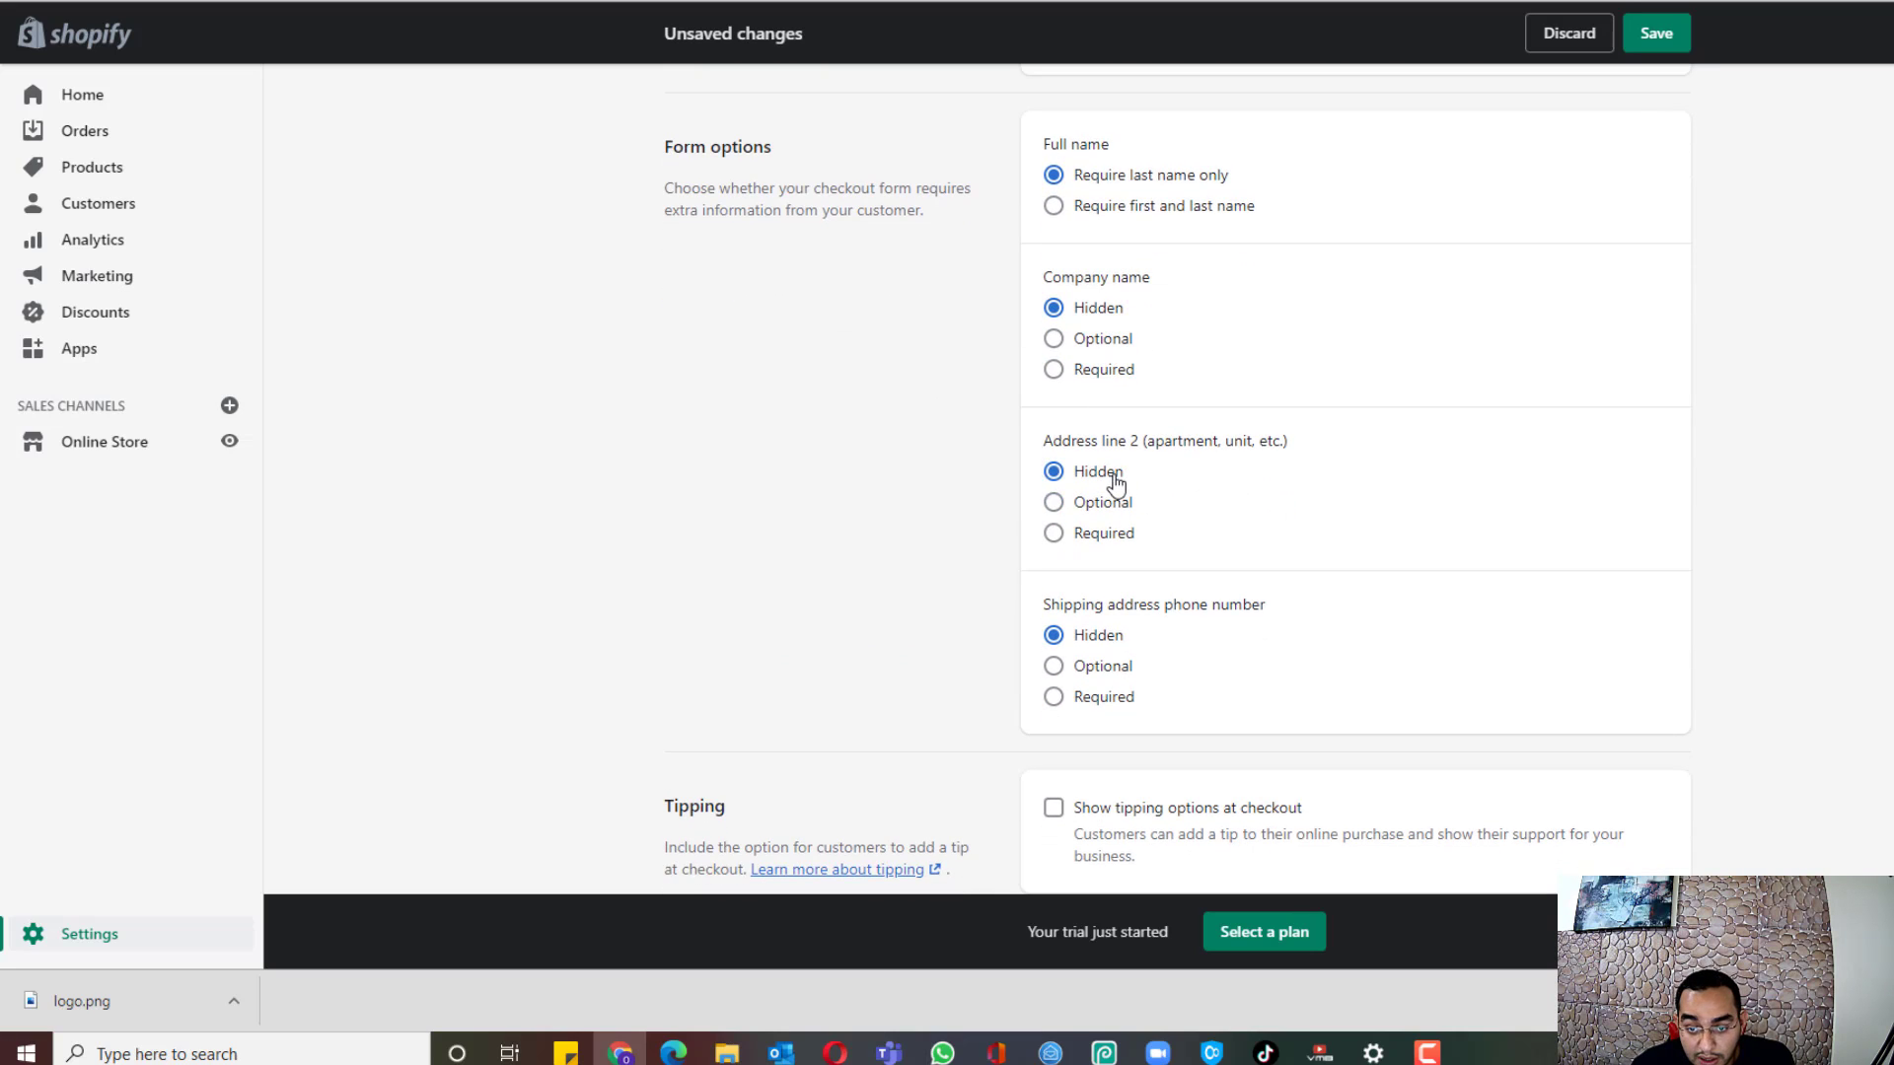
Step: Save the checkout settings and return to the Settings overview
scroll(1246, 520, down, 4)
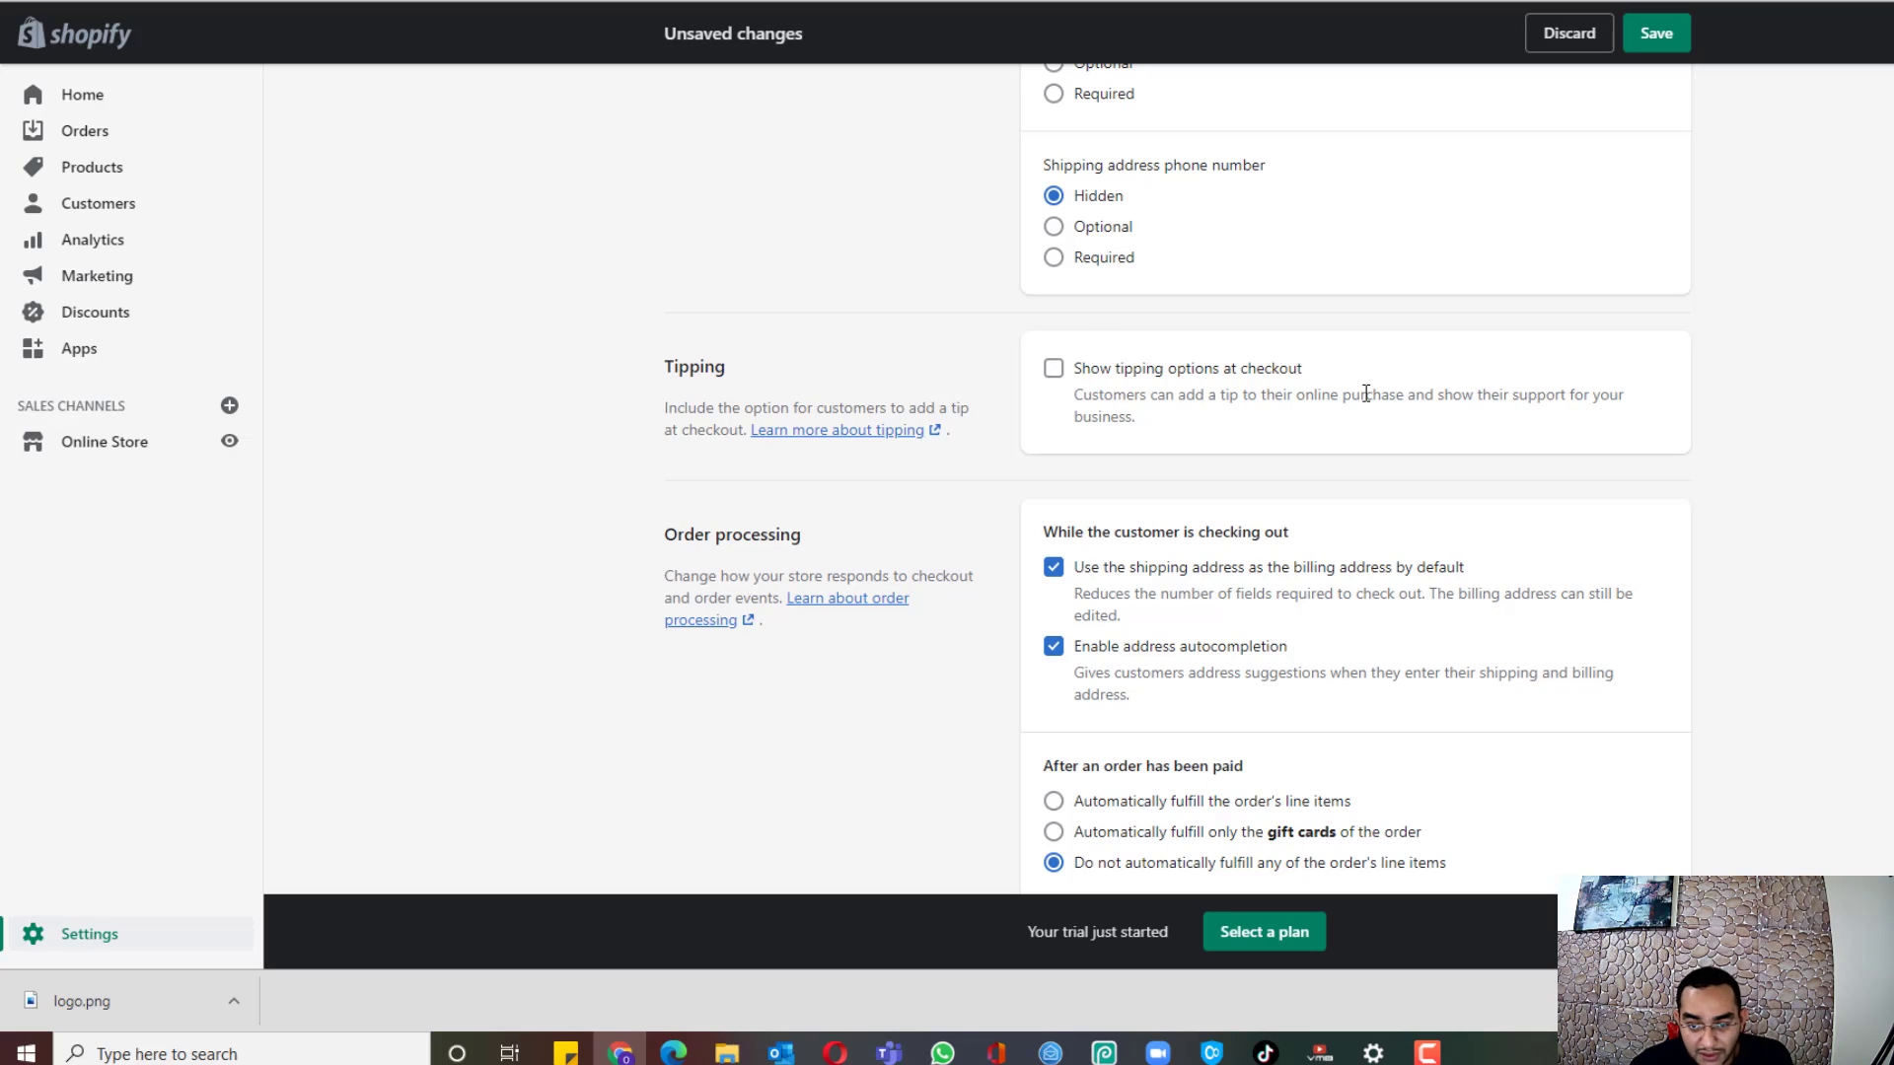
scroll(1366, 393, down, 2)
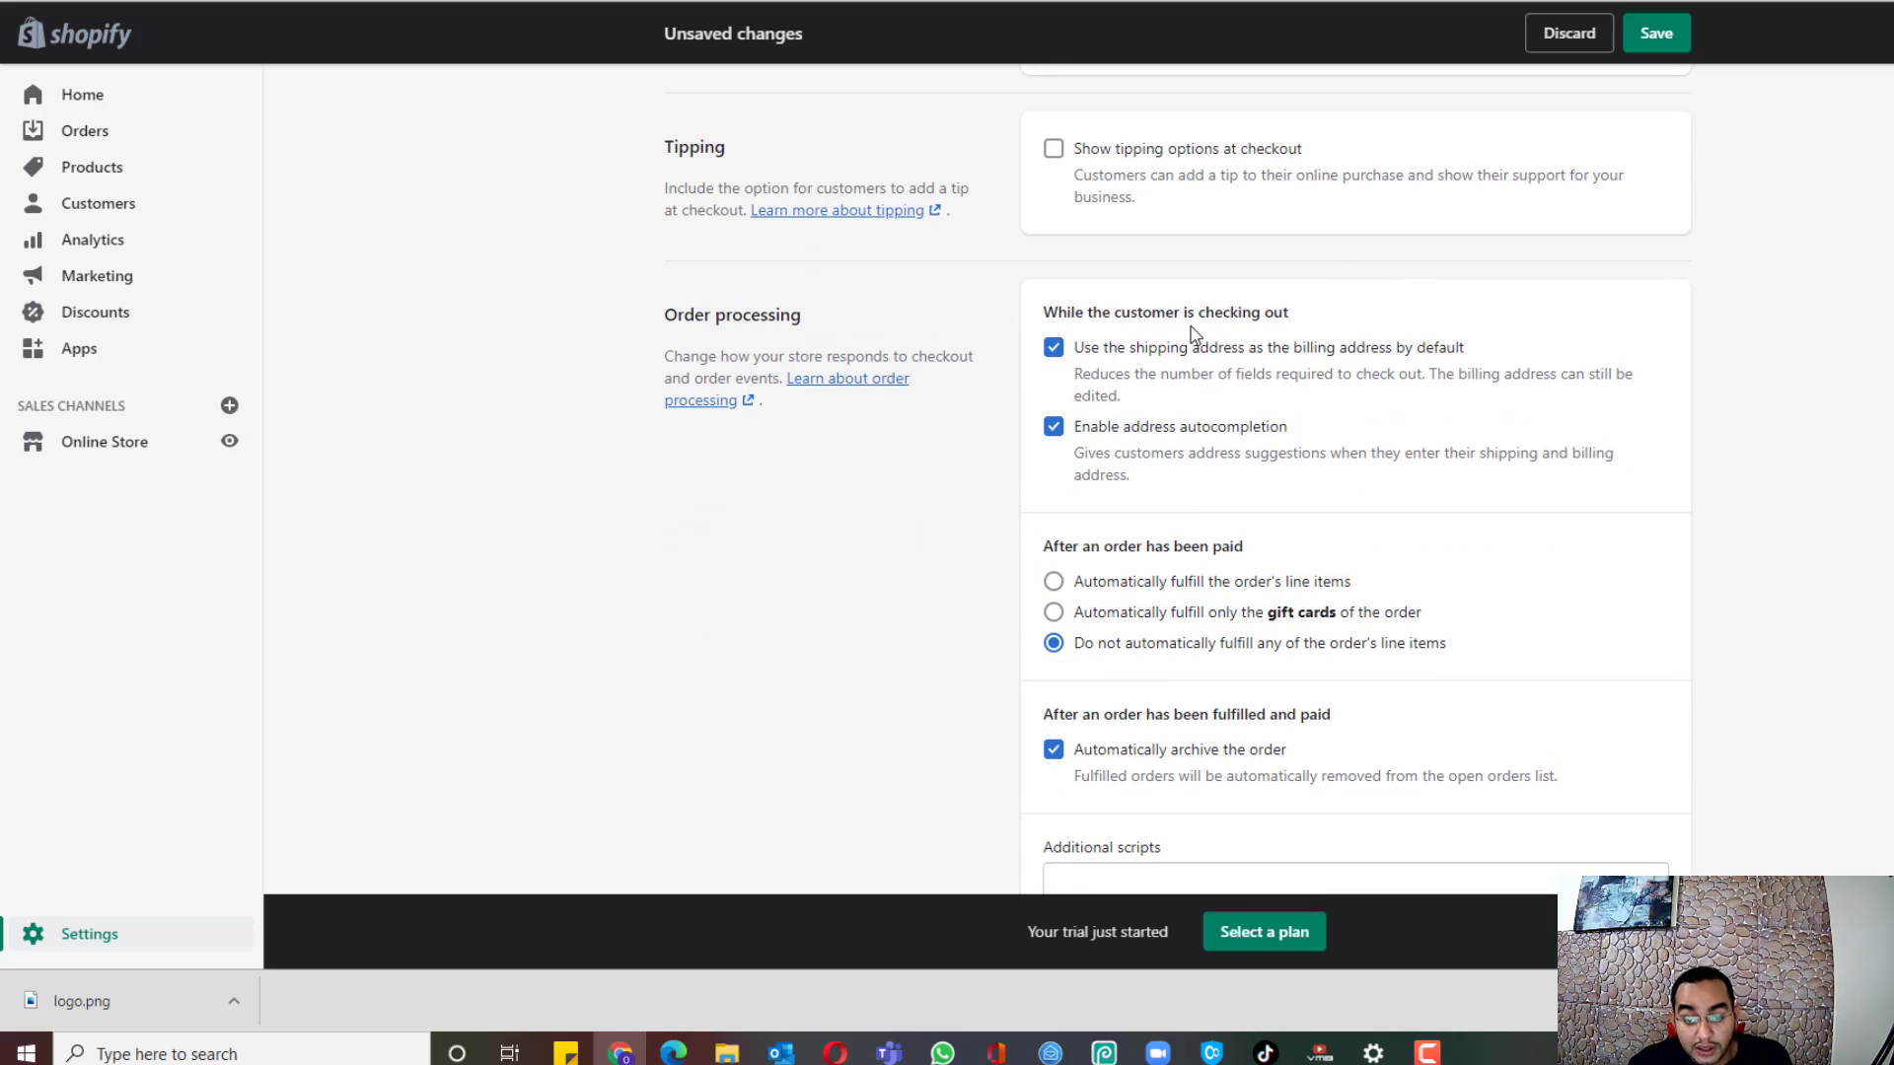
scroll(1196, 314, down, 2)
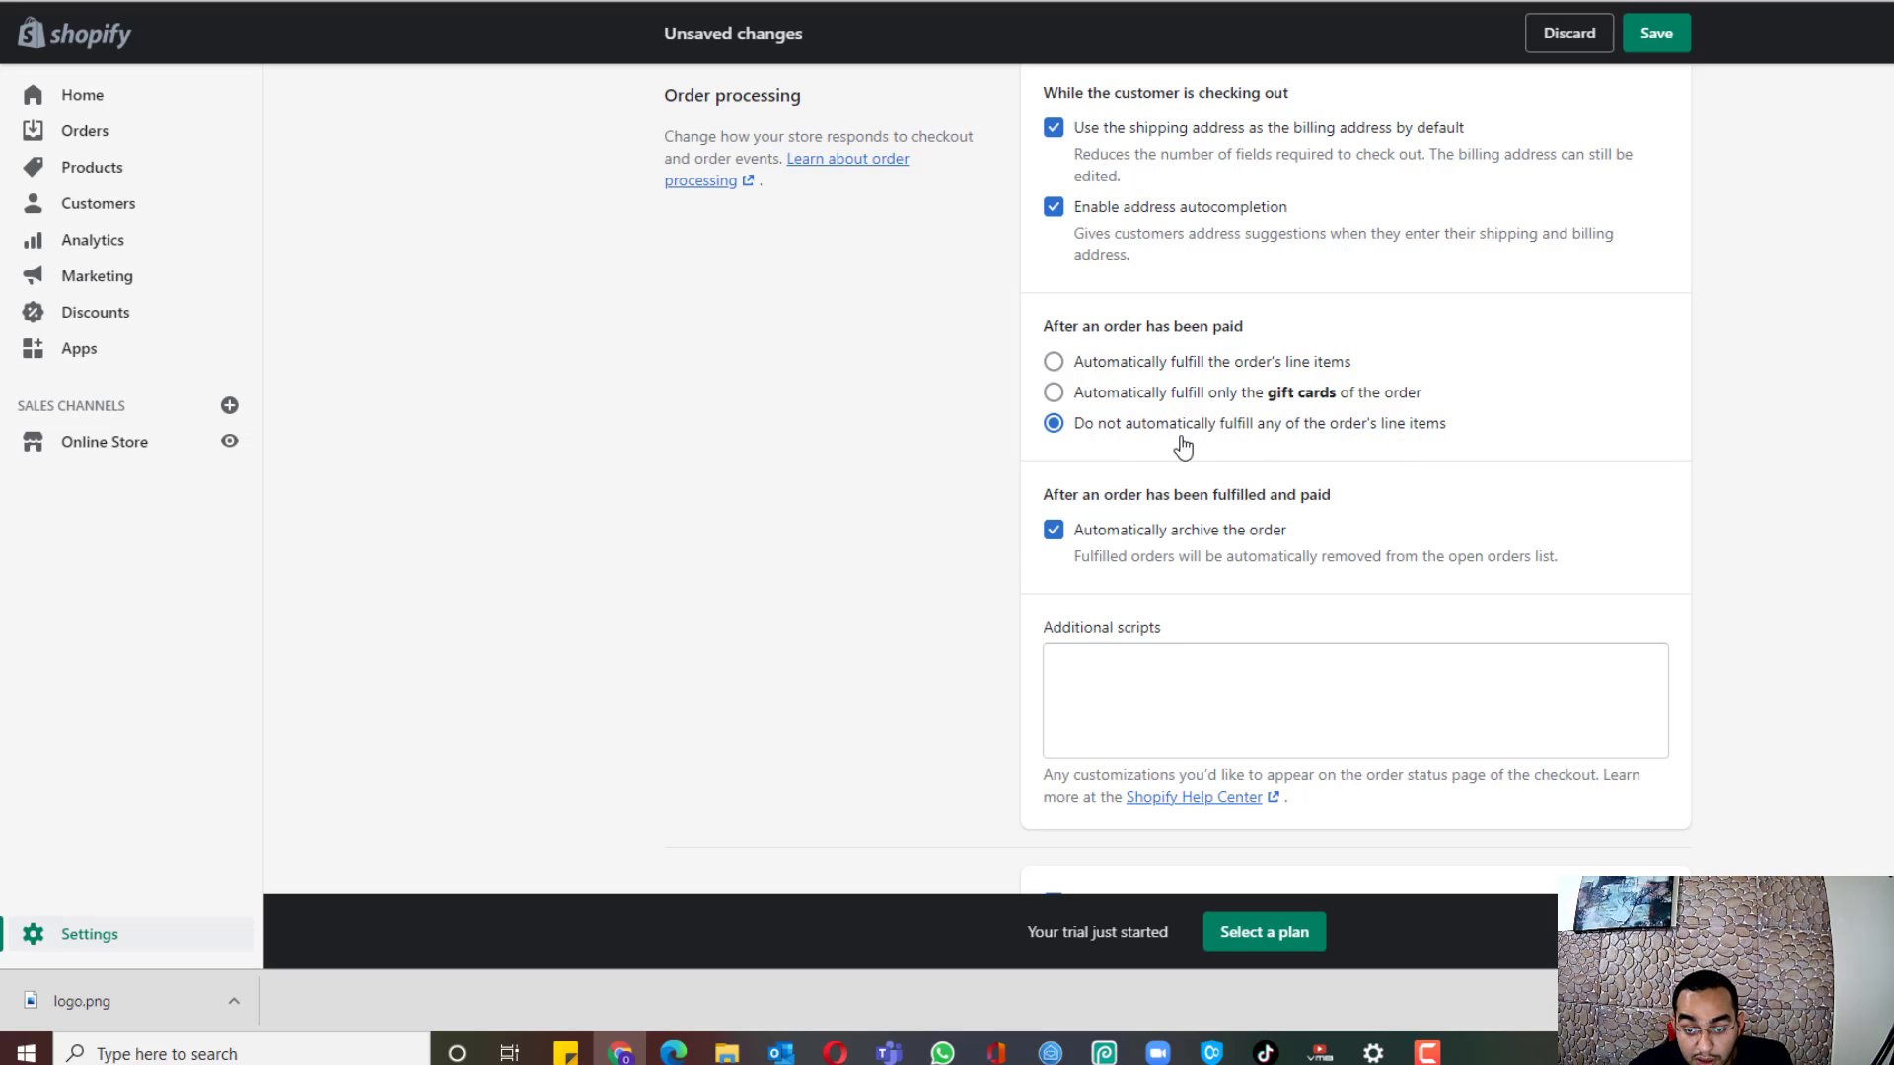
scroll(1578, 384, down, 3)
scroll(1838, 393, down, 2)
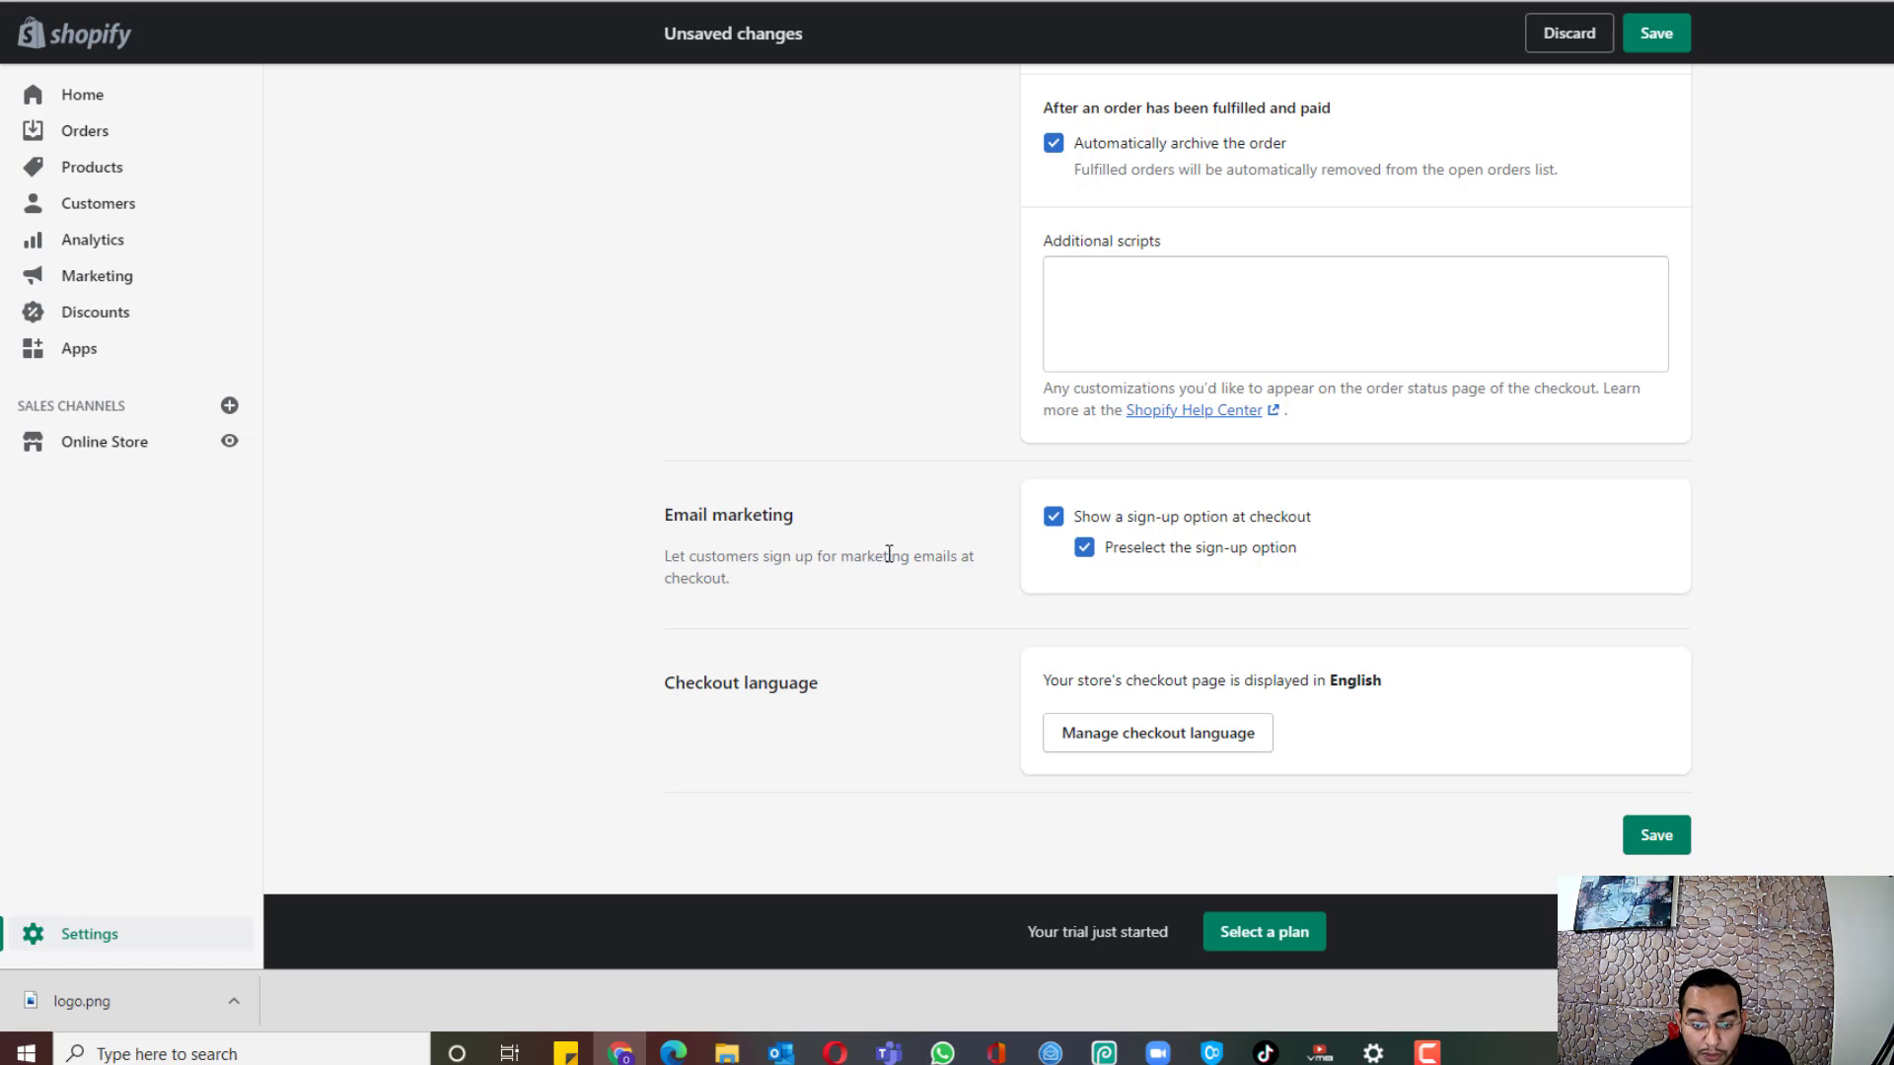
click(1643, 840)
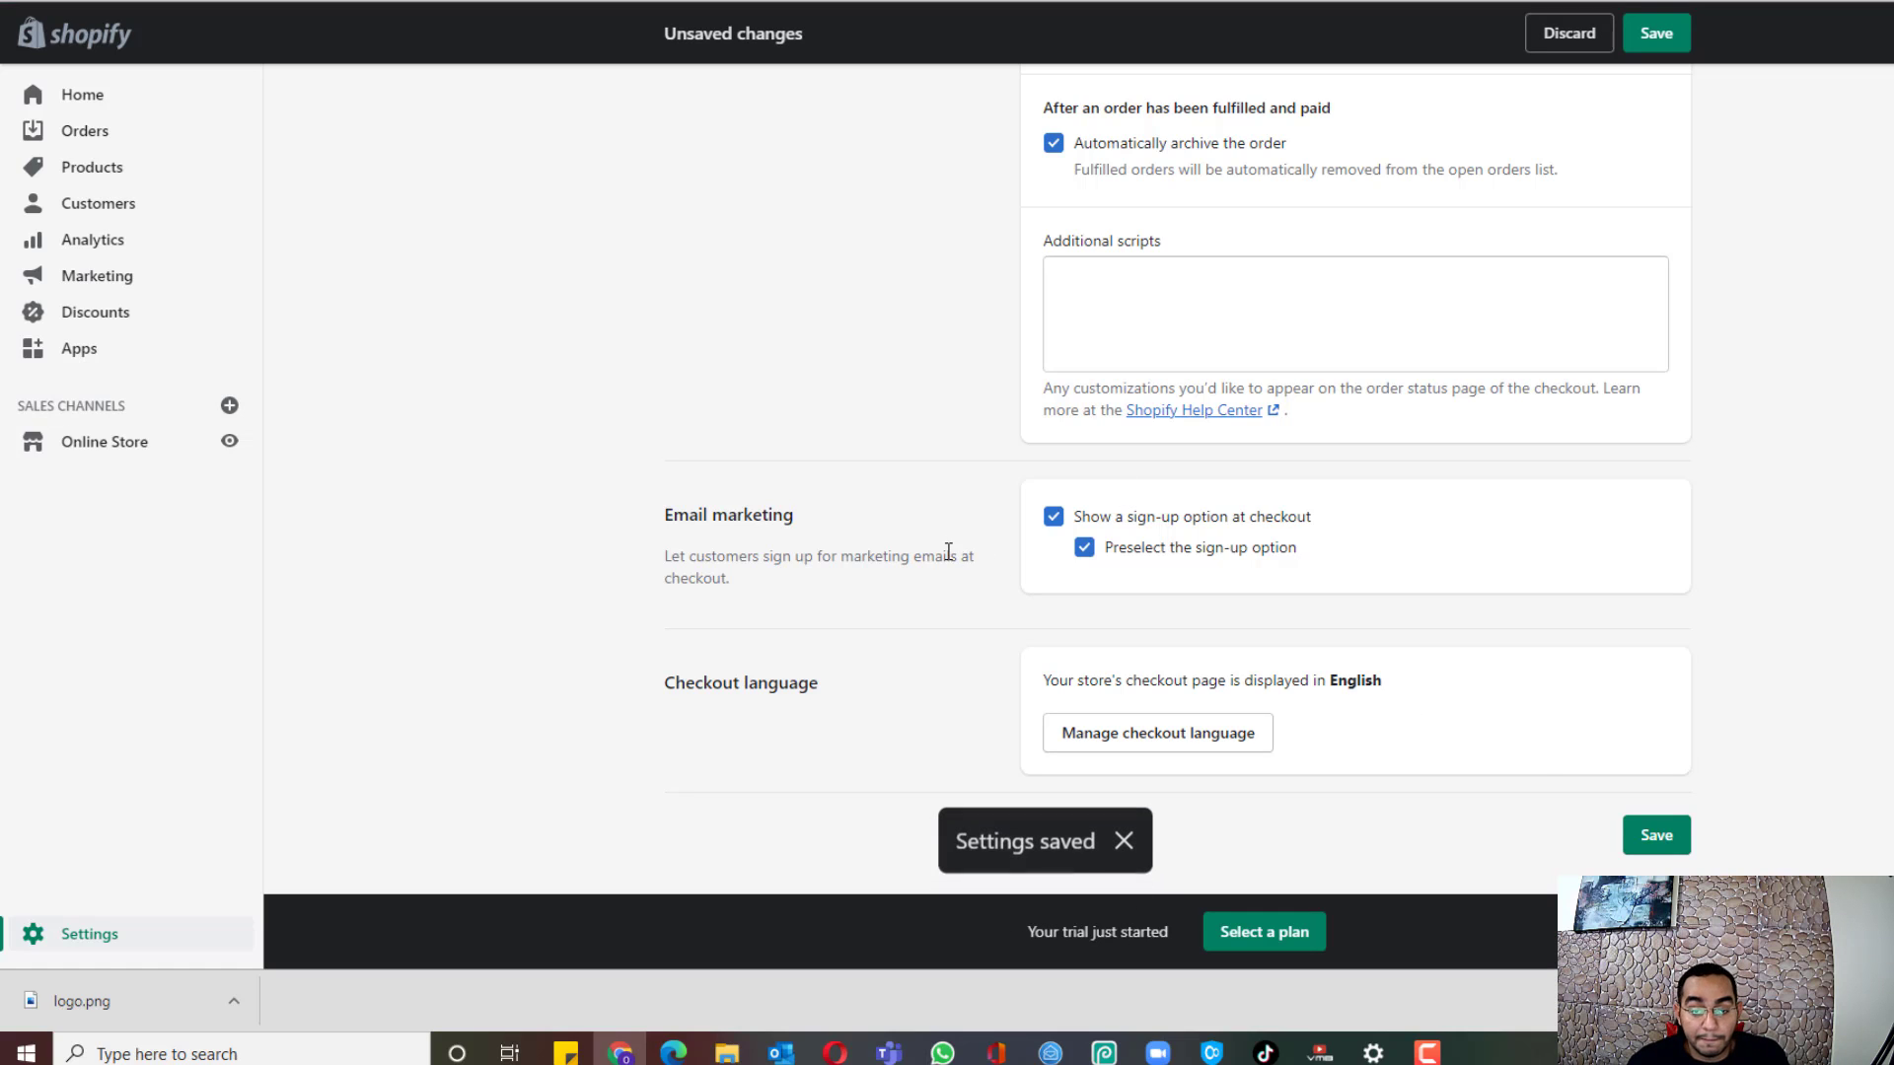
click(121, 927)
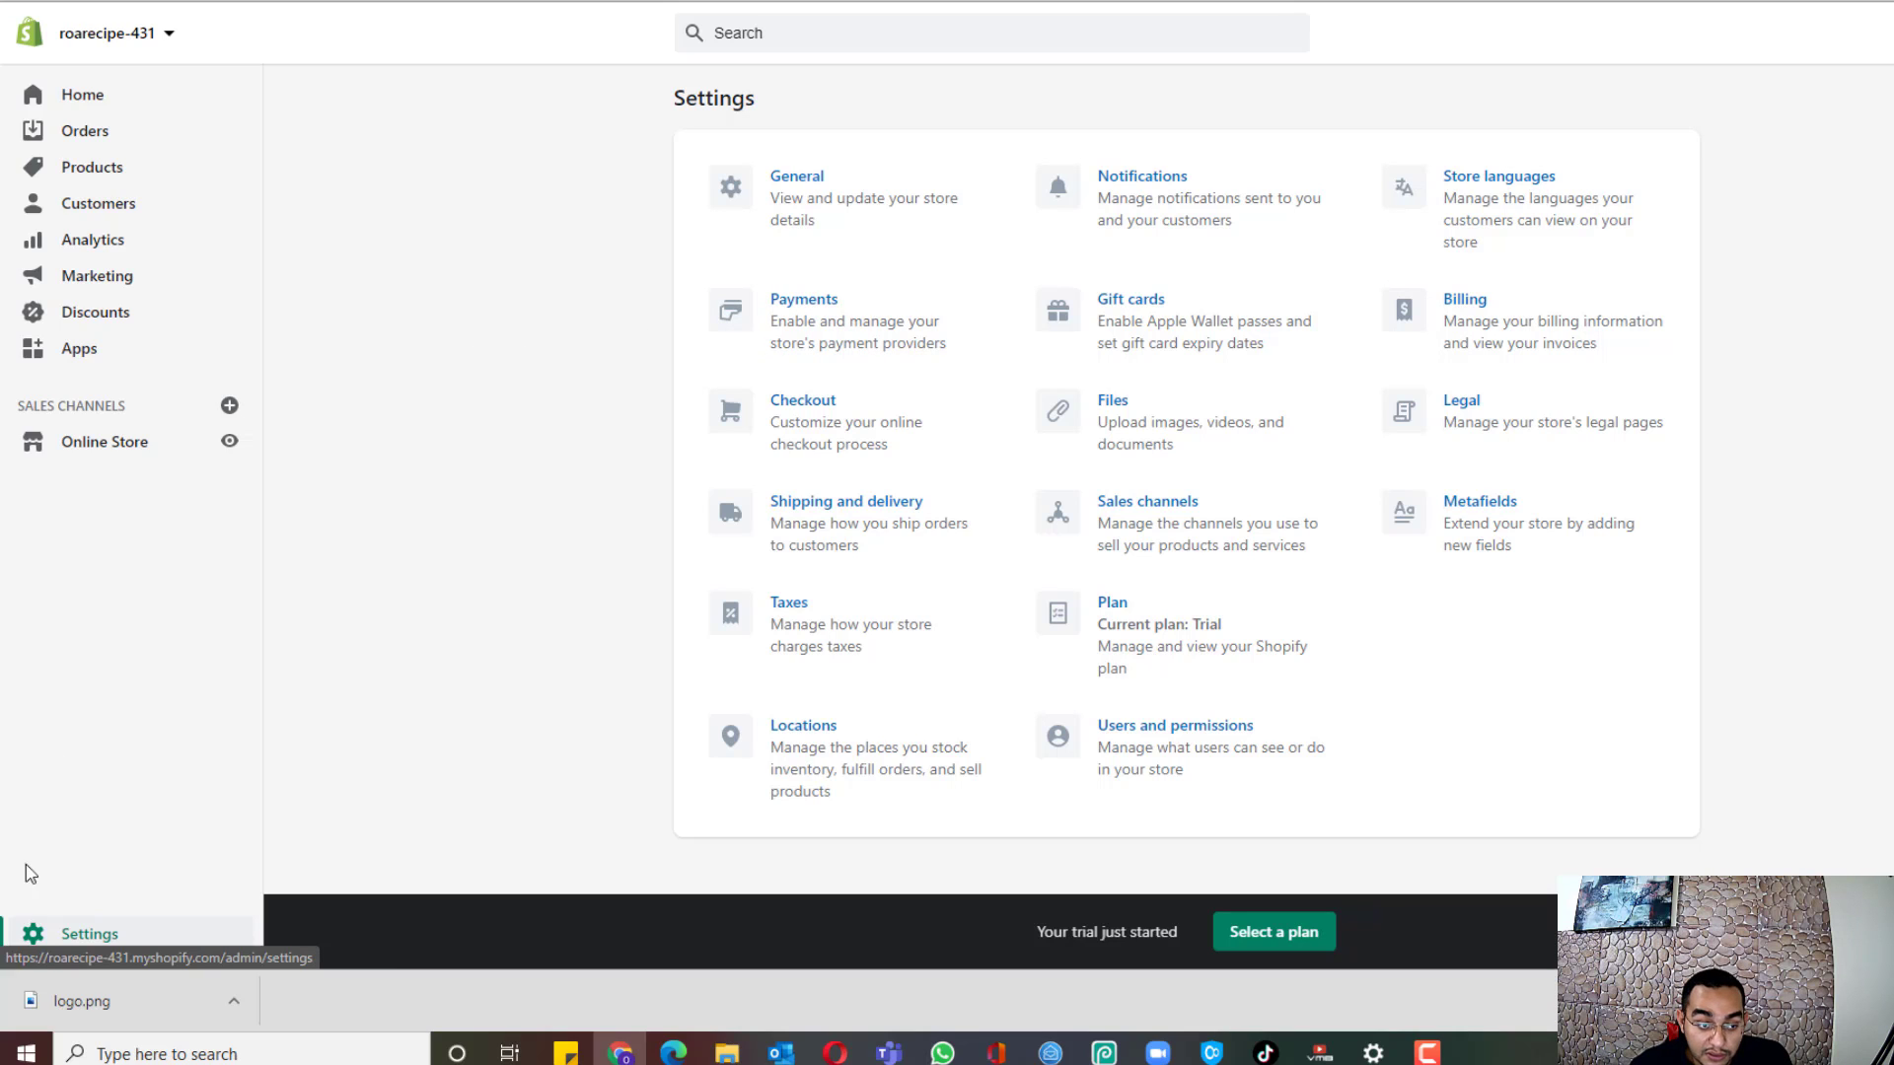
Step: Open Online Store Themes, browse the free themes gallery, and close it with Debut still current
click(106, 453)
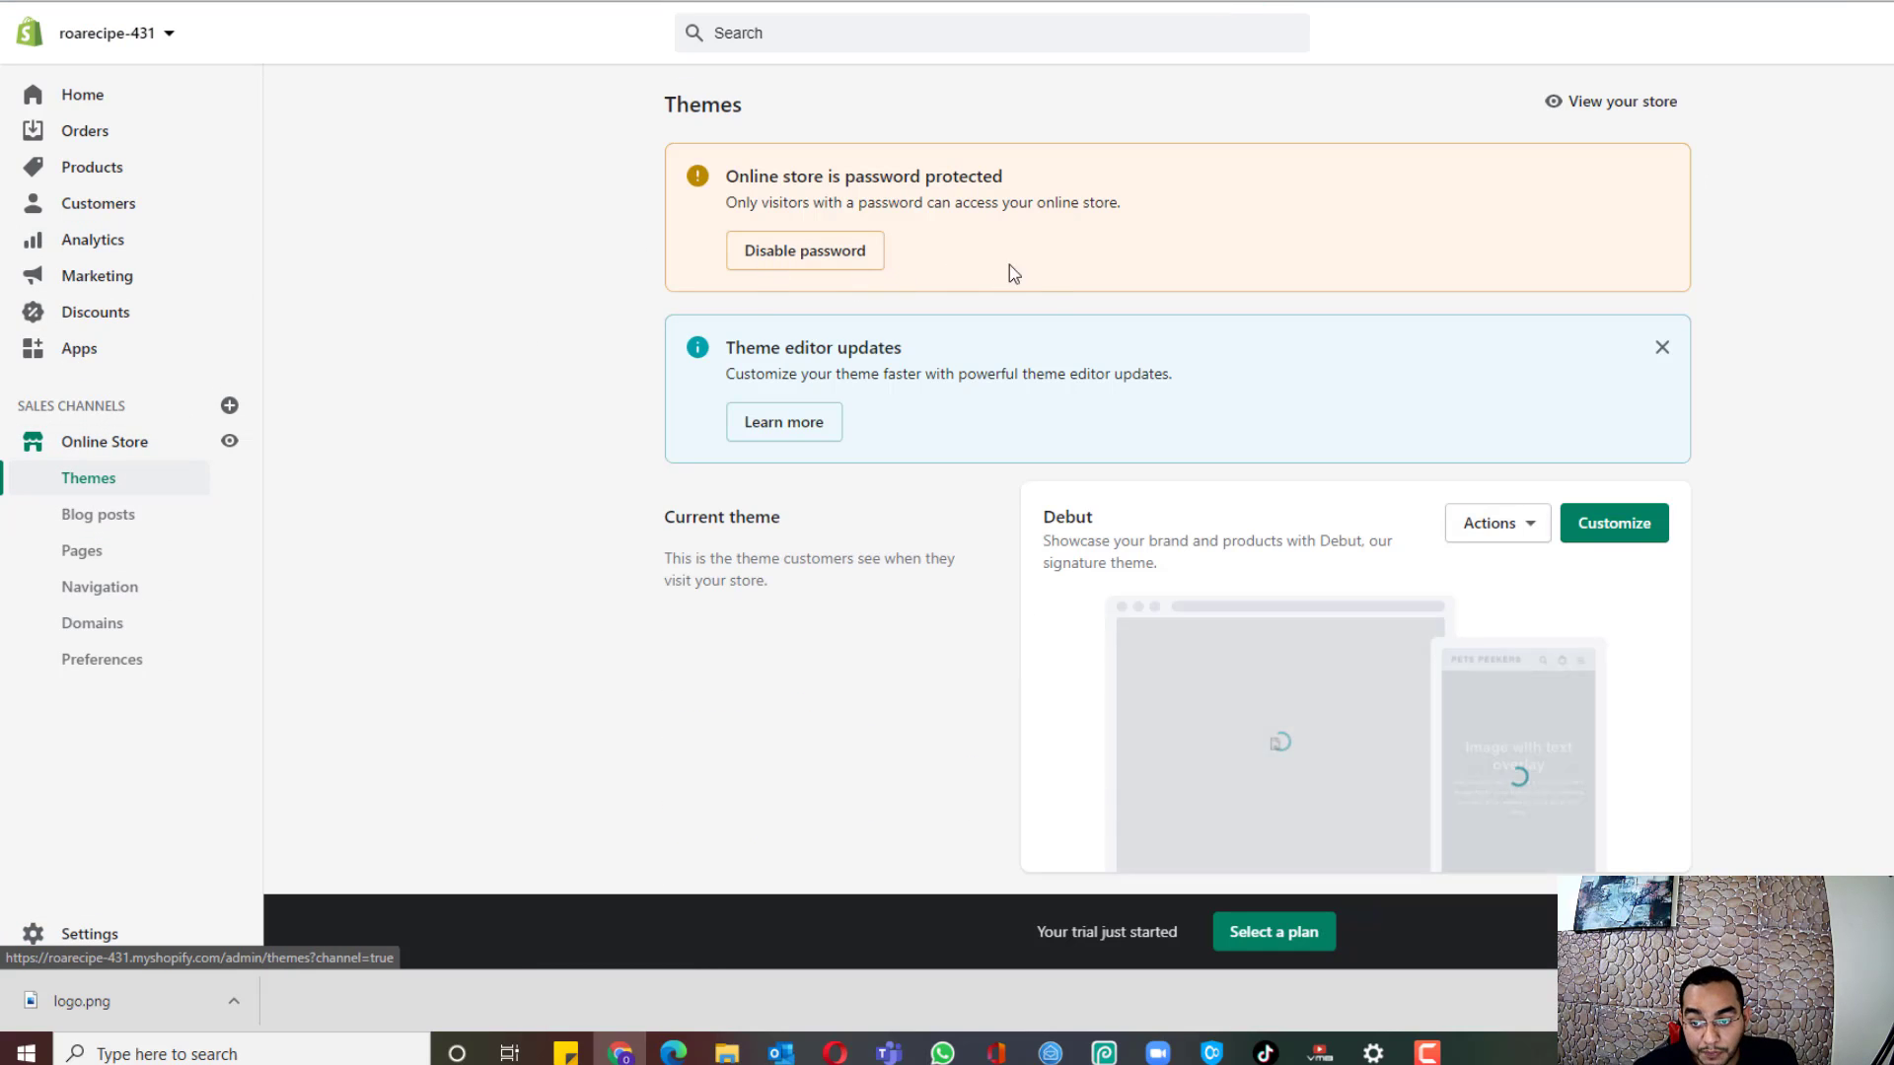
scroll(1055, 345, down, 2)
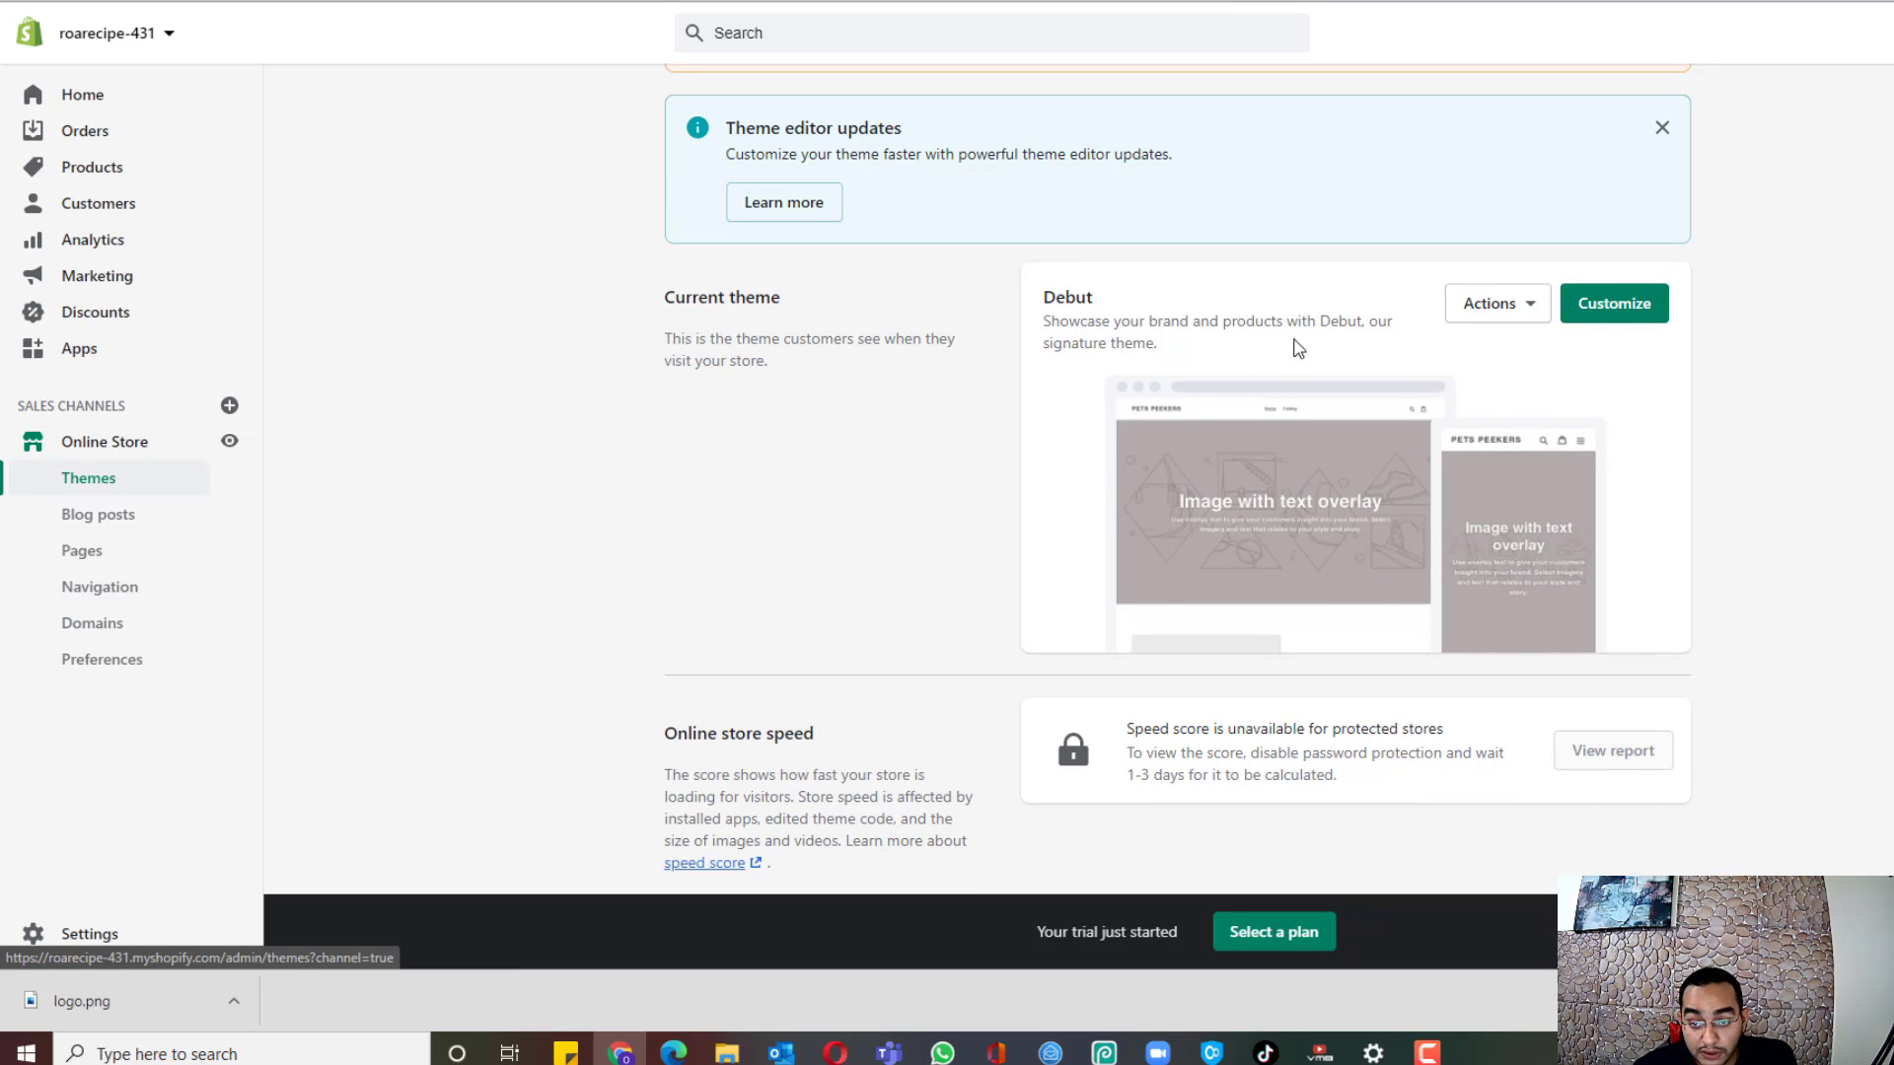
scroll(1223, 533, down, 3)
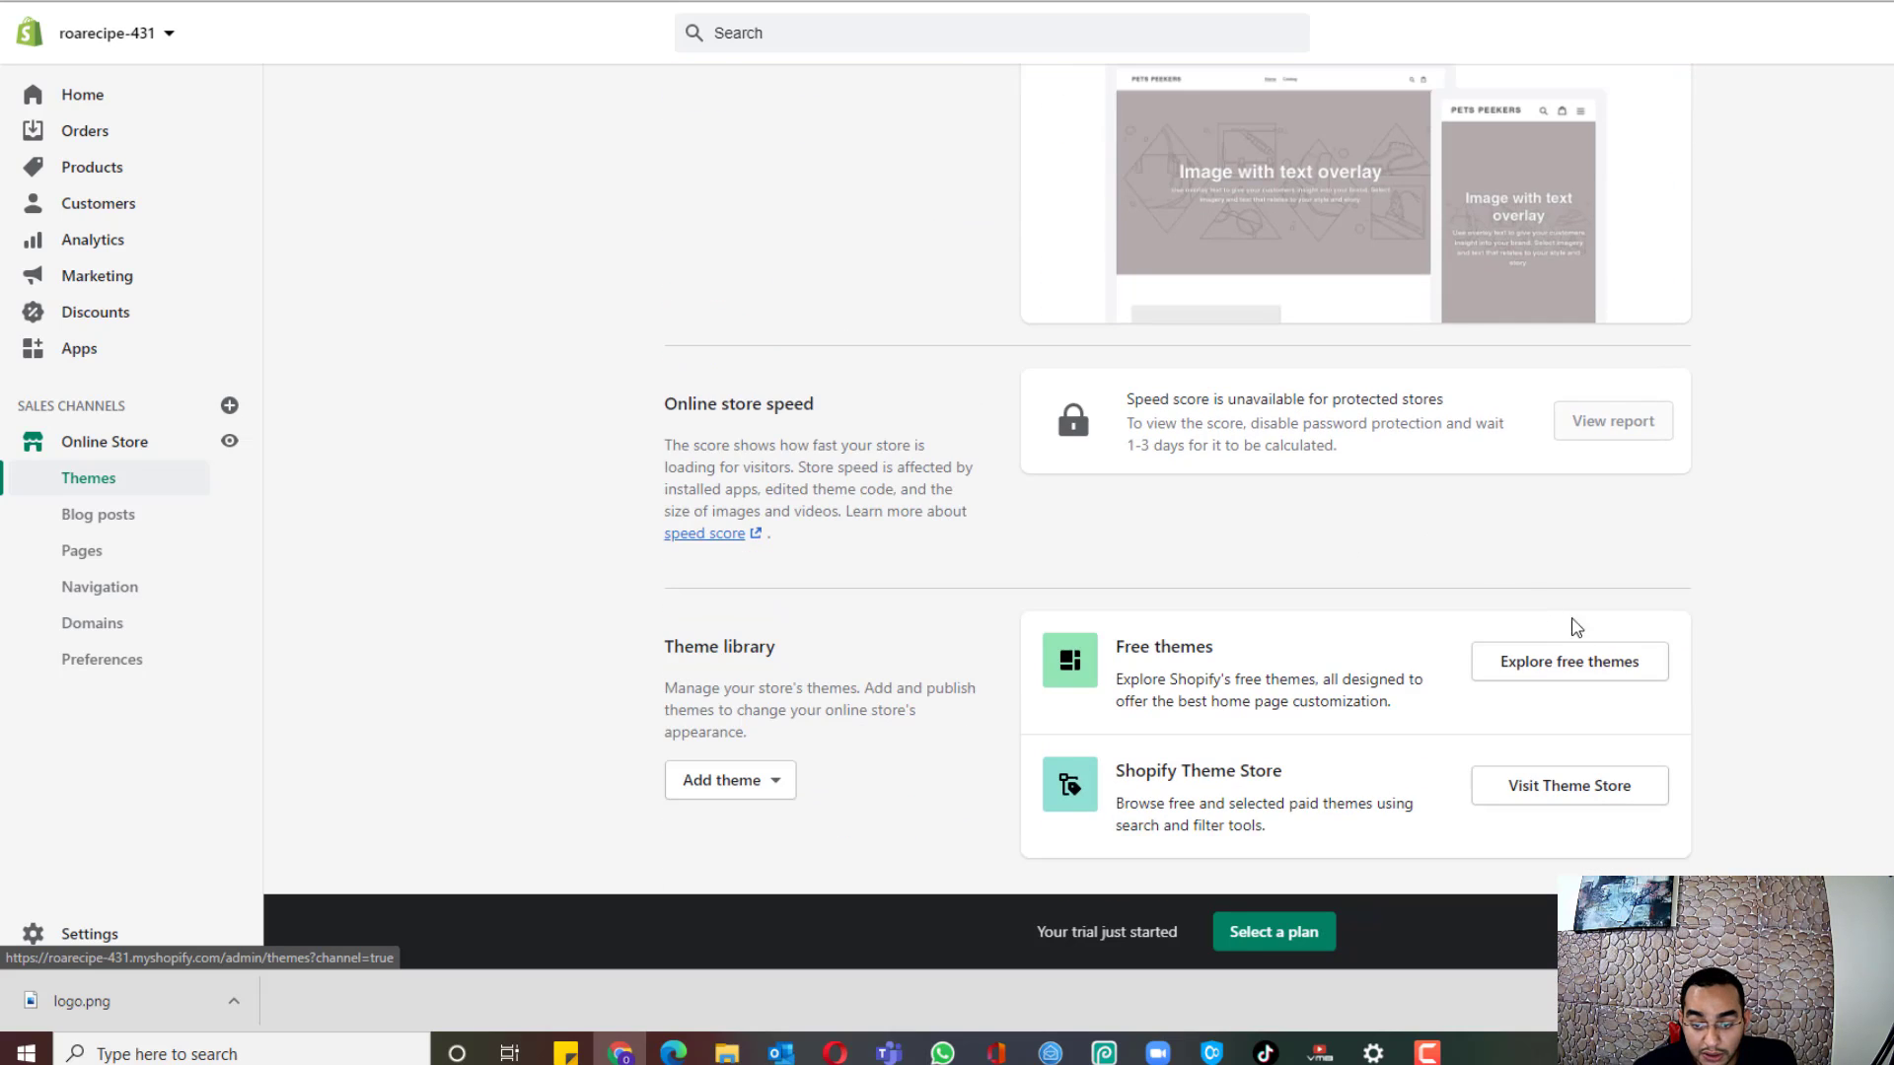
click(1603, 671)
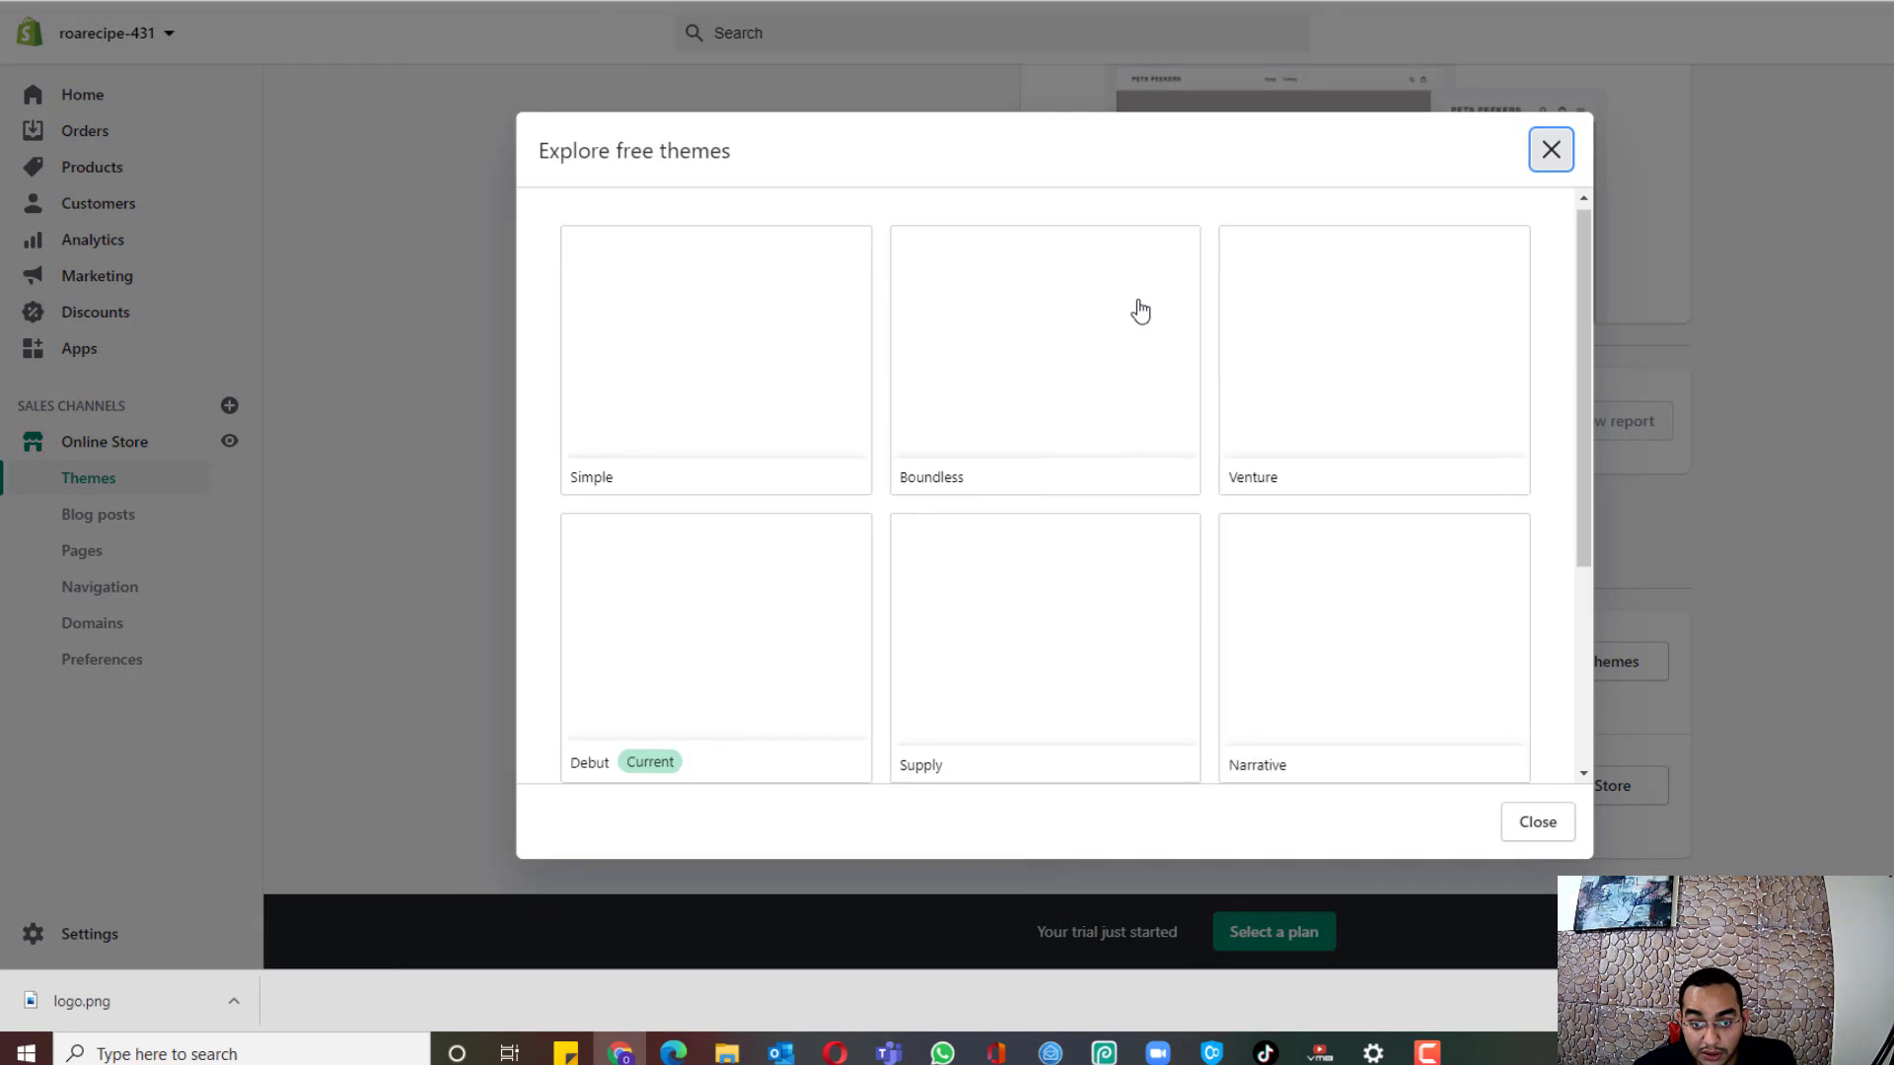
scroll(1140, 312, down, 3)
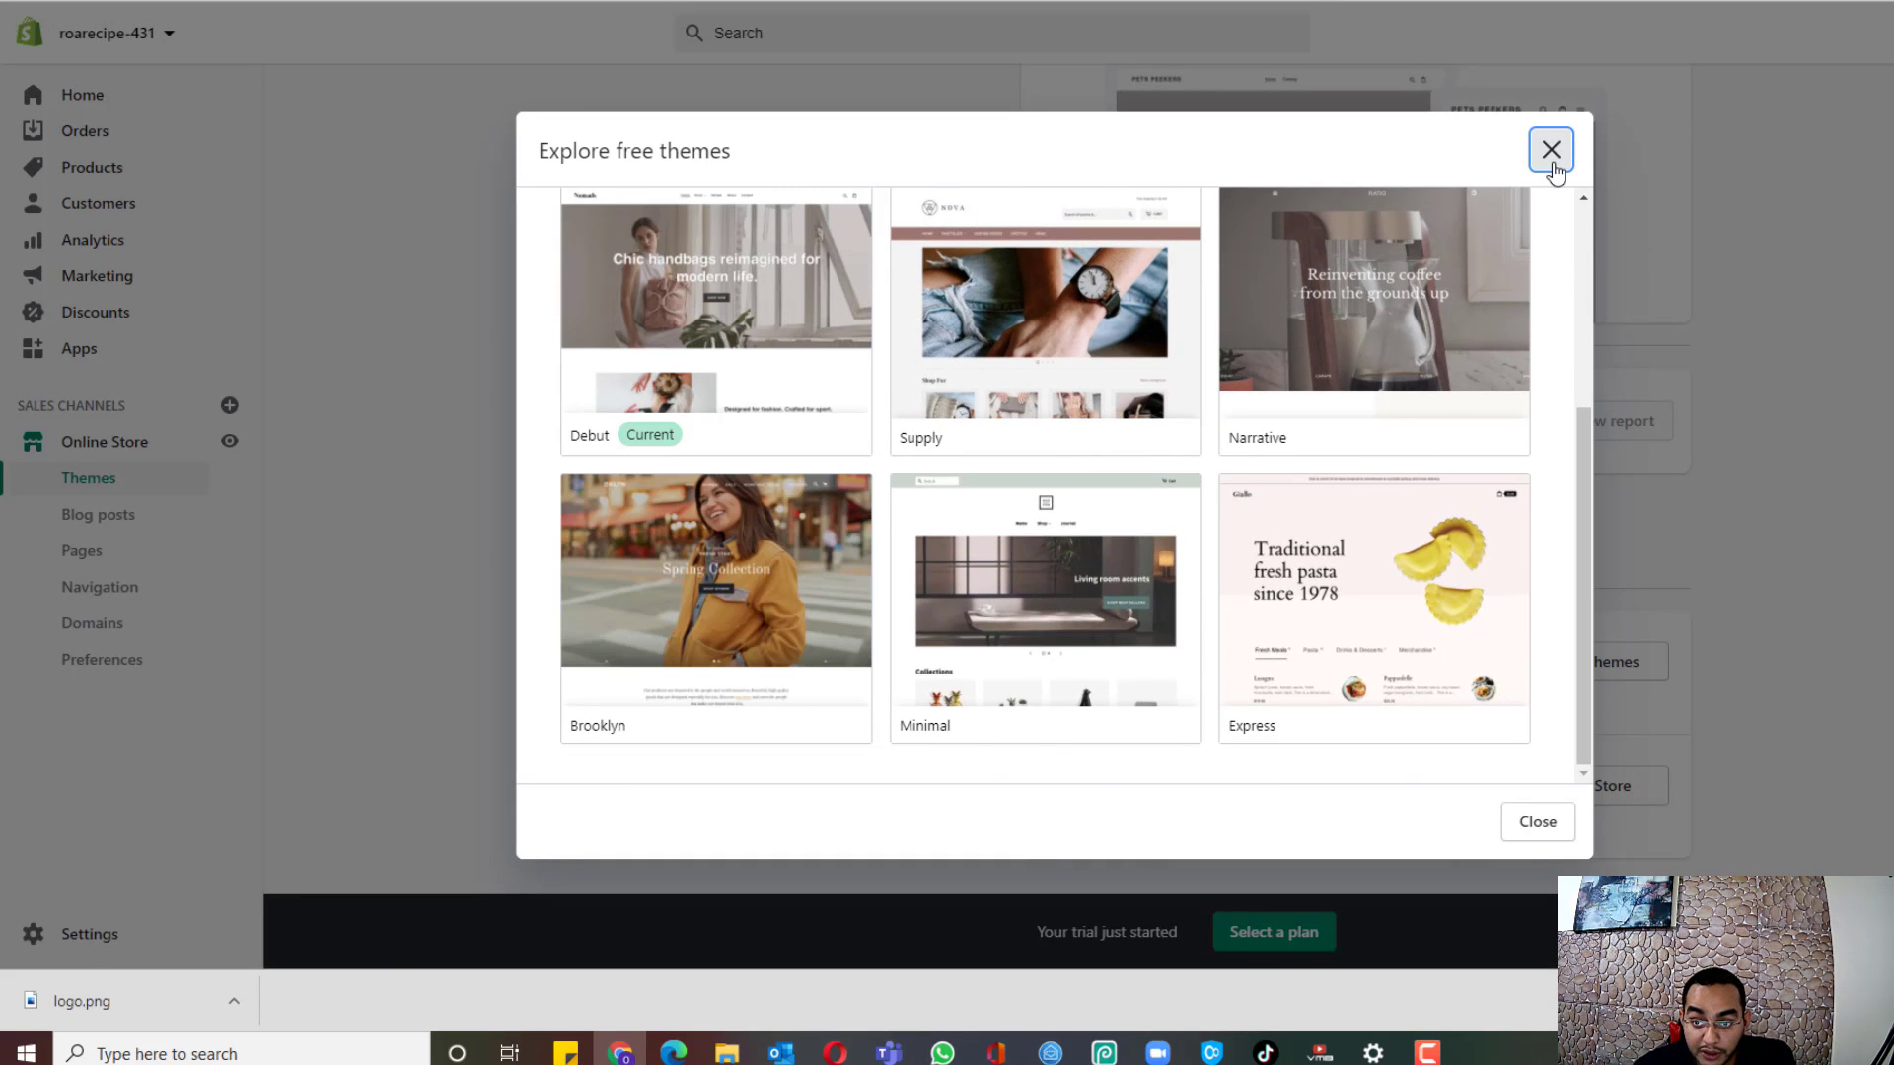
click(1551, 150)
scroll(1731, 513, up, 3)
scroll(1722, 475, down, 1)
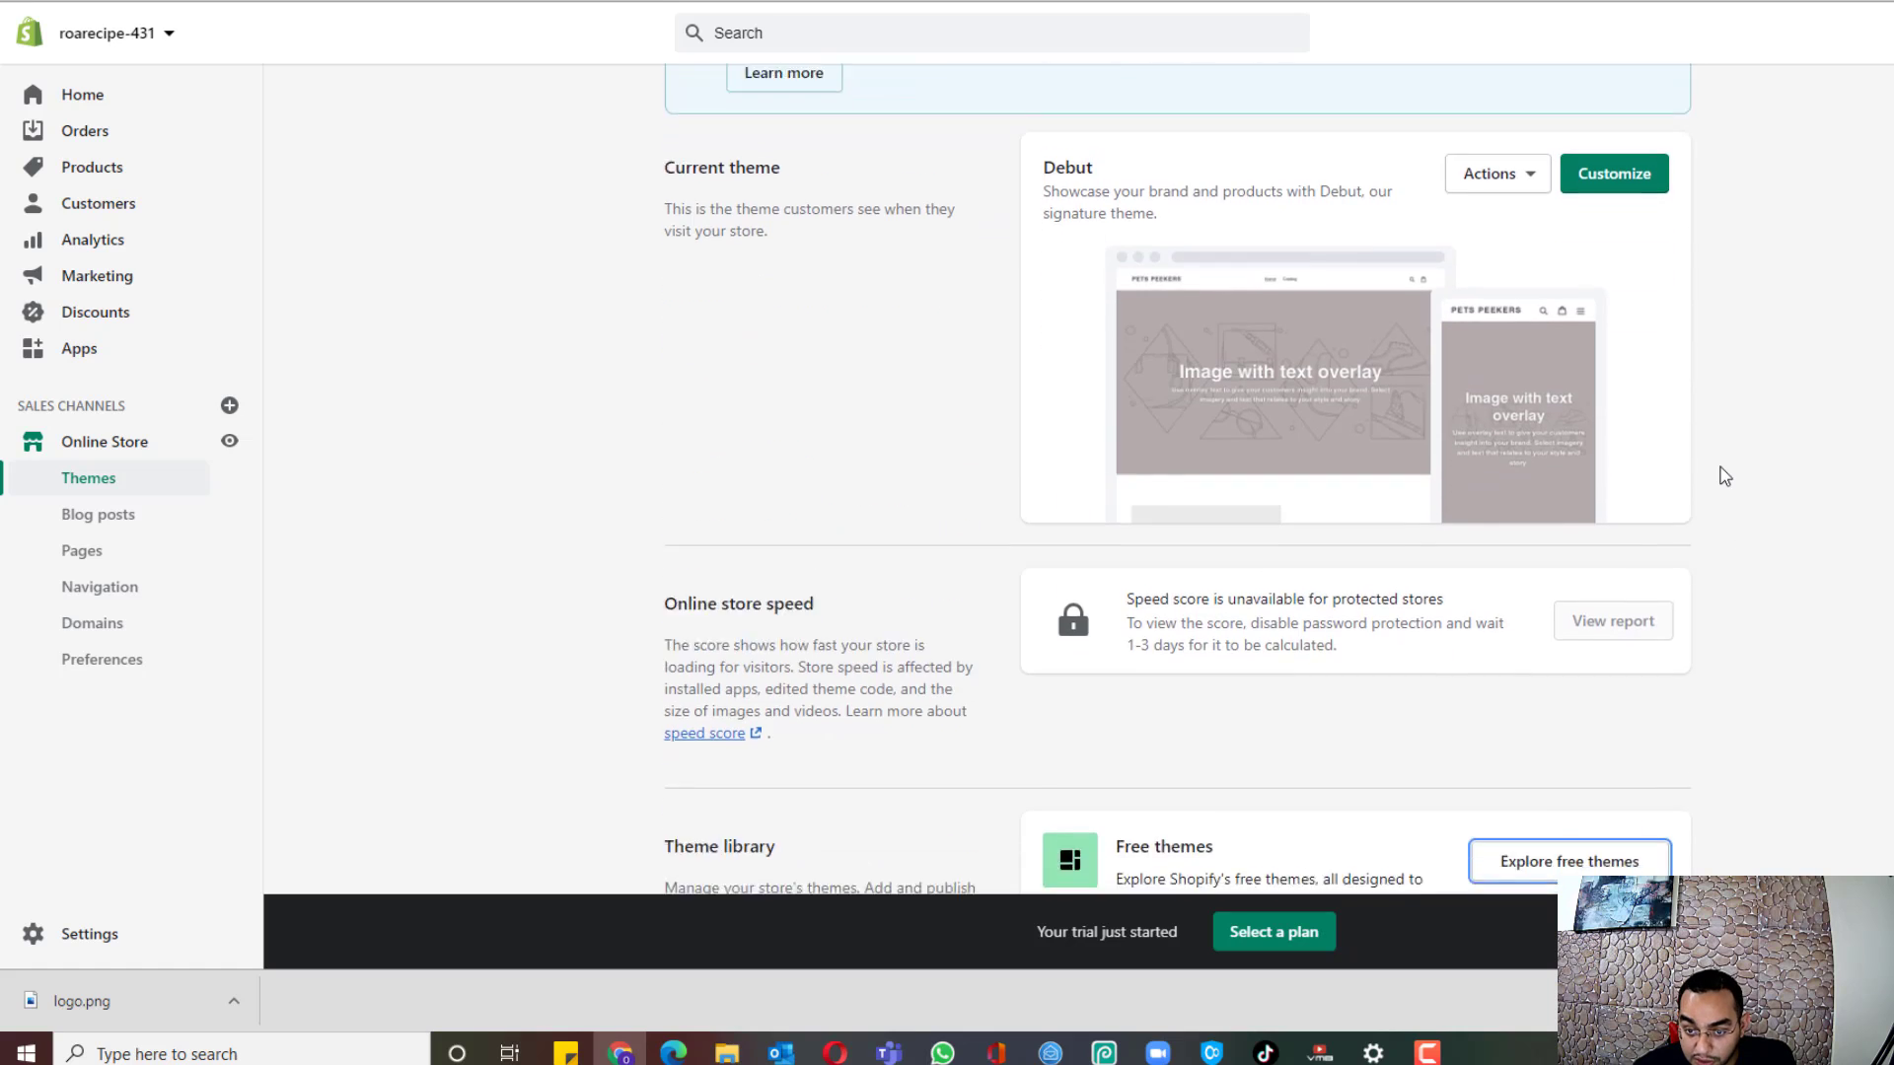
scroll(1724, 476, down, 1)
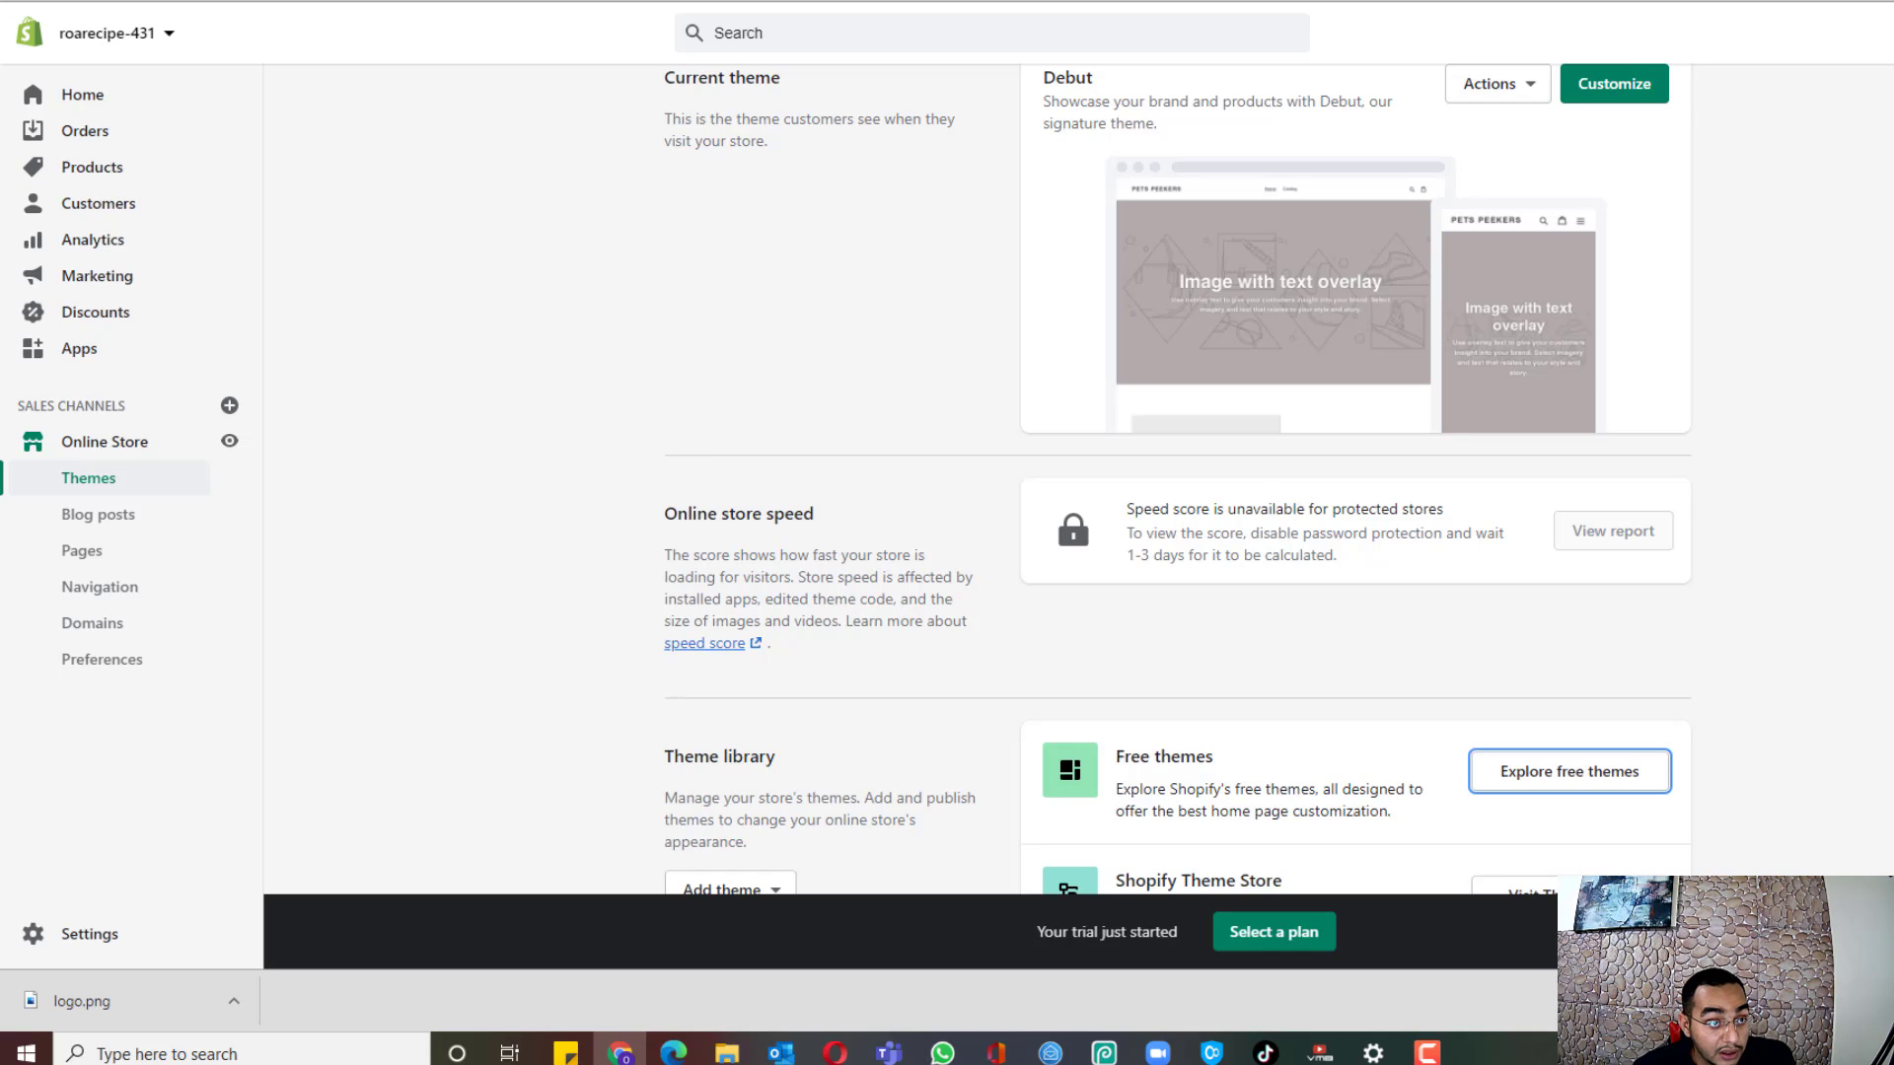
key(alt+Tab)
Step: Copy the debutify.com link from item 6 of the guide and load it in another browser tab
scroll(359, 127, up, 4)
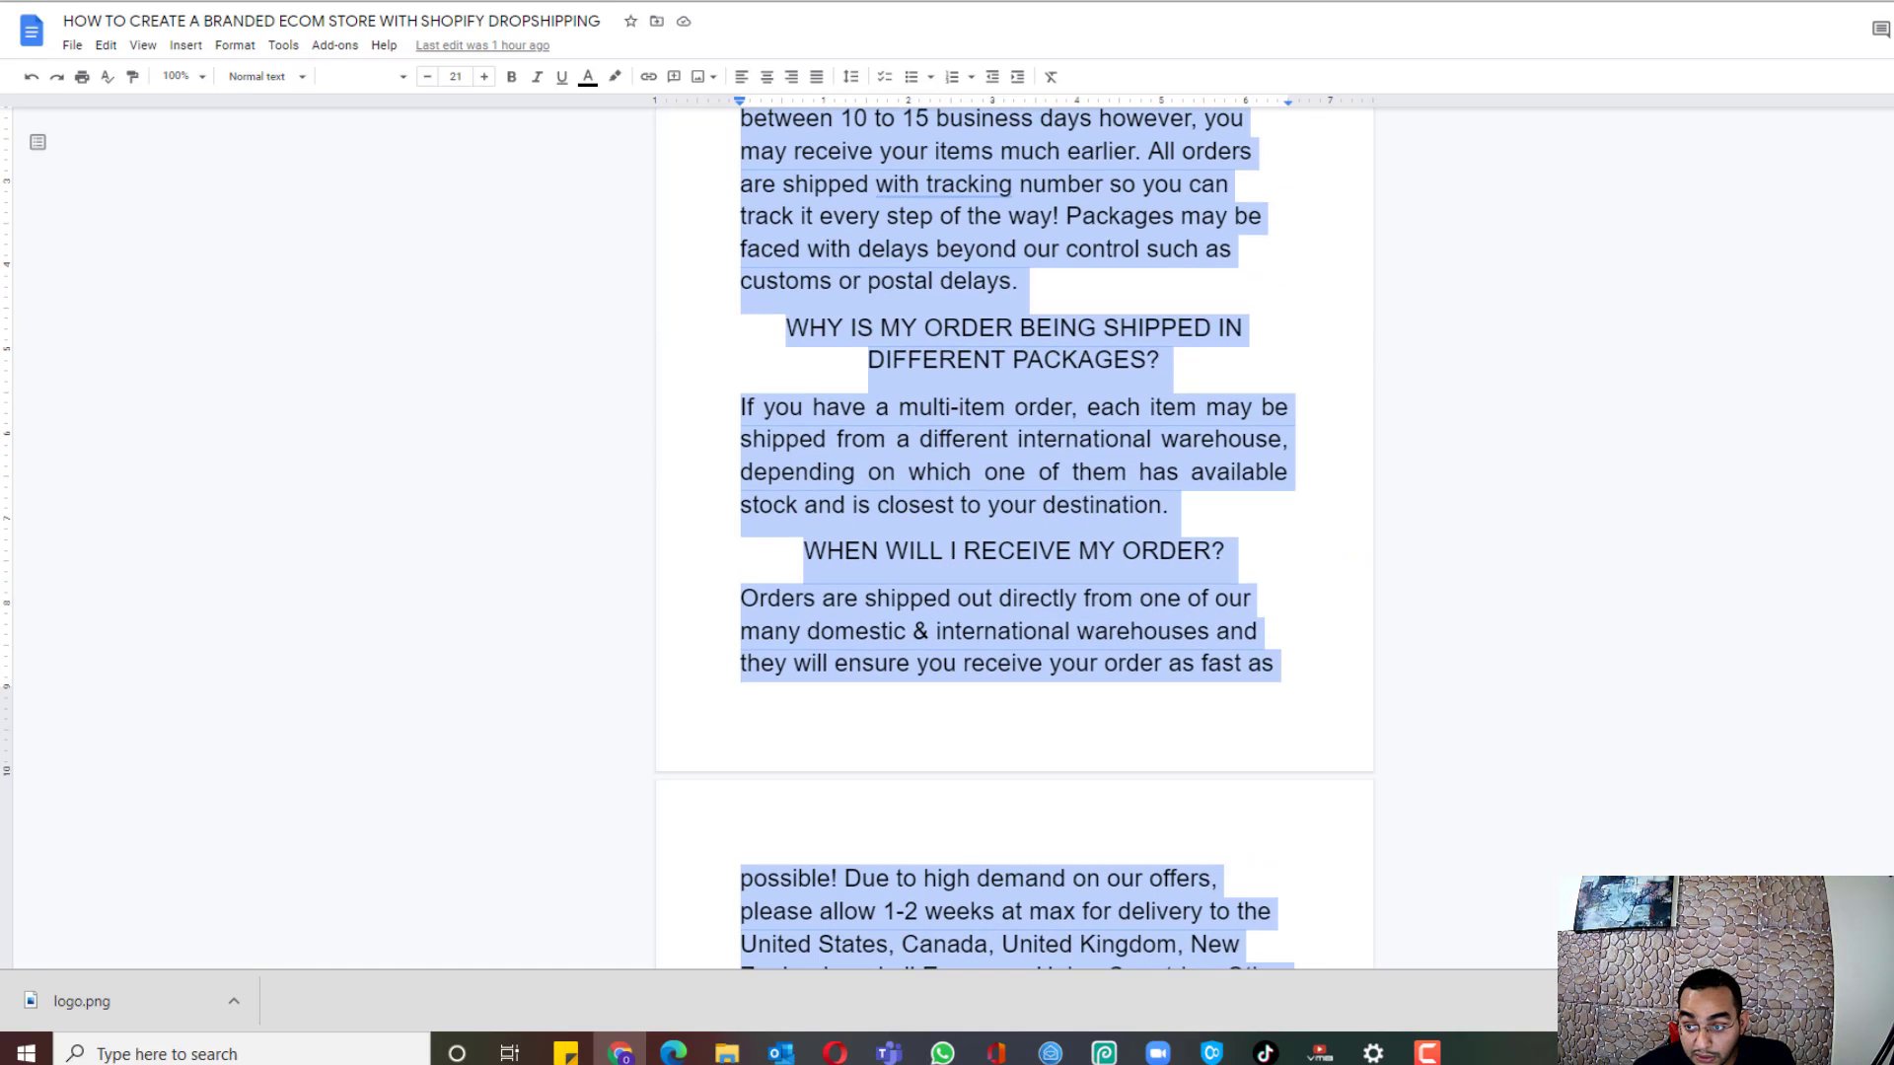
scroll(1014, 538, up, 20)
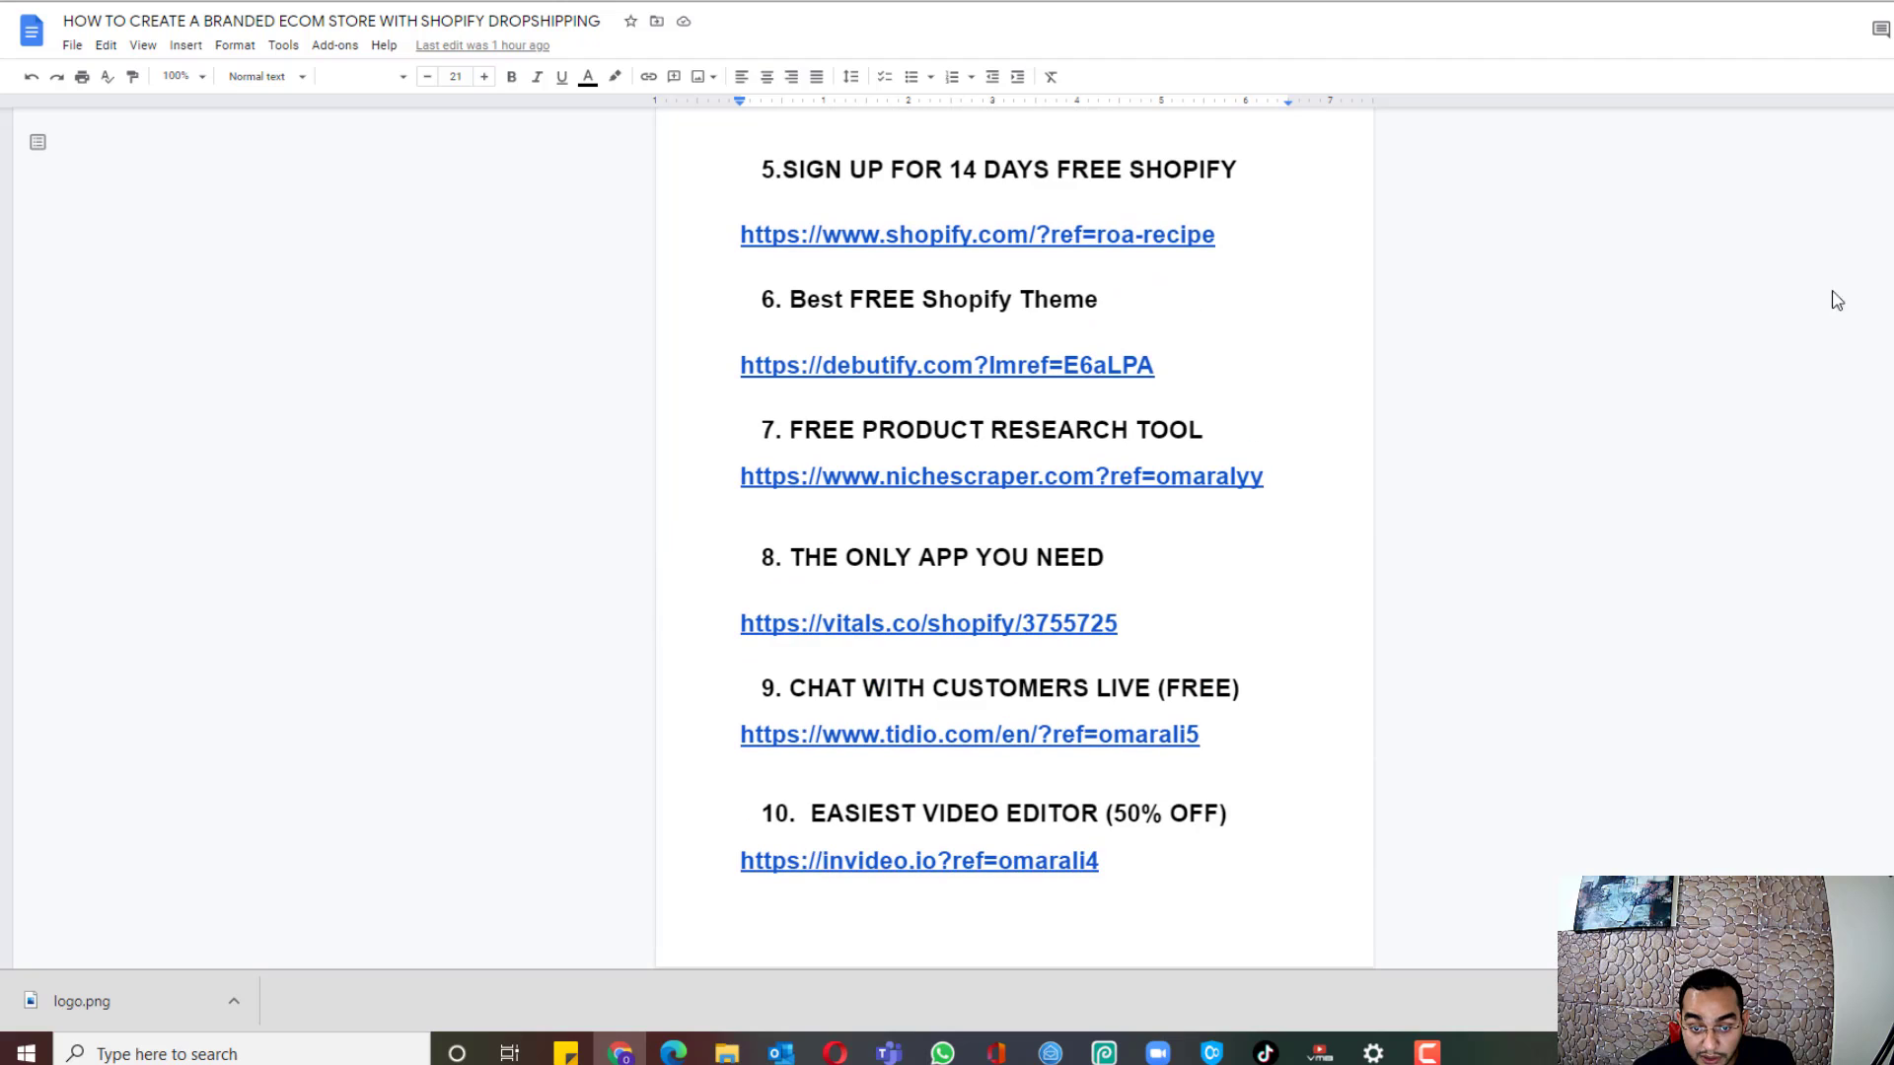
scroll(987, 503, up, 1)
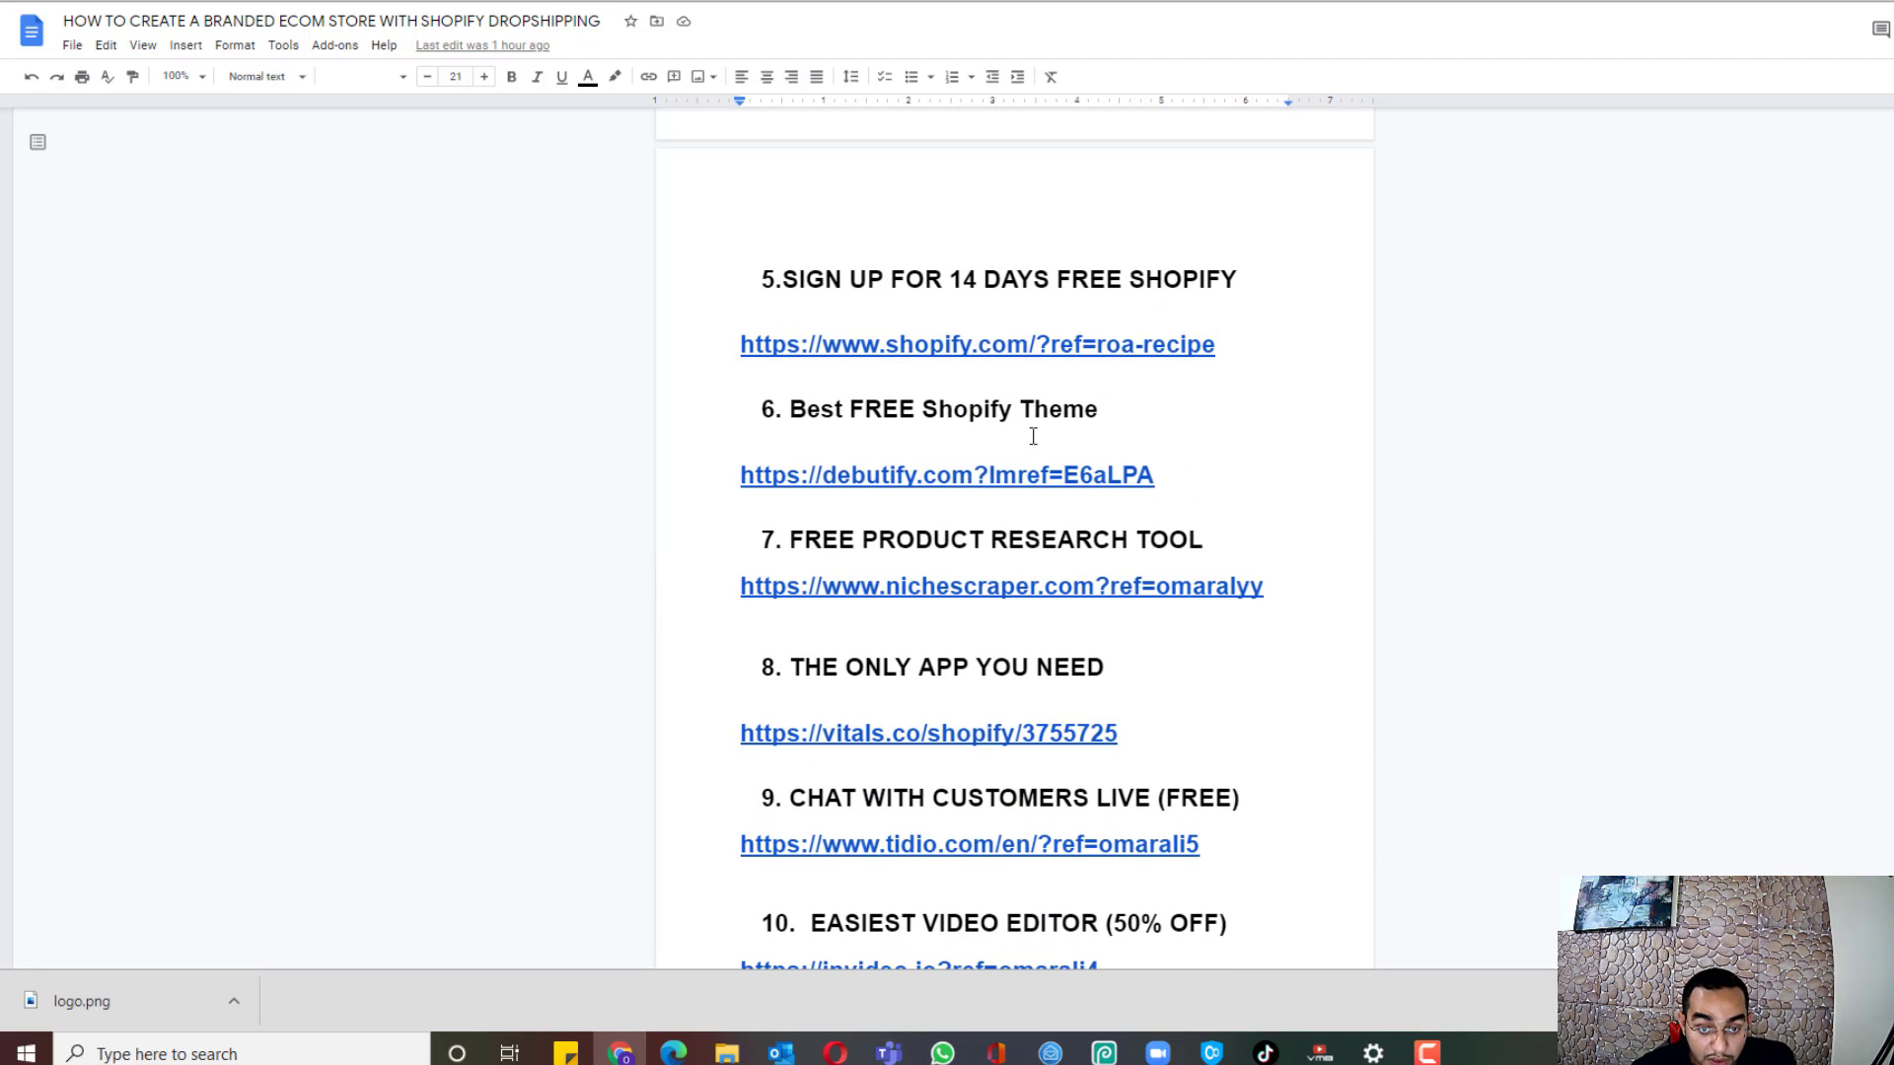
click(1216, 472)
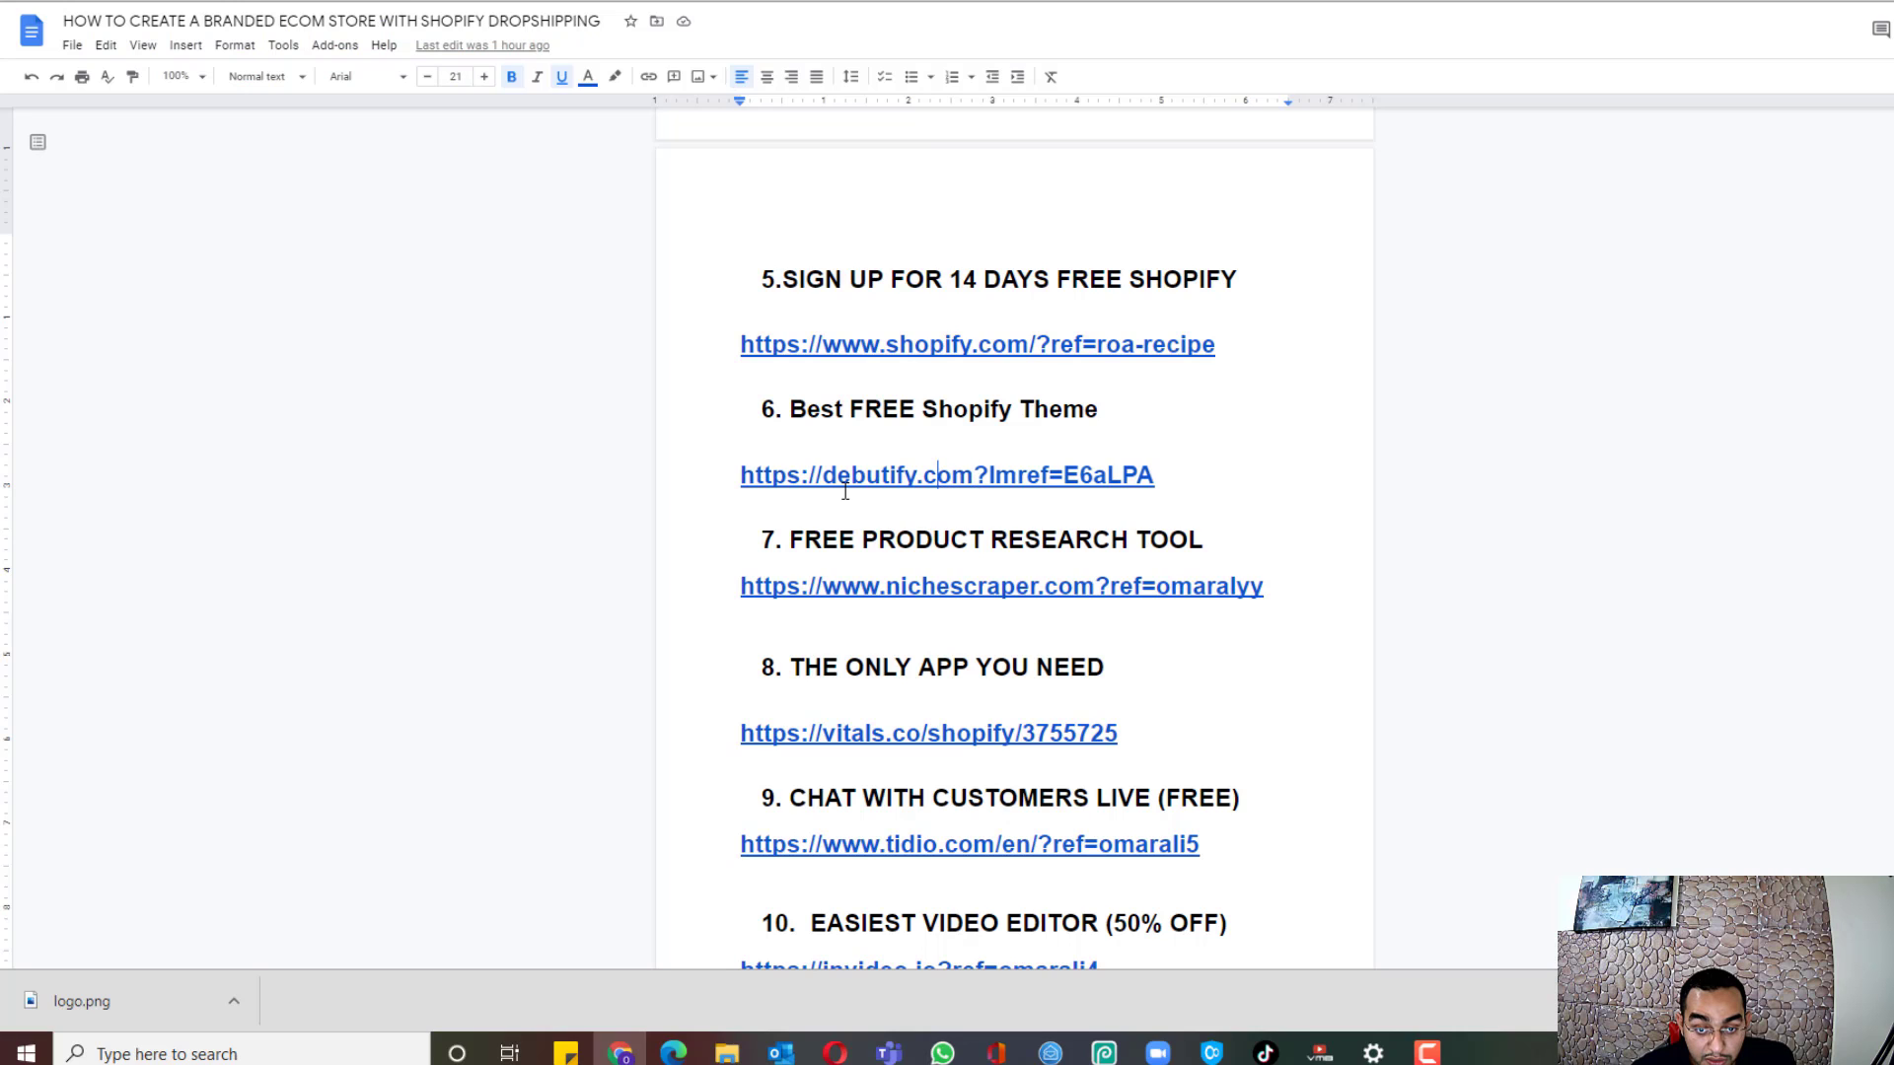
triple_click(710, 477)
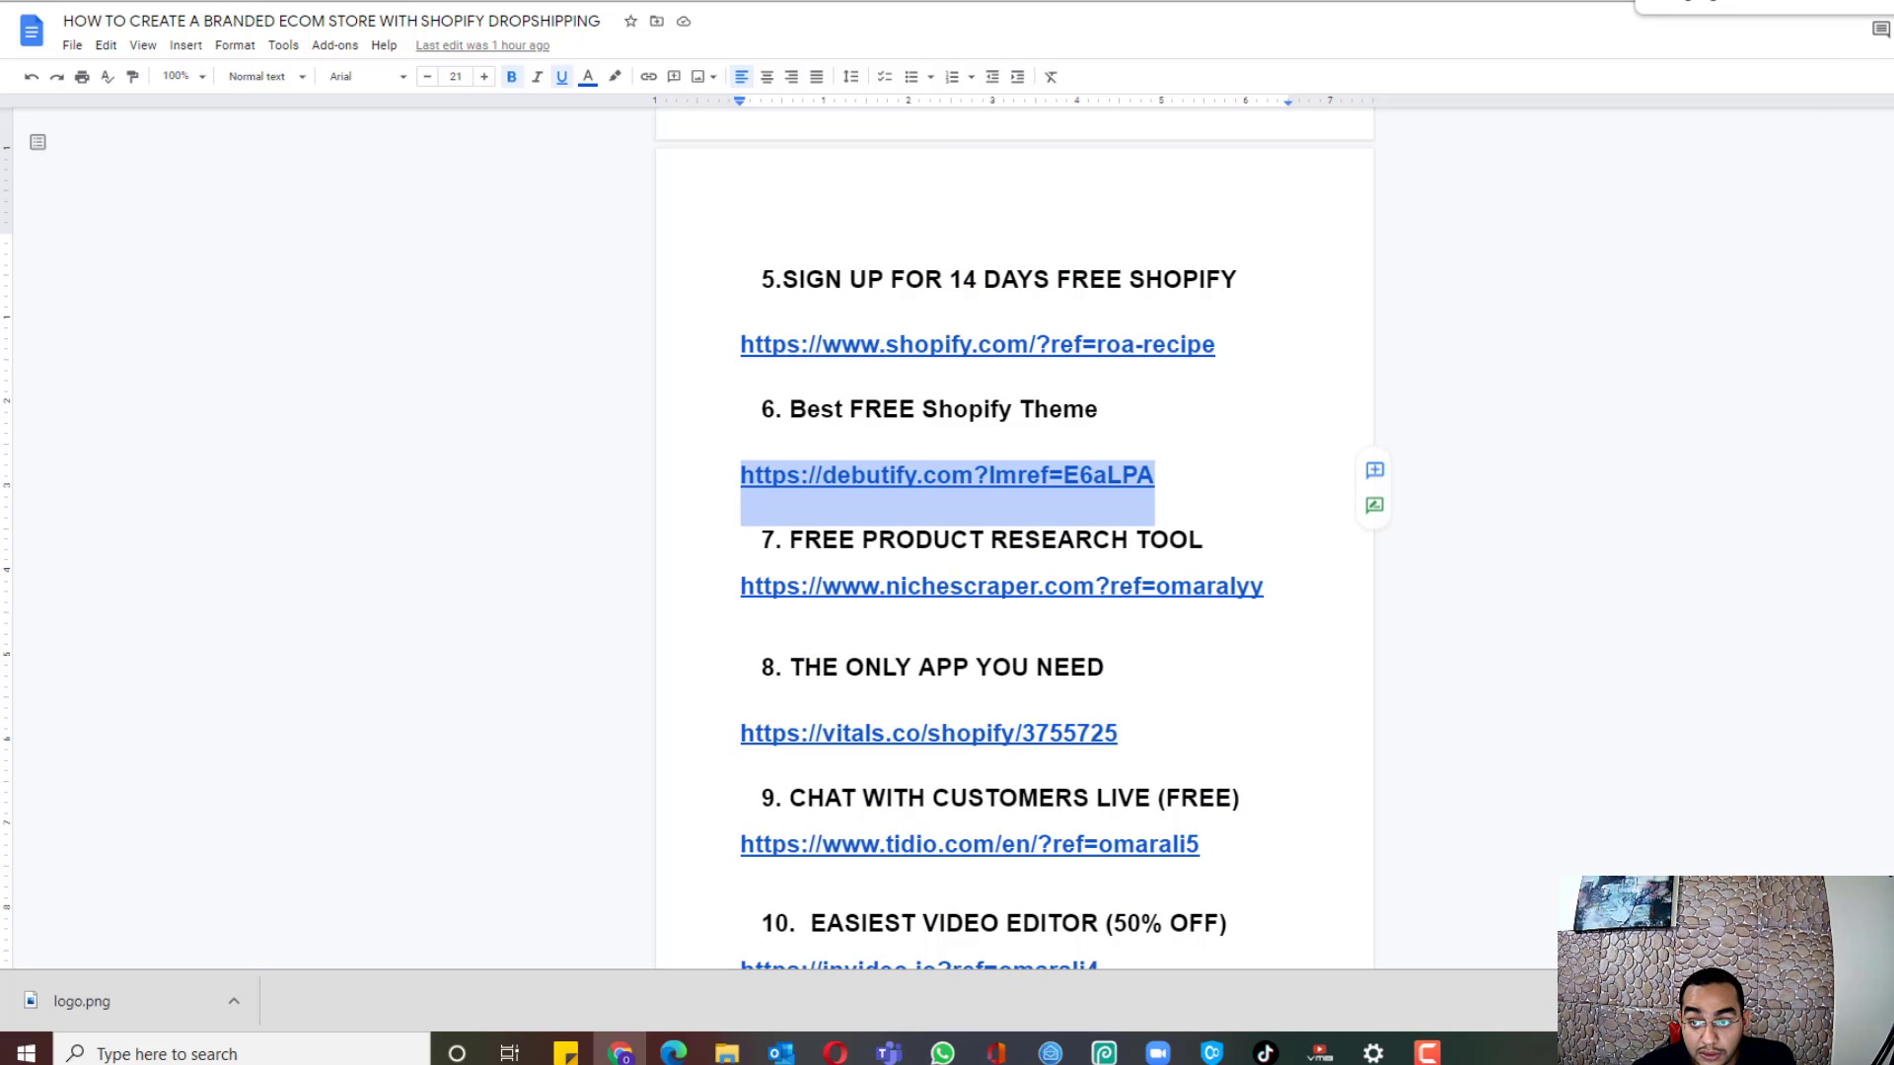
key(ctrl+Tab)
key(ctrl+l)
key(ctrl+v)
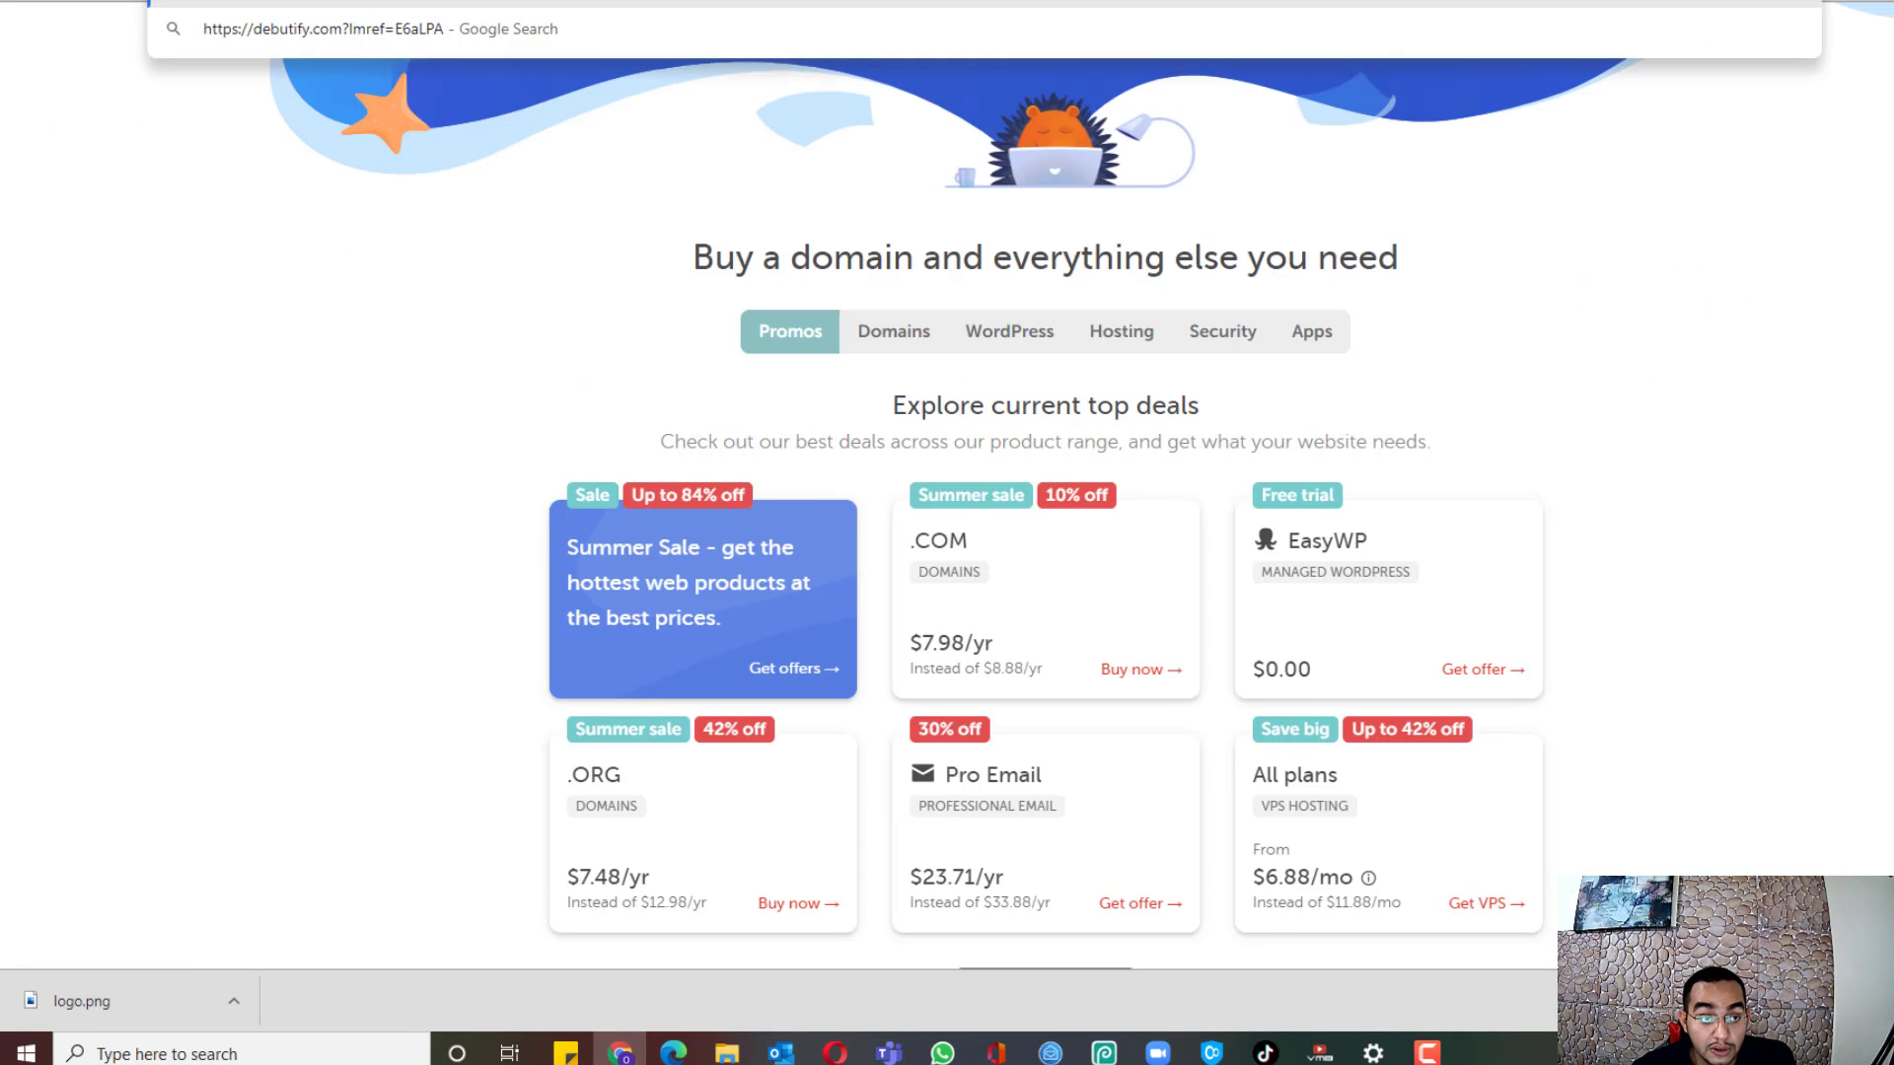
key(Return)
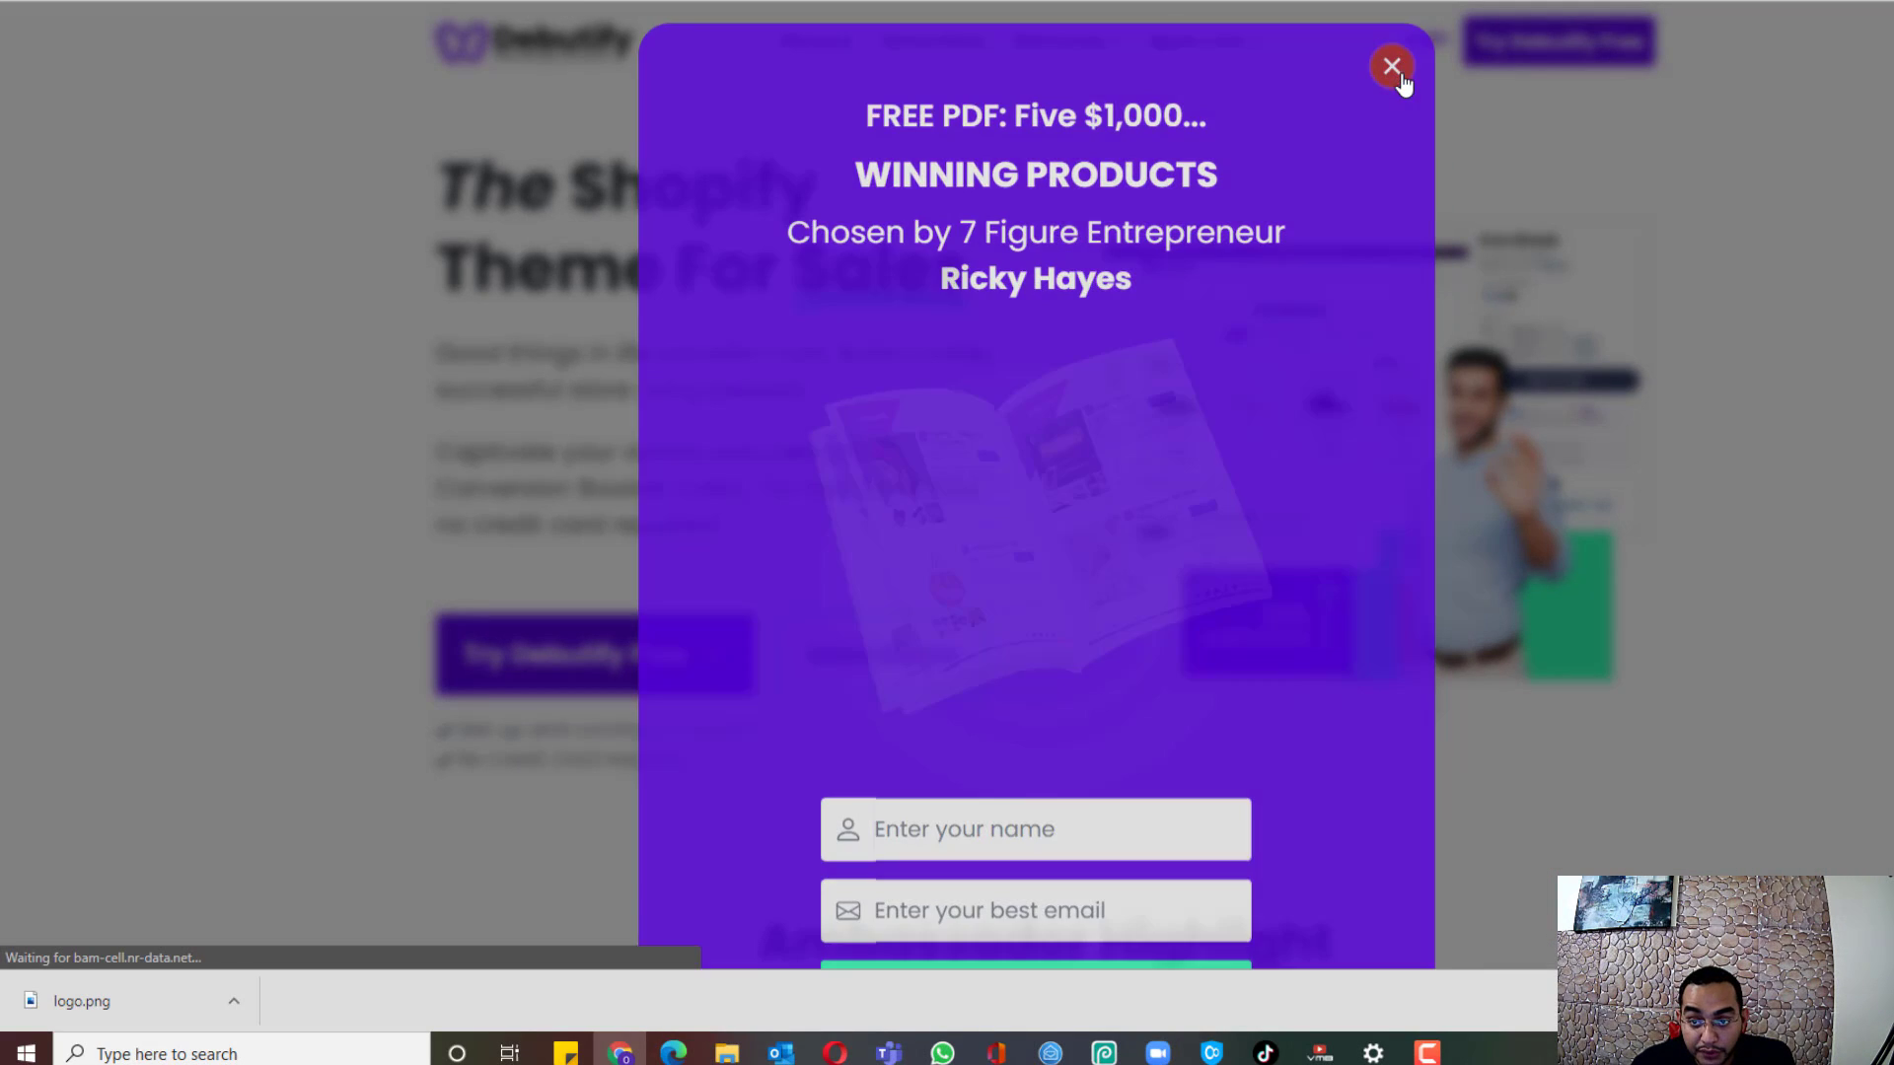
Step: Dismiss the PDF offer and sign up for the Debutify free trial with a username and email
click(1391, 67)
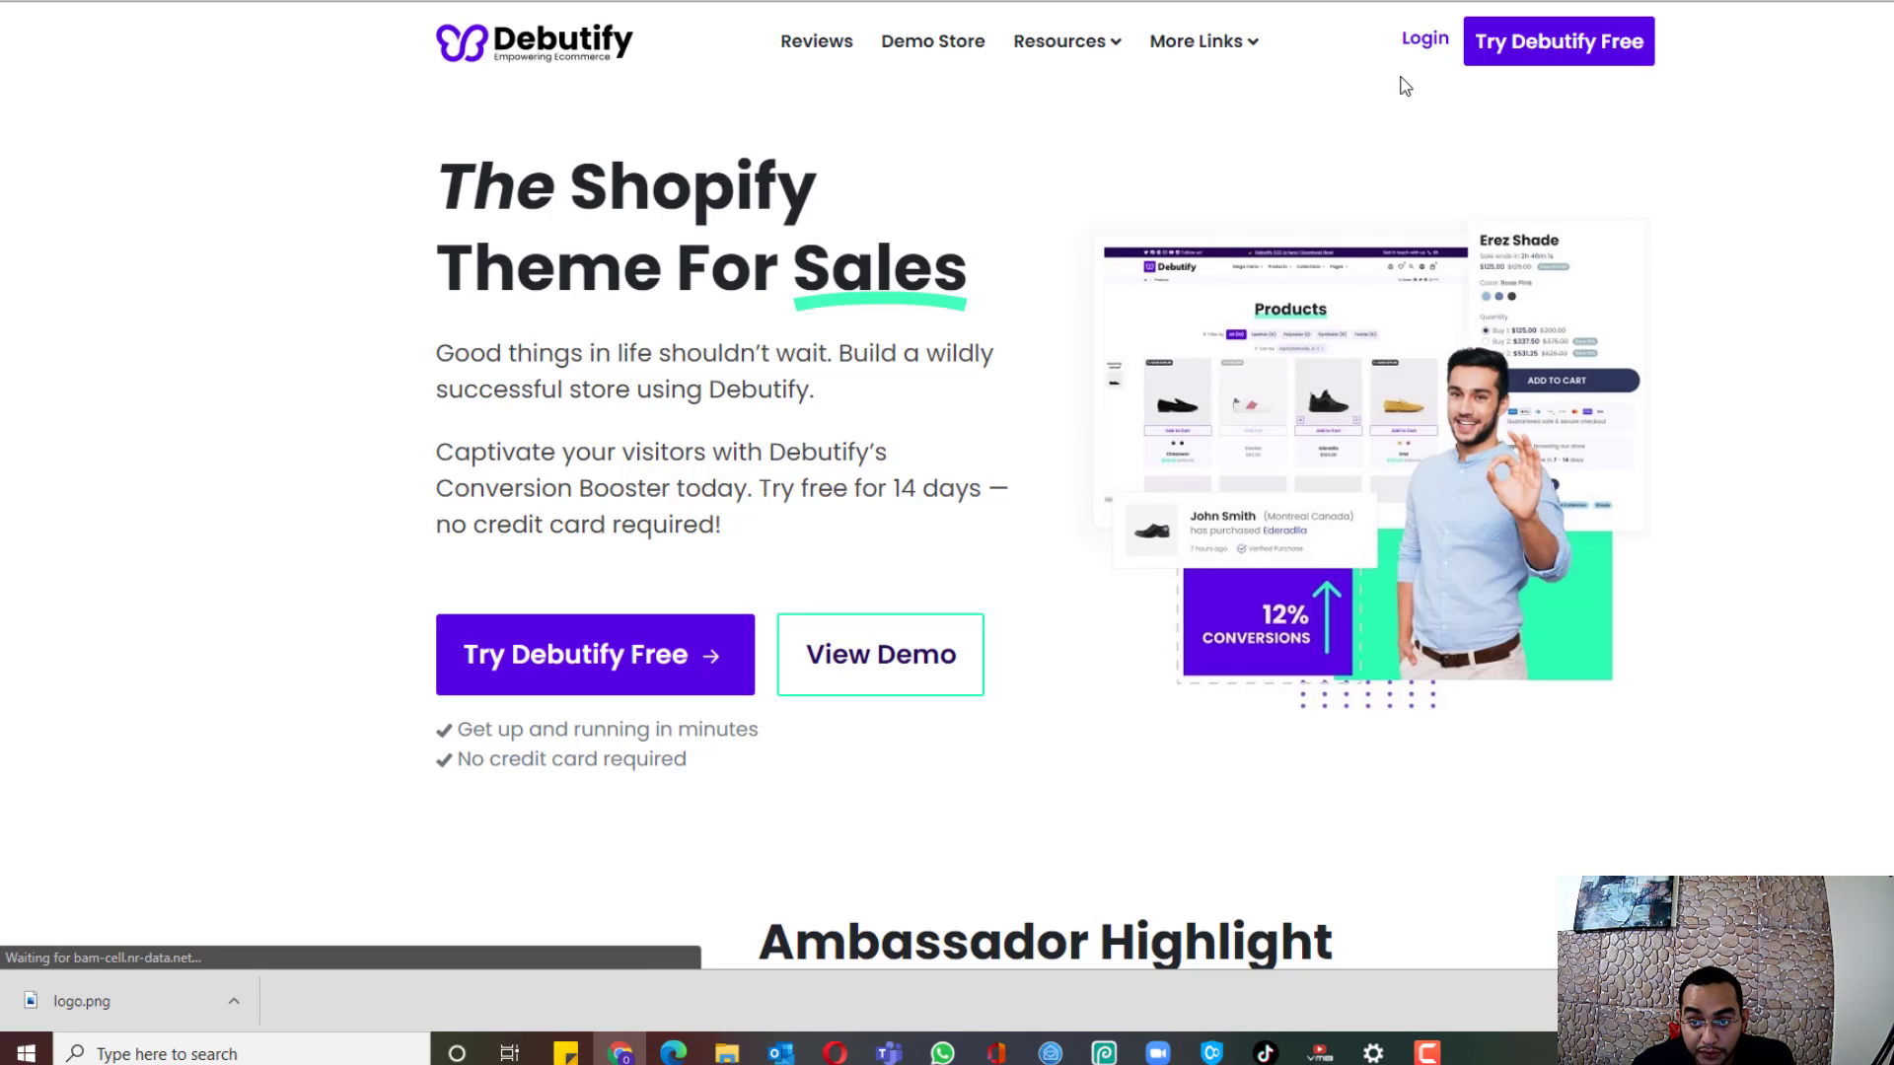
click(1559, 42)
click(1000, 570)
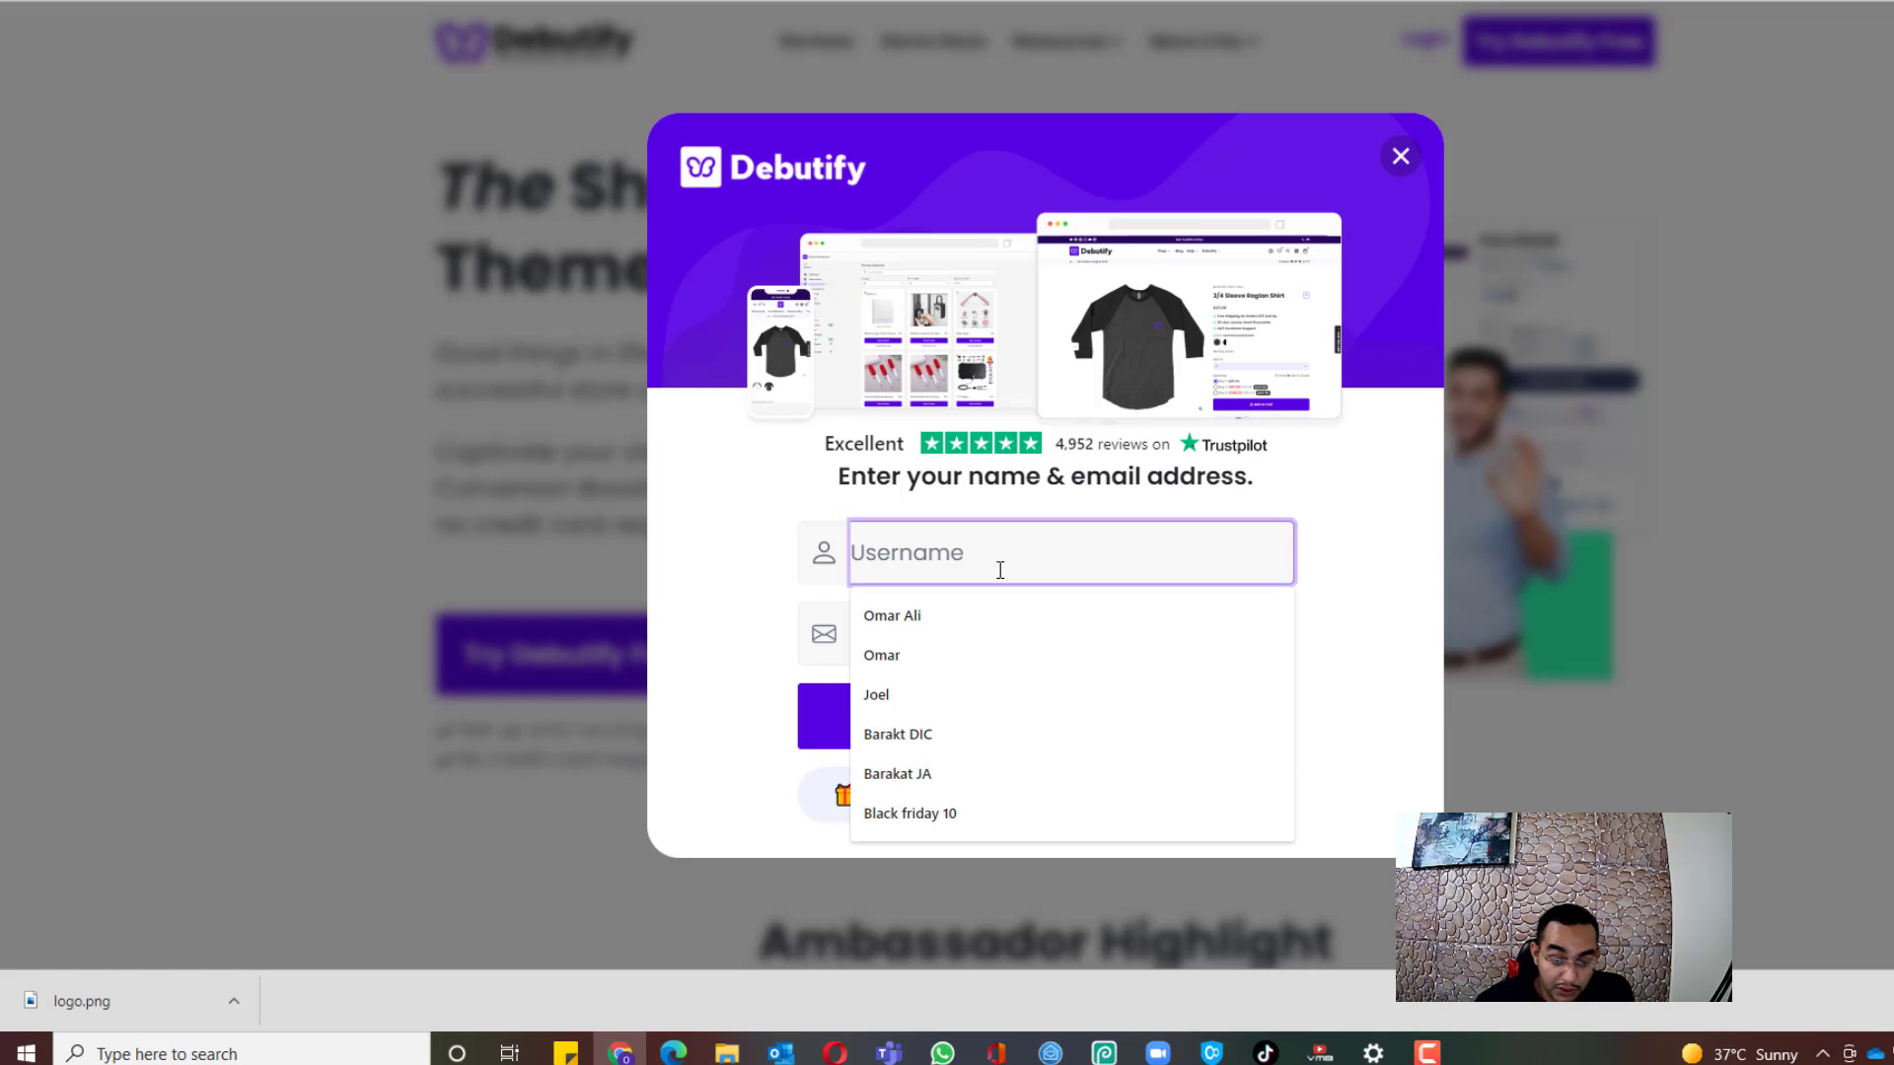
text(roarecipe)
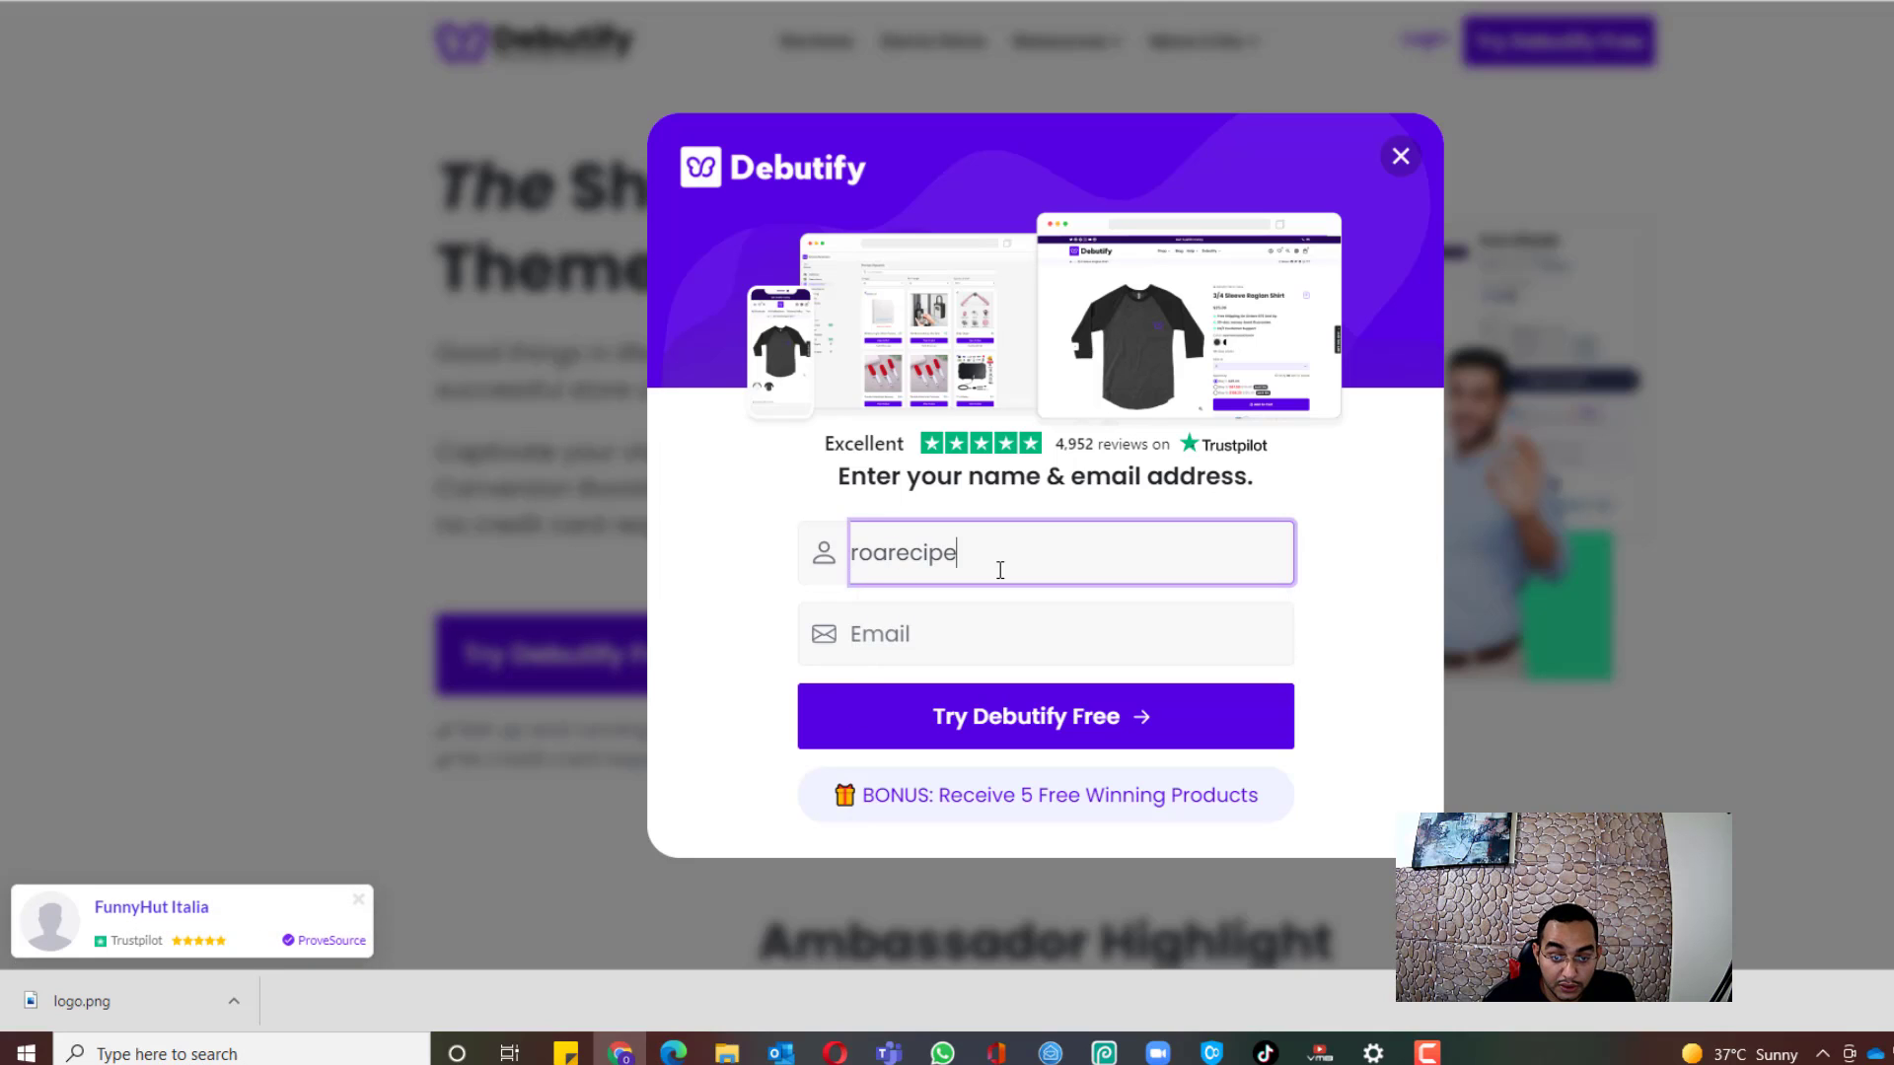
key(Tab)
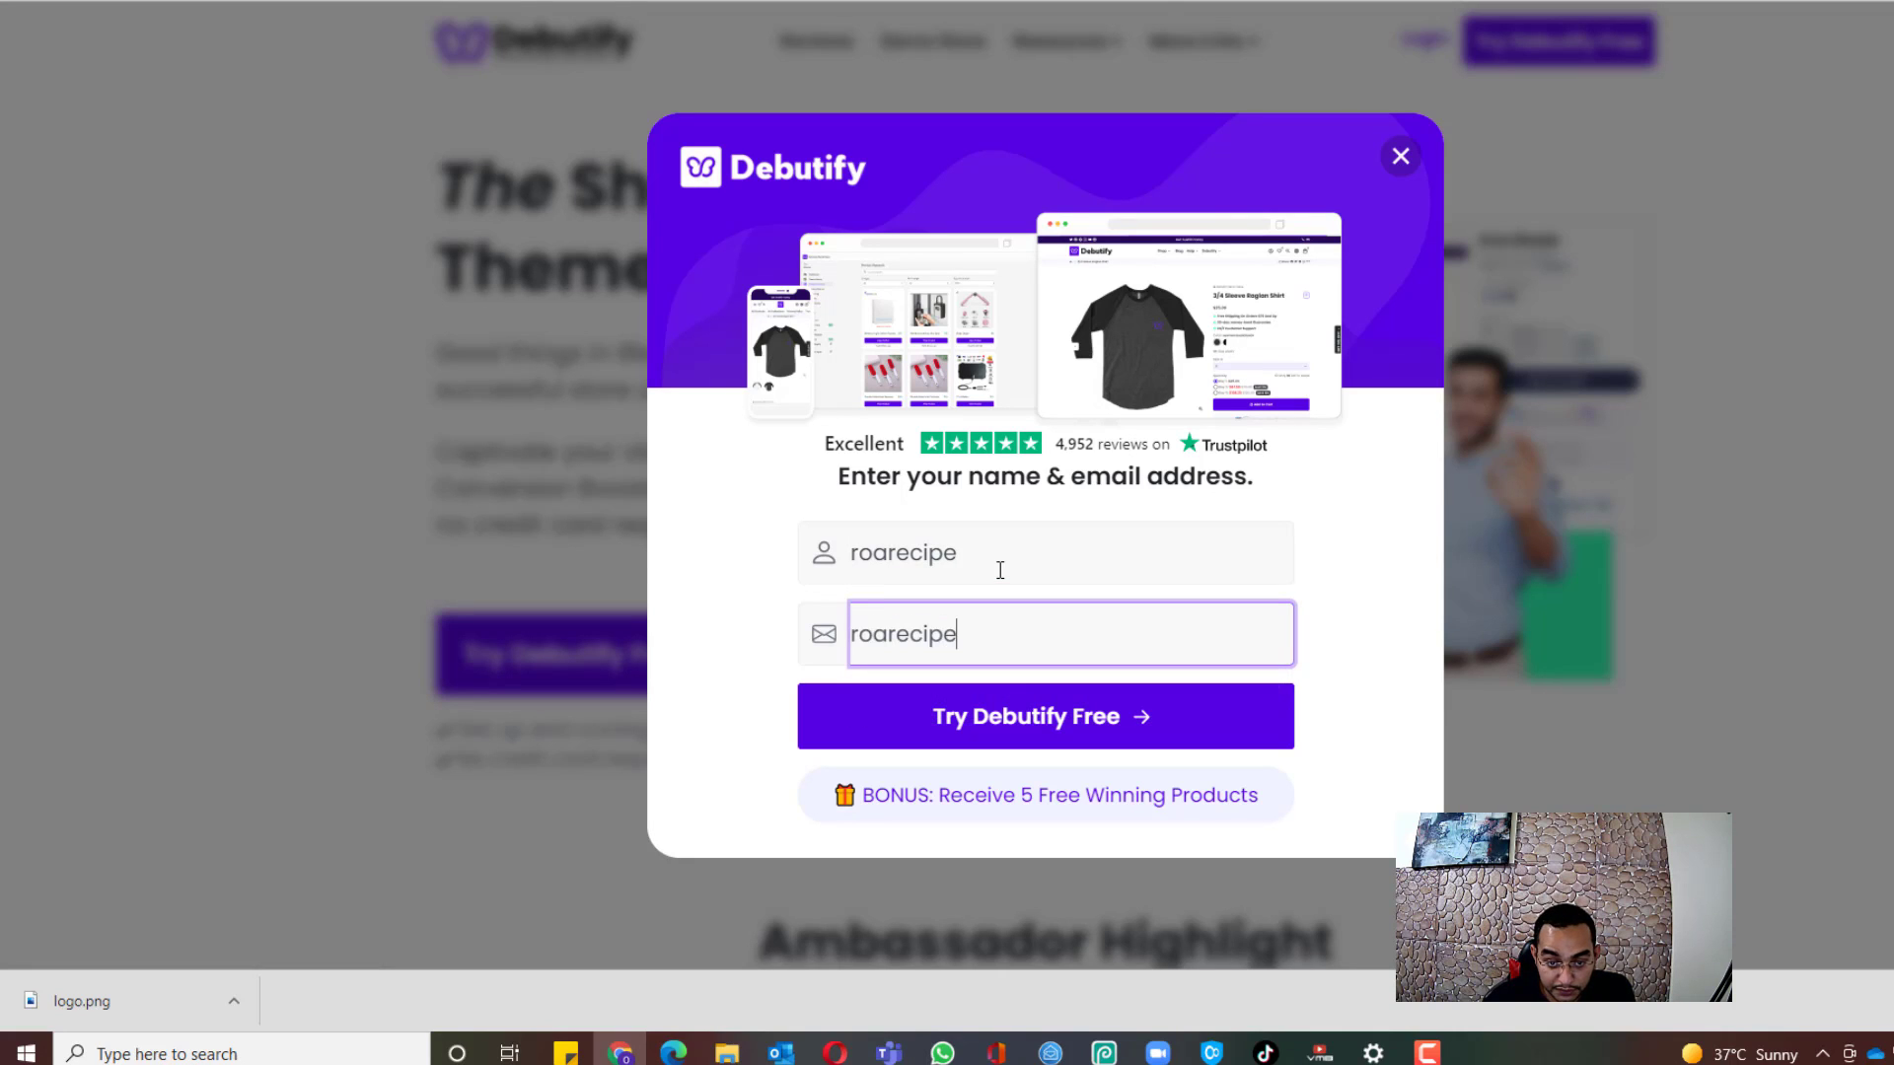
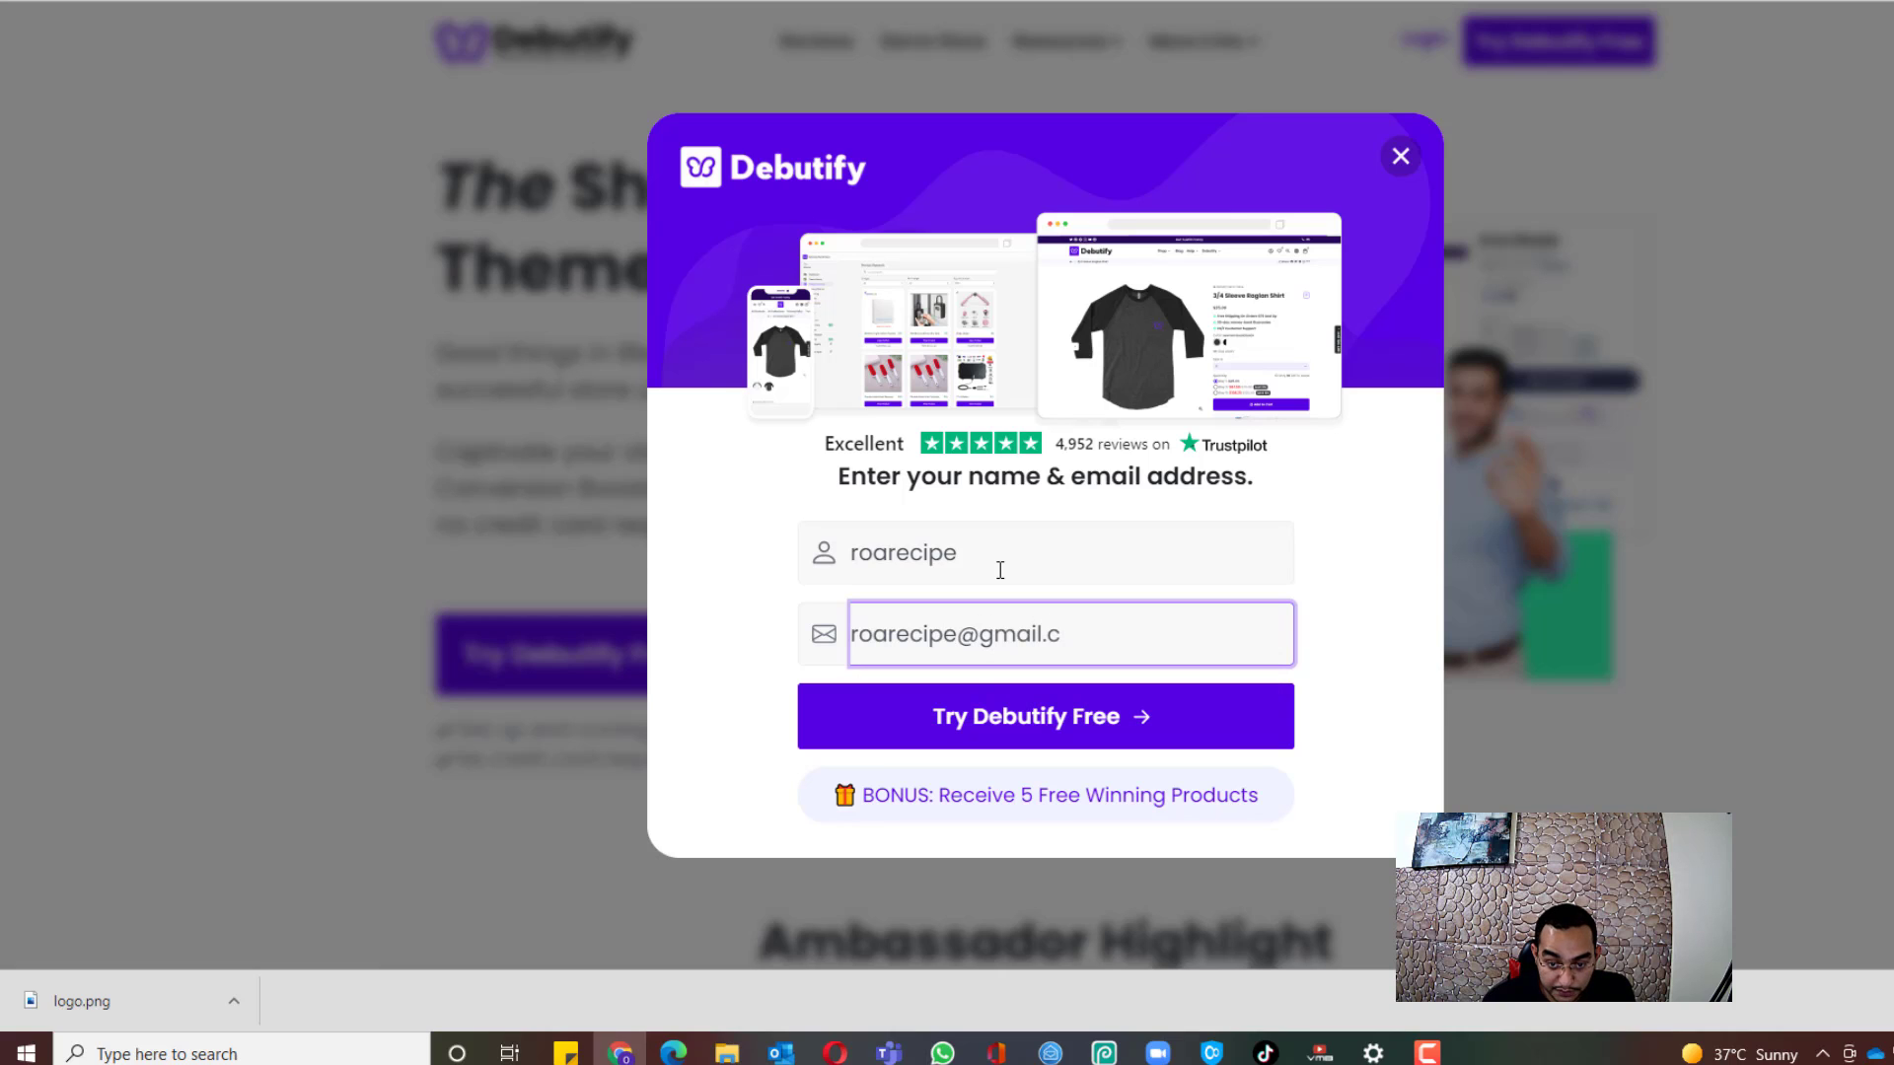
click(1048, 719)
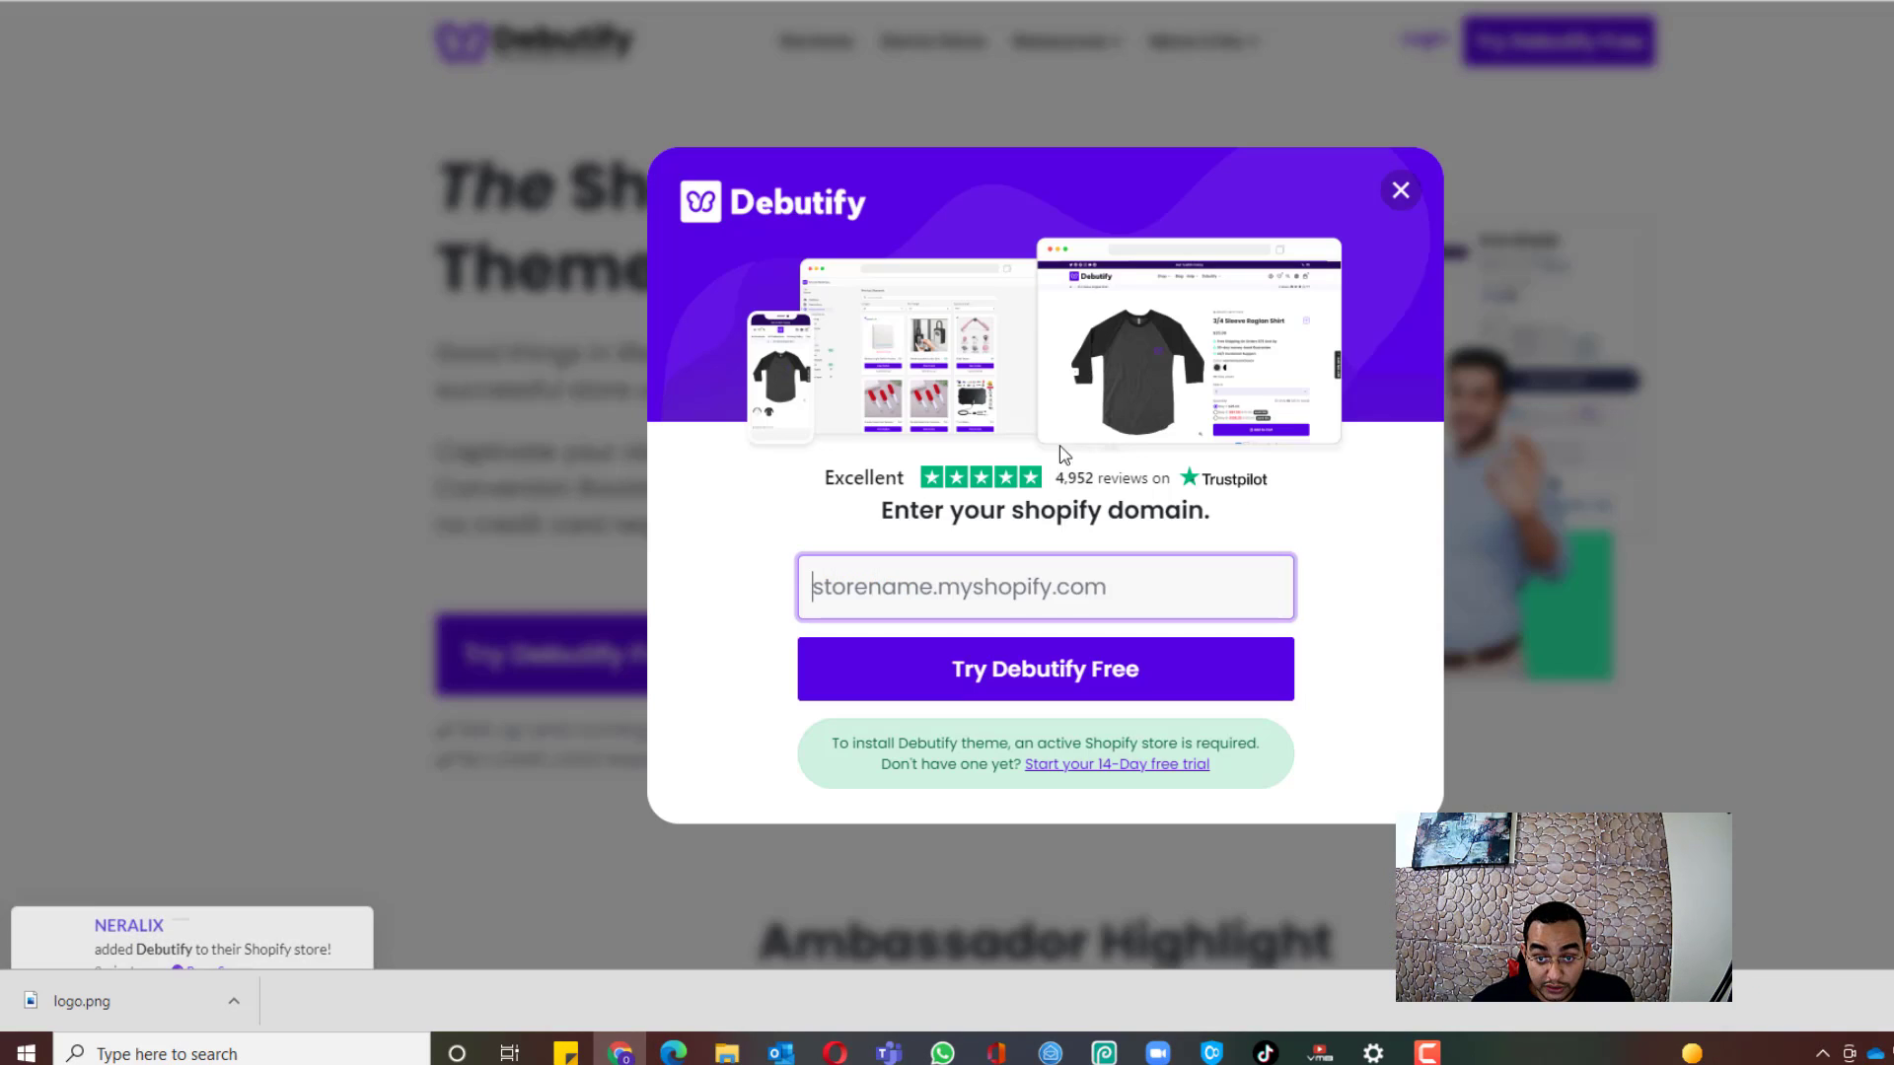
text(https://roarecipe-431.myshopify.com/)
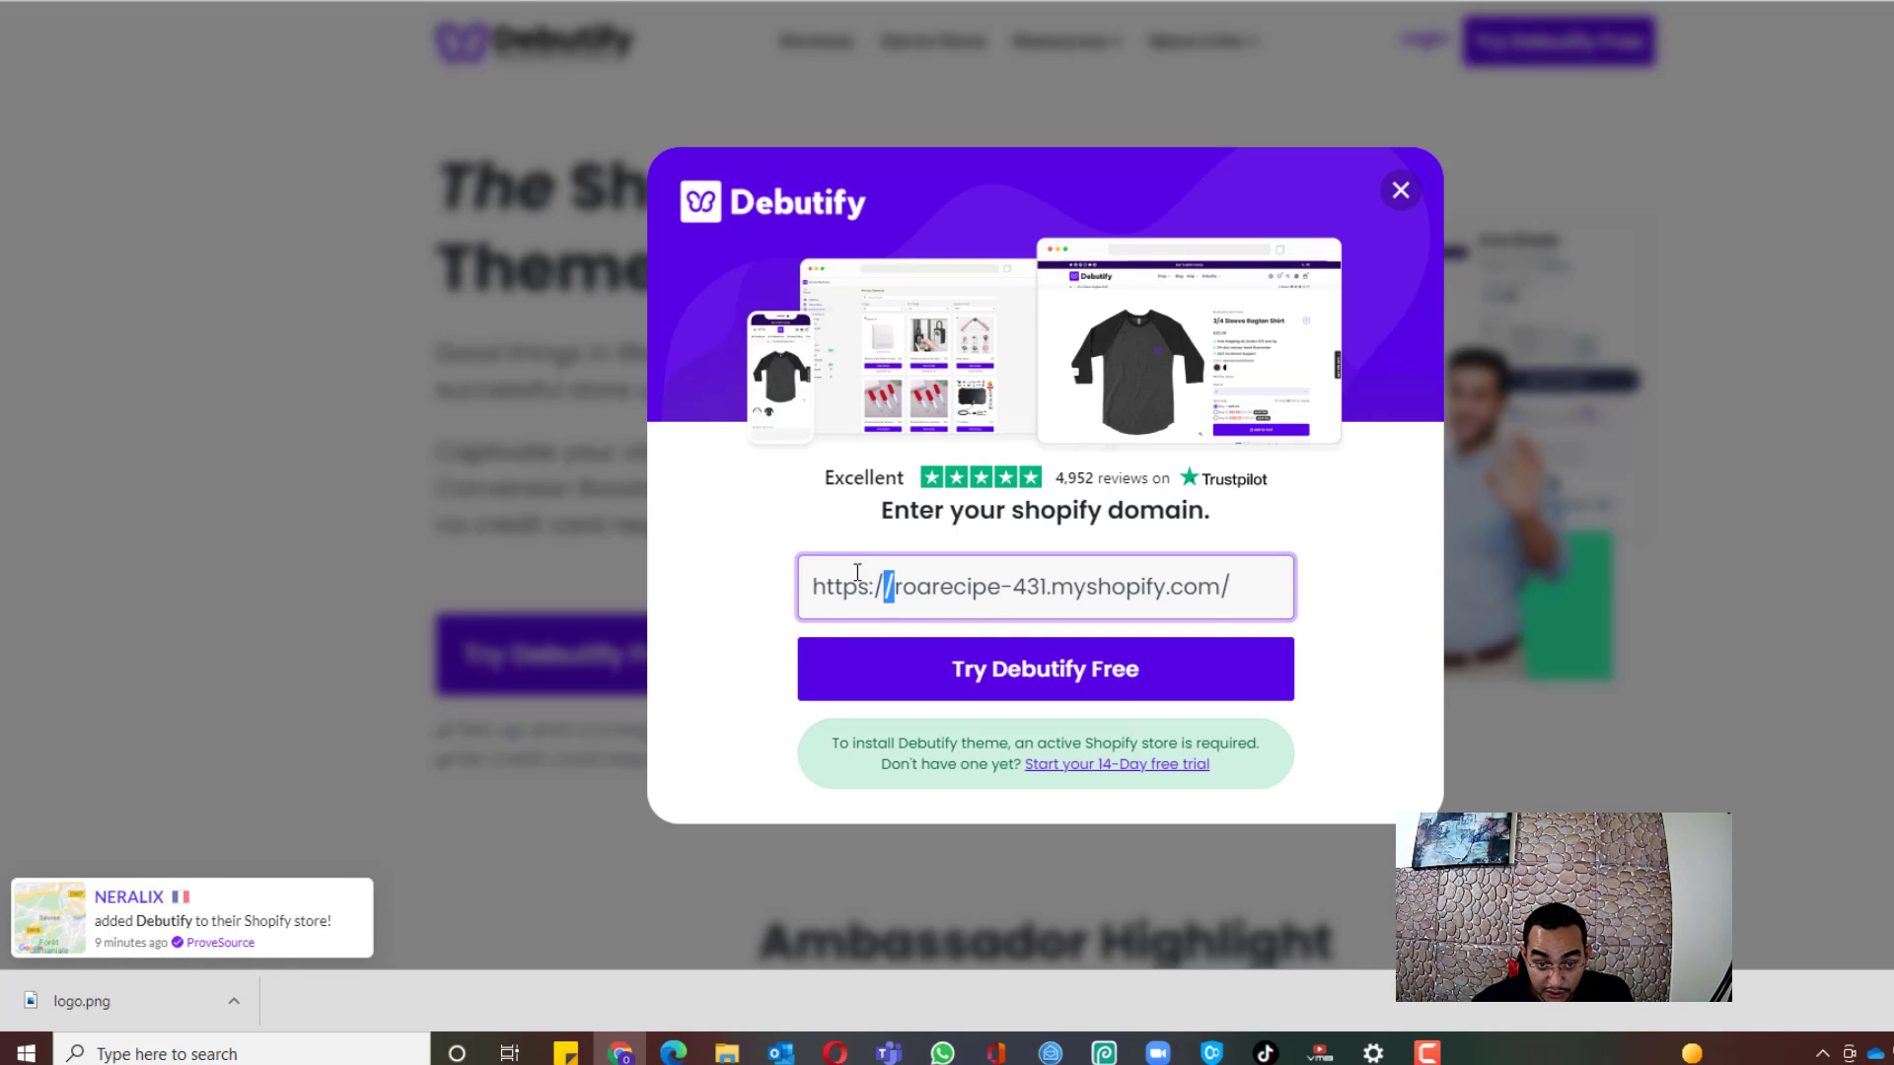
drag(893, 583, 592, 561)
key(BackSpace)
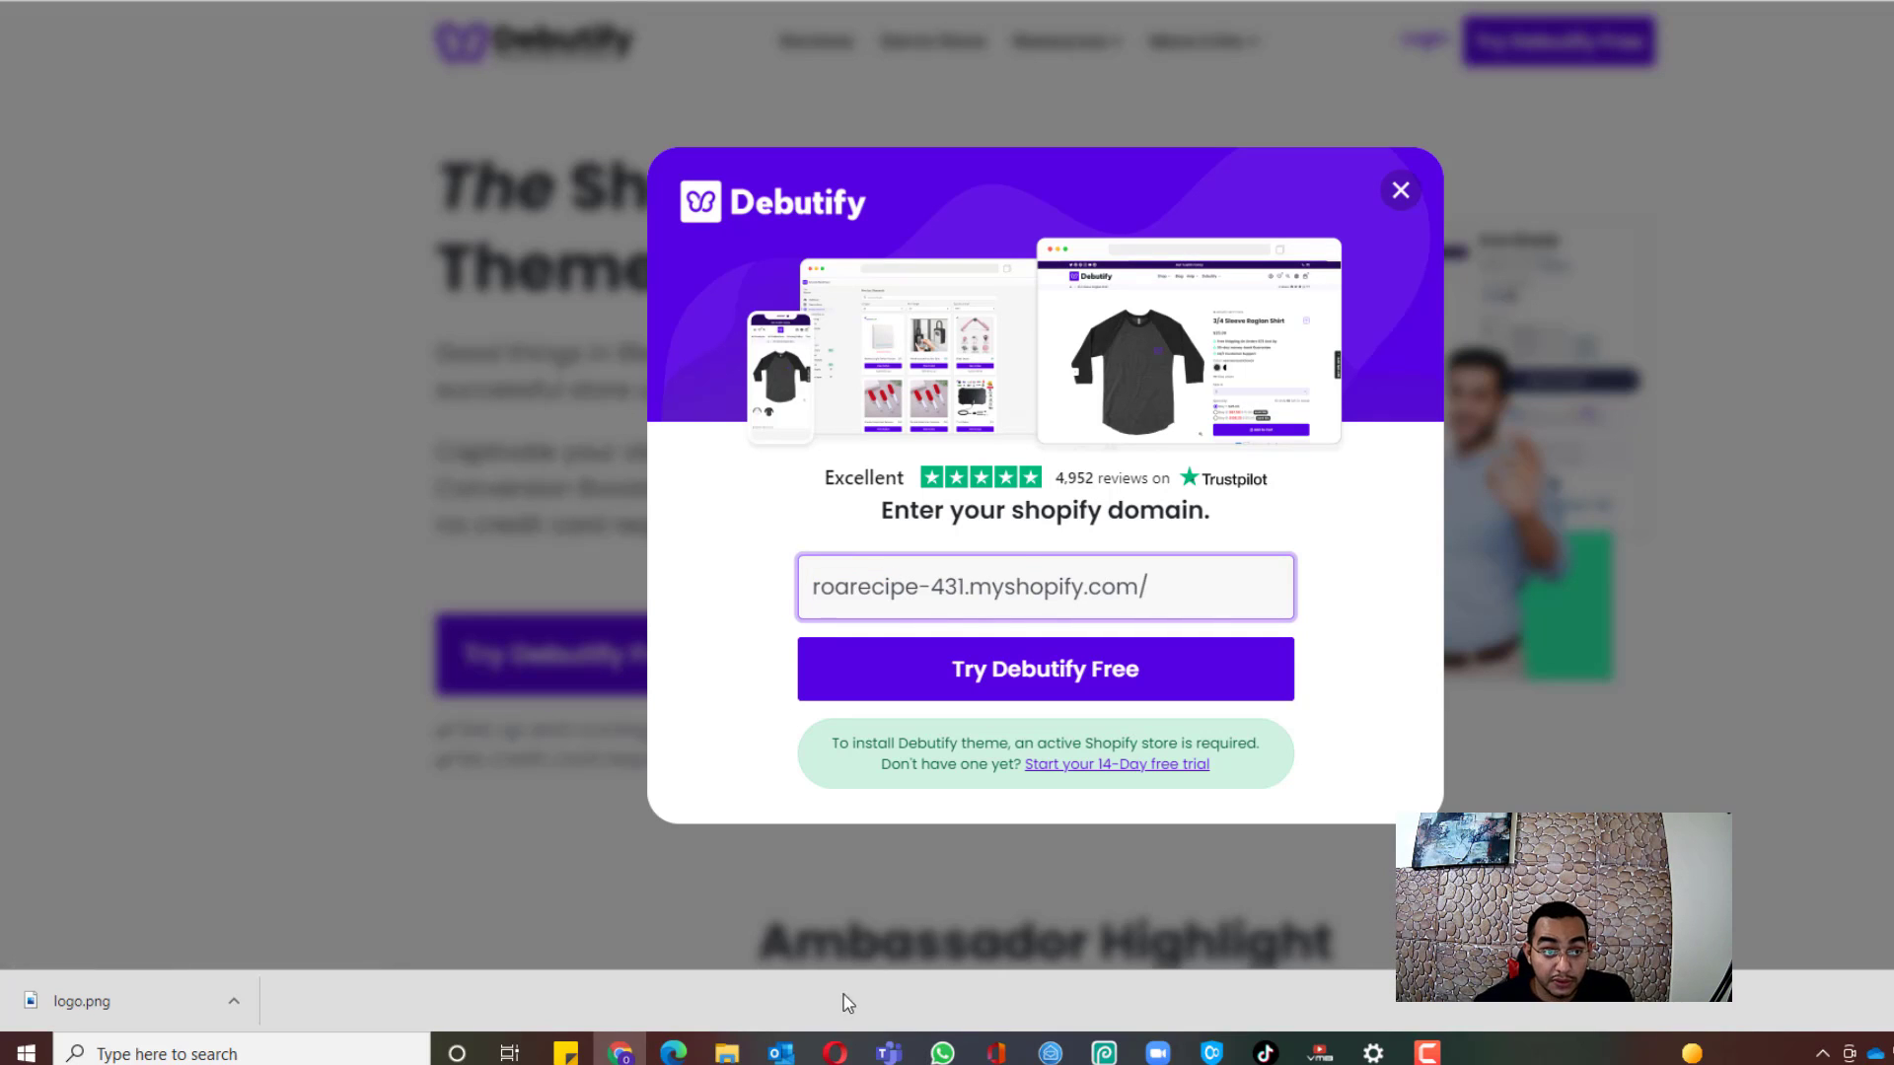
click(1427, 1052)
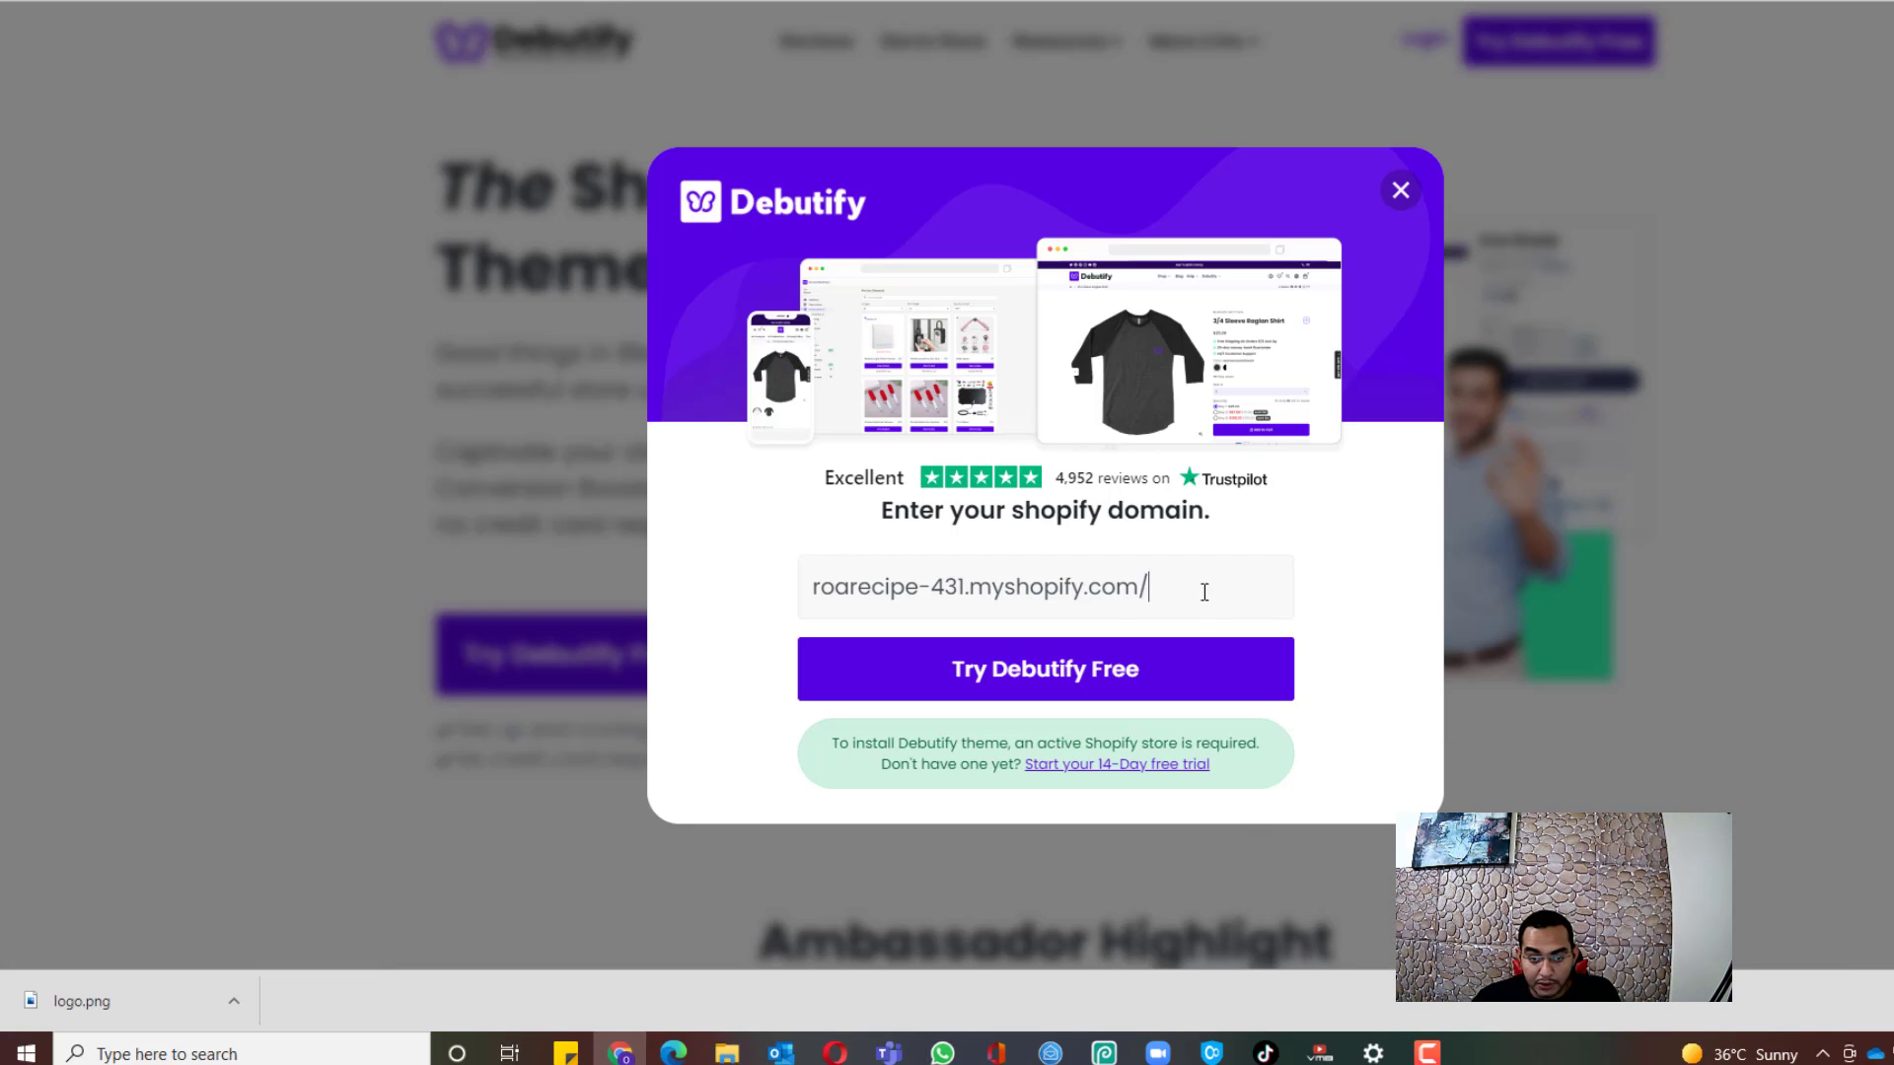
click(1204, 592)
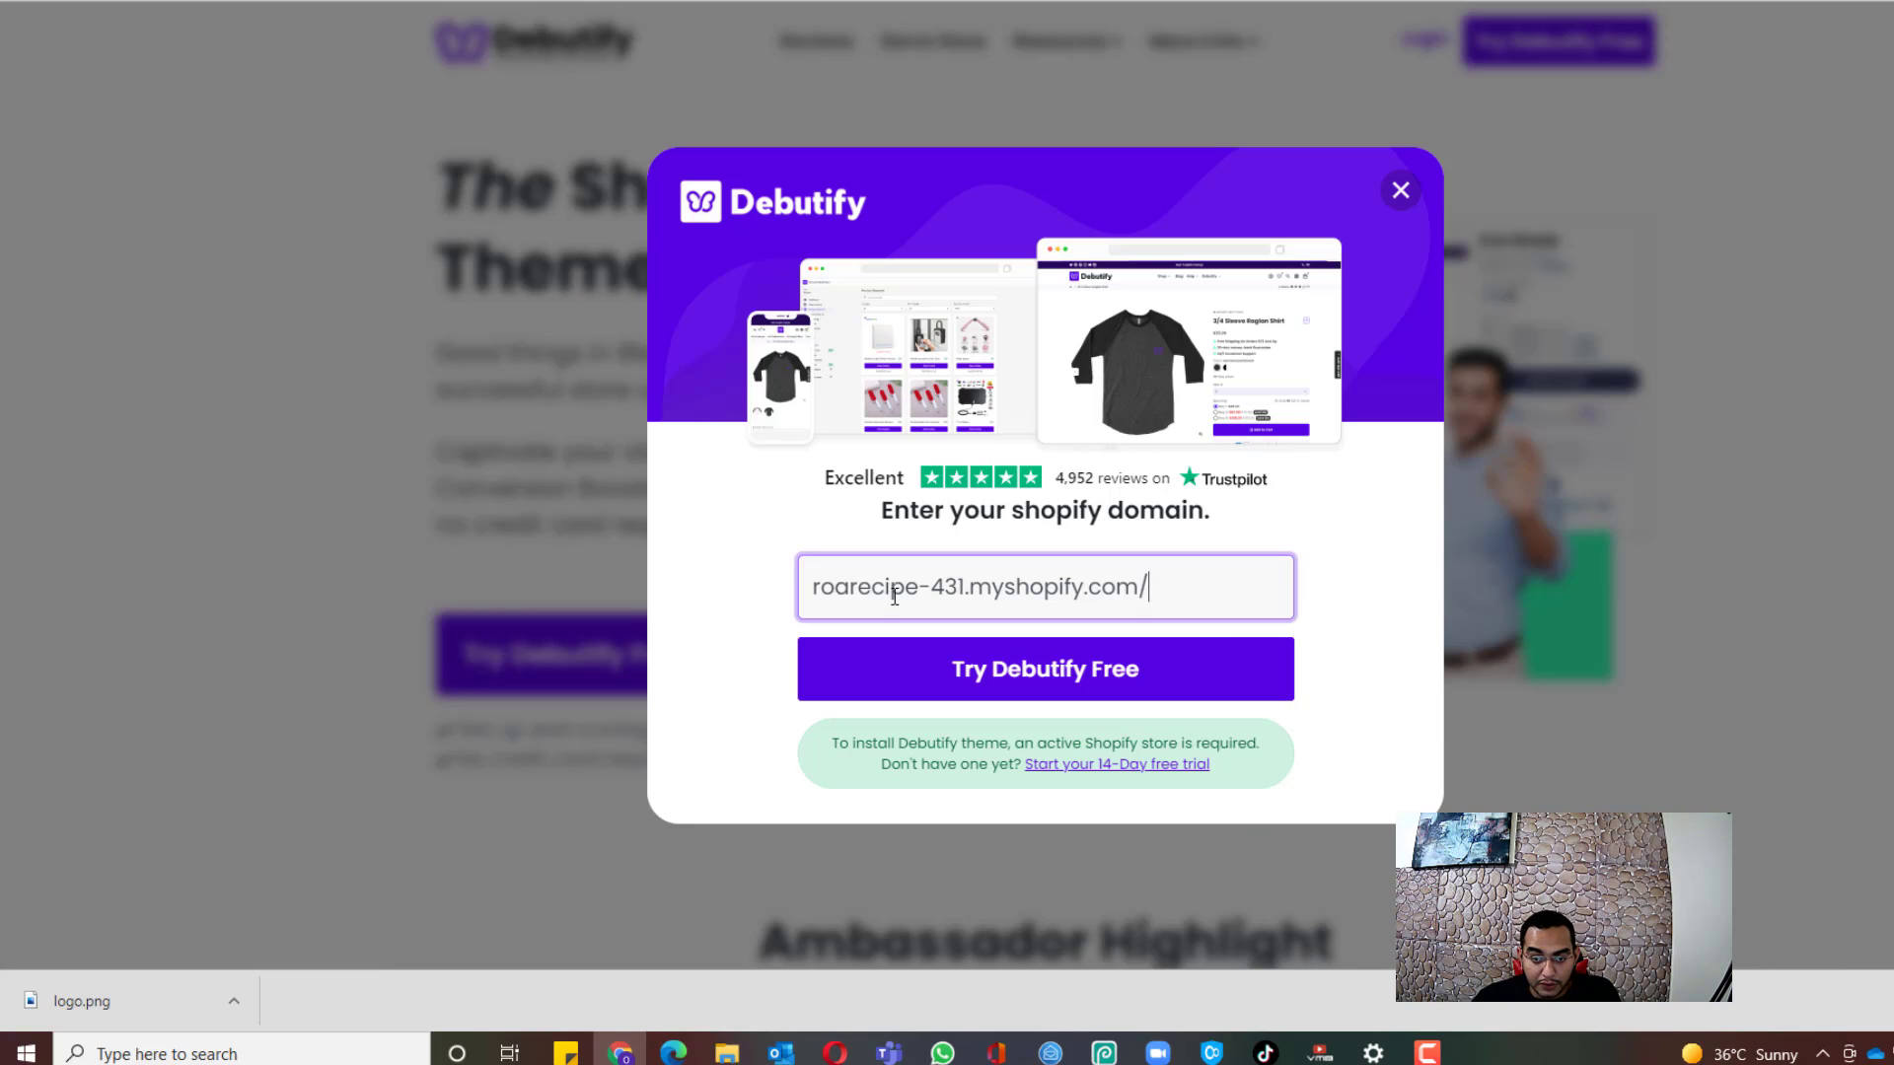
key(BackSpace)
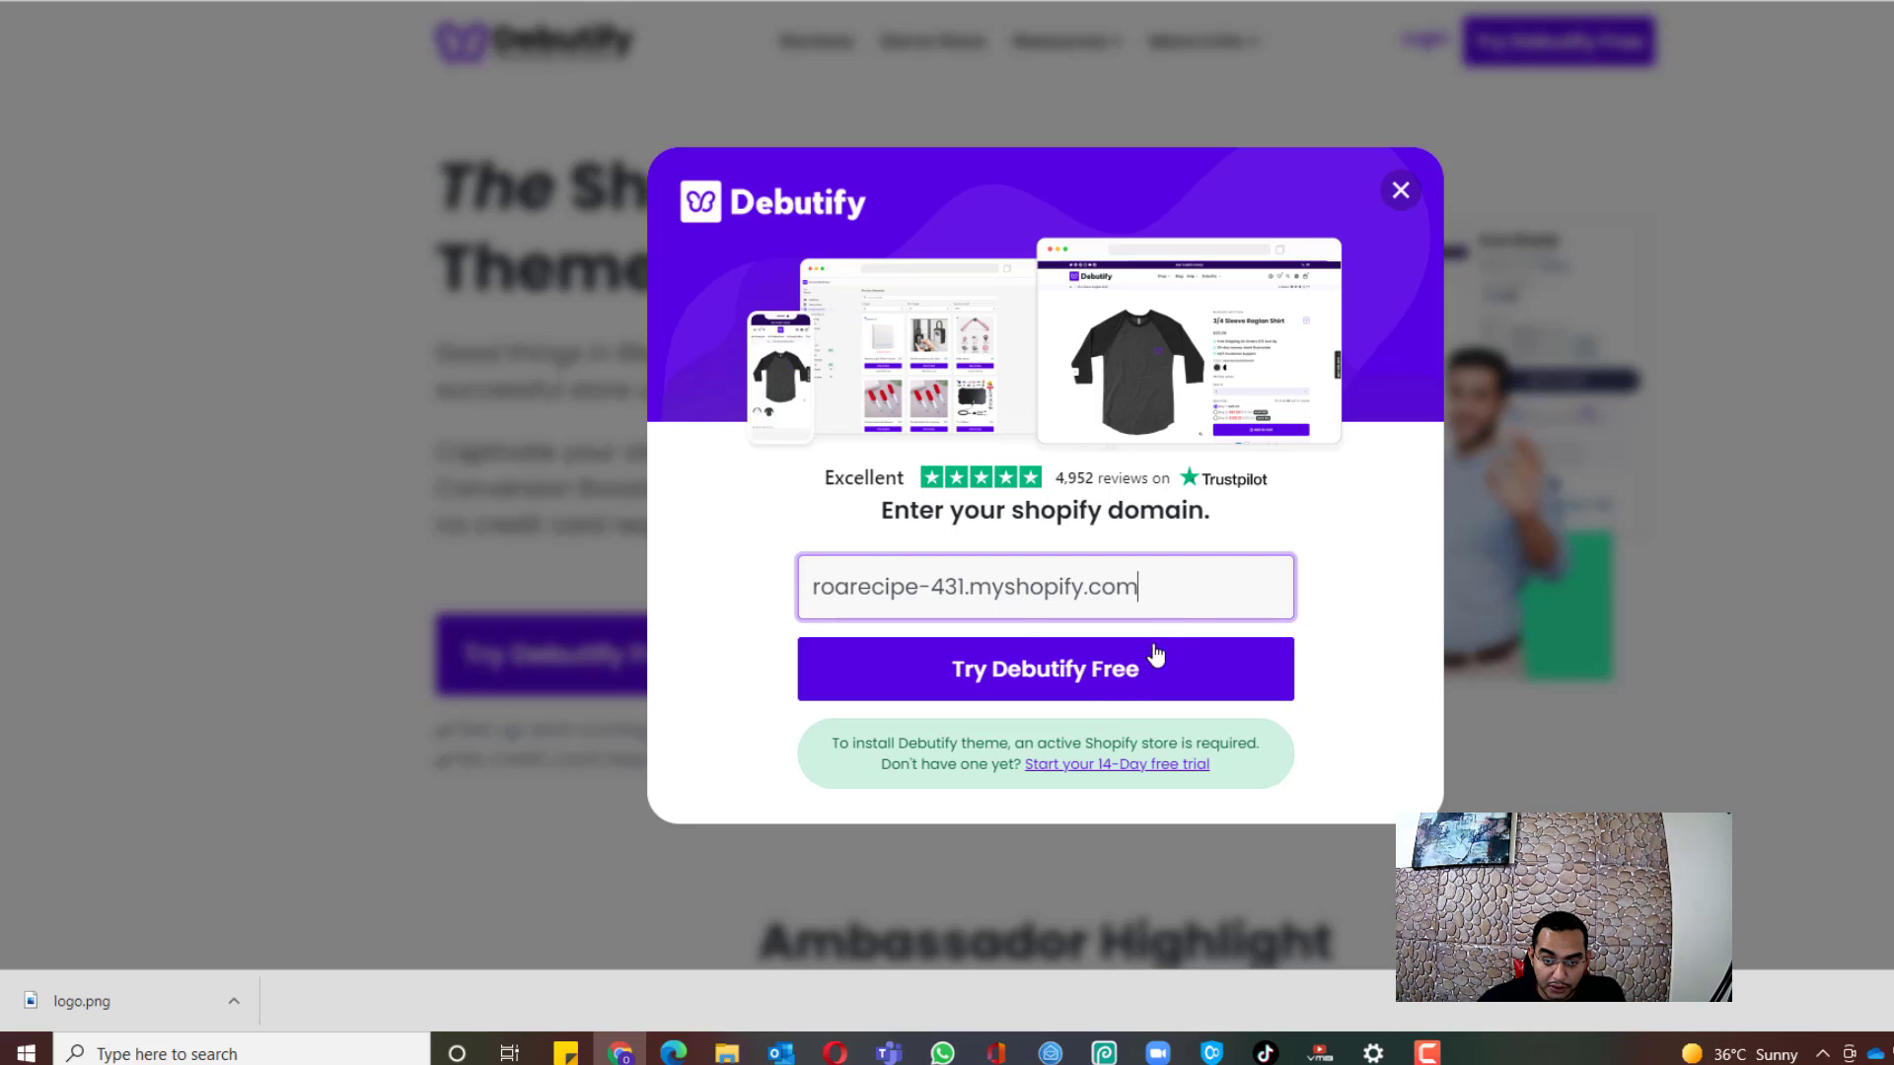
Step: Submit the store domain and install the unlisted Debutify app on the Pets Peekers store
click(1054, 691)
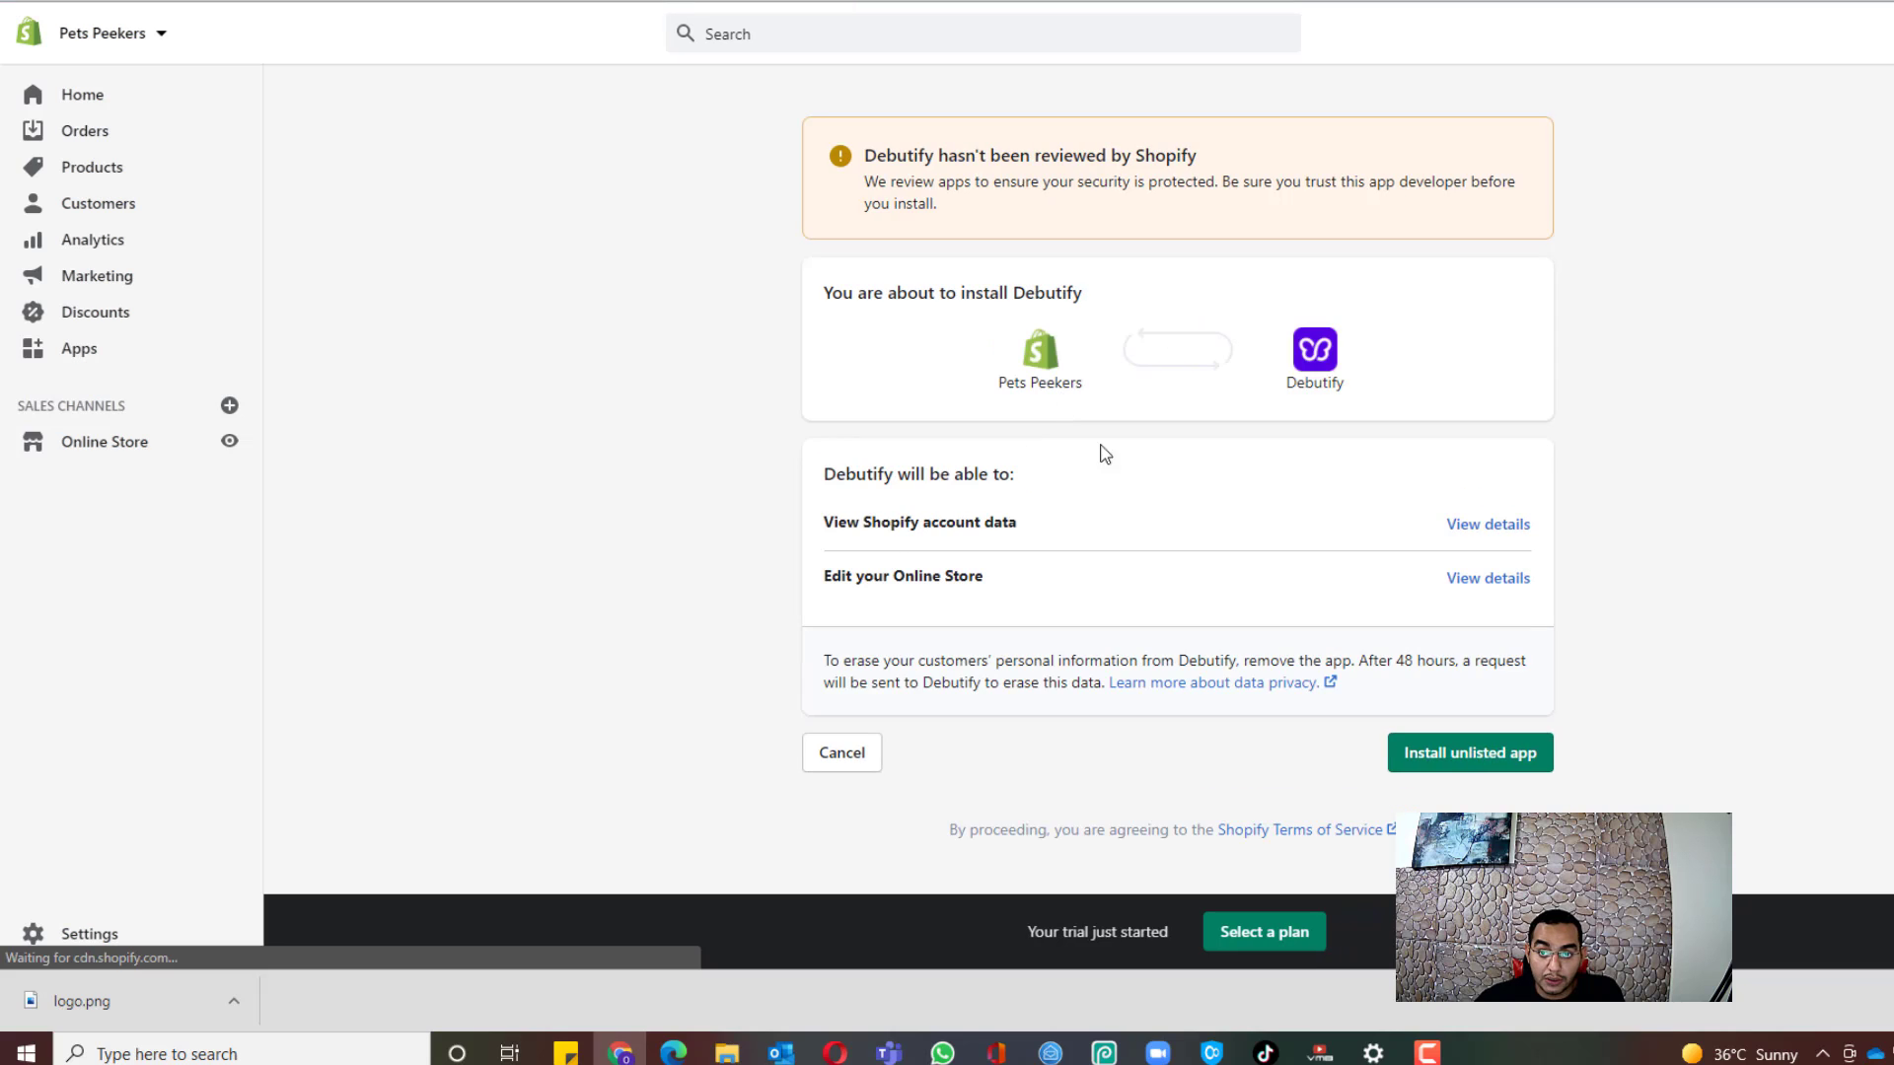
click(1488, 762)
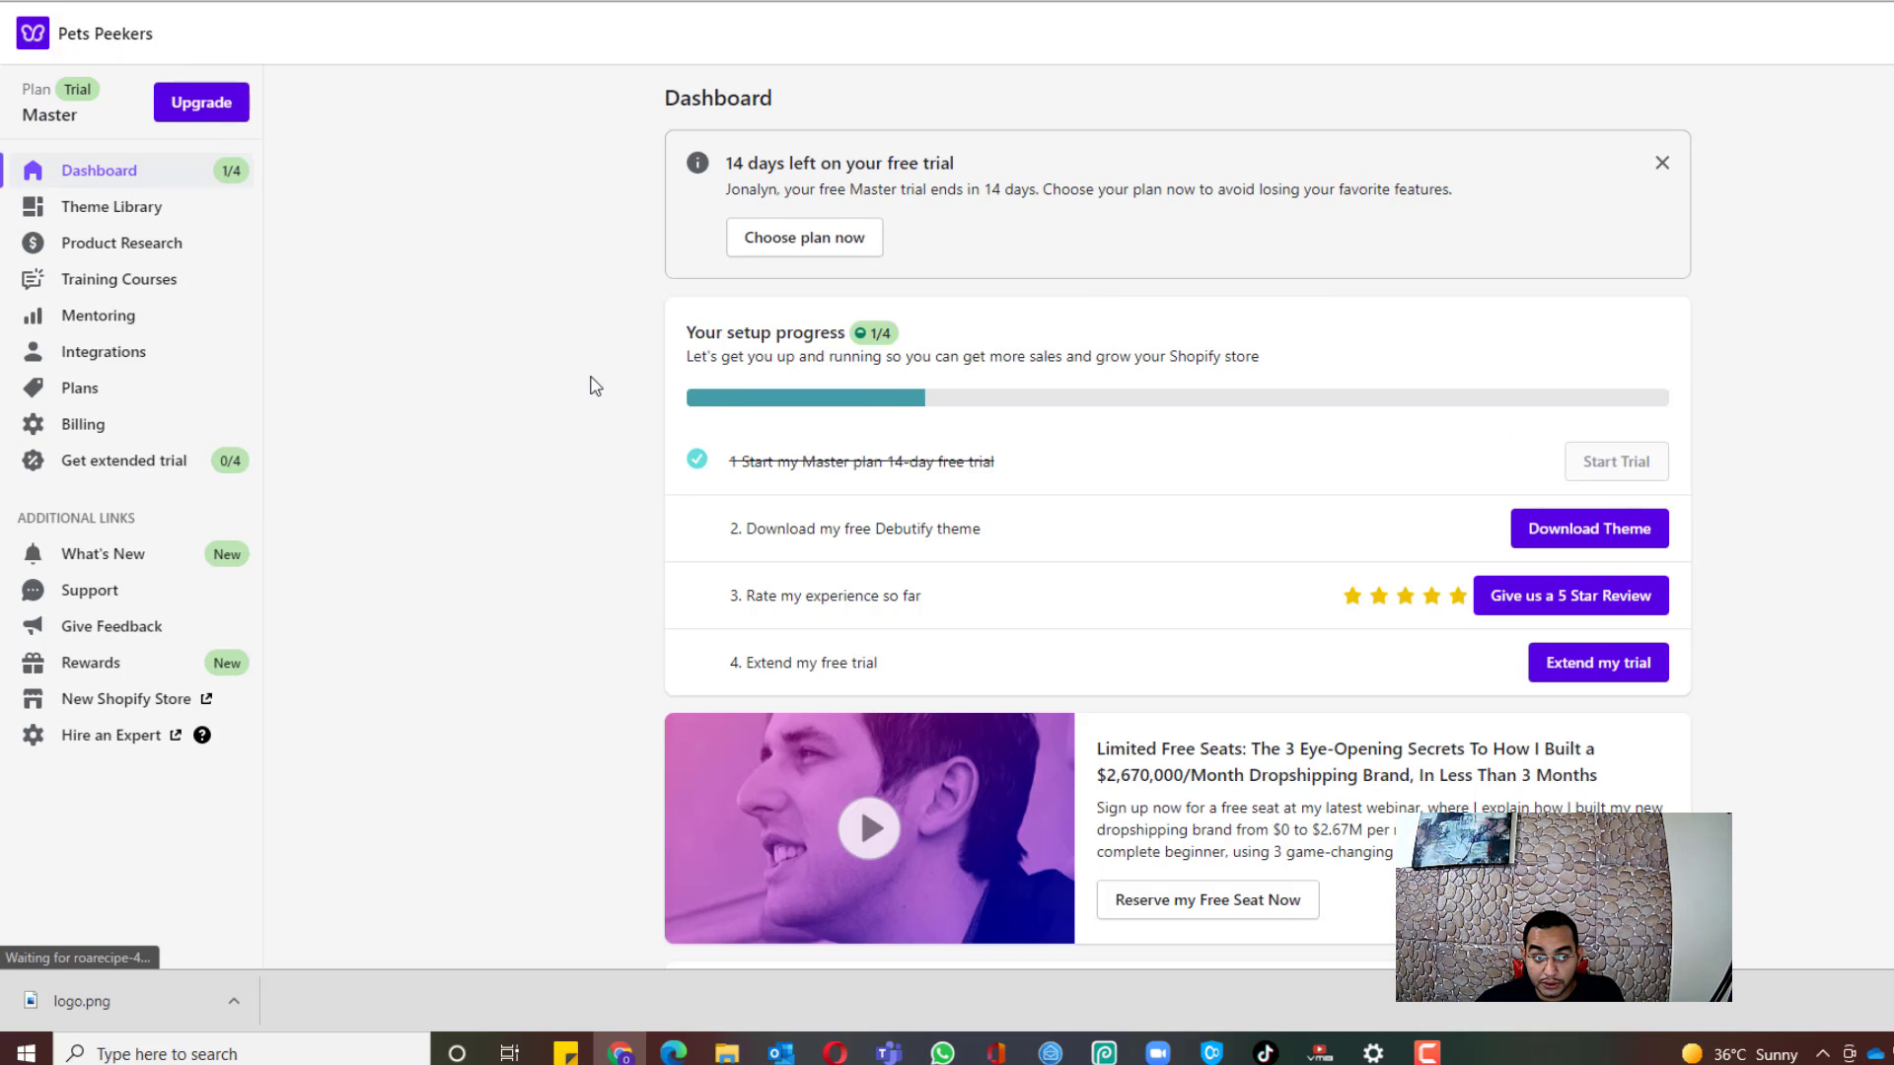
scroll(465, 269, down, 1)
scroll(493, 286, up, 1)
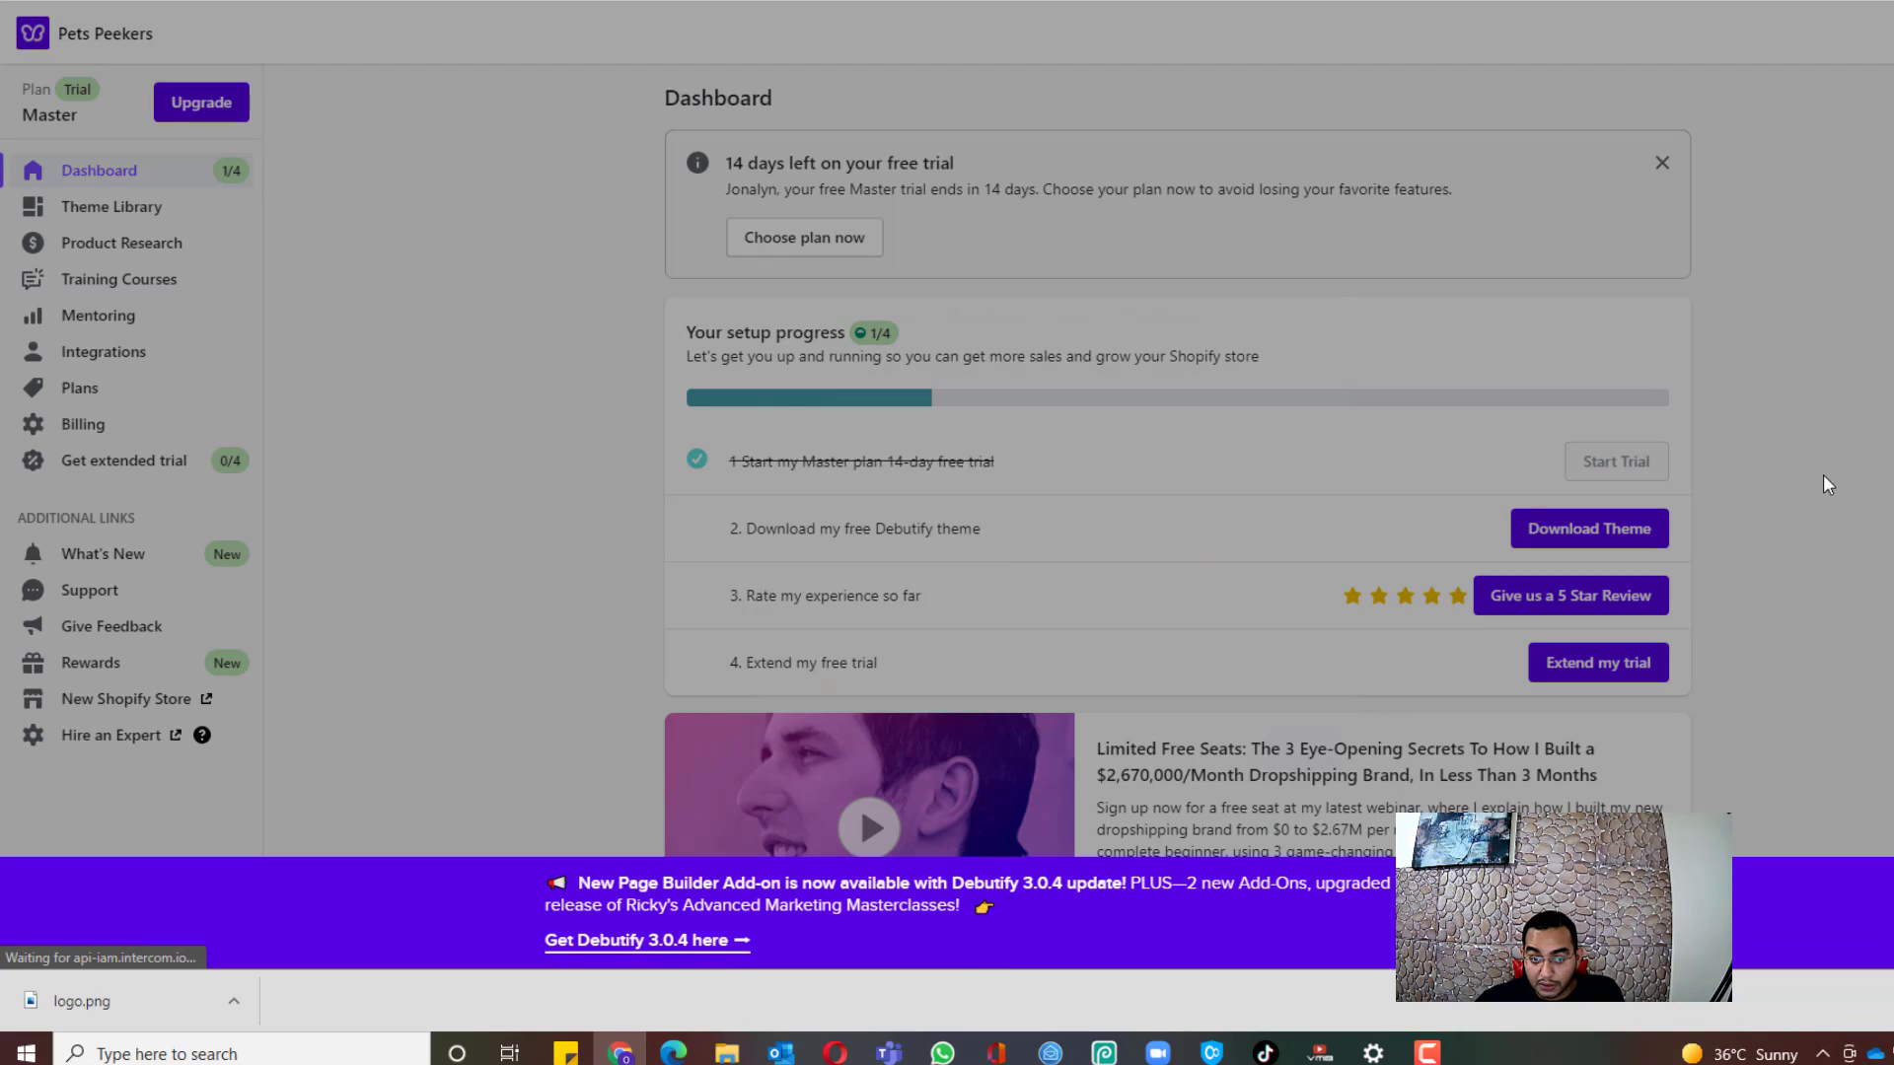
Step: Close the Debutify welcome modal and go to Download Theme in the setup list
click(1317, 253)
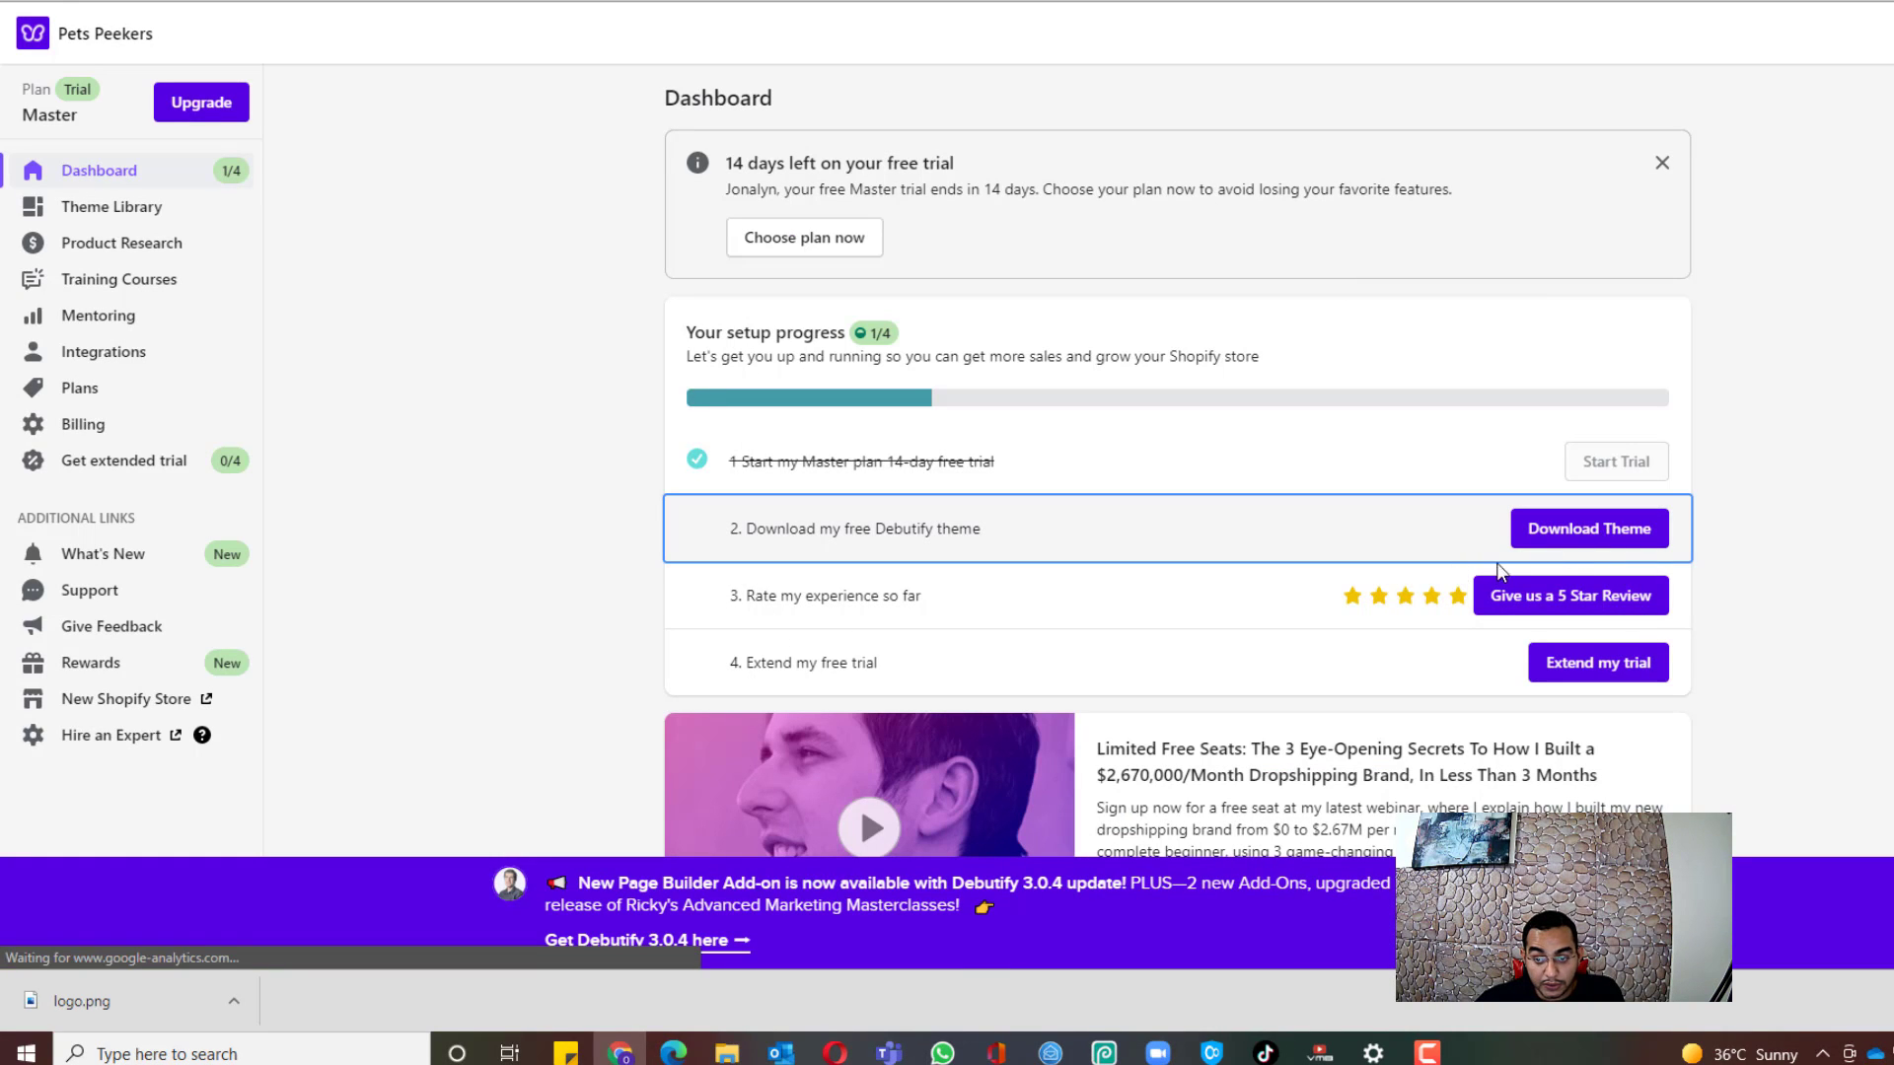
click(1568, 541)
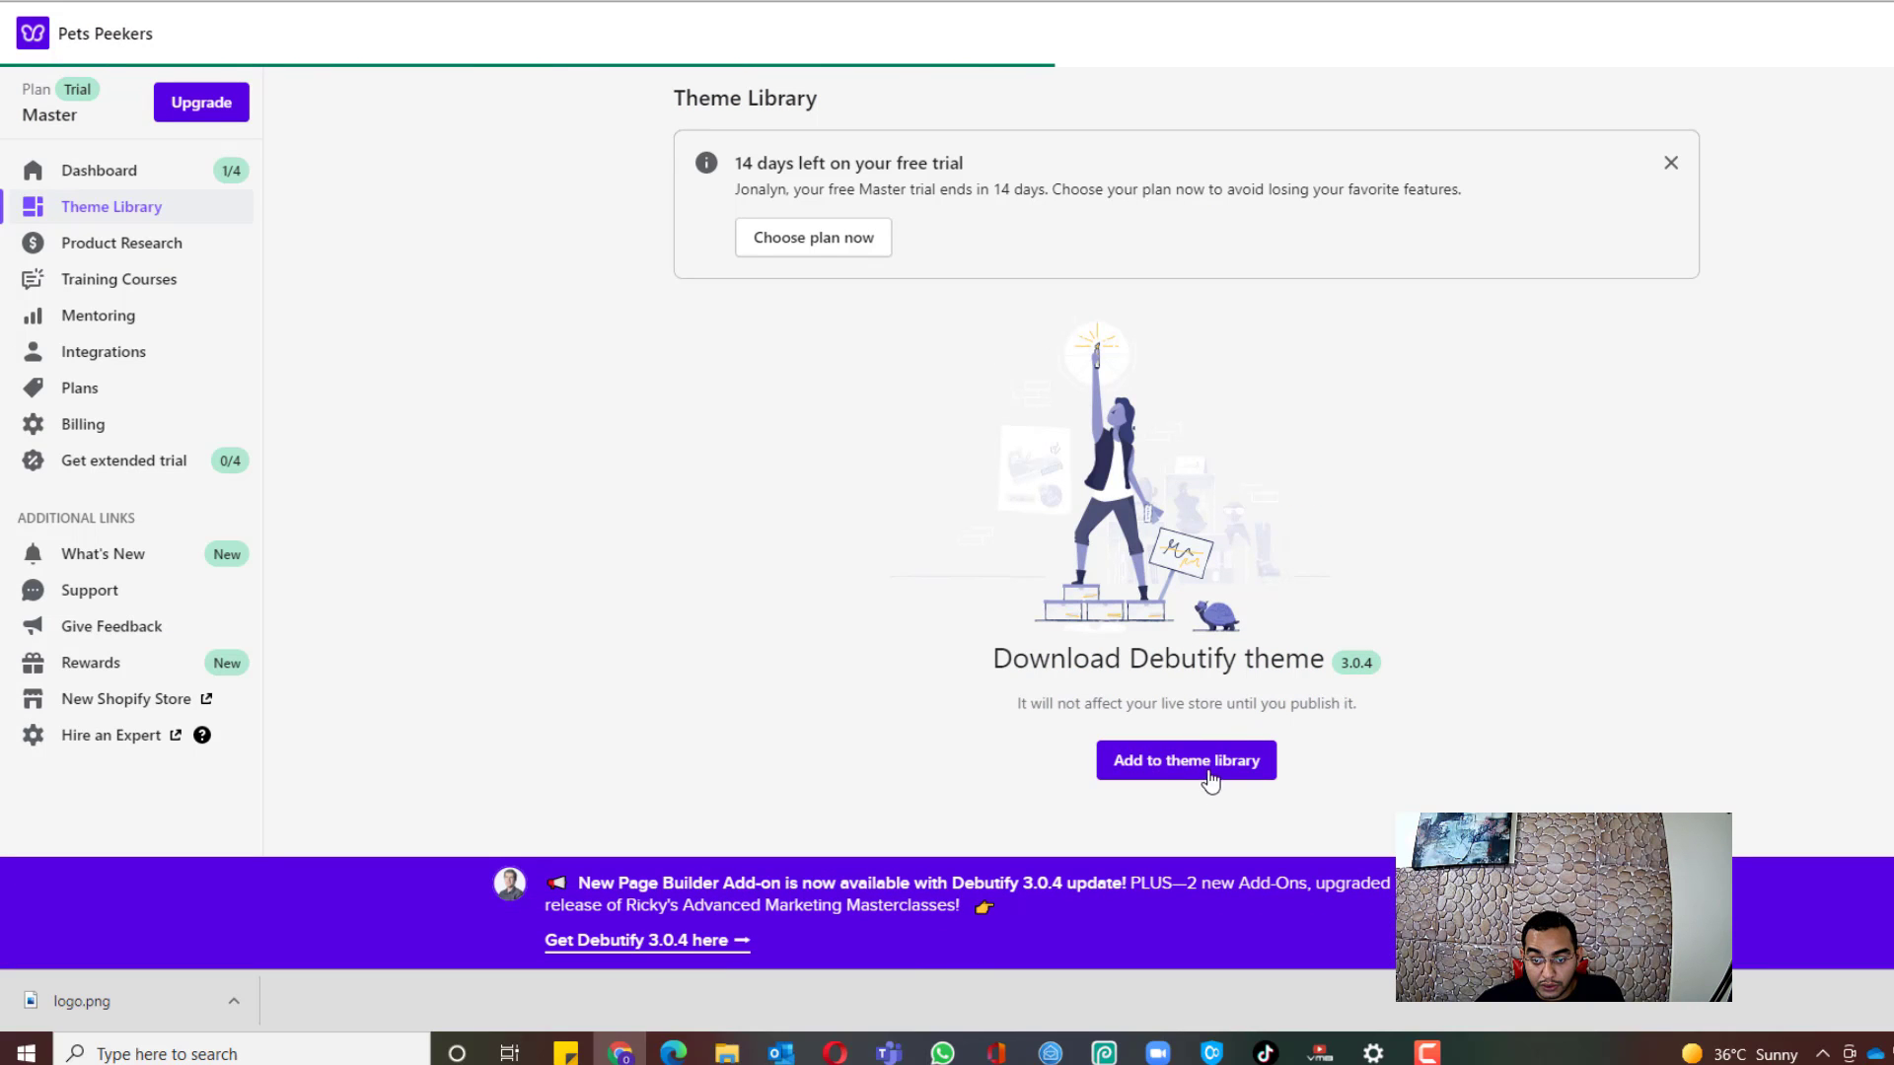
Step: Add Debutify 3.0.4 to the theme library as an unpublished theme, dismissing the chat bot popup
click(1209, 777)
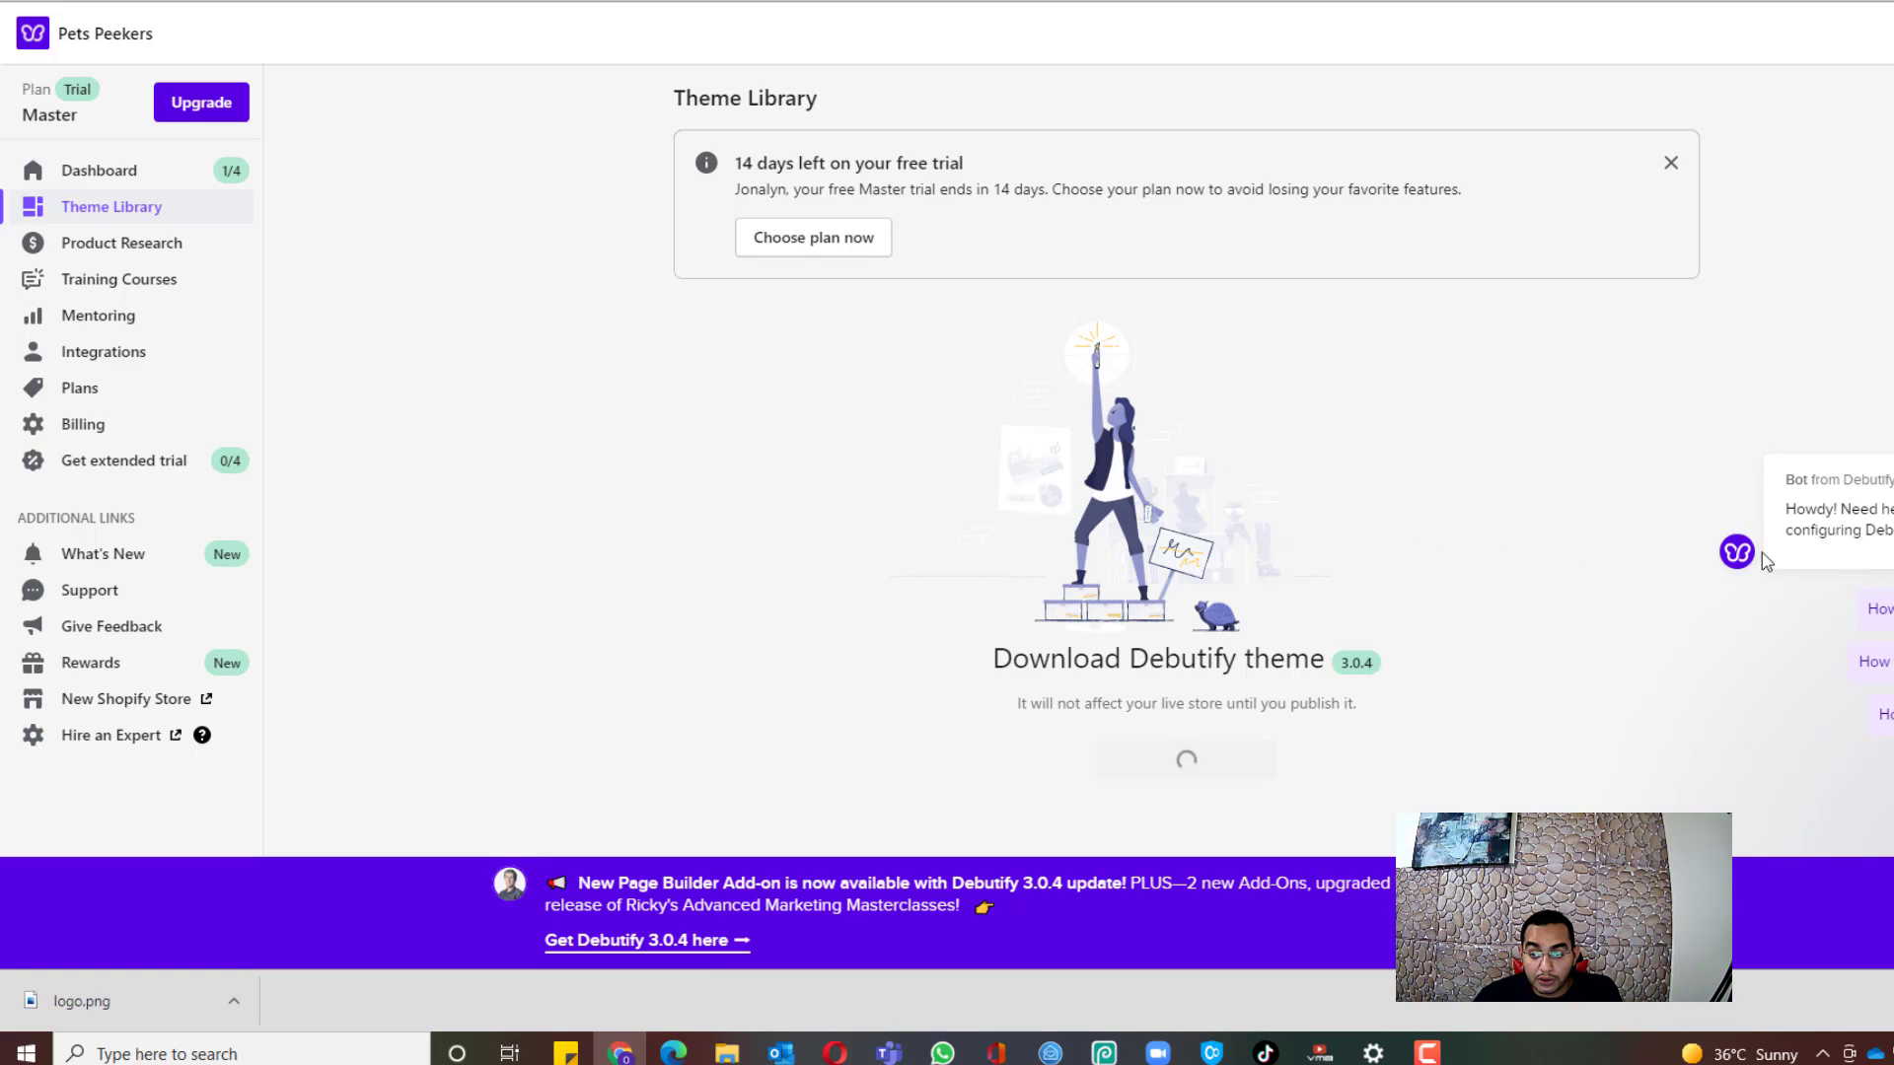
click(1890, 438)
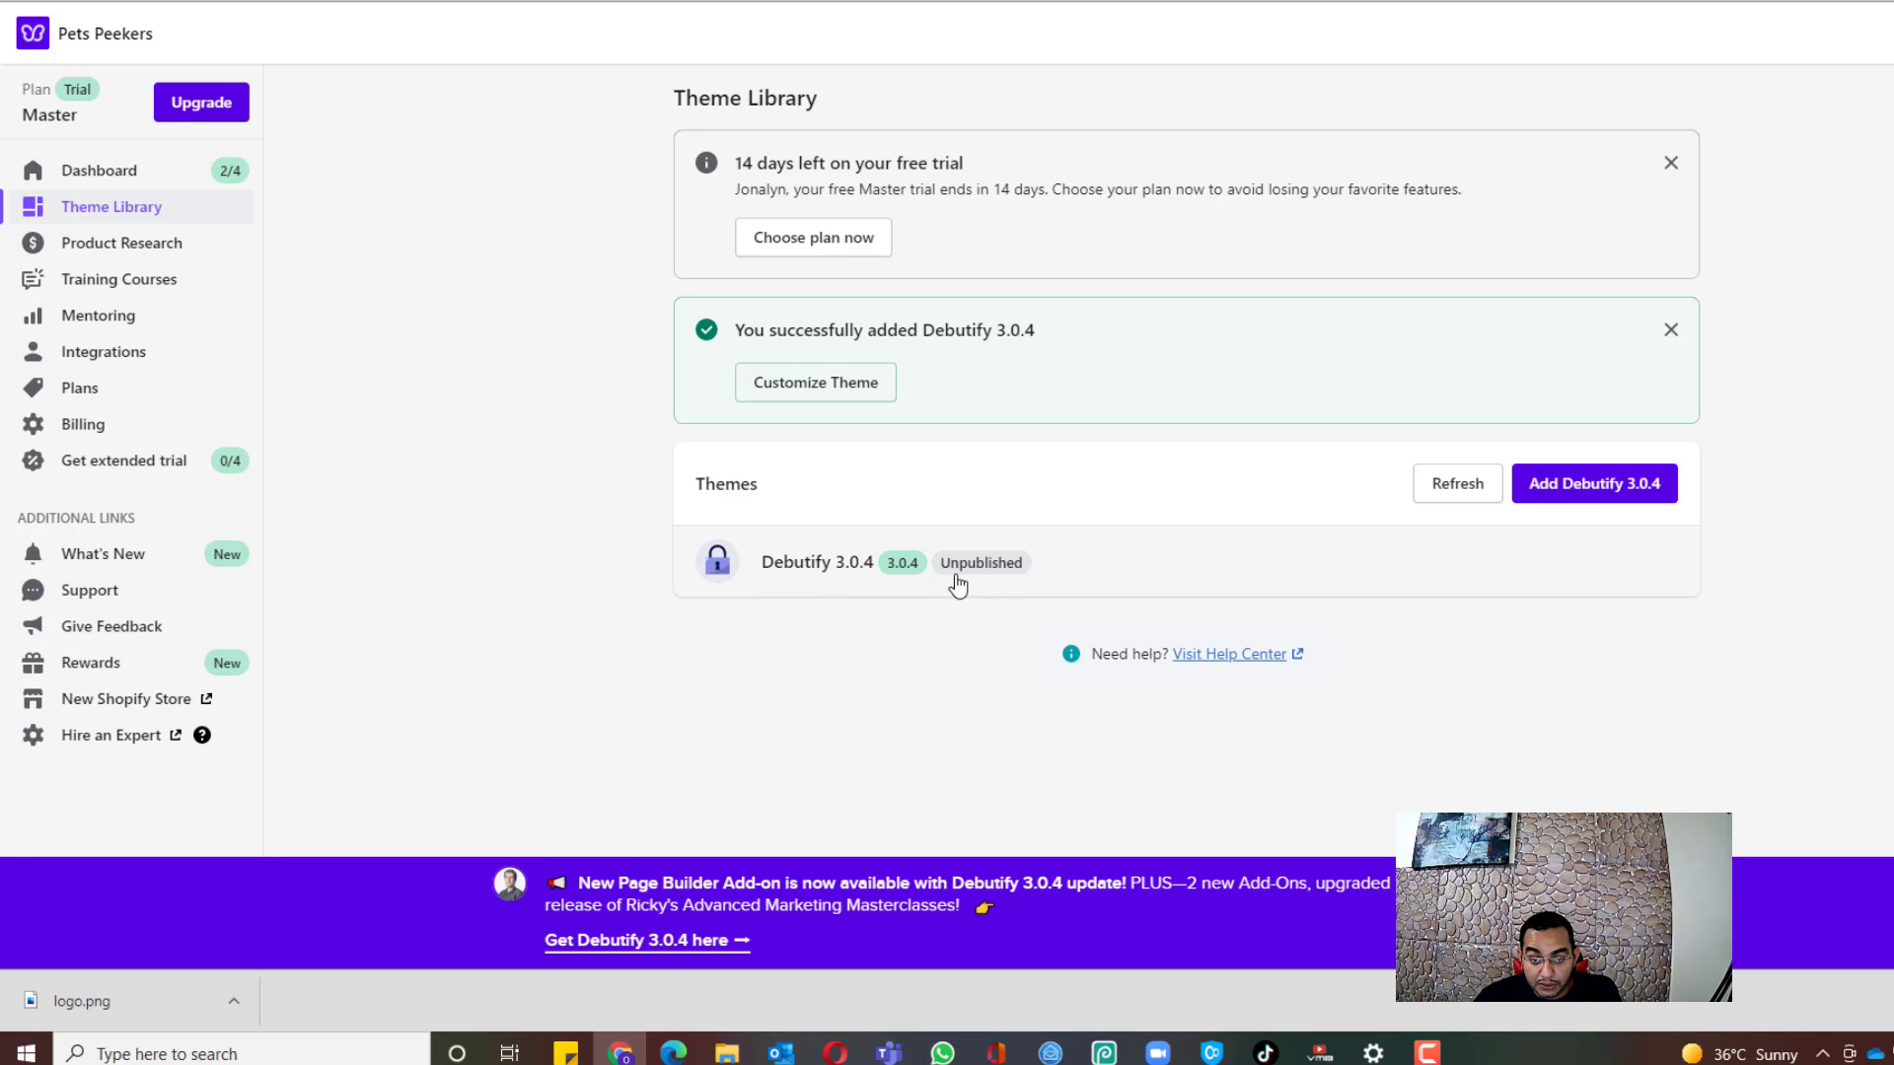
Step: Open the Debutify 3.0.4 draft in the theme editor and show its Theme settings
click(826, 387)
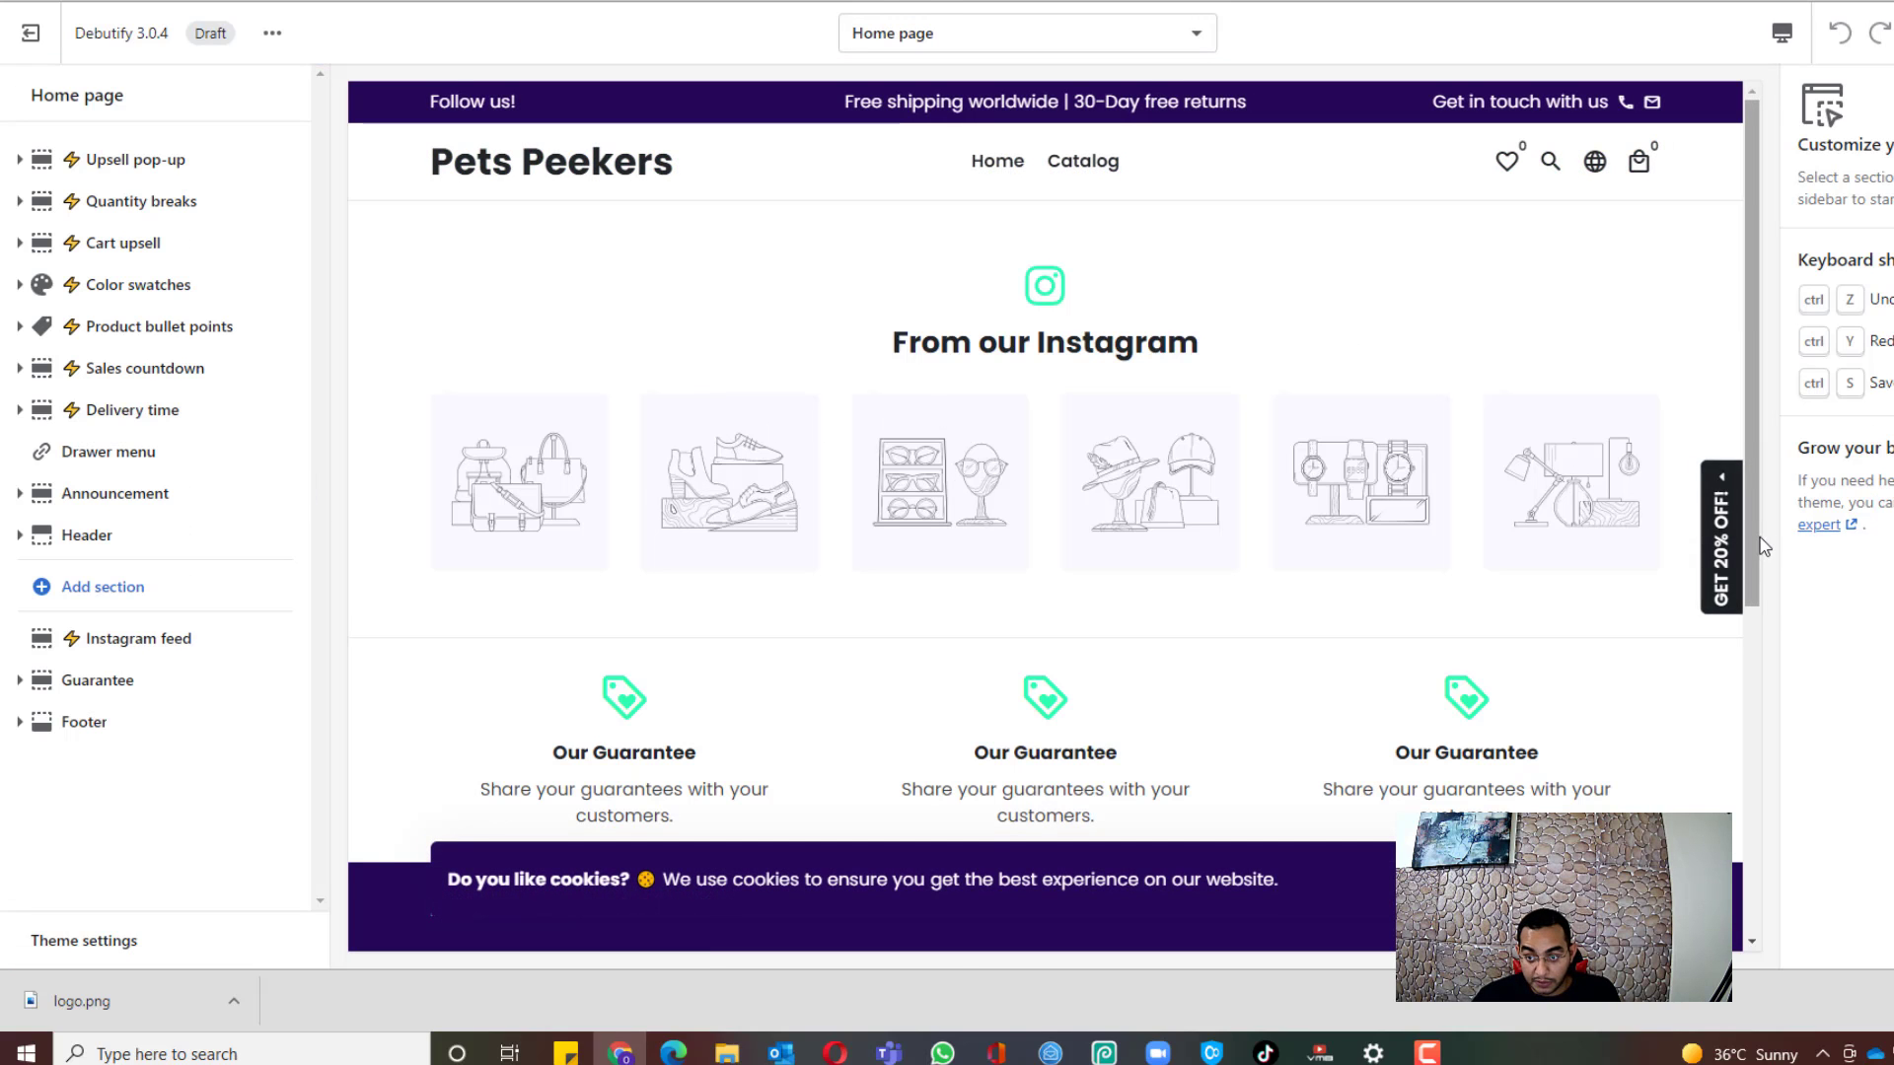
drag(1753, 534, 1756, 458)
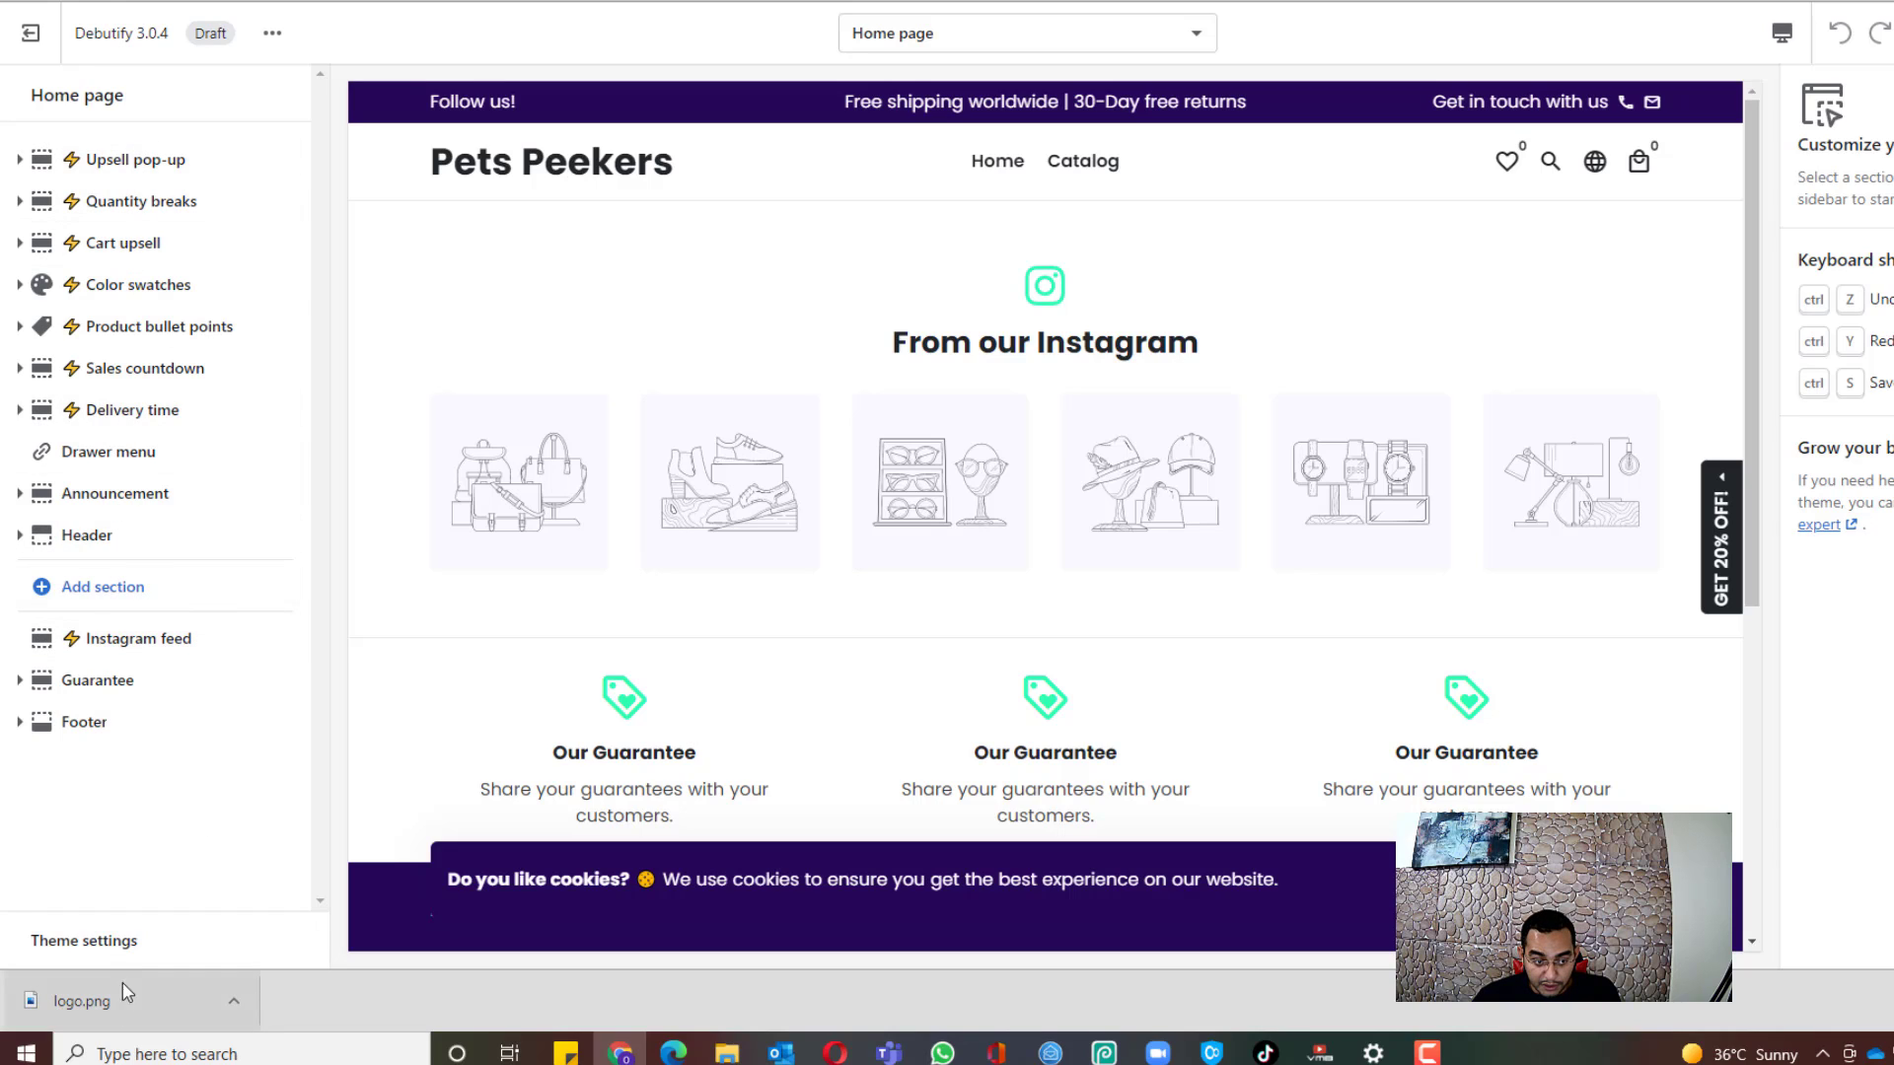
click(126, 945)
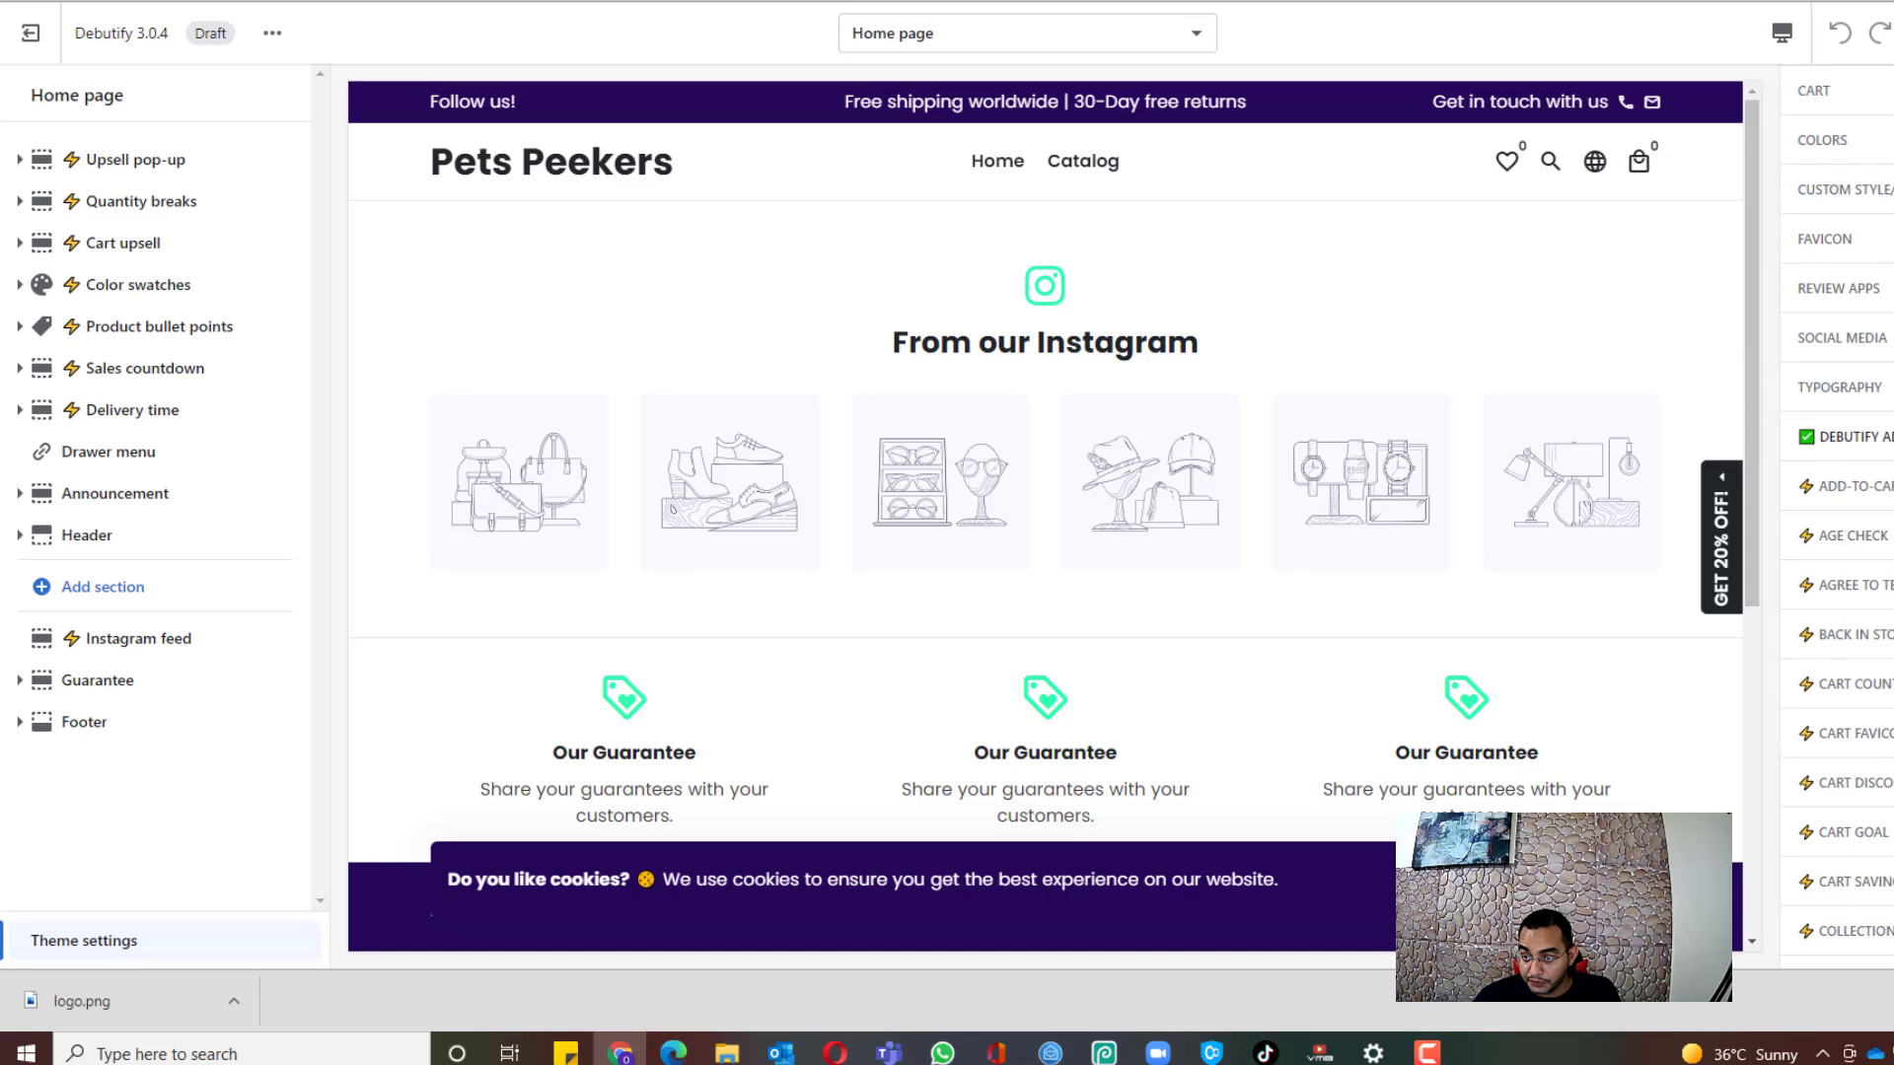
Step: Expand Debutify add-ons and uncheck Add-to-cart through Live view, including Cart discount, Cookie bar and FAQ
scroll(1888, 508, up, 3)
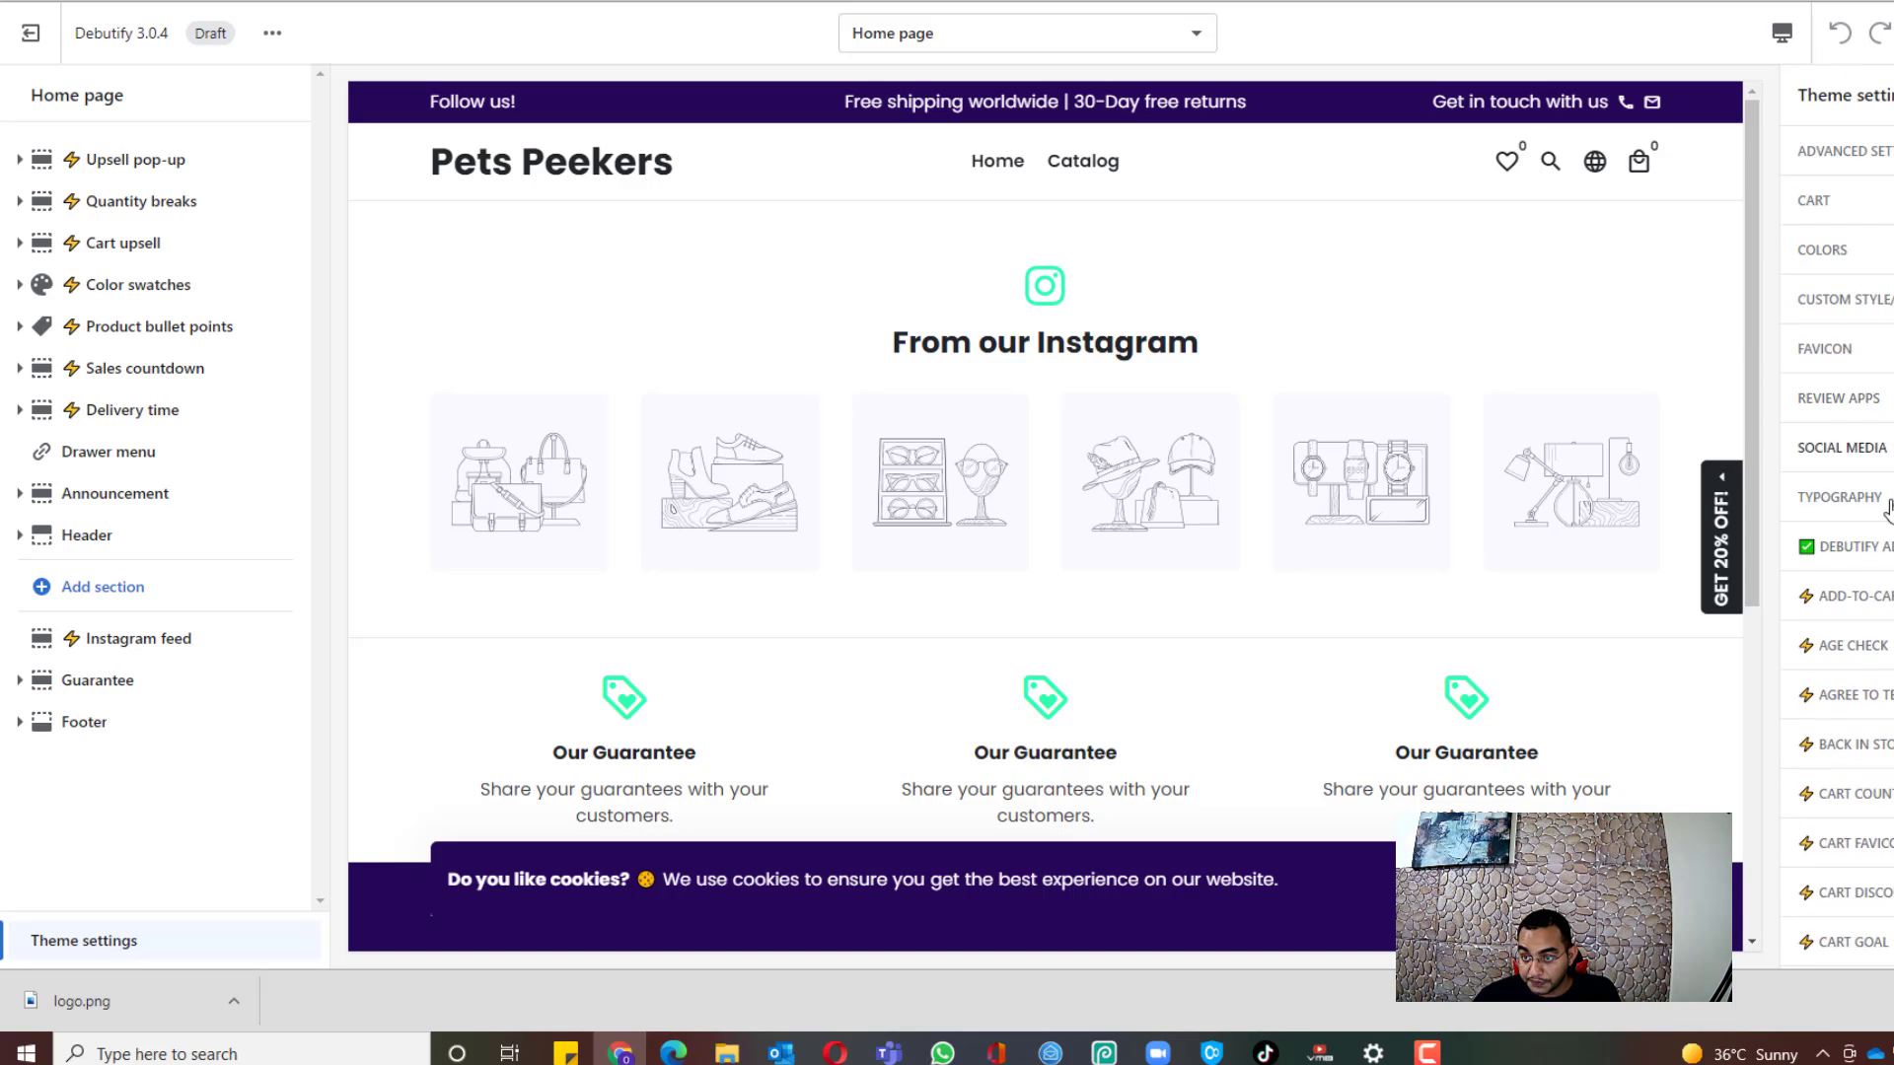
click(1854, 546)
scroll(1824, 727, down, 1)
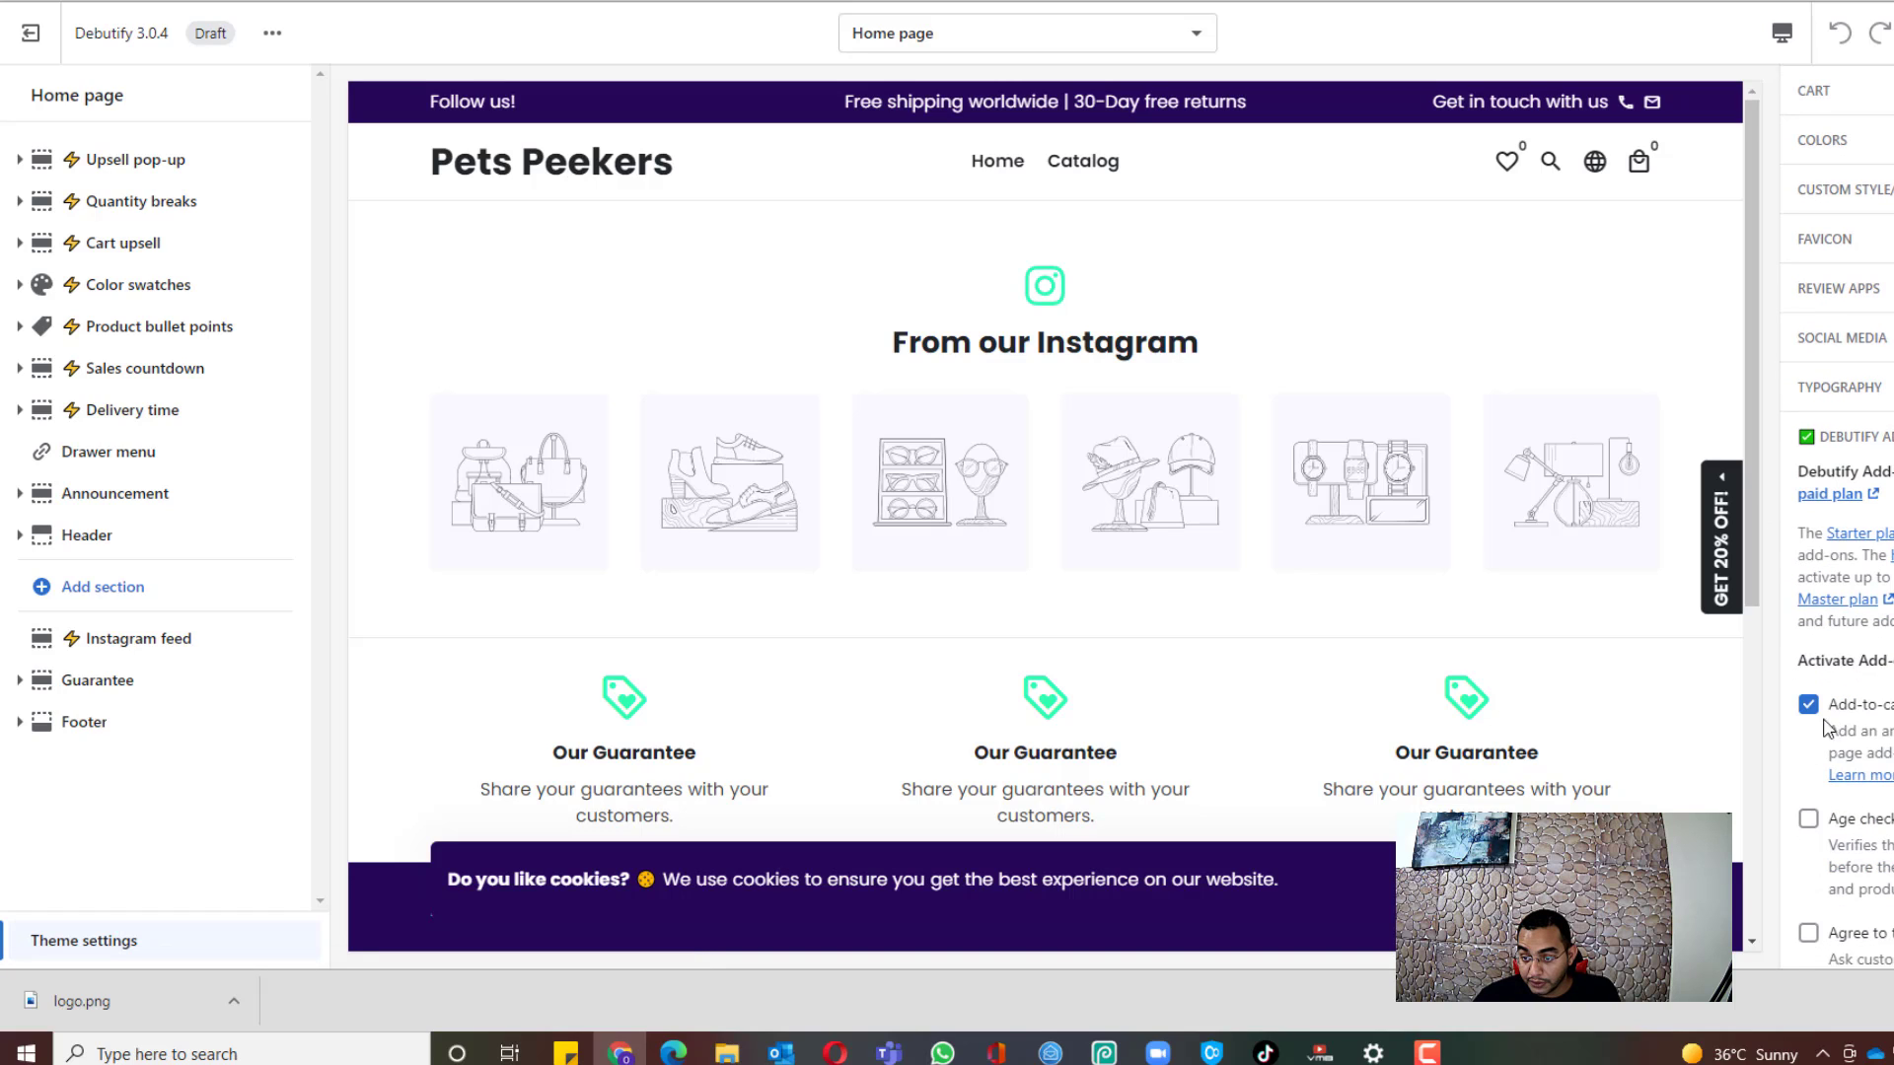
click(1815, 713)
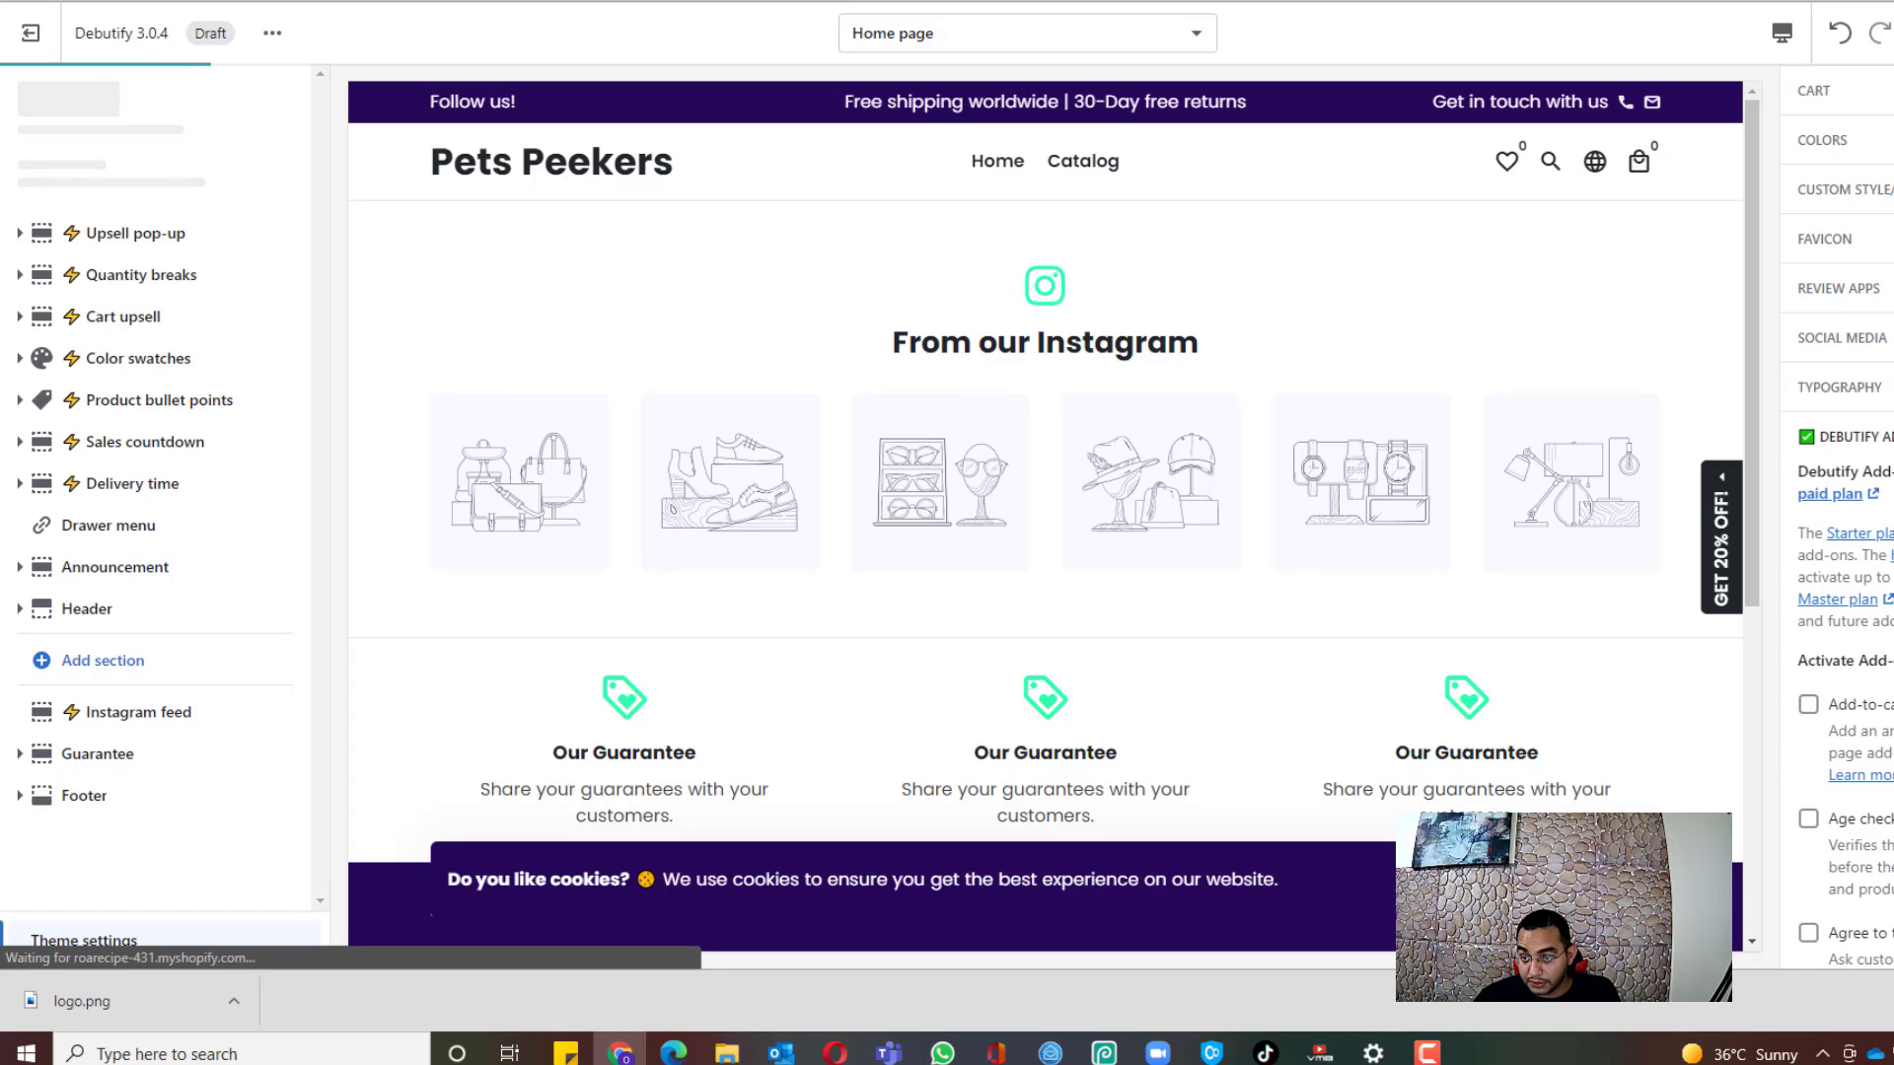
scroll(1824, 690, down, 4)
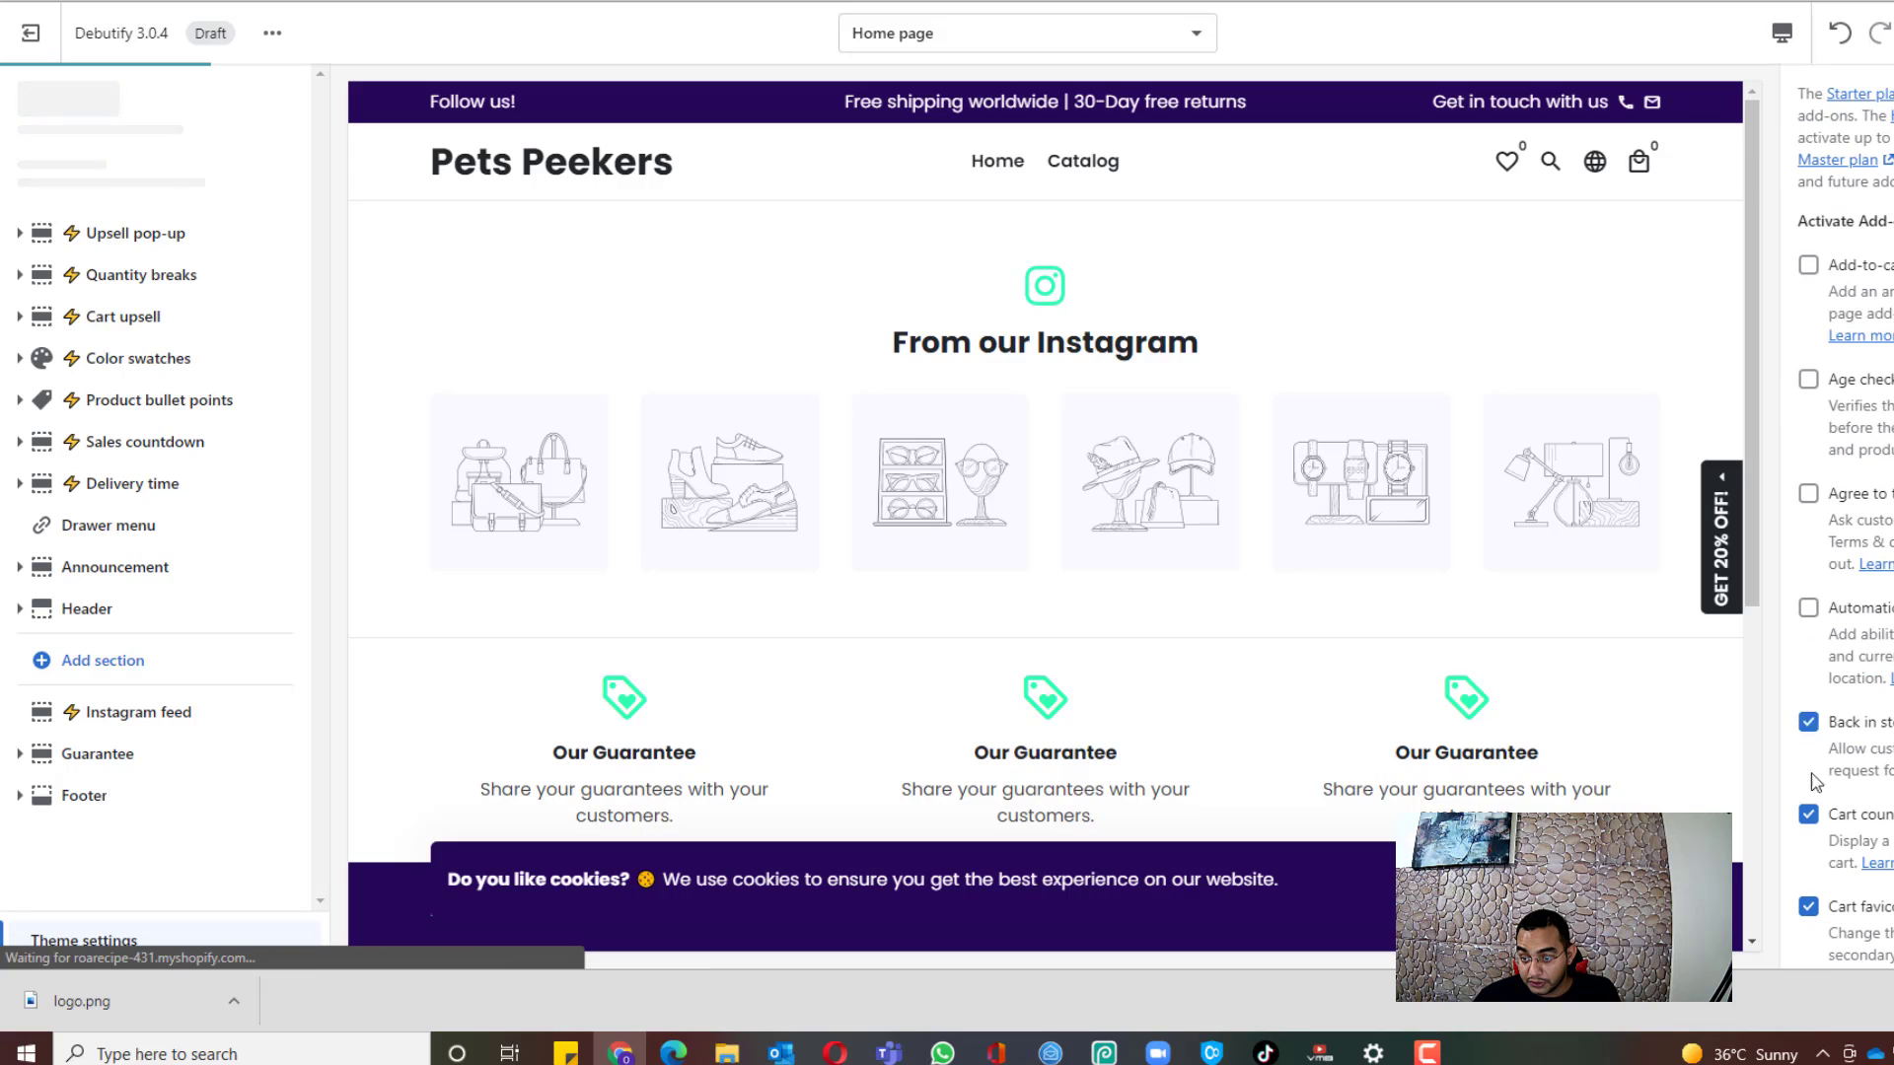
click(1808, 721)
click(1807, 813)
click(1807, 905)
scroll(1819, 854, down, 2)
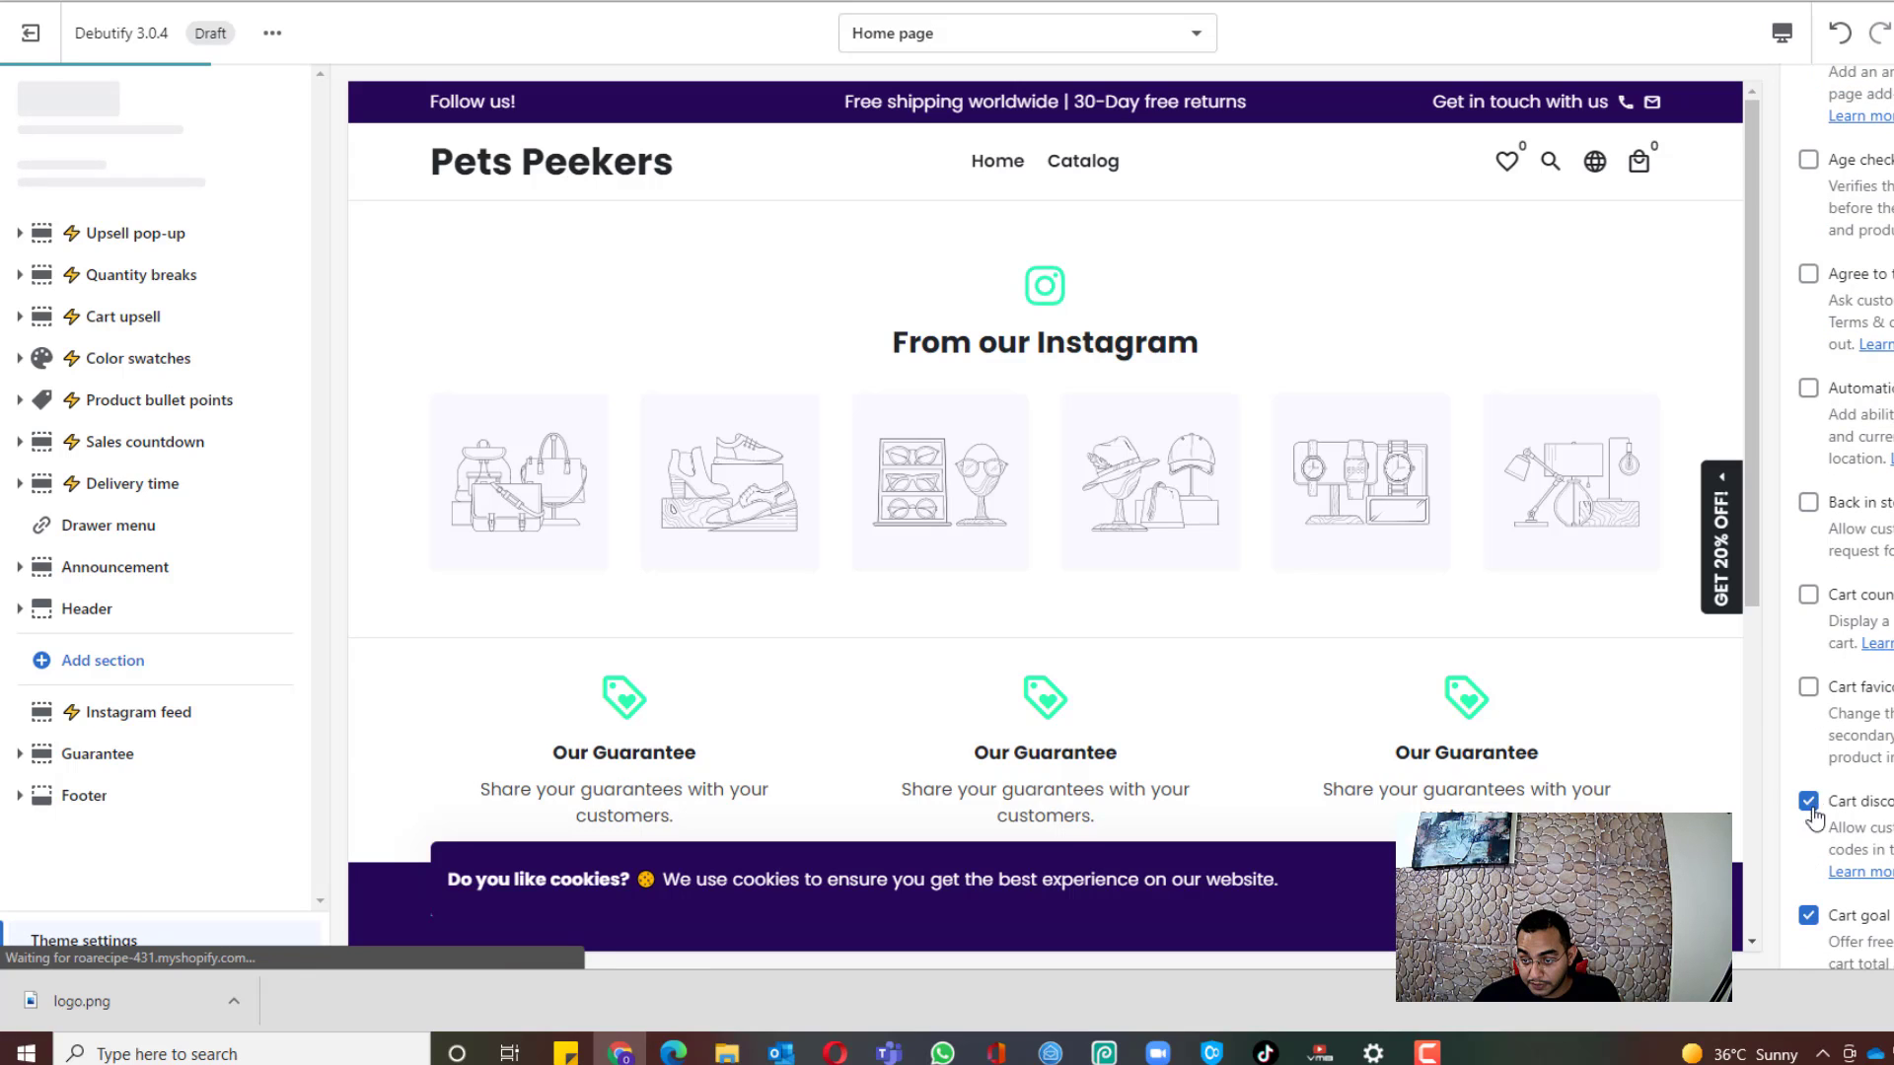
click(1810, 808)
scroll(1816, 810, down, 1)
click(1813, 810)
scroll(1814, 809, down, 2)
click(1810, 707)
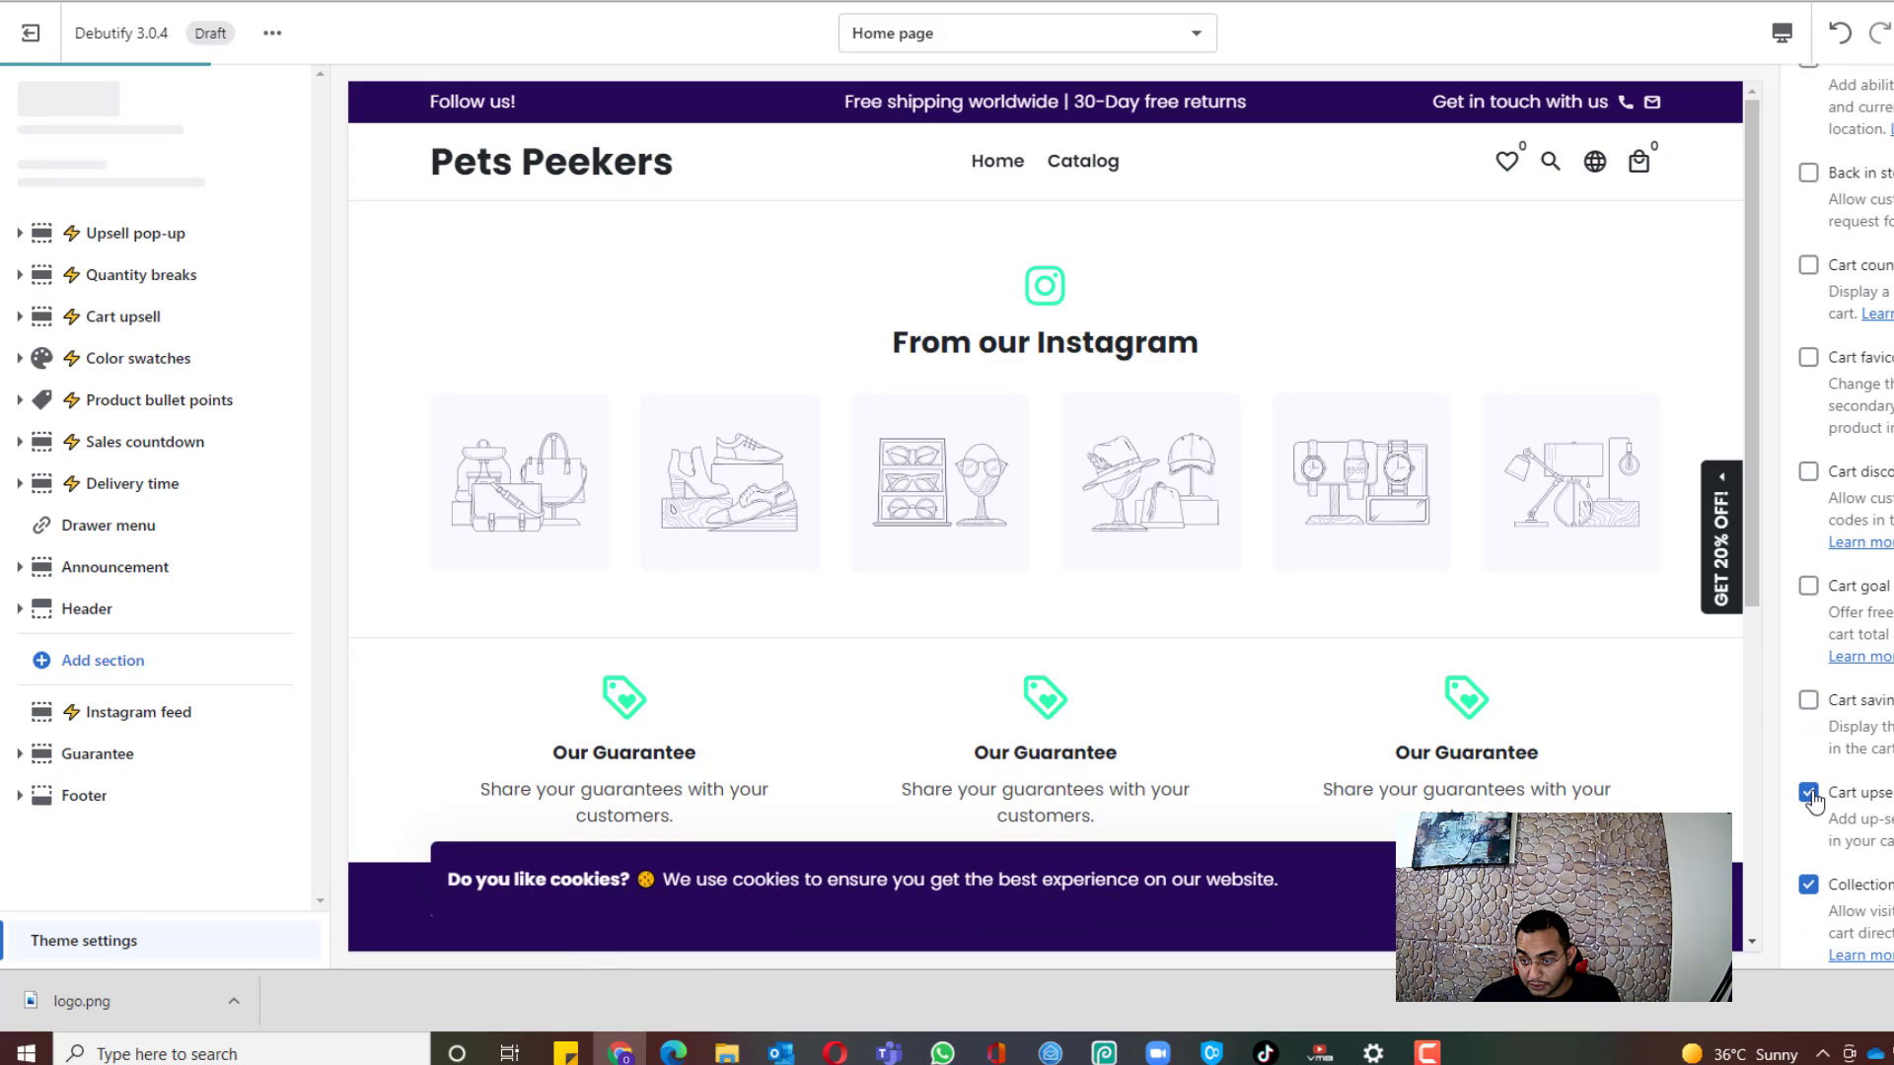
click(1810, 794)
click(1806, 881)
scroll(1803, 848, down, 2)
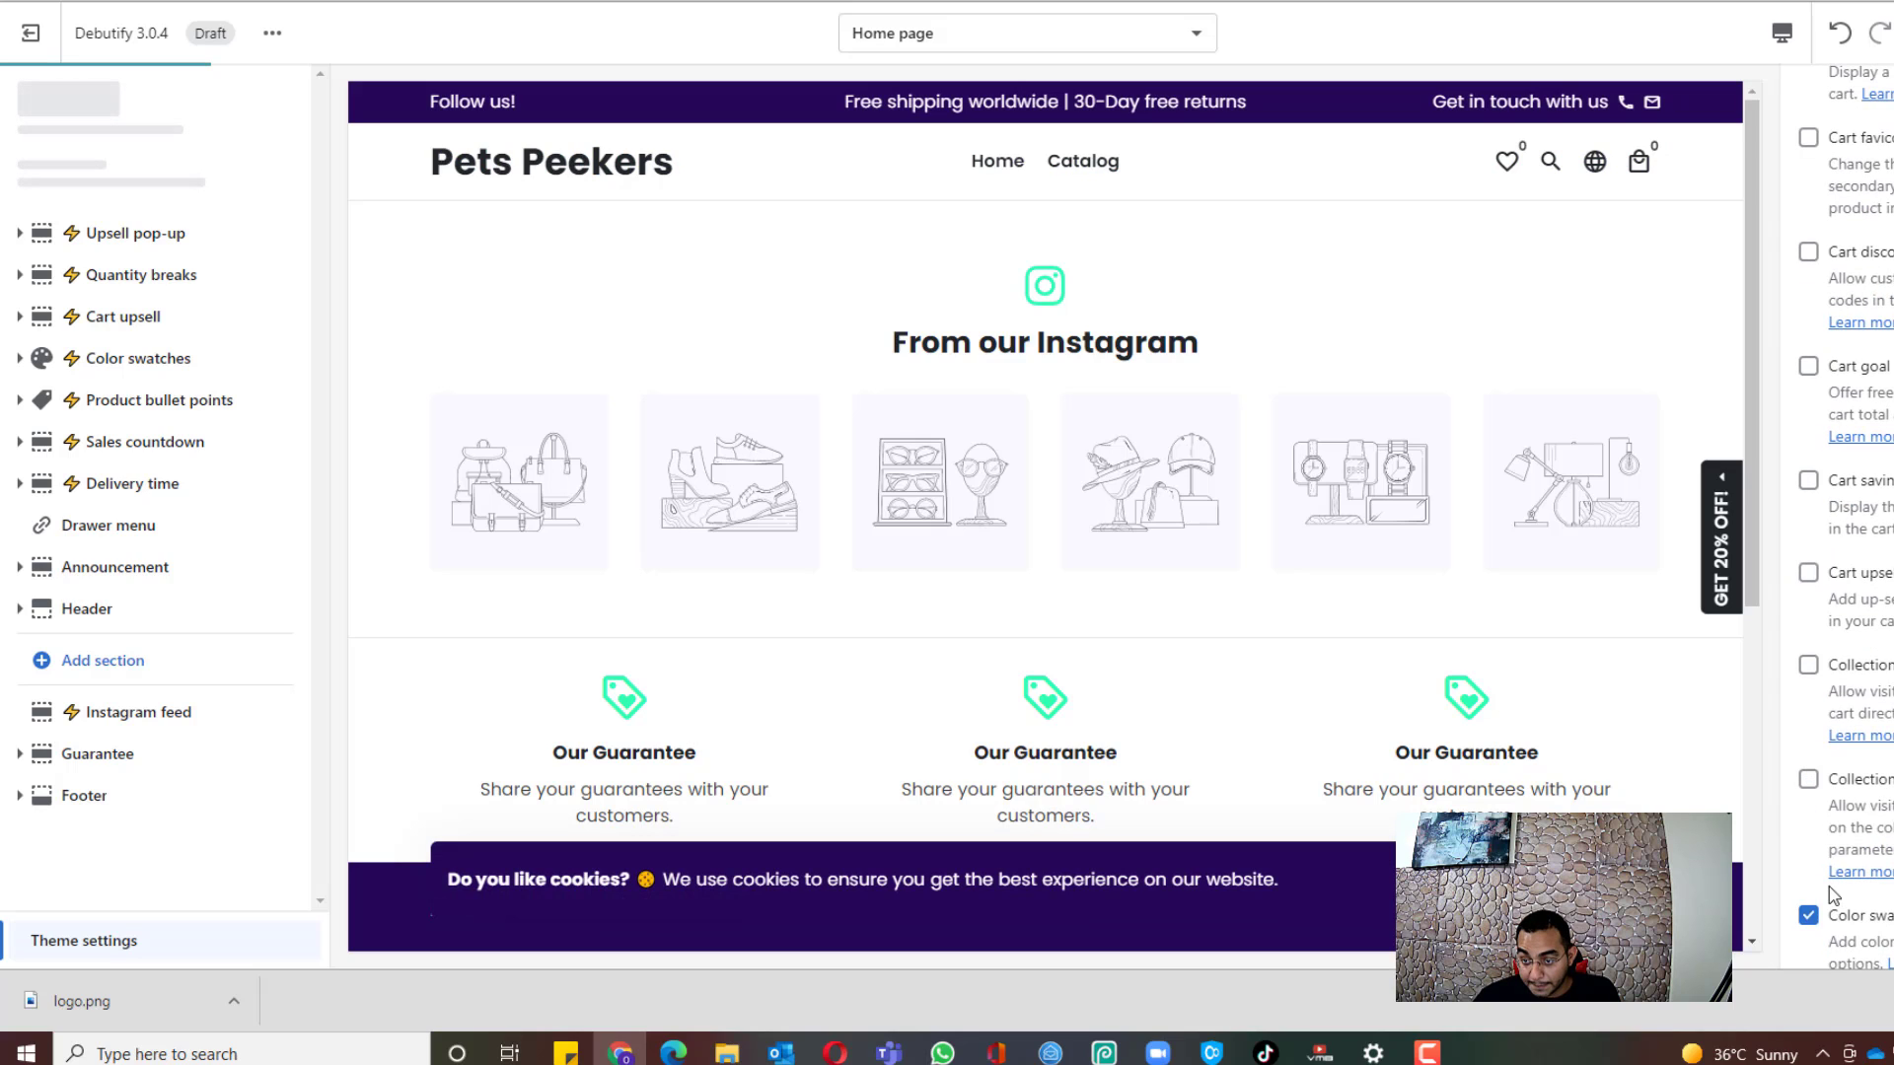
click(1808, 915)
scroll(1810, 917, down, 2)
click(1808, 789)
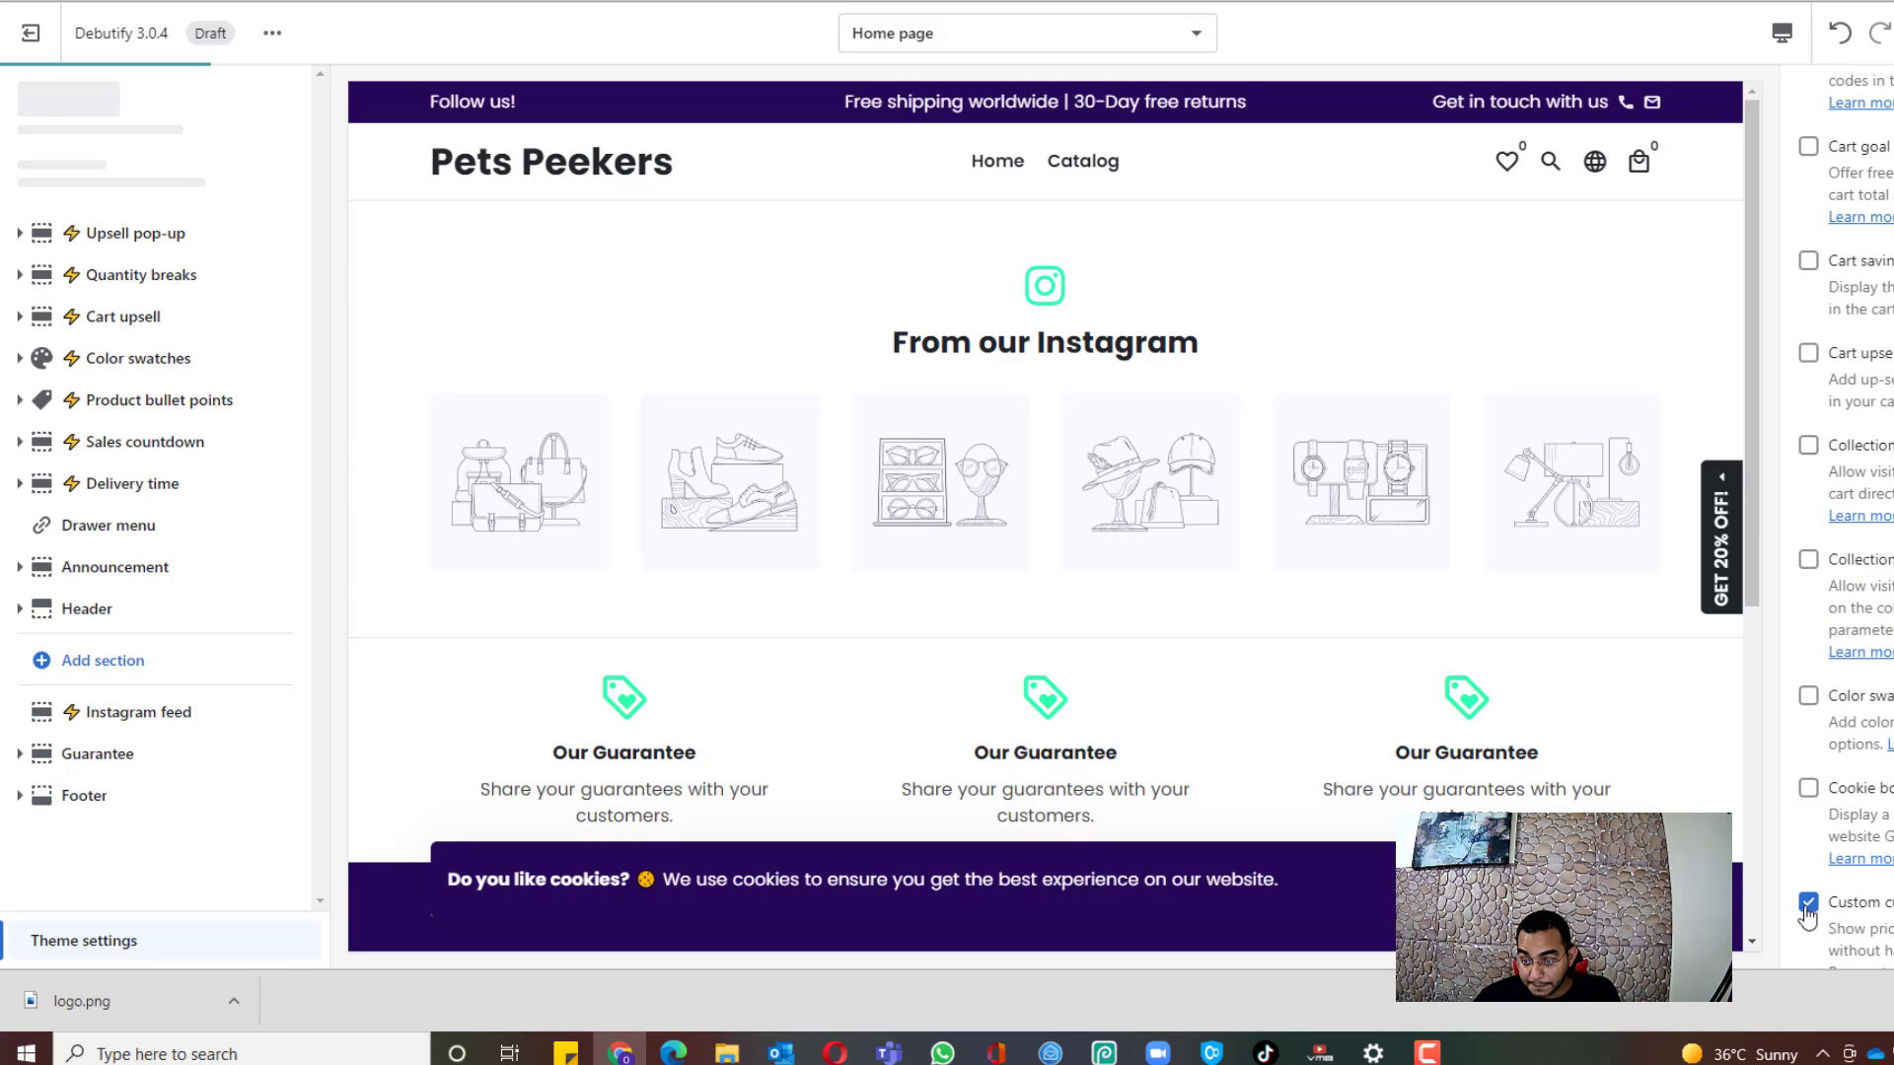
click(1808, 915)
scroll(1808, 916, down, 3)
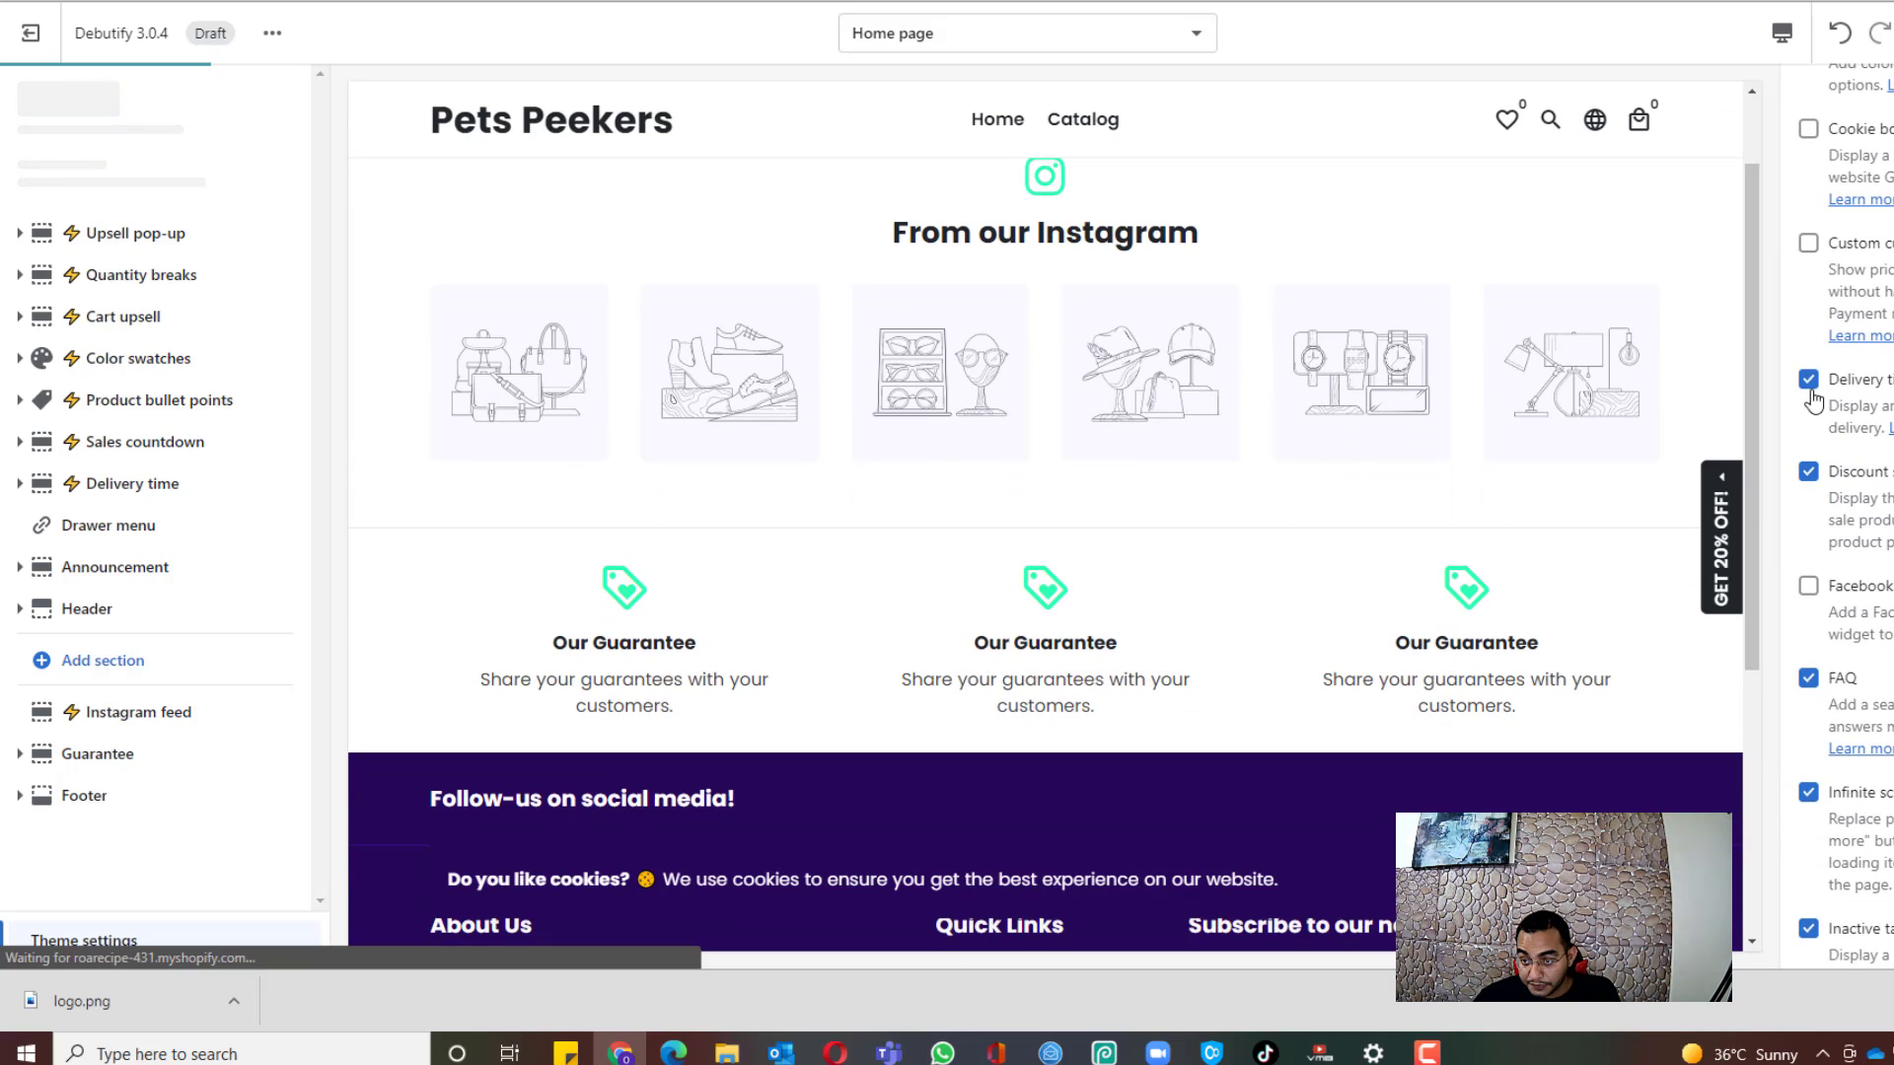
click(1808, 381)
click(1808, 473)
click(1813, 683)
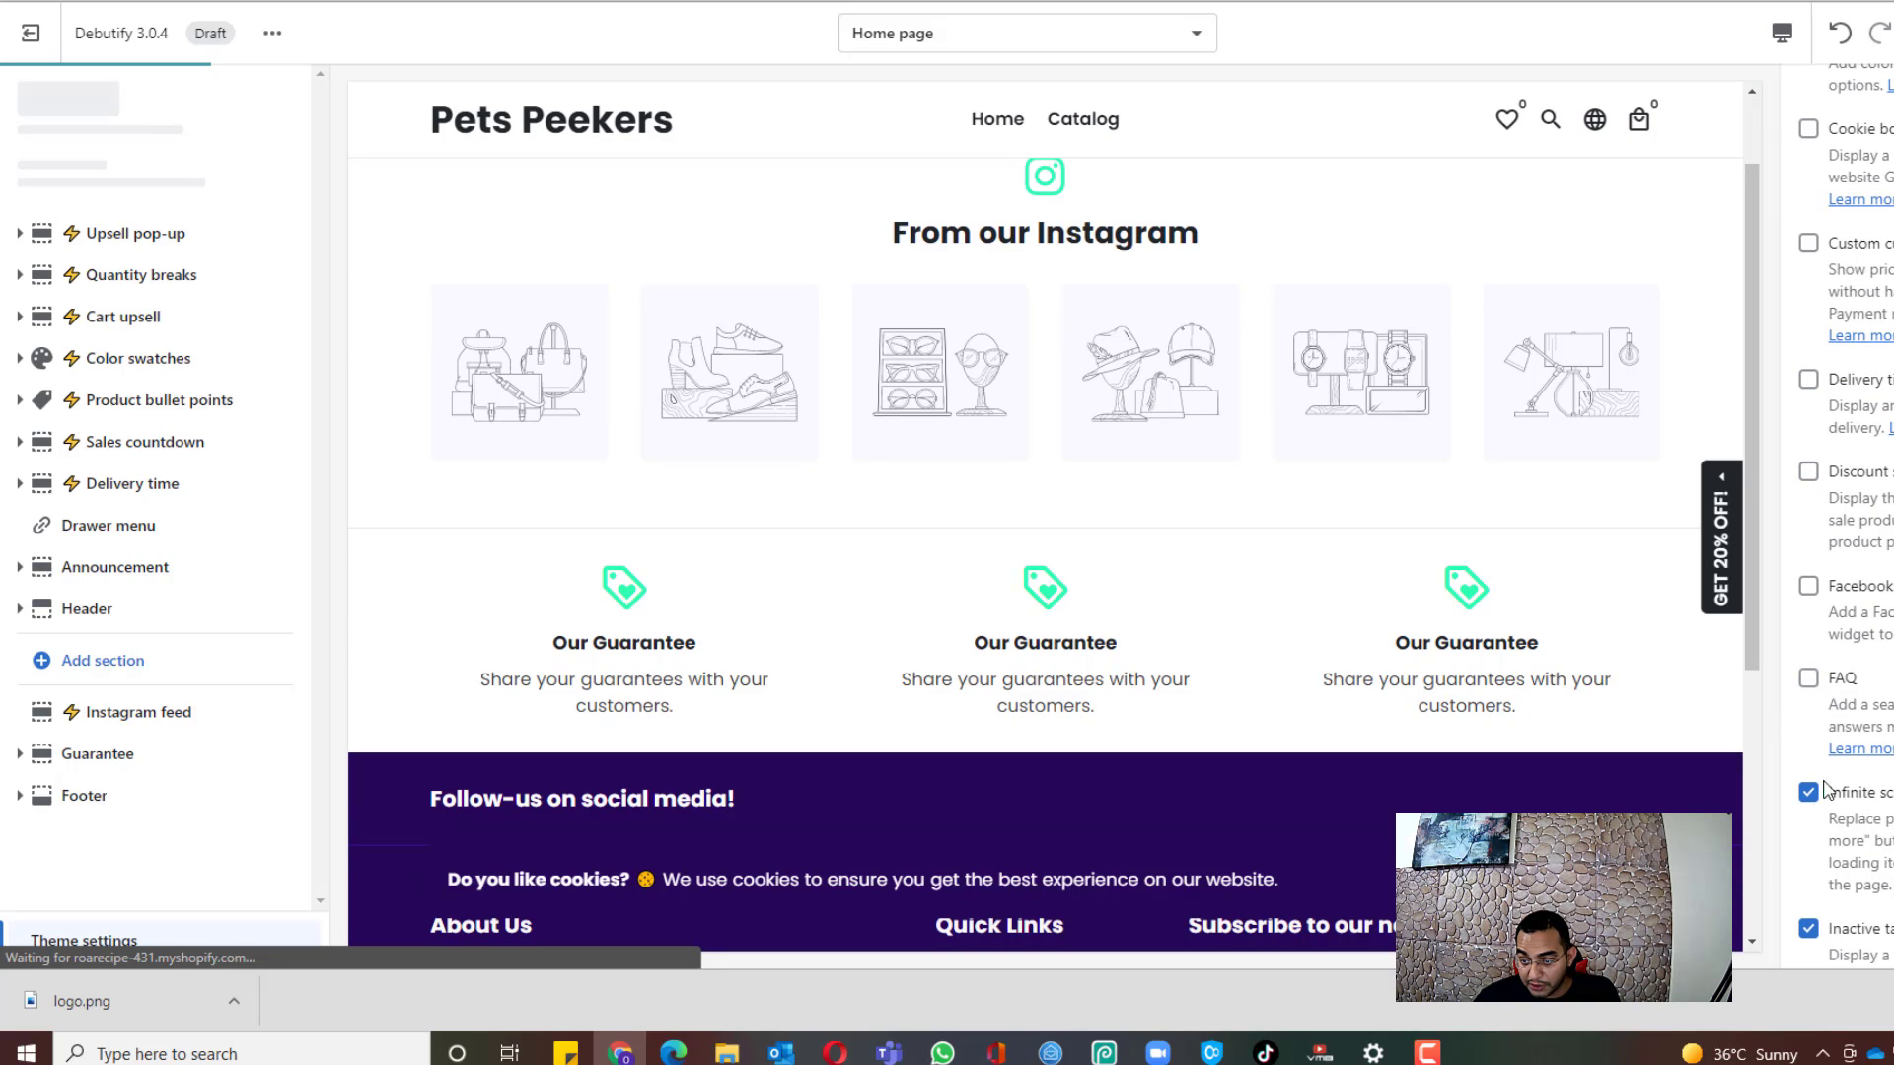
click(1815, 803)
scroll(1819, 801, down, 1)
click(1811, 714)
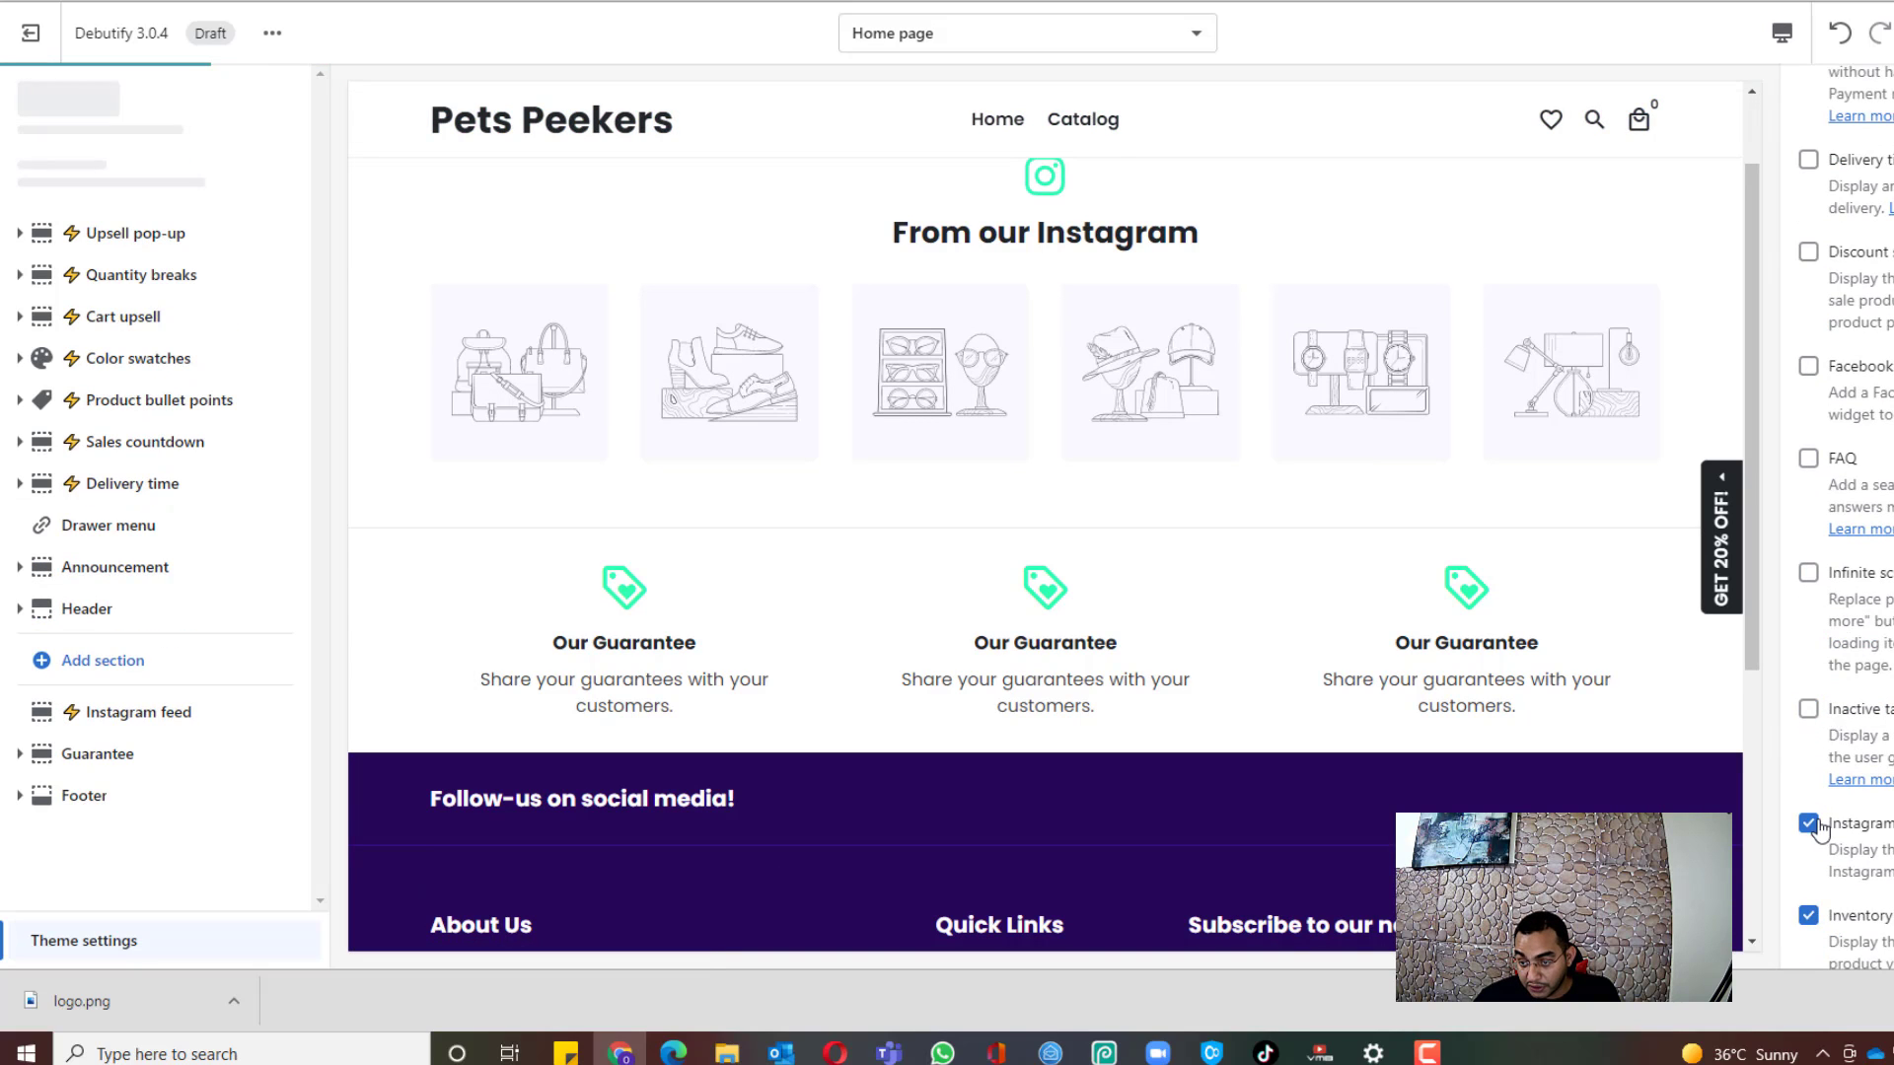
click(1815, 827)
scroll(1824, 718, down, 1)
click(1810, 698)
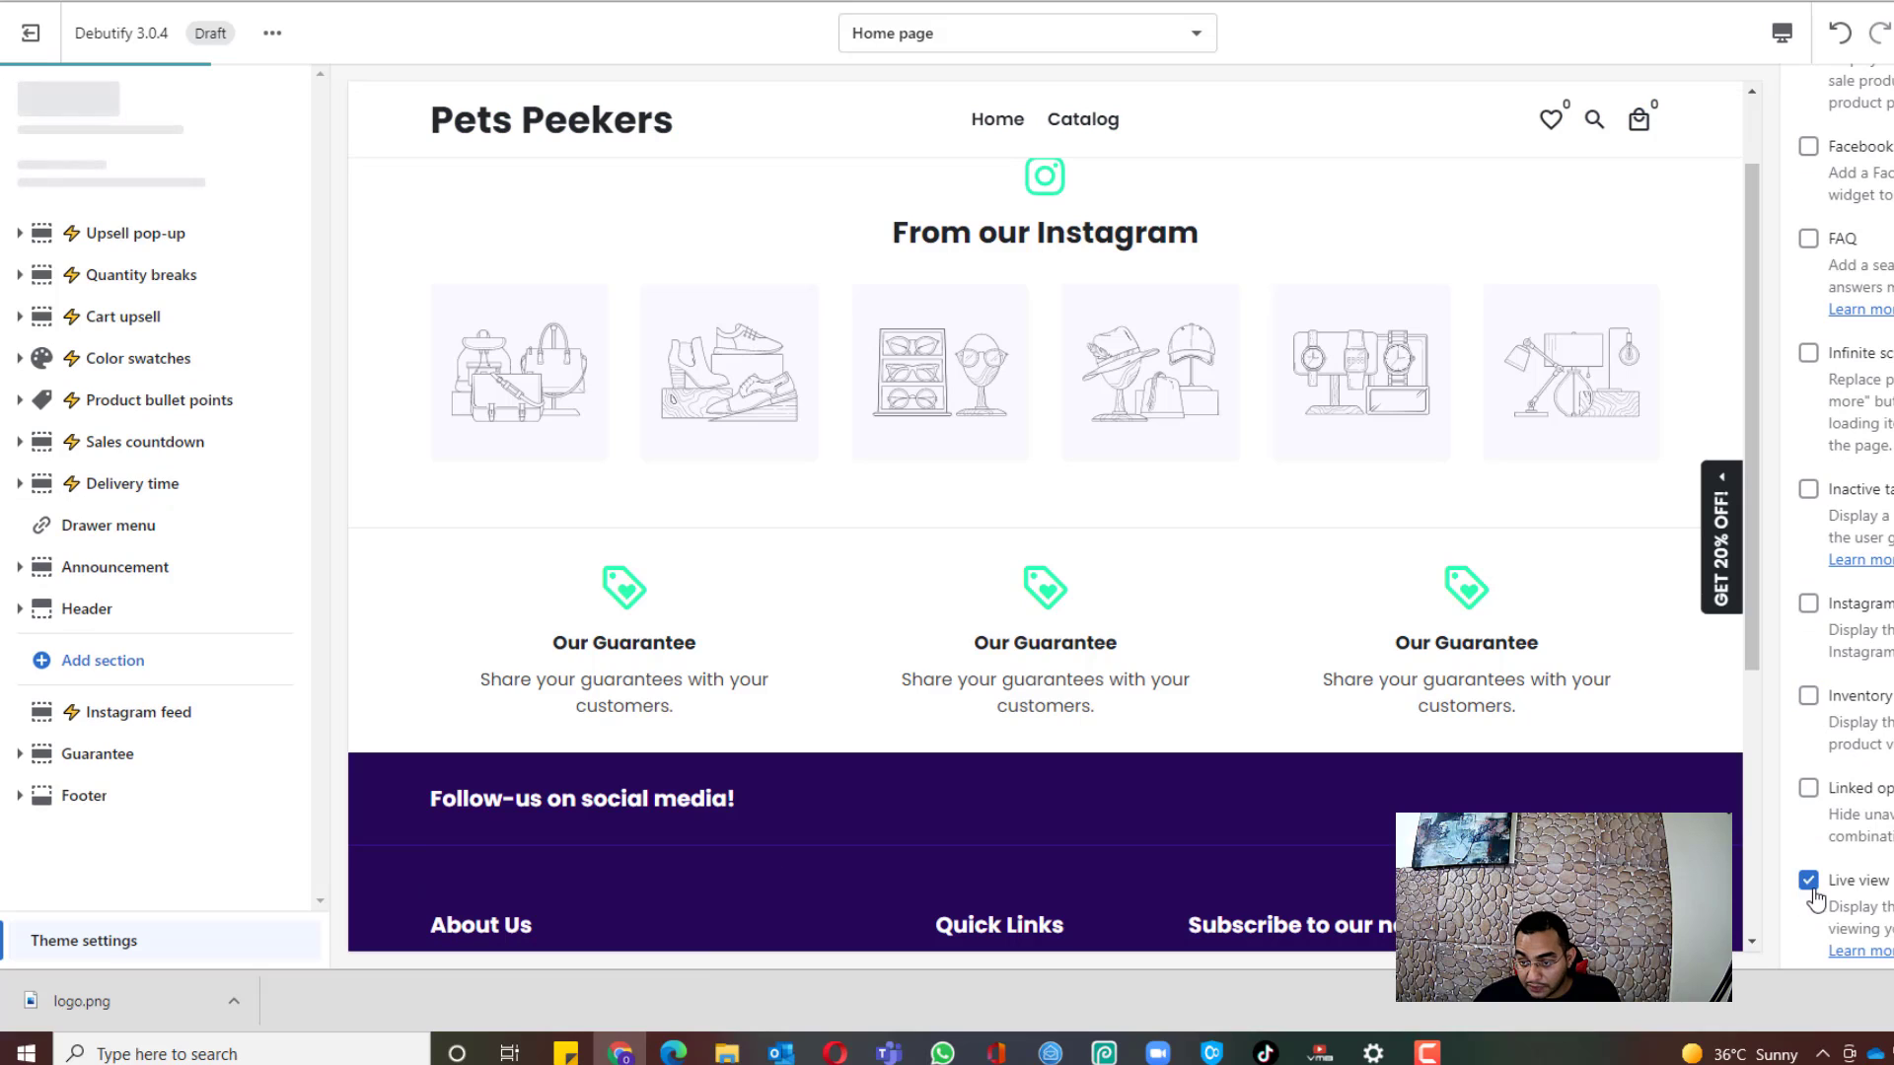
click(1810, 882)
Step: Uncheck the remaining add-ons from Mega menu through Upsell pop-up, including Newsletter, Quick view and Trust badges
scroll(1815, 893, down, 1)
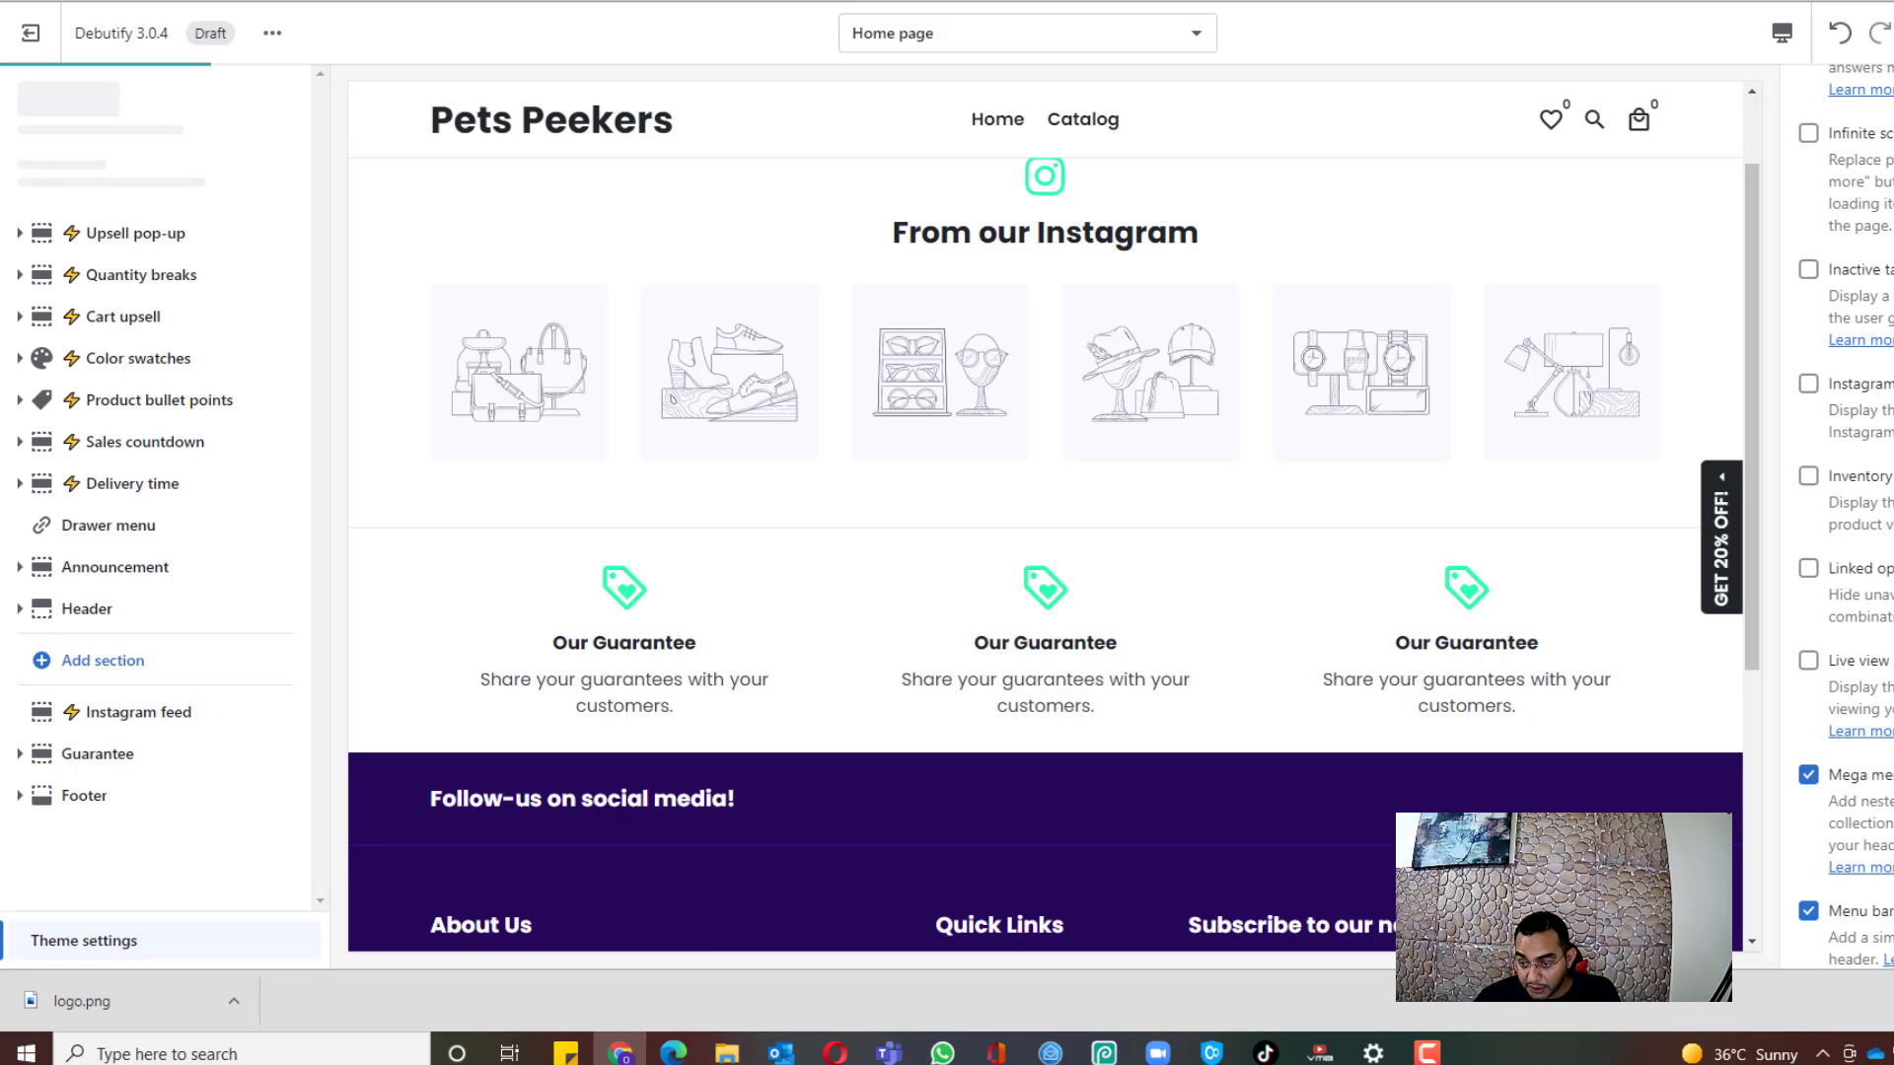
click(1809, 776)
scroll(1811, 749, down, 1)
click(1815, 706)
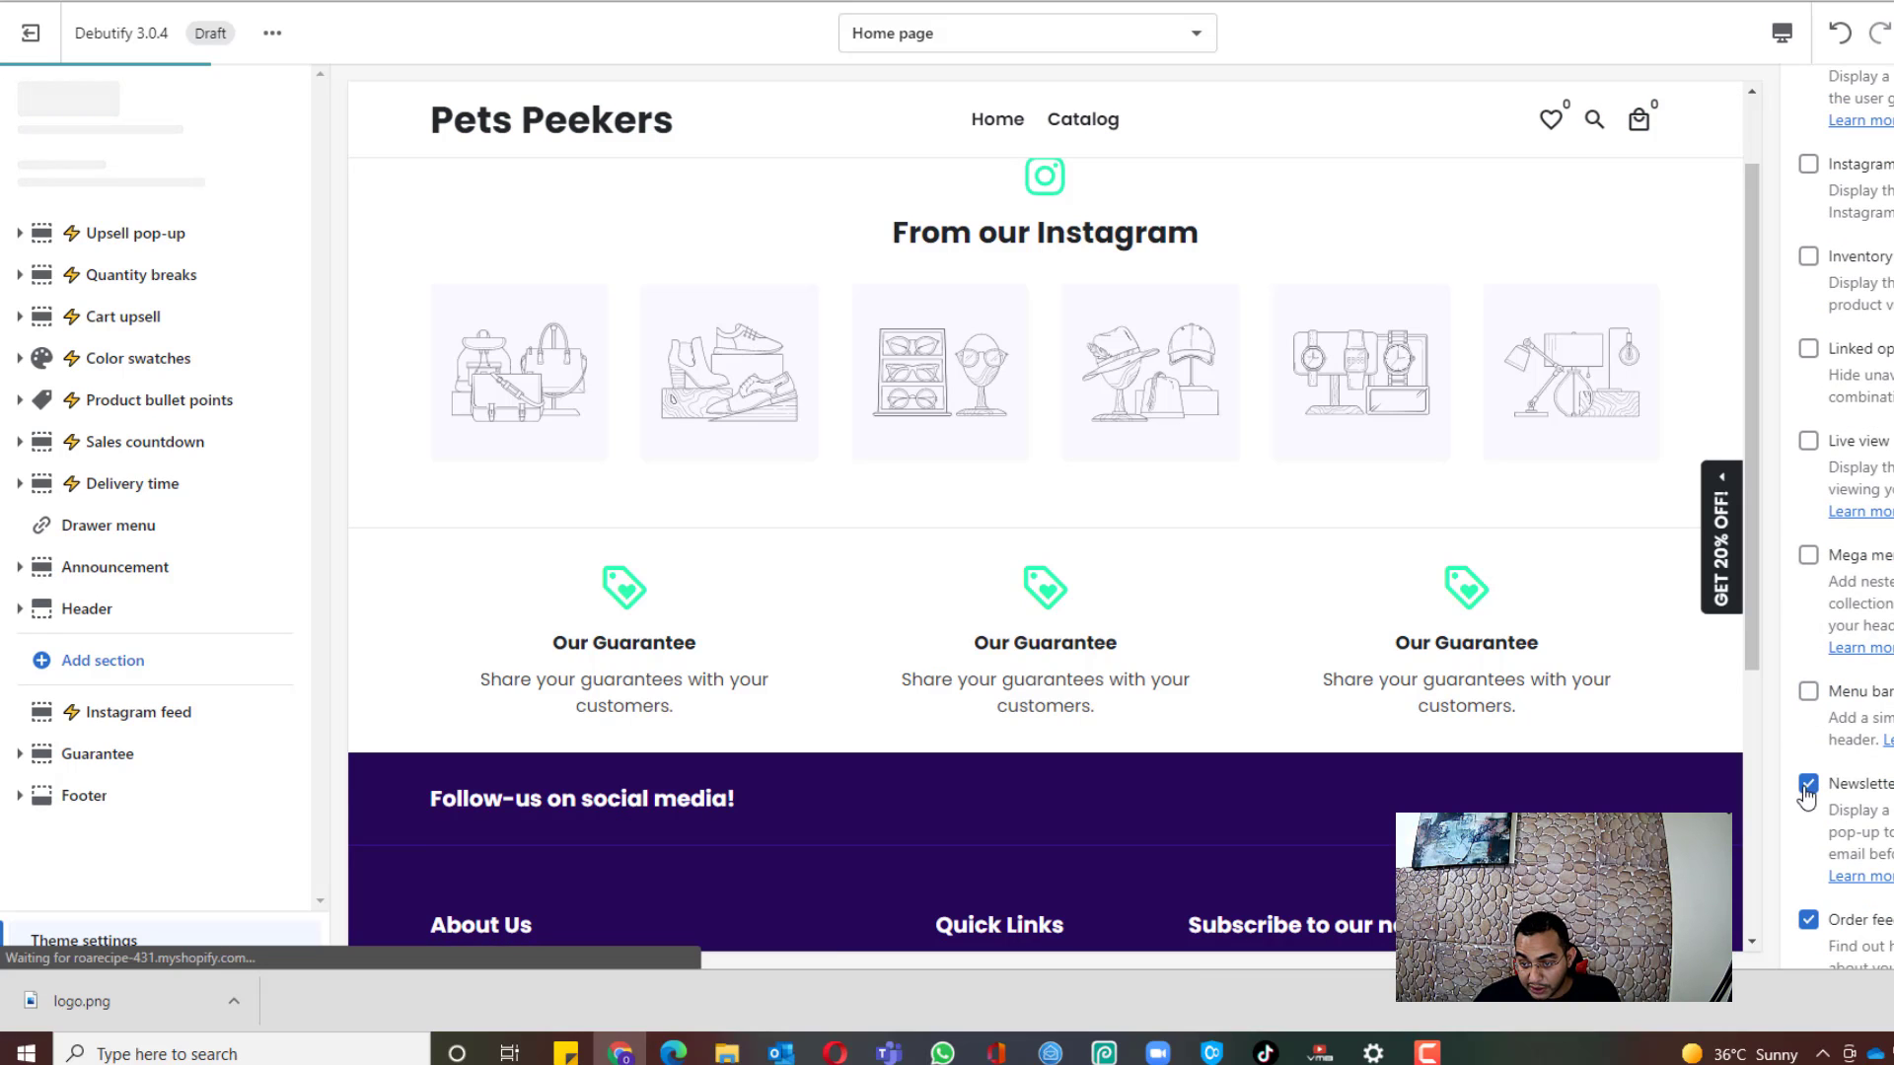
click(1811, 794)
scroll(1811, 794, down, 2)
click(1813, 515)
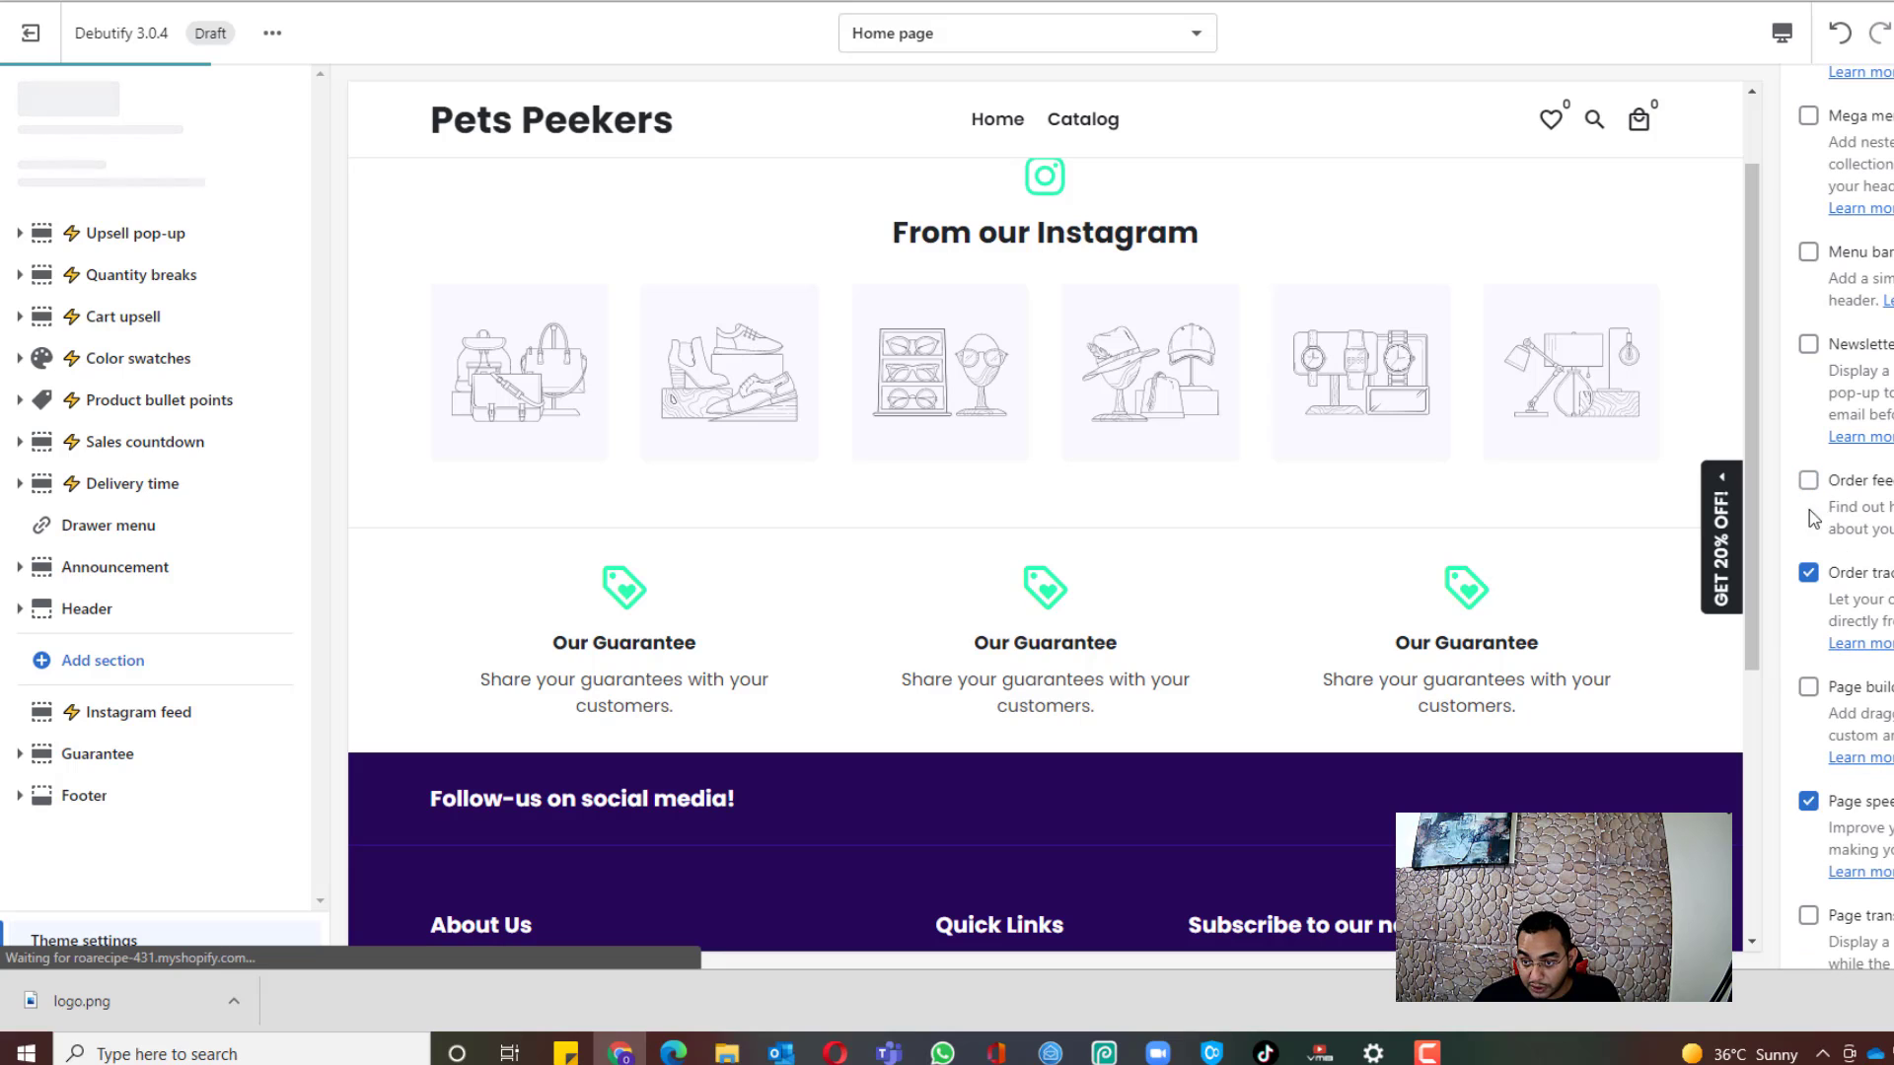
click(1809, 572)
scroll(1816, 680, down, 1)
click(1809, 691)
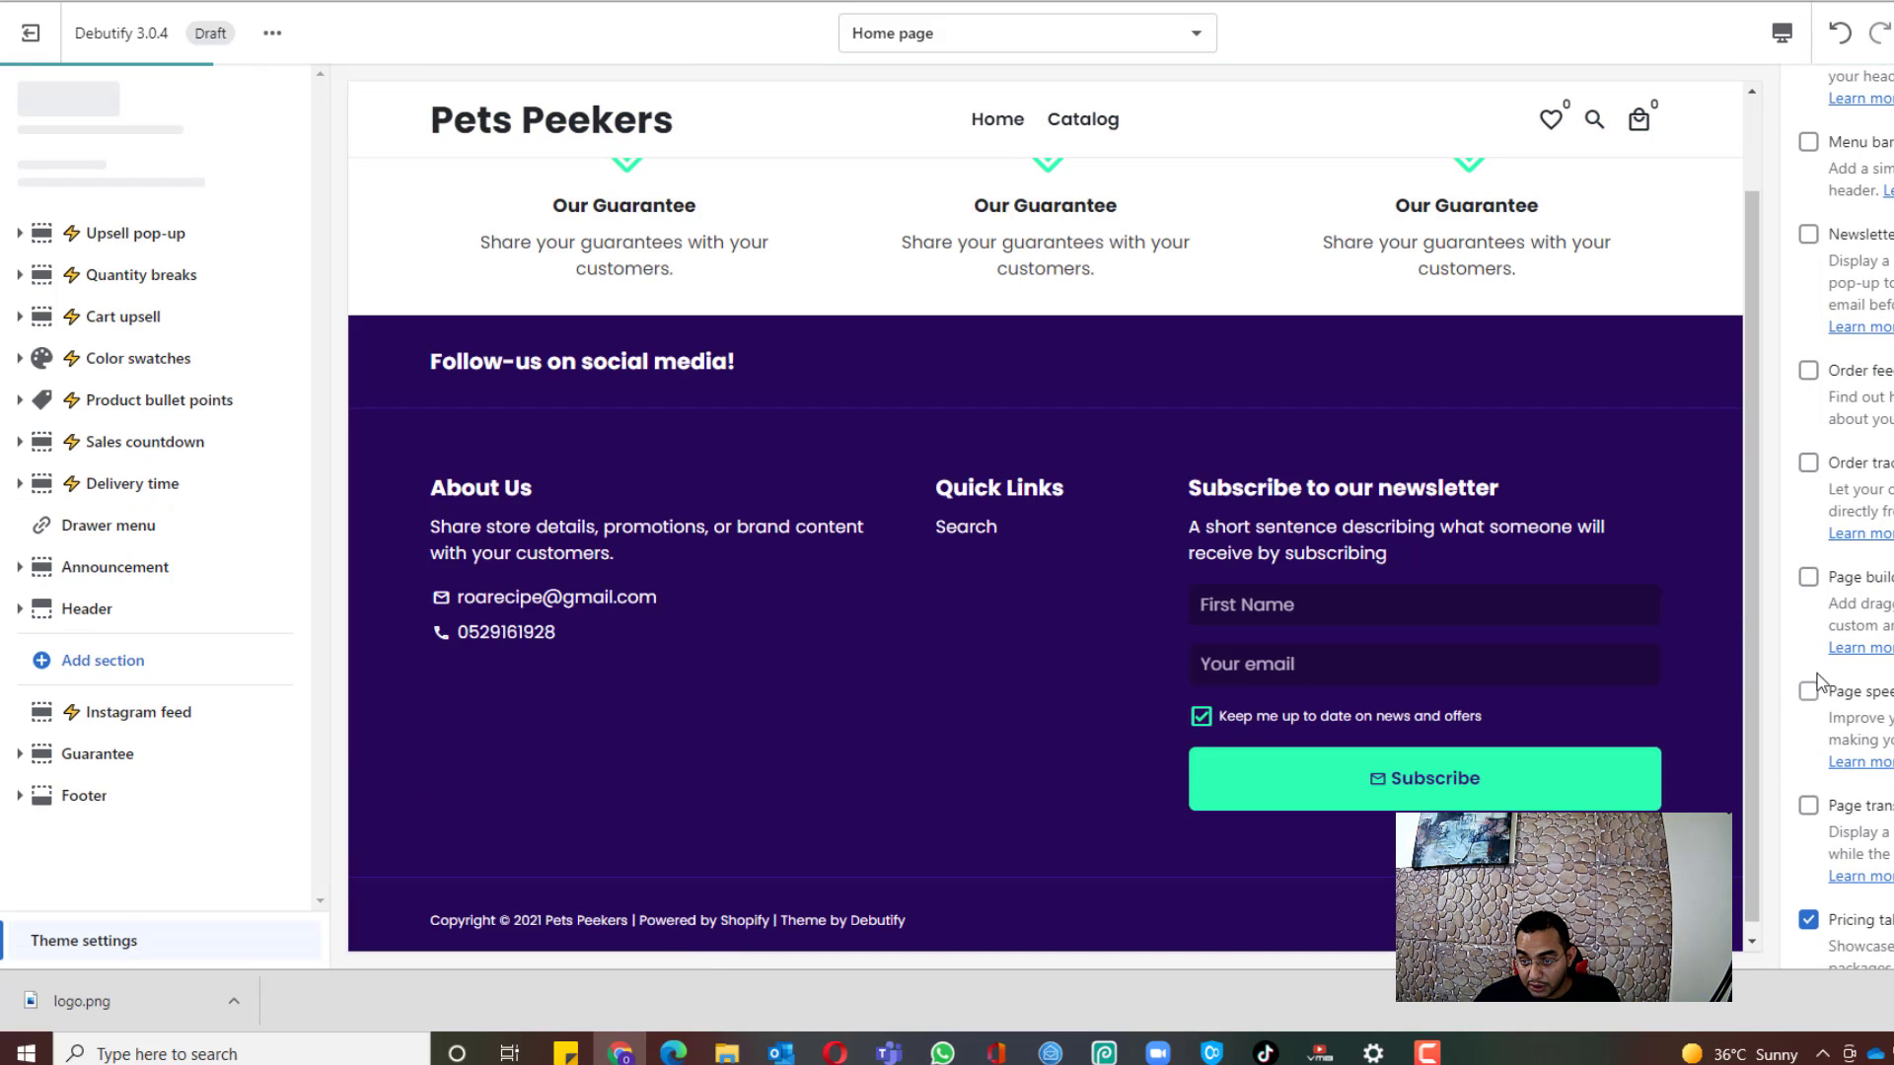
scroll(1810, 769, down, 1)
click(1811, 810)
scroll(1820, 824, down, 2)
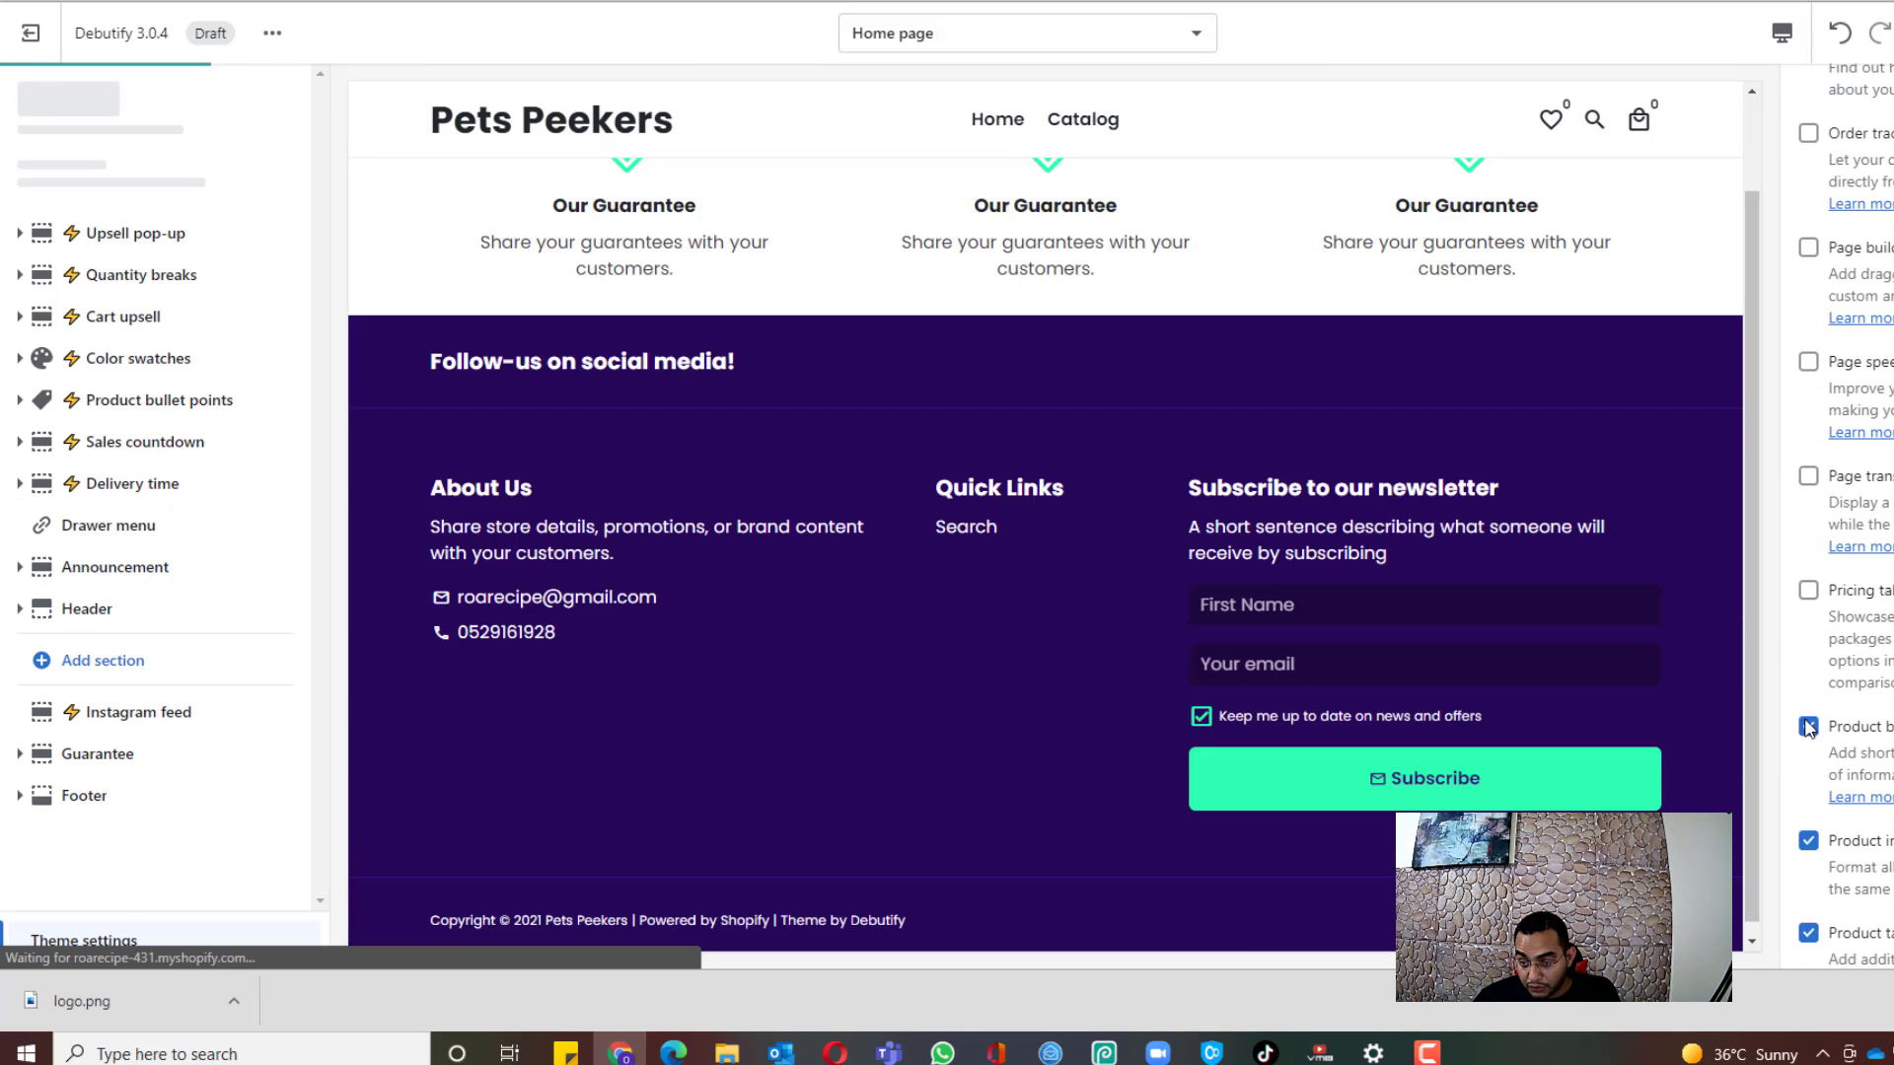
click(1808, 845)
scroll(1825, 729, down, 3)
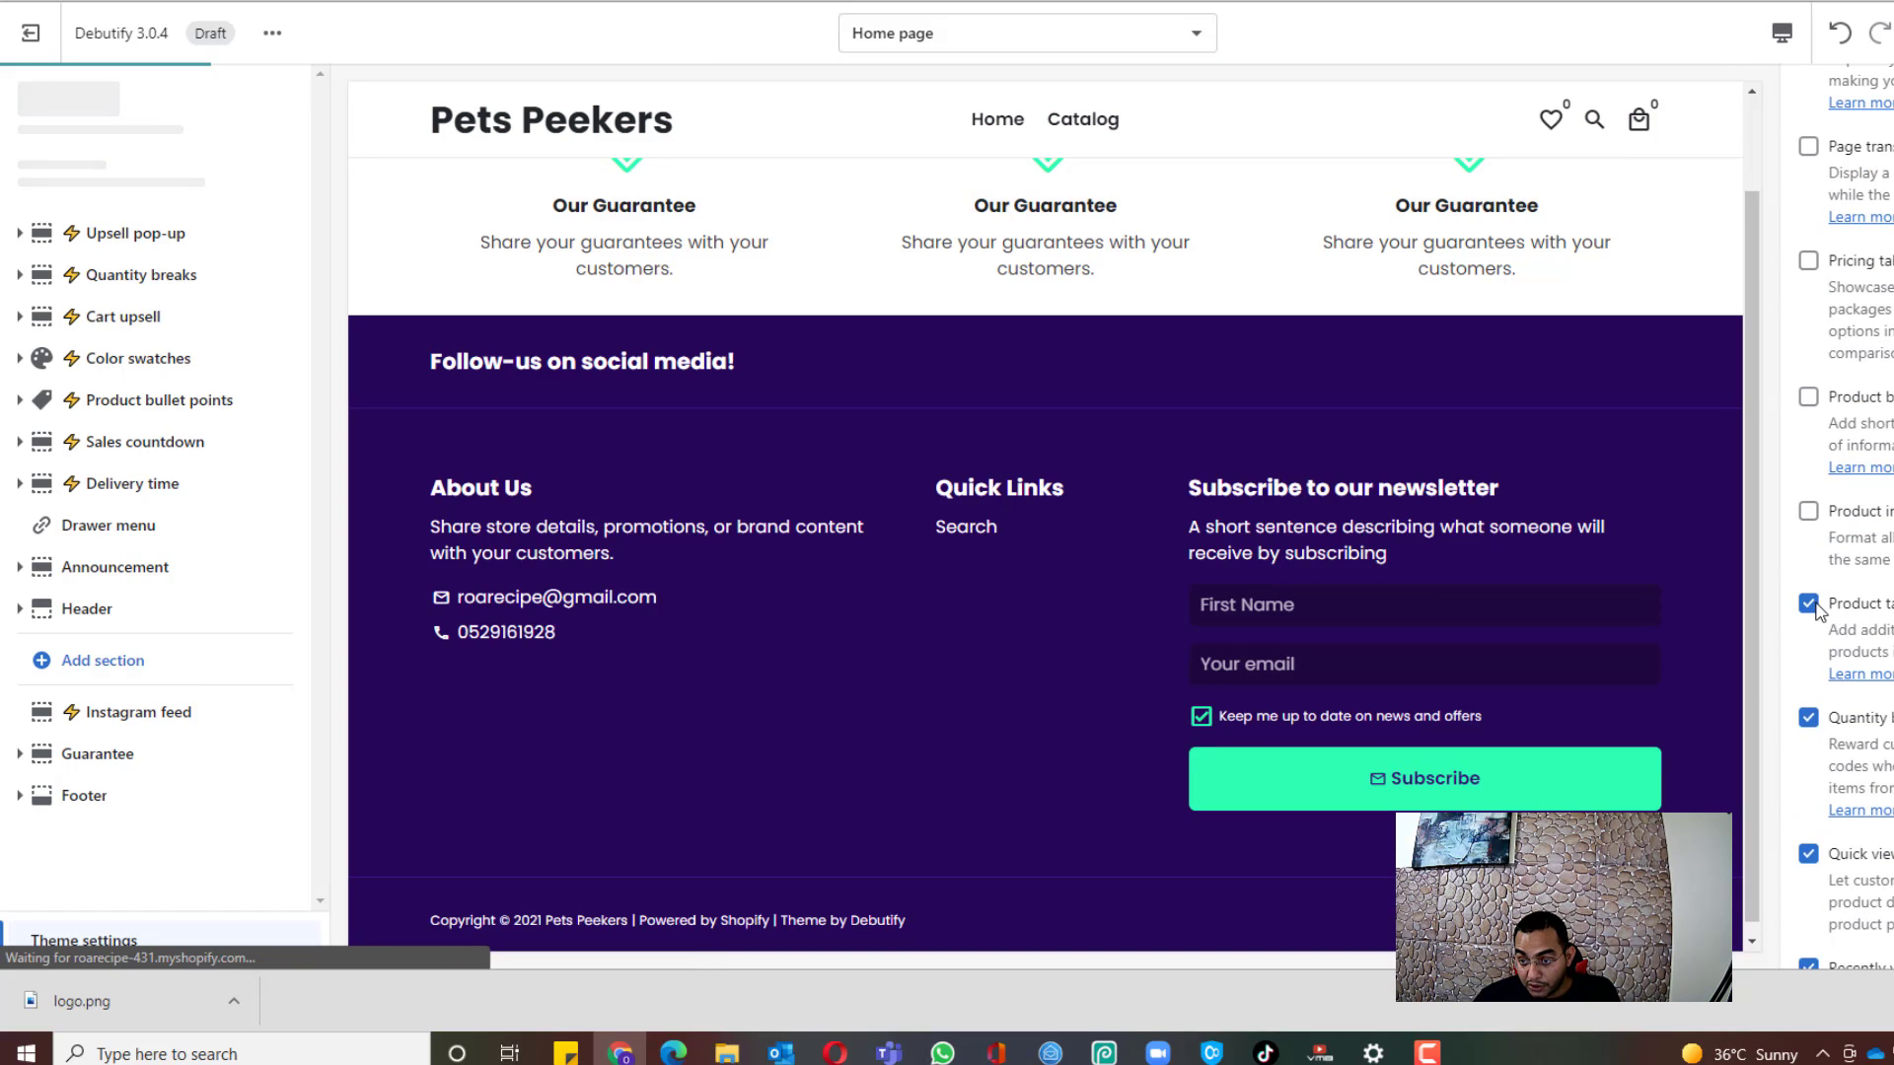
click(1813, 606)
click(1808, 718)
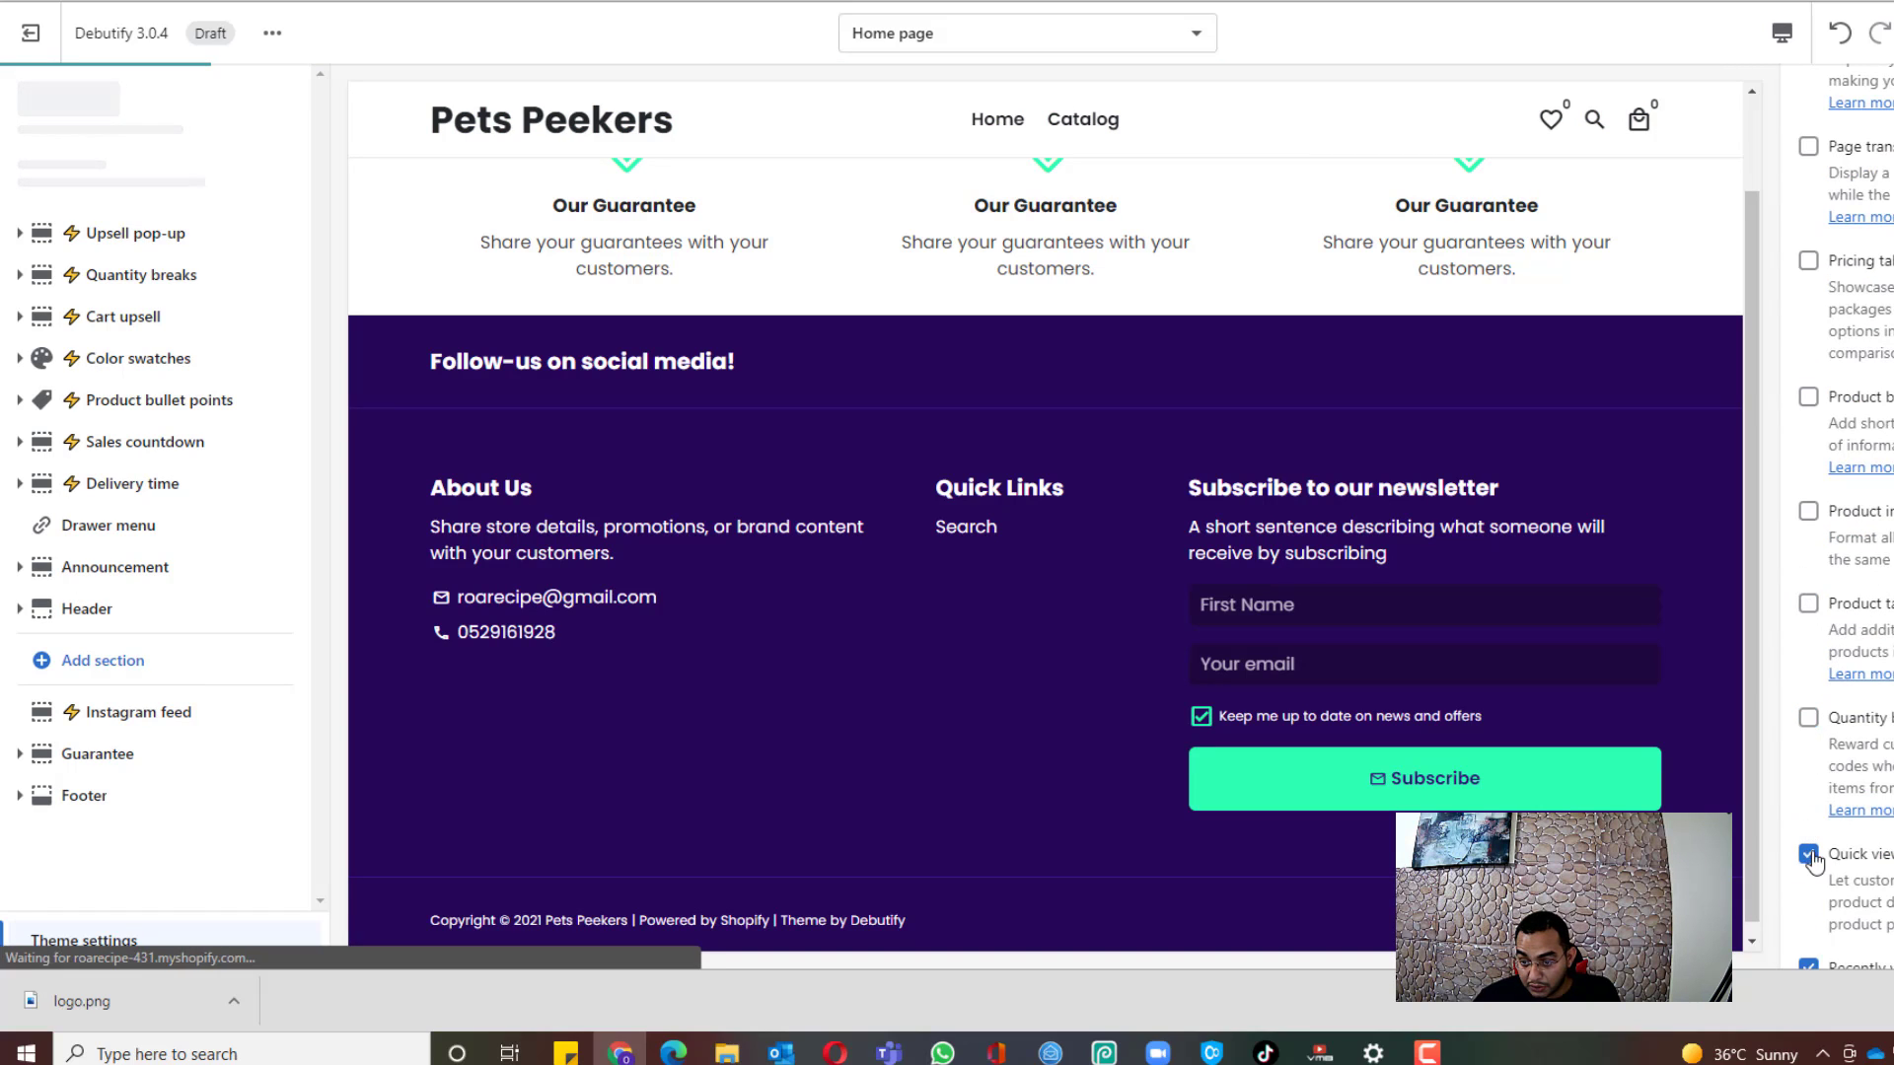
click(1809, 854)
scroll(1811, 773, down, 4)
click(1808, 529)
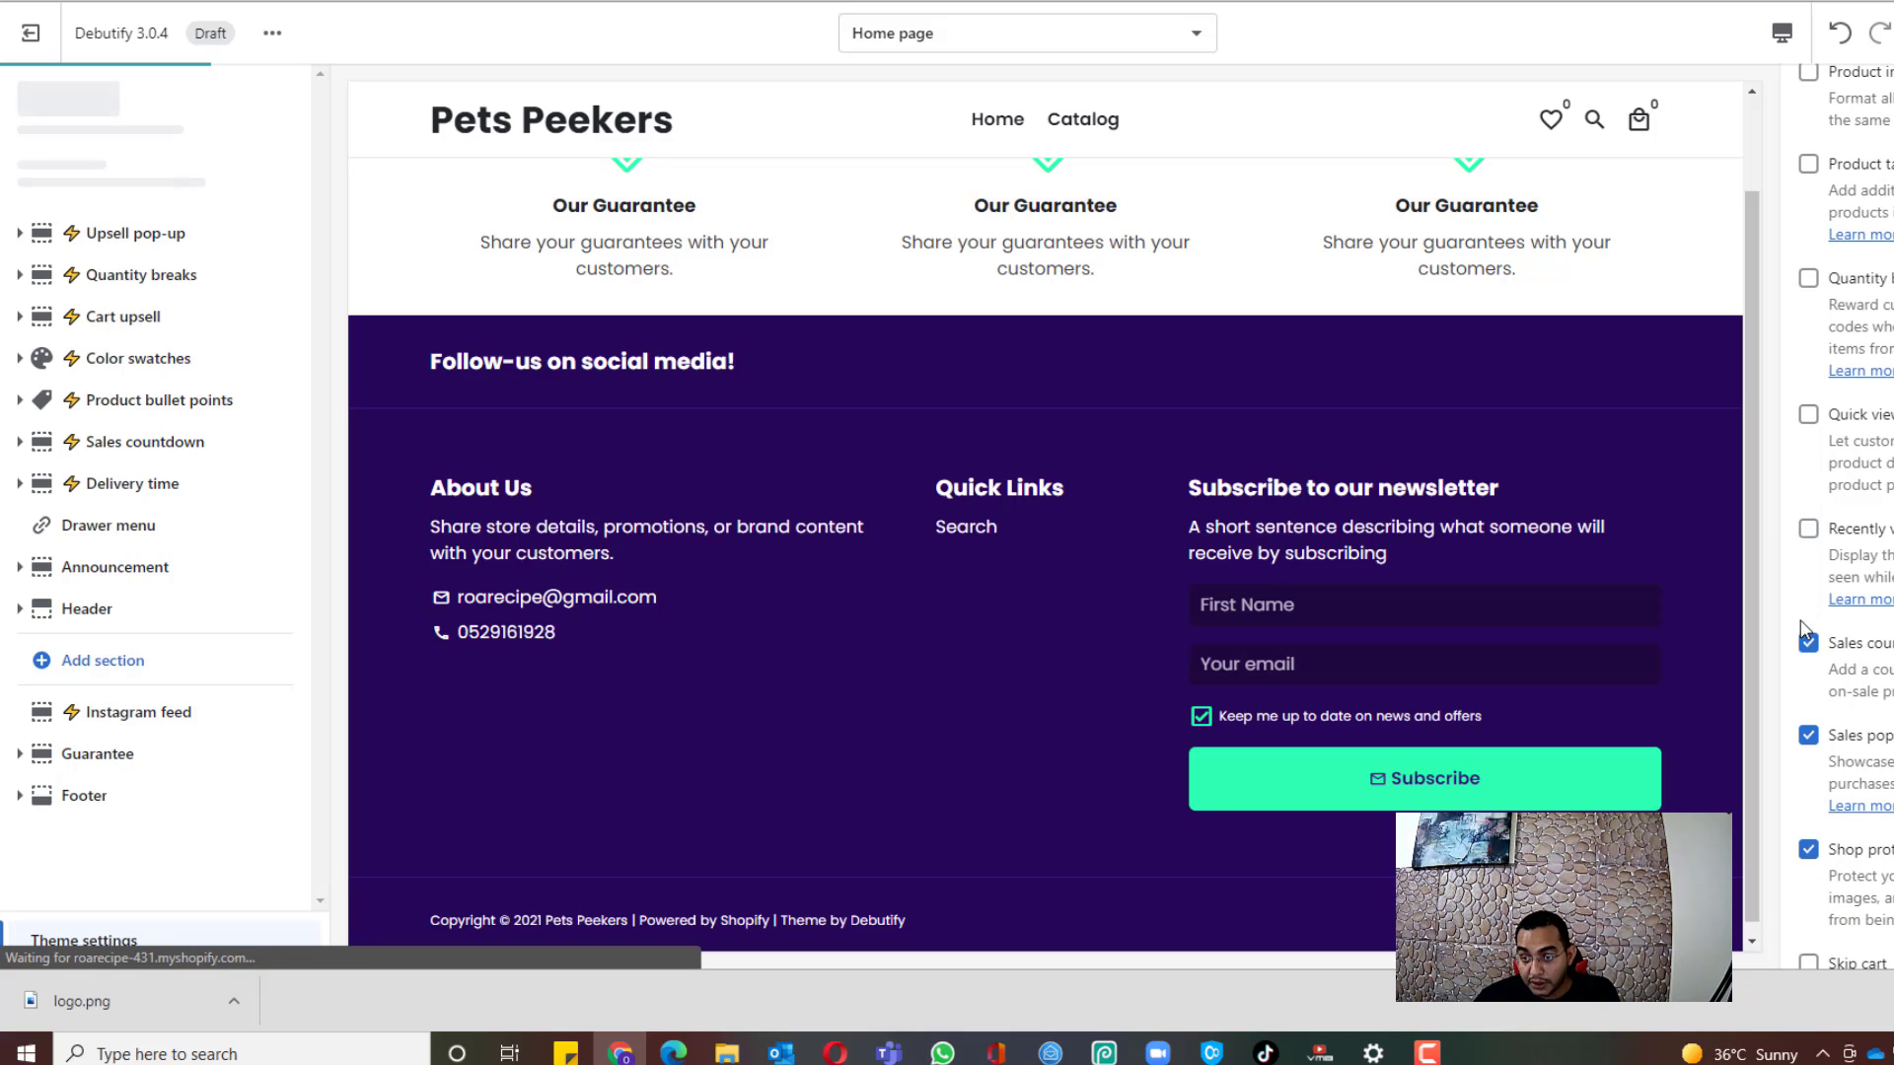
click(1808, 643)
click(1808, 736)
click(1808, 850)
scroll(1814, 798, down, 3)
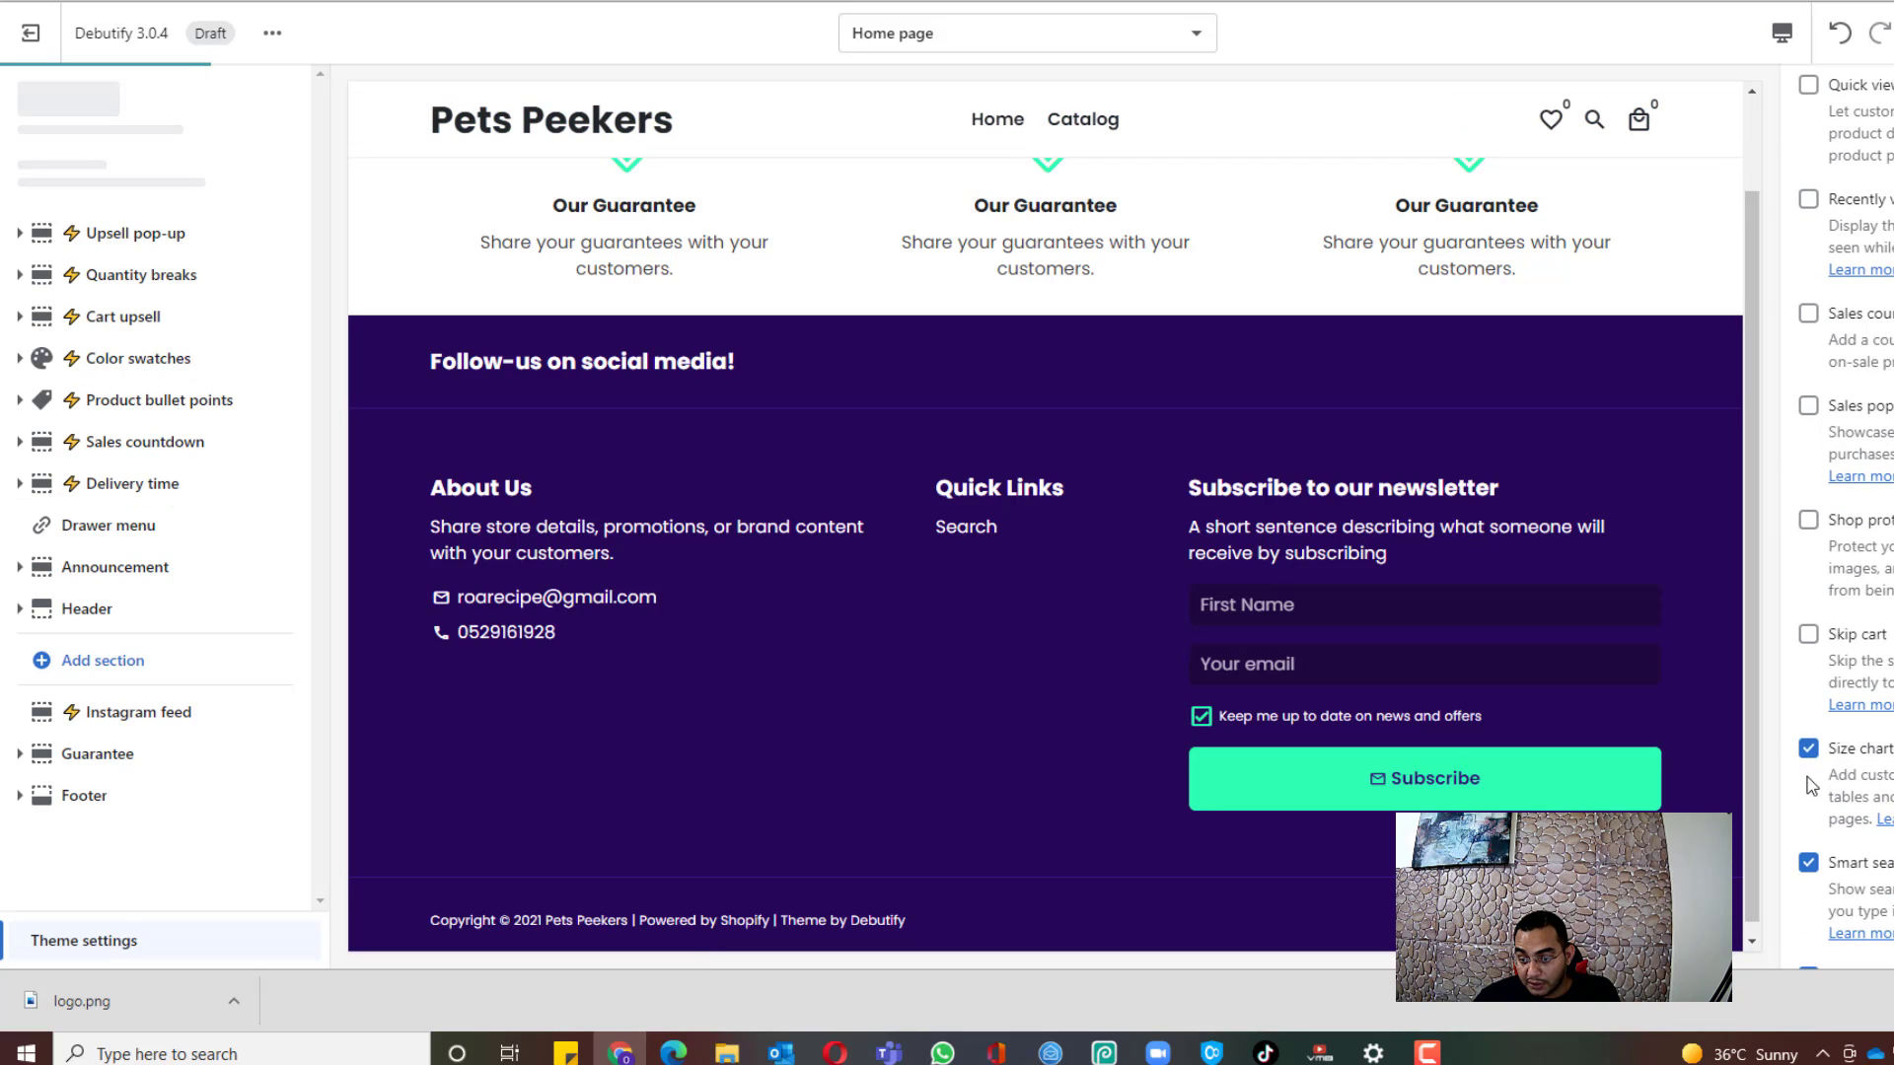
click(1807, 751)
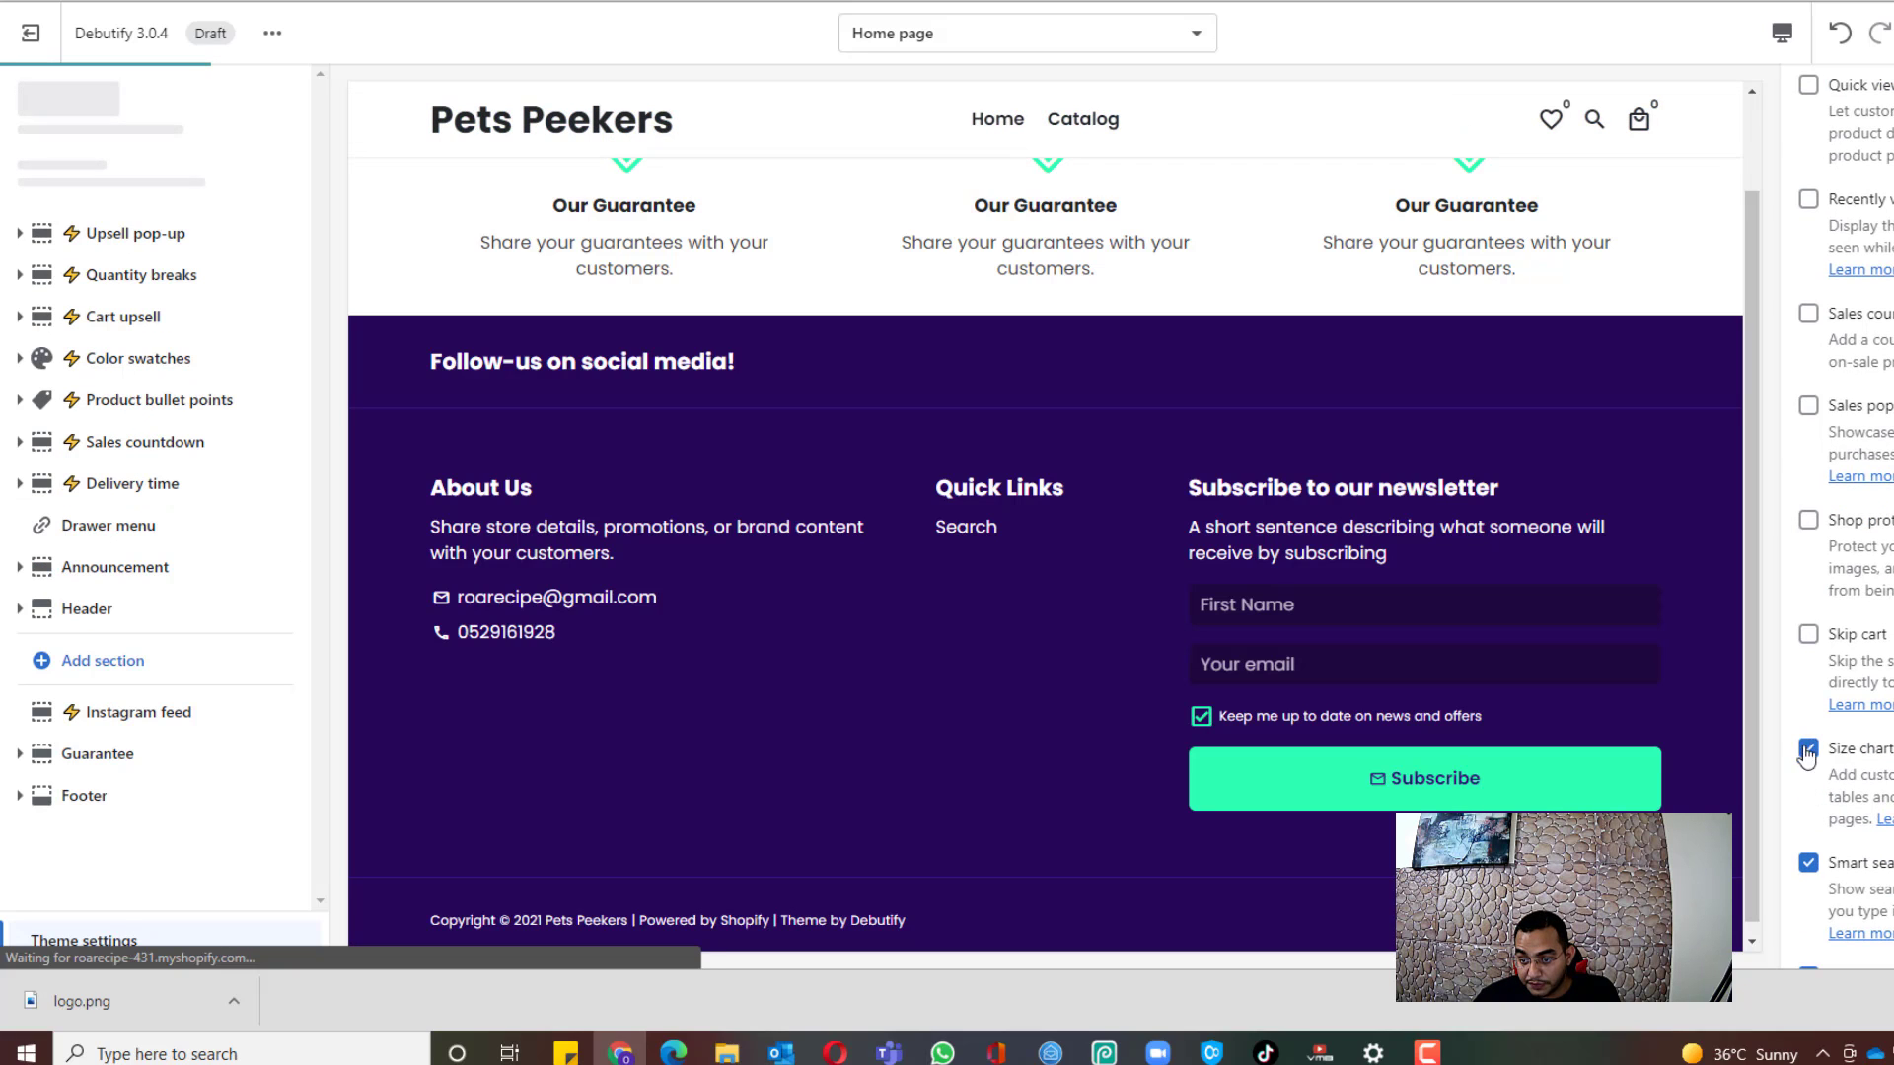
click(1809, 864)
scroll(1811, 864, down, 4)
click(1807, 538)
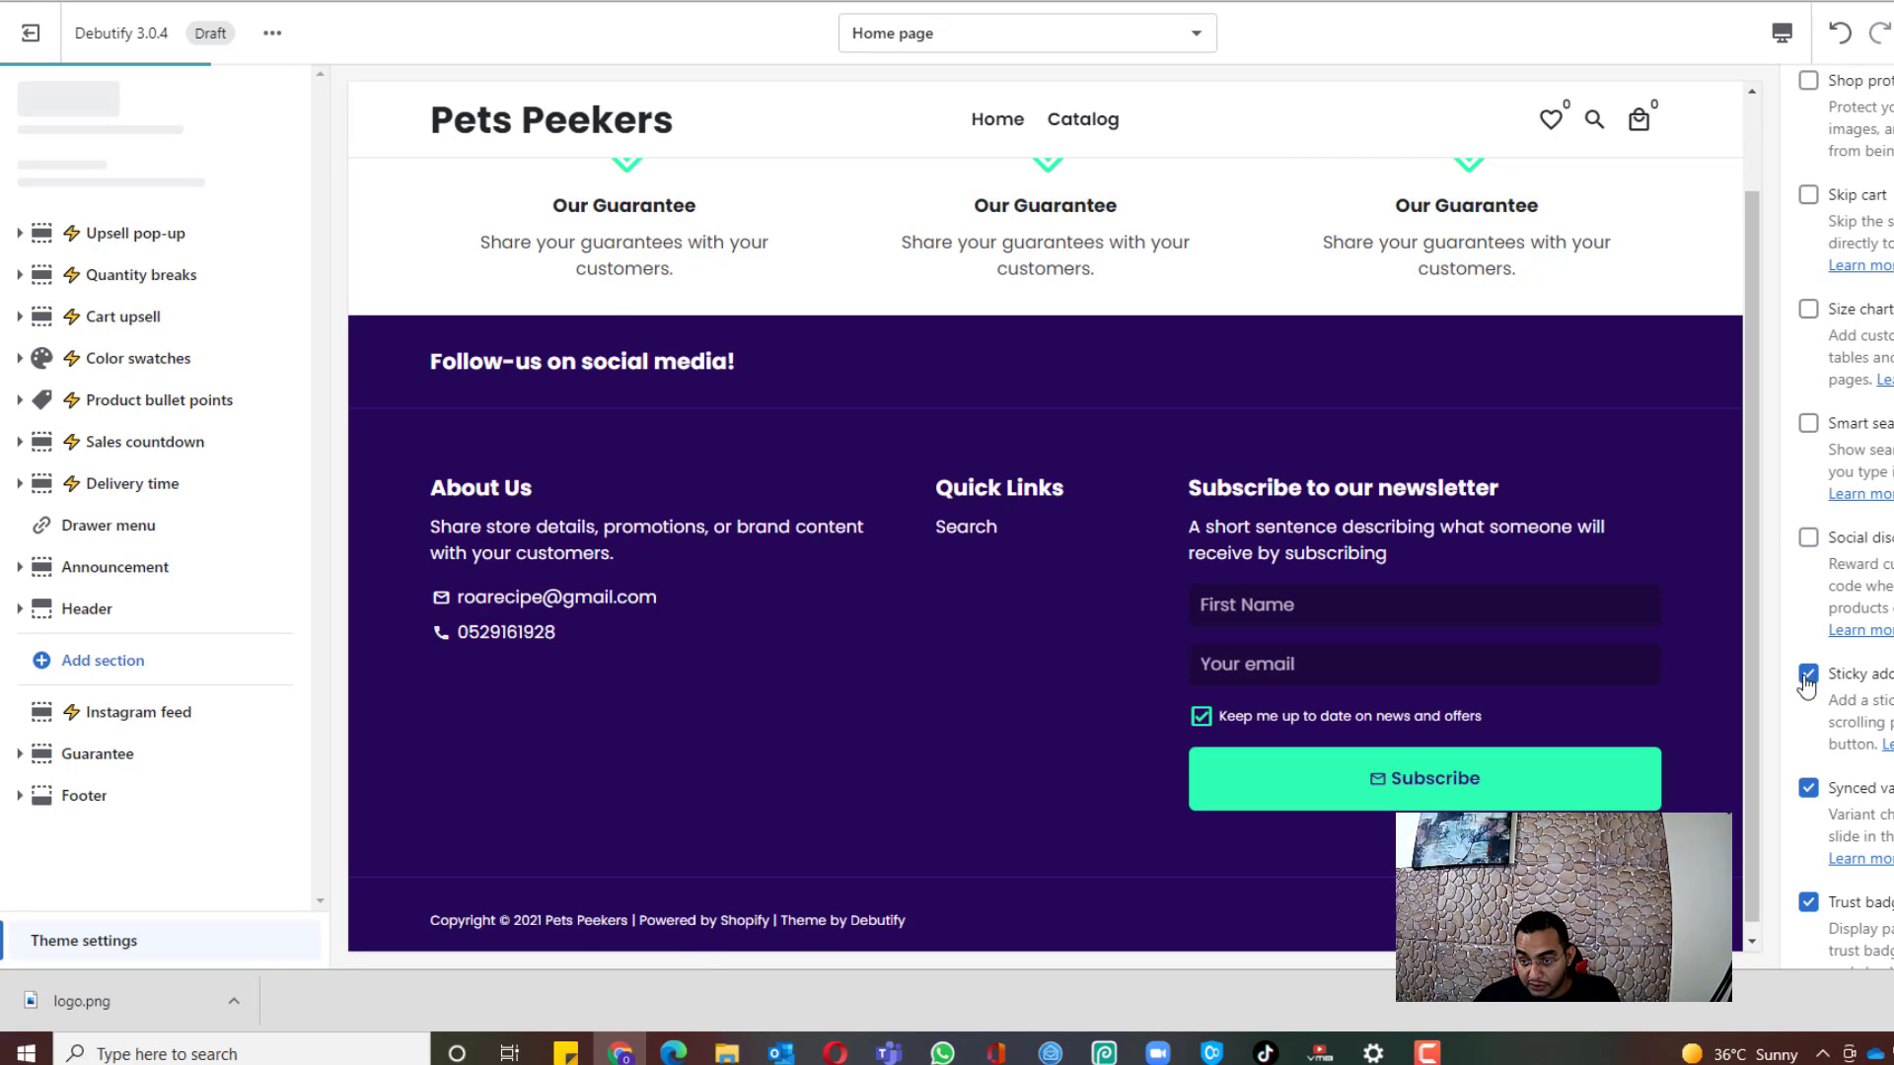
click(1807, 678)
click(1808, 899)
scroll(1805, 892, down, 2)
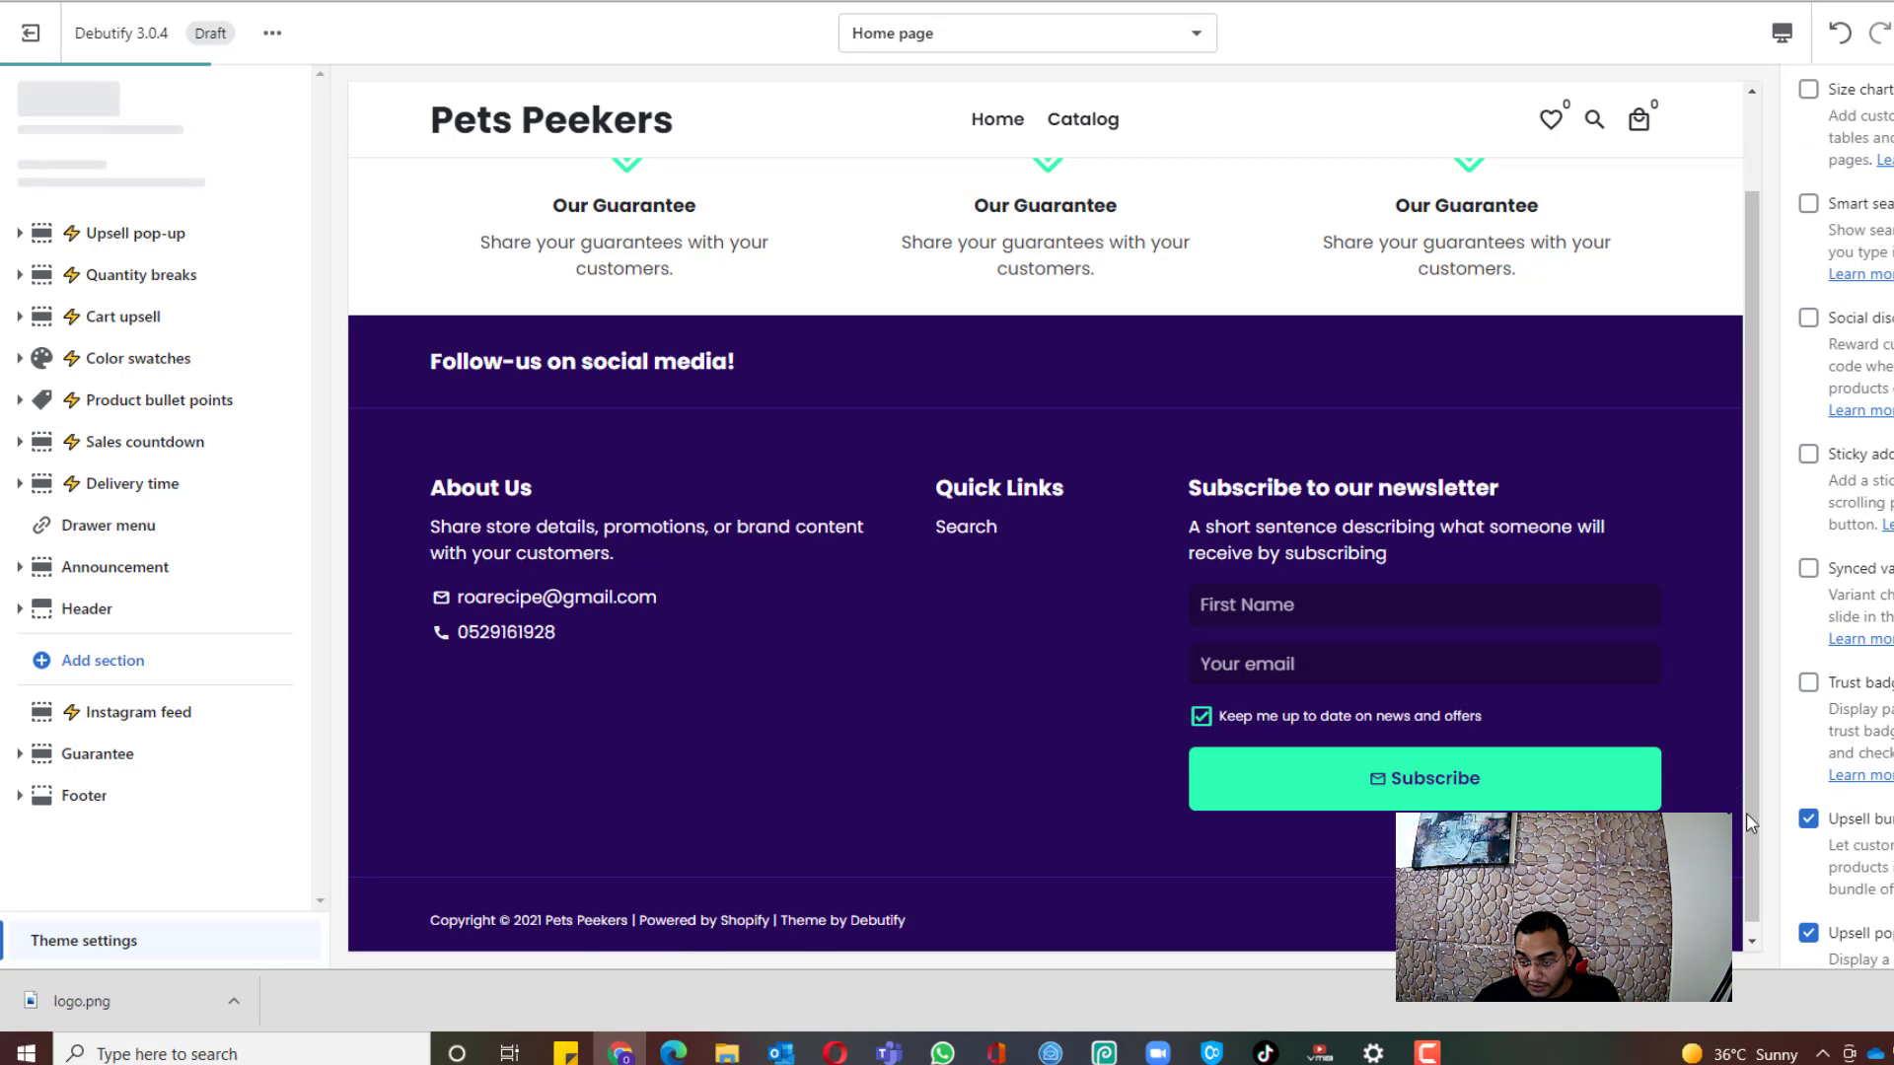
click(1808, 933)
scroll(1820, 888, down, 4)
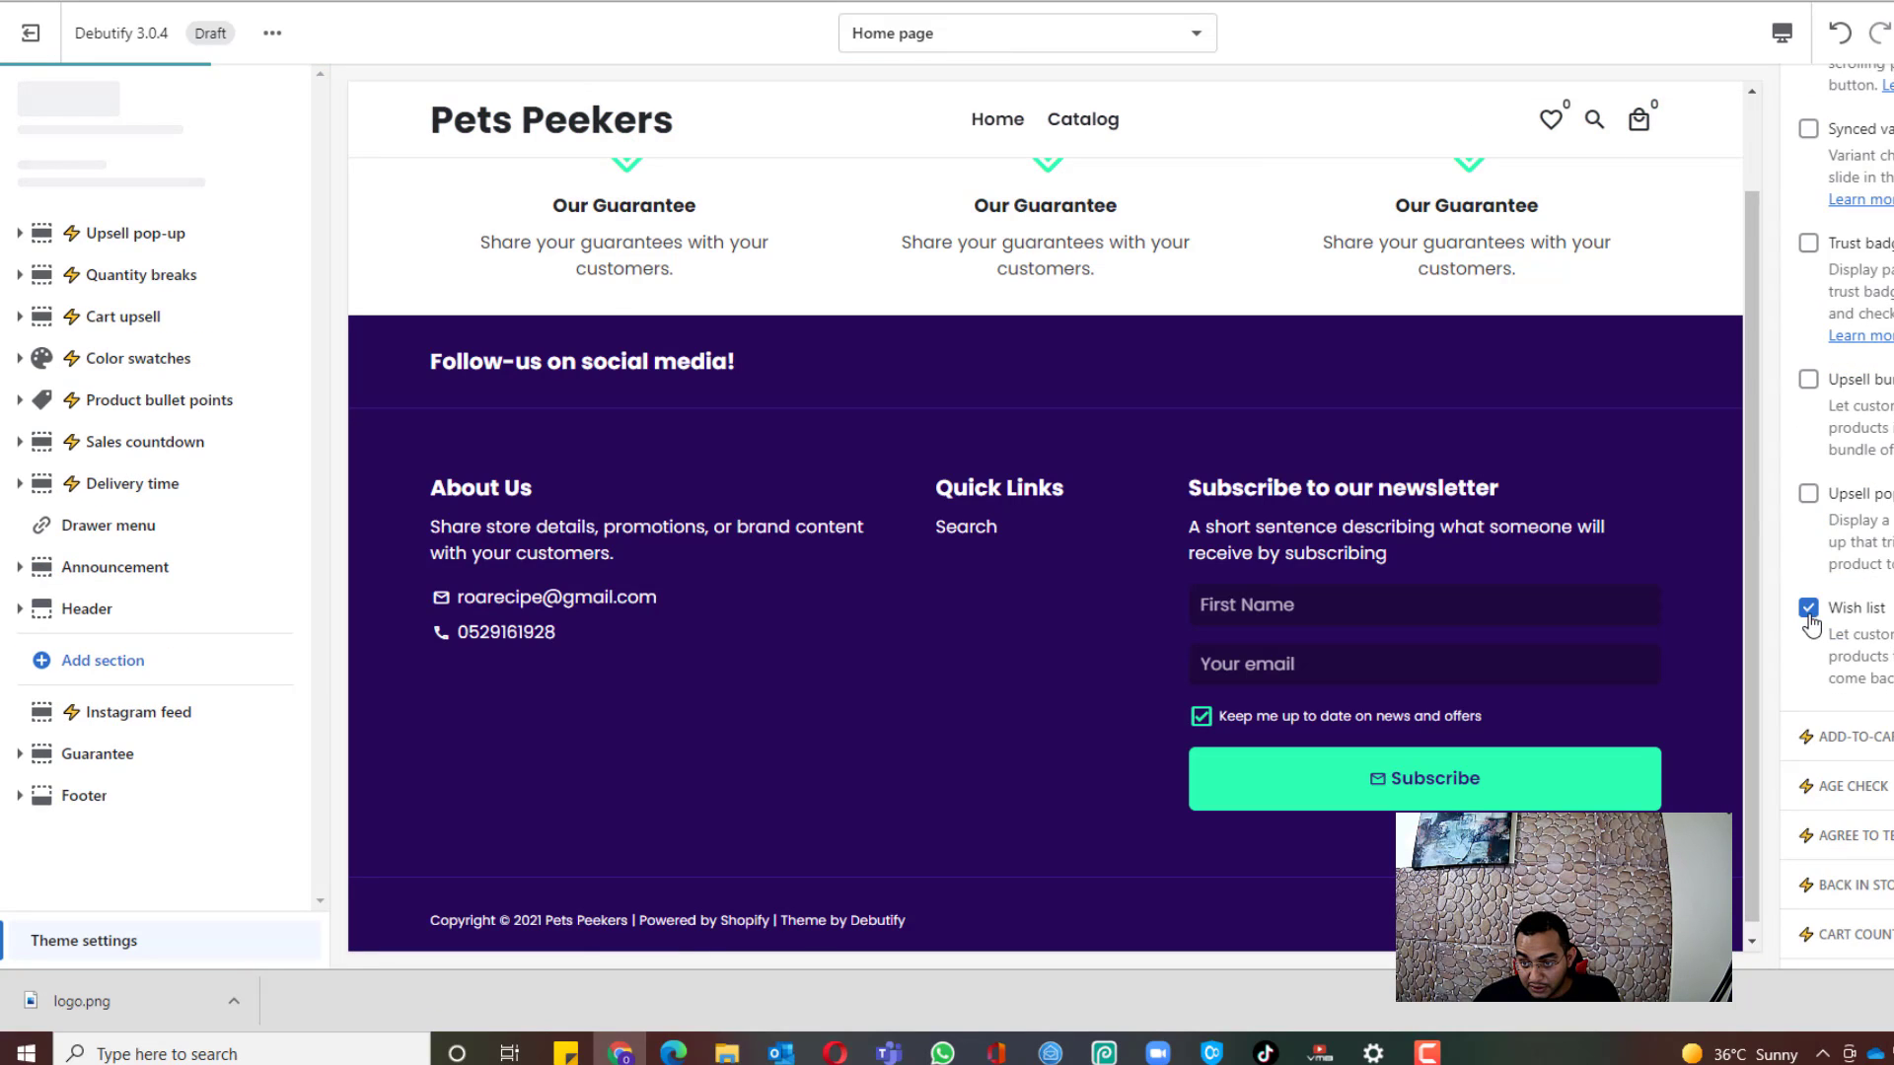
scroll(1815, 755, down, 10)
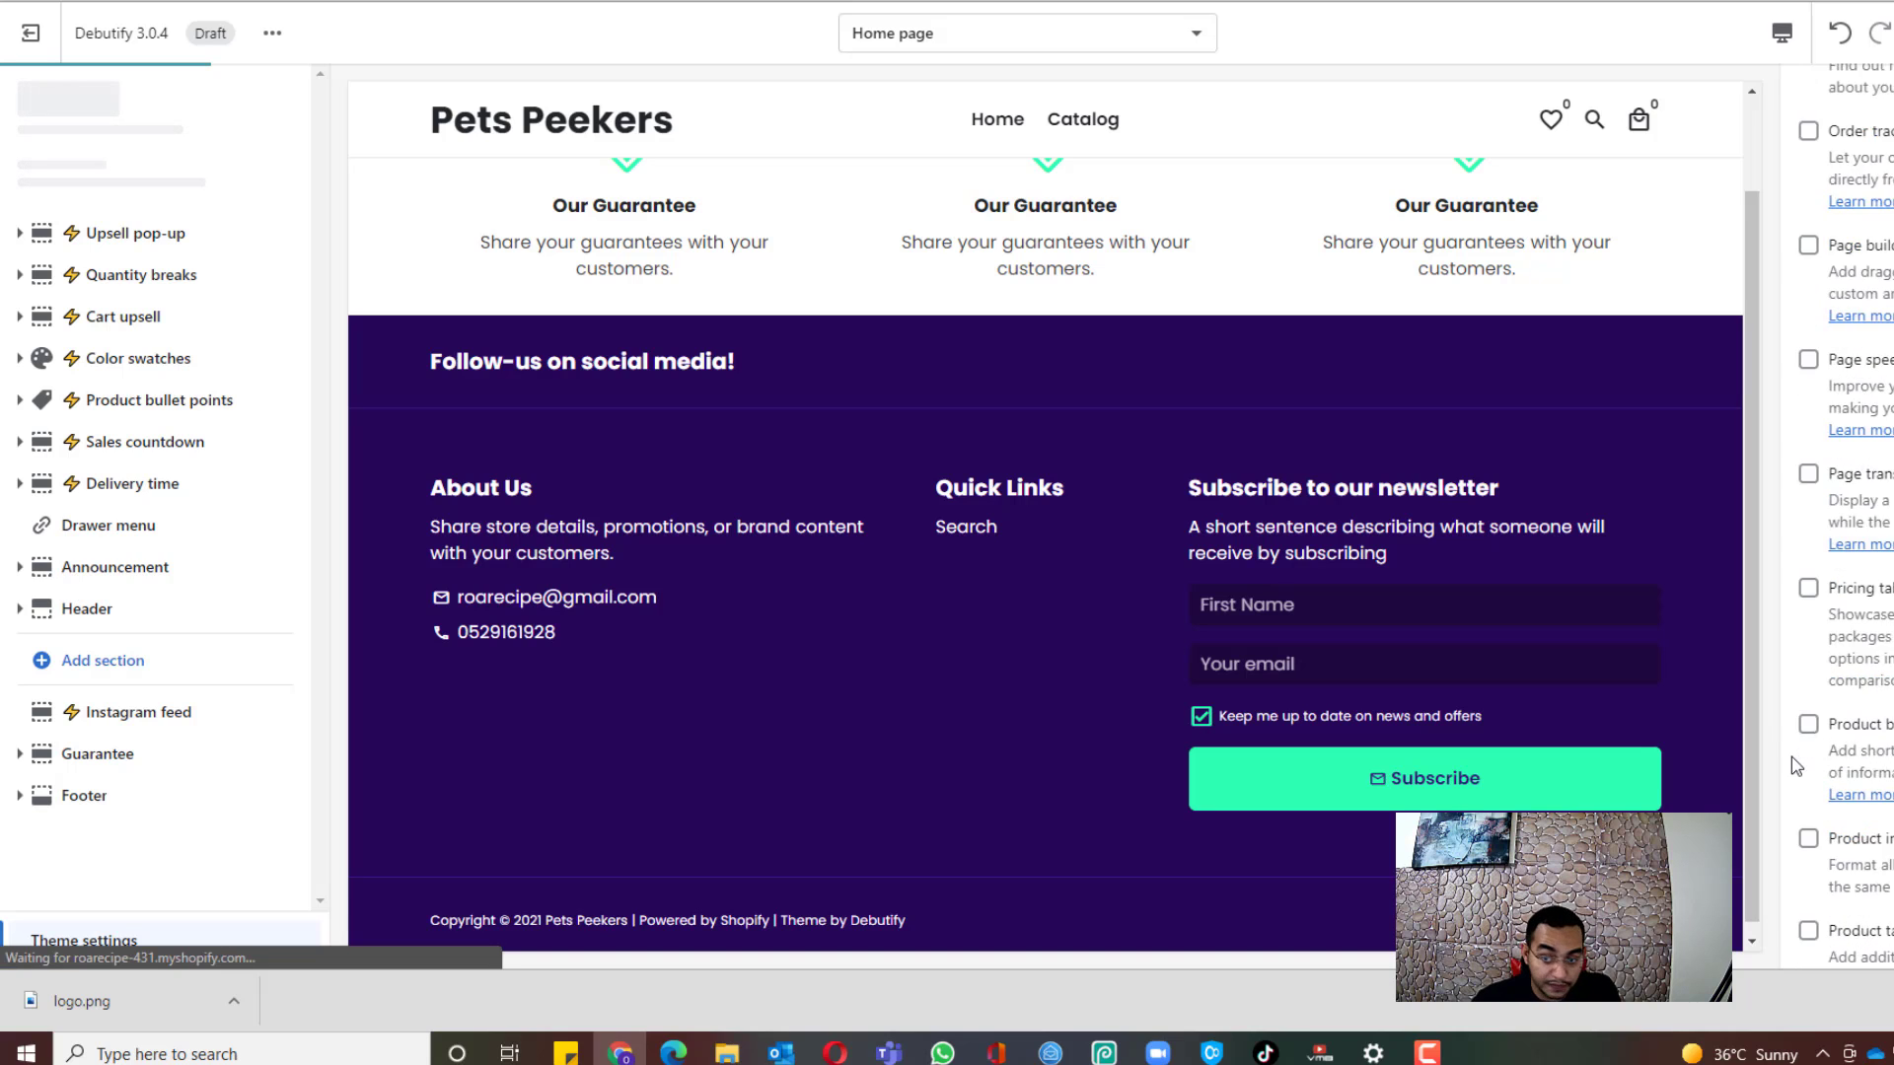
scroll(1852, 138, up, 7)
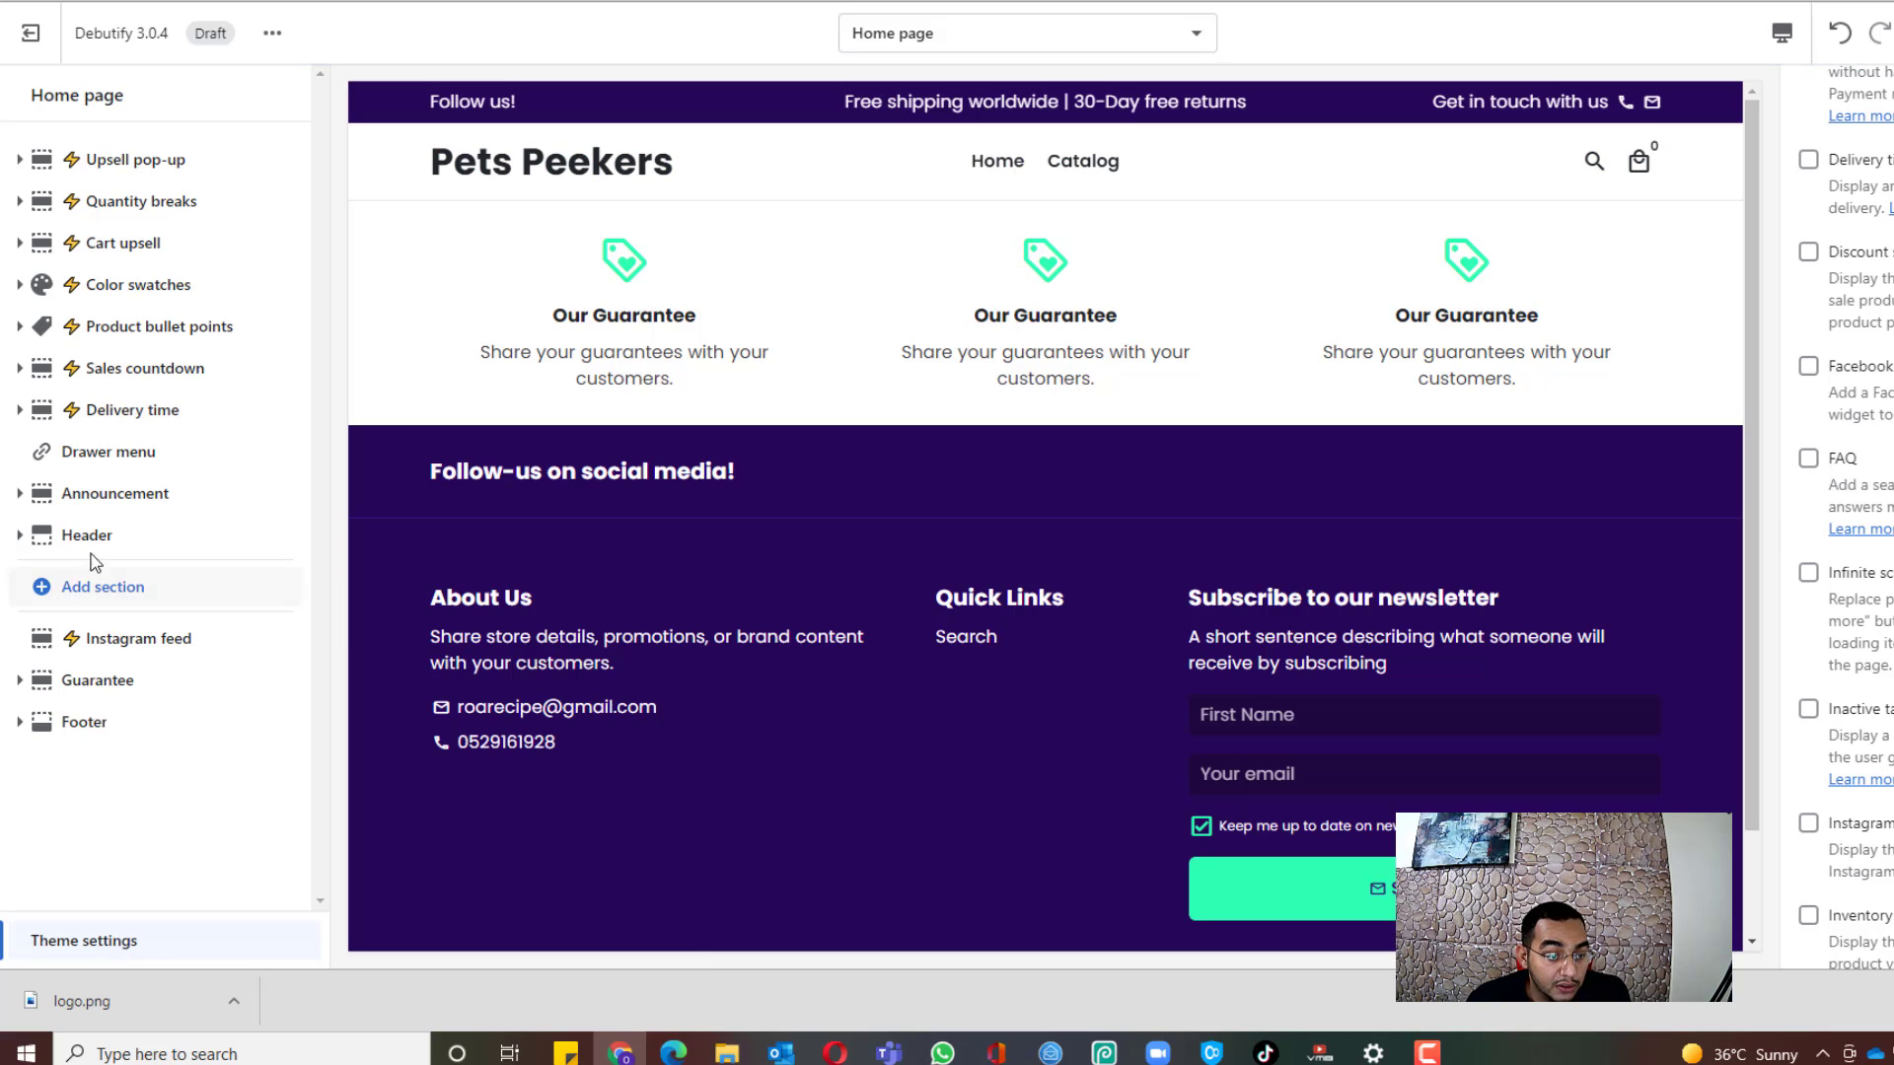
Step: Open the Header section settings and show the downloaded logo.png in its folder
click(86, 536)
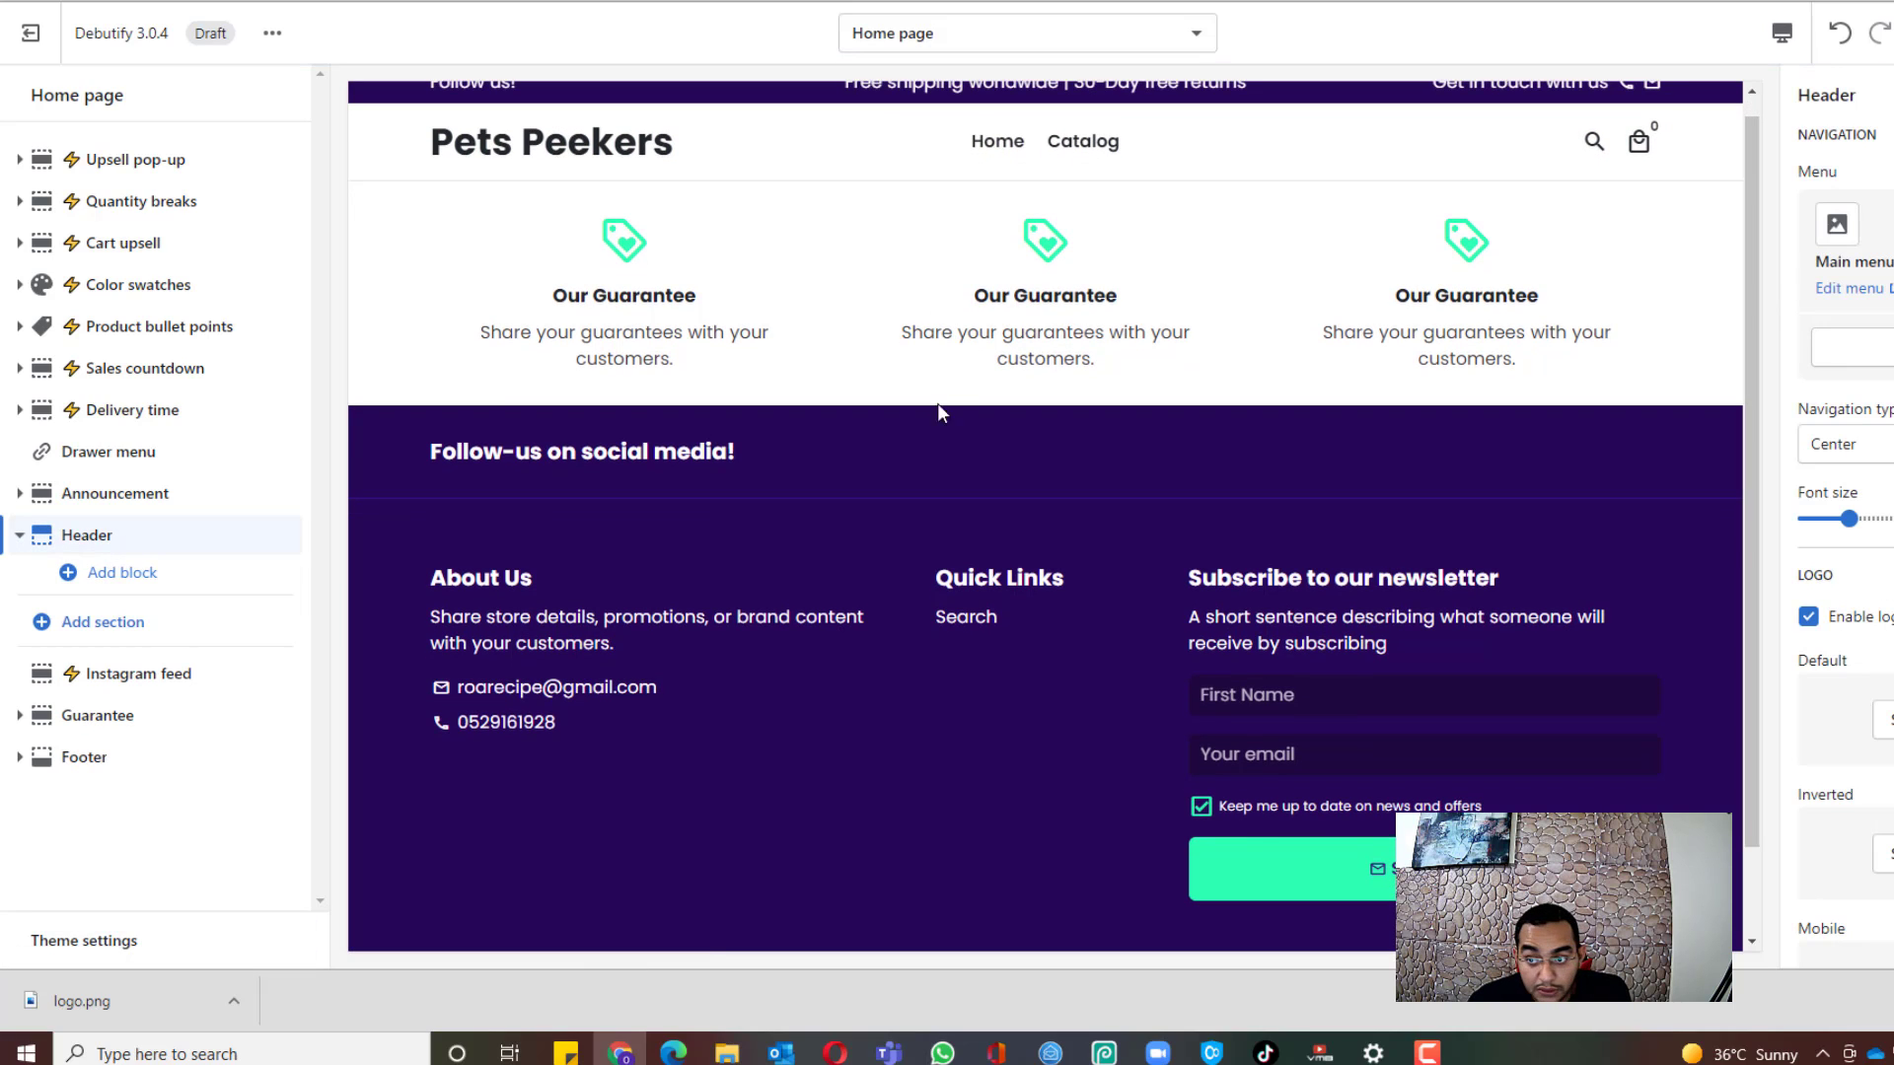
click(233, 1002)
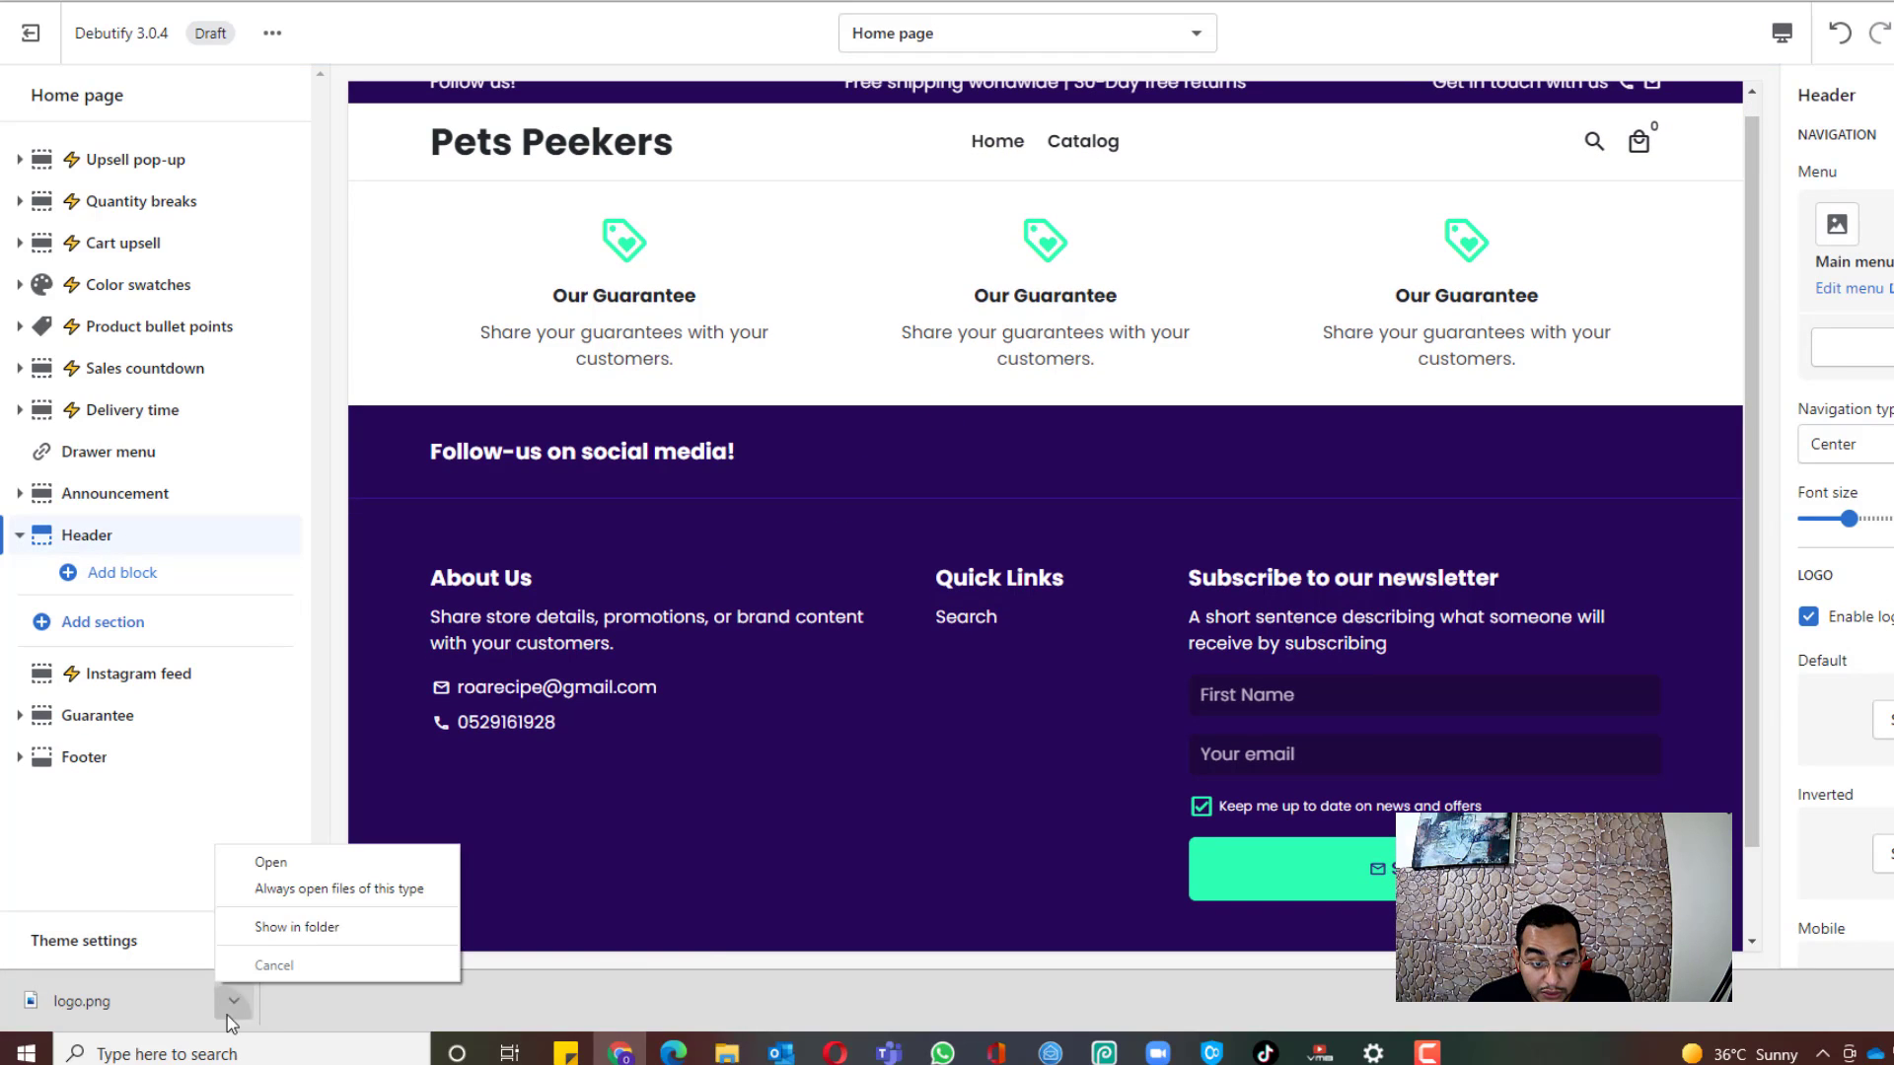
click(326, 931)
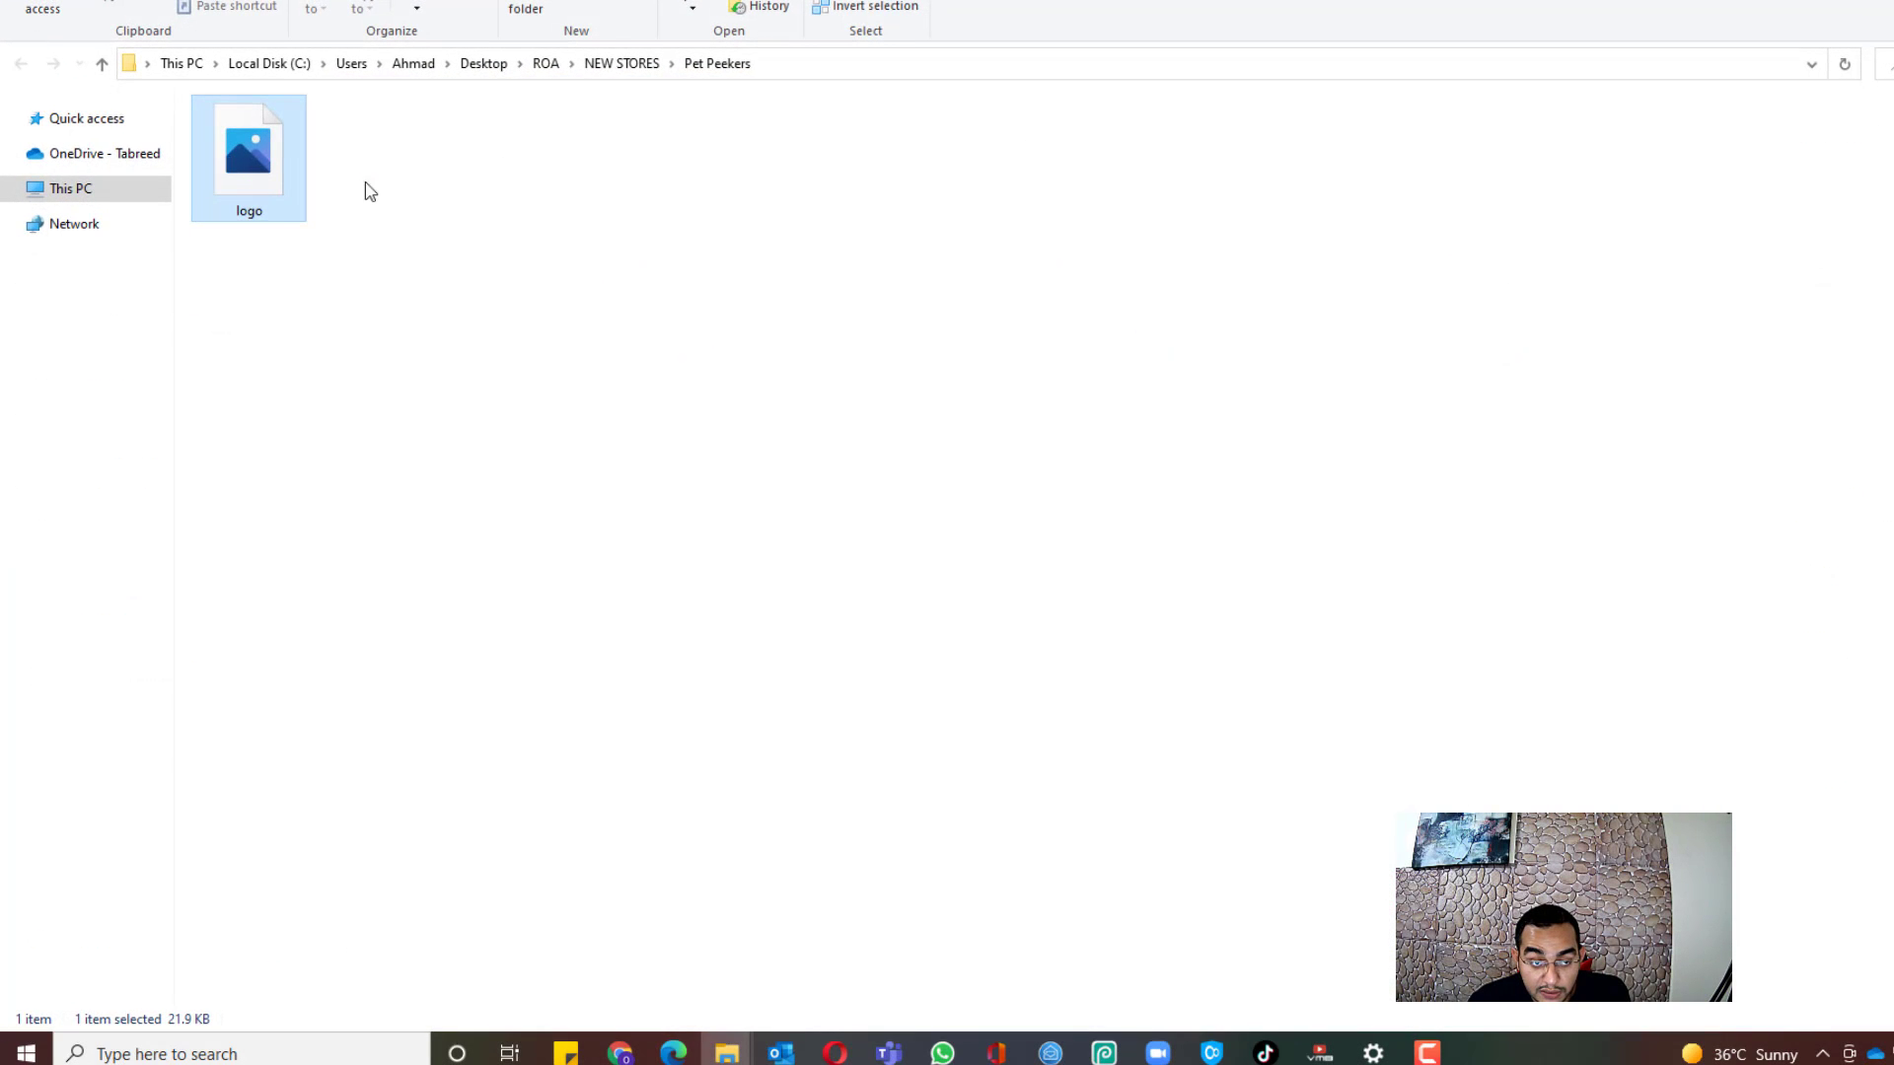
Step: Open the Pet Peekers logo image with Edit with Paint 3D
right_click(278, 202)
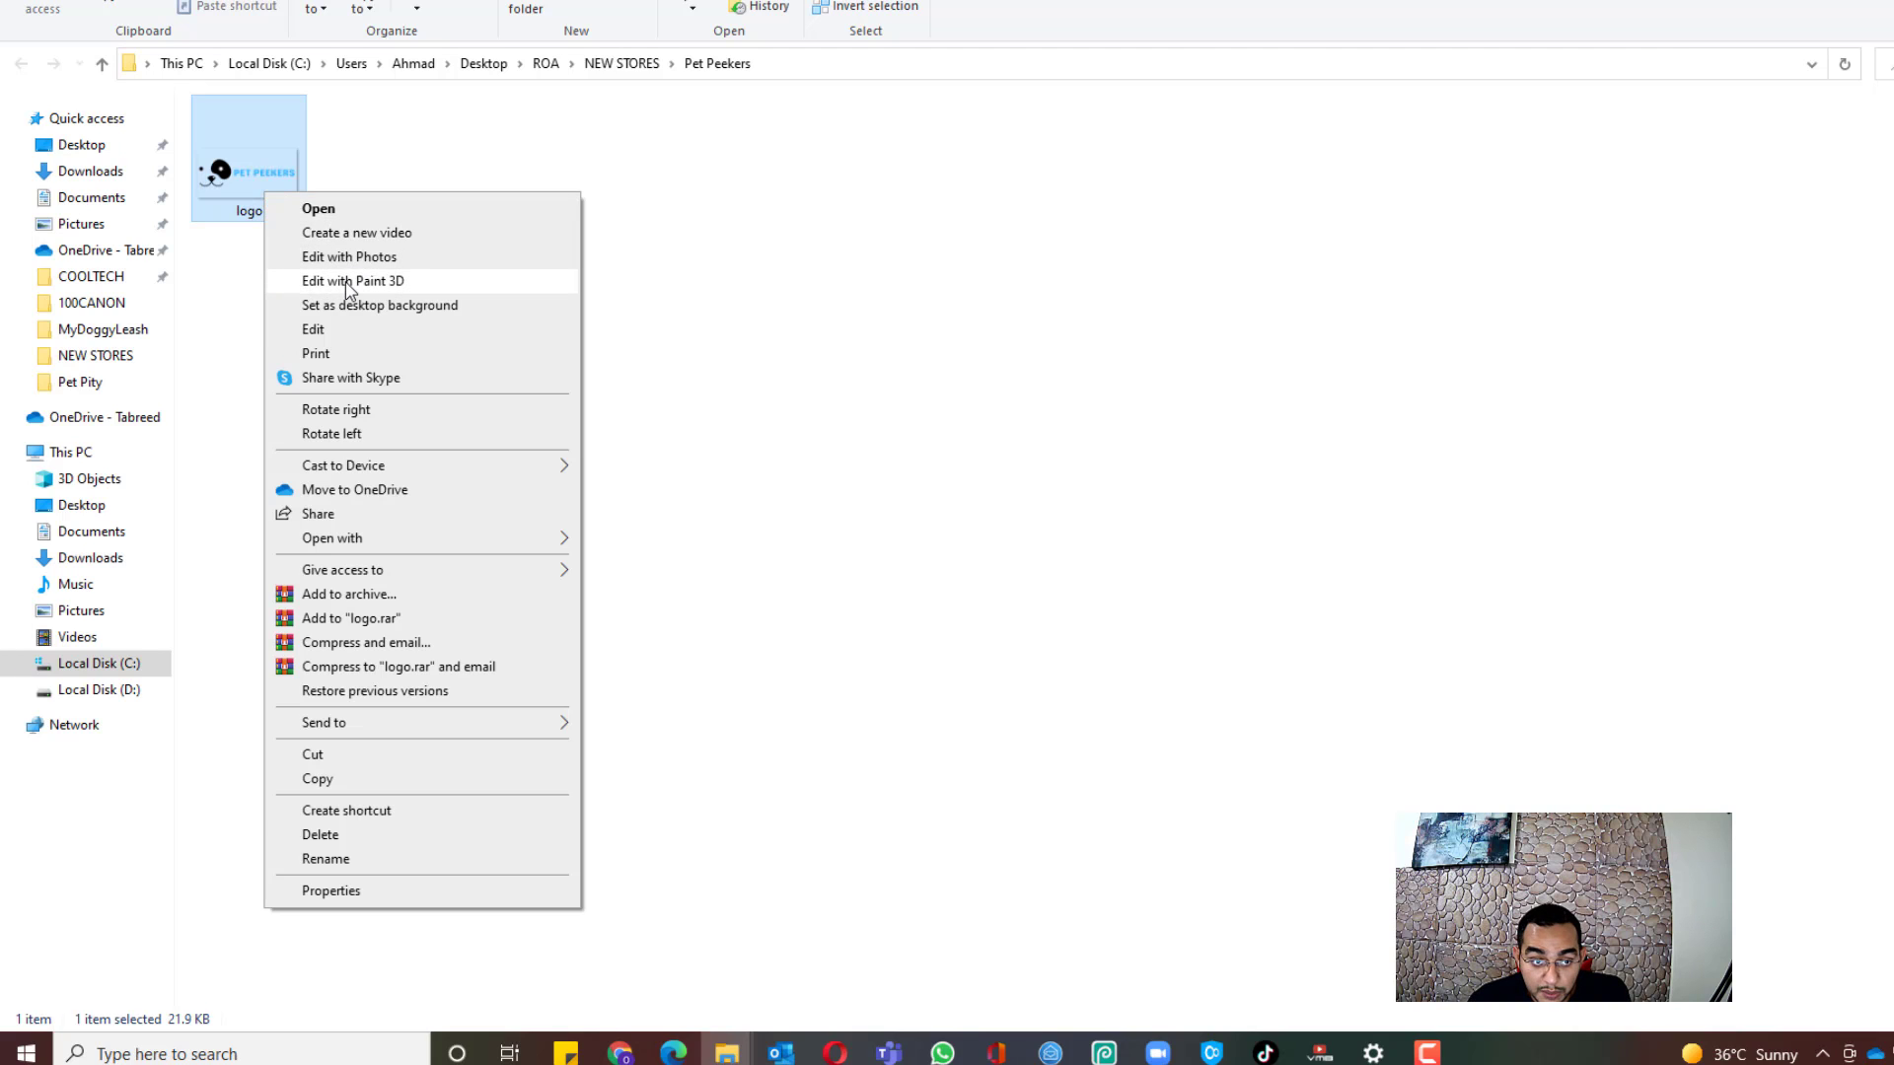
click(347, 283)
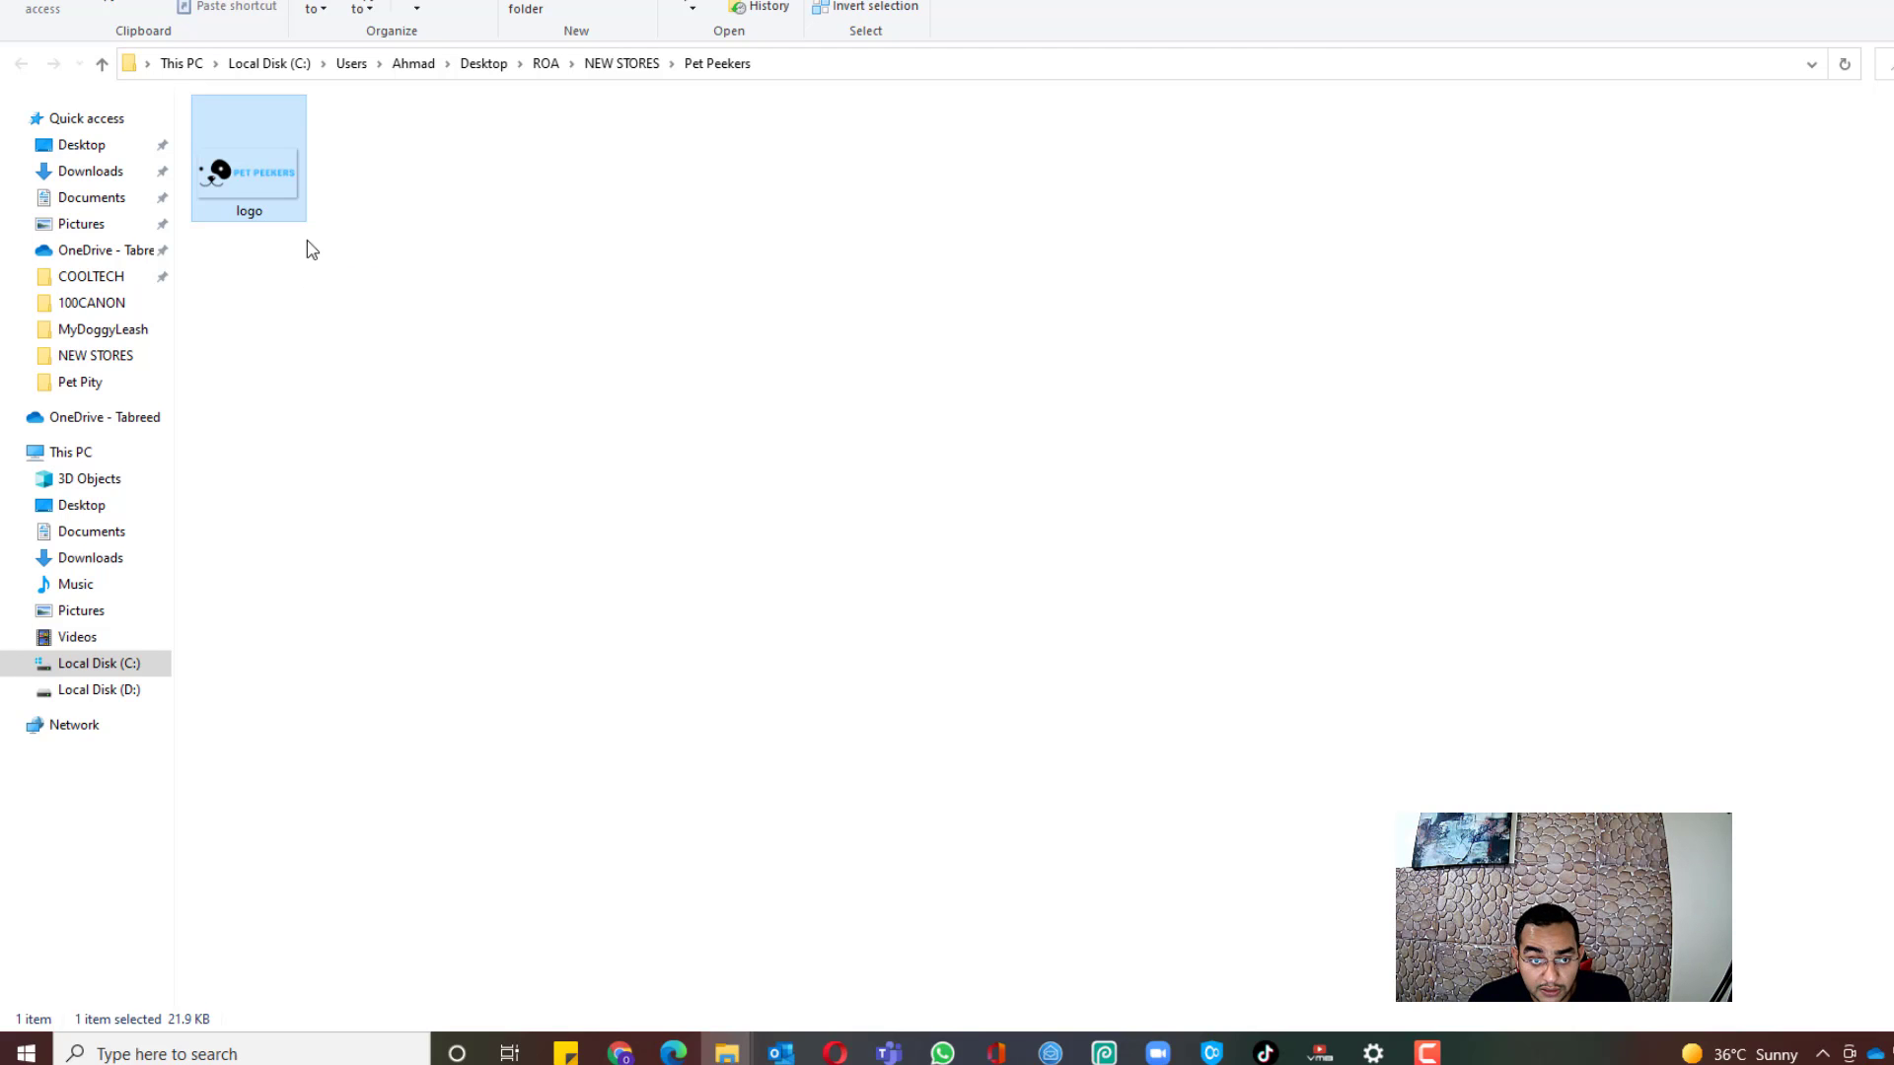
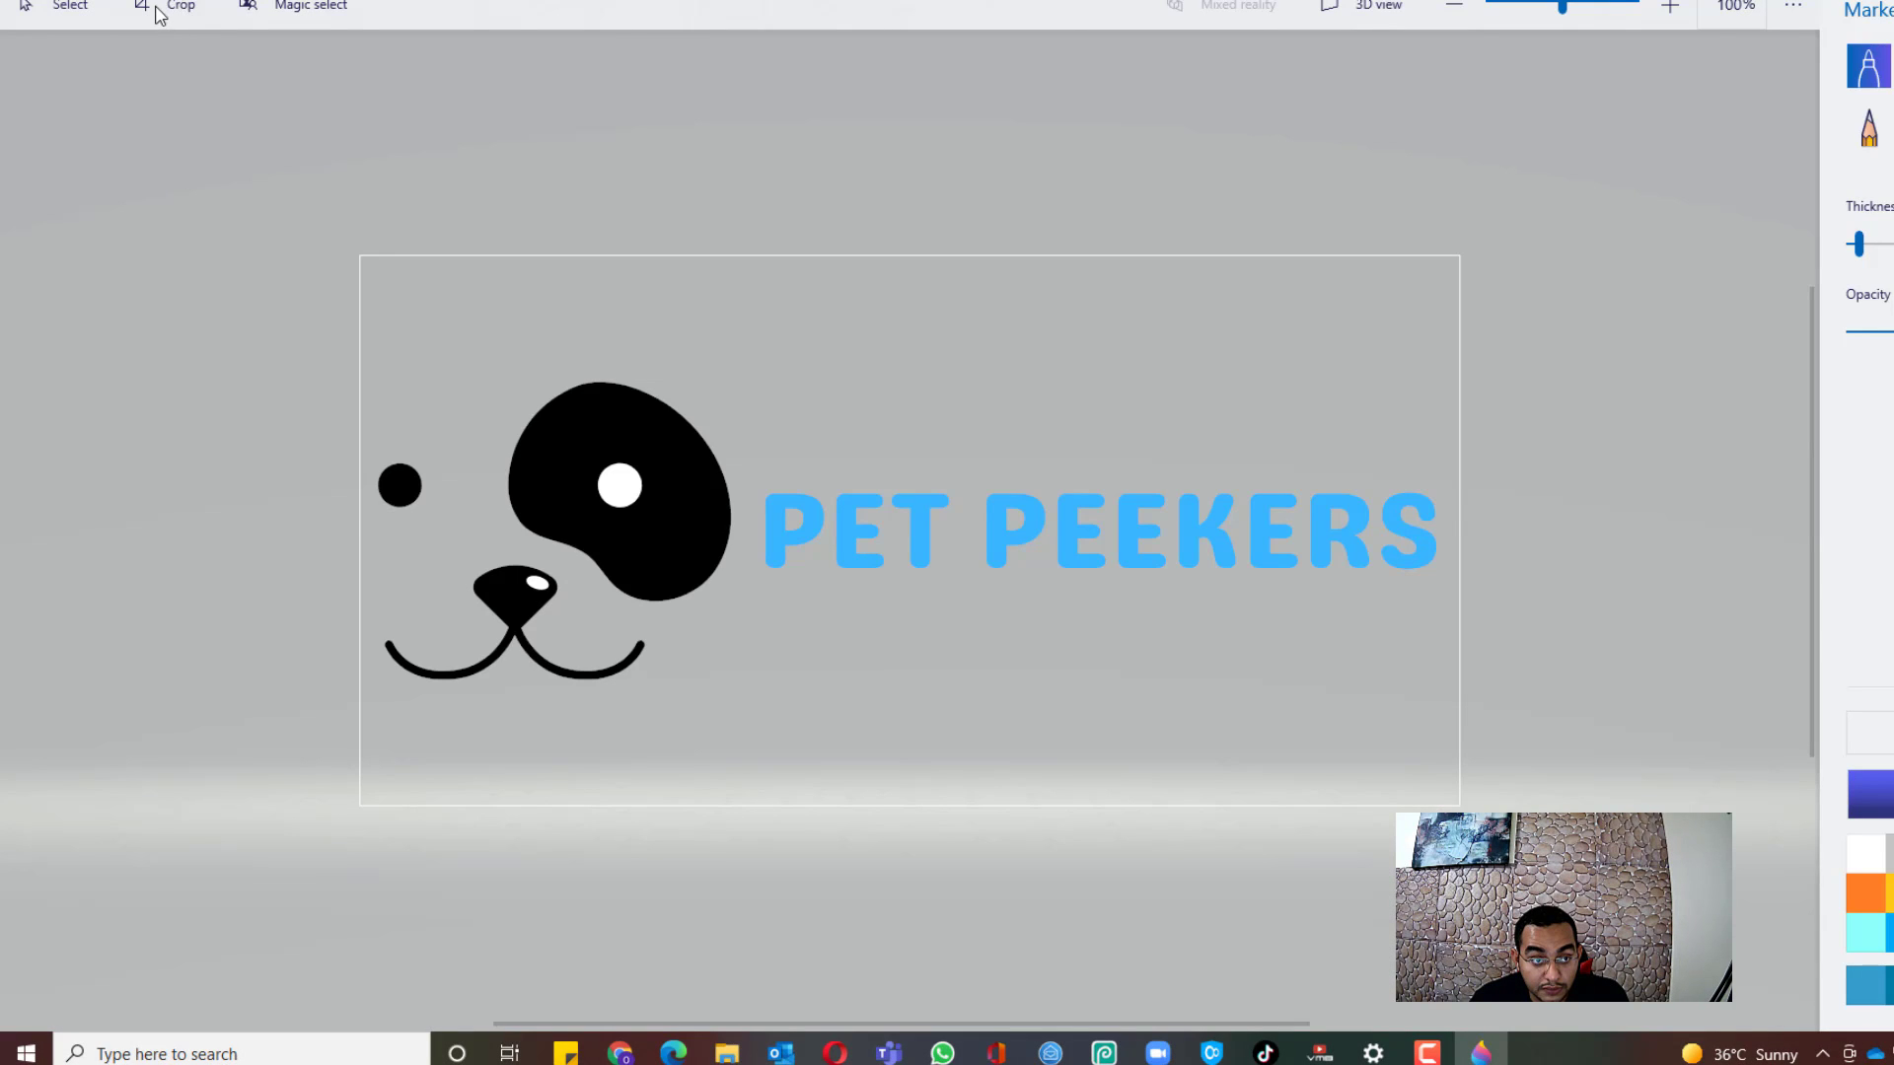
Step: Crop the logo tightly around the dog face and lettering, then save it and close Paint 3D
click(158, 8)
drag(908, 256, 899, 375)
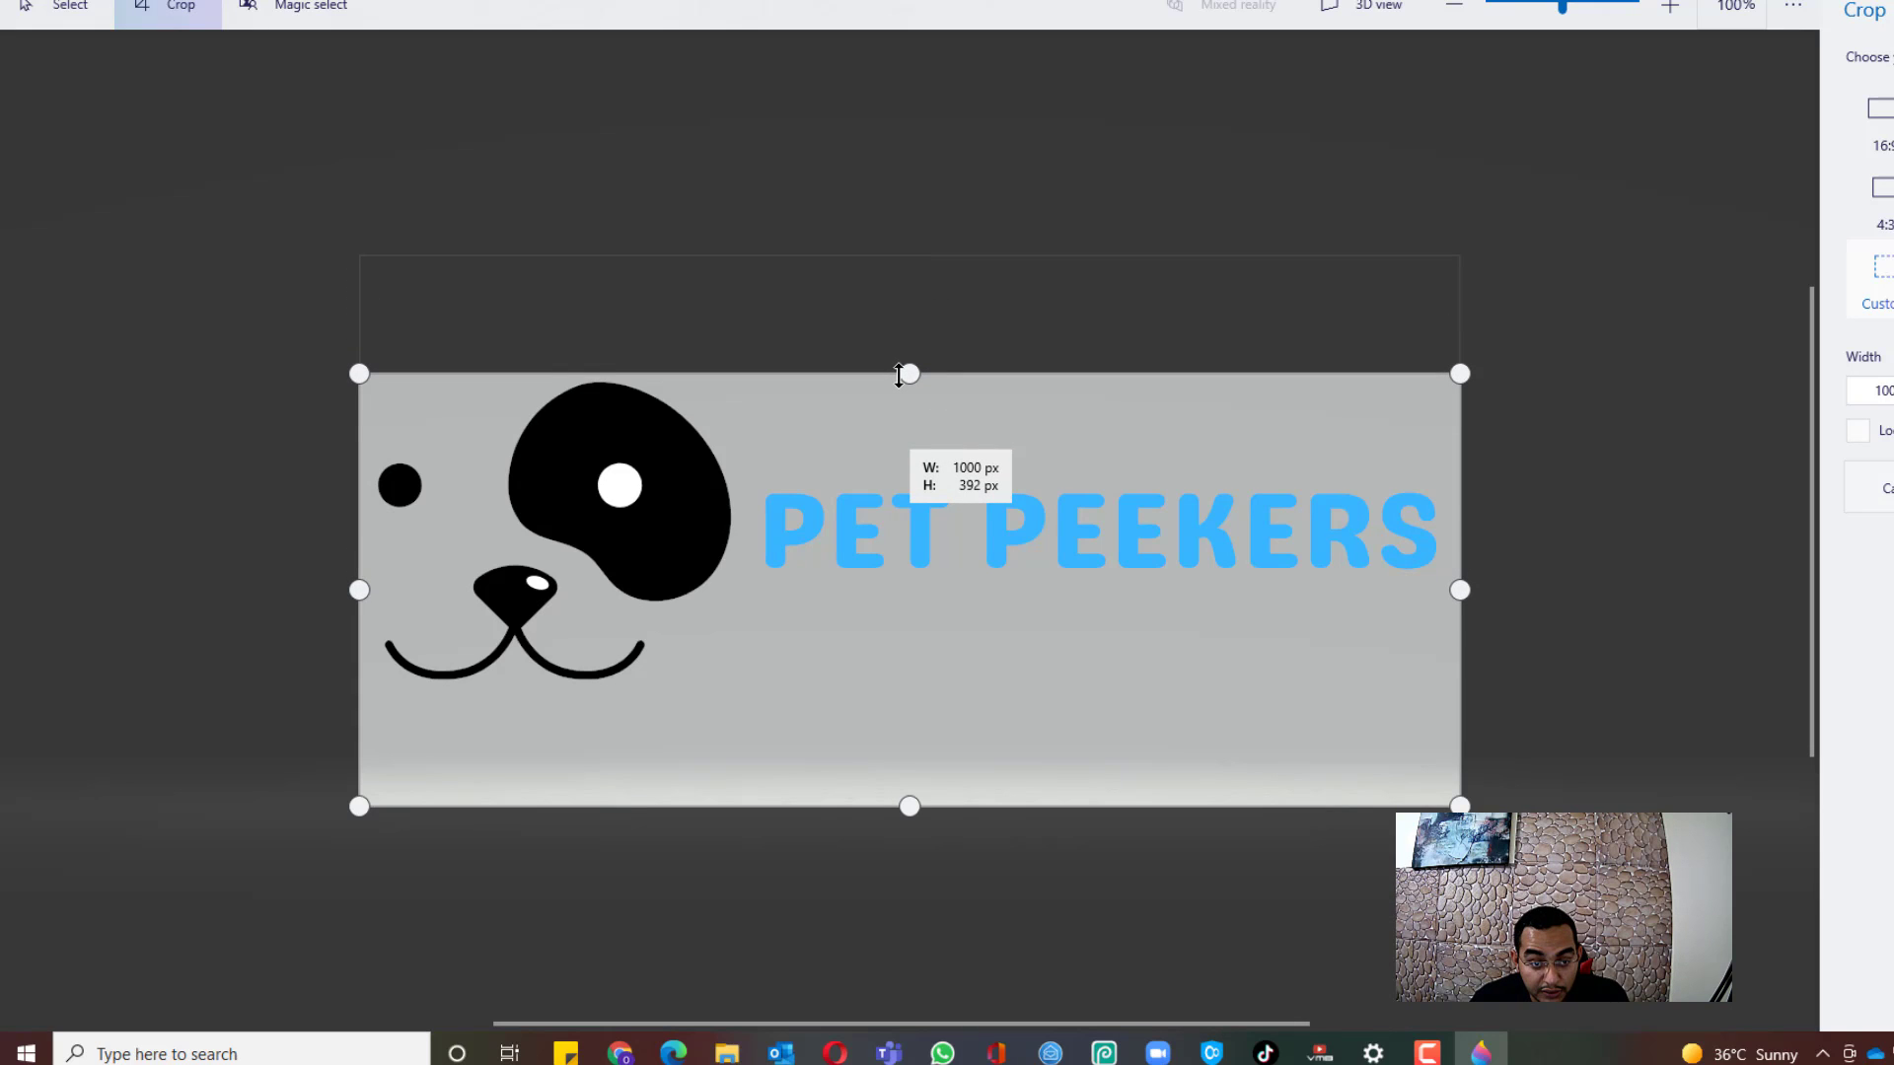
drag(910, 814, 925, 702)
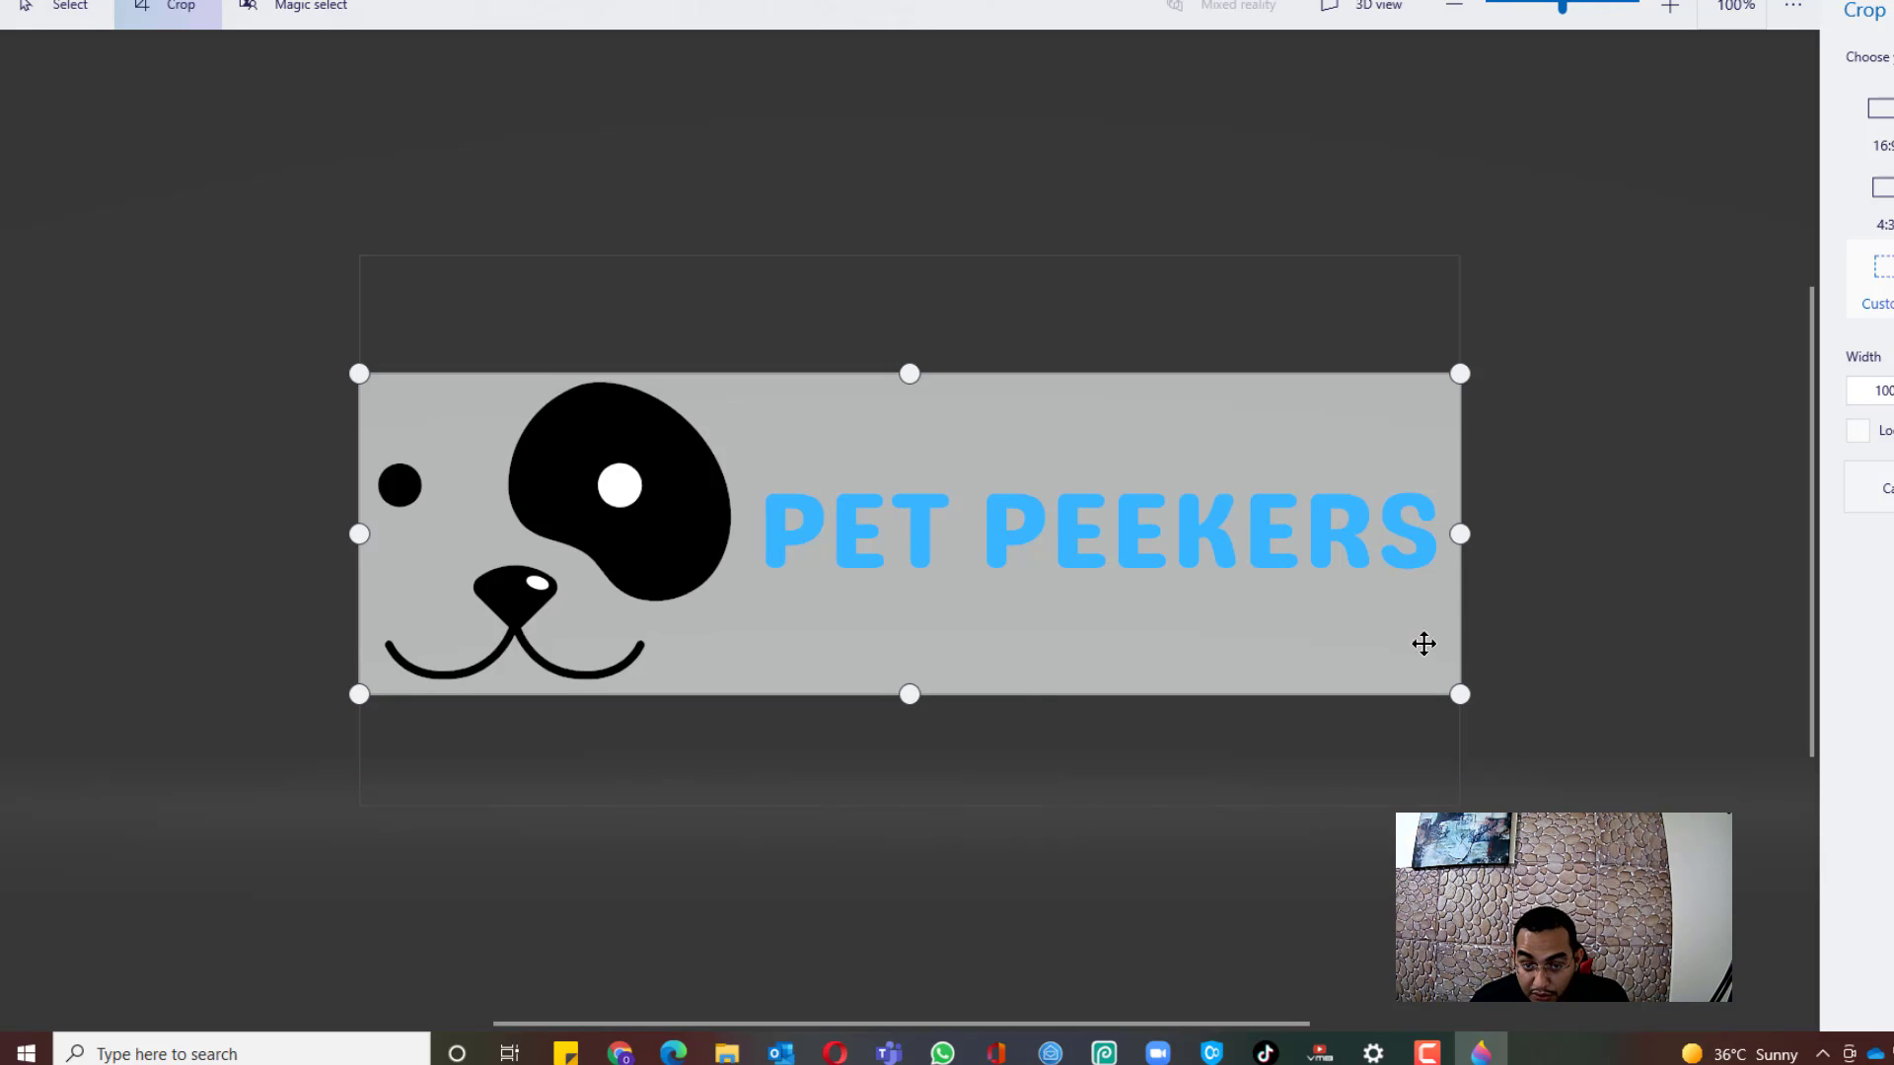
drag(1459, 533, 1440, 534)
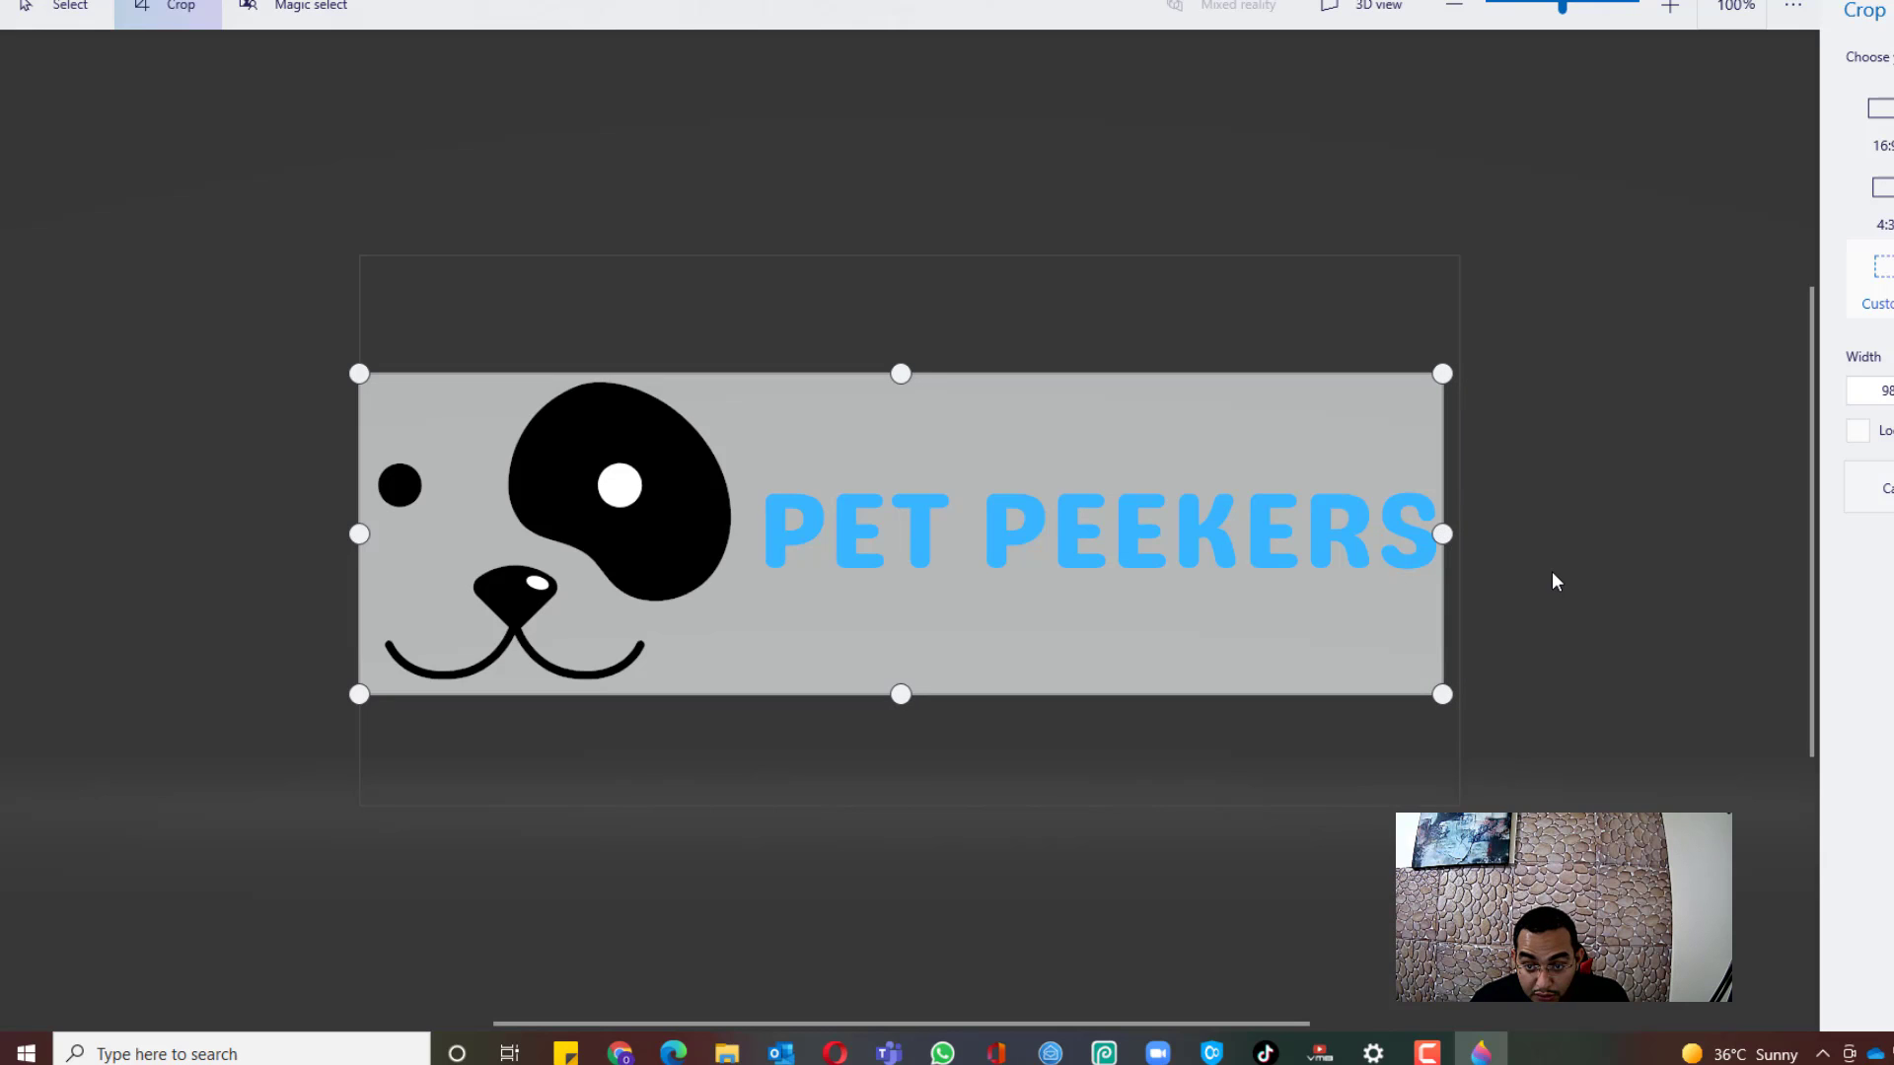
key(Return)
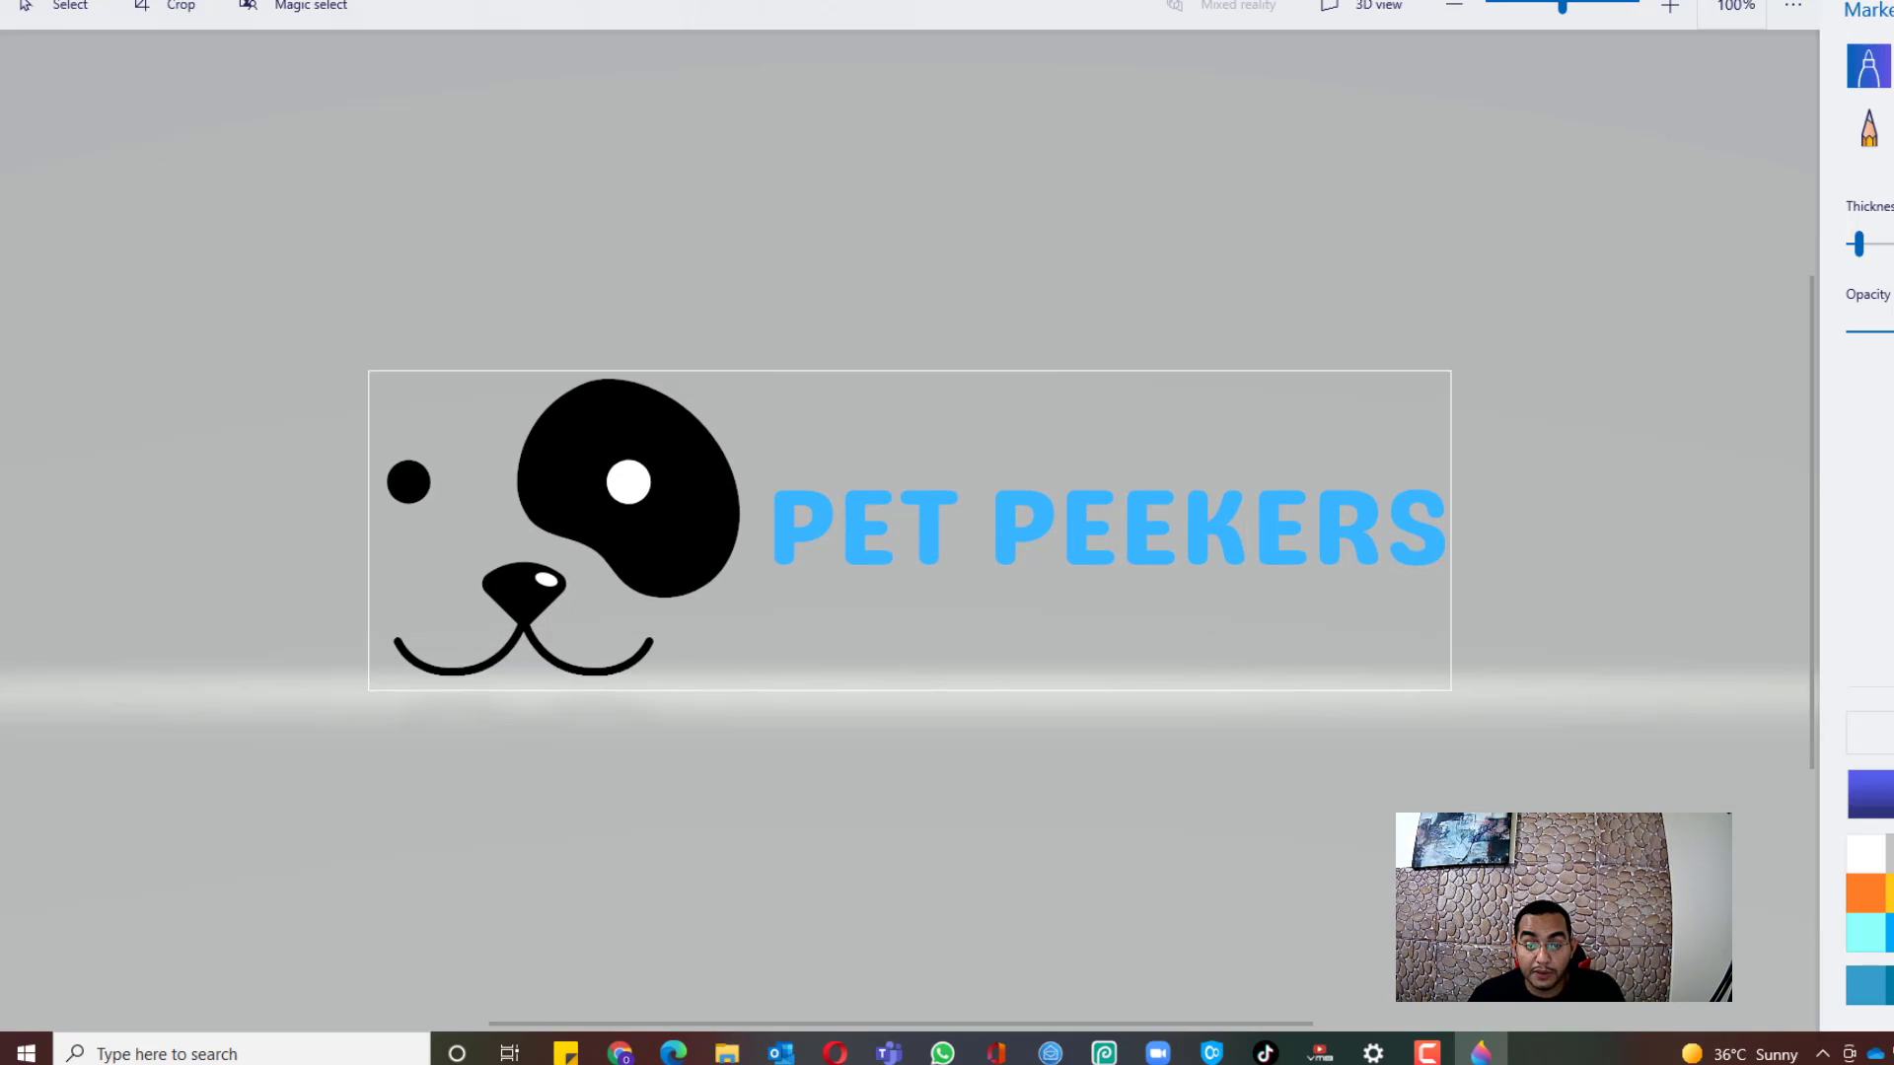
key(alt+F4)
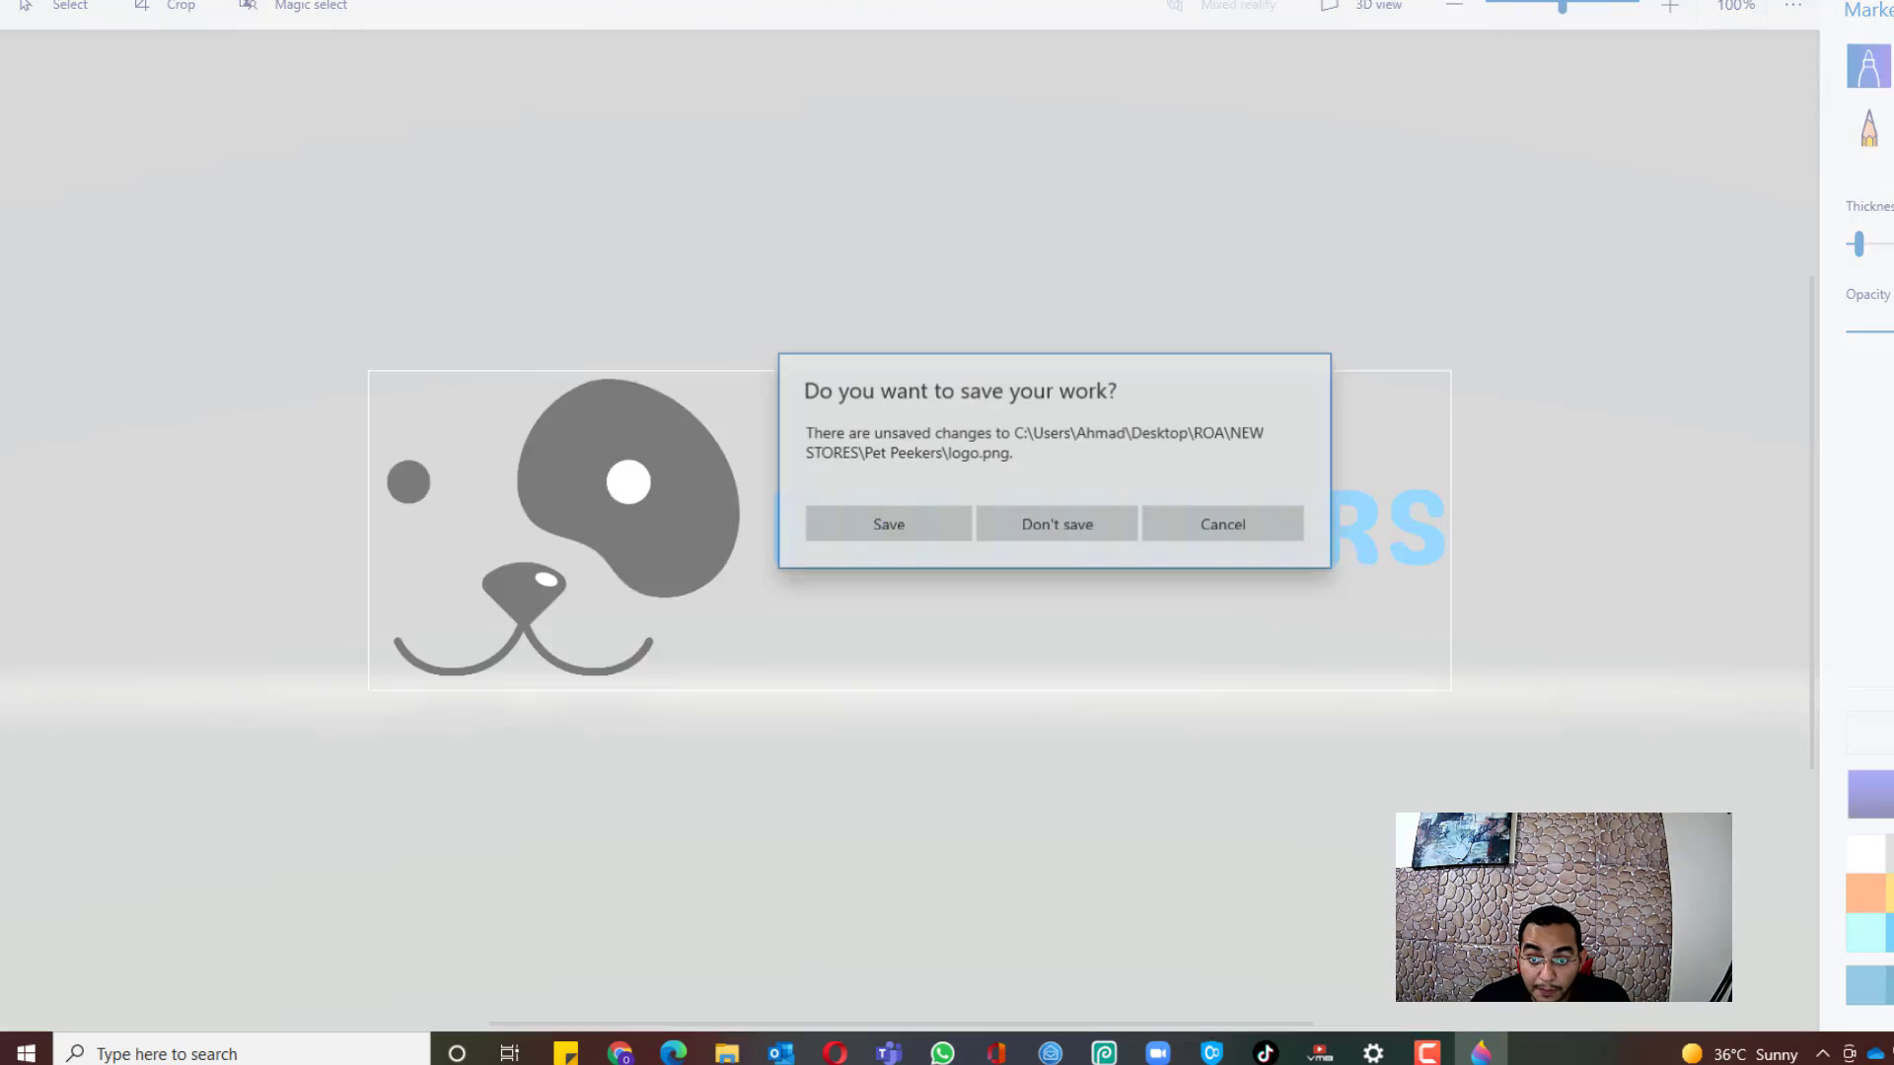
click(901, 532)
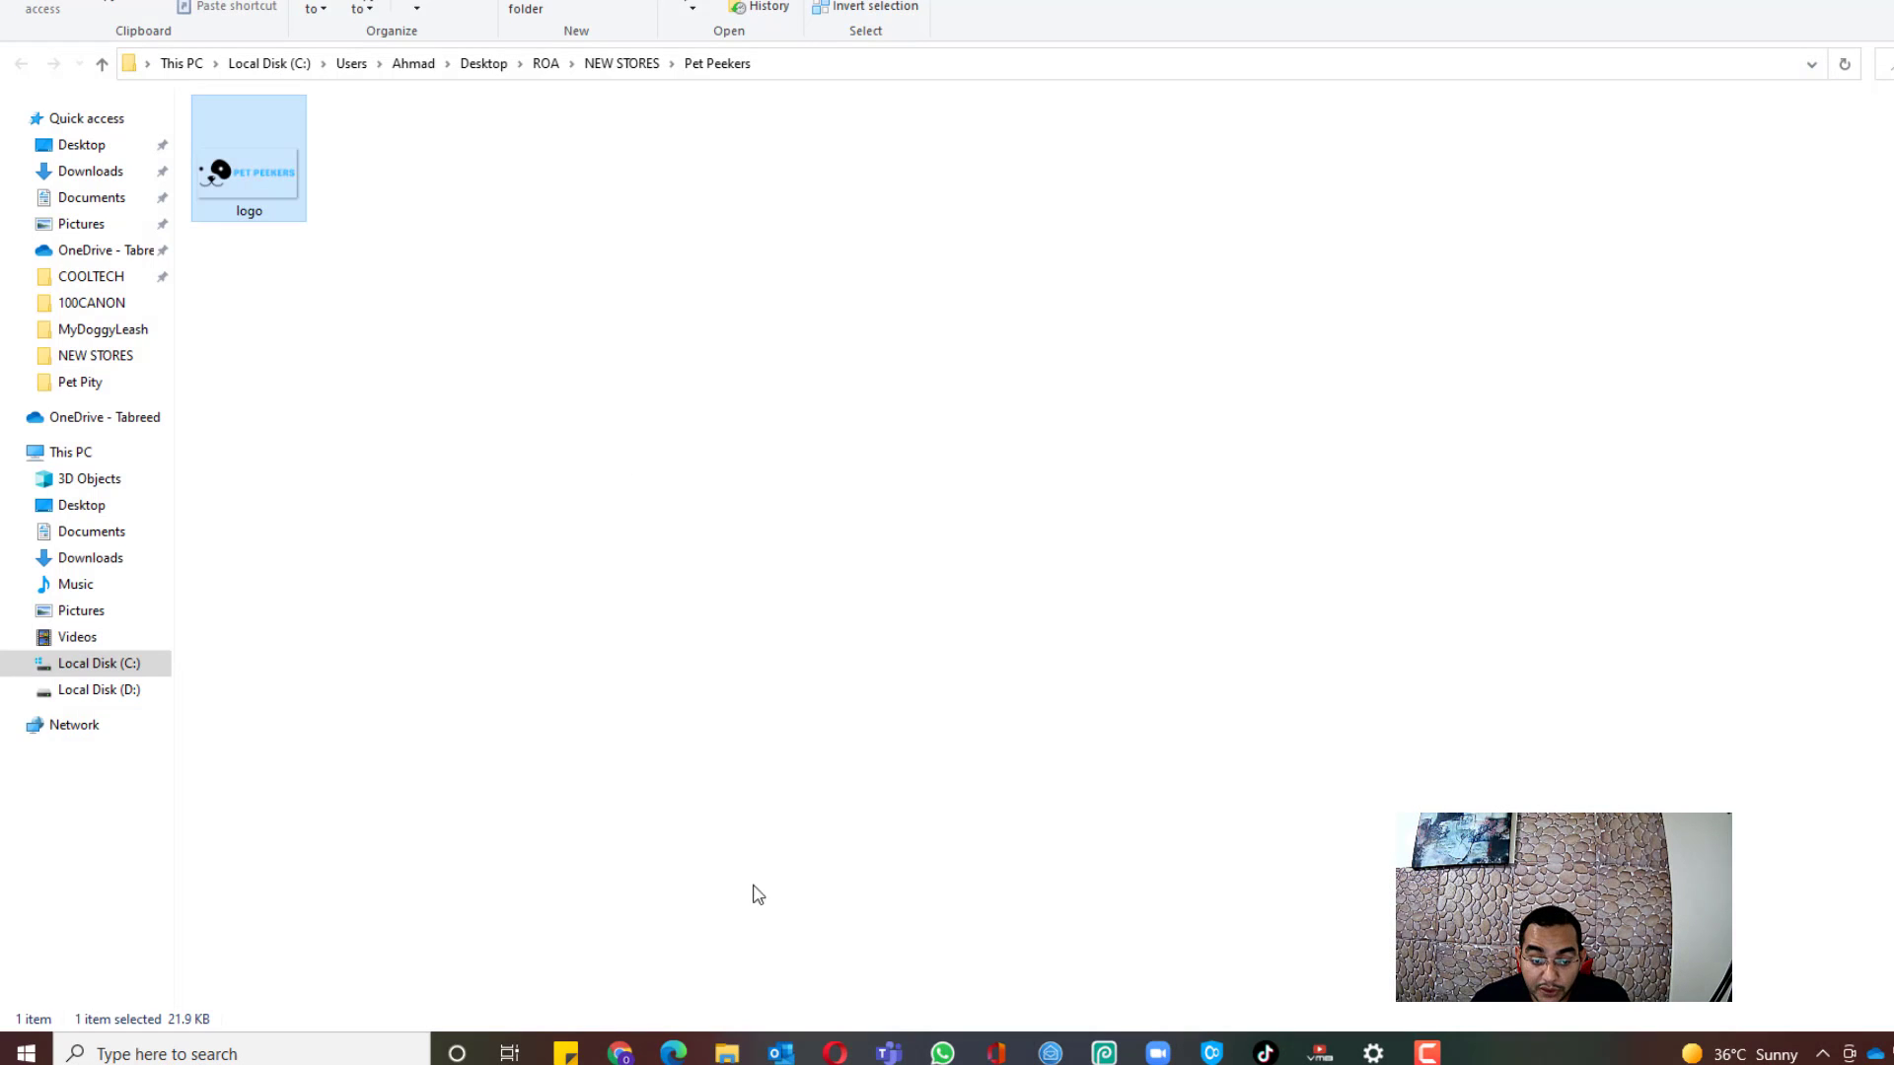
Step: Upload the cropped logo.png from the Pet Peekers folder as the header's default logo
click(620, 1053)
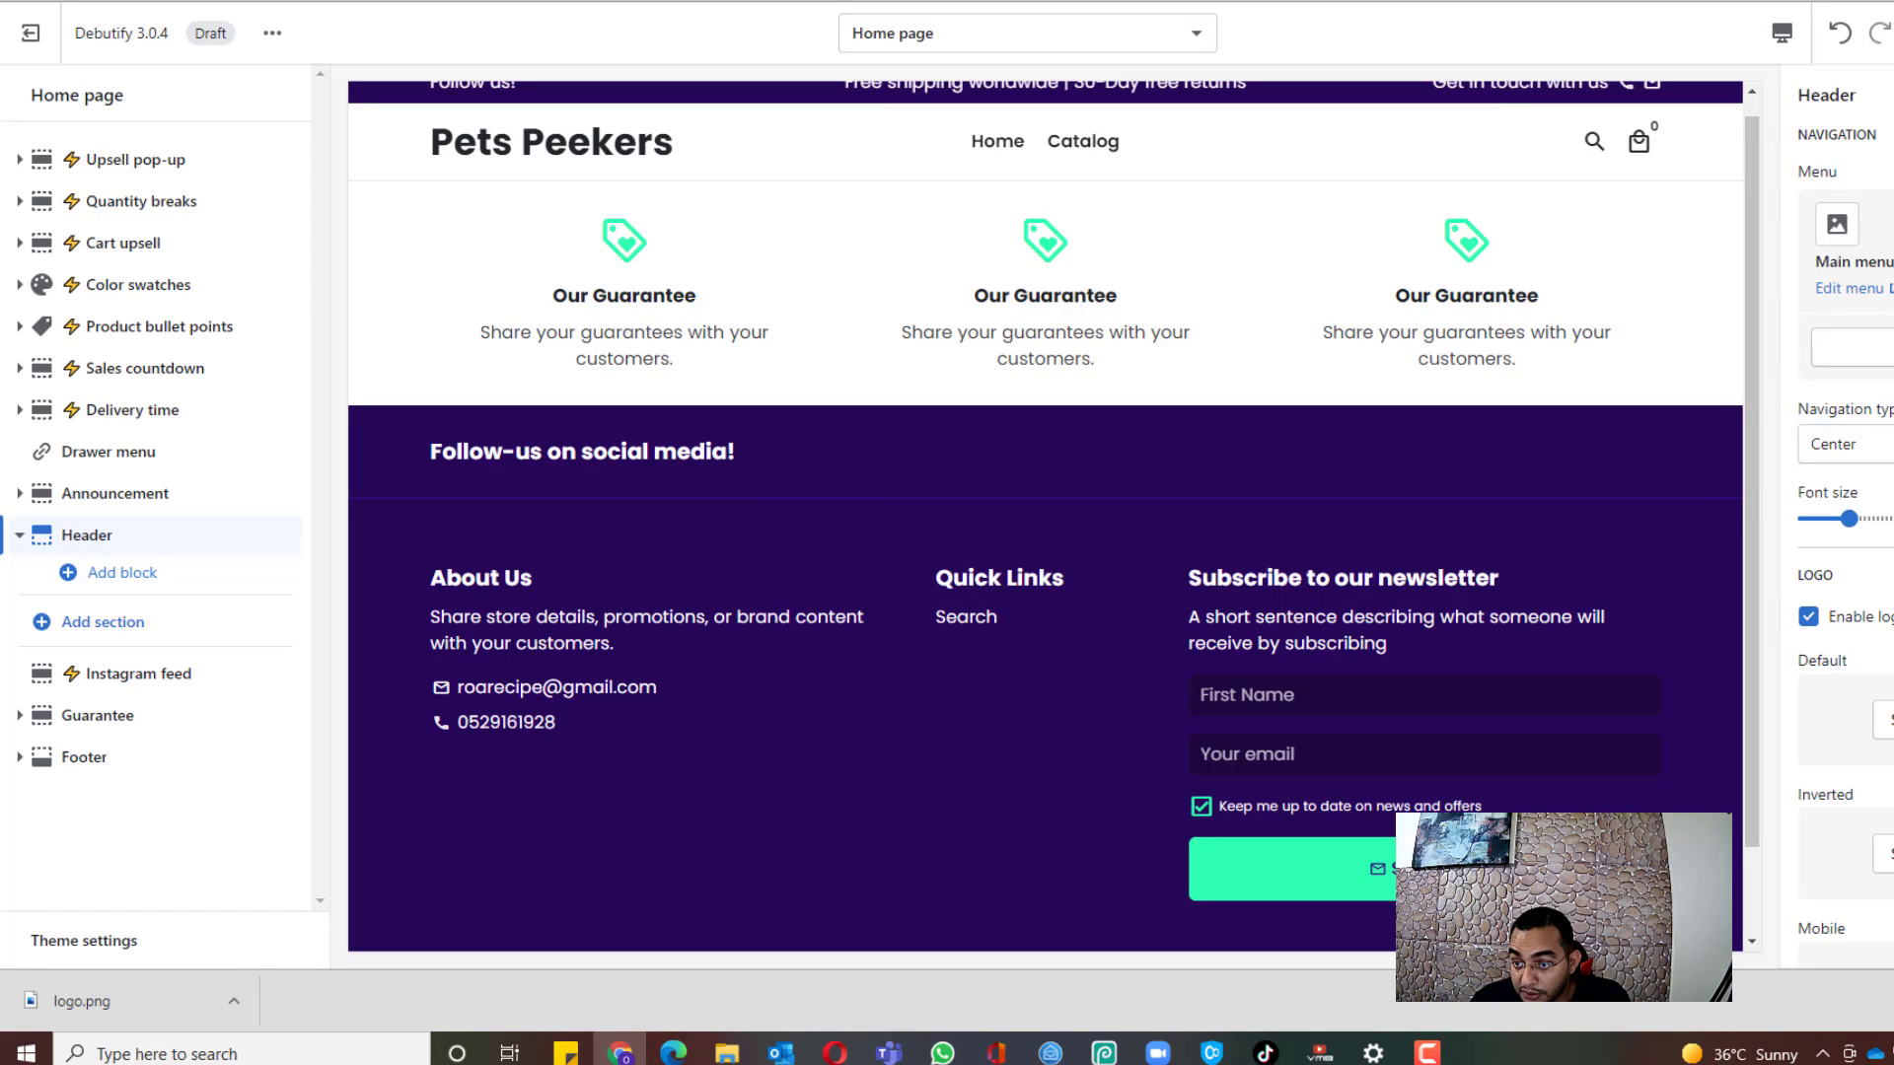
click(1885, 720)
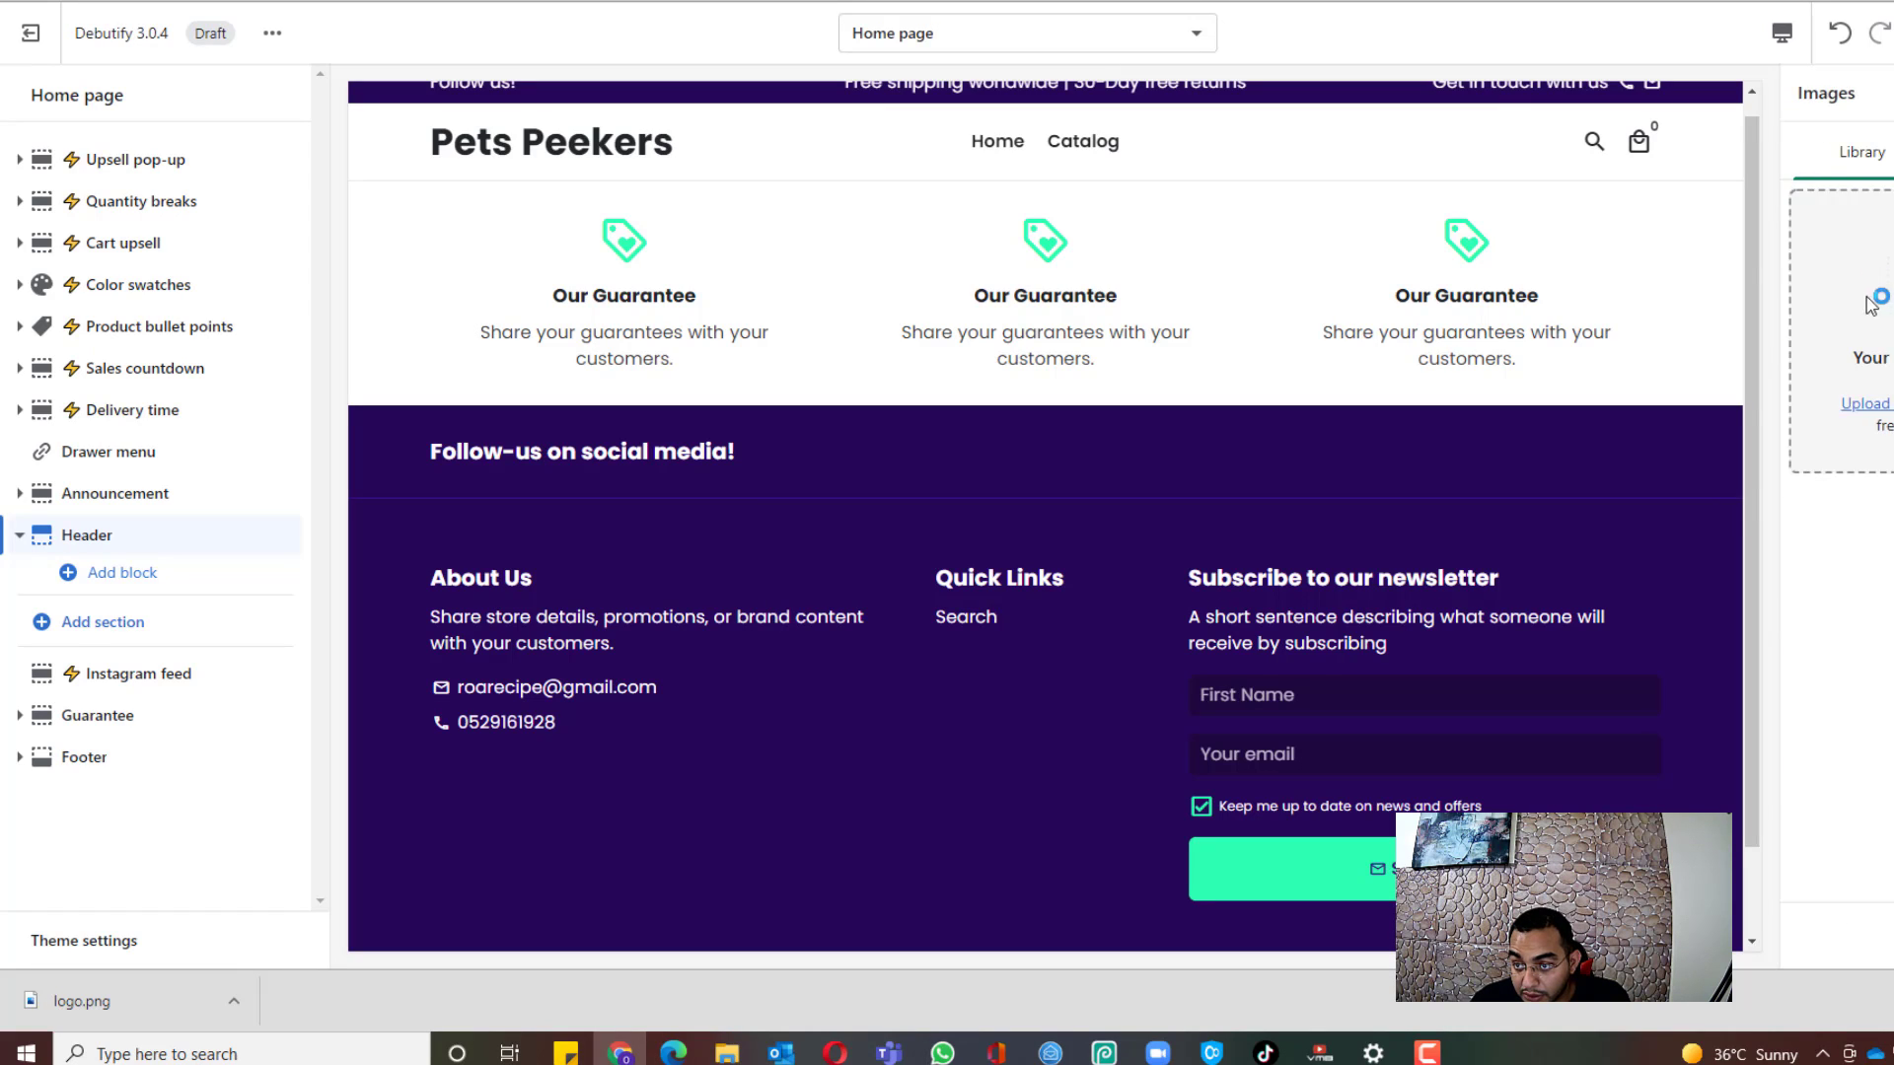
click(1886, 403)
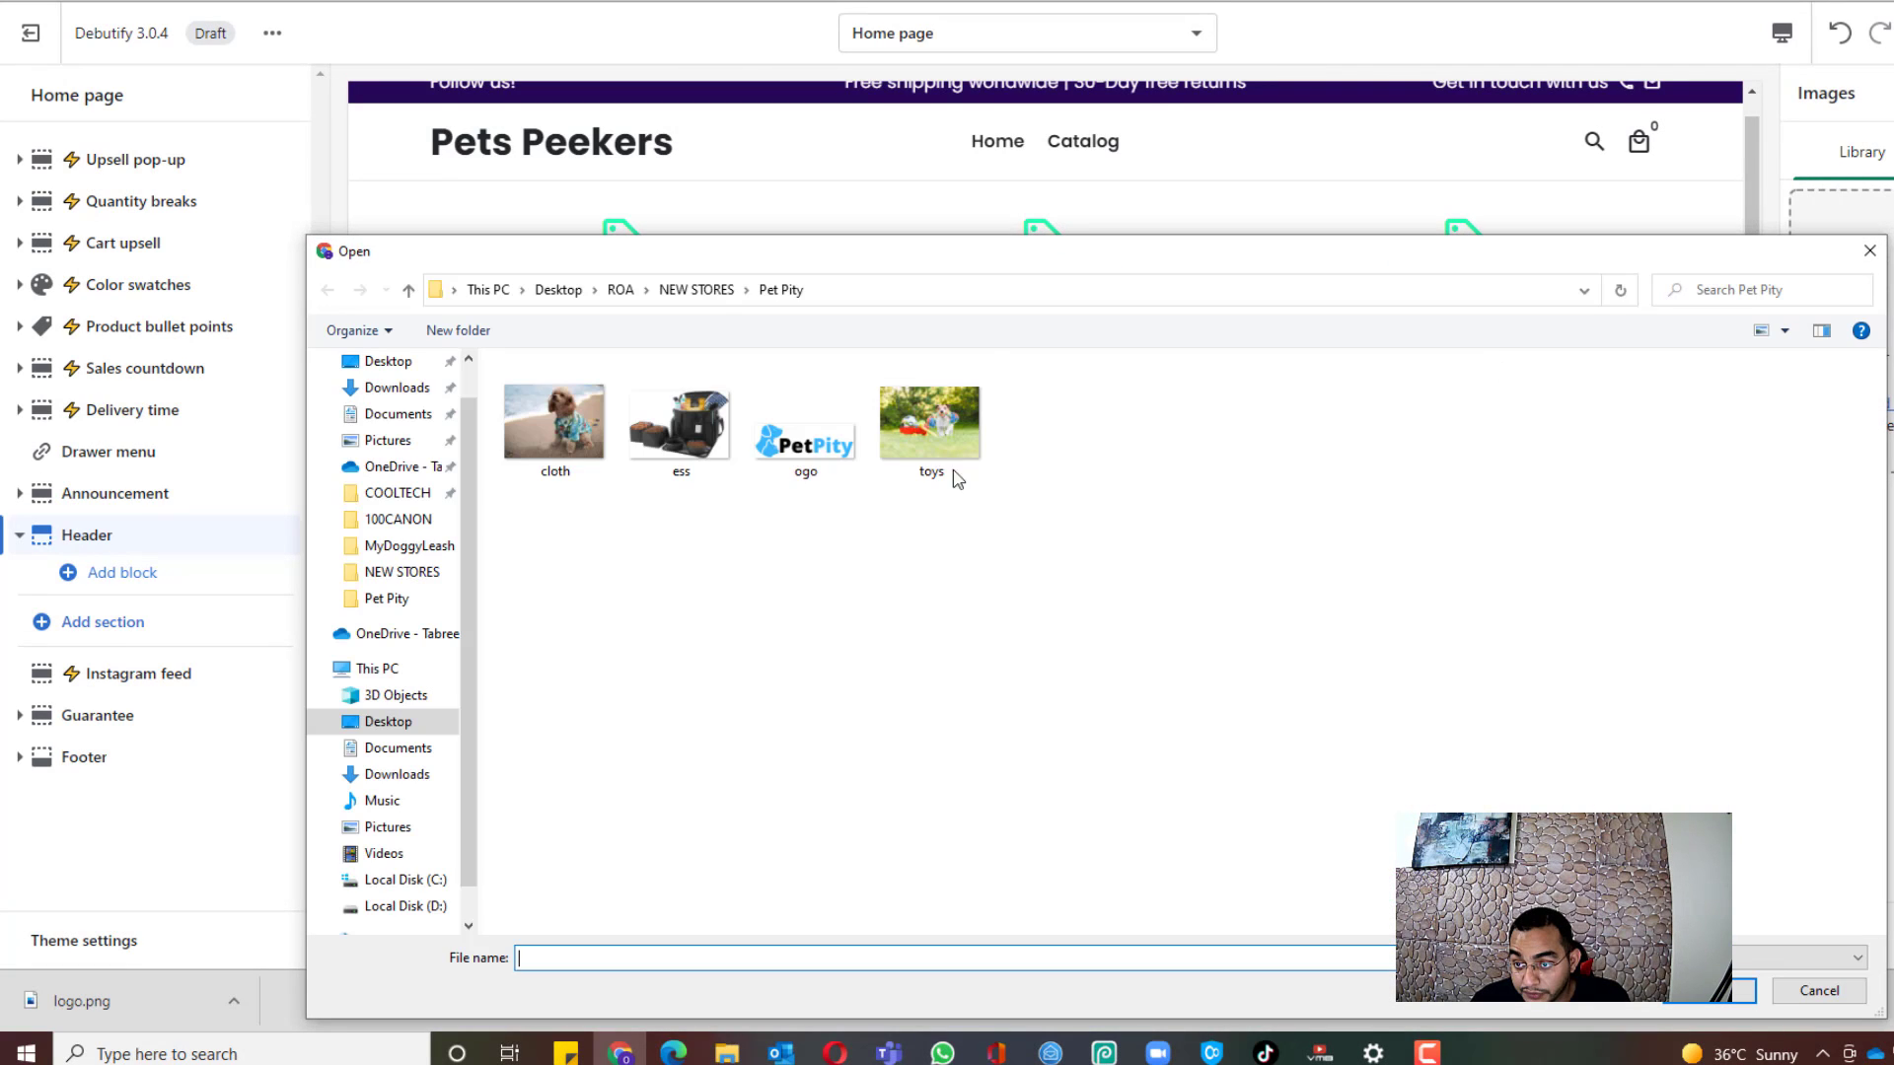
click(697, 289)
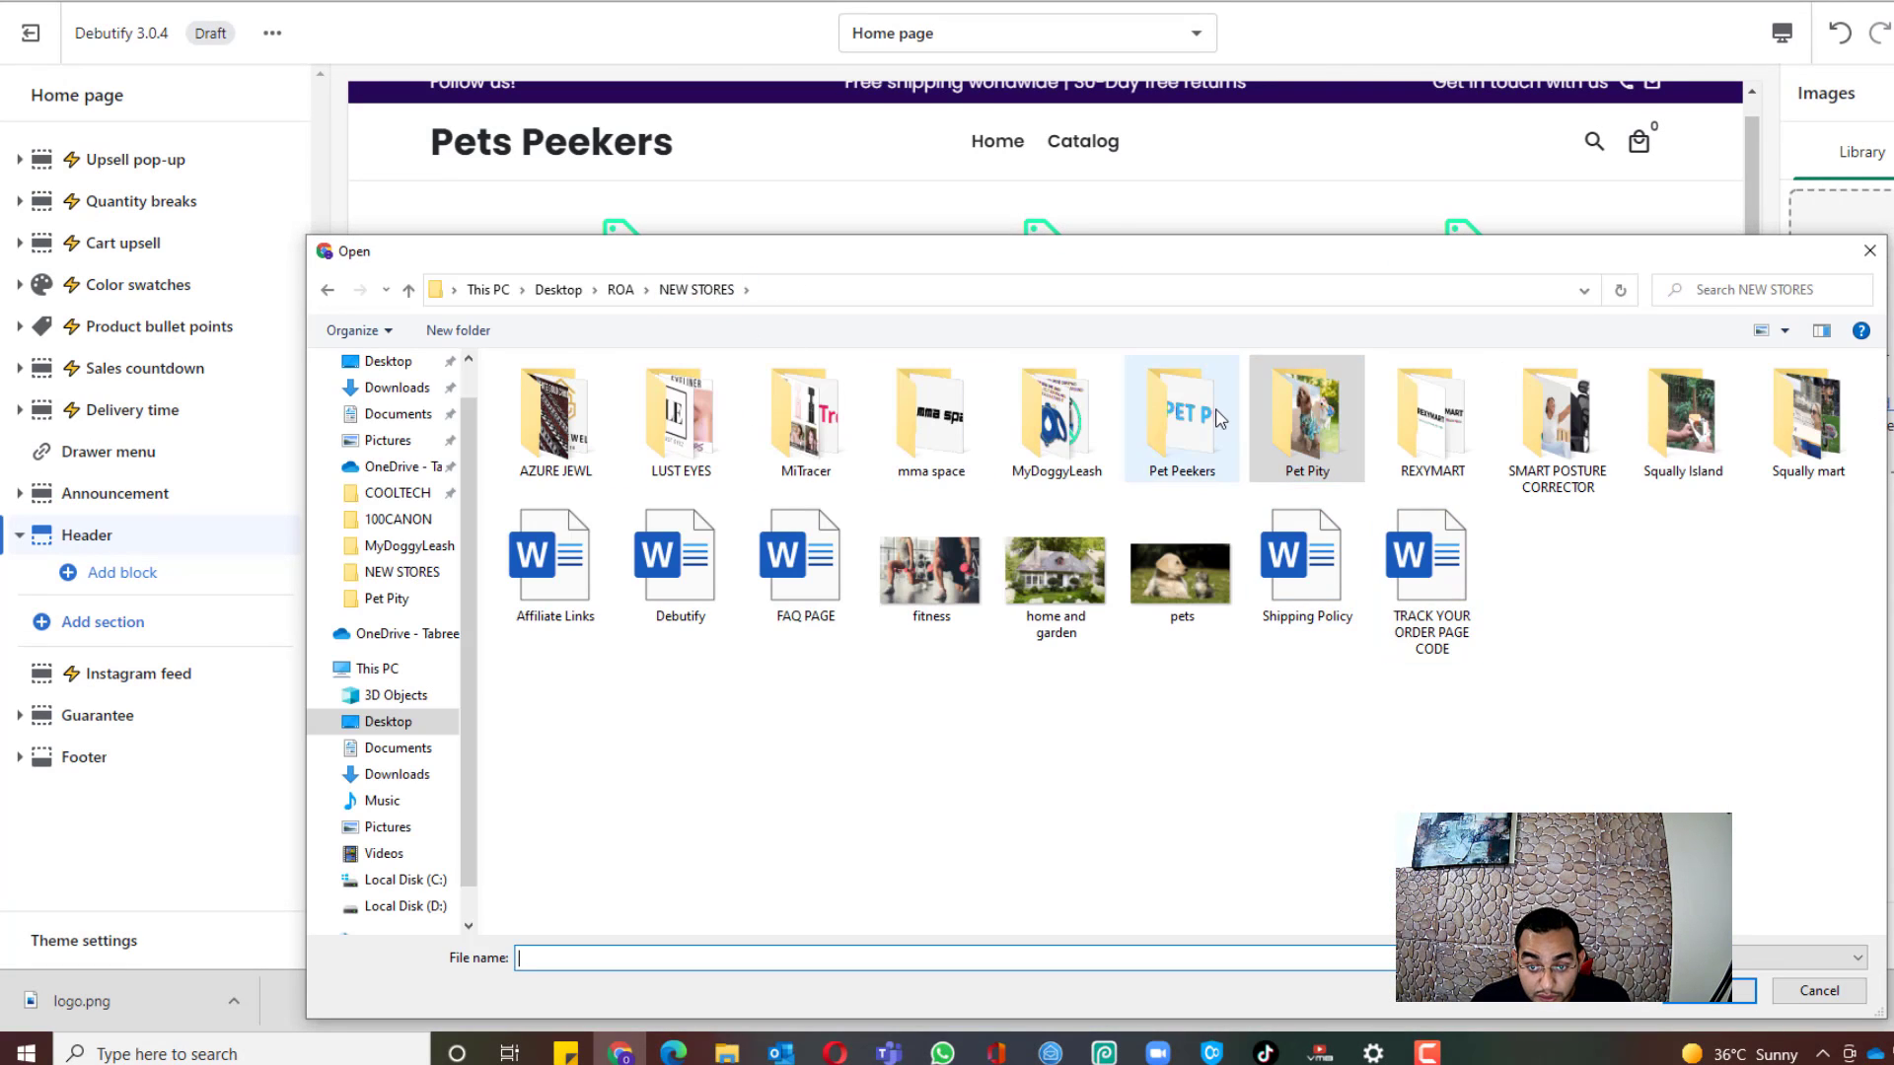
click(1129, 432)
double_click(1129, 432)
click(522, 426)
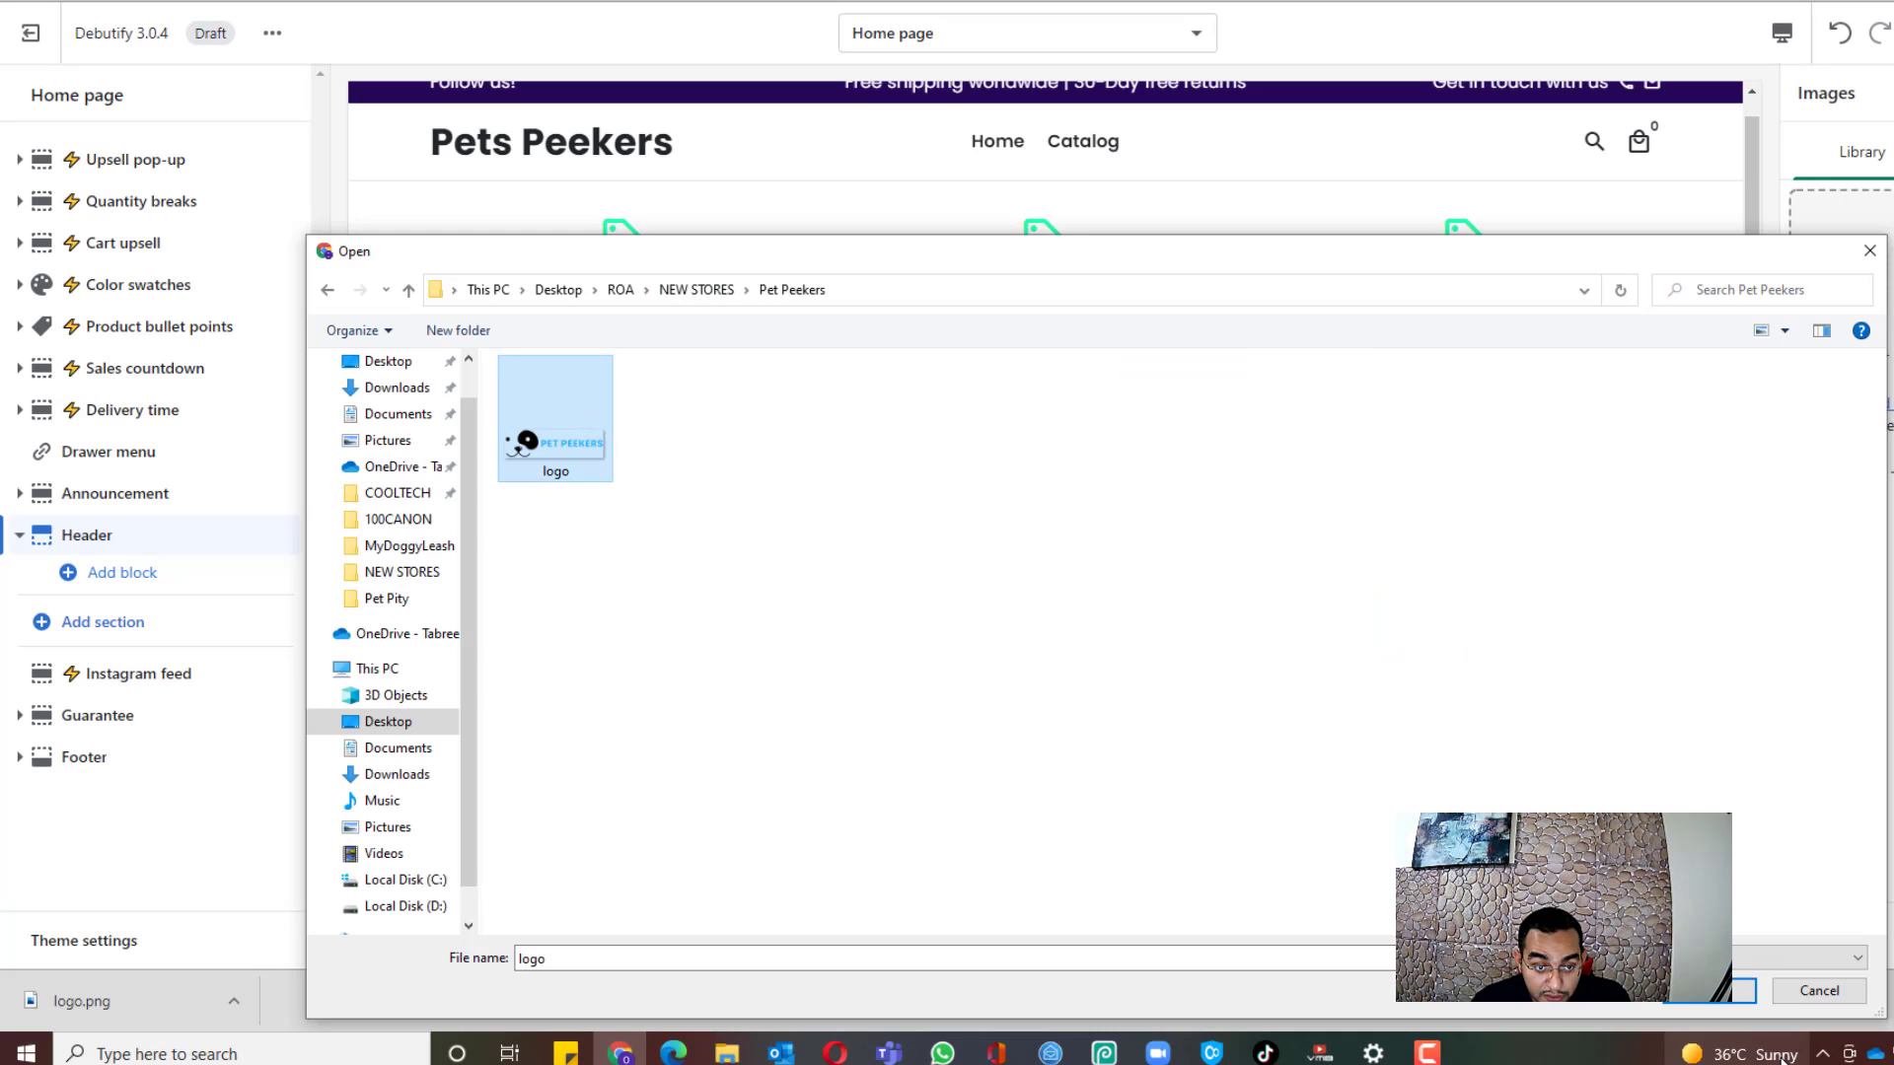
click(1687, 996)
Step: Use the Pet Peekers logo for the inverted and mobile logos and save the theme
scroll(1676, 370, up, 1)
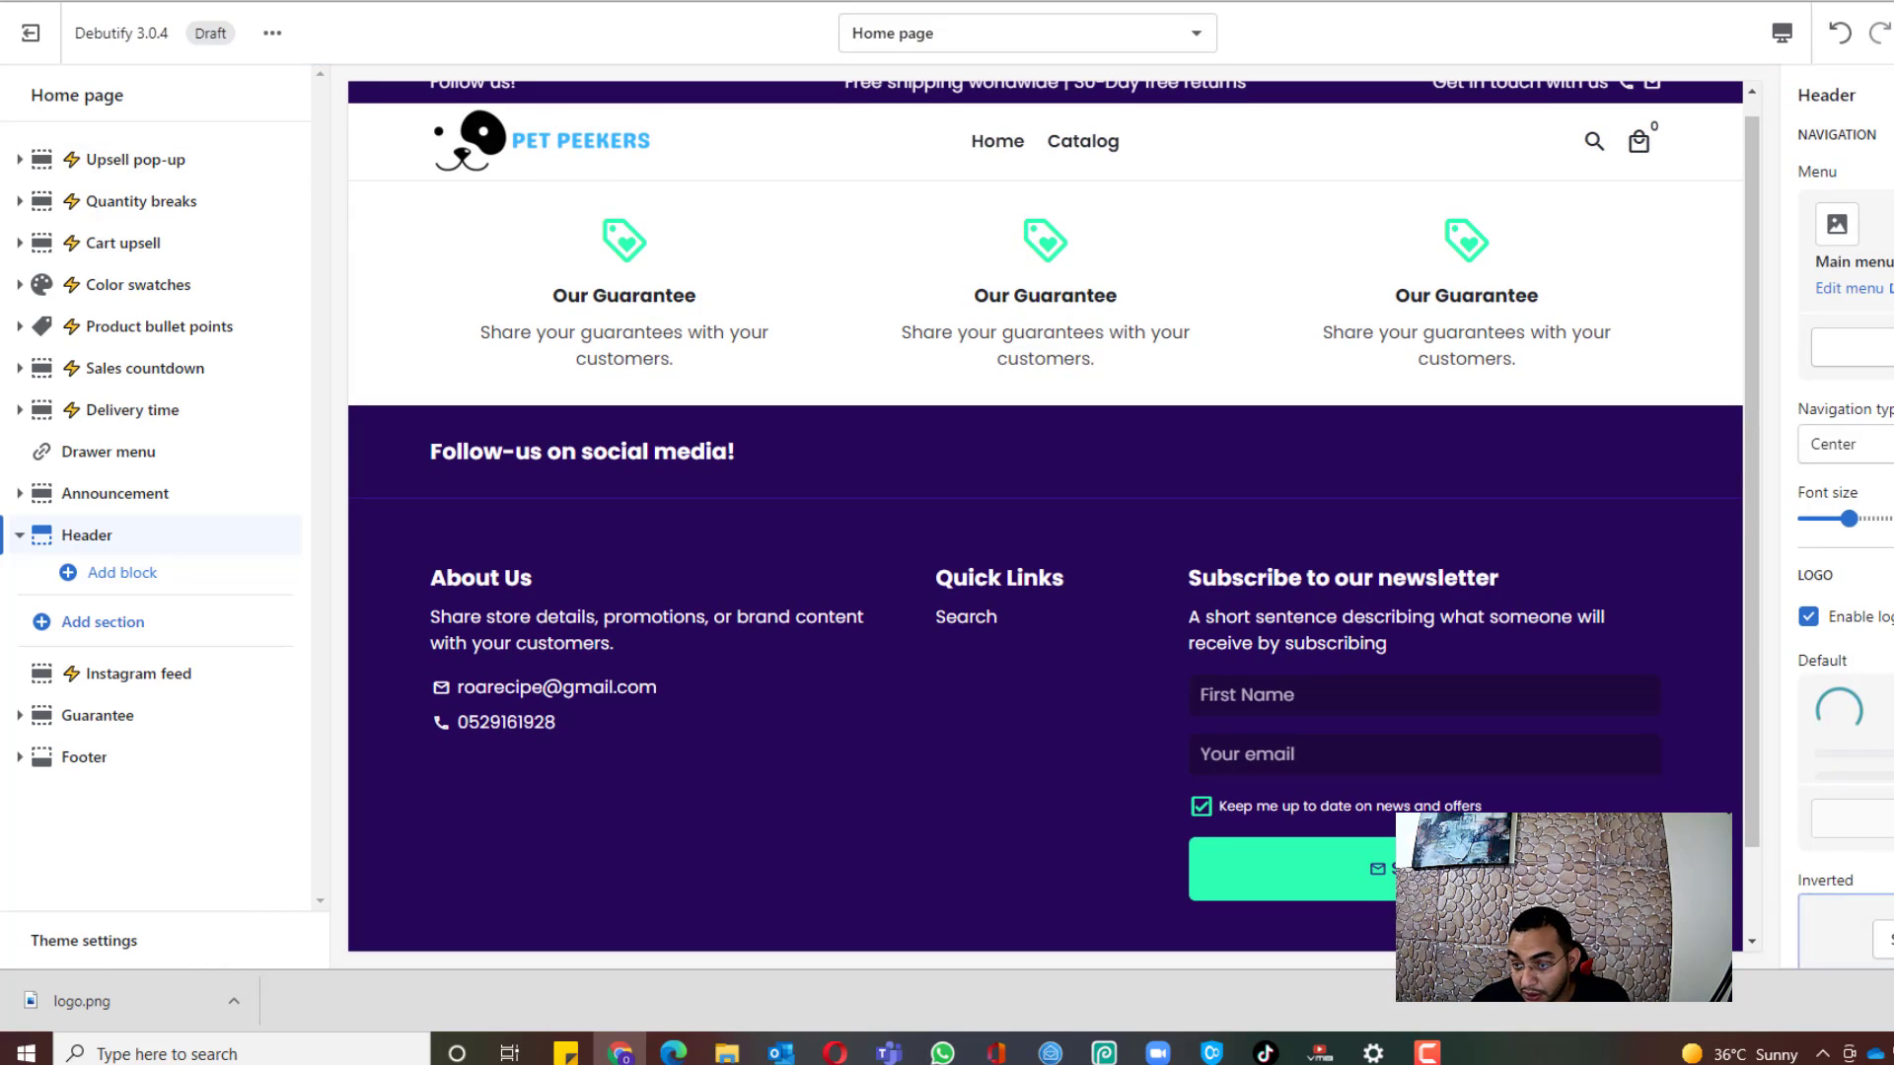
scroll(1844, 516, down, 2)
click(1886, 725)
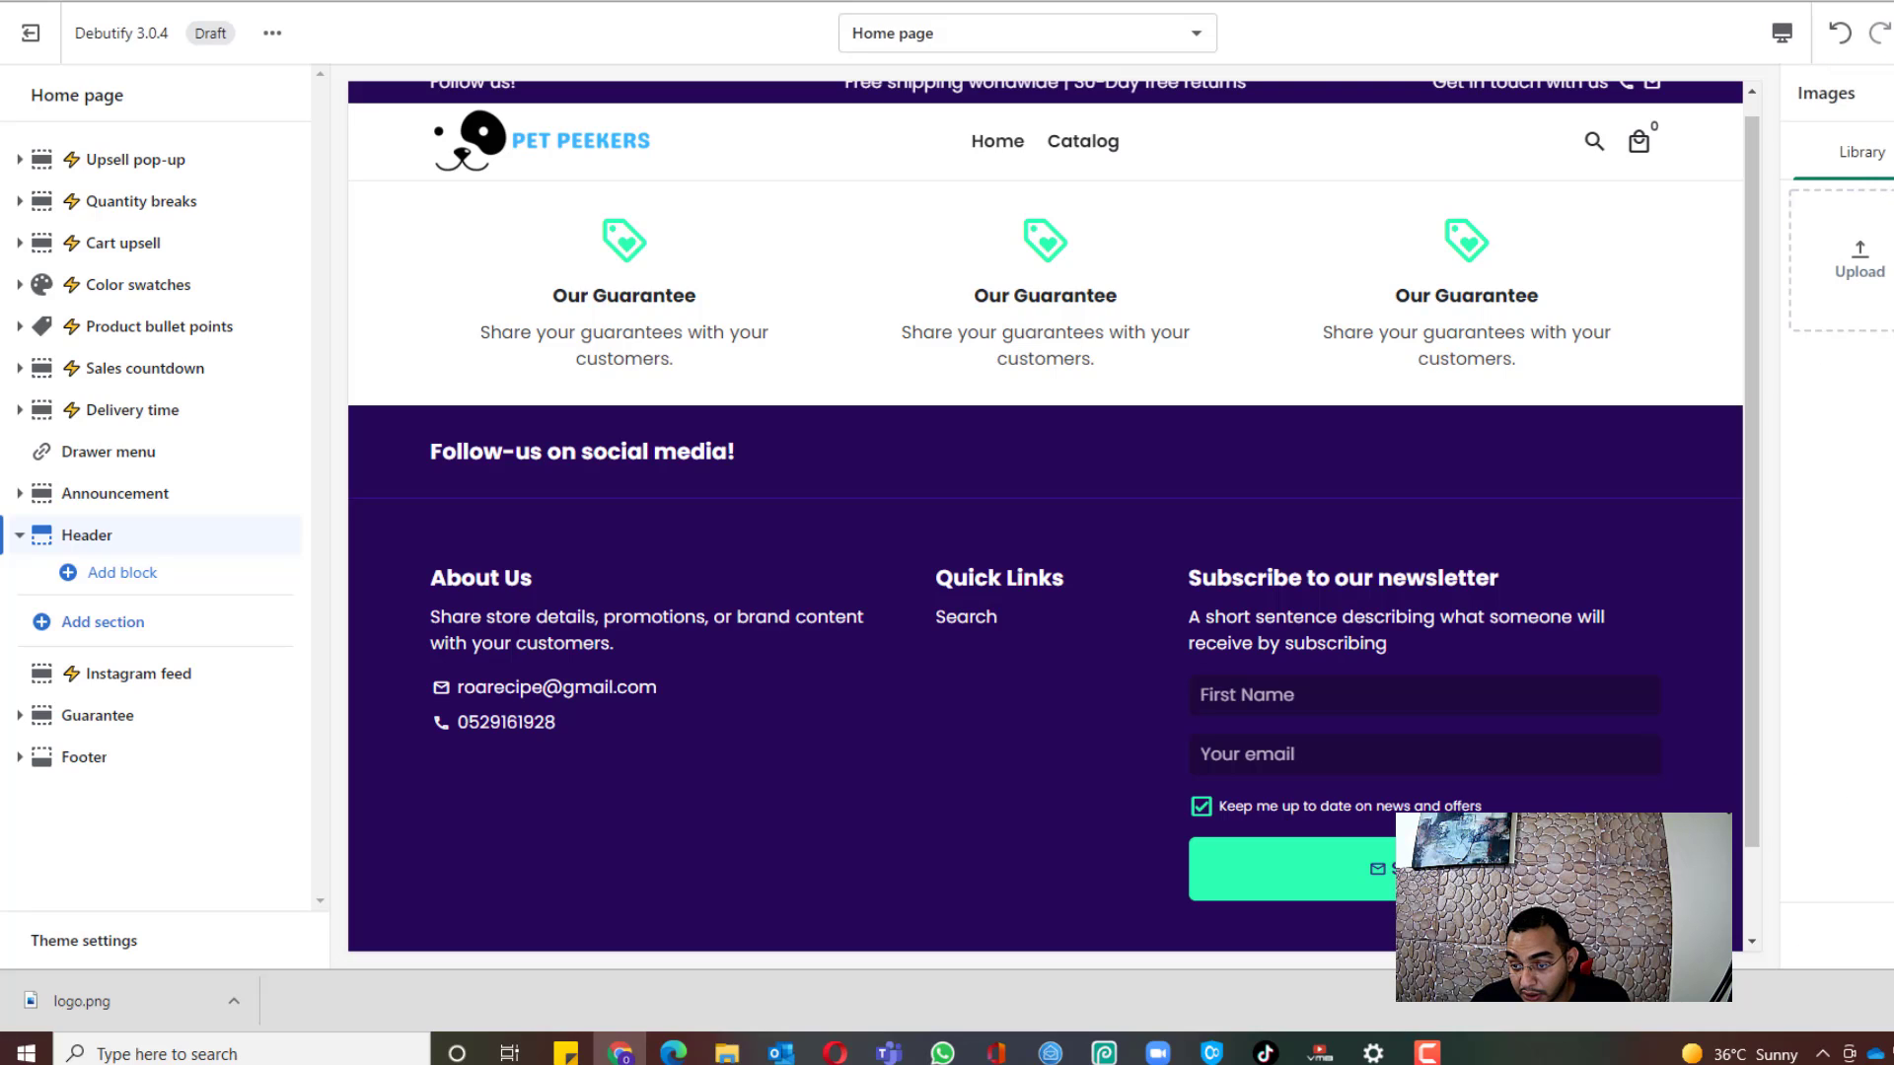
click(1892, 263)
click(1892, 932)
scroll(1844, 516, down, 2)
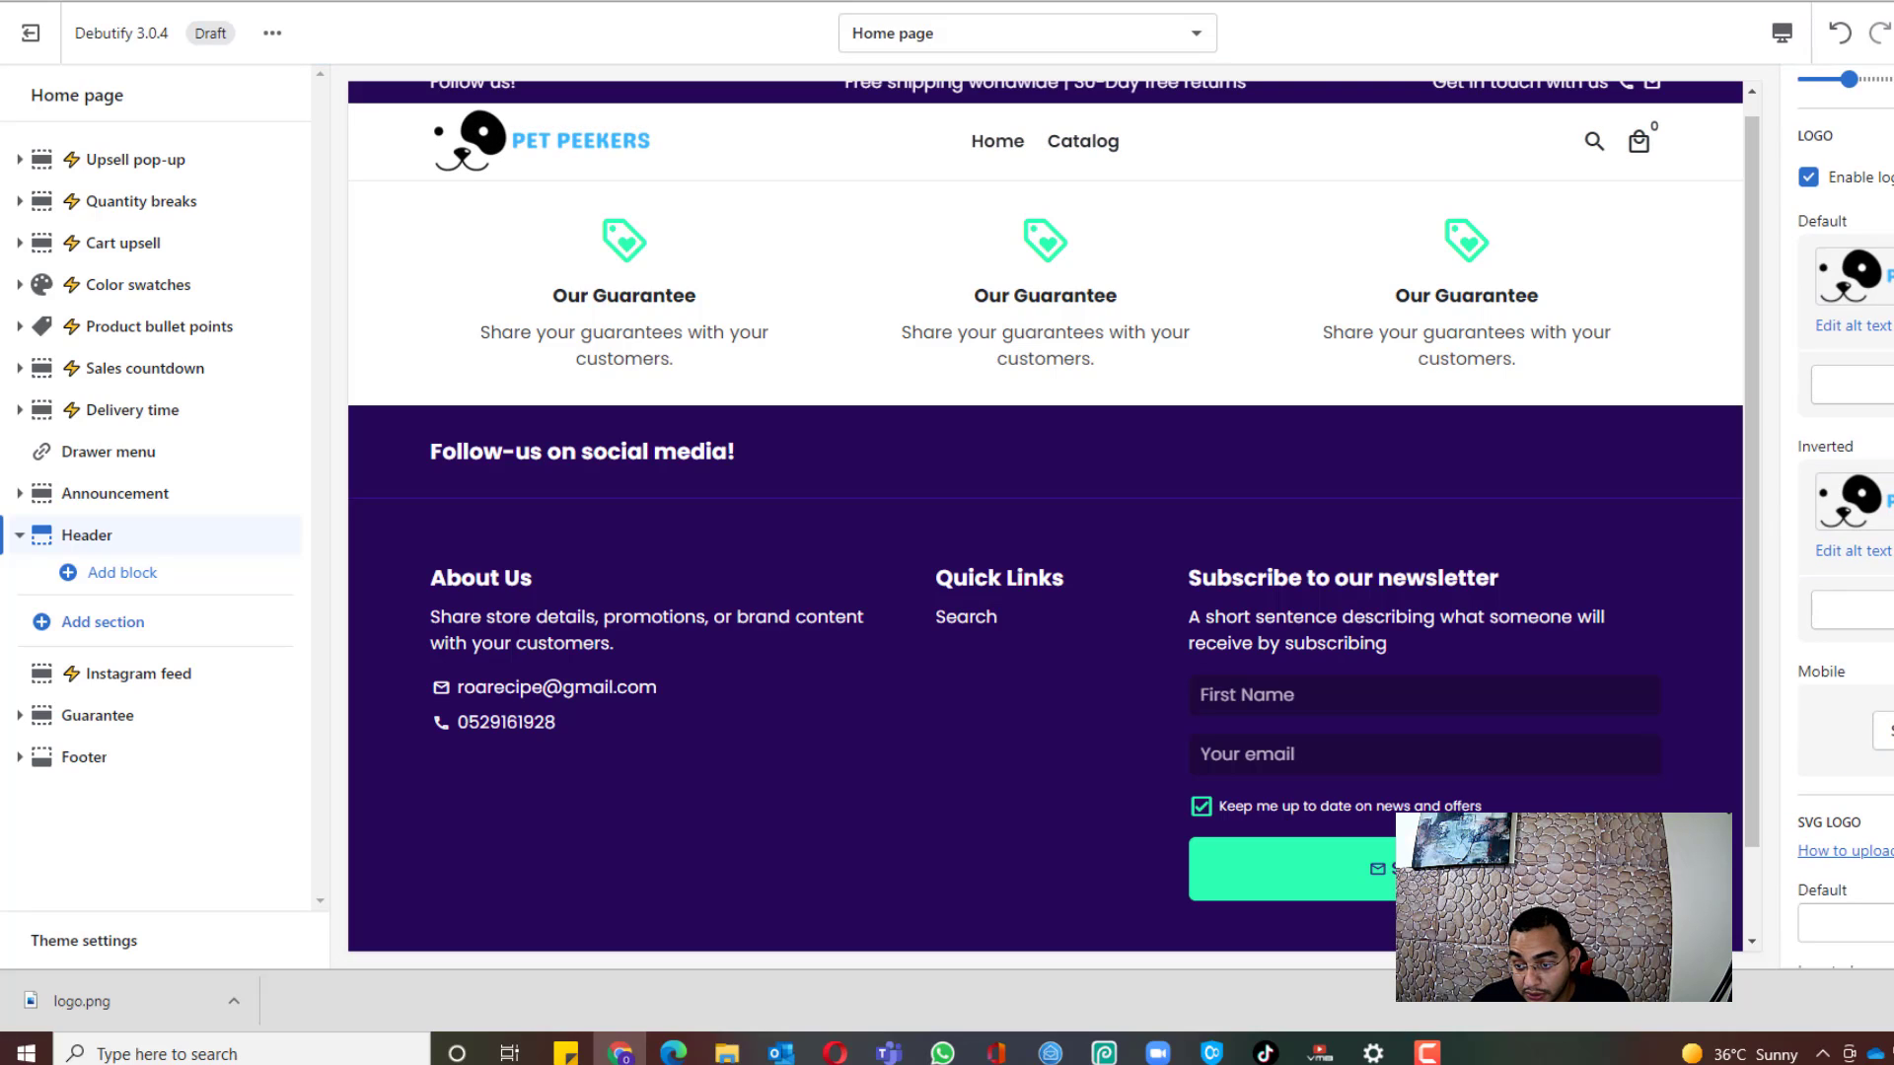
click(1886, 733)
click(1892, 263)
click(1892, 932)
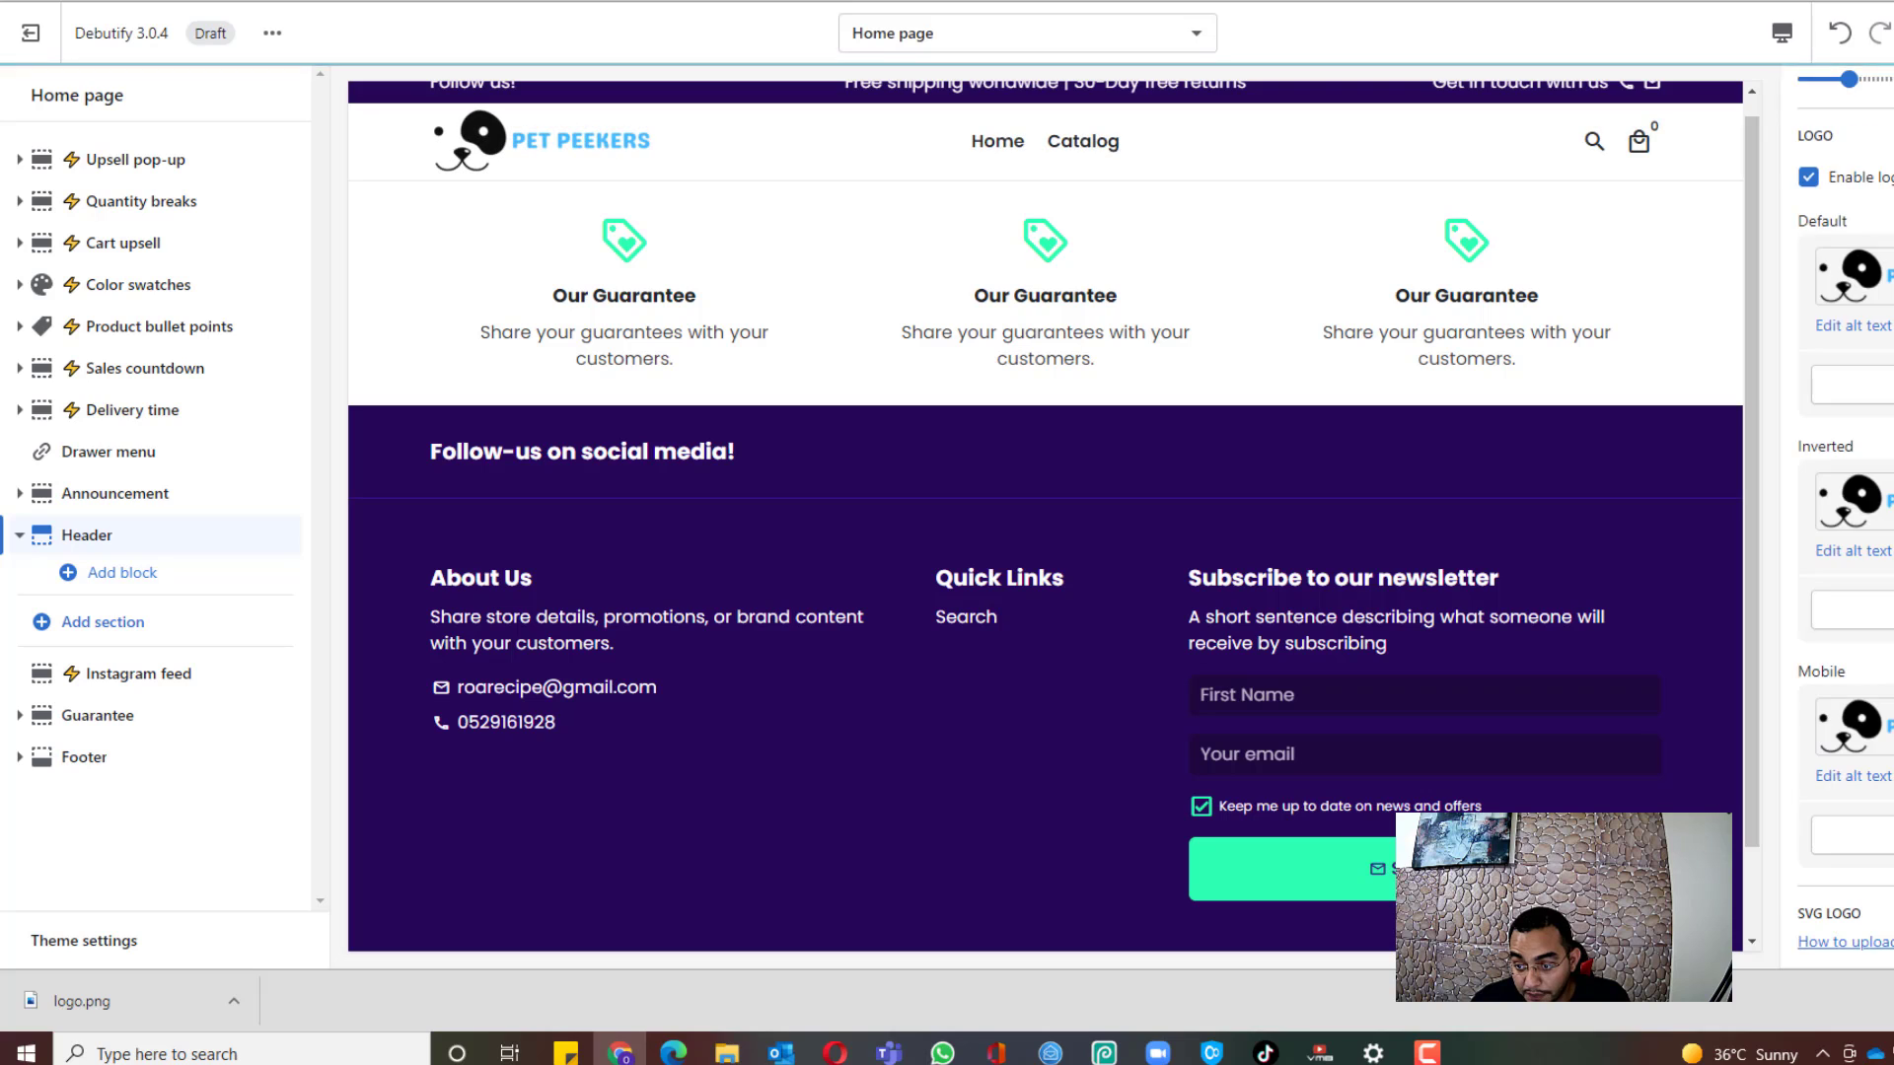
click(1892, 33)
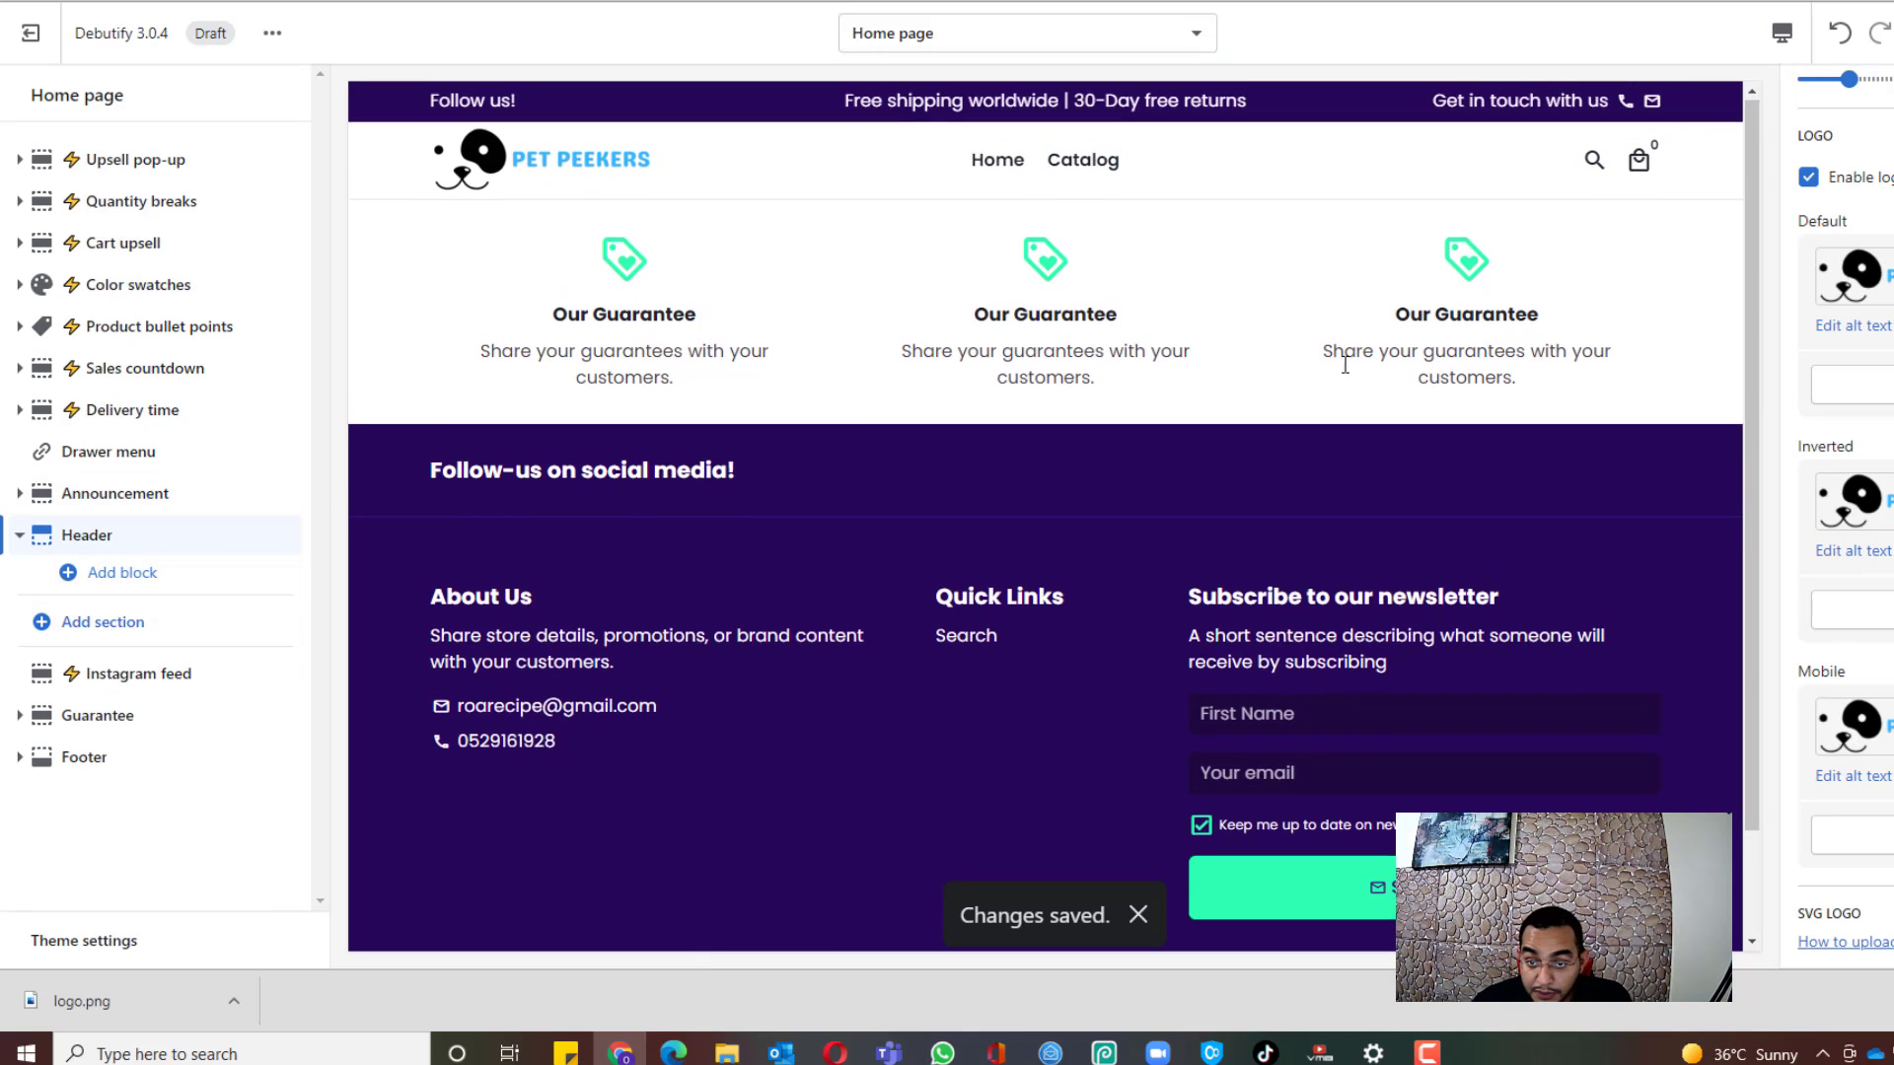
Step: Add a Slideshow section with one slide to the home page, and open its background image library
click(116, 624)
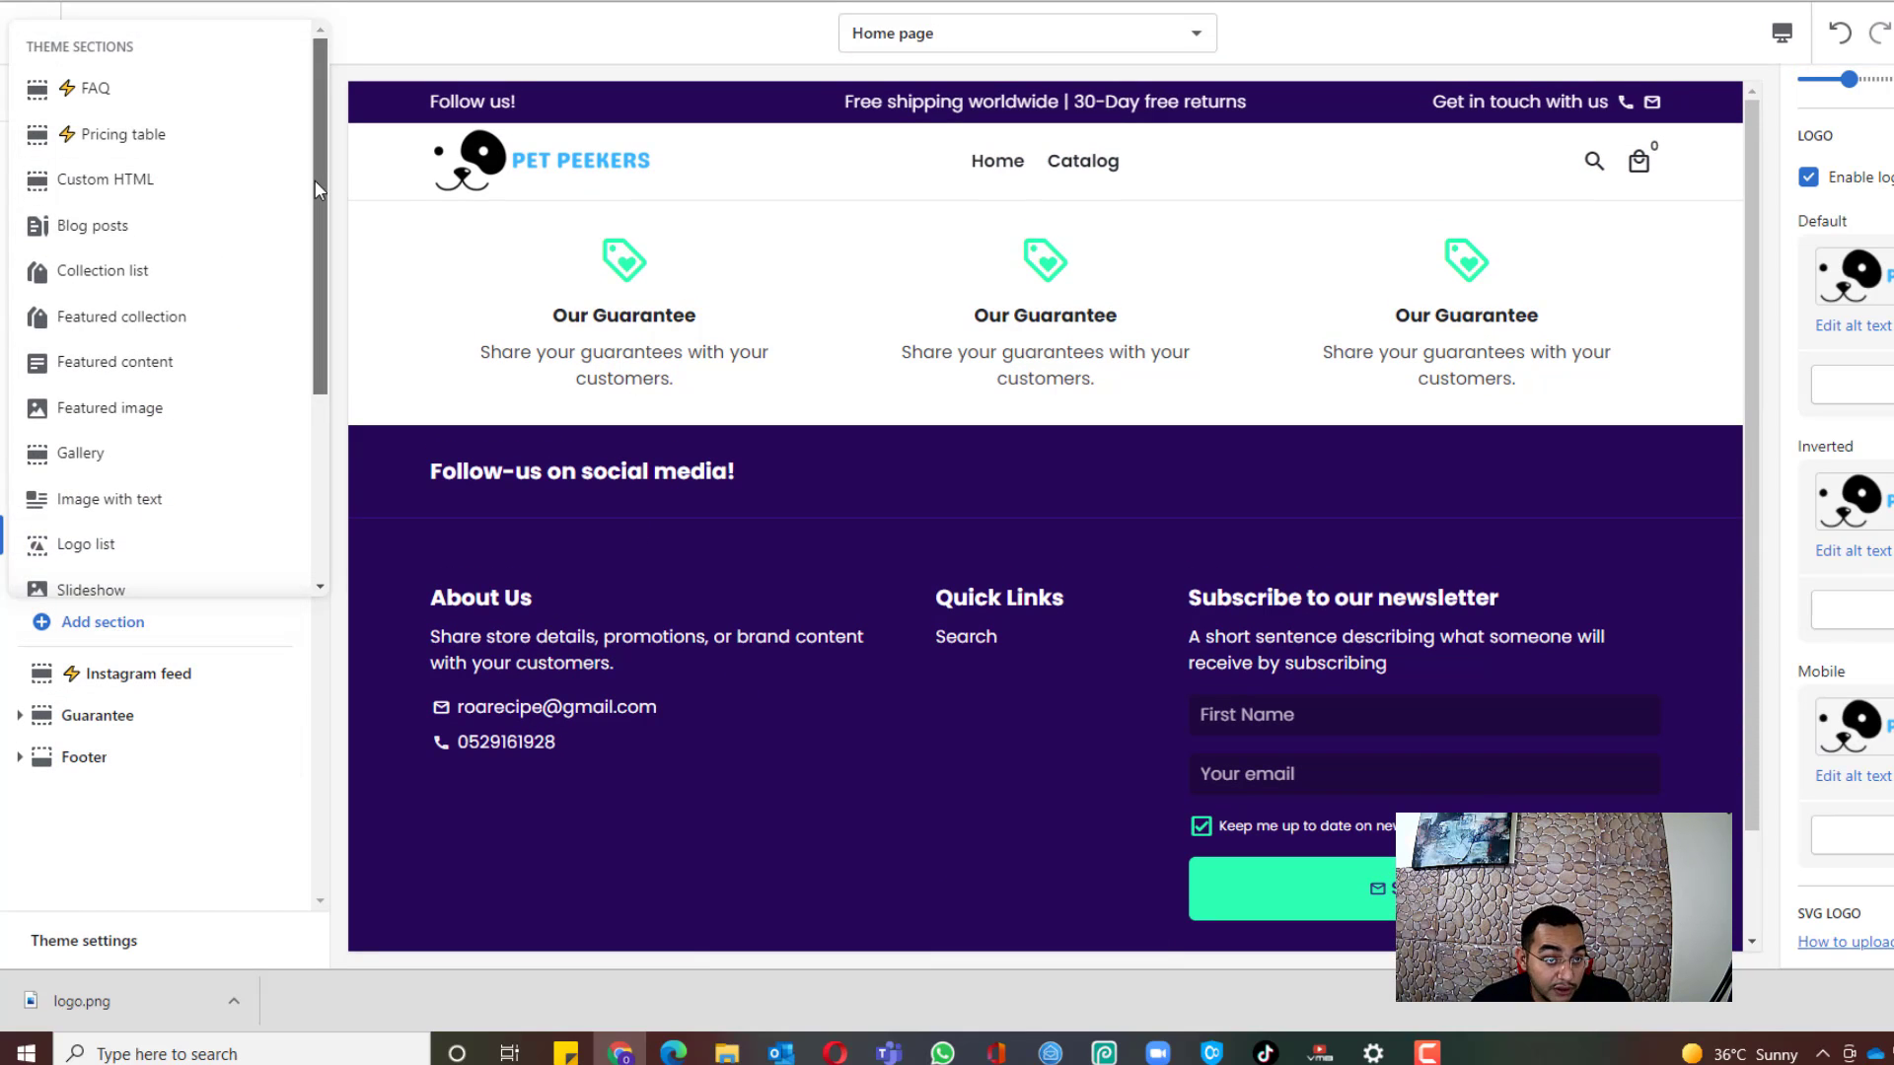
drag(317, 190, 316, 358)
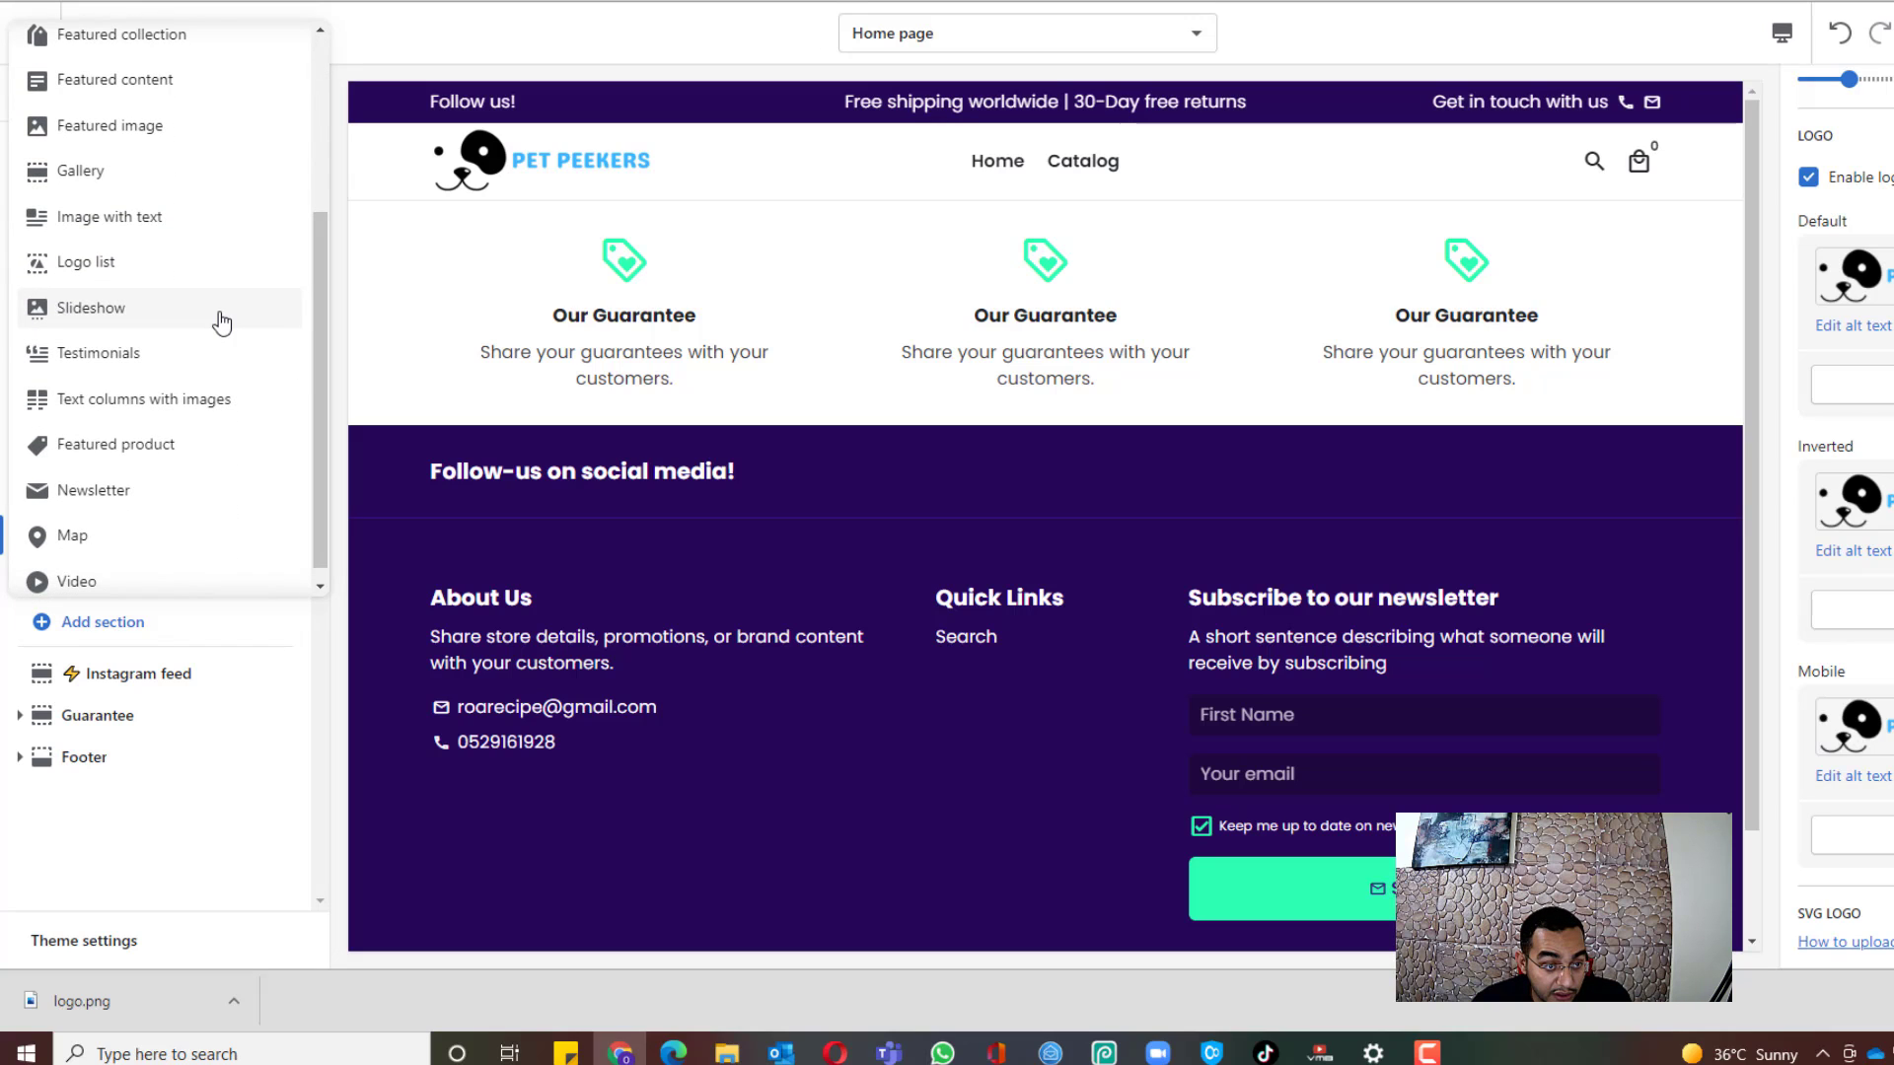
click(219, 314)
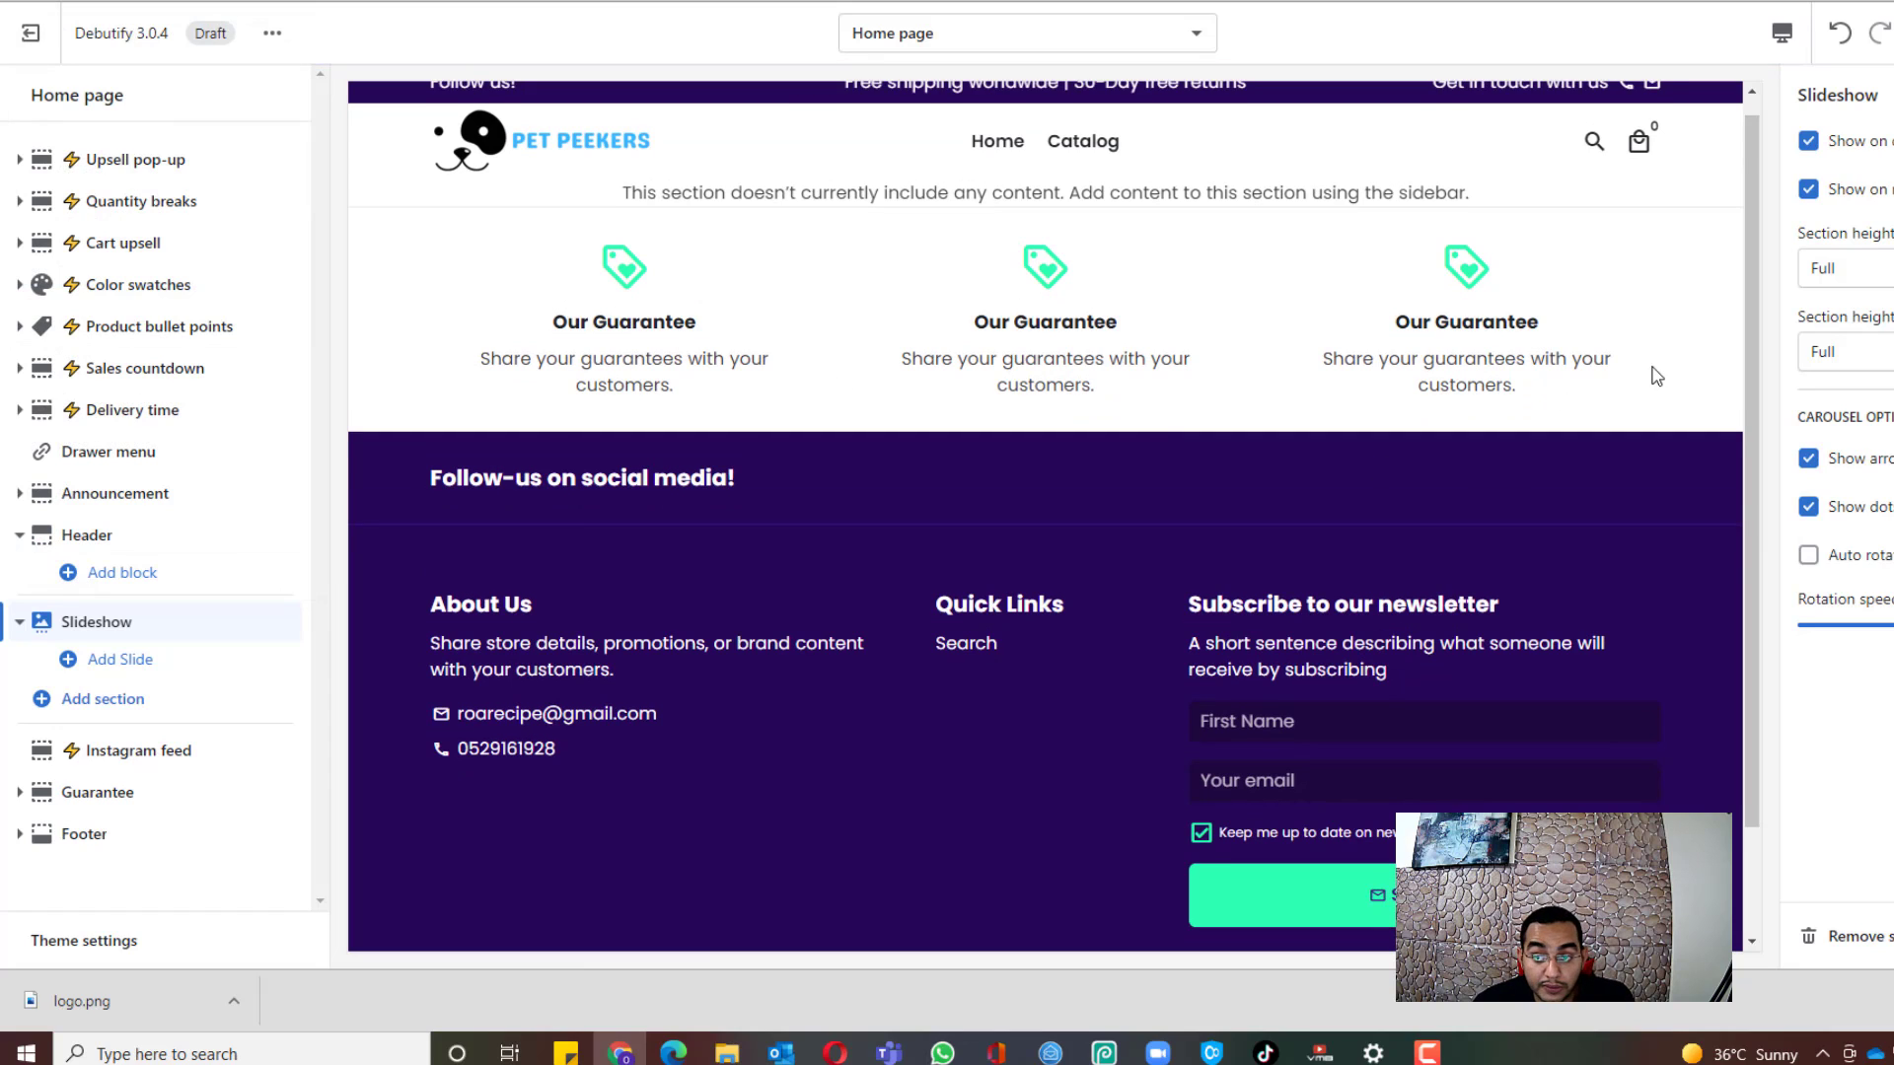
click(148, 660)
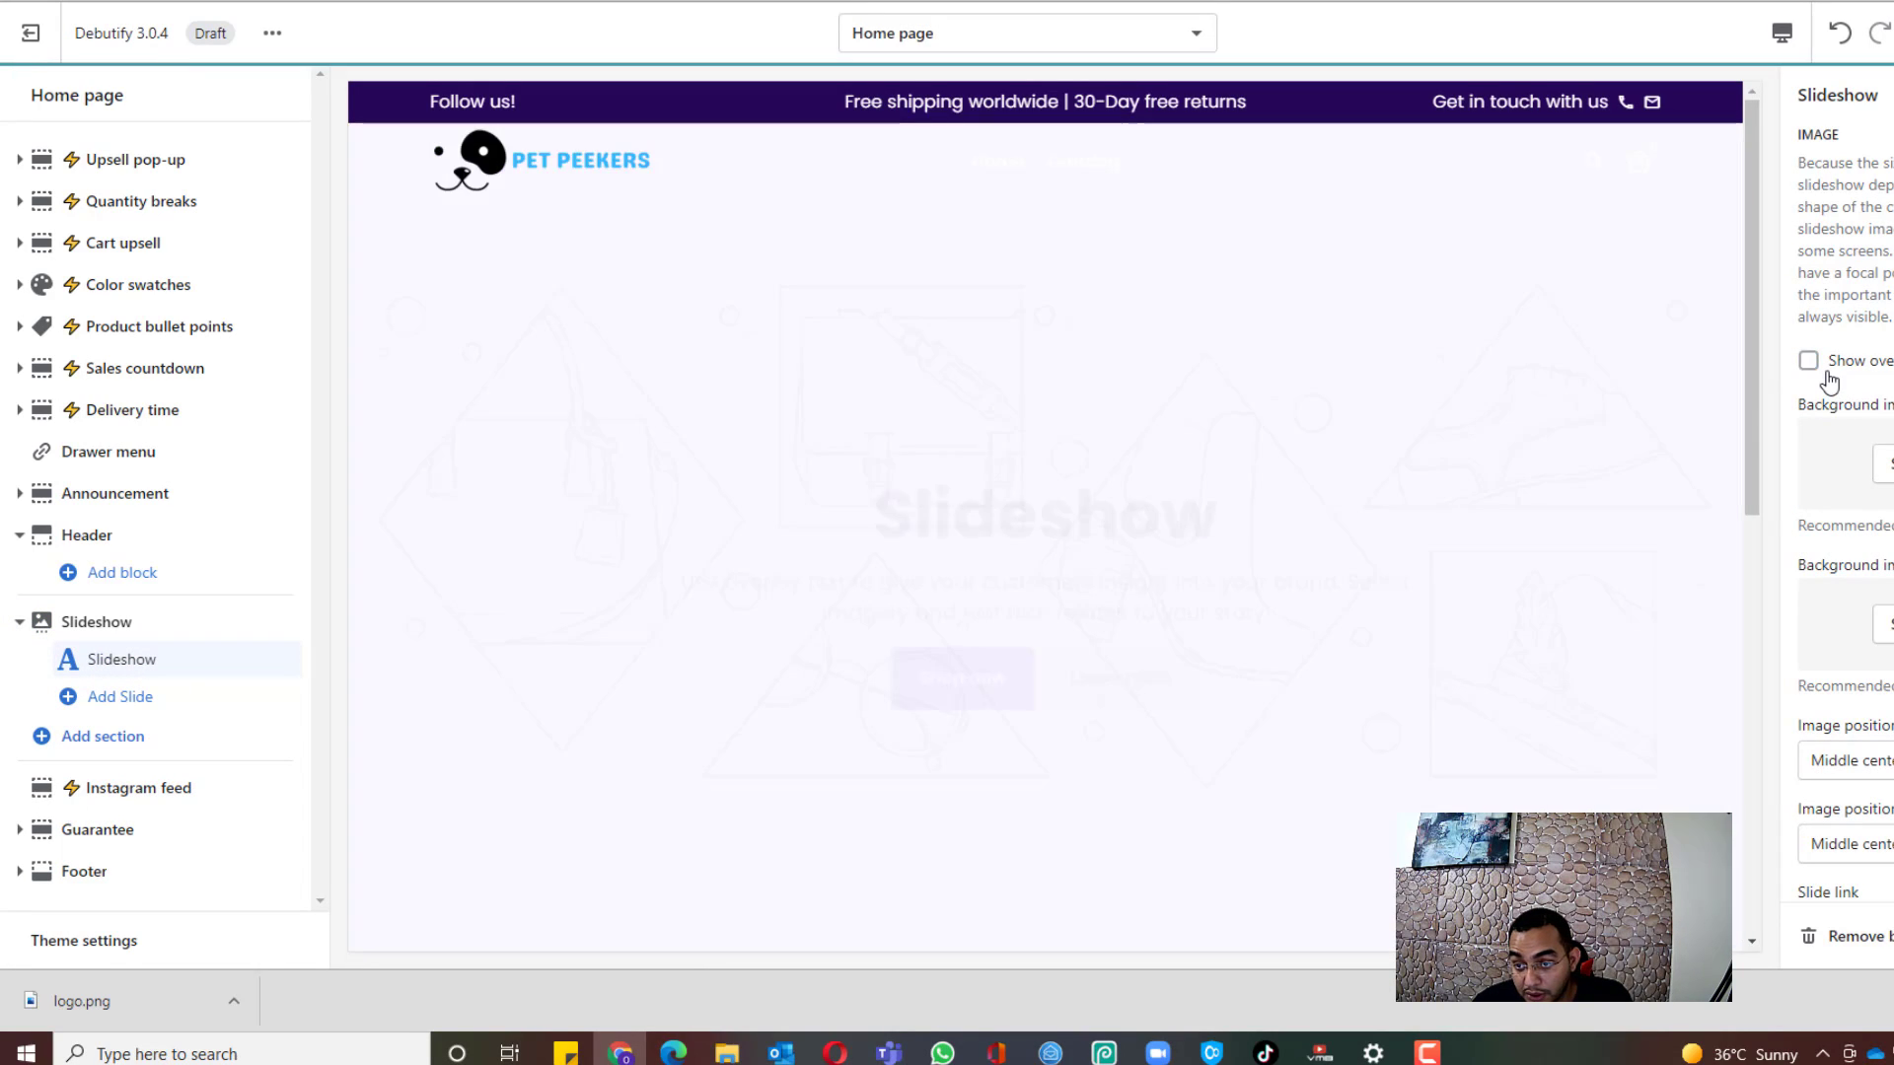
scroll(1877, 365, down, 3)
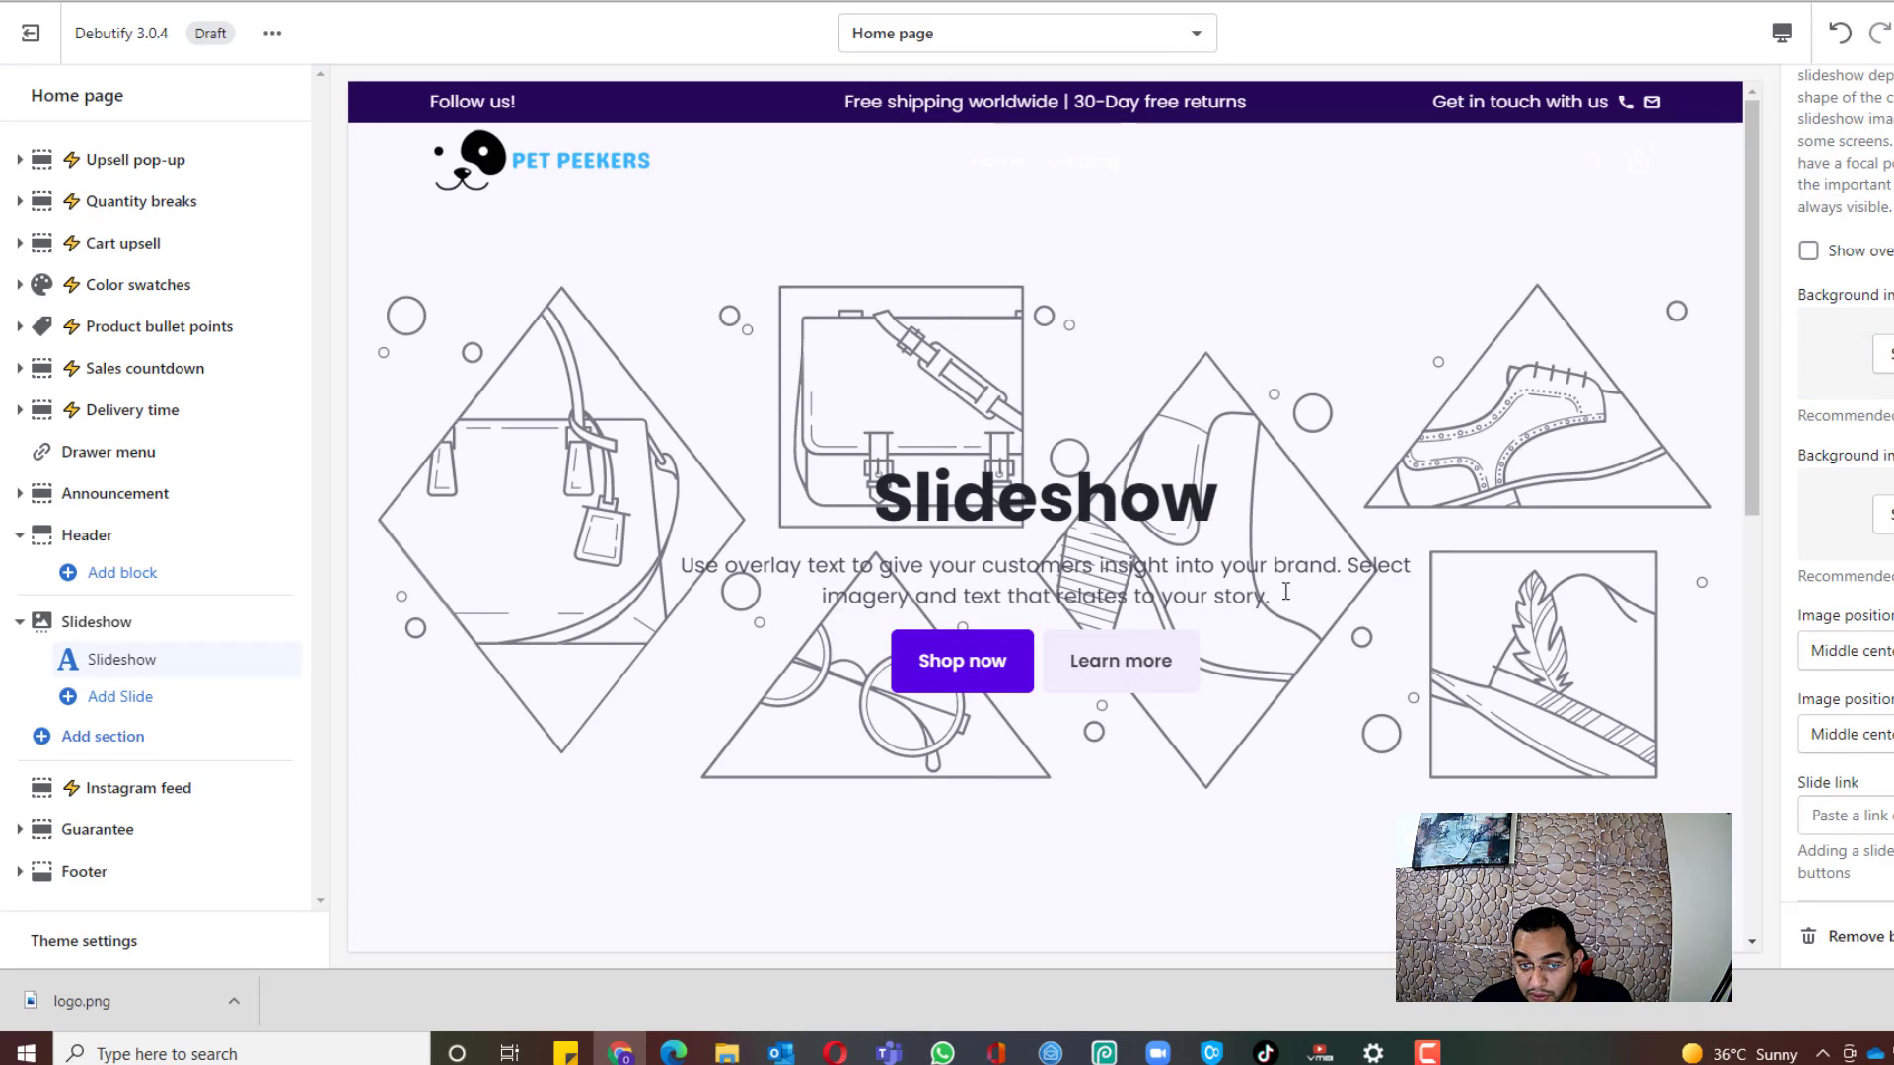
click(1879, 357)
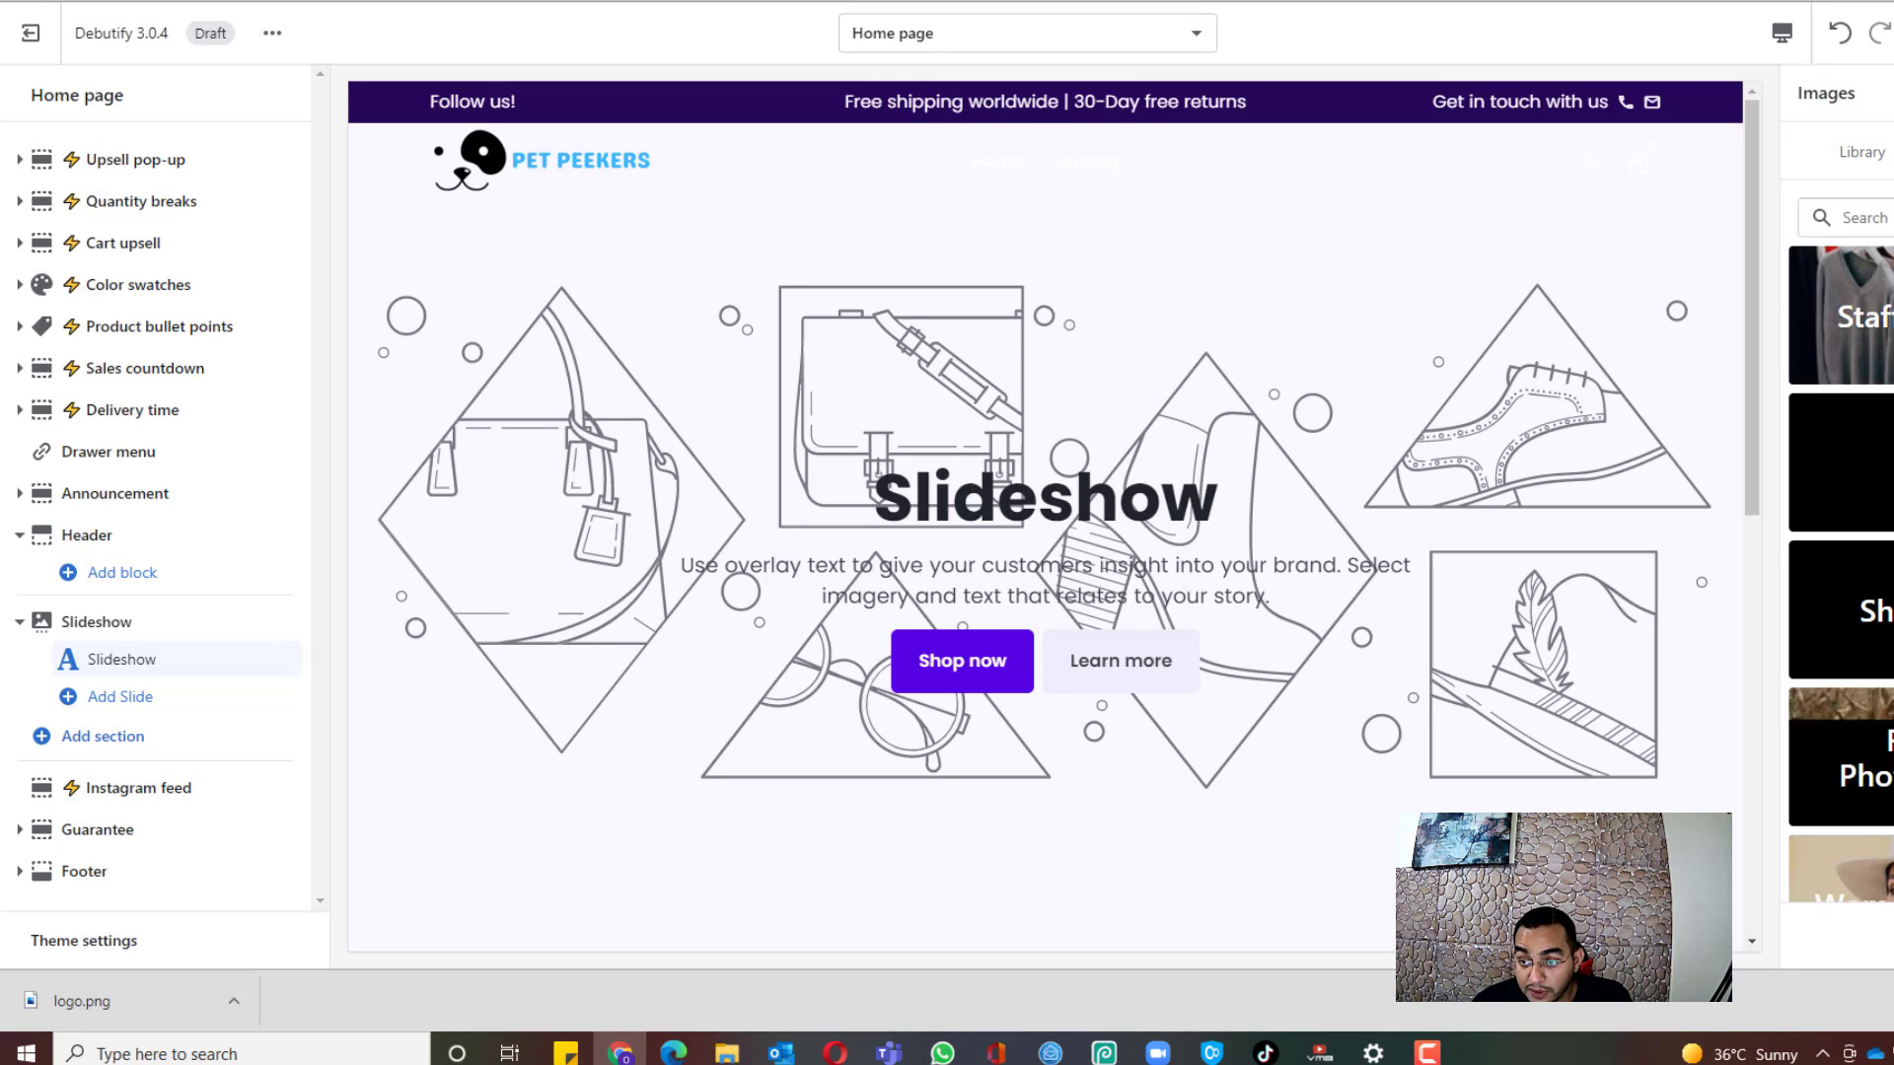
Step: Search the stock images for 'pets' and set the curly brown poodle photo as the slide background
click(1889, 218)
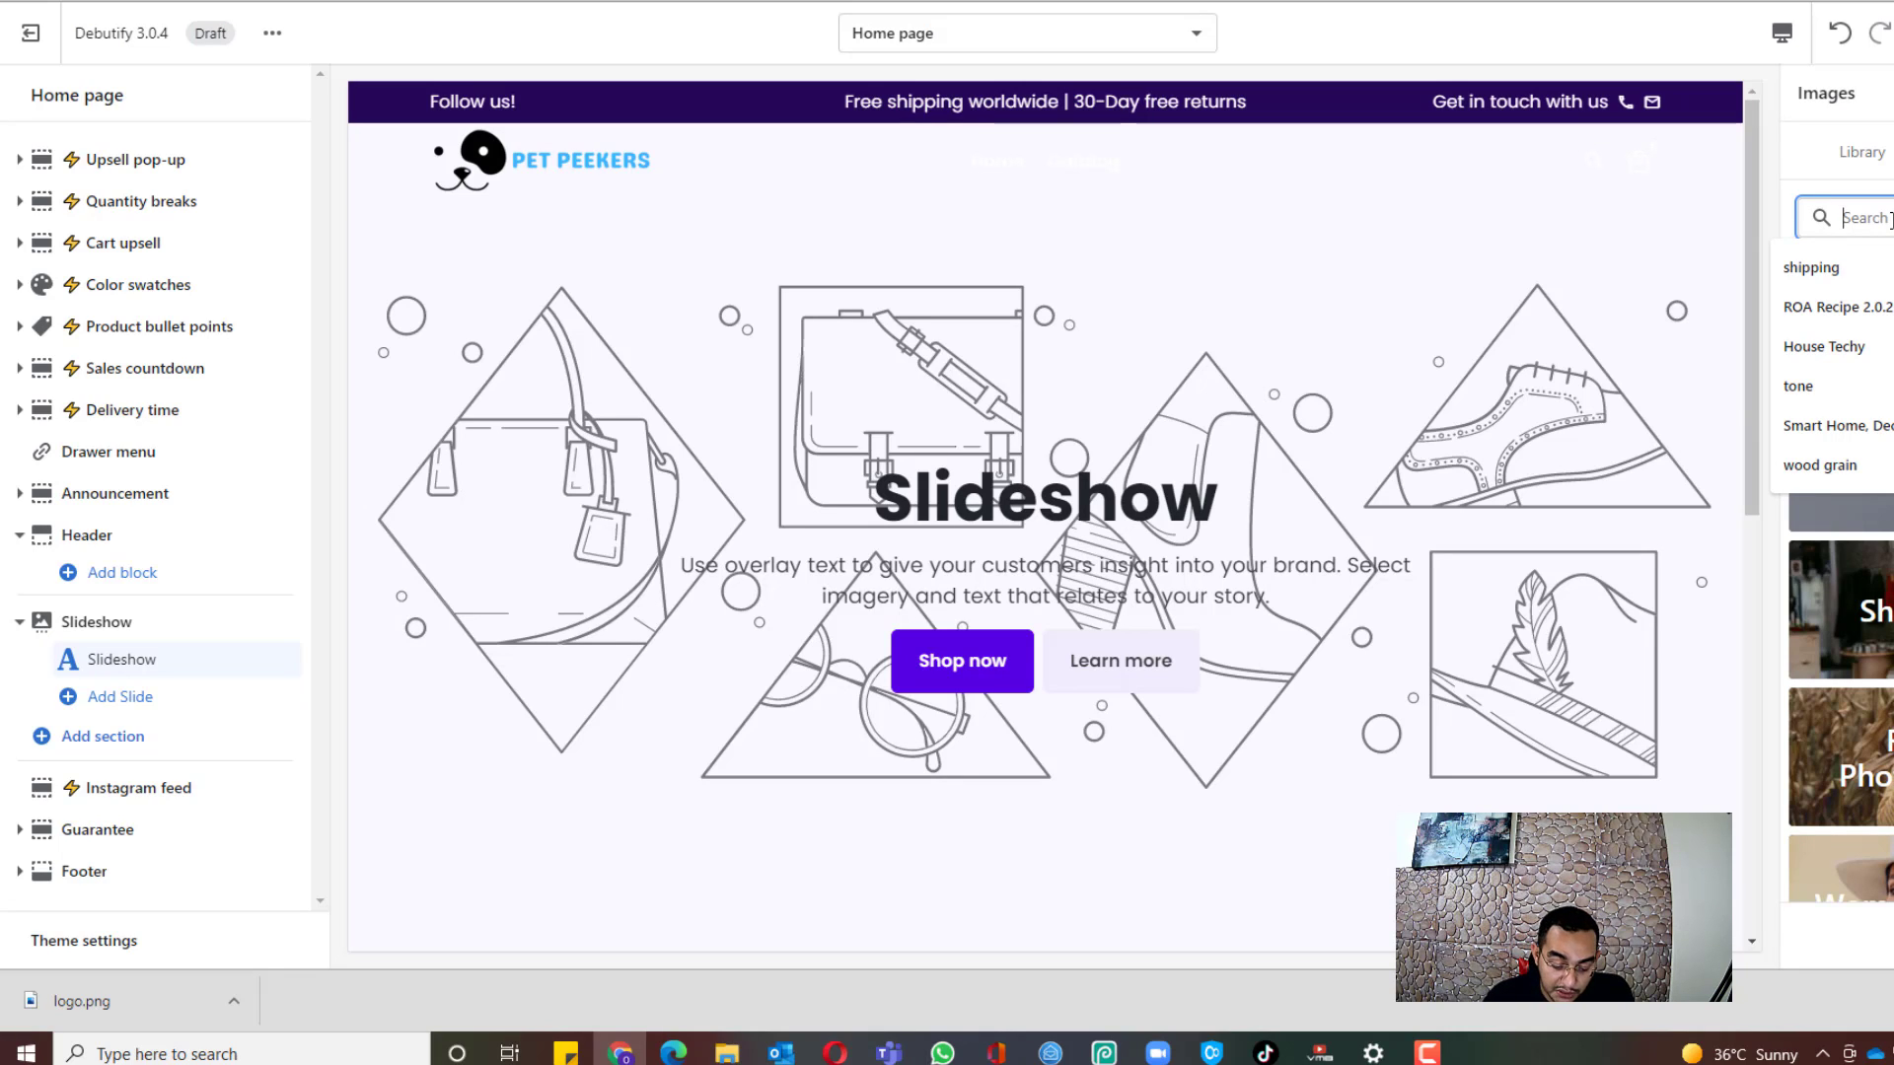
text(pets)
key(Return)
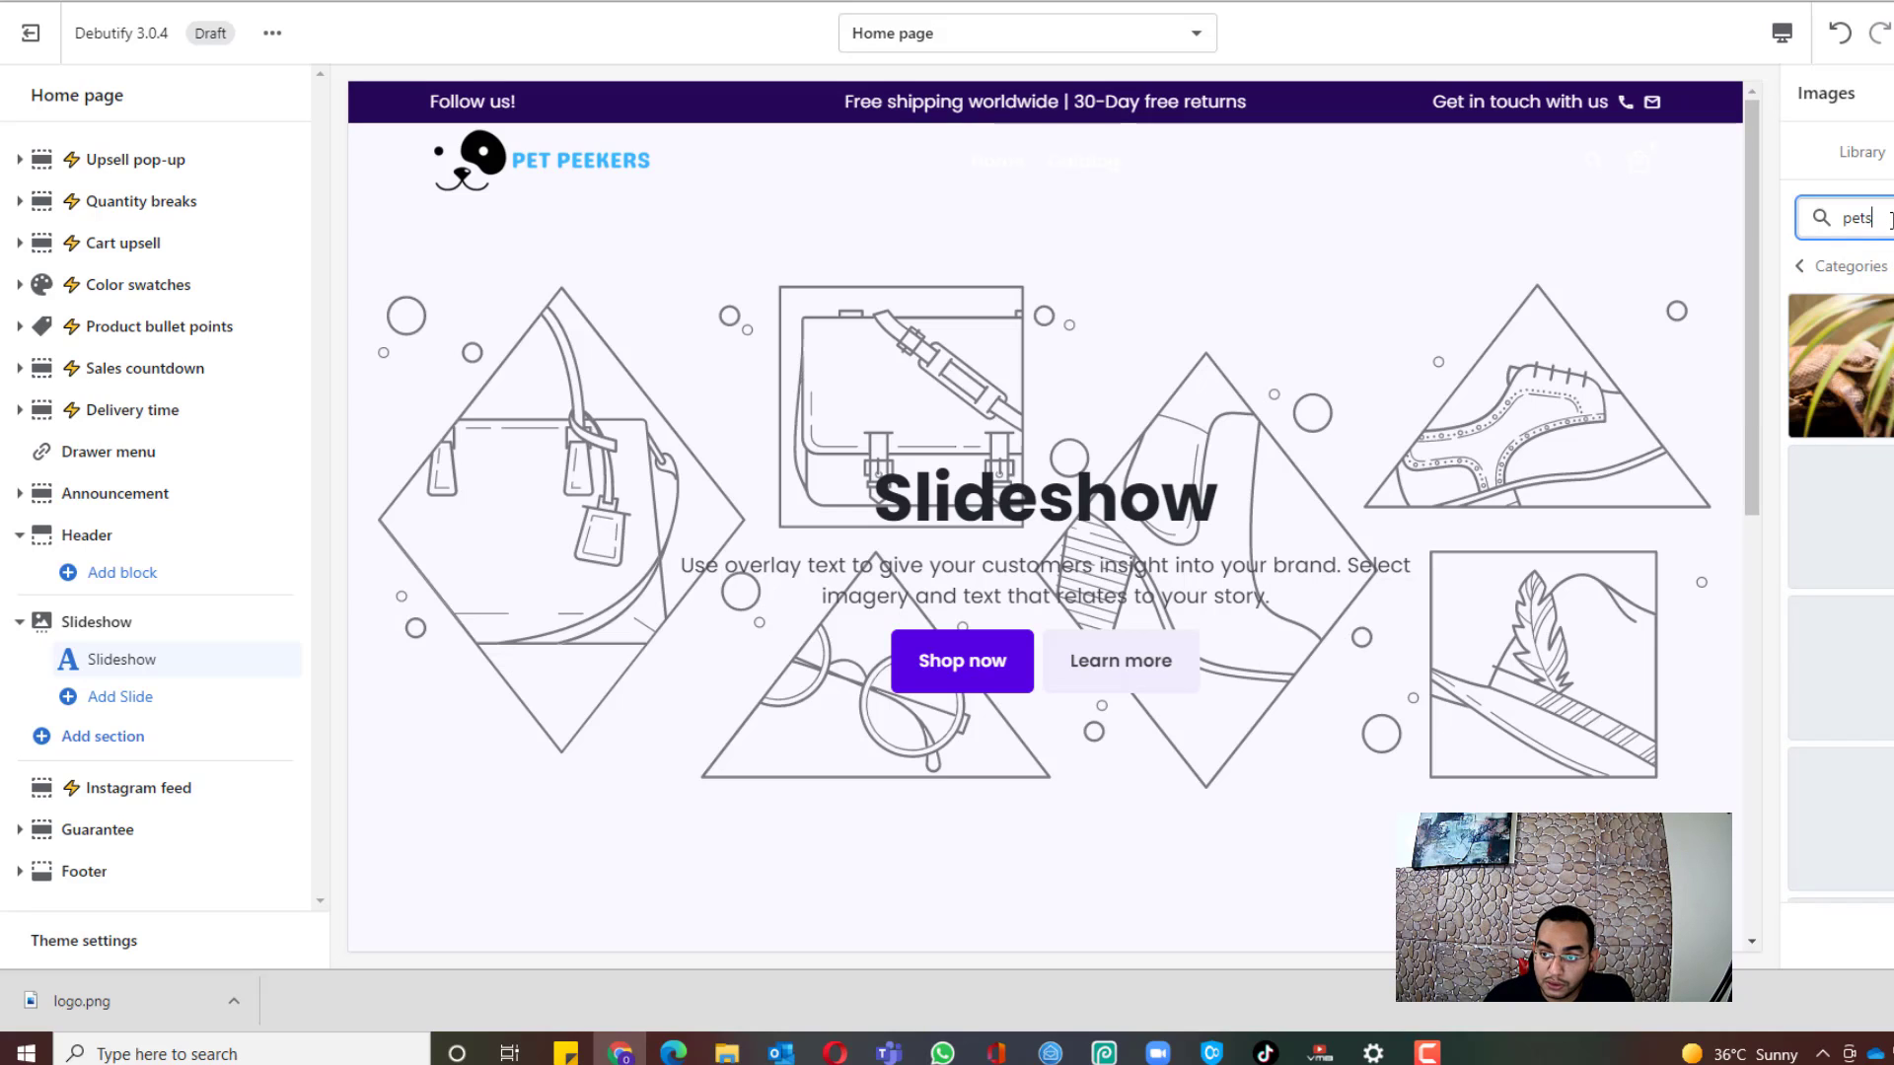
scroll(1840, 558, down, 6)
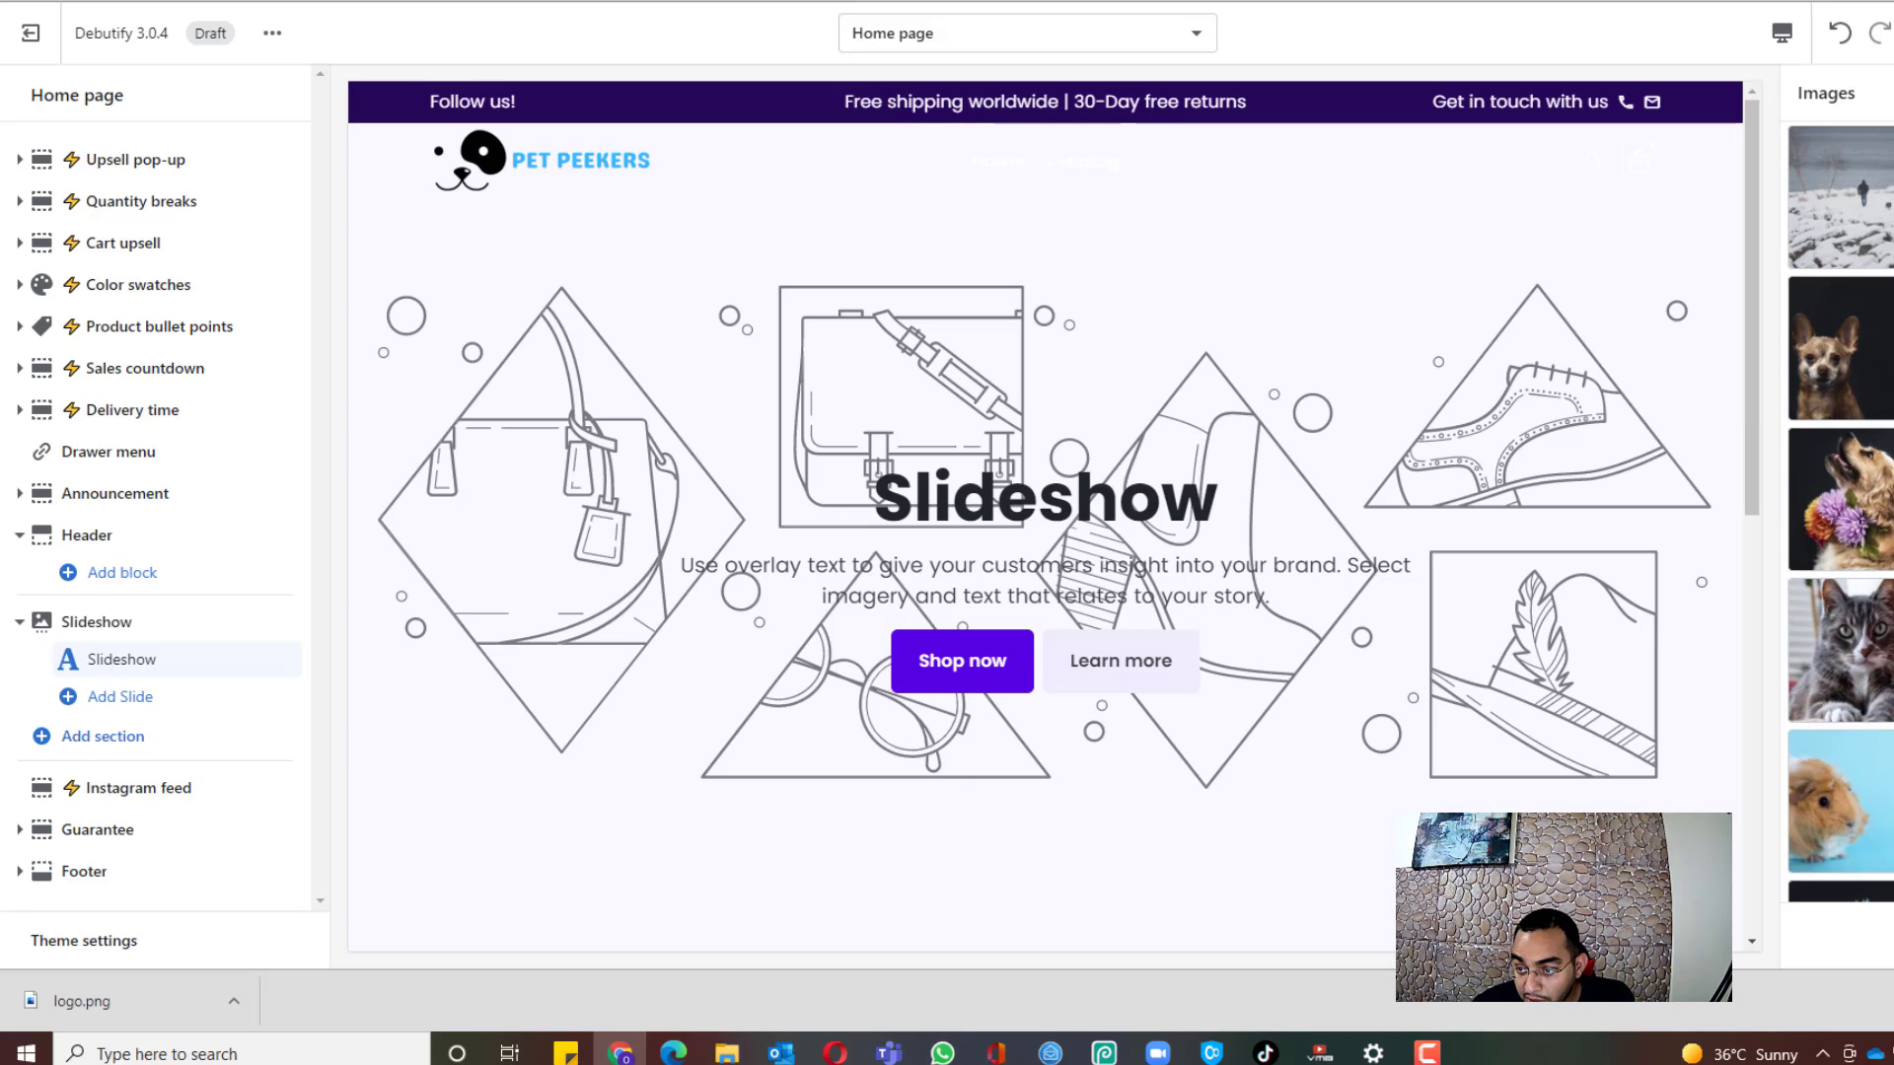
scroll(1883, 558, down, 10)
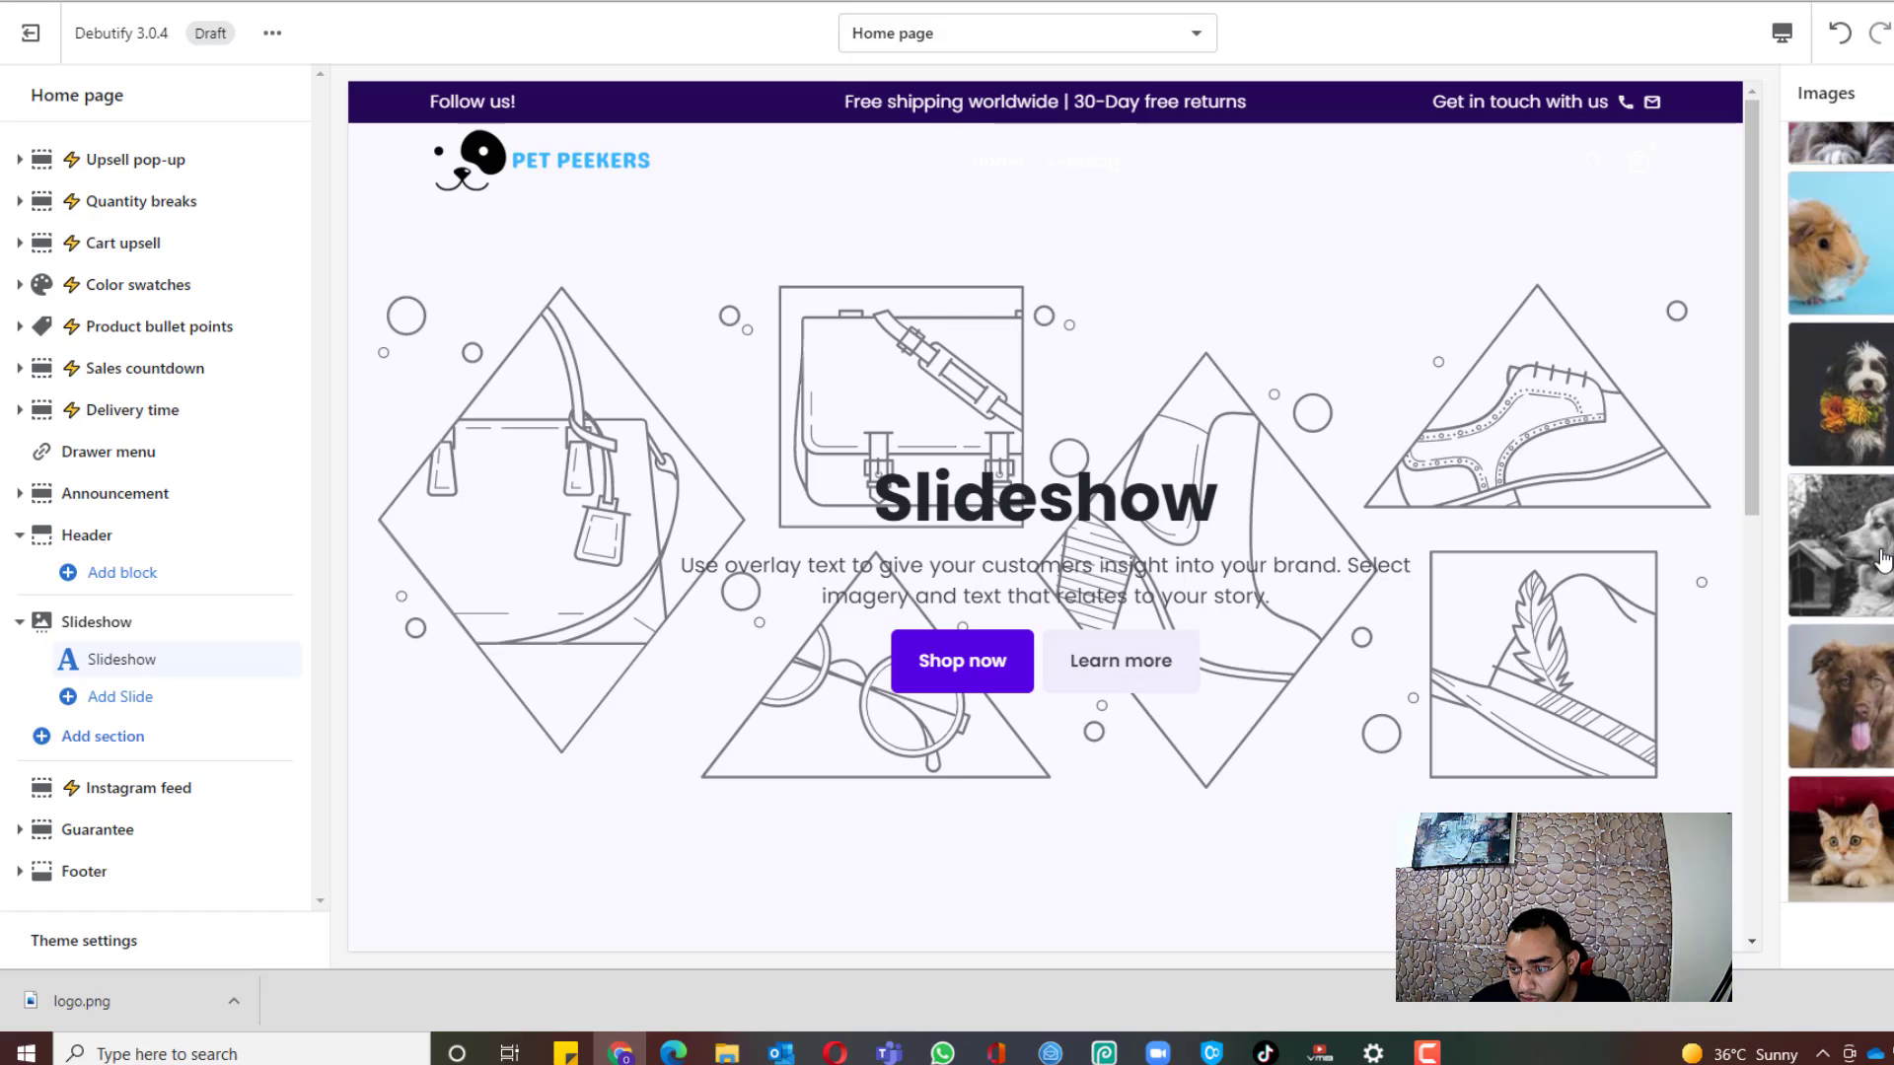
scroll(1889, 590, down, 4)
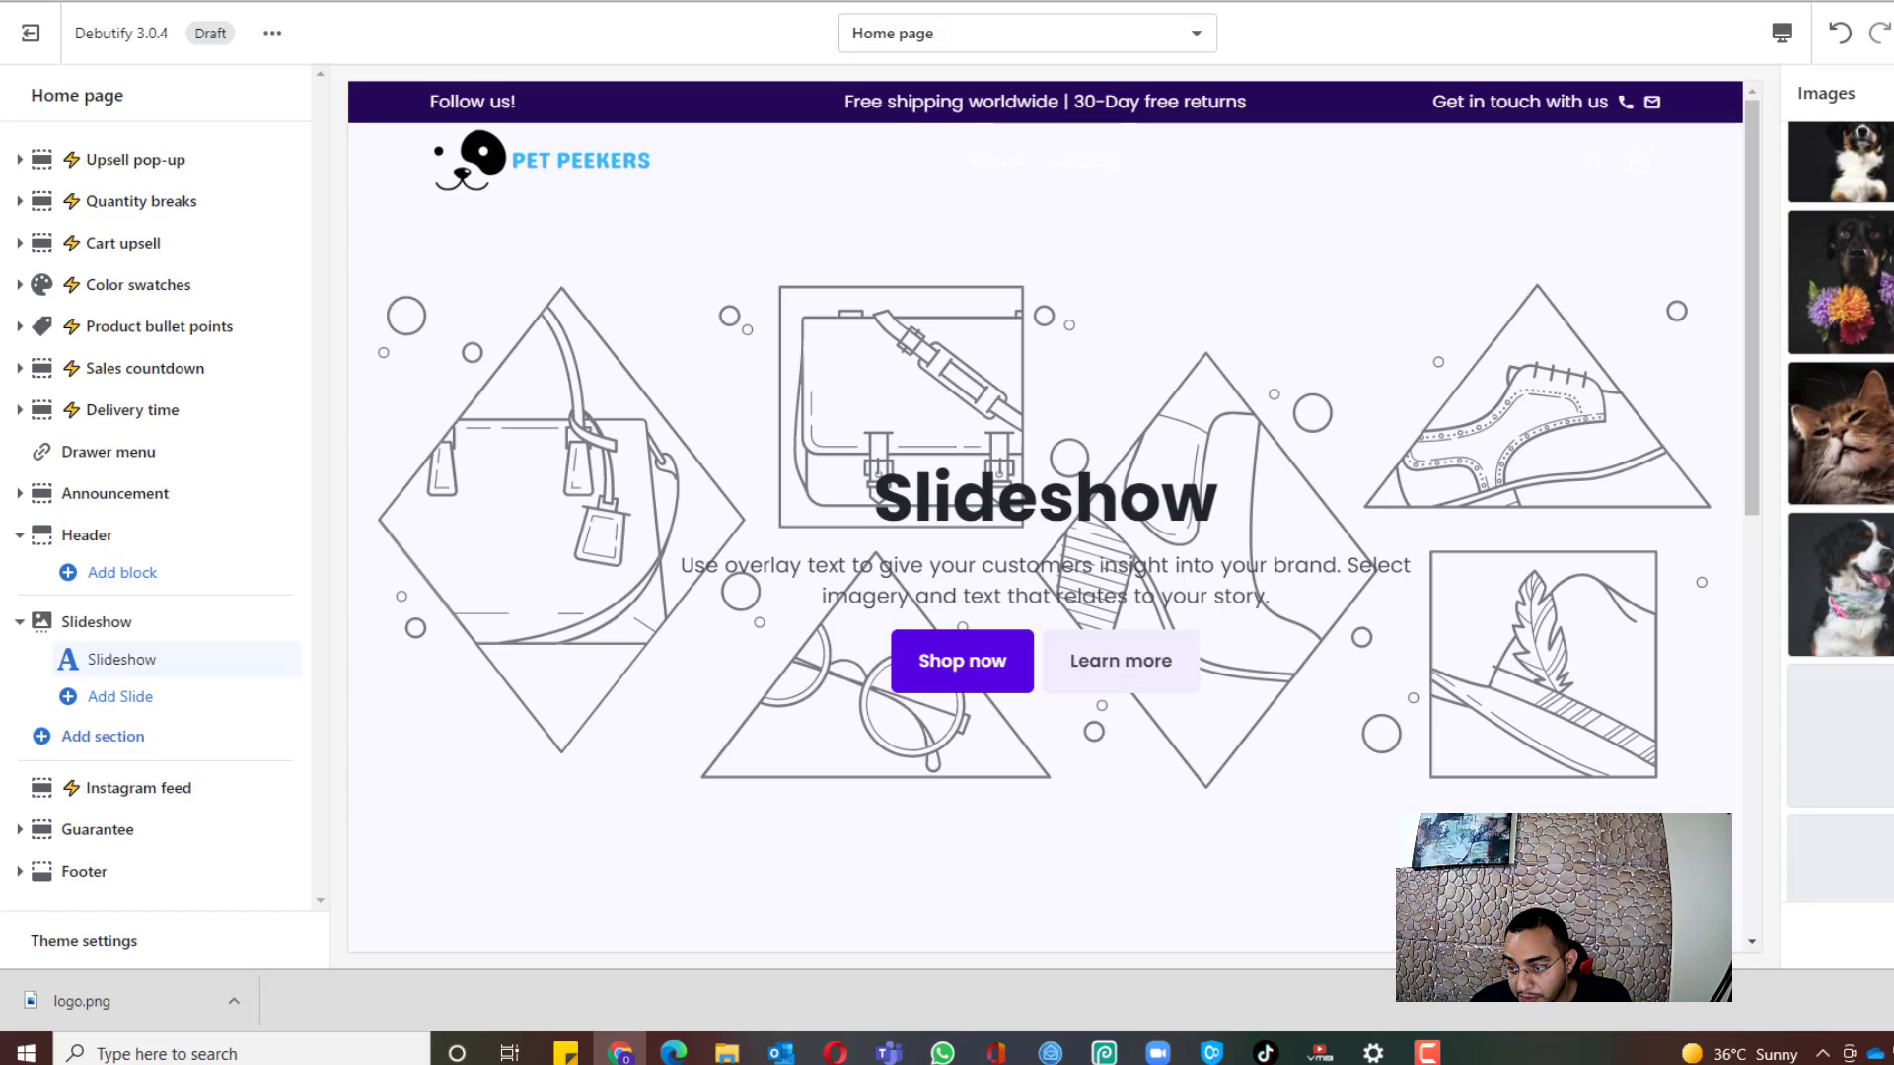
scroll(1840, 512, down, 5)
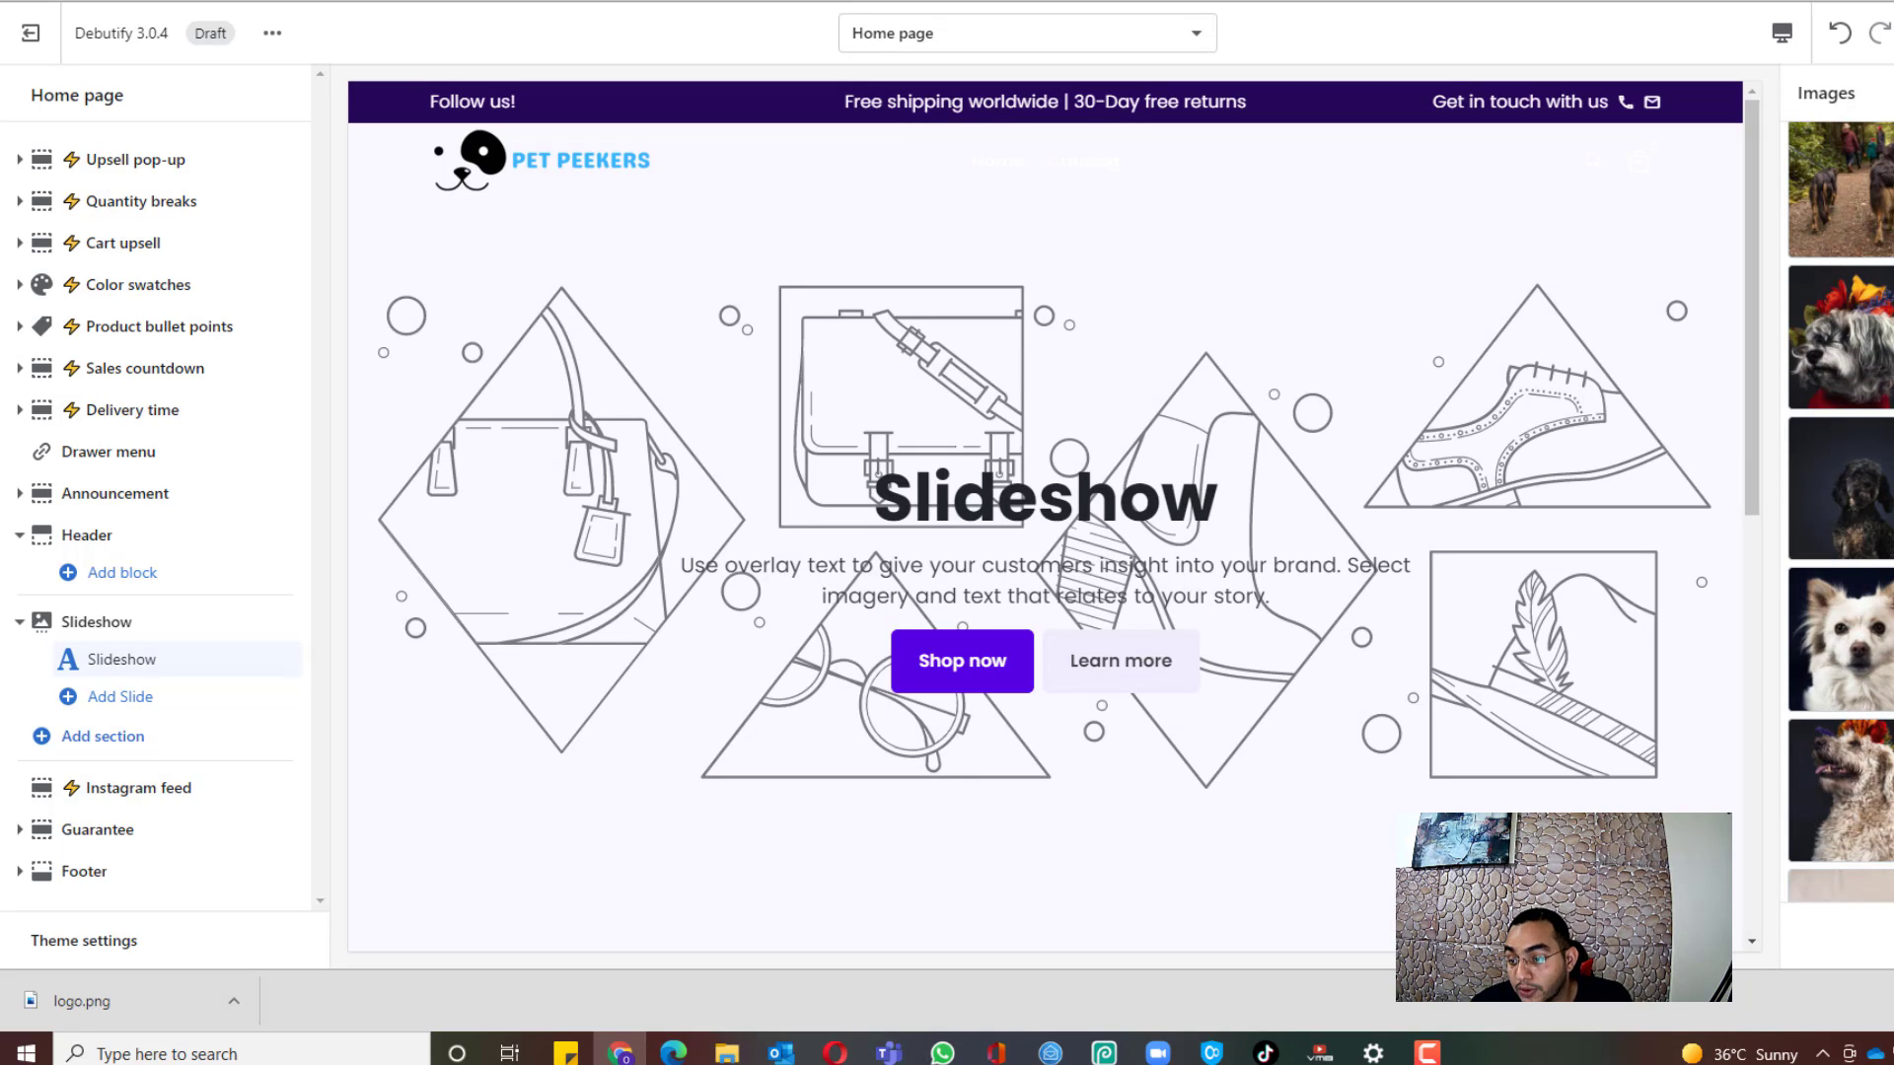
scroll(1840, 512, down, 5)
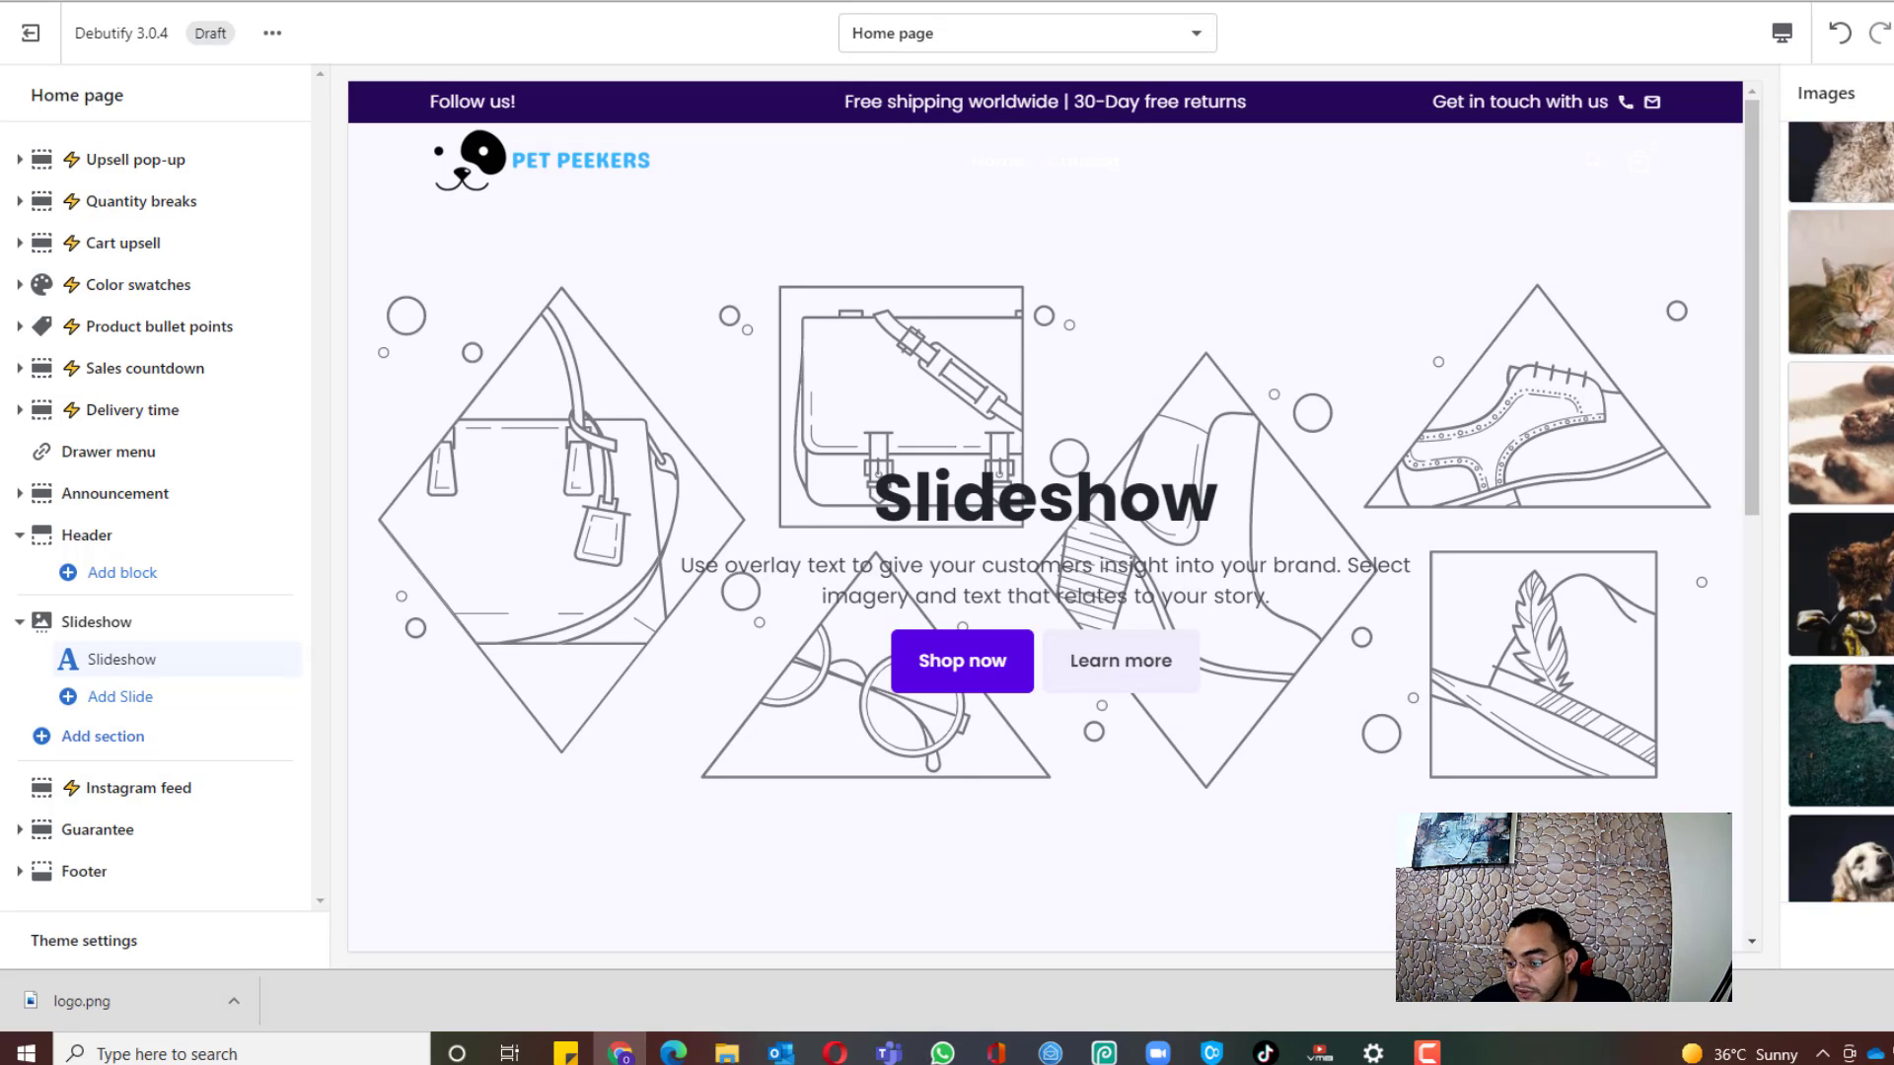
click(1878, 612)
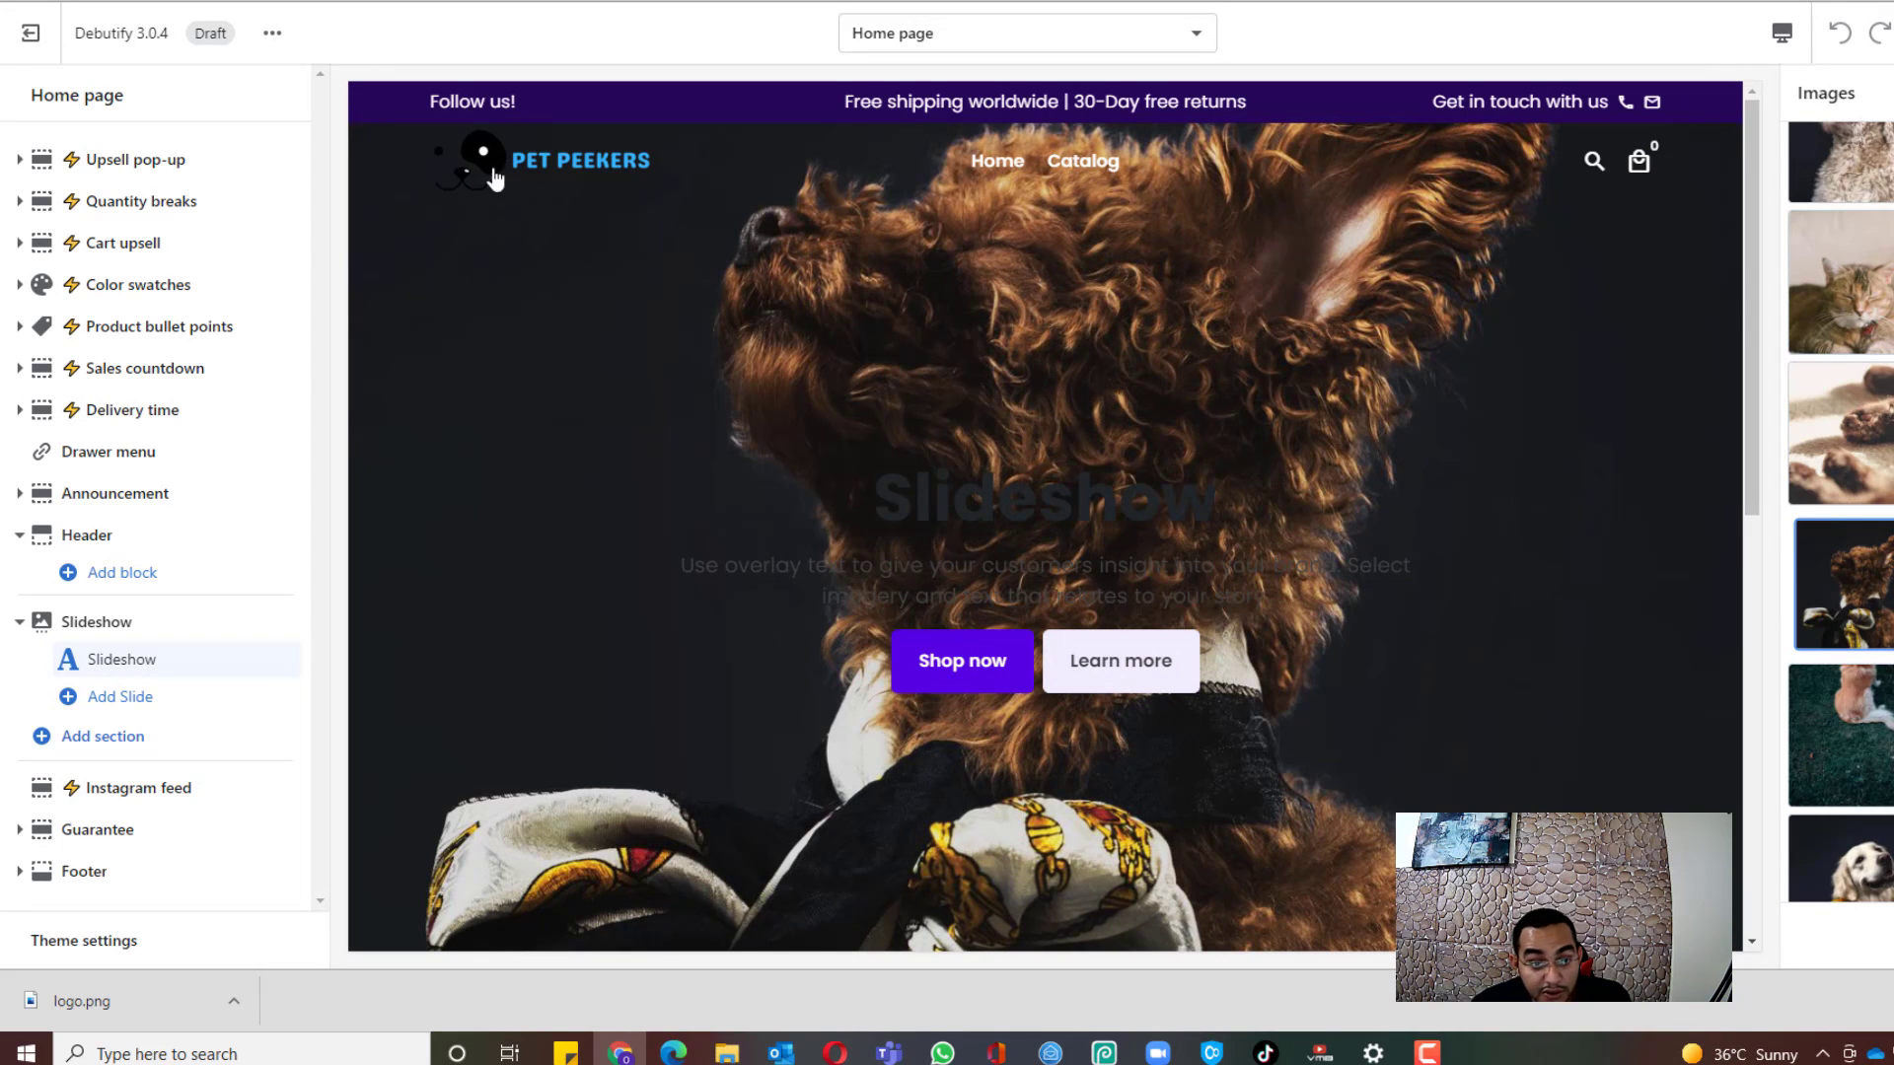
scroll(1841, 552, down, 3)
Step: Choose a different pet photo as the slide's background image
click(1890, 558)
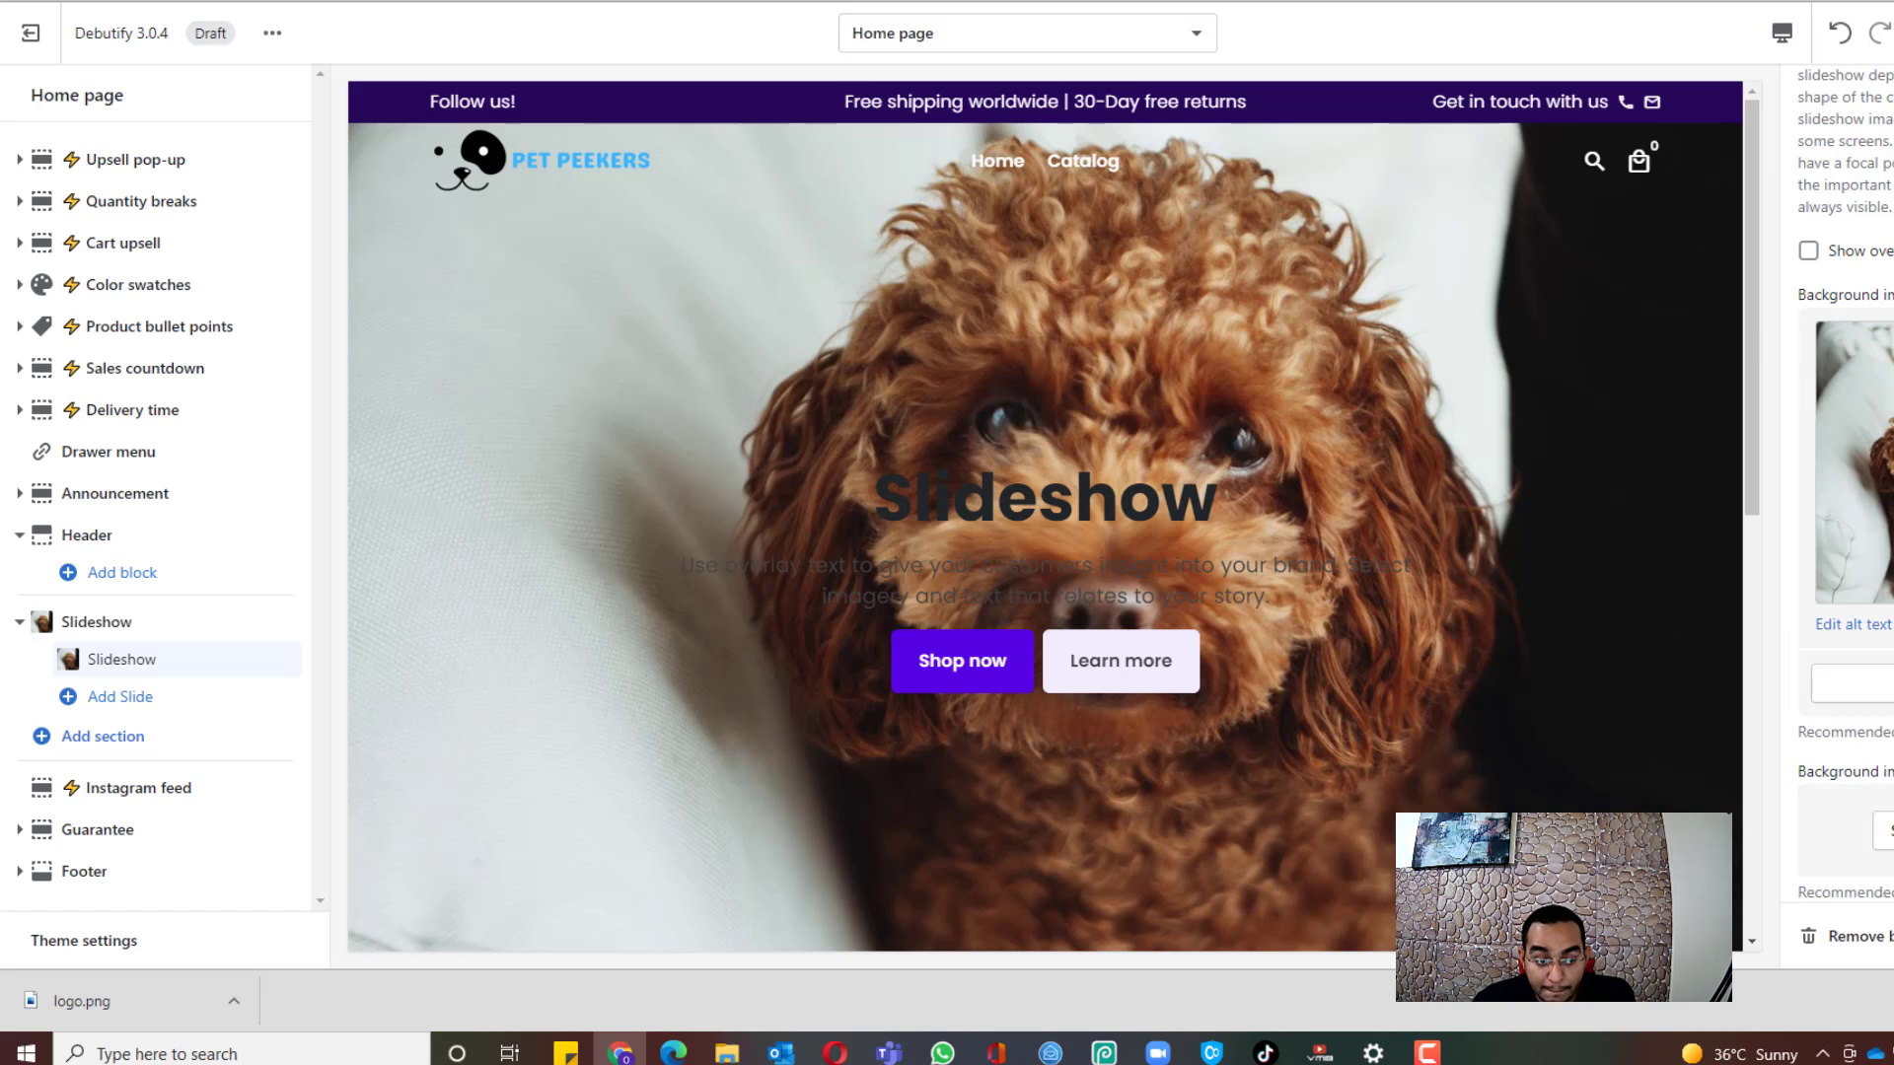
scroll(1806, 680, down, 3)
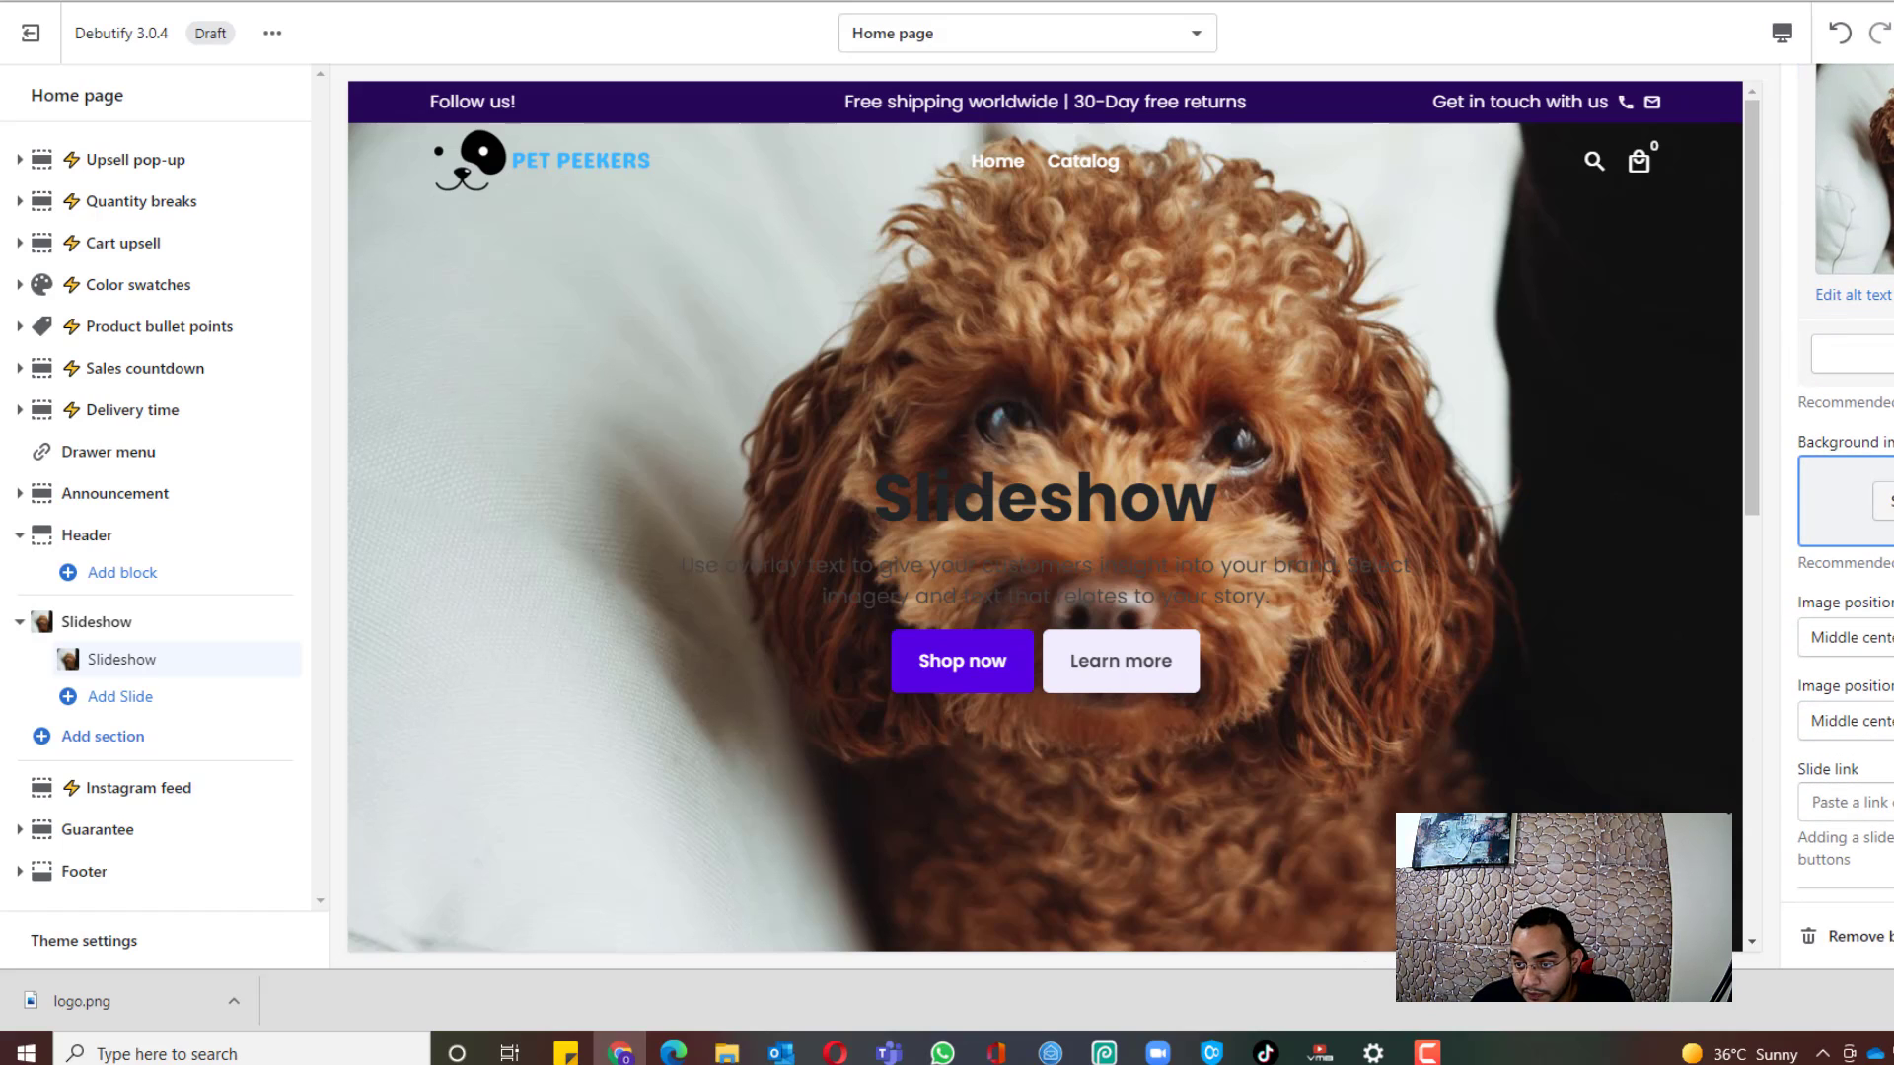
click(1884, 501)
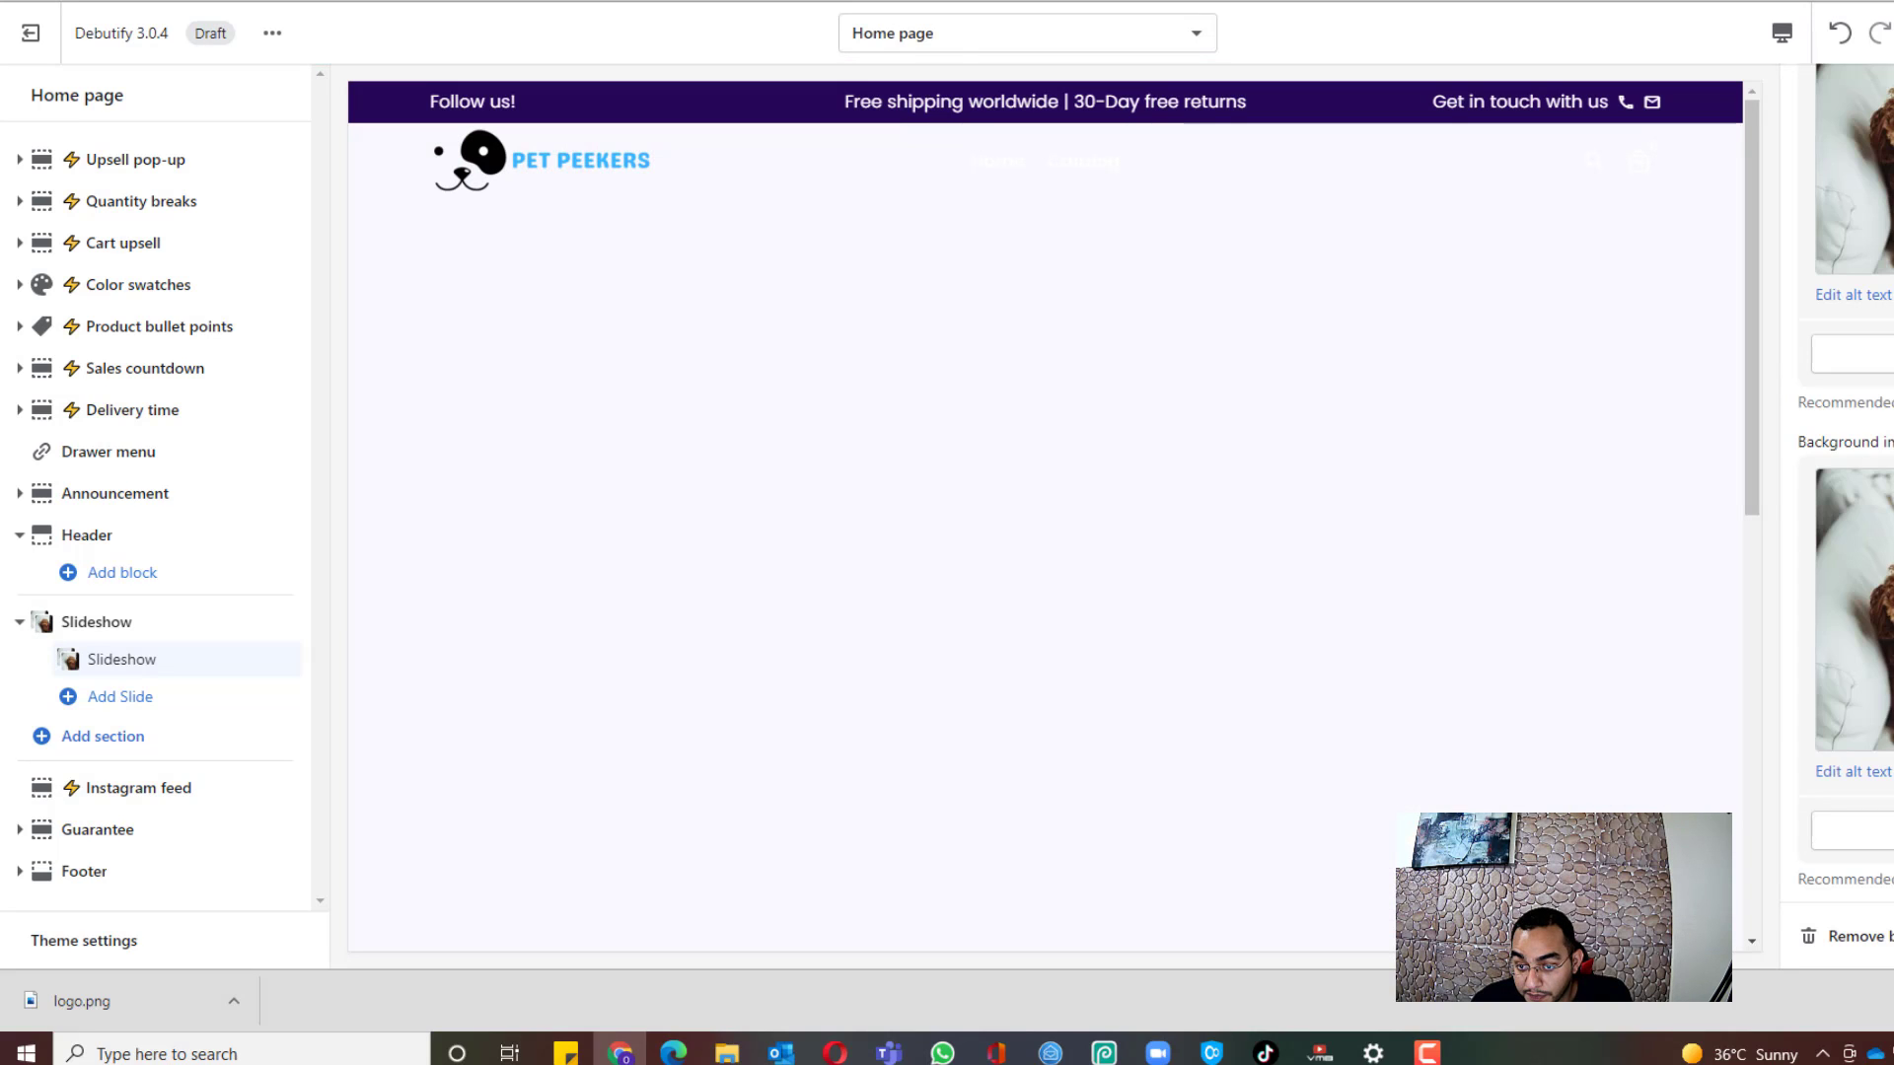
scroll(1844, 513, down, 7)
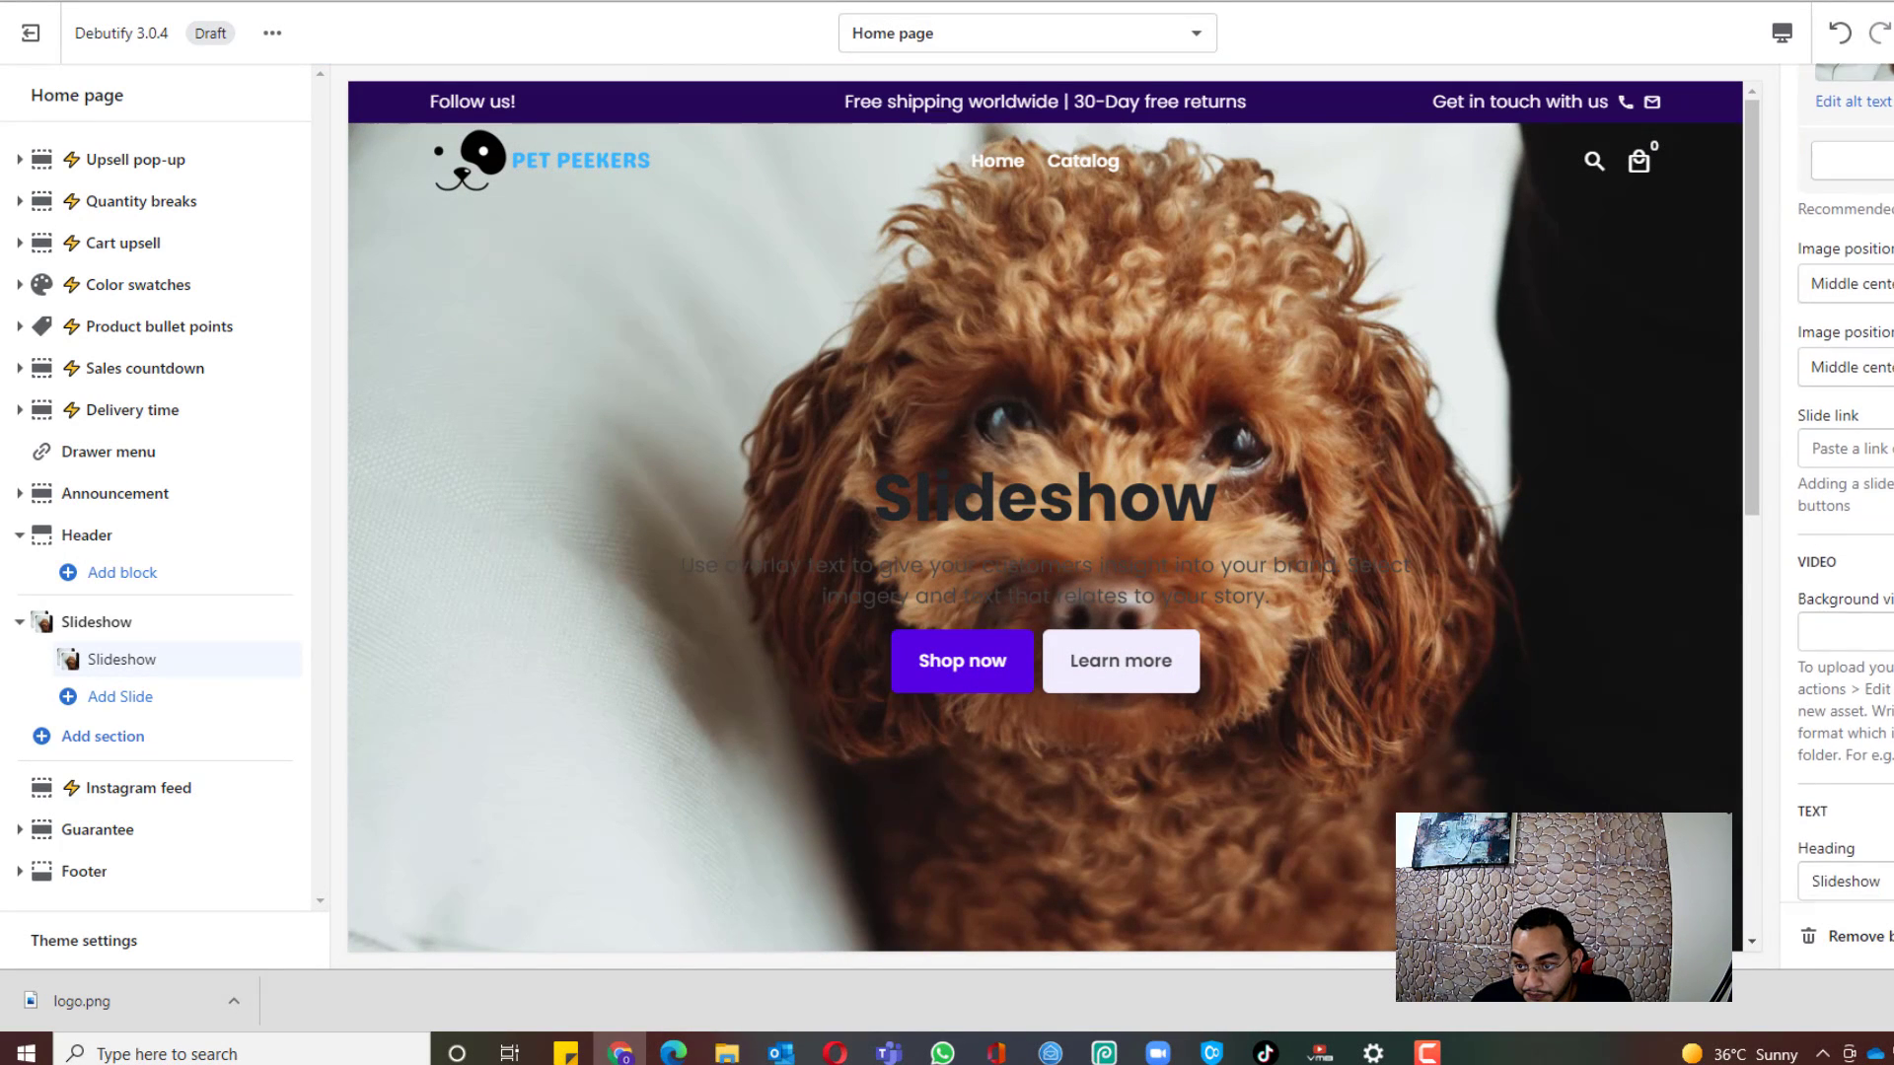
scroll(1804, 430, down, 1)
scroll(1822, 395, down, 4)
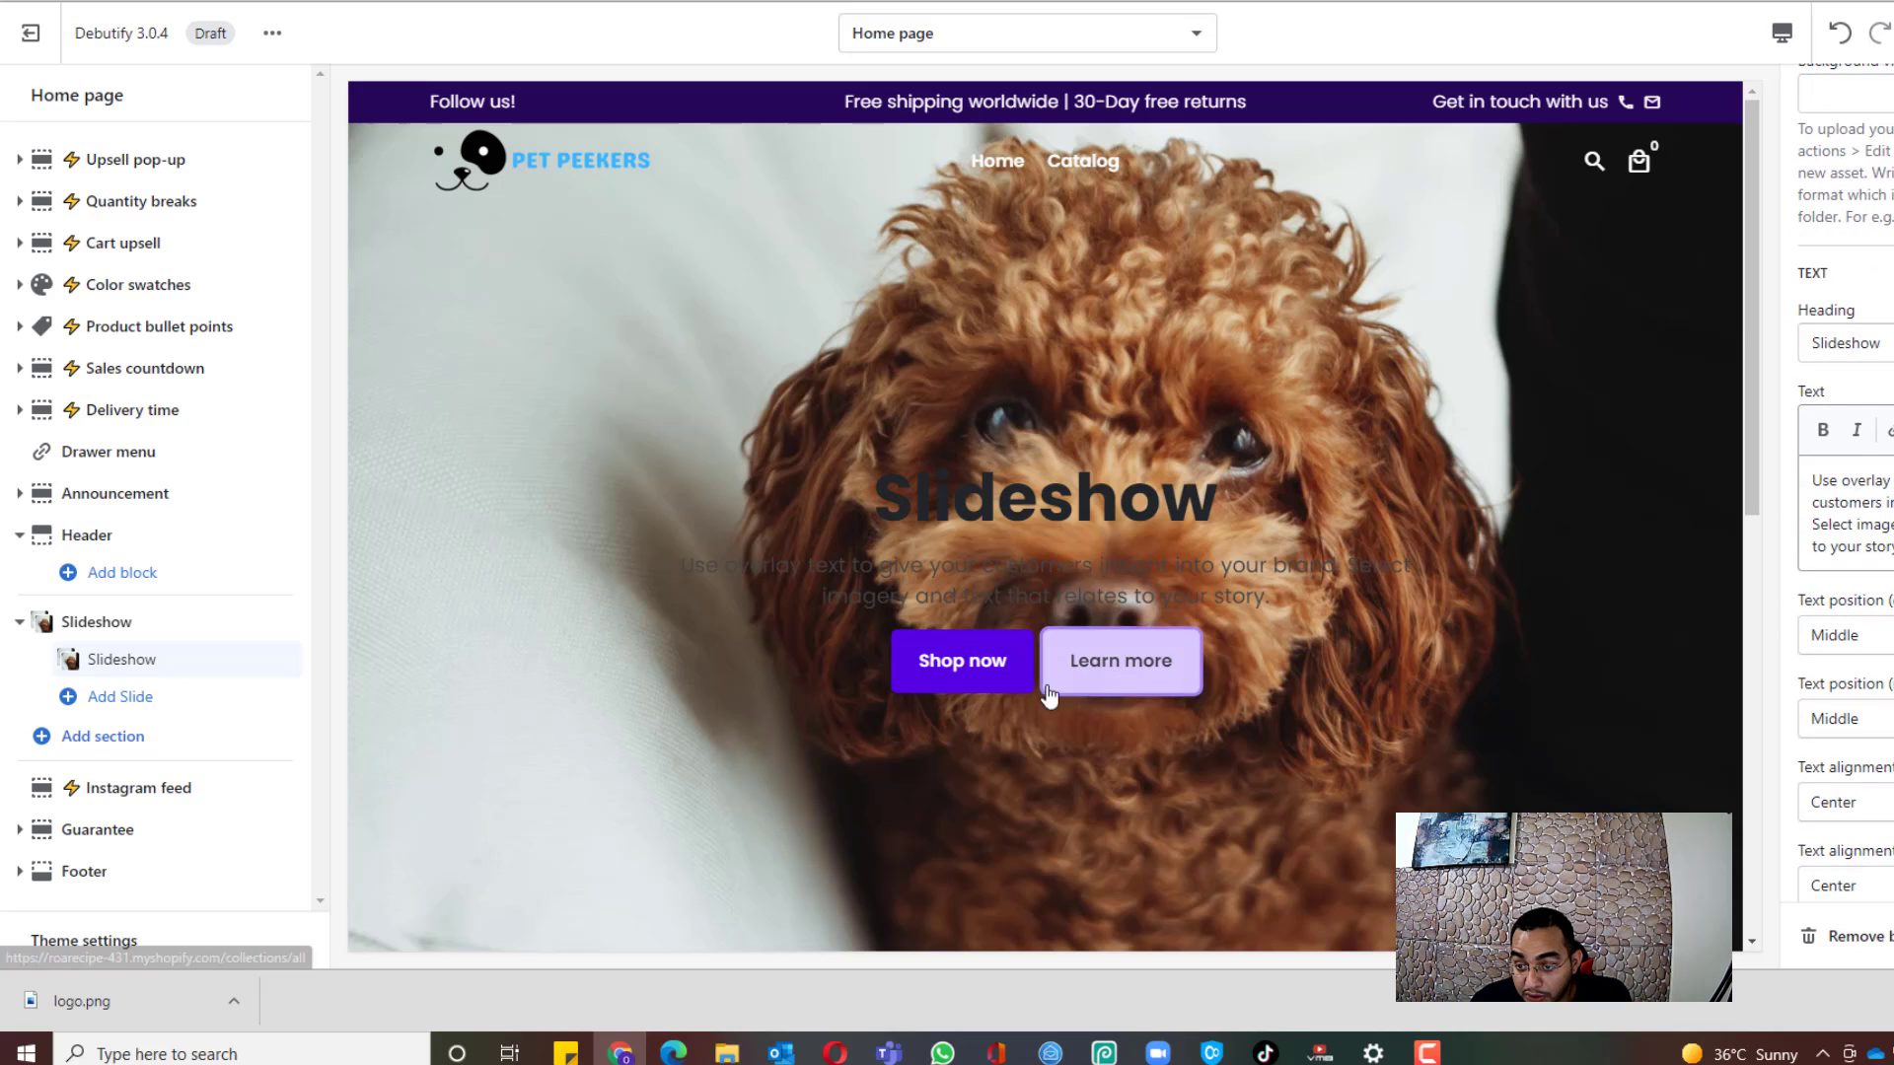
scroll(1417, 730, down, 3)
scroll(1842, 513, up, 1)
scroll(1670, 523, up, 3)
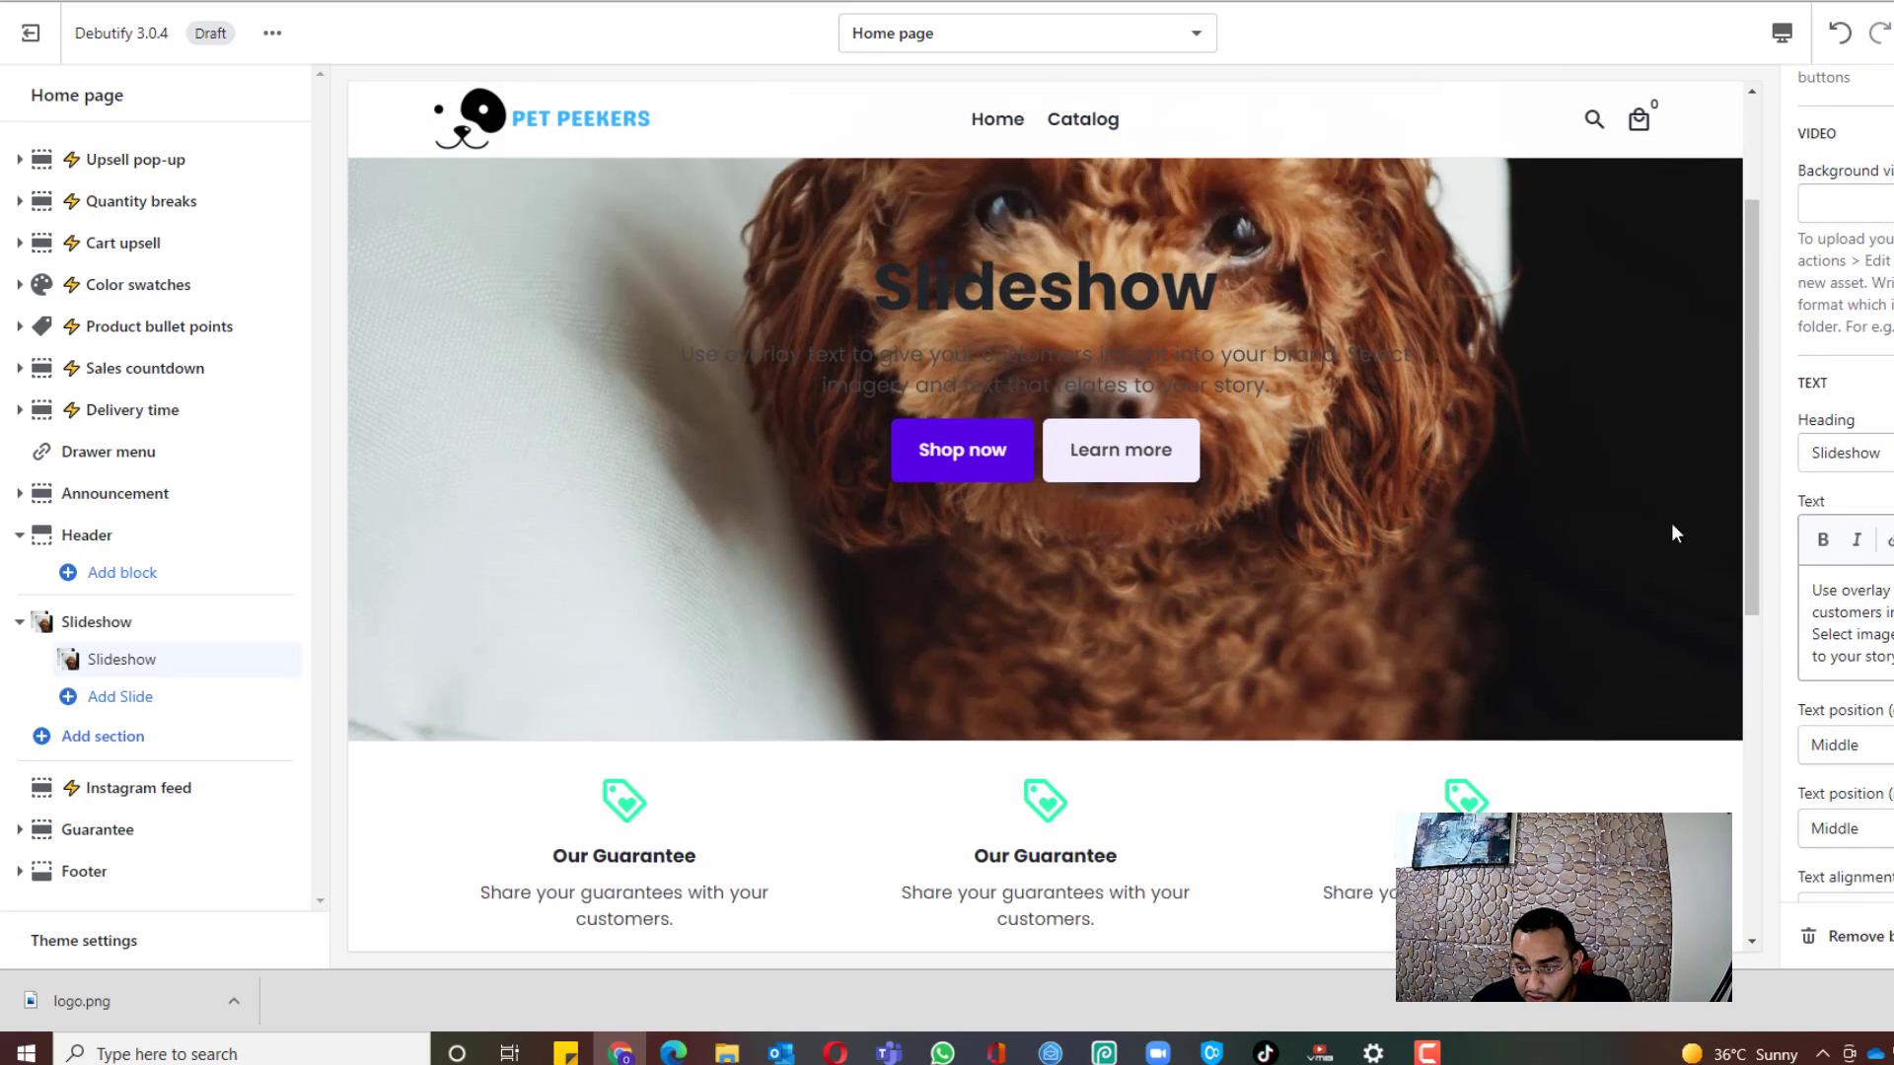
scroll(1842, 513, up, 1)
scroll(1842, 513, down, 5)
scroll(1842, 513, down, 2)
scroll(1842, 513, up, 3)
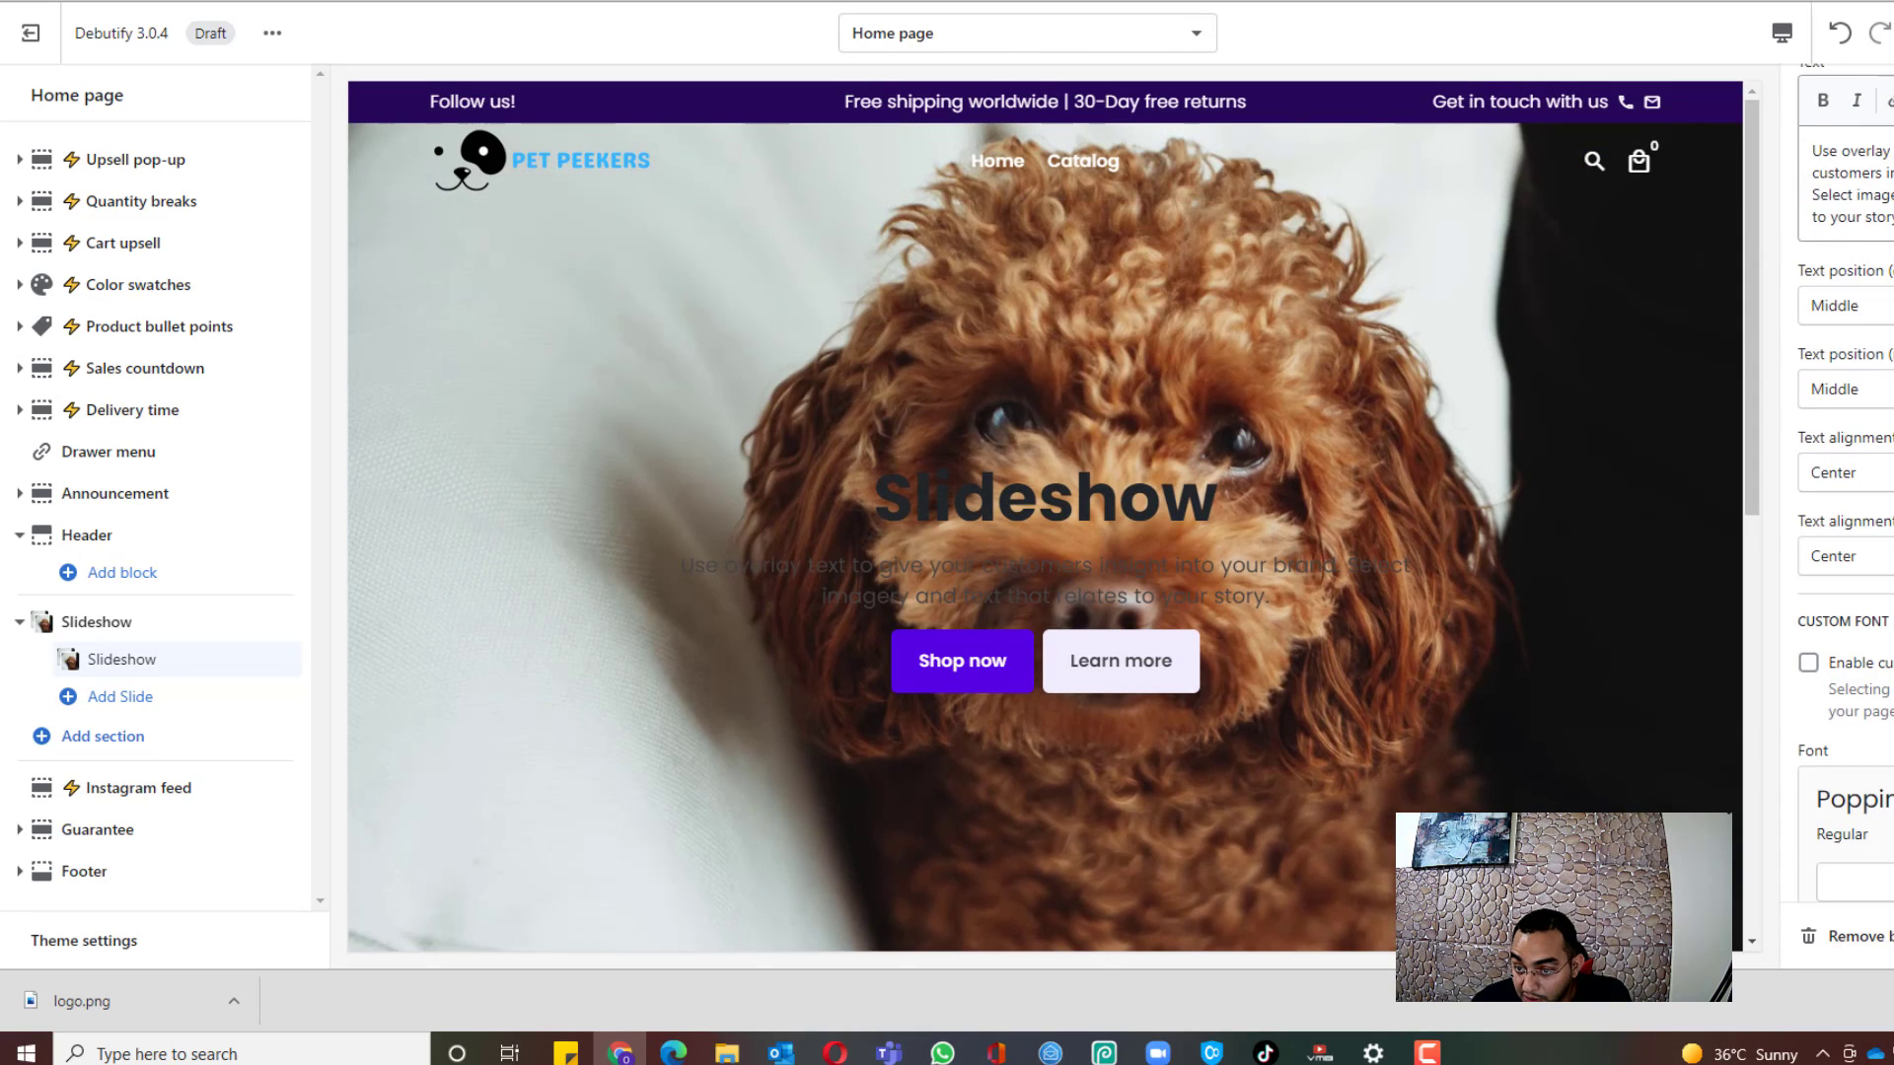
scroll(1842, 493, down, 1)
scroll(1842, 493, up, 2)
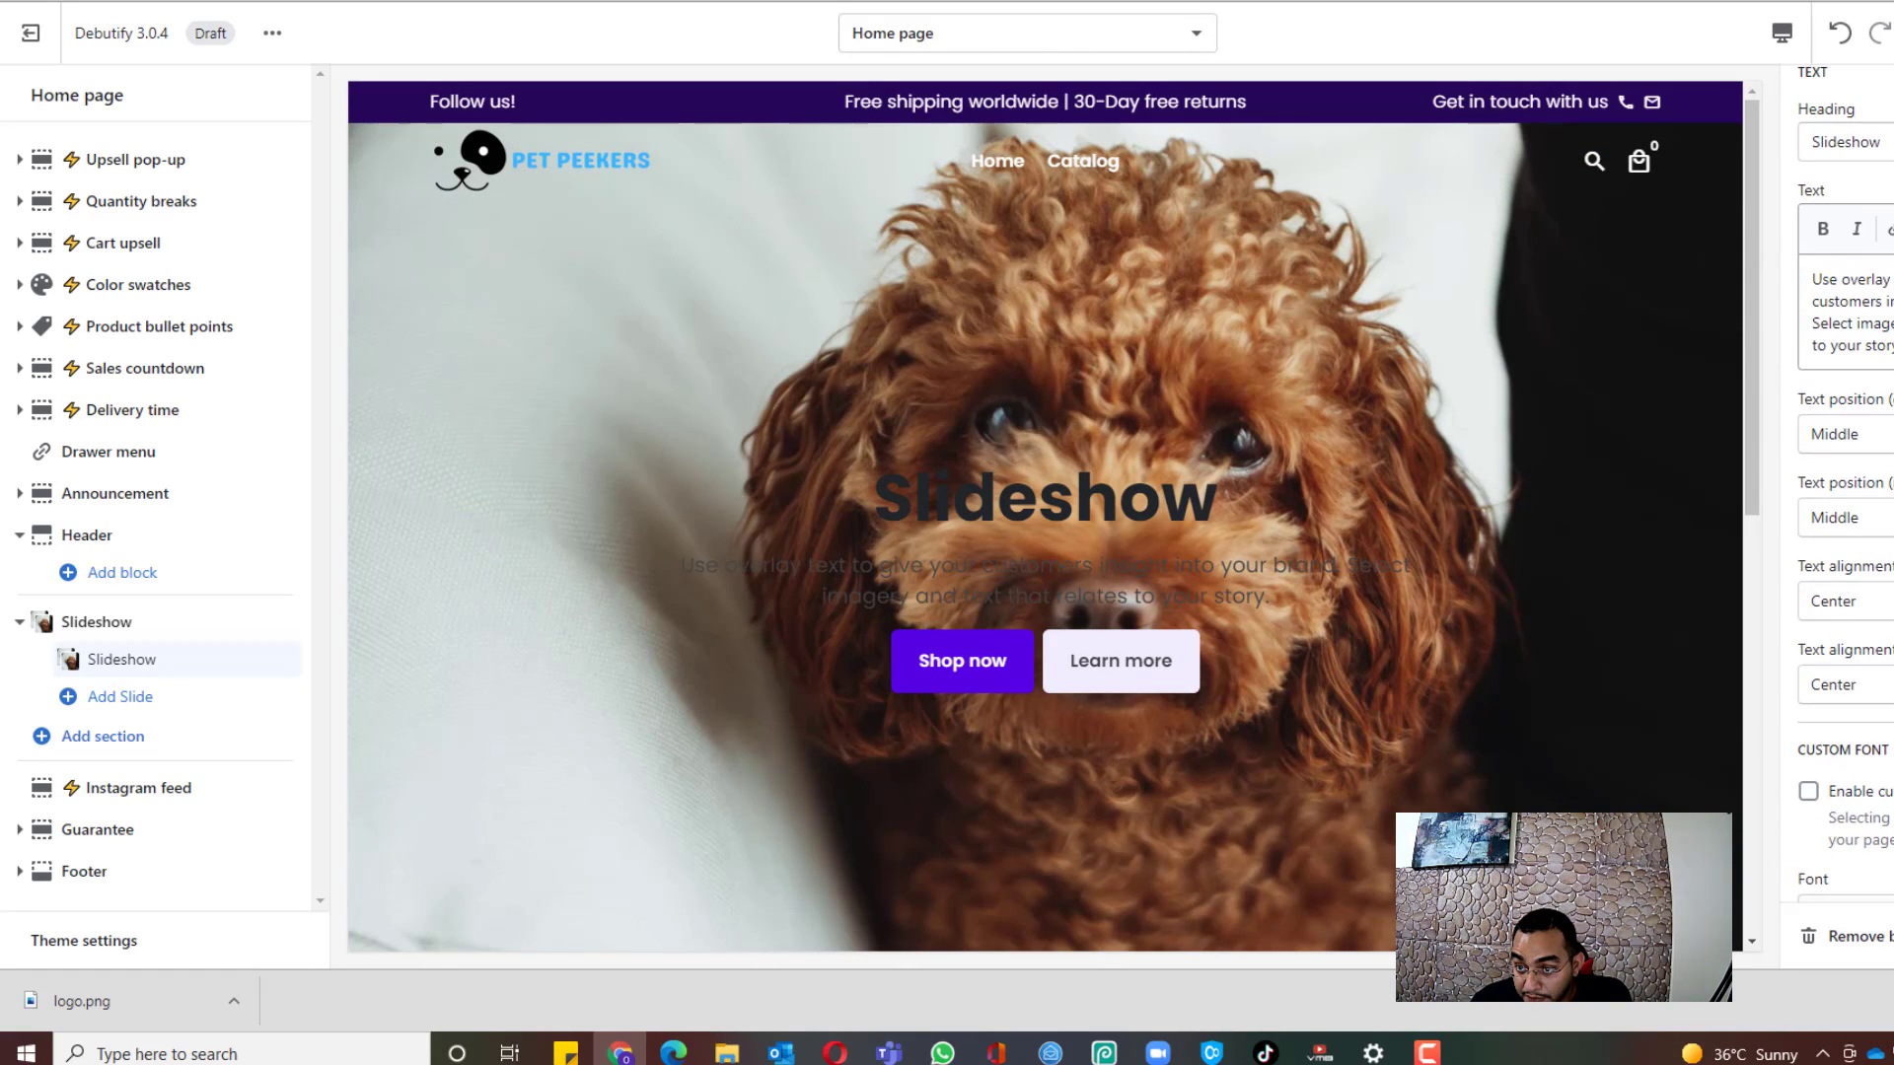
Step: Set the slide heading to 'Pets Peekers' and the text to 'Your Favorite Pet Online store'
drag(1888, 241, 1641, 211)
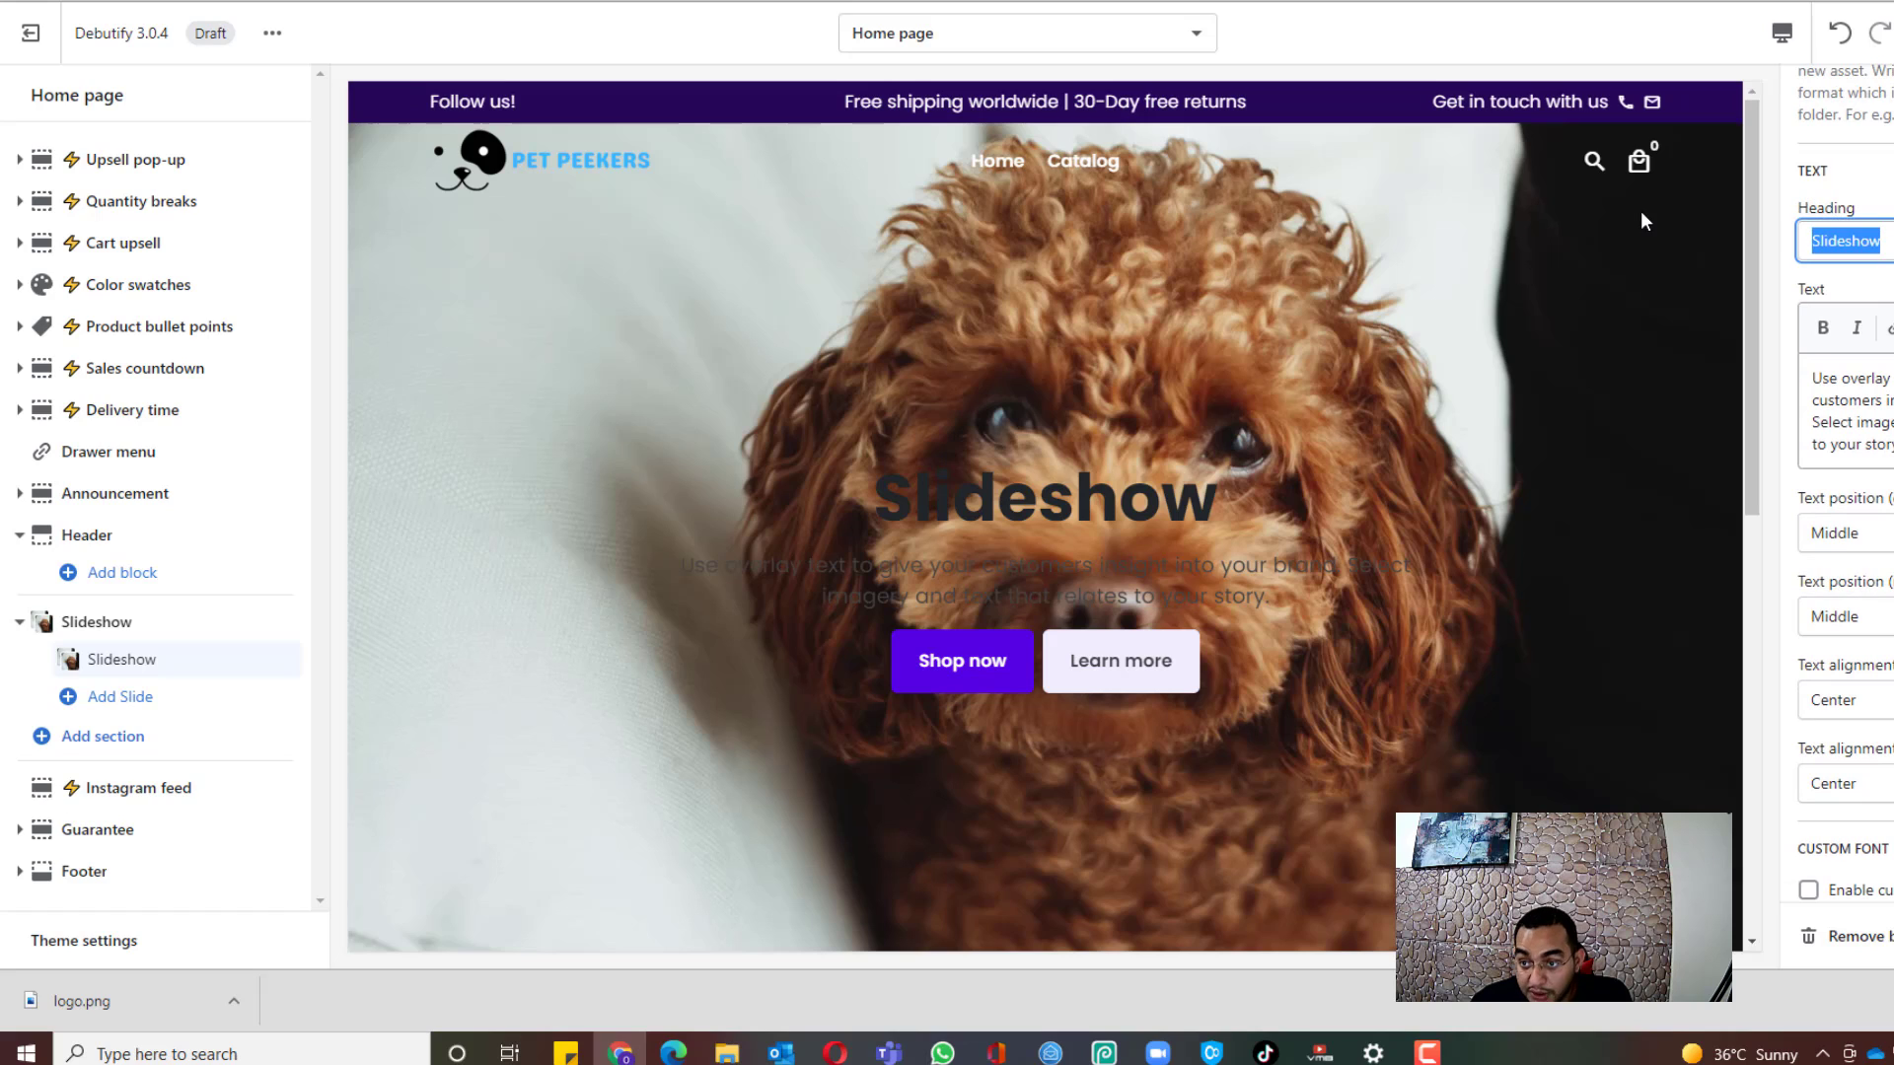
text(Pets S)
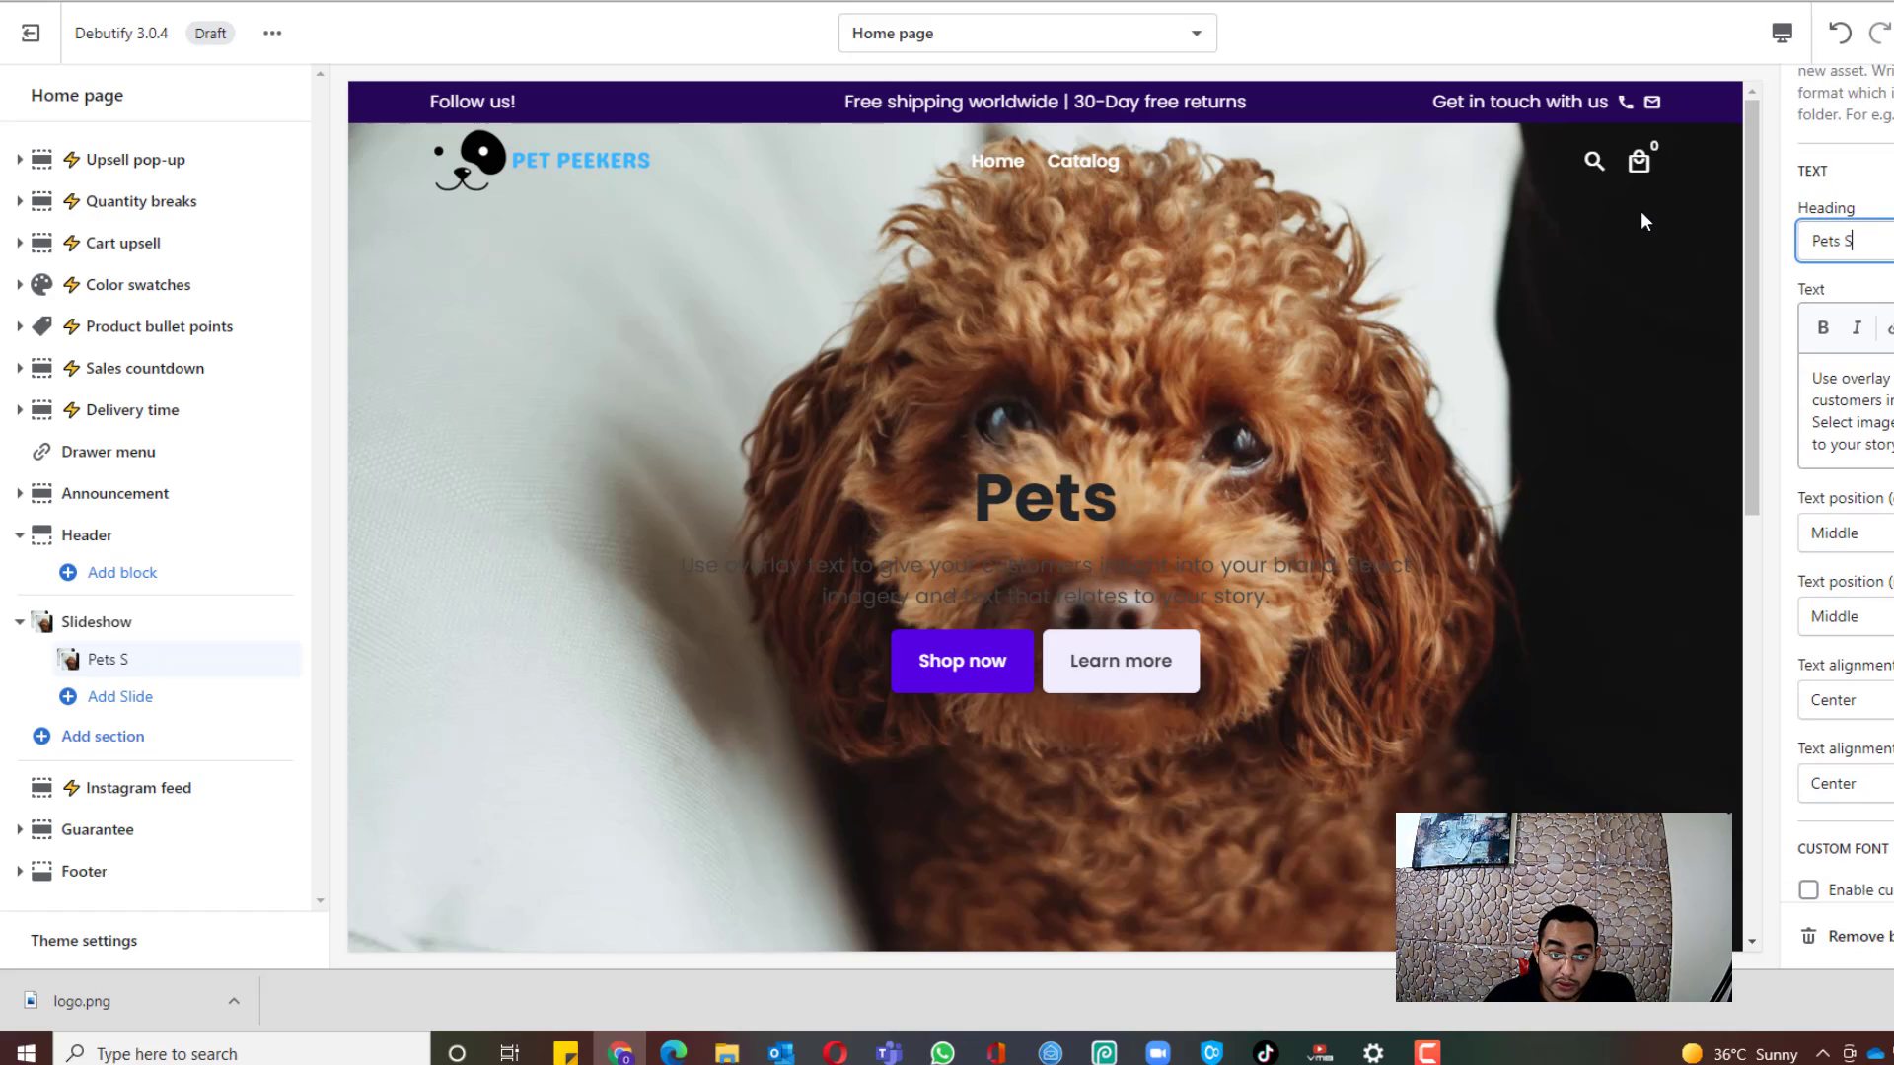
key(BackSpace)
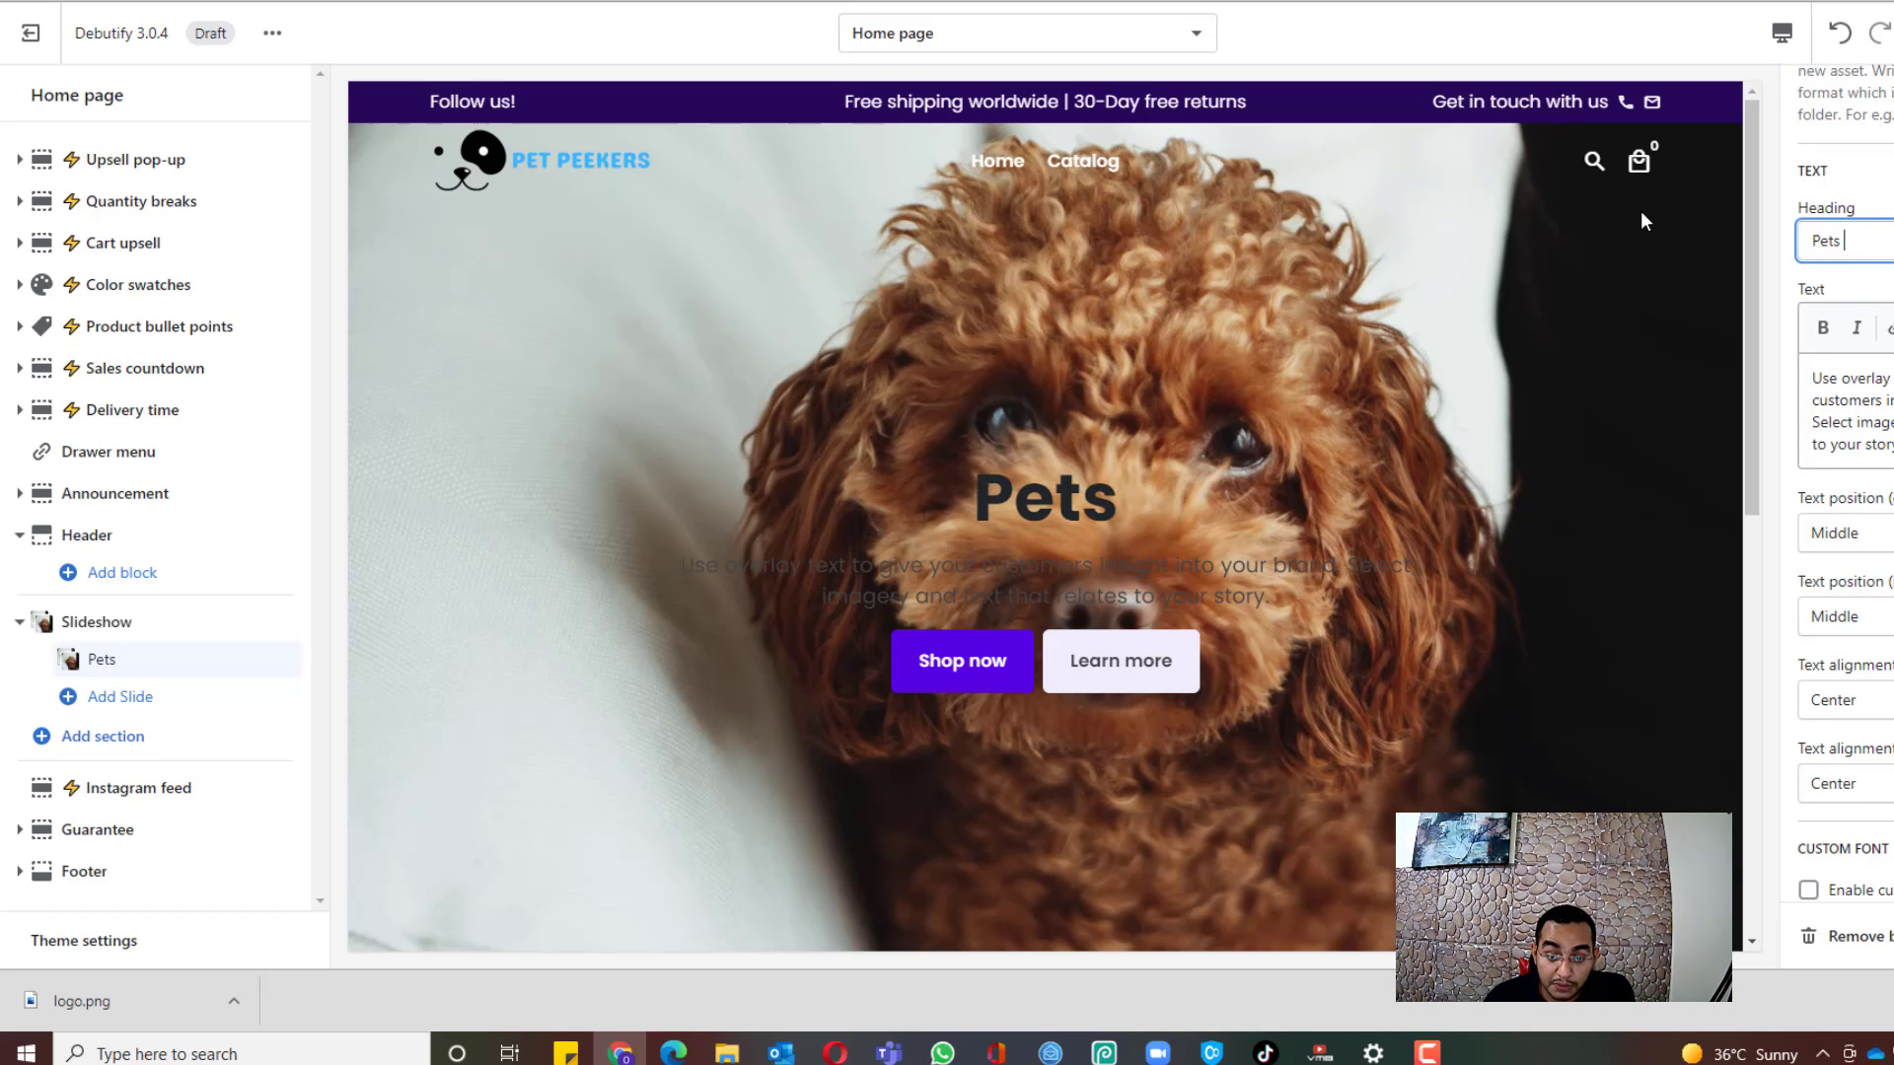
text(Peekers)
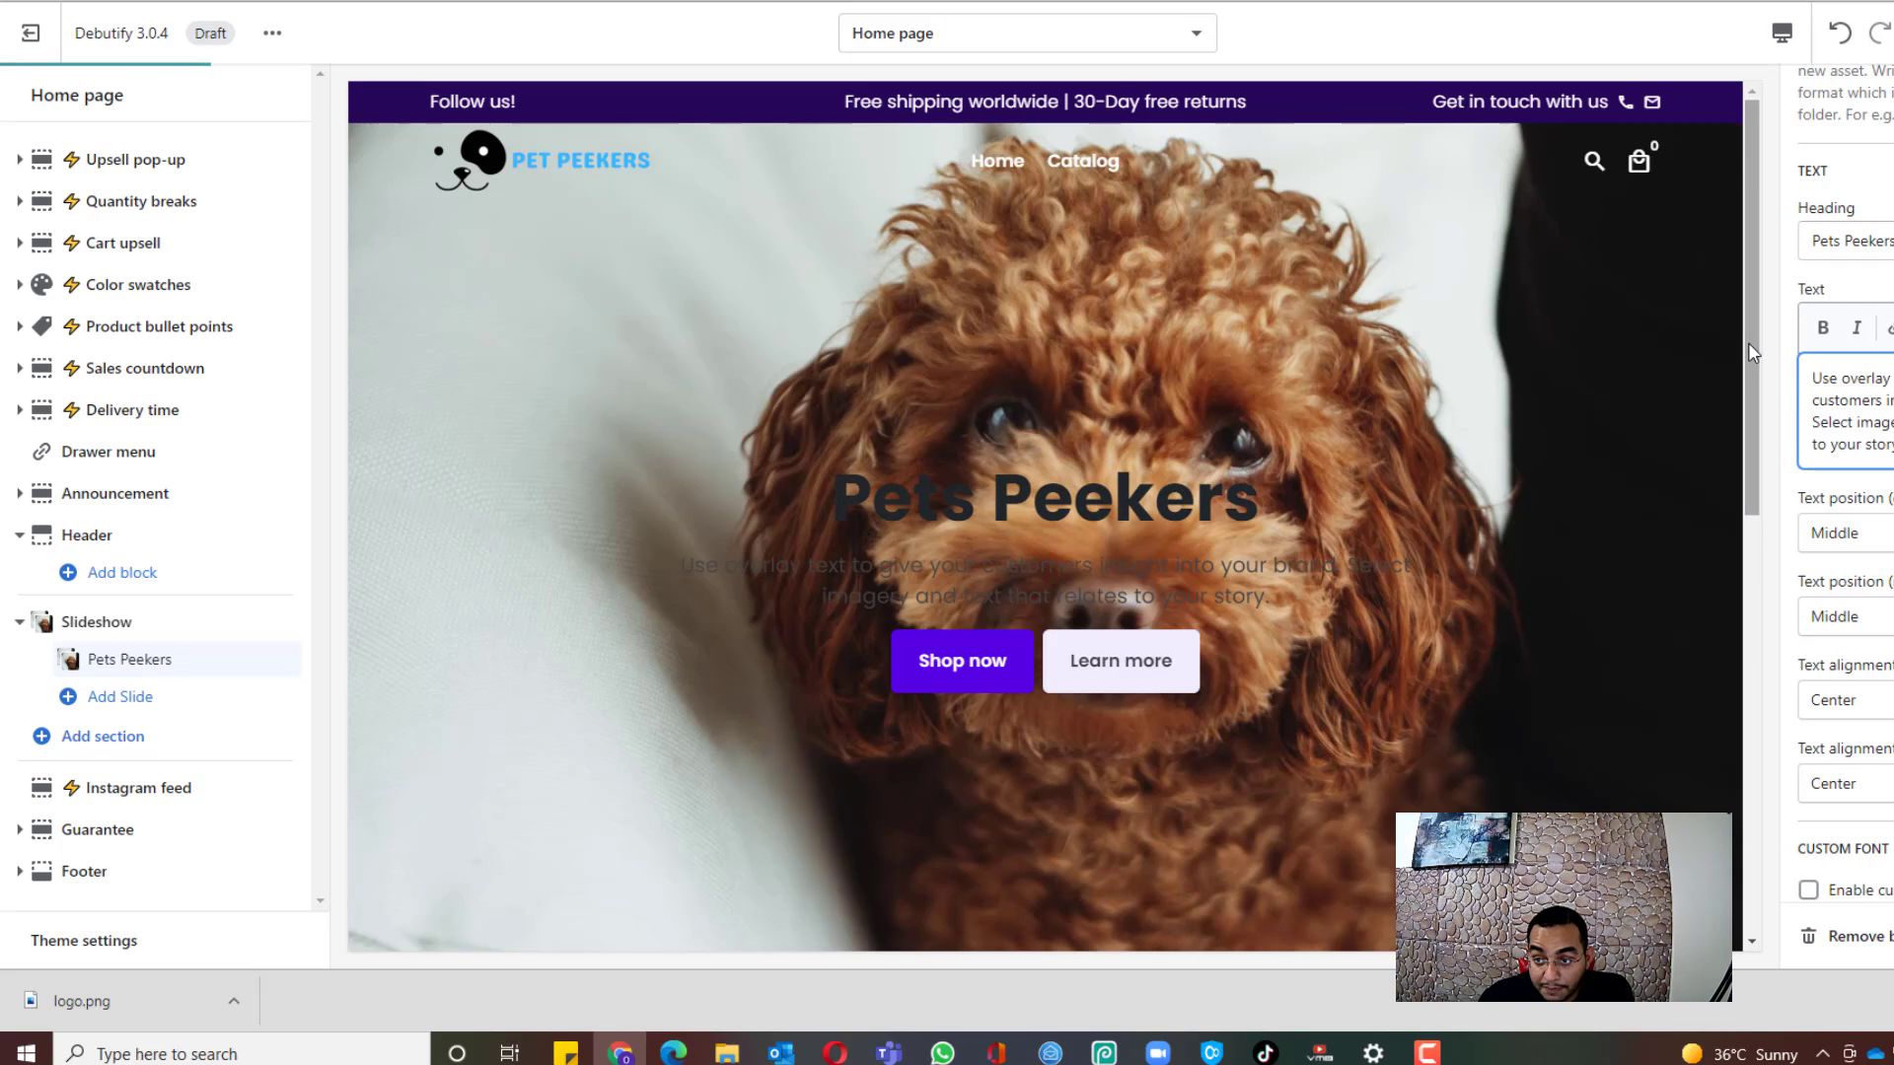
triple_click(1806, 376)
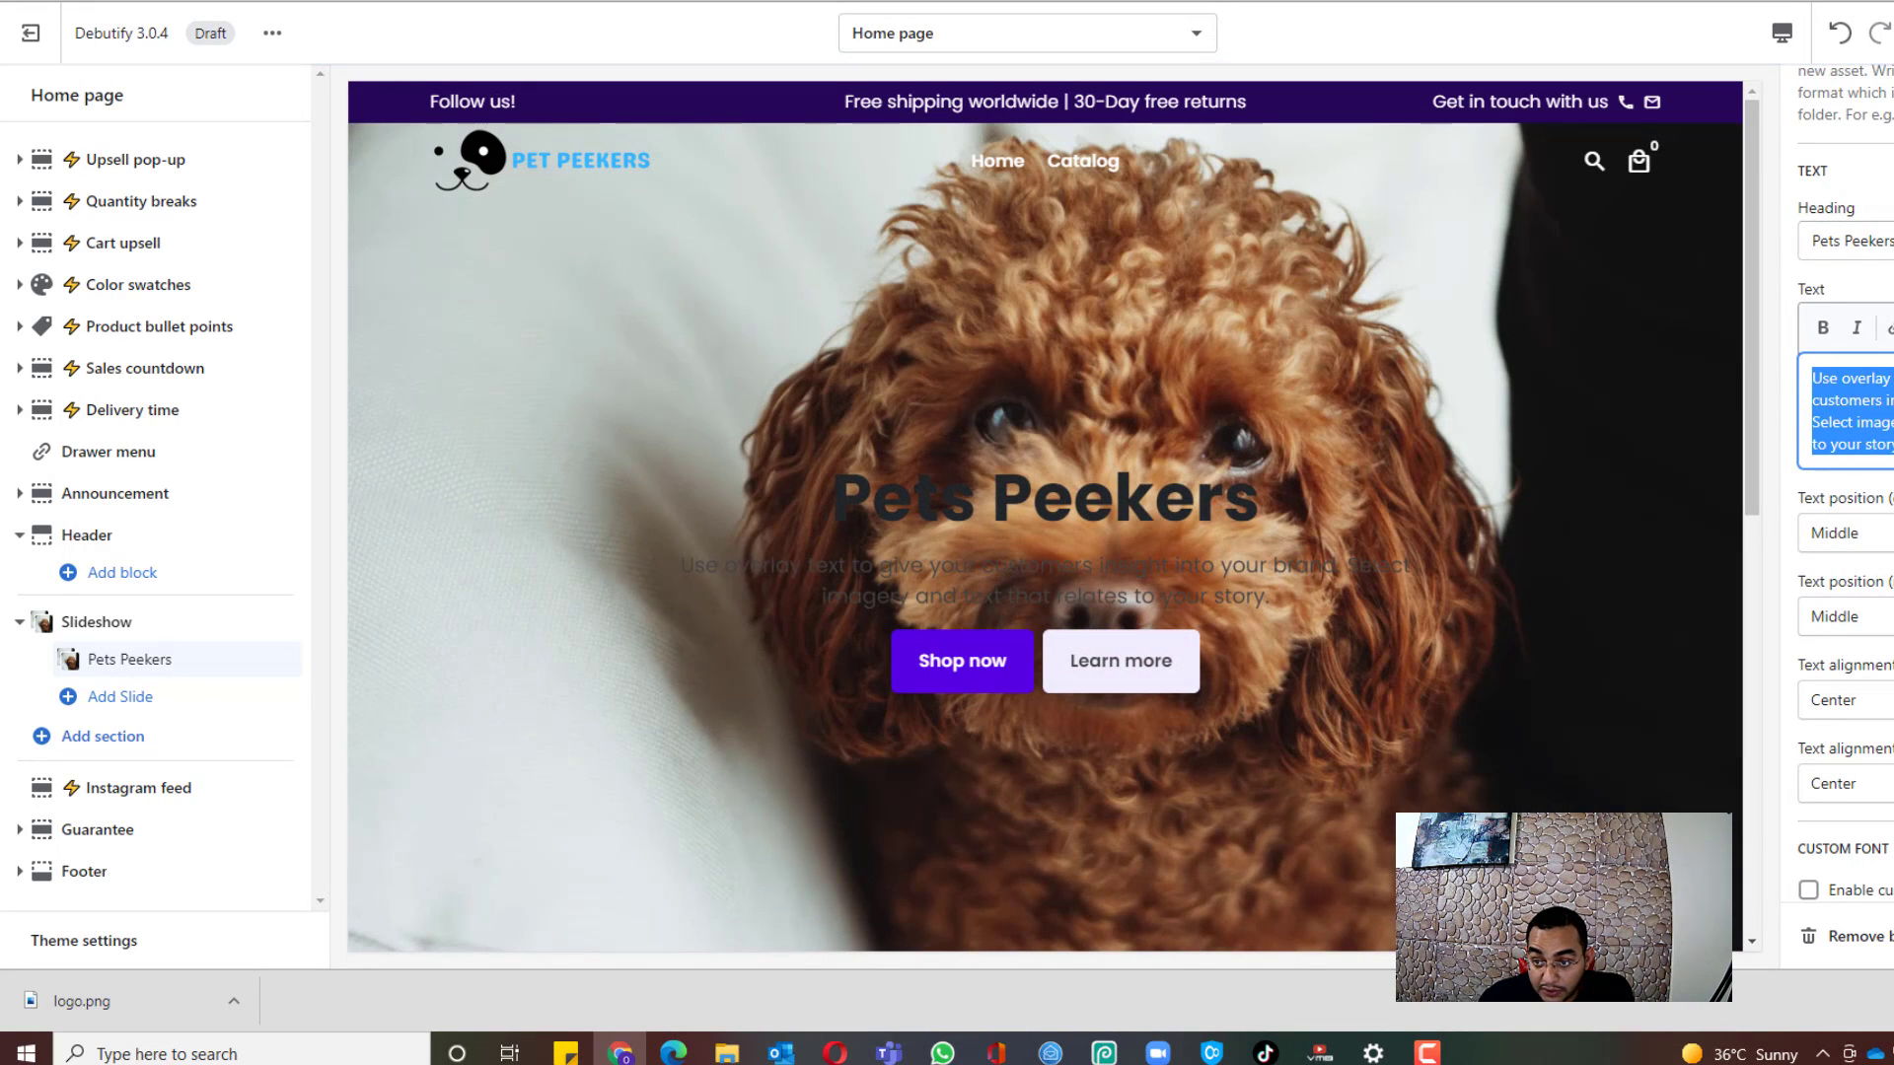
text(Your Favorit)
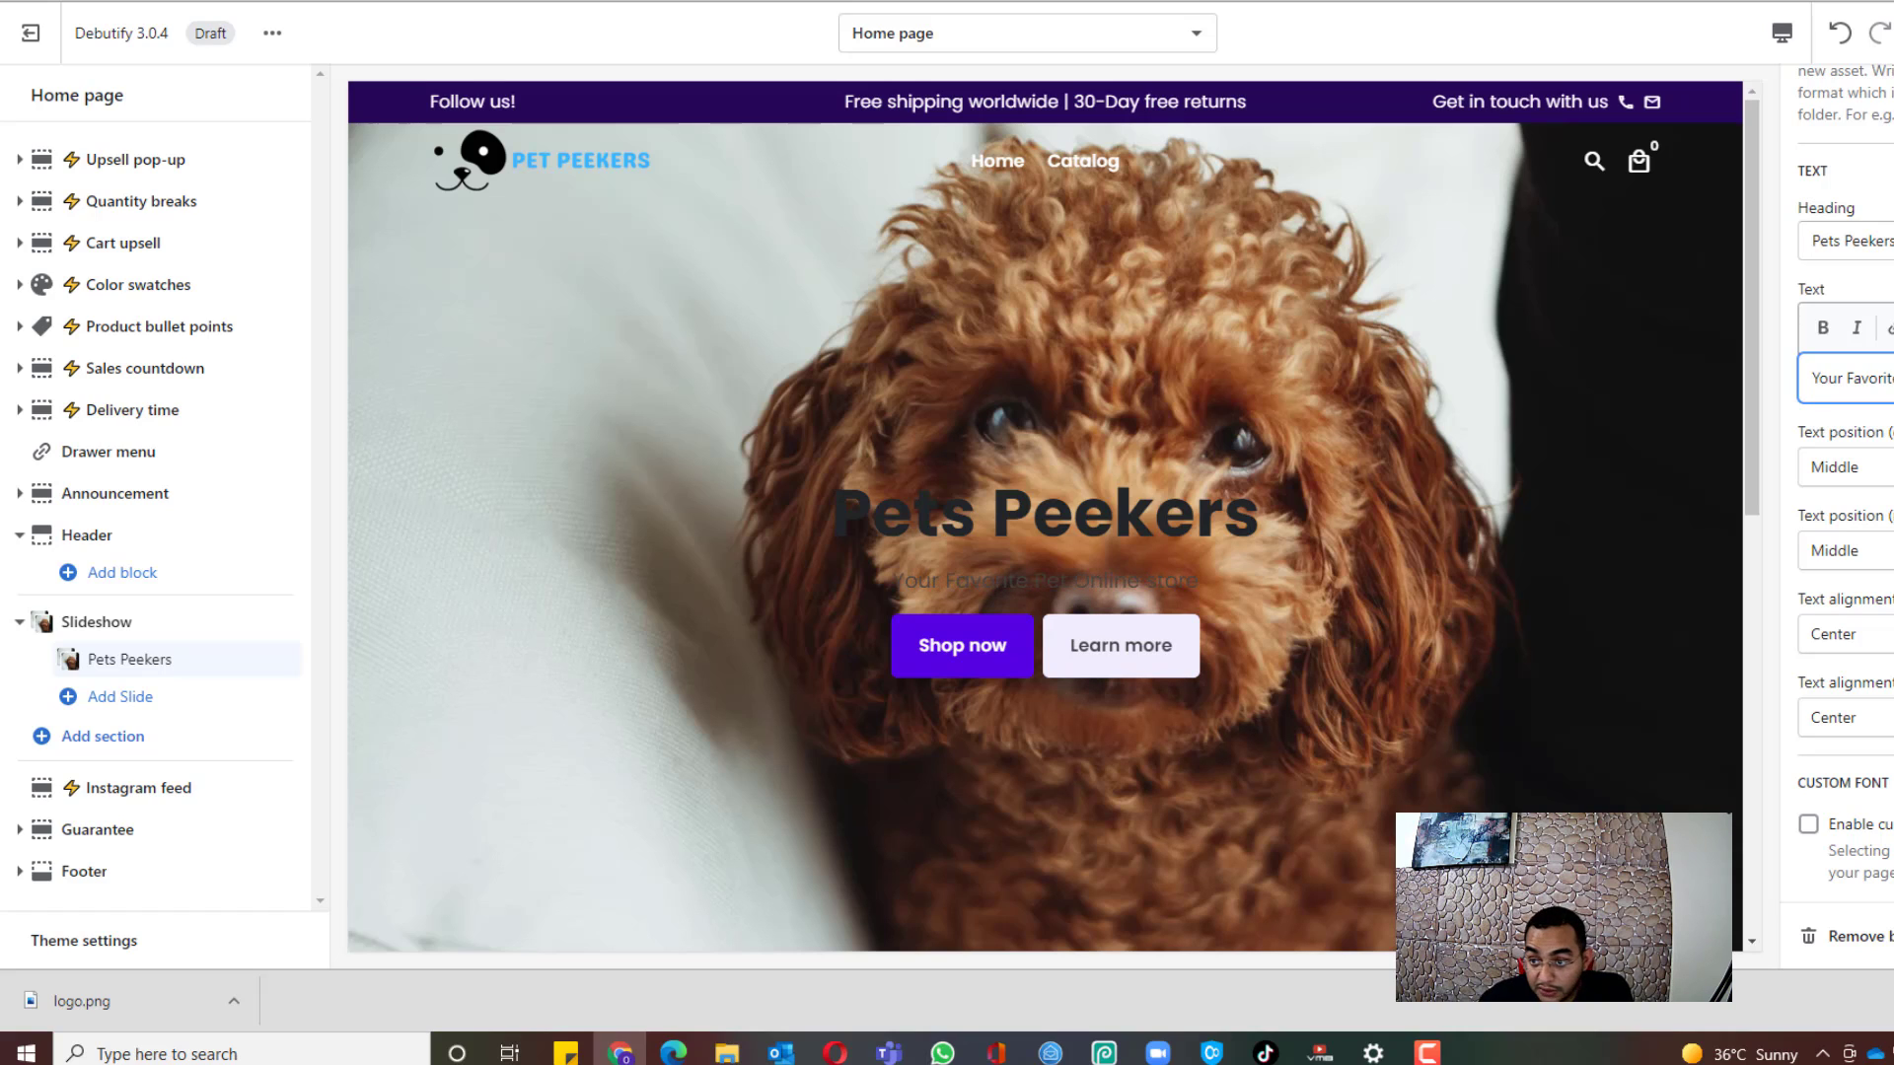
Step: Turn on the slide's purple overlay
scroll(1840, 493, up, 10)
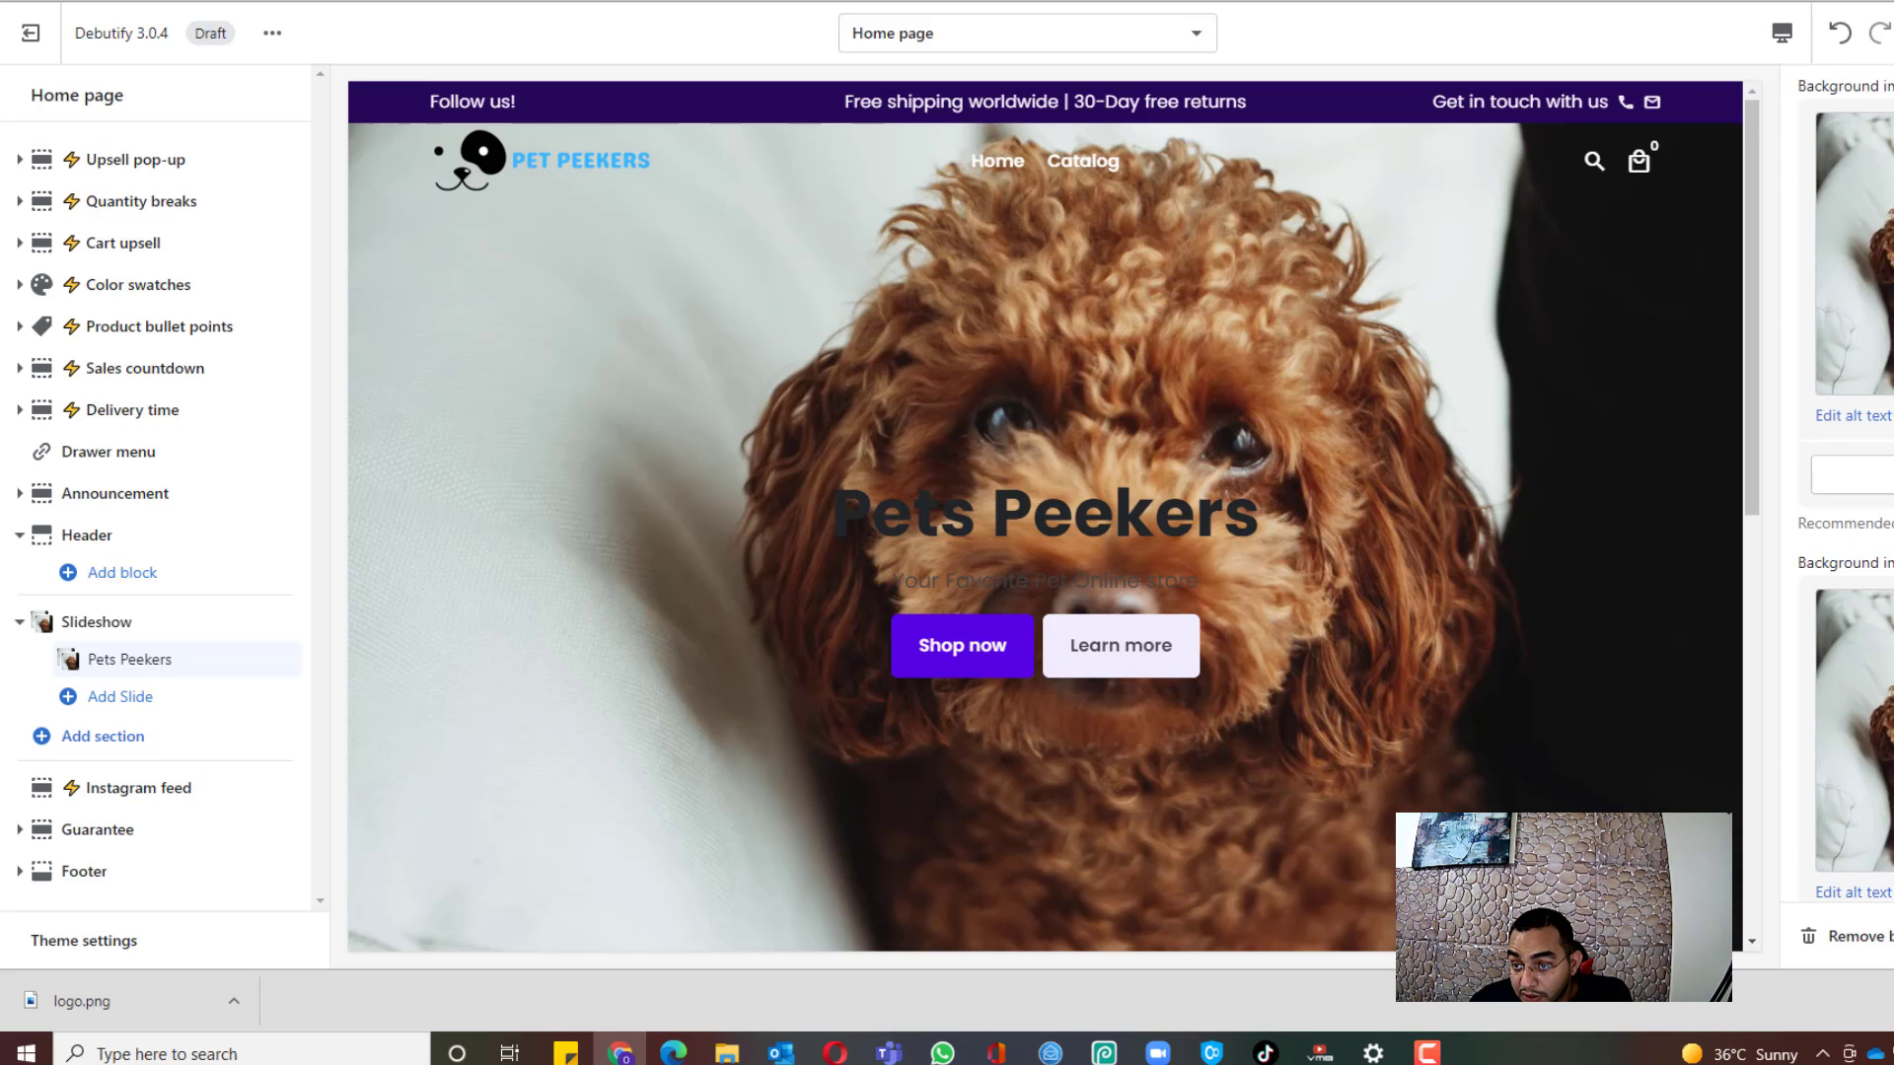
scroll(1844, 493, up, 3)
click(1879, 379)
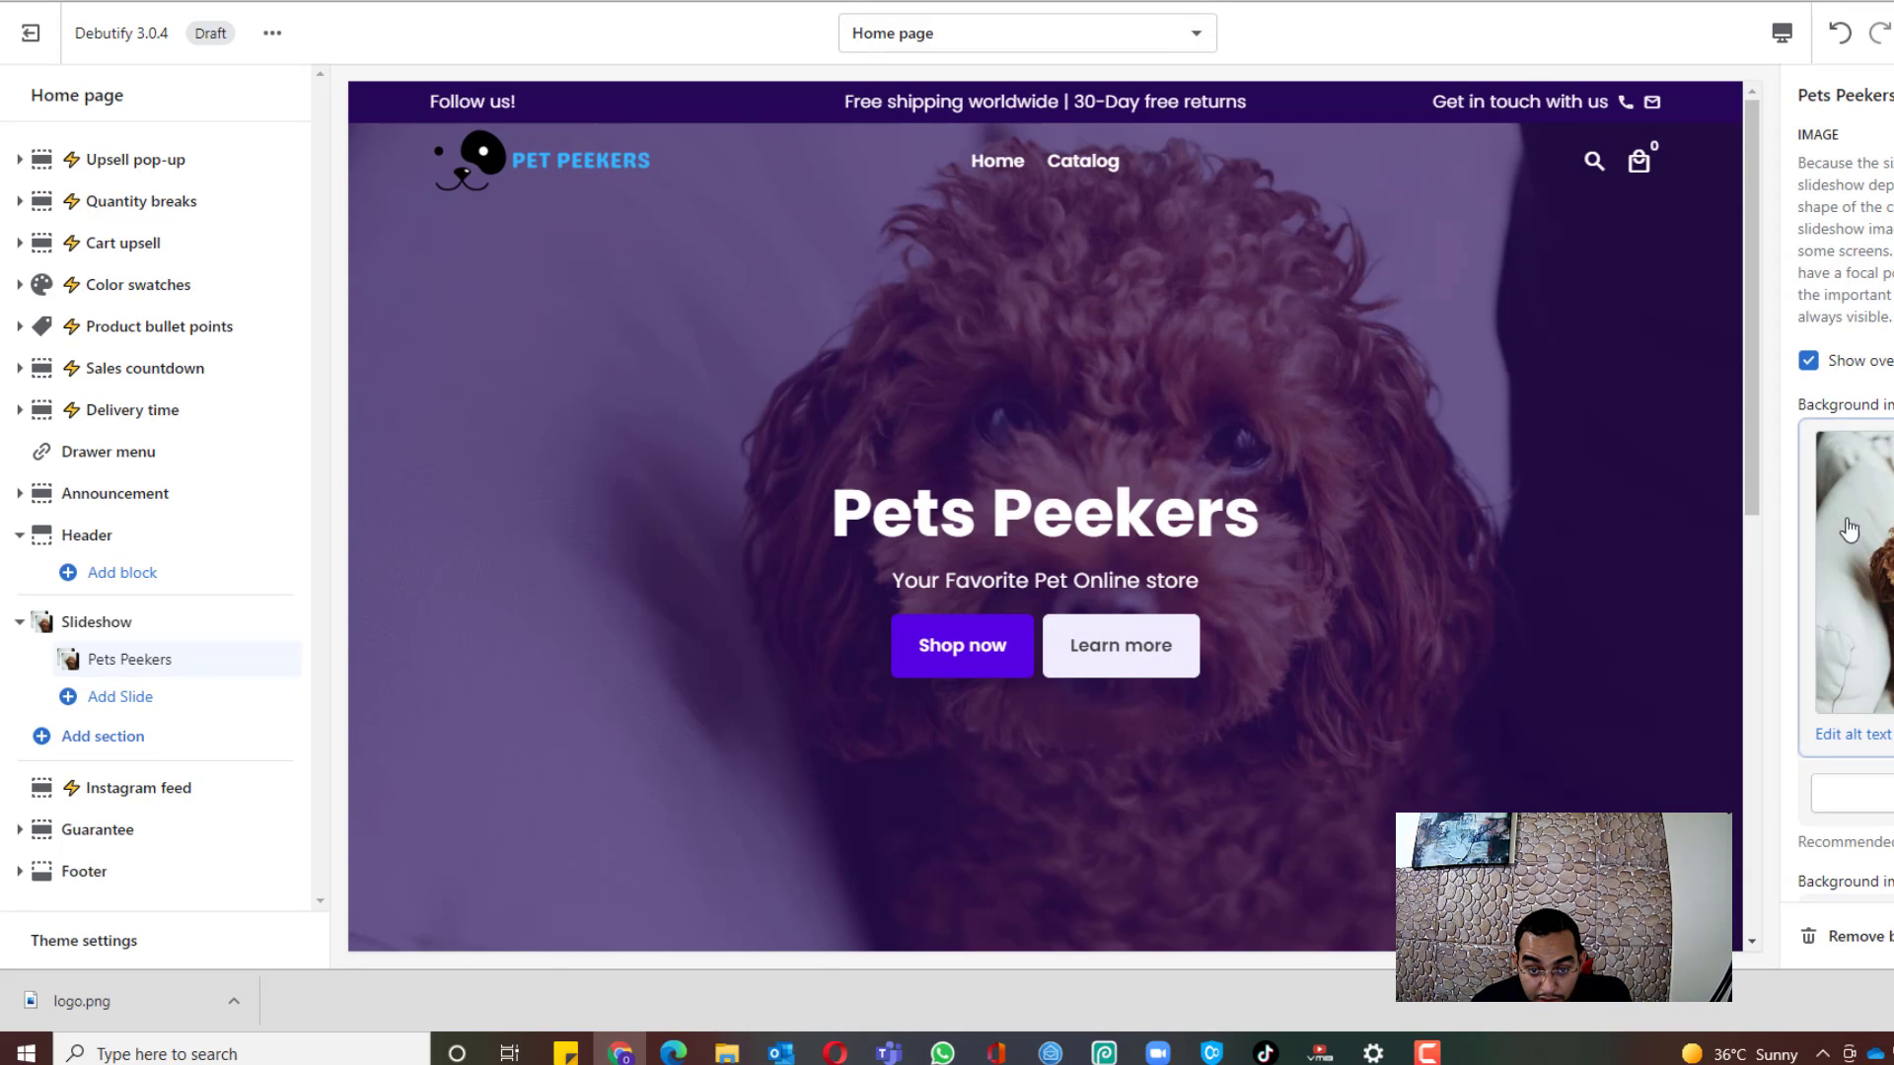
scroll(1849, 533, down, 5)
scroll(1844, 493, down, 10)
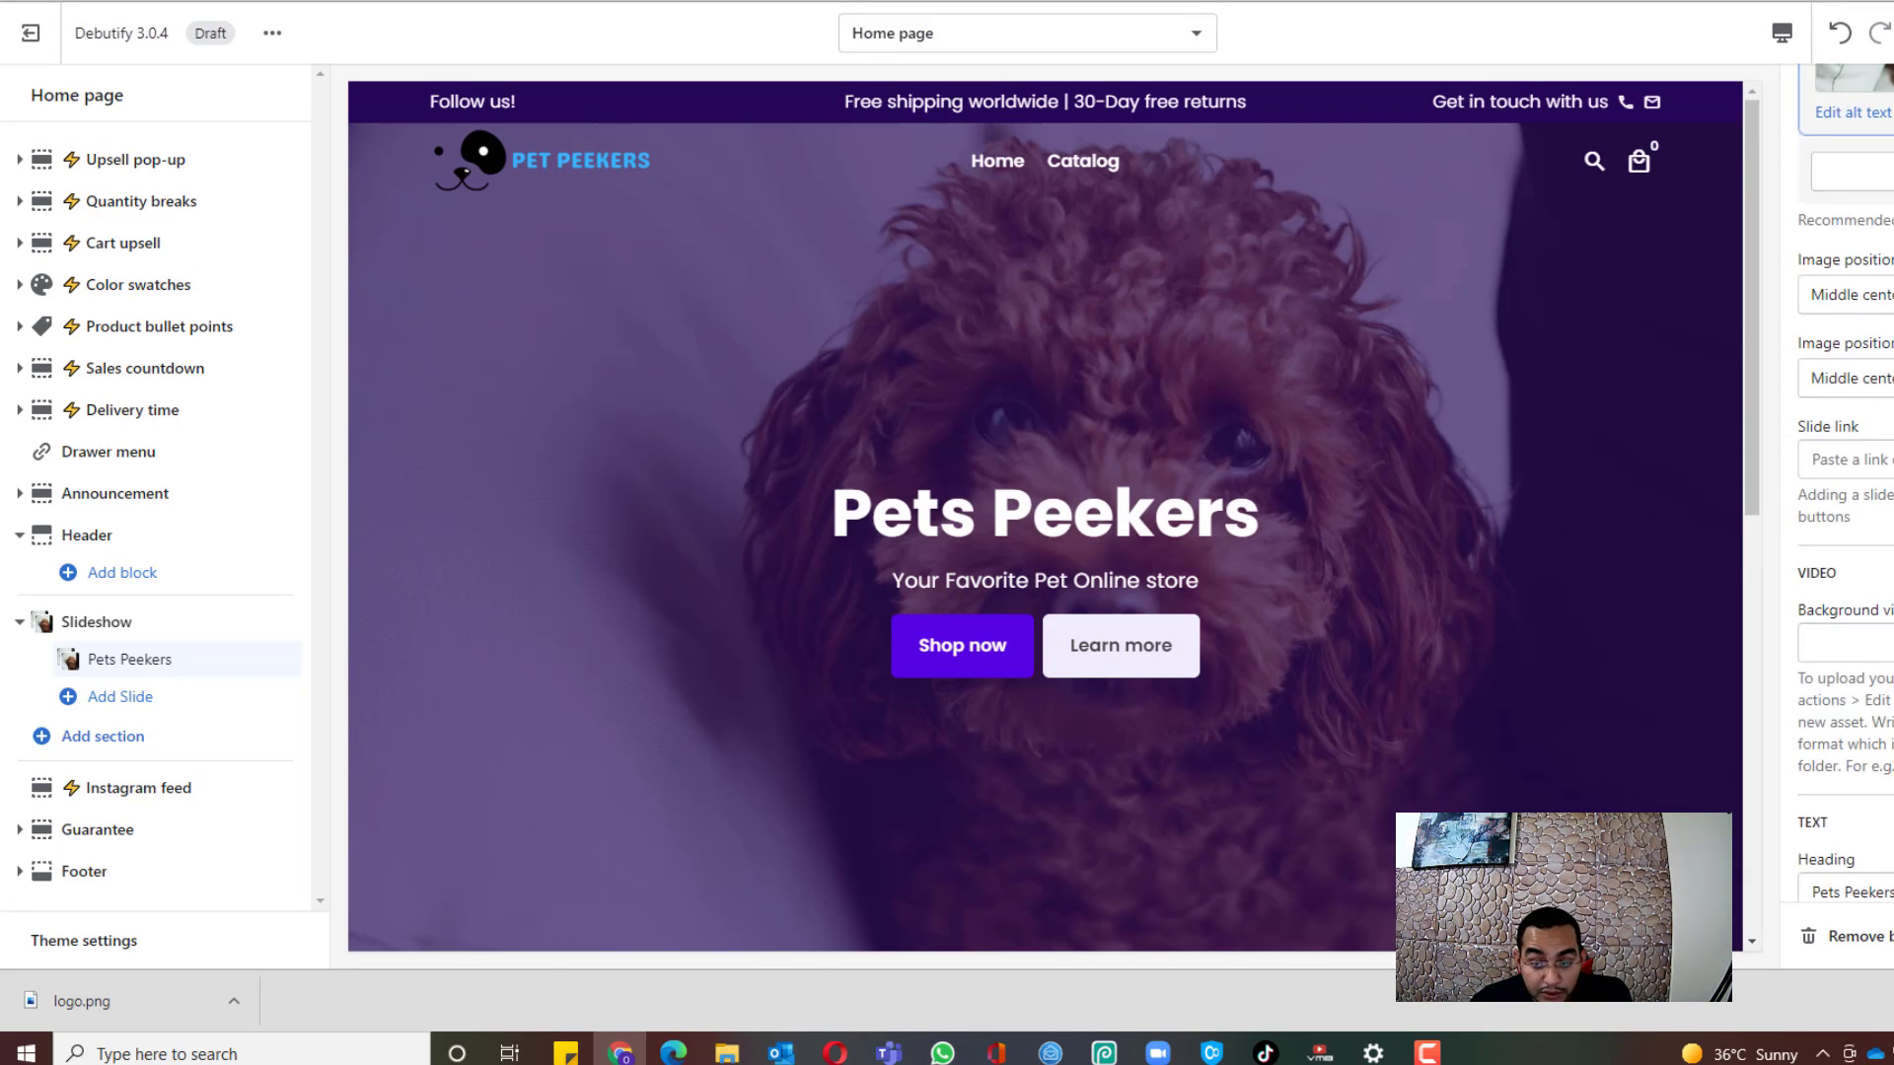
scroll(1844, 494, down, 2)
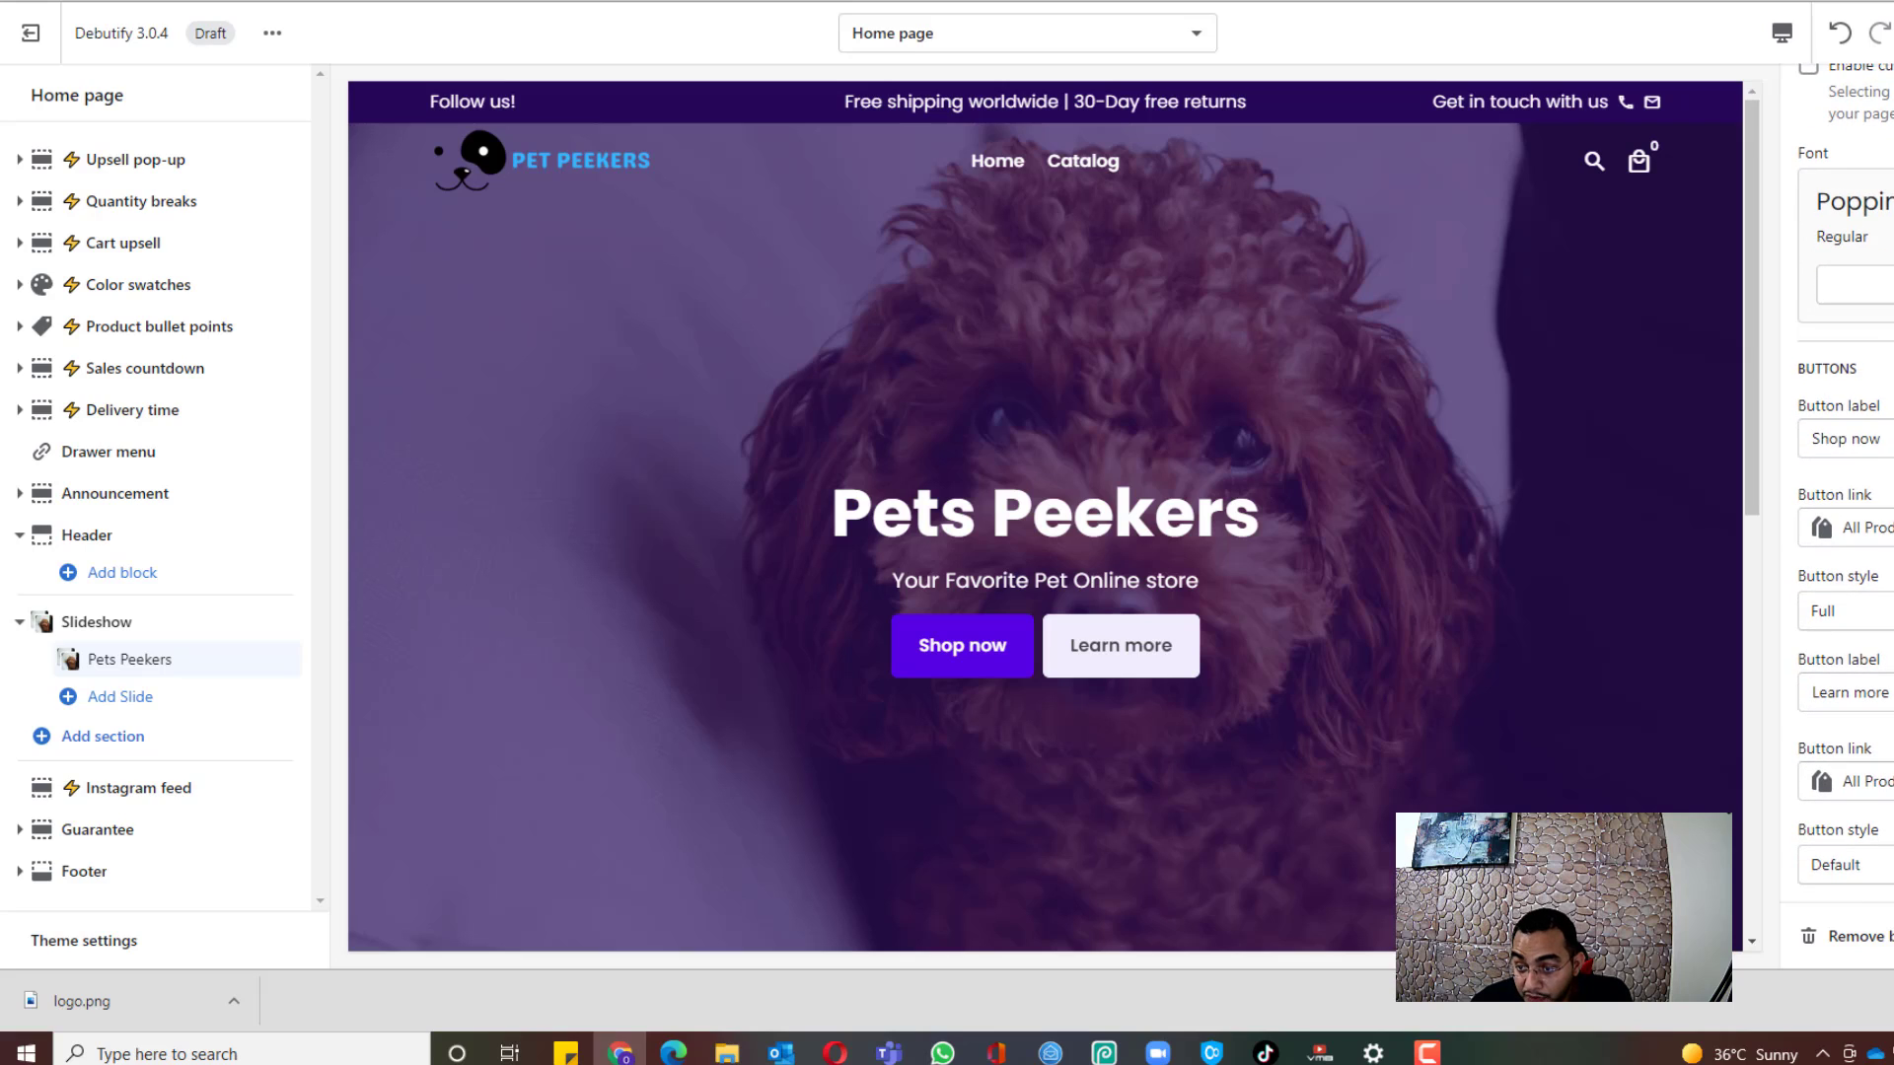
Step: Remove the second 'Learn more' button by clearing its label and link
drag(1891, 693, 1653, 684)
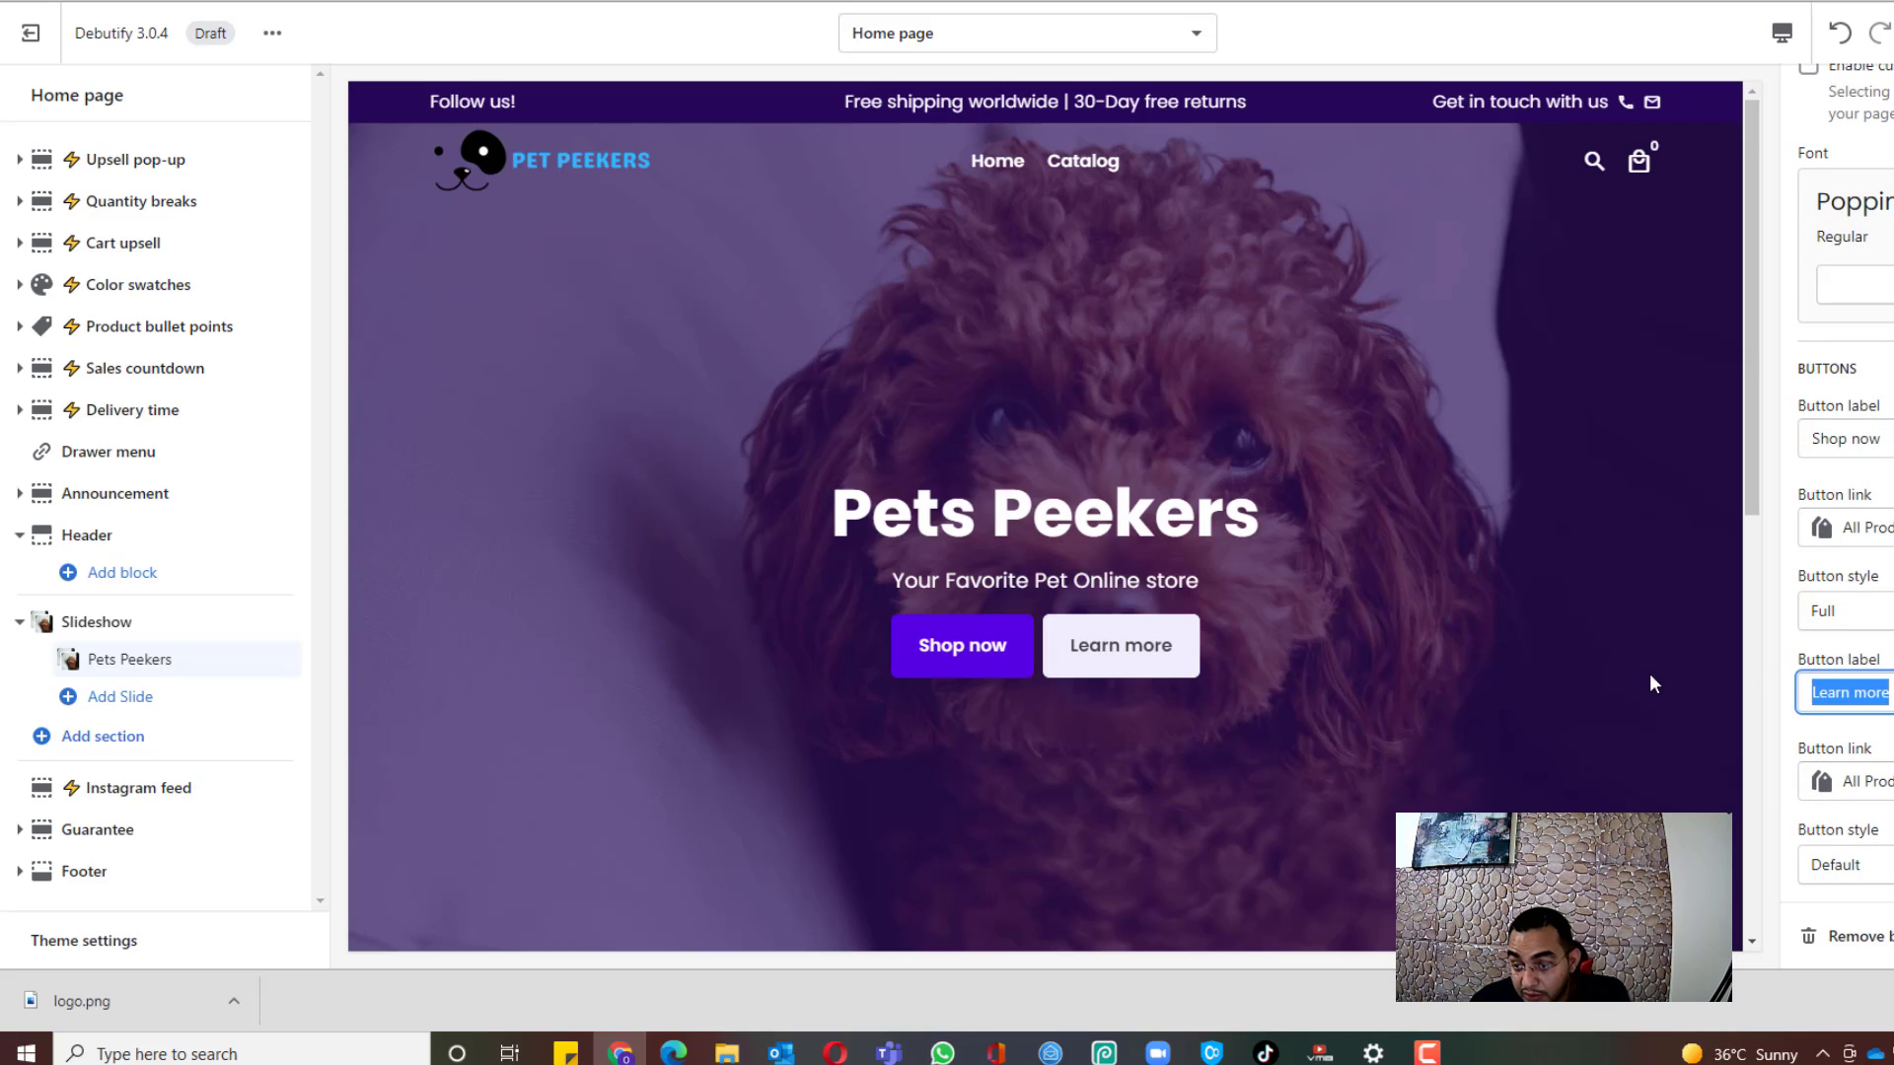
key(BackSpace)
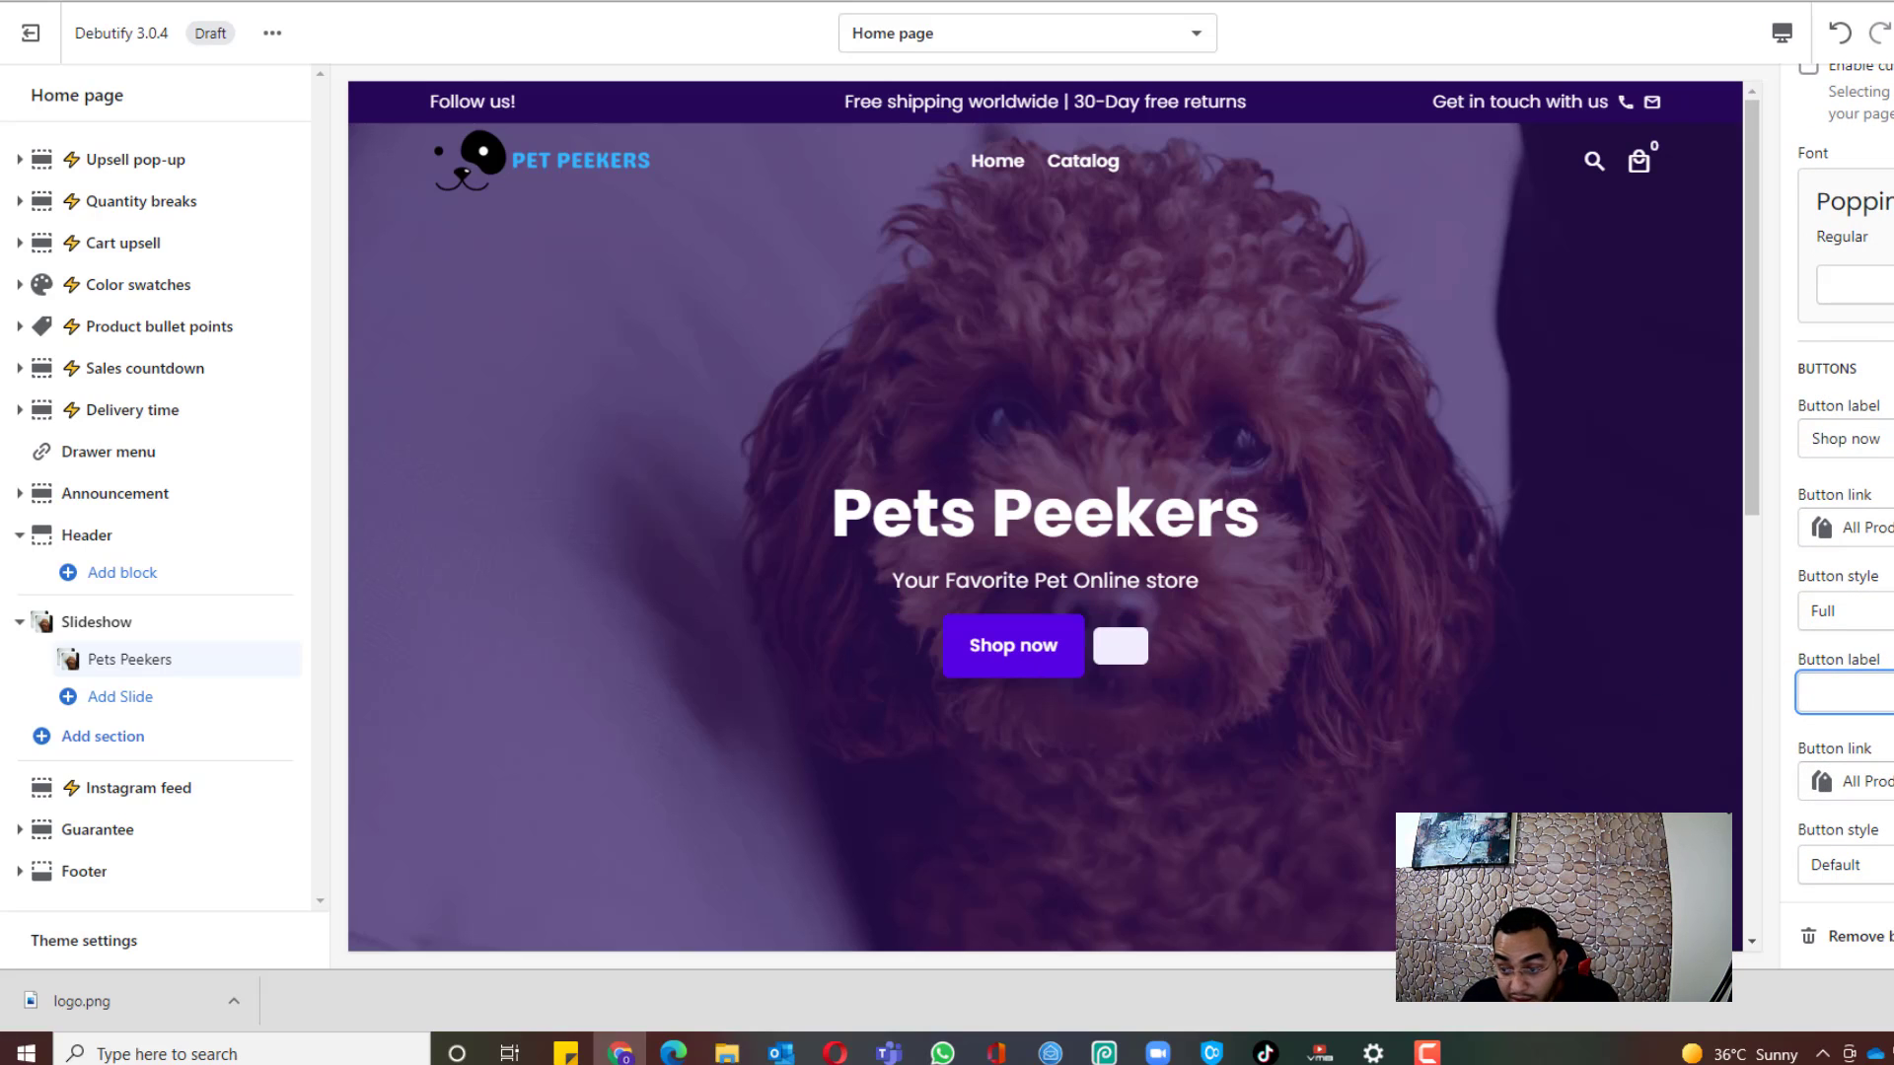
click(1889, 781)
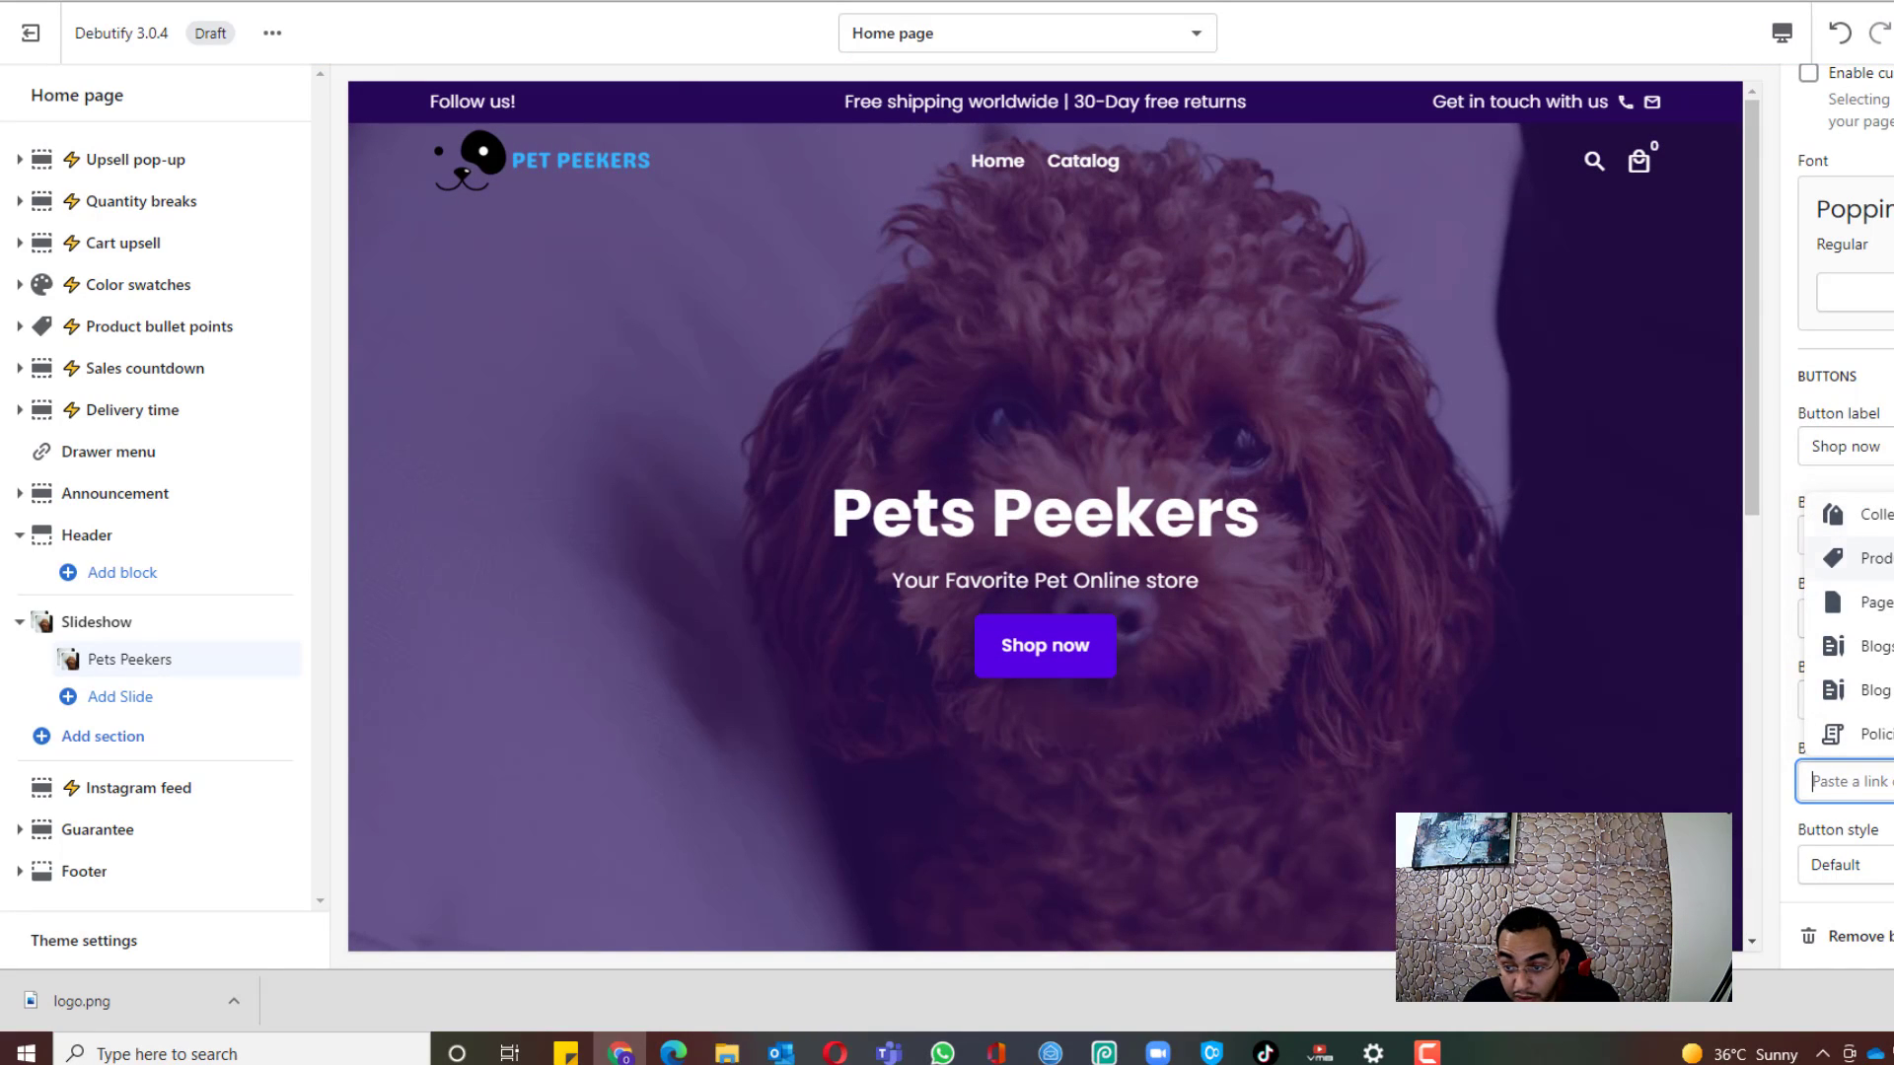
click(1887, 592)
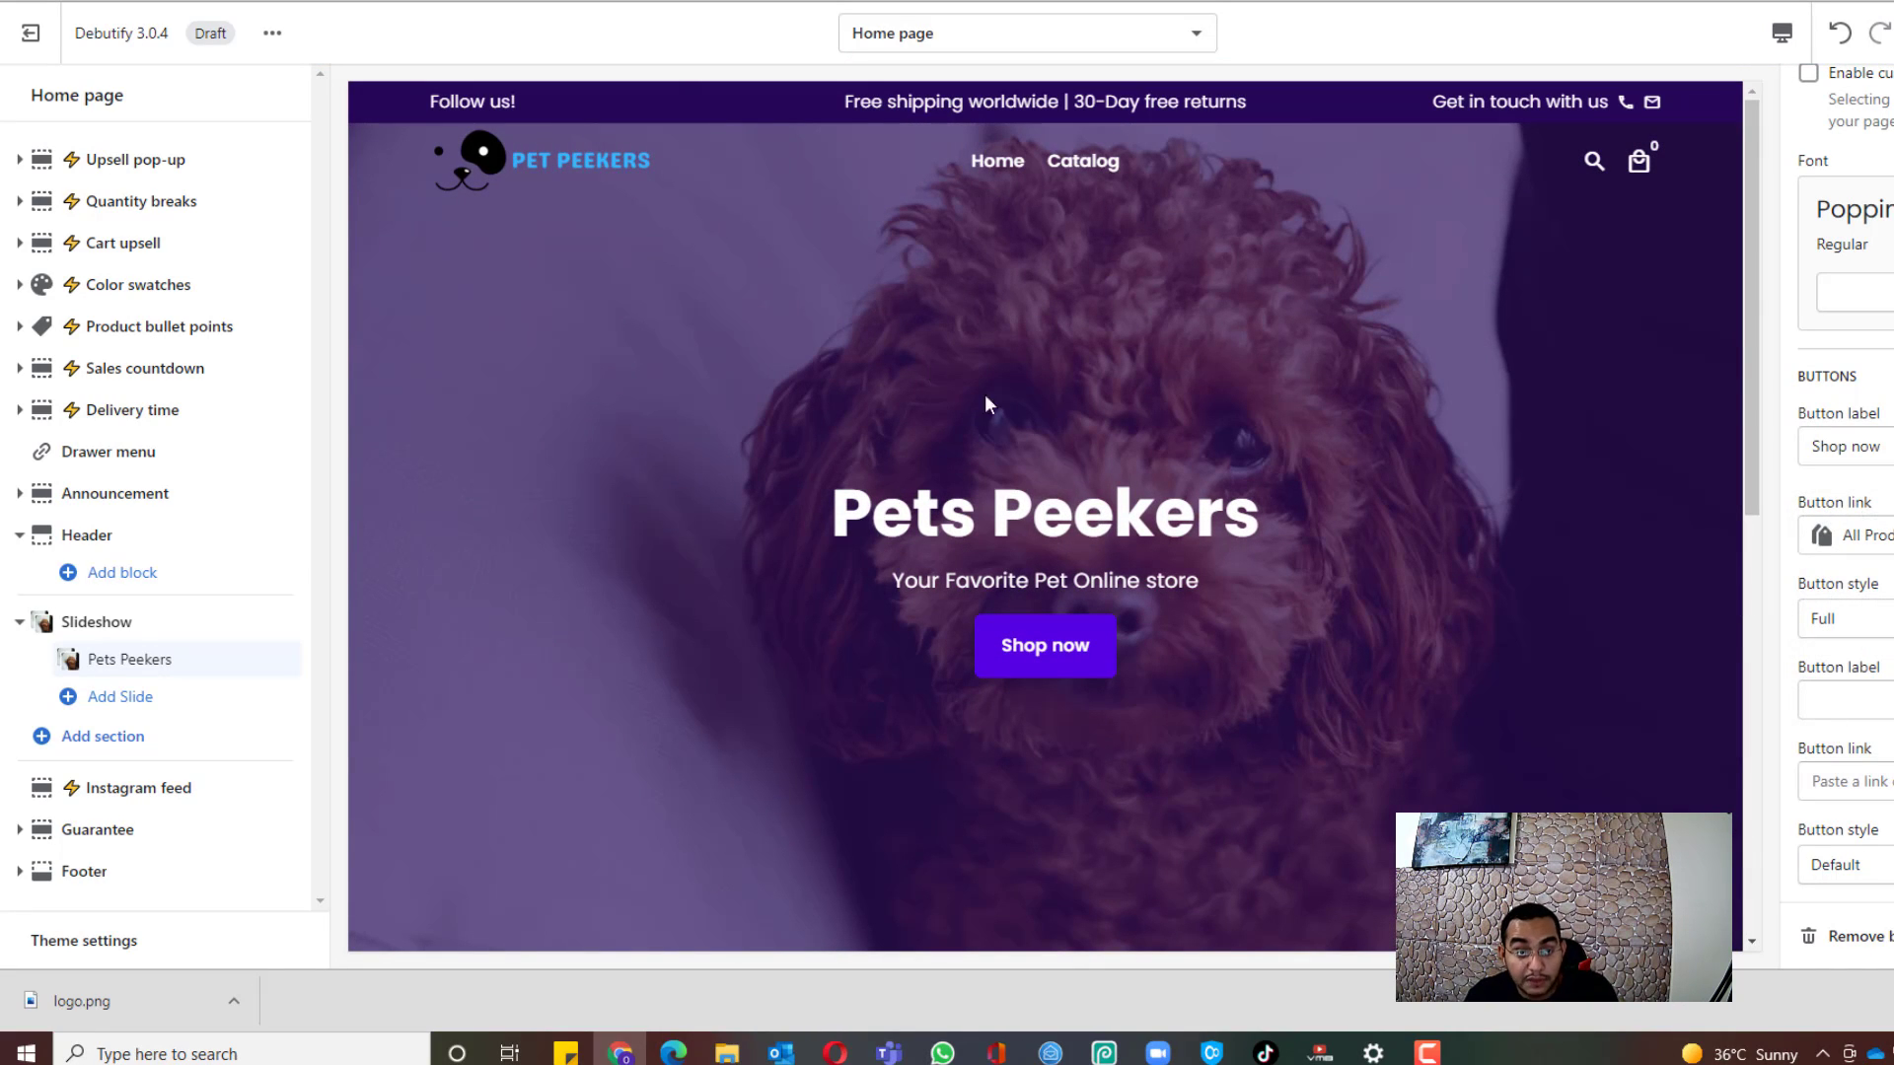
scroll(1410, 315, down, 4)
scroll(1425, 340, up, 4)
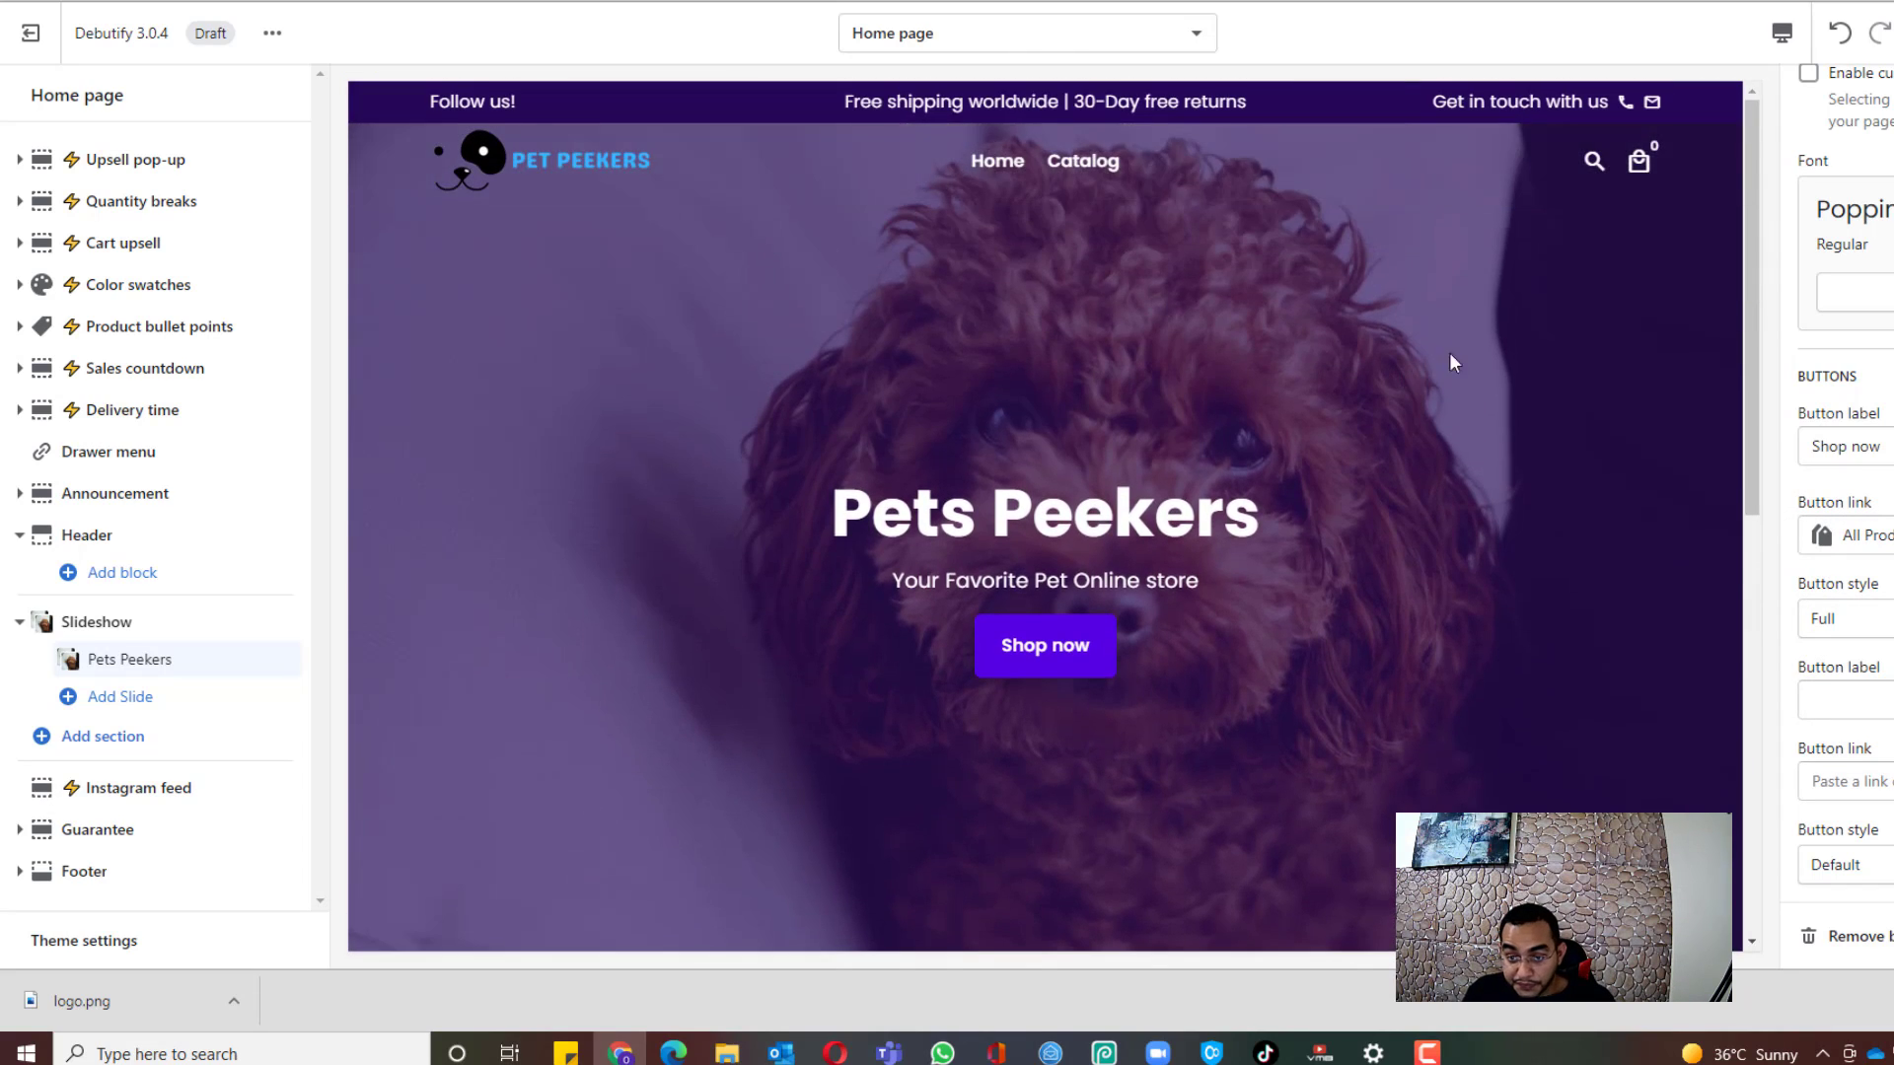
scroll(1440, 375, down, 4)
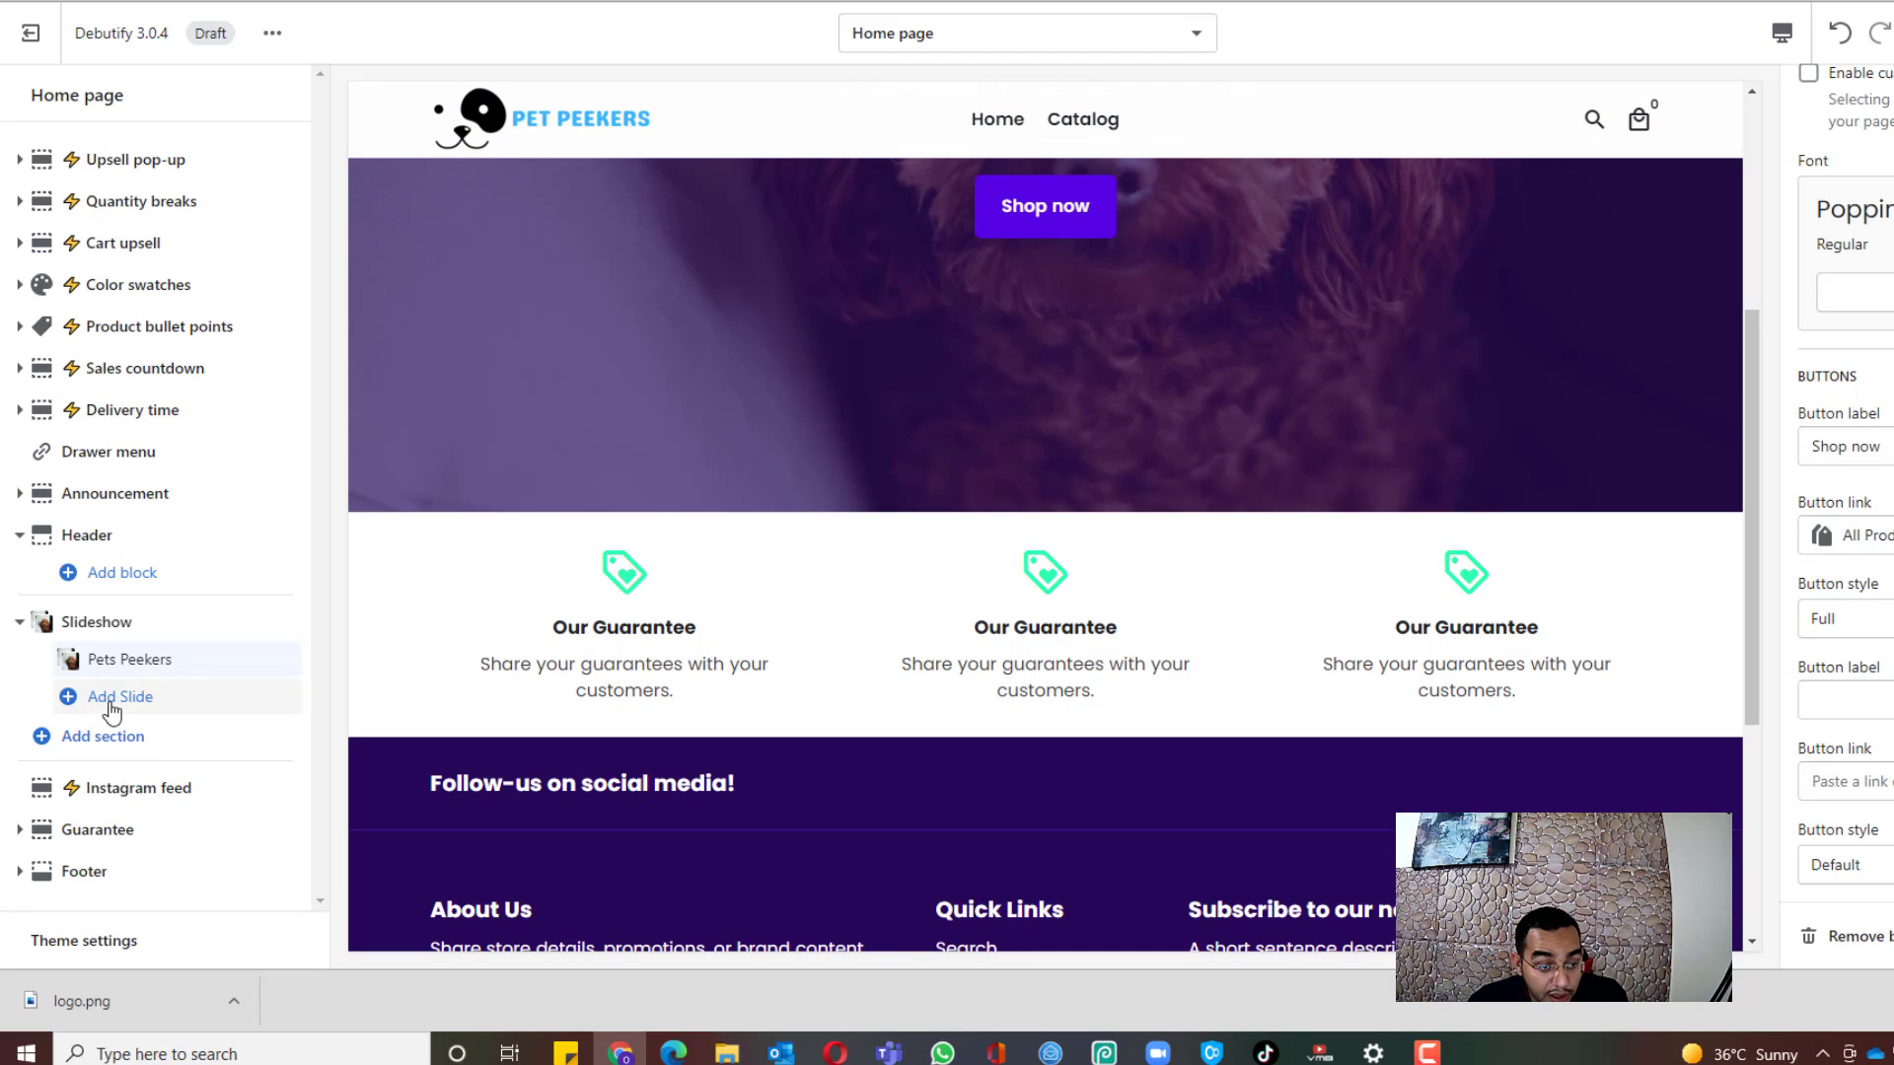
Step: Add a Featured collection section to the homepage
click(97, 736)
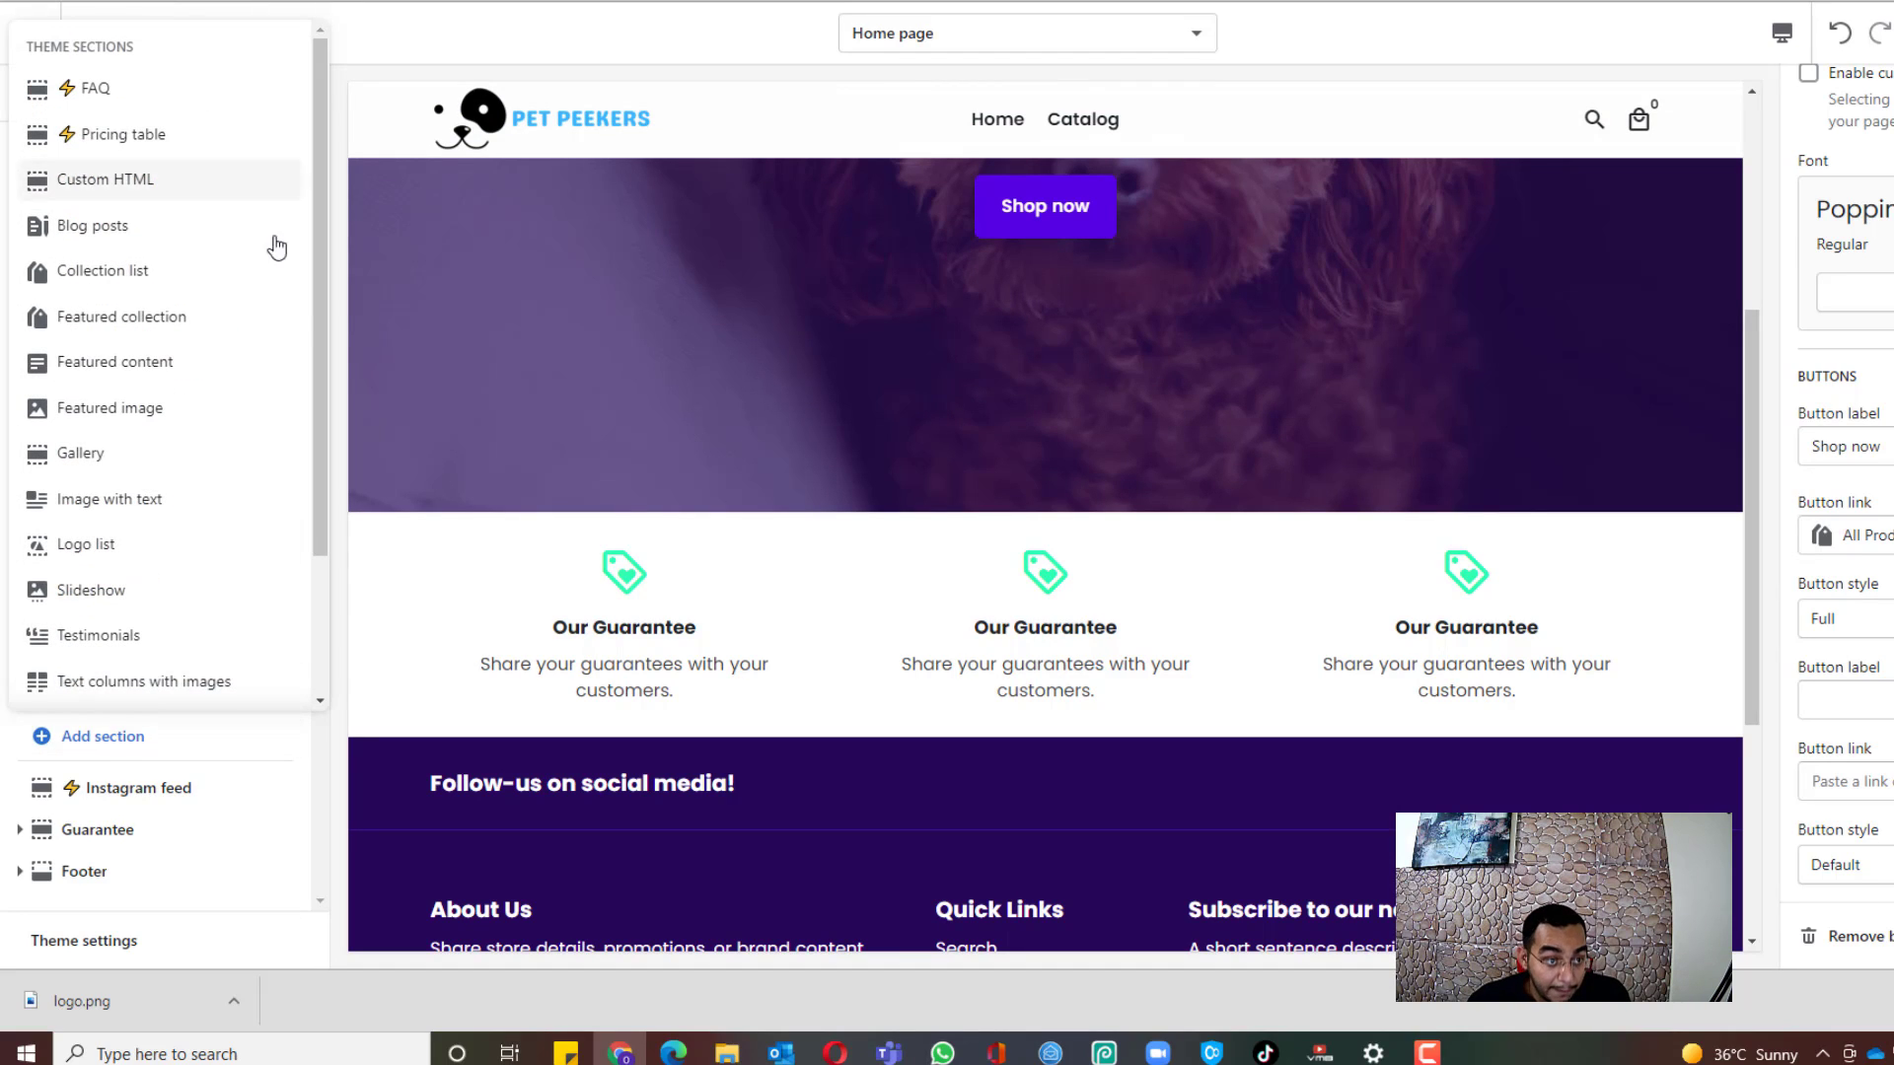
mouse_move(316, 347)
mouse_down()
mouse_move(325, 453)
mouse_move(334, 338)
mouse_move(334, 370)
mouse_up()
click(114, 266)
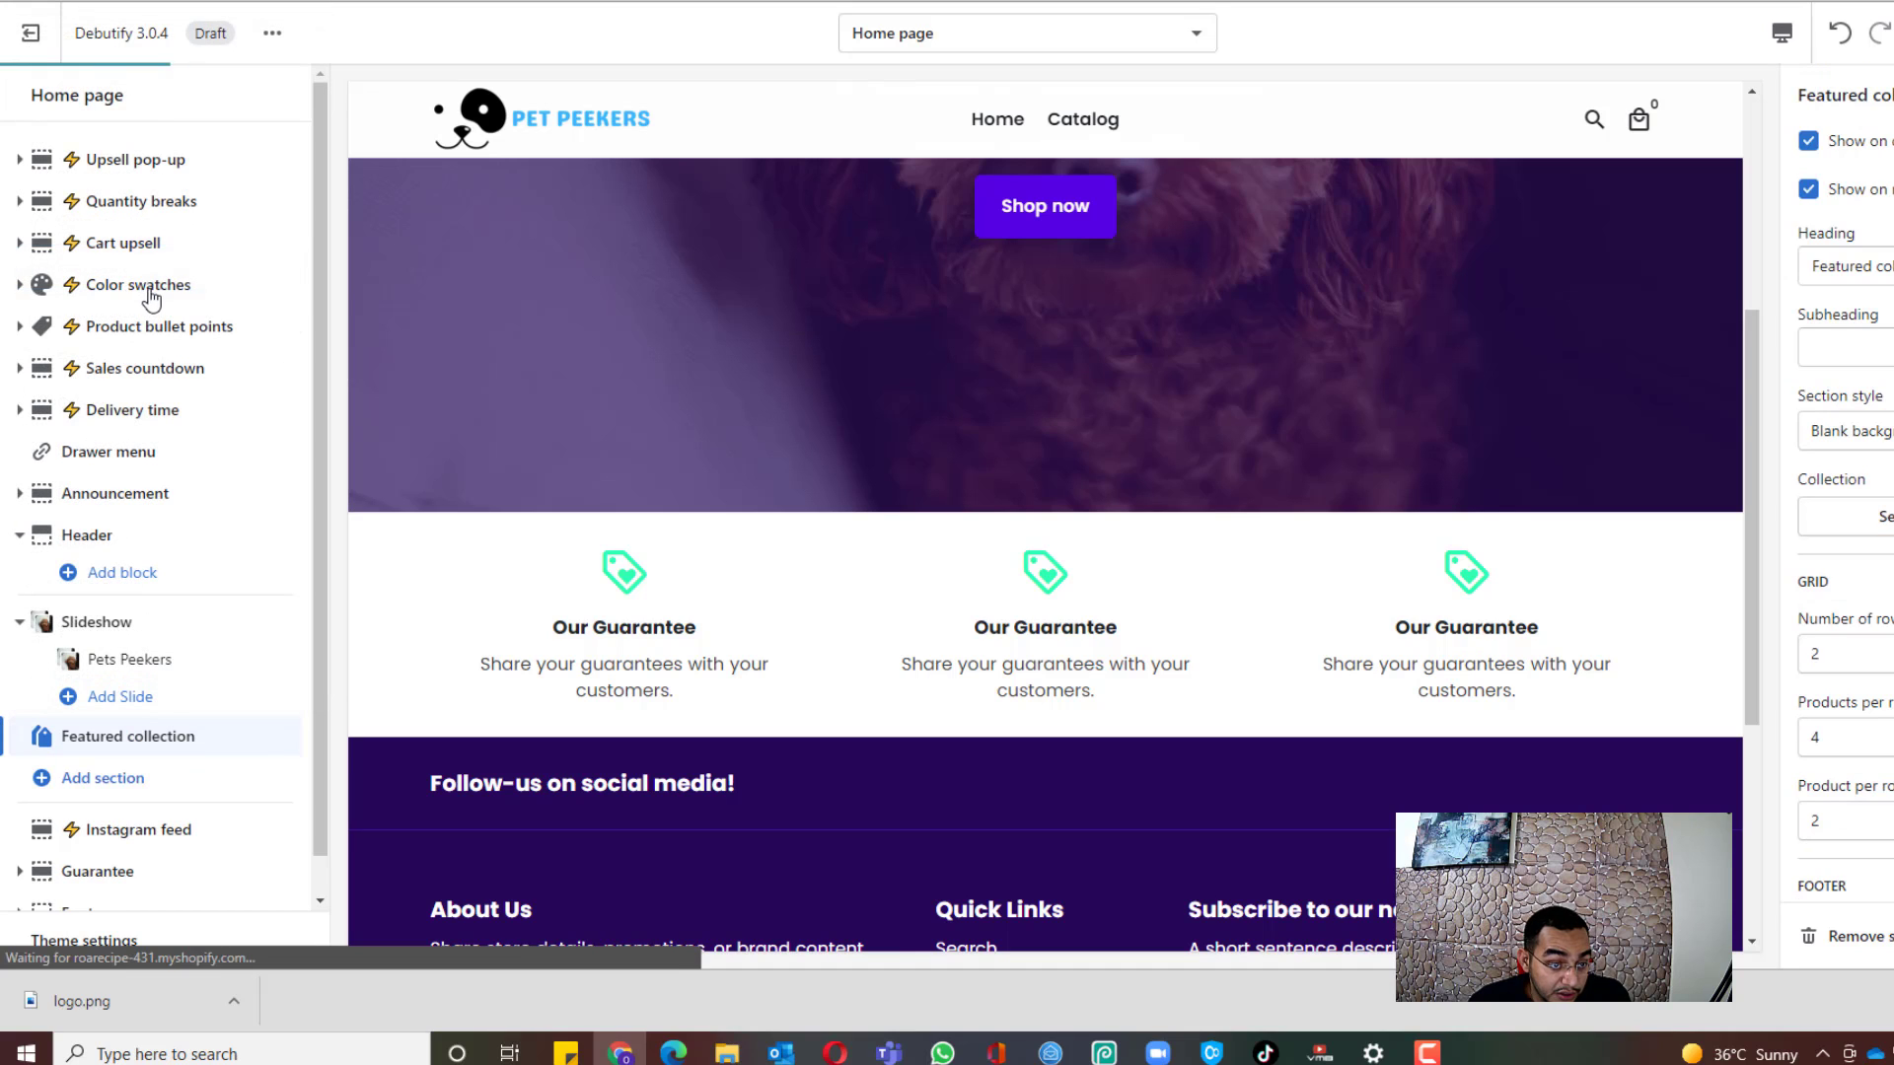
scroll(647, 526, down, 4)
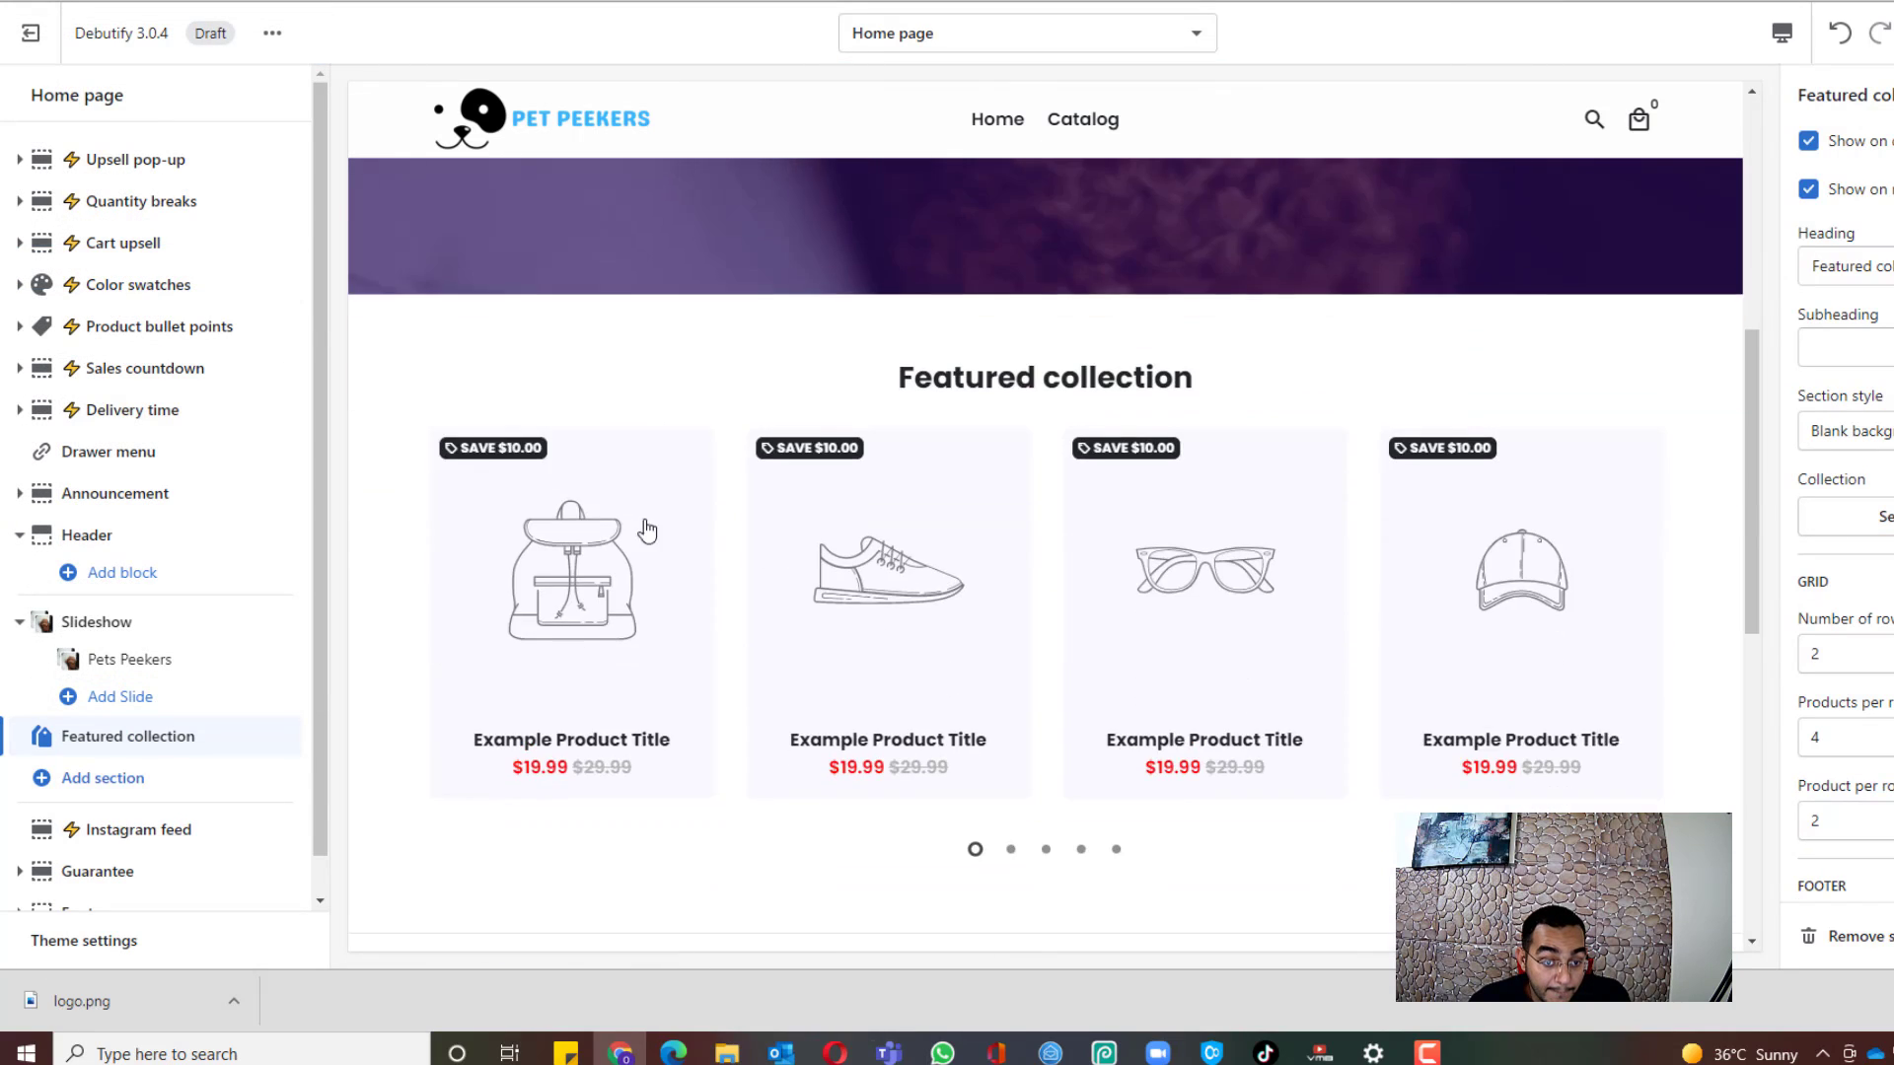
scroll(916, 512, up, 4)
scroll(952, 437, down, 2)
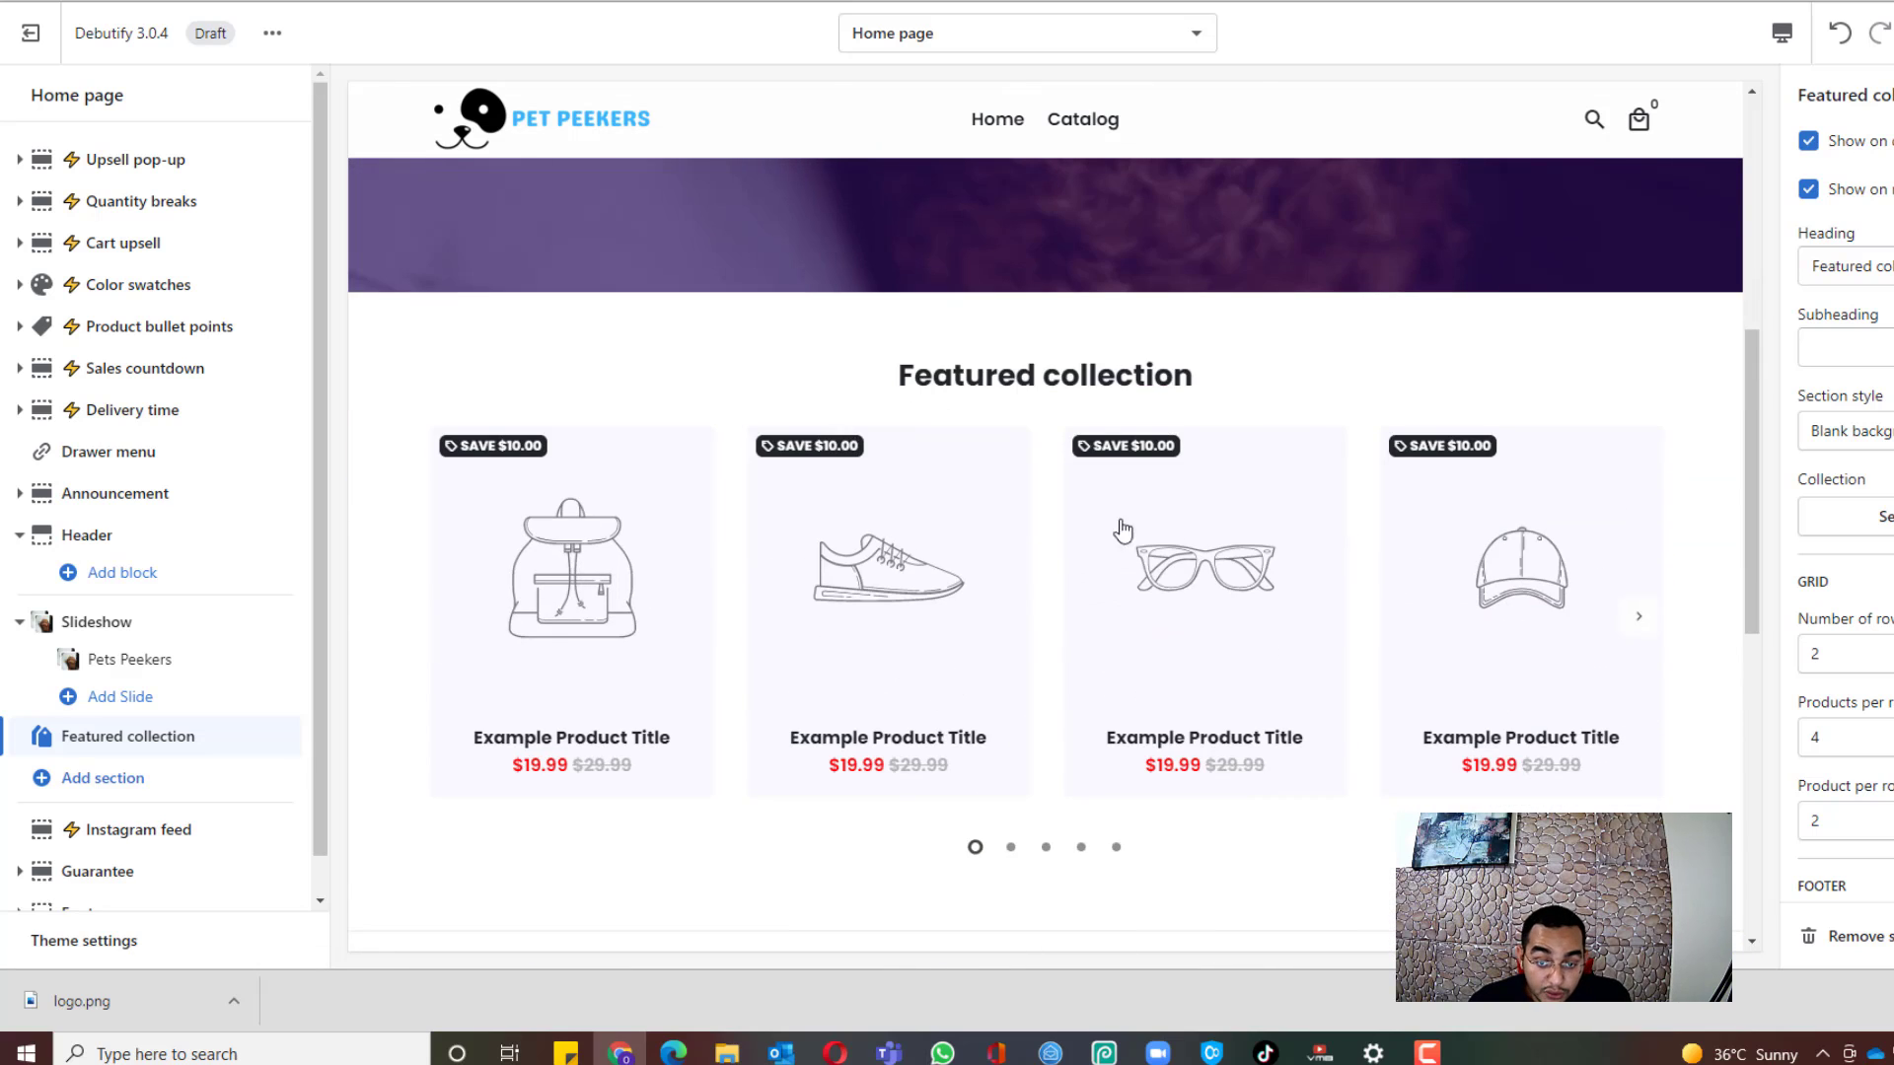
scroll(1297, 807, up, 3)
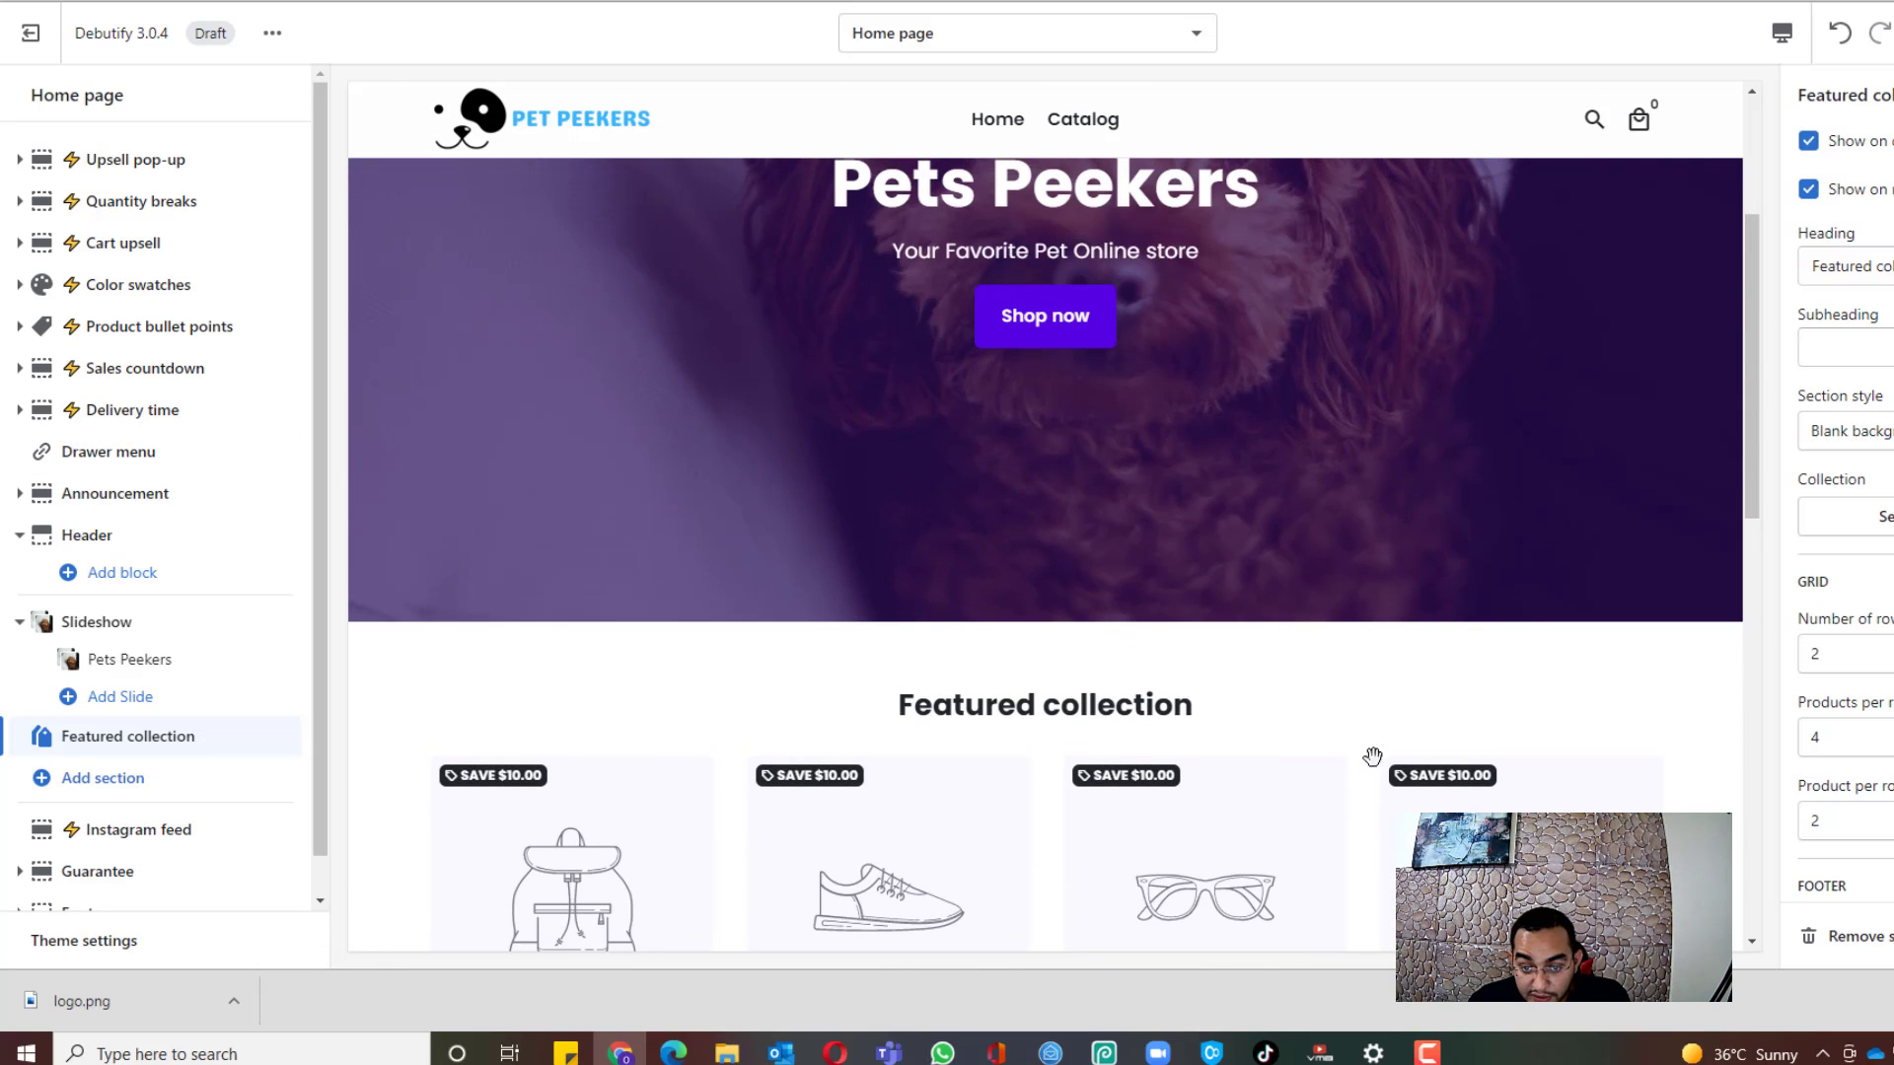
scroll(1372, 756, down, 2)
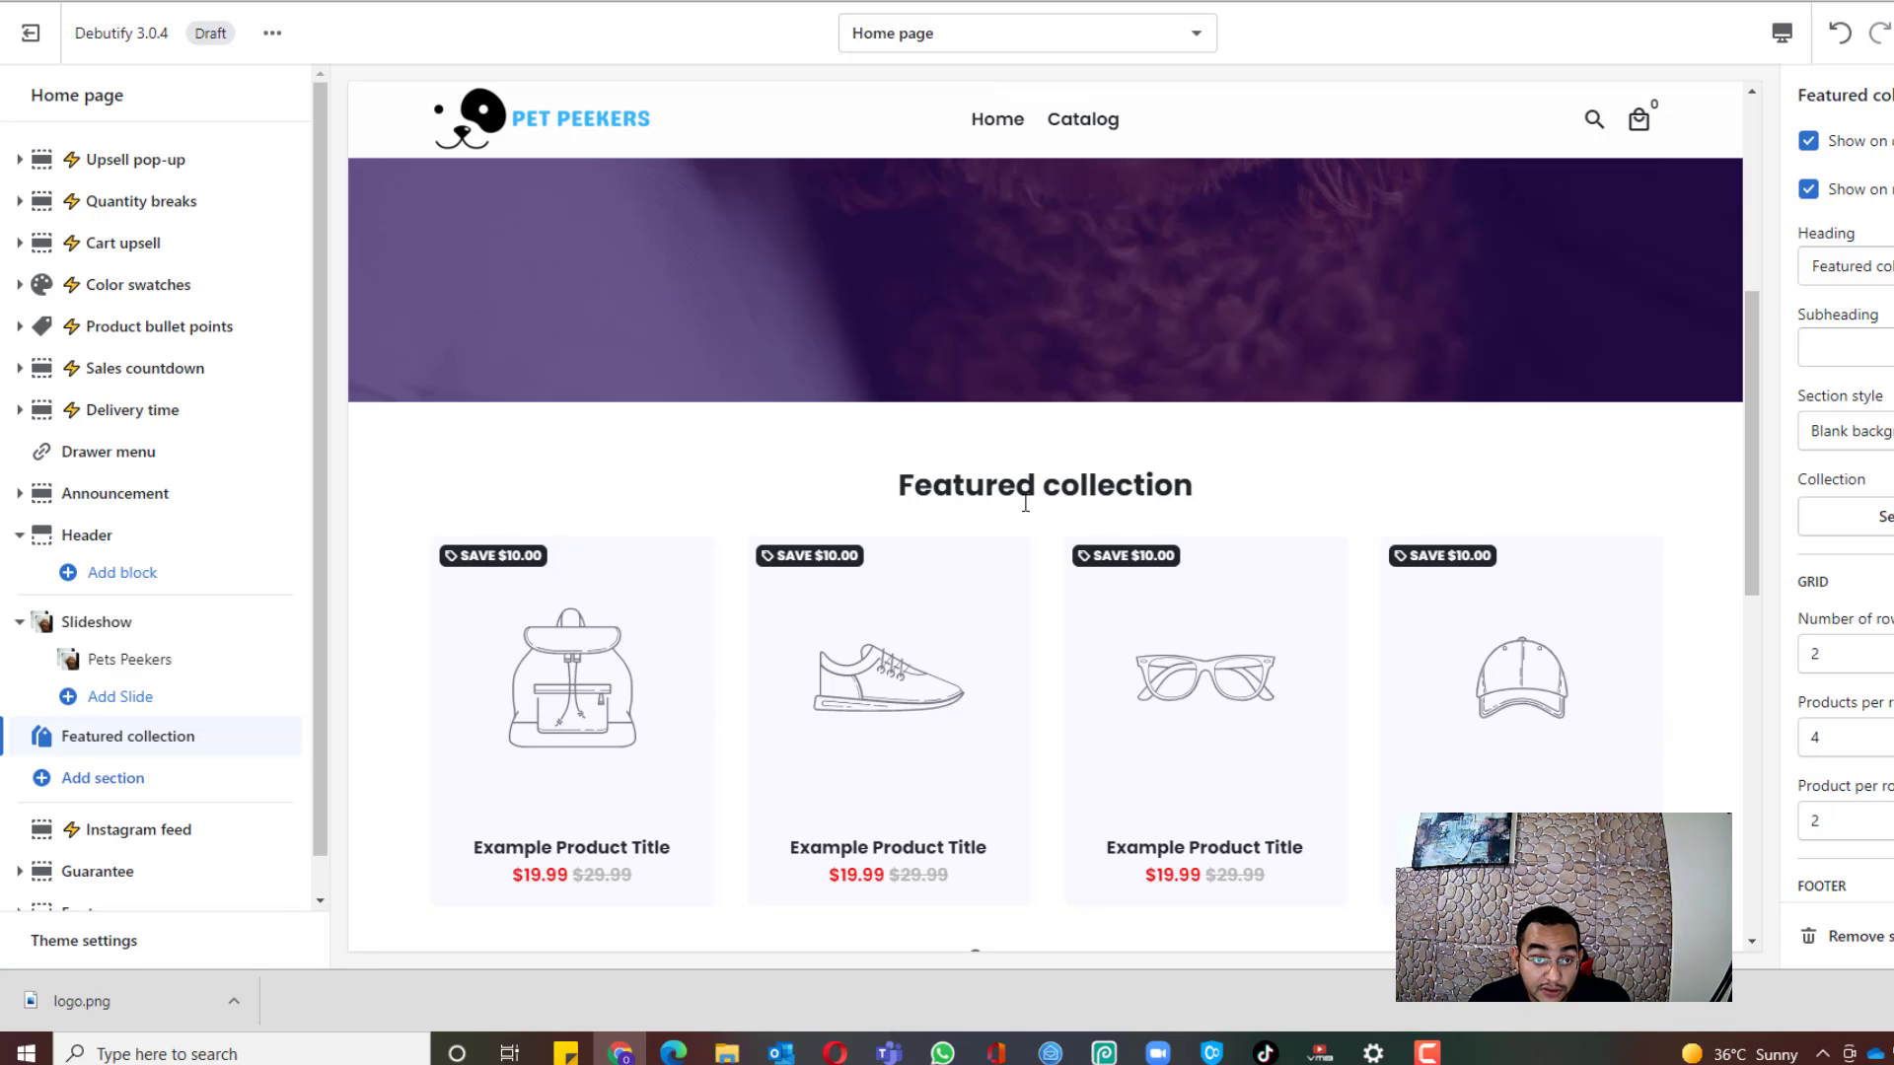
scroll(1404, 395, down, 4)
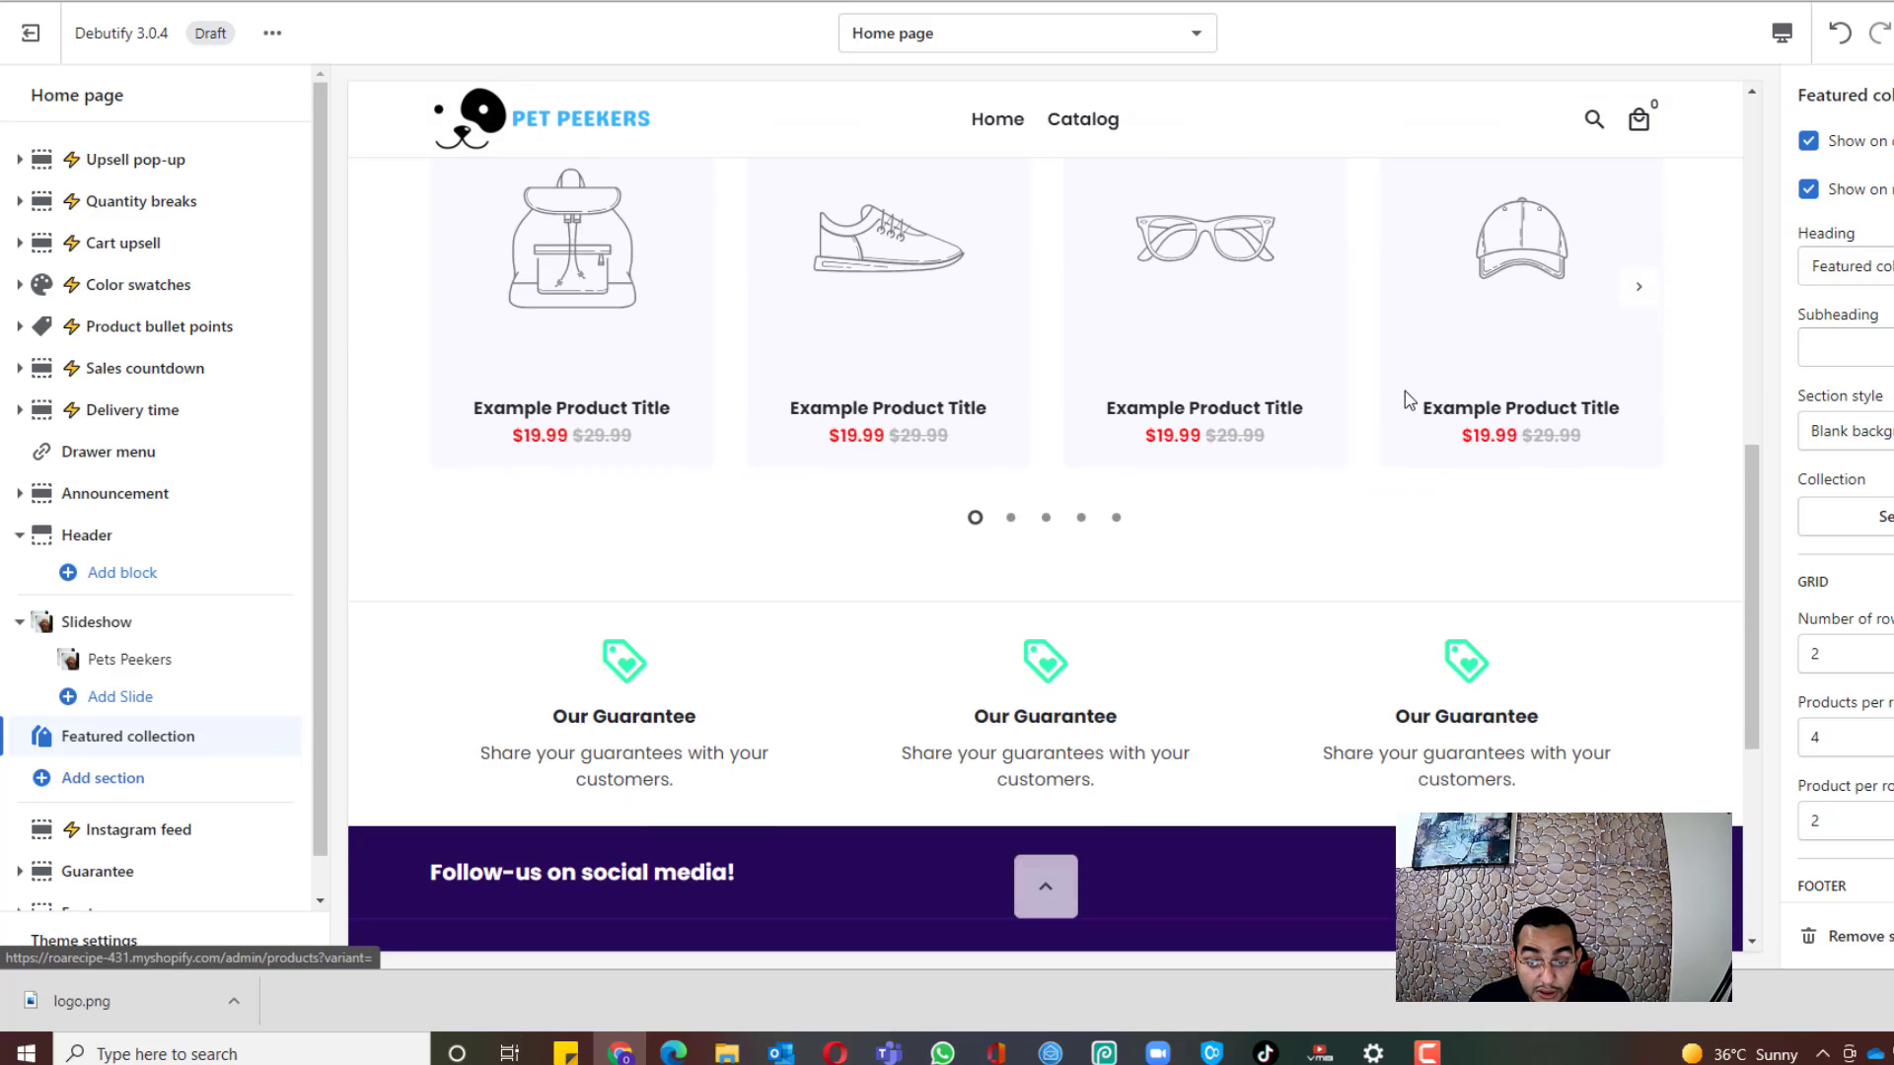
scroll(1405, 390, up, 4)
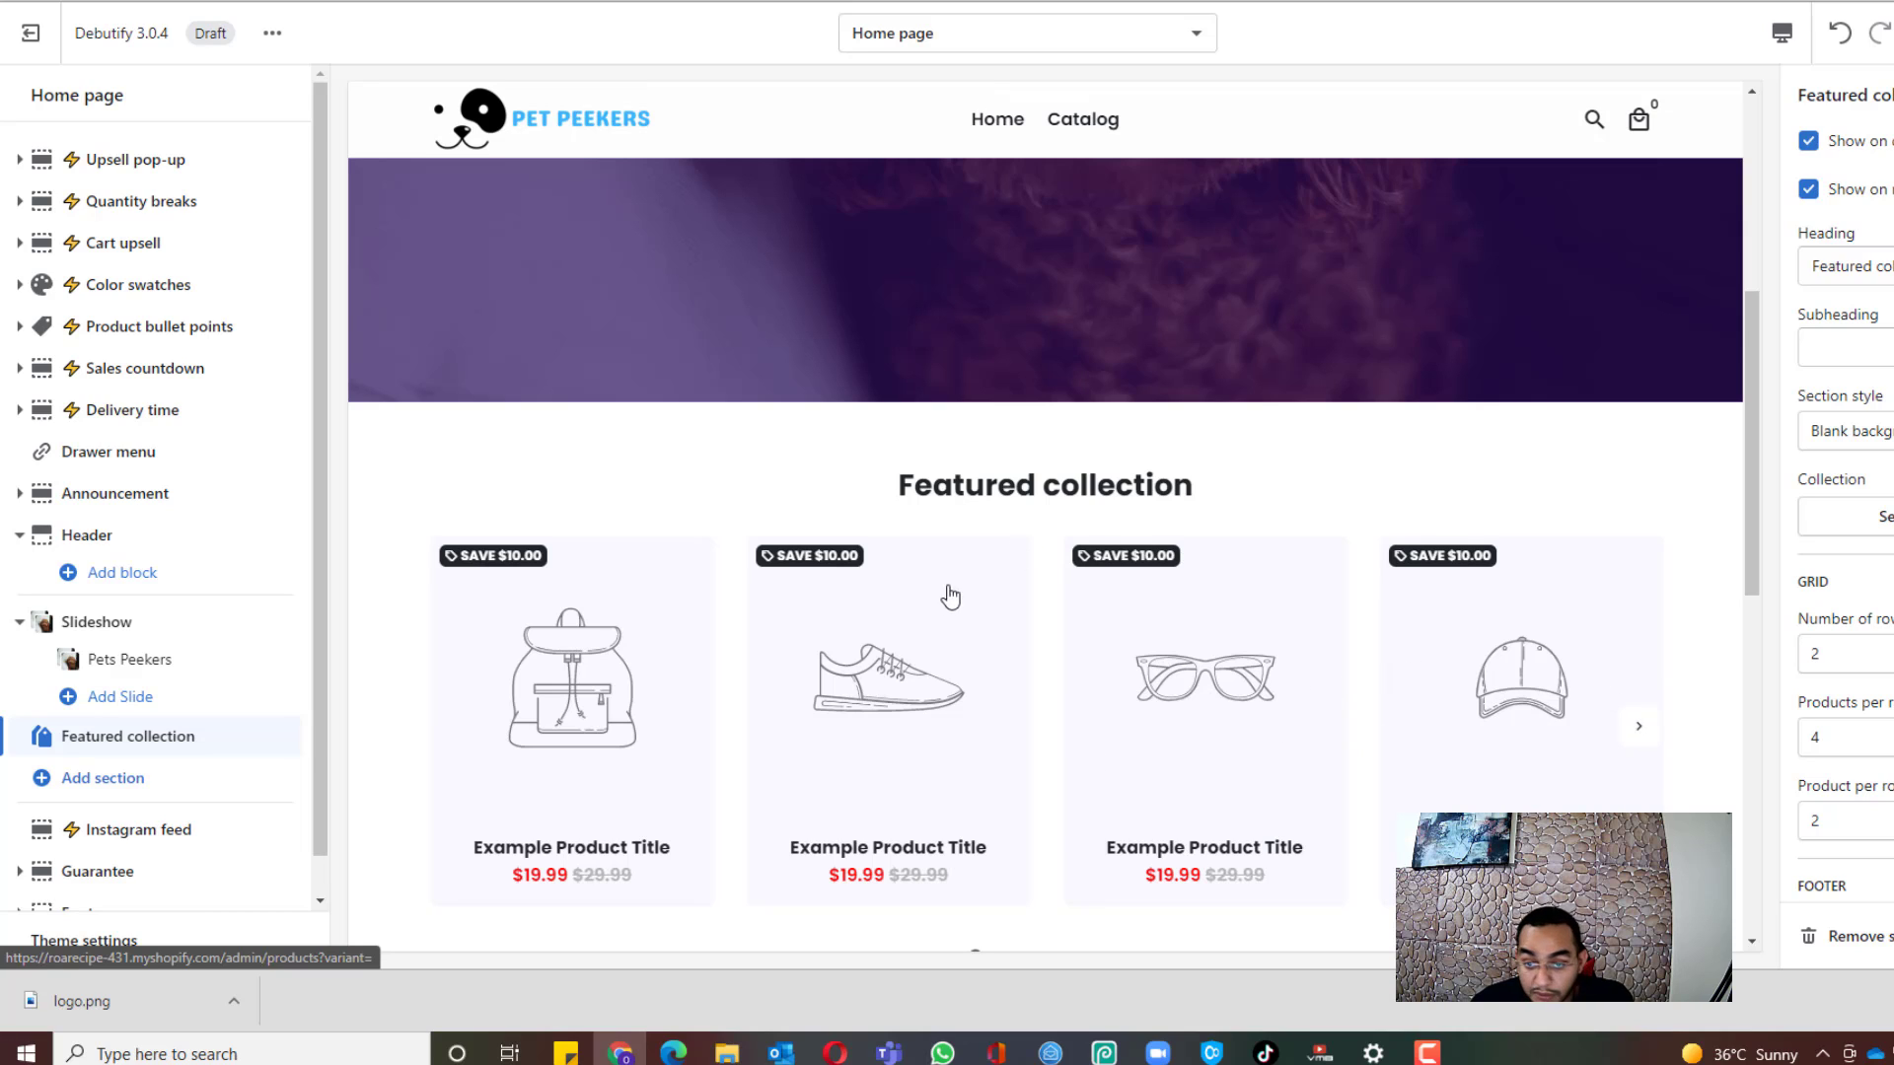
Step: Open the store's Theme settings
drag(315, 570, 317, 668)
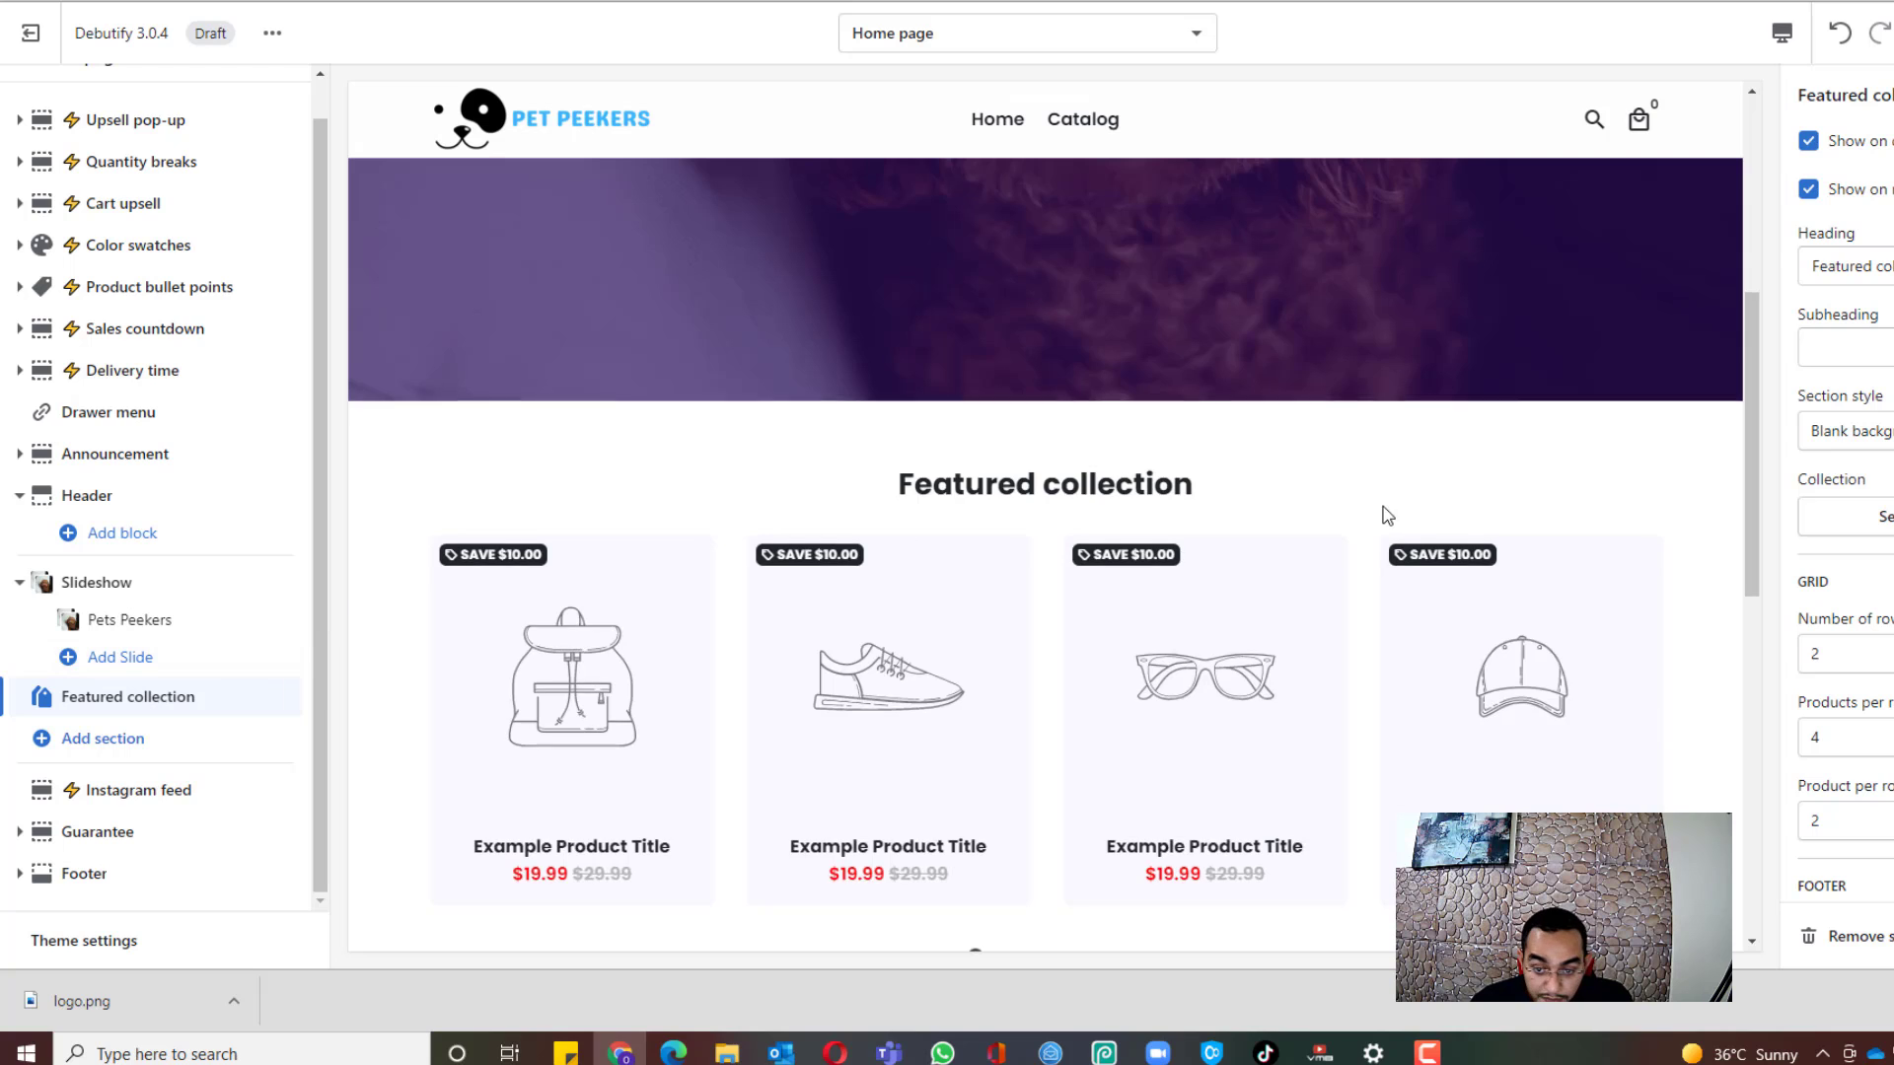
scroll(1382, 512, down, 3)
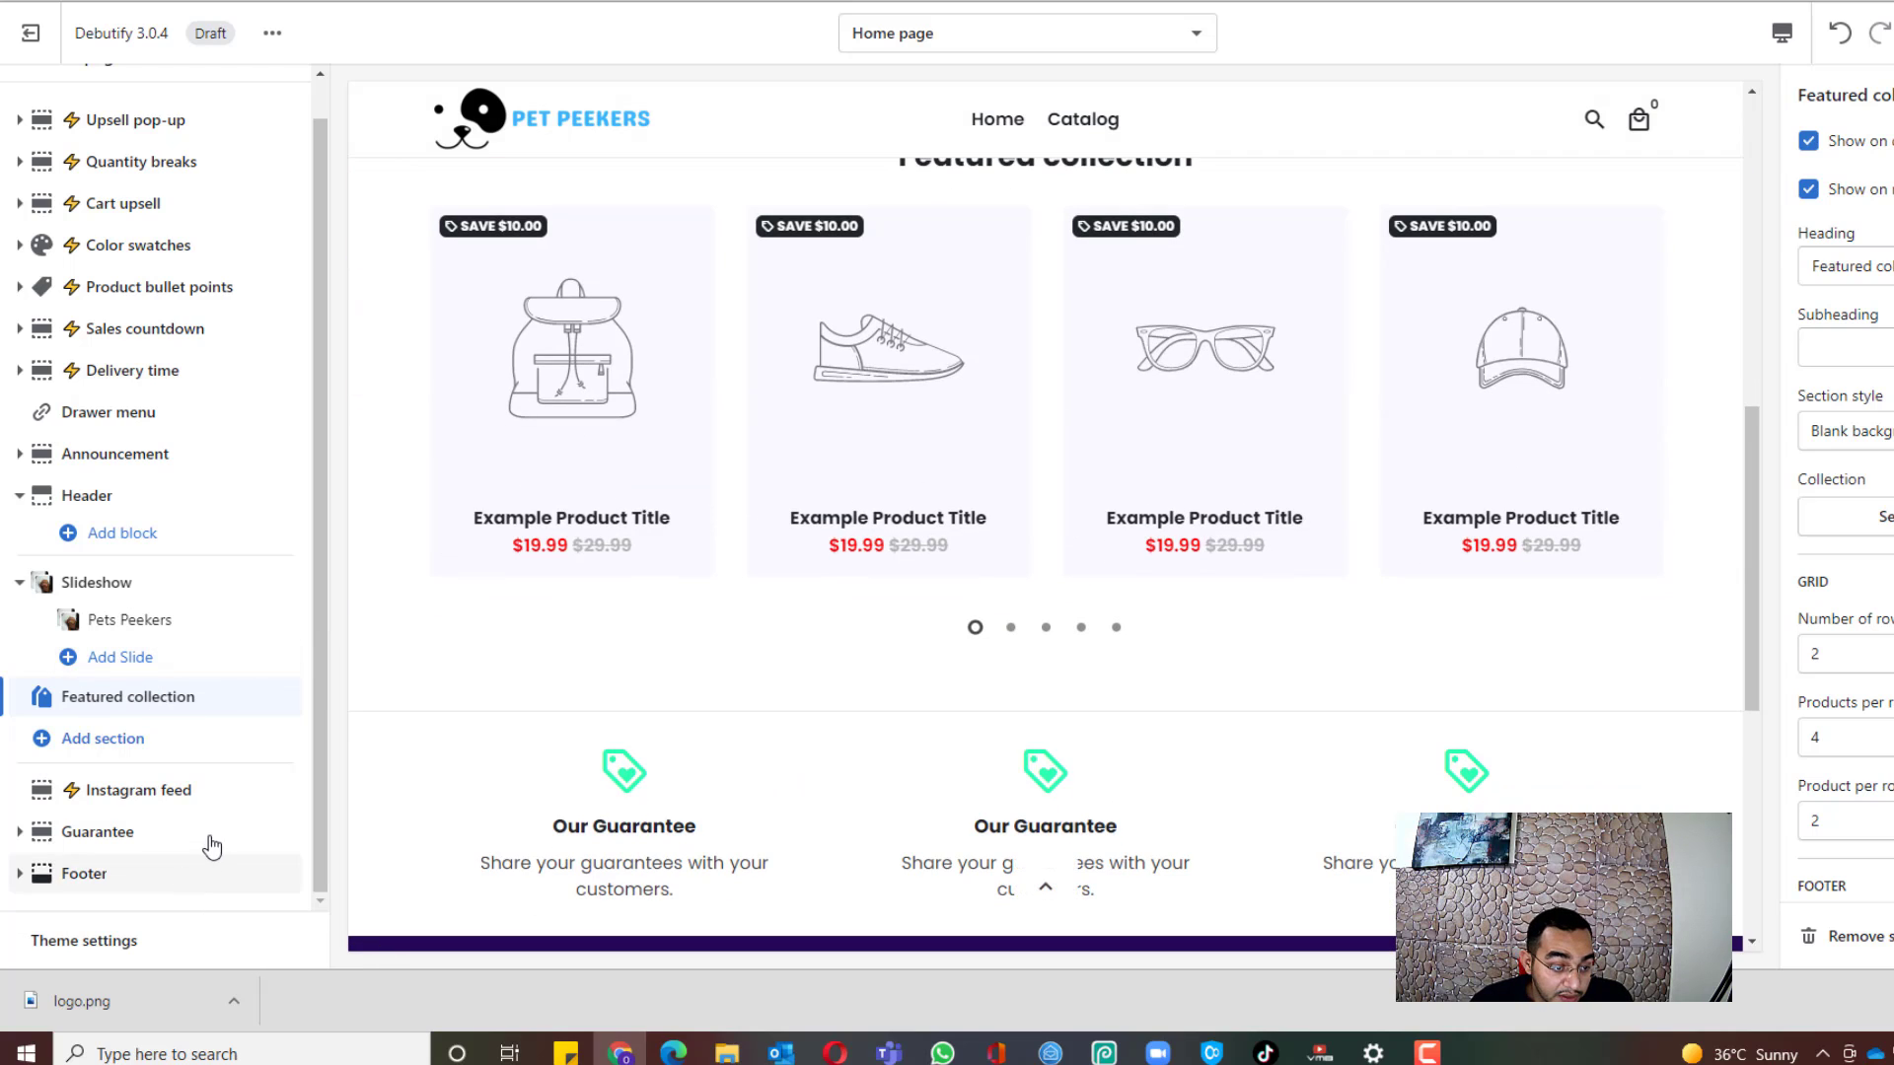
click(148, 947)
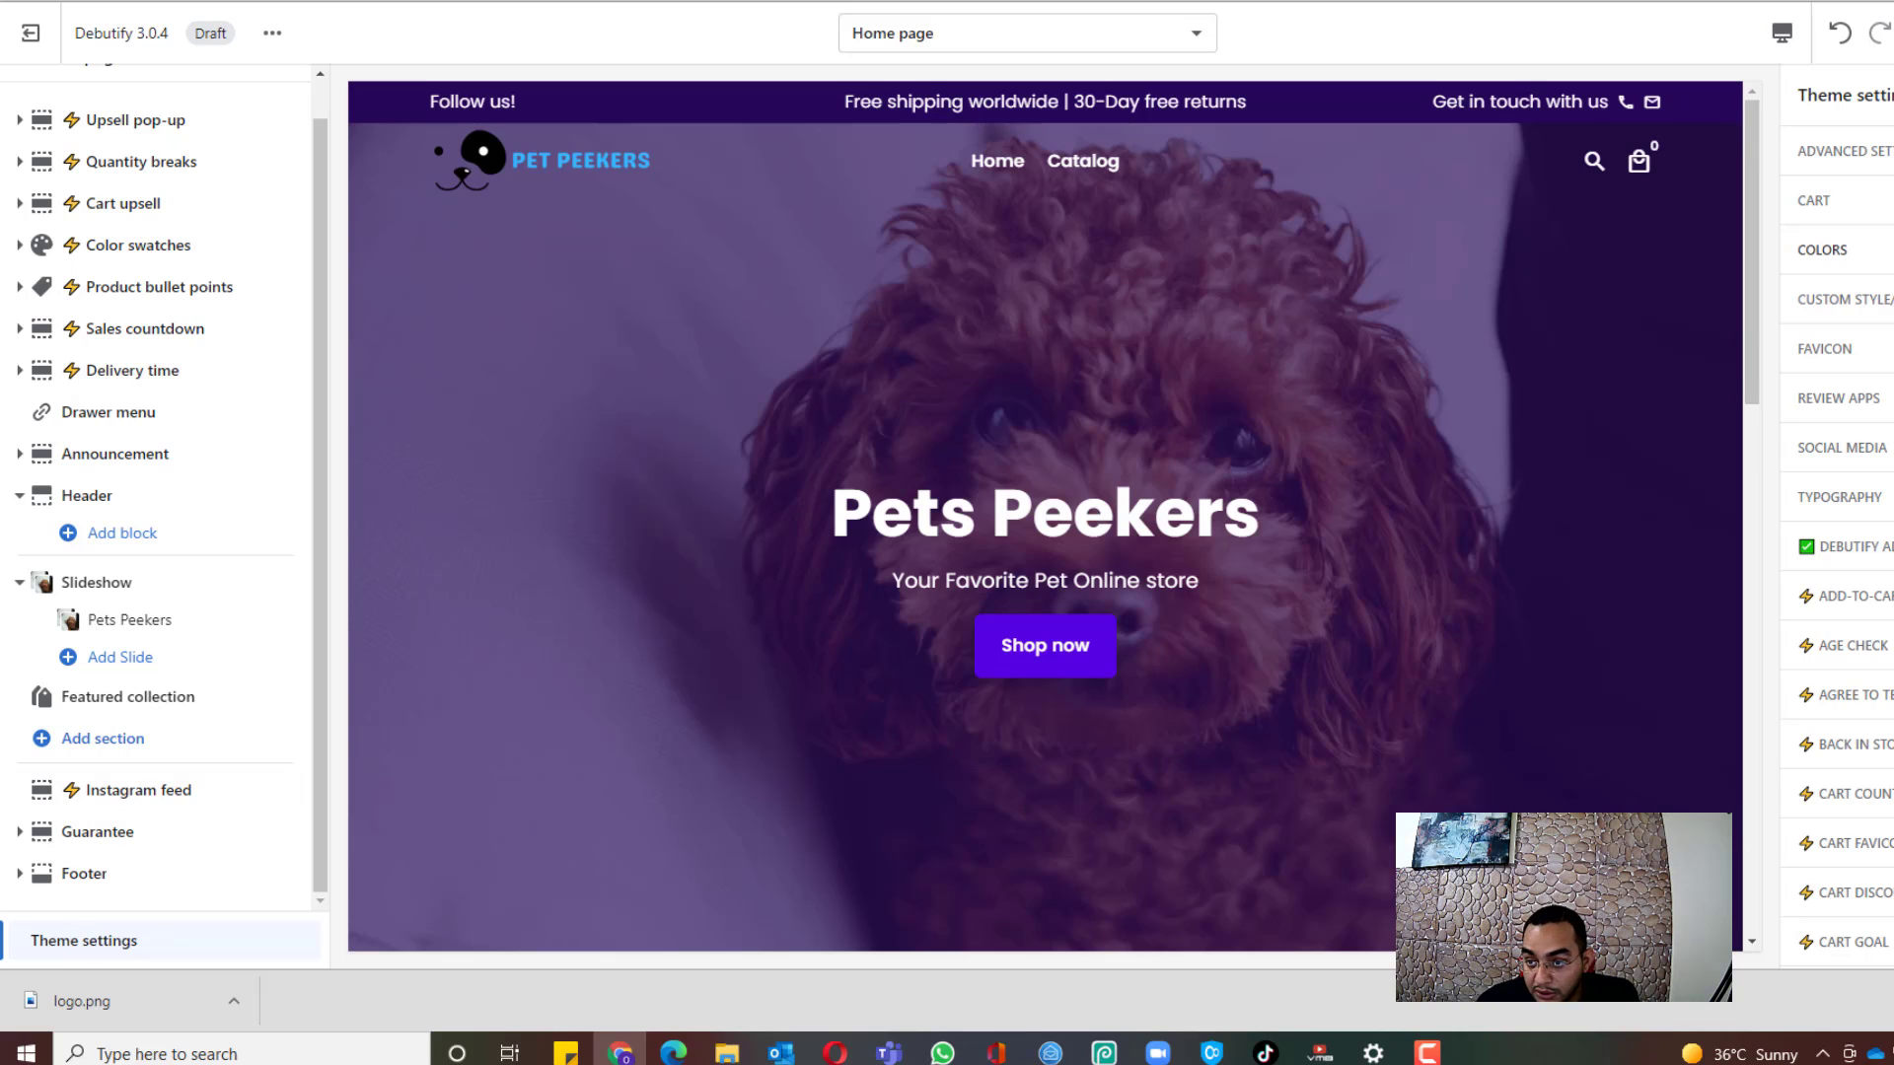
Step: Change the announcement bar background colour to teal, then bring up the Canva logo design
click(1851, 264)
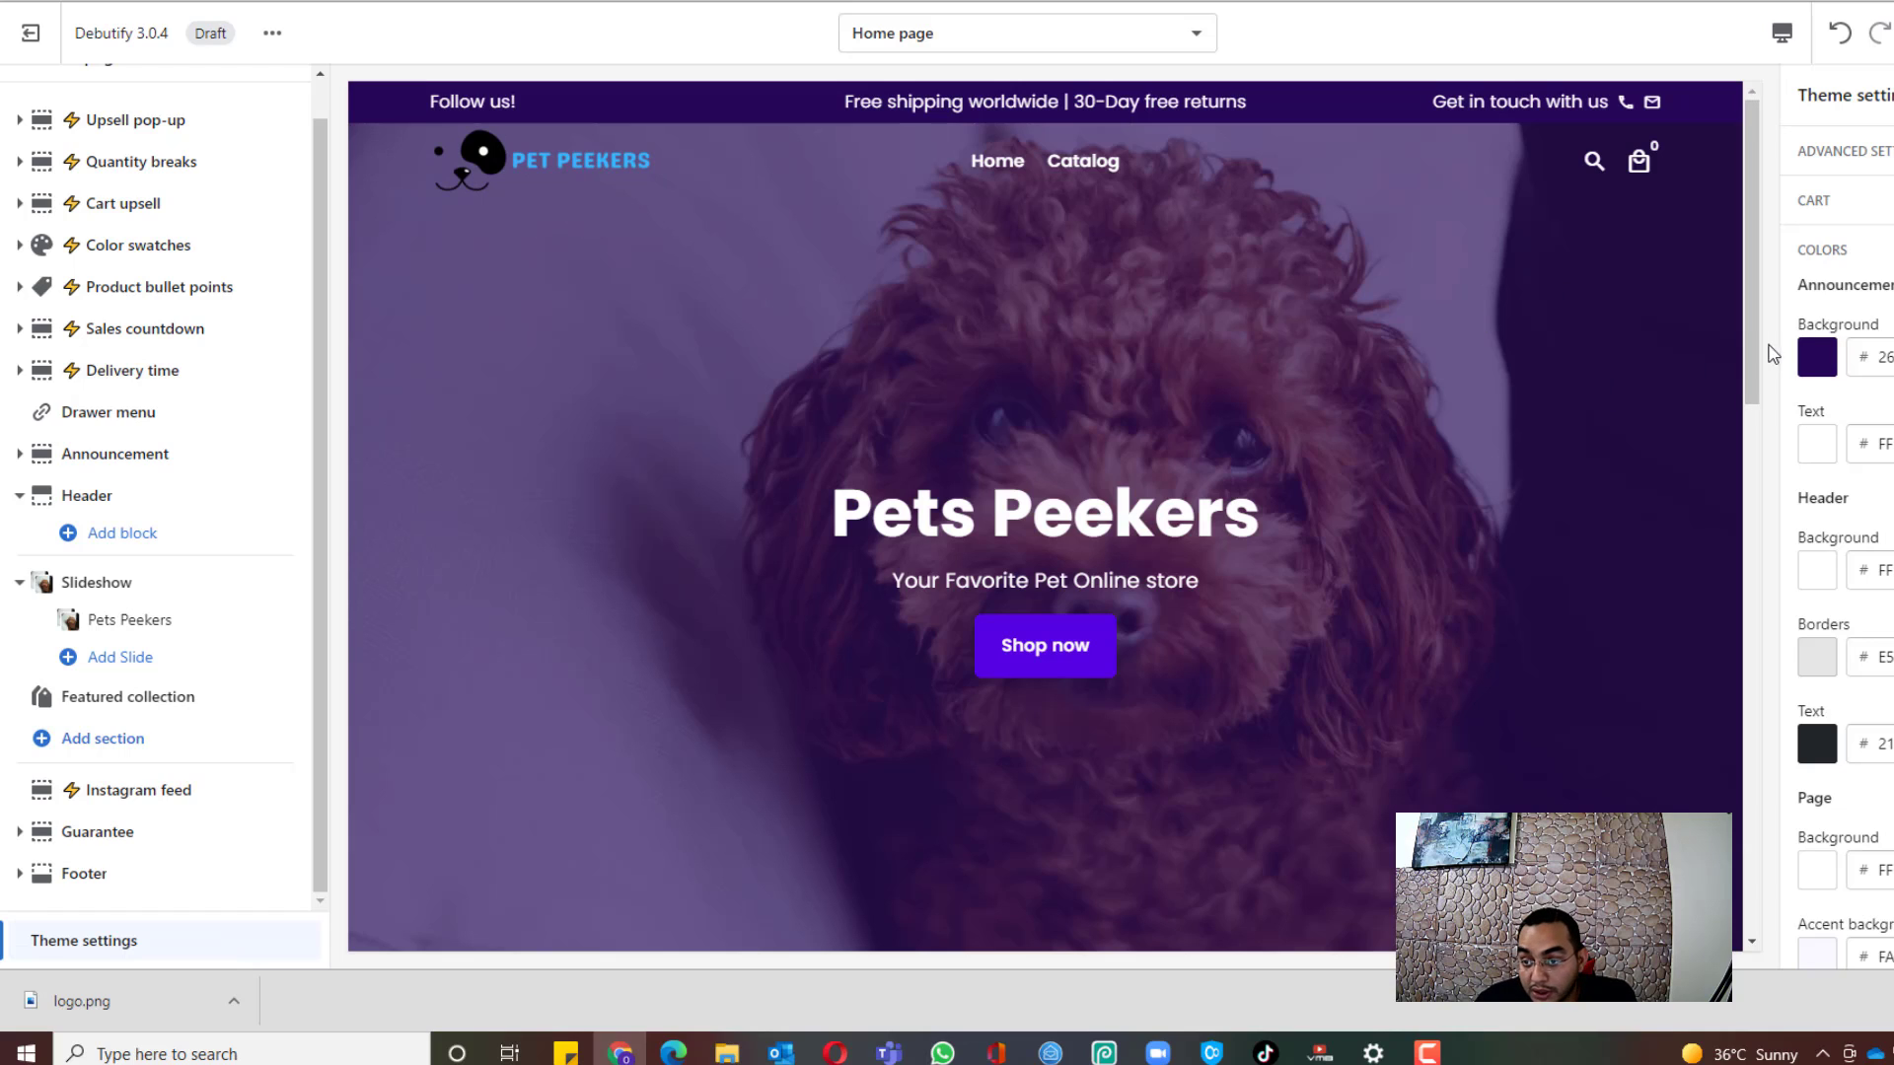
click(1817, 357)
drag(1893, 522, 1893, 478)
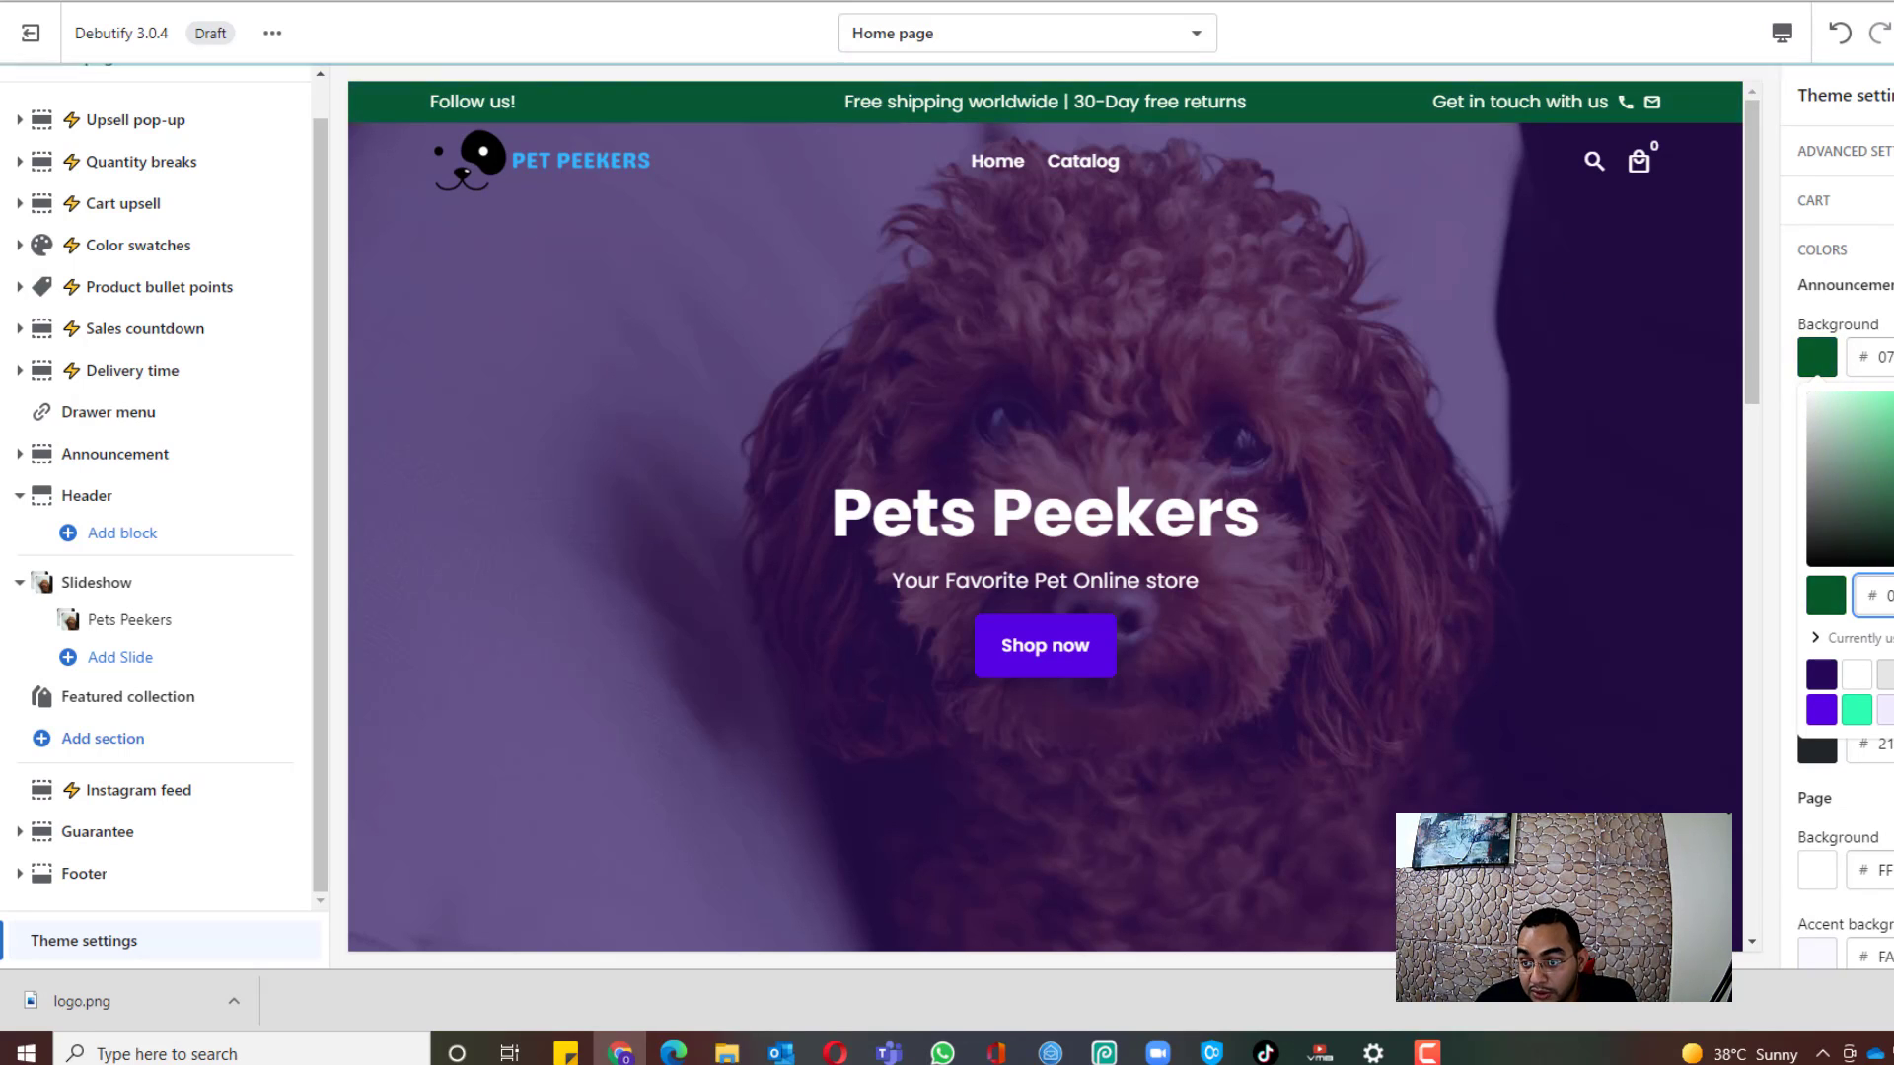
mouse_move(1892, 503)
mouse_down()
mouse_move(1893, 397)
mouse_move(1893, 482)
mouse_up()
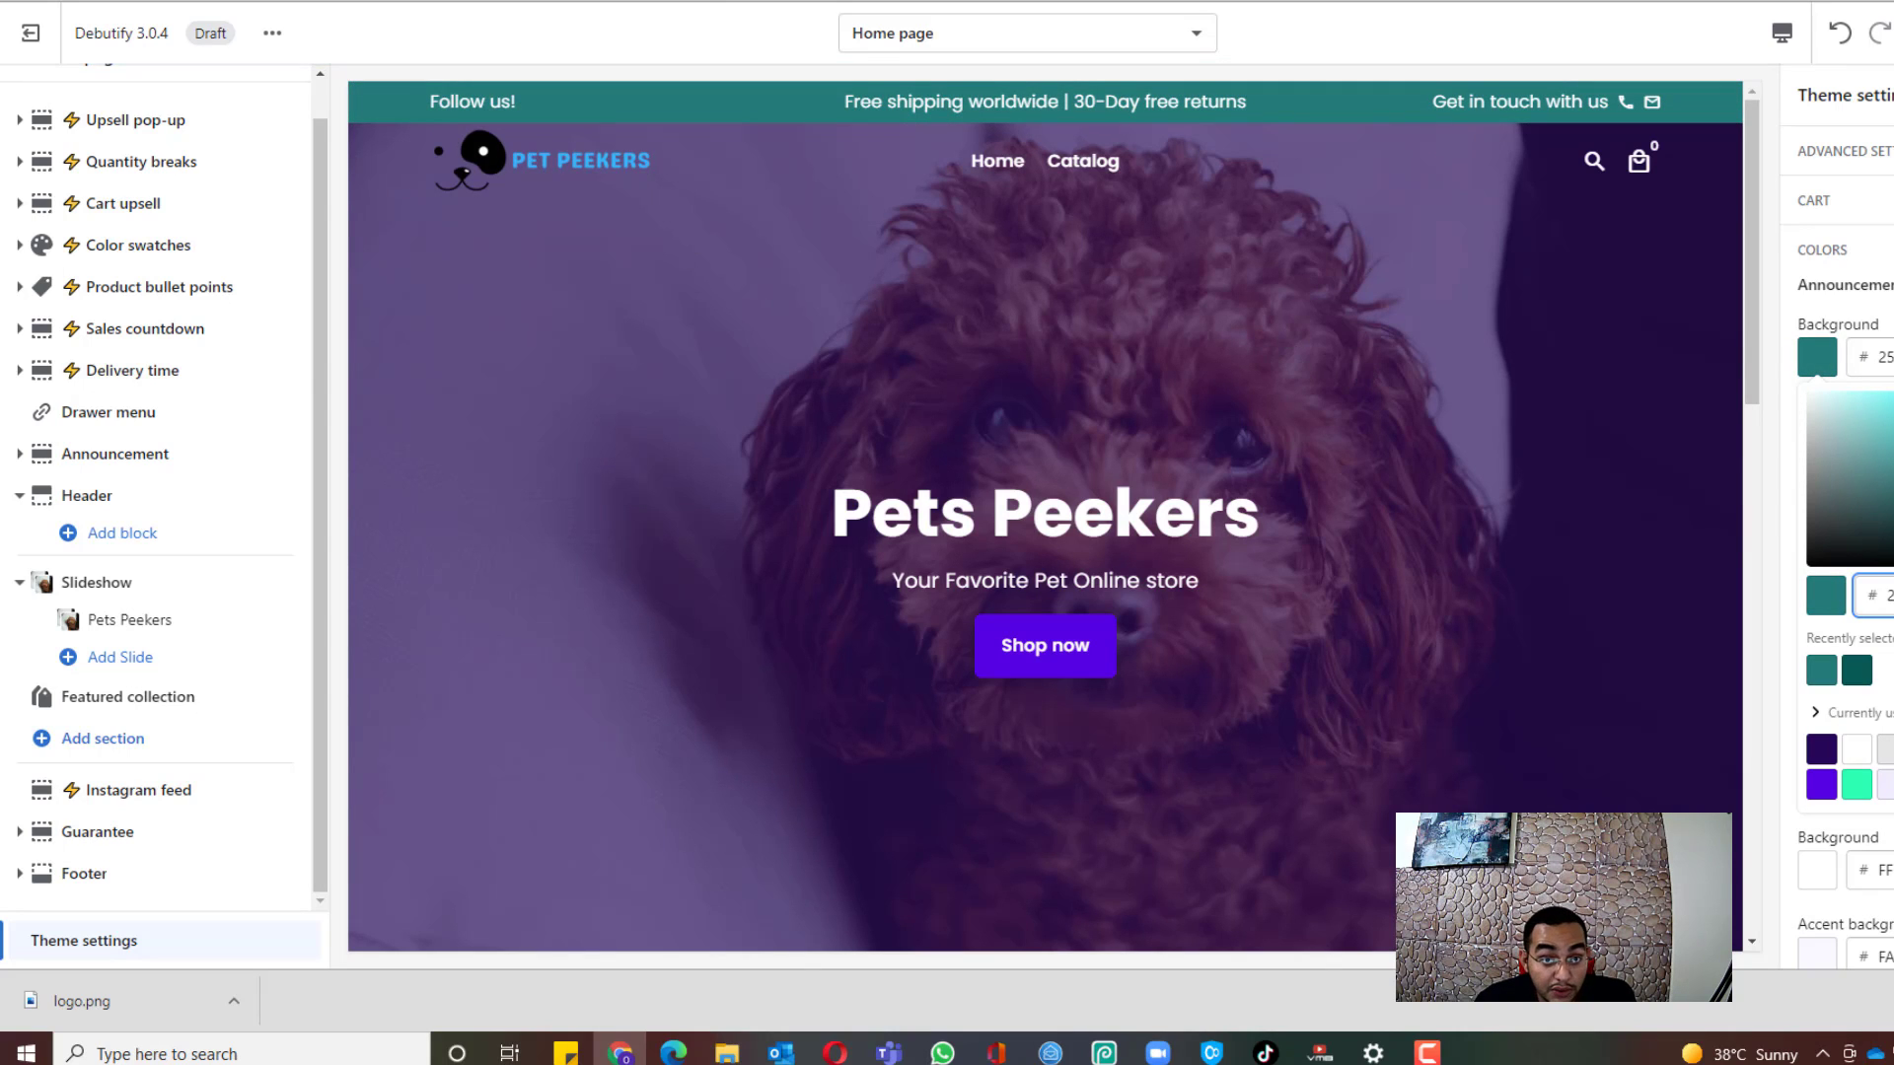
click(691, 1)
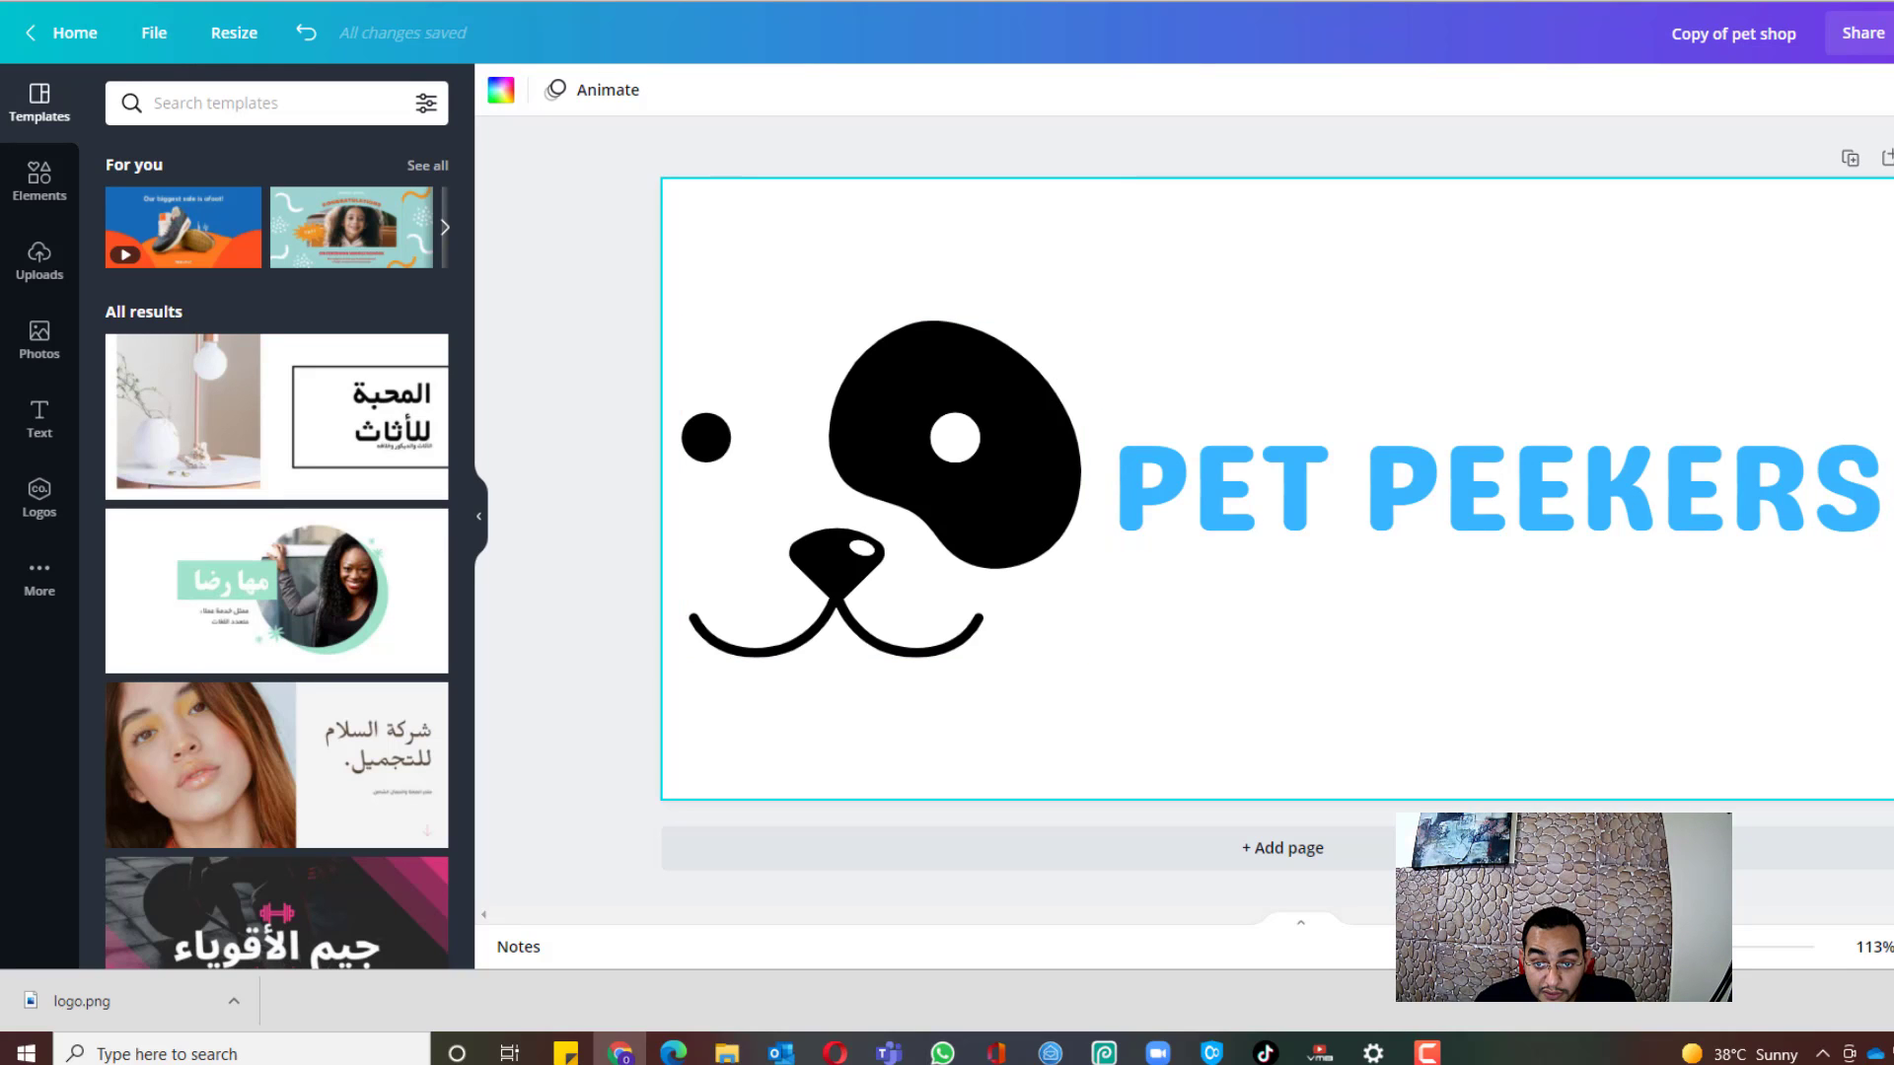
Step: Look up the PET PEEKERS text colour in Canva: hex #38B6FF
click(1424, 503)
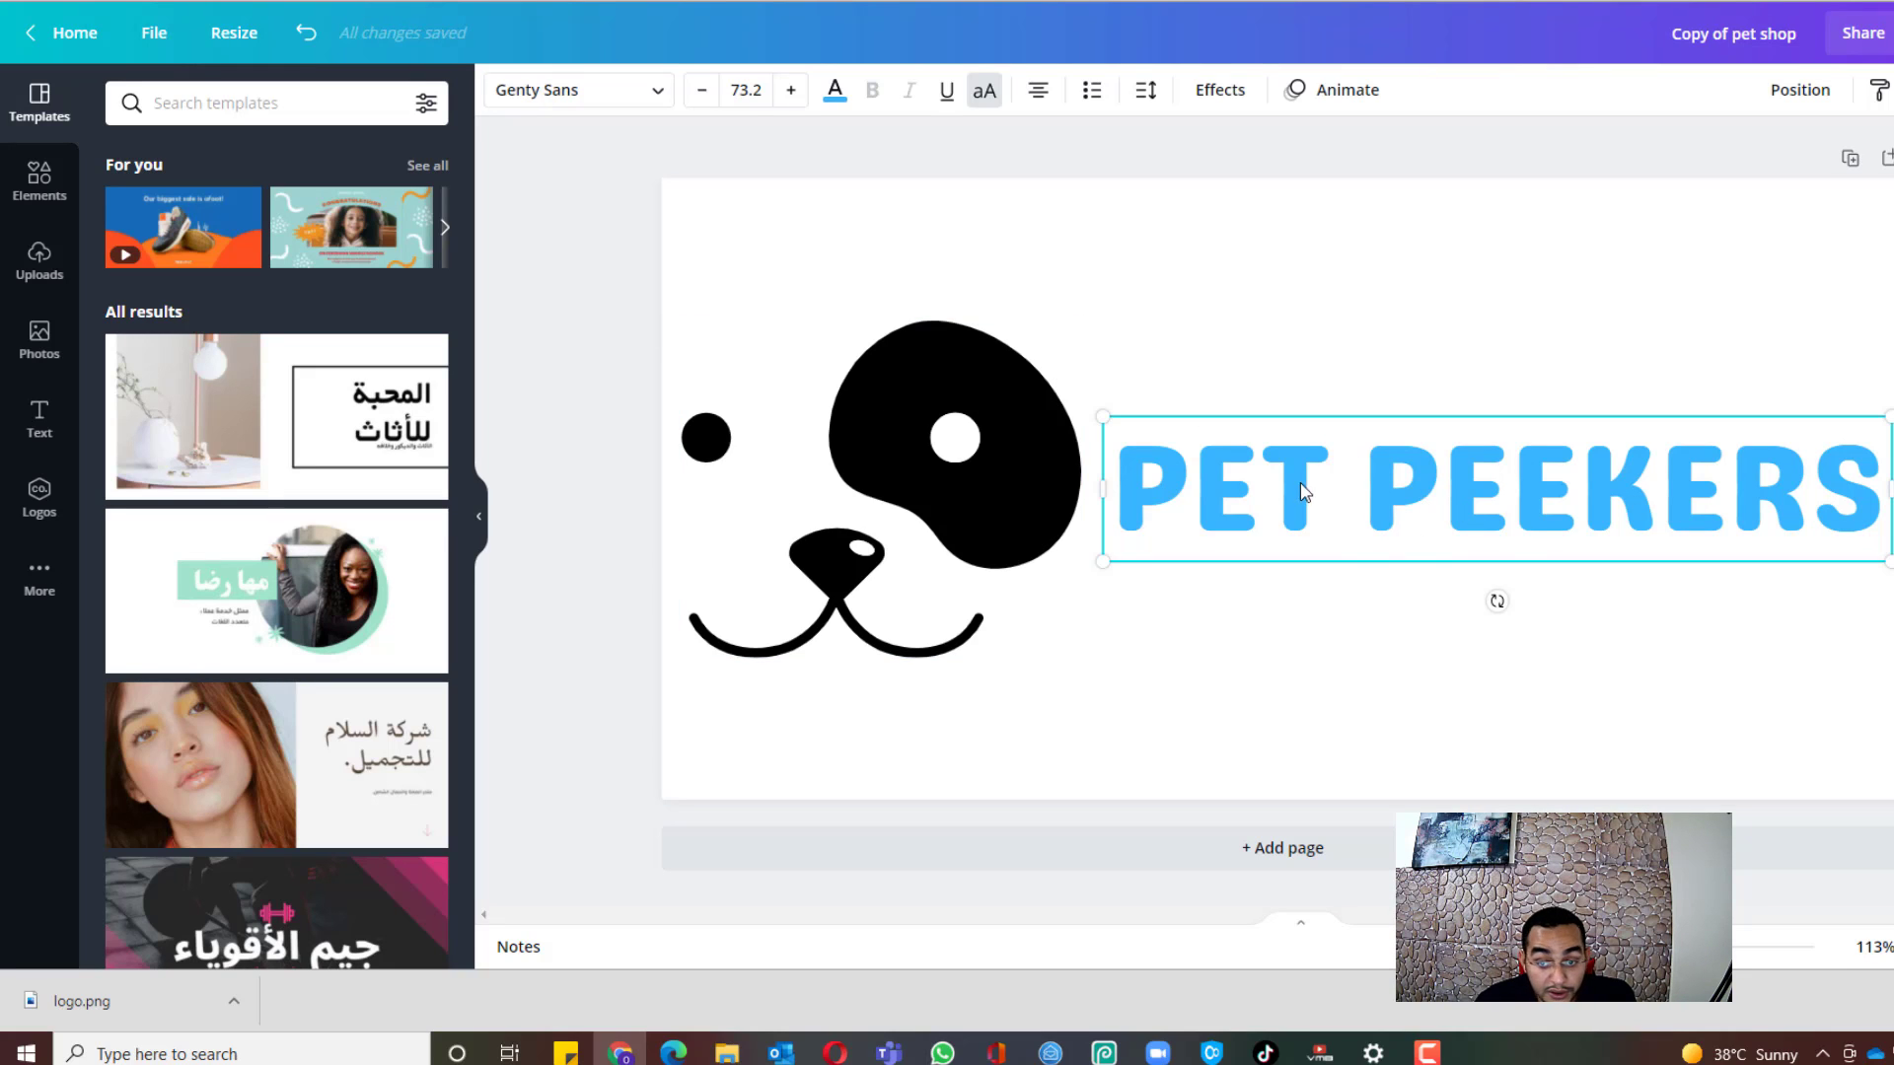
click(833, 93)
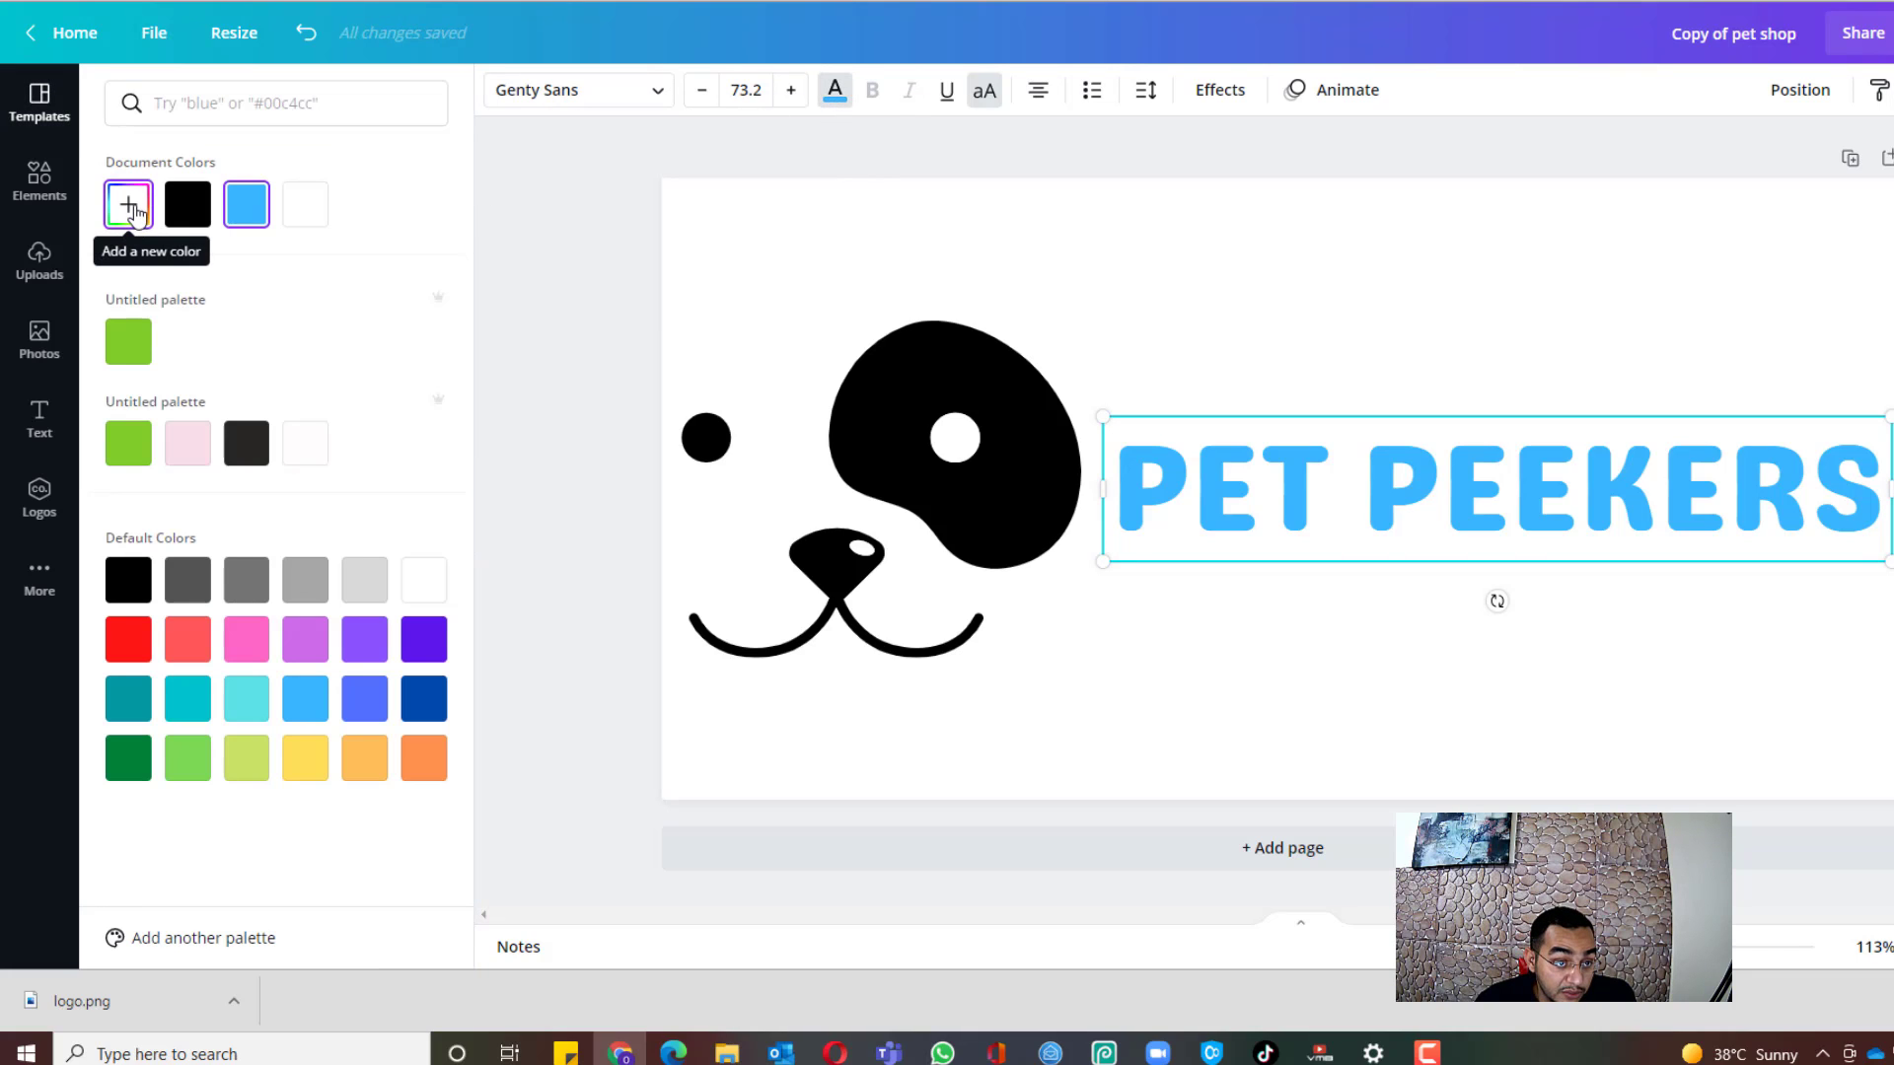
click(132, 210)
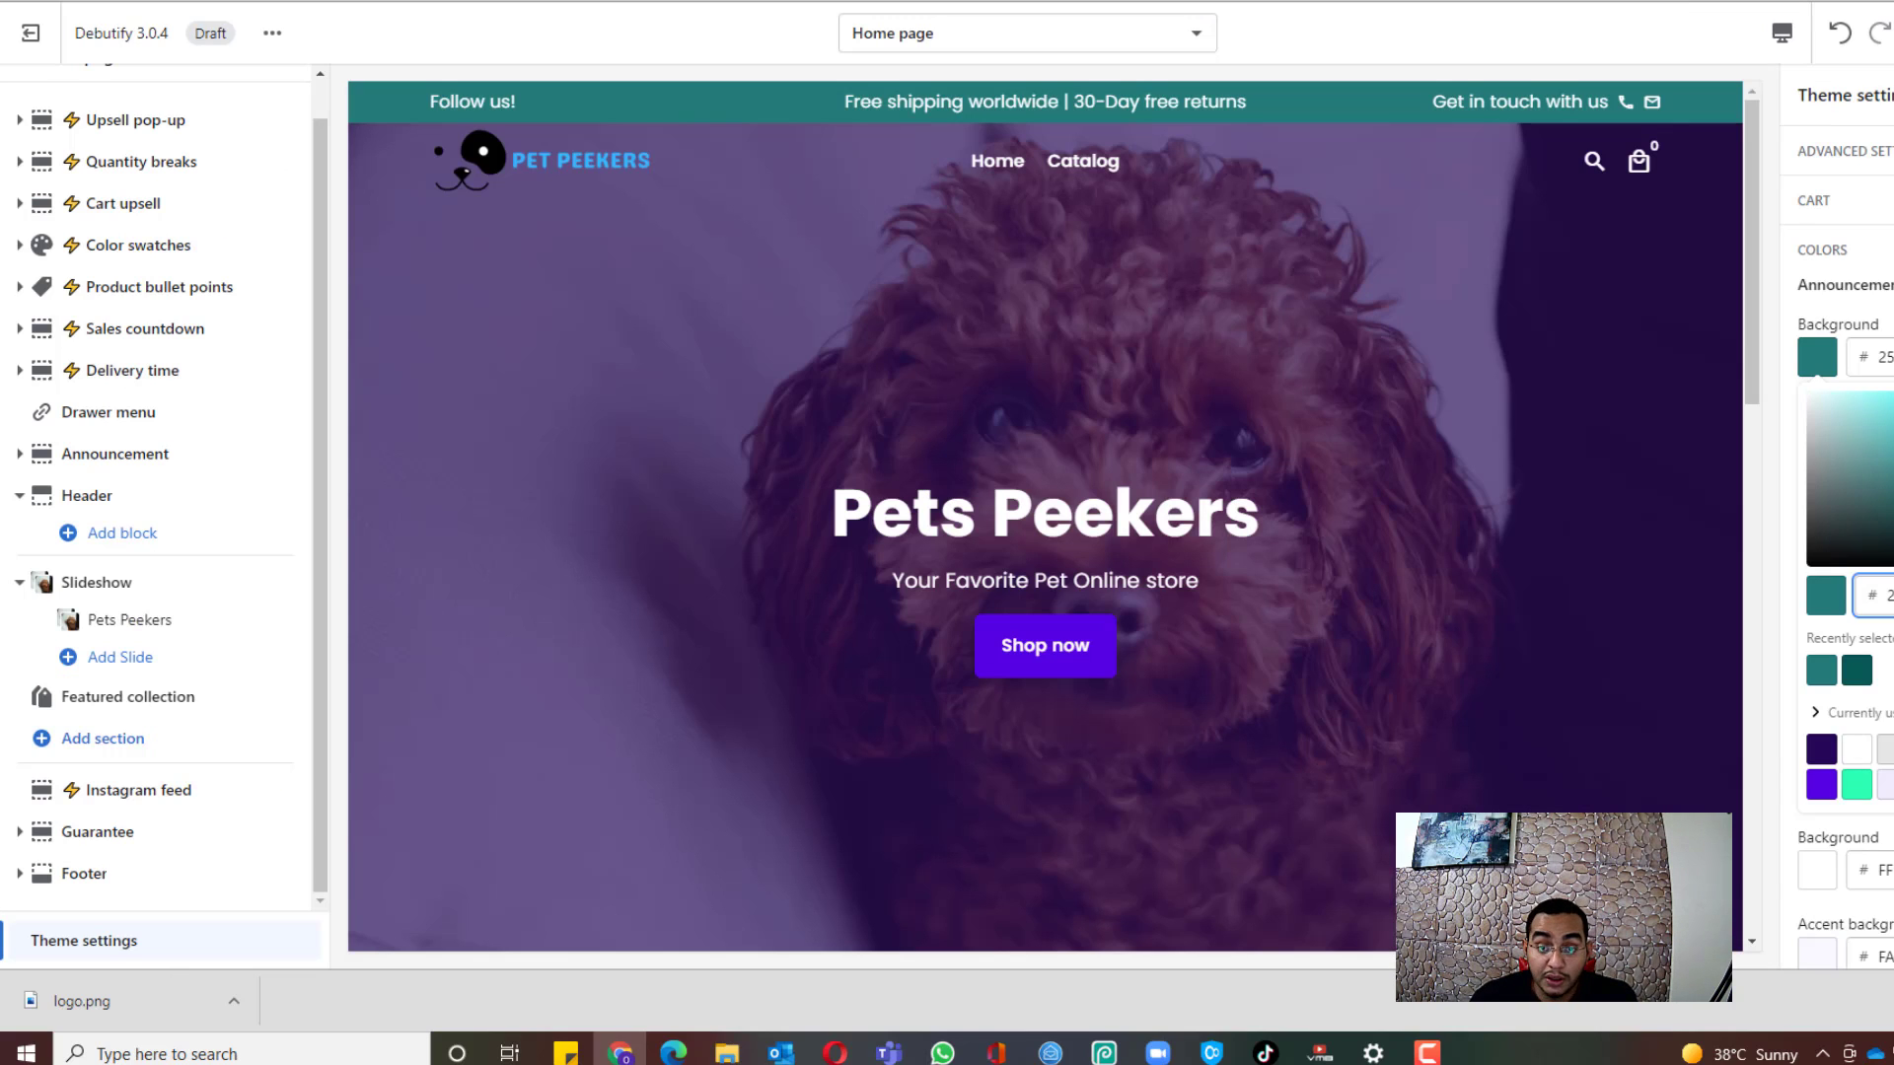
Step: Set the announcement background to #38B6FF and make the buttons the logo blue
key(Return)
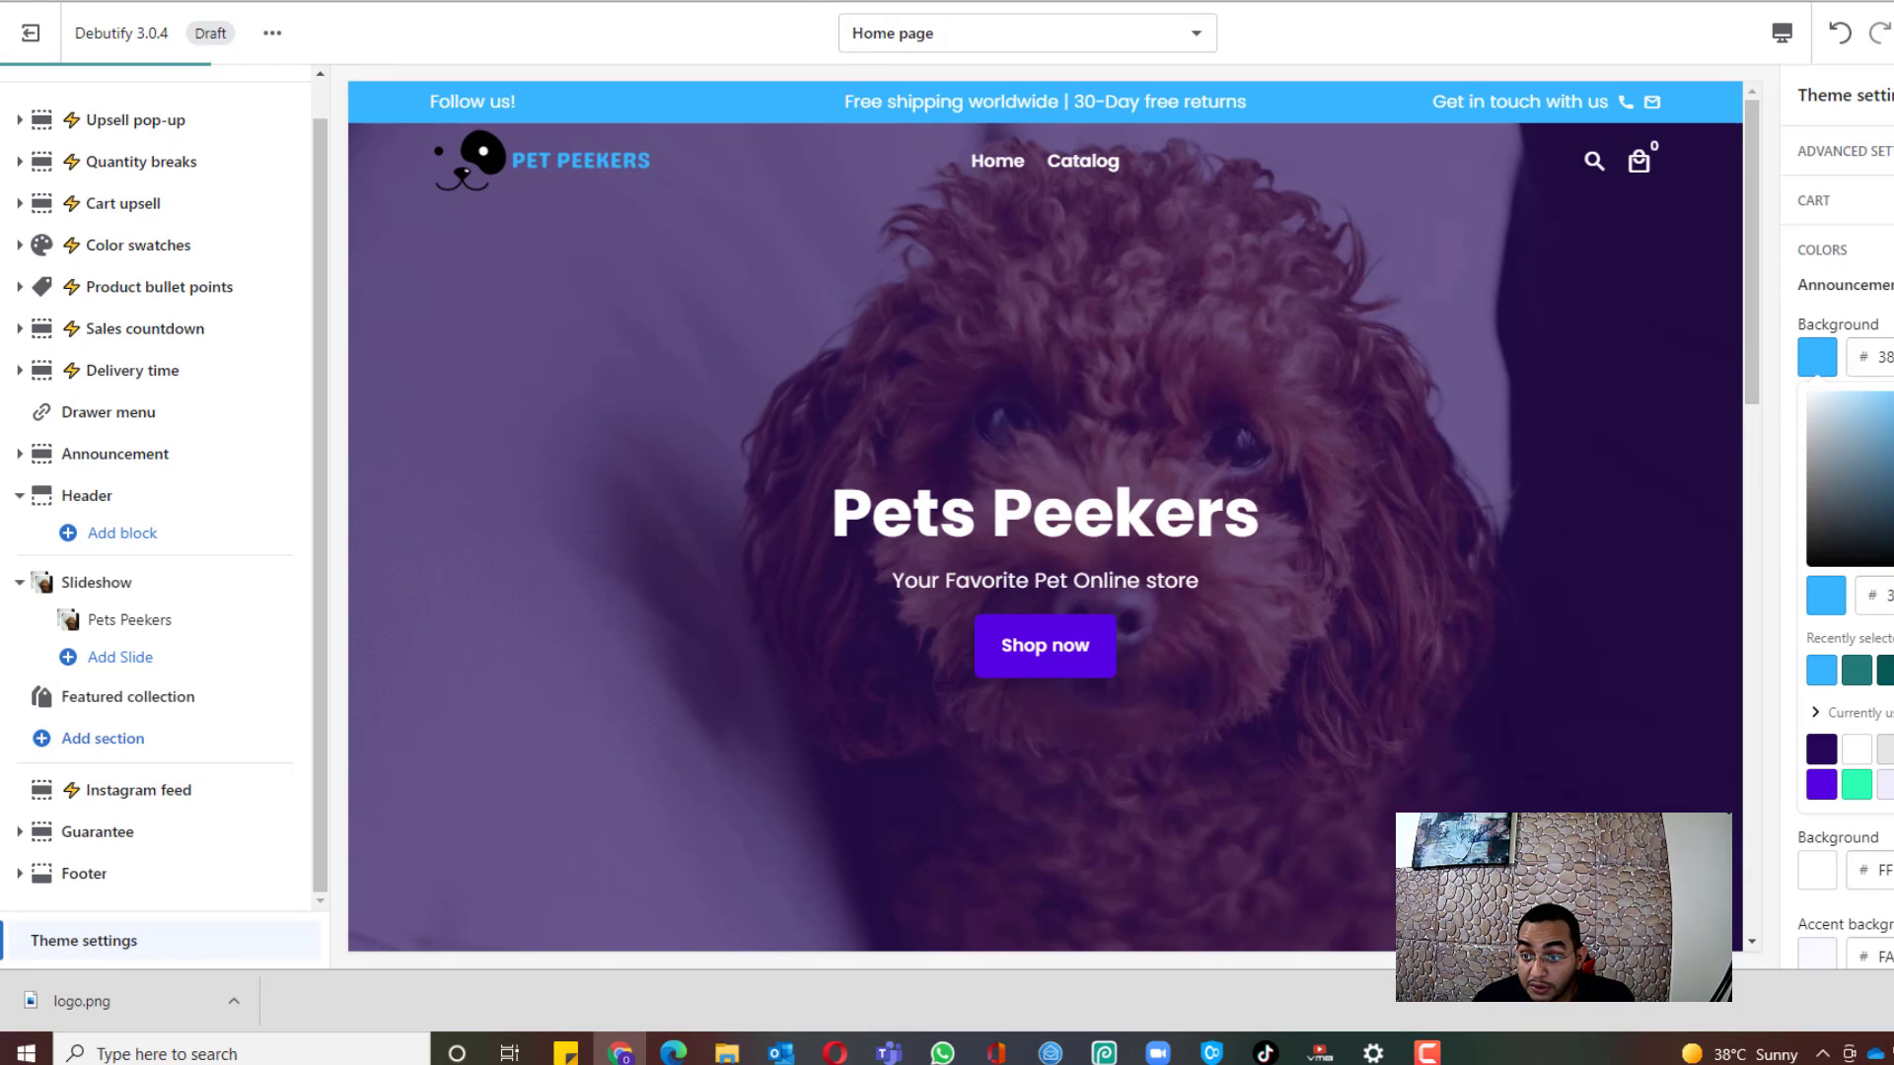
click(1823, 304)
scroll(1822, 304, down, 1)
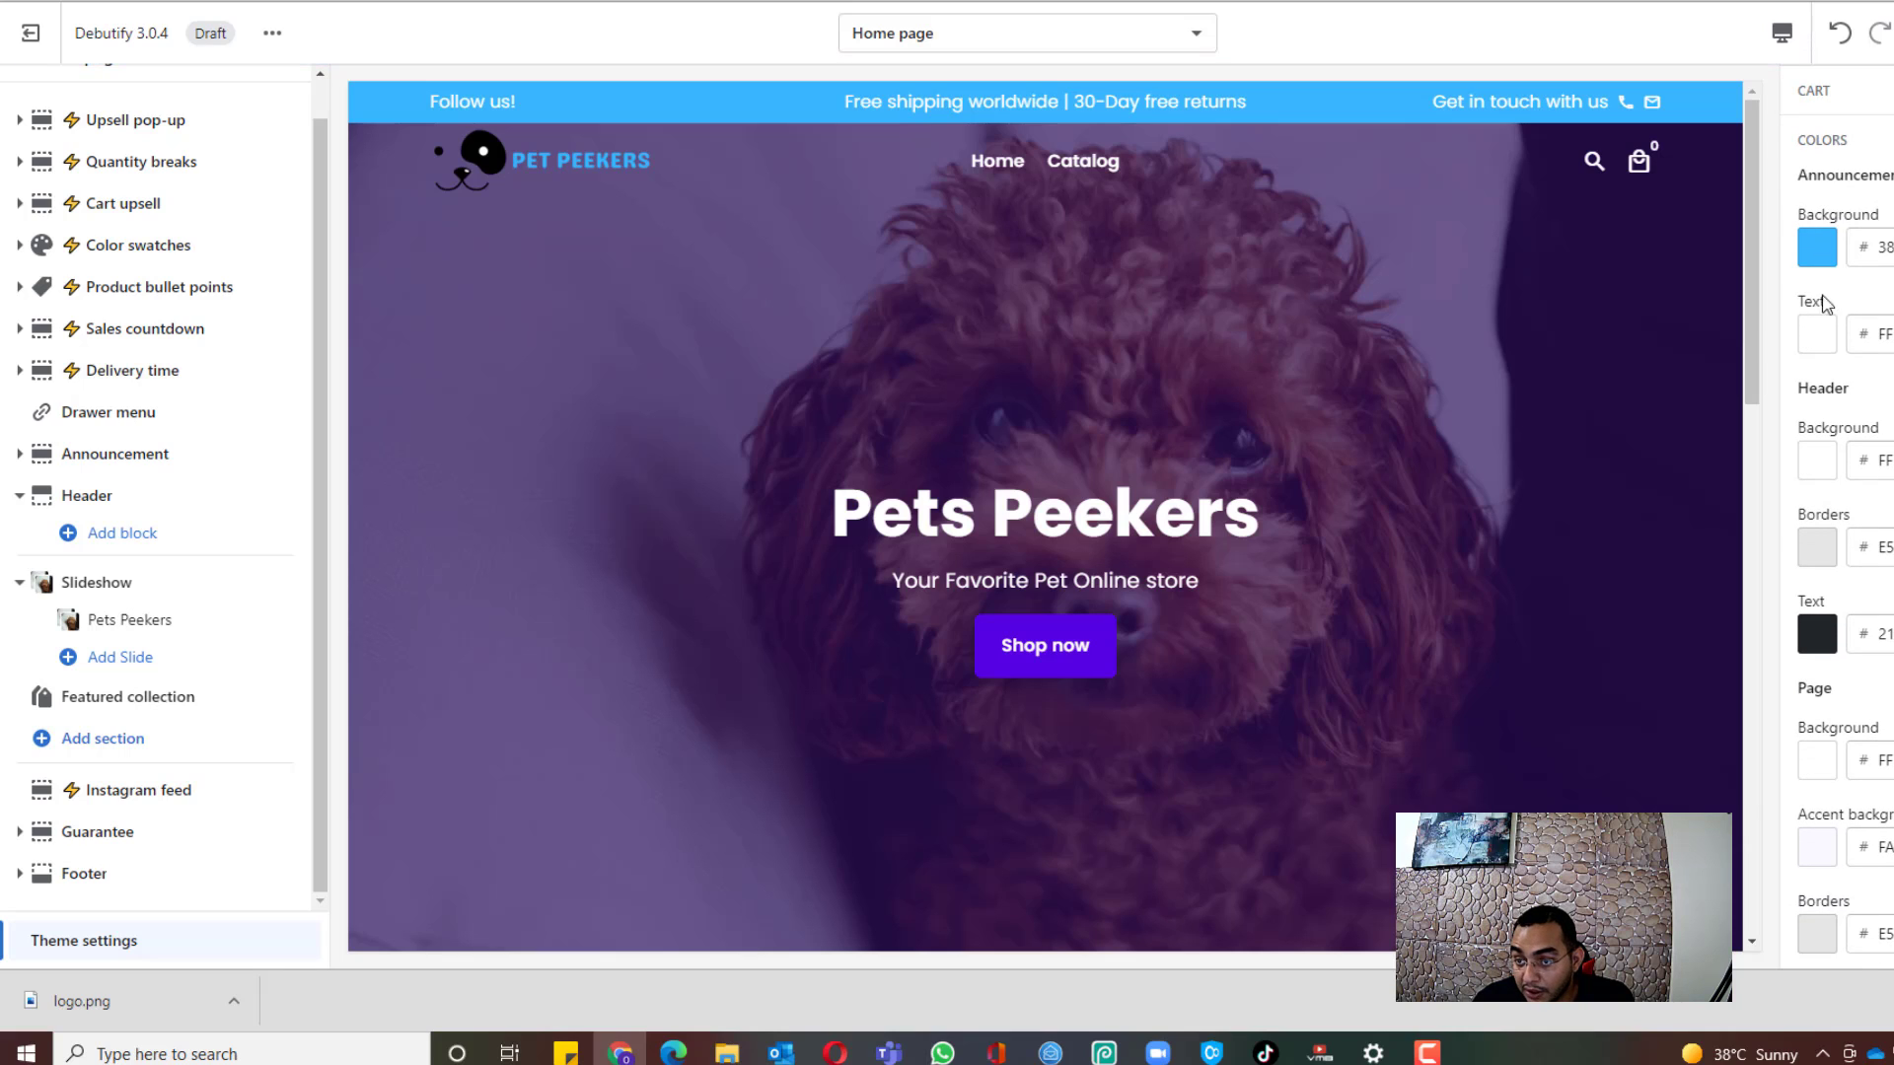
scroll(1859, 449, down, 6)
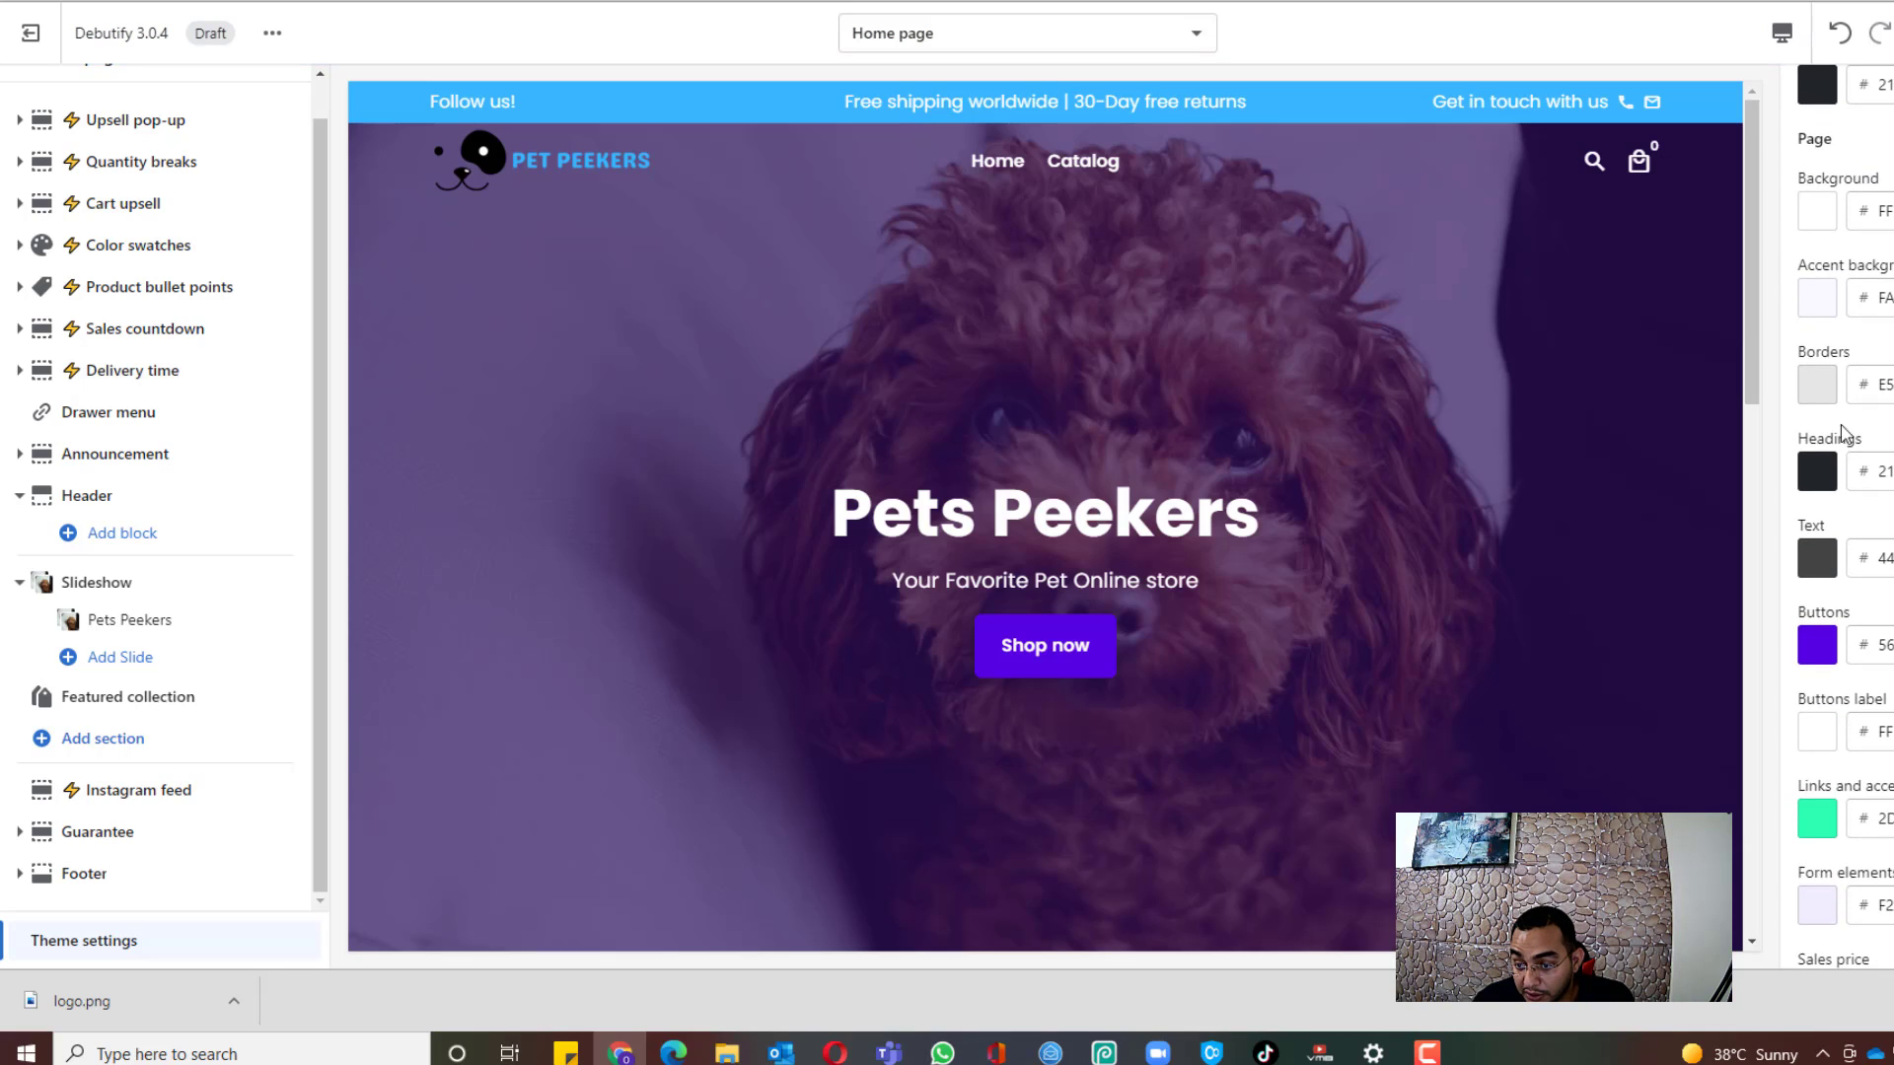
click(1817, 535)
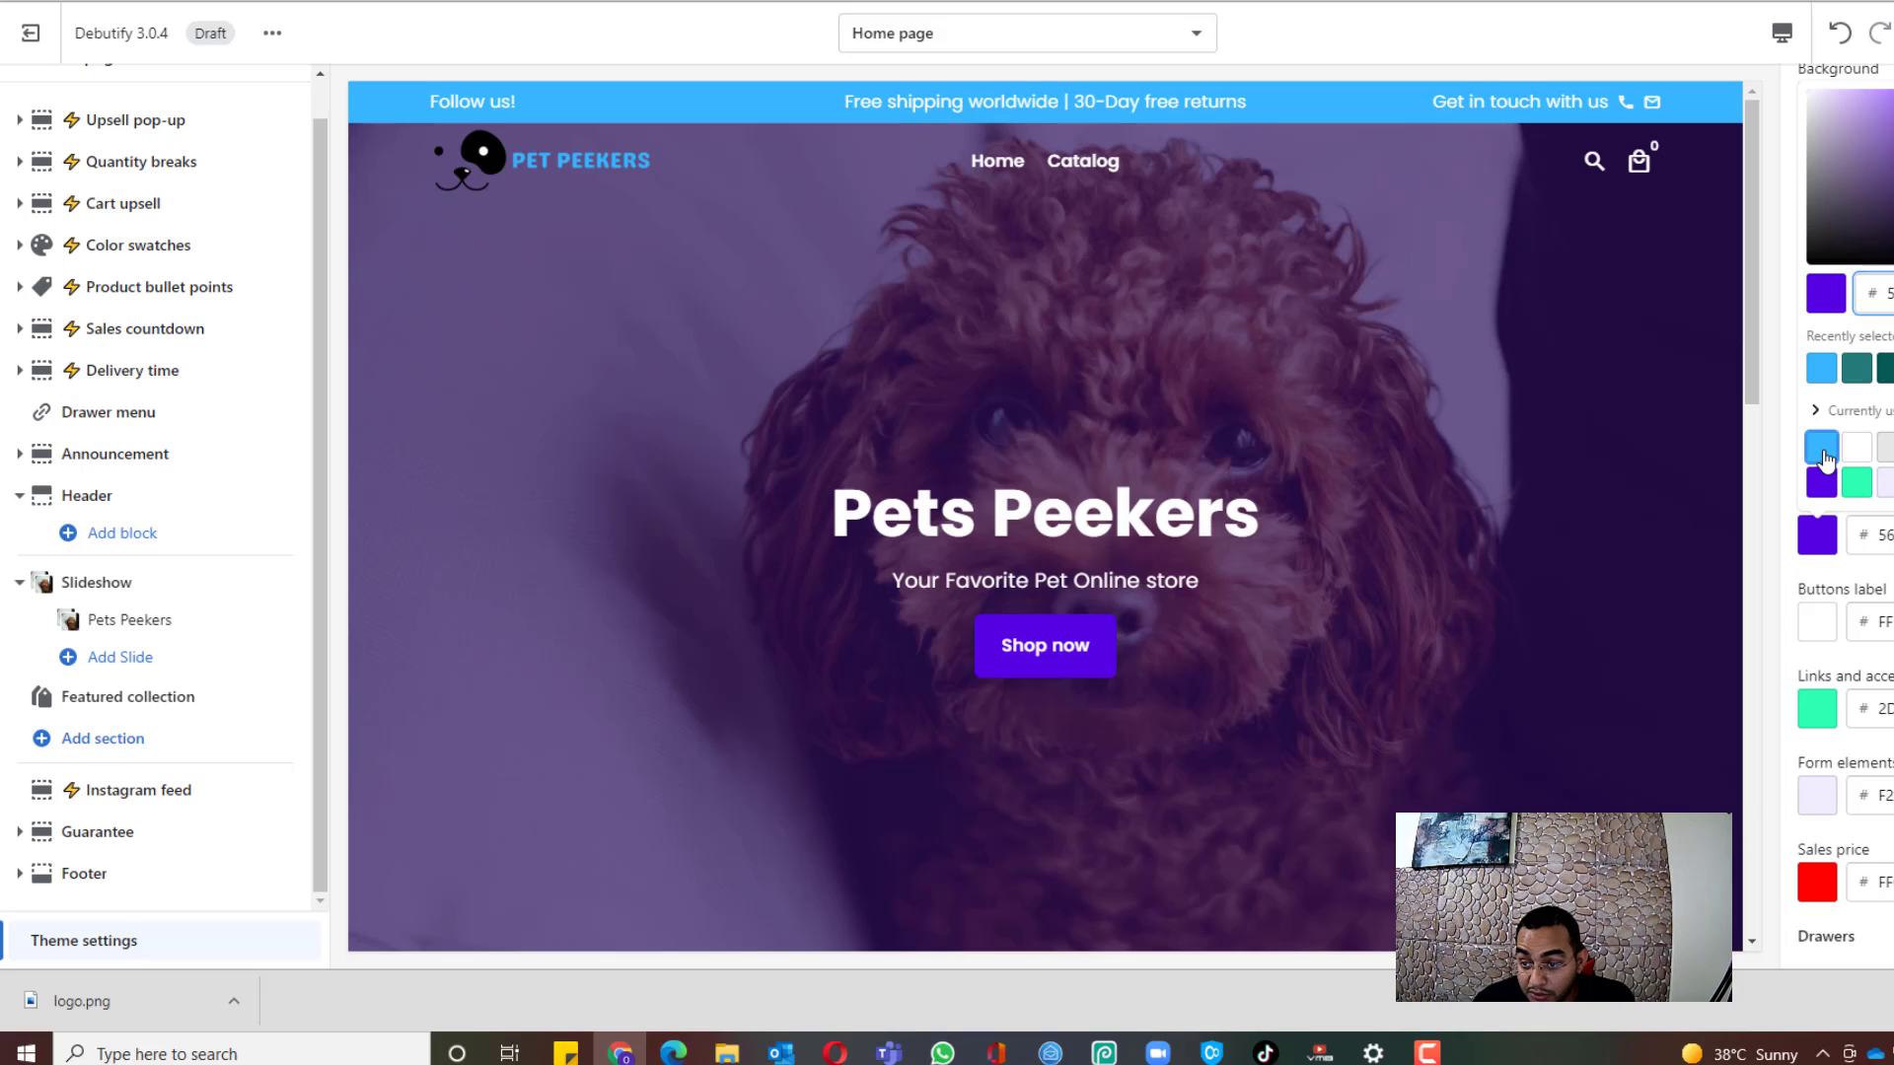
click(1822, 446)
Step: Make the drawer accent background, borders and buttons the logo blue
scroll(1839, 513, down, 5)
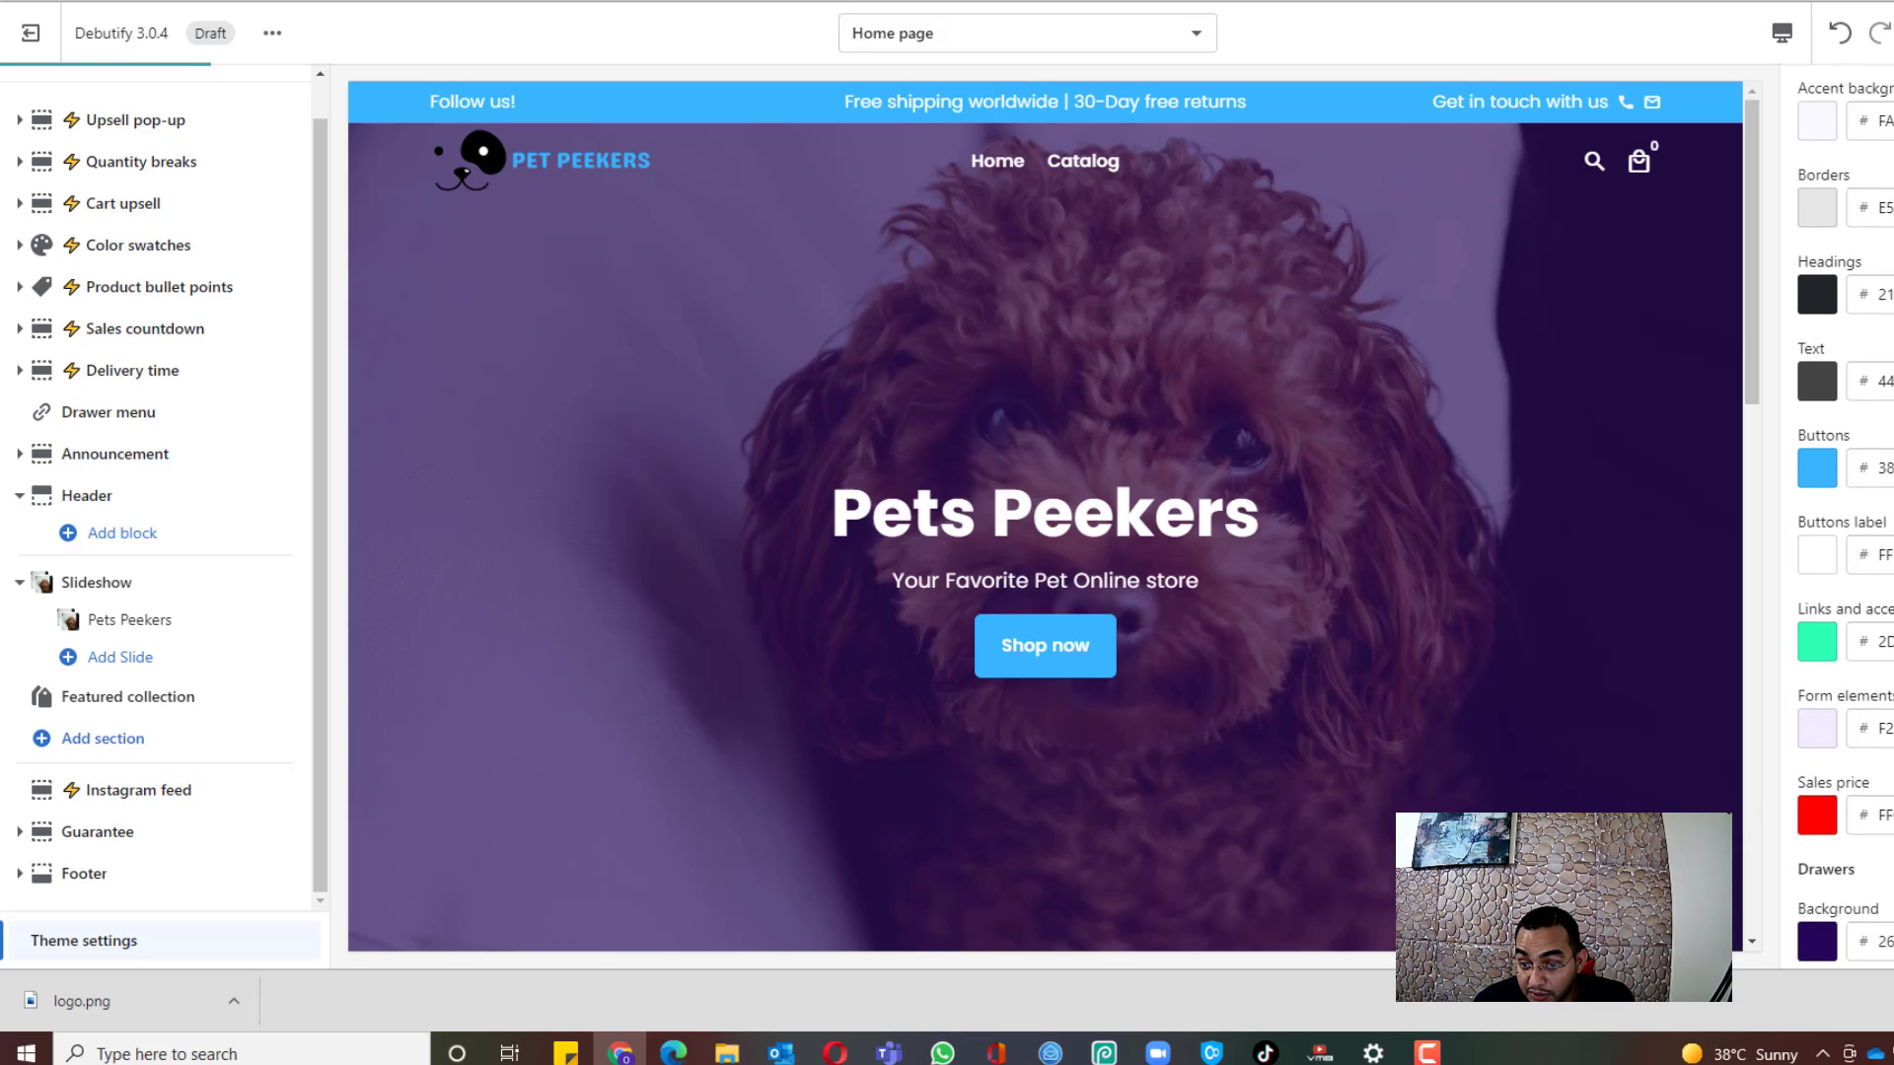
scroll(1831, 393, up, 3)
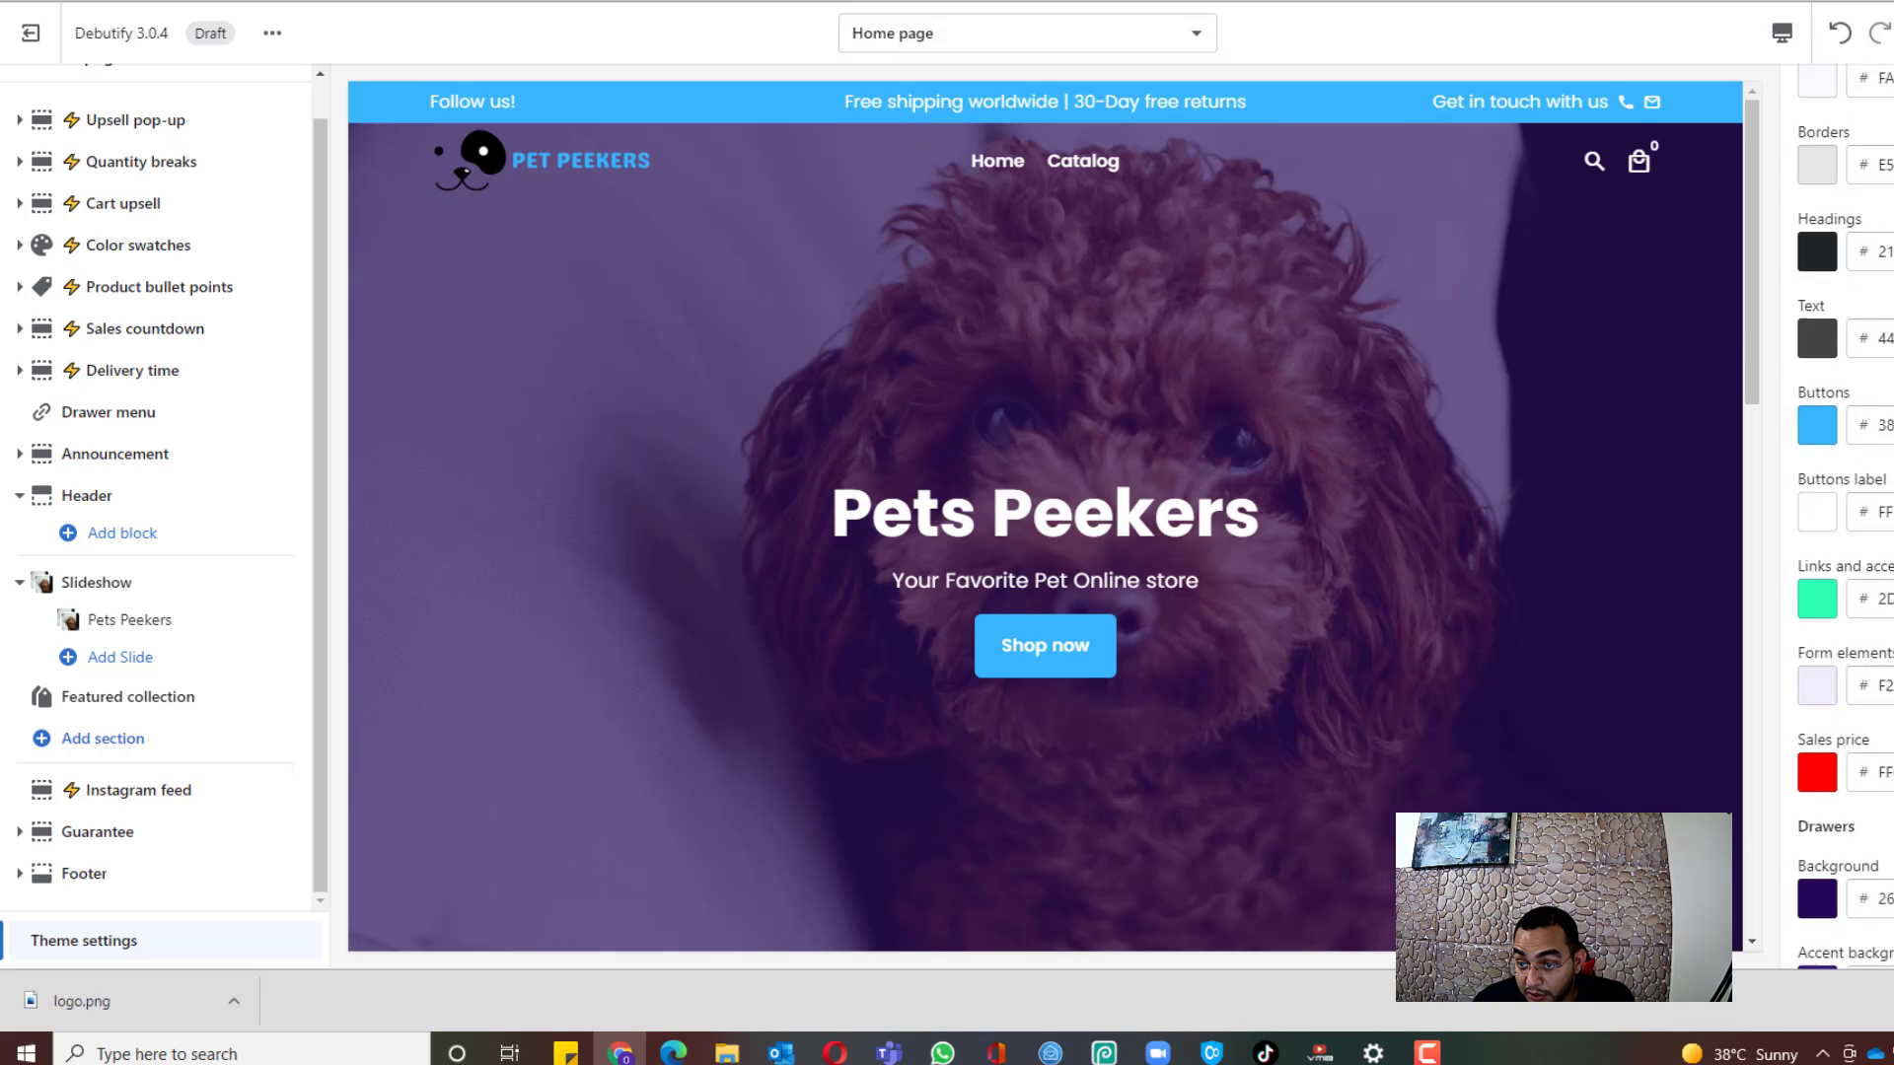
scroll(1831, 392, down, 2)
scroll(1831, 393, down, 2)
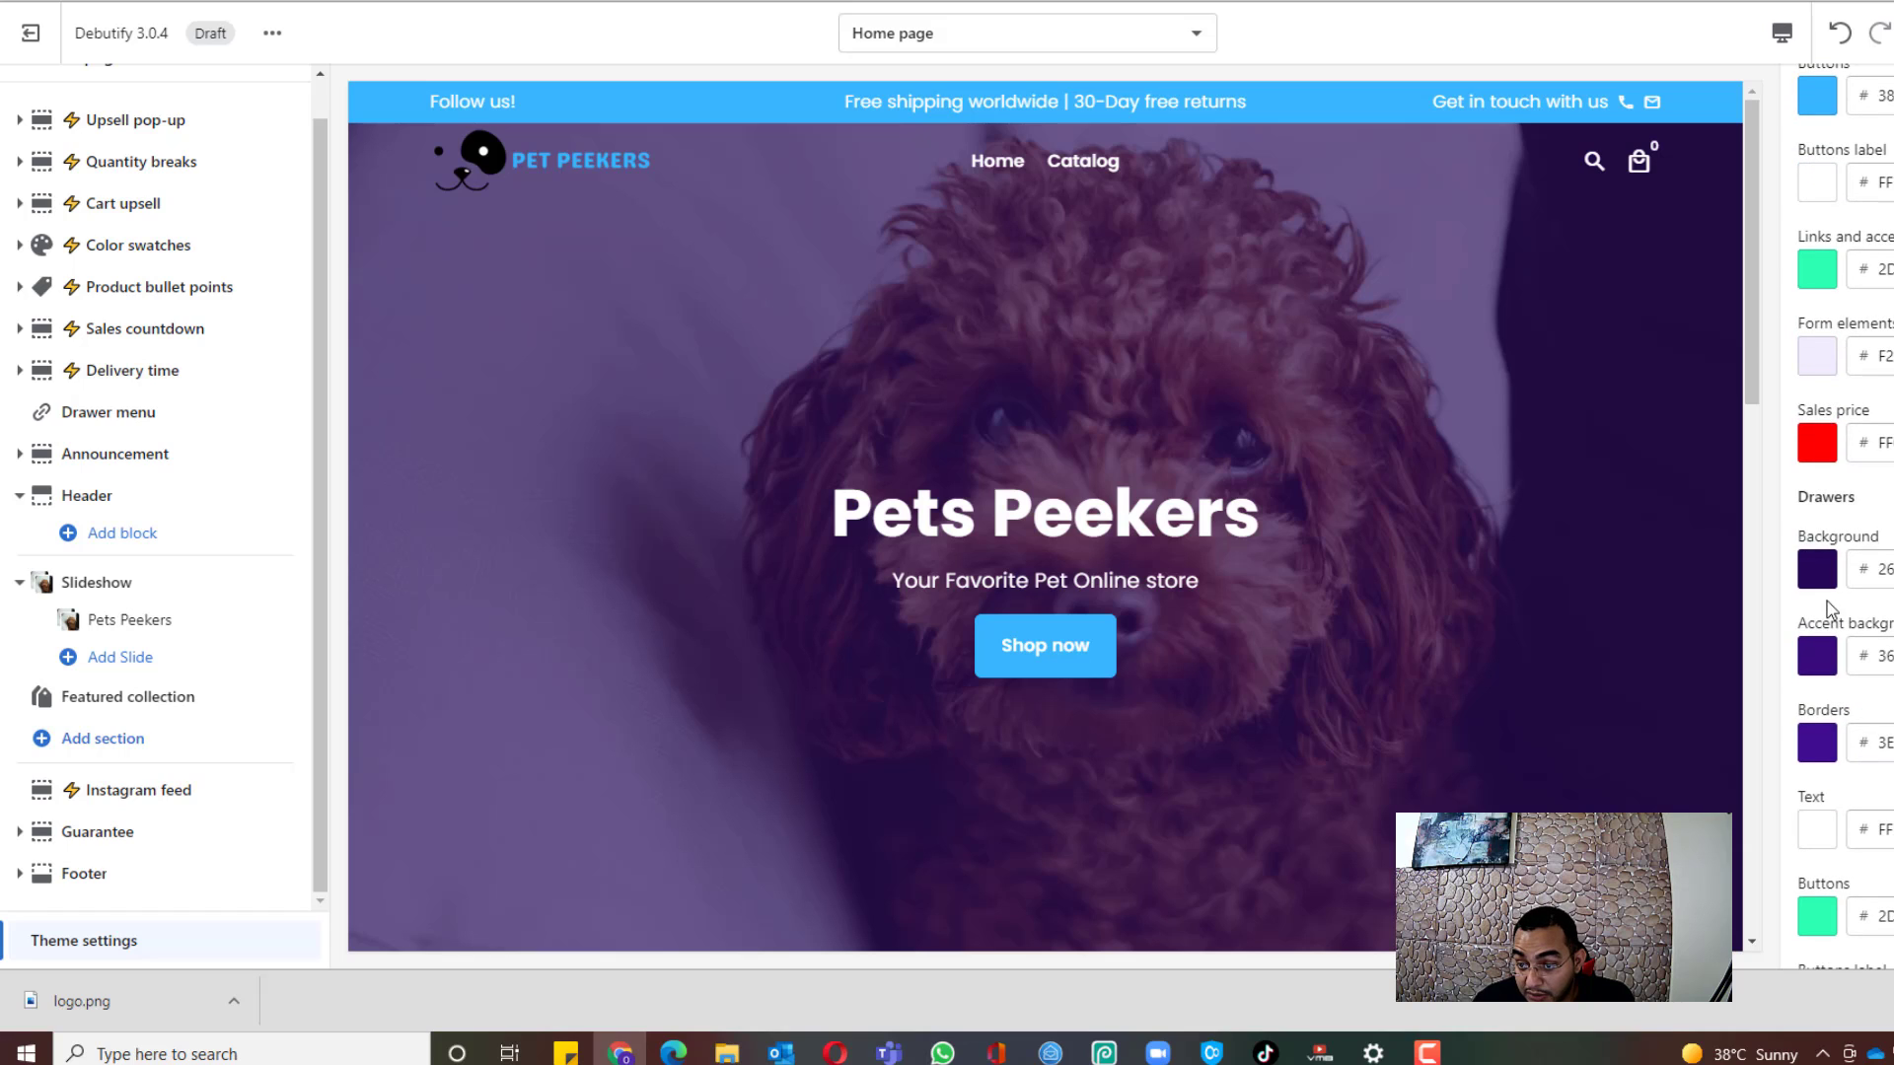
scroll(1831, 552, down, 1)
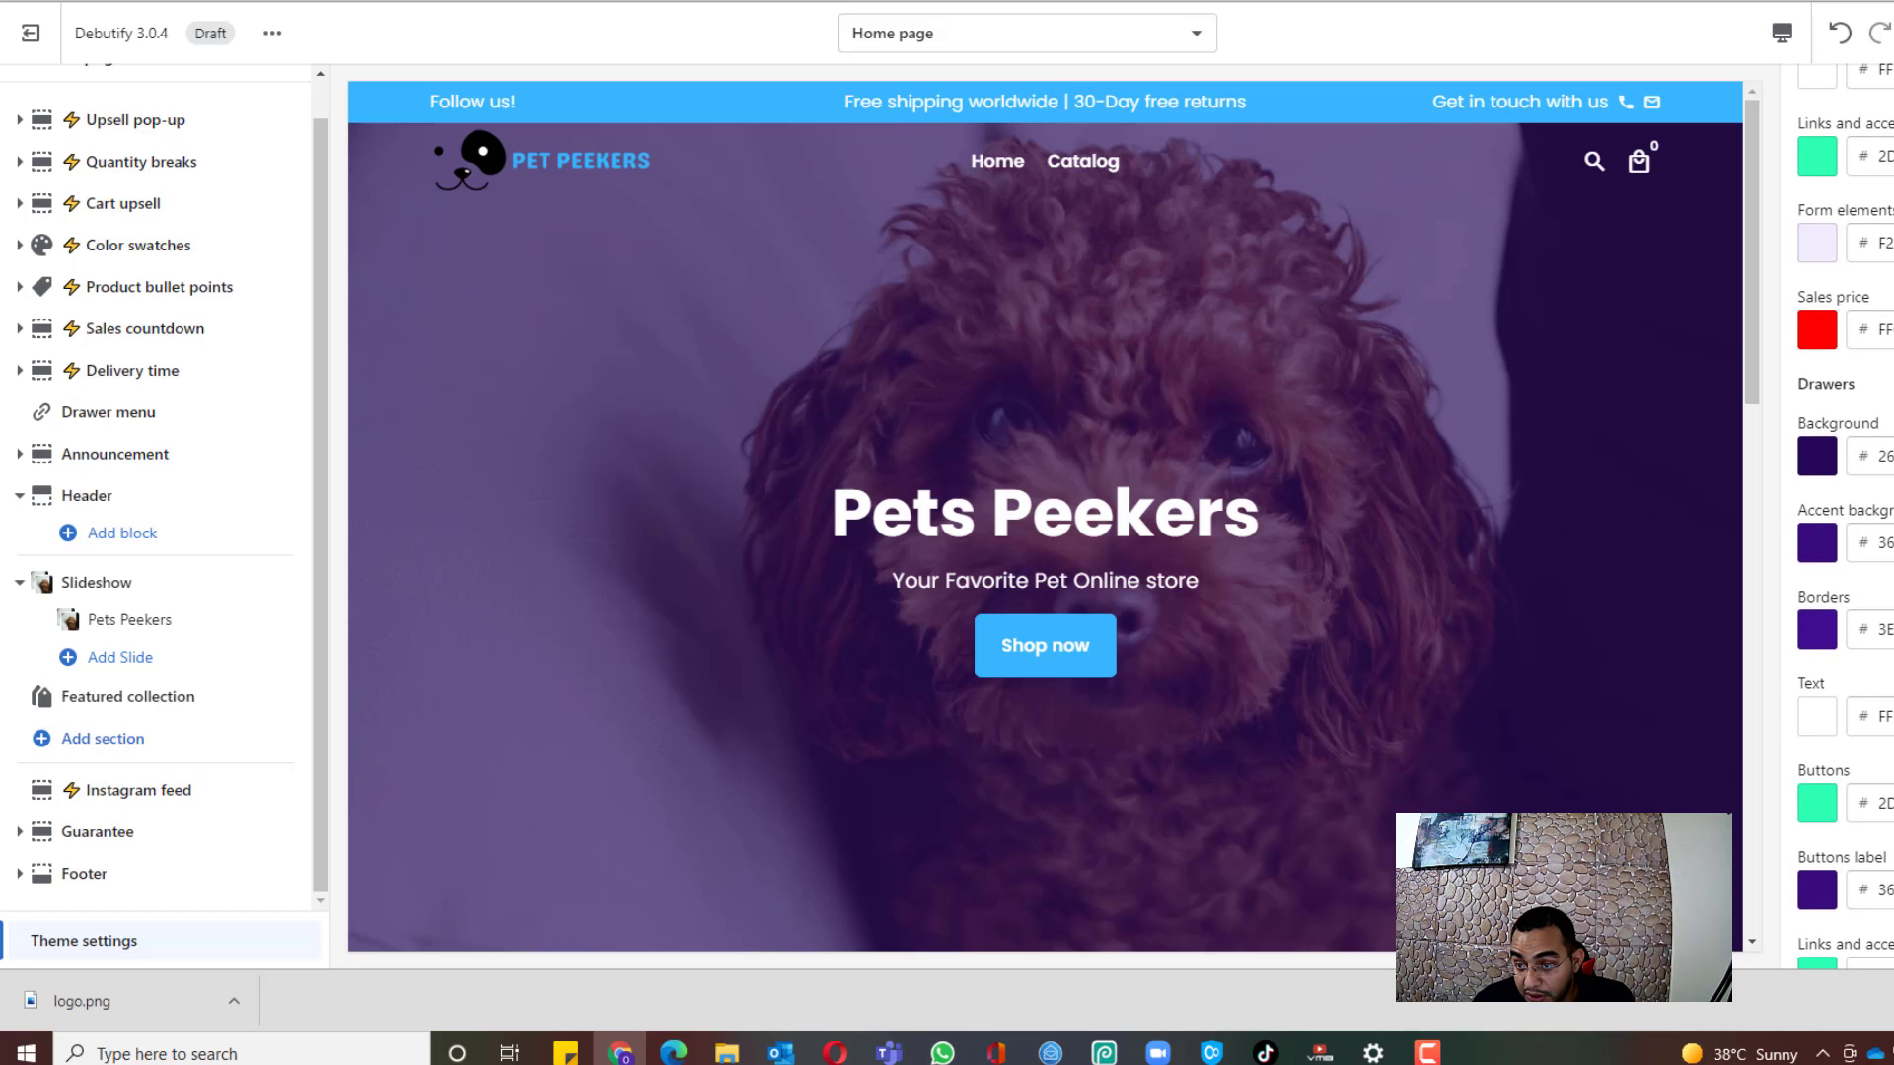
click(1819, 451)
click(1821, 752)
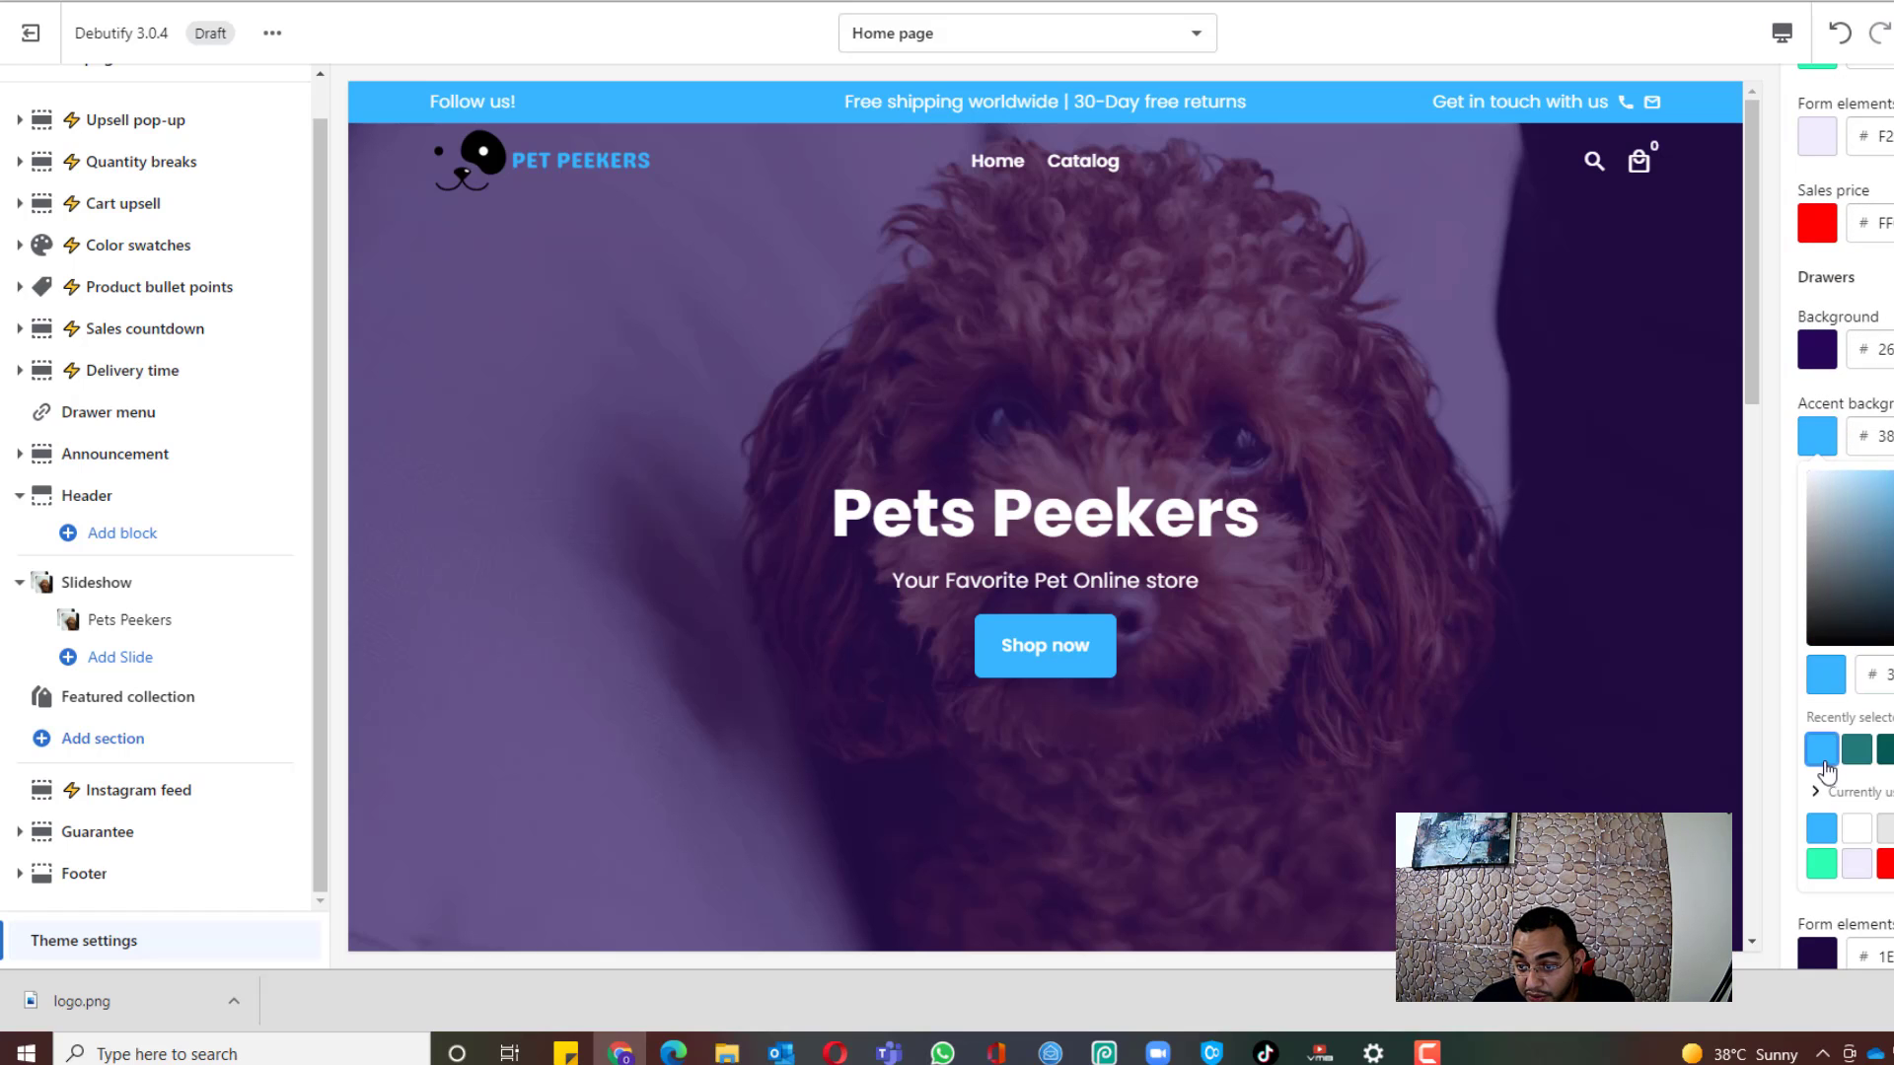
click(1765, 531)
click(1816, 523)
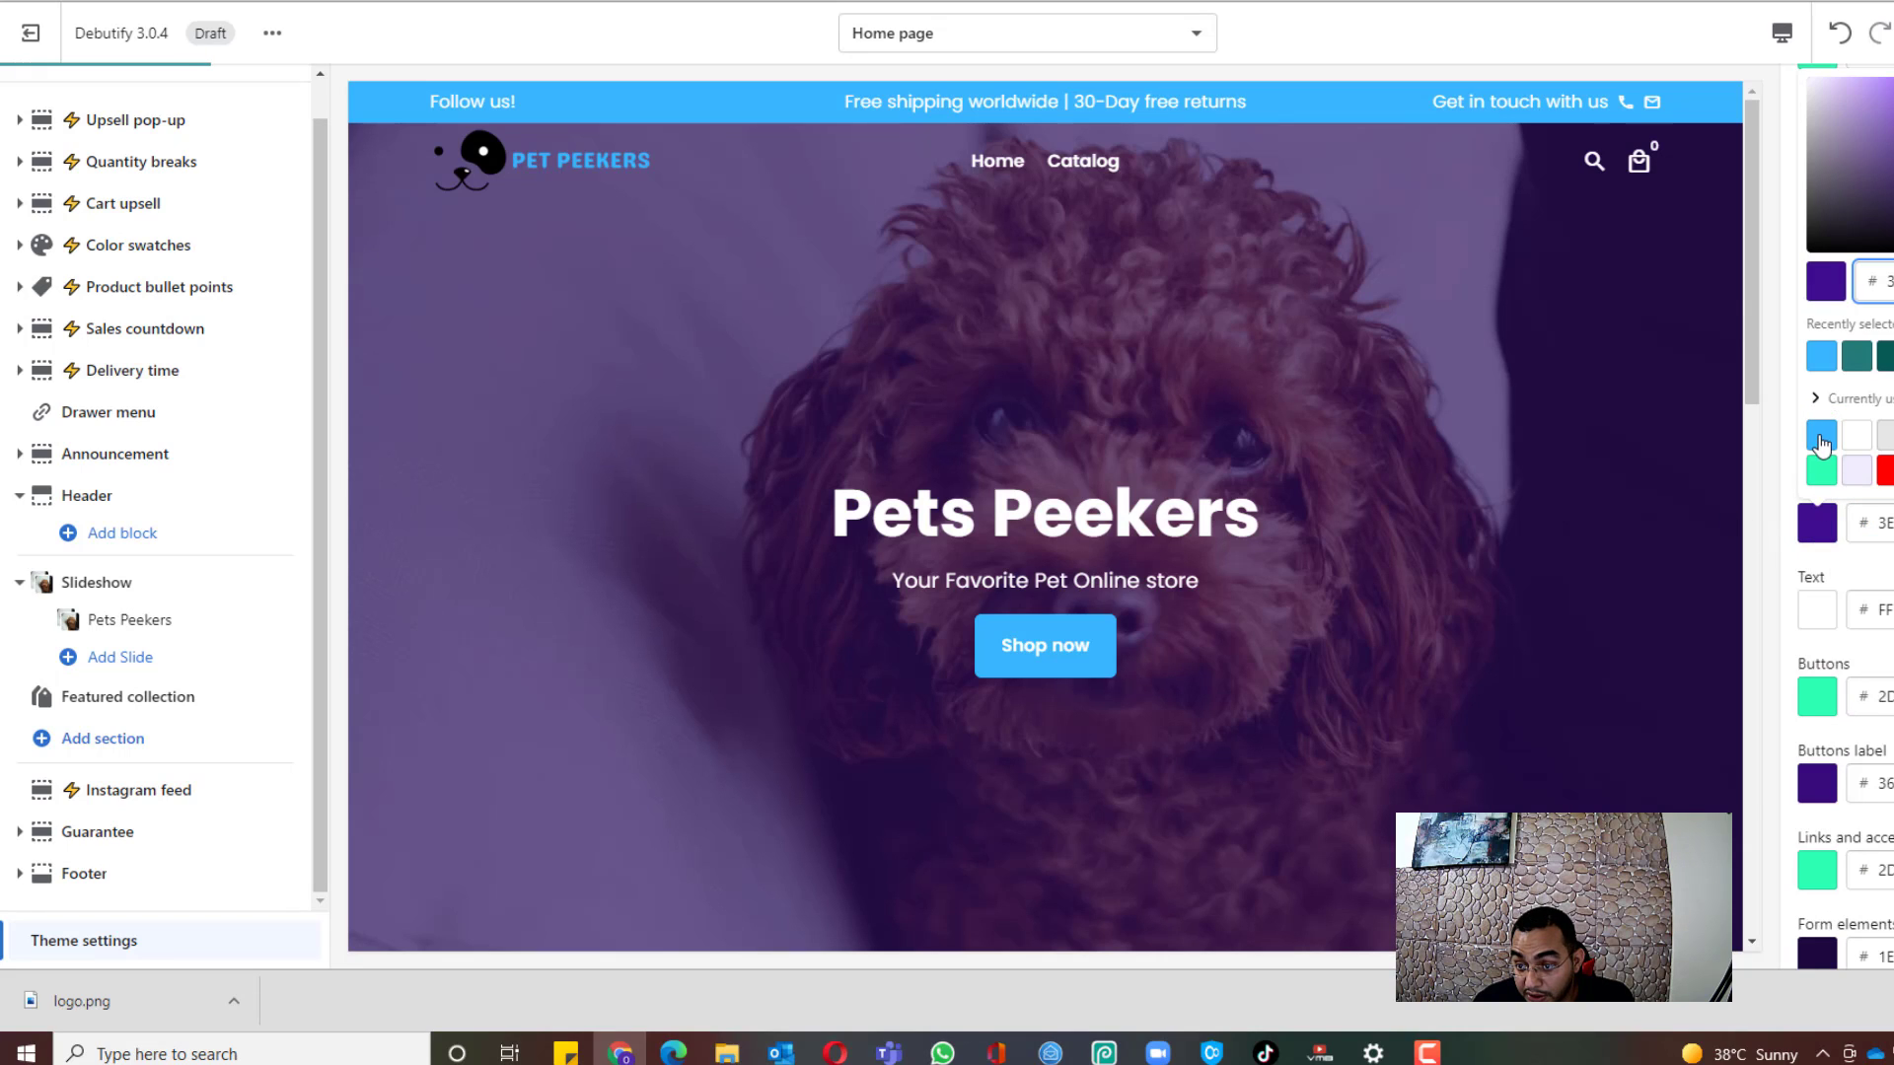
click(1821, 444)
click(1823, 383)
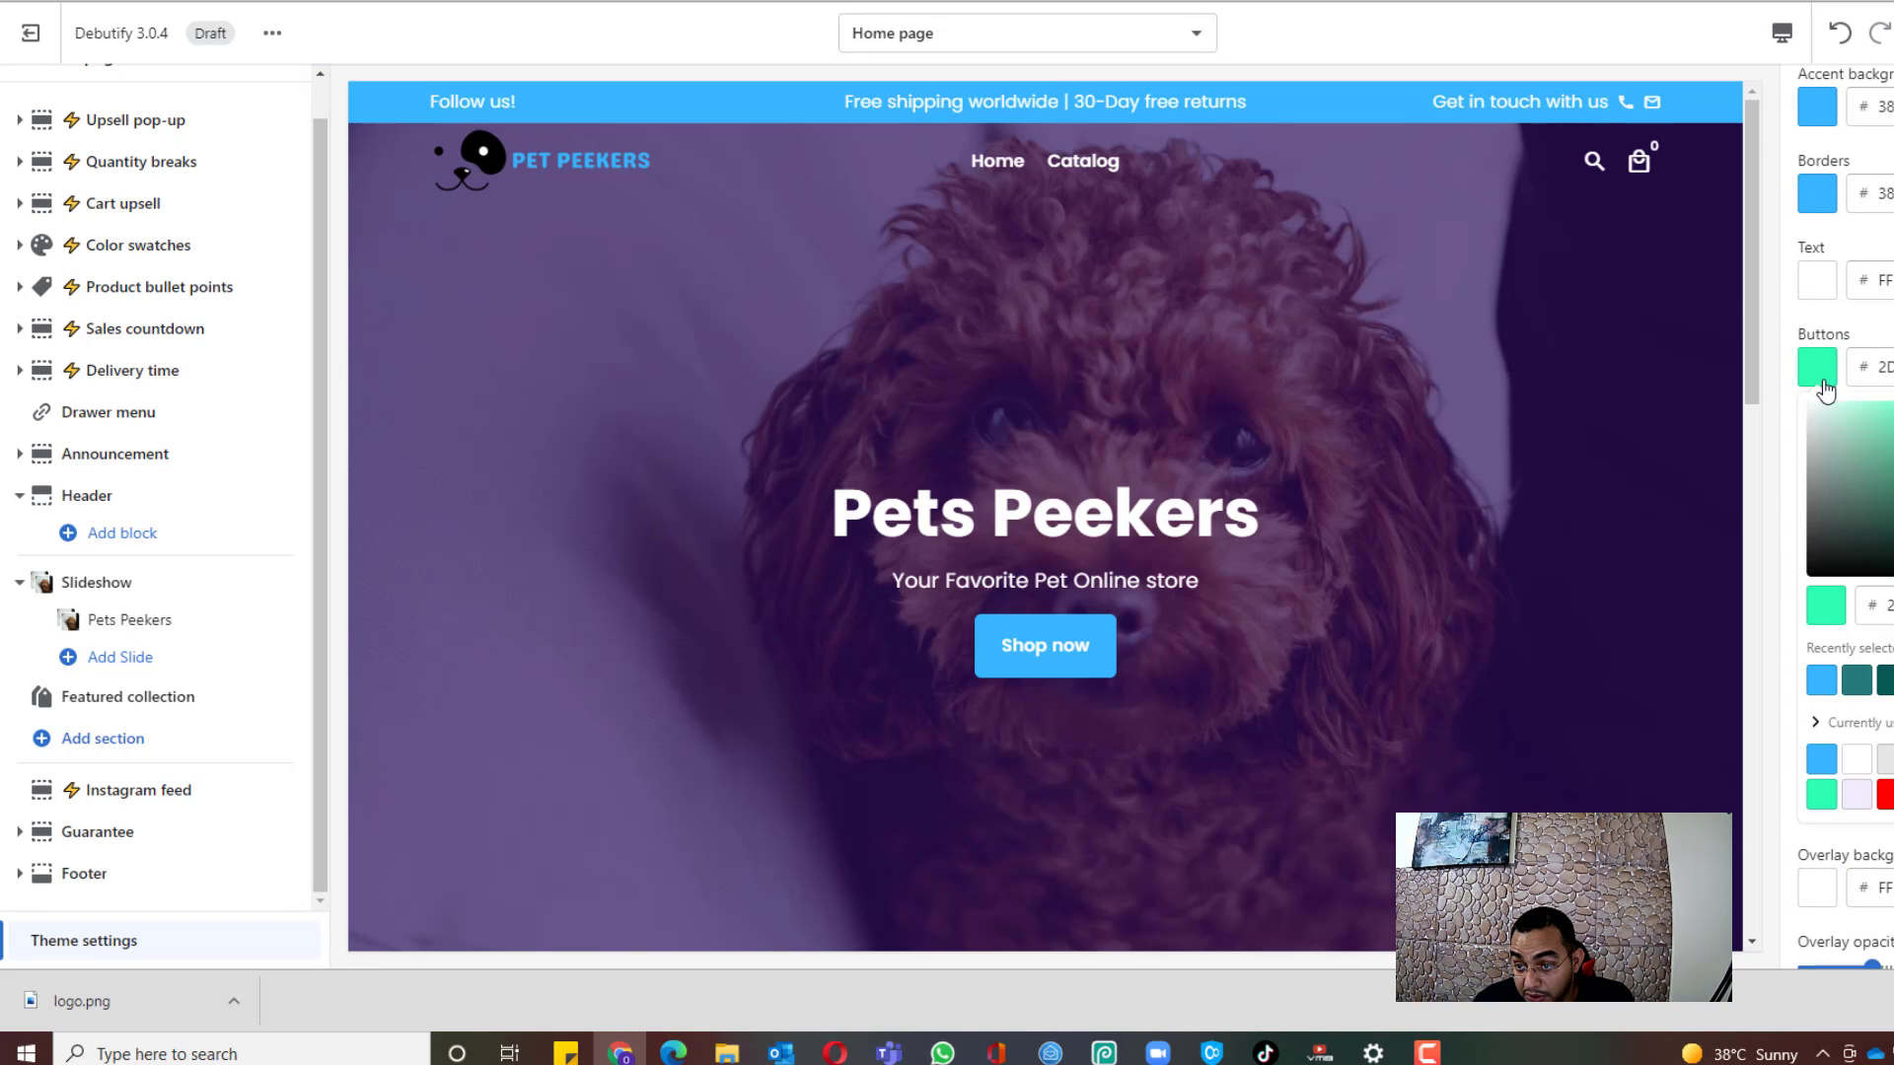
click(1819, 681)
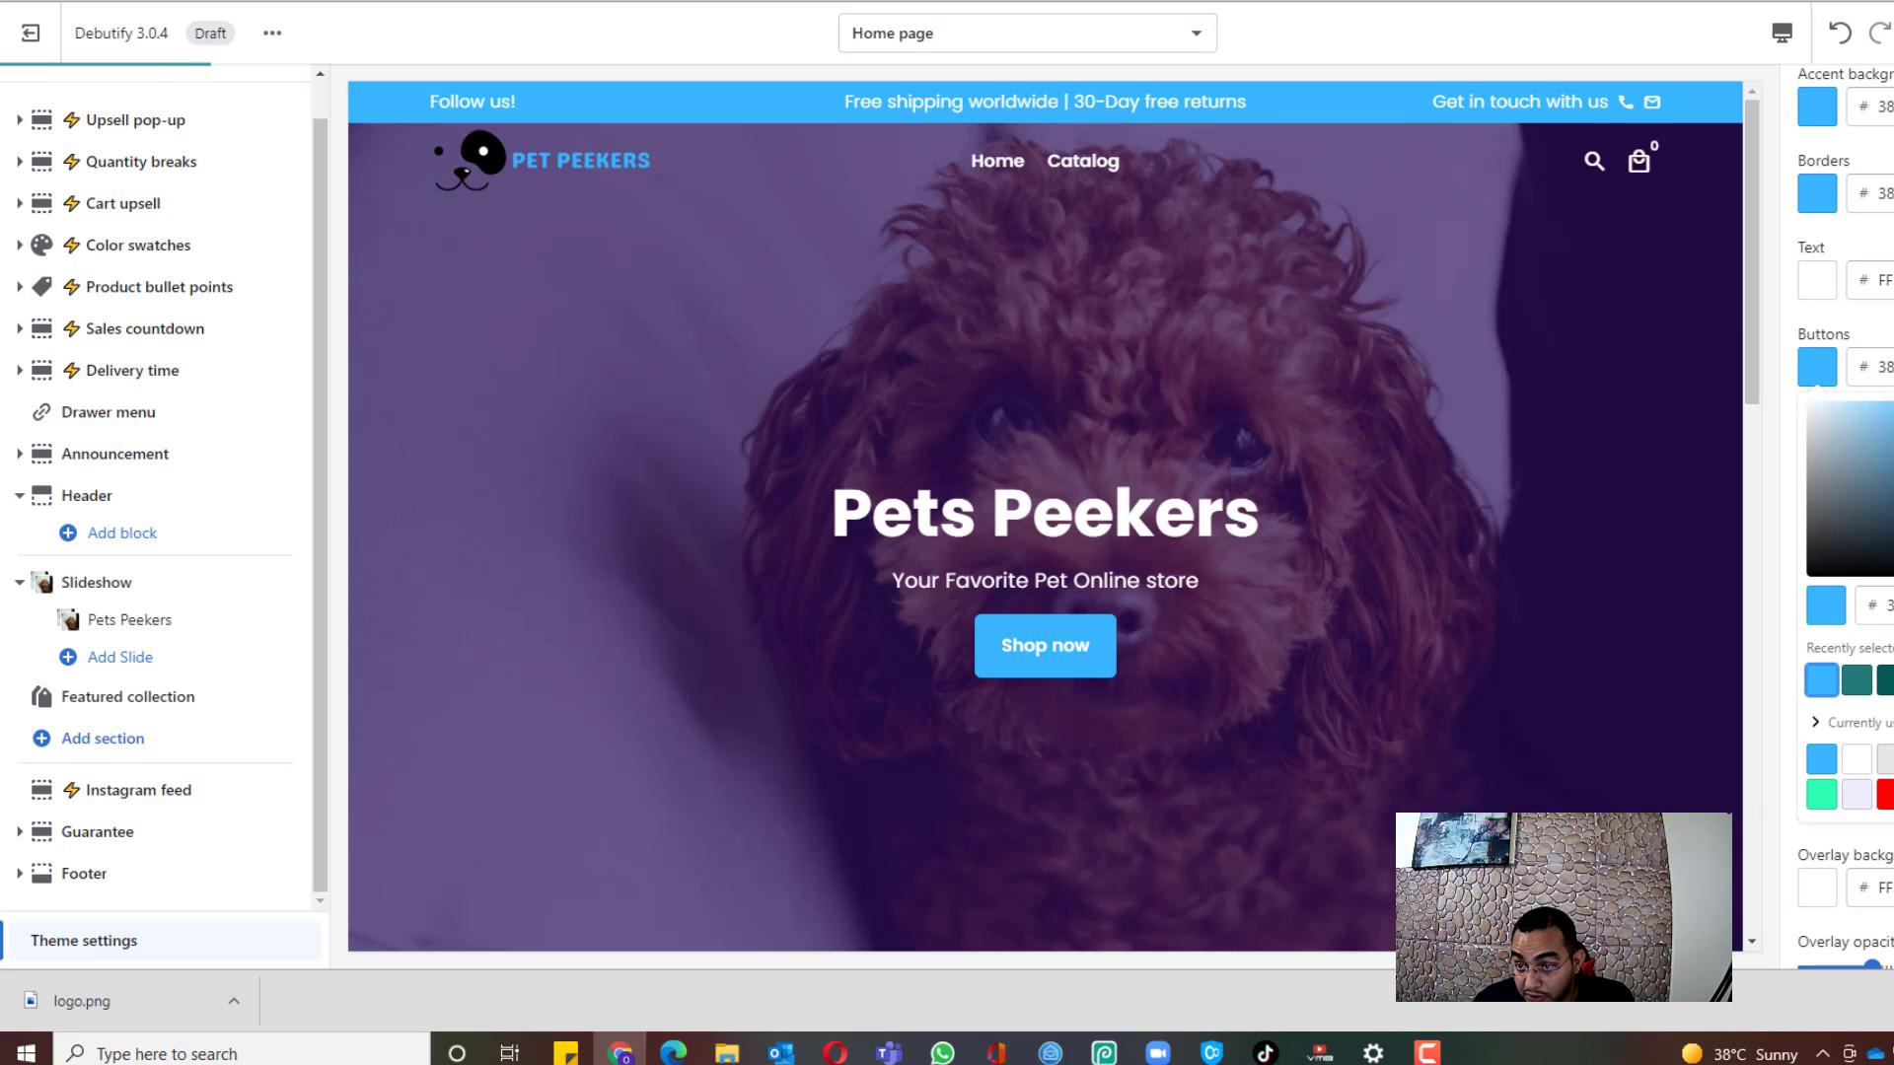
Step: Change the drawer sales price colour to a darker green
scroll(1874, 454, down, 1)
scroll(1873, 456, down, 2)
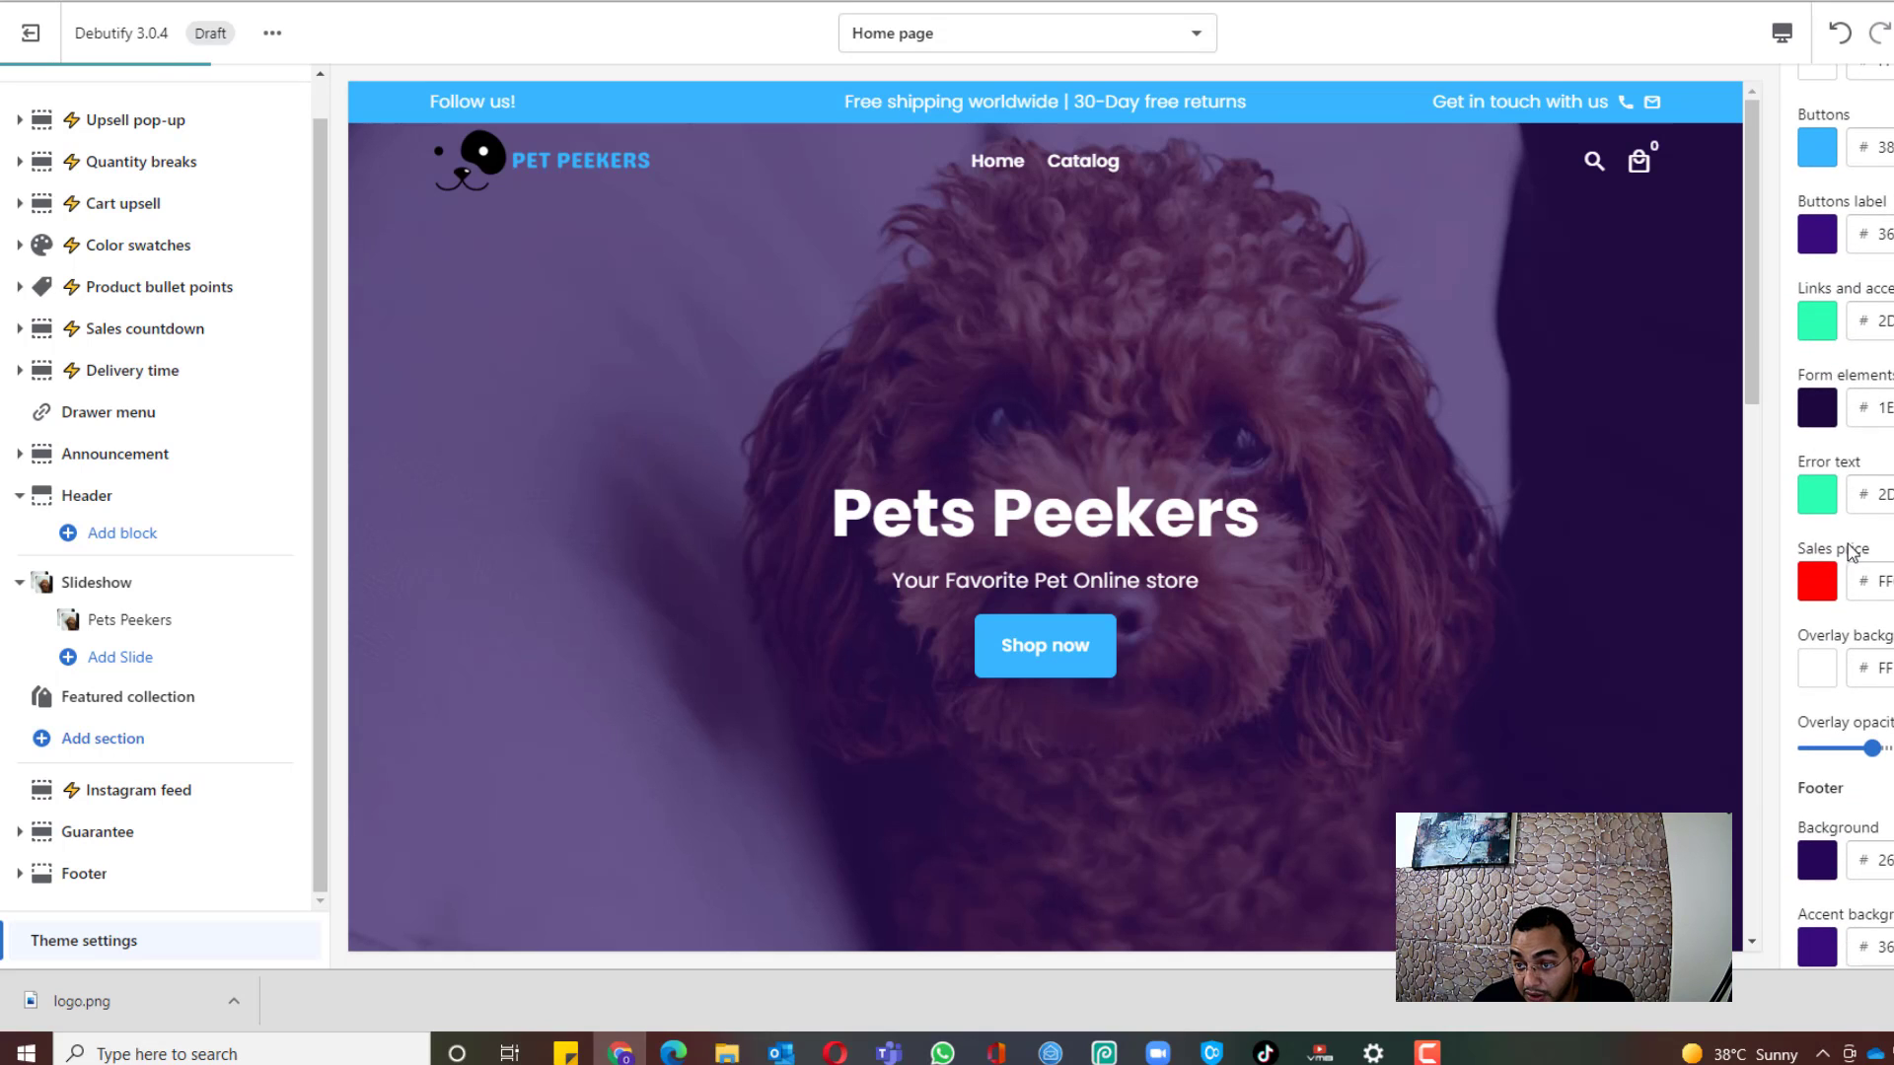
click(1824, 594)
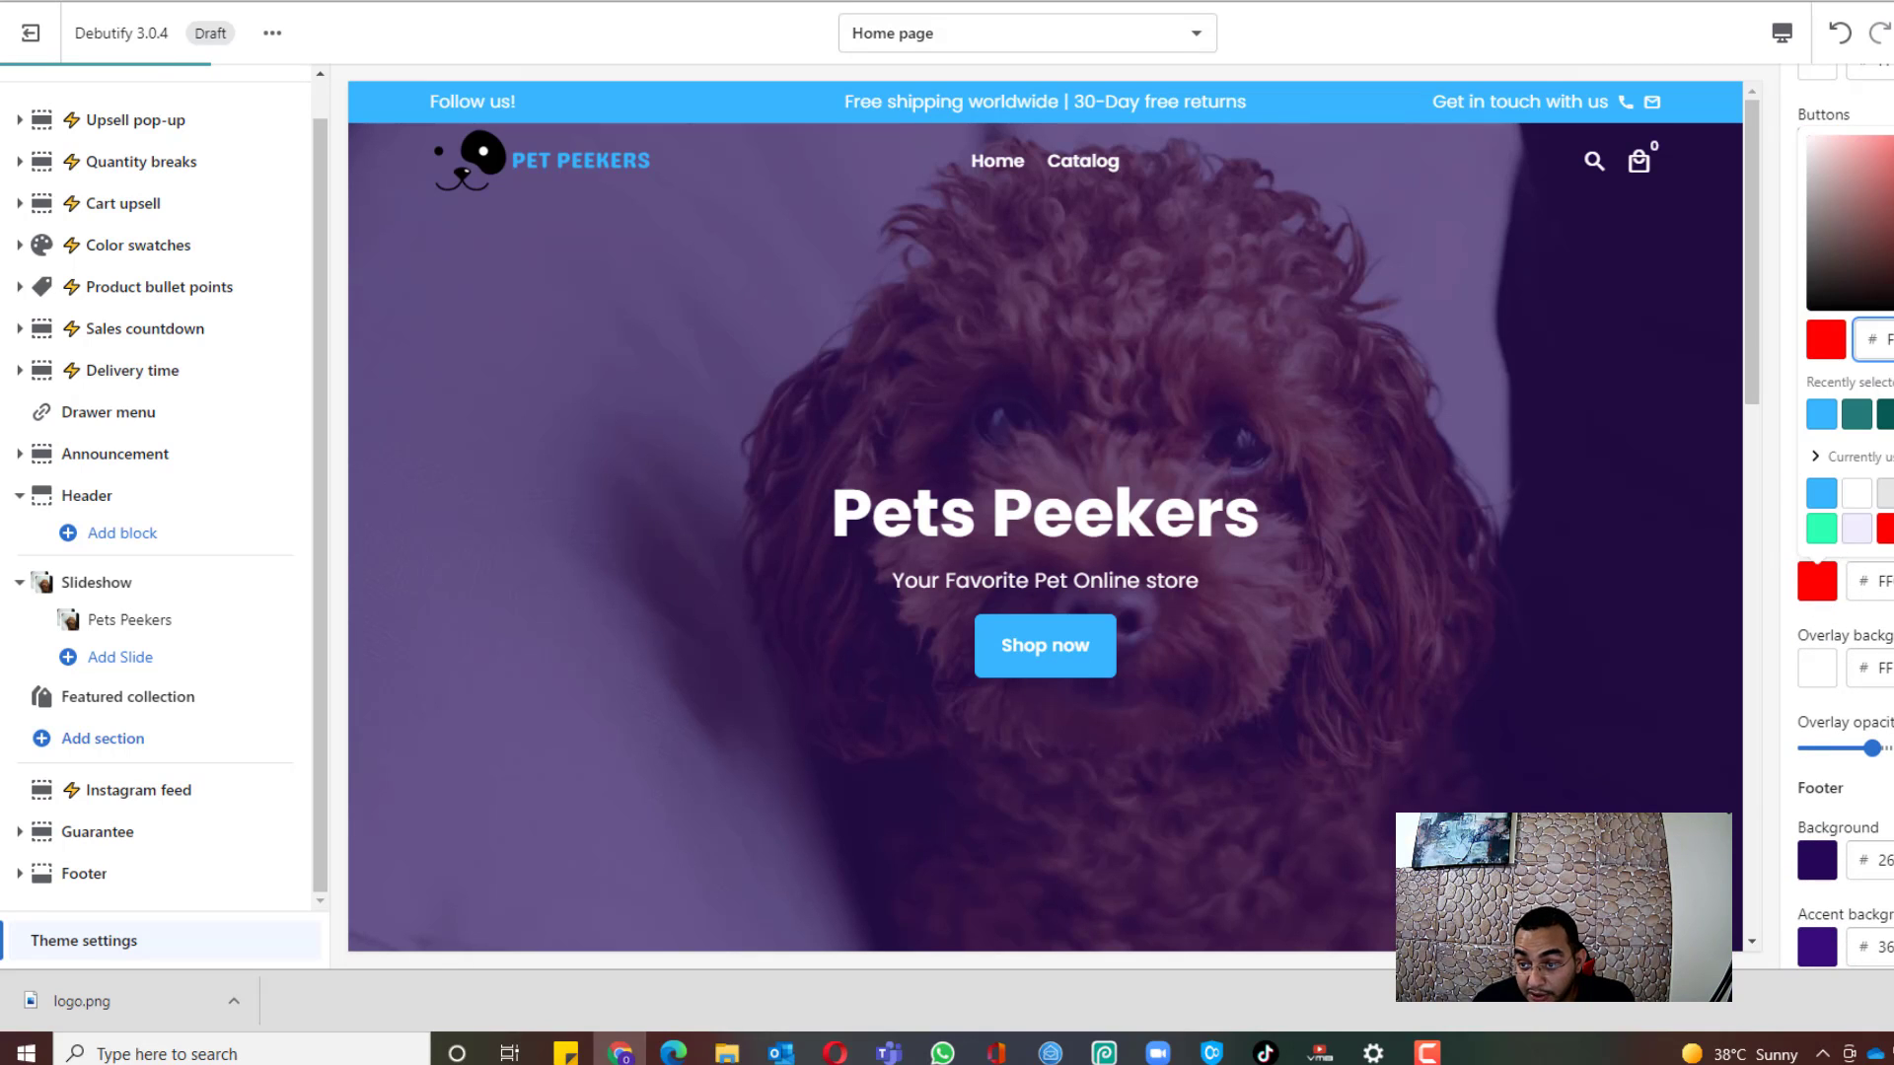
click(1893, 223)
drag(1893, 223, 1893, 198)
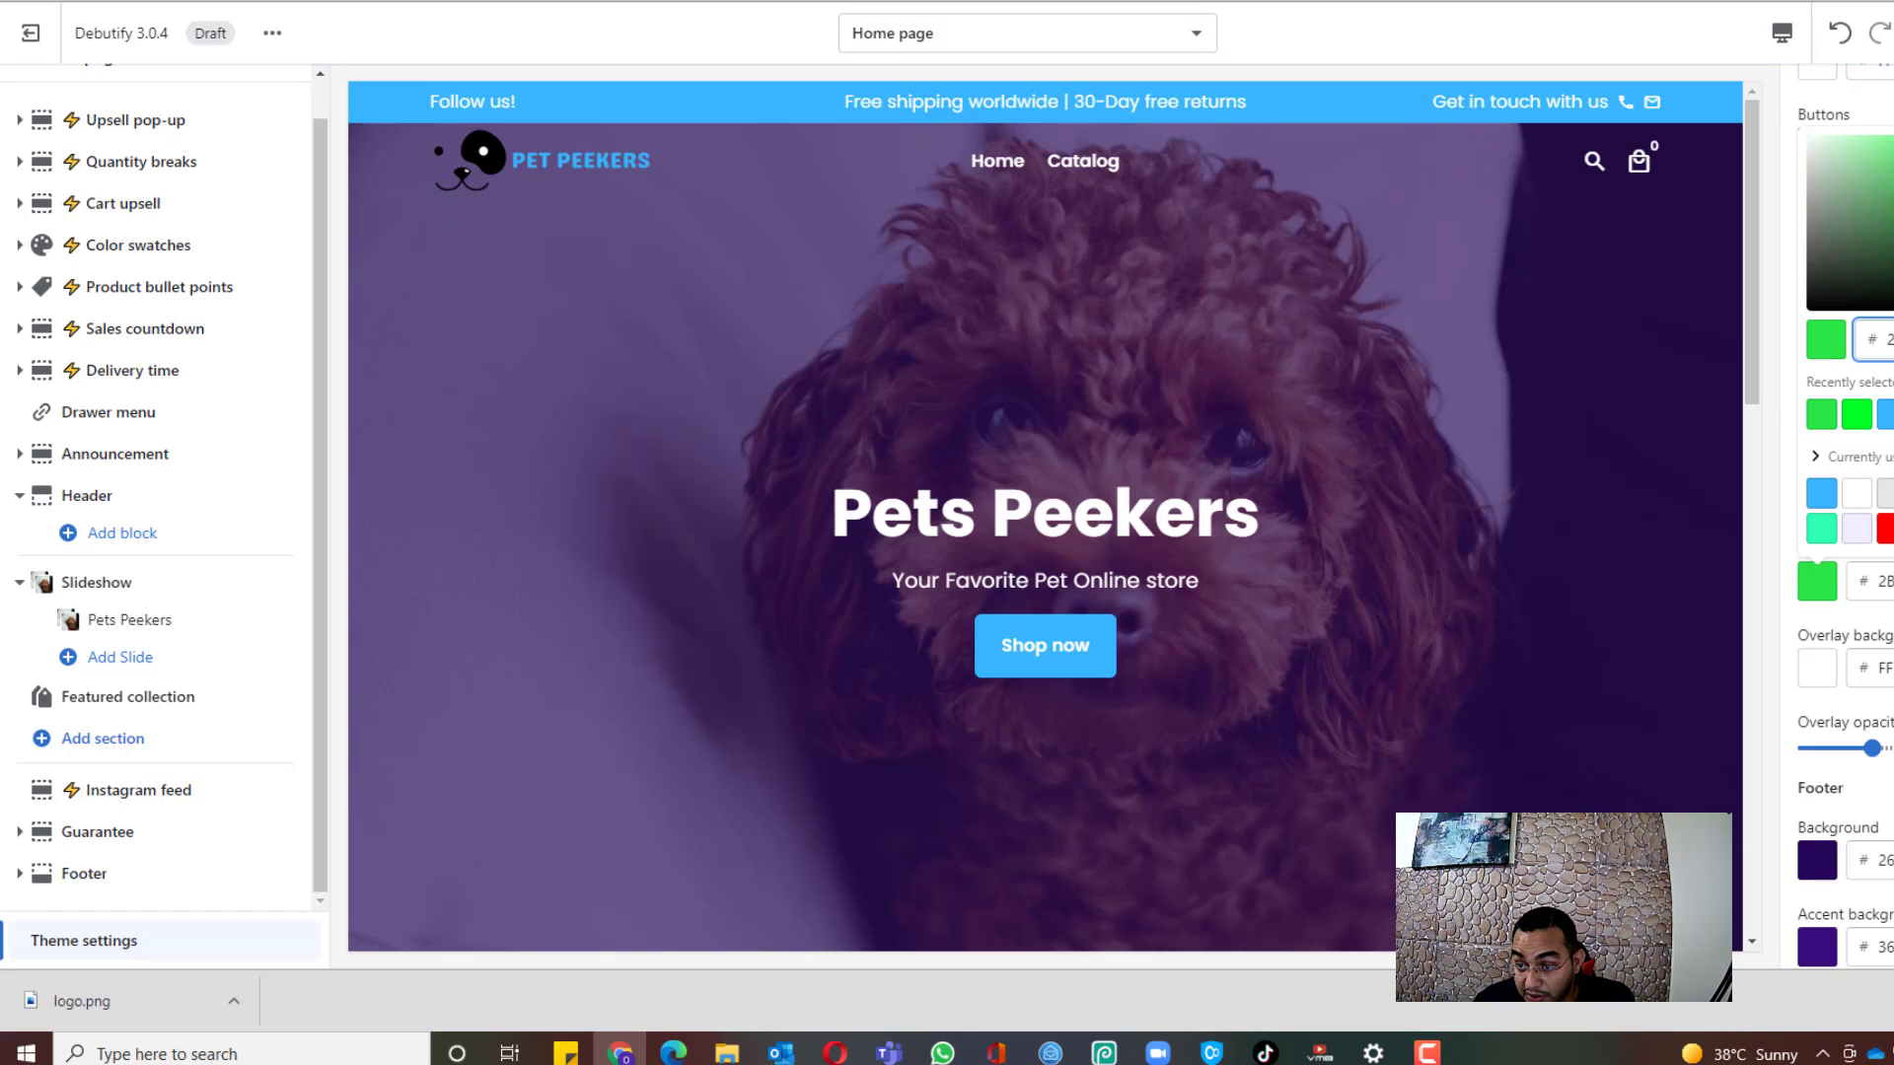
click(1891, 164)
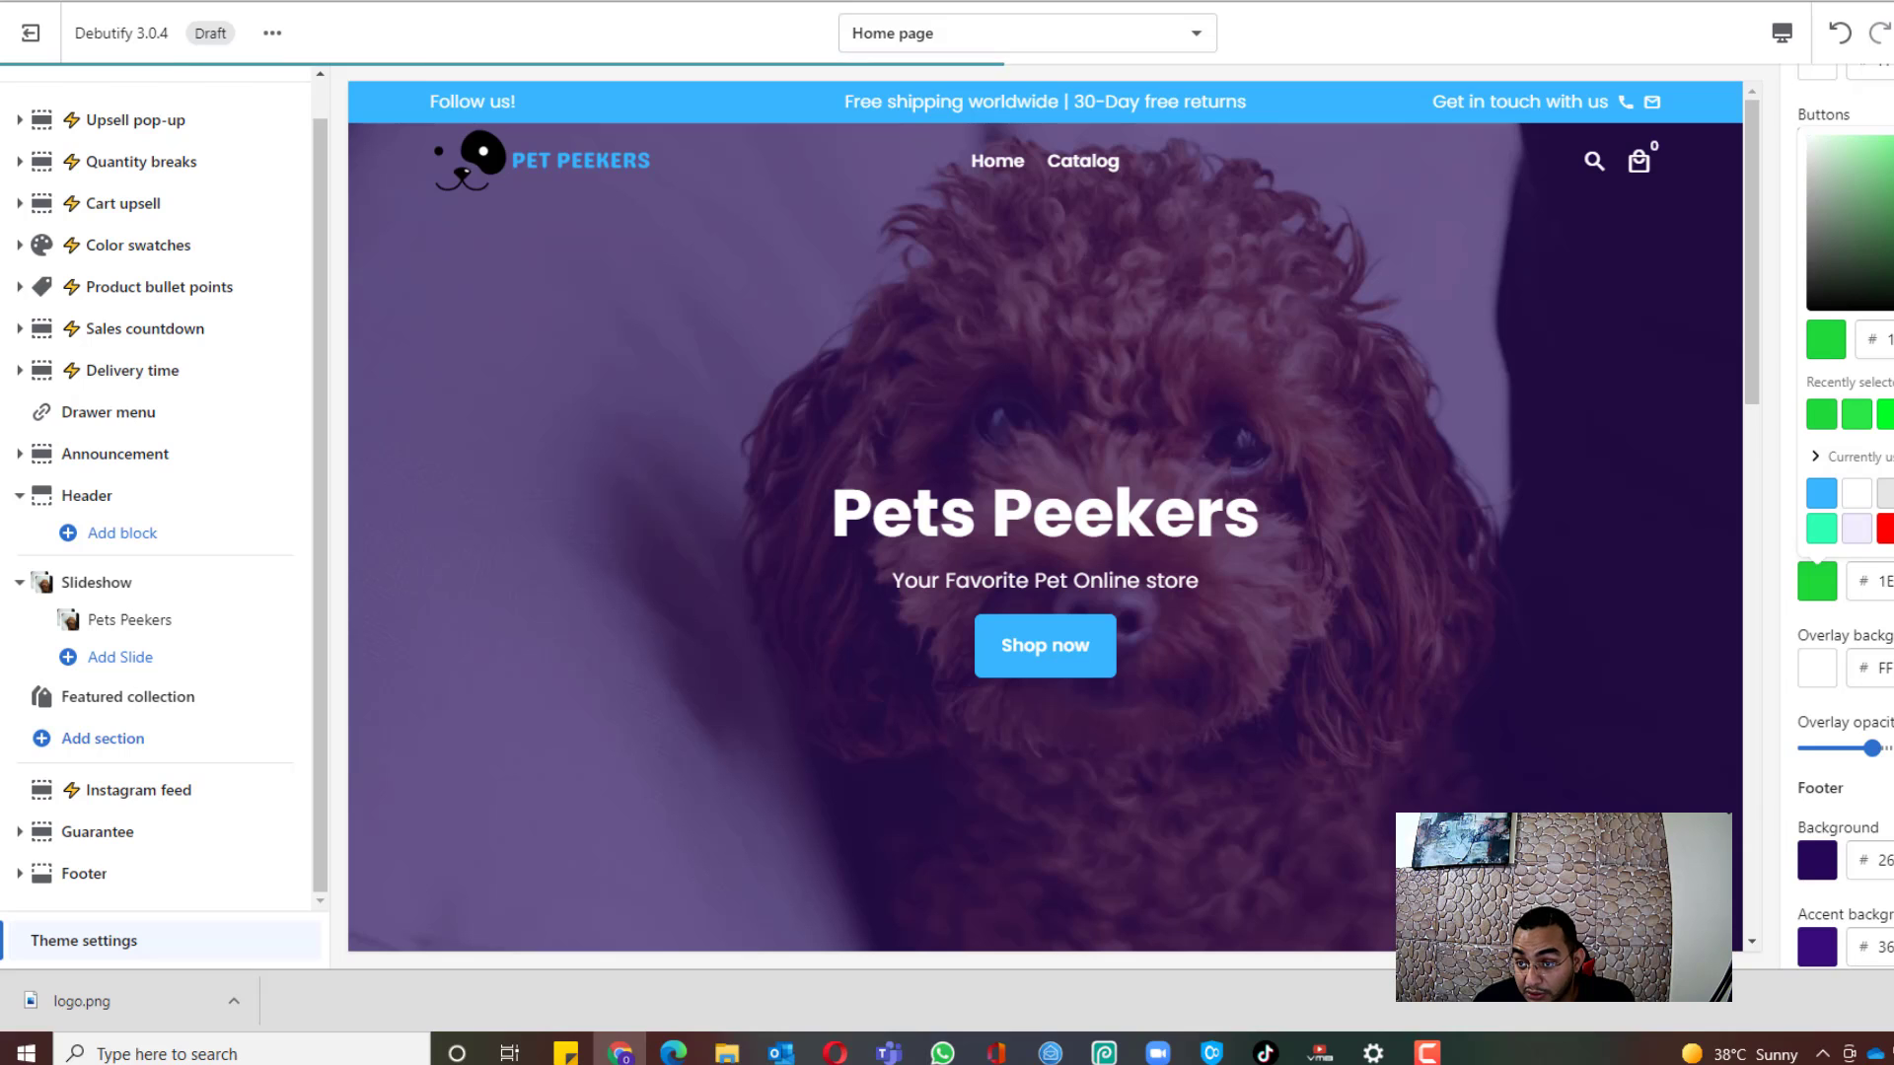
key(Escape)
scroll(1860, 495, down, 1)
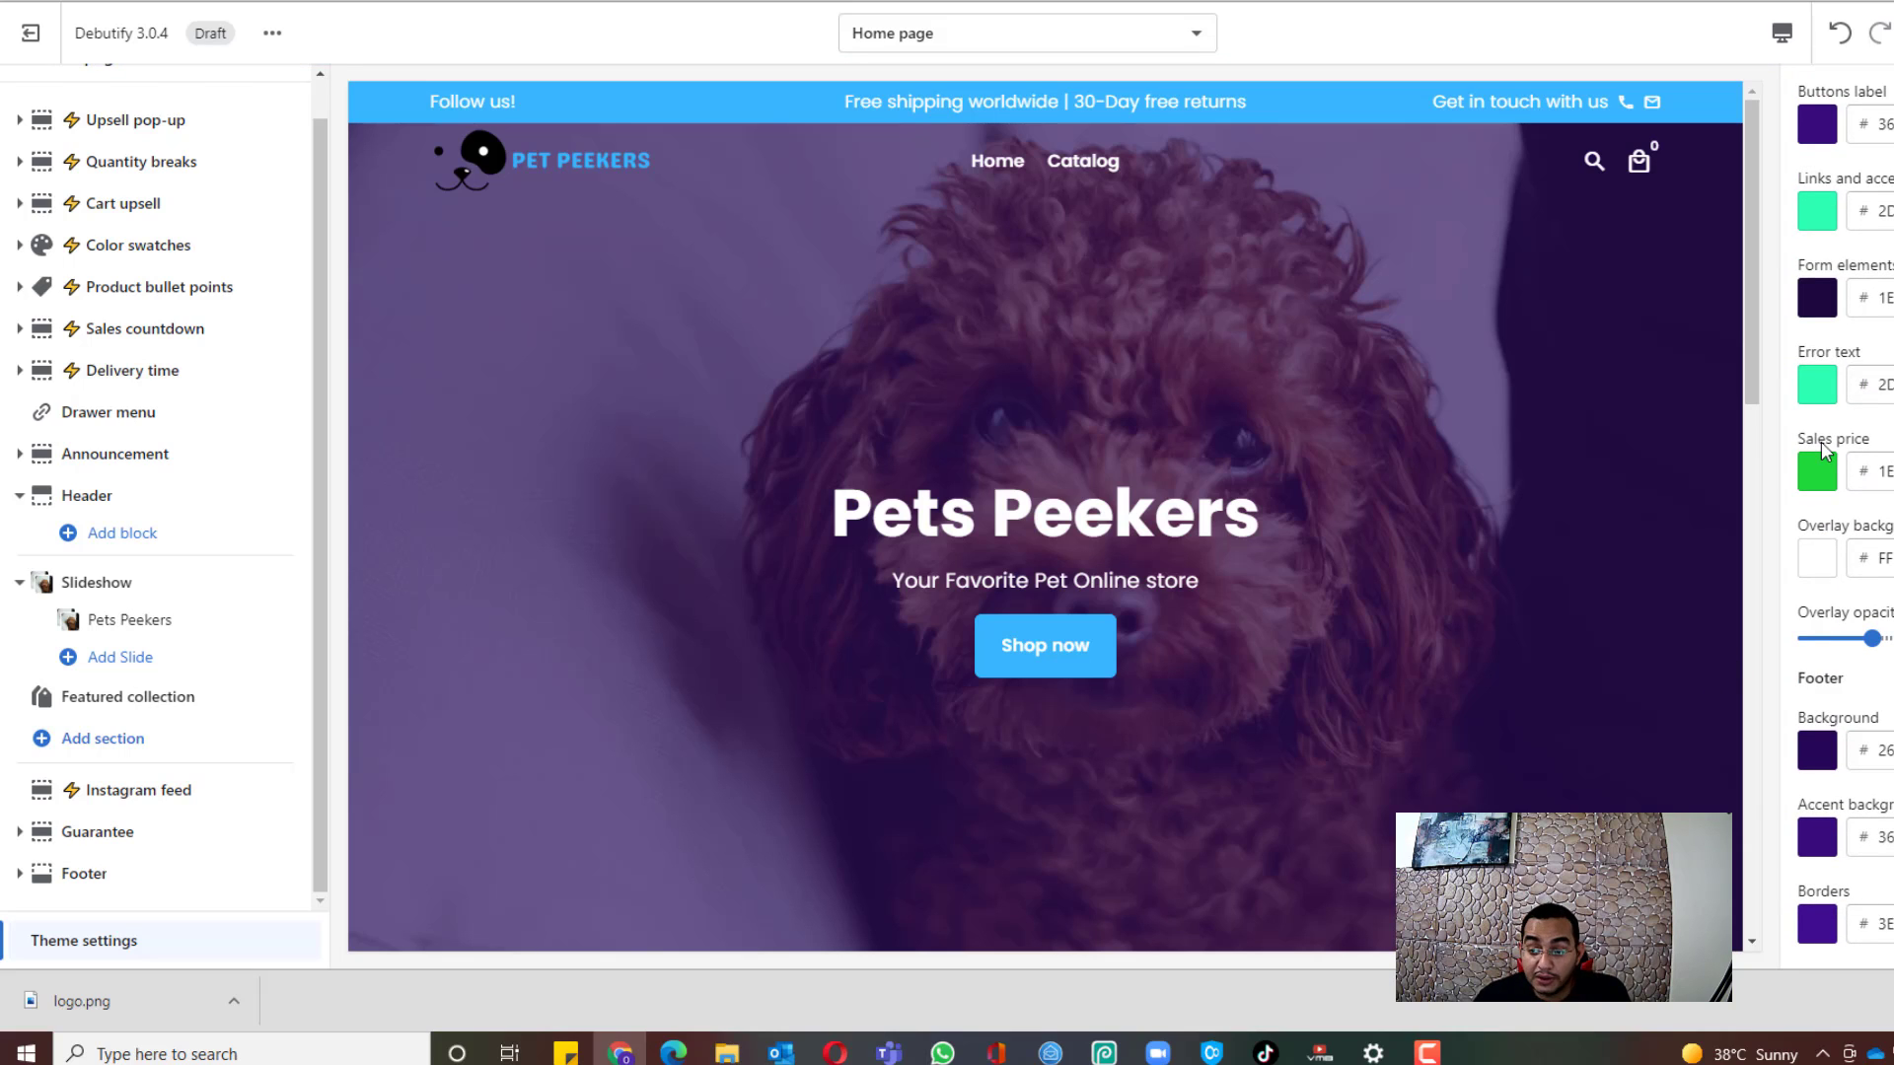
scroll(1821, 441, down, 4)
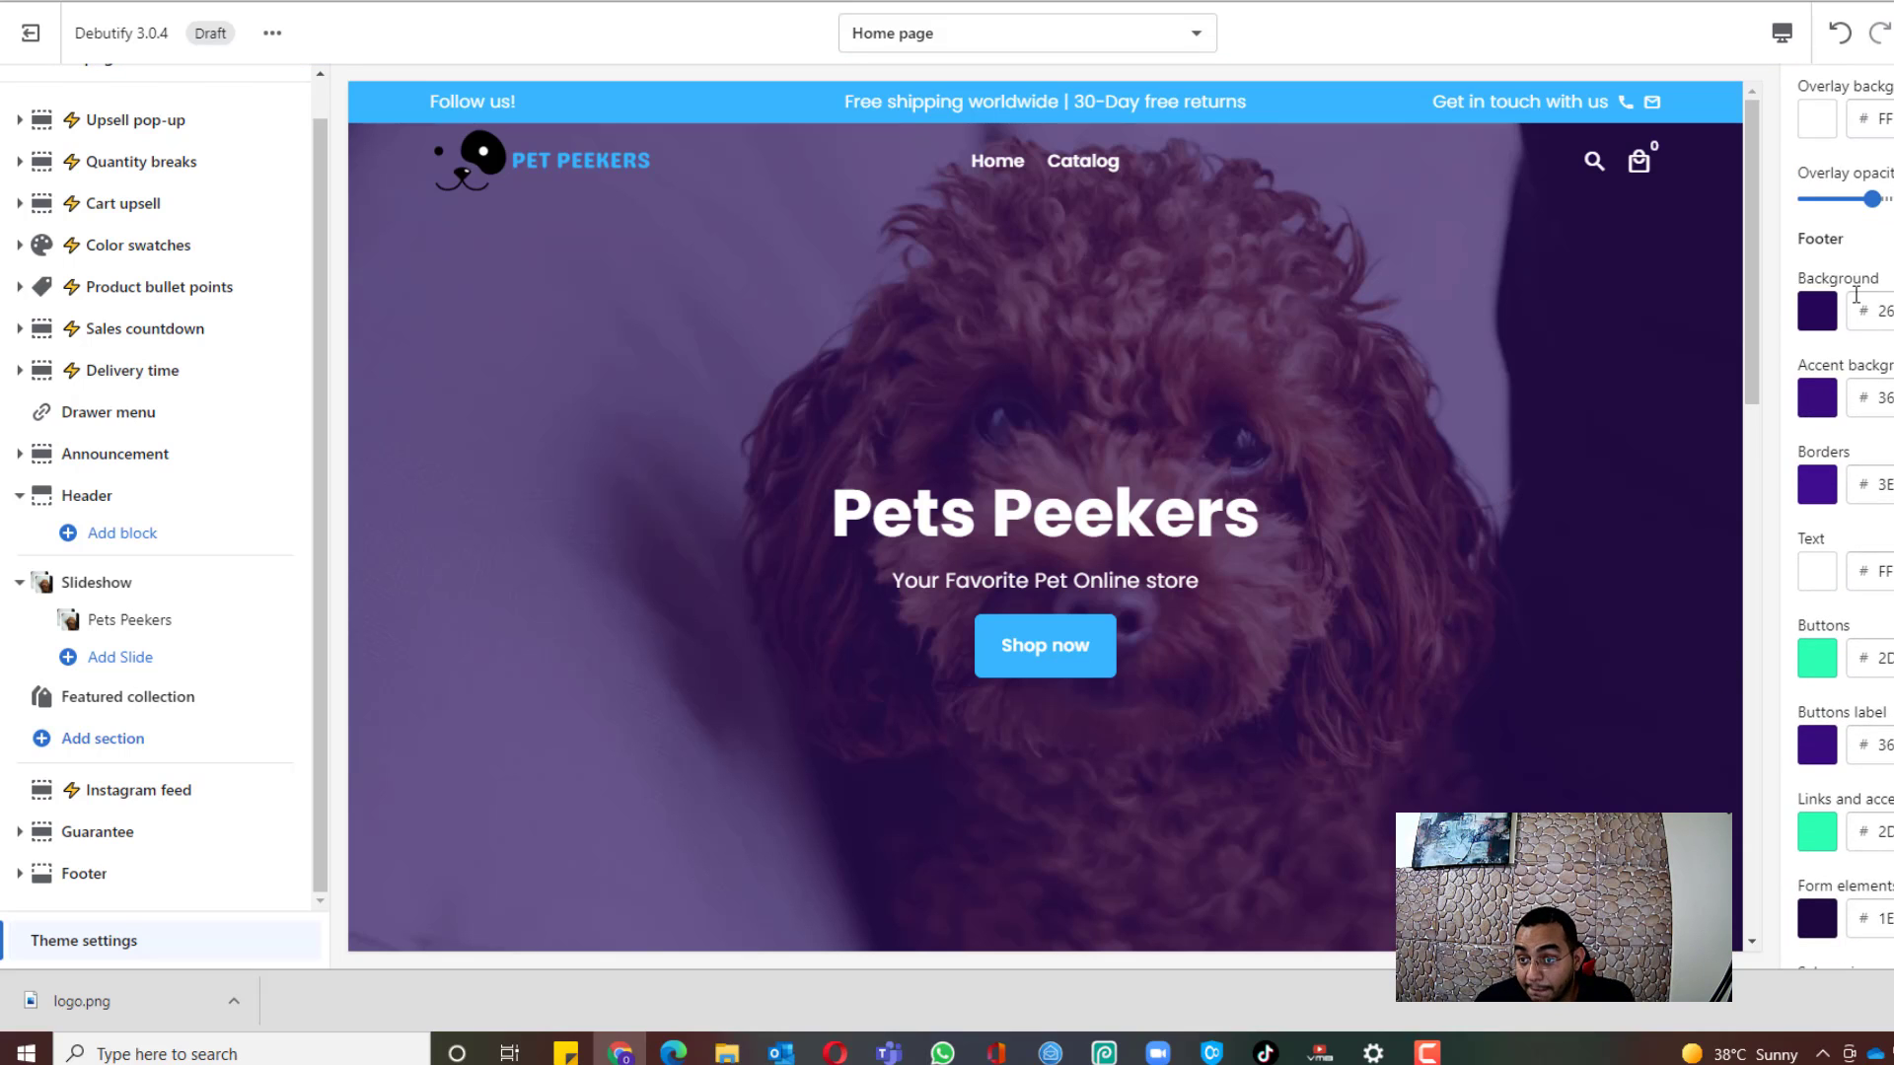
scroll(1799, 253, down, 1)
scroll(1572, 422, down, 10)
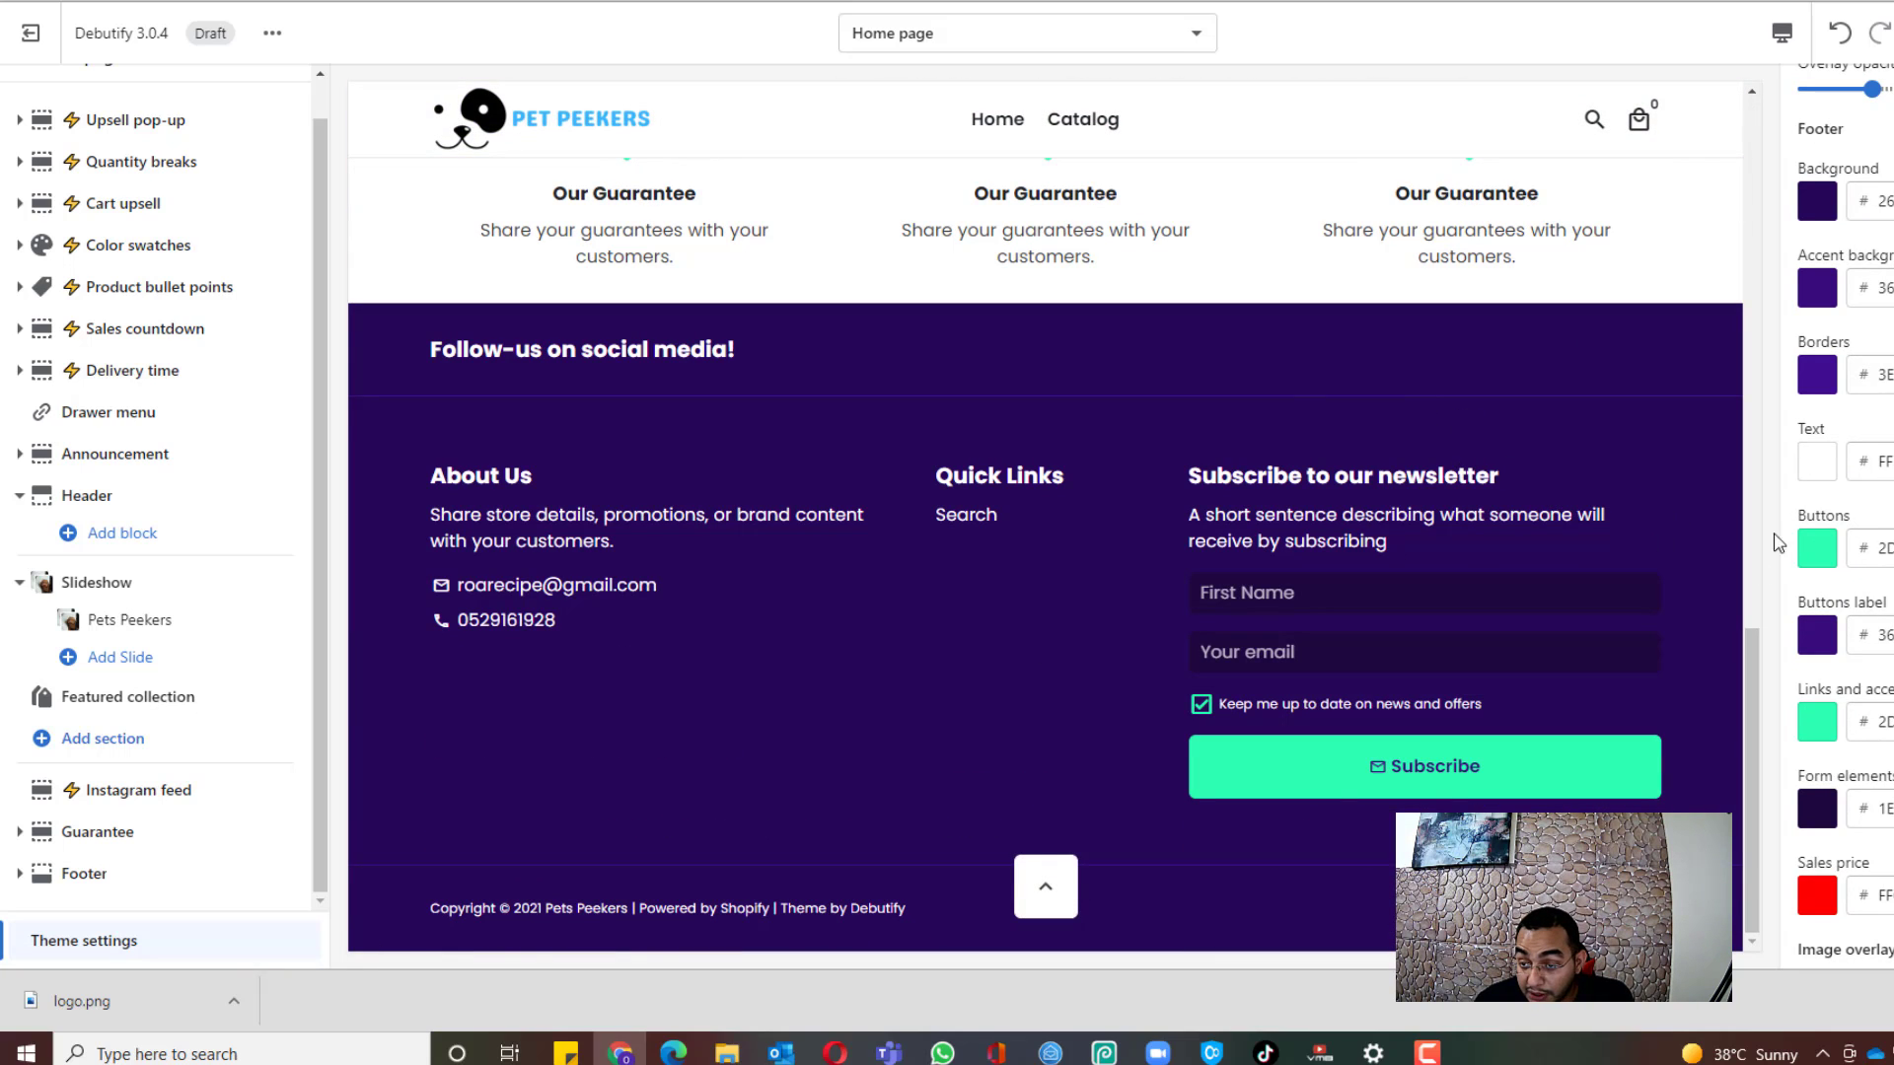
Step: Make the footer background white and the footer text black
scroll(1221, 587, up, 2)
scroll(1221, 588, down, 2)
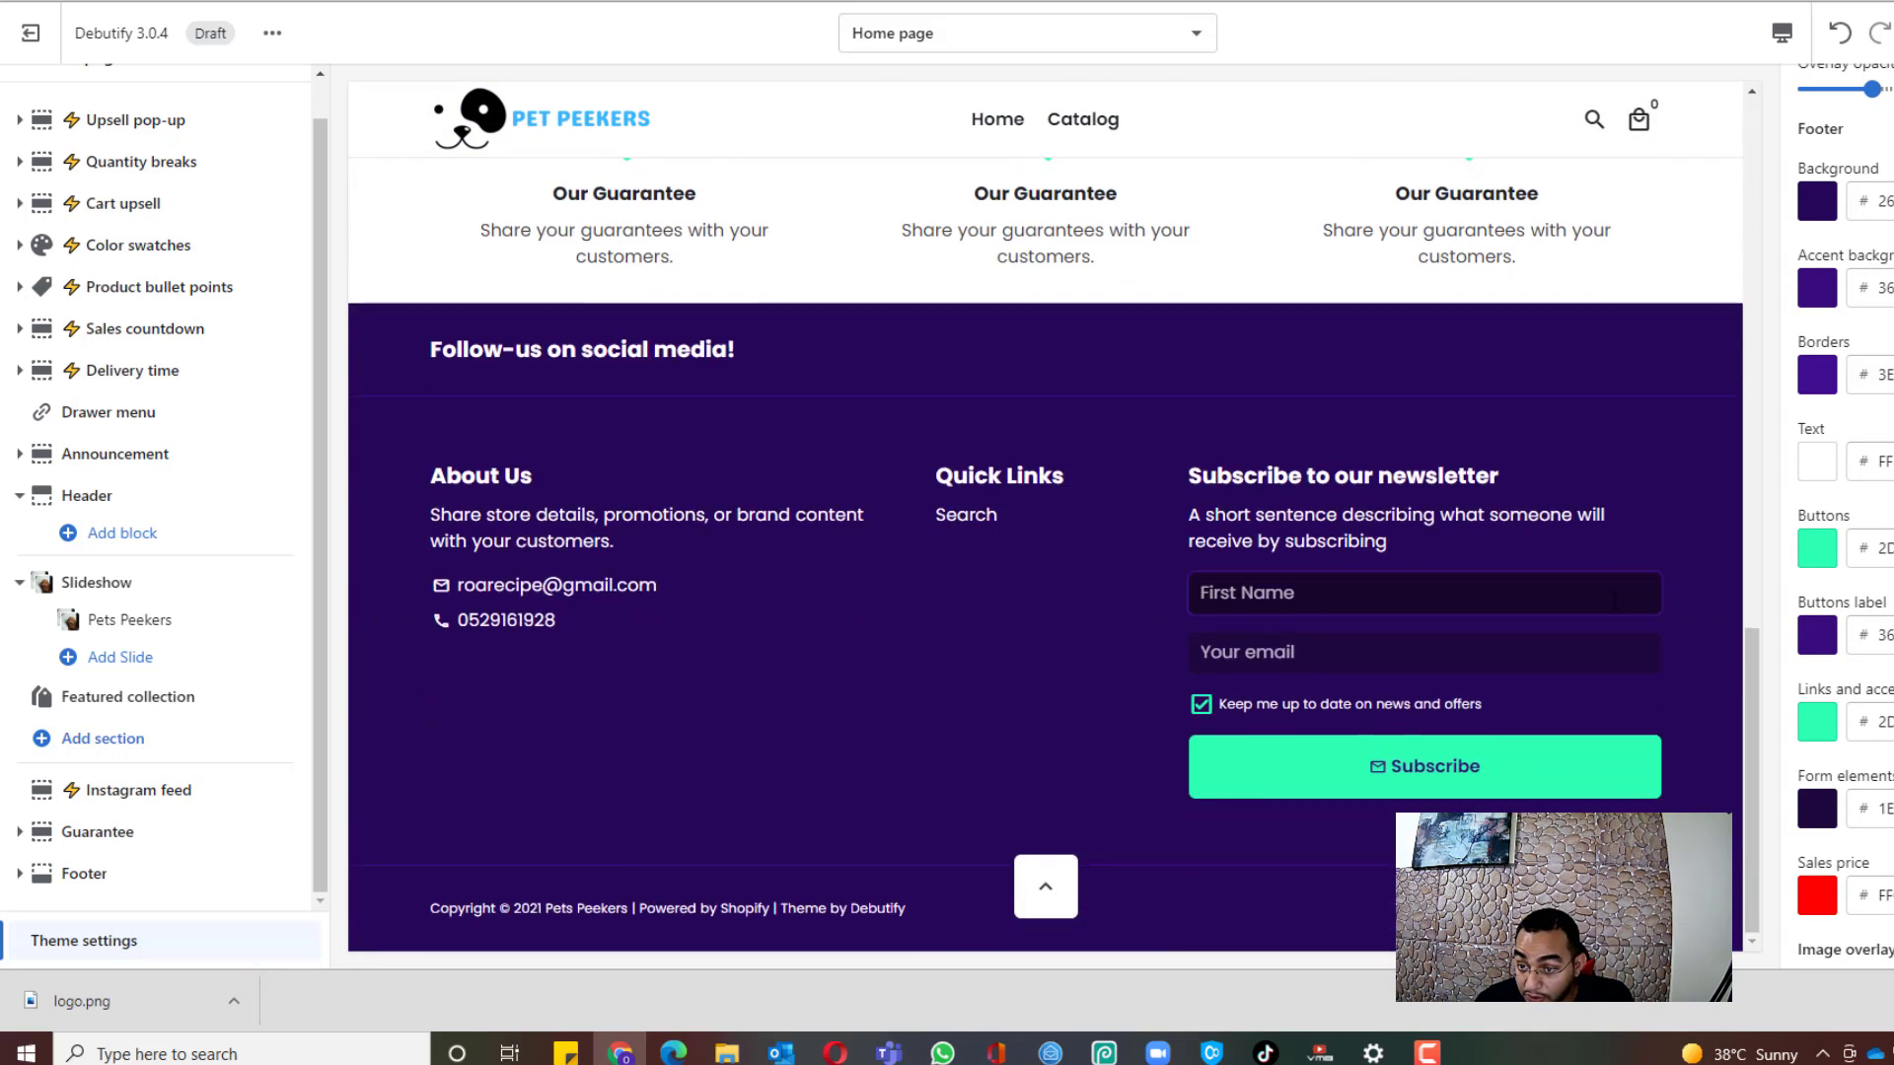
scroll(1814, 321, up, 1)
click(1816, 314)
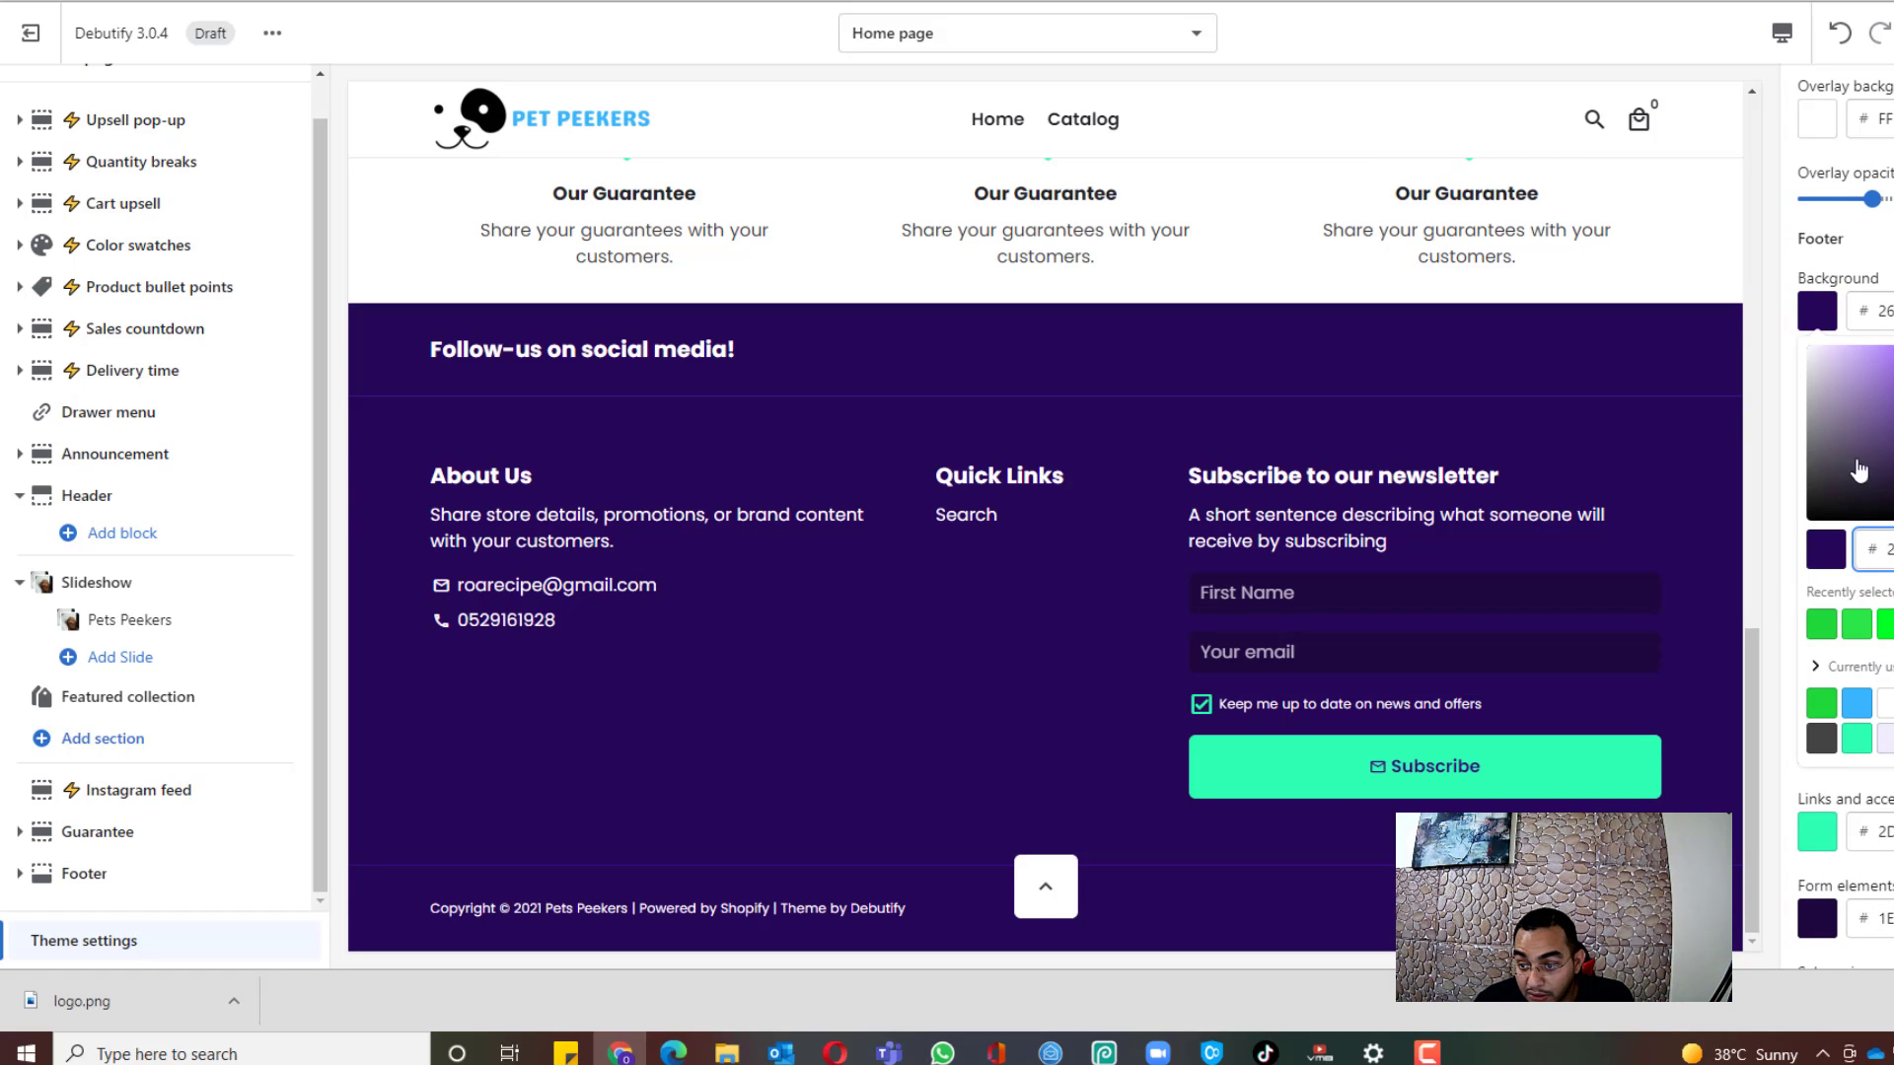
drag(1859, 470, 1799, 301)
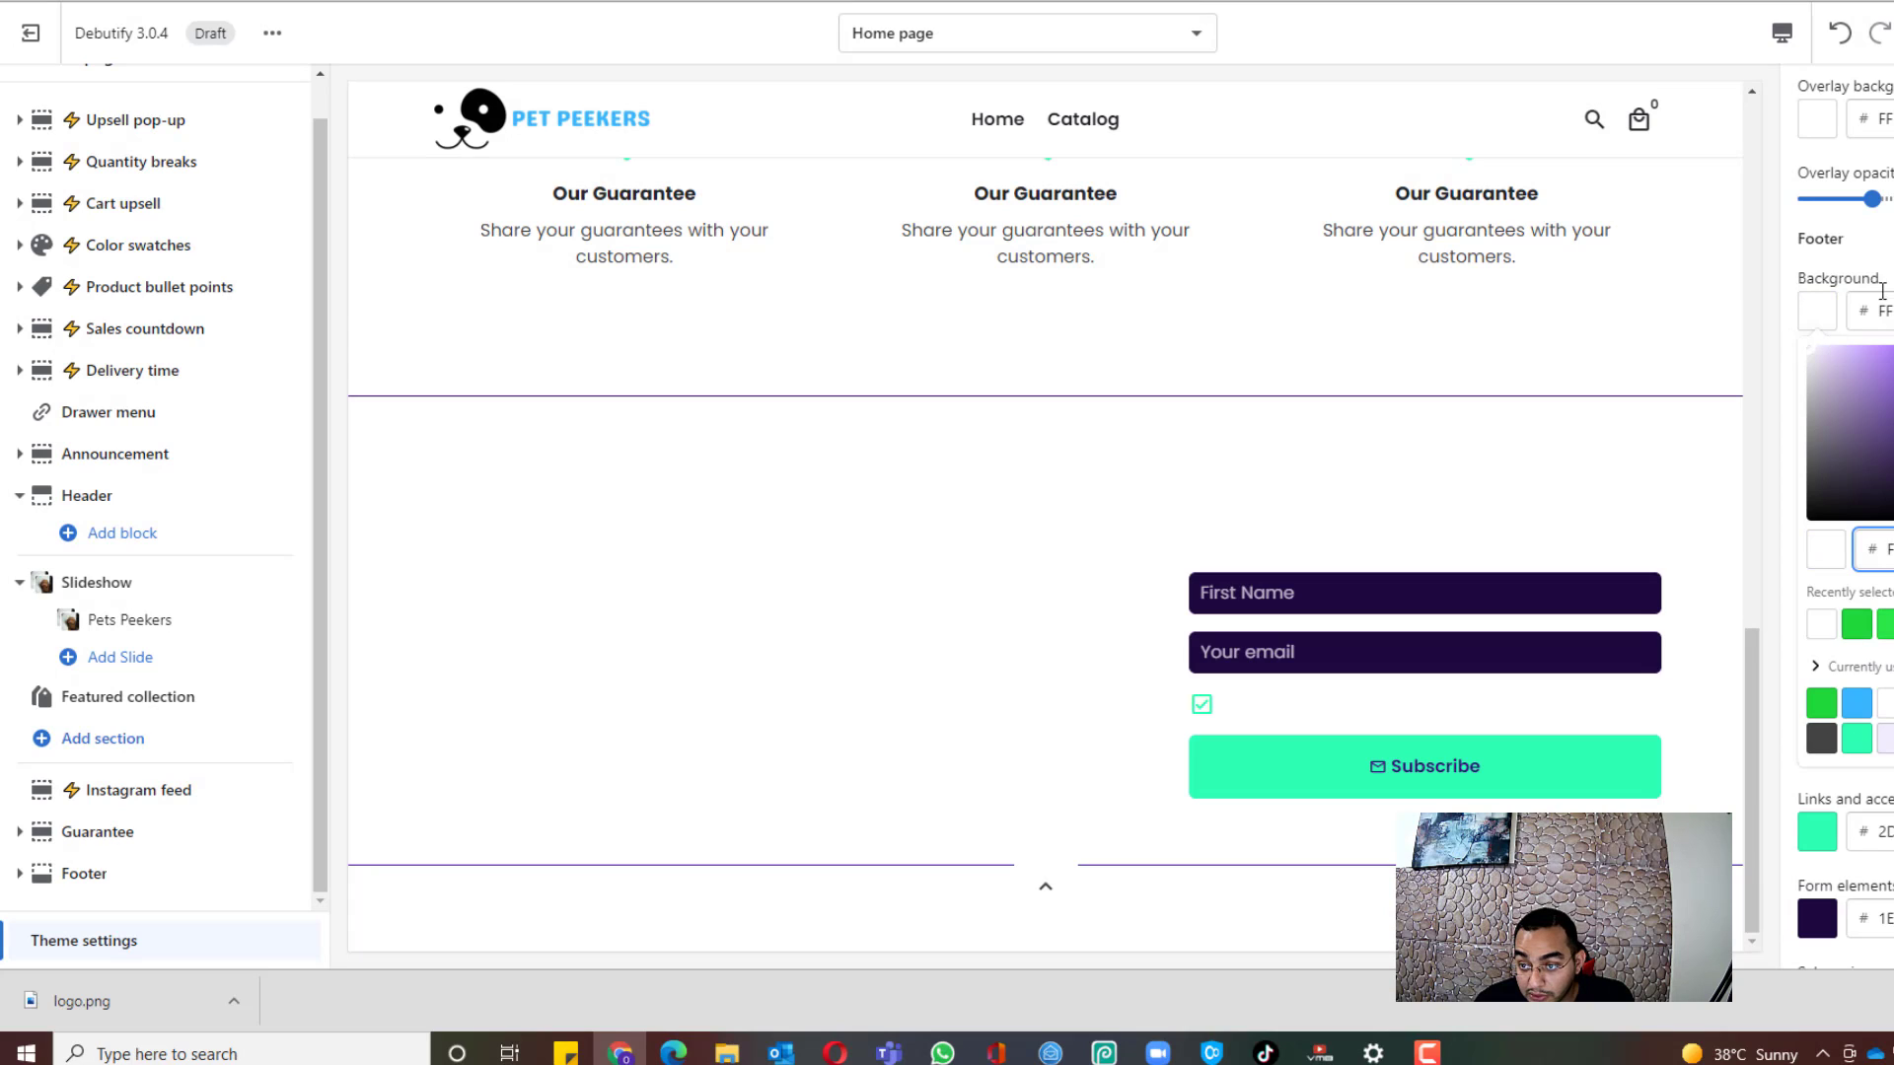
click(1885, 281)
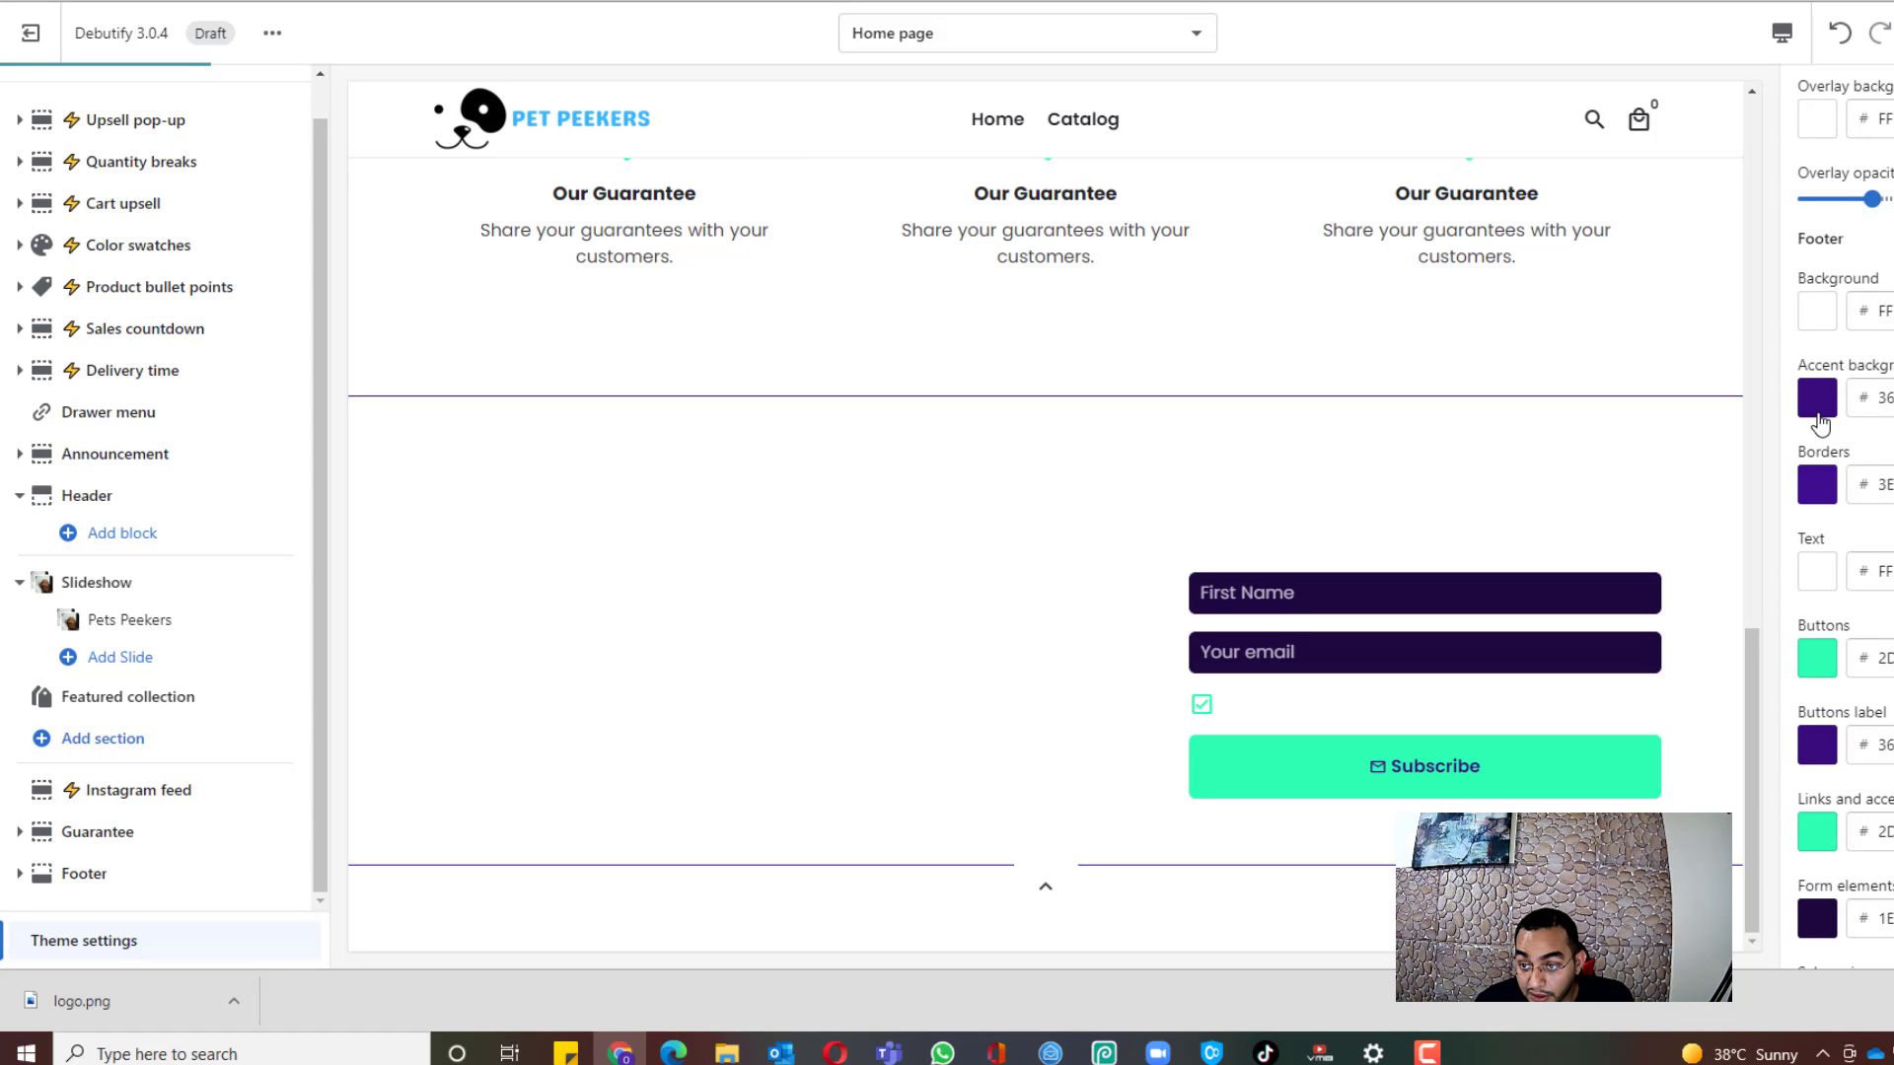
click(1830, 586)
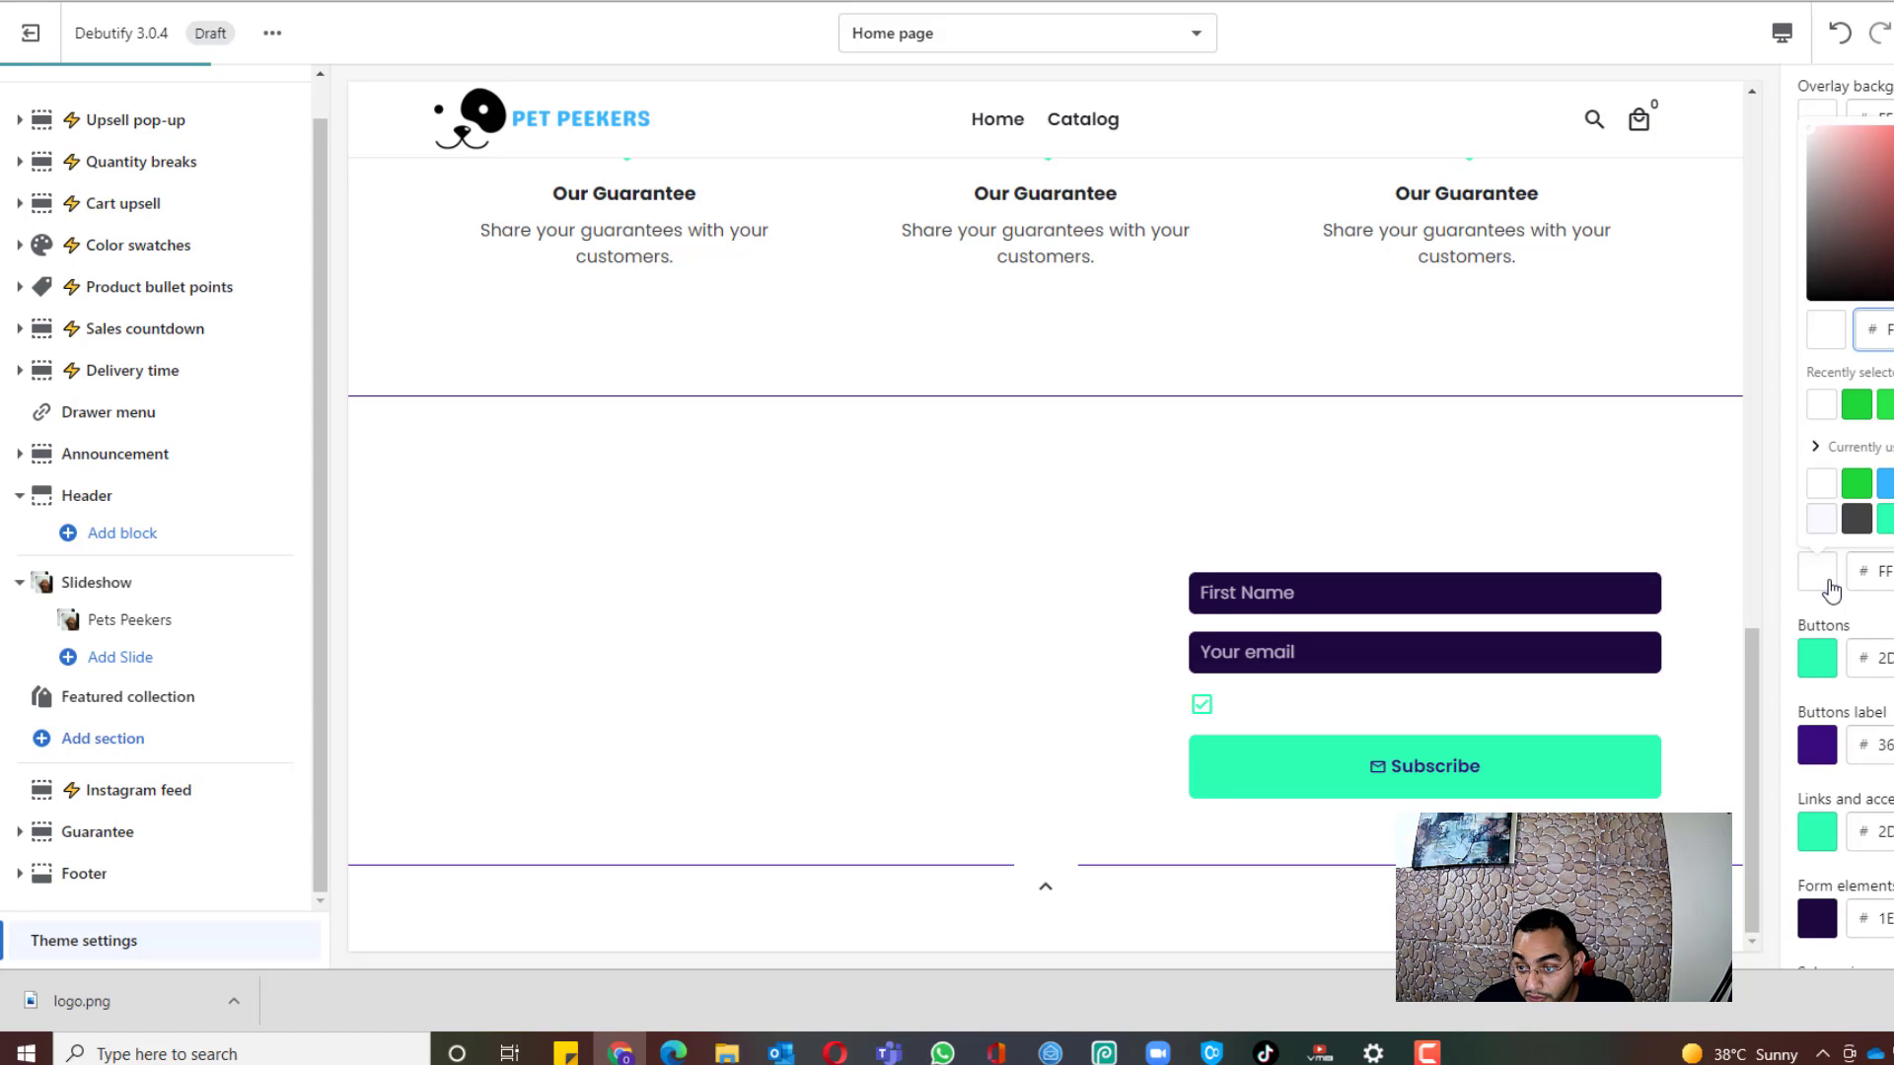
drag(1889, 209, 1816, 326)
key(Escape)
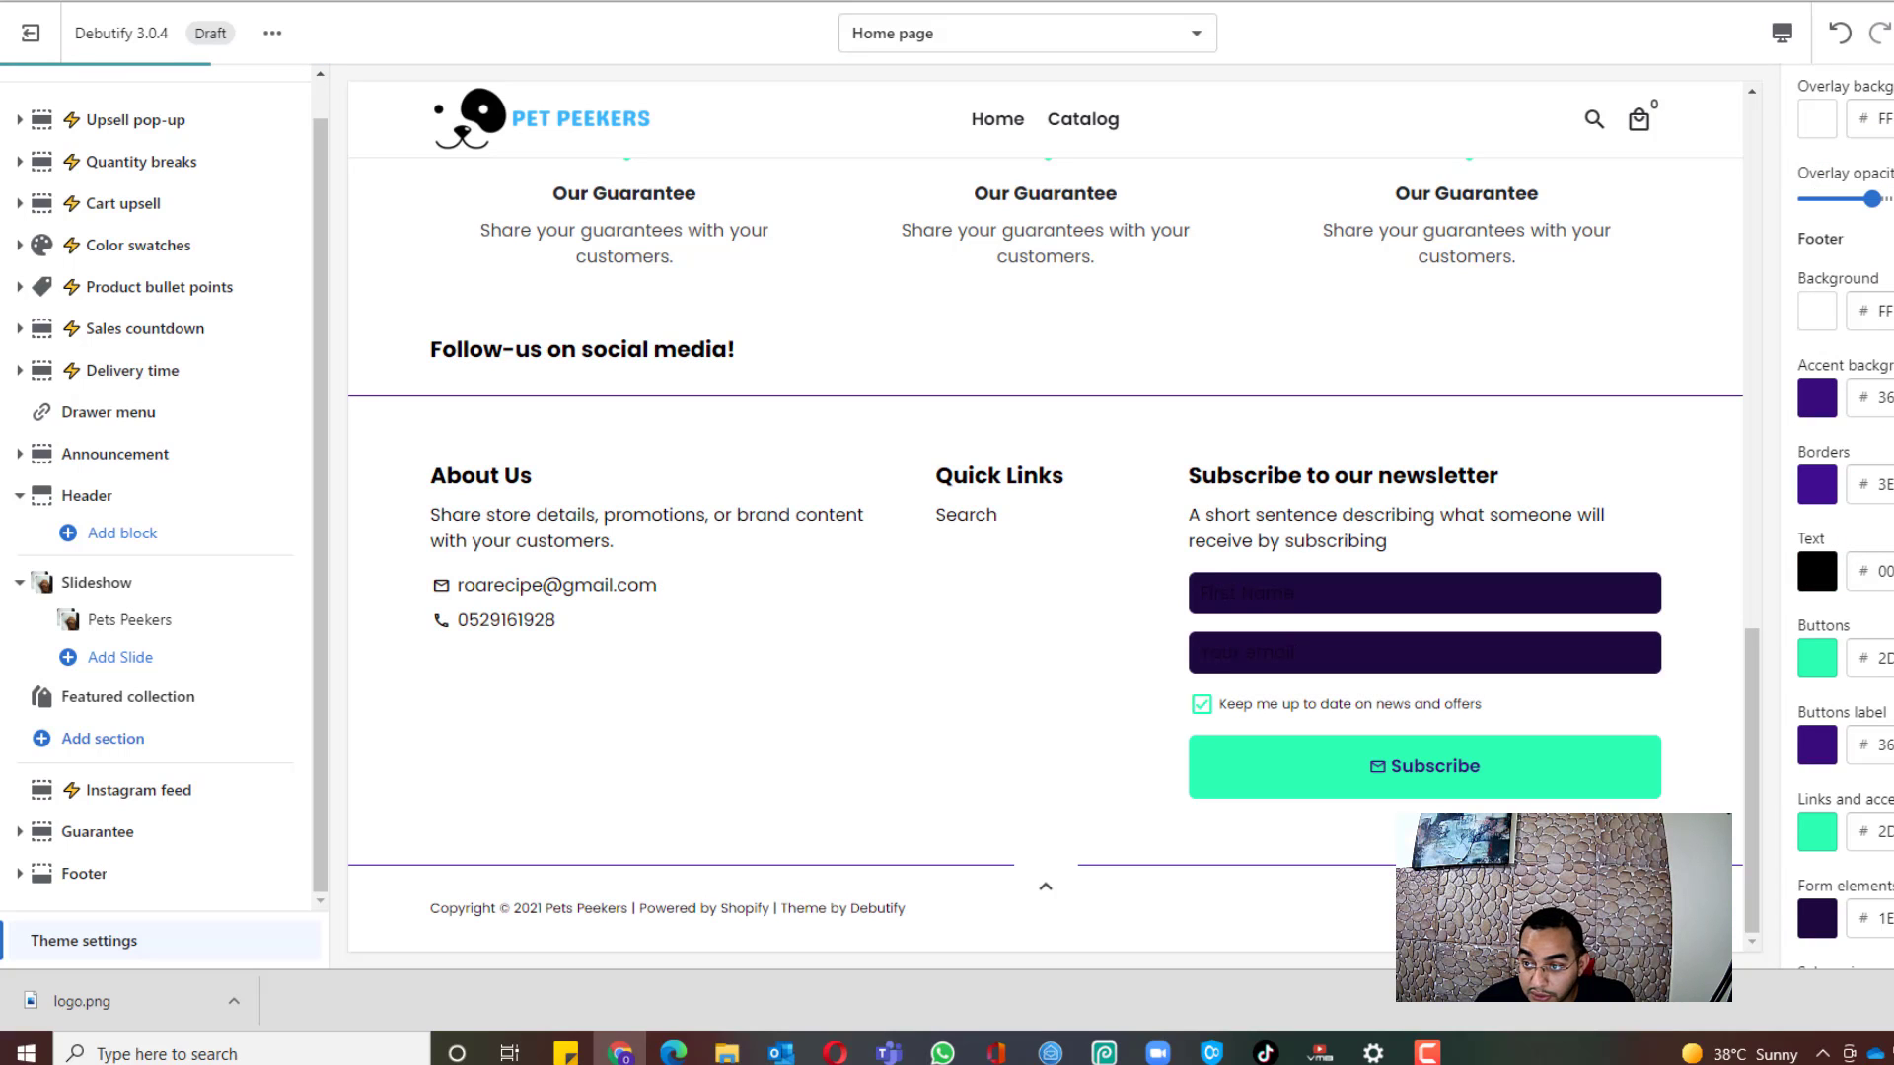
Step: Set the form field colour to light grey and the sale price colour to green
scroll(1805, 528, down, 4)
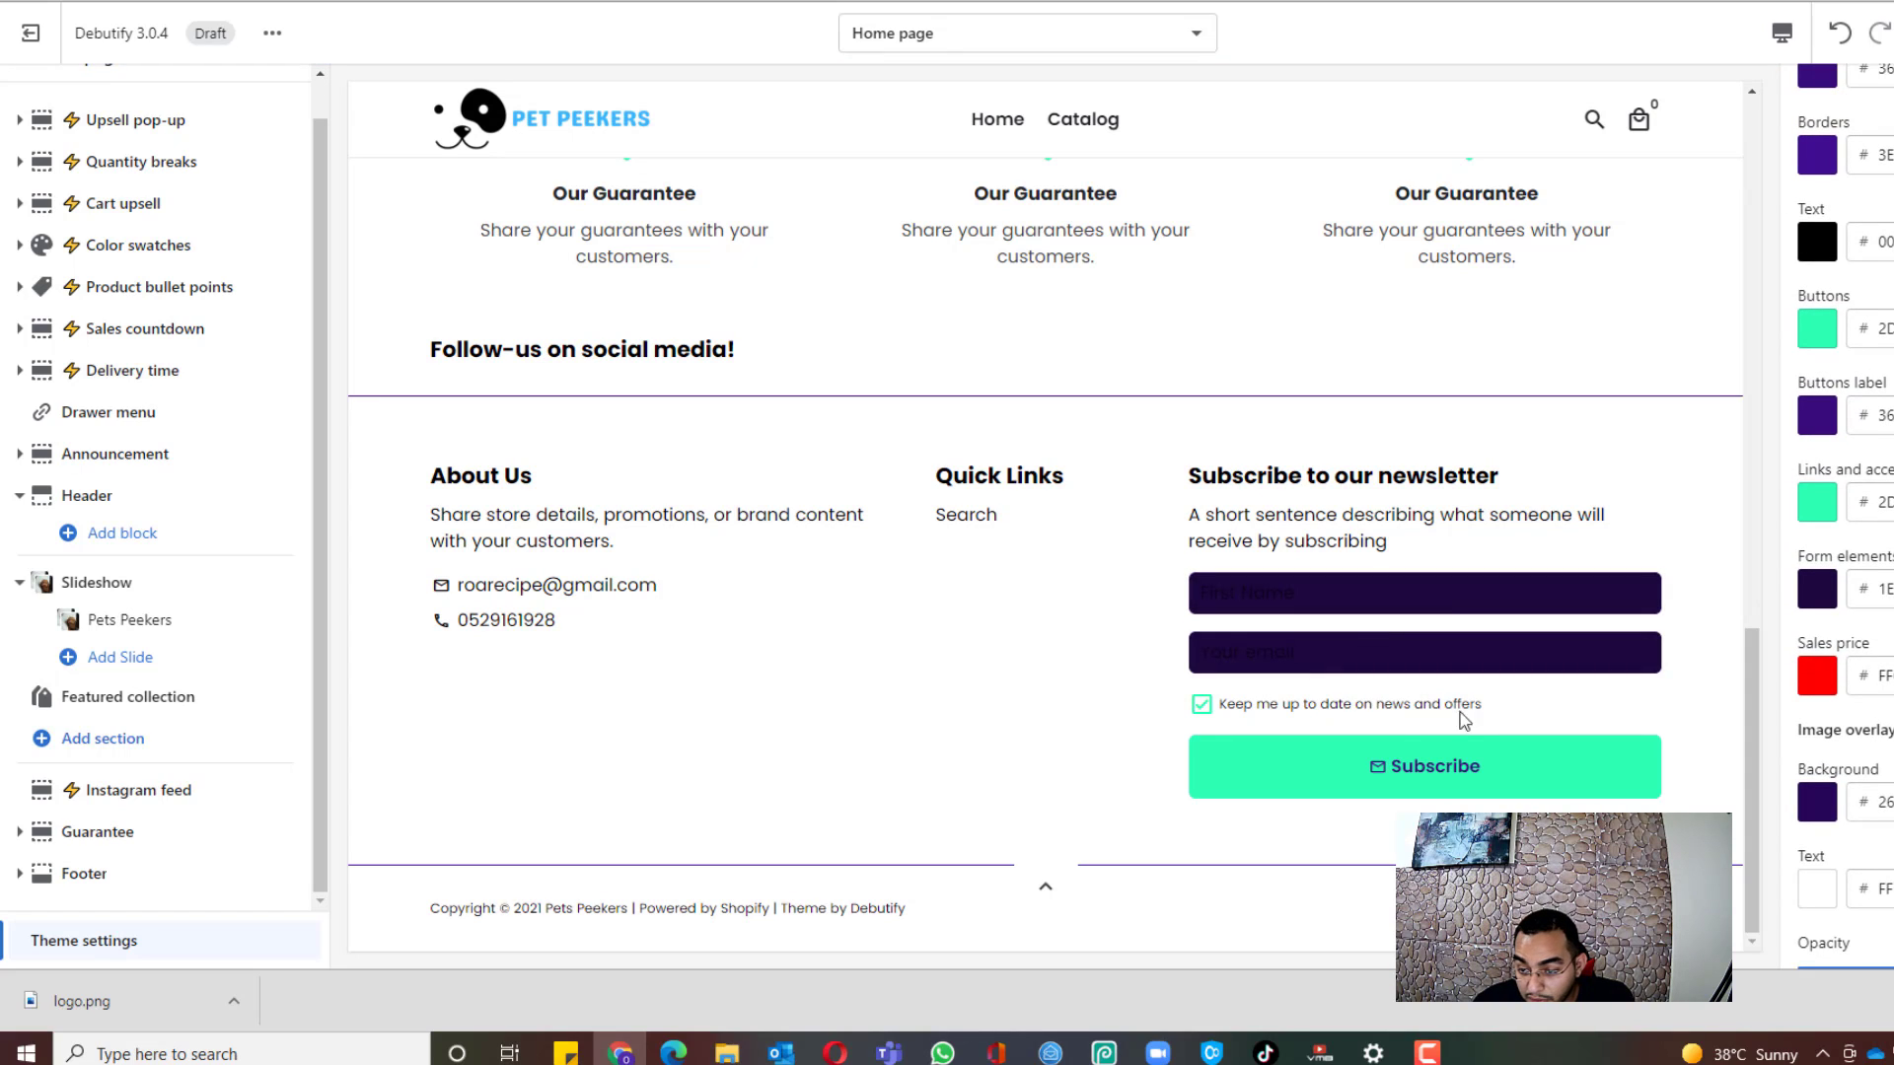
scroll(1824, 493, down, 1)
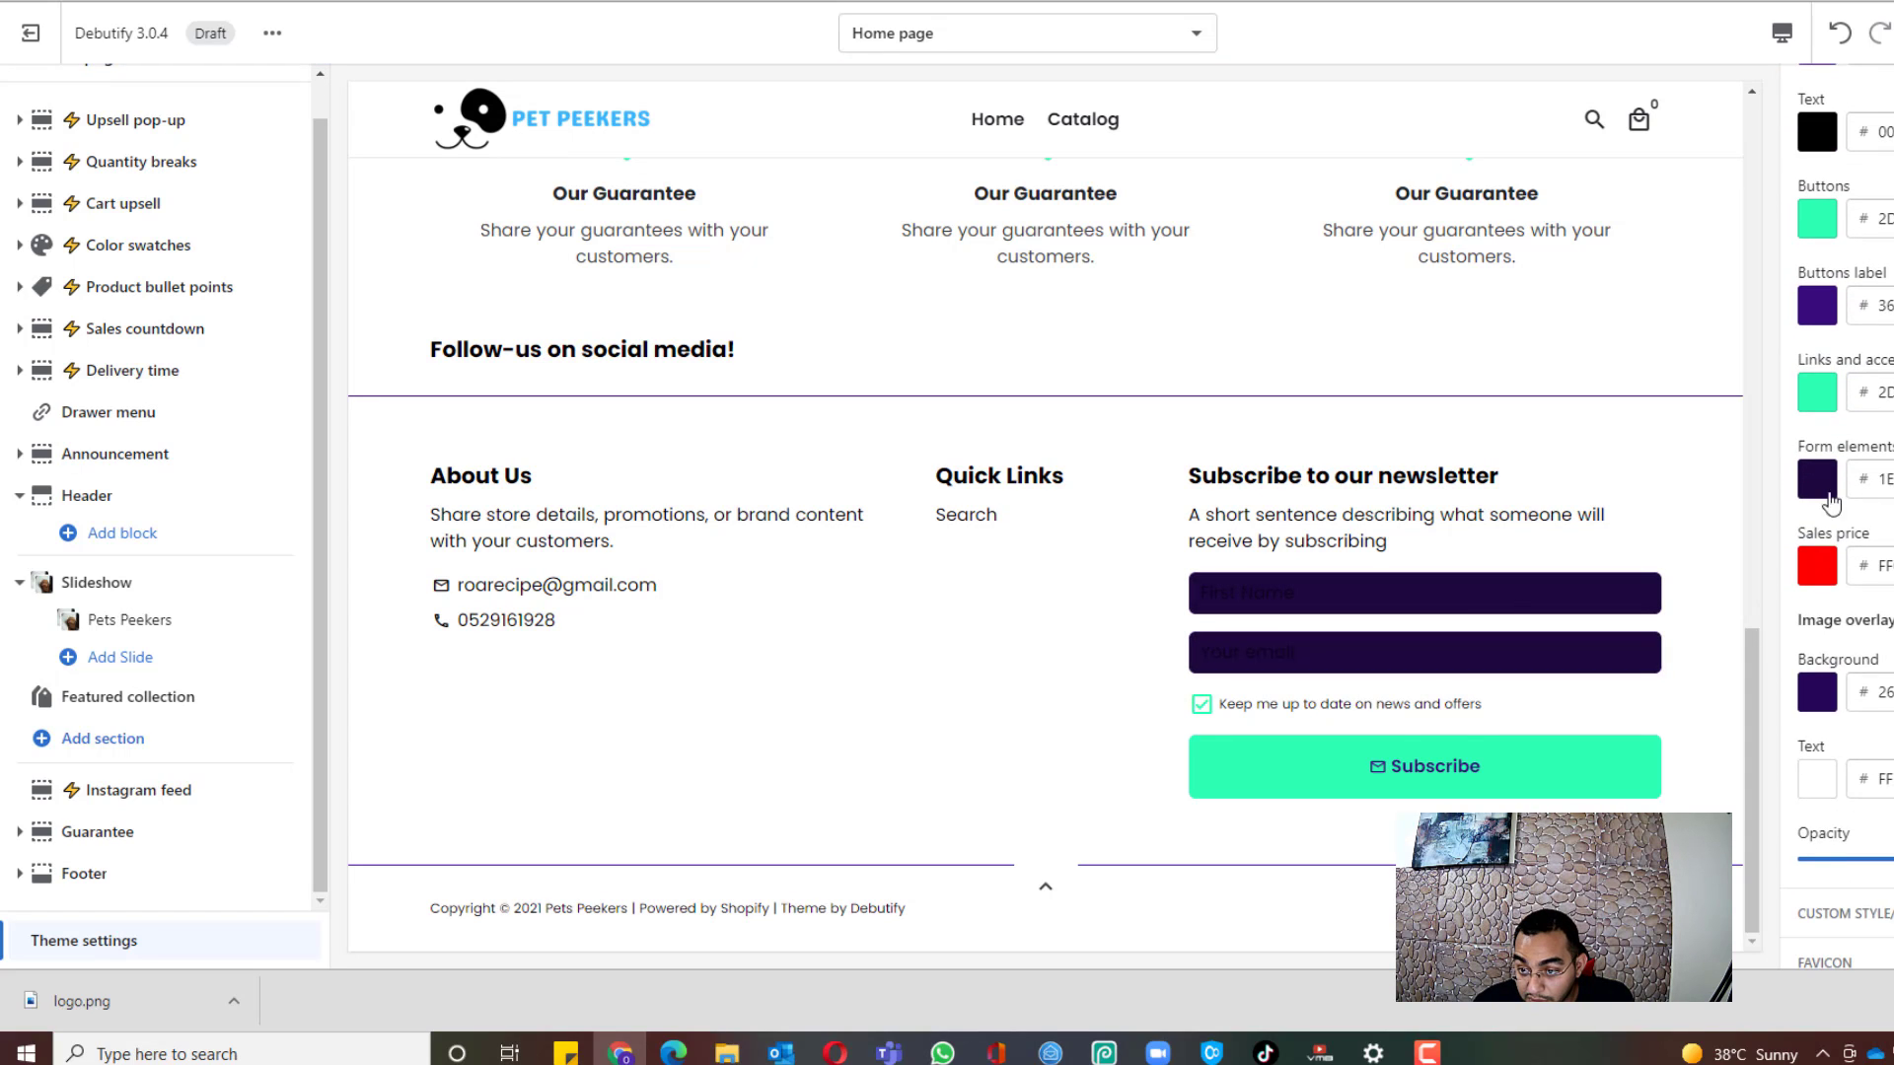
click(1826, 483)
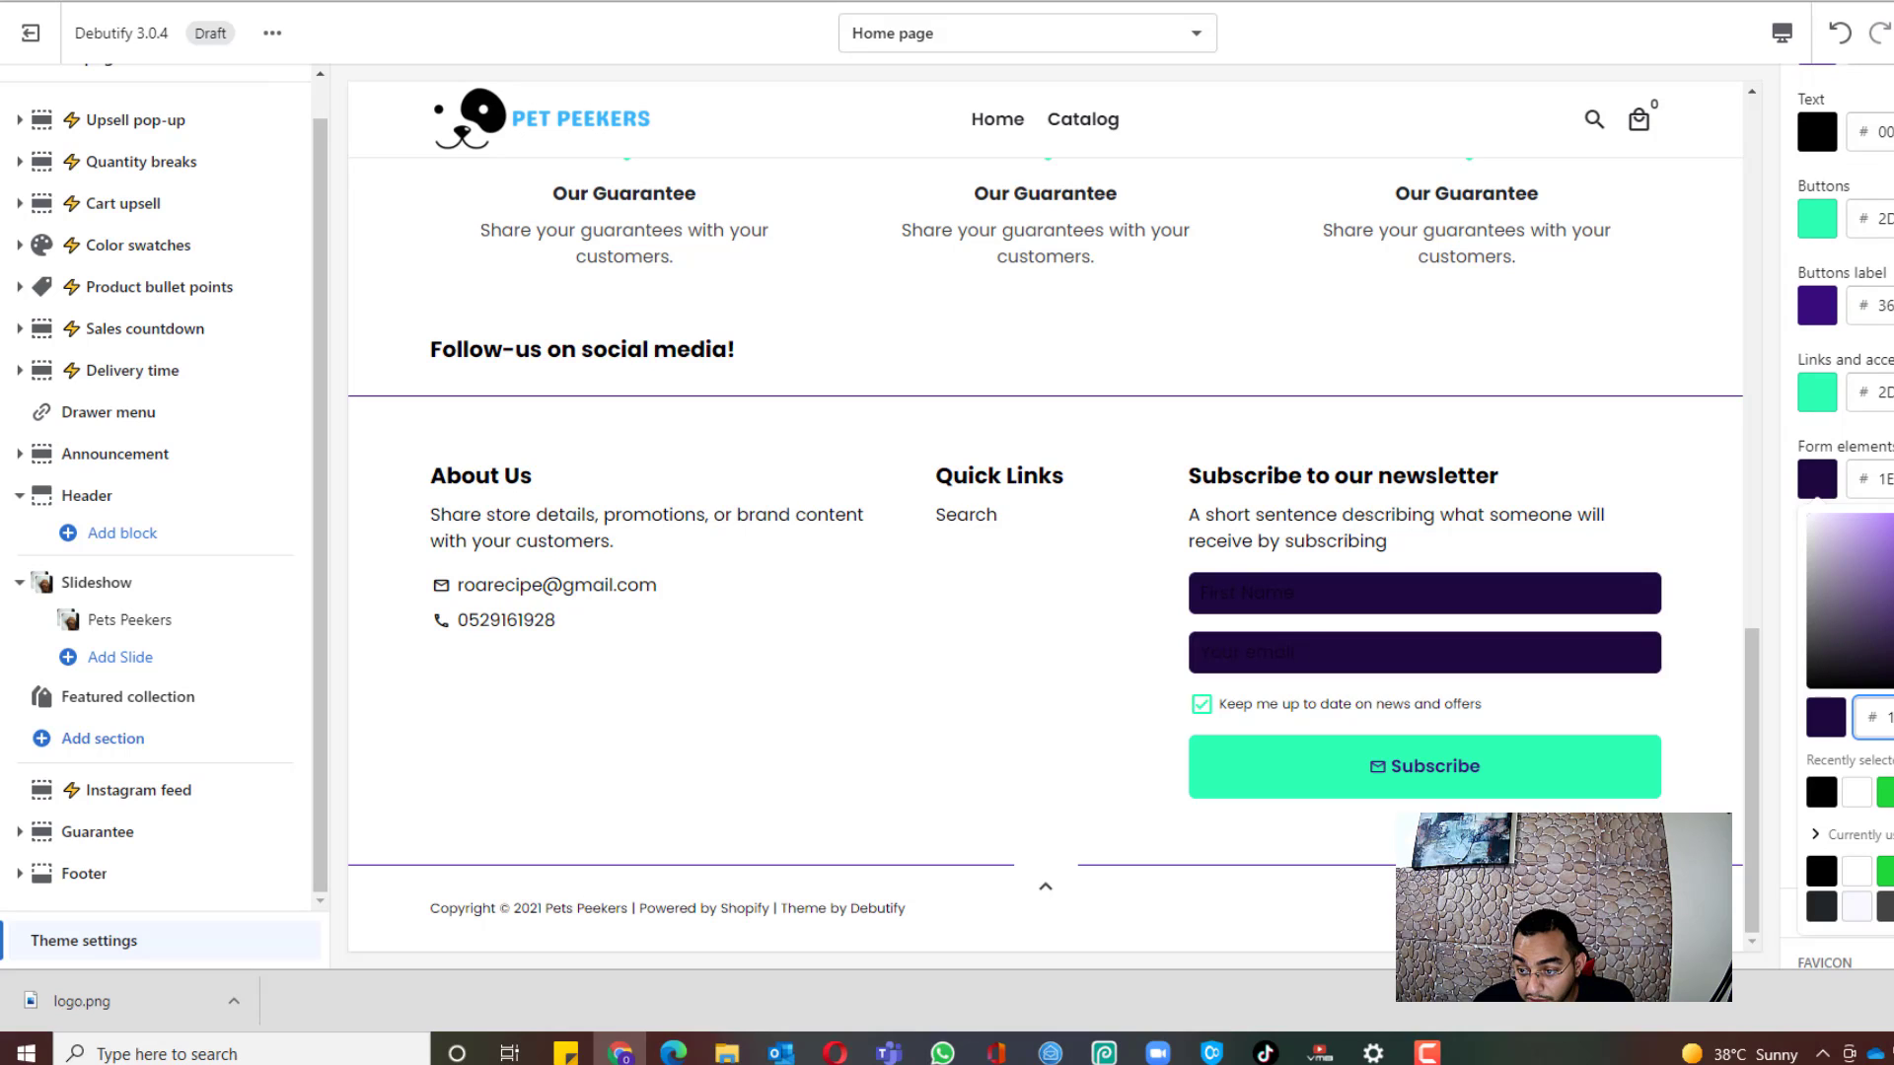
click(1807, 530)
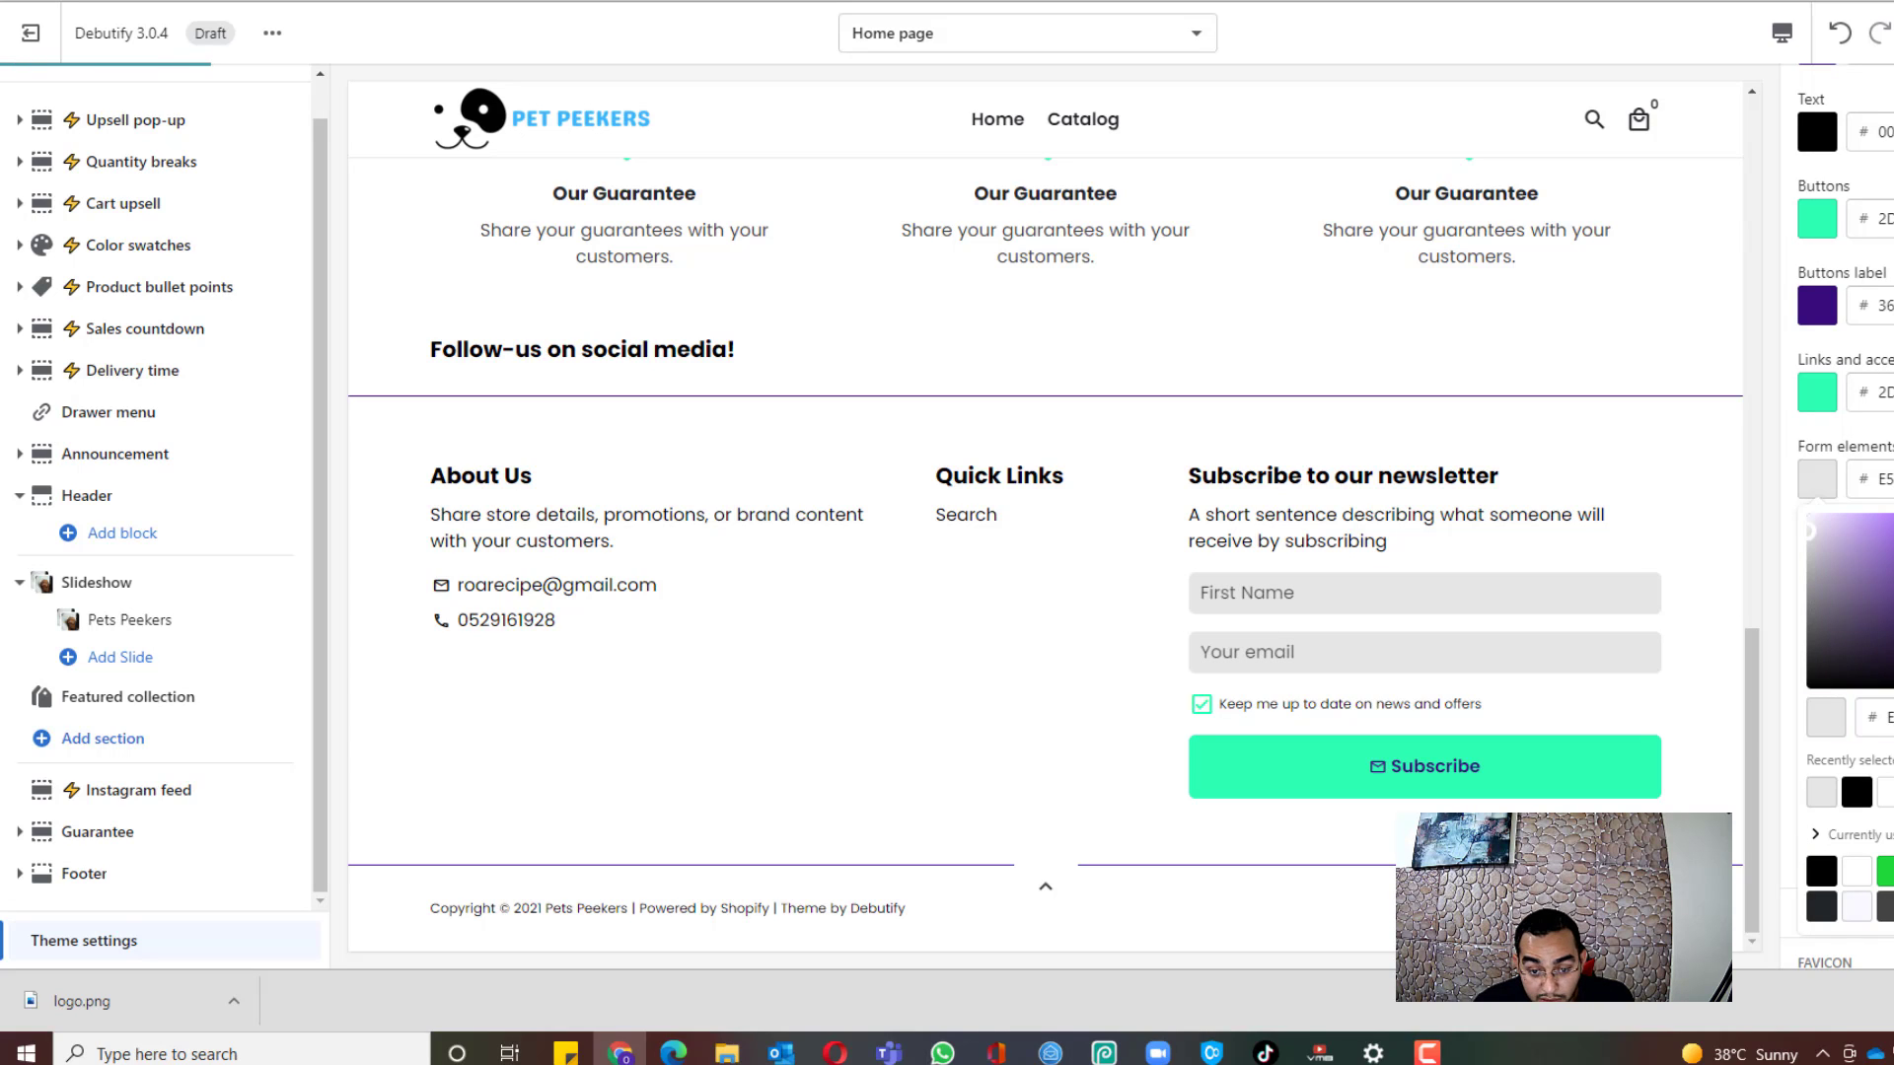
scroll(1836, 513, down, 15)
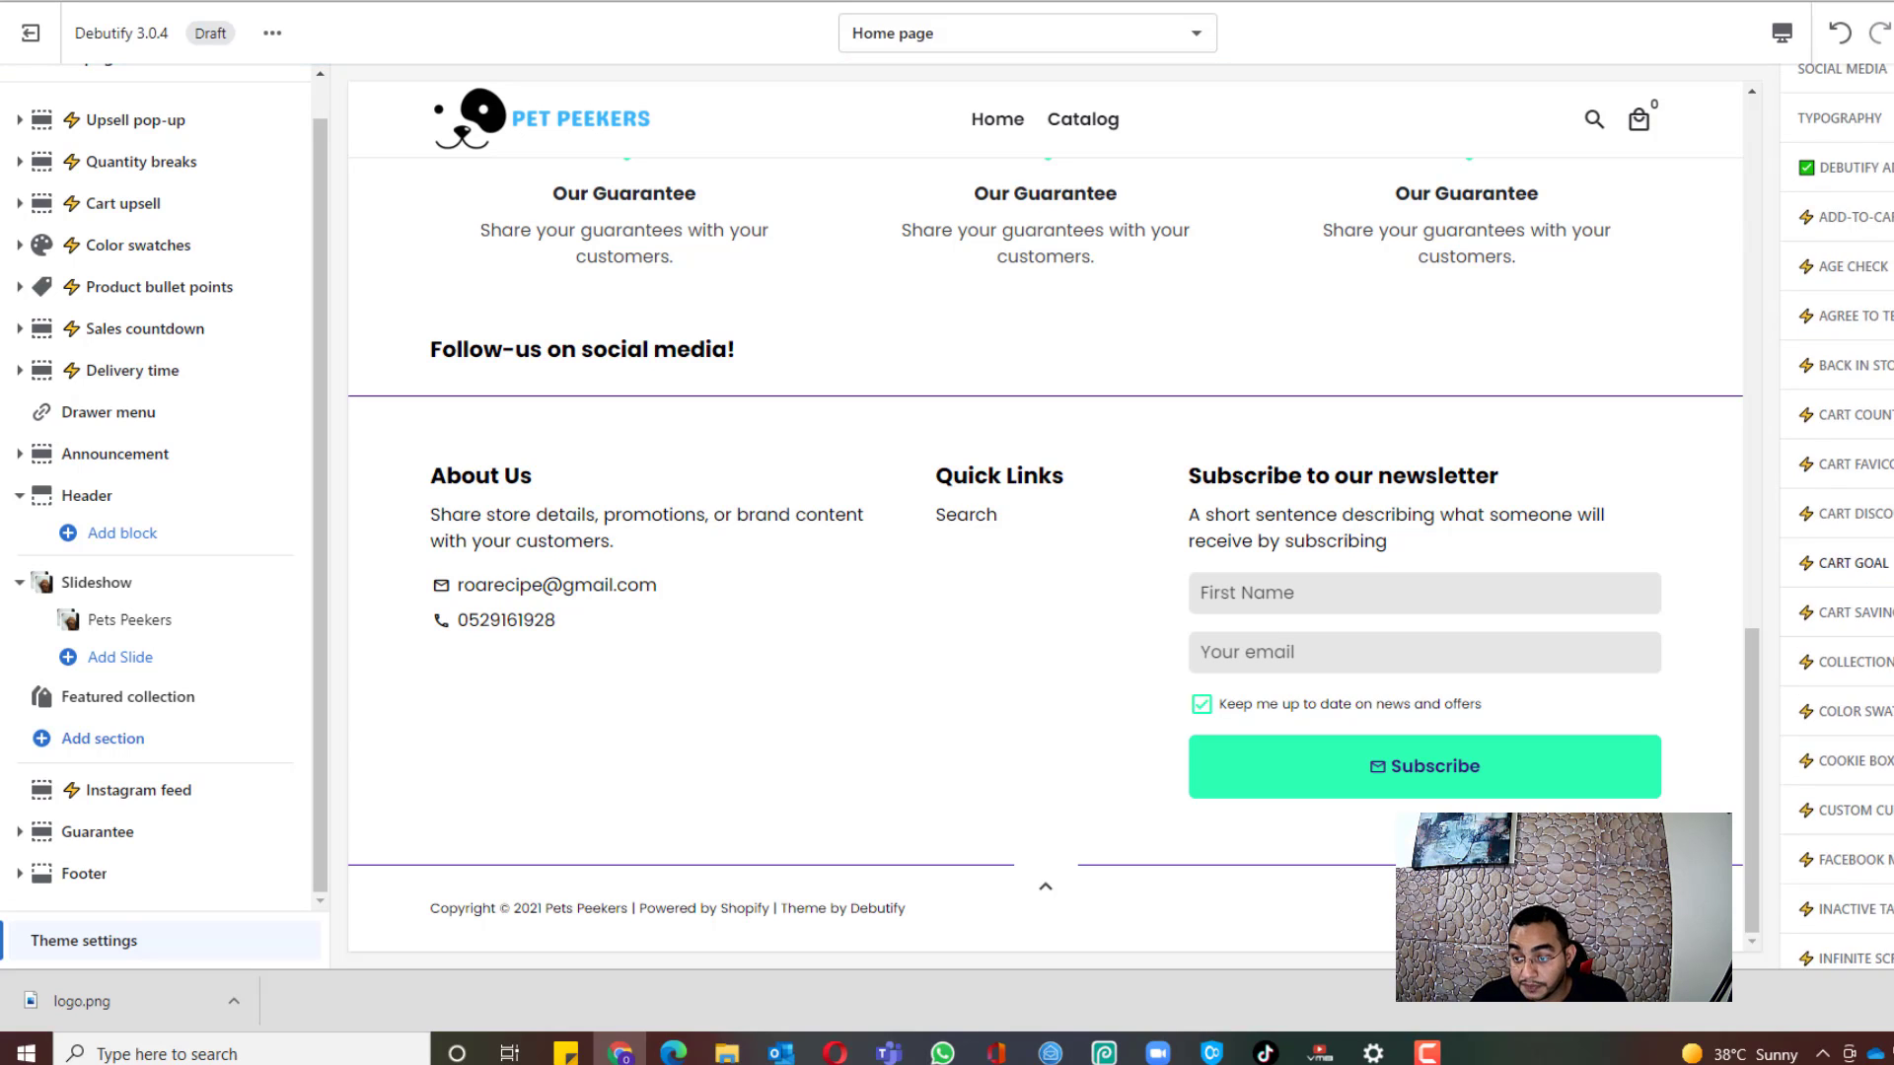
scroll(1837, 512, up, 12)
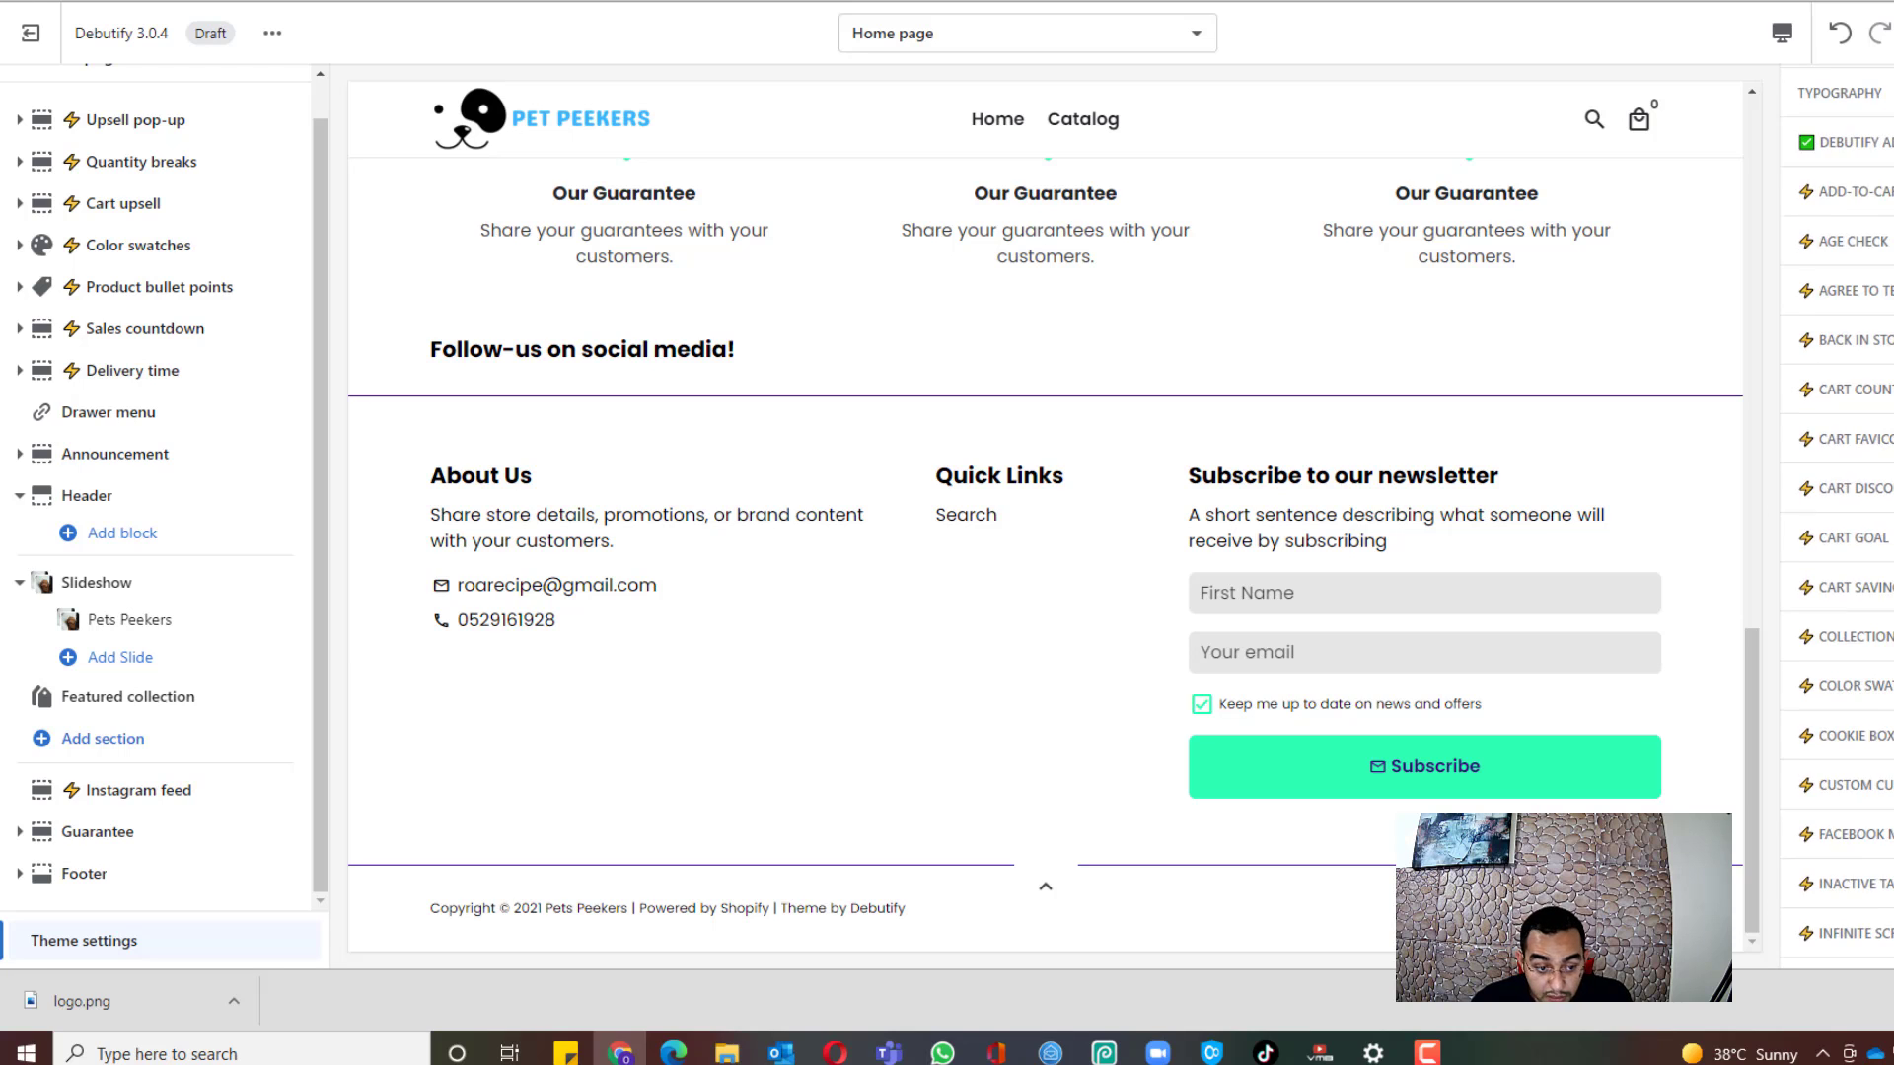
scroll(1836, 513, up, 3)
scroll(1836, 513, up, 3)
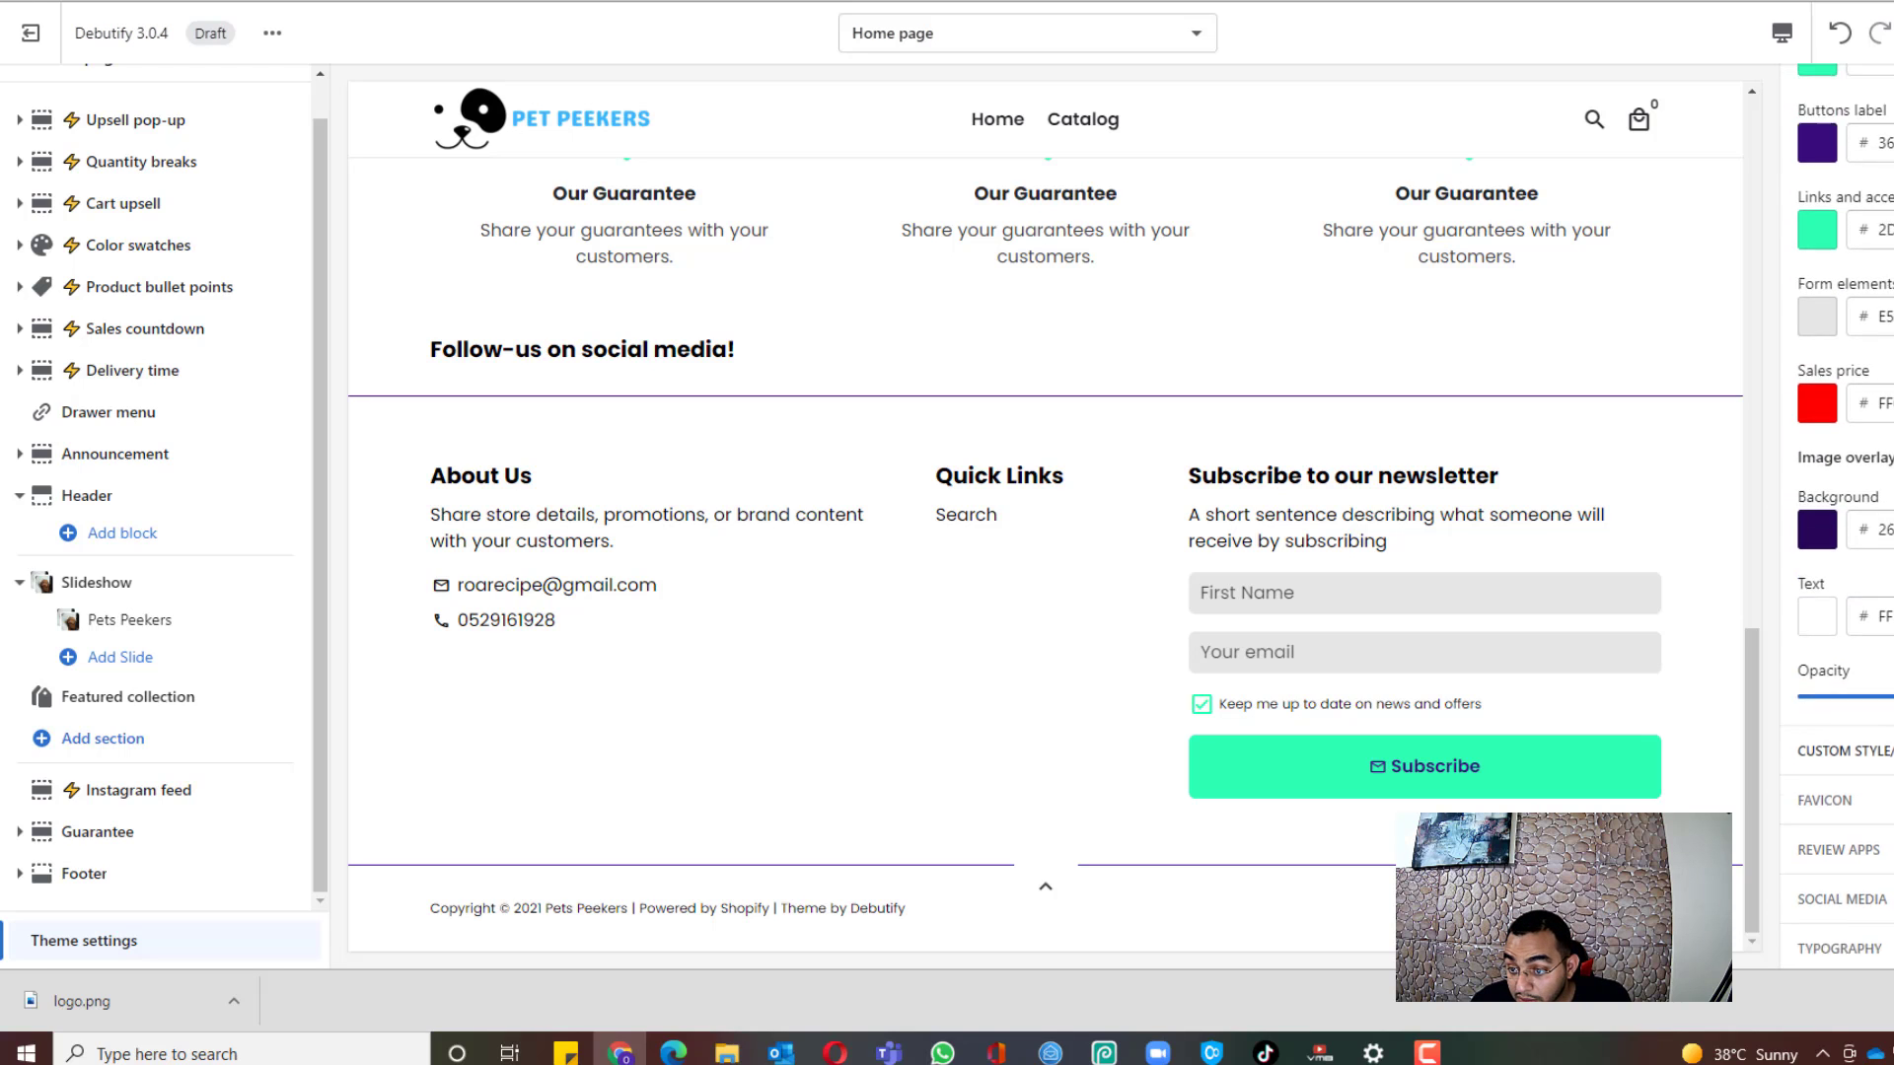
scroll(1814, 651, down, 1)
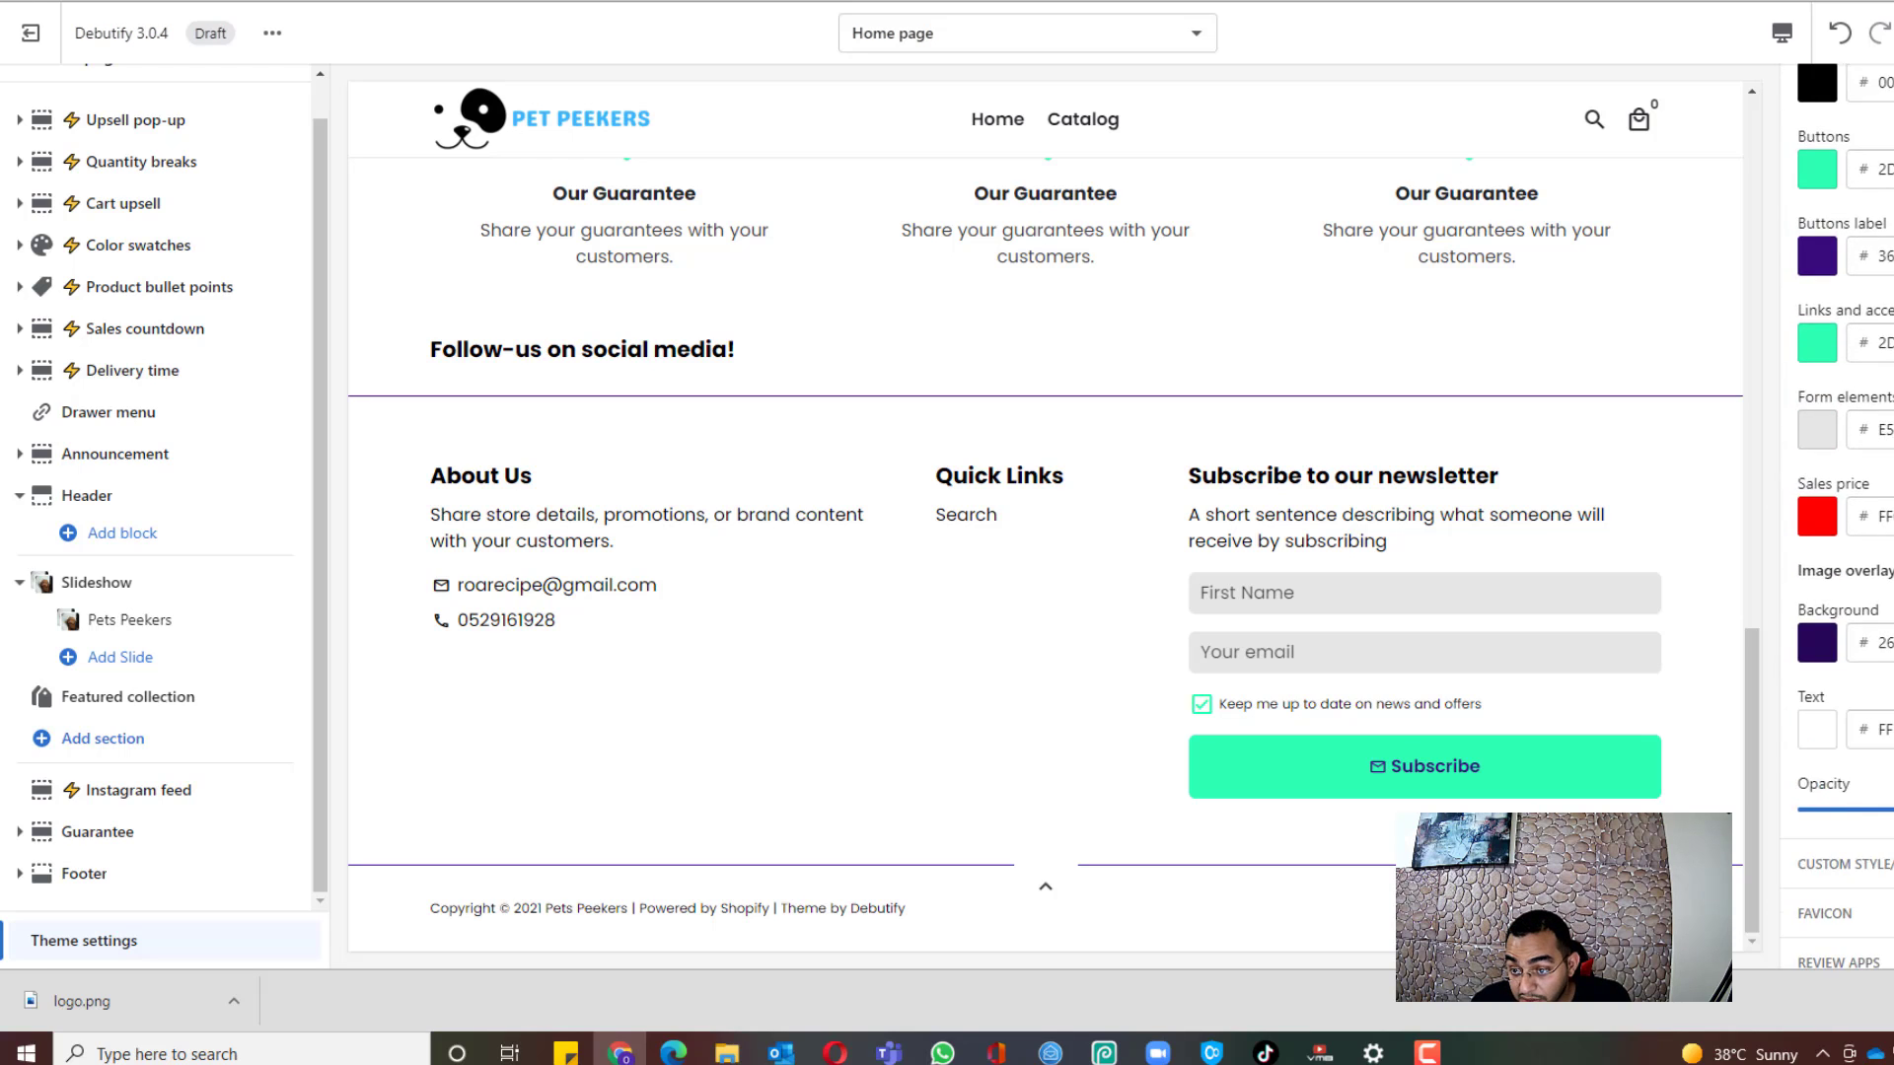
click(1815, 641)
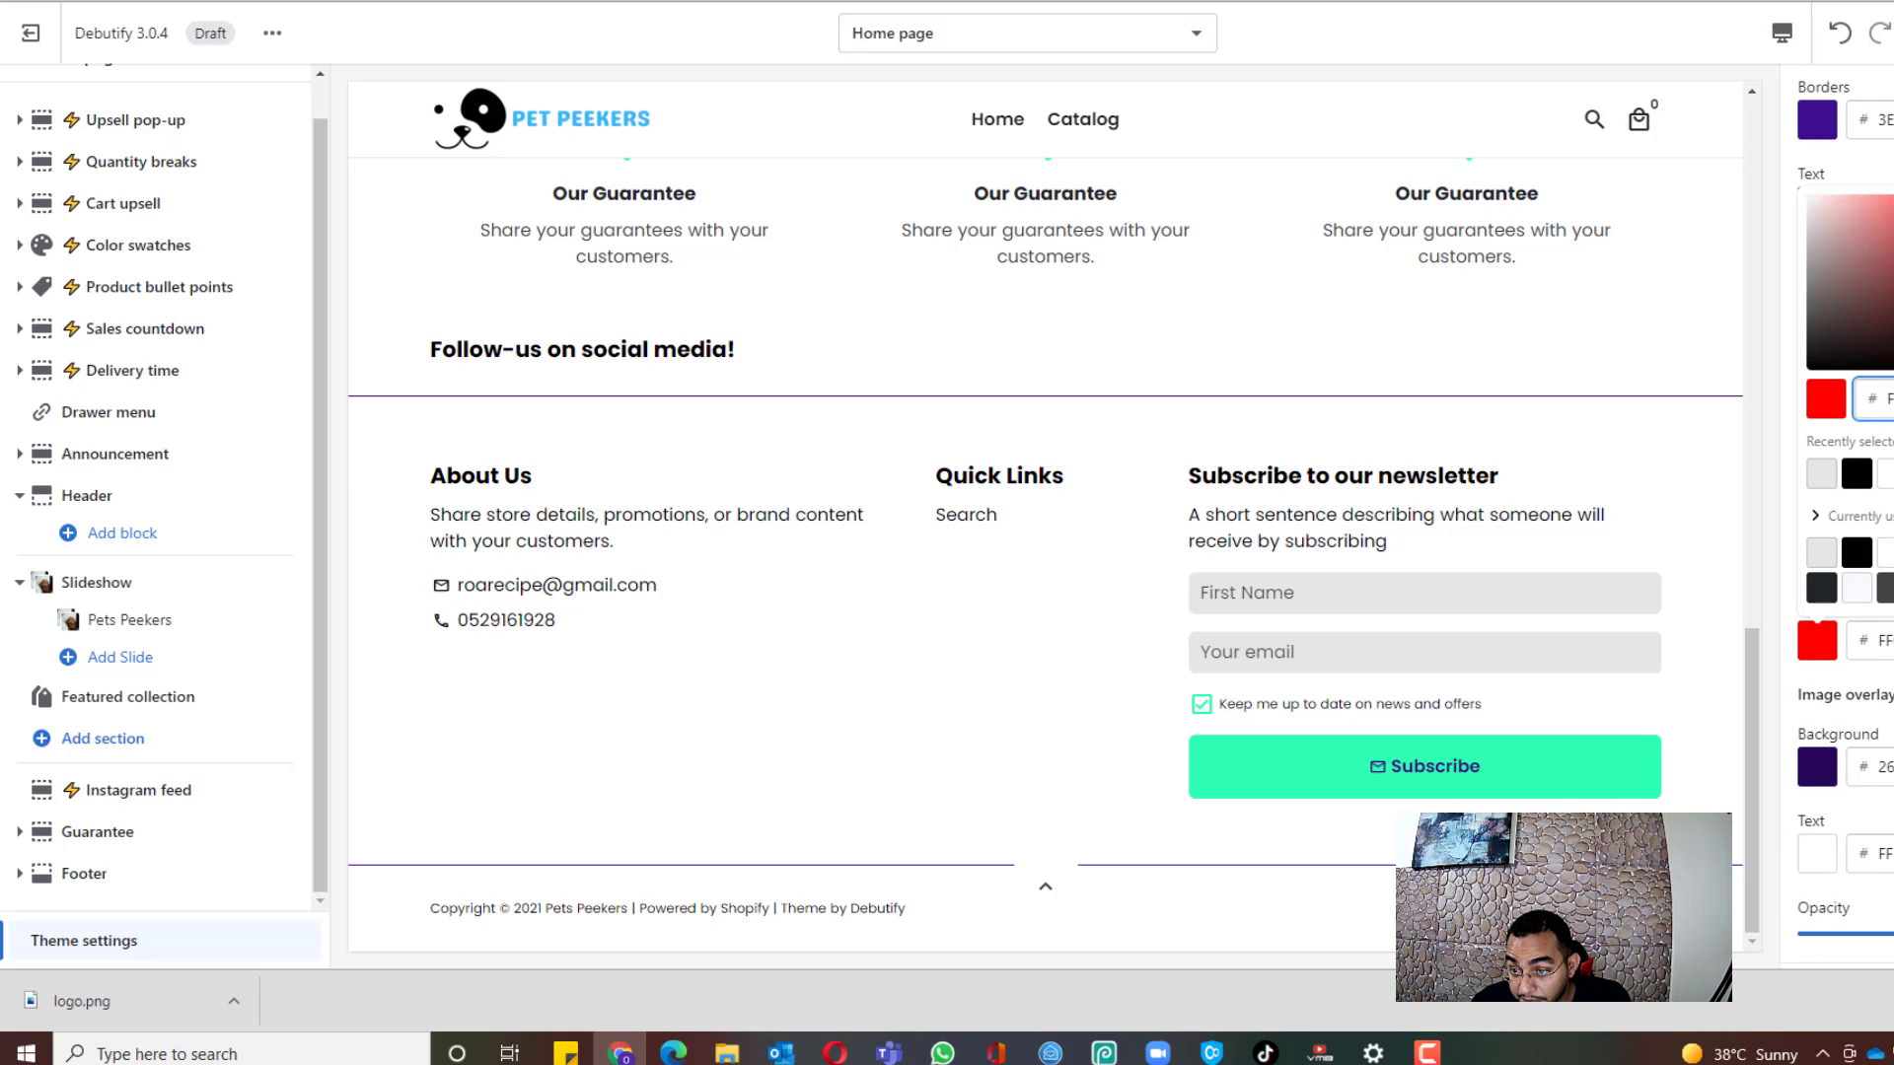
click(1893, 552)
Step: Paste the logo's light blue hex value as the button colour
scroll(1844, 513, up, 15)
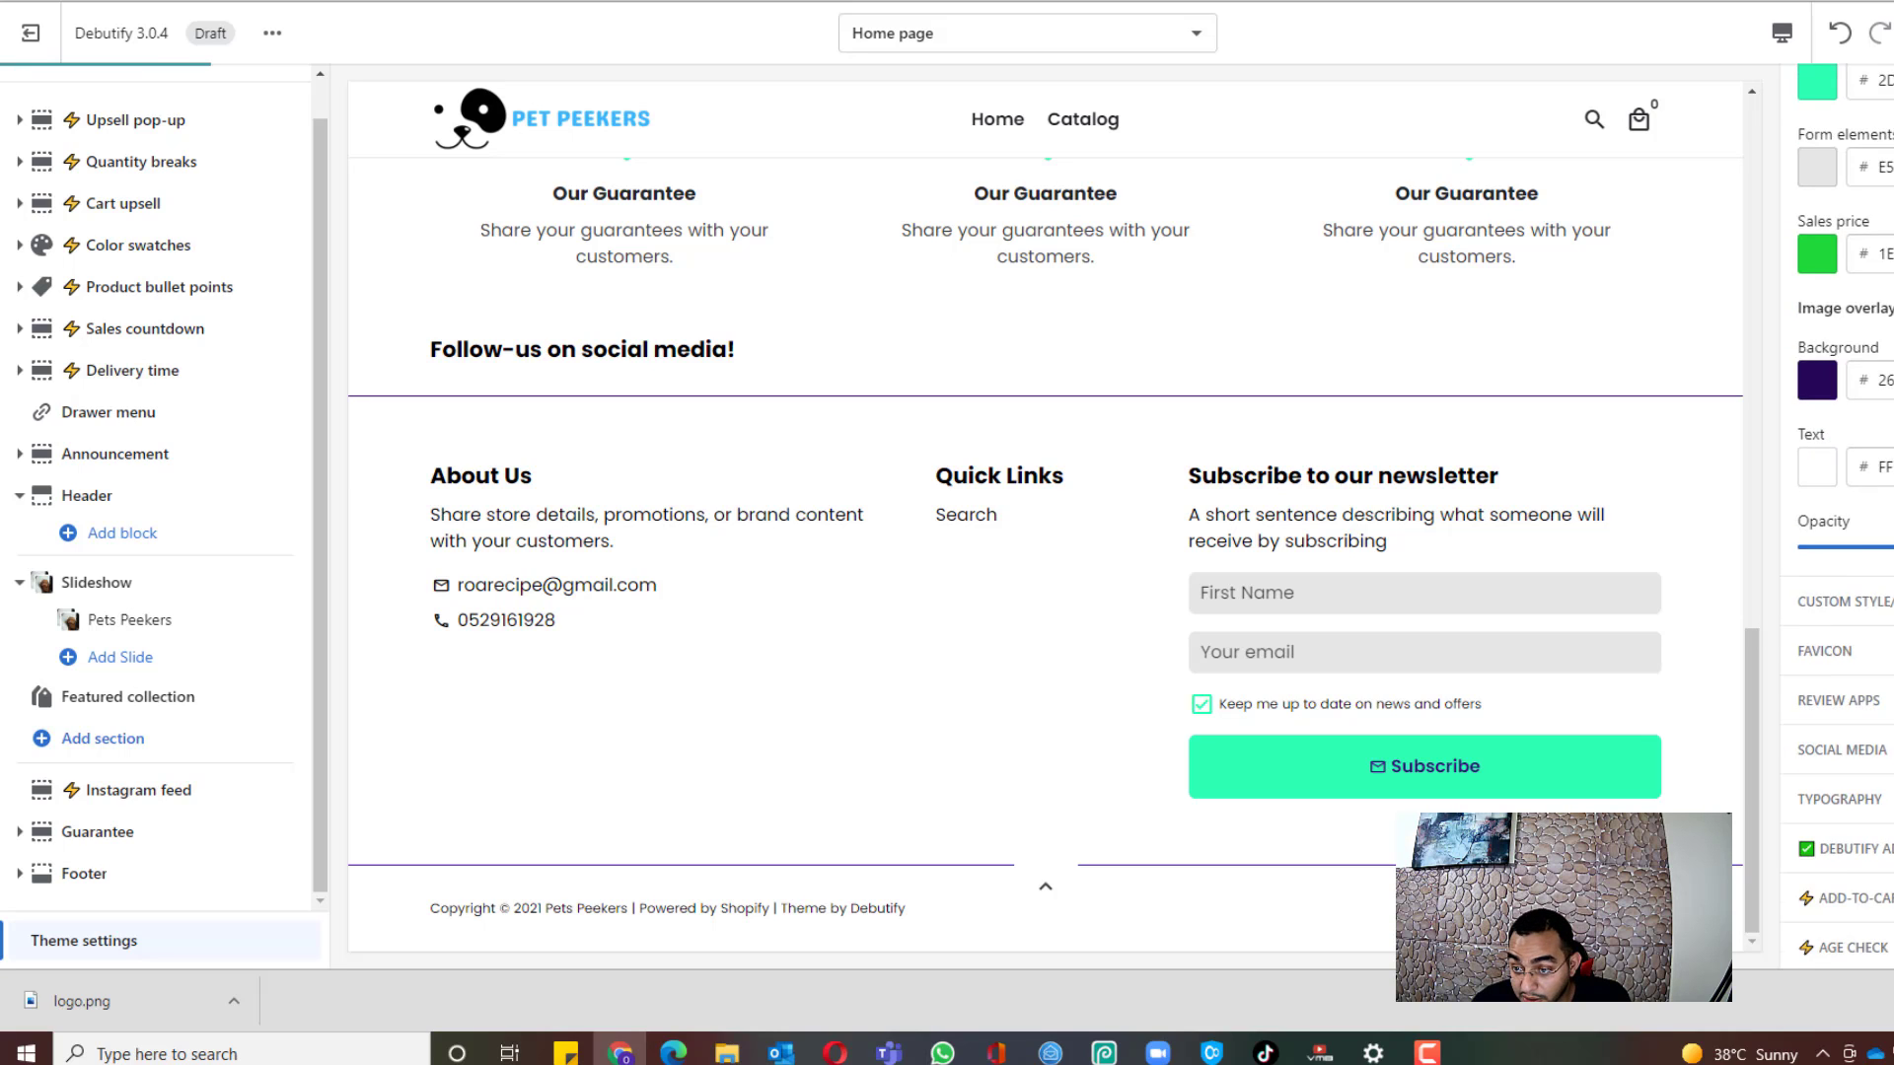
scroll(1844, 513, up, 5)
scroll(1341, 483, up, 8)
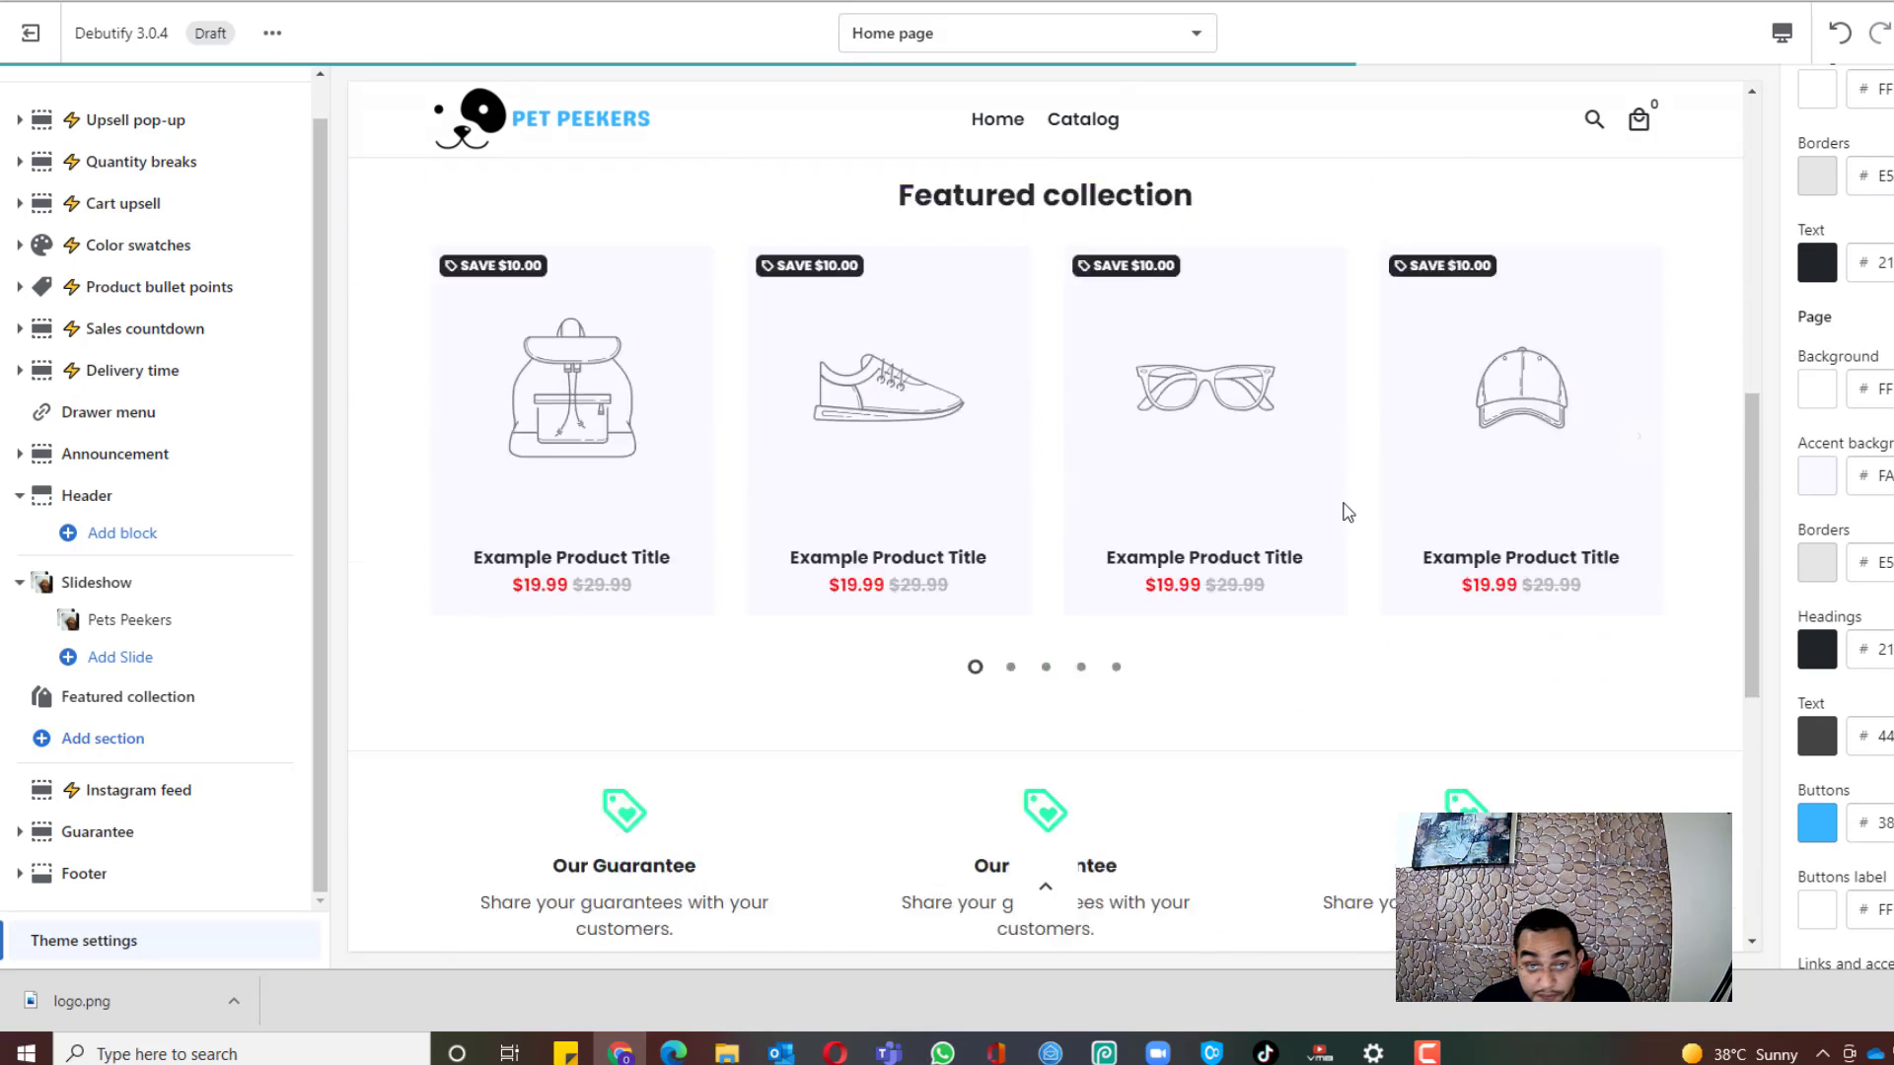
scroll(1347, 486, down, 7)
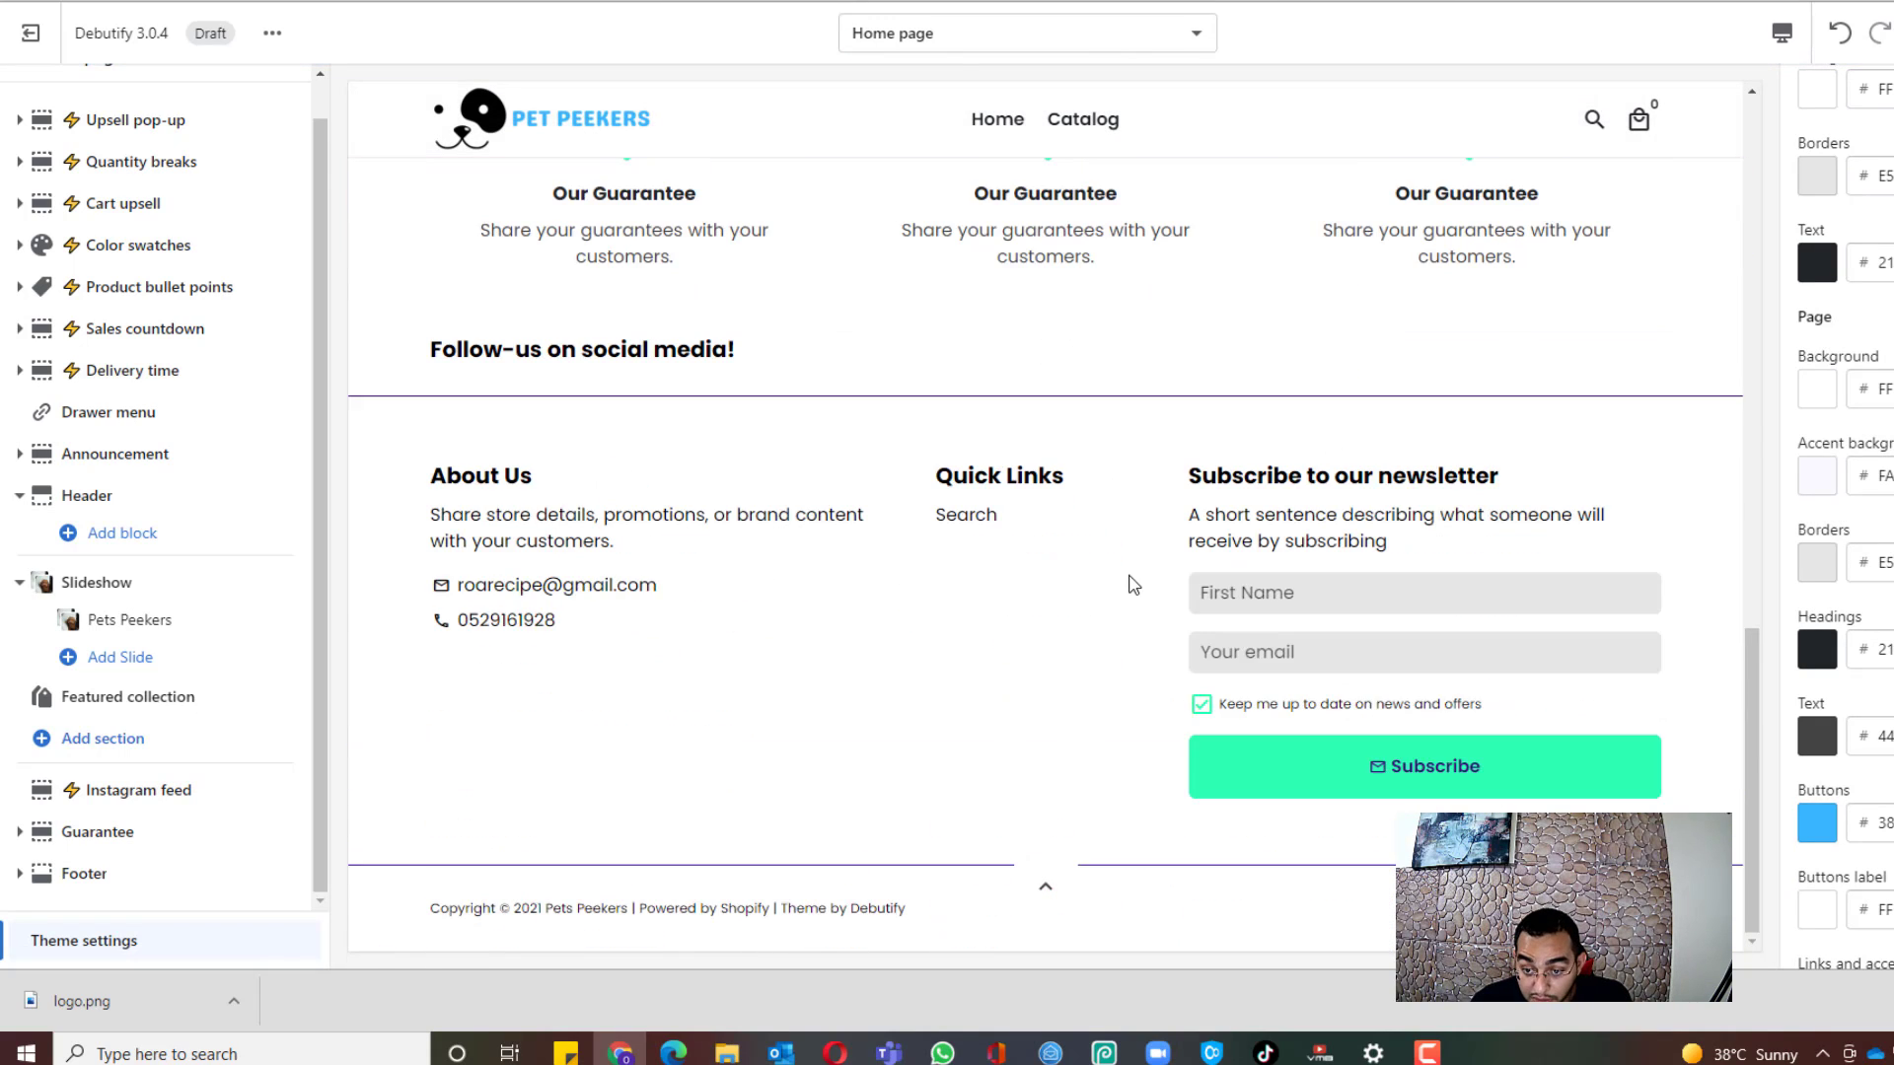
scroll(1134, 583, up, 5)
scroll(1016, 651, down, 5)
scroll(1854, 493, down, 6)
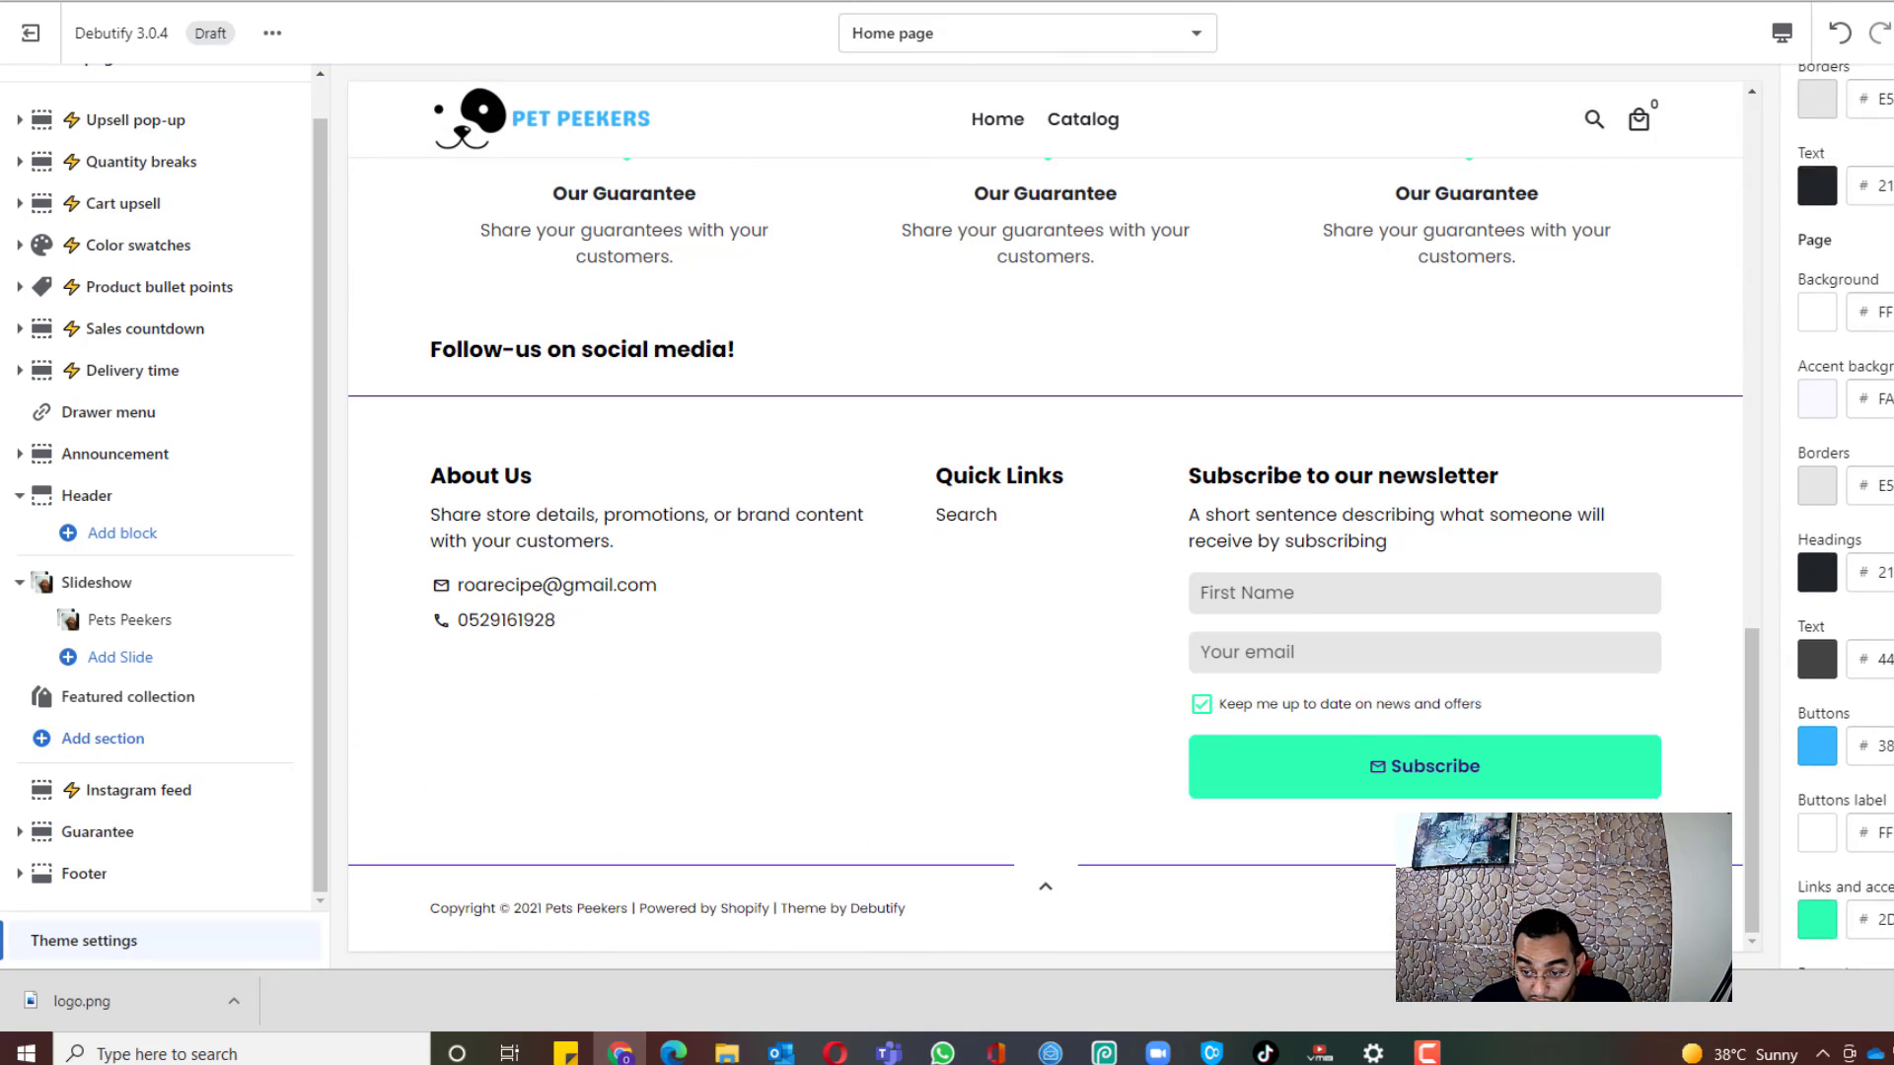
scroll(1852, 498, down, 10)
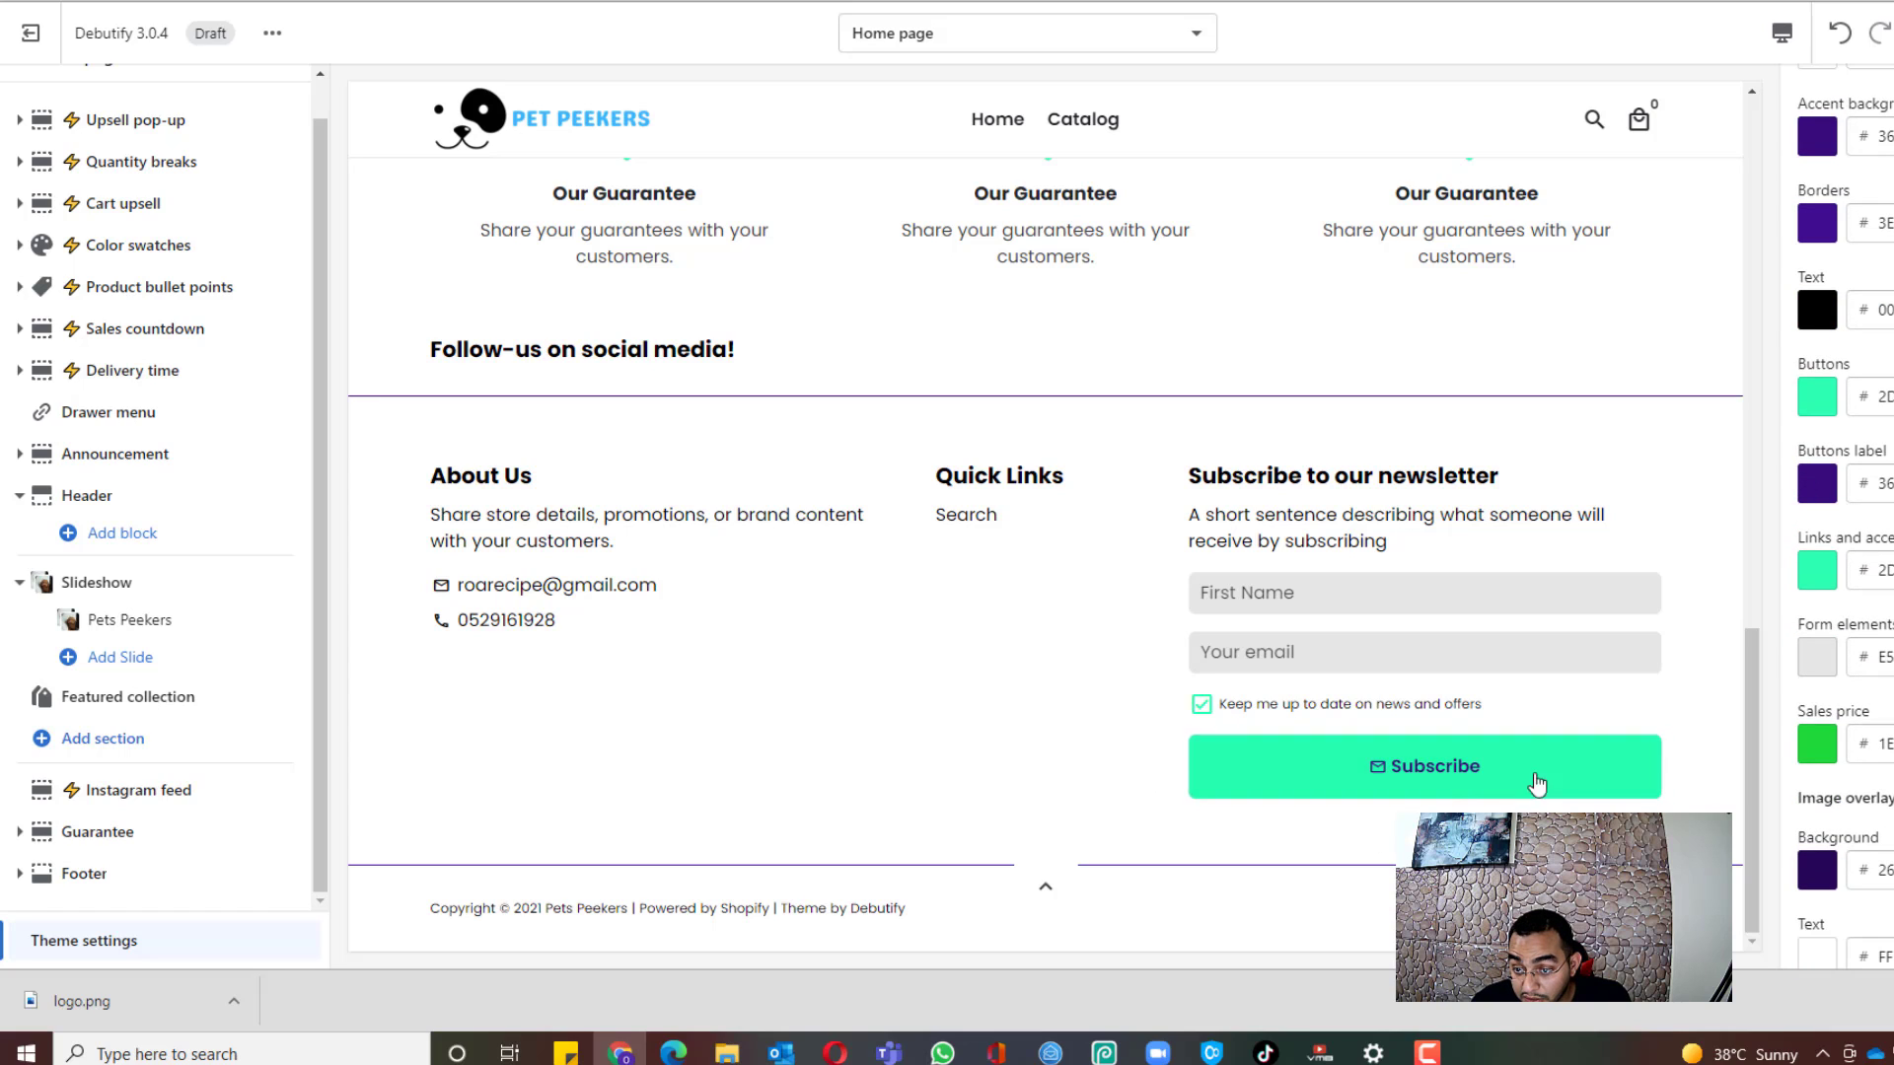
click(1830, 407)
click(1886, 636)
key(ctrl+v)
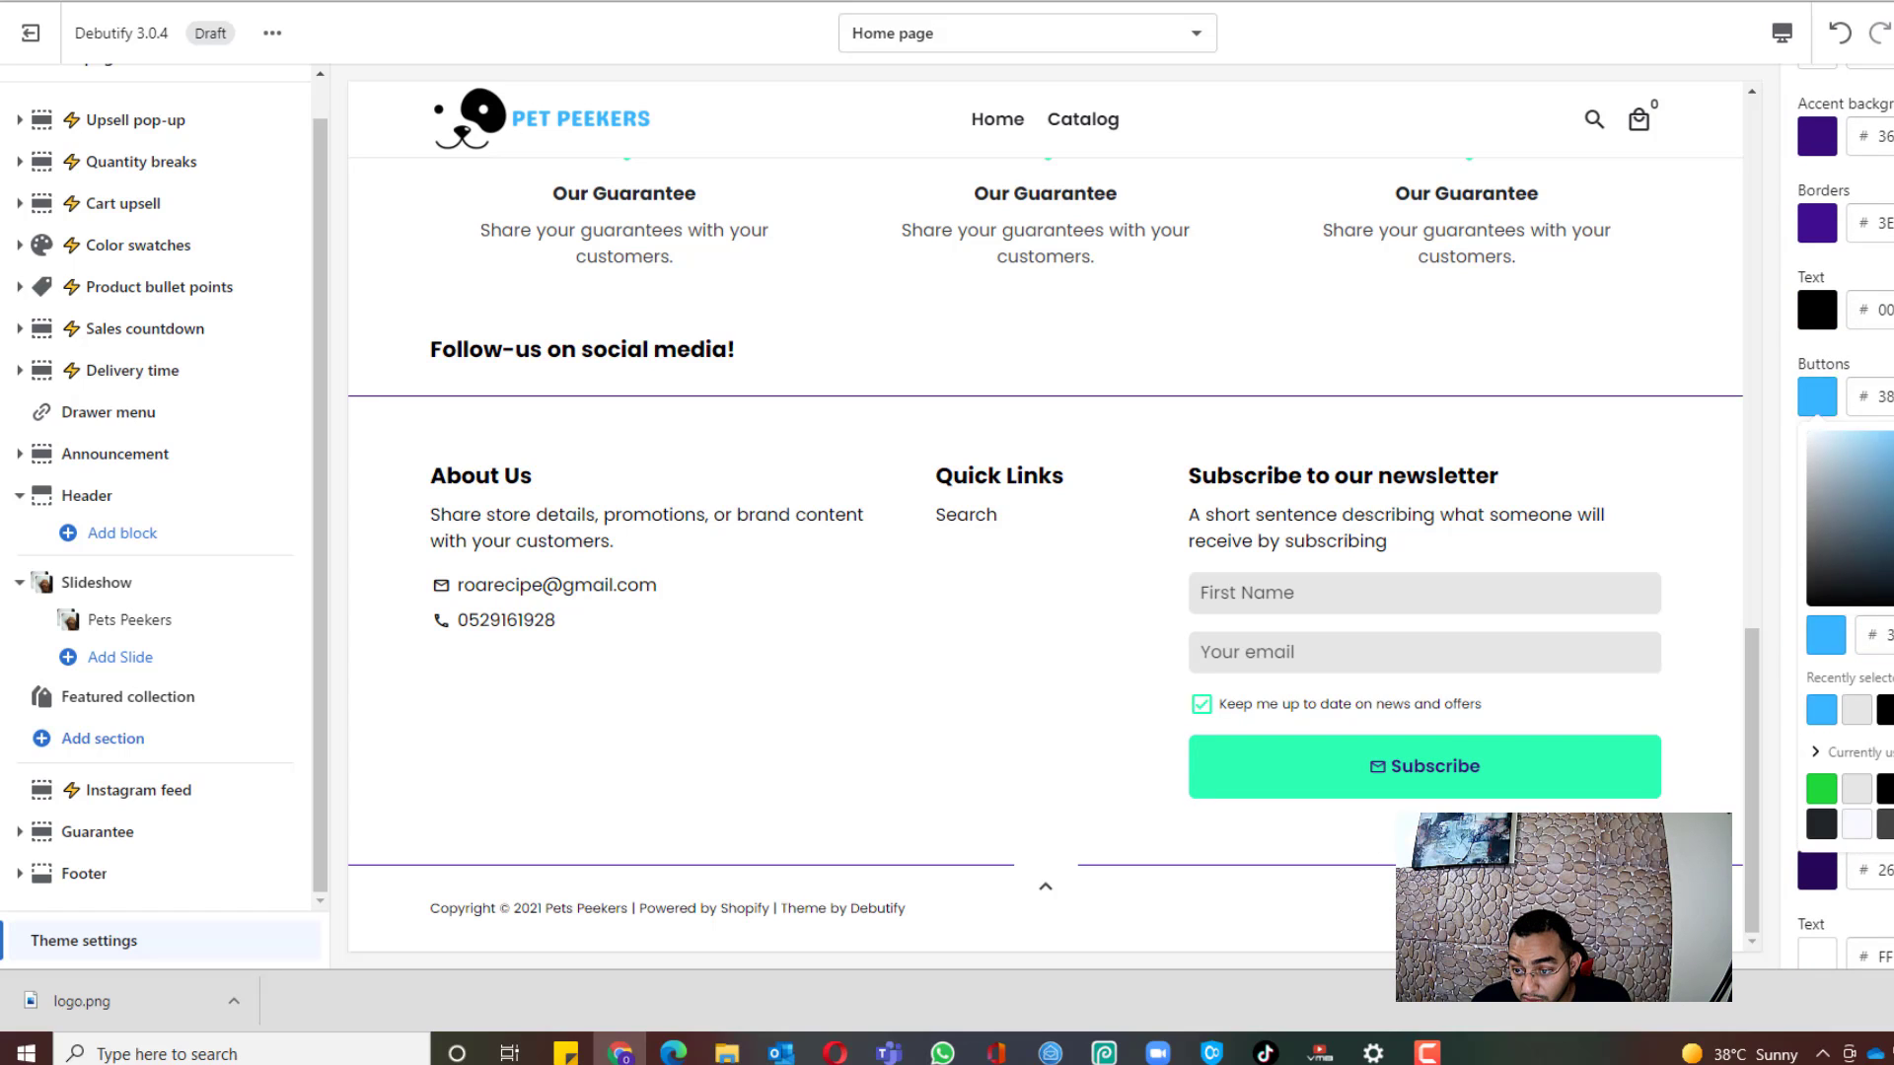
key(Escape)
scroll(1854, 494, down, 3)
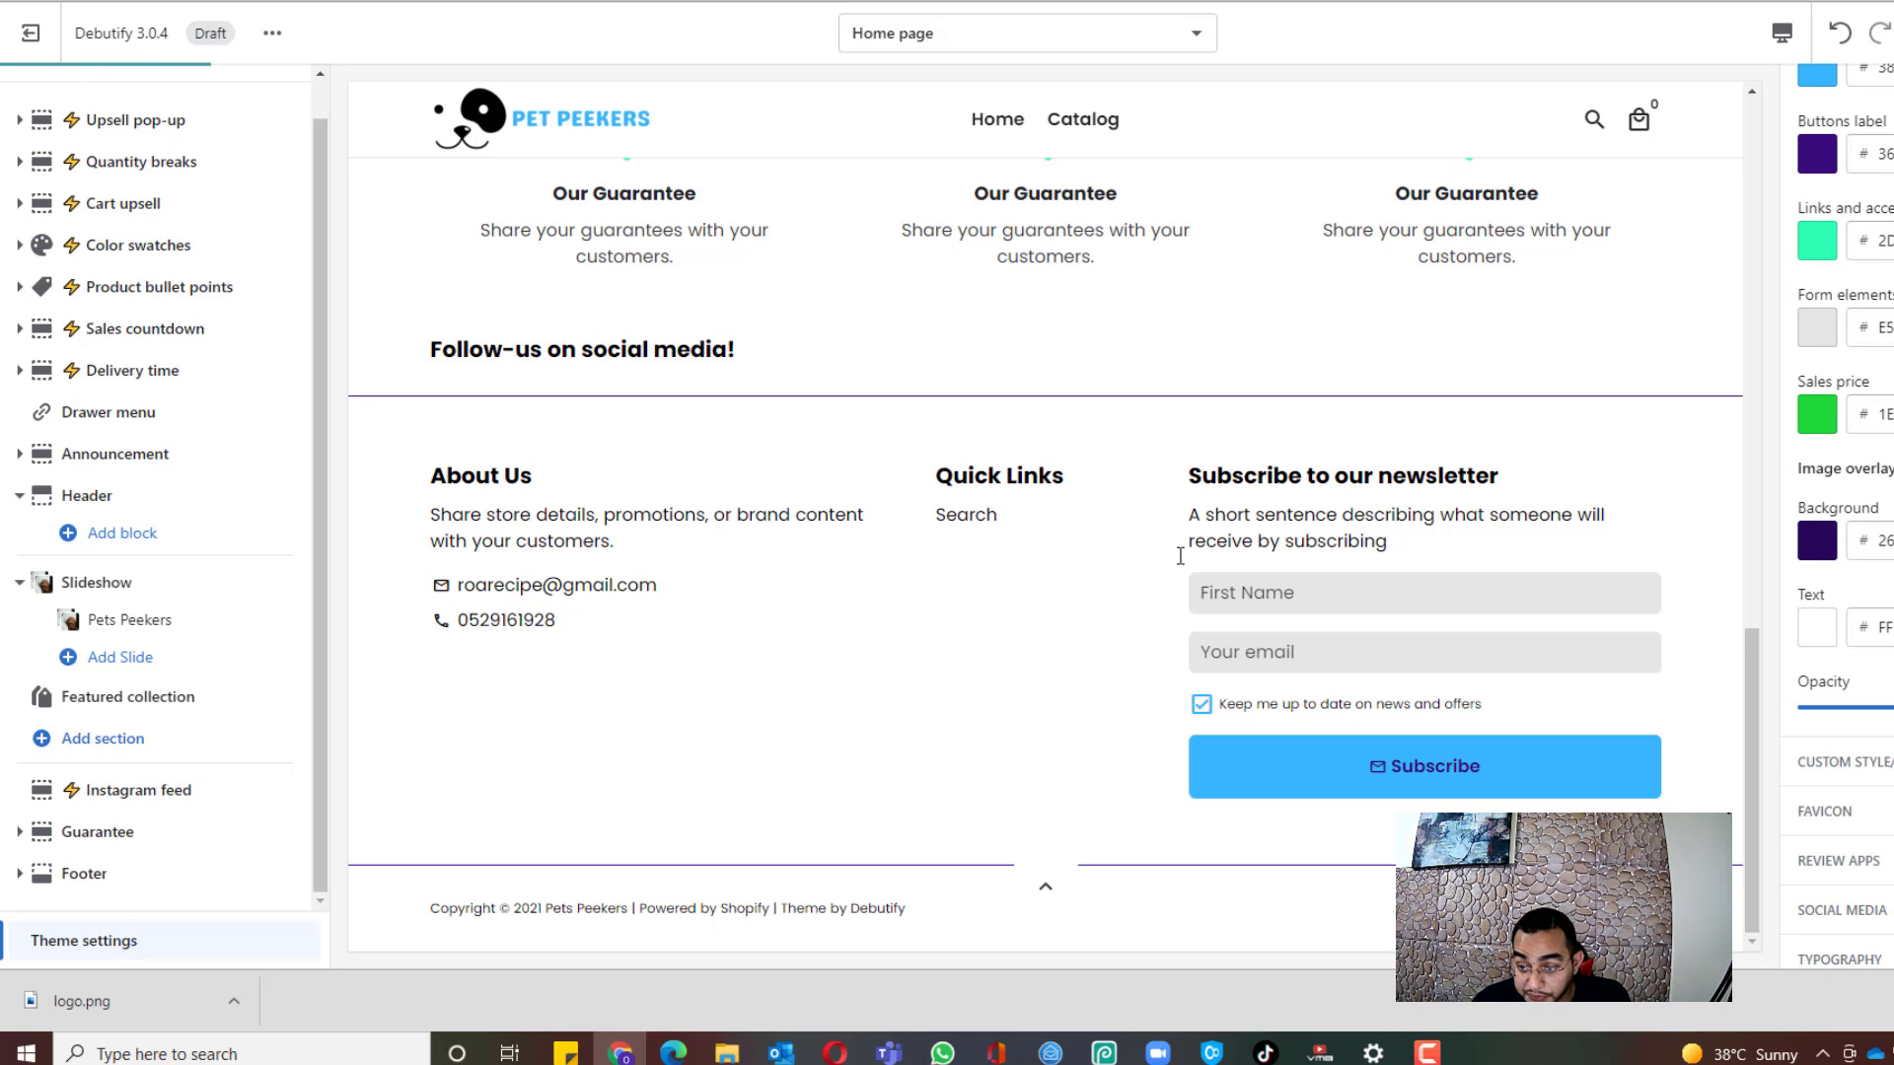
scroll(986, 518, up, 5)
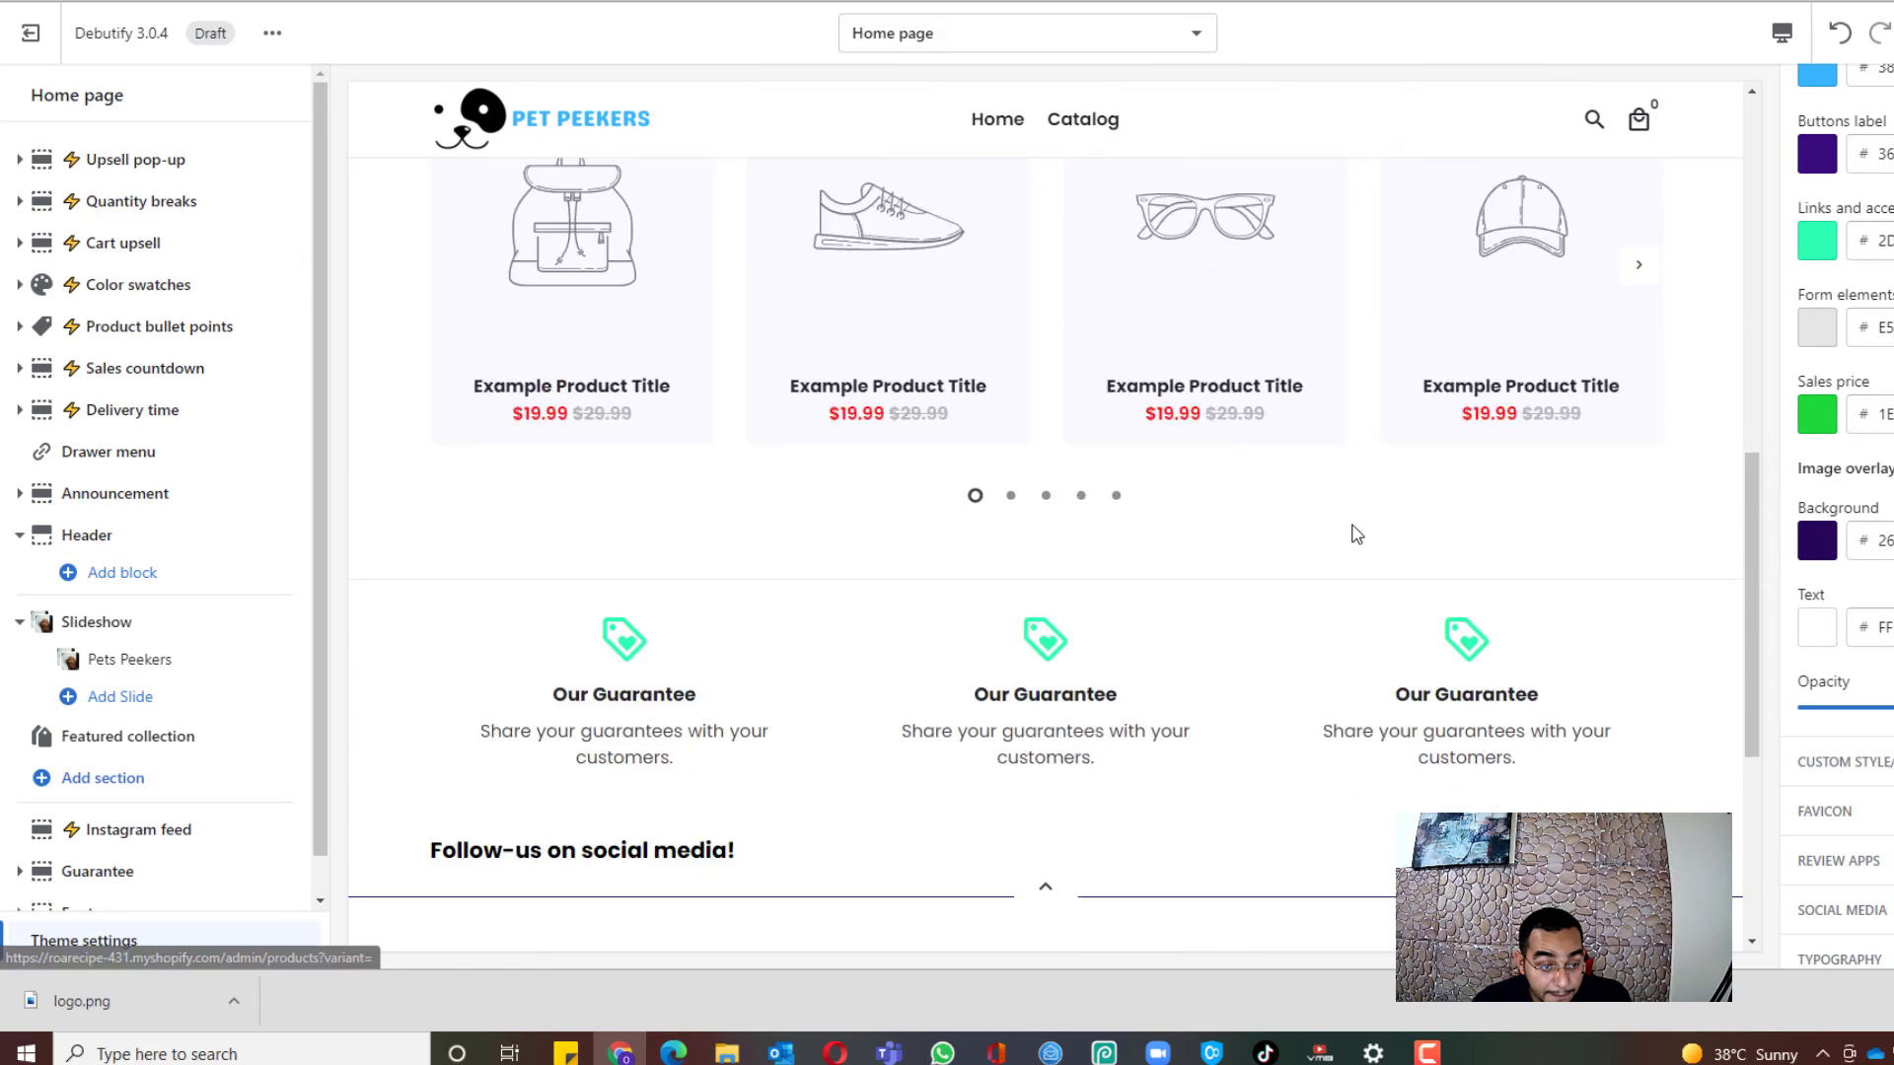
scroll(1356, 534, down, 2)
scroll(233, 579, down, 1)
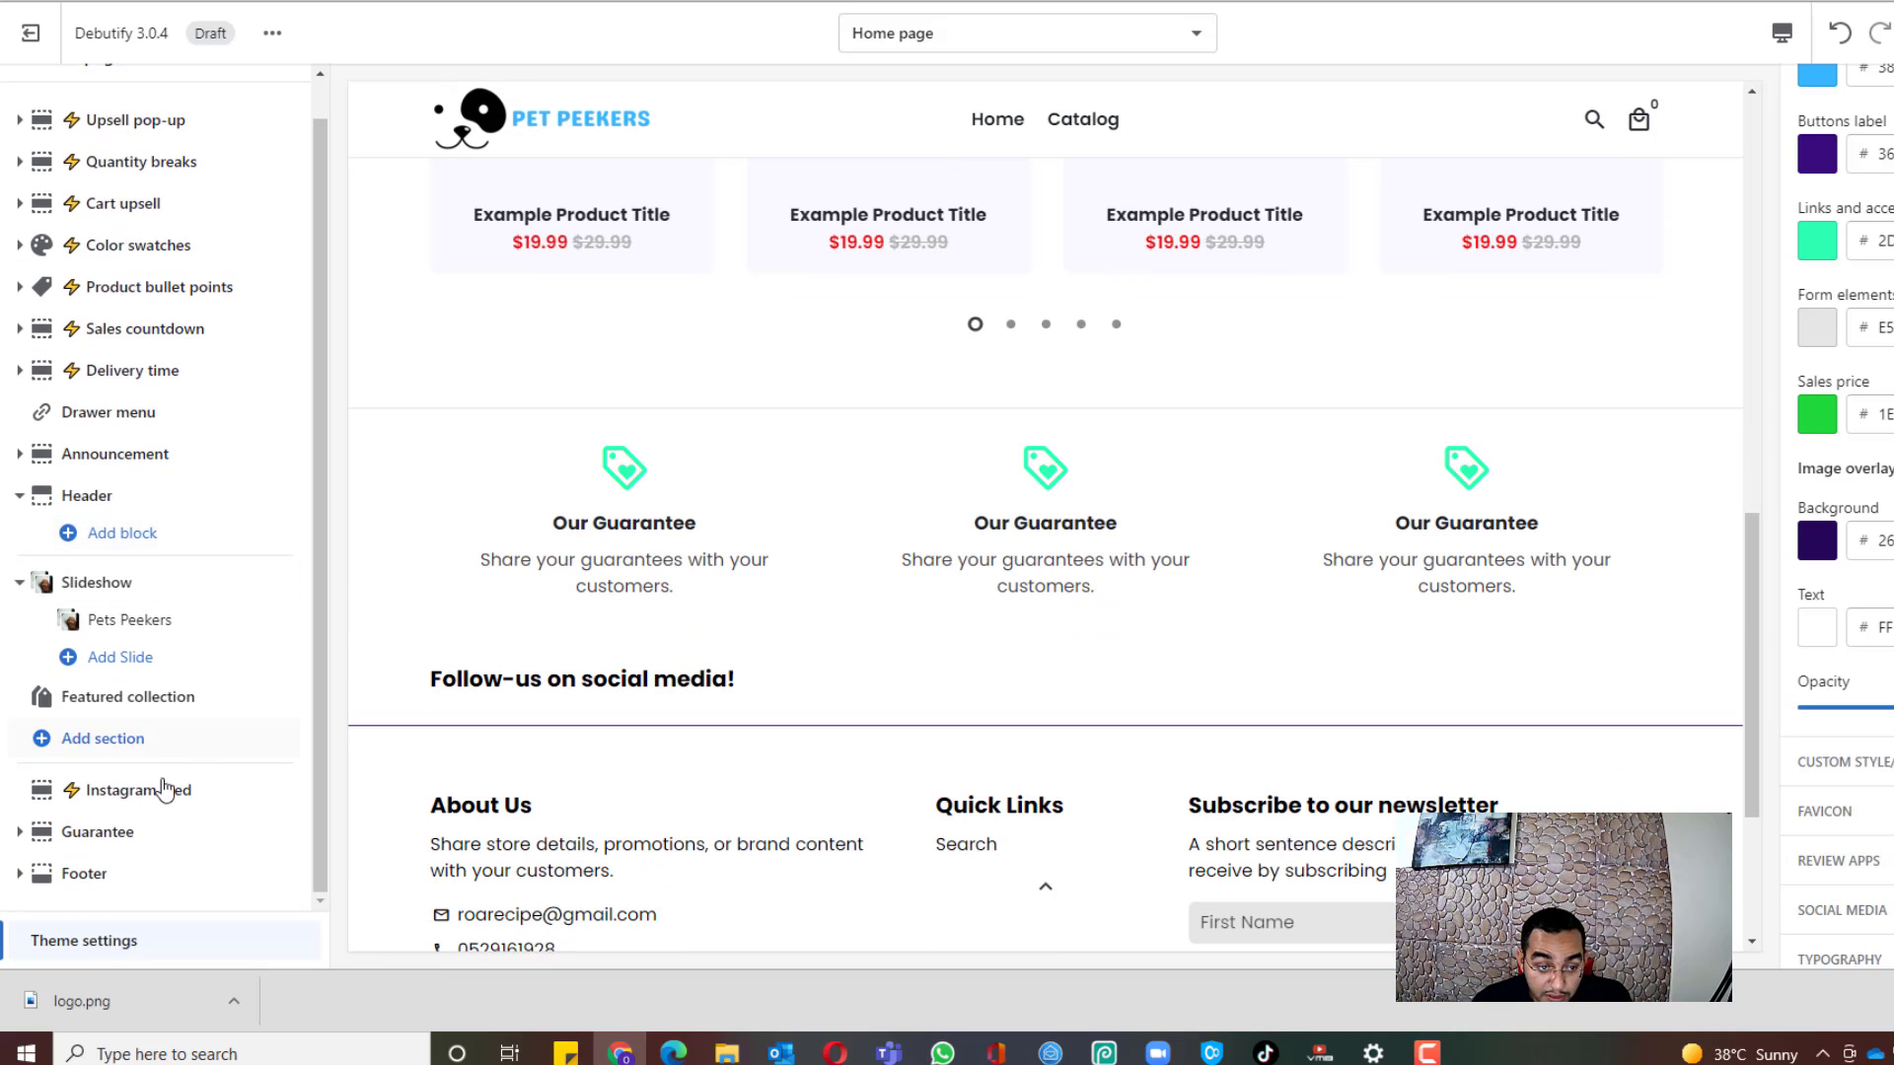
Step: Retitle the first Guarantee block 'Customer Satisfaction Gurantee'
click(96, 832)
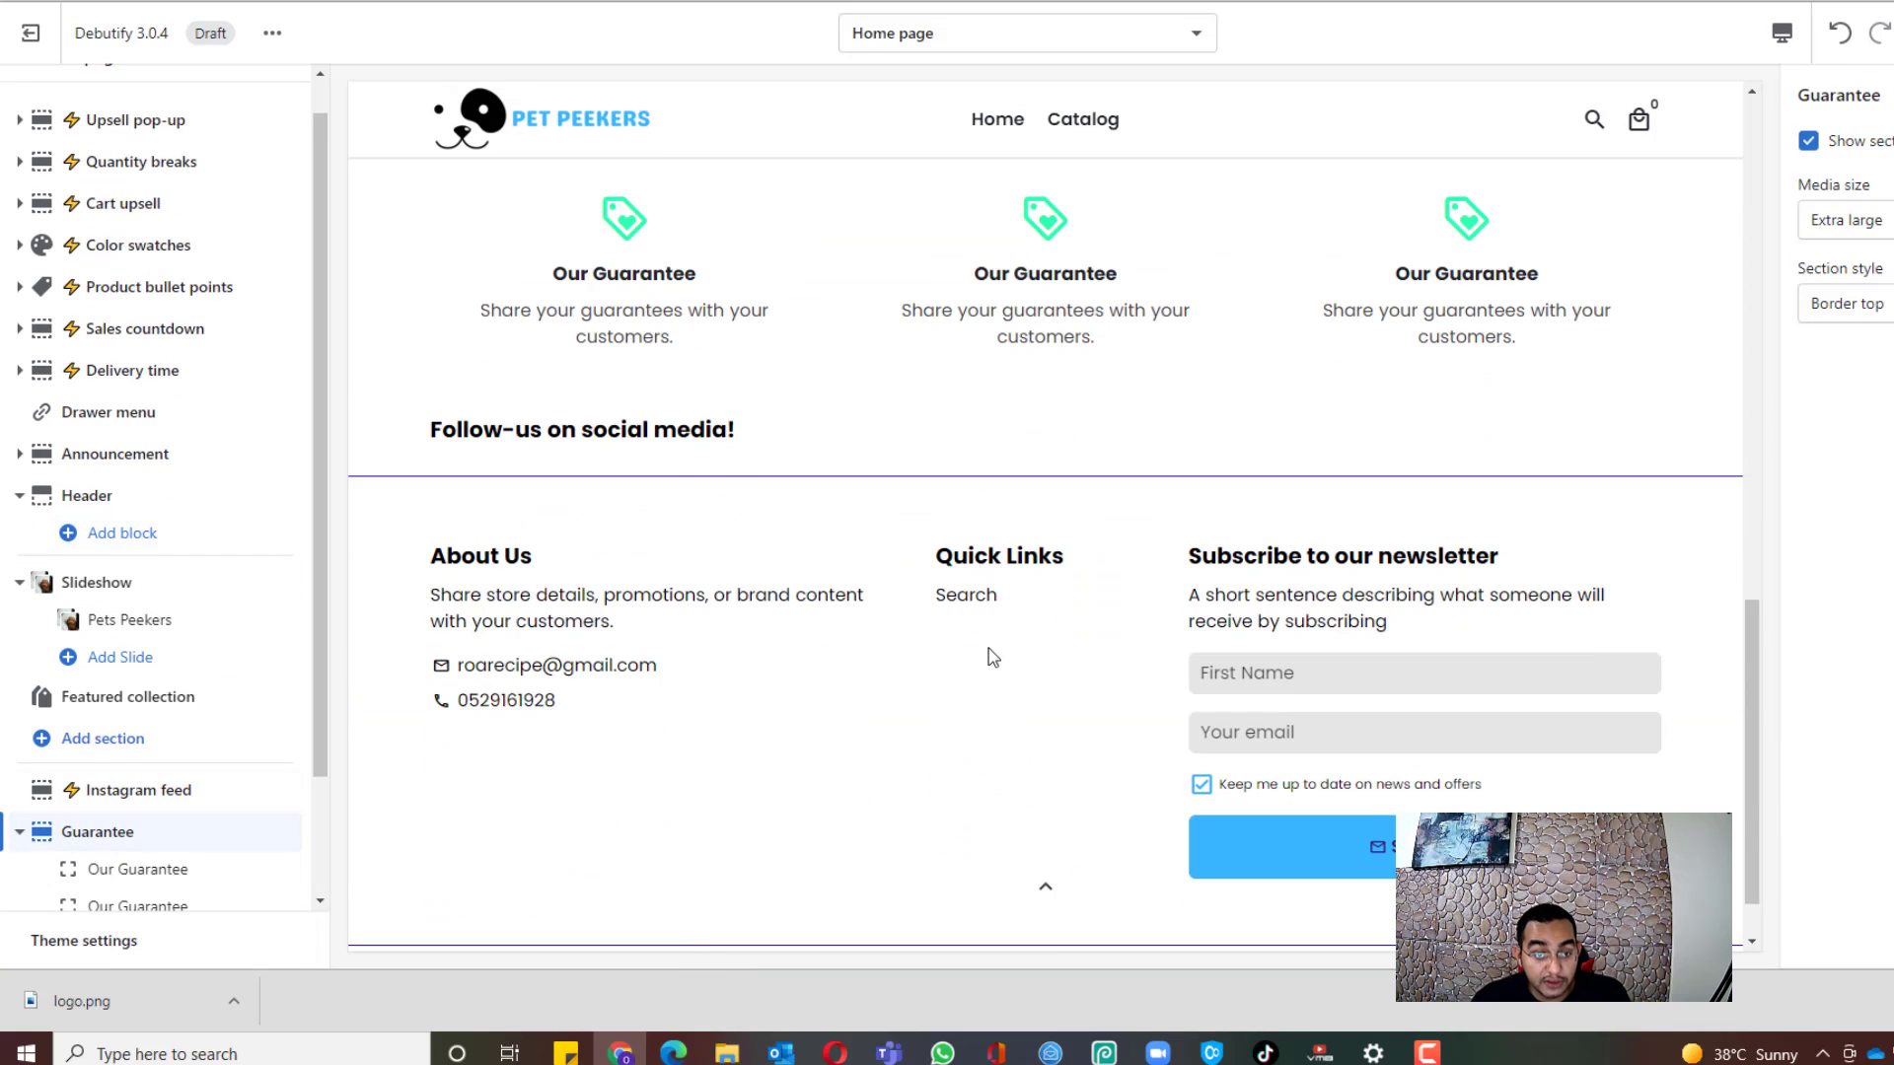
scroll(174, 624, down, 3)
click(99, 939)
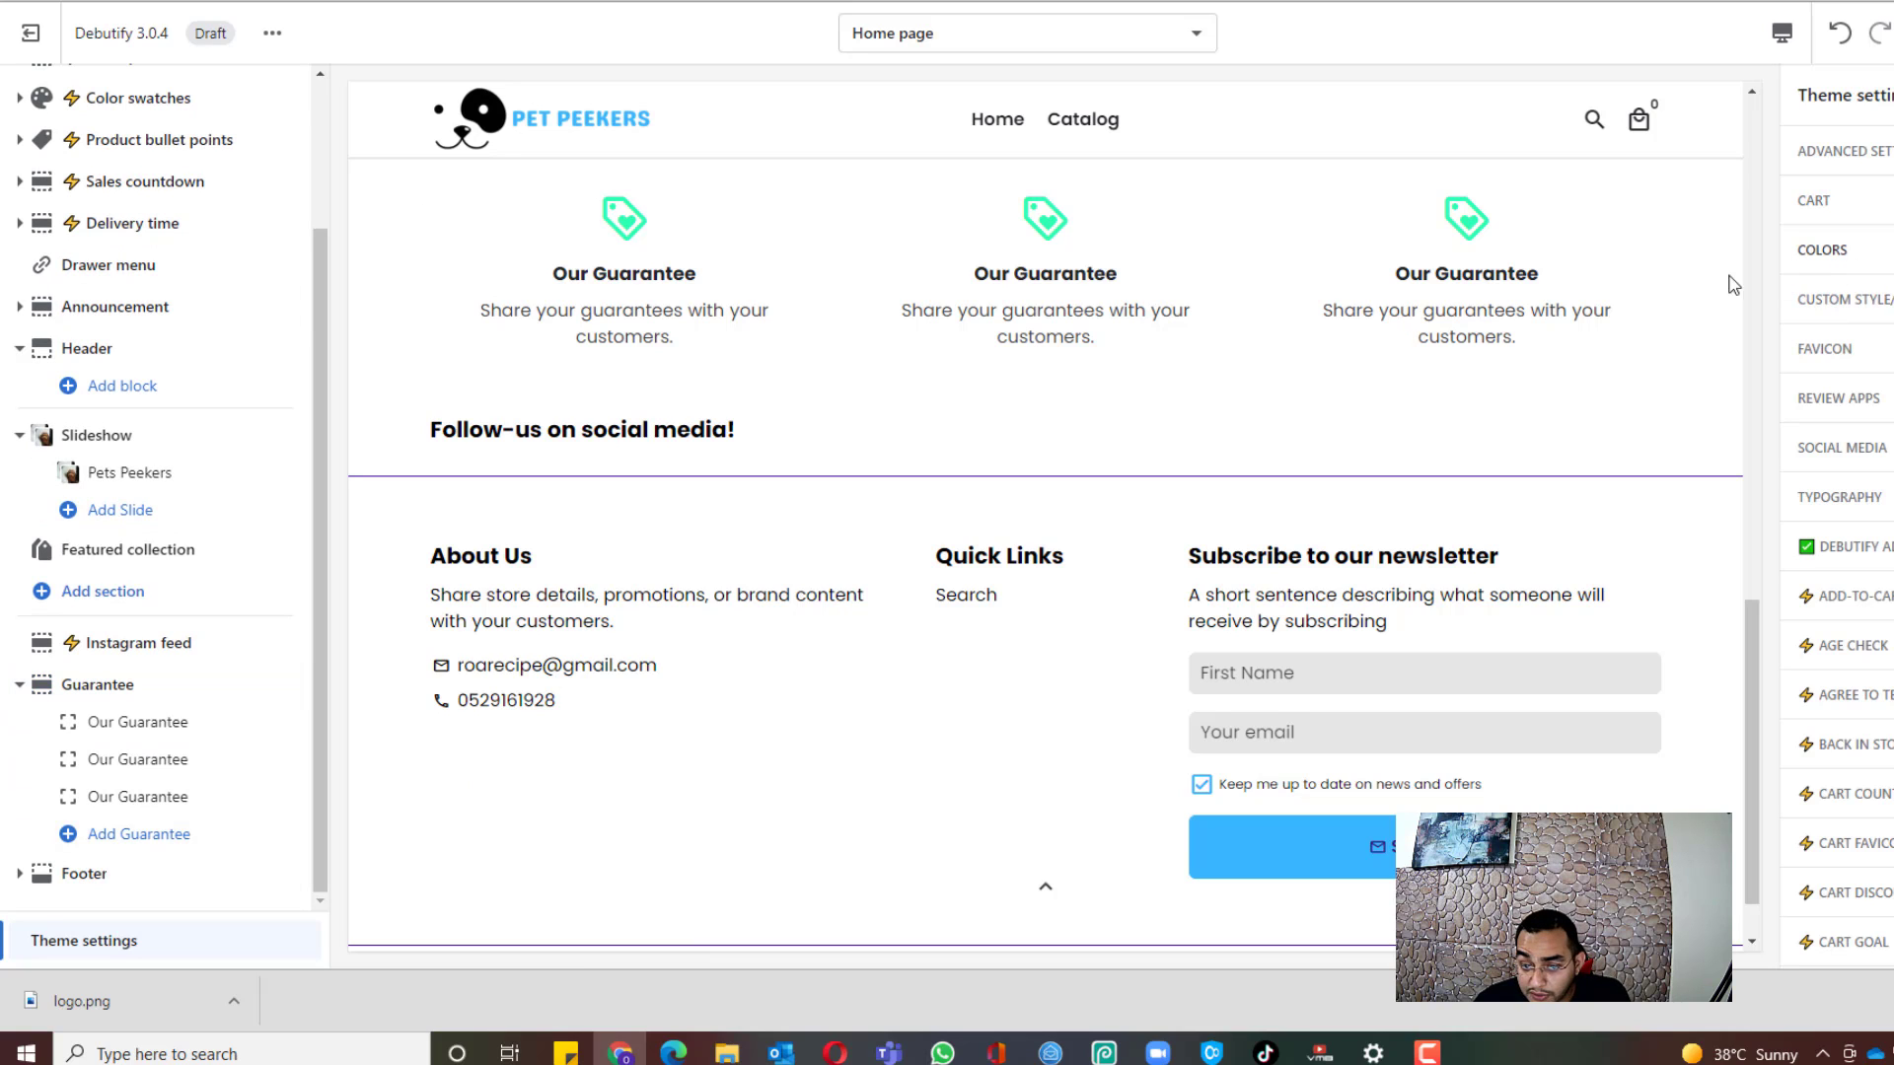
click(99, 685)
click(137, 722)
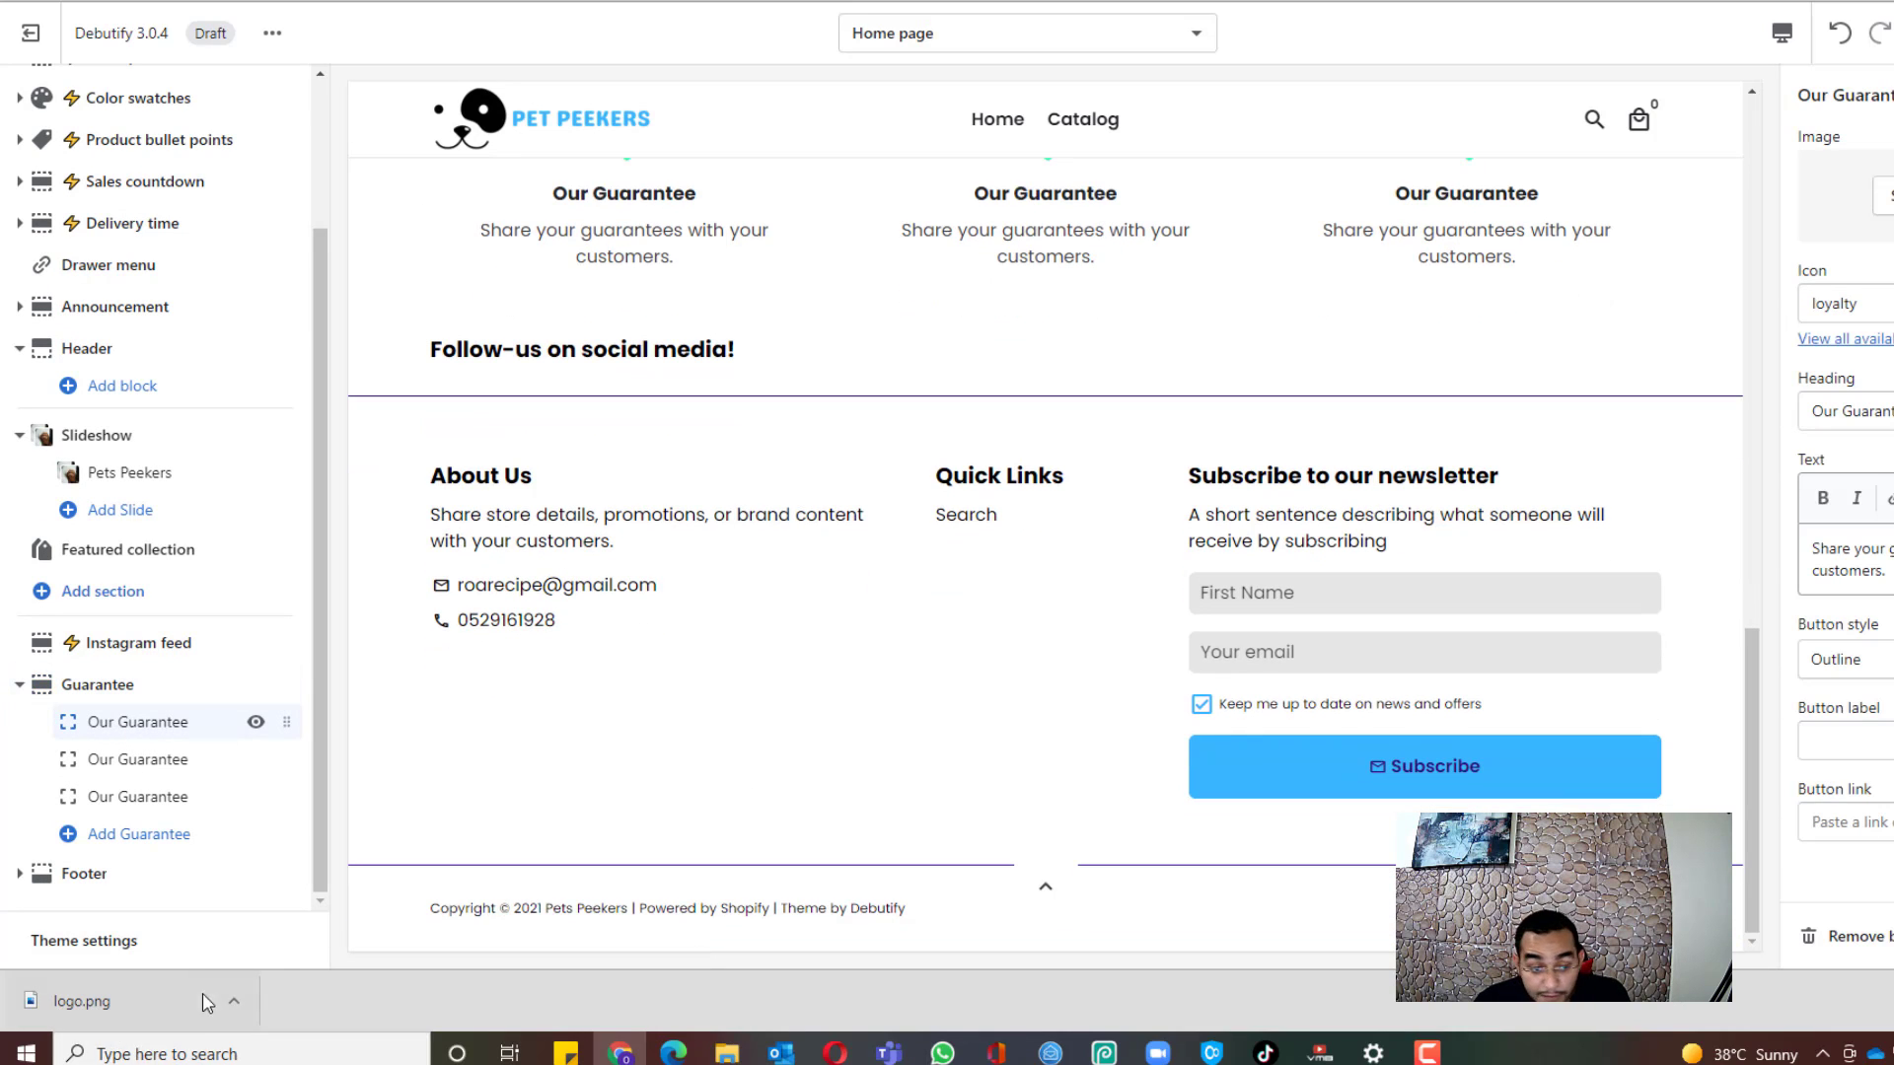
click(140, 963)
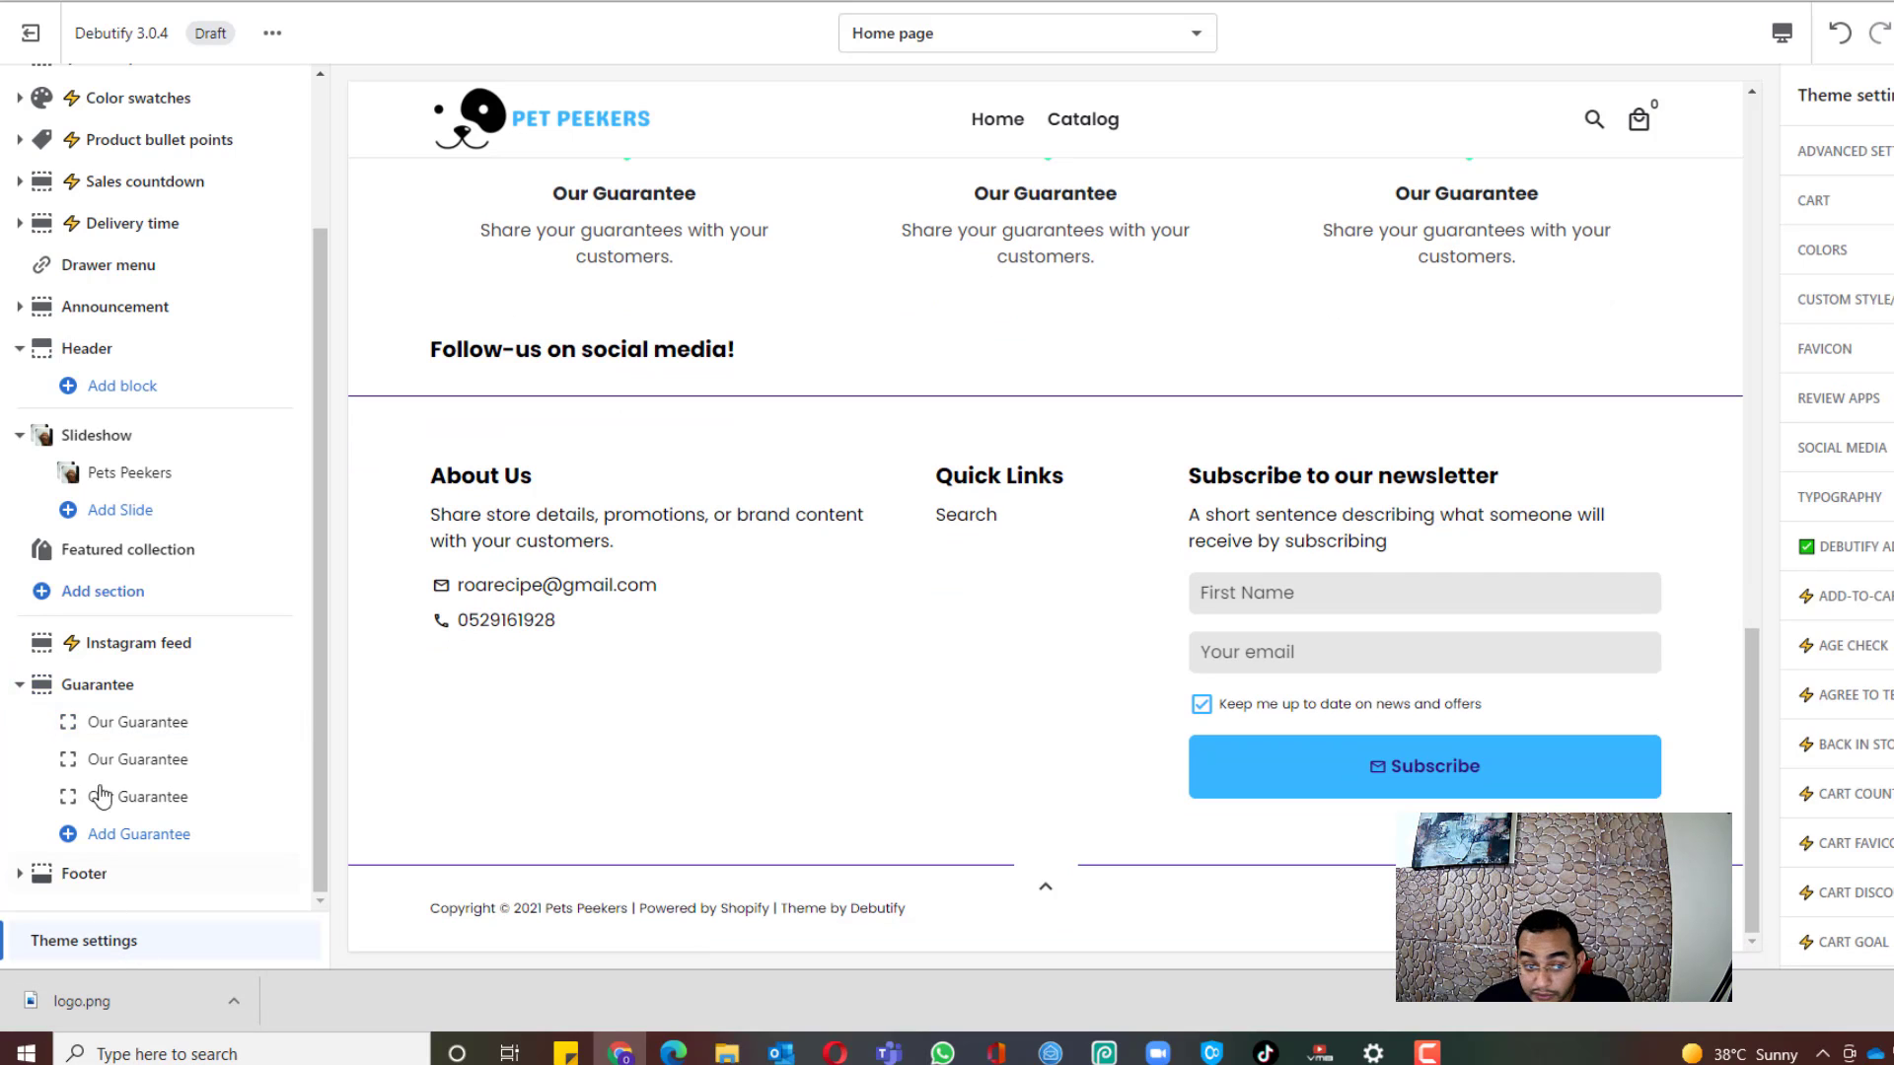
scroll(384, 580, up, 2)
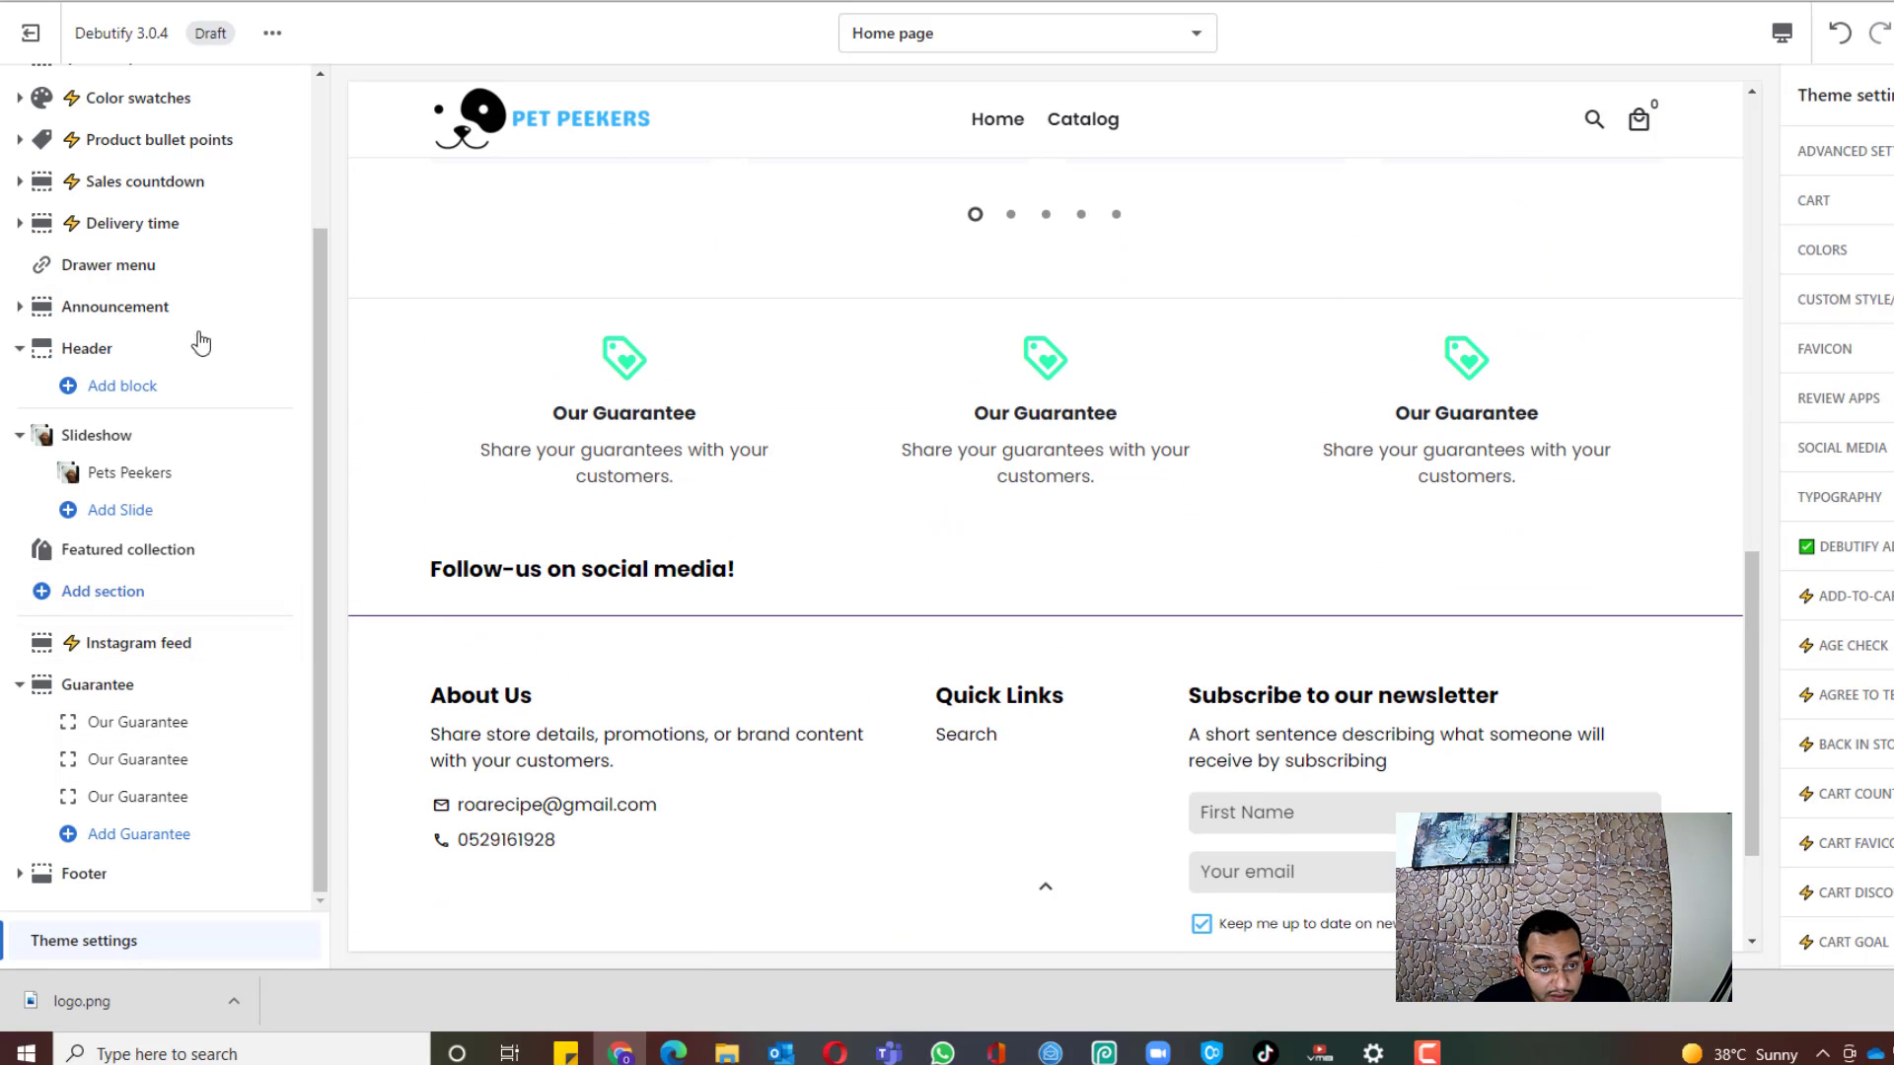
click(123, 721)
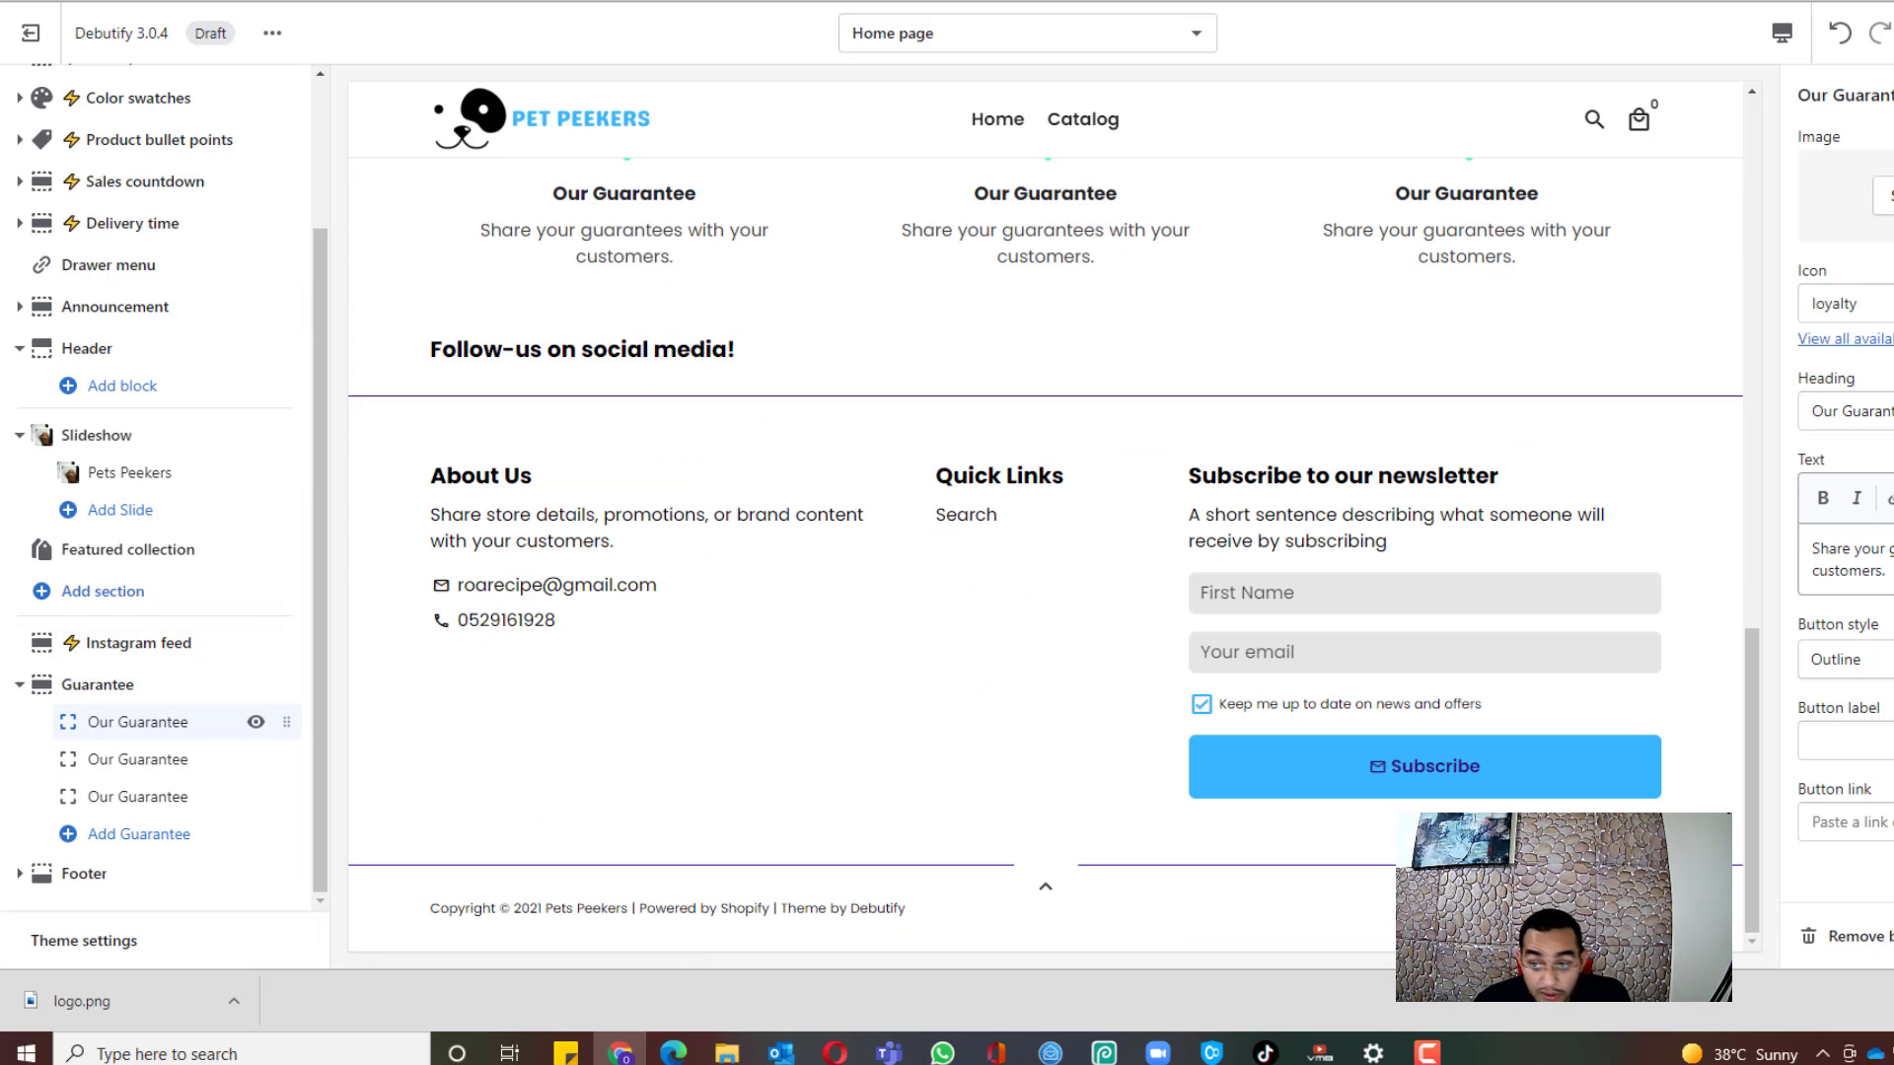
drag(1892, 414, 1709, 427)
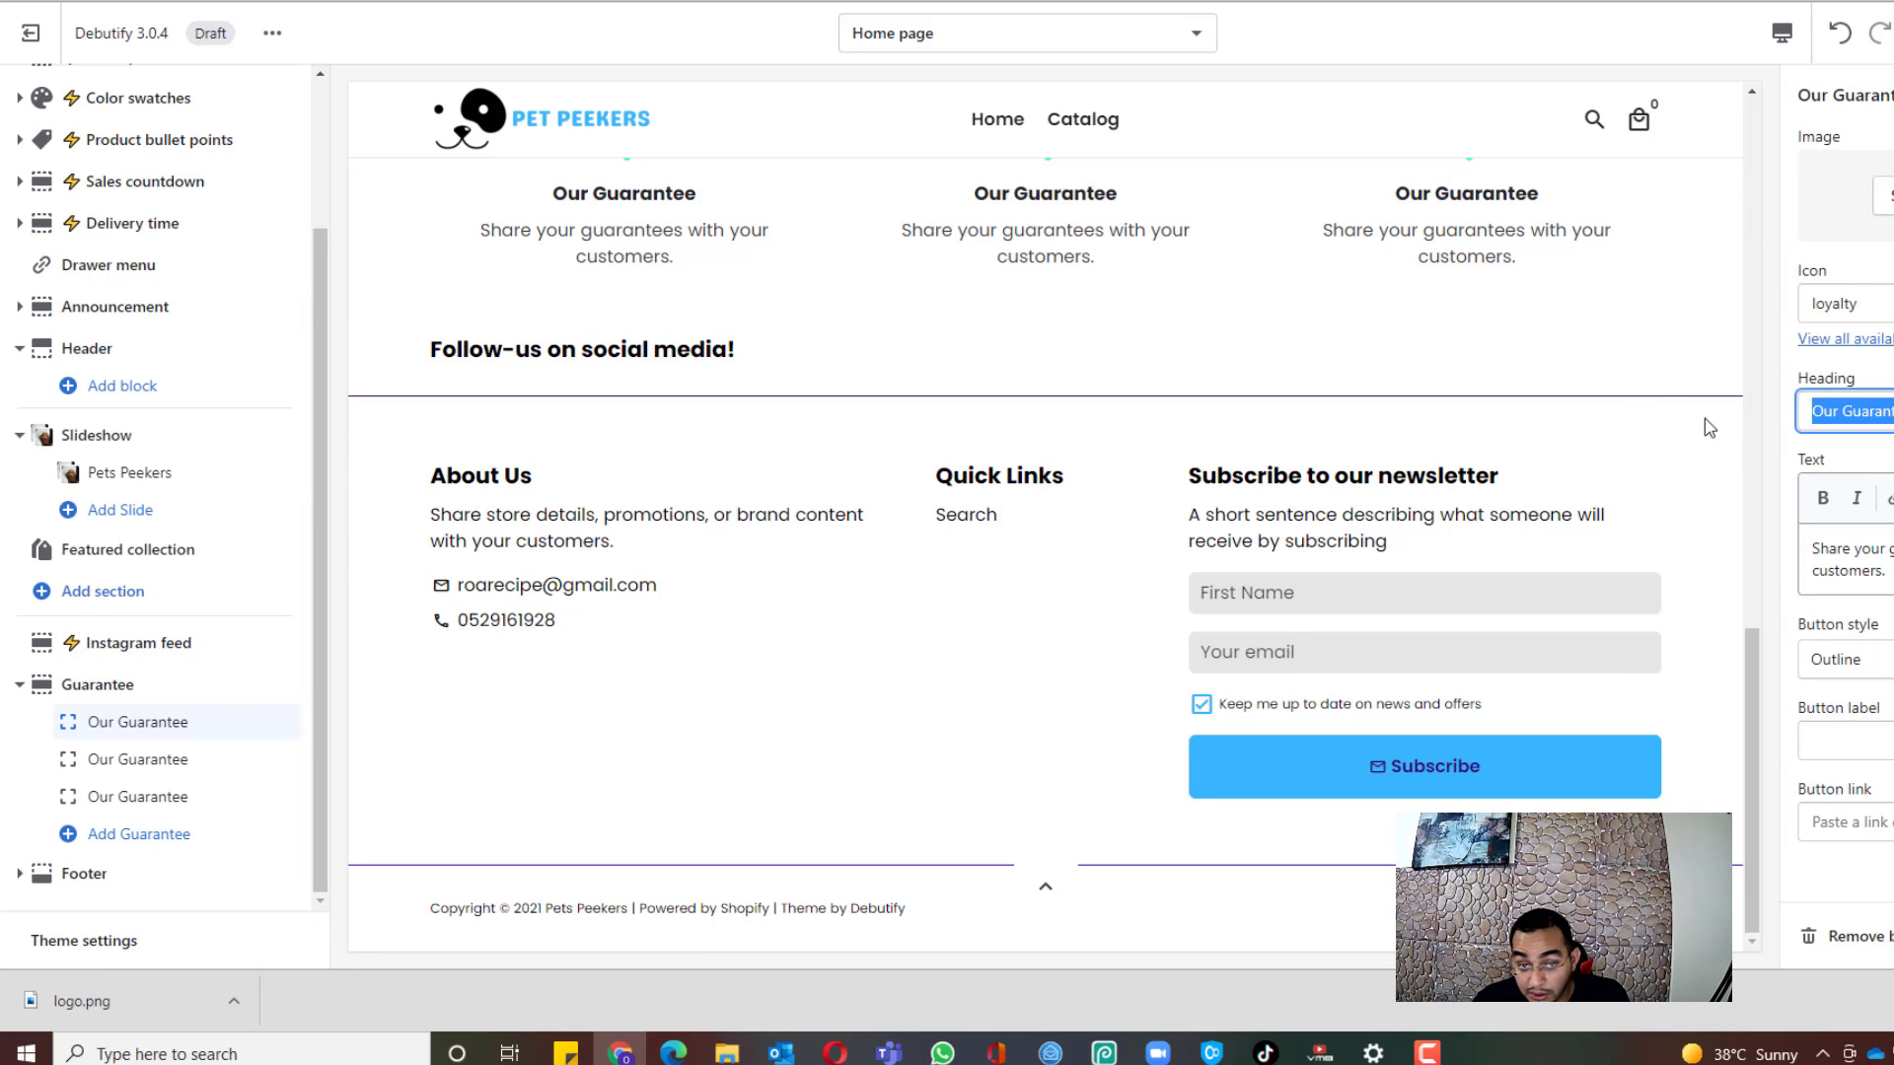
scroll(507, 287, up, 3)
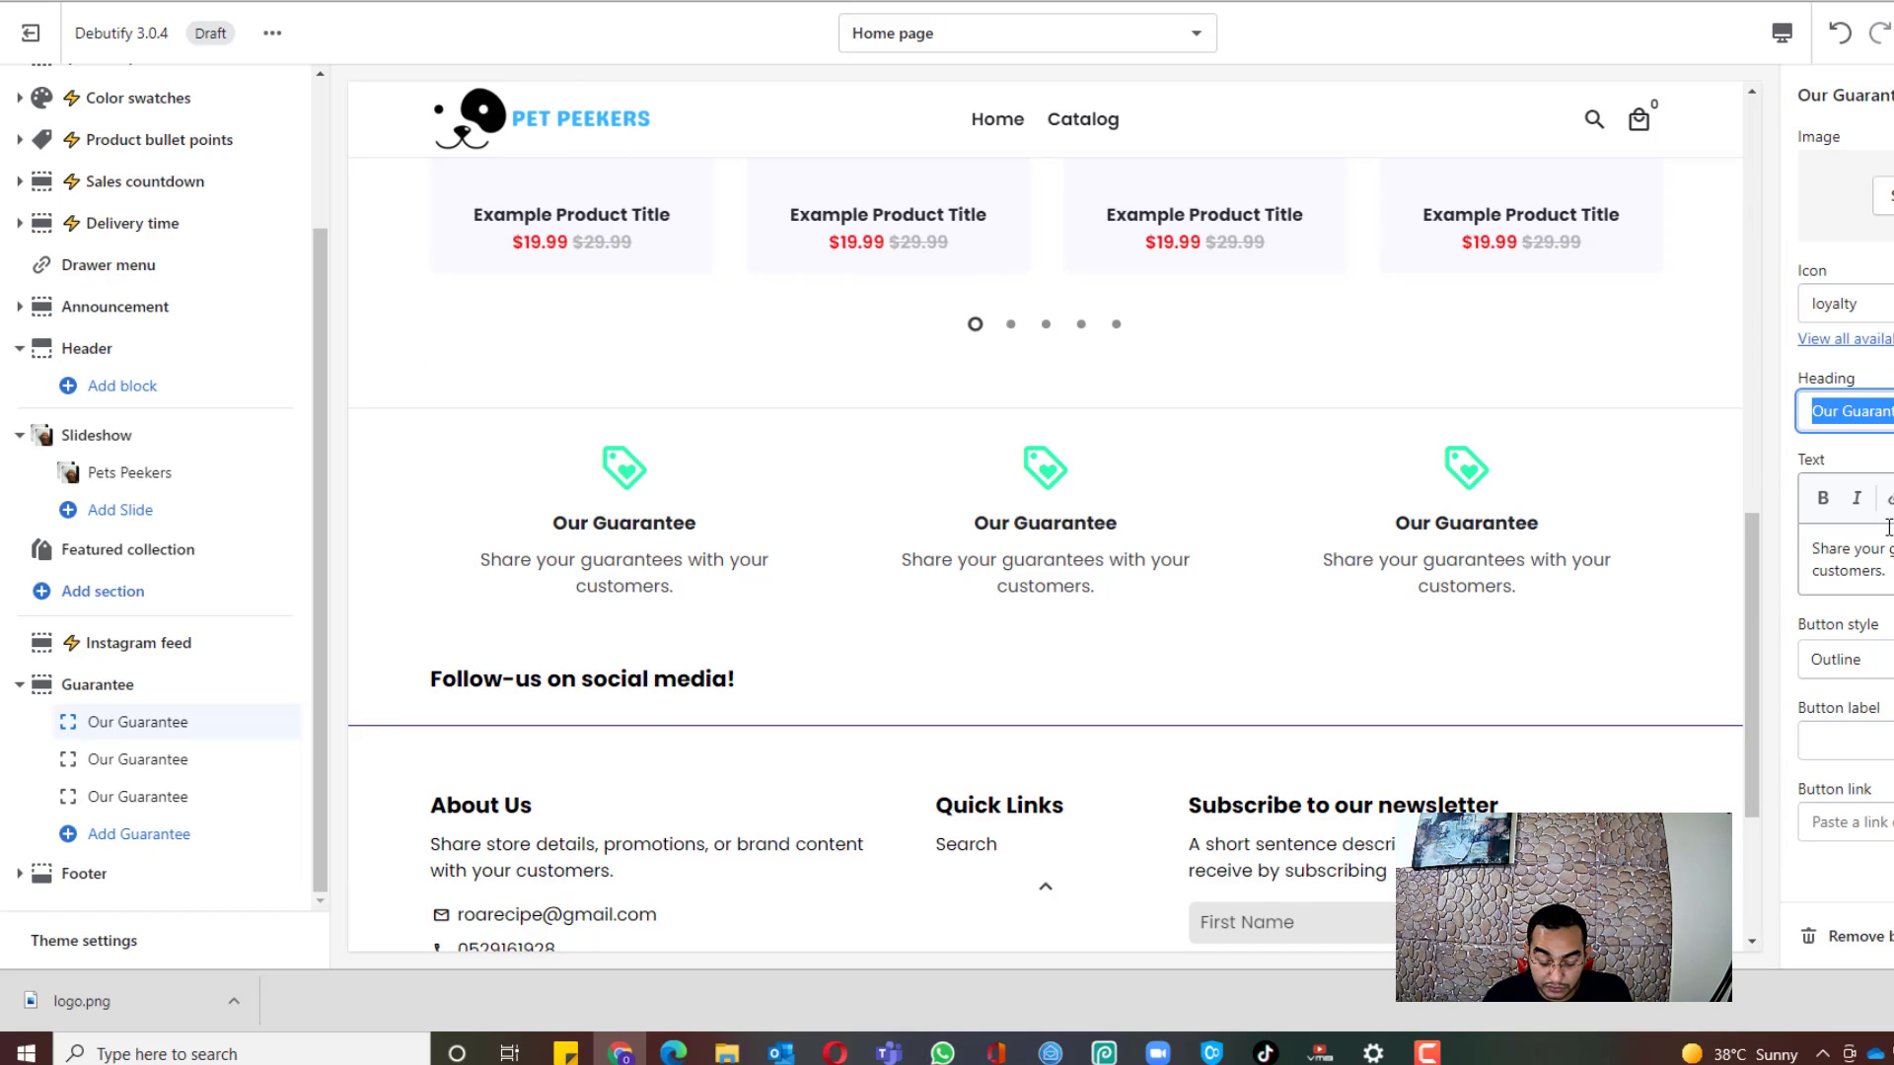
text(Pri)
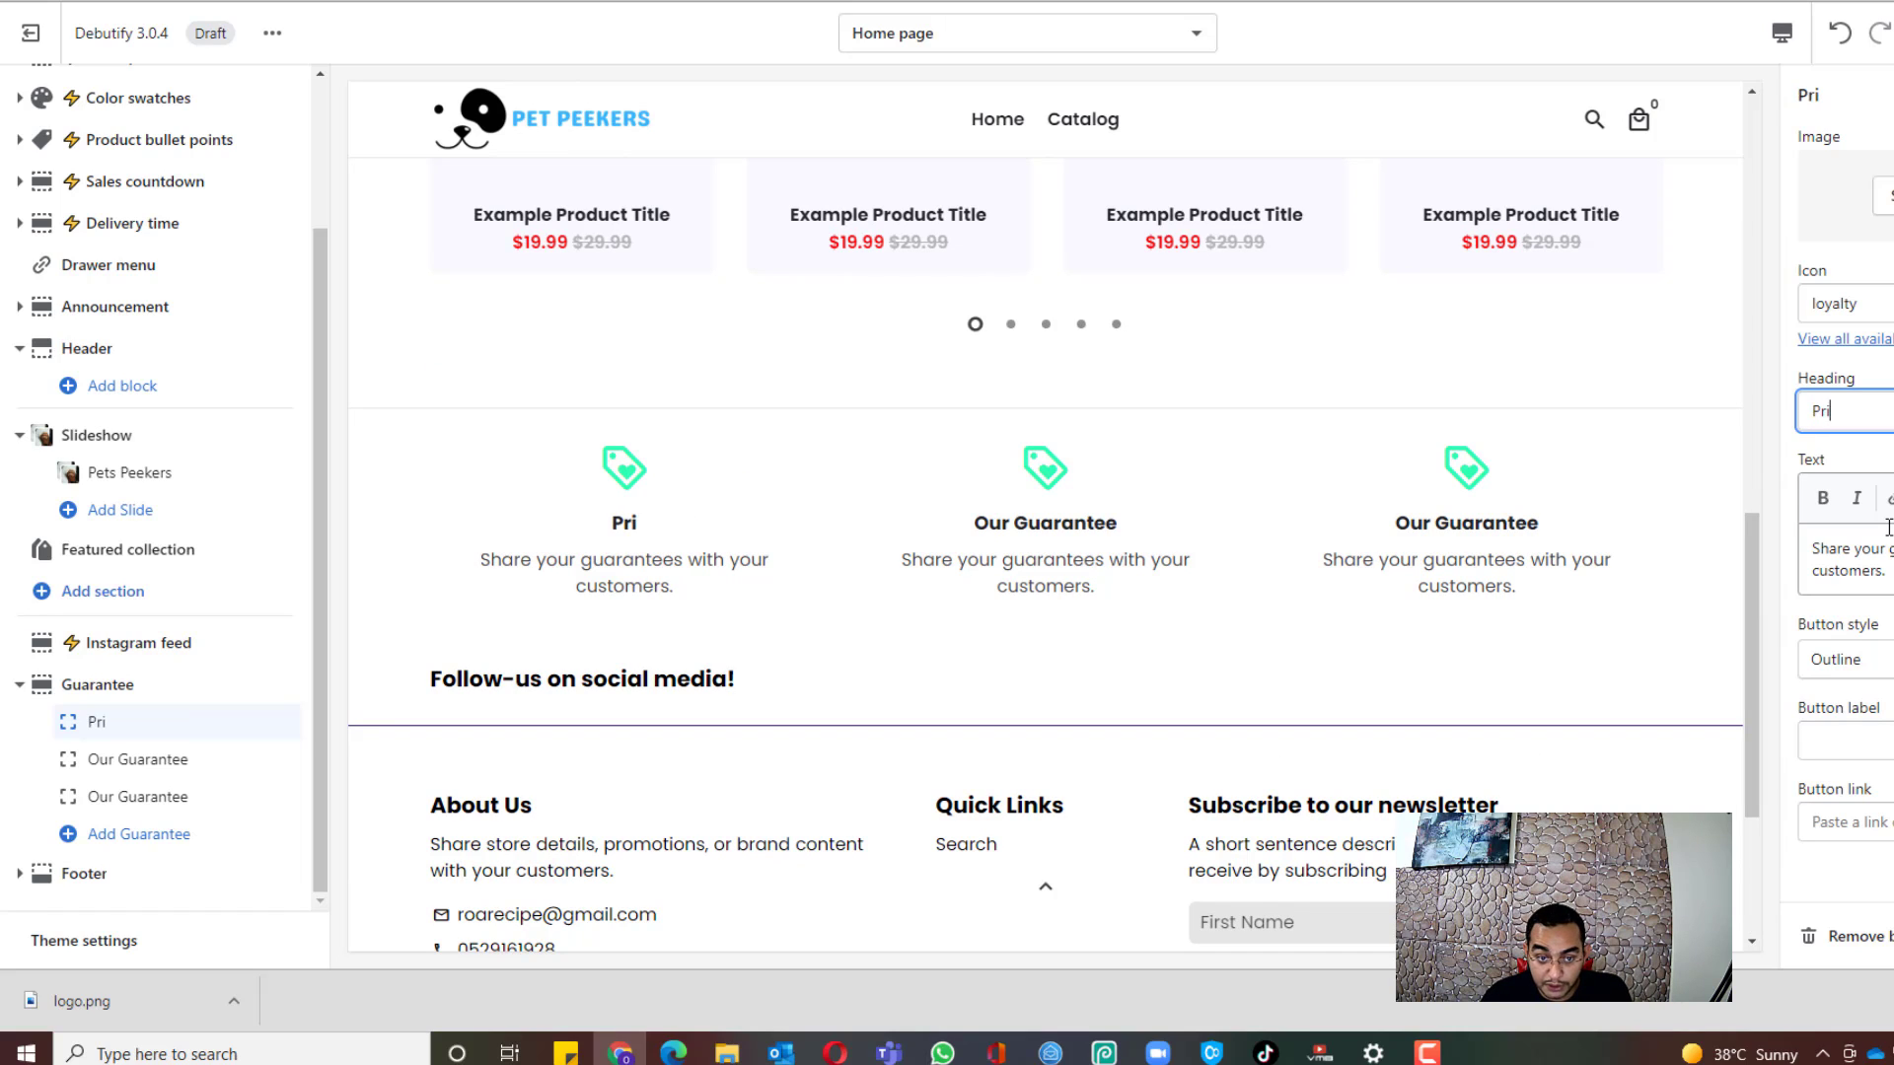
key(BackSpace)
key(BackSpace)
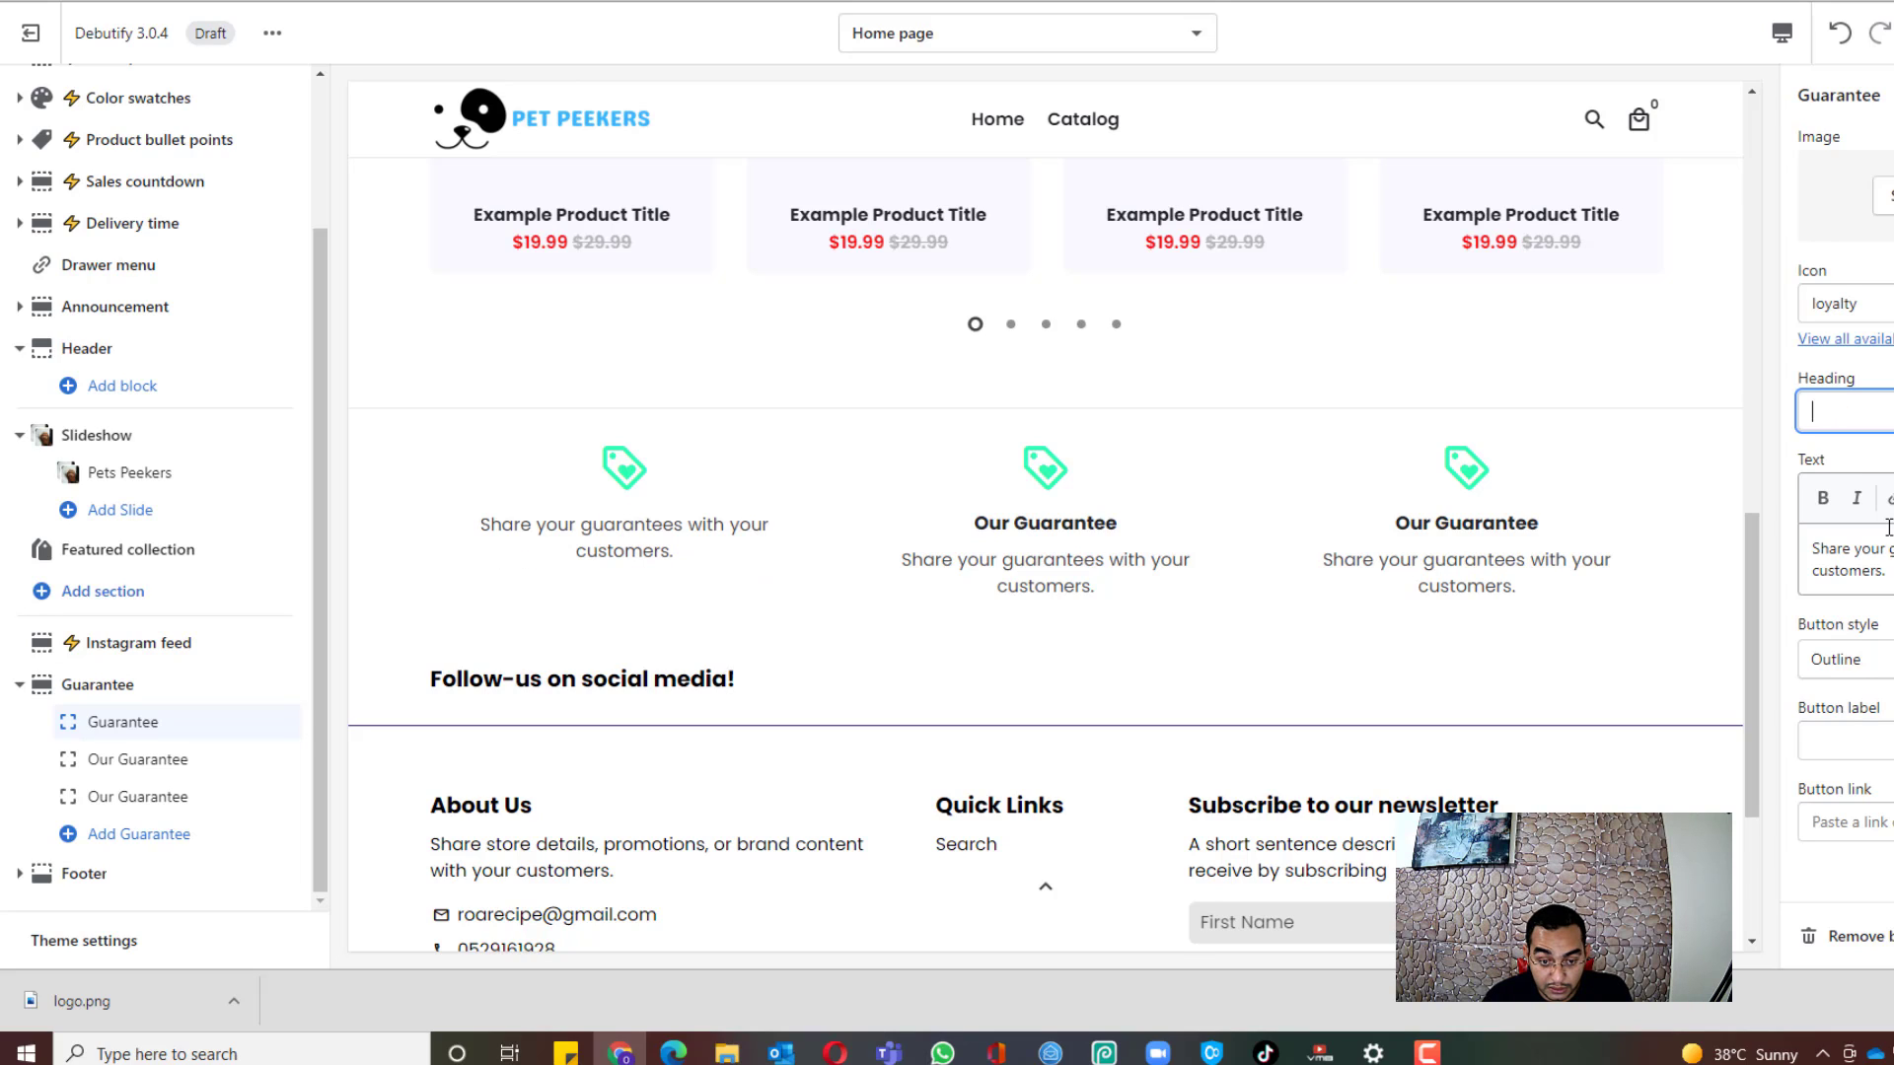
text(Custo)
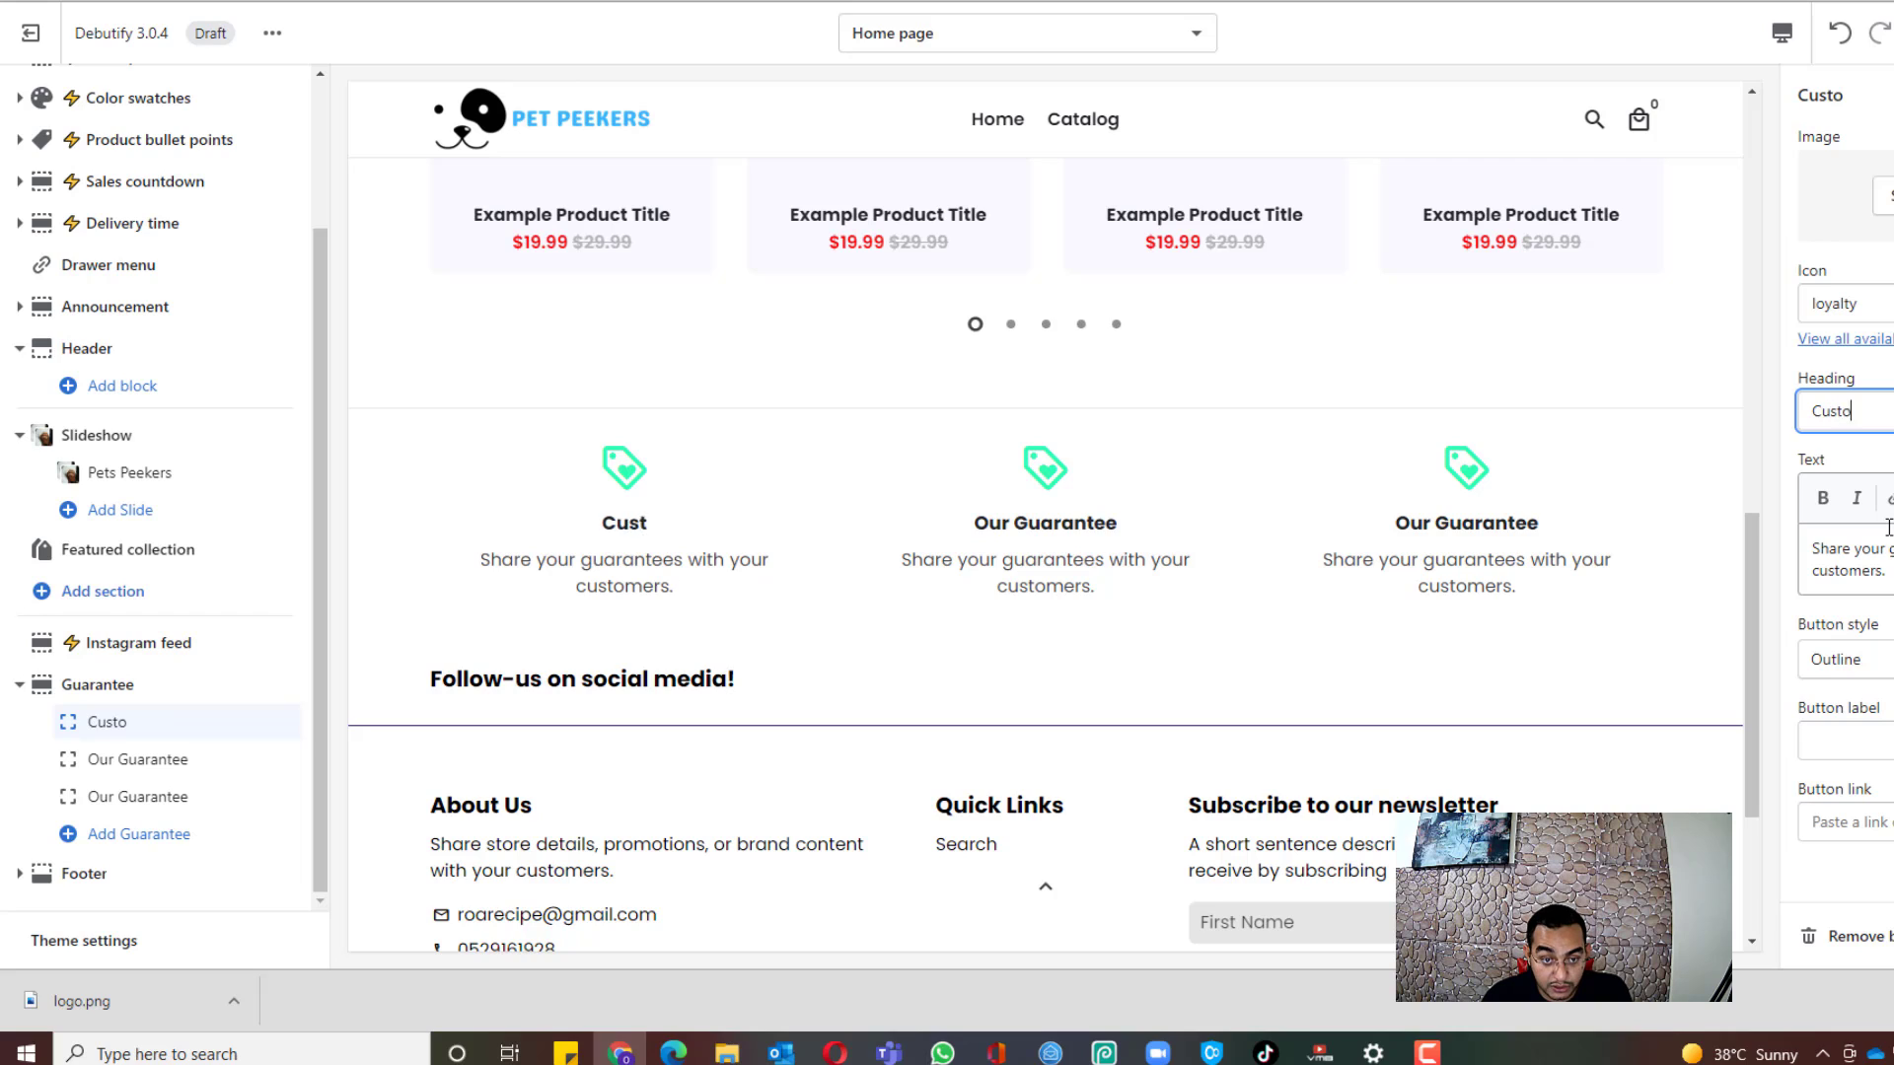
text(mer Satis)
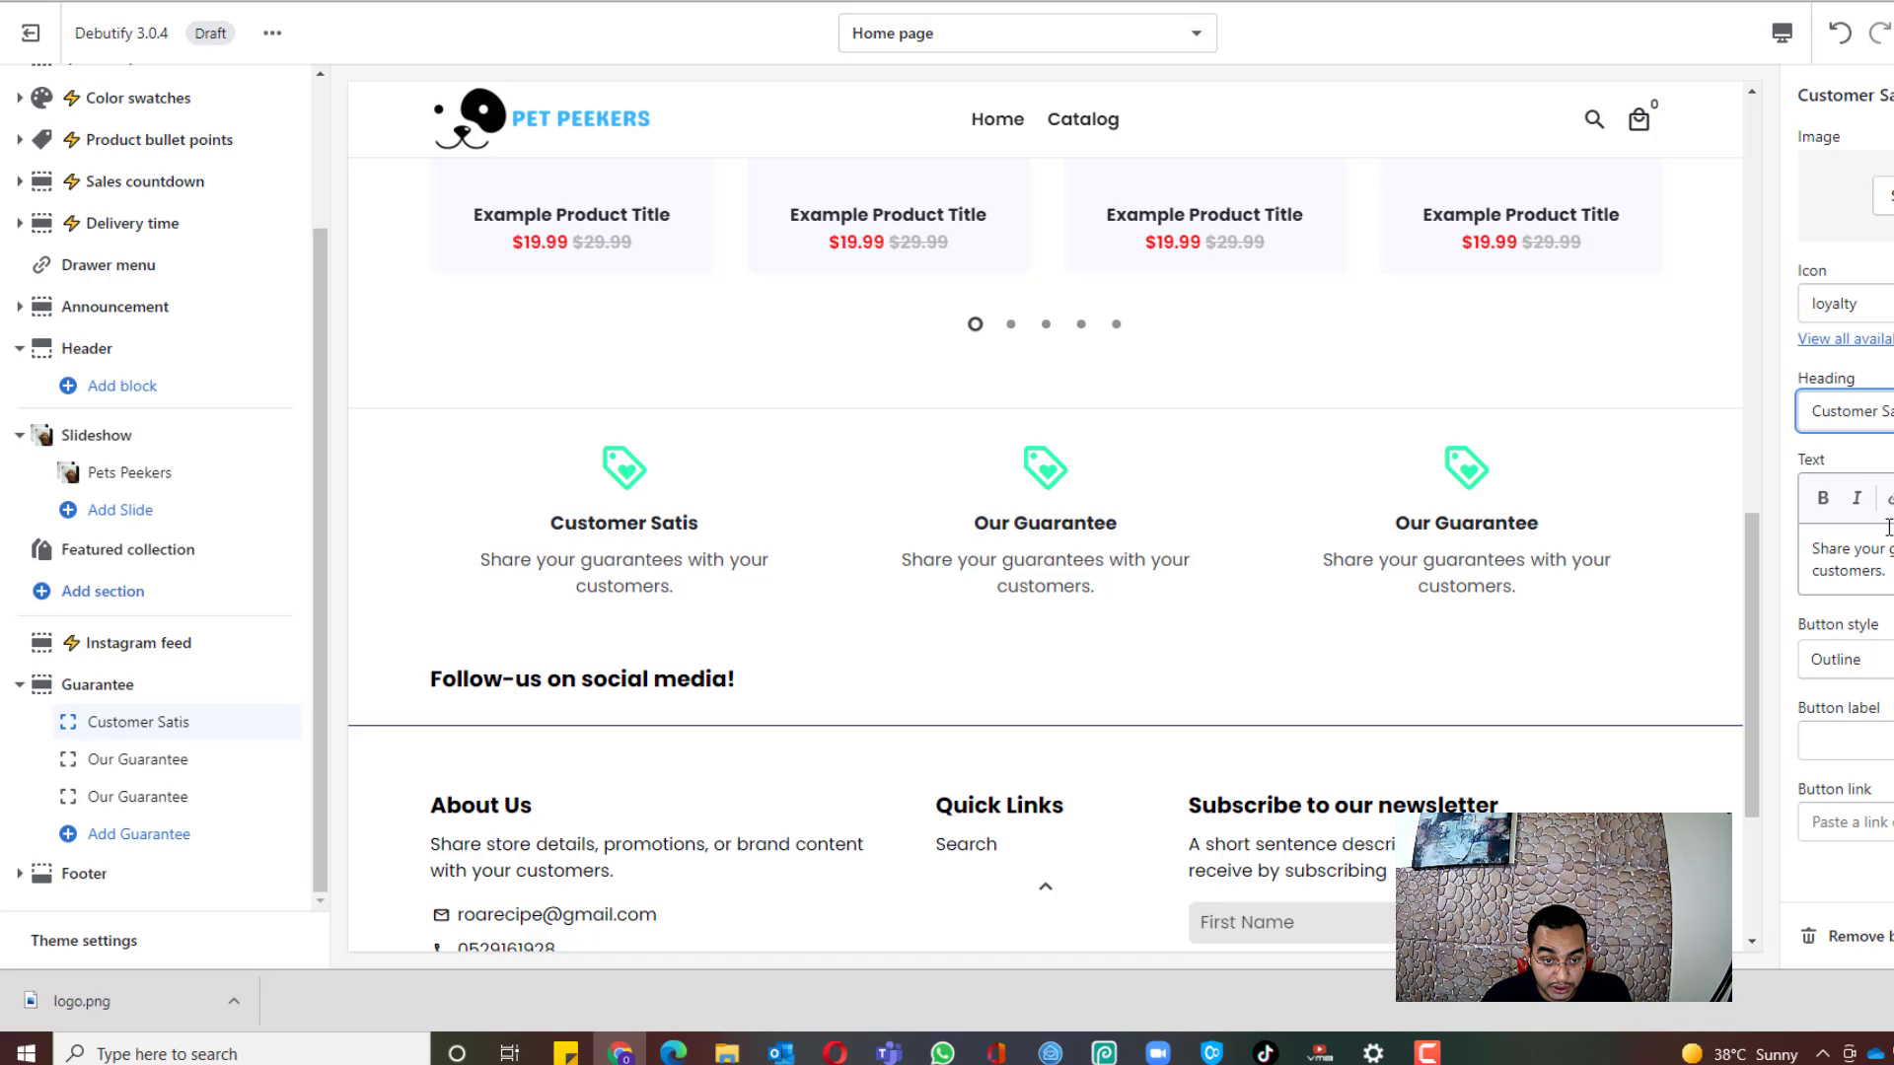
text(faction Gu)
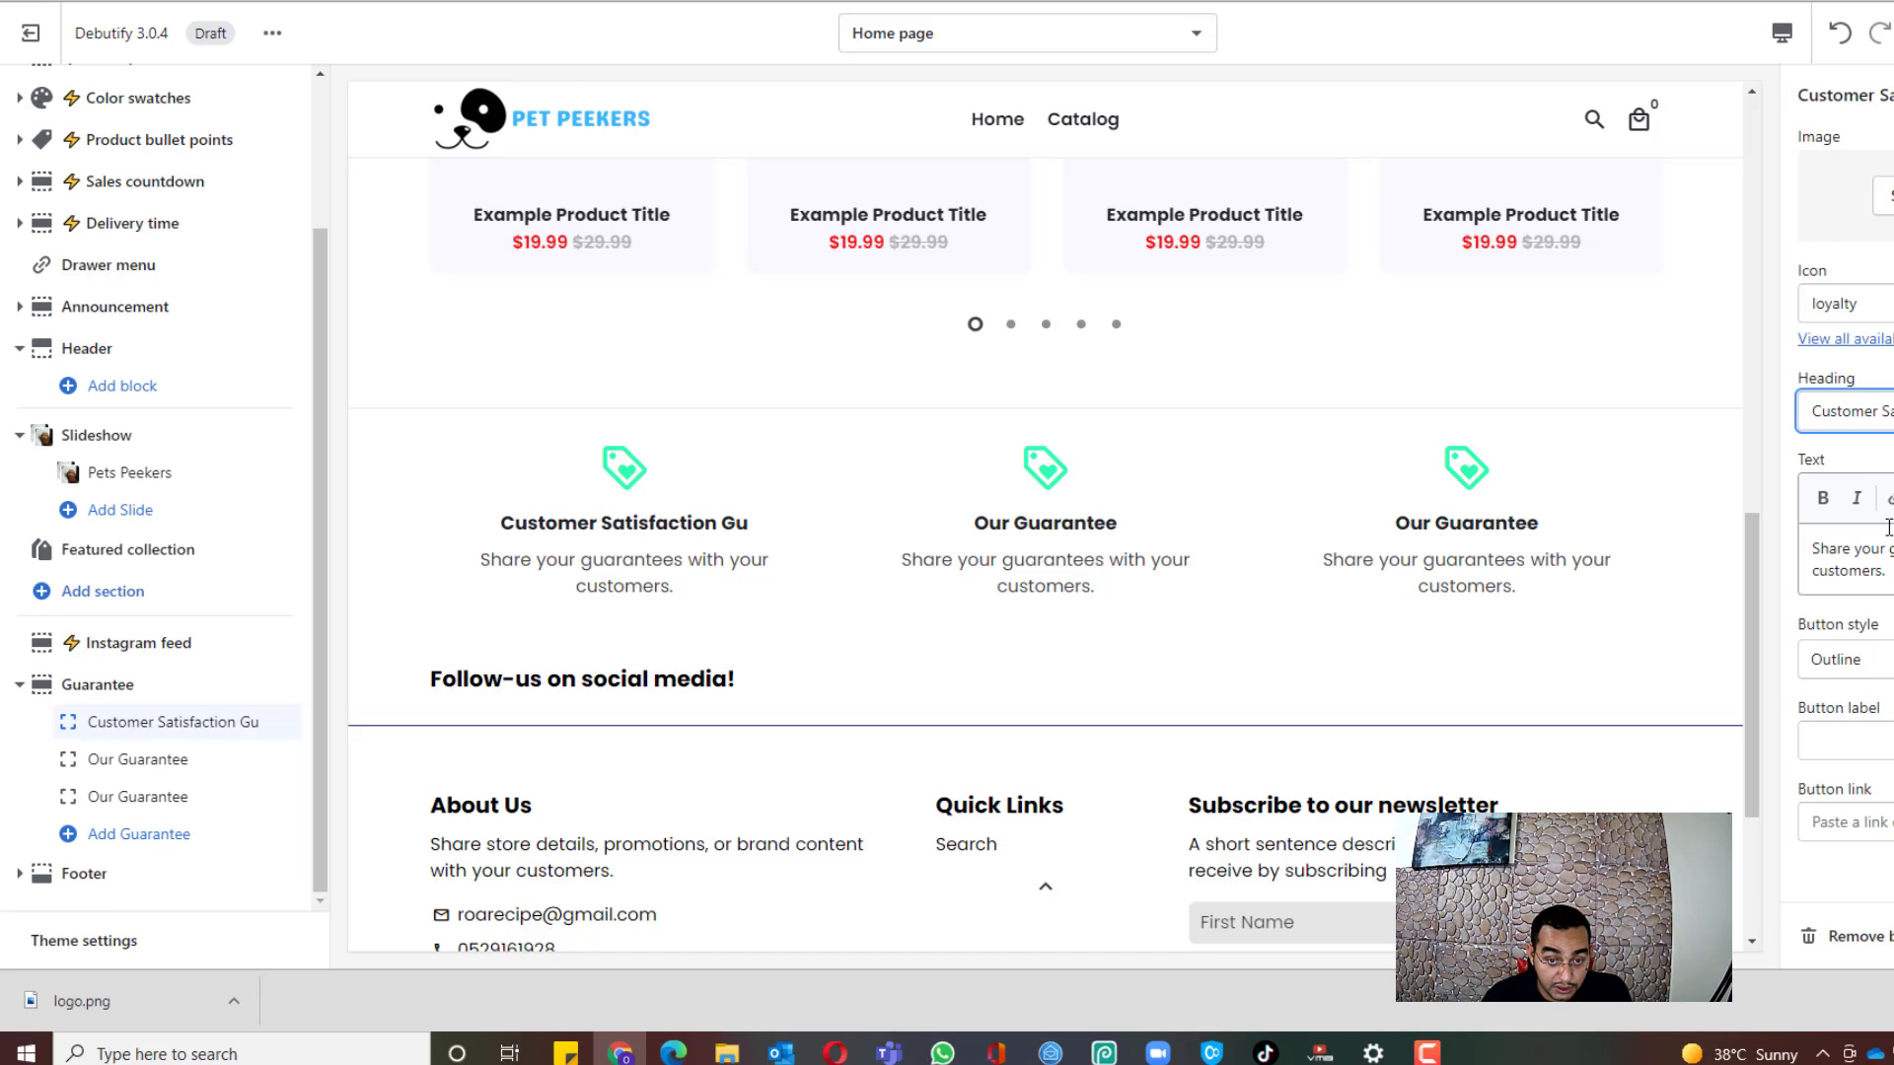
text(a)
key(BackSpace)
text(rantee)
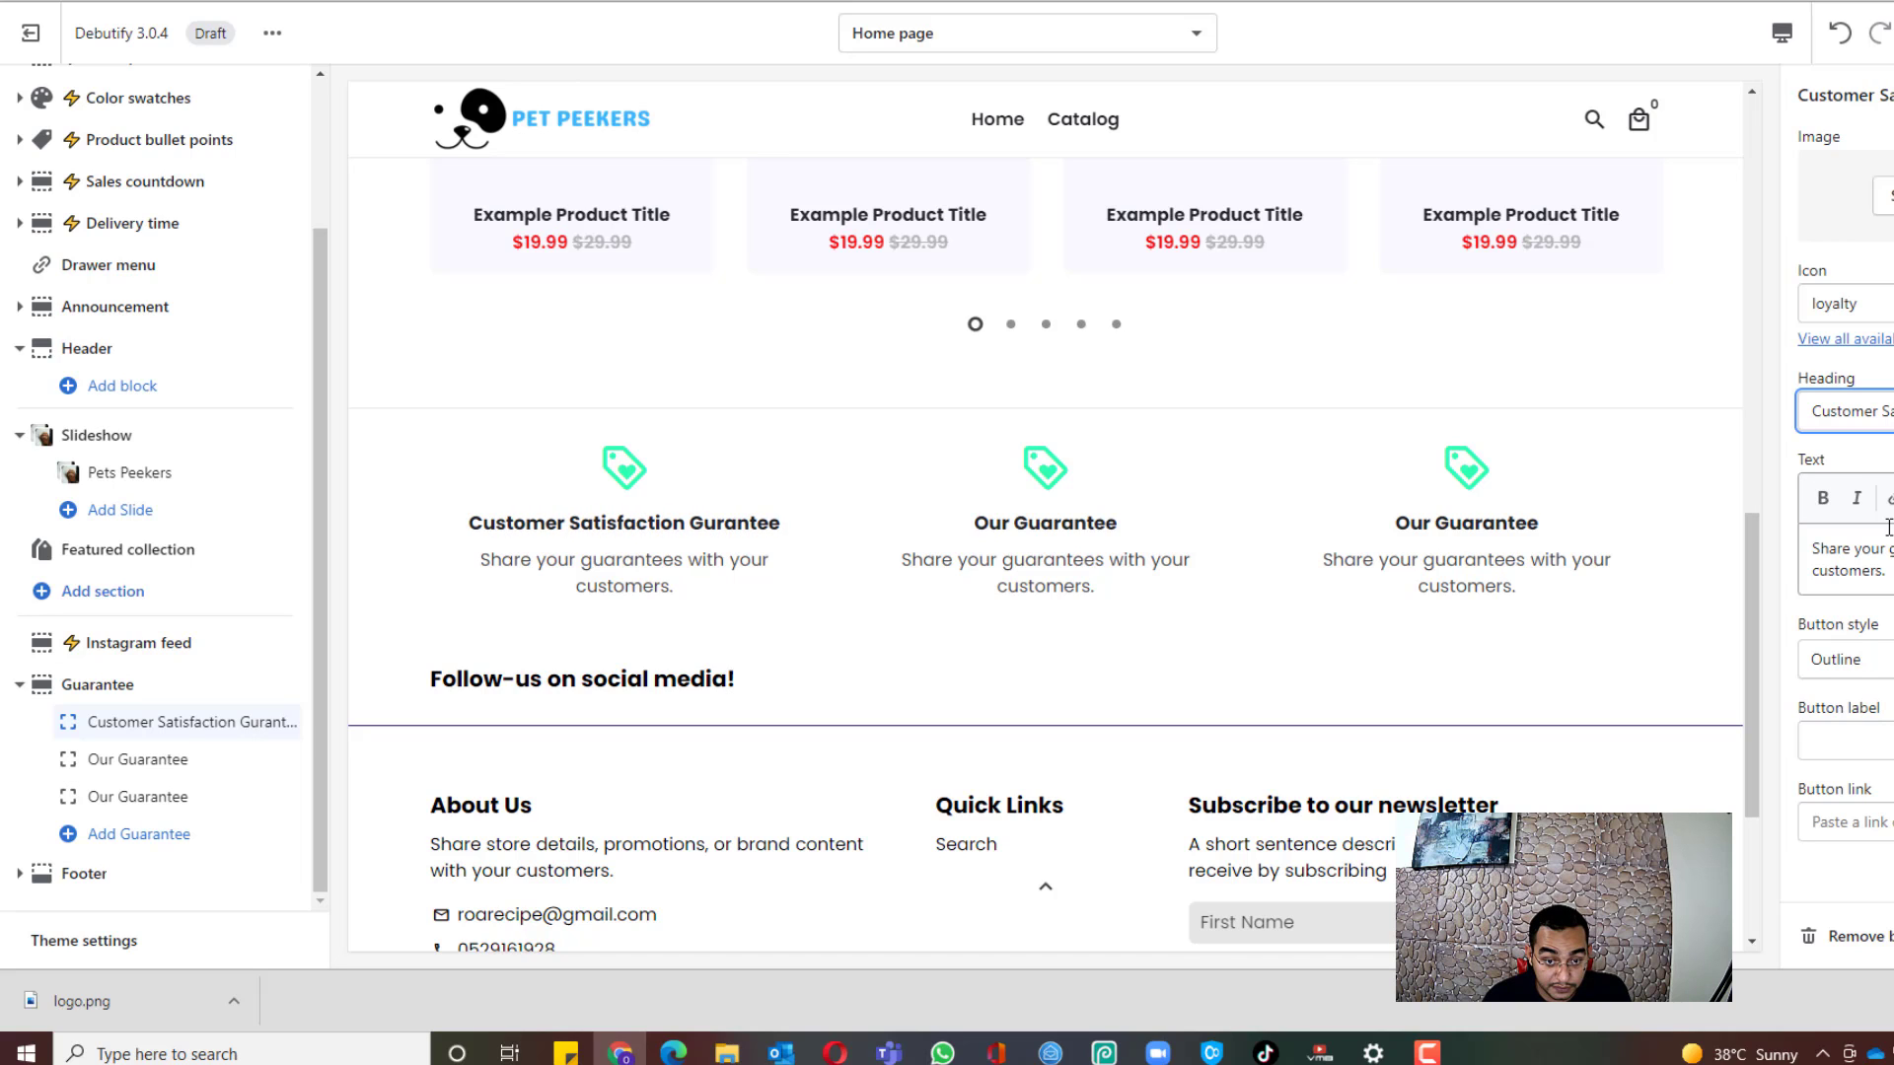
Step: Delete the first guarantee block's description text
click(1859, 580)
double_click(1857, 583)
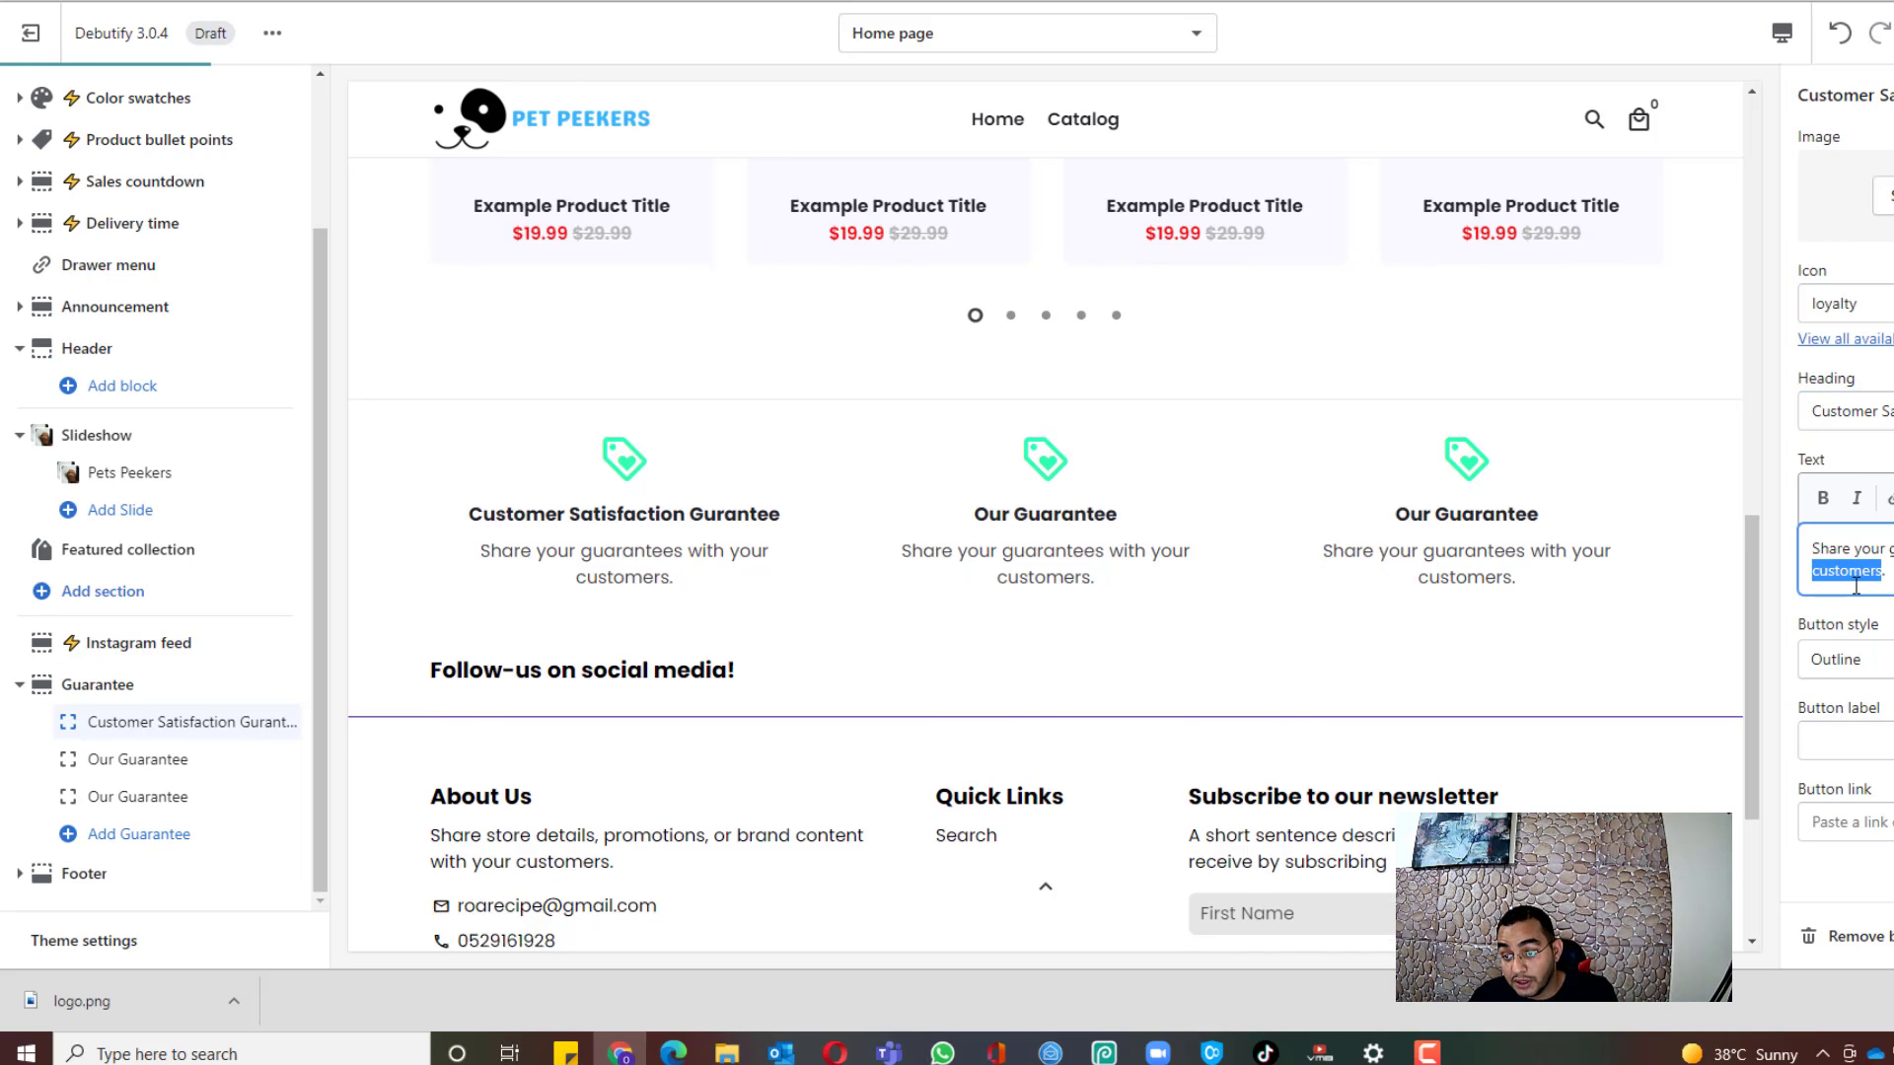
drag(1886, 574, 1808, 534)
key(BackSpace)
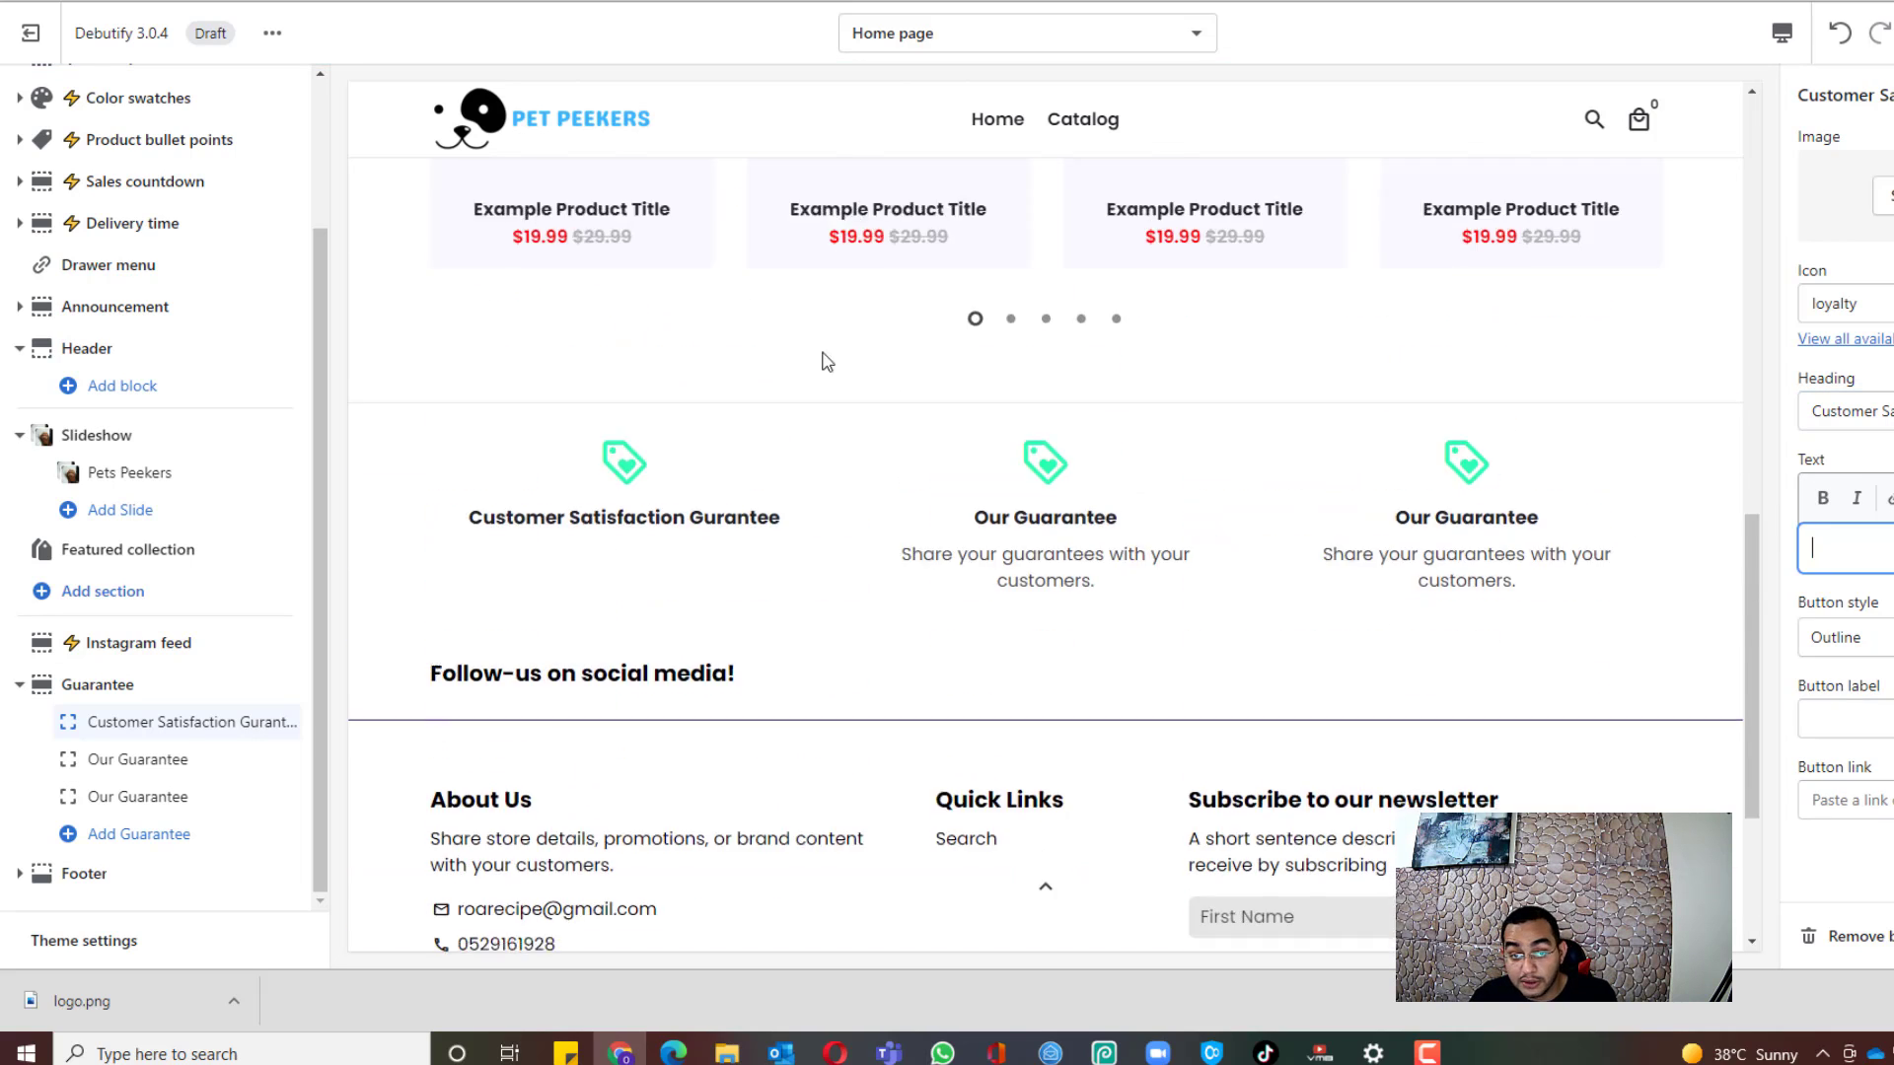
Step: Retitle the second guarantee block 'World Wide Express Shipping'
click(124, 760)
triple_click(1854, 412)
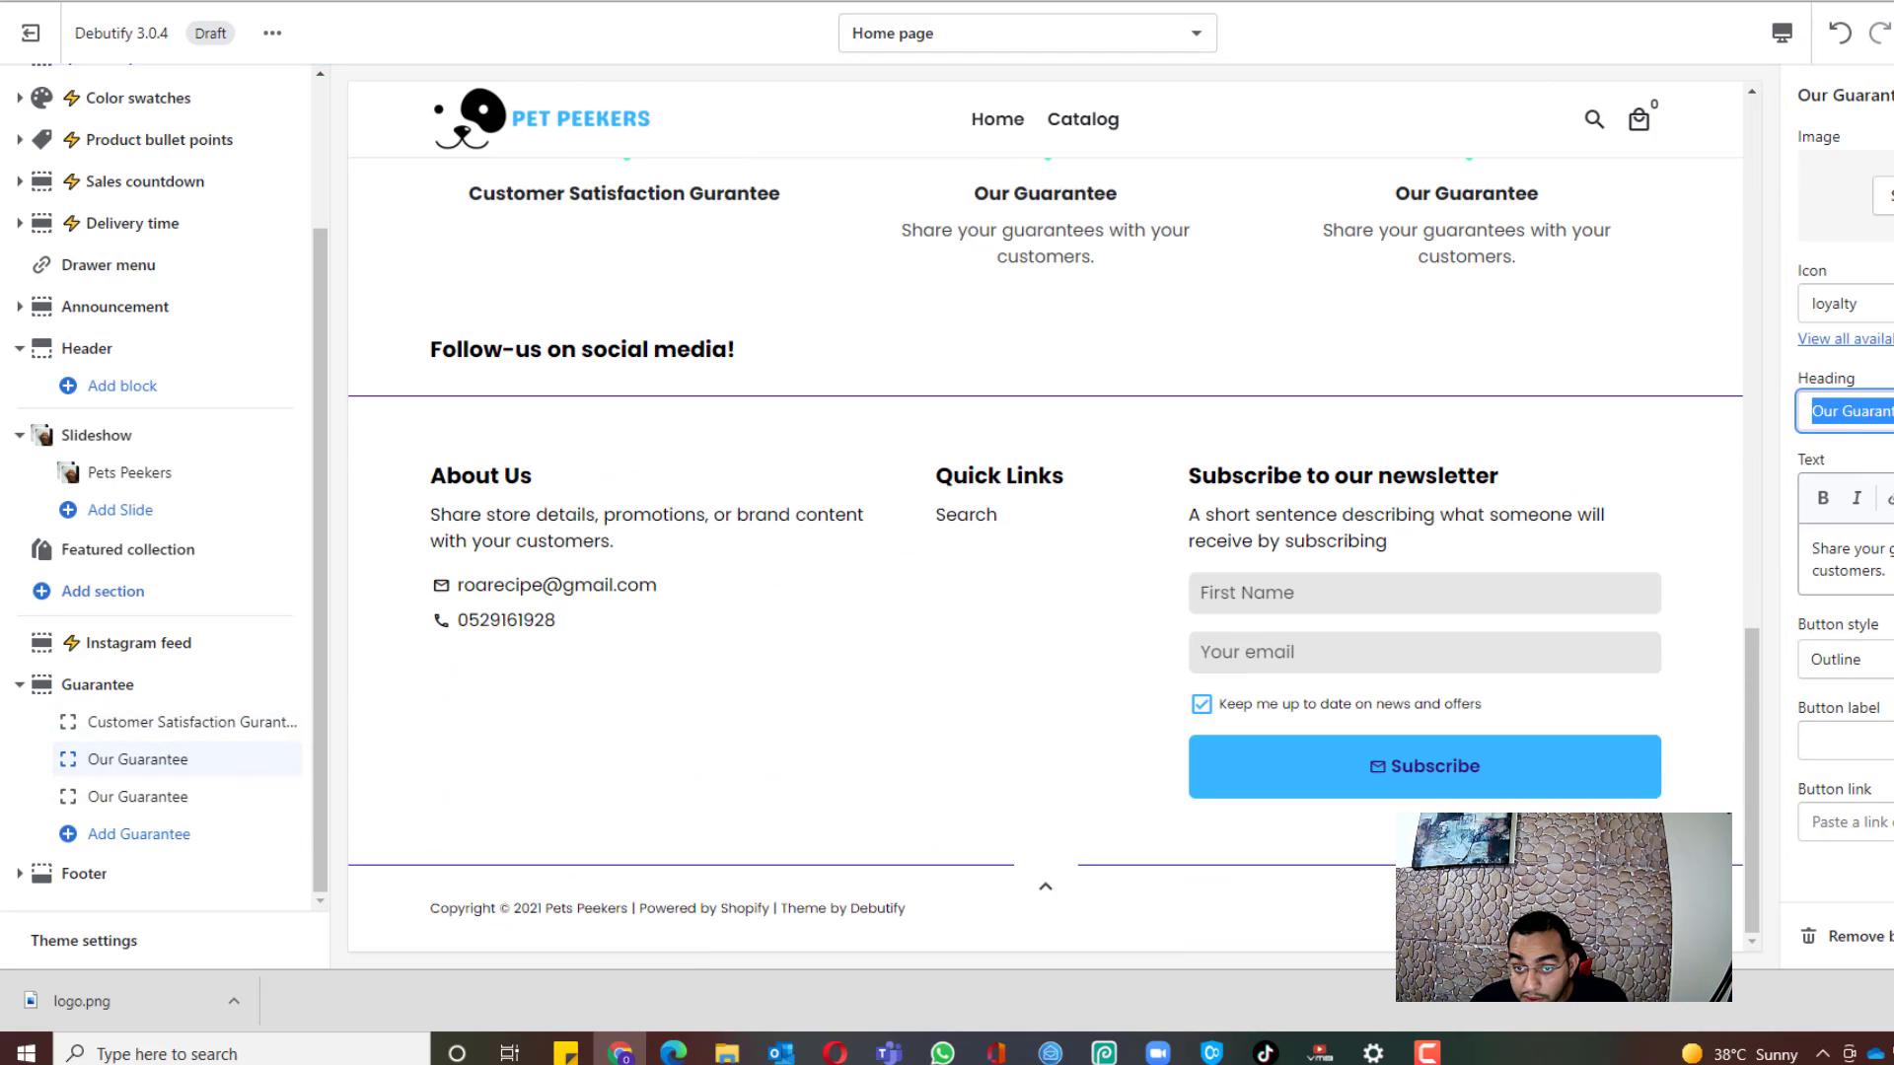
scroll(1029, 342, up, 3)
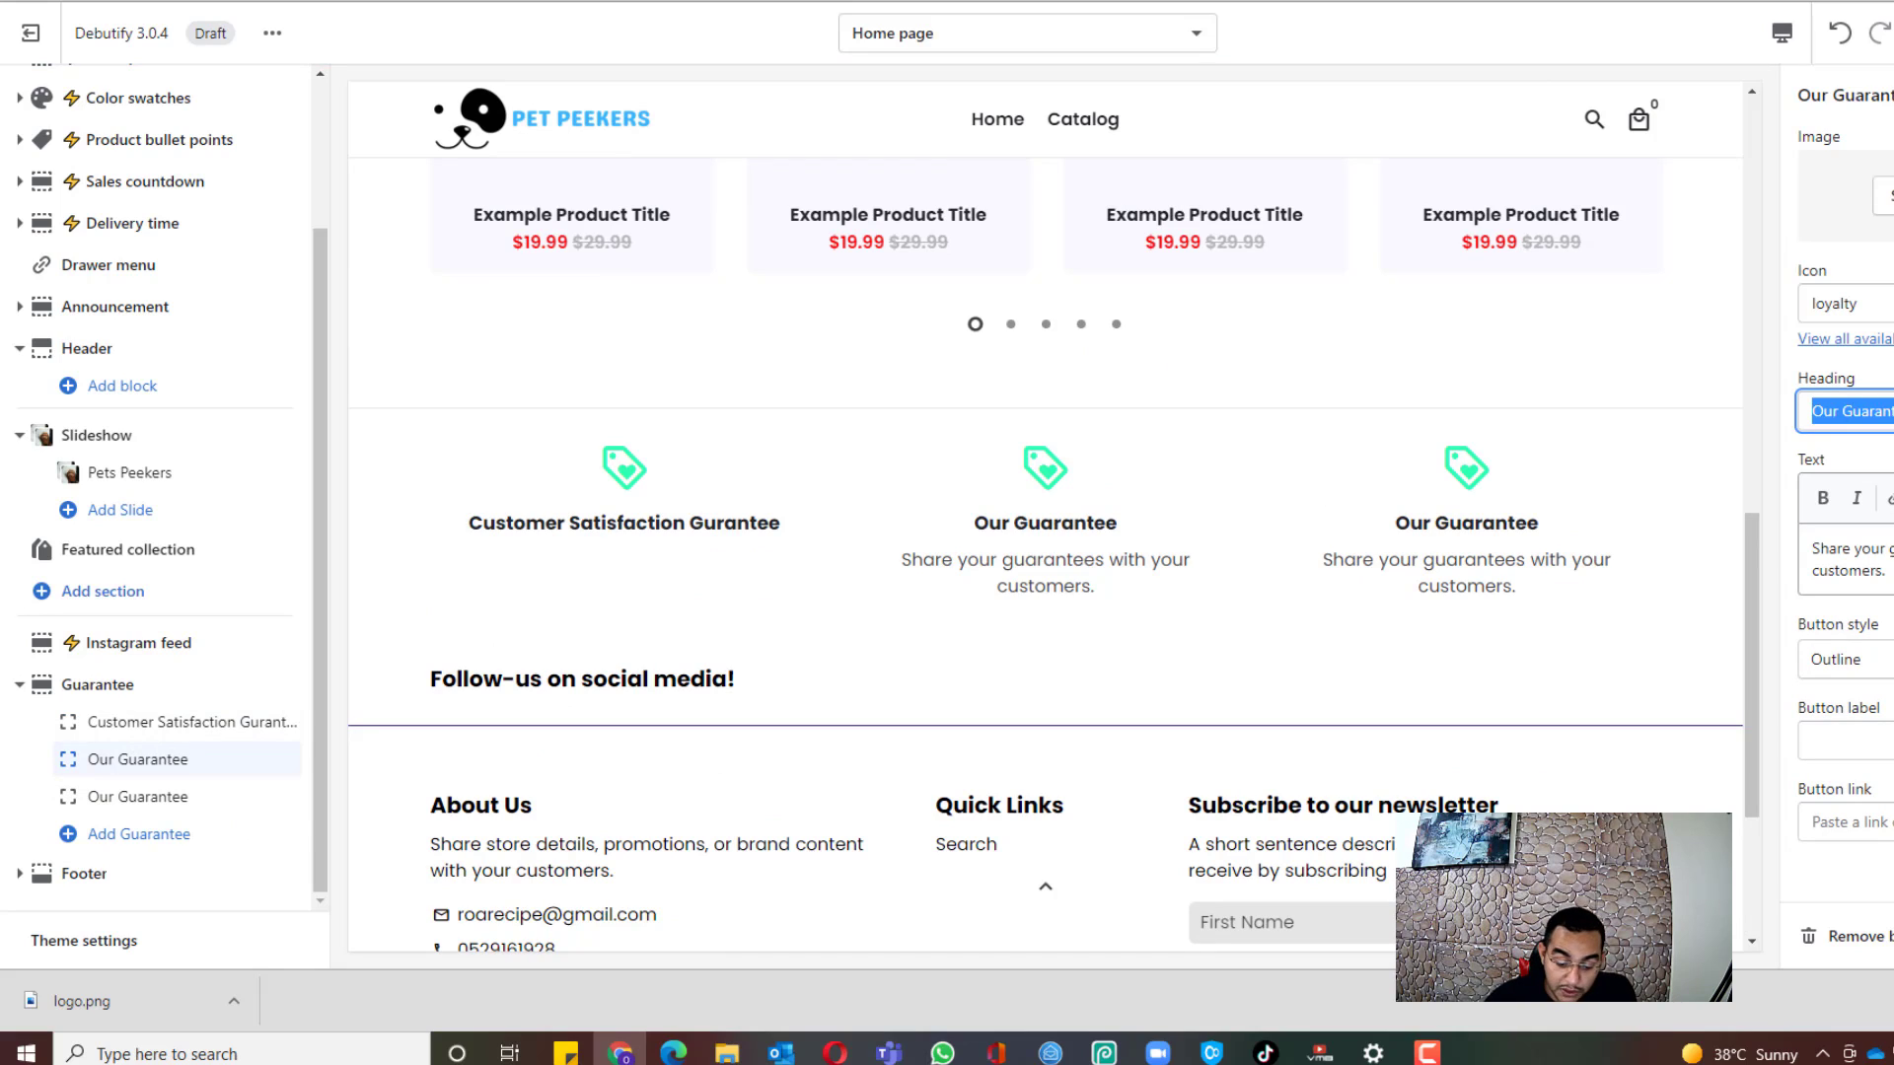
text(World )
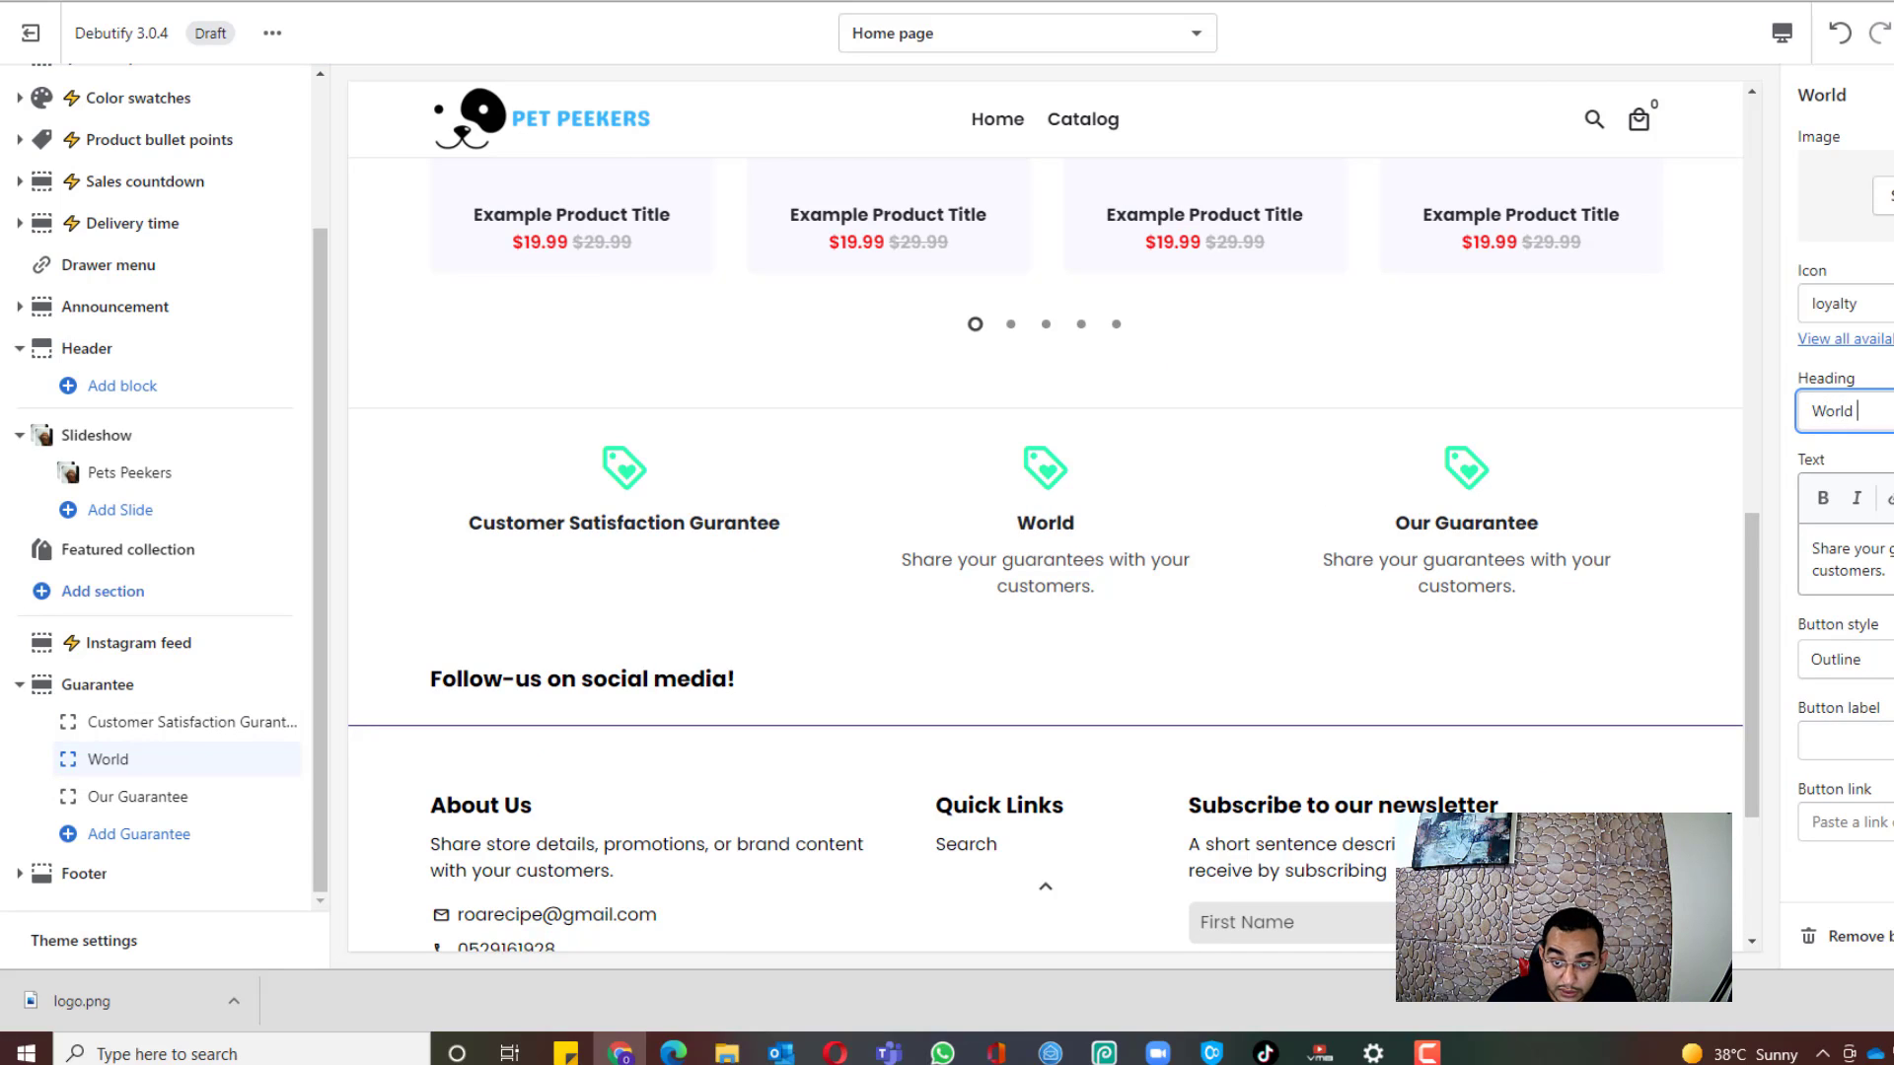
text(Wide Expres)
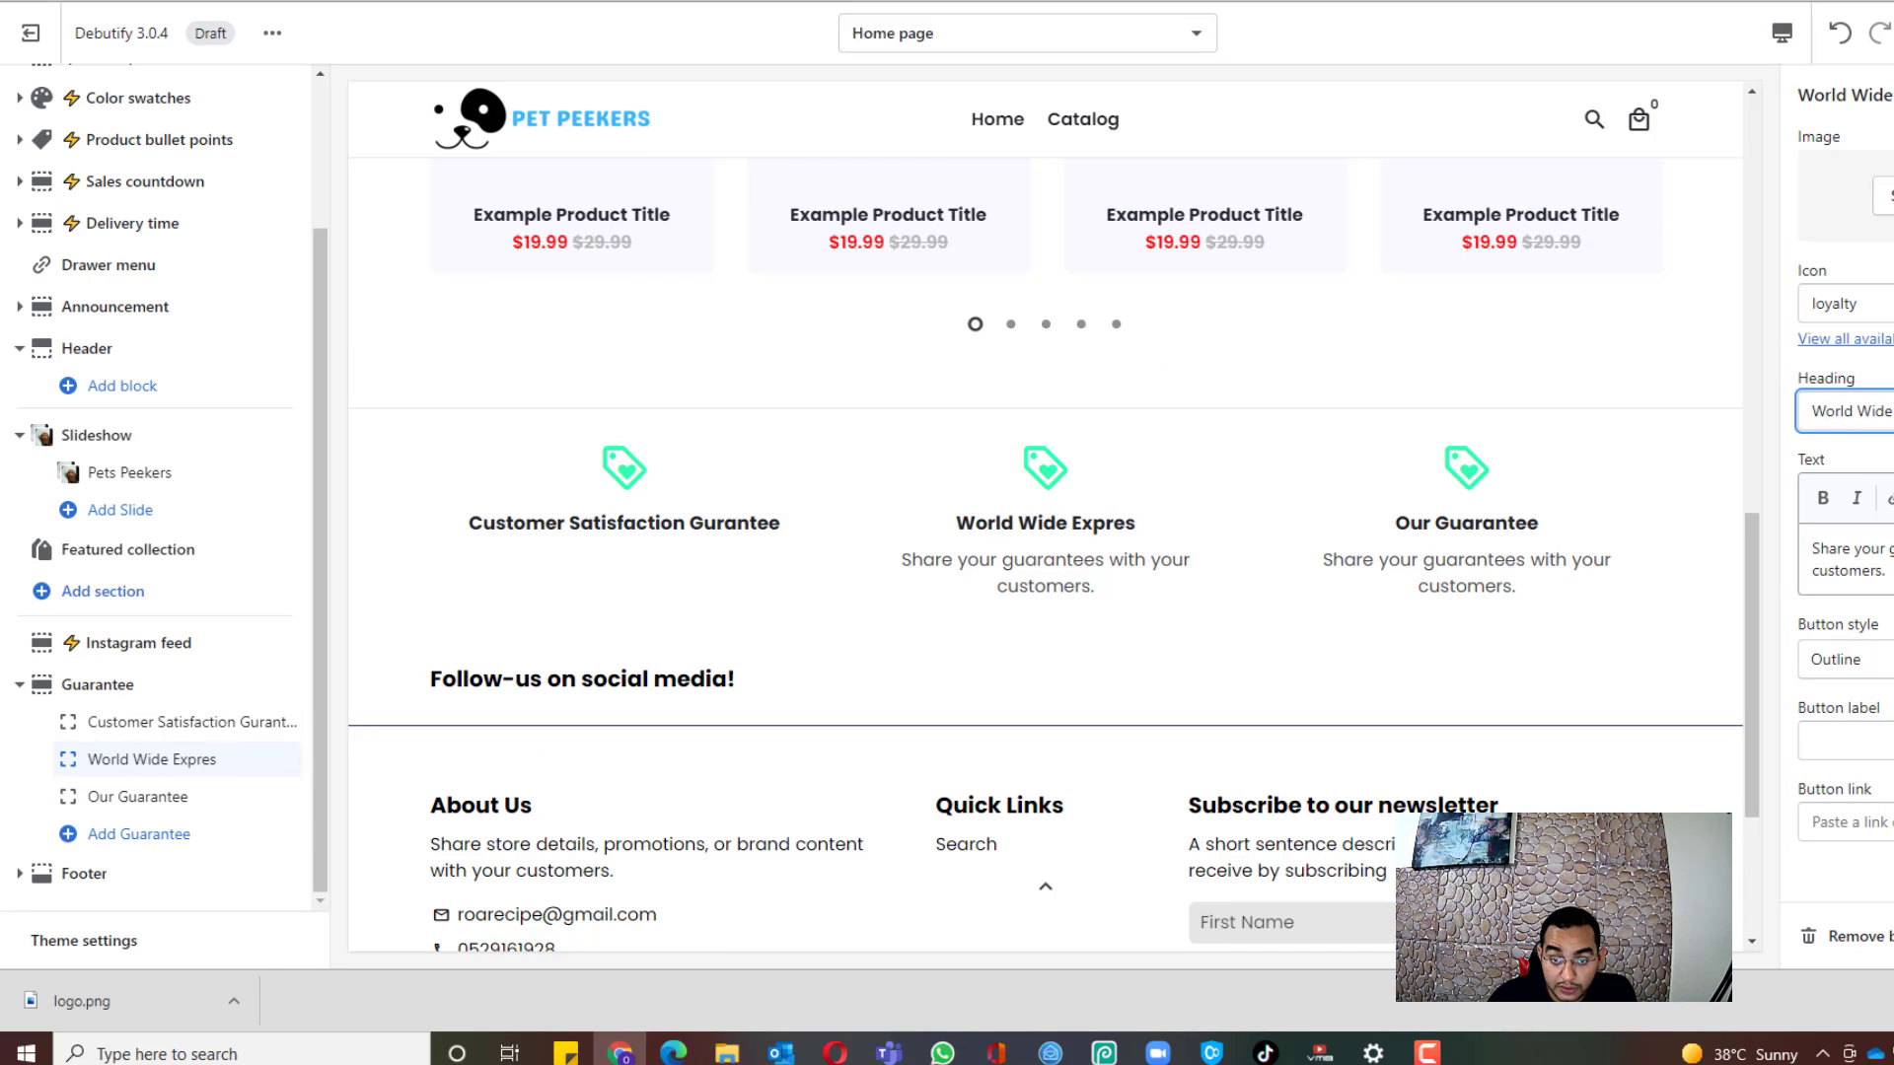
text(s Shipping)
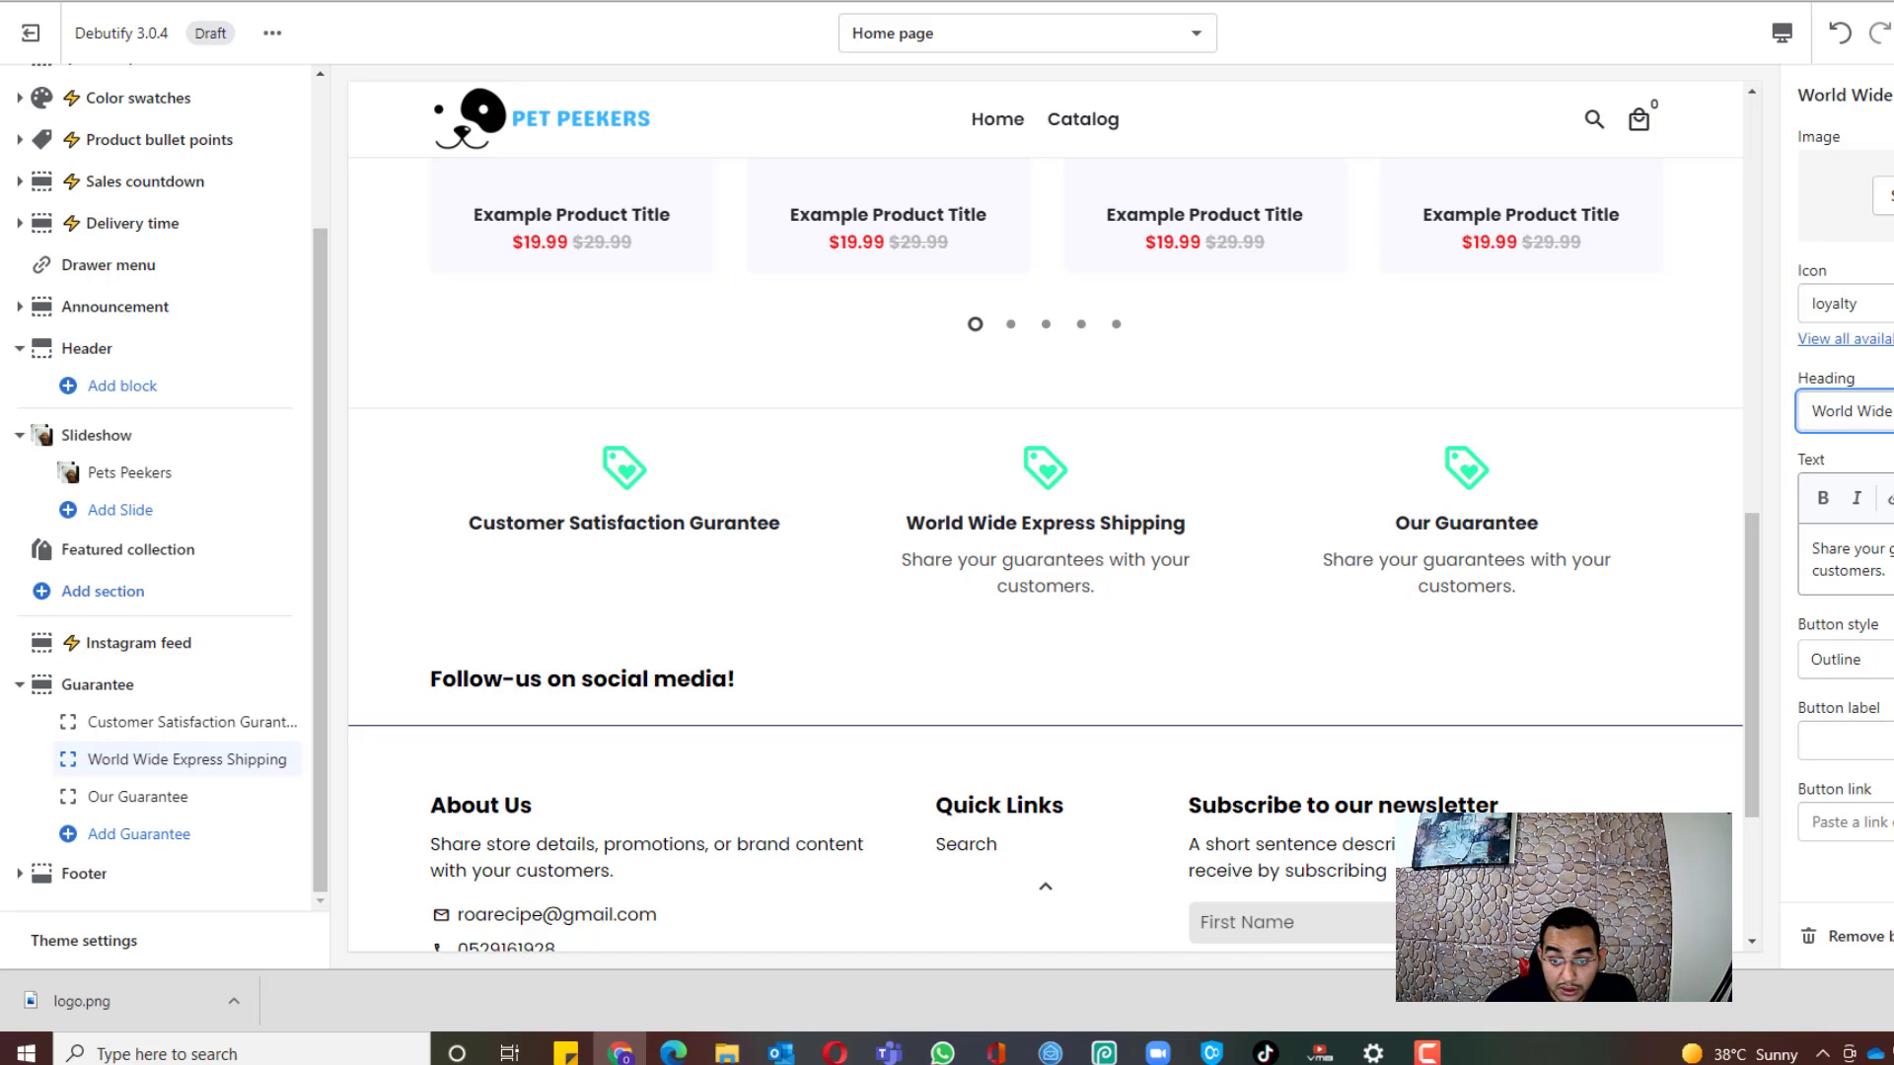
Step: Retitle the third block '24/7 Customer Support' and clear its description
click(182, 796)
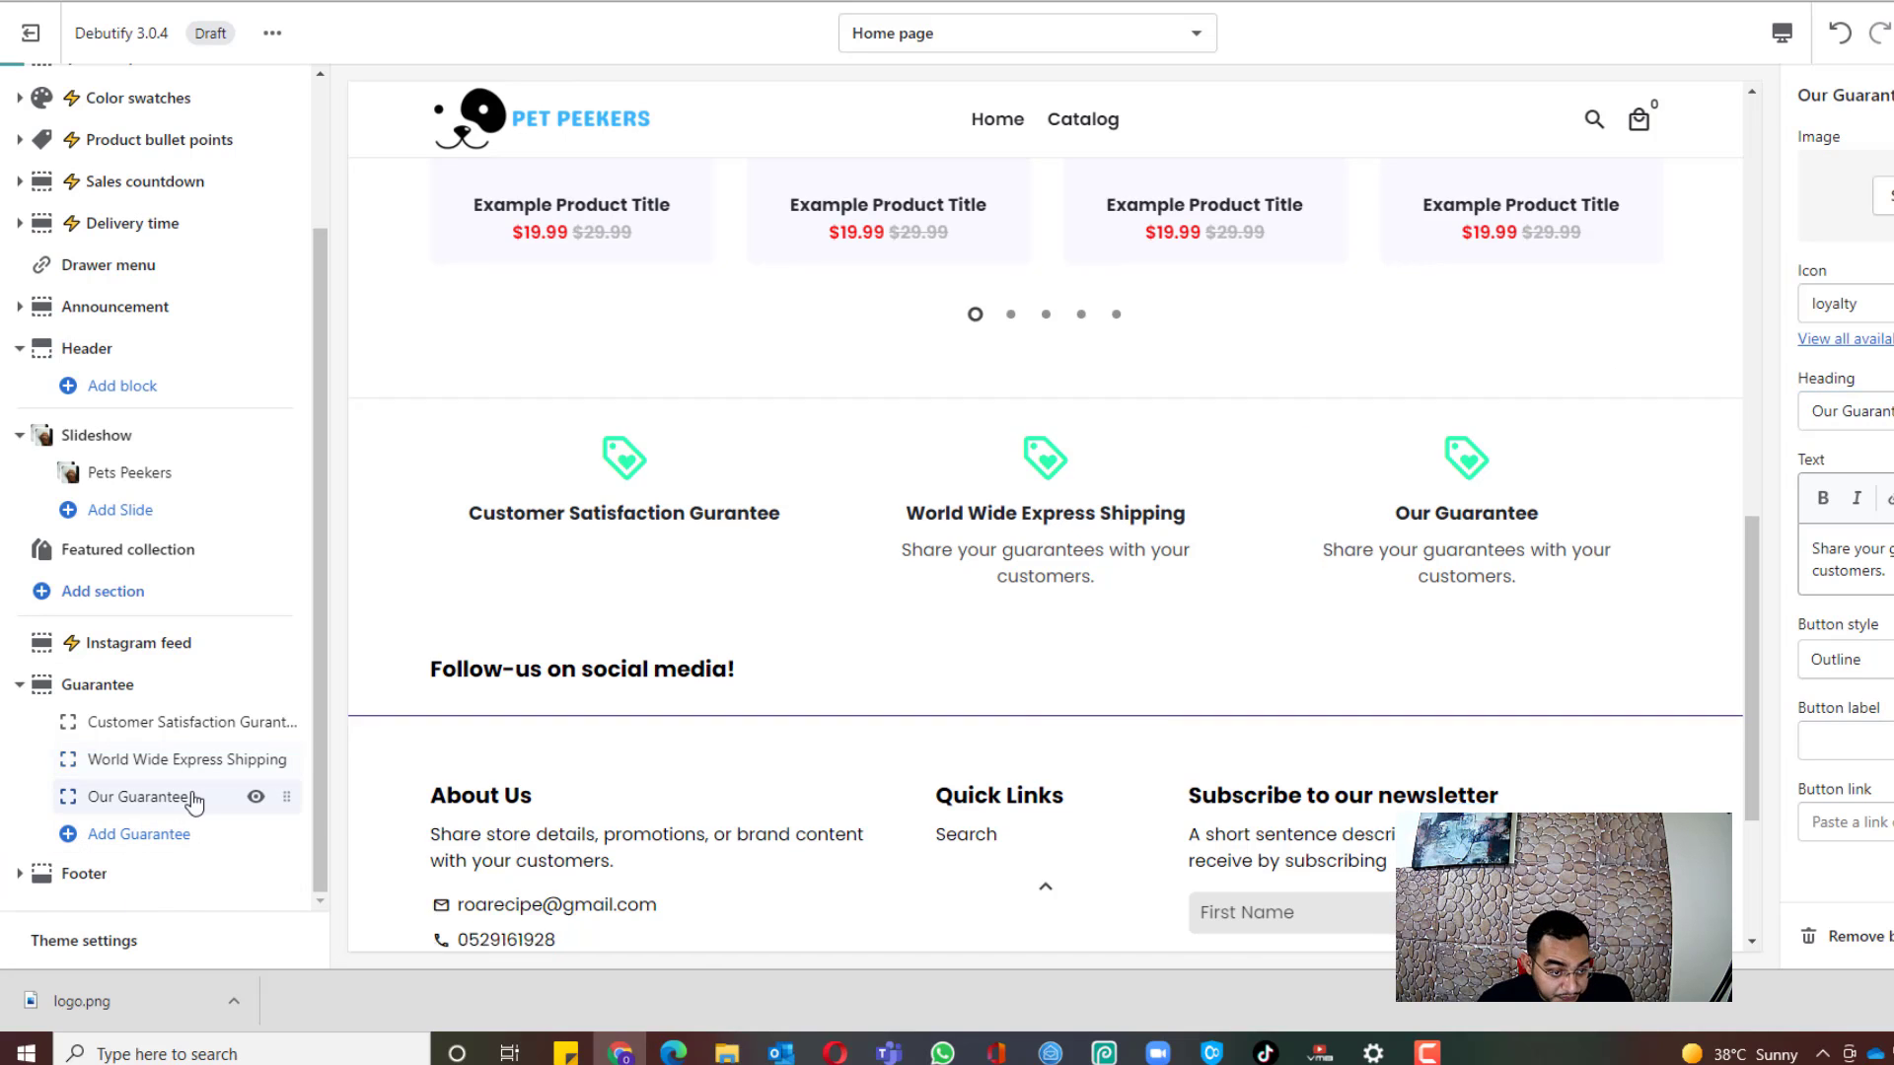
scroll(1632, 396, up, 2)
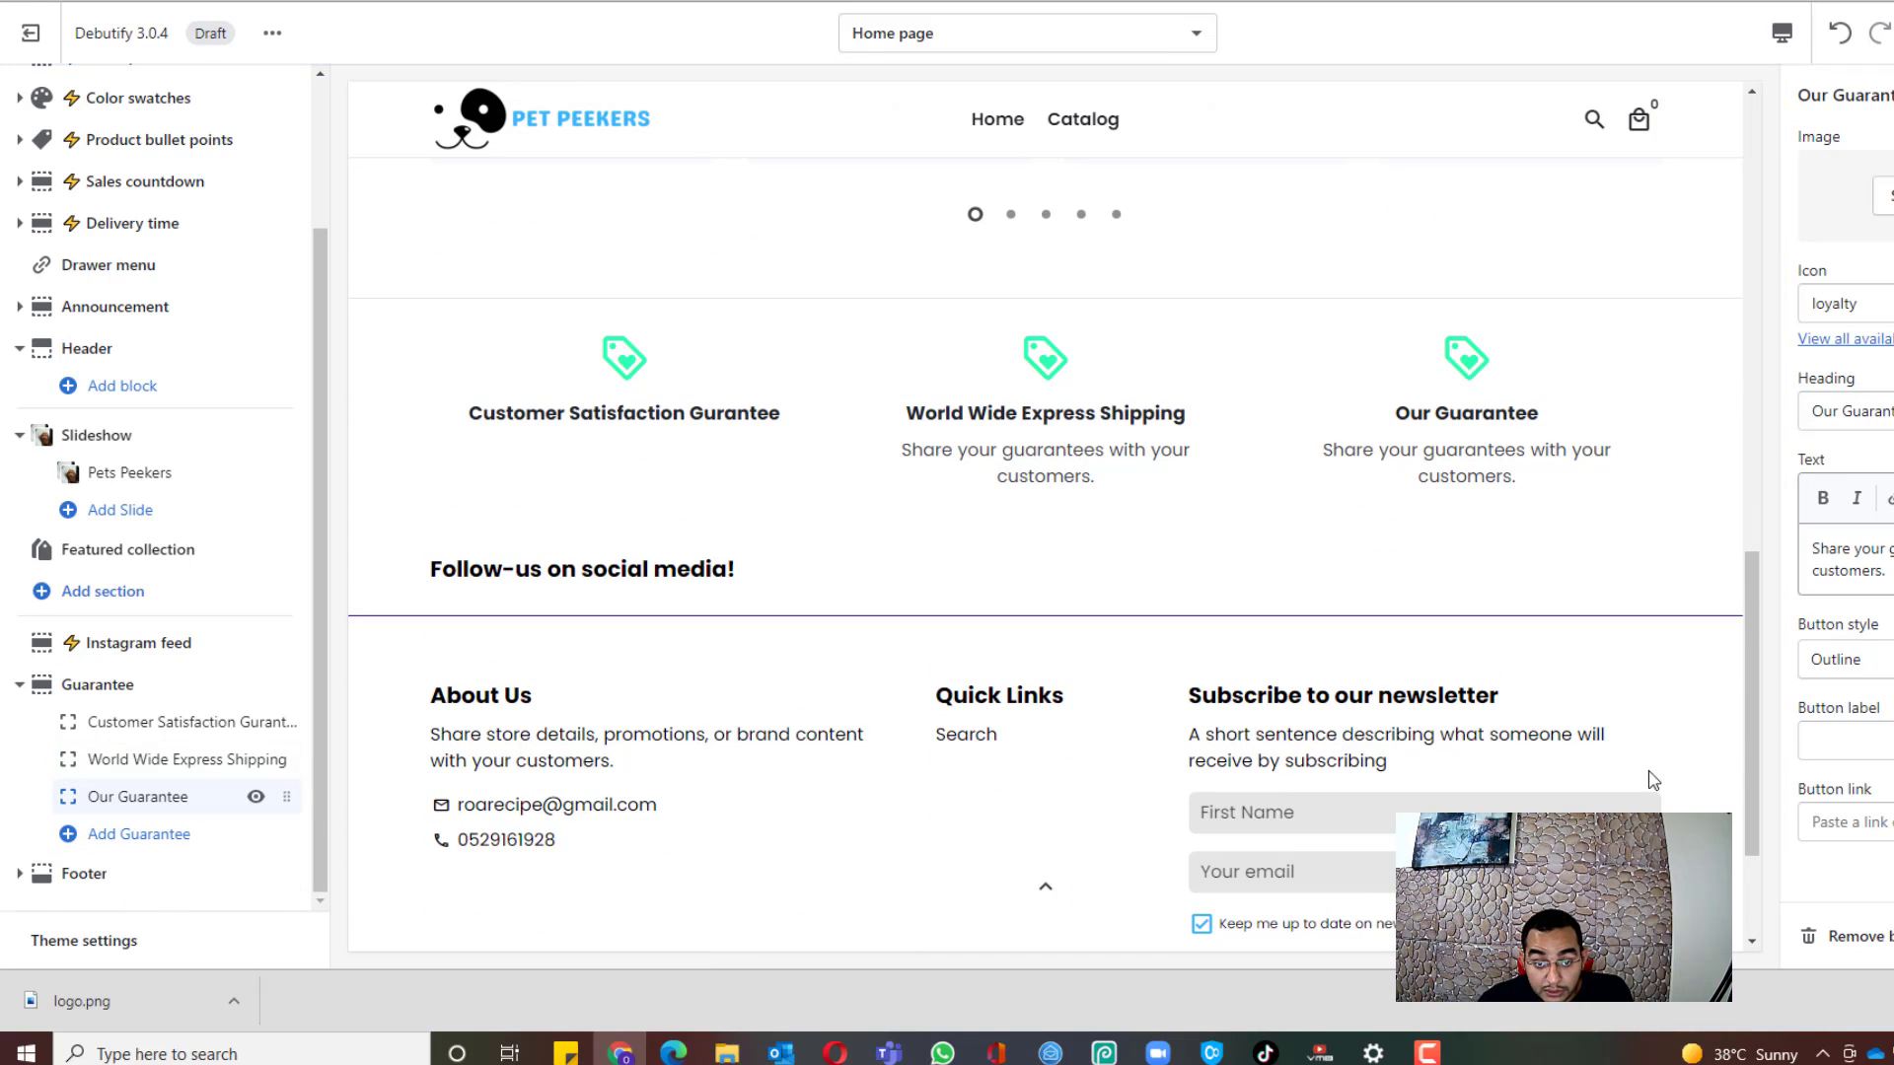
drag(1892, 411, 1524, 375)
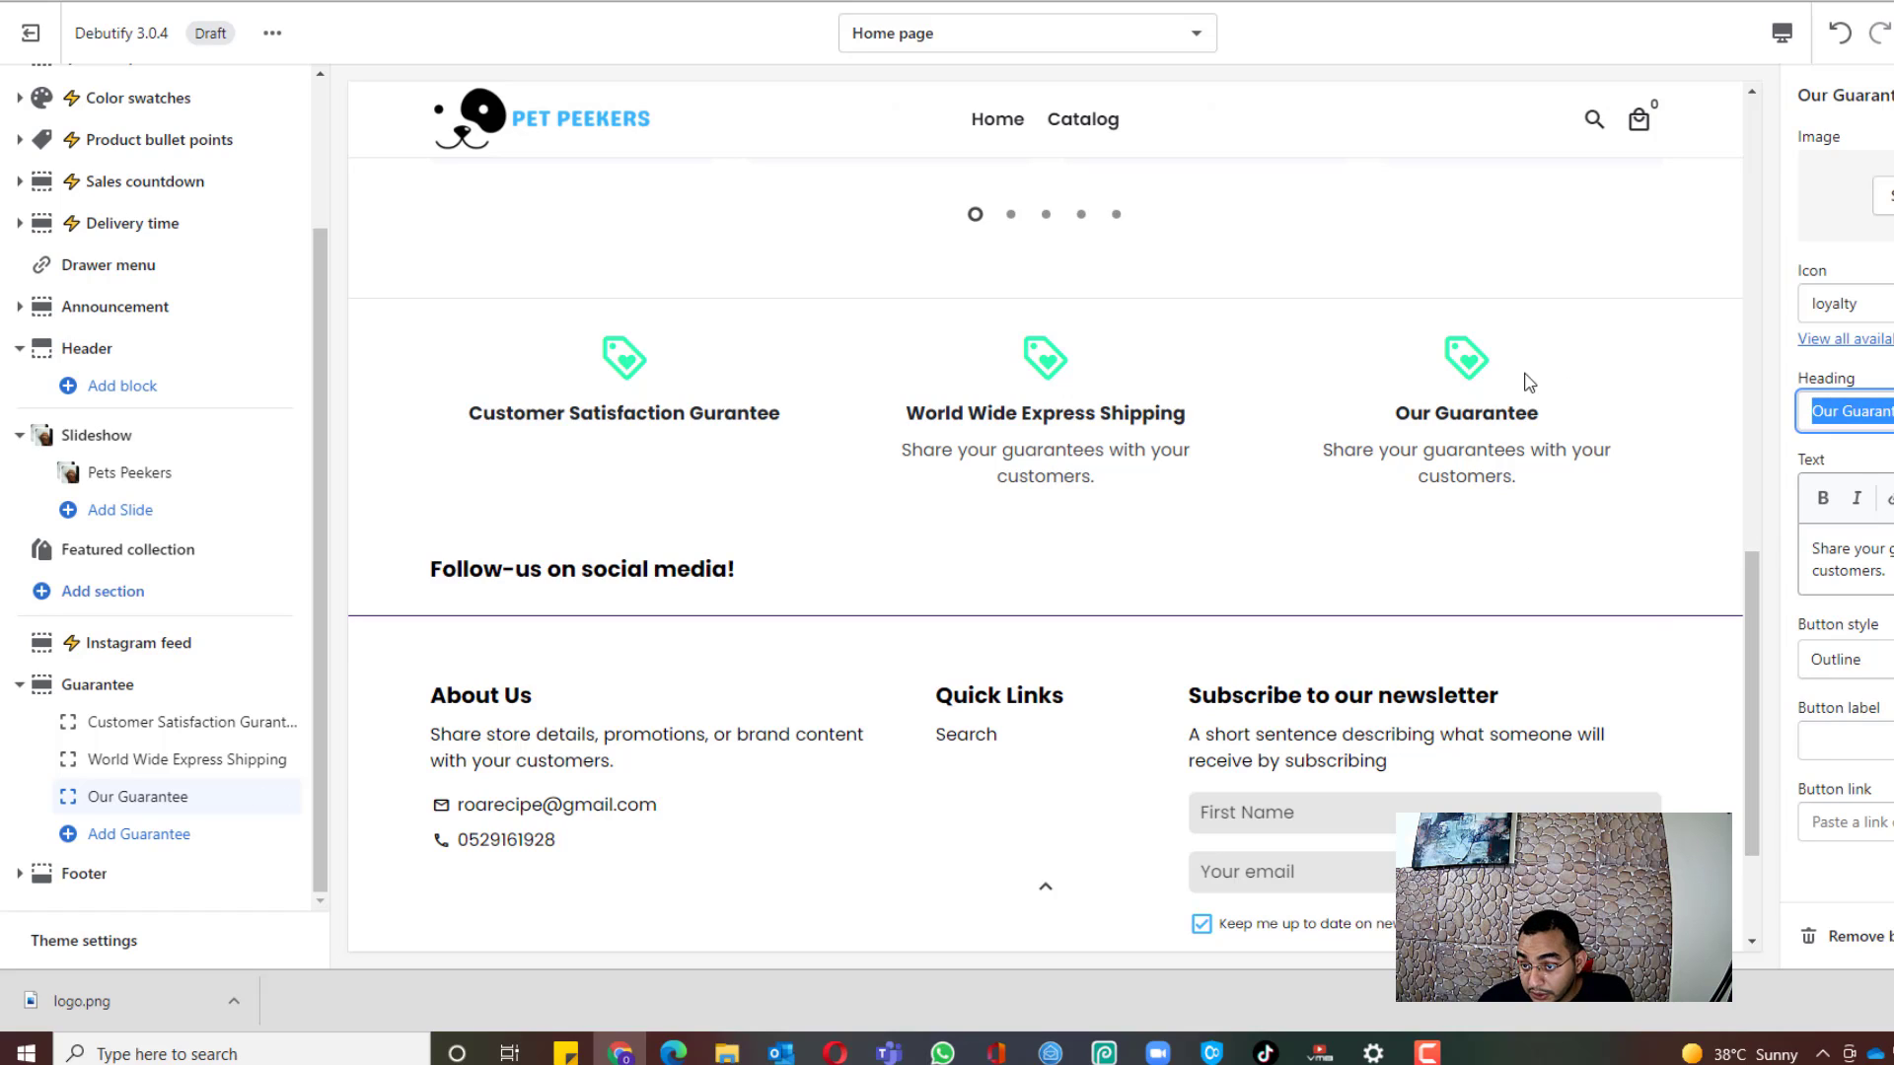
text(2)
key(BackSpace)
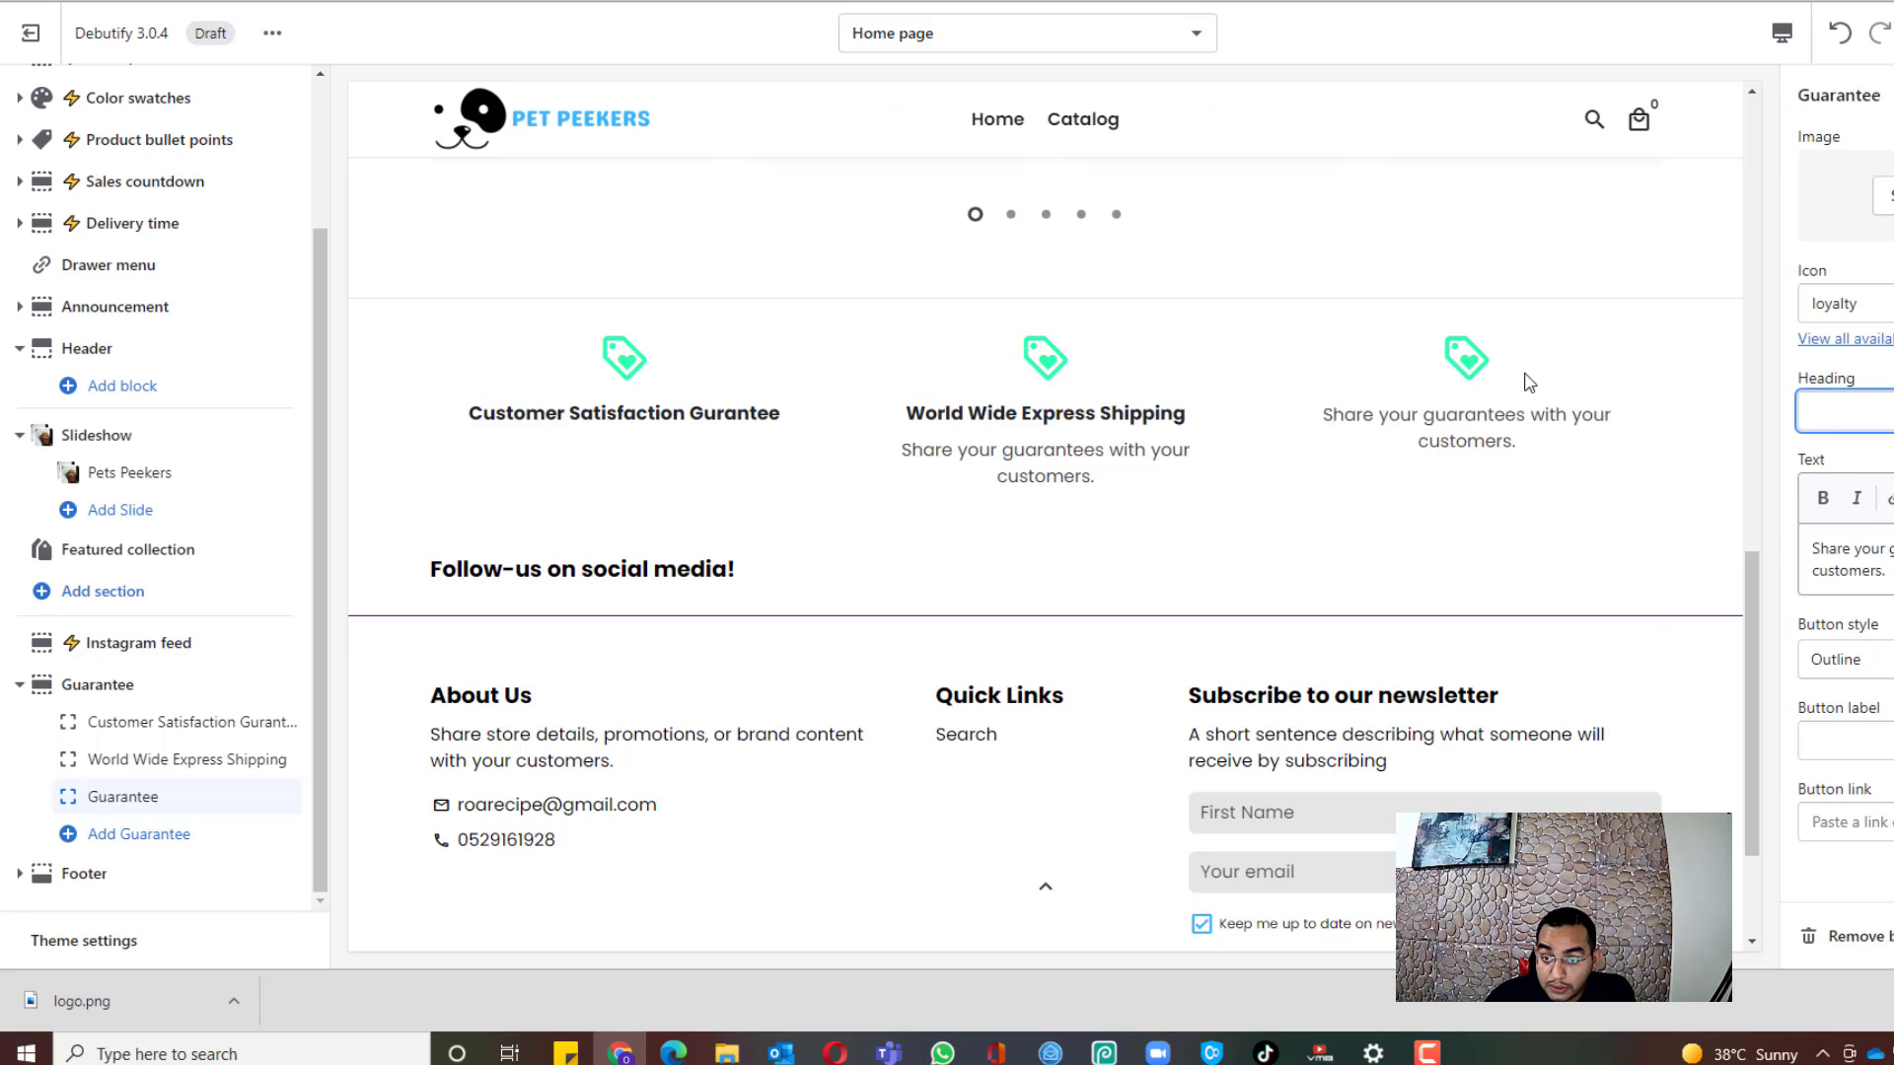
text(24)
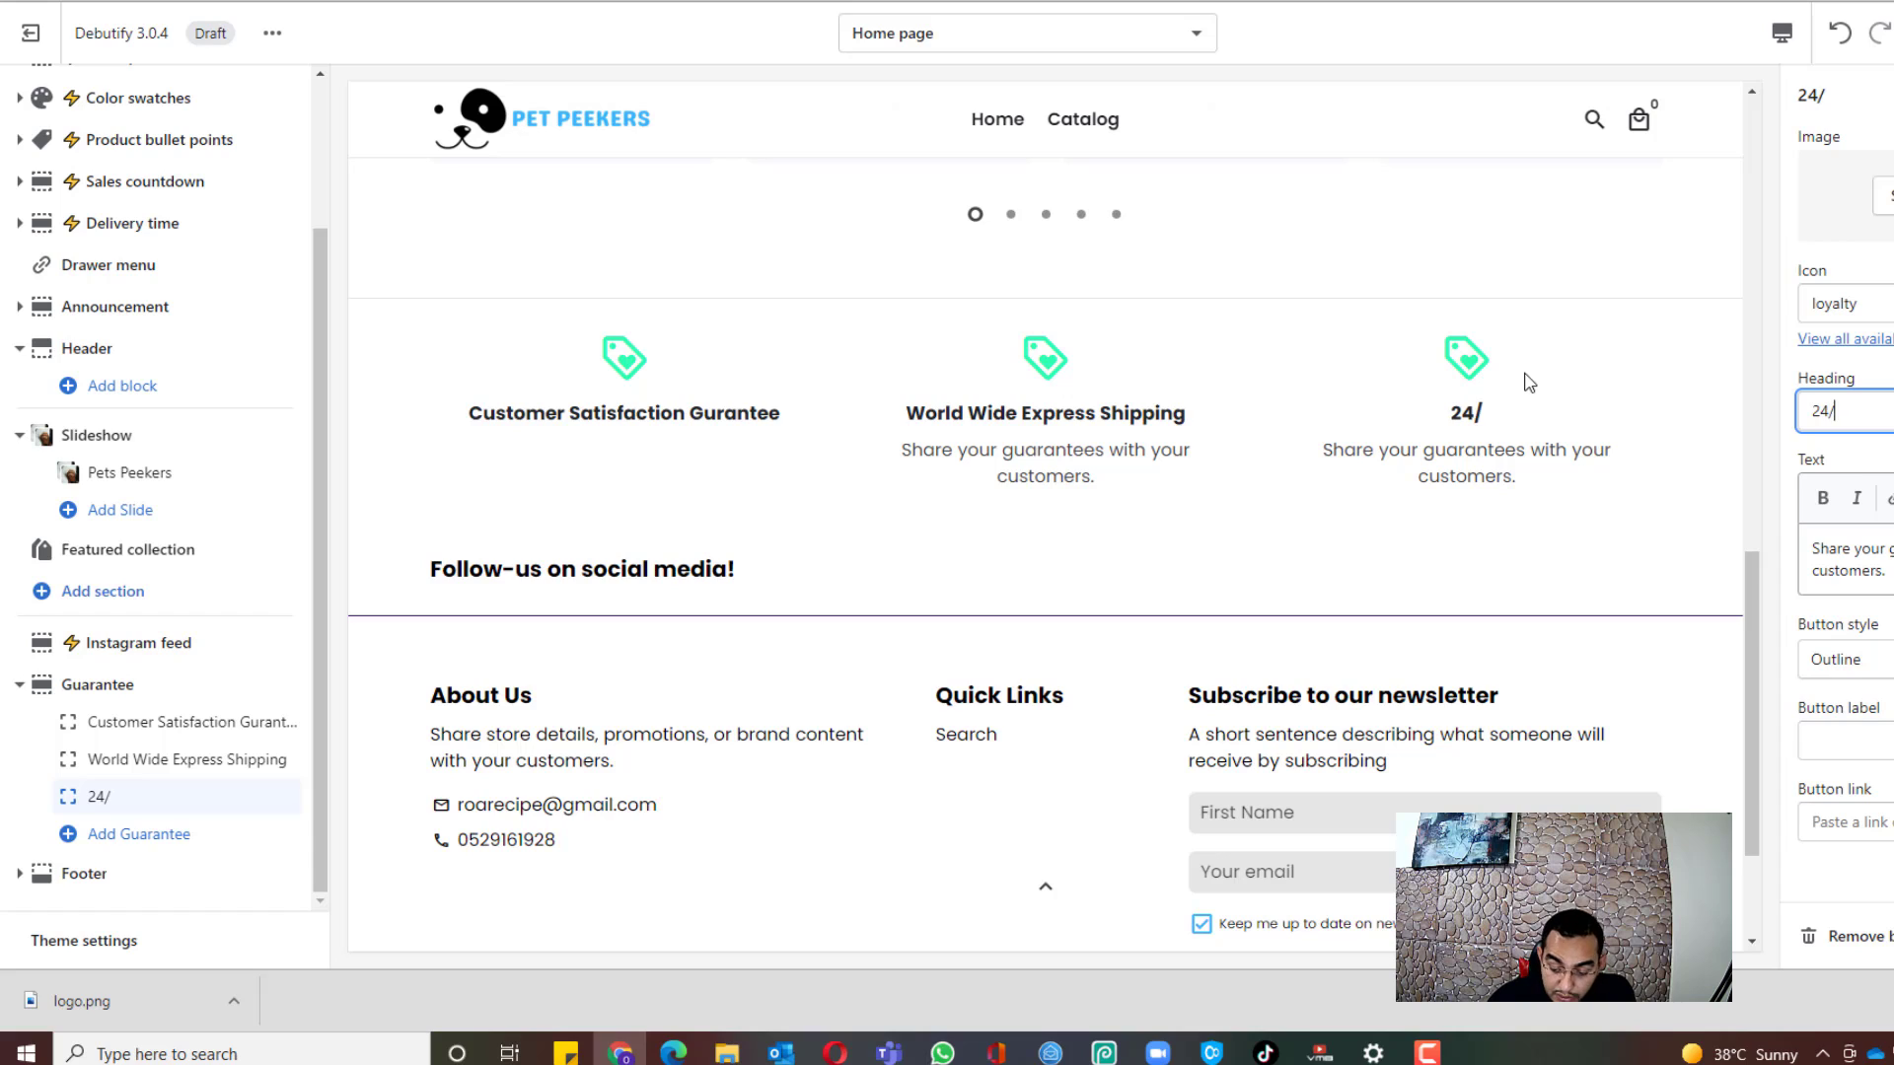
text(/7 Customer supp)
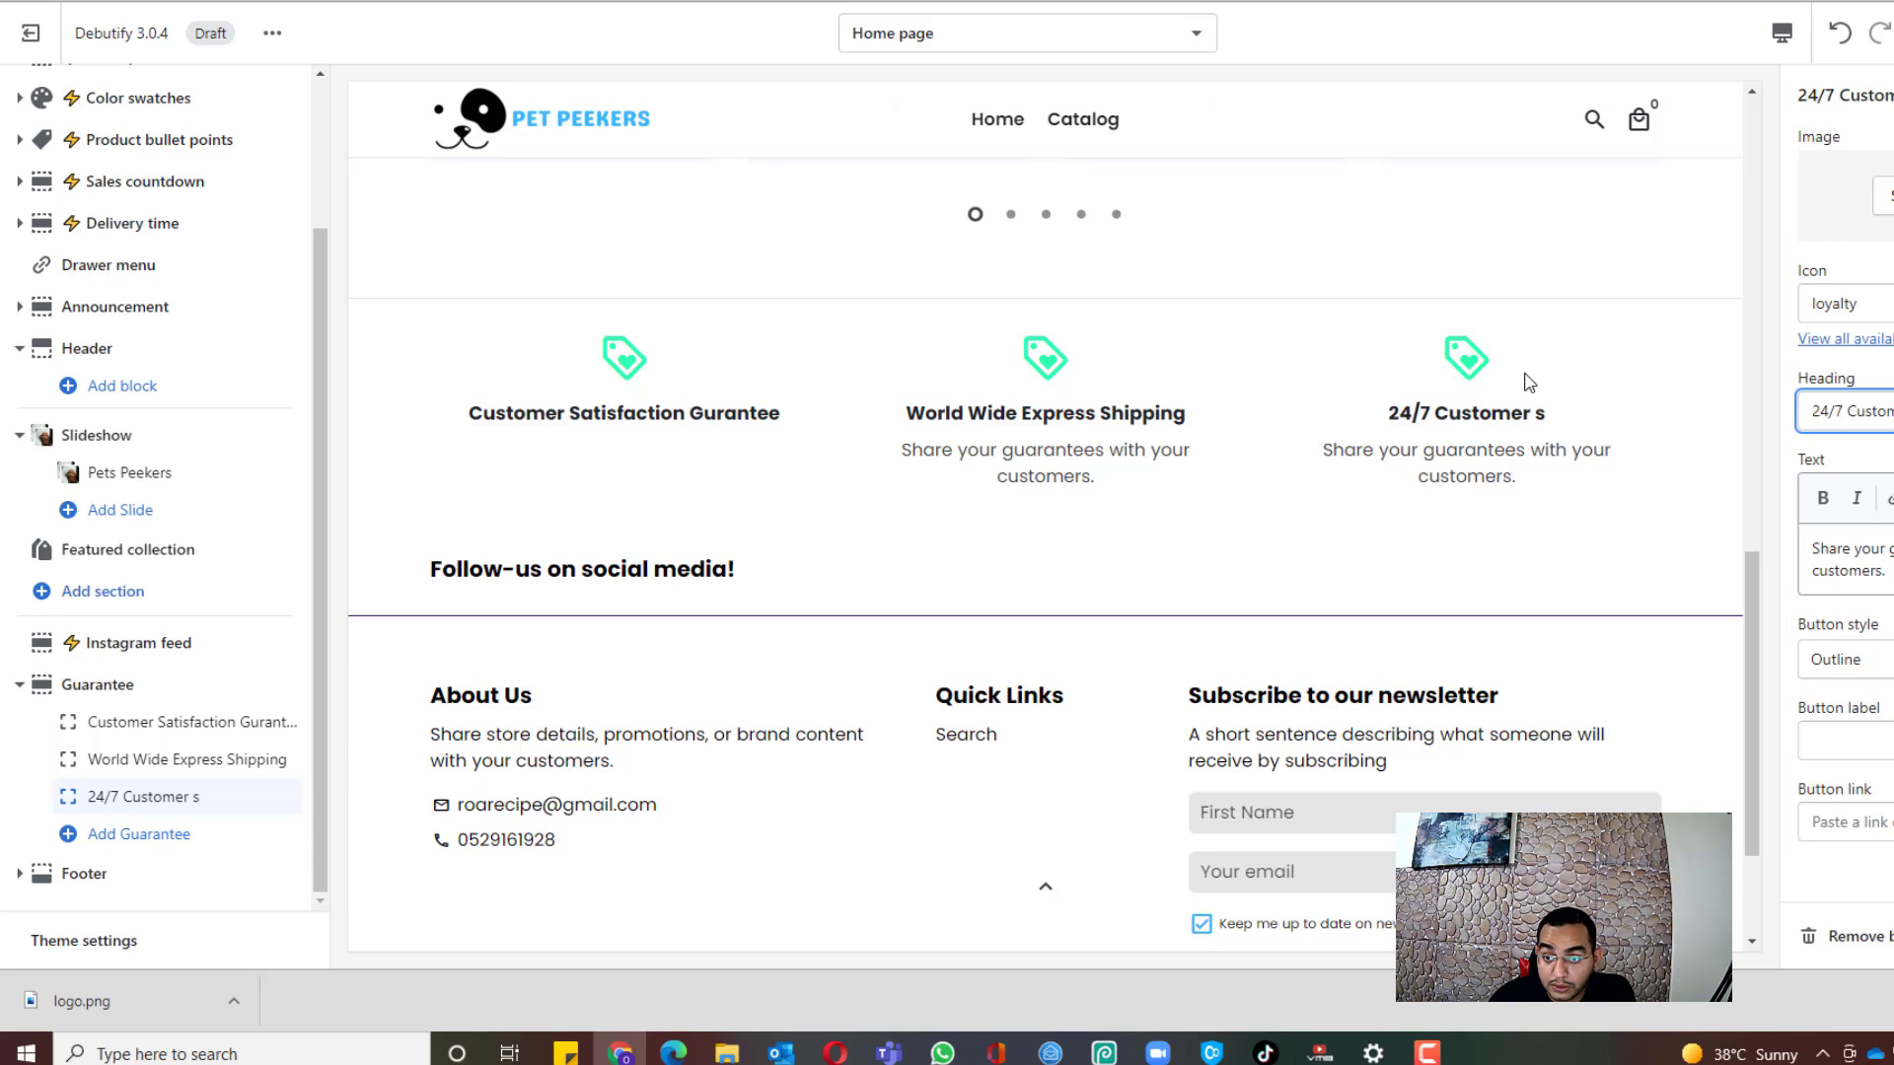
key(BackSpace)
key(BackSpace)
key(BackSpace)
key(BackSpace)
text(S)
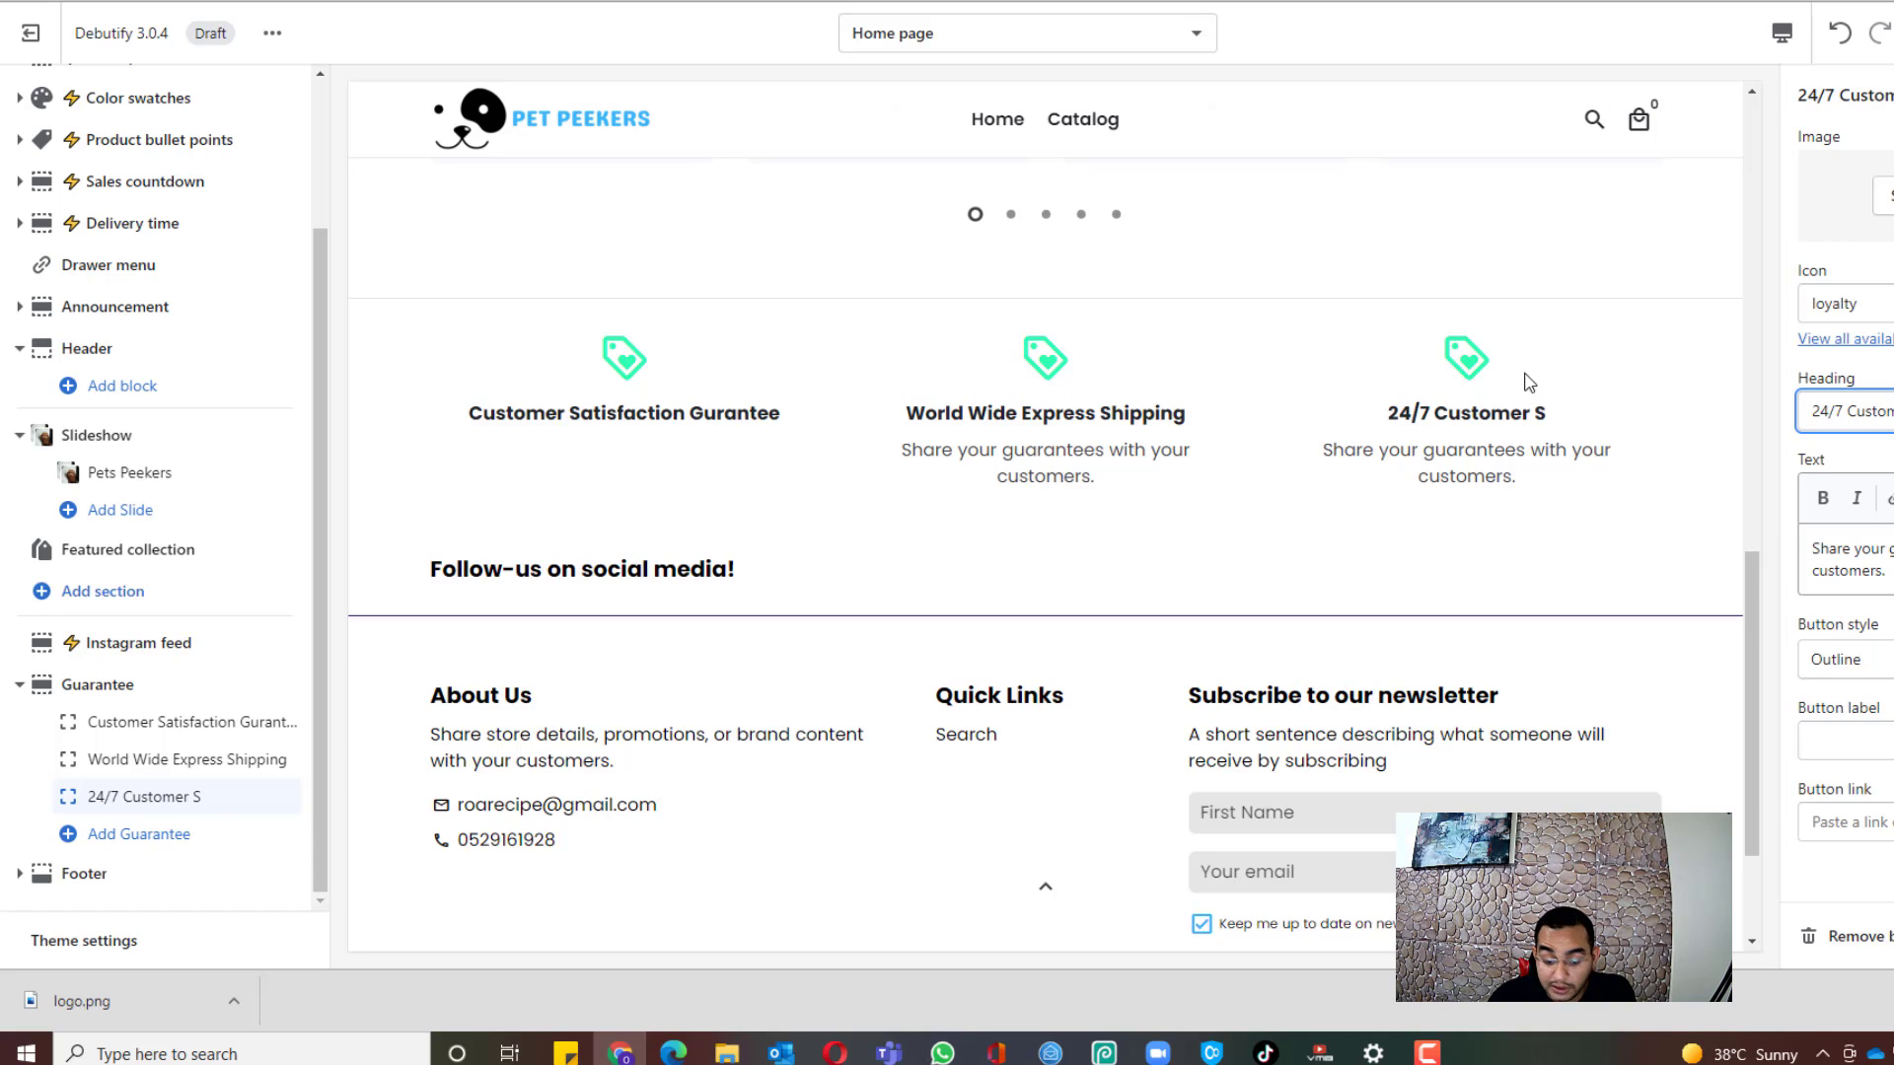
text(upport)
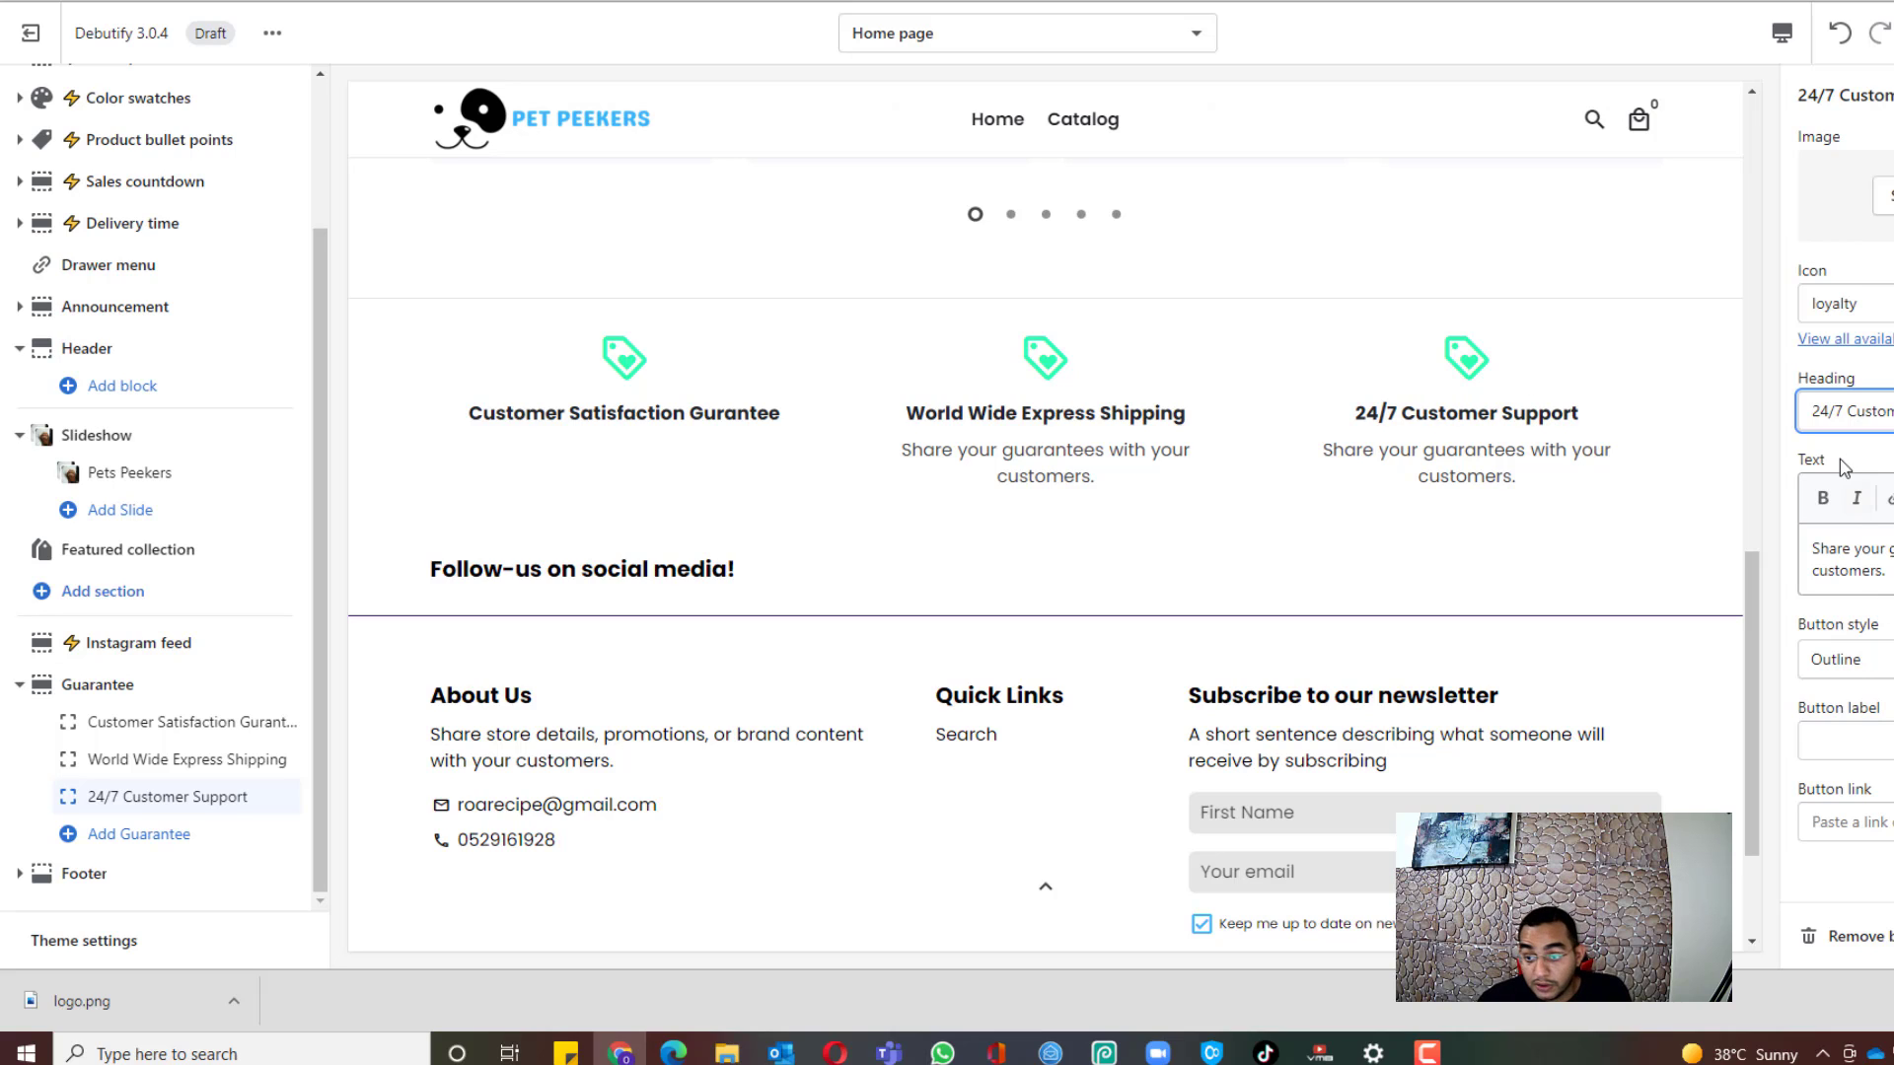
key(ctrl+a)
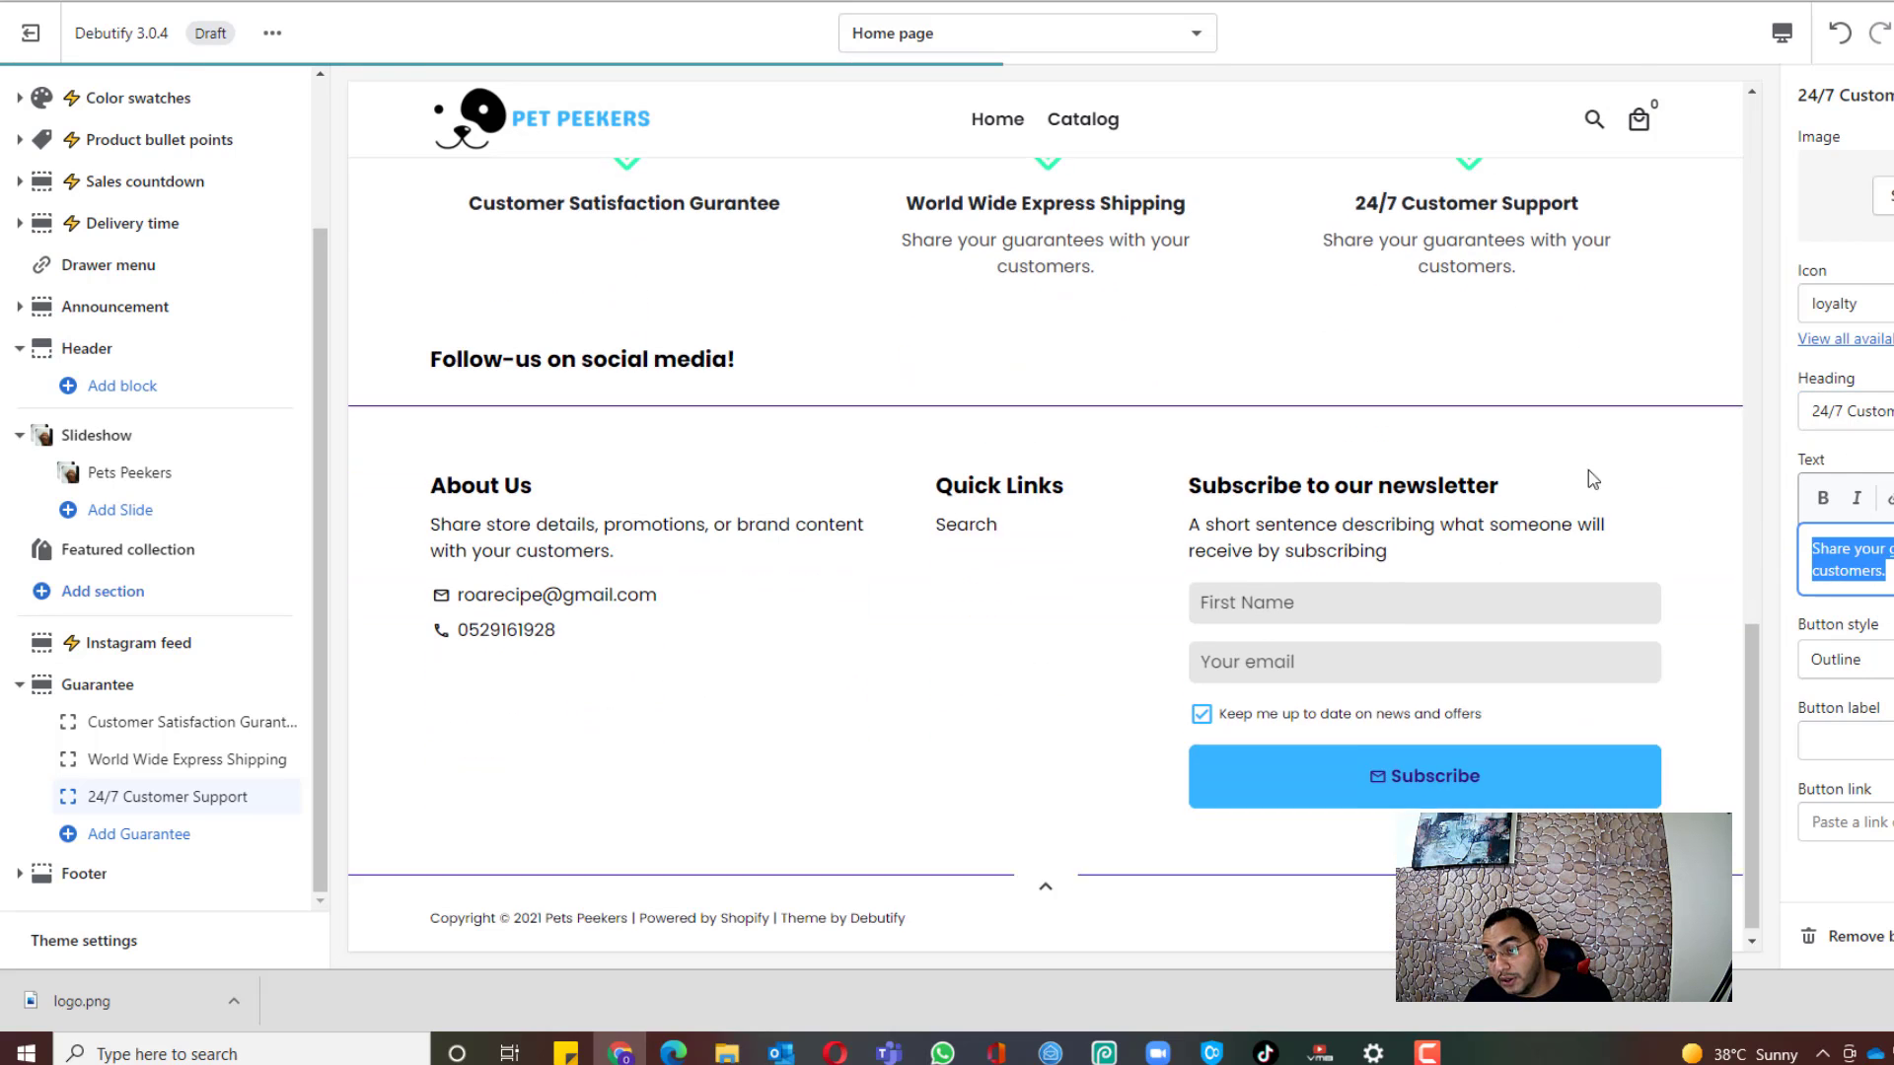
key(BackSpace)
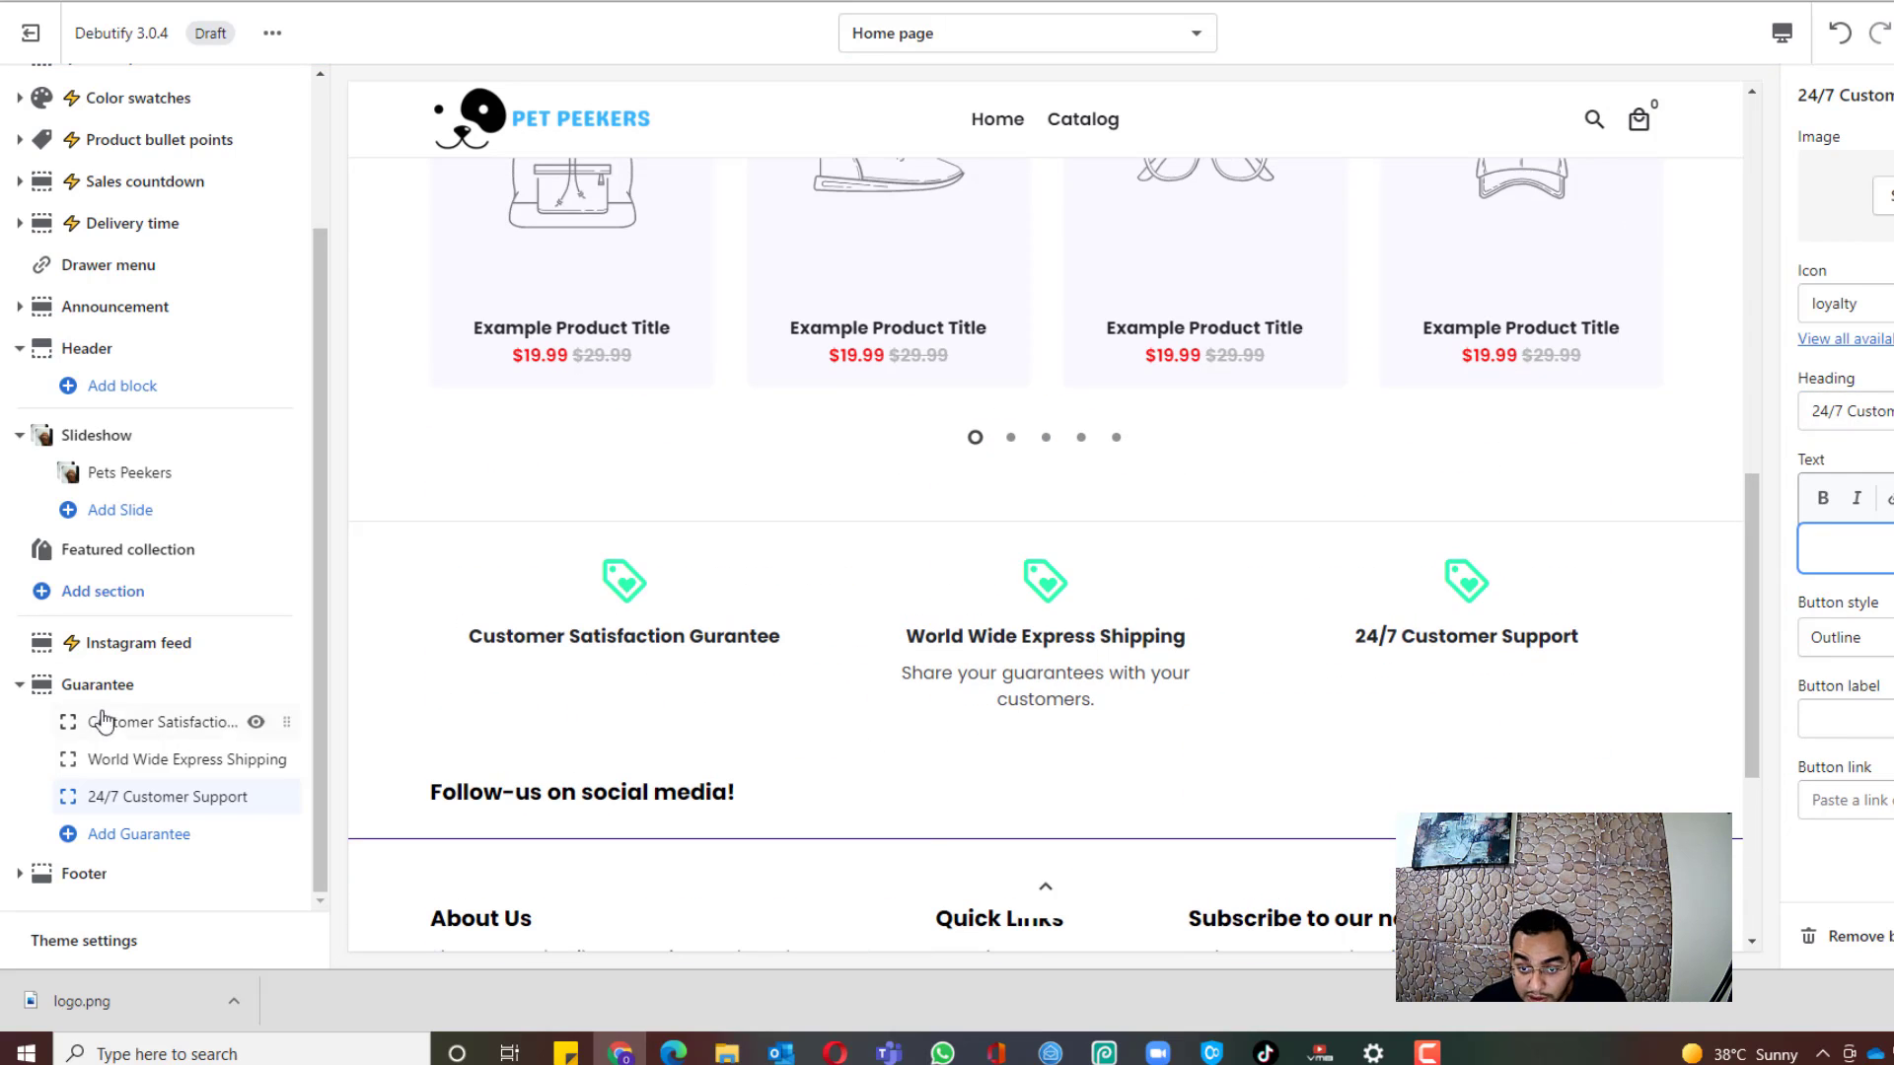
Step: Clear the description text of the World Wide Express Shipping block
click(148, 759)
drag(1888, 572, 1682, 542)
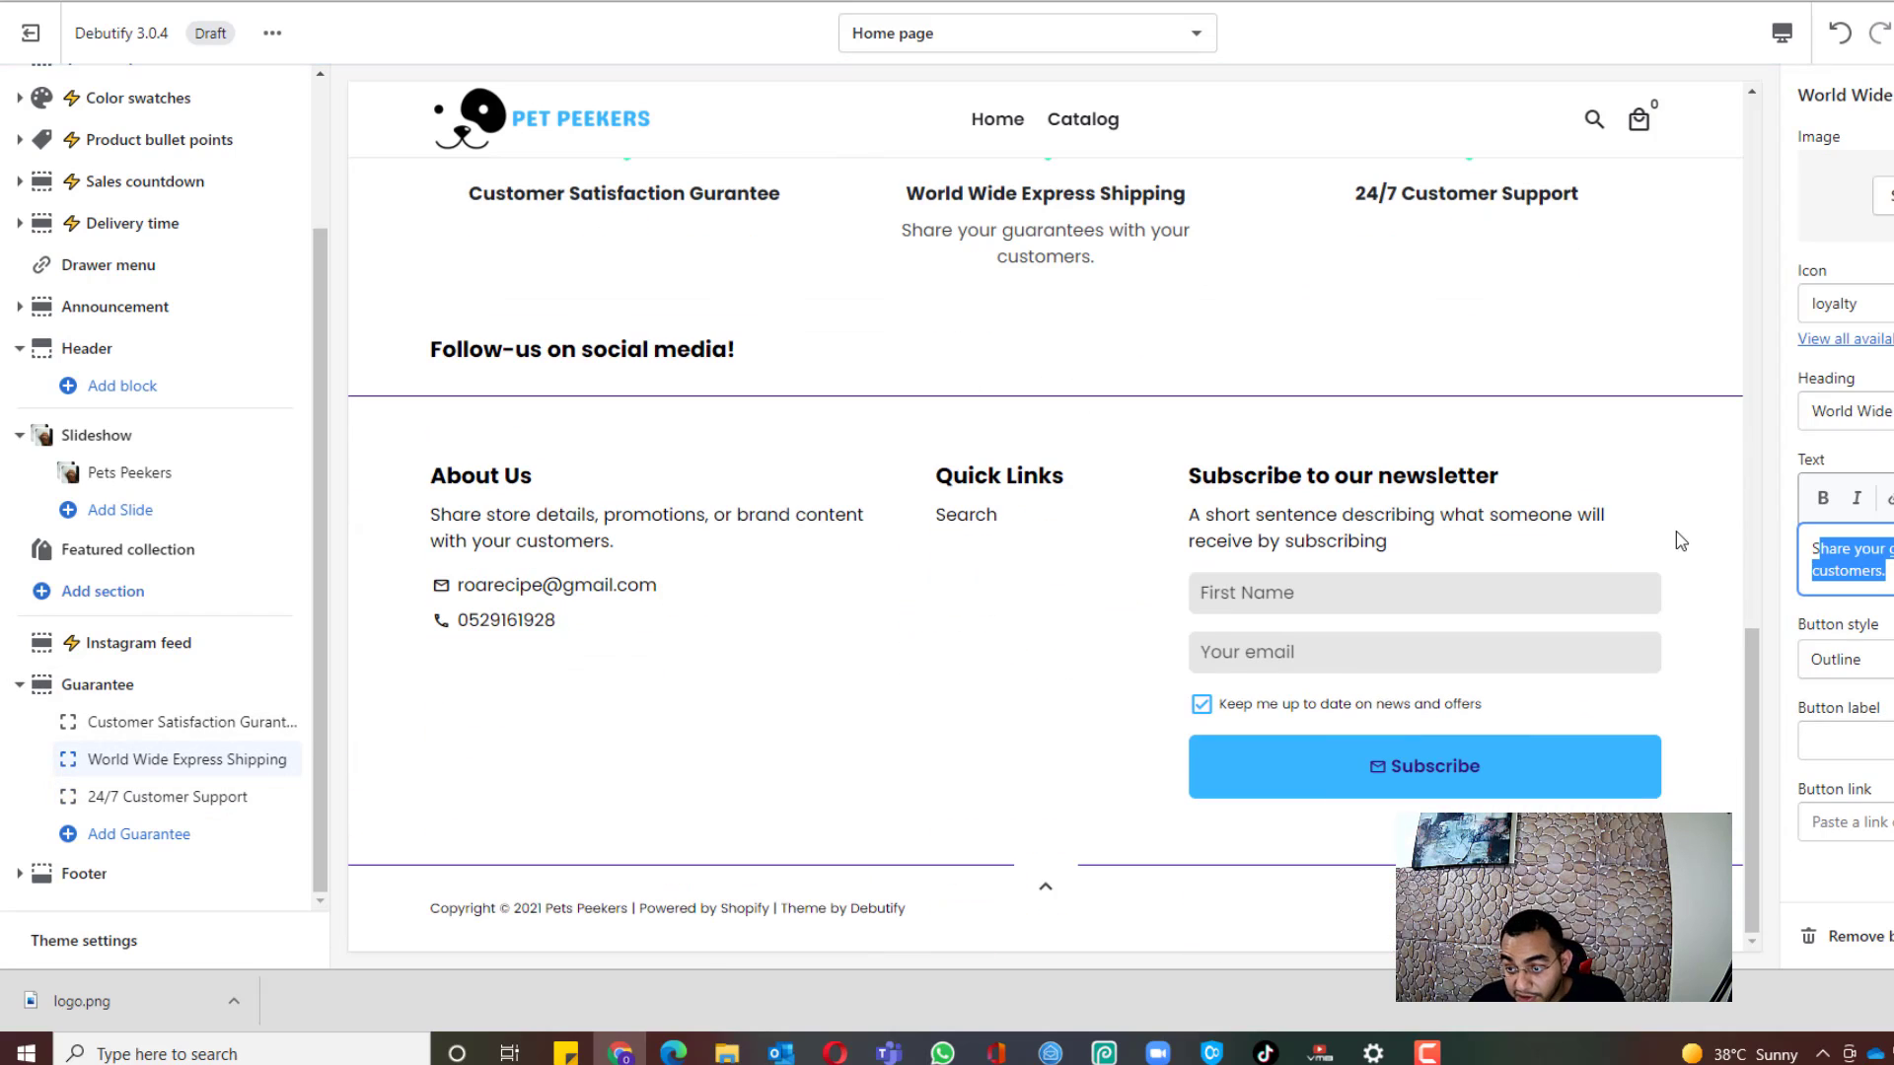
key(BackSpace)
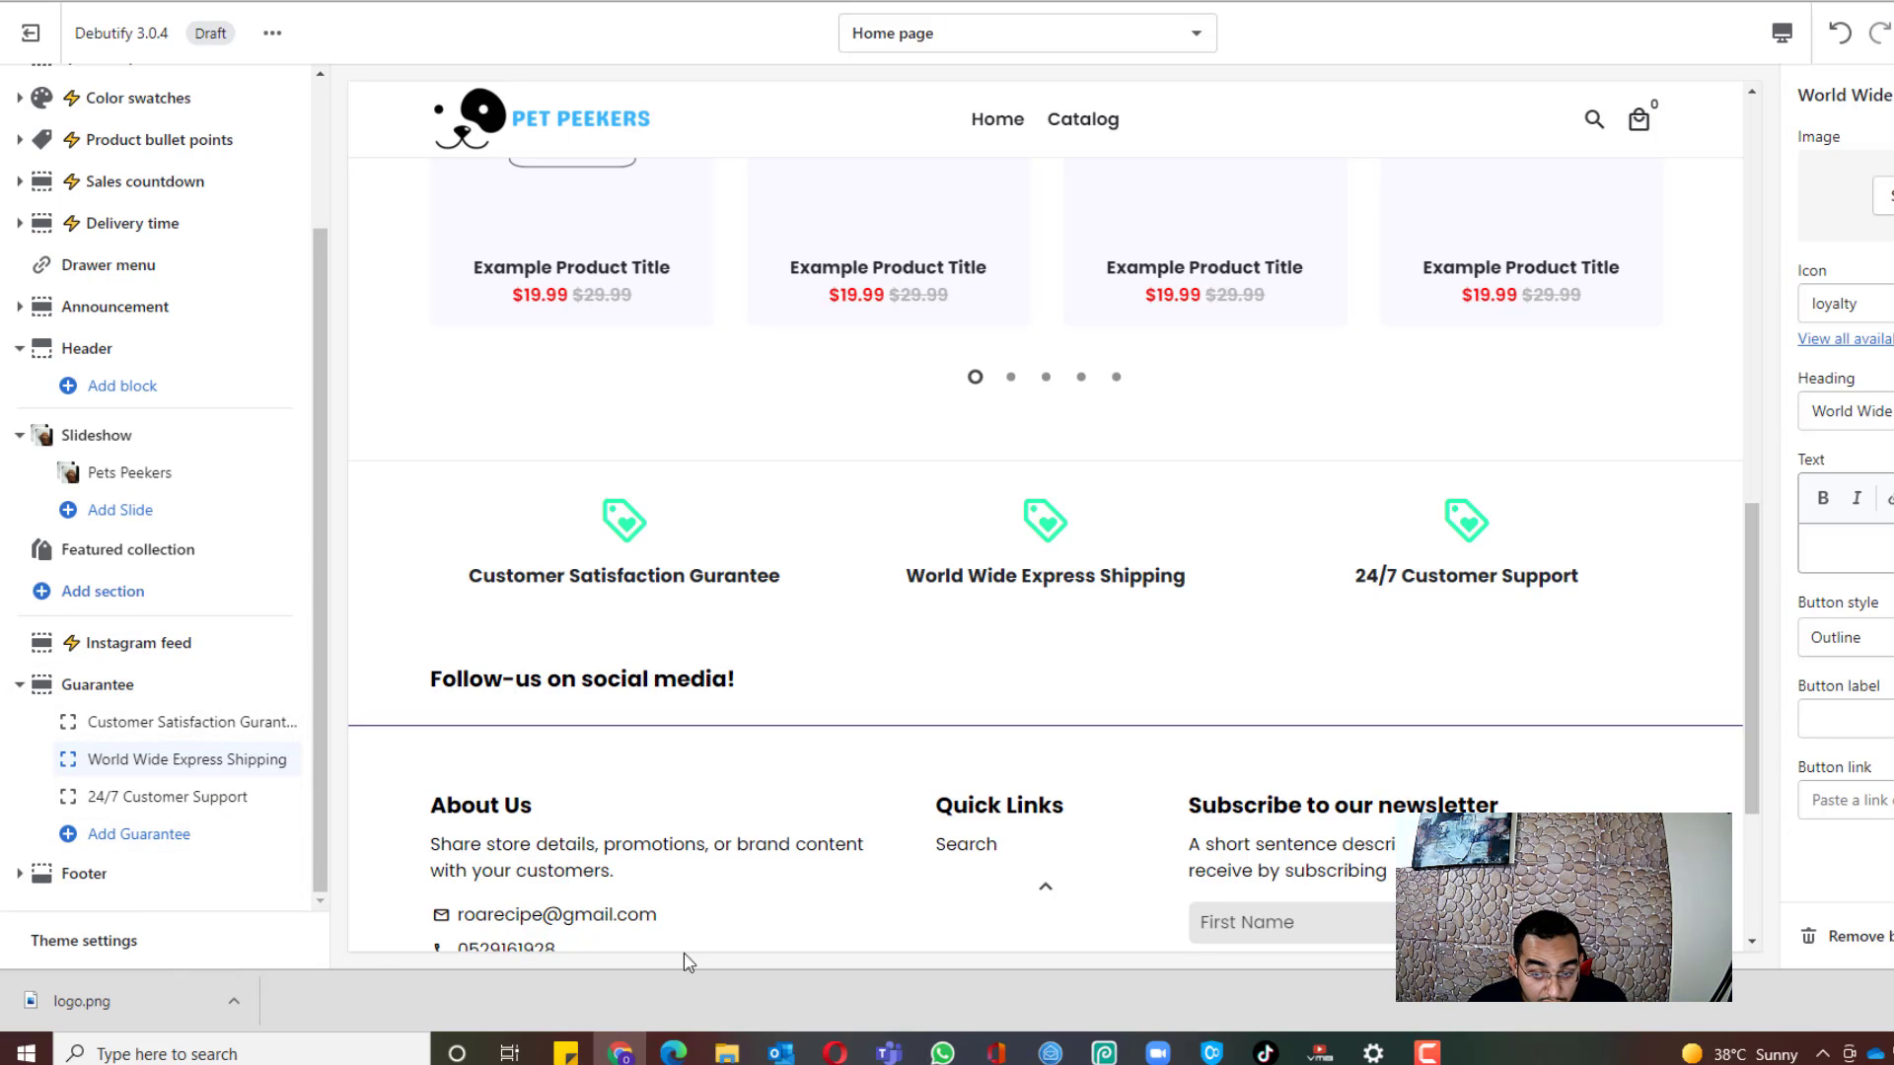
Step: Insert an Image with text section between the Featured collection and Instagram feed
scroll(486, 583, up, 10)
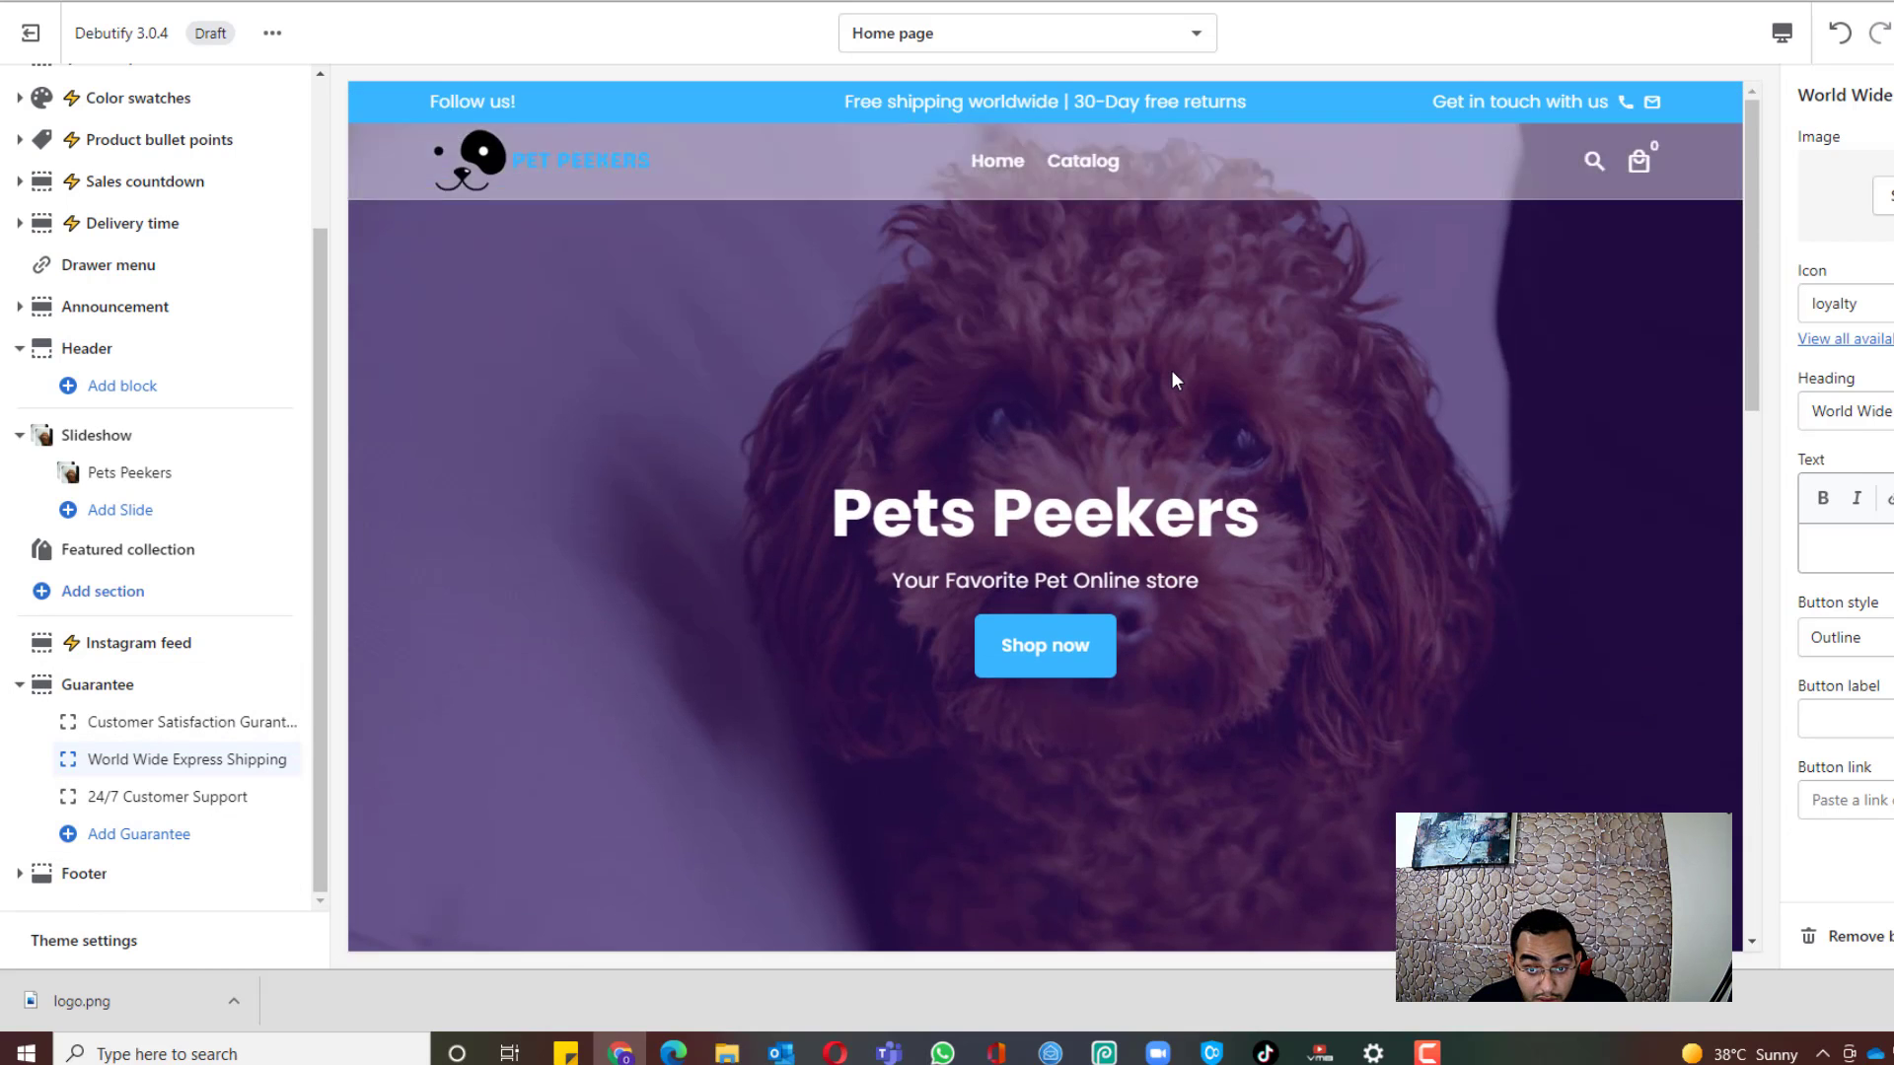
scroll(1171, 379, down, 8)
scroll(119, 641, up, 2)
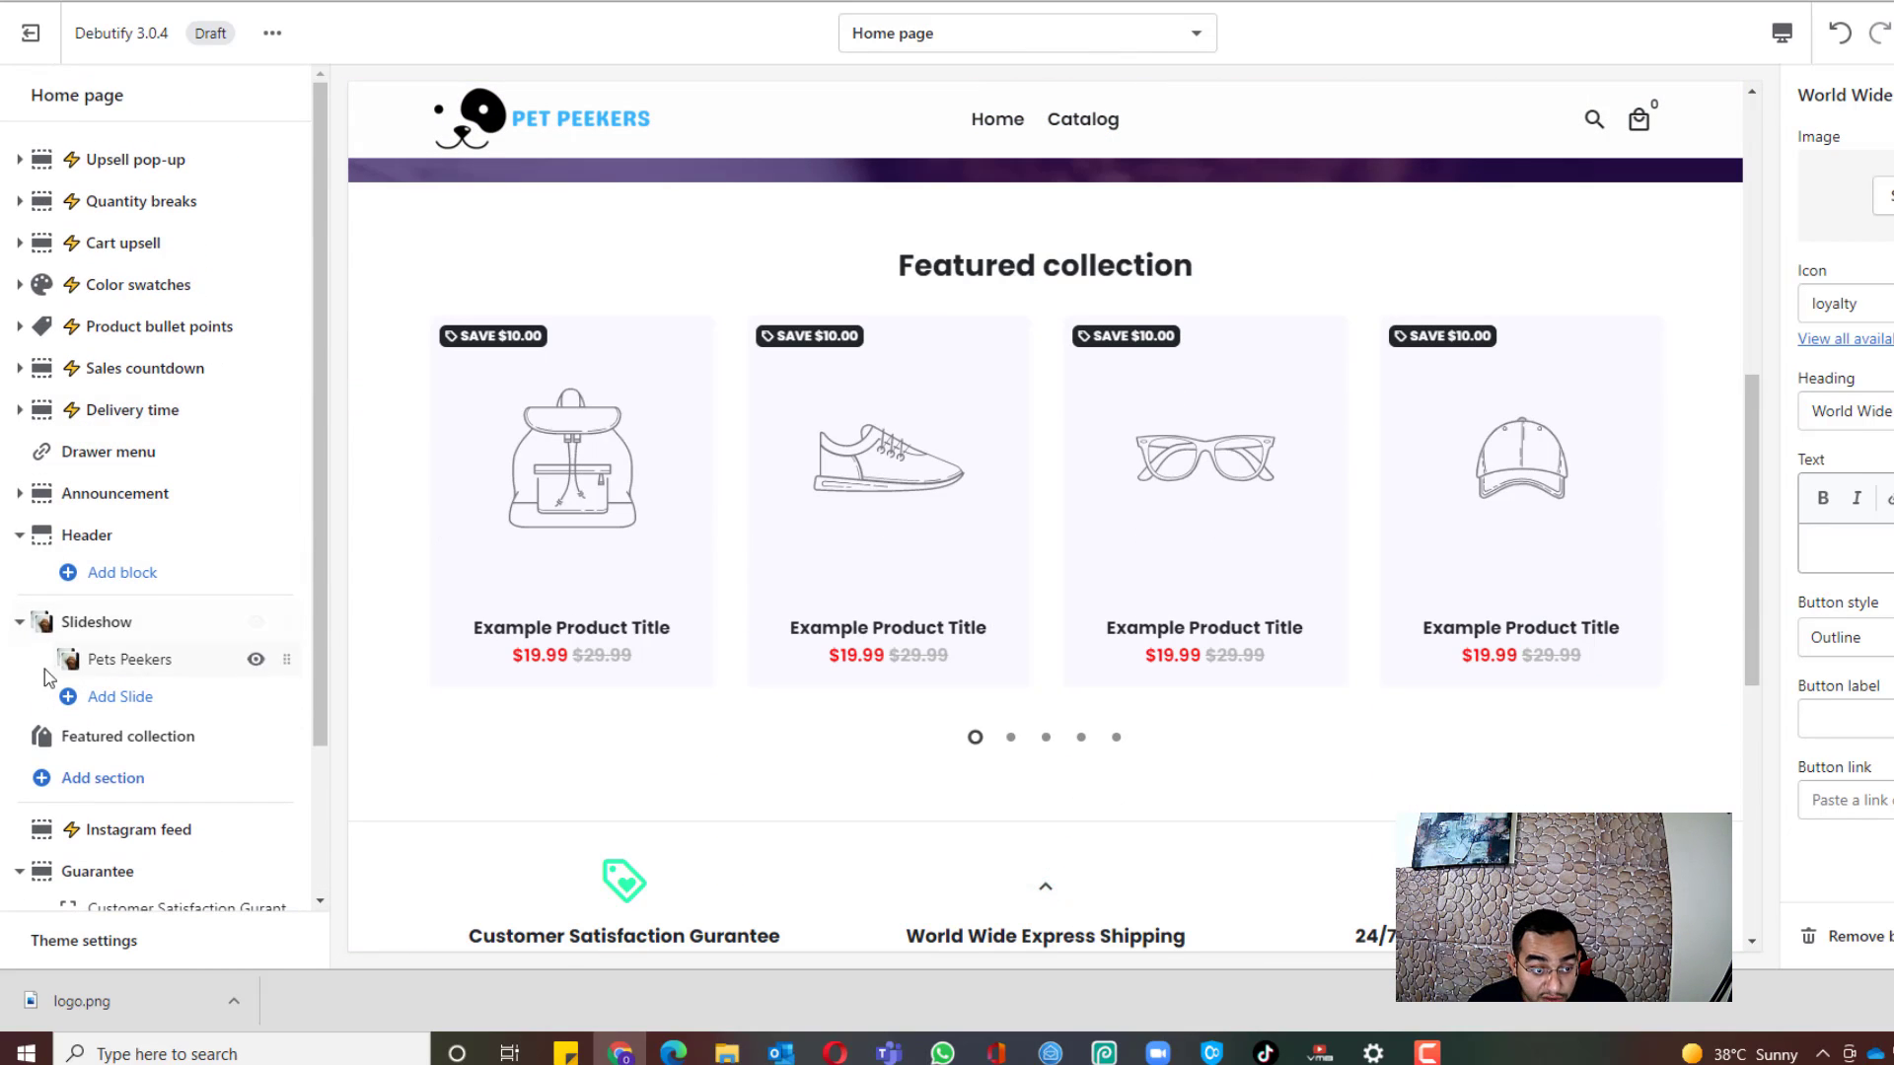
scroll(158, 631, down, 2)
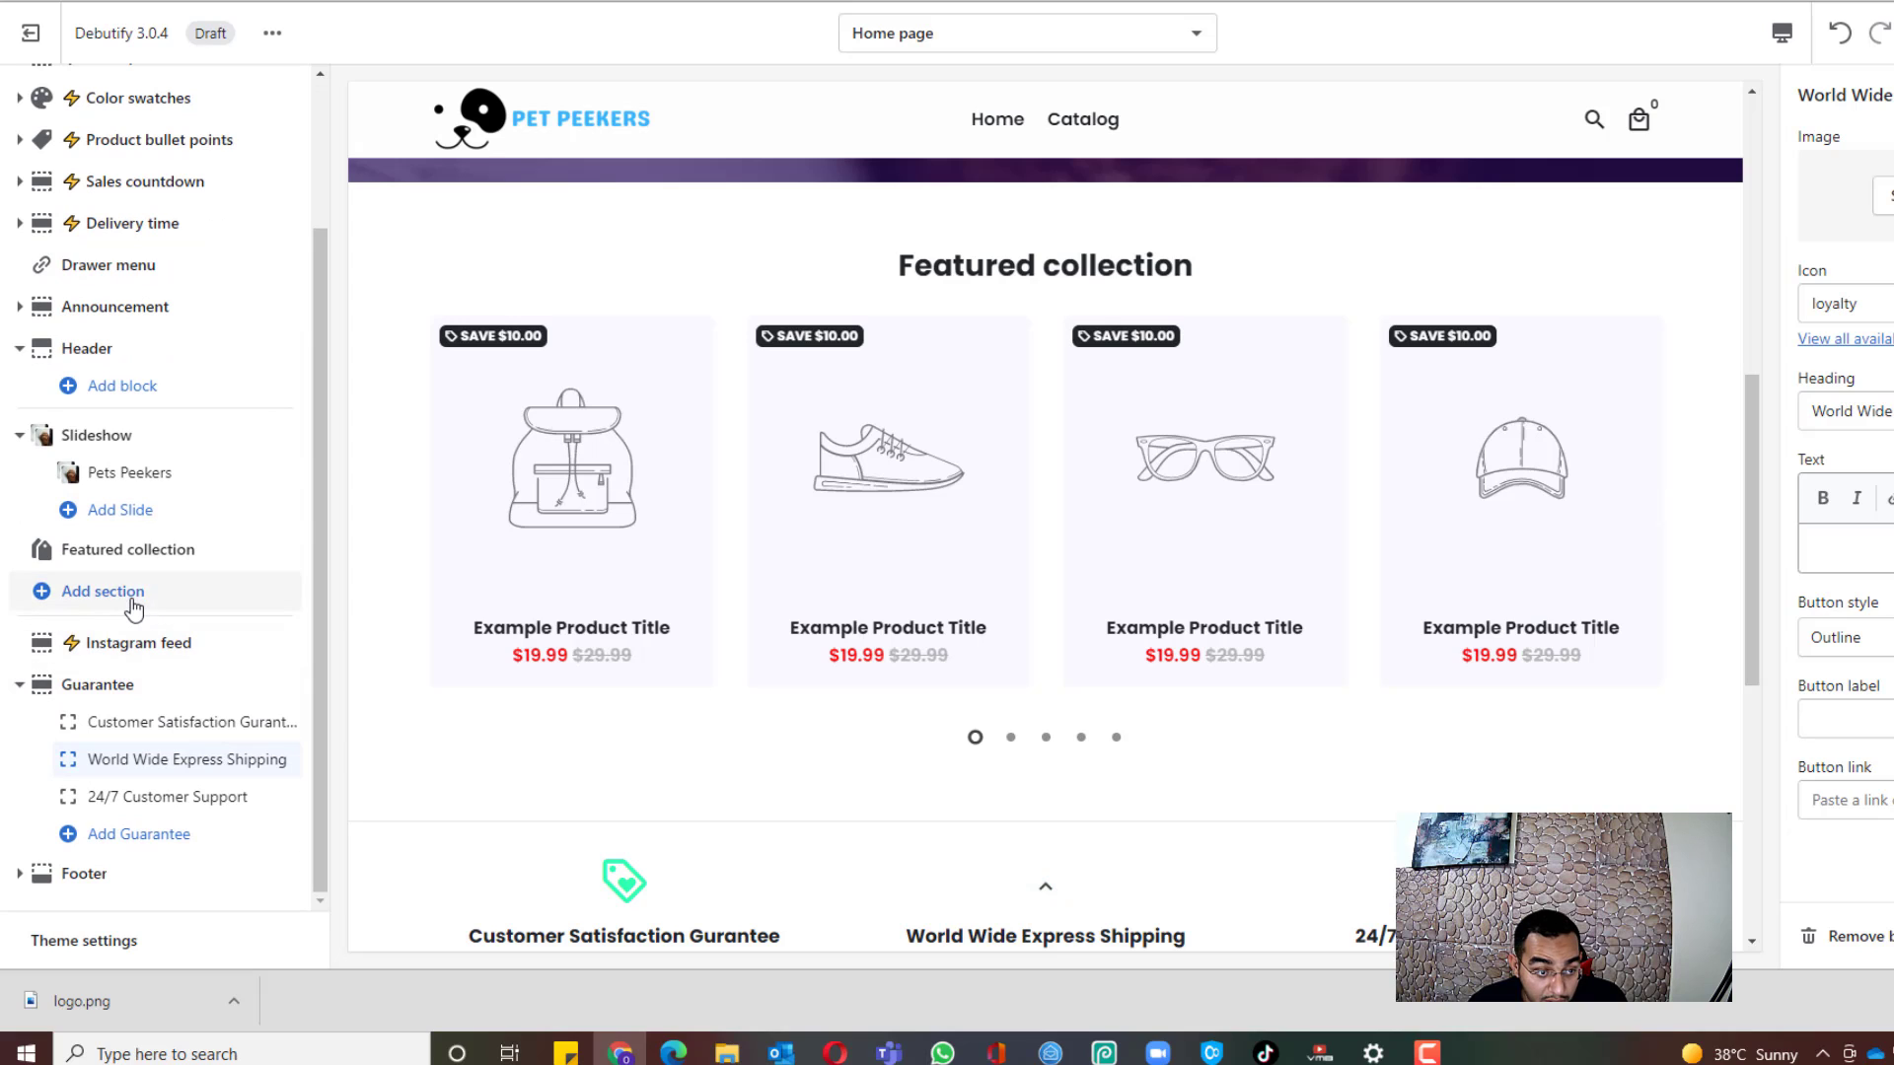
click(134, 596)
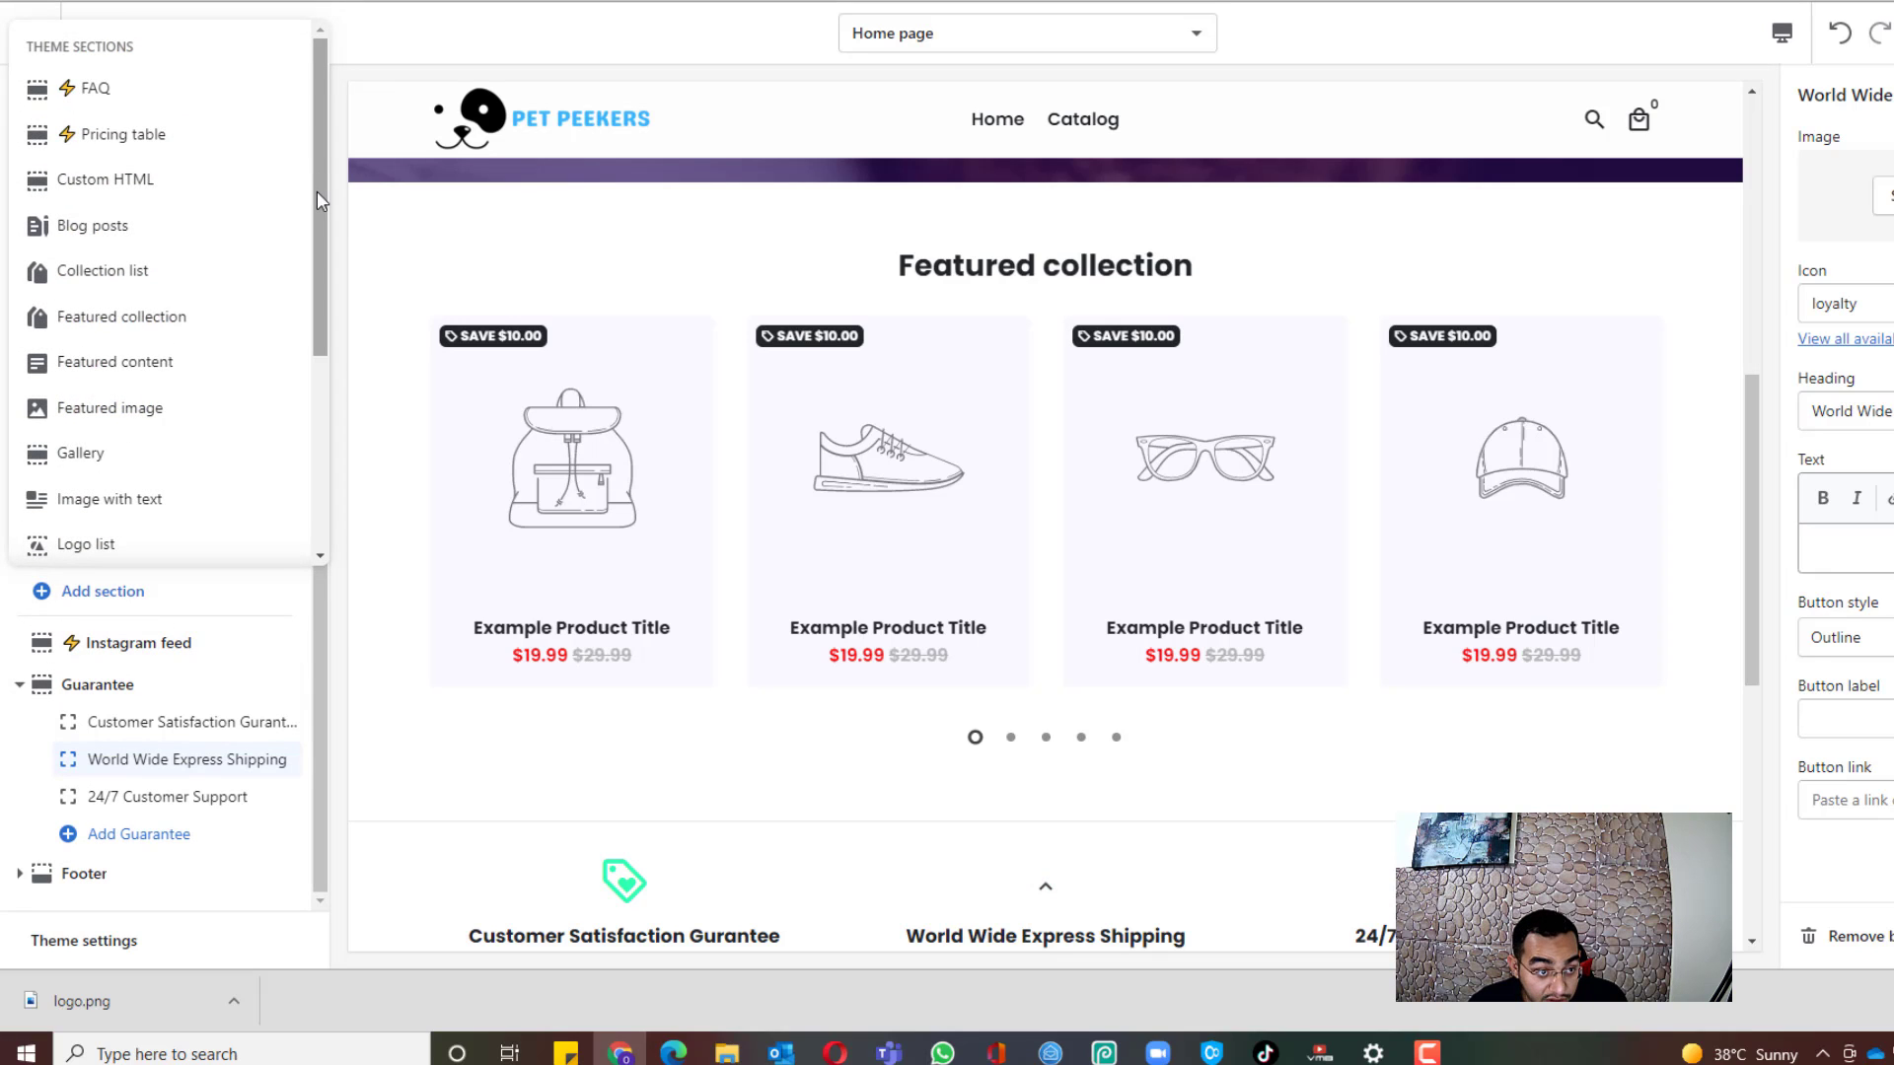
drag(317, 191, 325, 346)
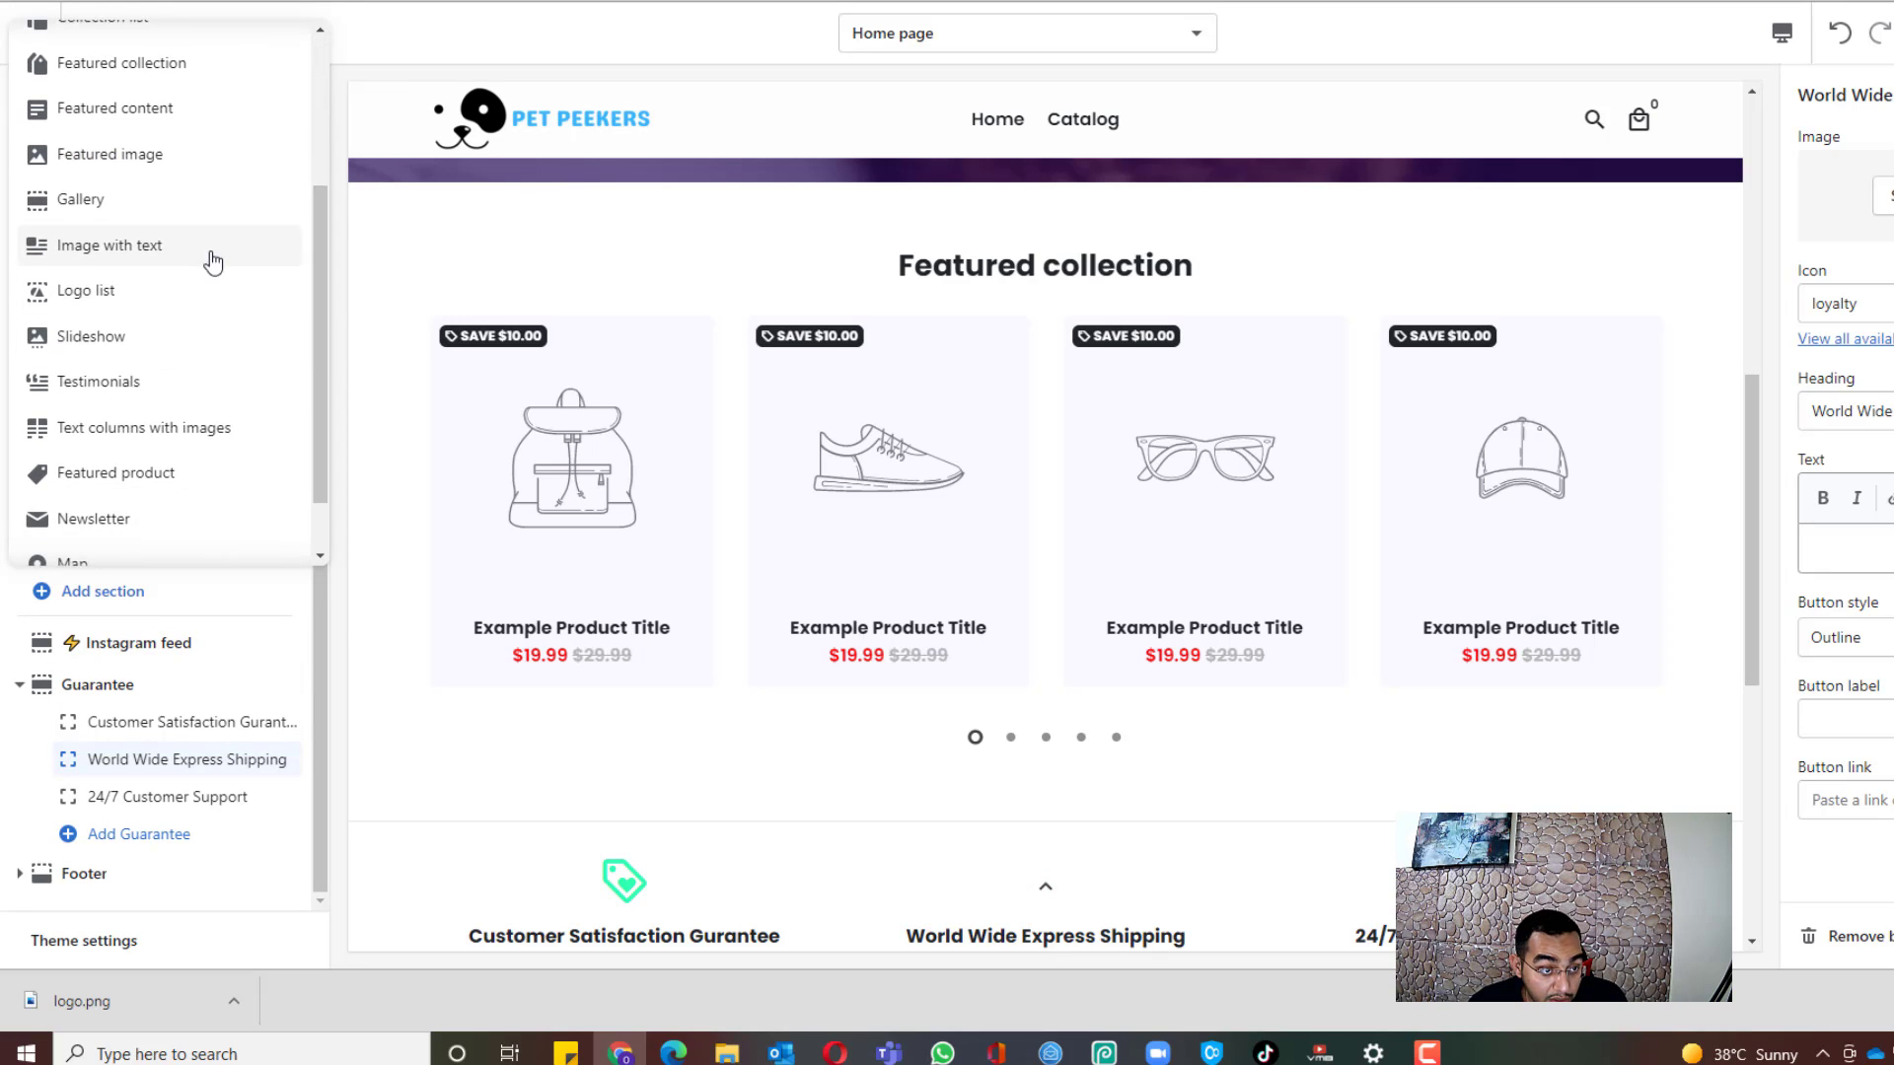
scroll(211, 250, down, 1)
scroll(188, 355, up, 1)
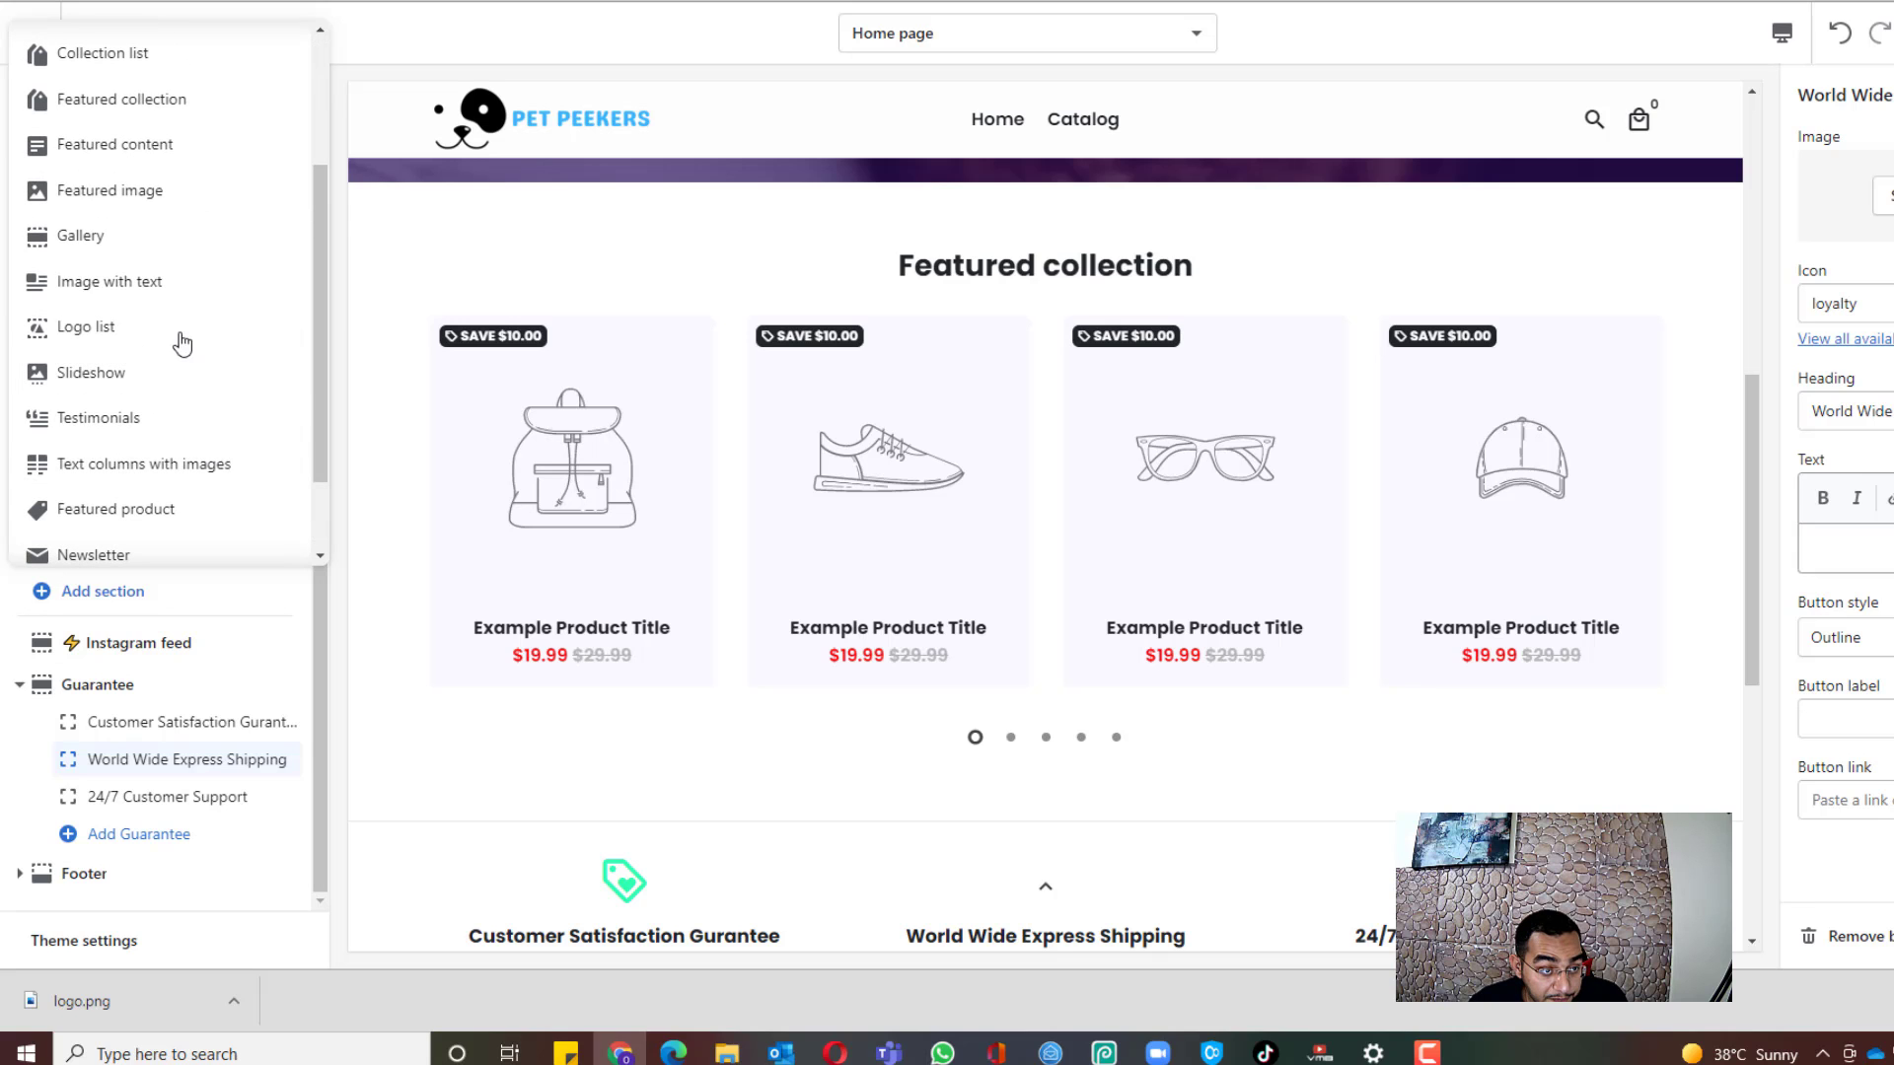
click(69, 285)
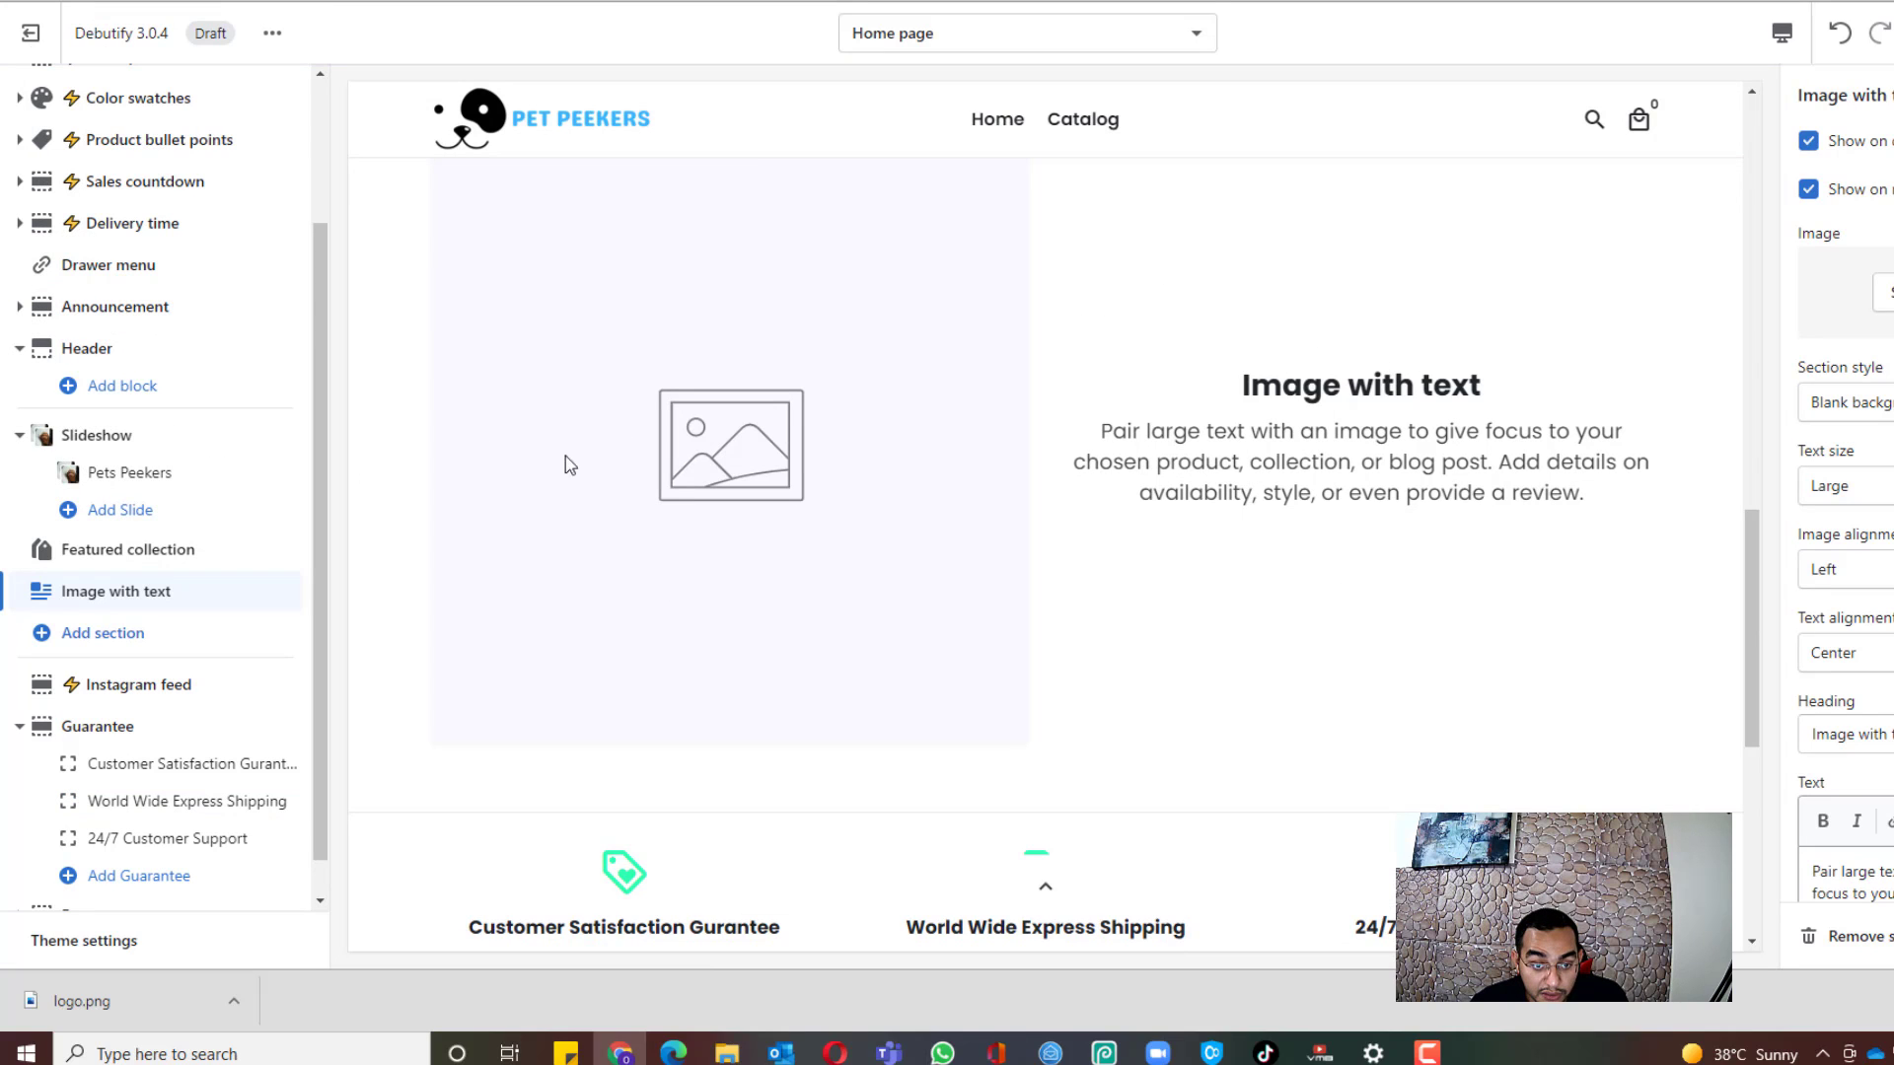
scroll(838, 602, up, 2)
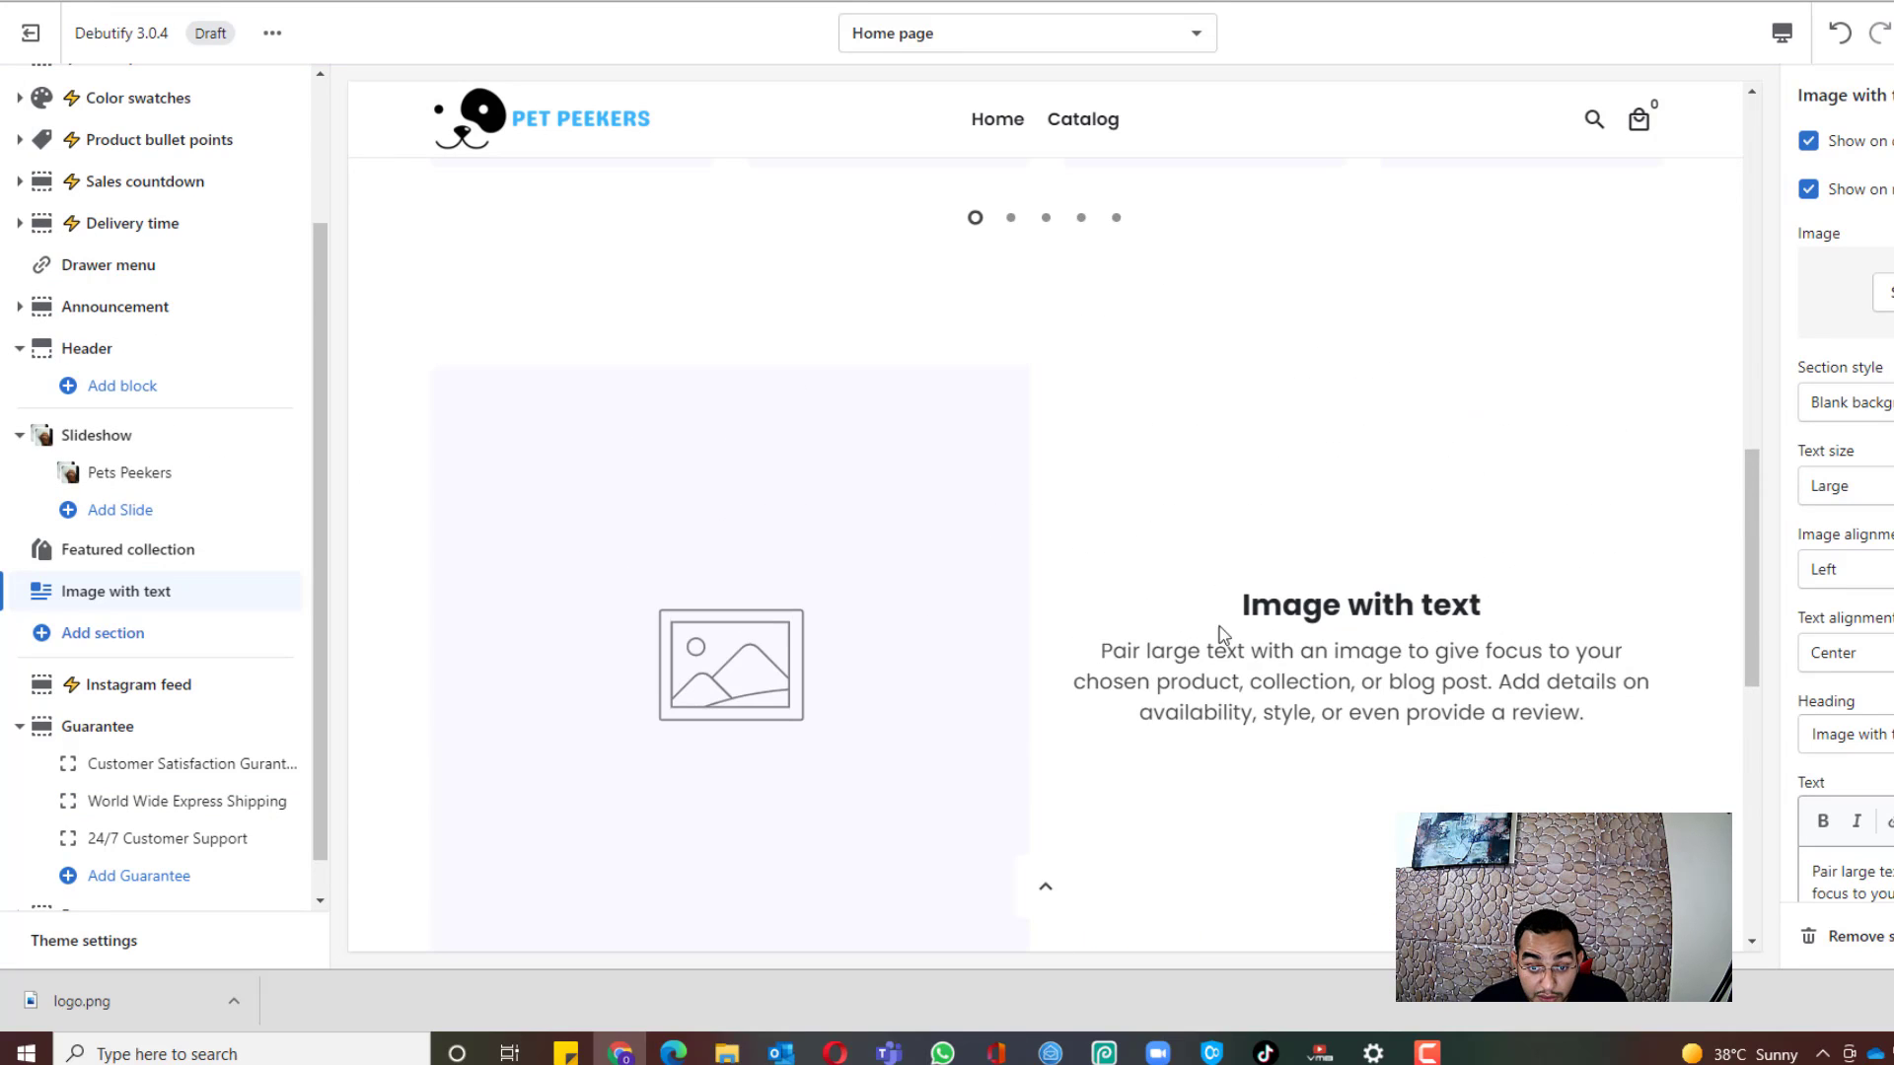
scroll(1341, 607, down, 1)
scroll(1084, 609, up, 5)
scroll(1025, 608, up, 2)
scroll(177, 591, down, 1)
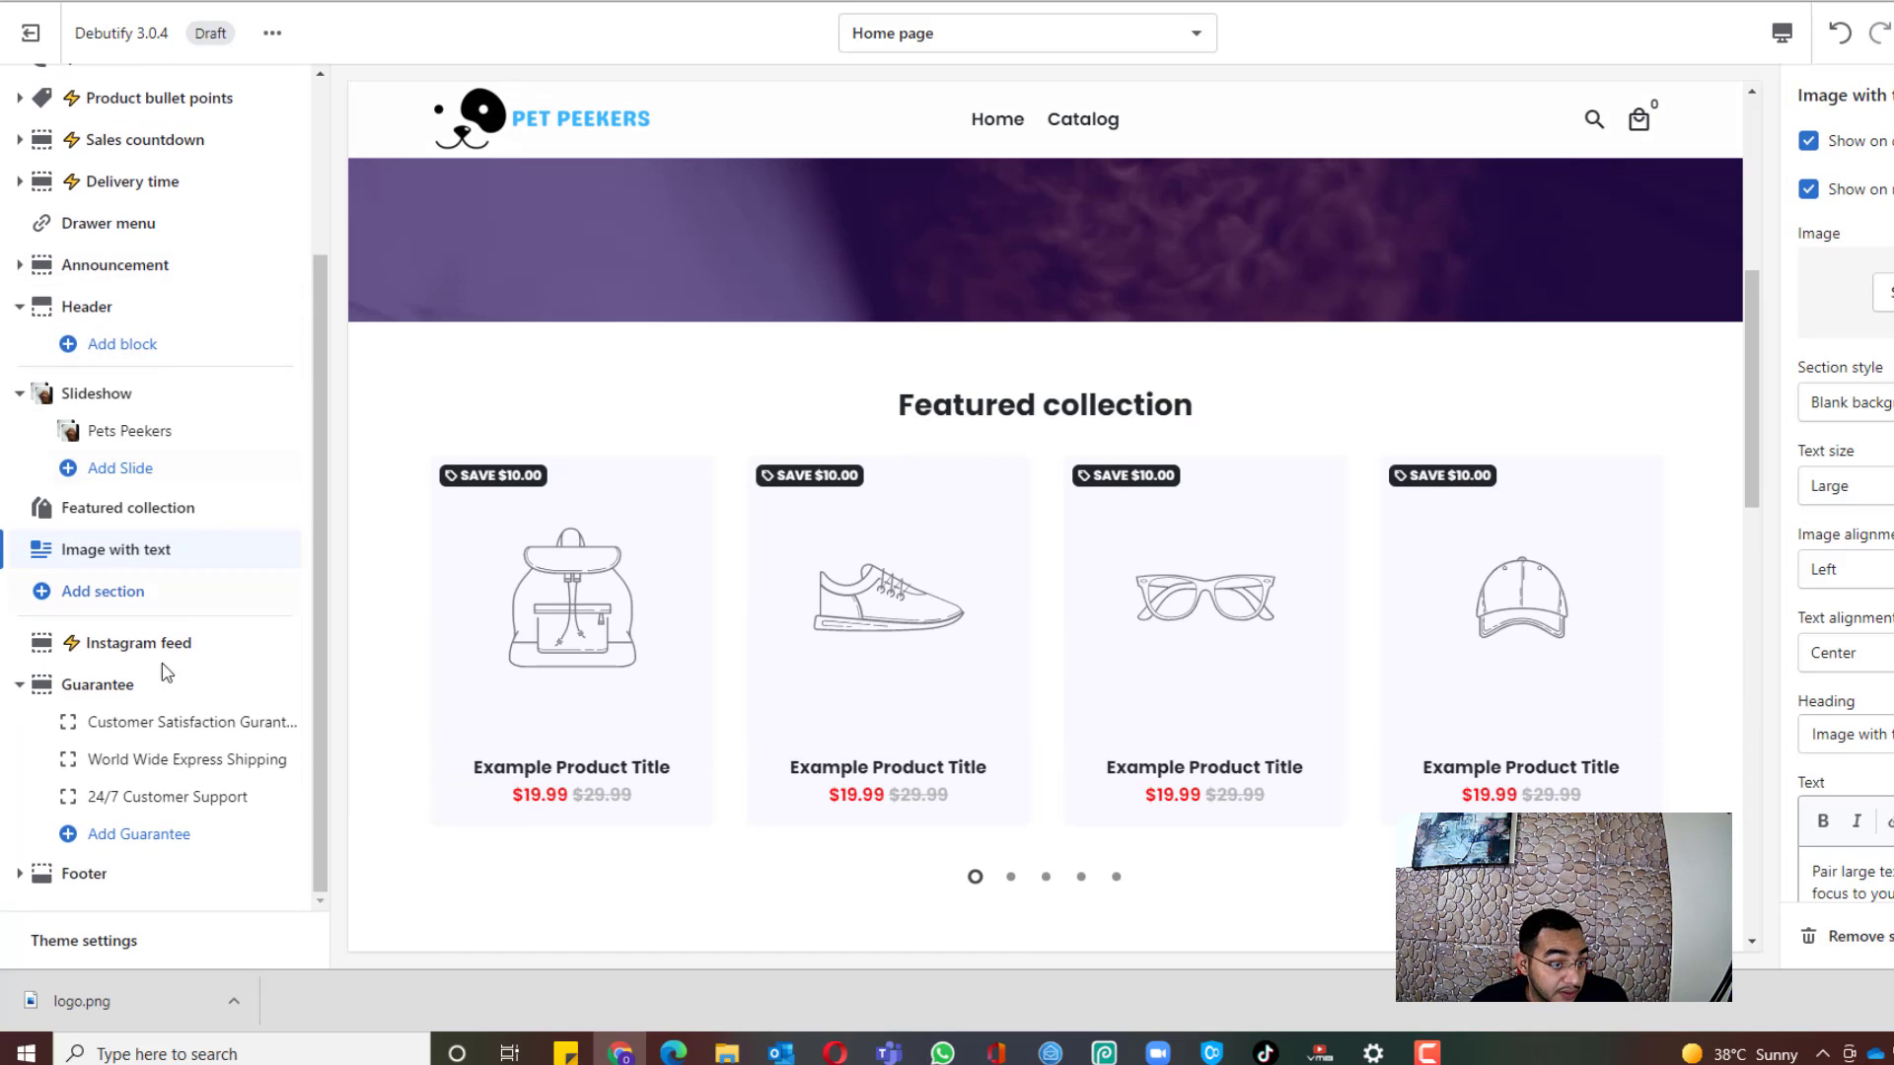
Step: Add a Featured product section after Image with text and review it in the preview
click(115, 595)
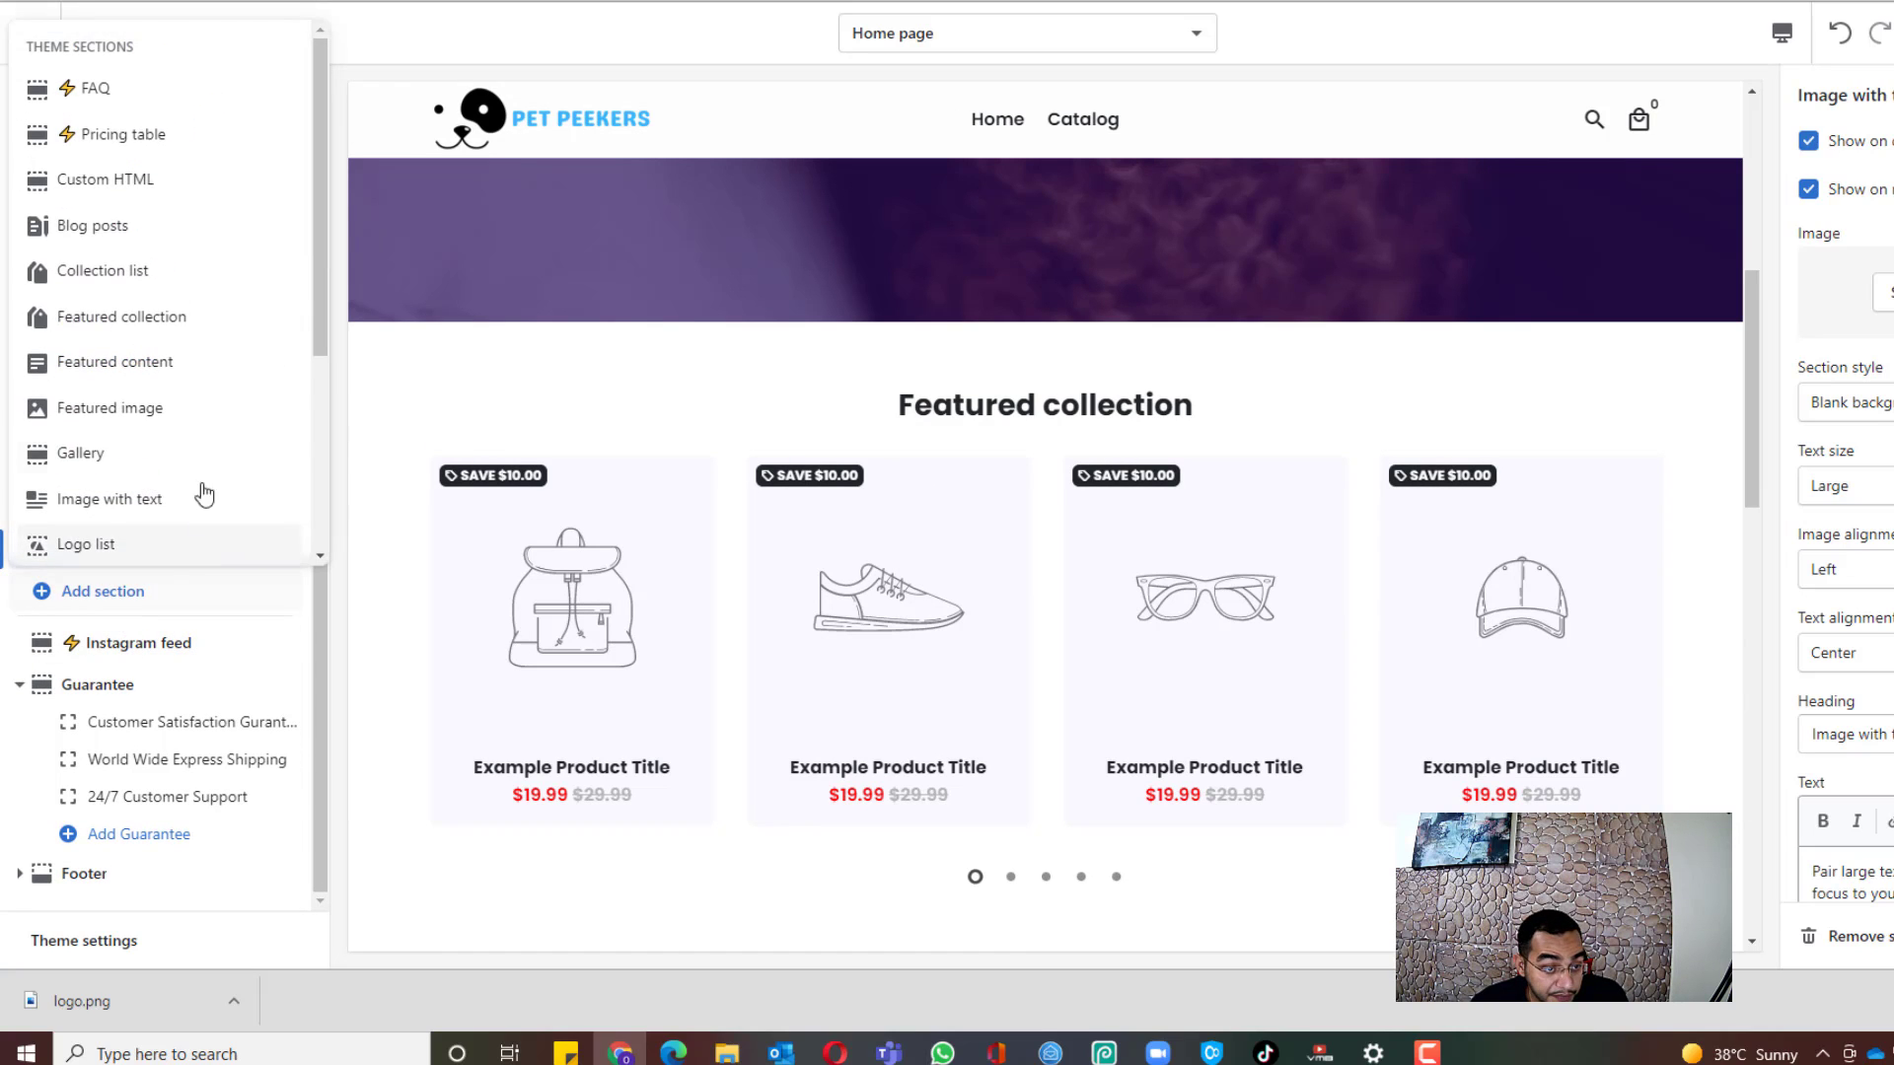
scroll(192, 271, down, 3)
scroll(207, 345, down, 2)
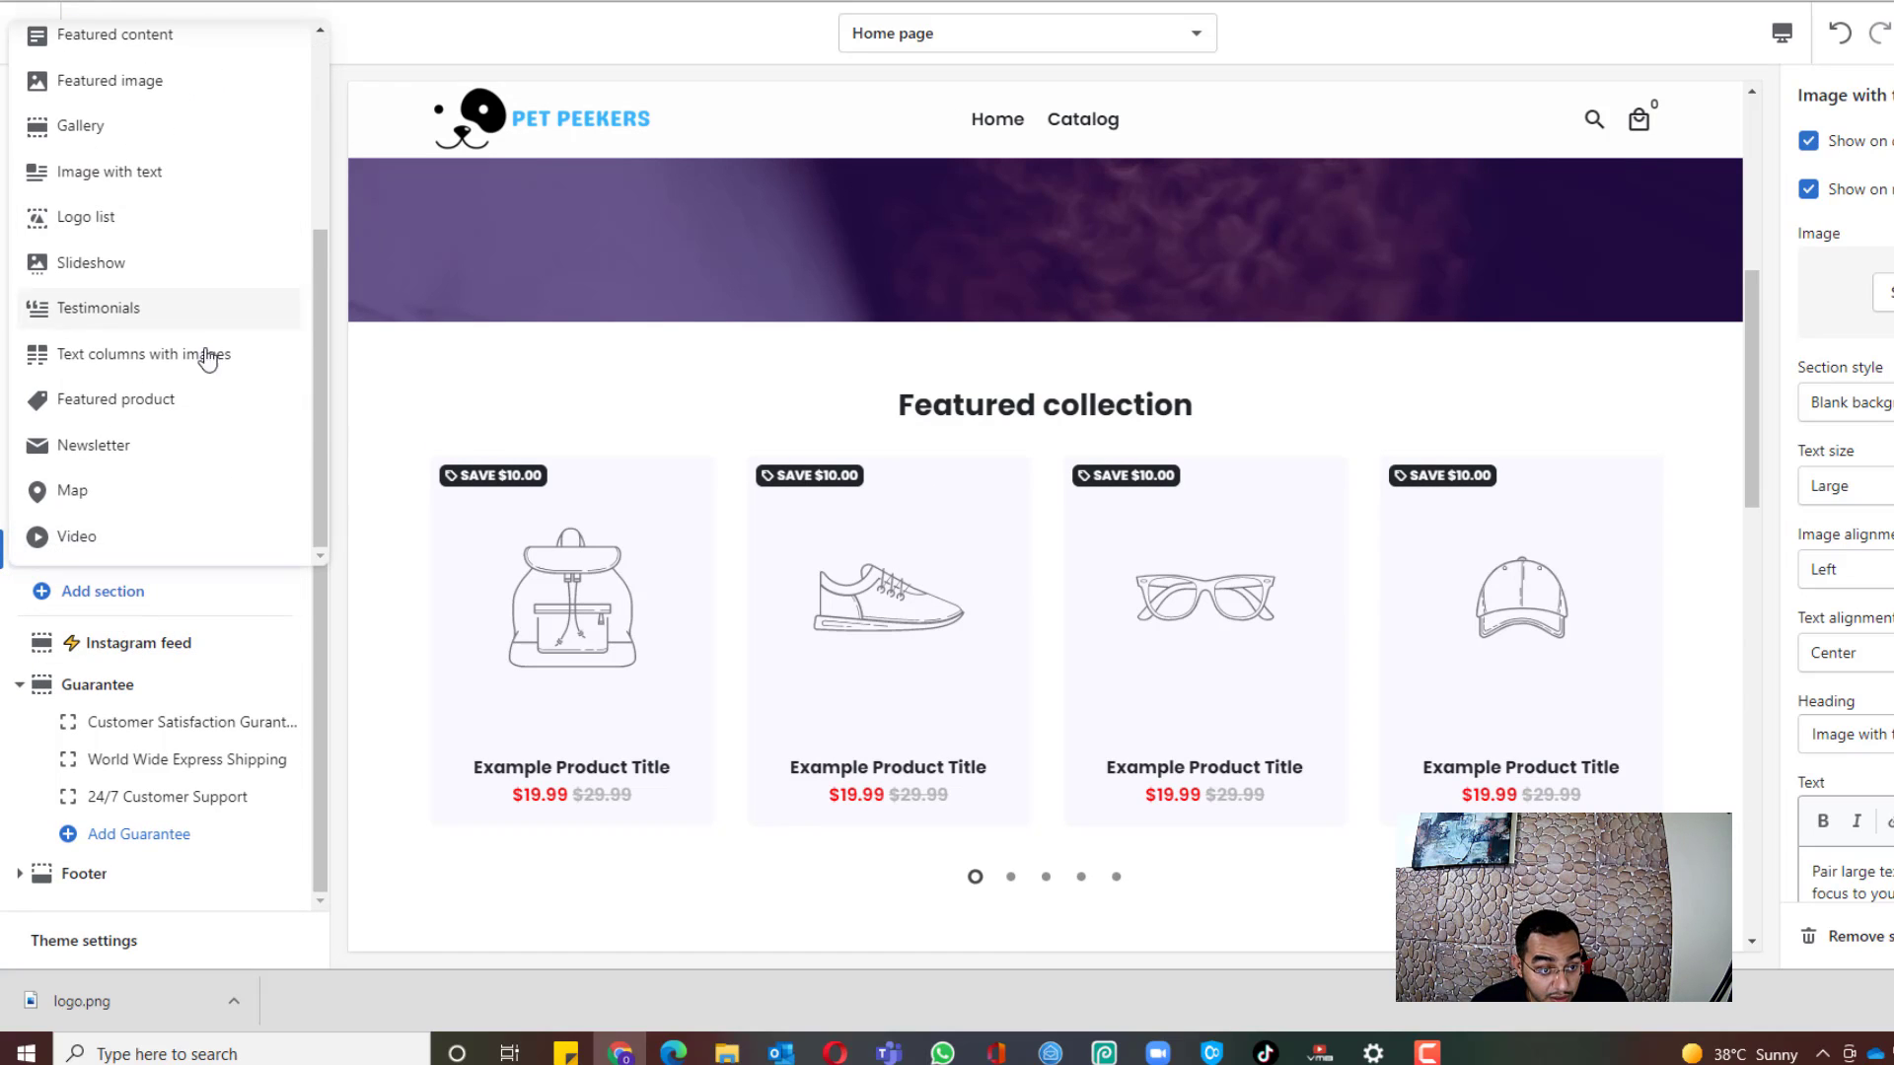
click(169, 408)
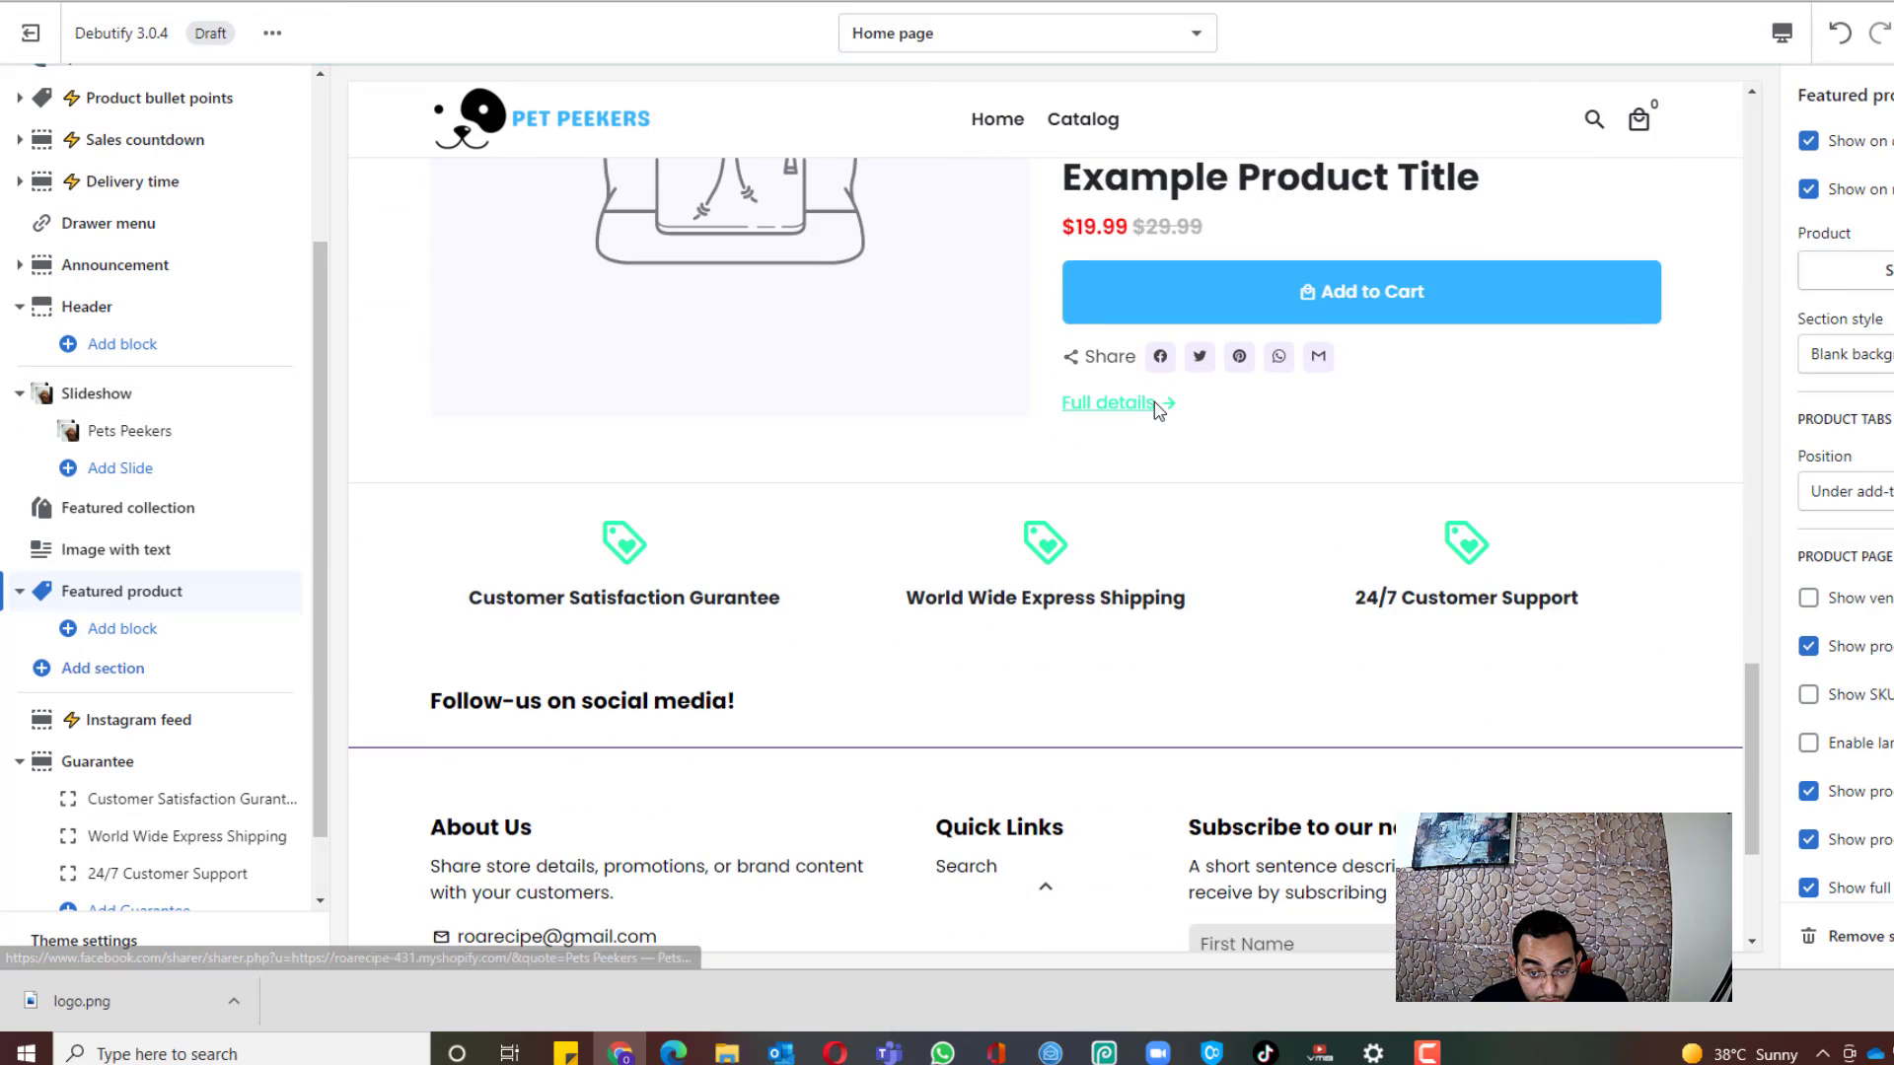
scroll(1218, 414, up, 5)
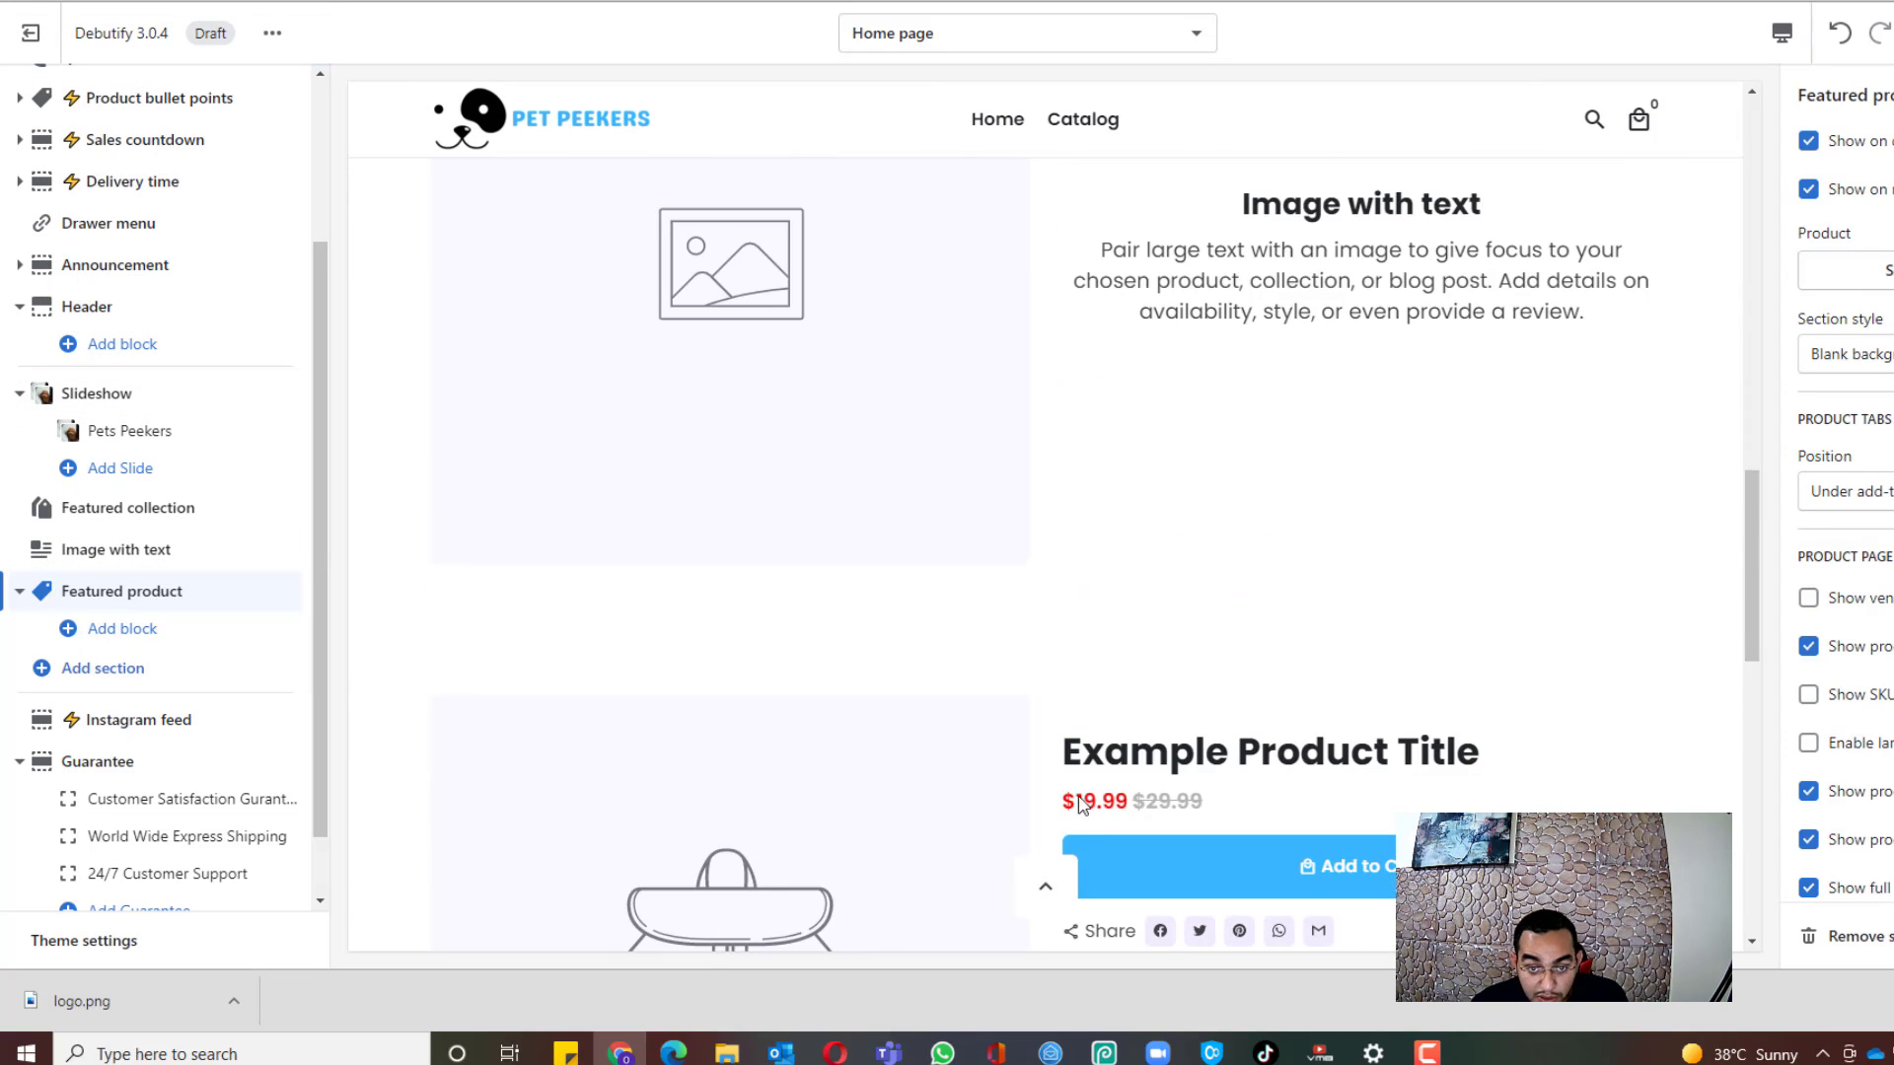
scroll(1381, 532, down, 2)
scroll(1183, 696, up, 4)
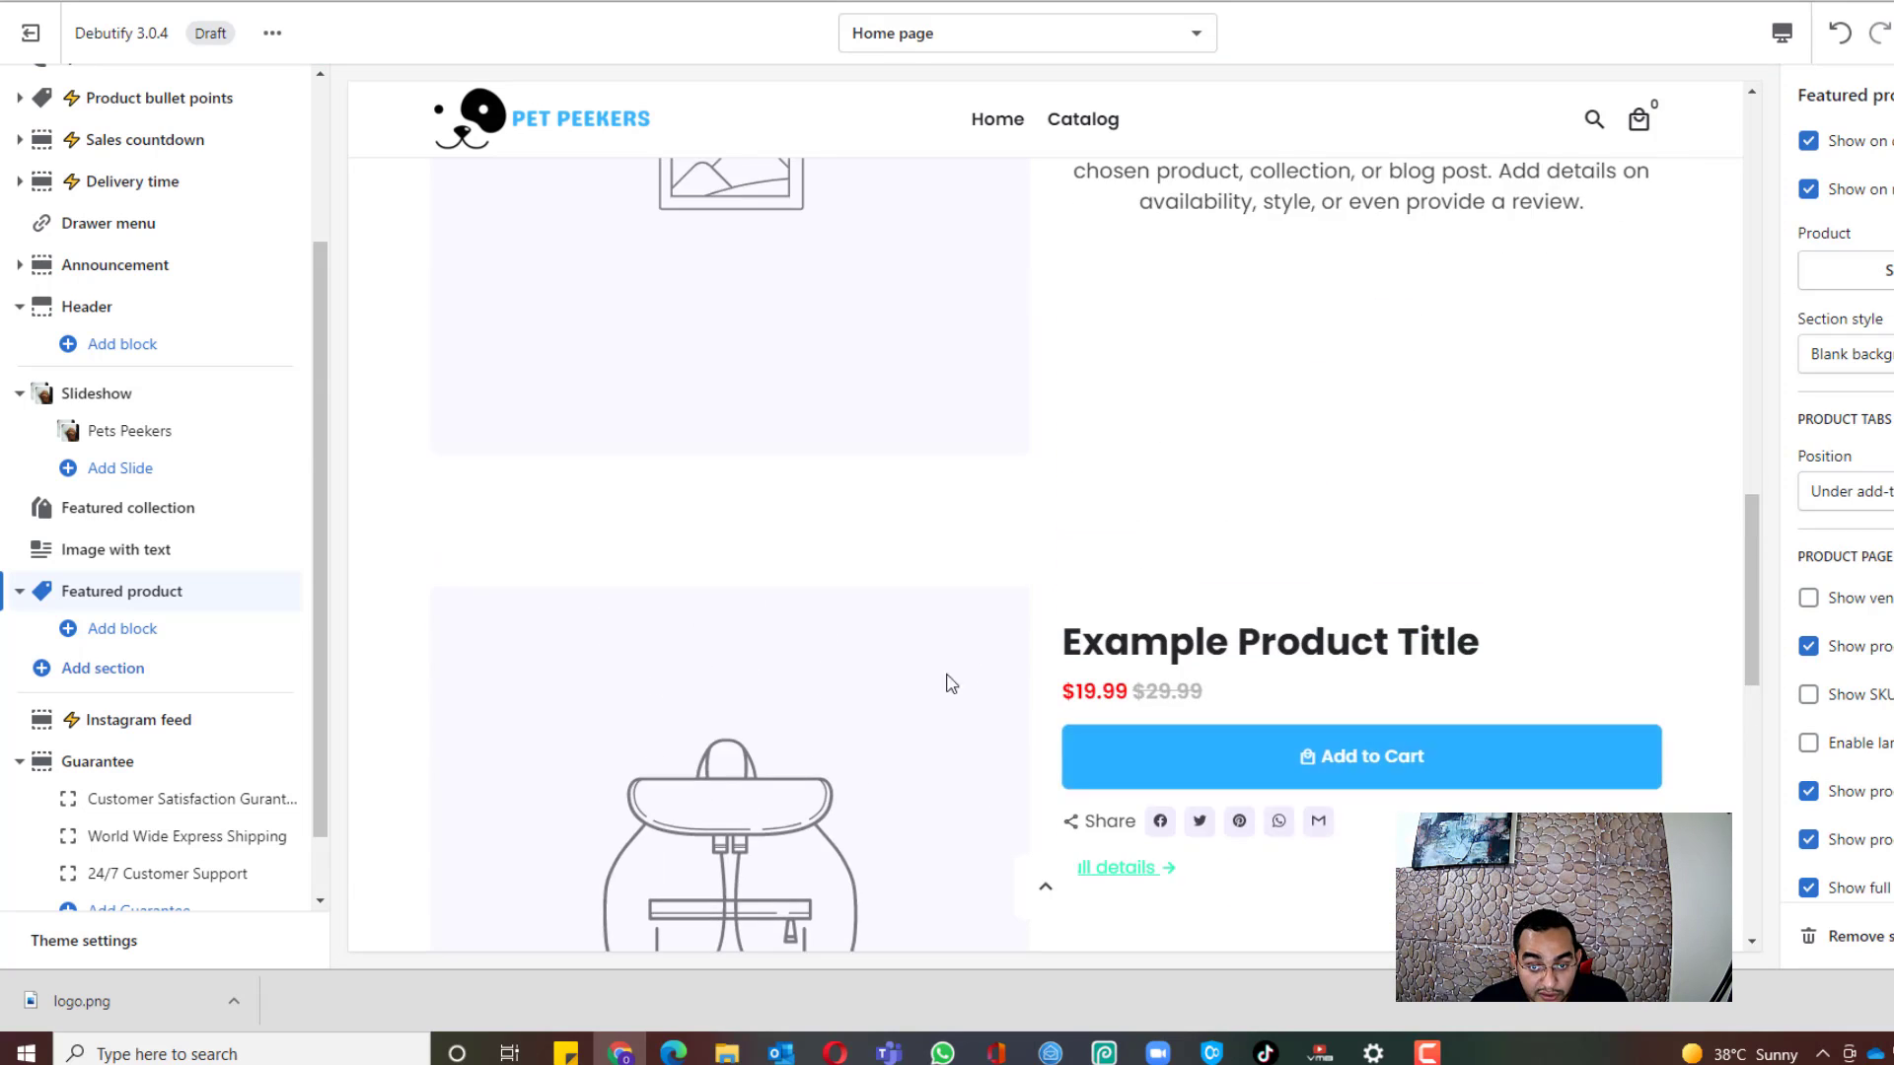
scroll(838, 712, down, 1)
scroll(815, 706, down, 4)
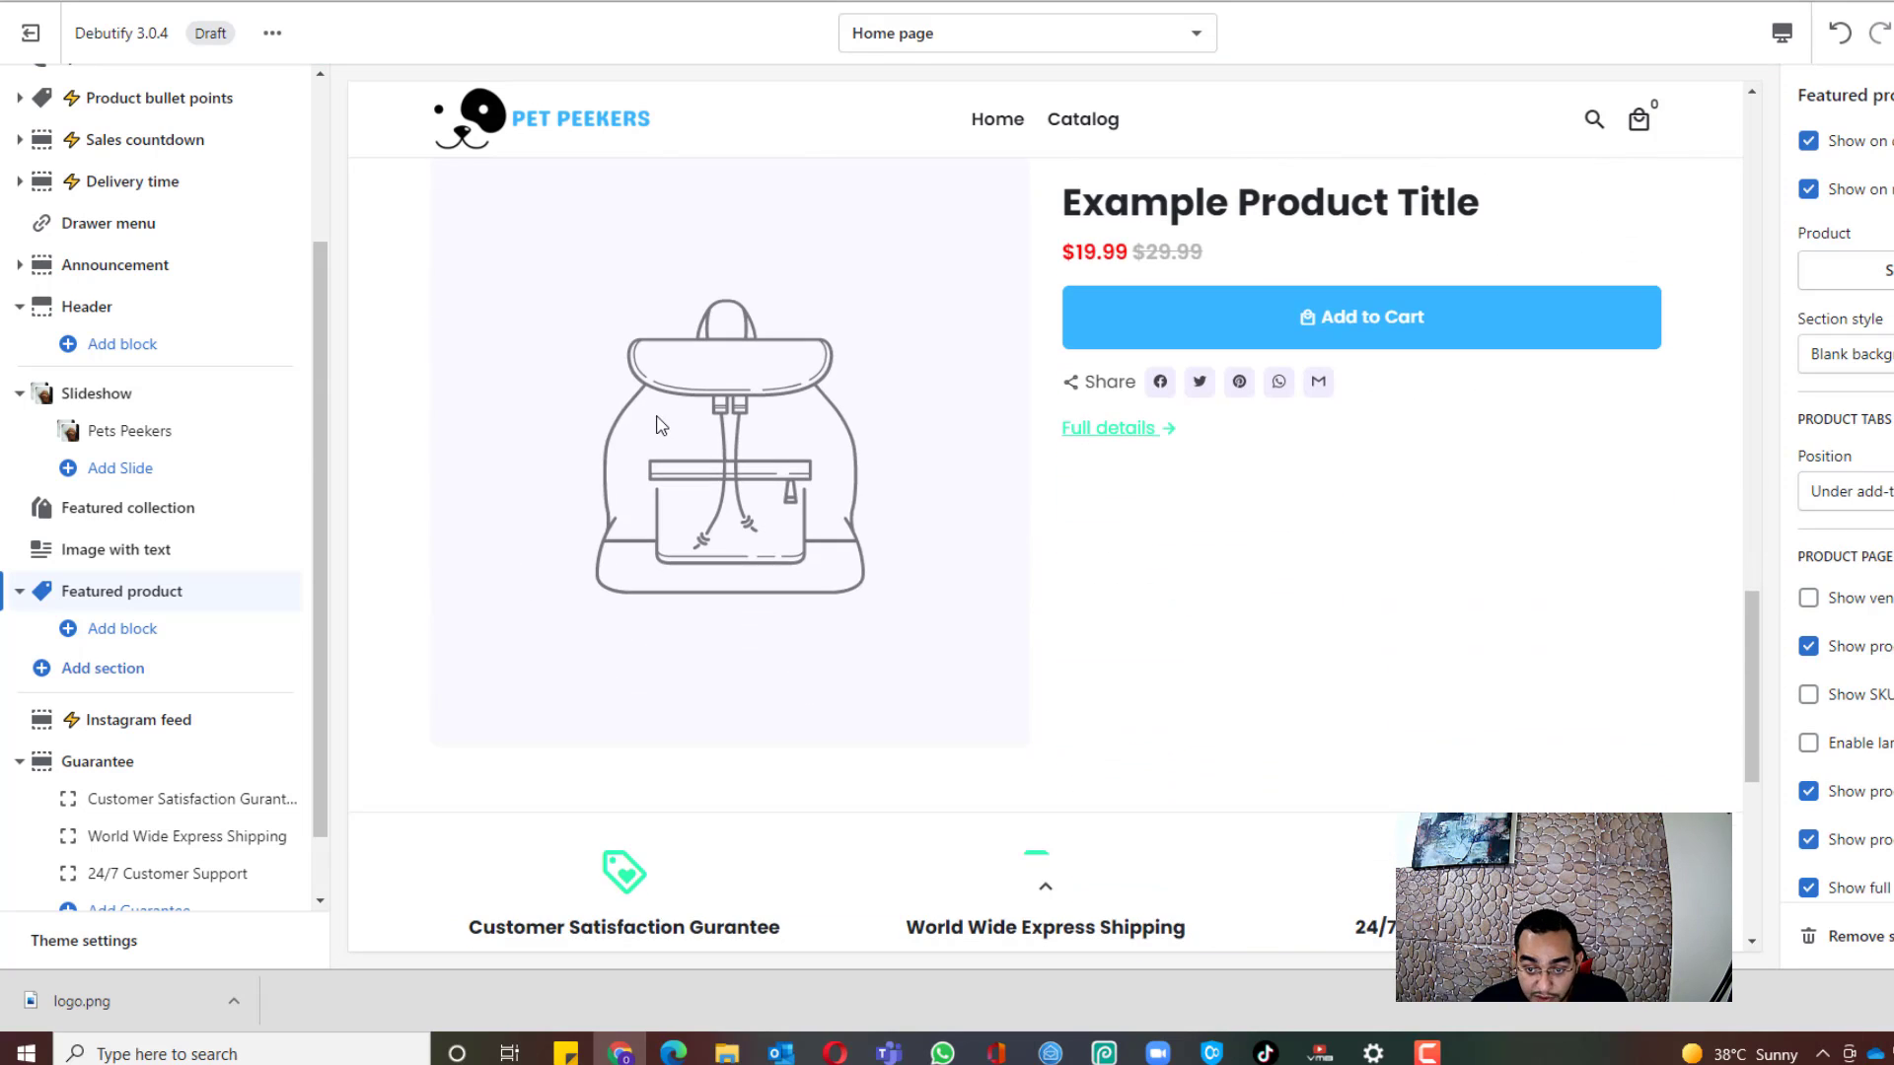
scroll(1006, 254, down, 1)
scroll(1031, 289, up, 2)
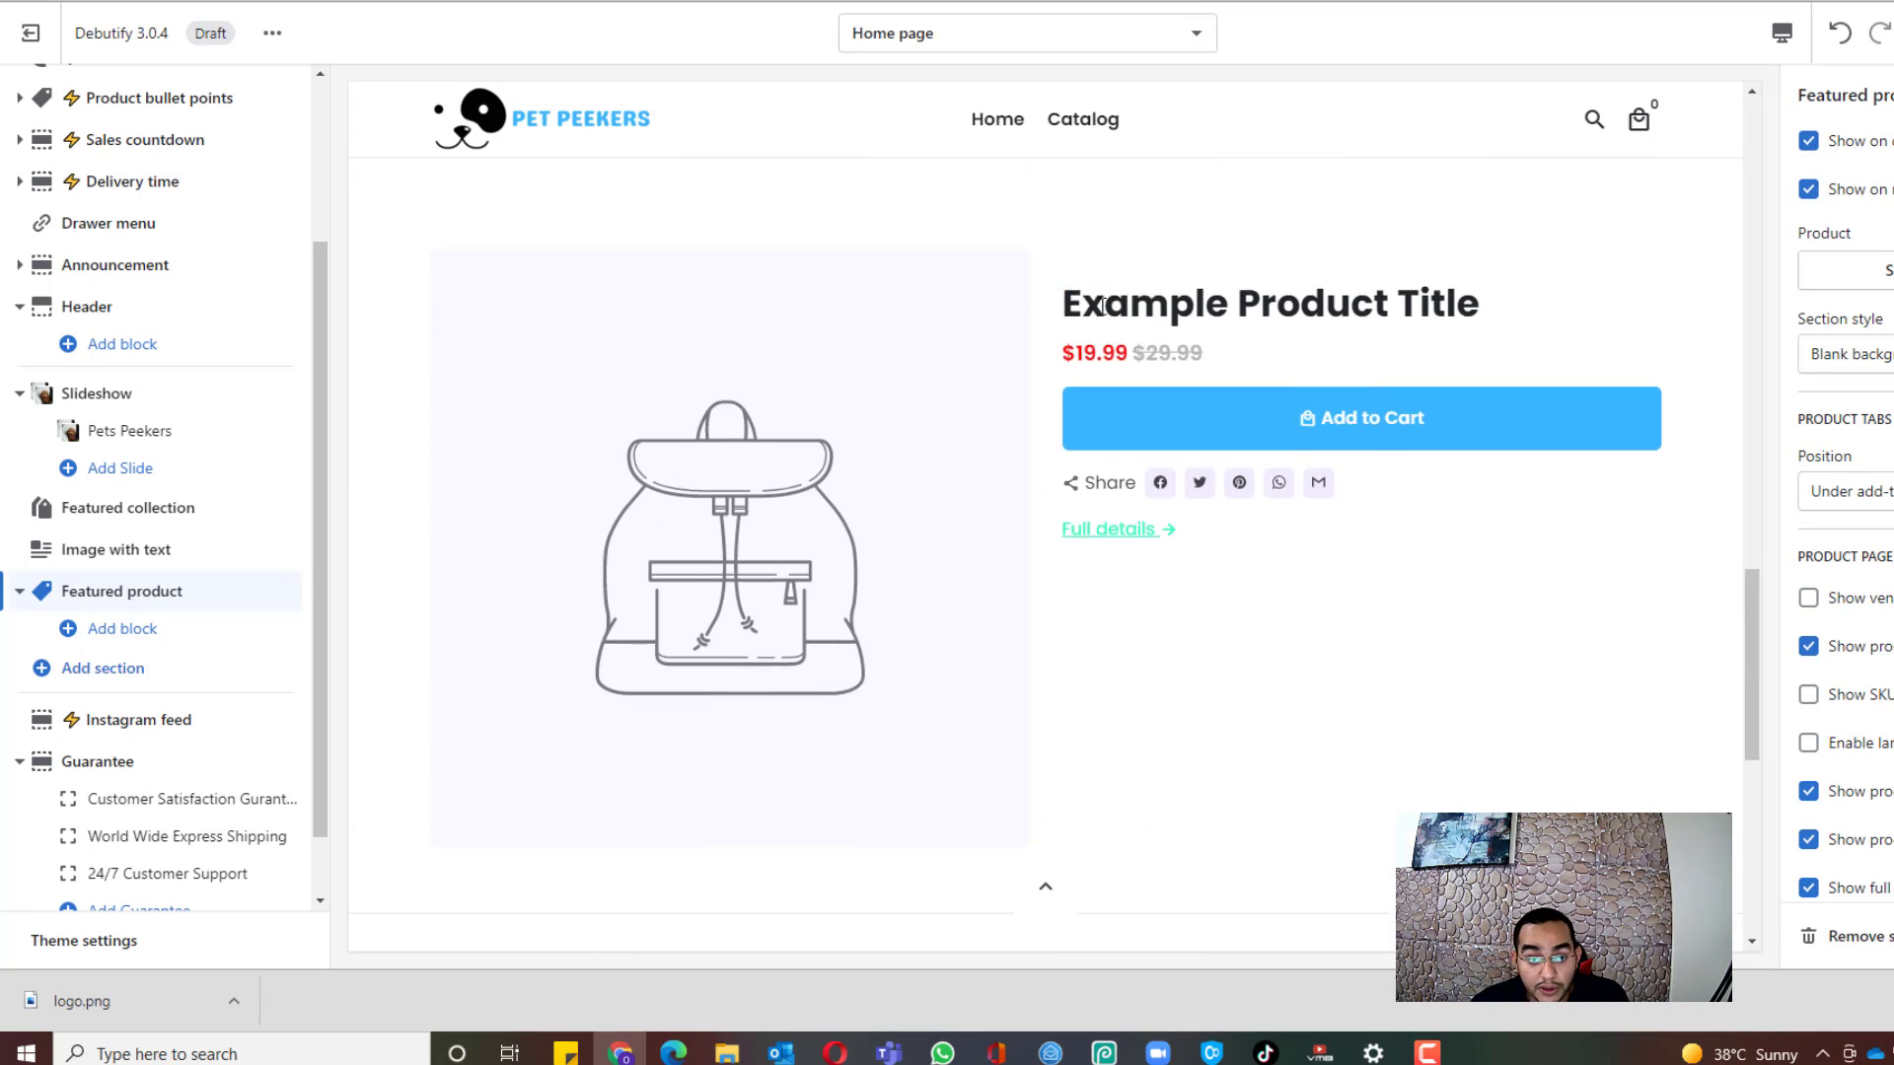
scroll(1082, 385, down, 1)
scroll(258, 355, down, 2)
scroll(605, 505, down, 4)
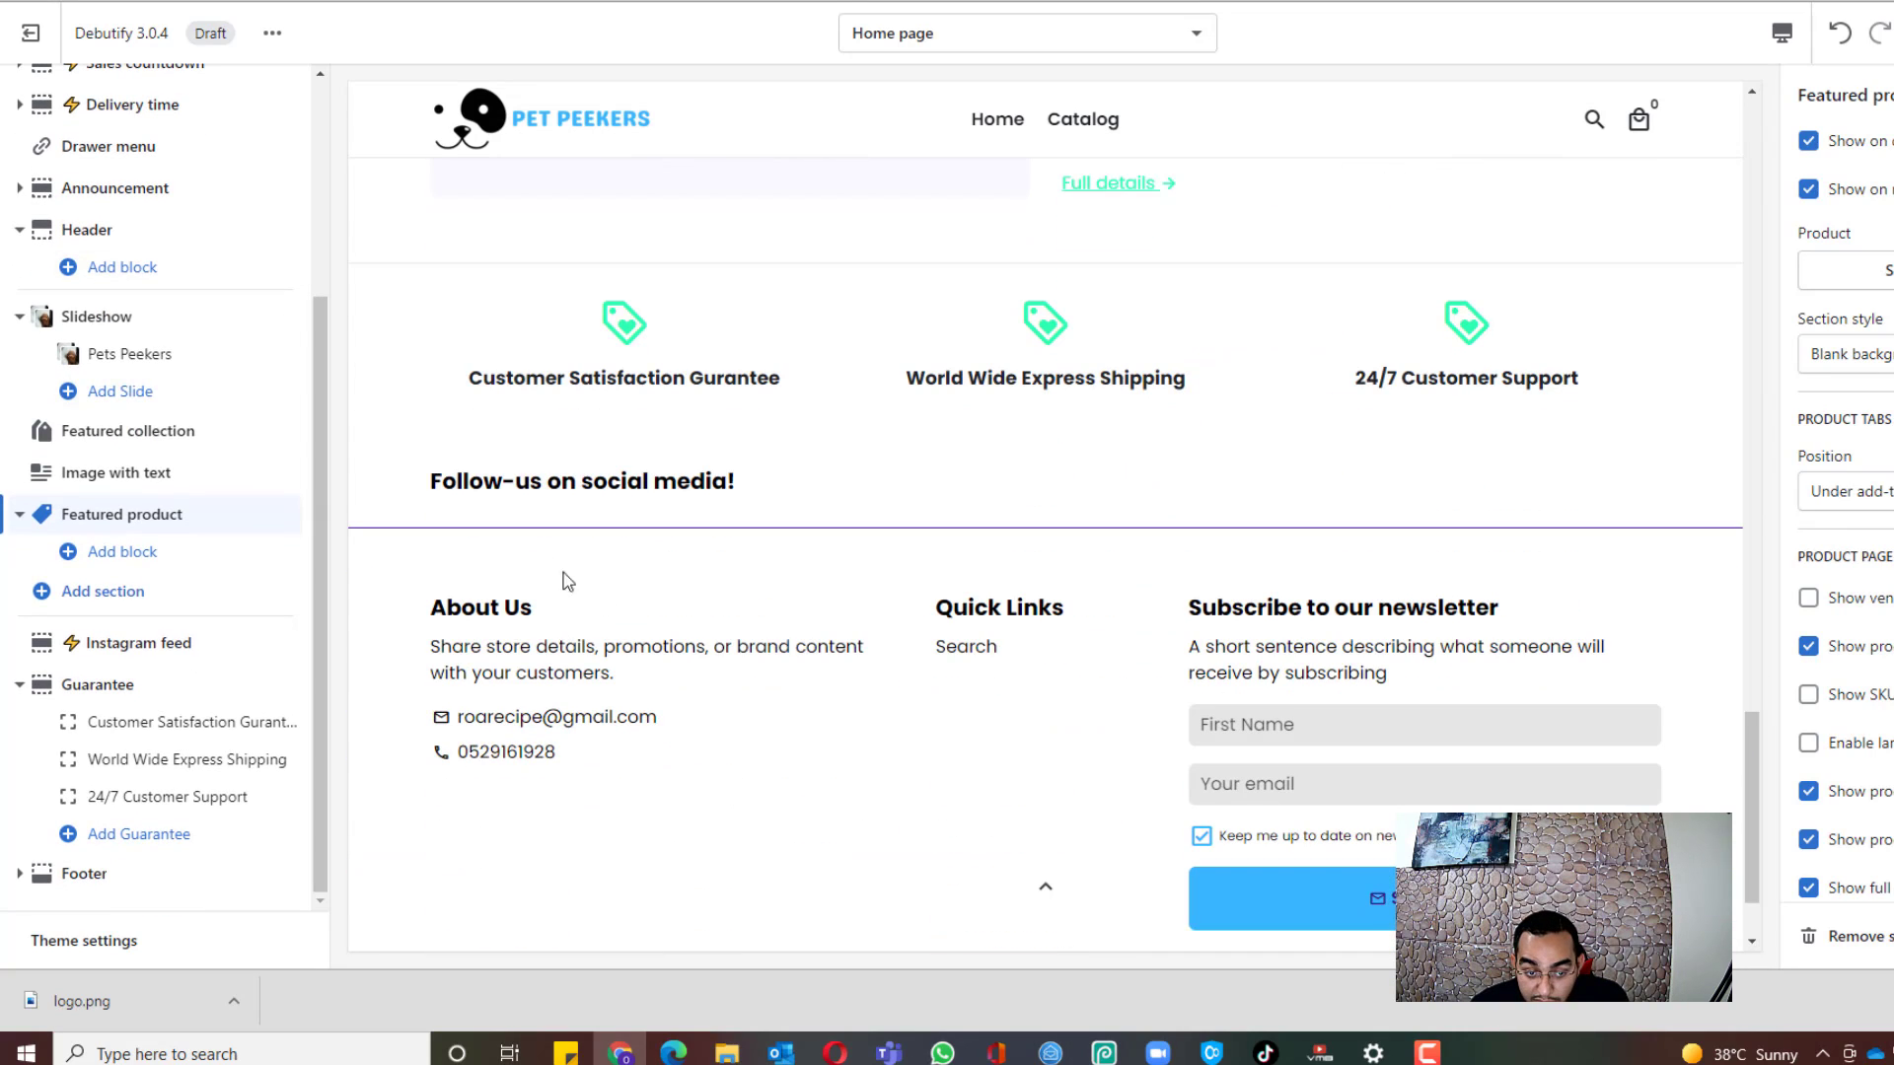
scroll(568, 582, up, 5)
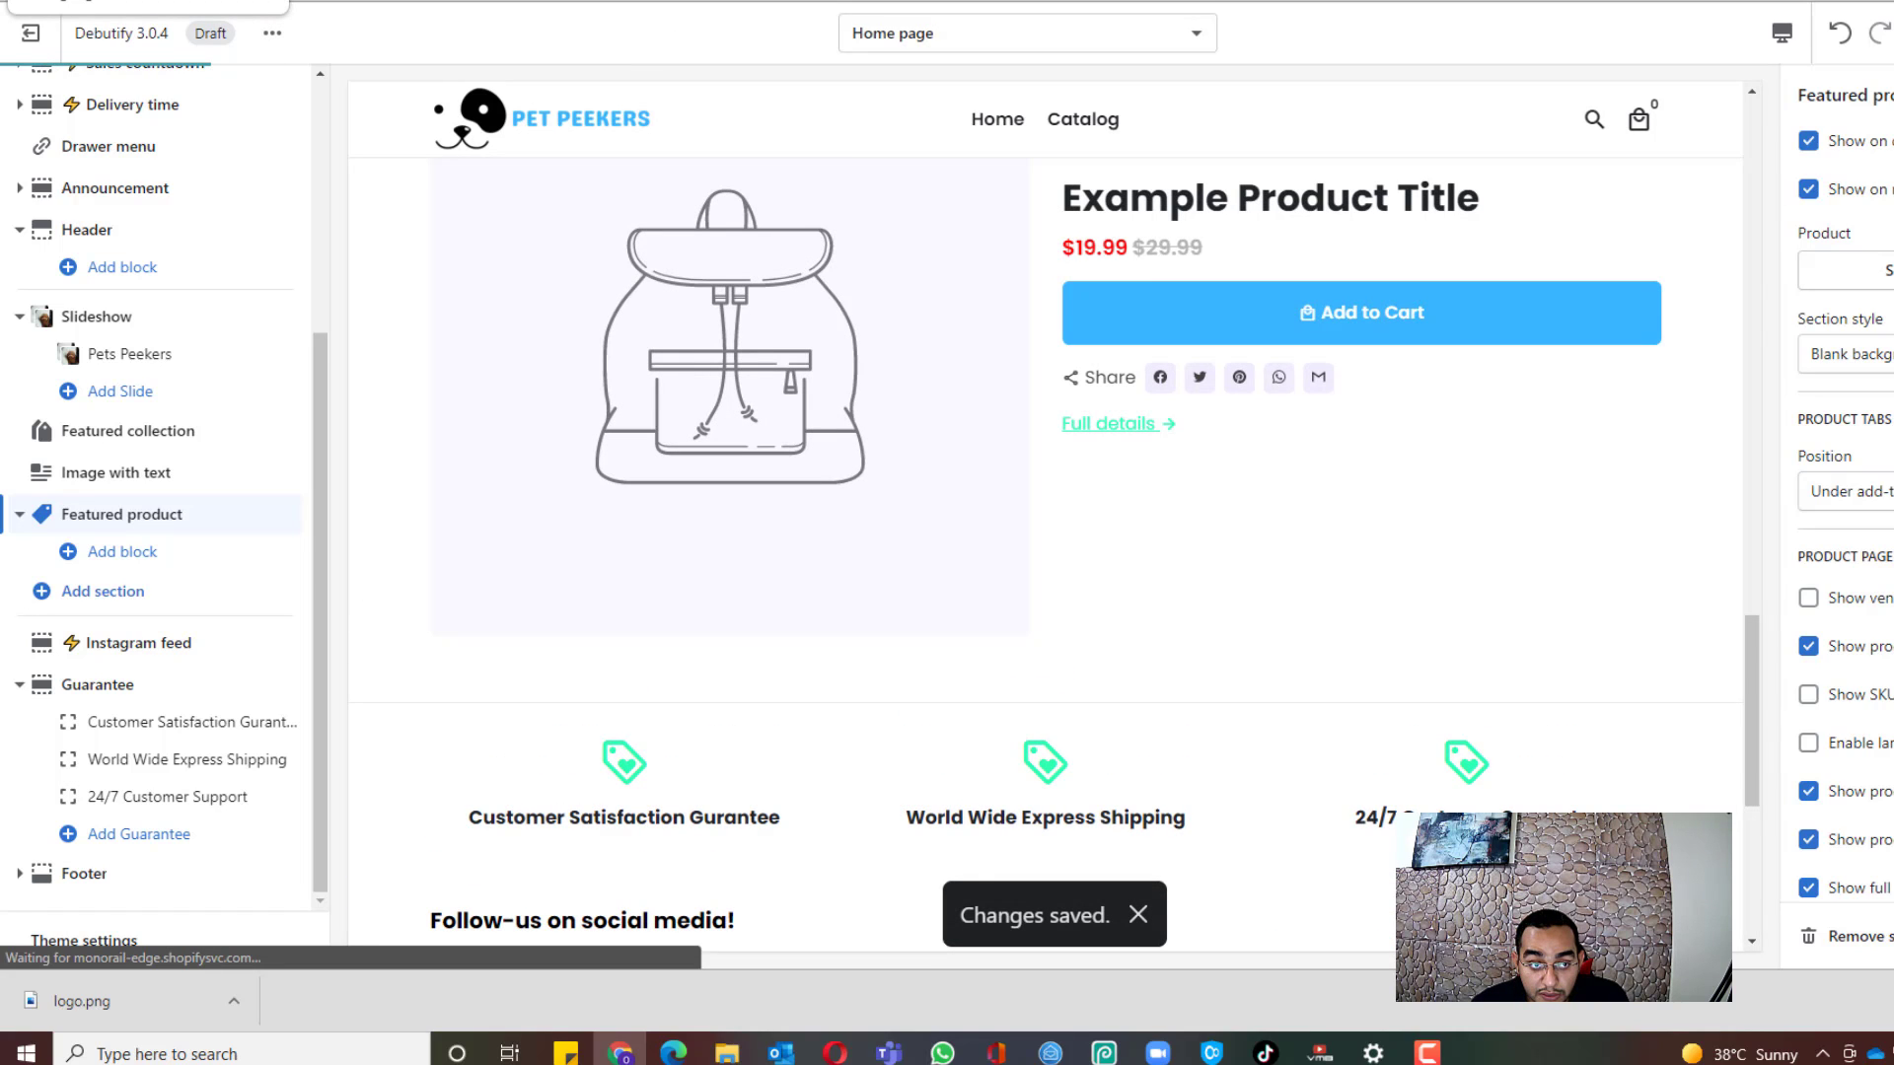
scroll(1519, 706, up, 10)
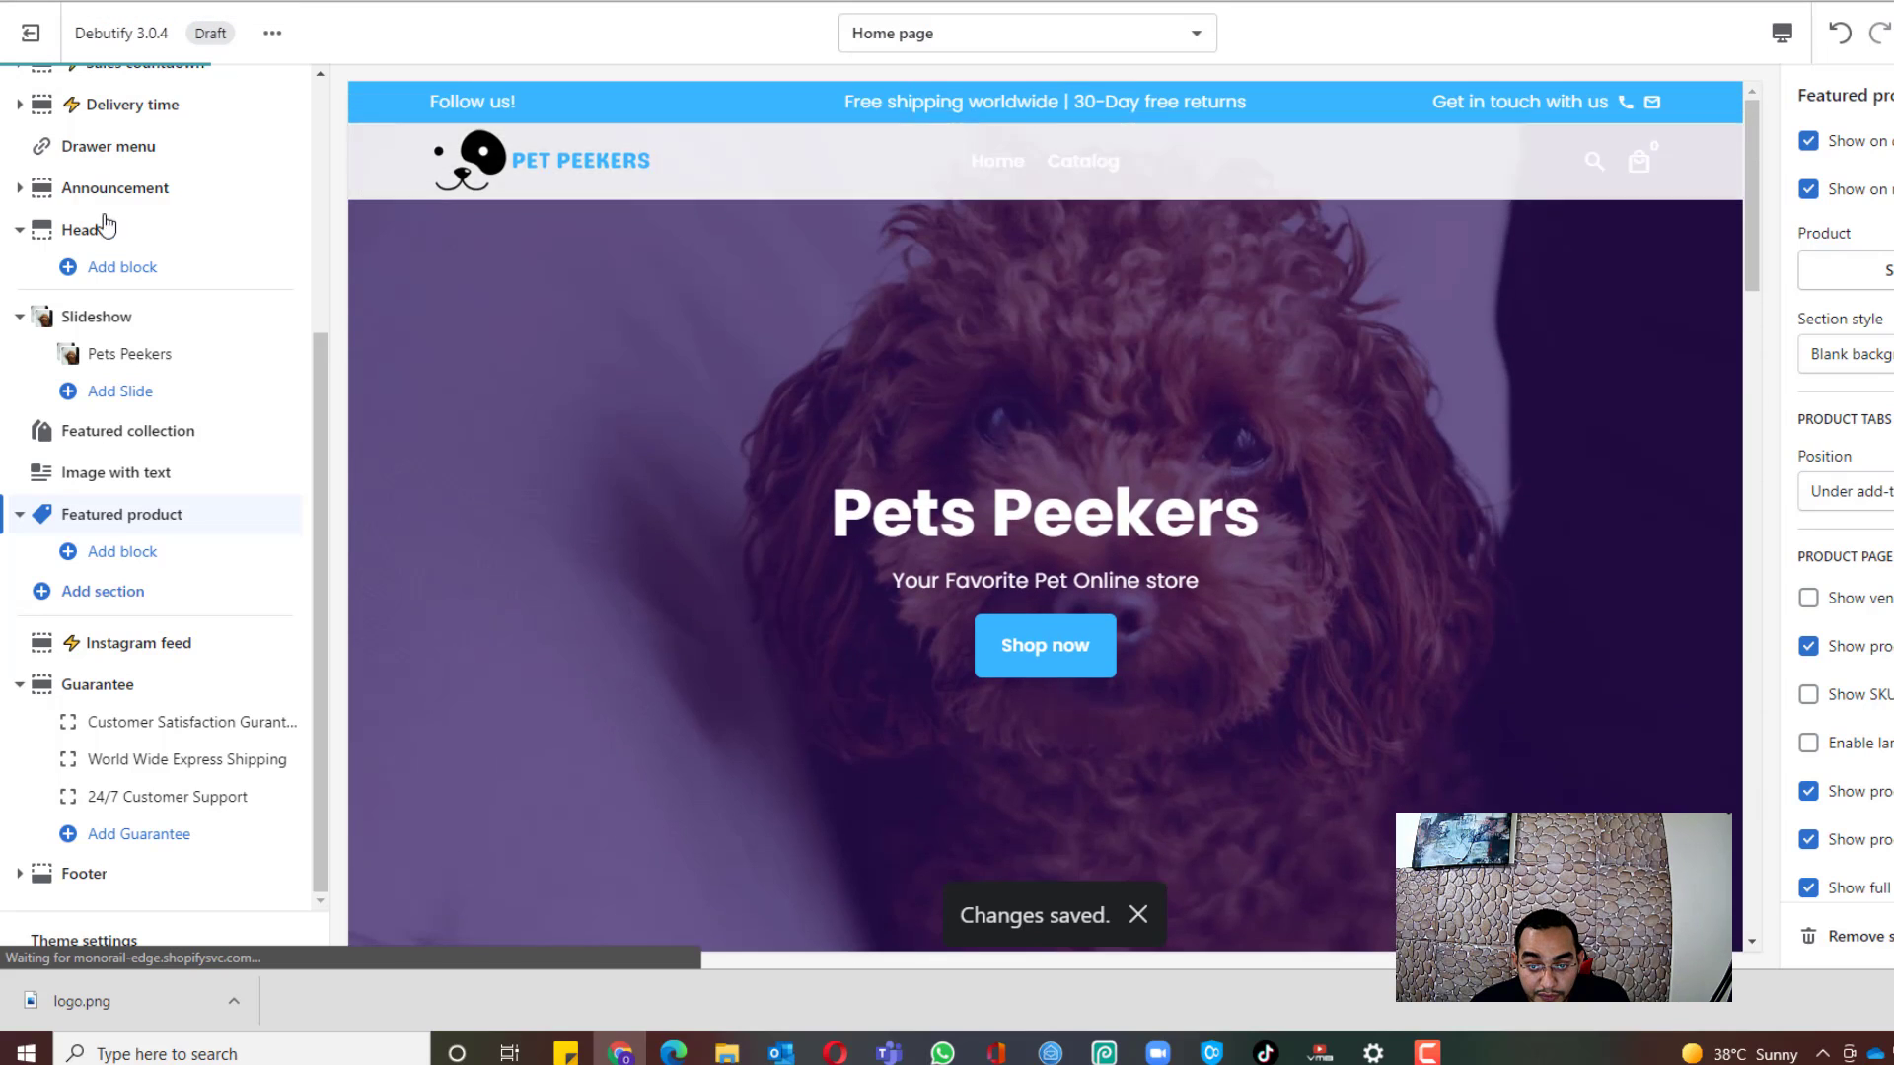
Step: Set the footer store details image to the PET PEEKERS logo
click(1430, 1053)
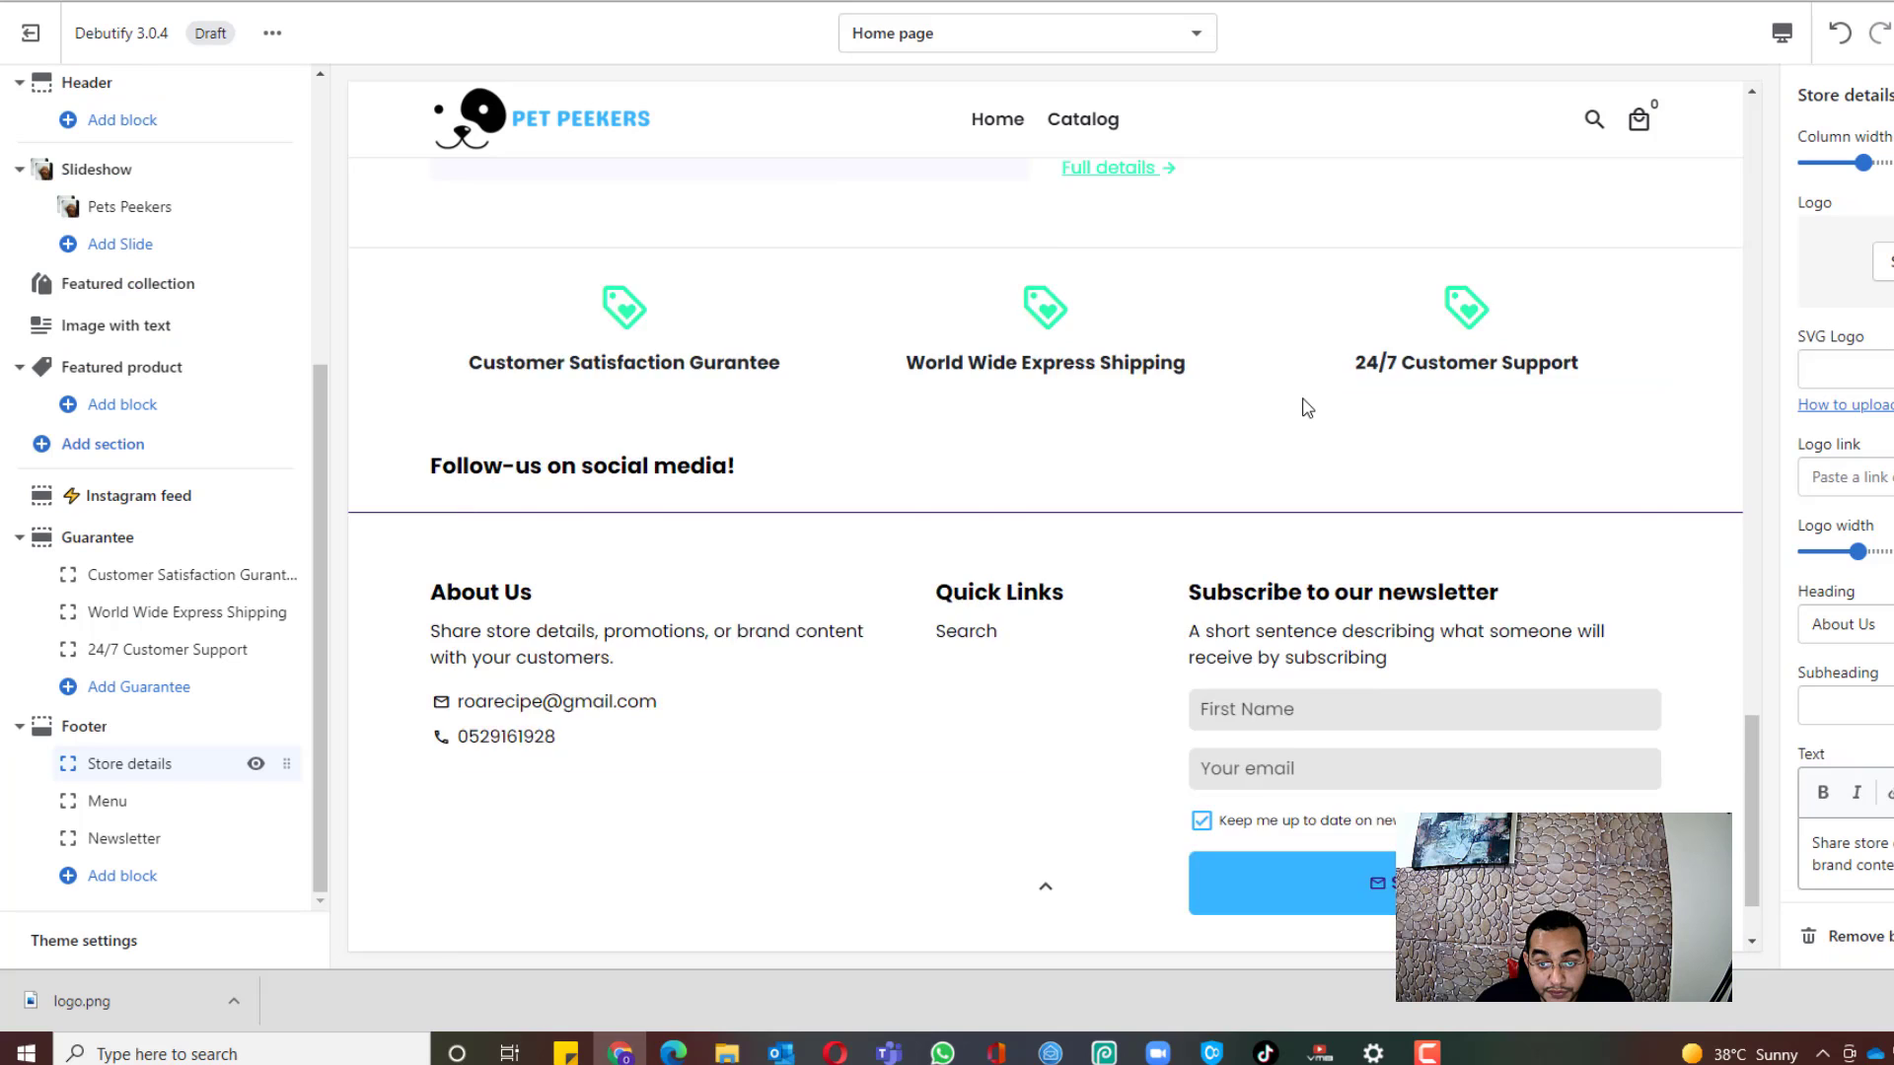
scroll(1293, 449, up, 5)
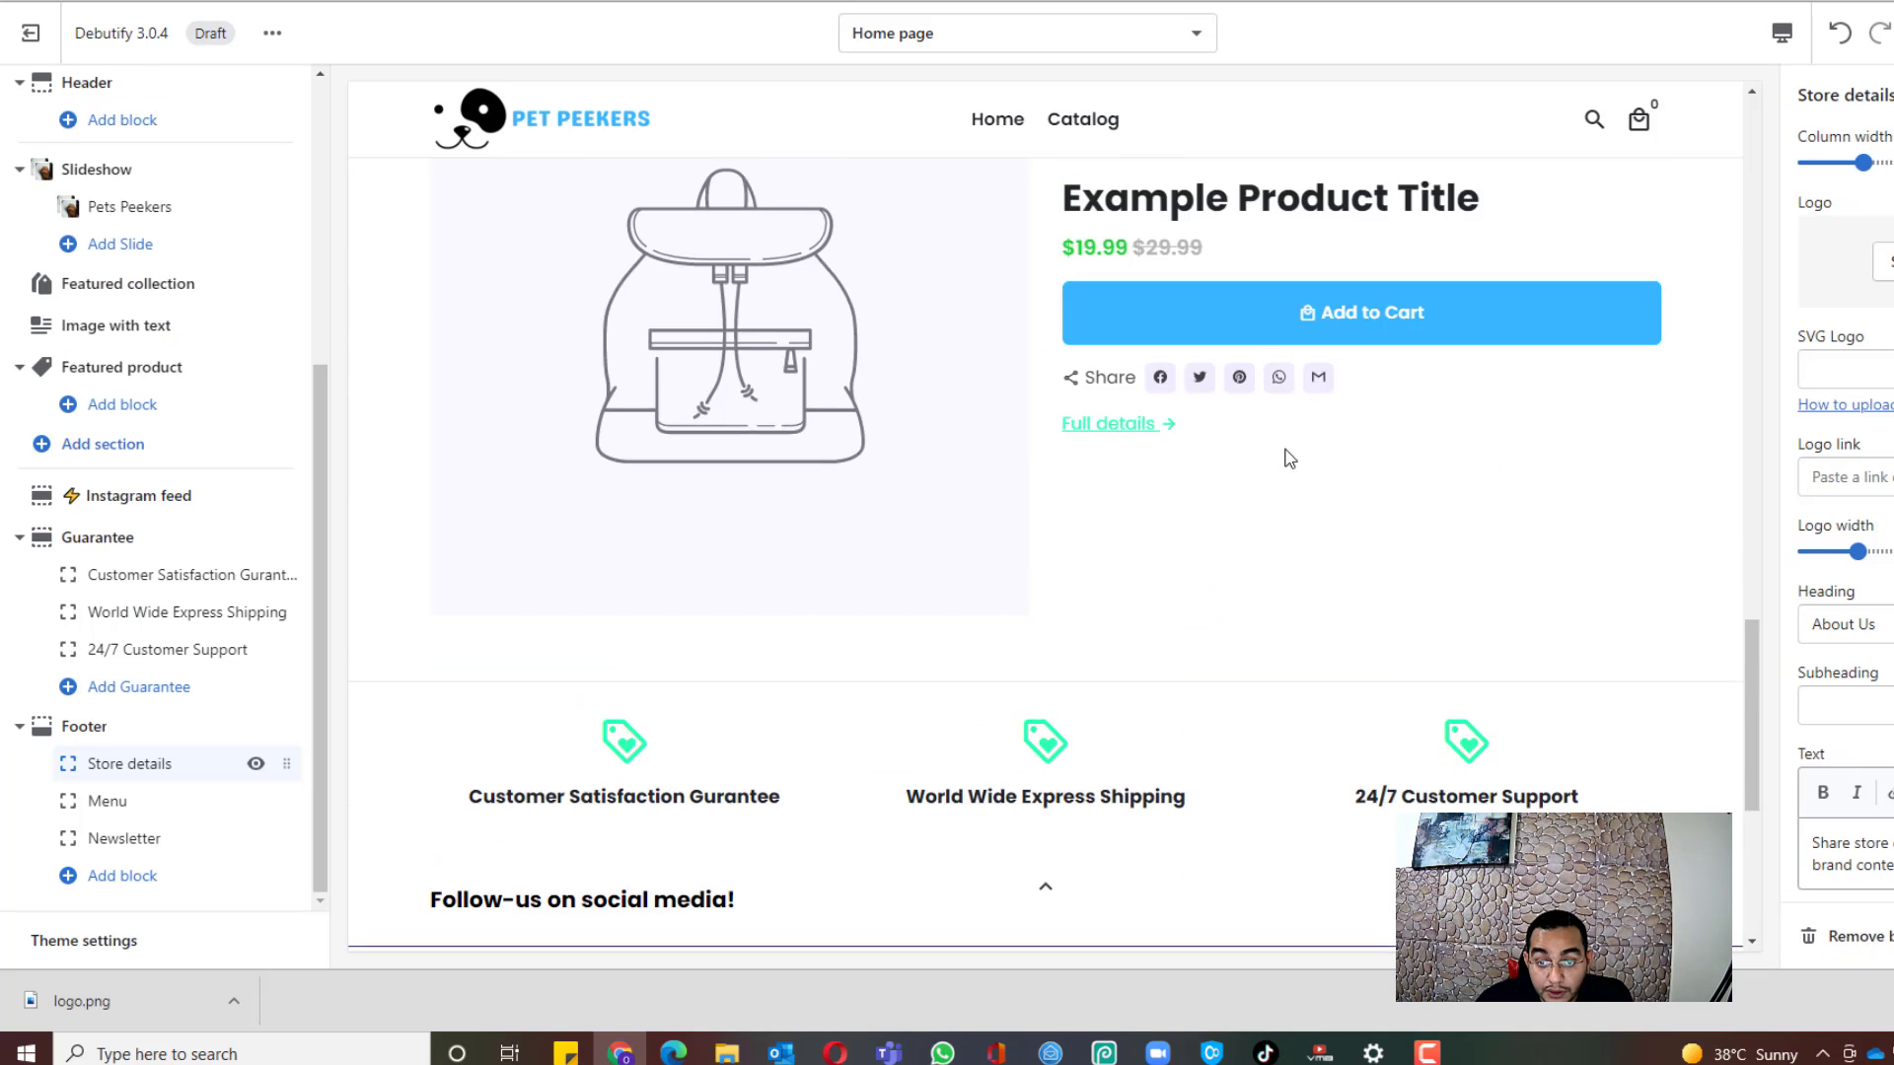
scroll(1289, 455, down, 2)
scroll(1454, 468, up, 7)
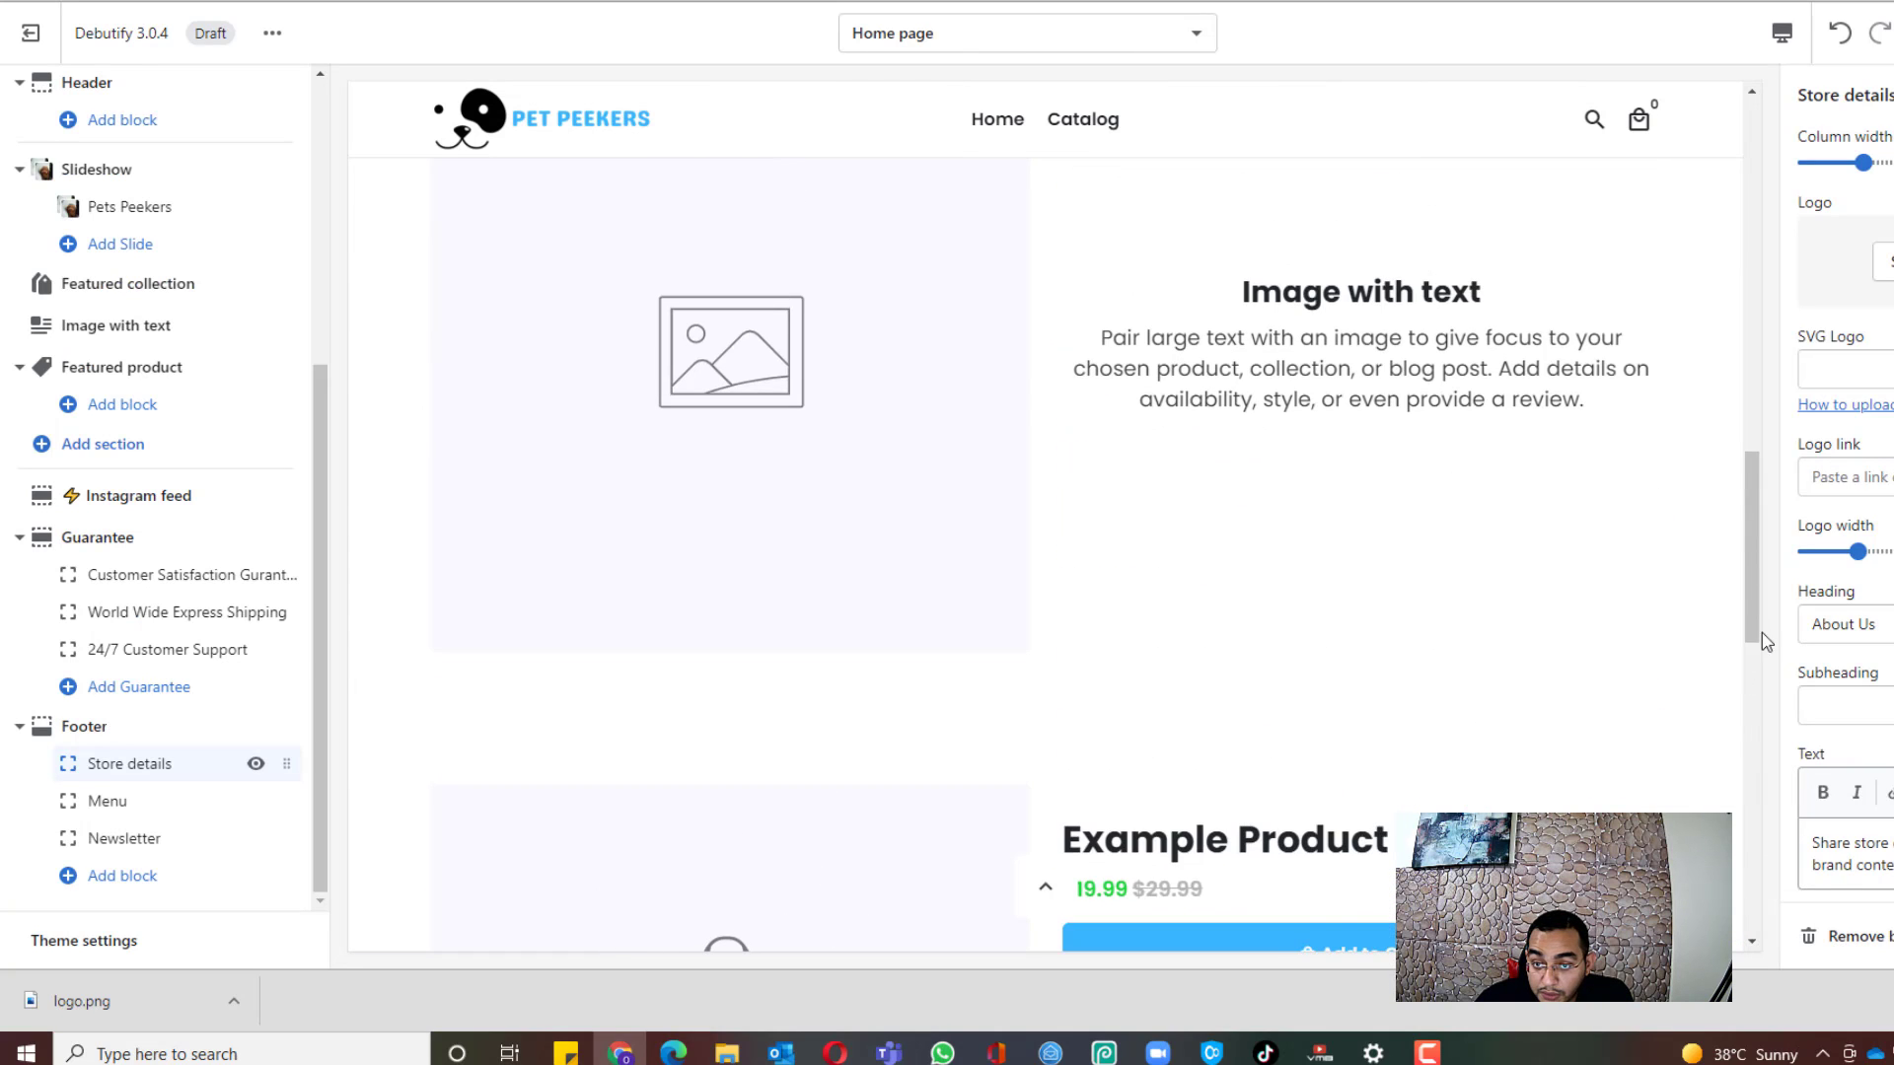
drag(1761, 631, 1779, 956)
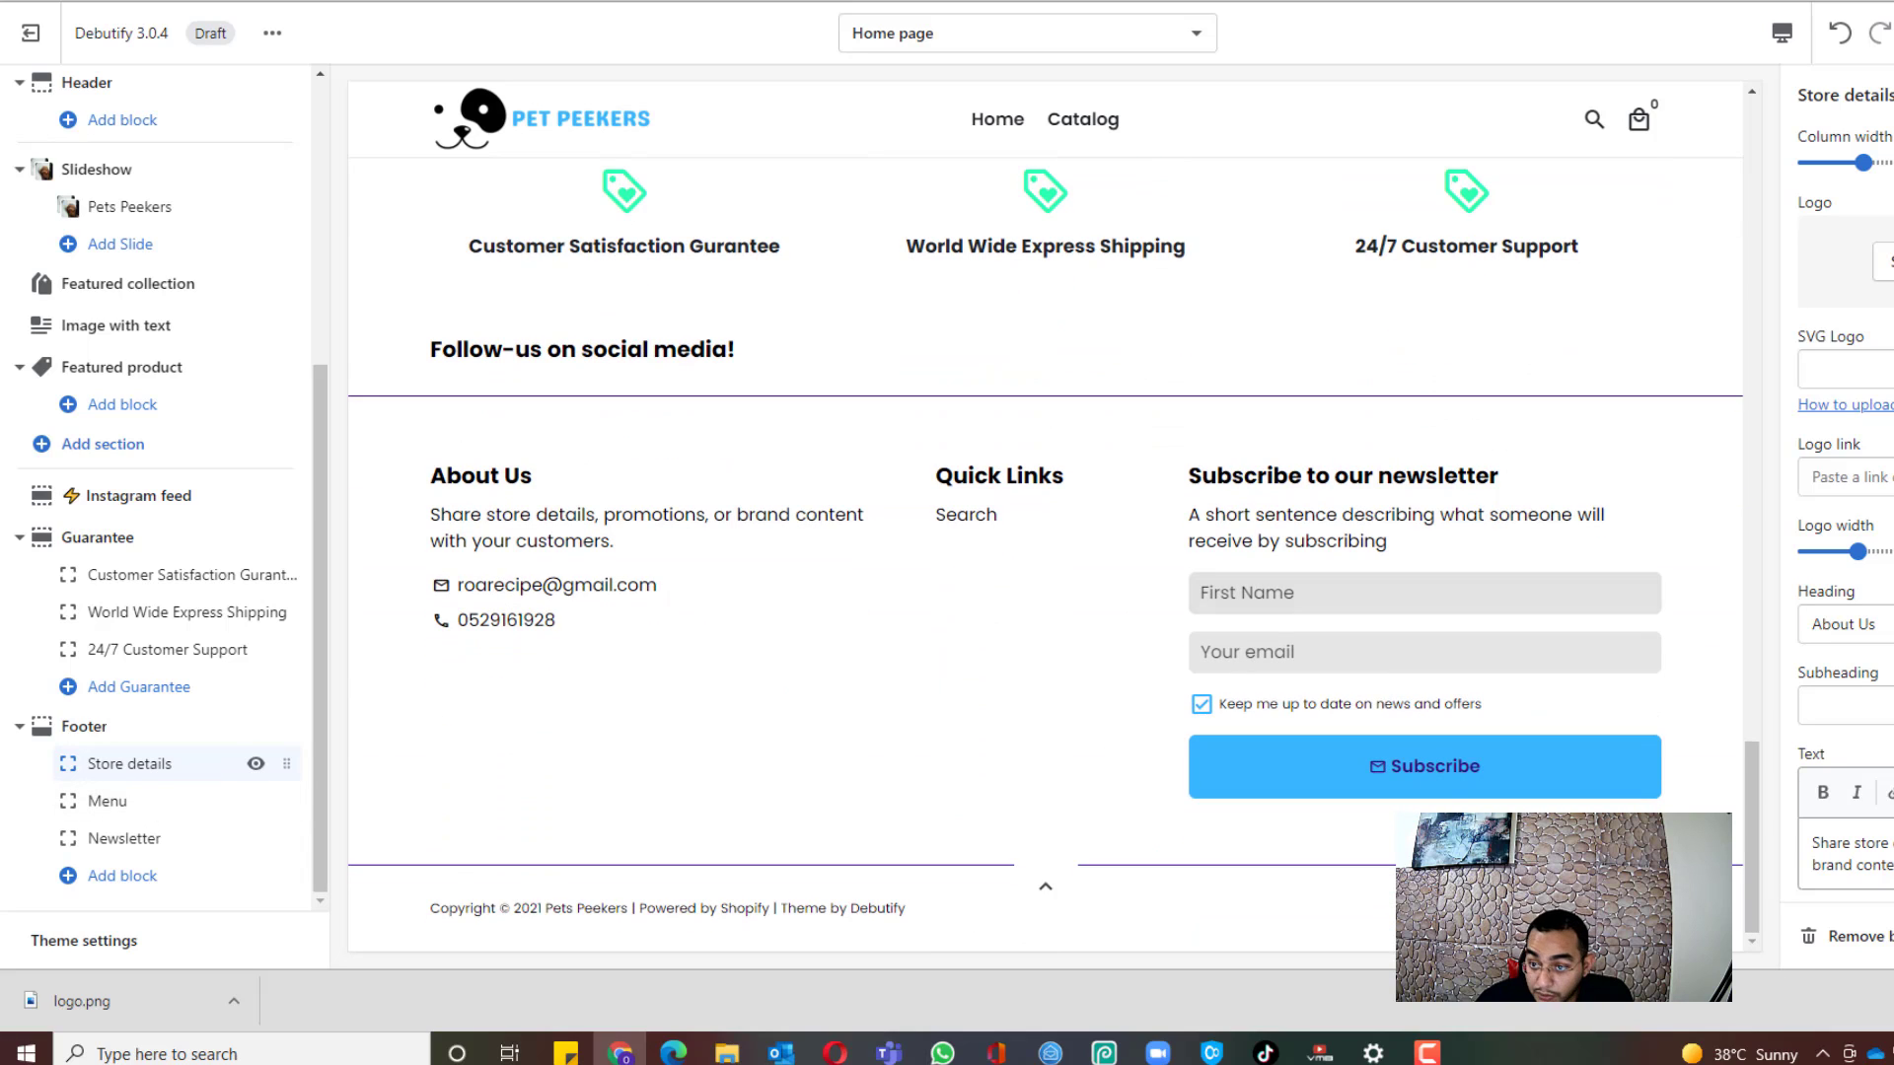
click(1885, 262)
click(1860, 457)
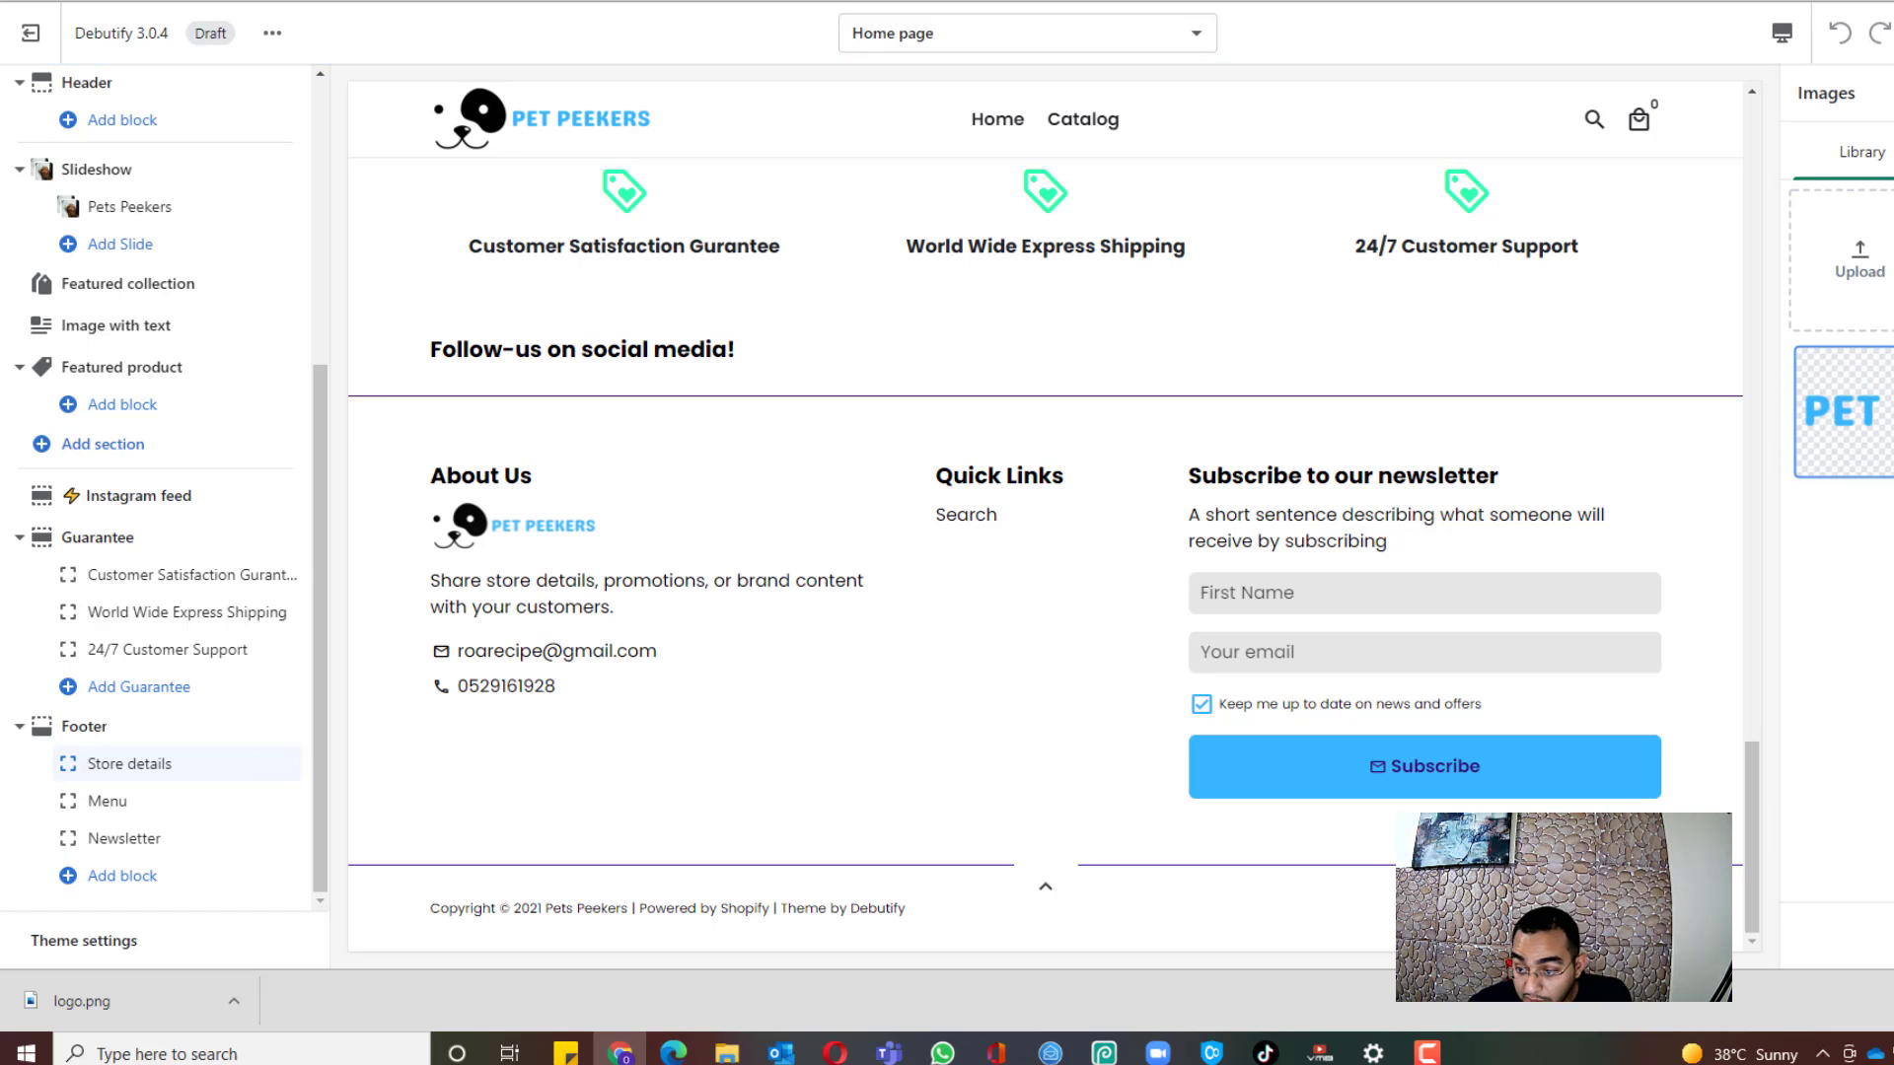
click(1889, 935)
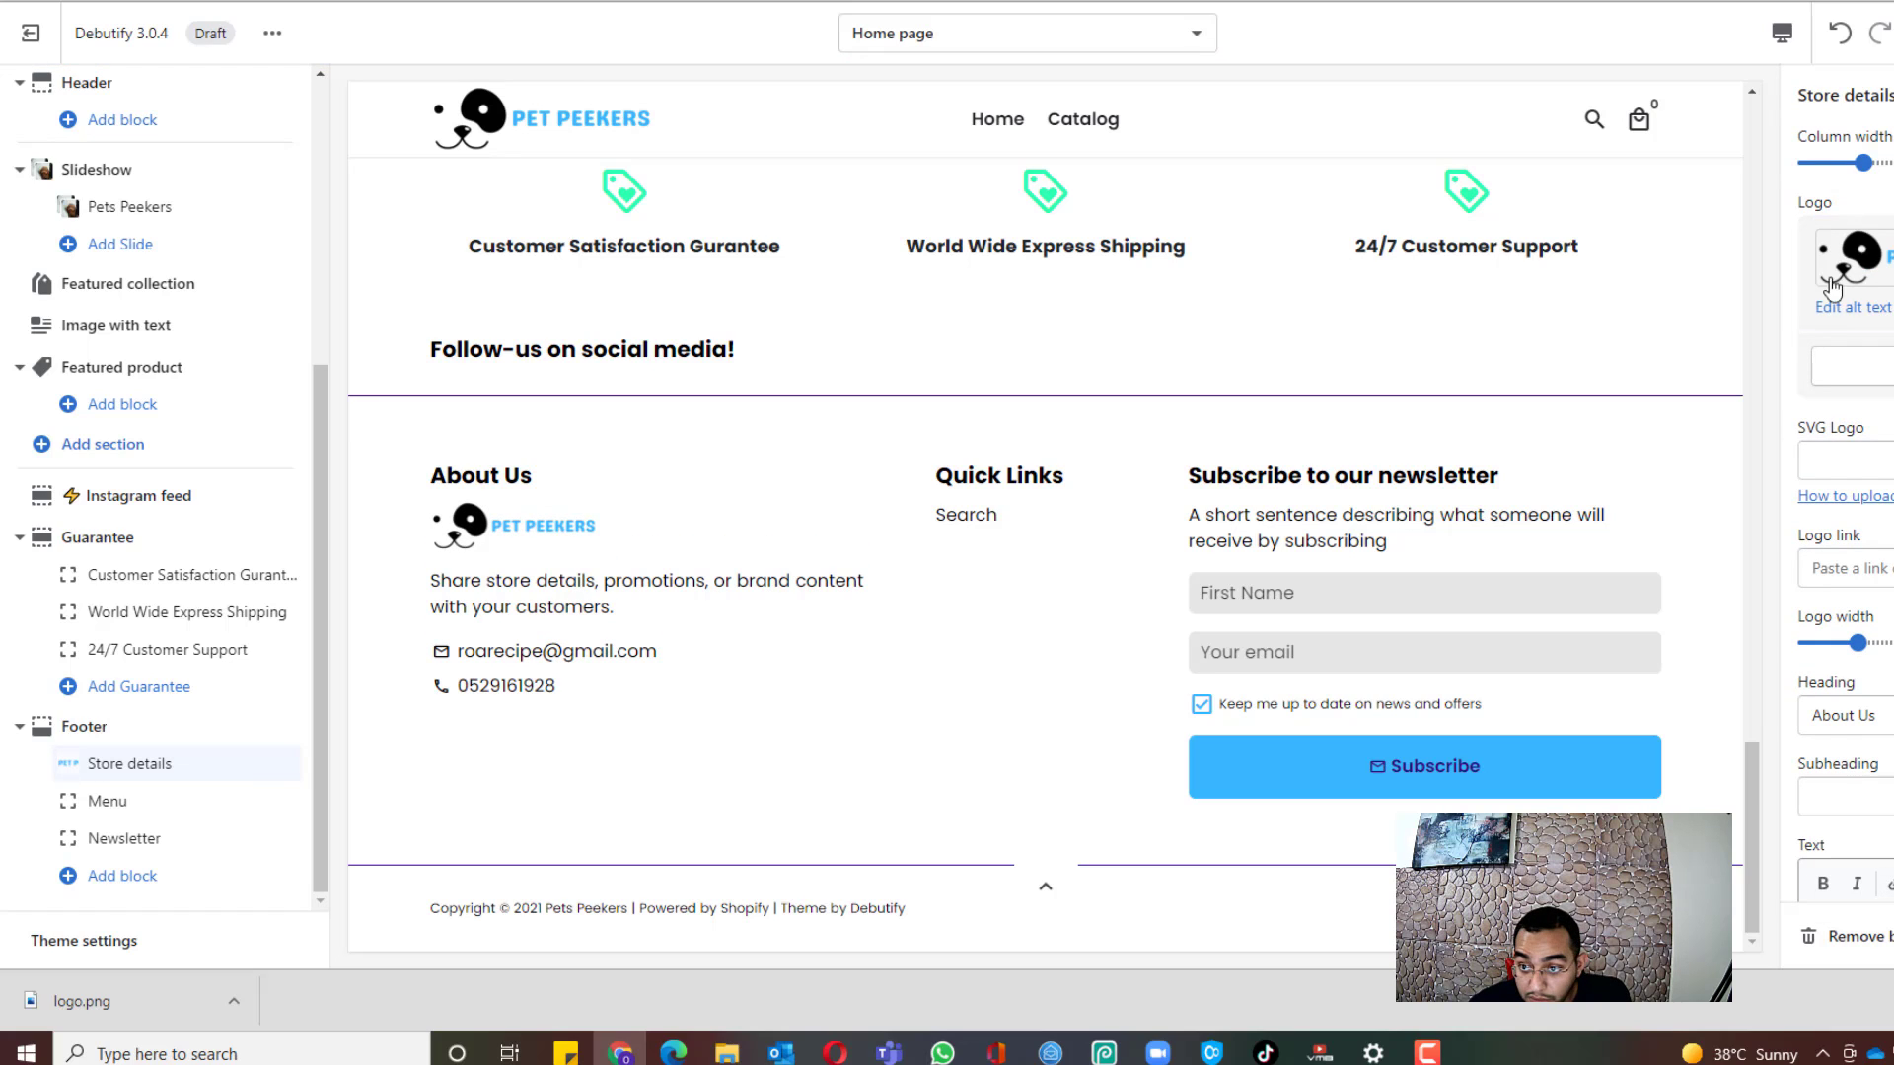
Step: Delete the About Us heading and its sample text from store details
scroll(1867, 574, down, 2)
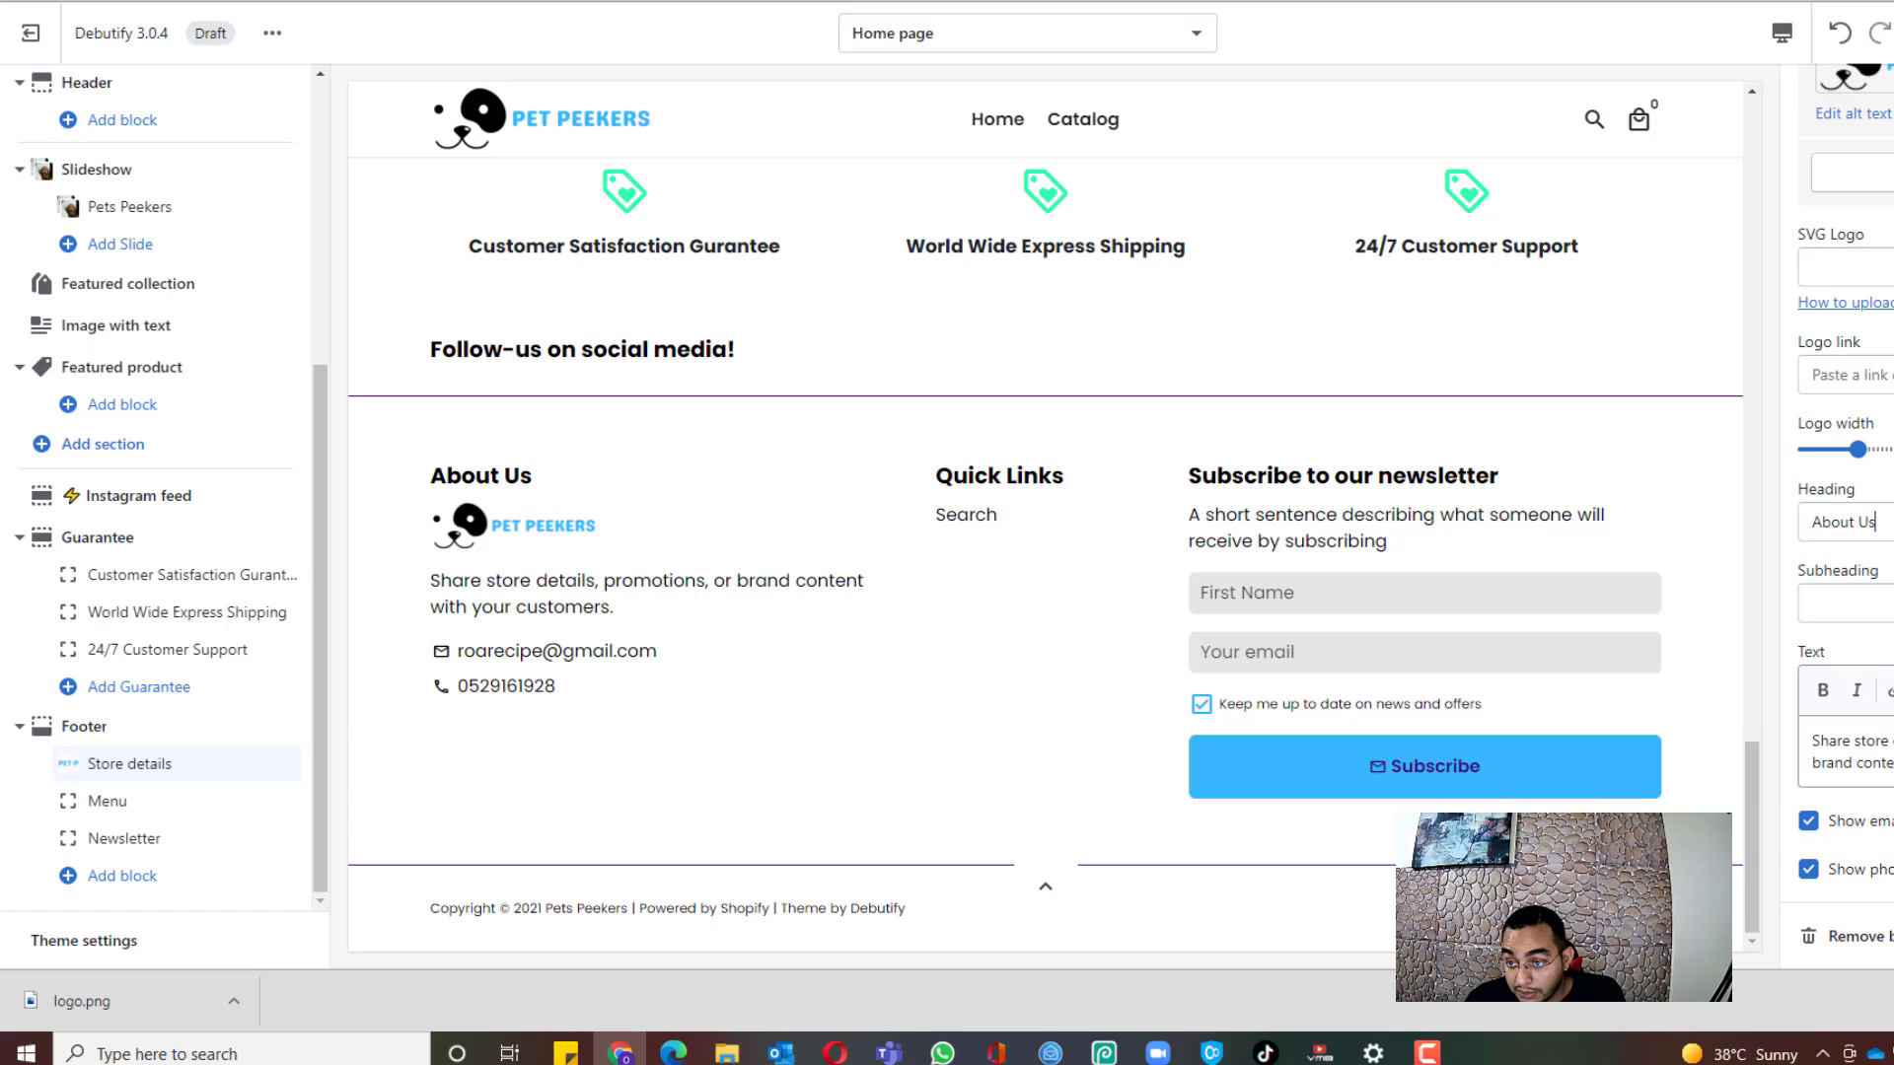
drag(1877, 523, 1760, 634)
key(BackSpace)
drag(1890, 765, 1803, 737)
key(BackSpace)
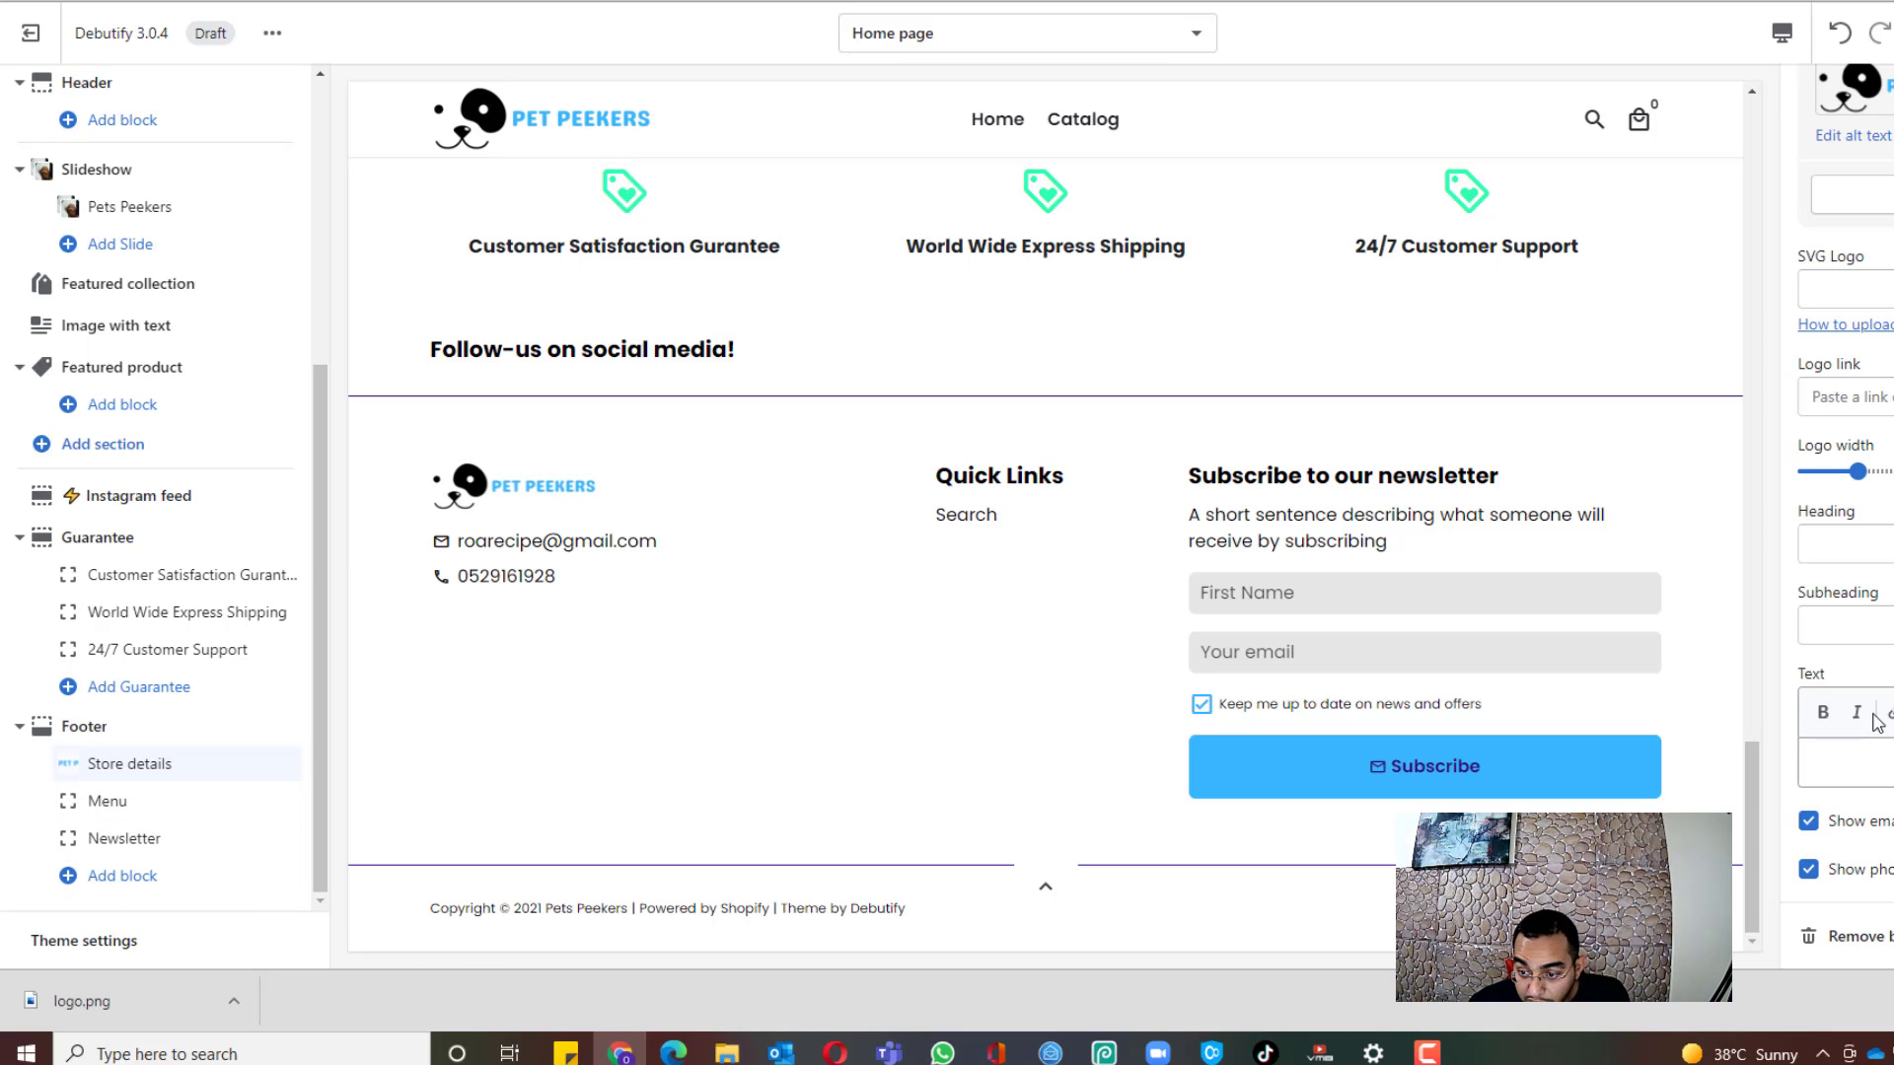
Step: Look over the newsletter and footer menu blocks, then open the Footer section settings
click(240, 838)
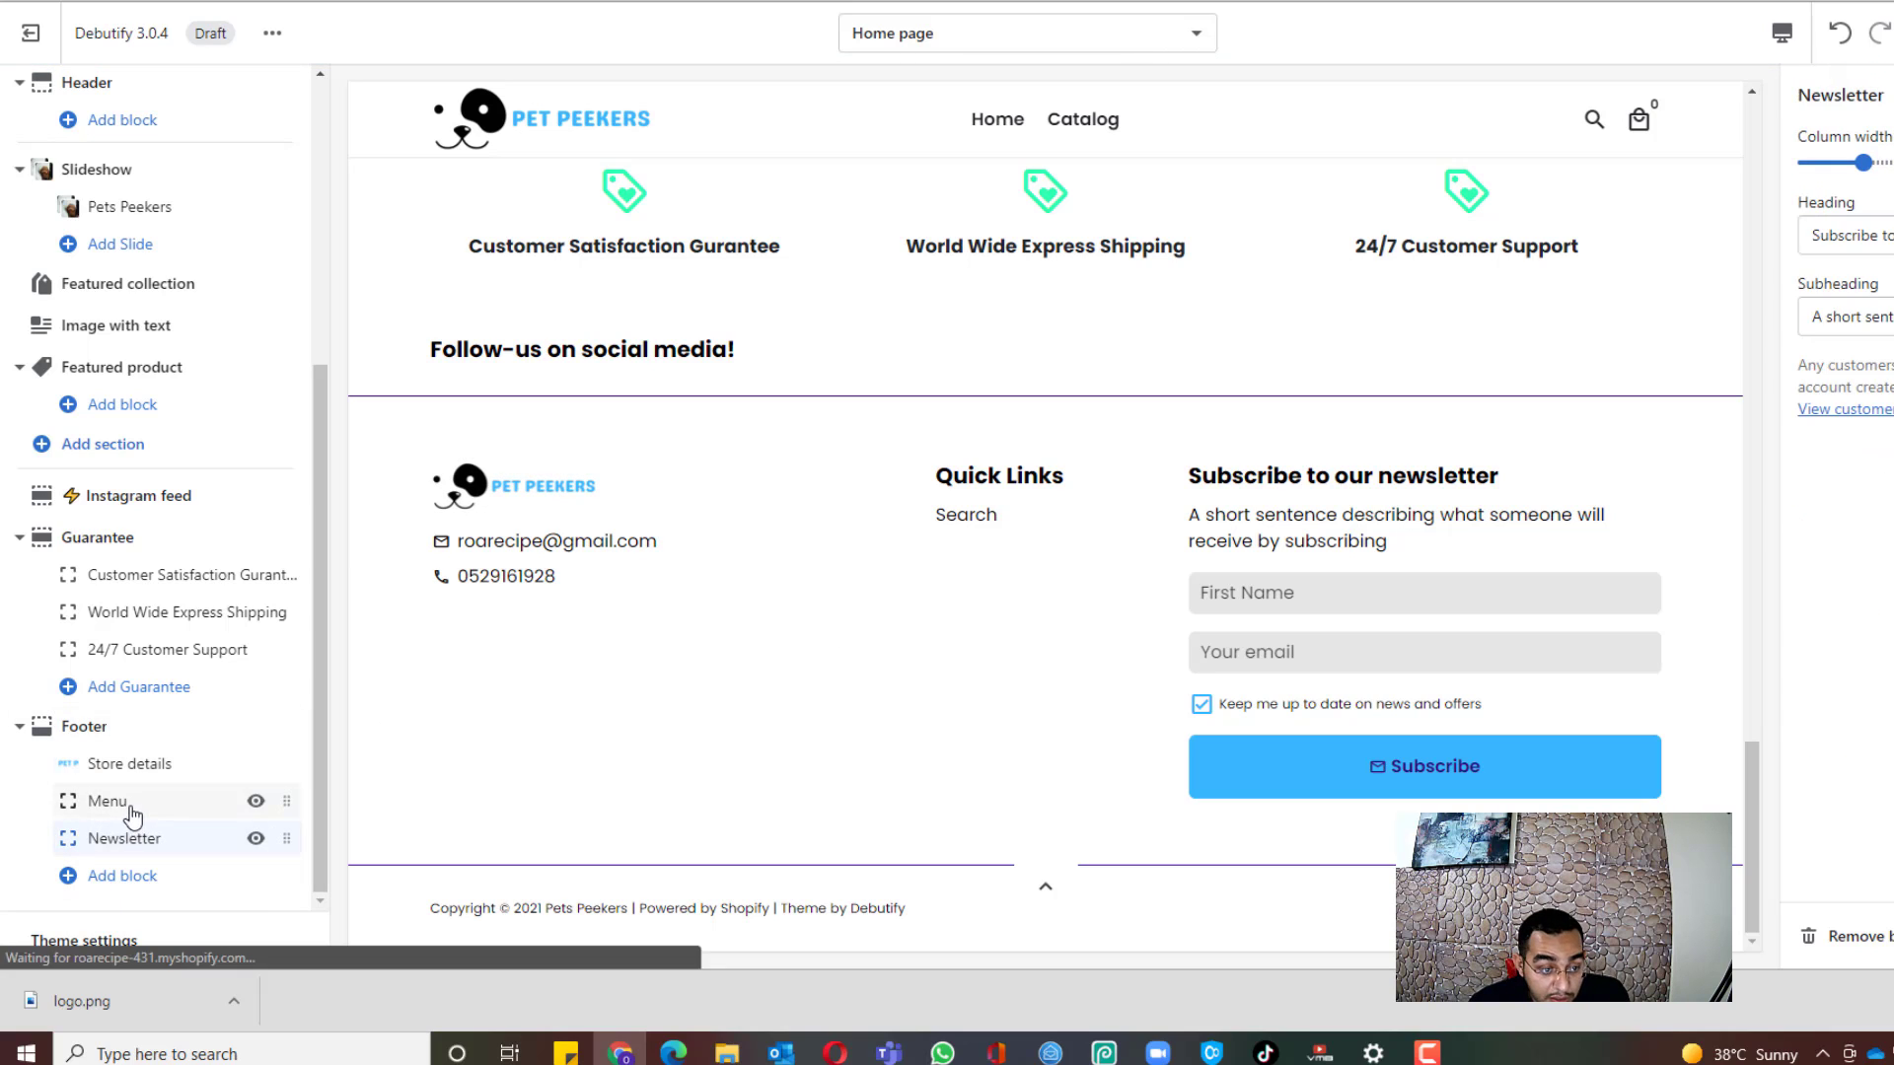
click(132, 807)
click(145, 765)
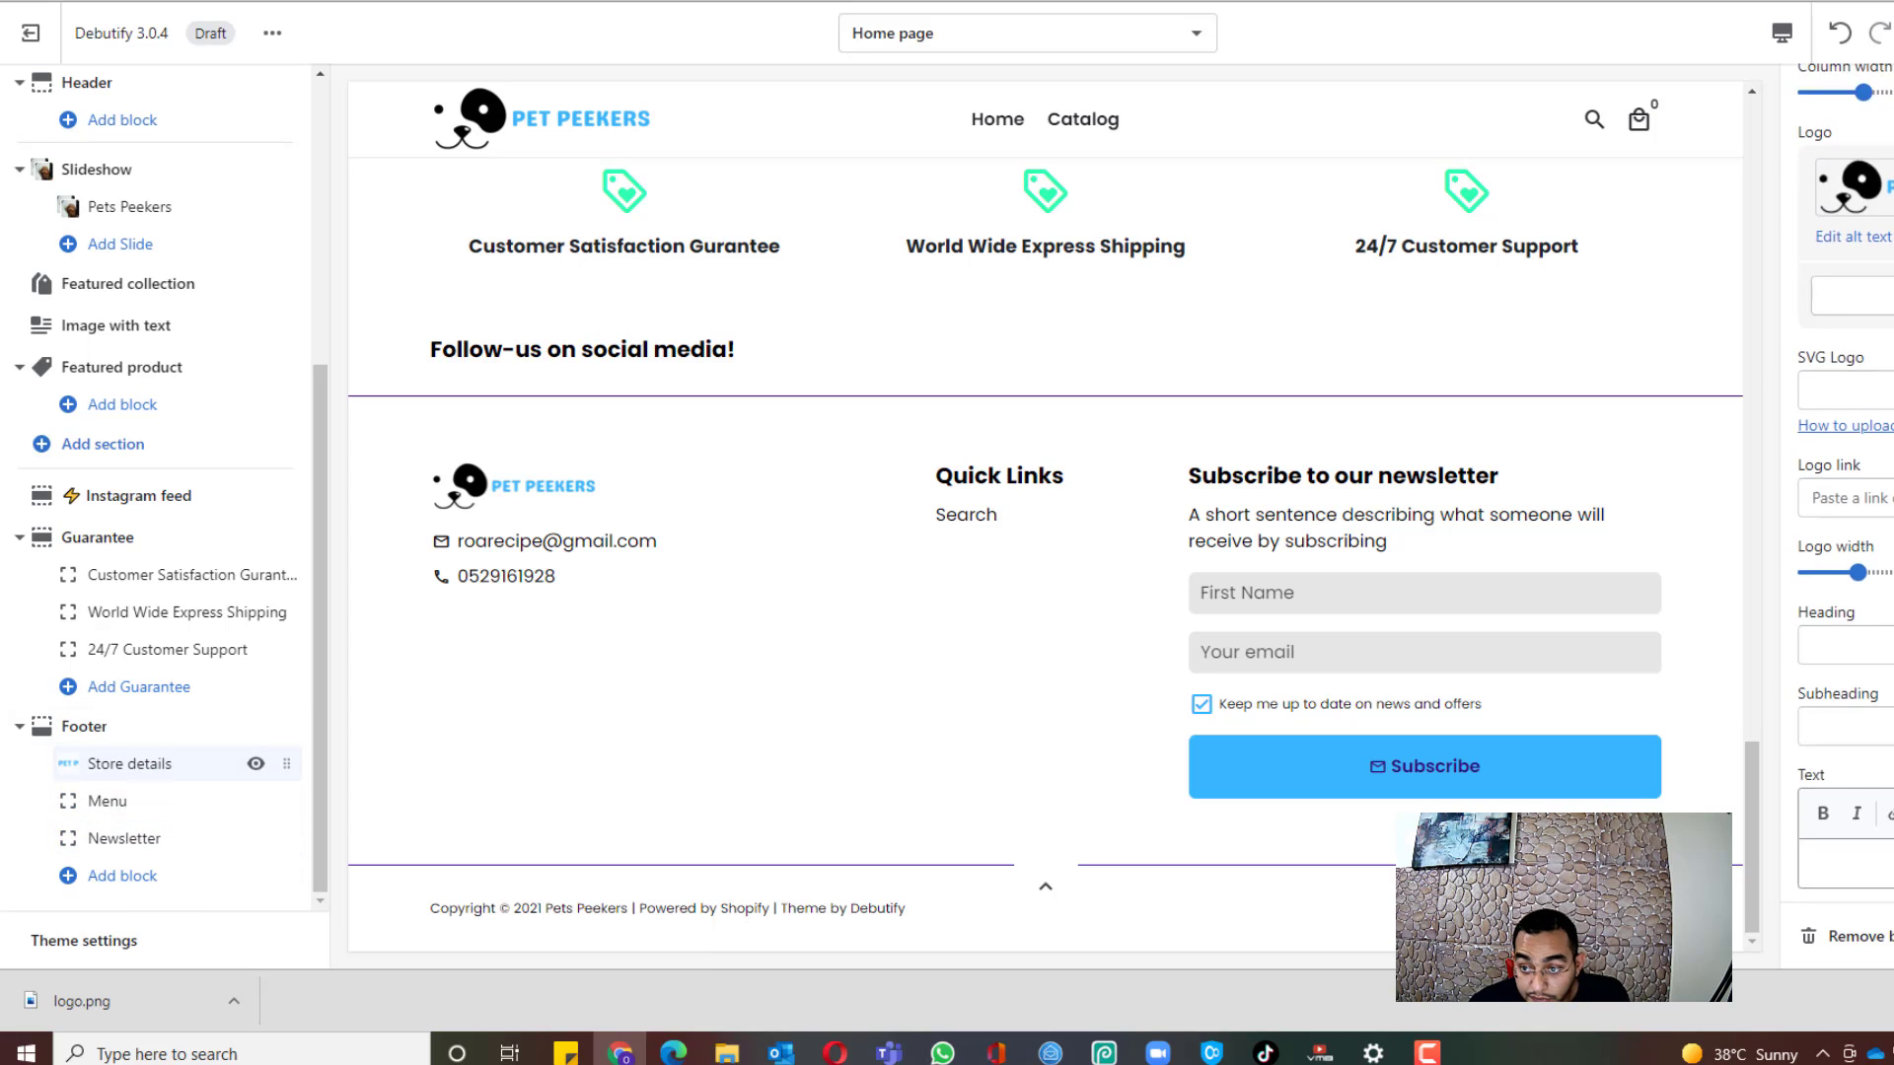
scroll(1887, 678, down, 1)
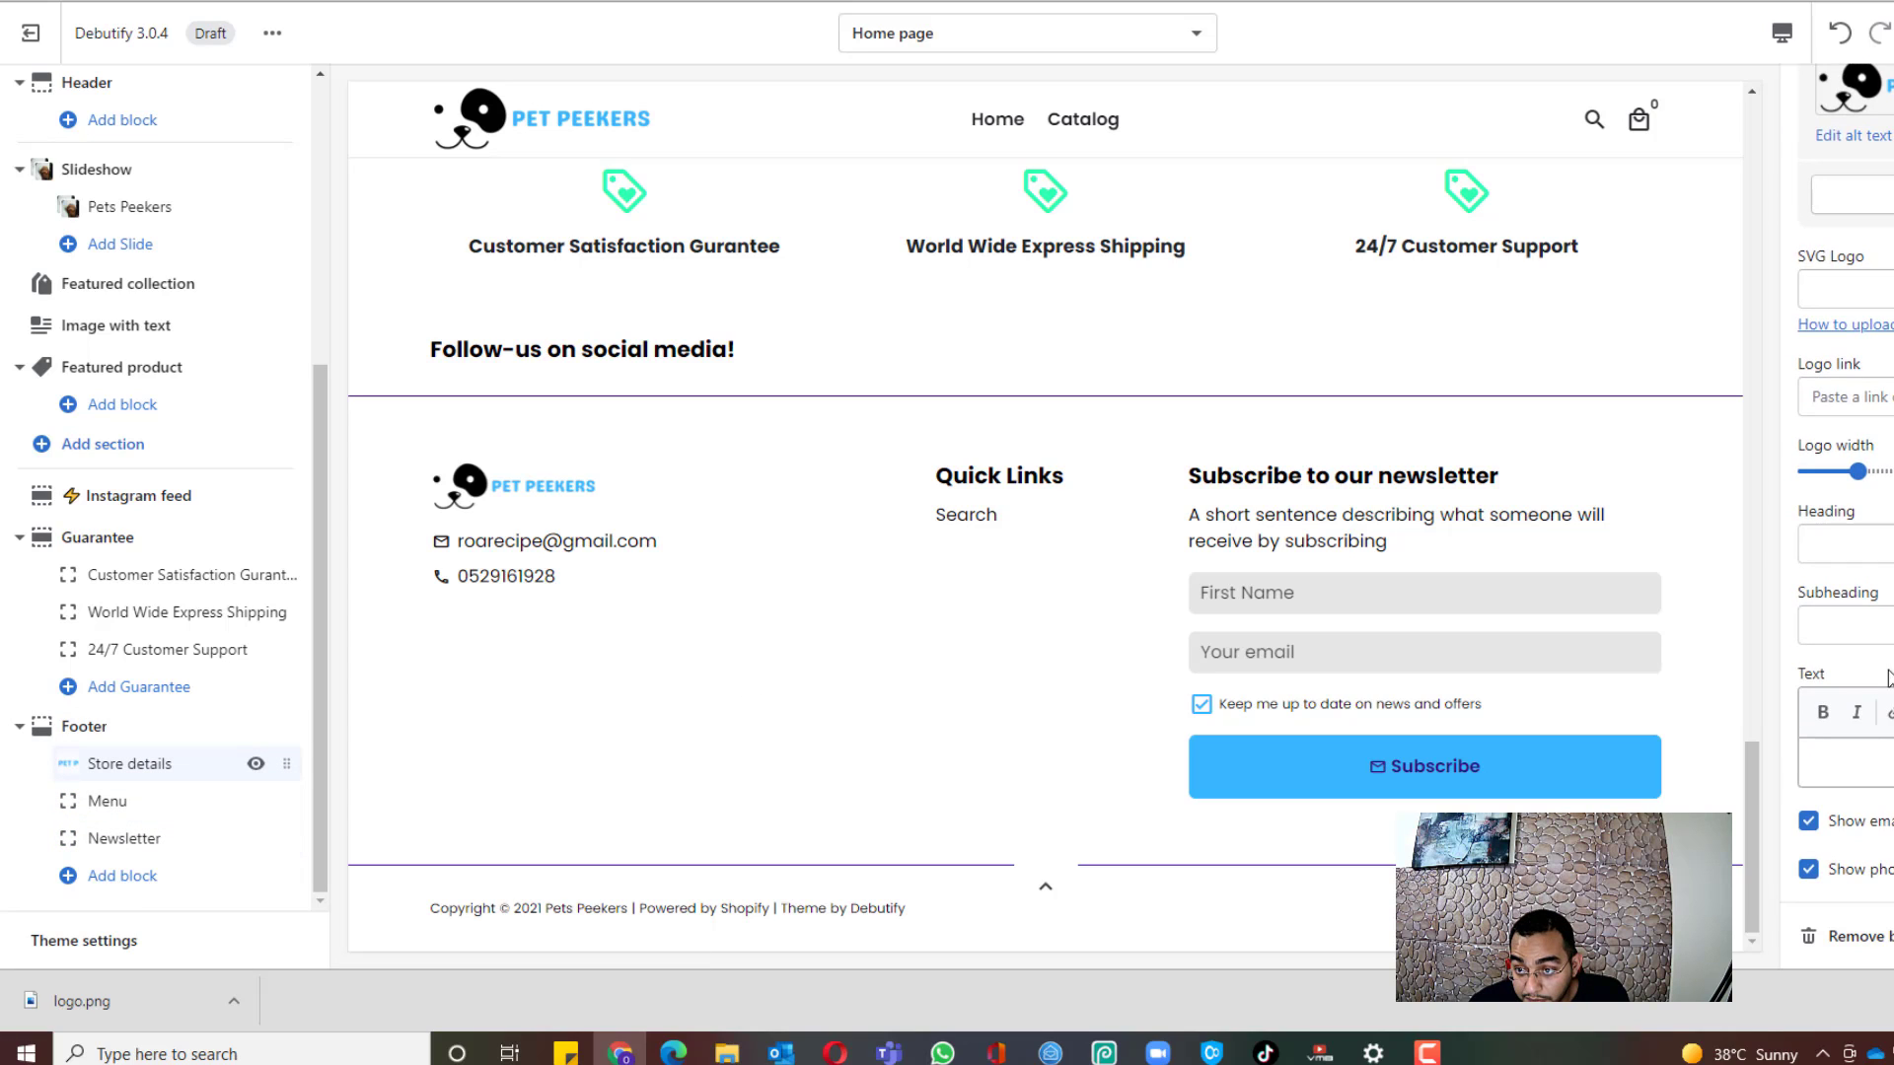
click(1427, 1053)
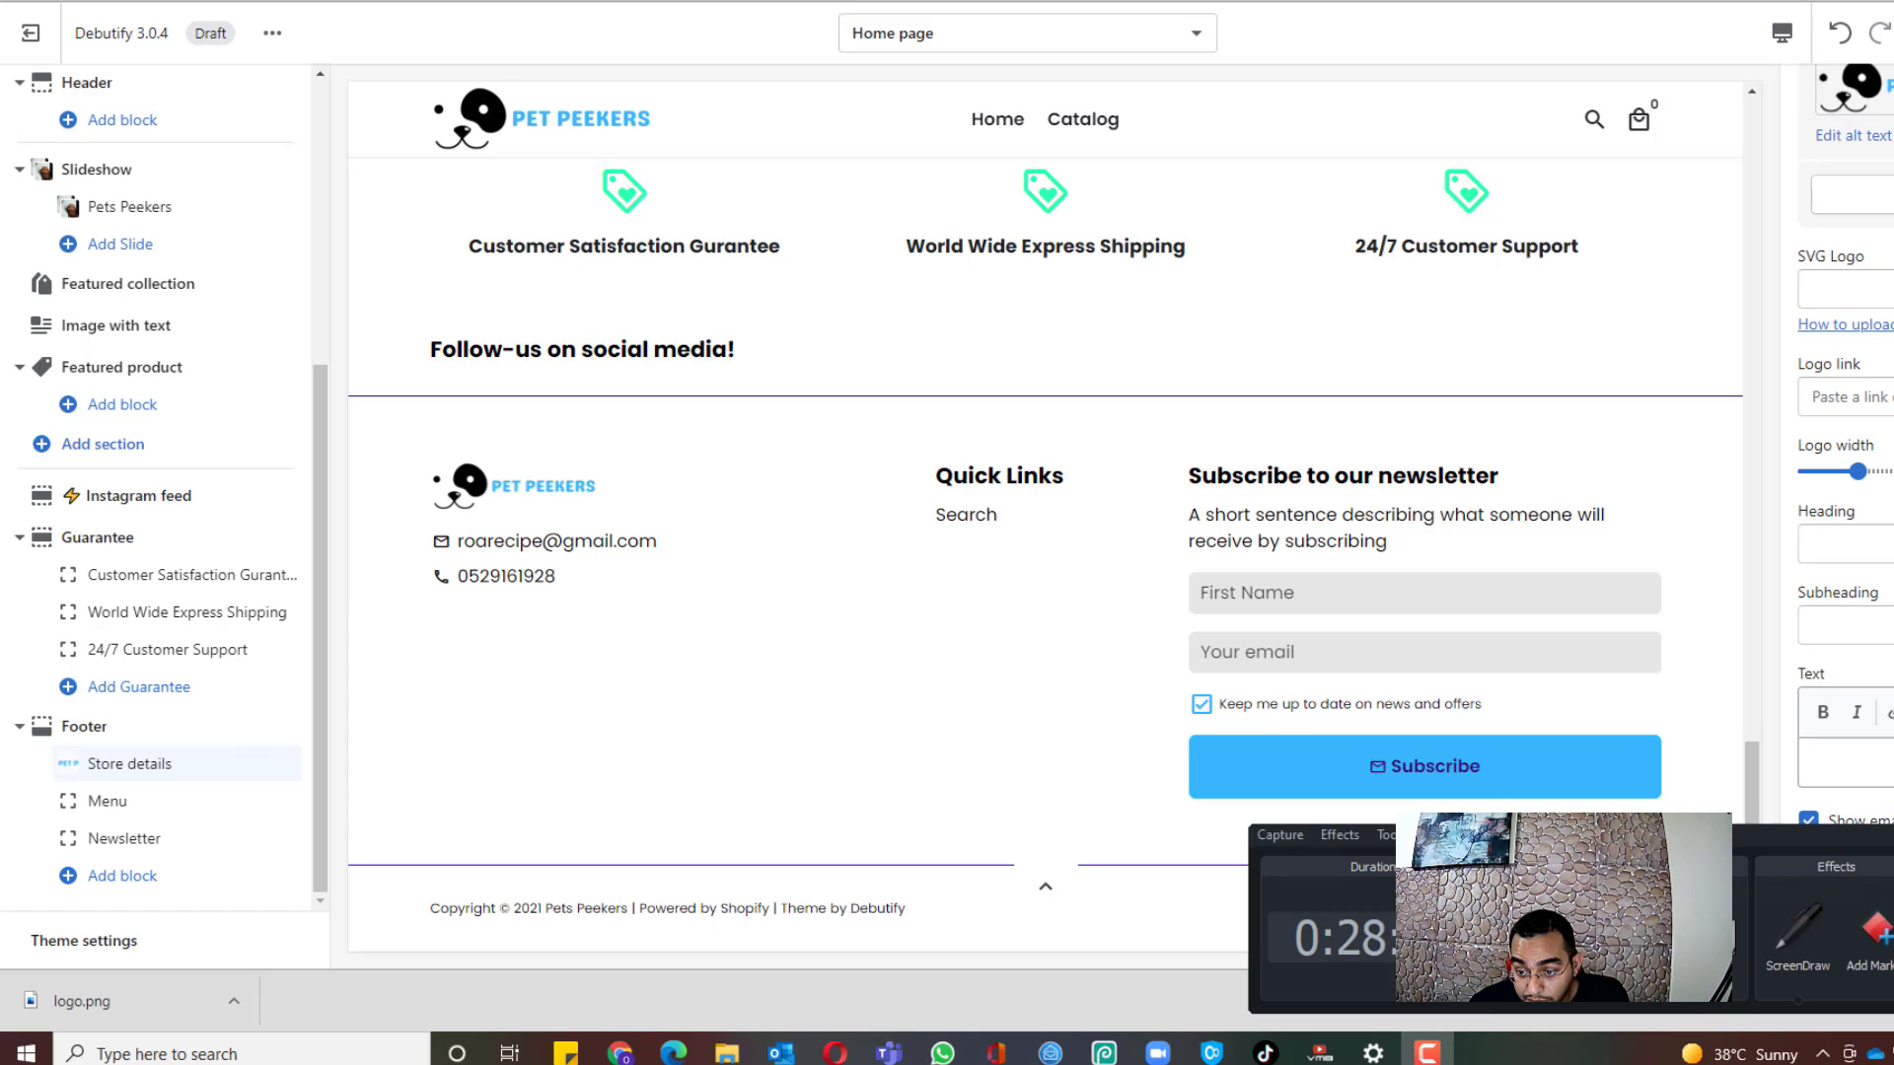
click(83, 725)
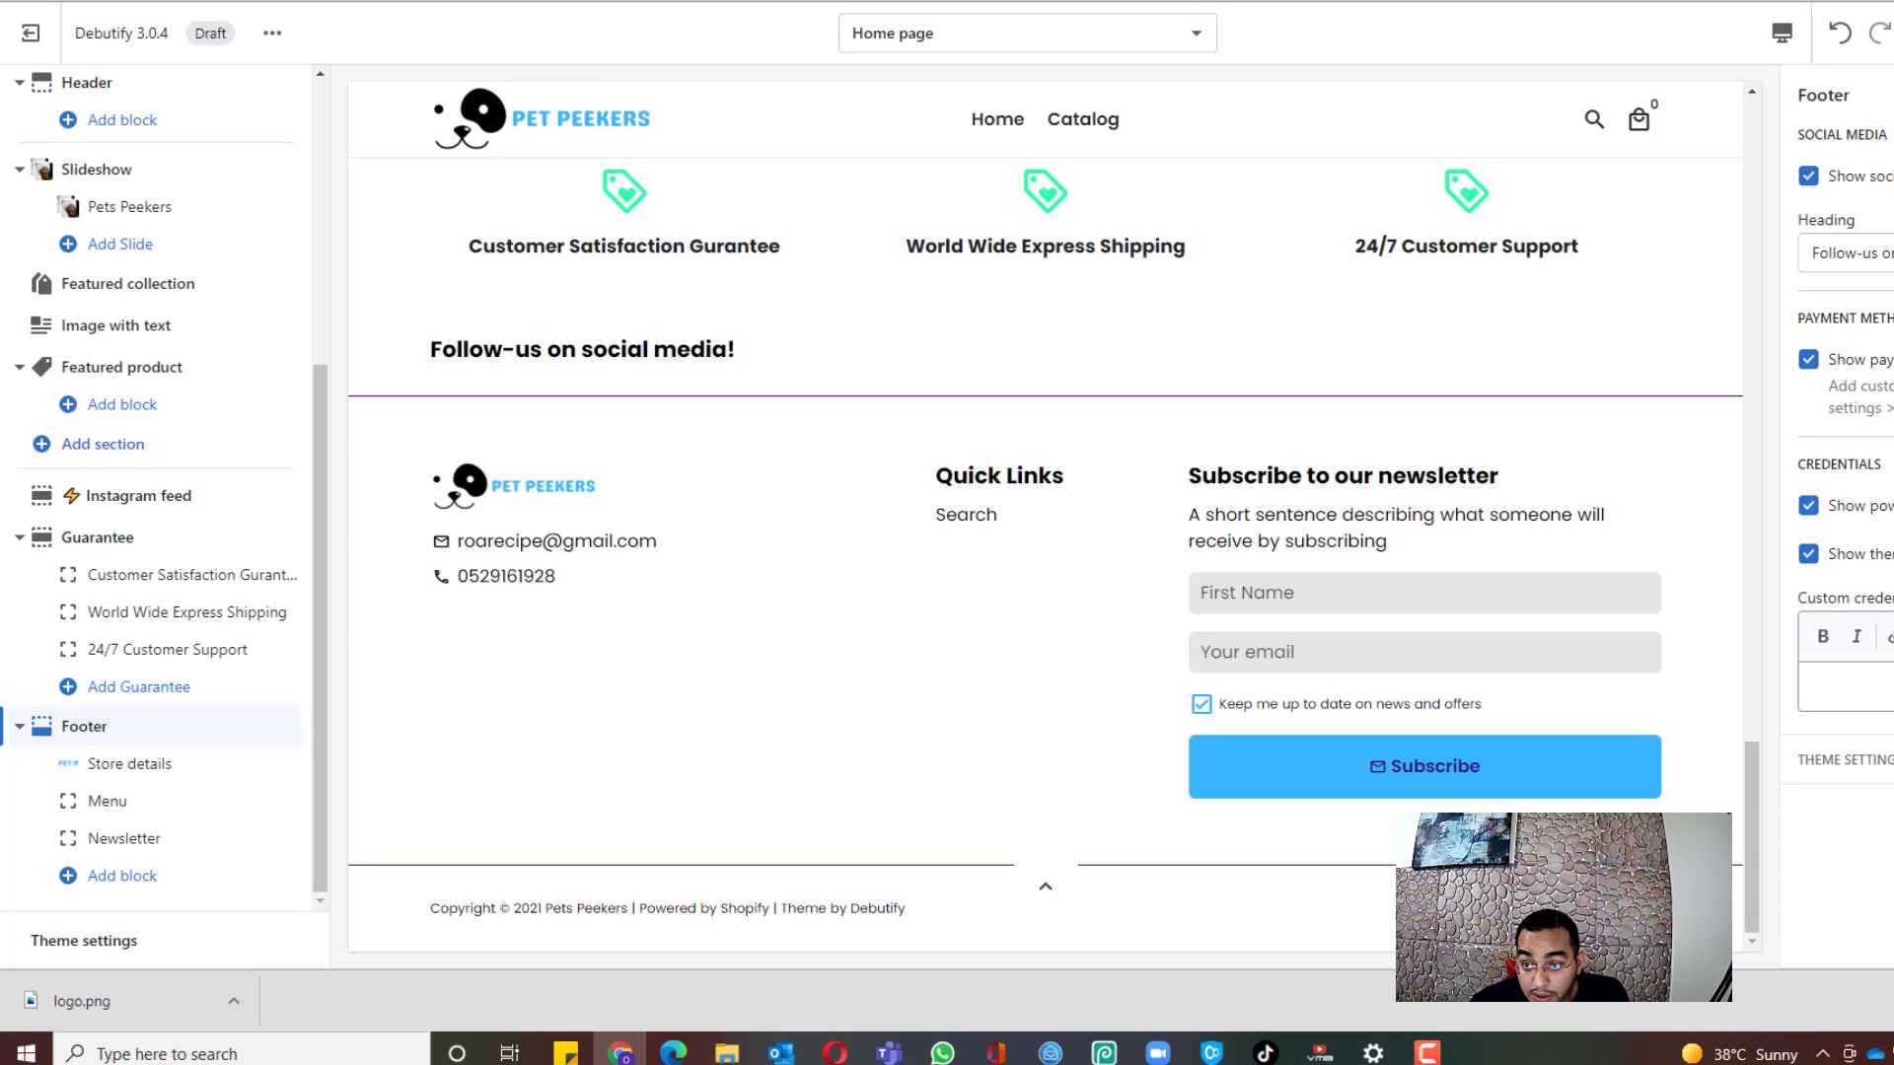
Step: Switch off the footer's social media row and the Debutify theme credit
click(1808, 176)
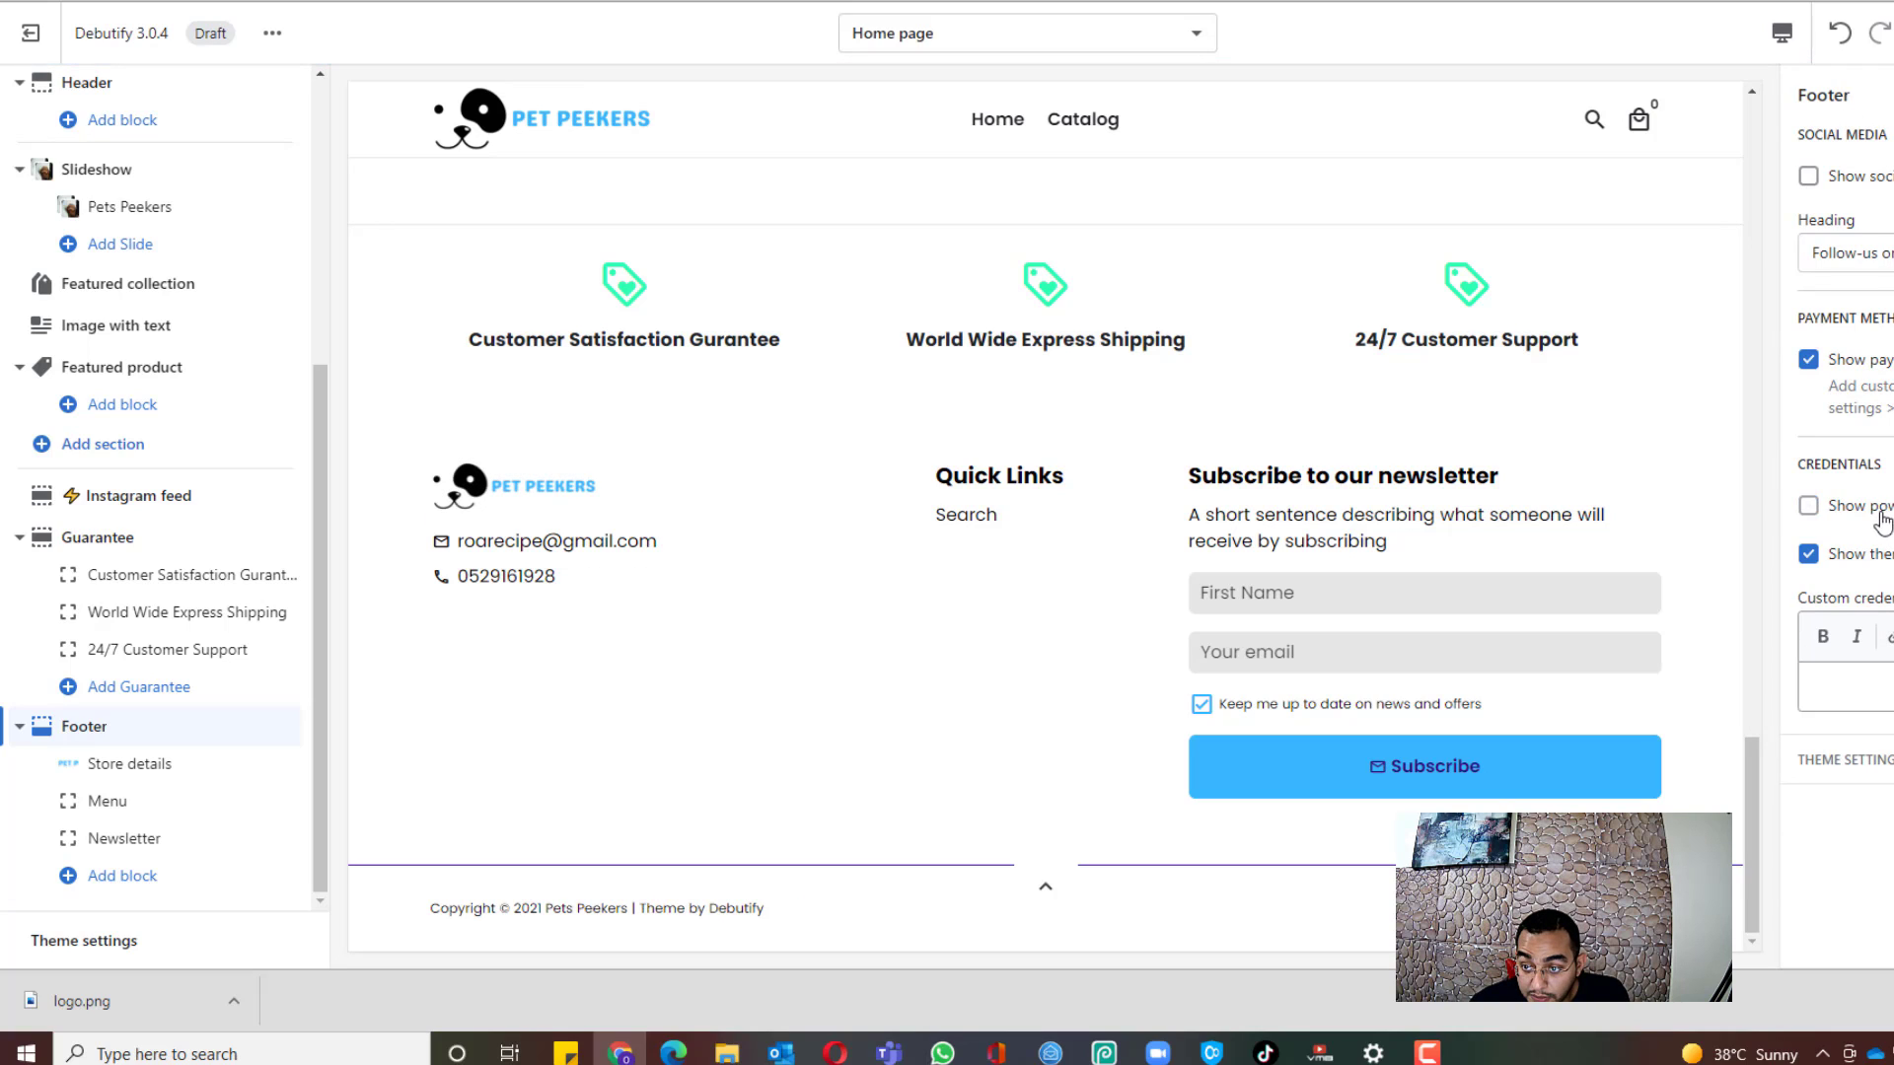
click(1808, 553)
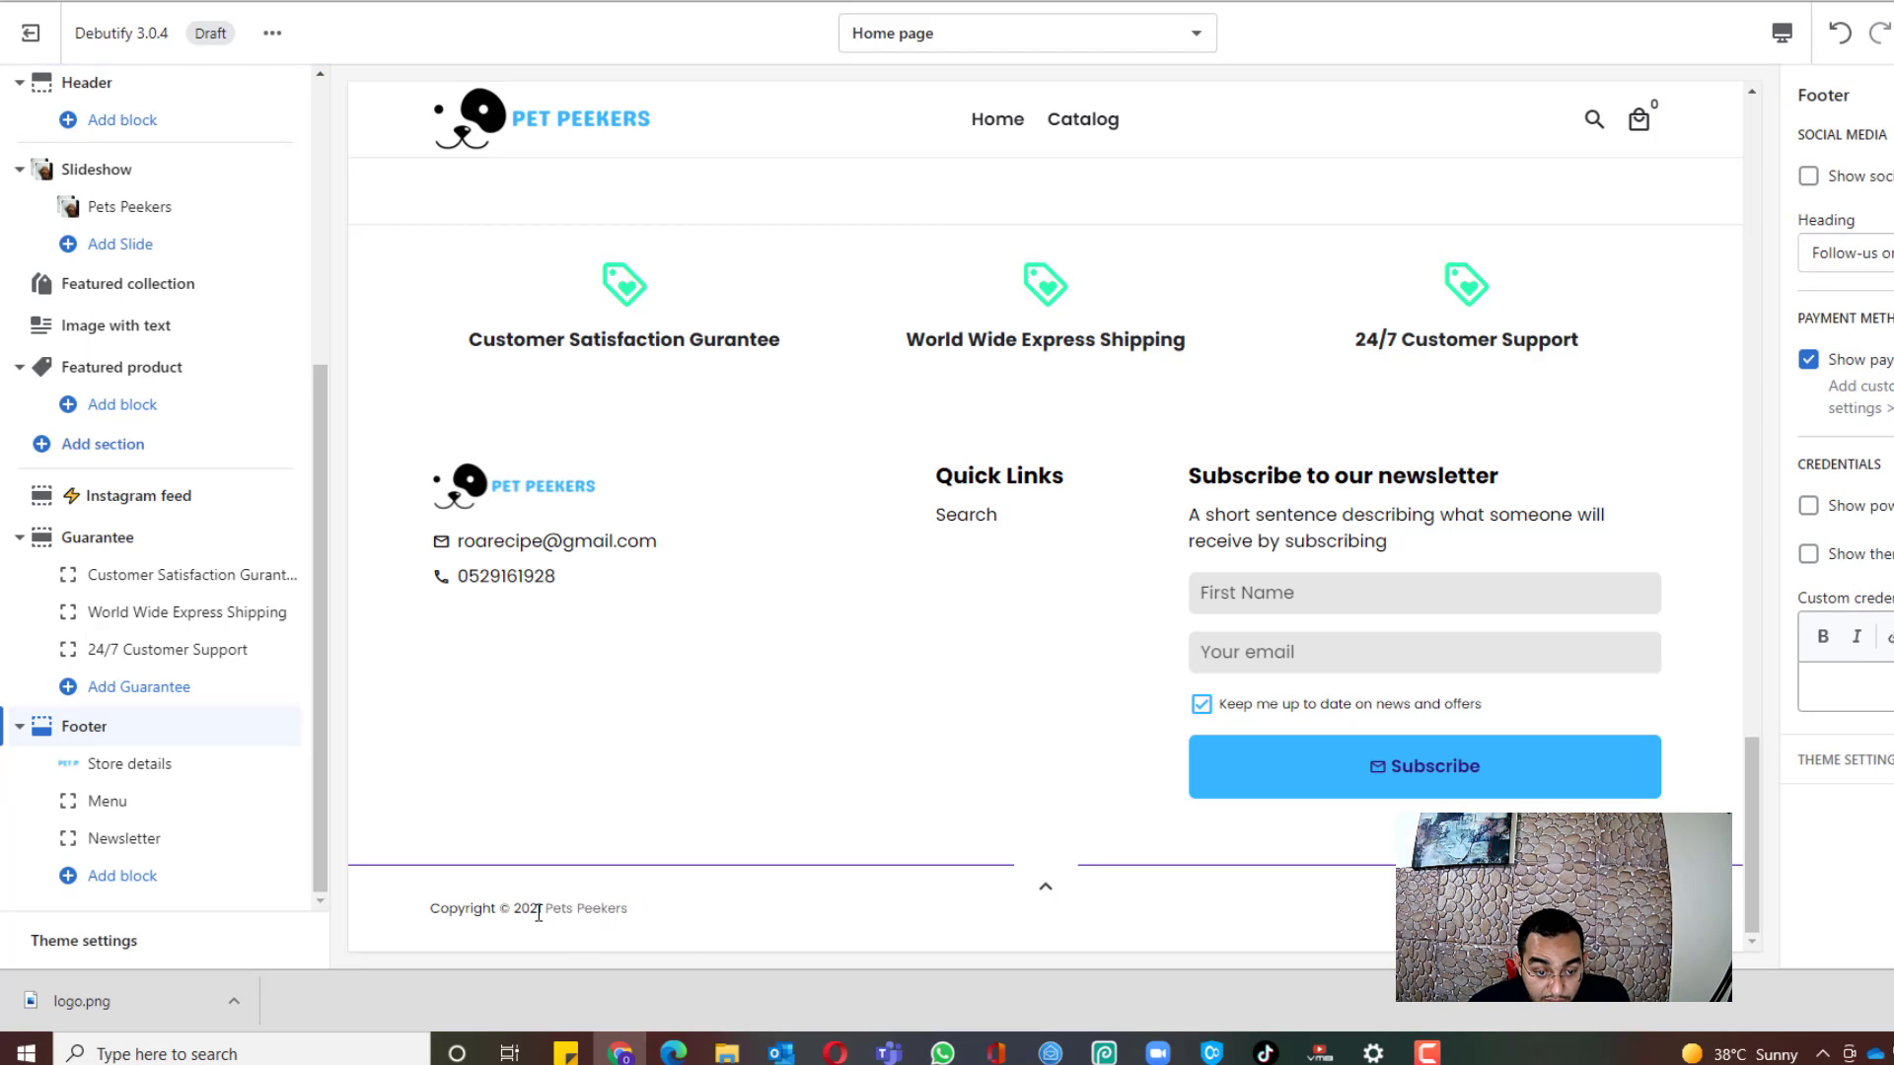
scroll(927, 631, up, 20)
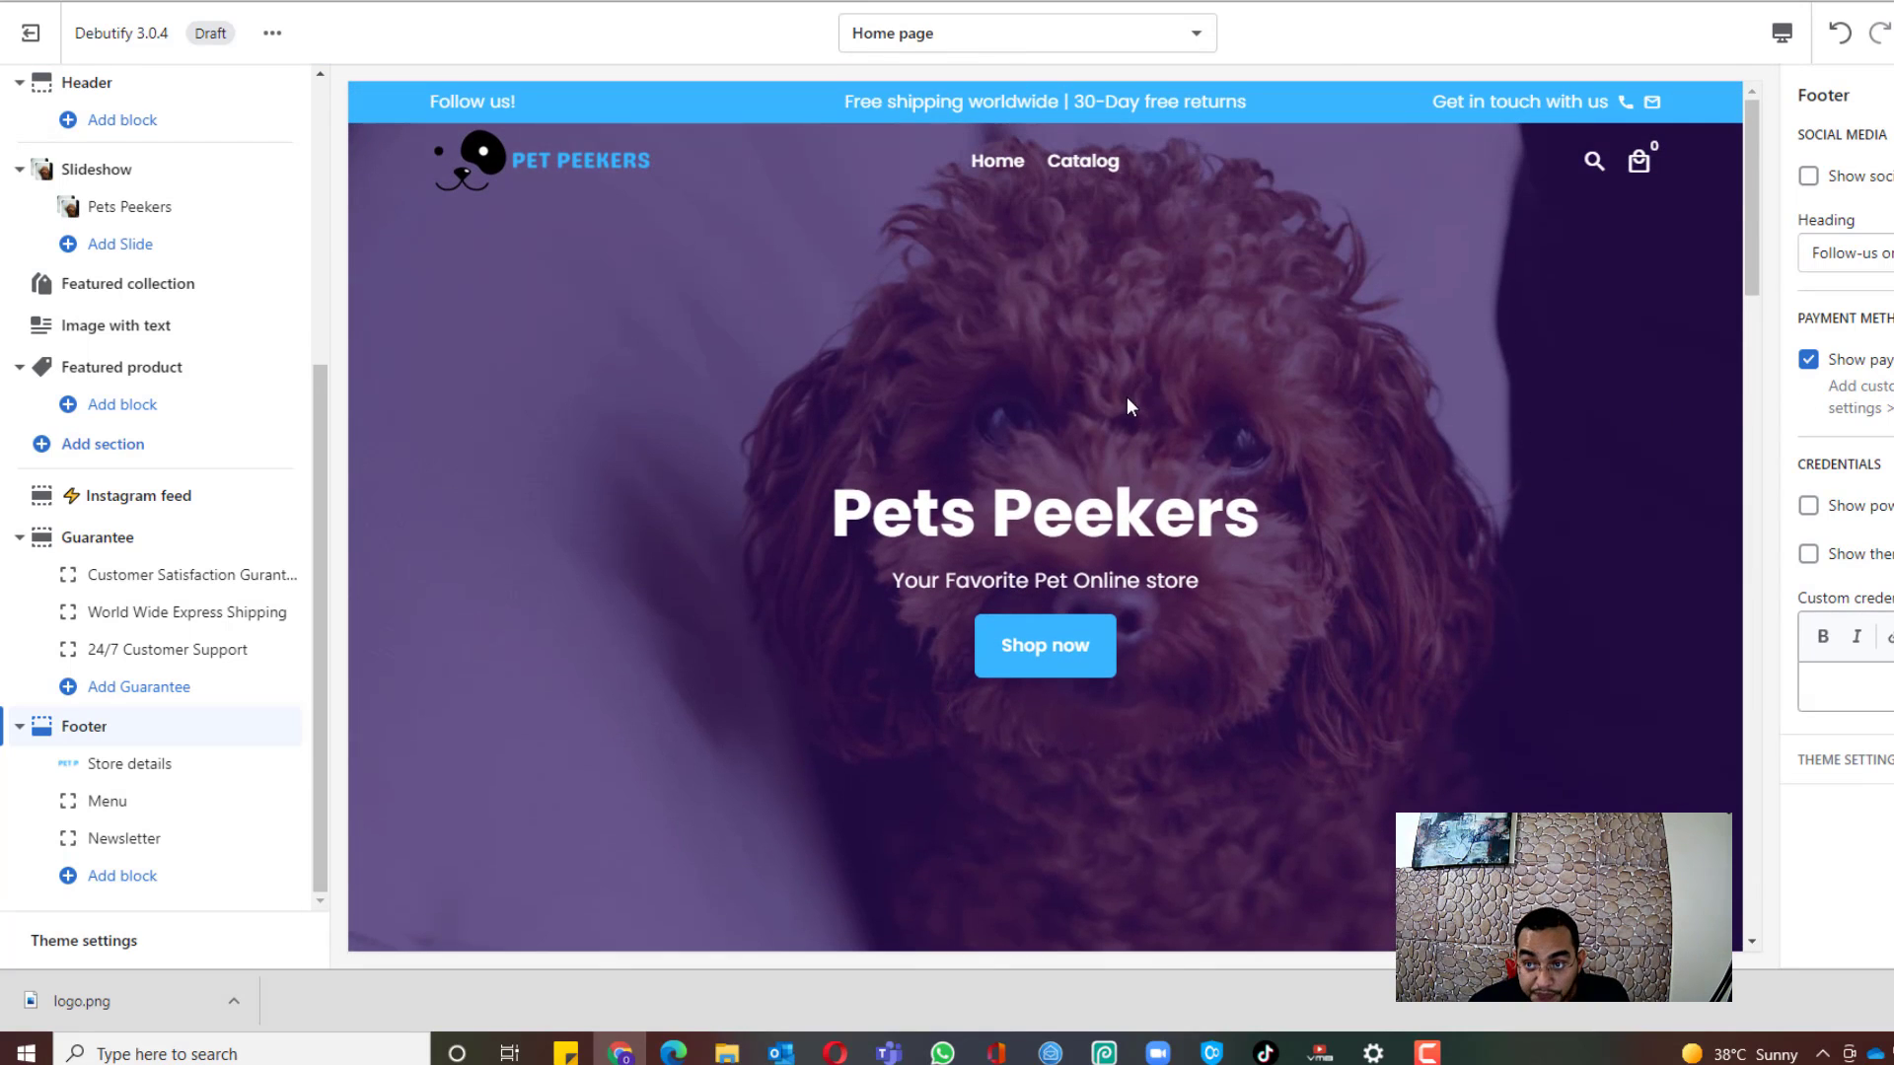
scroll(1125, 405, down, 4)
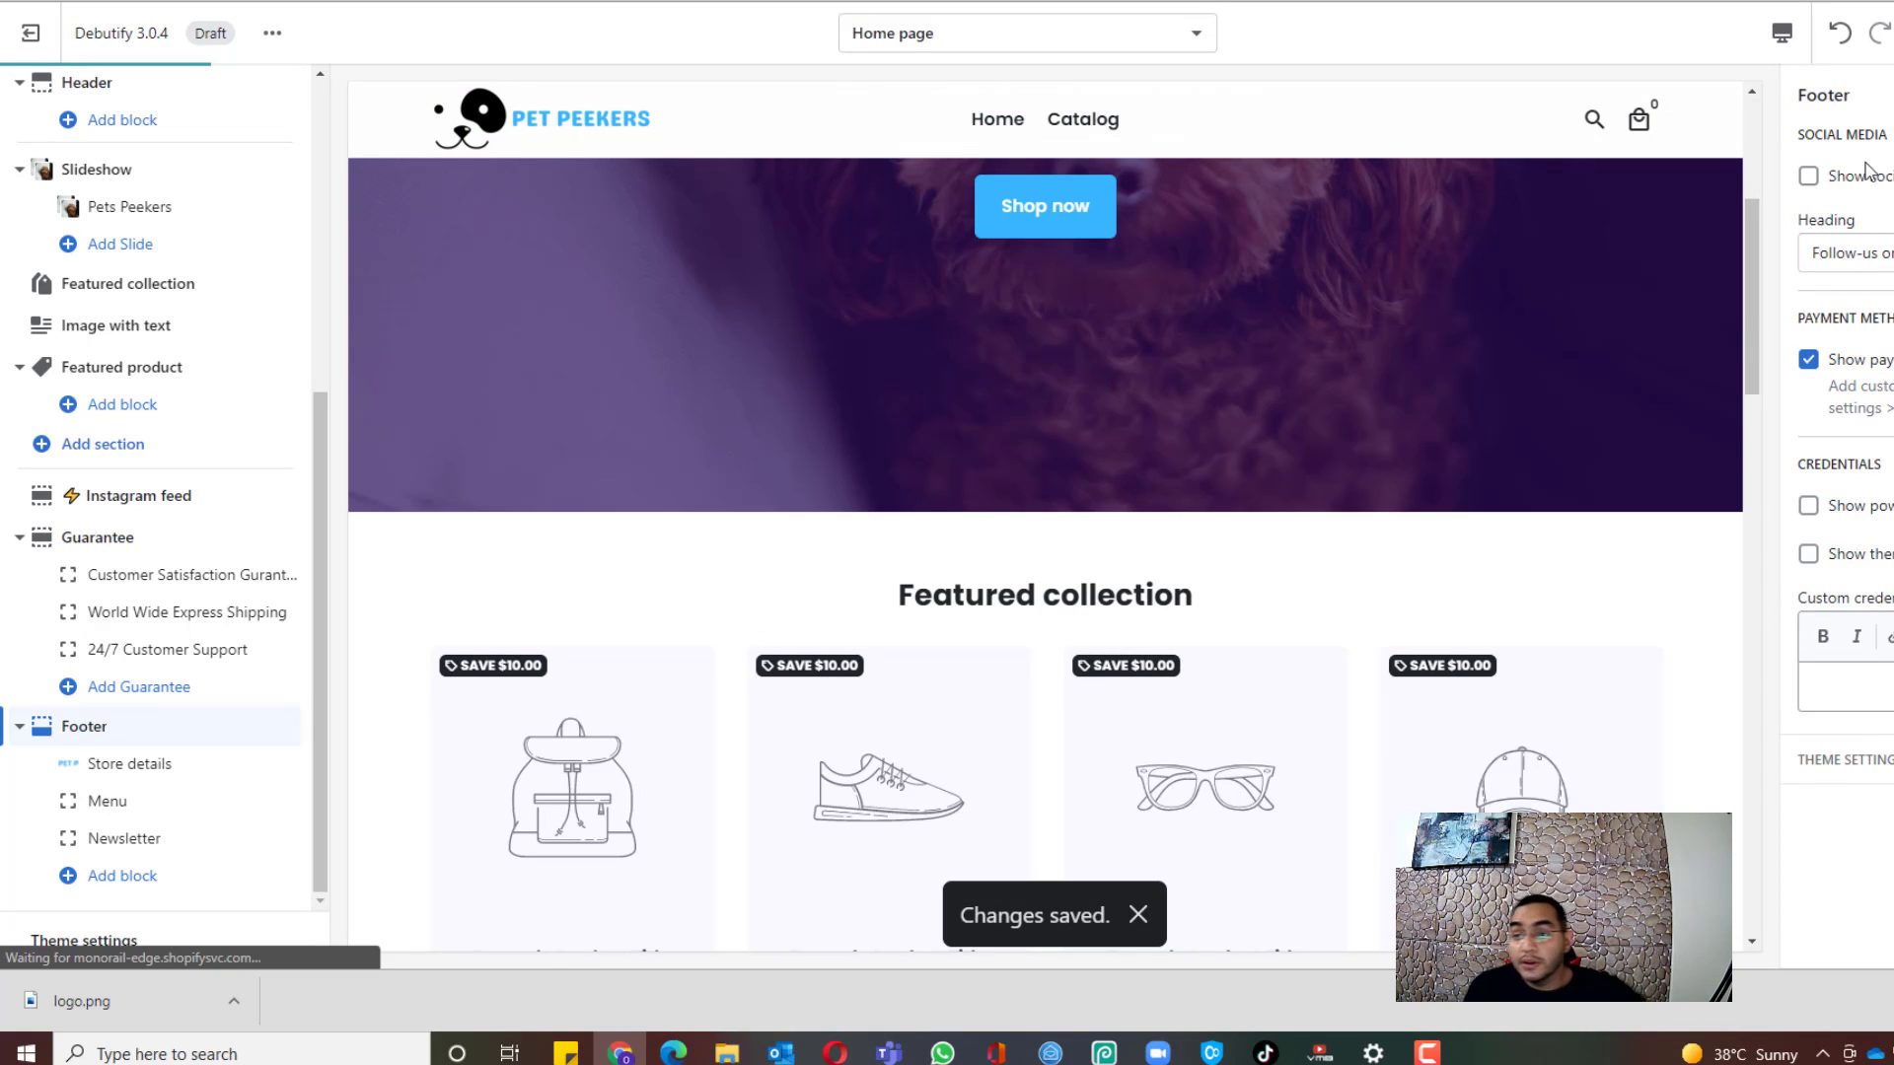
Step: Publish the customized Debutify 3.0.4 theme and switch back to the Google Docs resource list
click(1885, 32)
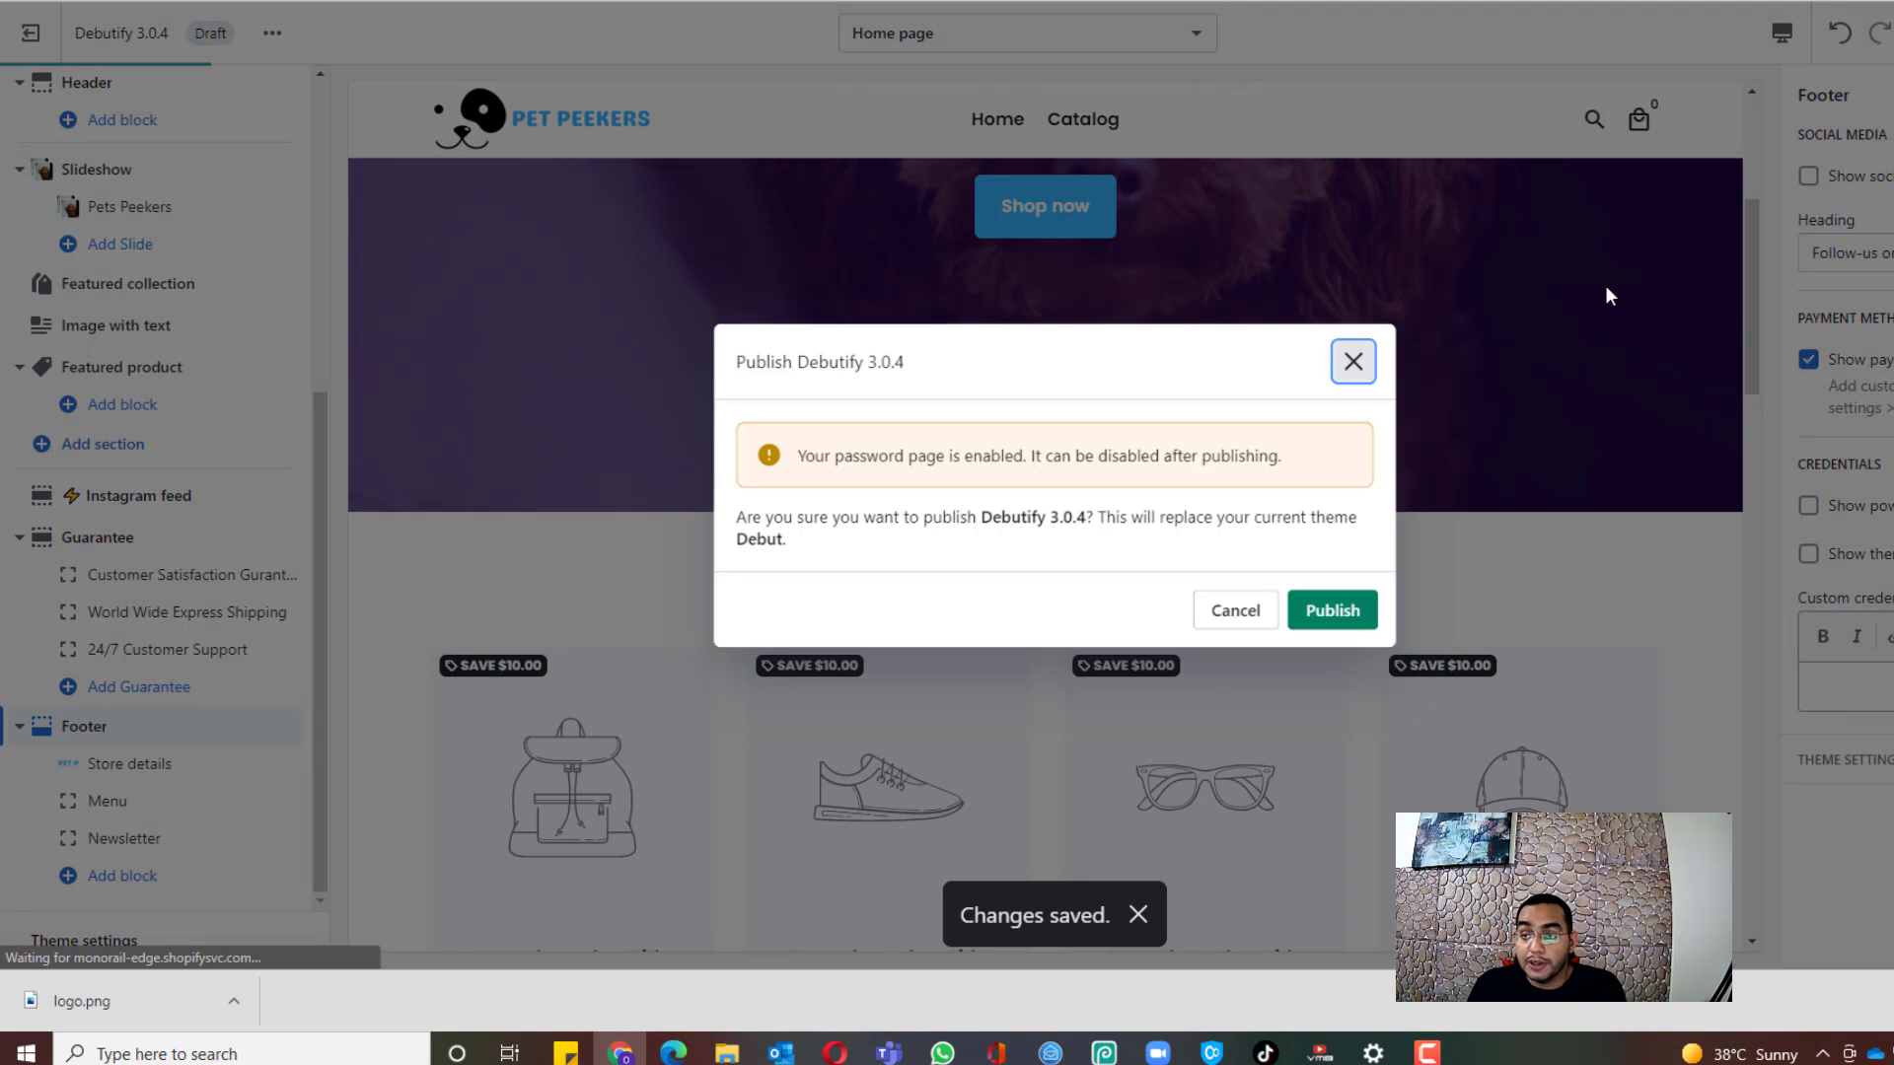
click(1344, 617)
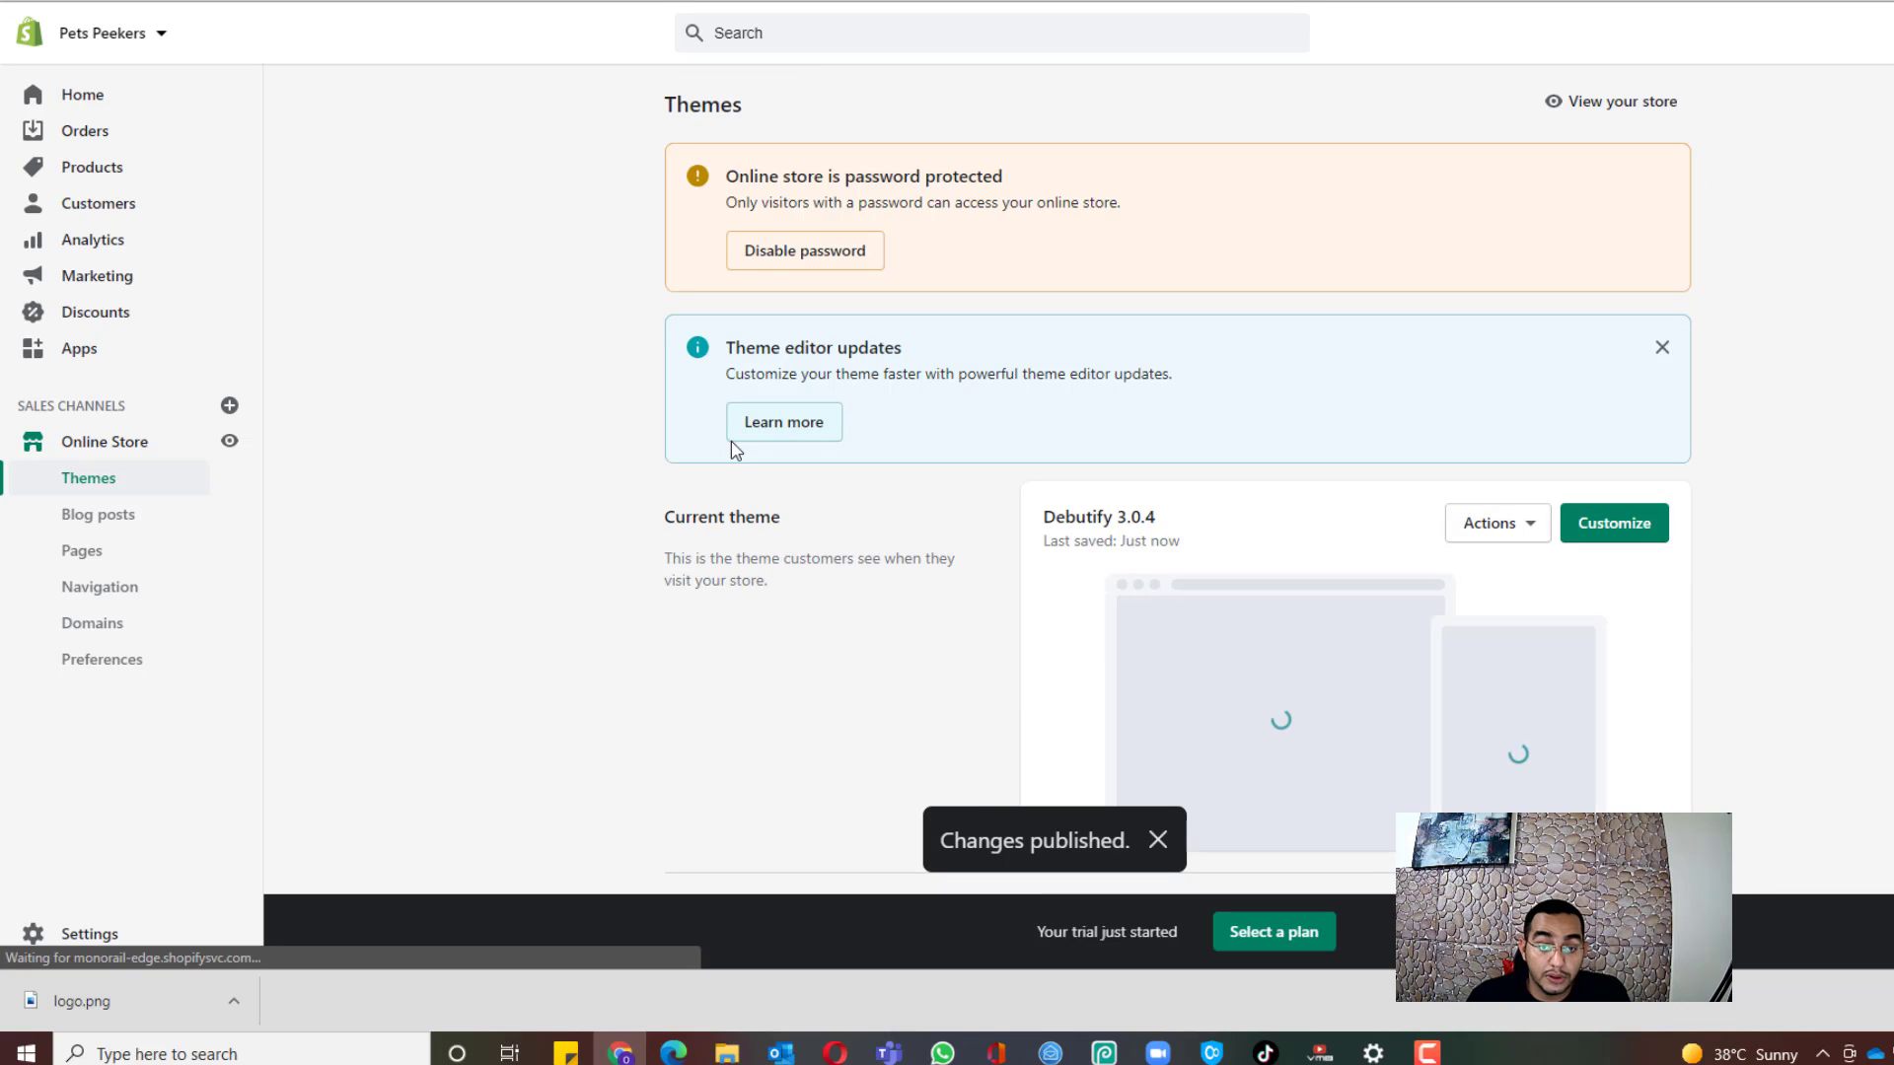
scroll(1420, 616, down, 1)
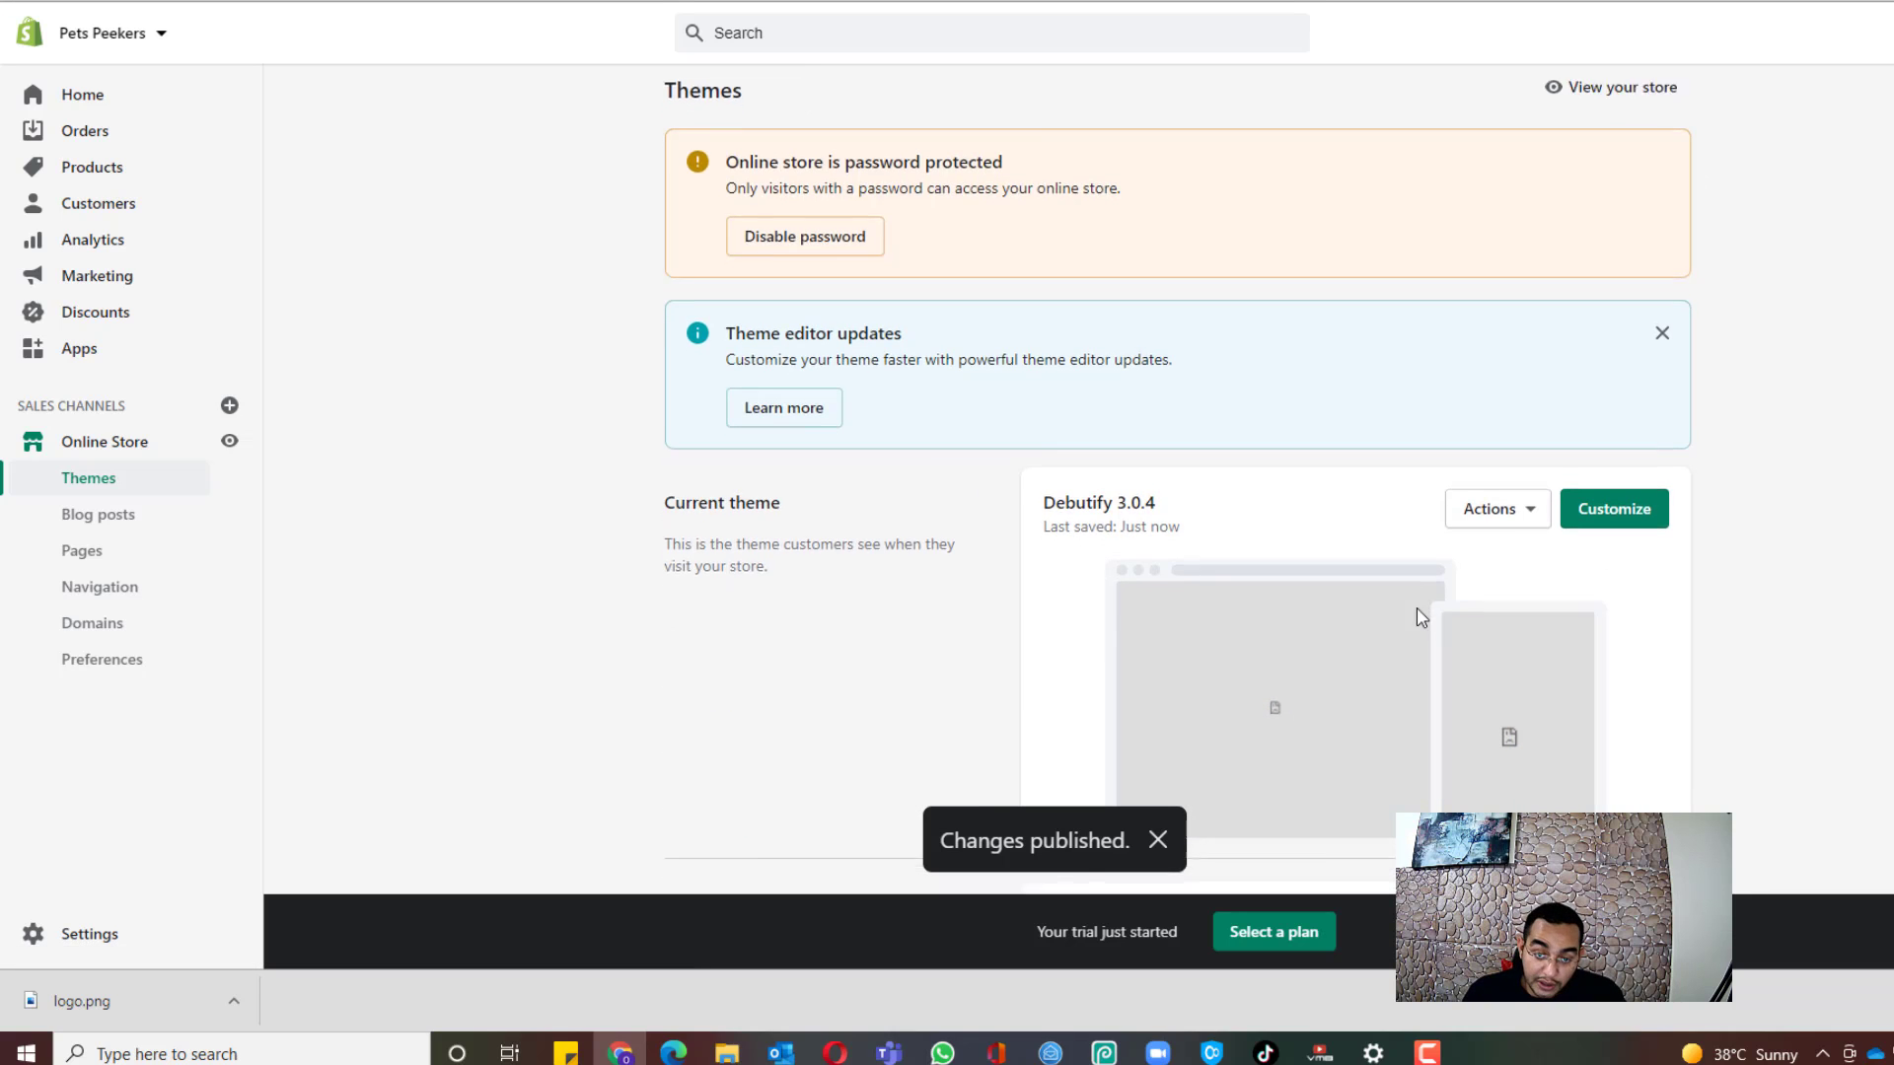
scroll(1420, 616, down, 3)
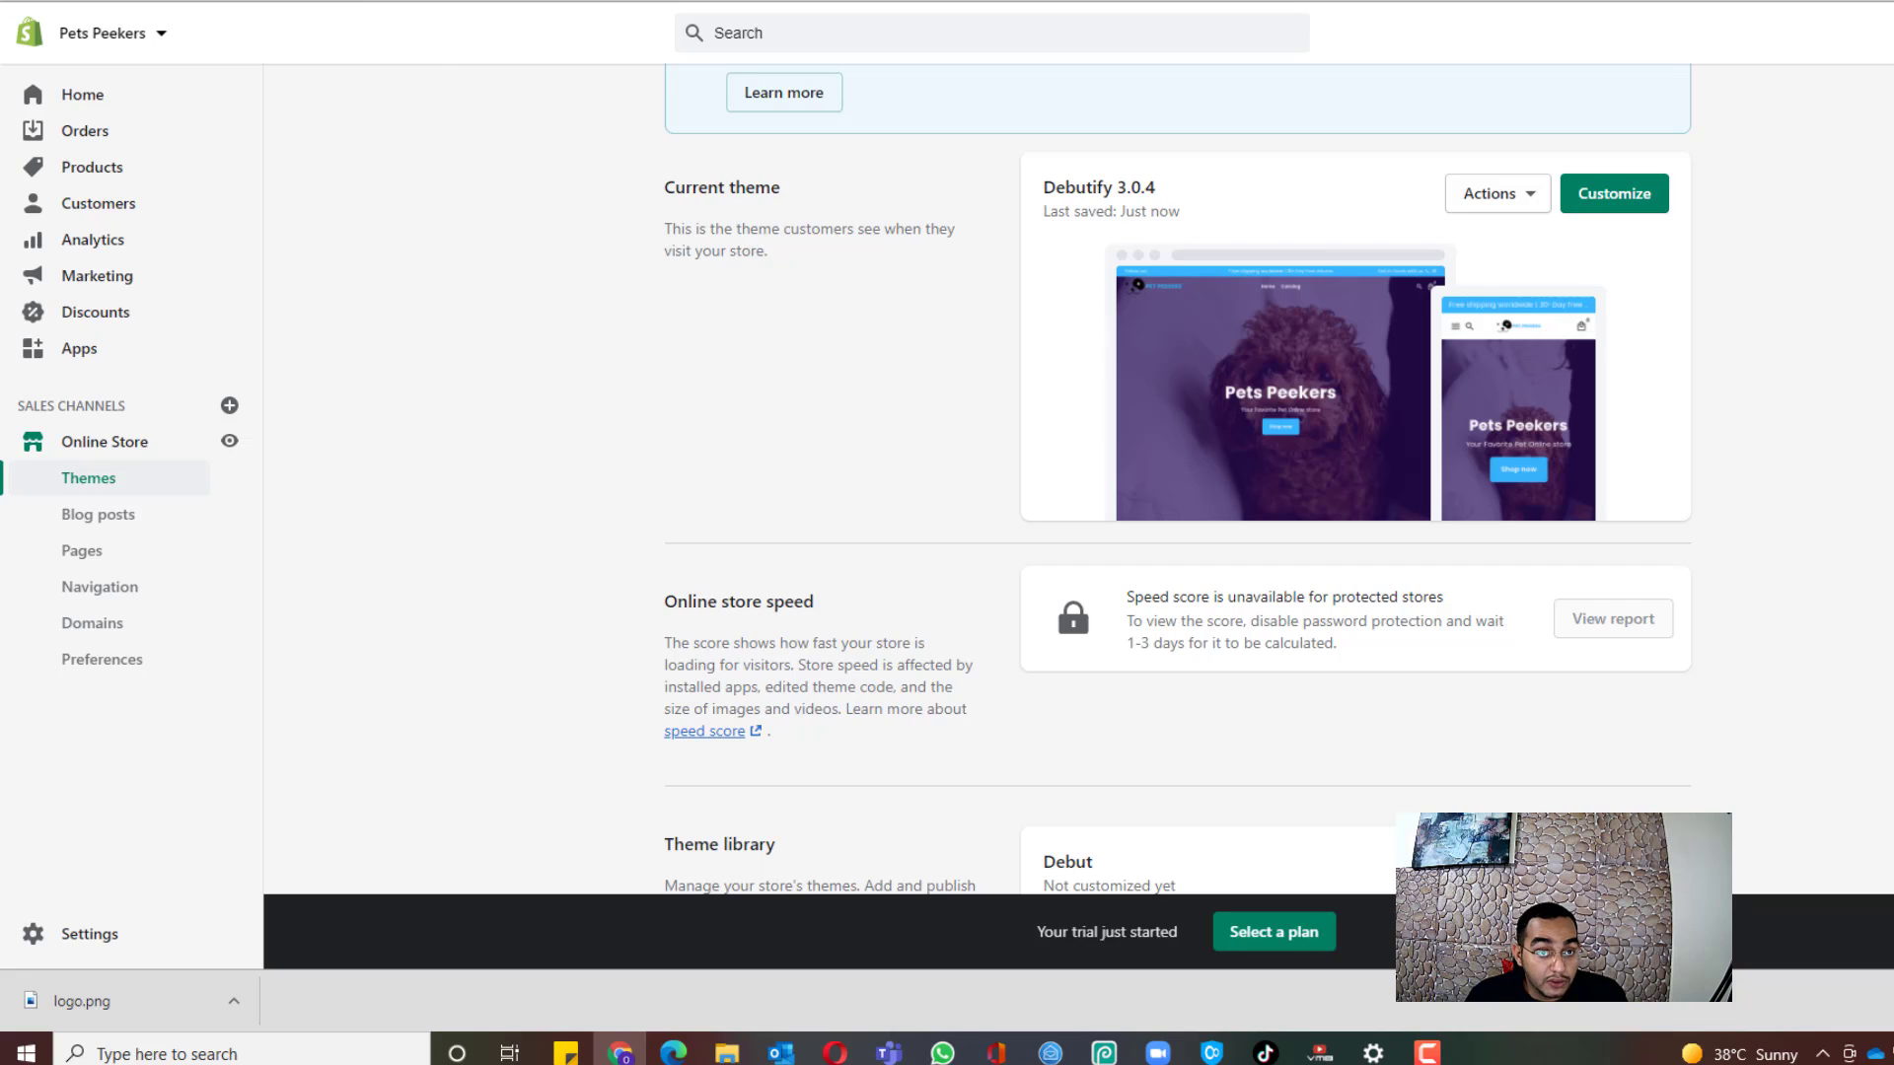
click(1124, 2)
scroll(1014, 427, down, 2)
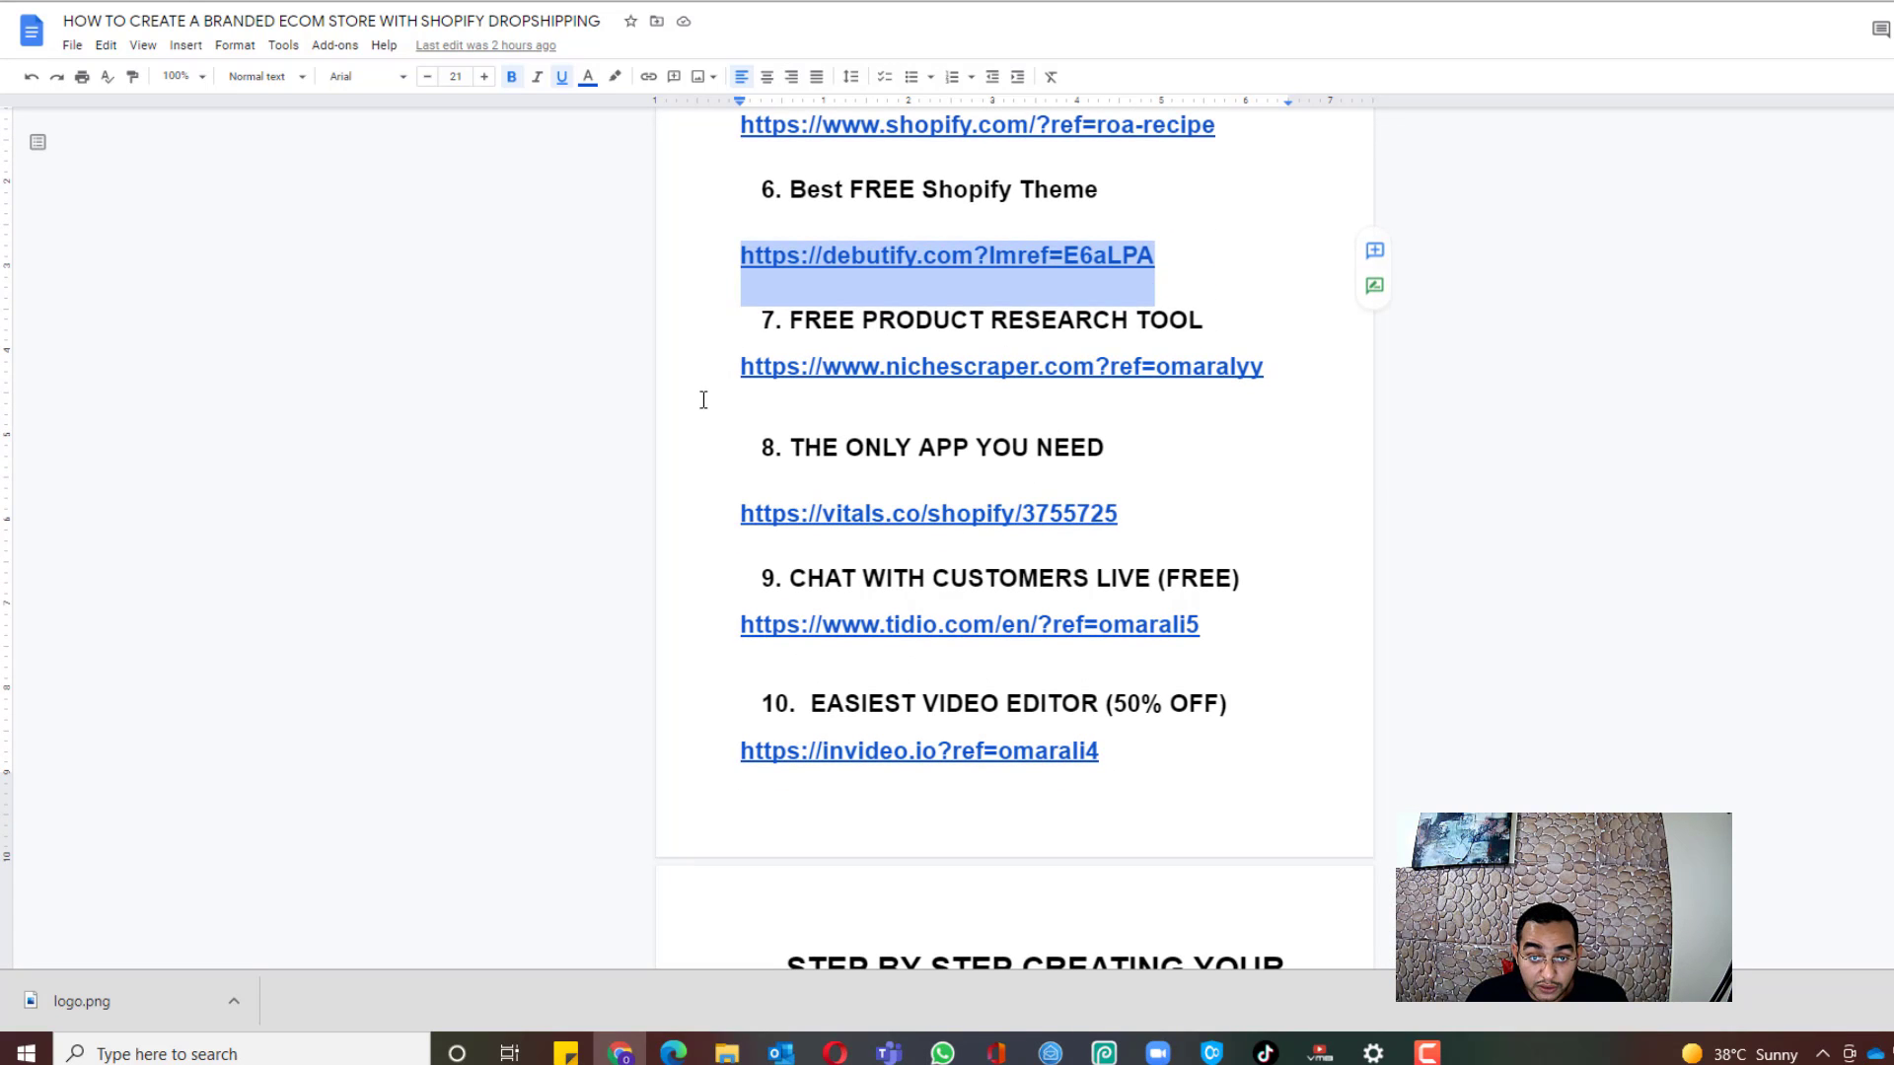
Step: Follow the nichescraper.com link under item 7 of the resource list
click(740, 367)
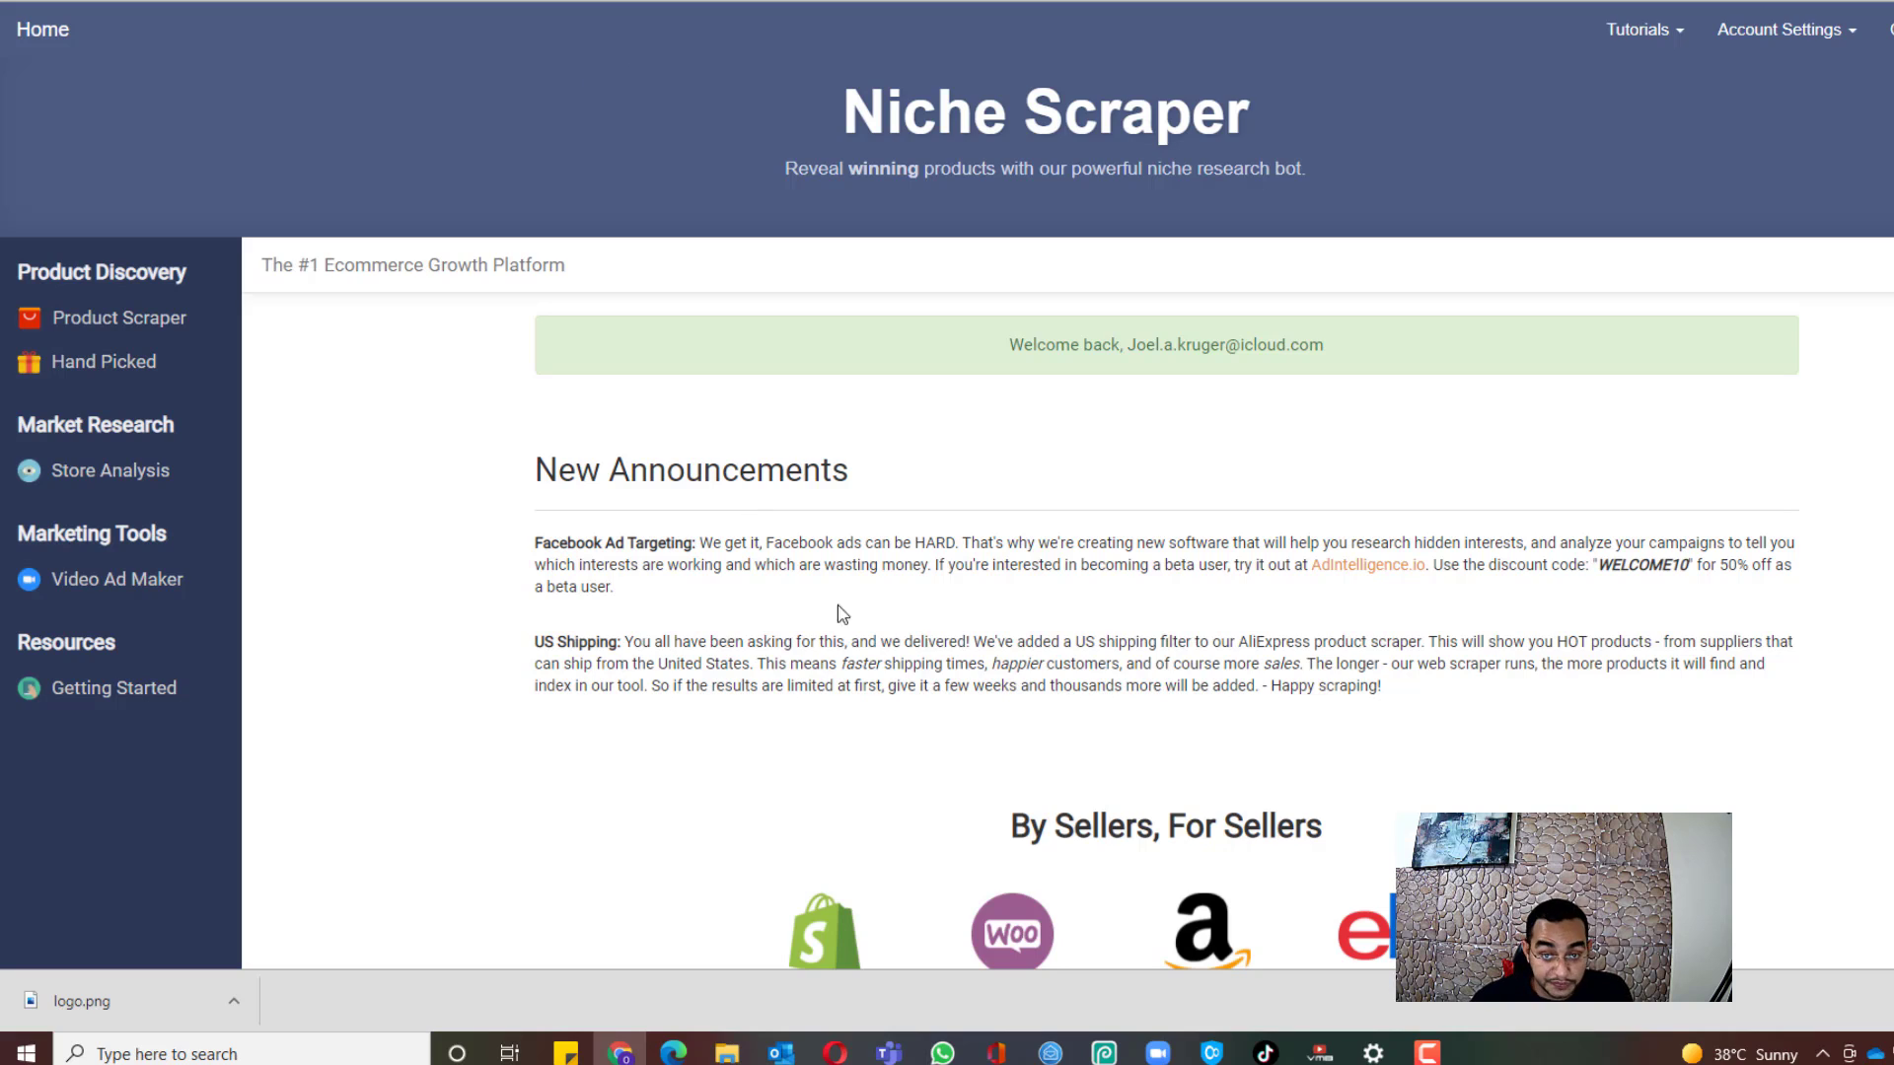
Step: Open Niche Scraper's Hand Picked winning products and browse the newest items, such as Vortex Laser Gloves
scroll(842, 614, down, 3)
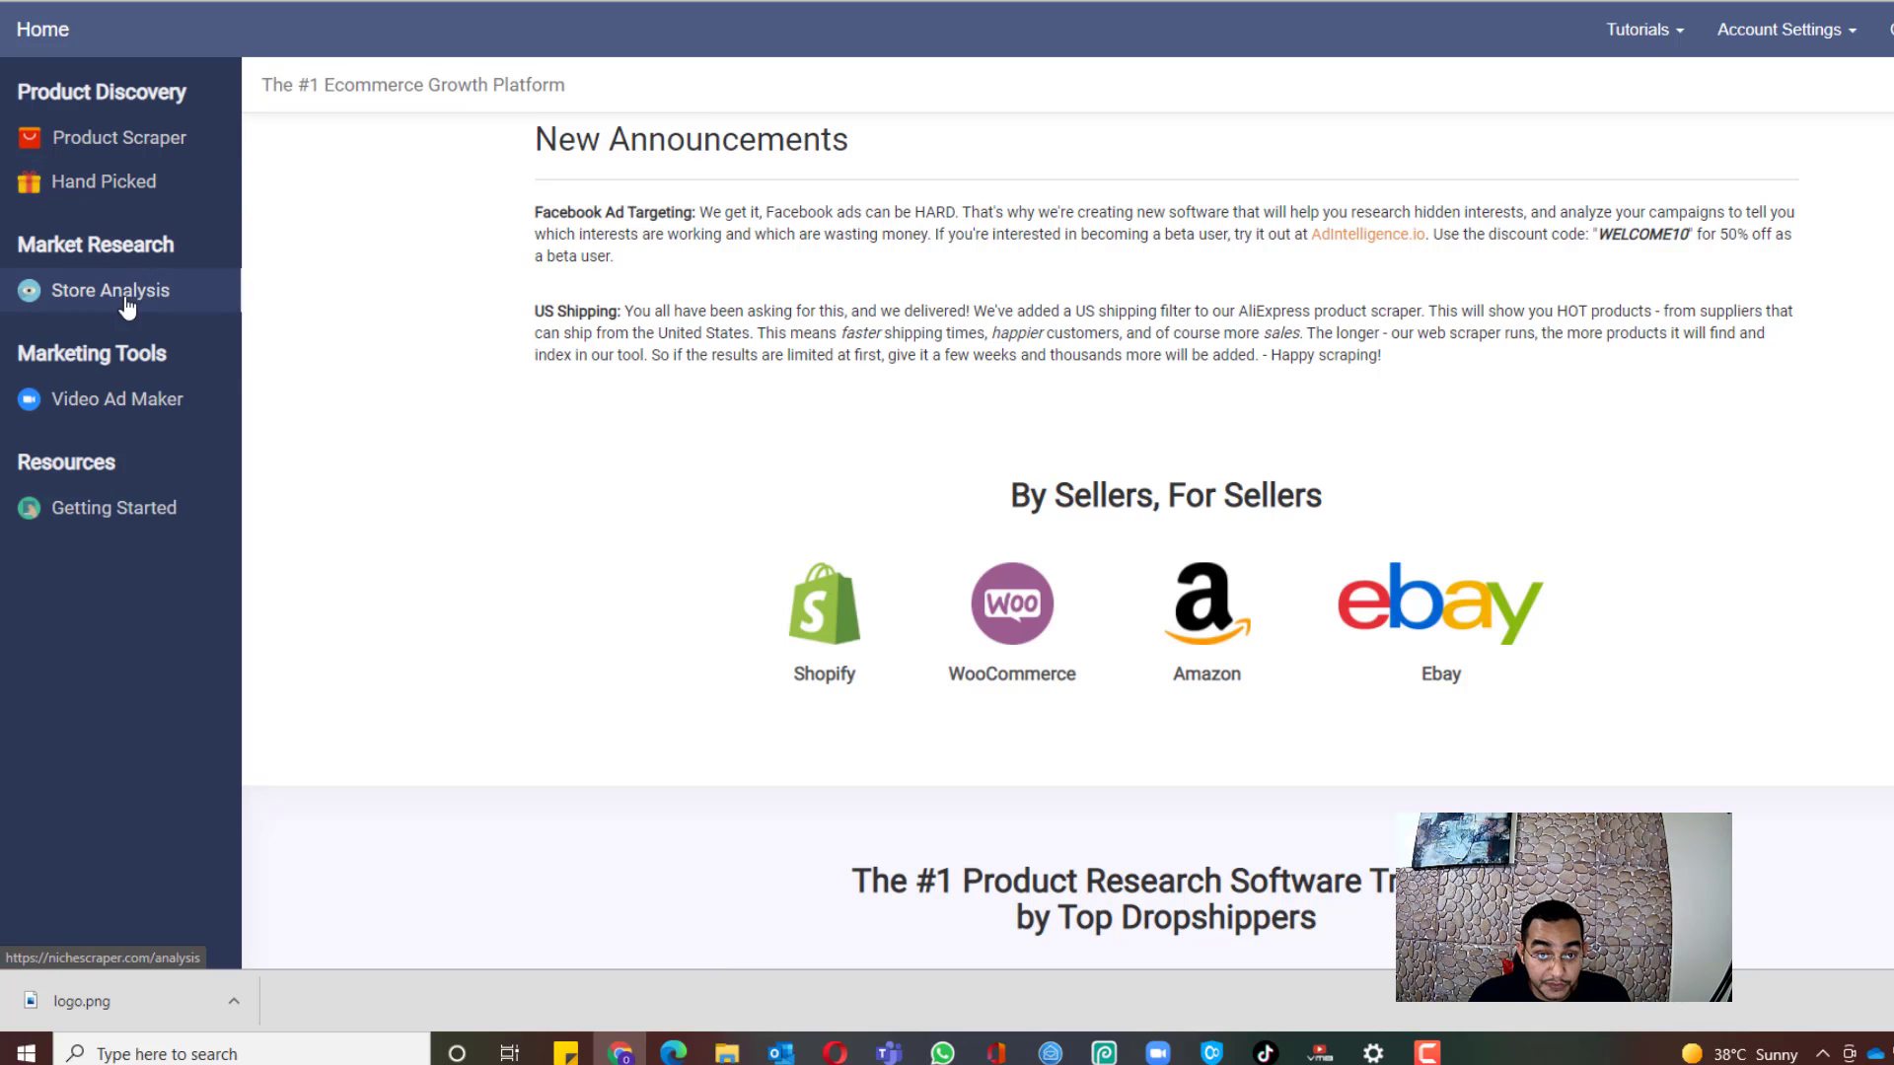
click(120, 175)
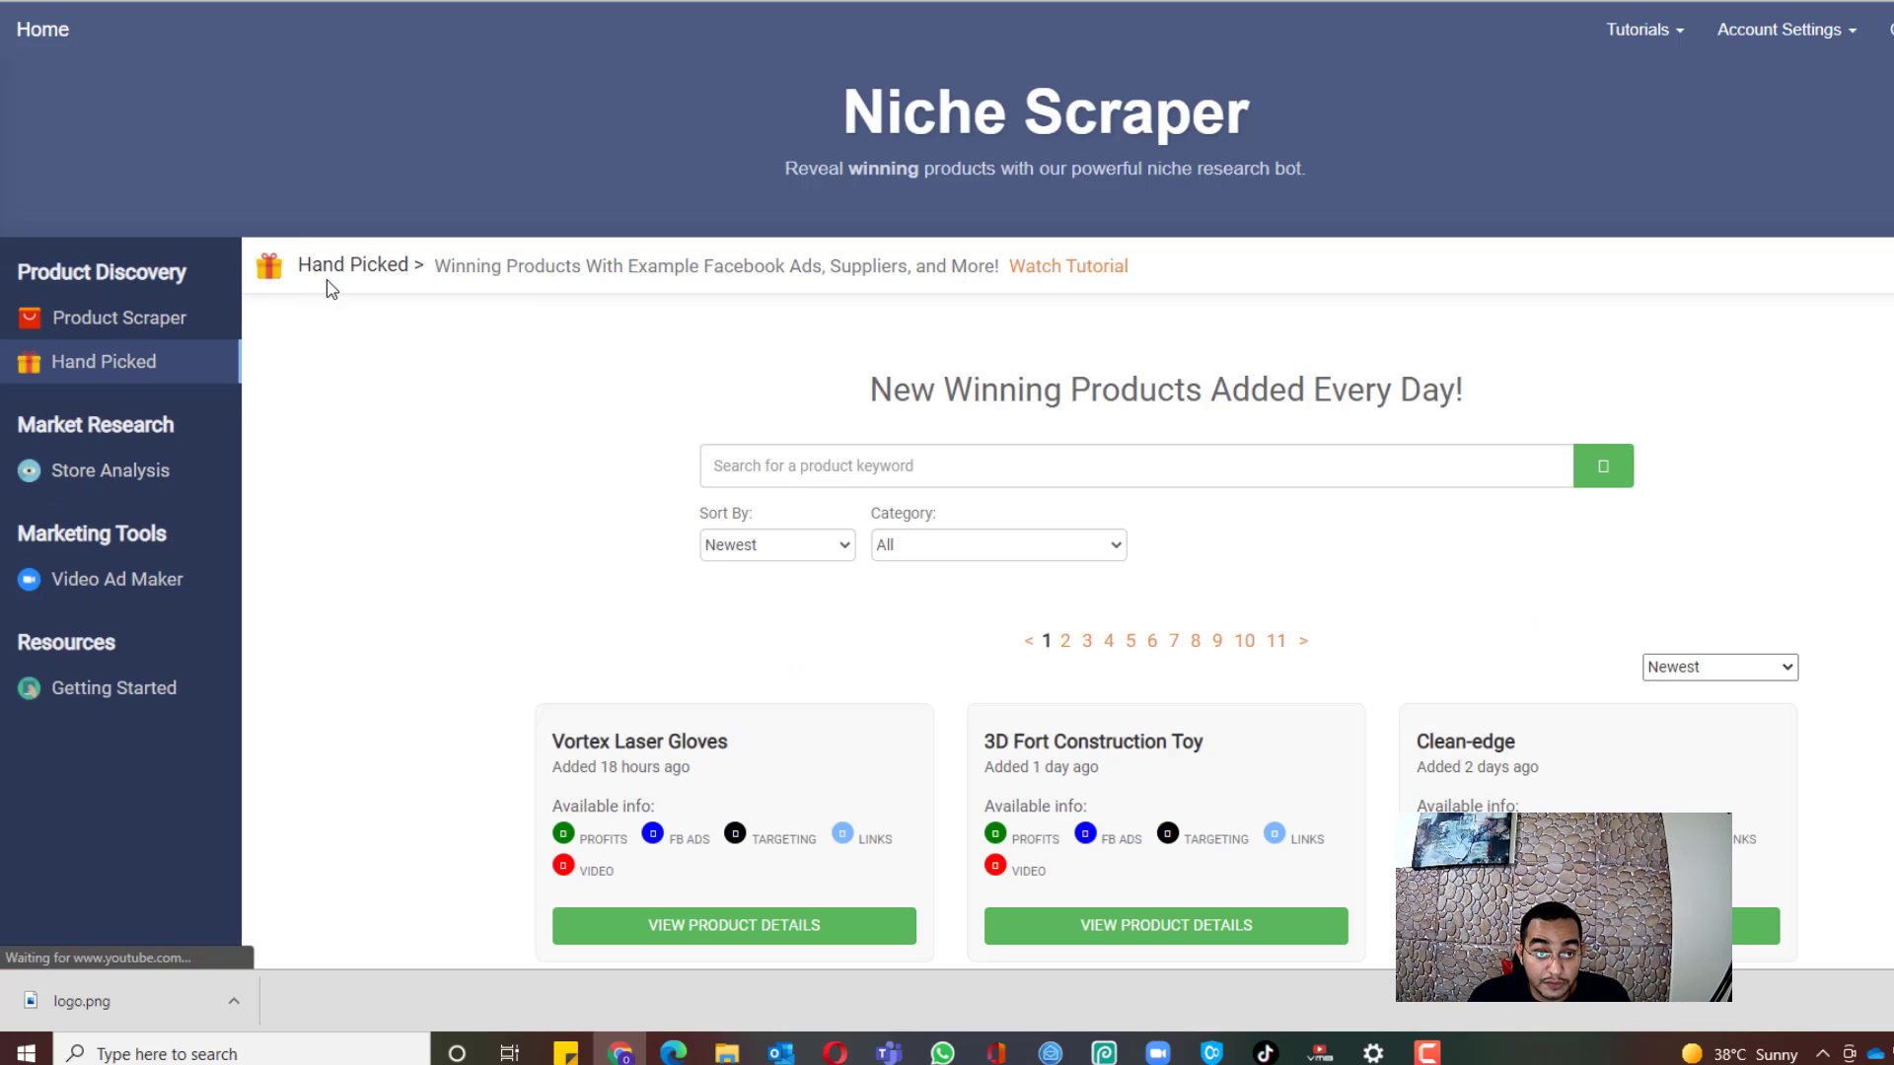
scroll(574, 301, down, 3)
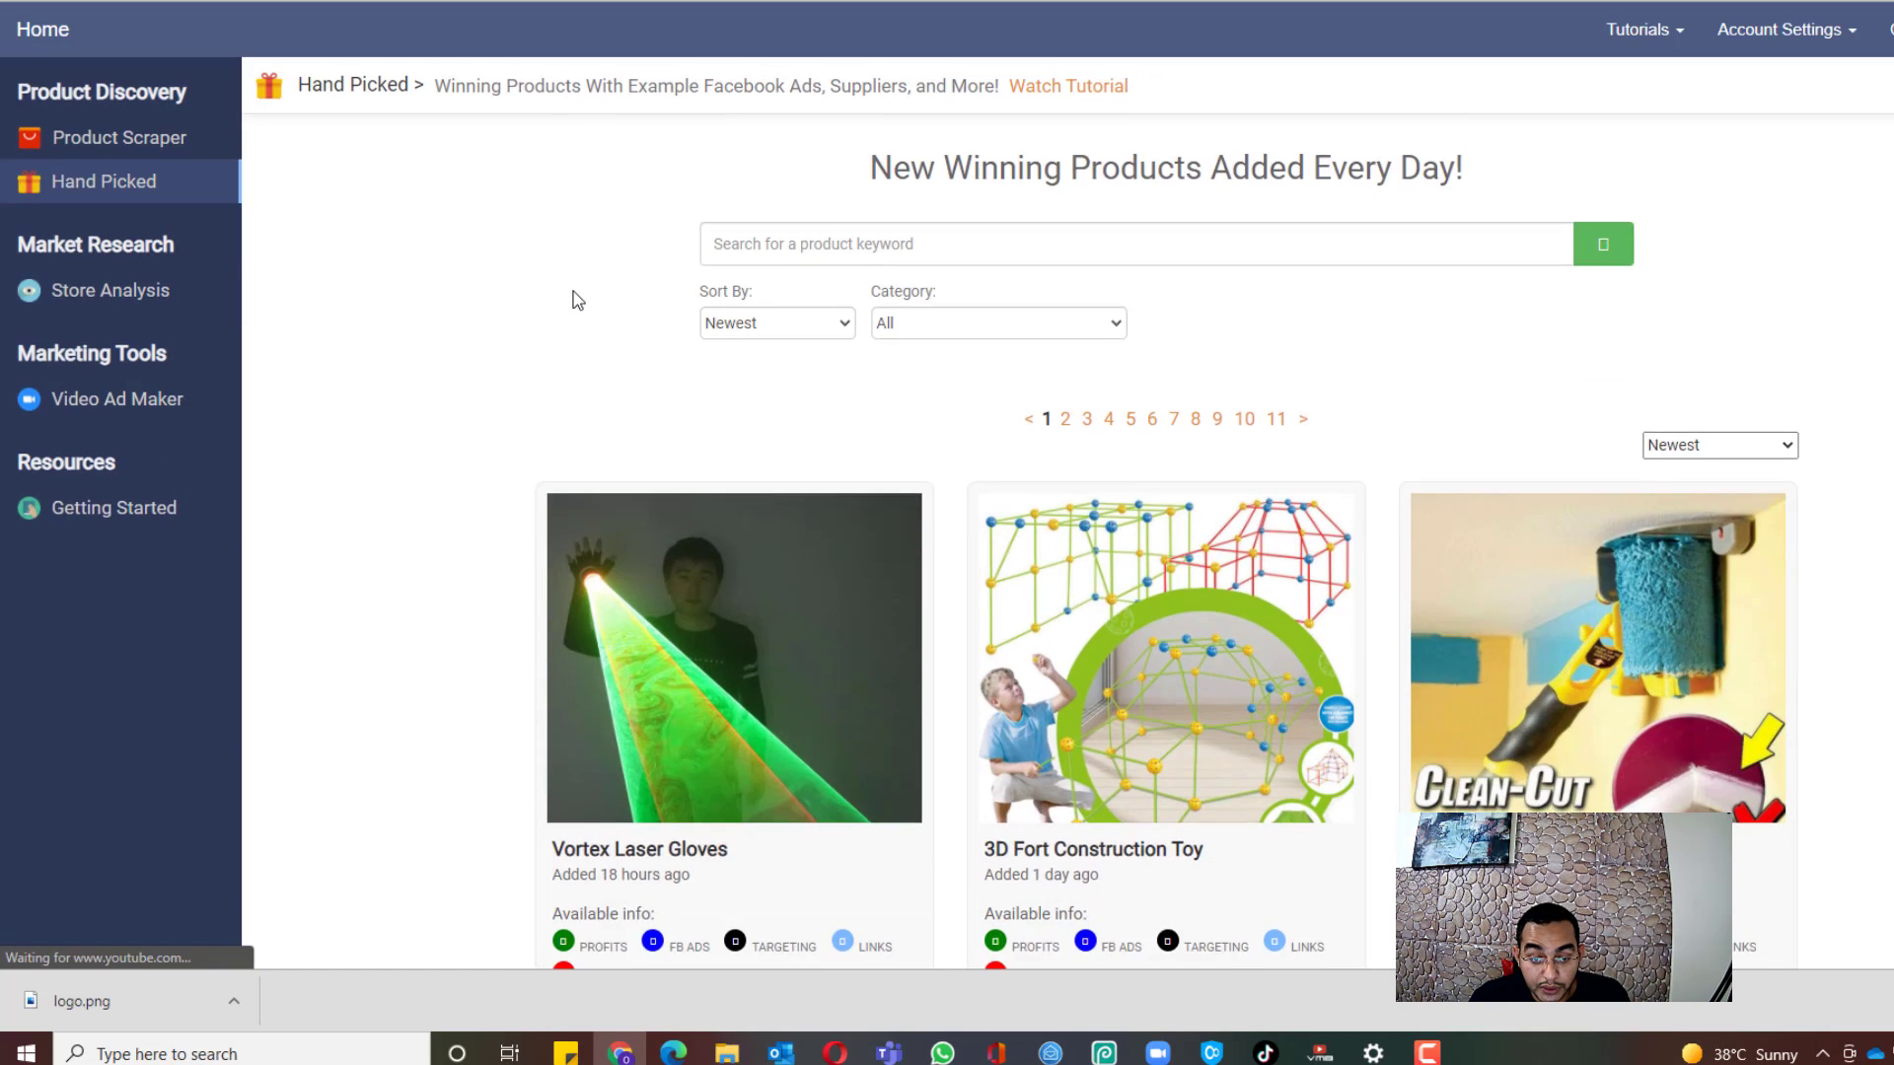
scroll(572, 306, down, 6)
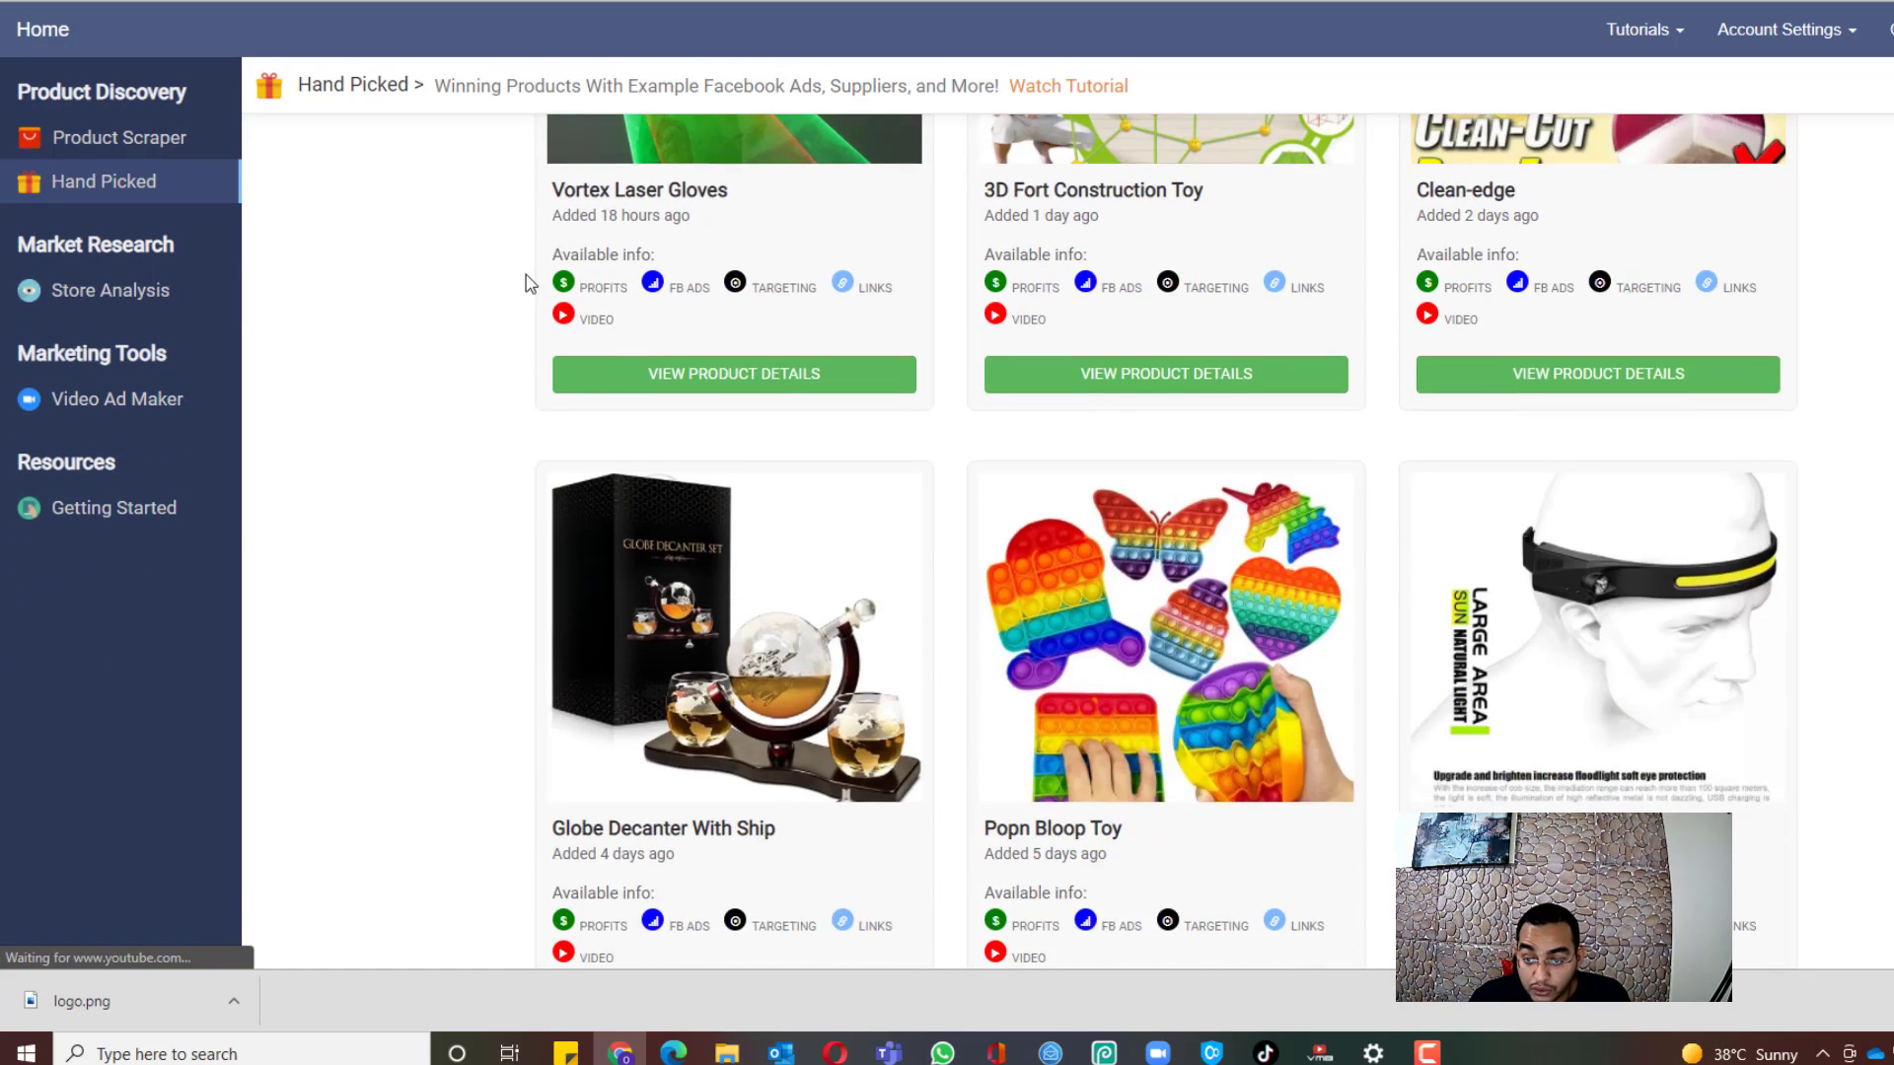
scroll(612, 286, up, 4)
scroll(680, 286, down, 10)
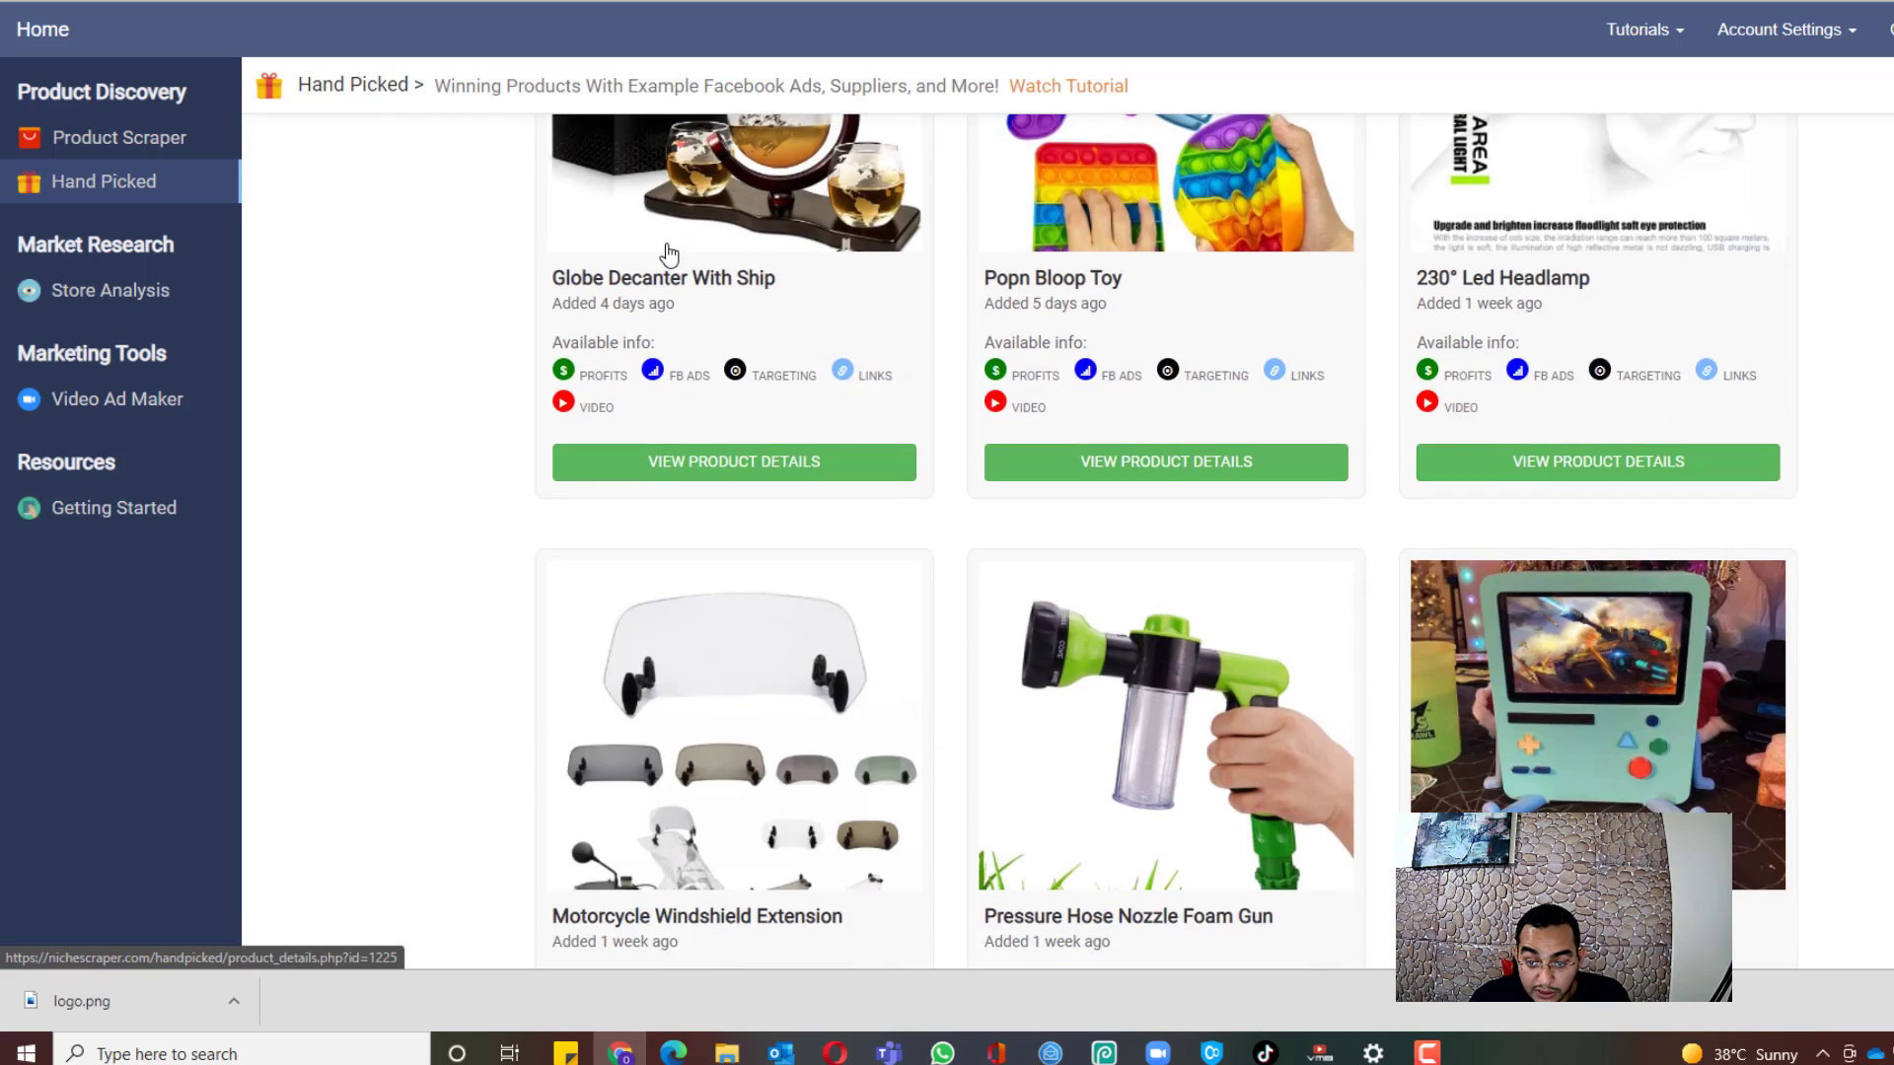
scroll(778, 305, down, 6)
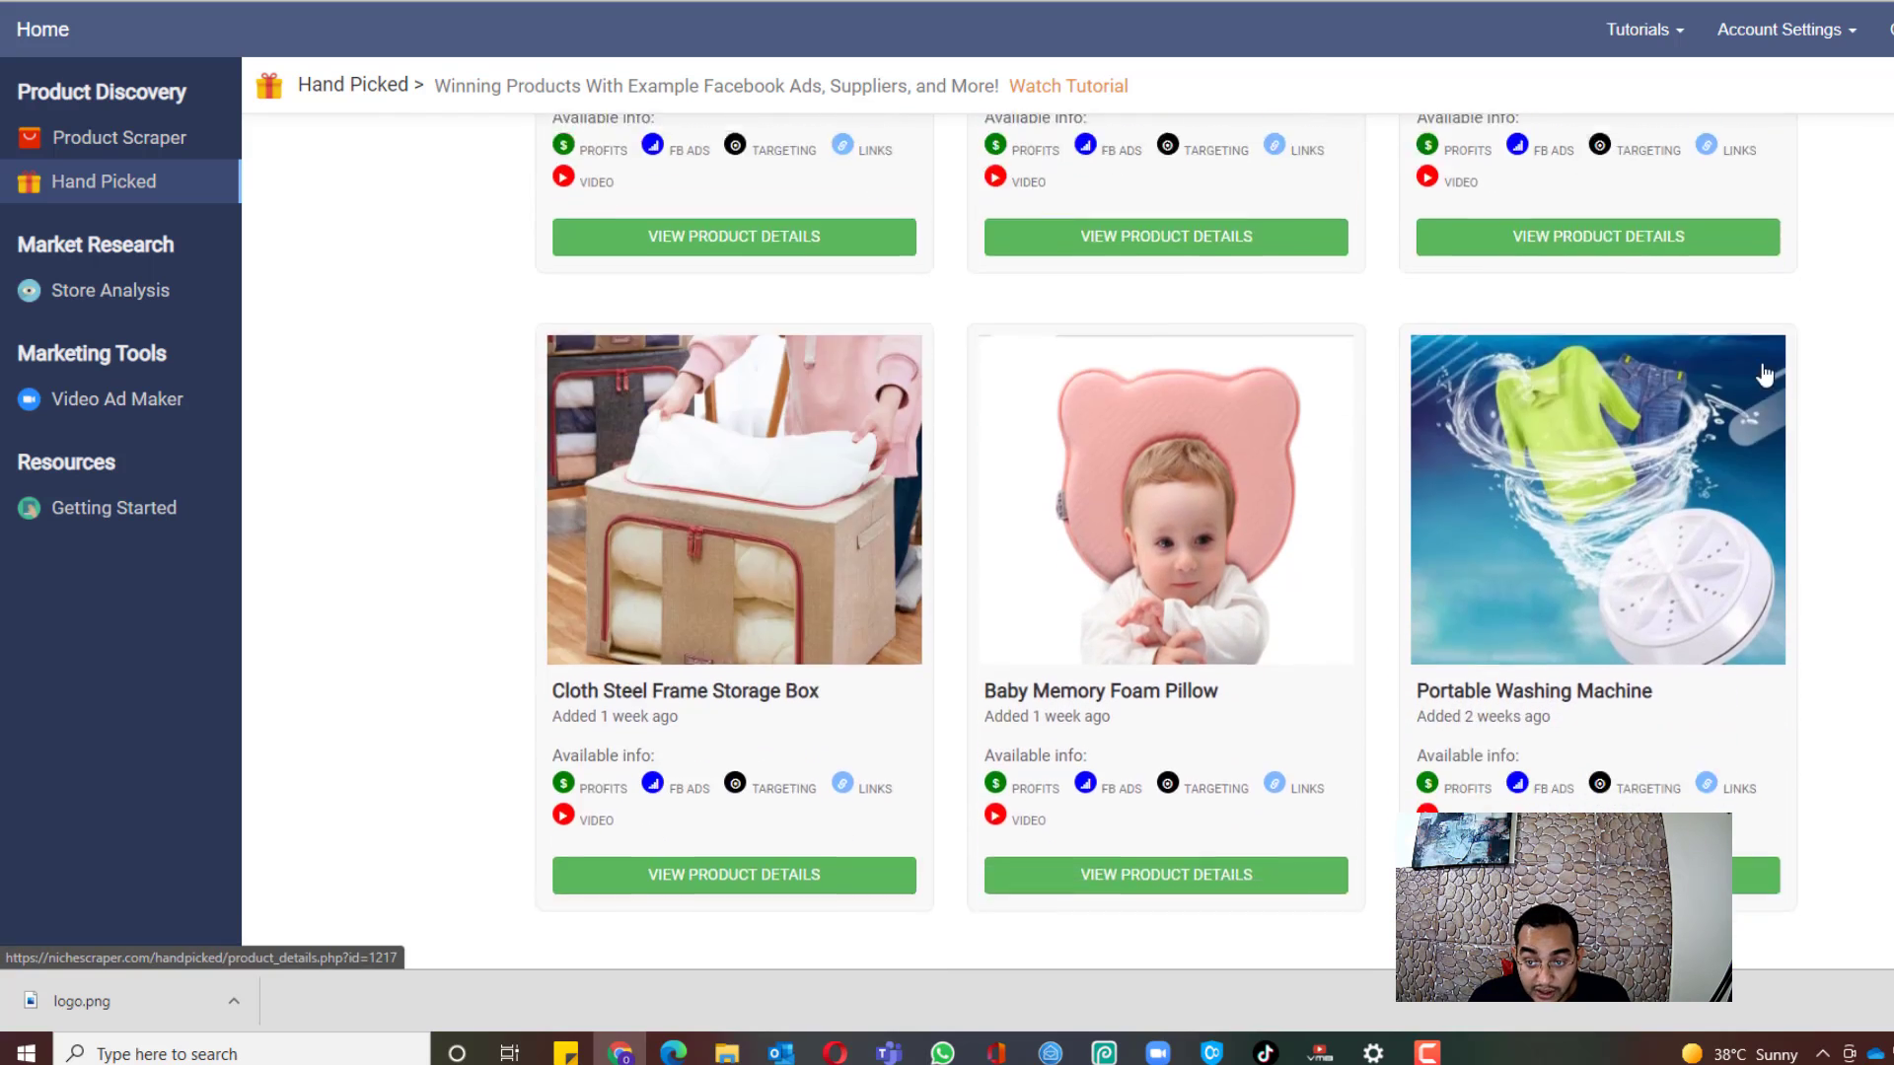
scroll(1886, 452, up, 15)
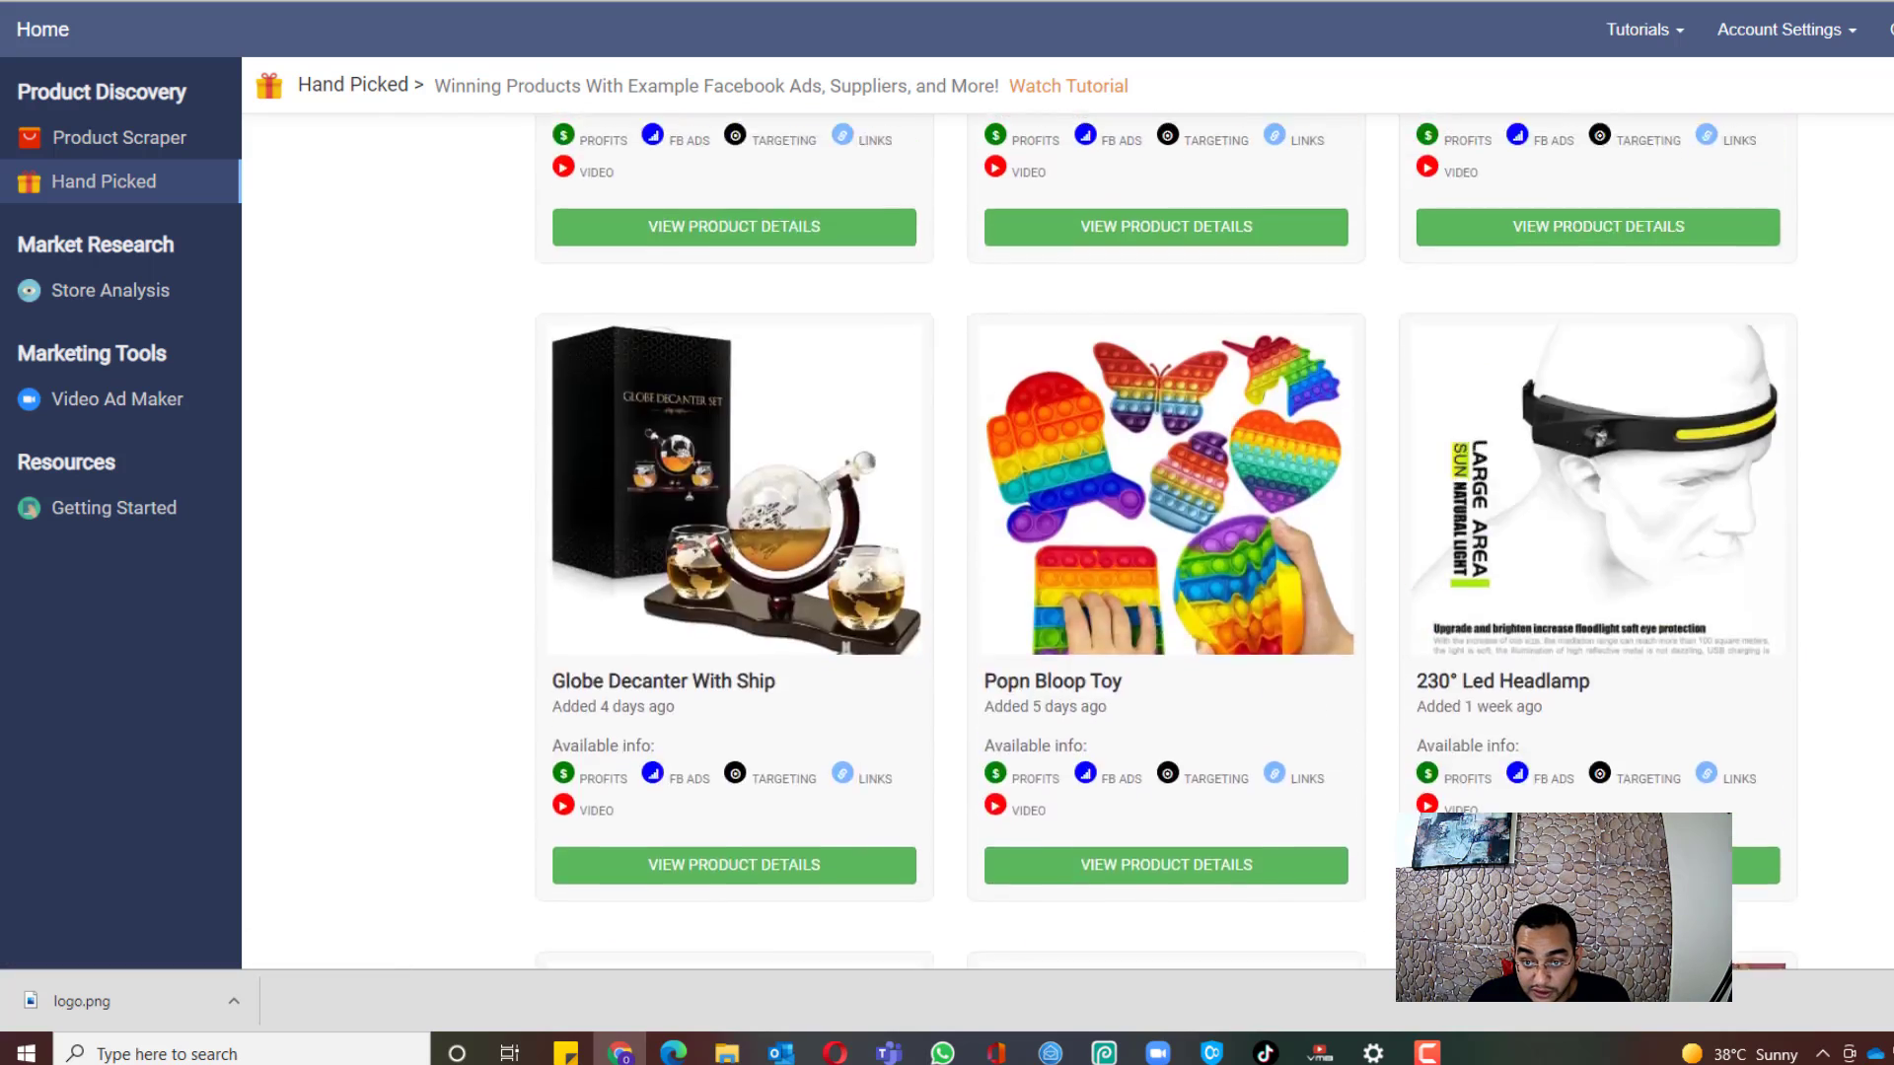
scroll(1166, 541, up, 3)
scroll(1166, 540, down, 2)
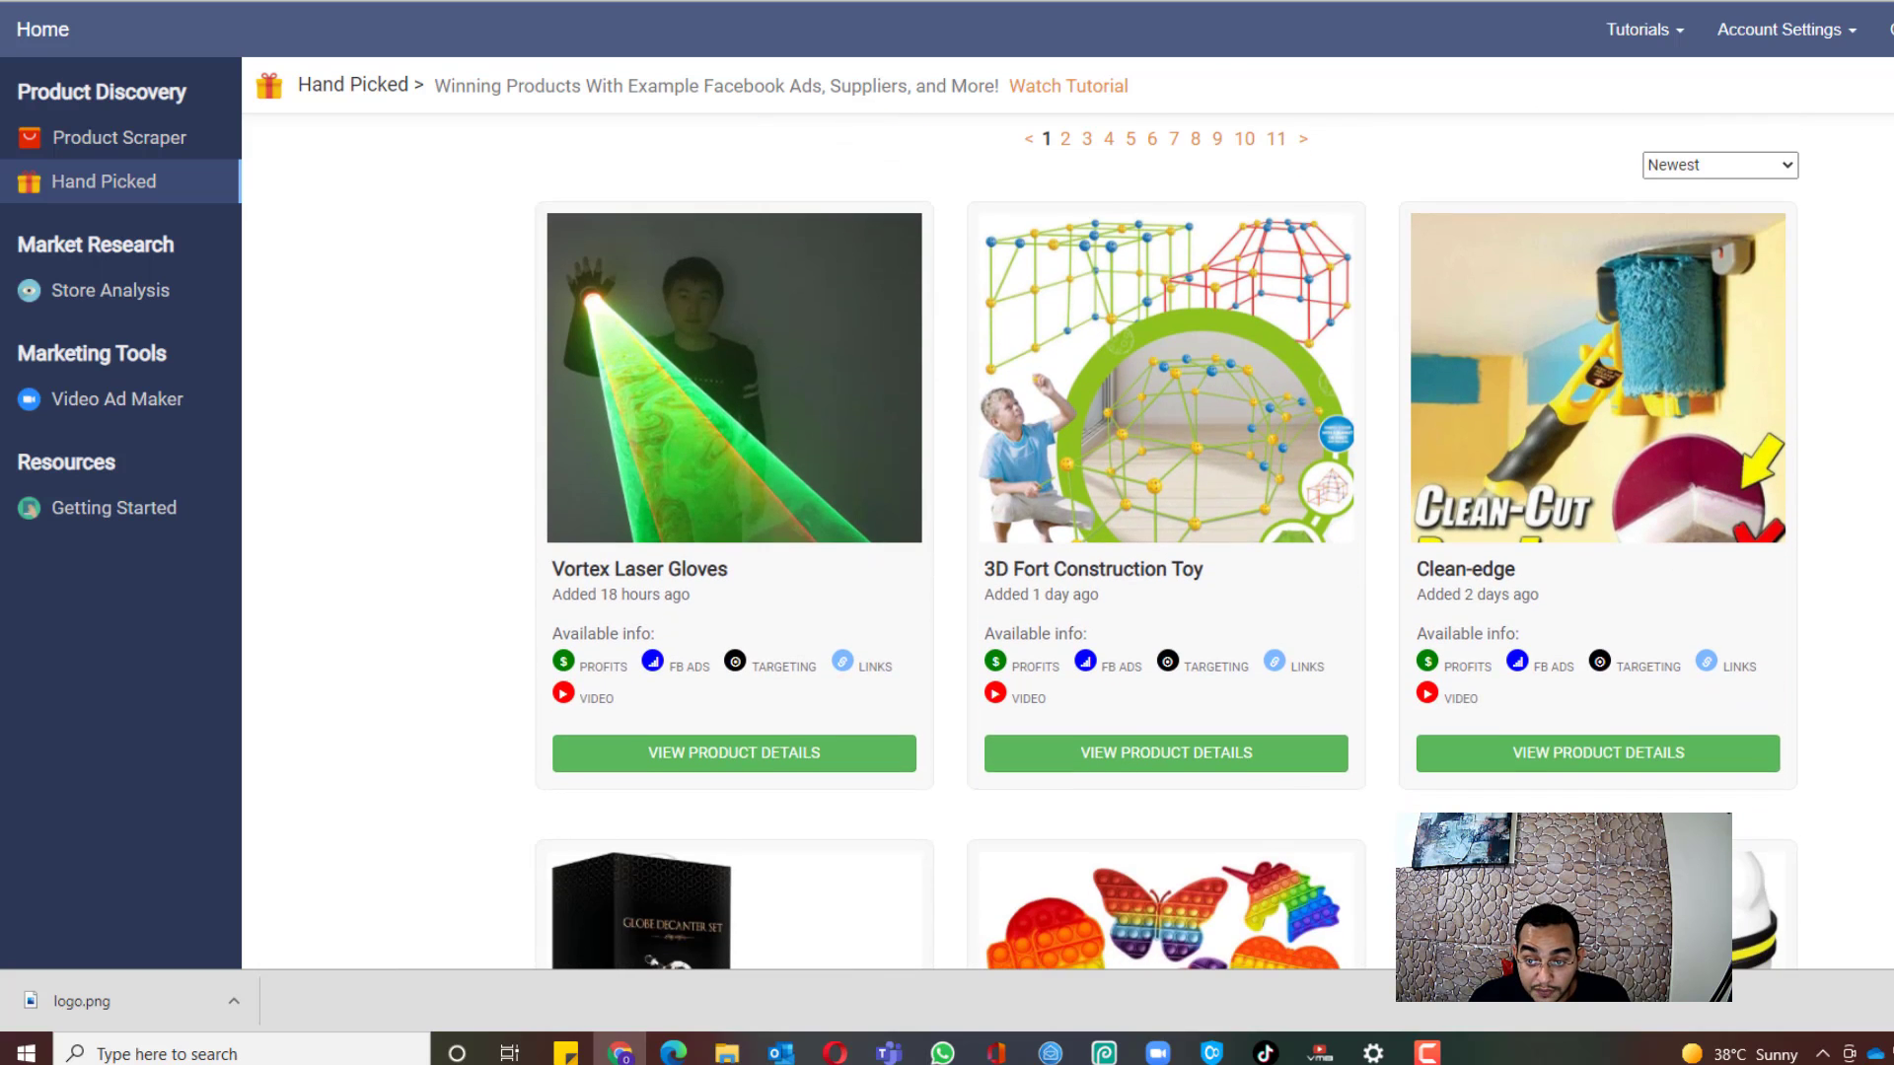
scroll(1166, 540, down, 5)
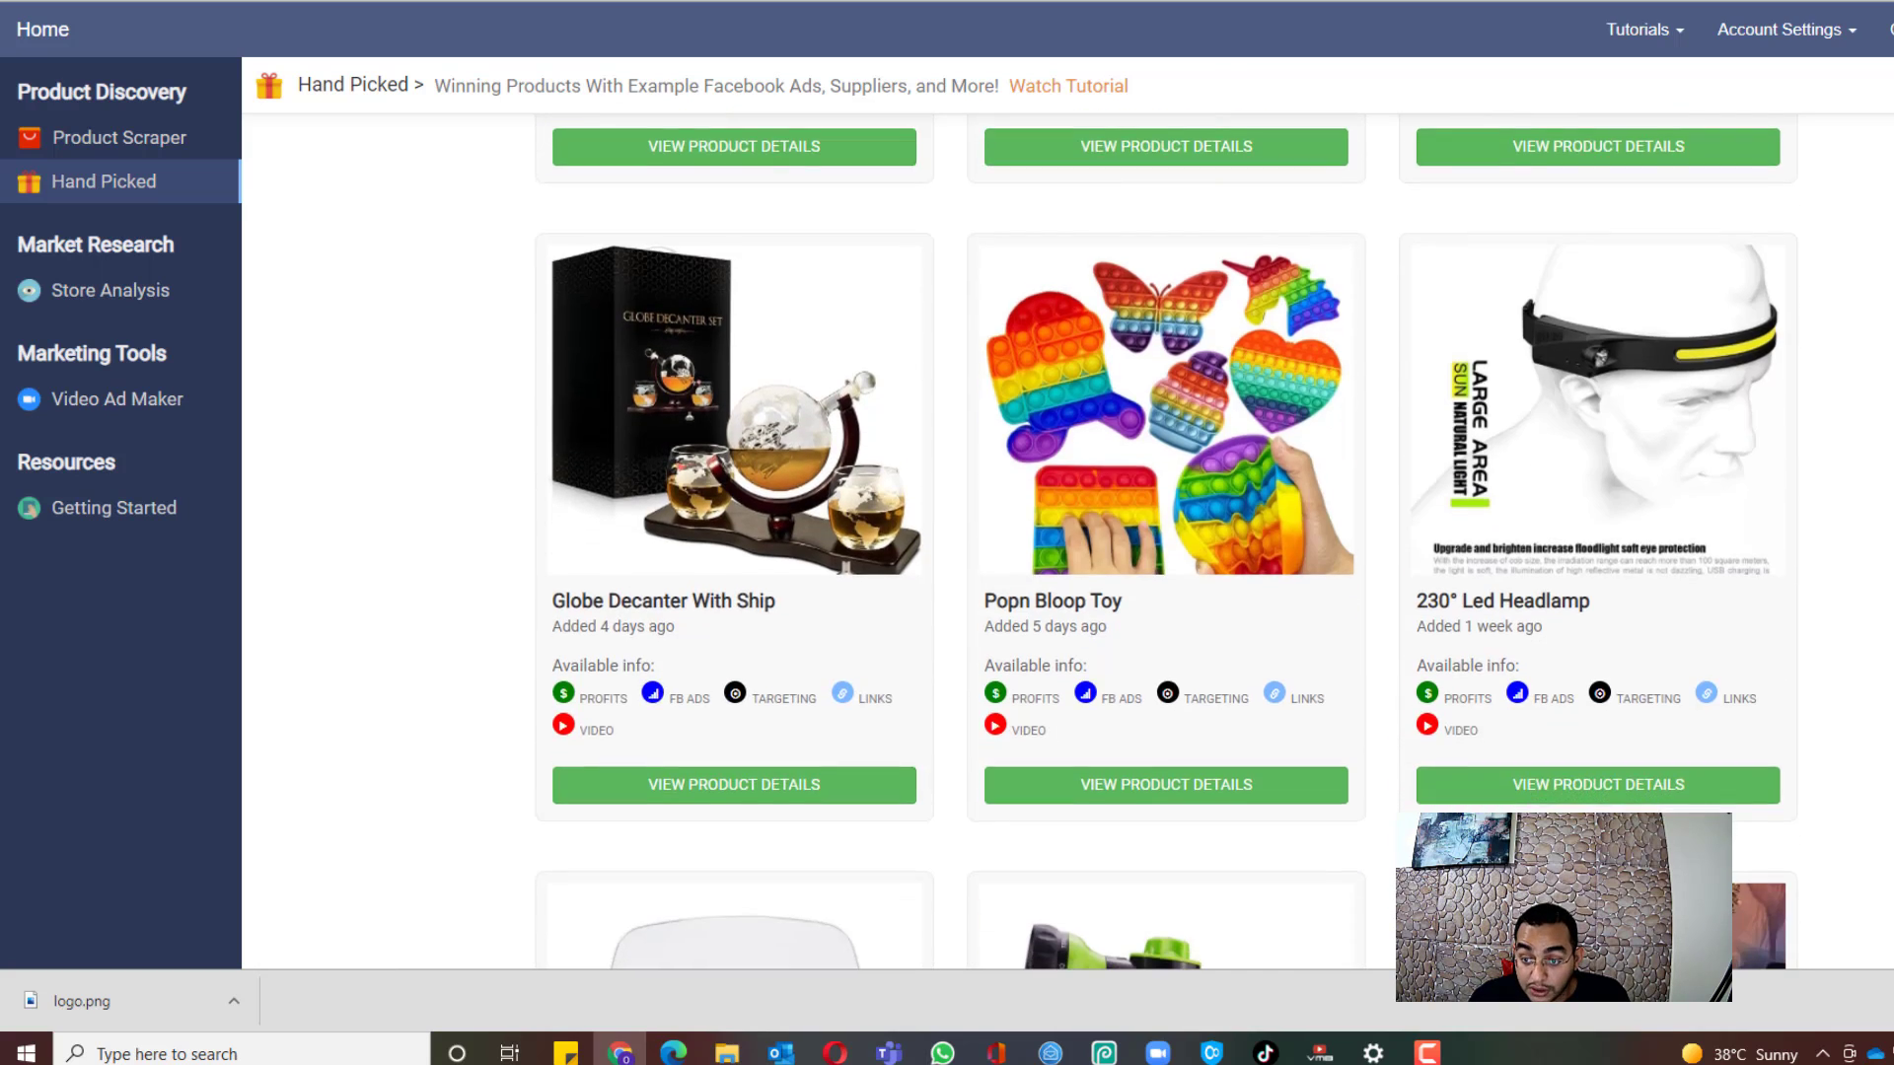
scroll(1165, 540, down, 3)
scroll(548, 392, up, 12)
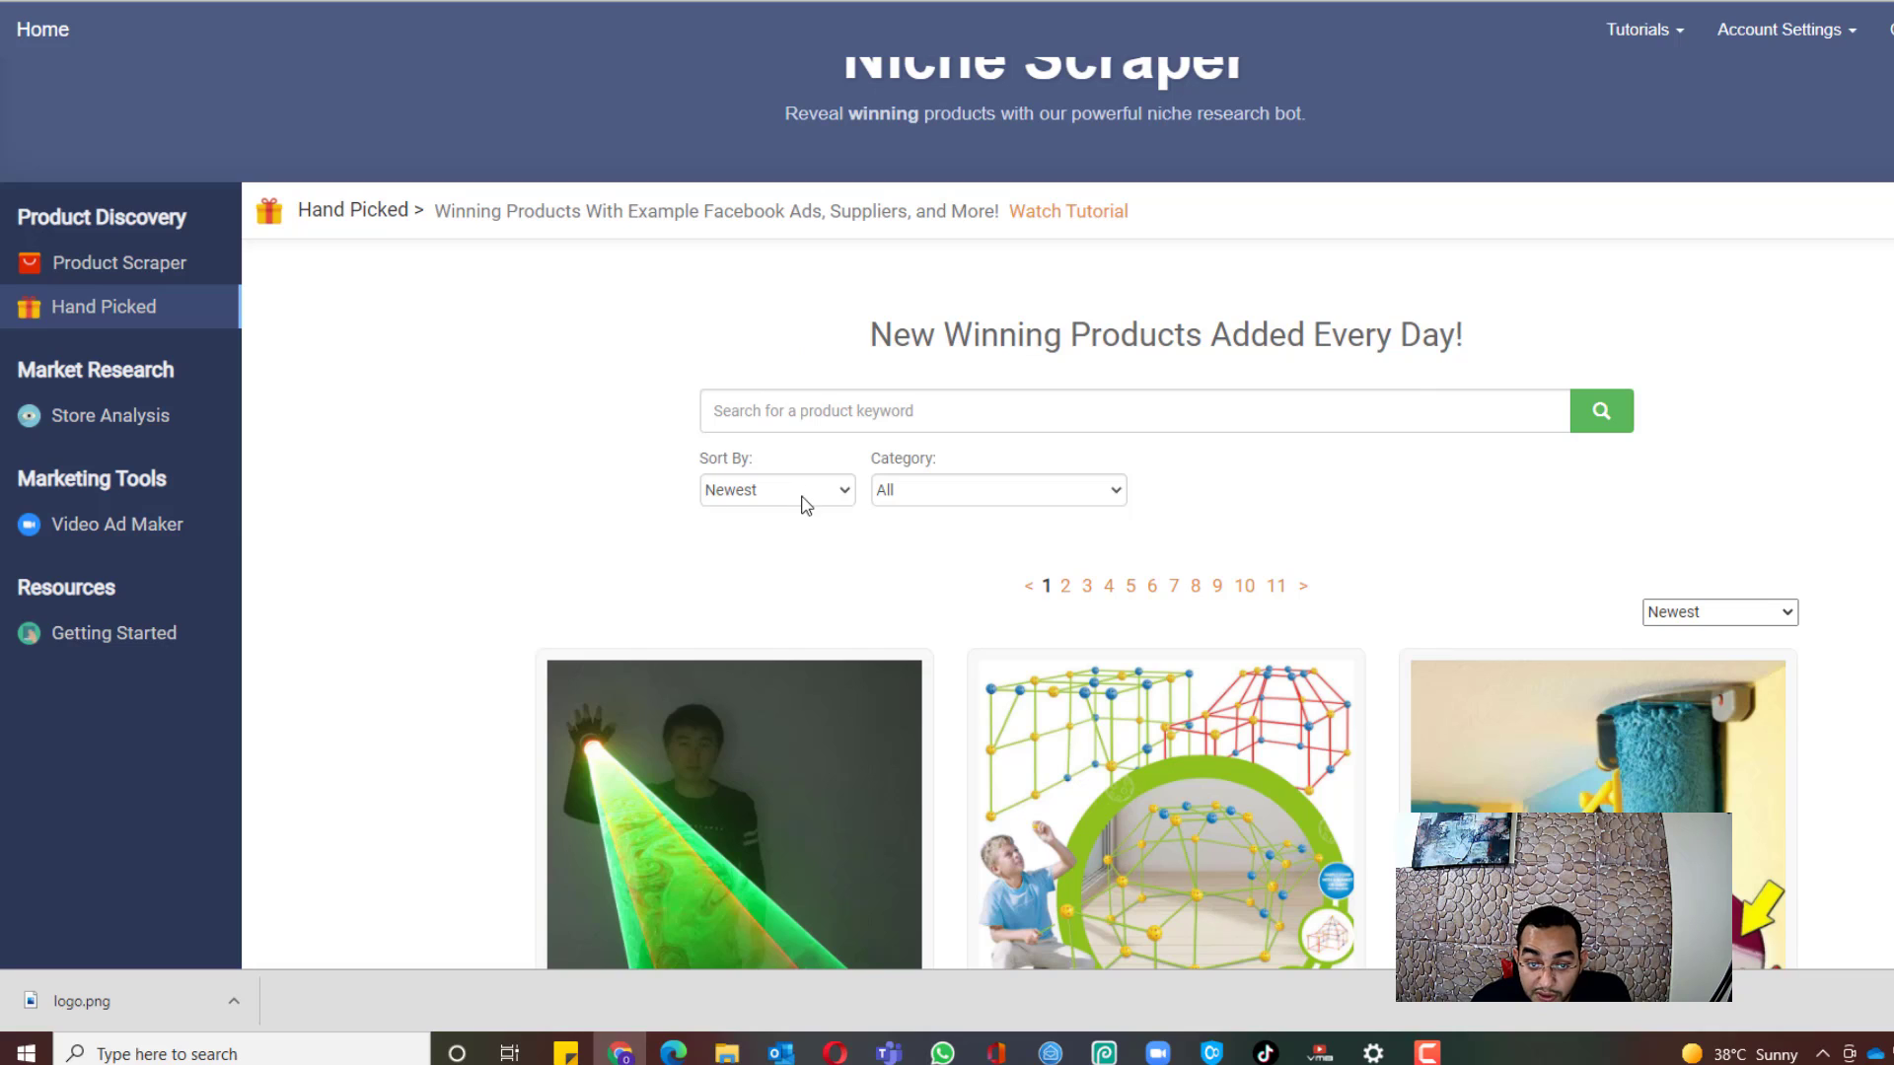
Step: Filter the hand-picked products to the Pets category and browse the results
click(945, 498)
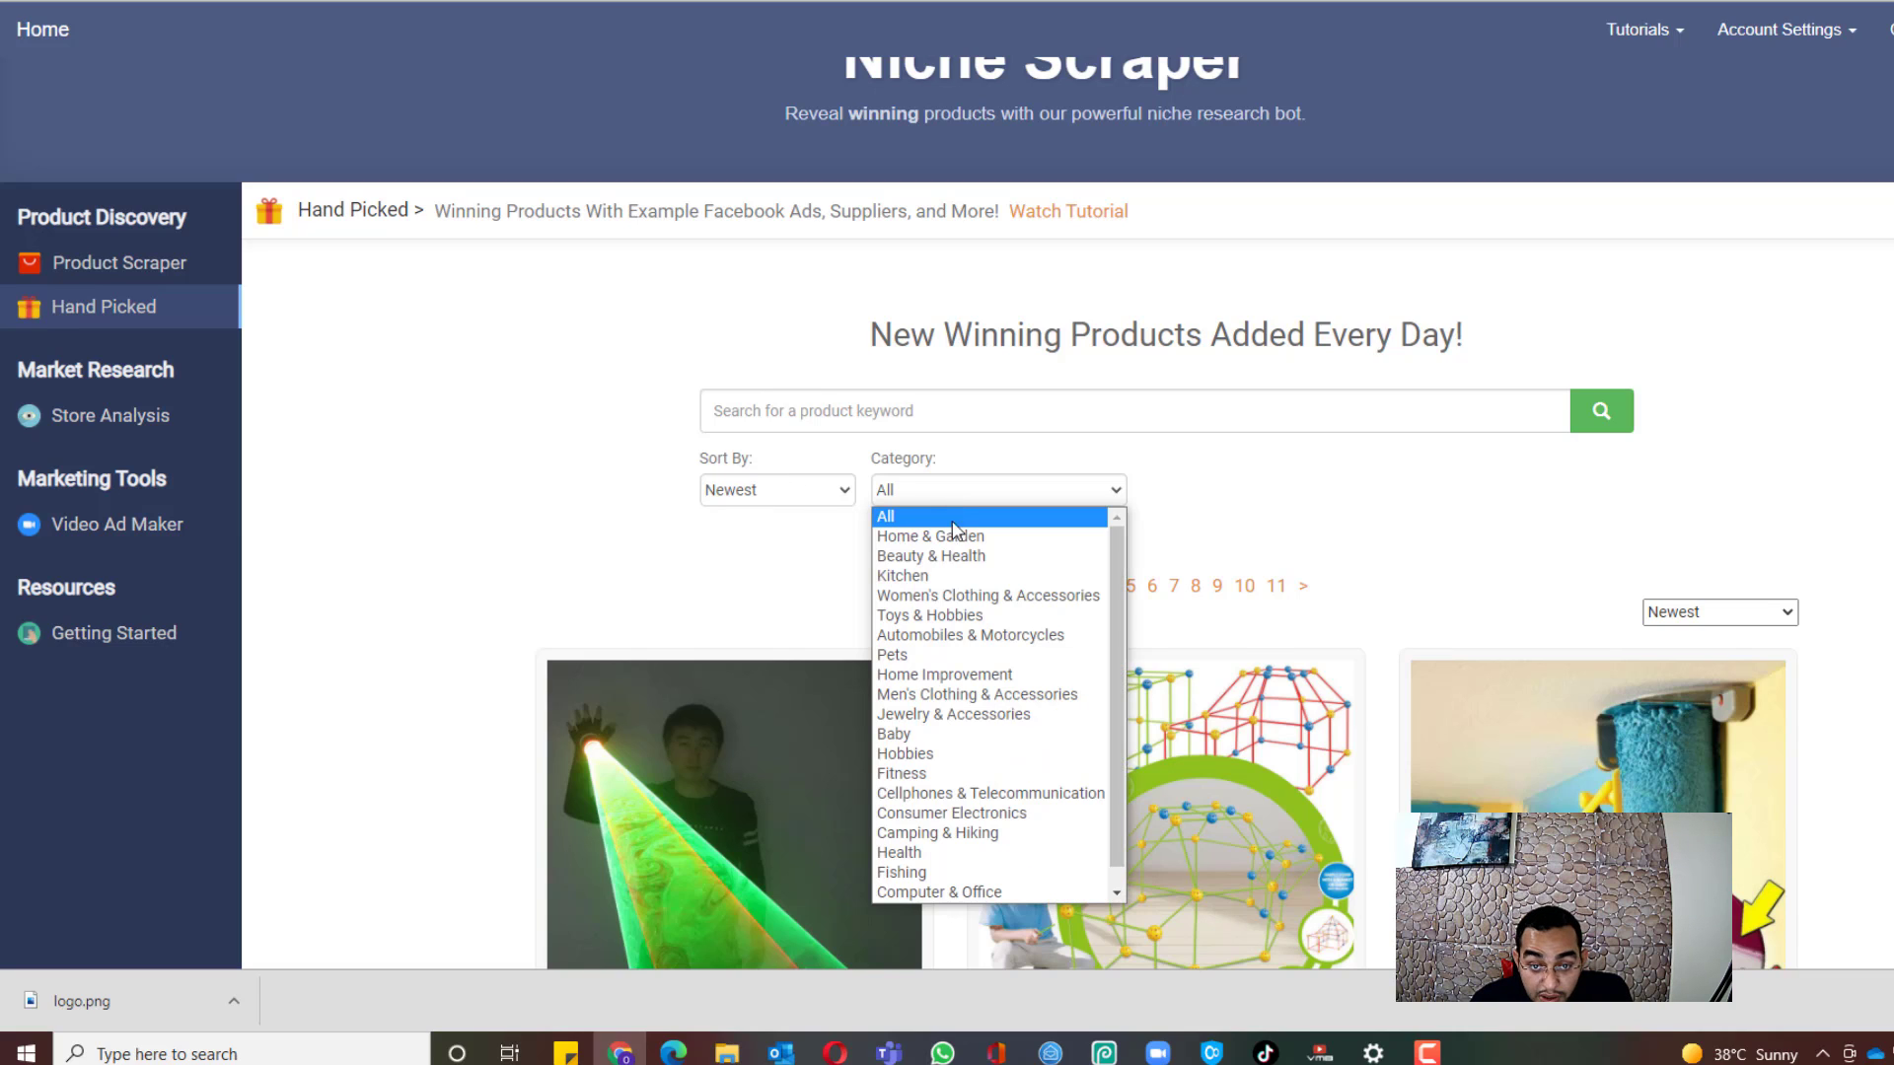
click(1057, 656)
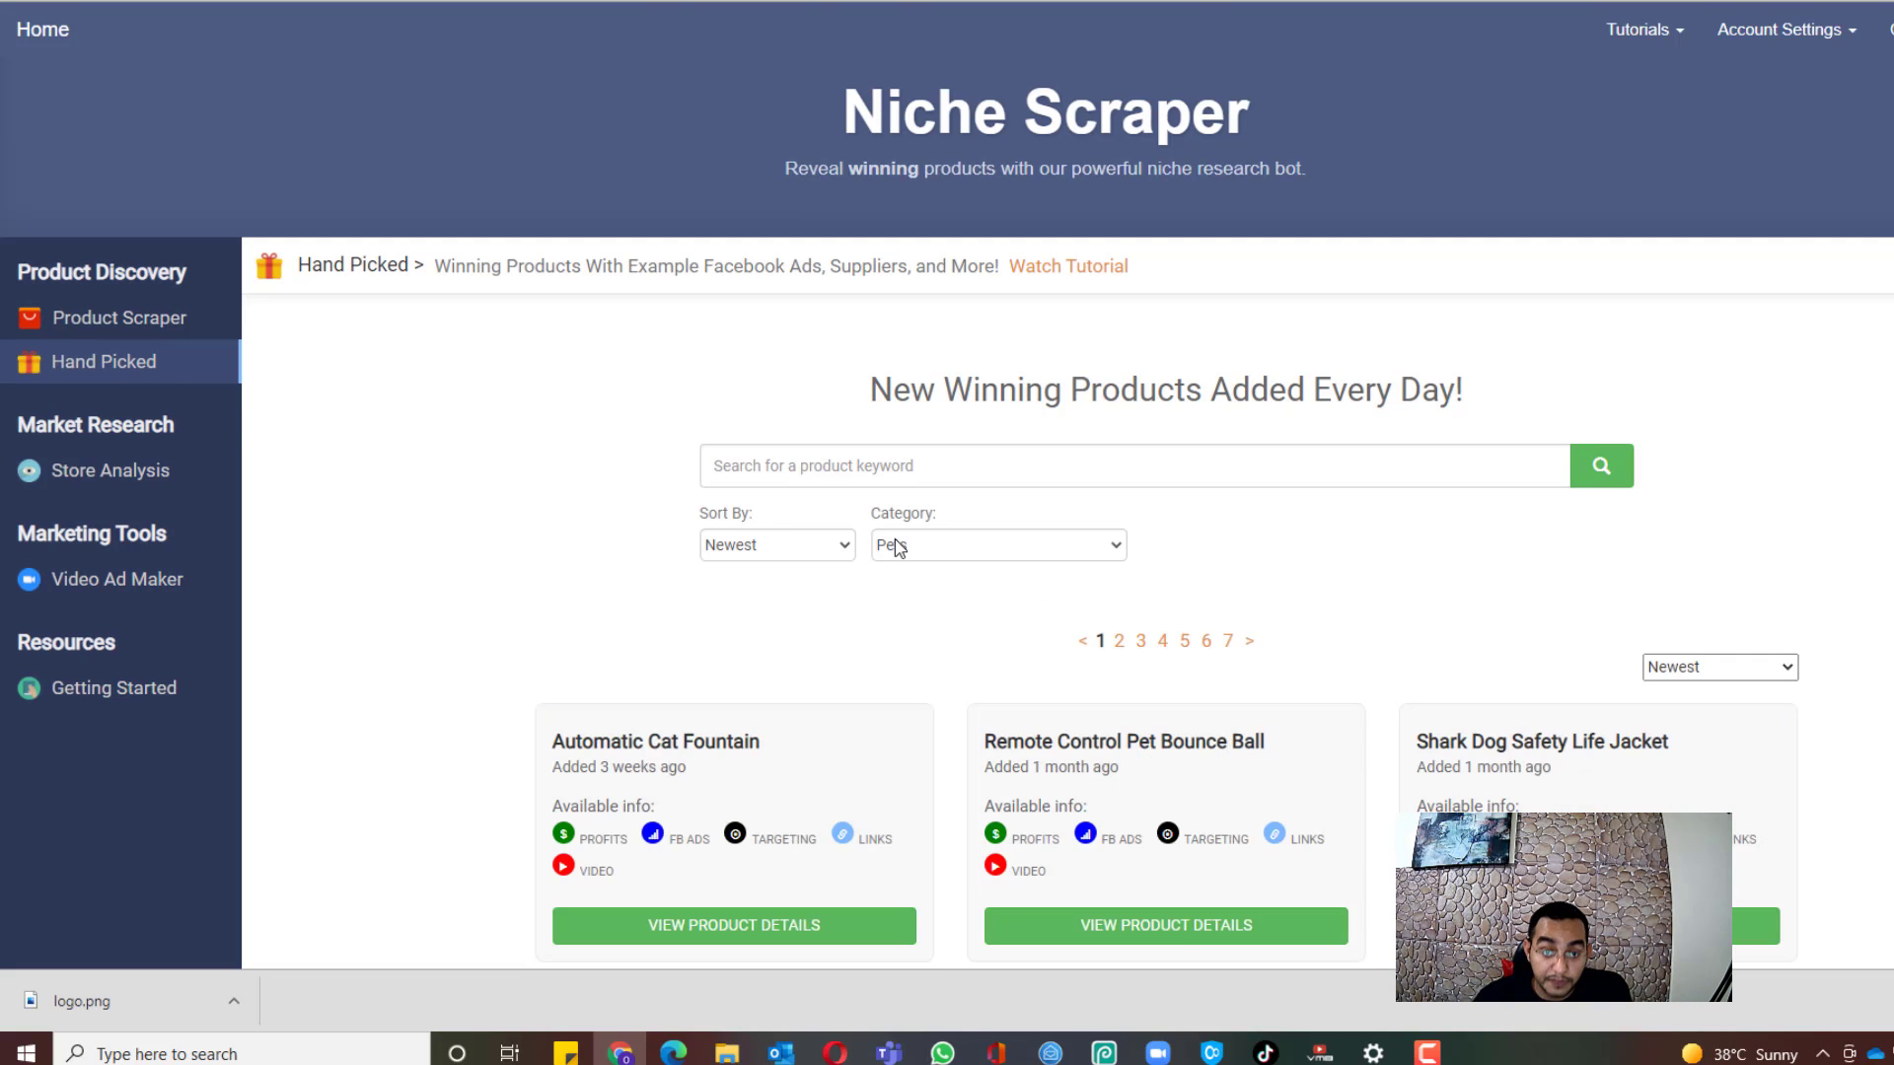
scroll(913, 503, down, 1)
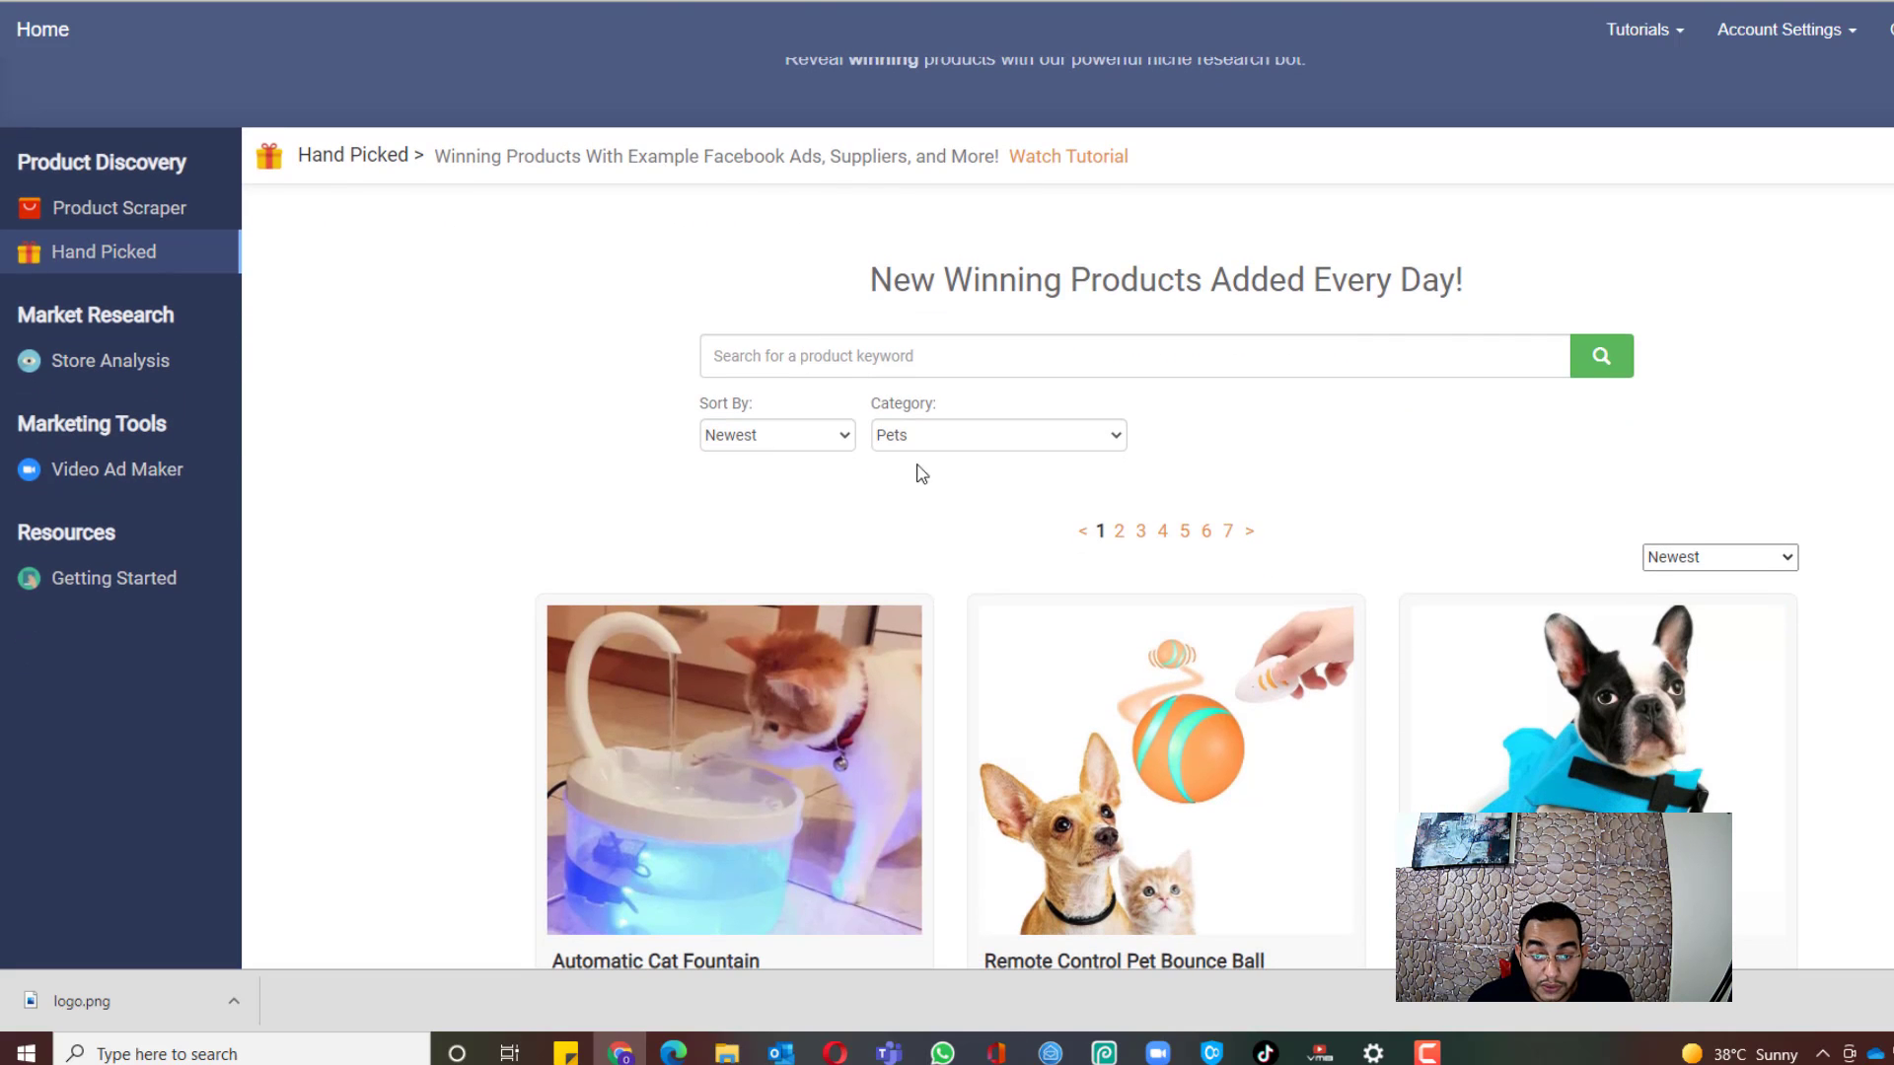
scroll(433, 466, down, 3)
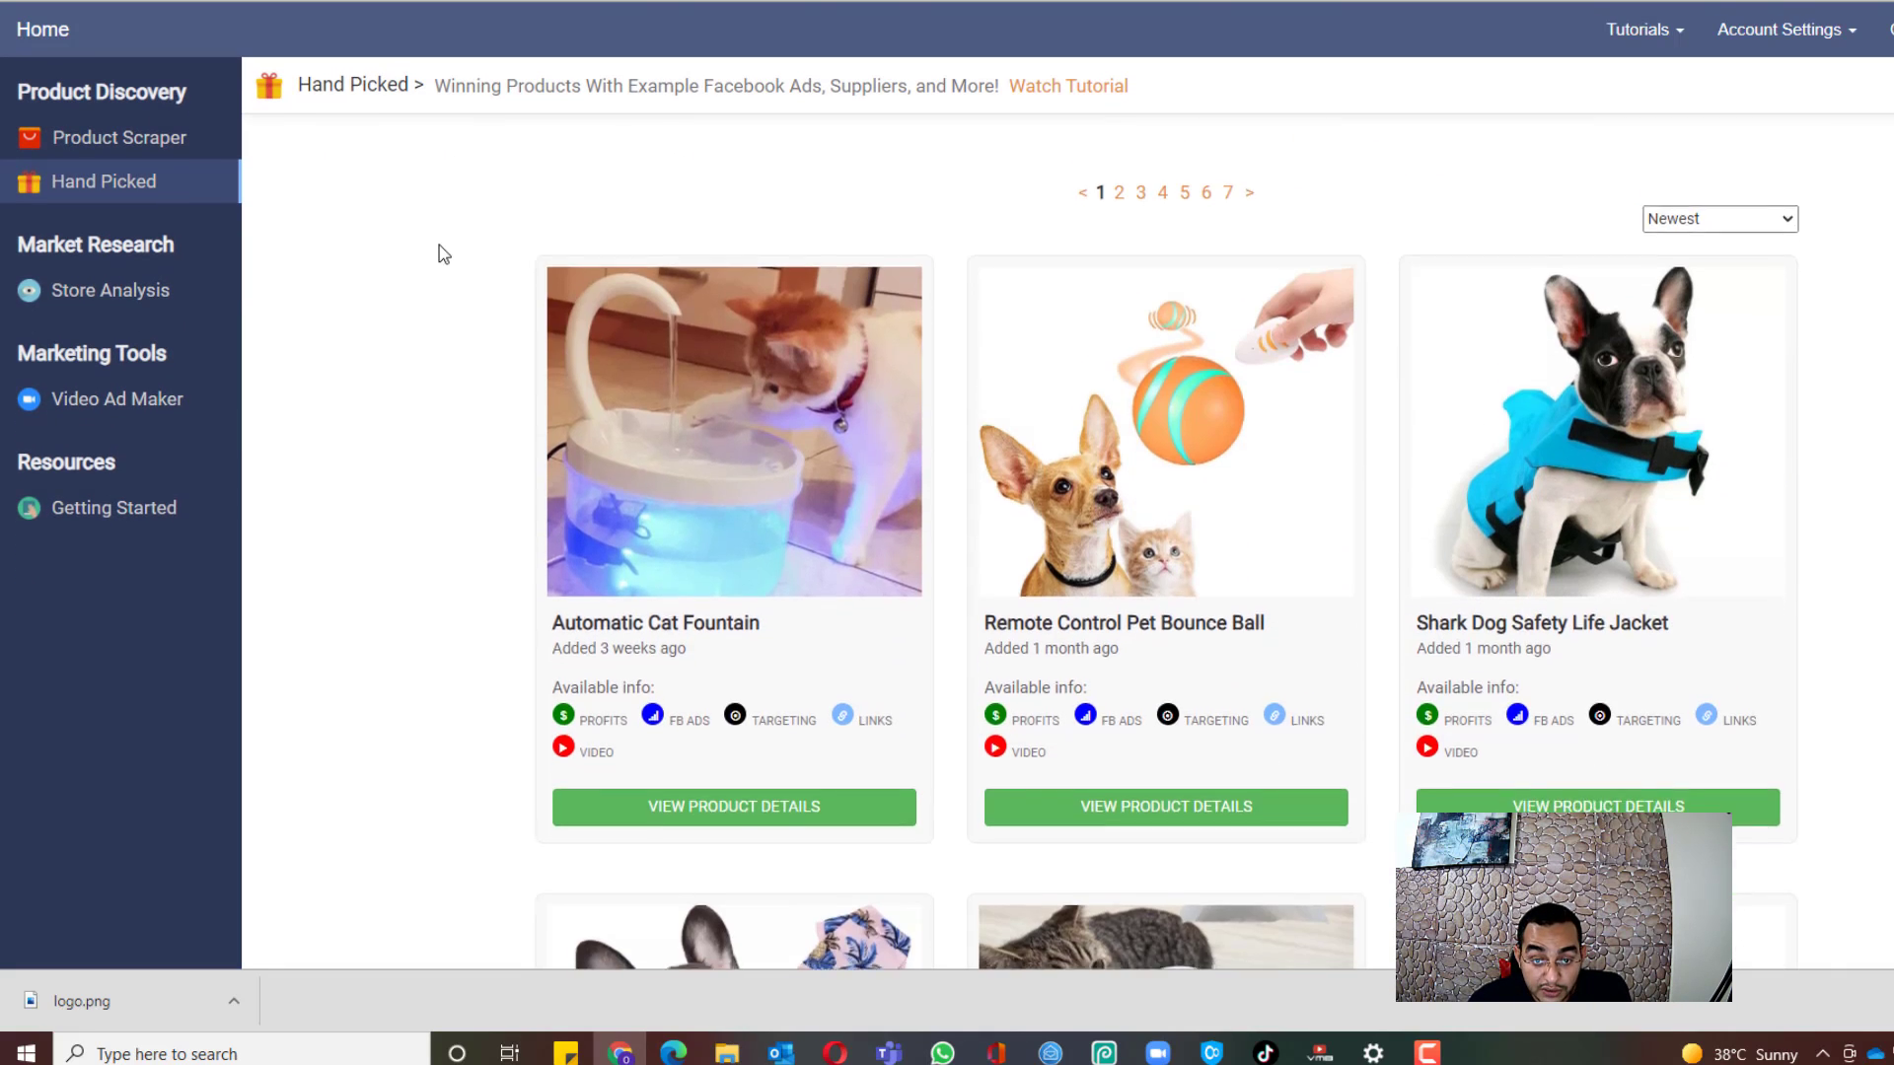
scroll(454, 232, down, 1)
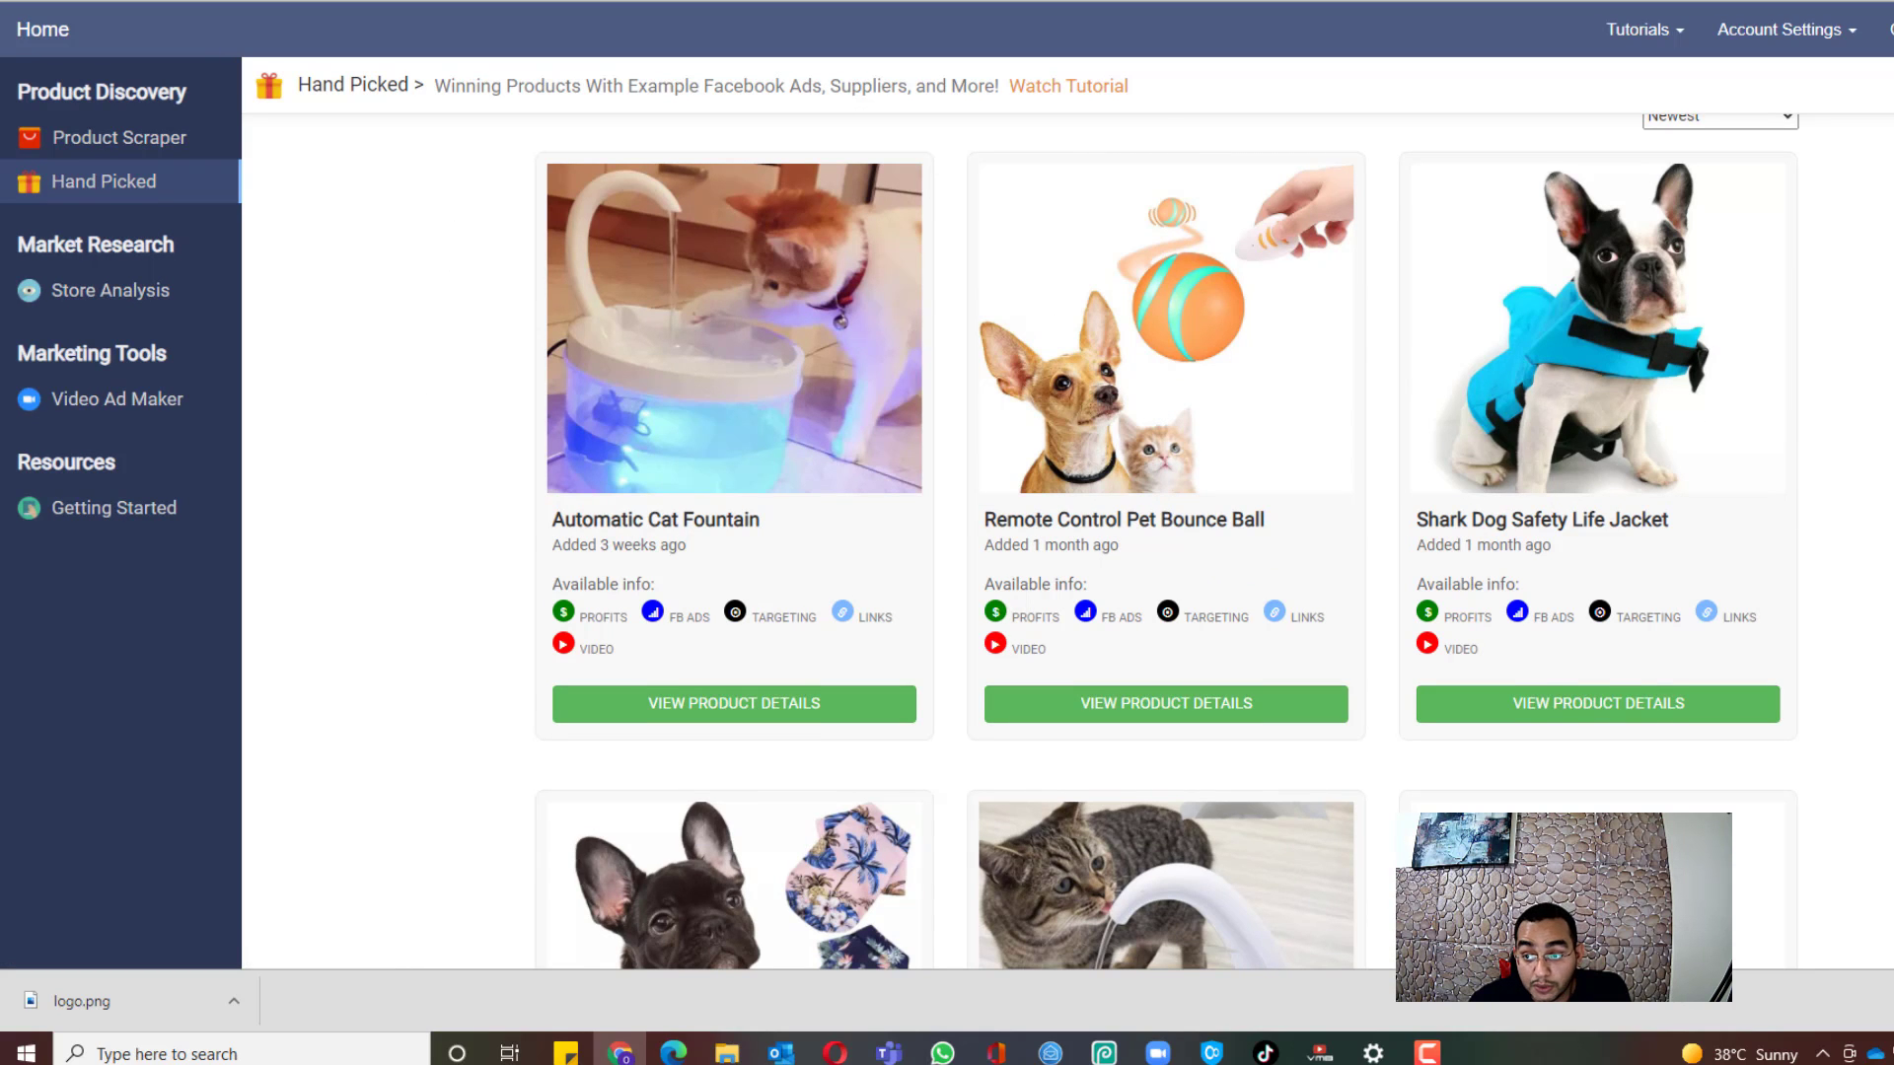
scroll(1163, 543, up, 1)
scroll(1164, 542, down, 1)
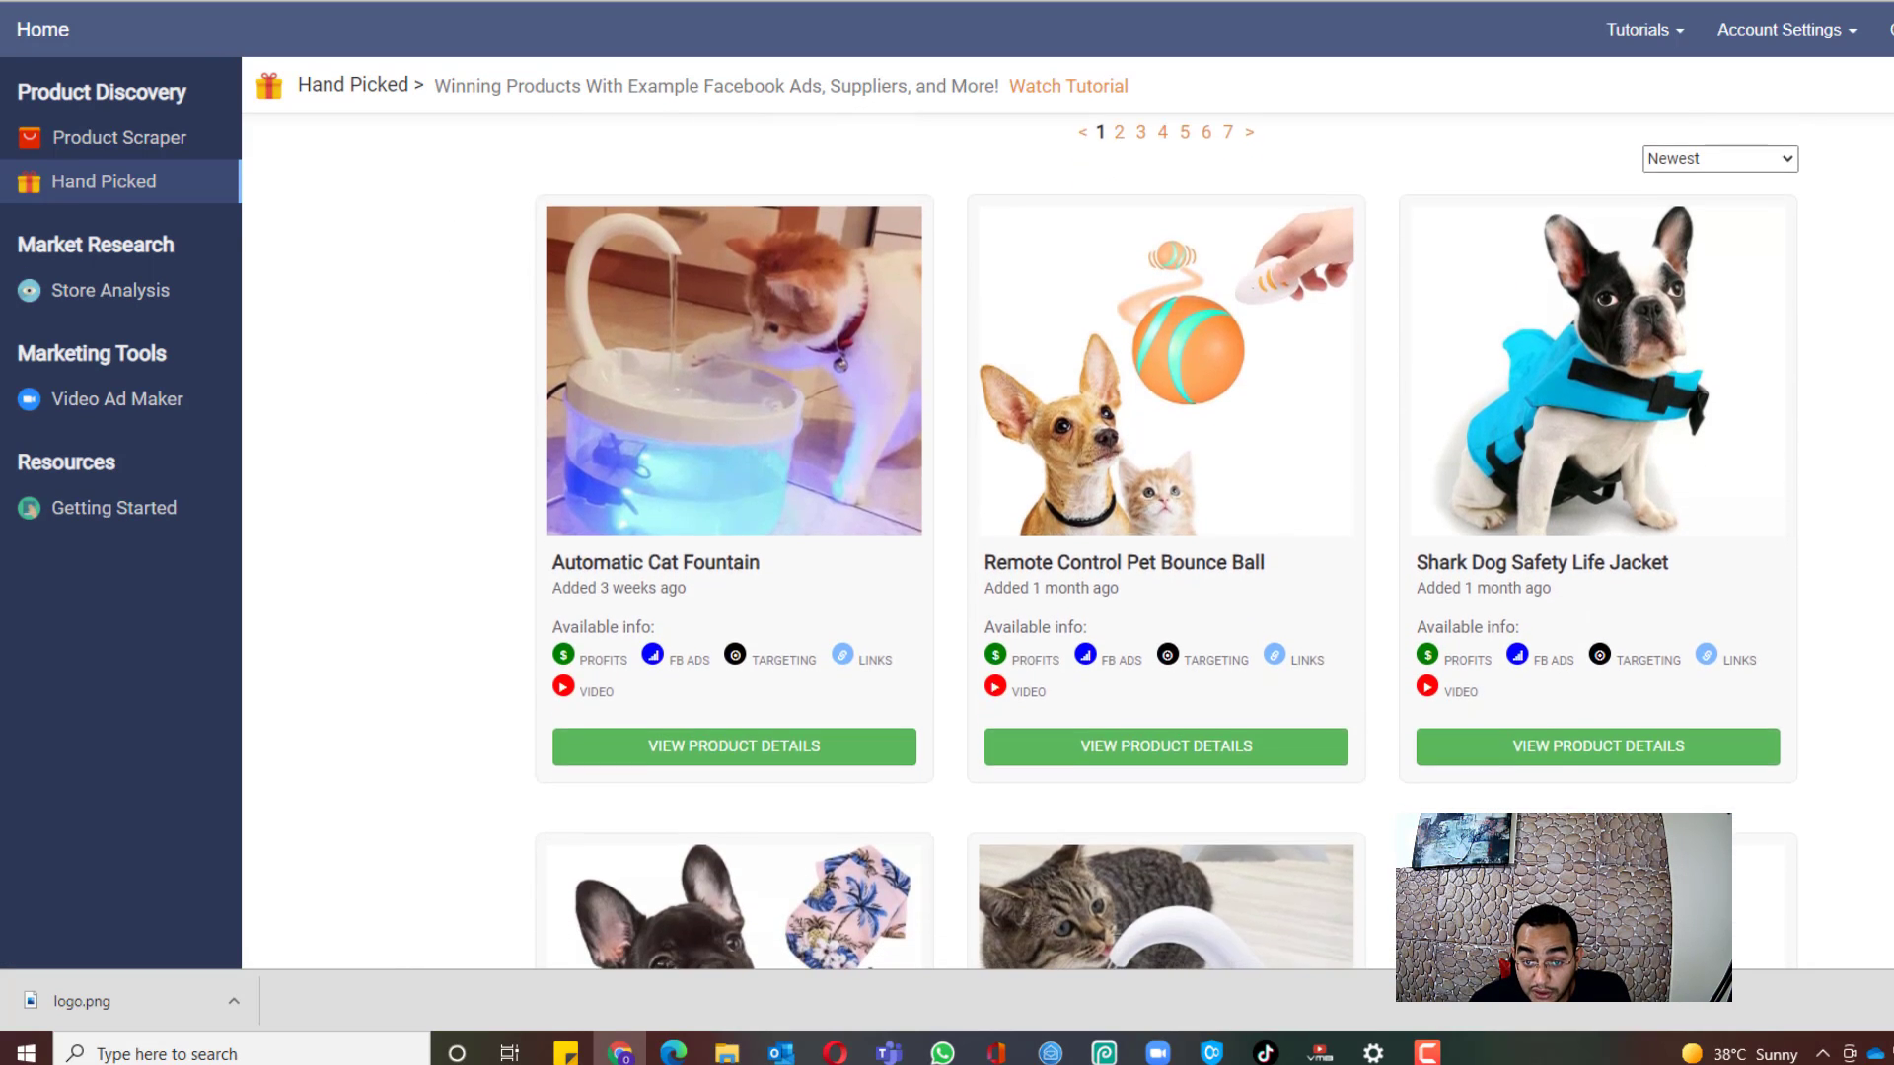
scroll(1167, 542, down, 10)
scroll(1167, 542, down, 10)
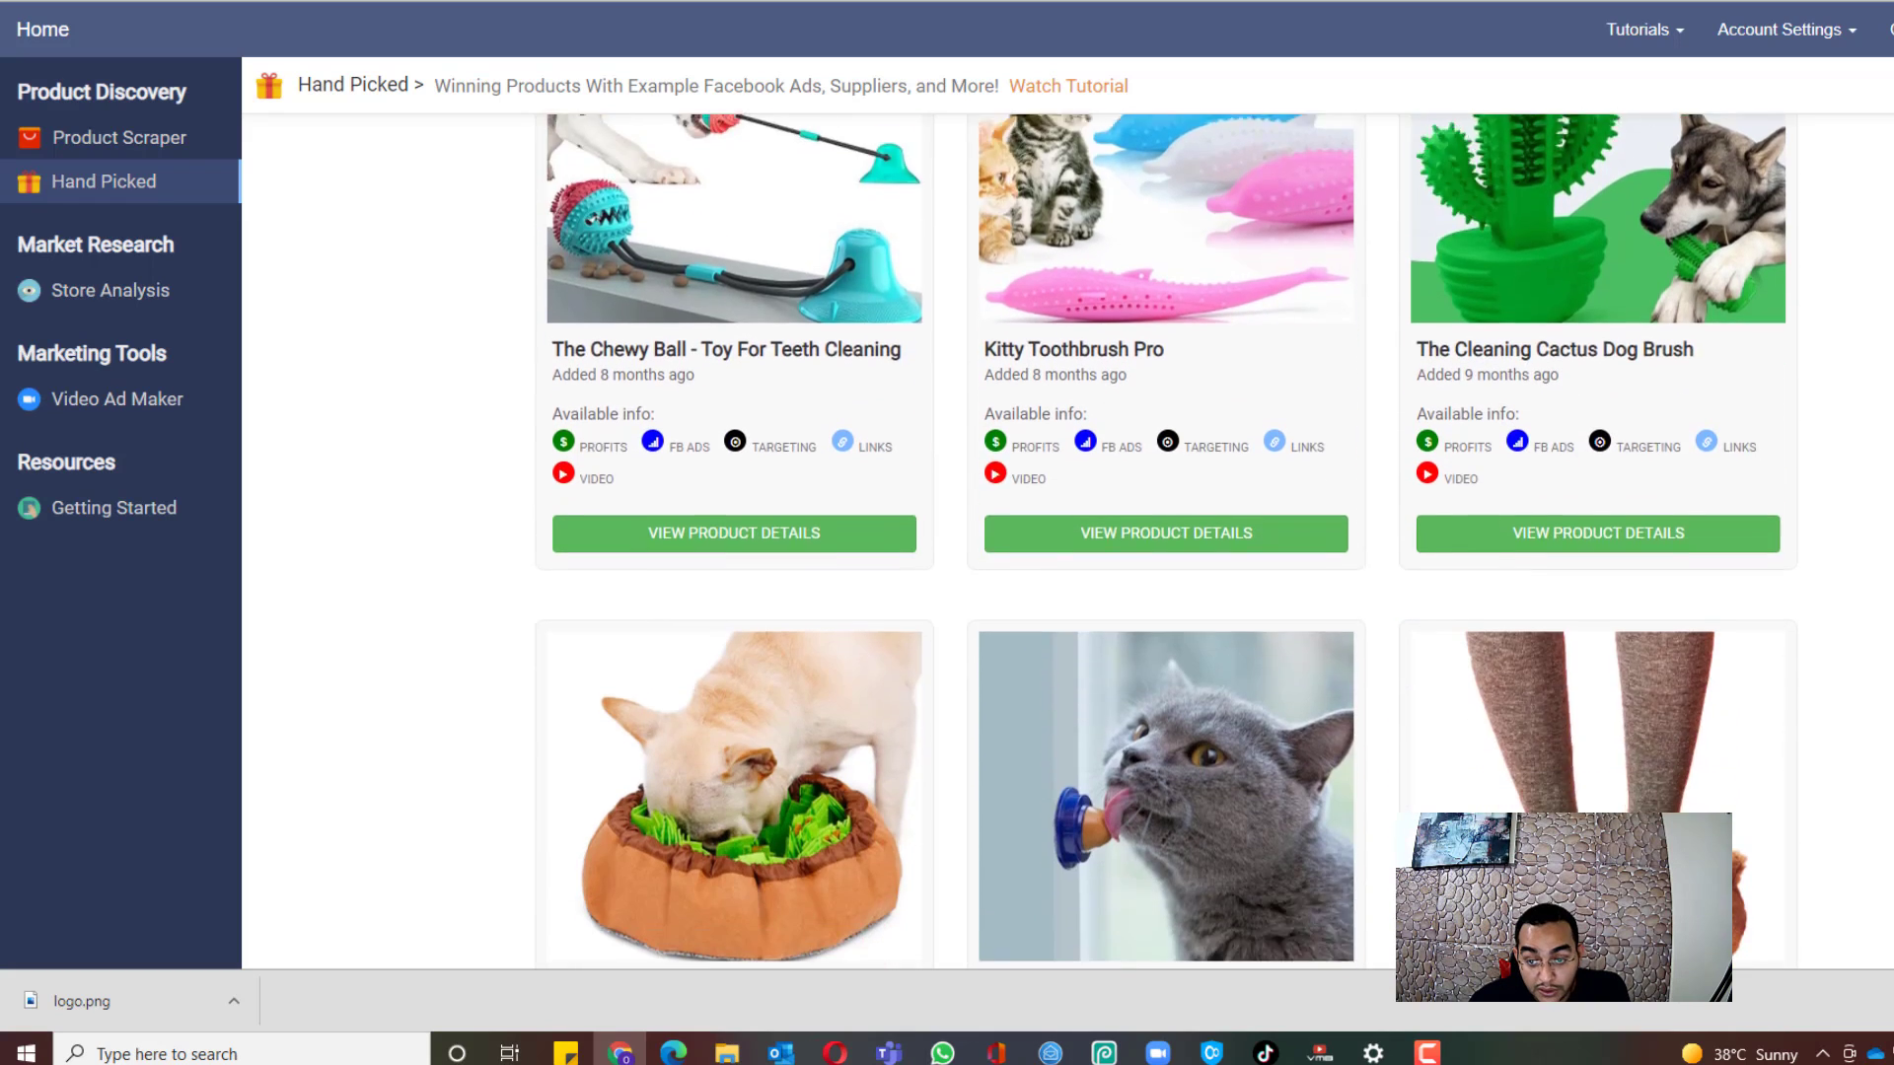
scroll(1167, 543, up, 3)
scroll(986, 432, up, 15)
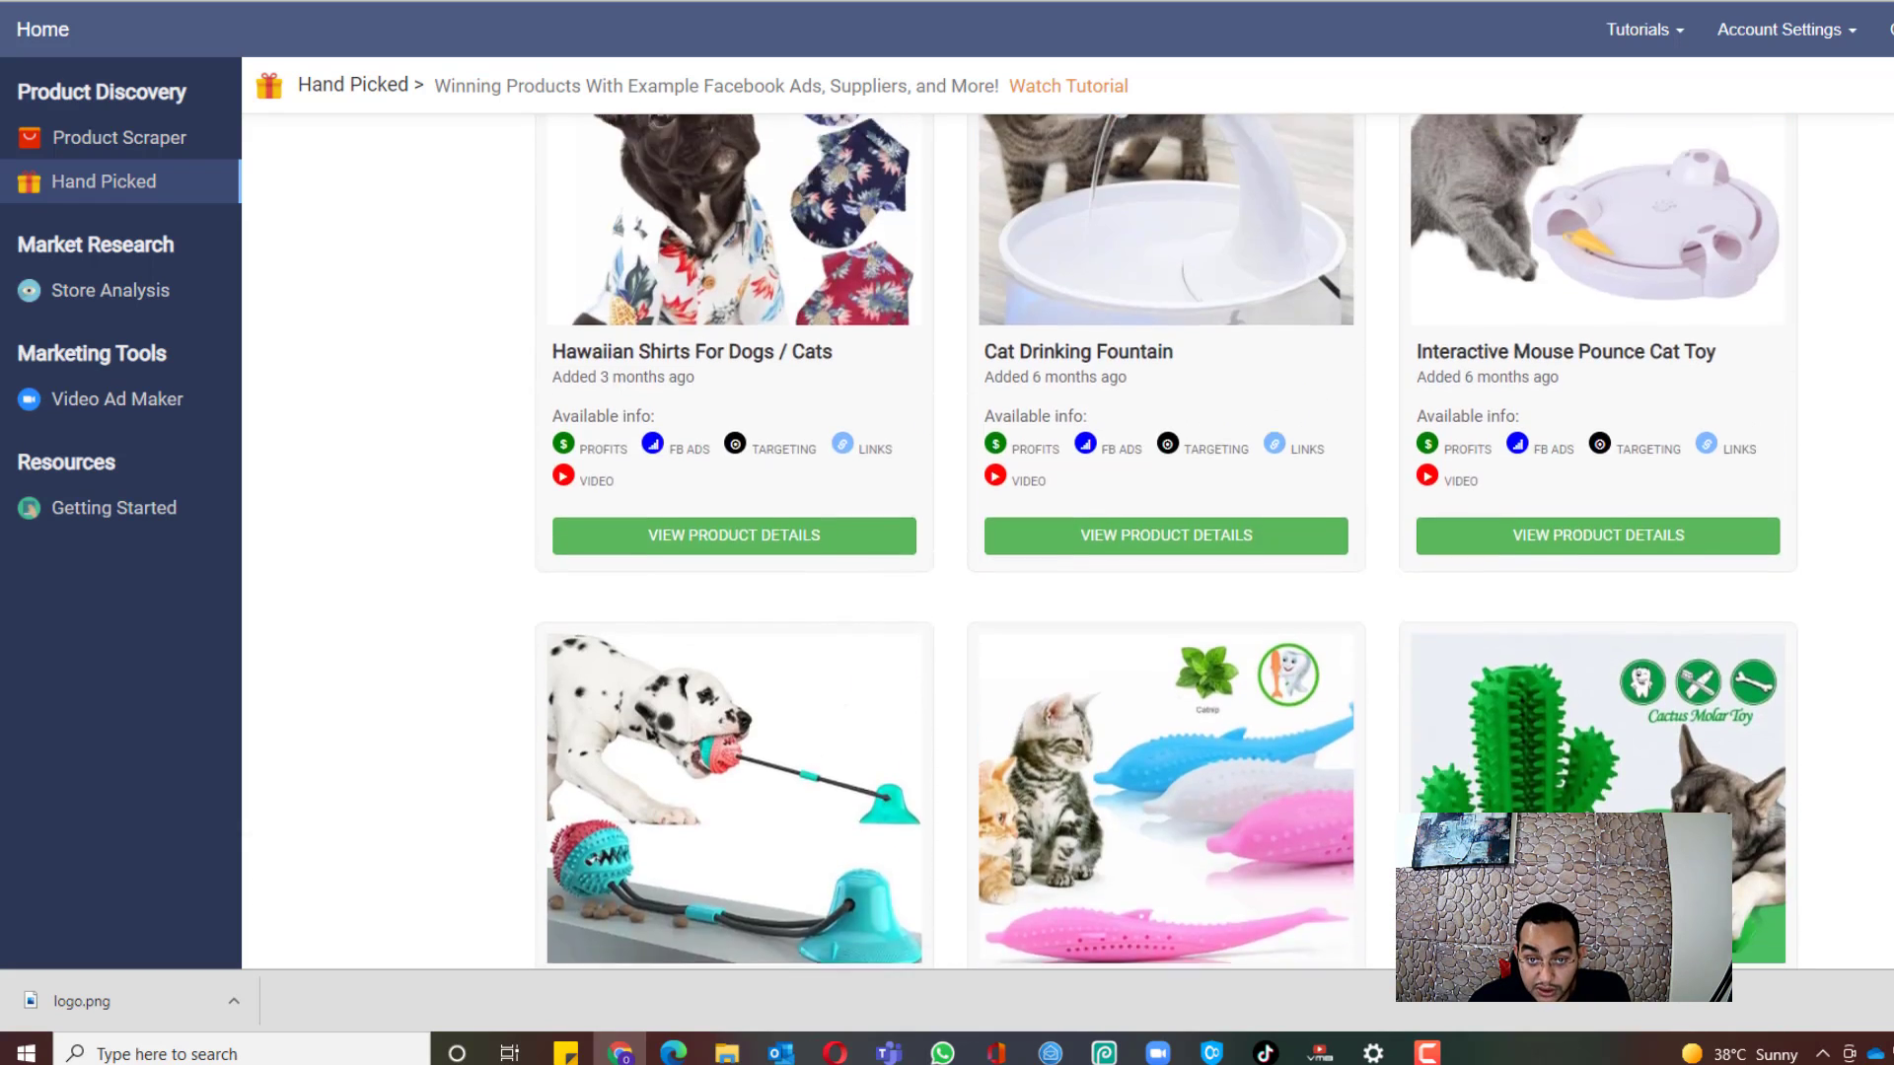
scroll(986, 432, up, 3)
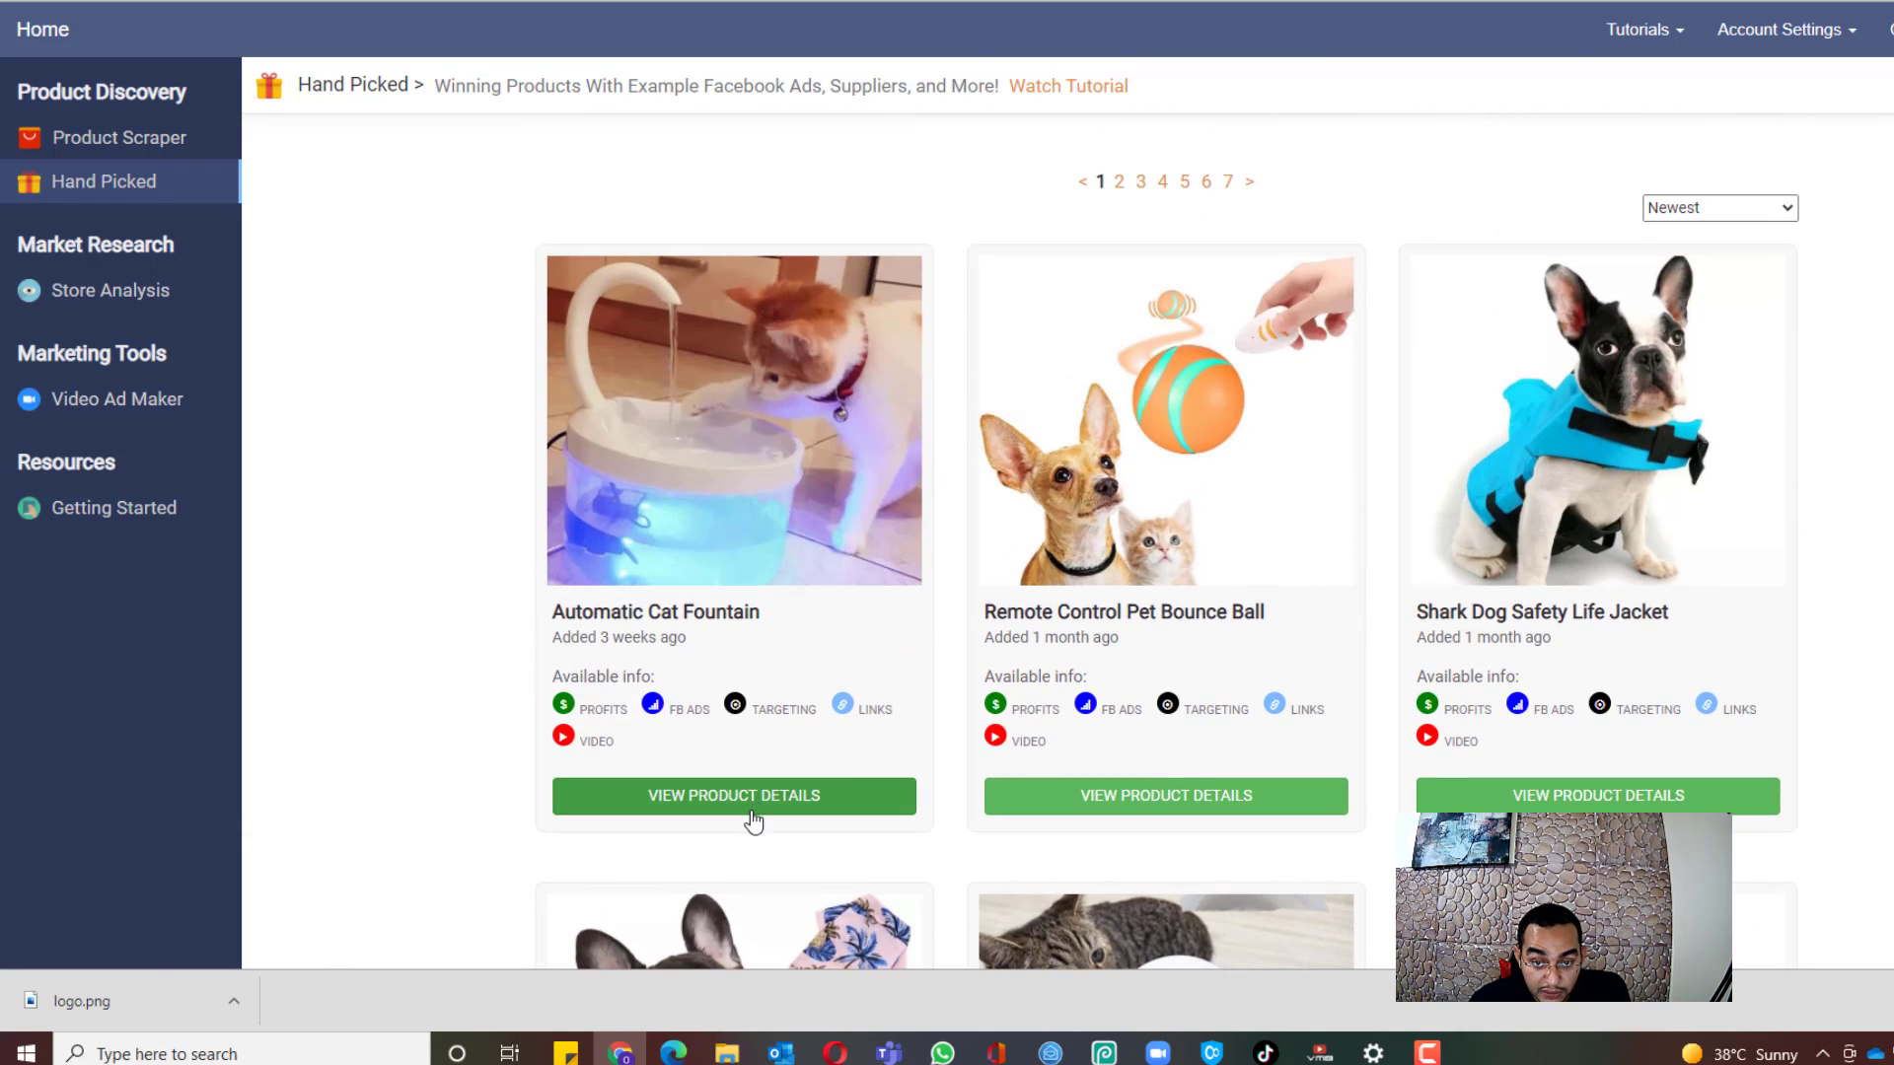
Step: Review the Automatic Cat Fountain's profit, links and engagement details
click(754, 817)
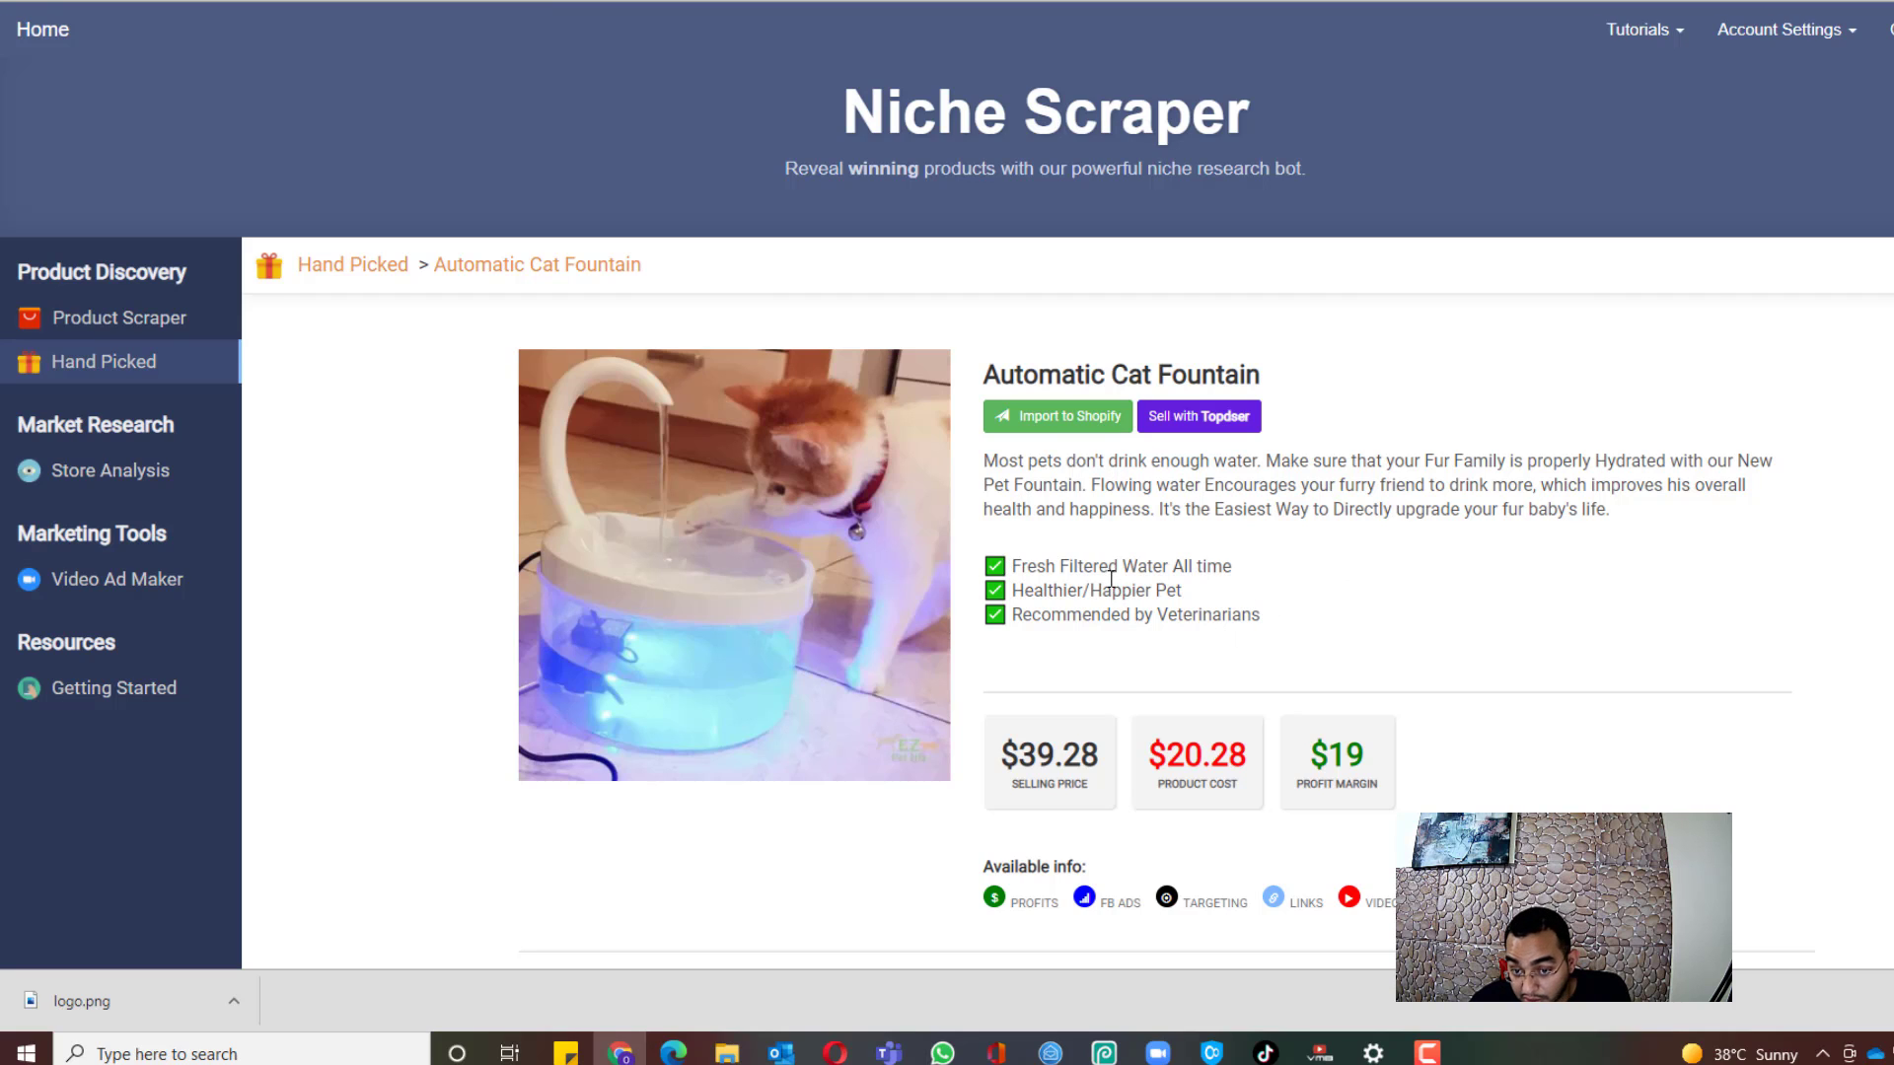
scroll(945, 493, down, 3)
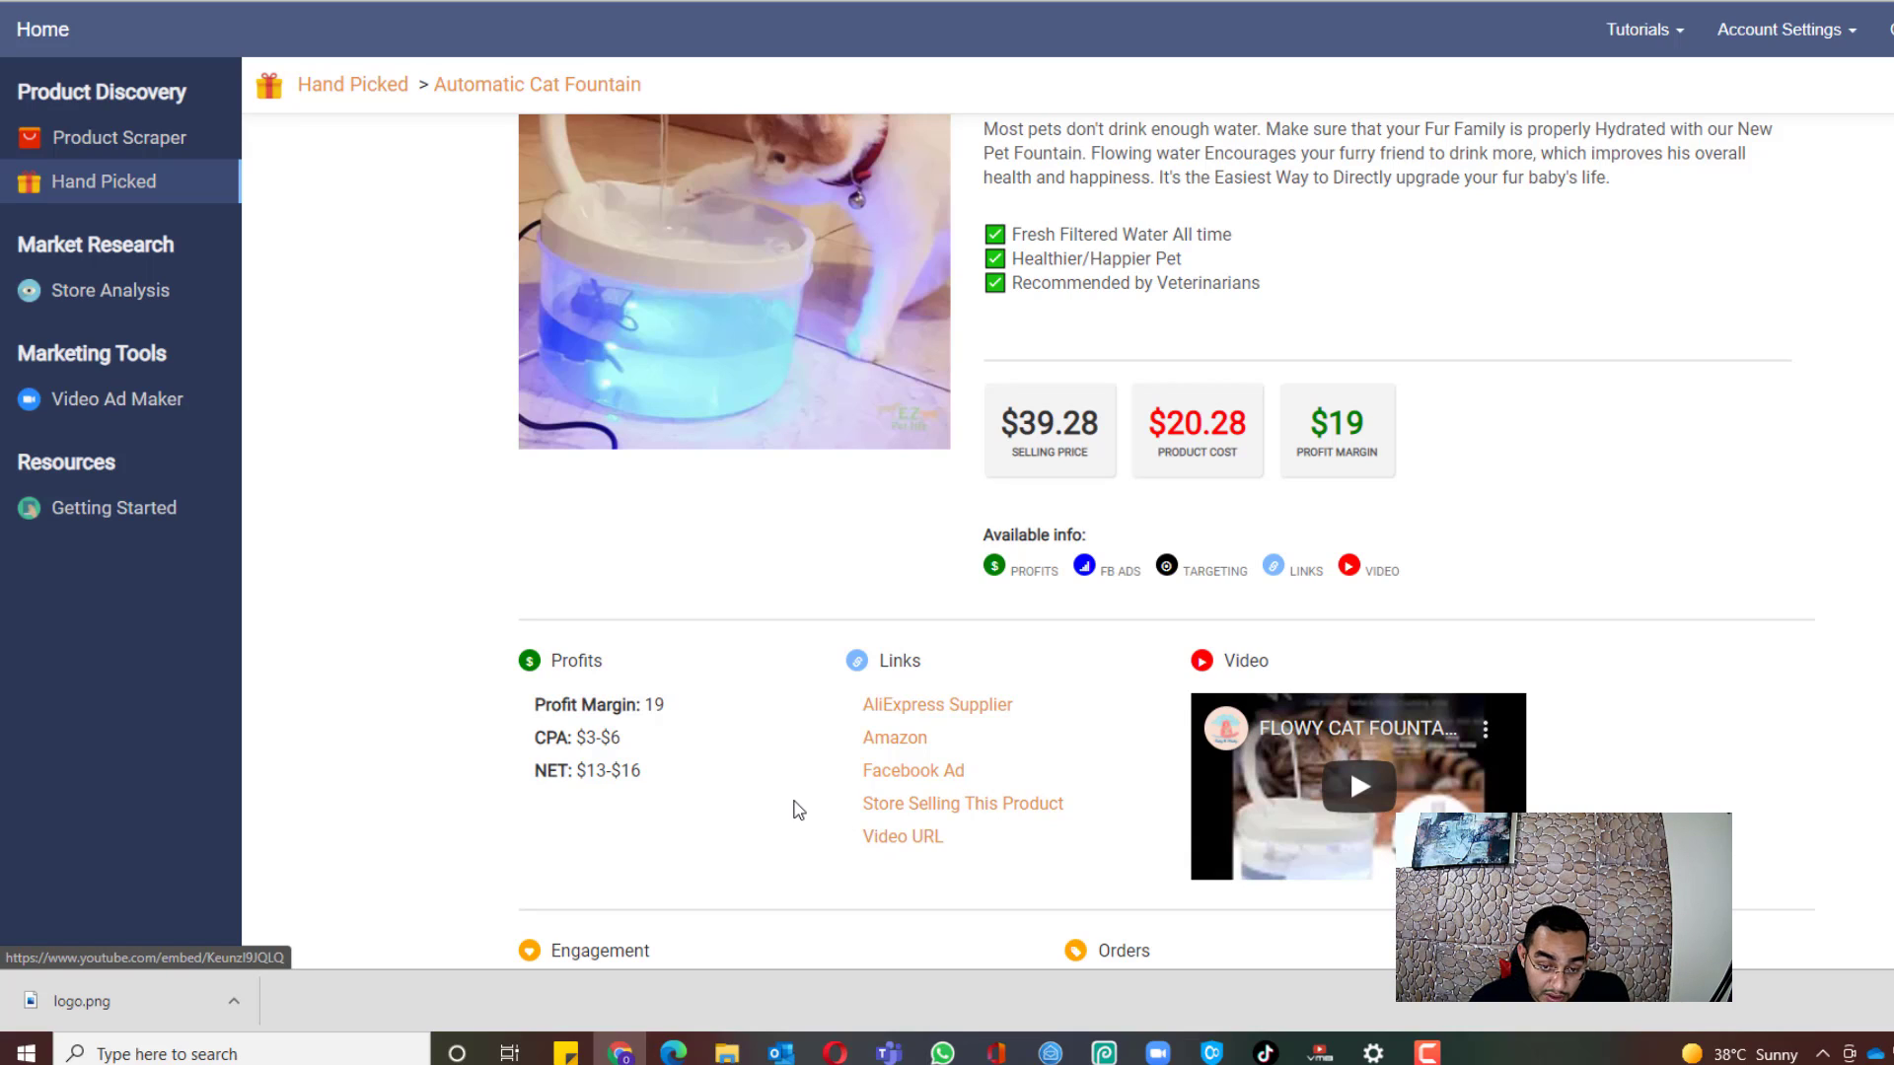
scroll(740, 754, up, 1)
scroll(739, 755, up, 3)
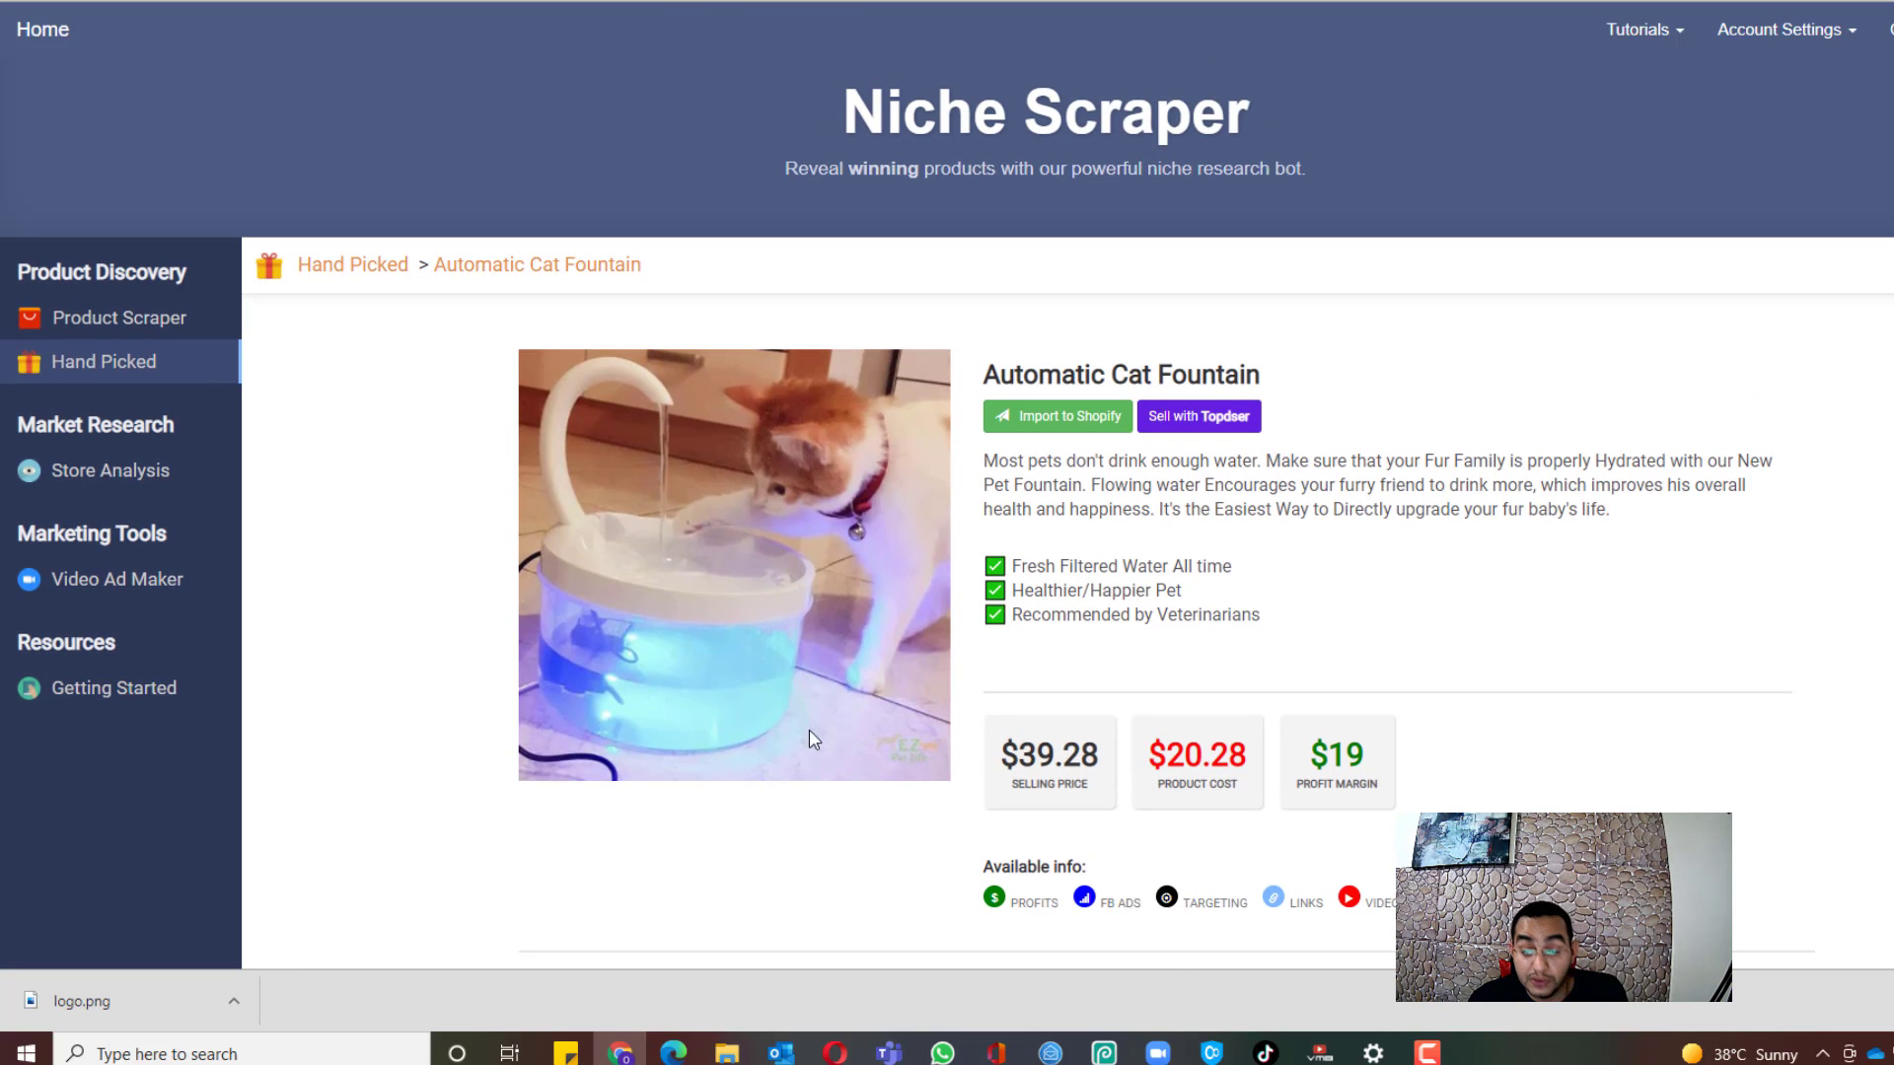
scroll(1231, 615, down, 6)
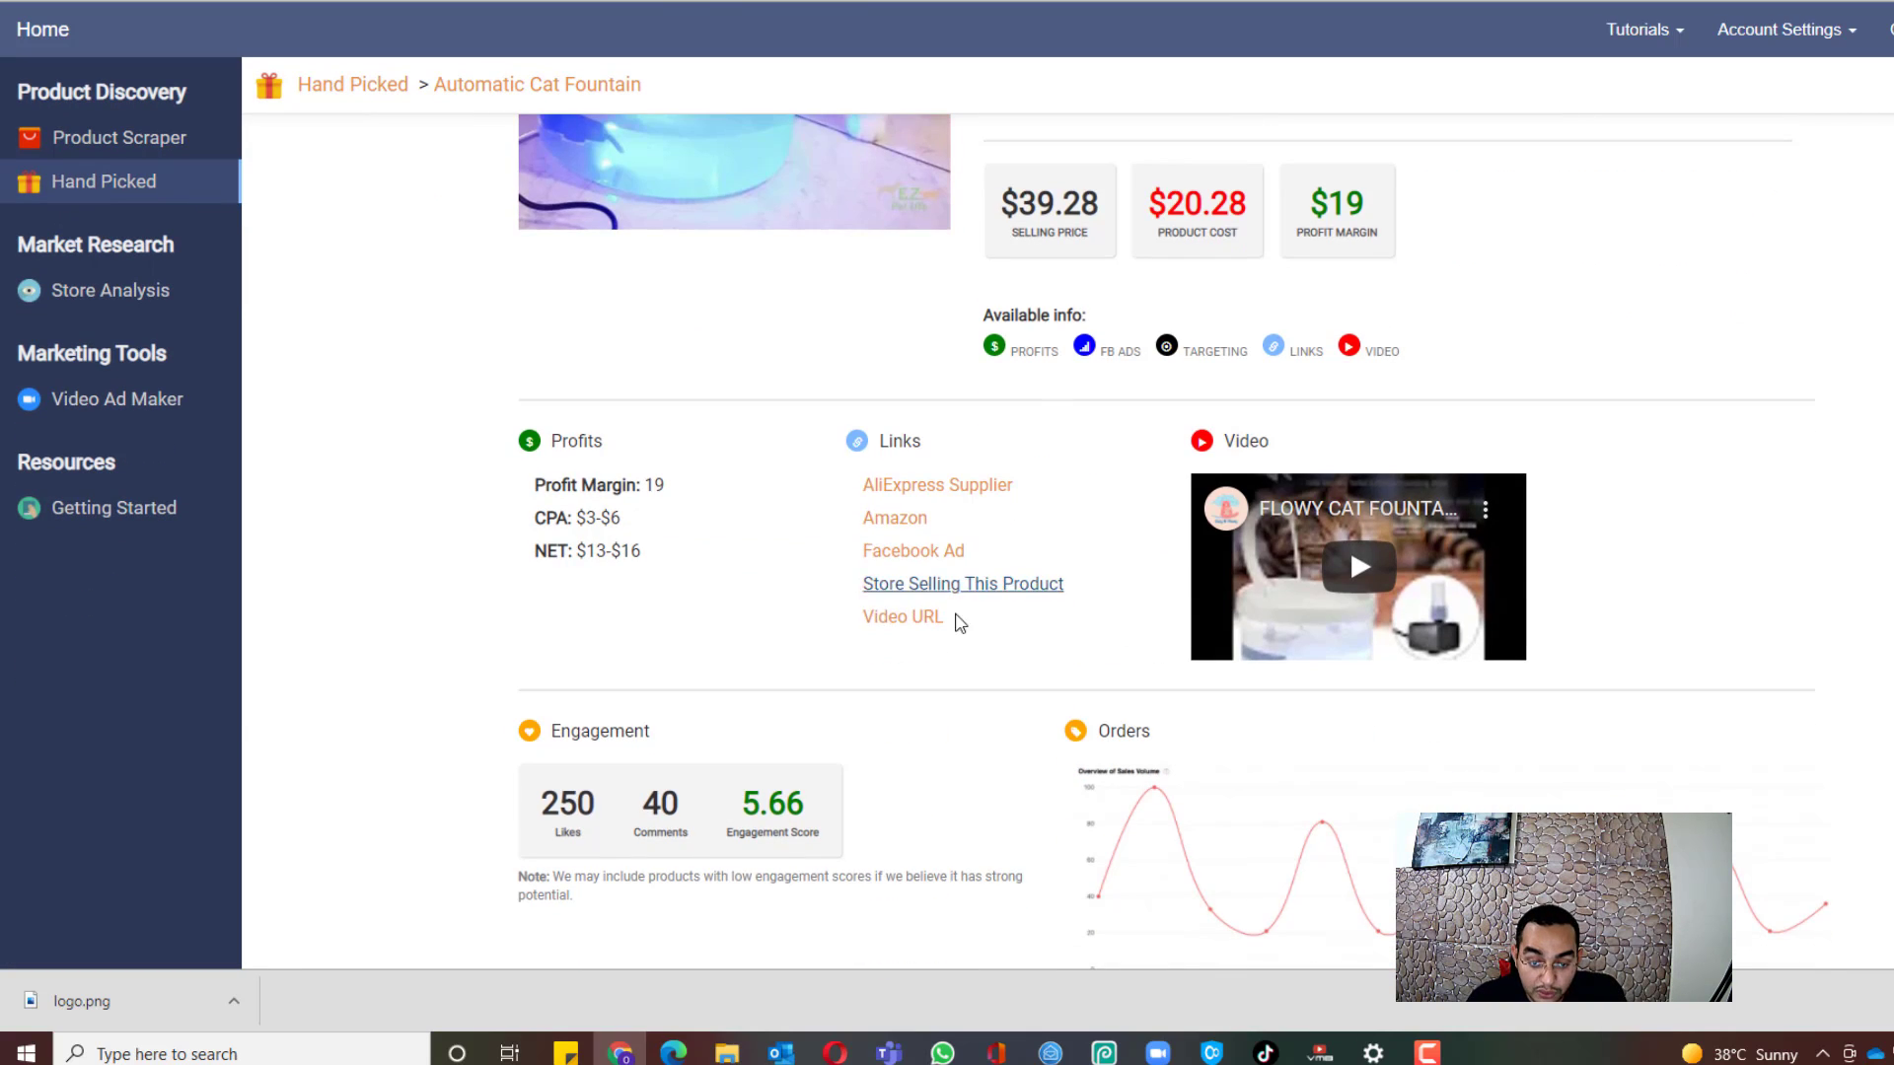
scroll(927, 634, up, 4)
scroll(994, 740, down, 3)
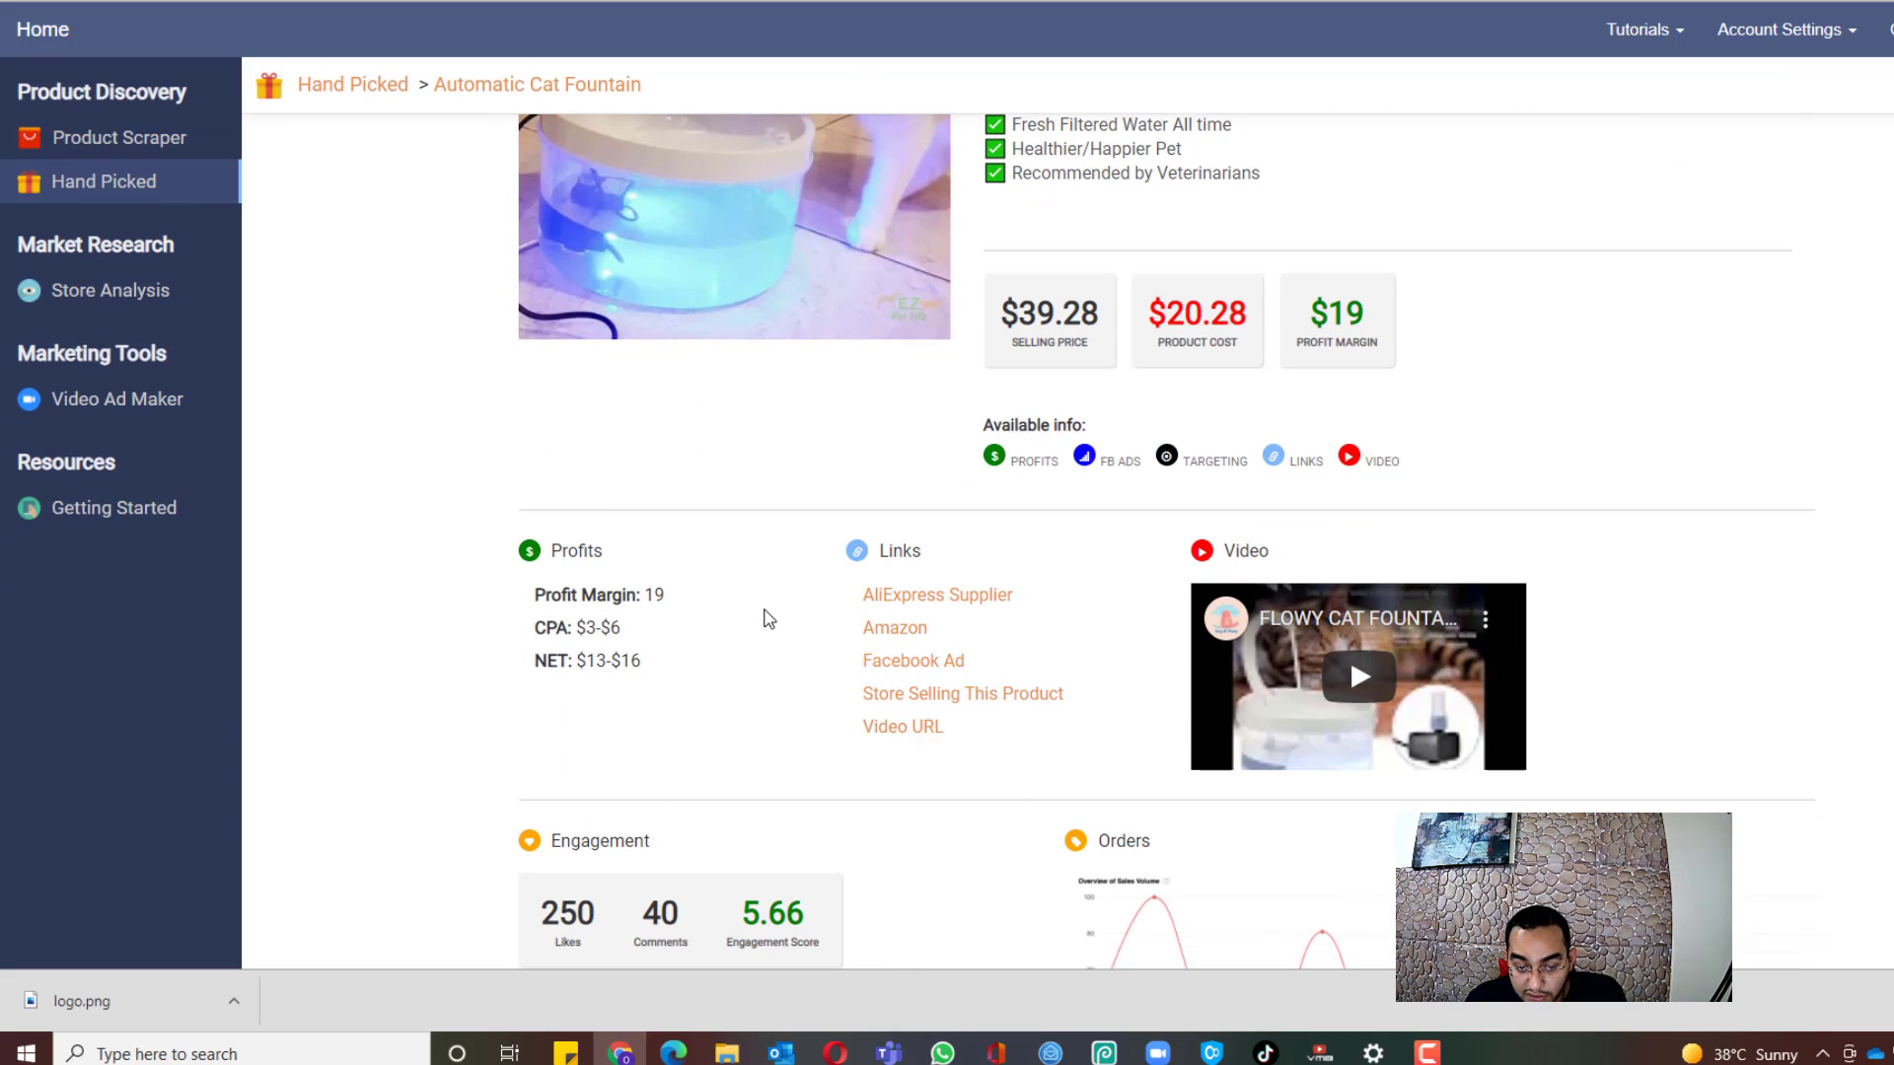
scroll(797, 737, up, 2)
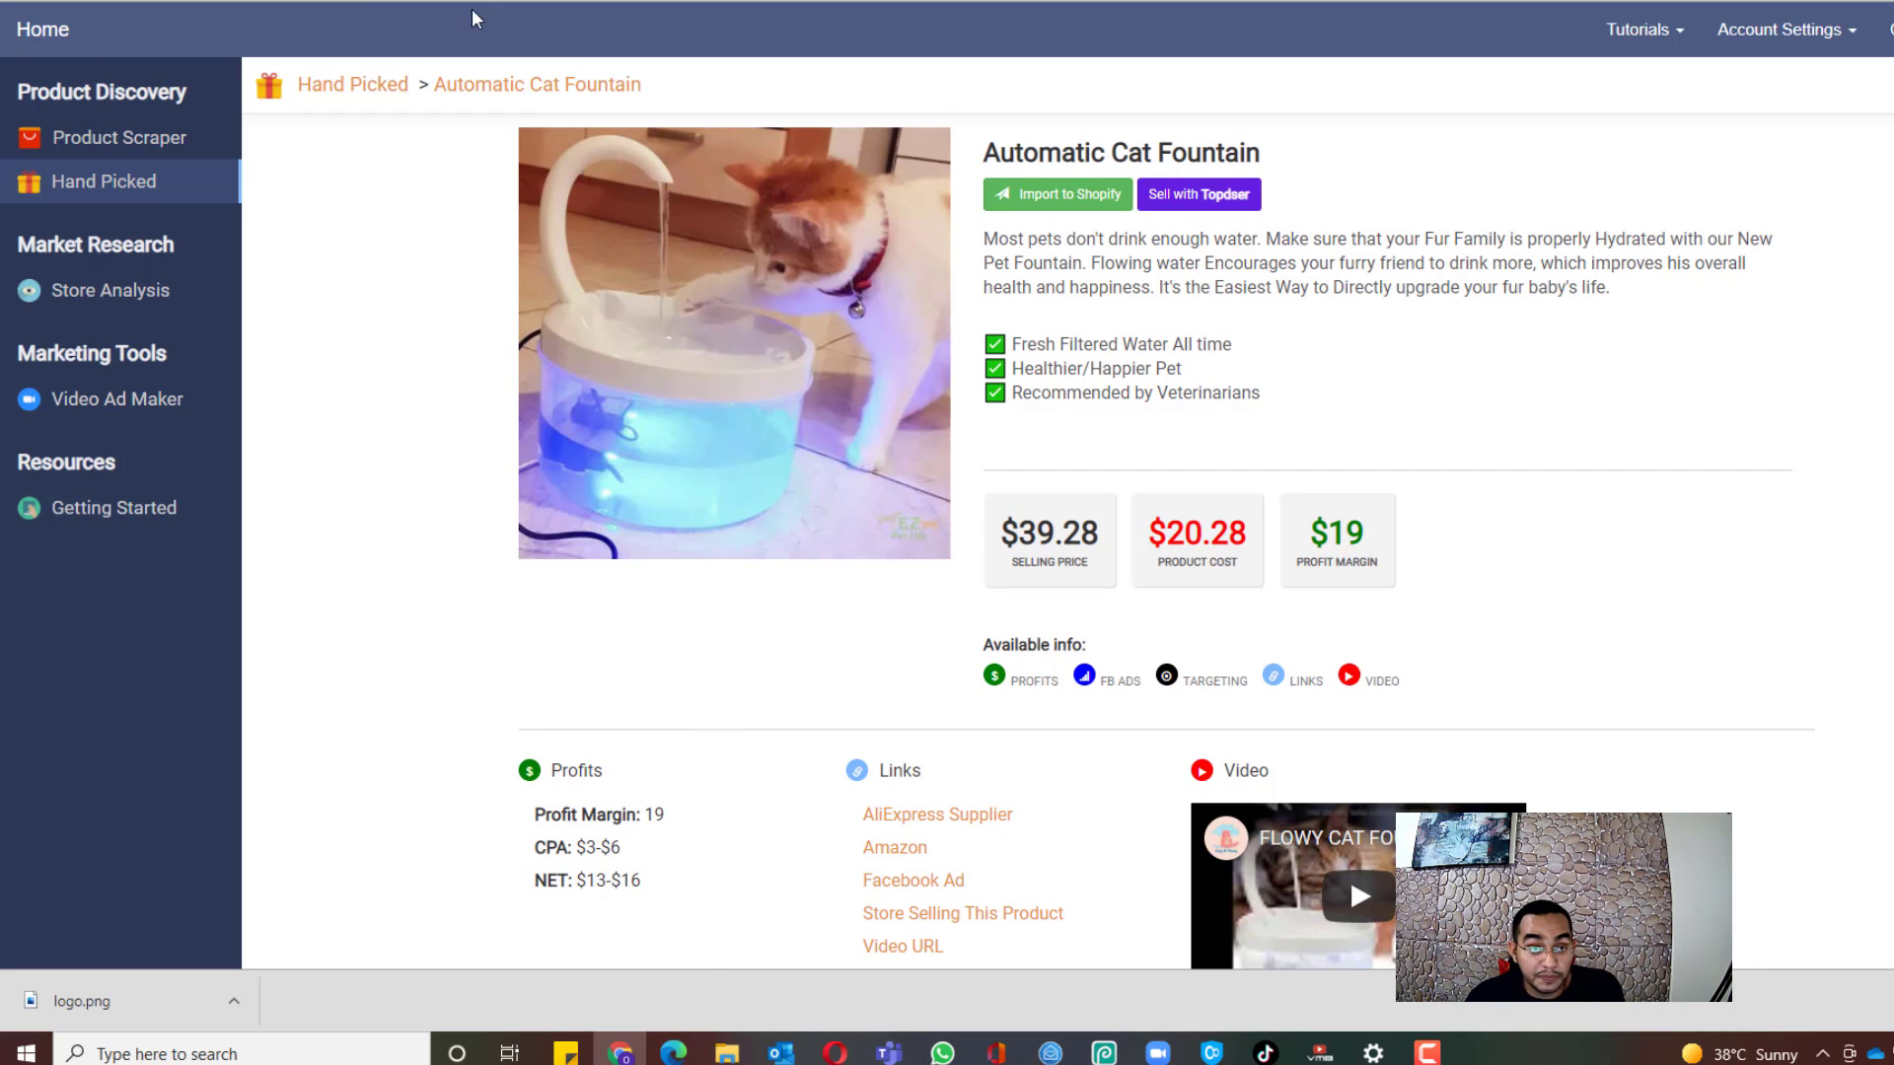
scroll(1165, 542, down, 2)
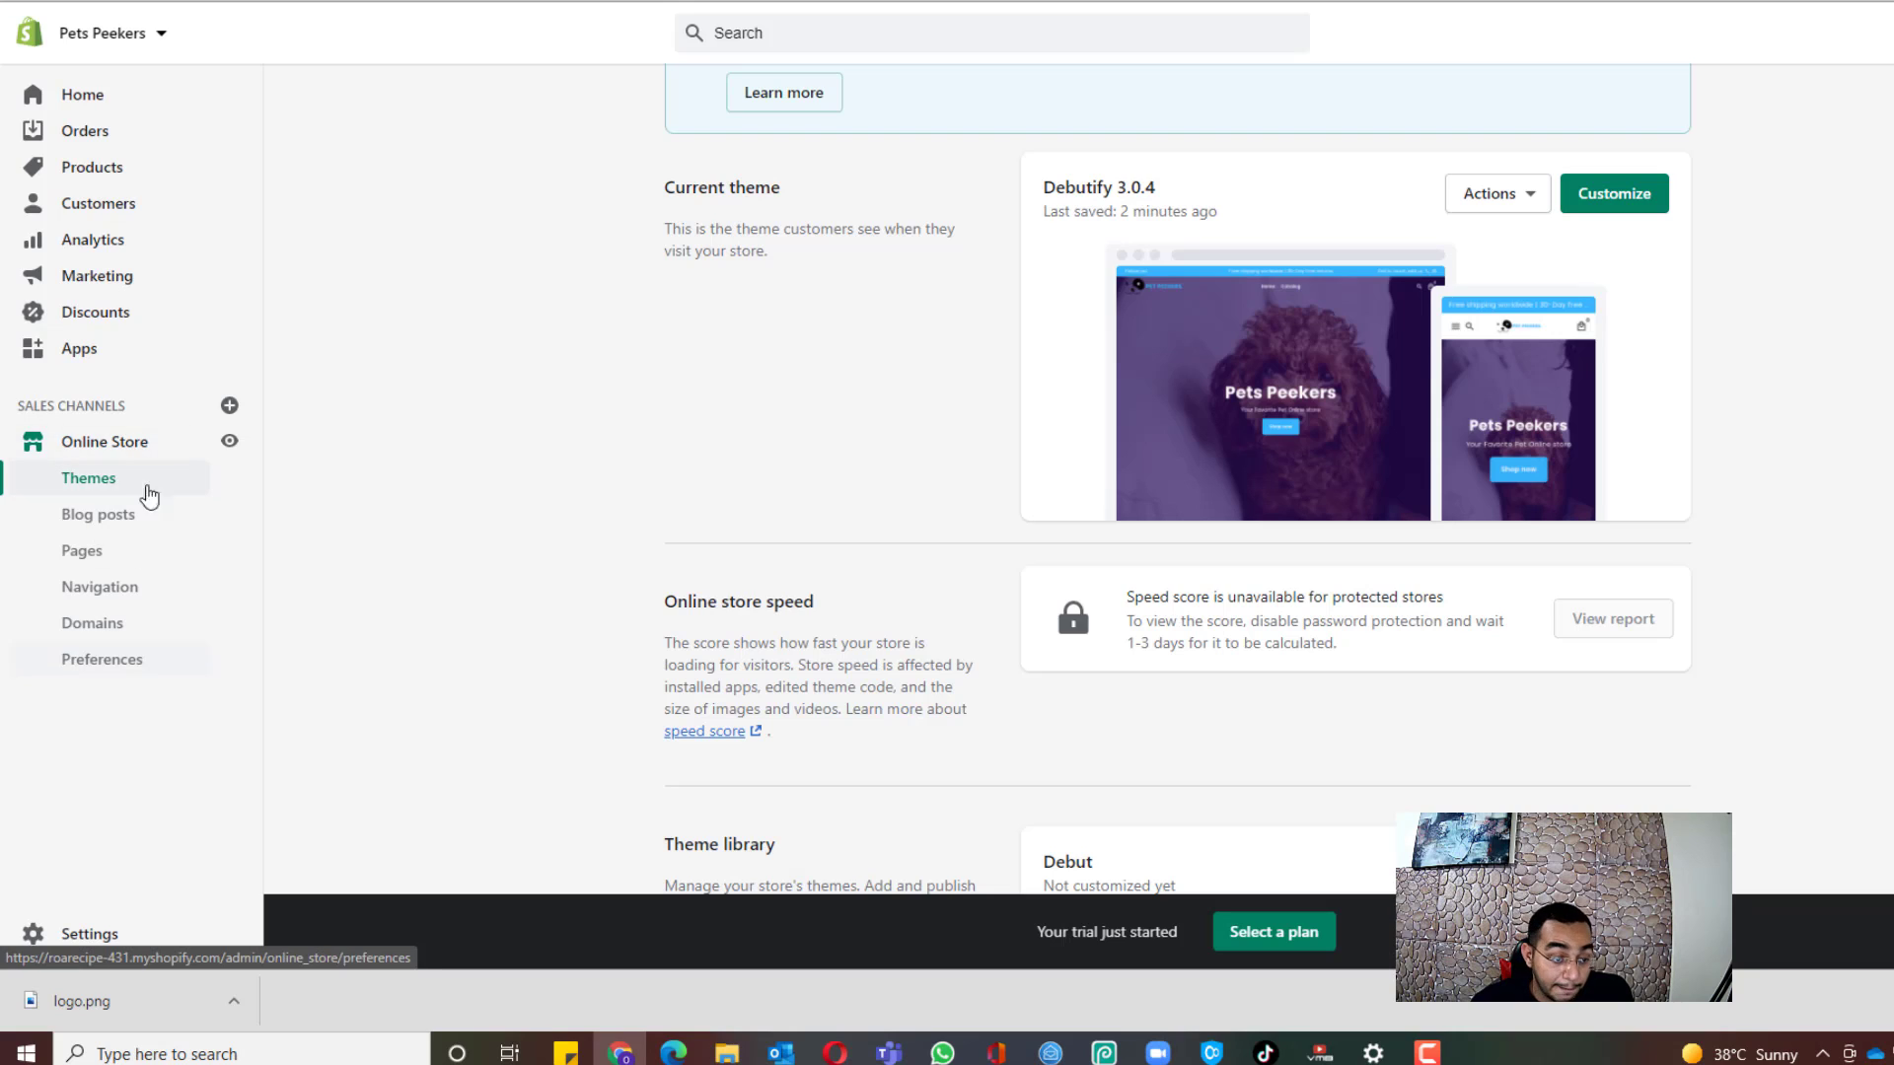
Step: Go from the store's installed apps to the Shopify App Store's suggestions for Pets Peekers
click(61, 357)
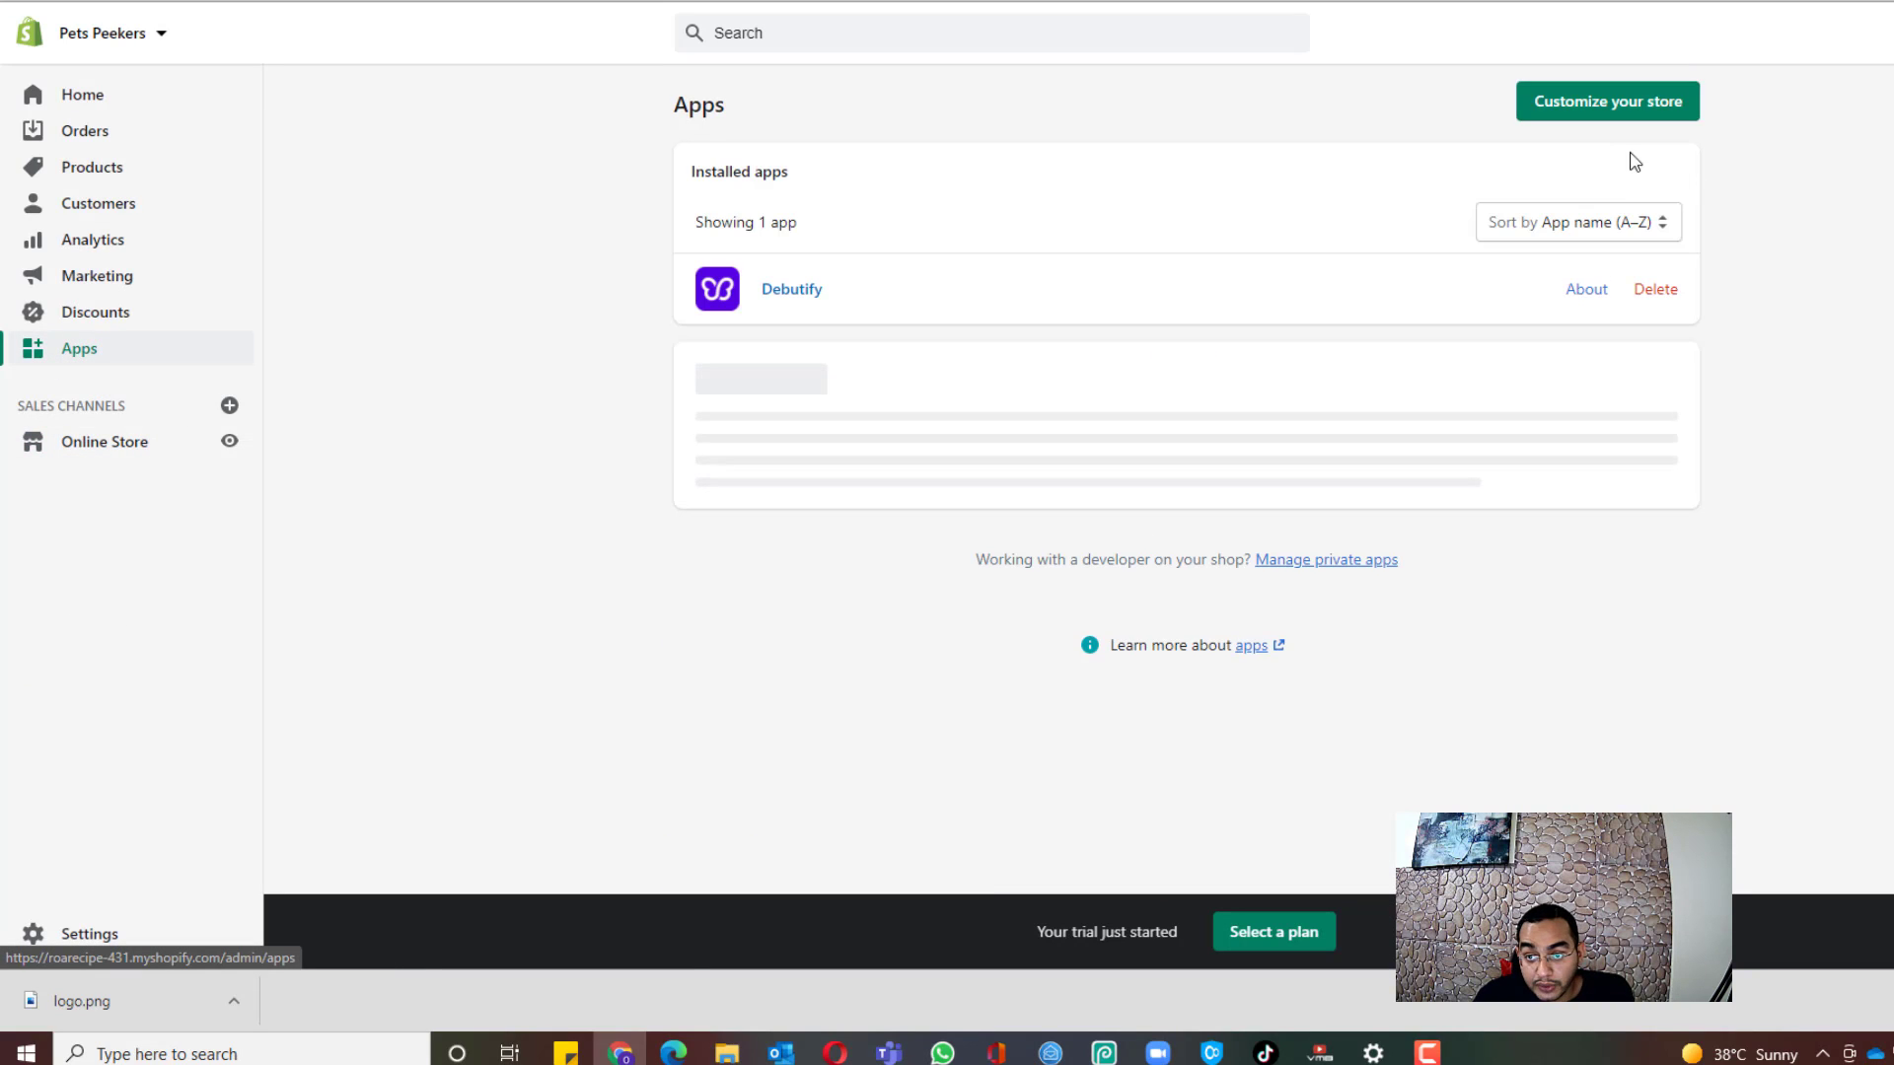
click(1614, 120)
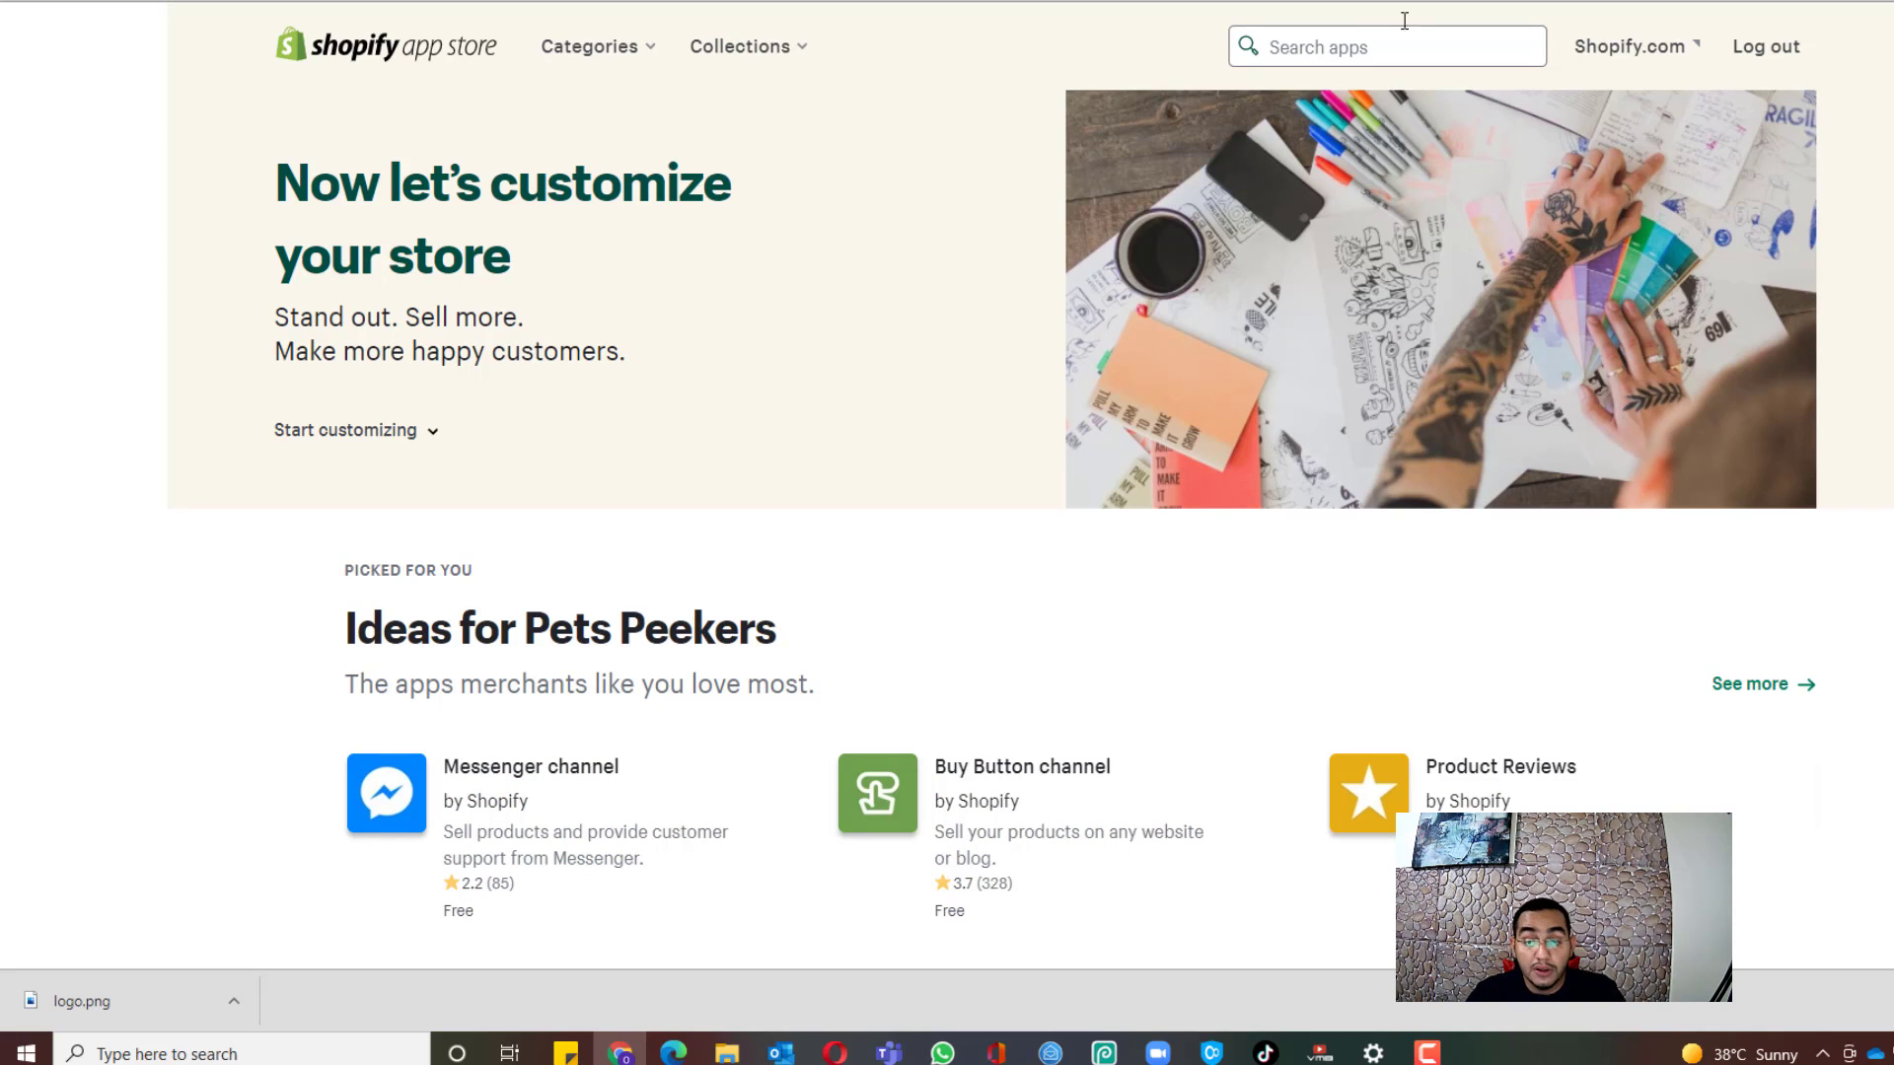
Step: Search the App Store for 'ob' and add the Oberlo - Dropshipping App to the store
click(1357, 47)
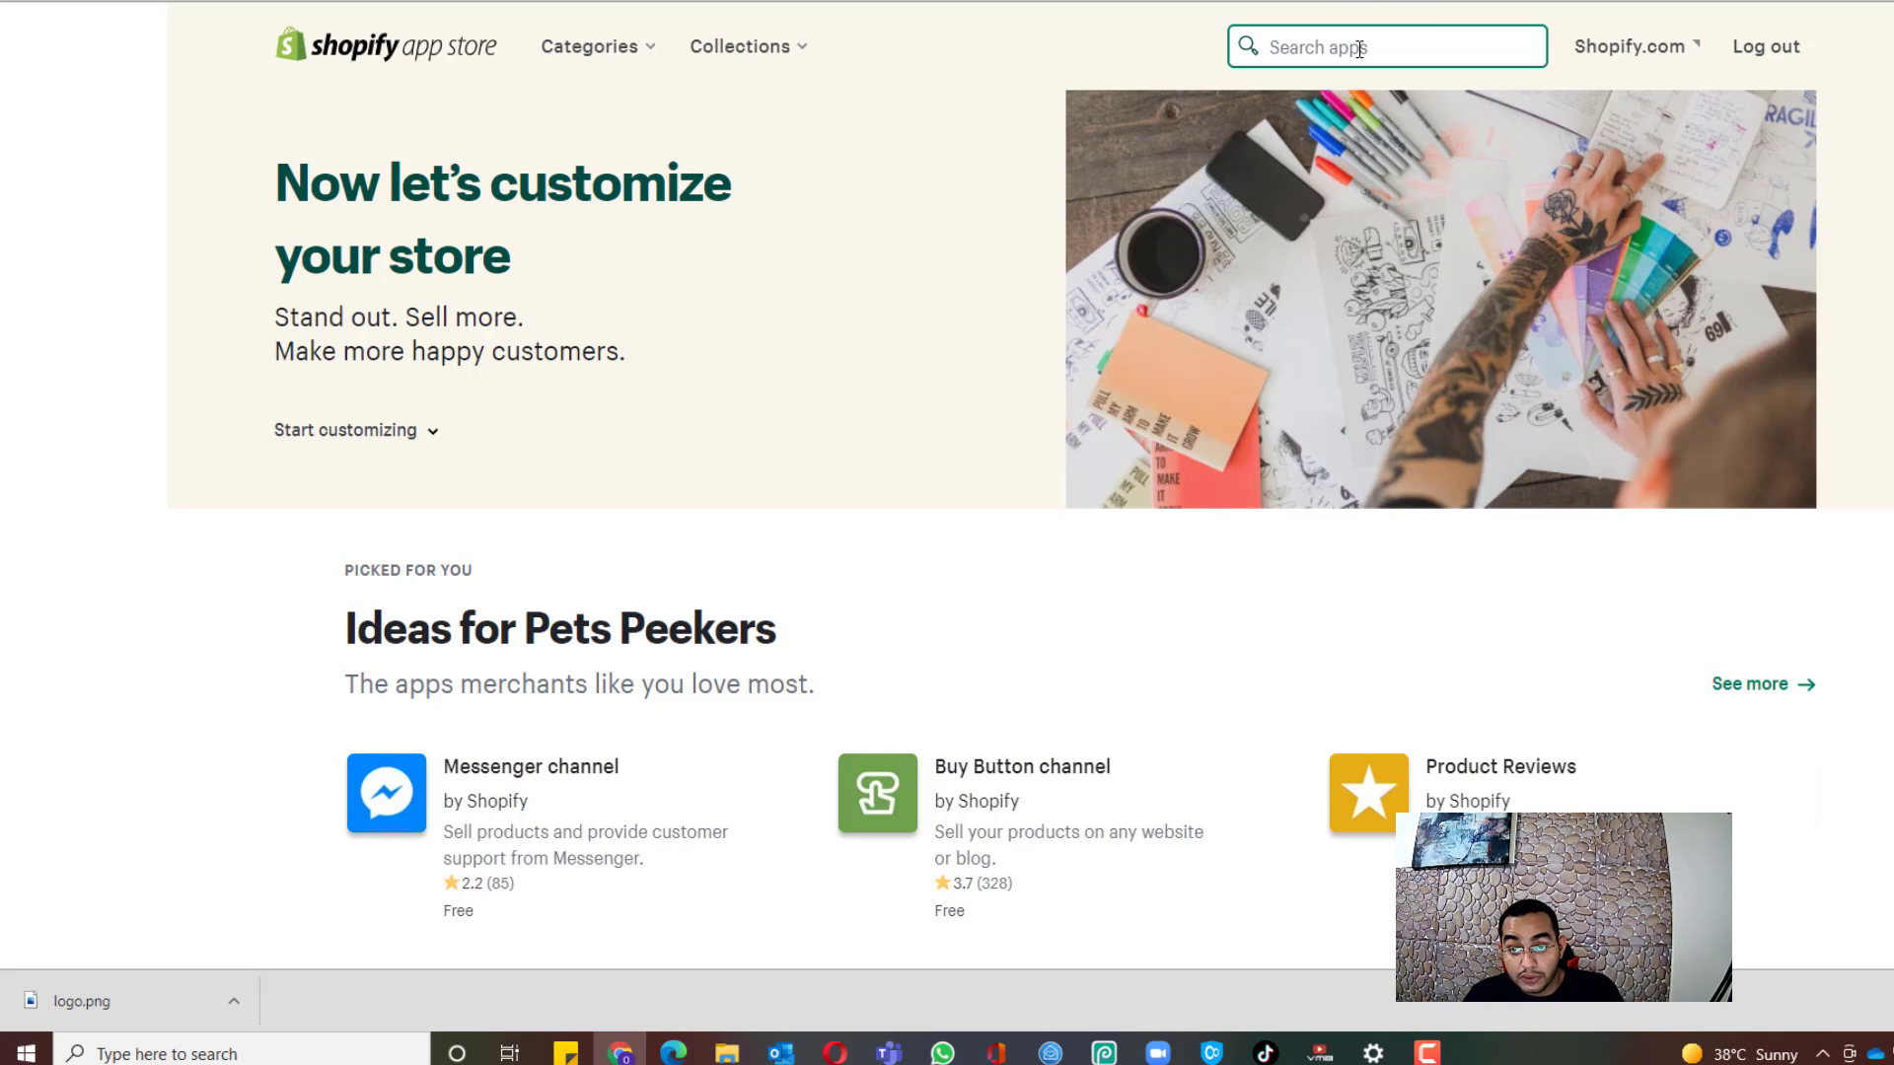
text(ob)
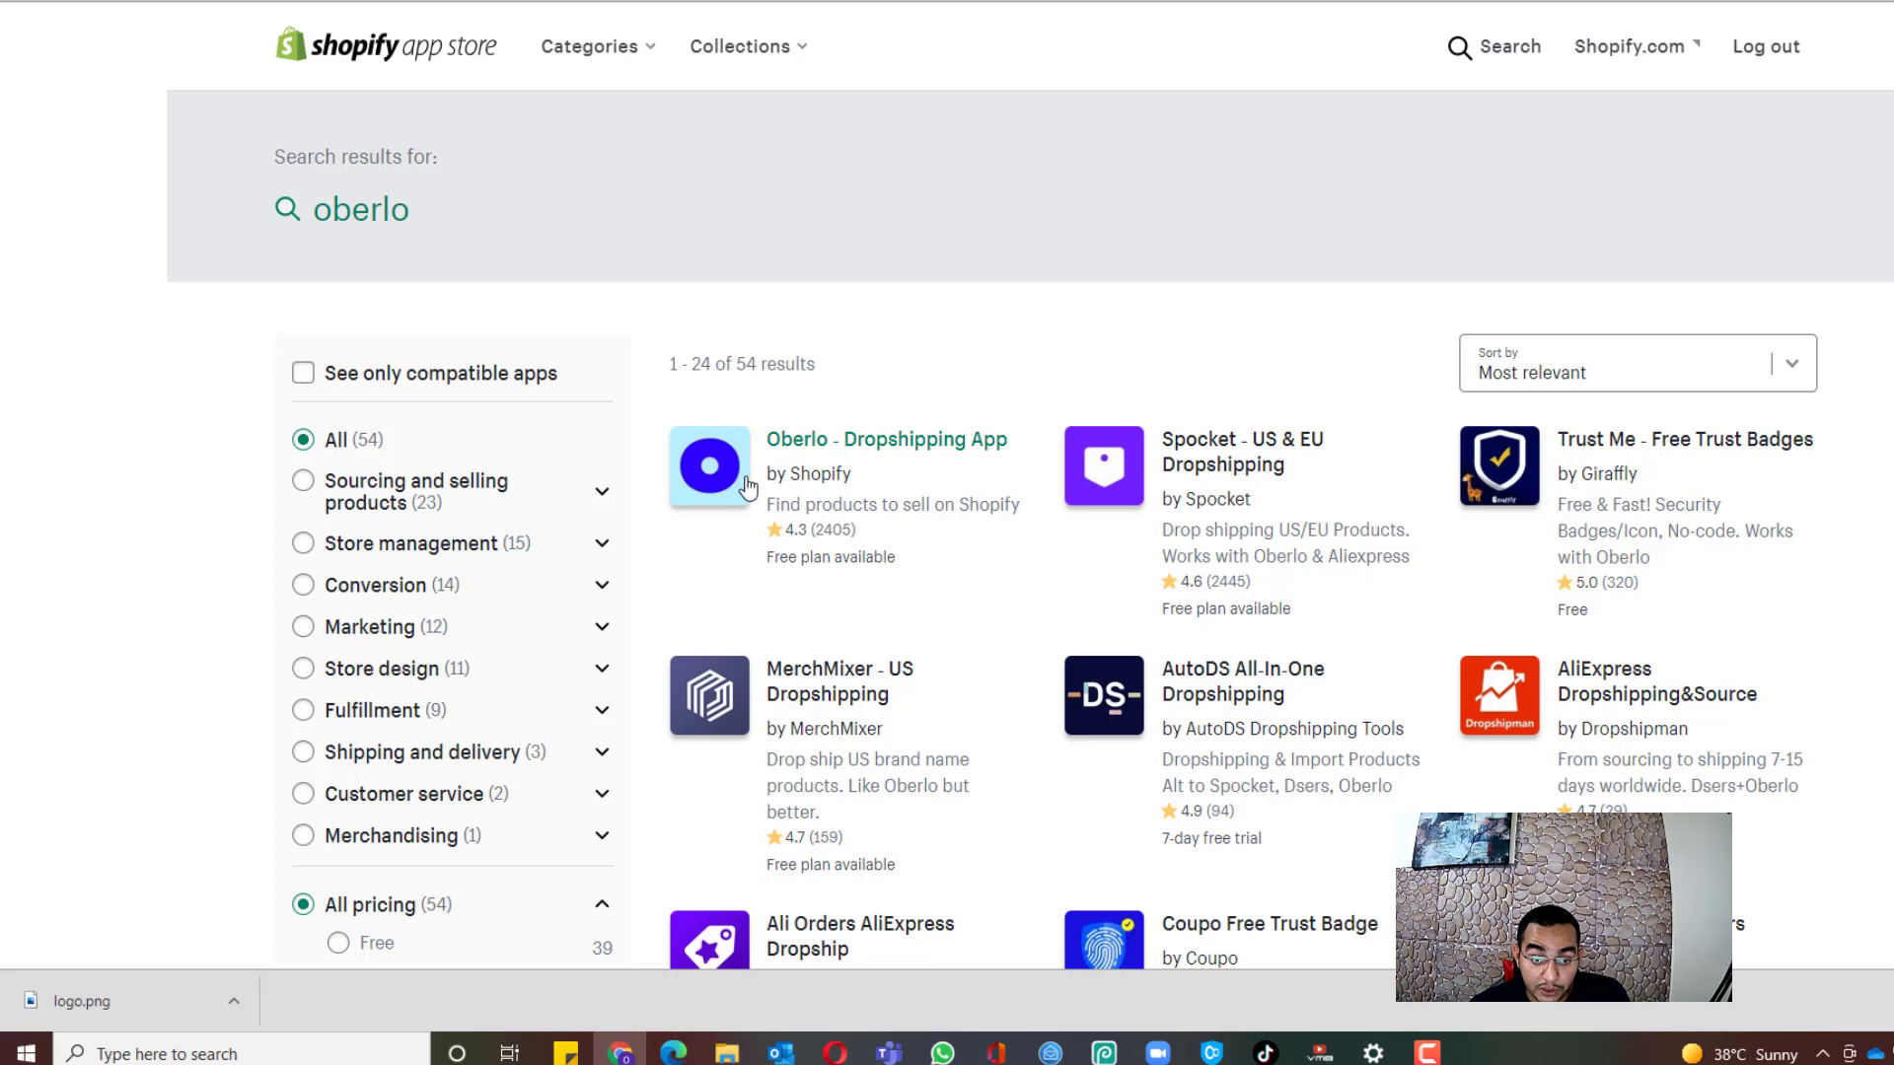
click(721, 508)
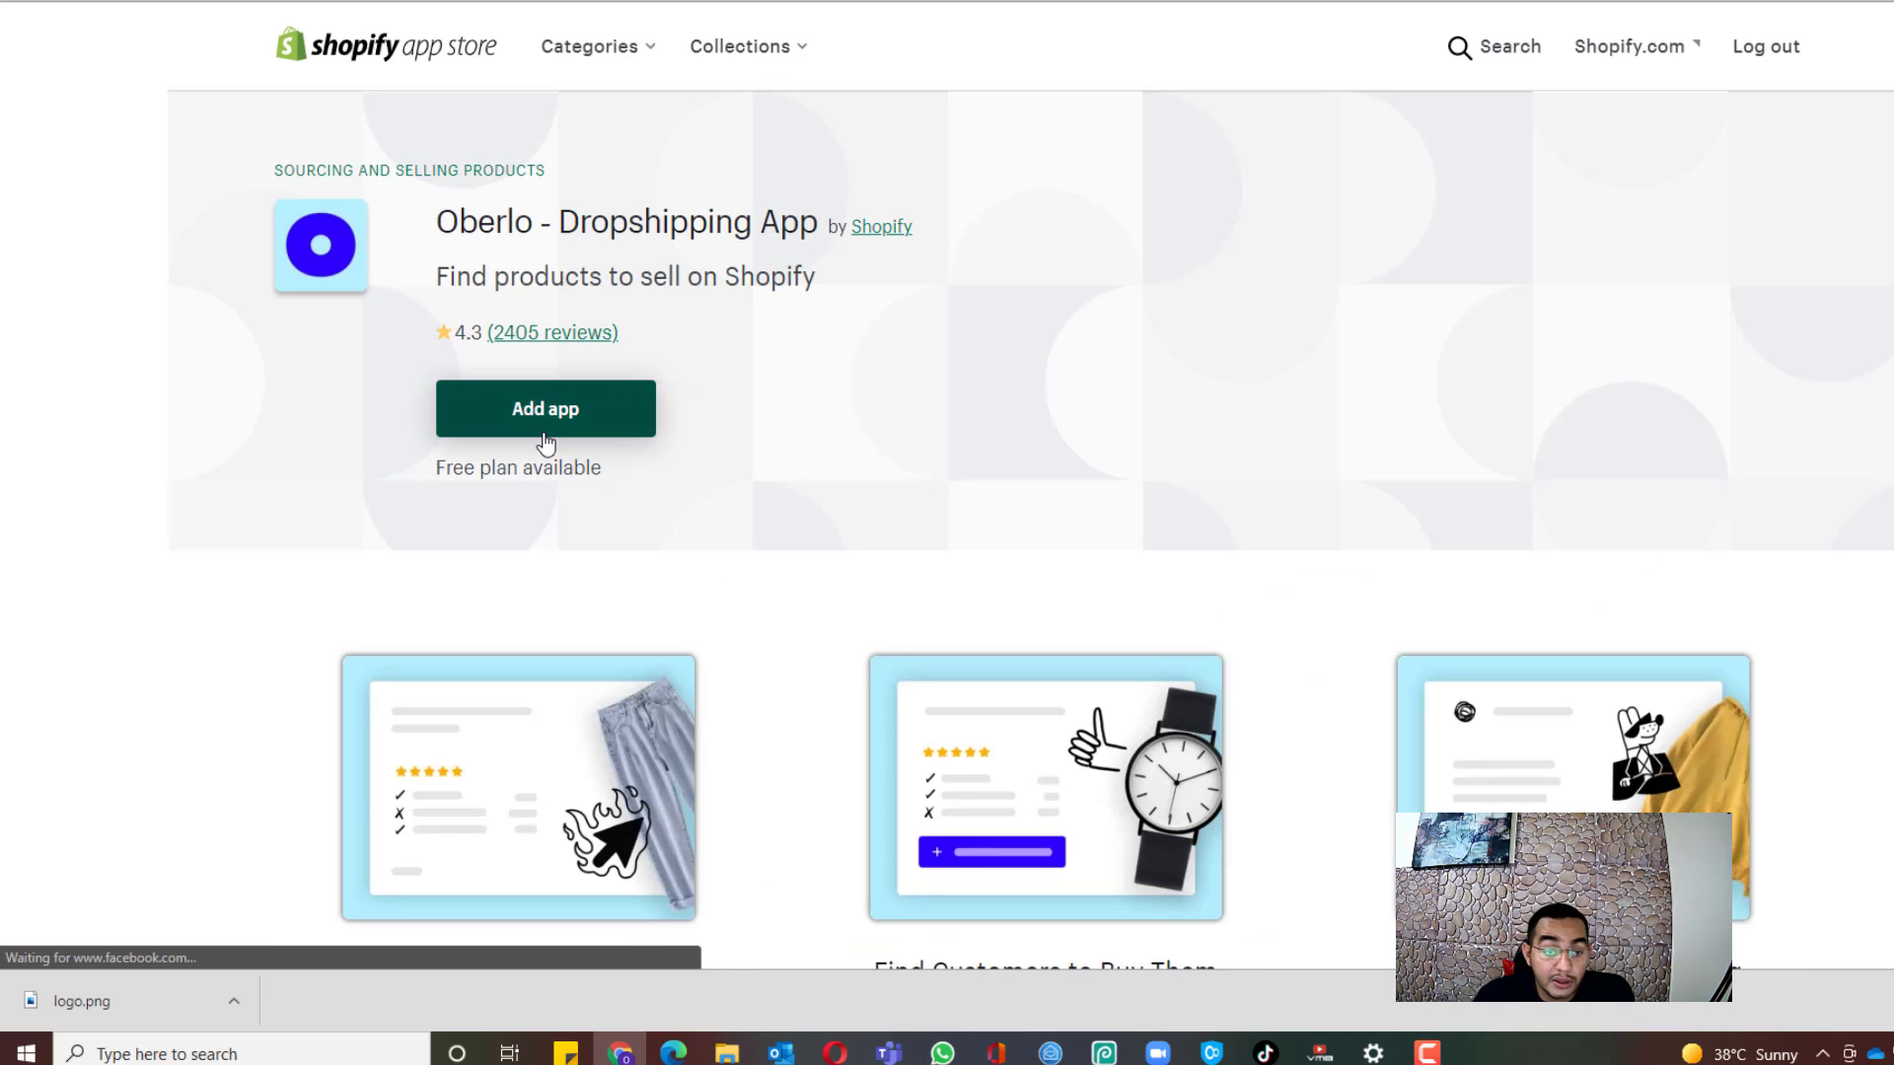
click(548, 432)
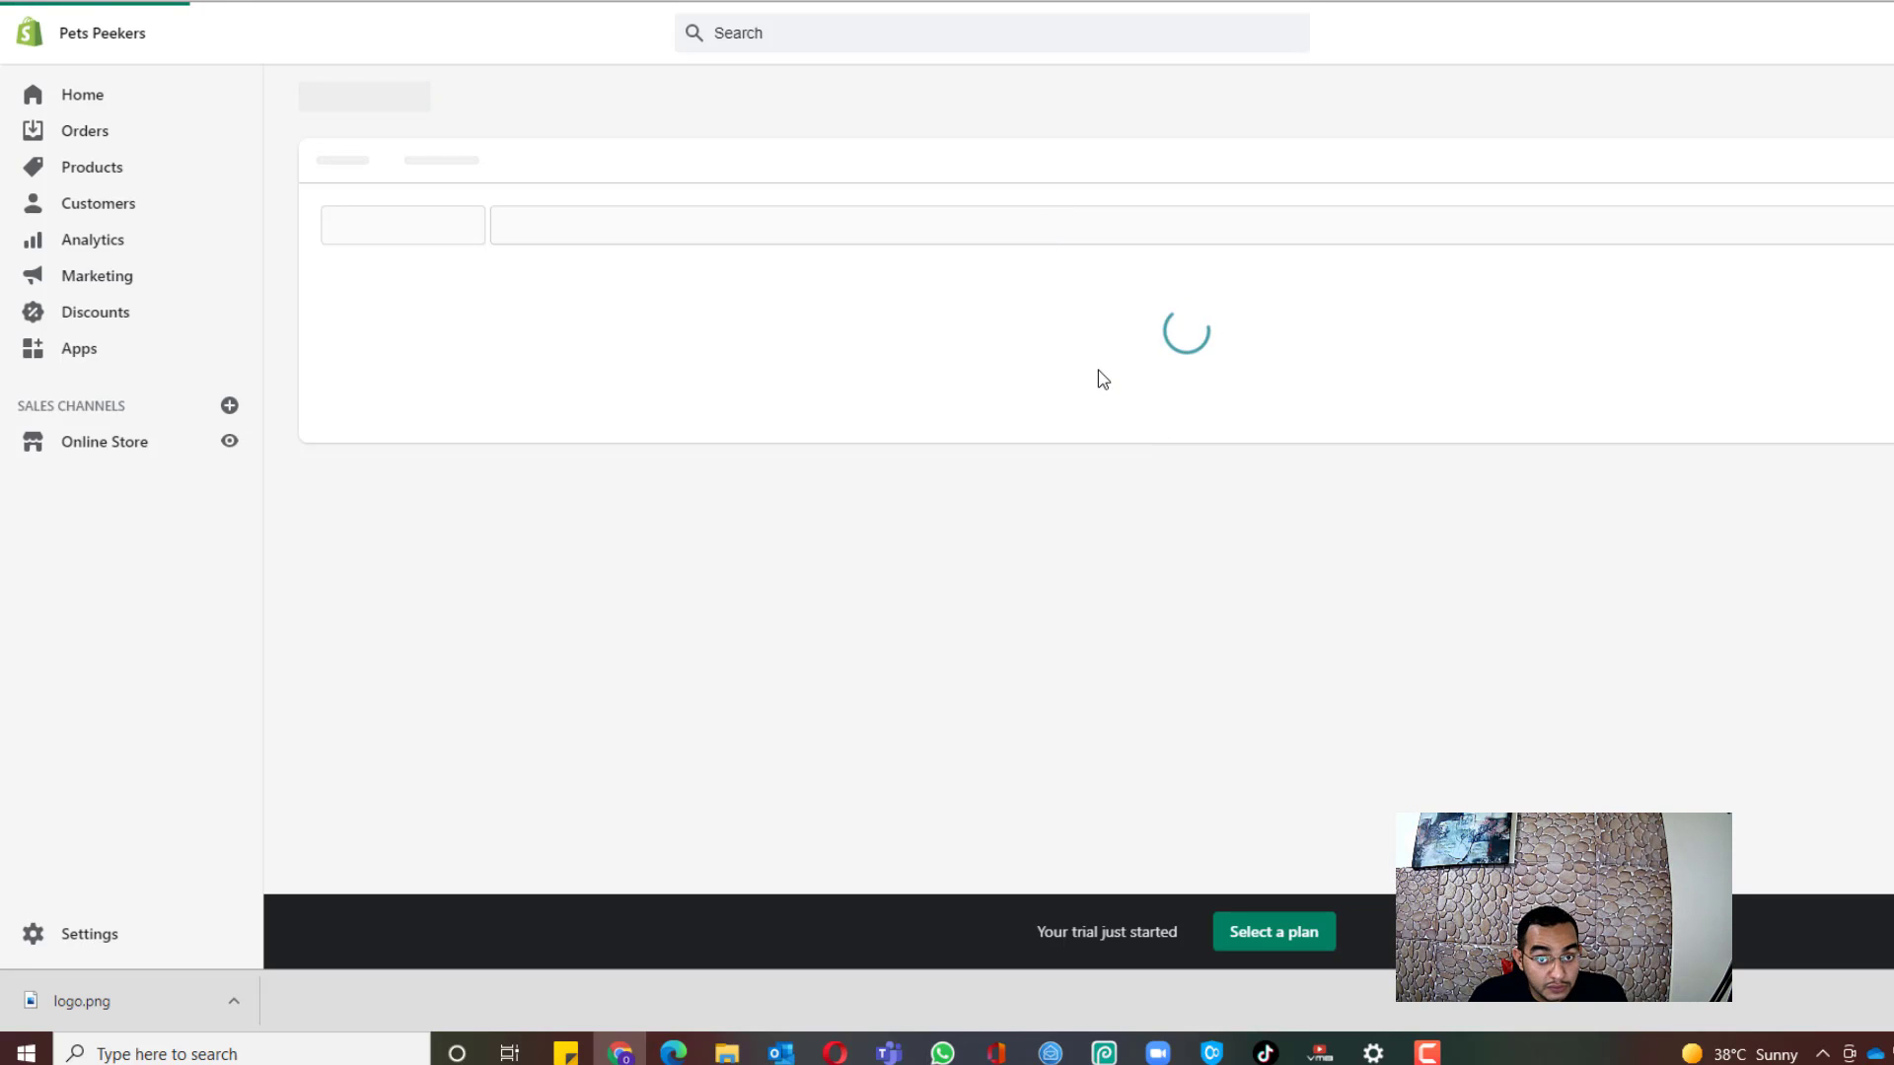
Step: Accept Oberlo's requested permissions and install it on Pets Peekers
scroll(1085, 295, down, 2)
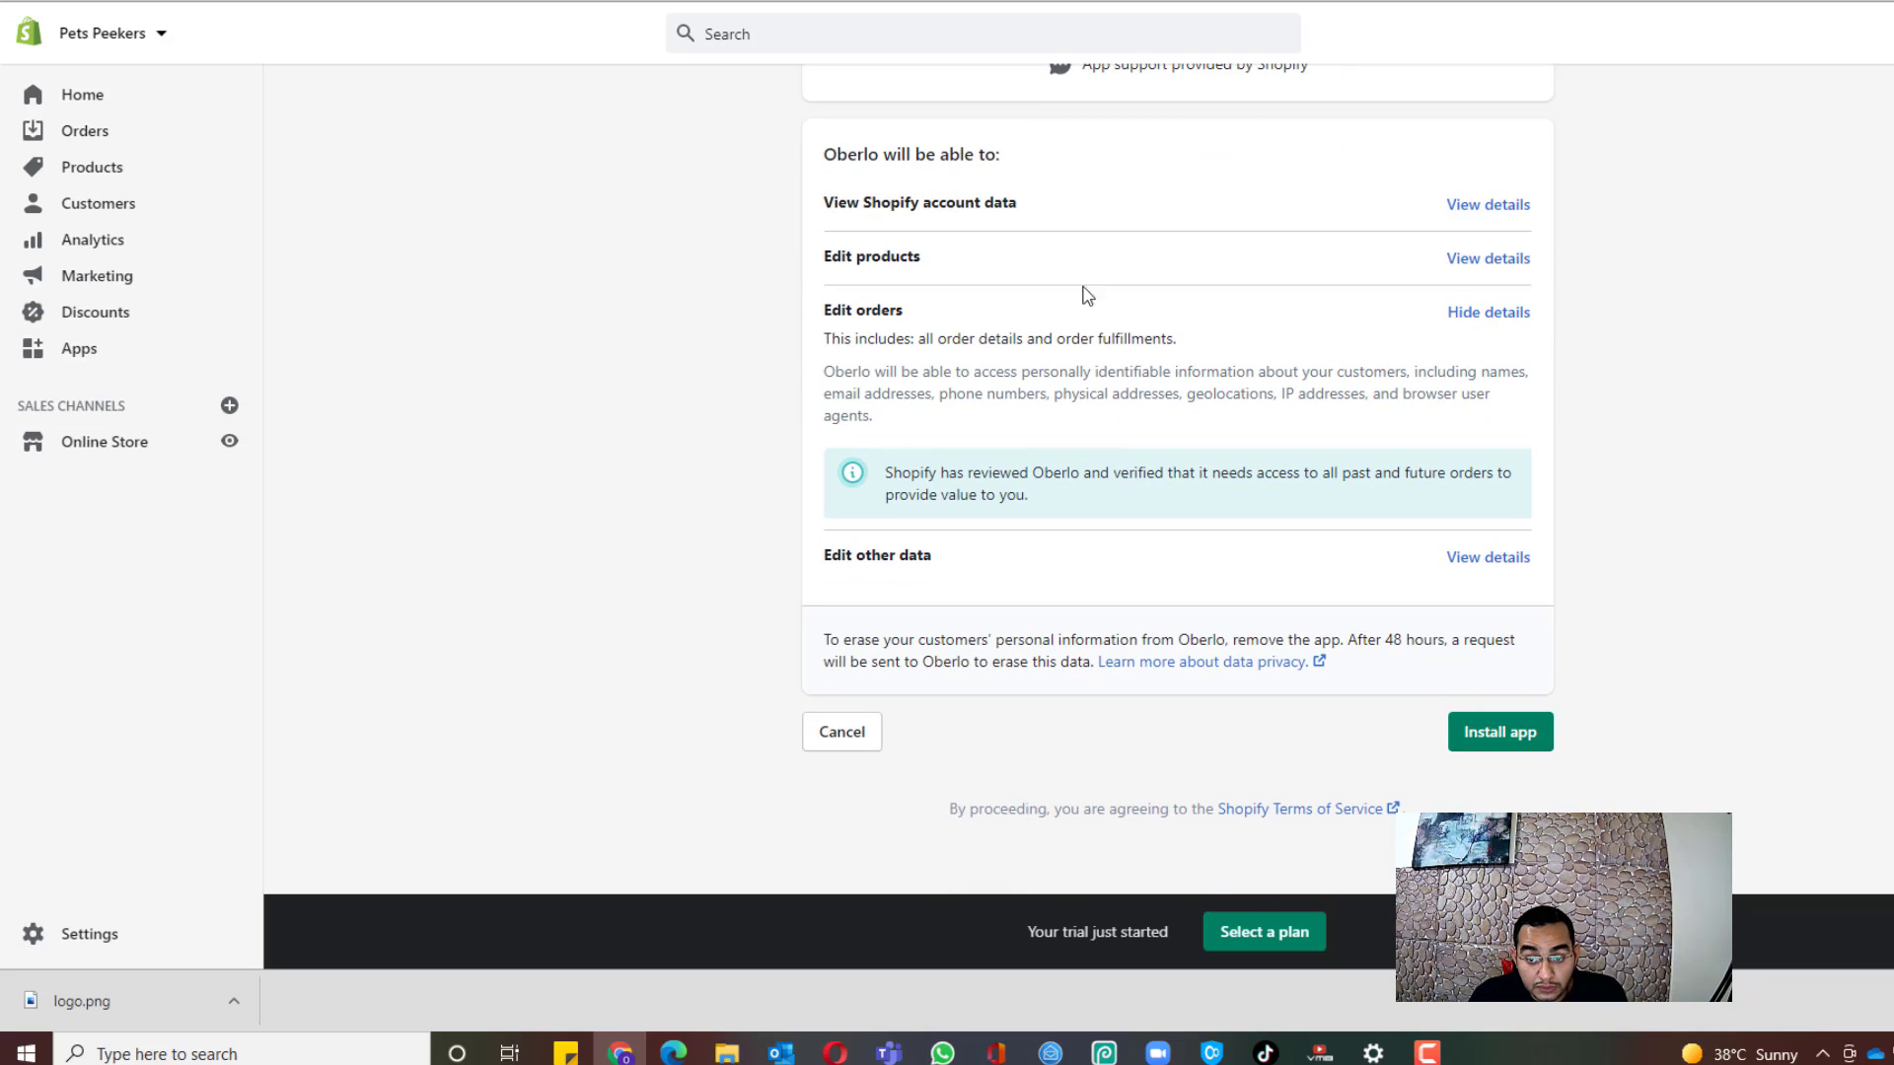
click(1523, 744)
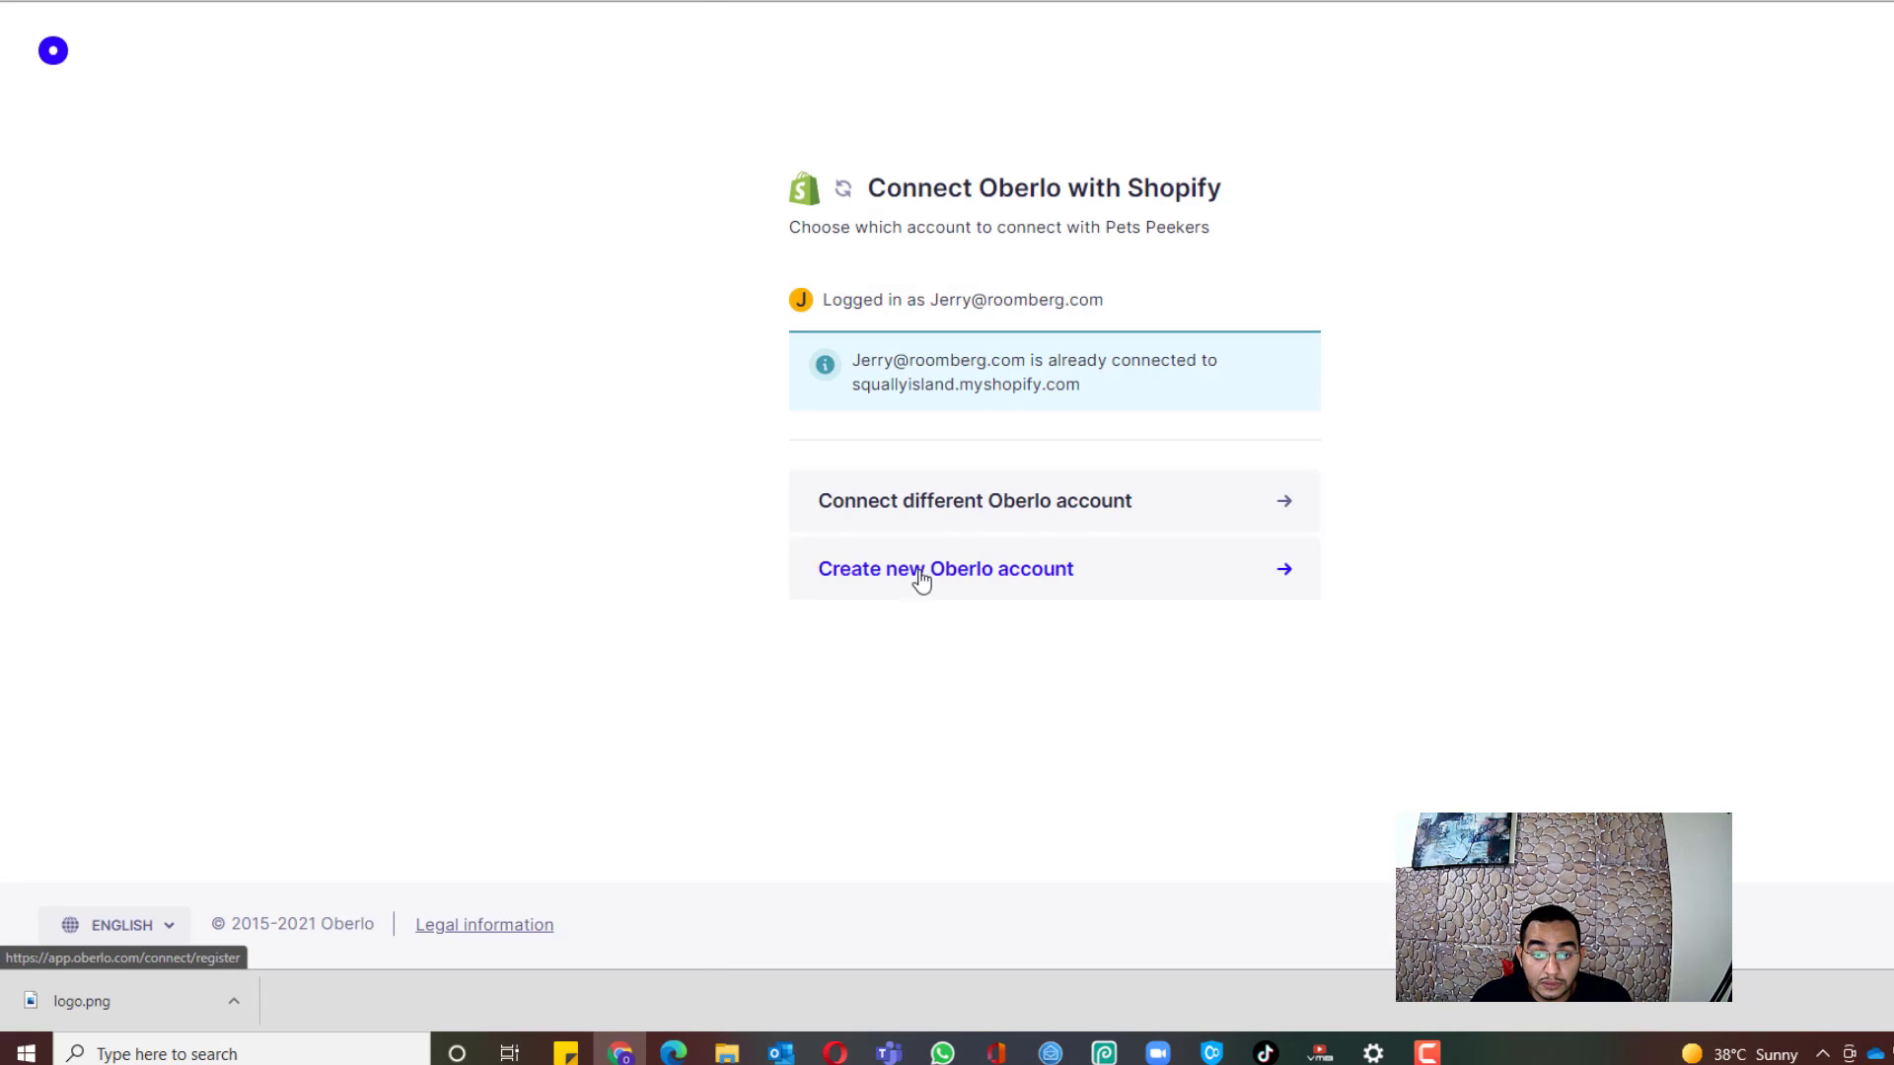
Step: Create a free Oberlo account, replacing the prefilled email with the saved email and password
click(974, 584)
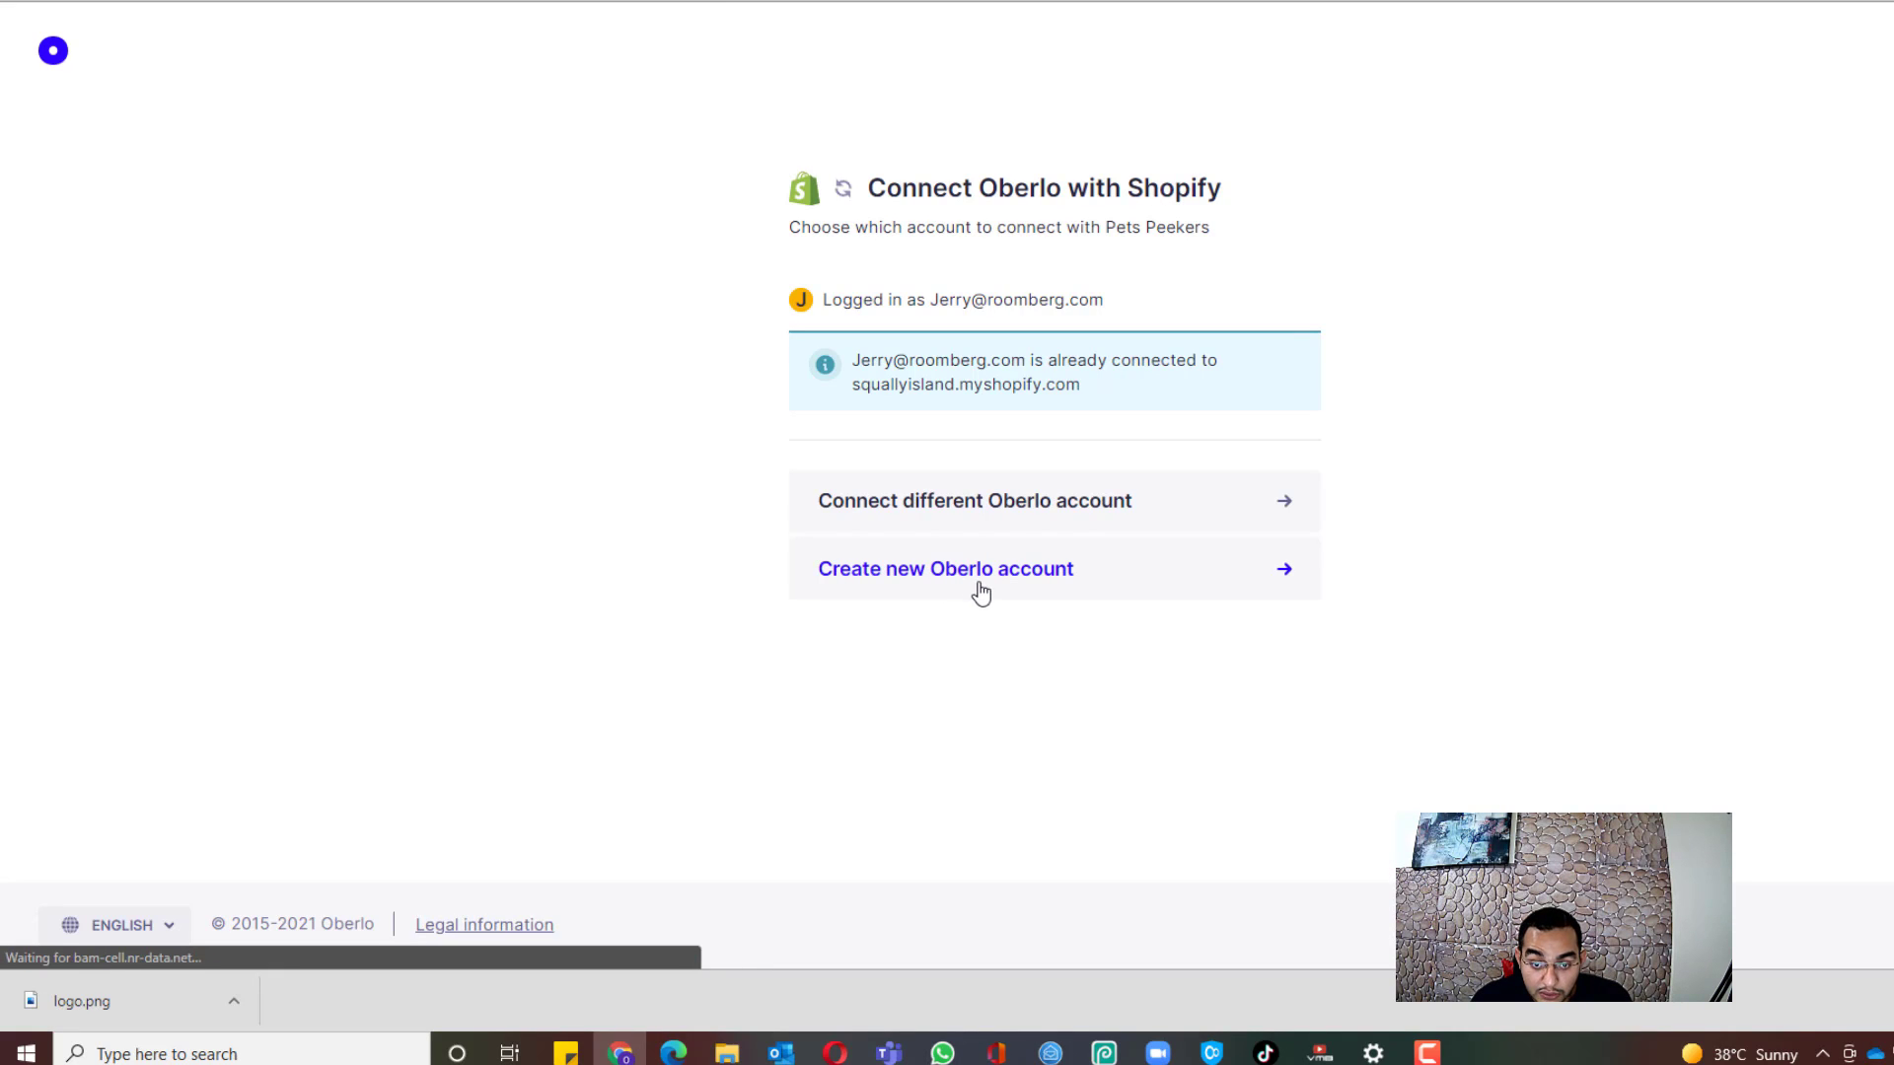
drag(1067, 312, 572, 316)
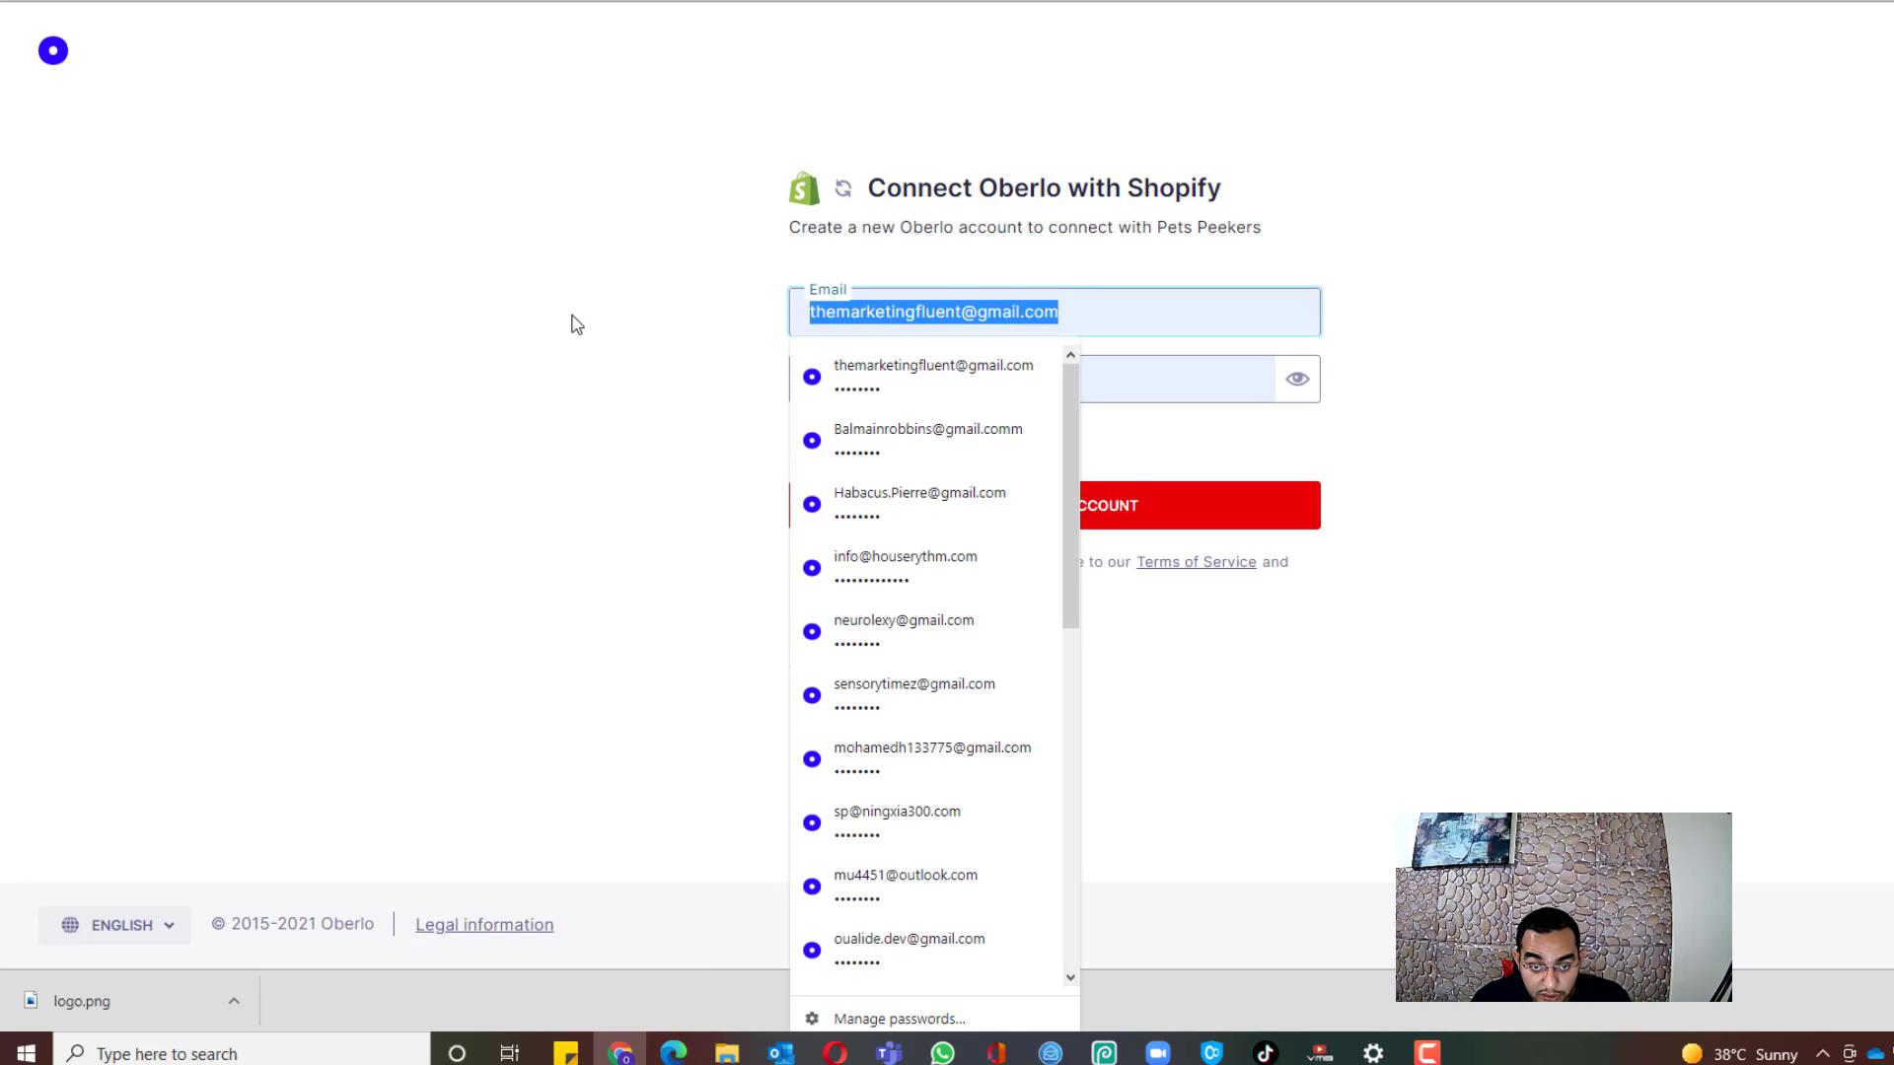
key(BackSpace)
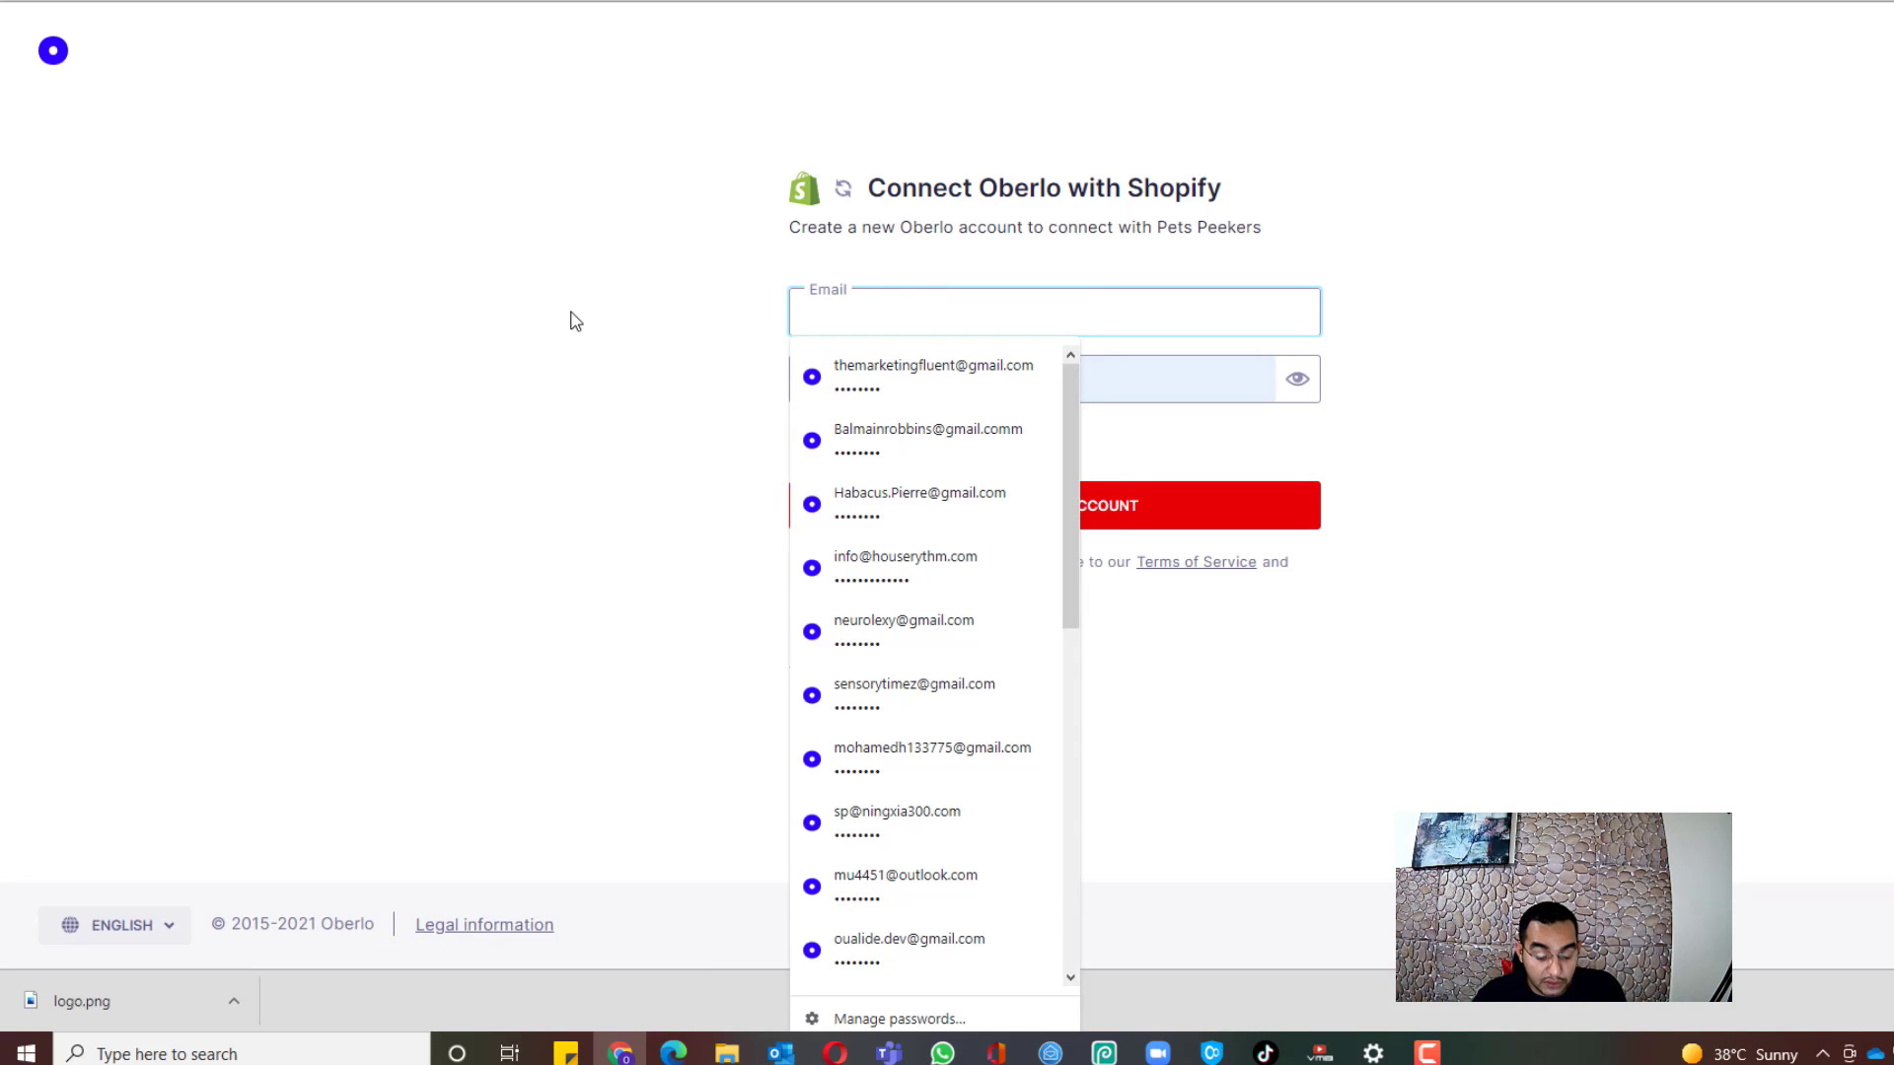
text(roare)
key(Down)
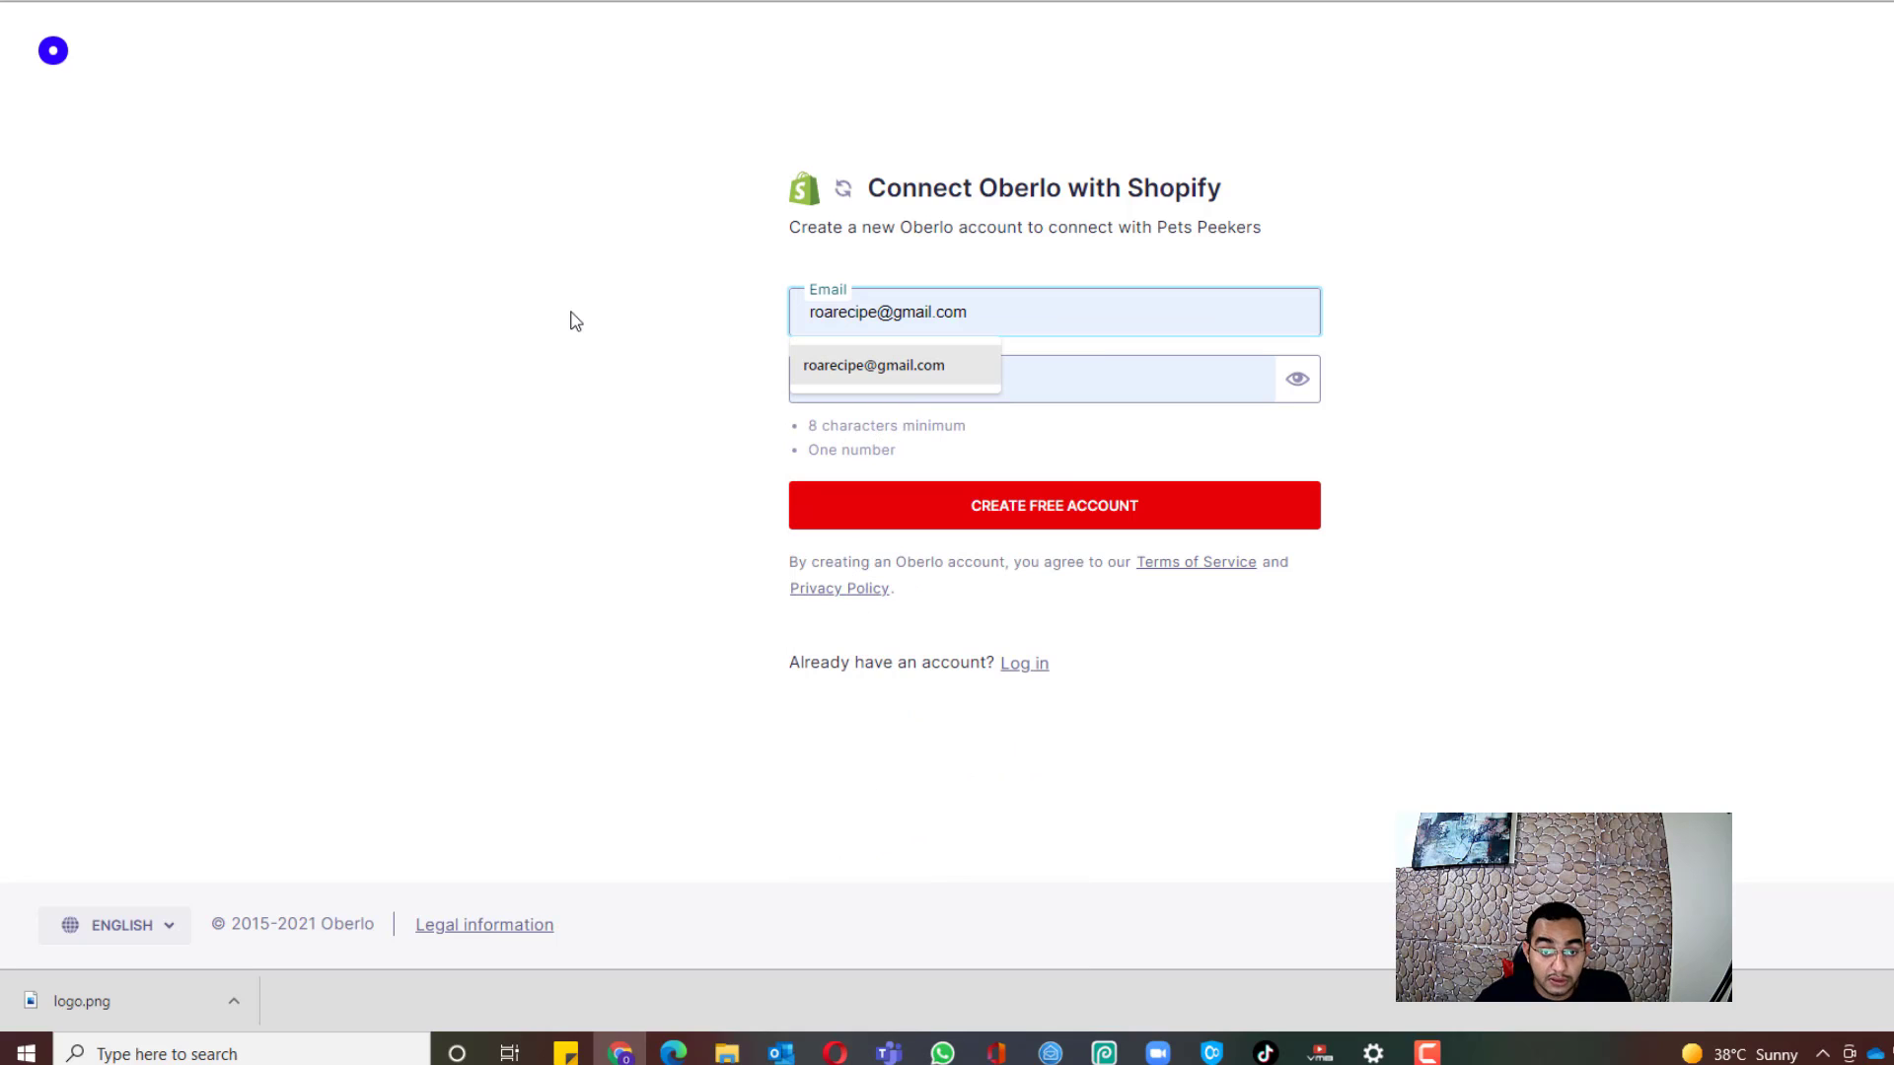
click(807, 371)
click(983, 388)
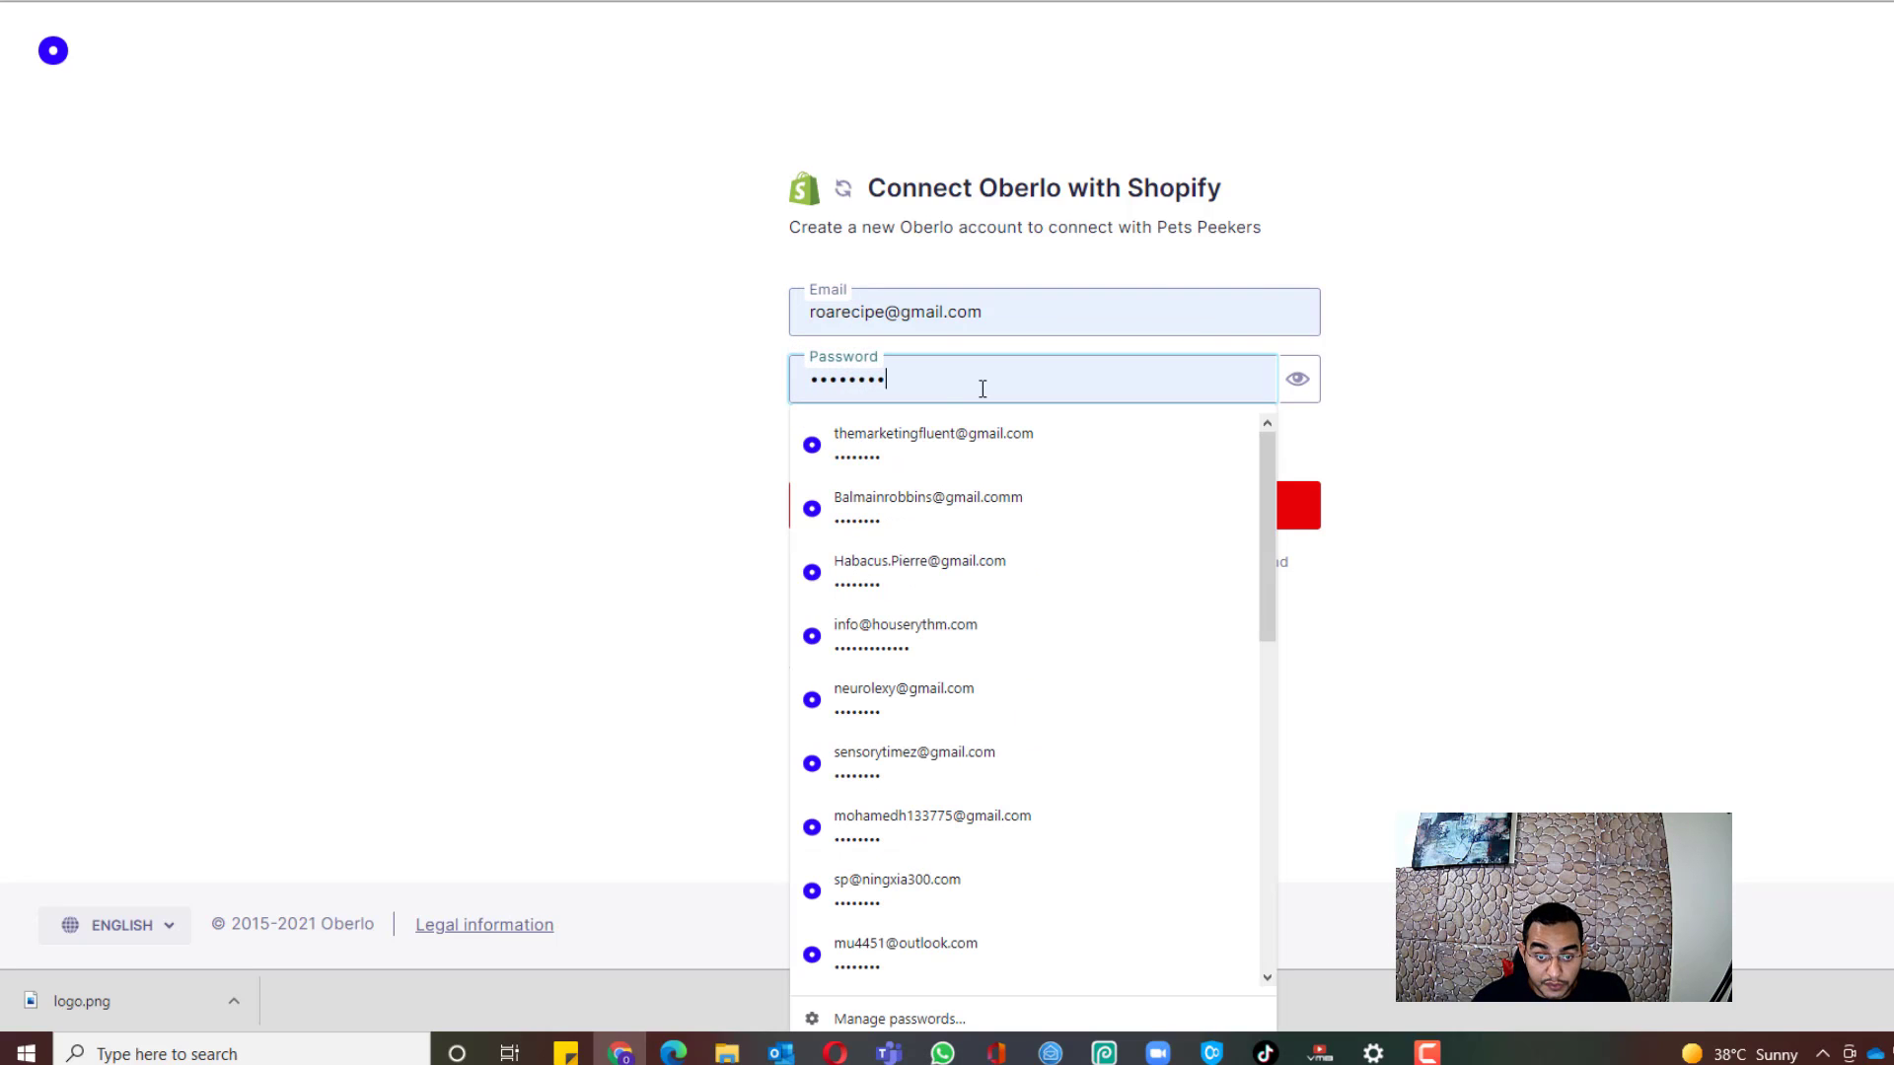
click(622, 403)
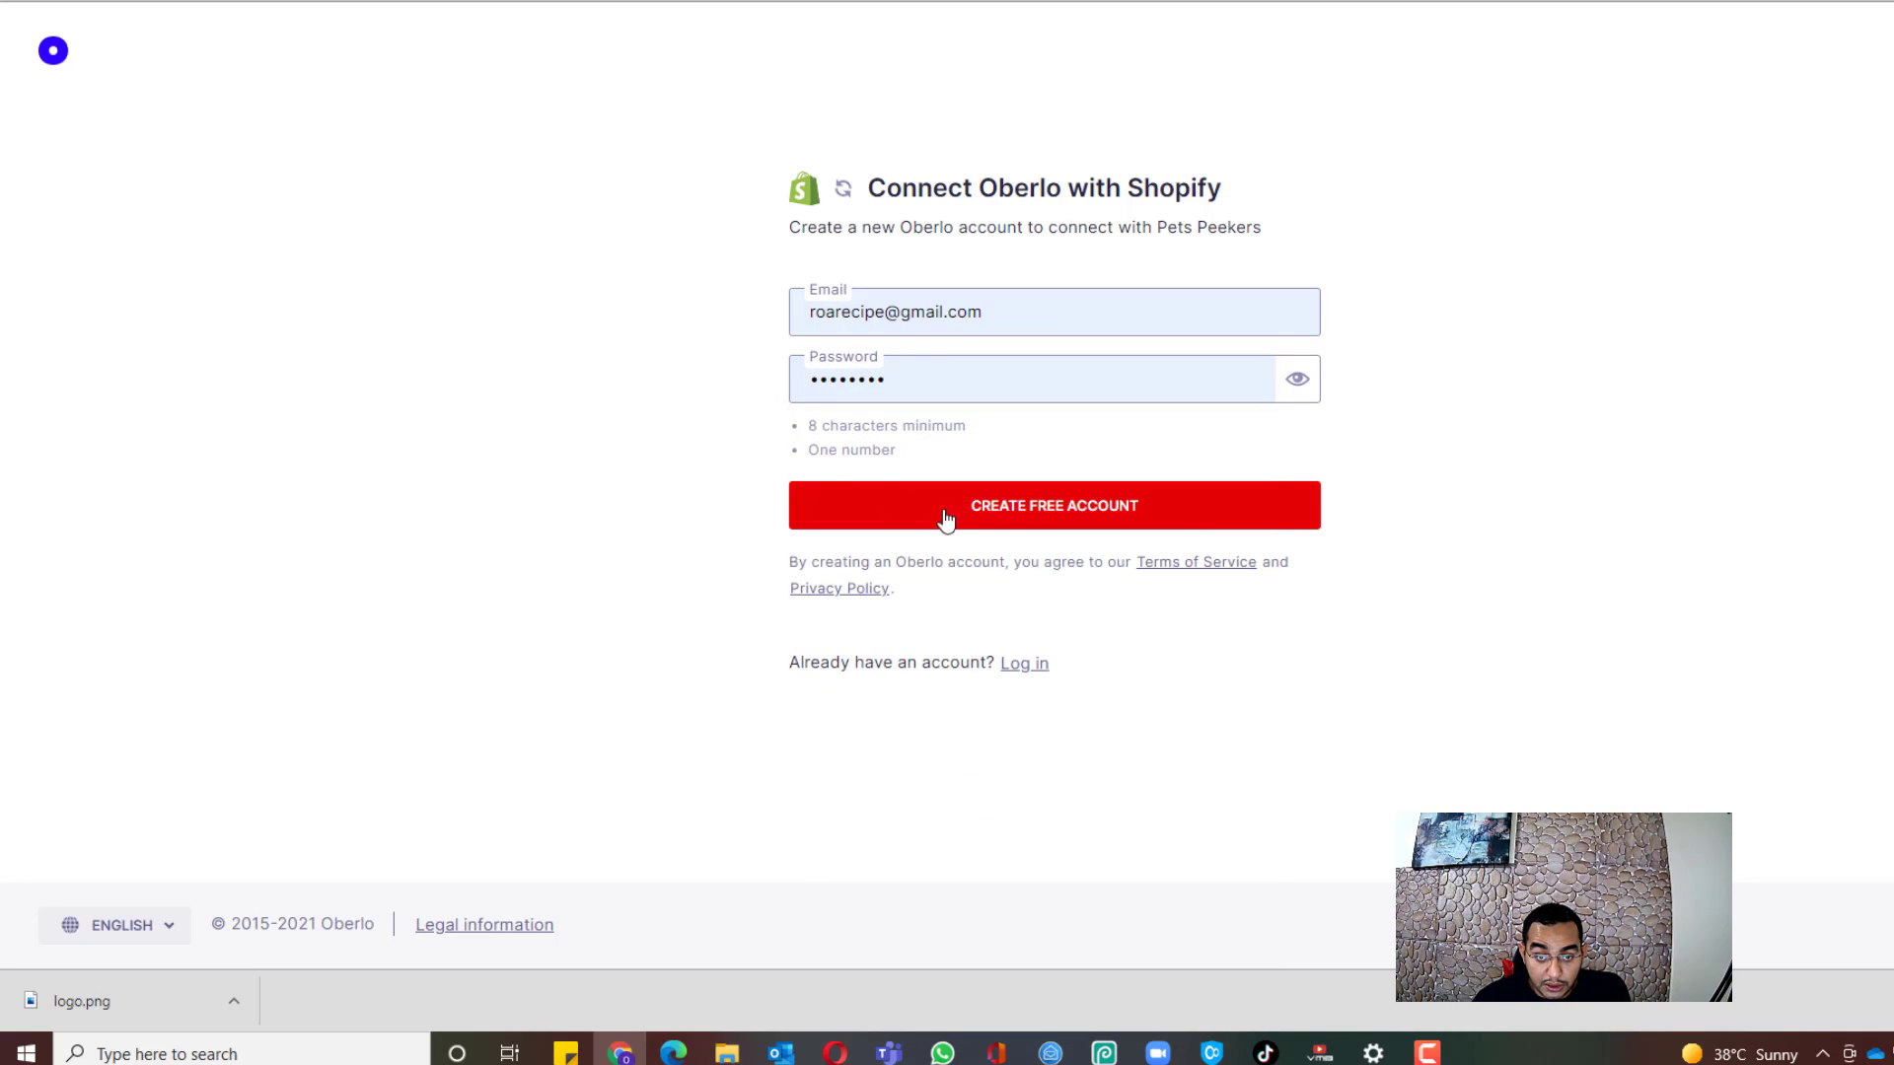
click(1055, 518)
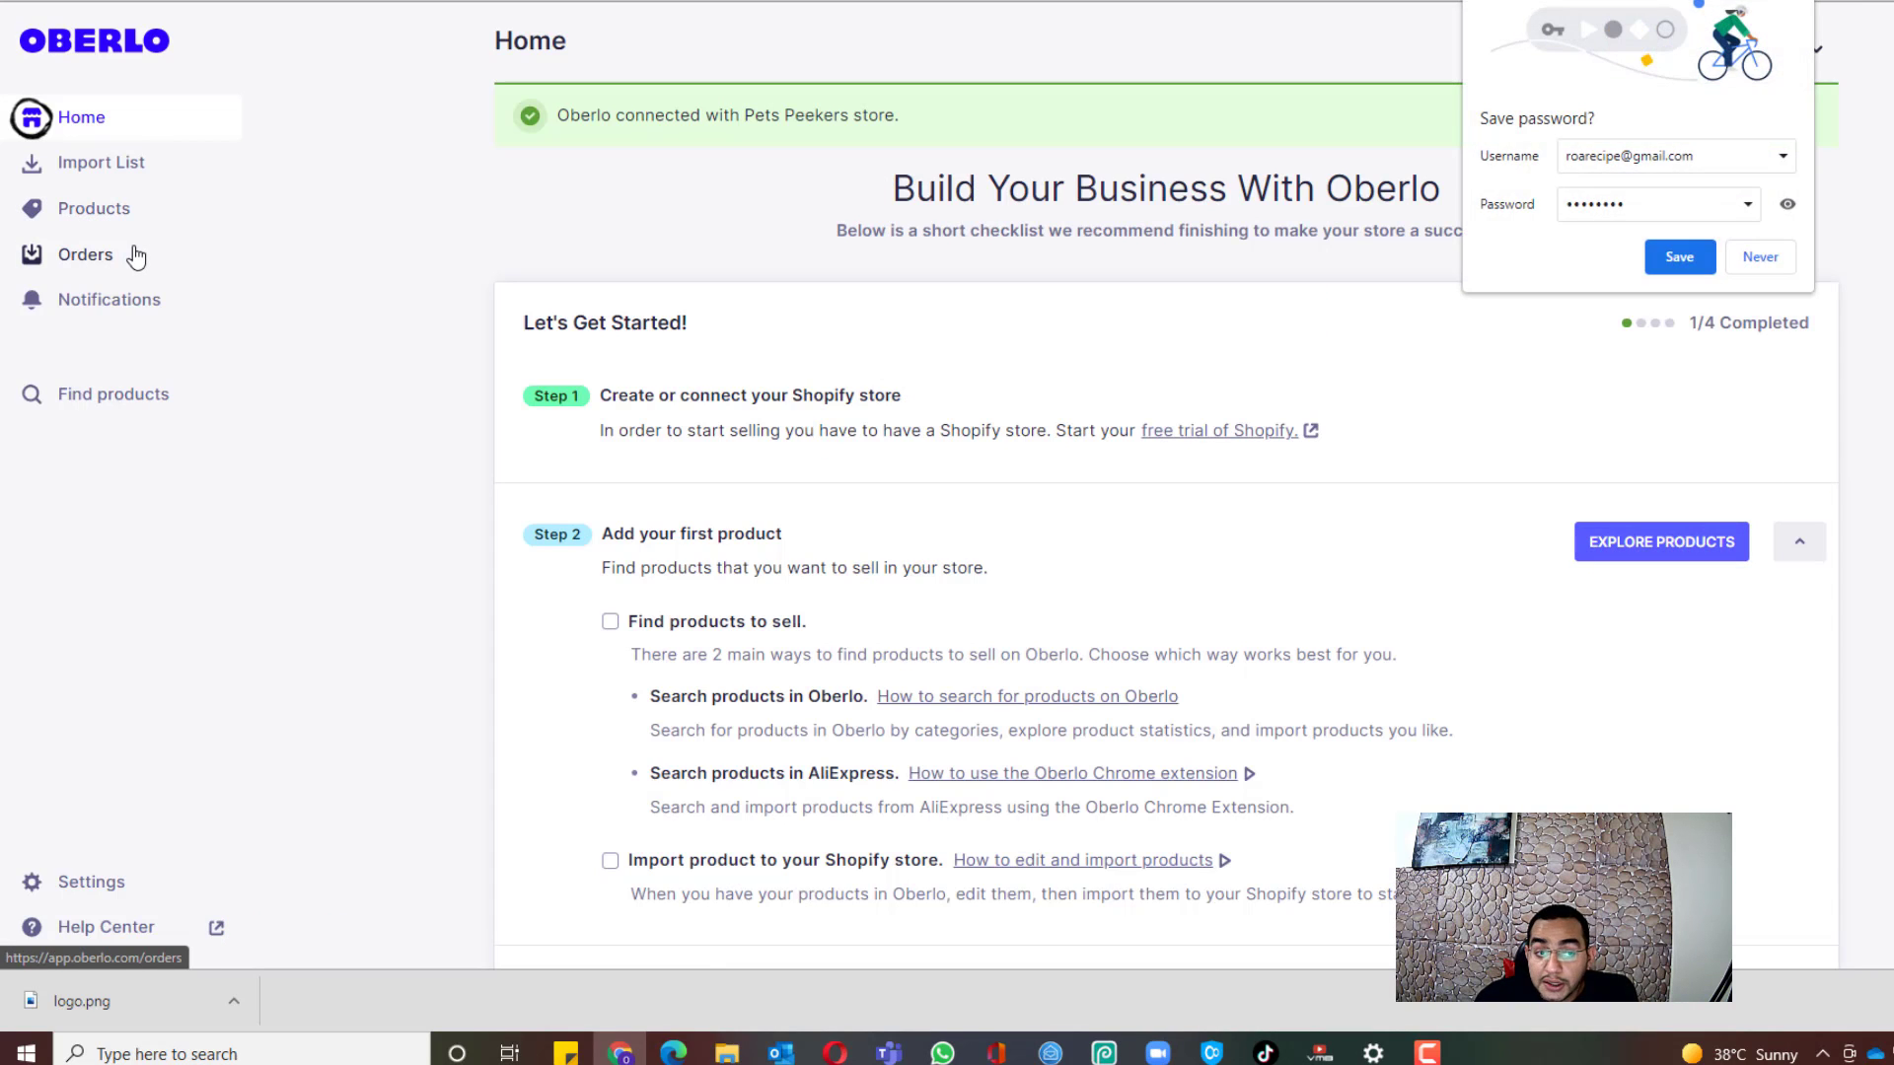
Step: Decline saving the password, view Oberlo's empty Import List, then return to the Cat Fountain page
click(1795, 2)
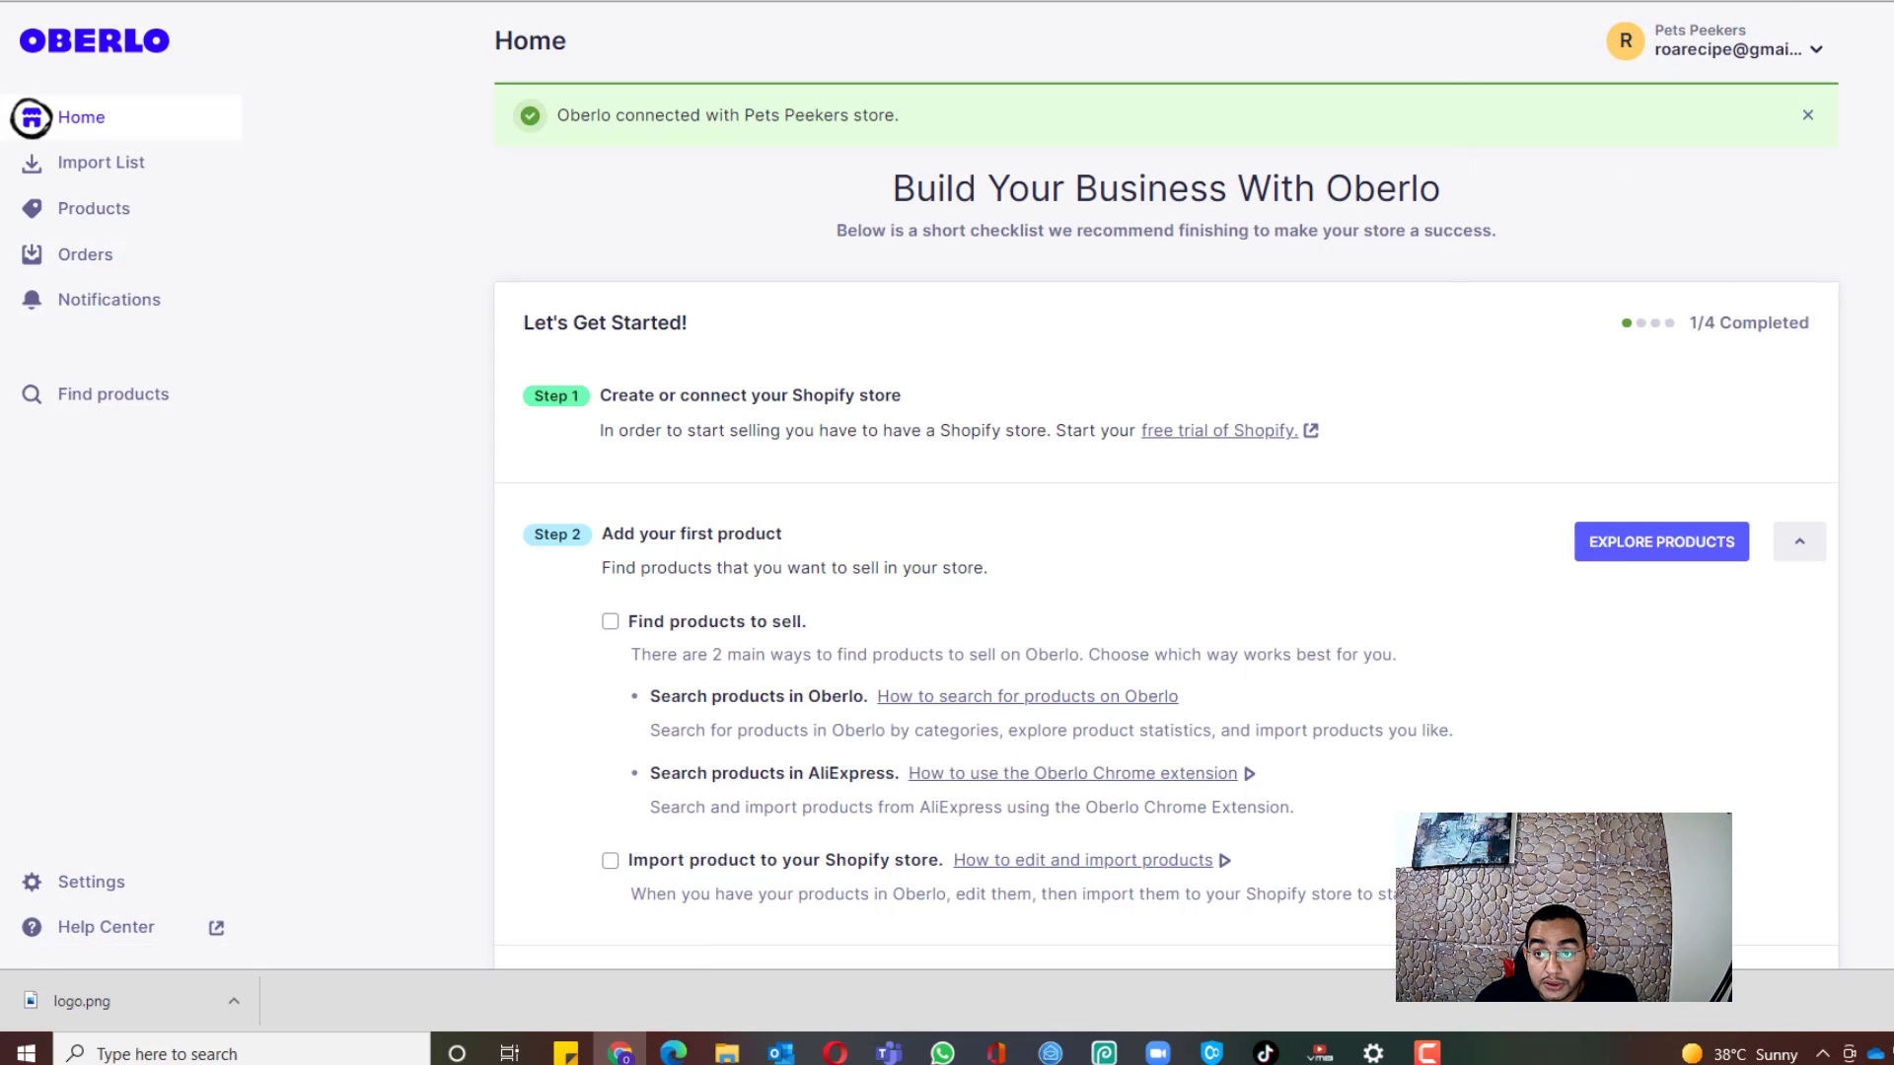
scroll(32, 118, down, 7)
scroll(31, 119, up, 7)
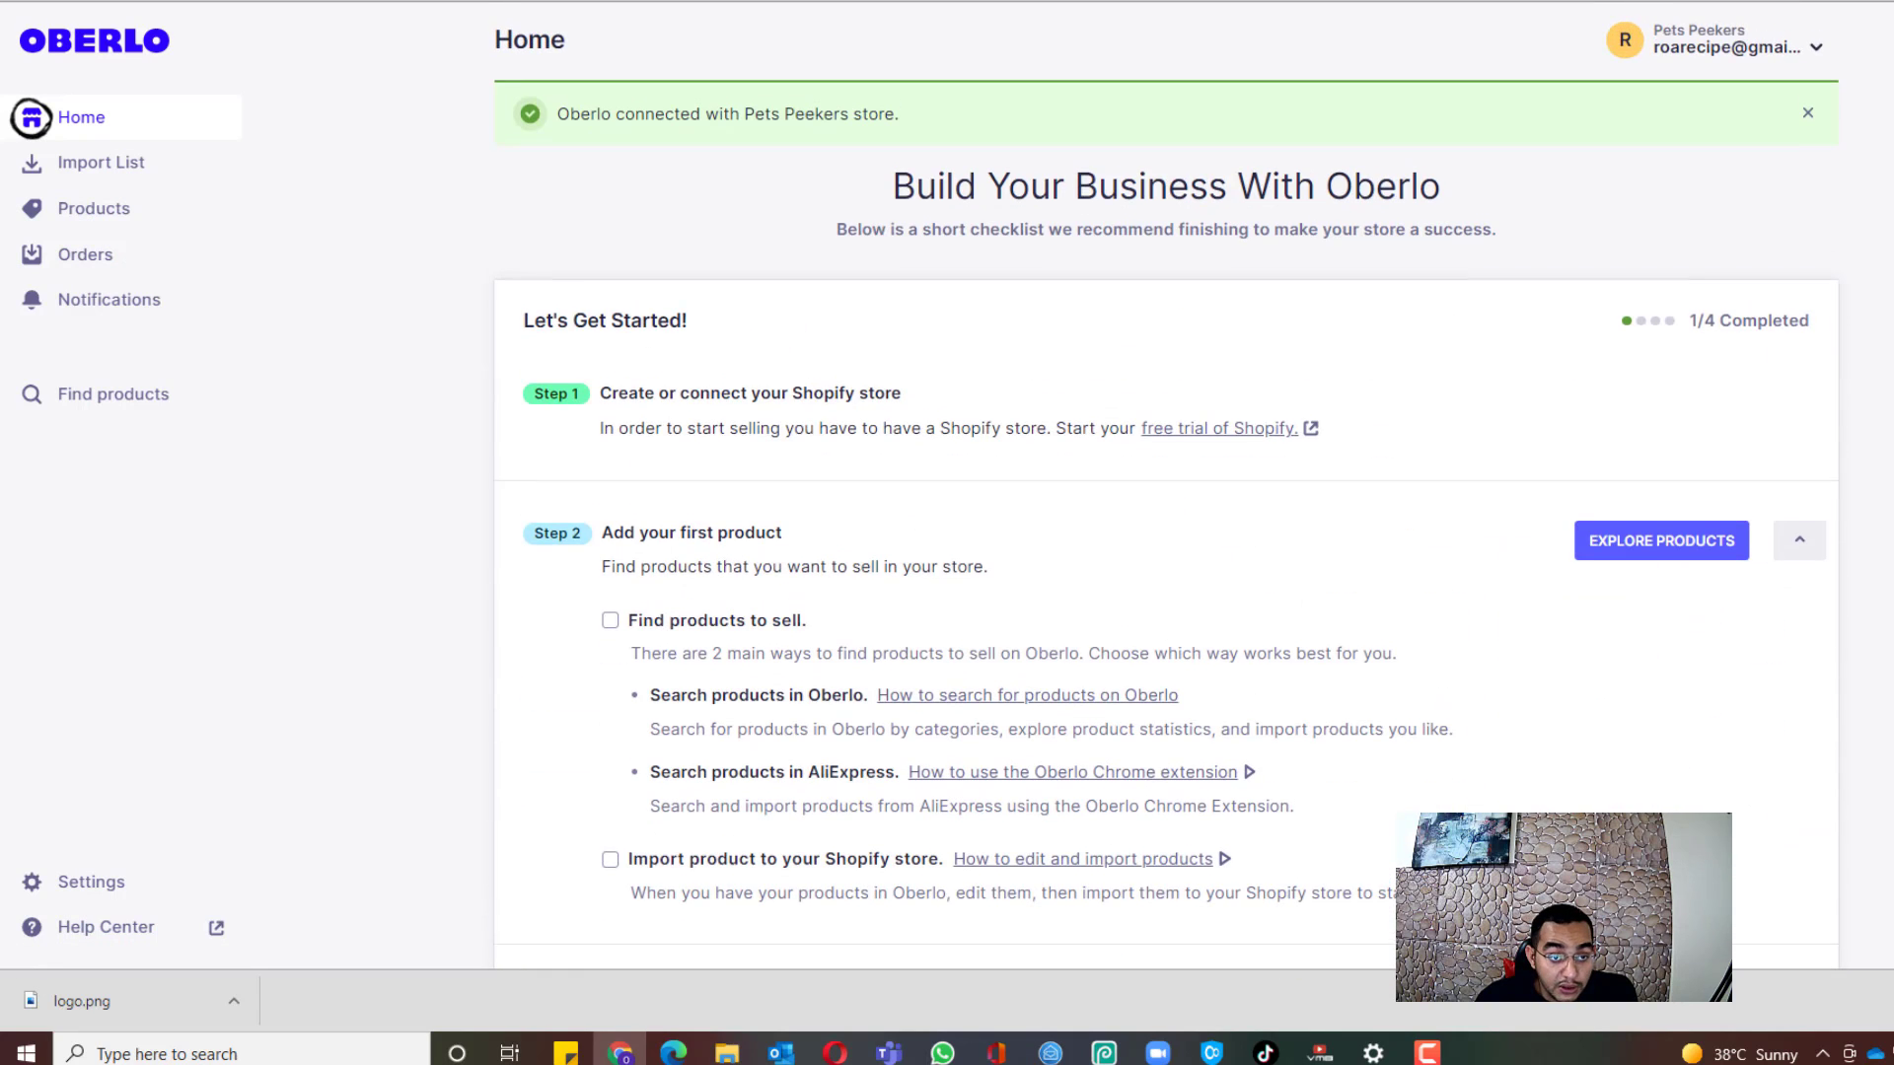
click(85, 170)
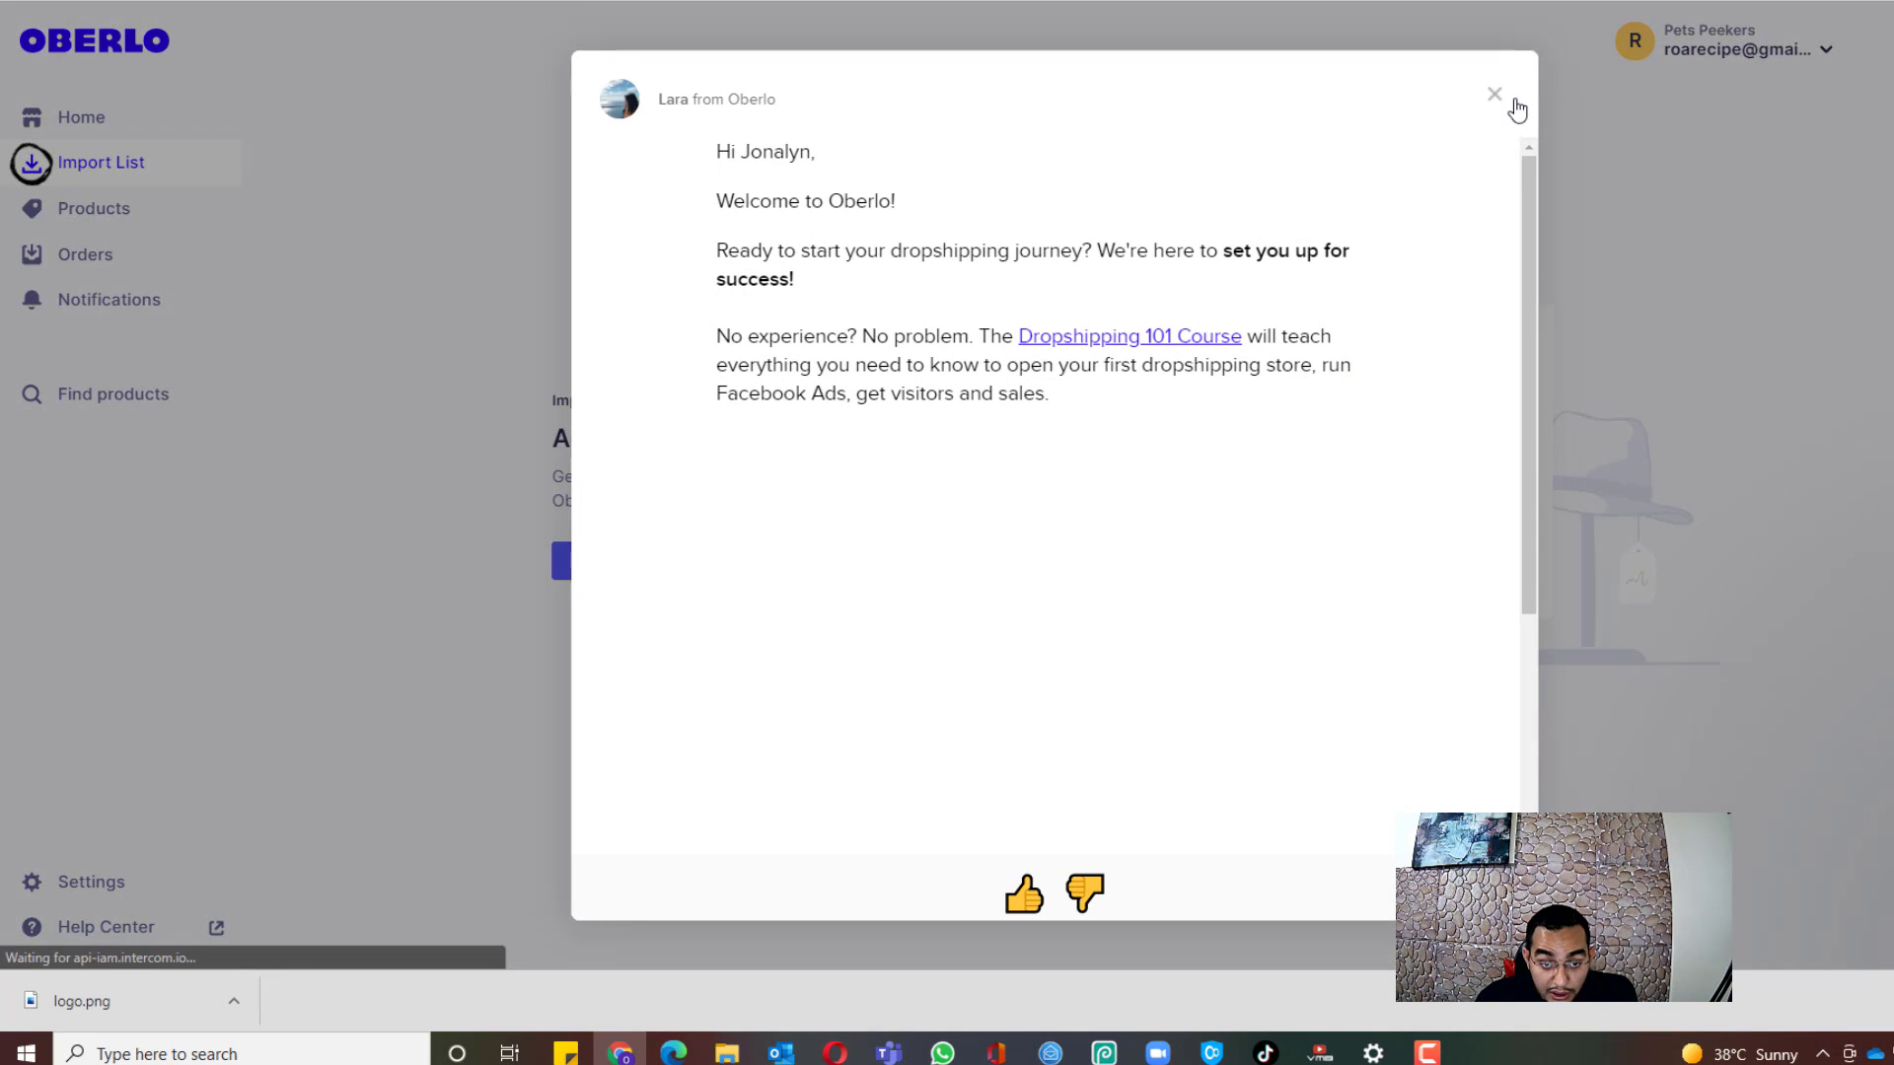
click(1493, 94)
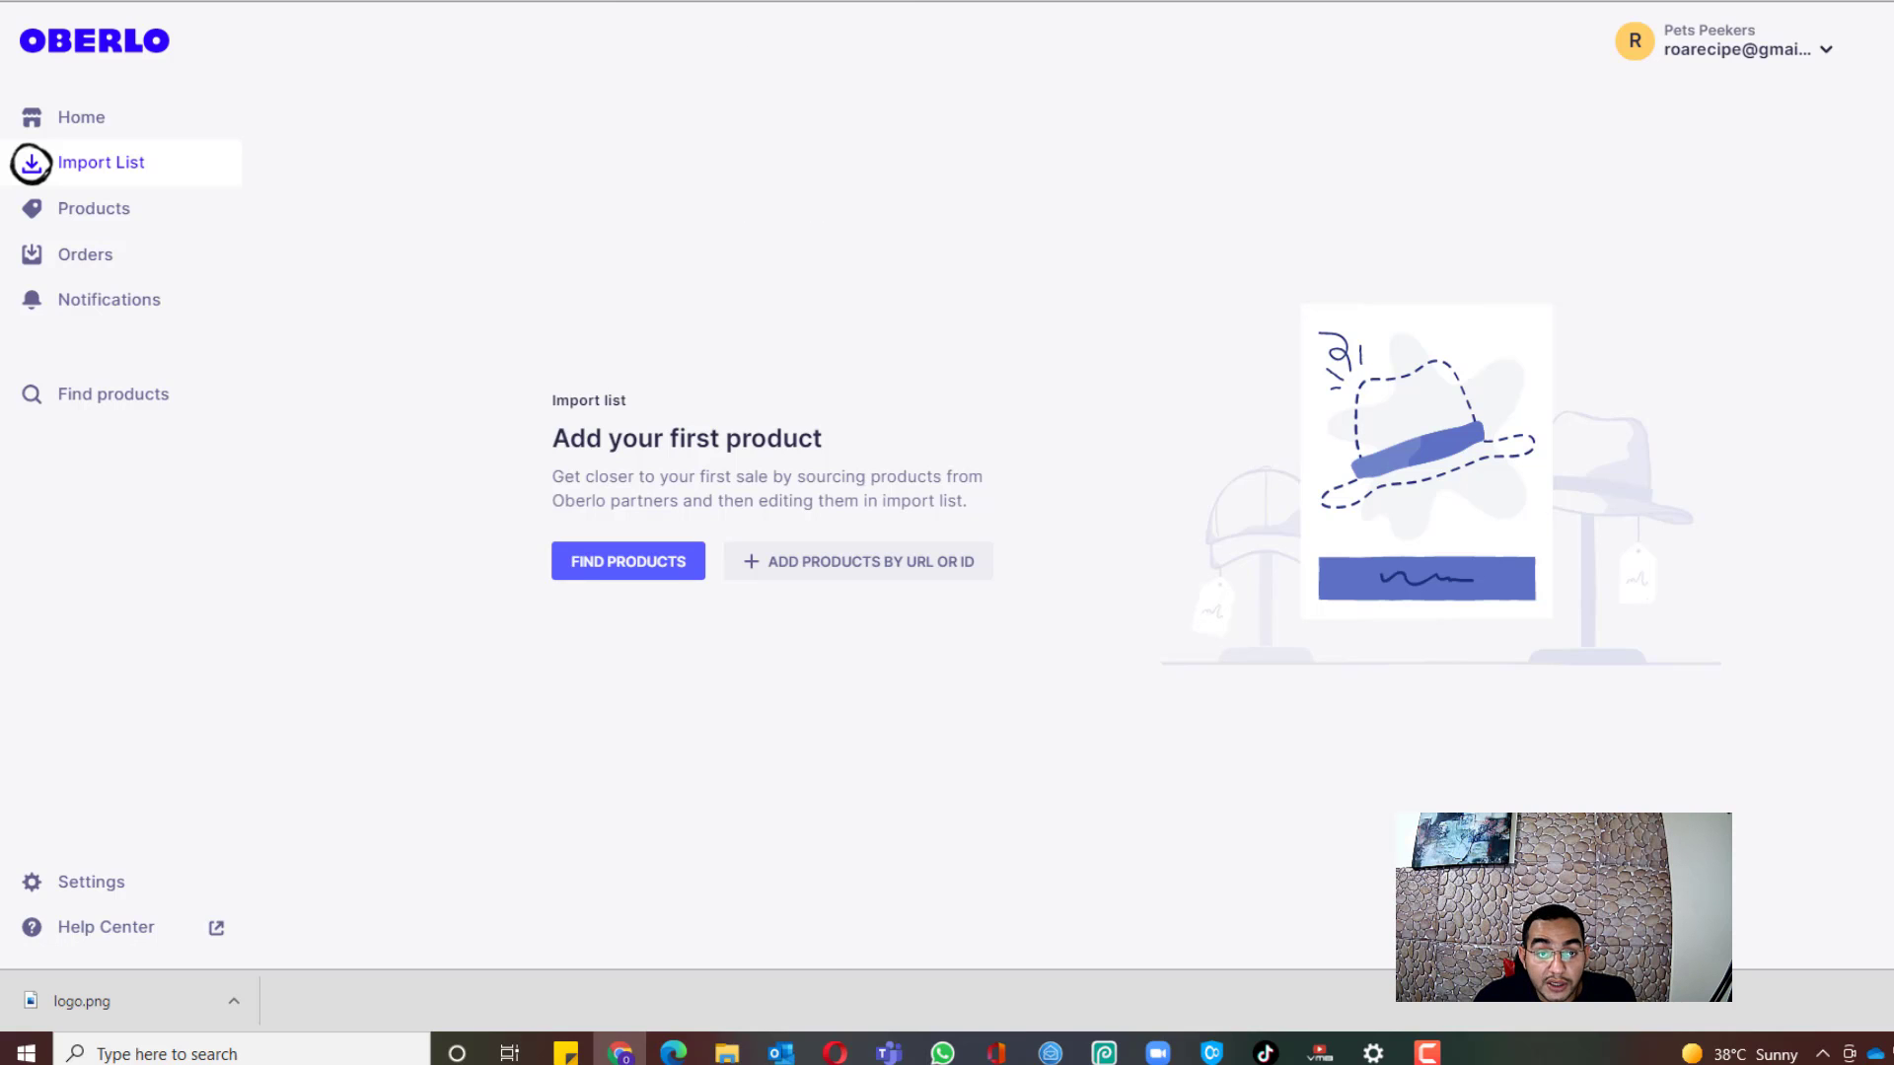
click(611, 2)
scroll(377, 240, up, 5)
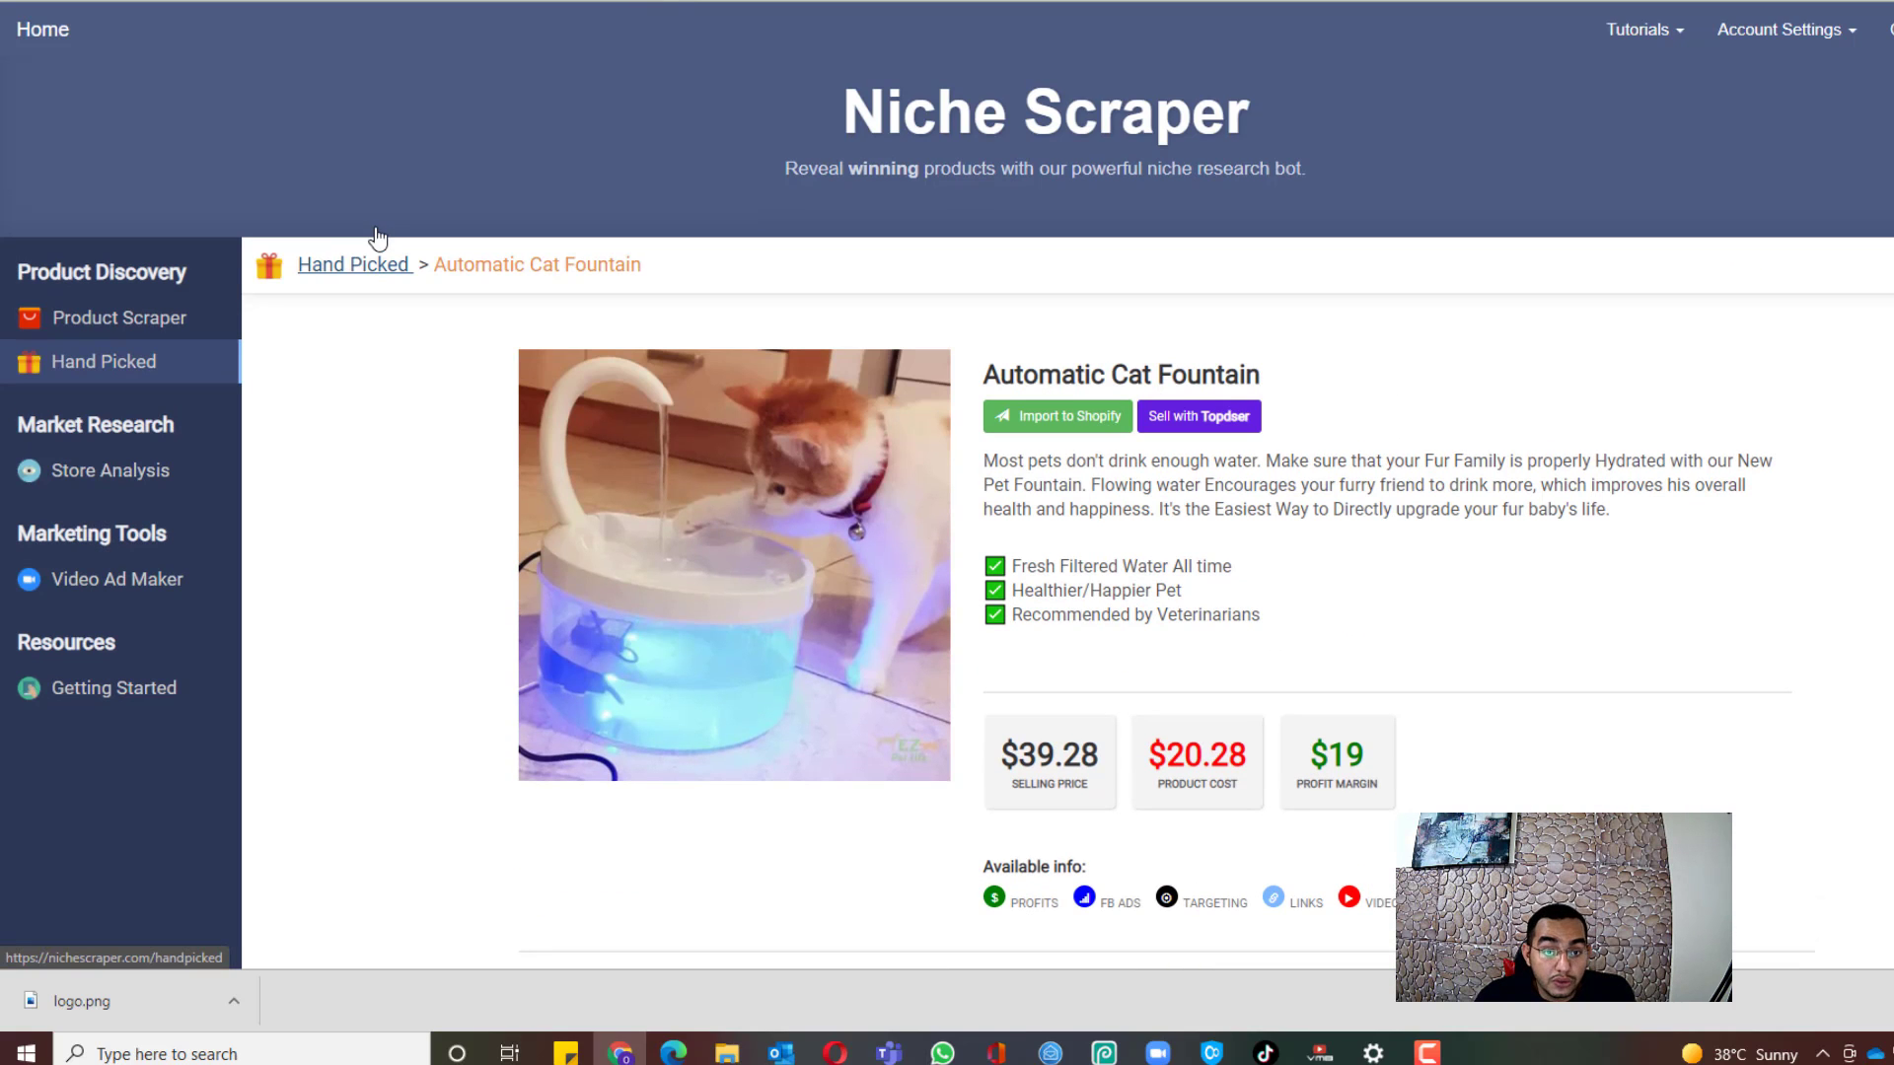
Step: Return to Hand Picked products and search with the Category set to Pets
click(131, 367)
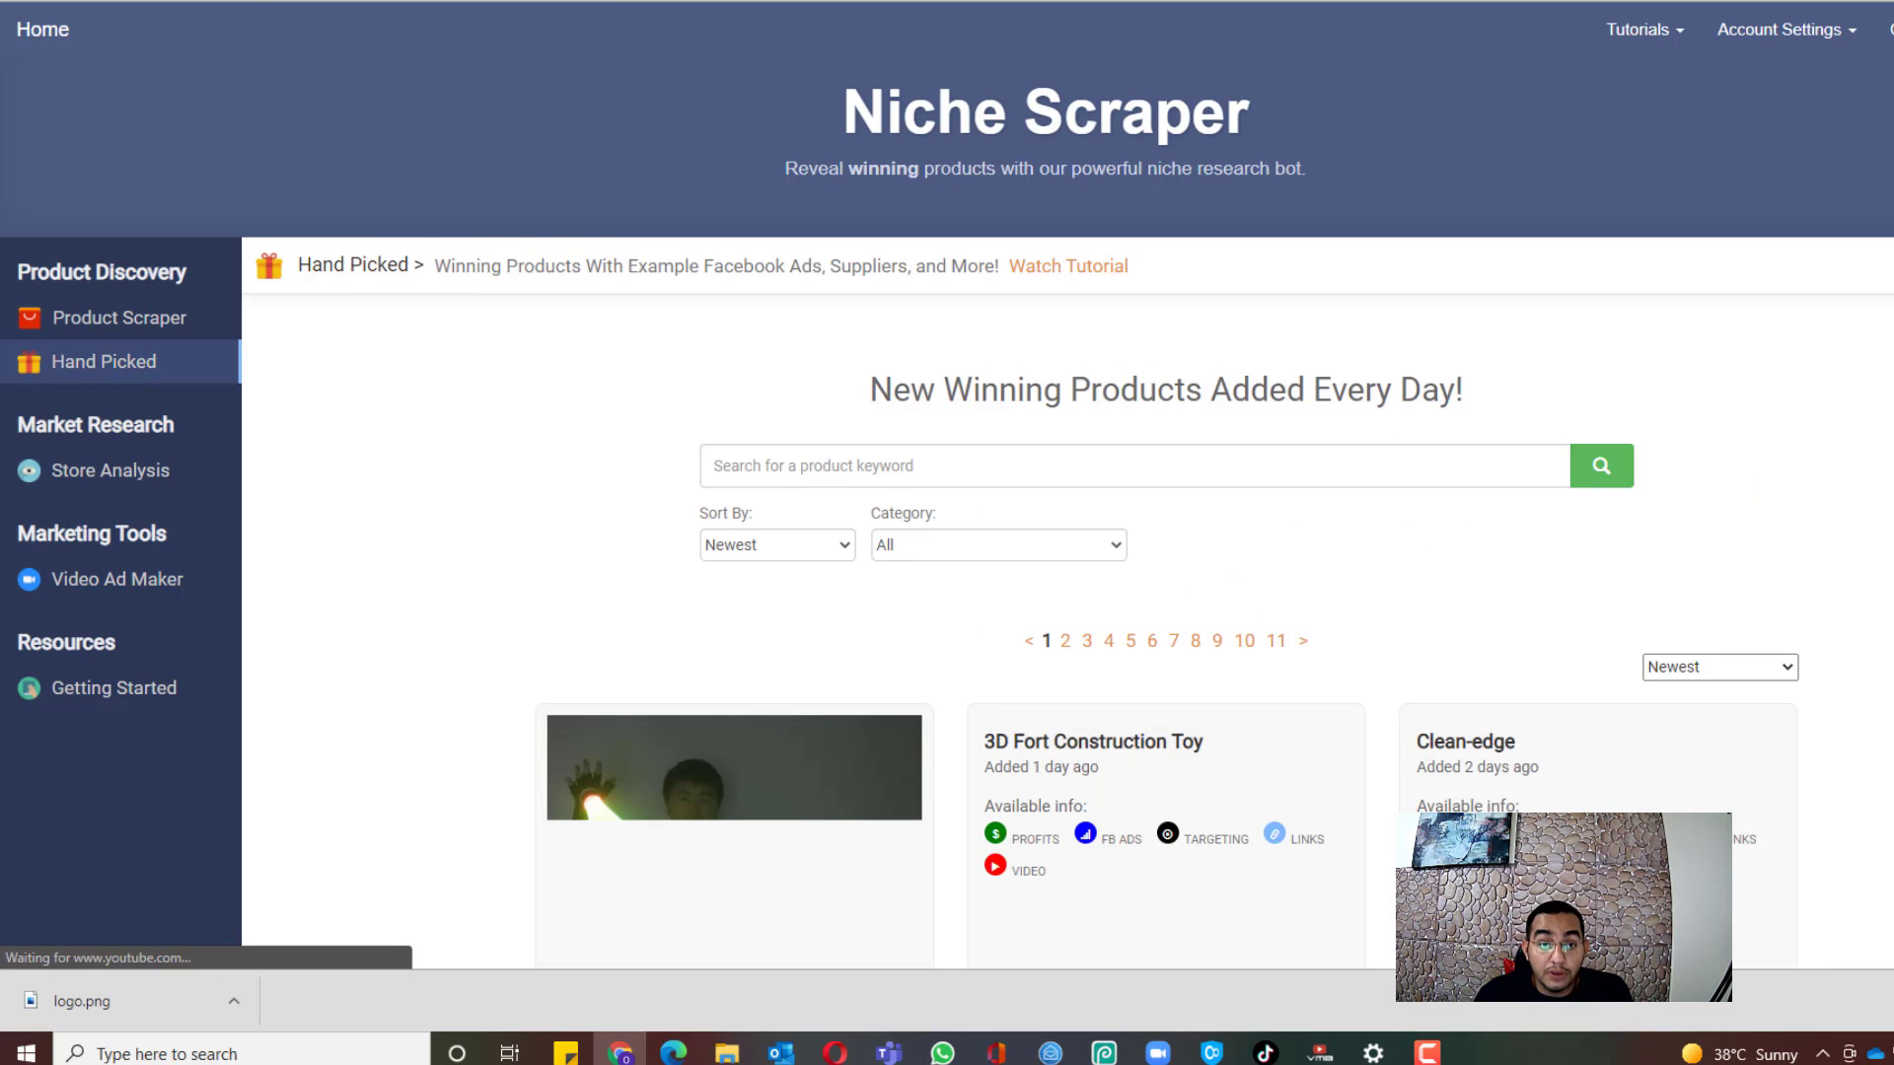
click(958, 554)
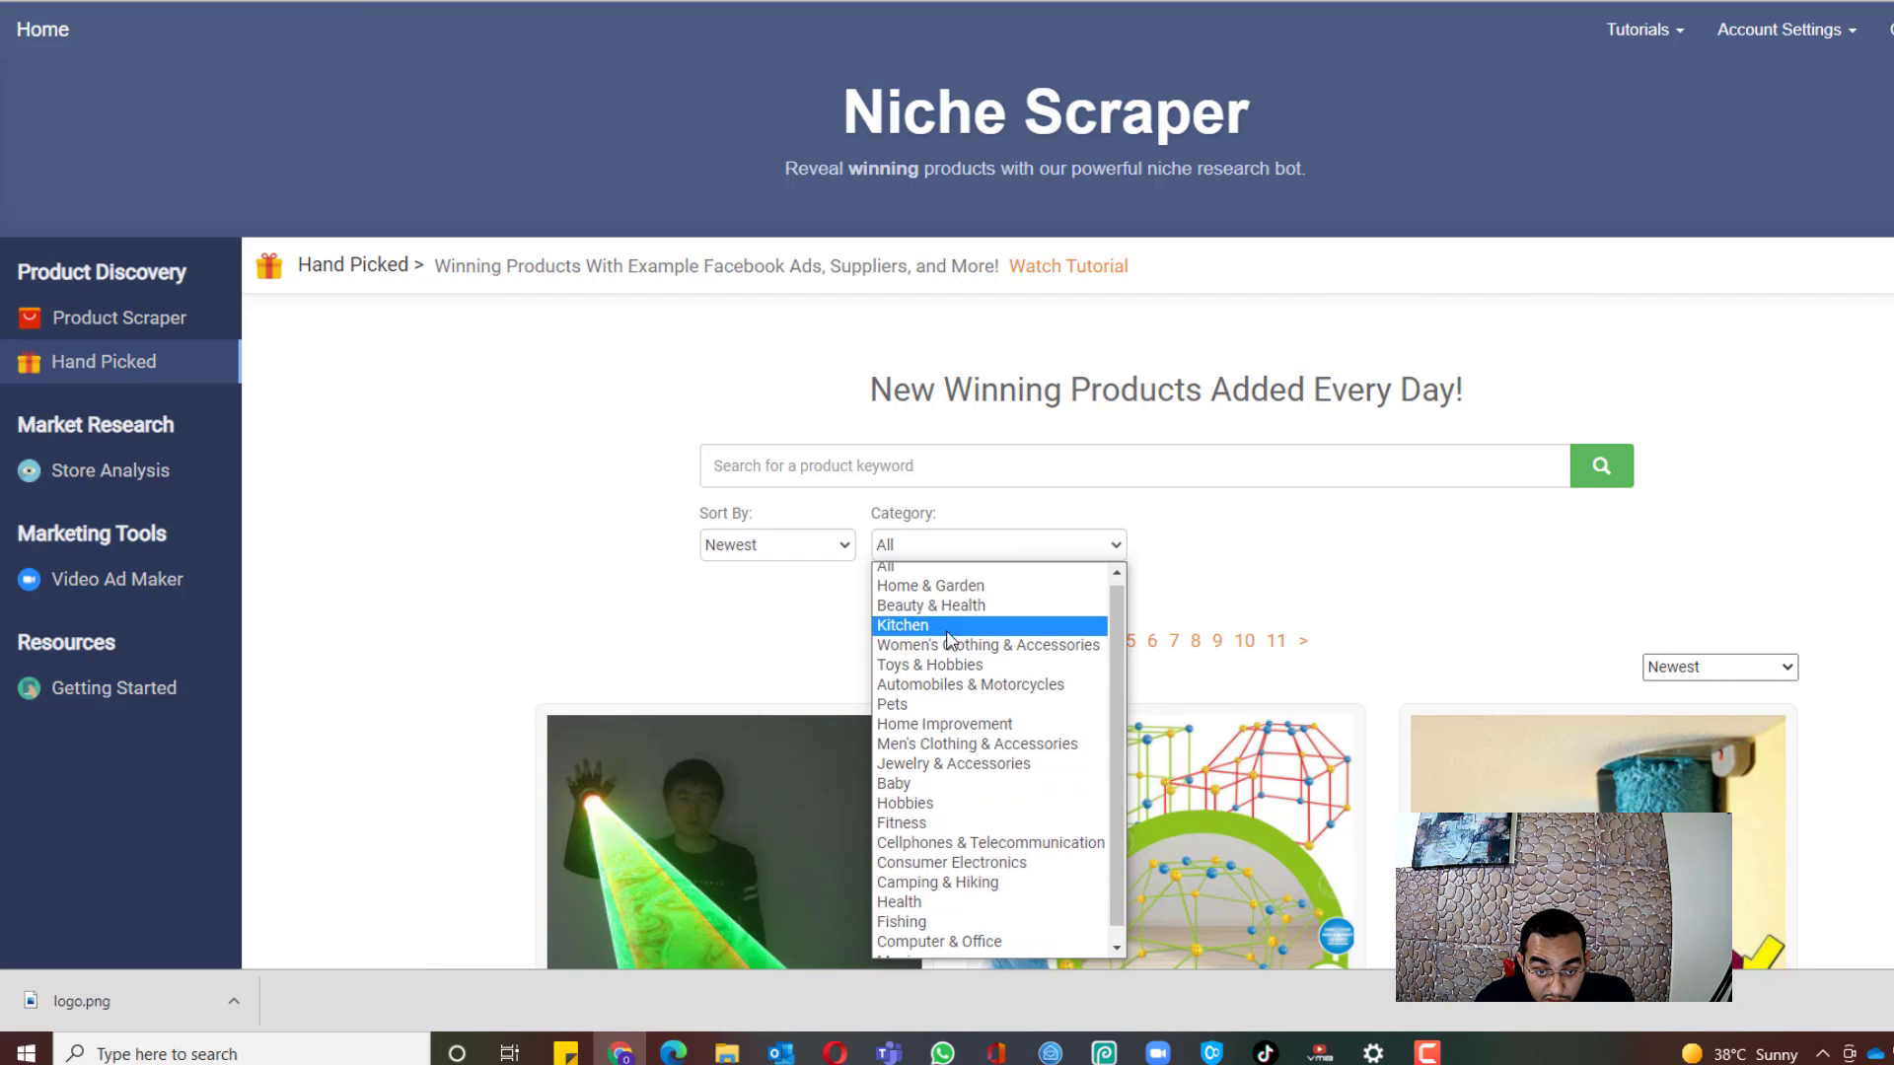
click(946, 709)
click(1608, 462)
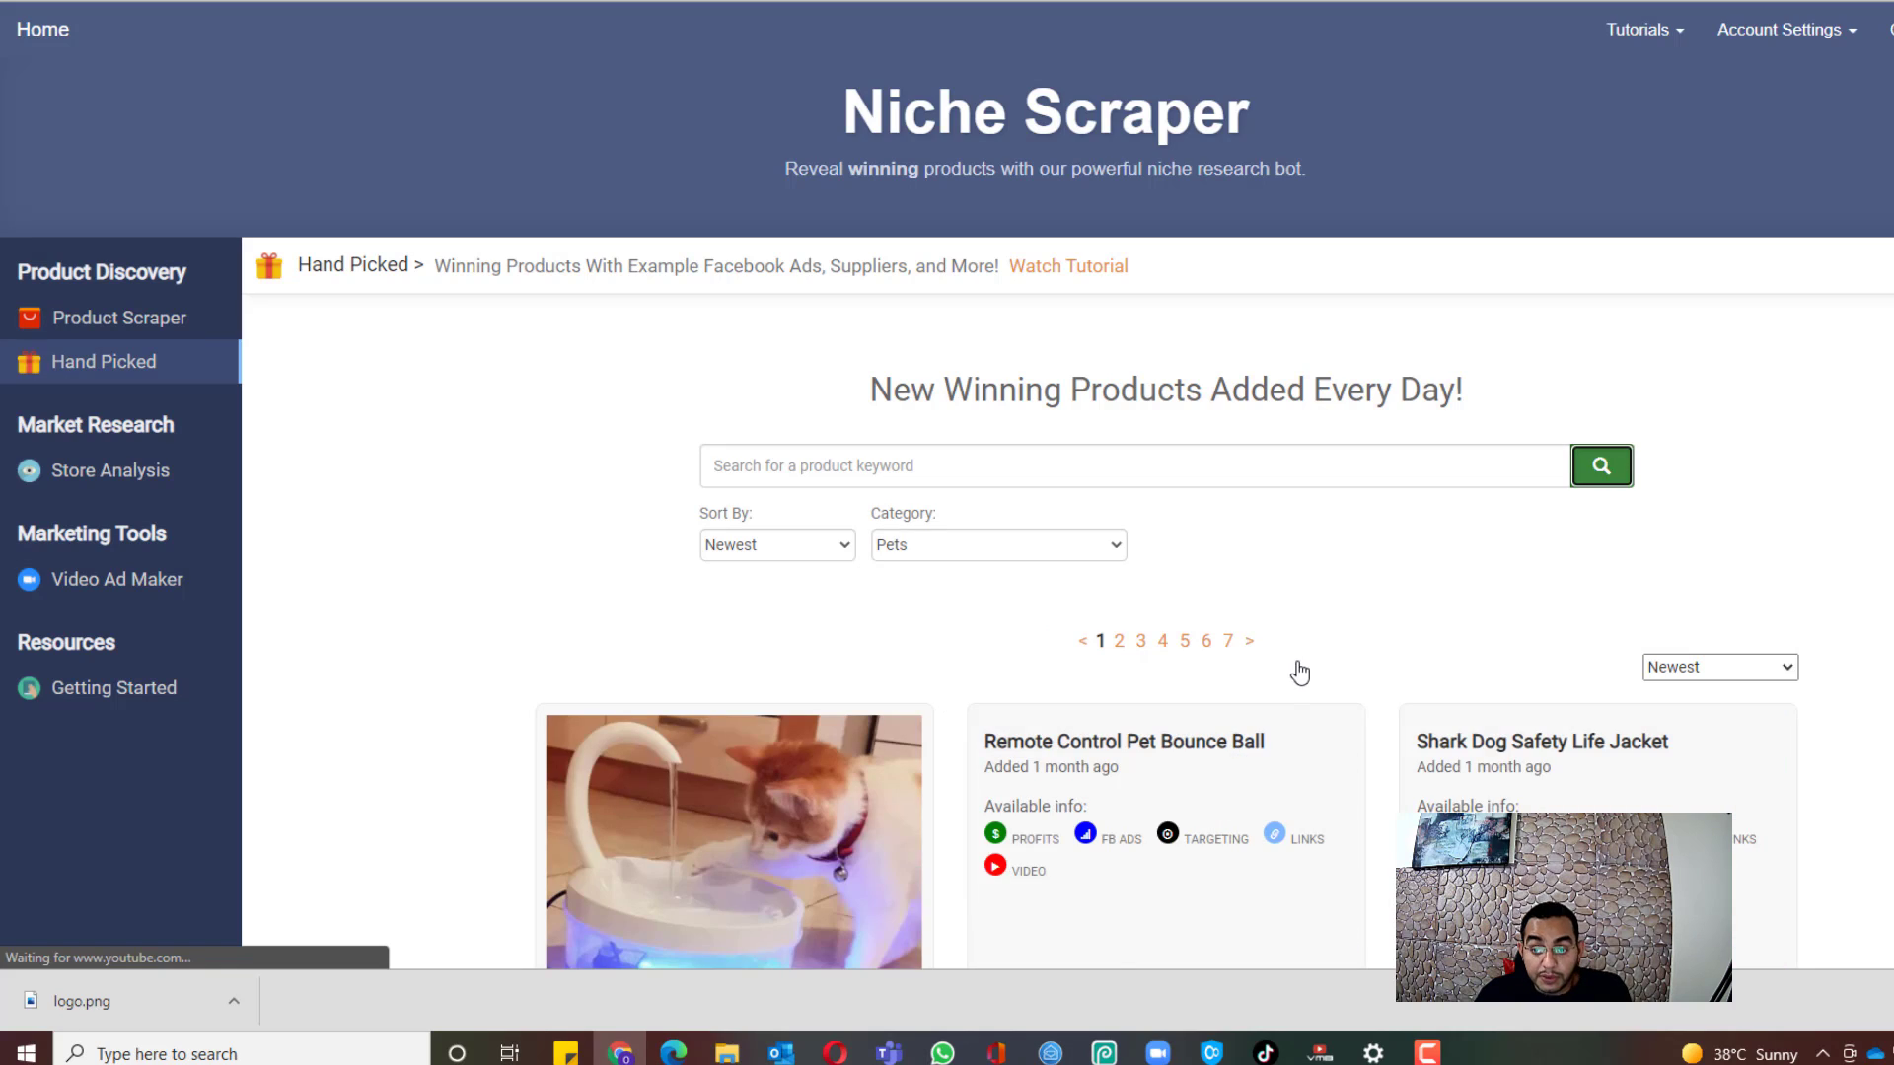
Step: Open the Automatic Cat Fountain's AliExpress Supplier listing, noting its $19 profit margin
scroll(1300, 671, down, 2)
scroll(927, 742, up, 2)
scroll(930, 749, down, 3)
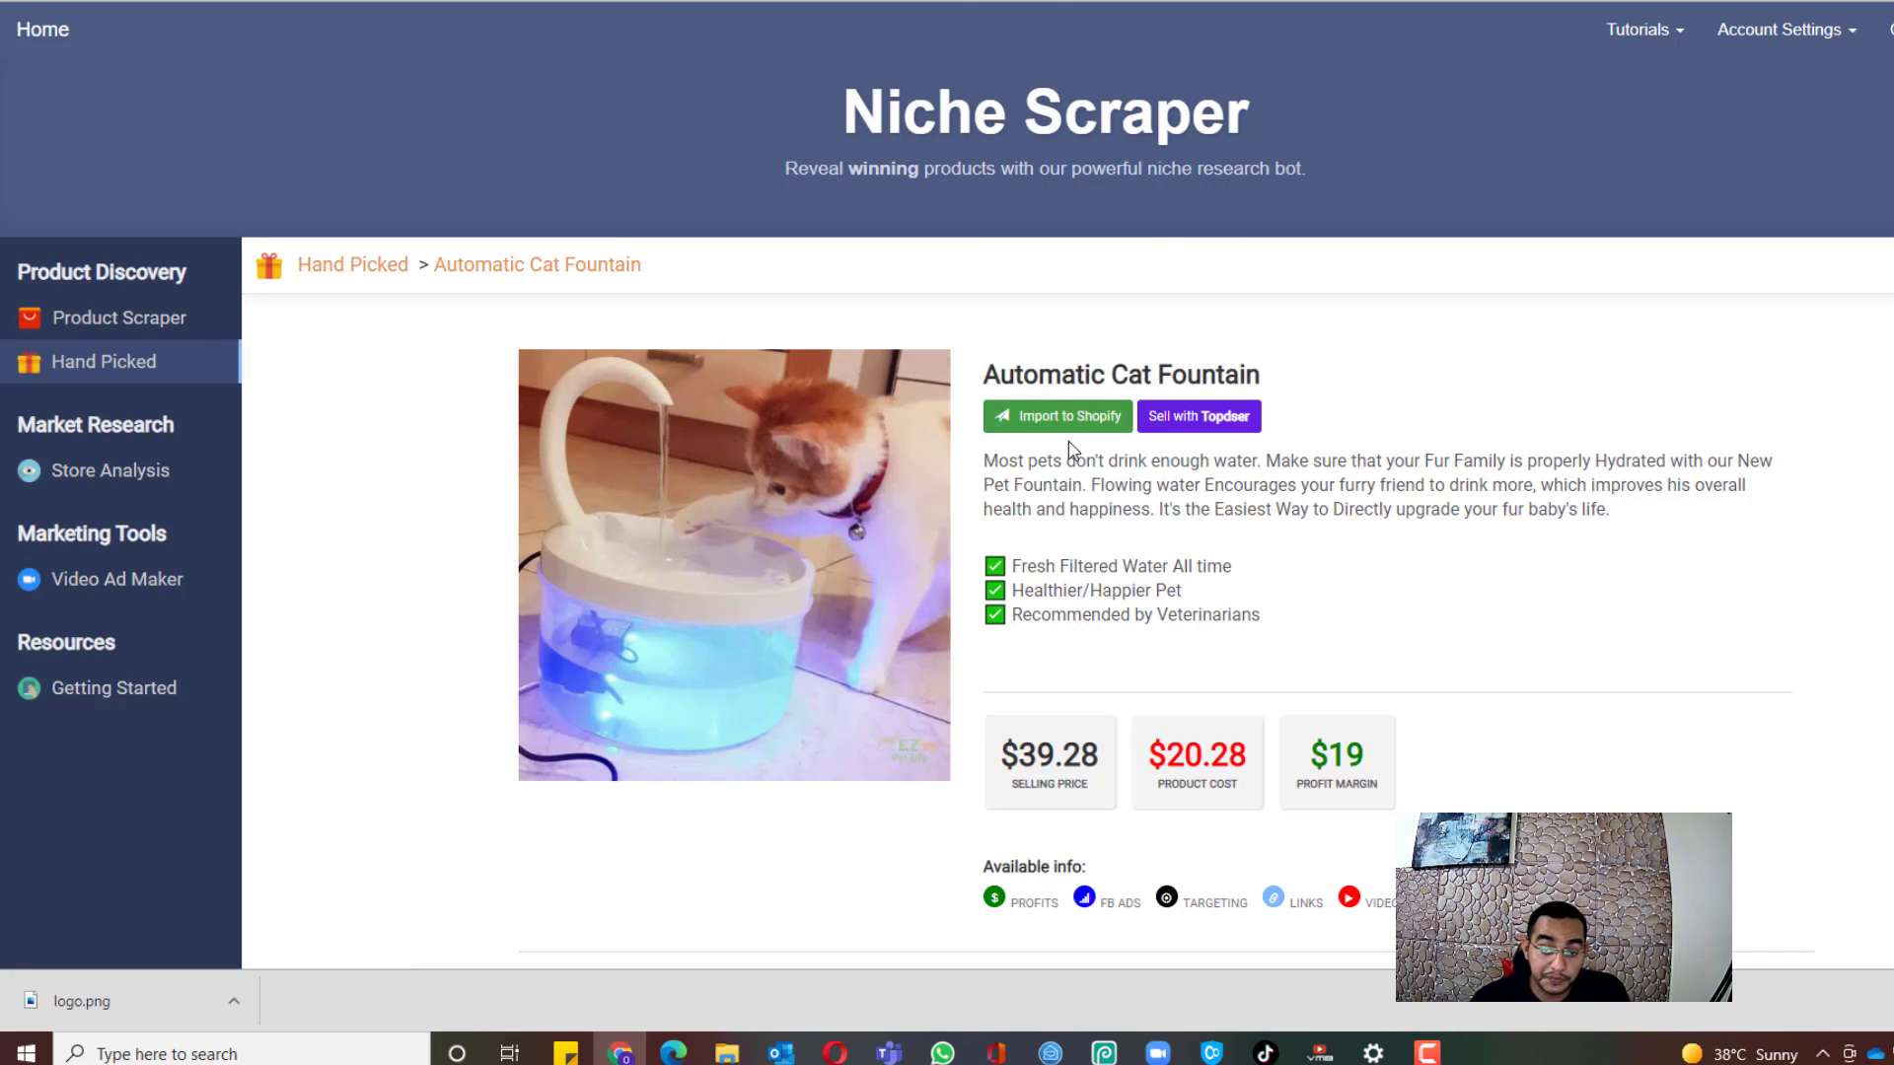
scroll(936, 342, down, 5)
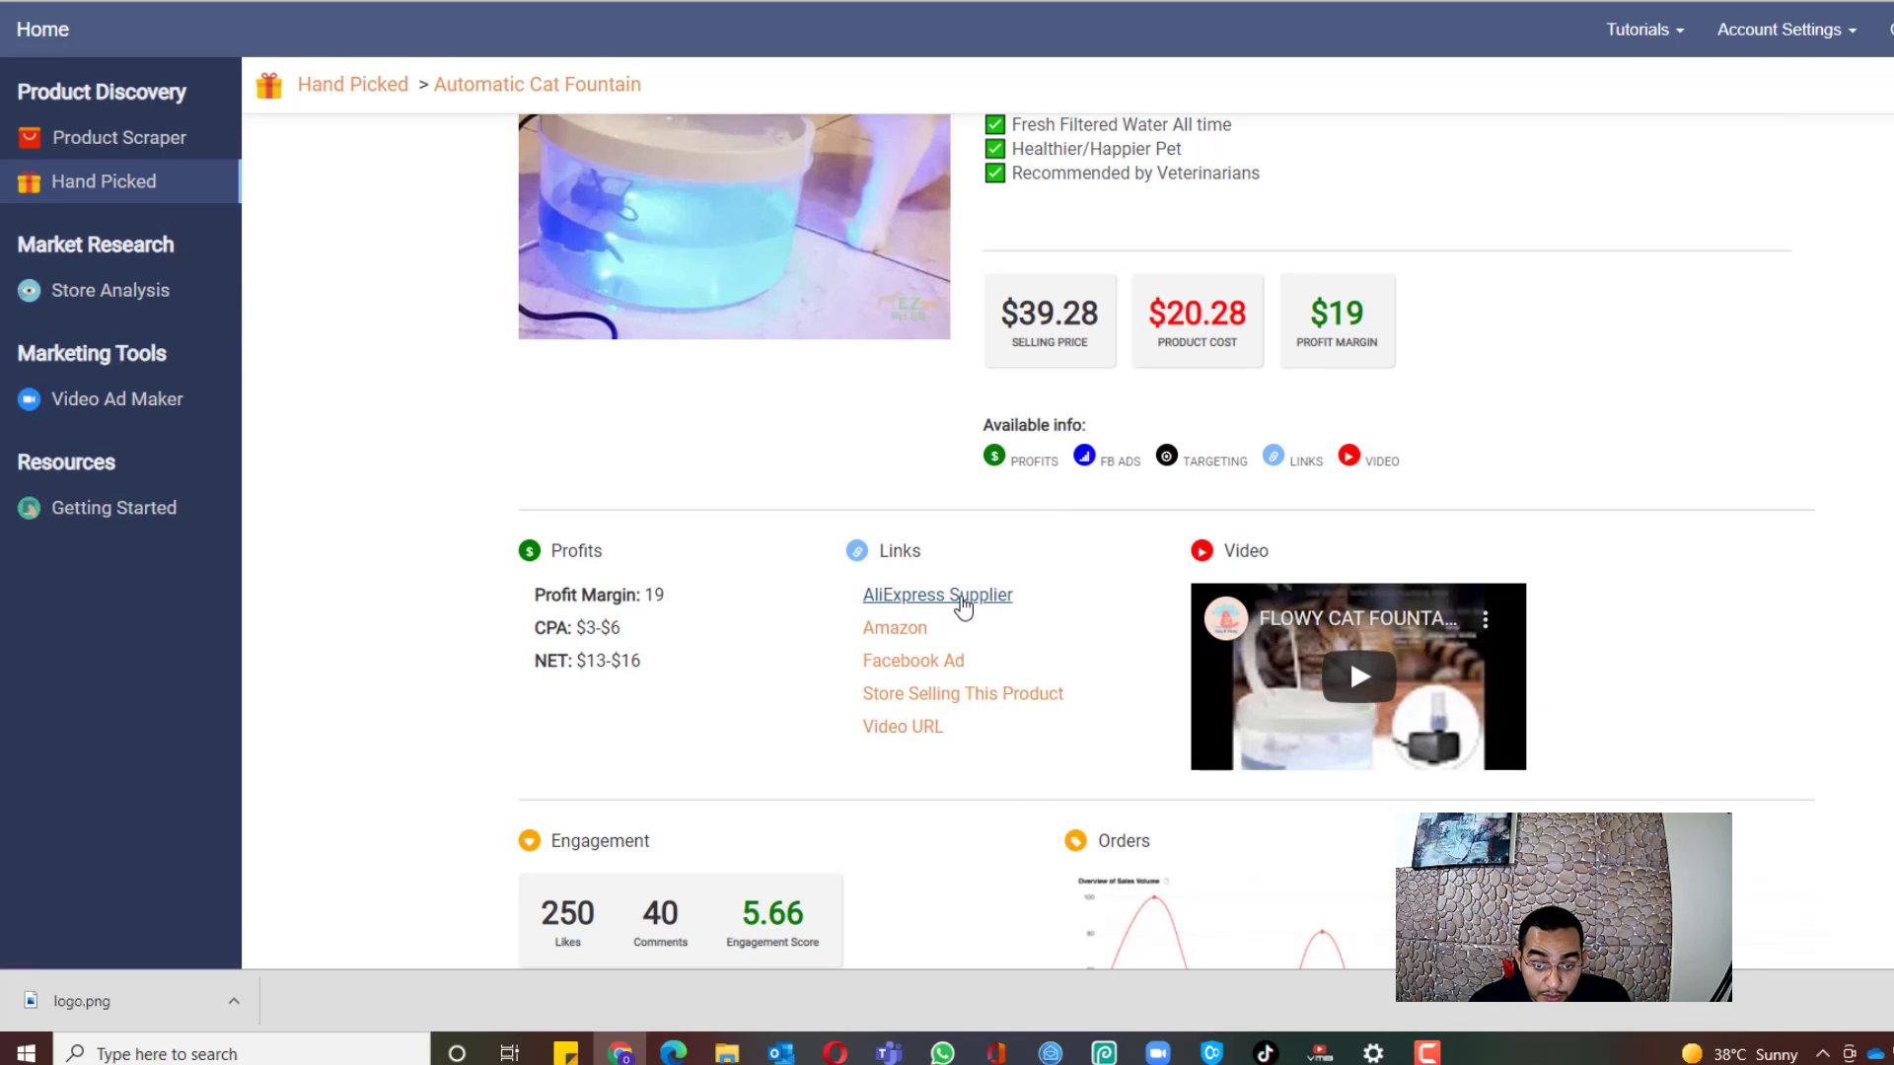
click(962, 598)
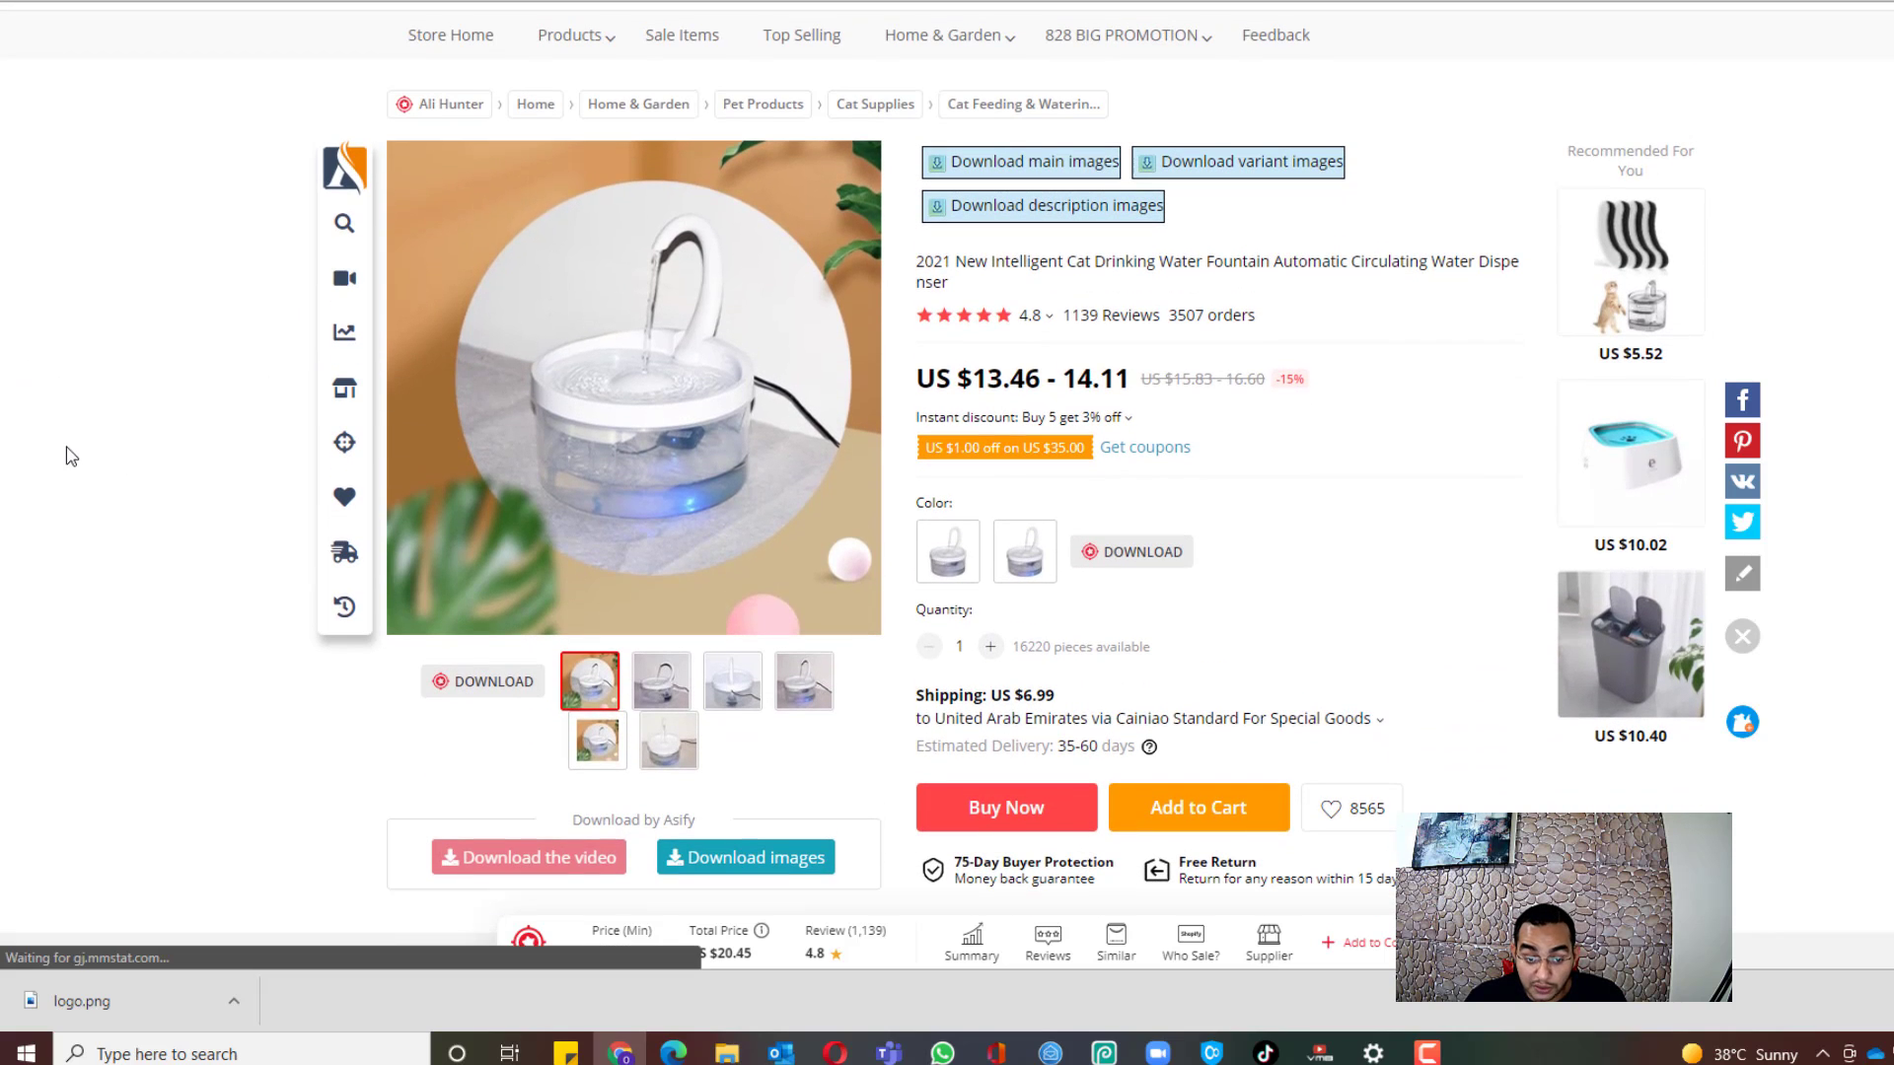
scroll(1140, 428, up, 1)
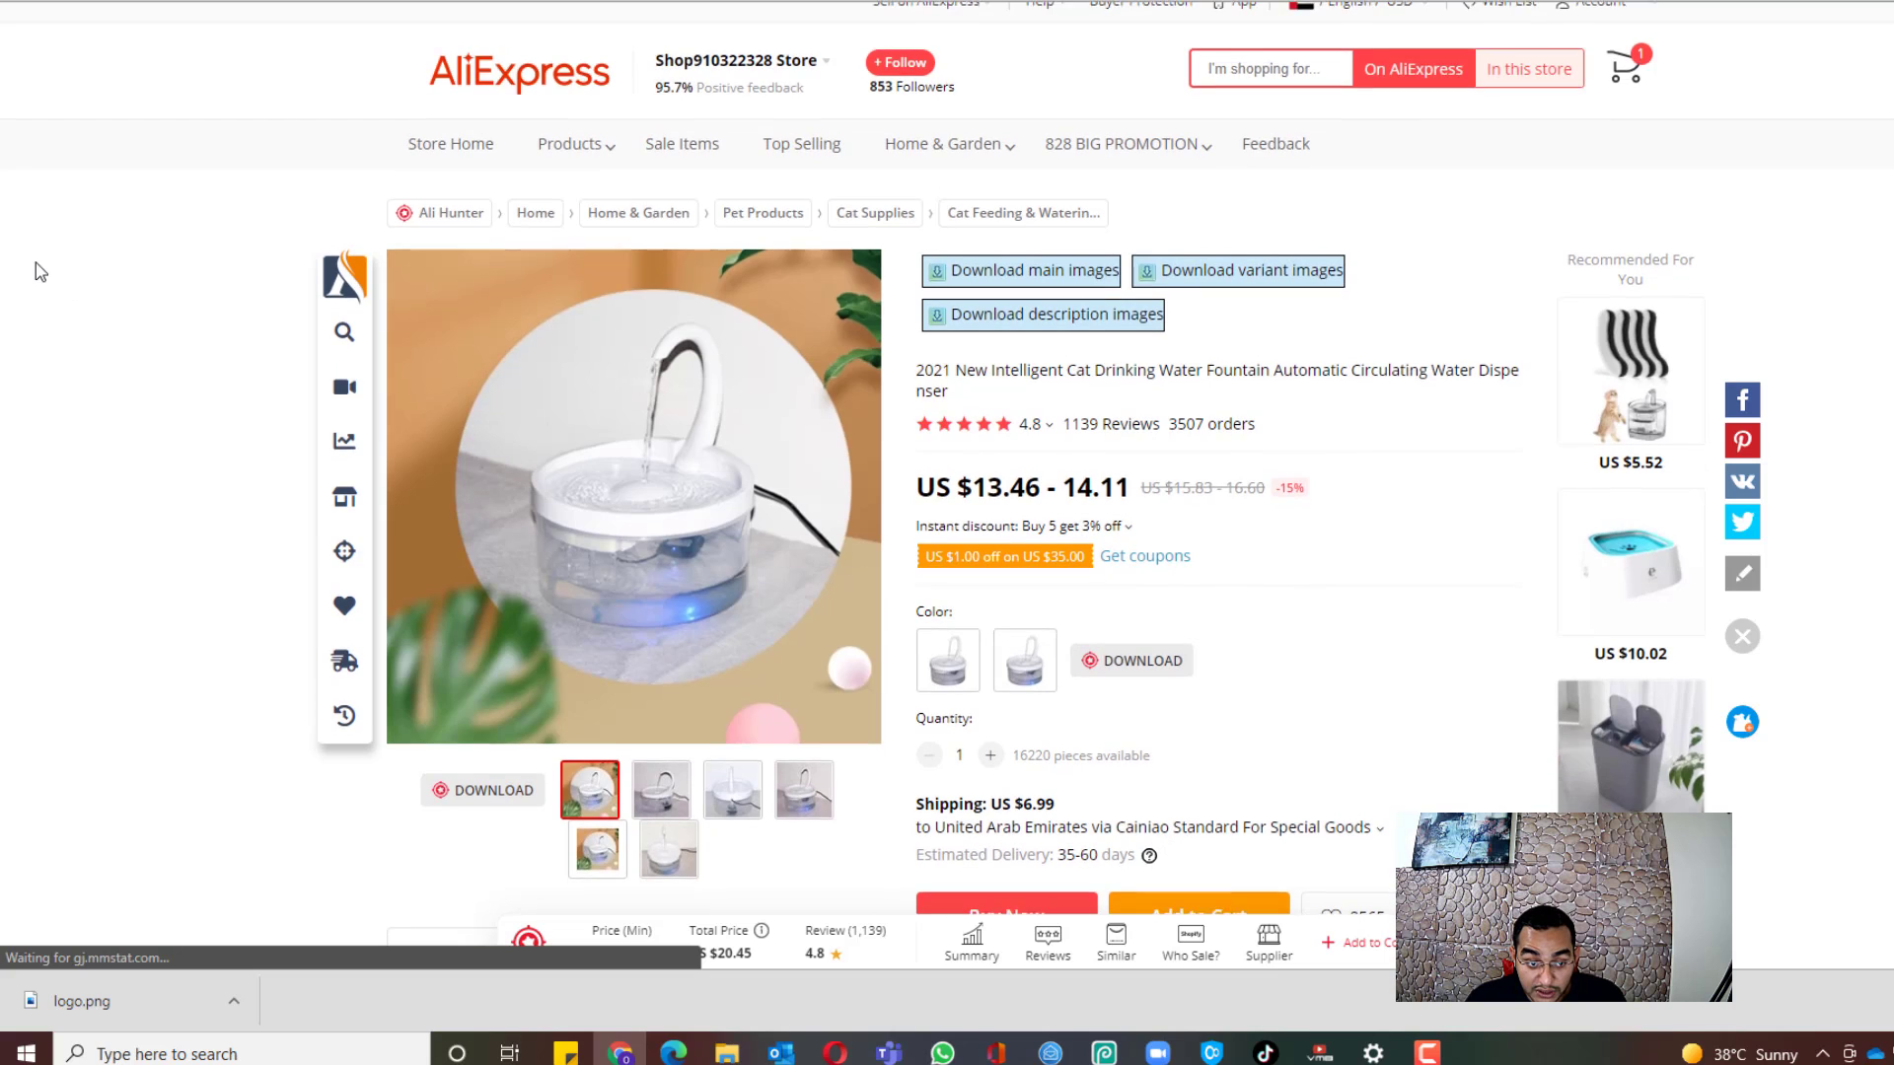
scroll(192, 380, down, 1)
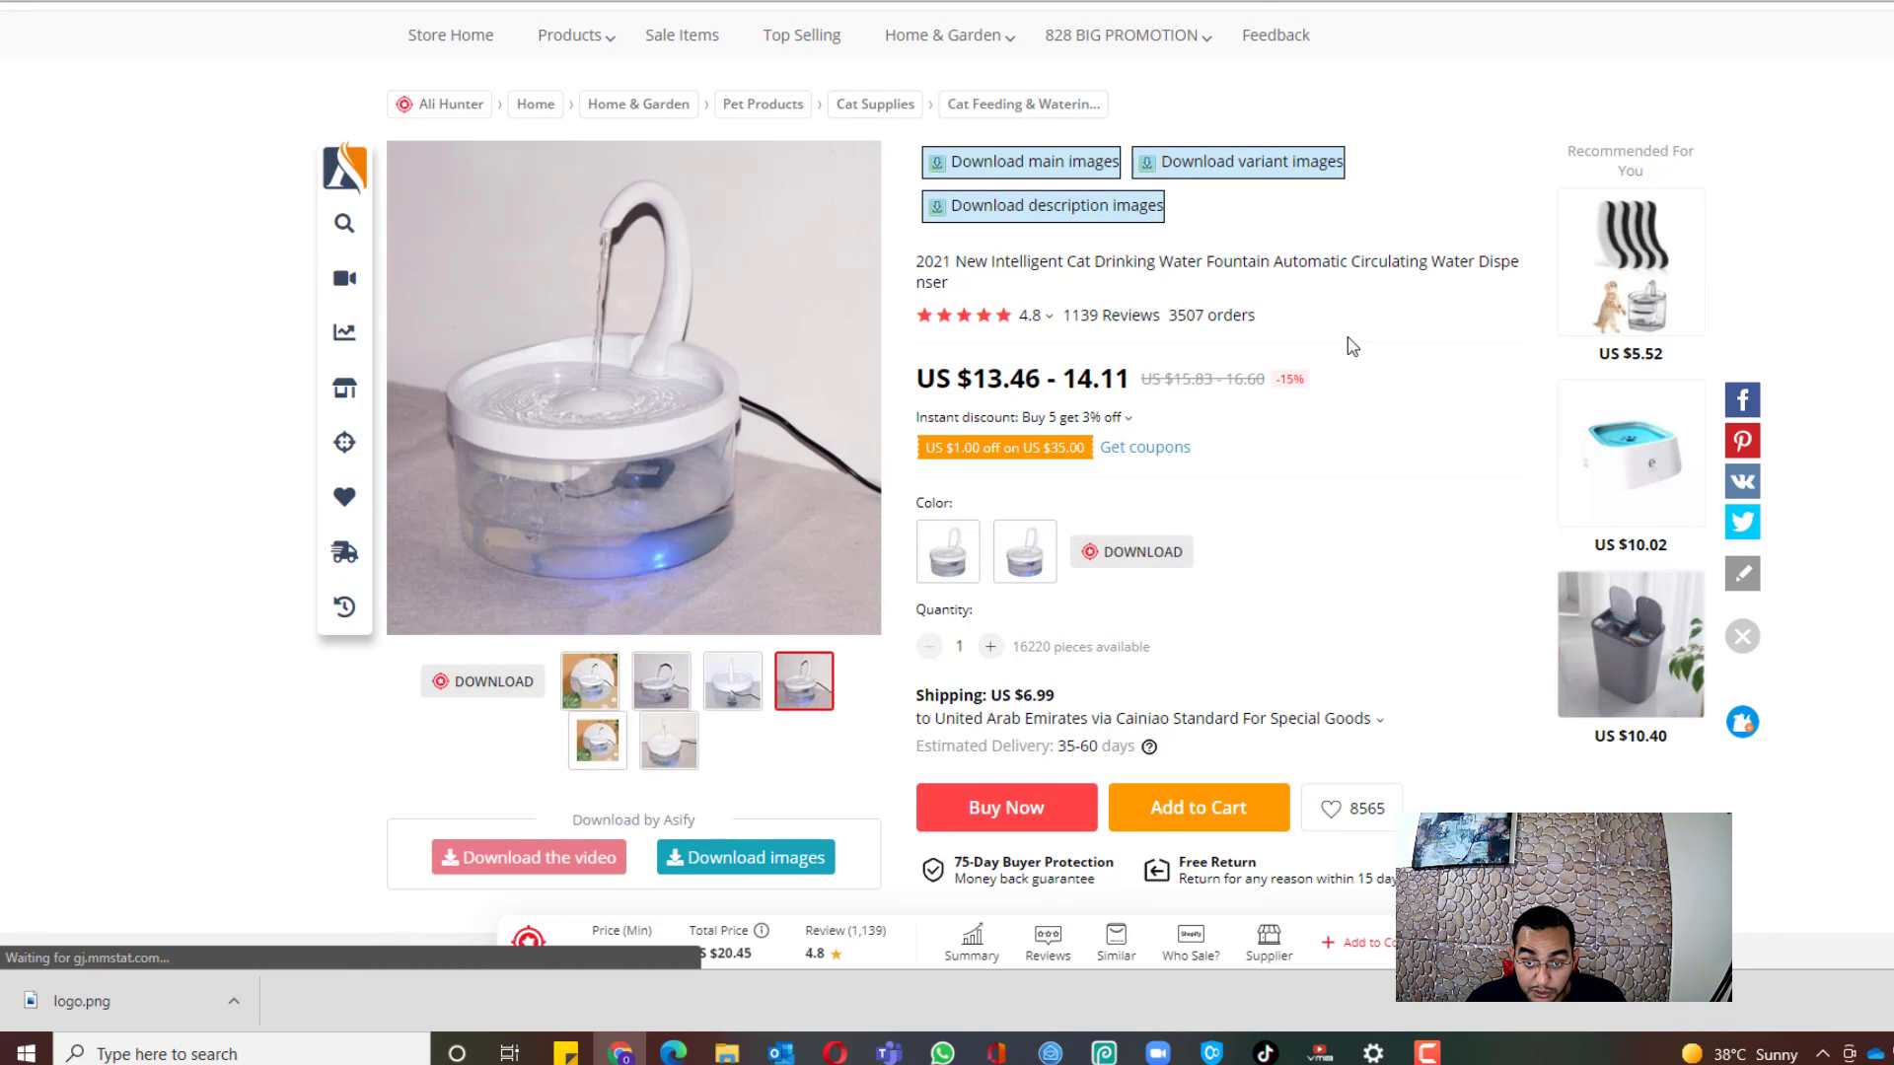
scroll(1395, 395, up, 1)
scroll(1395, 394, up, 1)
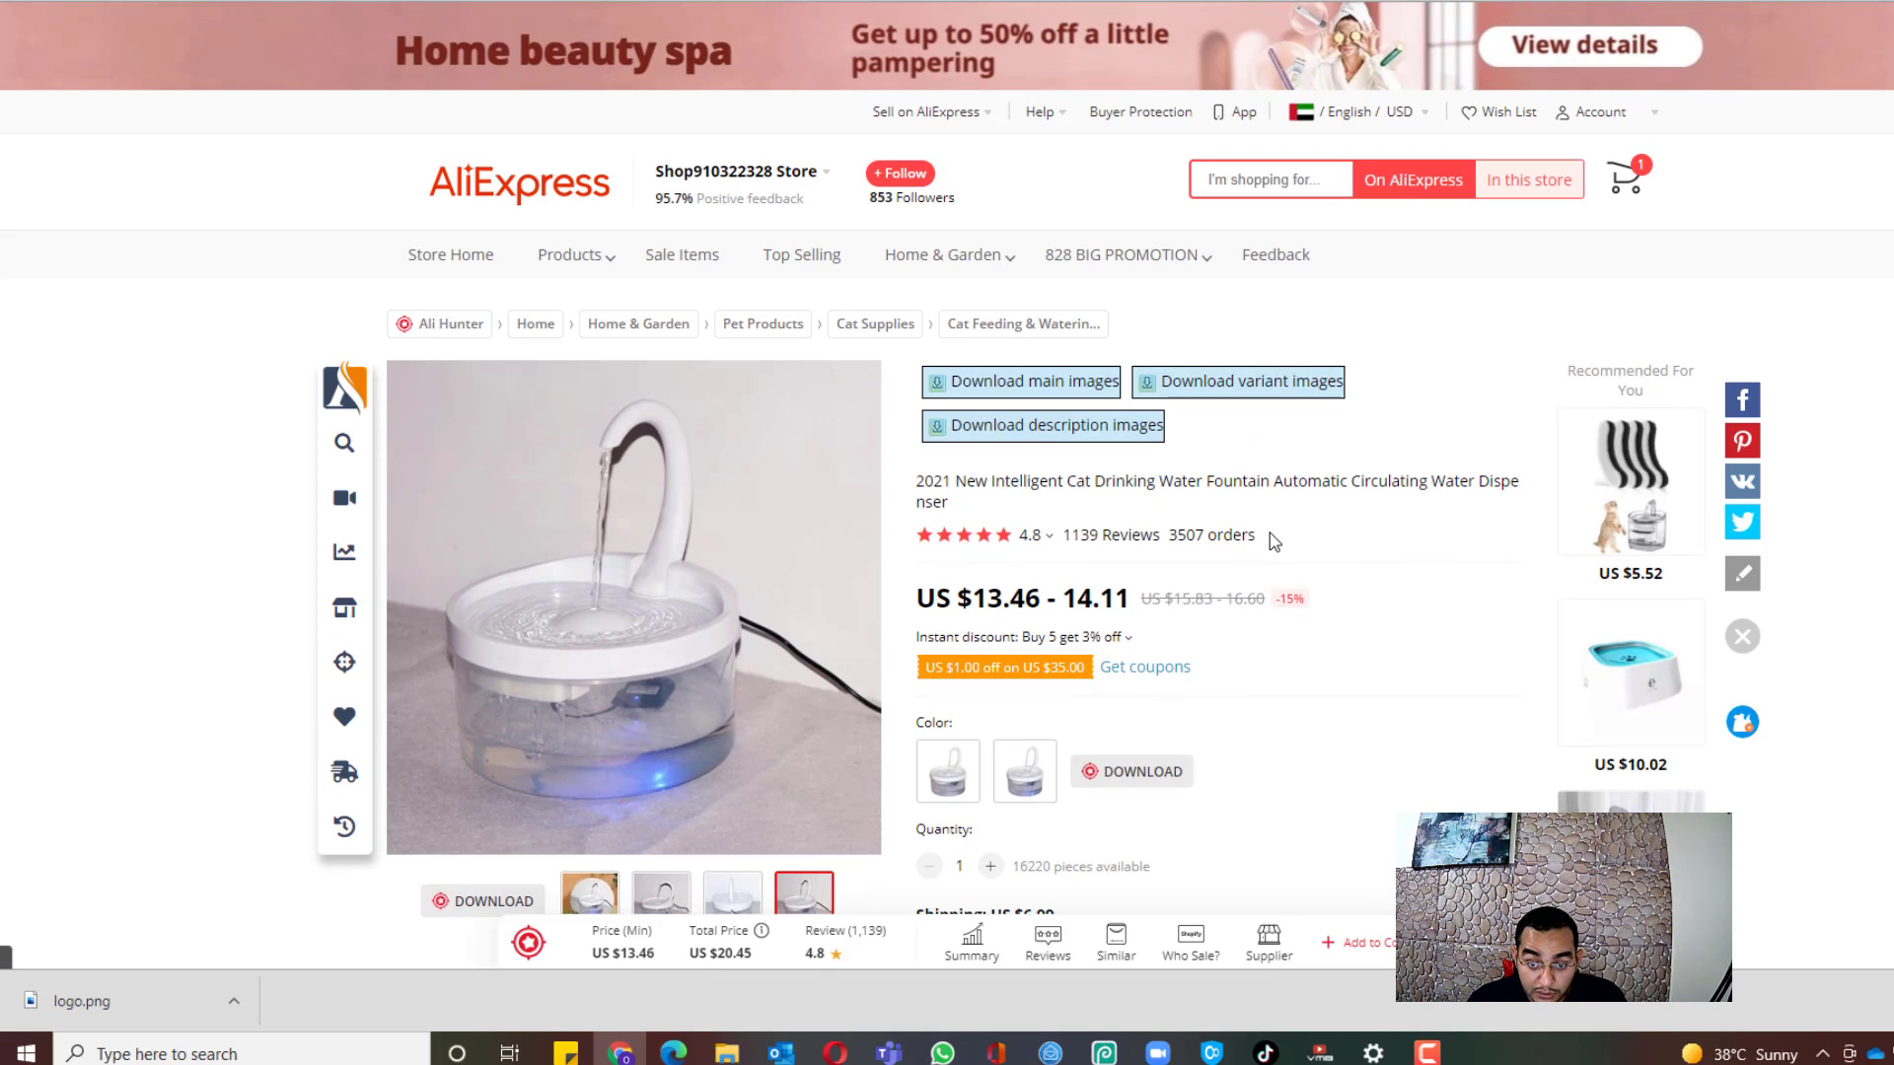
drag(1269, 533, 1176, 557)
double_click(1180, 542)
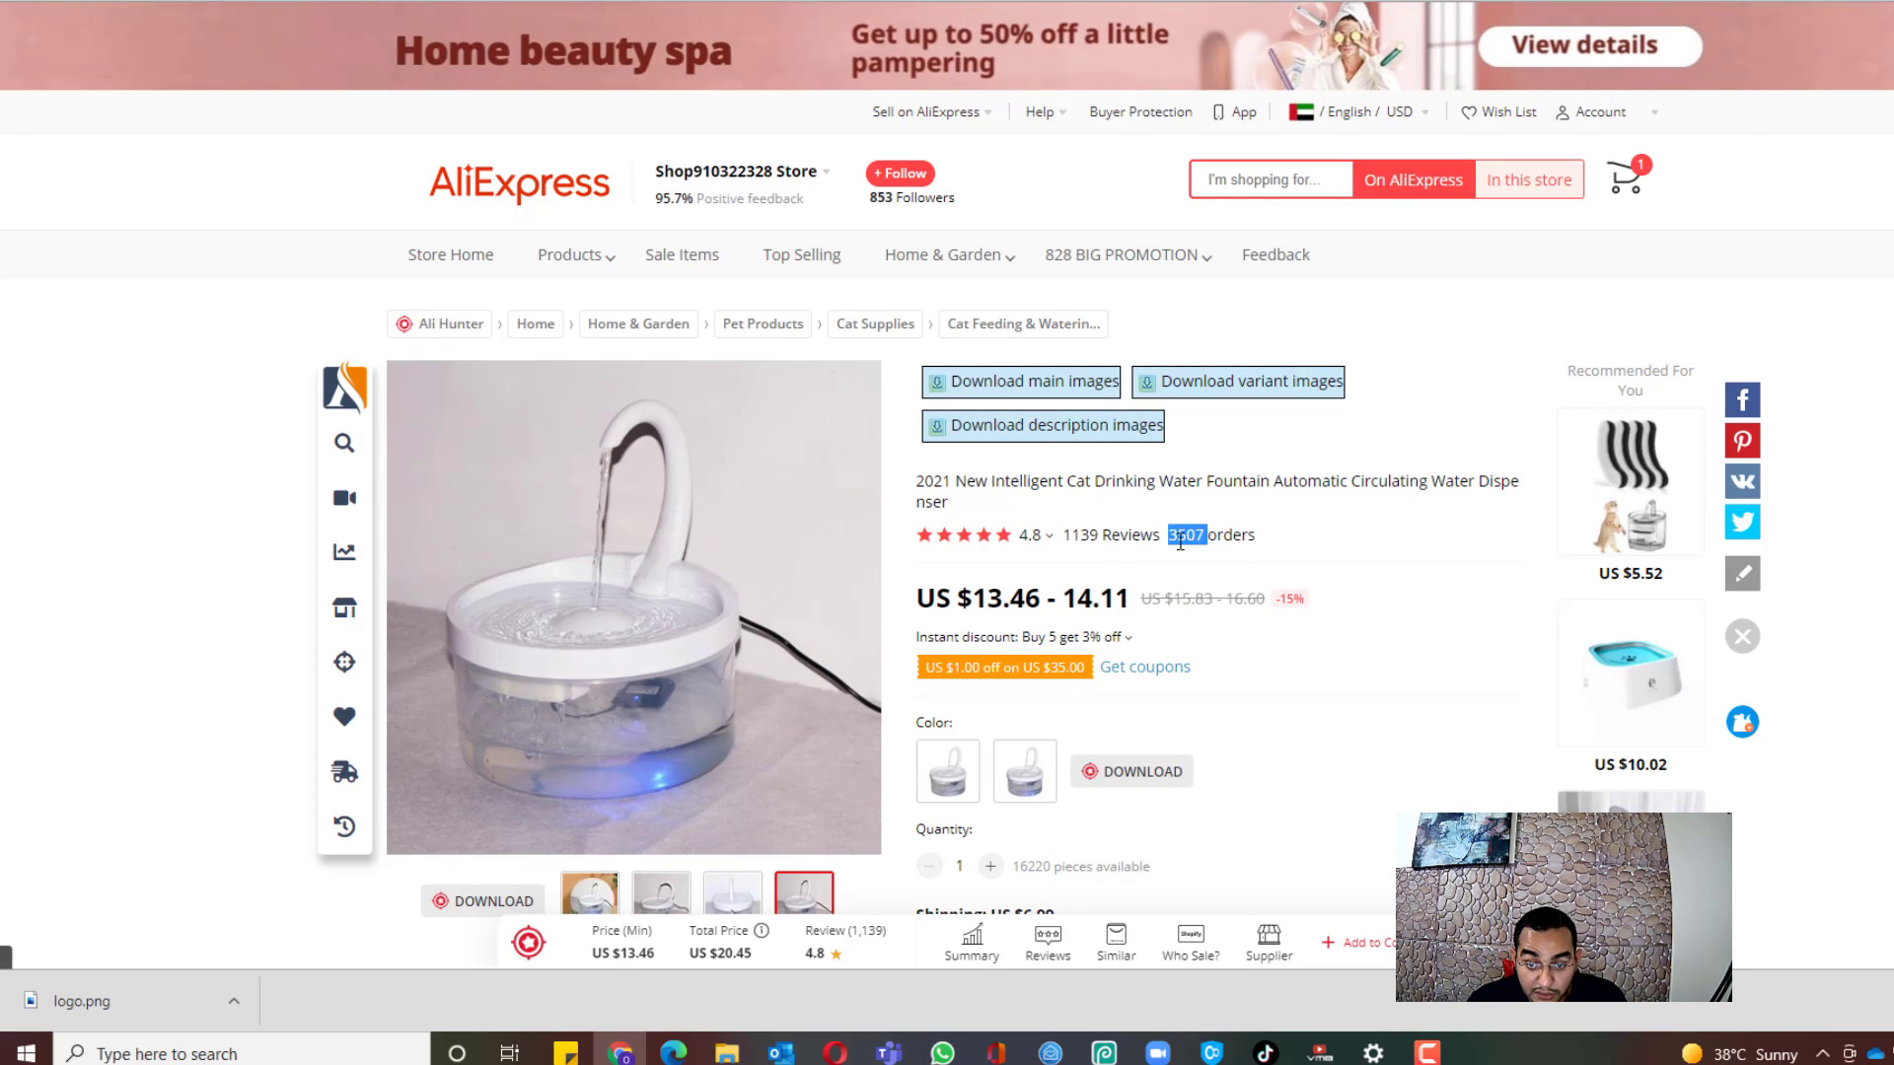
click(1357, 542)
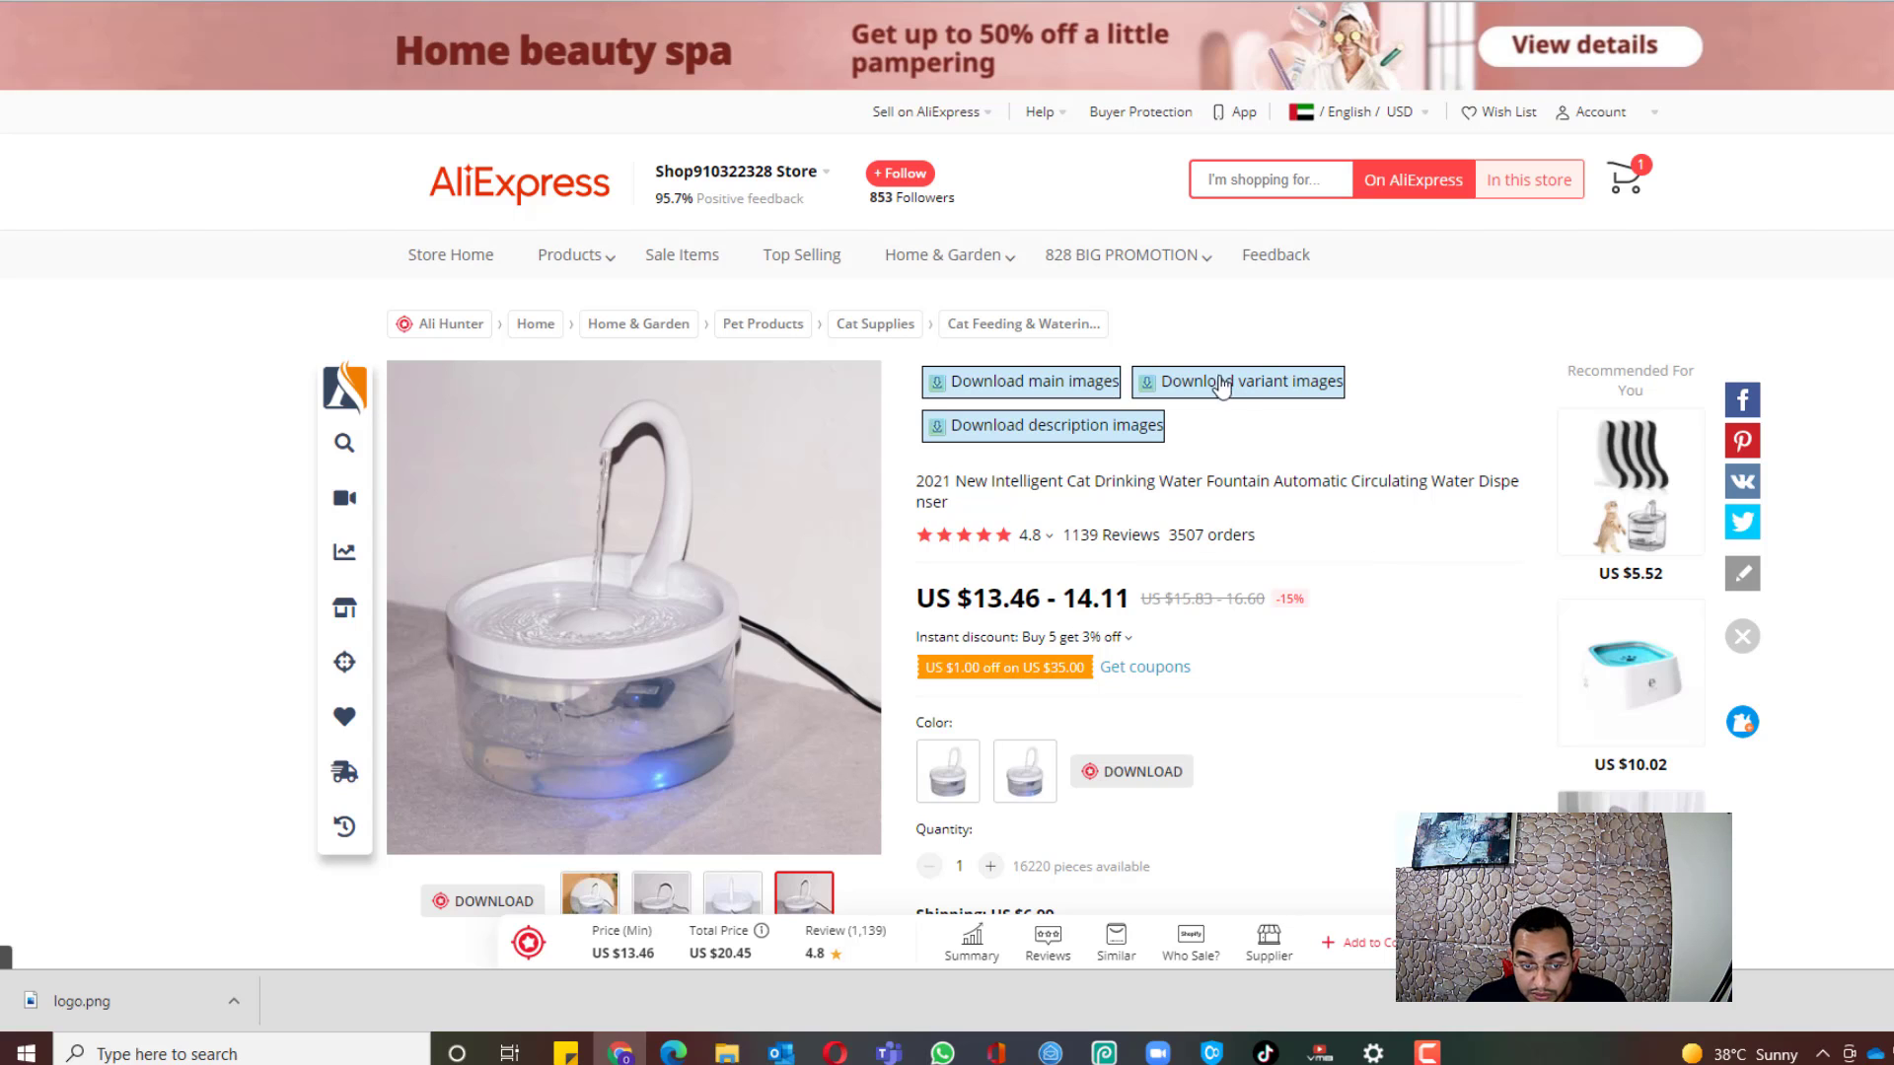
scroll(1391, 630, down, 1)
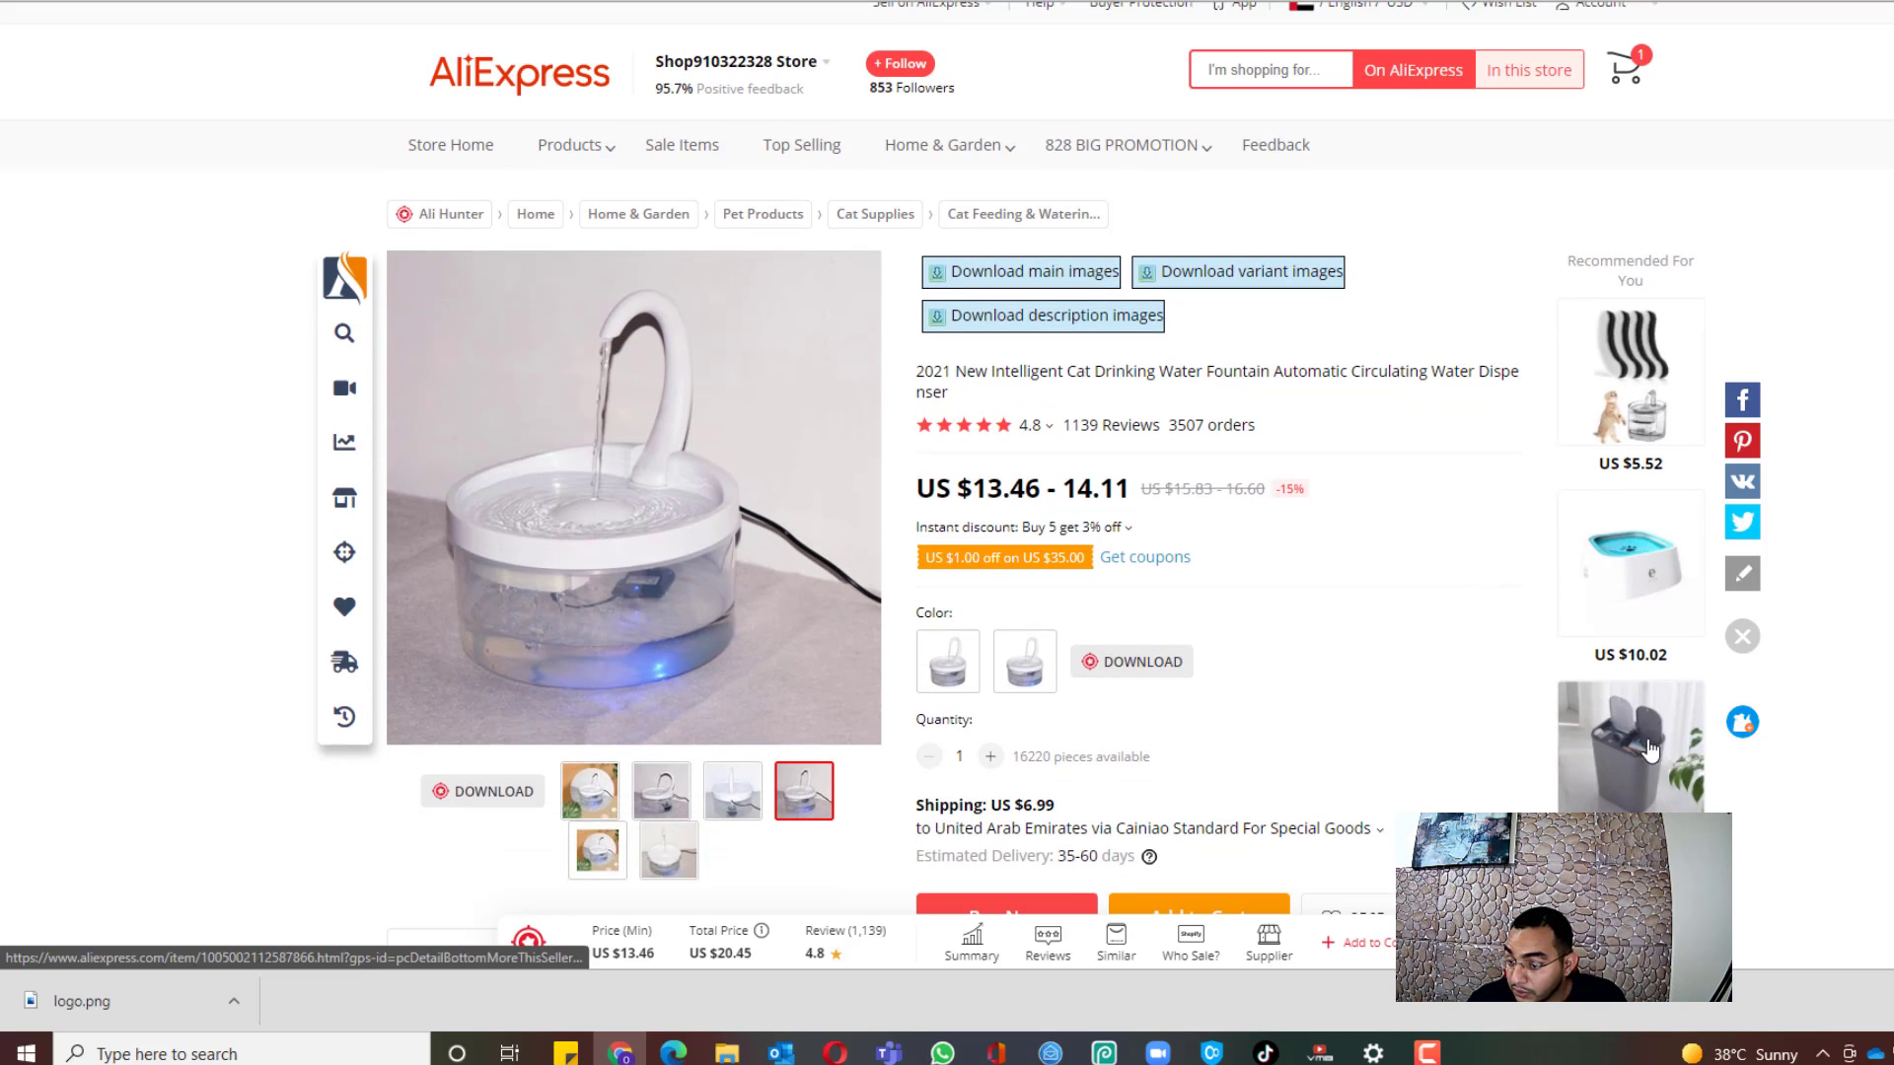
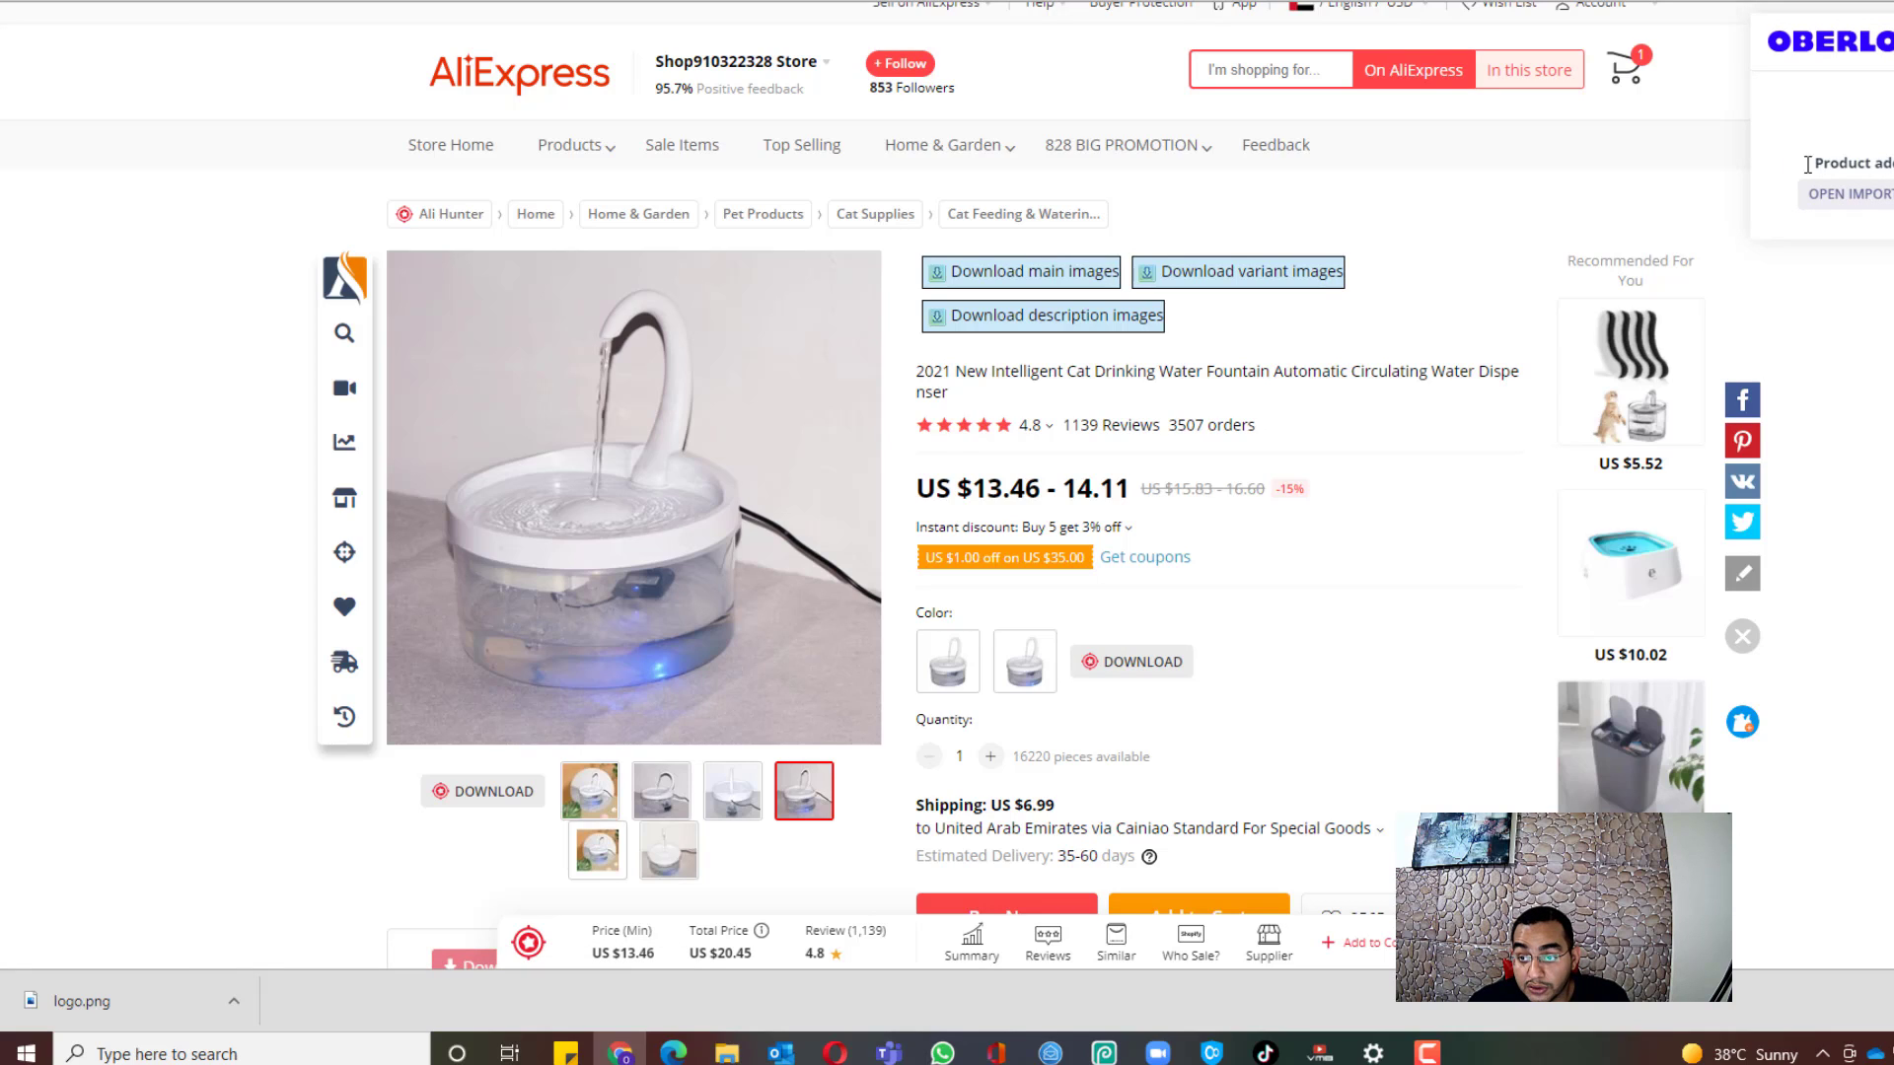
Step: Send the cat fountain to Oberlo's Import List and retitle it 'Automatic Cat Fountain' from Niche Scraper
click(1867, 196)
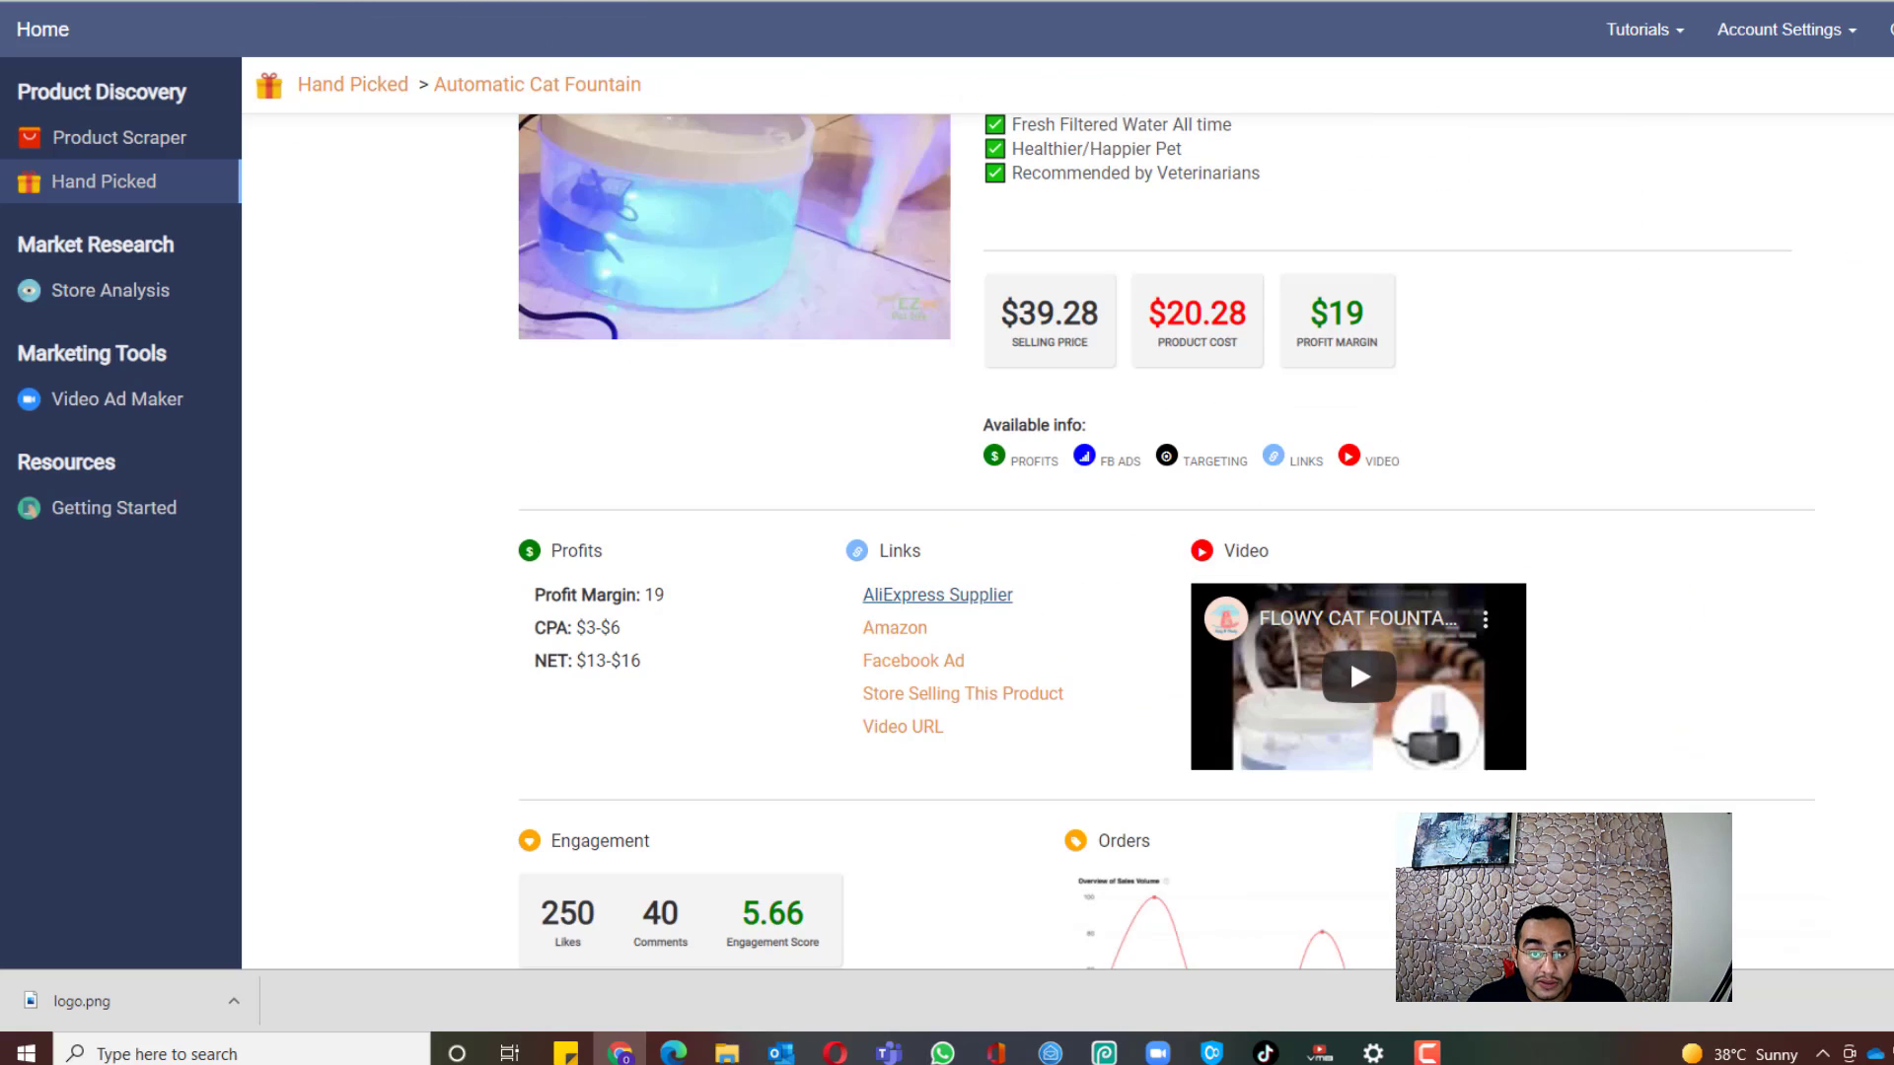
scroll(1350, 654, up, 5)
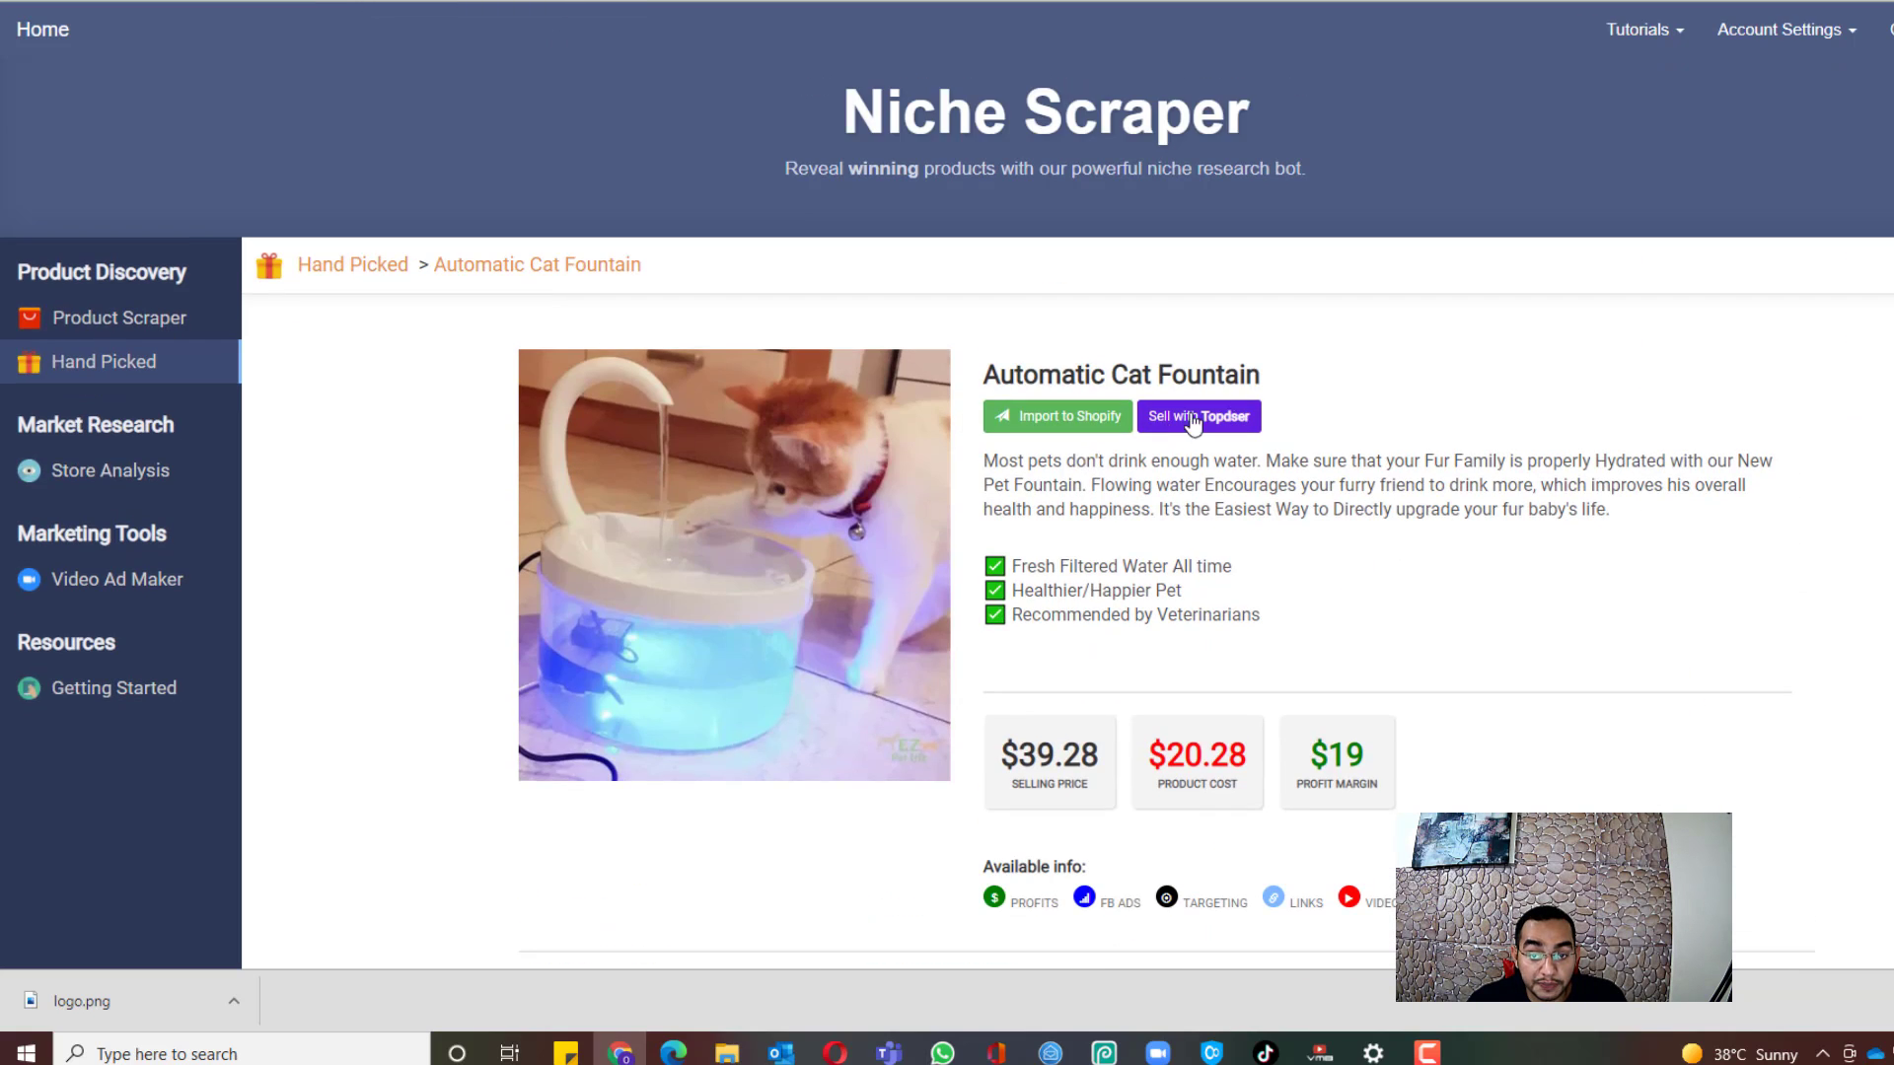
drag(1262, 375, 955, 386)
key(ctrl+c)
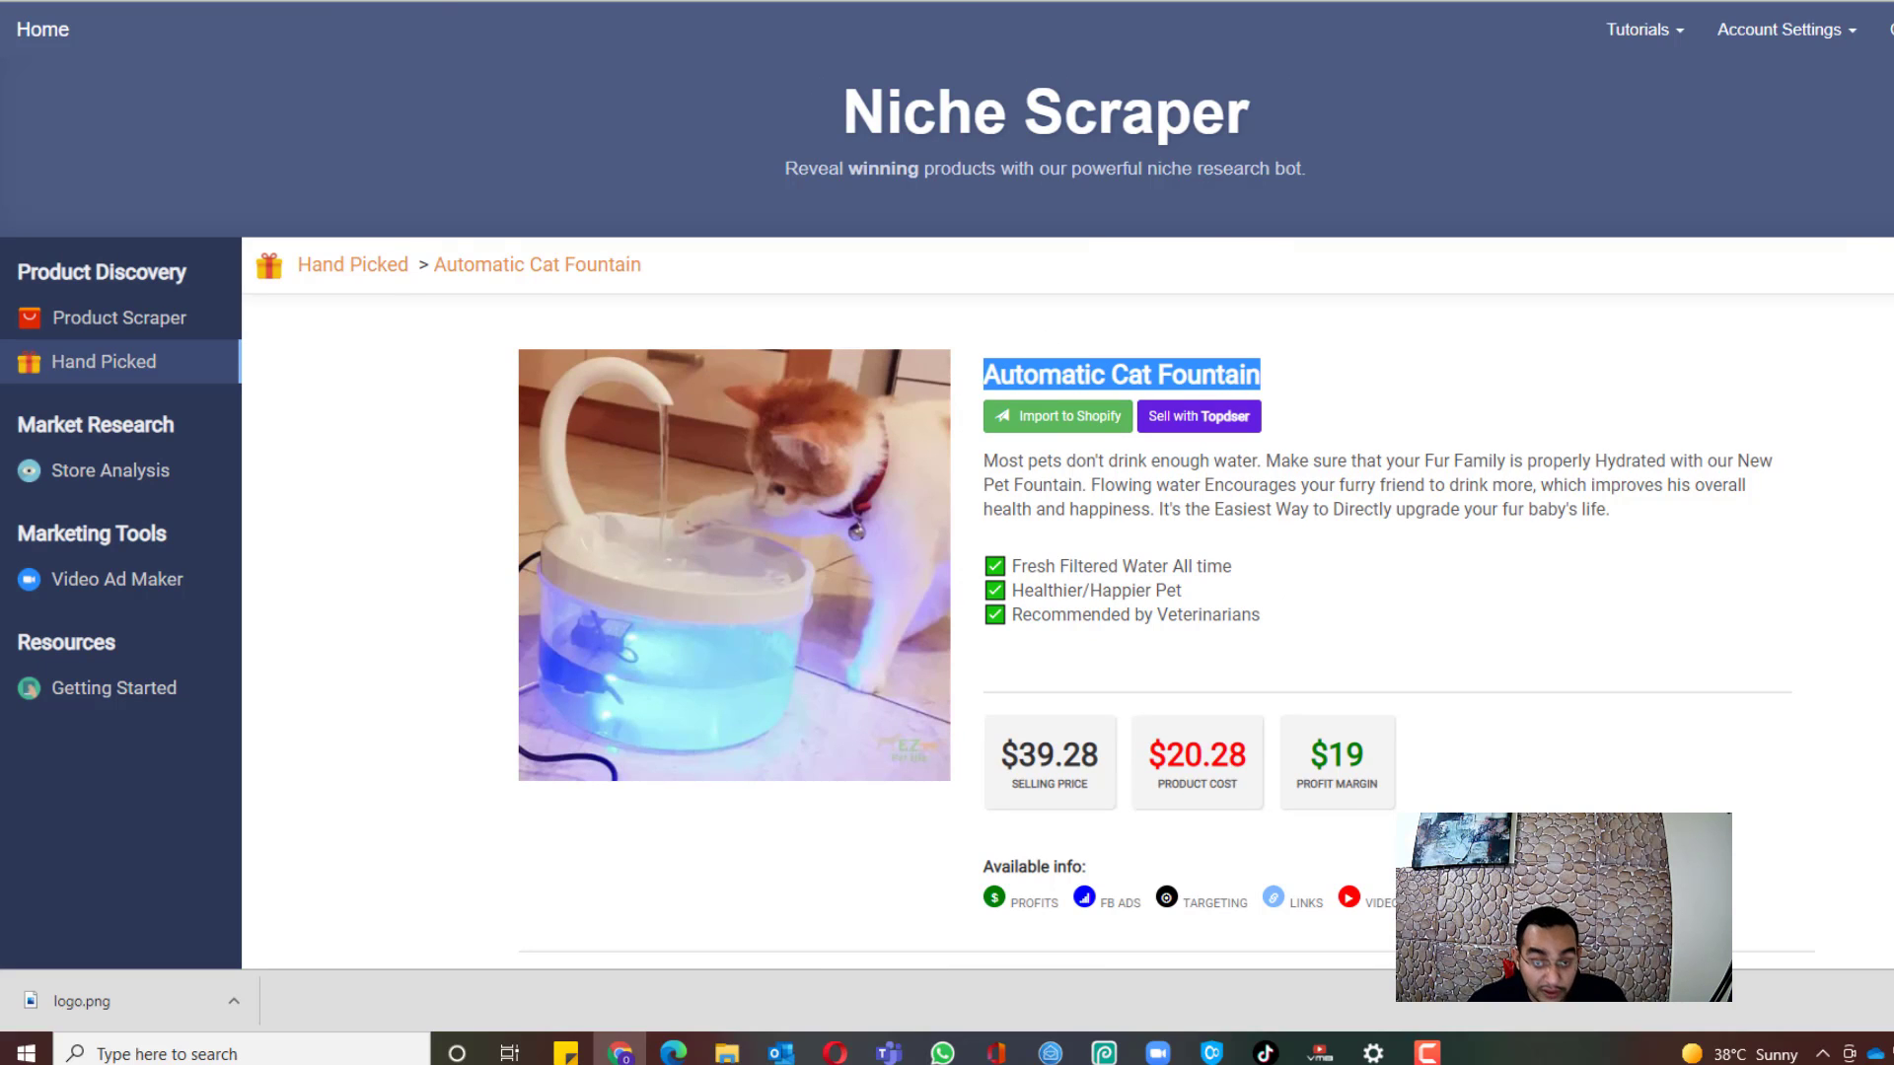
key(ctrl+Tab)
drag(1479, 395, 648, 379)
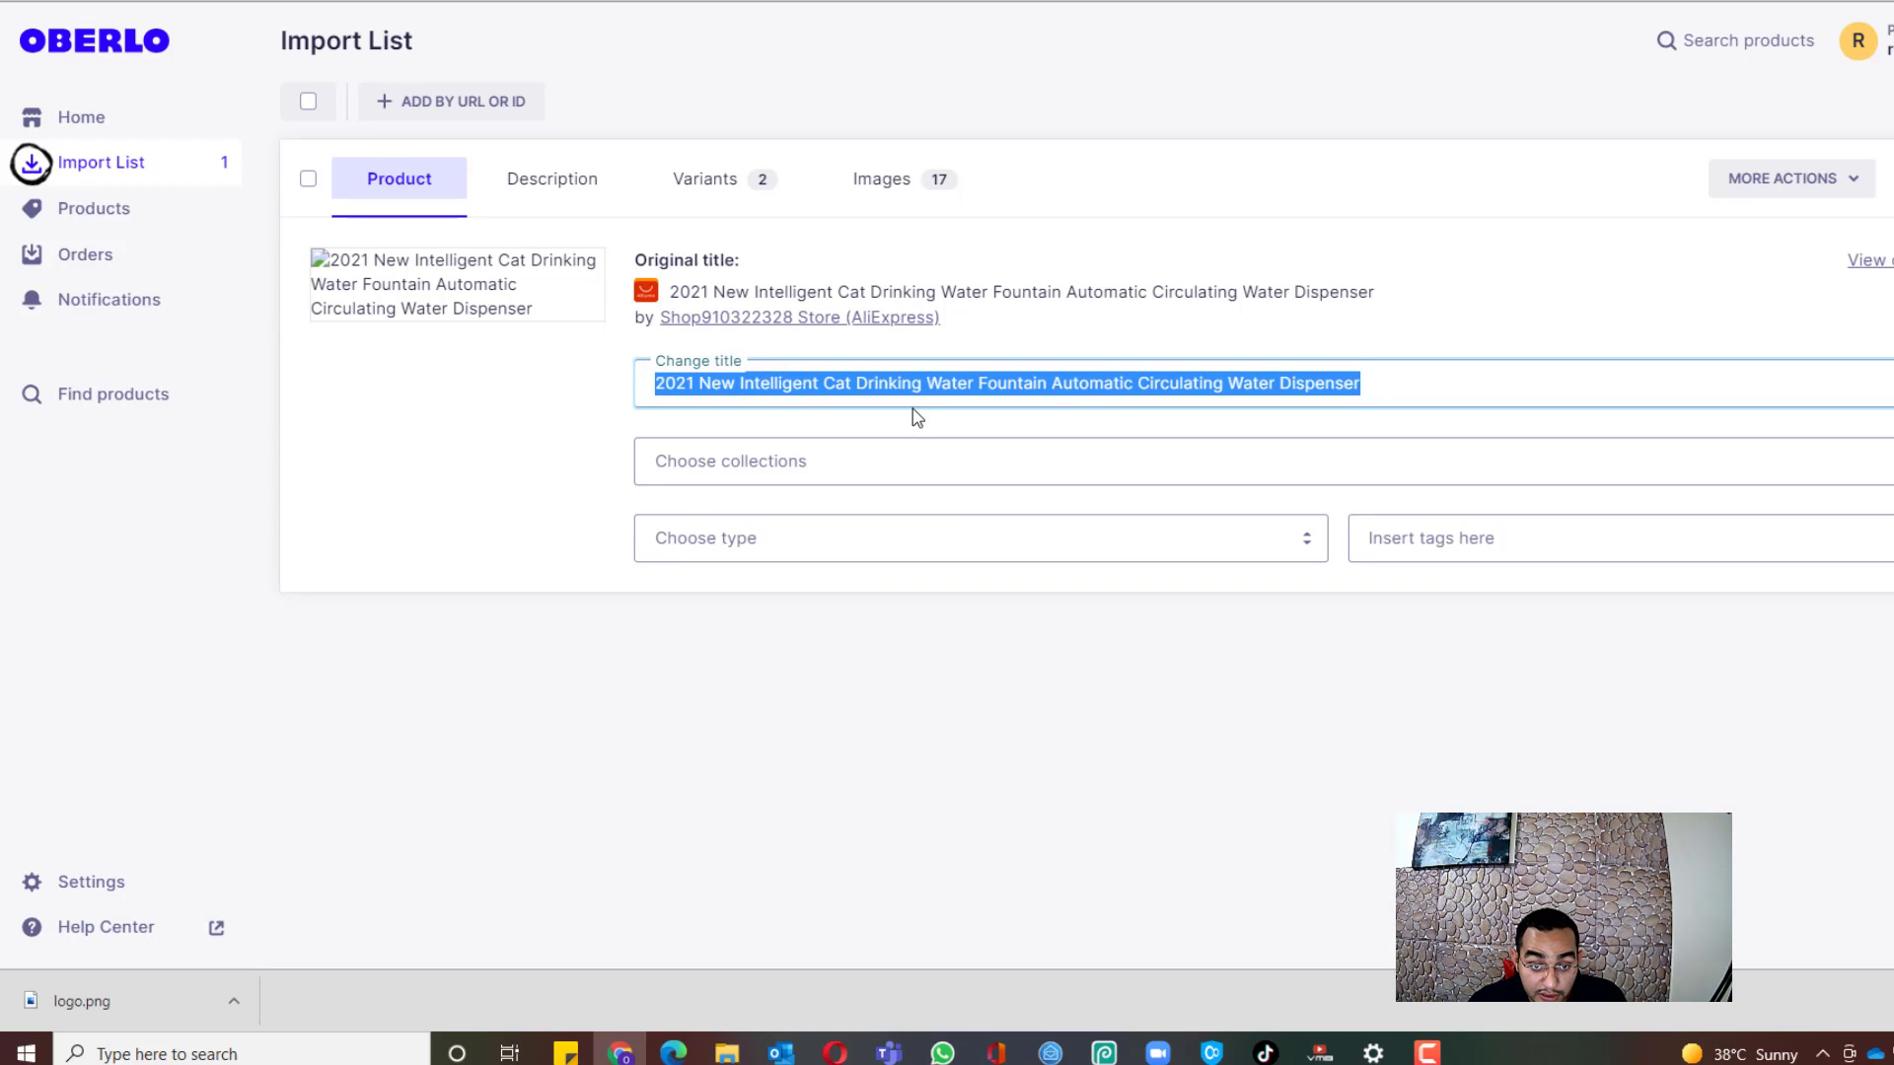
key(ctrl+v)
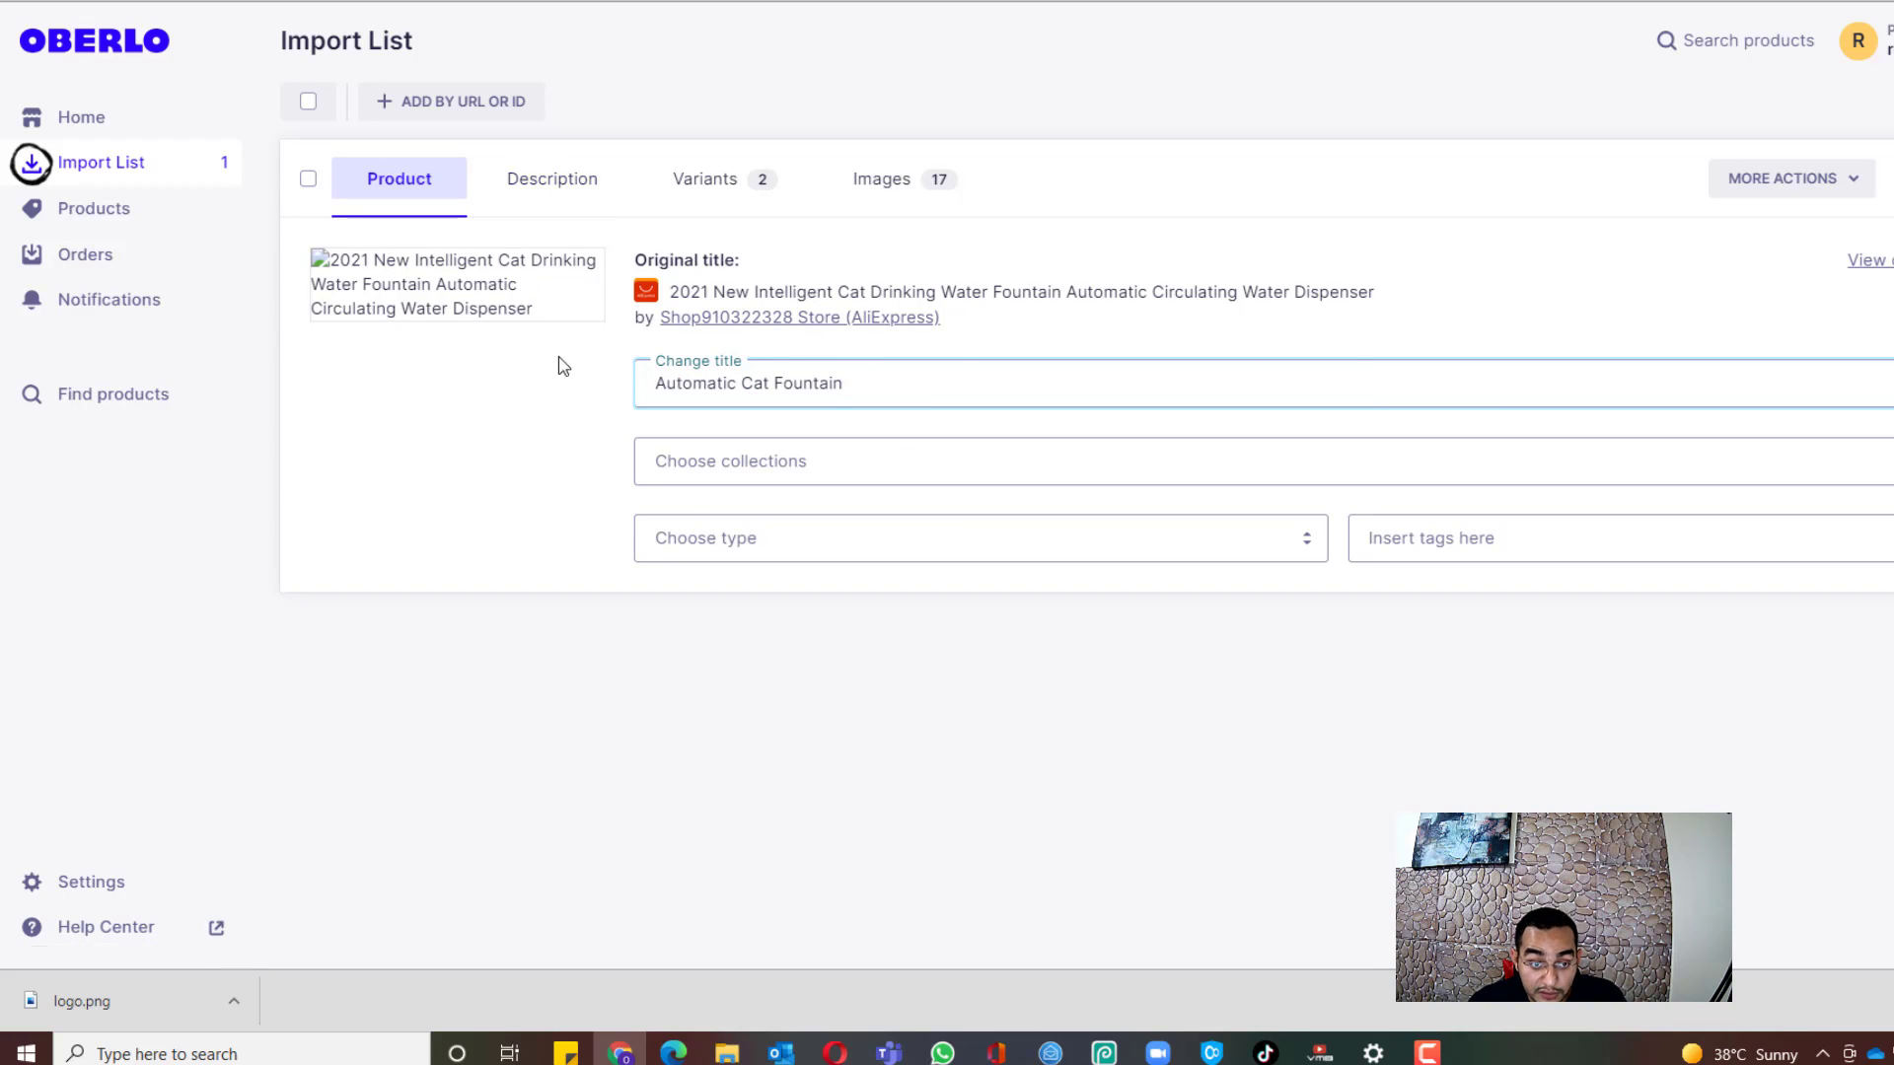
click(558, 201)
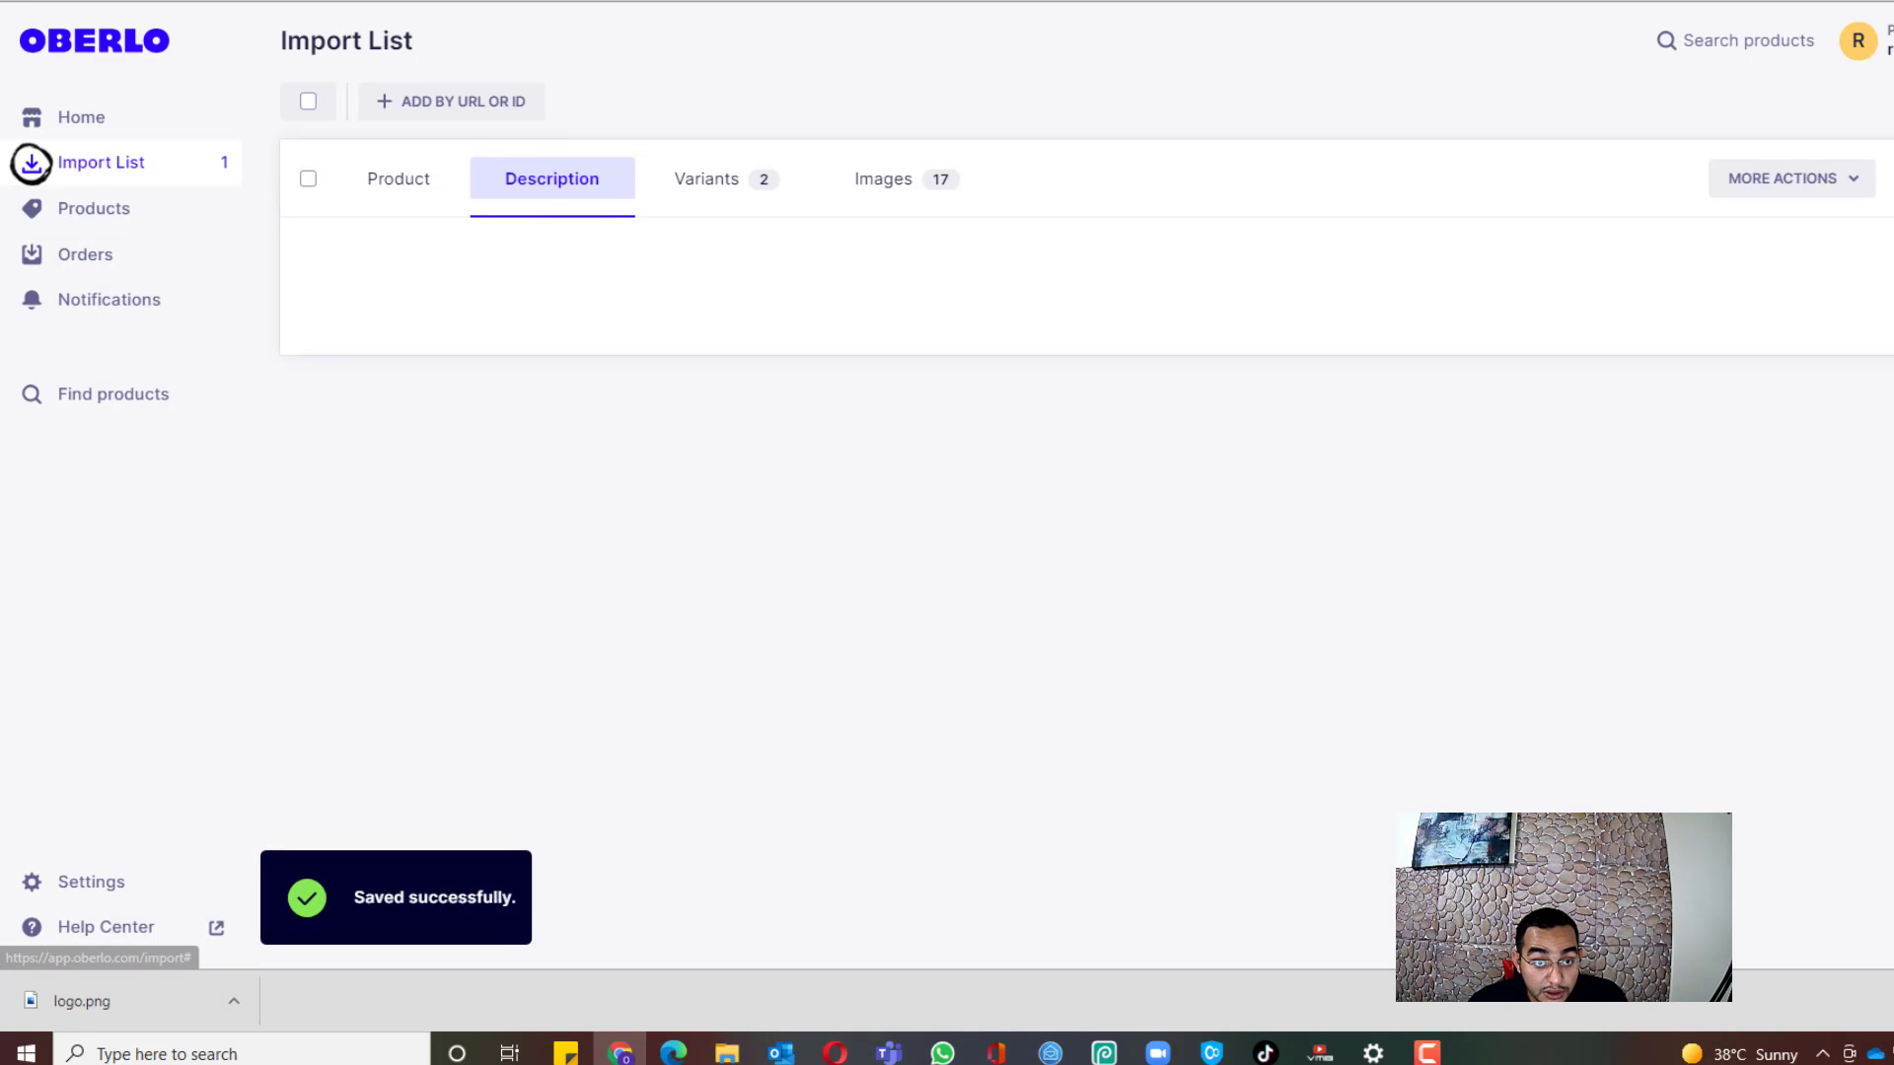
Step: Paste Niche Scraper's fountain paragraph and three benefit bullets over the spec list, deleting the blank line
click(1134, 1)
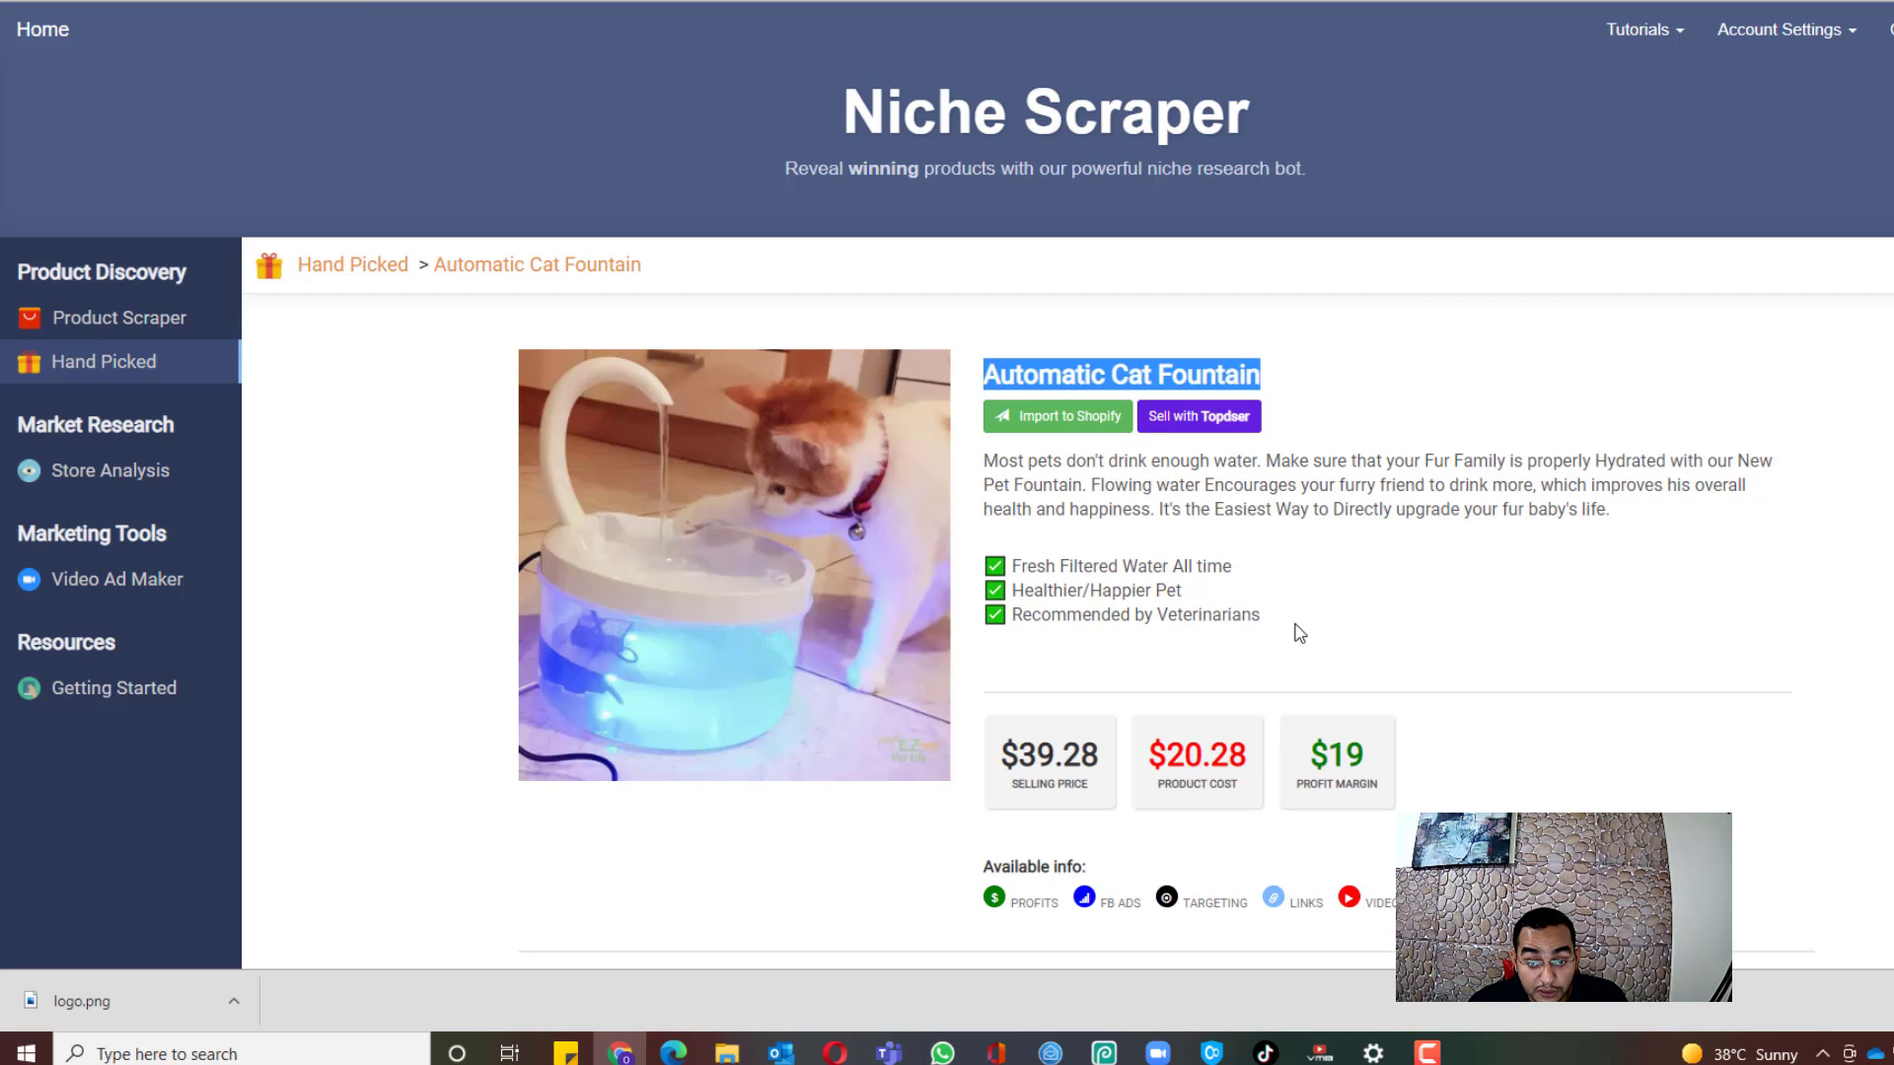
drag(1293, 629, 972, 468)
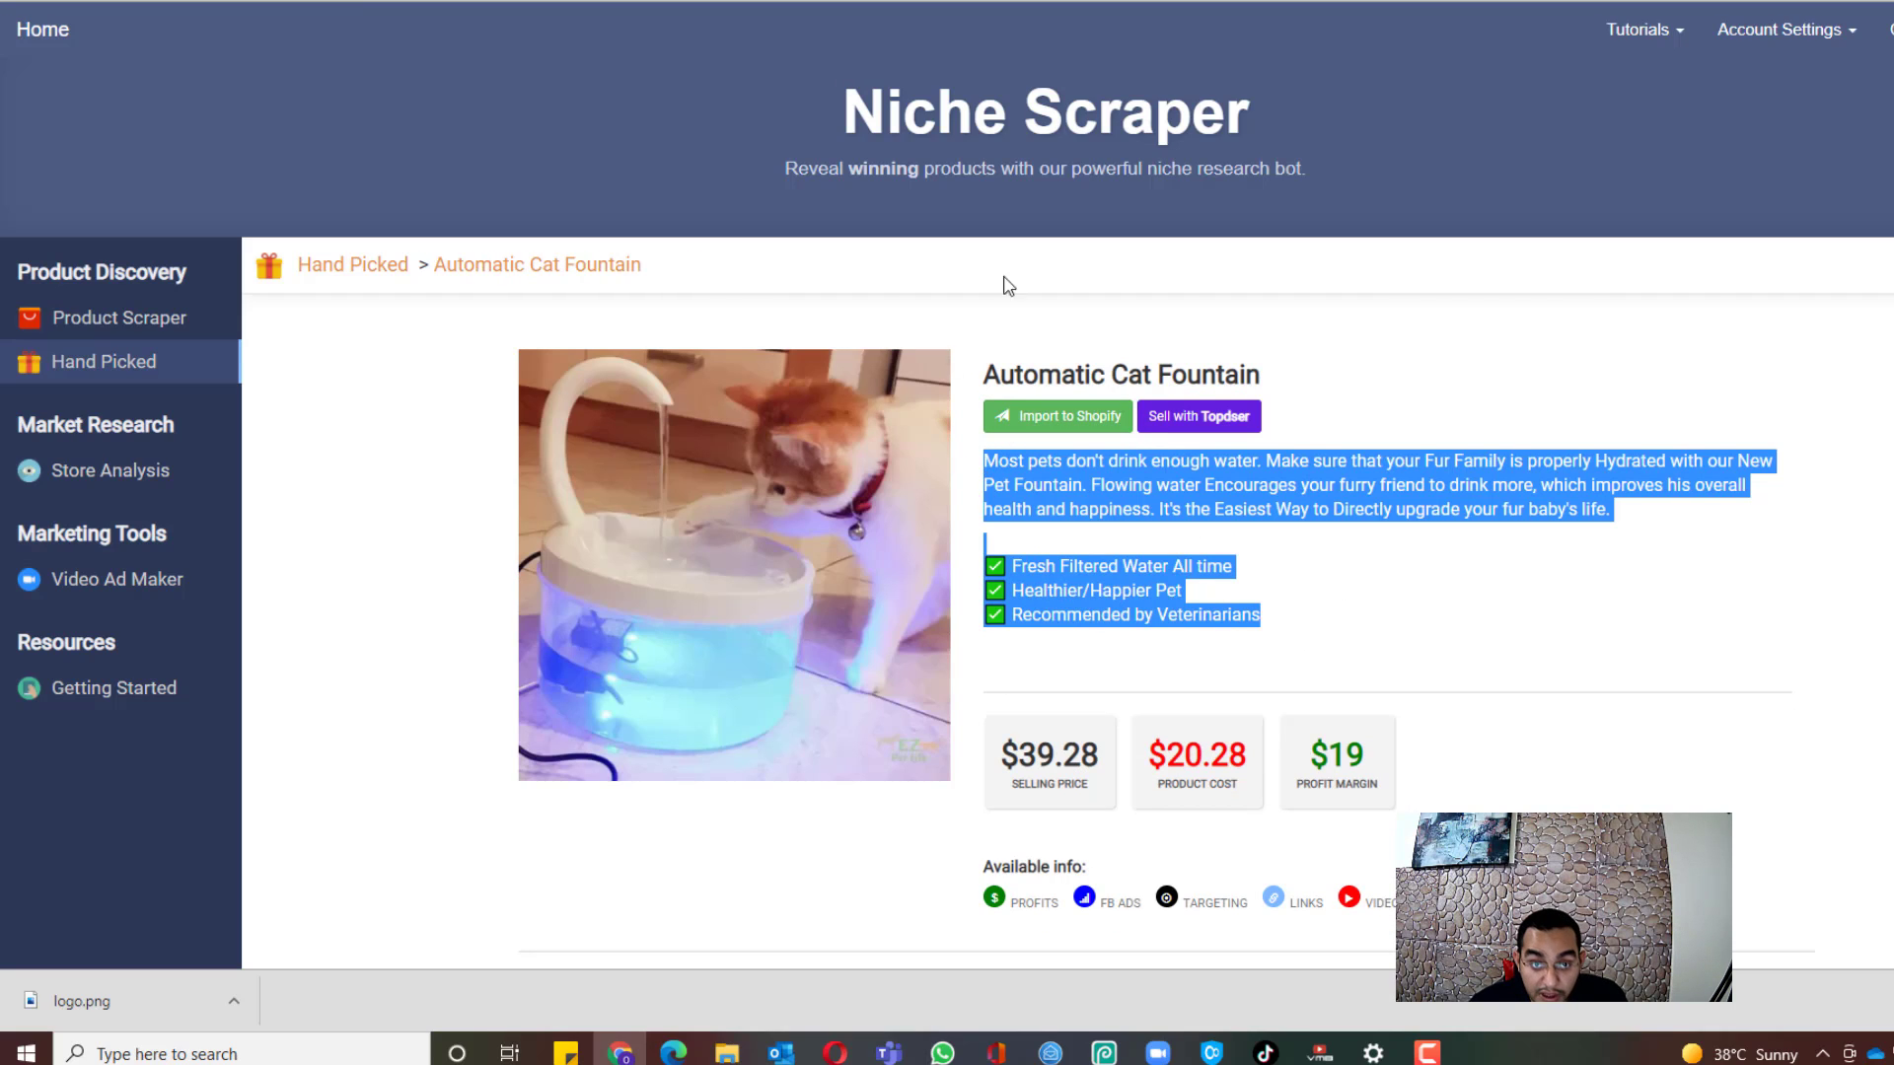
click(749, 1)
drag(541, 570, 270, 329)
key(ctrl+v)
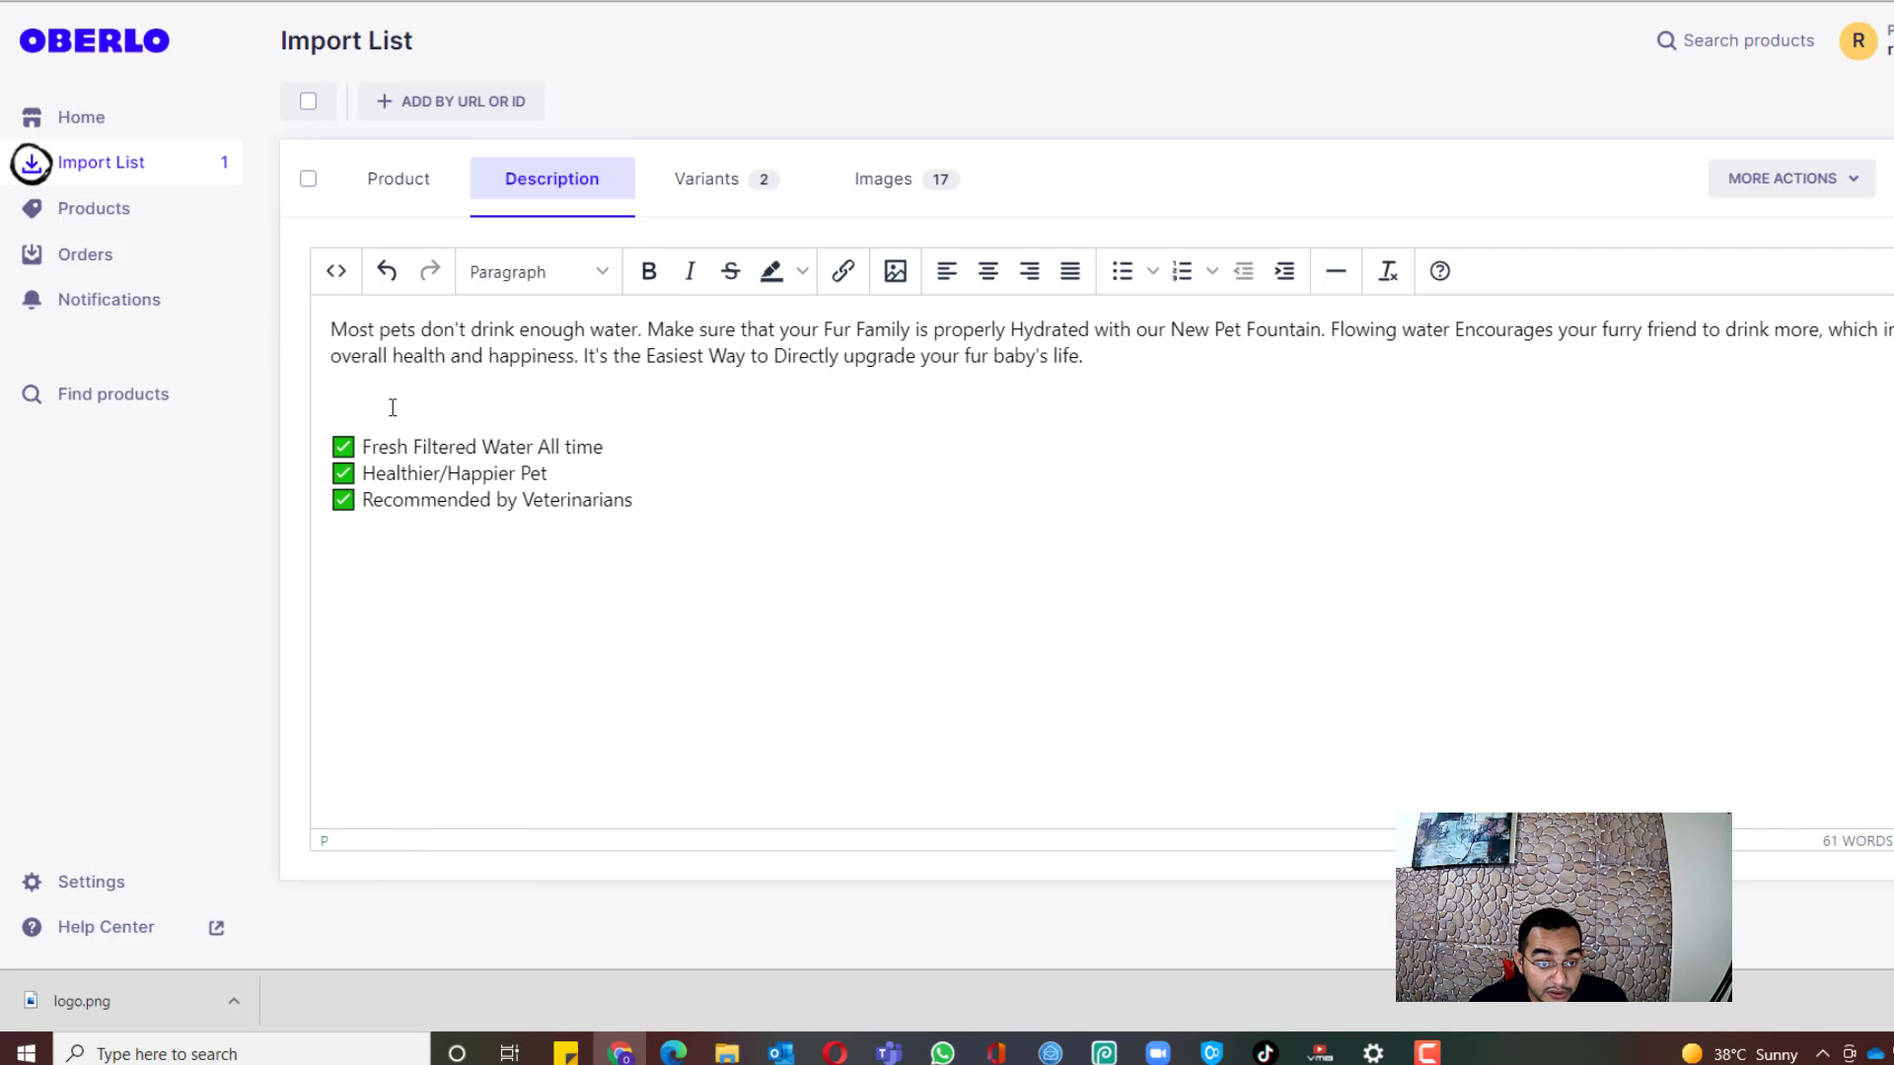
click(398, 402)
key(BackSpace)
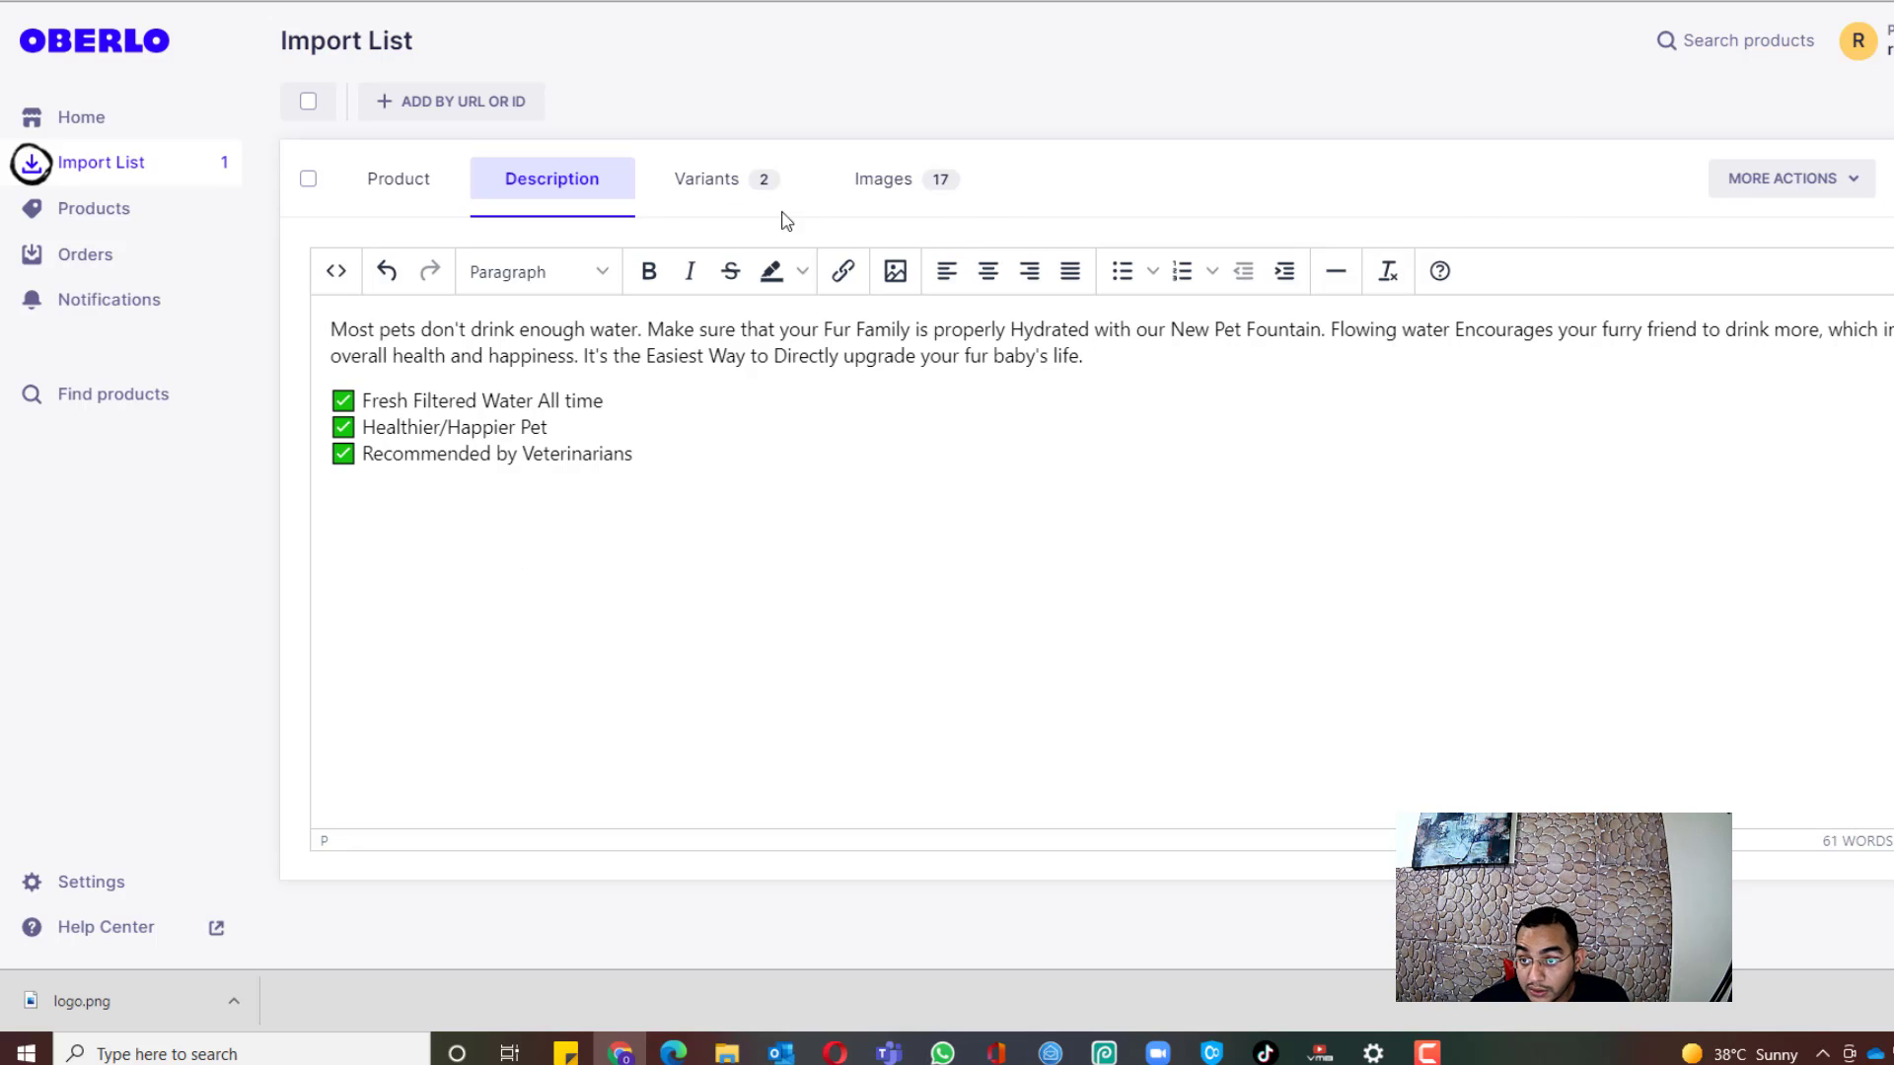
Step: In Variants, uncheck the With lamp style row so only Regular style at US$26.60 remains
click(718, 203)
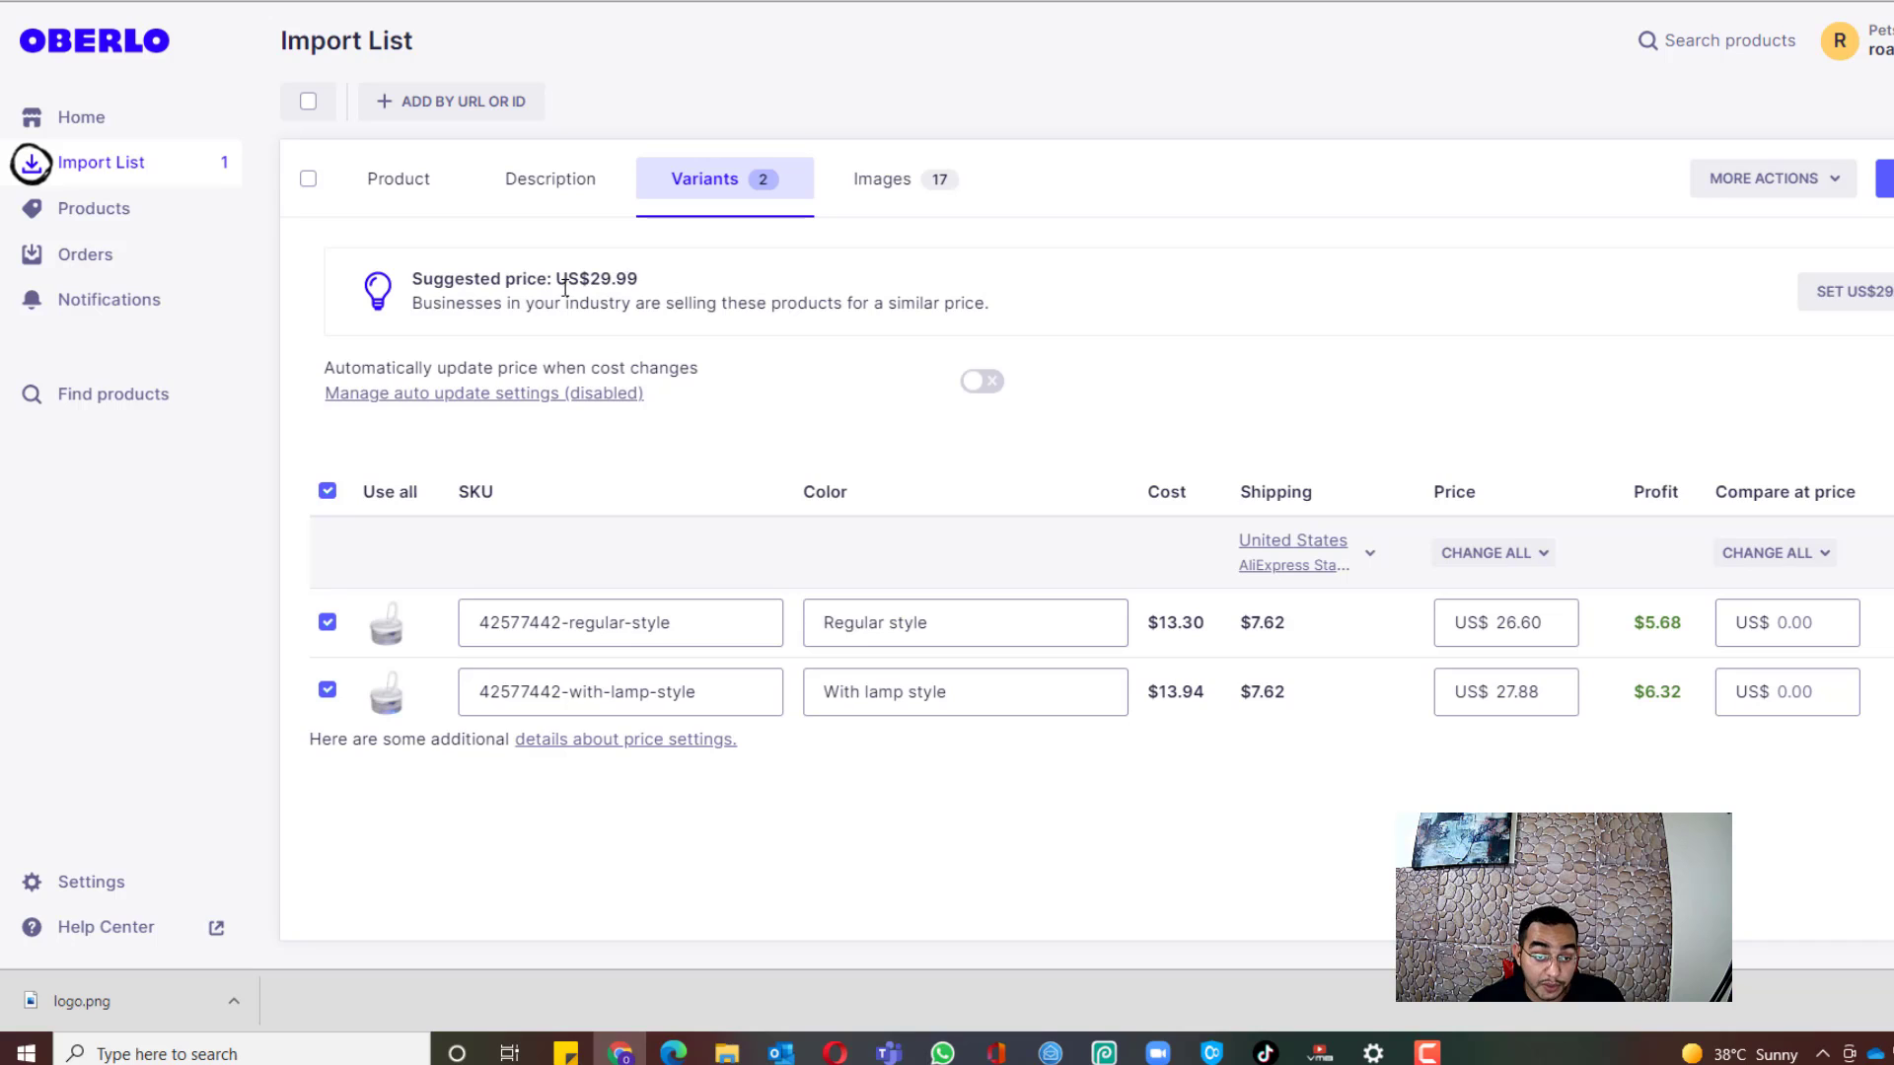
drag(590, 271, 587, 285)
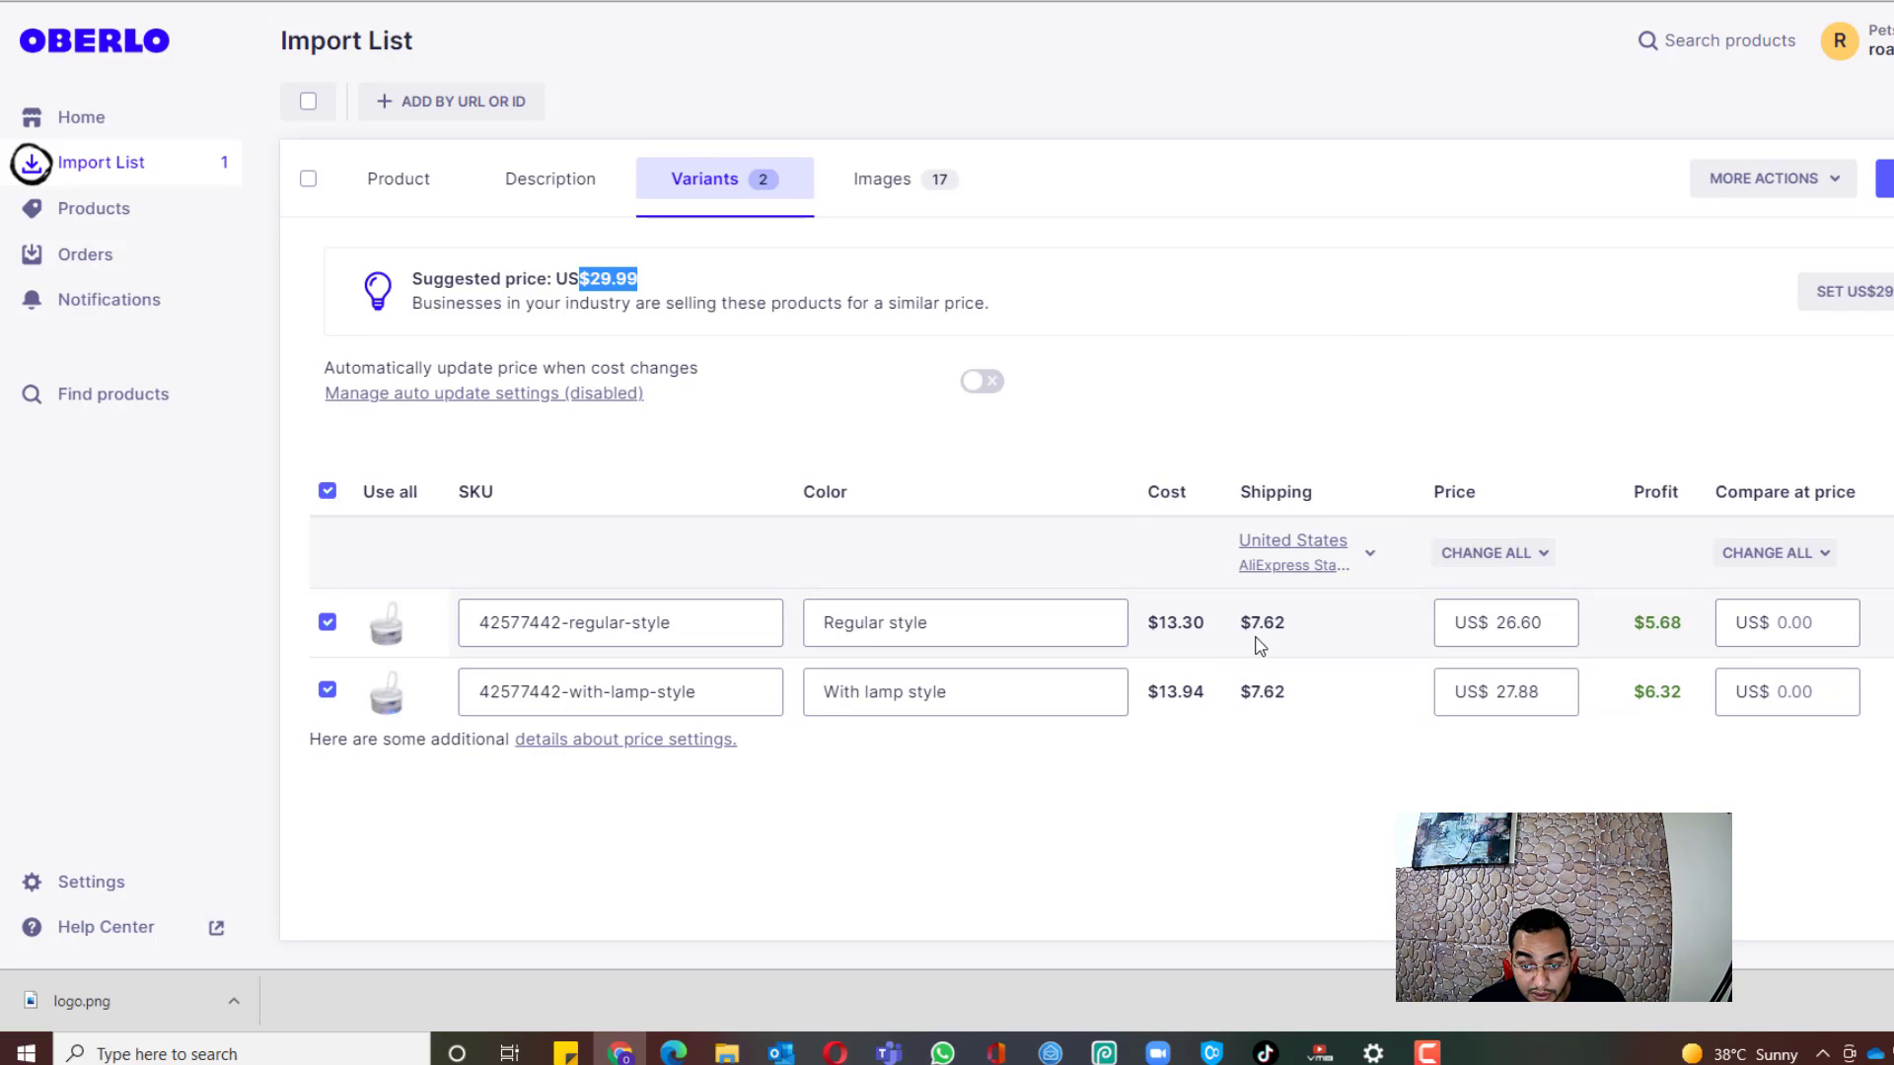
drag(1286, 623, 1141, 639)
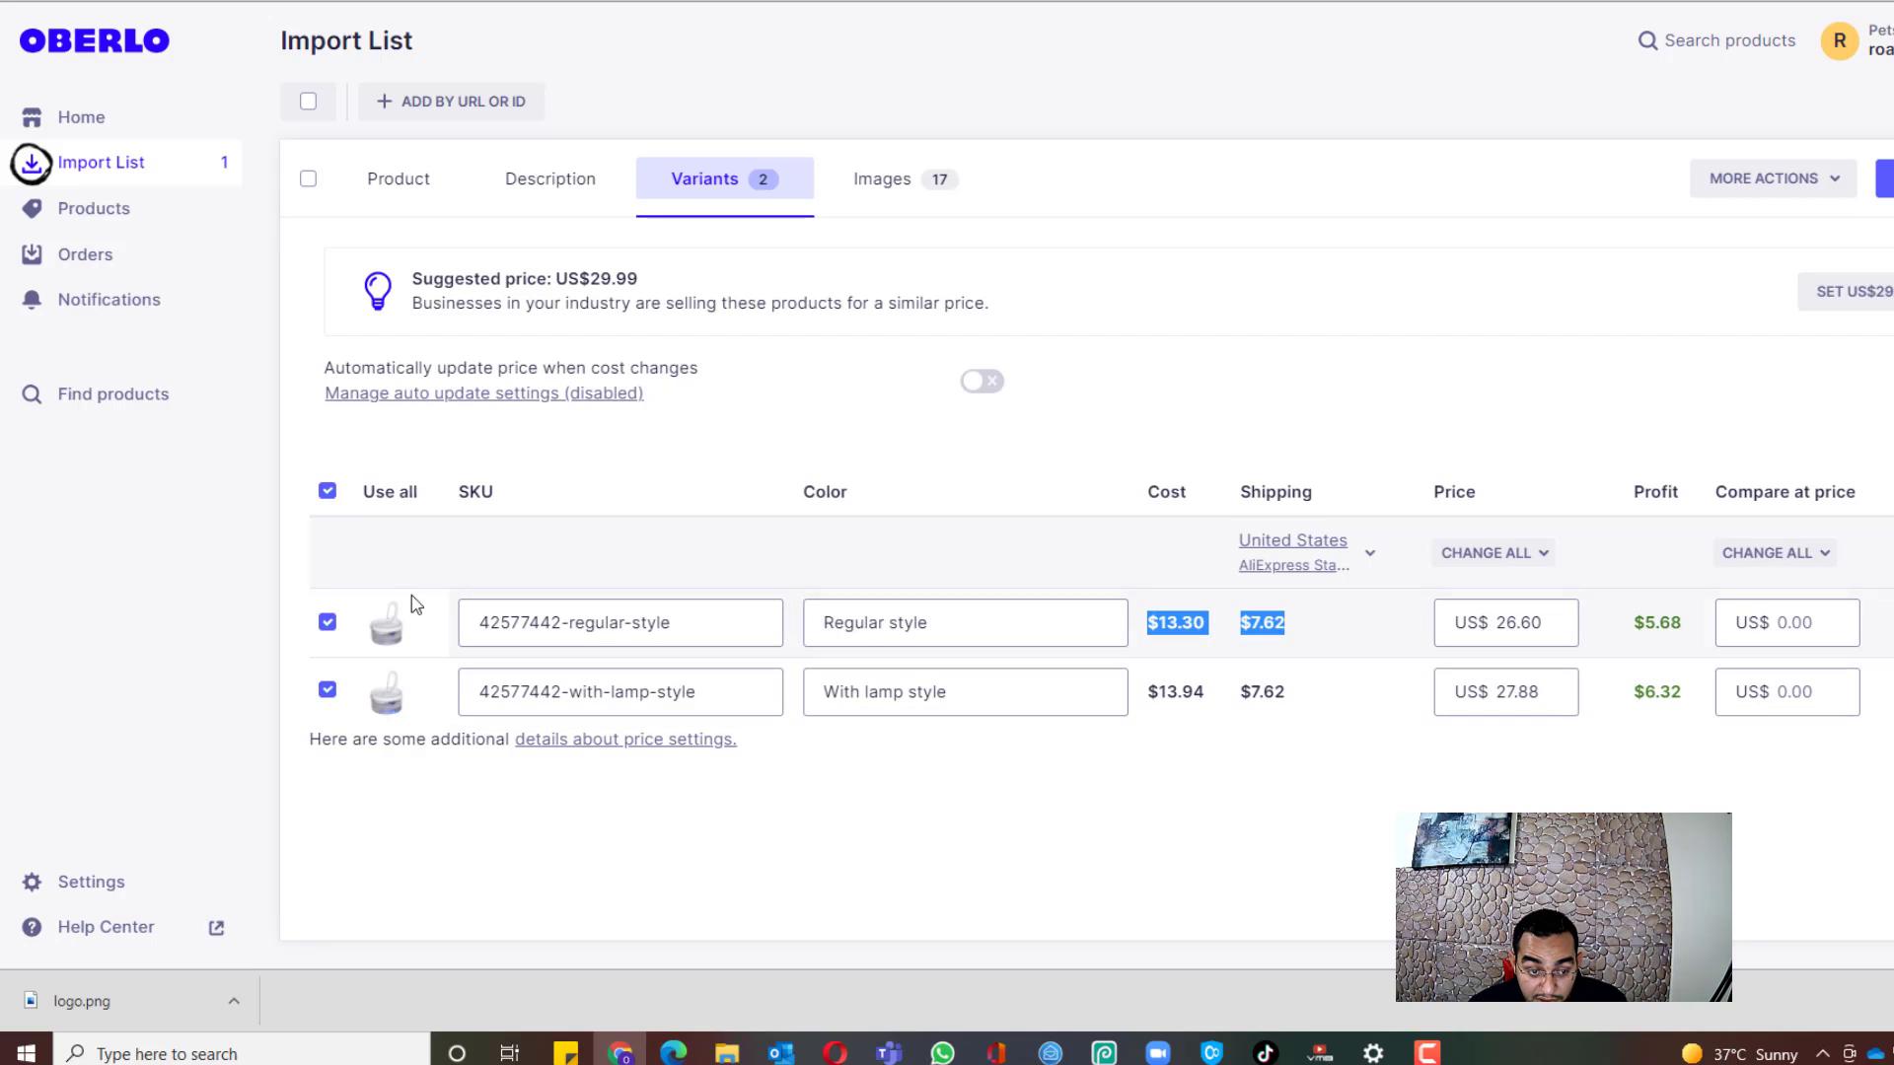
click(327, 696)
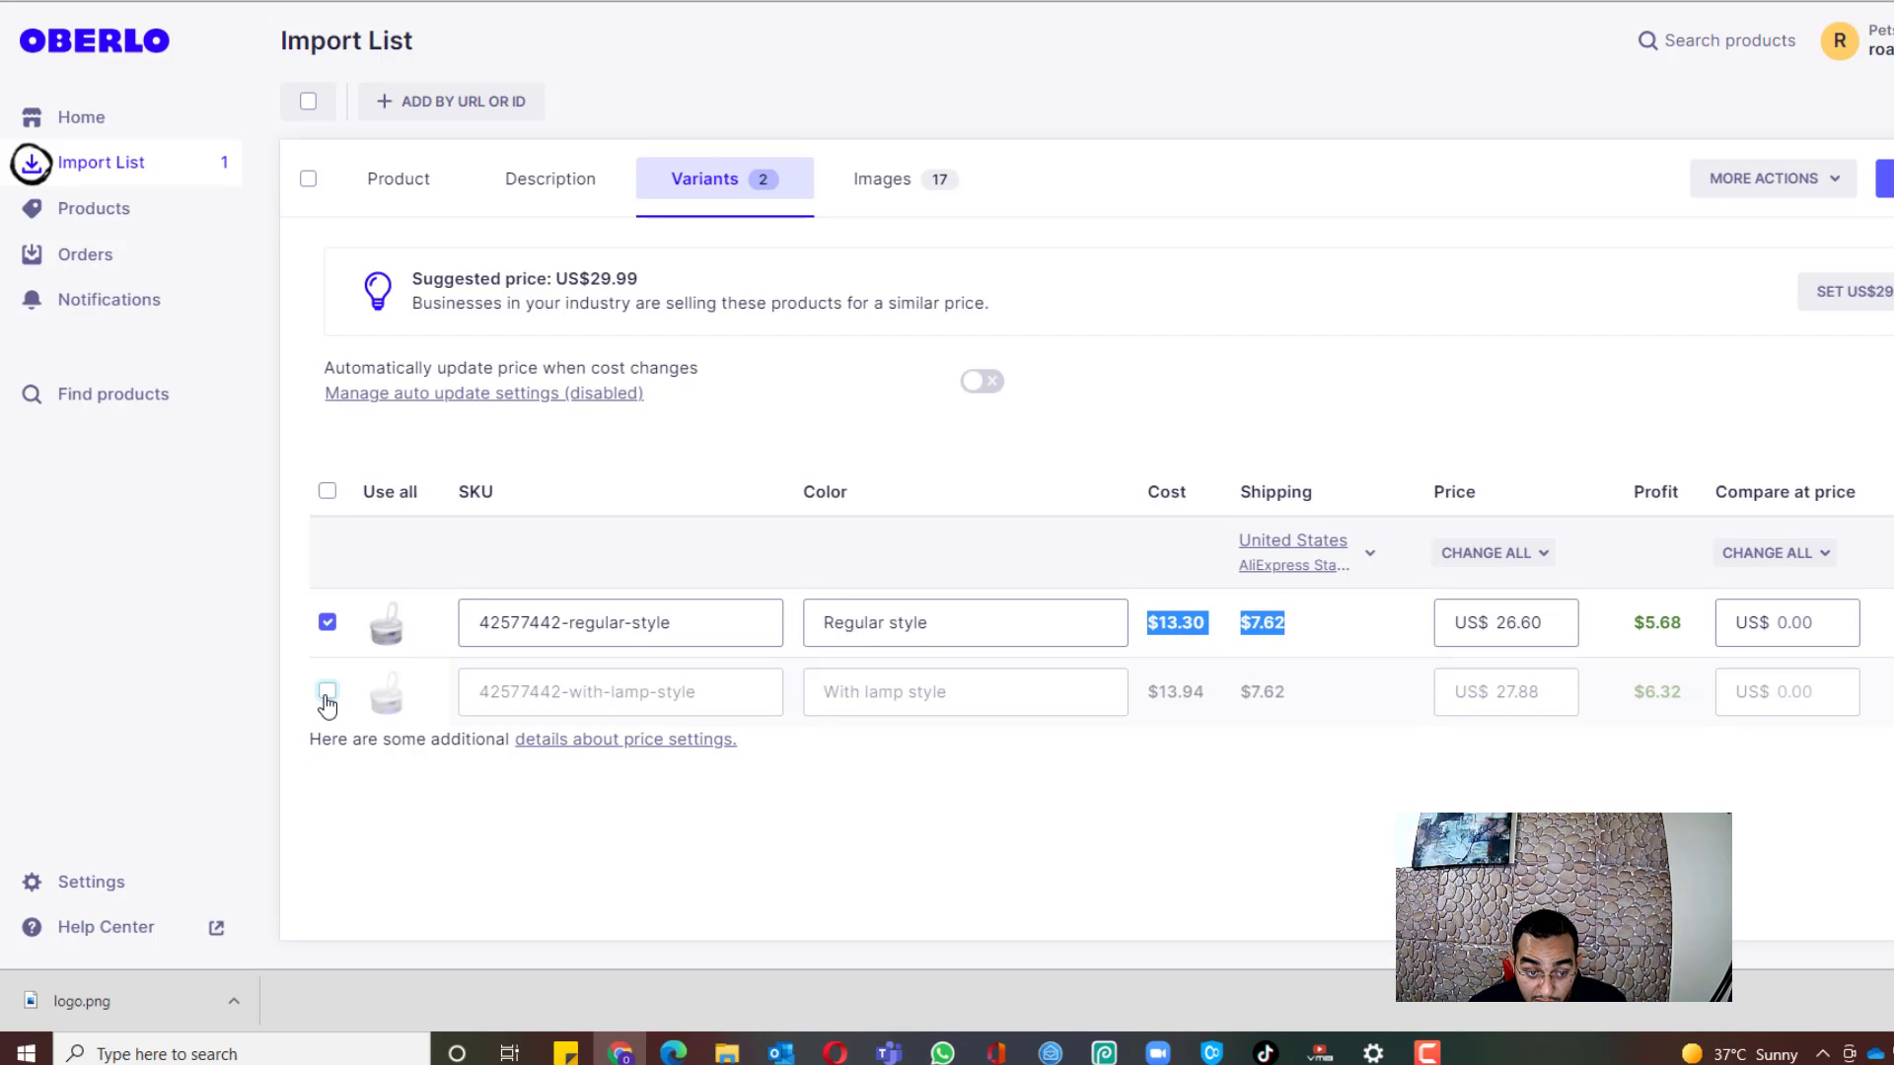
click(1310, 631)
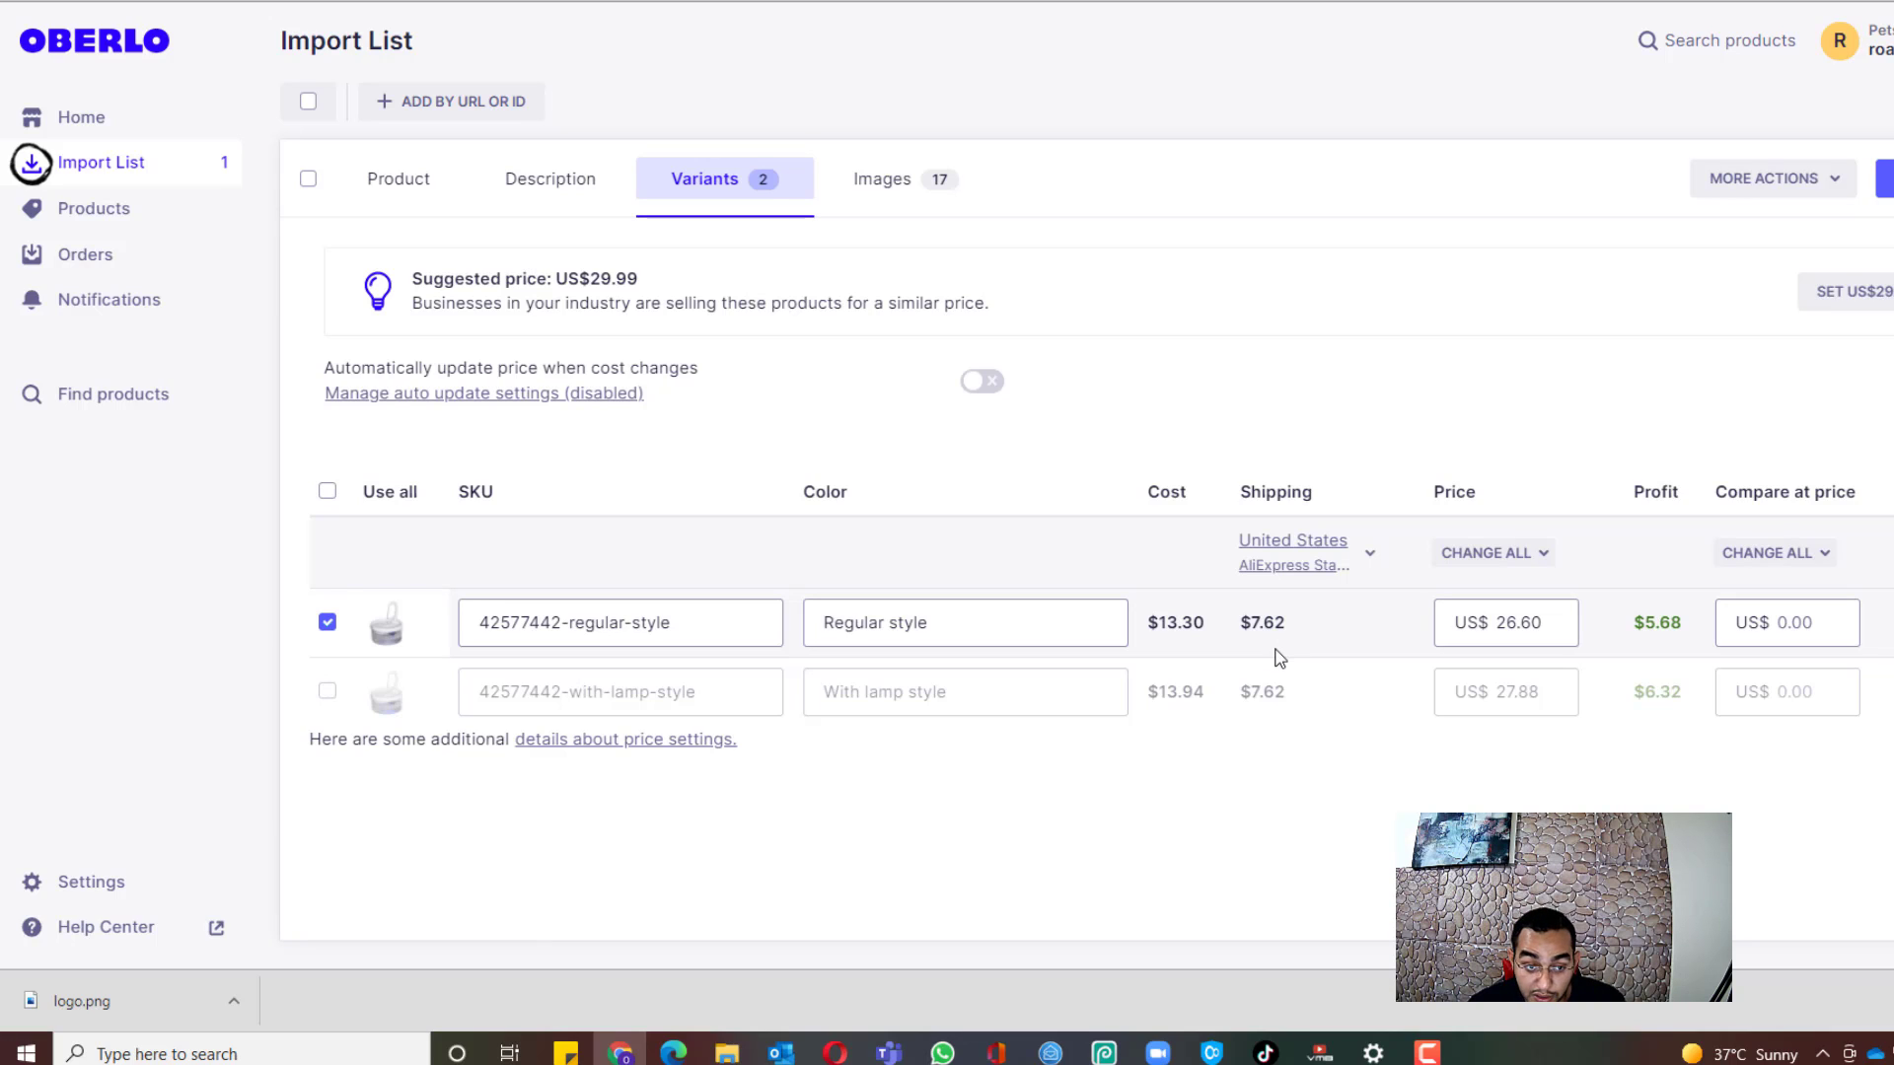
click(1536, 625)
Step: Price the Regular style variant at US$34.99 with a US$49.99 compare-at price
double_click(1536, 623)
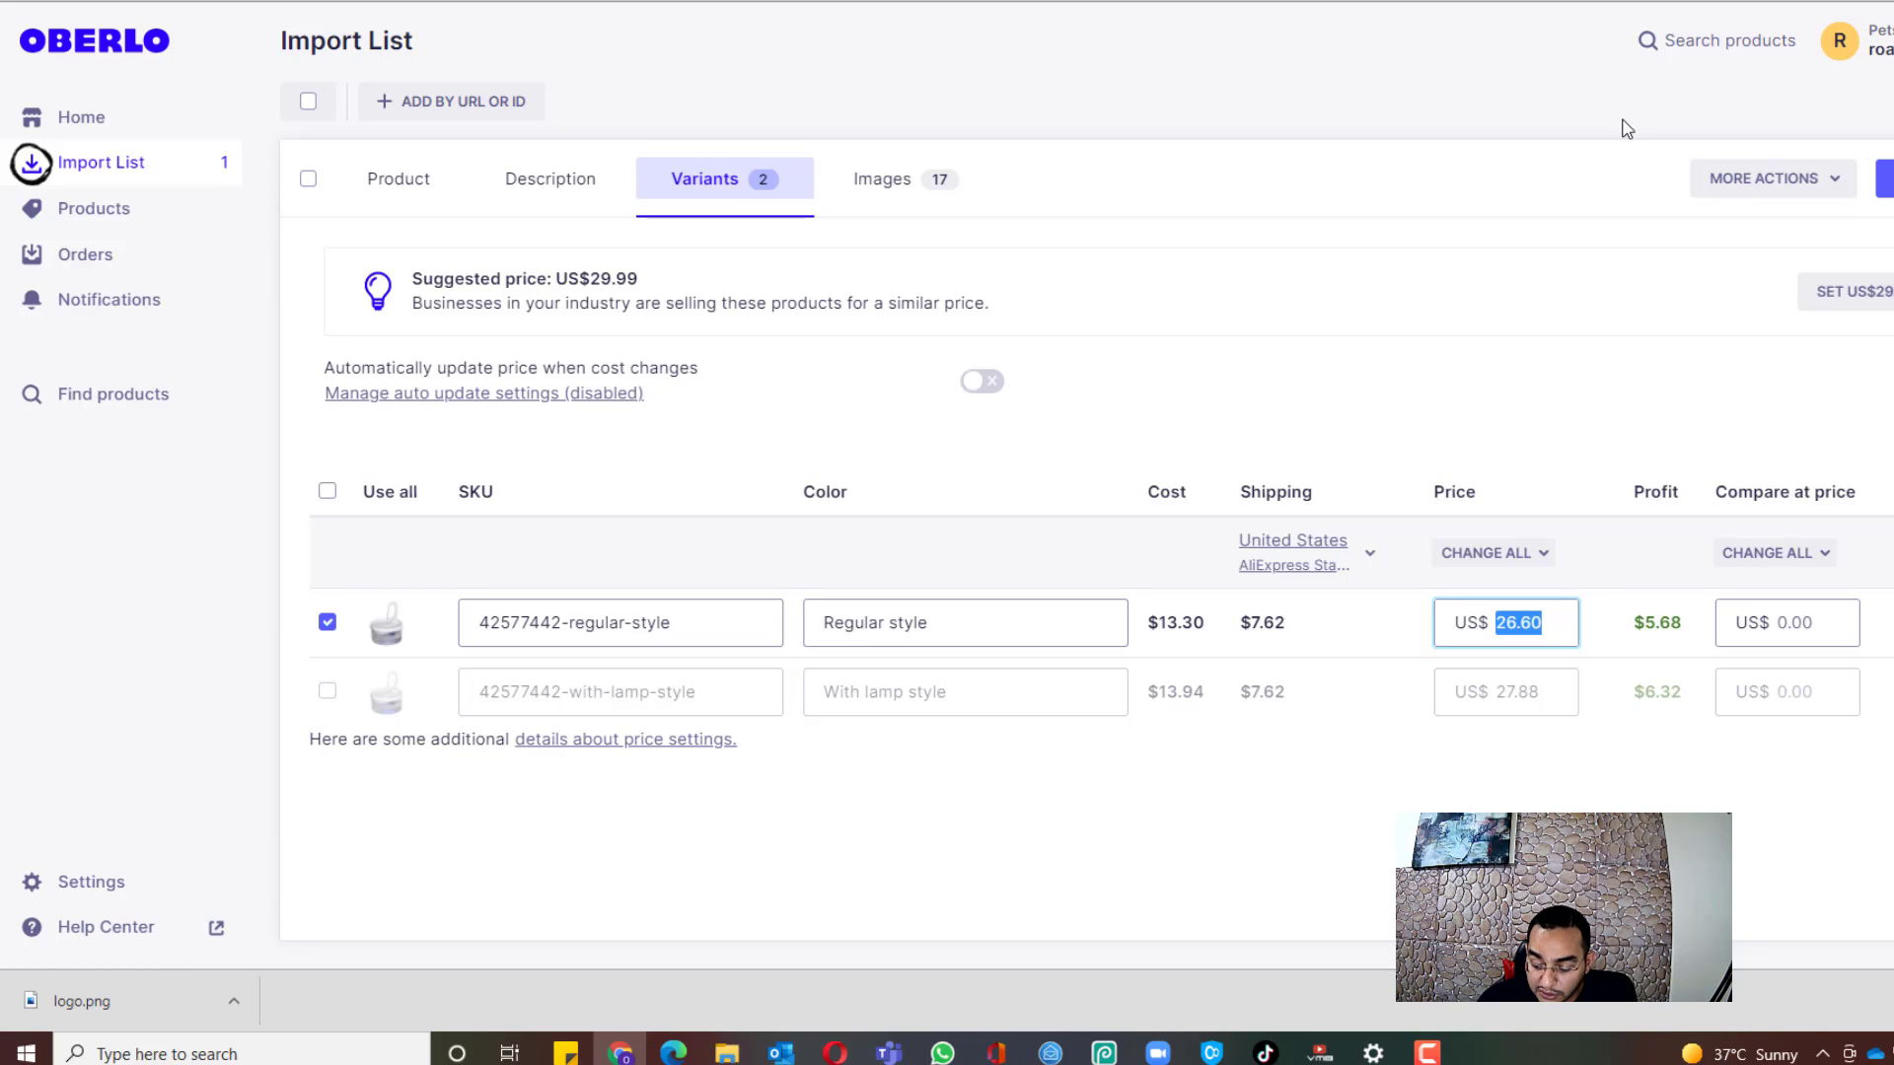
text(34.99)
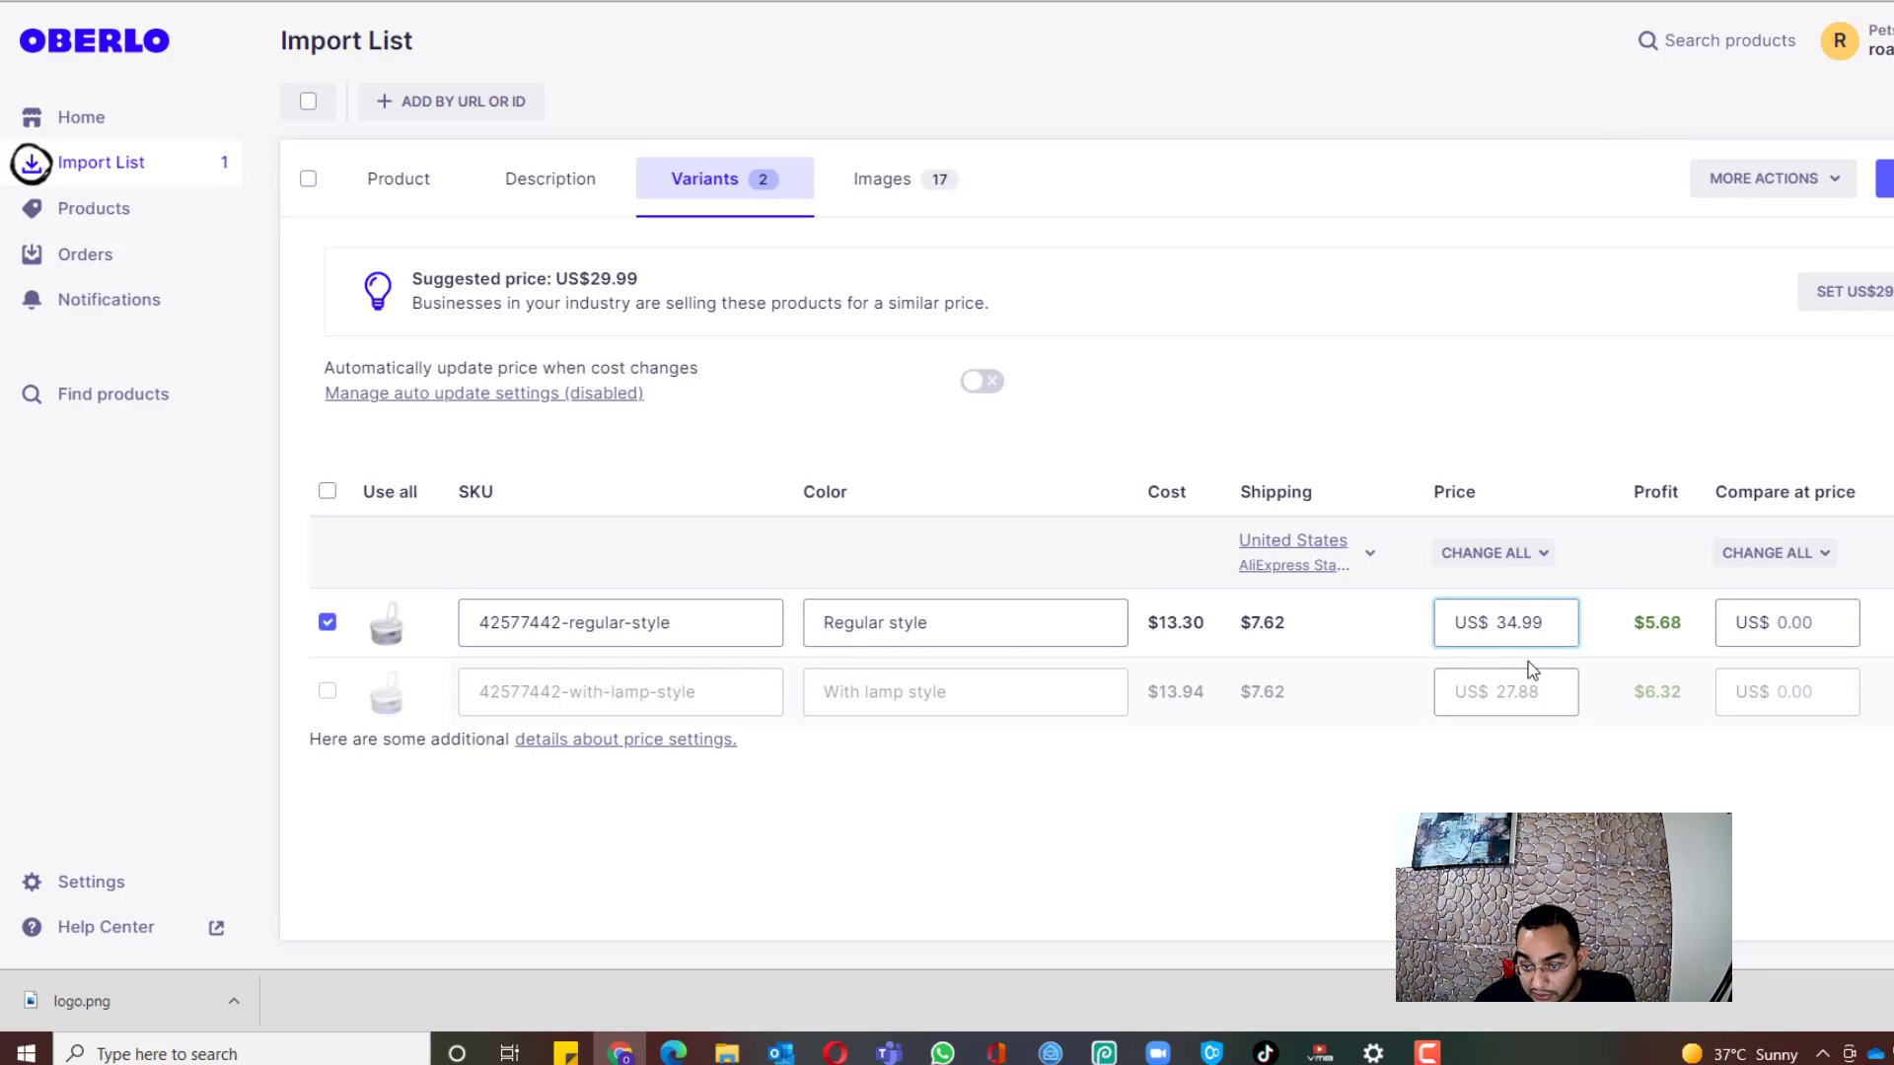
click(1523, 439)
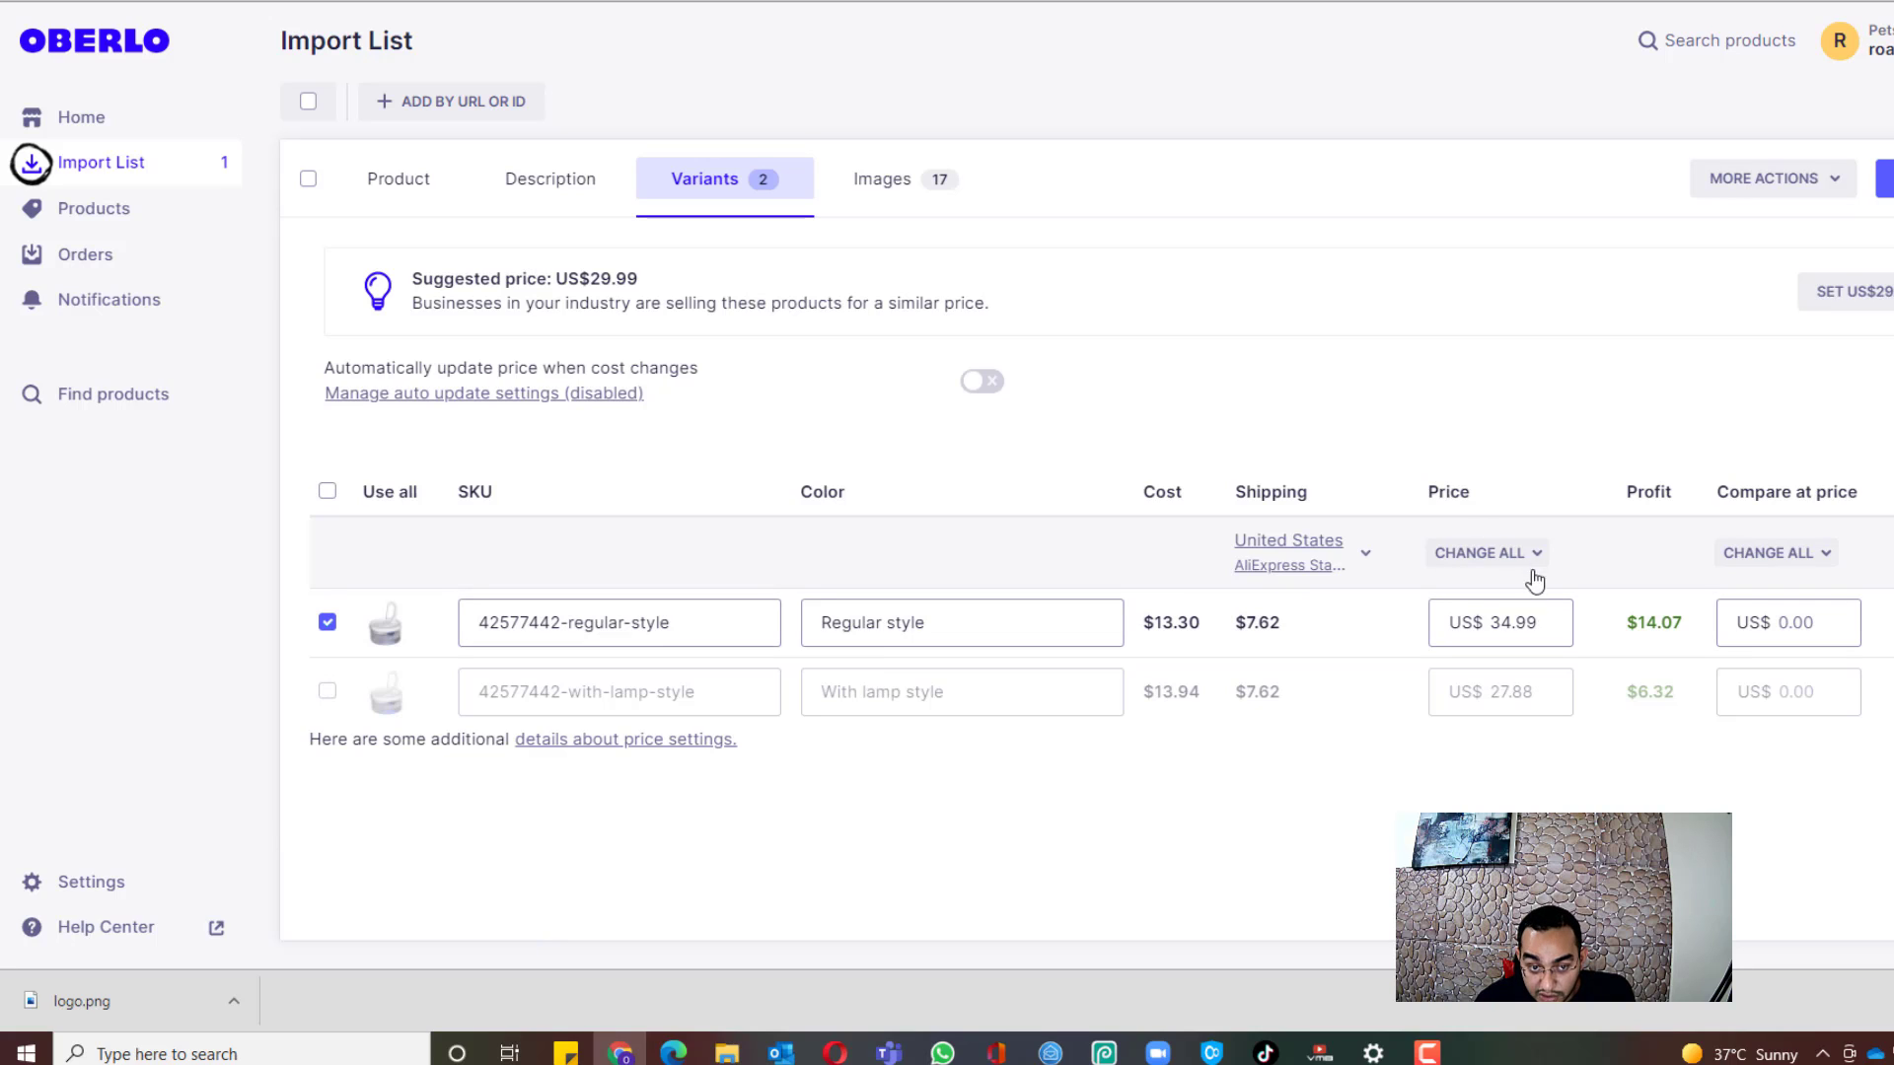
click(1817, 629)
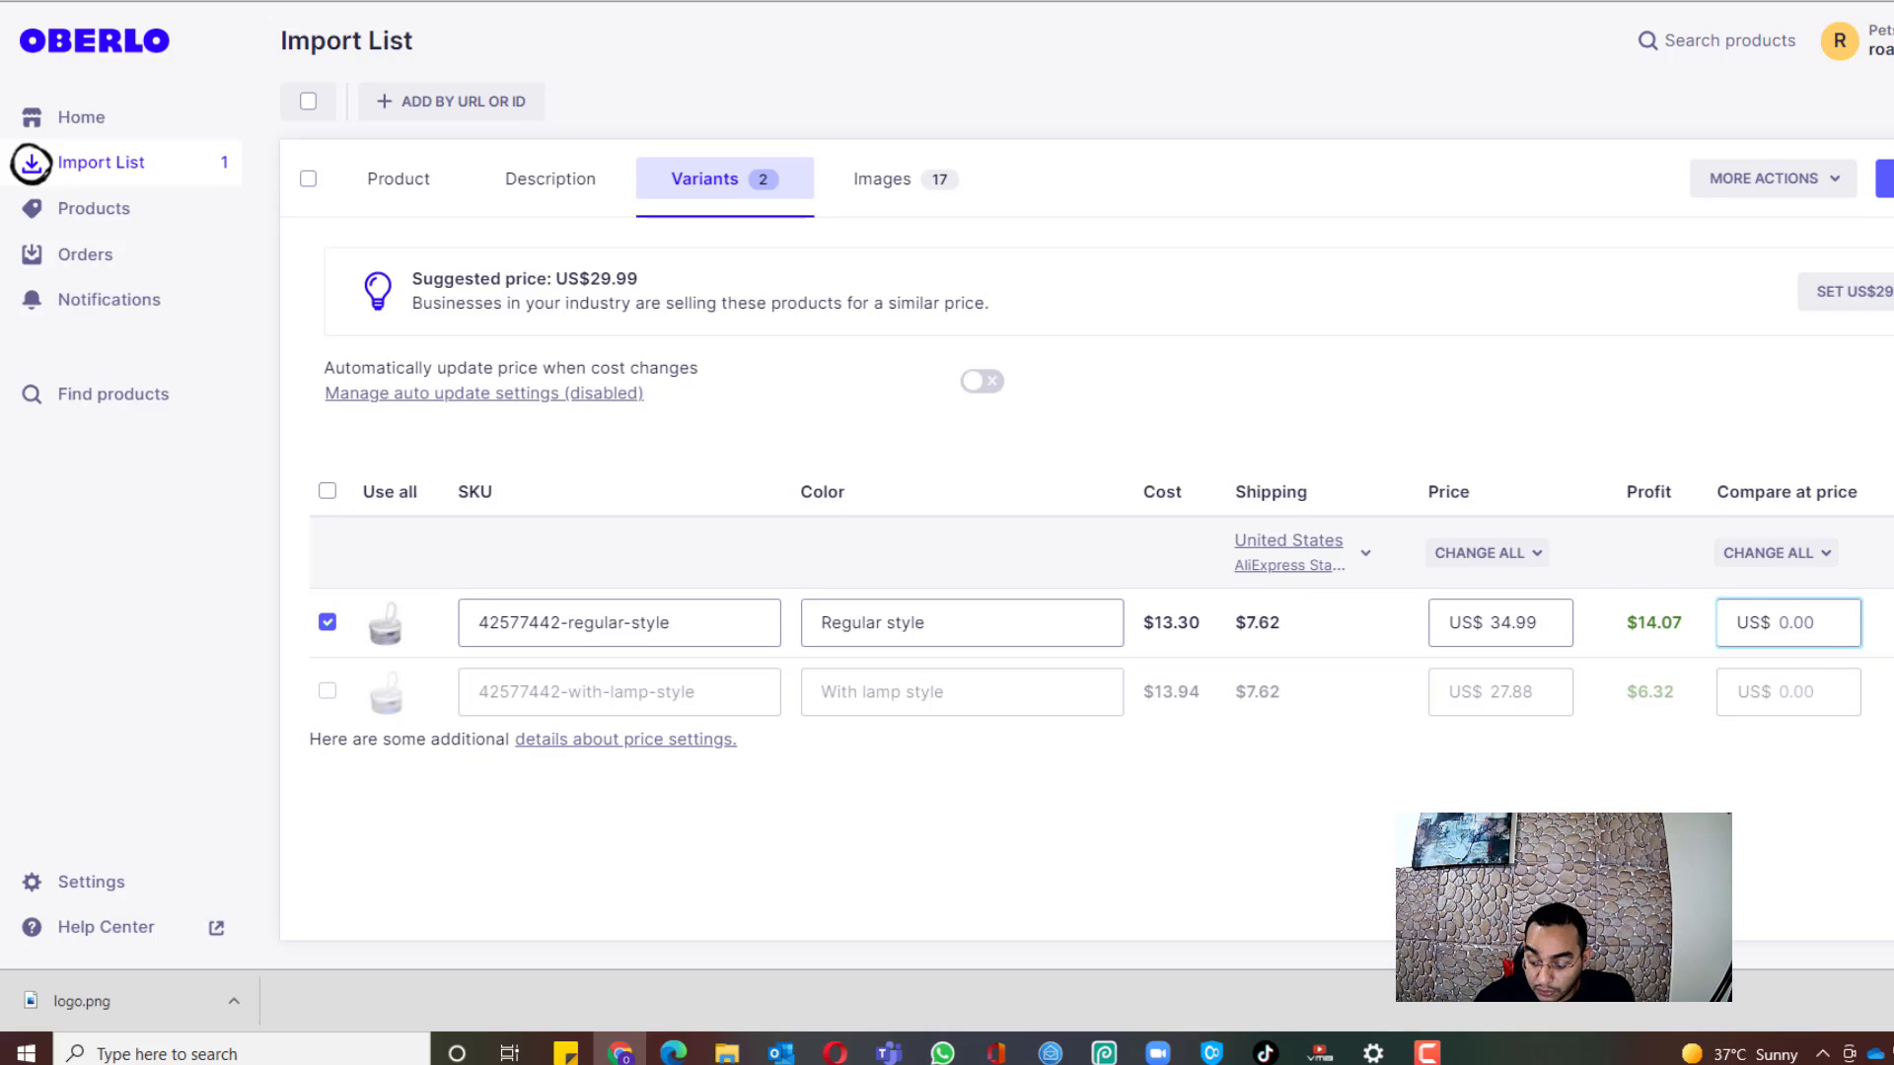
text(49.99)
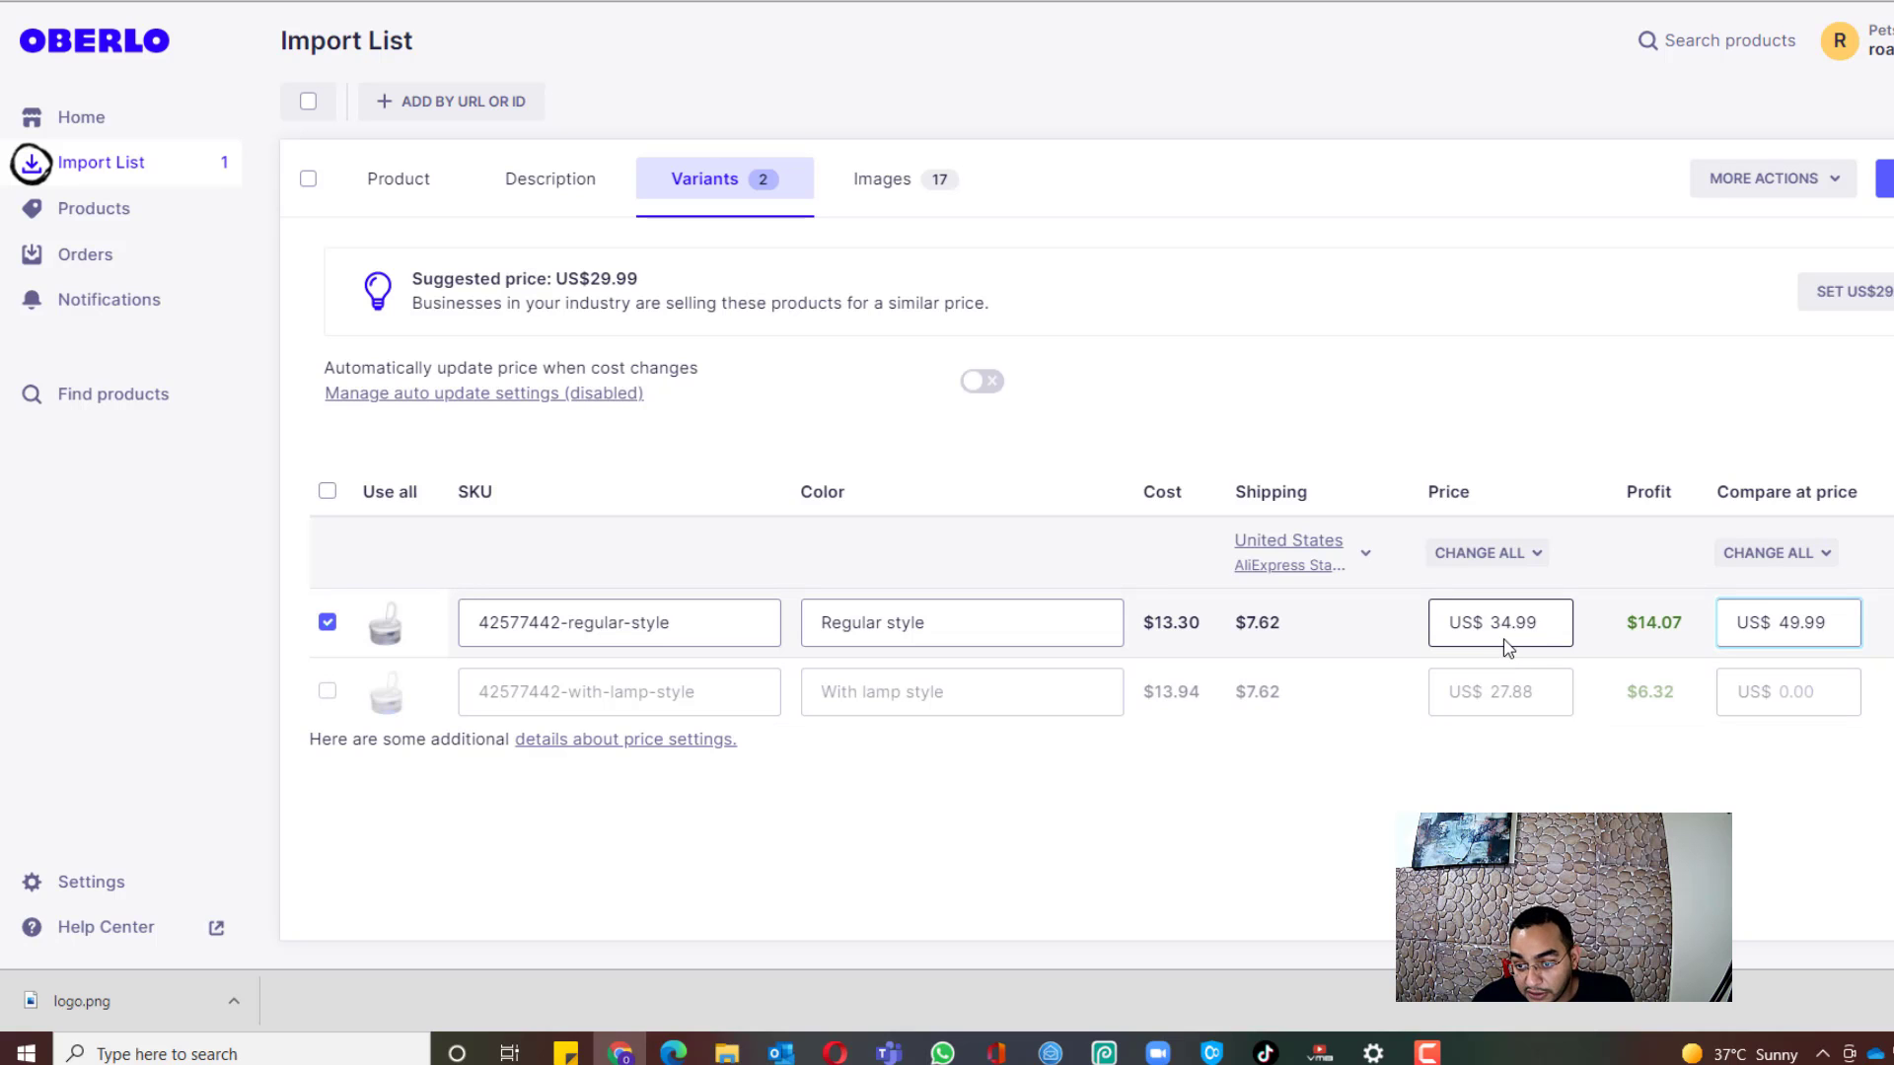
click(873, 205)
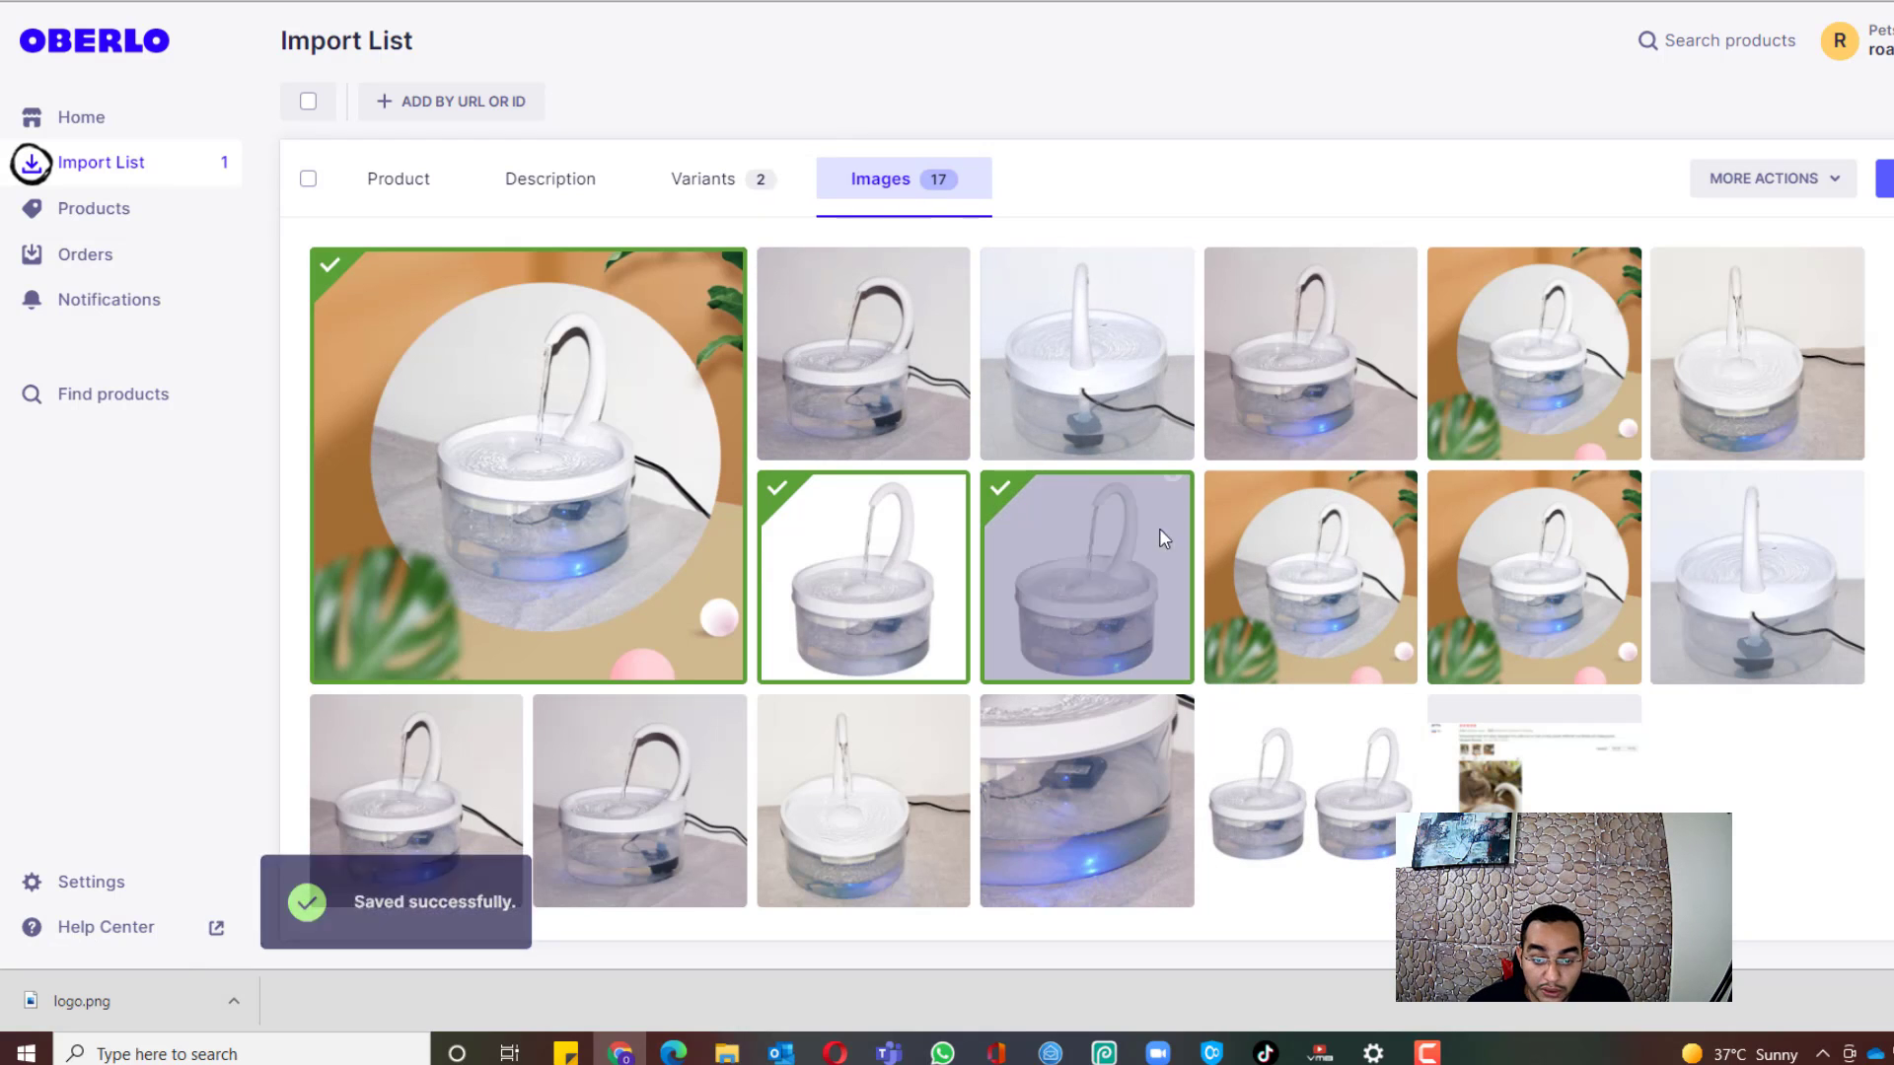
Step: Deselect one white-background fountain photo, keeping two images, and import the product to the store
click(1126, 571)
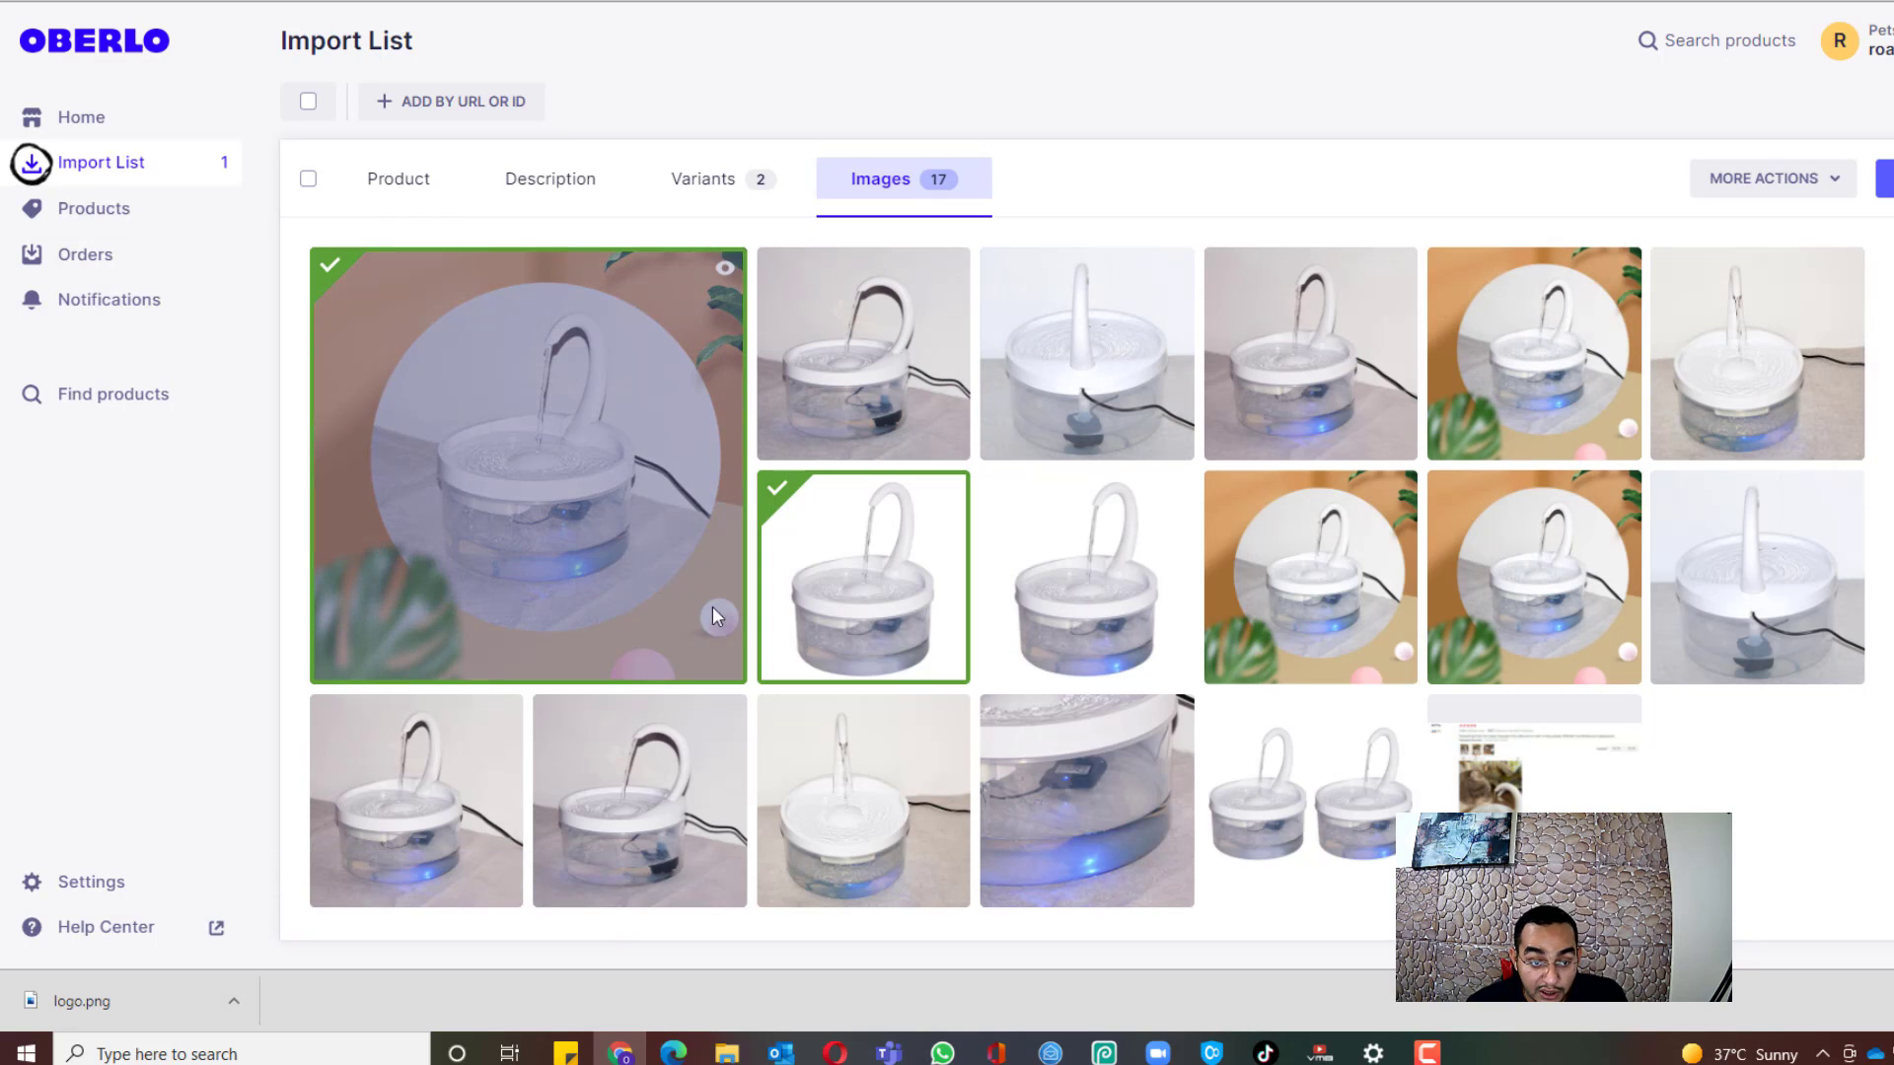
scroll(542, 681, down, 1)
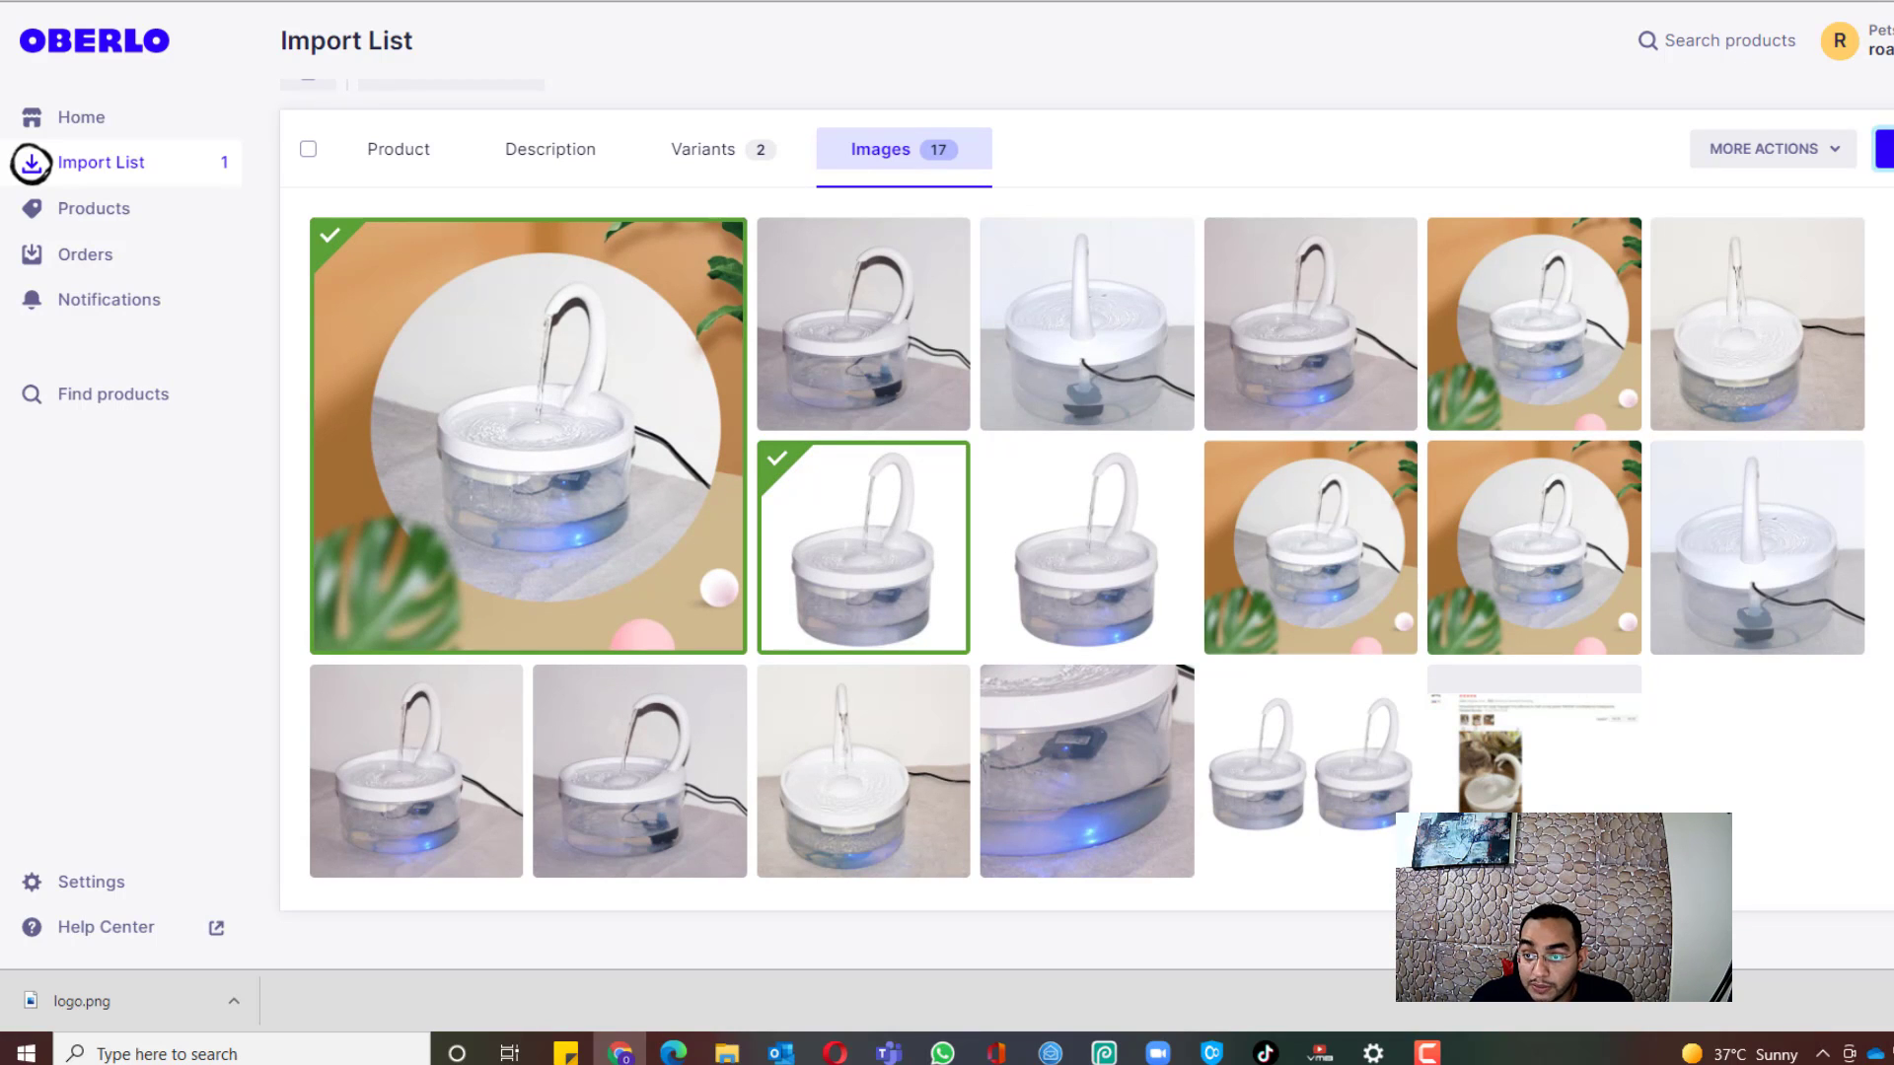
click(1885, 148)
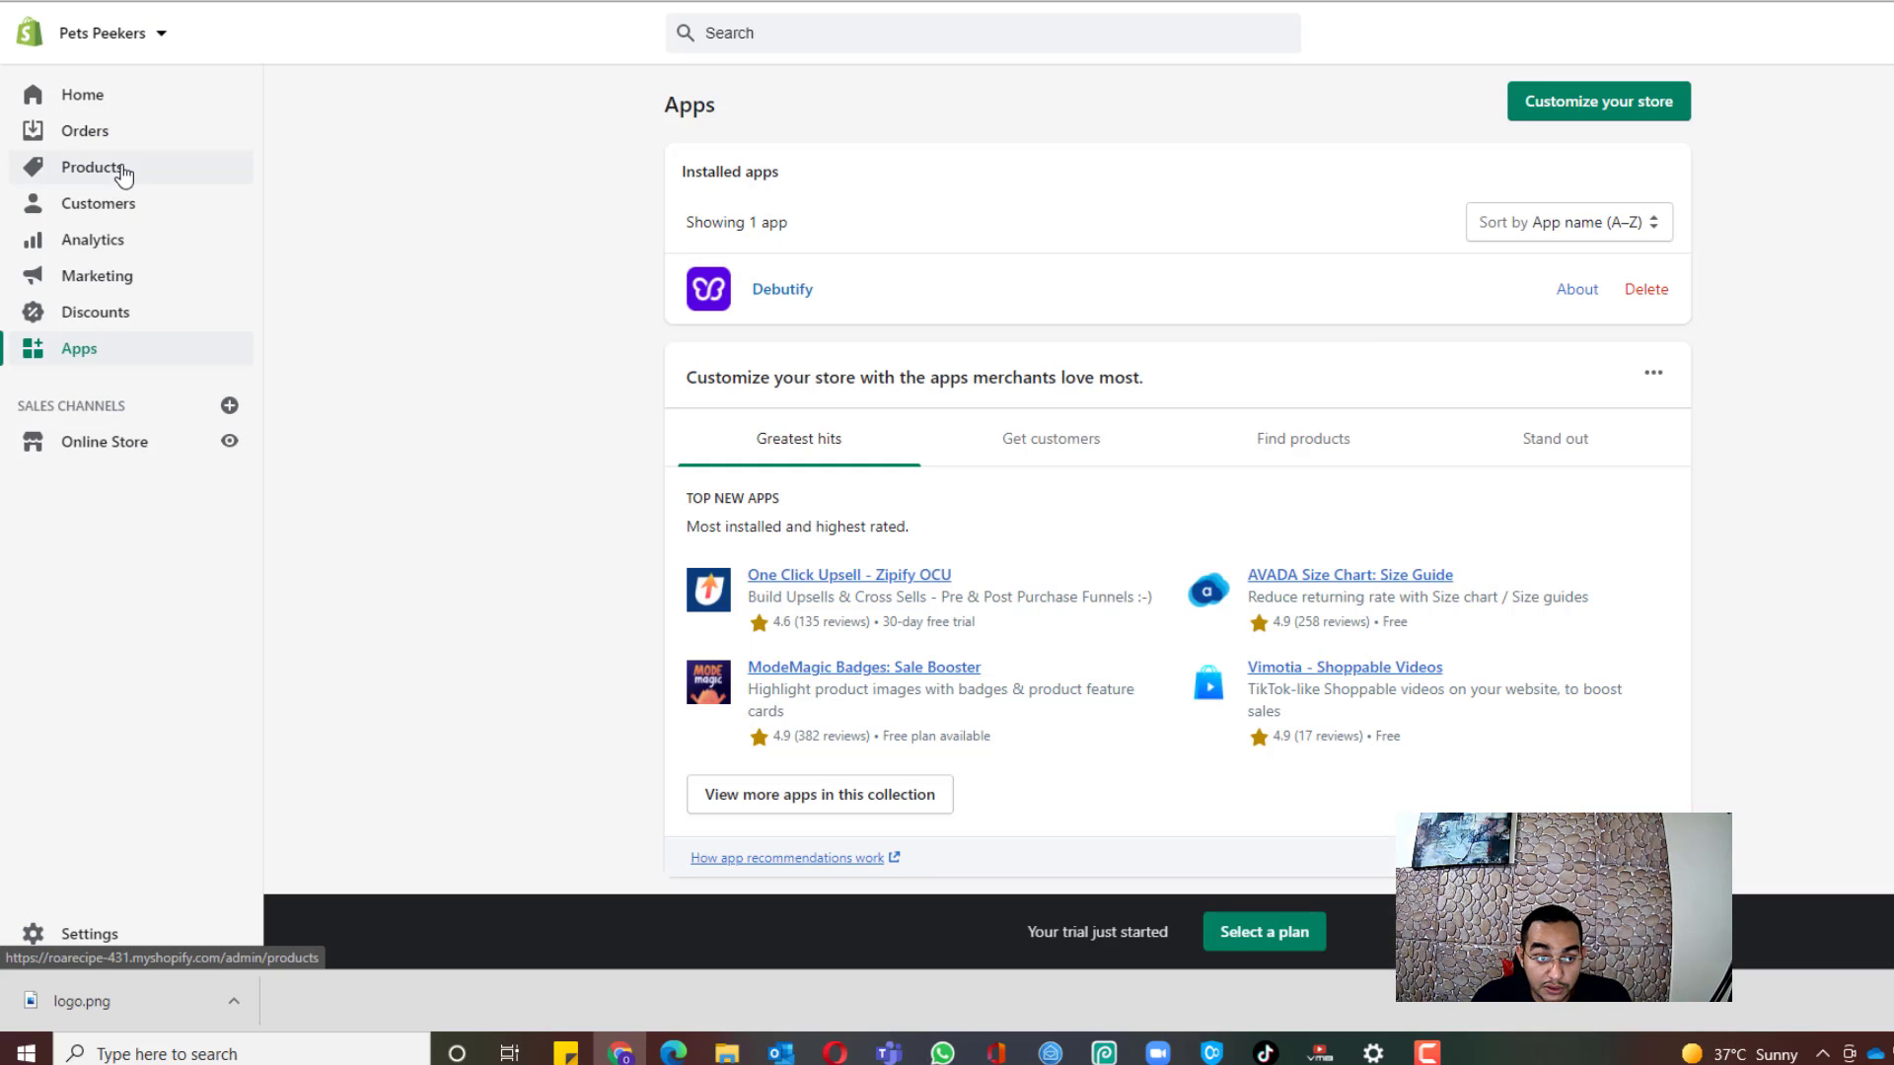
Step: Open Automatic Cat Fountain from Products, preview its storefront page, test Add to Cart, and return to admin
click(122, 174)
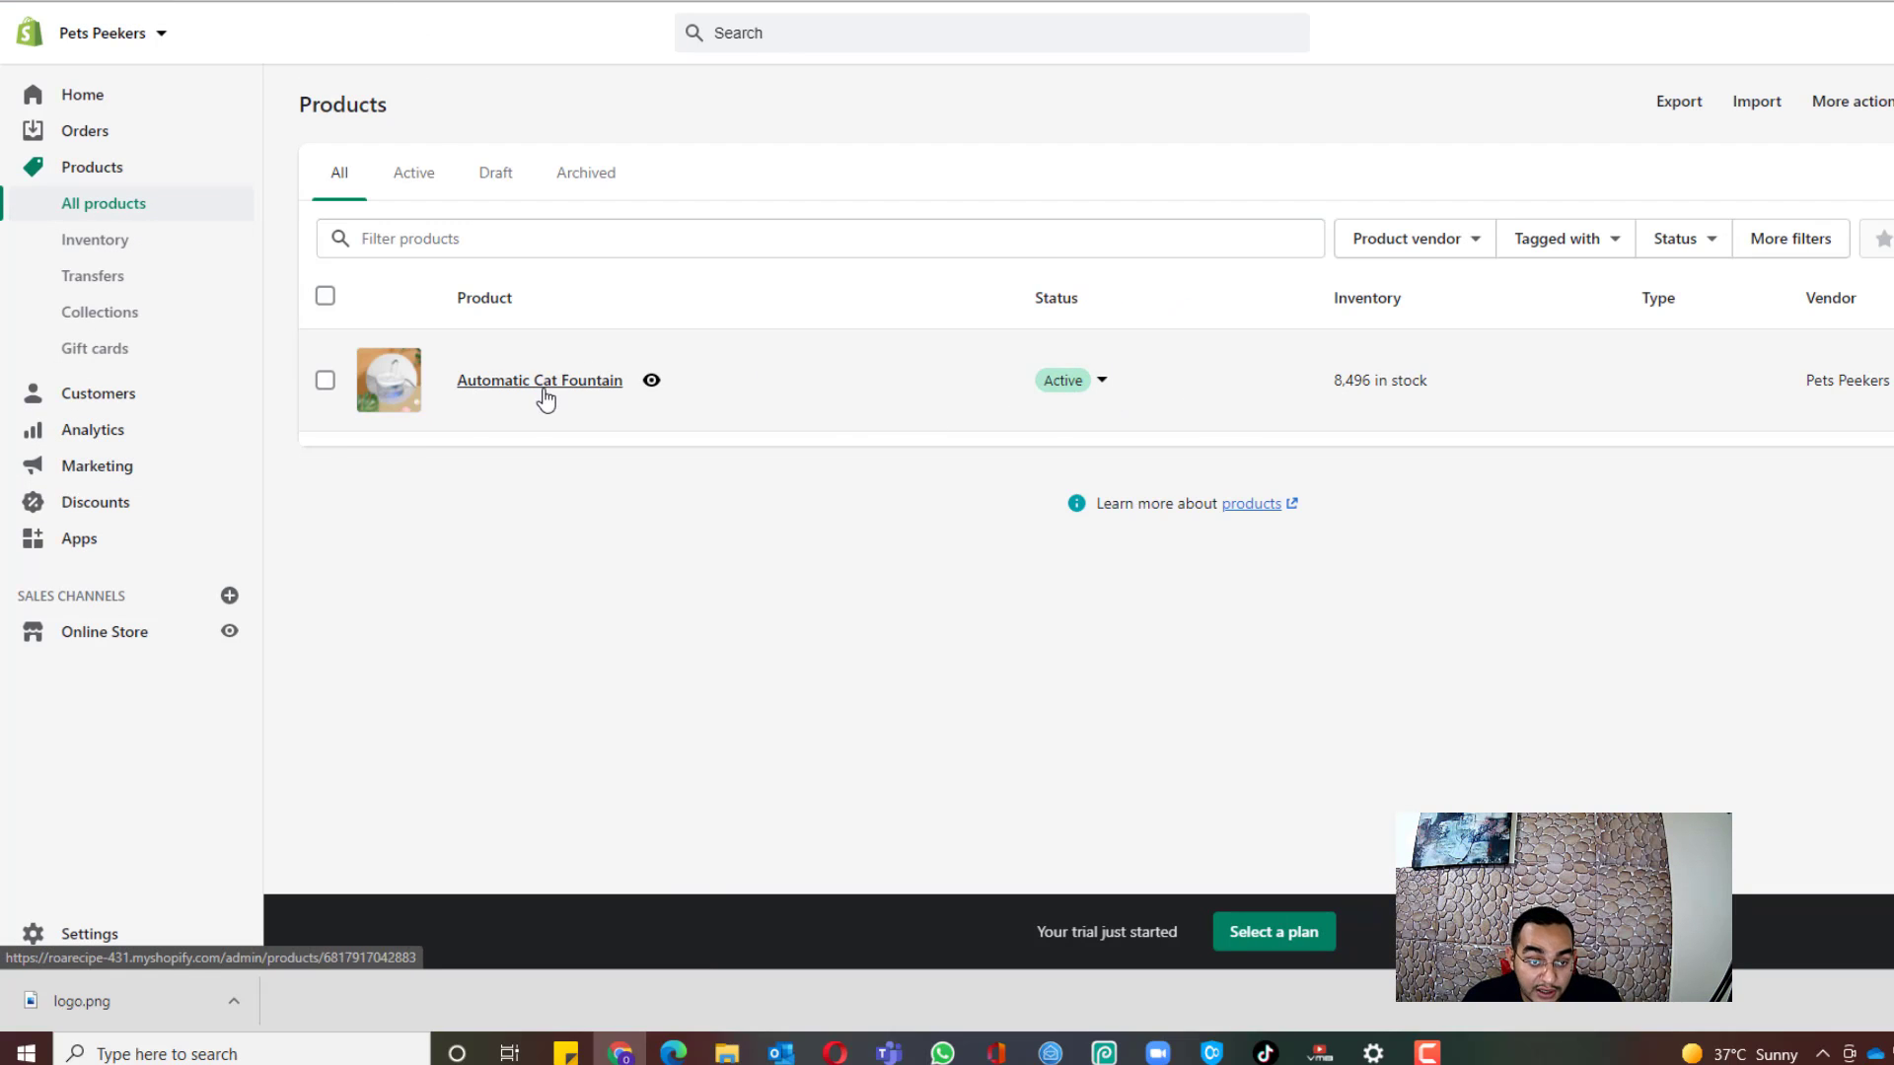
click(546, 400)
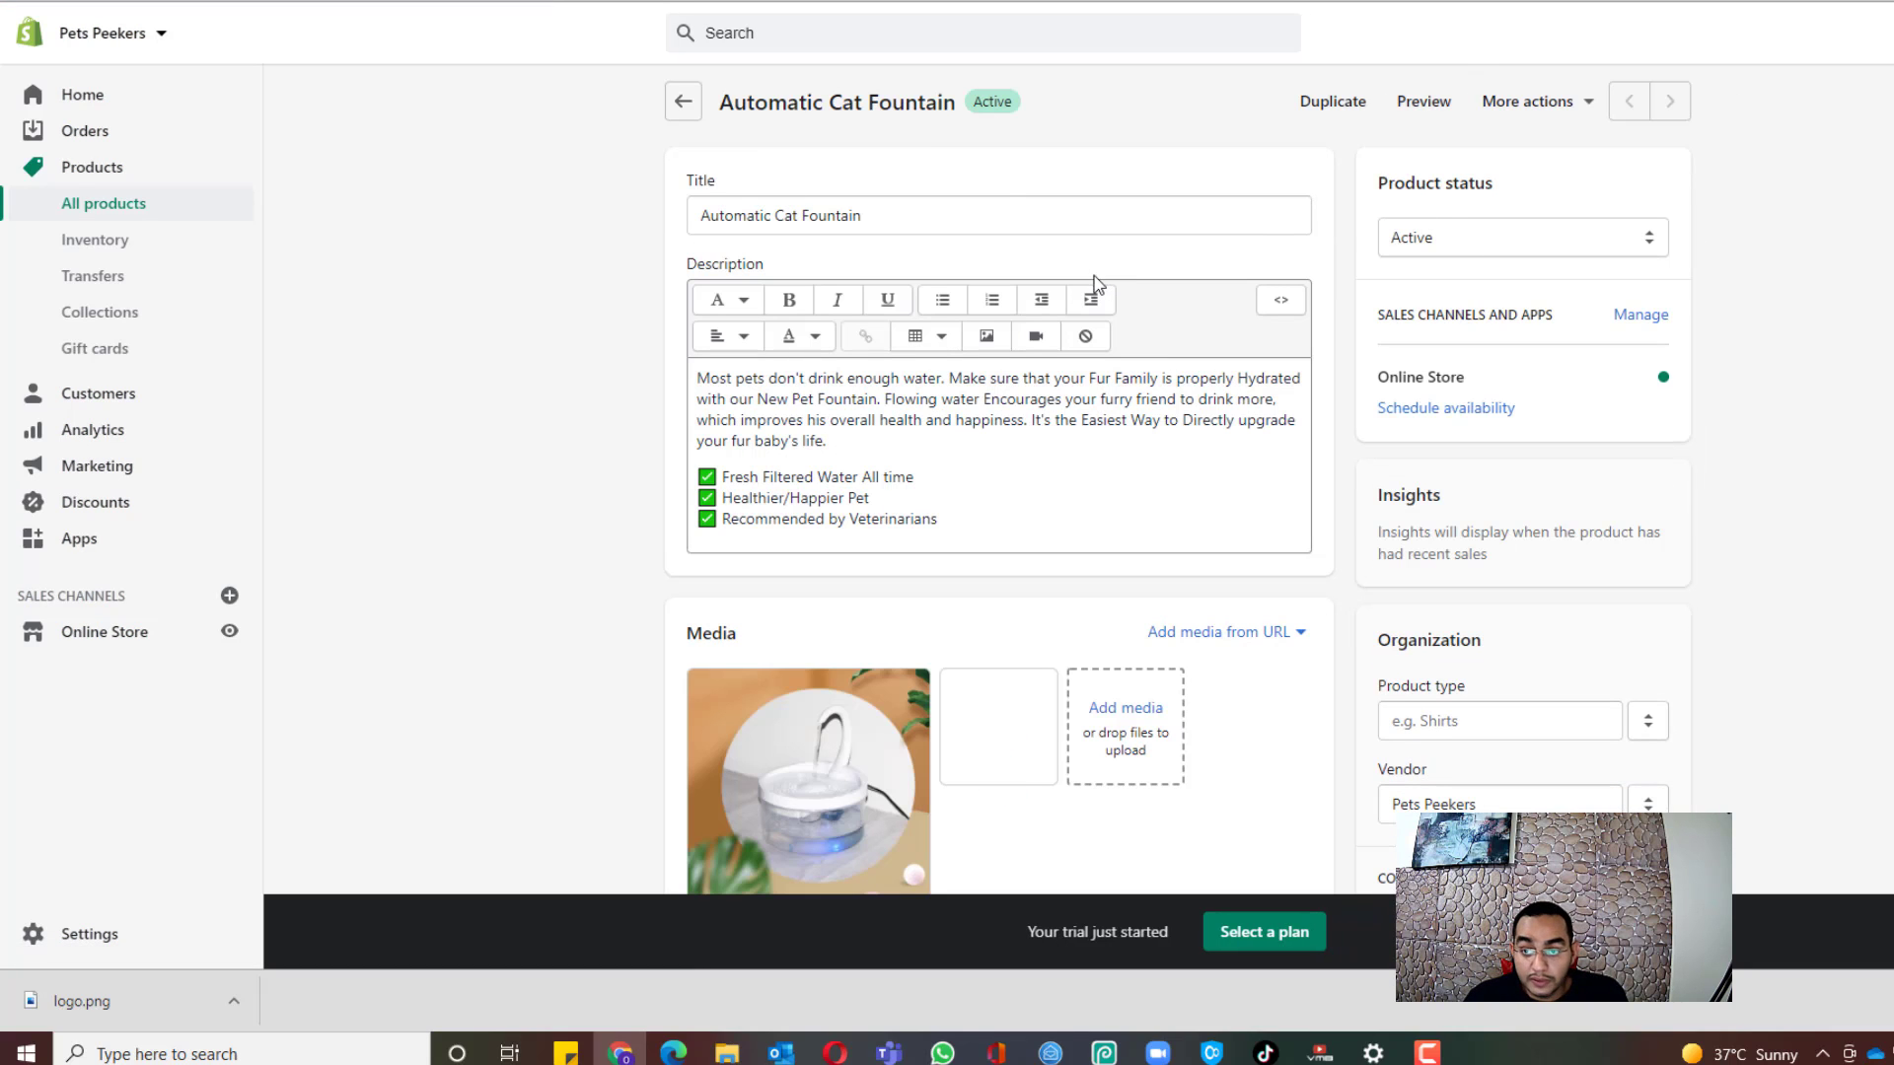
click(1424, 103)
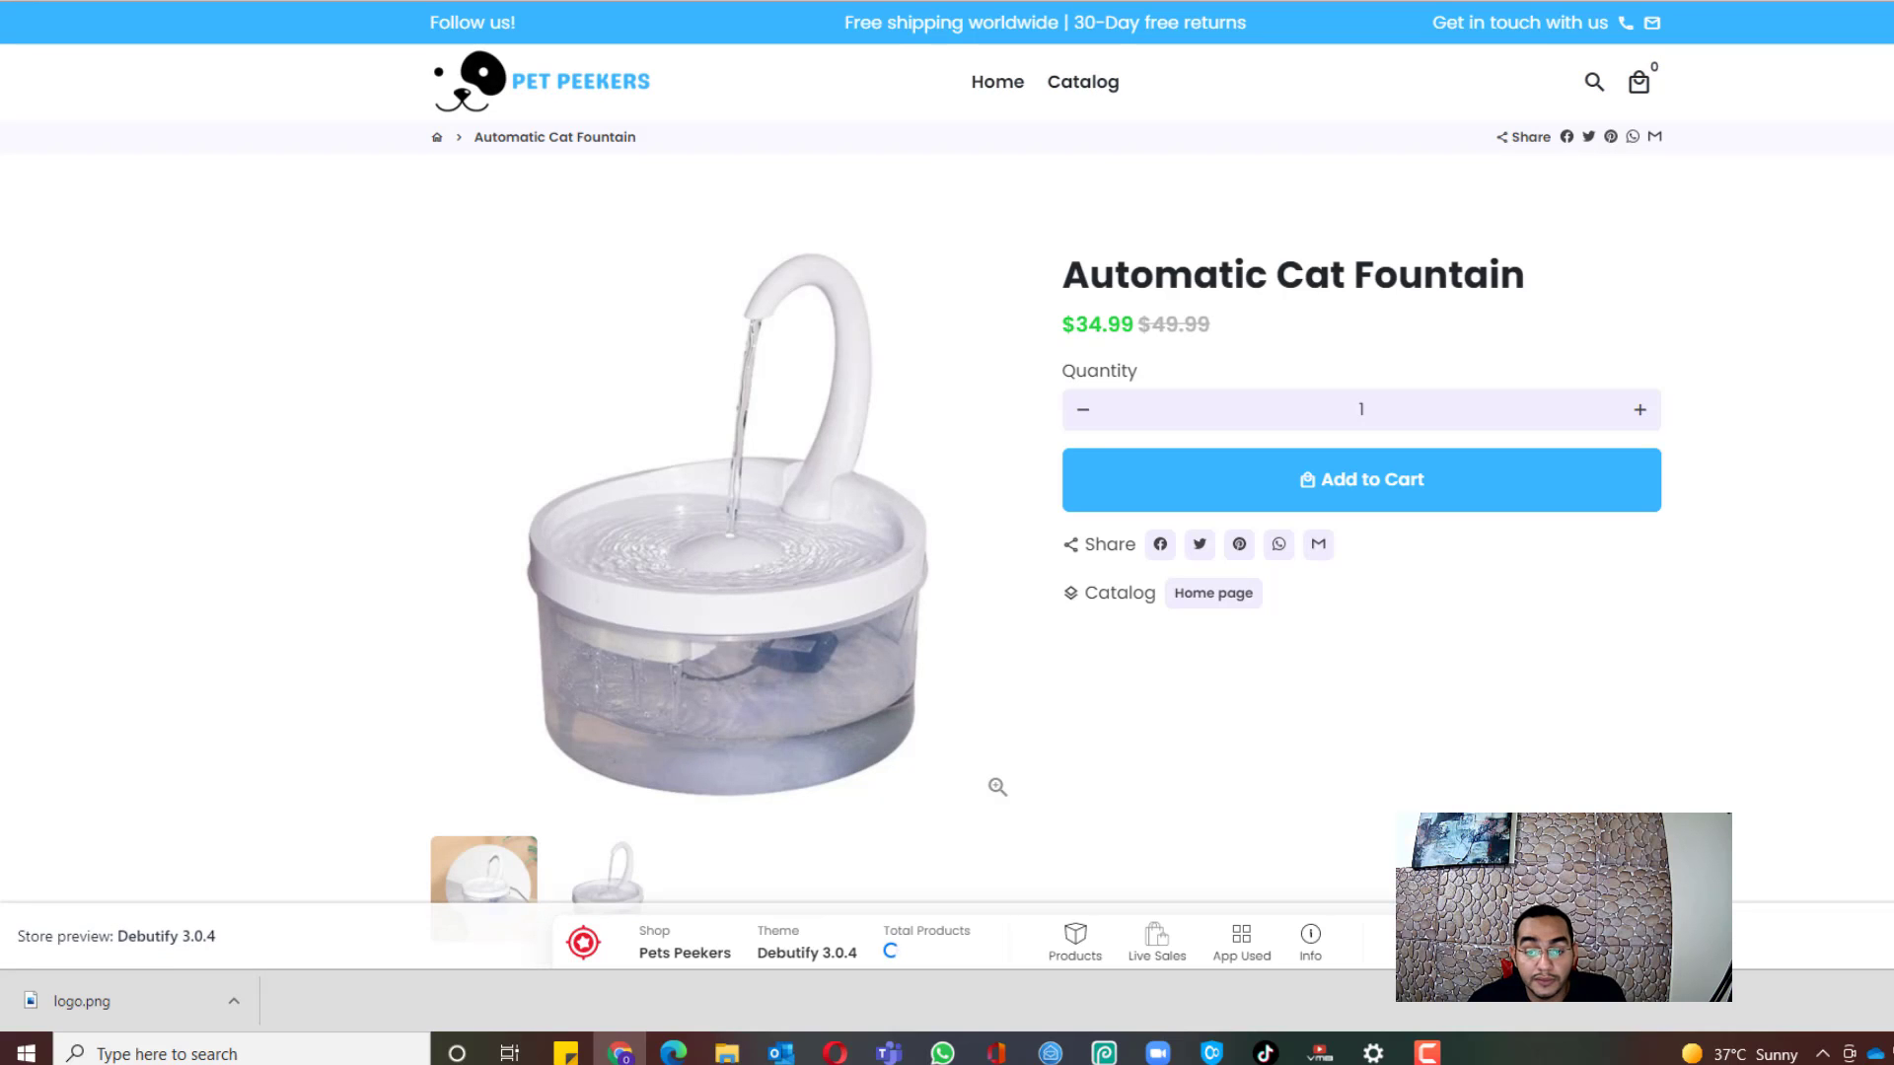
scroll(1844, 262, down, 3)
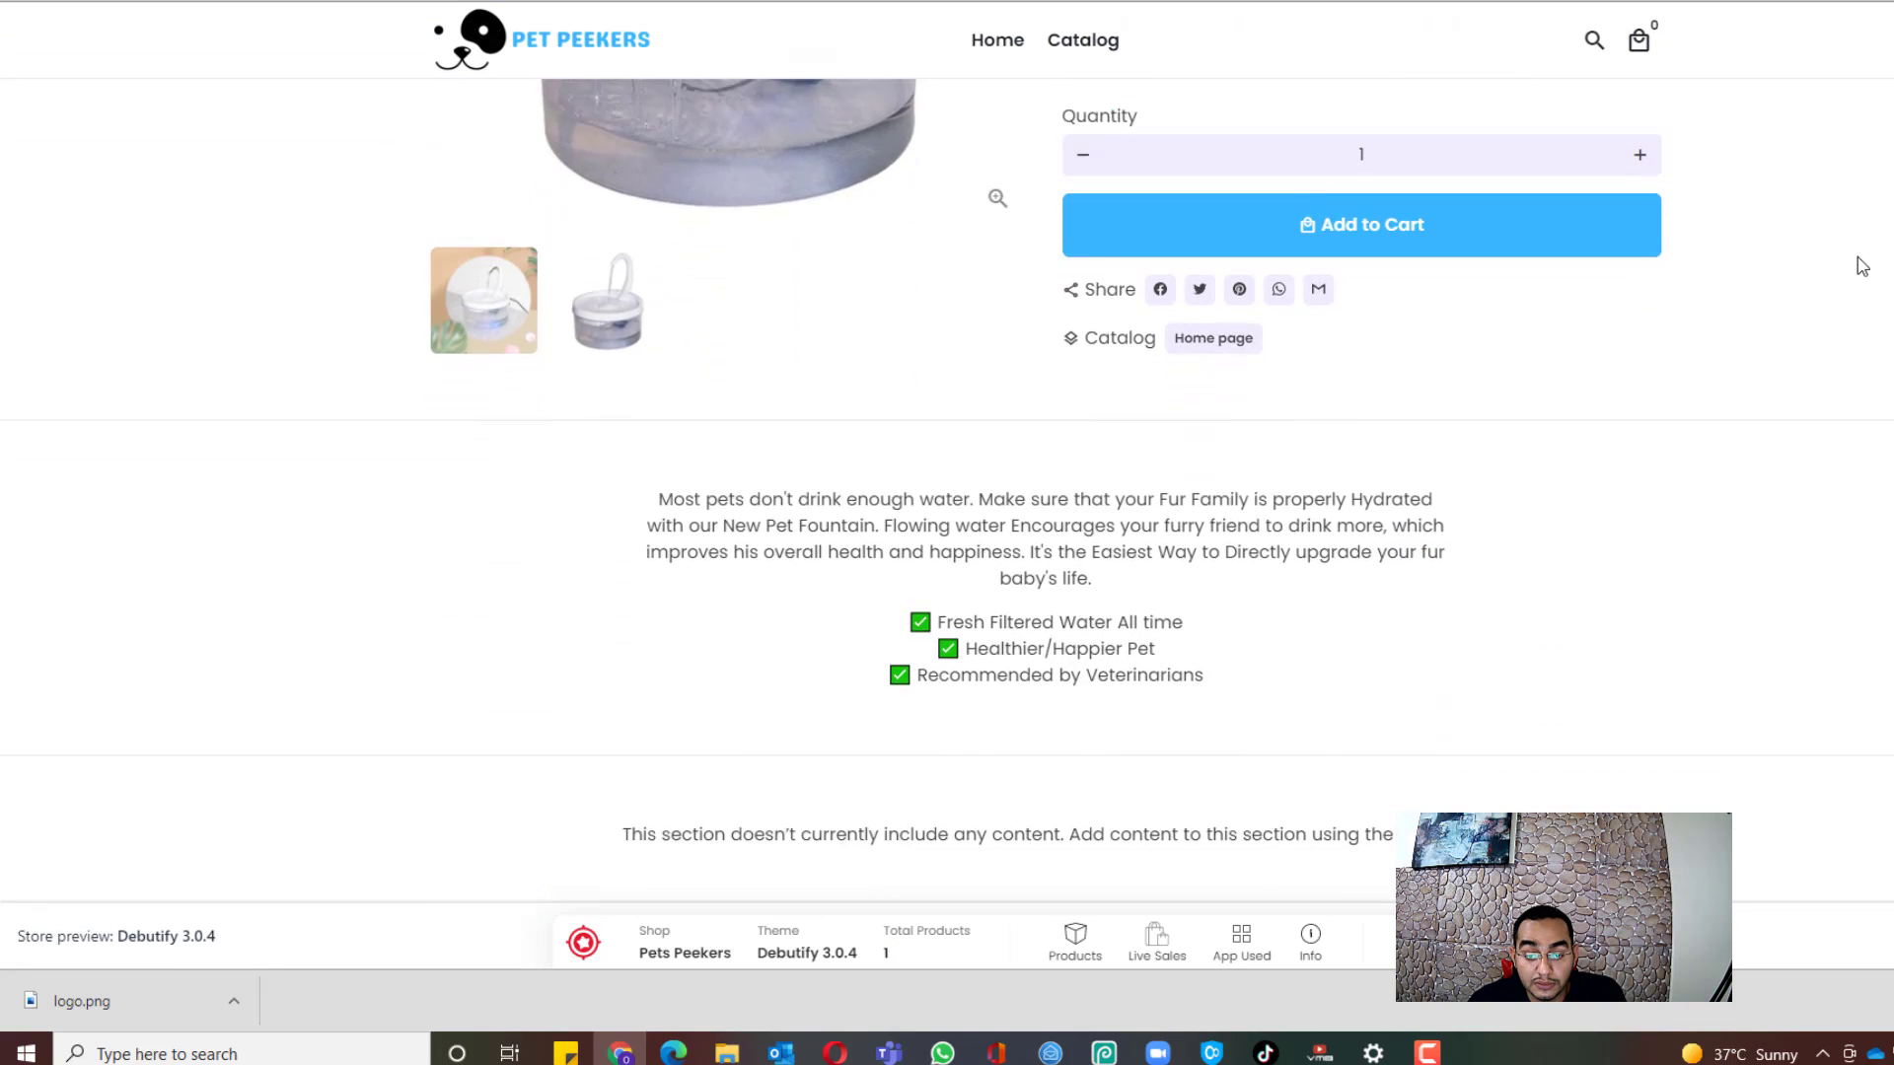
scroll(342, 258, up, 5)
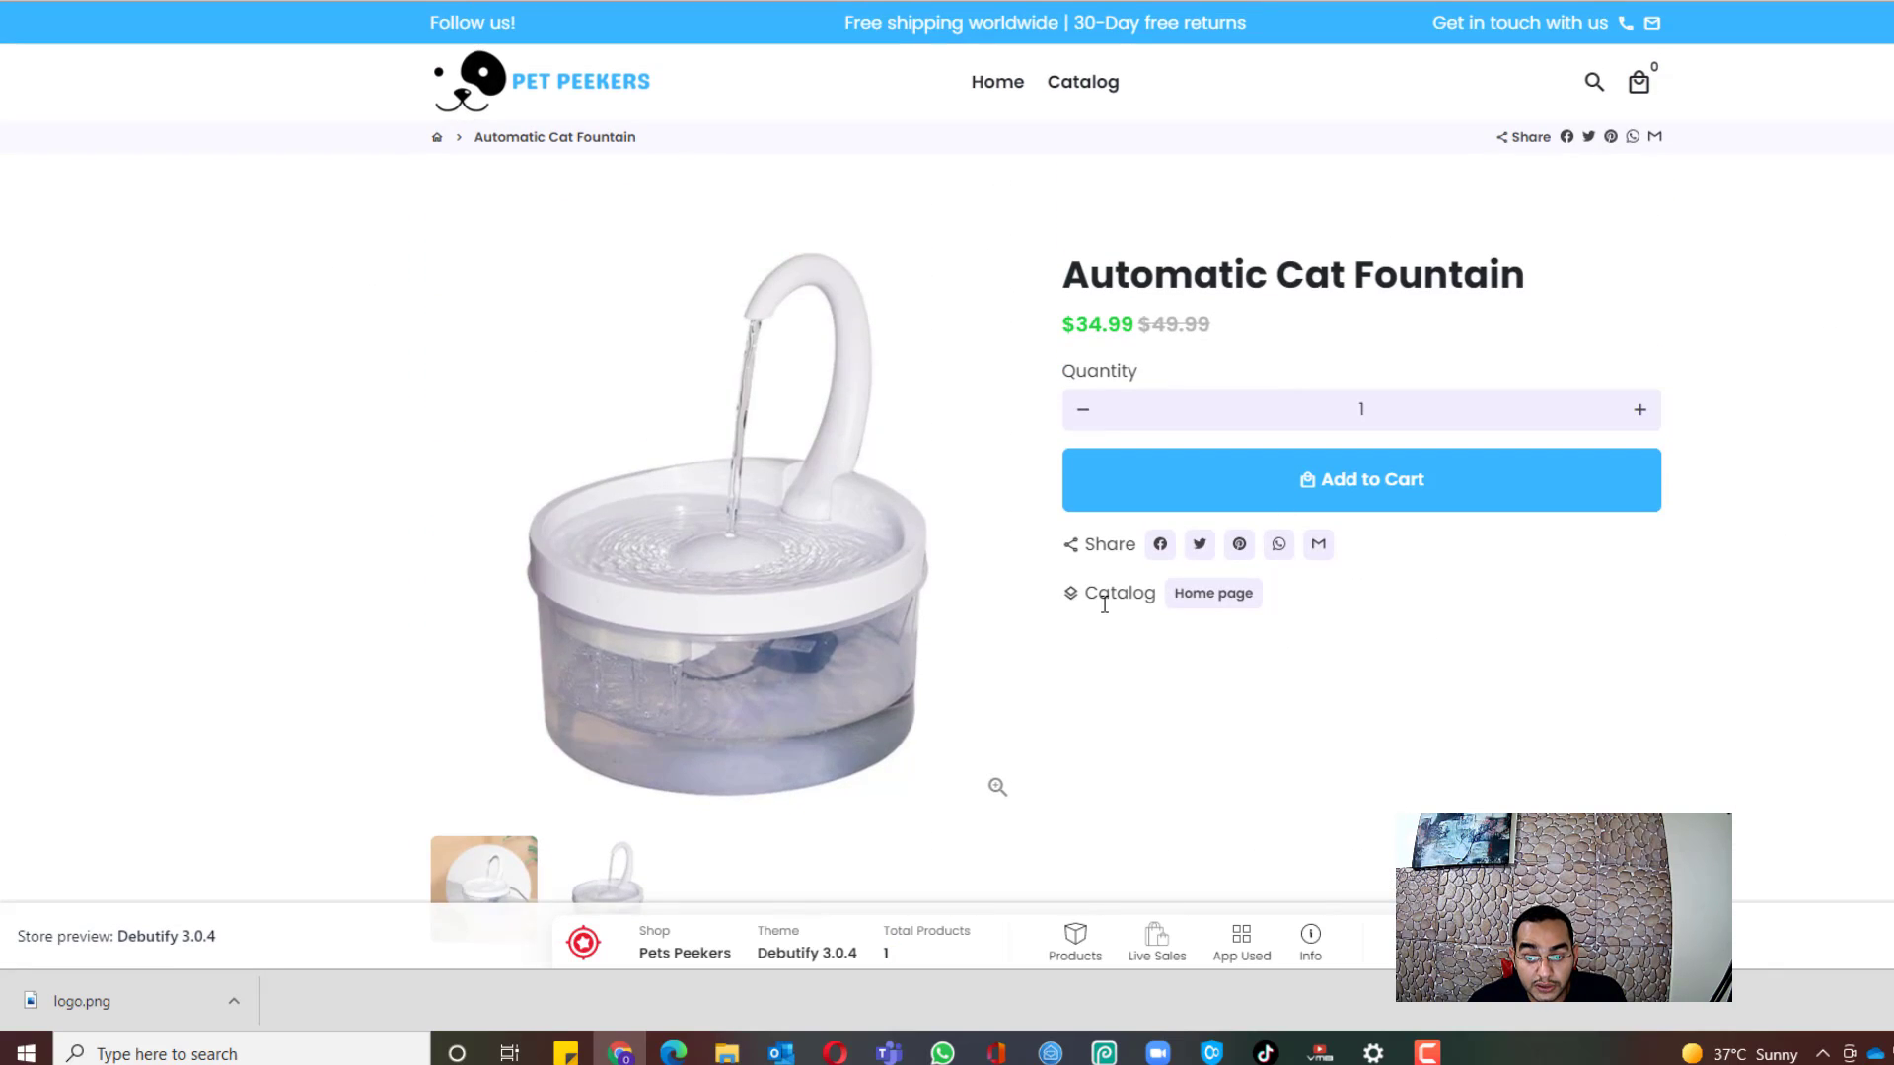
scroll(1578, 615, down, 1)
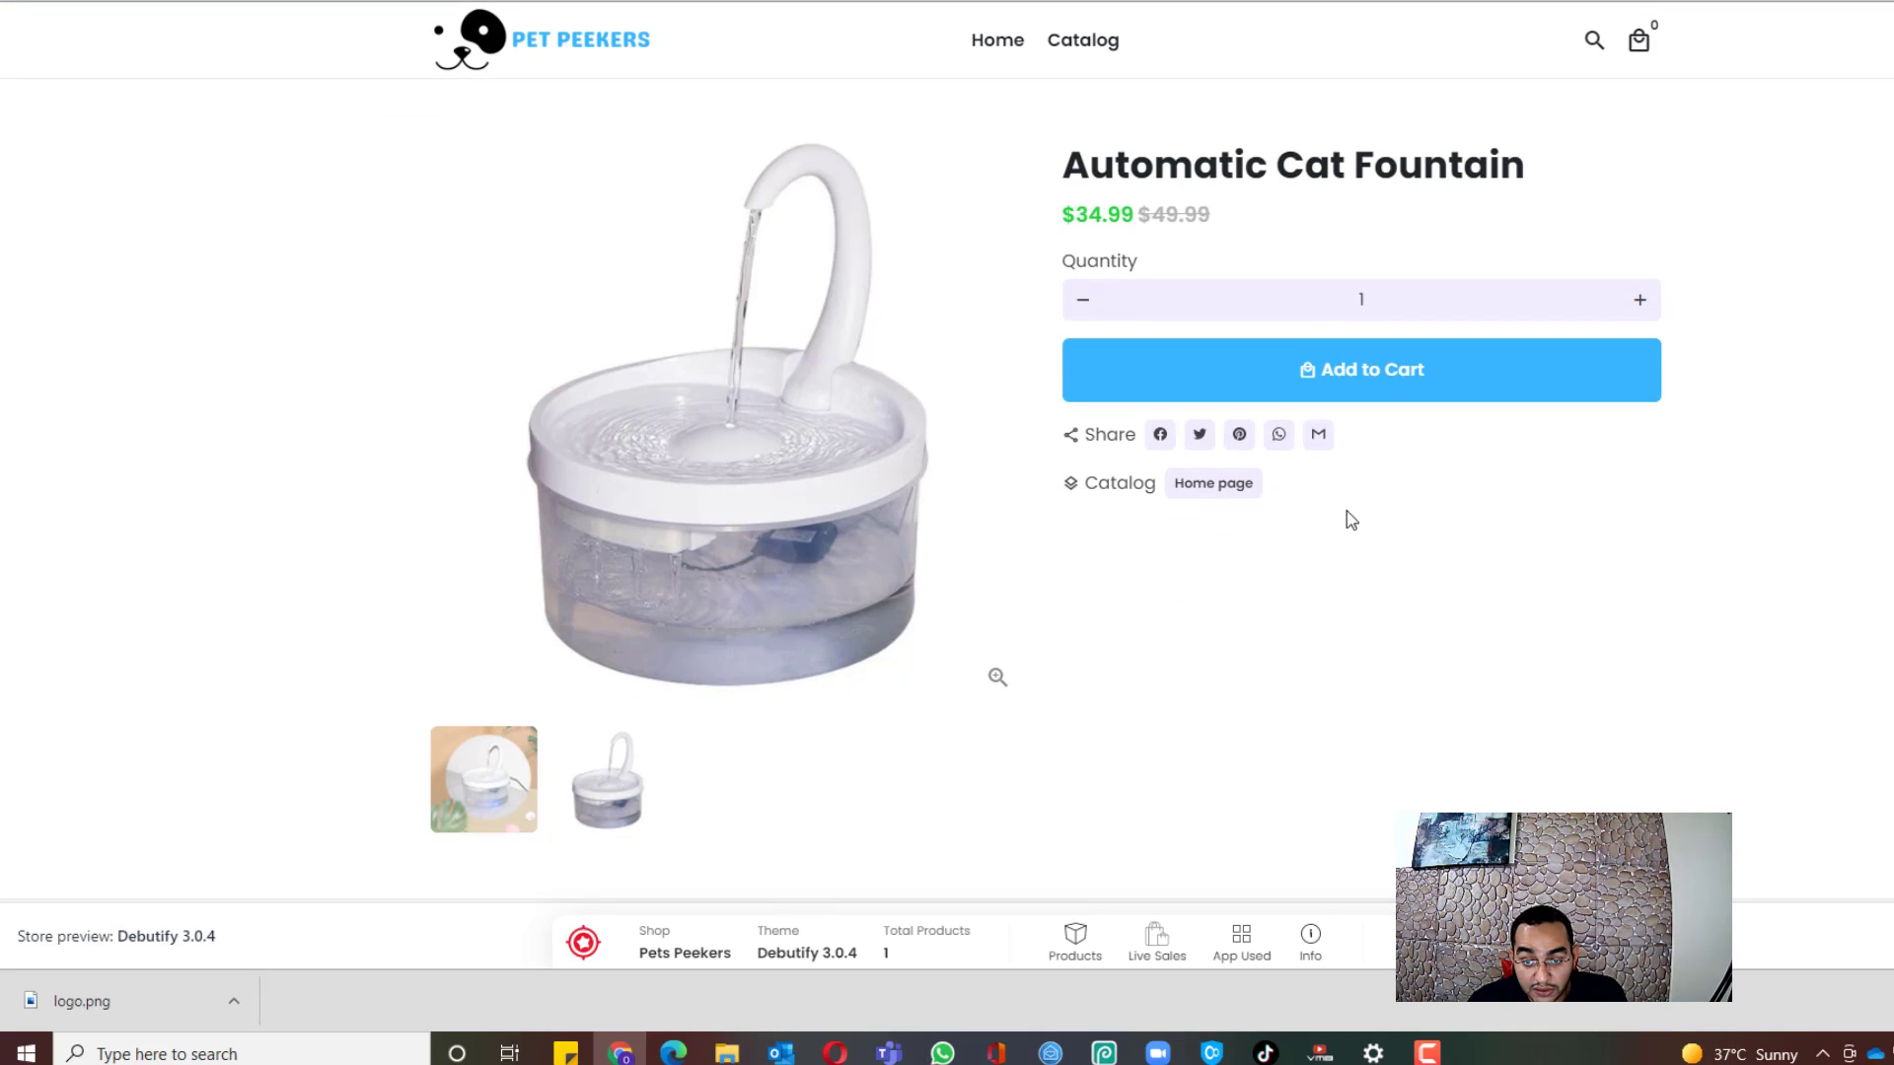
scroll(1082, 325, up, 1)
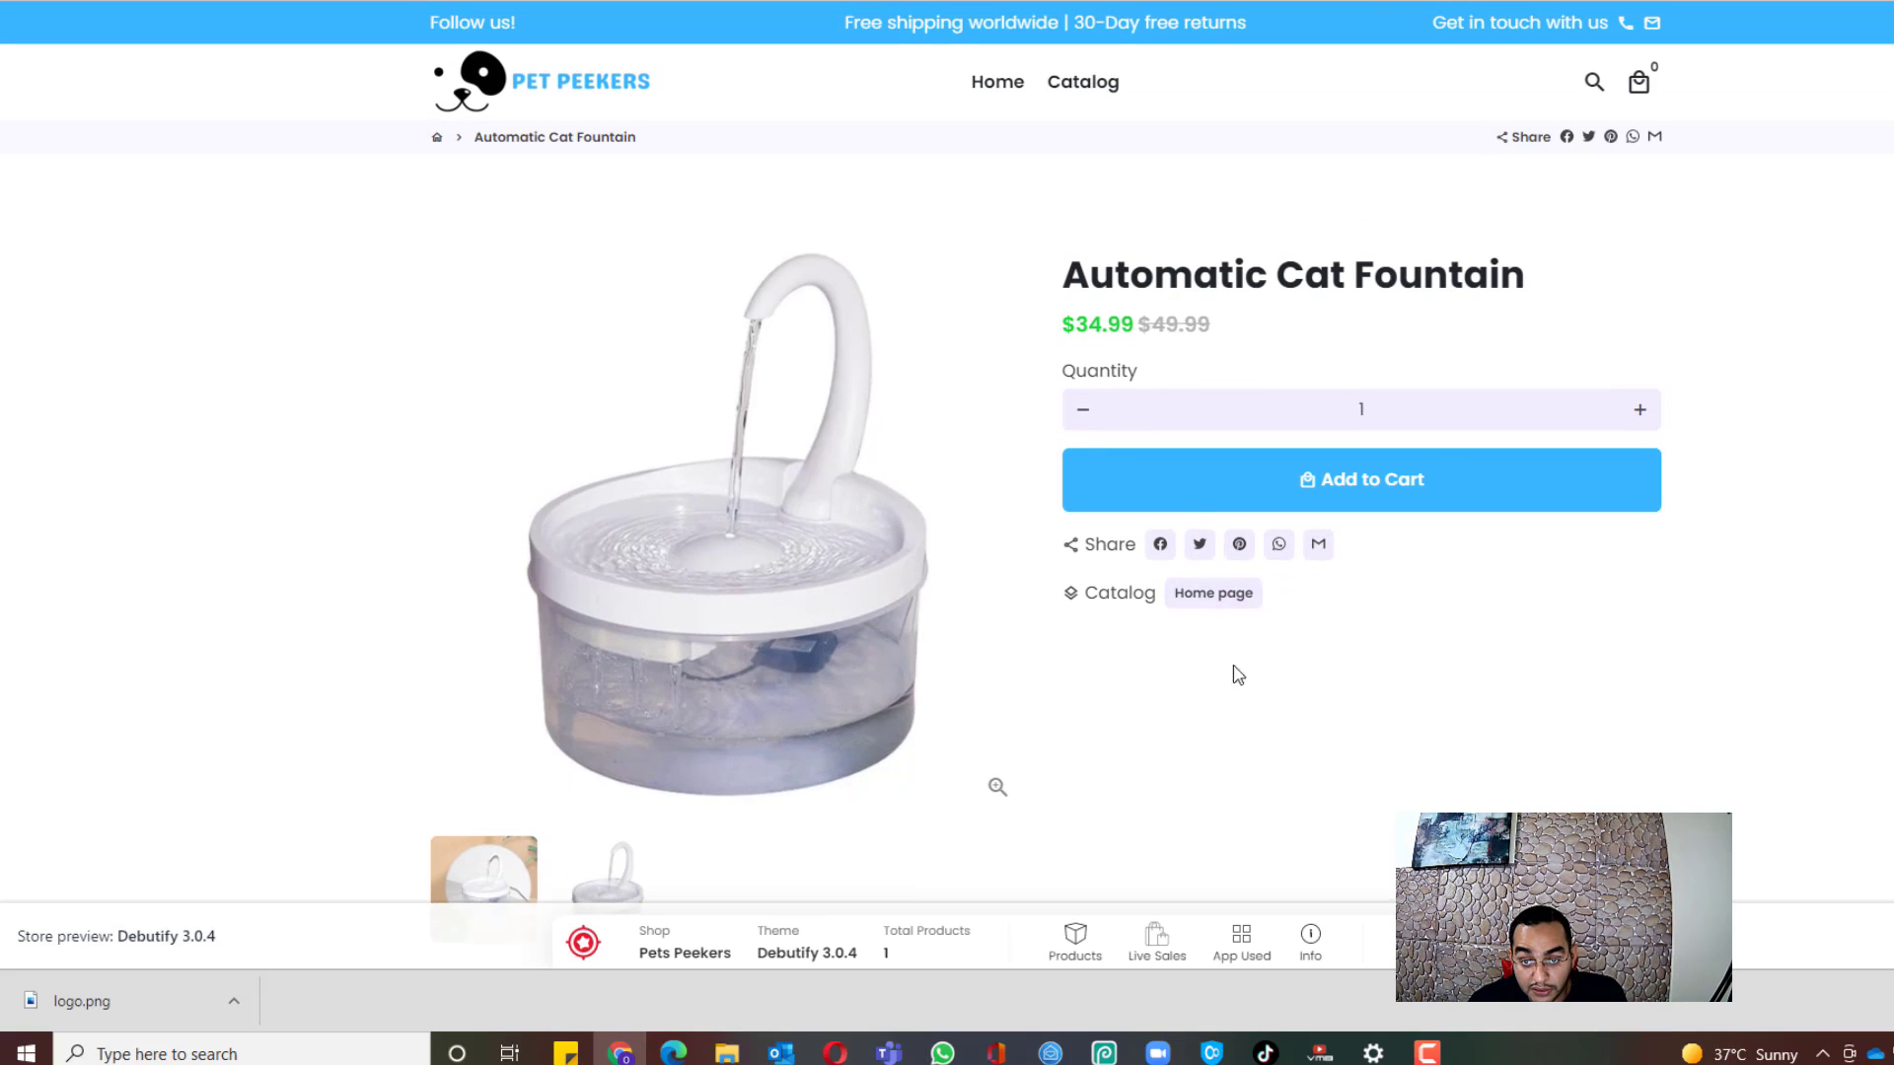
scroll(1752, 453, down, 1)
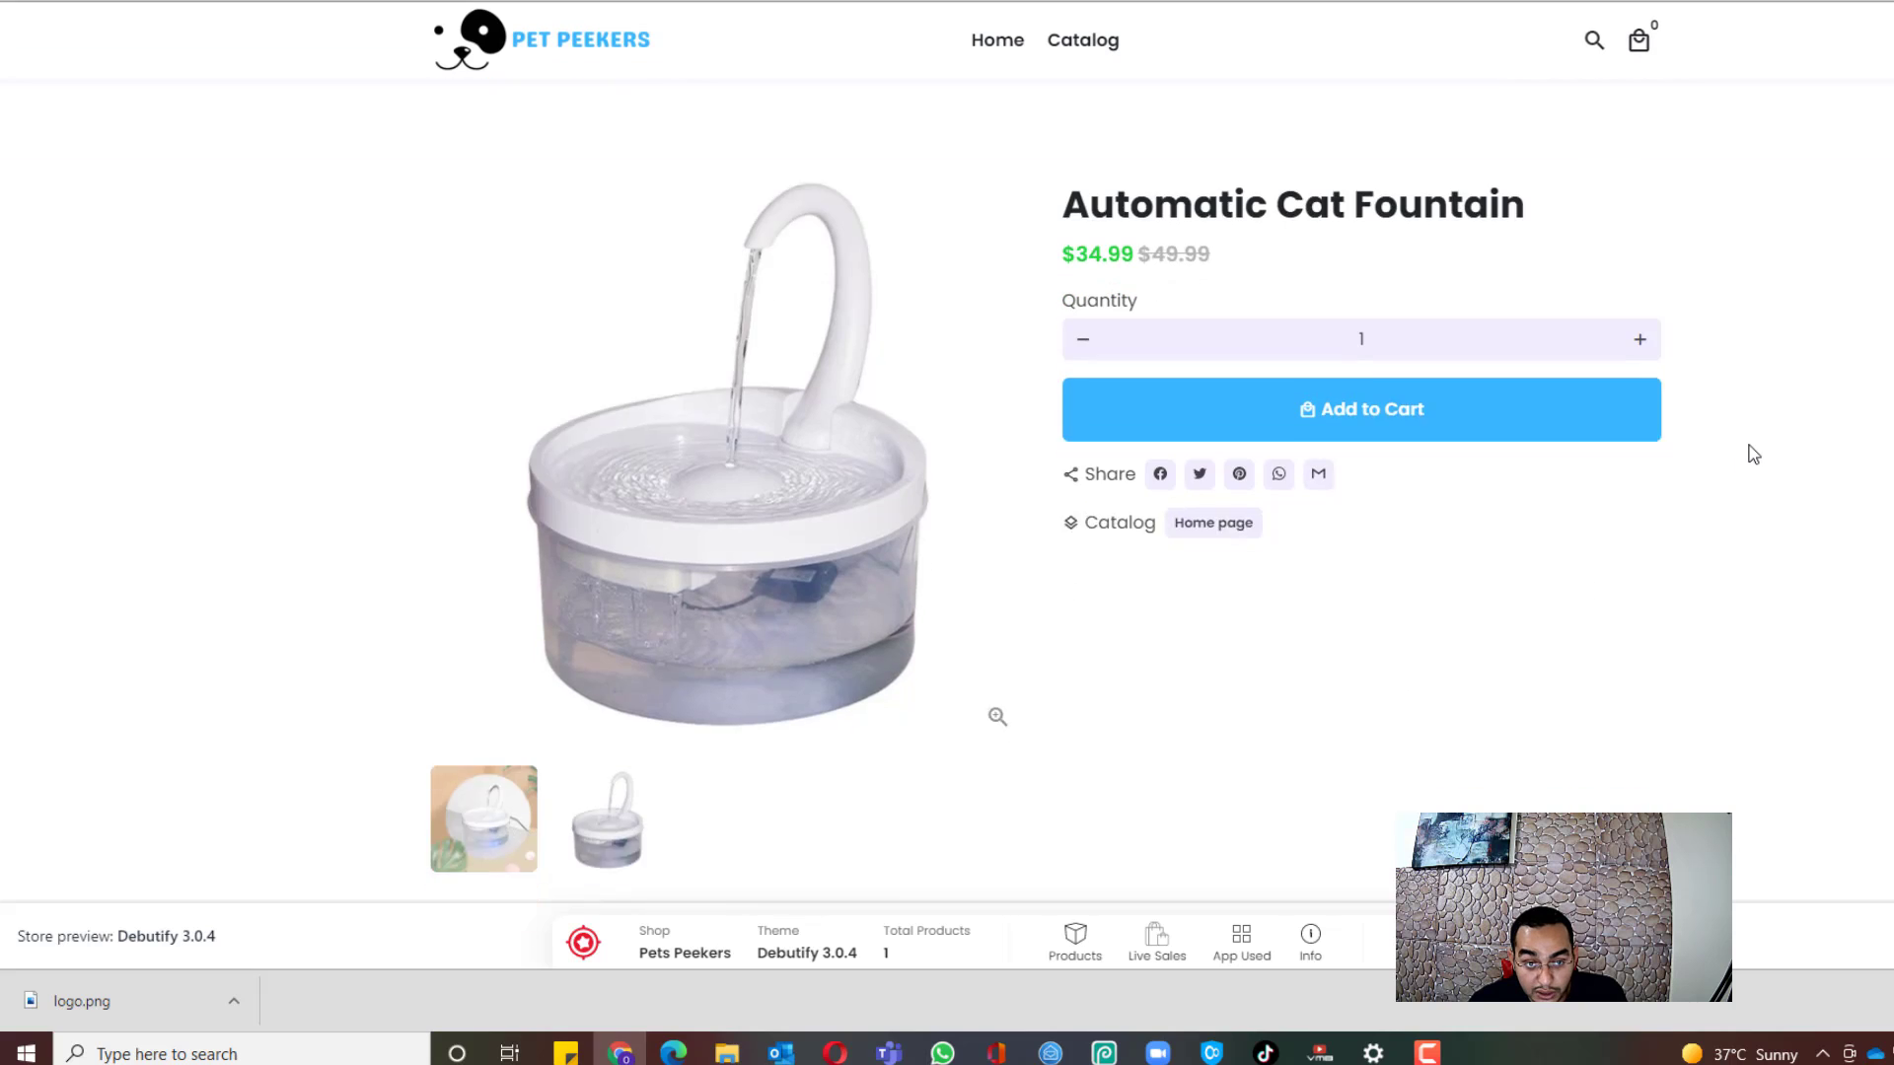
scroll(1753, 449, down, 2)
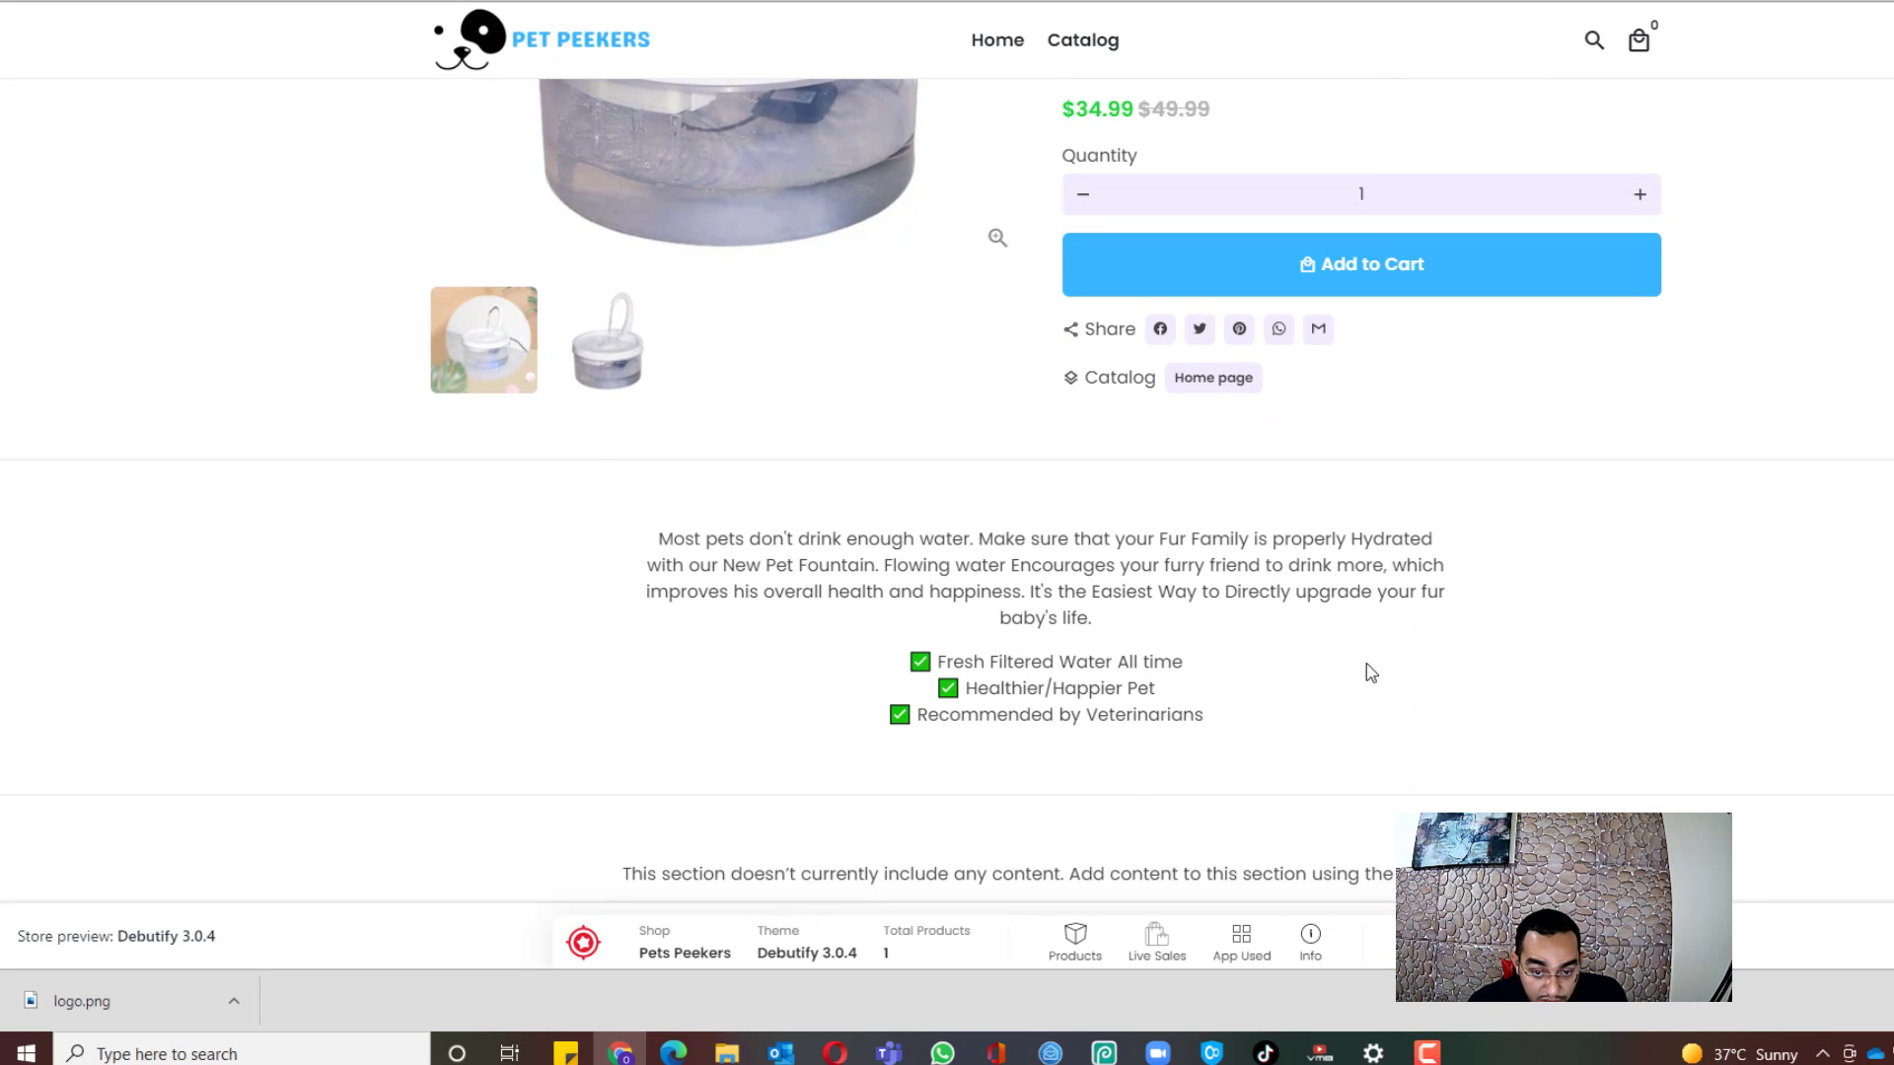
scroll(1361, 656, down, 6)
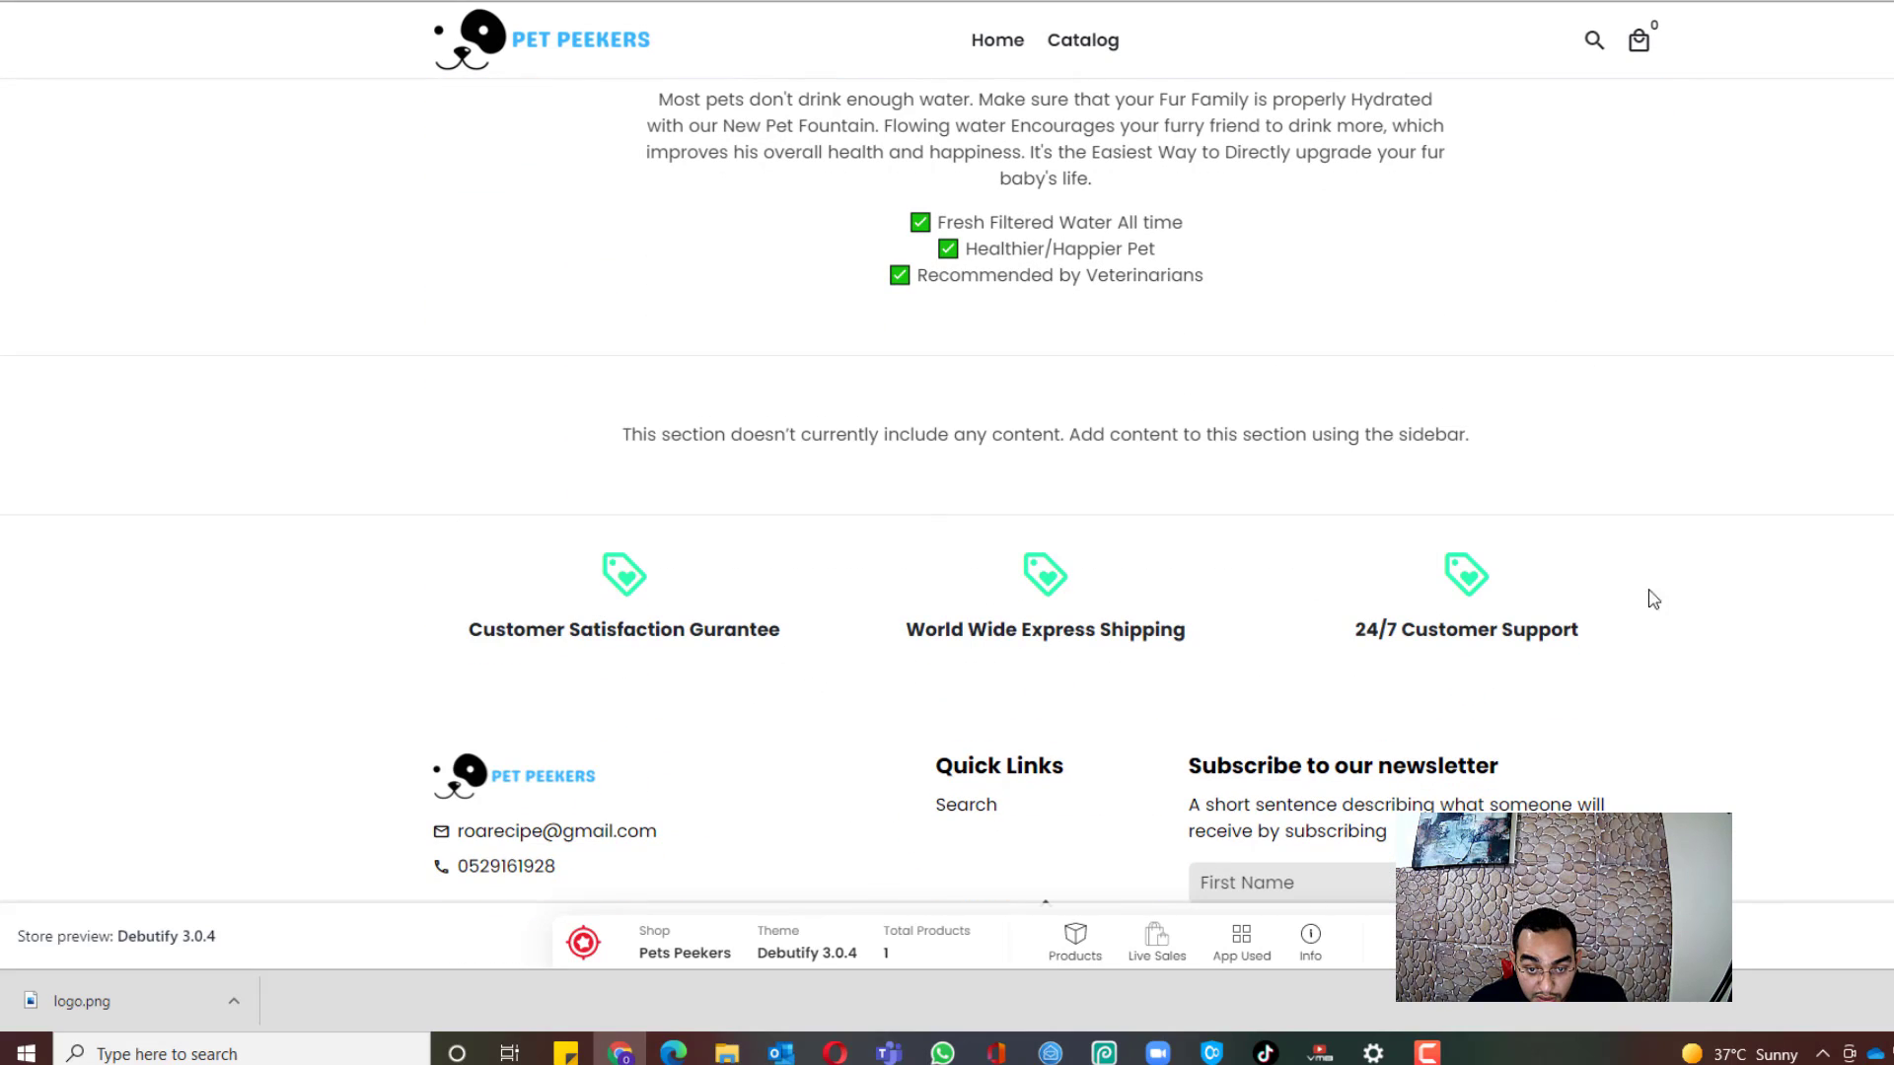
scroll(673, 285, down, 4)
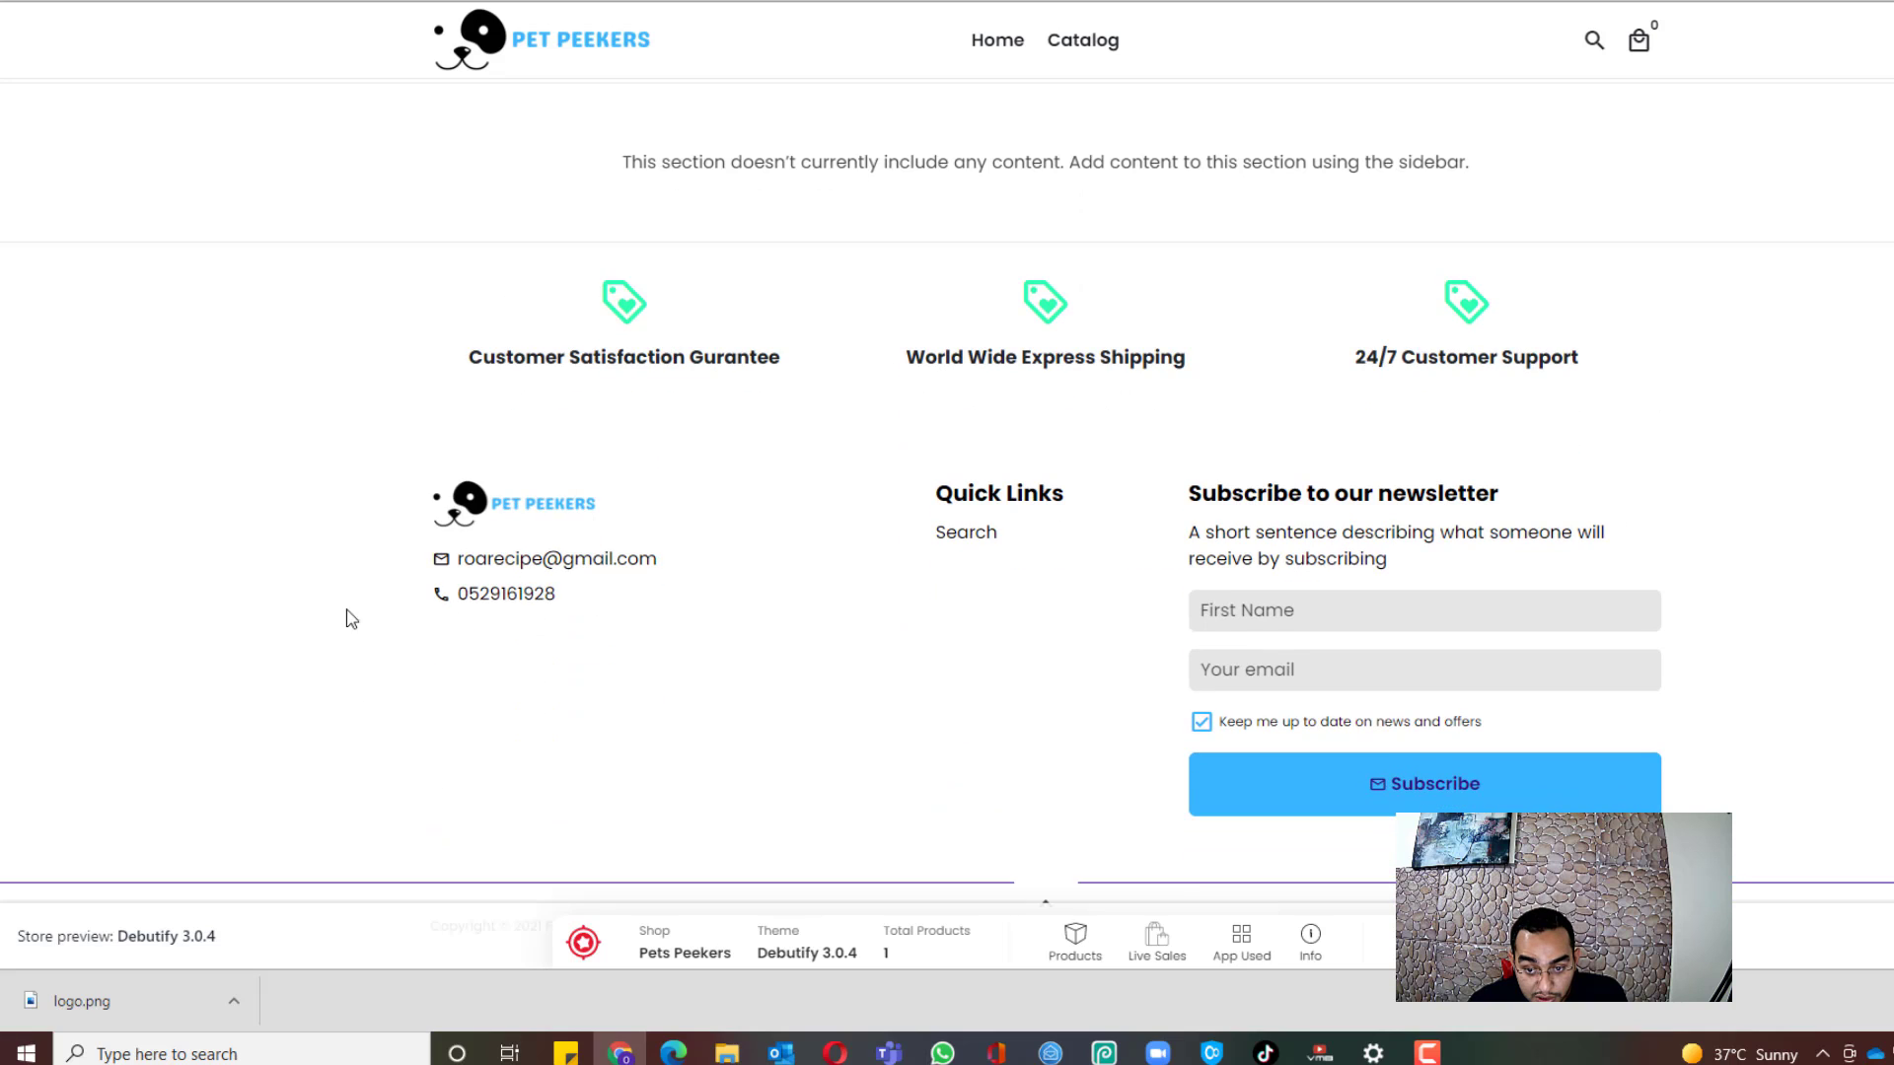
scroll(1475, 602, up, 12)
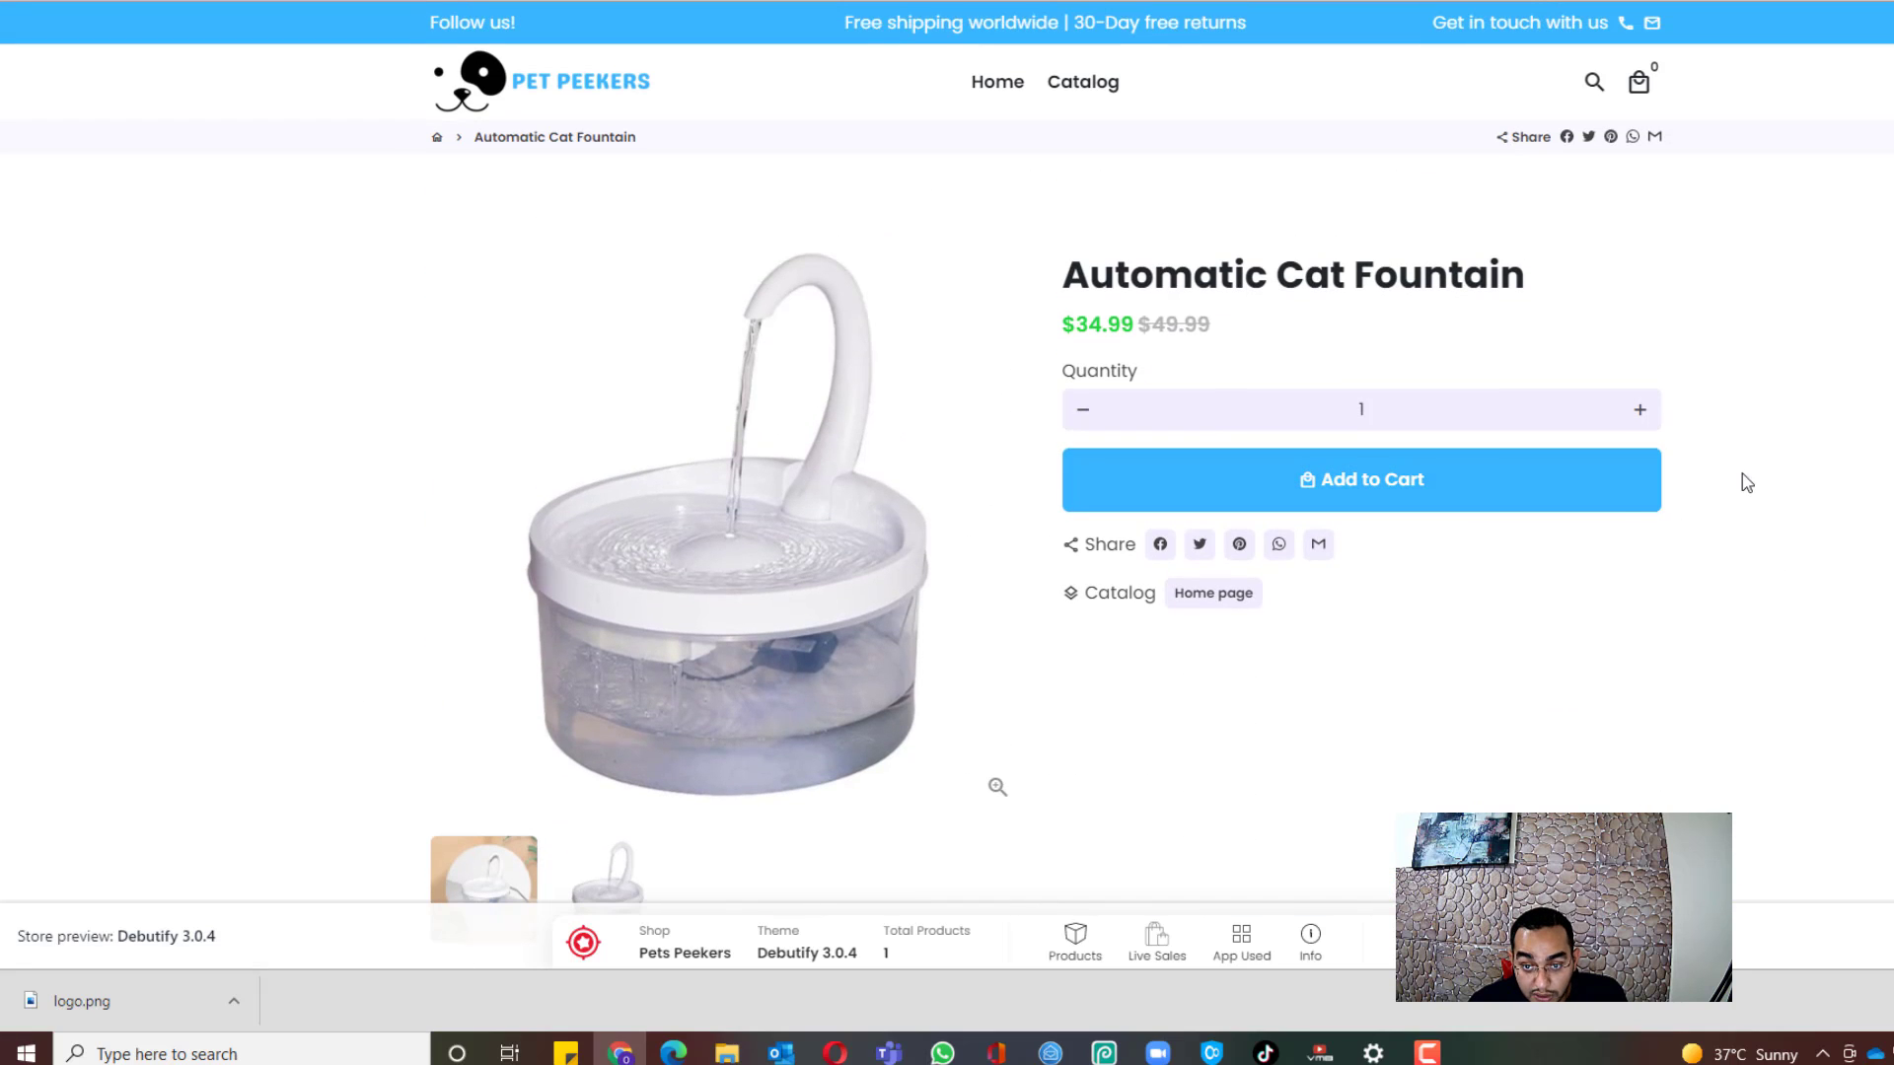
click(1385, 510)
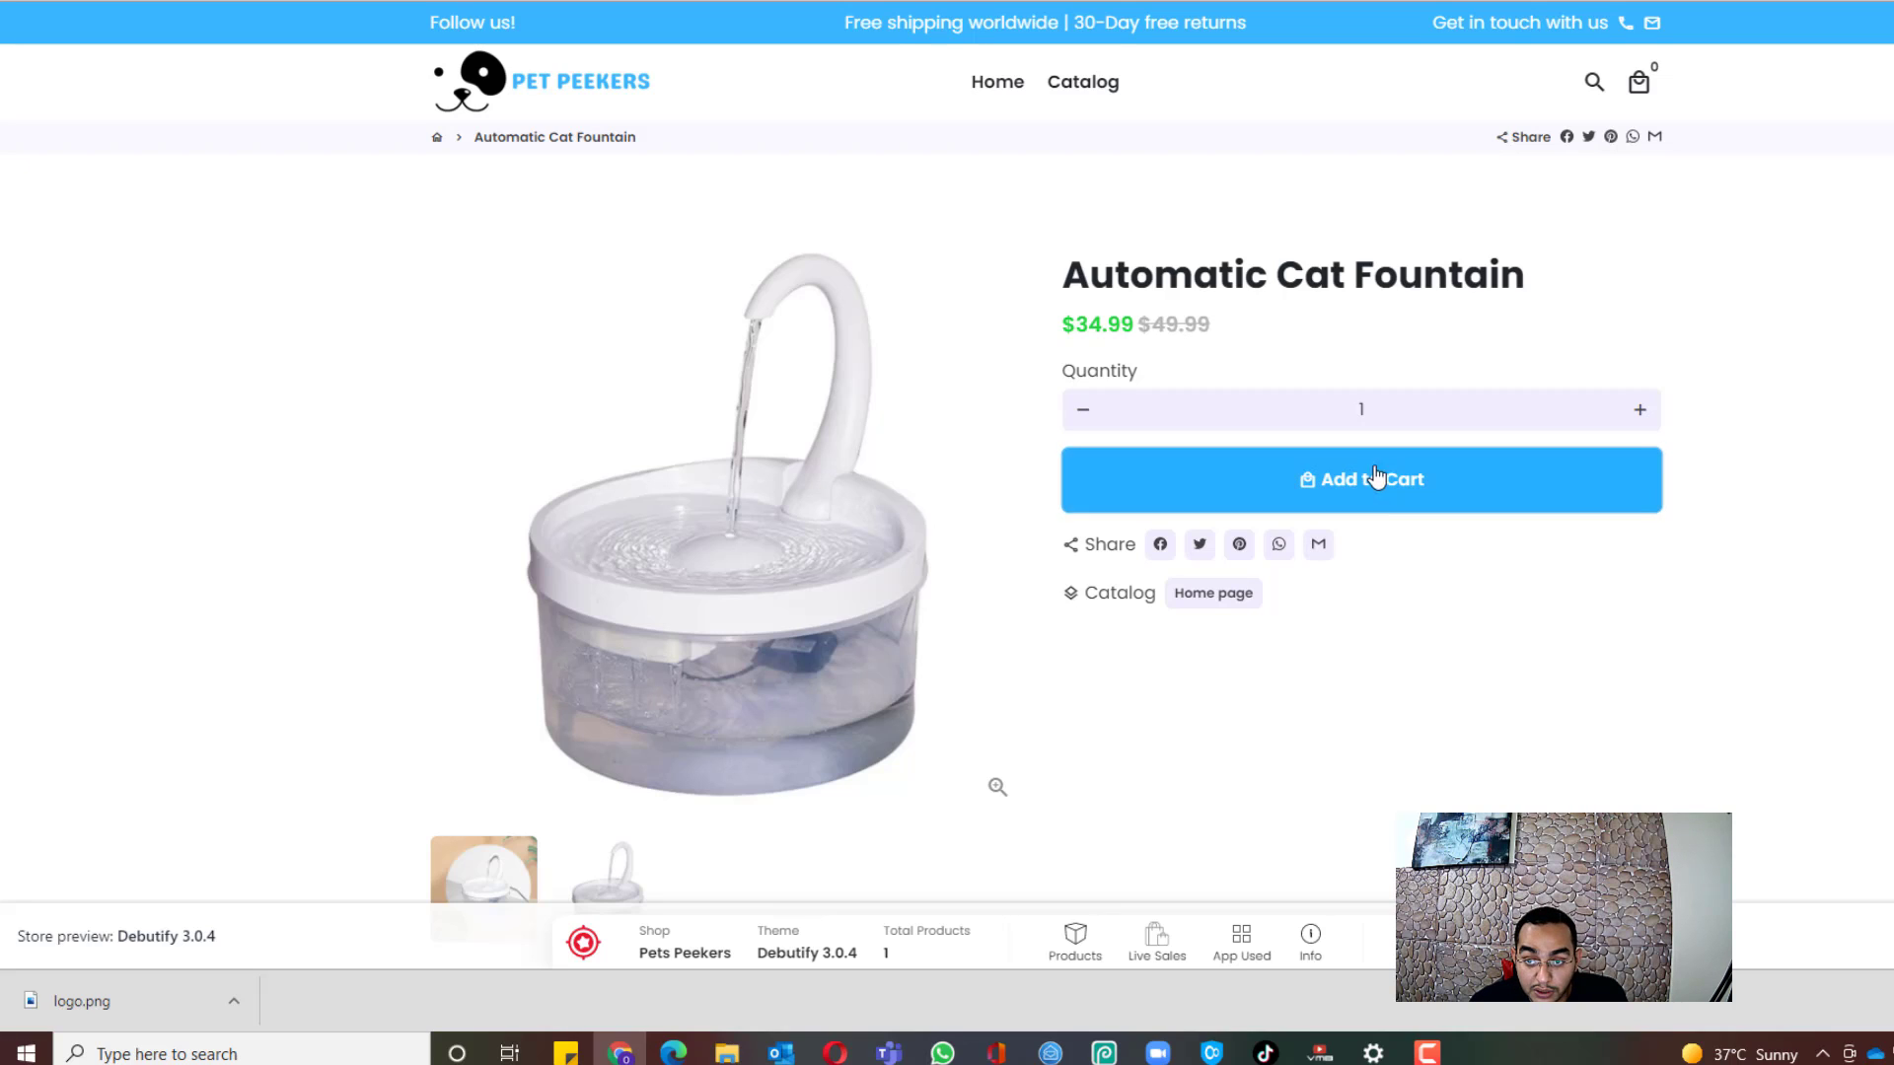
key(ctrl+shift+Tab)
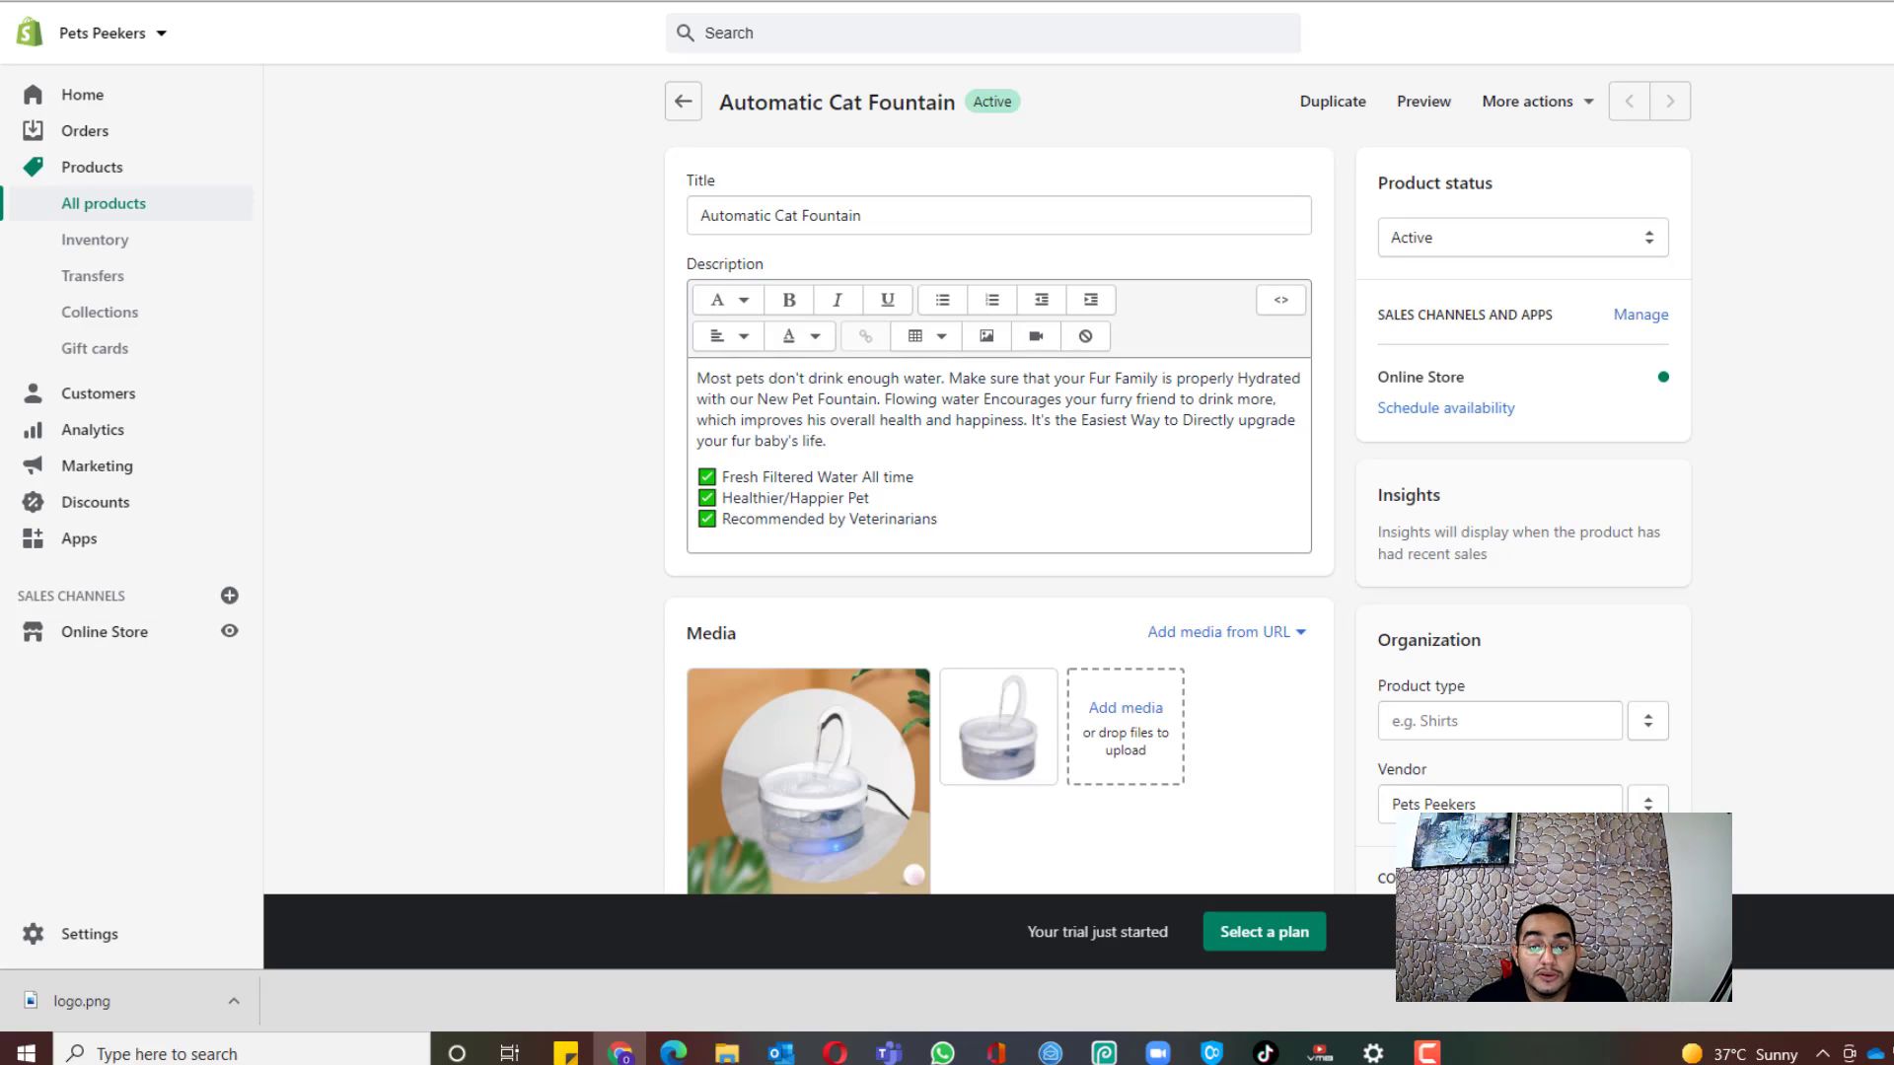
Step: Customize the Debutify 3.0.4 theme, browse the home page preview, and select the Featured product section
click(118, 651)
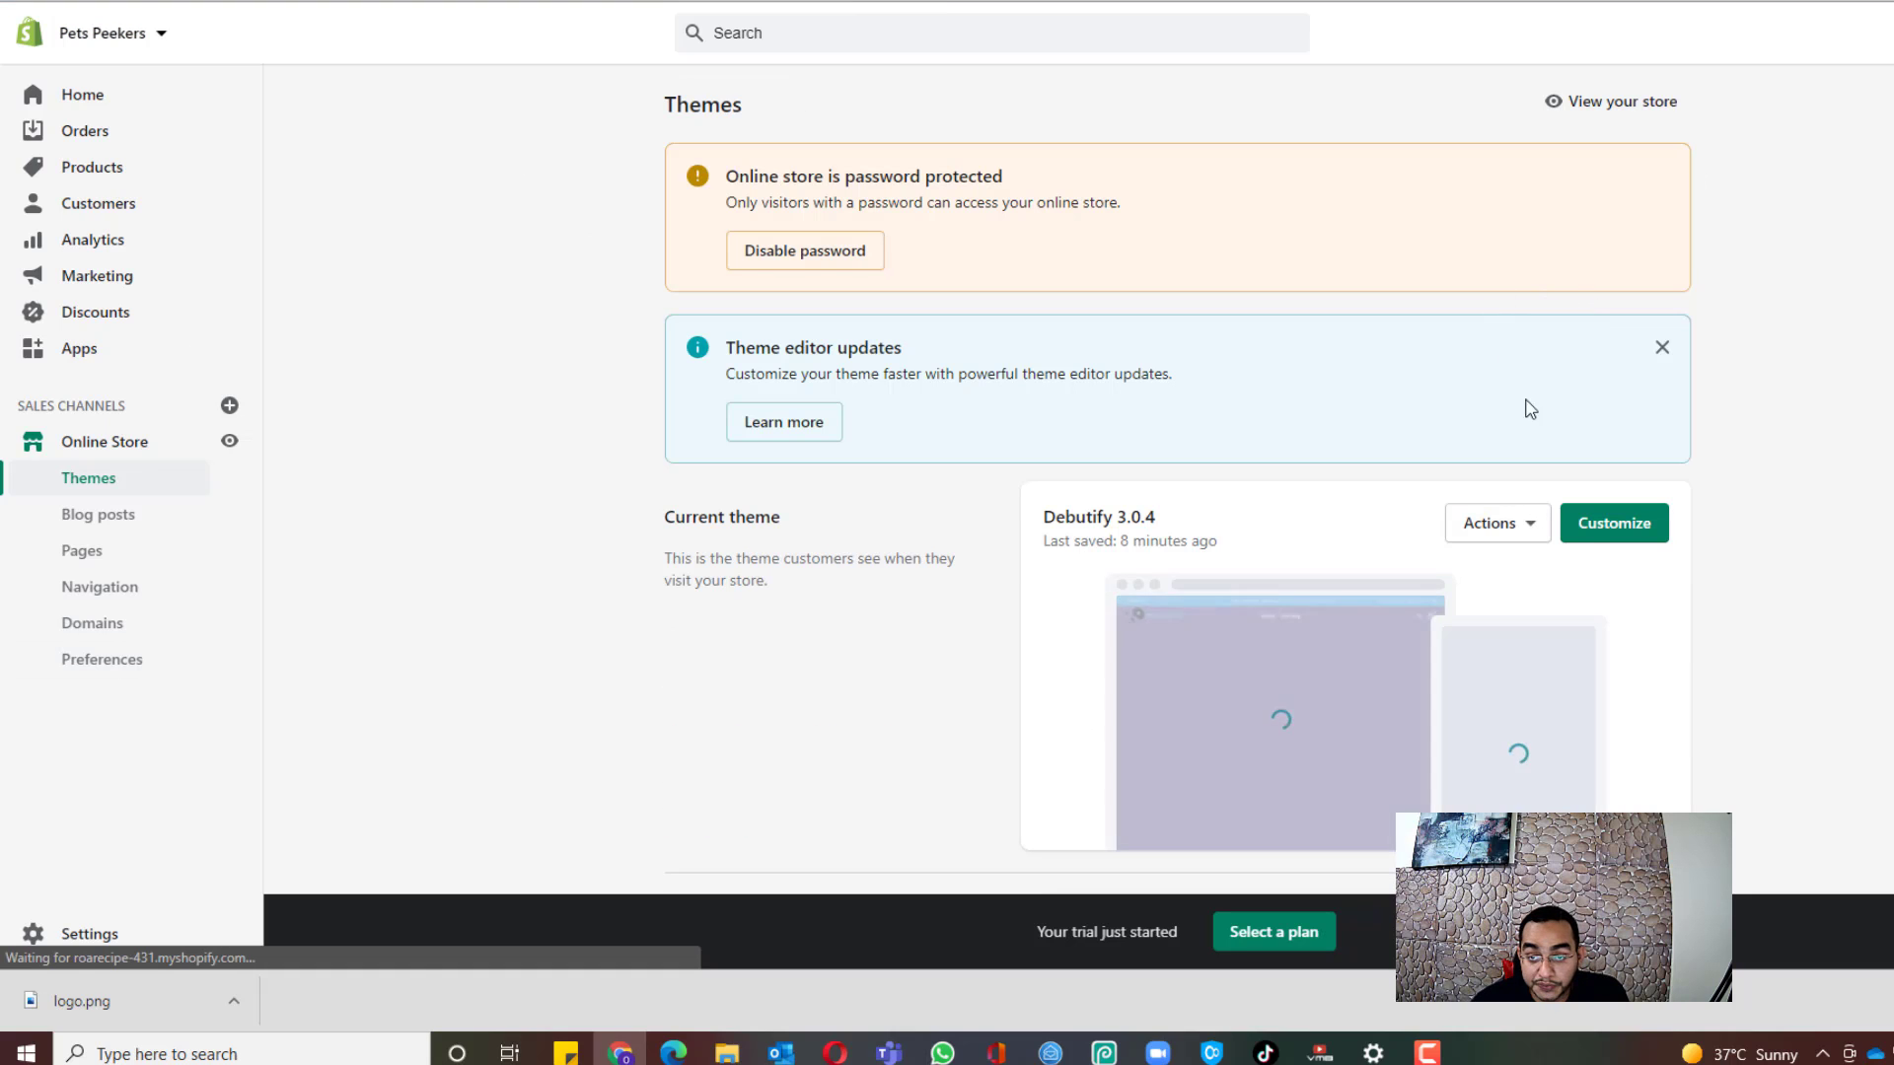
click(1638, 544)
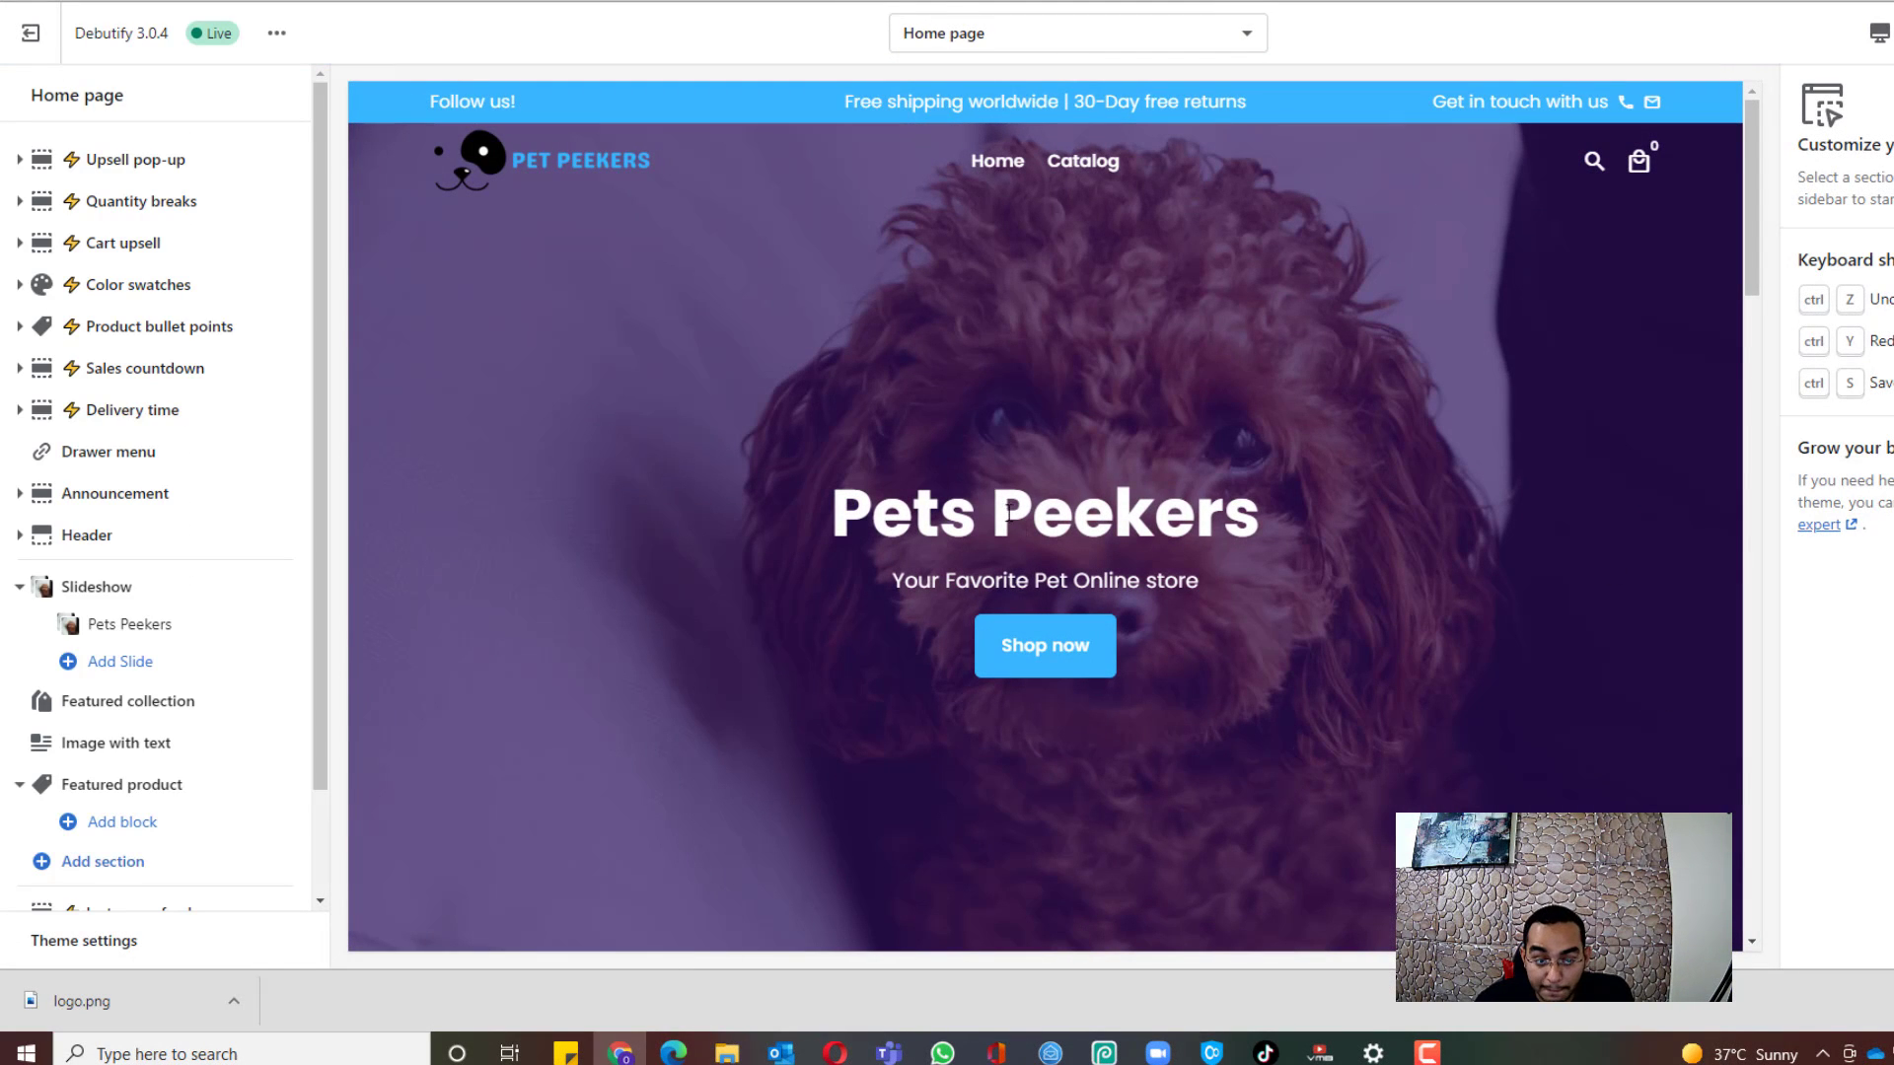
scroll(923, 268, down, 8)
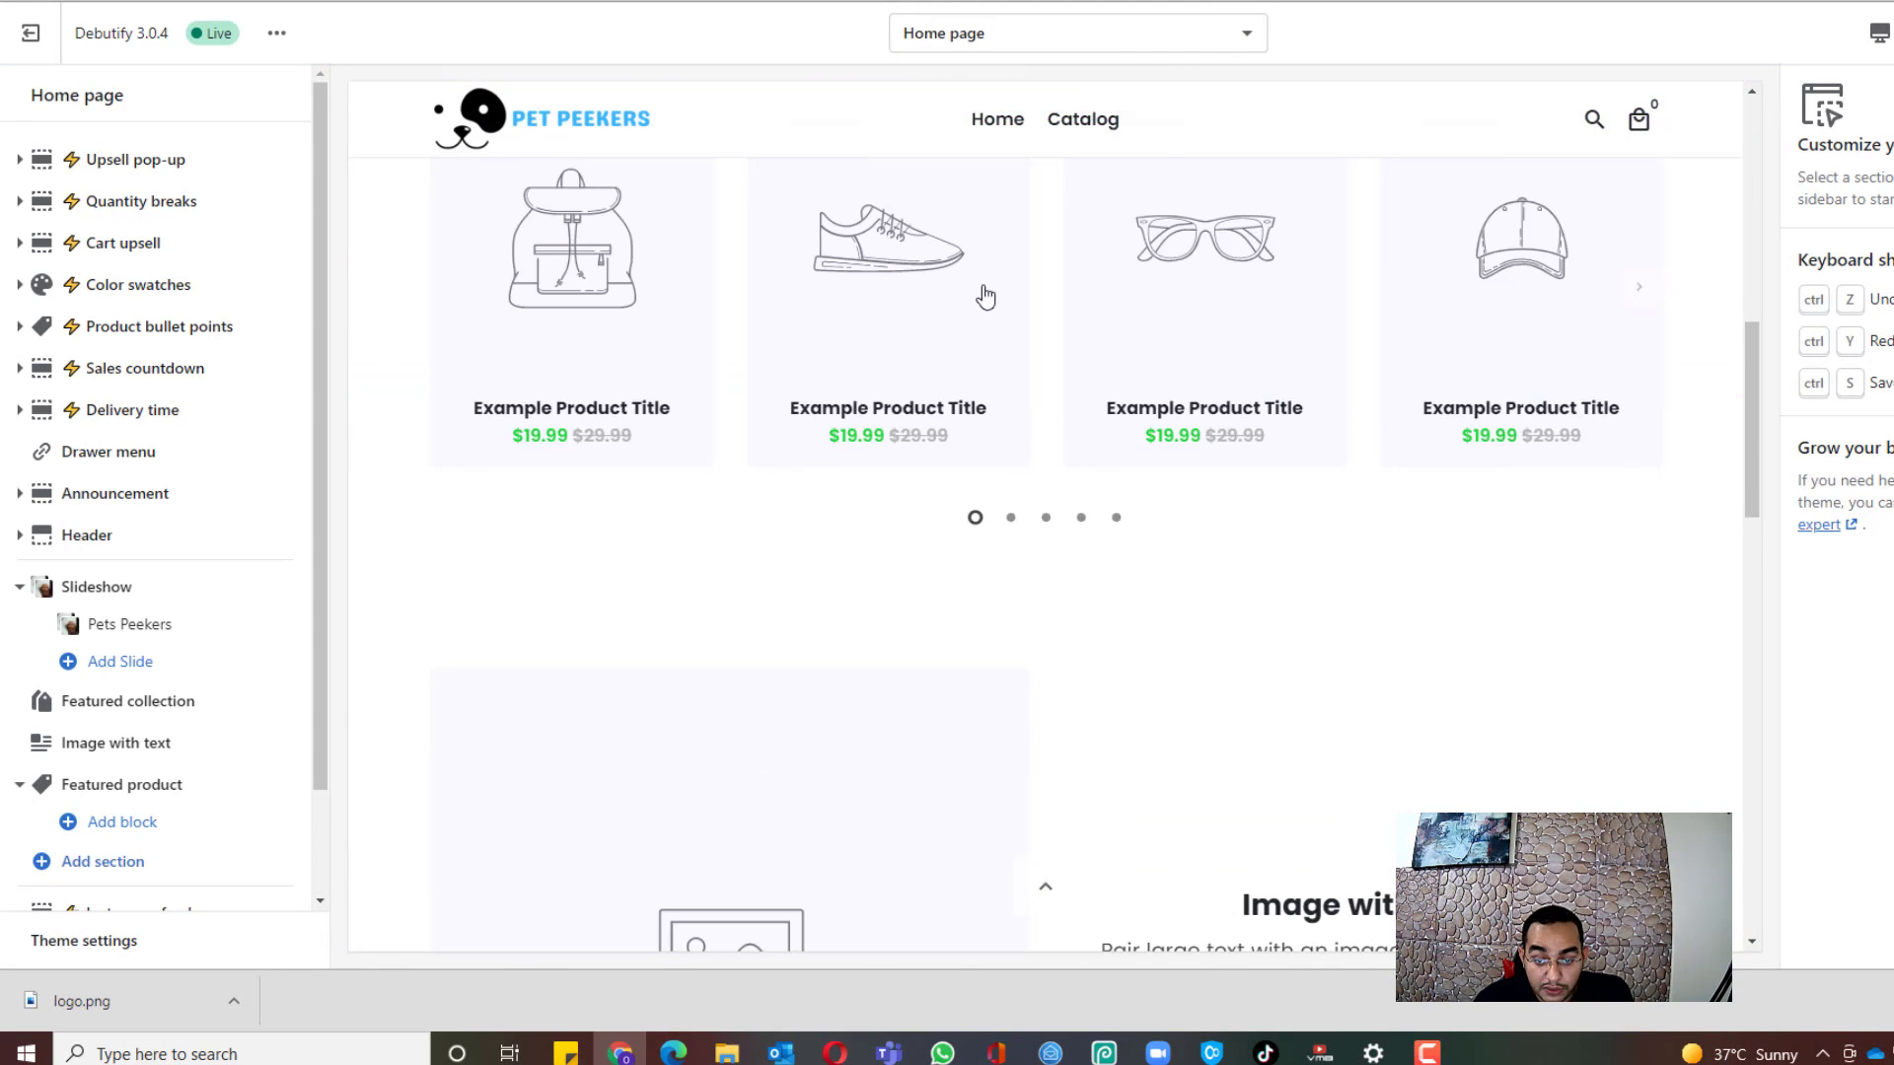
scroll(981, 296, up, 3)
scroll(824, 466, down, 3)
scroll(802, 431, up, 7)
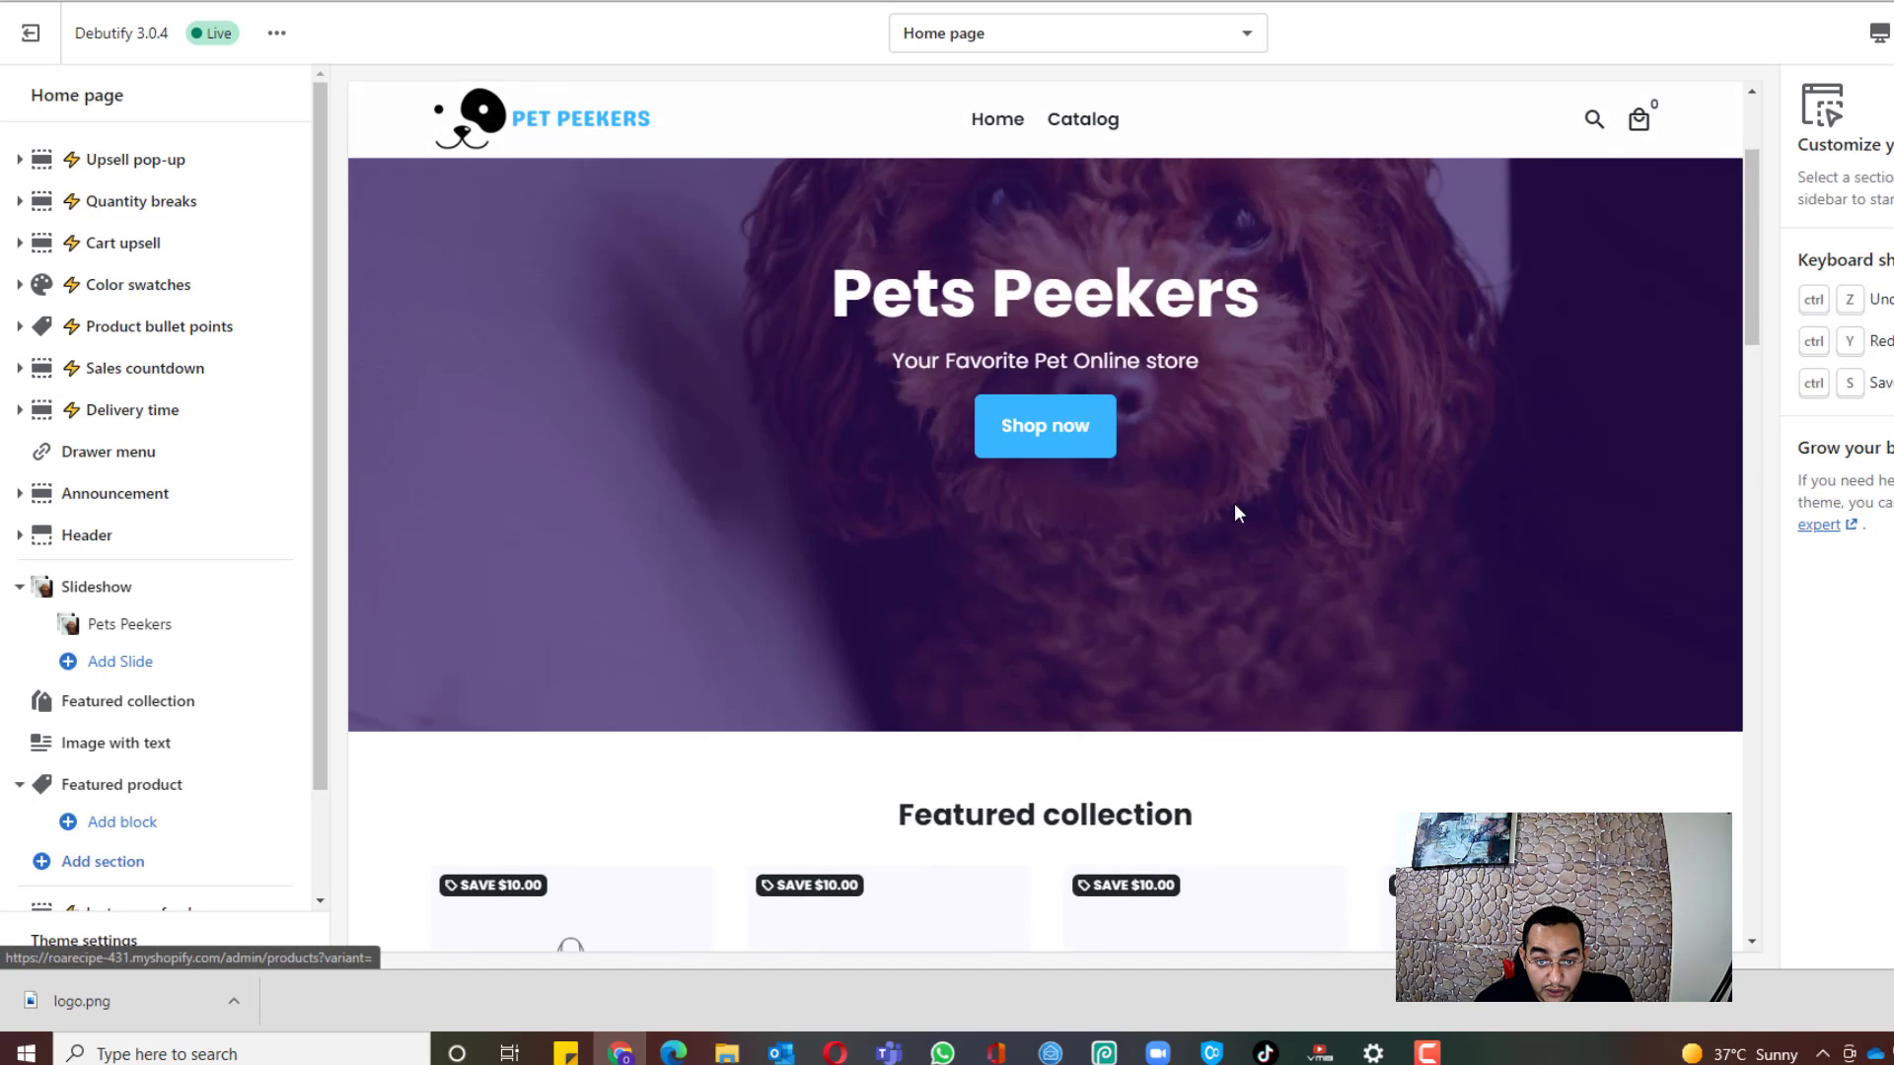
scroll(628, 355, down, 4)
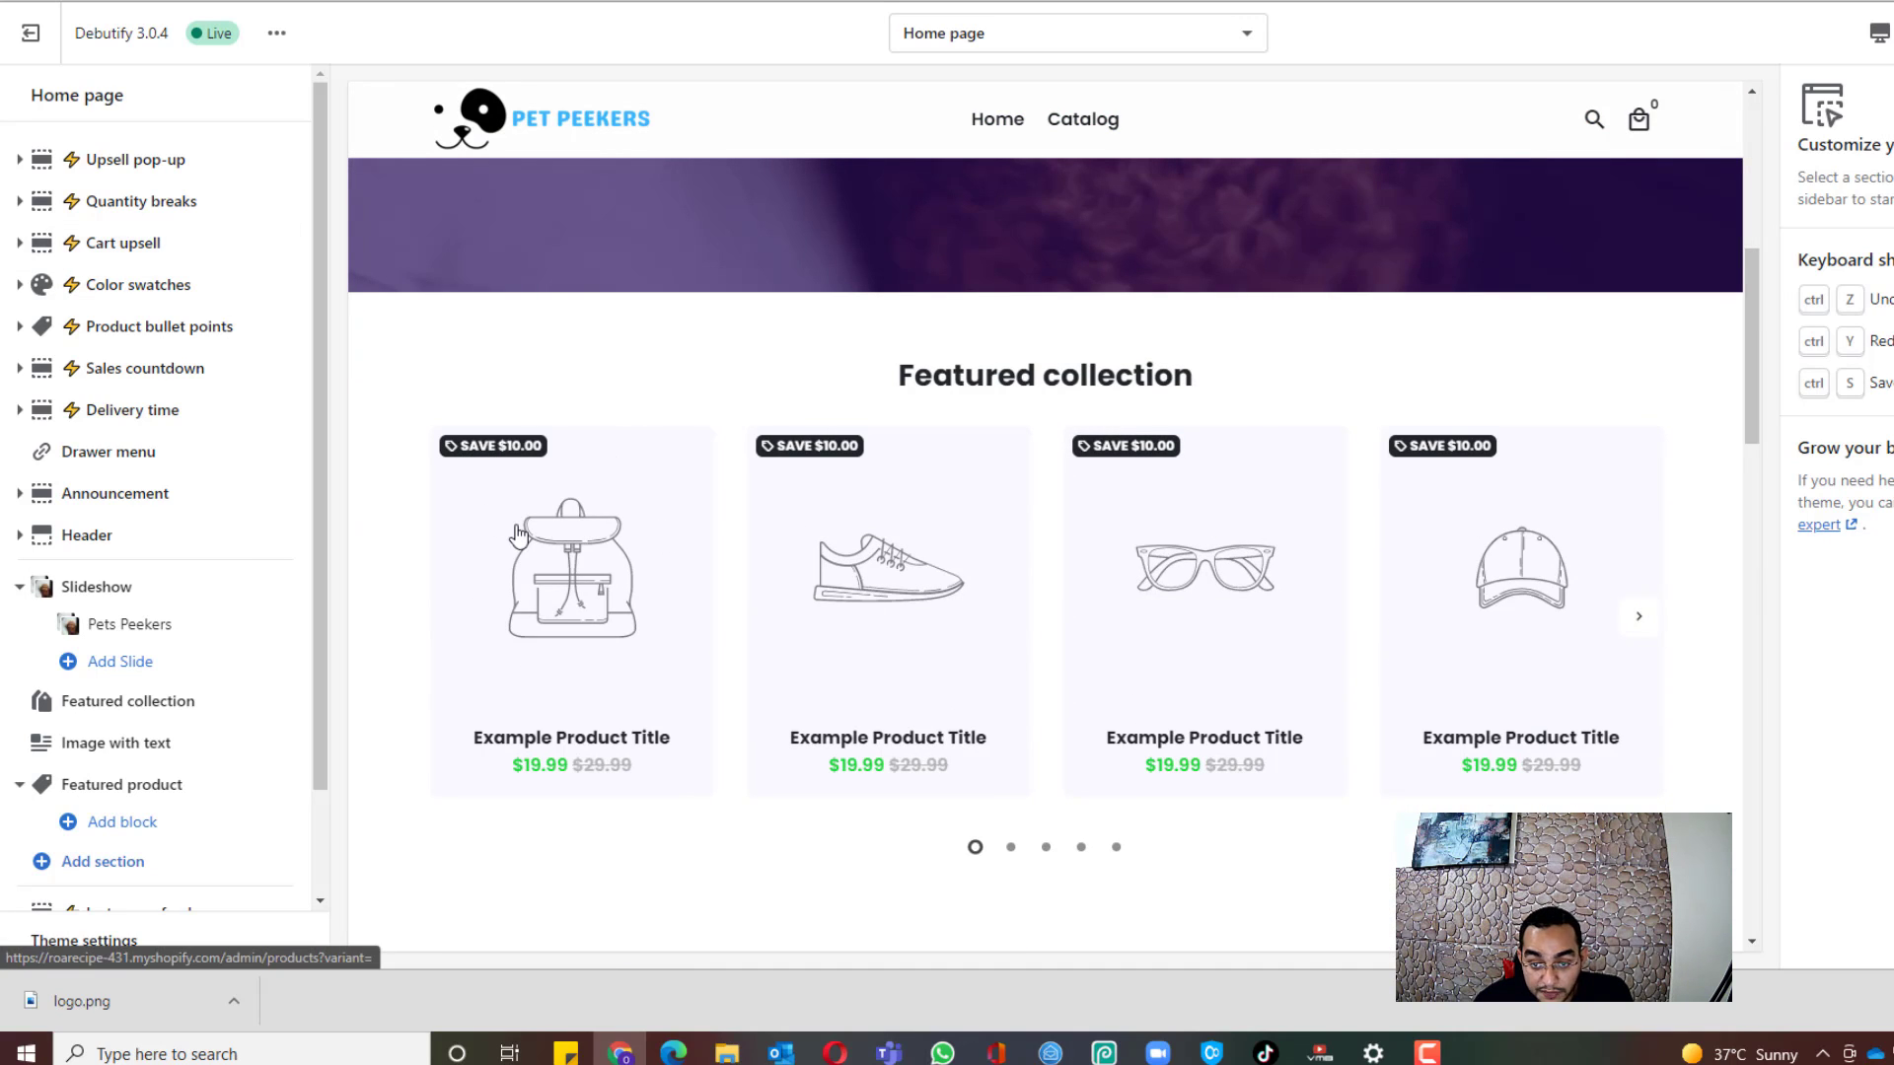
scroll(1086, 415, down, 10)
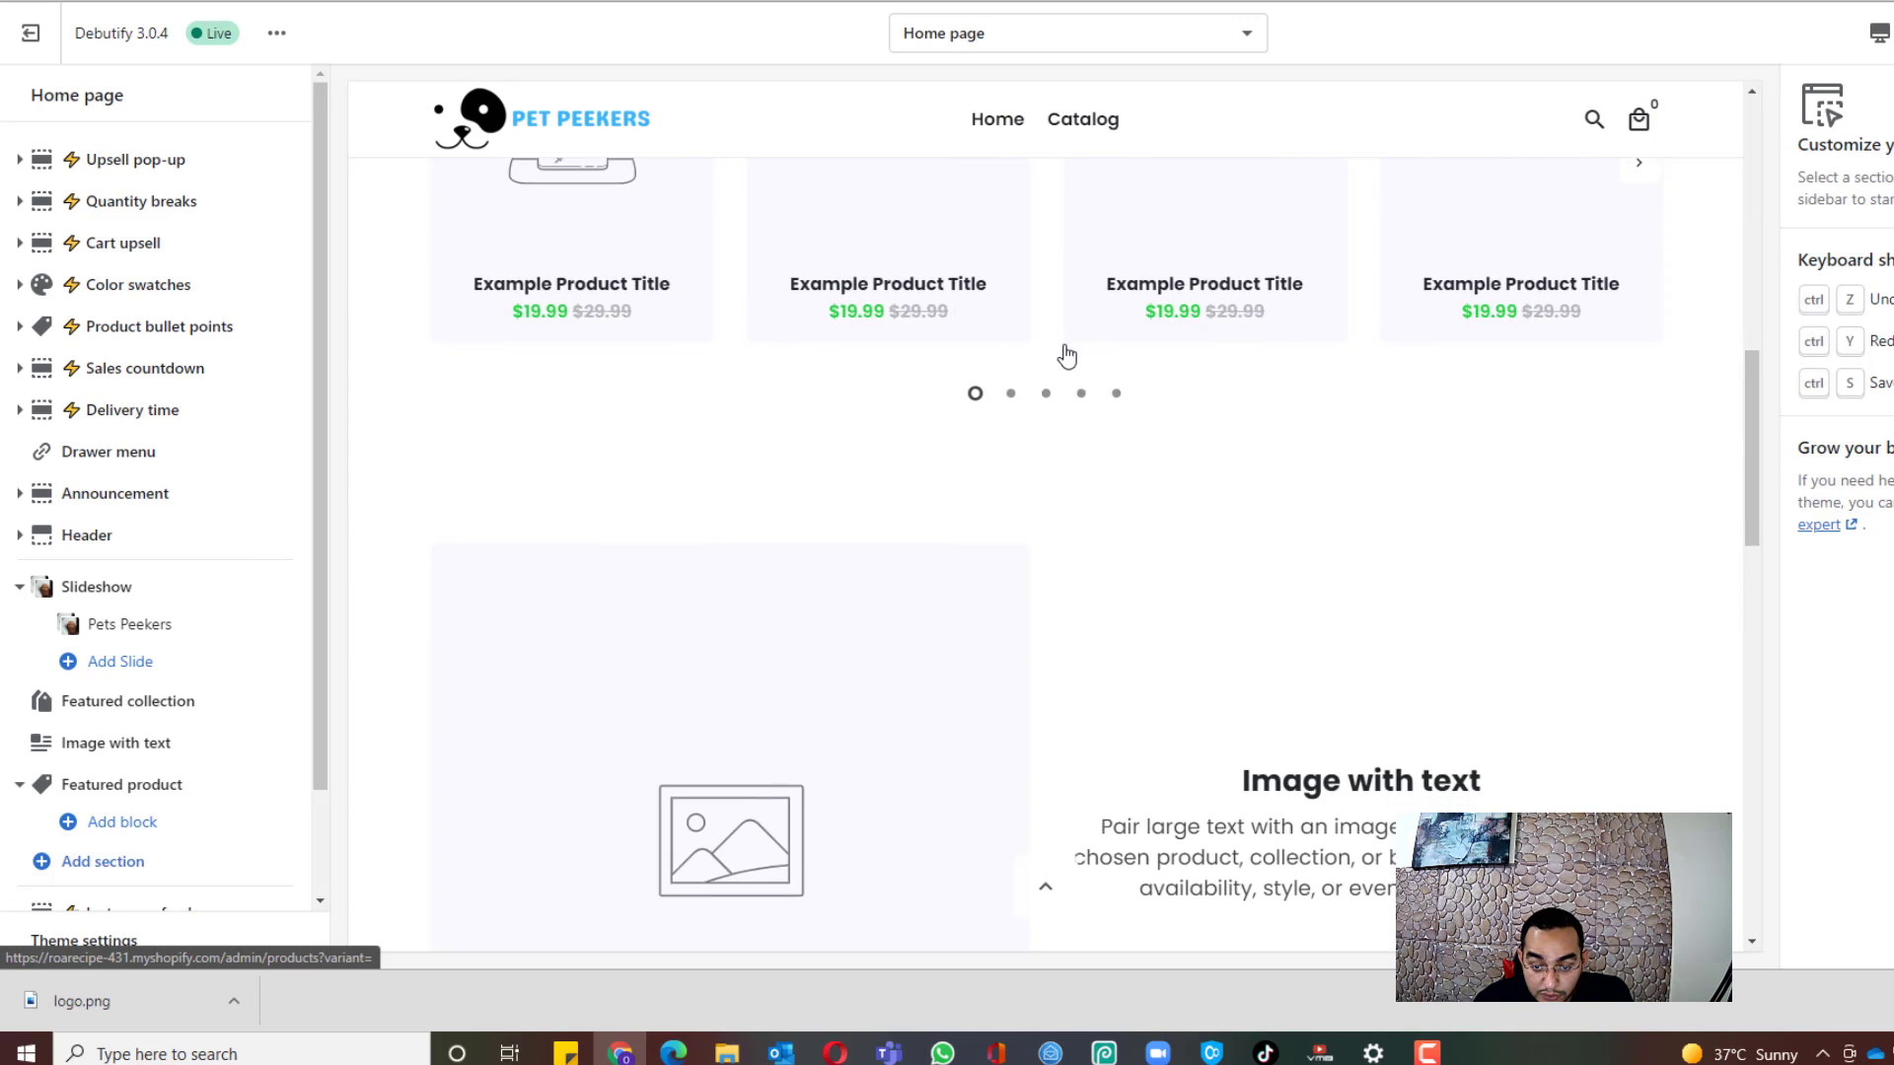
drag(1752, 611, 1811, 788)
scroll(184, 525, down, 1)
scroll(181, 526, down, 1)
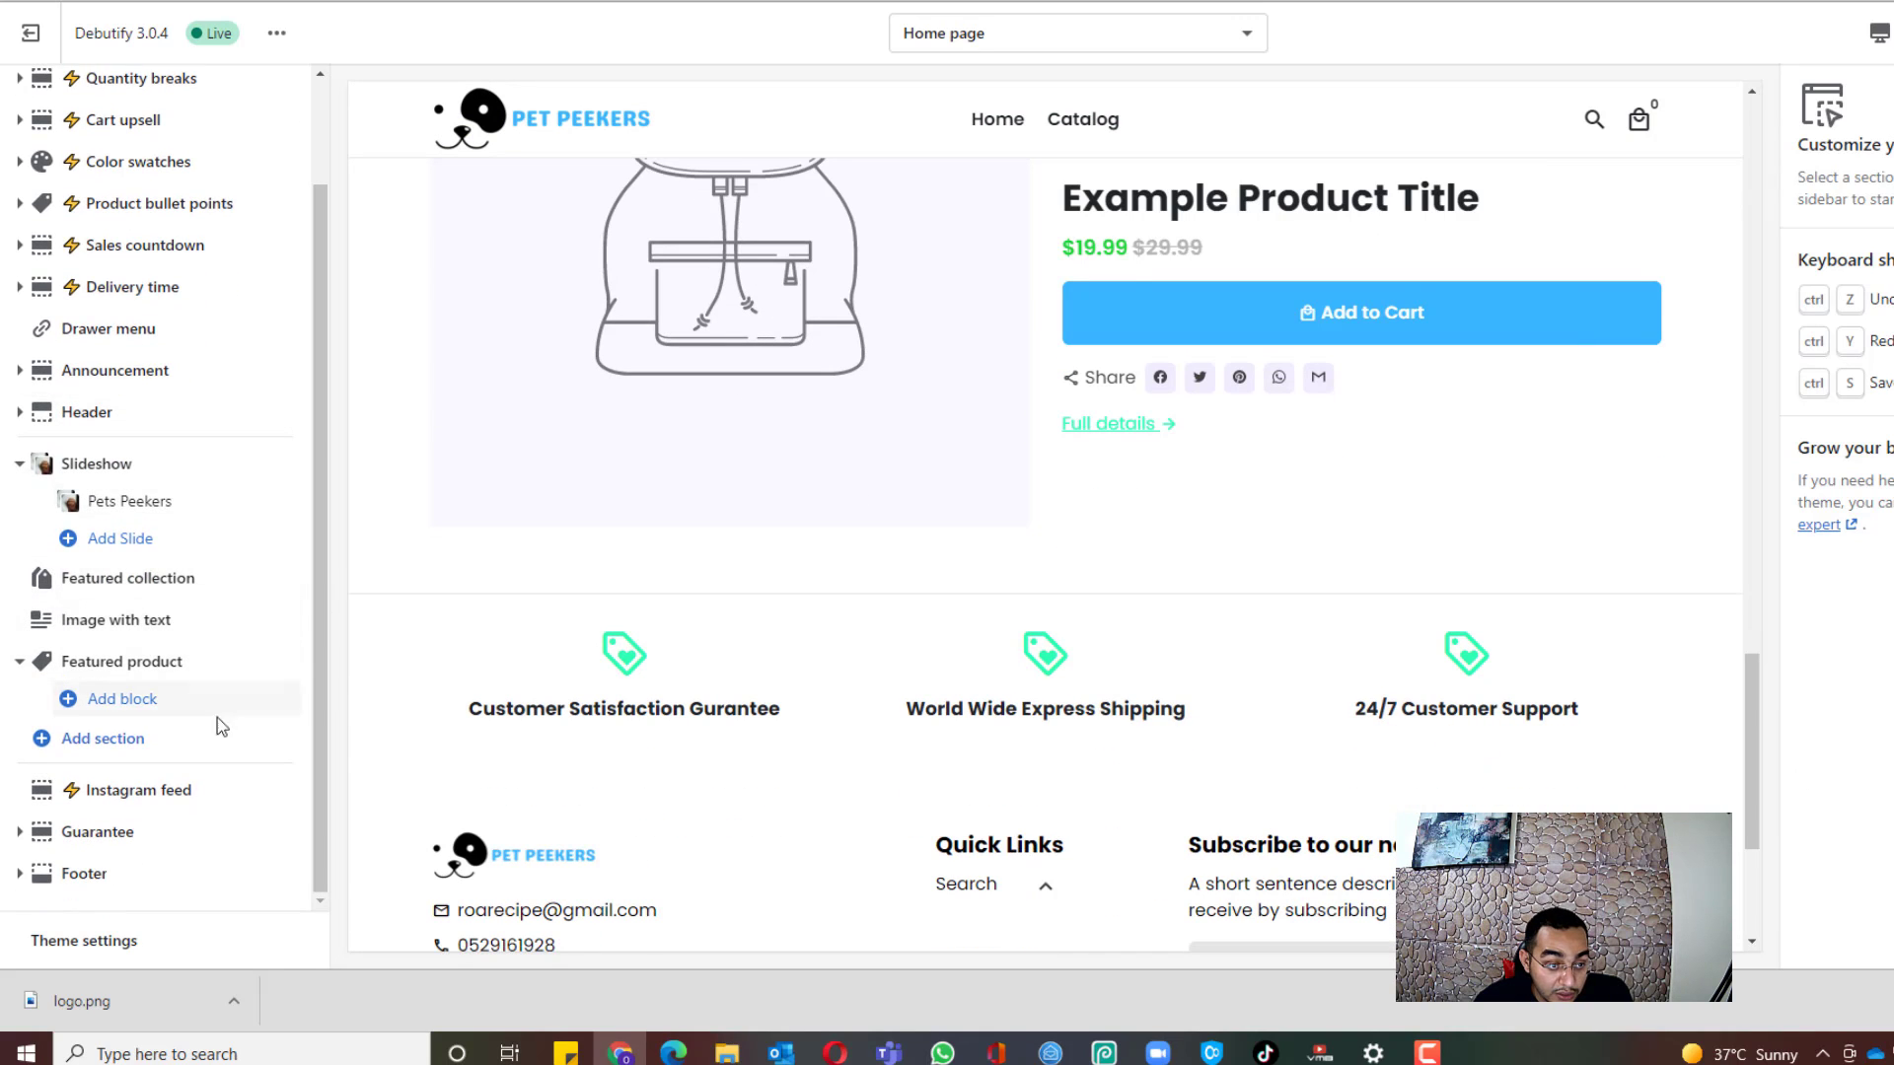
scroll(1192, 470, up, 2)
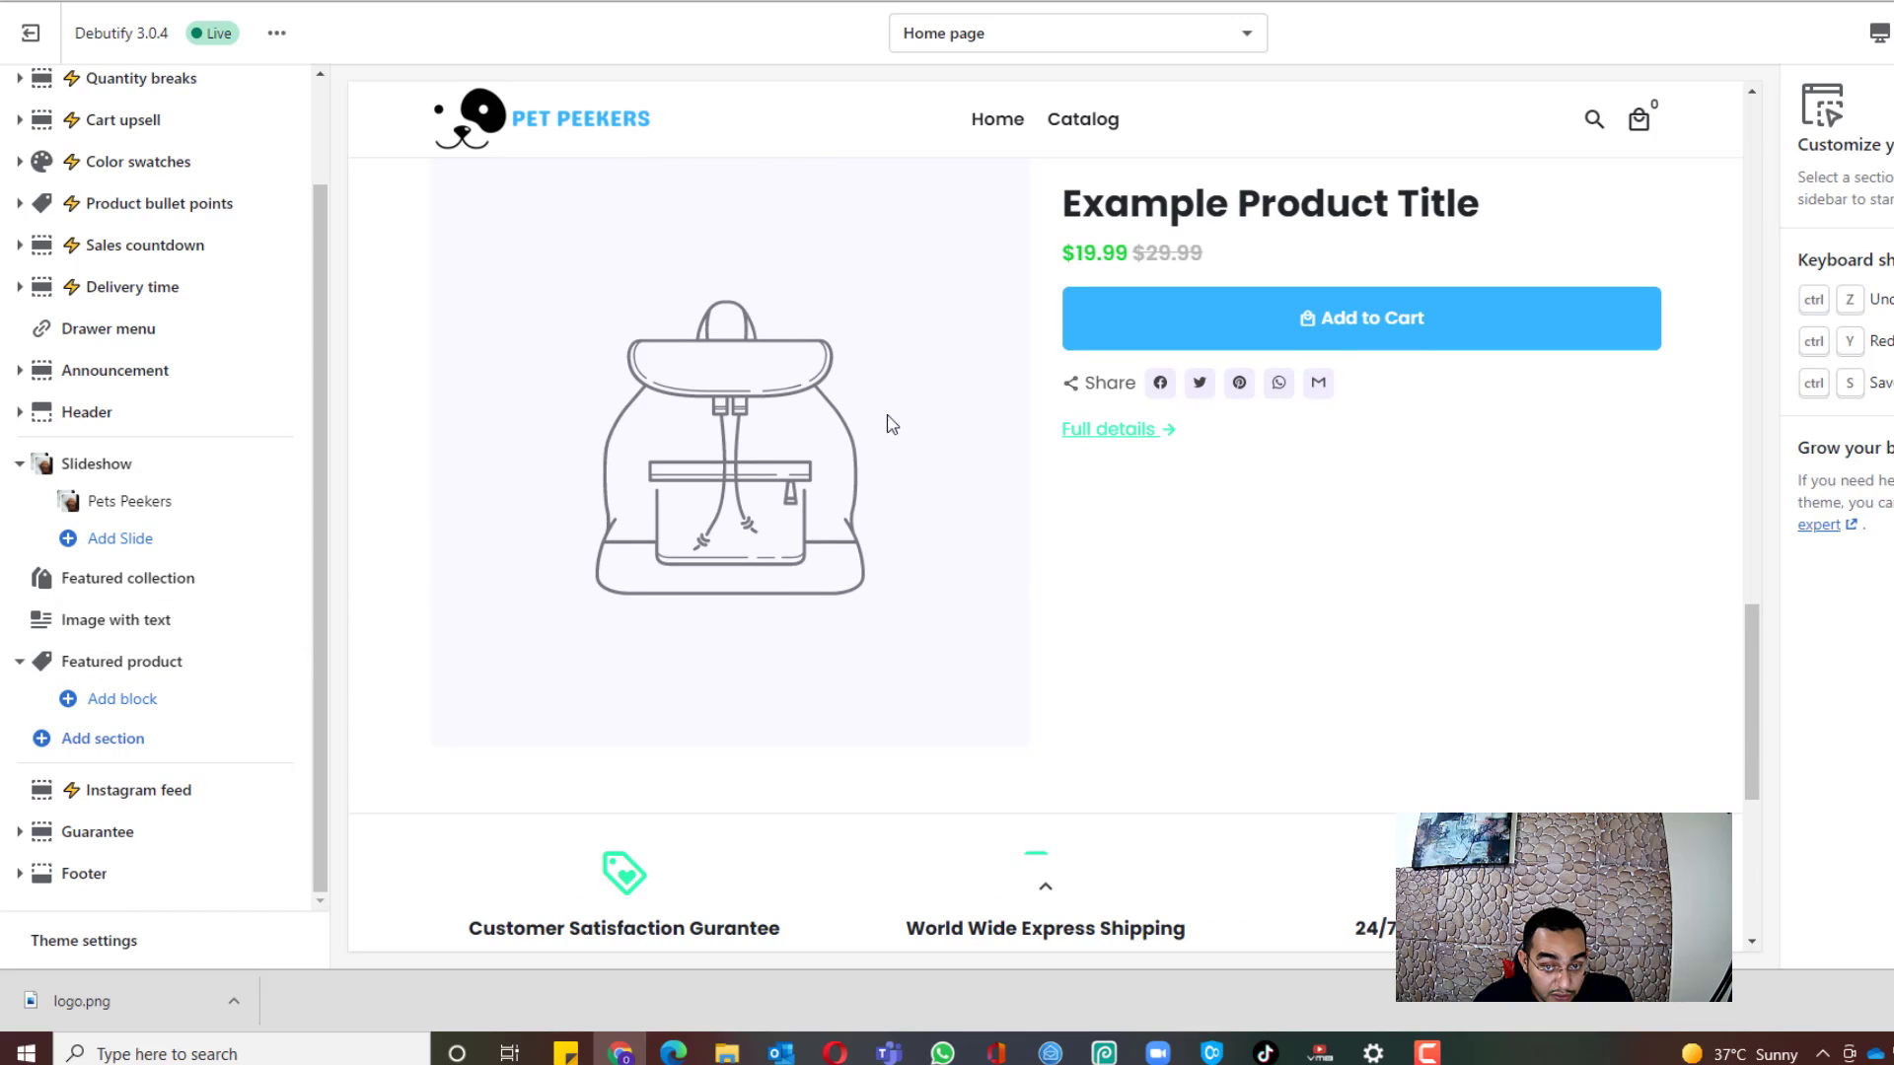
scroll(1015, 298, up, 3)
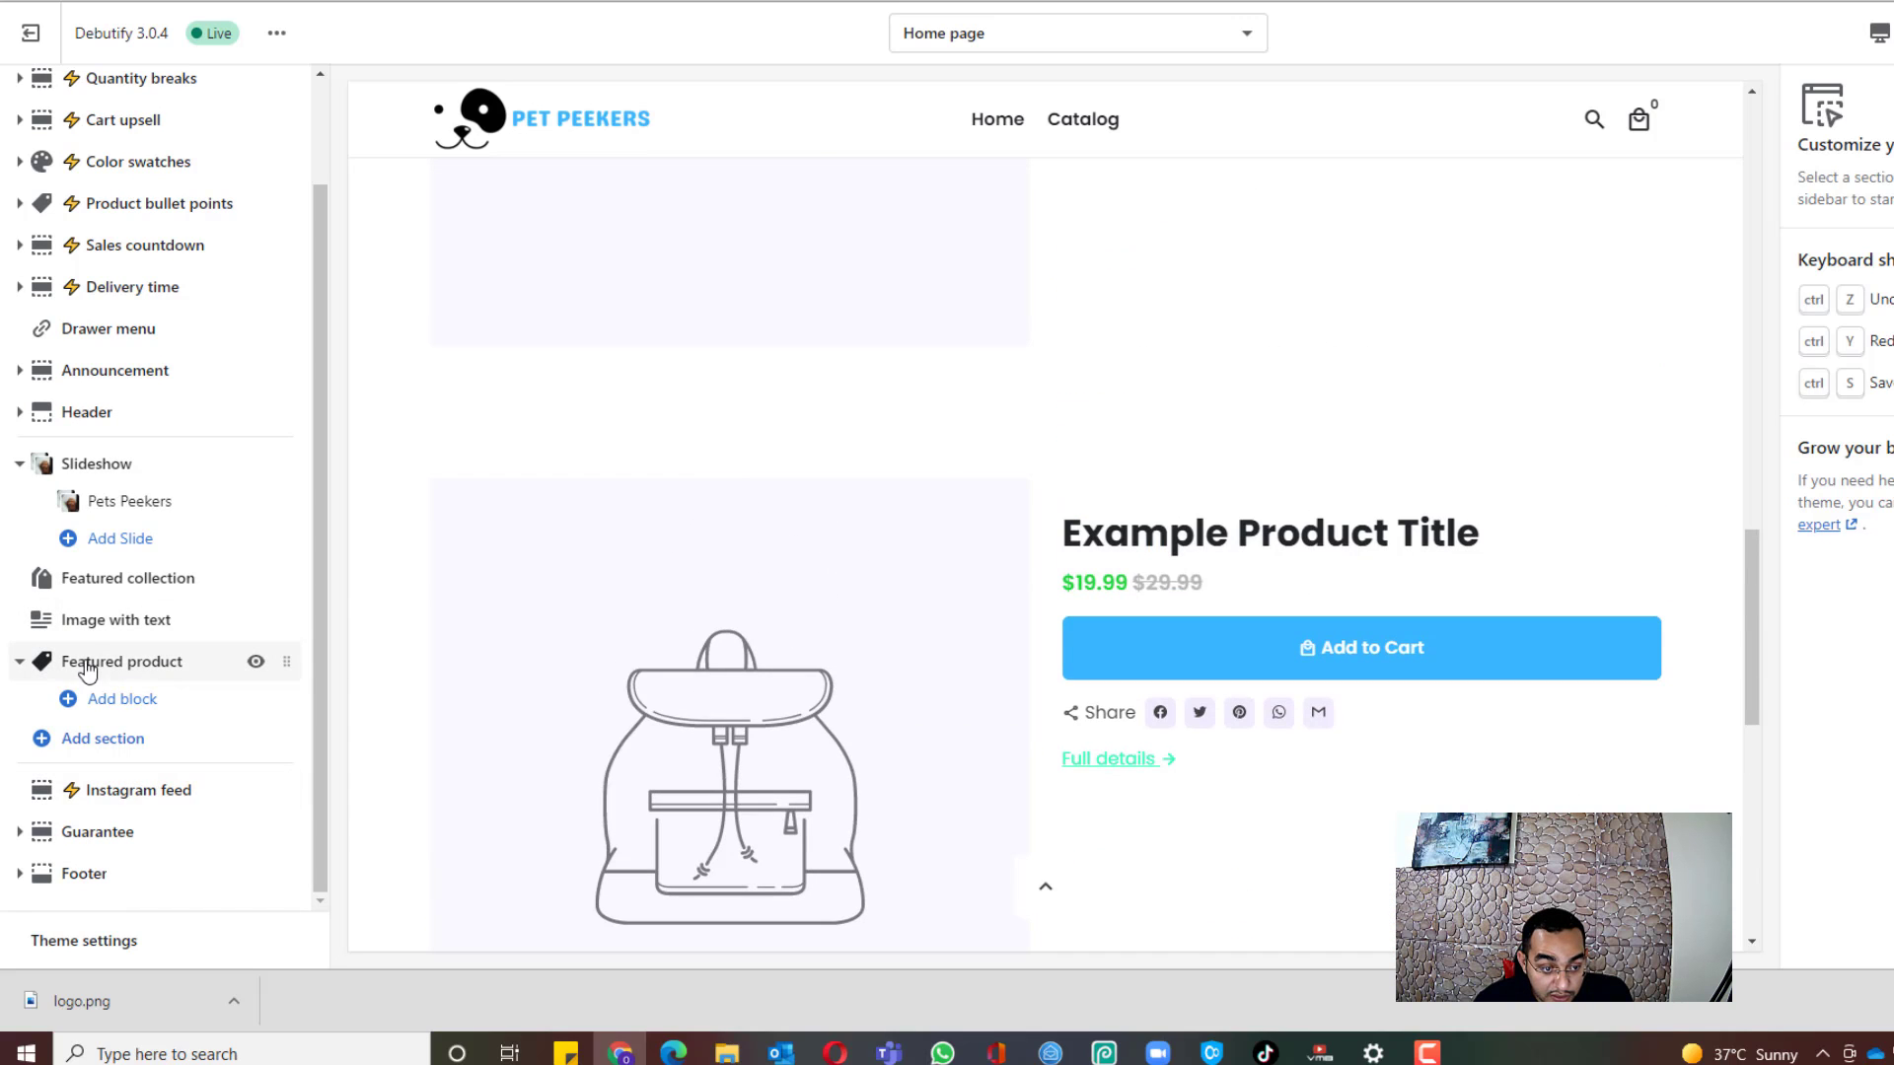
click(129, 663)
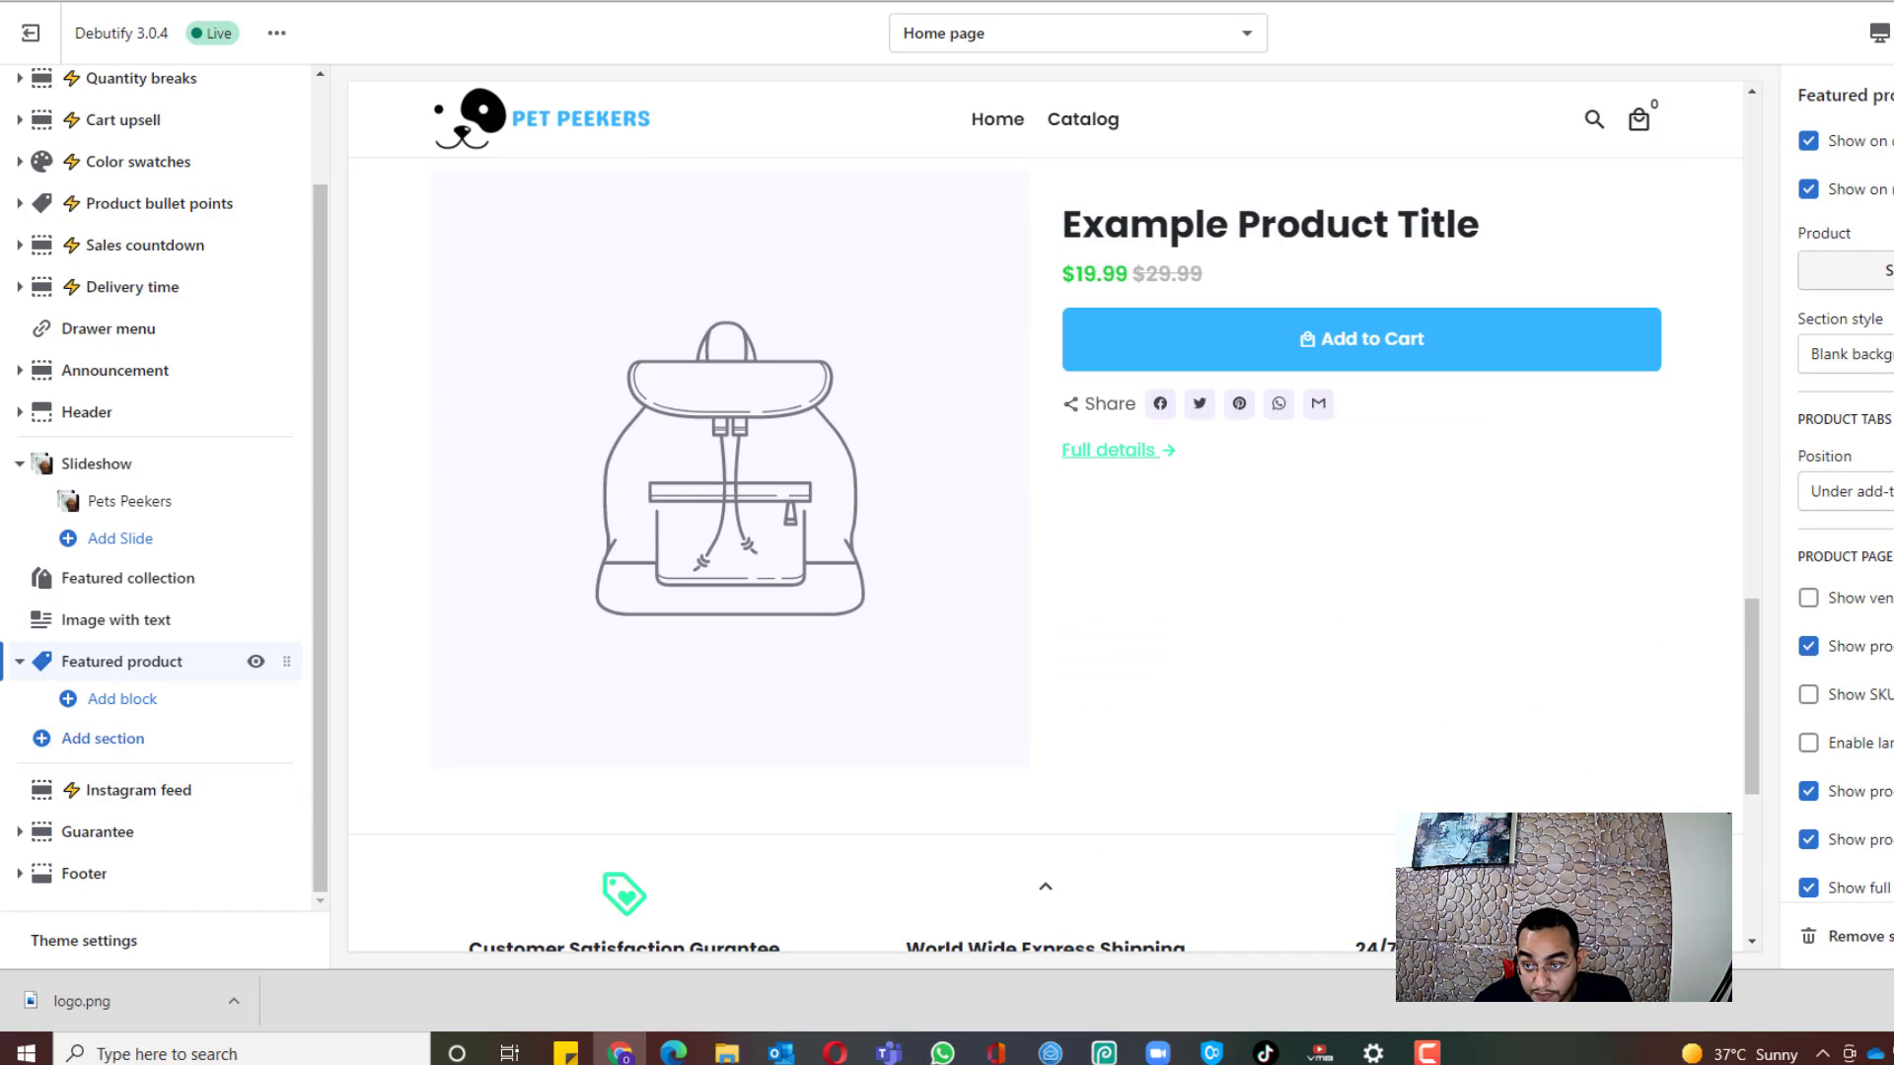
click(1855, 269)
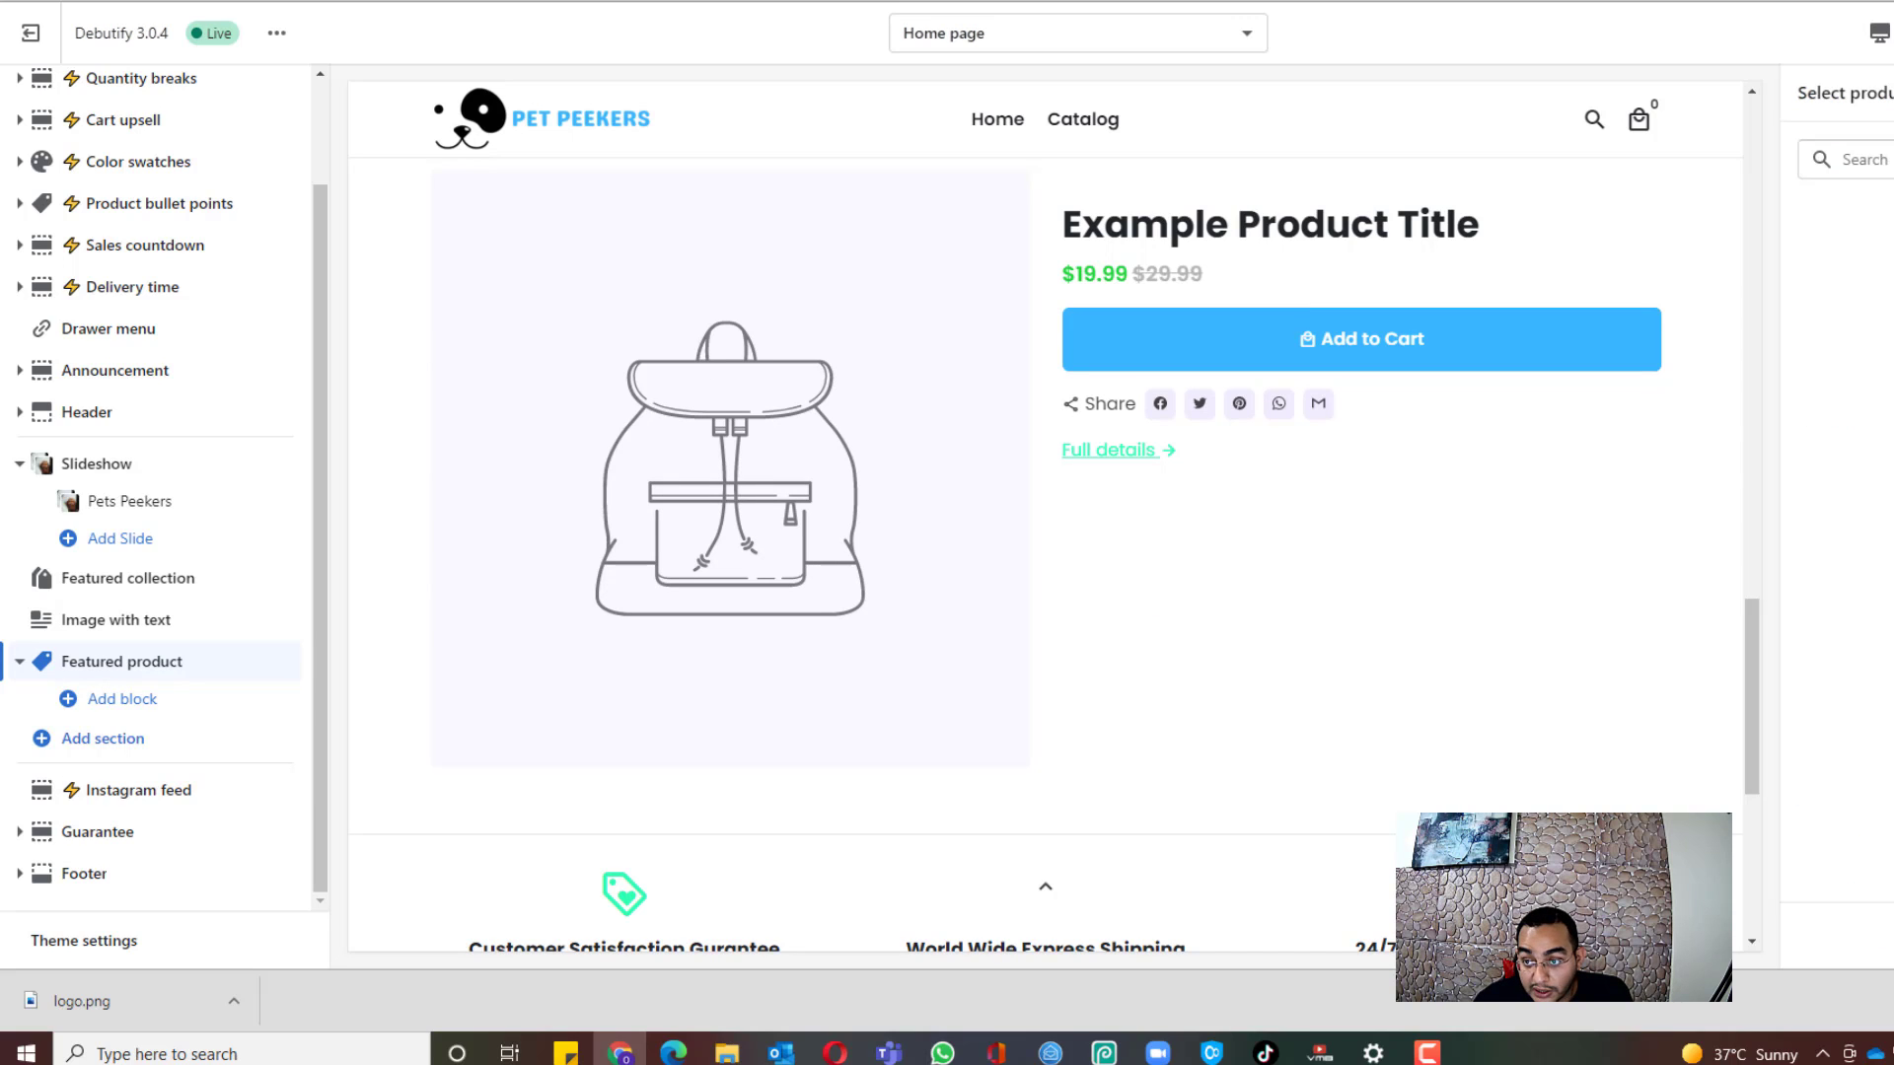
click(1870, 279)
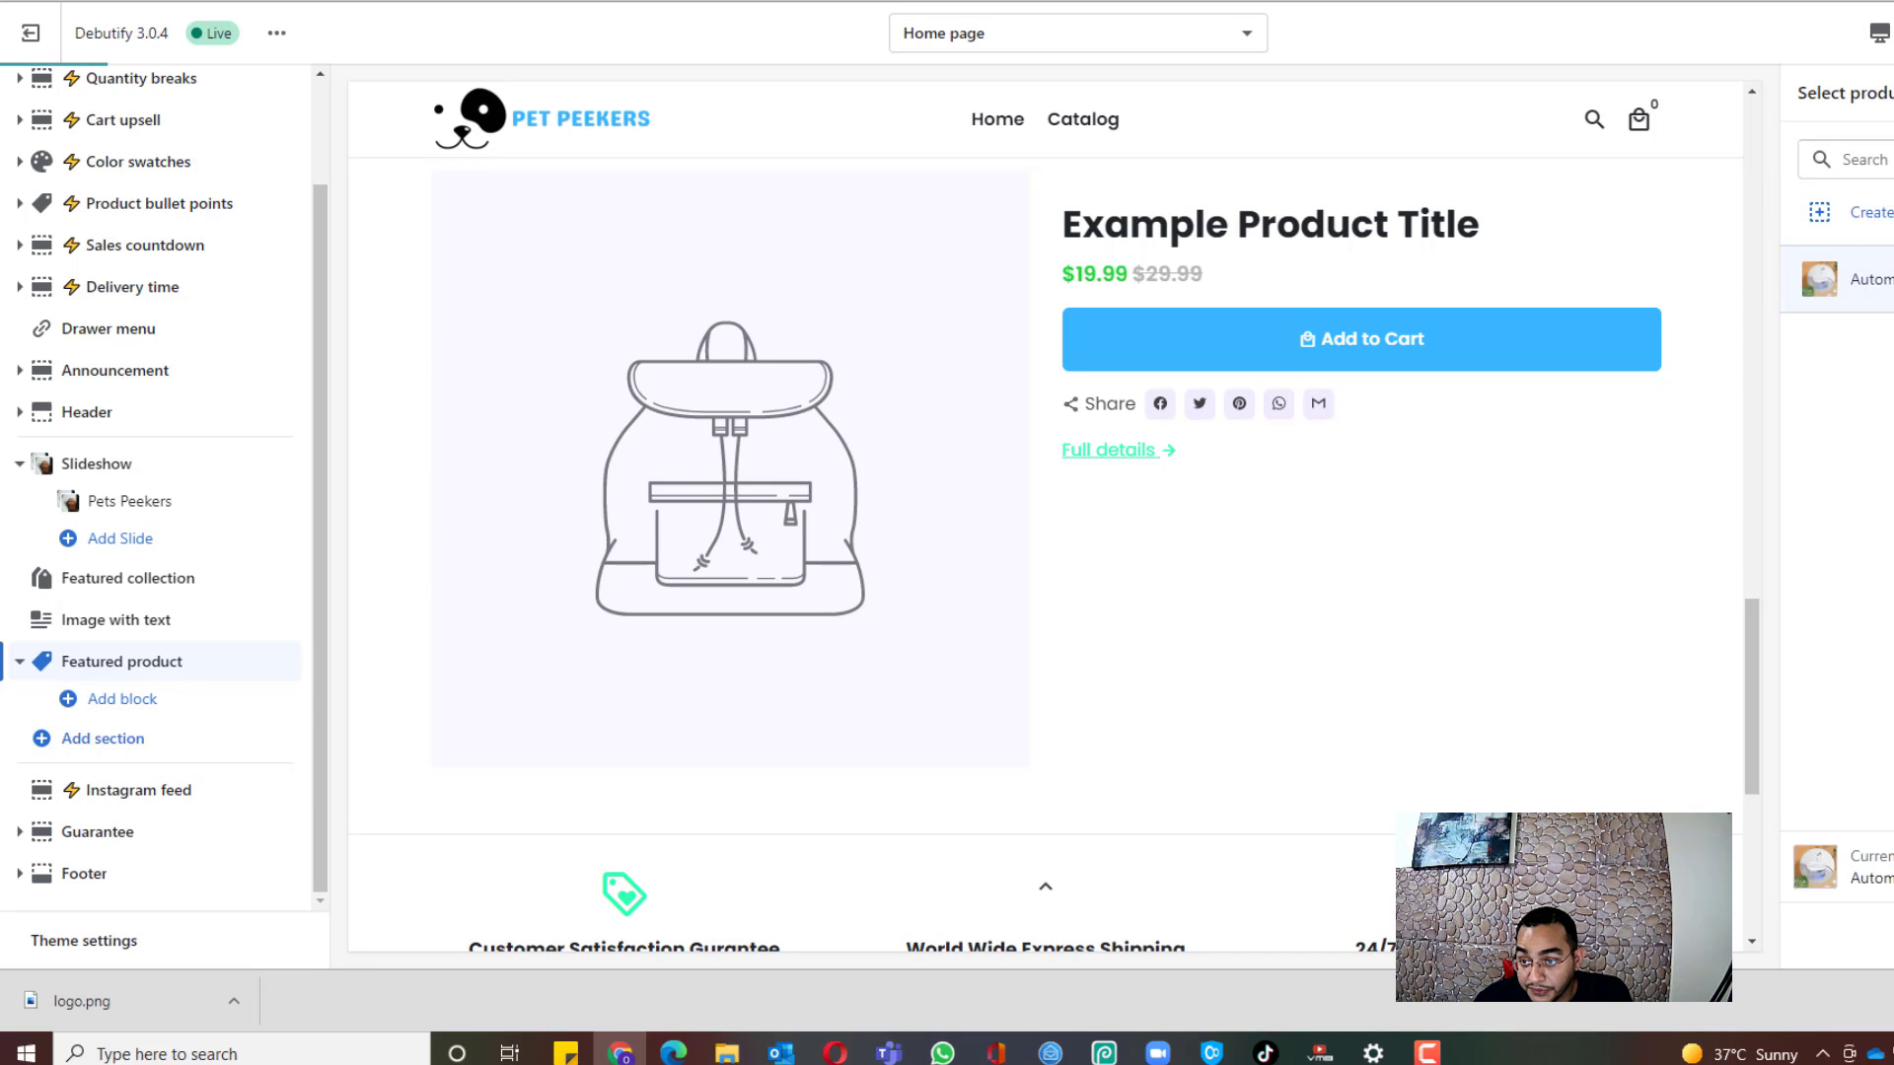
click(1886, 935)
scroll(1014, 493, down, 6)
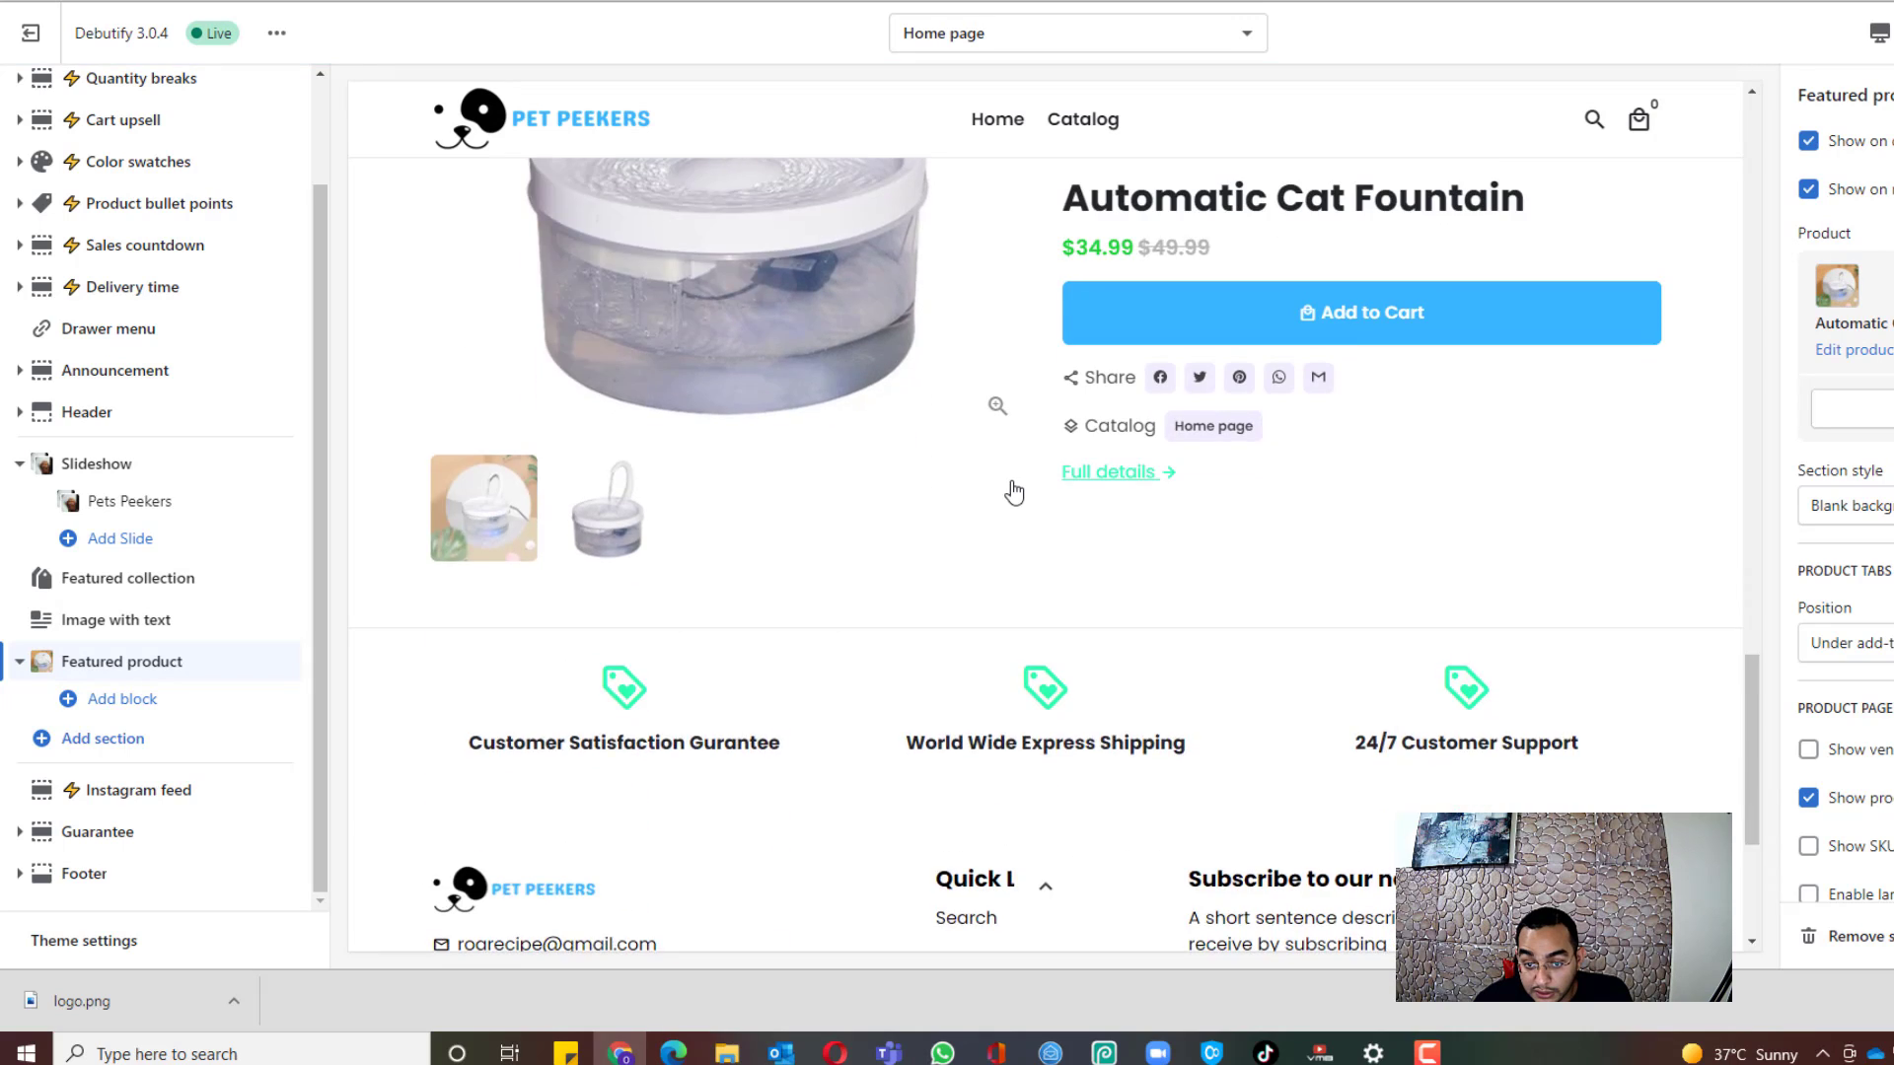
scroll(1128, 528, up, 4)
scroll(1864, 513, down, 1)
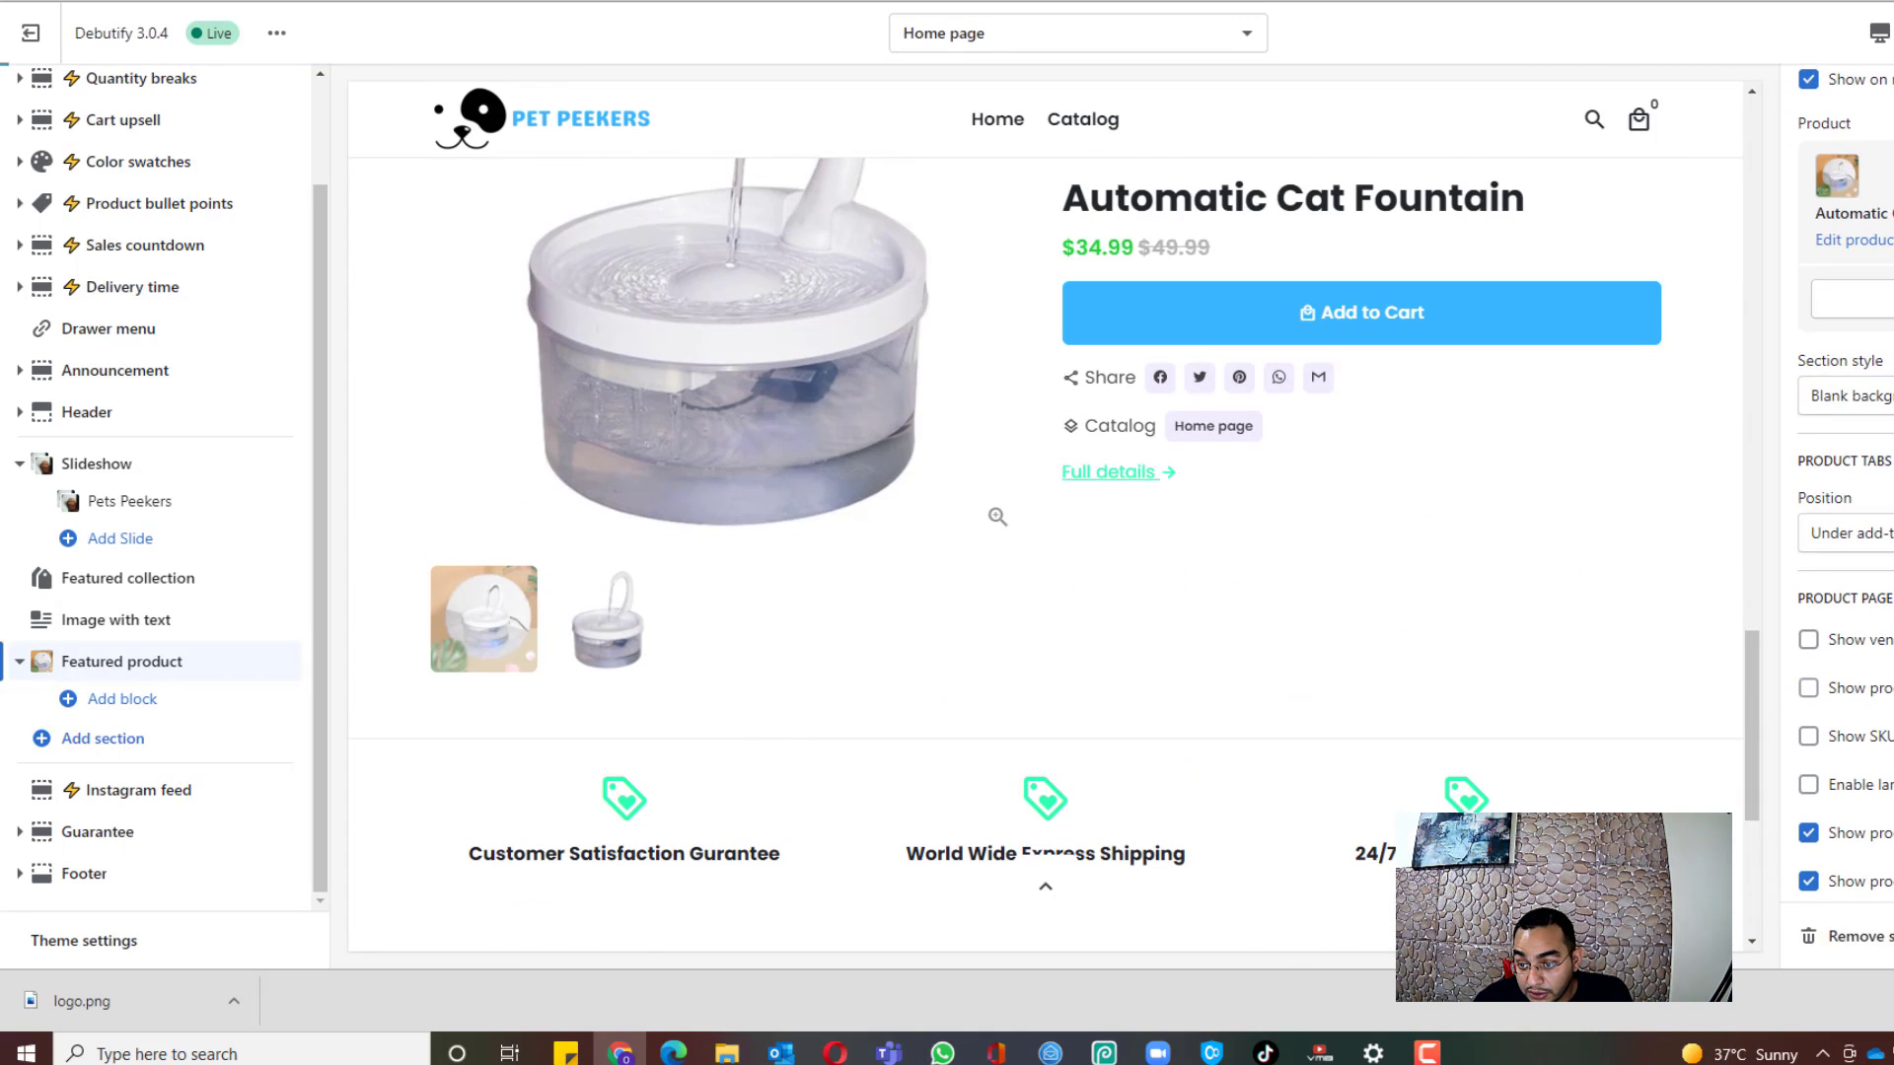
scroll(1854, 513, down, 2)
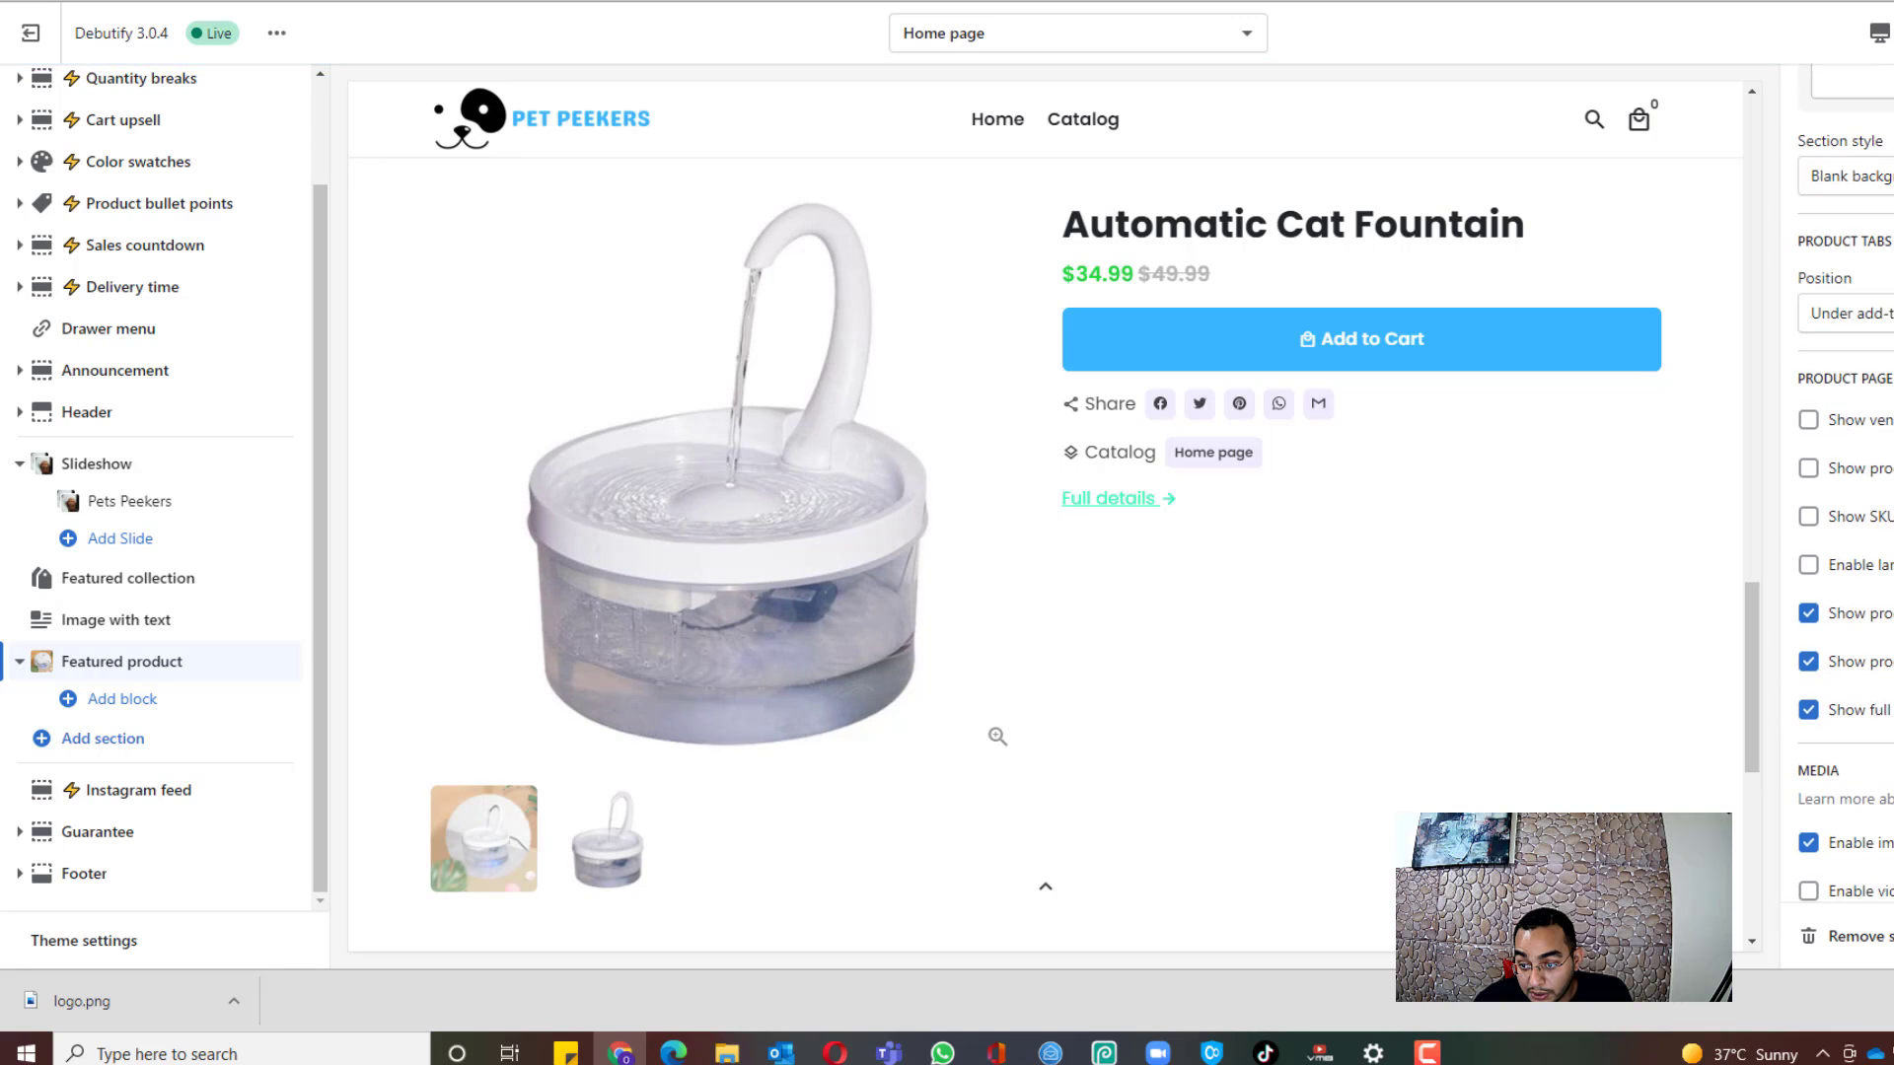
click(1864, 716)
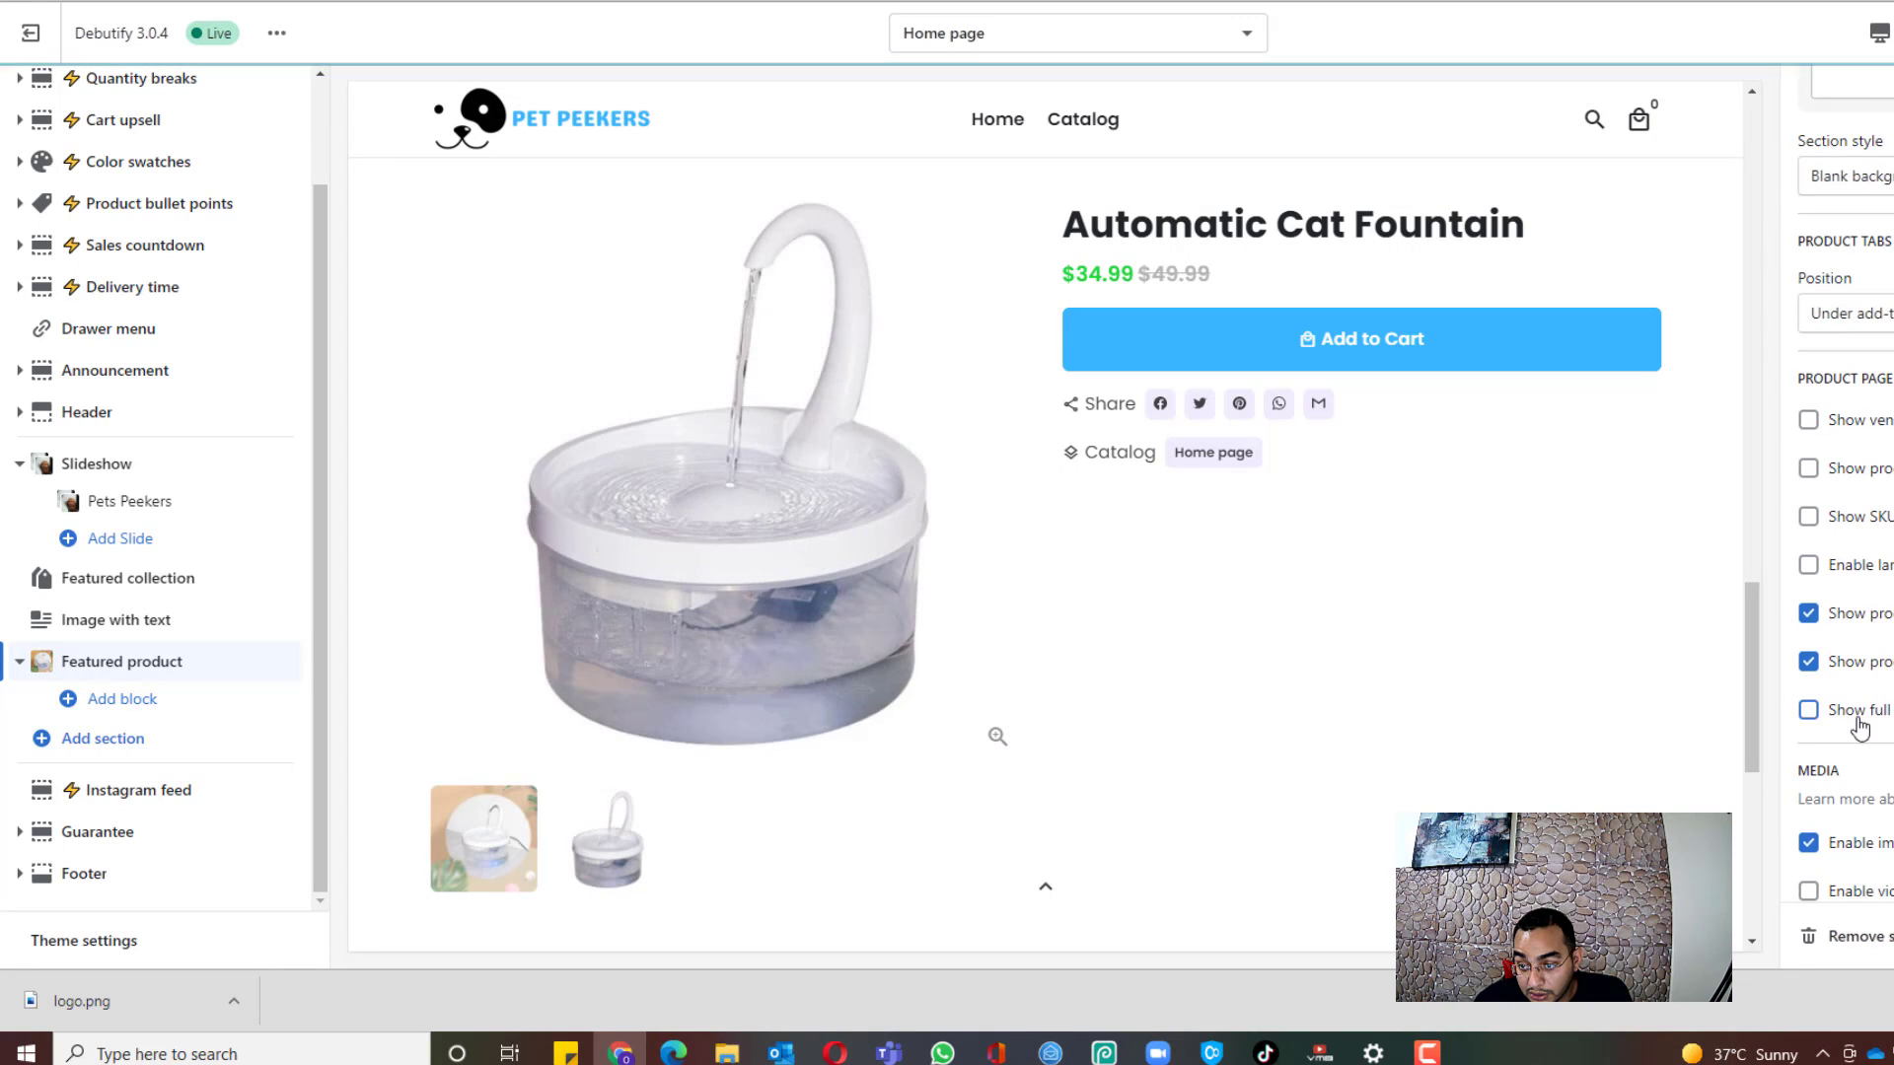
click(1864, 713)
click(1882, 665)
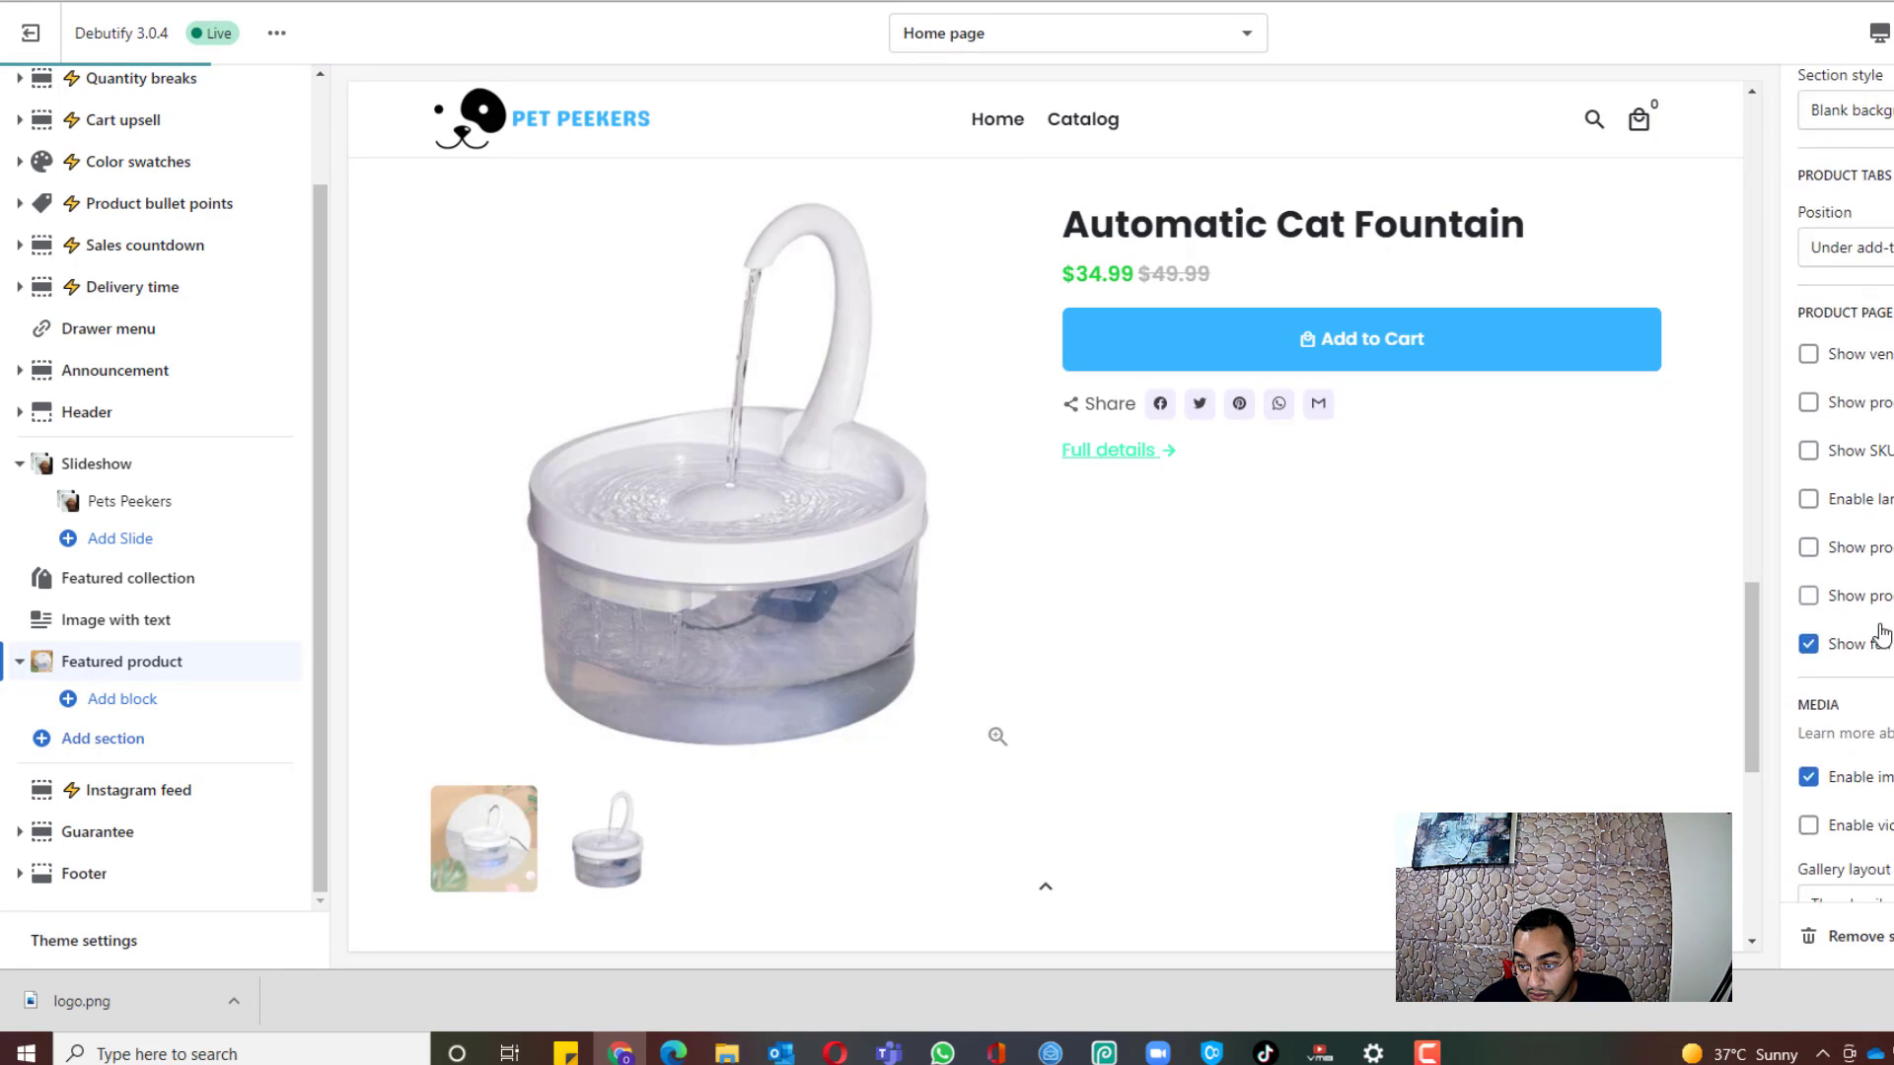
scroll(1829, 601, down, 5)
scroll(1825, 595, down, 1)
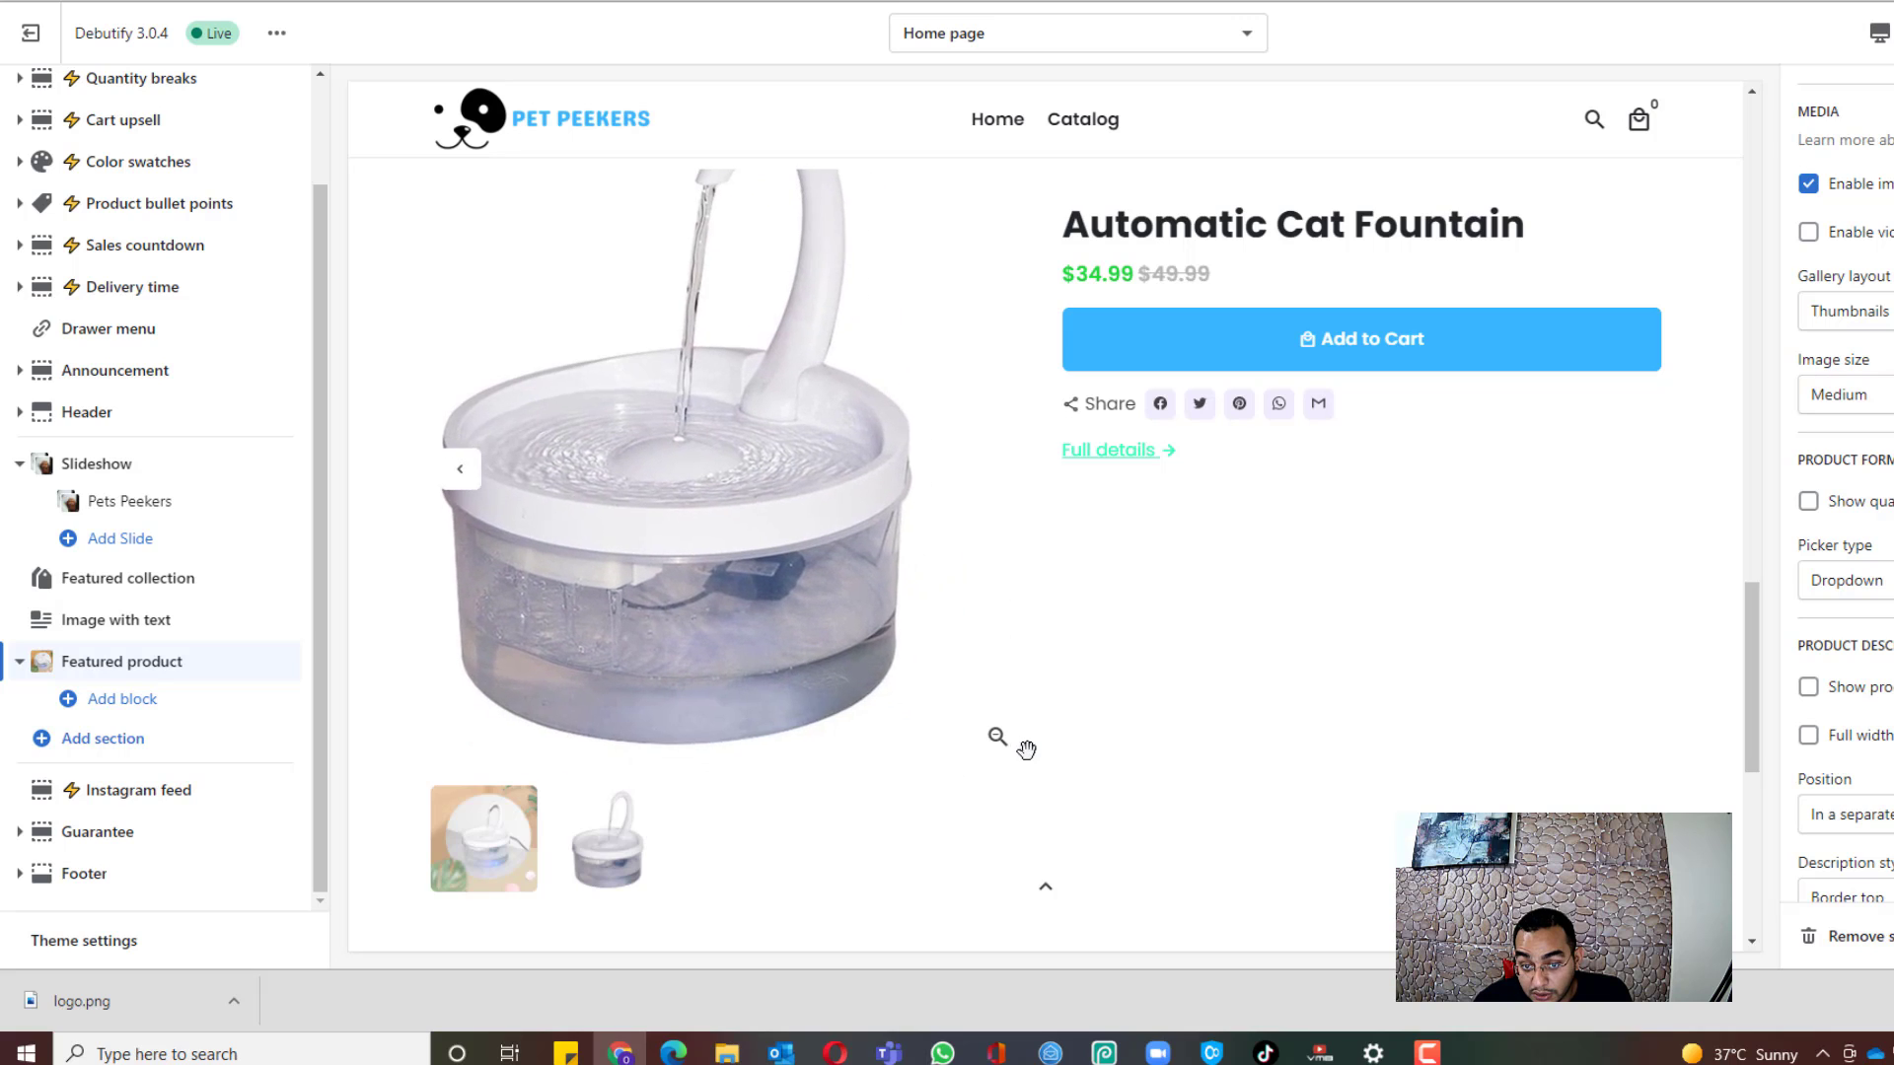
scroll(1844, 493, down, 3)
scroll(1844, 494, up, 1)
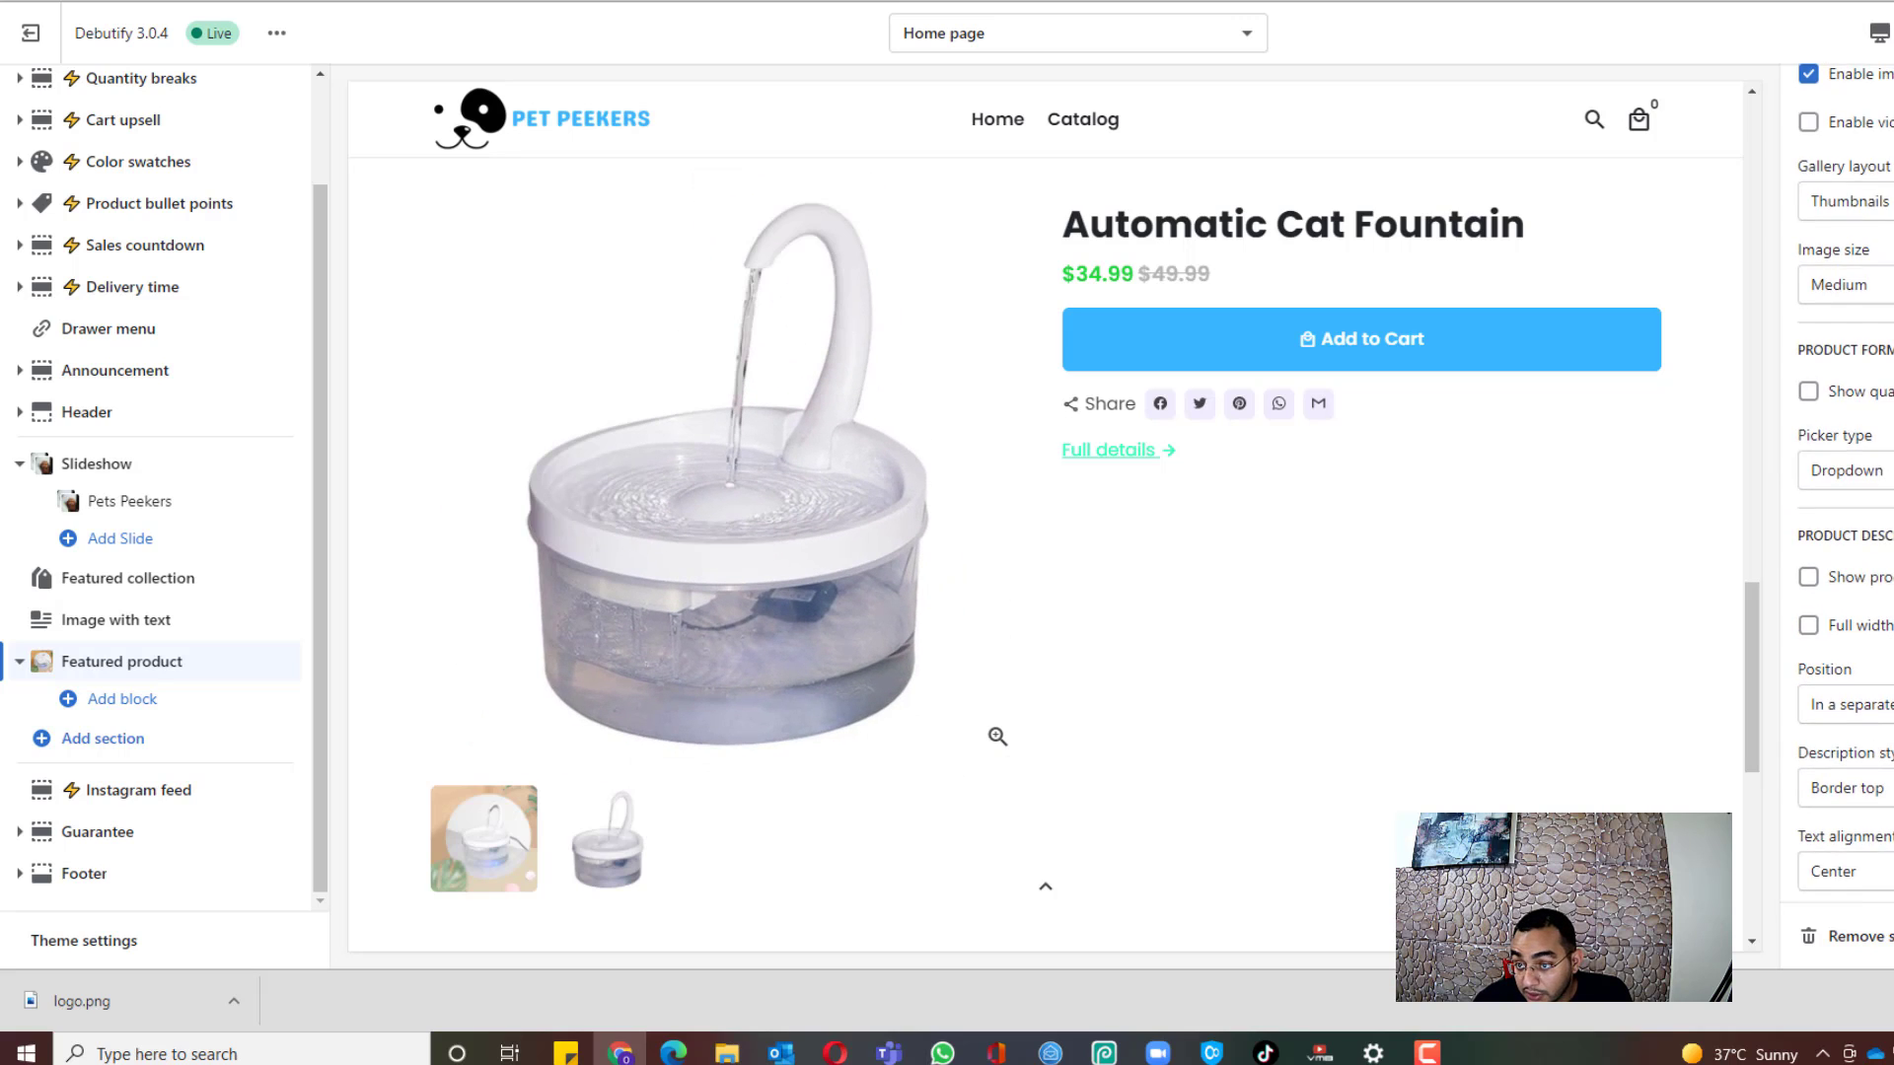
scroll(1844, 493, down, 1)
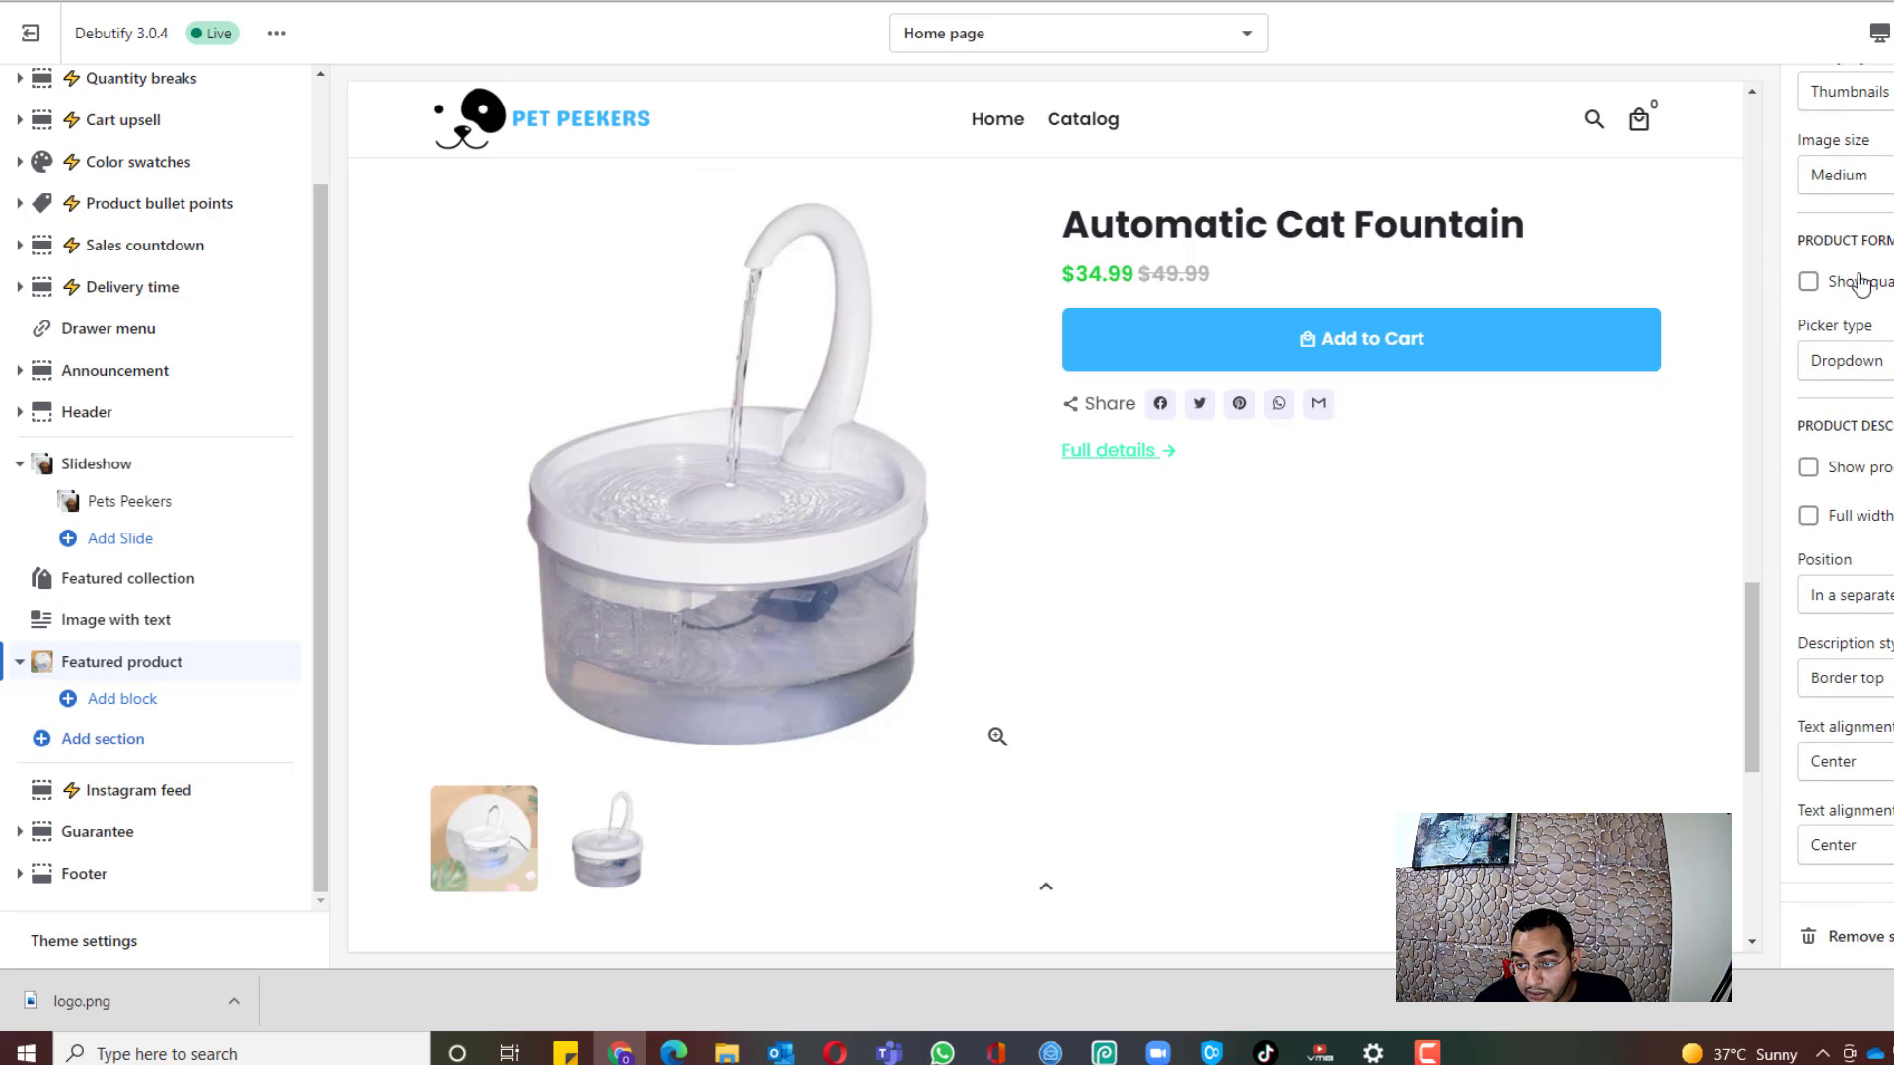
scroll(1837, 485, down, 1)
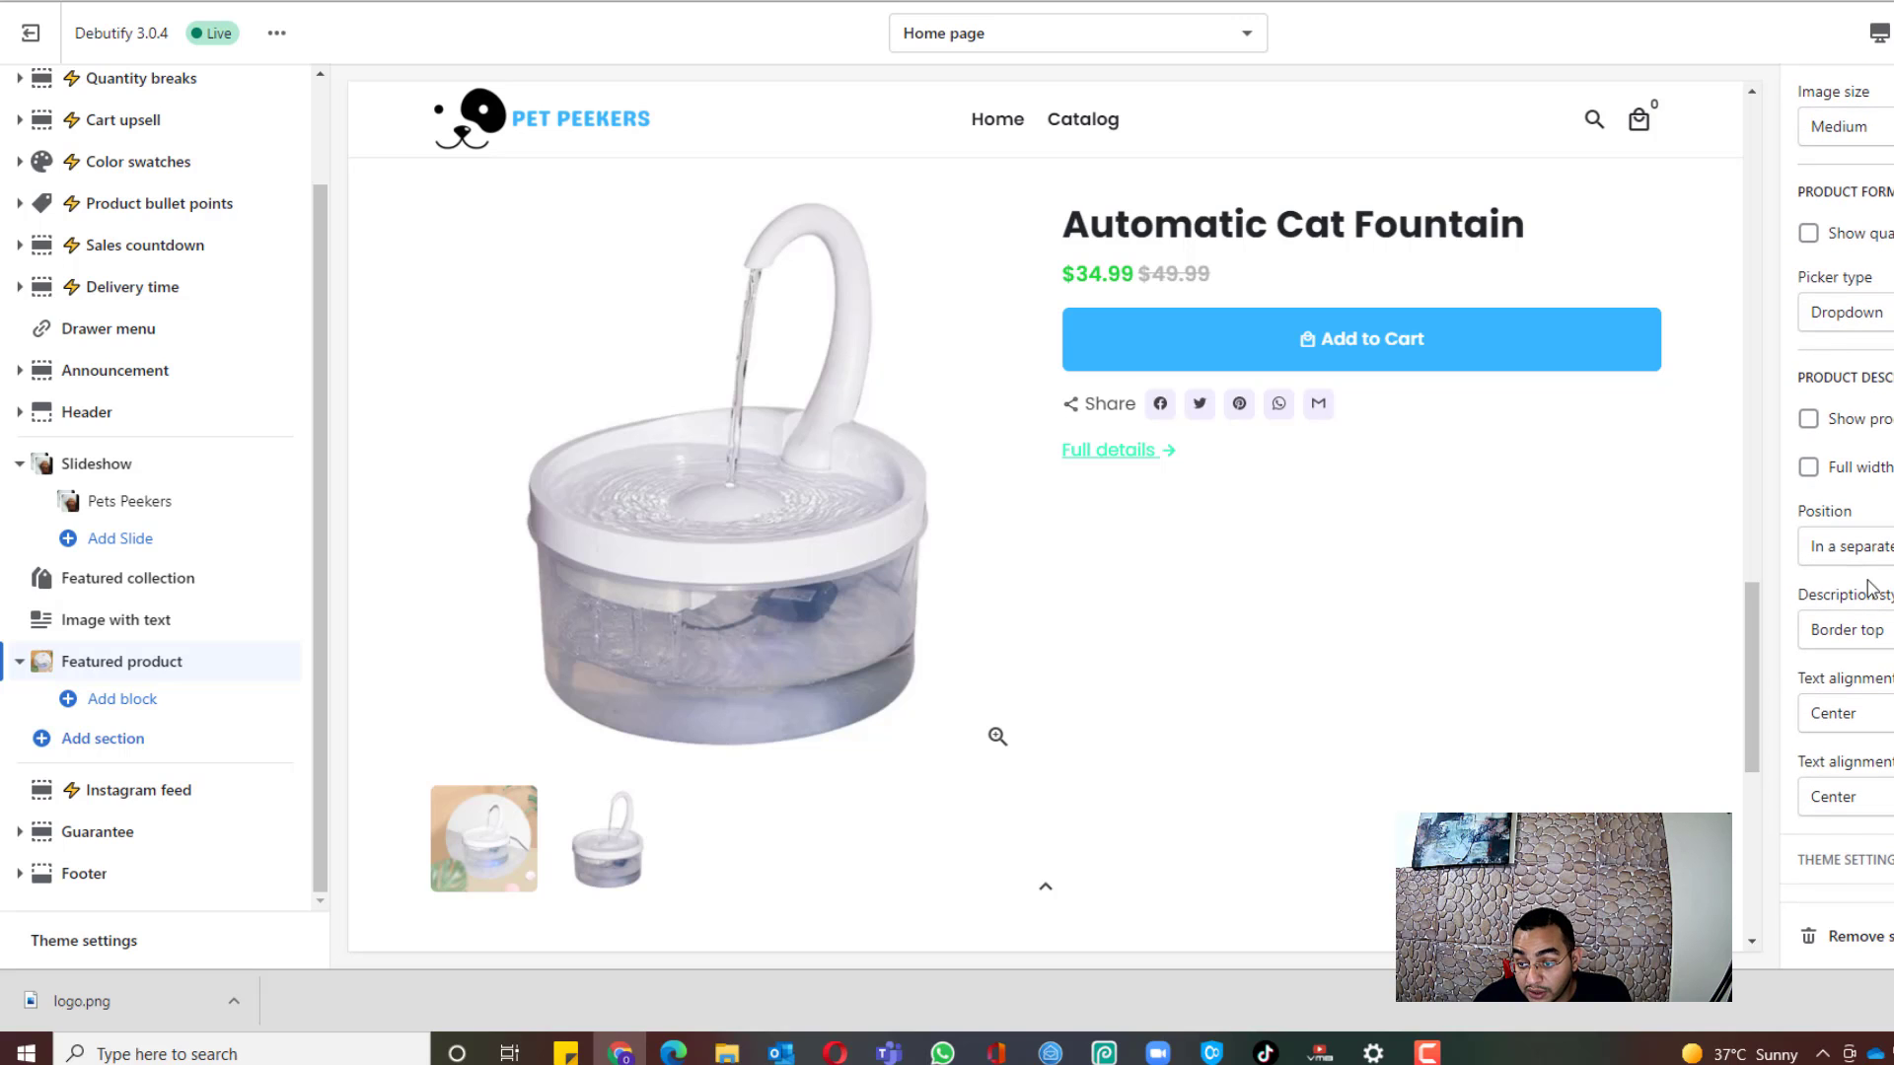
scroll(1085, 572, up, 8)
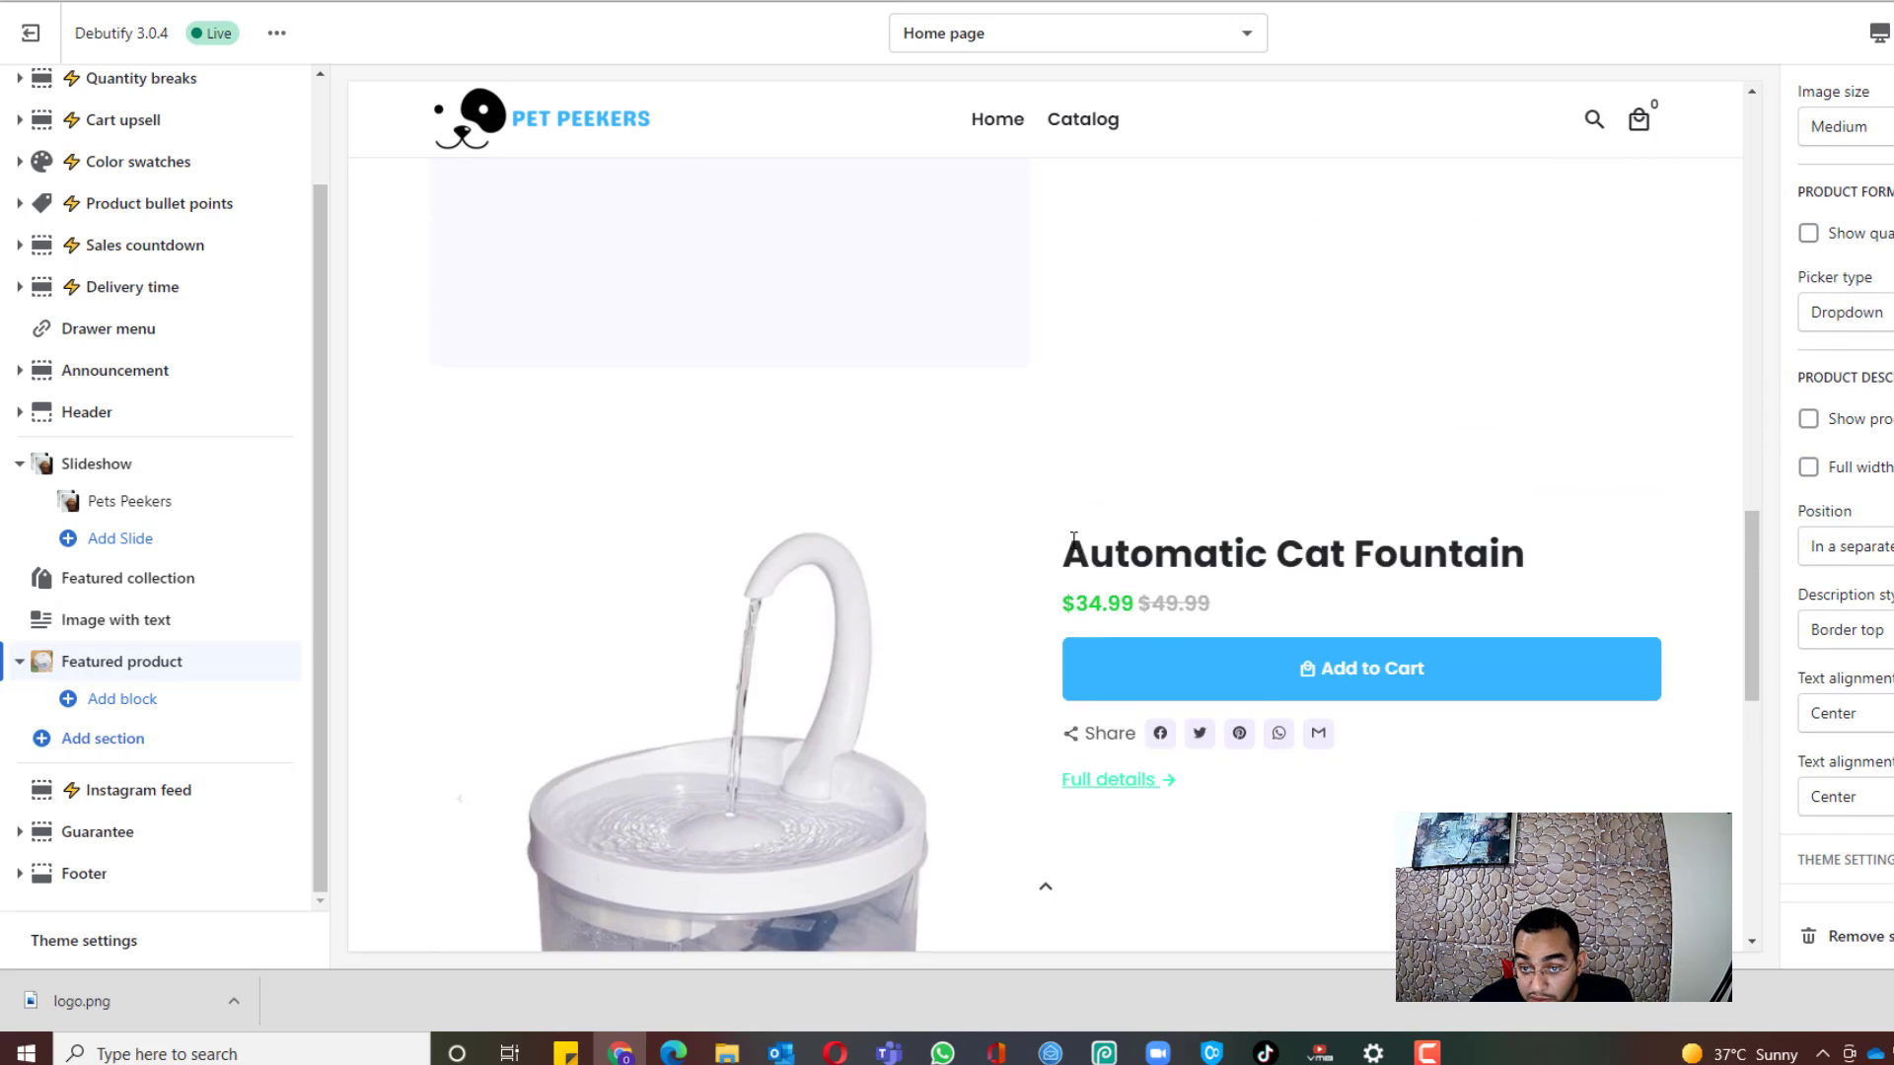
scroll(1082, 592, down, 8)
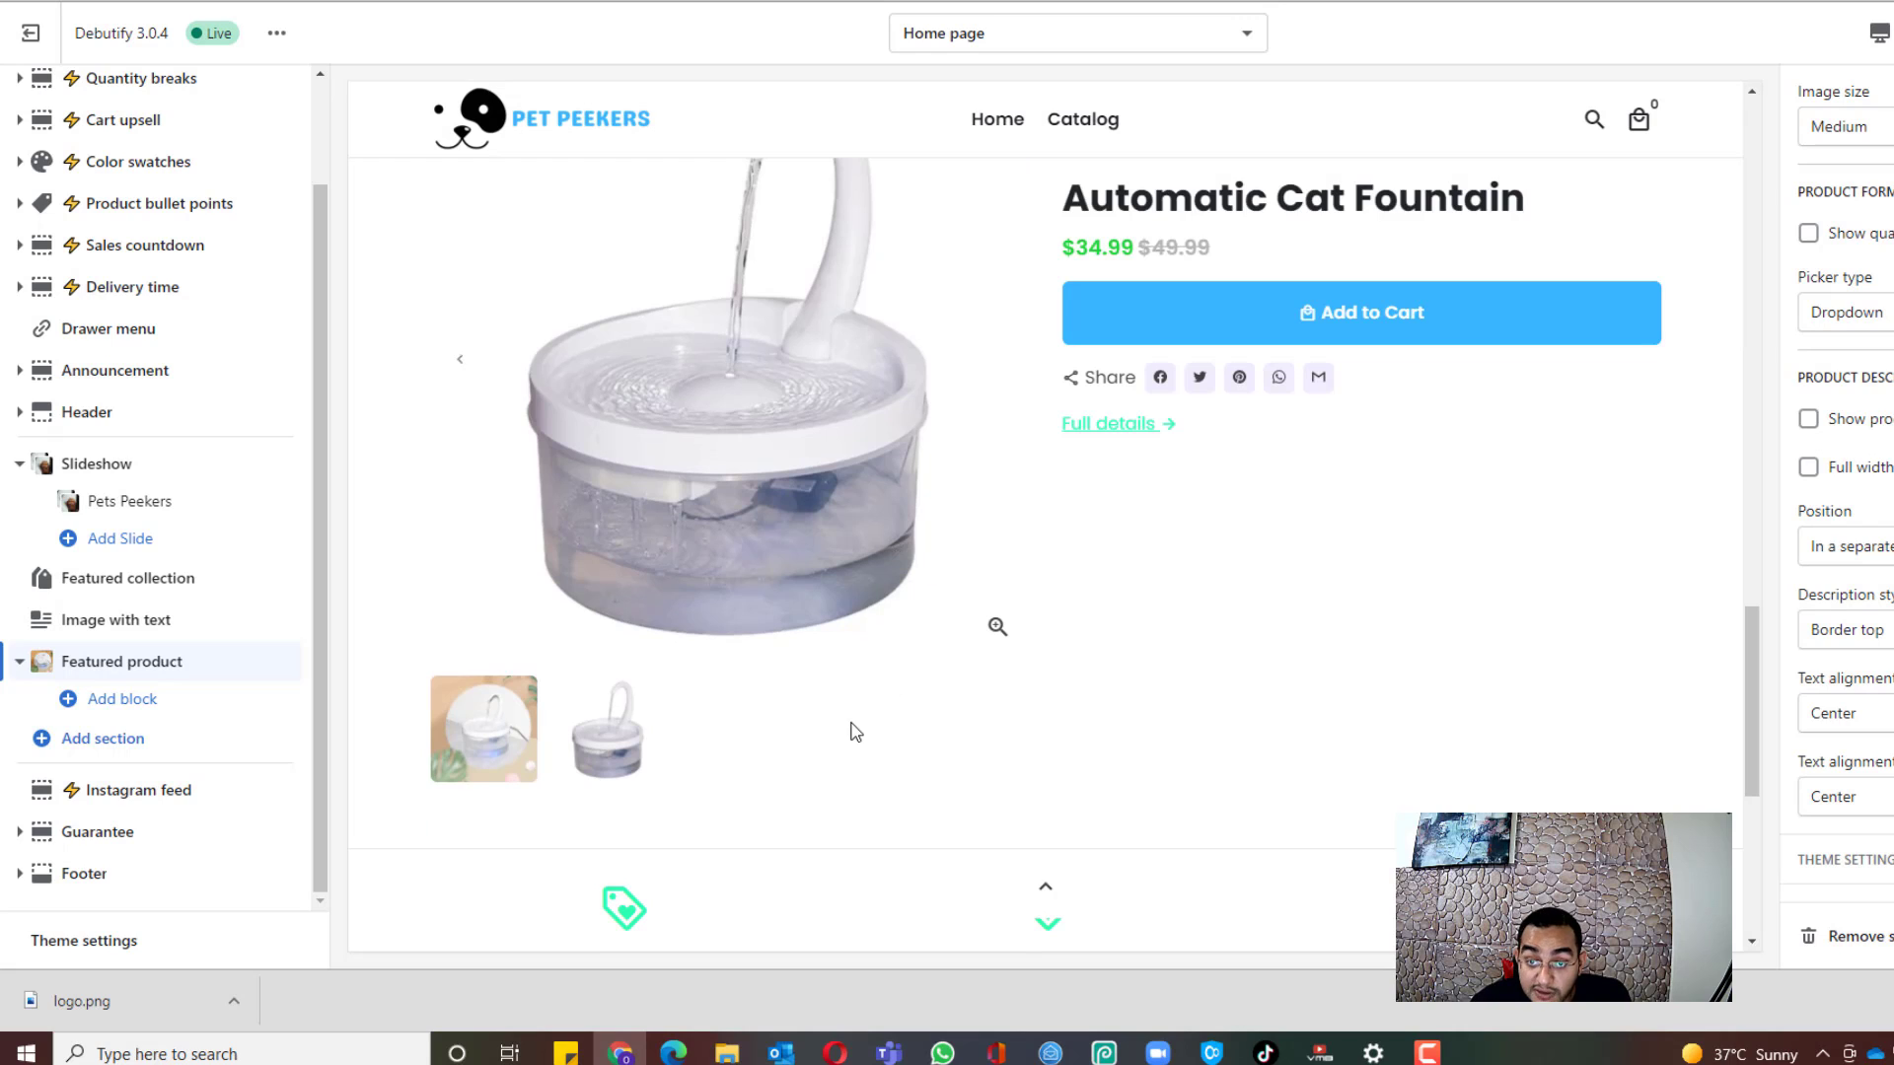
scroll(849, 731, down, 2)
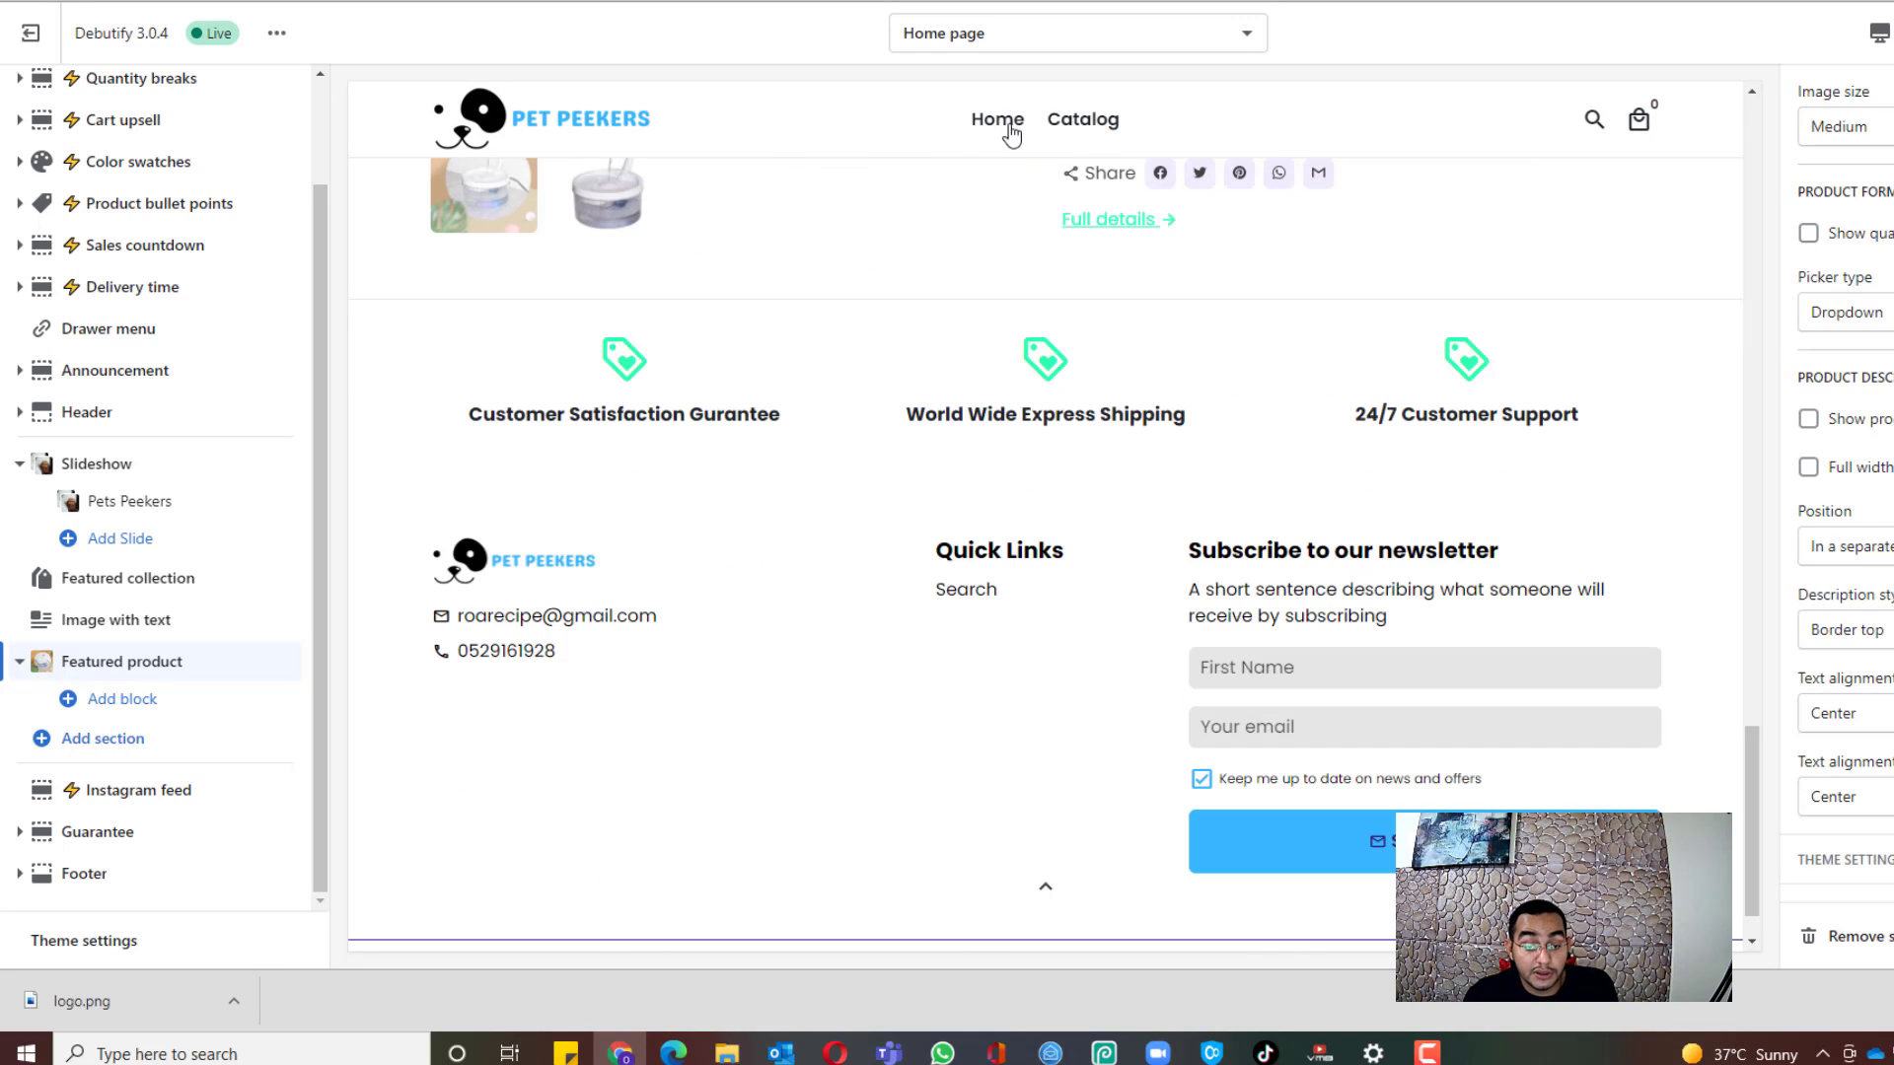
Step: Choose Products > Default product from the template dropdown and scroll the cat fountain preview at $34.99
click(1115, 47)
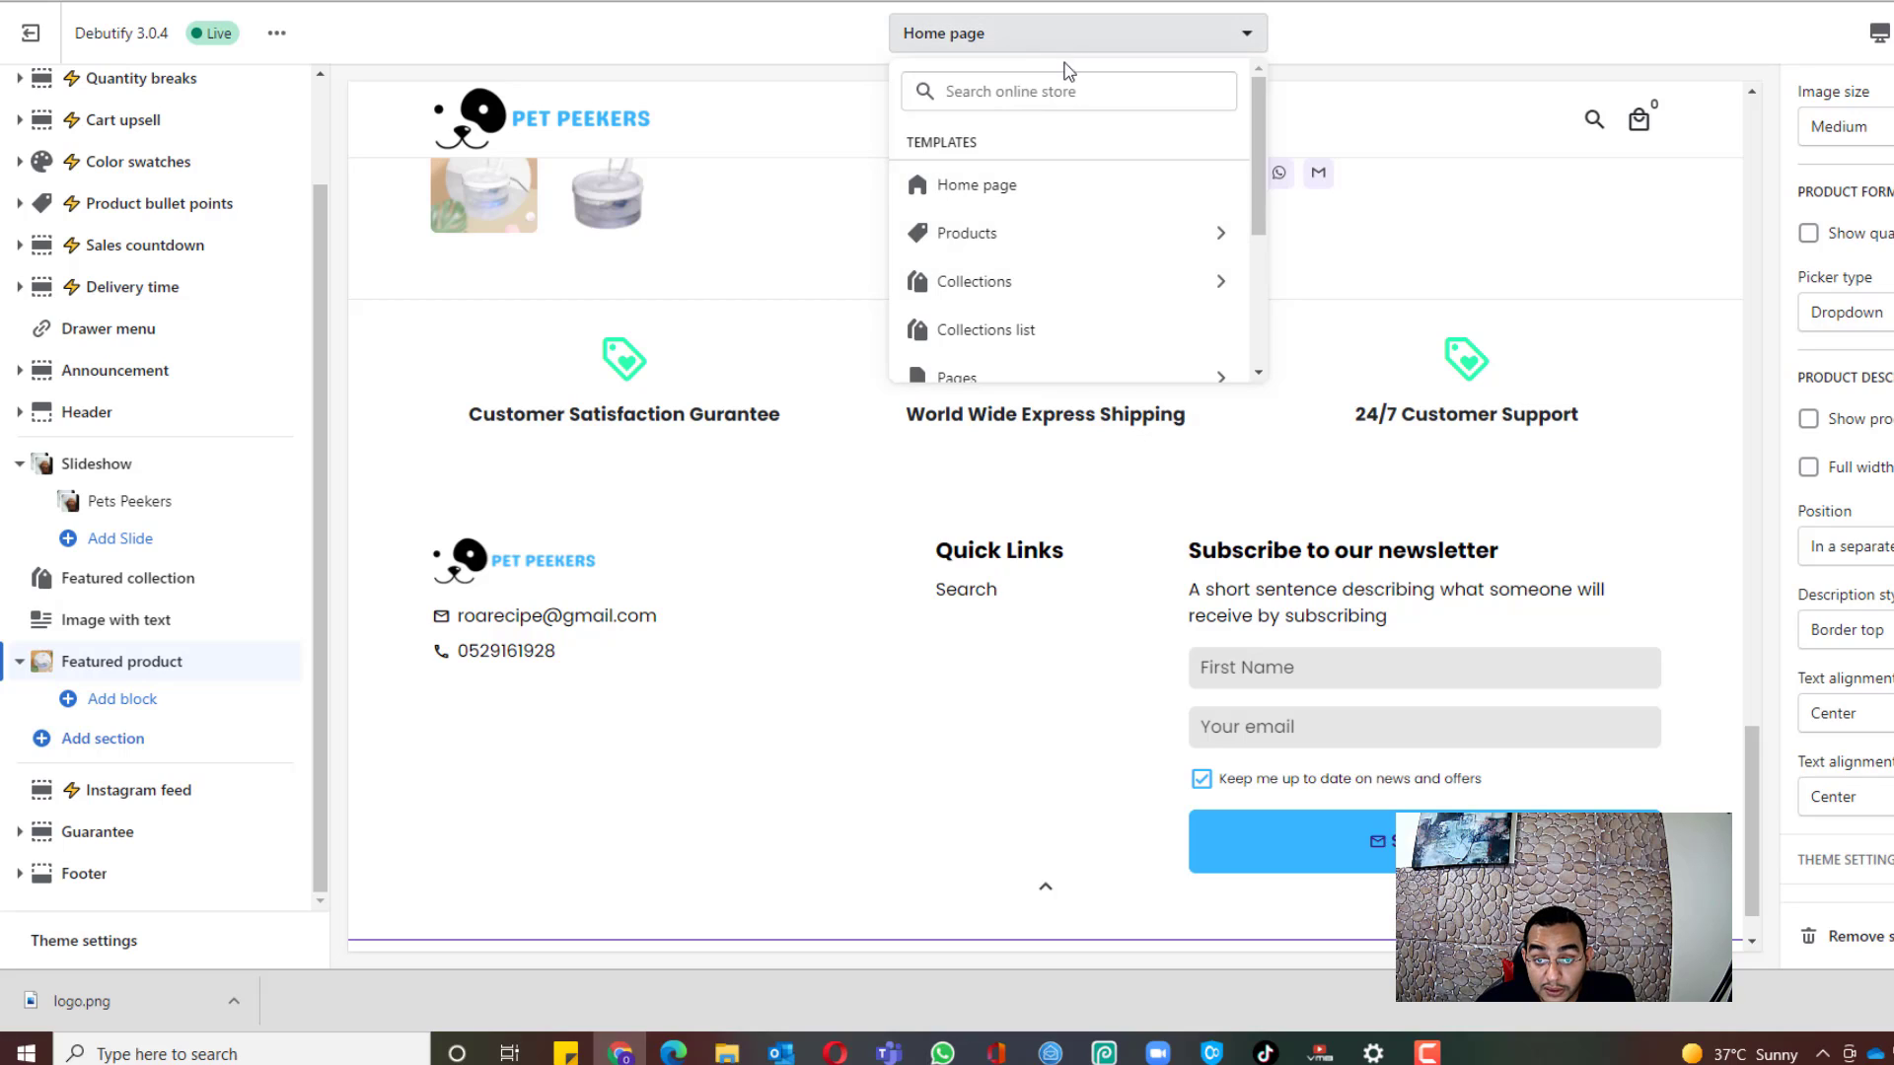
click(1074, 249)
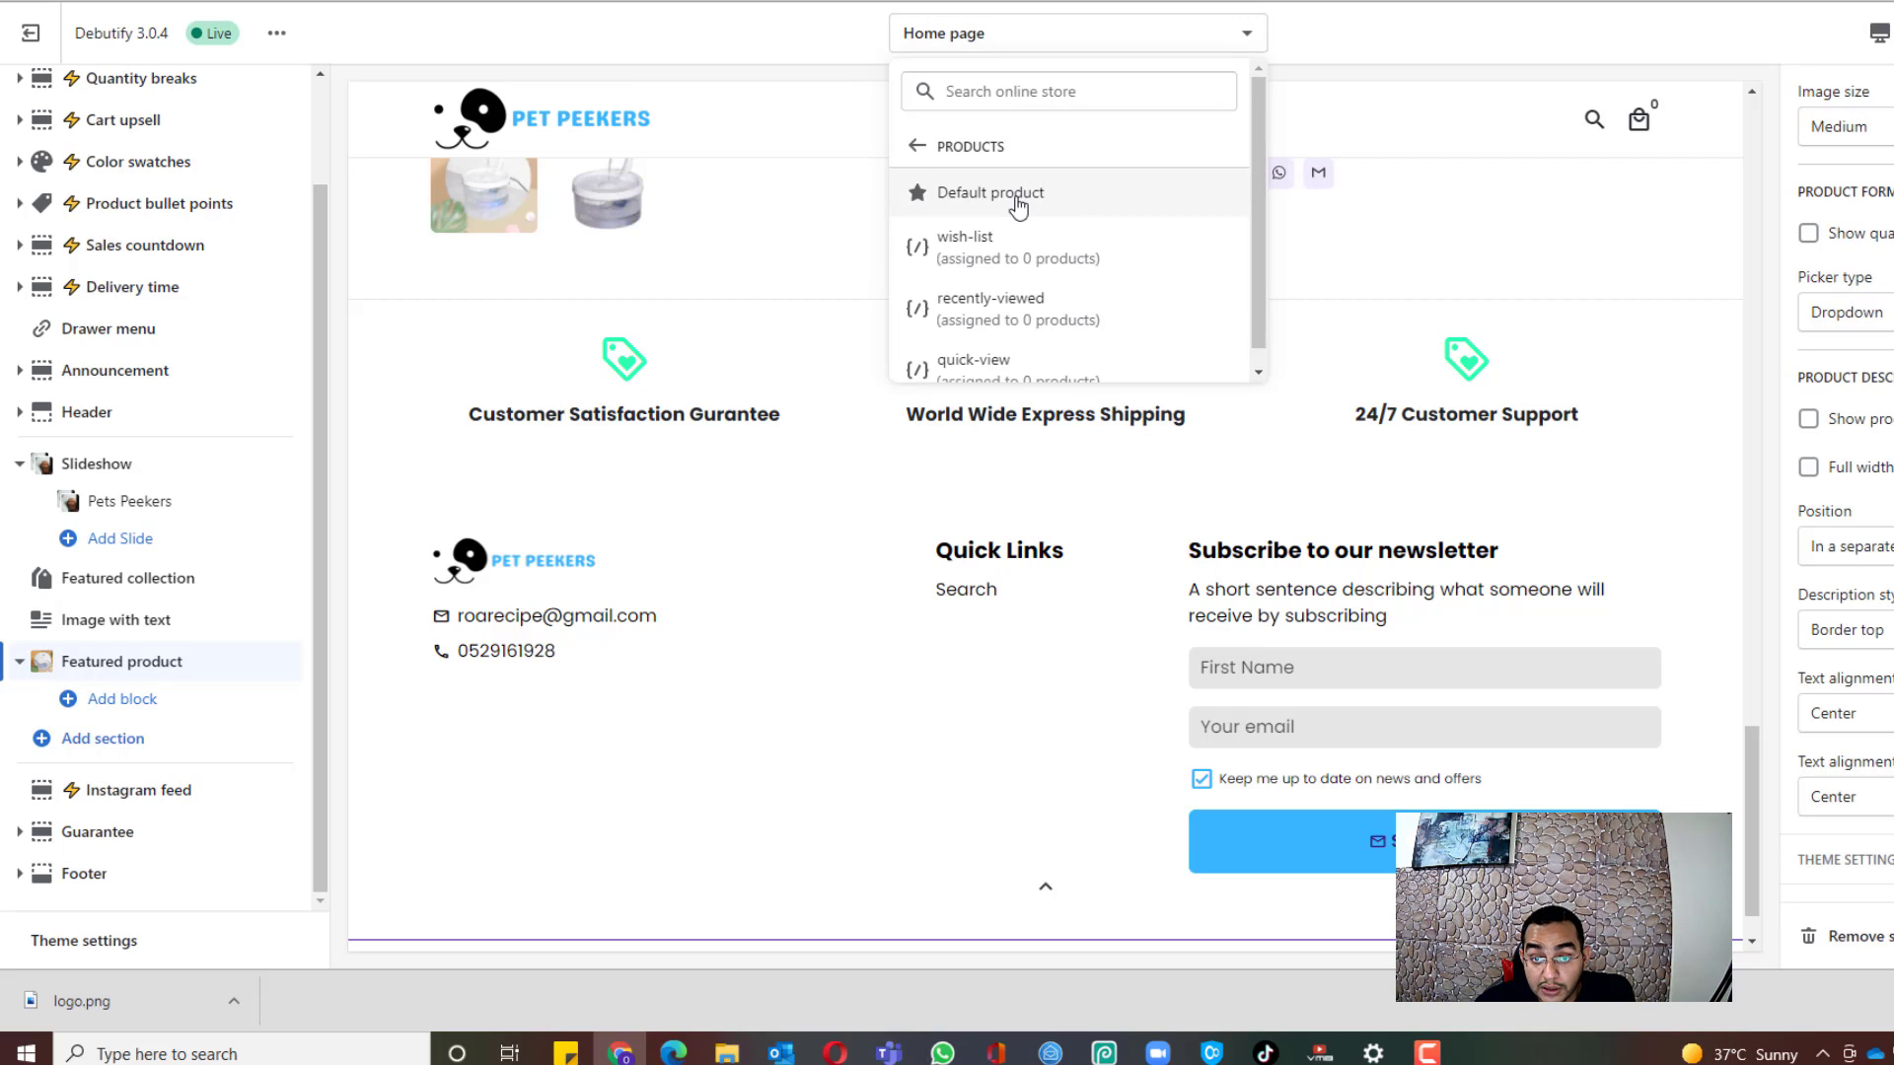
click(1017, 196)
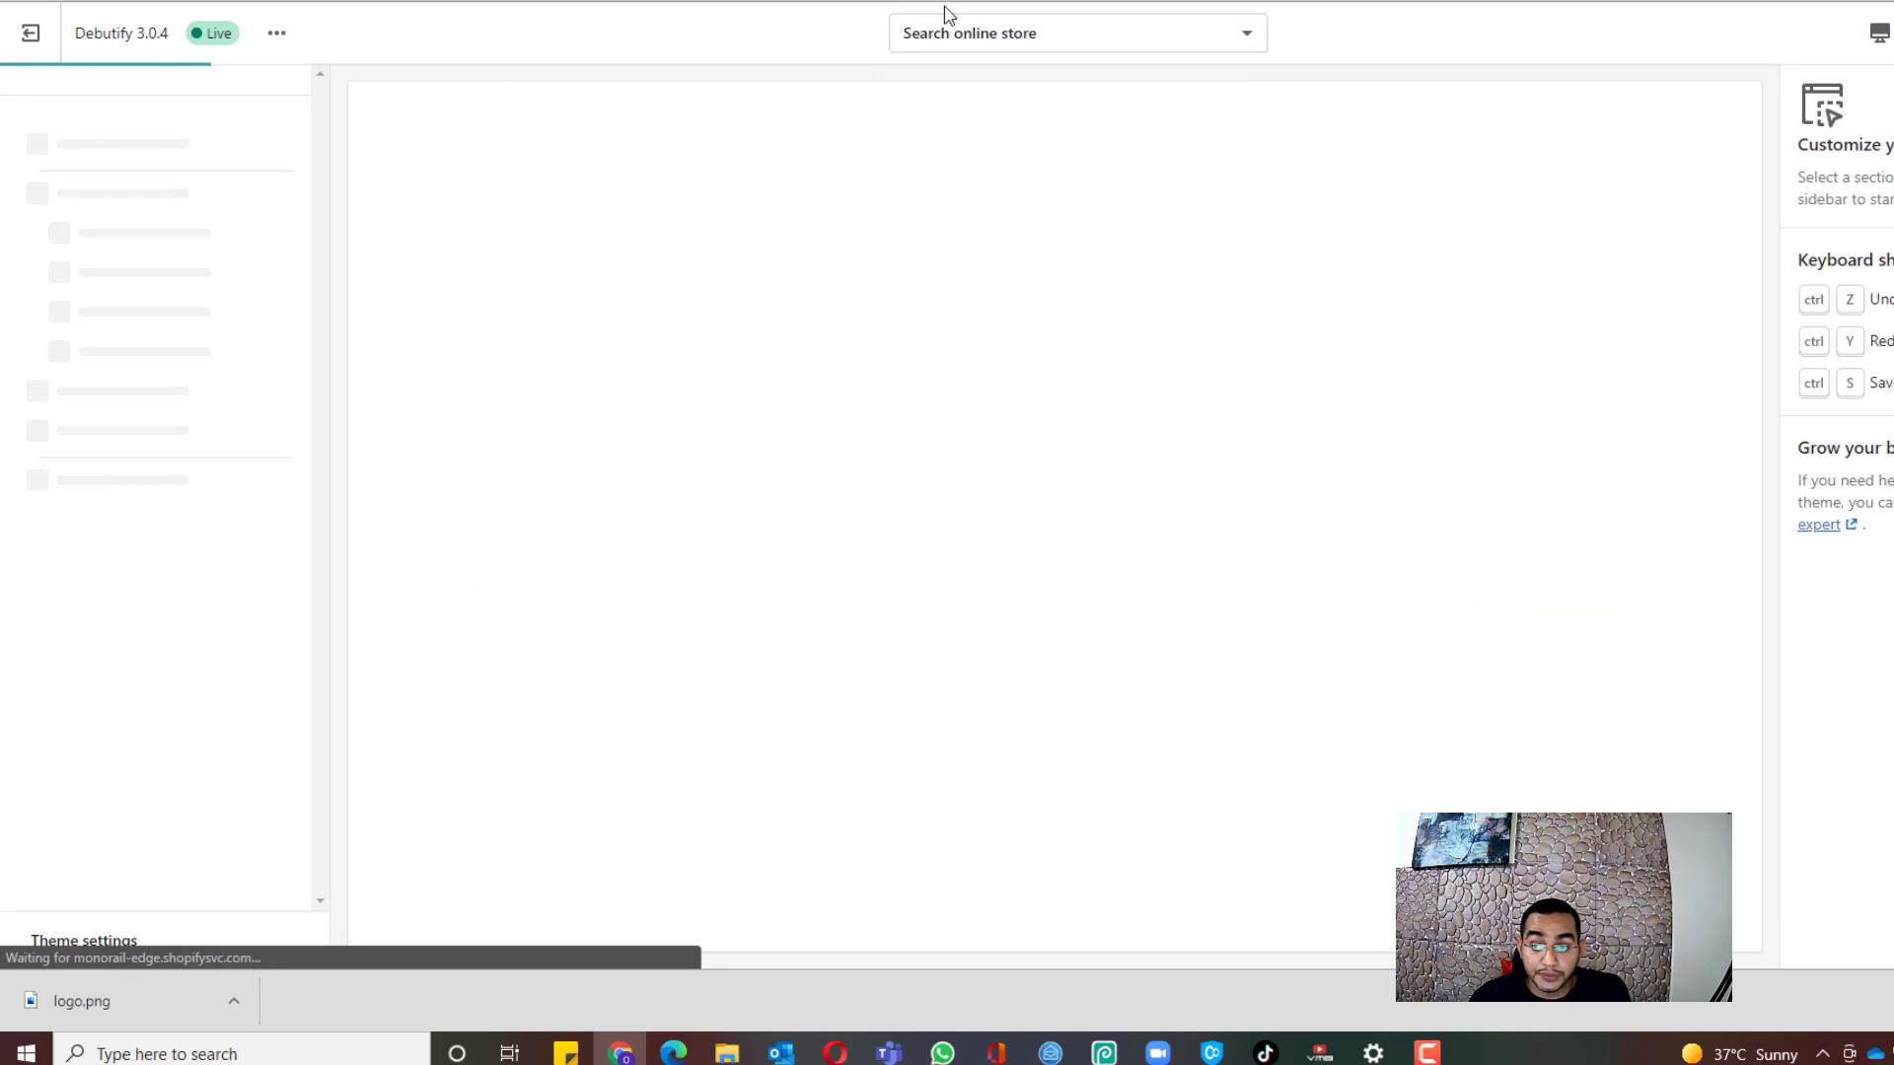
scroll(793, 374, down, 3)
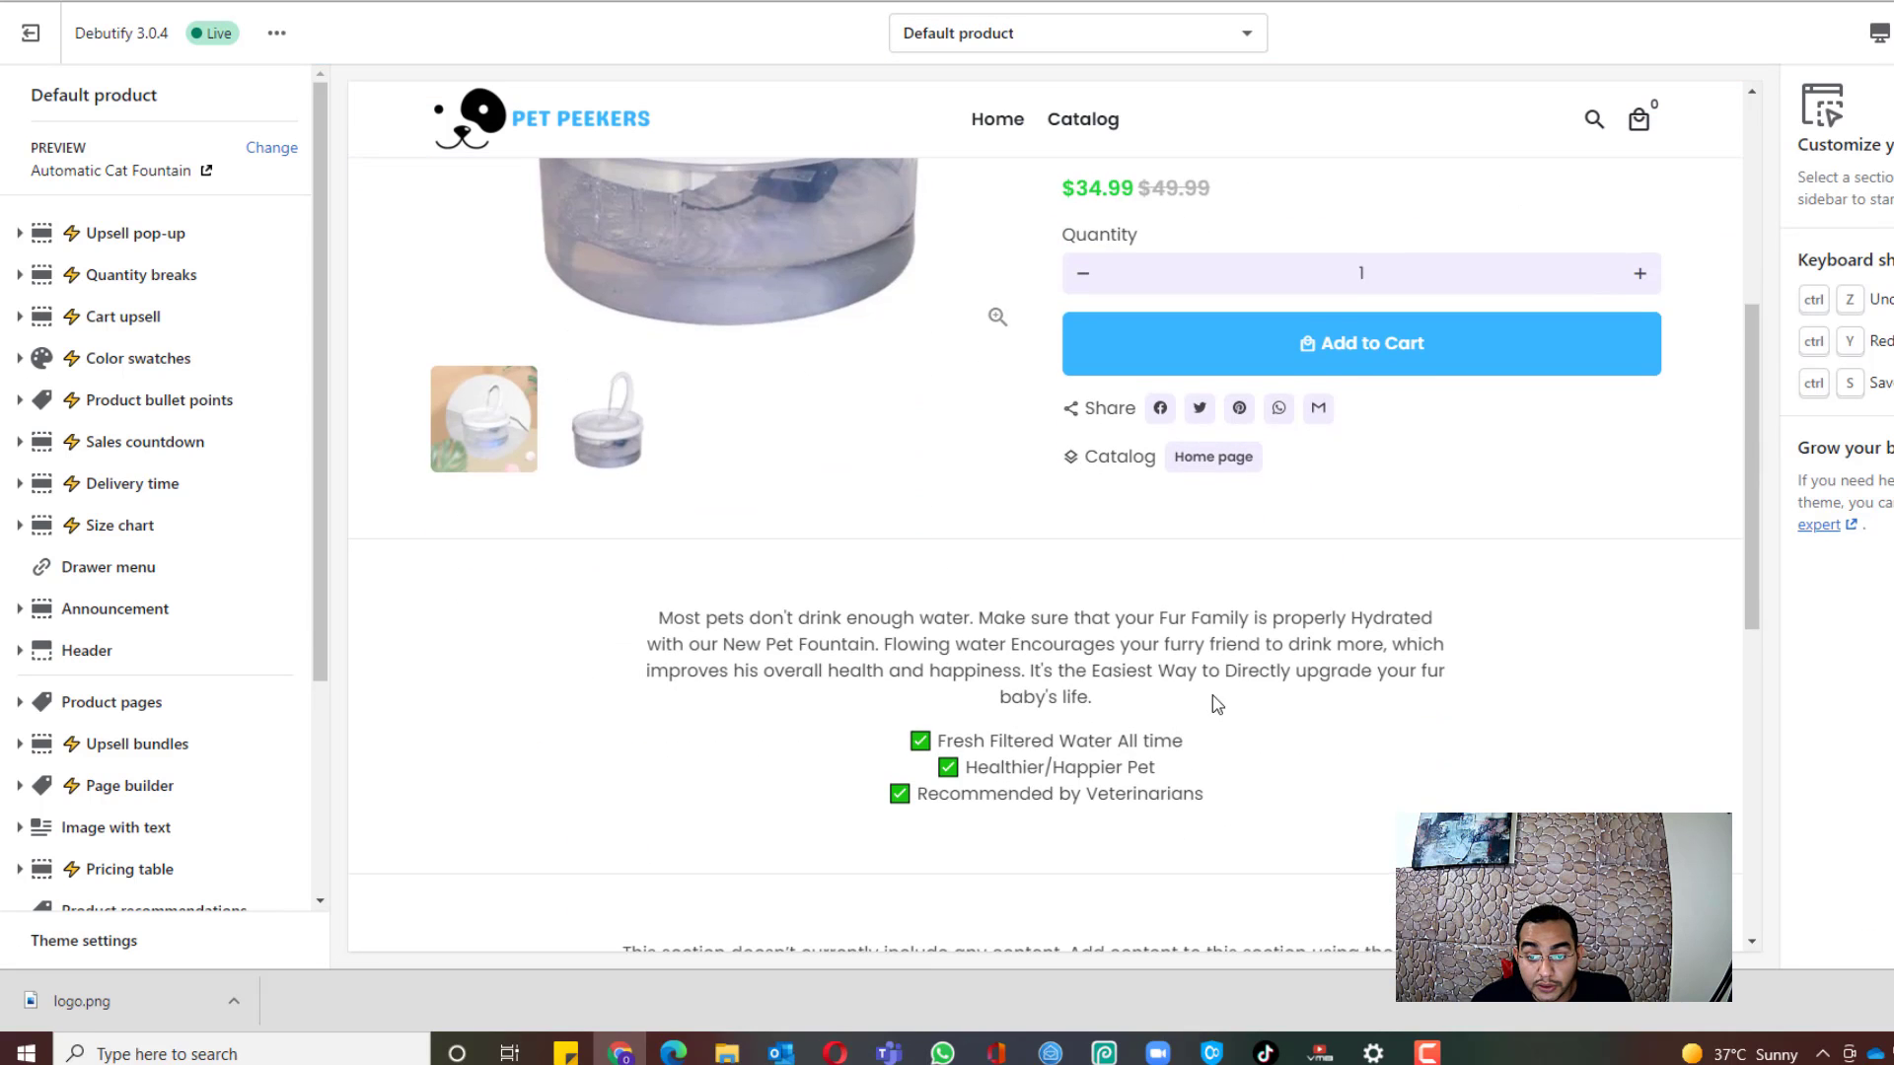
scroll(1216, 702, up, 4)
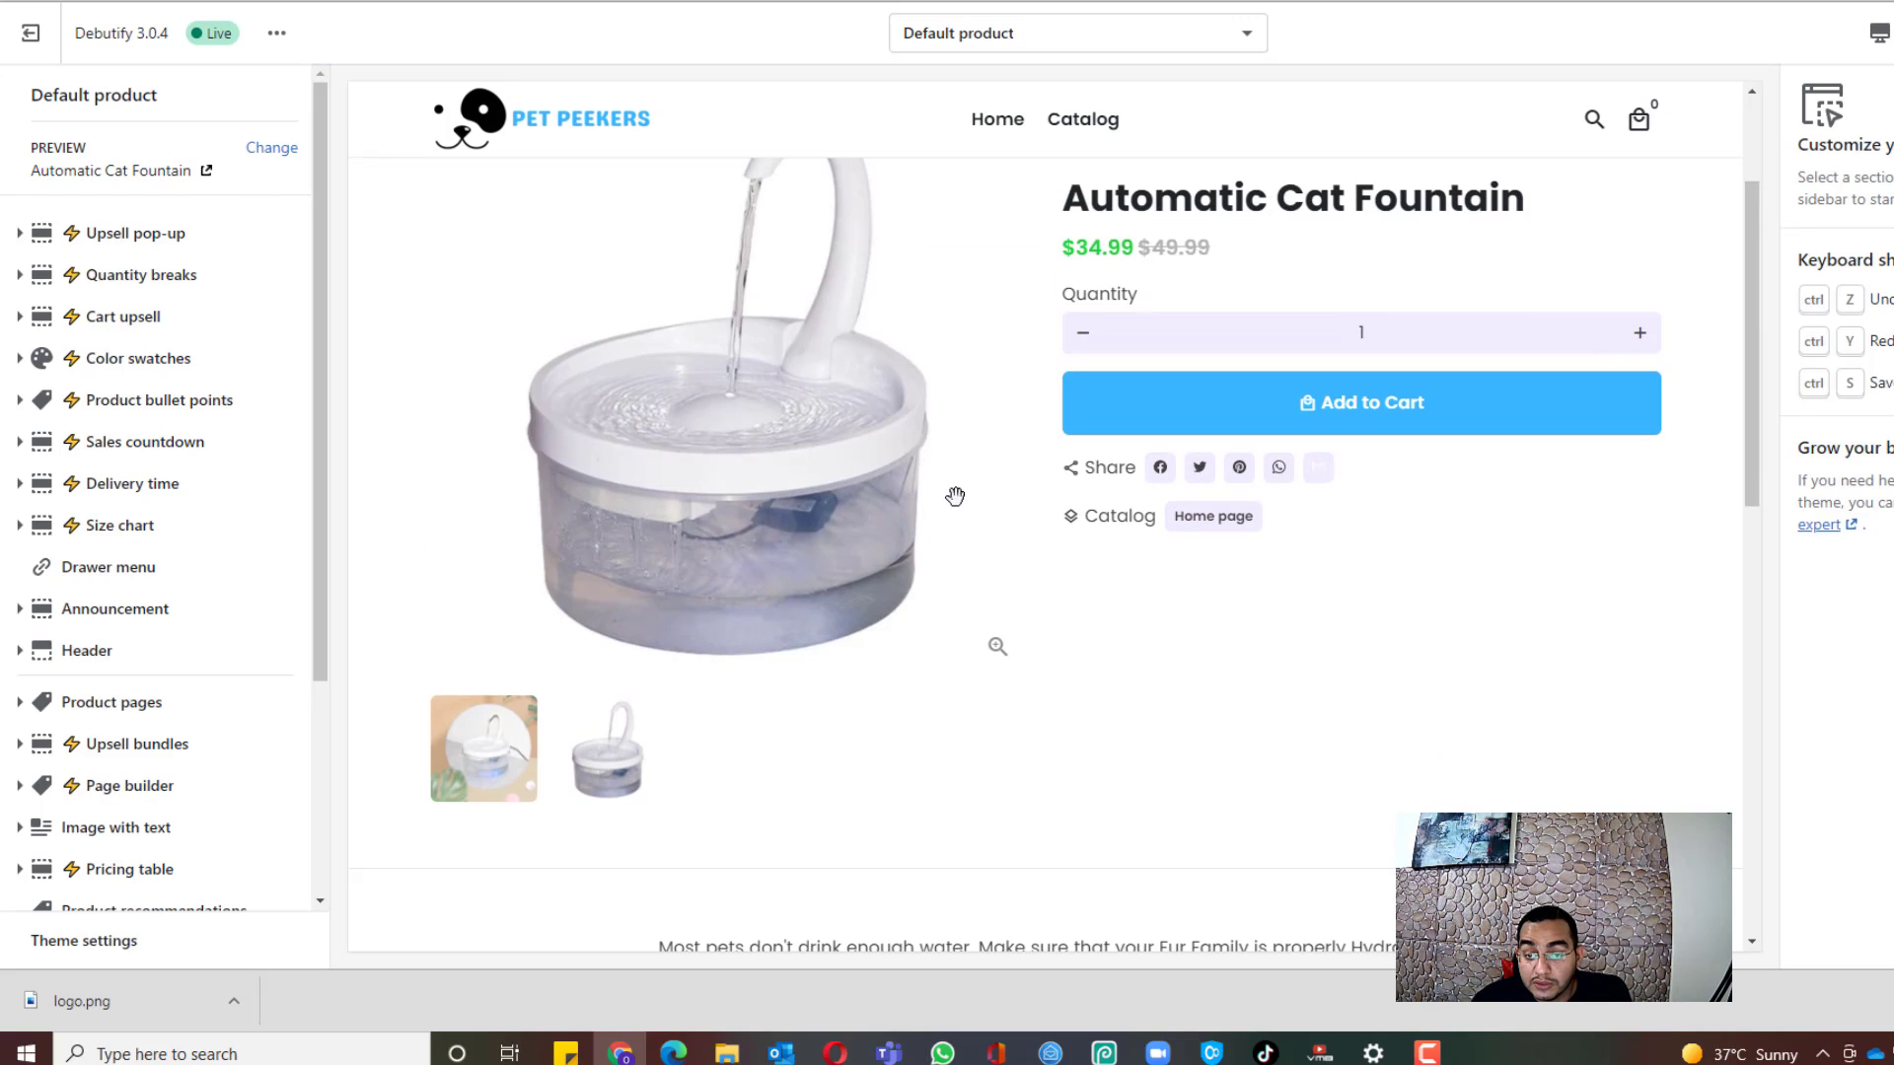
scroll(314, 516, down, 4)
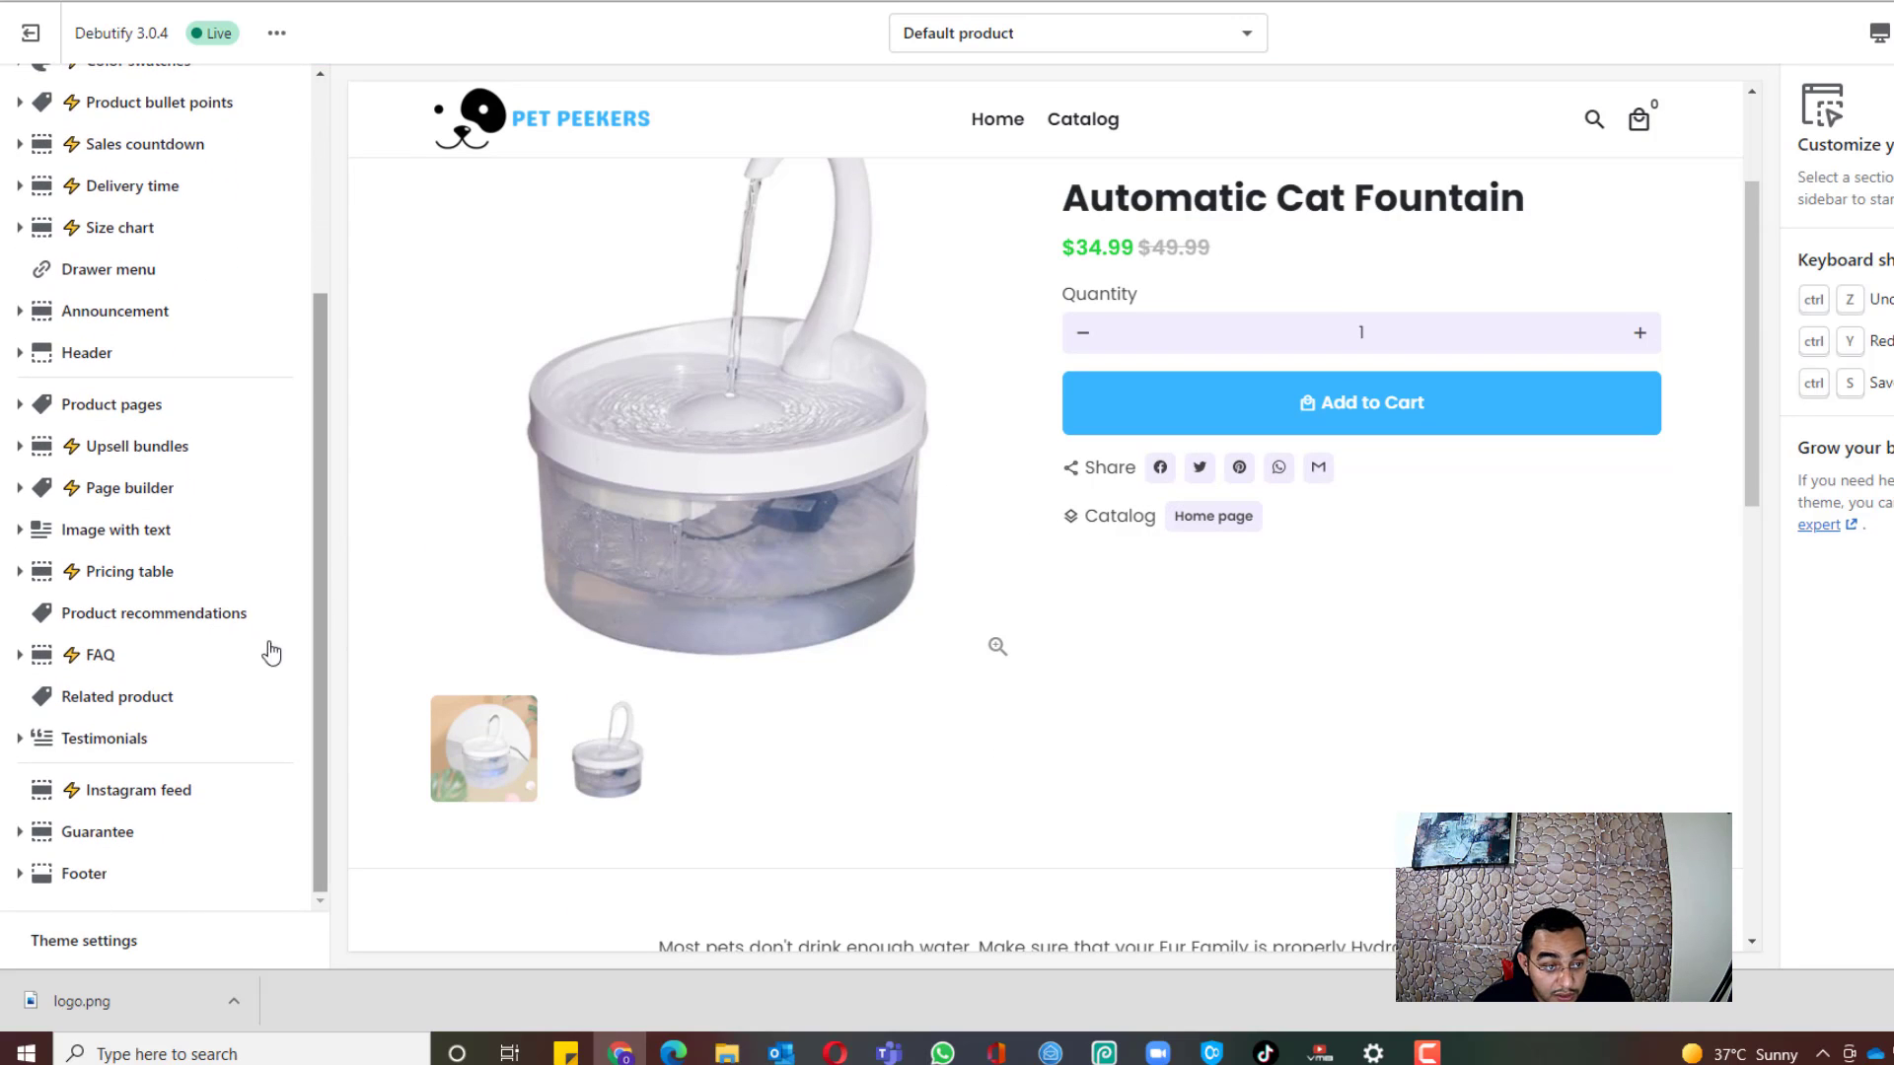
Step: In Product pages settings, untick the two 'Show pro…' options to remove the Catalog / Home page row
click(94, 406)
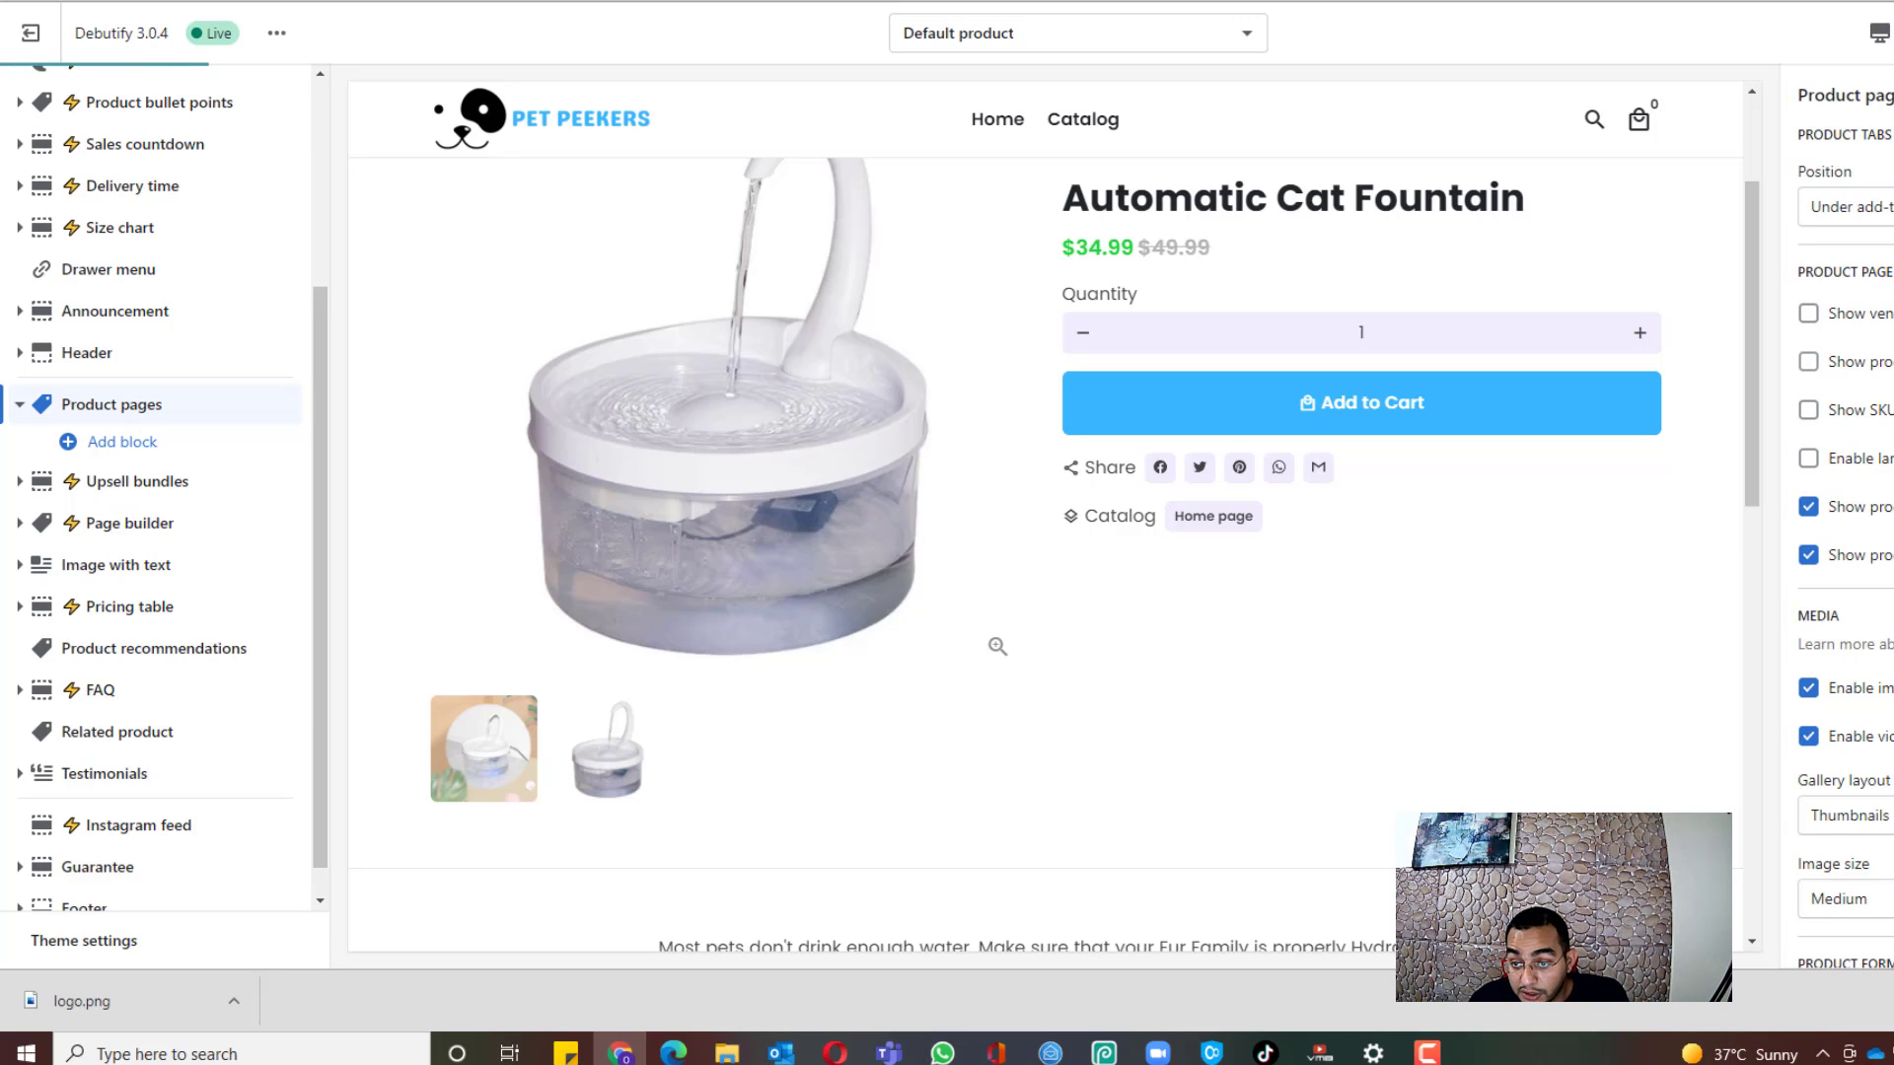
click(1808, 506)
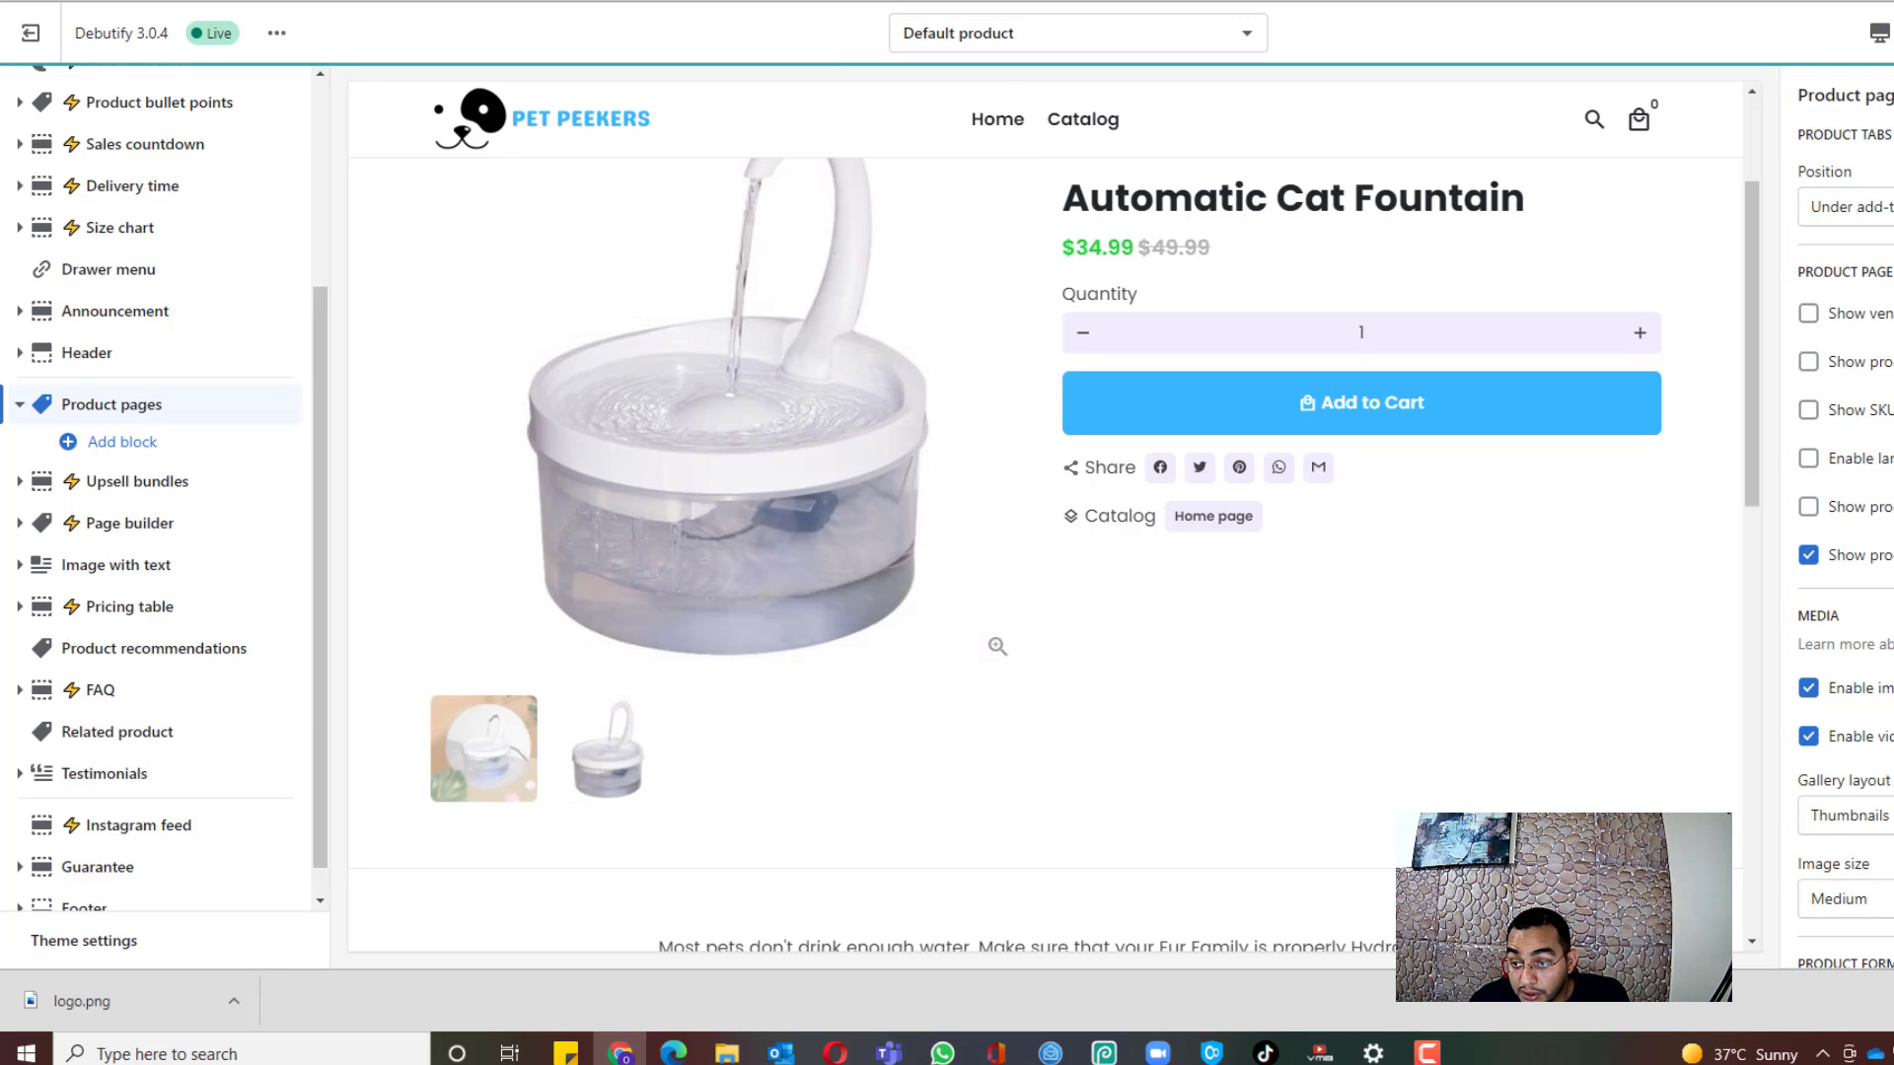
click(1877, 561)
Step: Open the Product recommendations section settings, showing 2 rows of 4 products
scroll(1880, 572, down, 6)
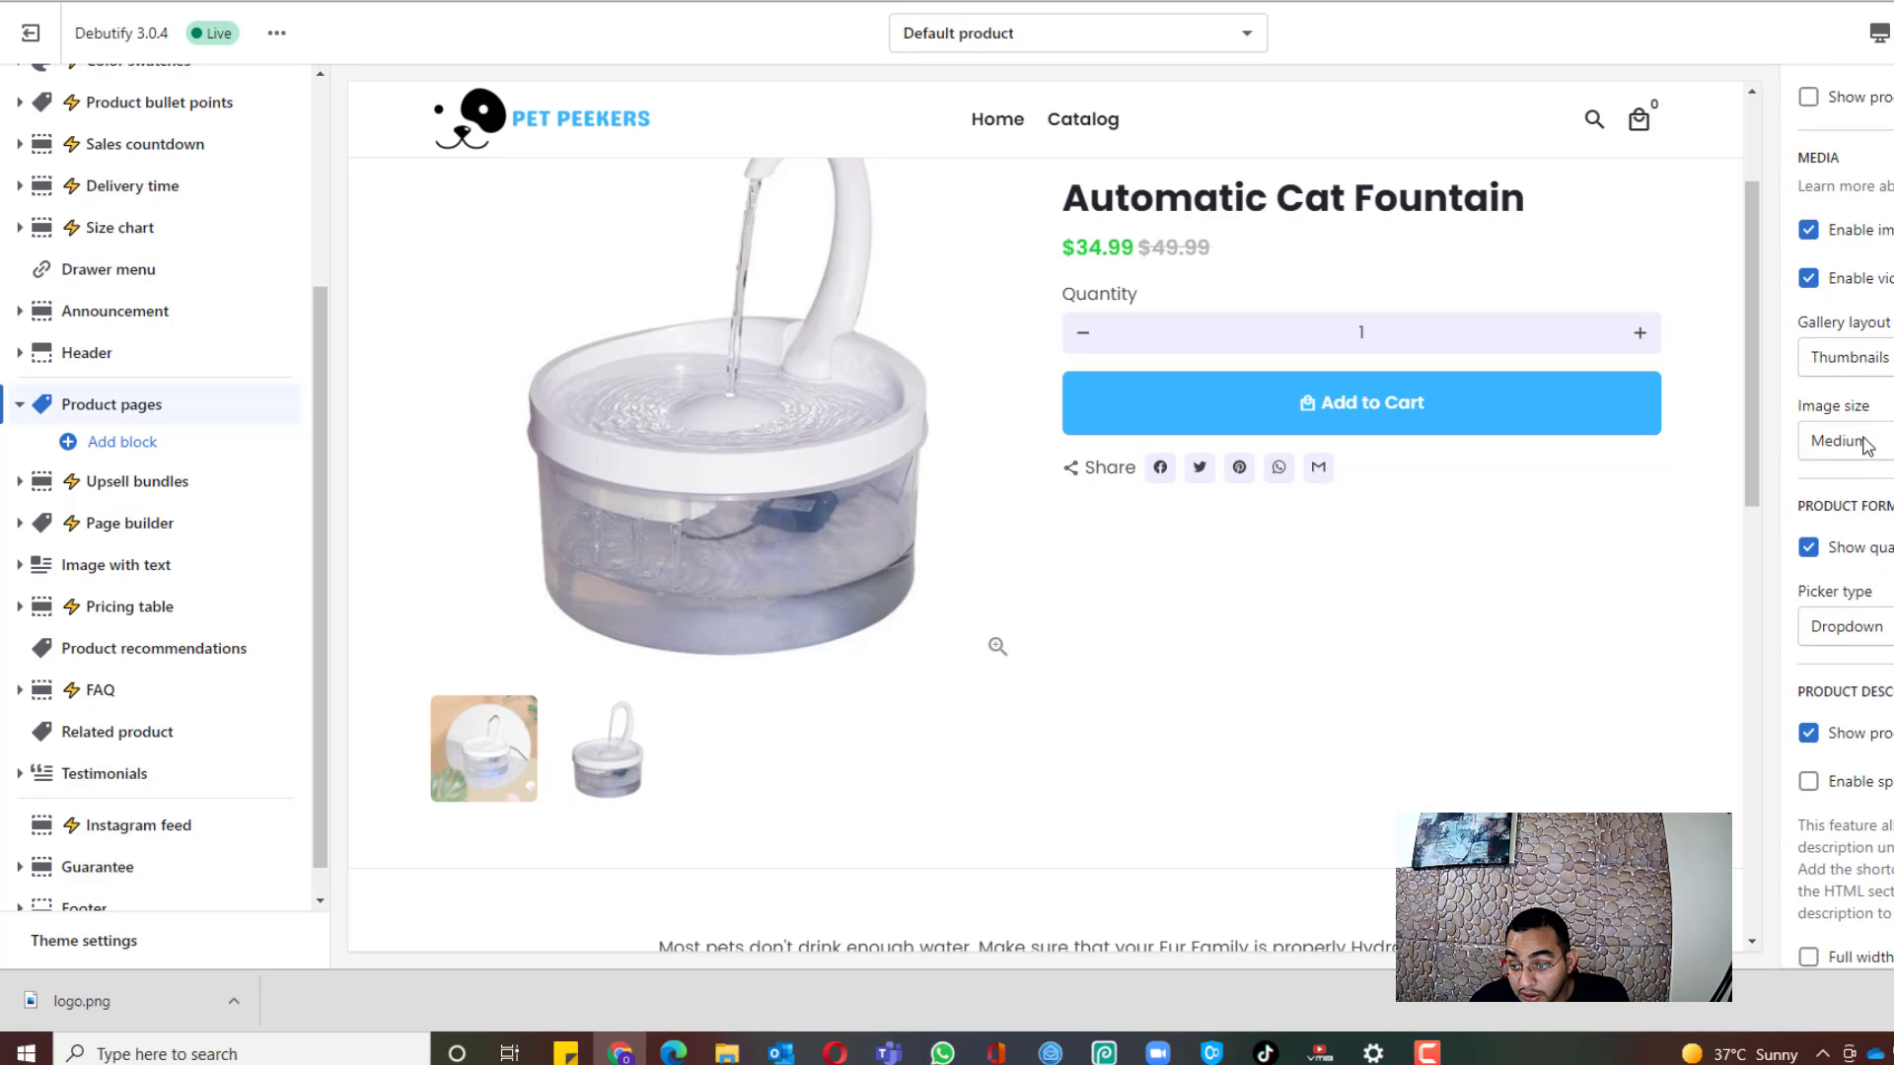
scroll(1885, 457, down, 3)
scroll(1885, 457, up, 2)
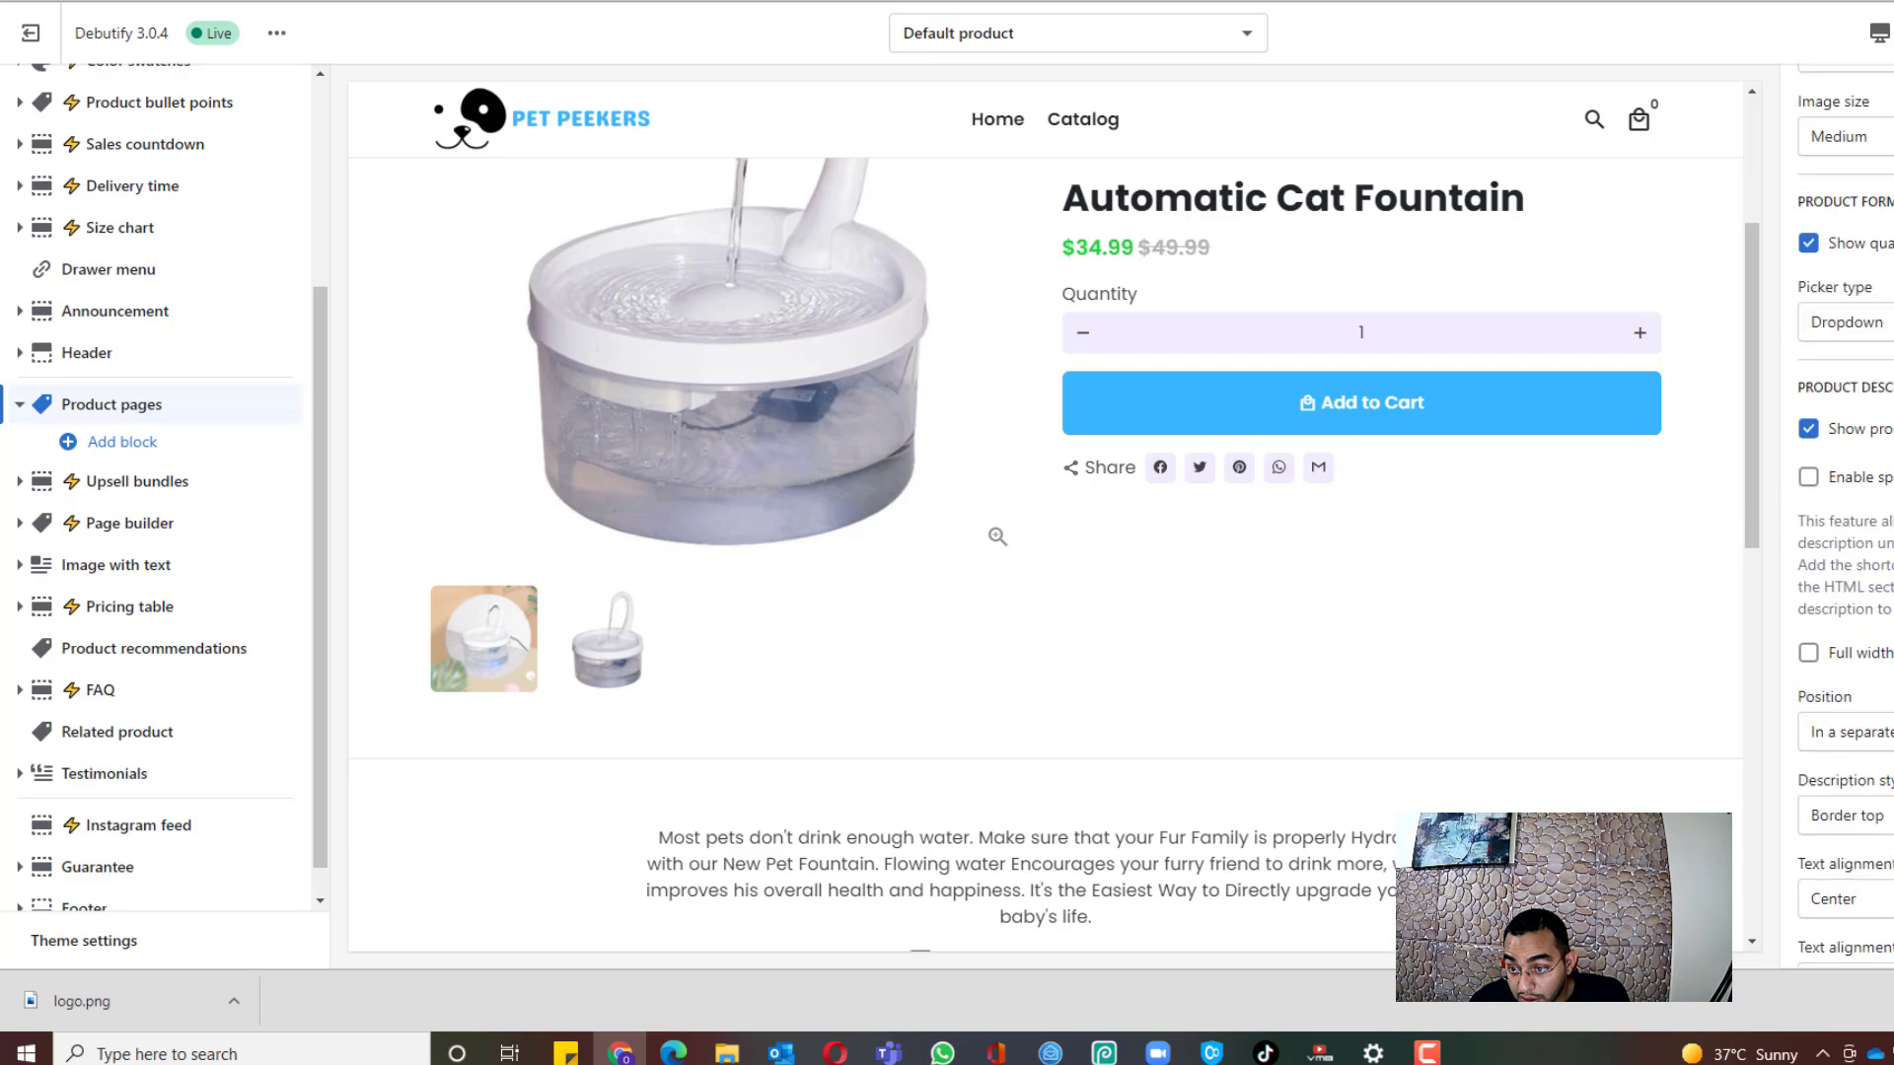
scroll(1886, 457, down, 1)
scroll(1885, 457, down, 2)
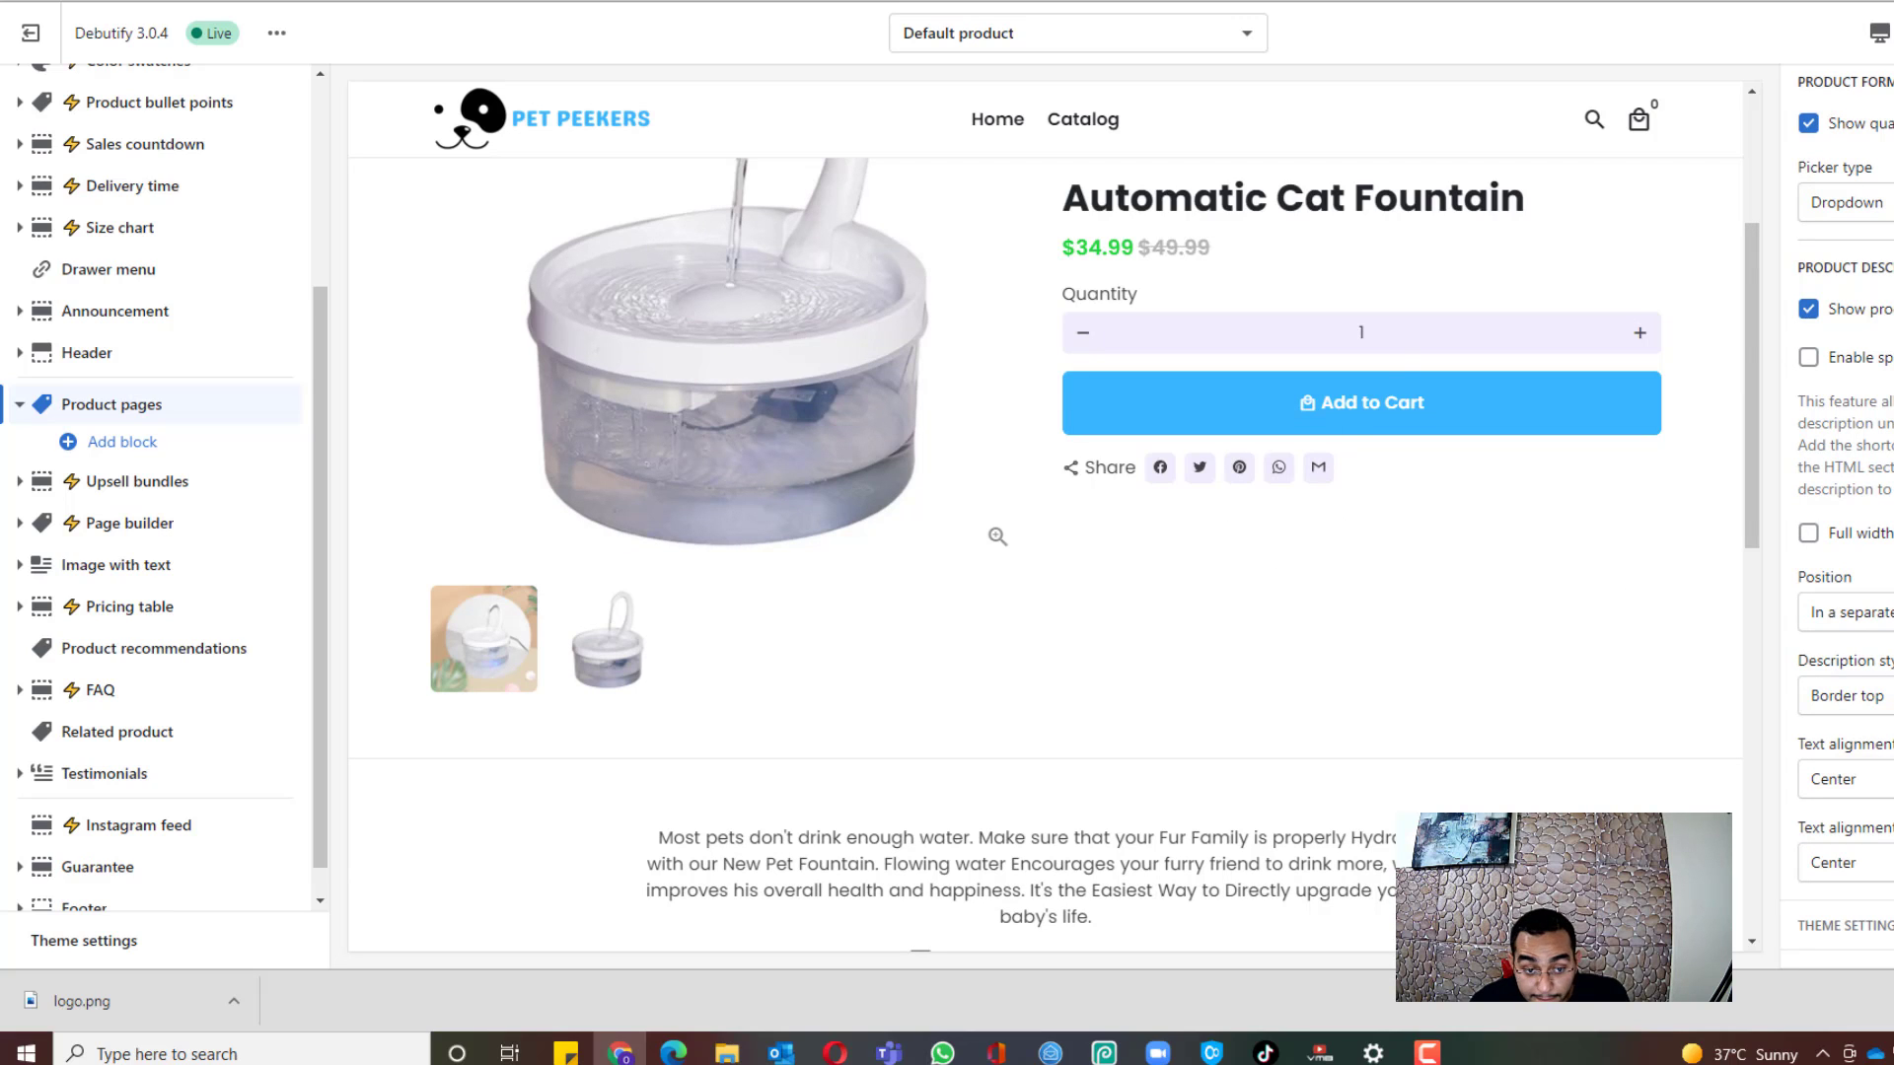
scroll(1818, 571, up, 10)
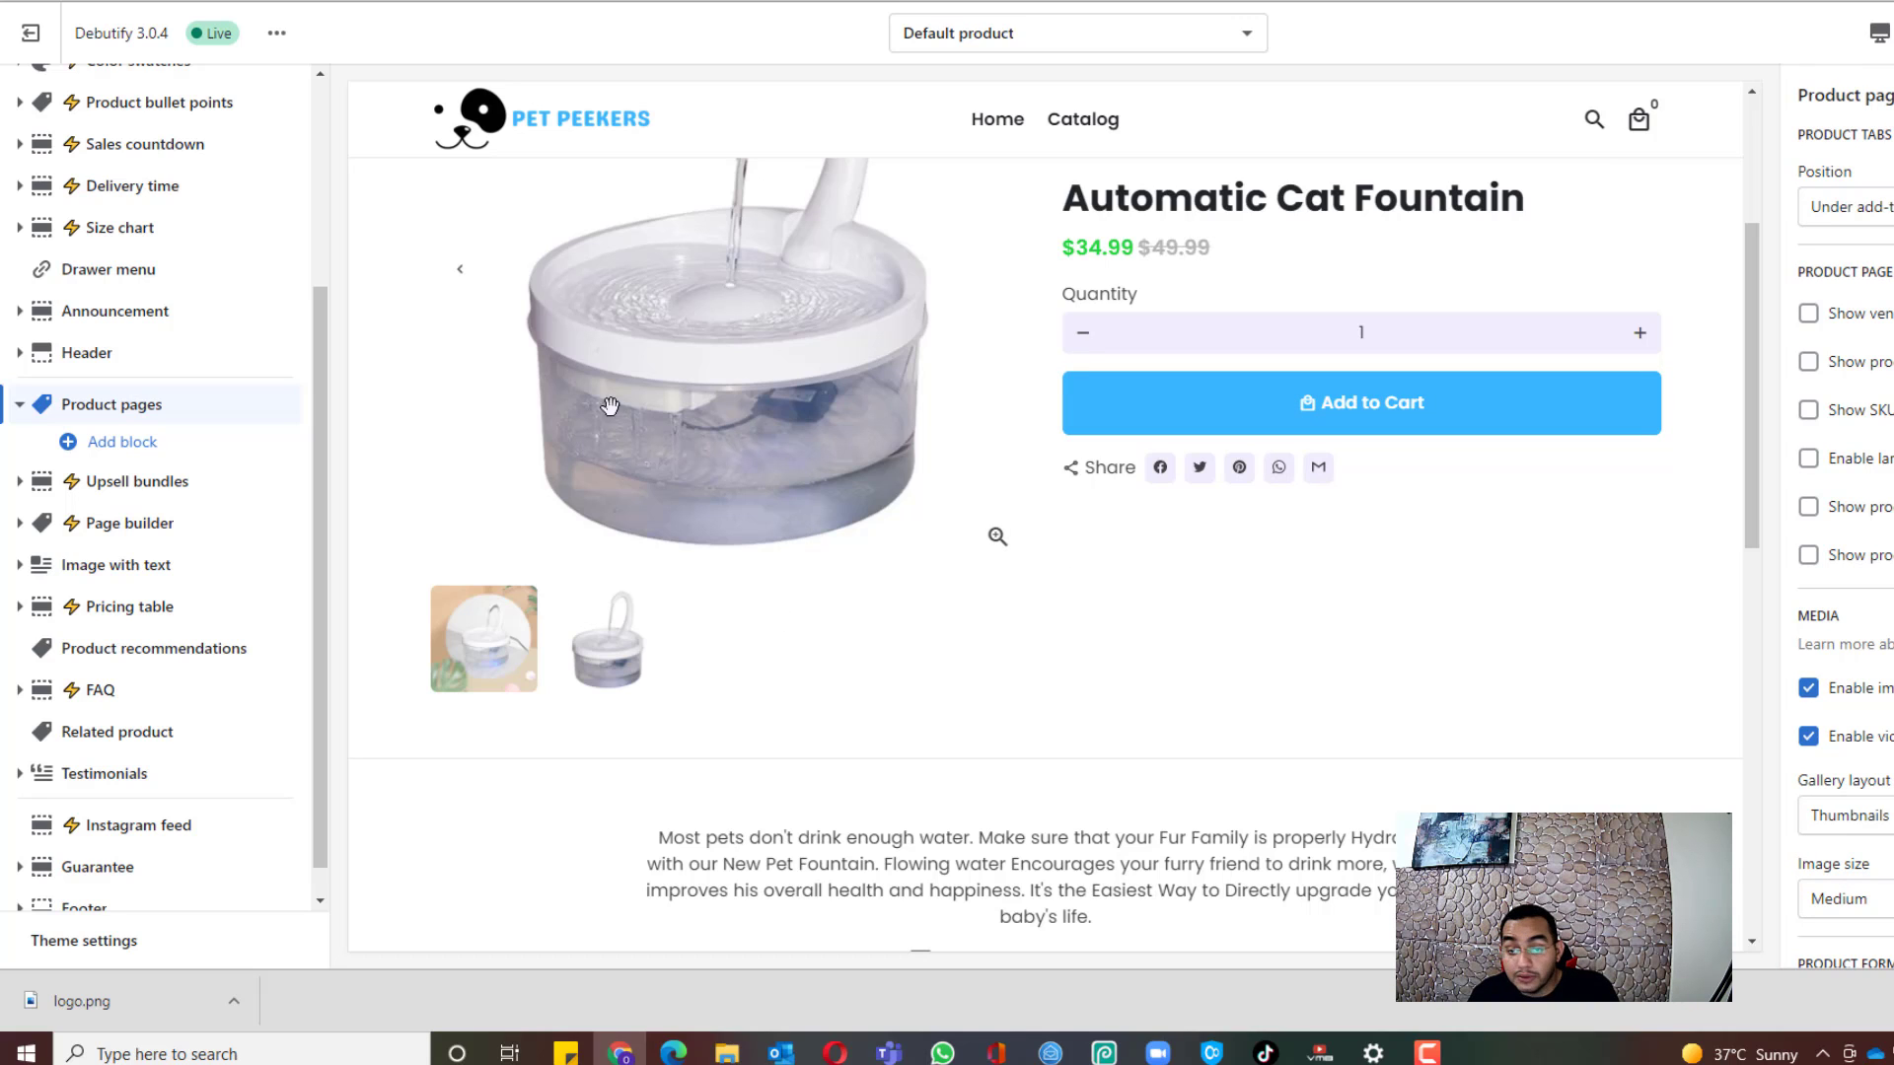
scroll(1381, 444, down, 2)
scroll(1420, 553, up, 4)
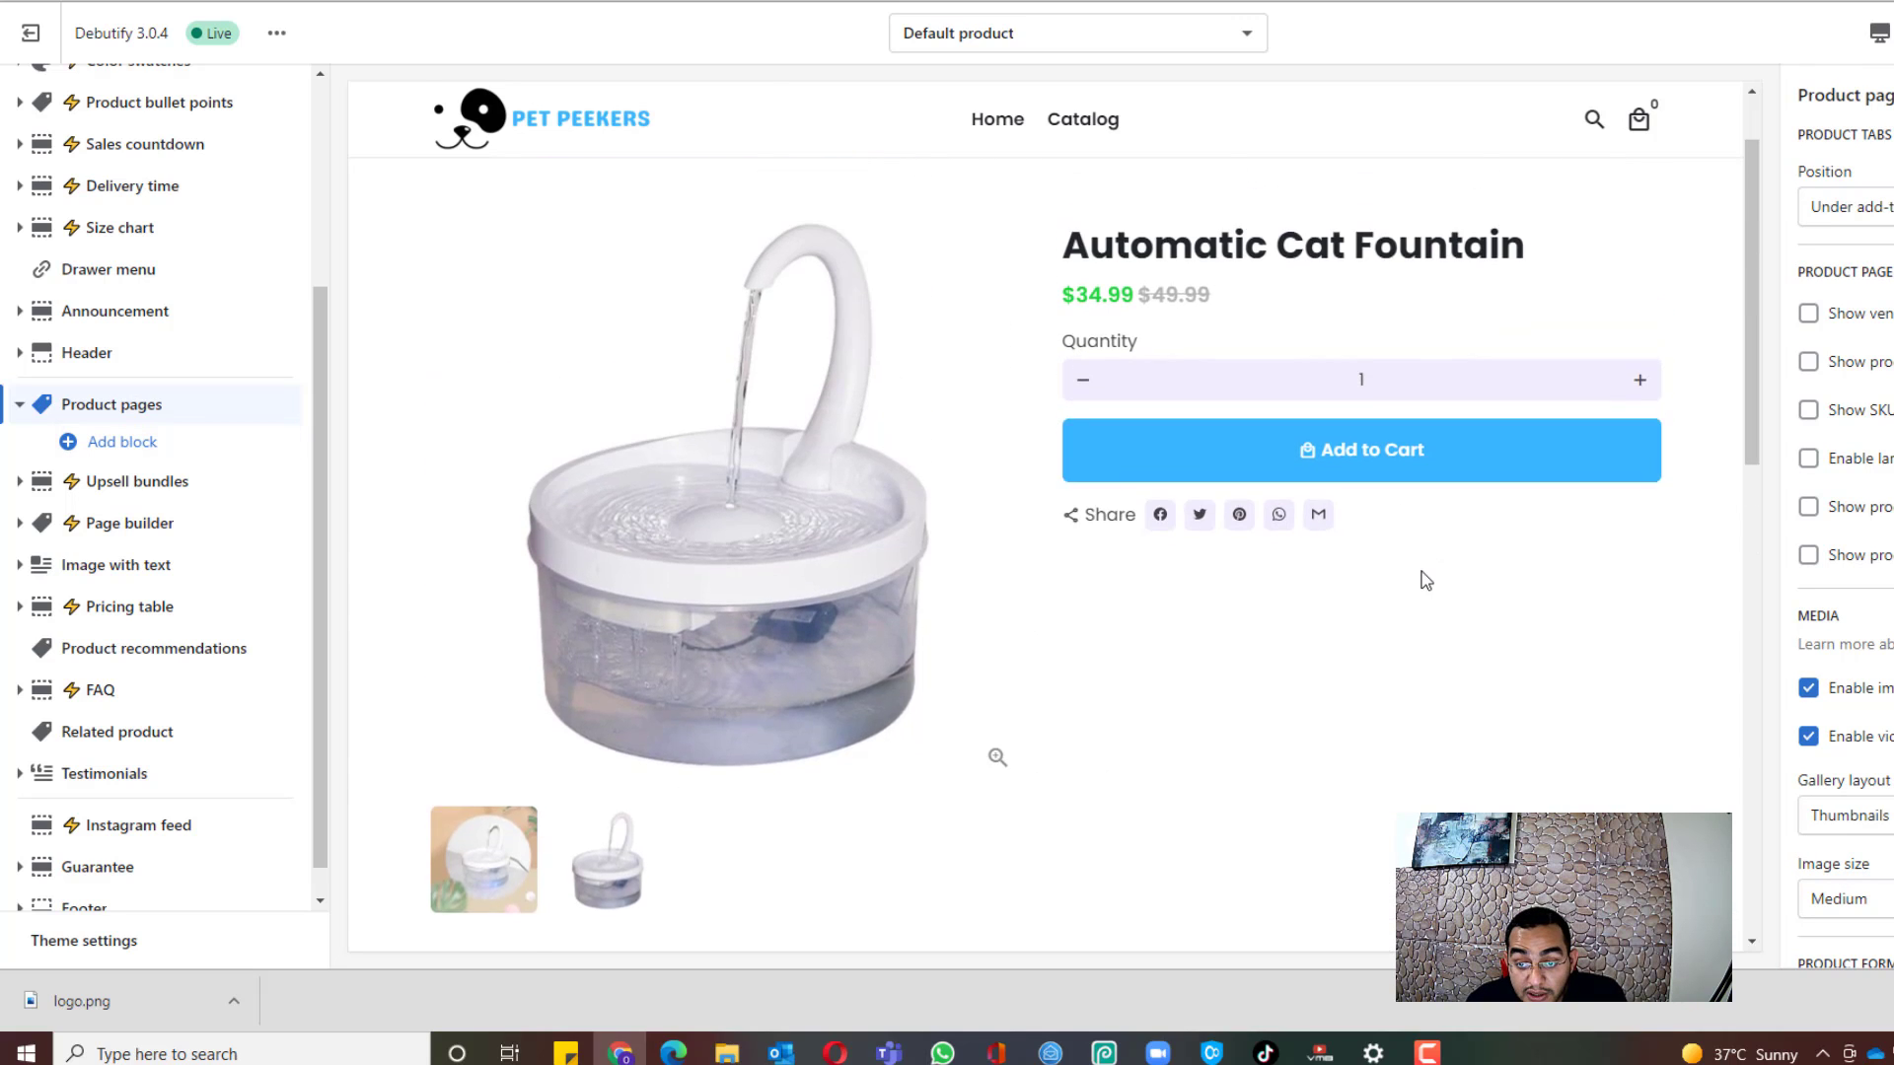
scroll(1389, 474, down, 5)
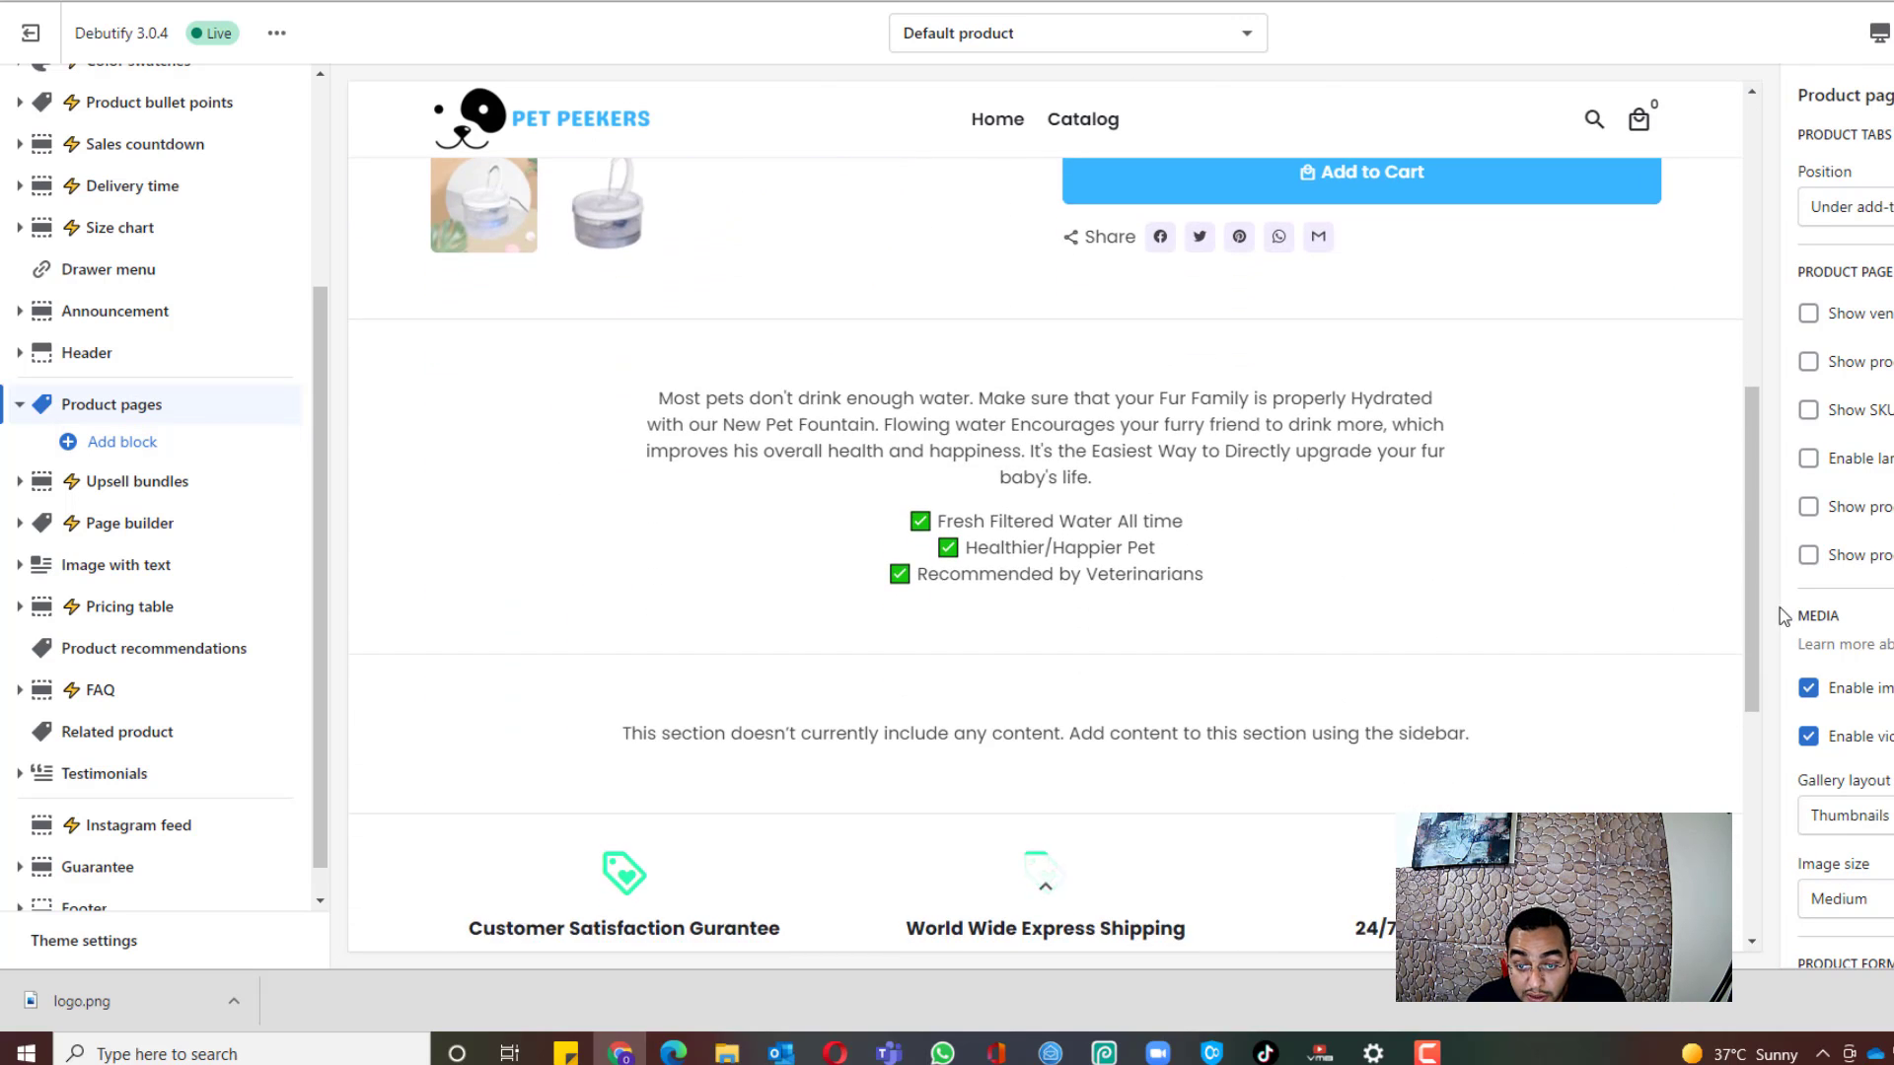
scroll(1779, 608, down, 1)
scroll(1726, 621, down, 3)
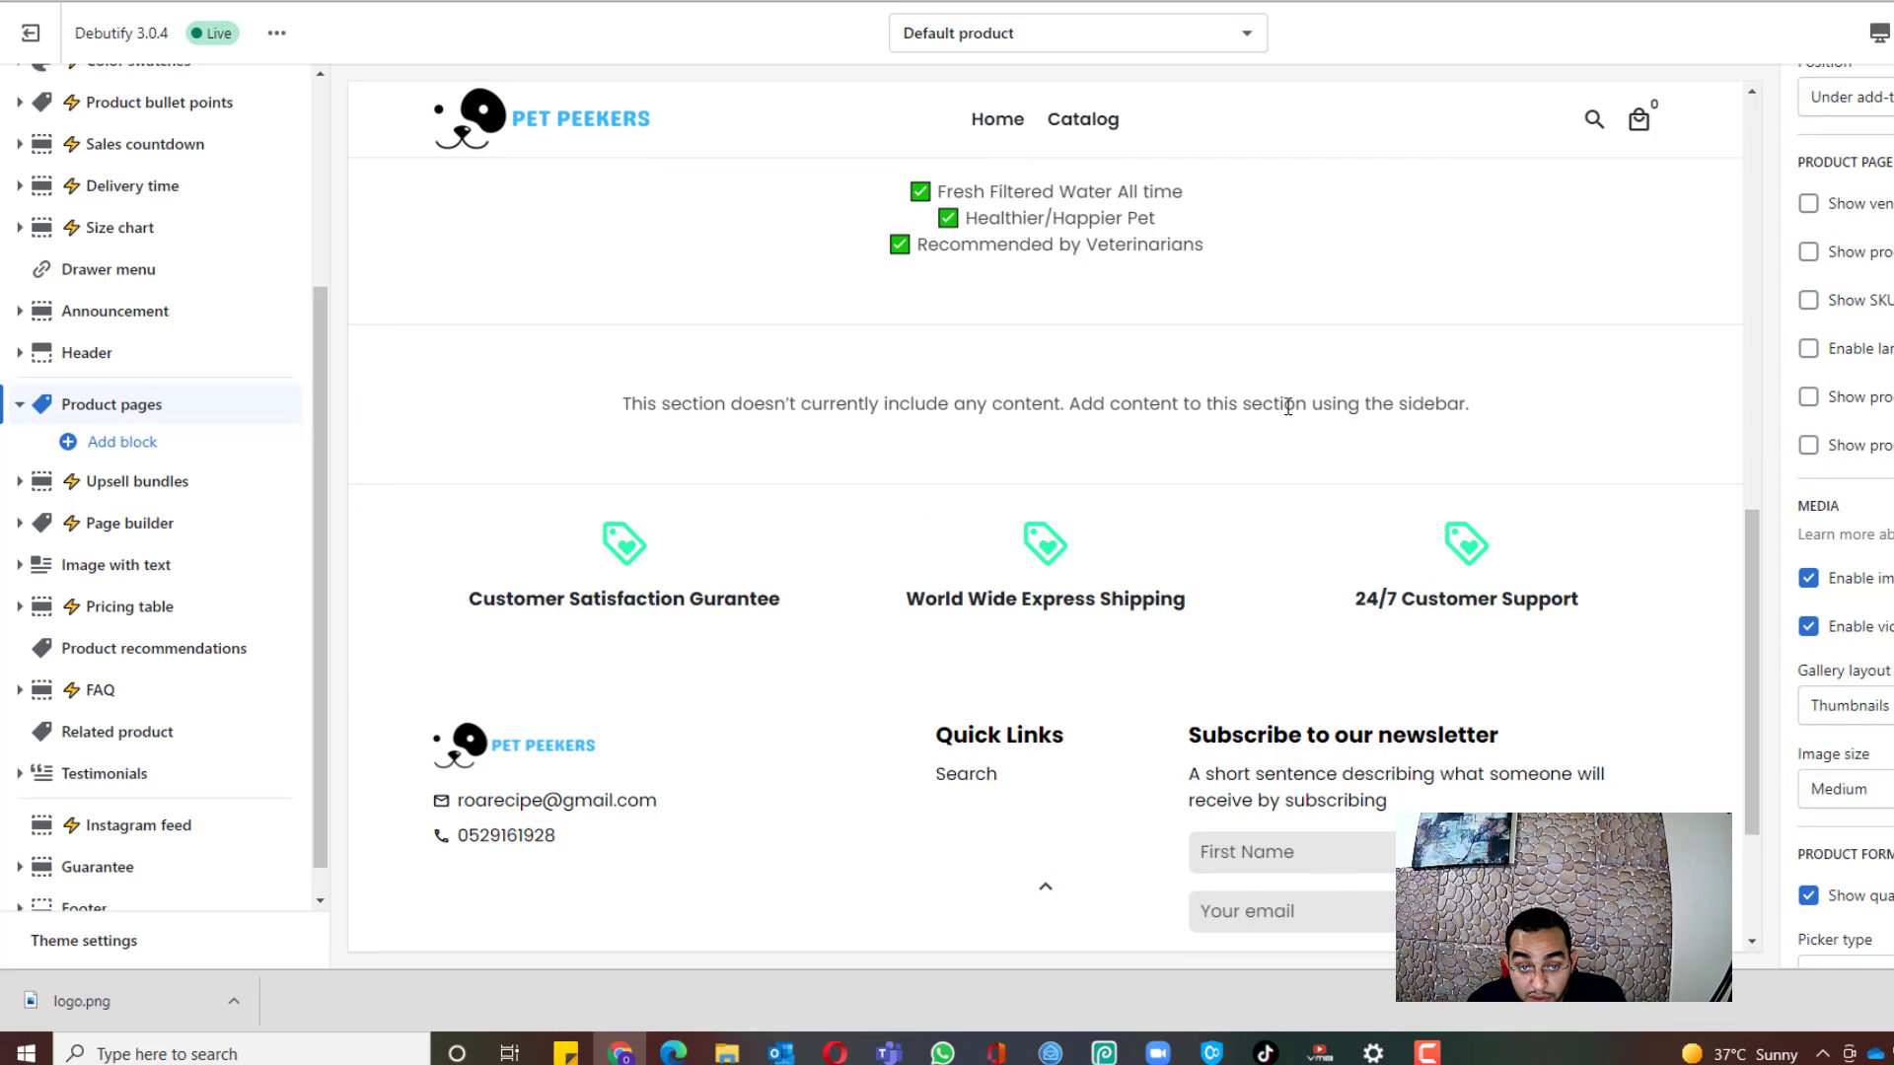
scroll(158, 542, down, 1)
click(211, 612)
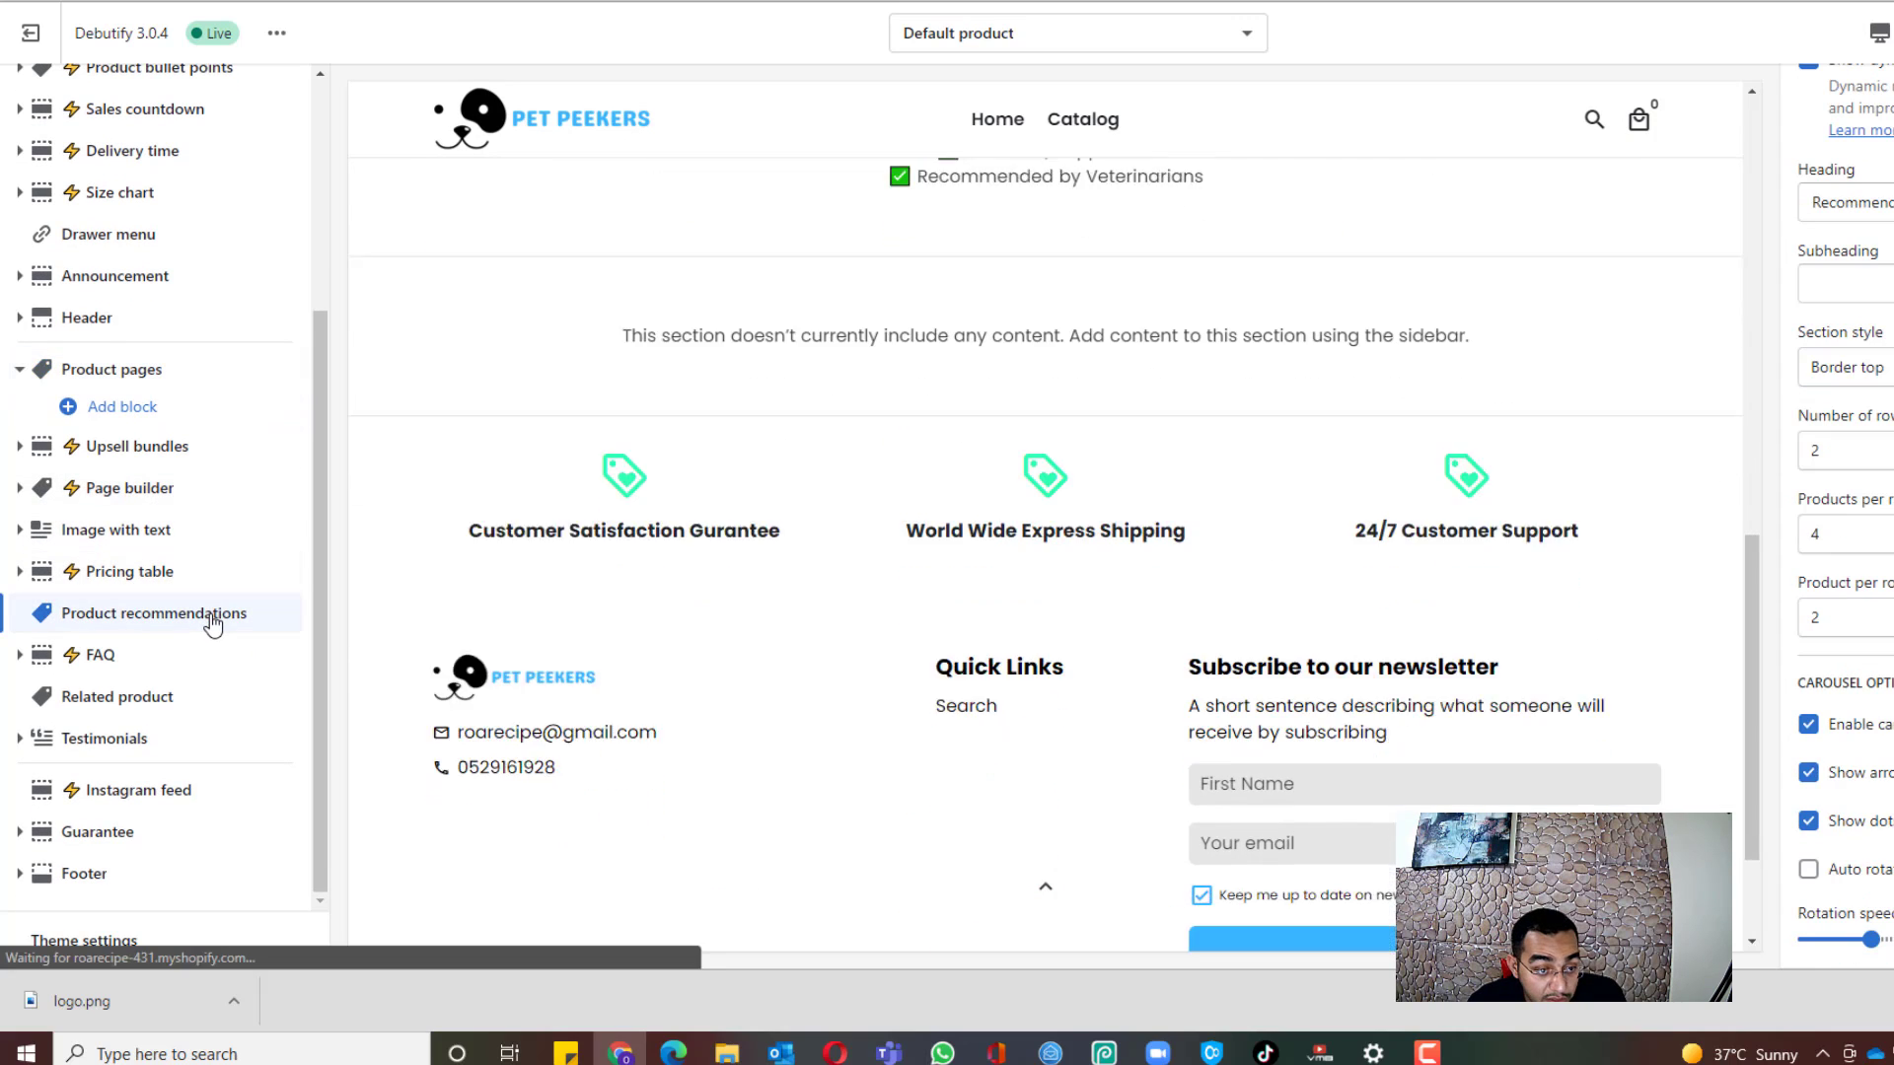
Step: Scroll the cat fountain product preview through description, empty recommendations, trust badges and footer
scroll(912, 534, up, 3)
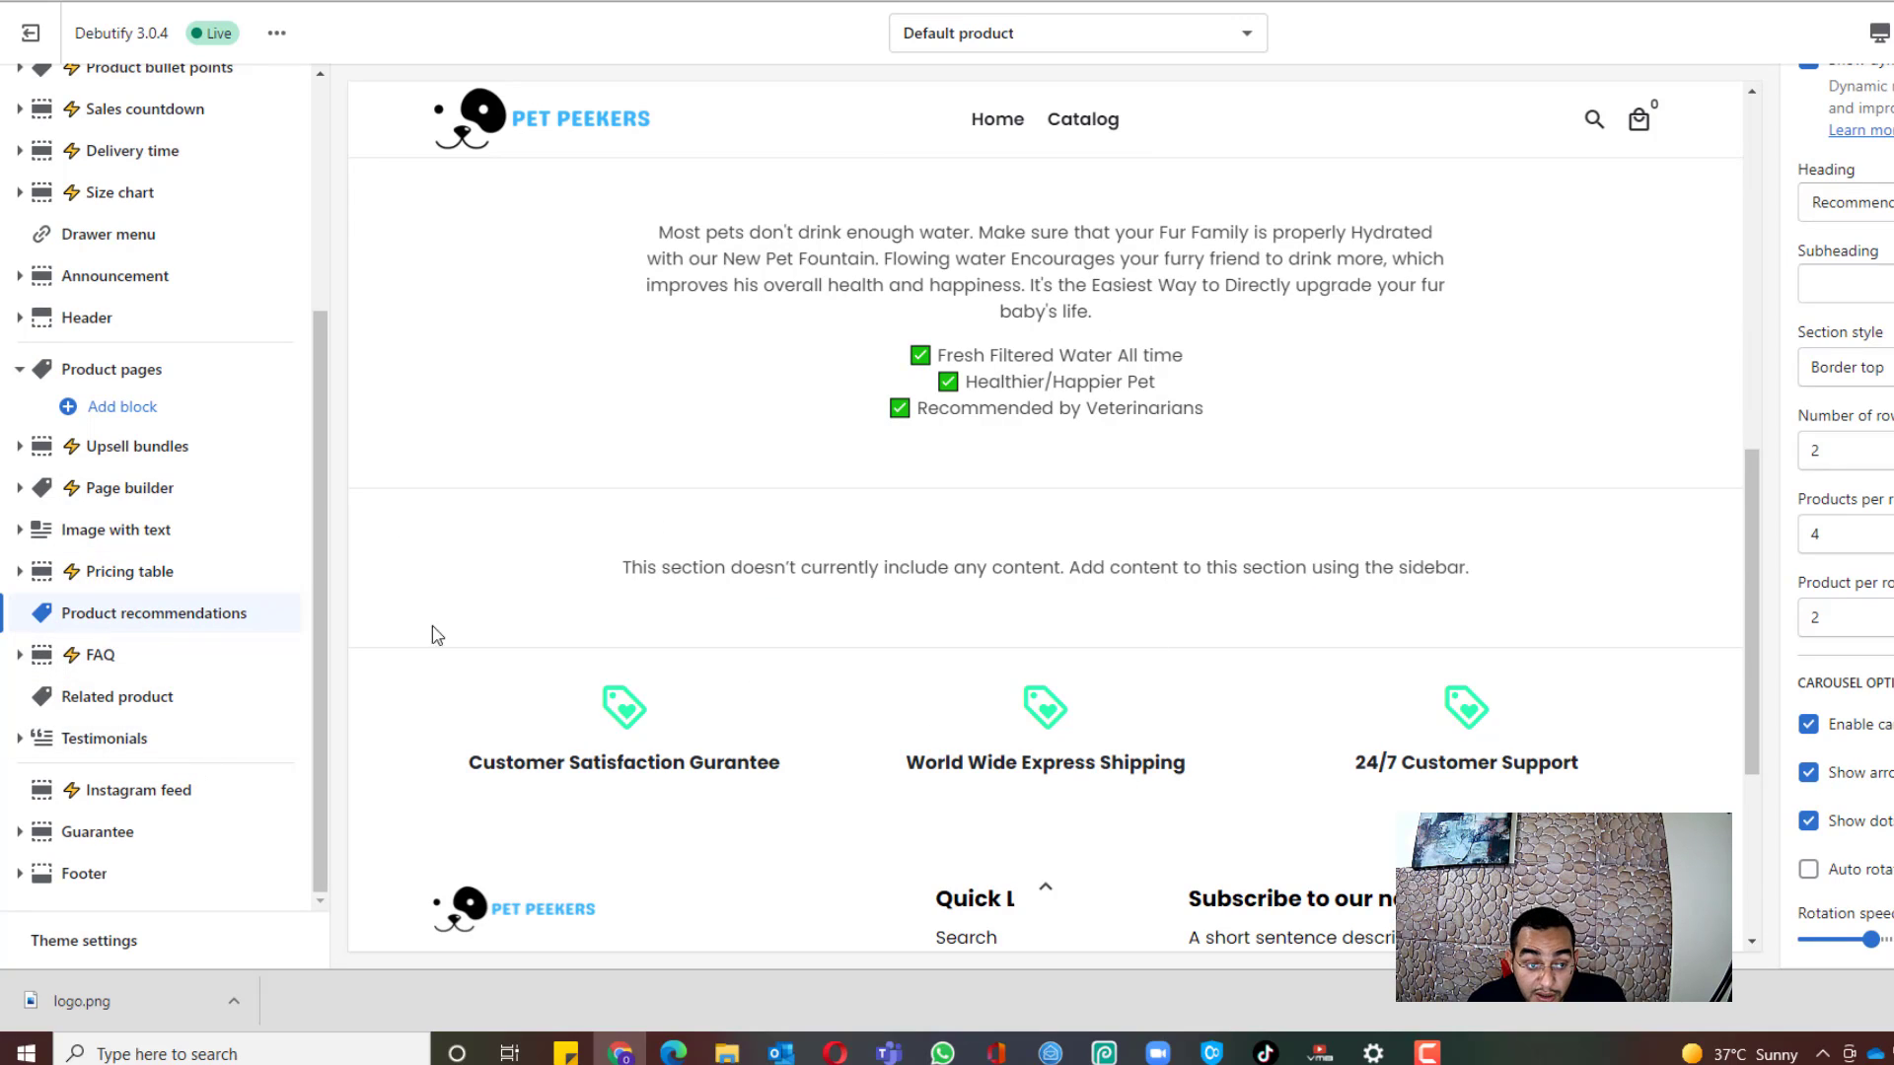
scroll(1844, 513, up, 1)
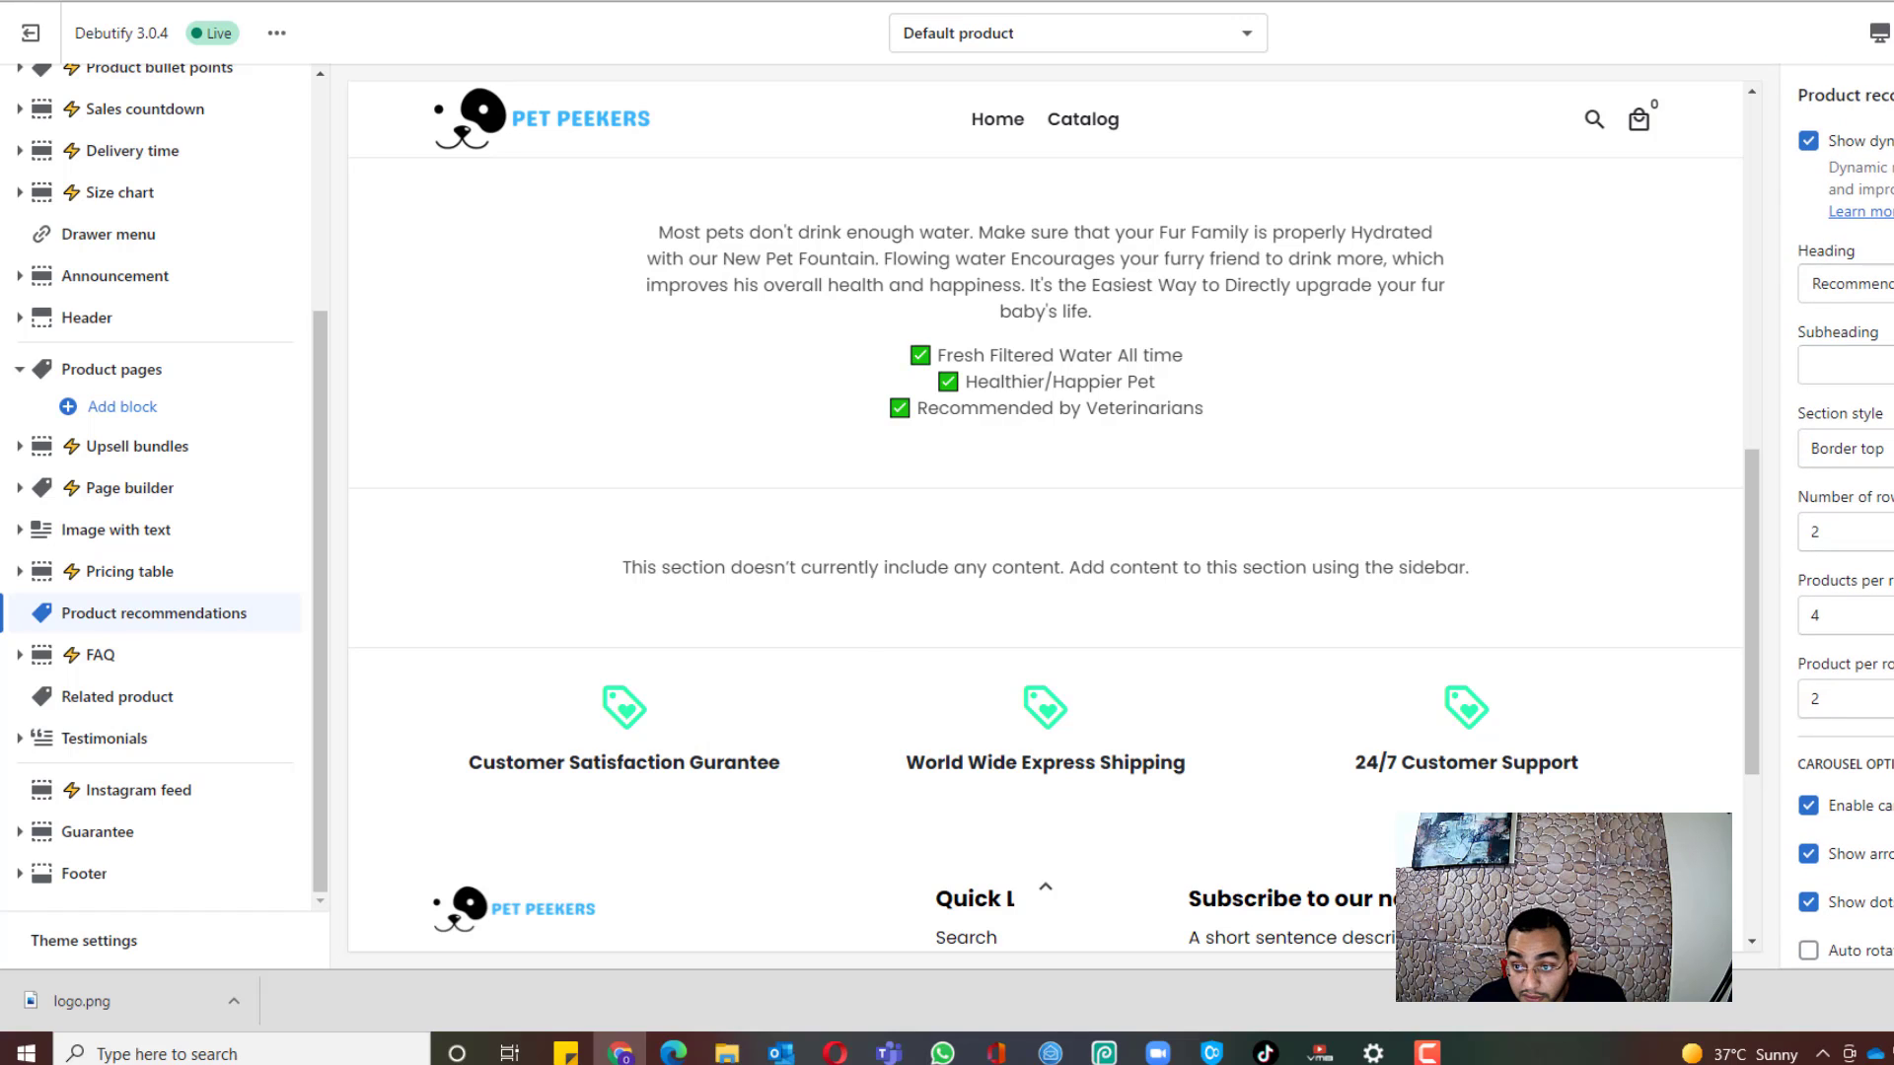
scroll(1870, 272, down, 1)
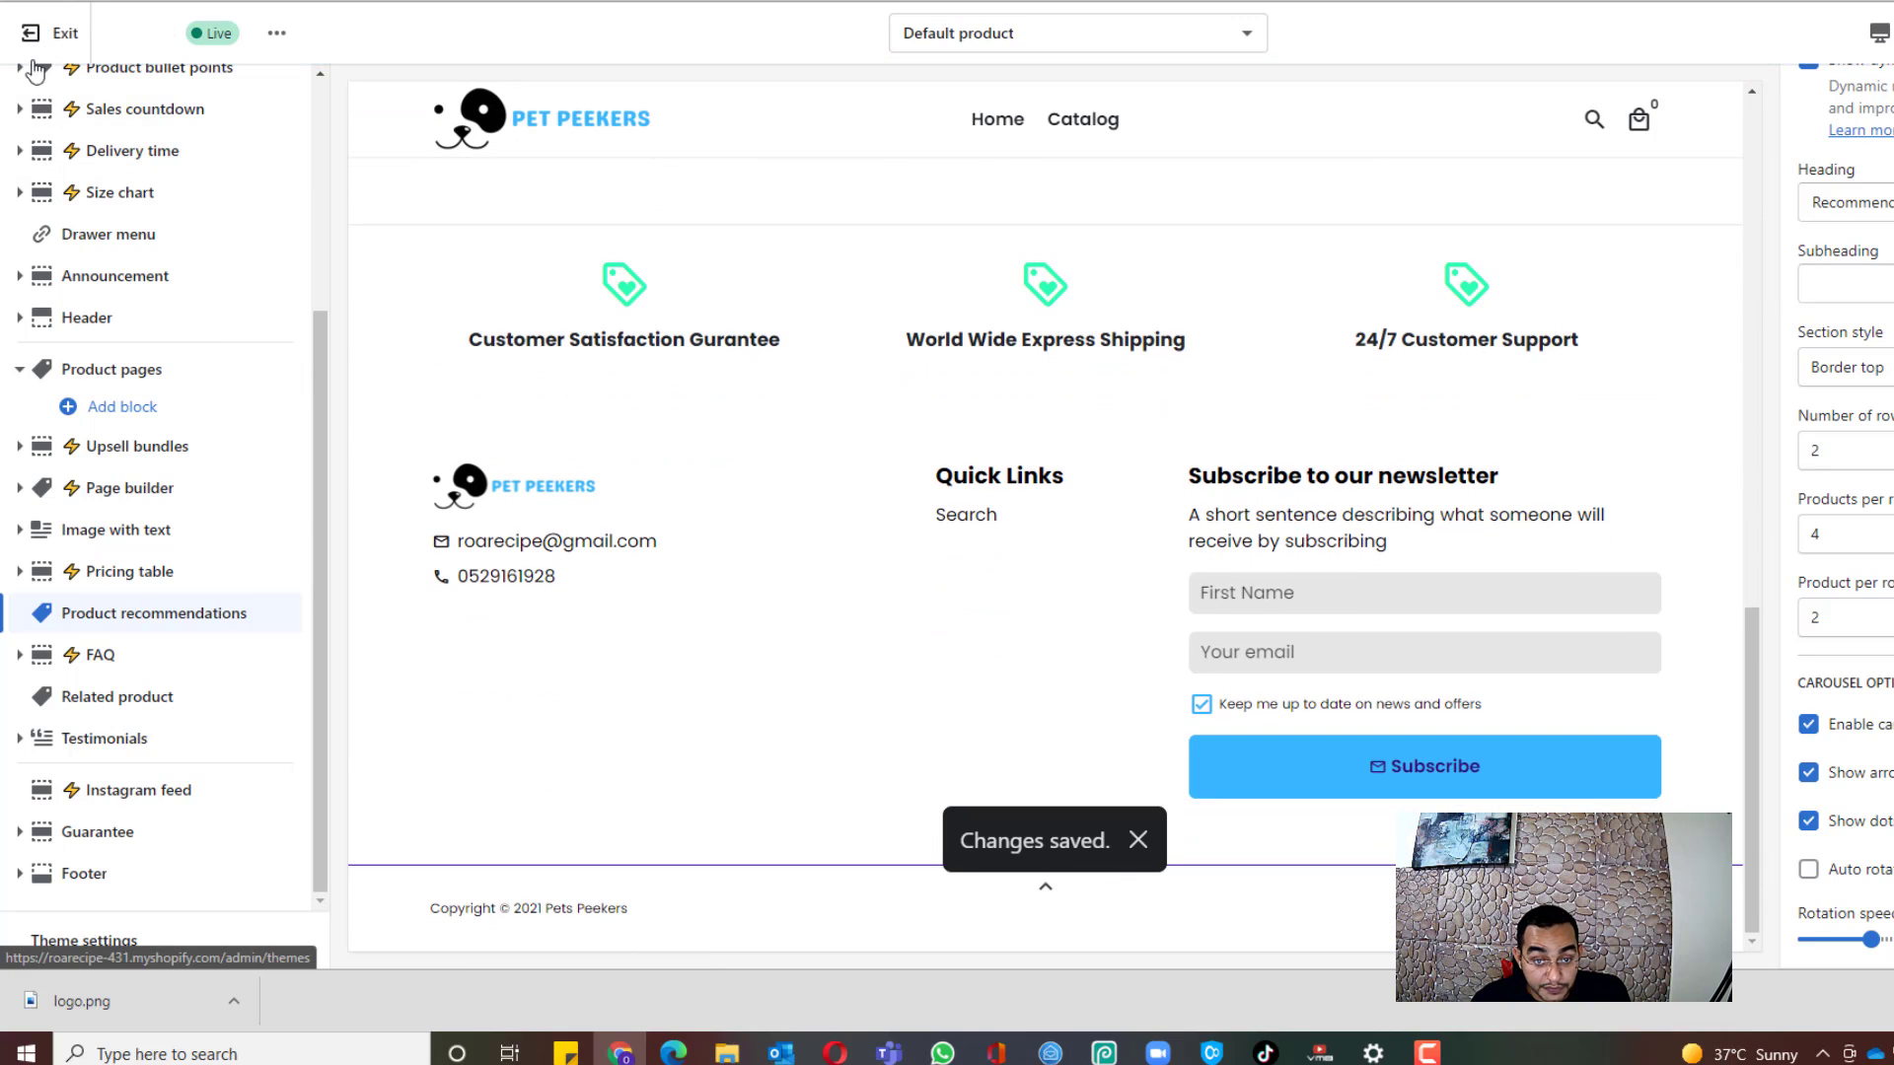
scroll(866, 647, up, 9)
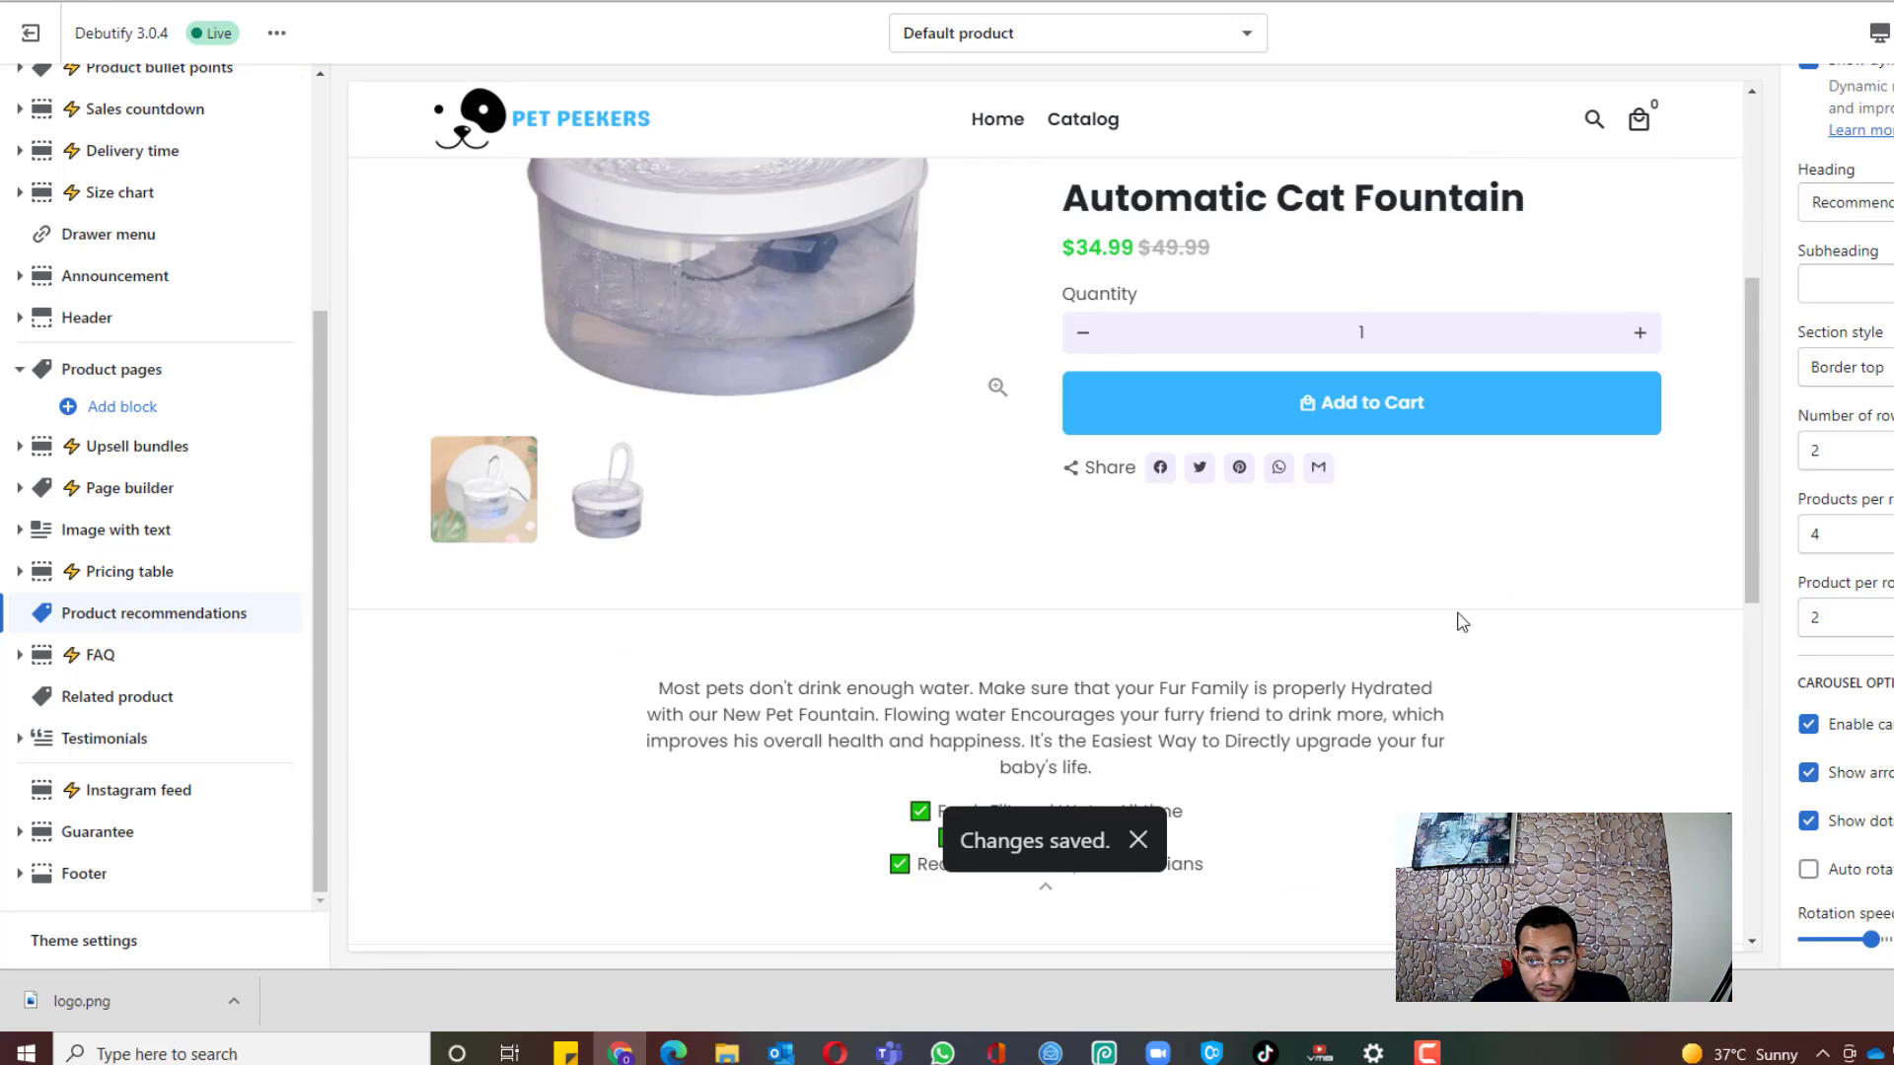
scroll(1743, 341, up, 2)
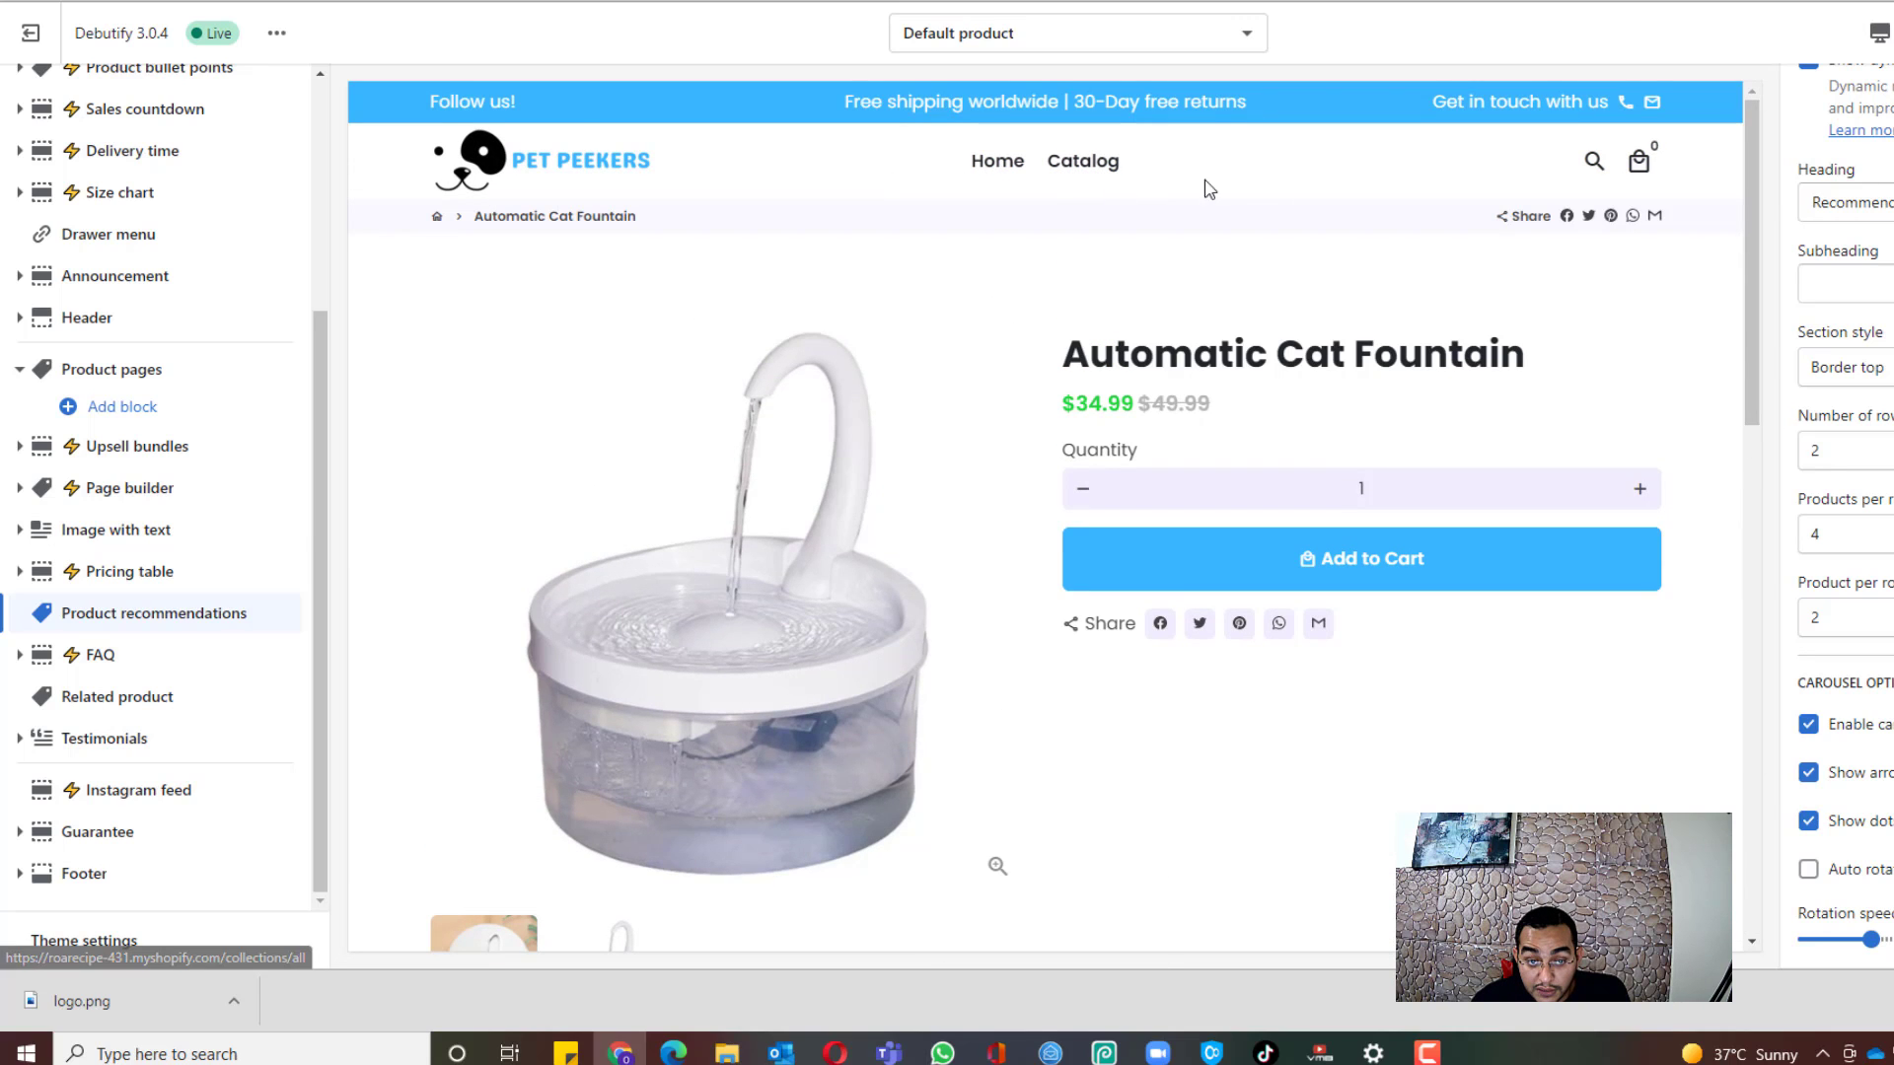
scroll(839, 314, down, 1)
scroll(839, 314, down, 10)
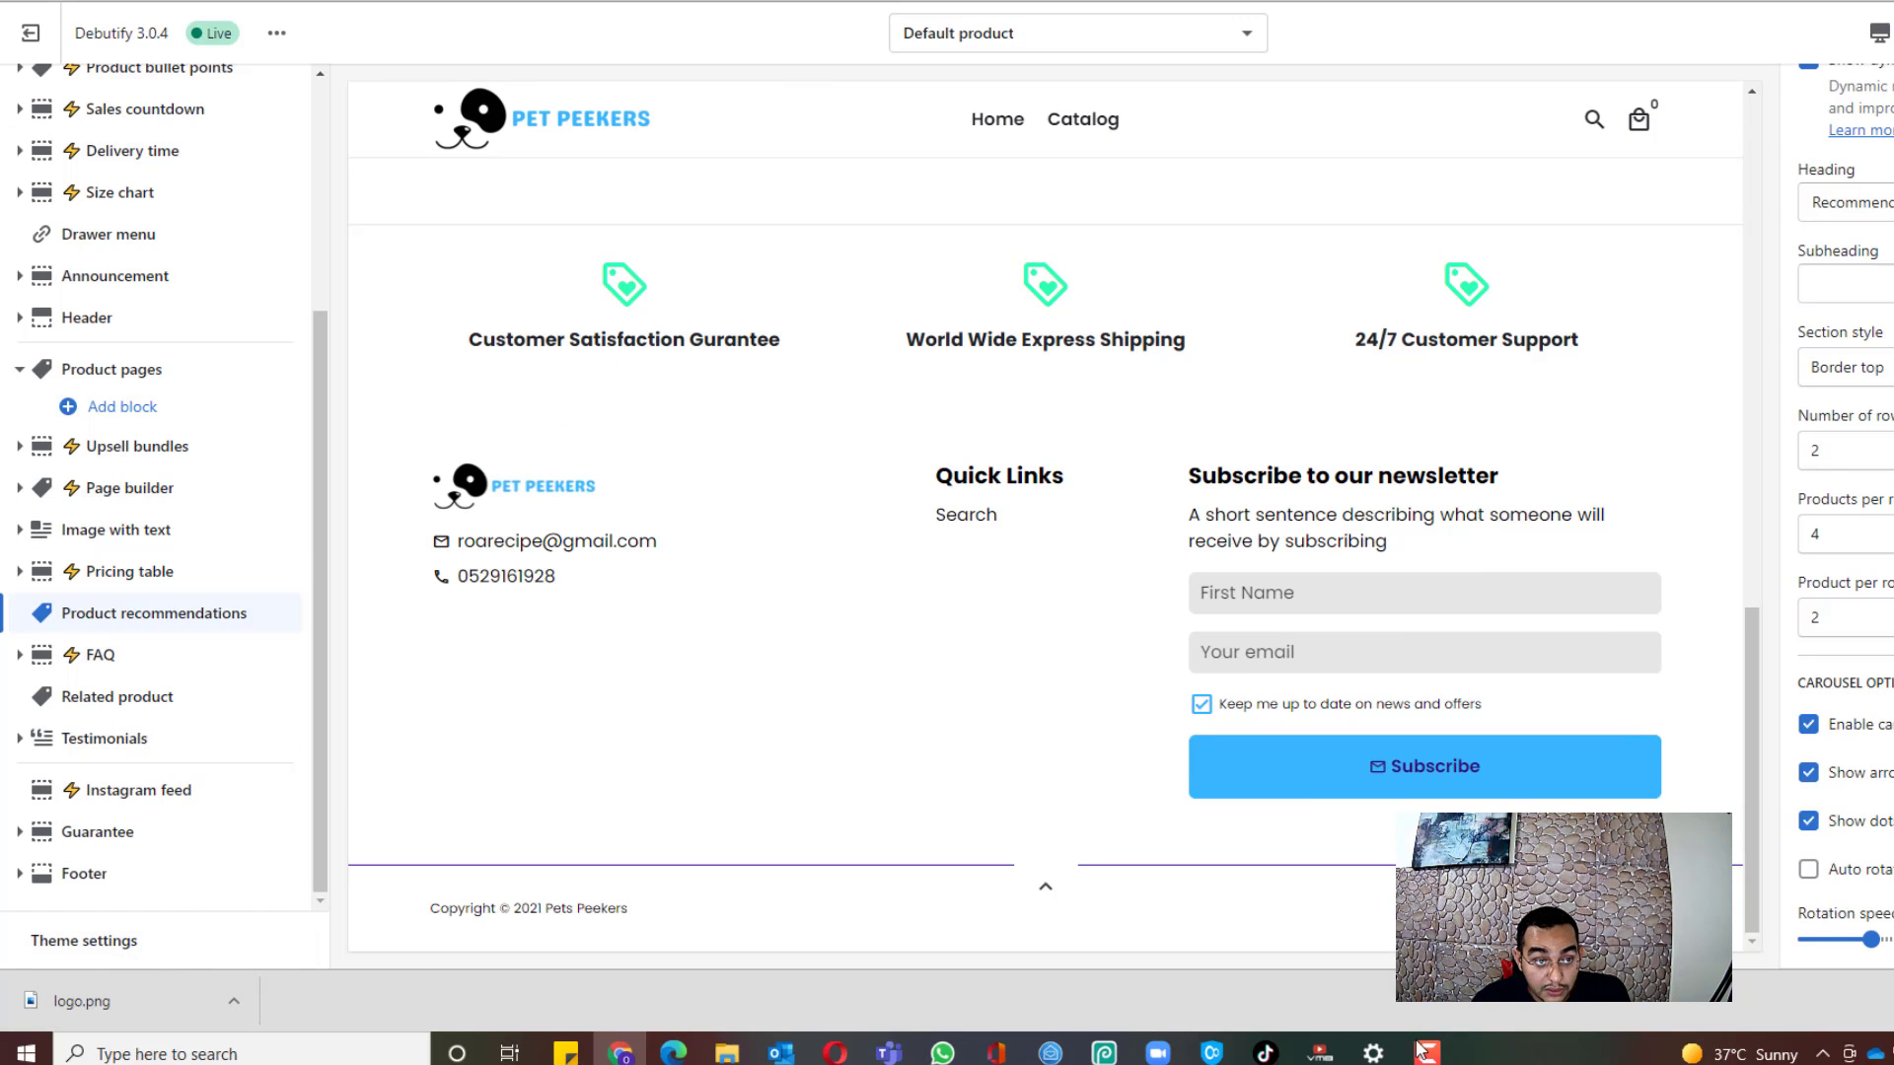
scroll(1576, 782, up, 8)
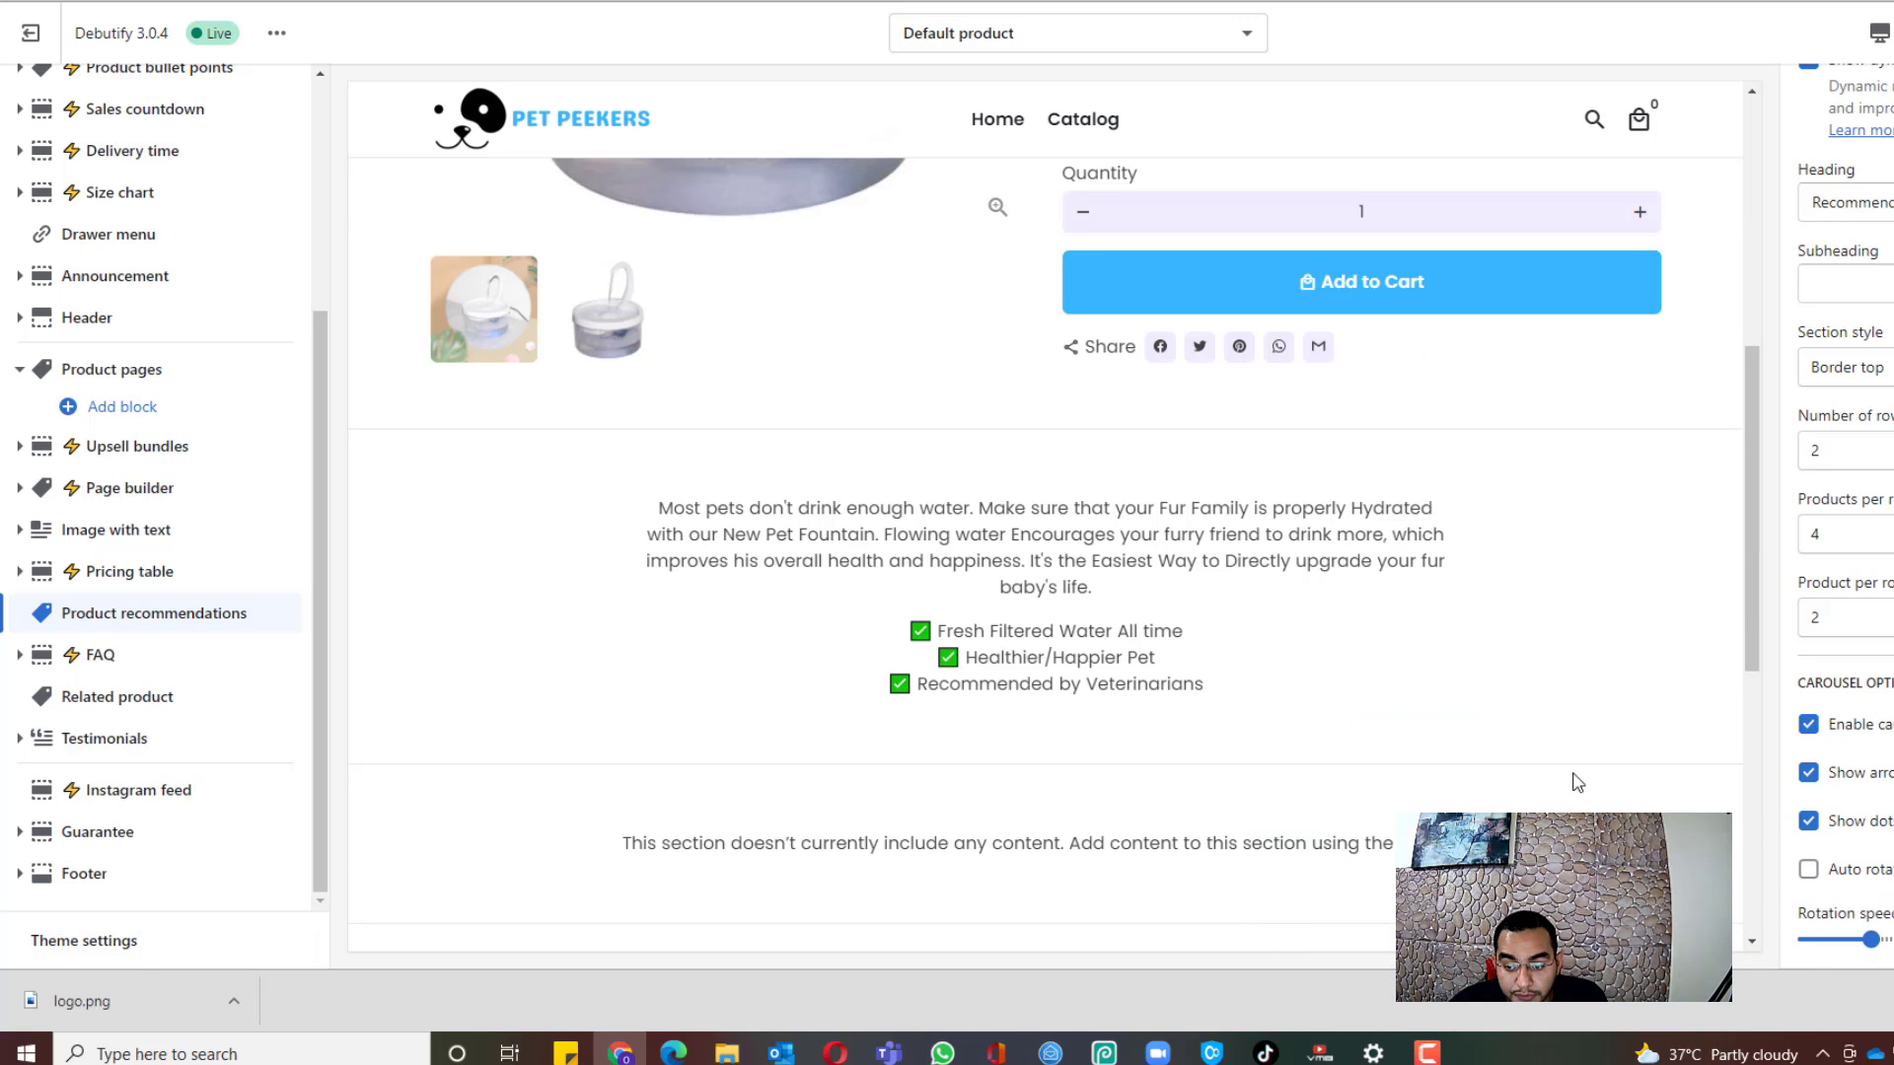
scroll(901, 530, up, 5)
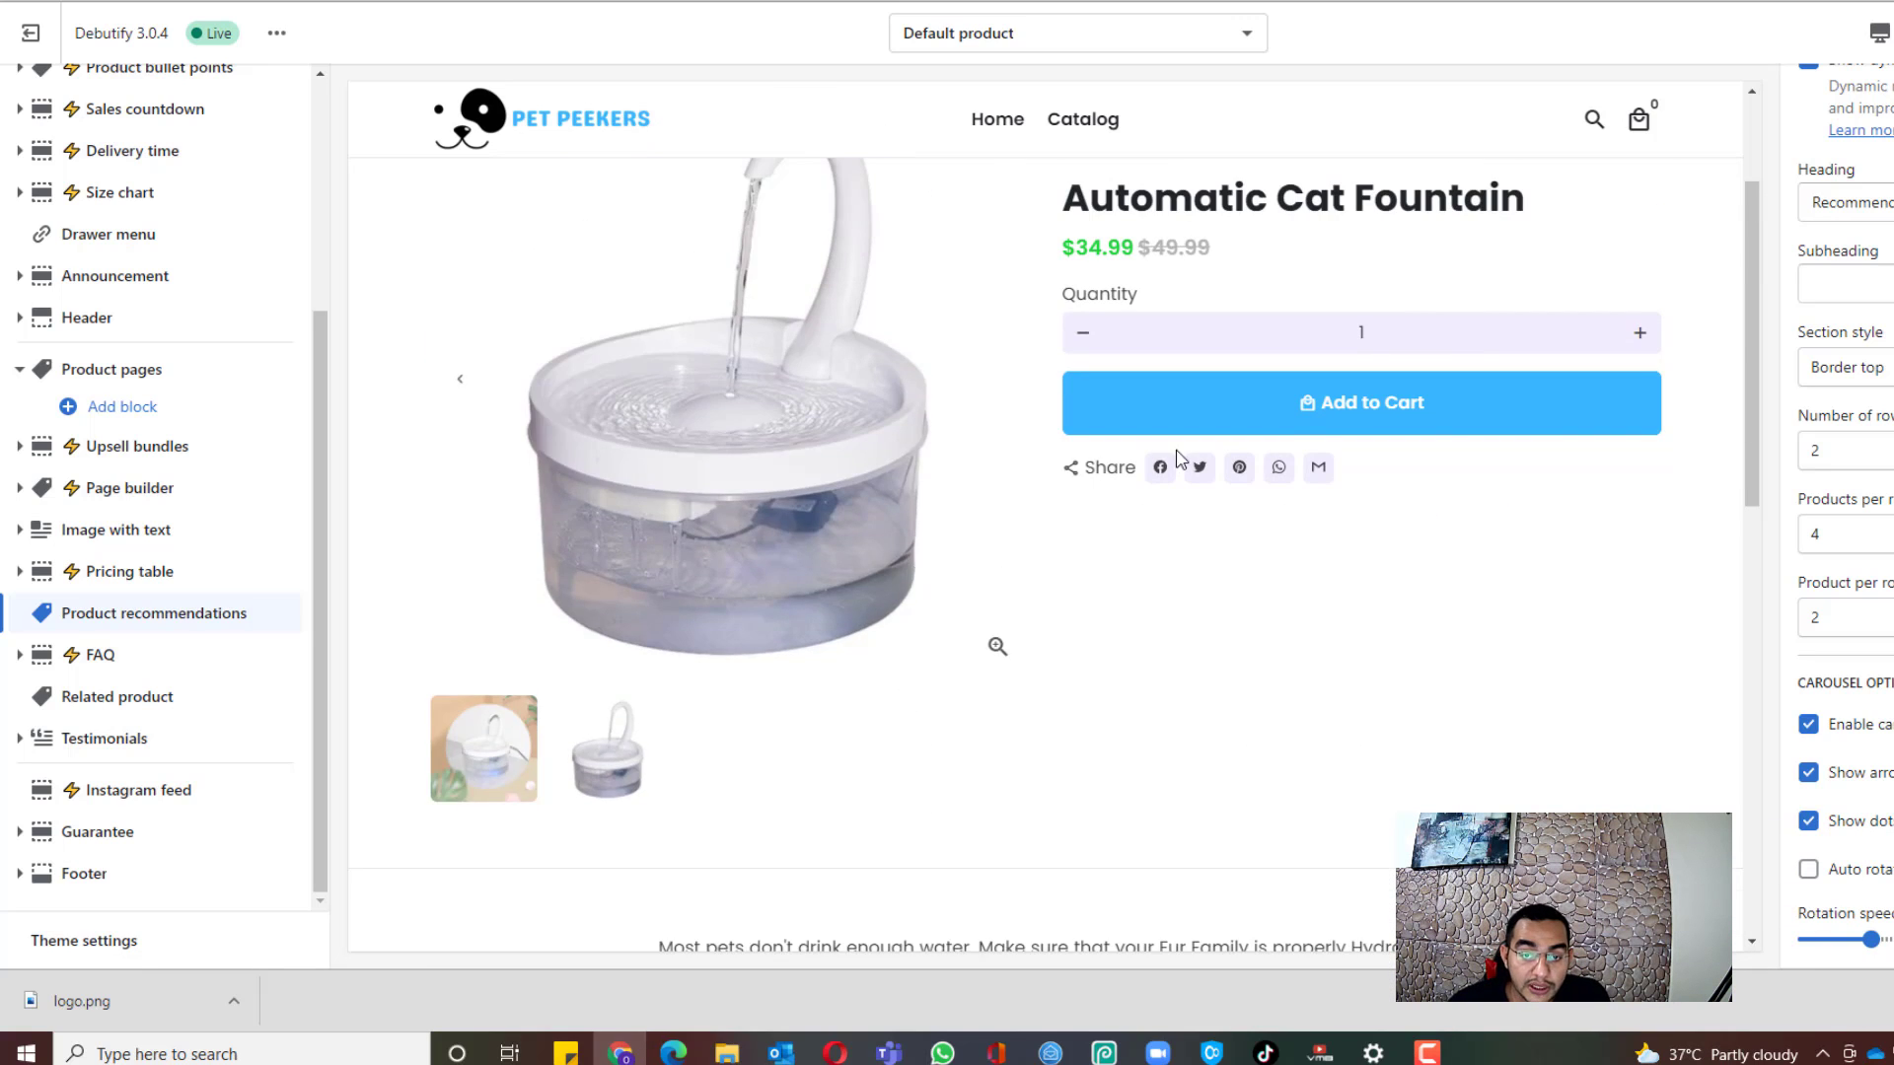
scroll(604, 391, down, 4)
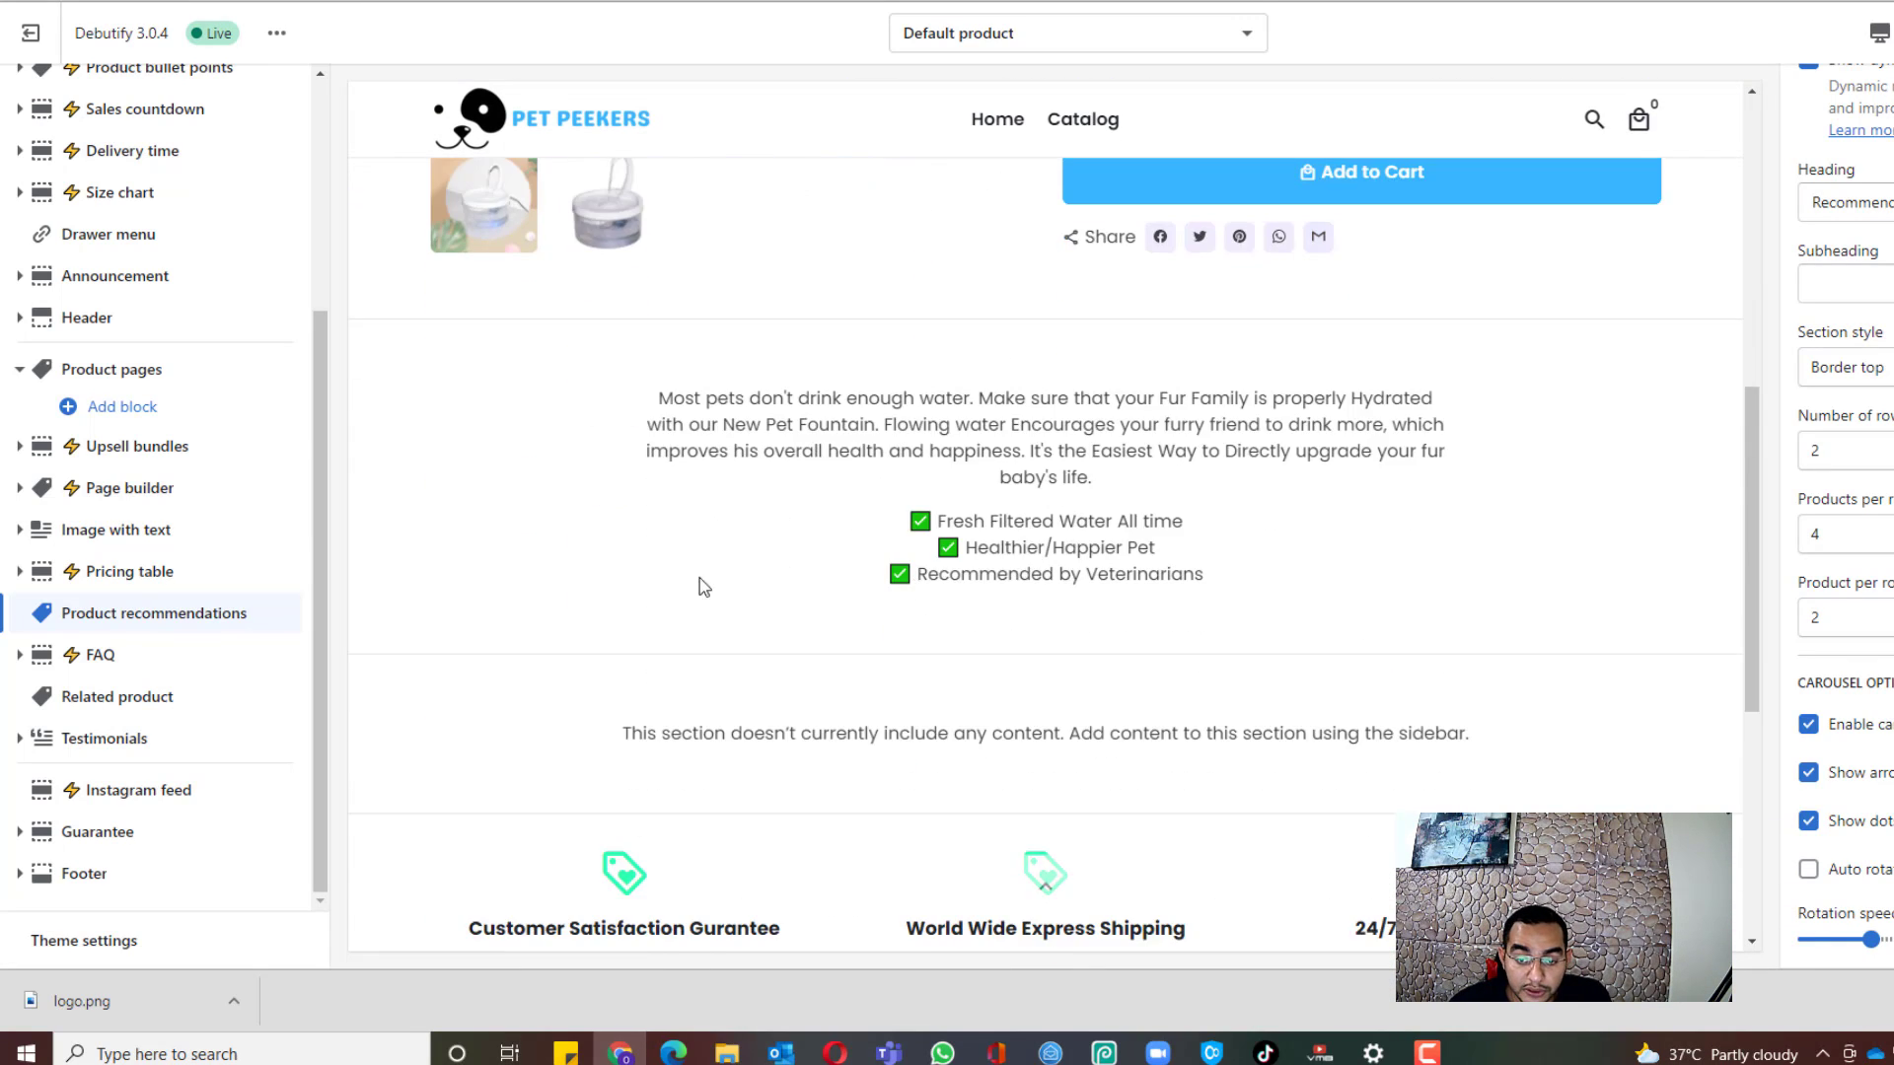
scroll(1065, 437, up, 2)
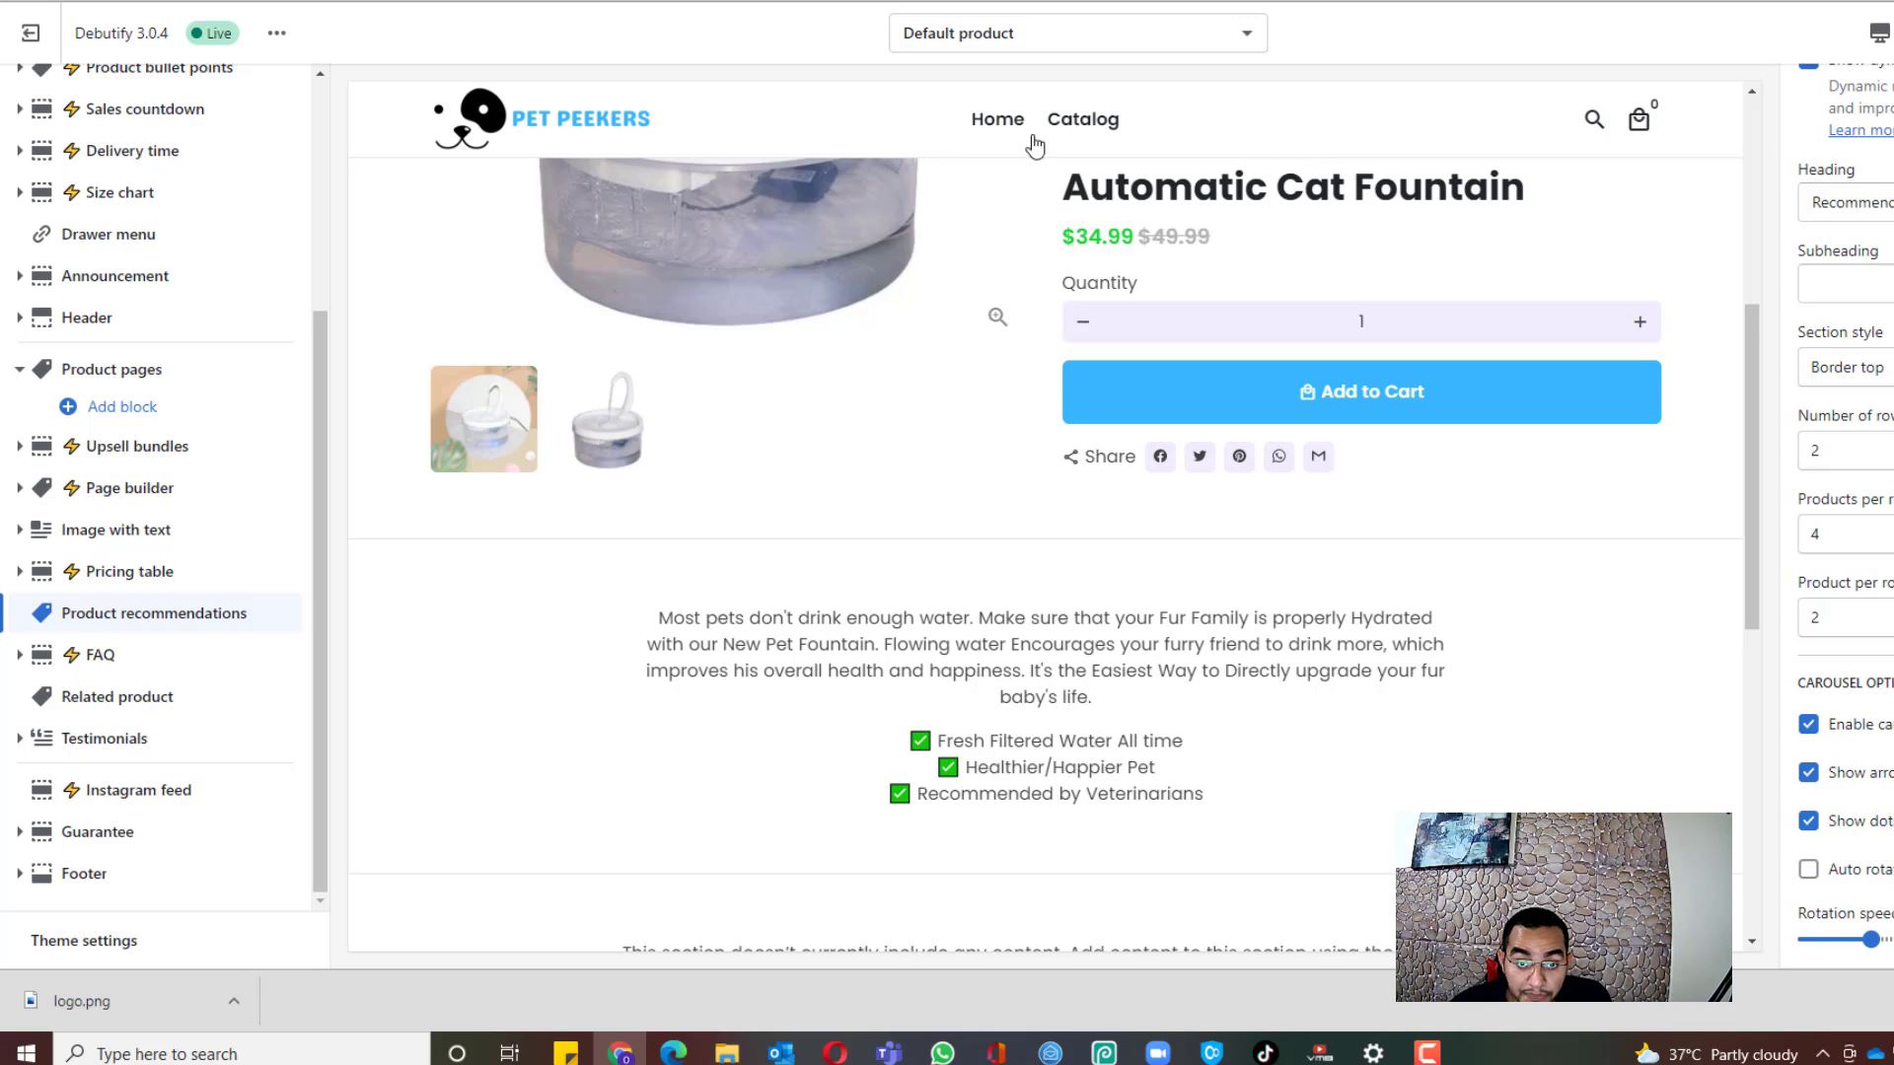
scroll(1229, 575, down, 10)
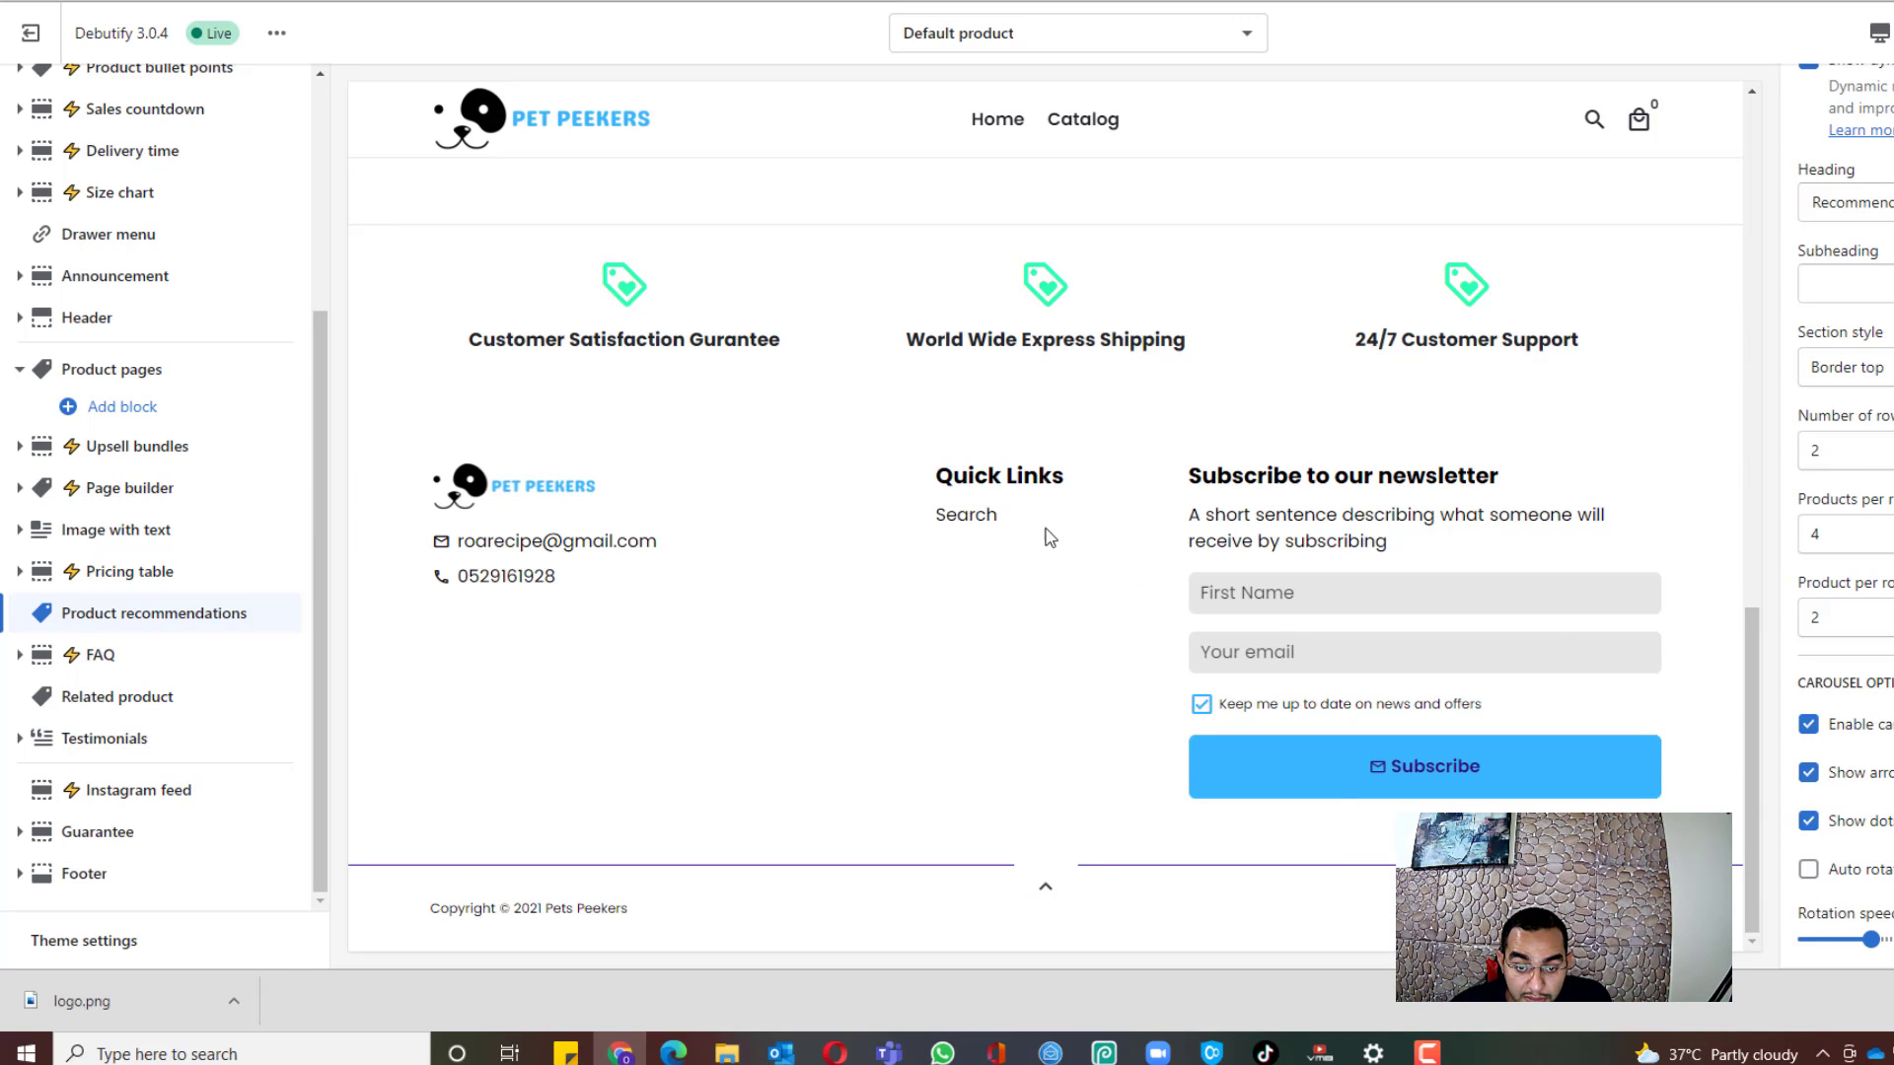
scroll(1050, 538, up, 10)
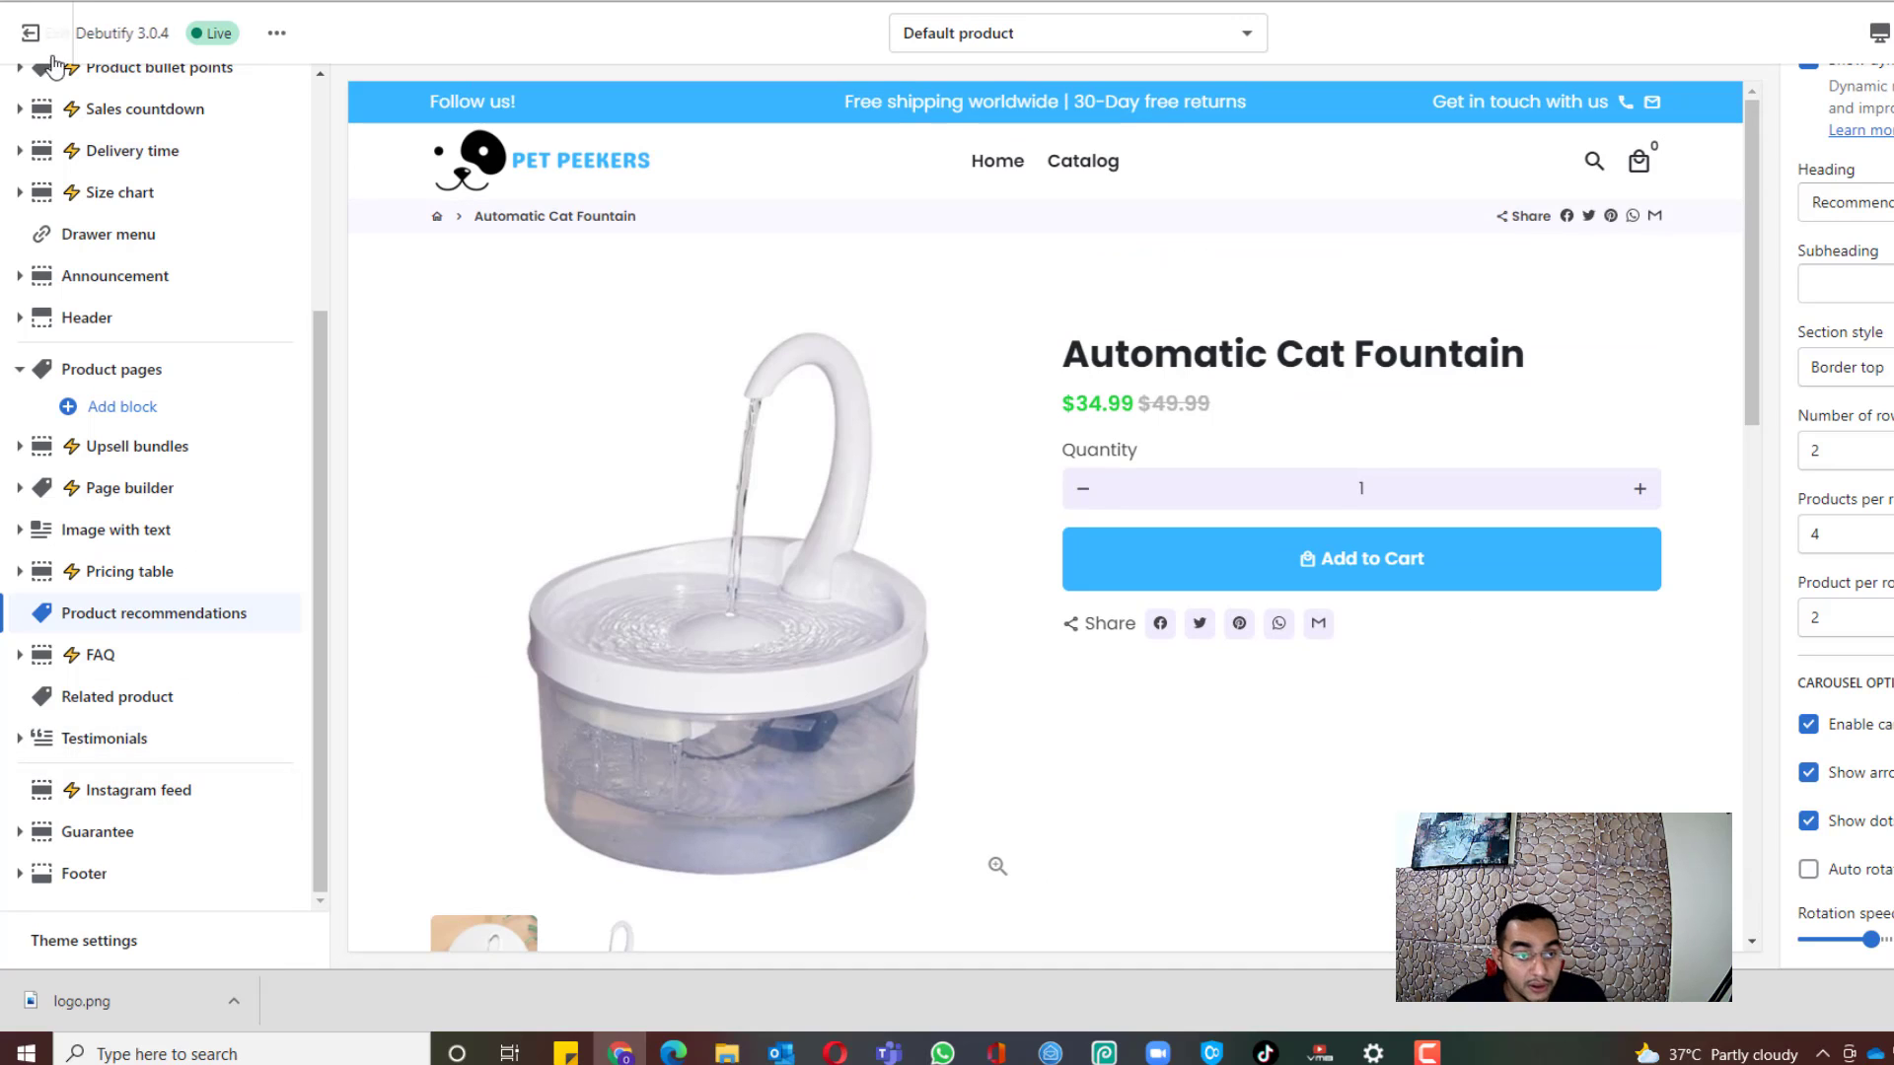
Step: Create a page titled Contact Us with the contact theme template and save it
click(35, 38)
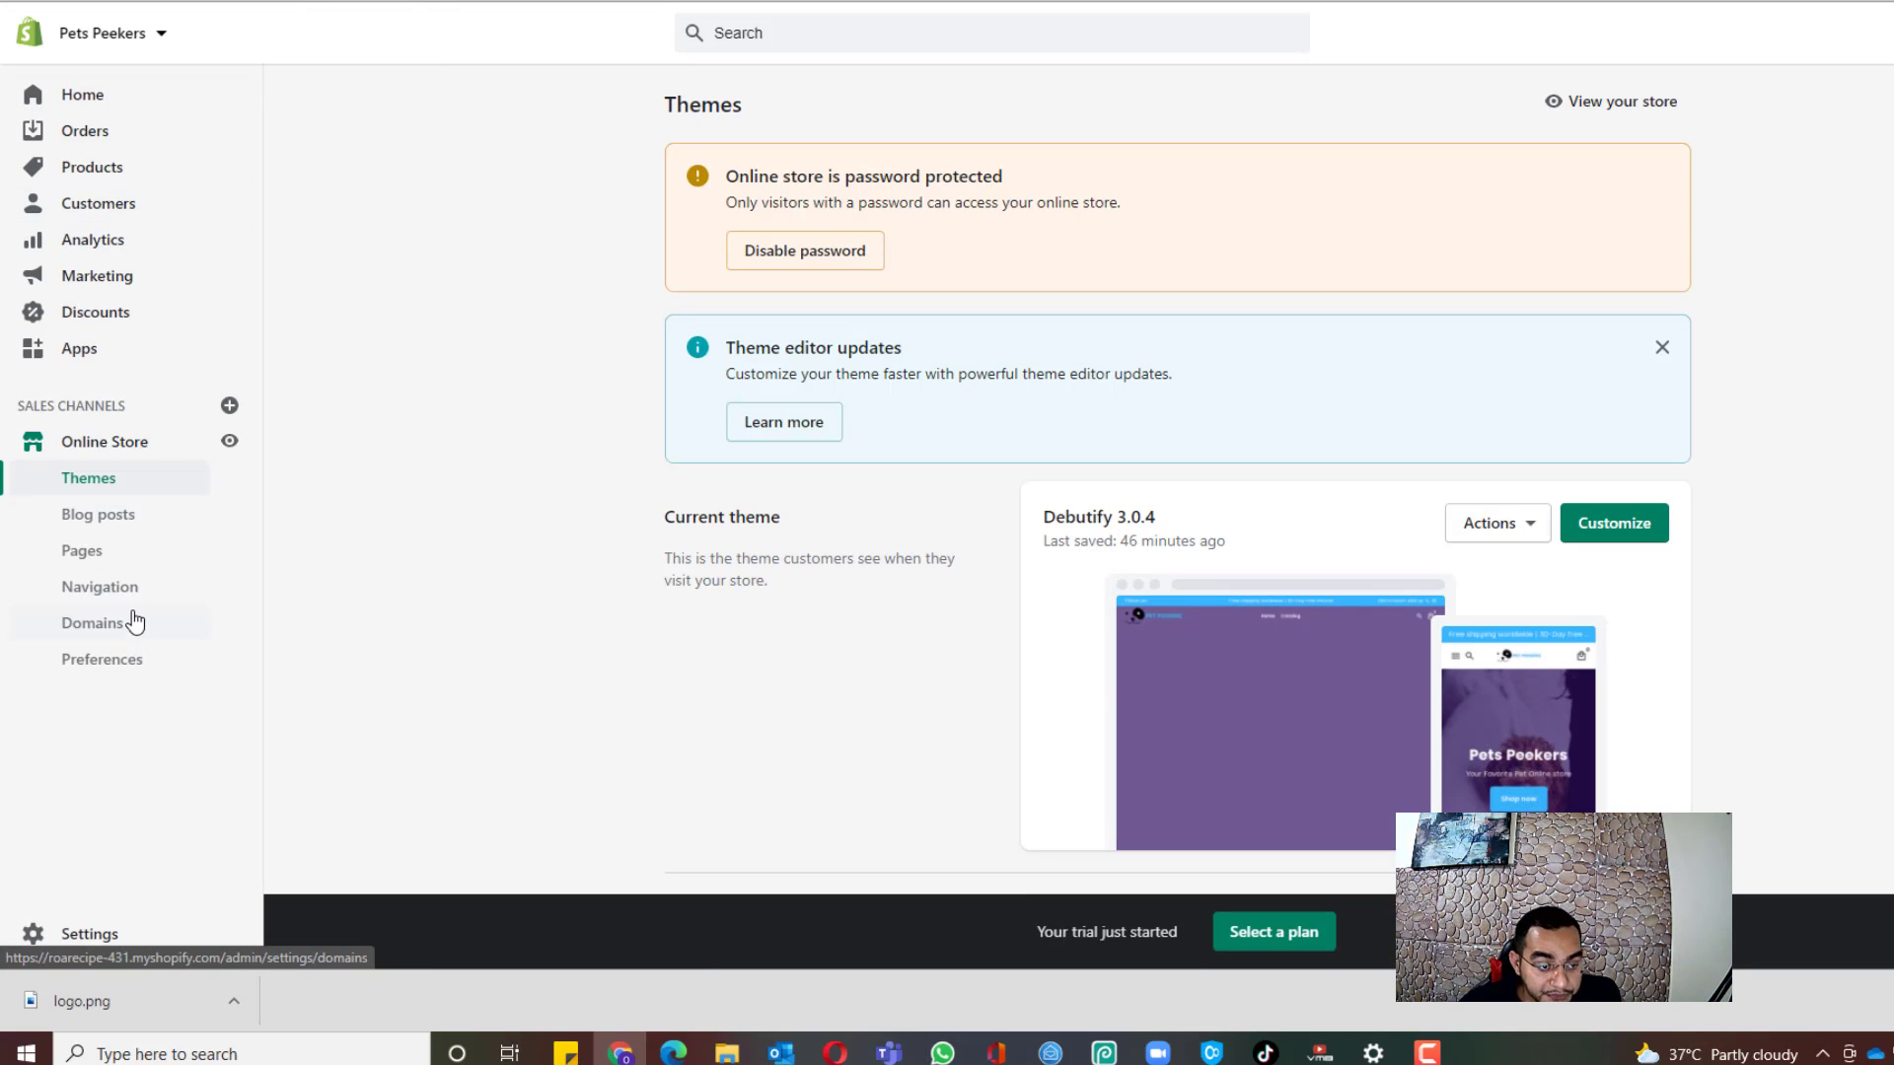
click(112, 558)
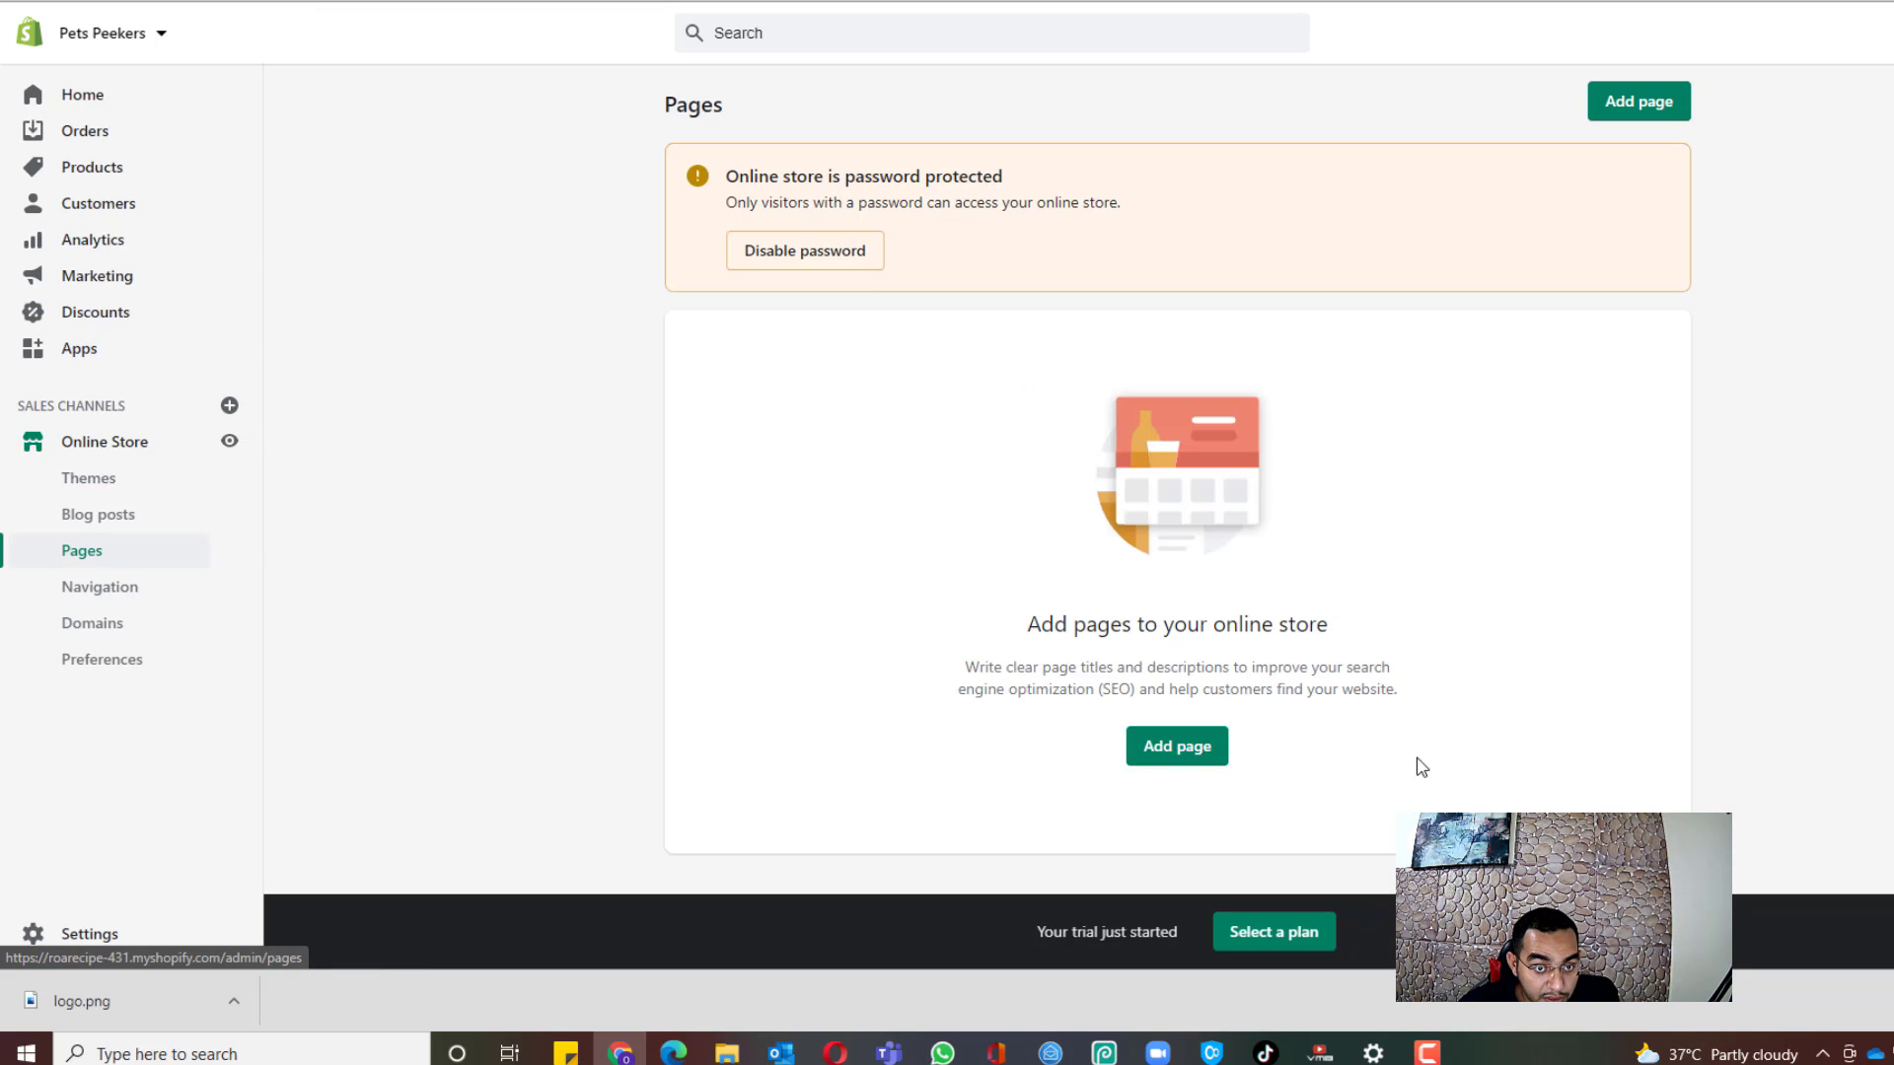
click(1209, 760)
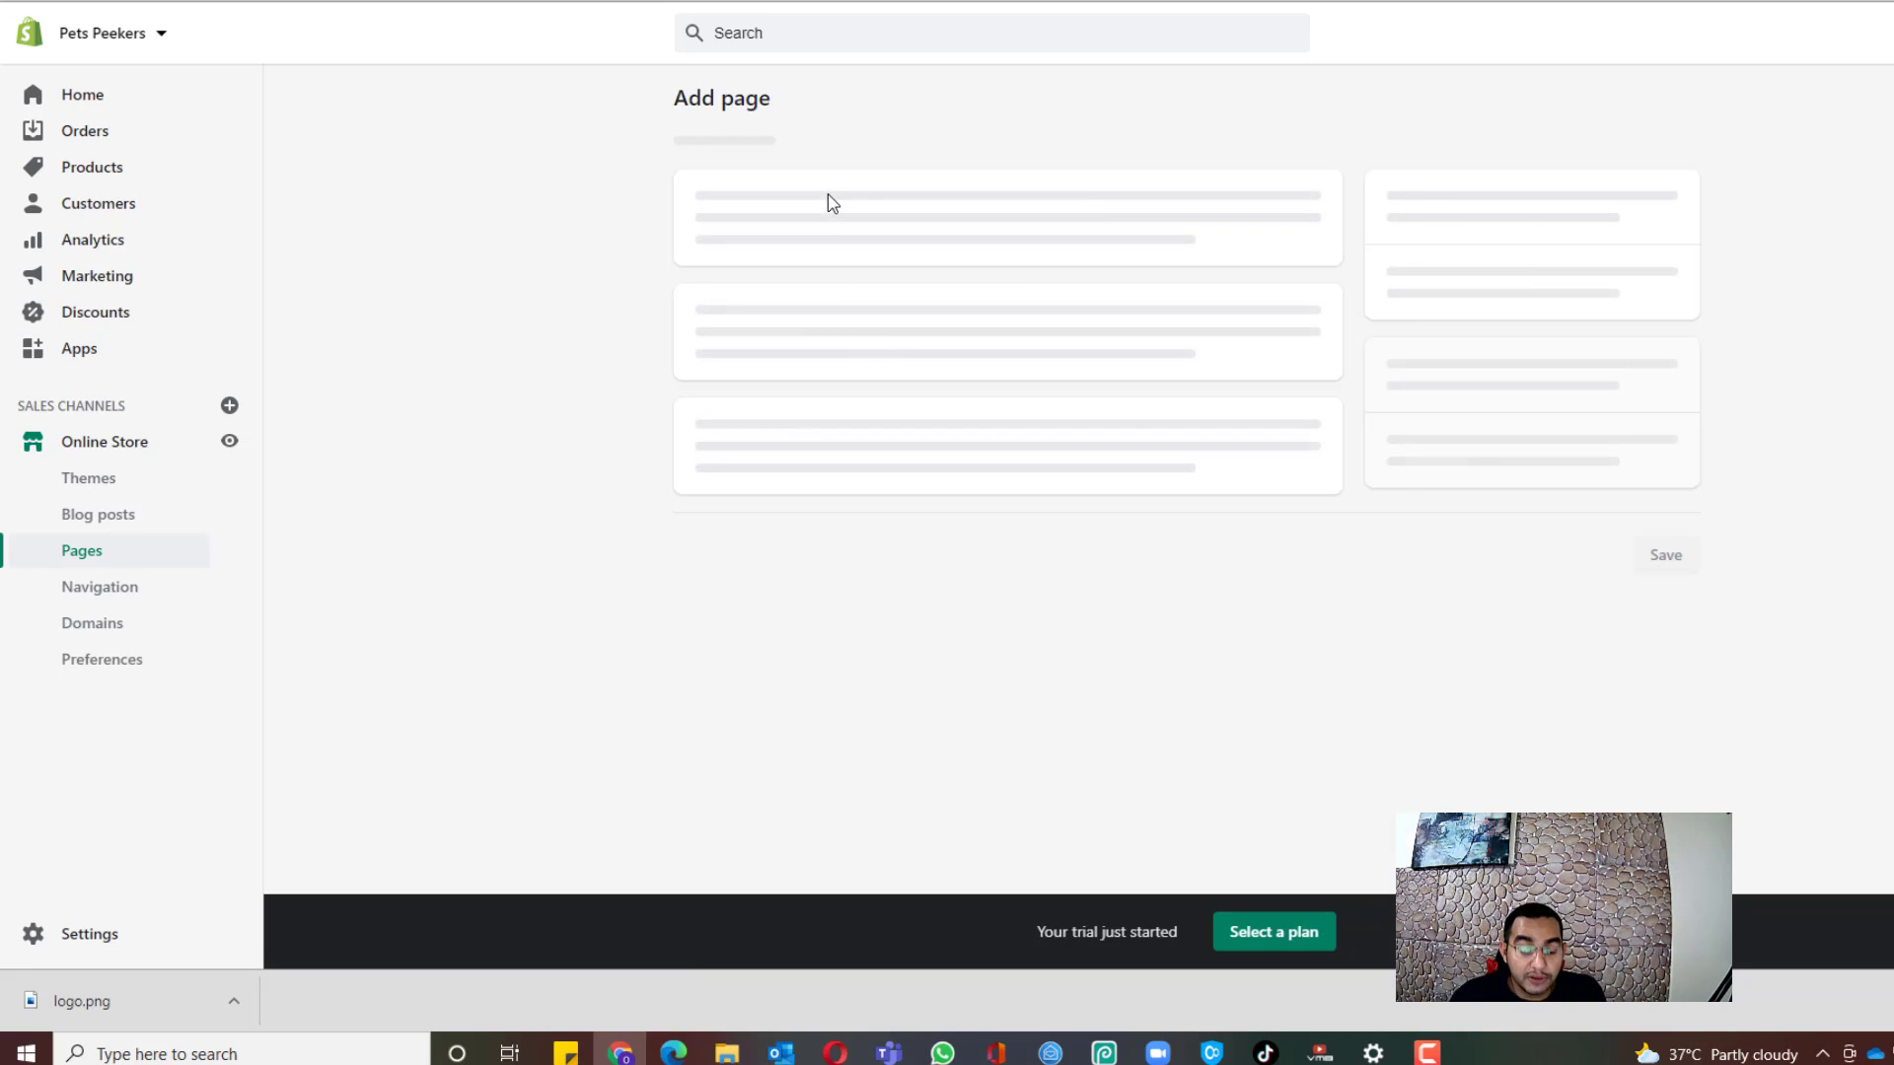
click(884, 195)
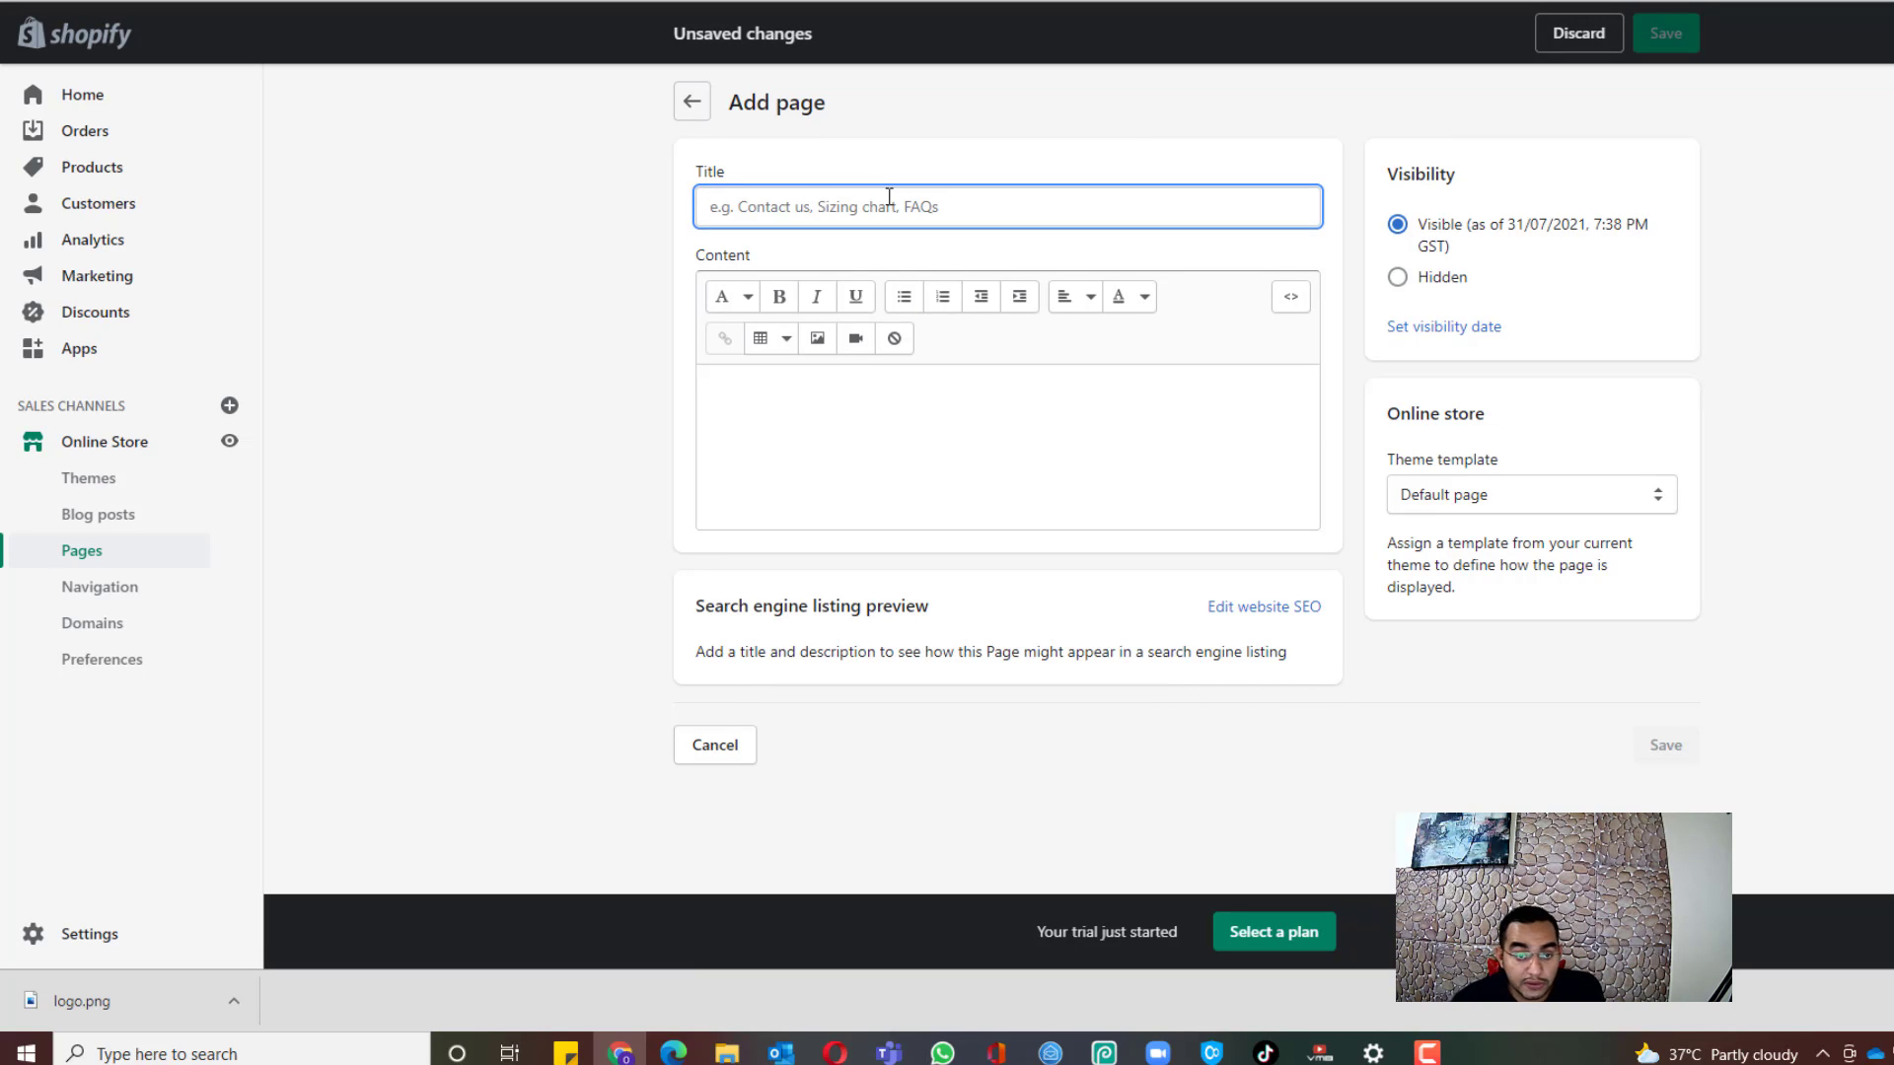
text(Contact Us)
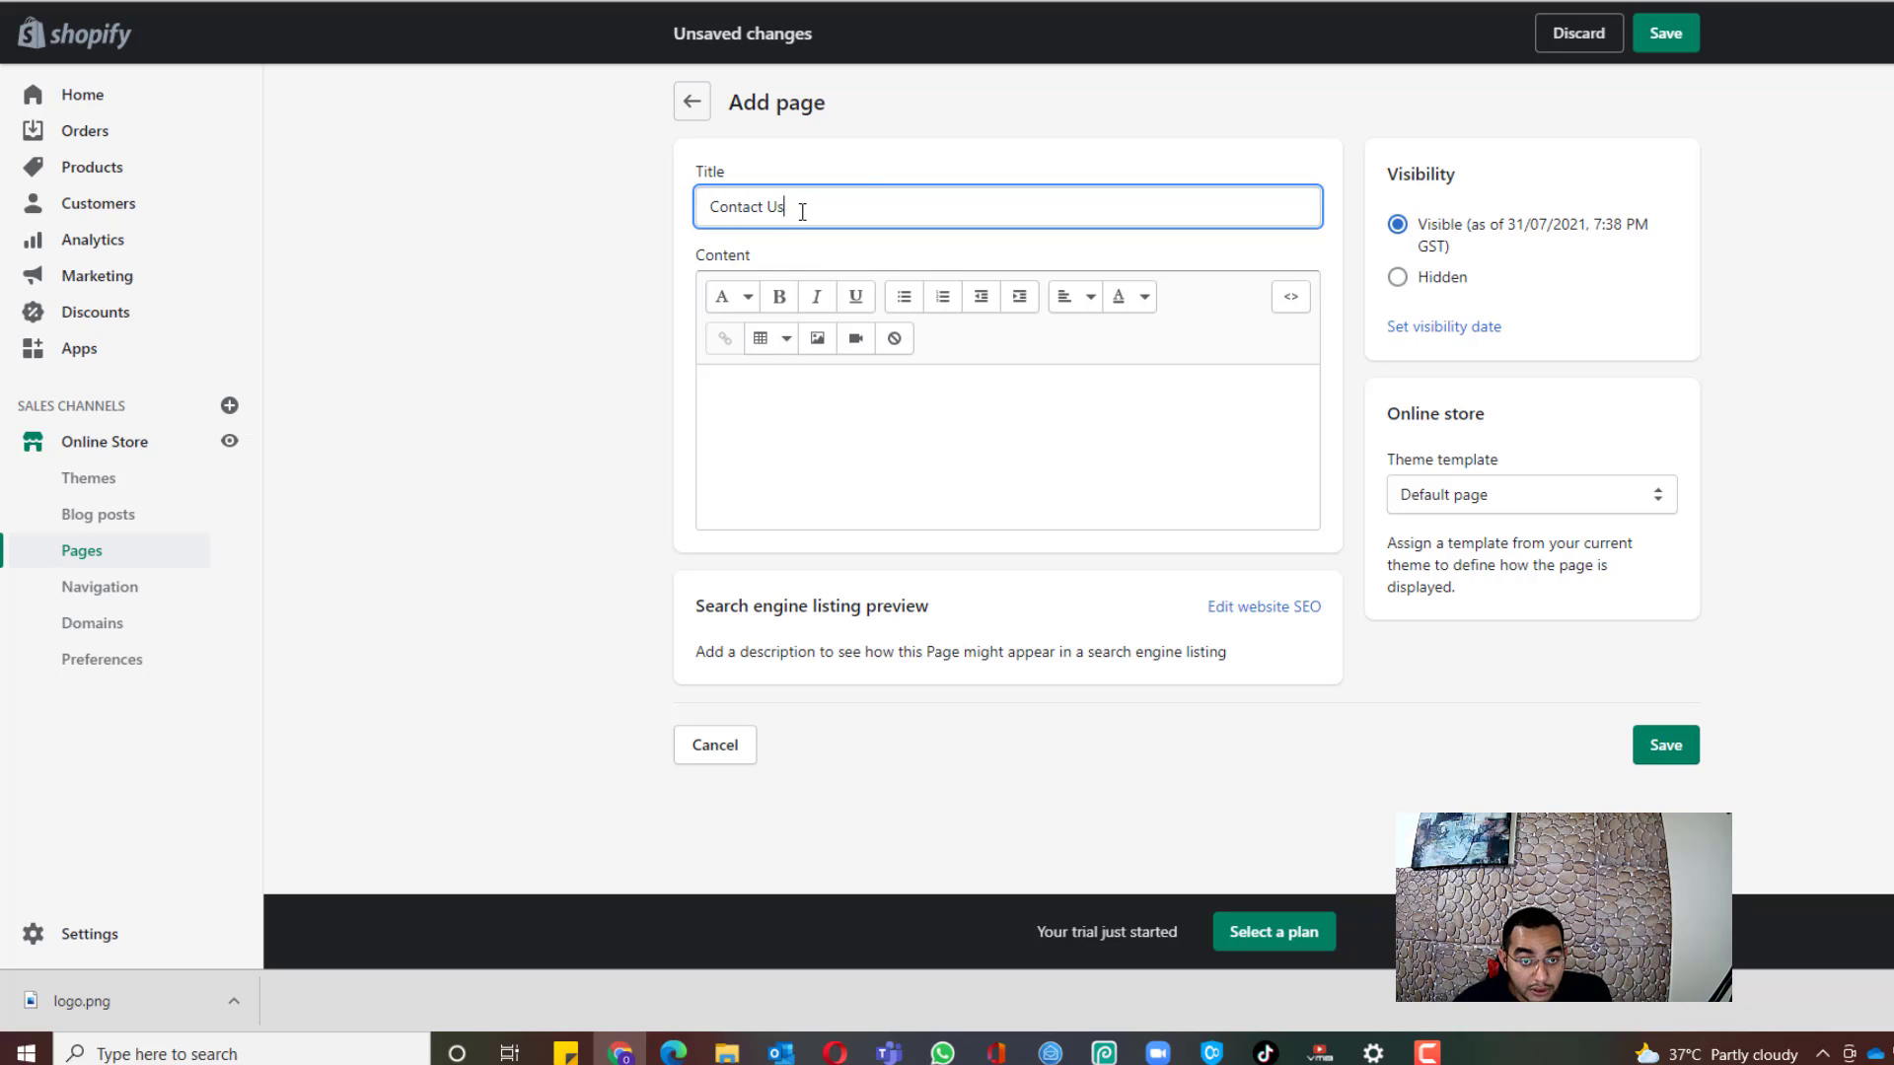
click(1332, 373)
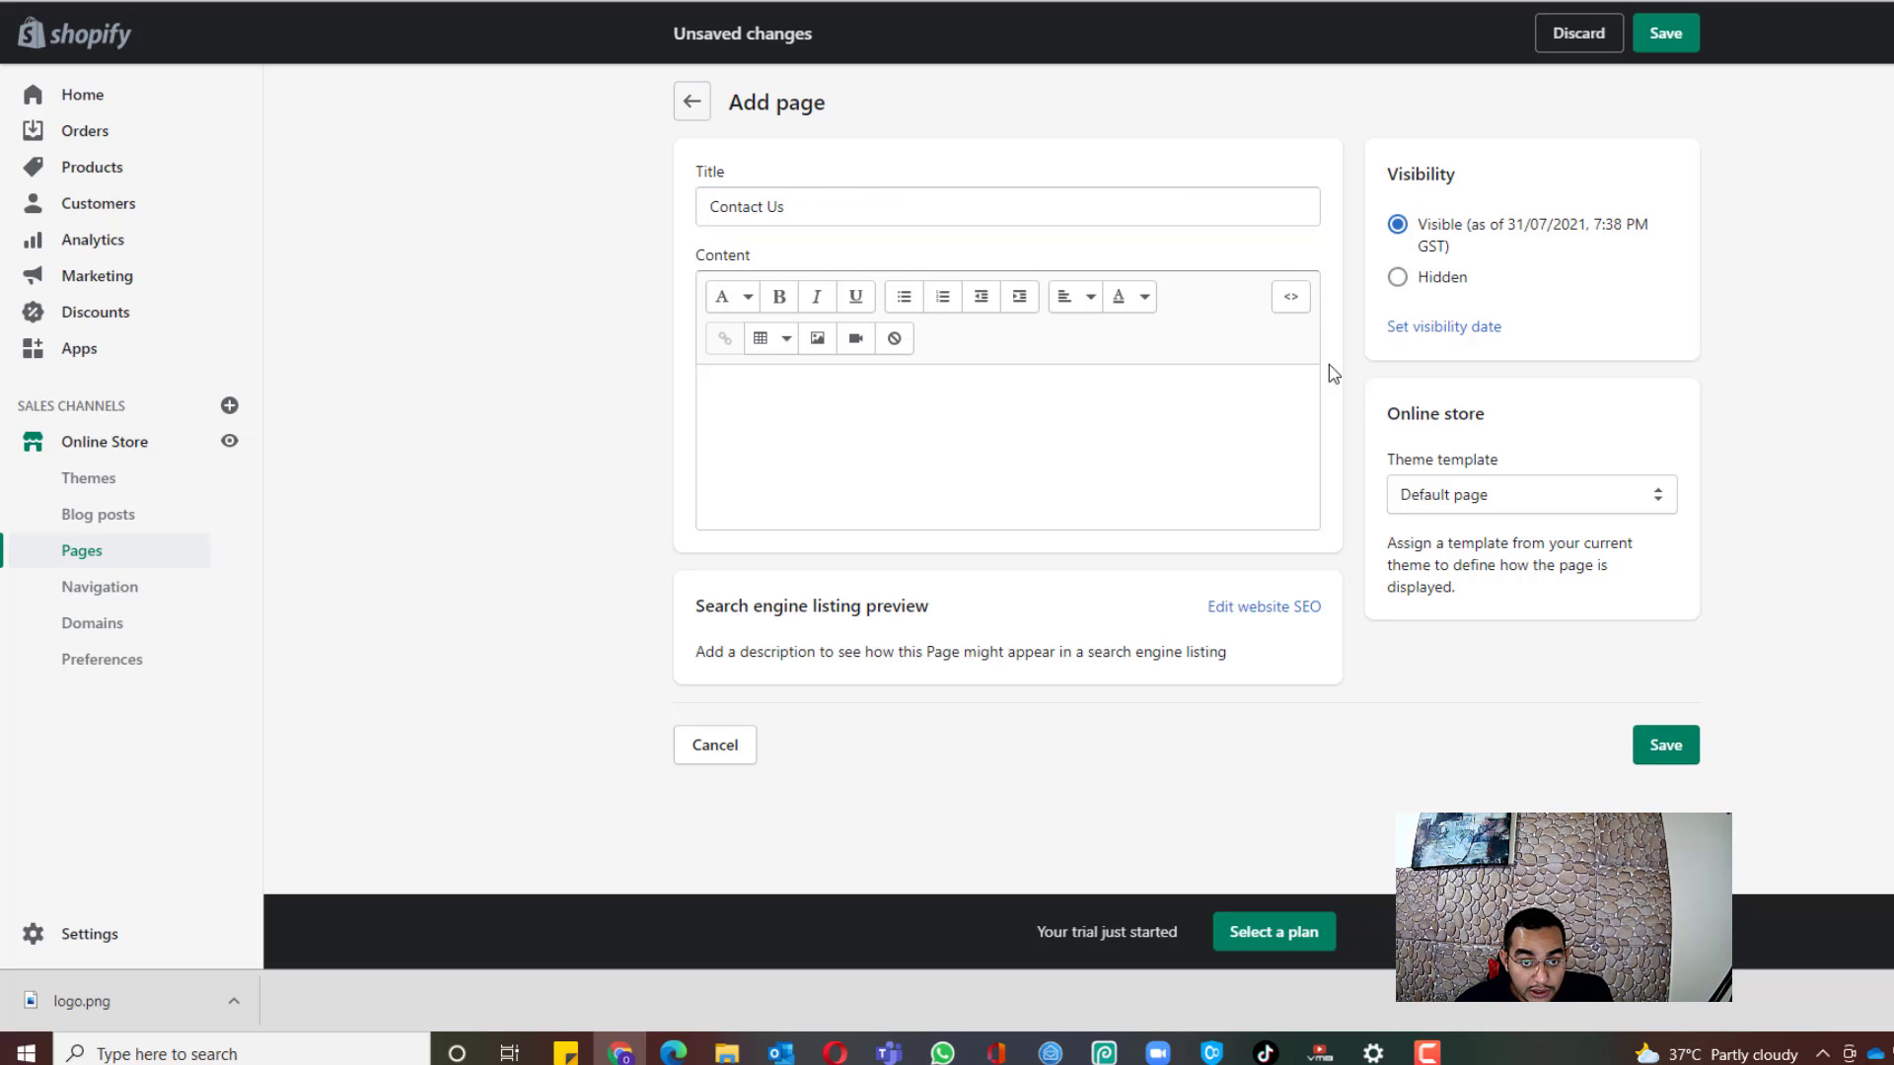
click(1482, 505)
click(1468, 535)
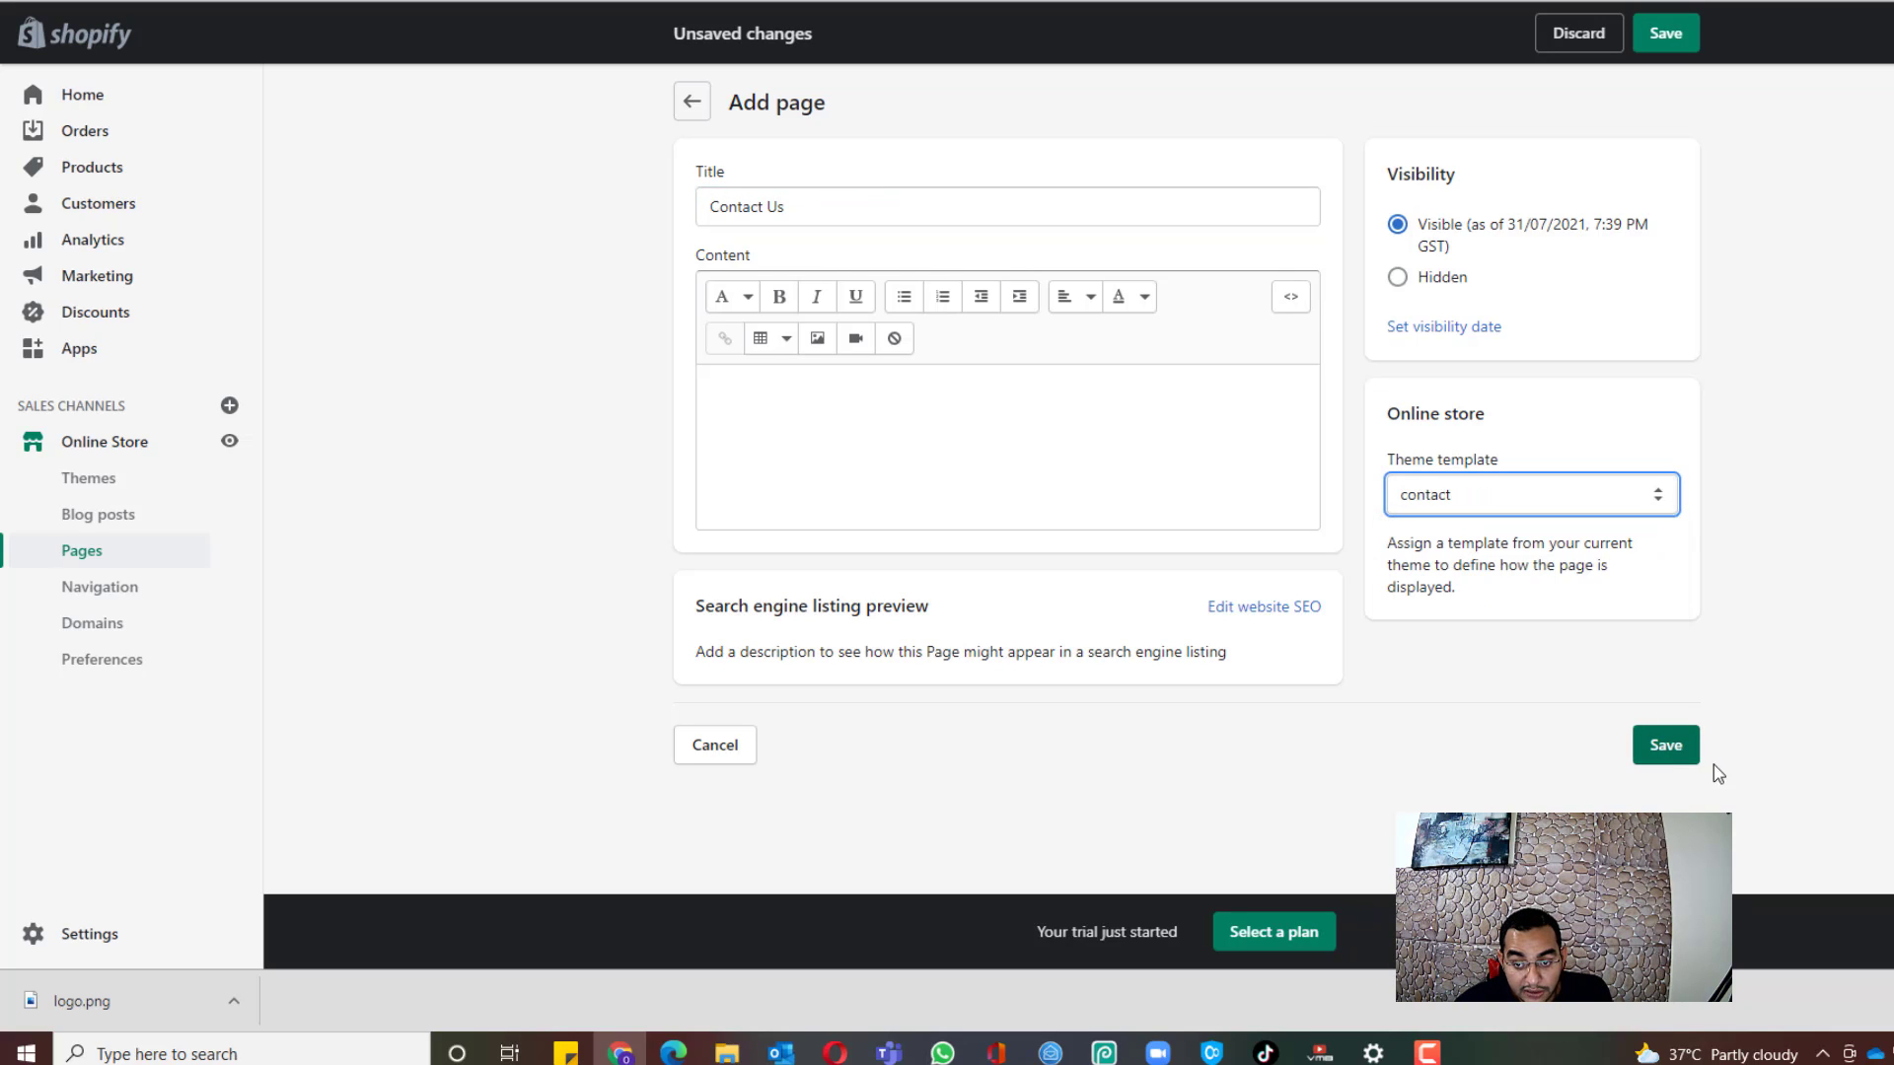
click(1667, 747)
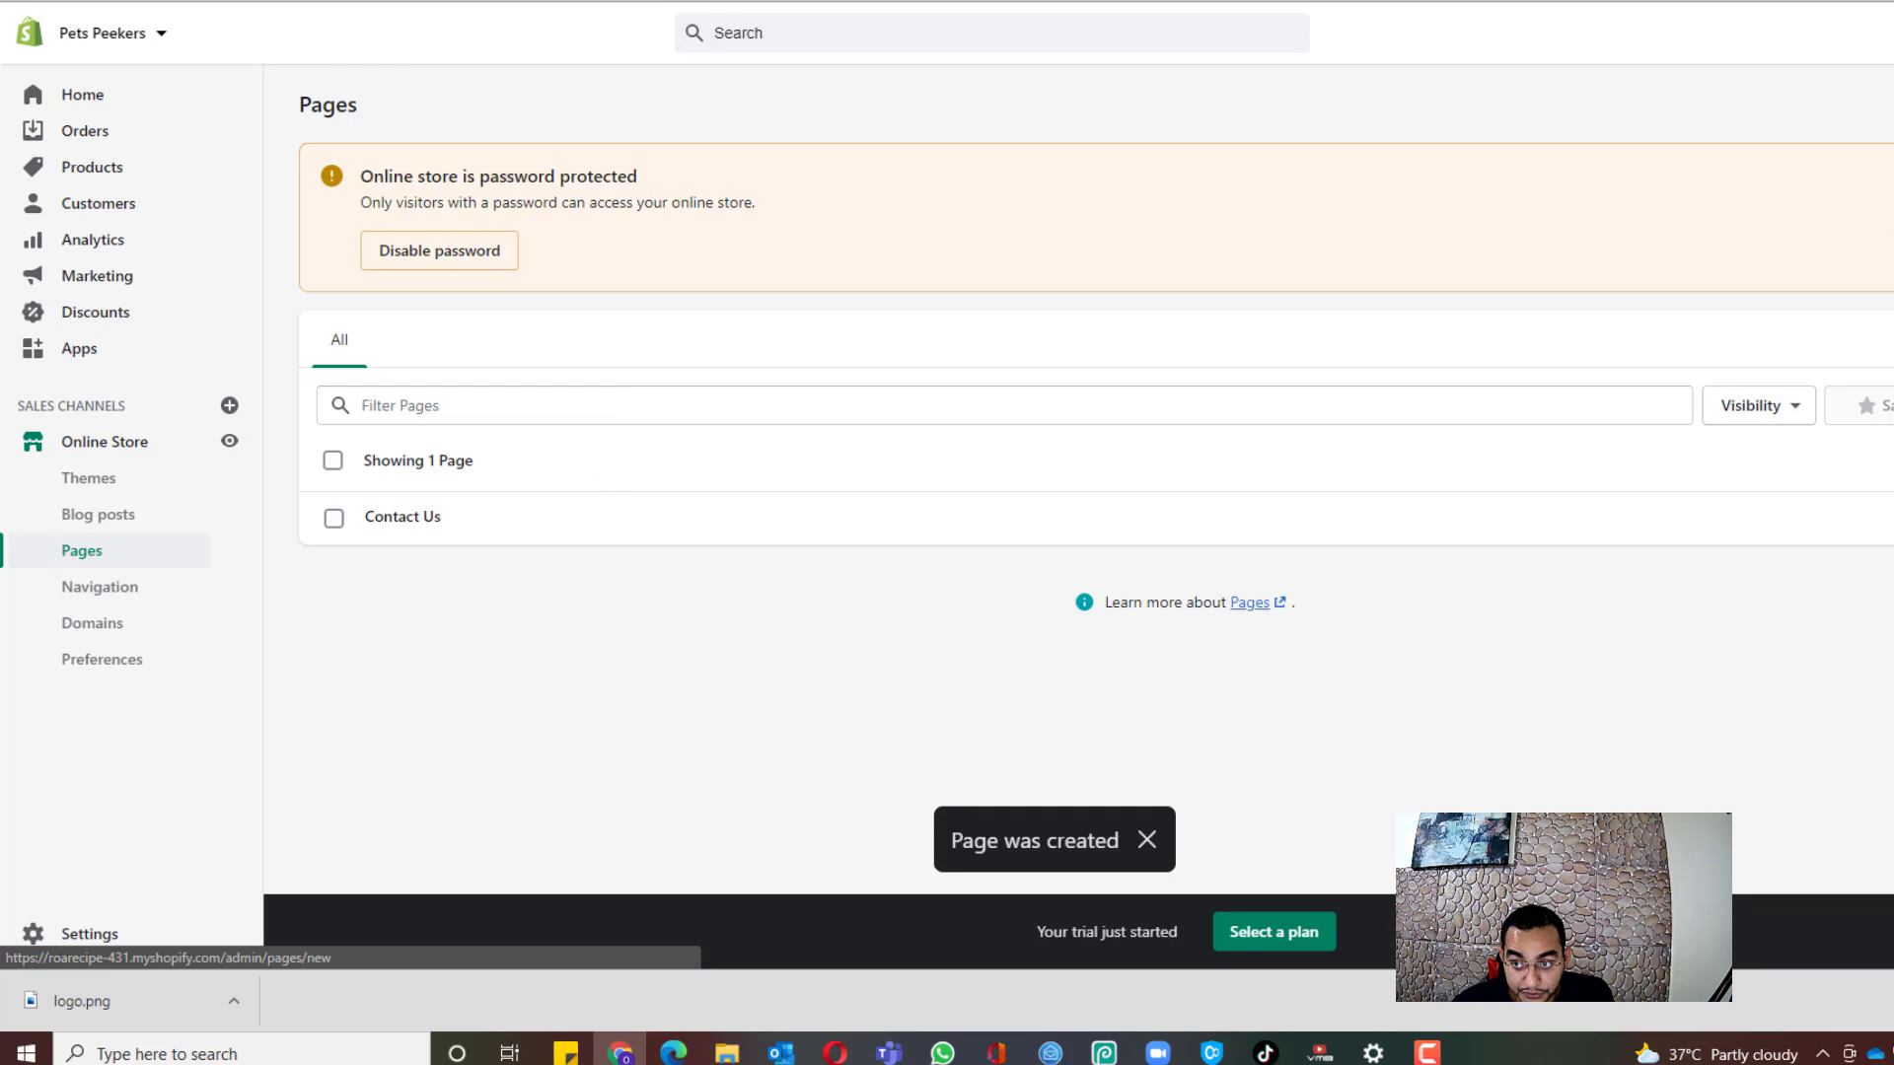
Step: Start another new page titled FAQs
click(1893, 104)
click(879, 216)
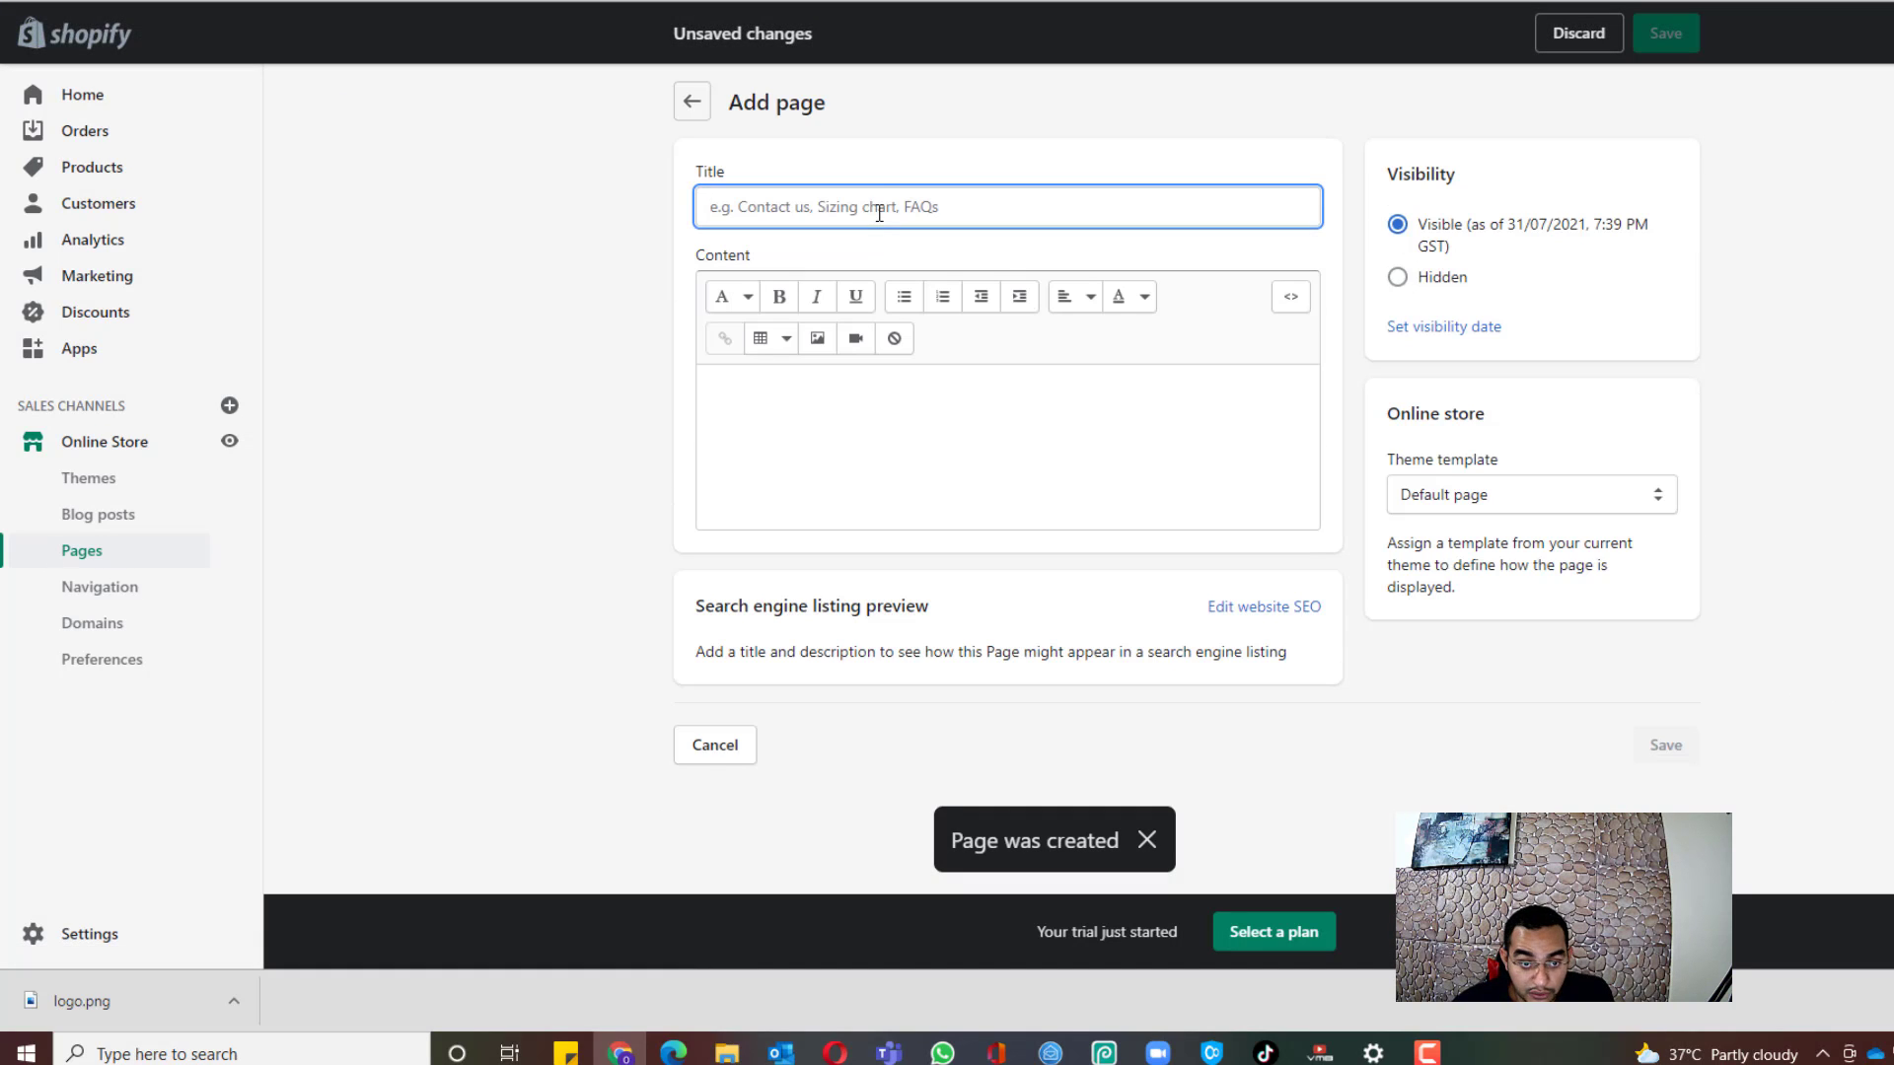
text(FAQs)
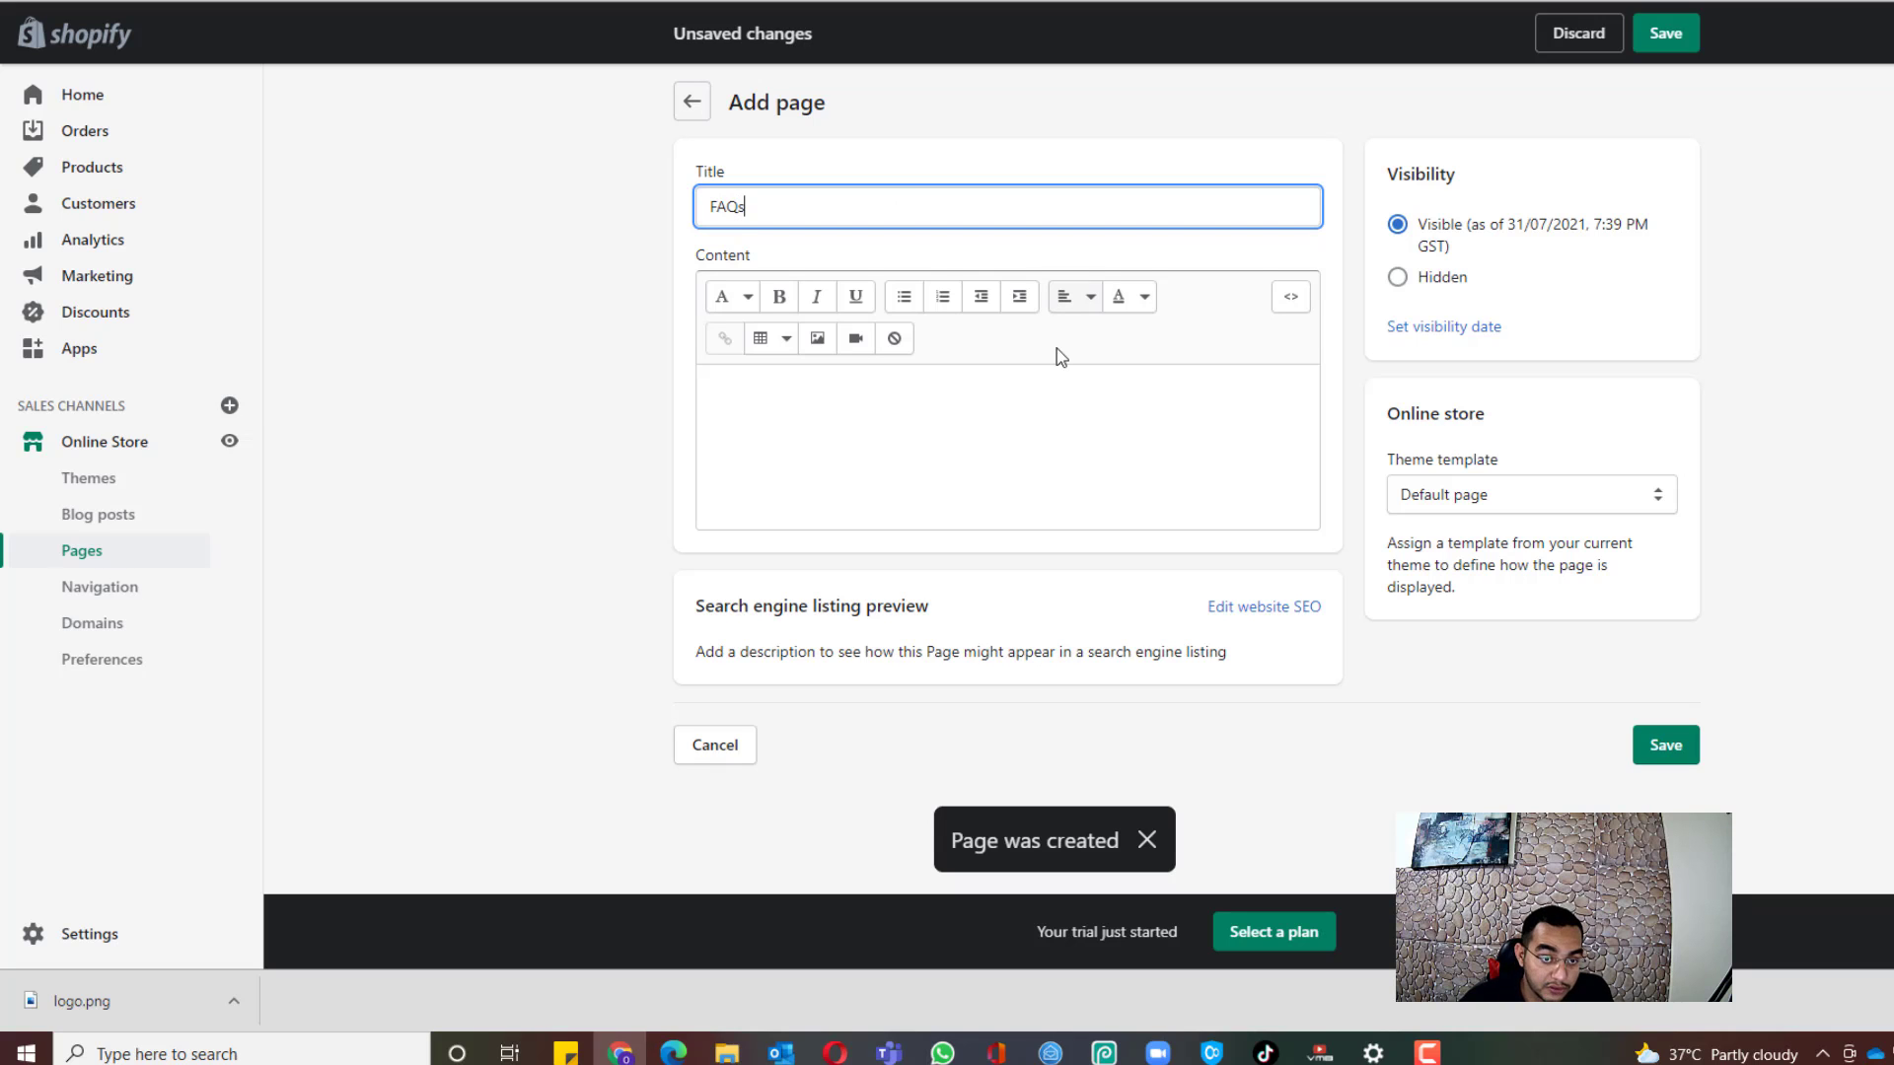
click(1043, 509)
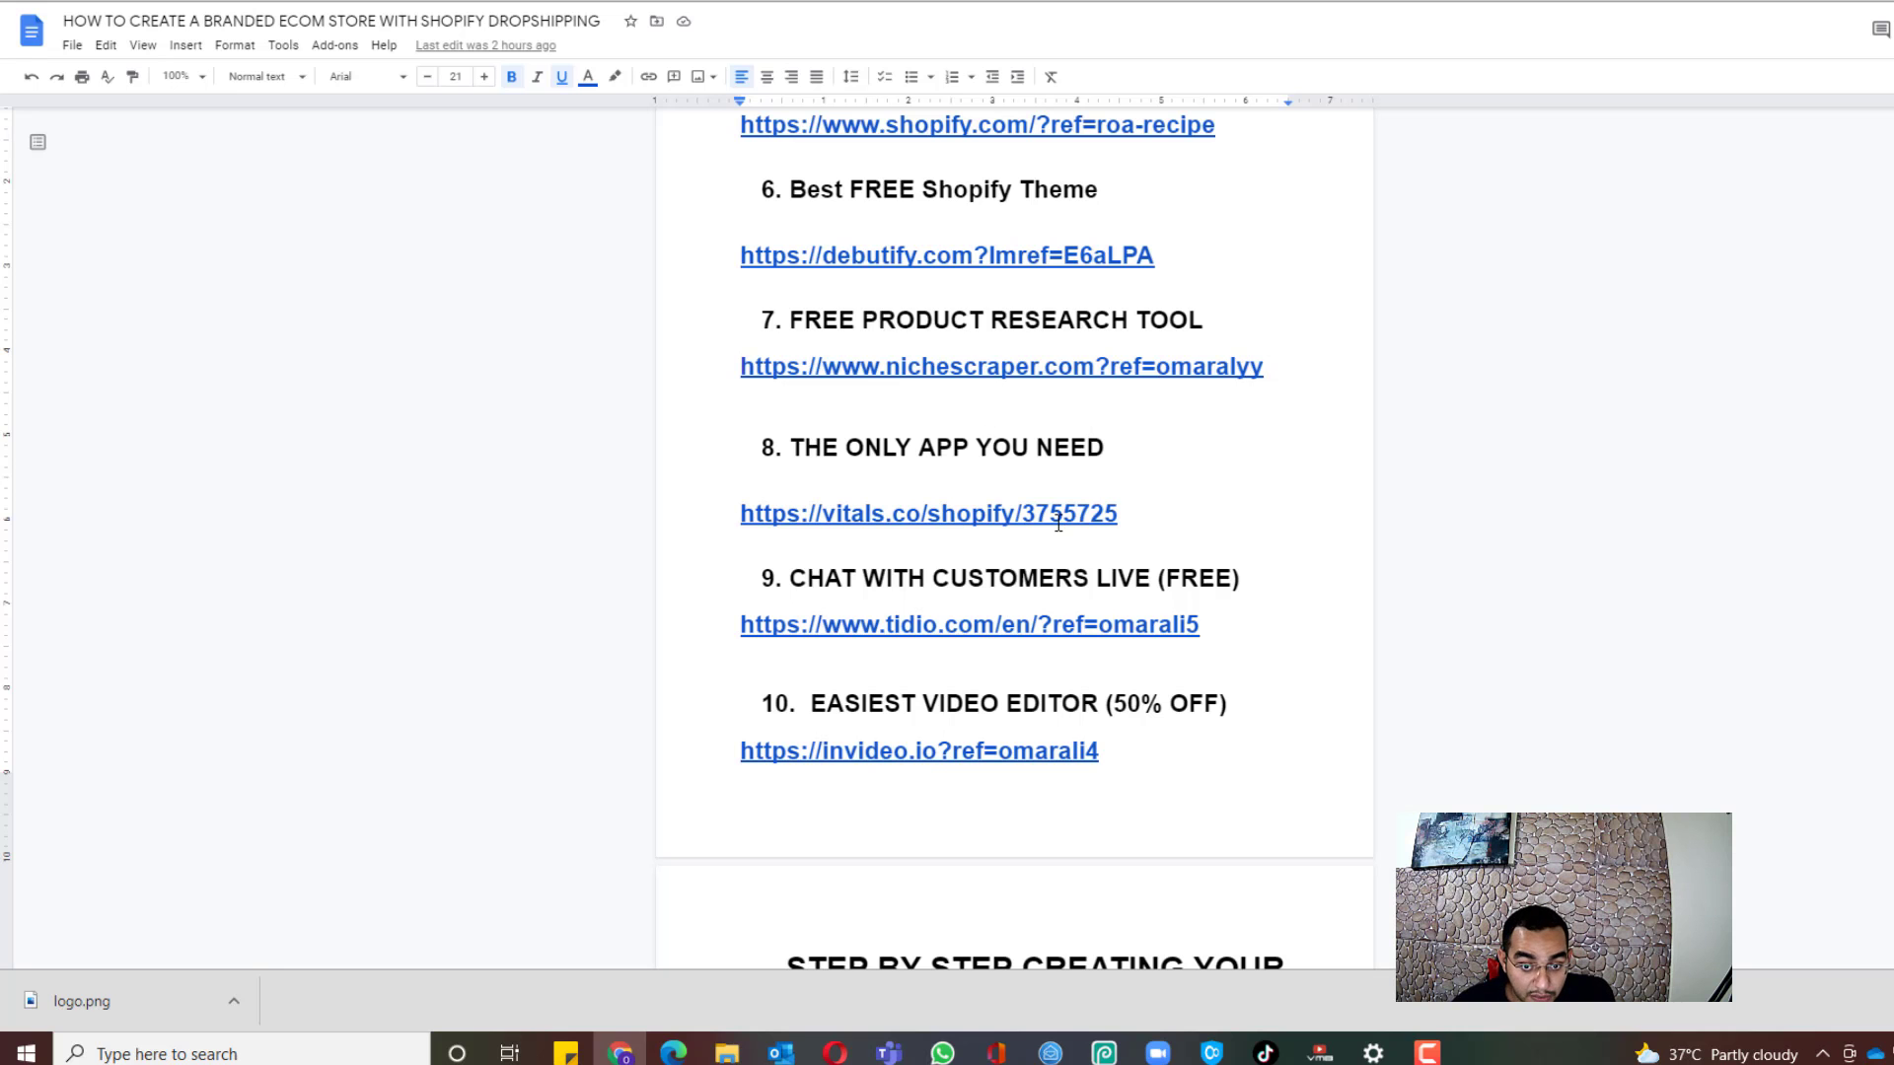
scroll(1058, 522, down, 20)
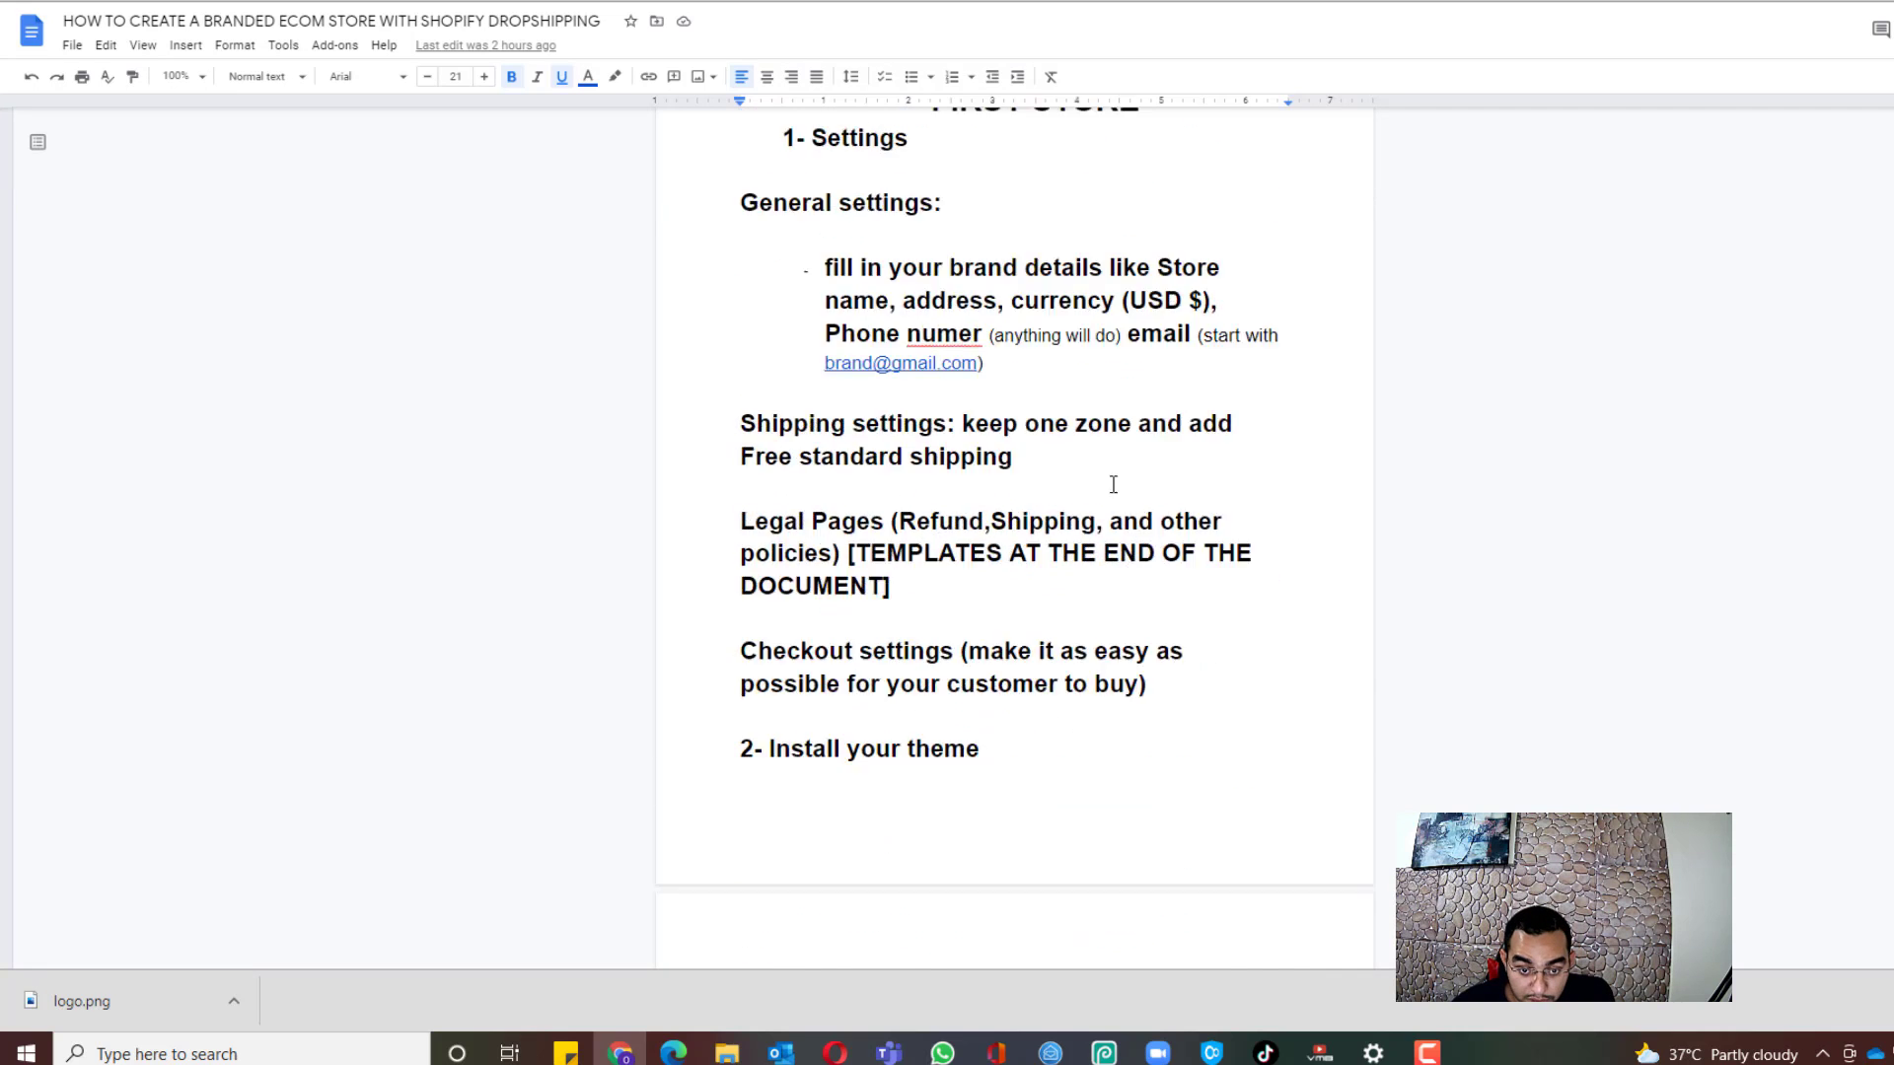
Step: Copy the guide's FAQ questions and answers, from 'What currency…' to the end
scroll(1149, 461, down, 6)
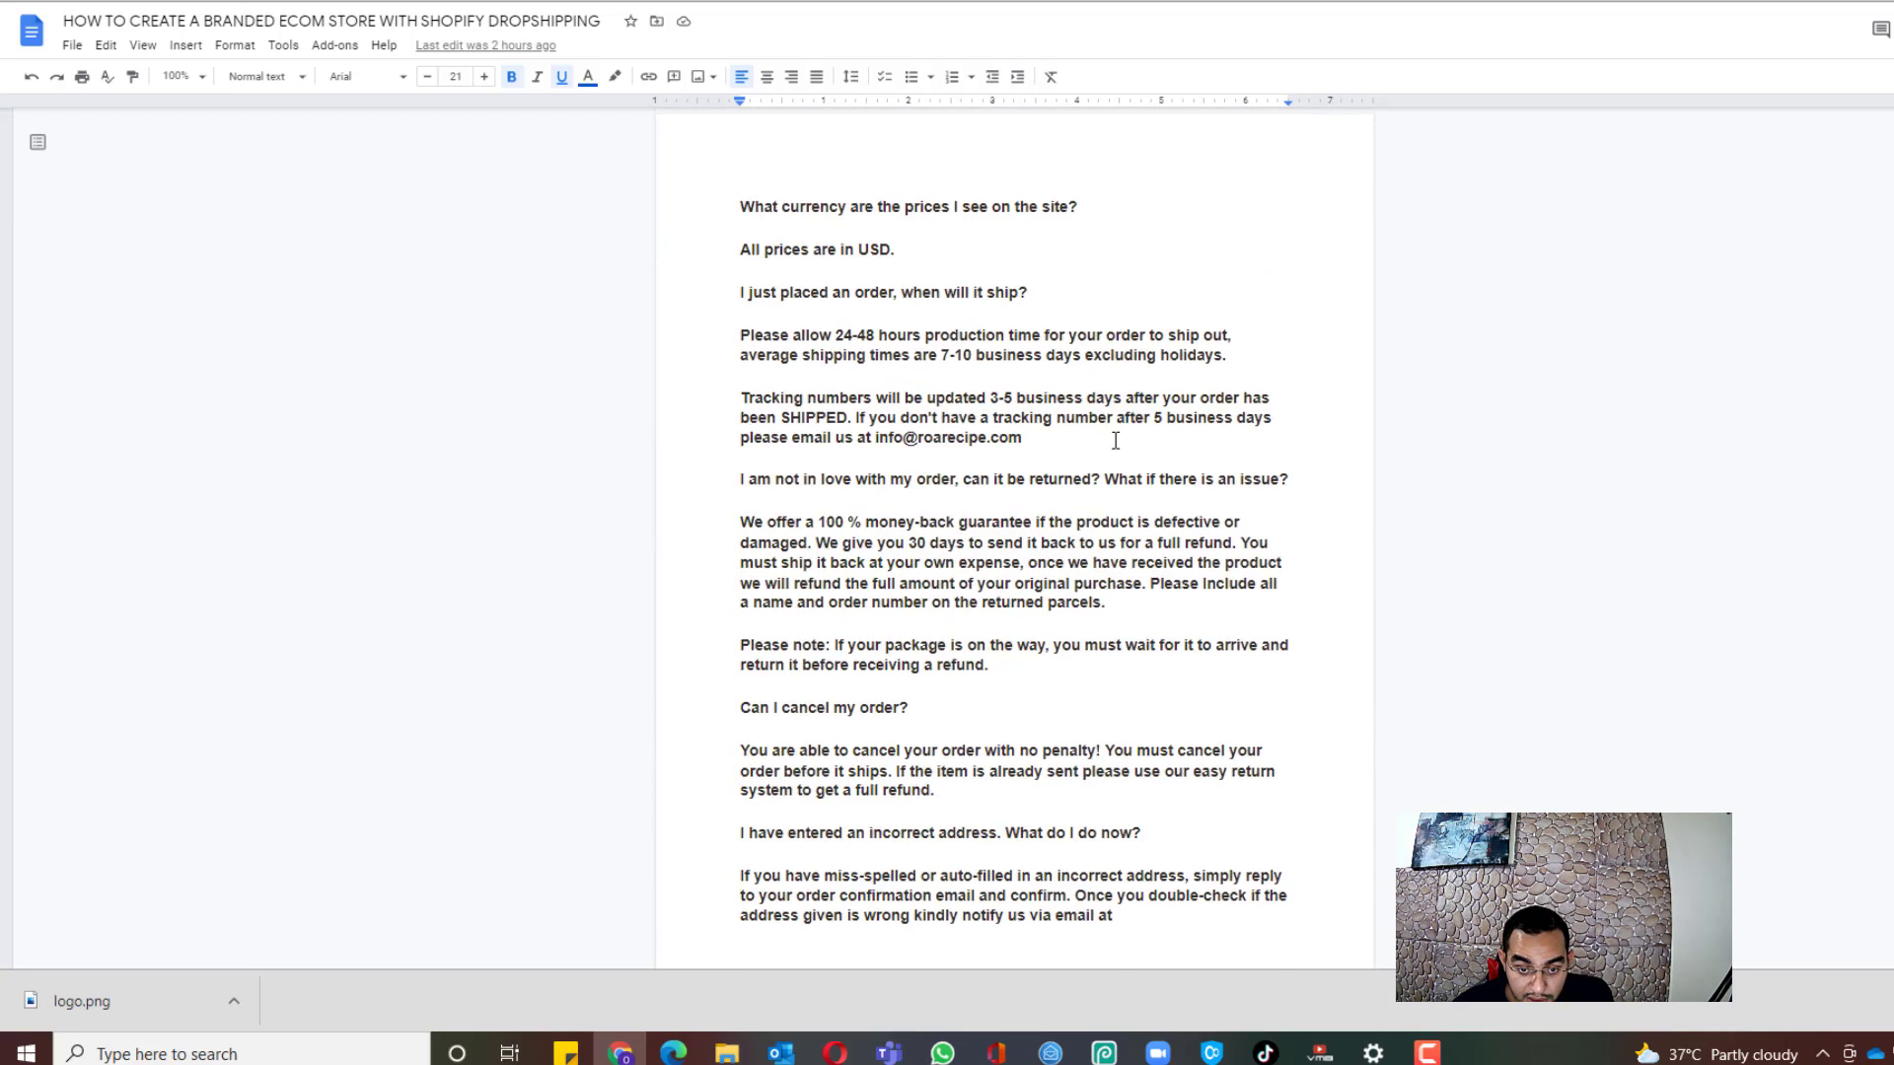
scroll(755, 493, up, 3)
drag(740, 526, 969, 621)
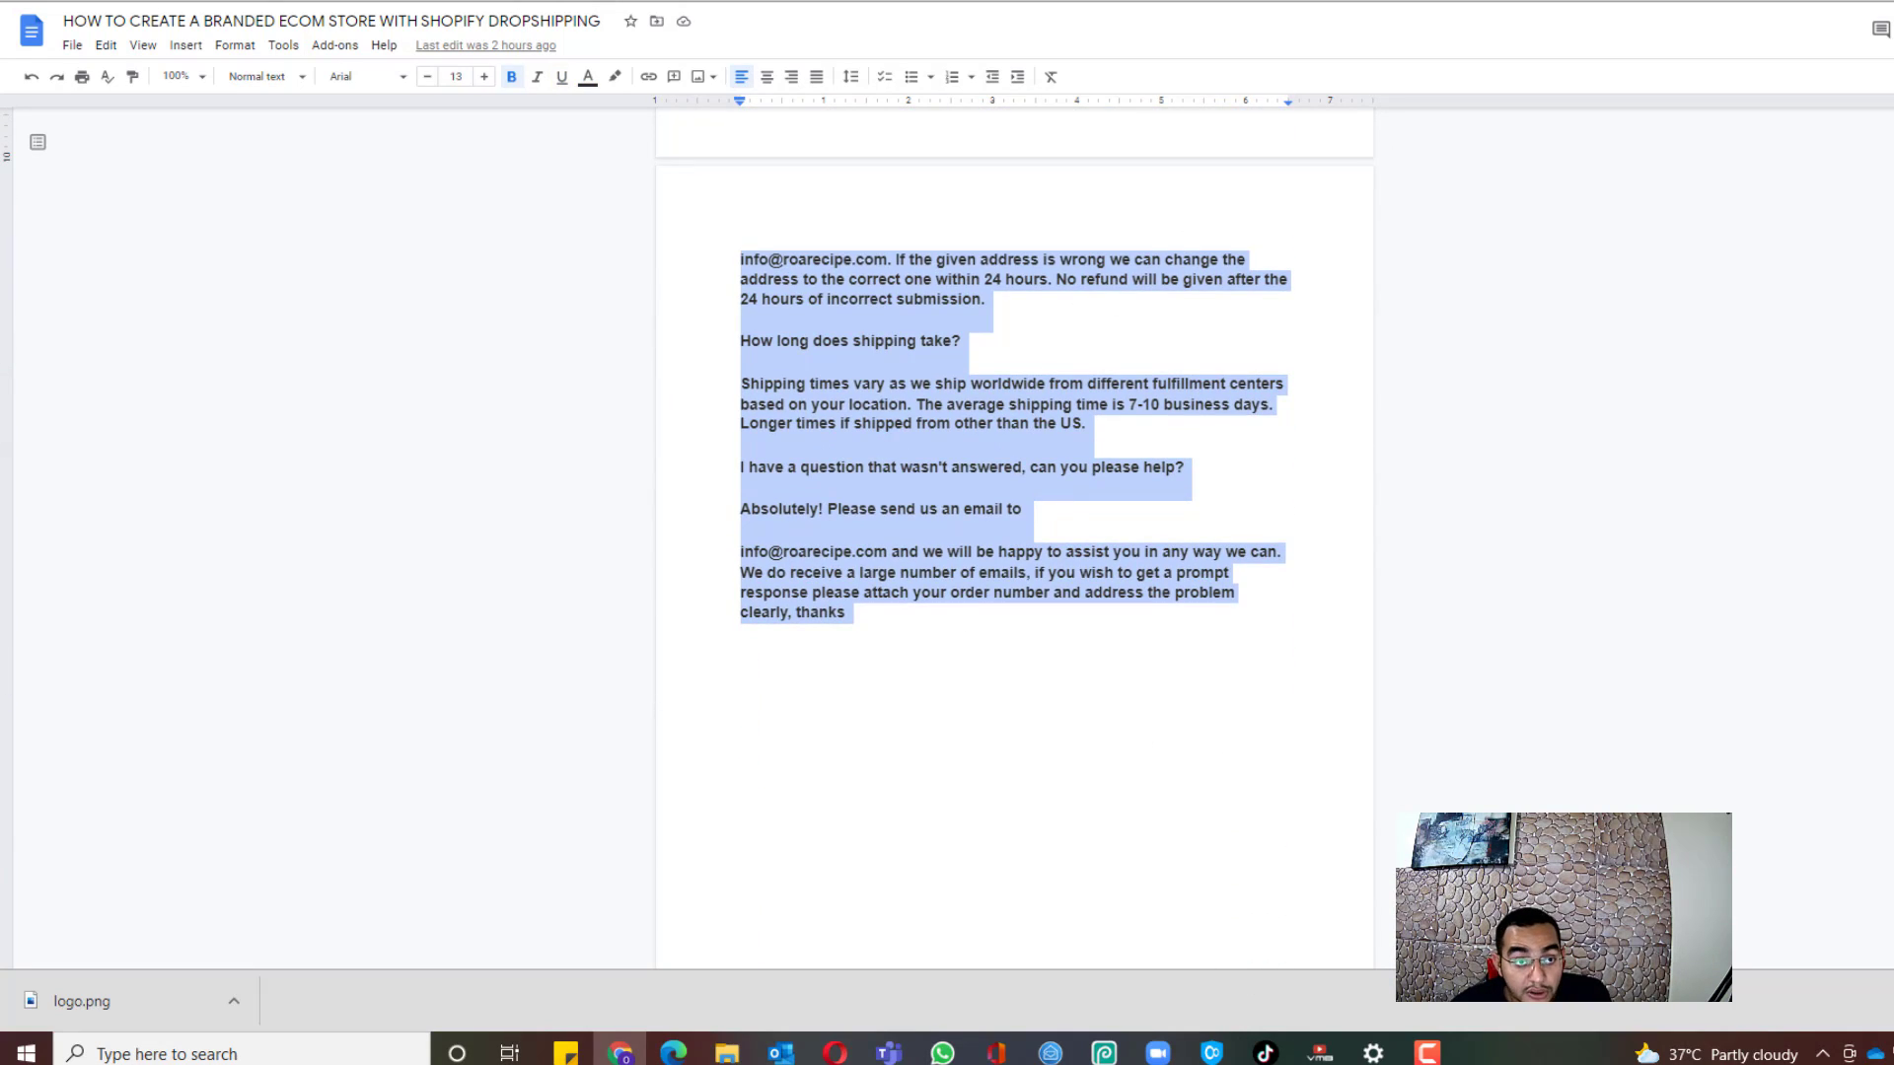
key(ctrl+Tab)
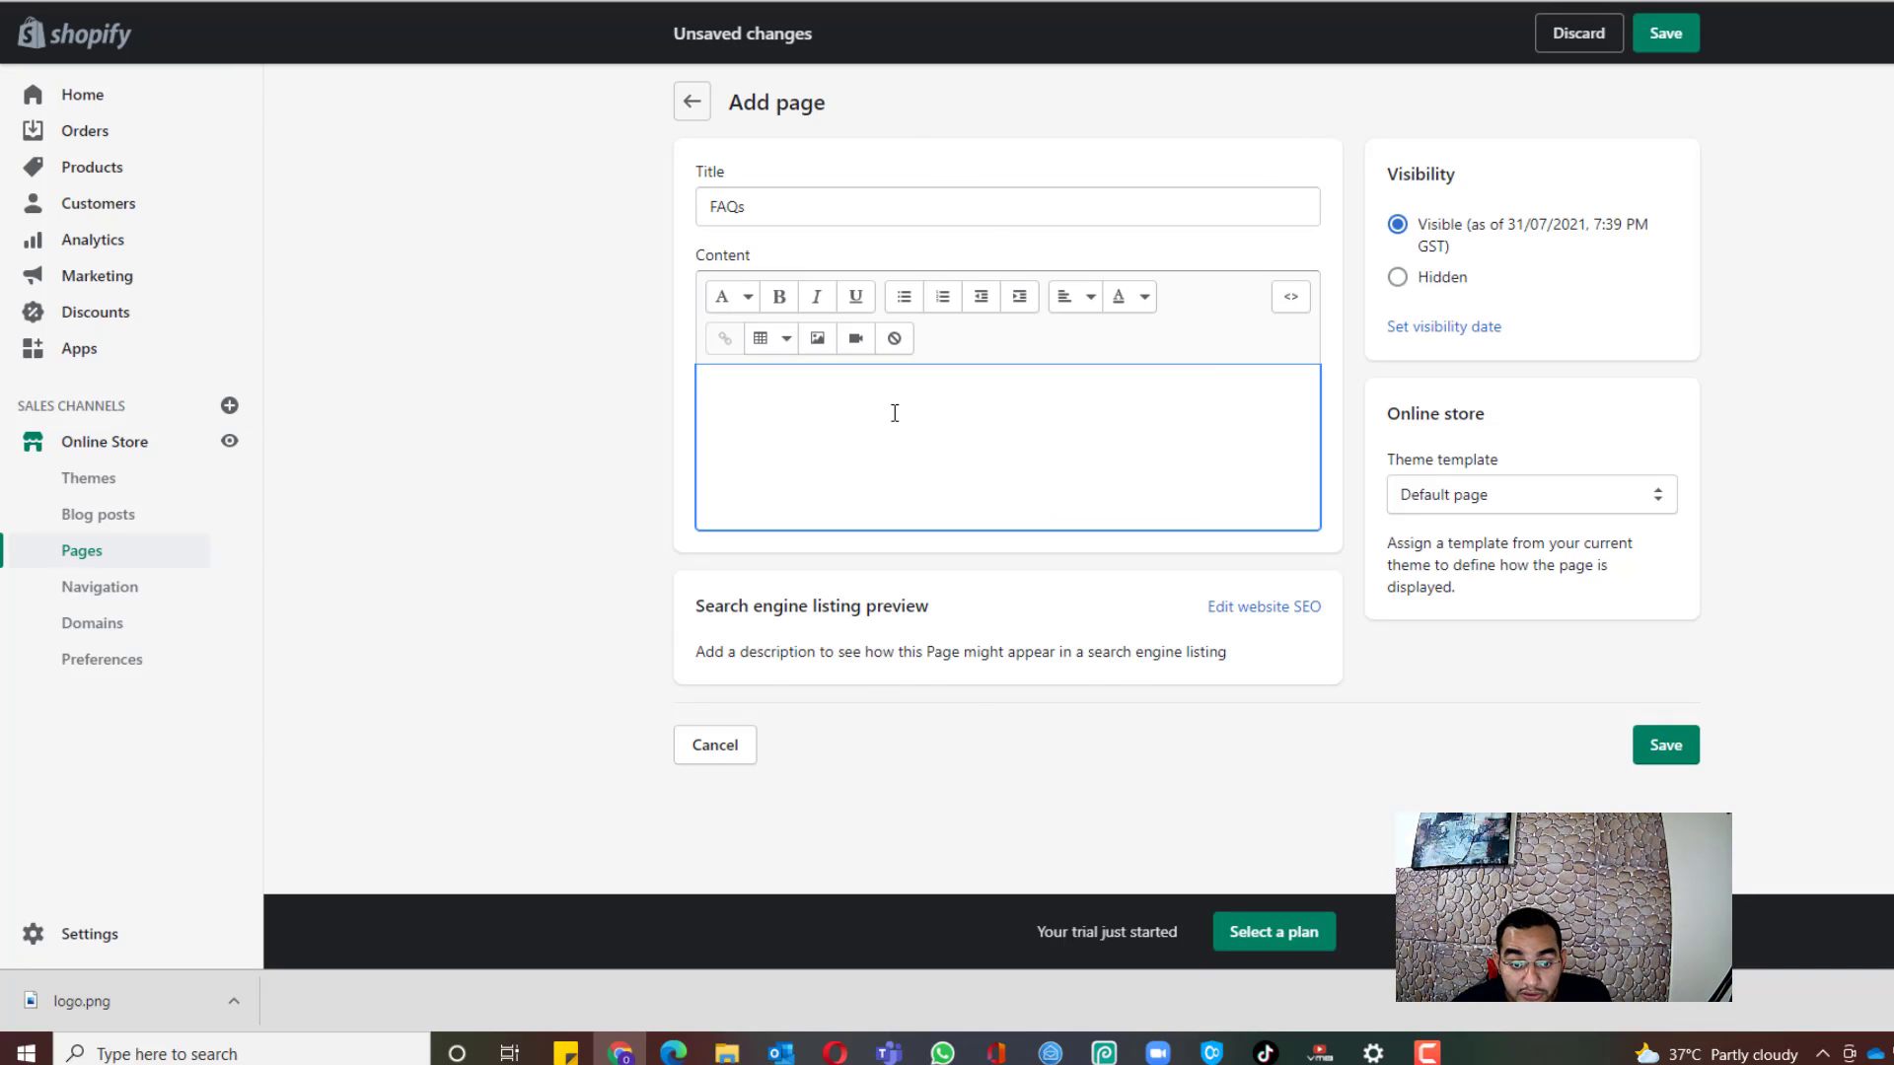
Step: Paste the FAQ text into the FAQs page content and save the page
key(ctrl+v)
scroll(1085, 494, up, 10)
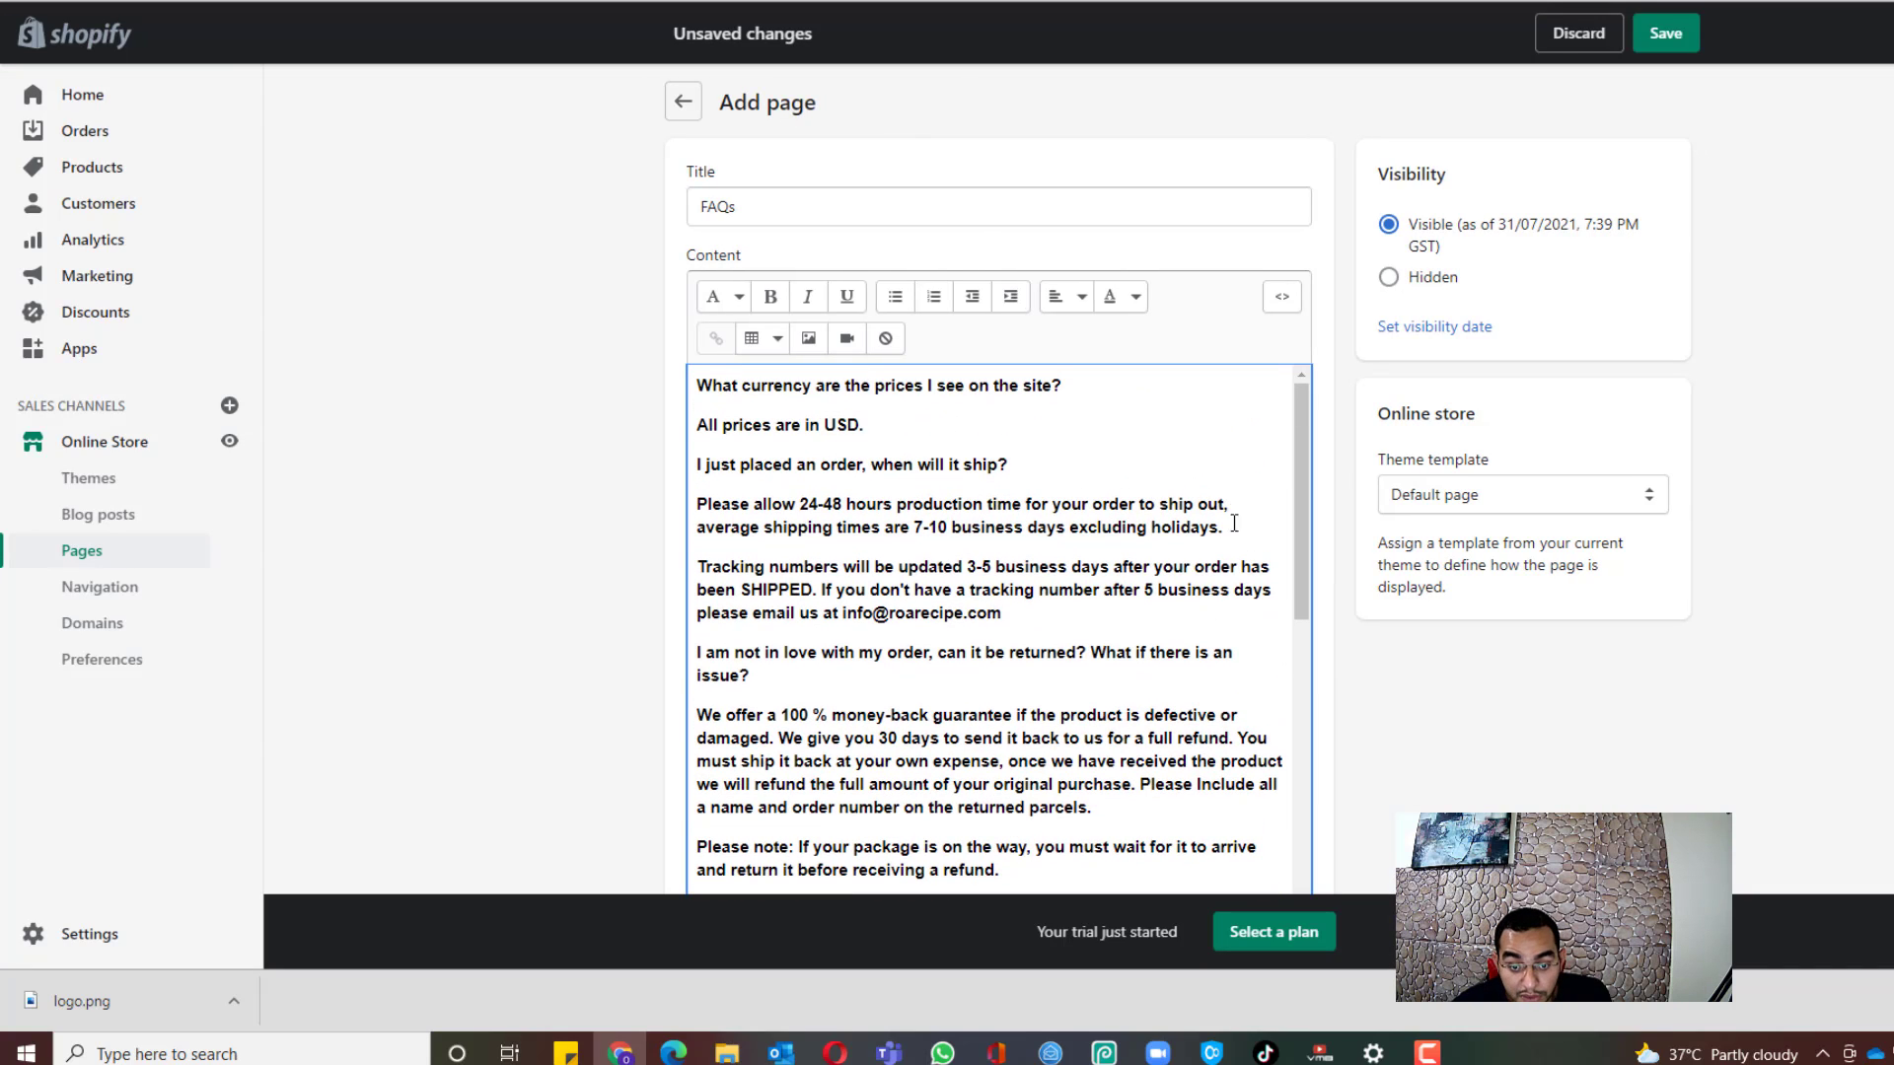
scroll(1249, 445, down, 15)
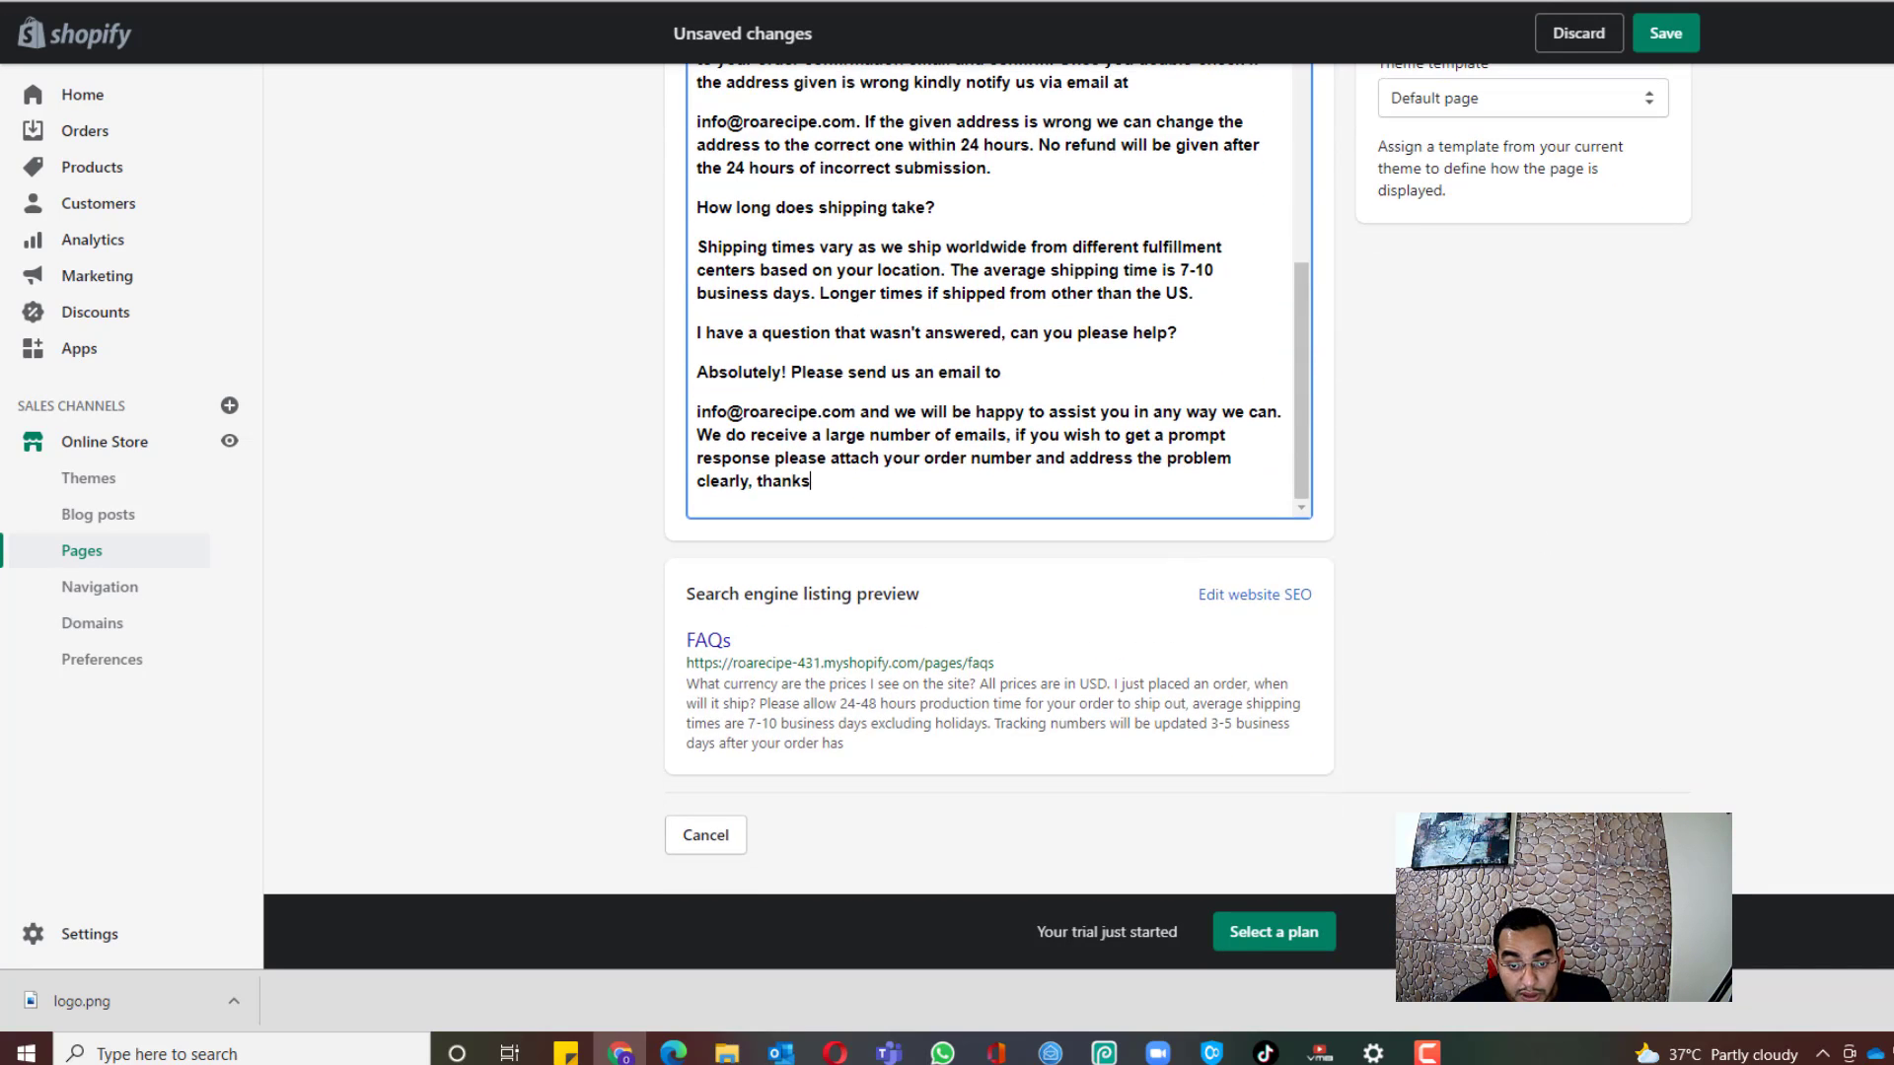
scroll(1165, 509, up, 5)
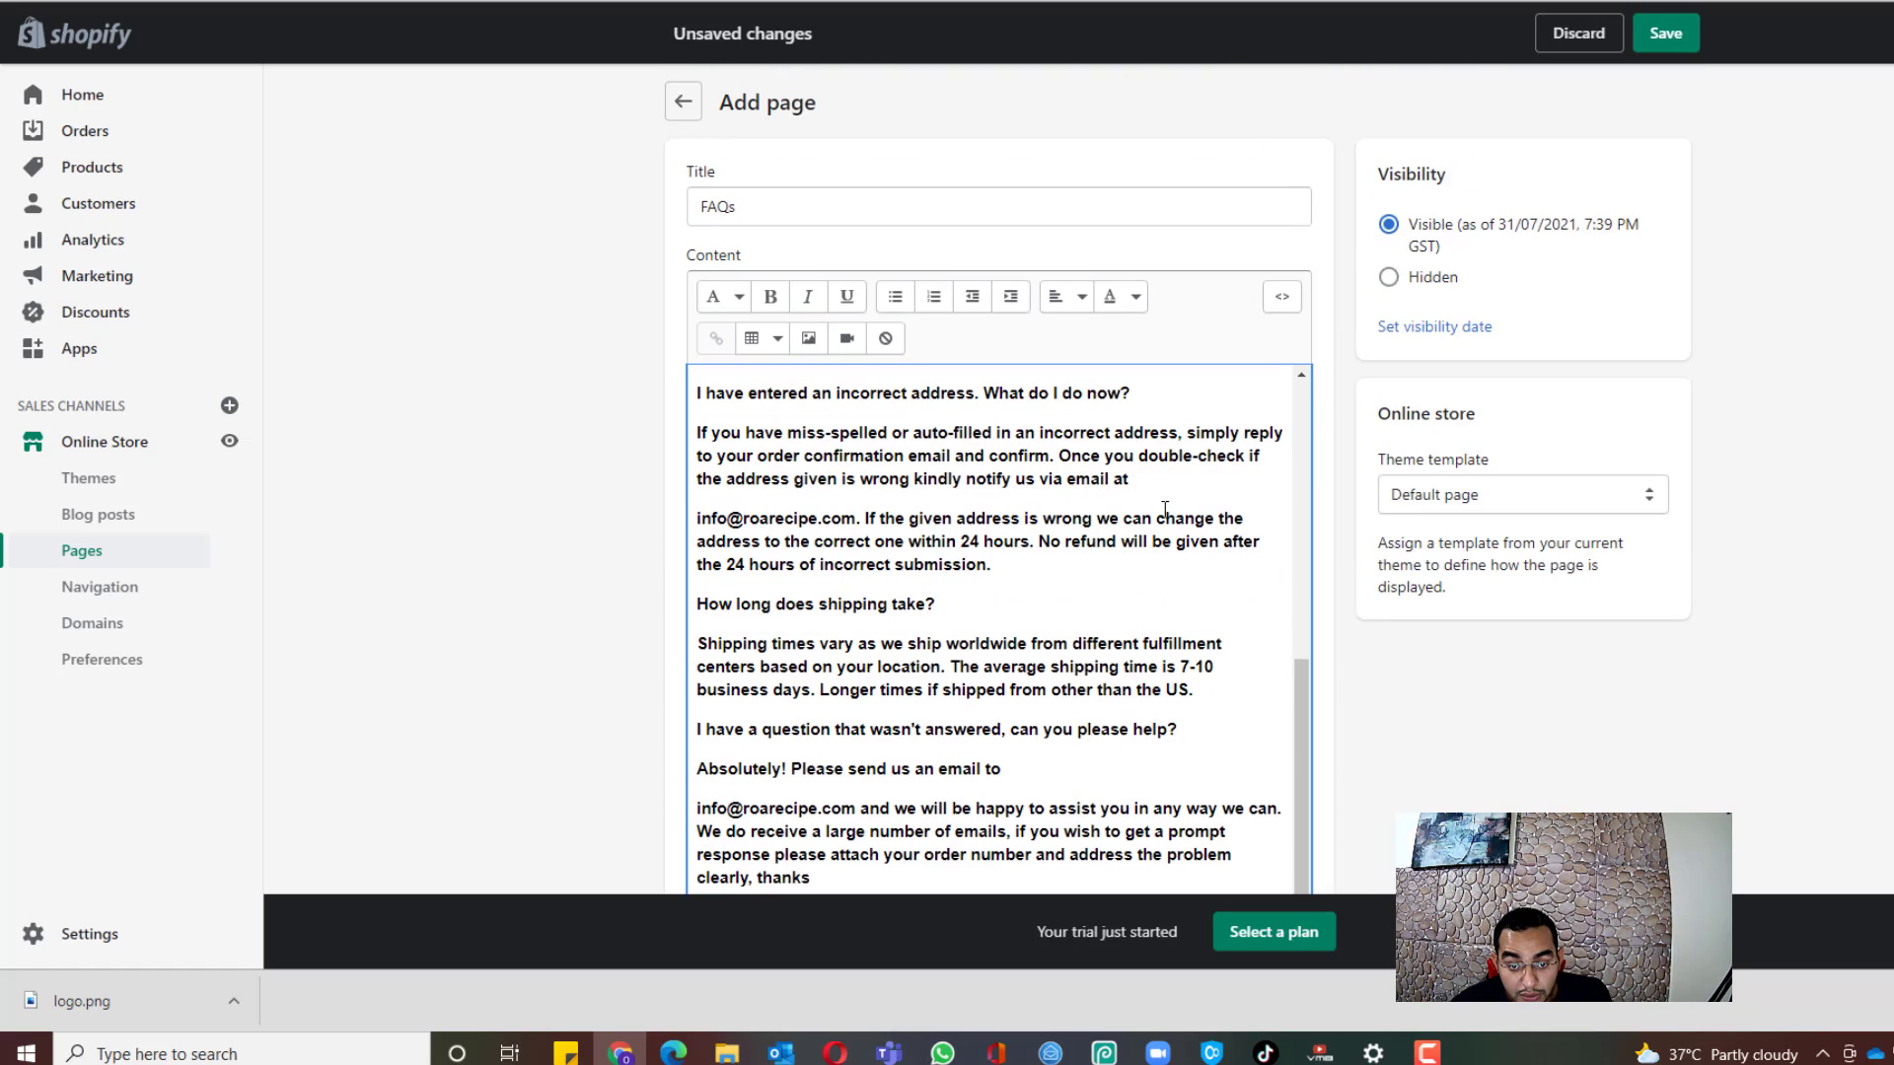
click(1684, 39)
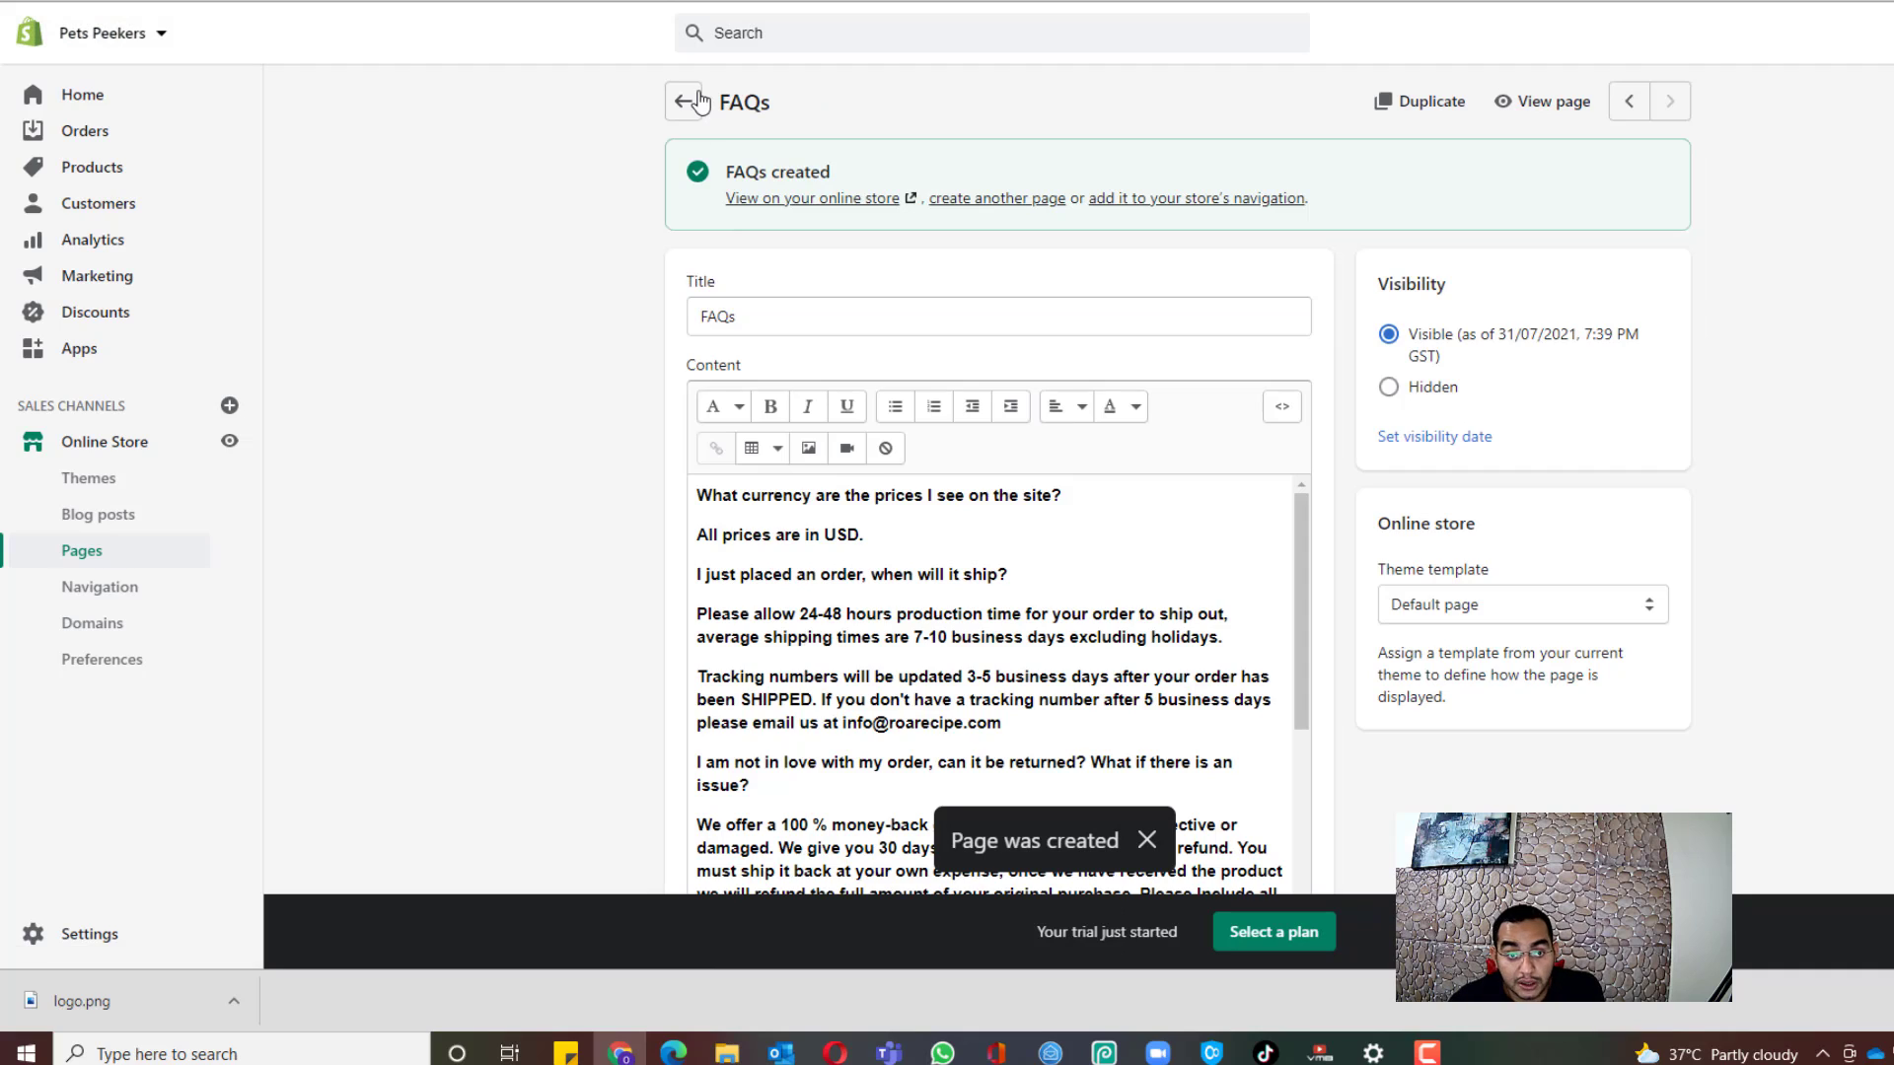
Step: Go back to Pages and begin another blank new page
click(688, 102)
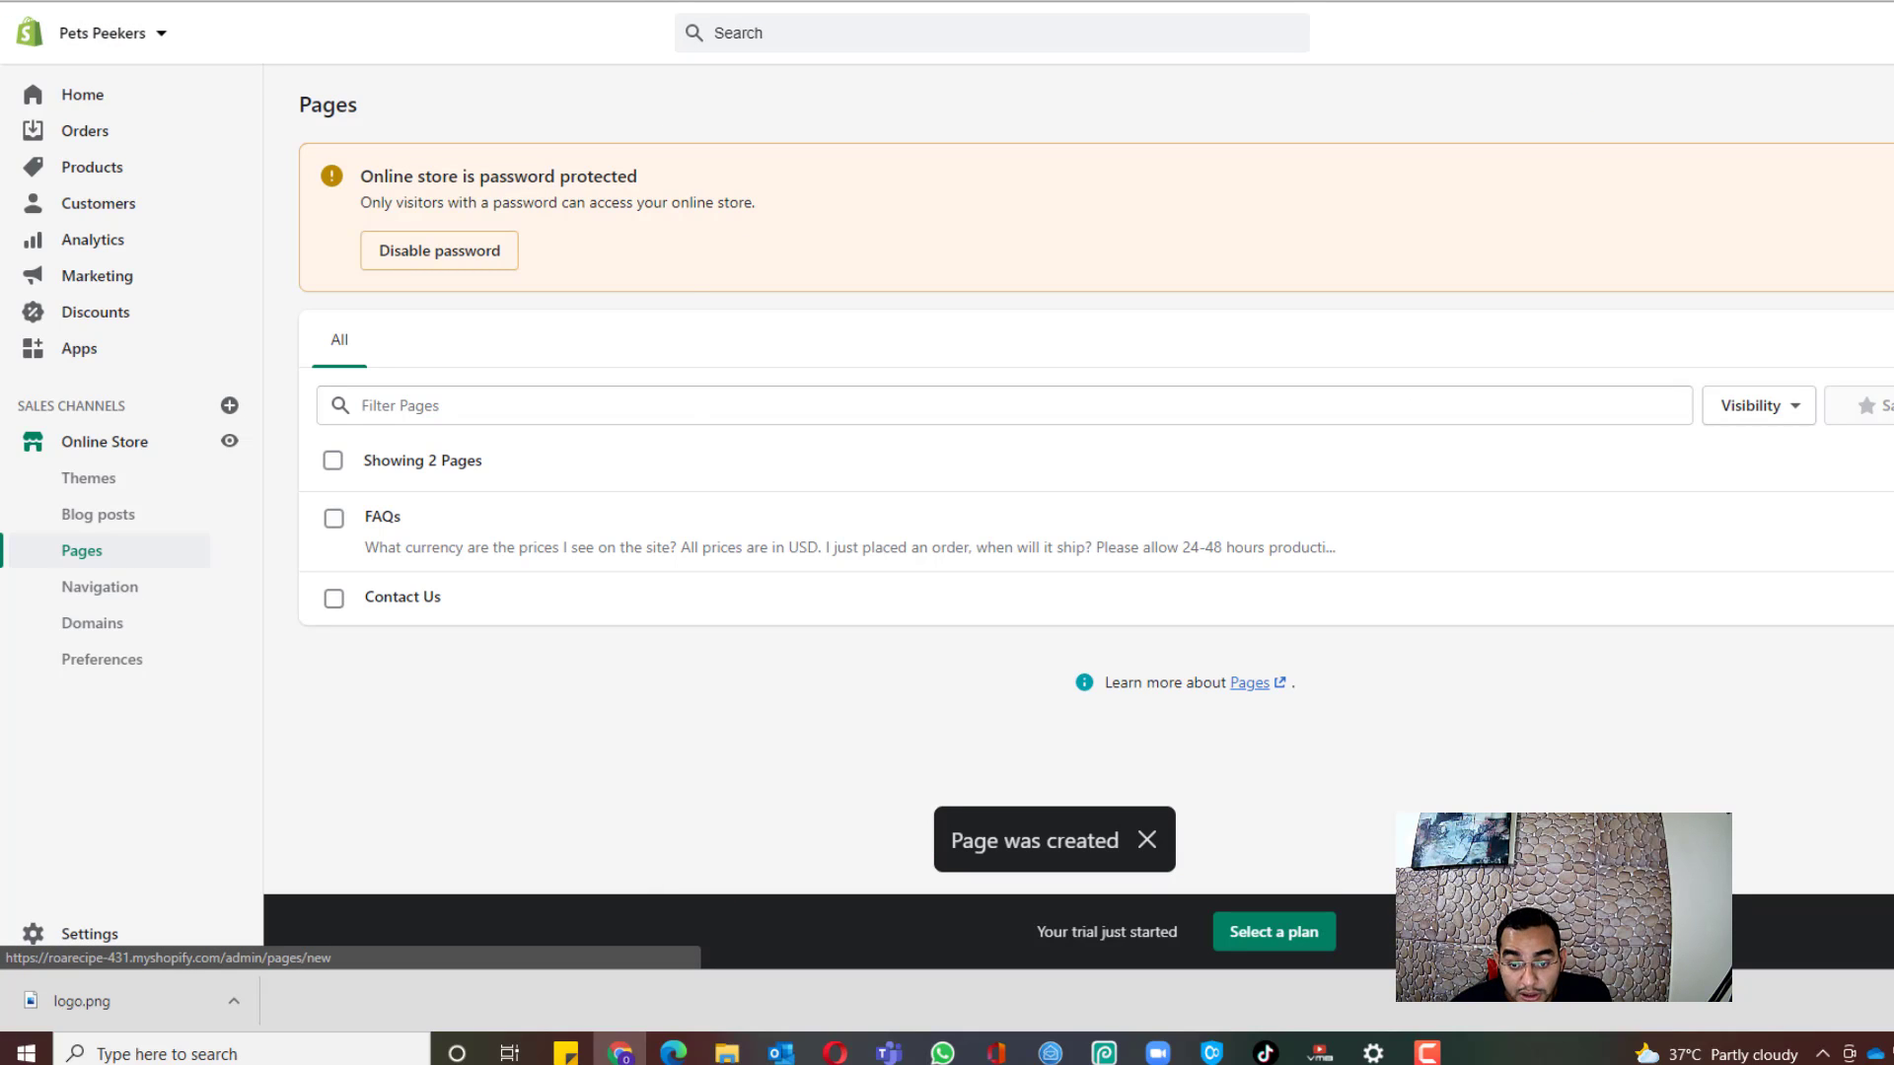
click(1892, 104)
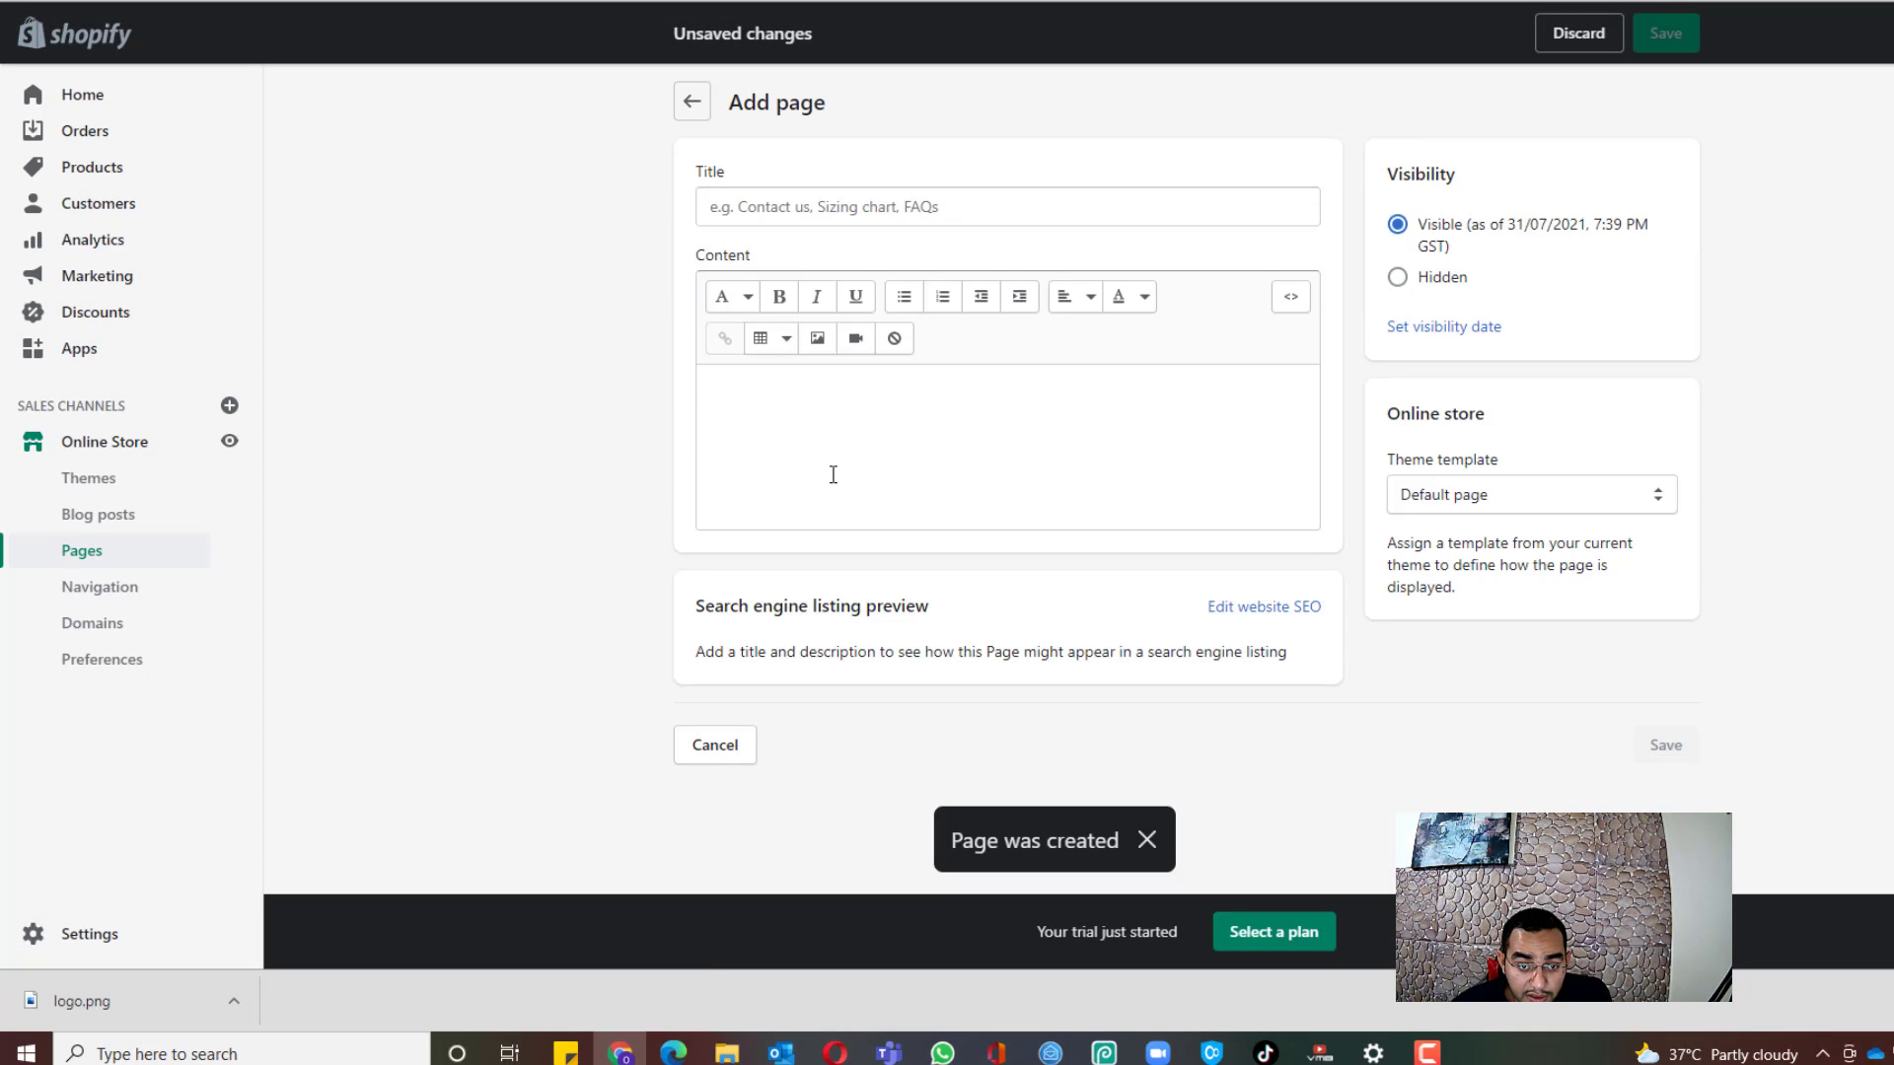
click(832, 474)
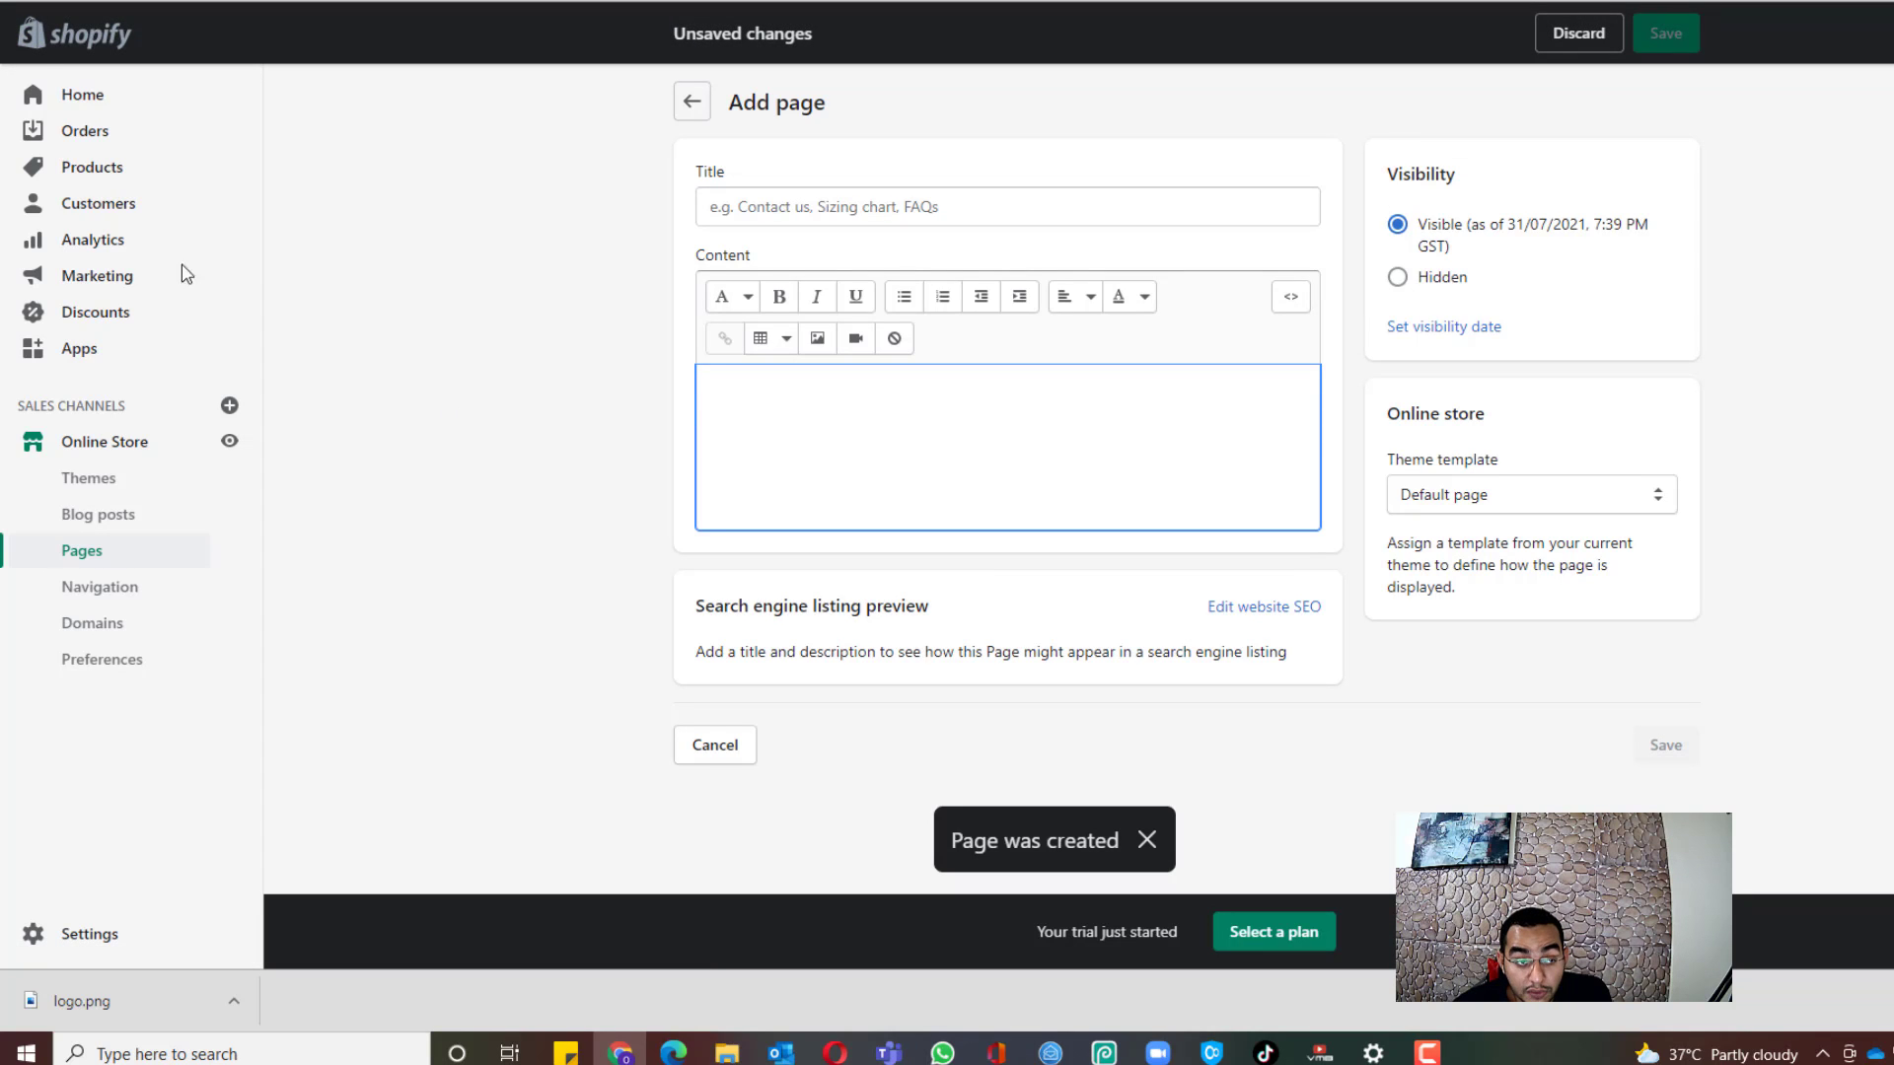
click(338, 2)
Step: Copy the HTML code under 'Track Your Order Page' from the setup guide
scroll(1076, 477, up, 5)
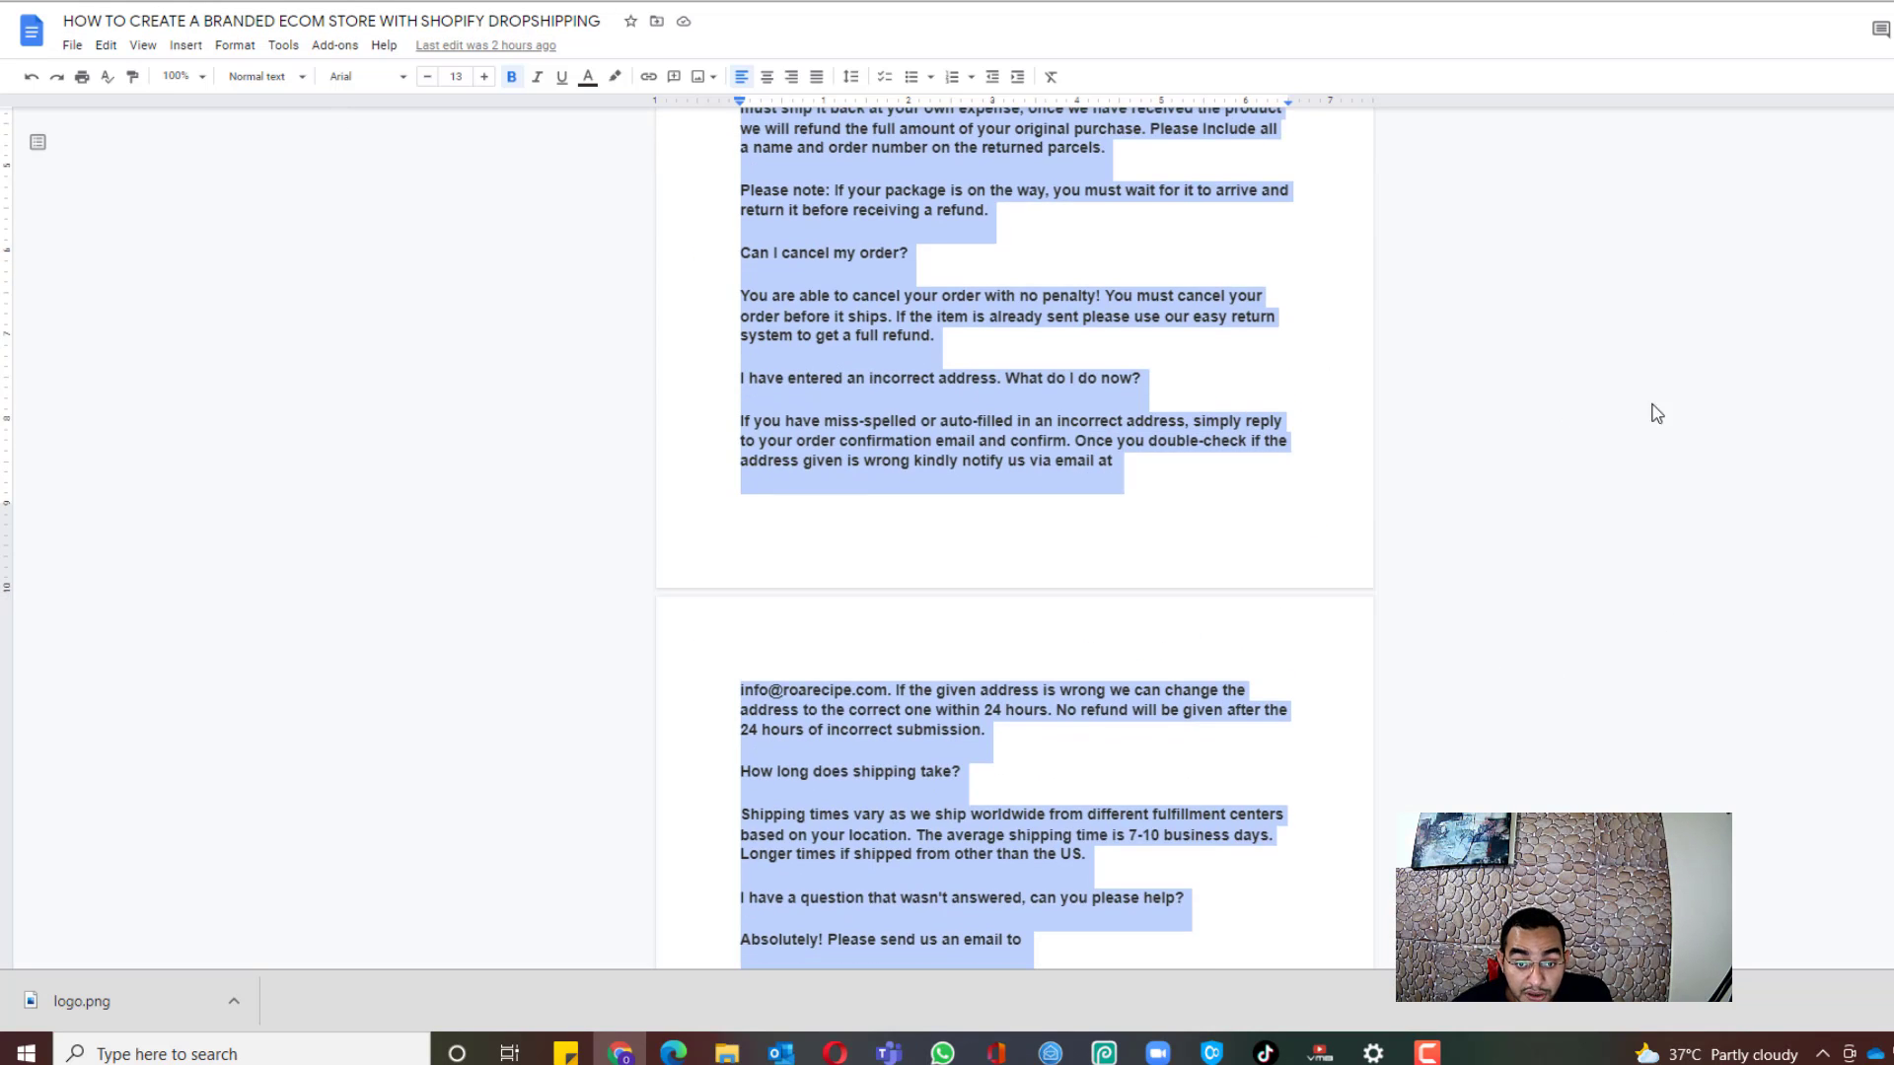
scroll(1653, 412, down, 7)
scroll(1467, 482, down, 10)
scroll(781, 561, up, 6)
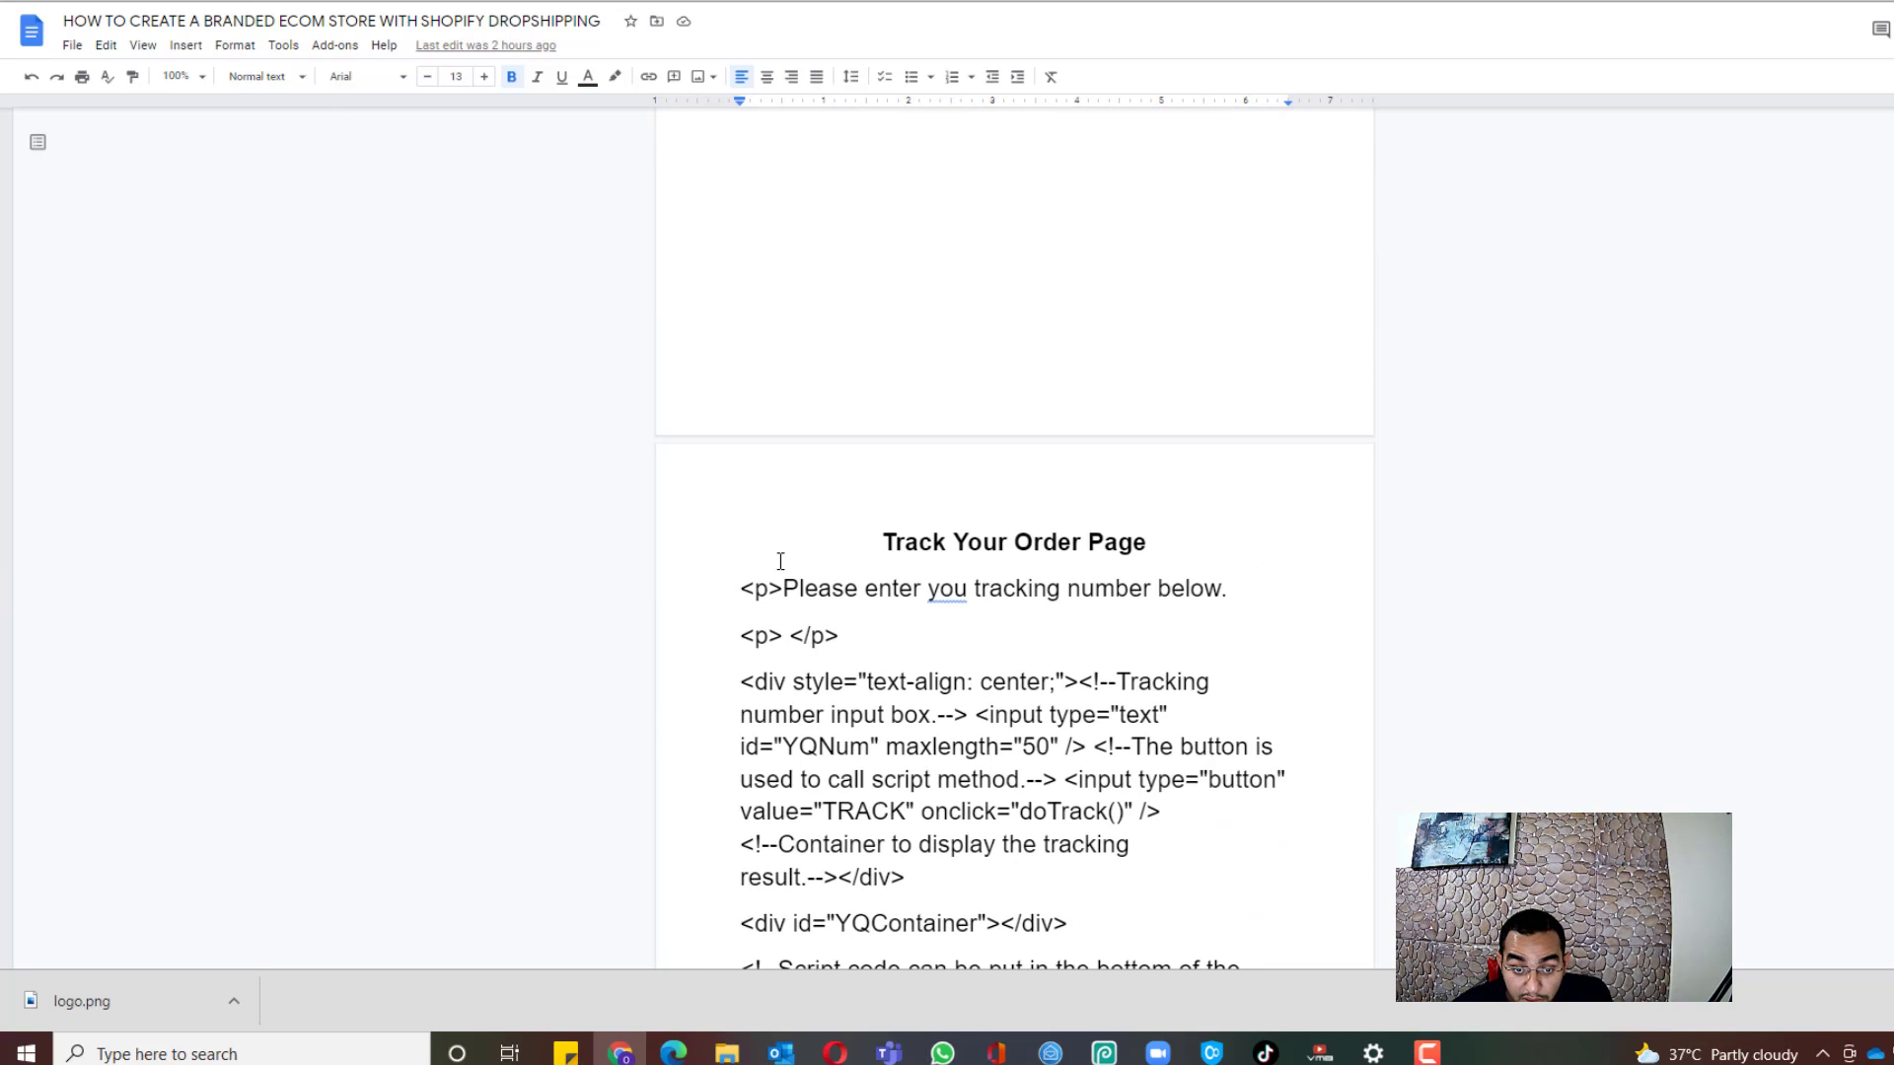
scroll(754, 580, down, 1)
drag(730, 478, 1021, 561)
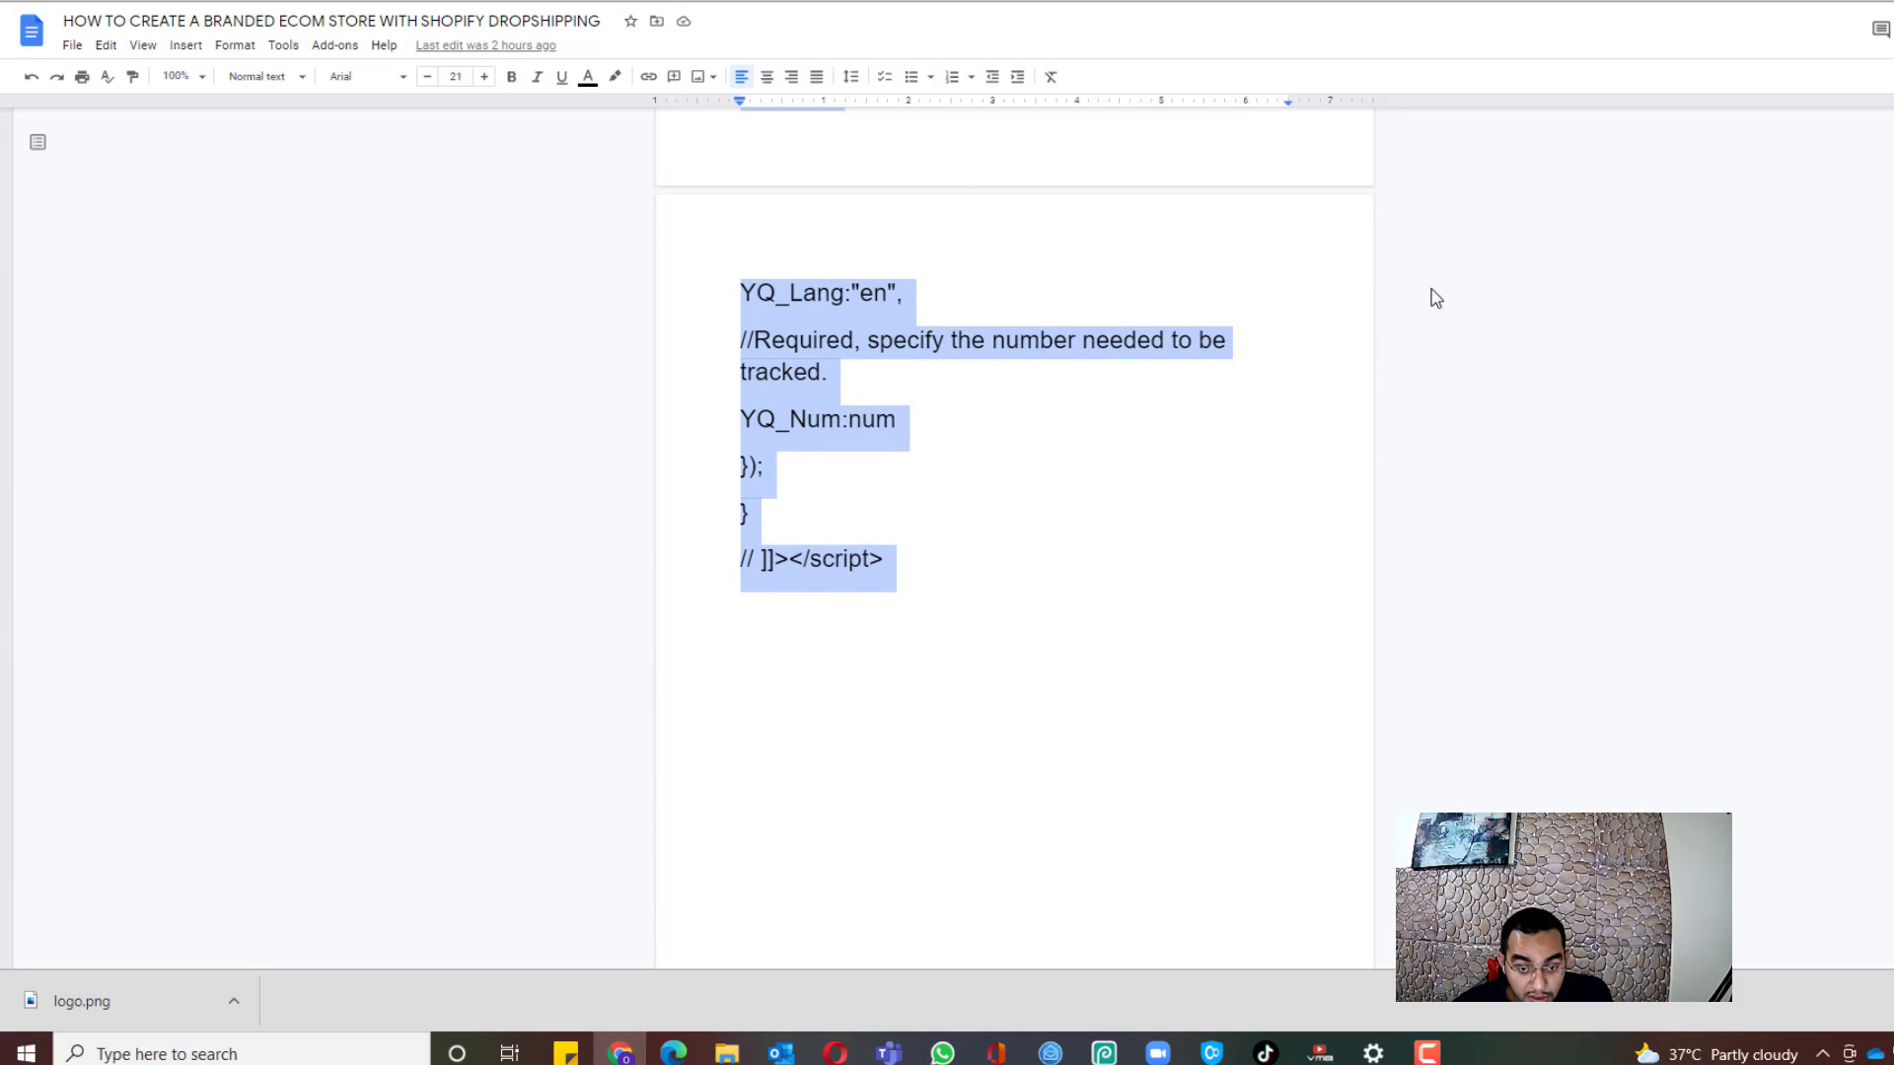
scroll(1085, 474, up, 15)
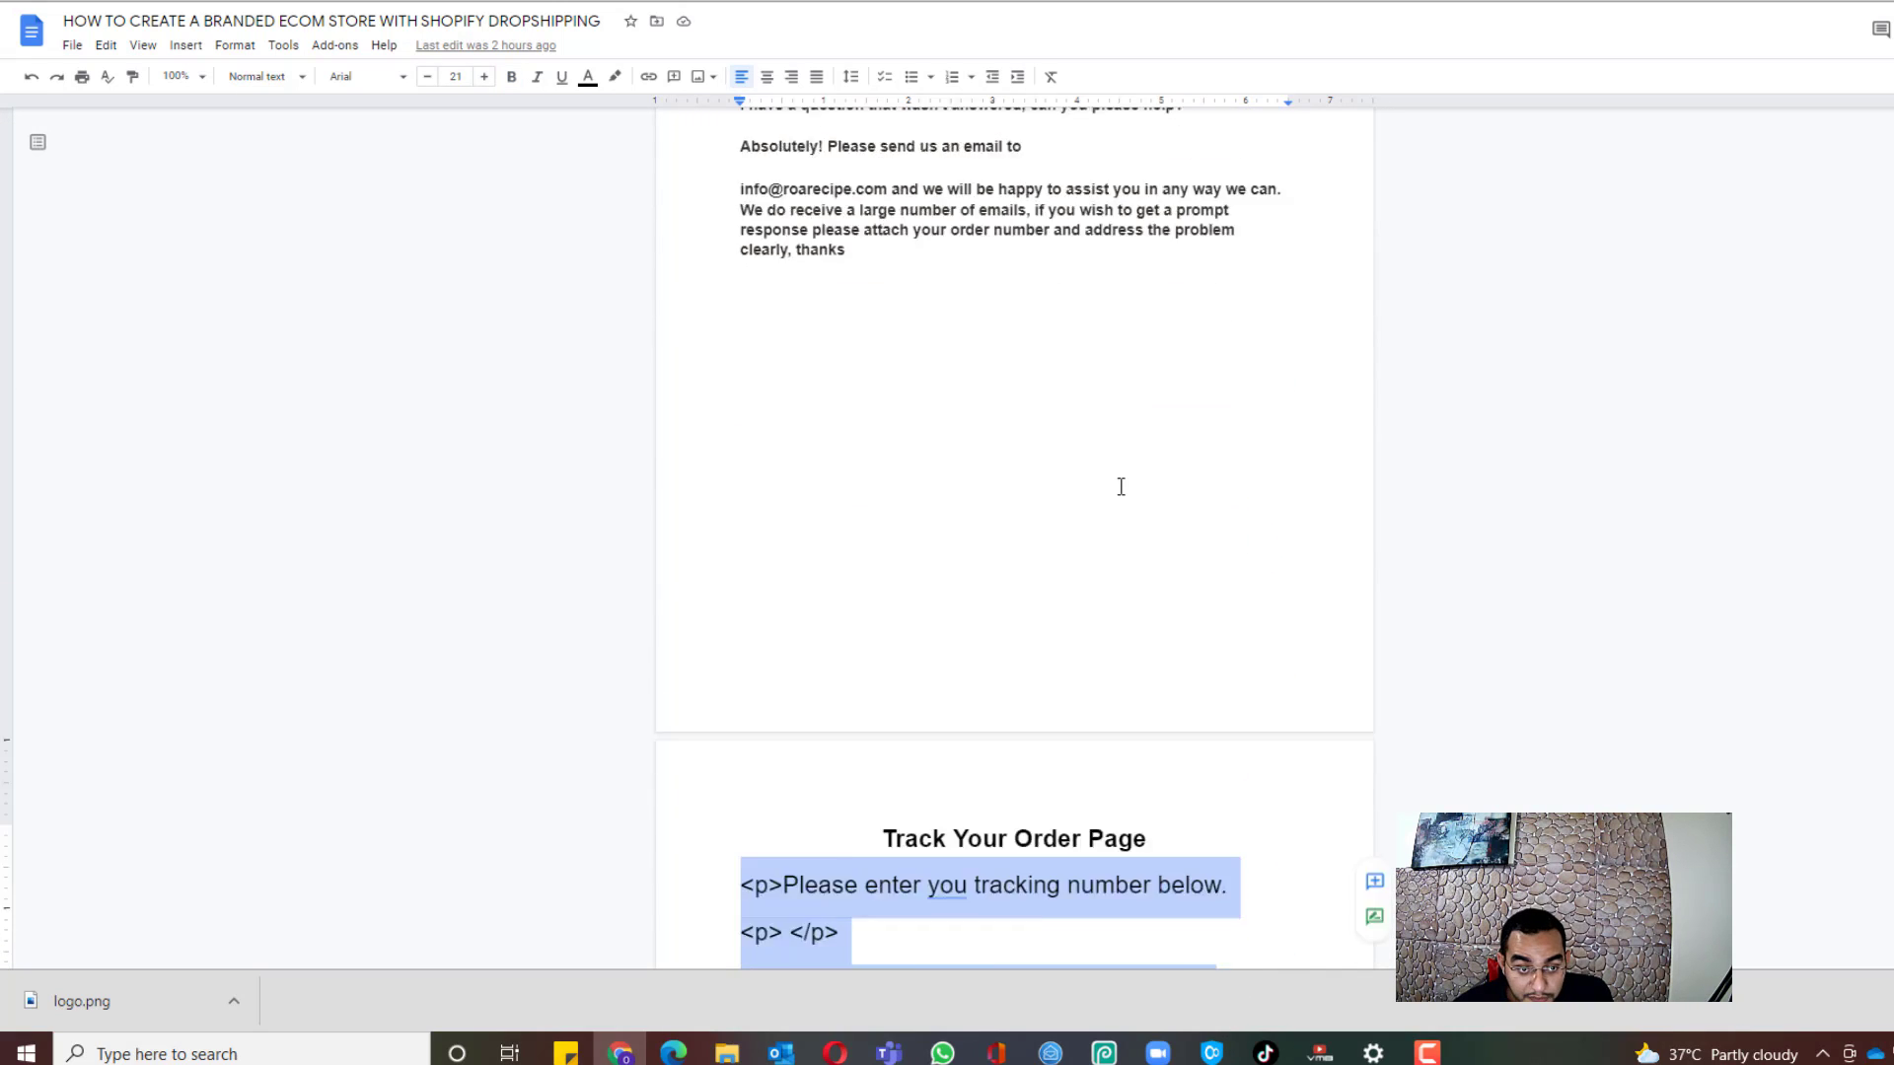
scroll(1121, 486, down, 3)
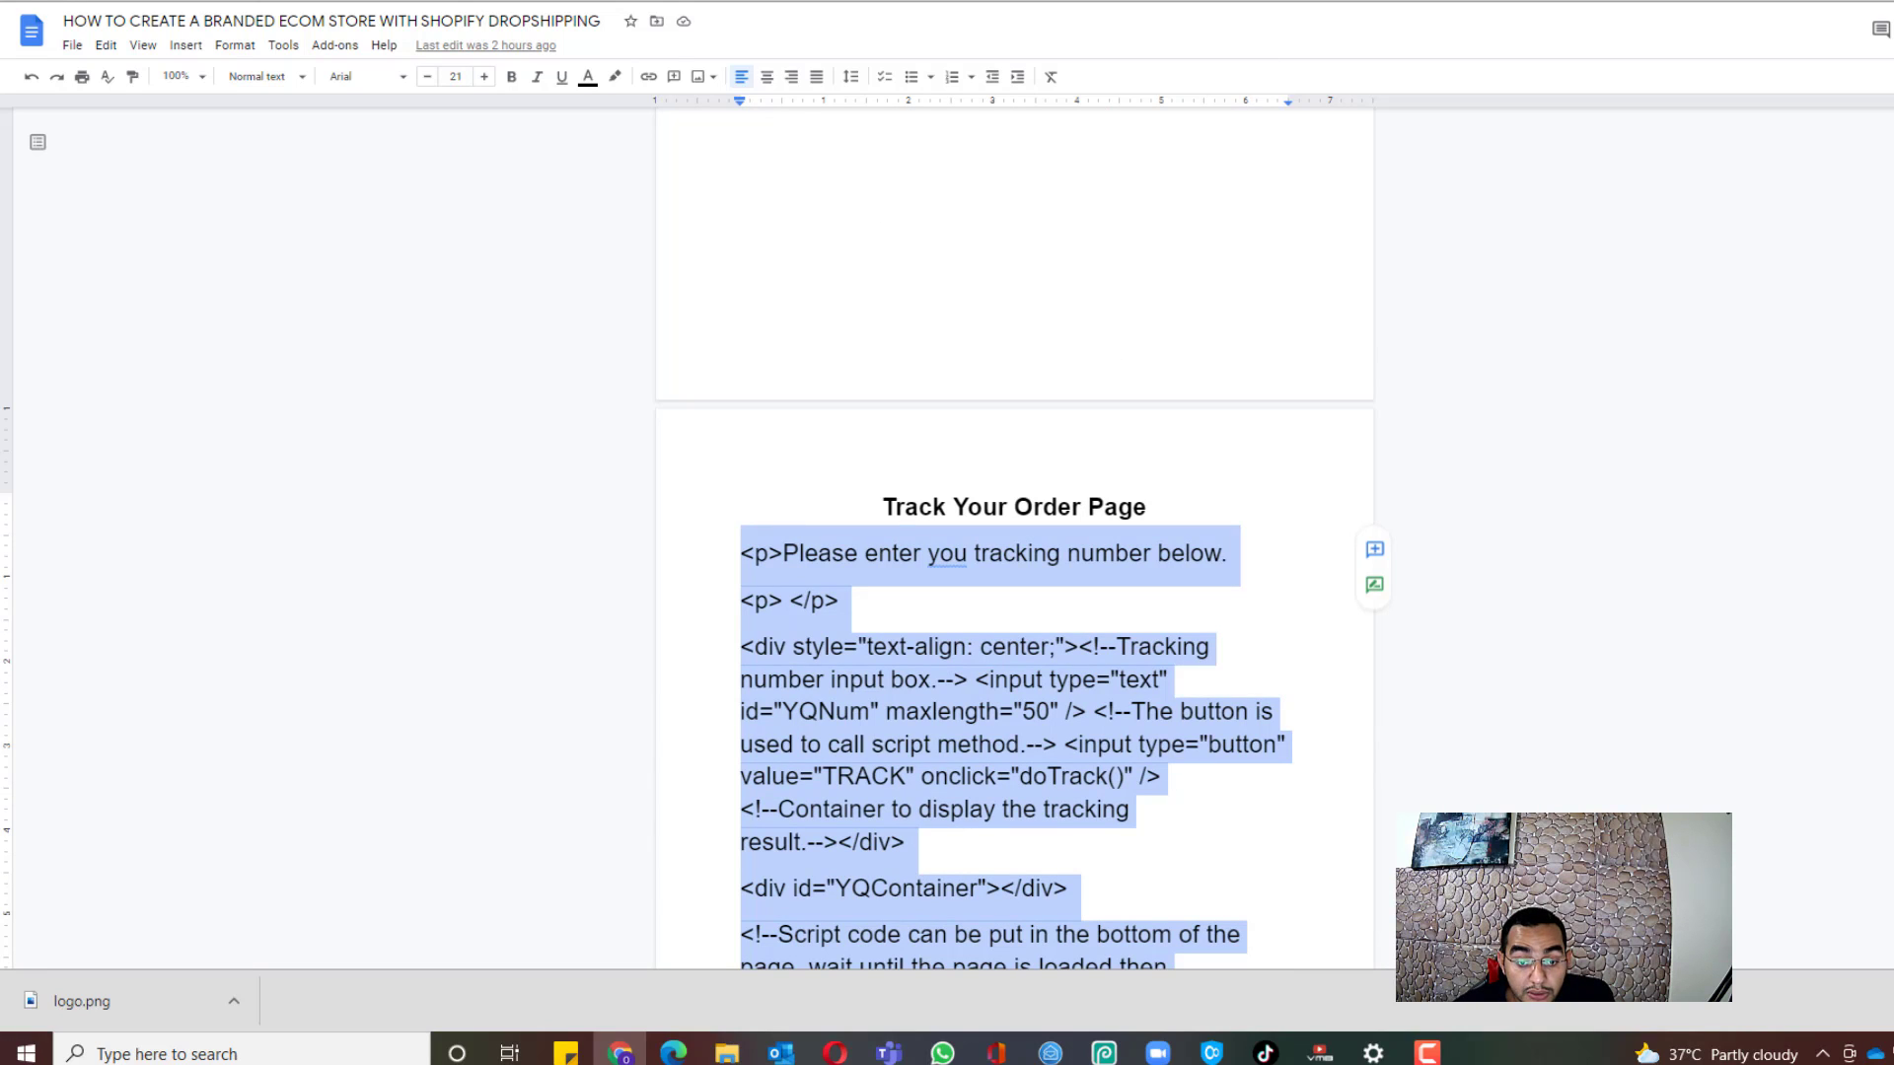
key(ctrl+Tab)
click(869, 194)
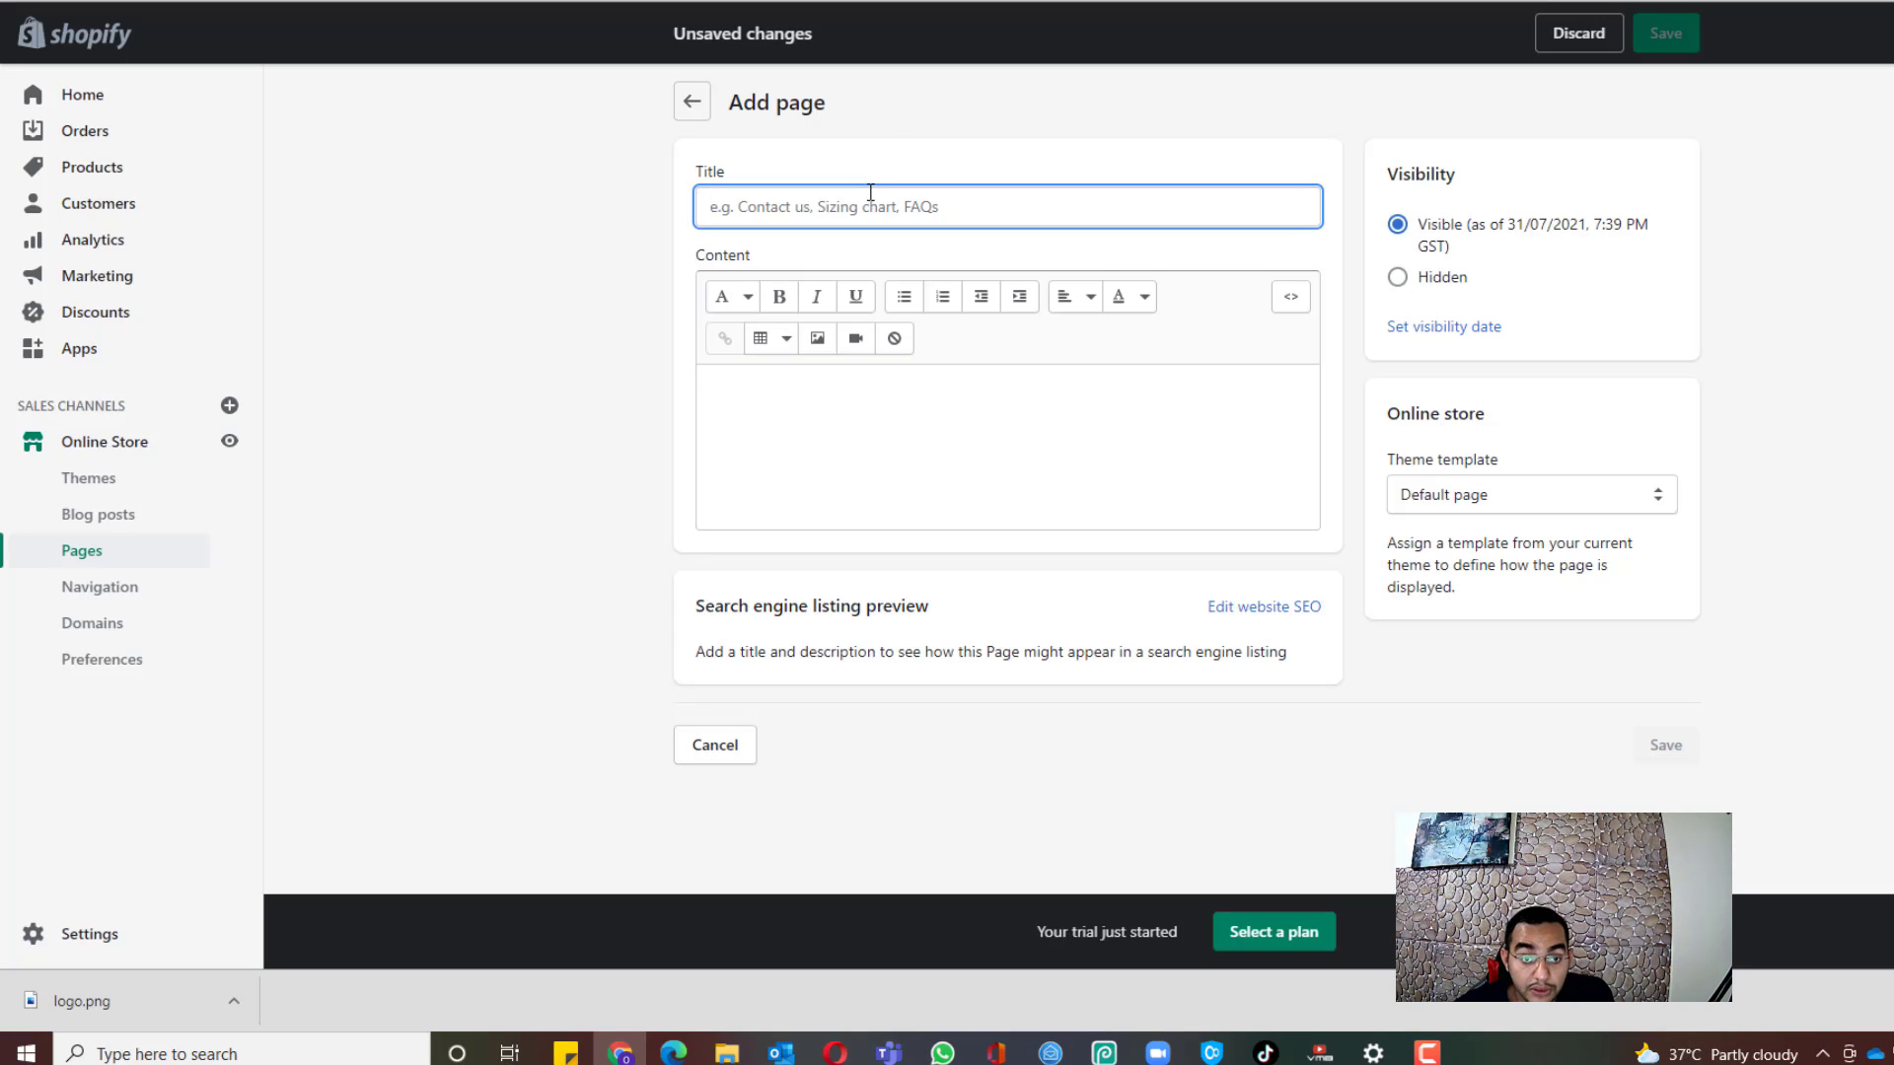
Step: Title the page Track Your Order, paste the tracking script in HTML view, and save
text(Track Your Order)
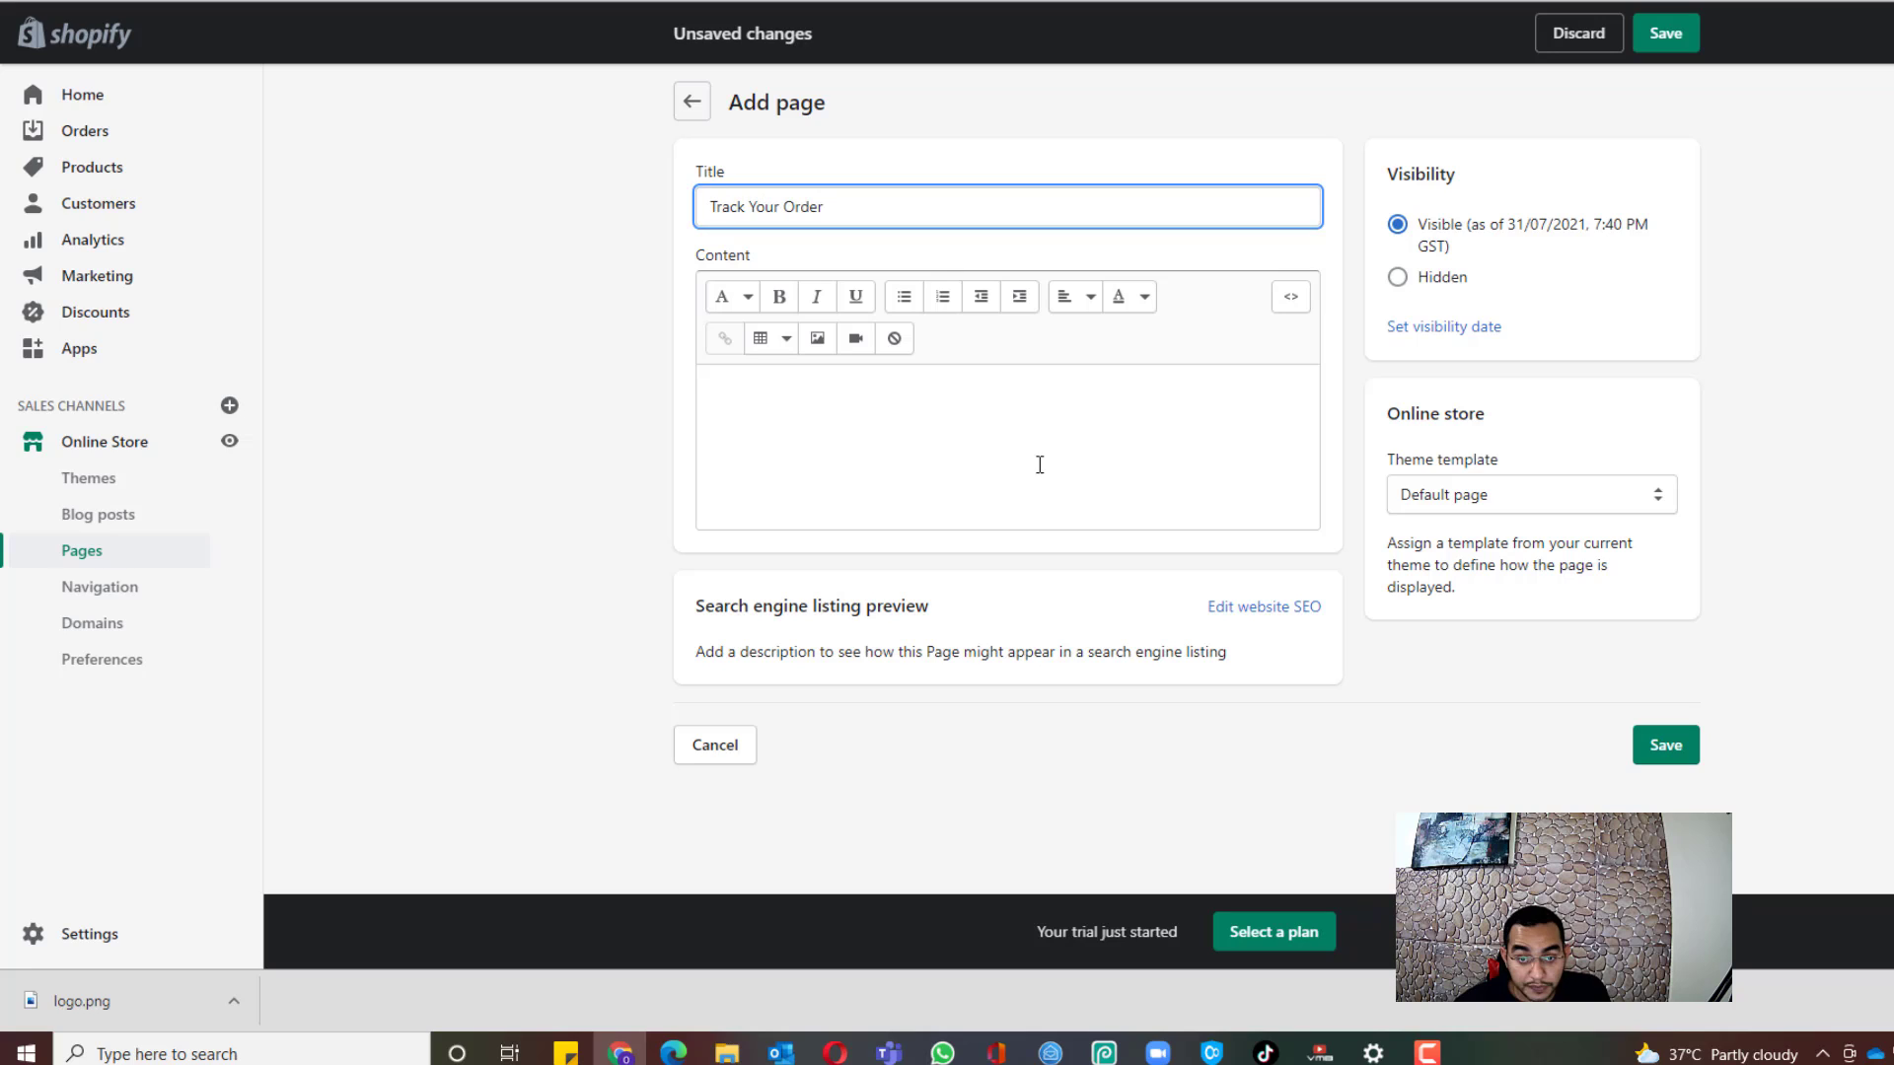
click(1039, 464)
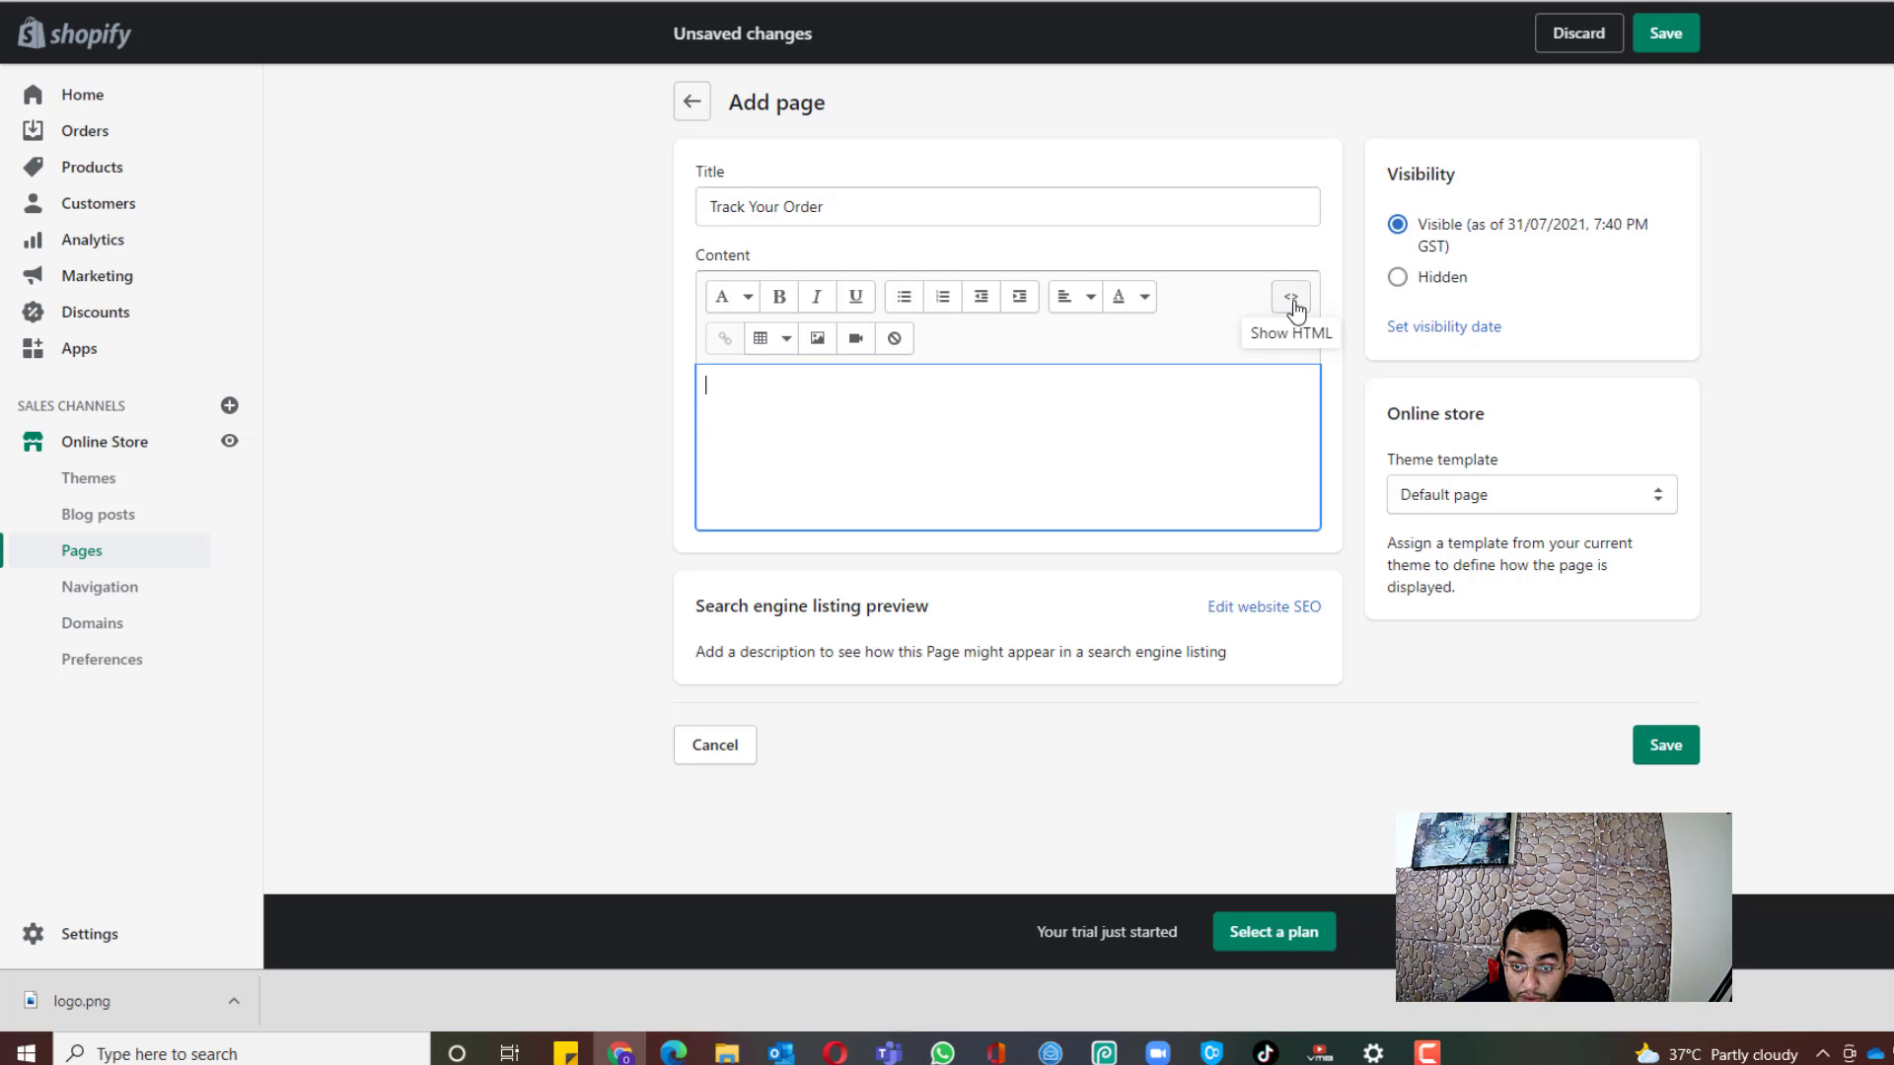
click(1290, 297)
click(993, 379)
key(ctrl+v)
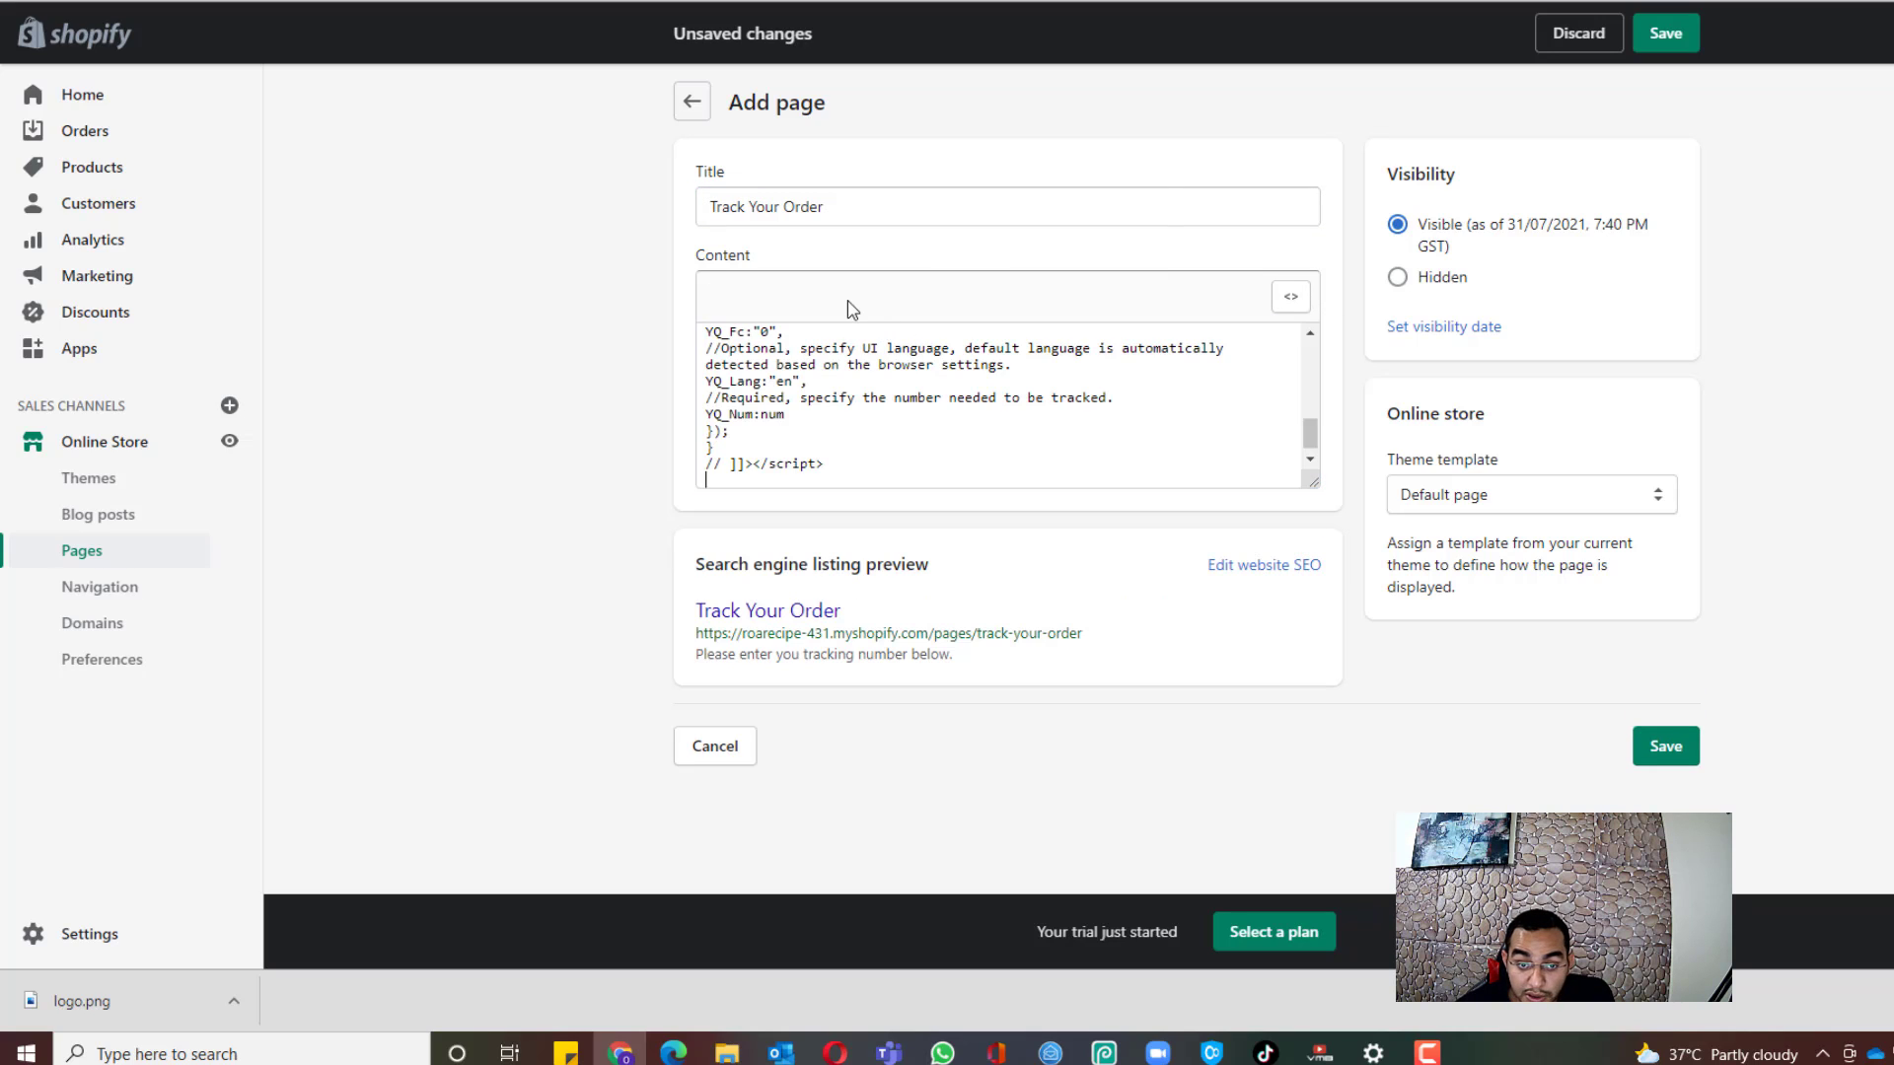
click(1290, 297)
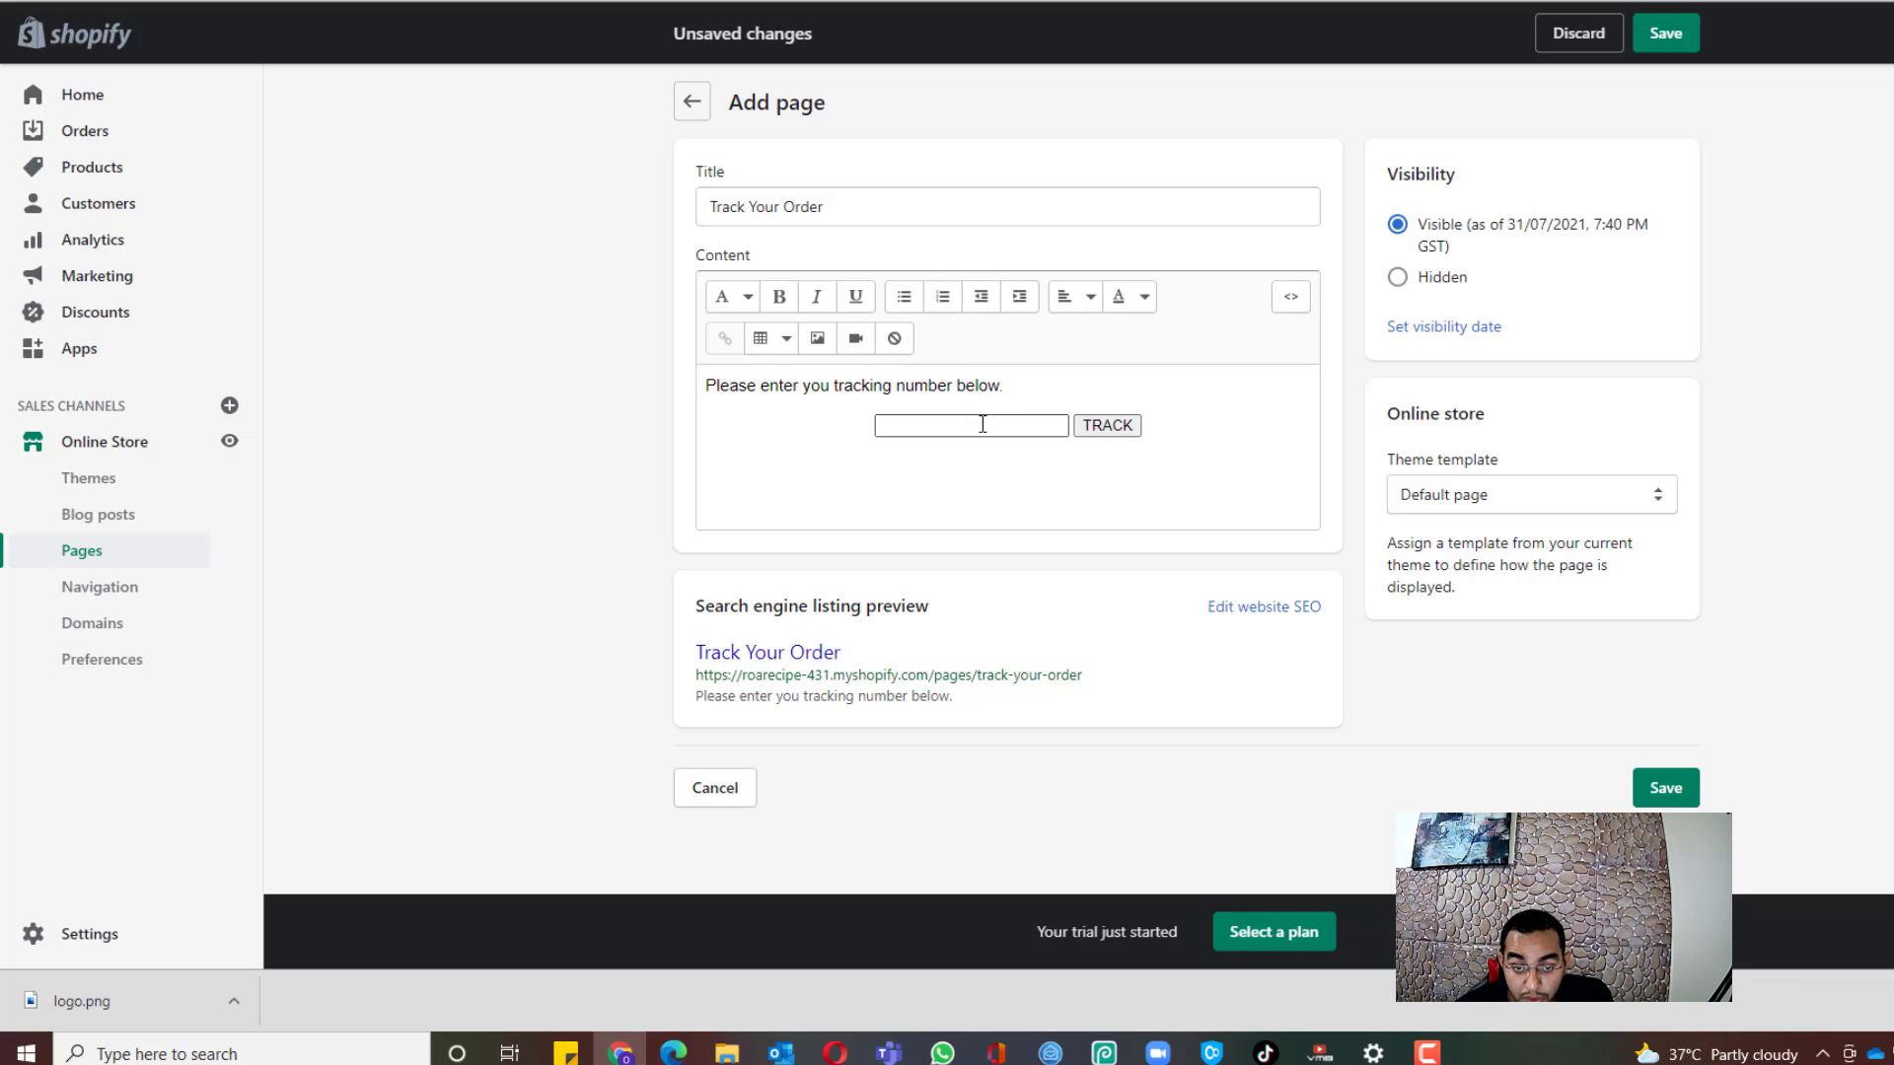
click(1655, 801)
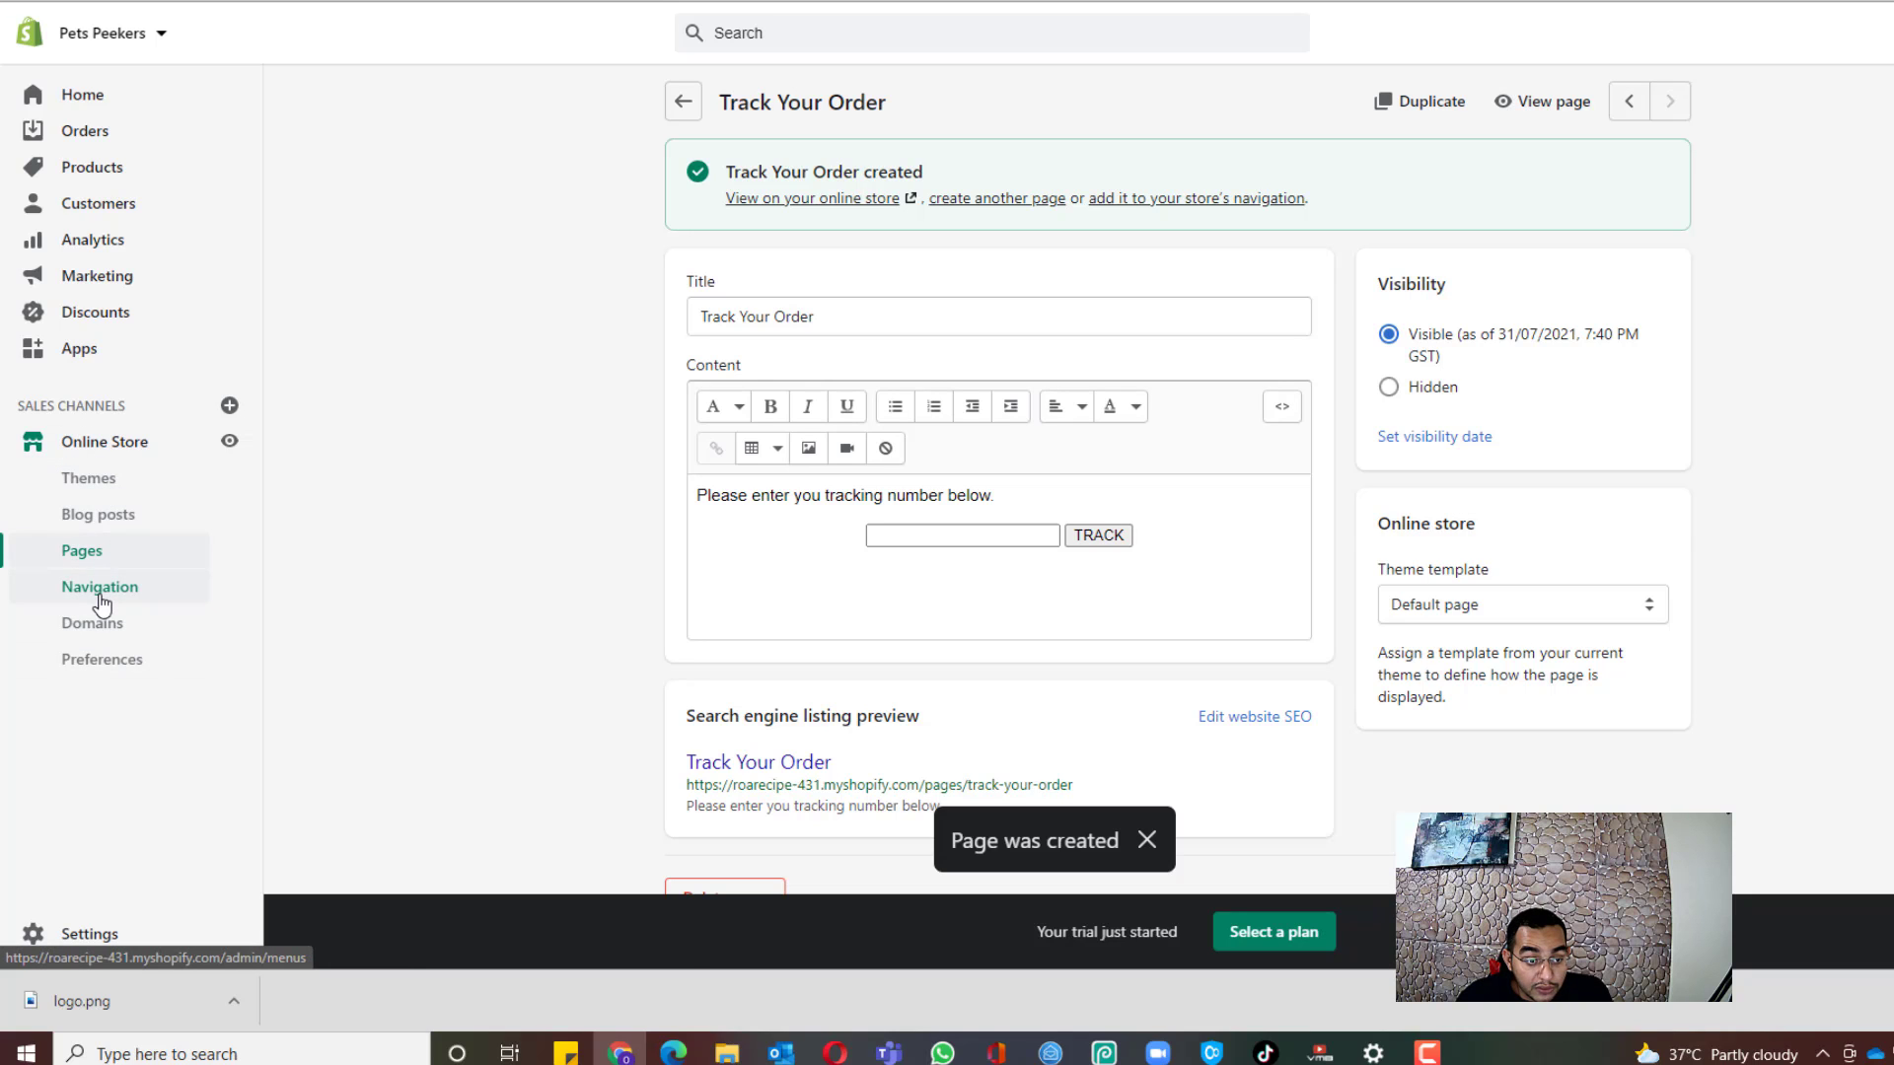
Step: Add a Privacy Policy link to the Footer menu
click(100, 588)
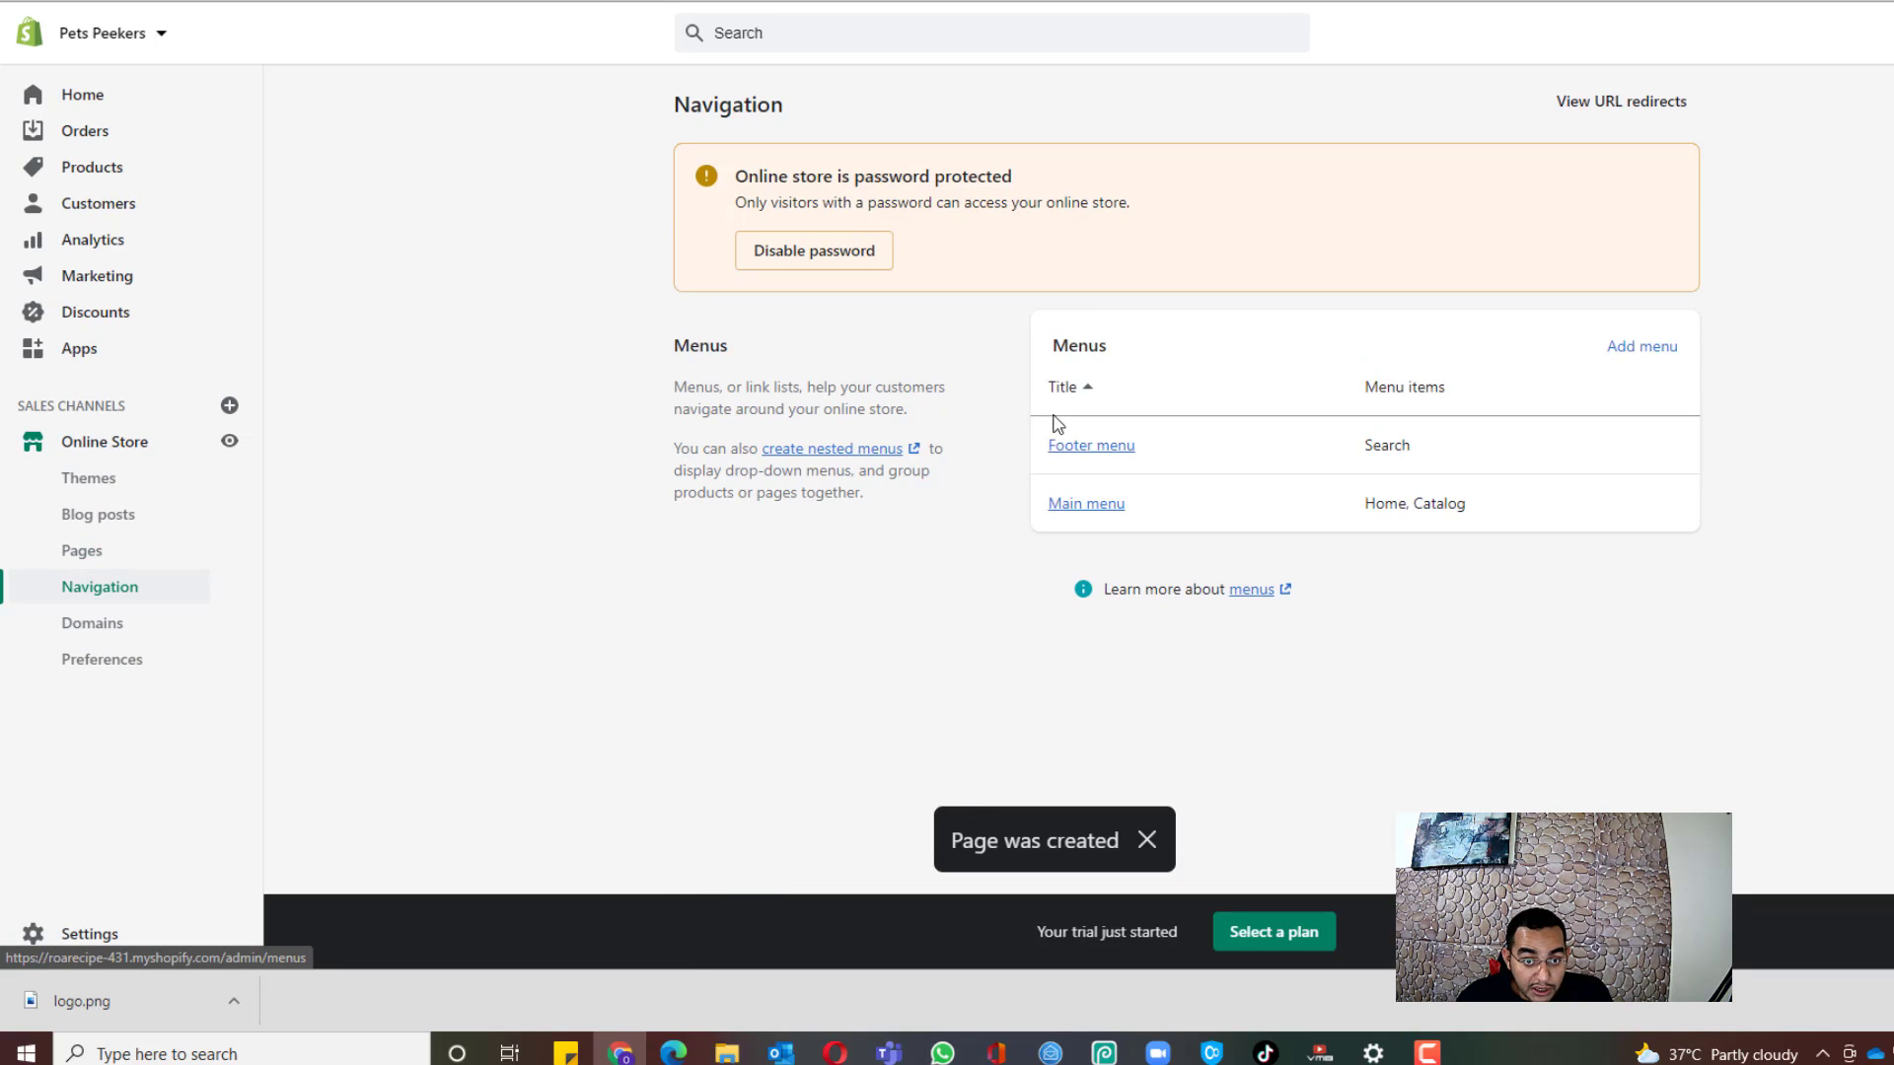
click(1107, 456)
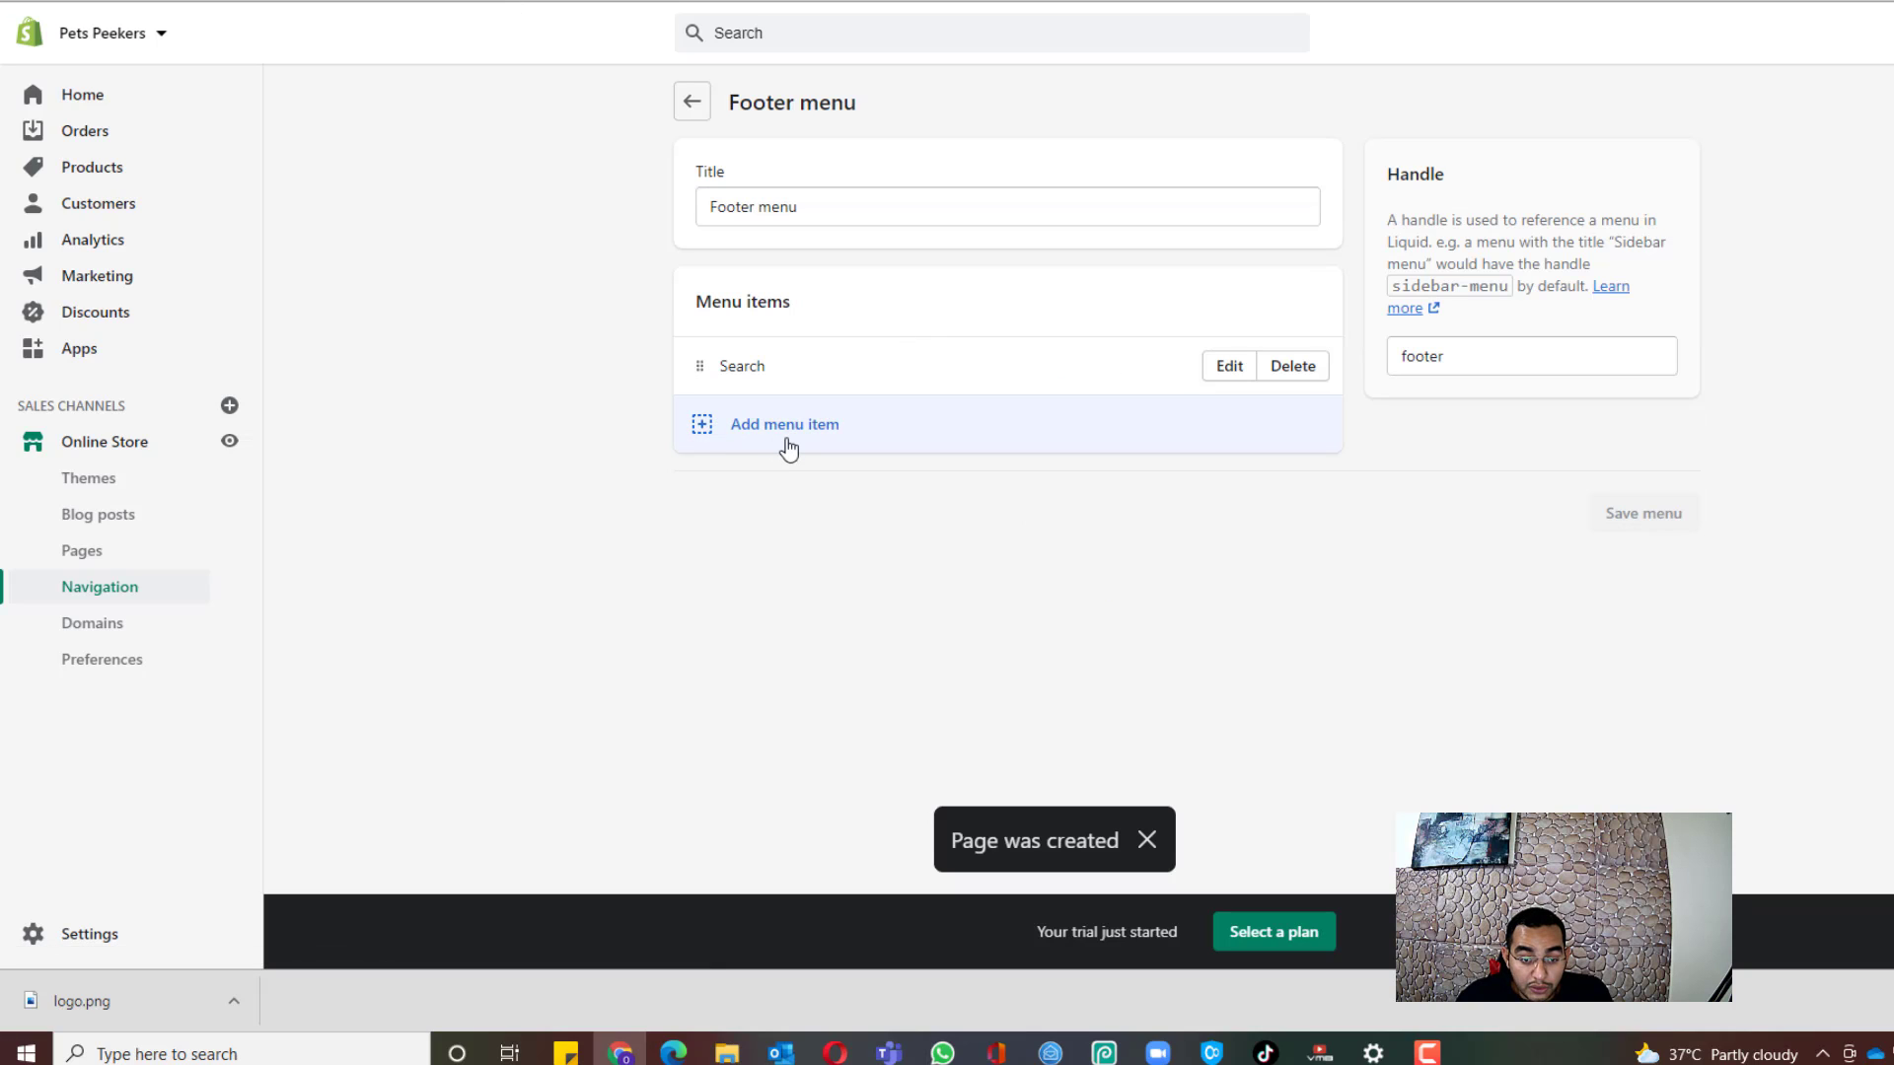
click(788, 450)
click(1787, 279)
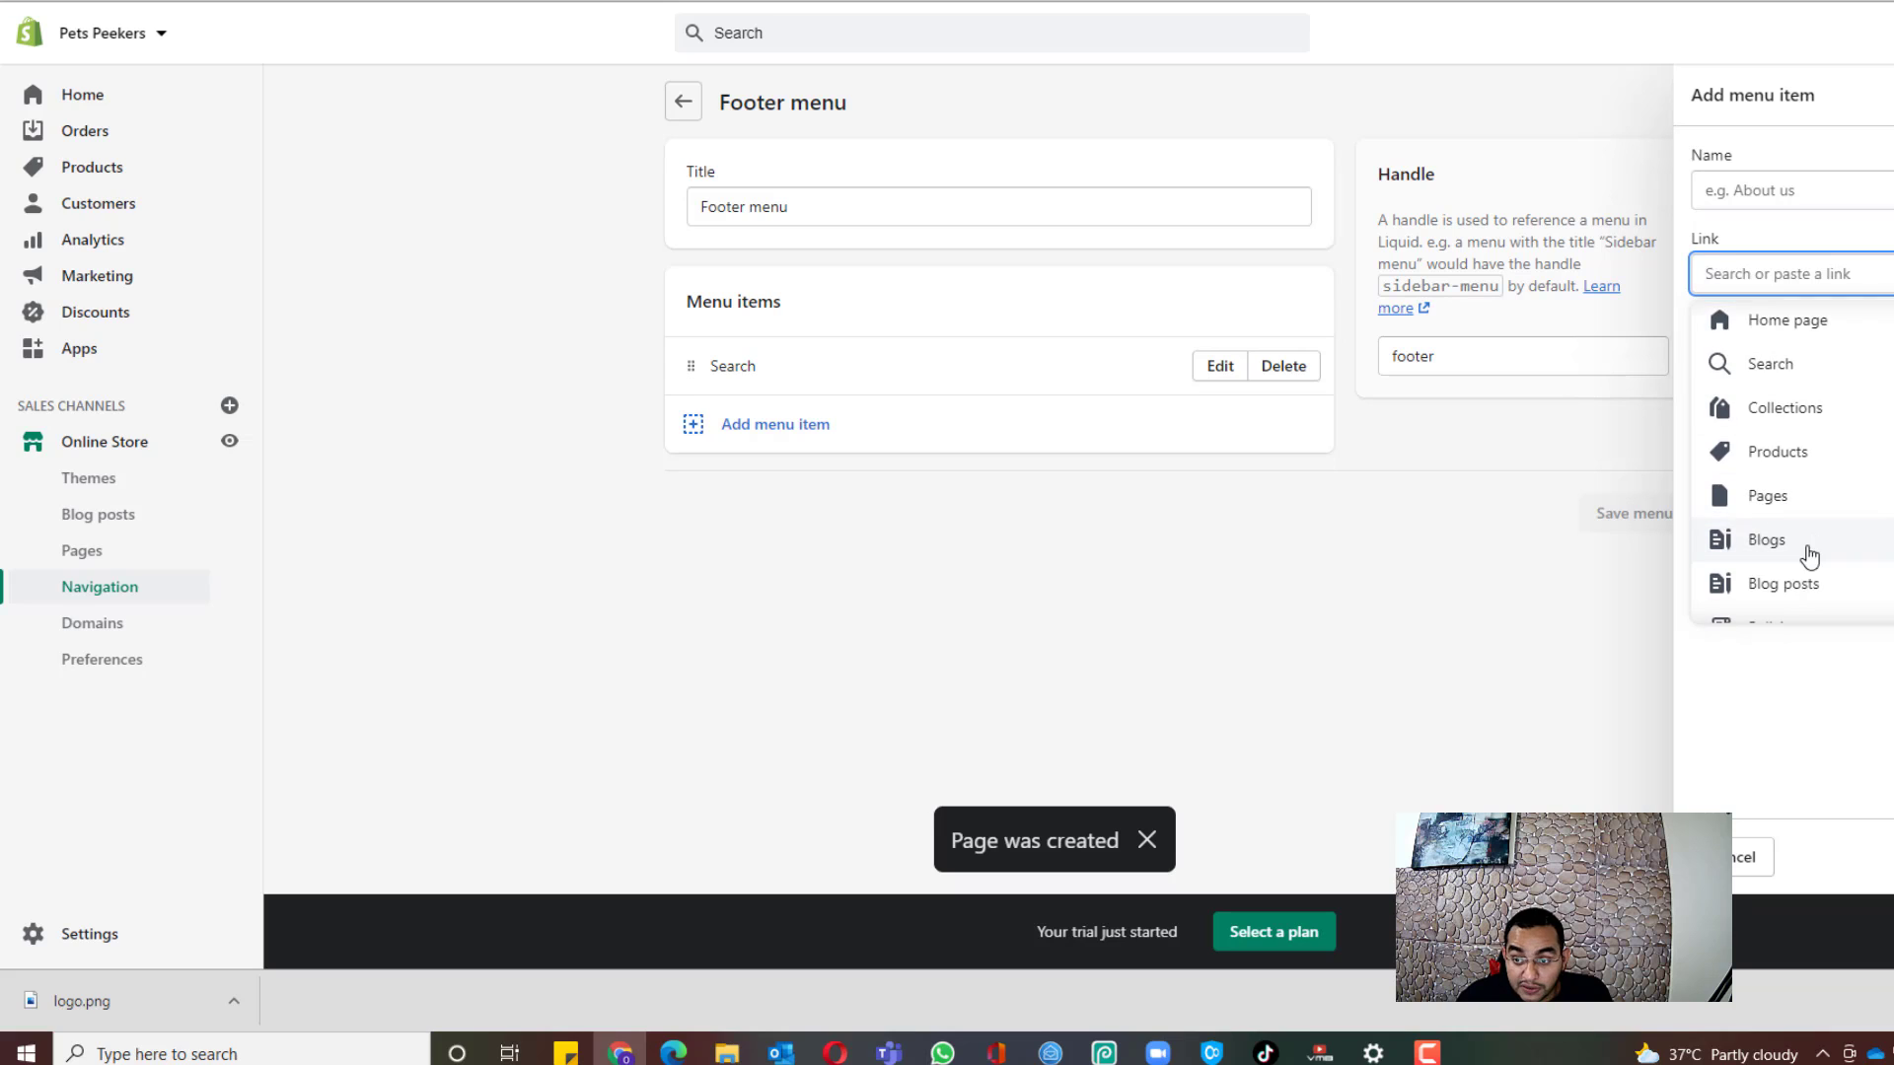
scroll(1809, 557, down, 1)
click(994, 399)
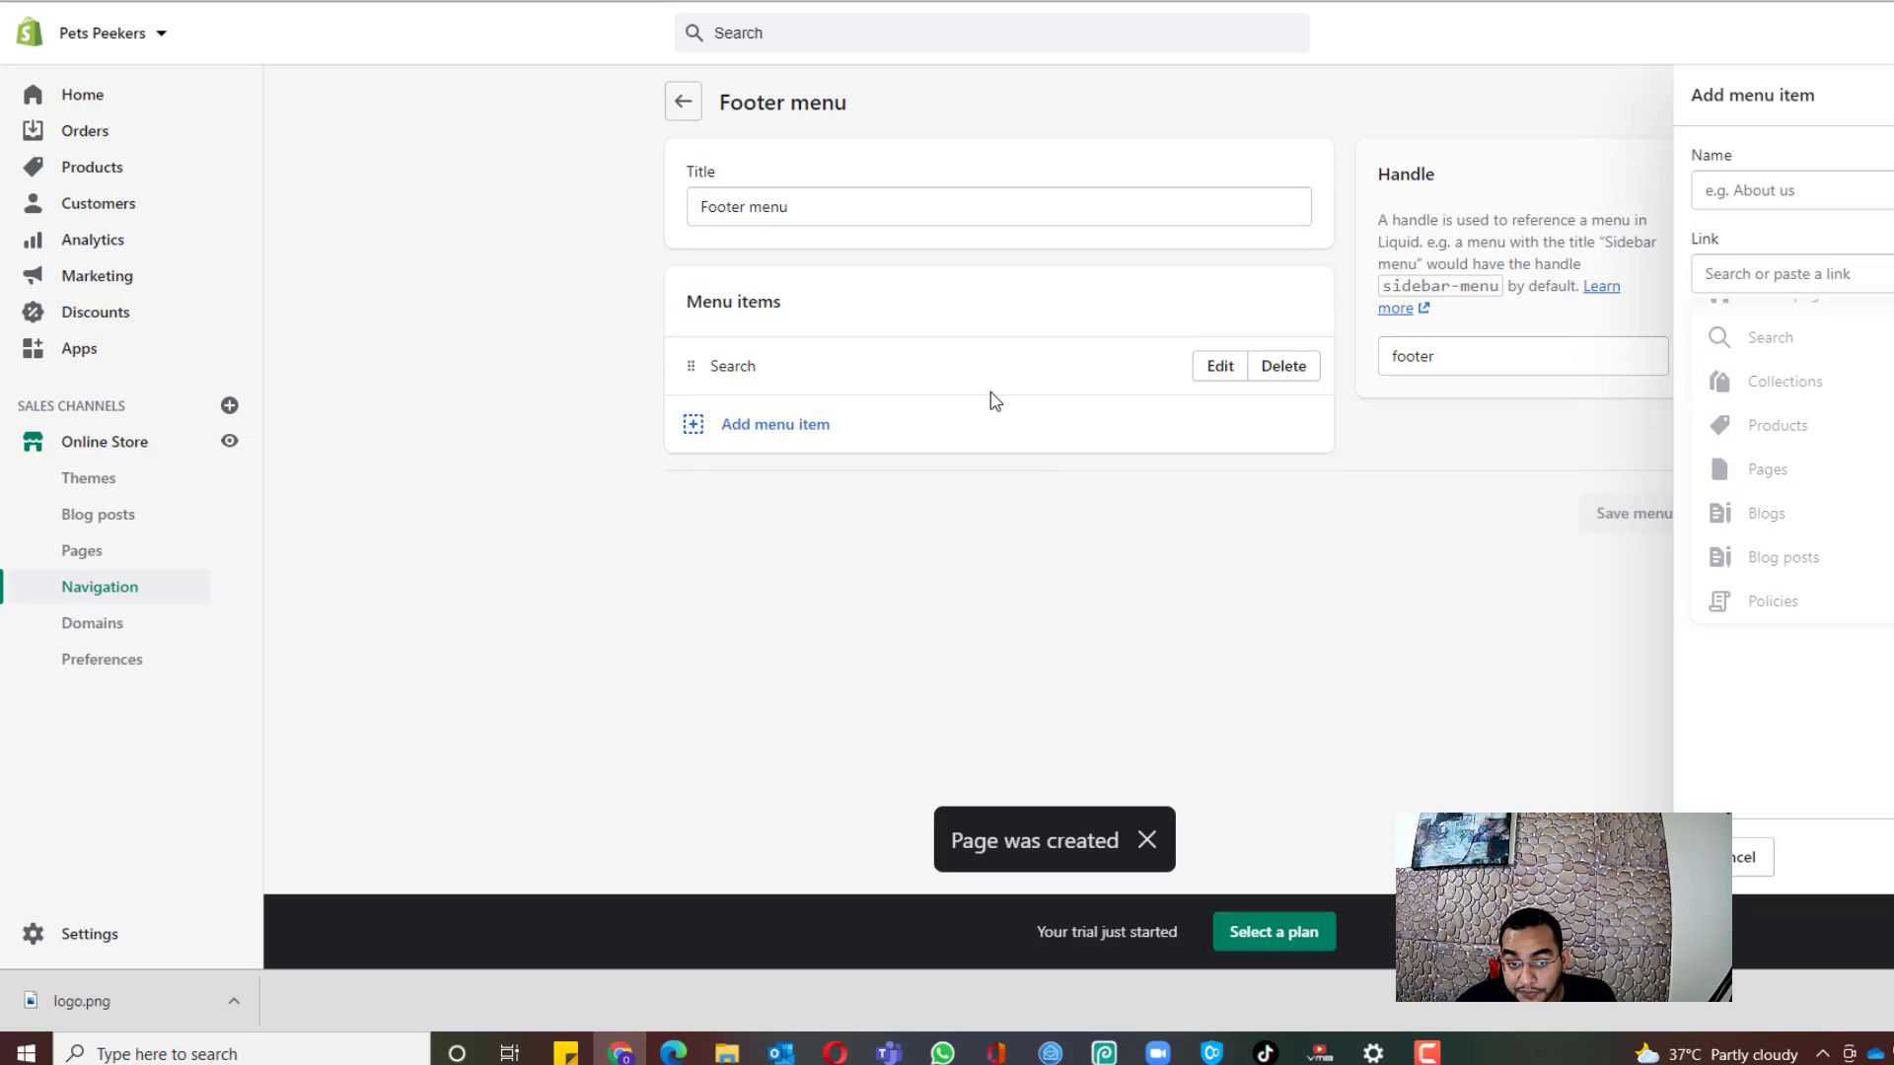
click(784, 435)
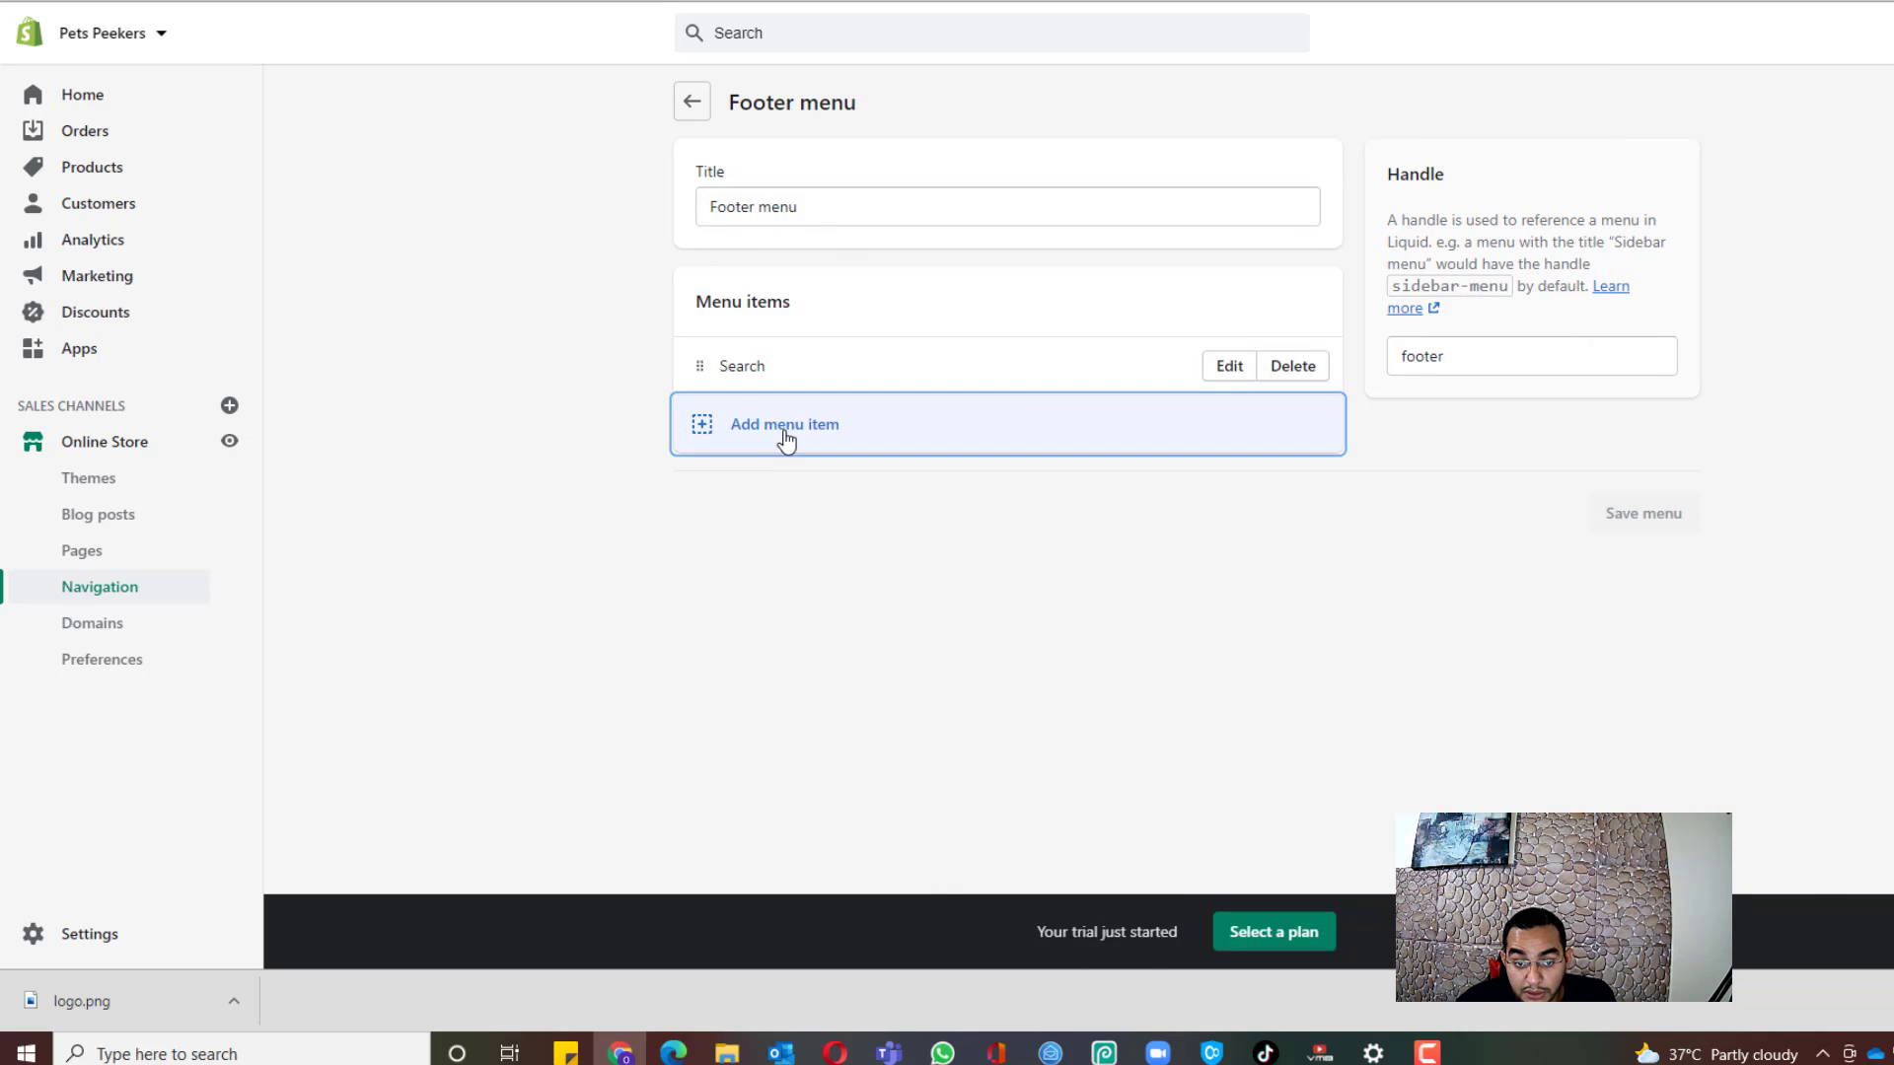
click(1791, 281)
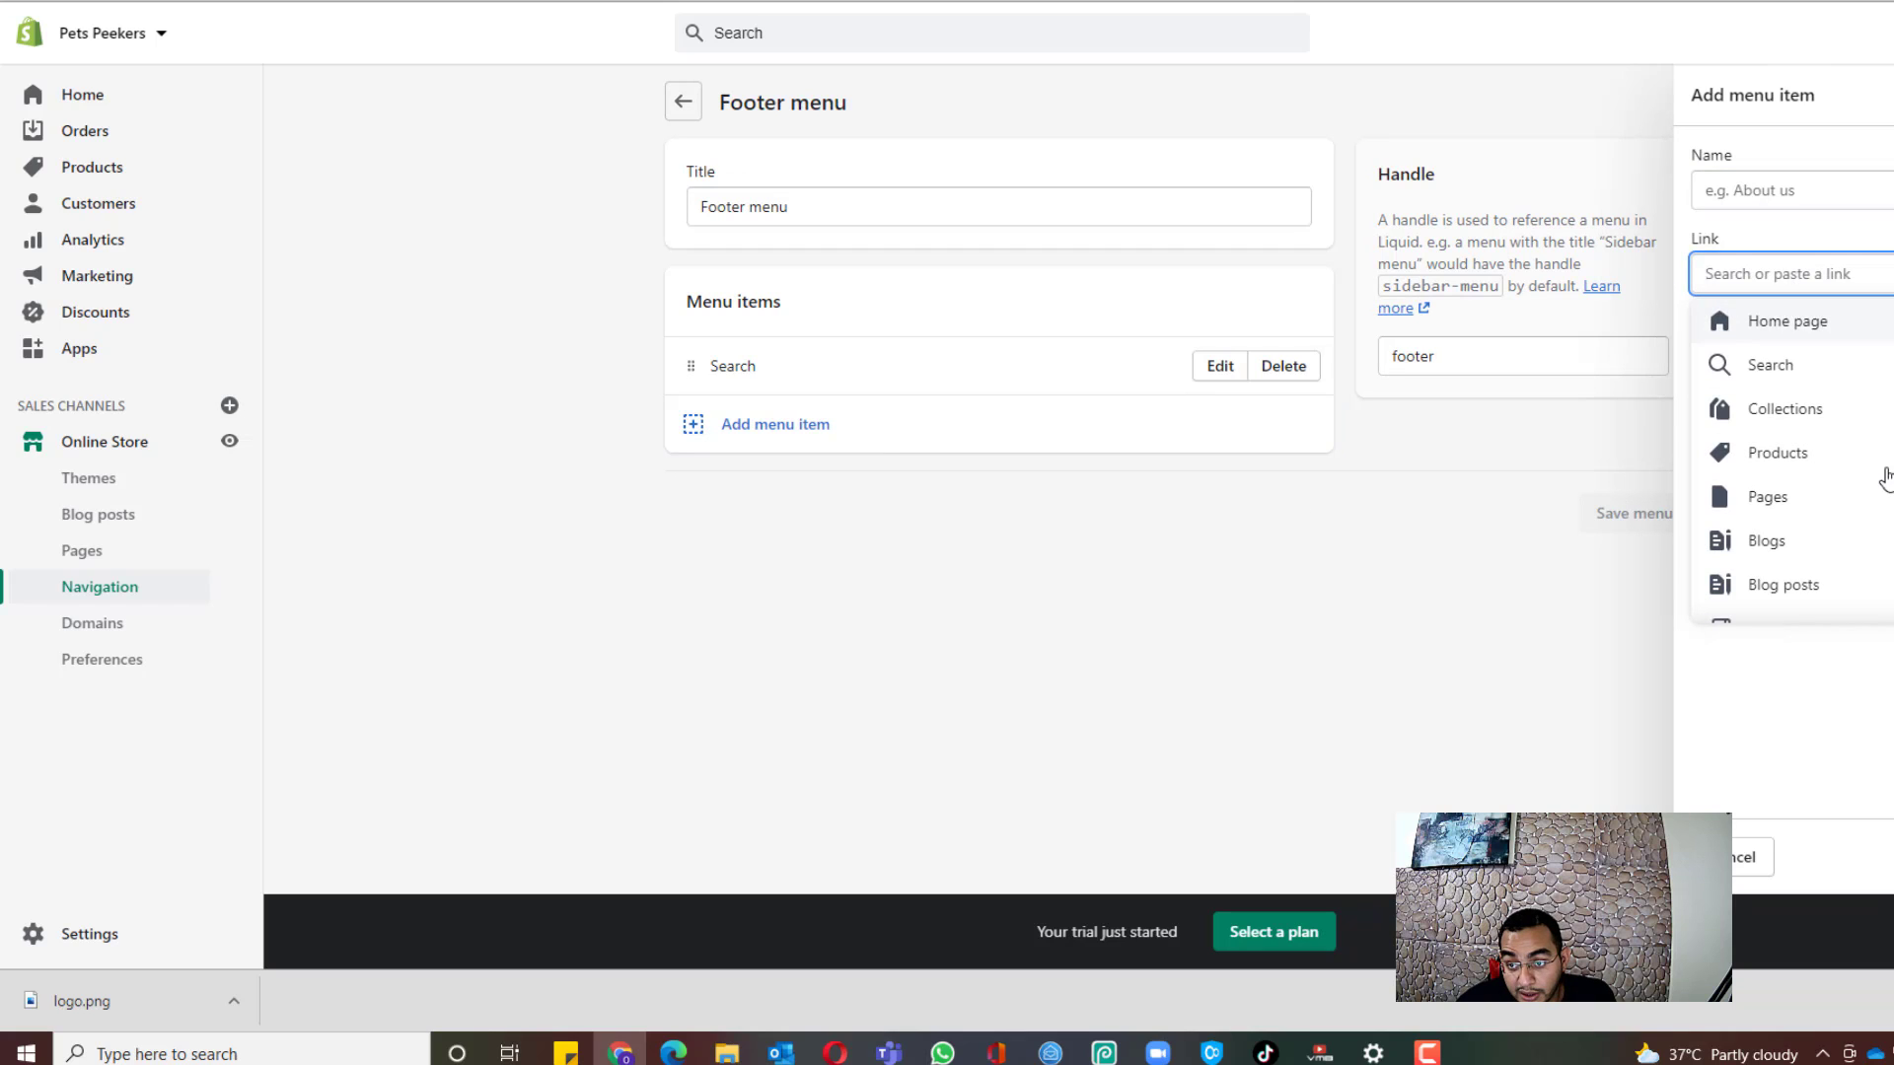
scroll(1860, 474, down, 1)
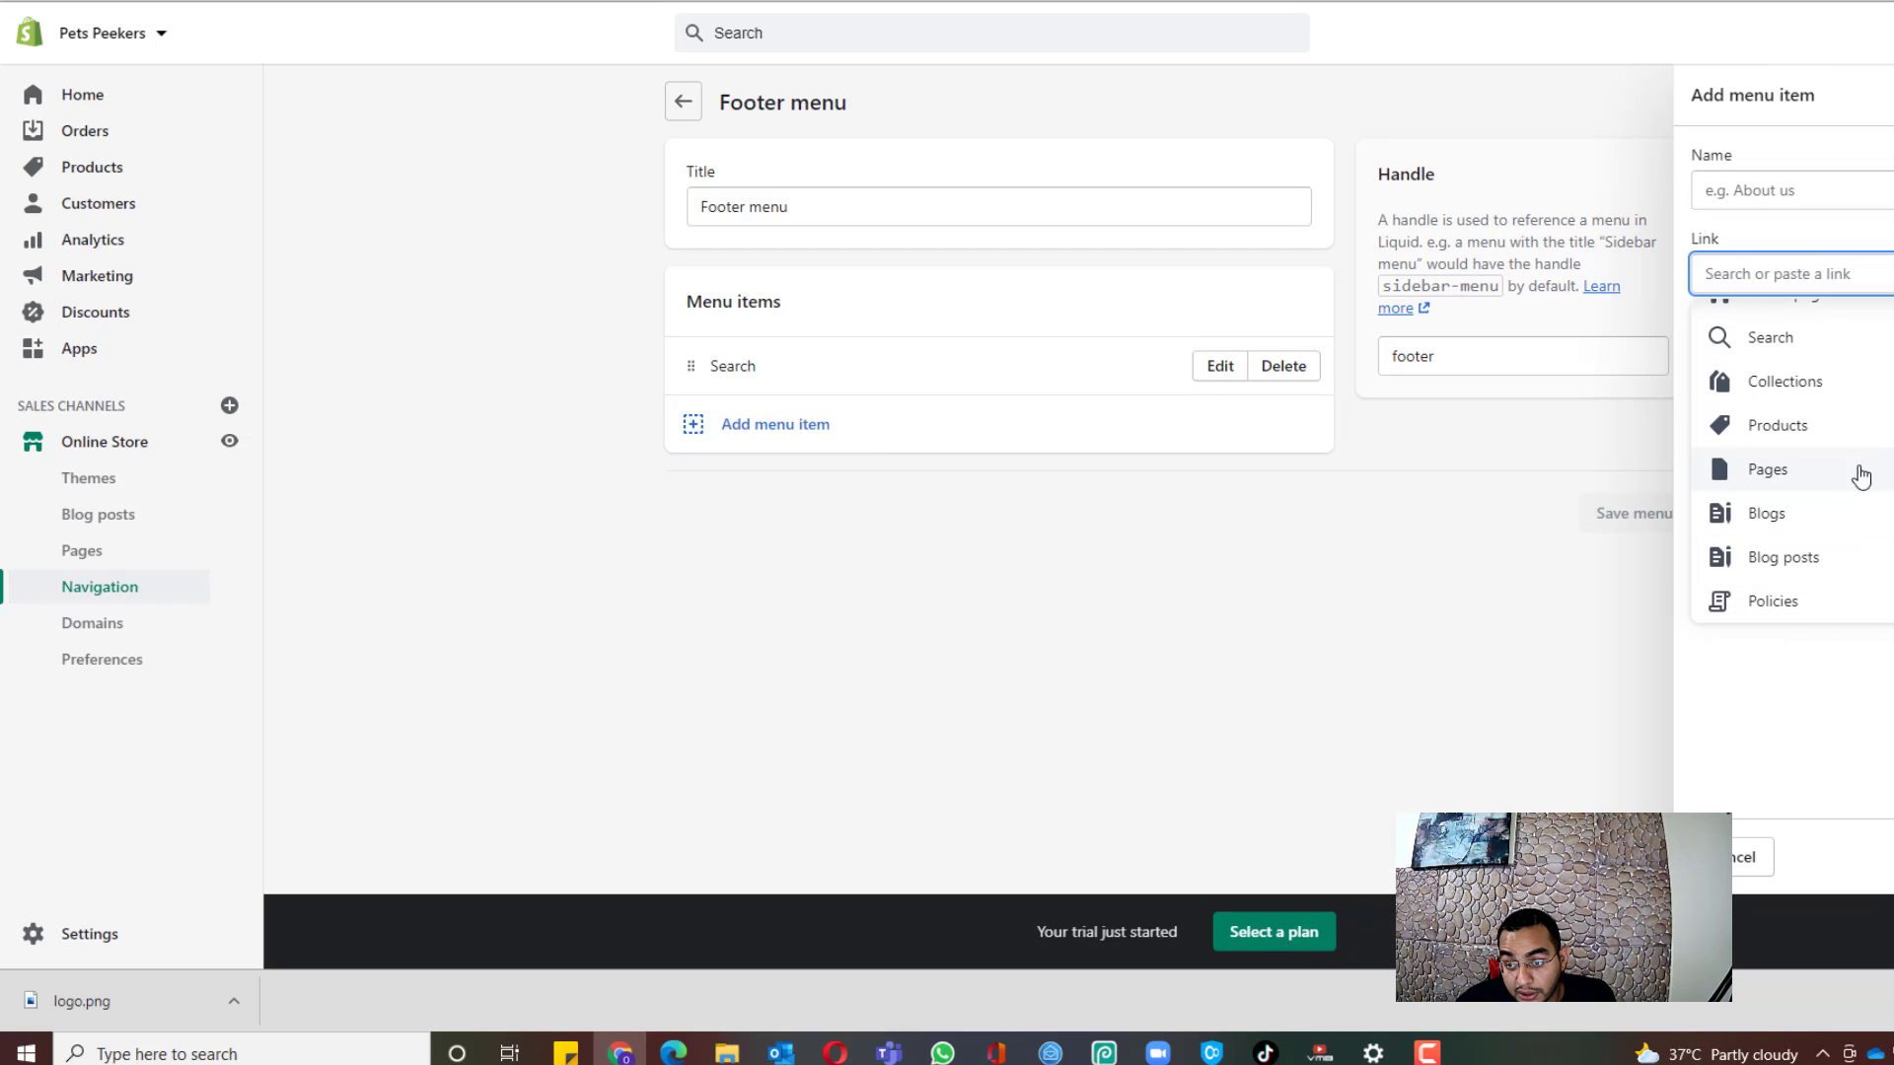
click(1813, 610)
click(1788, 367)
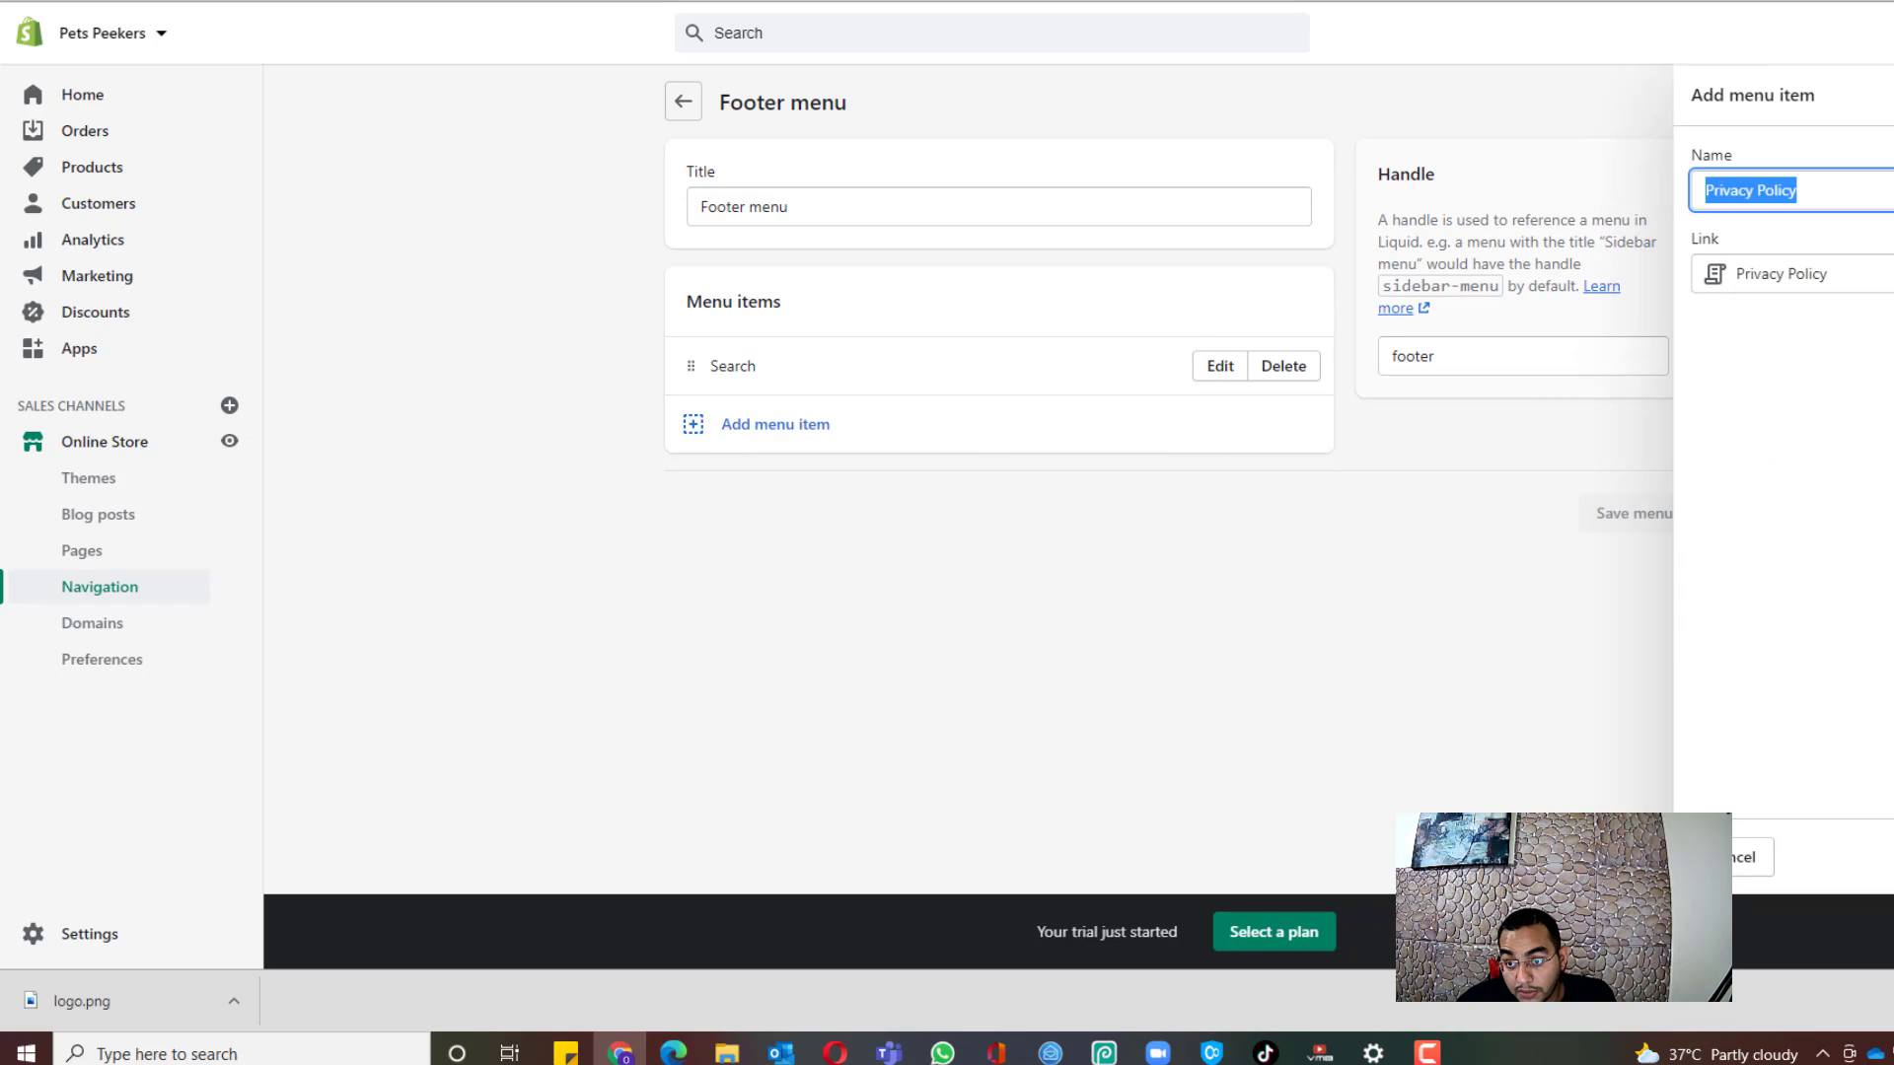
click(1825, 856)
Step: Add Refund Policy and Shipping Policy links to the footer menu
click(779, 488)
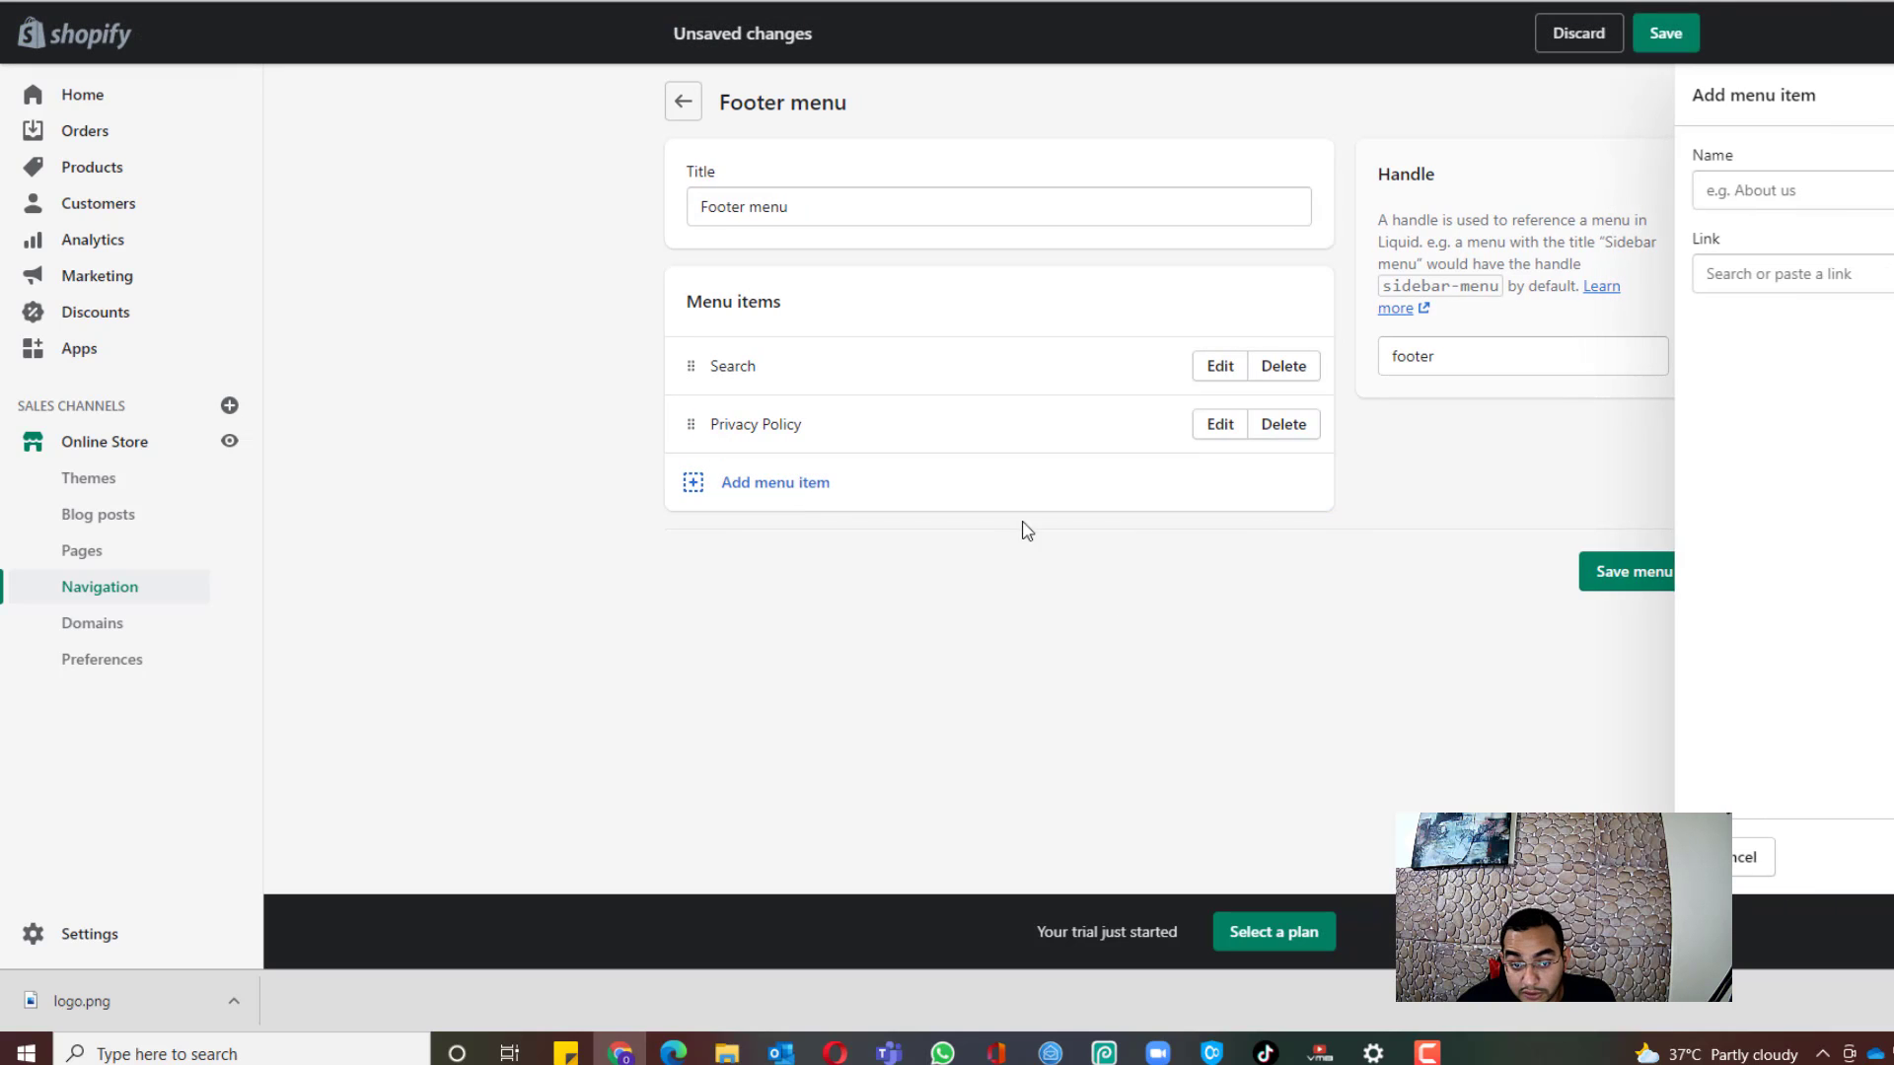
click(1824, 275)
click(1785, 597)
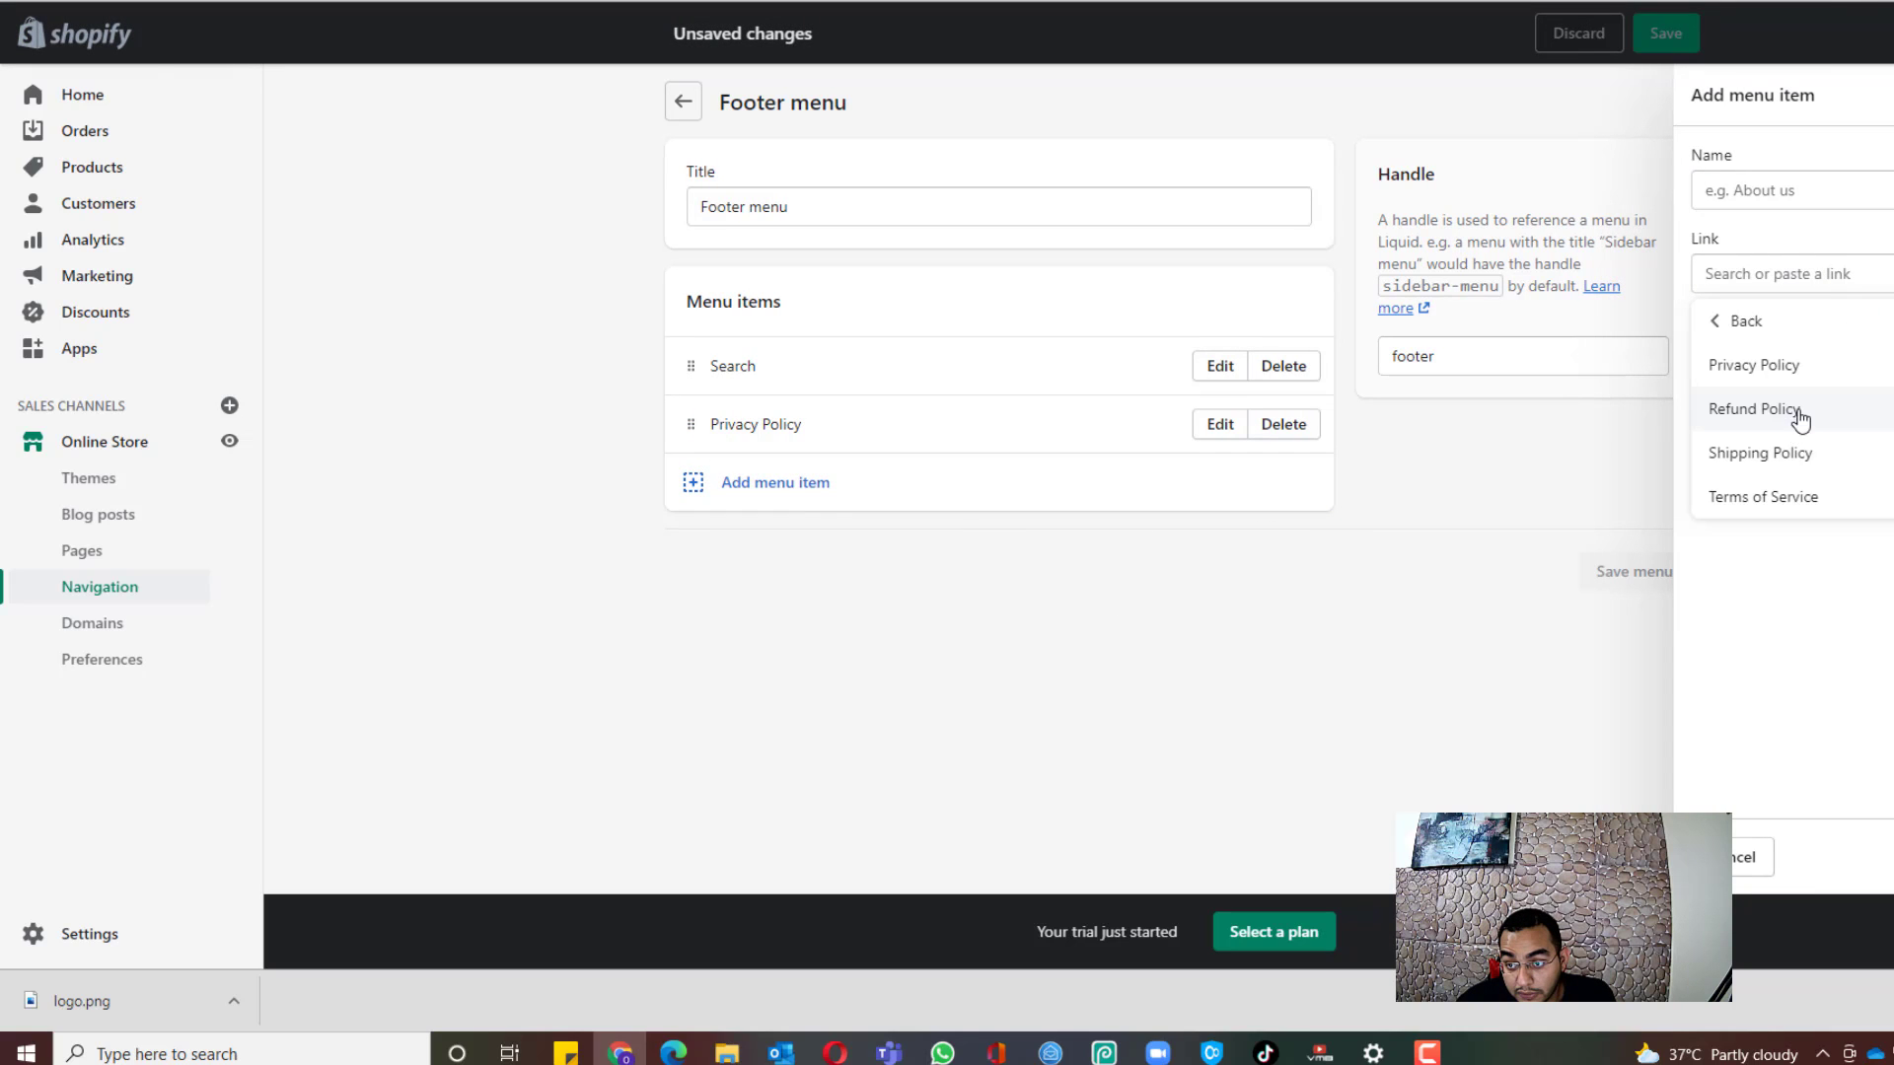
click(1803, 418)
click(1824, 856)
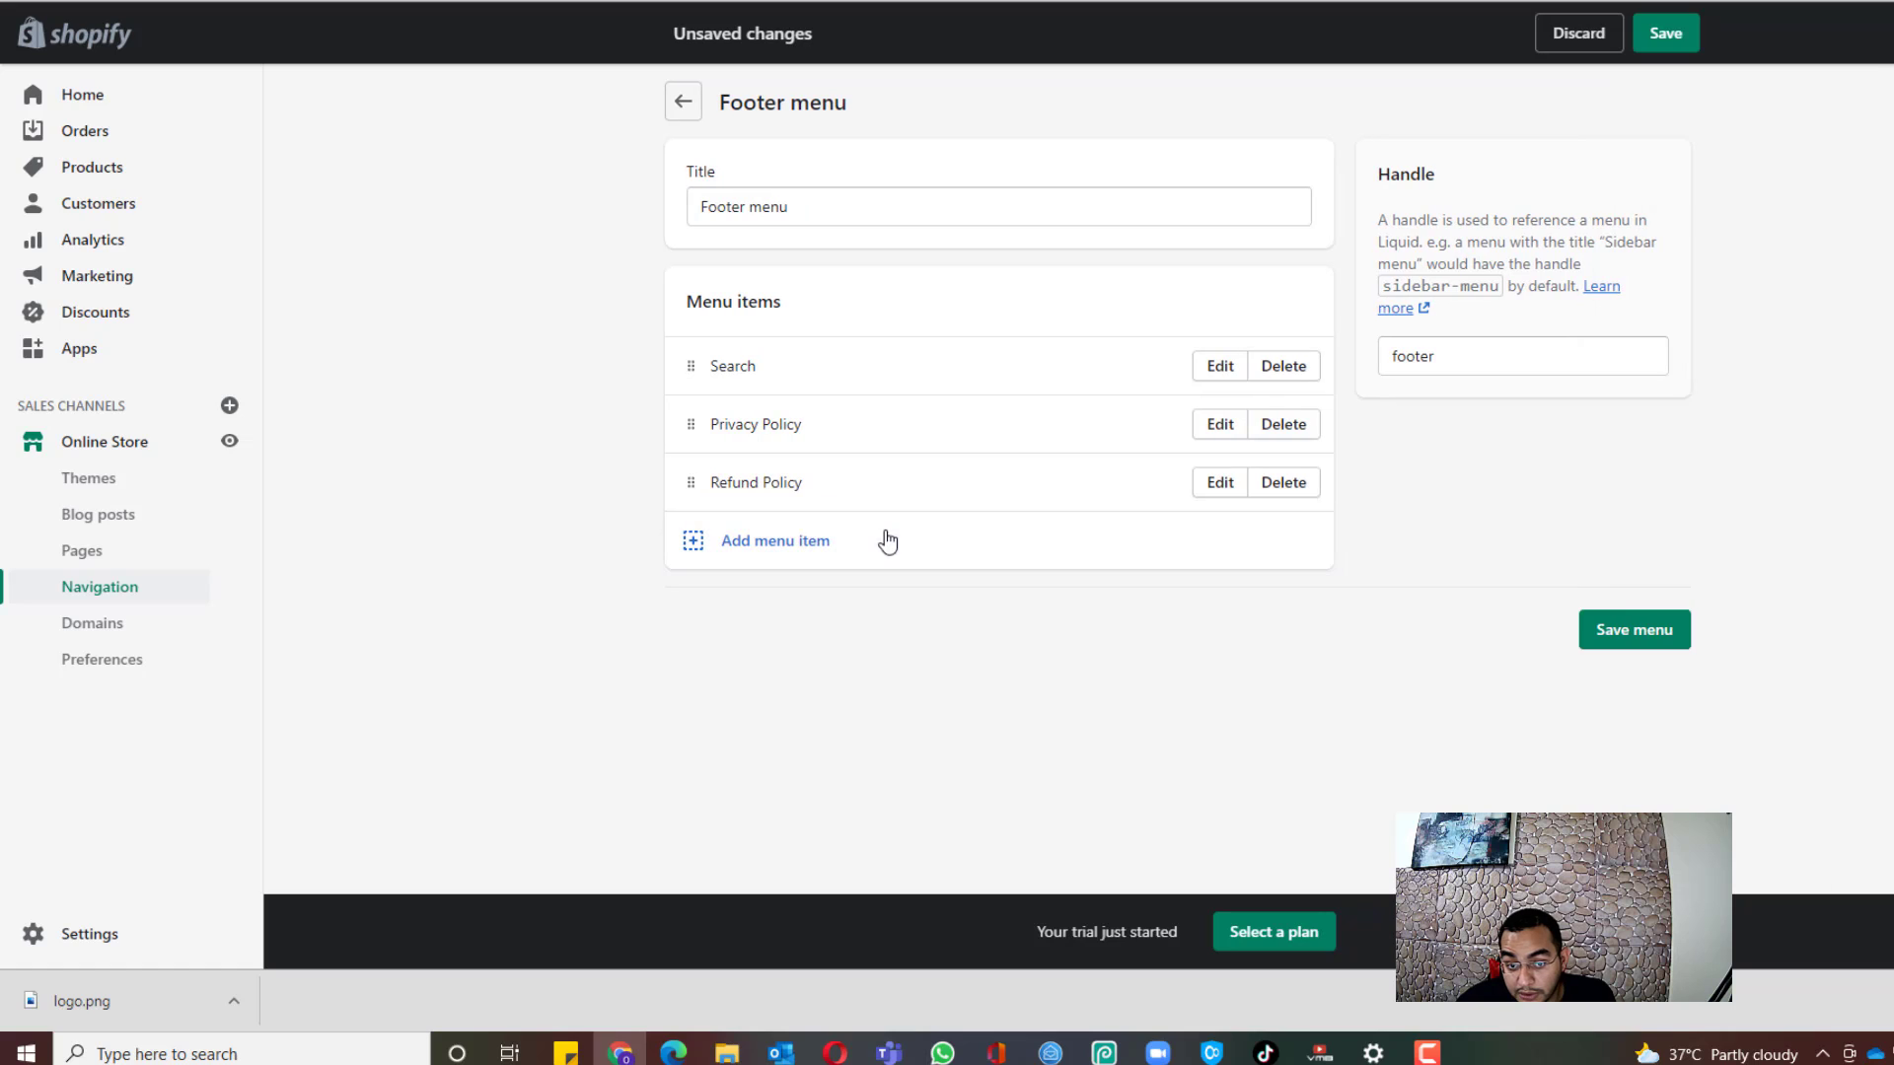
click(886, 537)
click(1842, 271)
click(1773, 613)
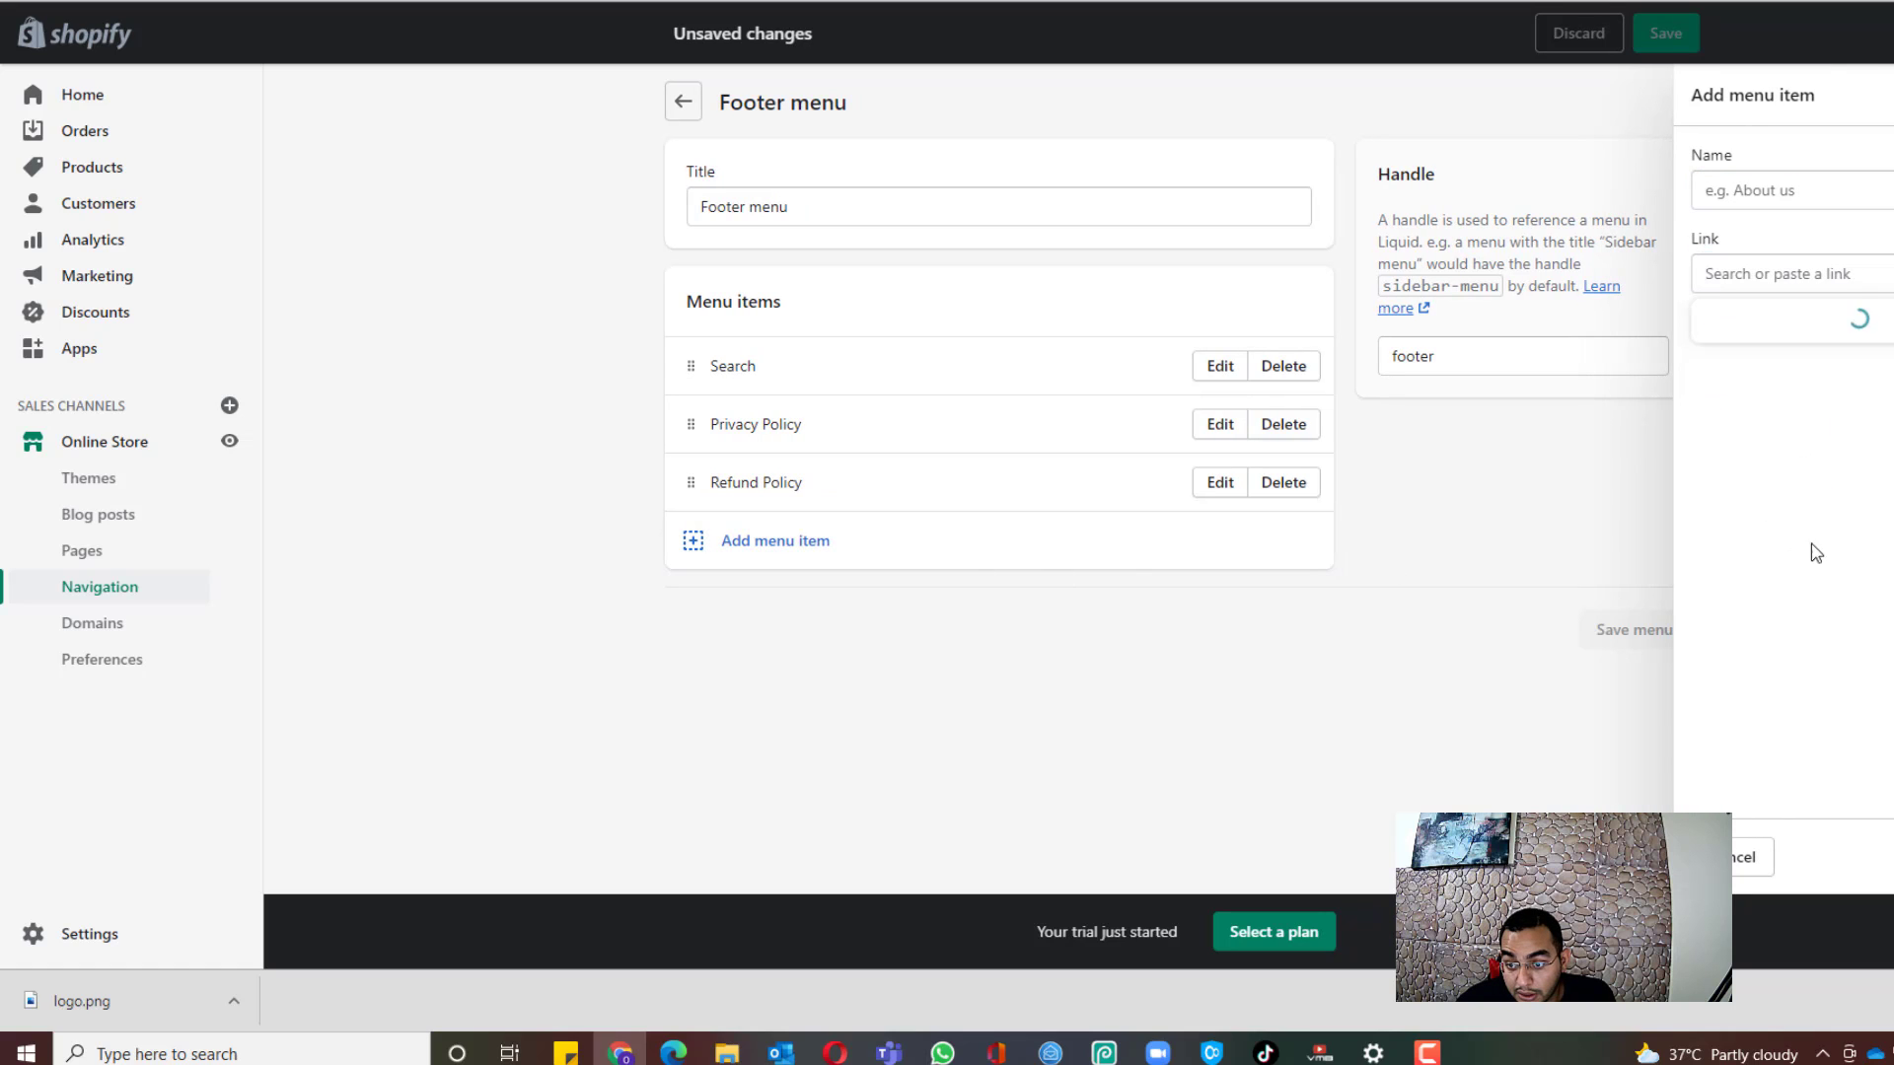
click(1791, 456)
click(1825, 856)
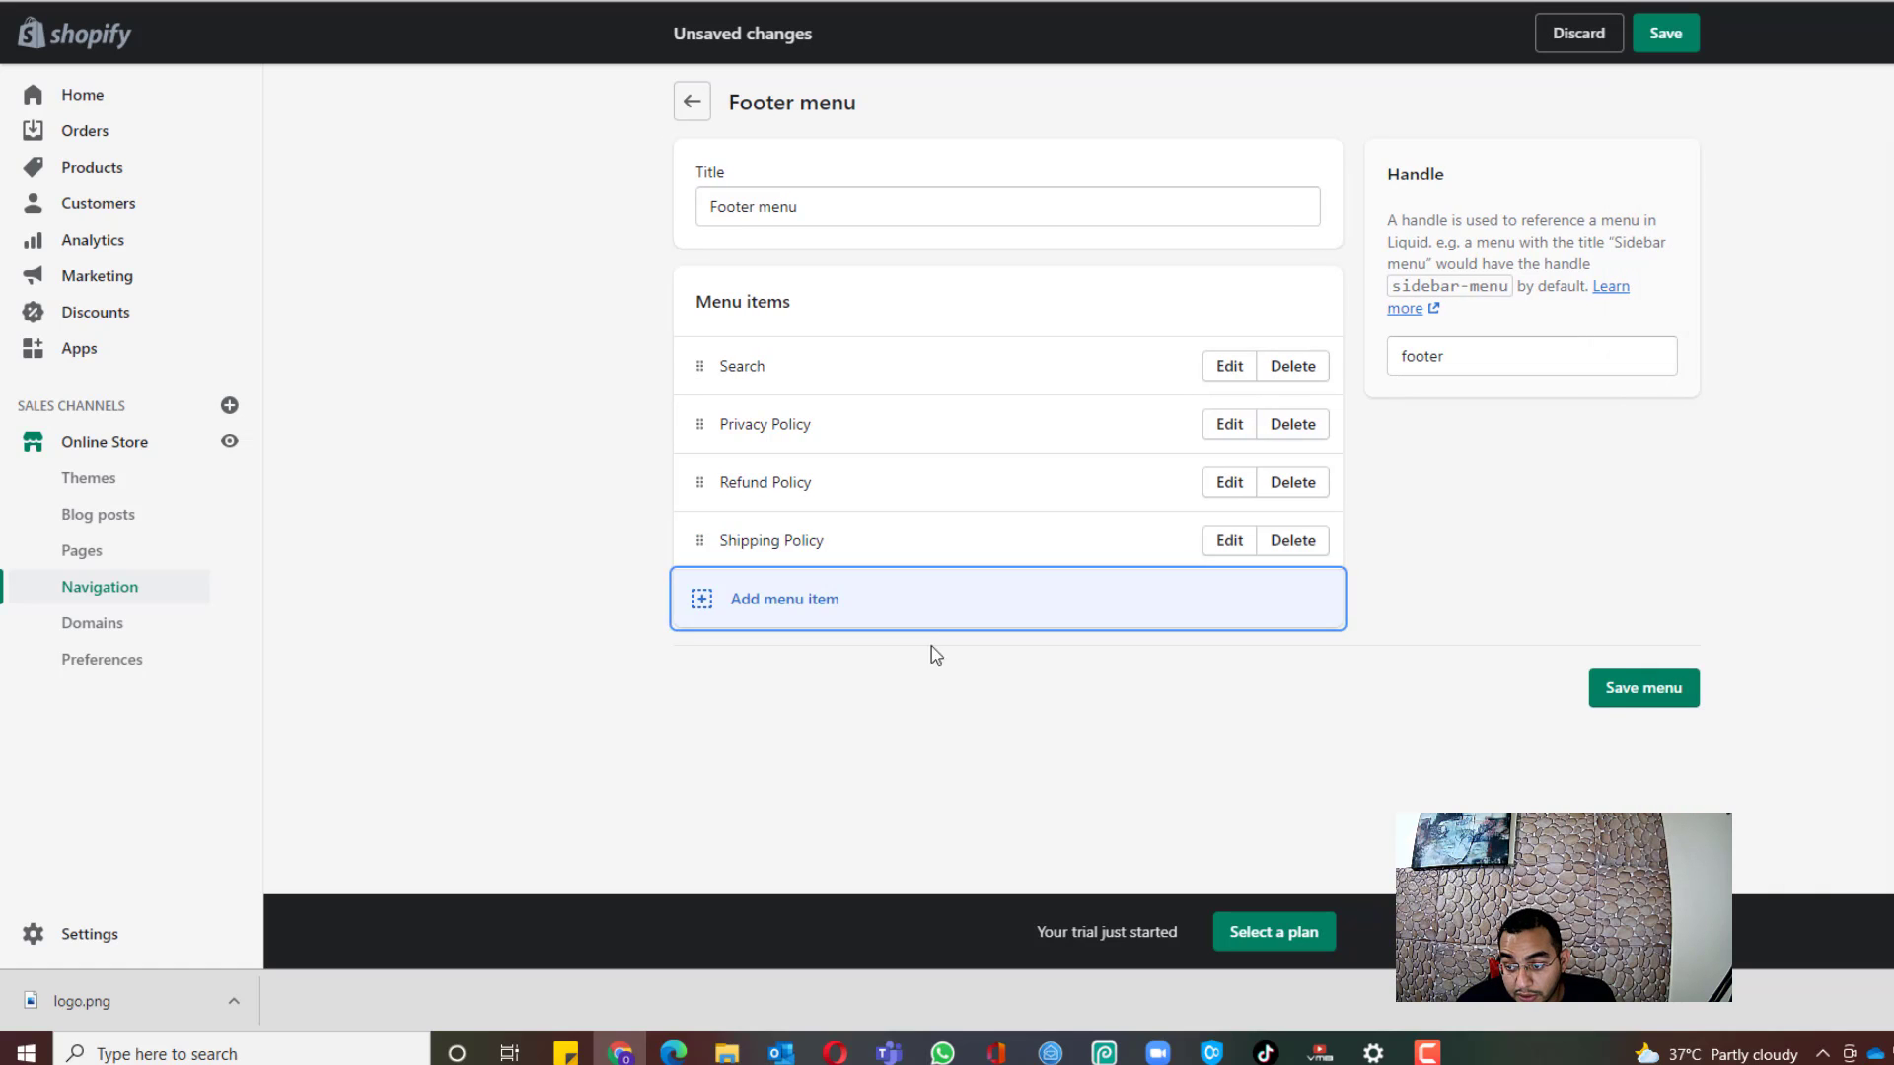
Step: Add a Terms of Service link, save the footer menu, and return to menus
click(930, 607)
click(1842, 273)
scroll(1785, 553, down, 1)
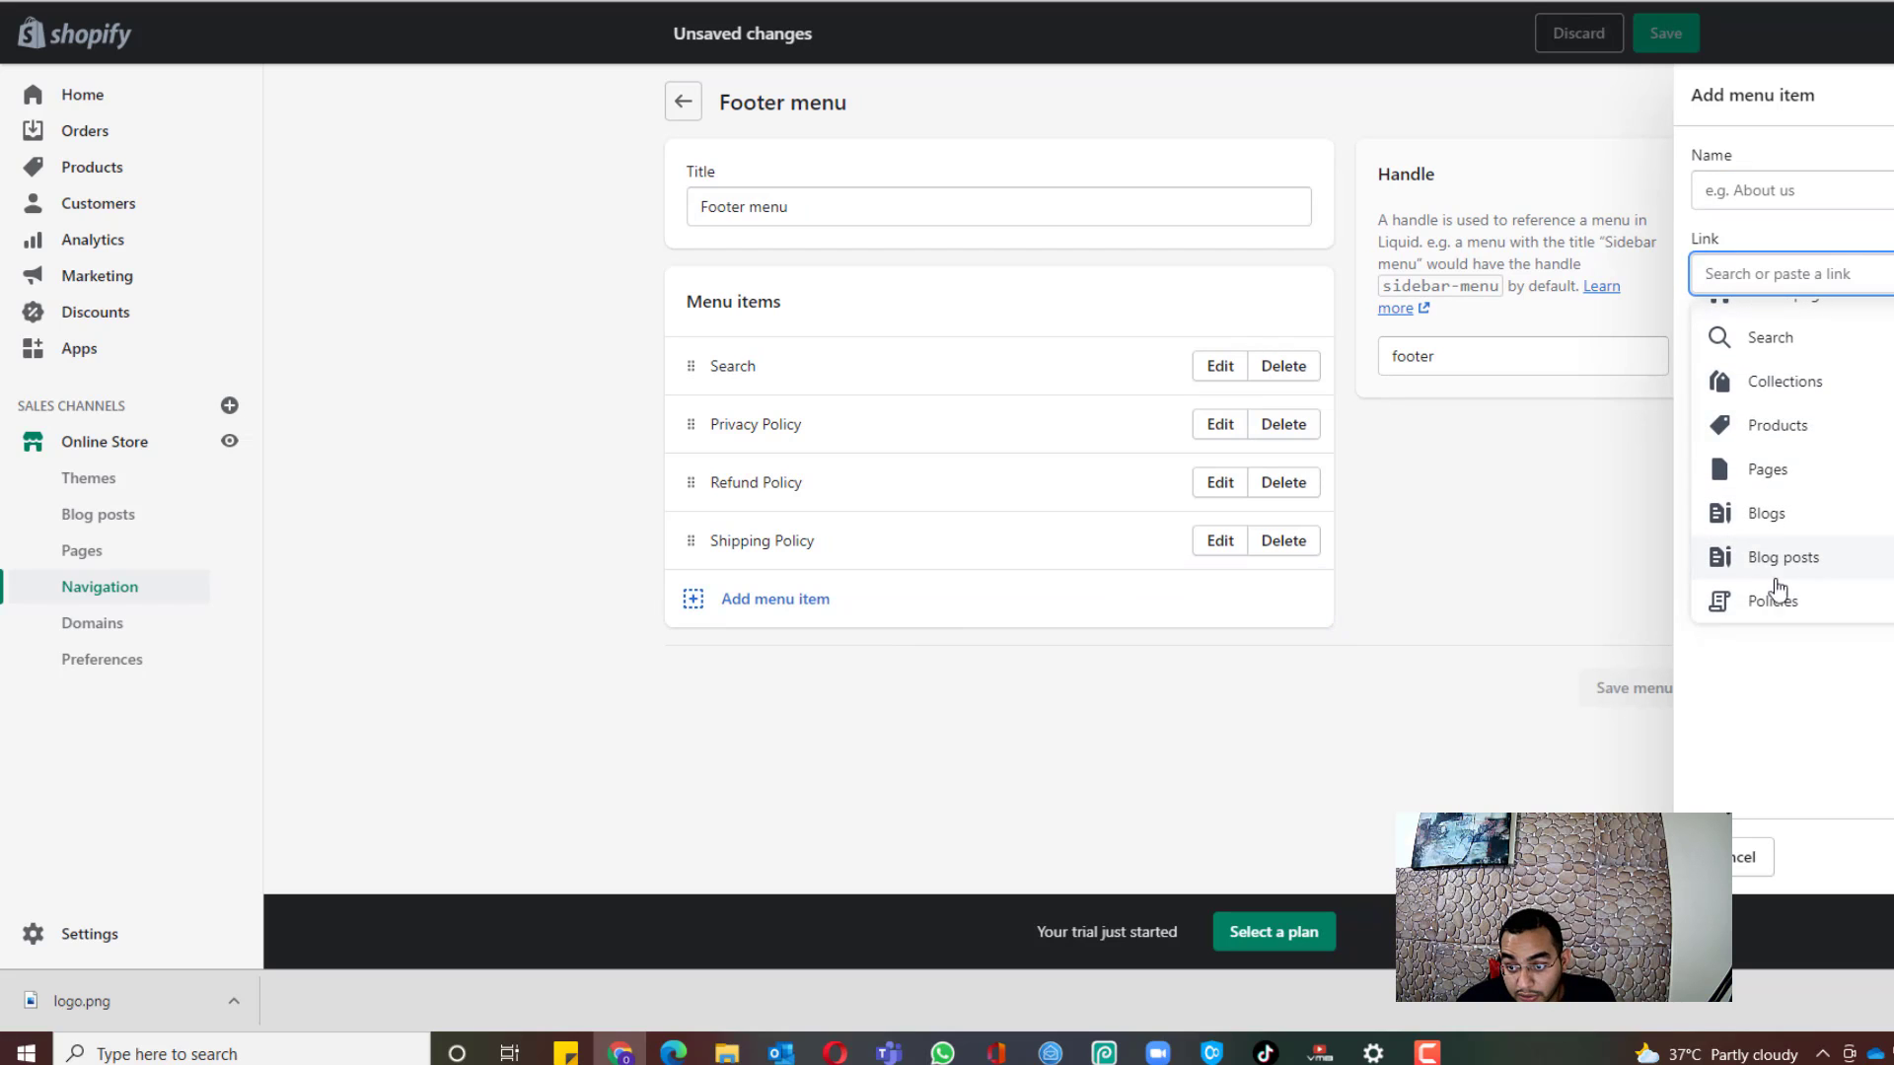
click(1757, 600)
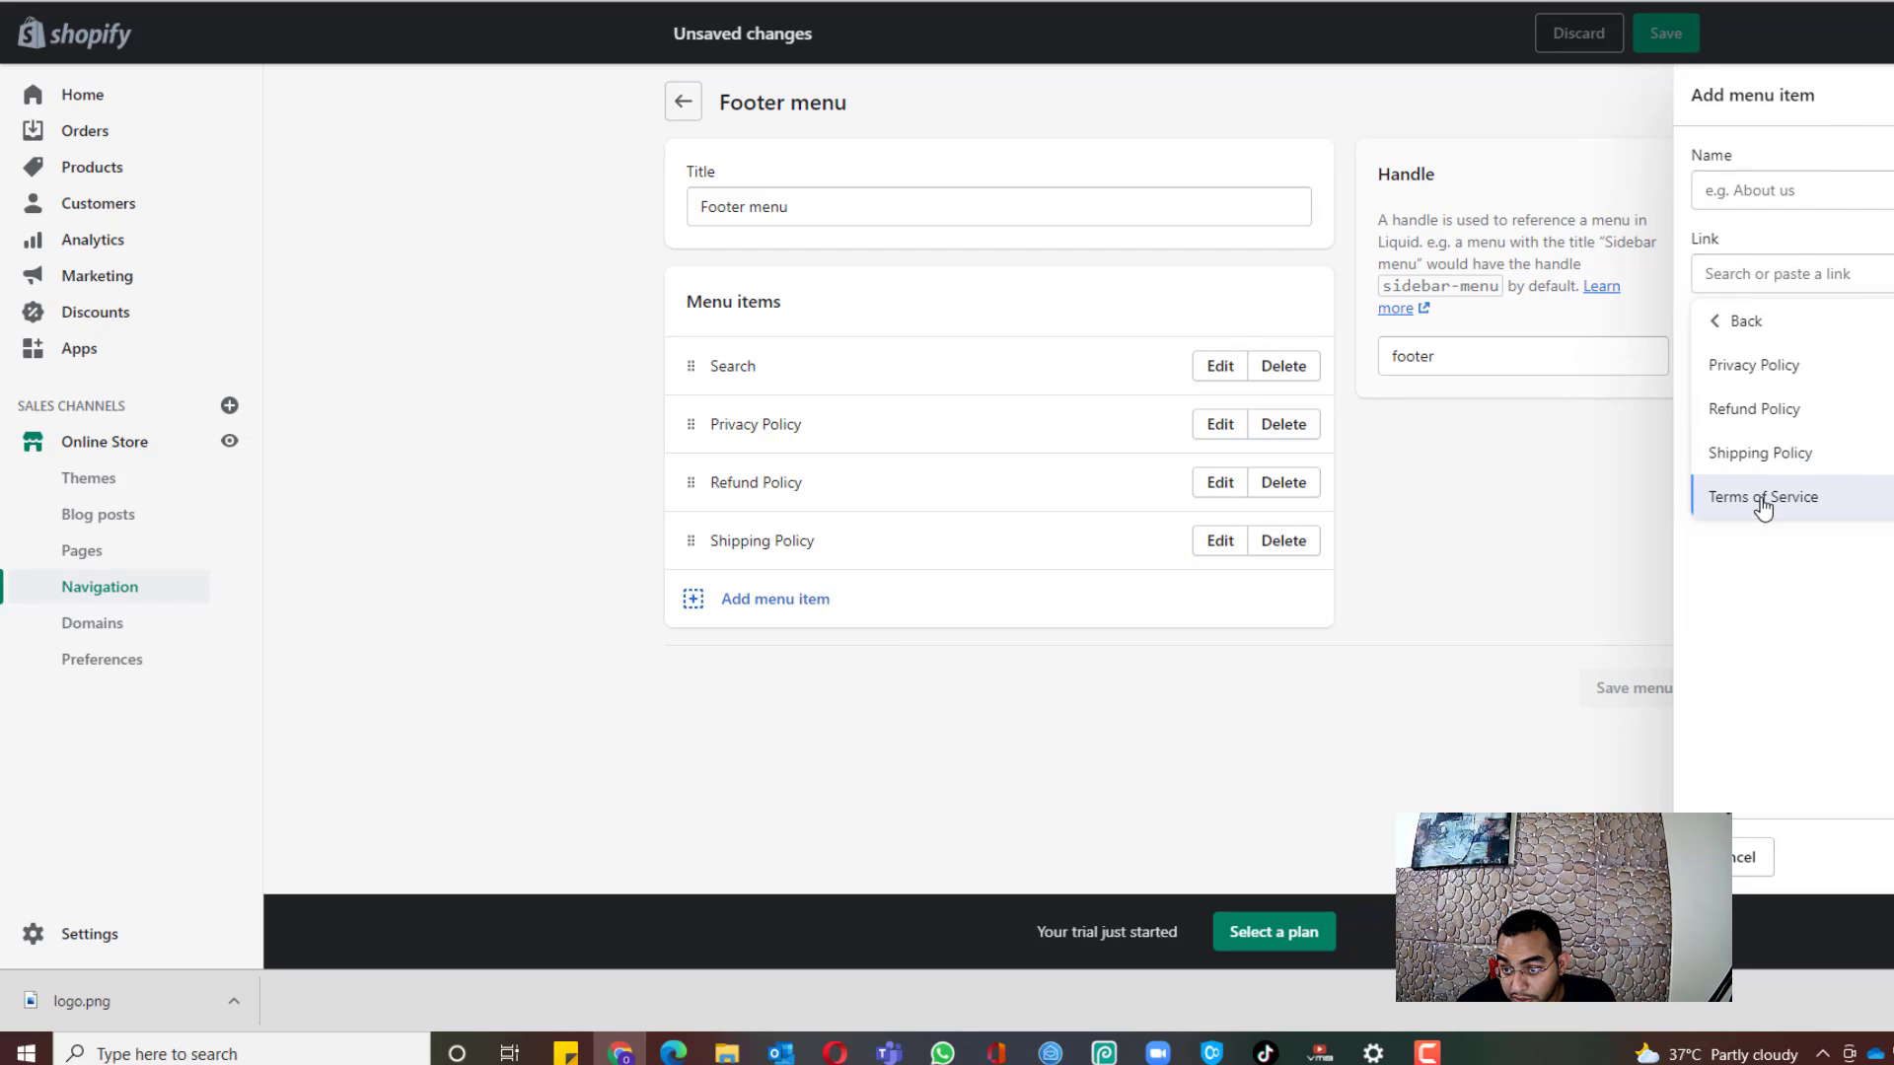
click(1762, 498)
click(1832, 856)
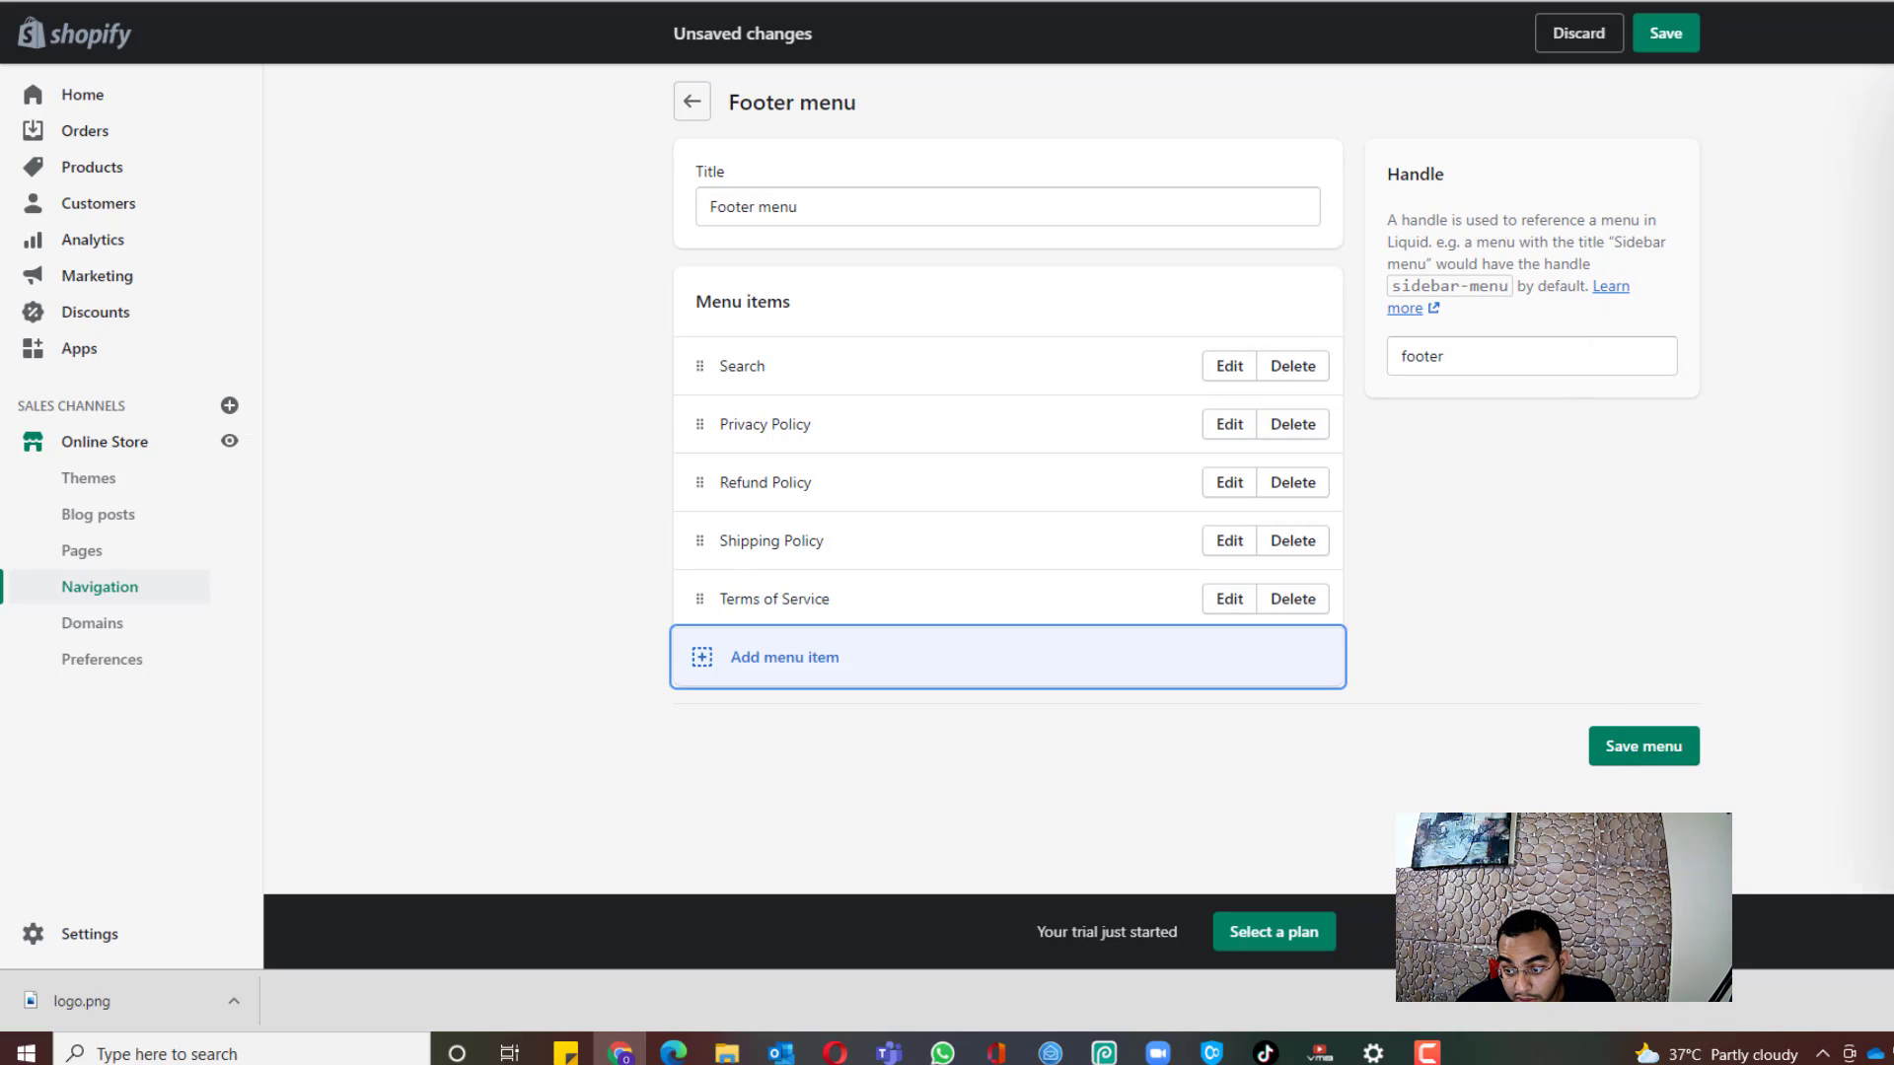
click(1643, 745)
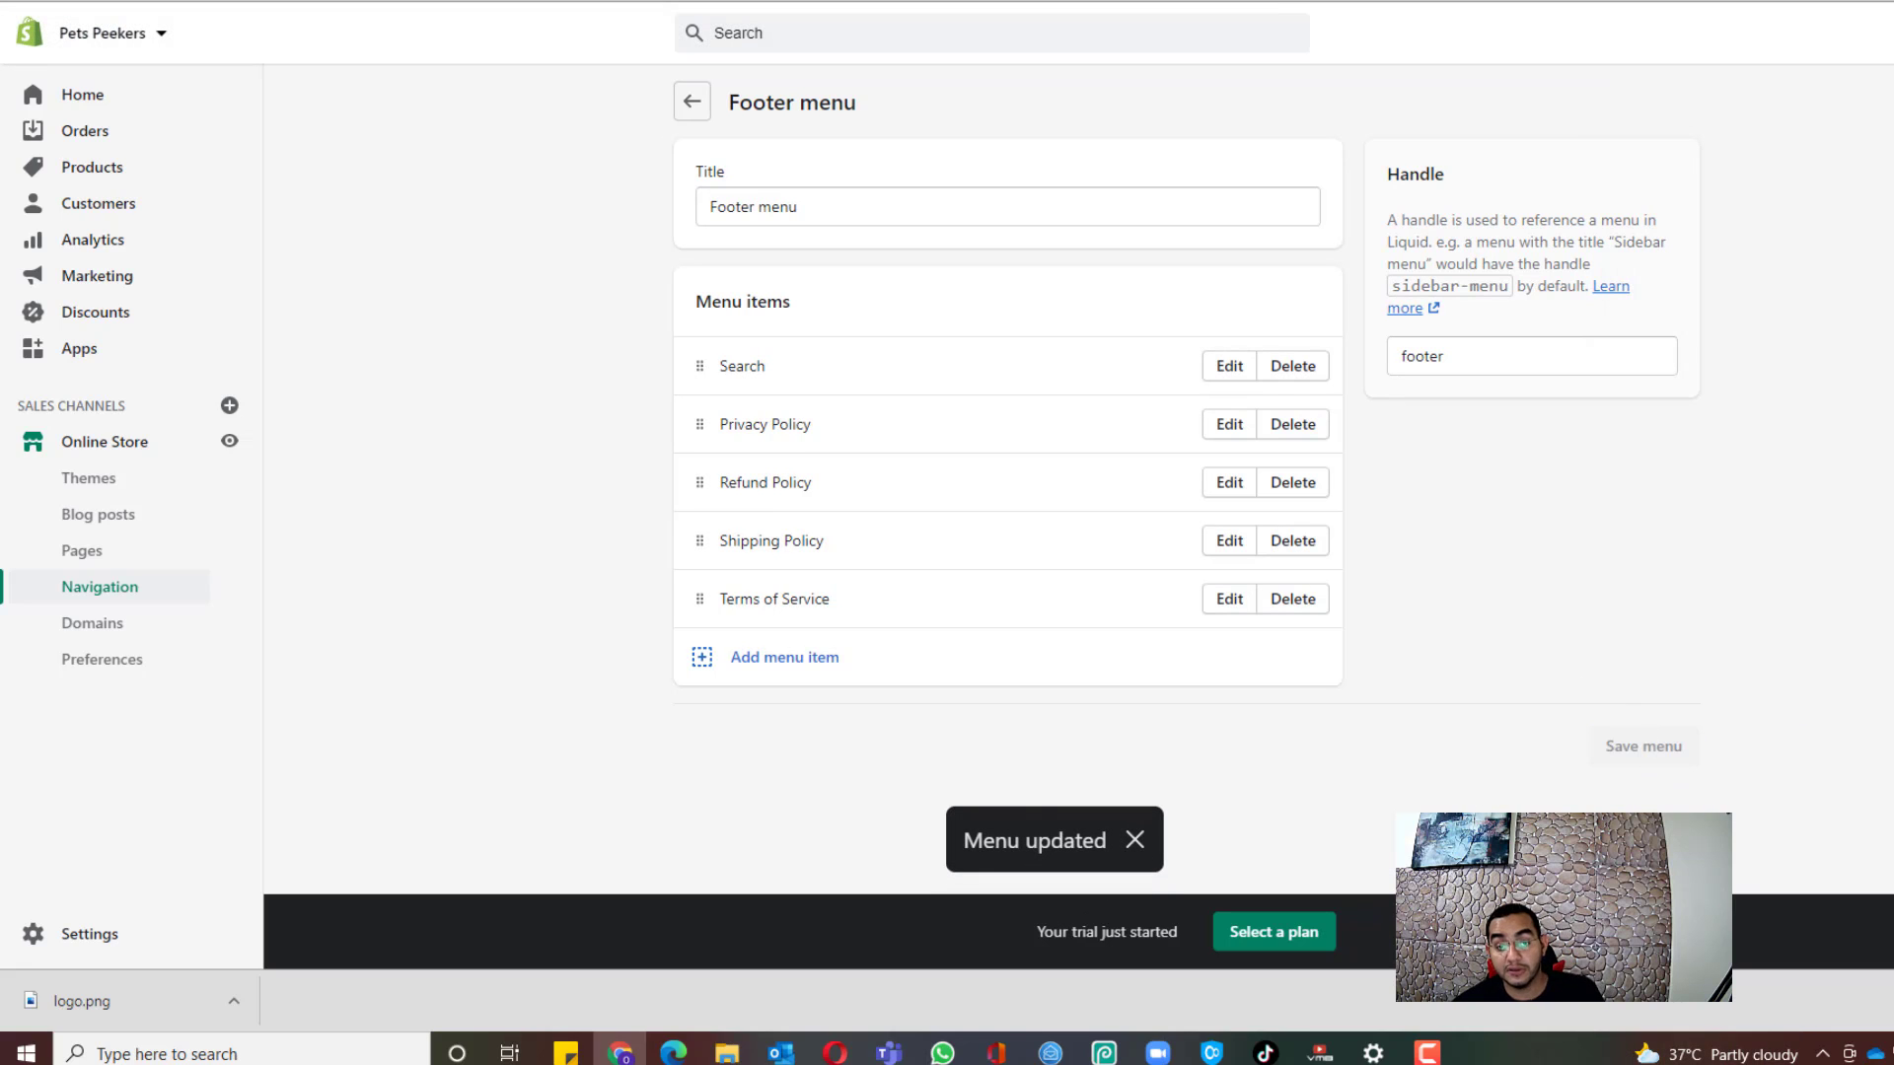
click(691, 111)
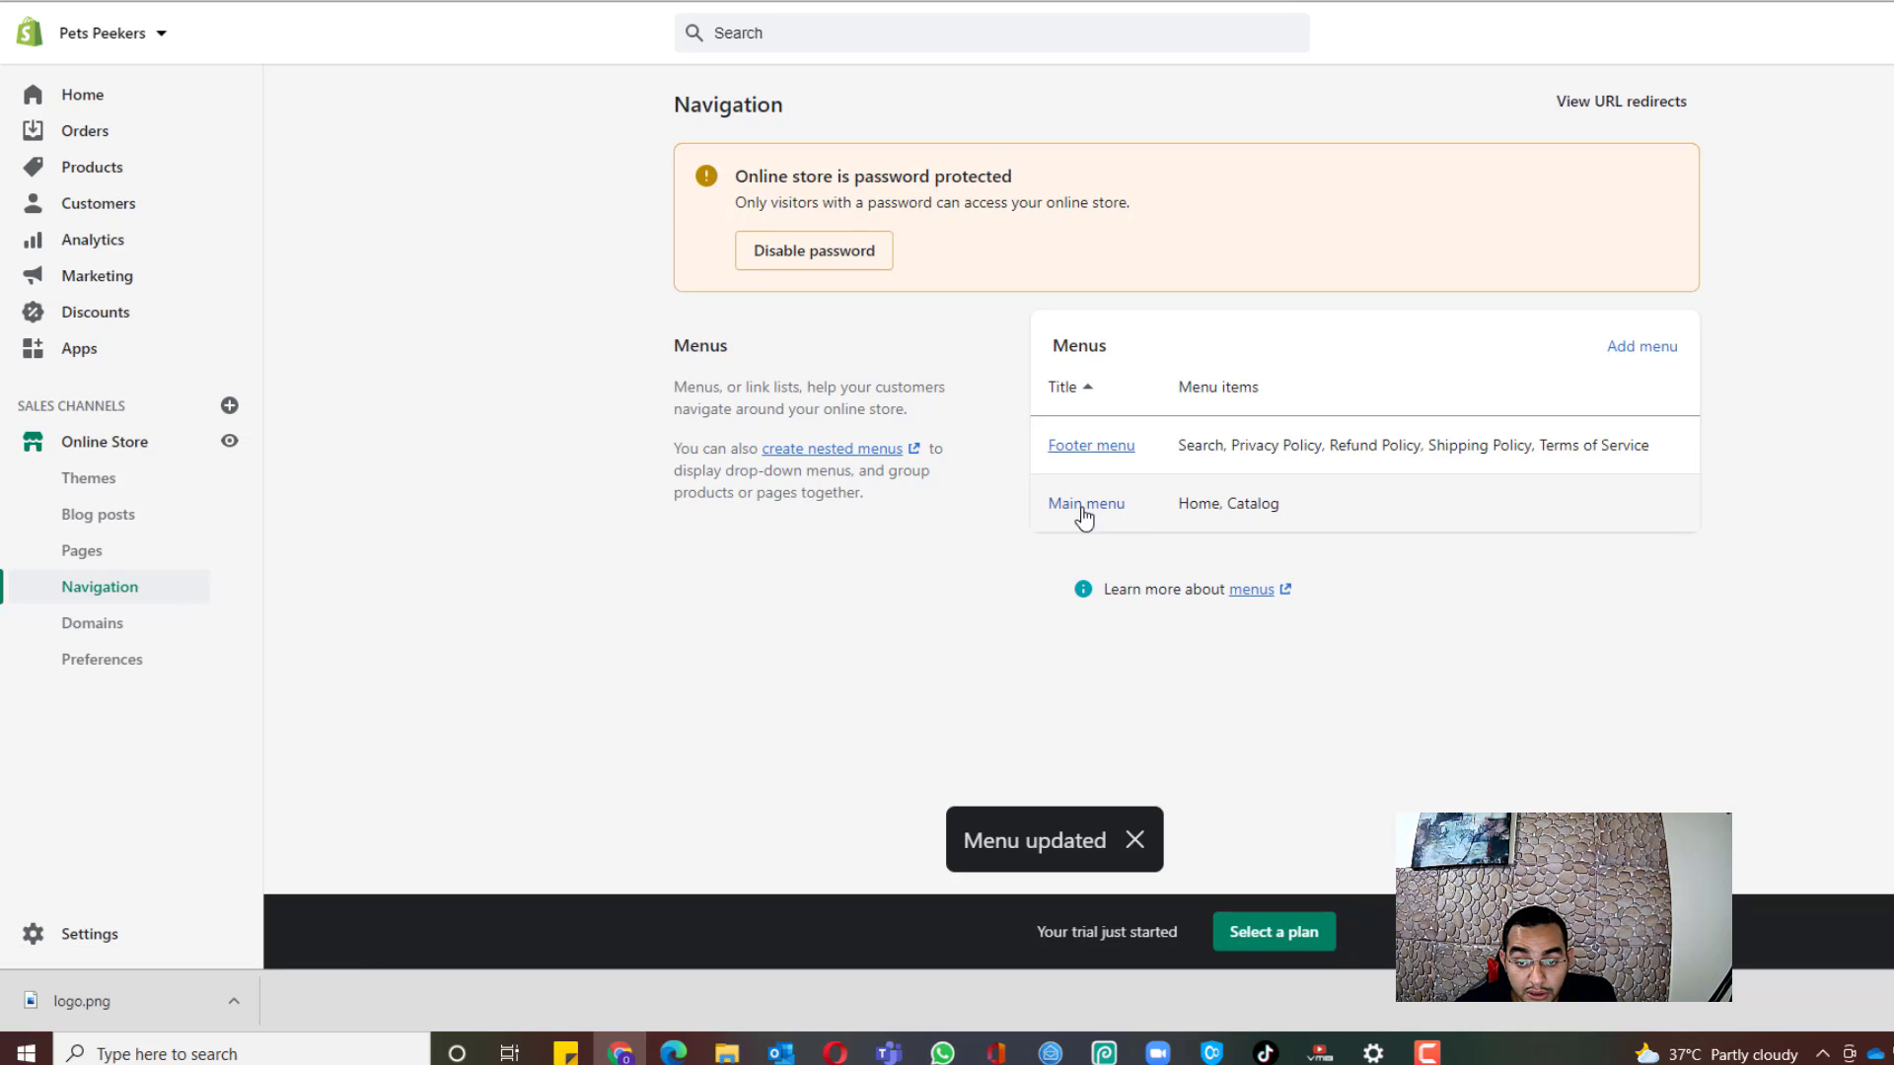
Step: In the Main menu, remove the Home item and rename Catalog to Shop Now
click(1080, 508)
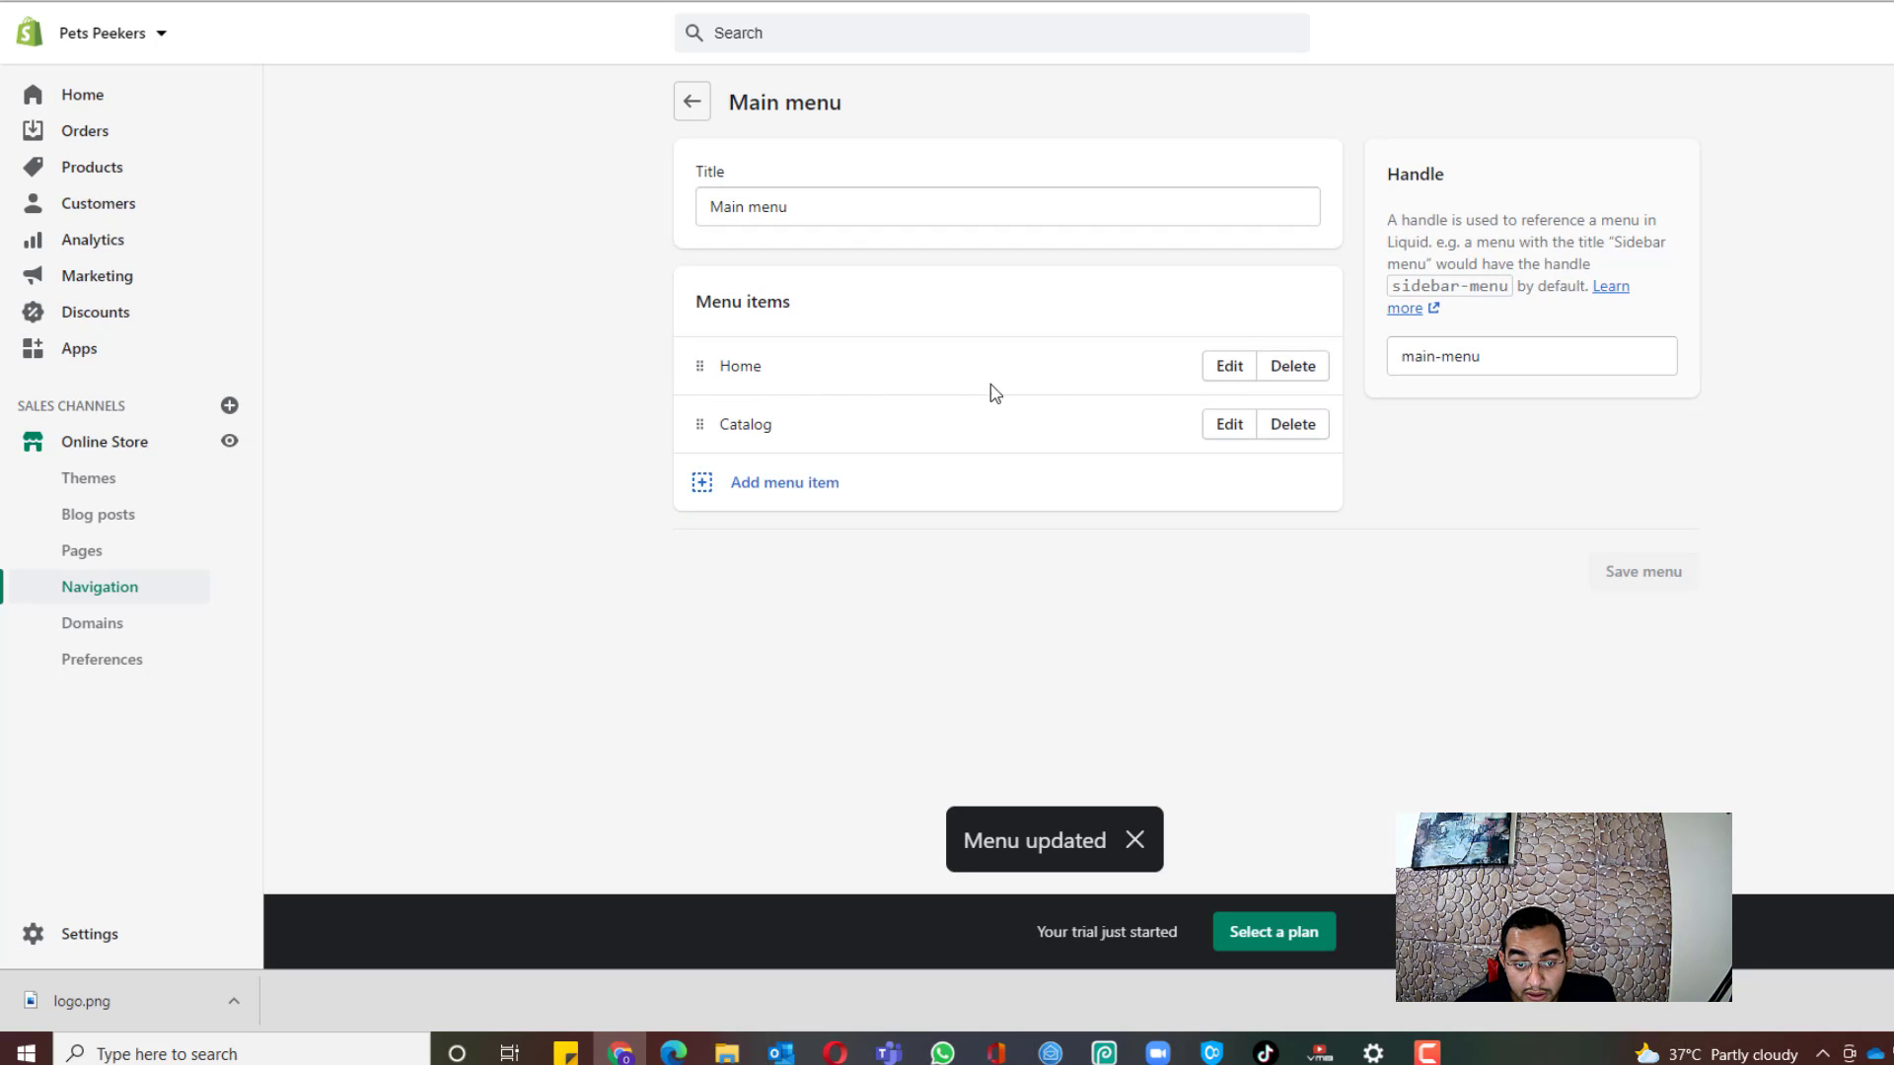
click(1300, 369)
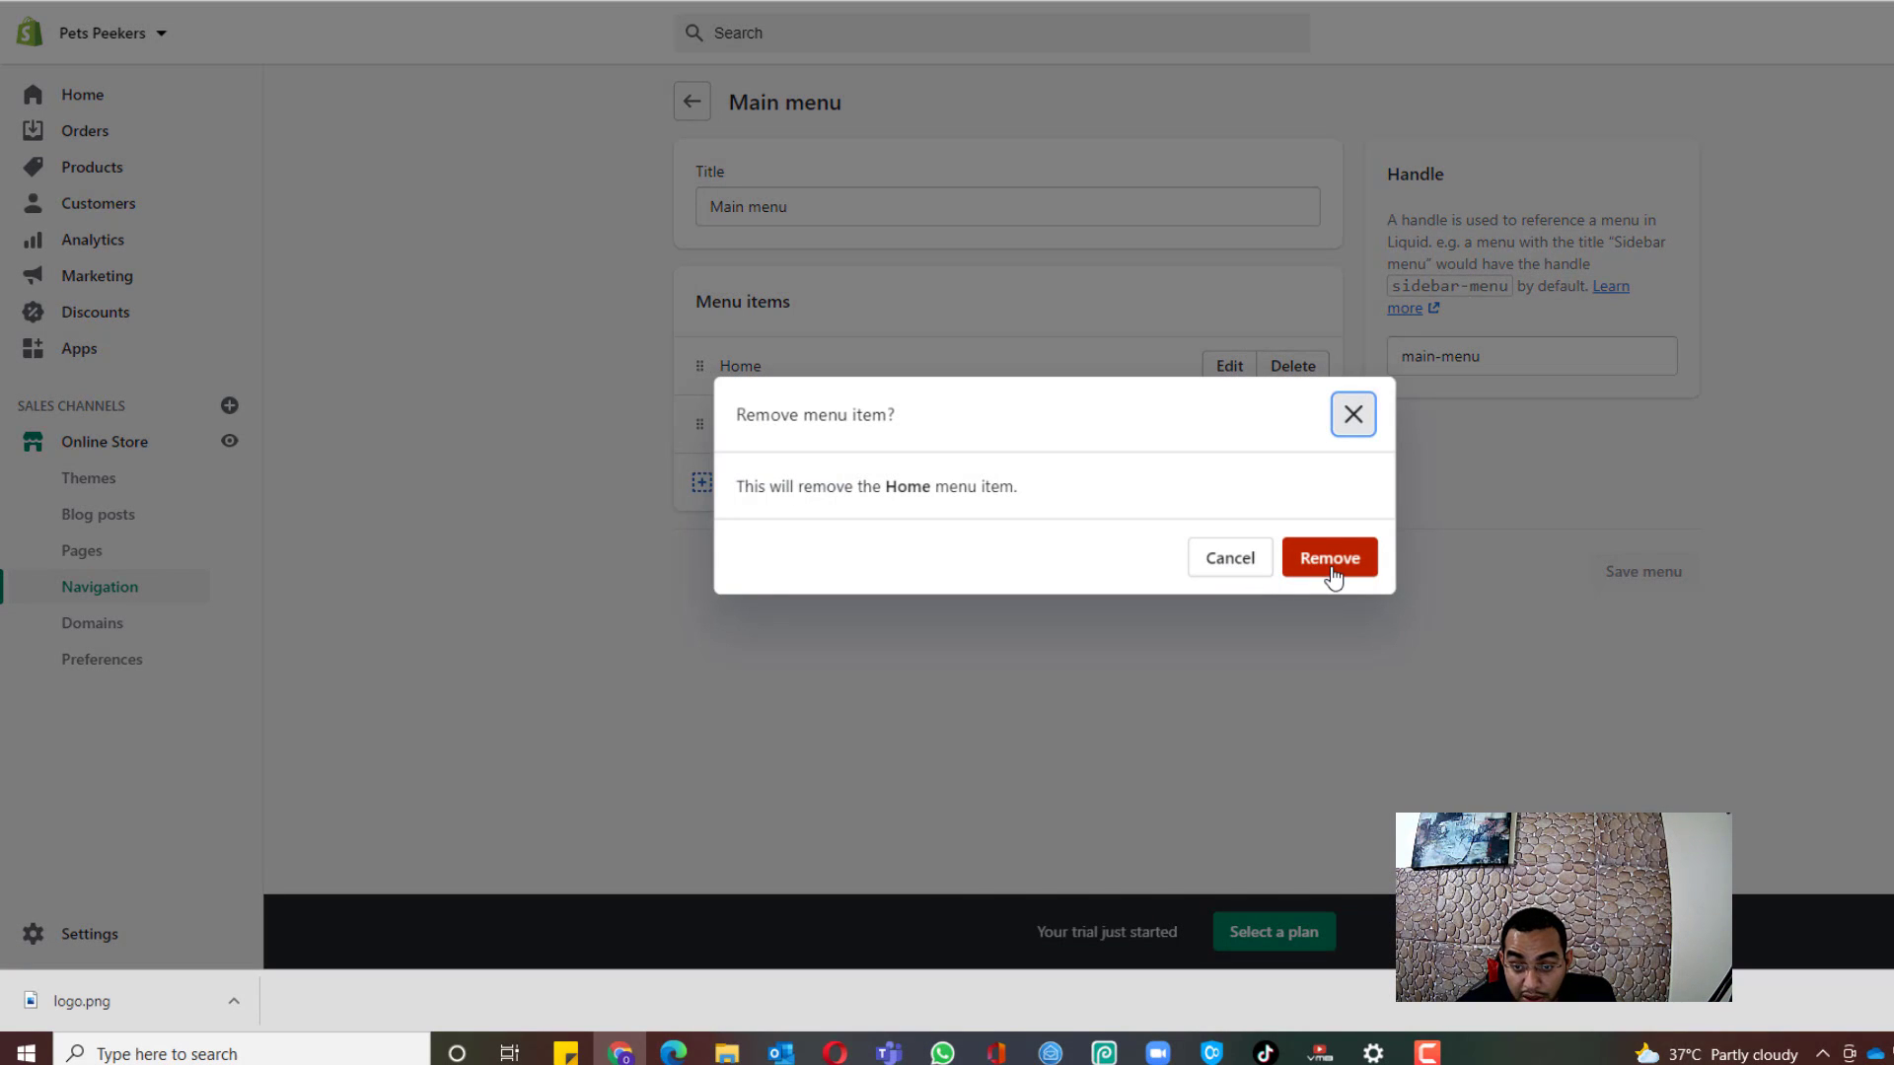
click(1330, 570)
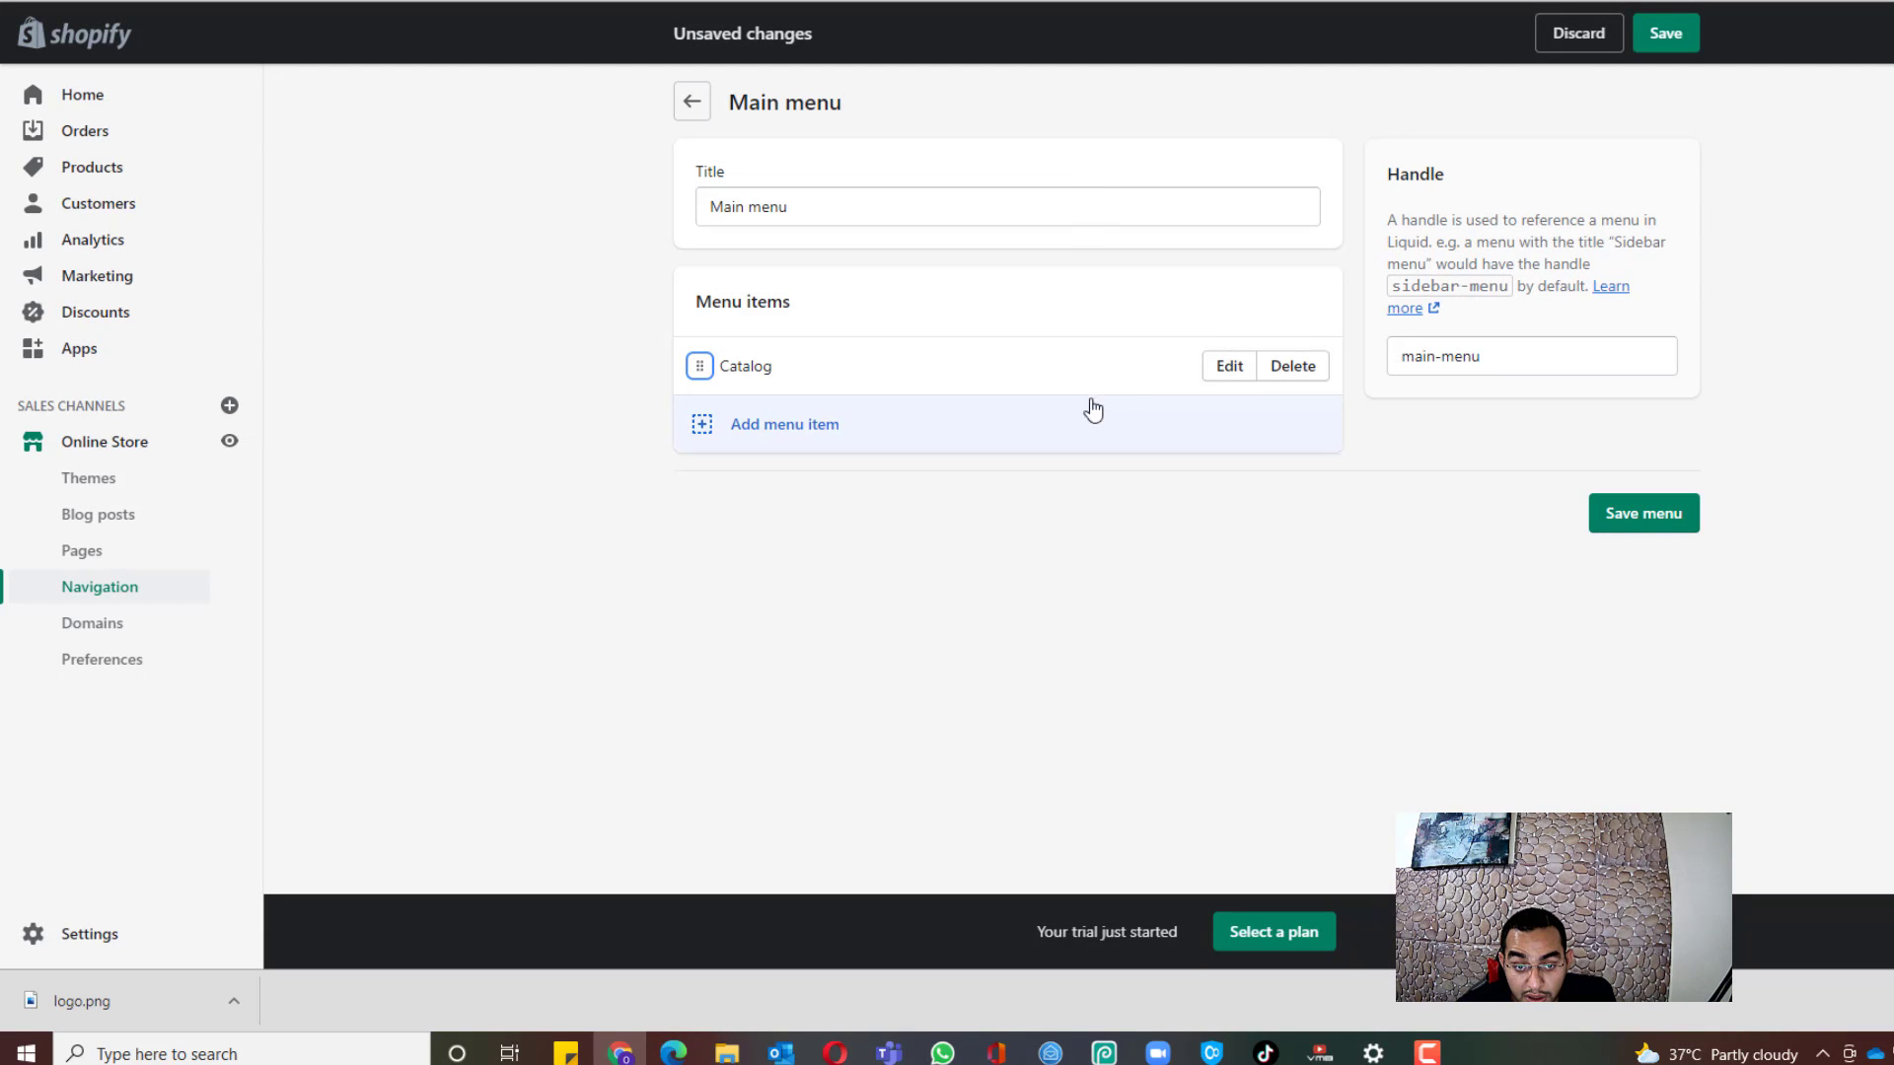
click(1223, 374)
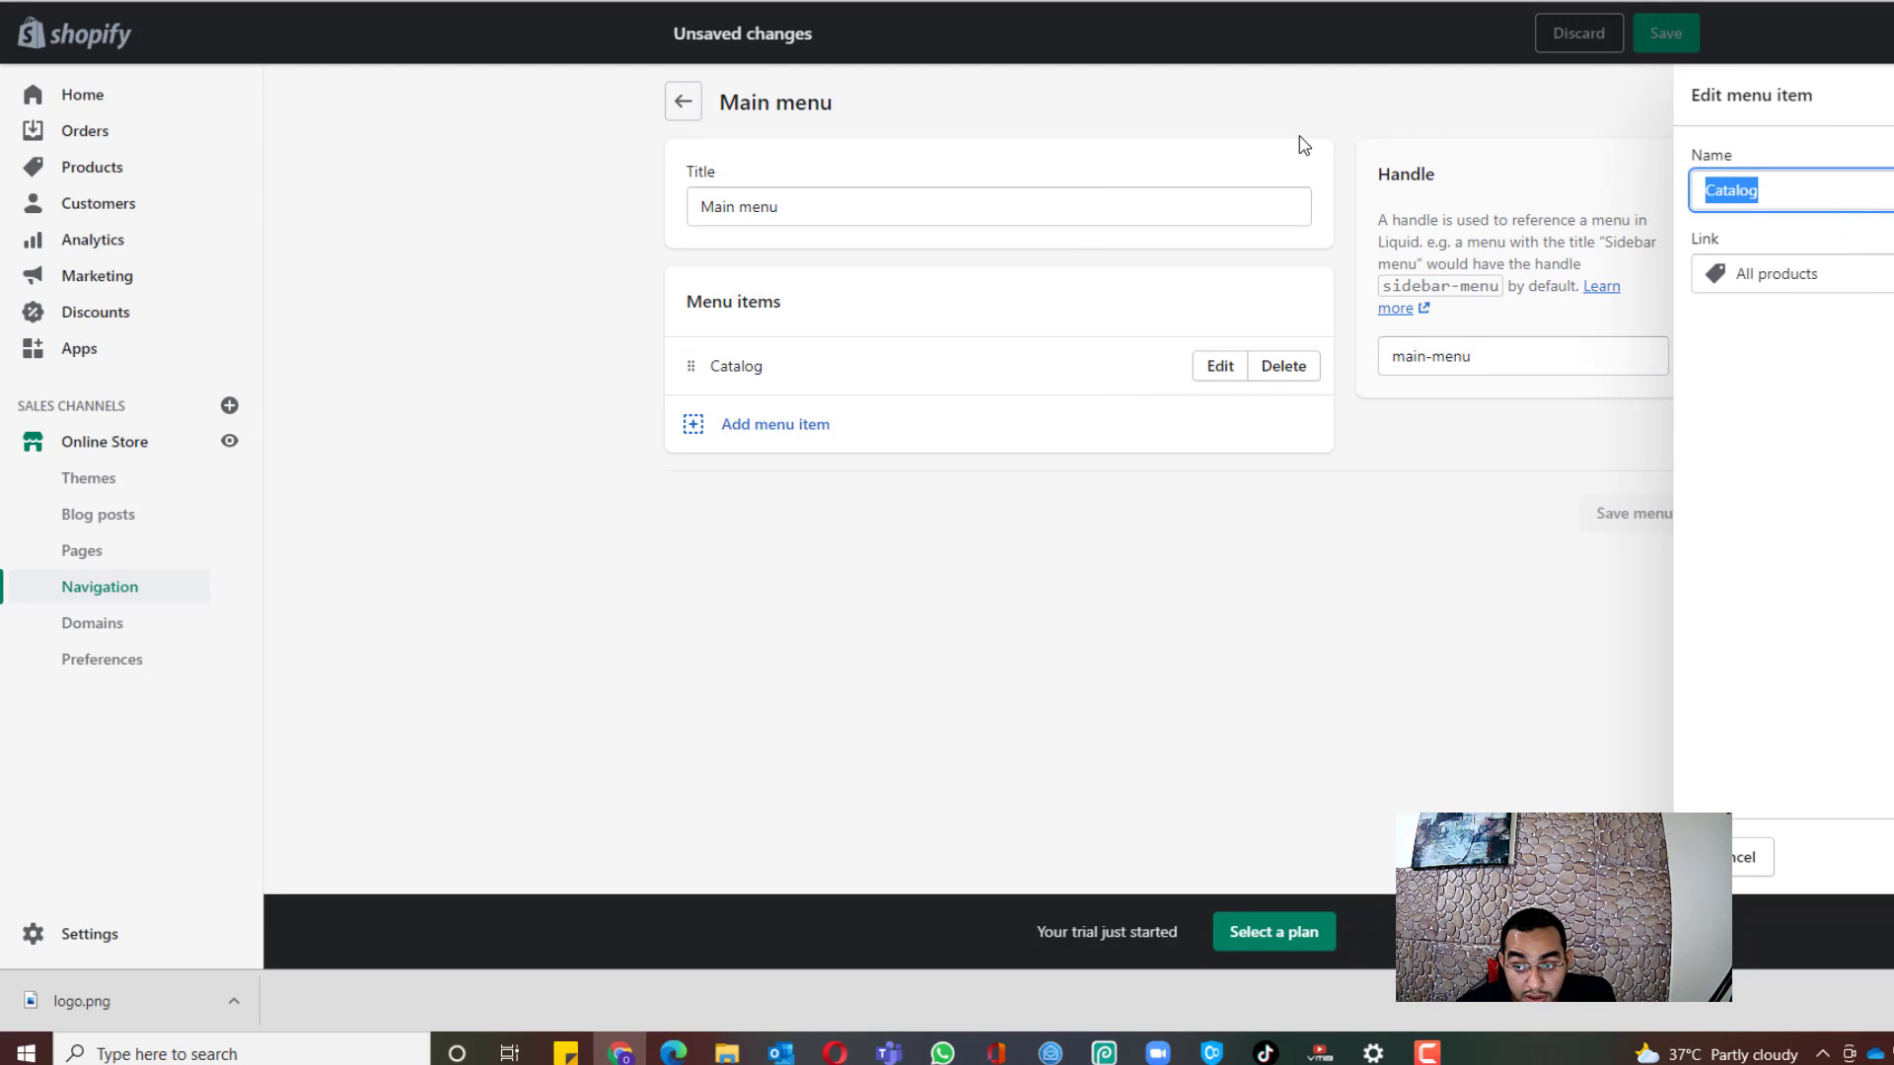
text(Shop Now)
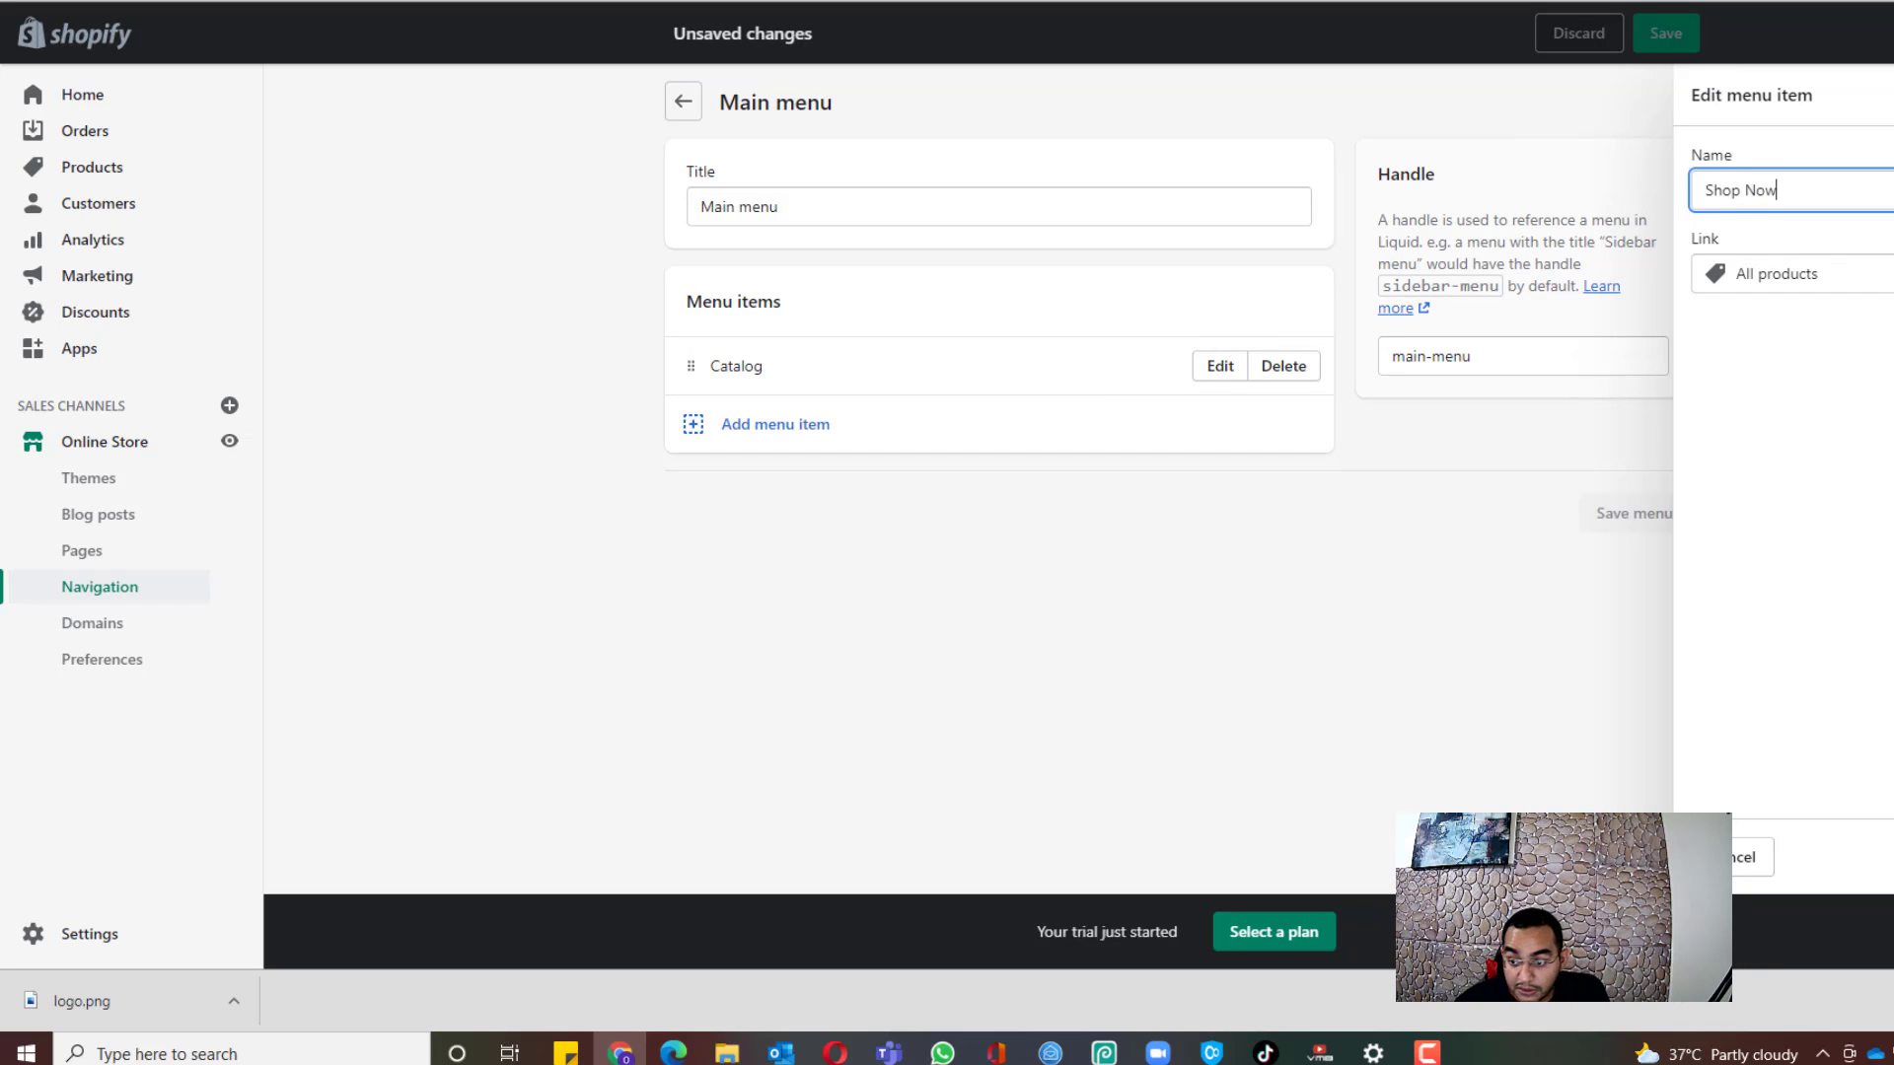
key(Return)
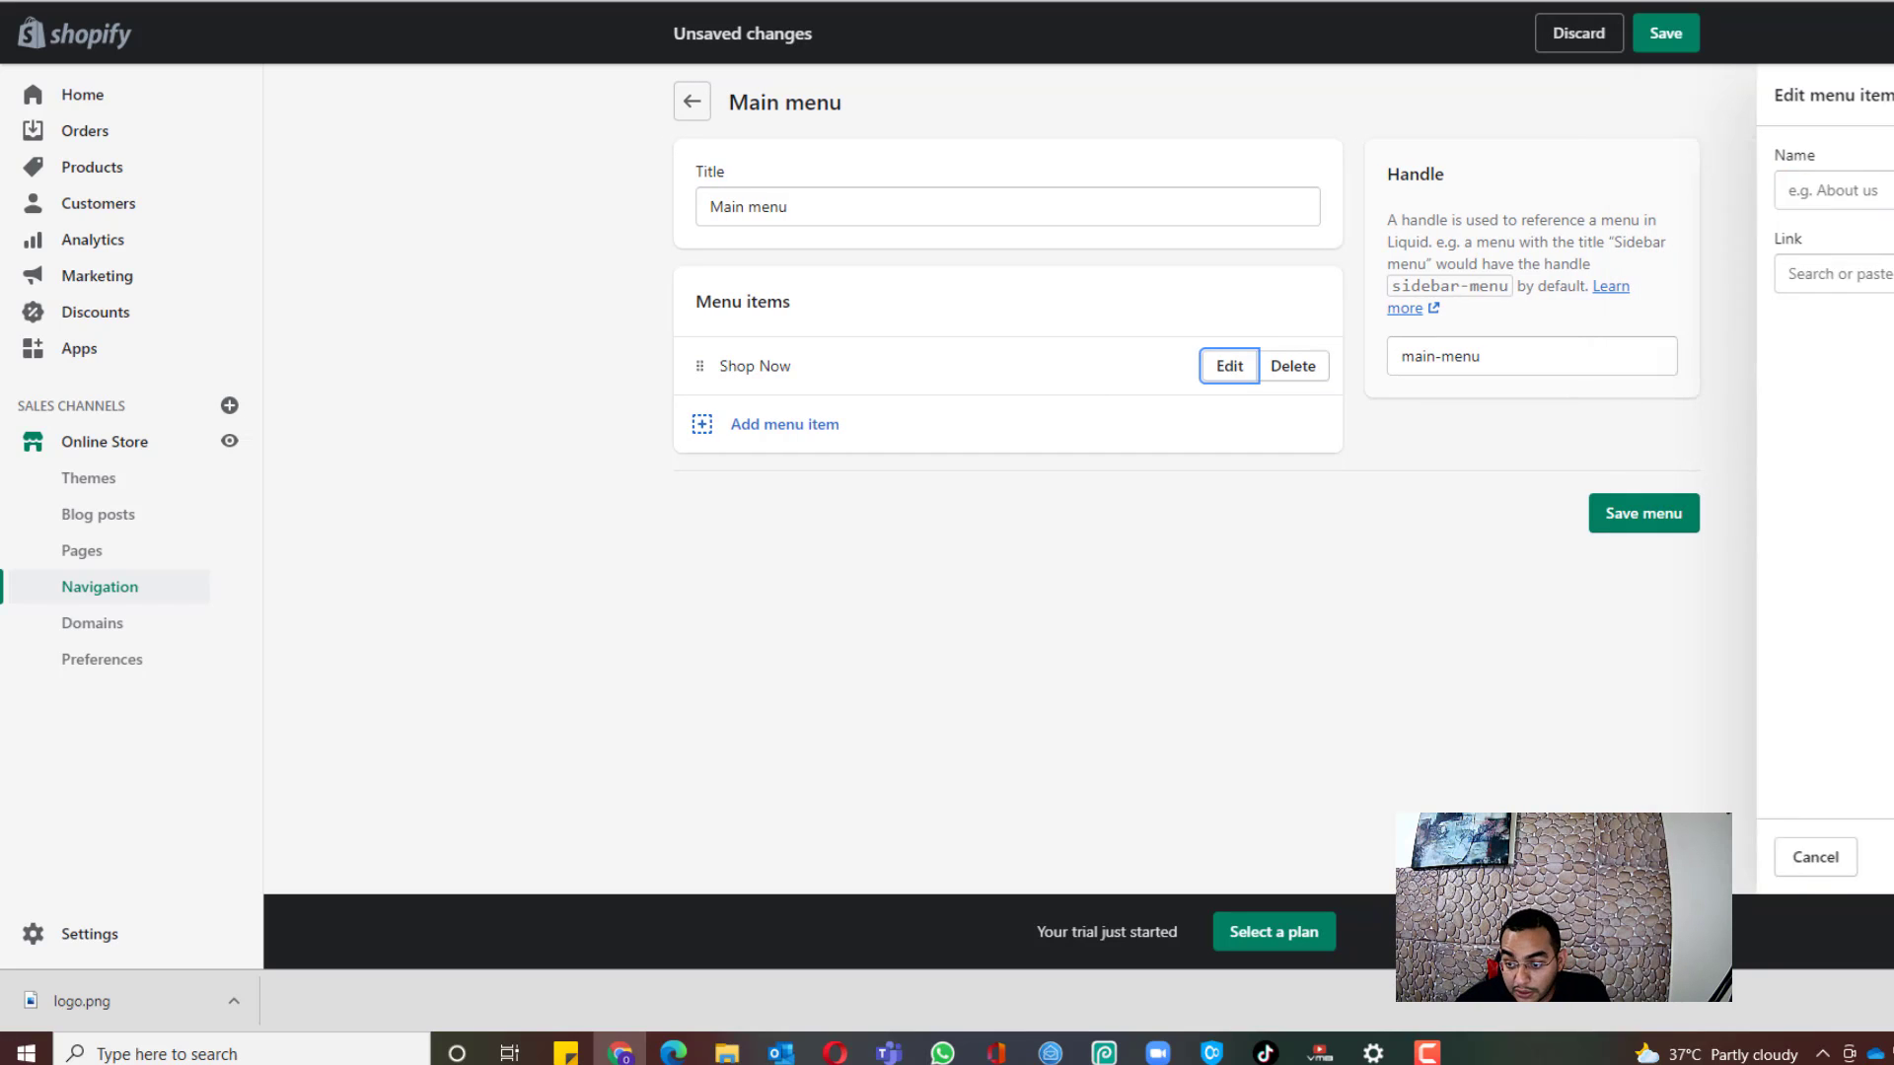
Step: Add Track Your Order and Contact Us page links to the main menu
click(747, 434)
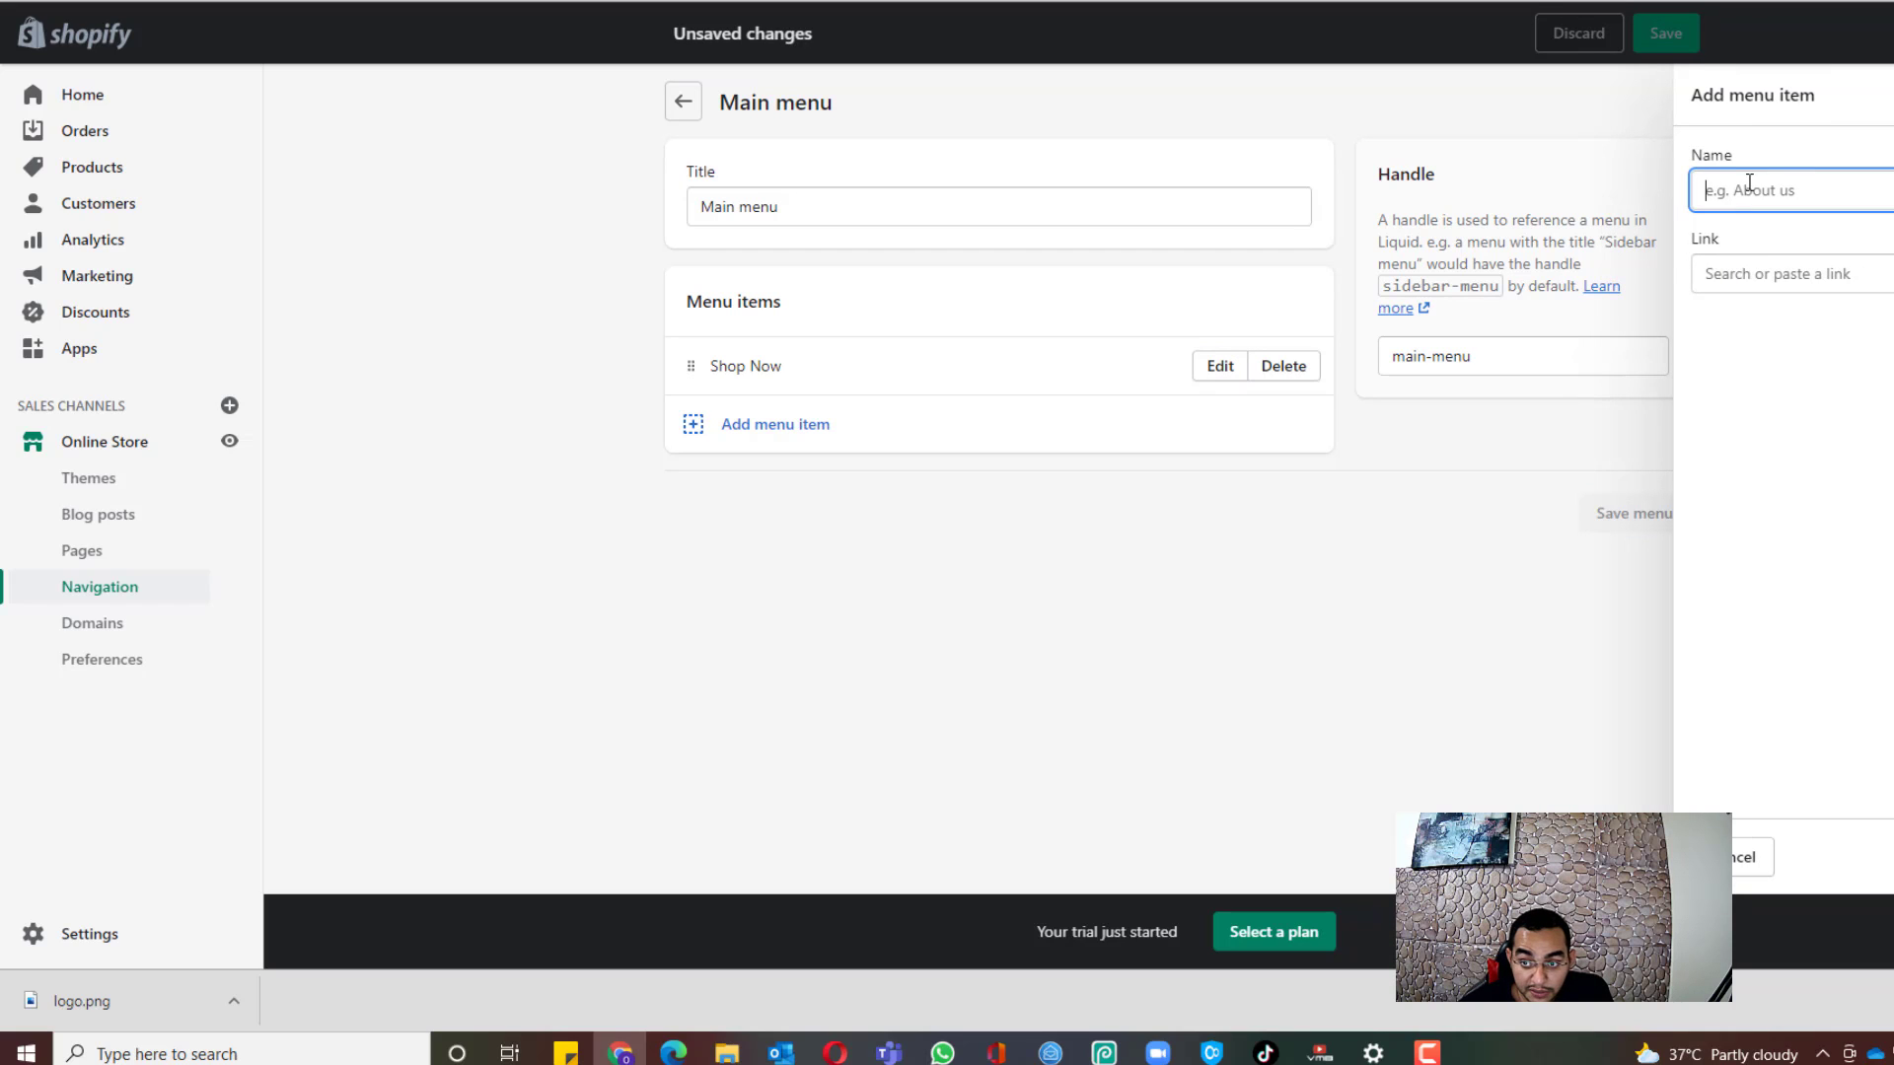
click(1788, 273)
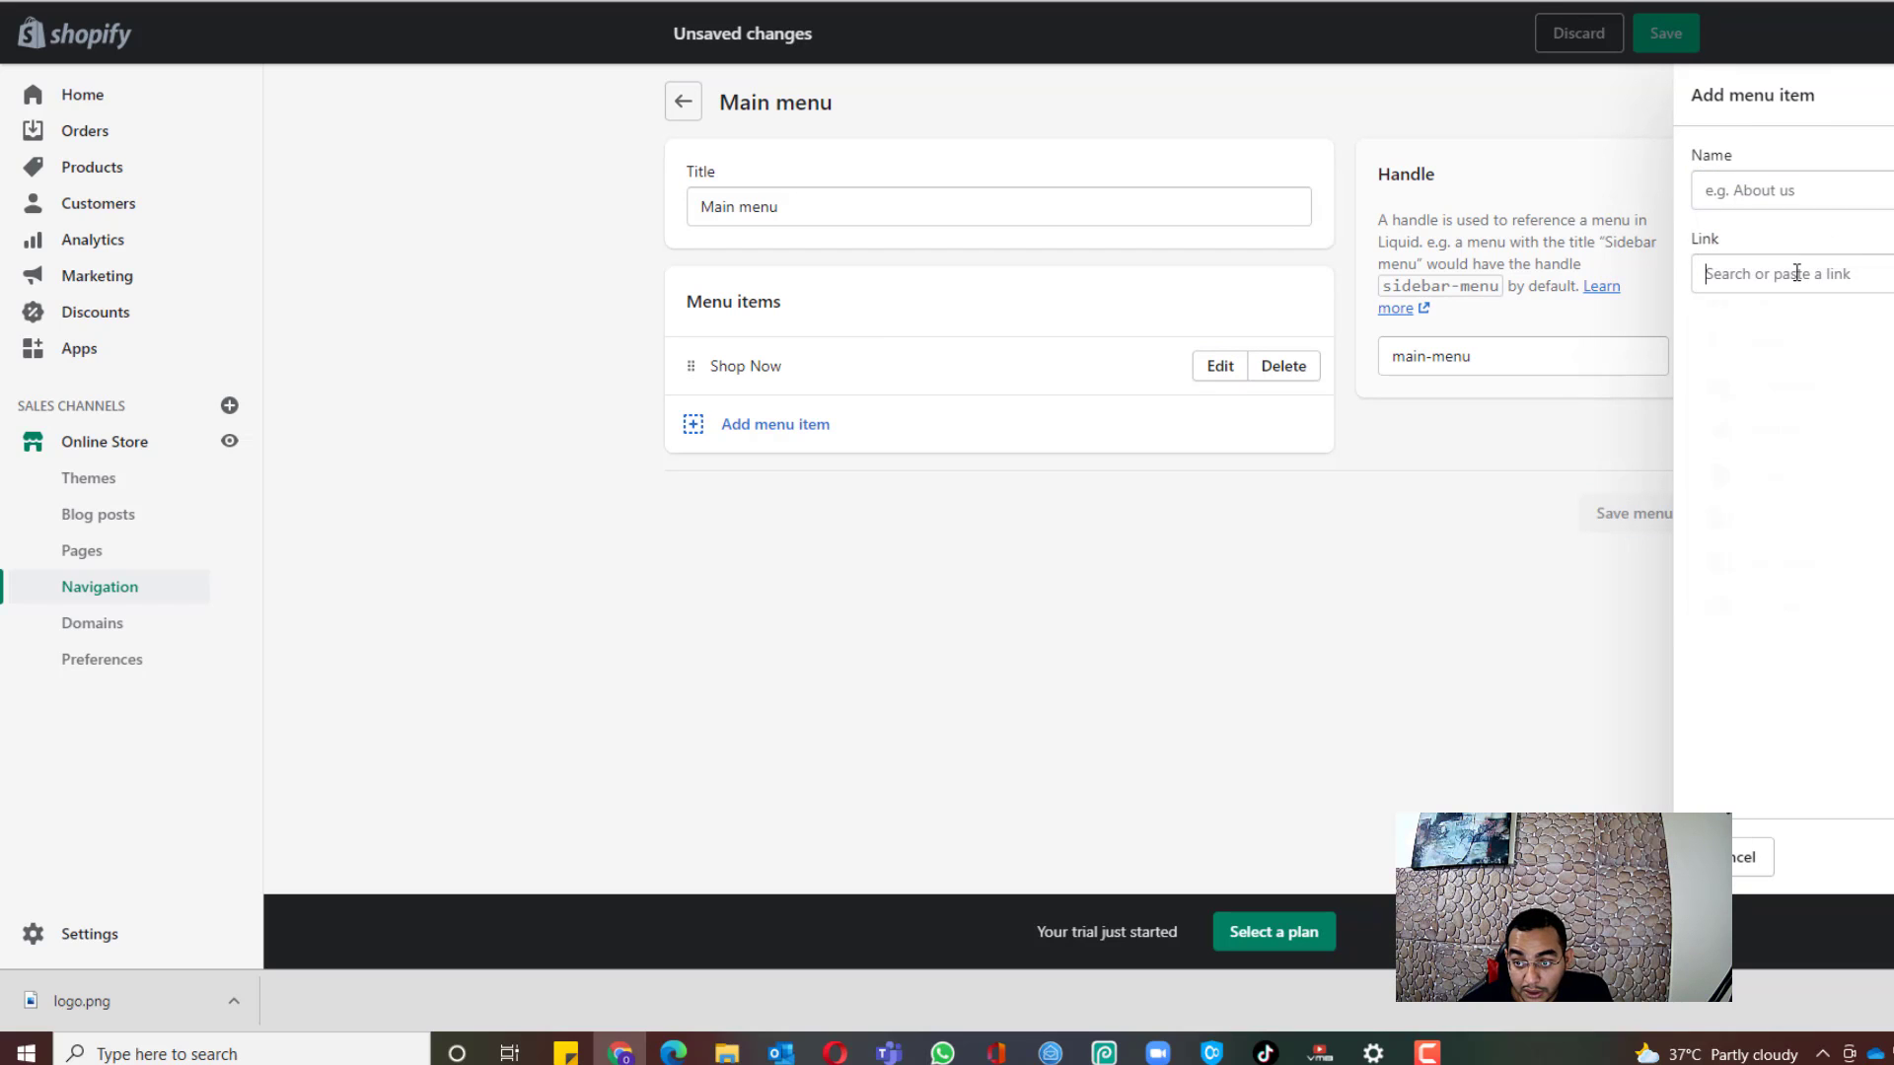
click(1773, 495)
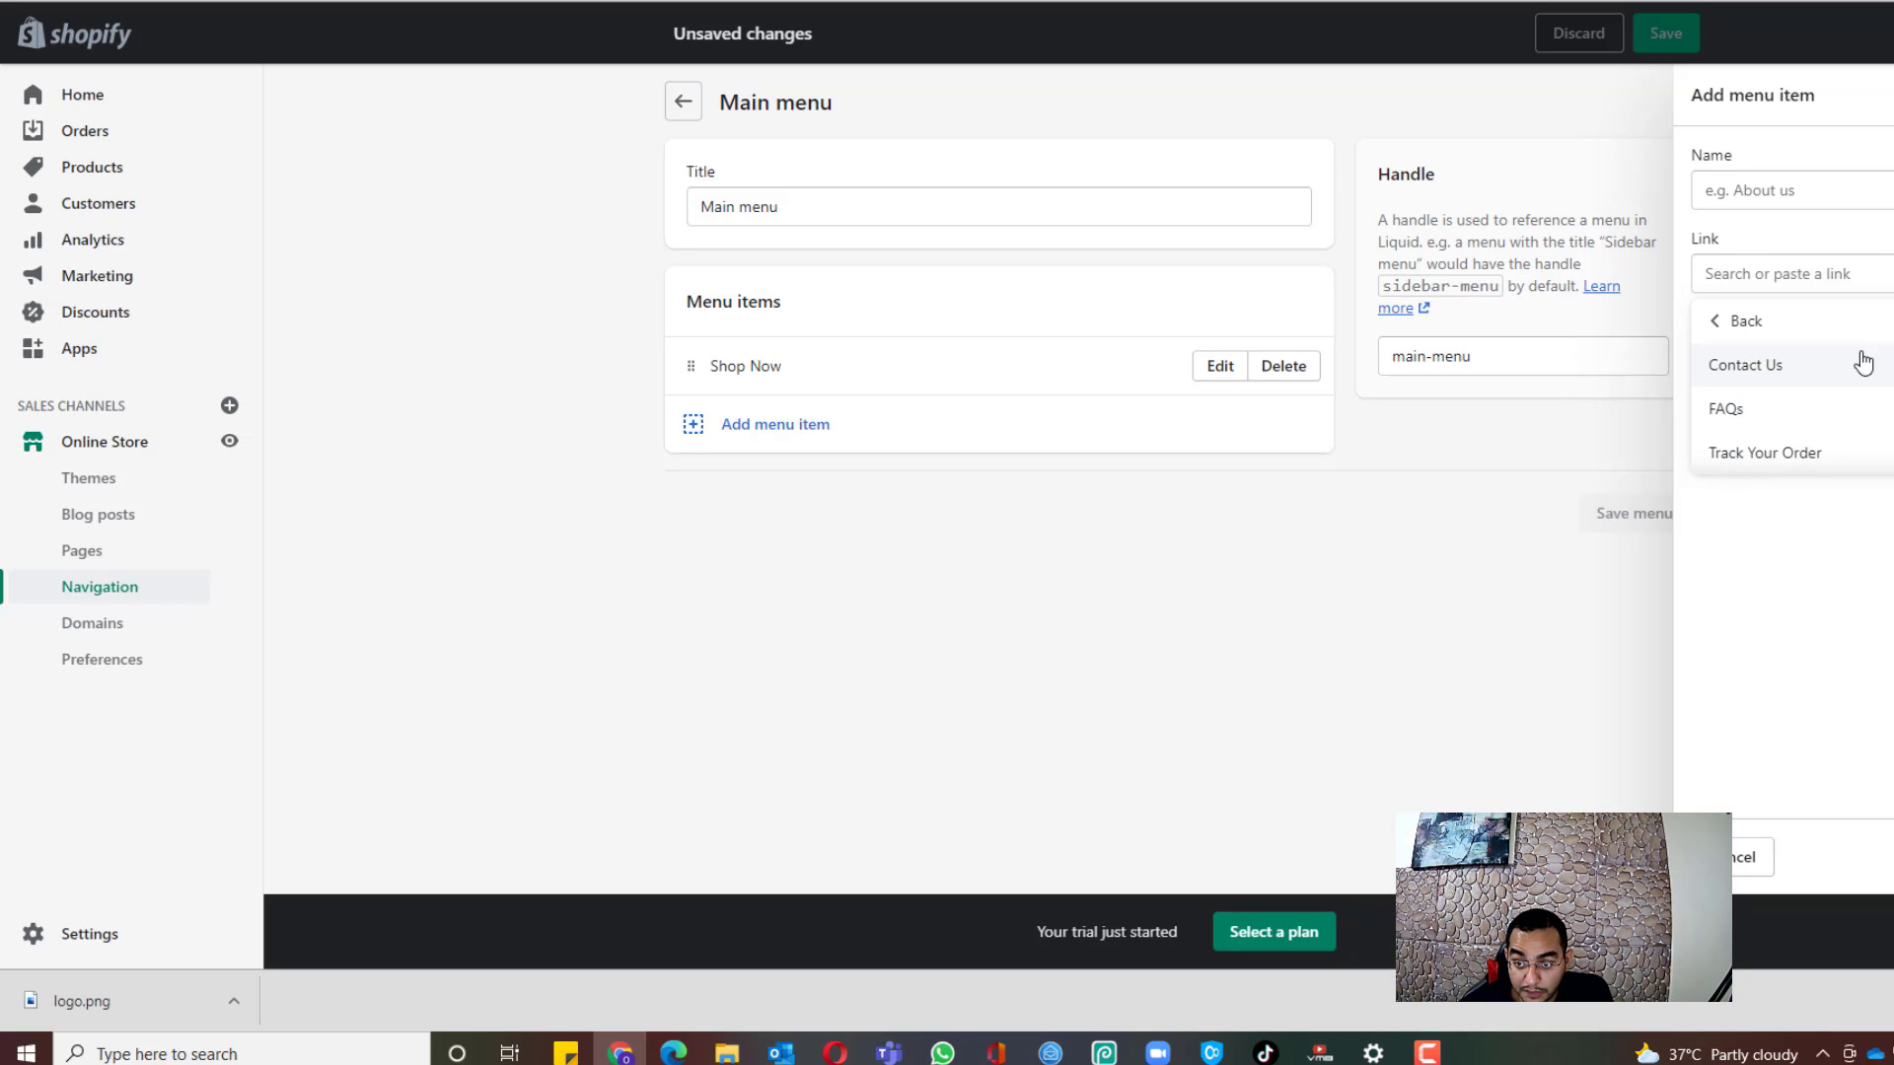
click(1764, 455)
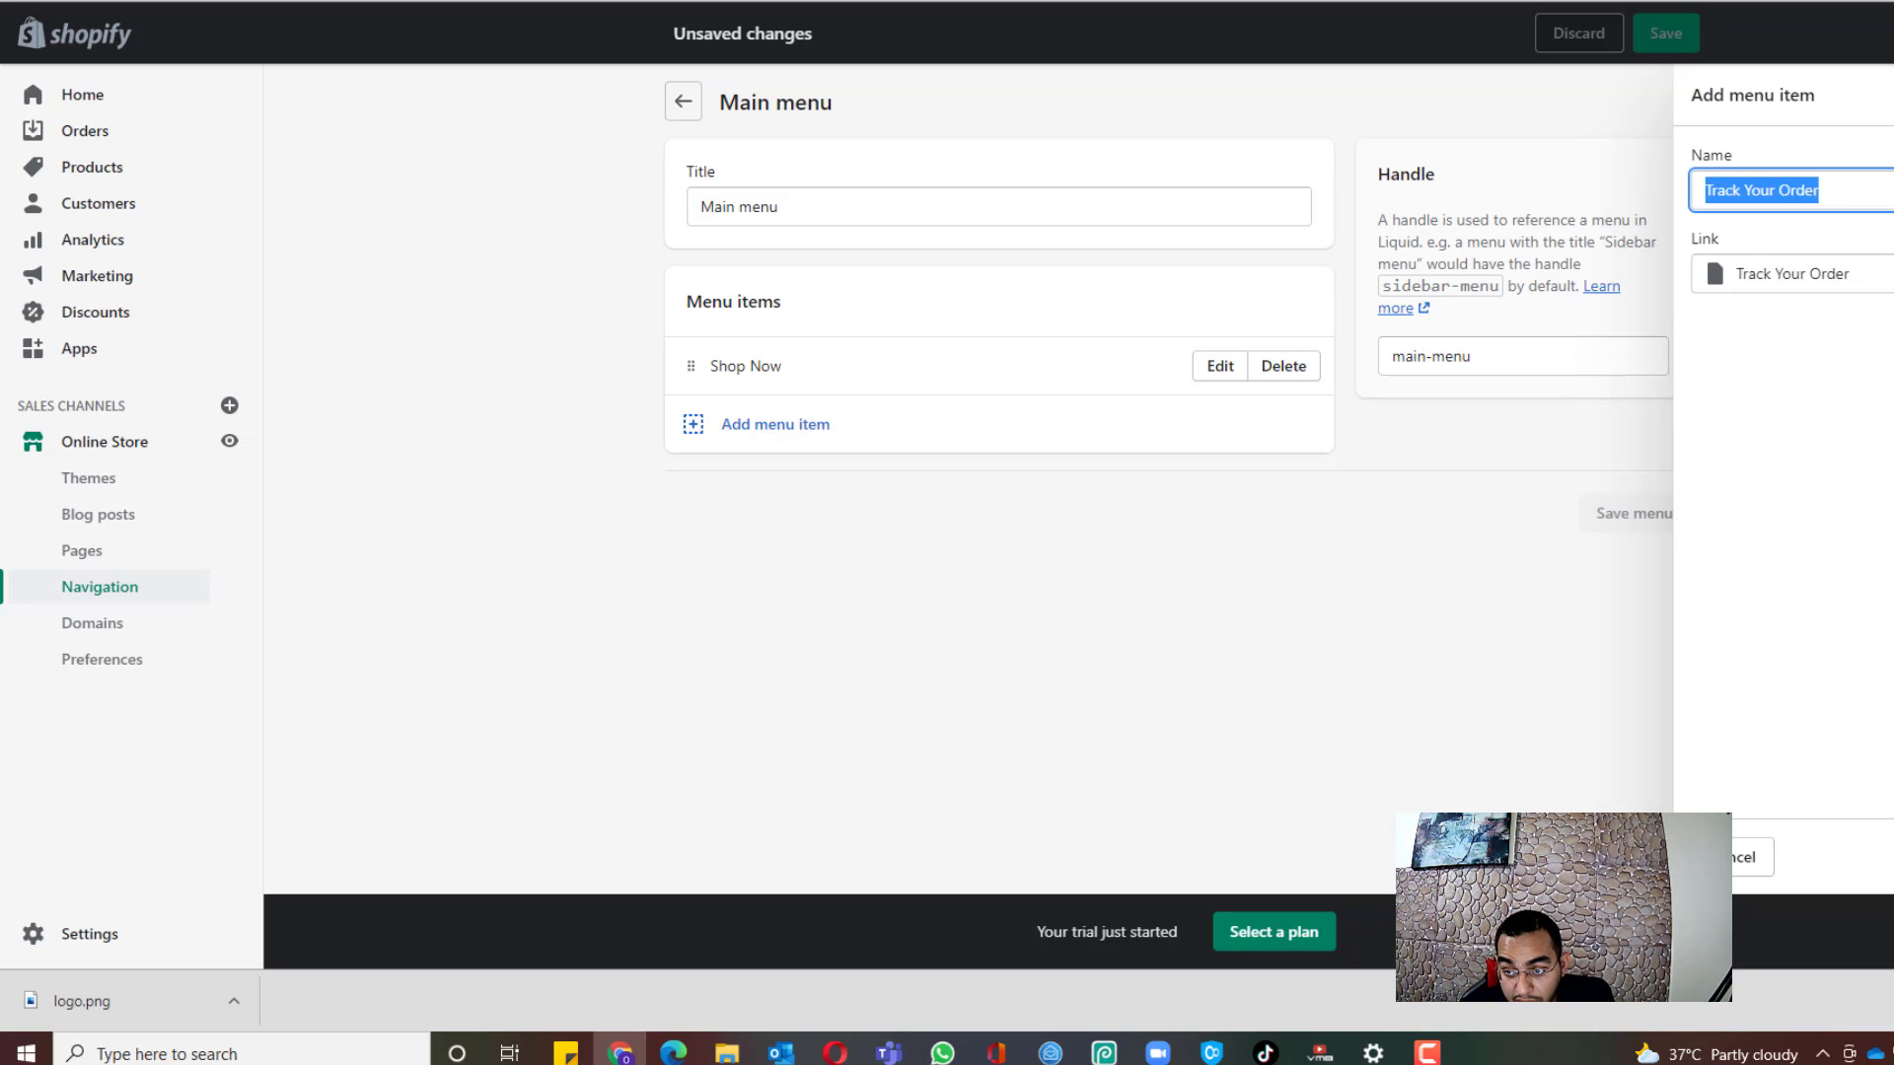
key(Return)
click(784, 488)
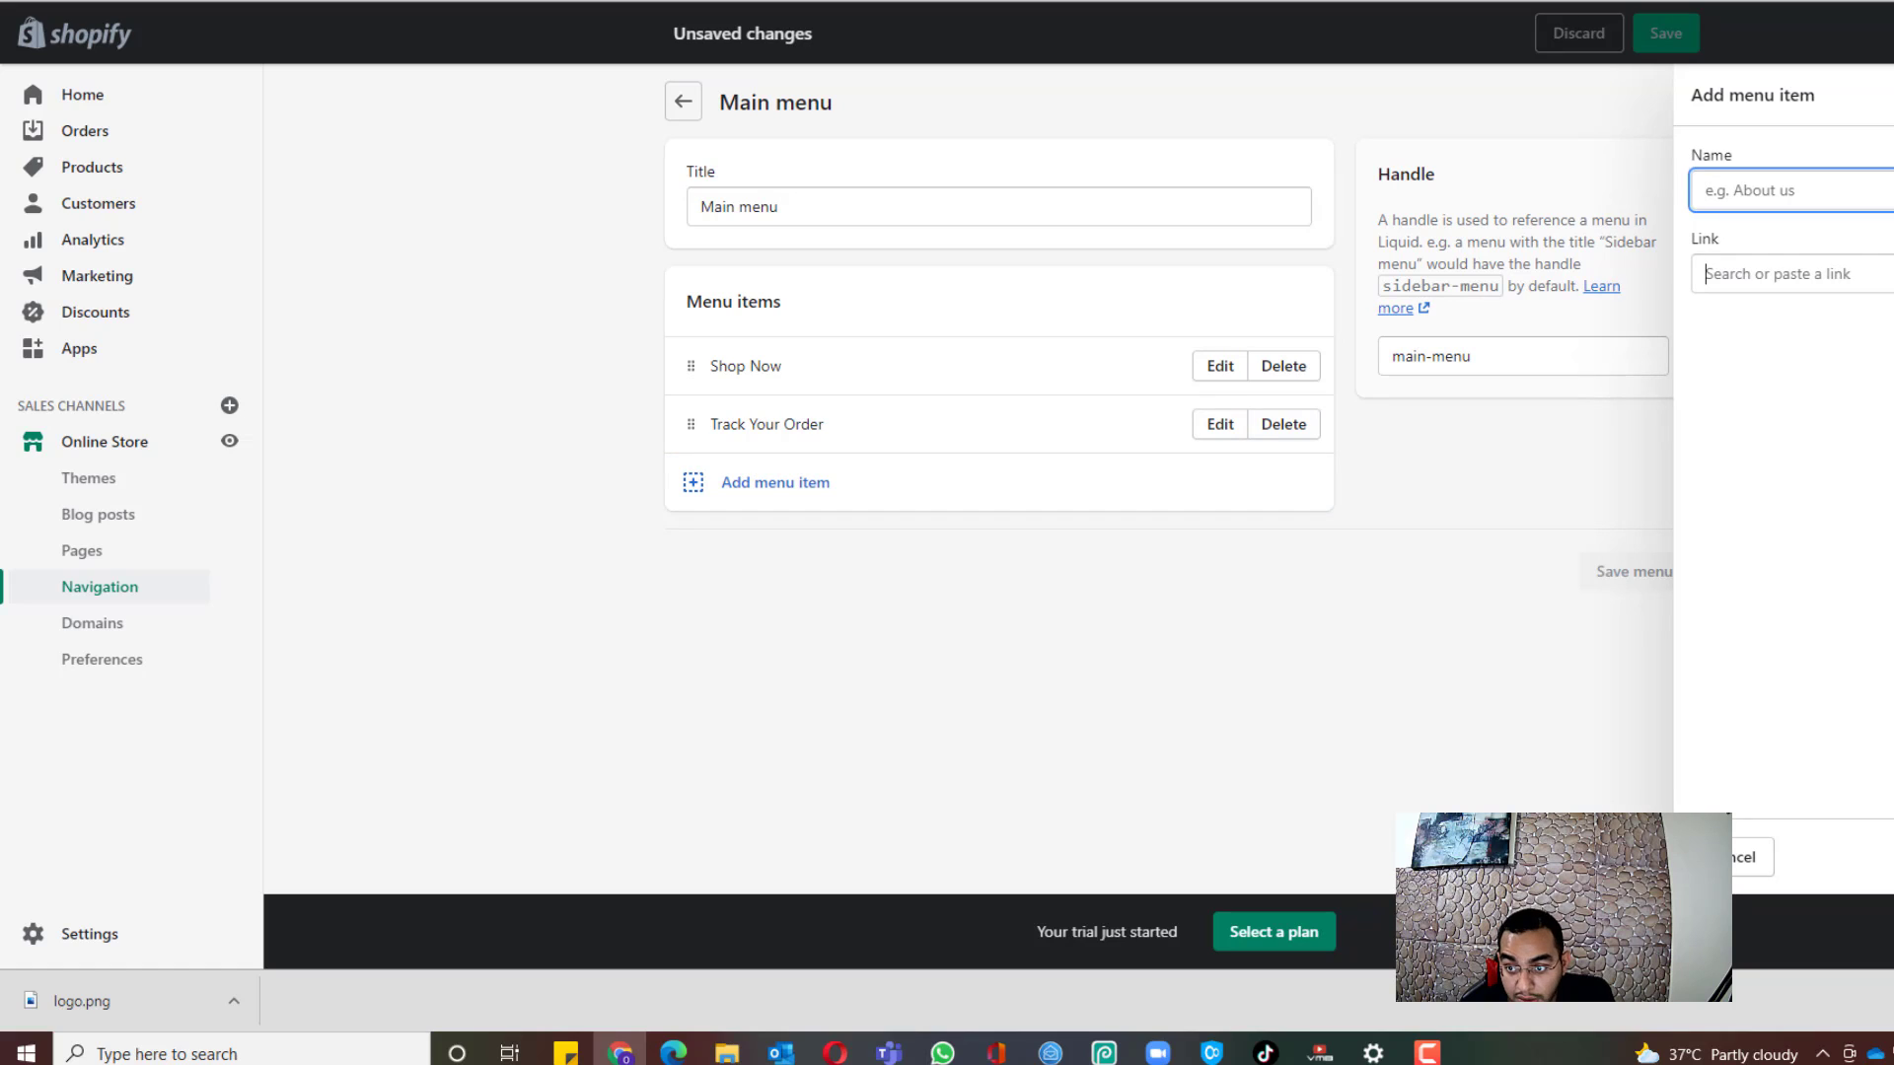
click(1780, 275)
scroll(1800, 493, down, 1)
click(1801, 469)
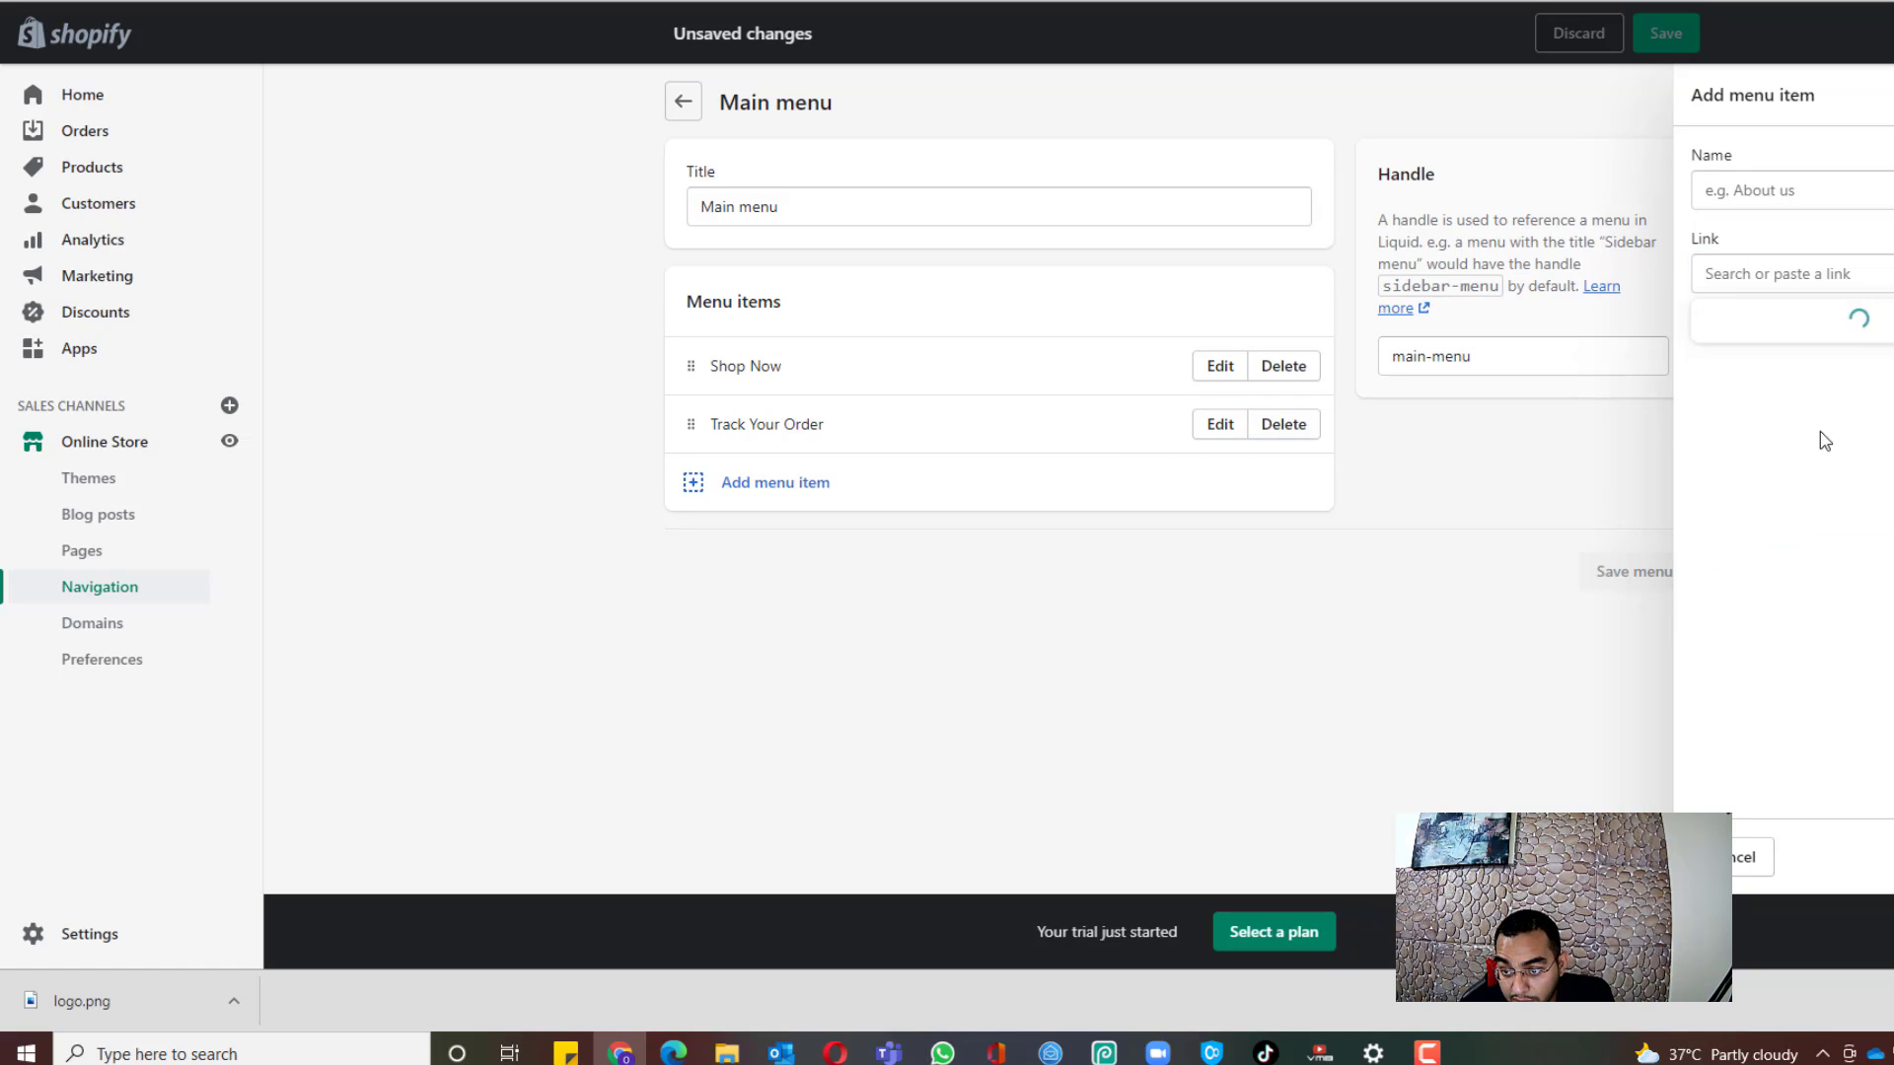
click(1761, 365)
key(Return)
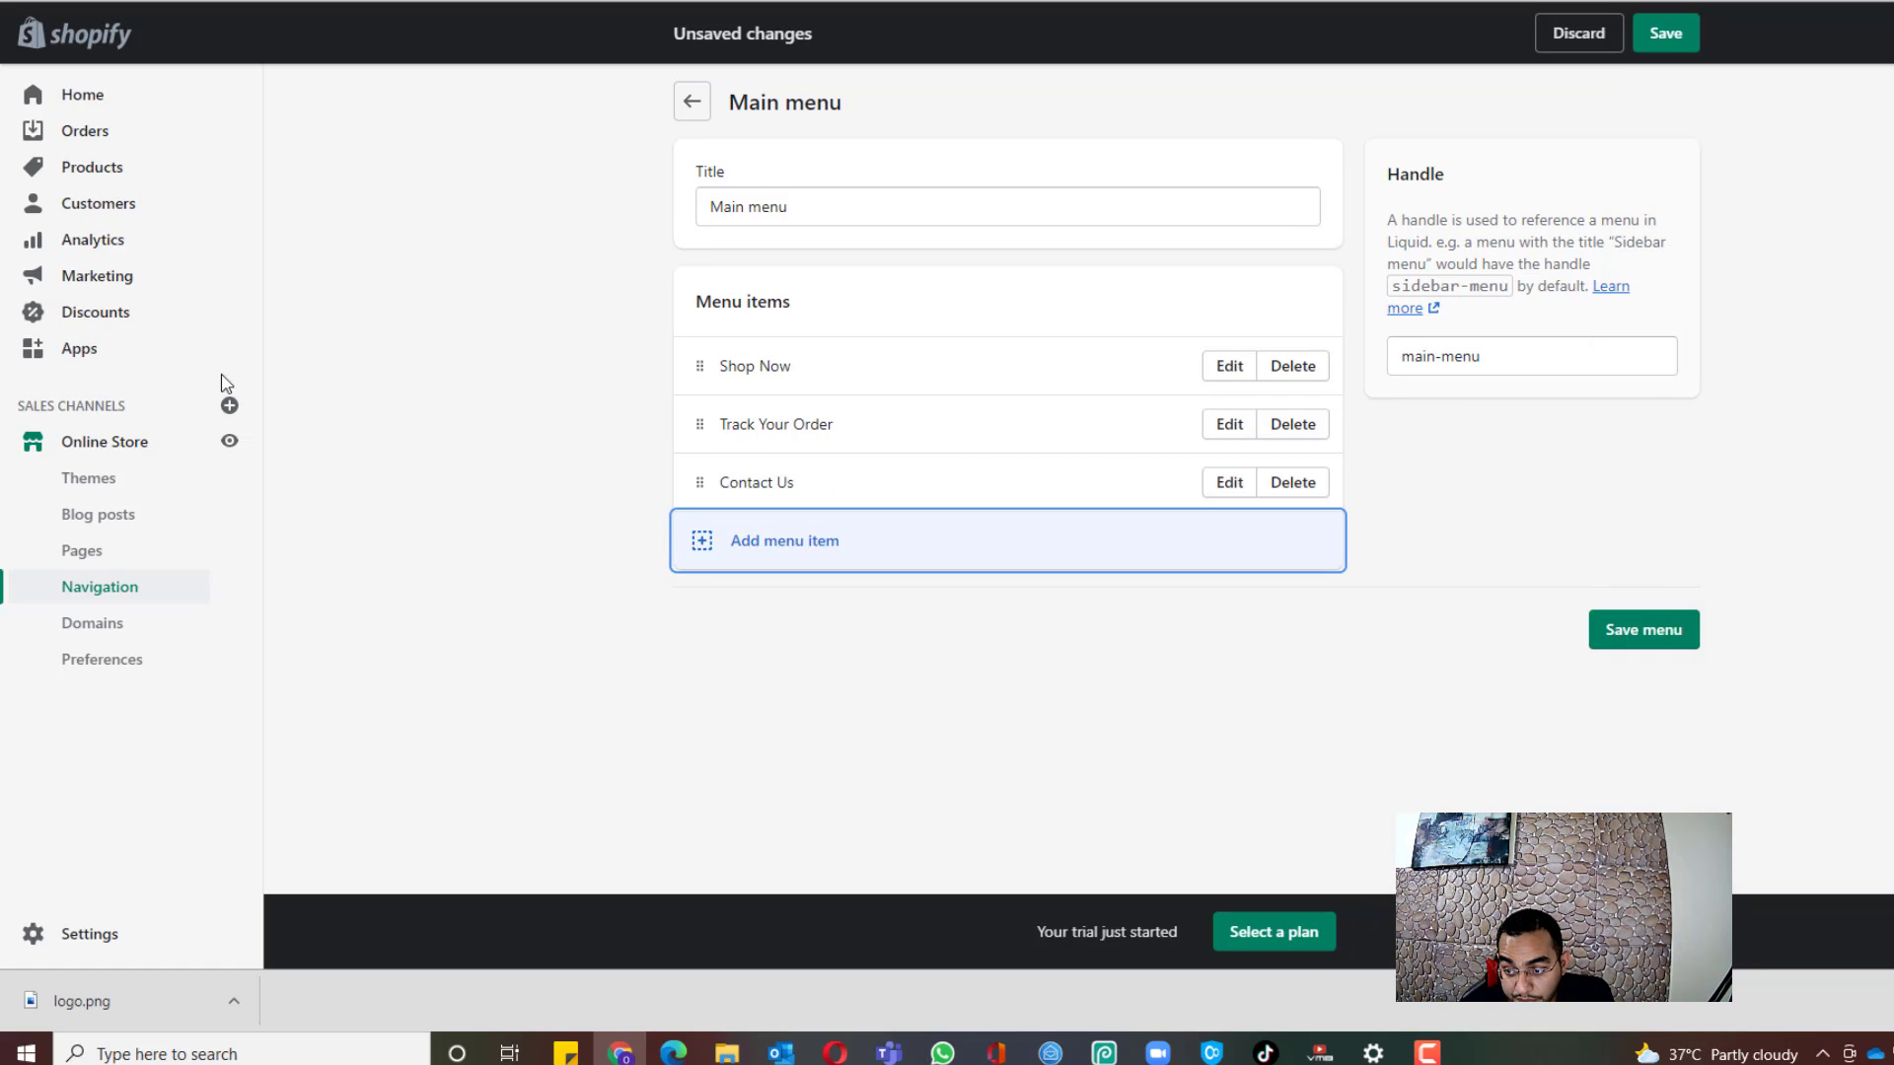
Step: Add an FAQs page link and save the main menu
click(808, 543)
click(1780, 274)
scroll(1808, 474, down, 1)
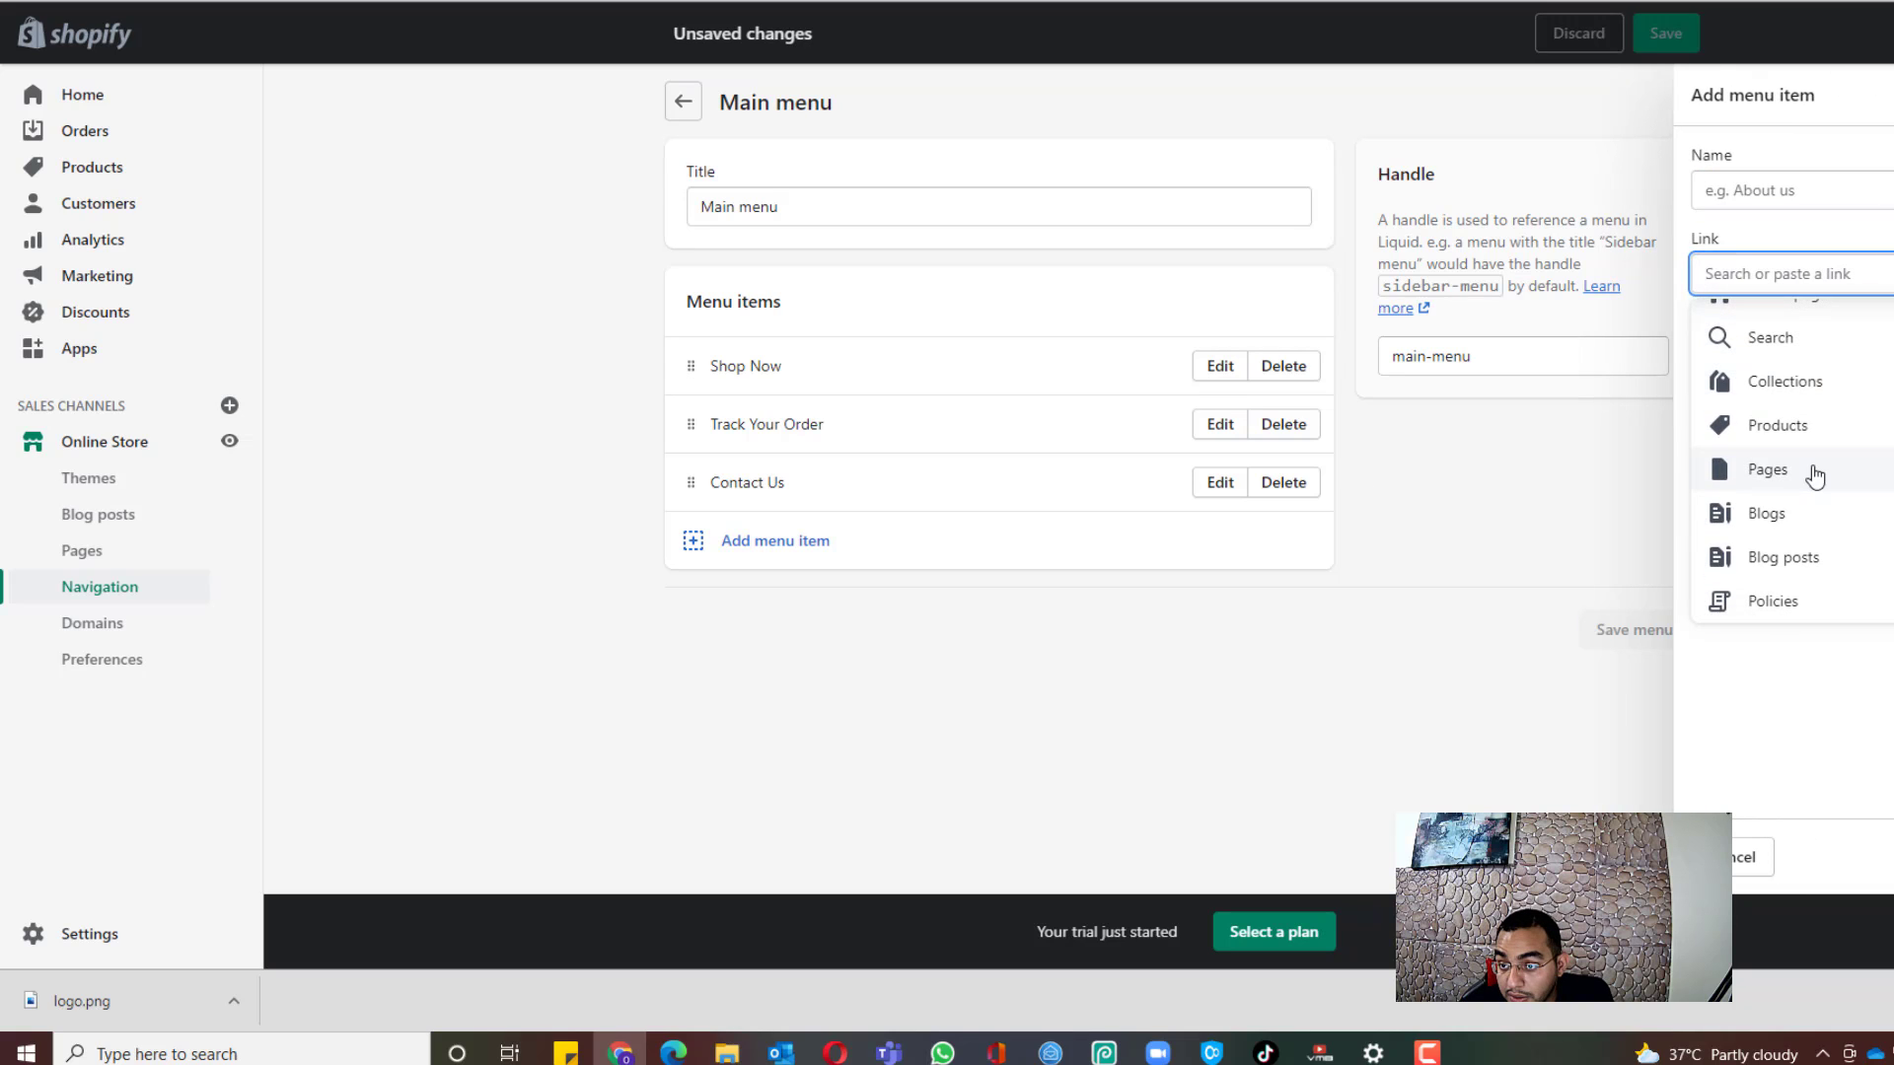
click(1808, 473)
click(1811, 410)
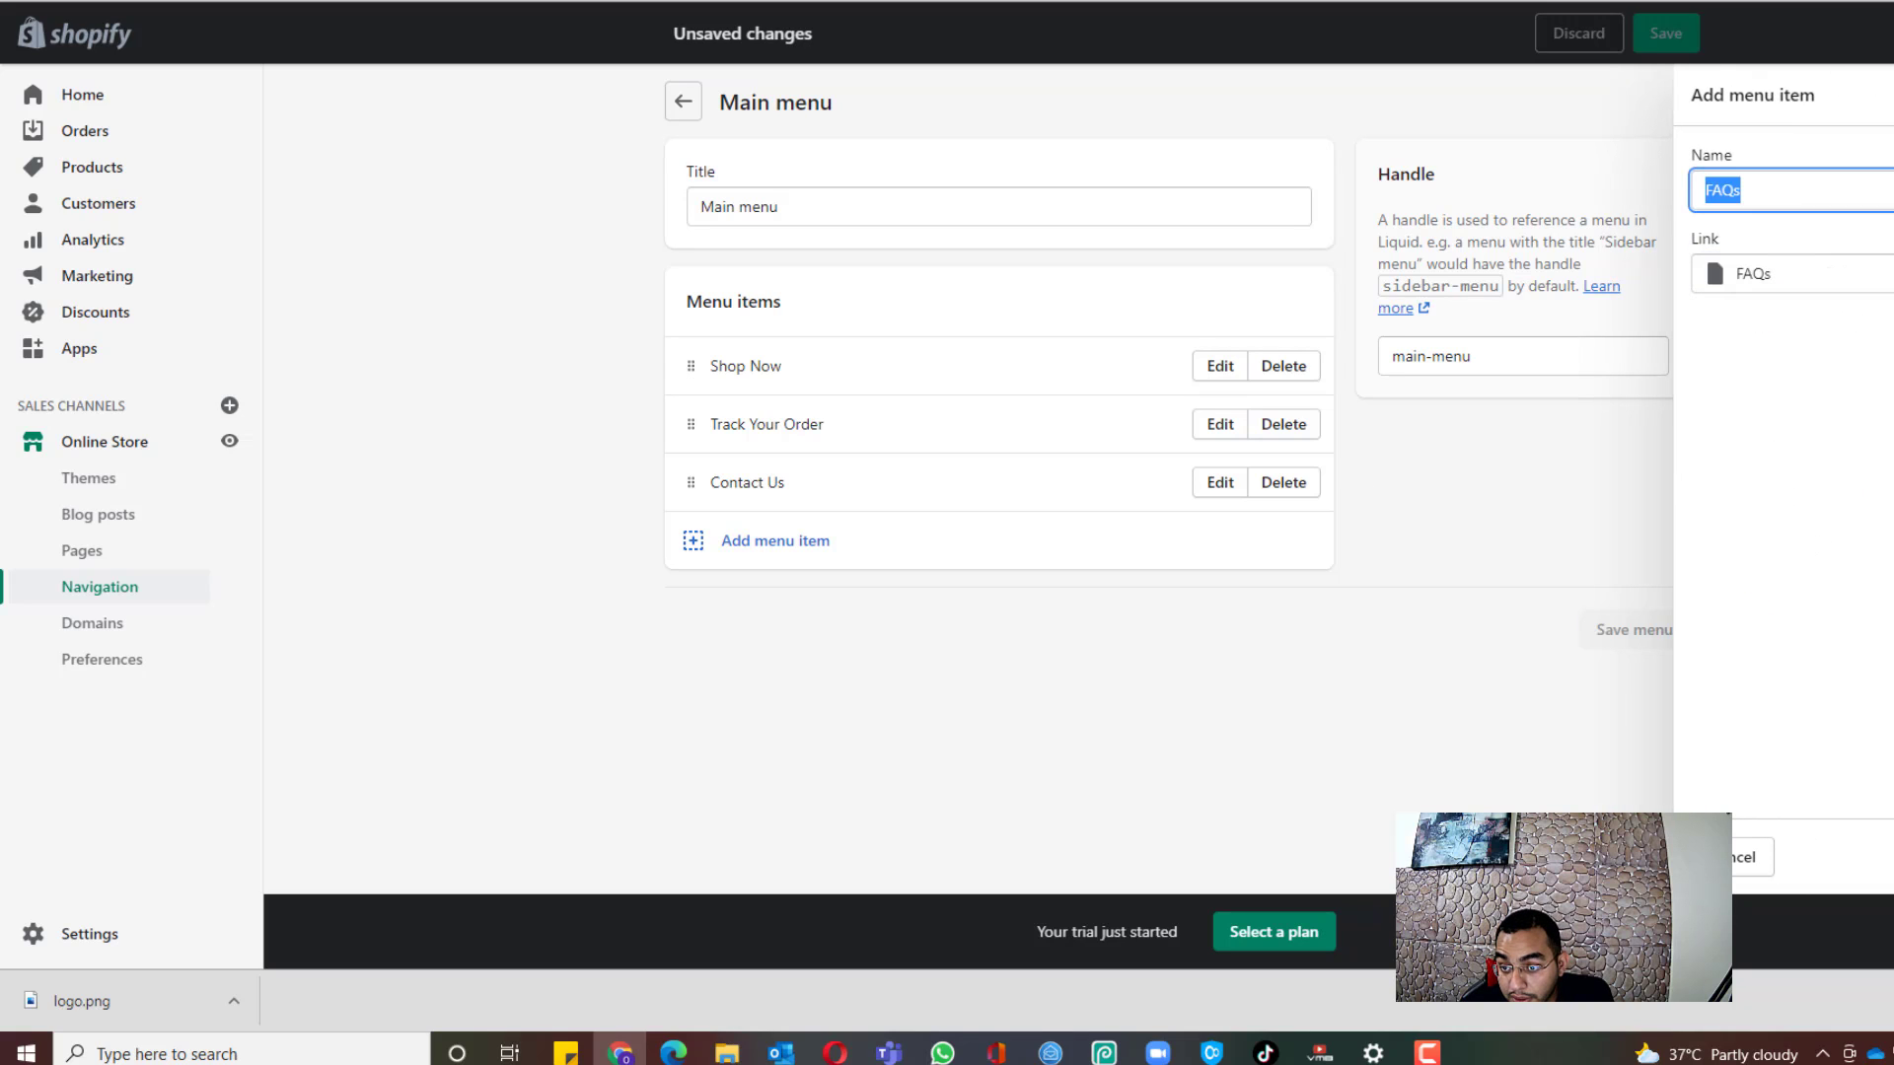
key(Return)
click(1675, 687)
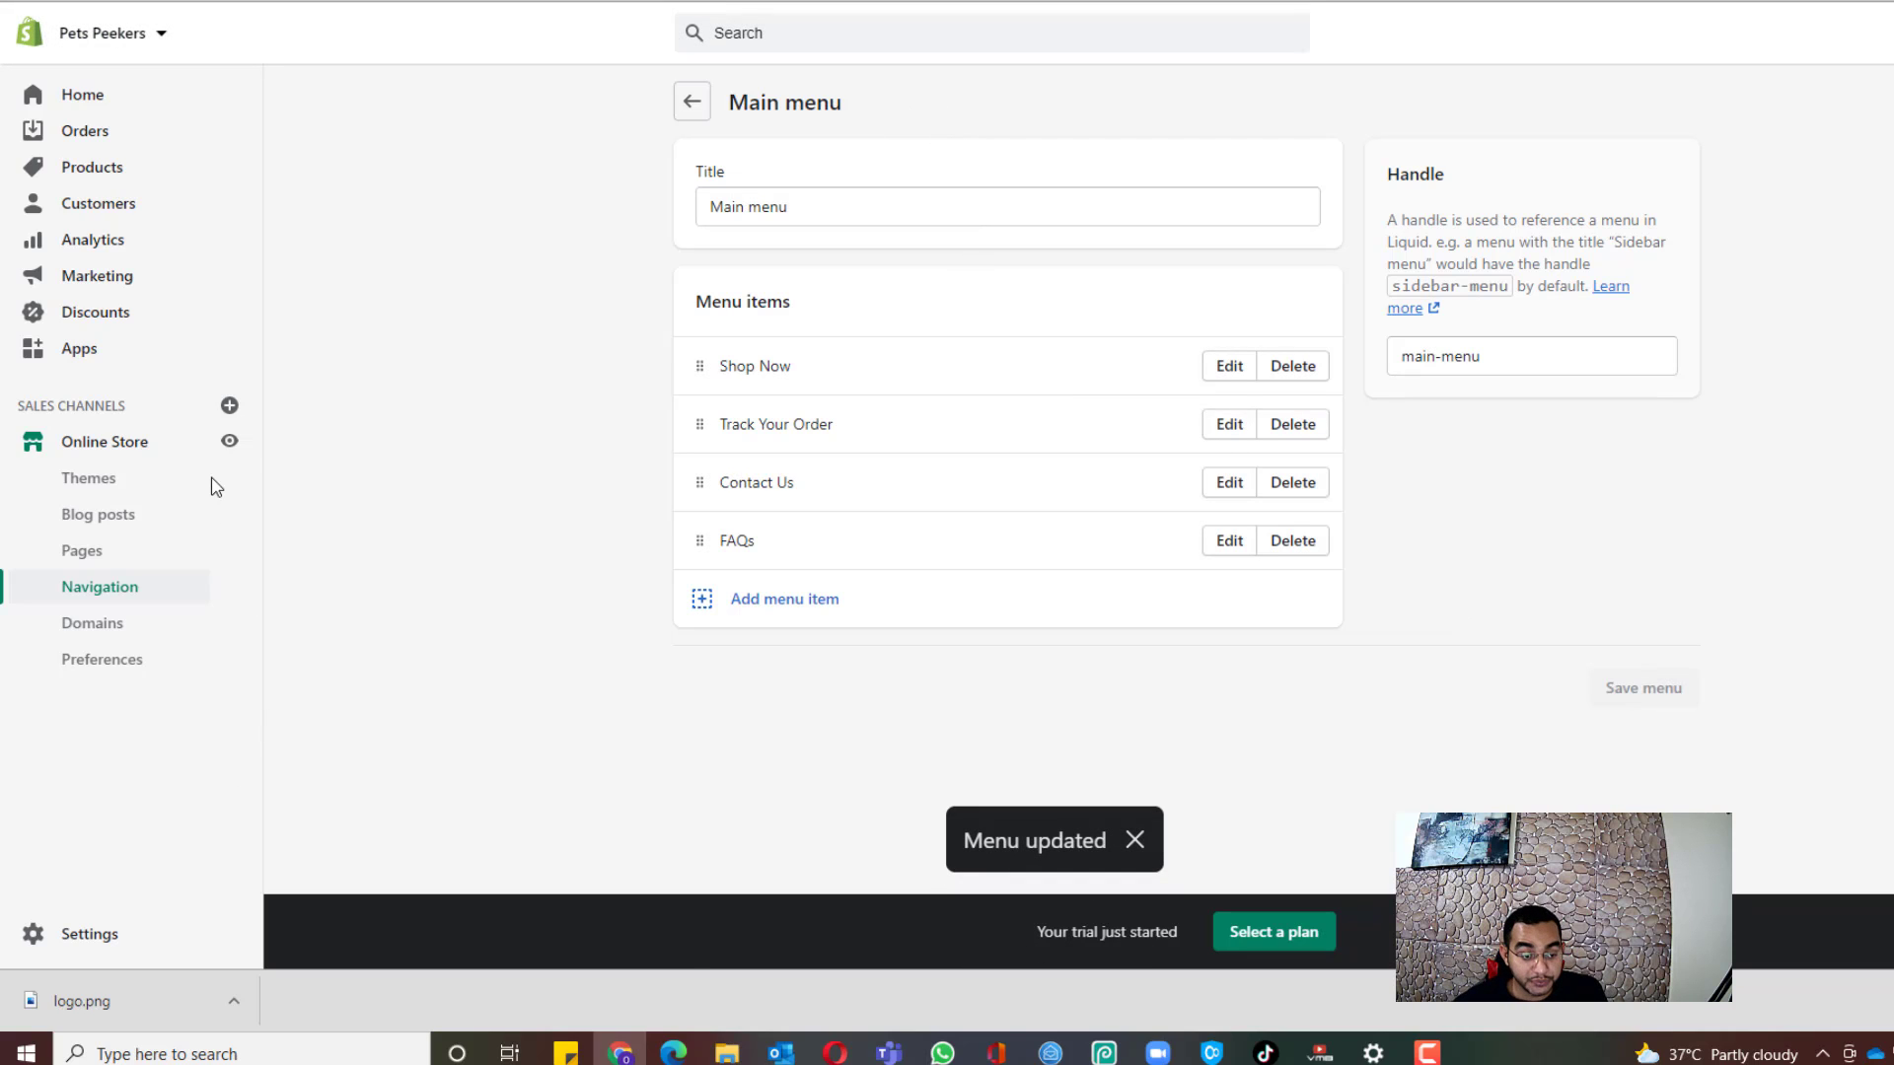
click(229, 441)
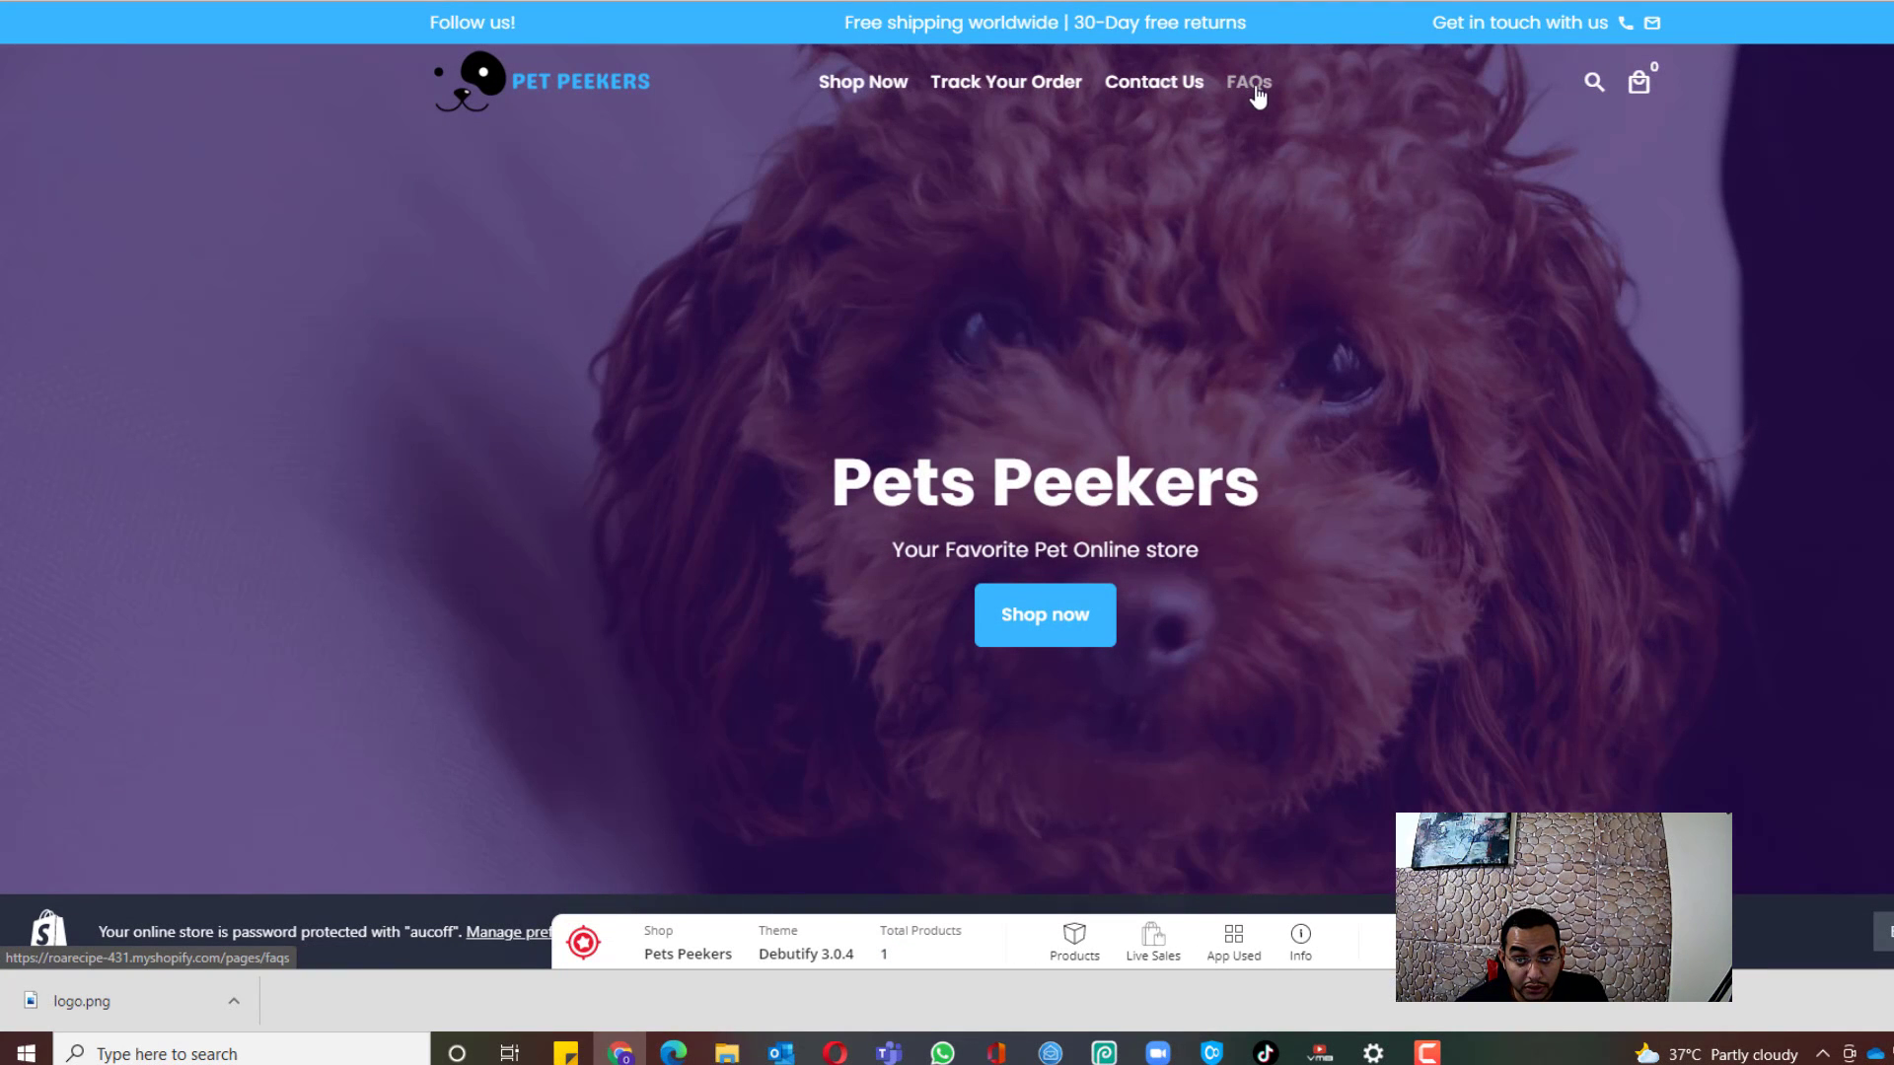
click(1039, 94)
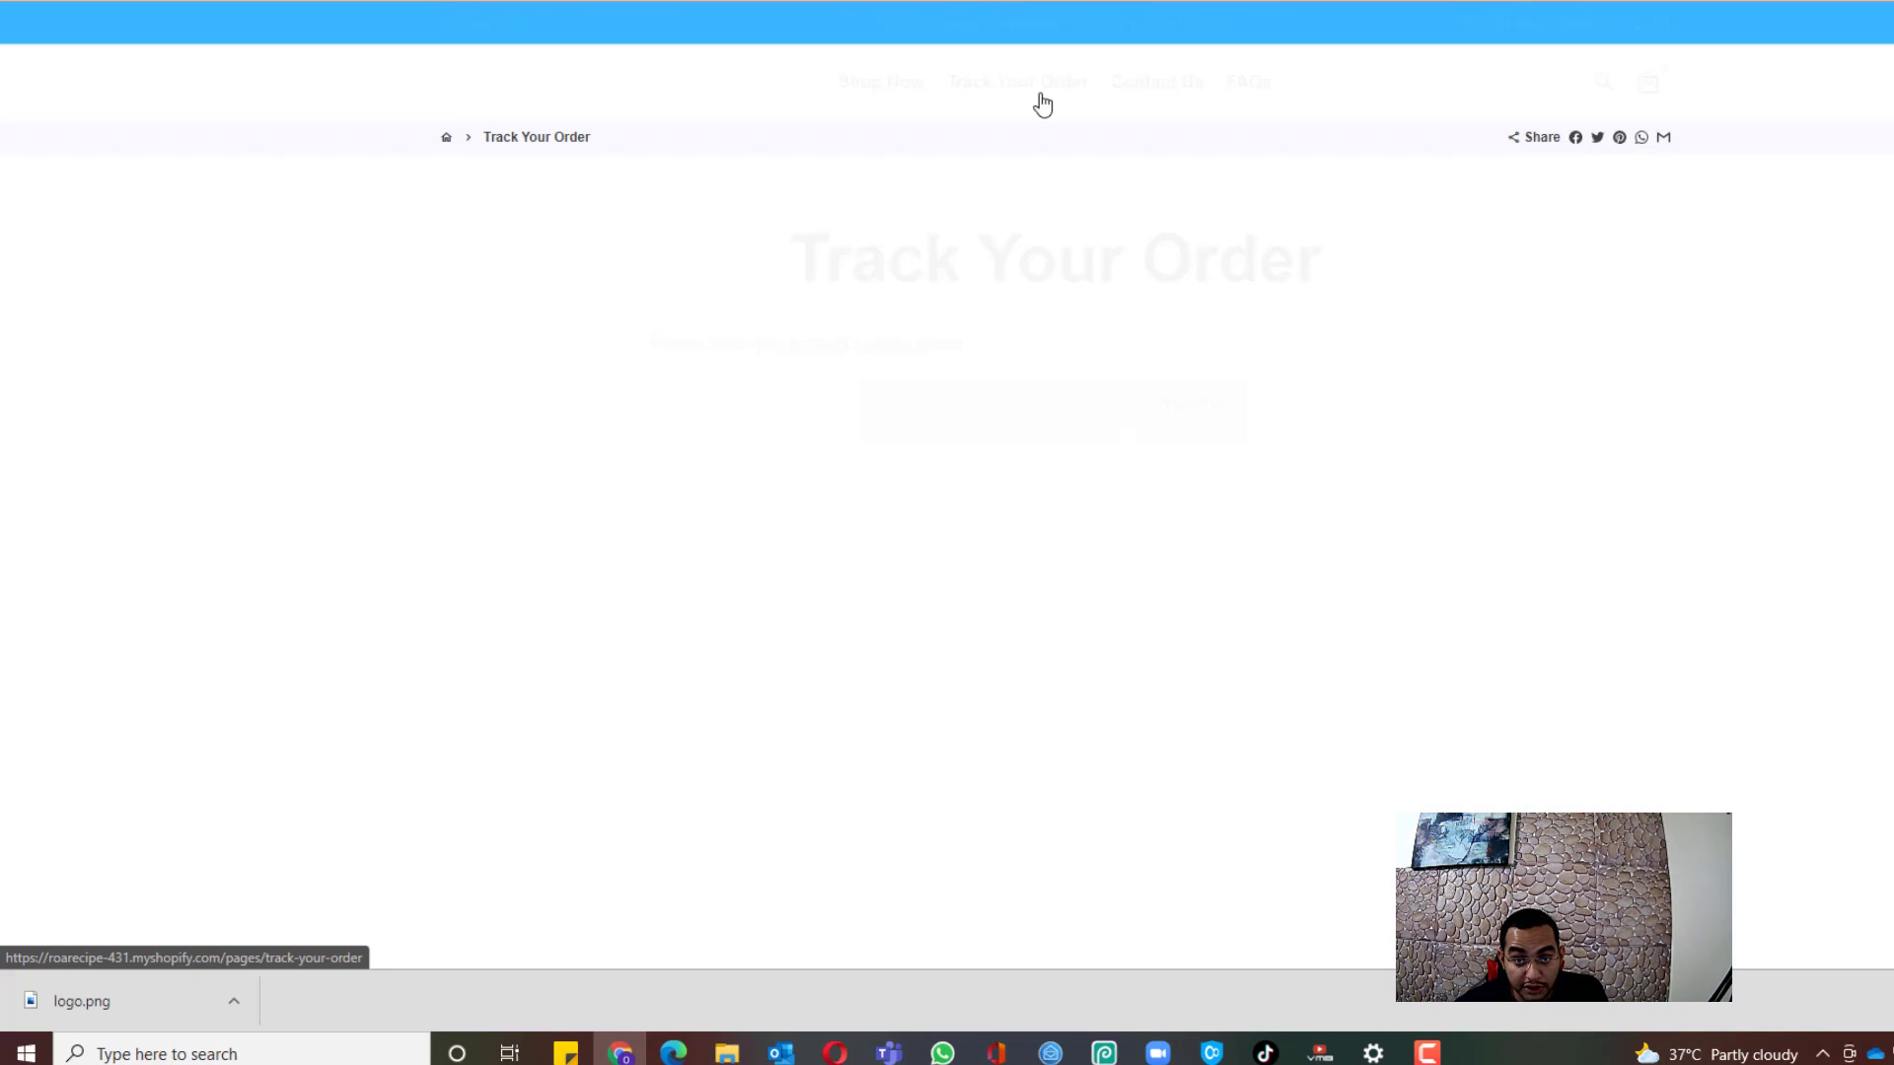
click(982, 415)
click(864, 772)
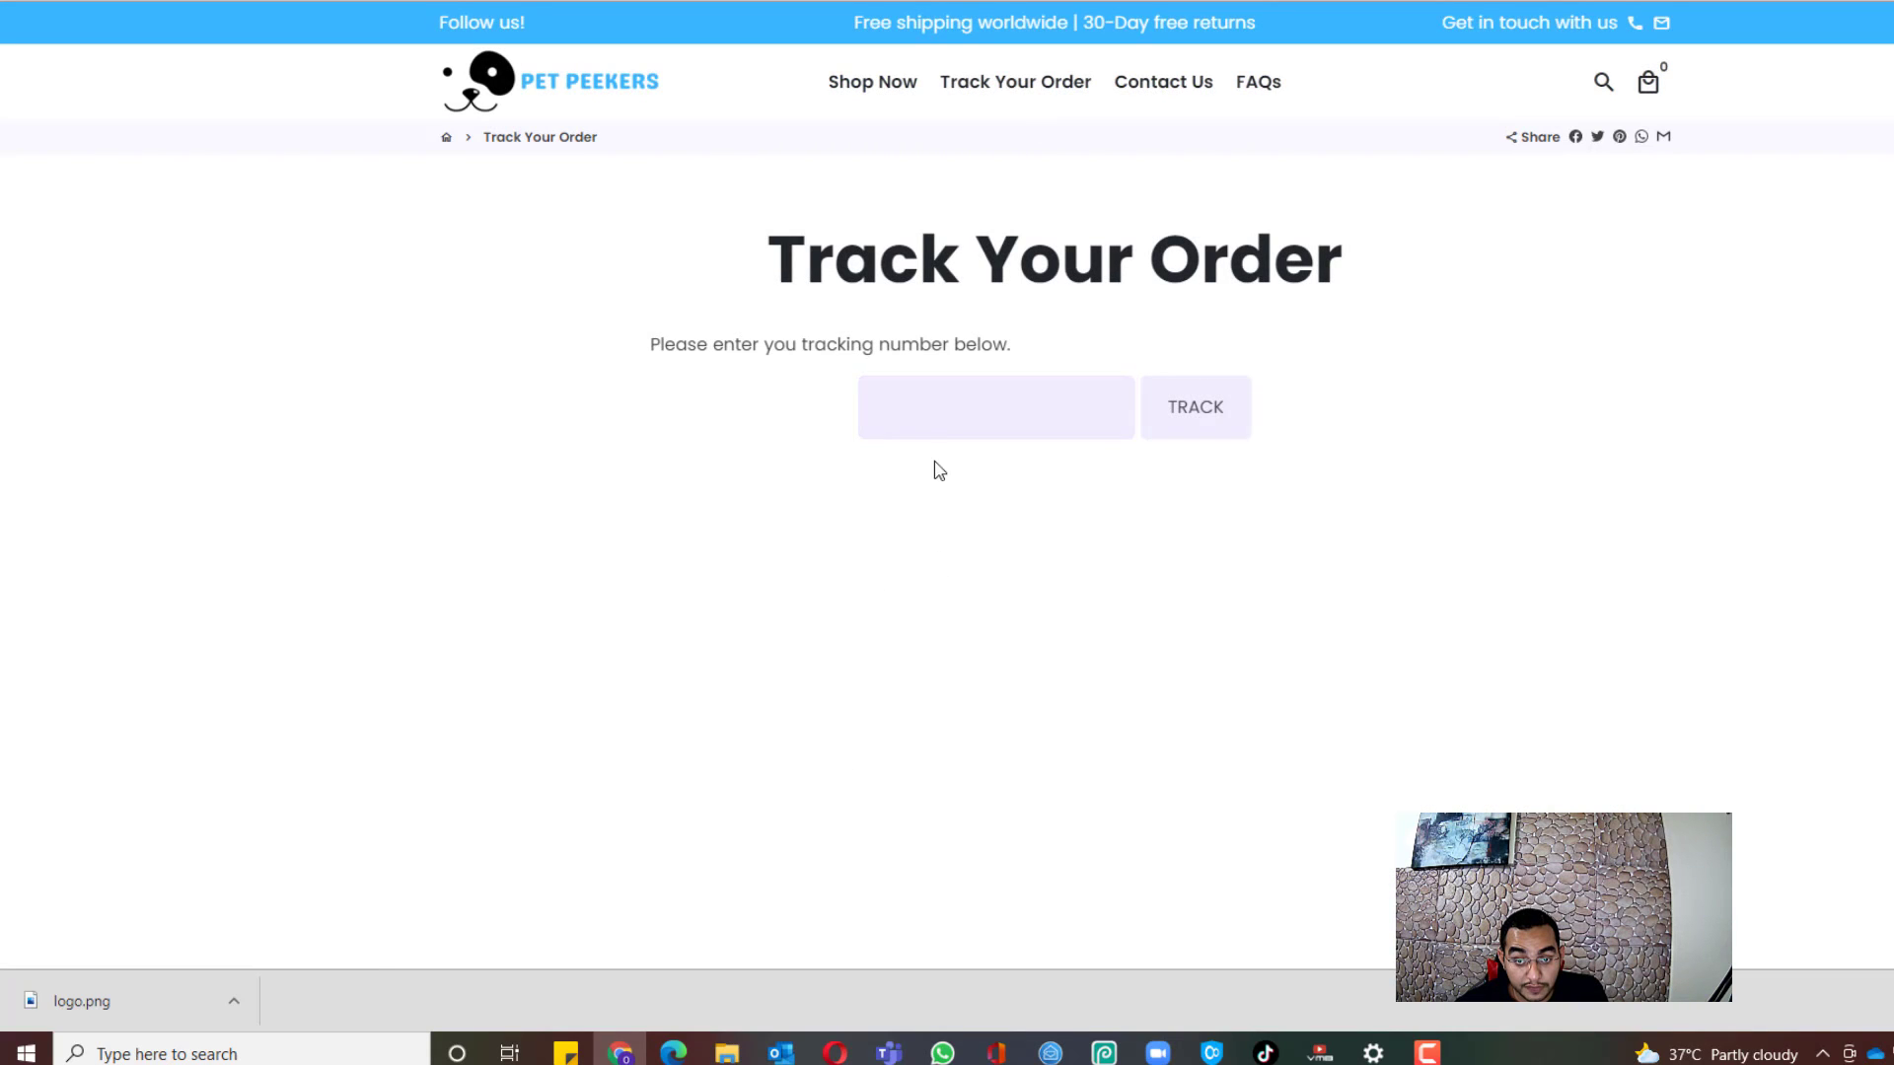
click(932, 419)
click(727, 396)
click(1059, 413)
click(995, 416)
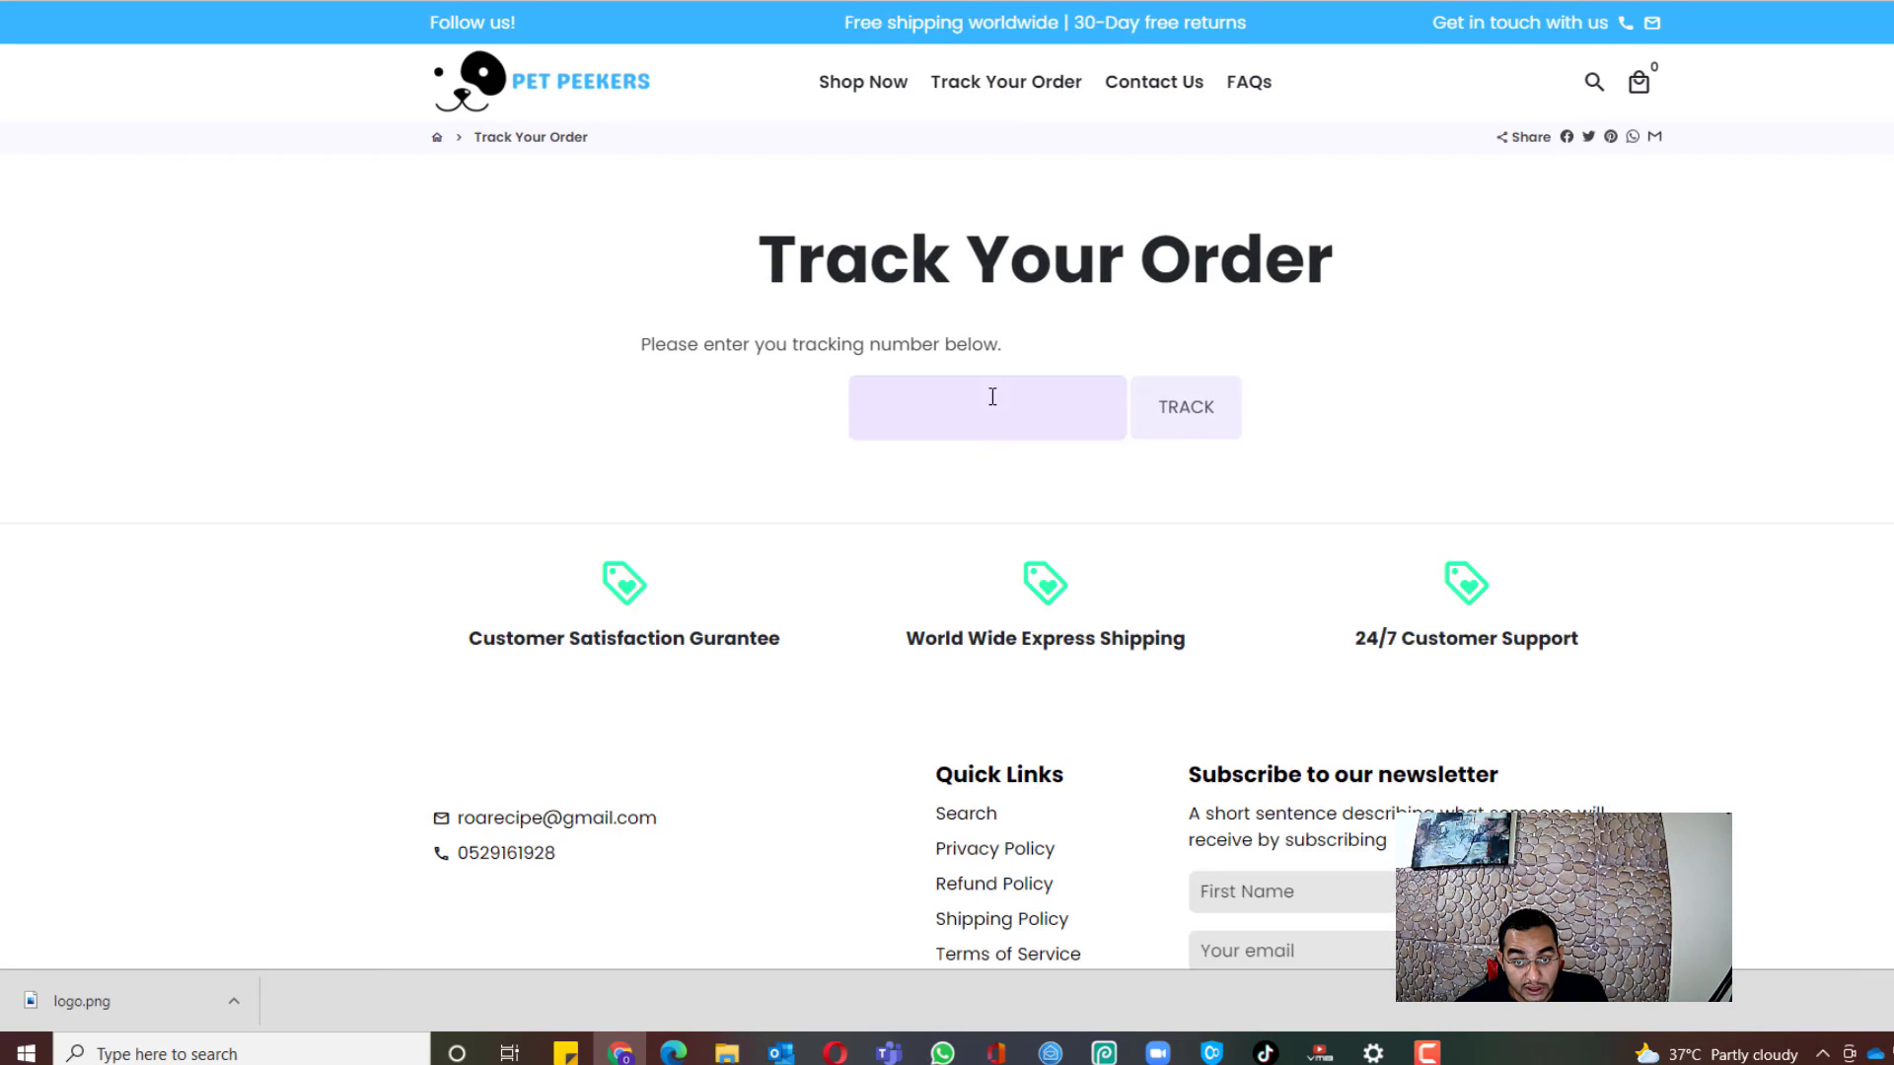
click(929, 411)
click(1199, 424)
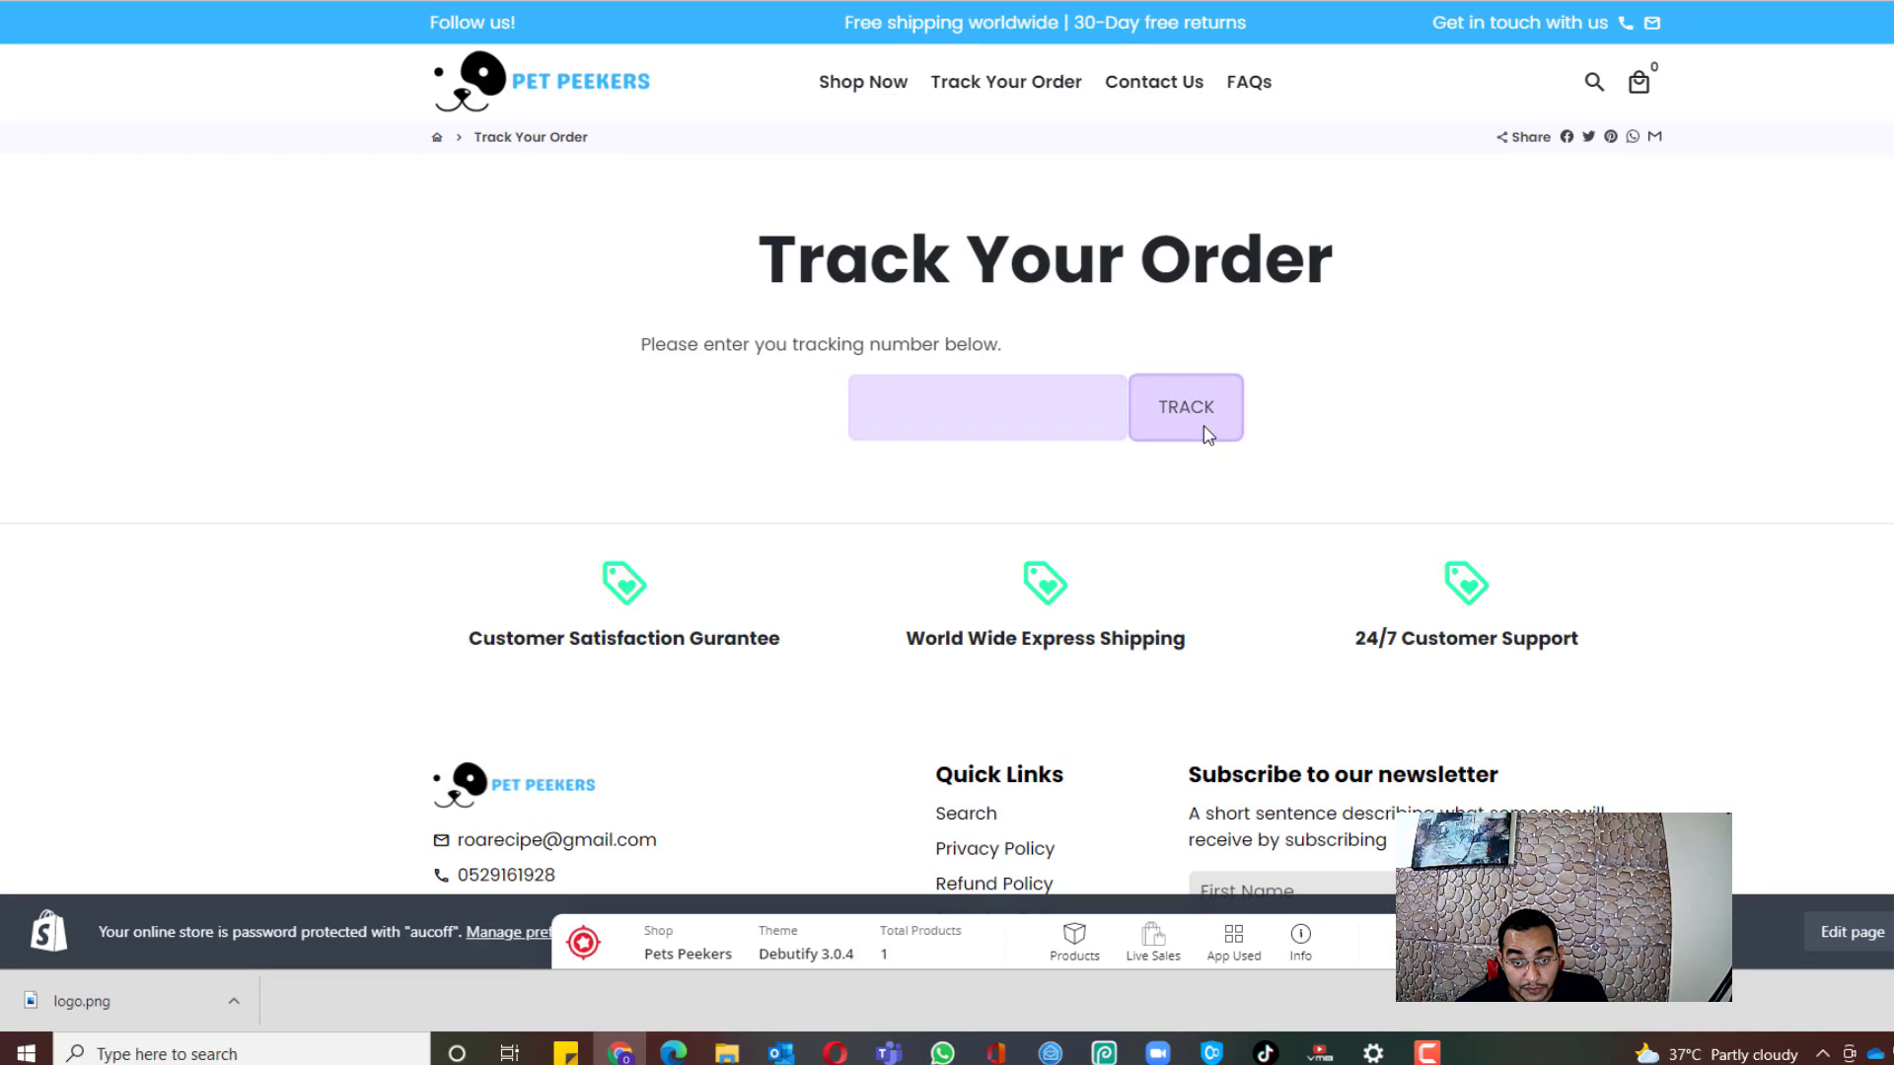
key(ctrl+shift+Tab)
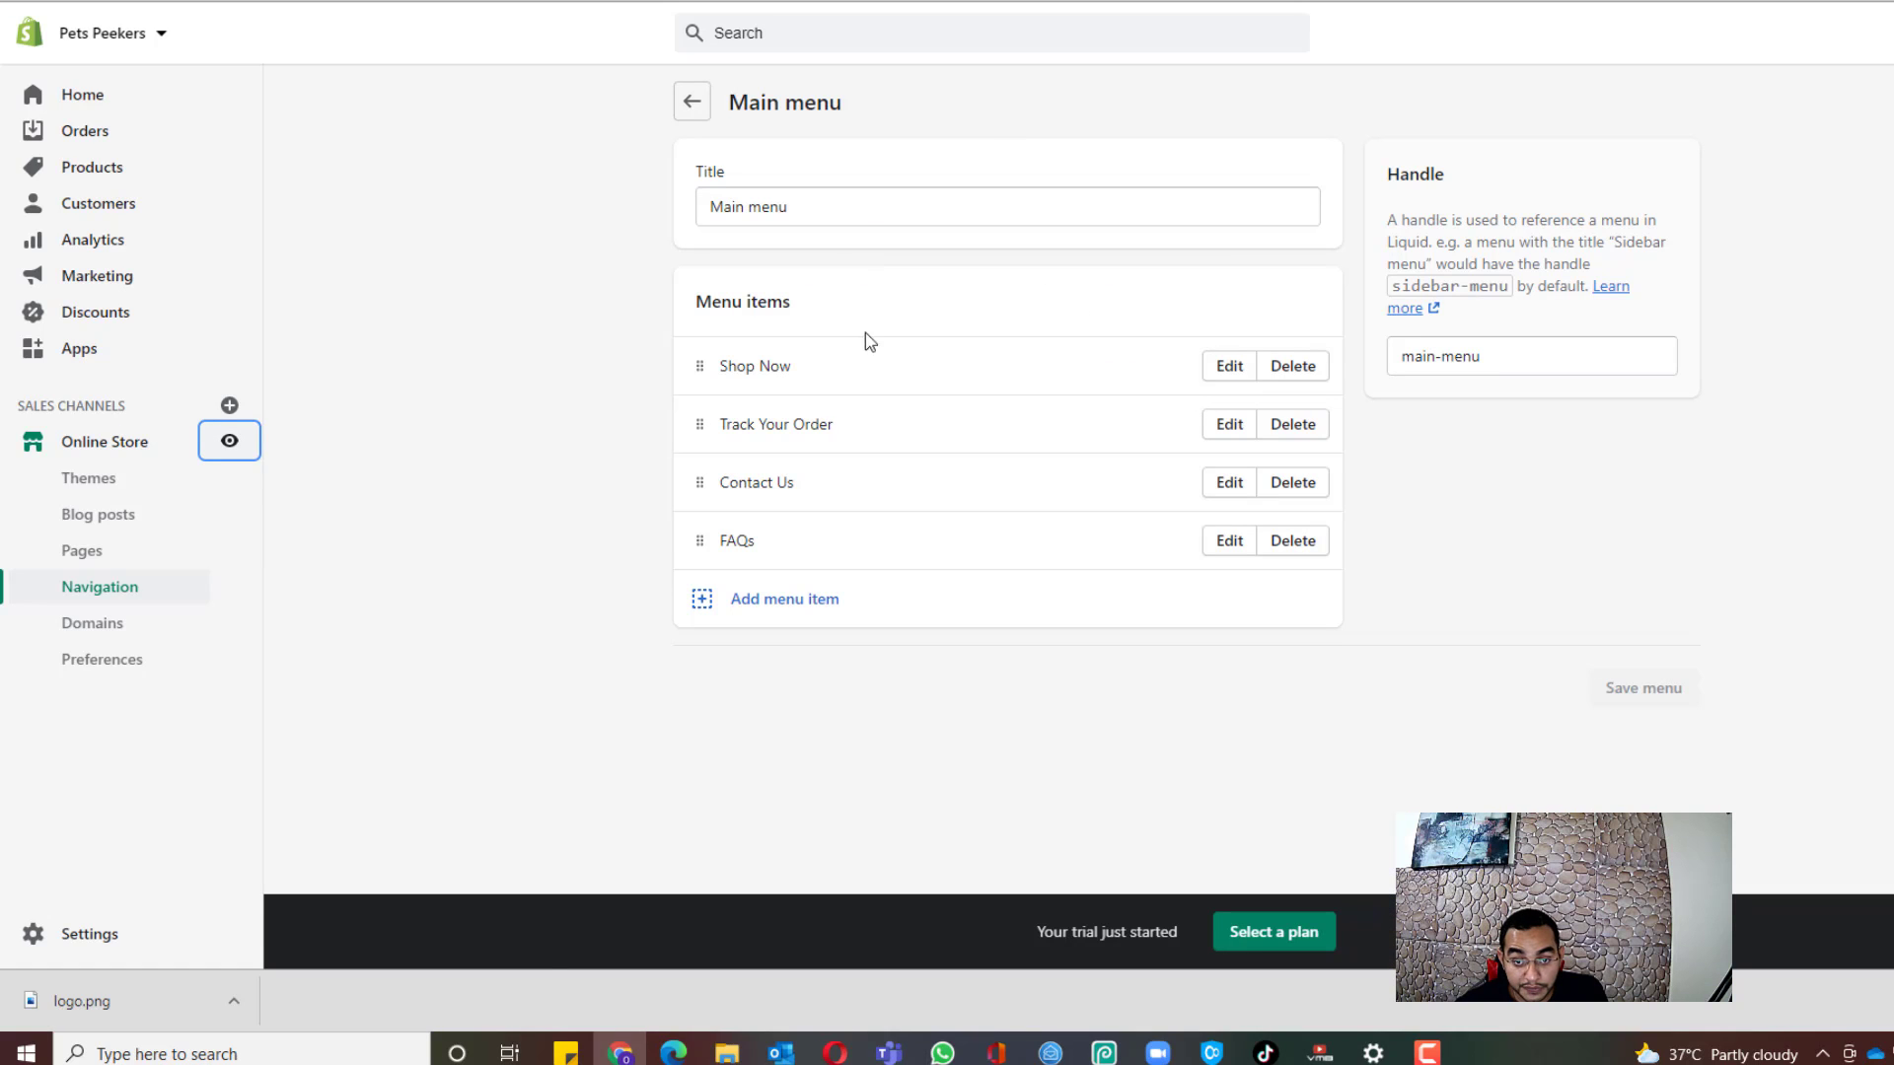
key(ctrl+Tab)
click(570, 107)
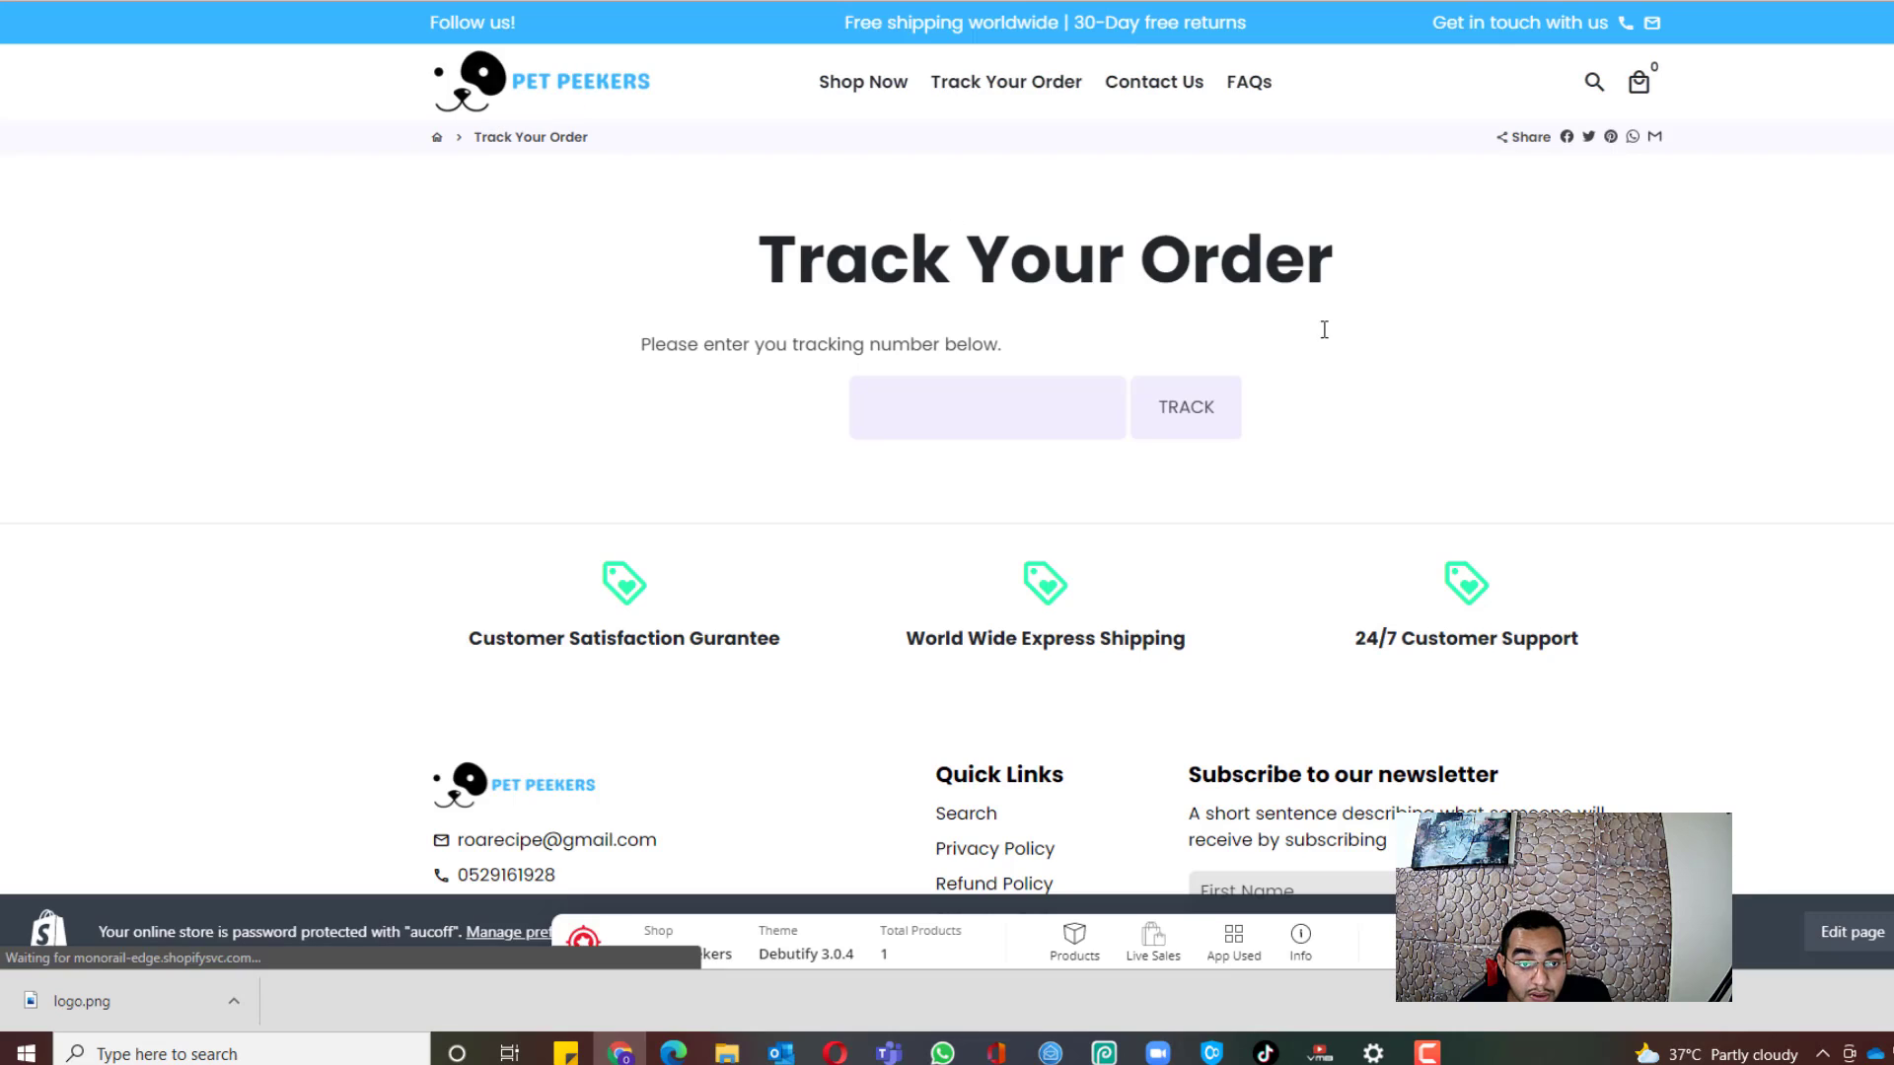
scroll(1375, 389, down, 10)
scroll(1399, 396, down, 10)
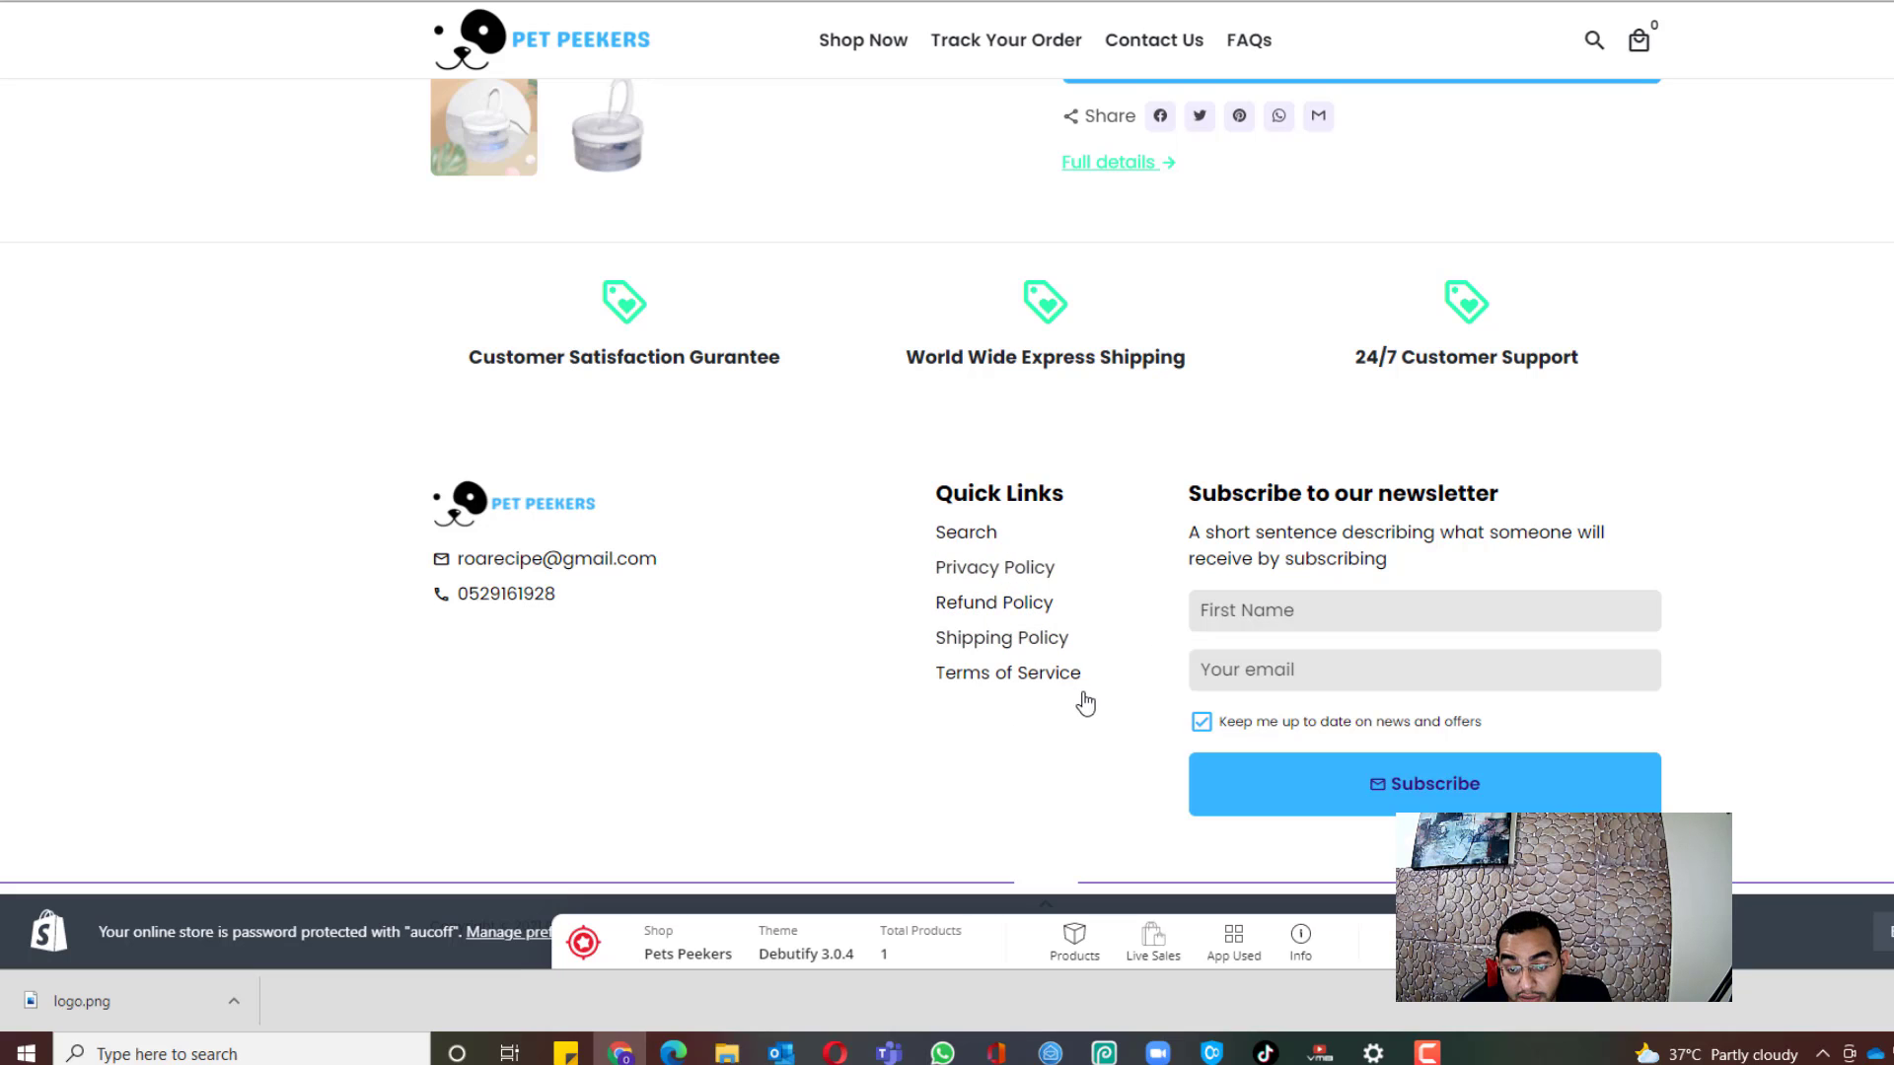
scroll(1085, 704, up, 3)
scroll(1174, 689, down, 3)
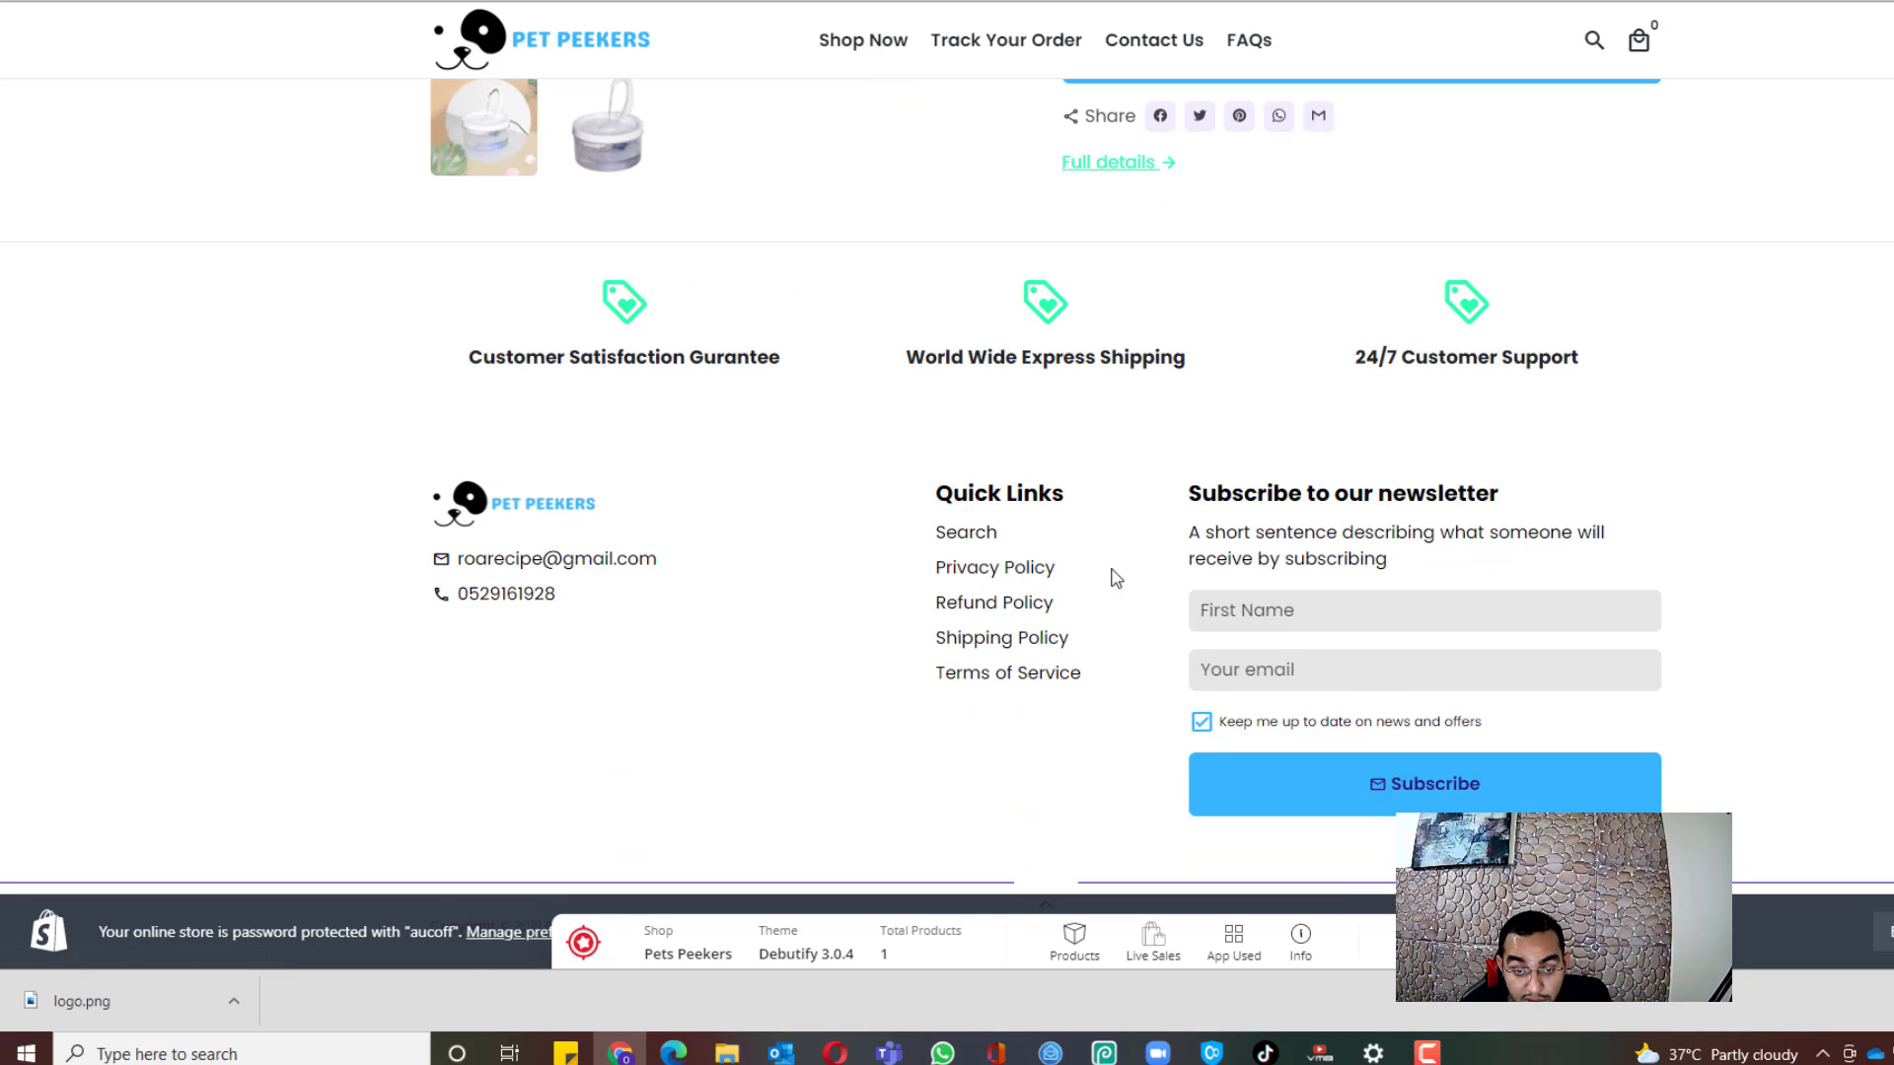
scroll(838, 493, up, 2)
scroll(884, 591, down, 2)
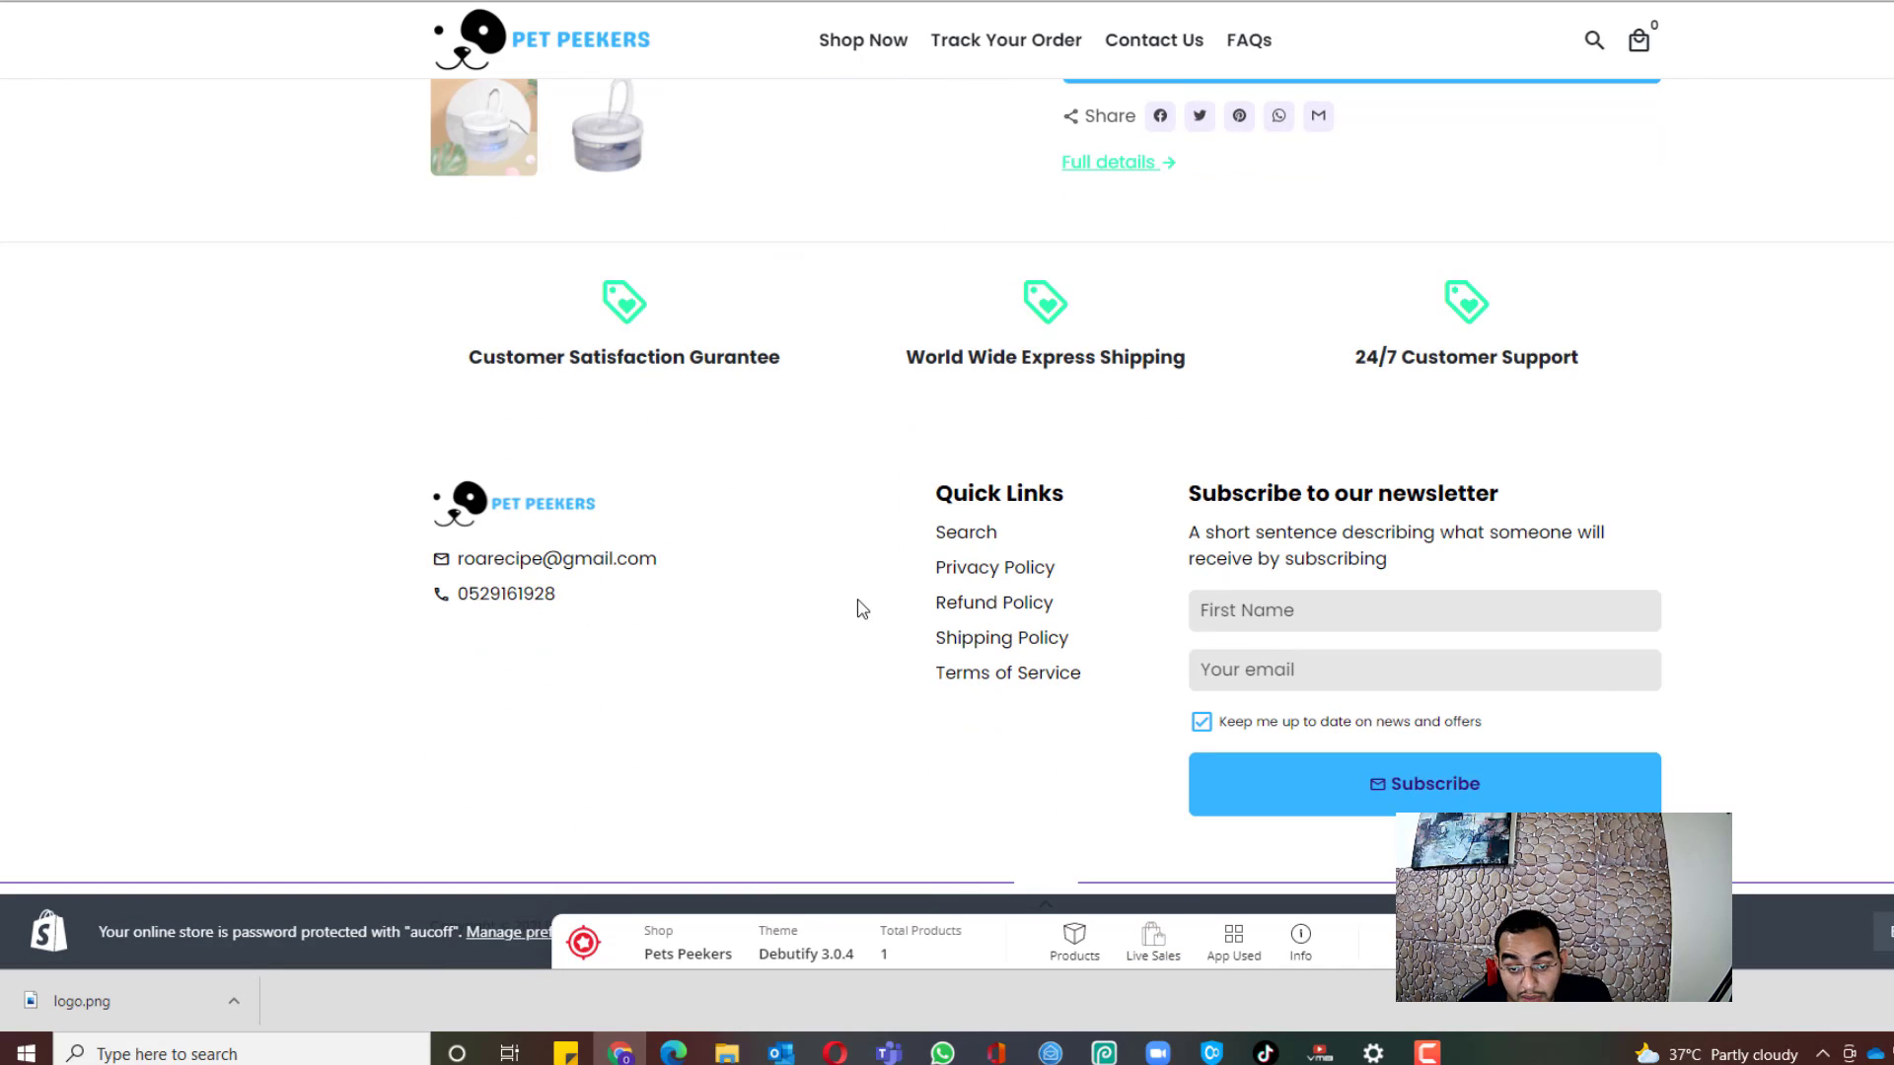
scroll(795, 444, up, 5)
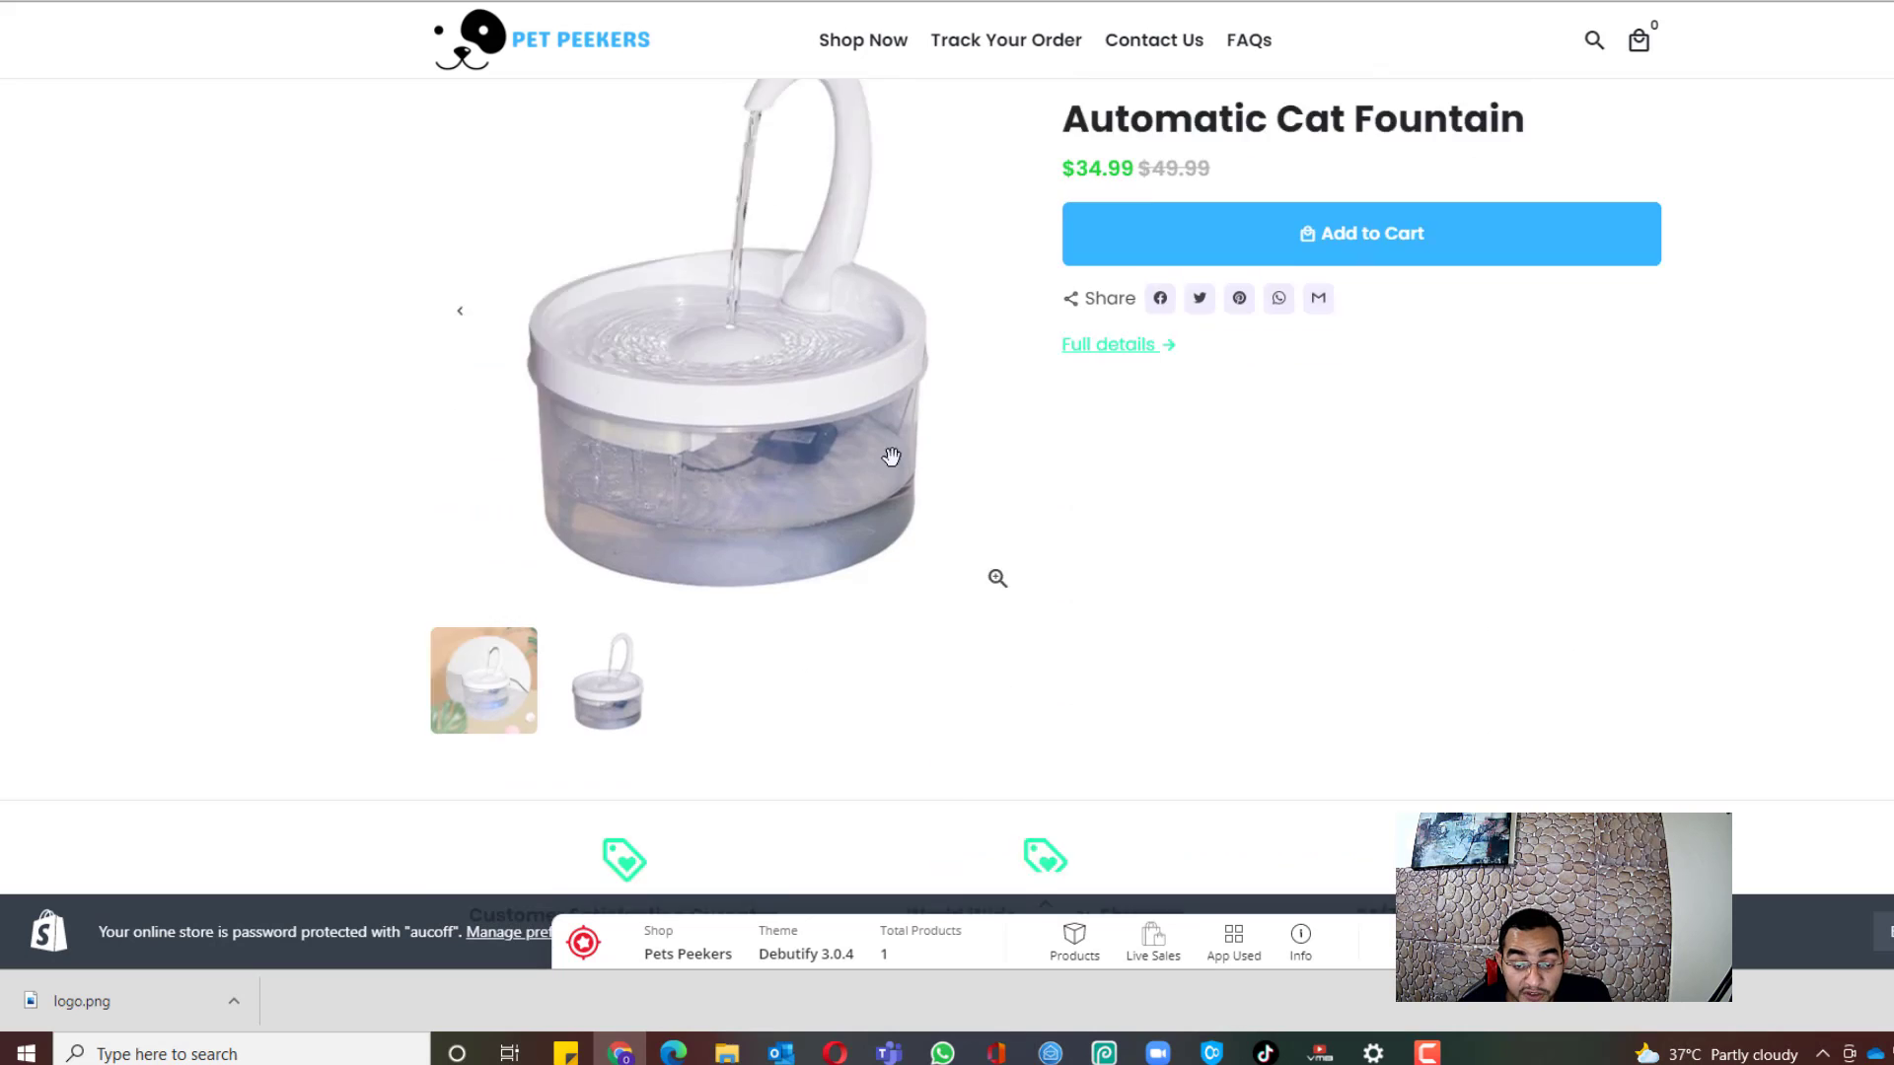
scroll(996, 454, down, 5)
scroll(1105, 449, up, 6)
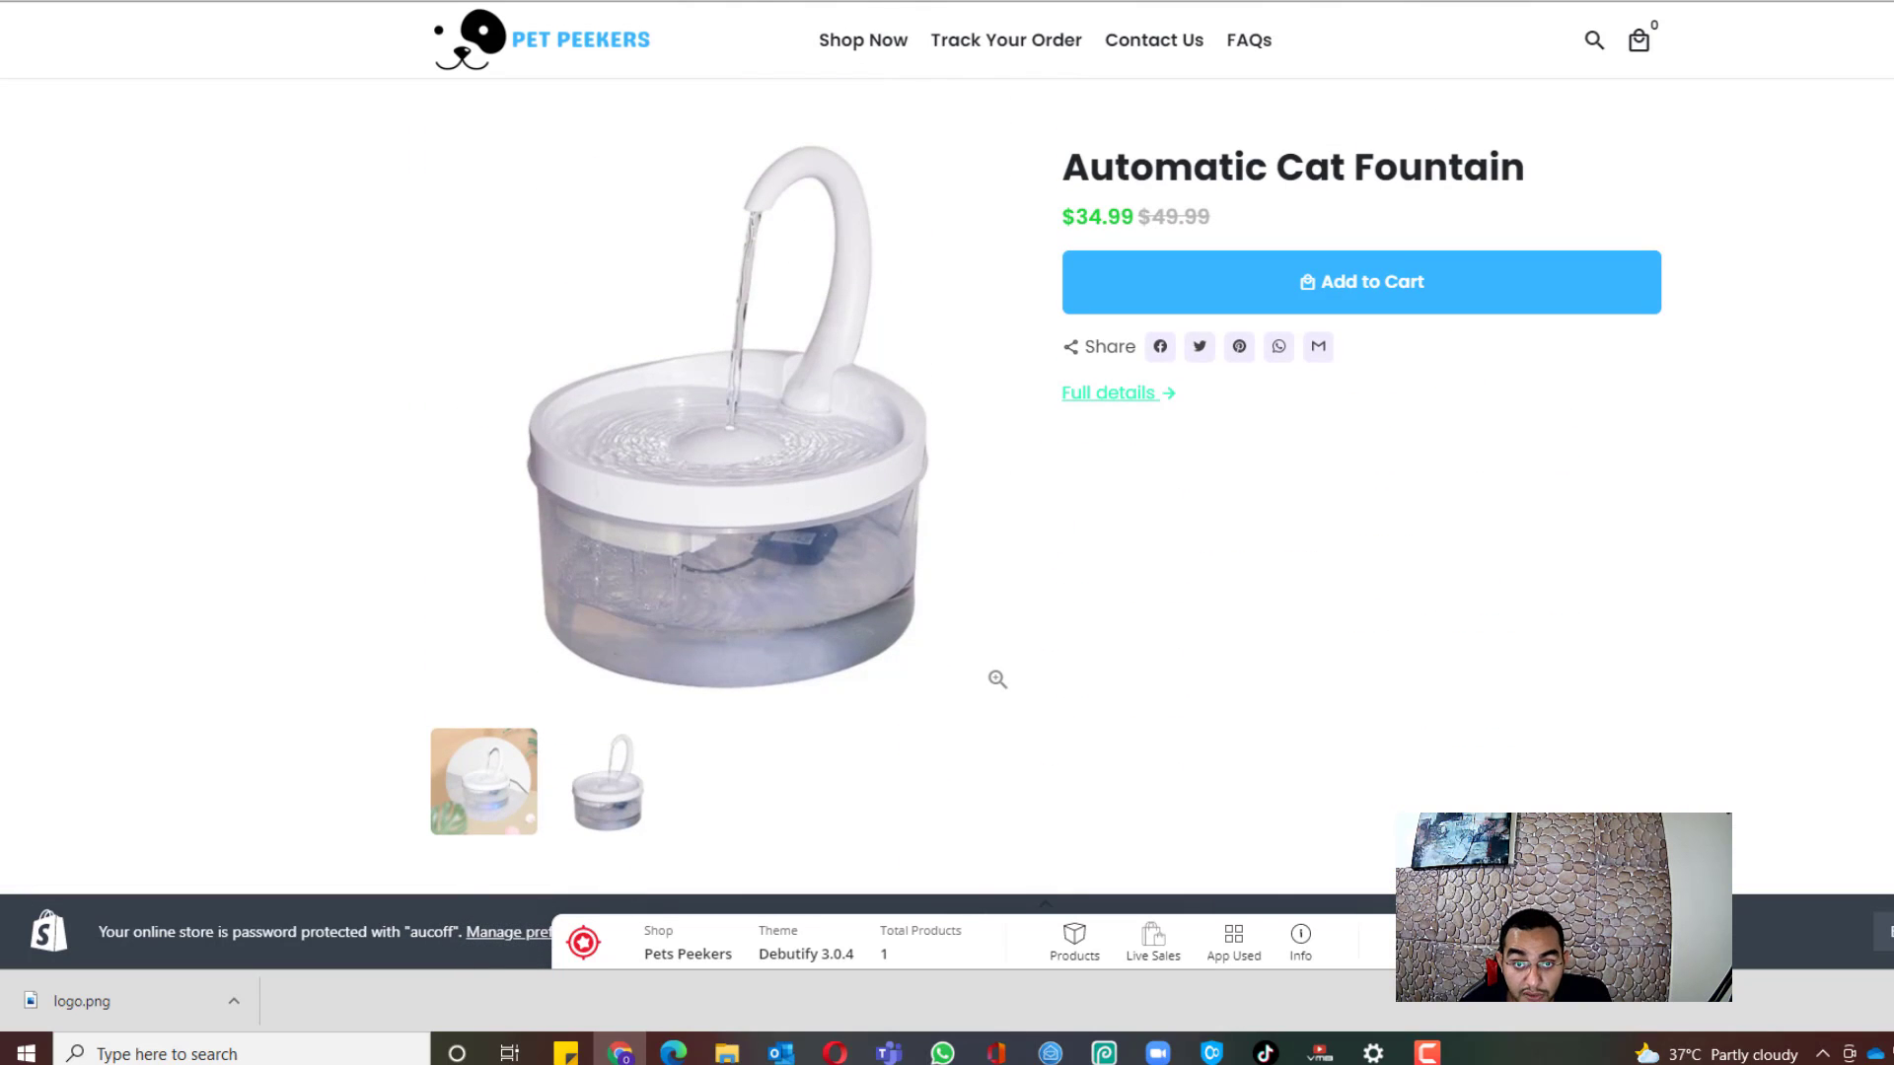
key(ctrl+shift+Tab)
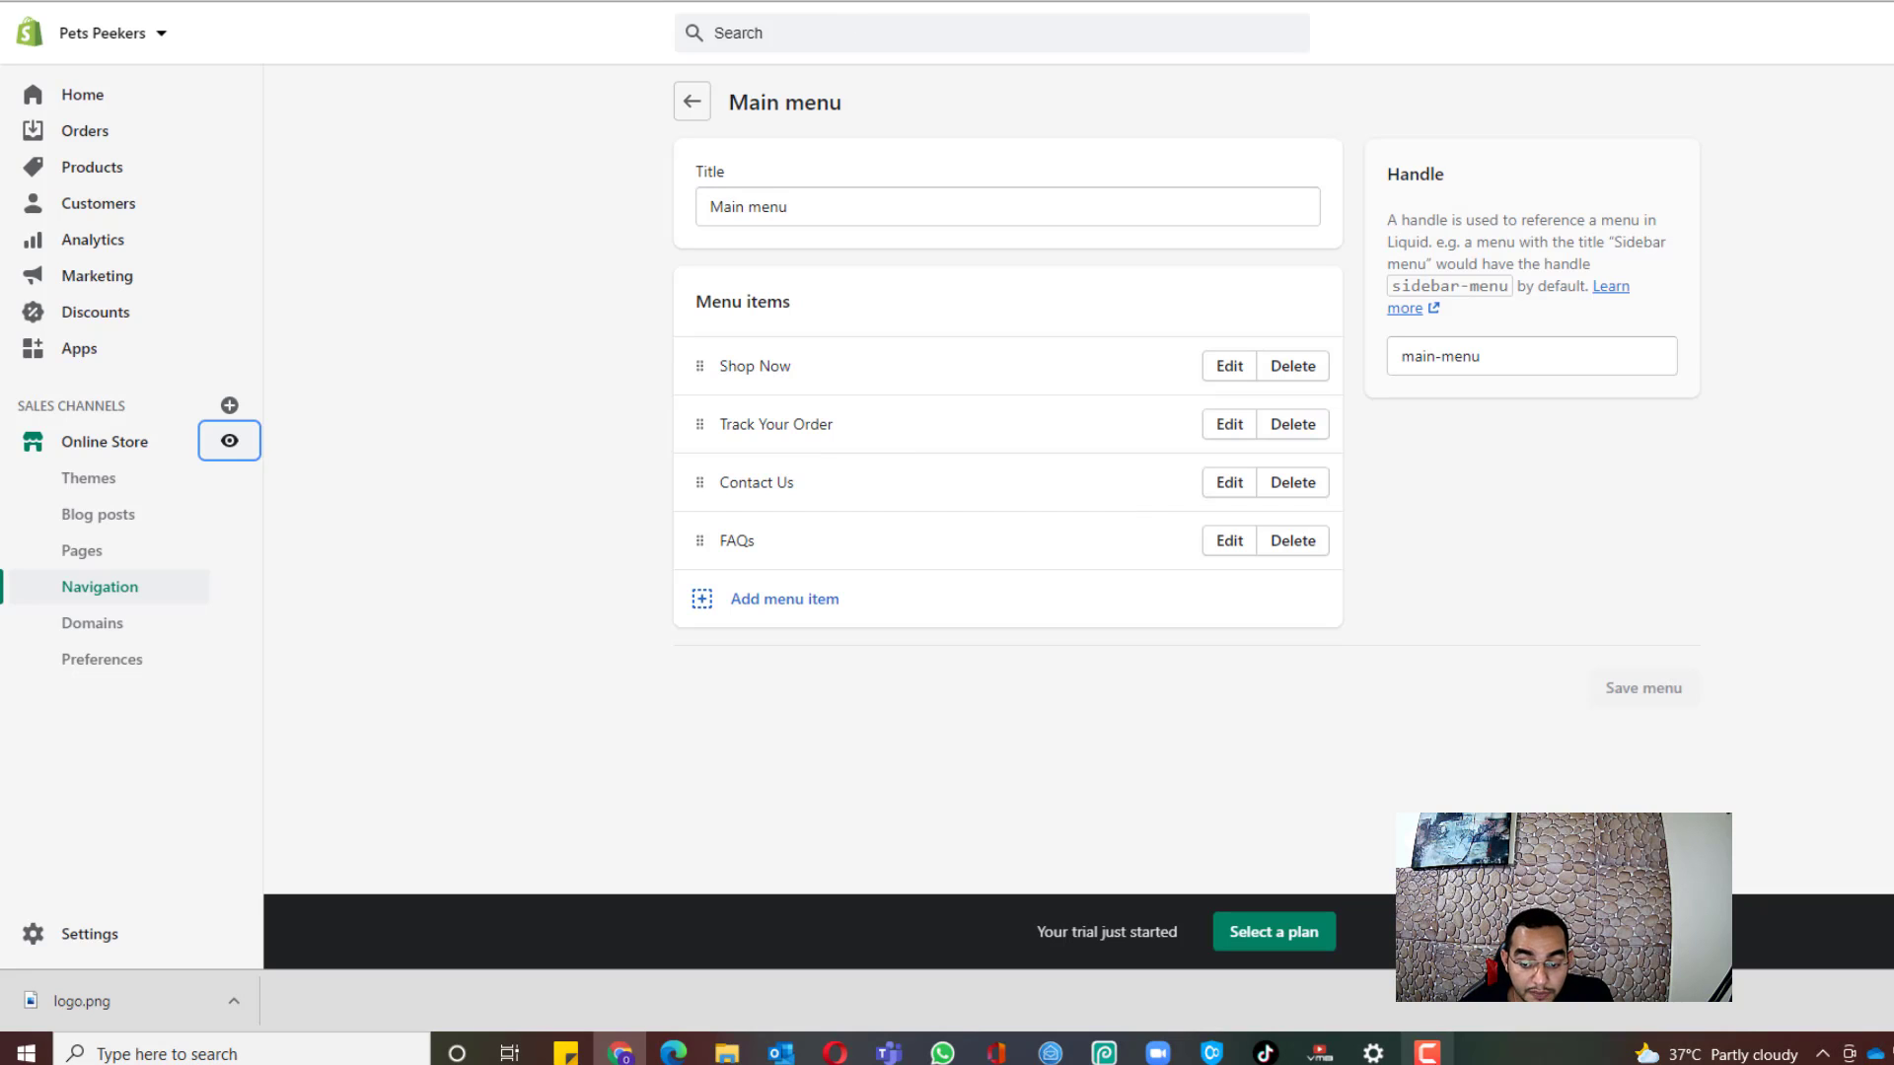
Step: Scroll through the admin Home dashboard cards, then go back to the setup guide
click(1427, 1052)
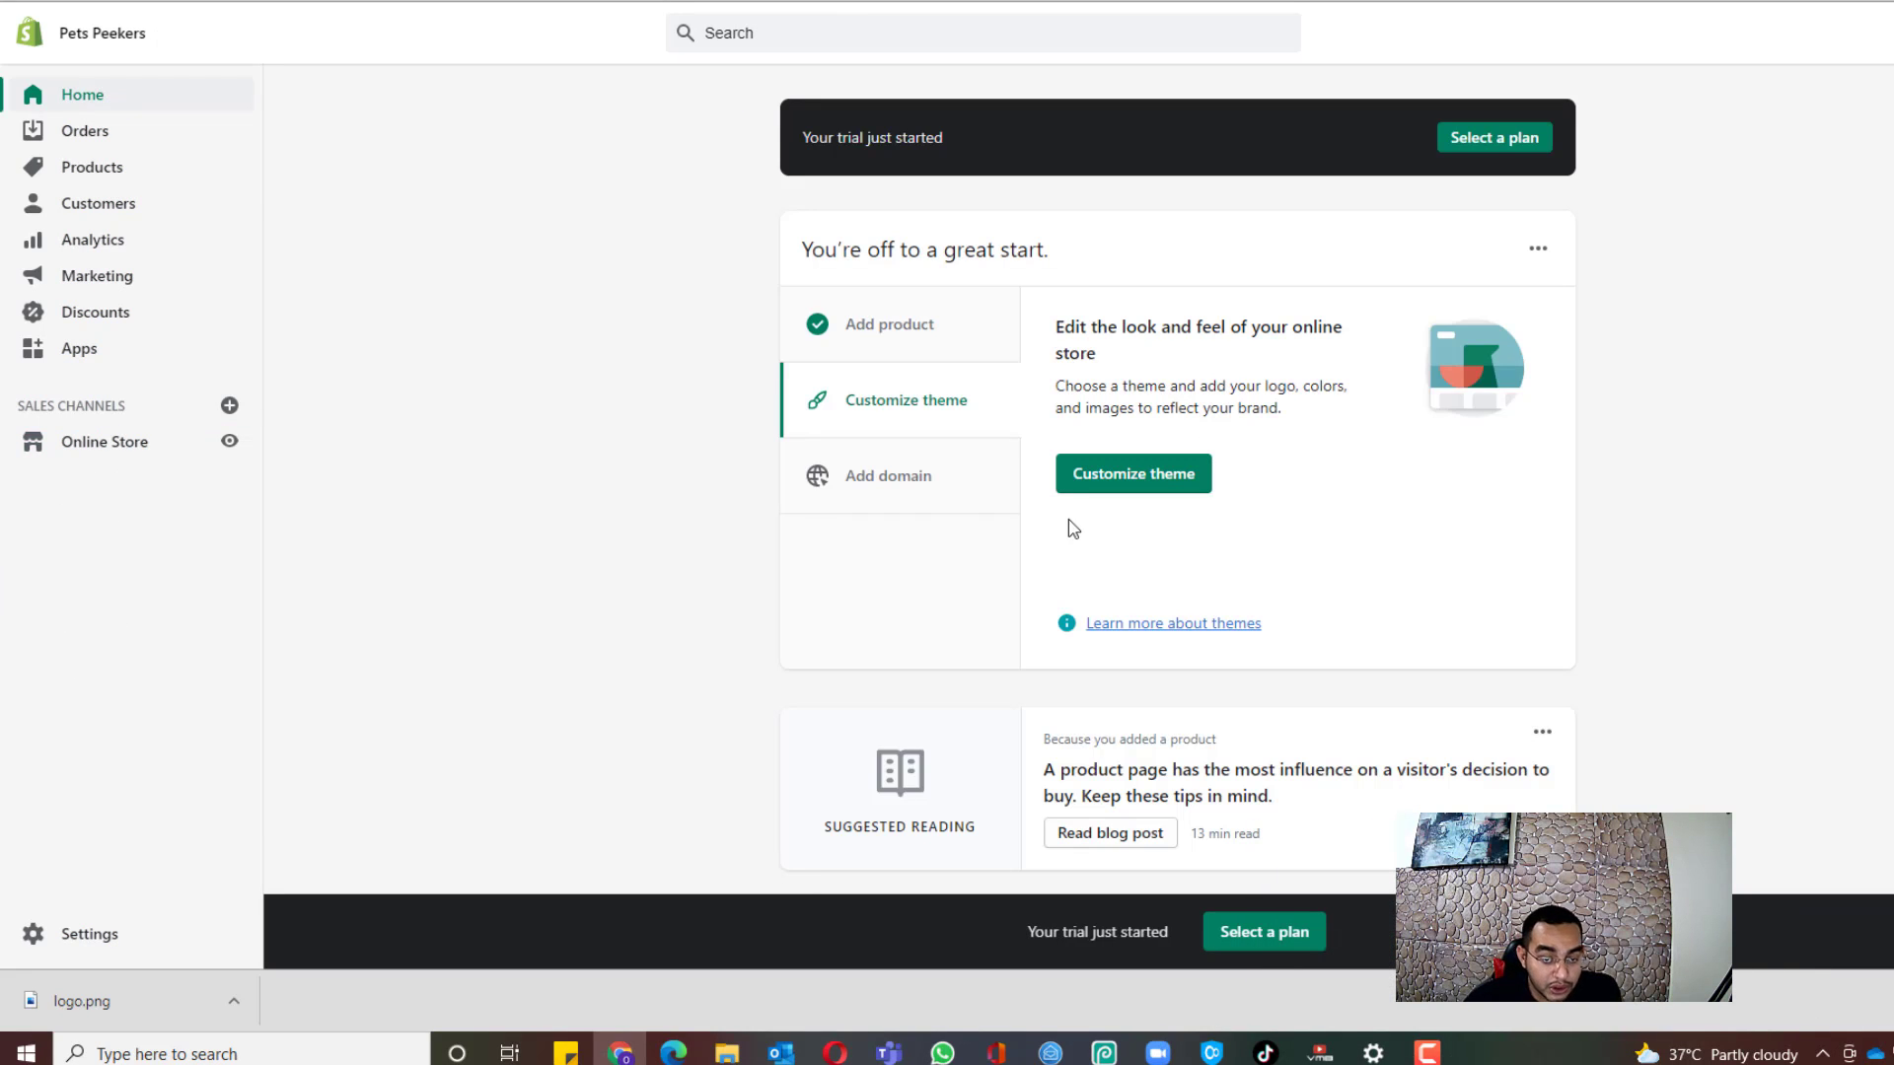
scroll(778, 431, down, 8)
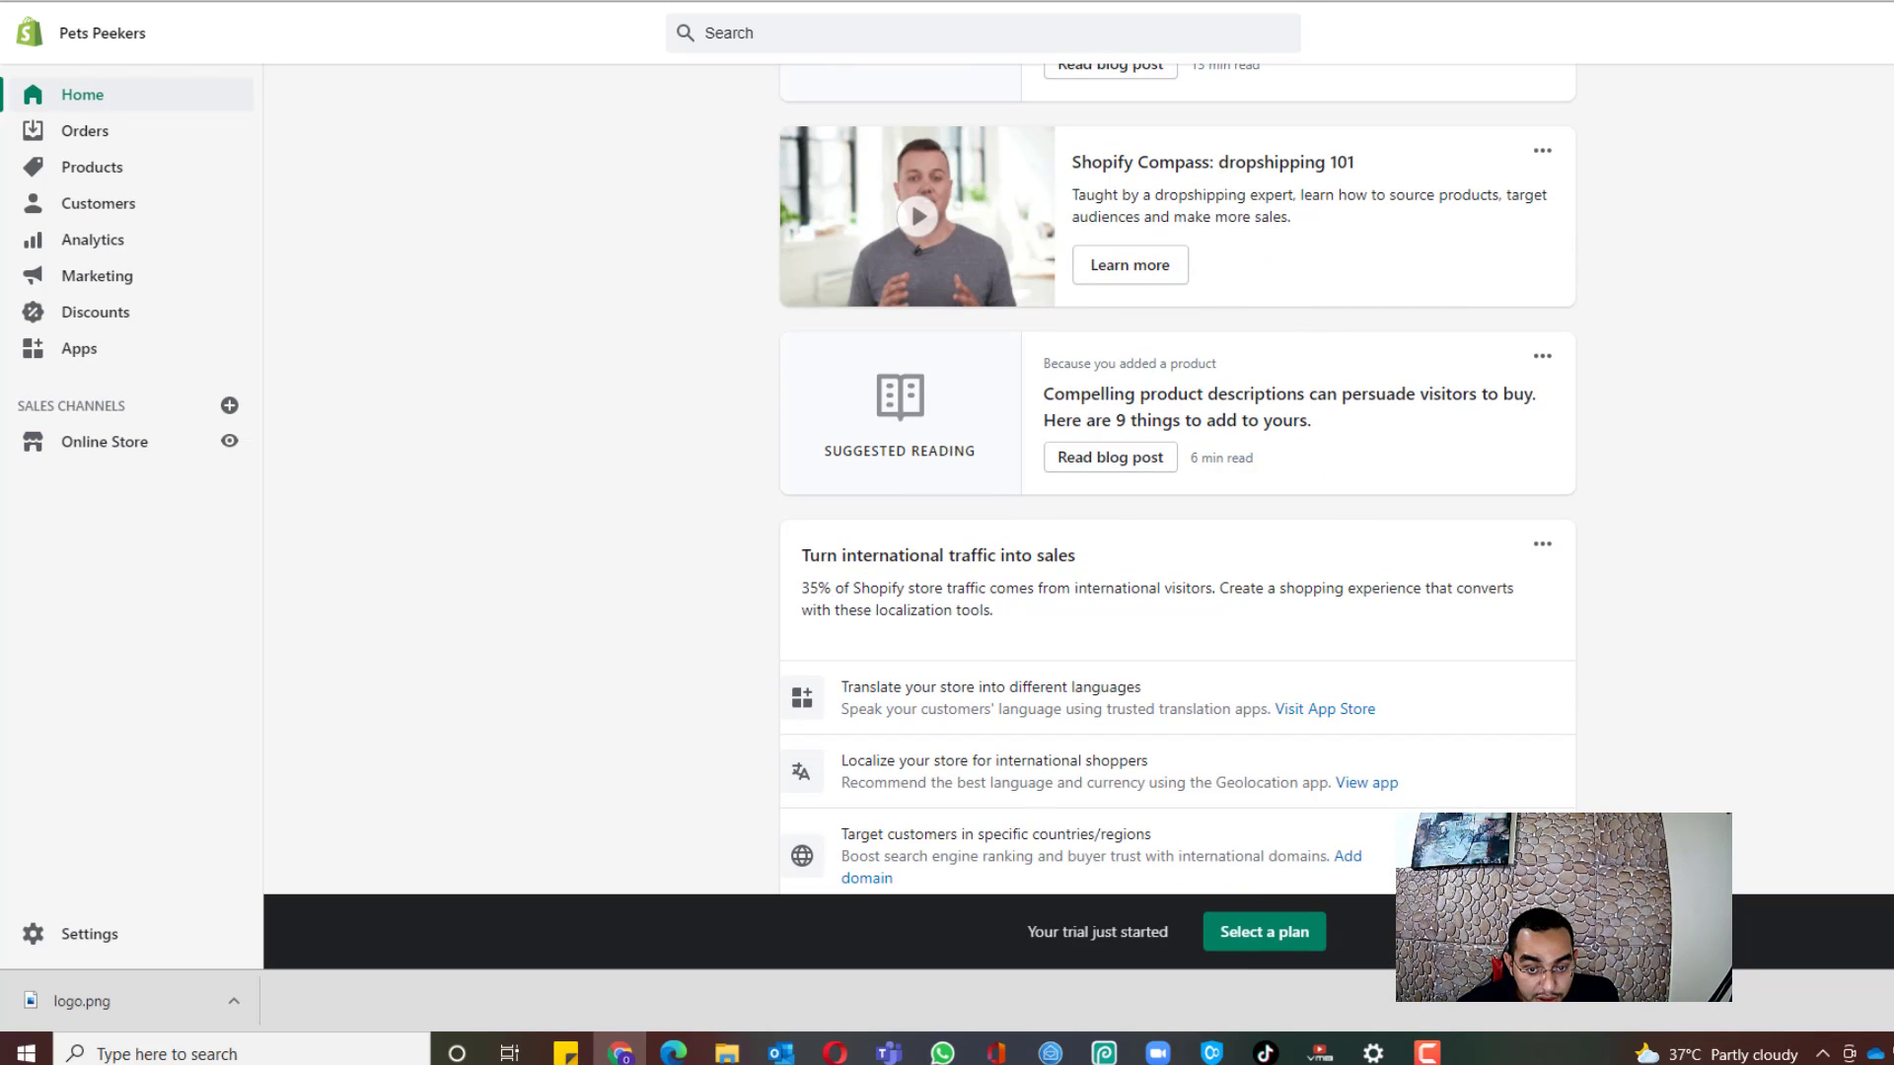
scroll(677, 380, down, 7)
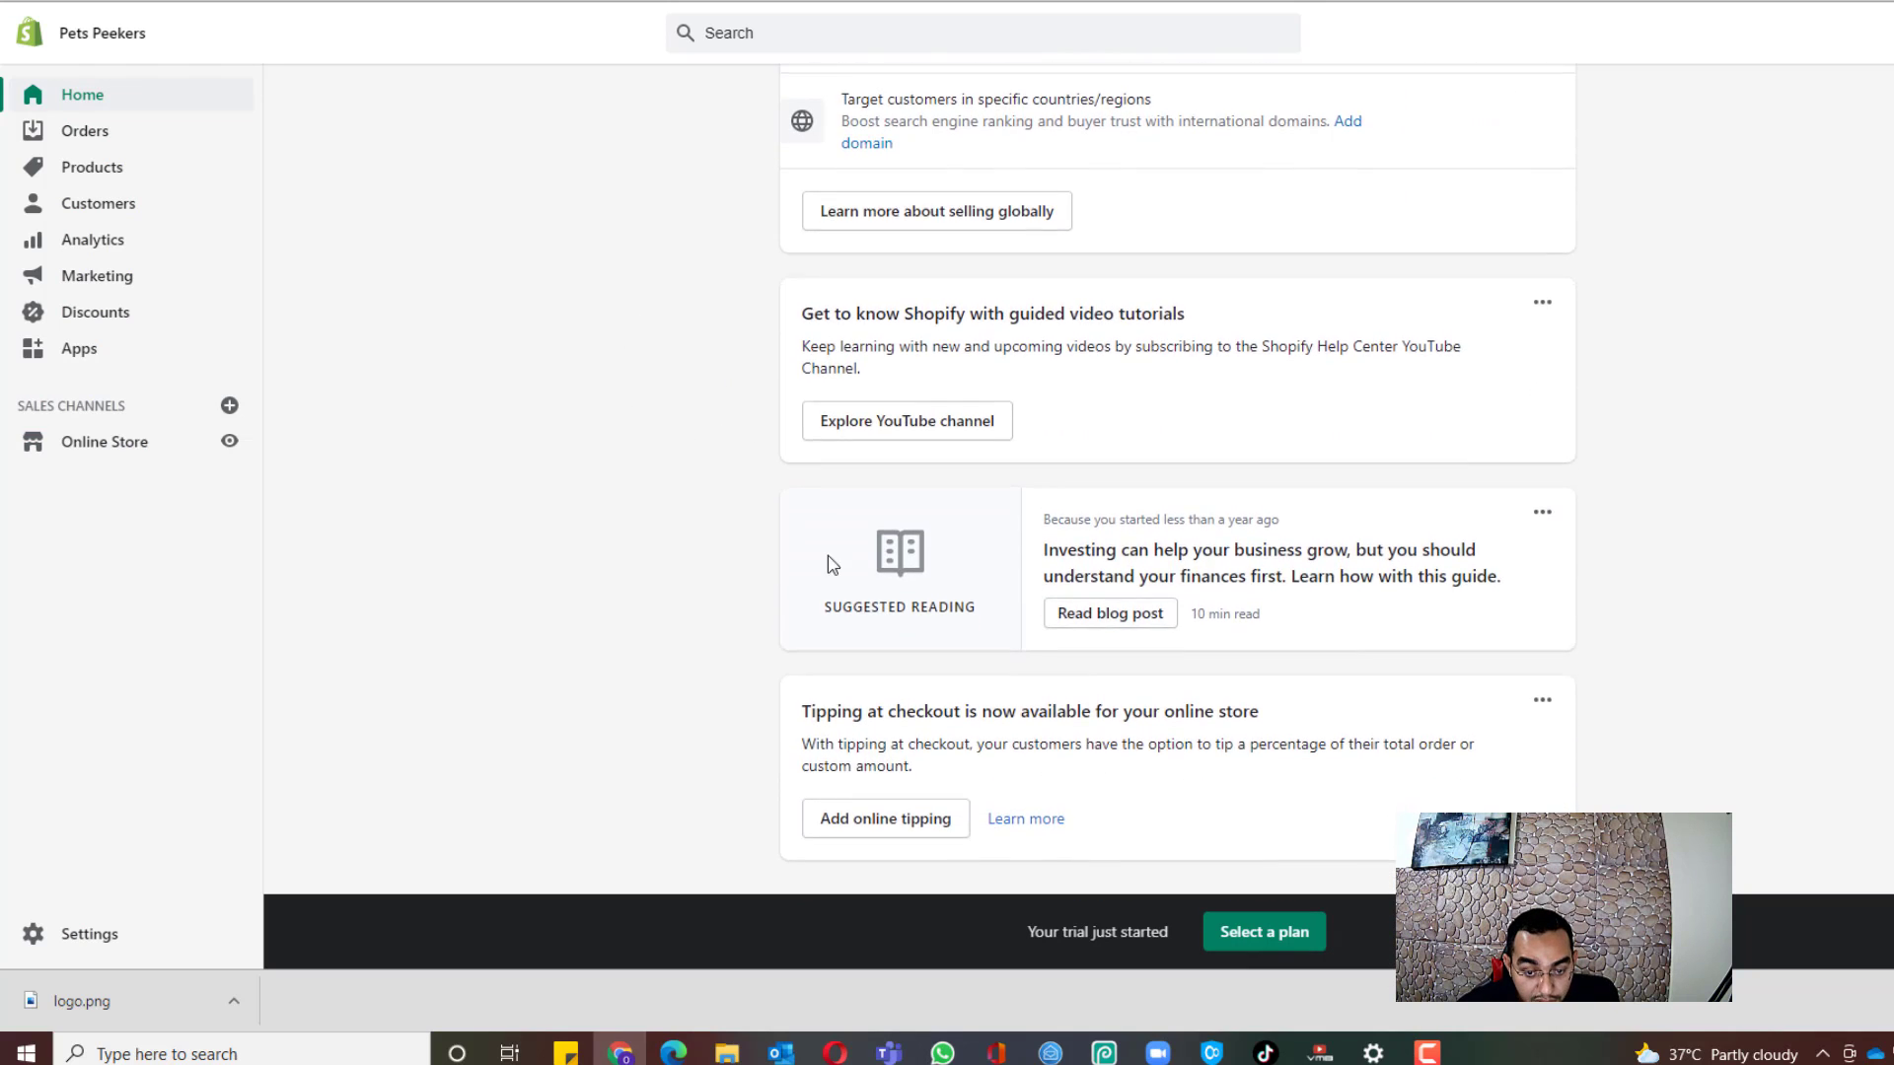
scroll(642, 491, up, 15)
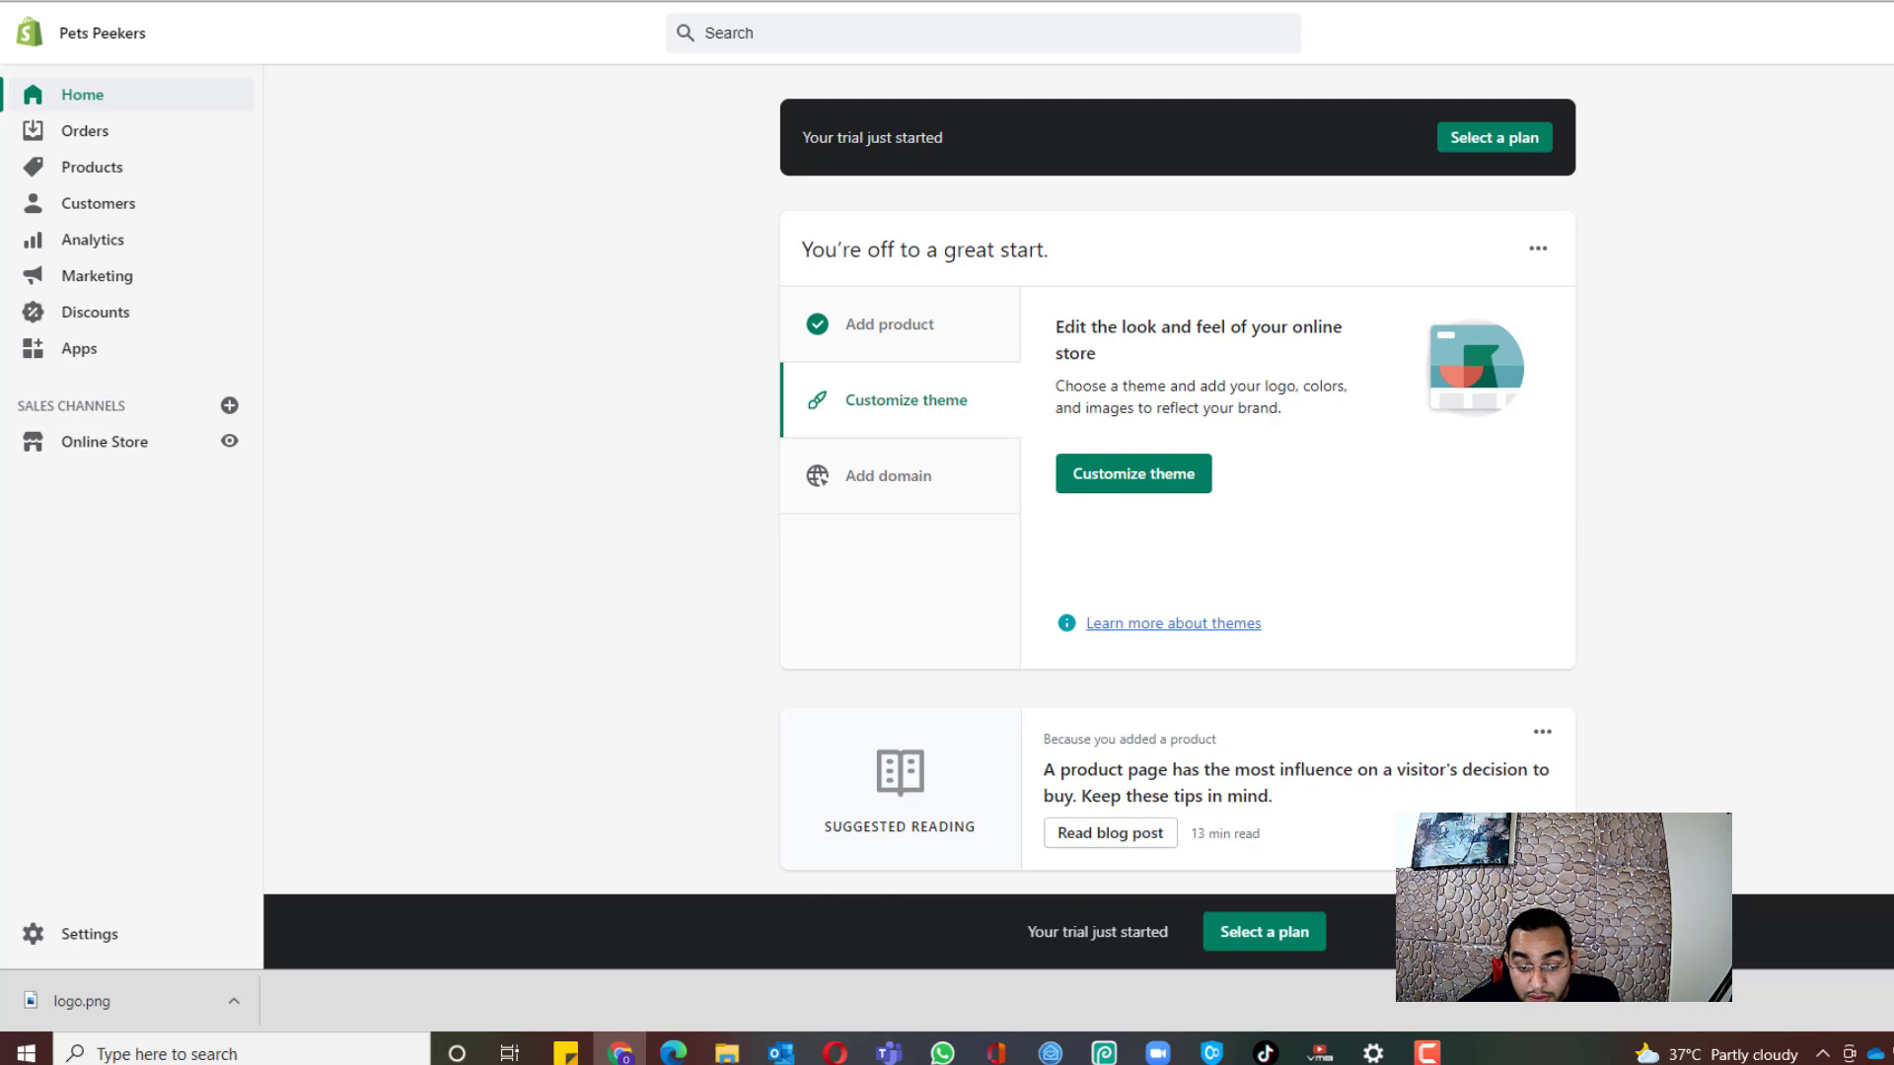
click(691, 2)
Step: Scroll the guide's checklist and highlight step 5, Segregate Products by Collections
scroll(1617, 351, up, 6)
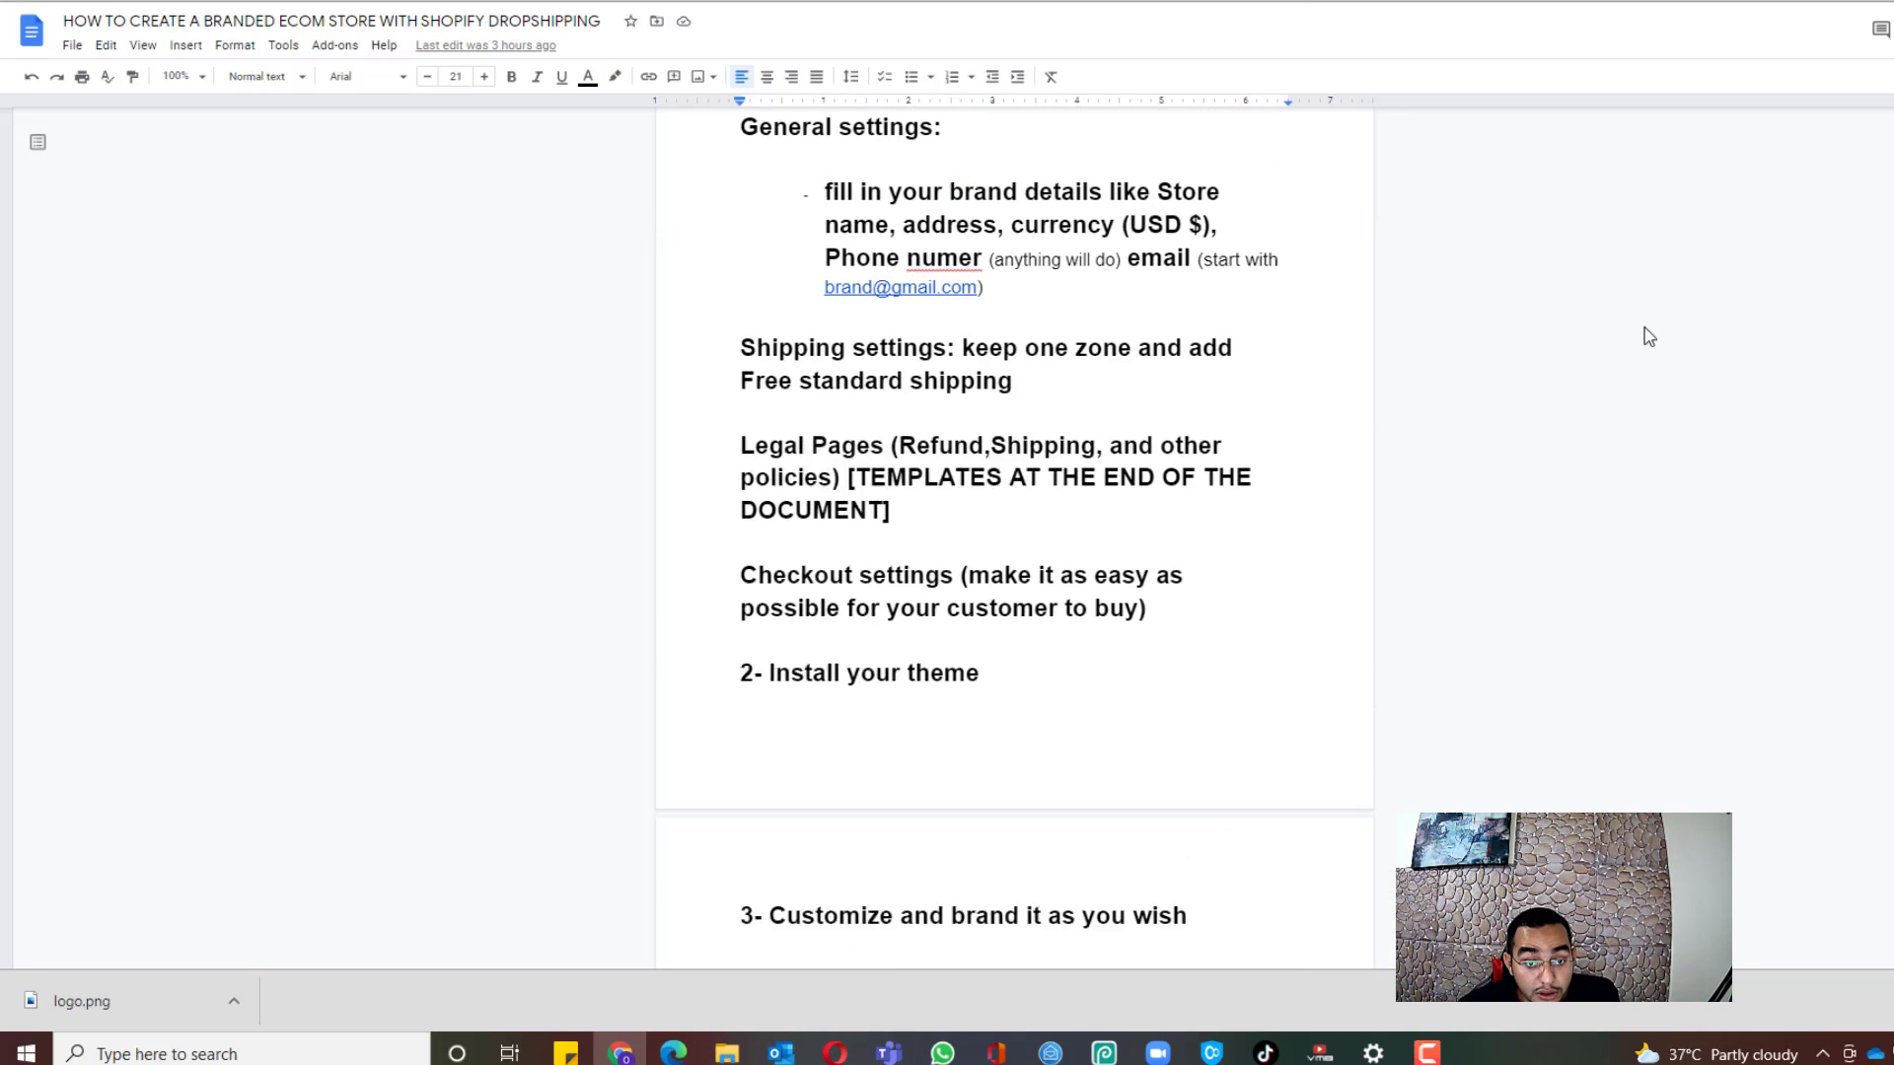
scroll(1387, 350, down, 1)
scroll(807, 427, up, 3)
scroll(803, 357, down, 1)
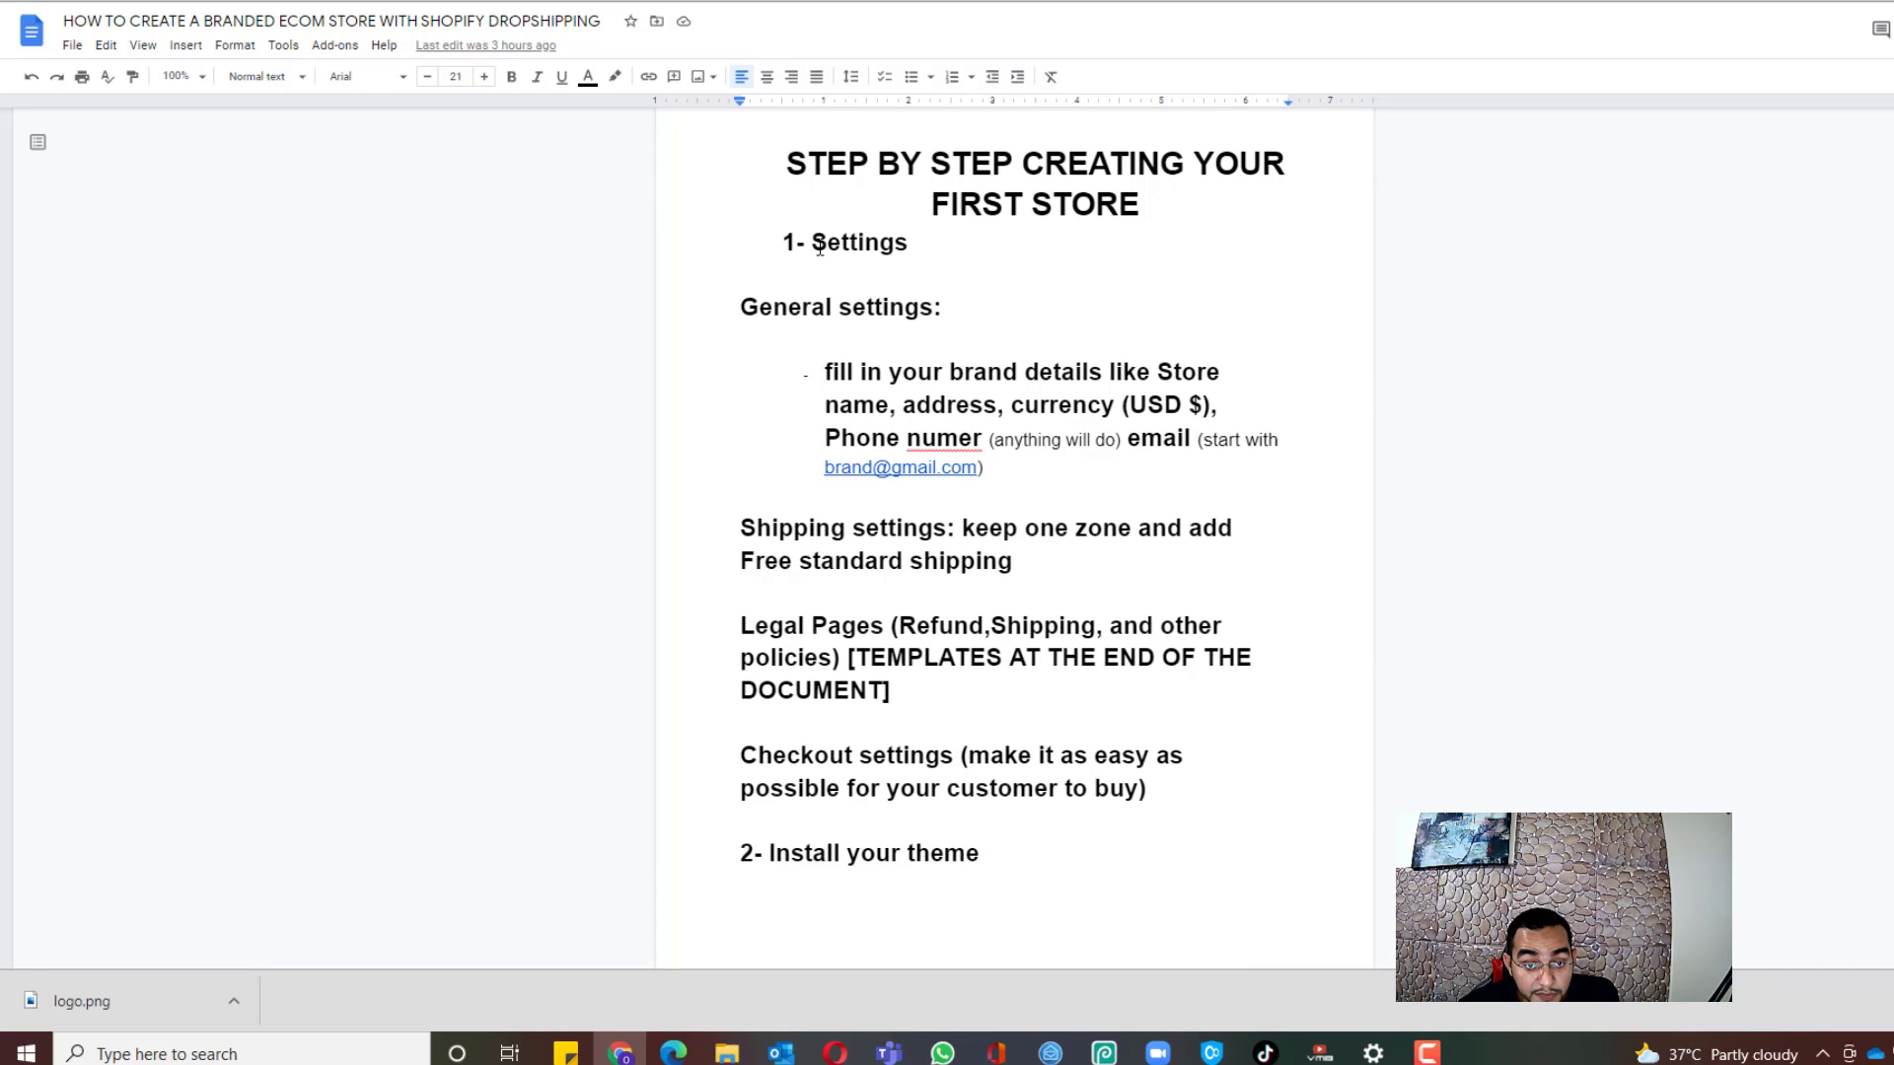
scroll(760, 487, down, 1)
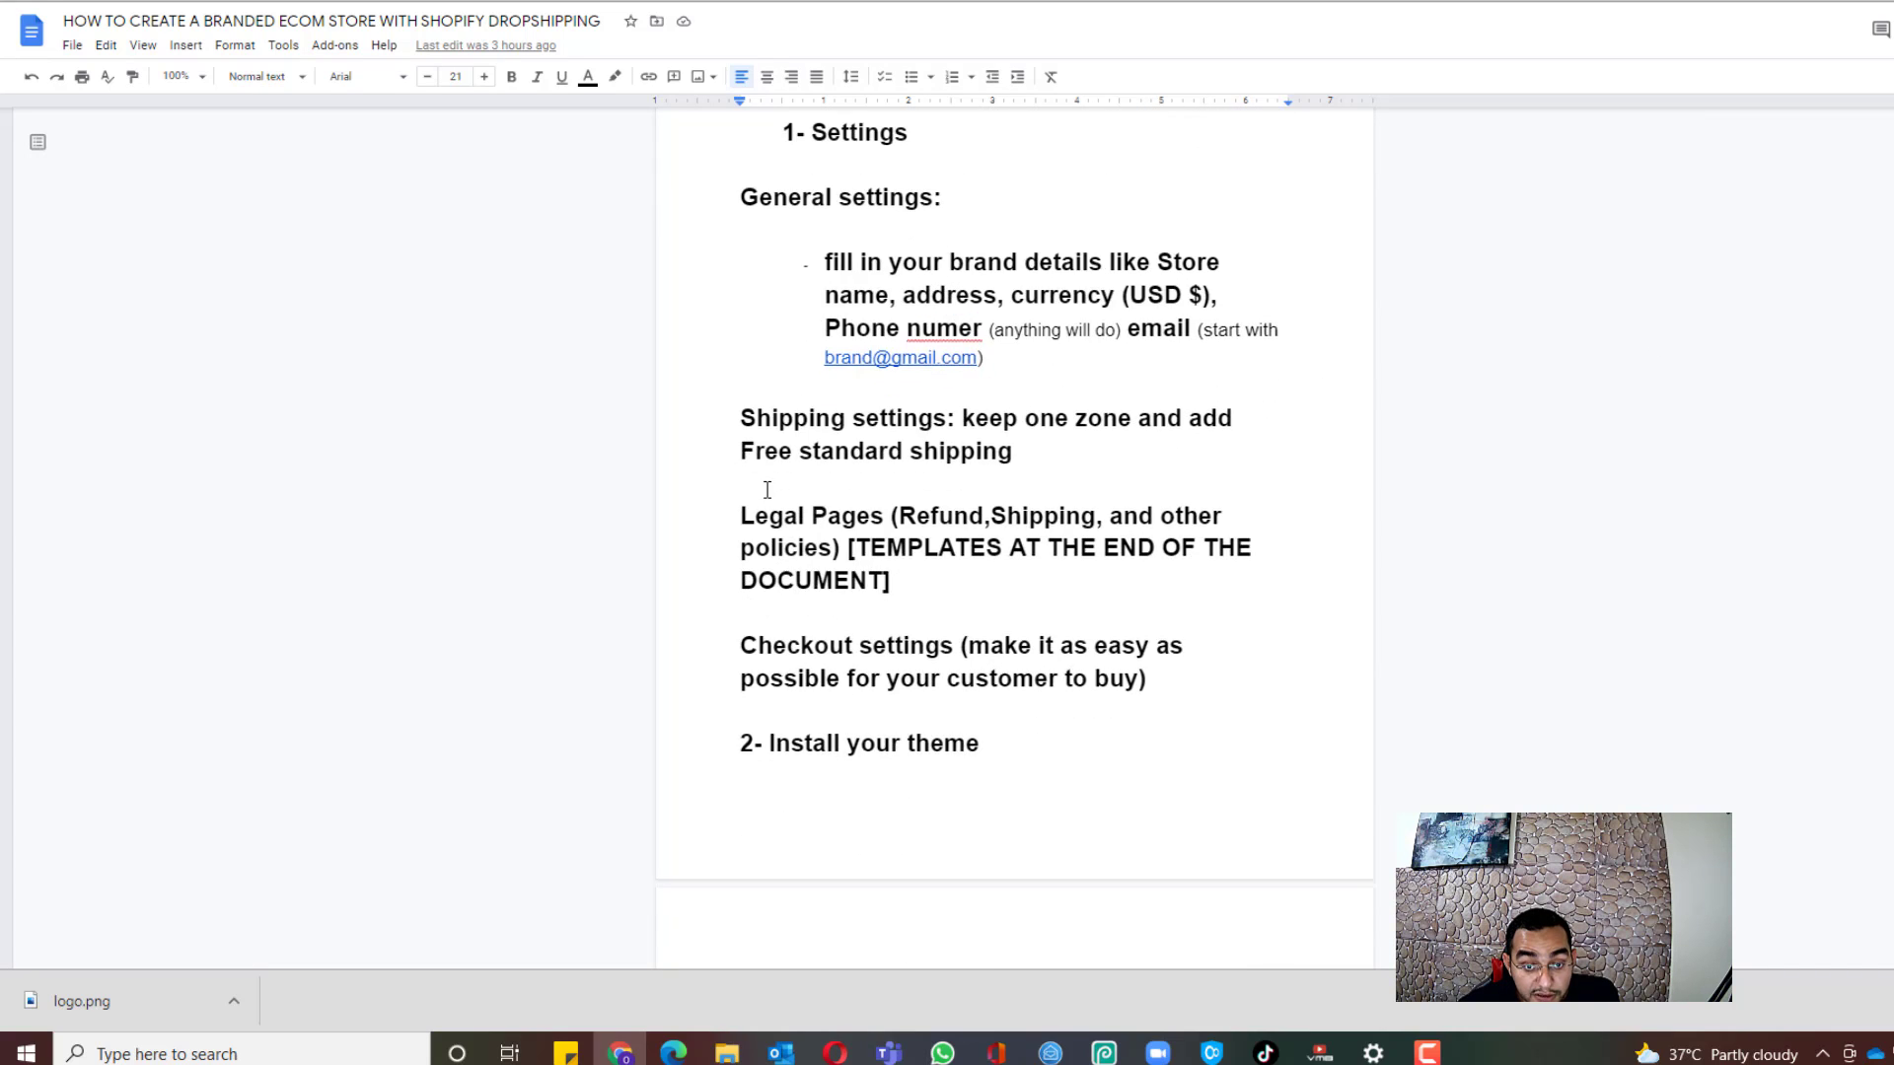
scroll(1277, 364, up, 1)
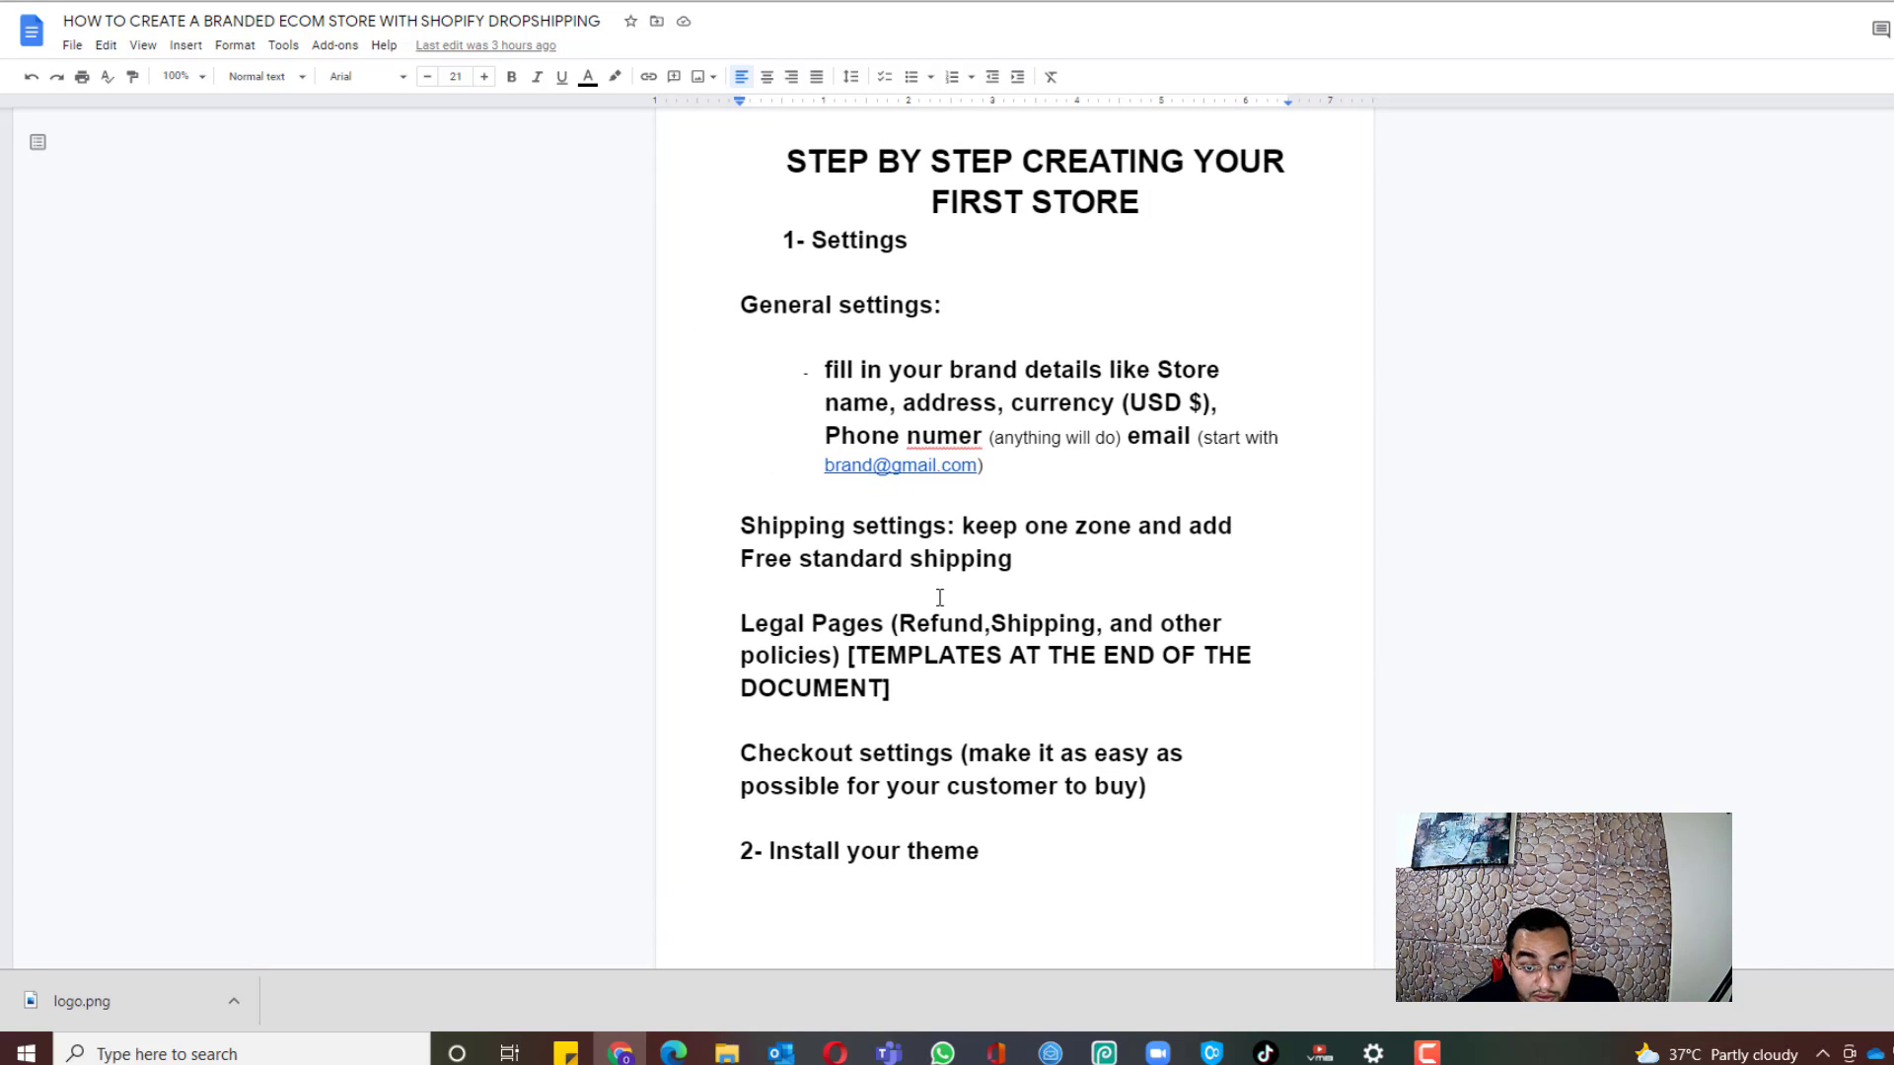
scroll(917, 626, down, 1)
scroll(1031, 322, up, 3)
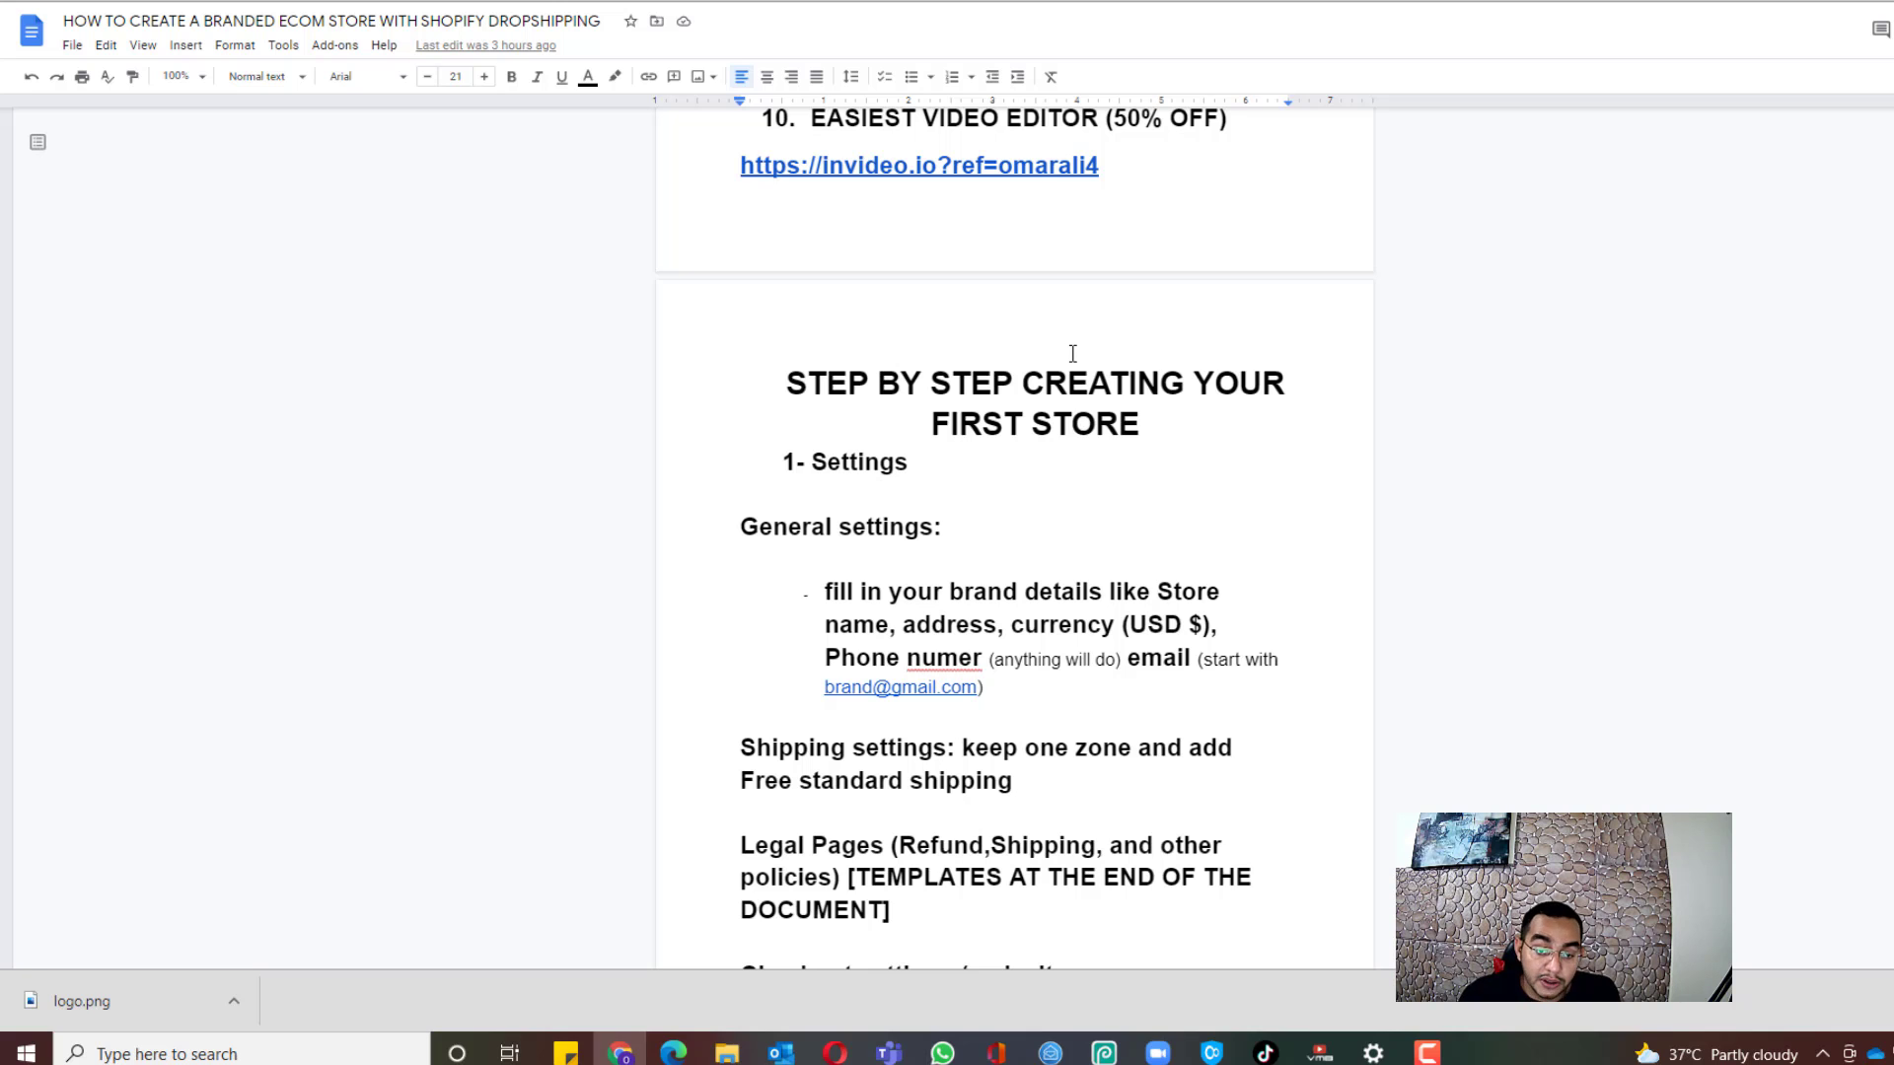
scroll(1080, 501, down, 10)
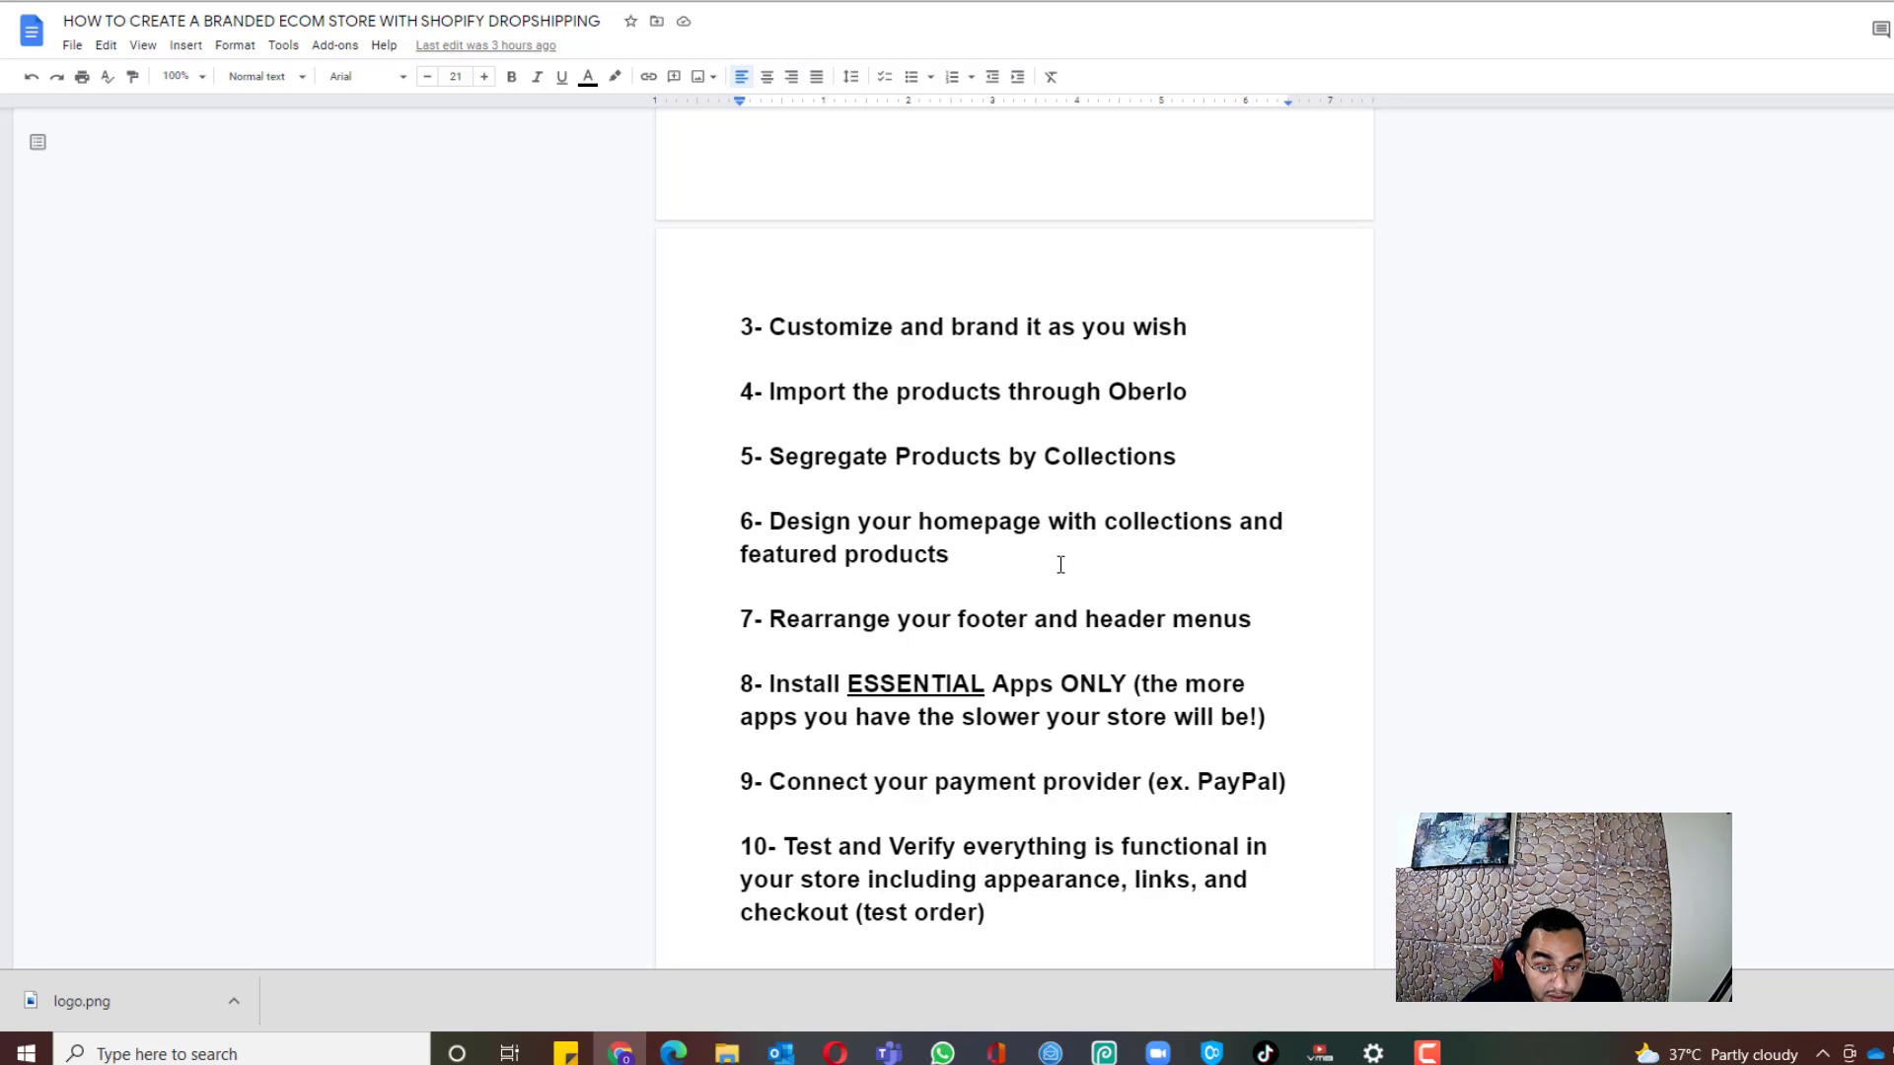
scroll(1109, 355, down, 1)
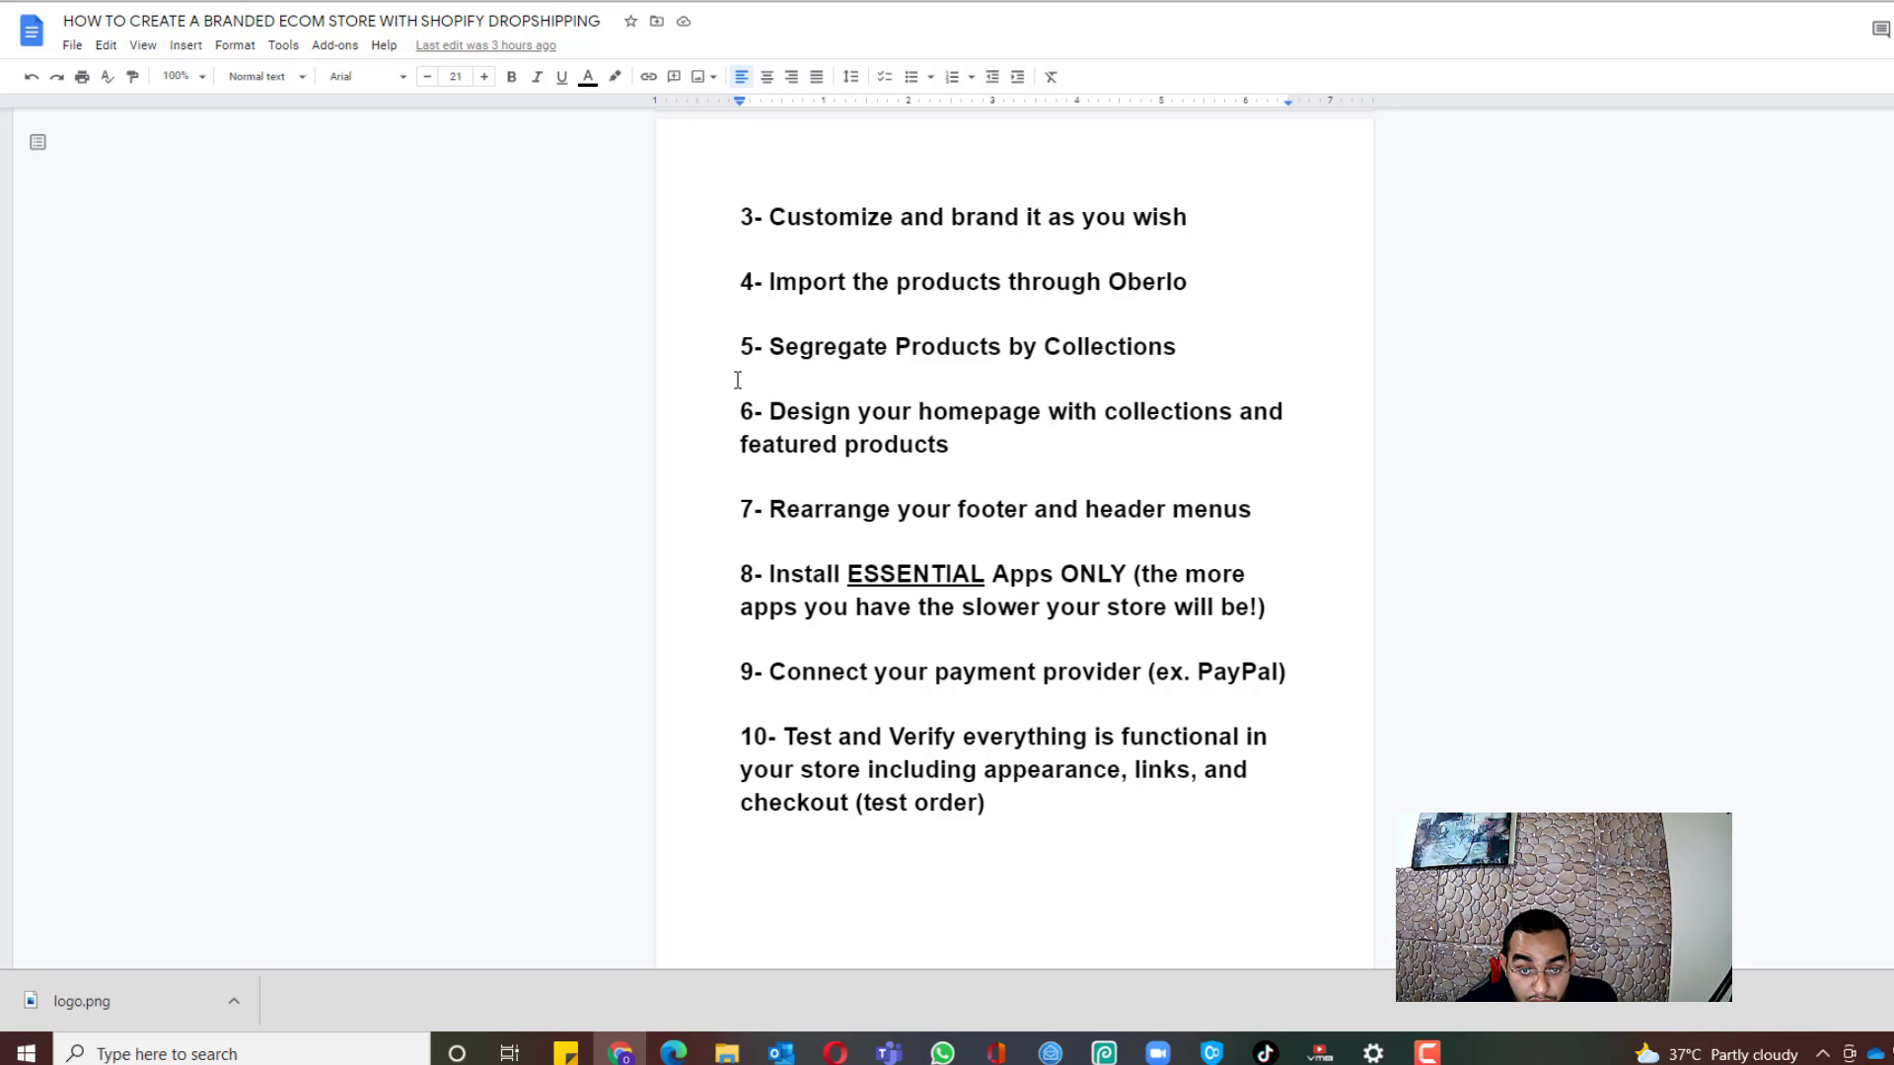
drag(779, 339, 1211, 349)
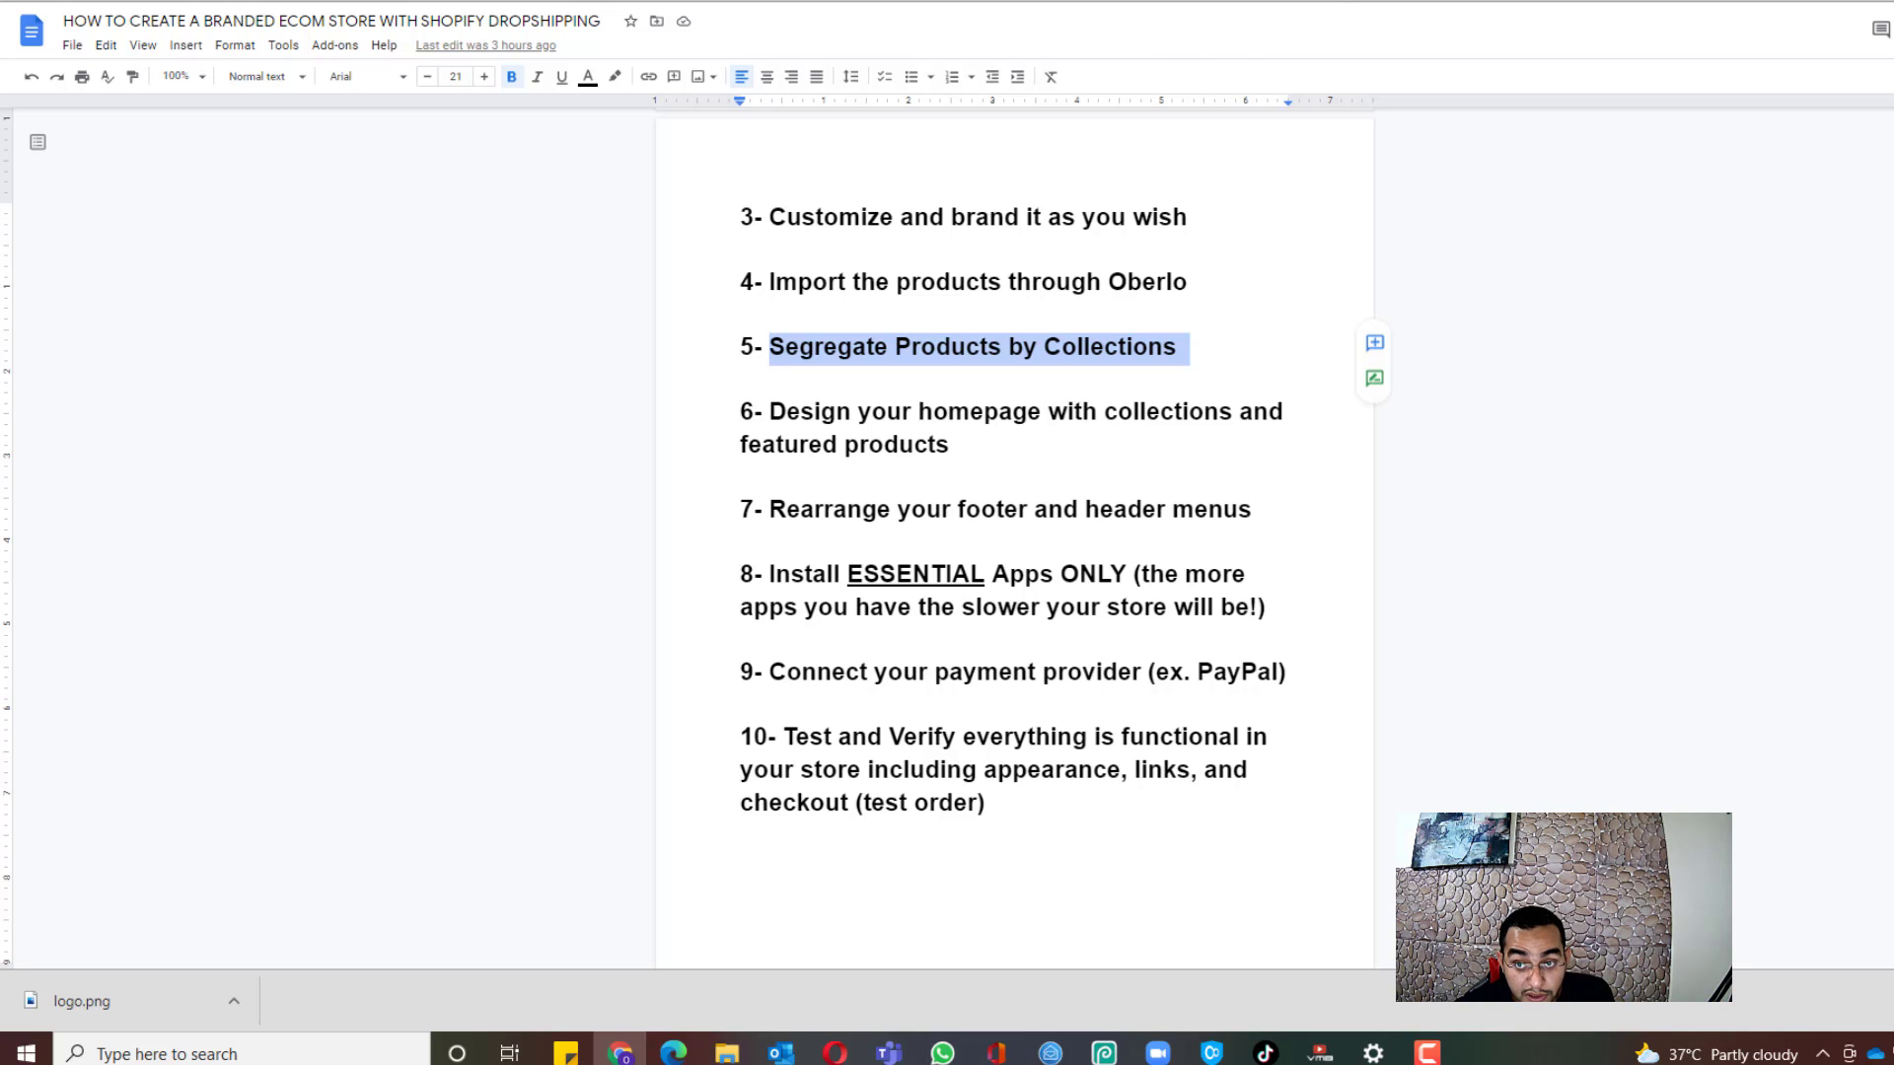
key(ctrl+Tab)
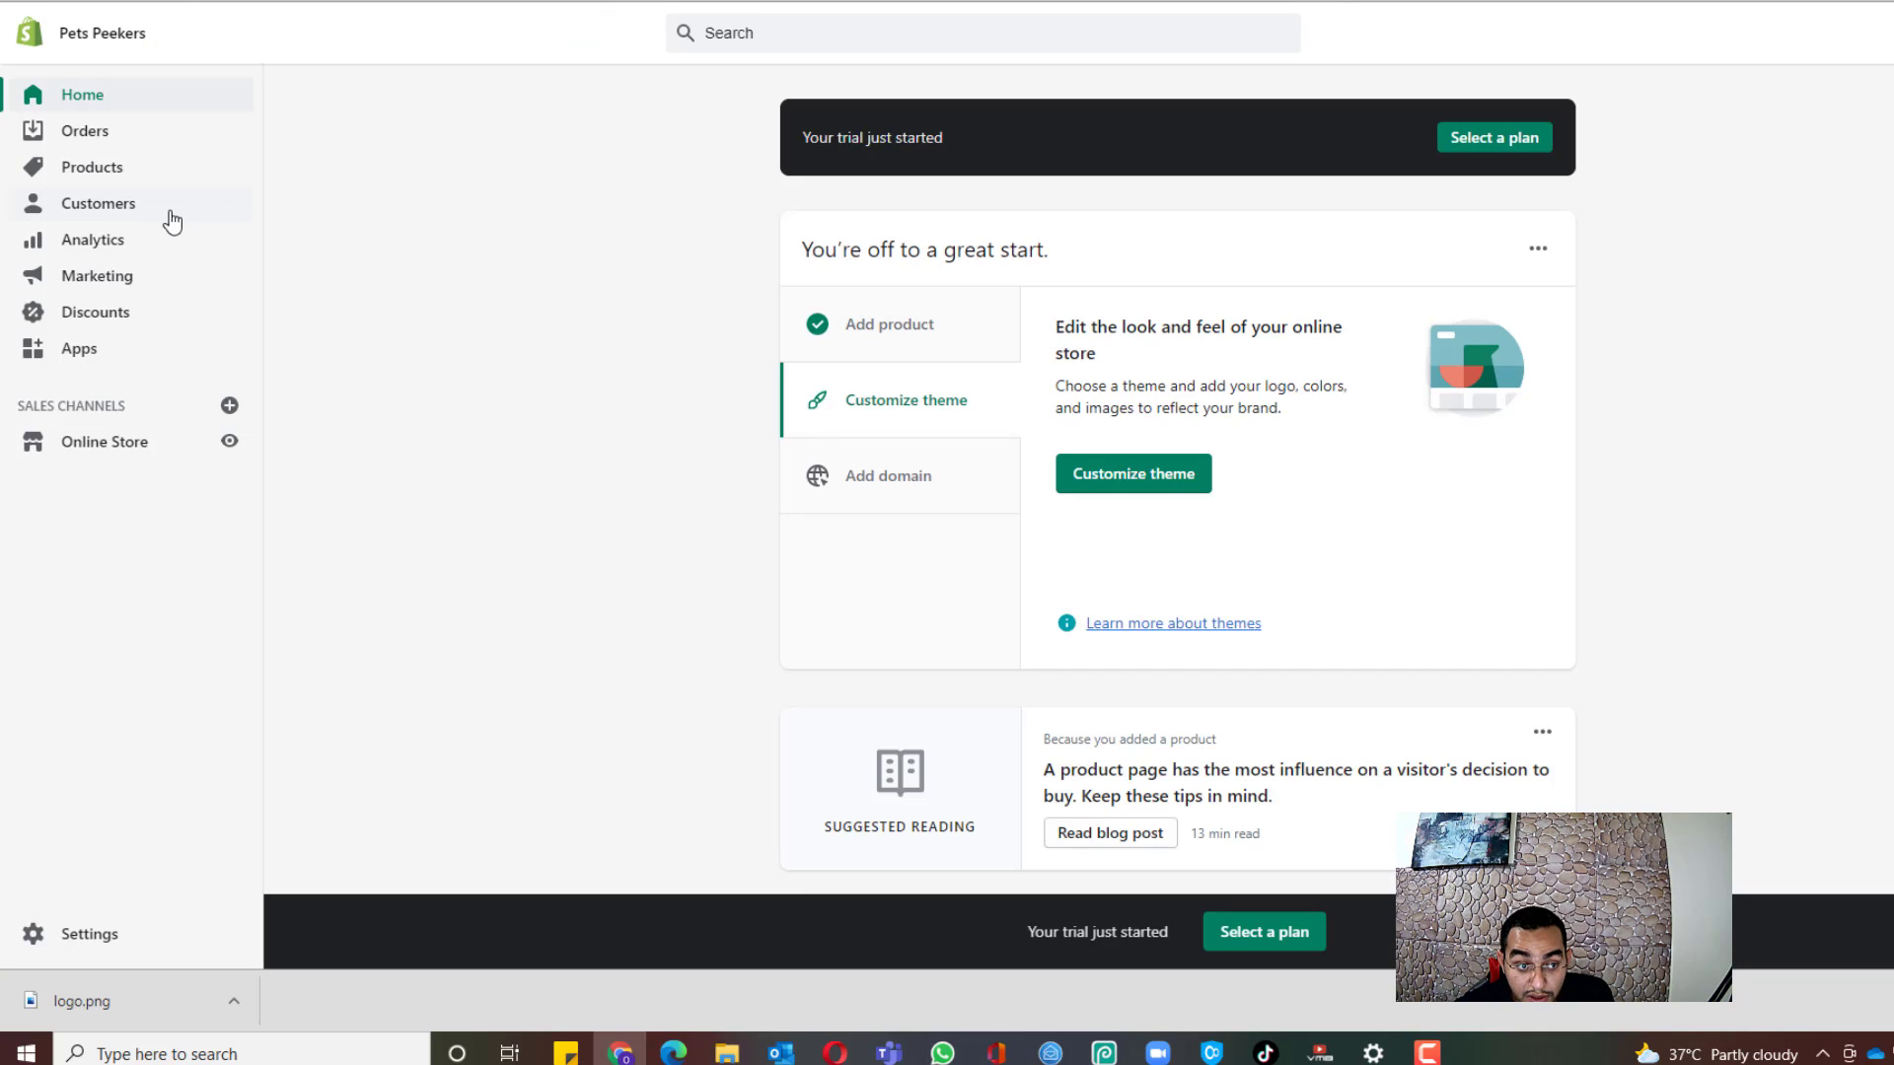
Step: Create a manual collection named Pet Toys and save it
click(86, 175)
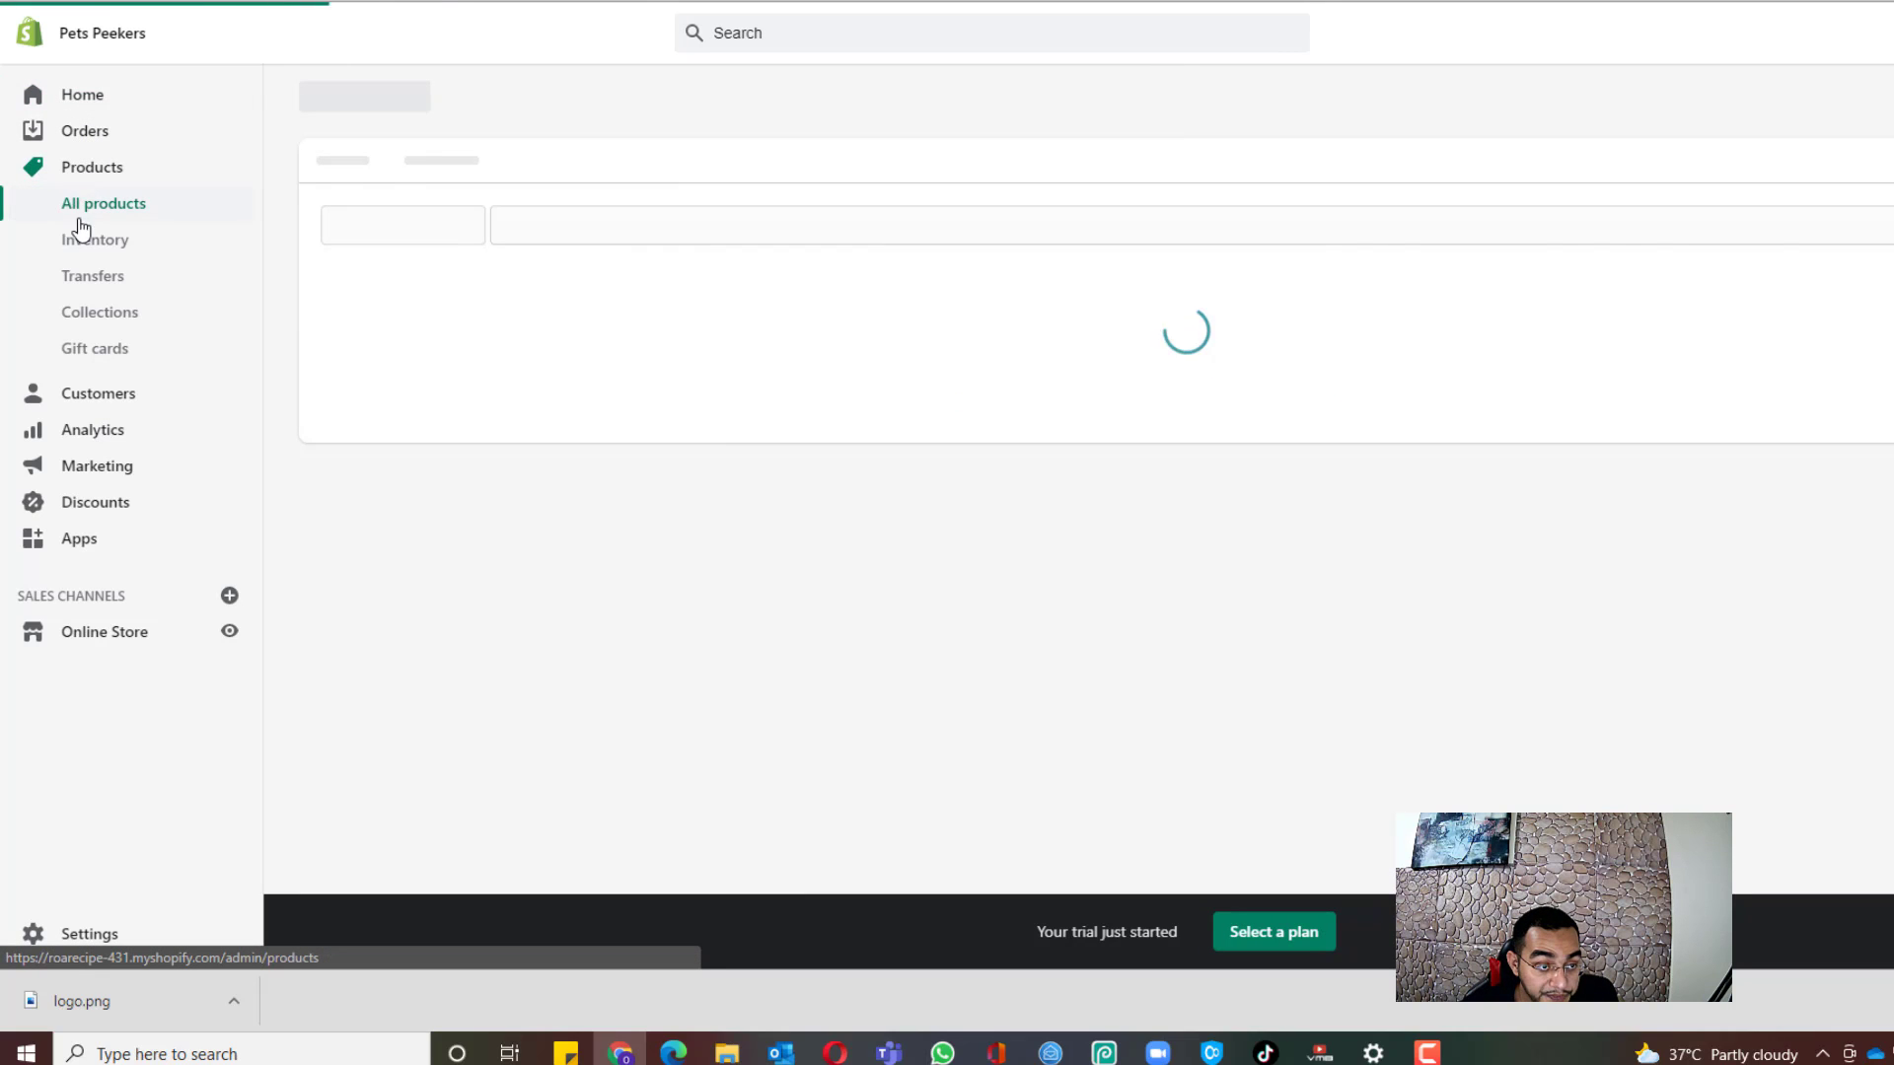
click(118, 312)
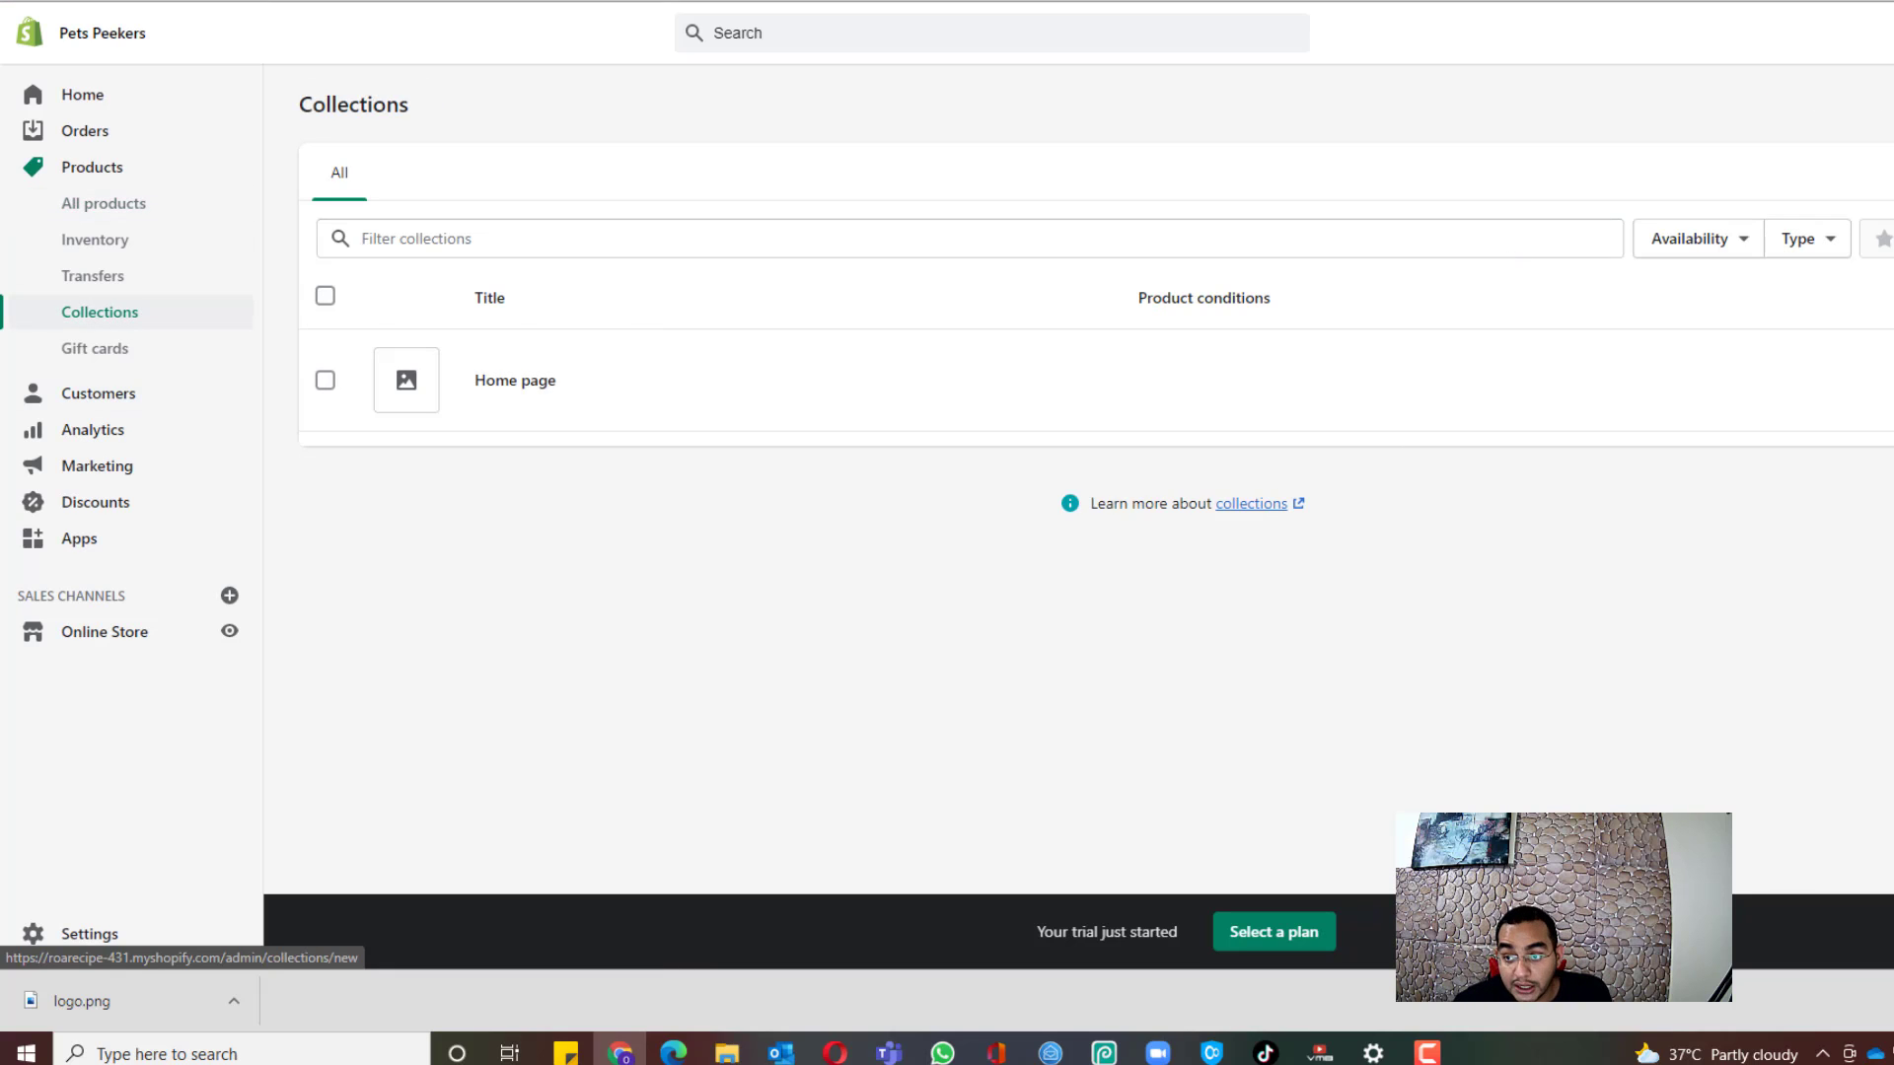
click(1891, 104)
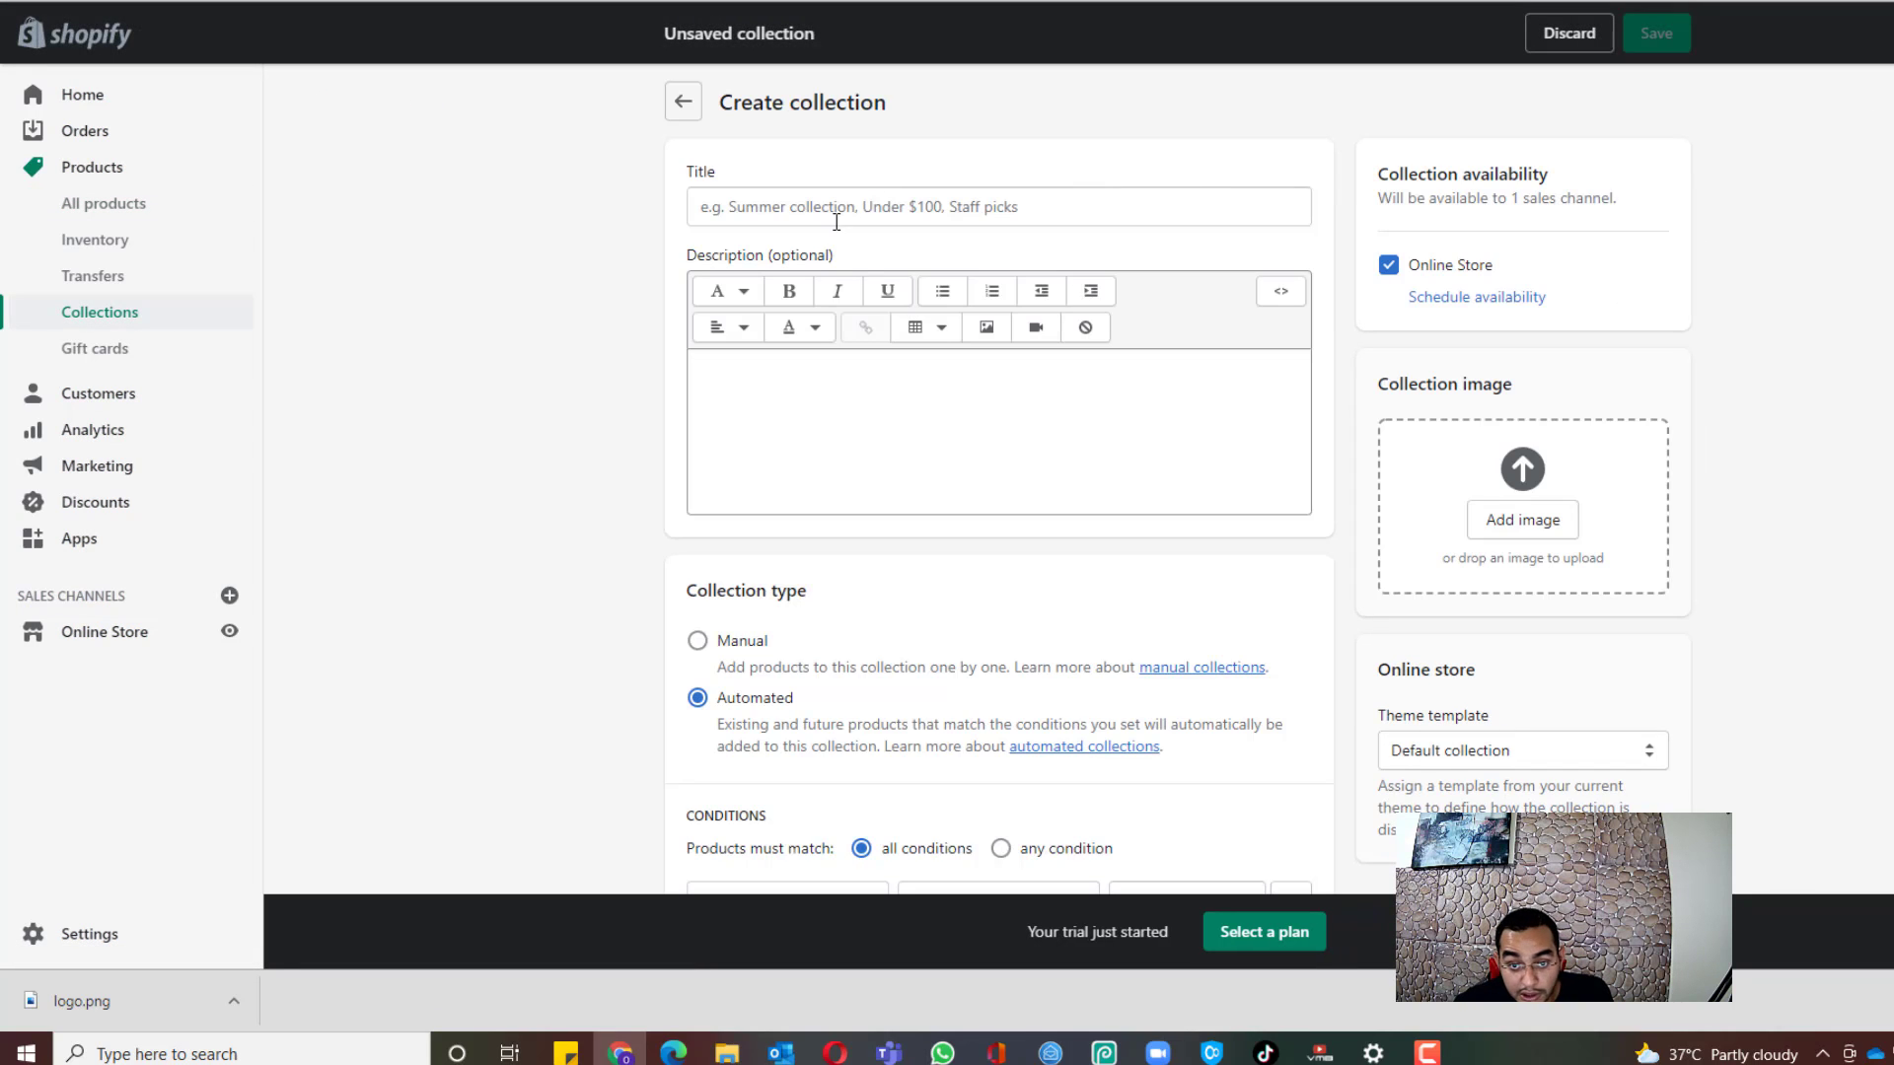
click(858, 219)
text(Pet Toys)
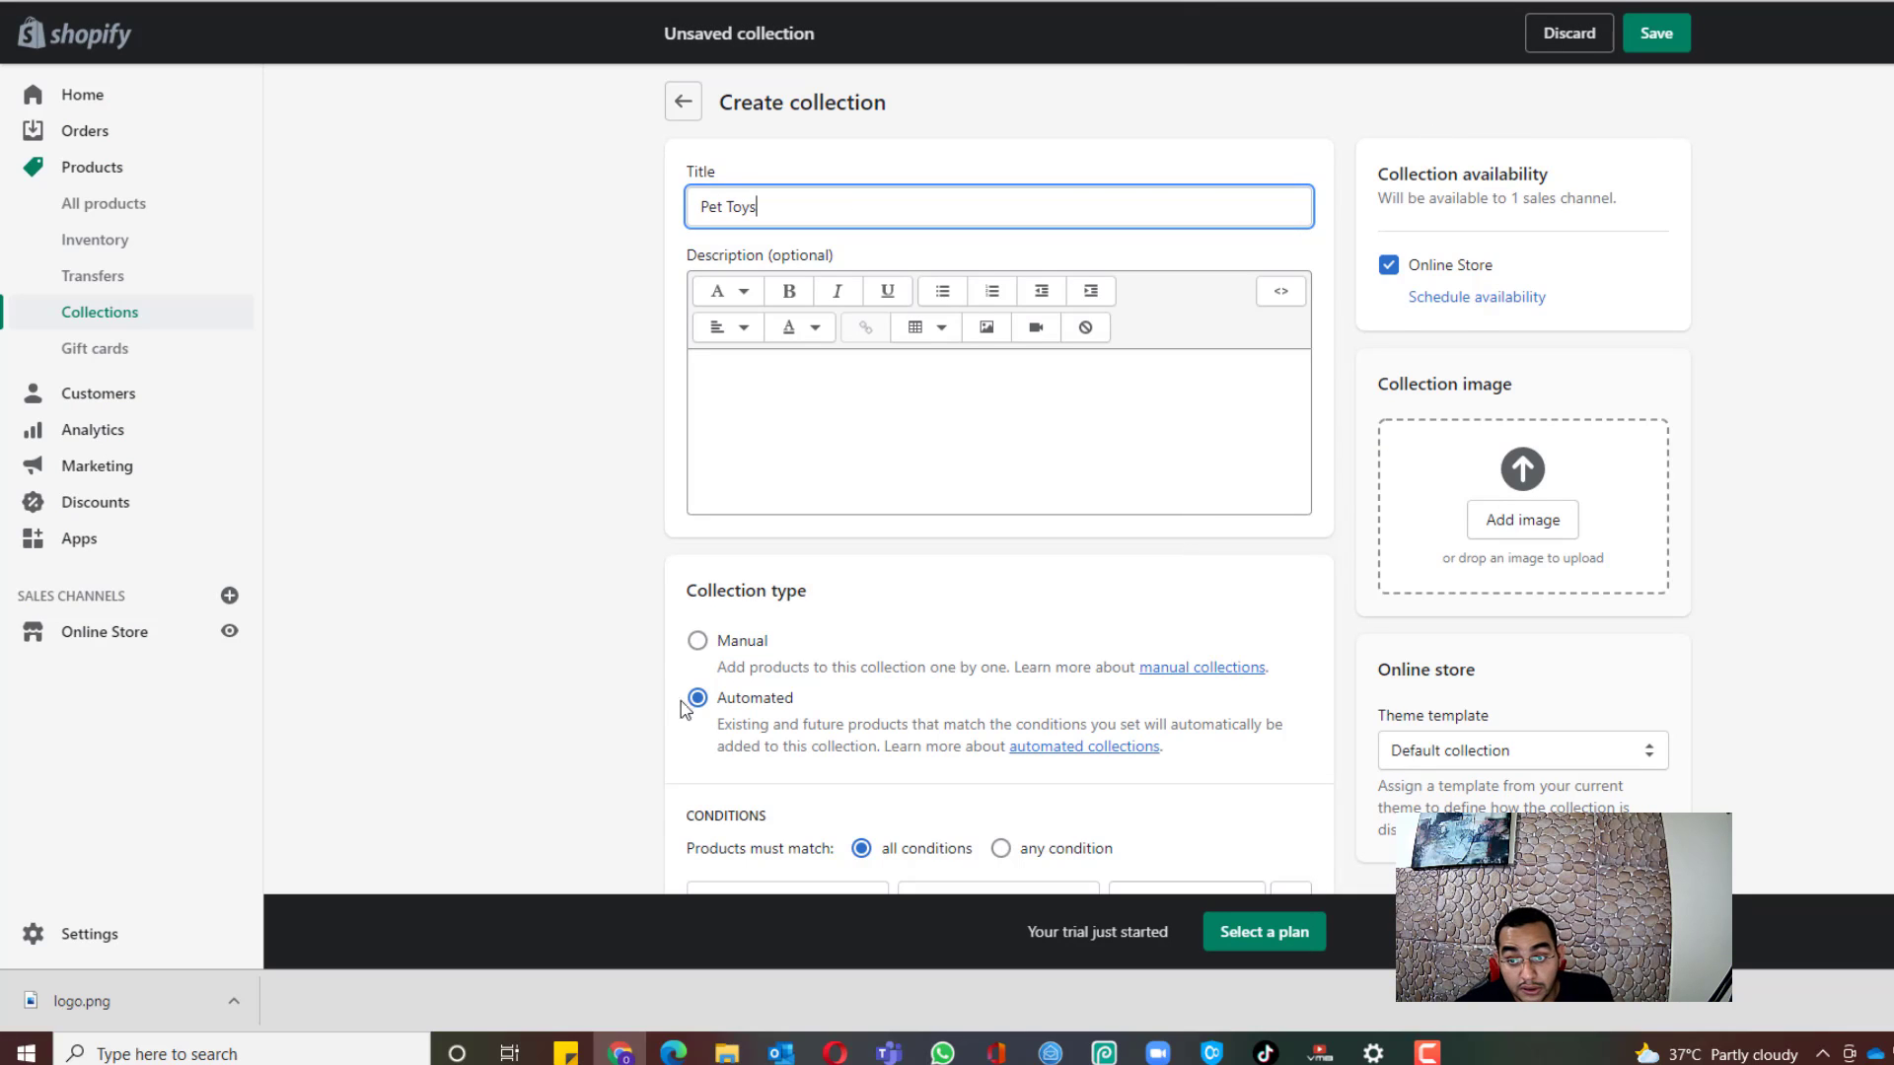
click(698, 641)
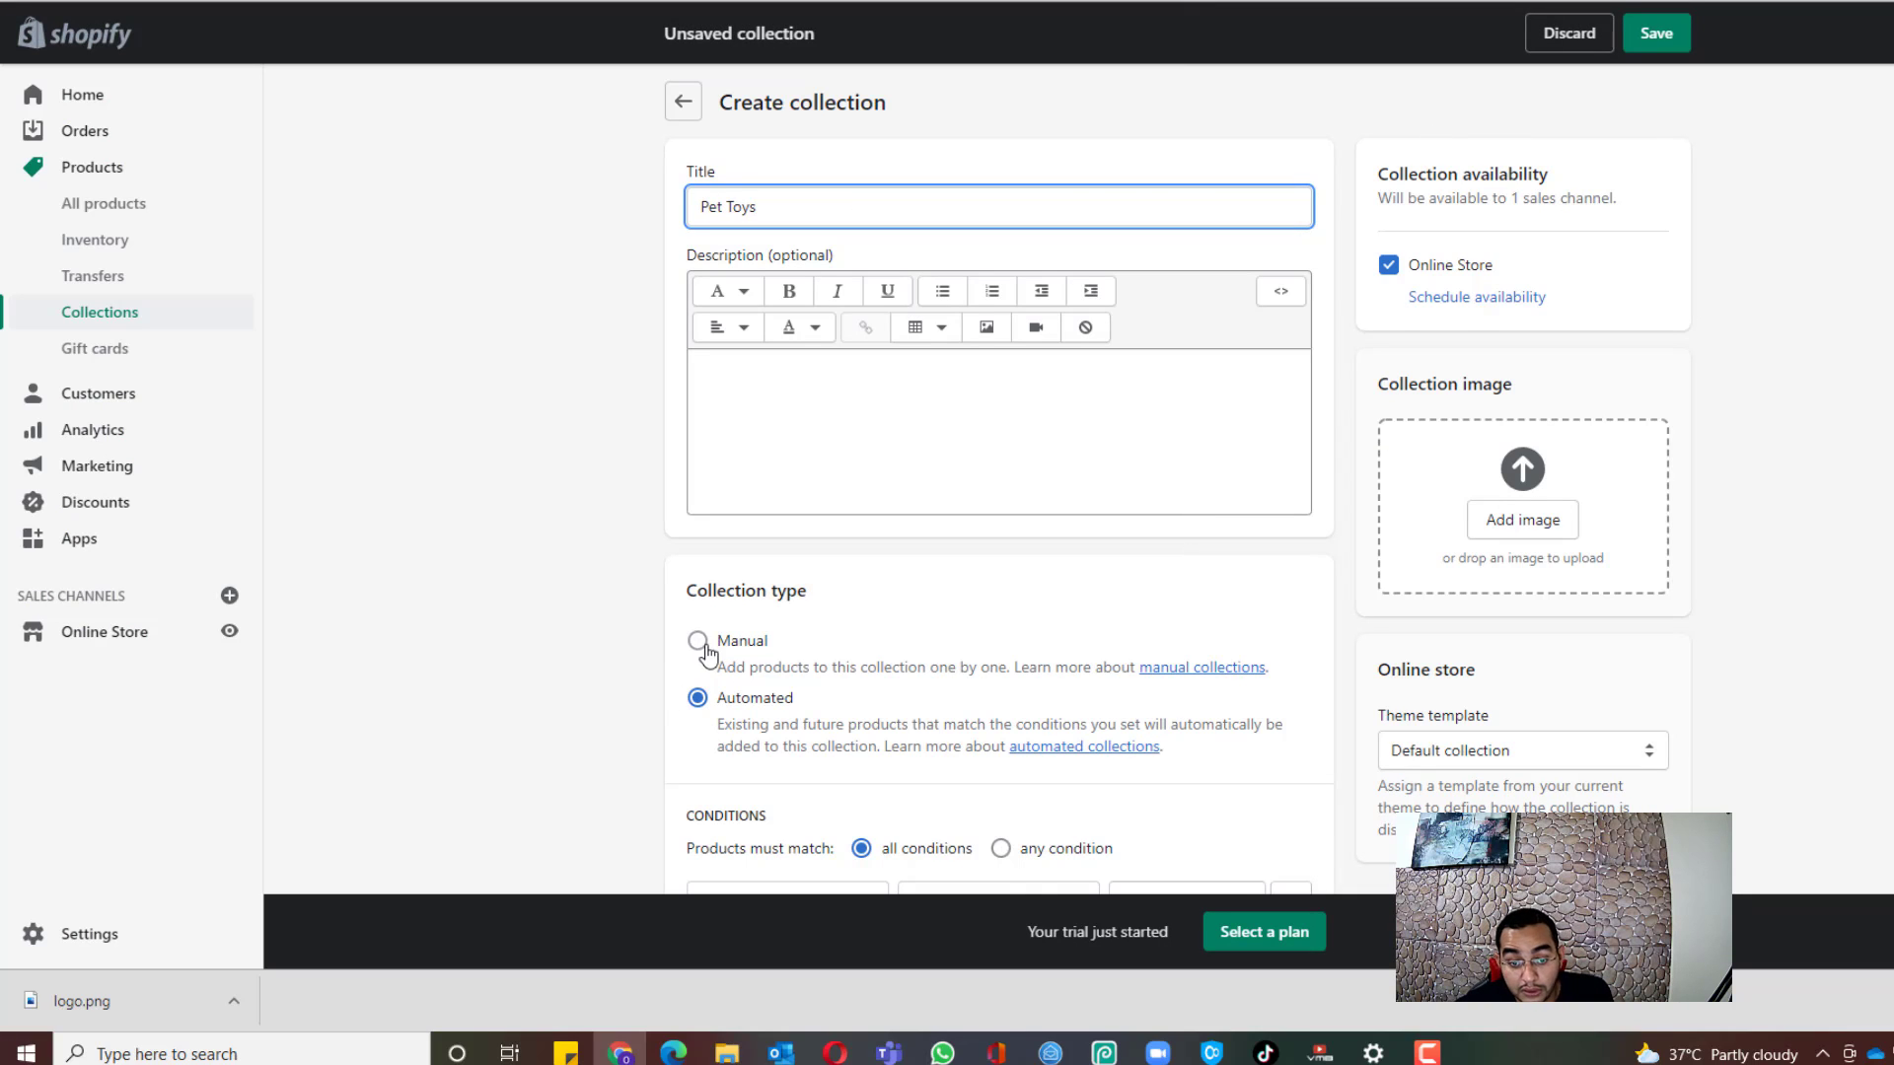
click(1655, 38)
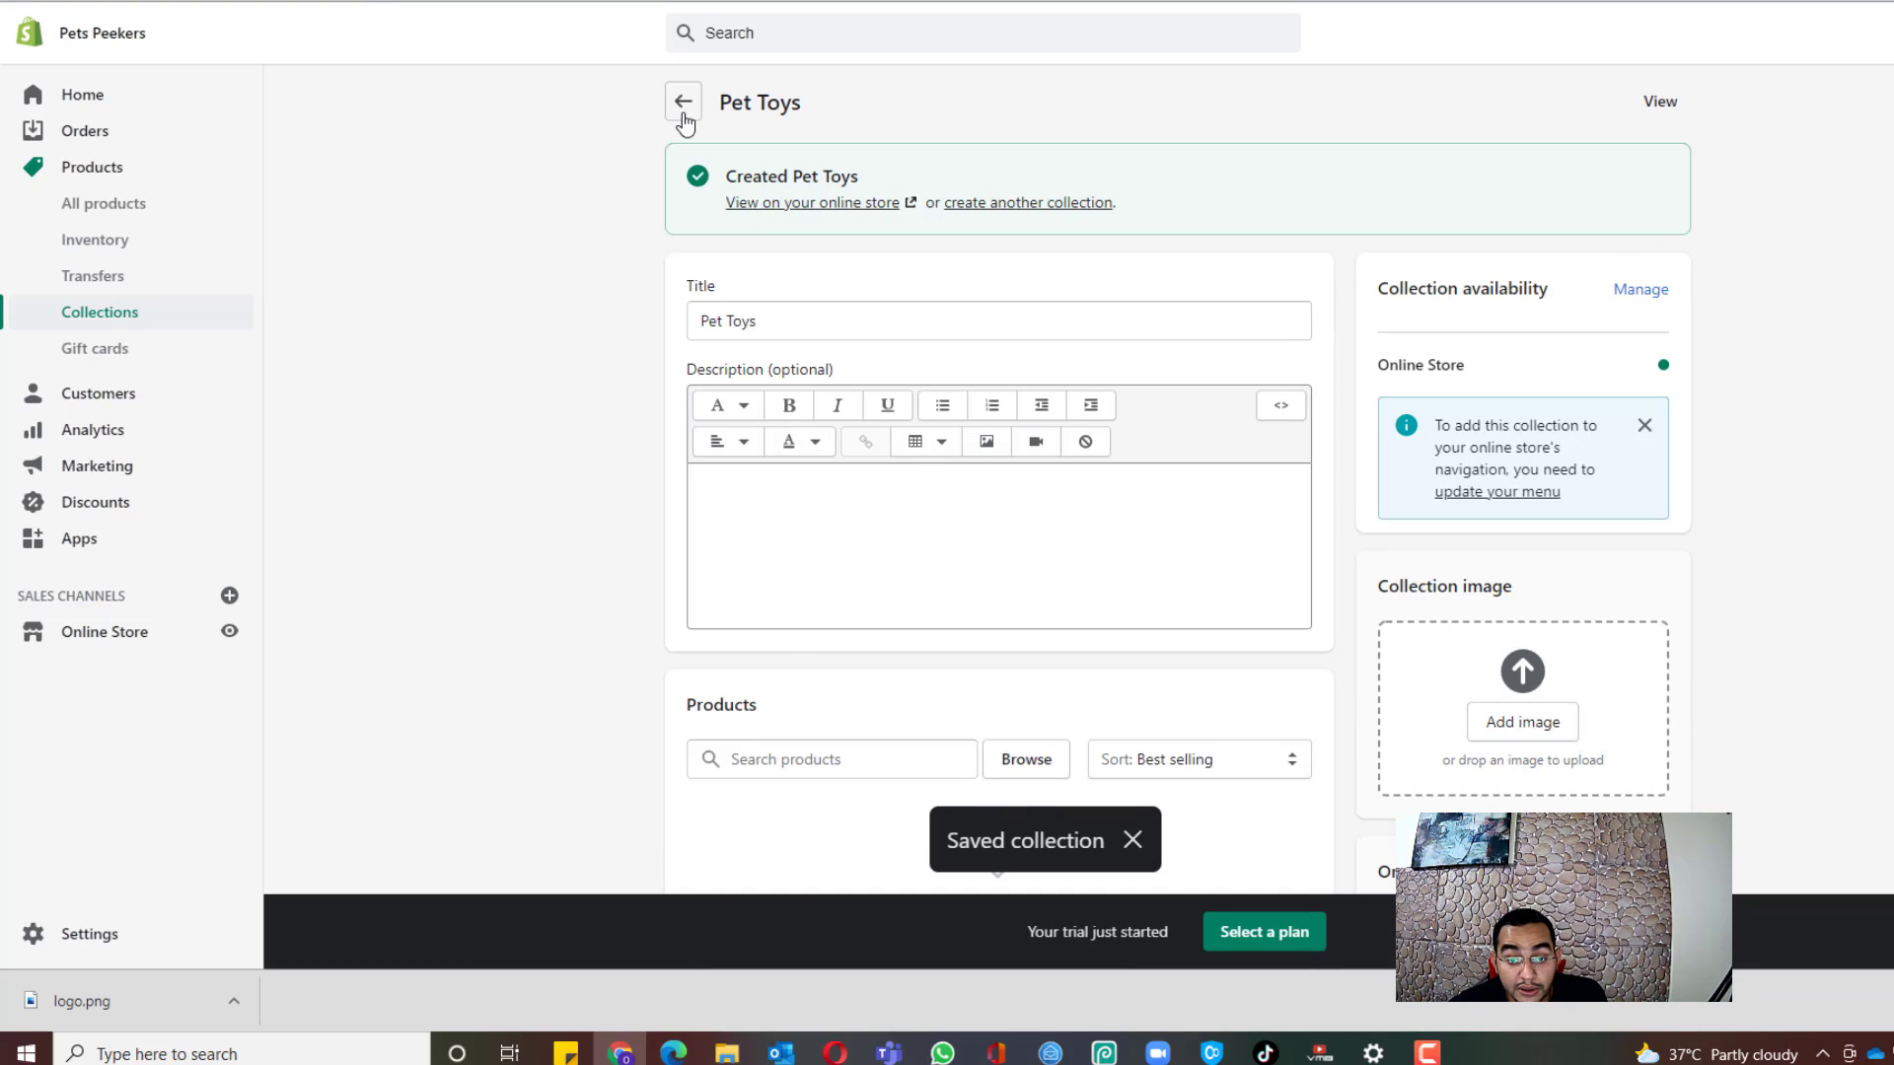
click(683, 102)
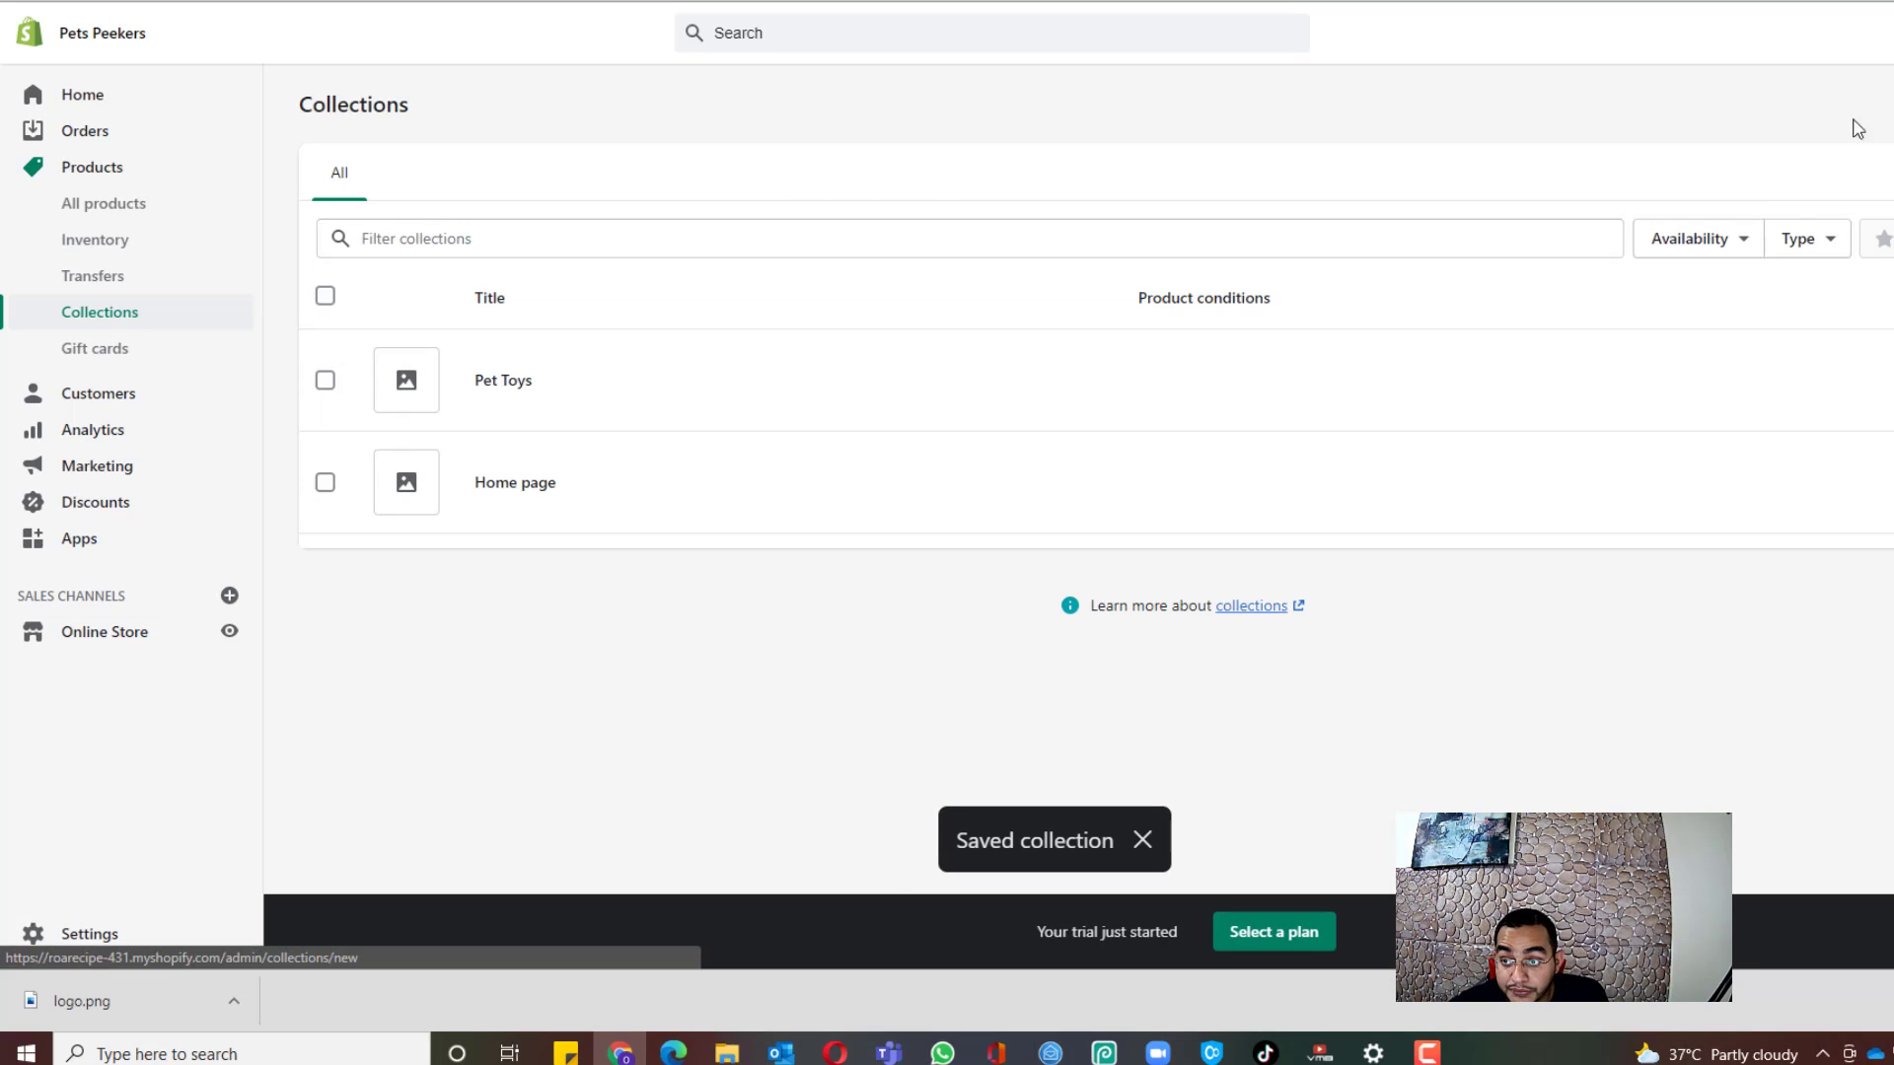
Step: Create a second manual collection named Pet Essentials and save it
click(1858, 128)
click(801, 205)
text(Pe)
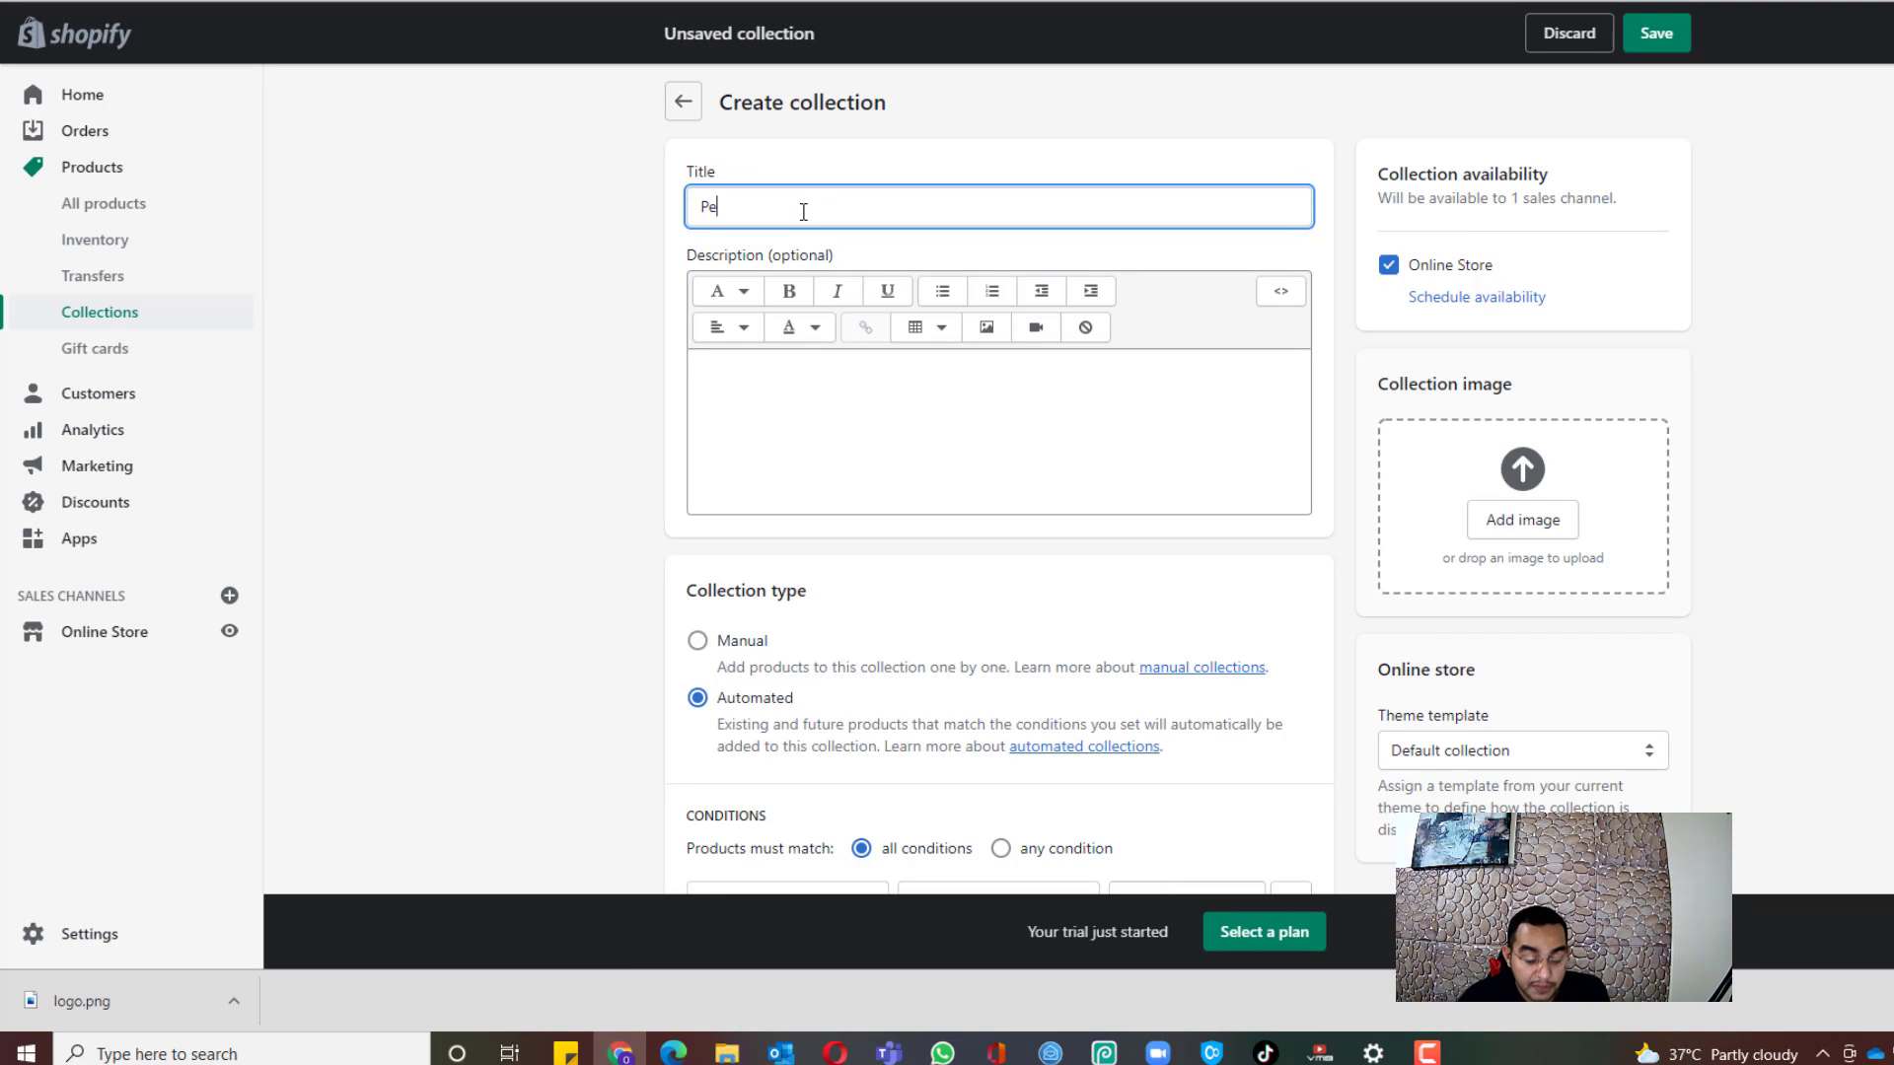
text(t Essentials)
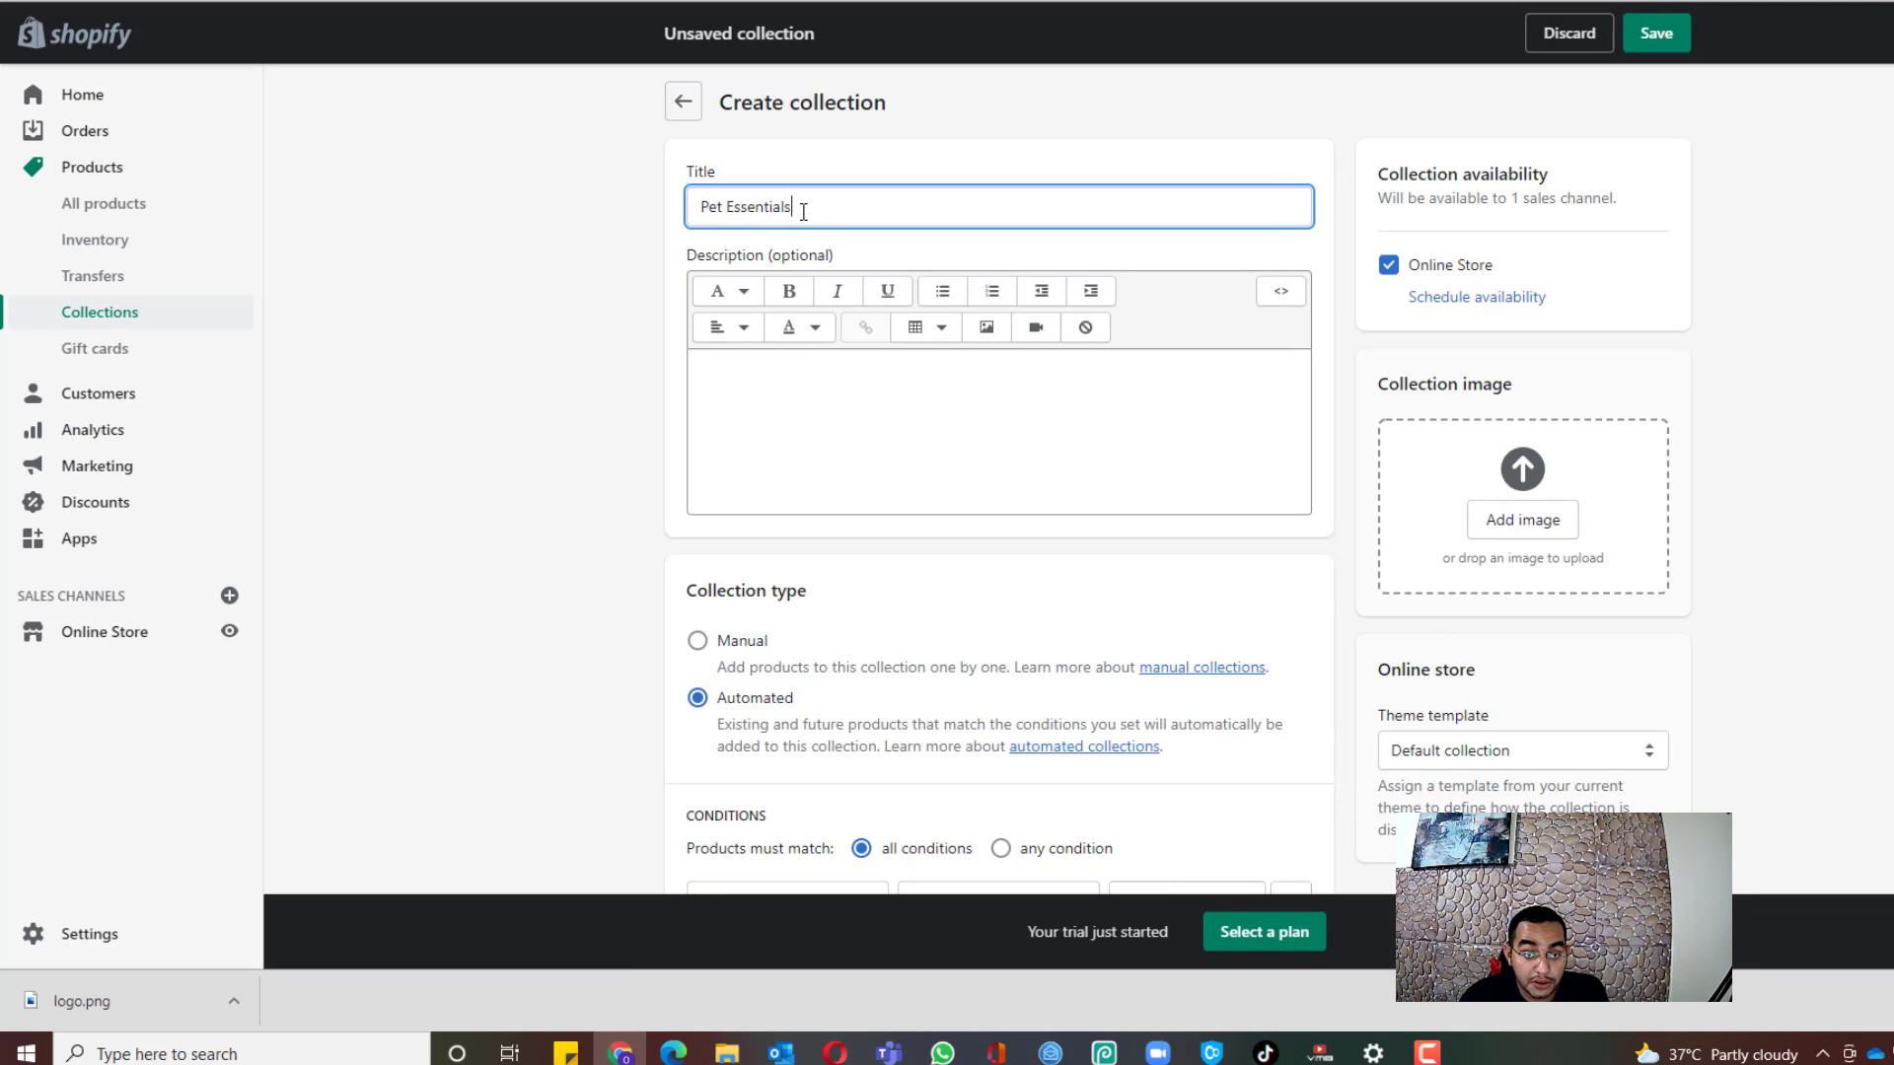
click(697, 641)
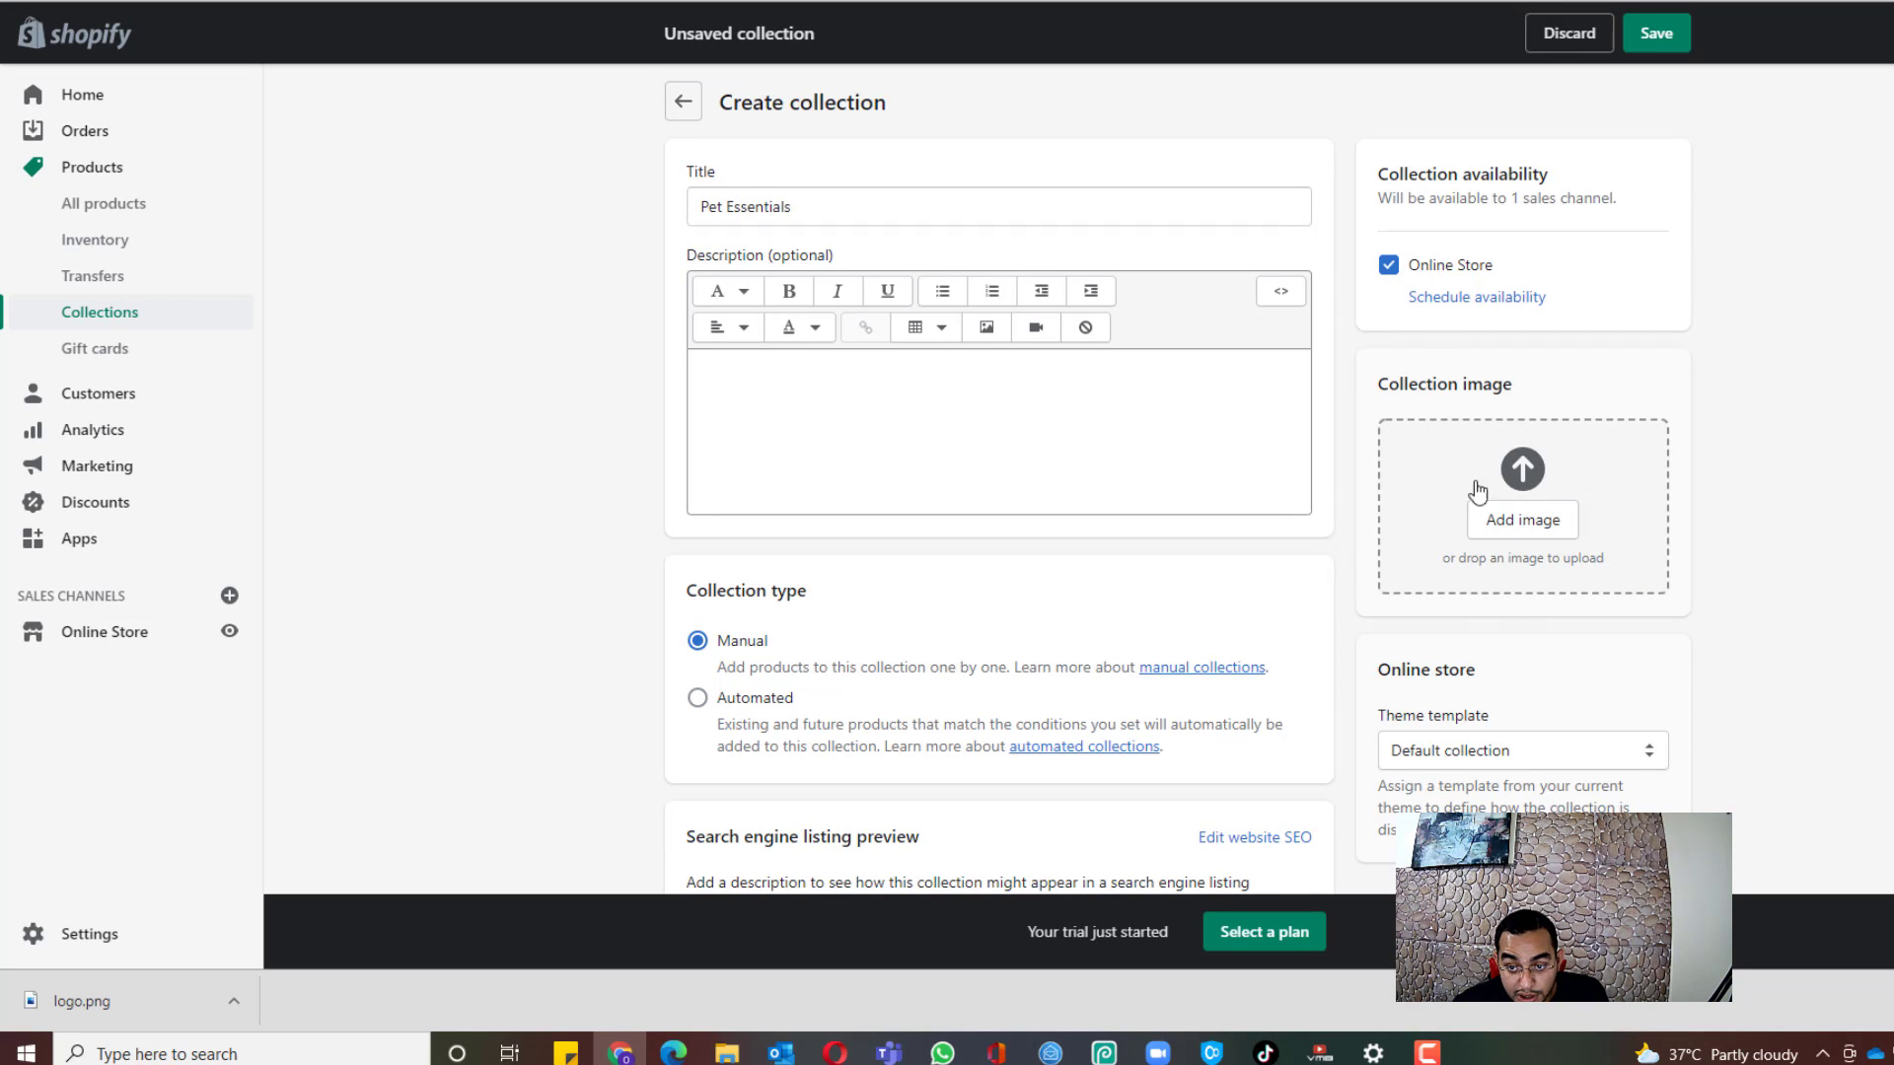
click(1665, 44)
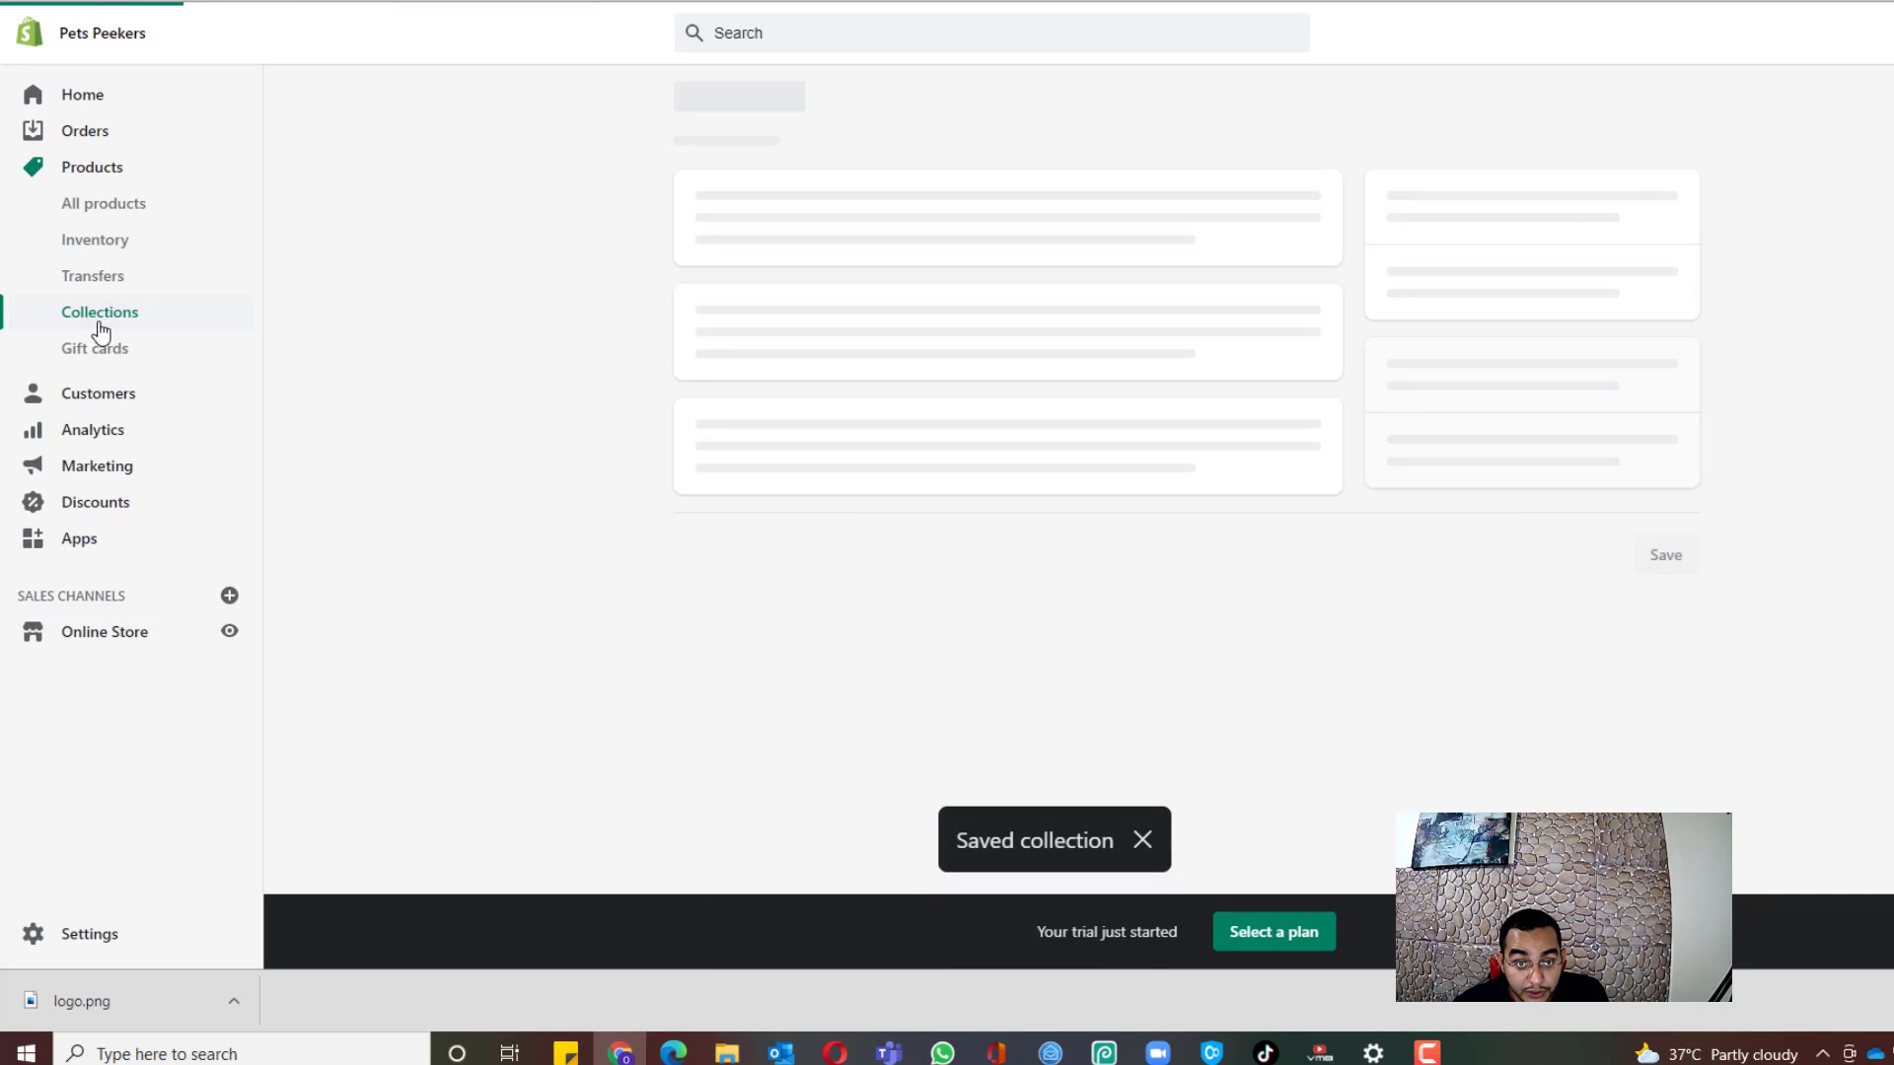
Step: From All products, bulk-add the selected Automatic Cat Fountain to the Pet Essentials collection
click(99, 207)
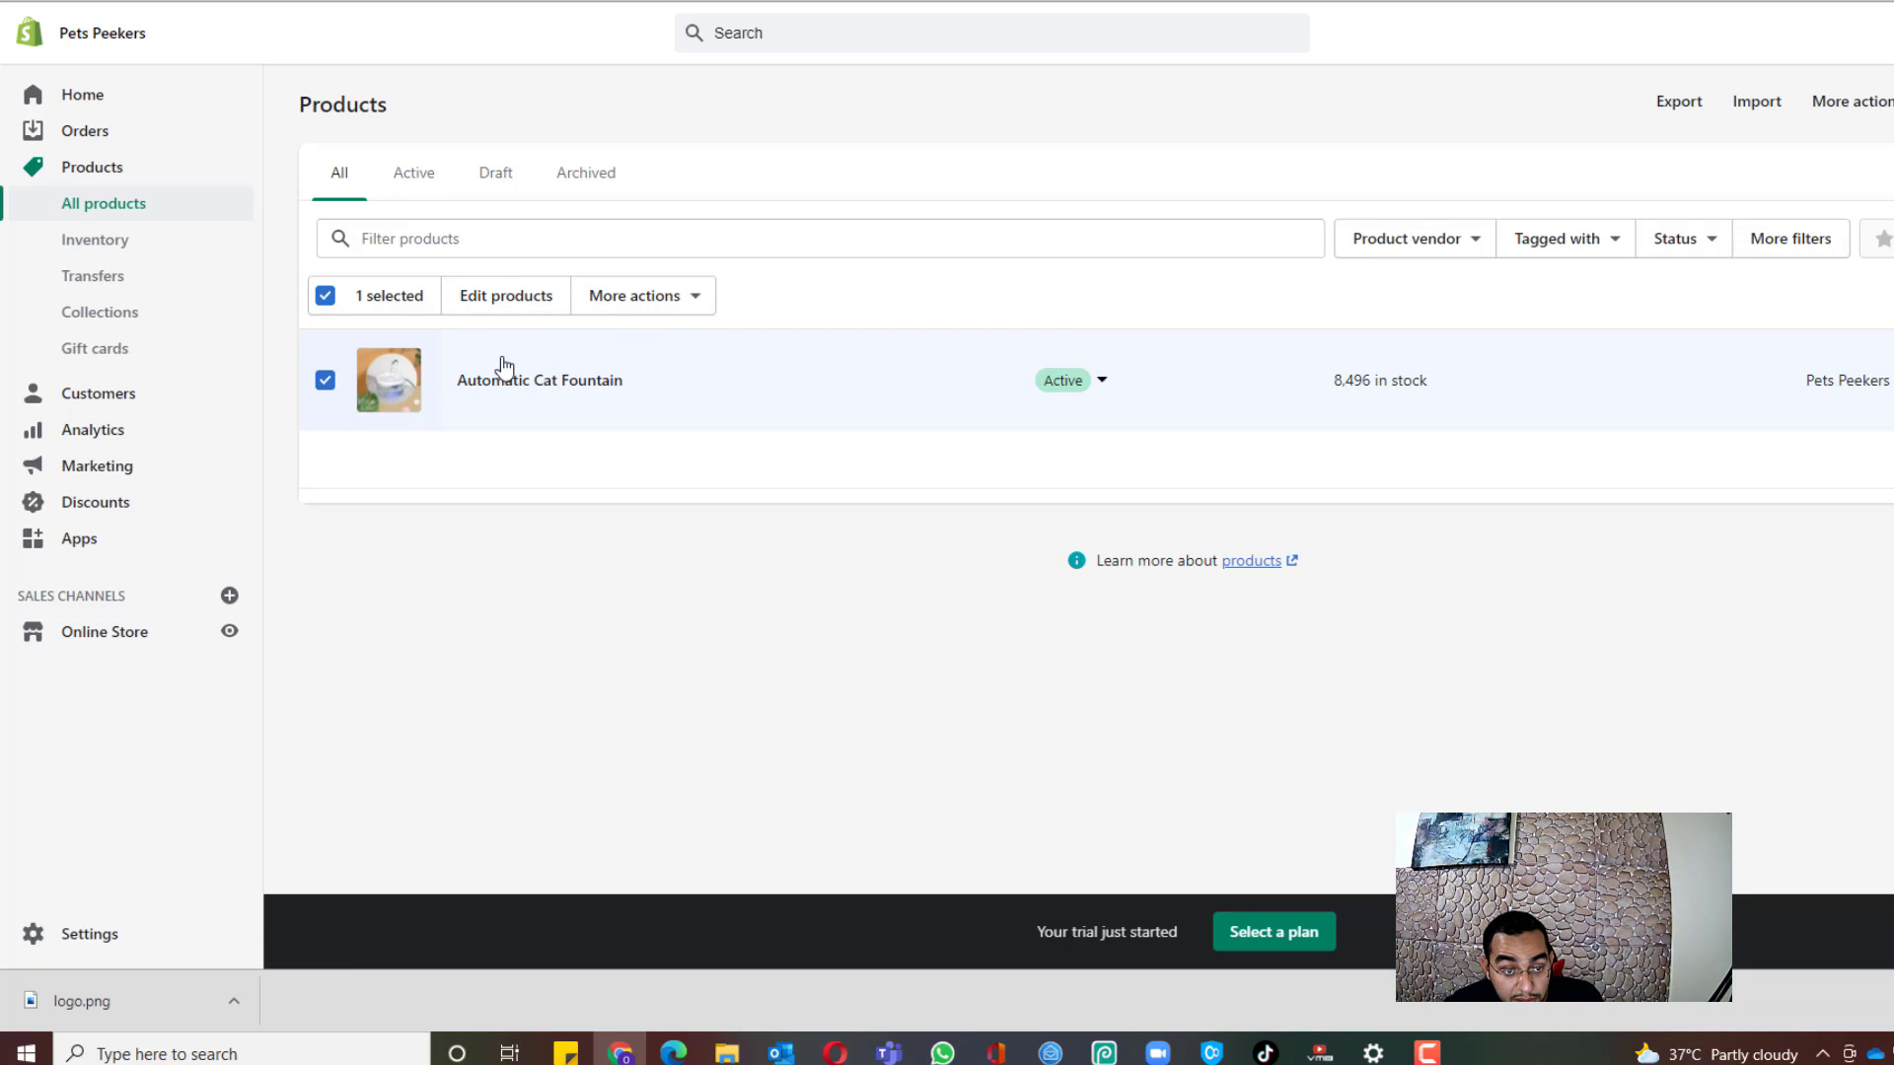
click(651, 298)
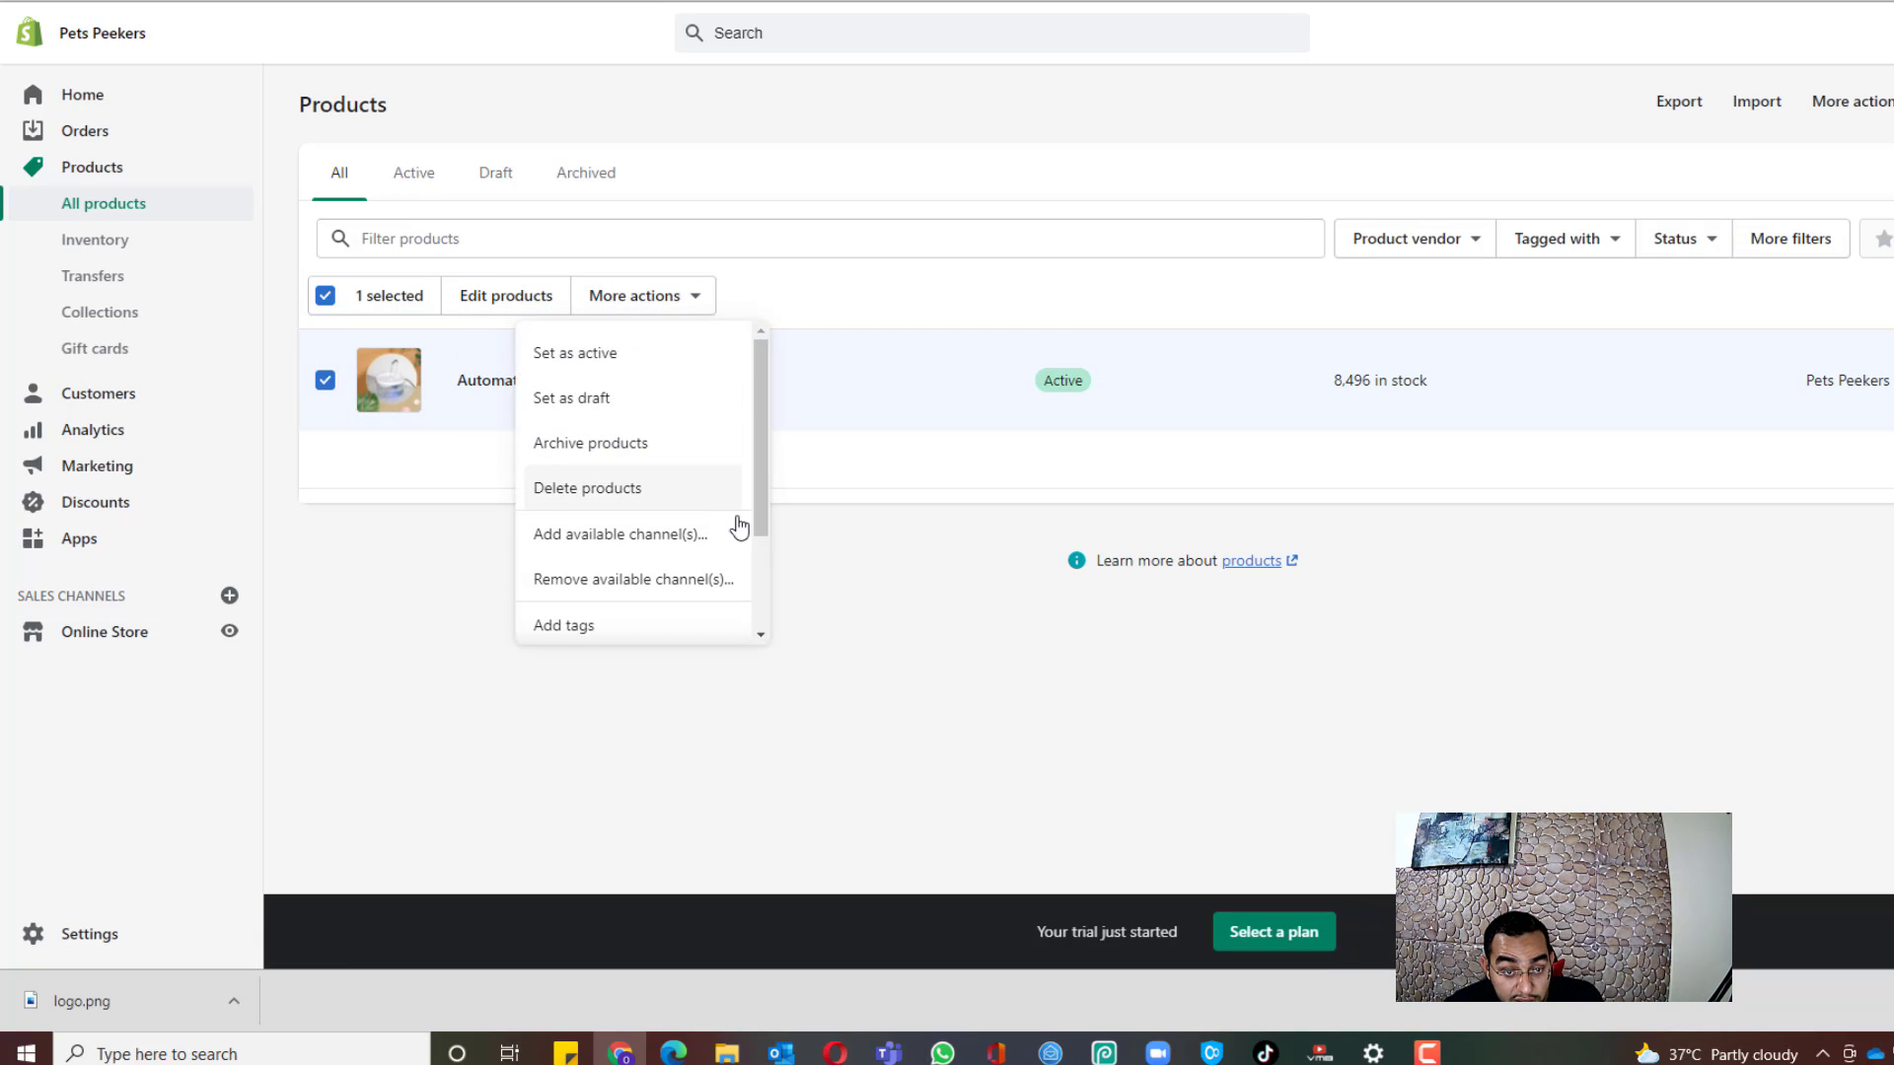
drag(761, 493, 749, 579)
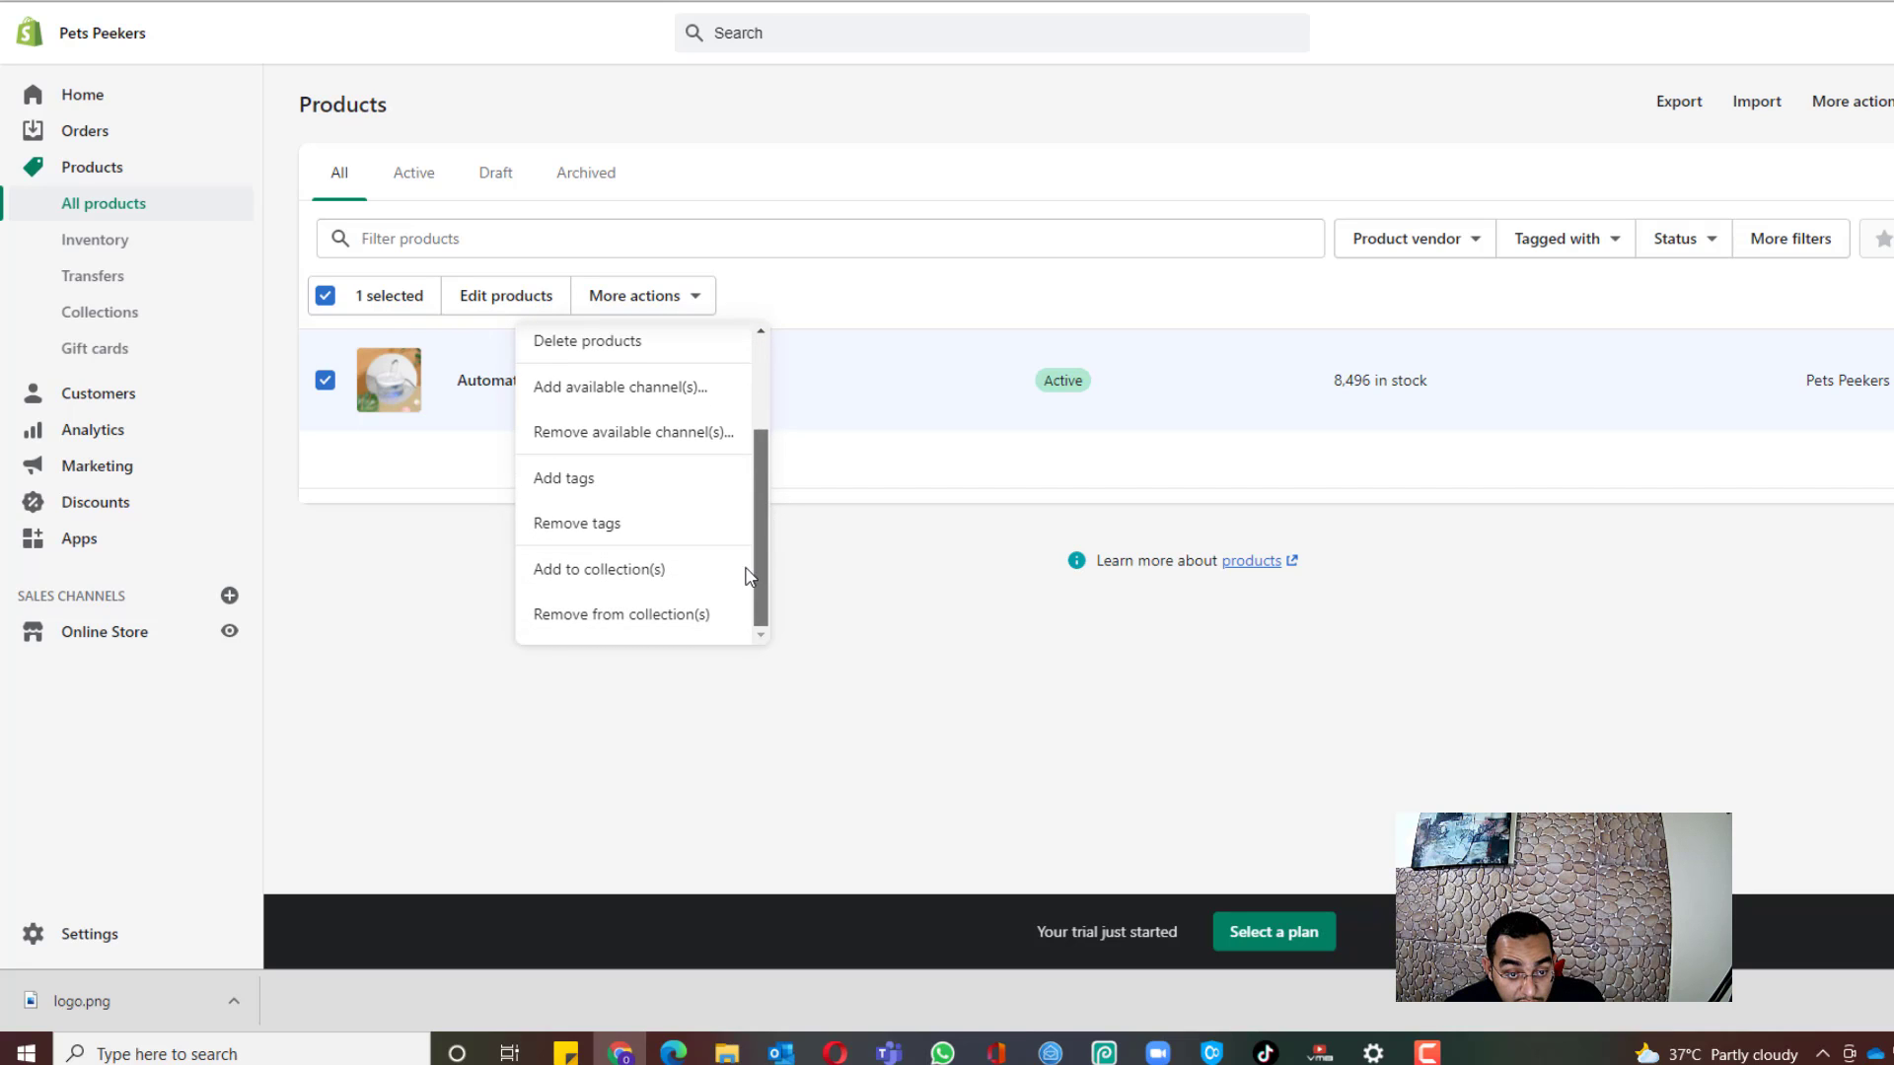
click(656, 576)
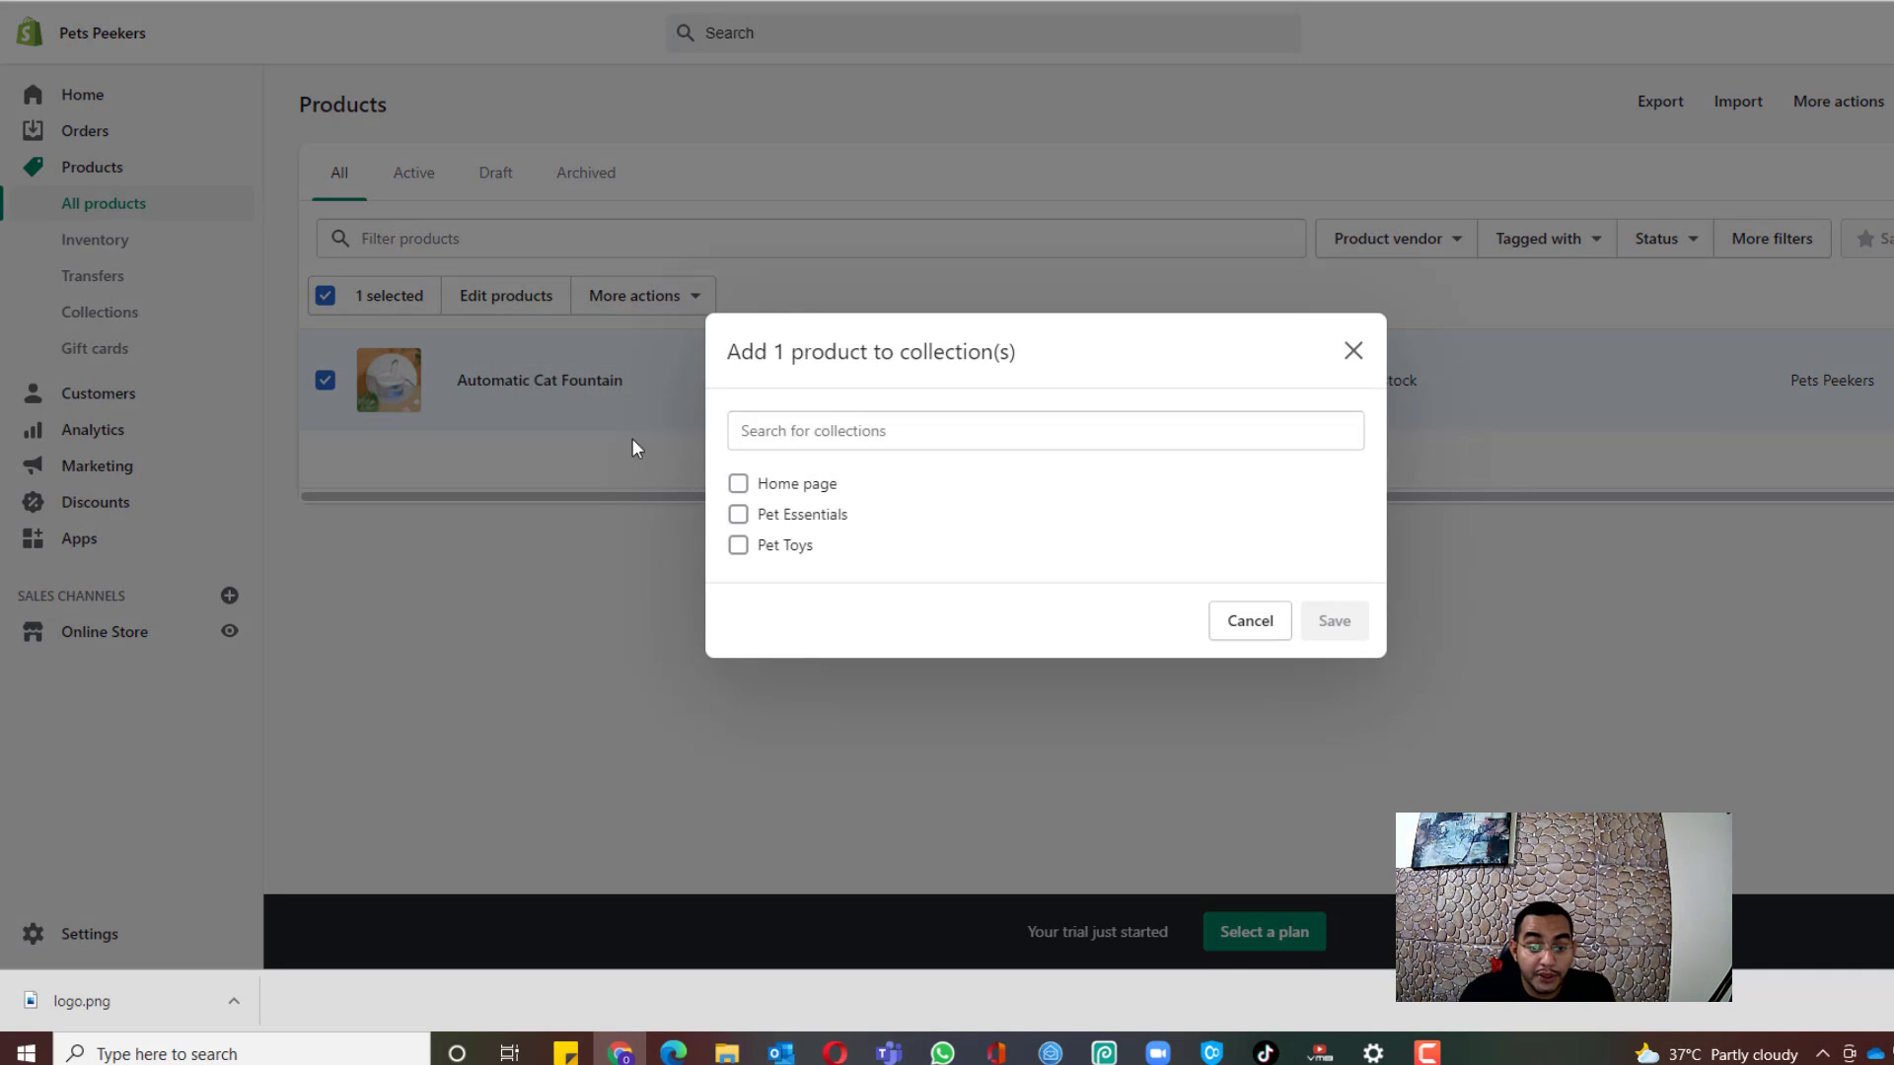
click(791, 516)
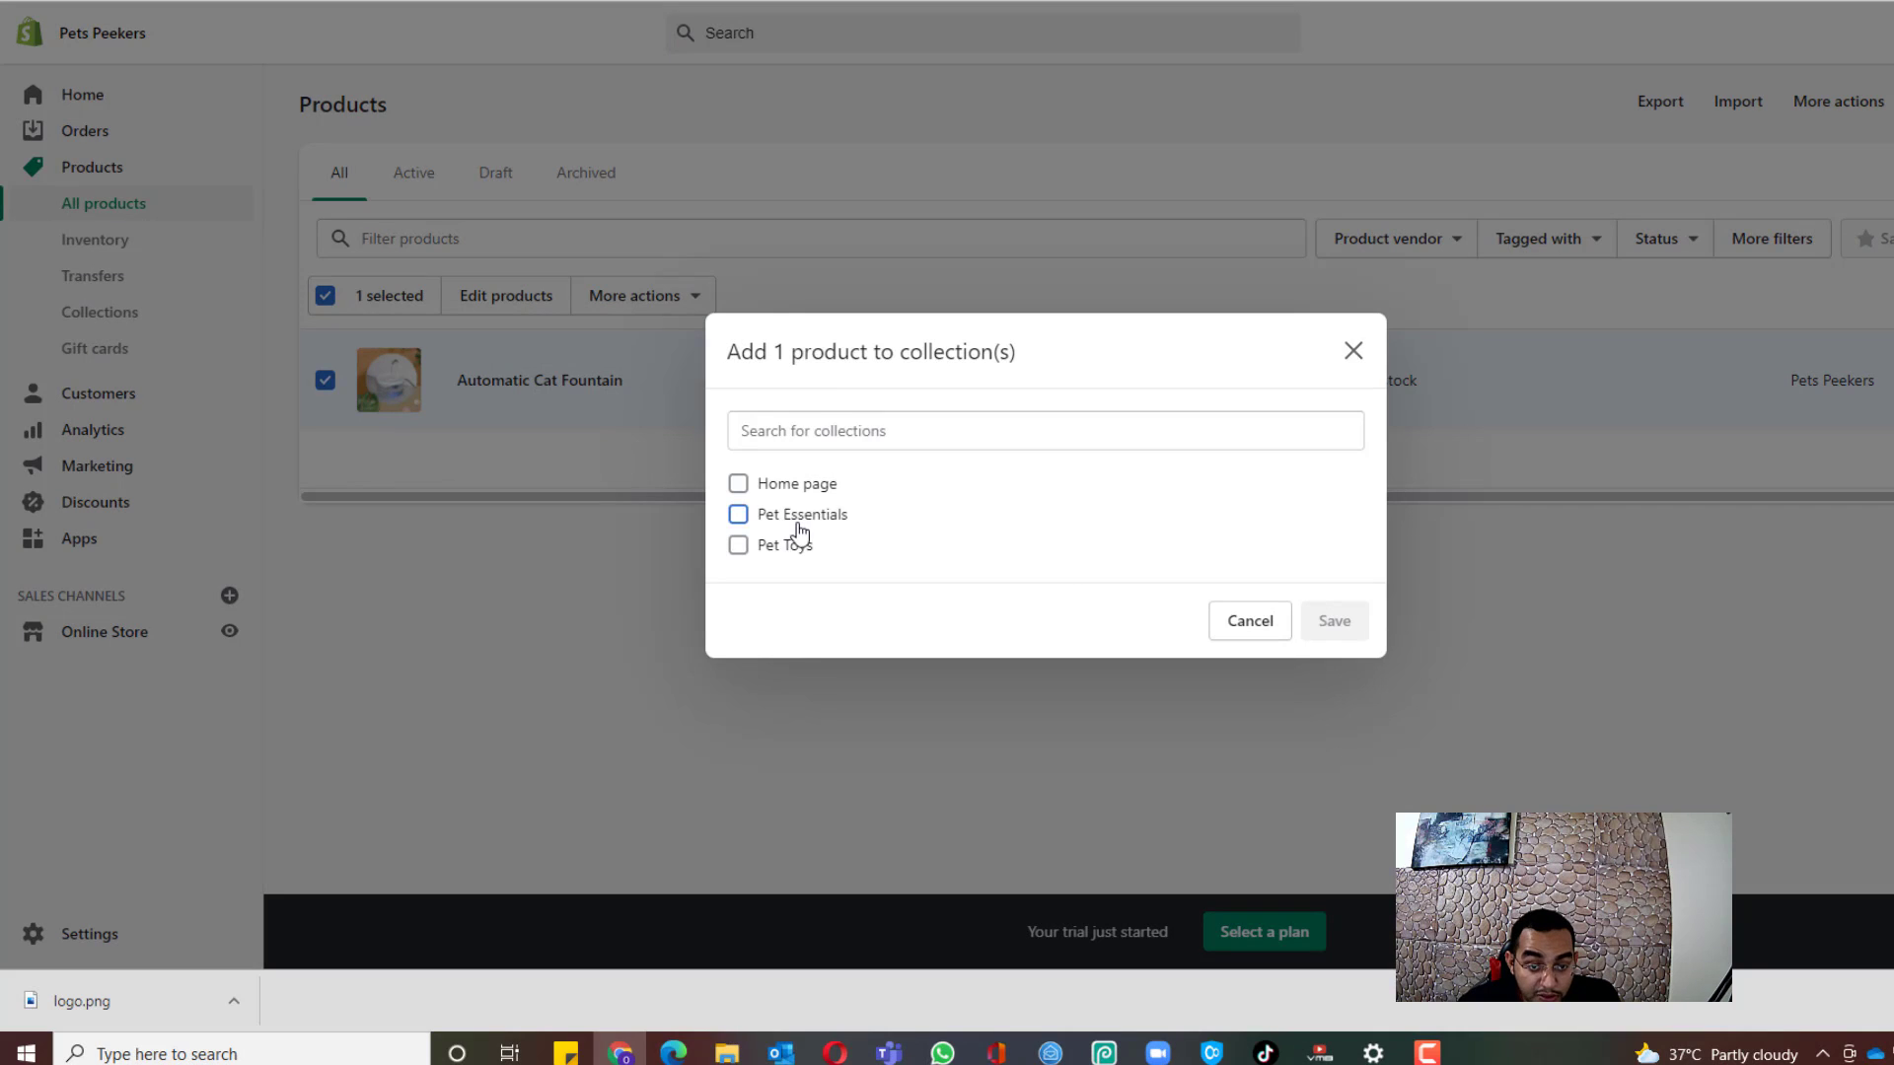
click(1343, 679)
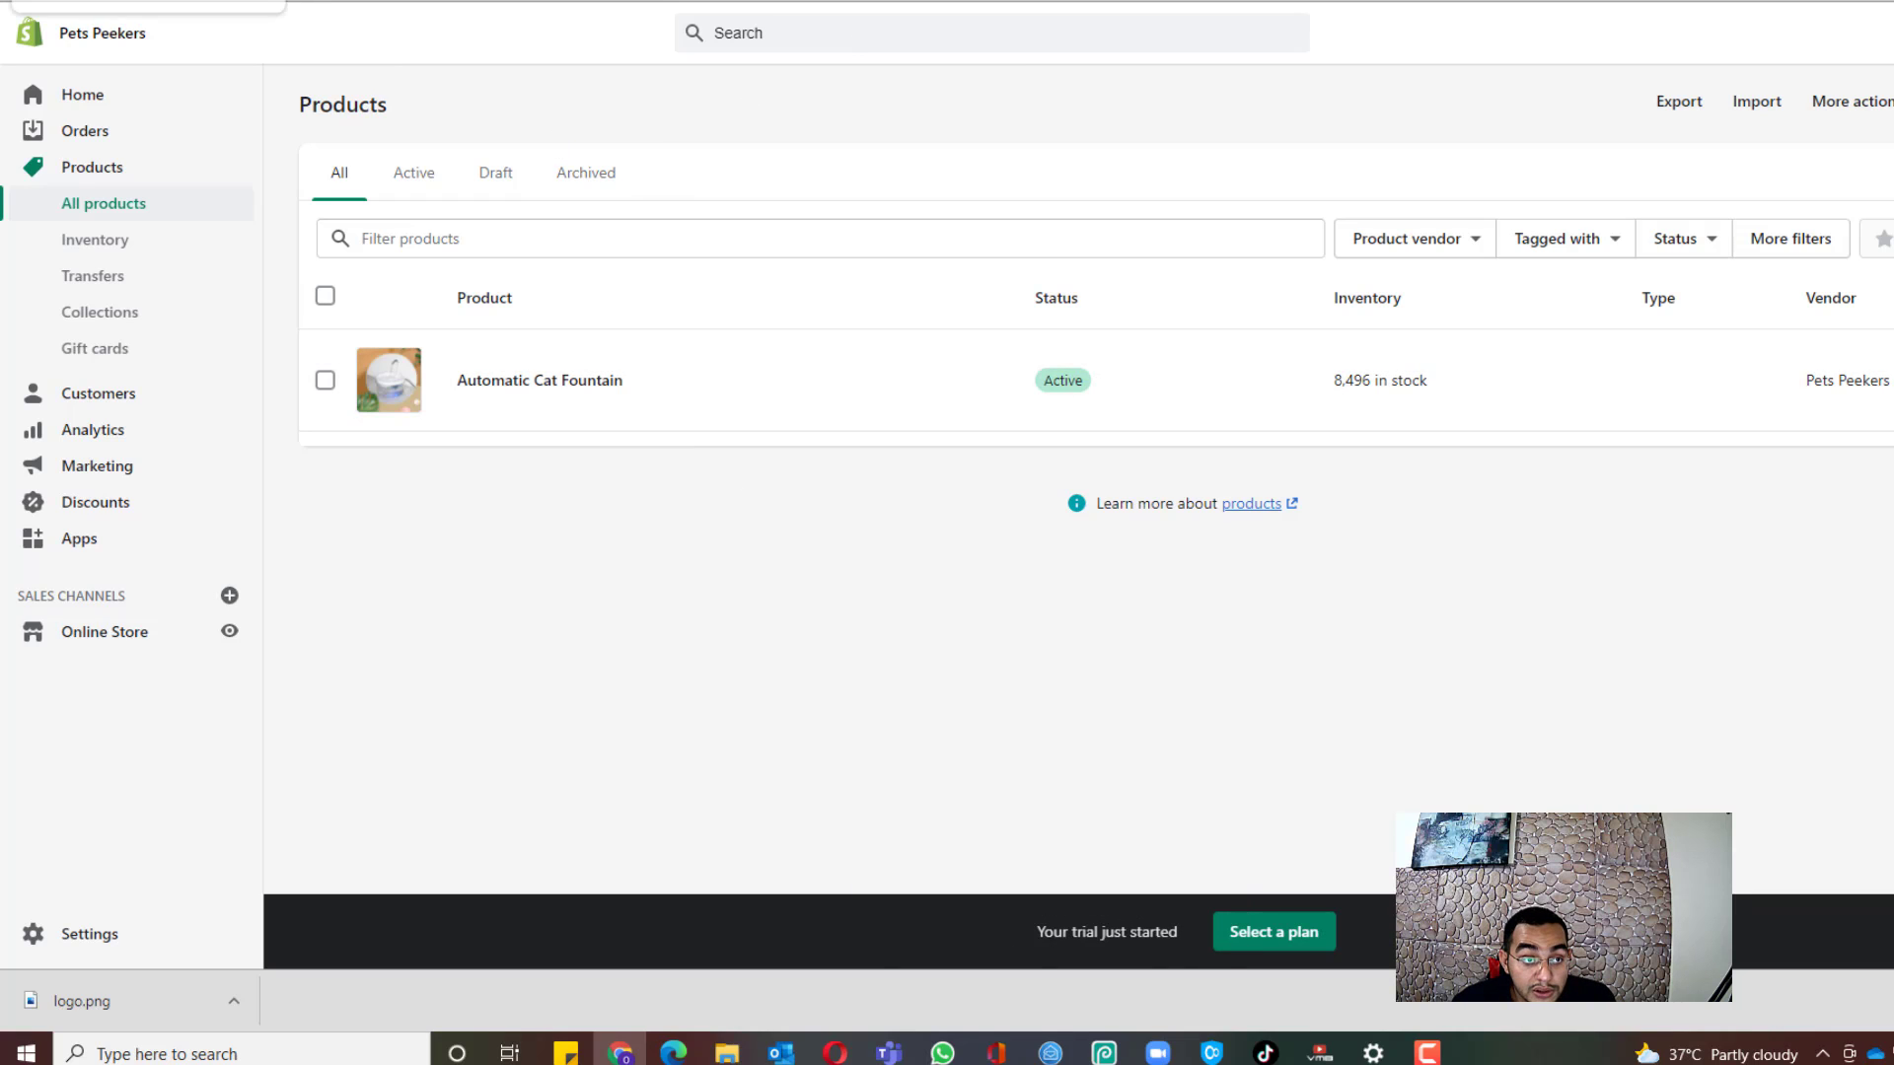
Step: Open the current Debutify theme in the theme editor and scroll to the homepage sections
click(133, 639)
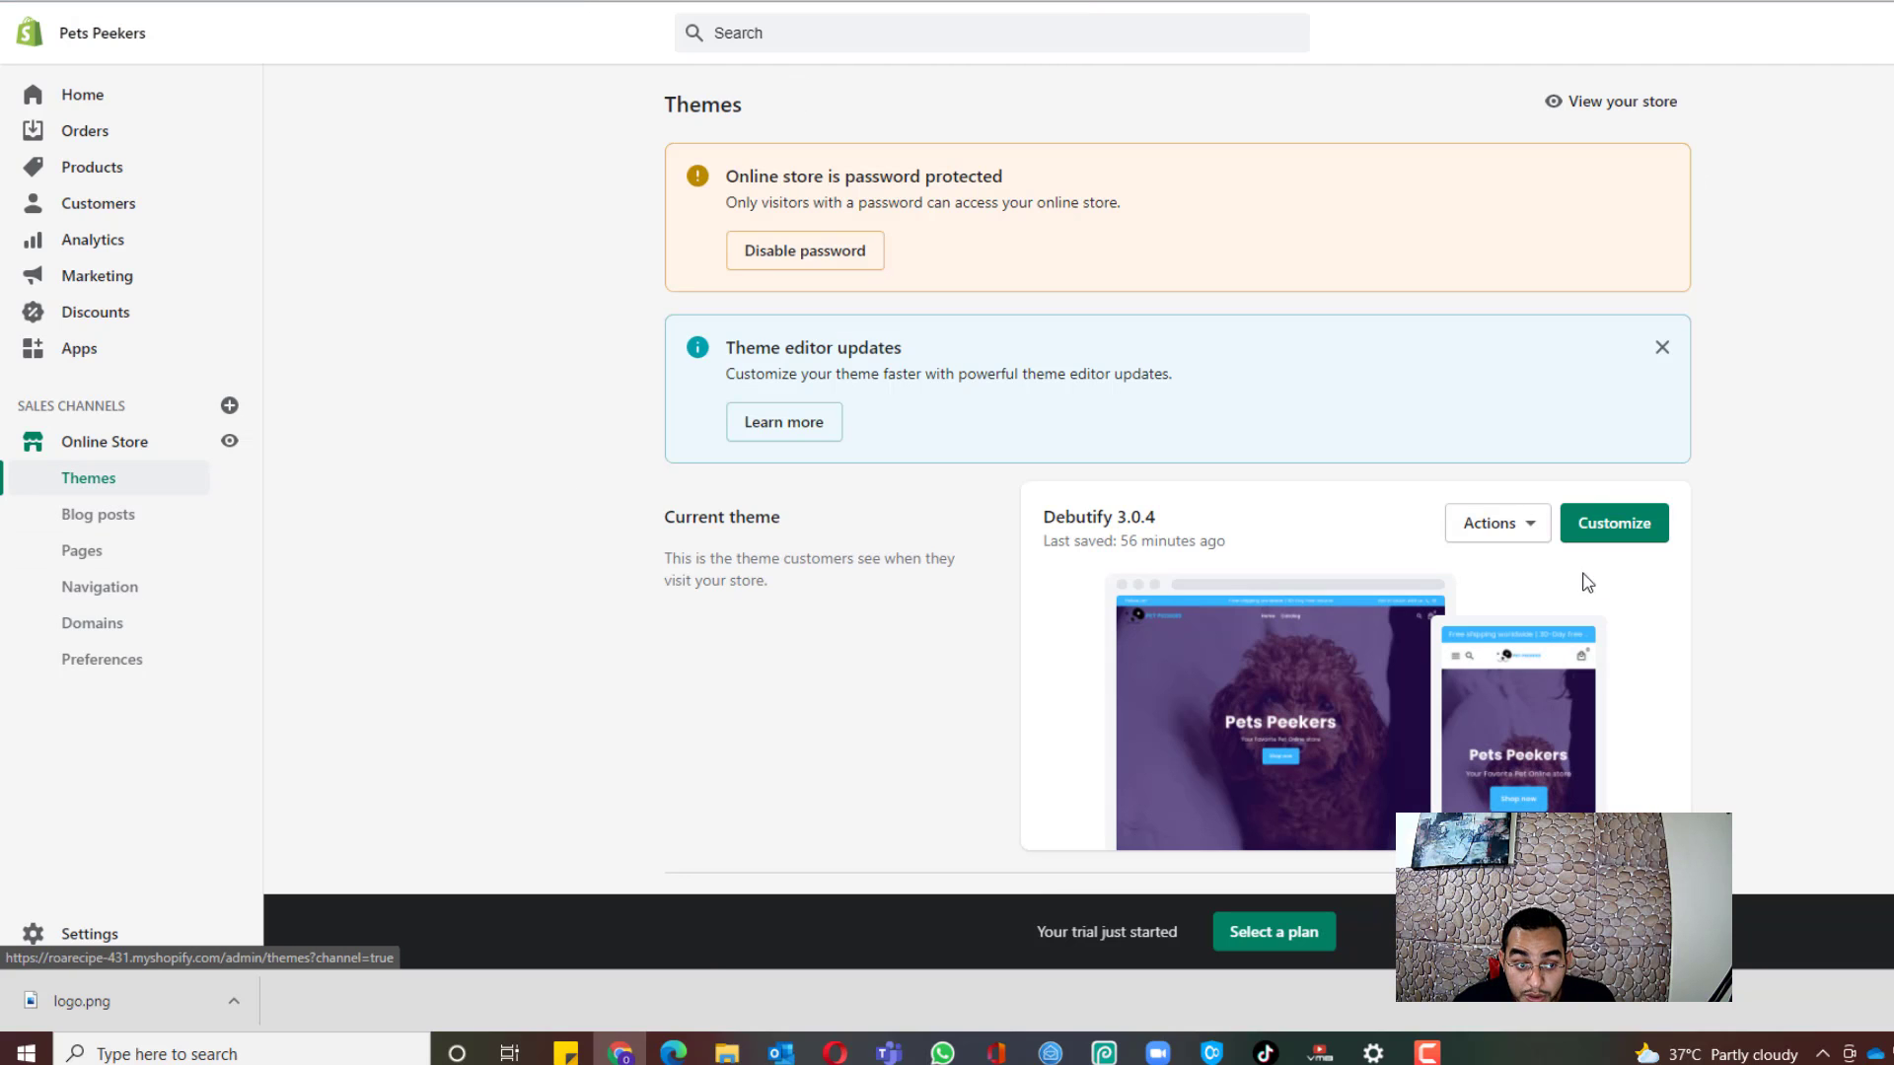
scroll(1637, 542, down, 3)
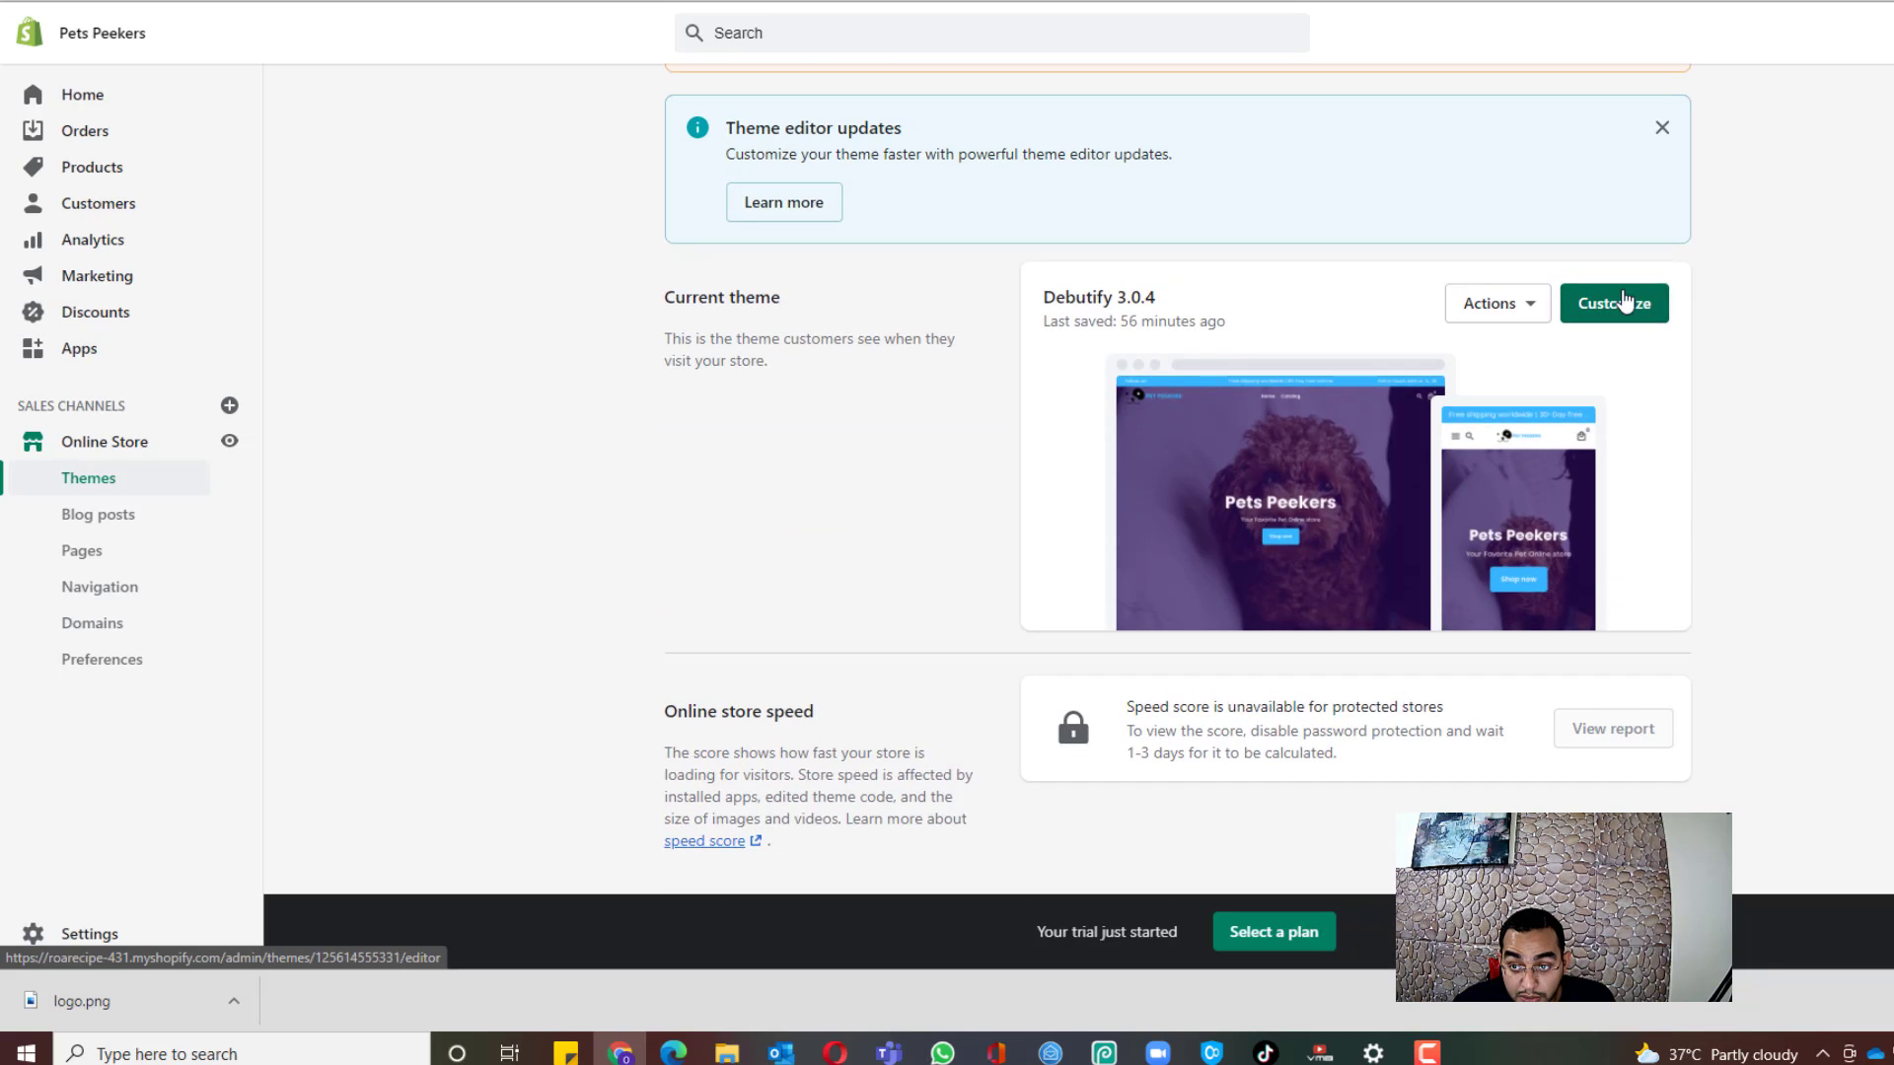
click(1618, 304)
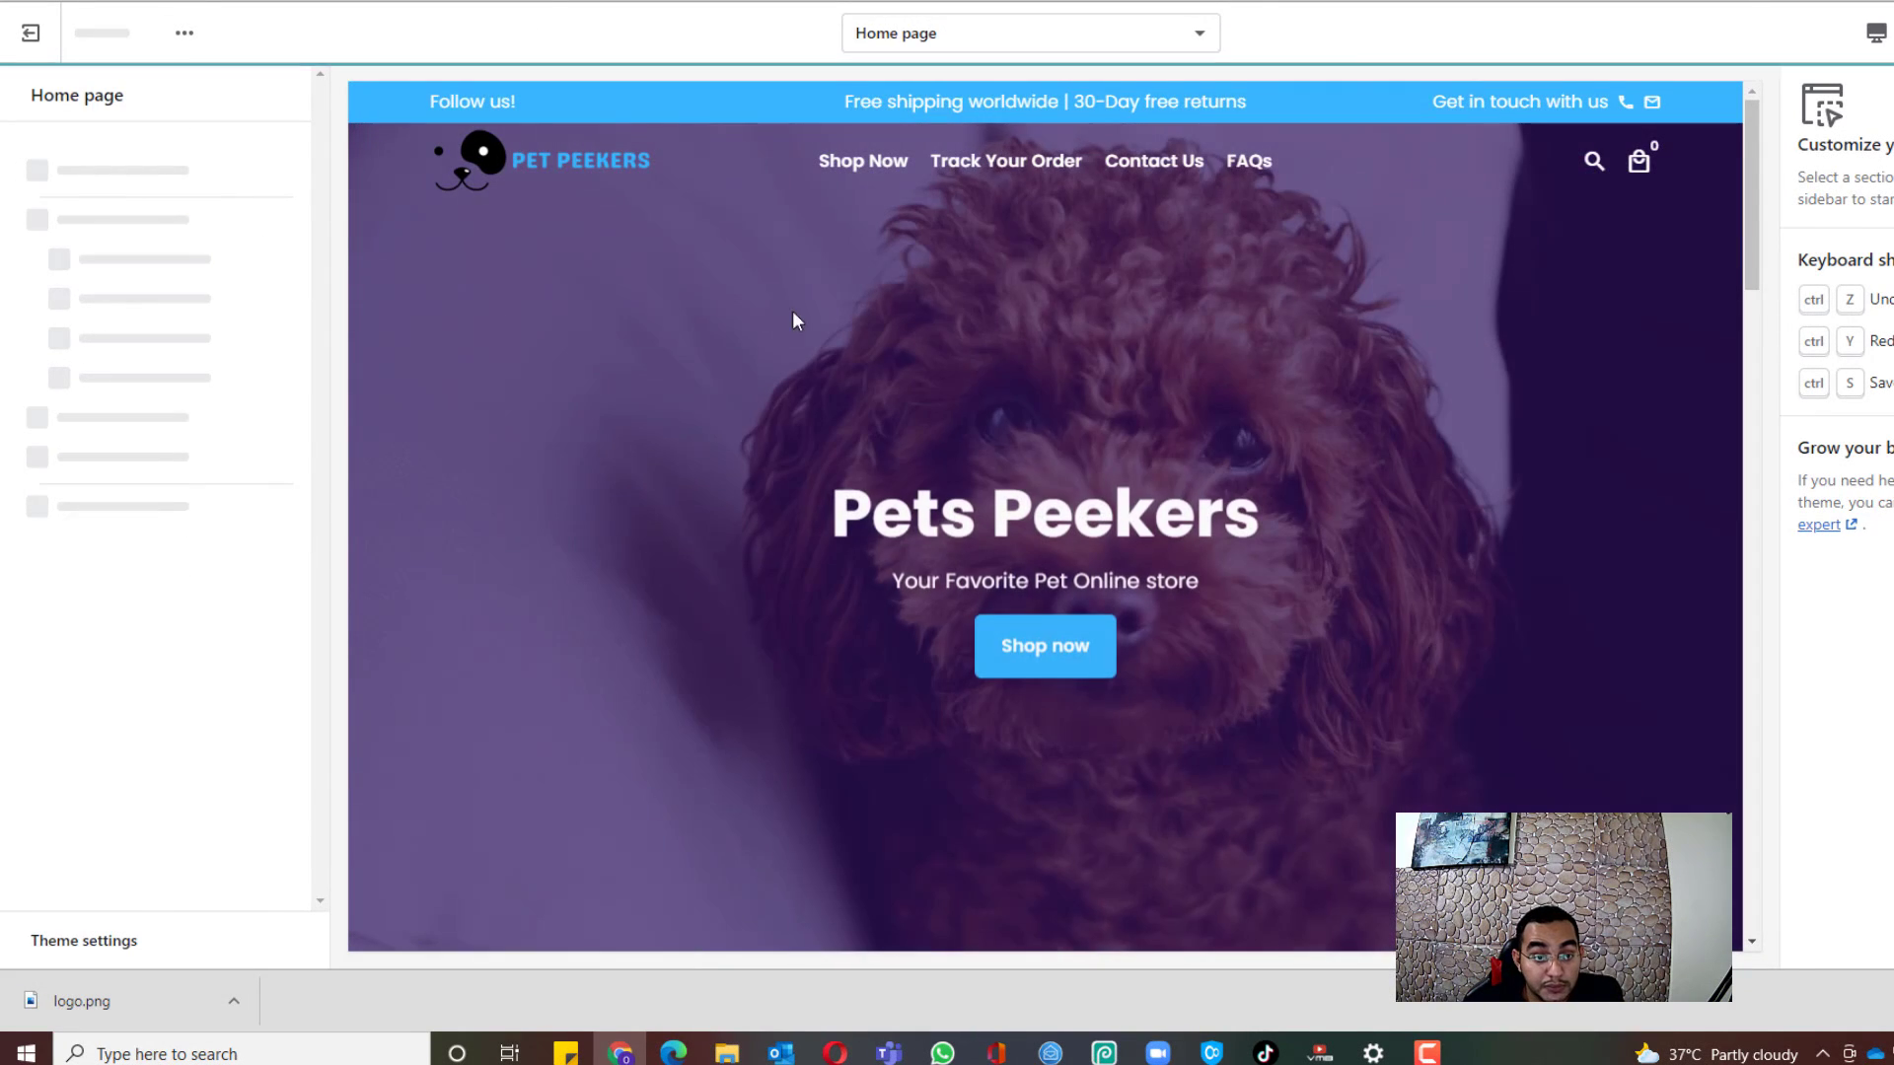
scroll(1054, 355, down, 5)
scroll(1053, 356, down, 2)
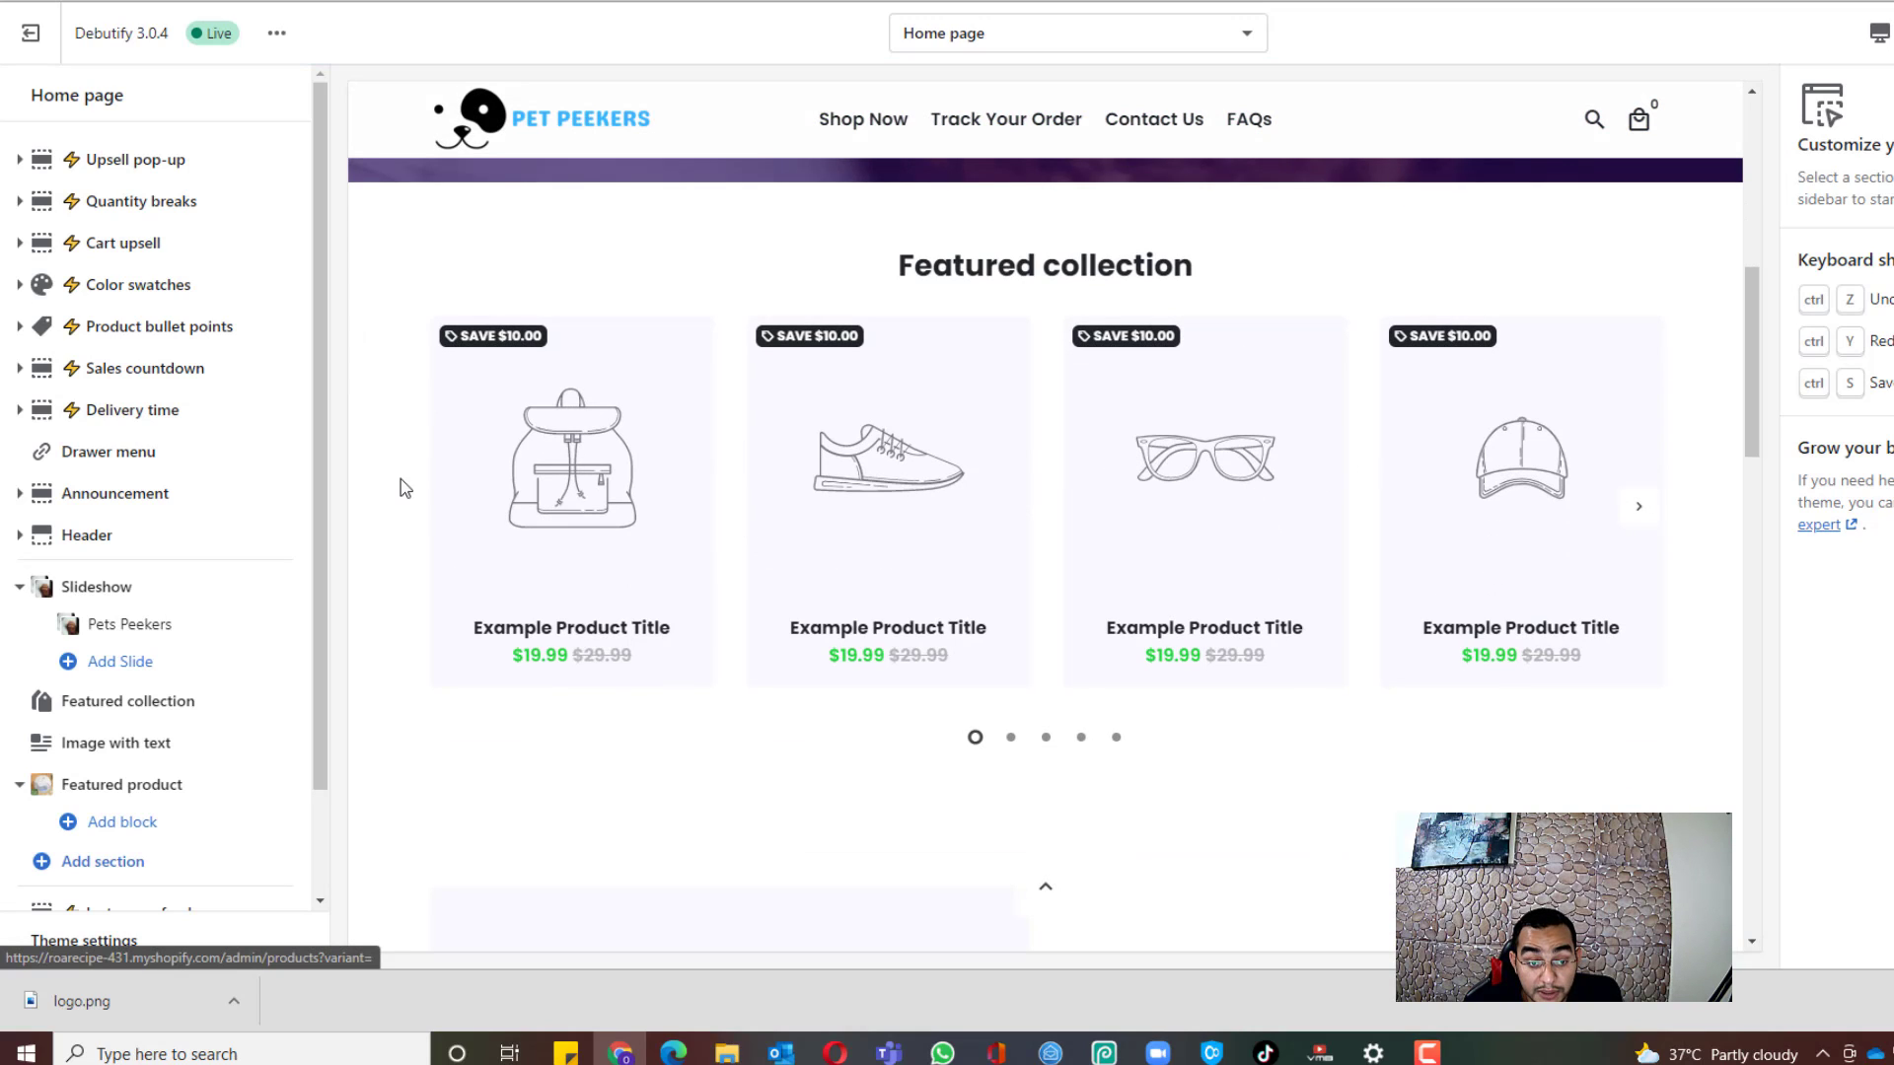
scroll(245, 486, down, 1)
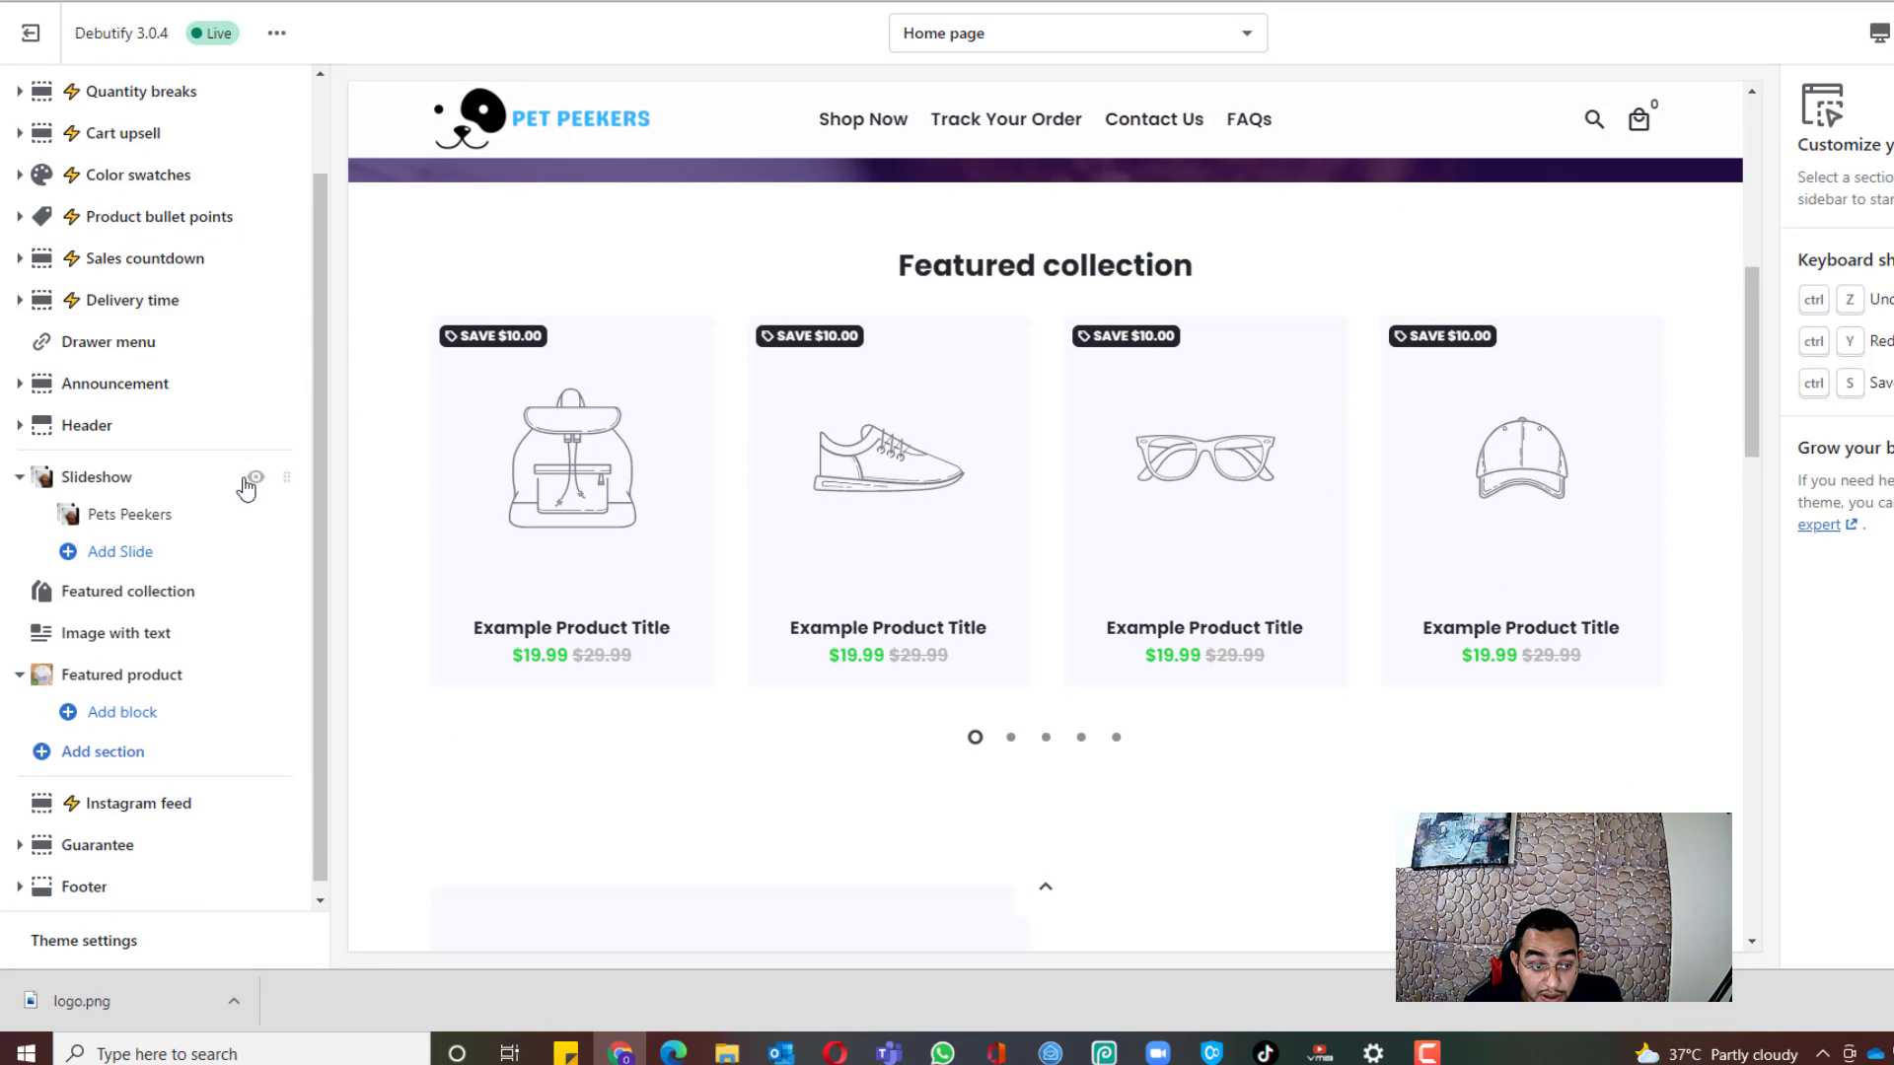
Step: Set the Featured collection section to Pet Essentials with the heading 'Pet Essentials'
click(105, 603)
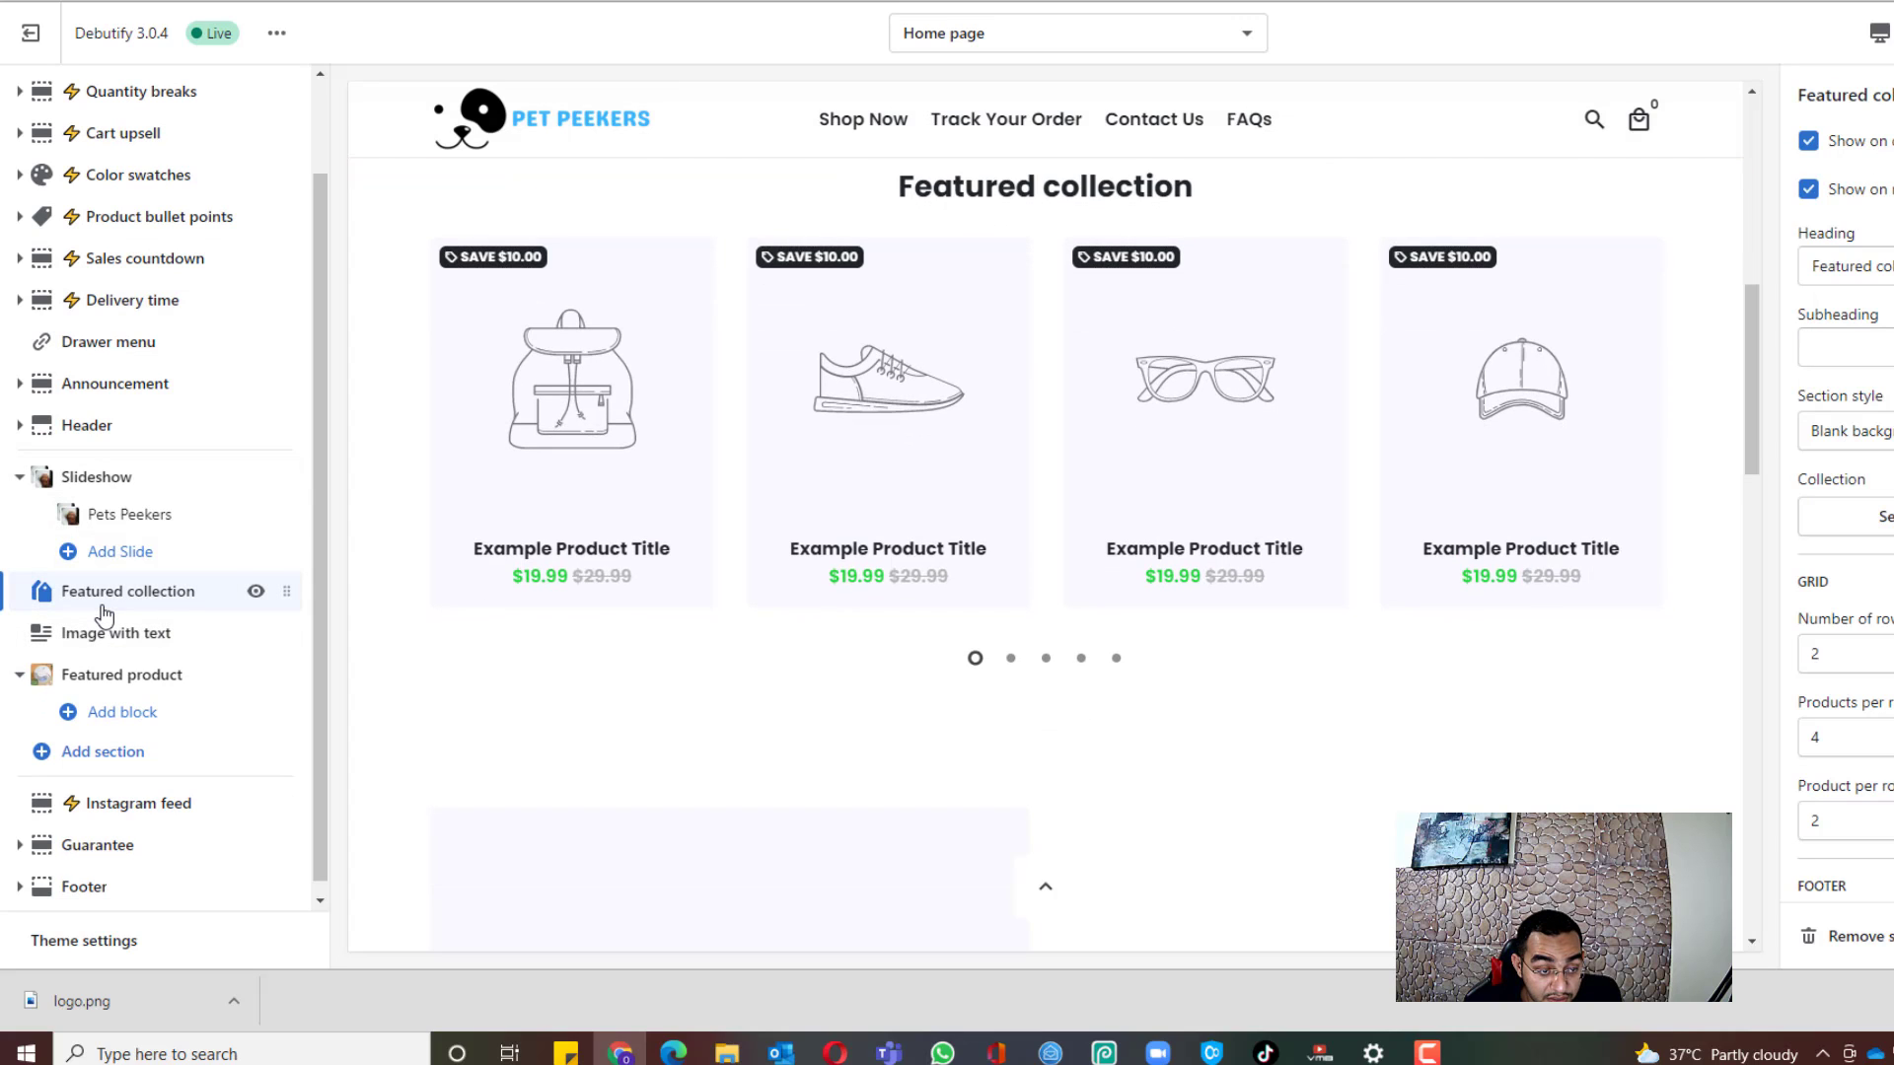
click(1878, 533)
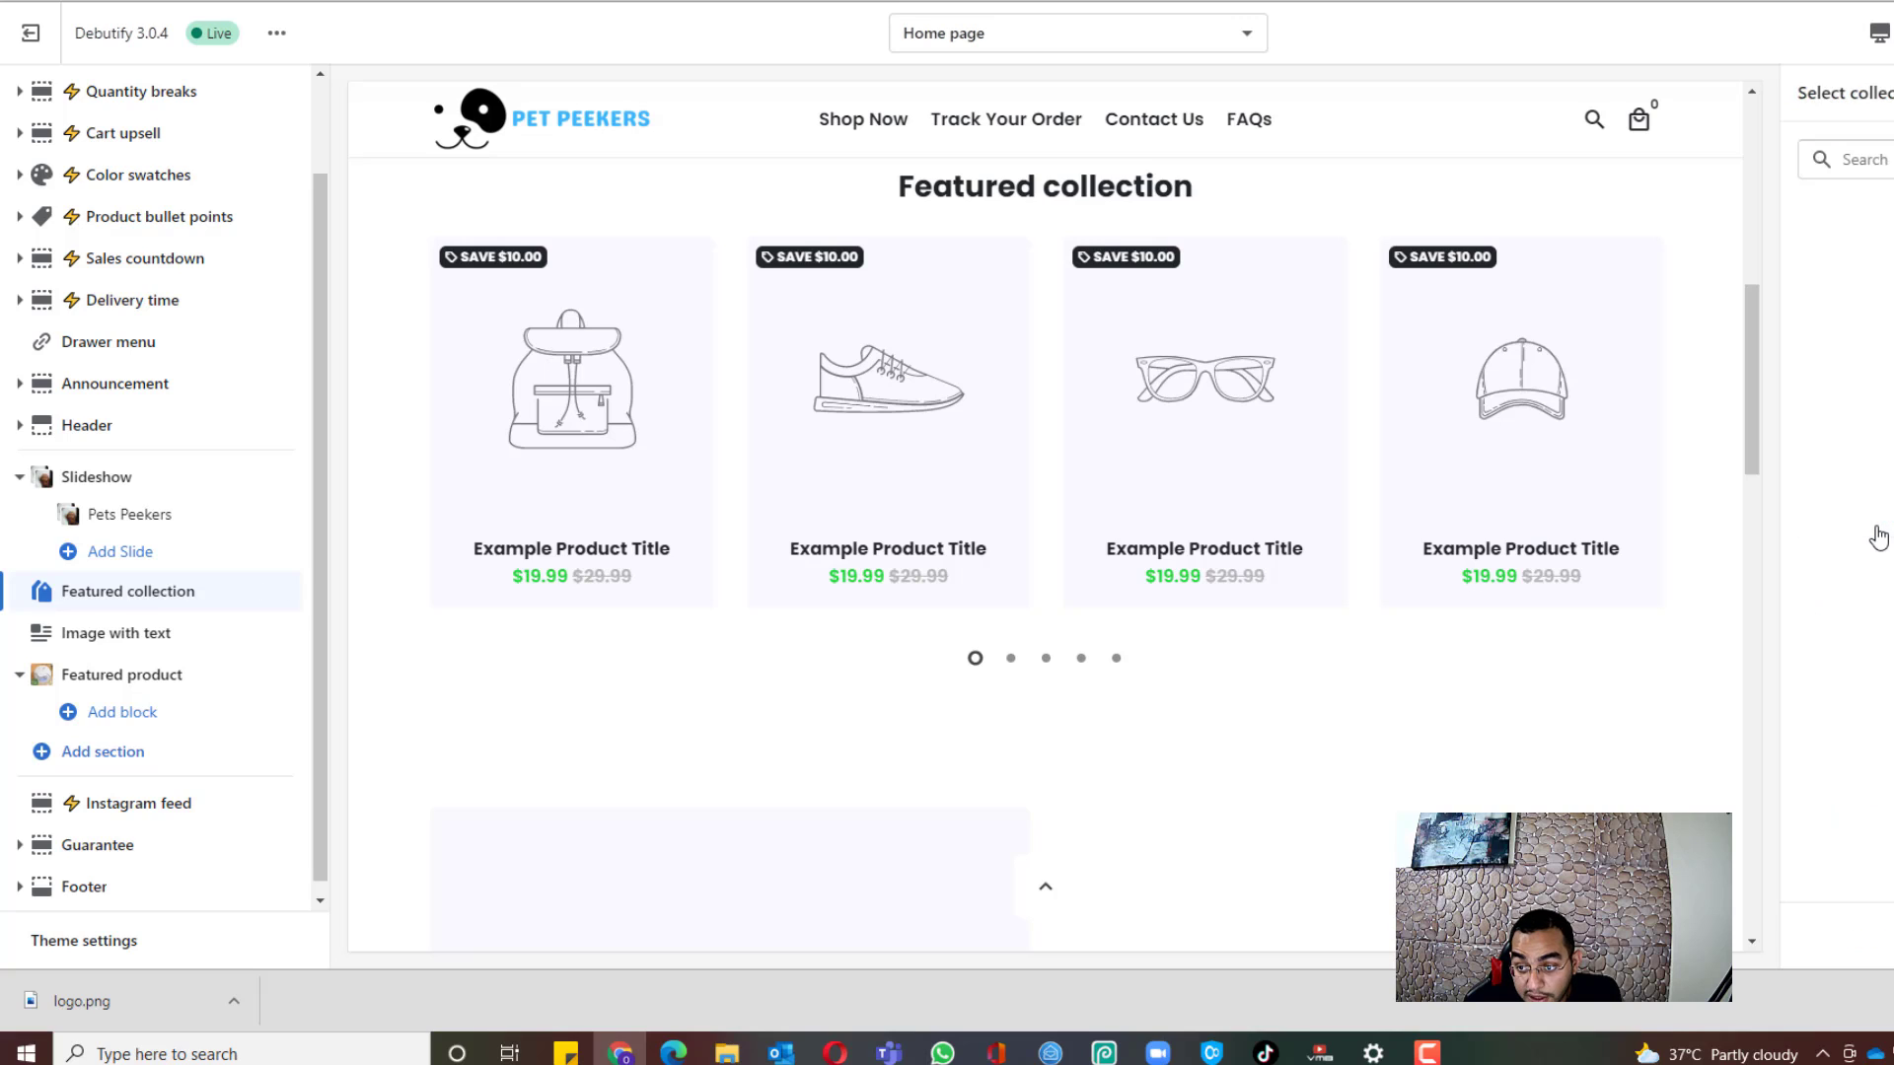
click(1873, 350)
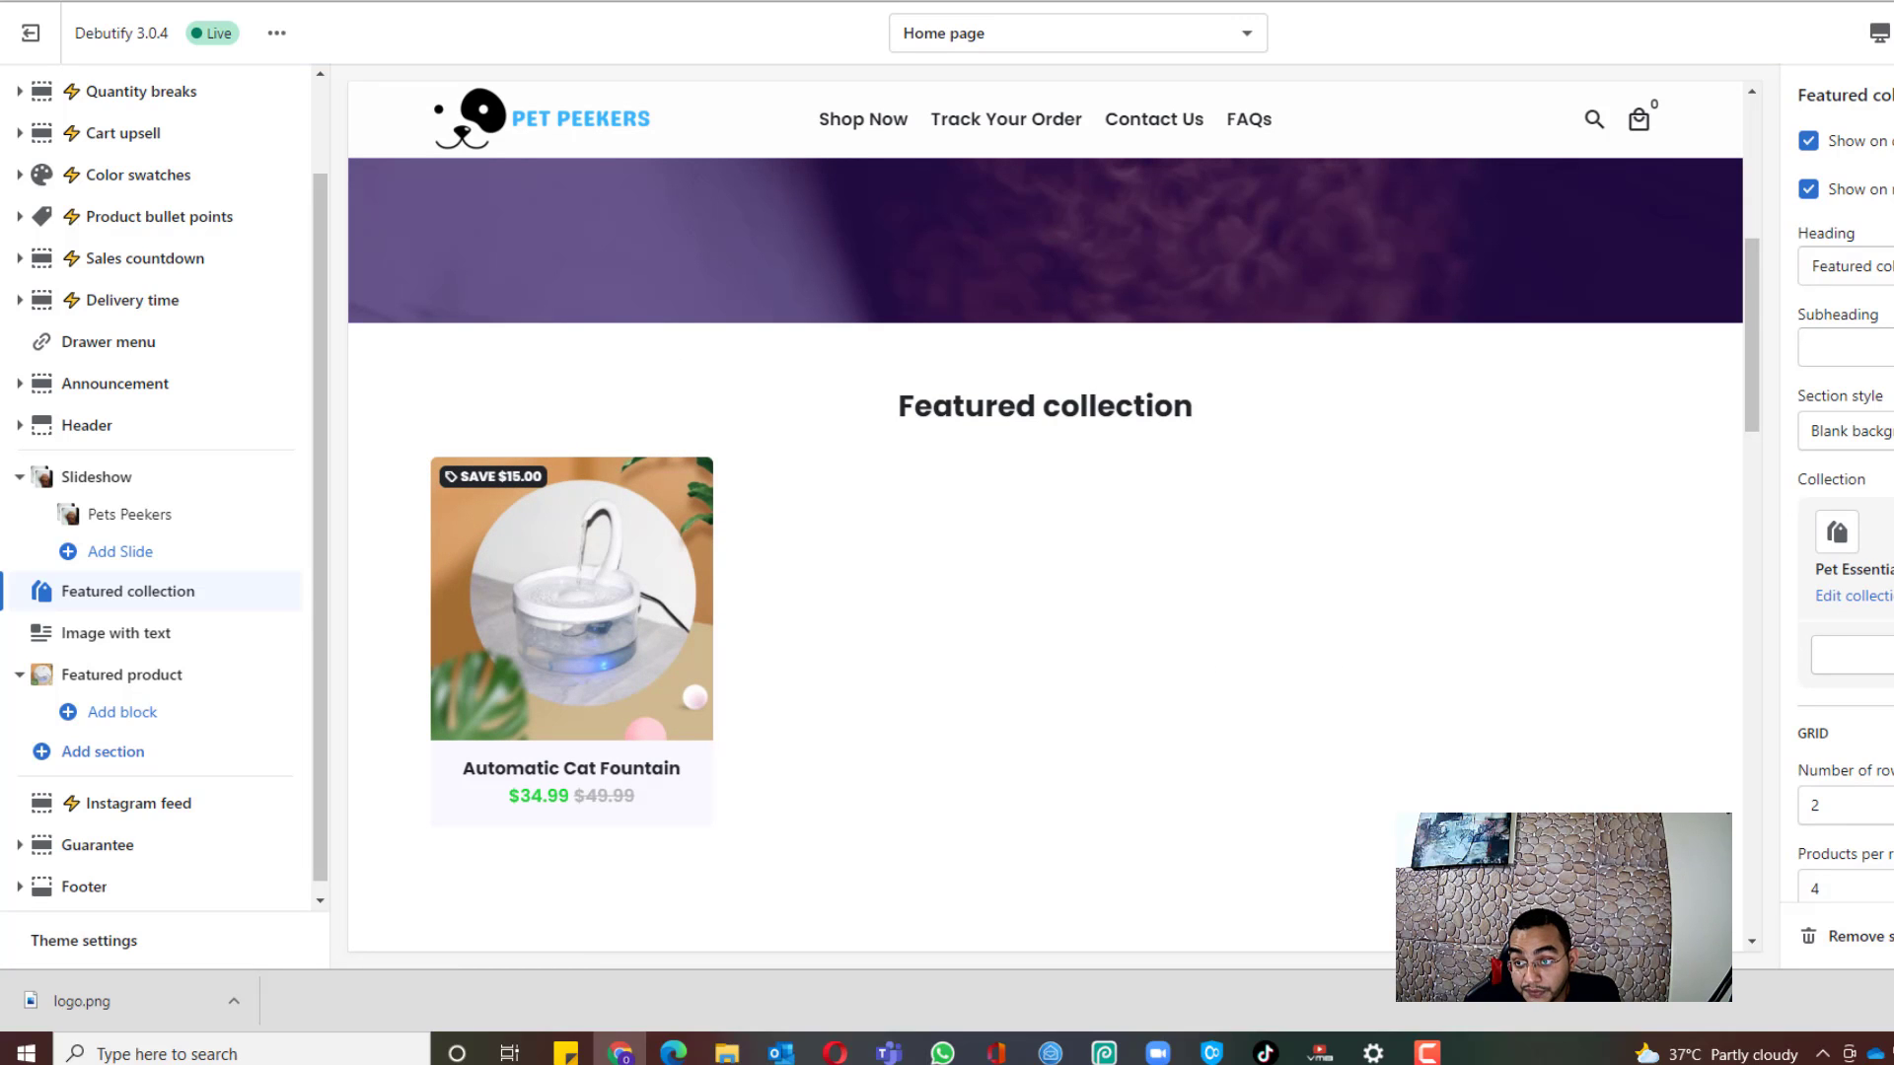
drag(1893, 267, 1642, 271)
text(Pet)
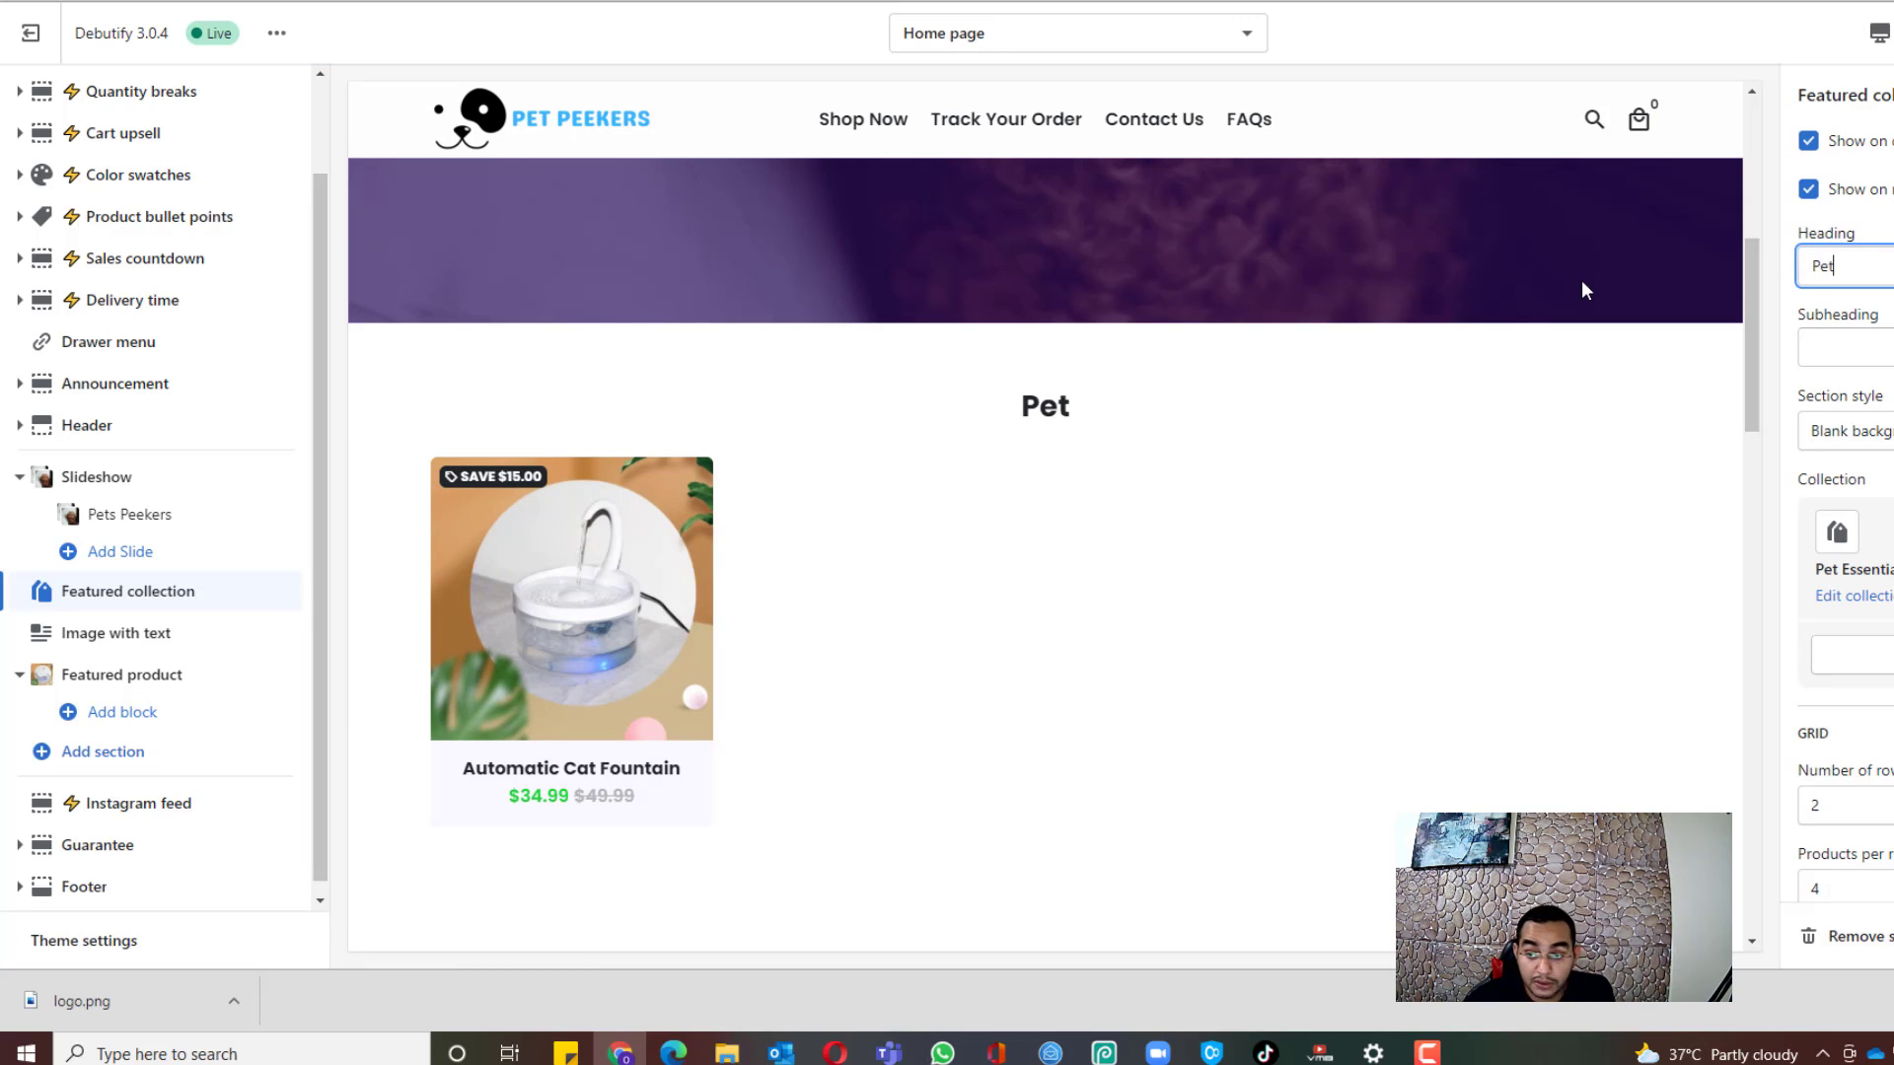
text( Essentials)
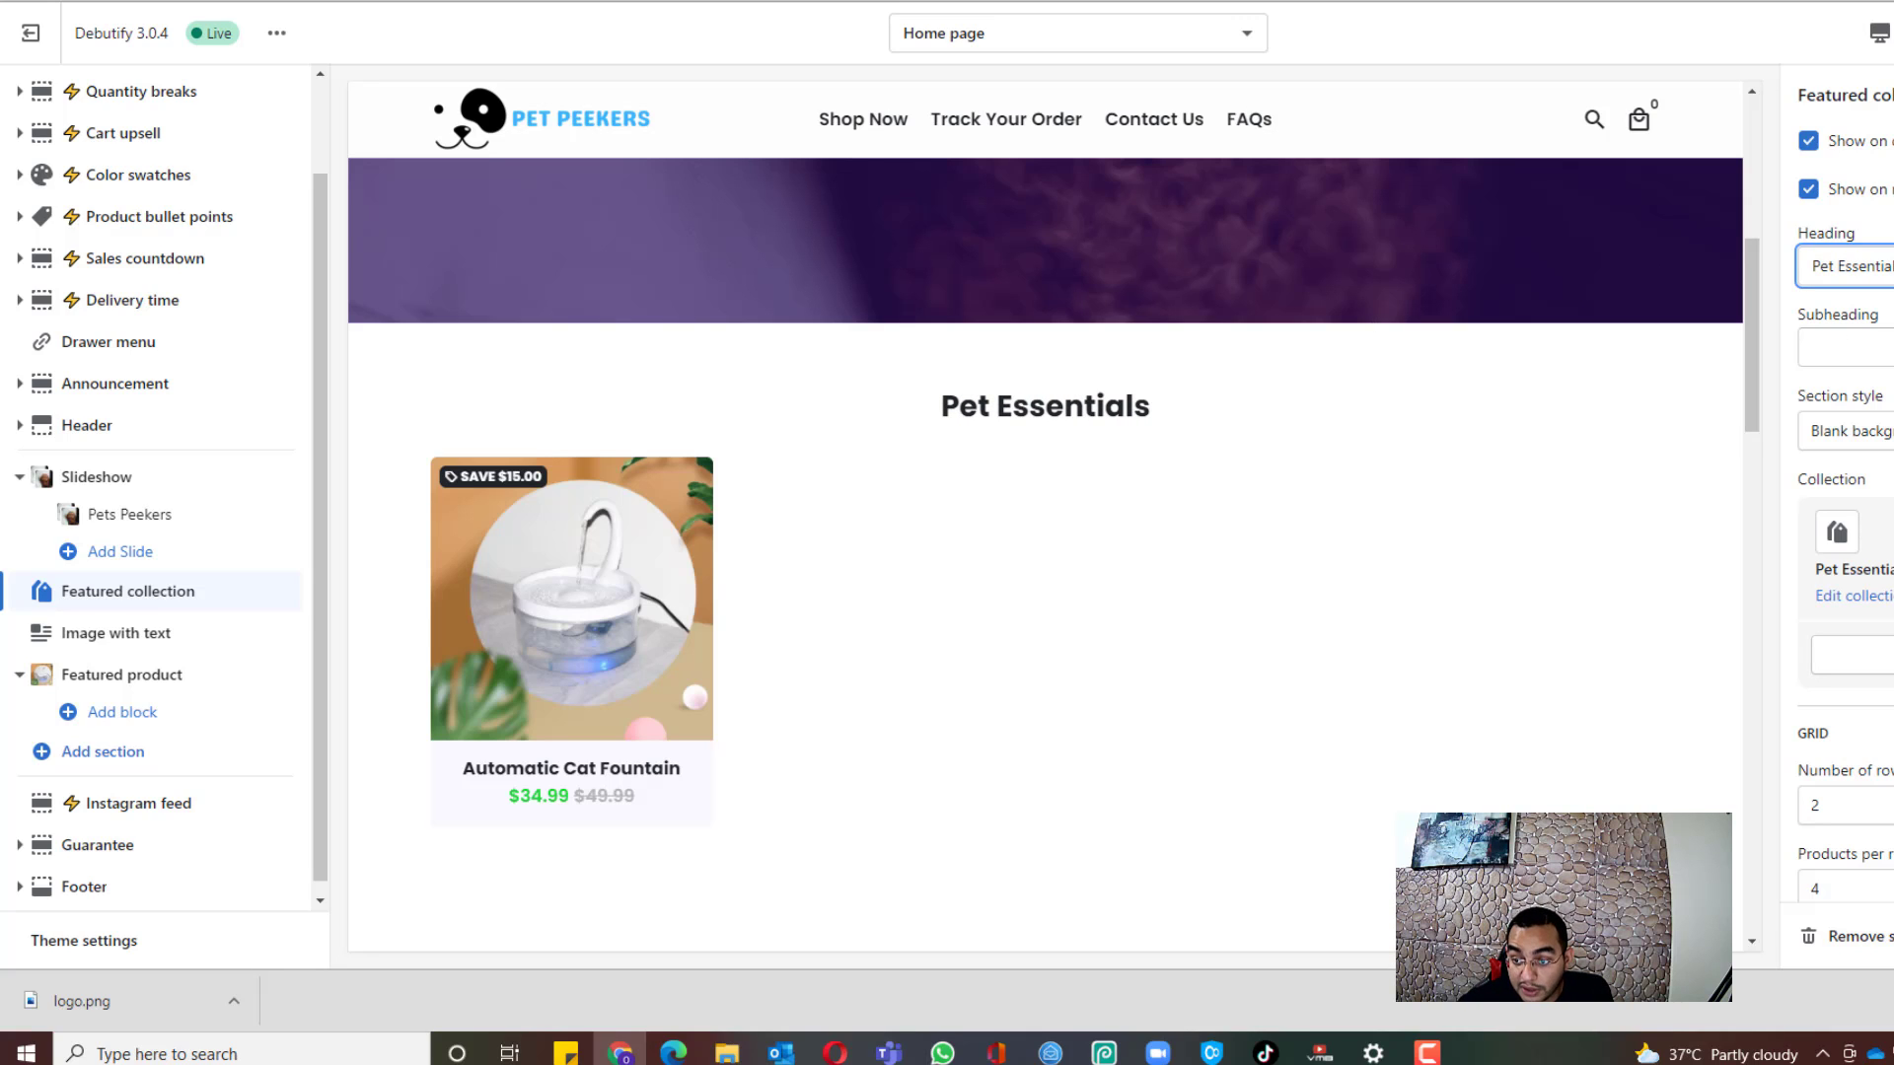
Step: Scroll through the homepage preview to check the new Pet Essentials section
scroll(1134, 197, down, 5)
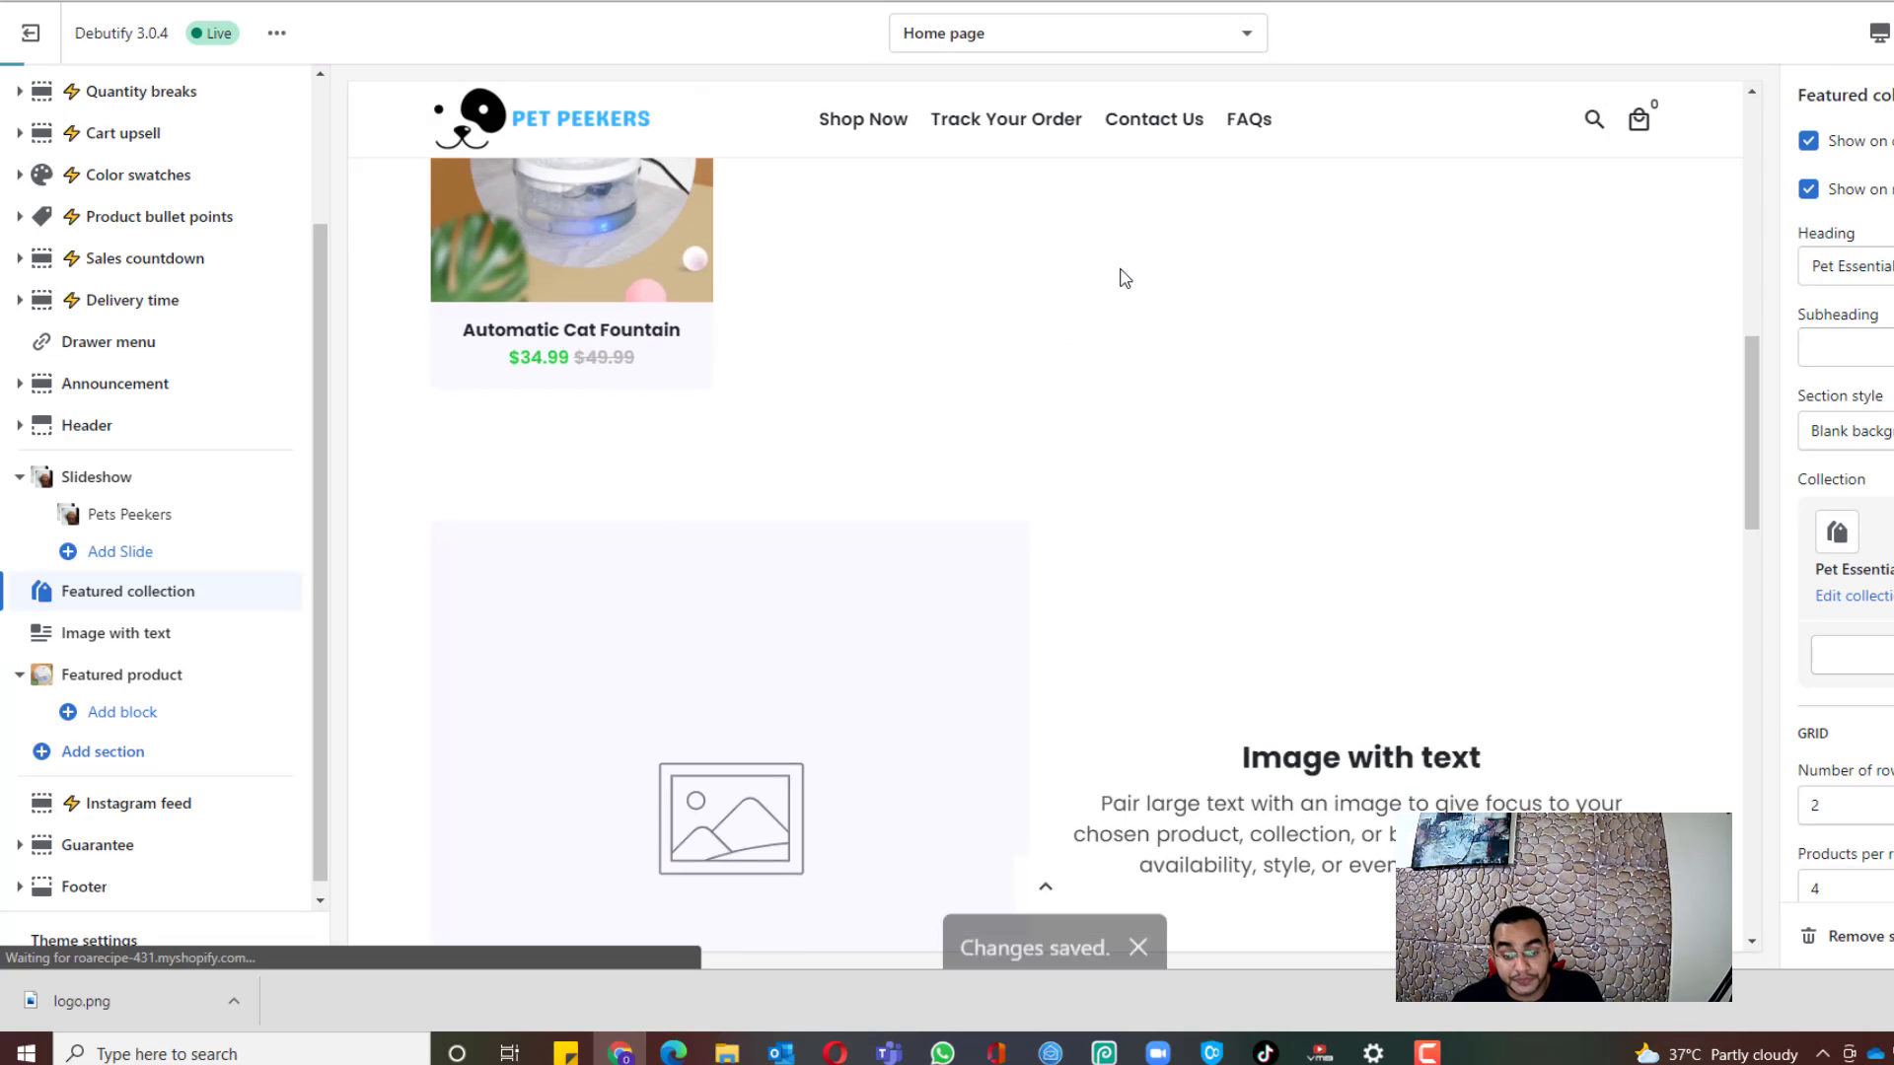
scroll(1126, 279, down, 3)
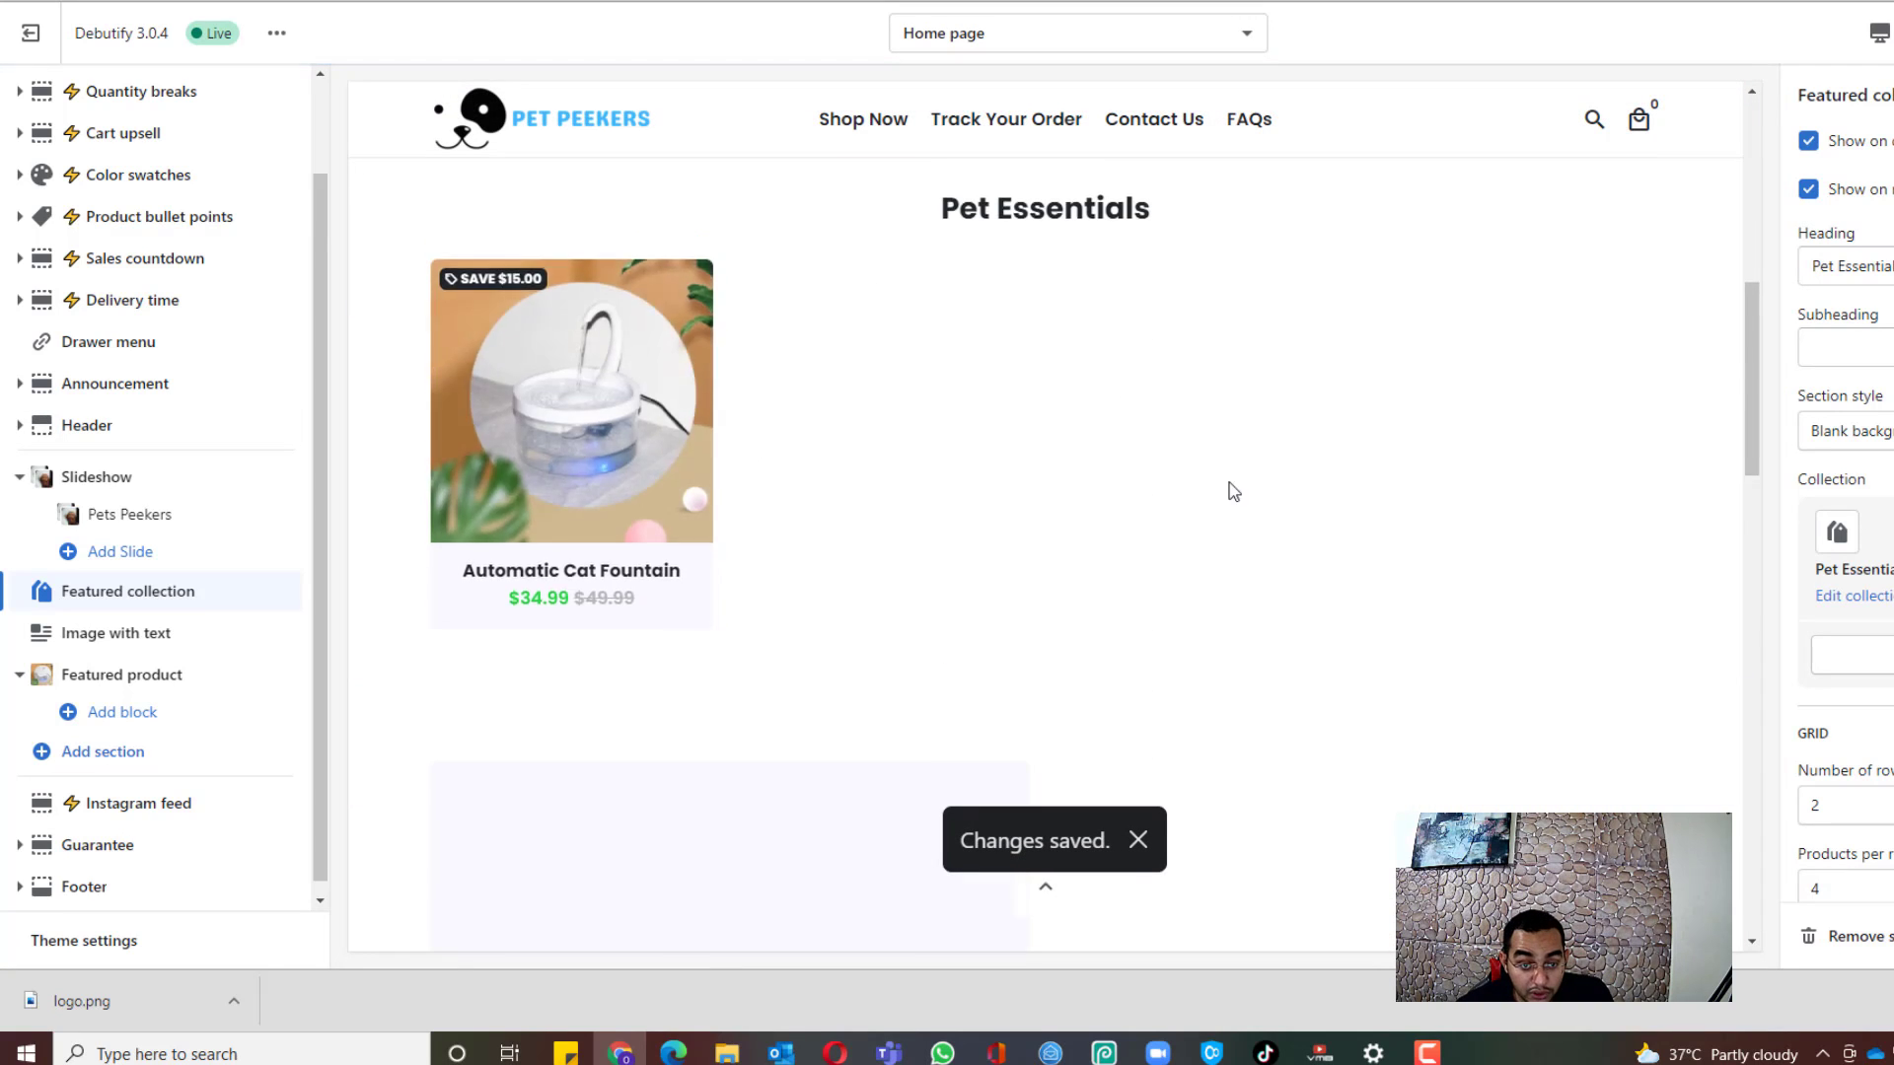
scroll(1233, 490, down, 4)
scroll(918, 581, down, 3)
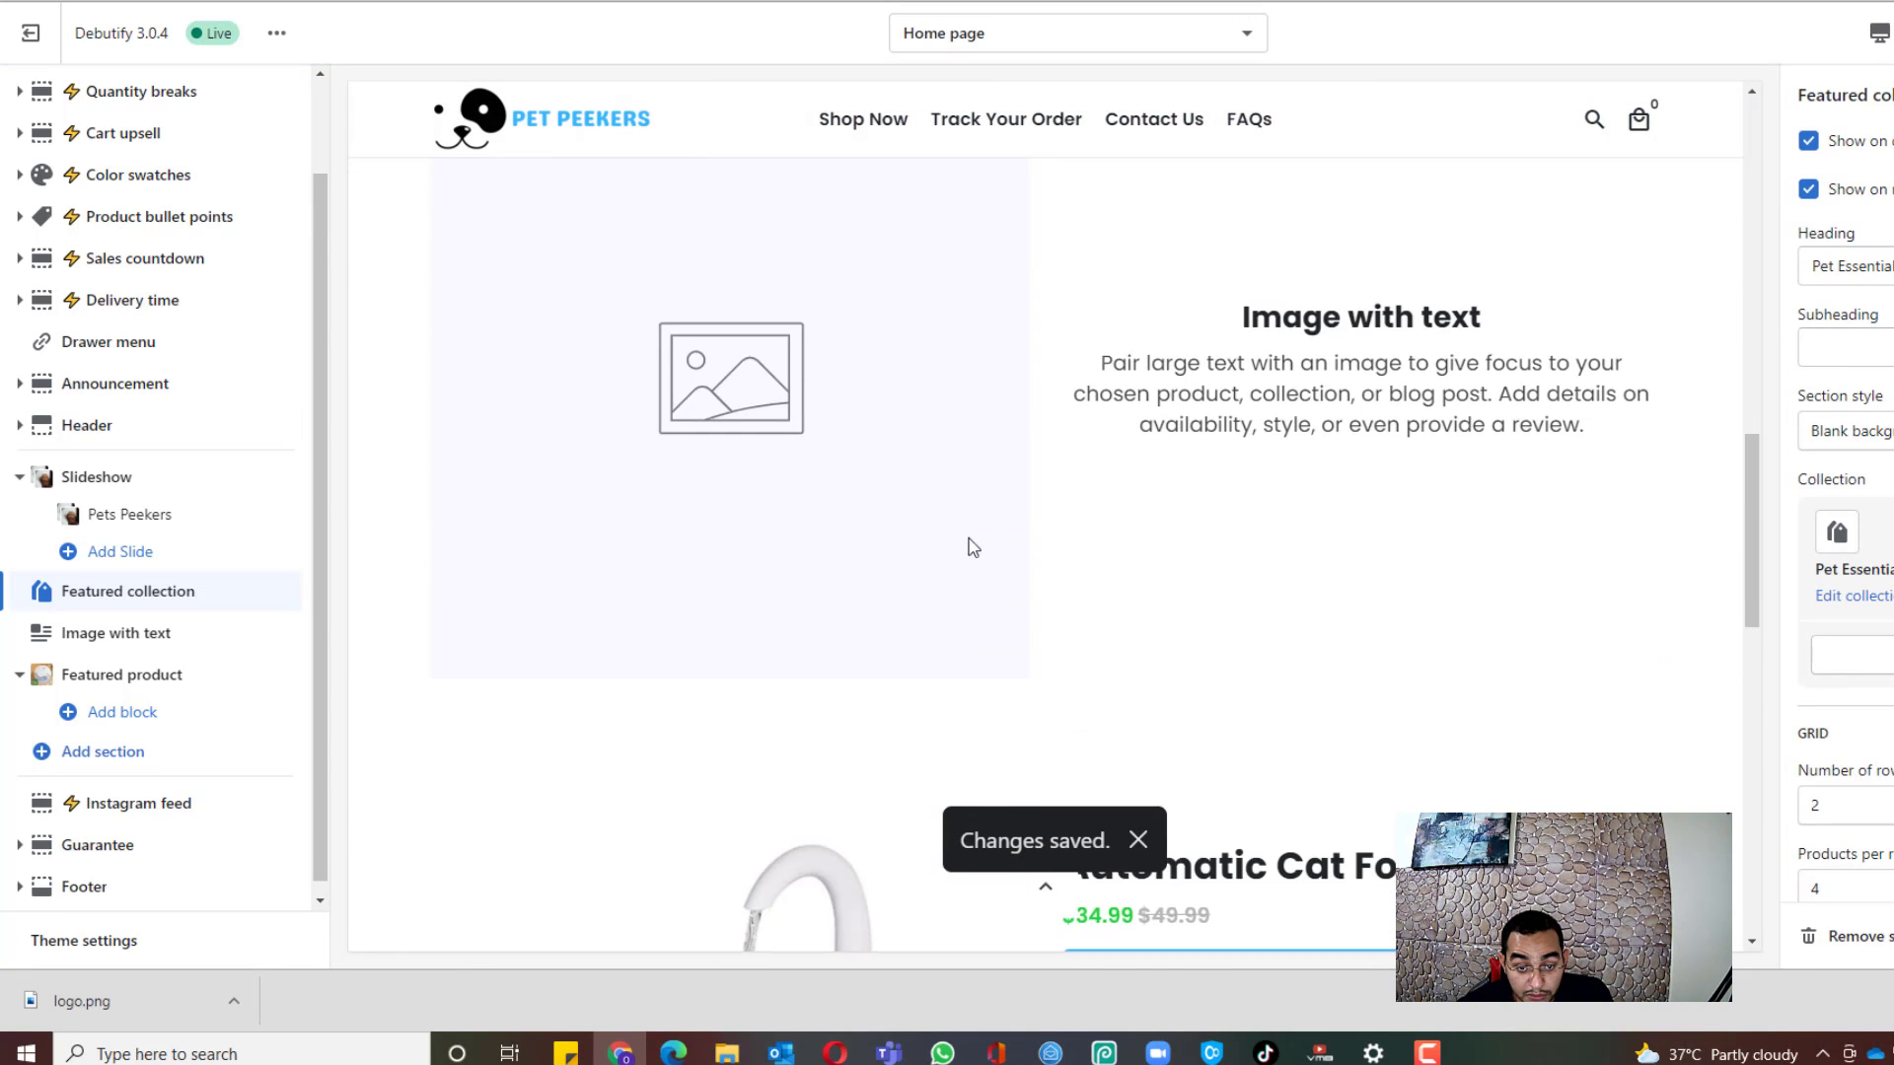
scroll(957, 562, up, 2)
scroll(1598, 564, down, 1)
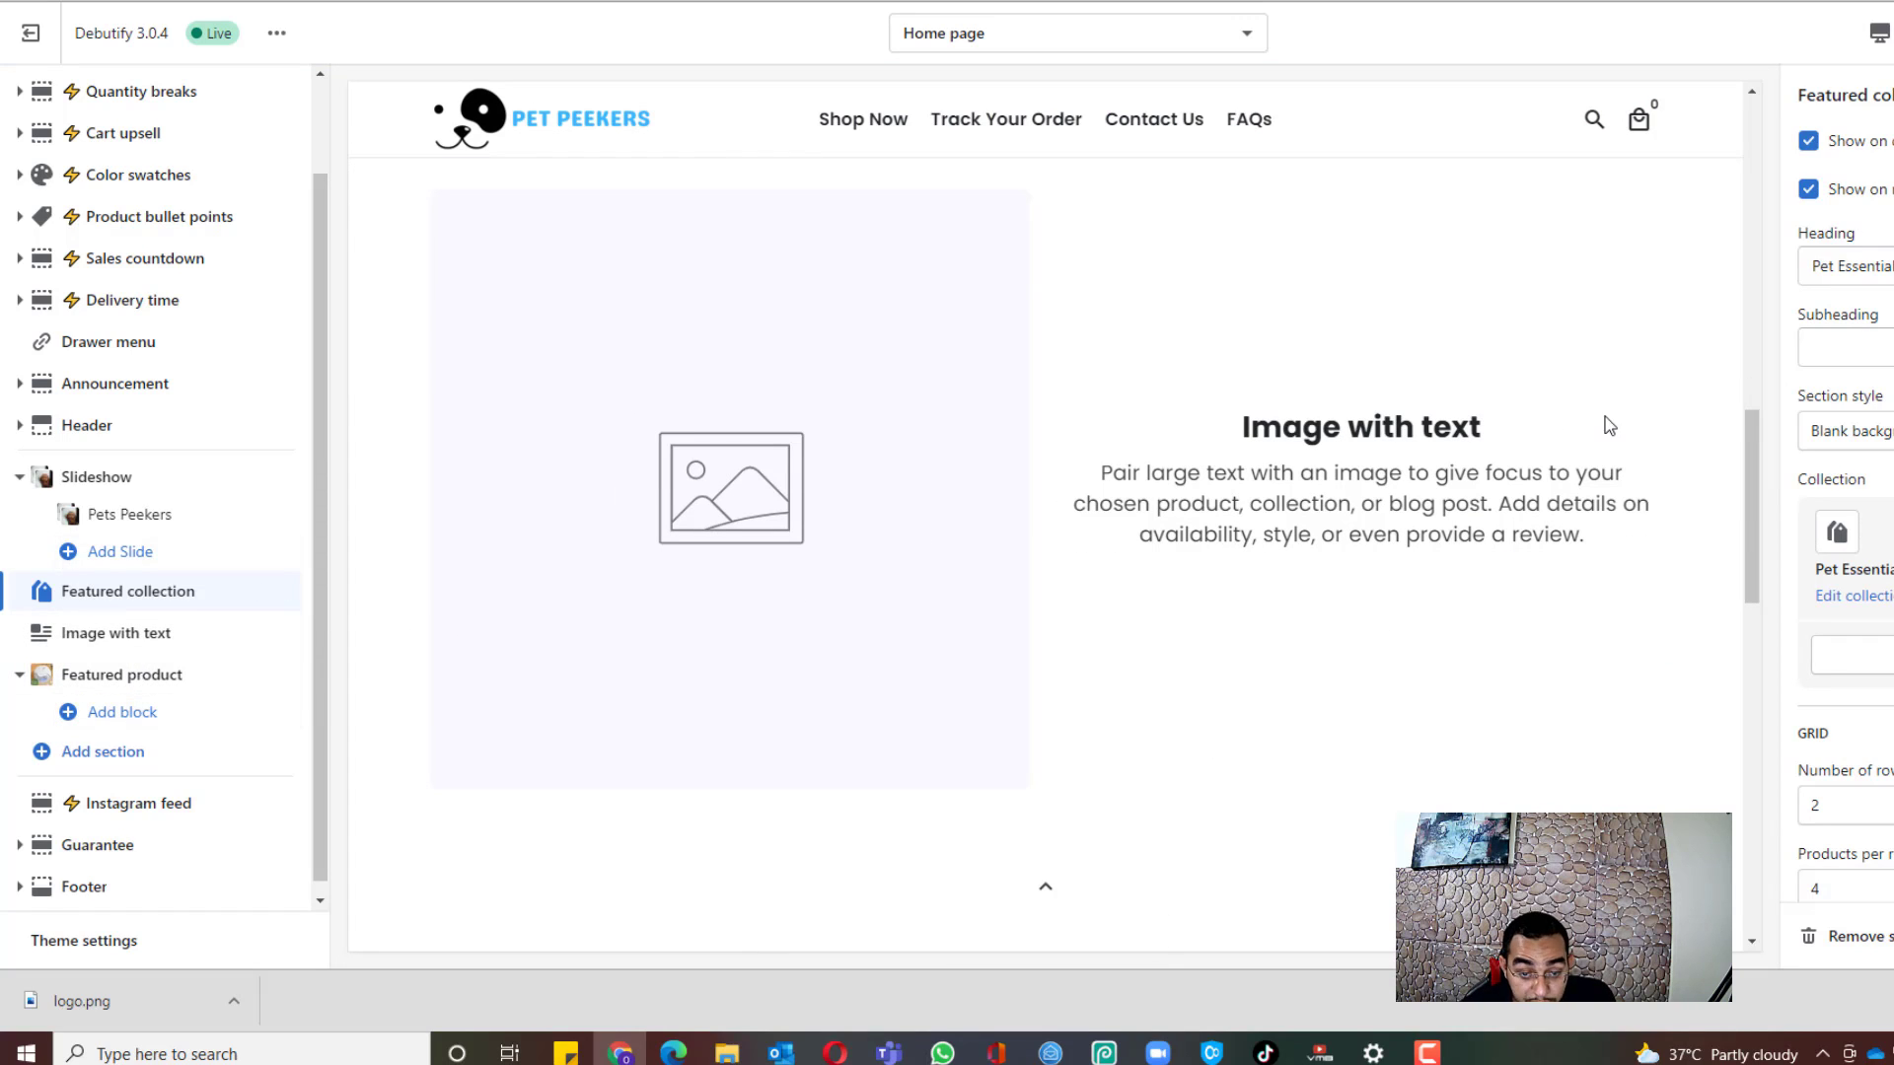
scroll(220, 381, up, 1)
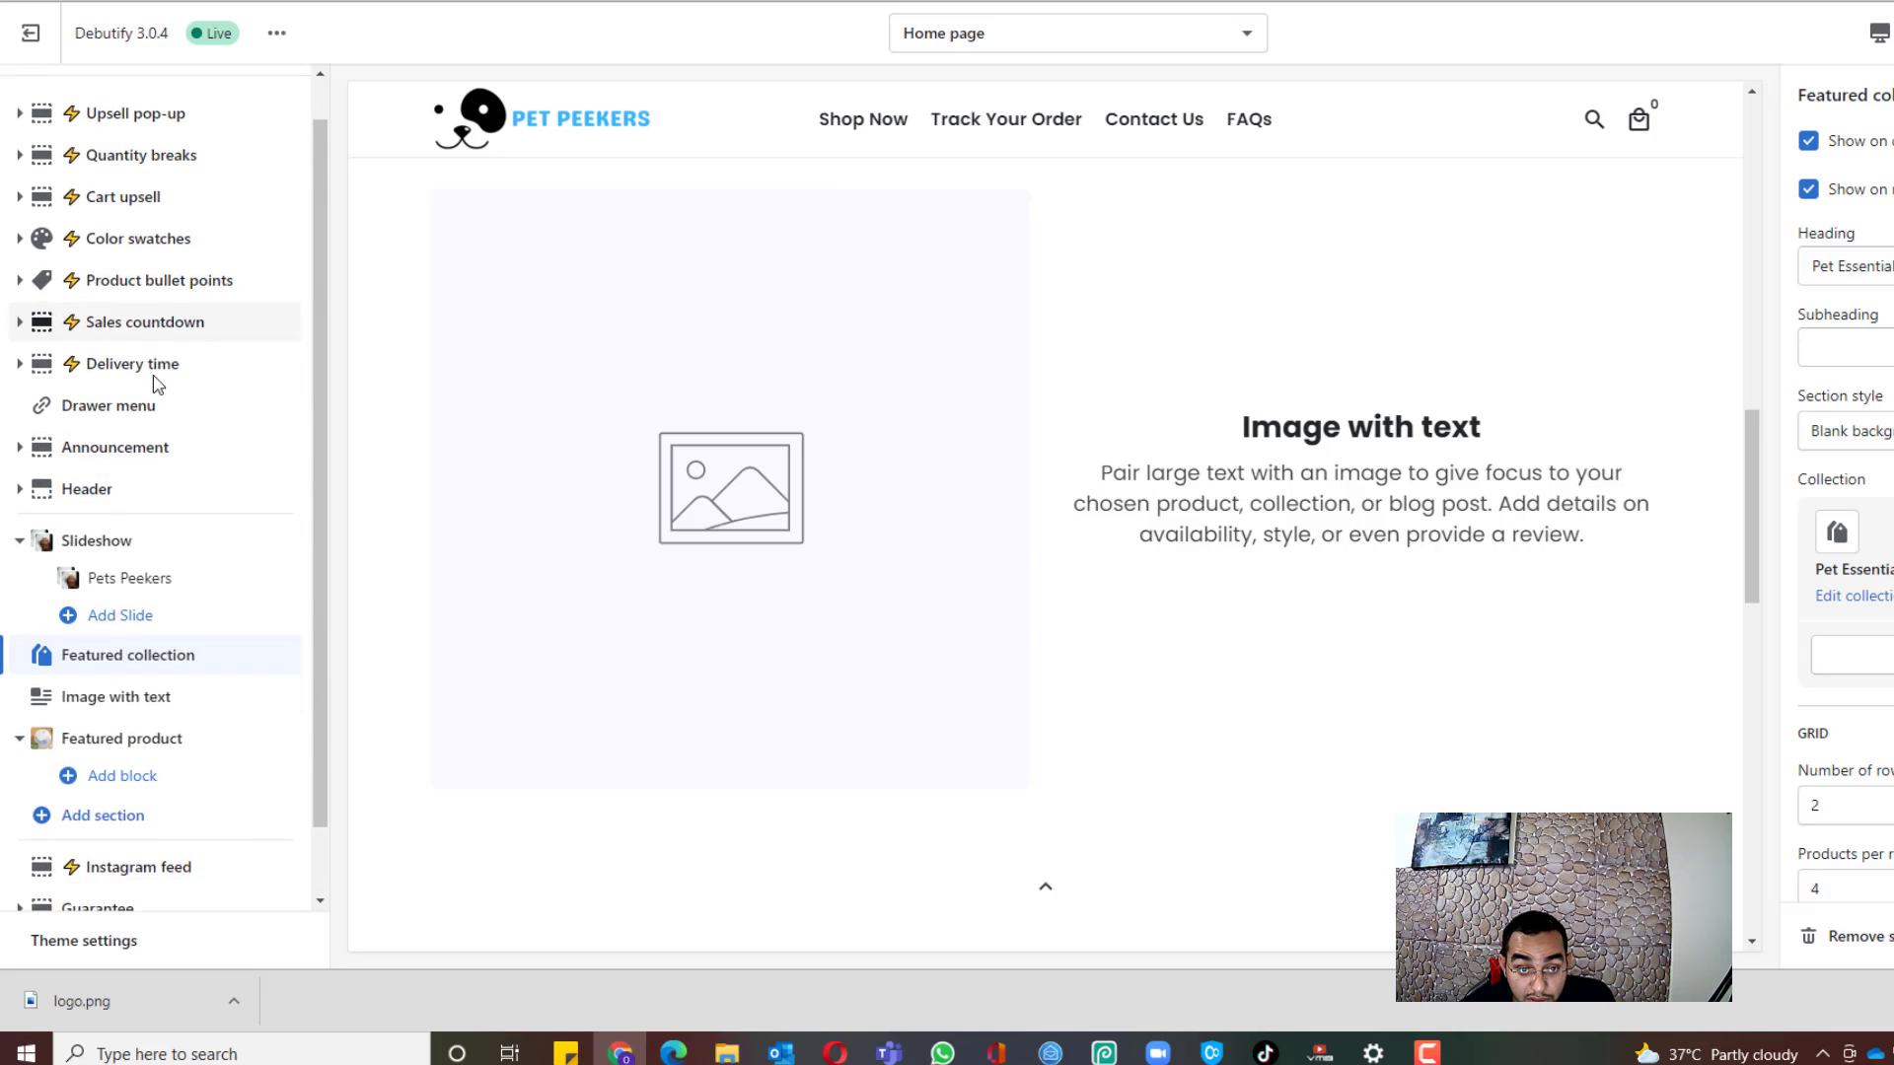
scroll(220, 380, down, 1)
scroll(1338, 313, down, 5)
scroll(1337, 313, down, 7)
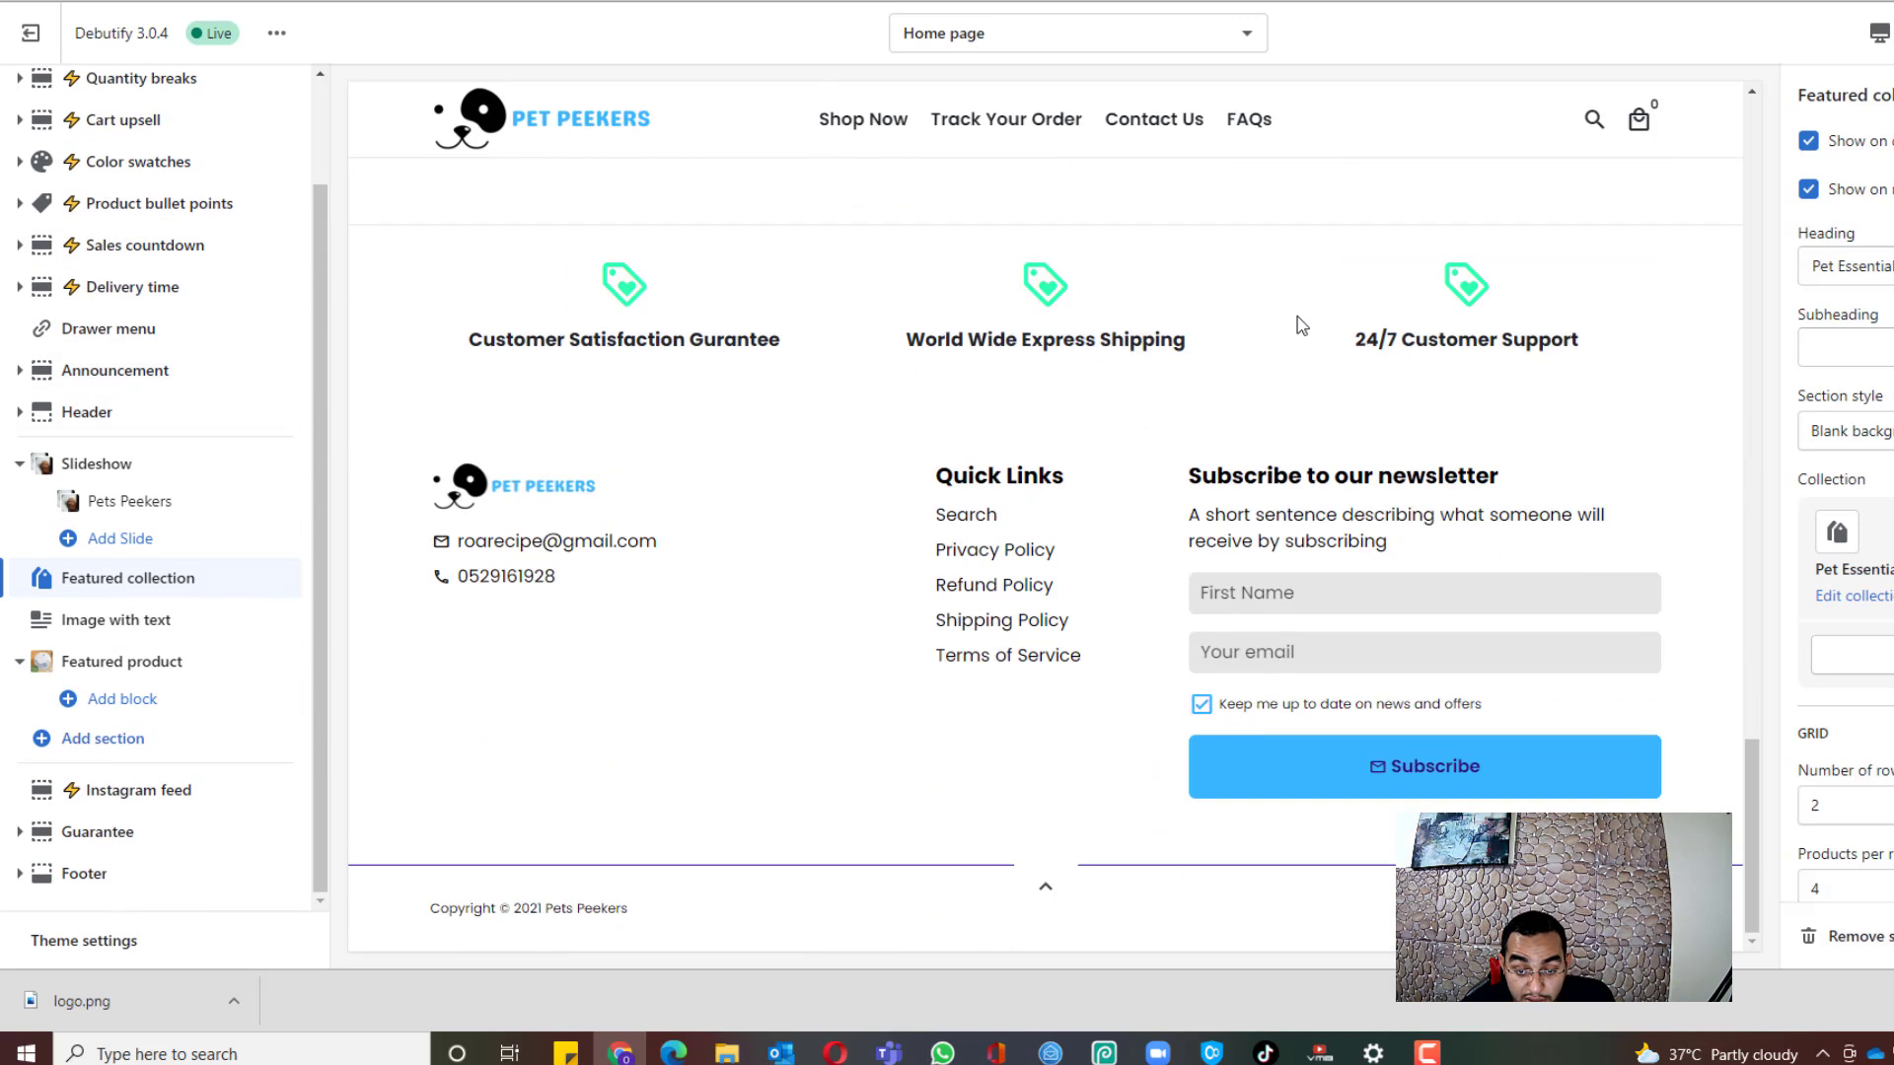
scroll(1298, 322, up, 10)
scroll(1070, 451, up, 8)
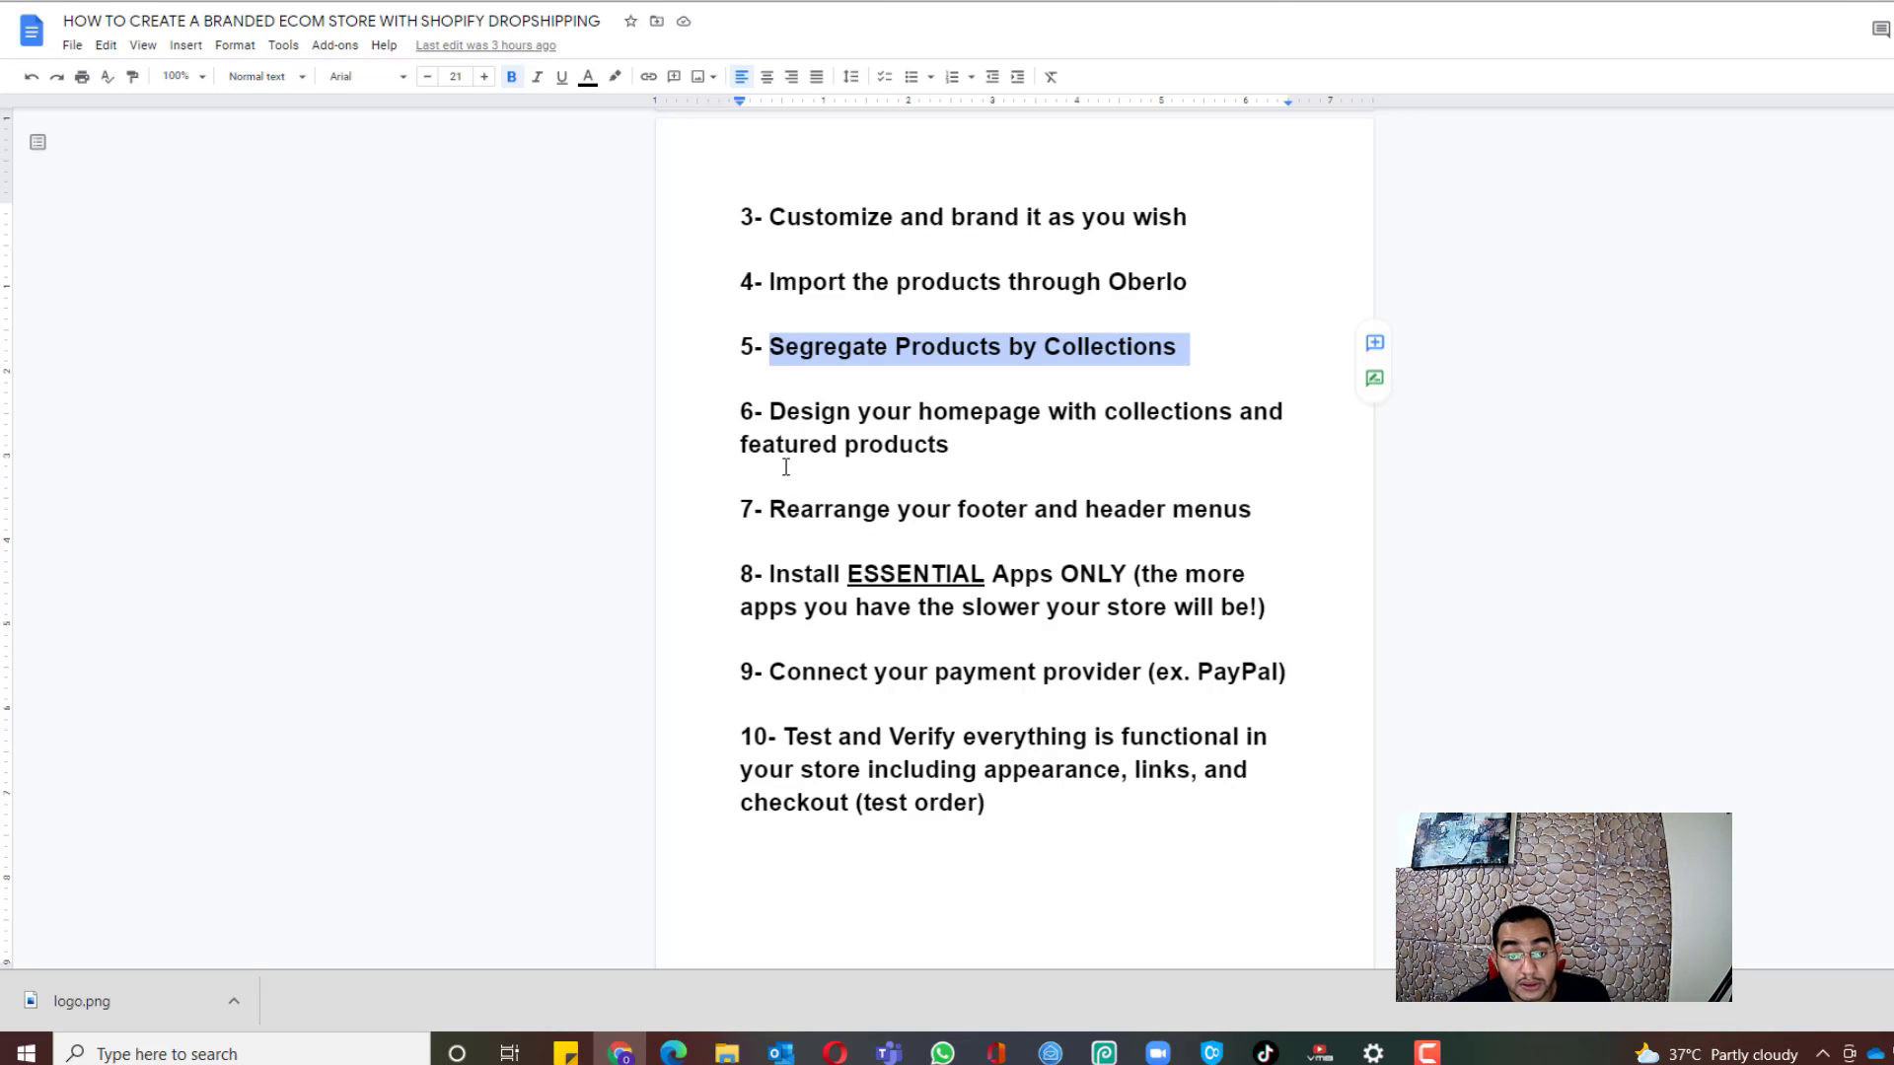
Step: Highlight guide steps 6, 7 and 8 on homepage design, menus and essential apps in turn
drag(773, 412, 1281, 451)
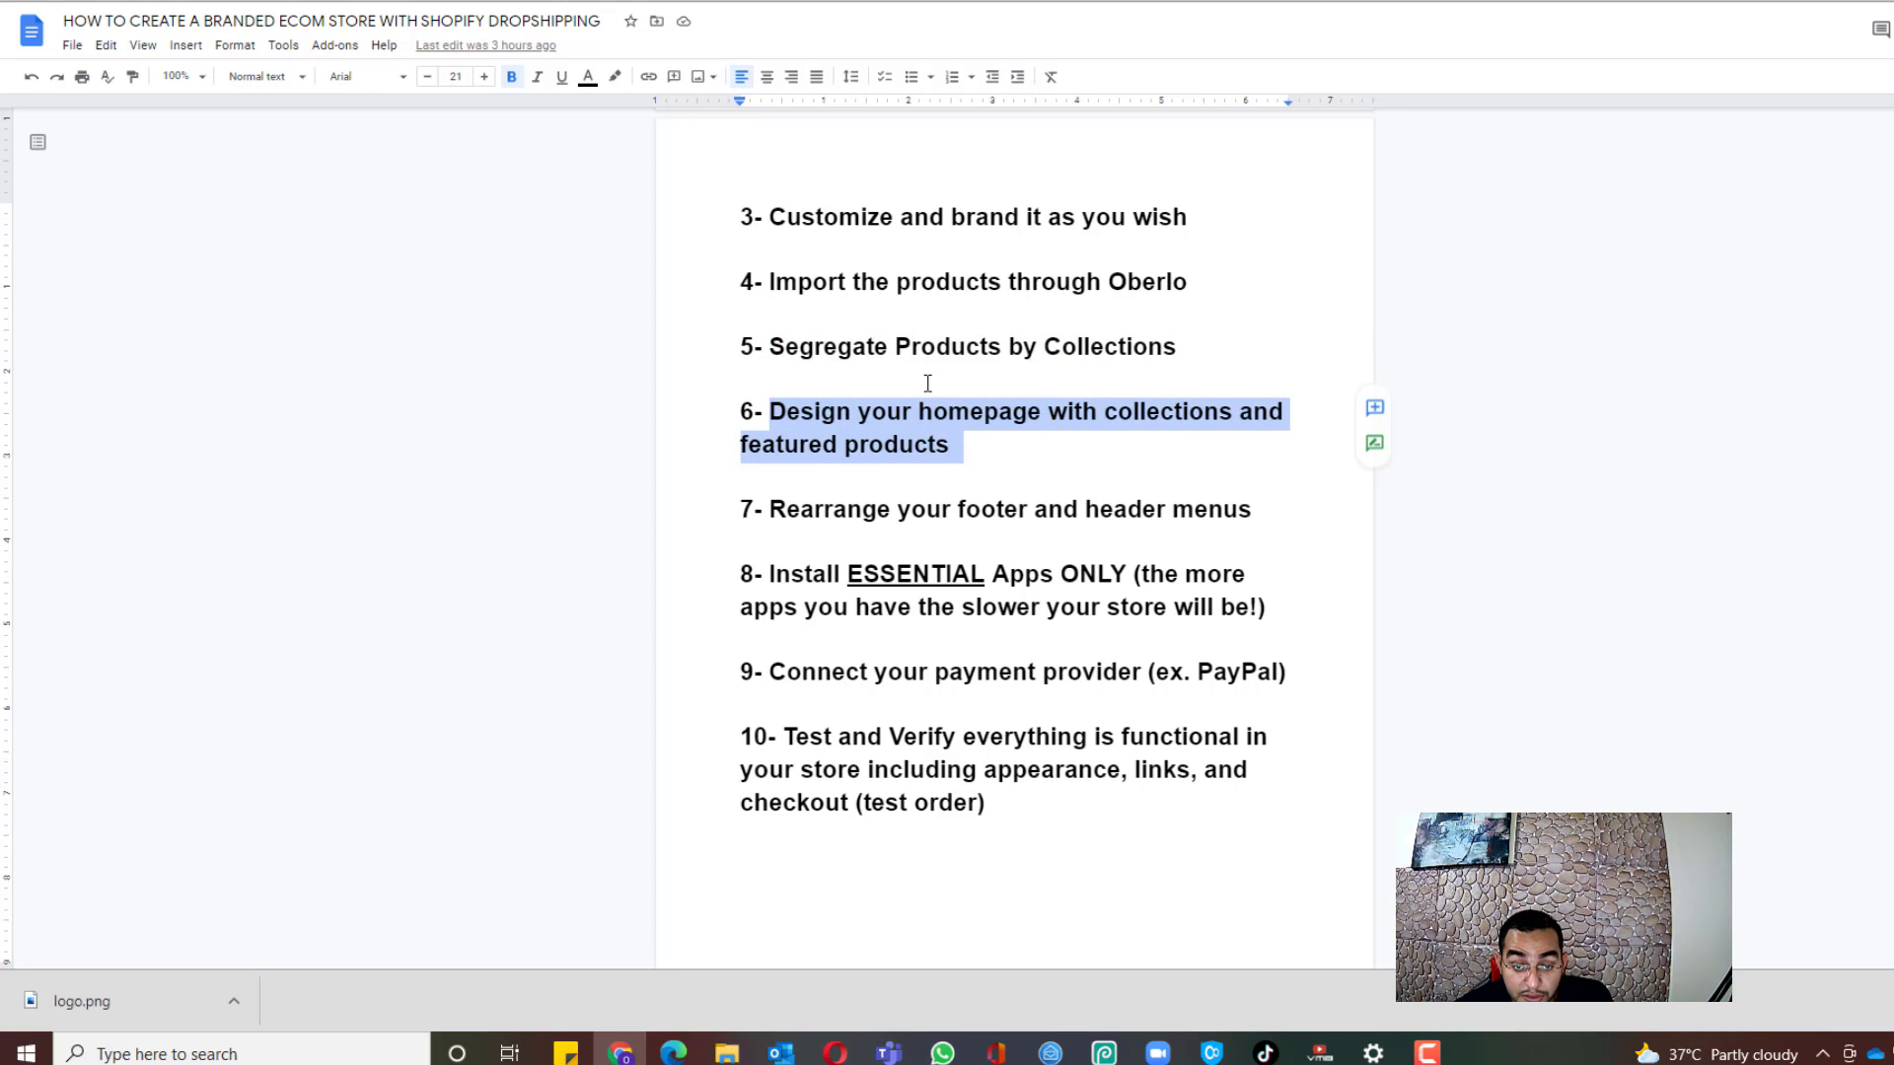
click(1000, 477)
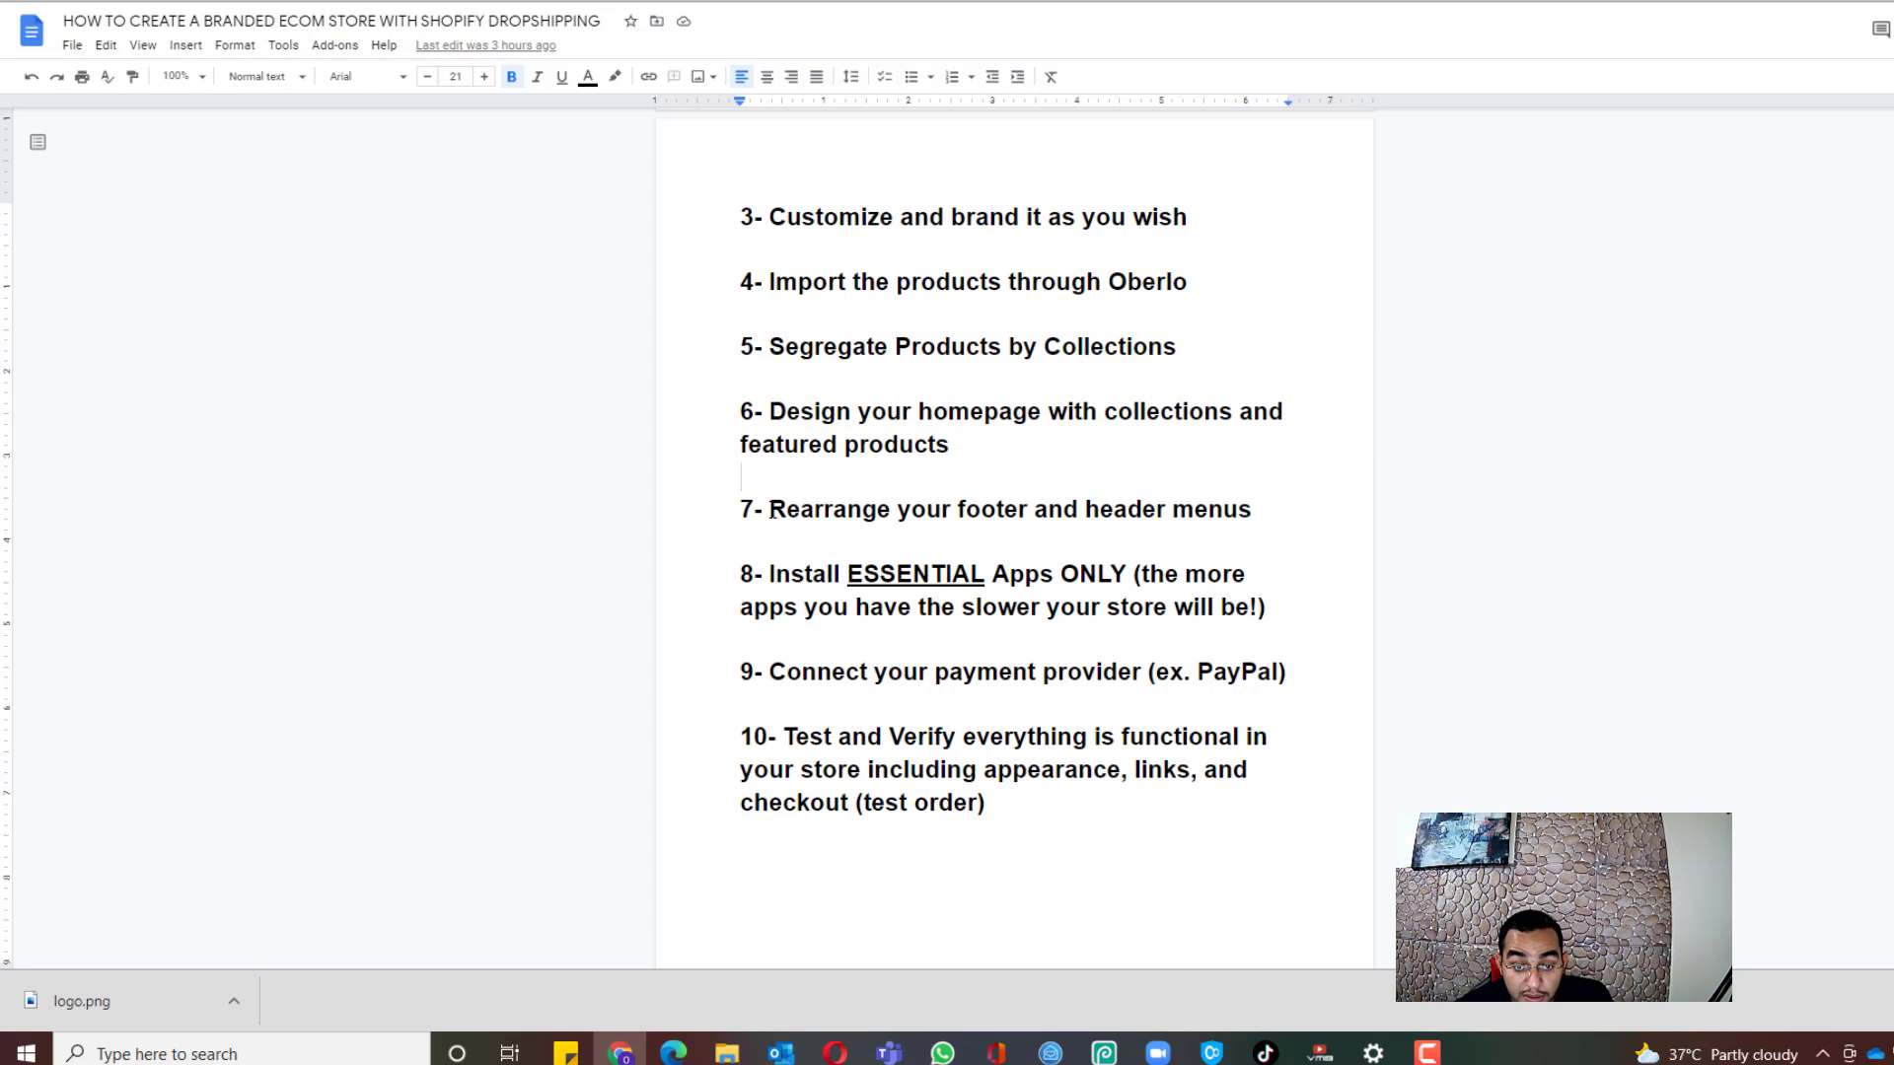
drag(772, 510, 1257, 513)
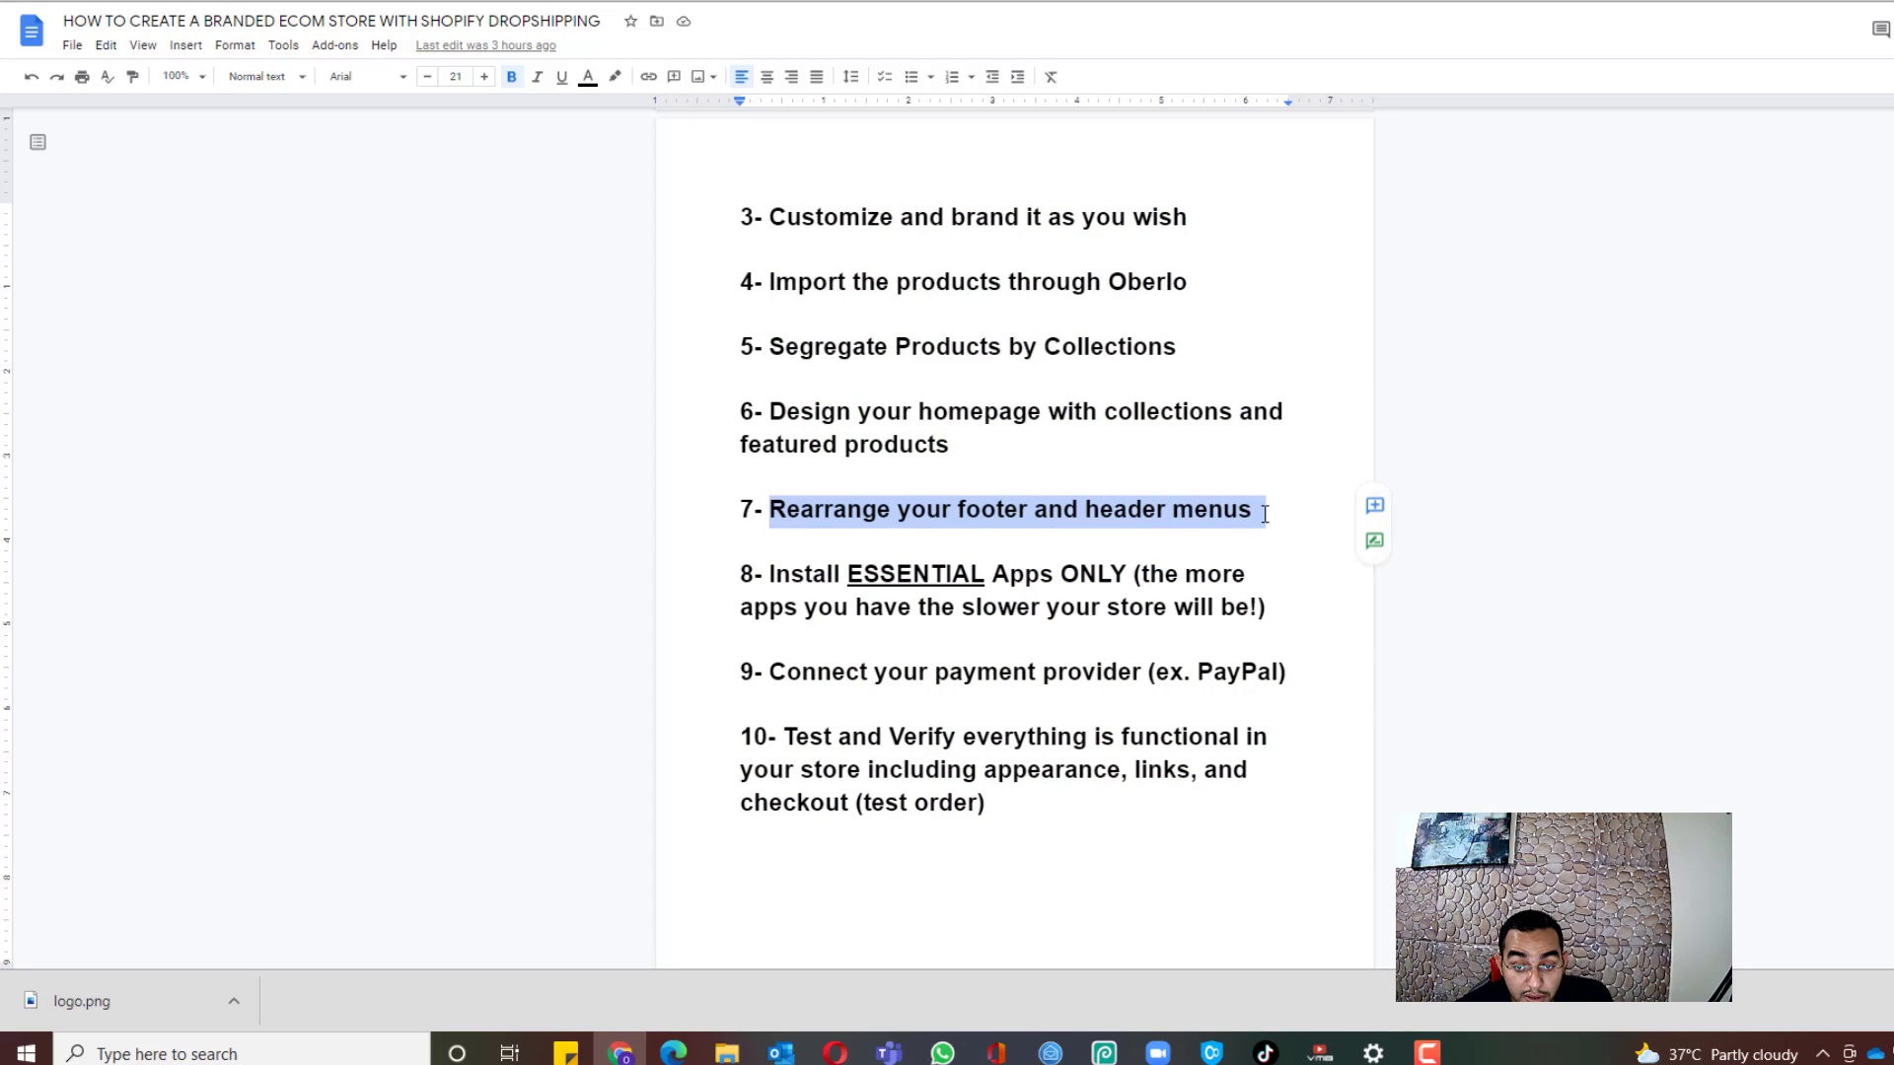
click(1123, 473)
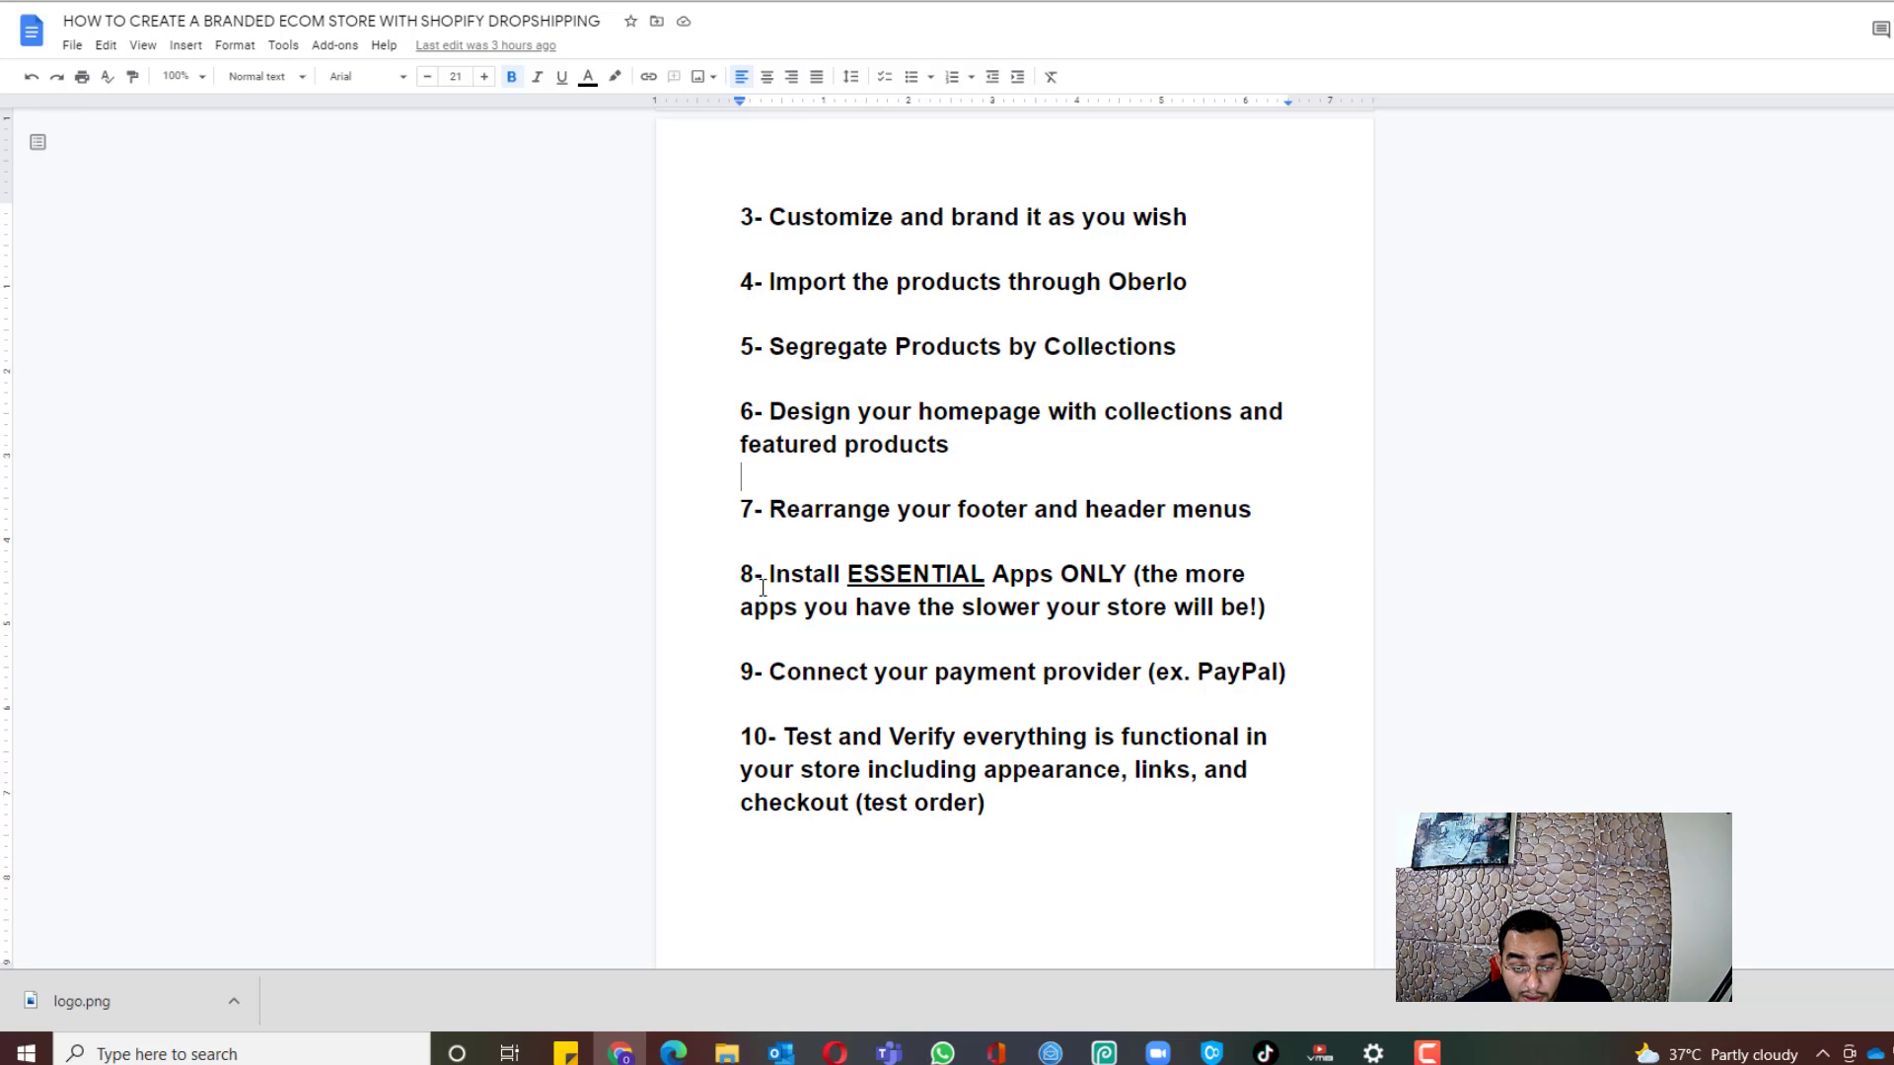
scroll(986, 512, down, 2)
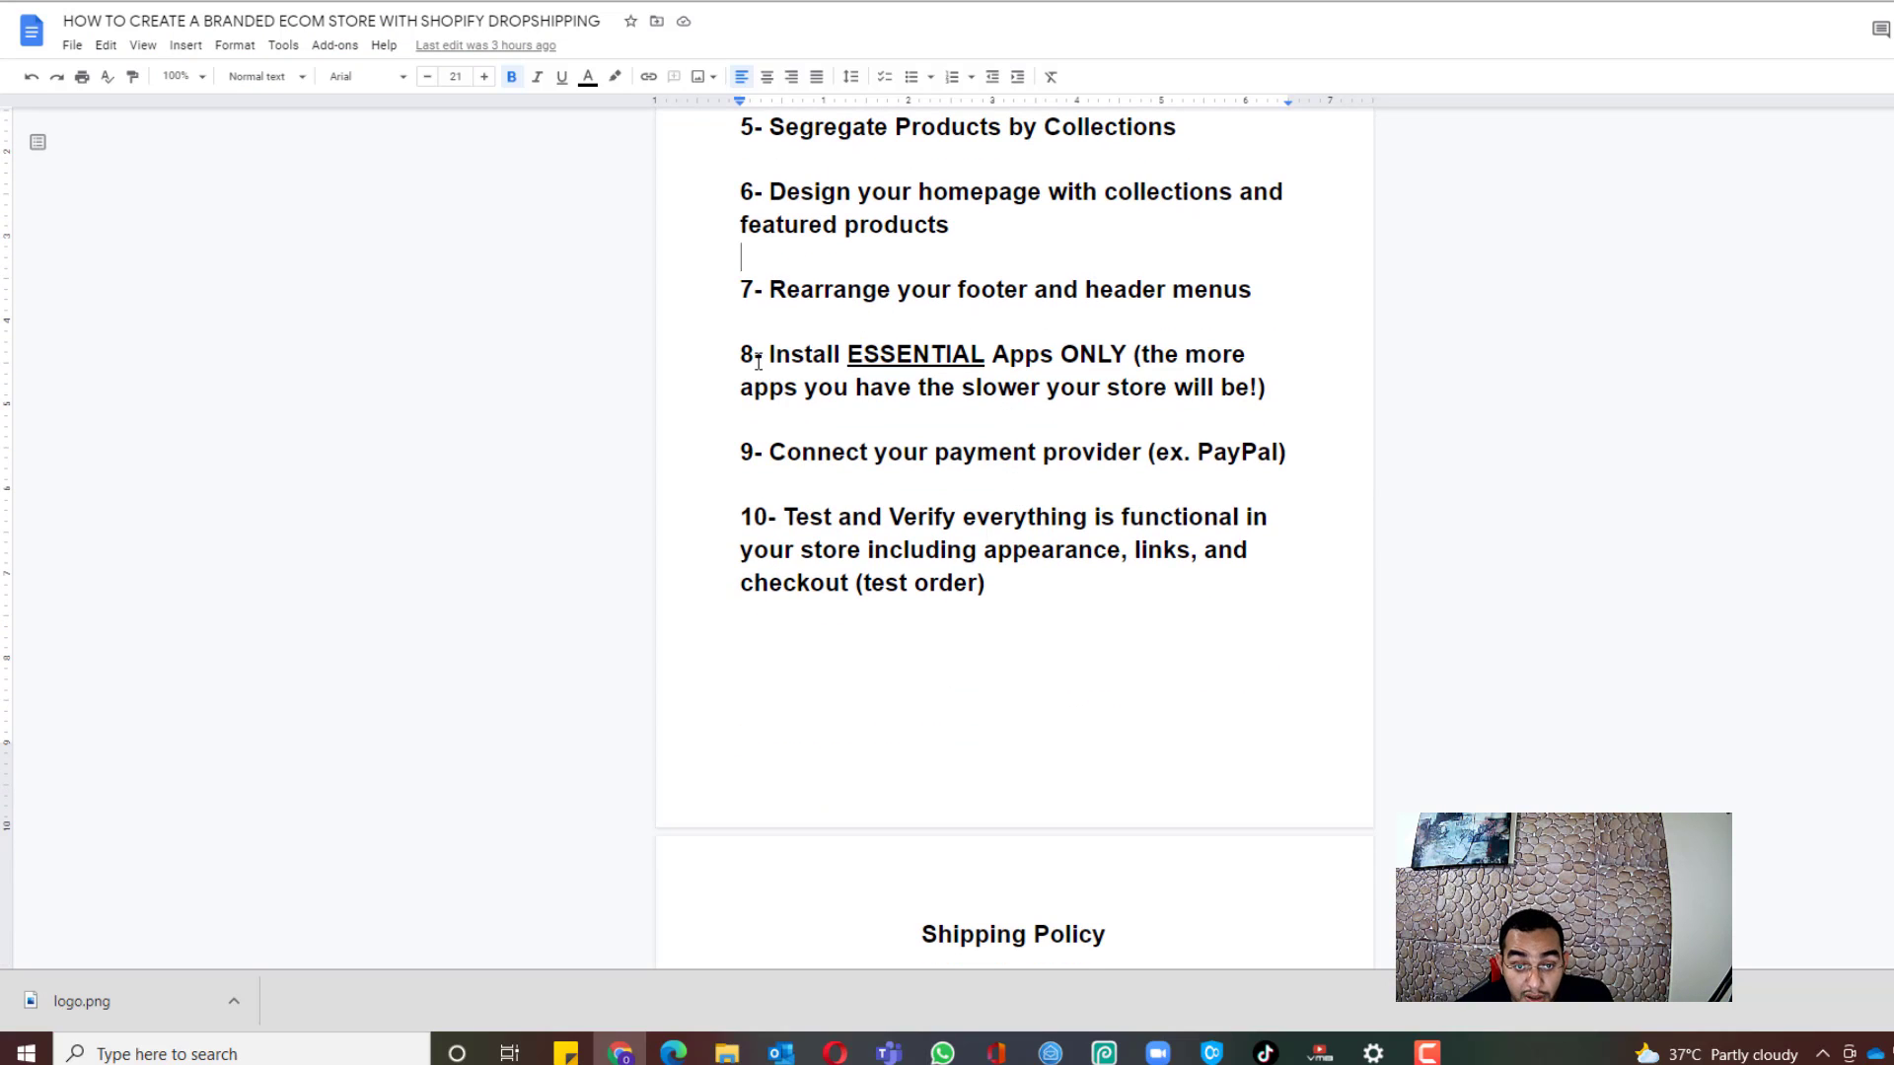
drag(768, 355, 1284, 396)
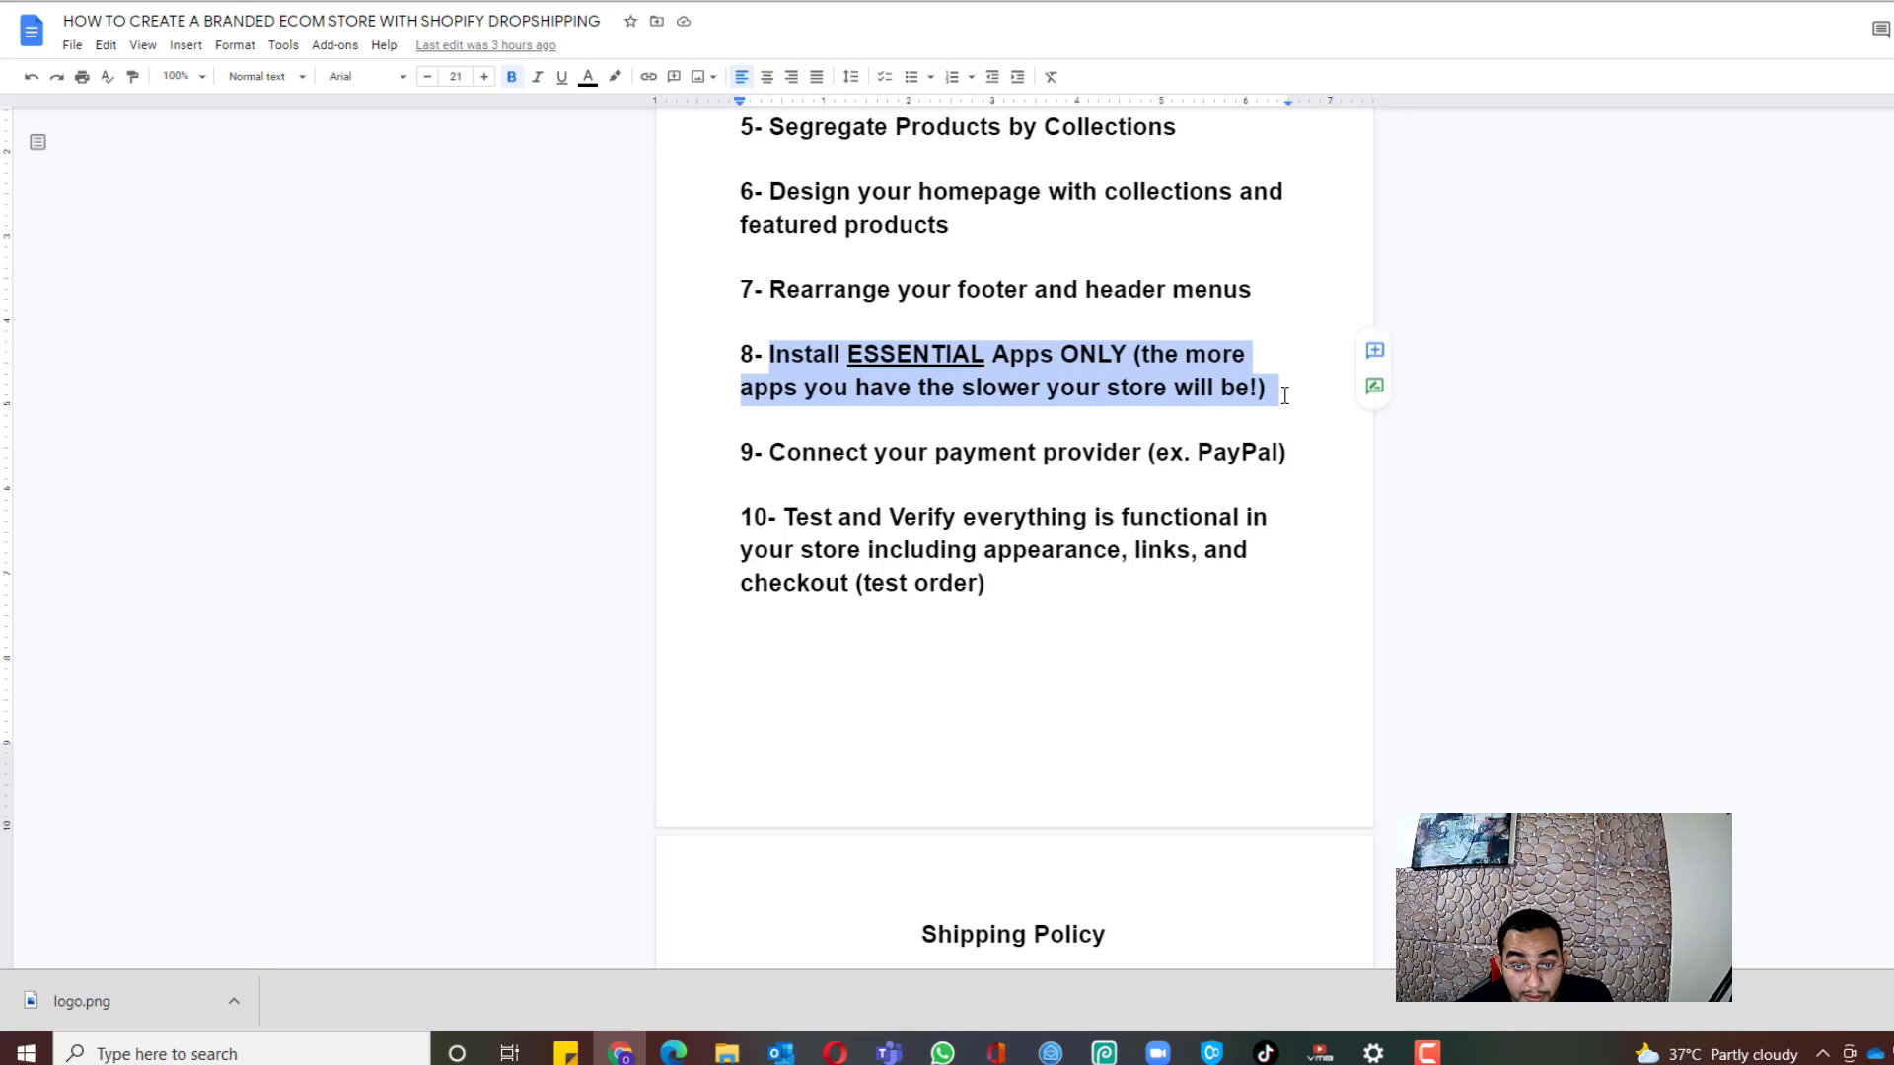
click(1273, 415)
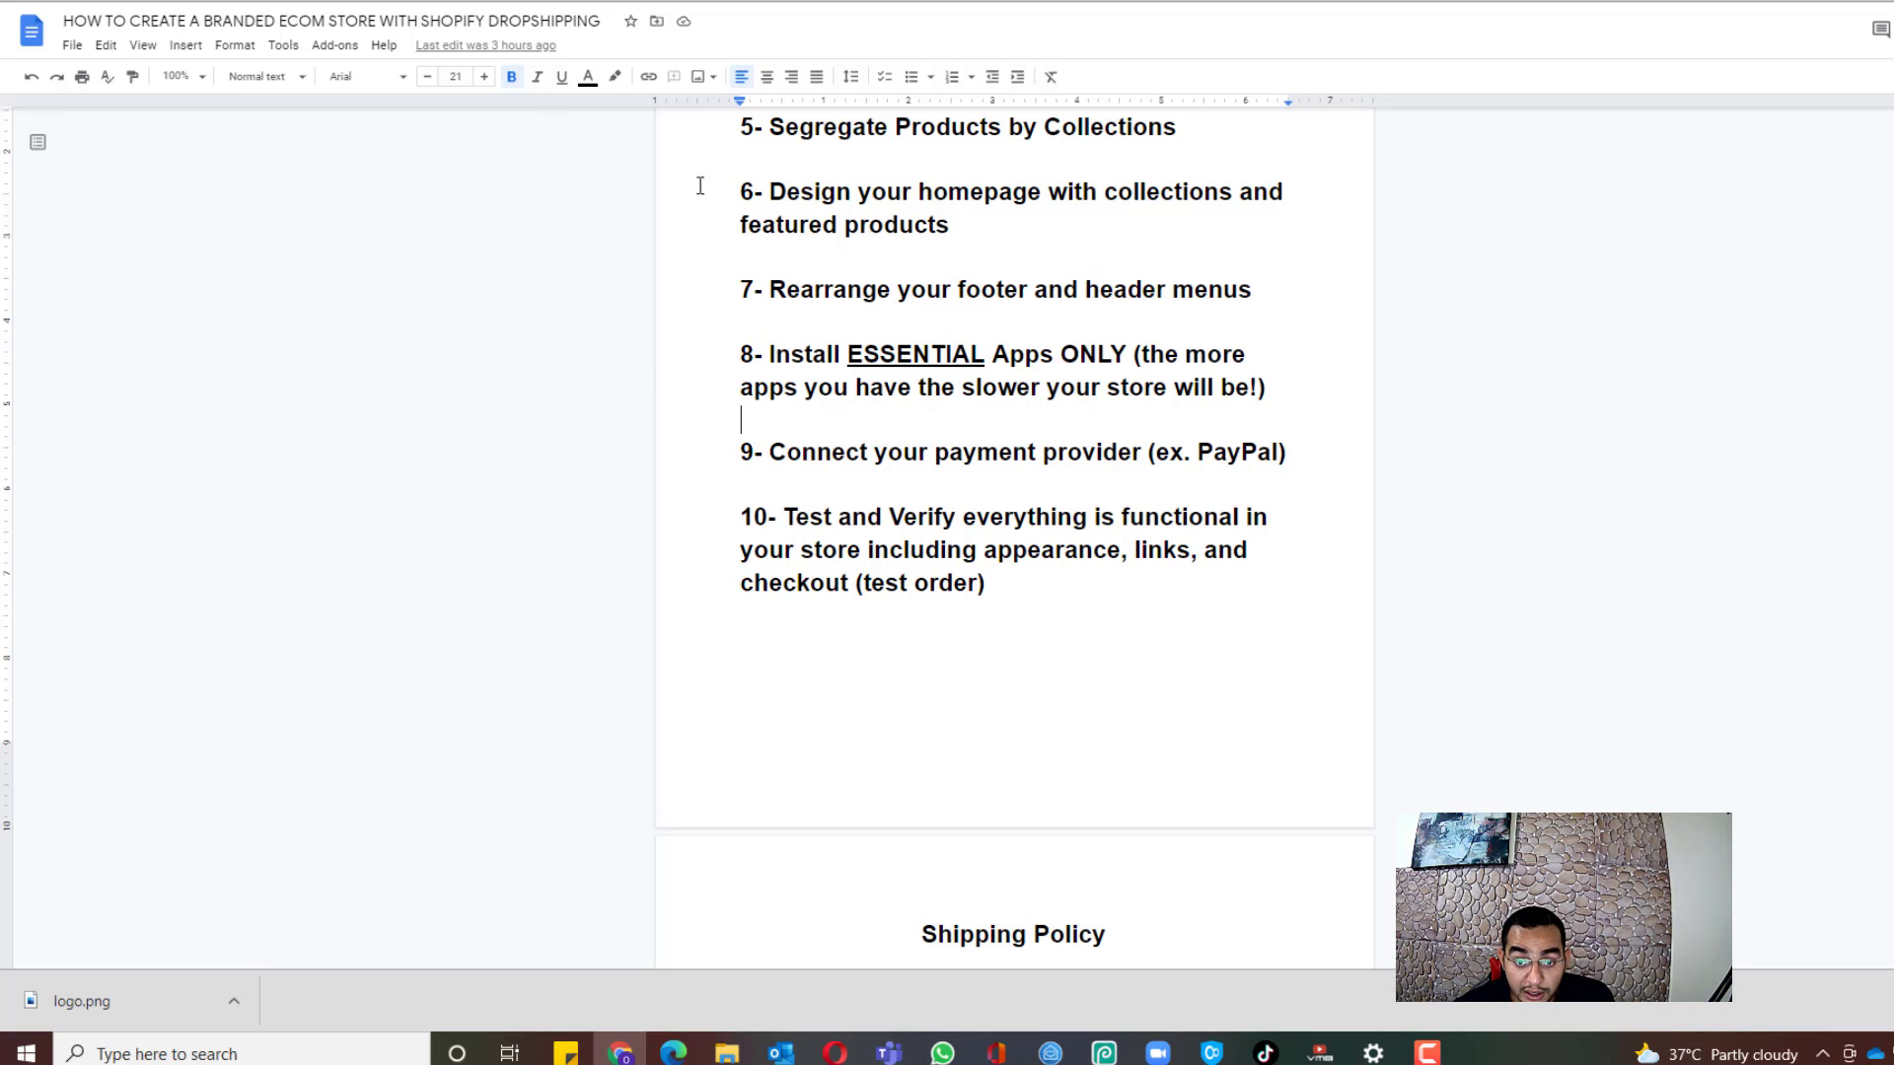
Step: Scroll back to the links list and select the vitals.co link under THE ONLY APP YOU NEED
scroll(990, 567, up, 9)
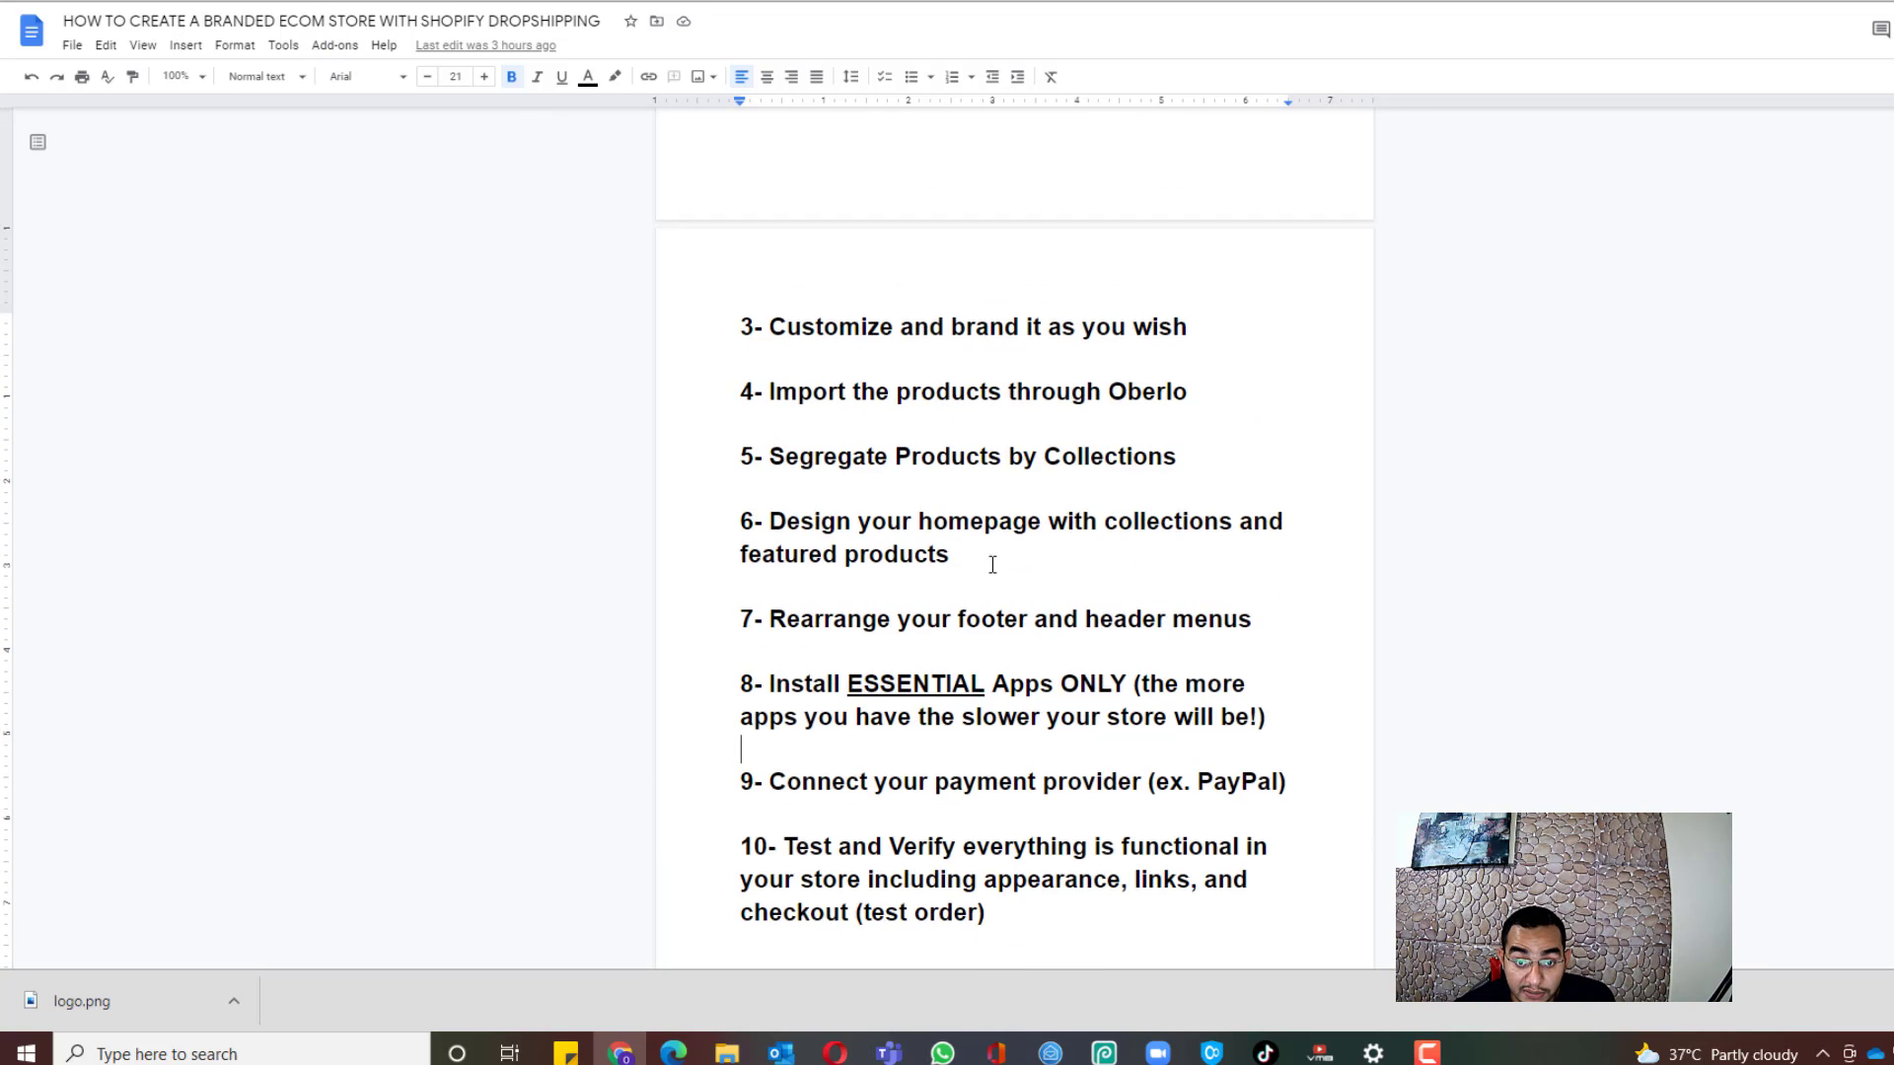
scroll(990, 570, up, 12)
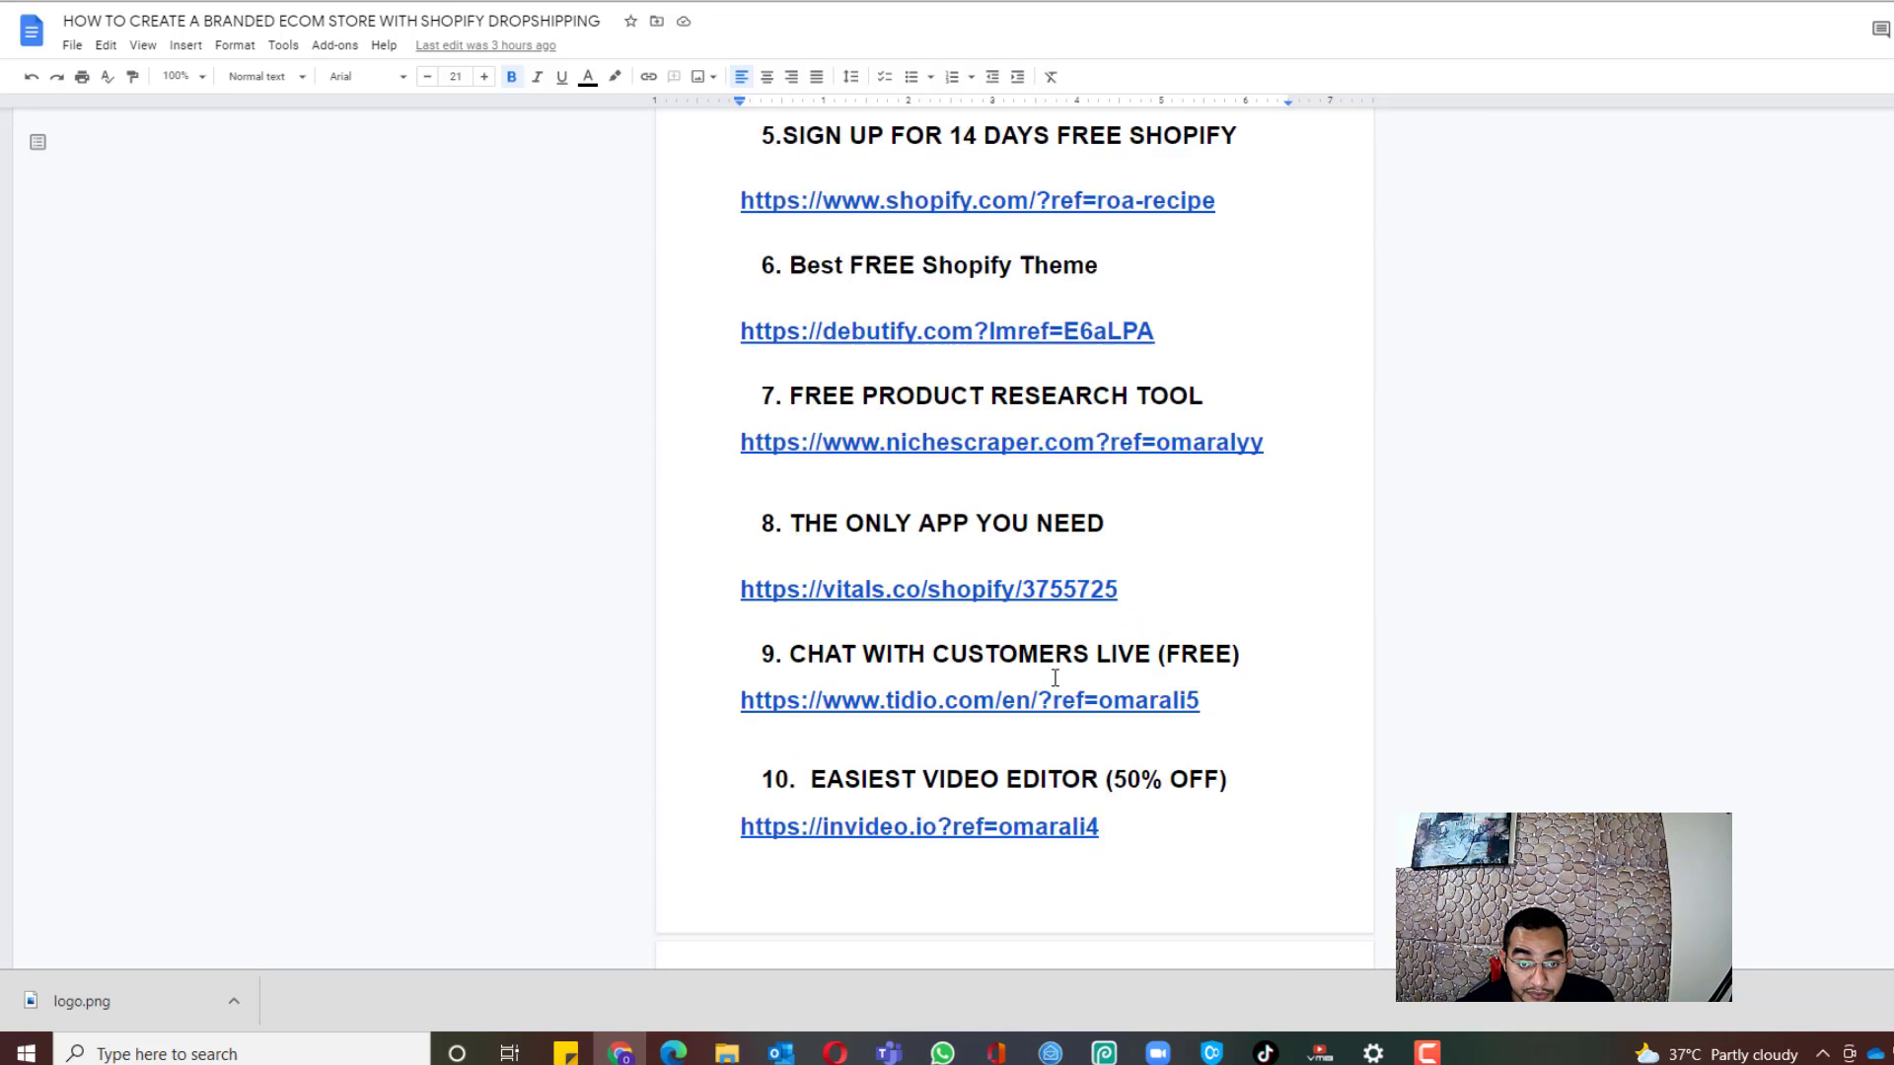
scroll(1015, 582, down, 1)
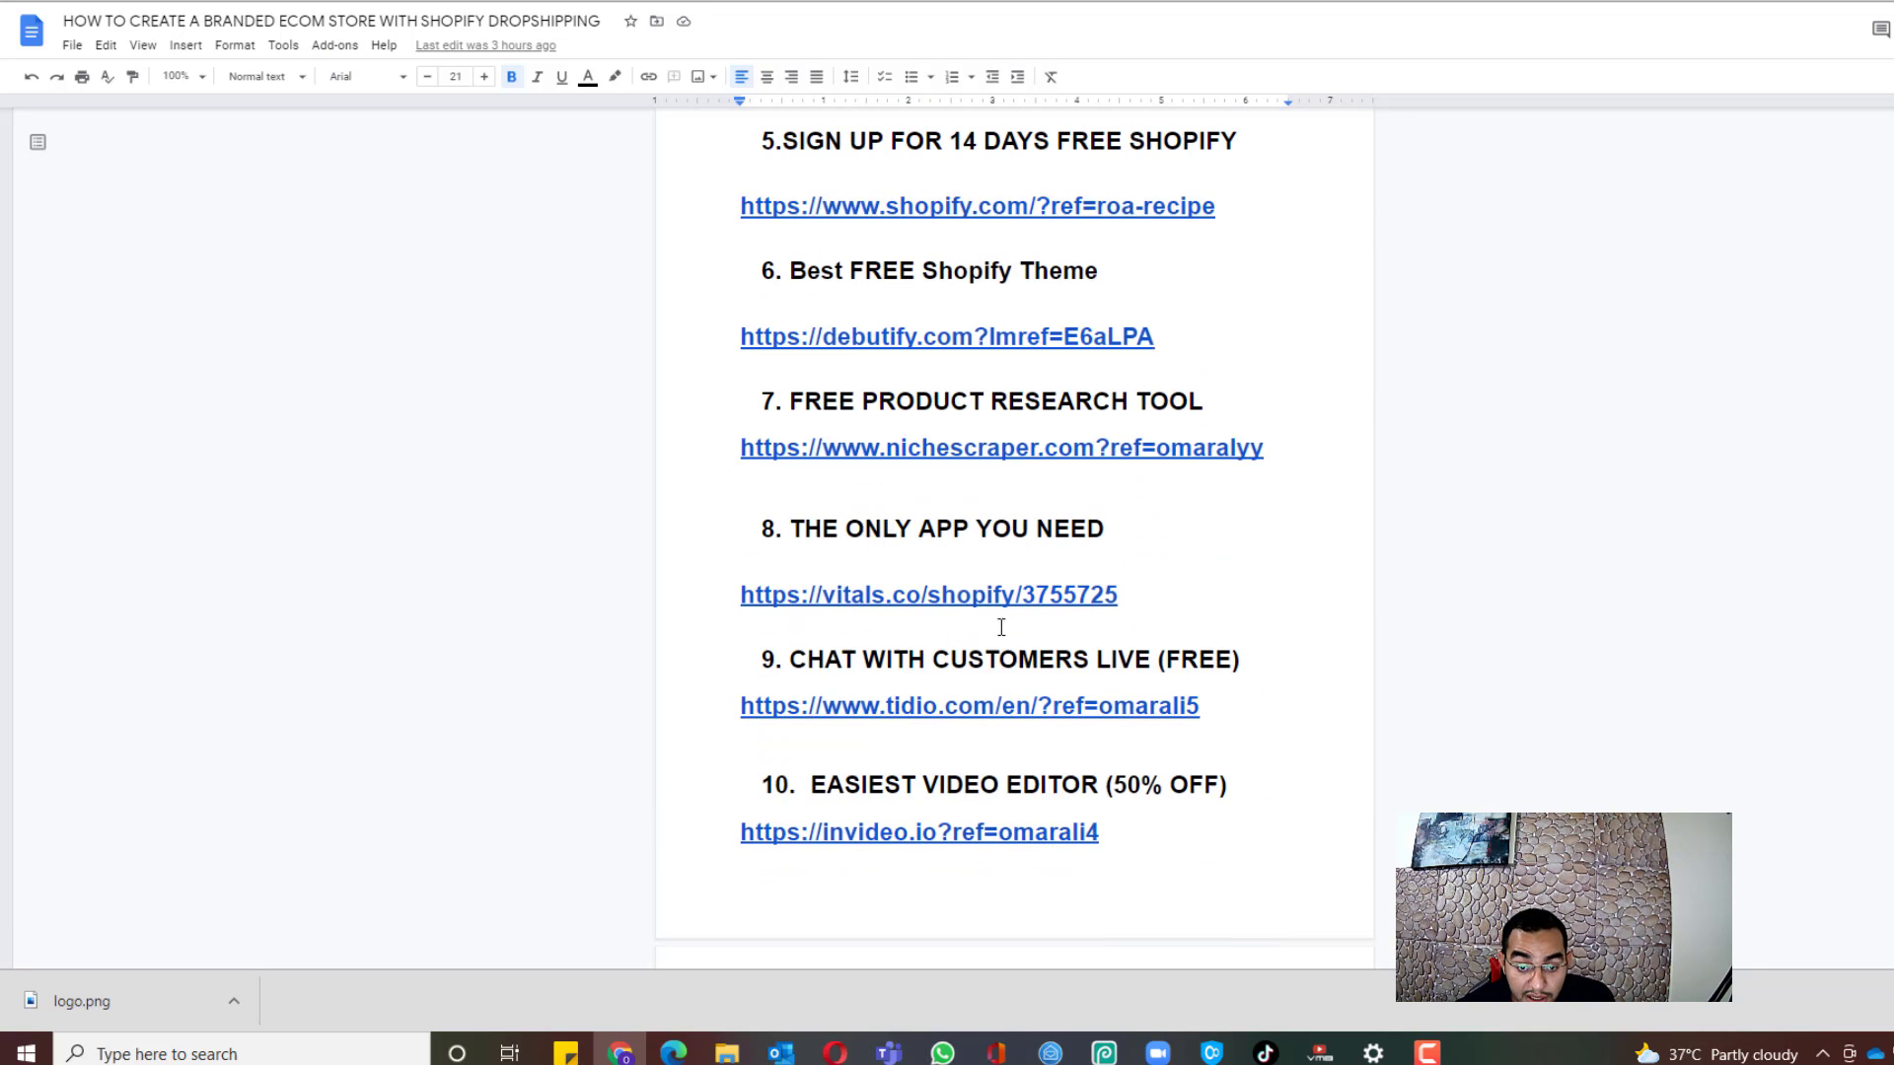
click(958, 588)
Step: Open the VITALS listing, note its $29.99/month price and 30-day free trial, and choose Add app
click(891, 622)
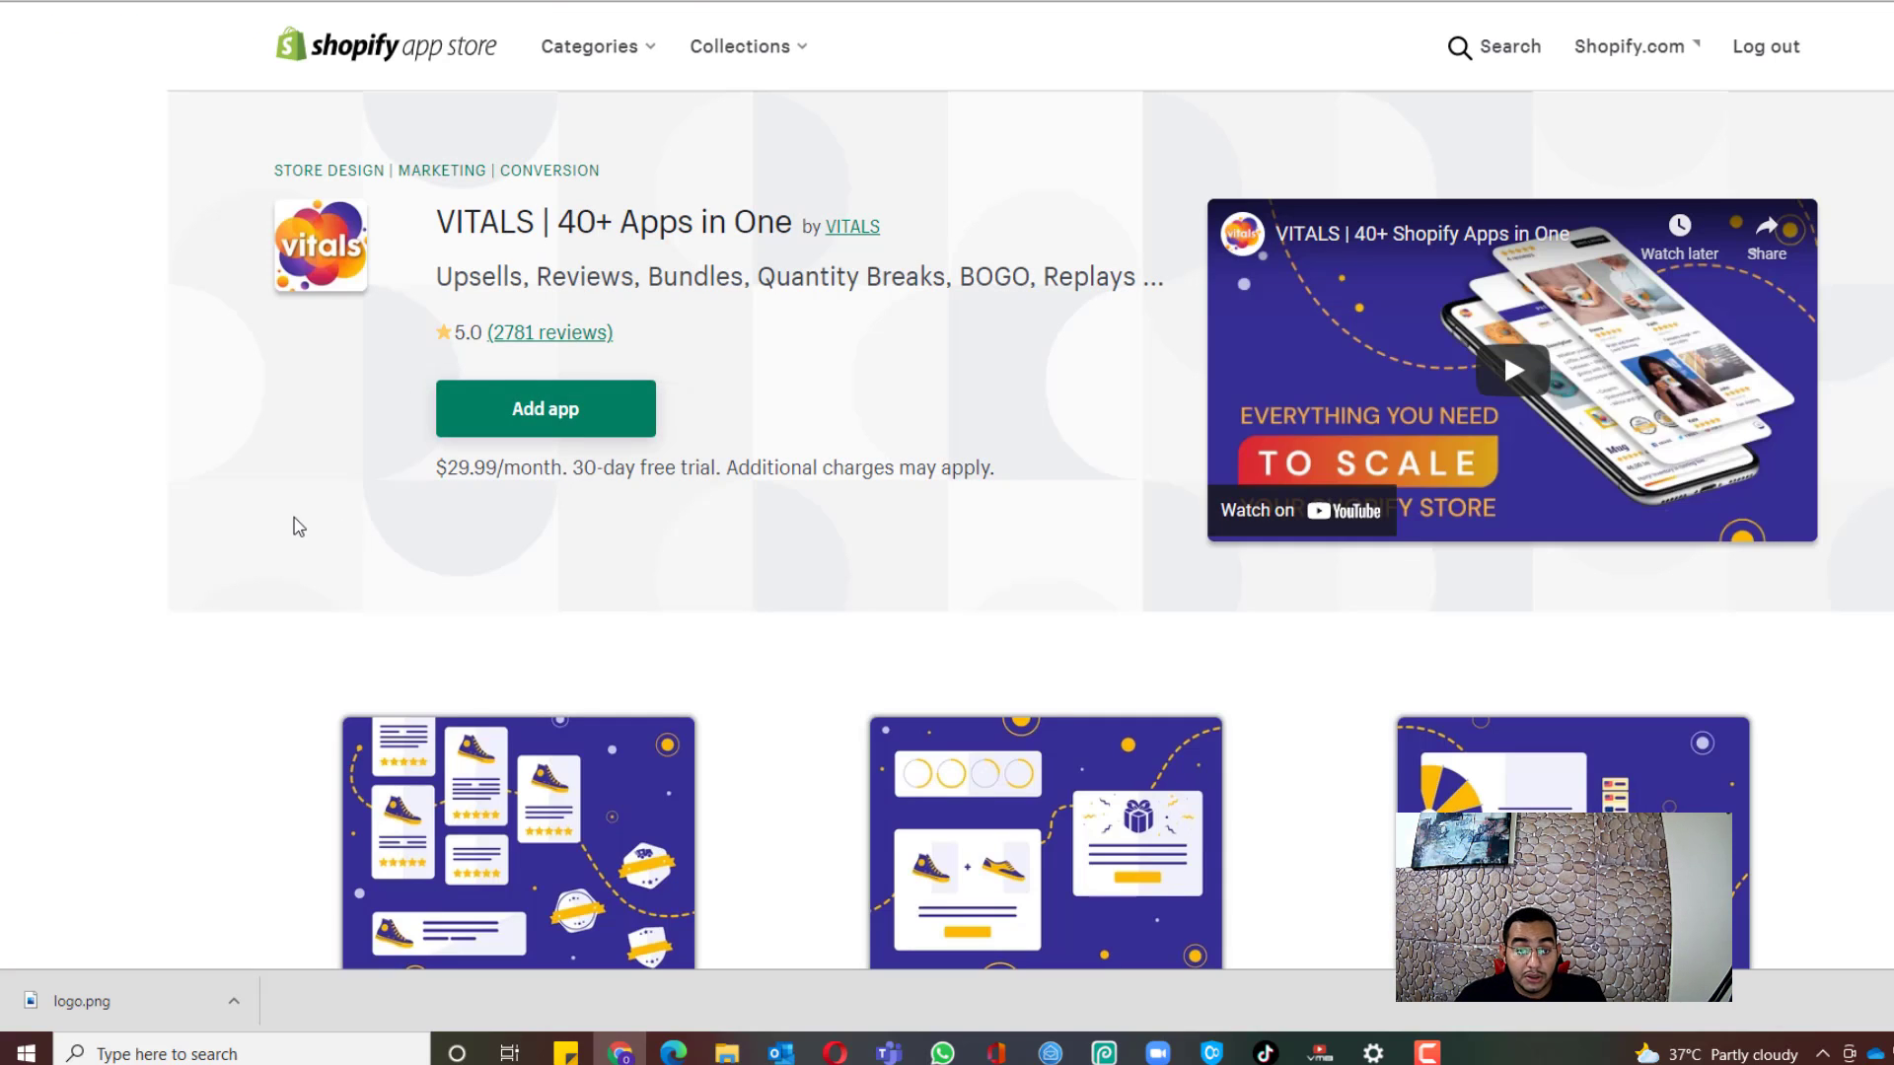
drag(578, 479, 1026, 493)
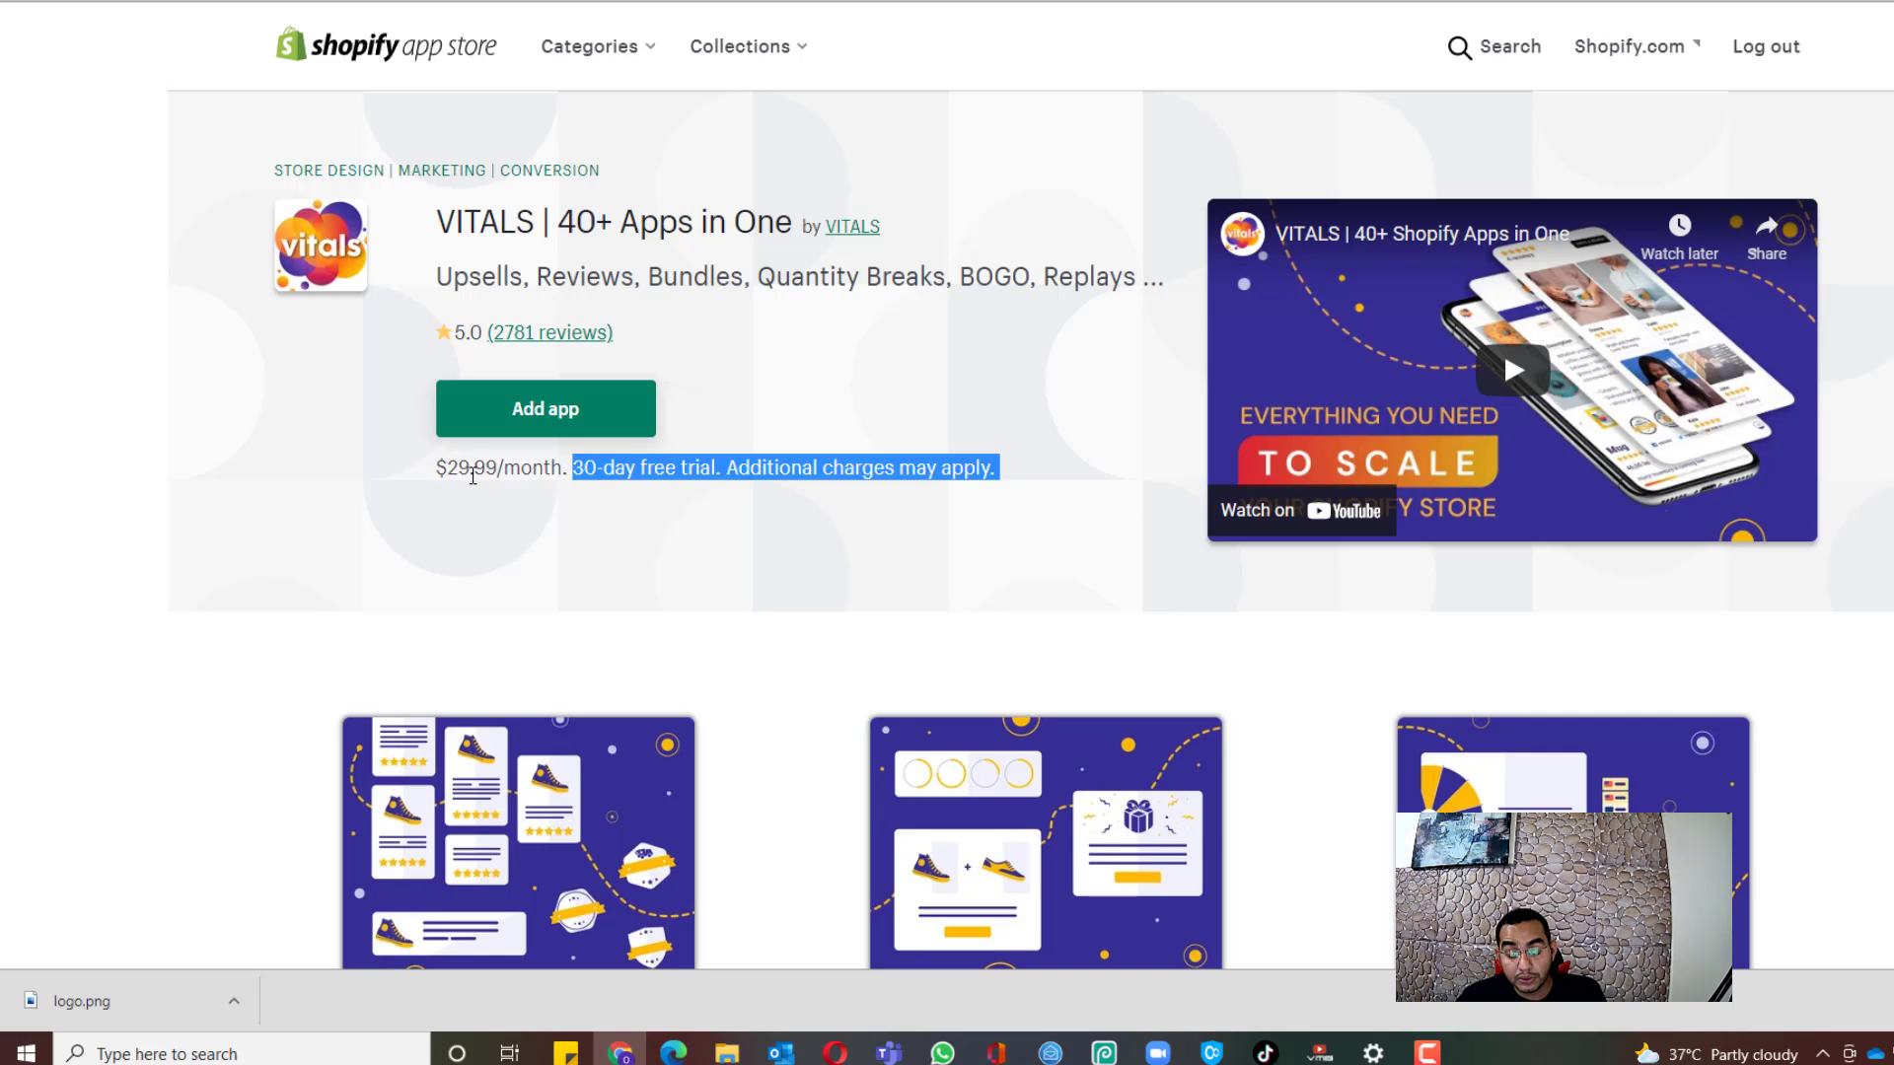
drag(569, 476, 449, 477)
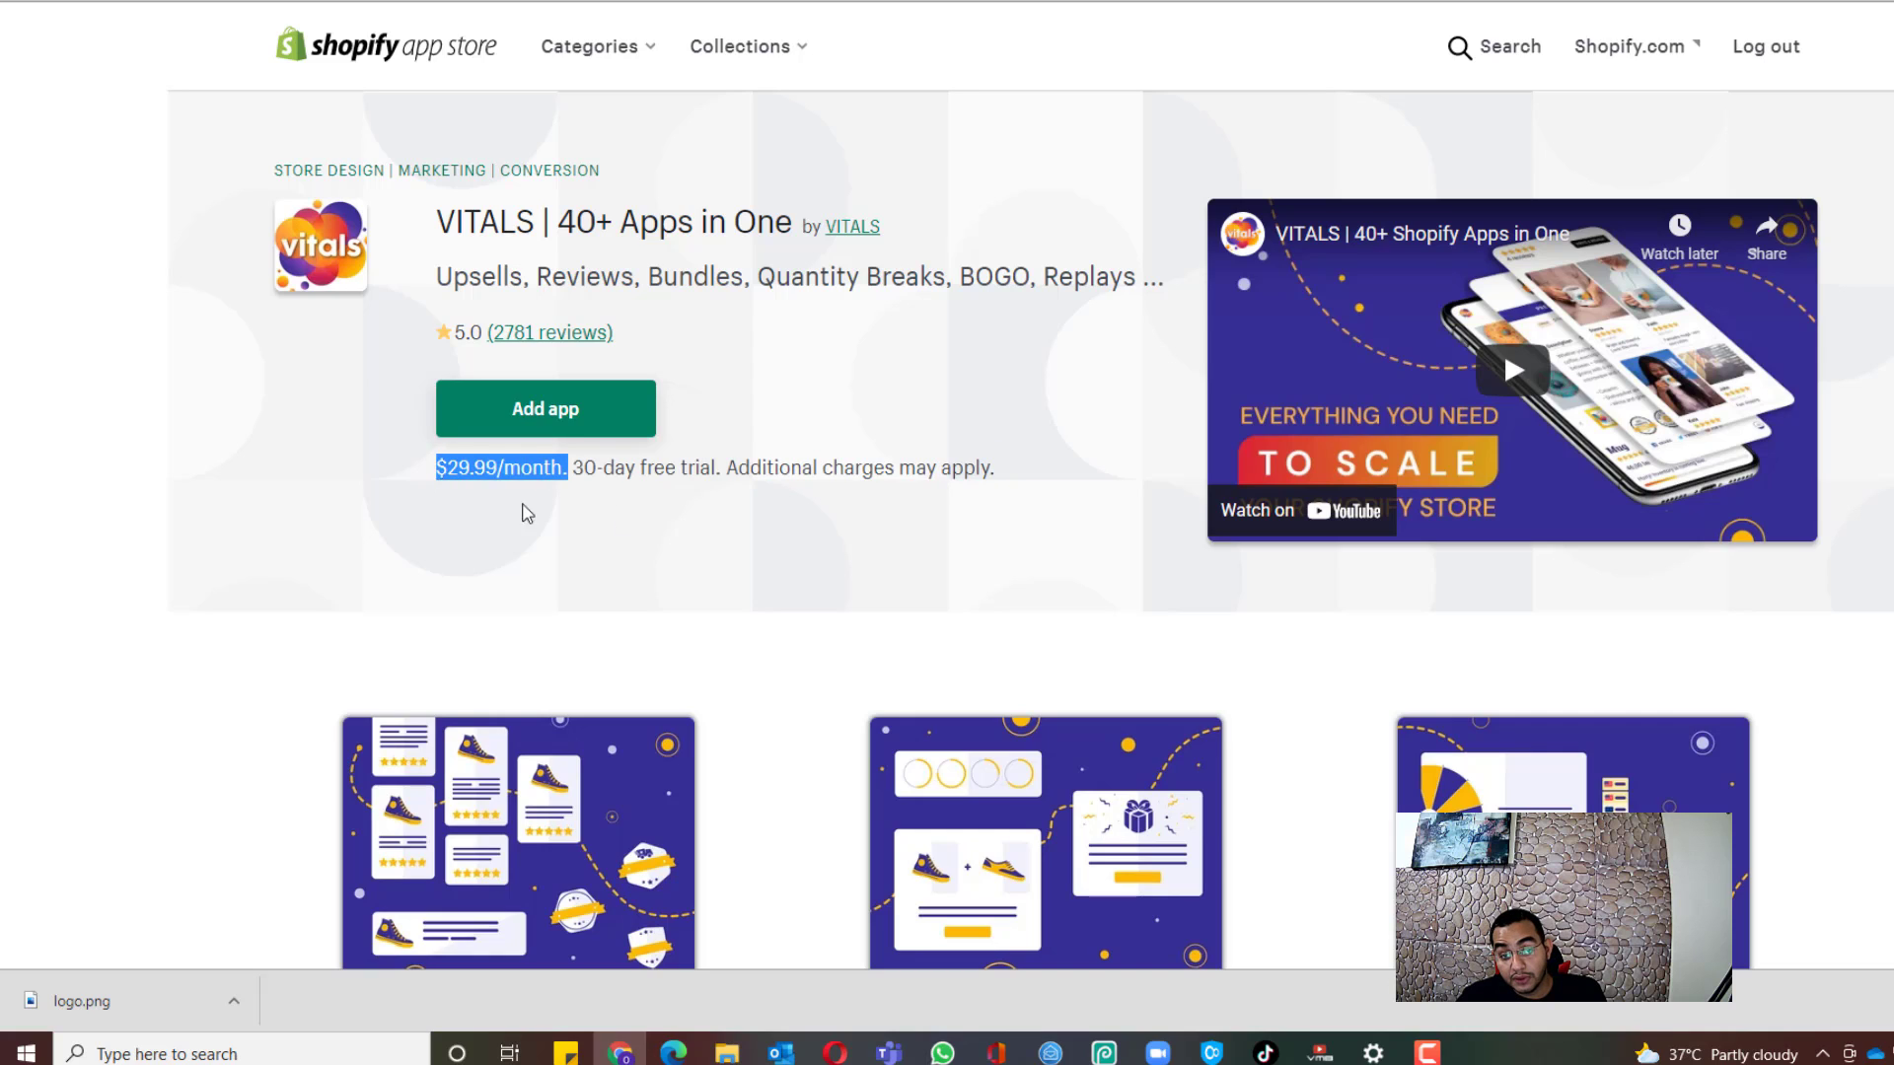
double_click(623, 474)
click(607, 476)
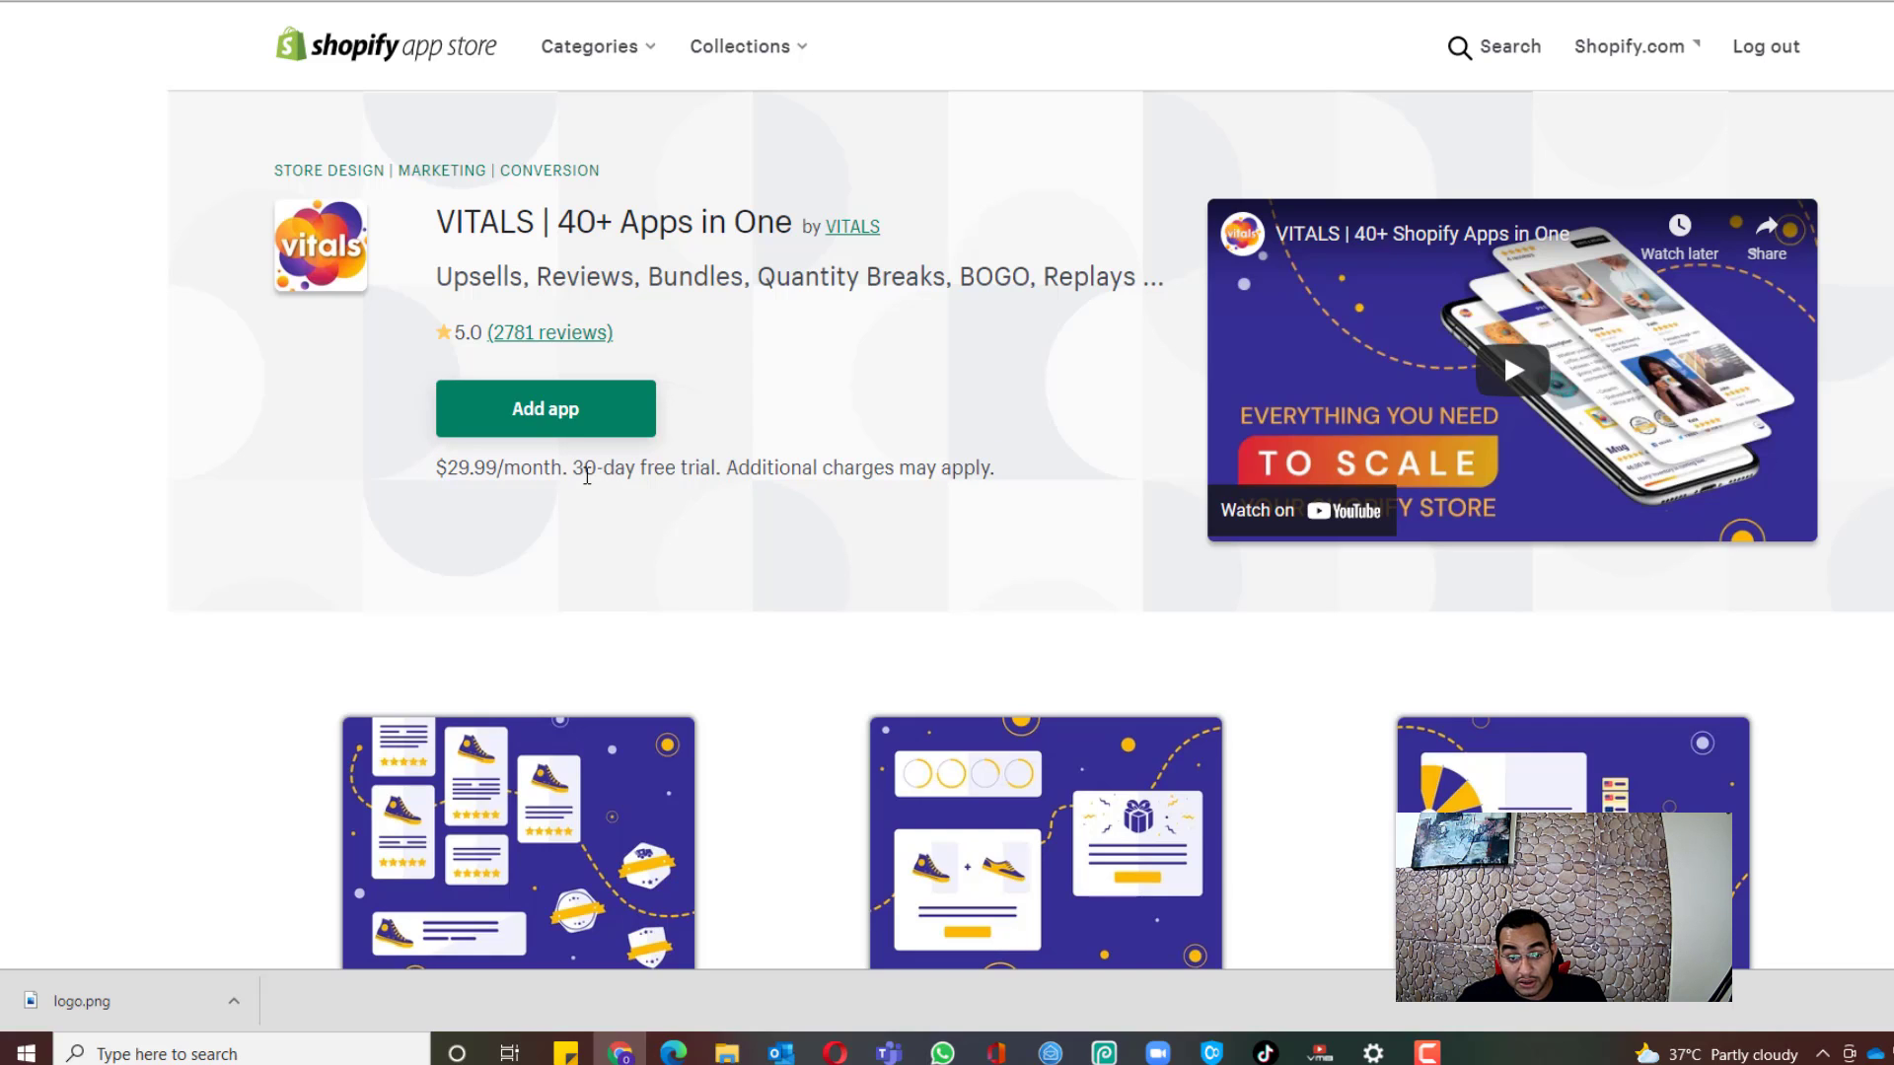
drag(577, 473, 869, 499)
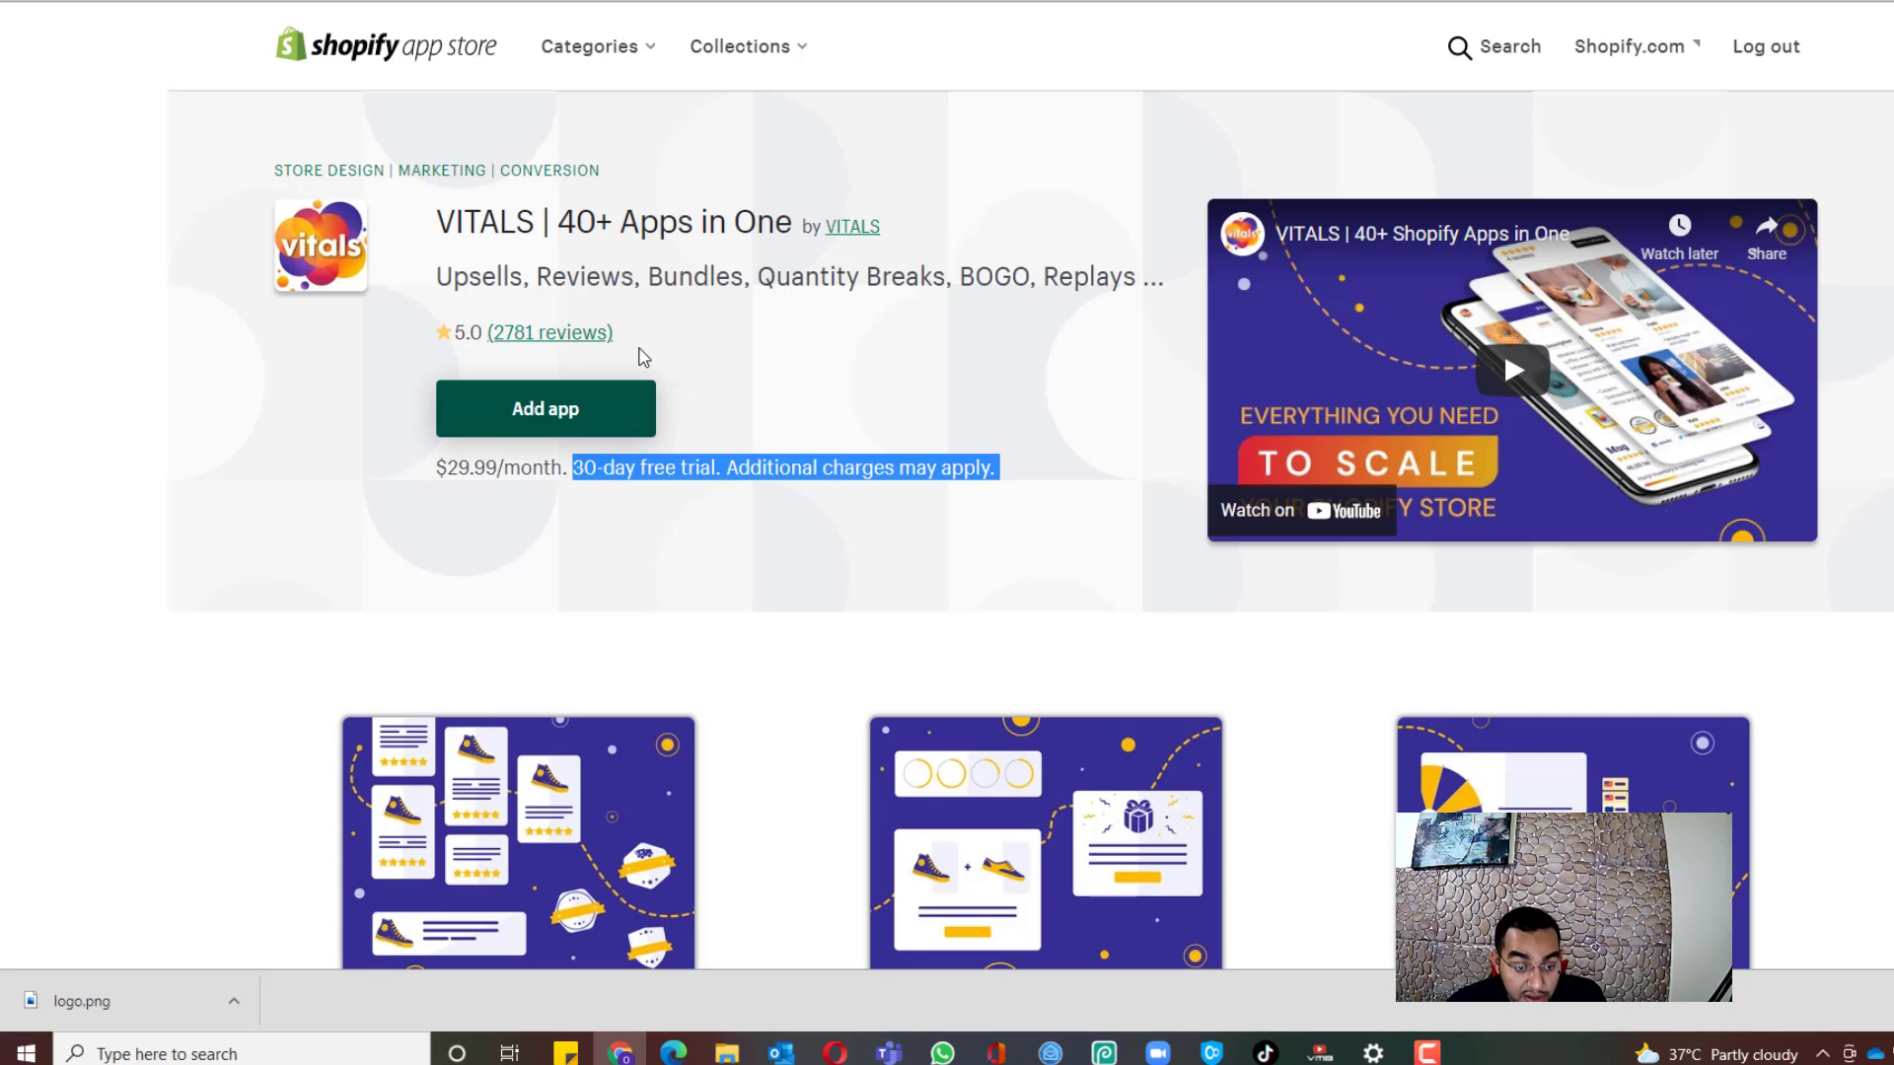
click(524, 403)
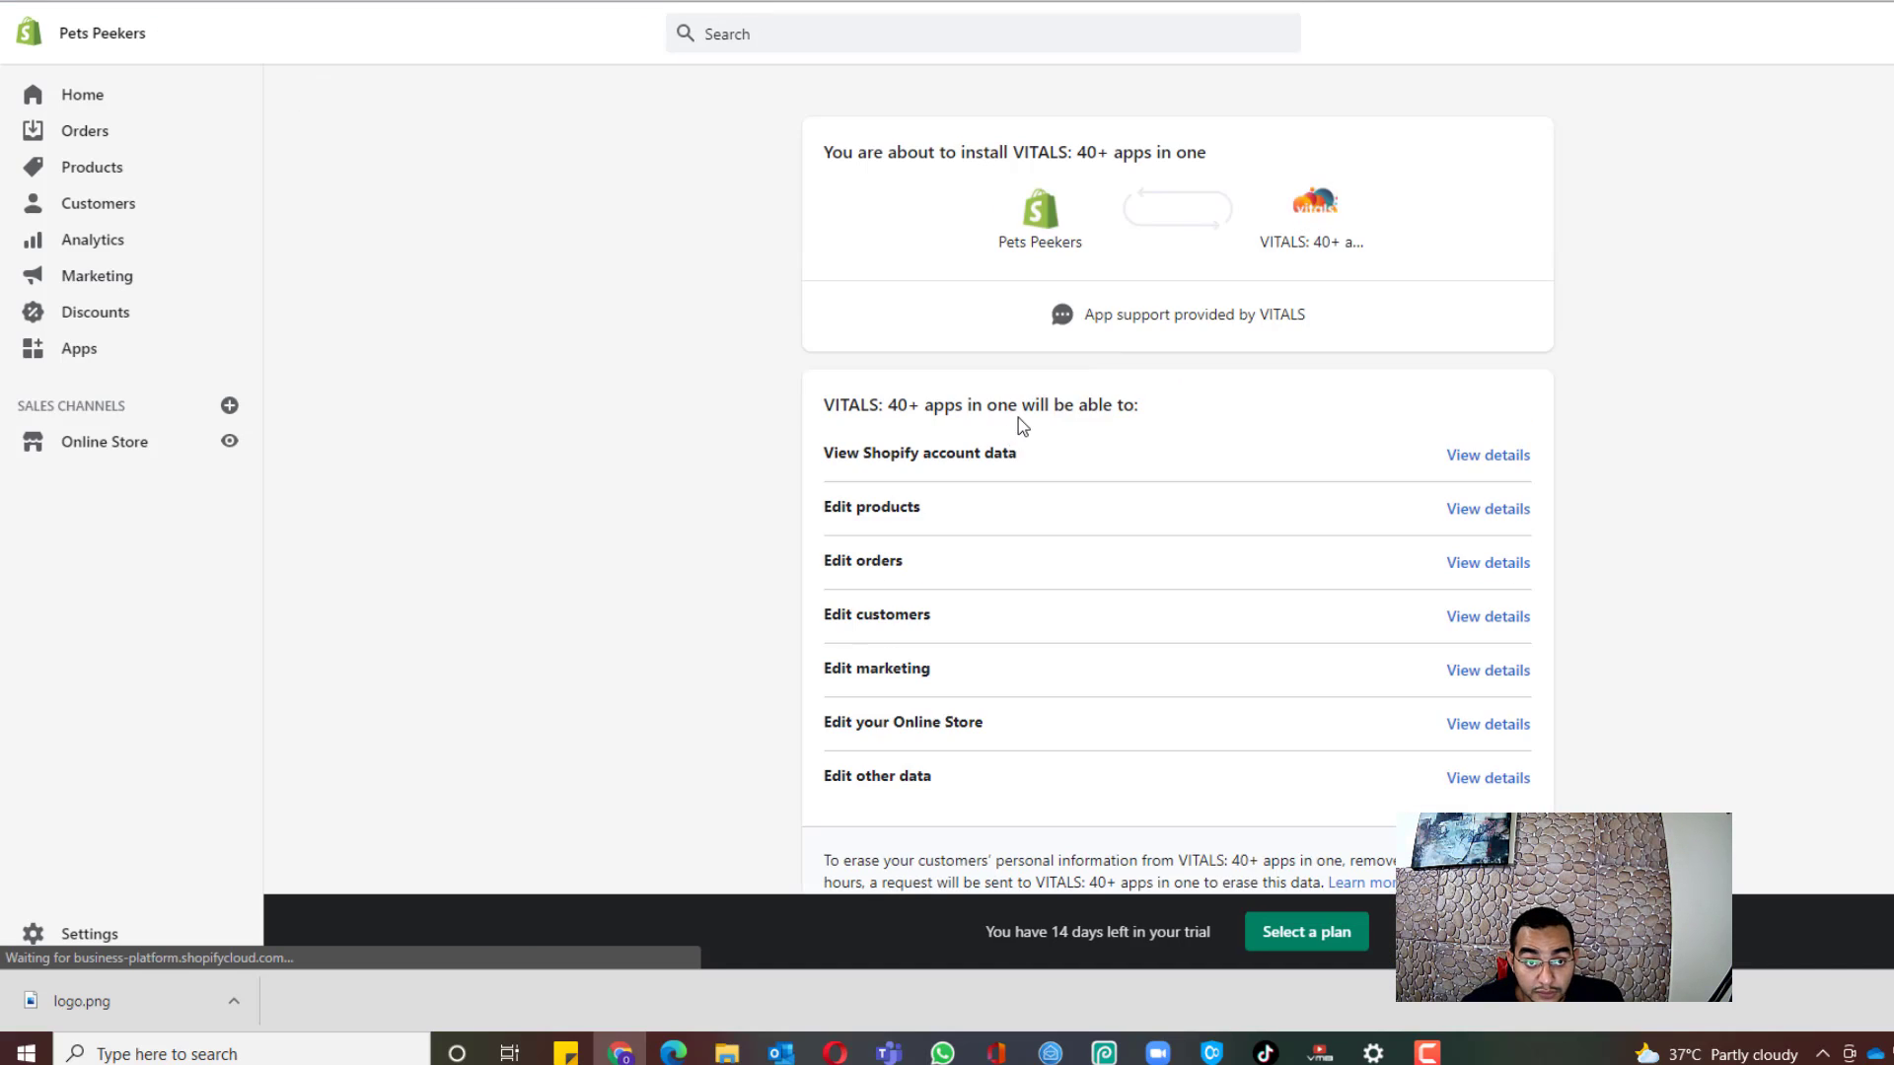
Step: Review the VITALS permissions and confirm installing it on Pets Peekers
scroll(1217, 435, down, 2)
click(1521, 740)
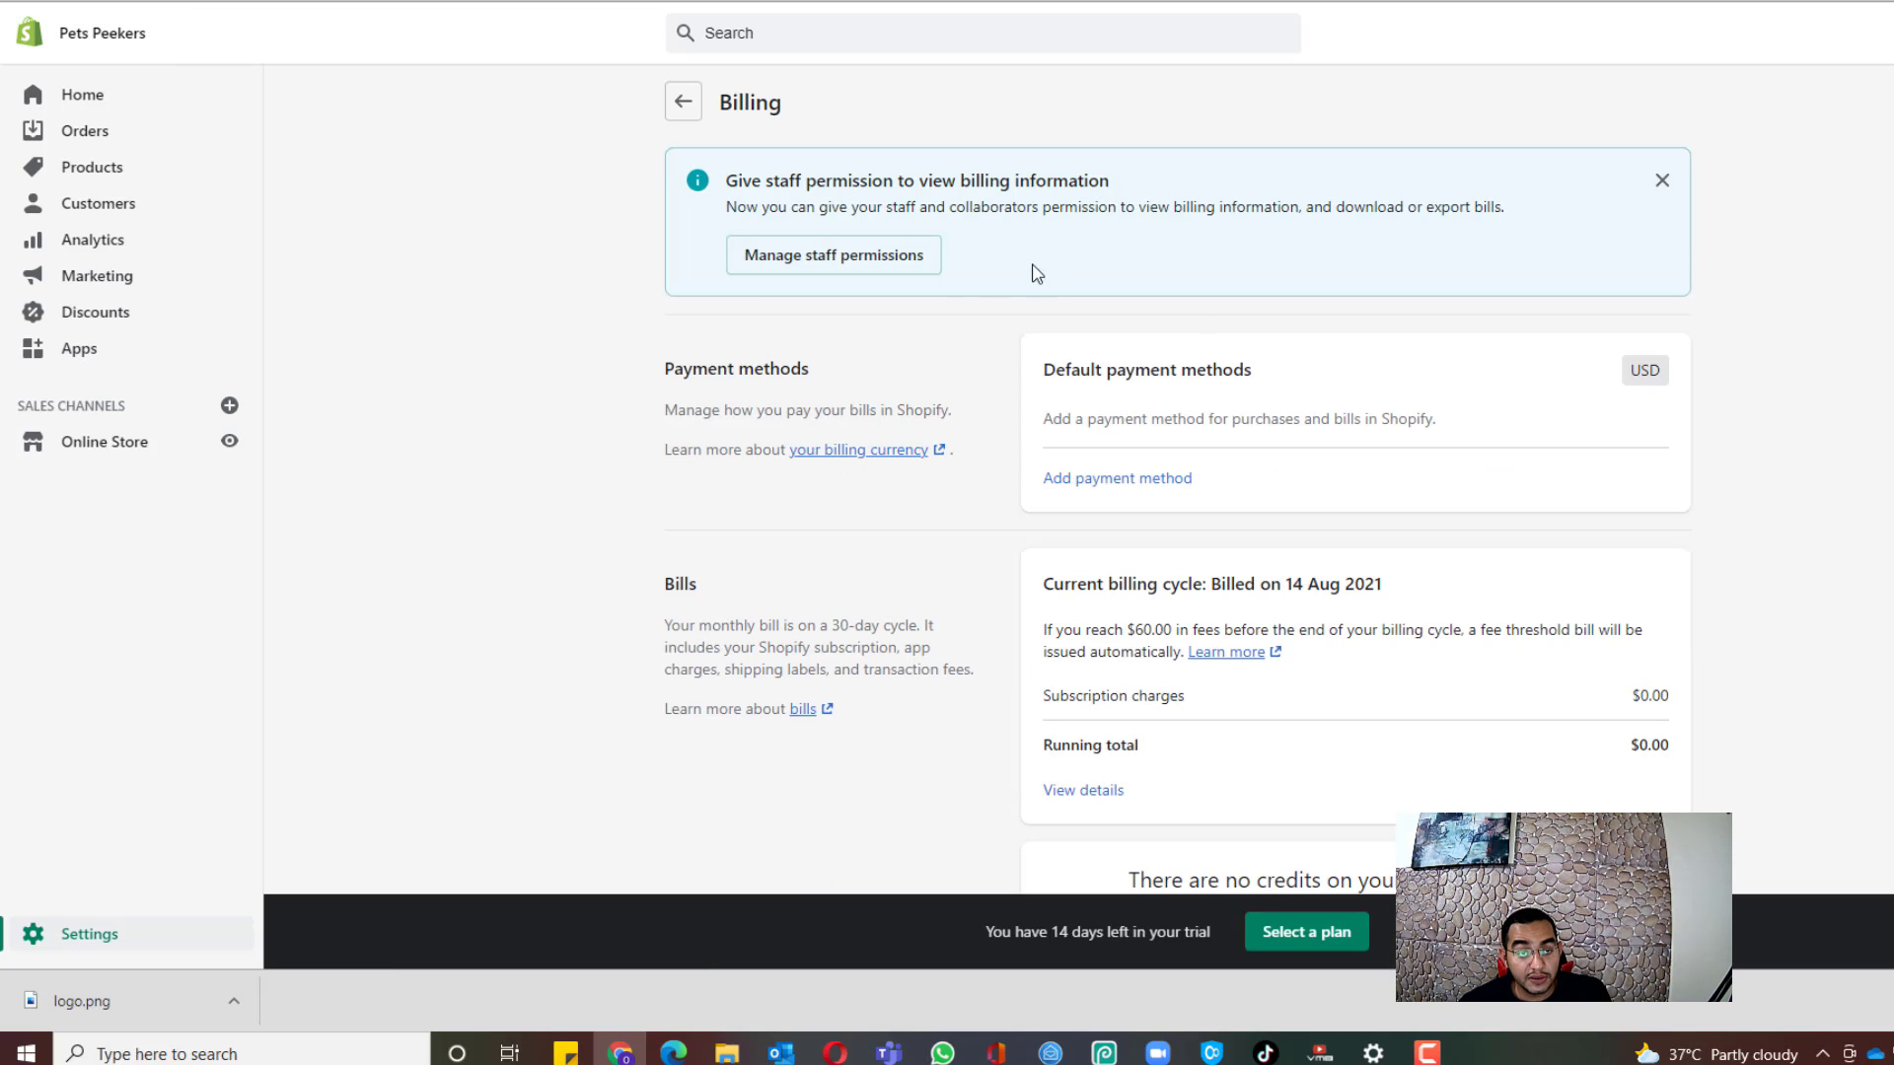
Step: Look over the Billing page, then go to Apps to see Debutify, Oberlo and VITALS installed
scroll(571, 237, down, 3)
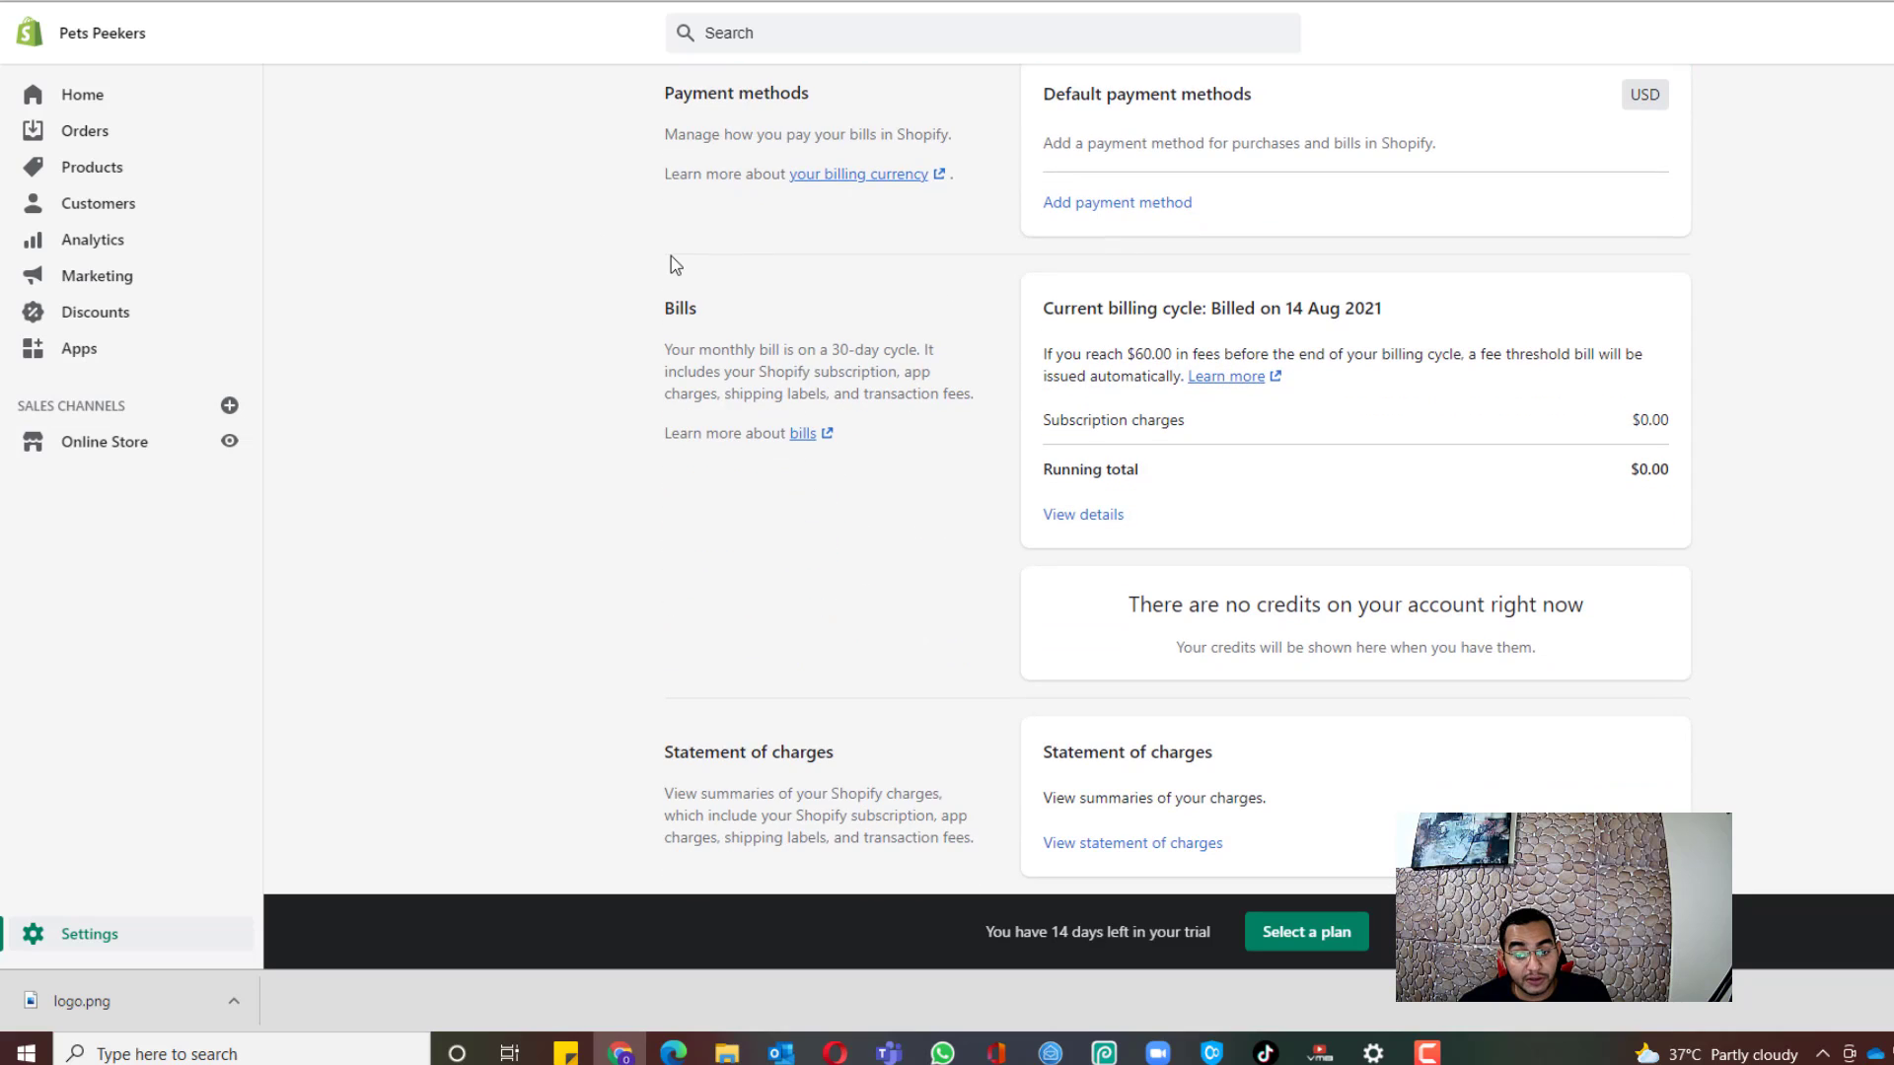
scroll(676, 265, up, 3)
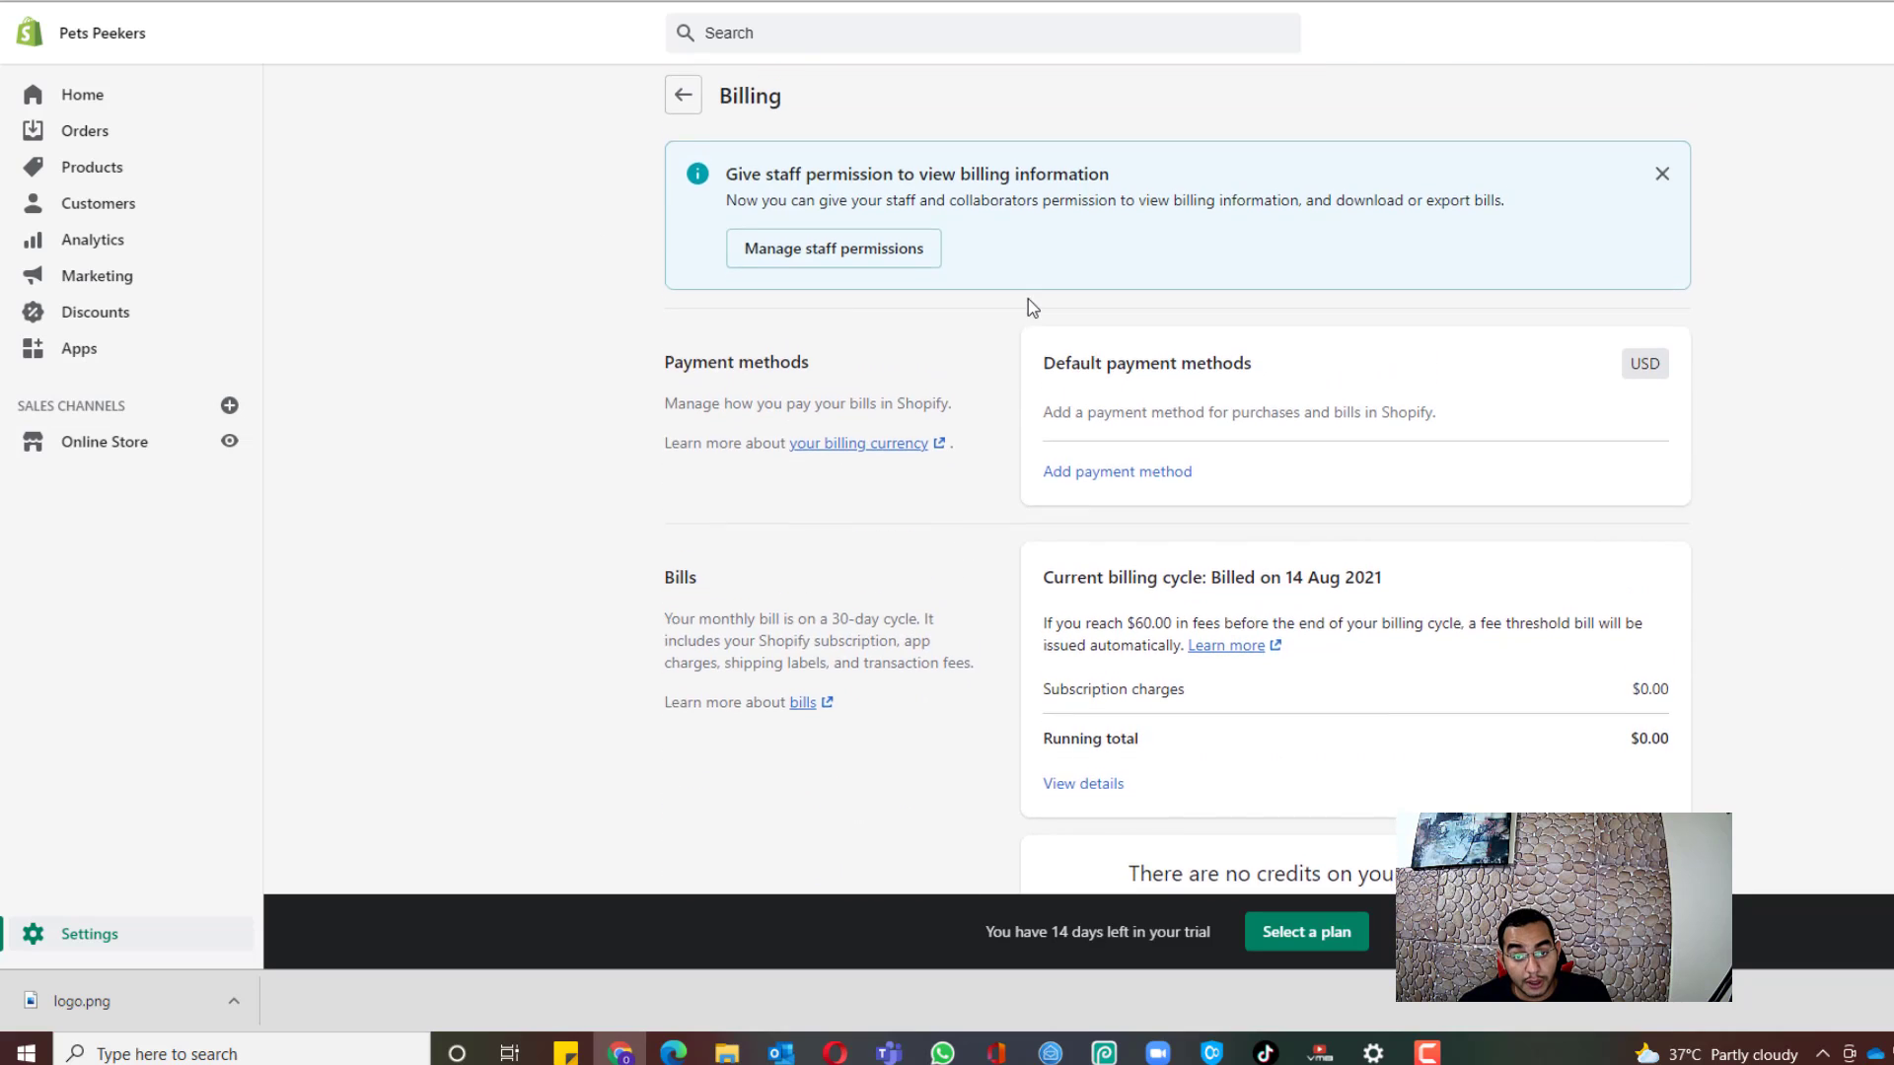
scroll(1031, 306, down, 3)
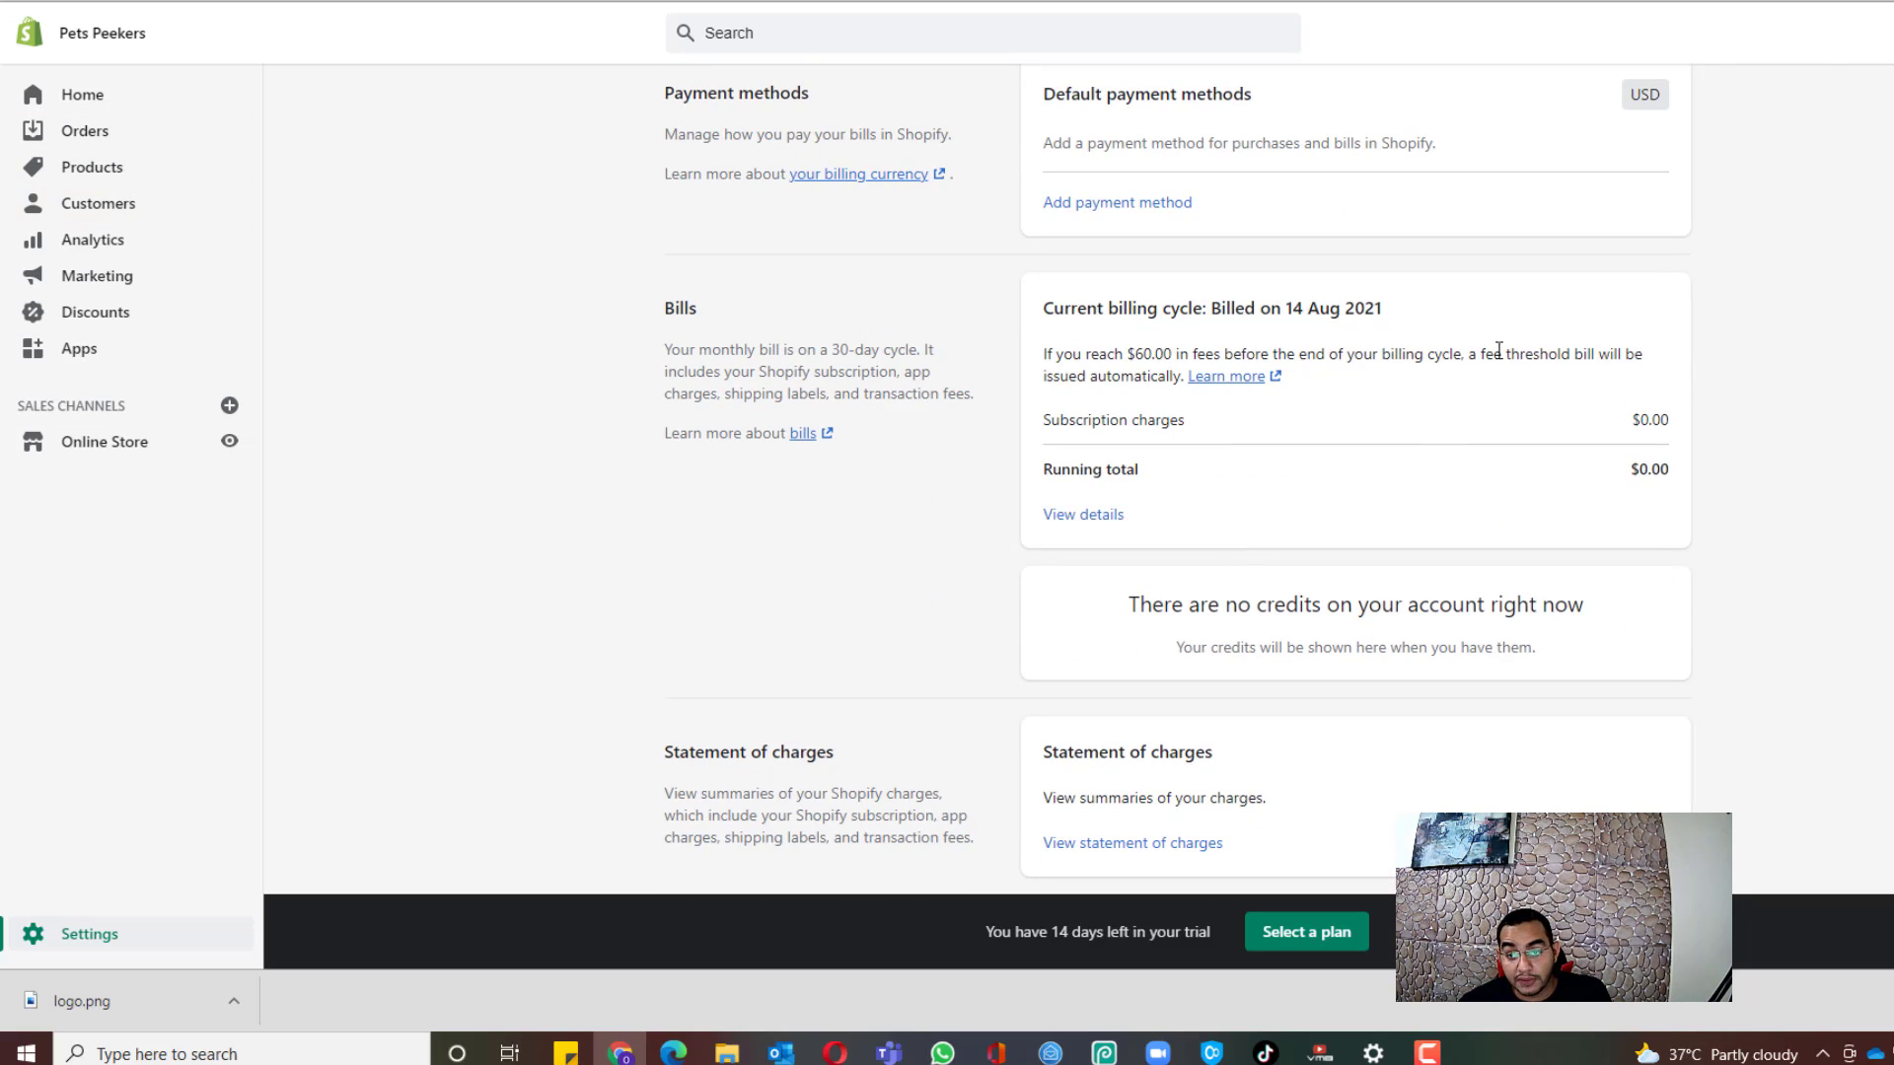
scroll(654, 414, up, 1)
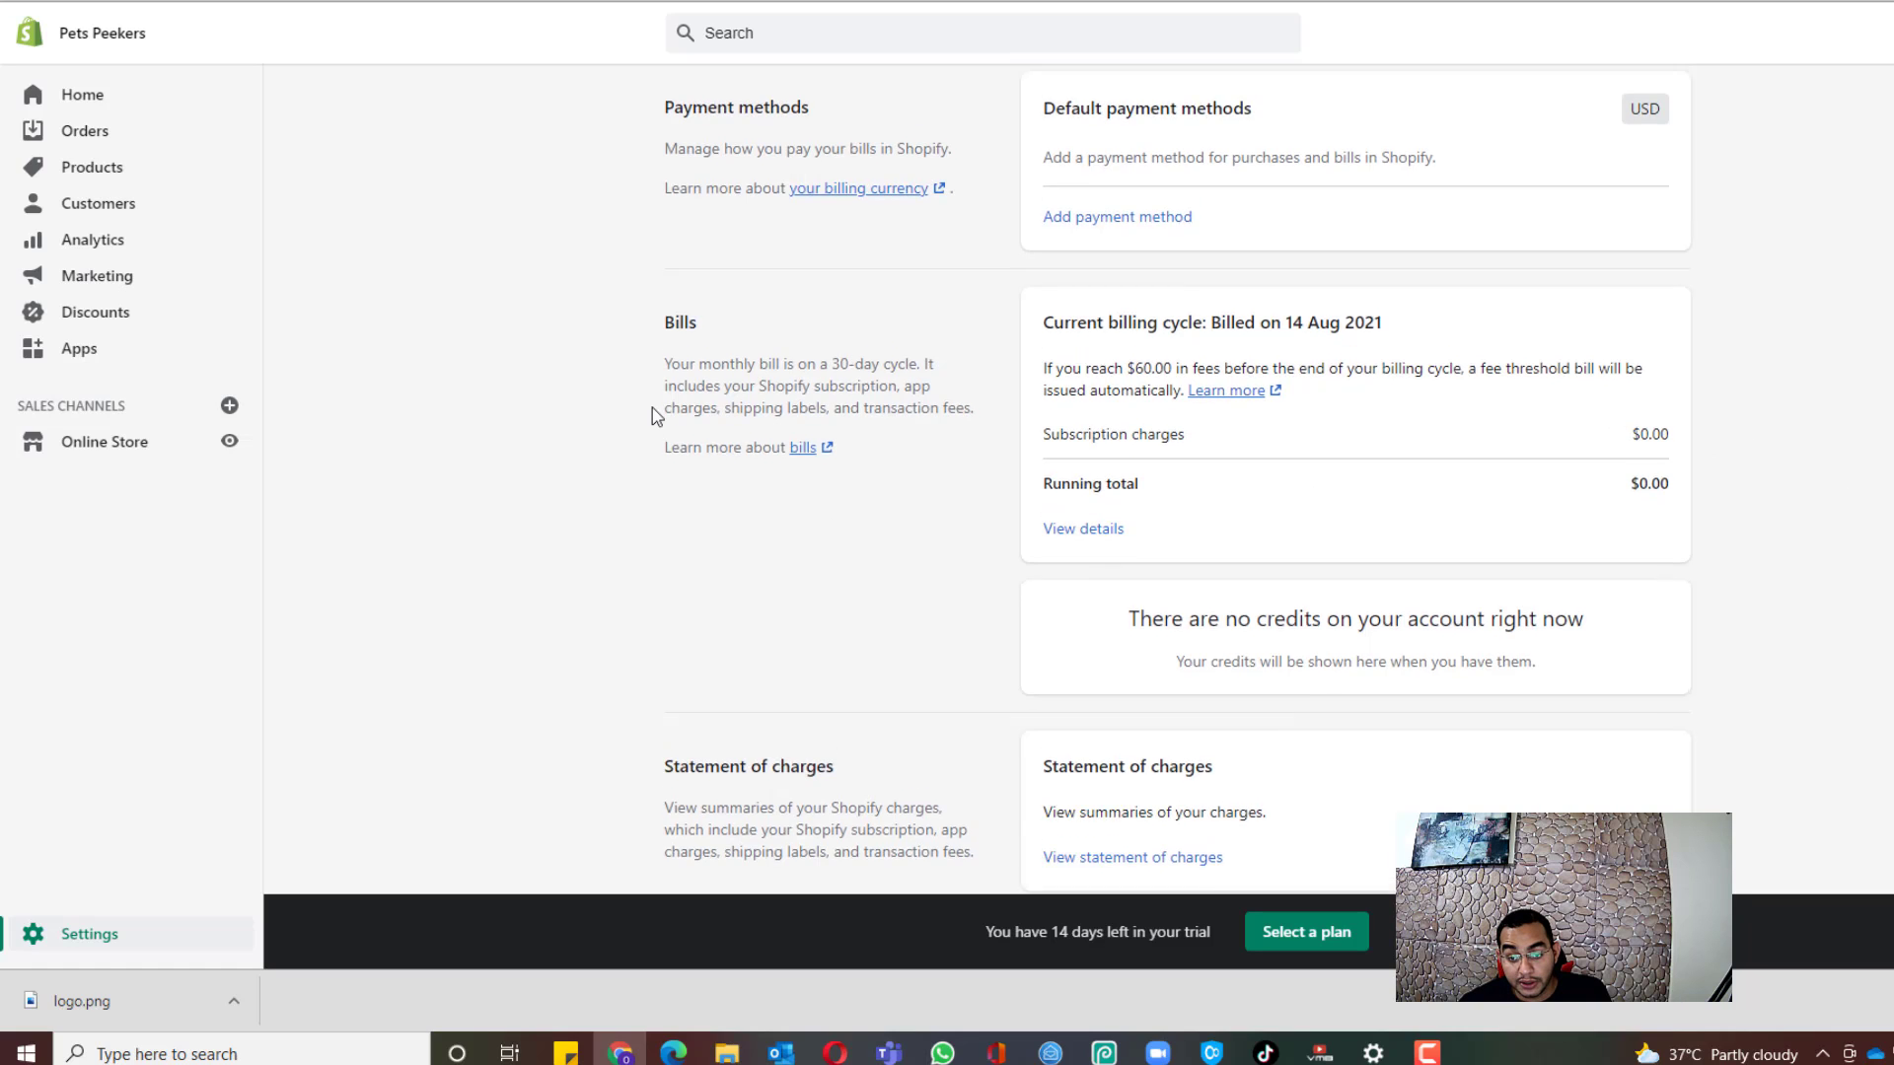
scroll(654, 414, up, 1)
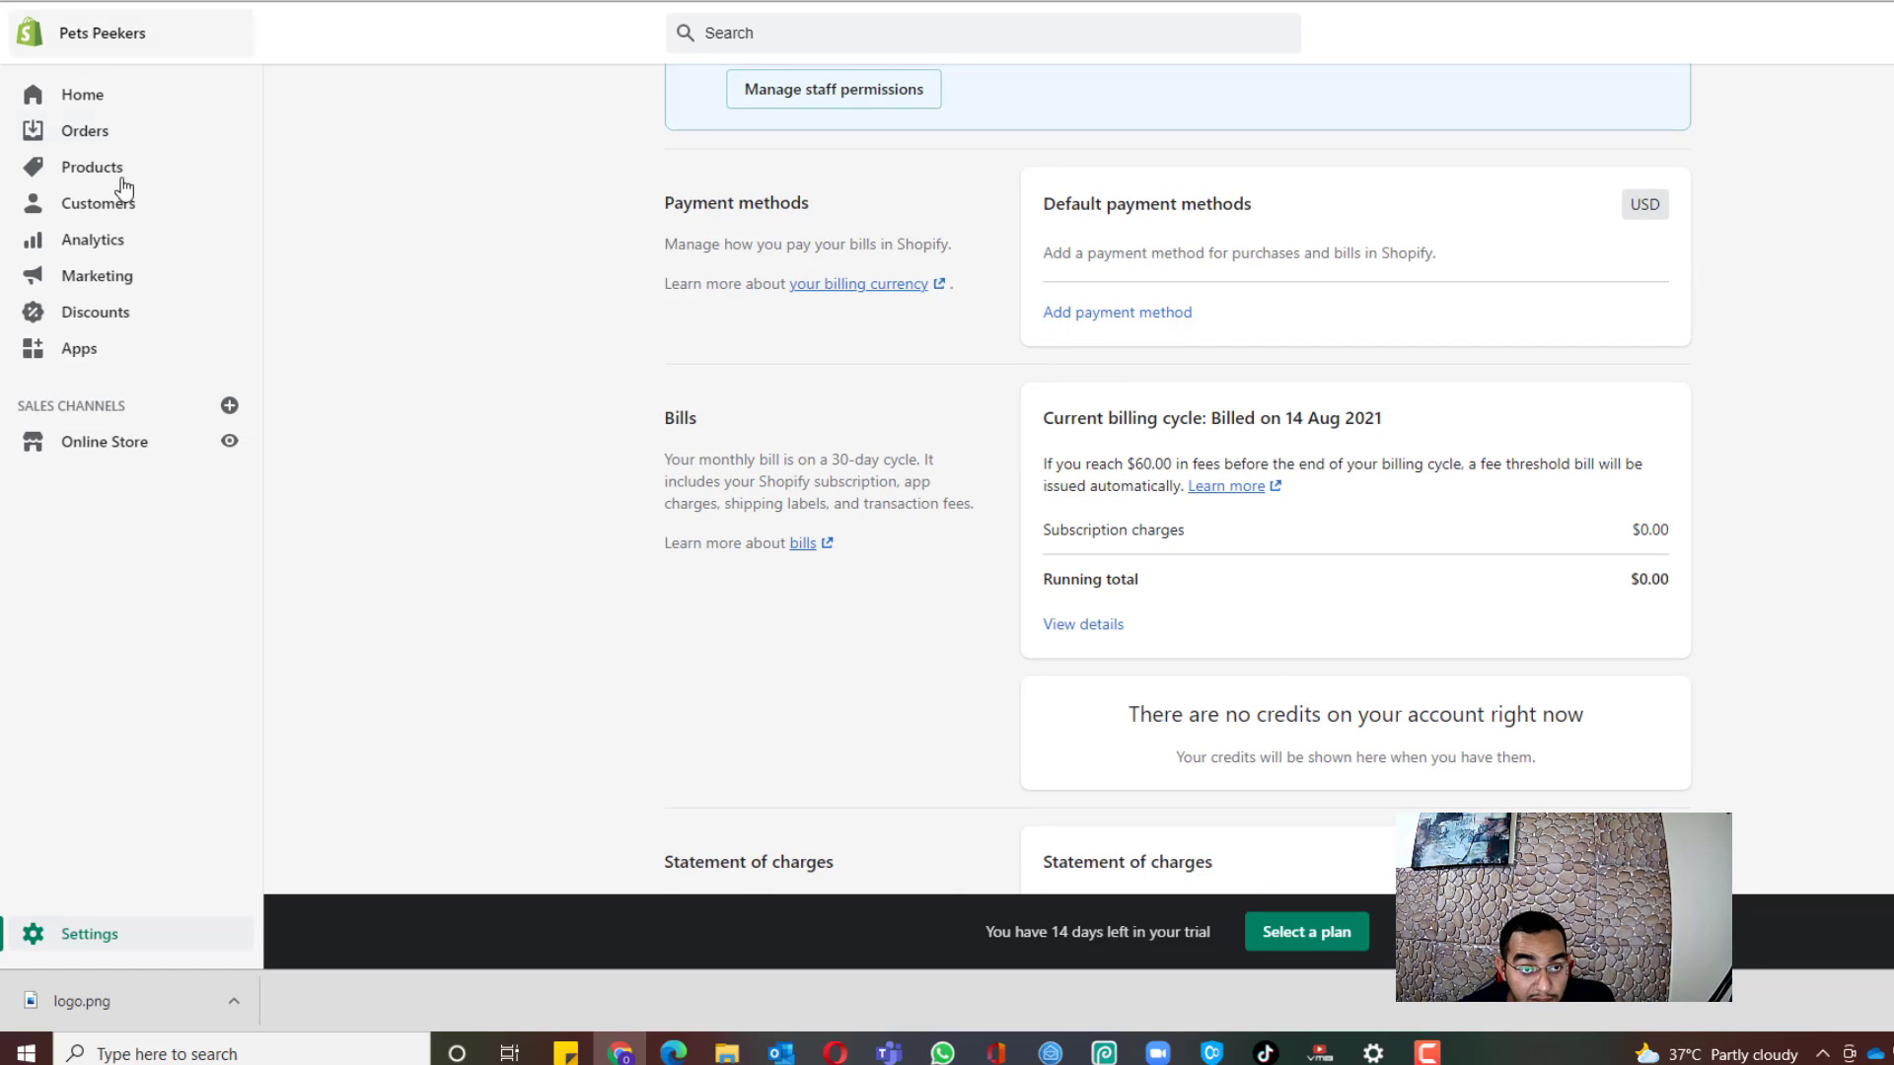
click(69, 355)
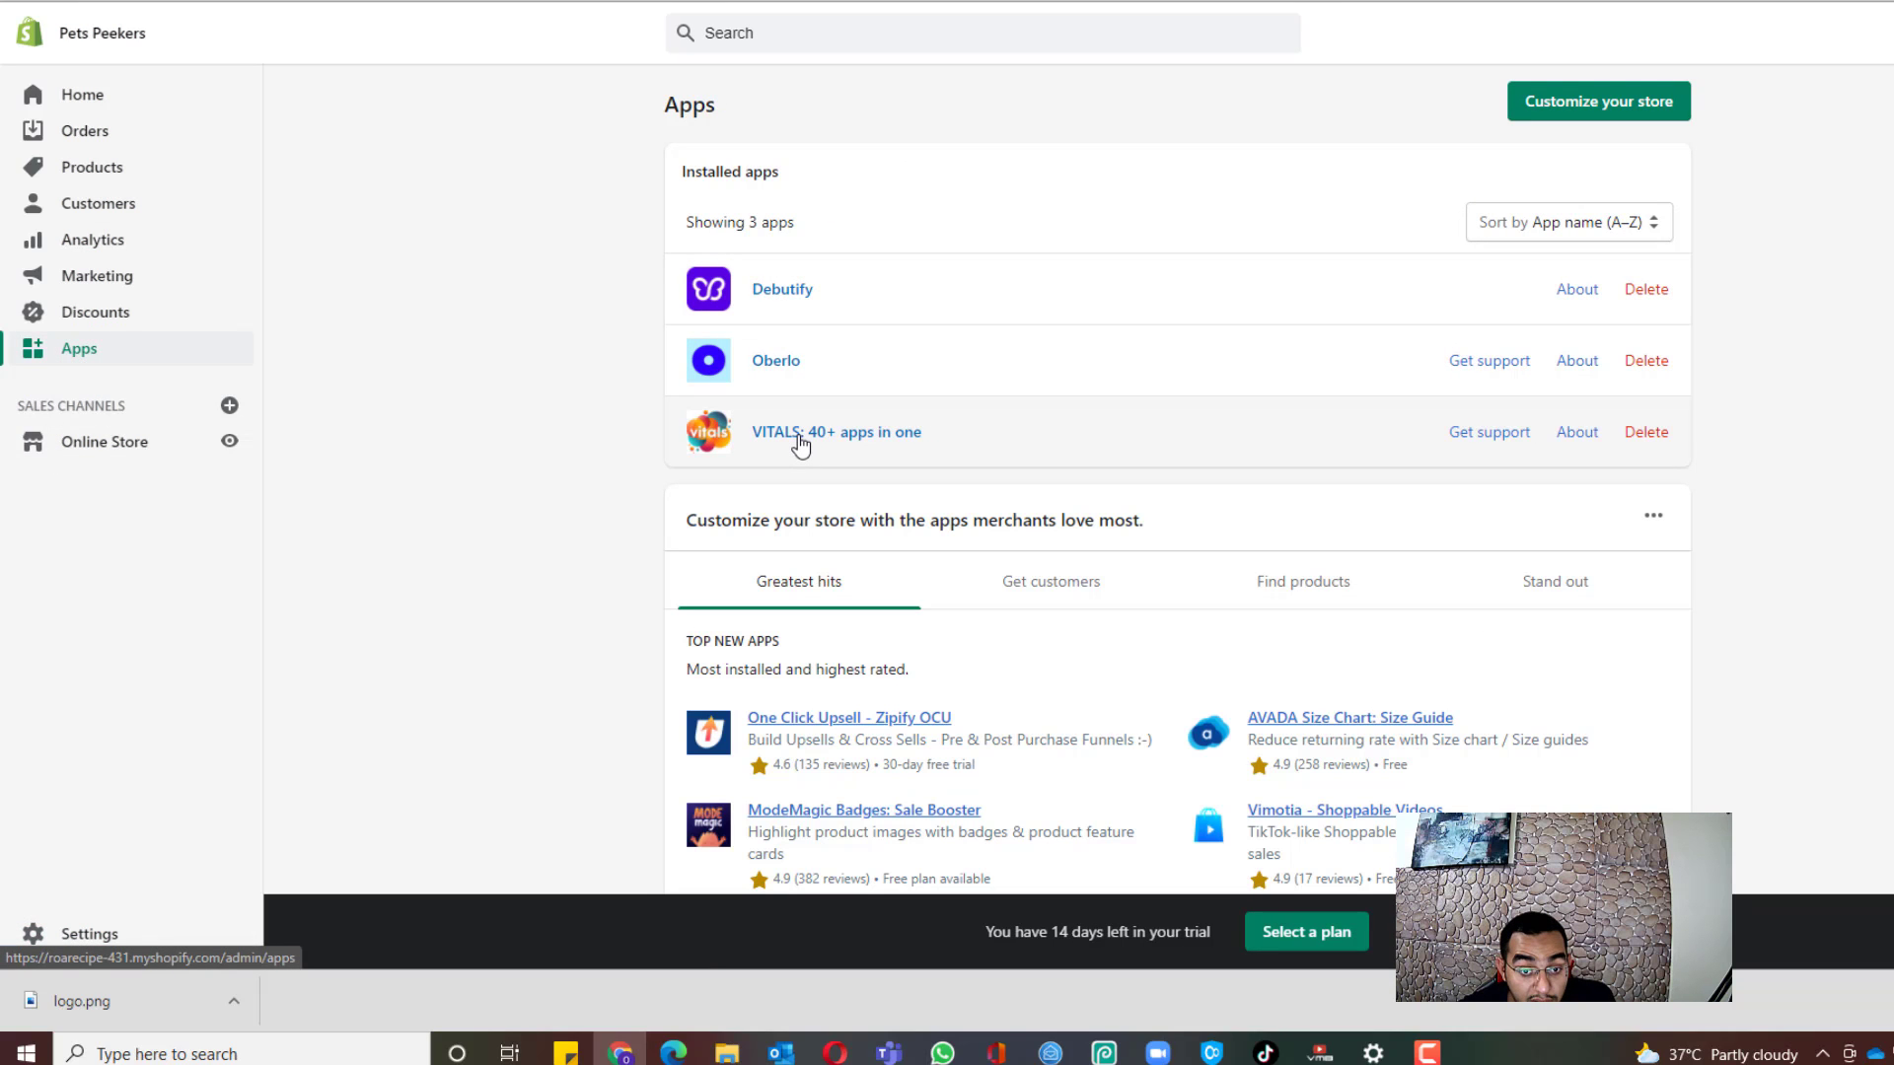
Step: Open the VITALS app entry, then switch to the Google Docs store-building guide
click(797, 440)
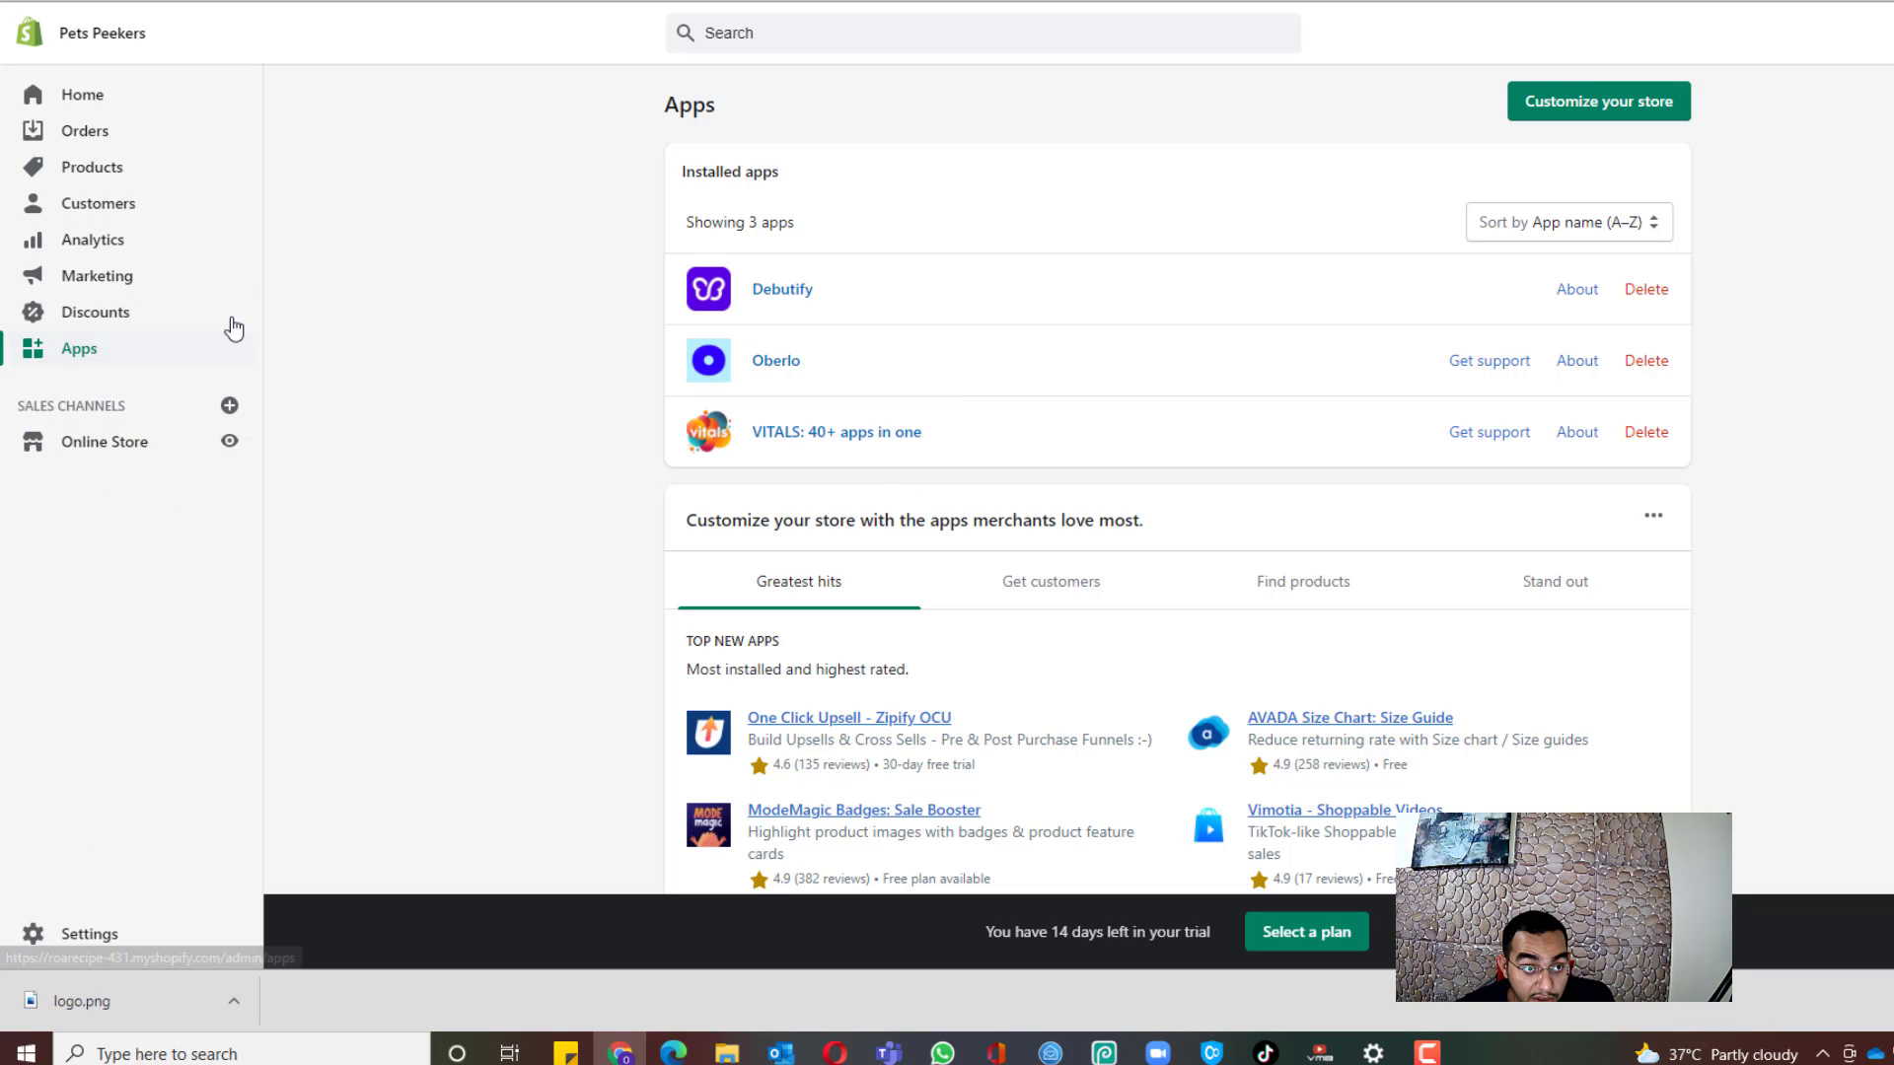
click(187, 0)
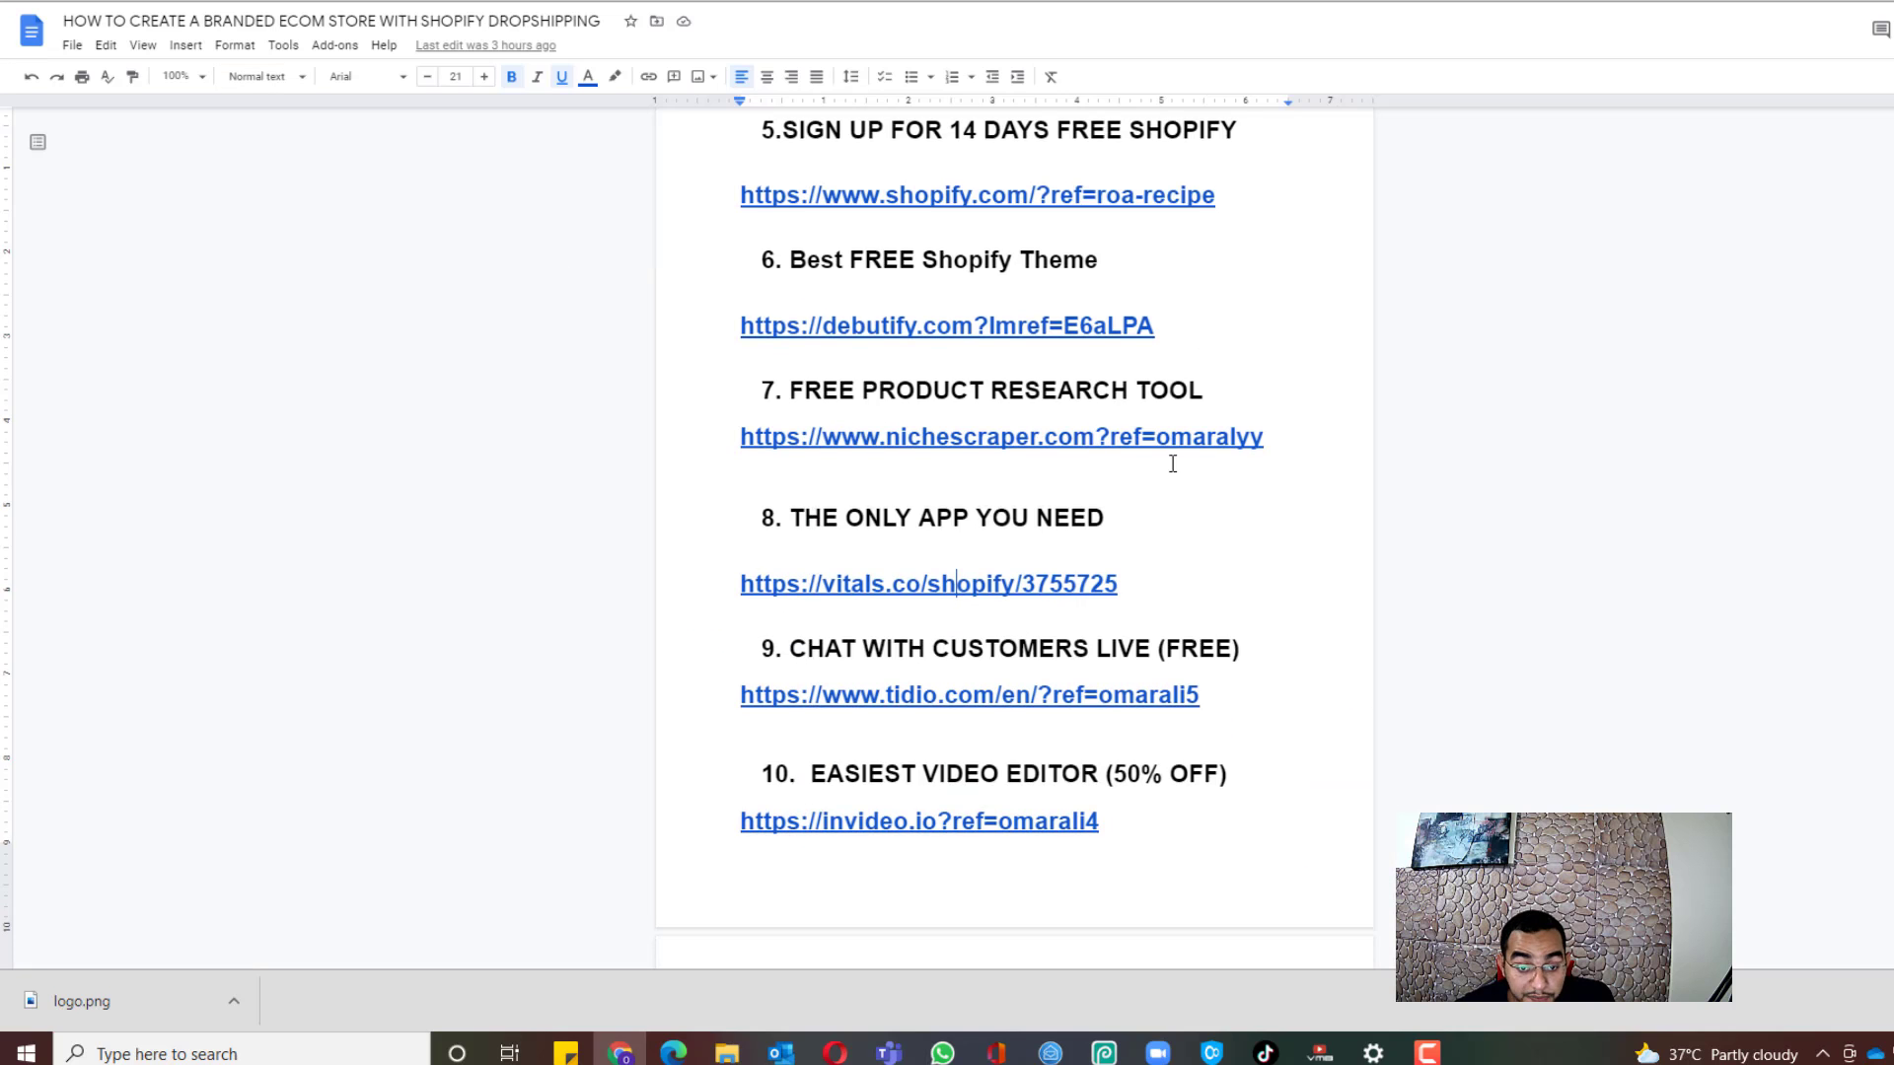
Step: Follow the tidio link in the guide to visit the Tidio website
scroll(1172, 463, down, 2)
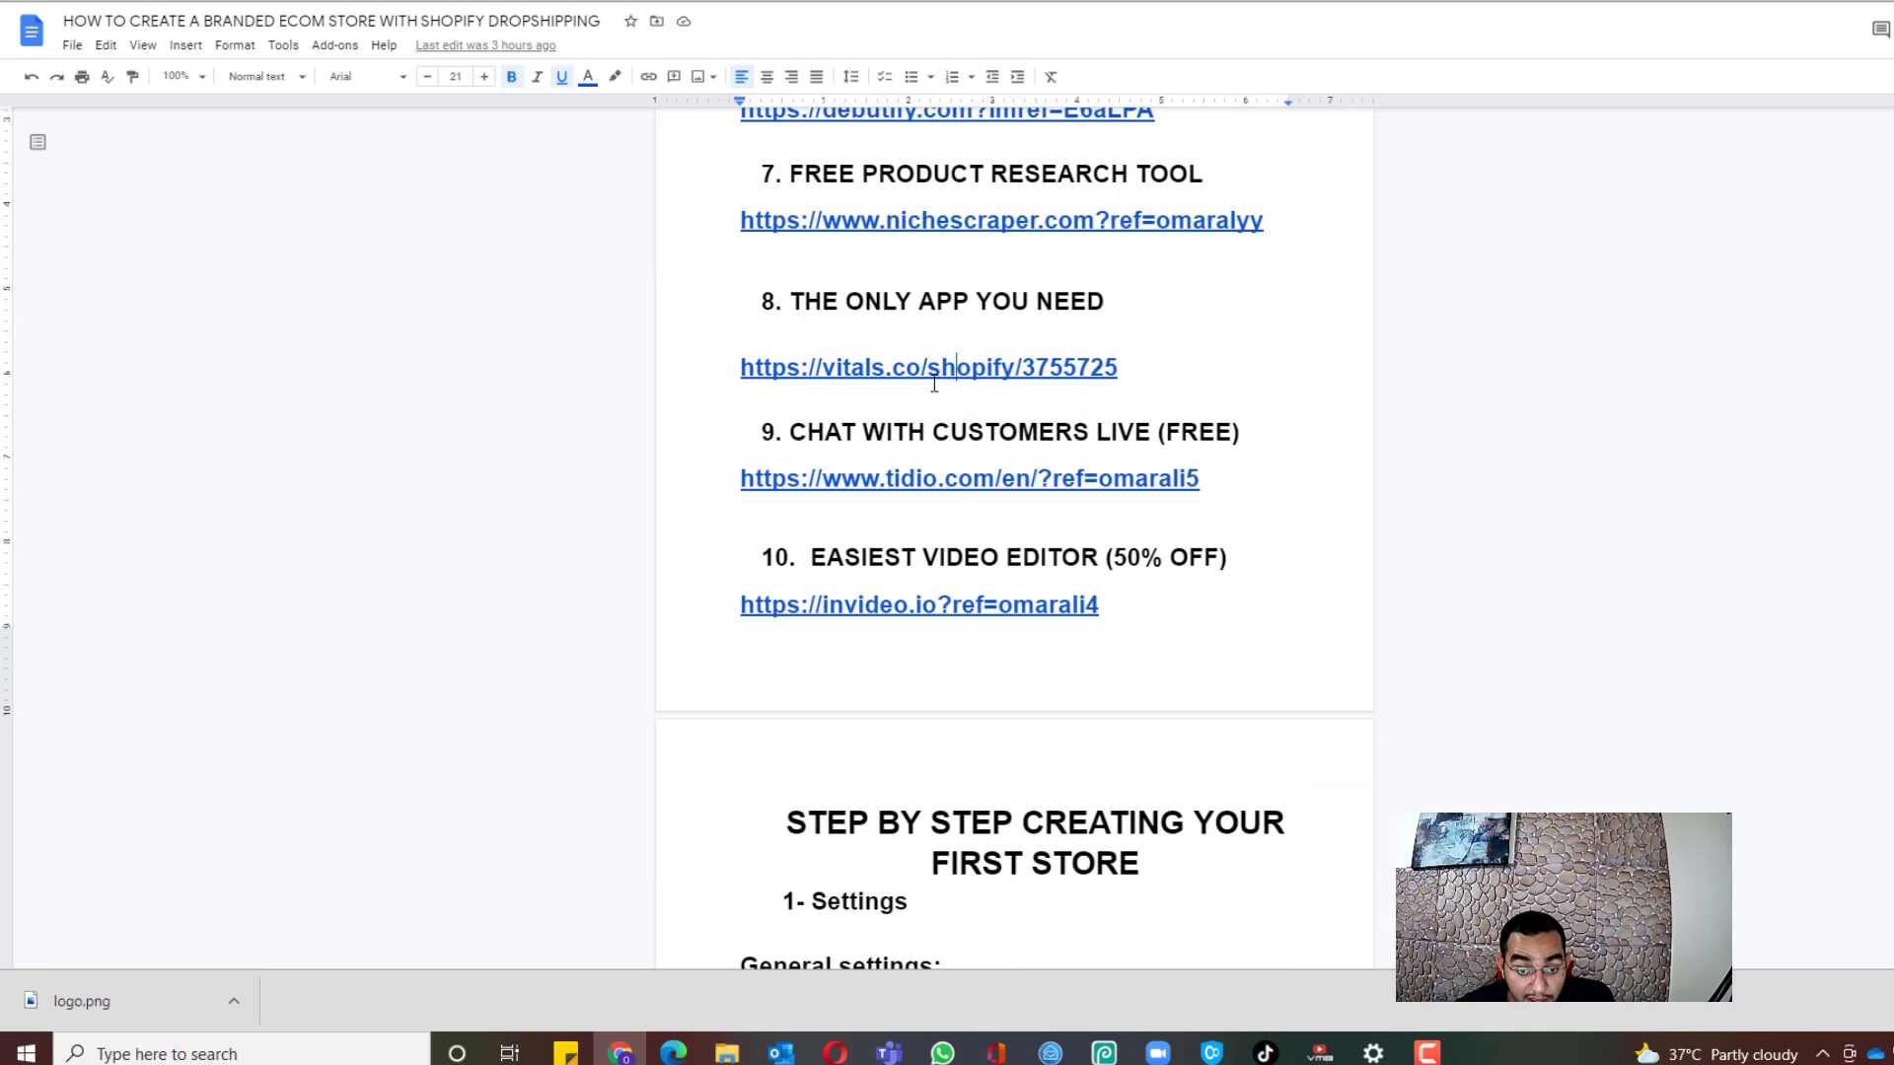
click(1059, 480)
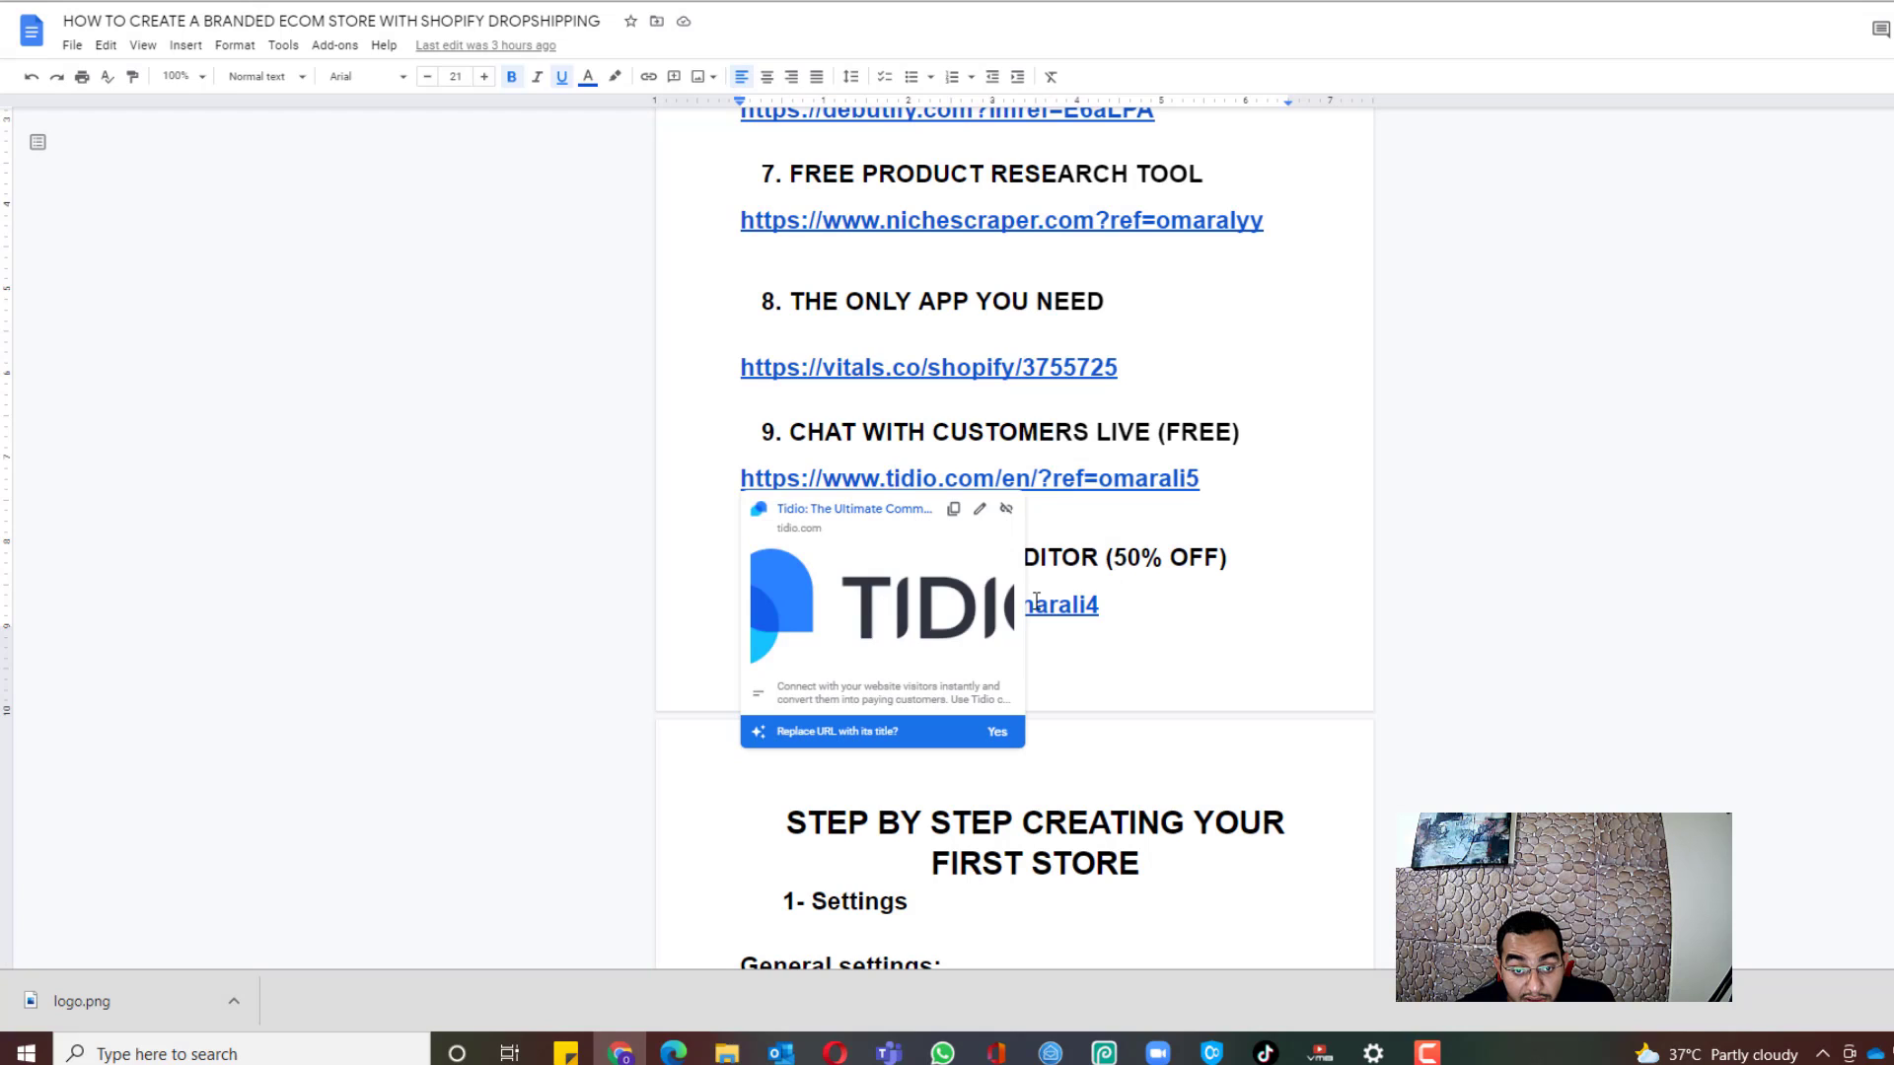
click(844, 511)
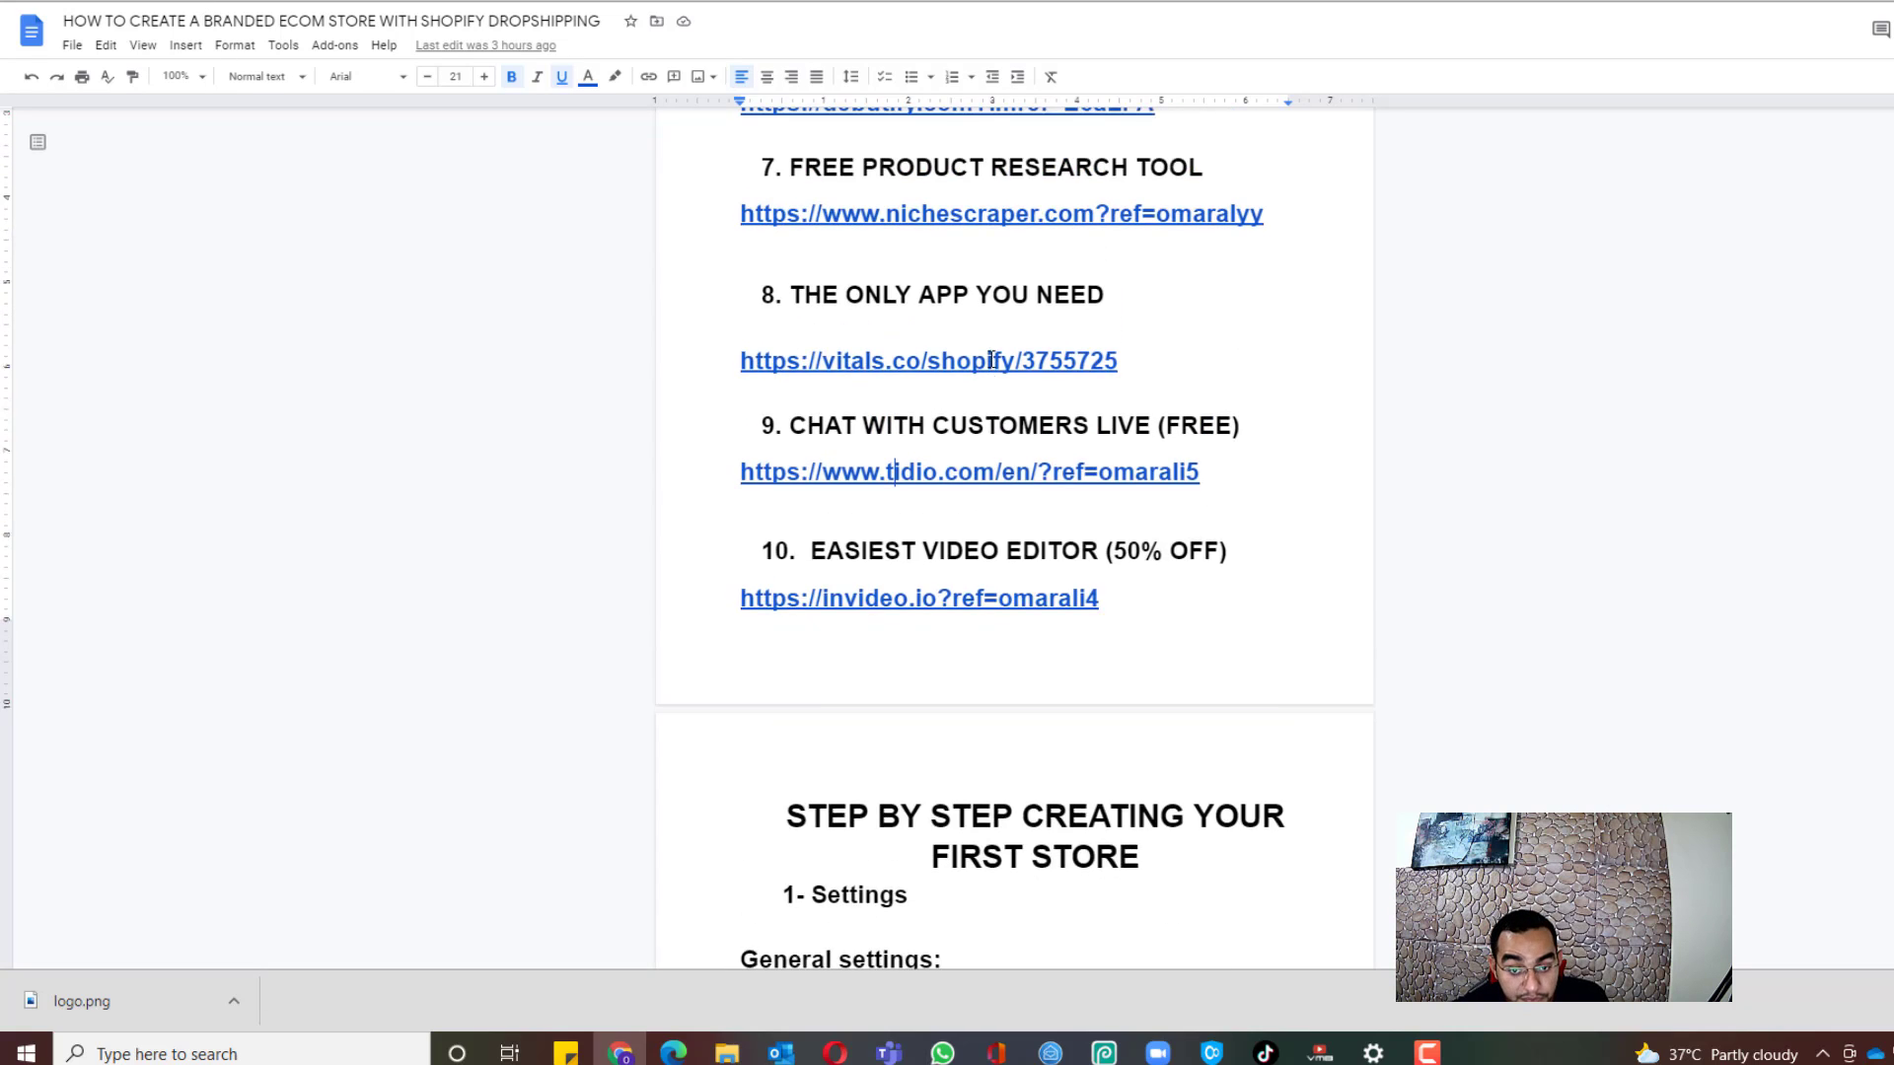
Step: Follow the invideo.io link in the guide to reach the InVideo dashboard
scroll(915, 358, up, 3)
scroll(1018, 797, down, 2)
scroll(1017, 797, down, 1)
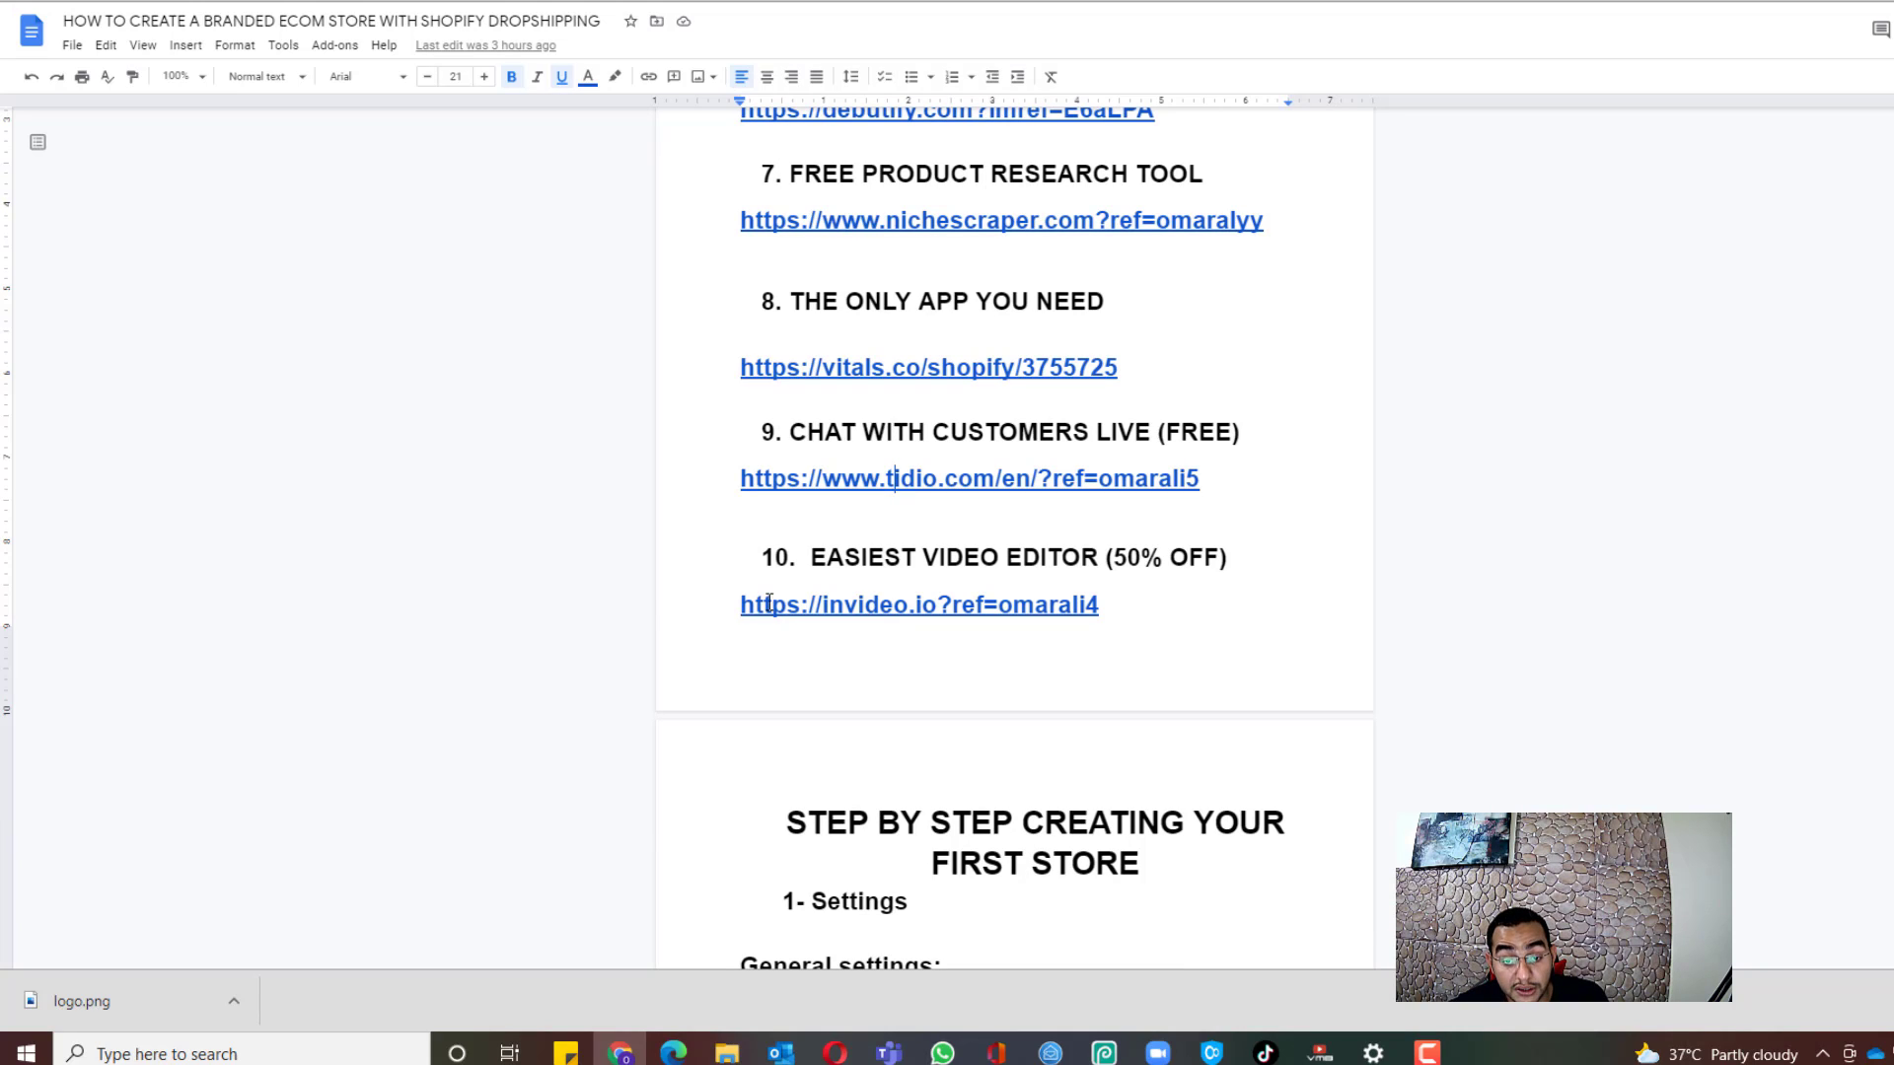
click(922, 605)
click(883, 641)
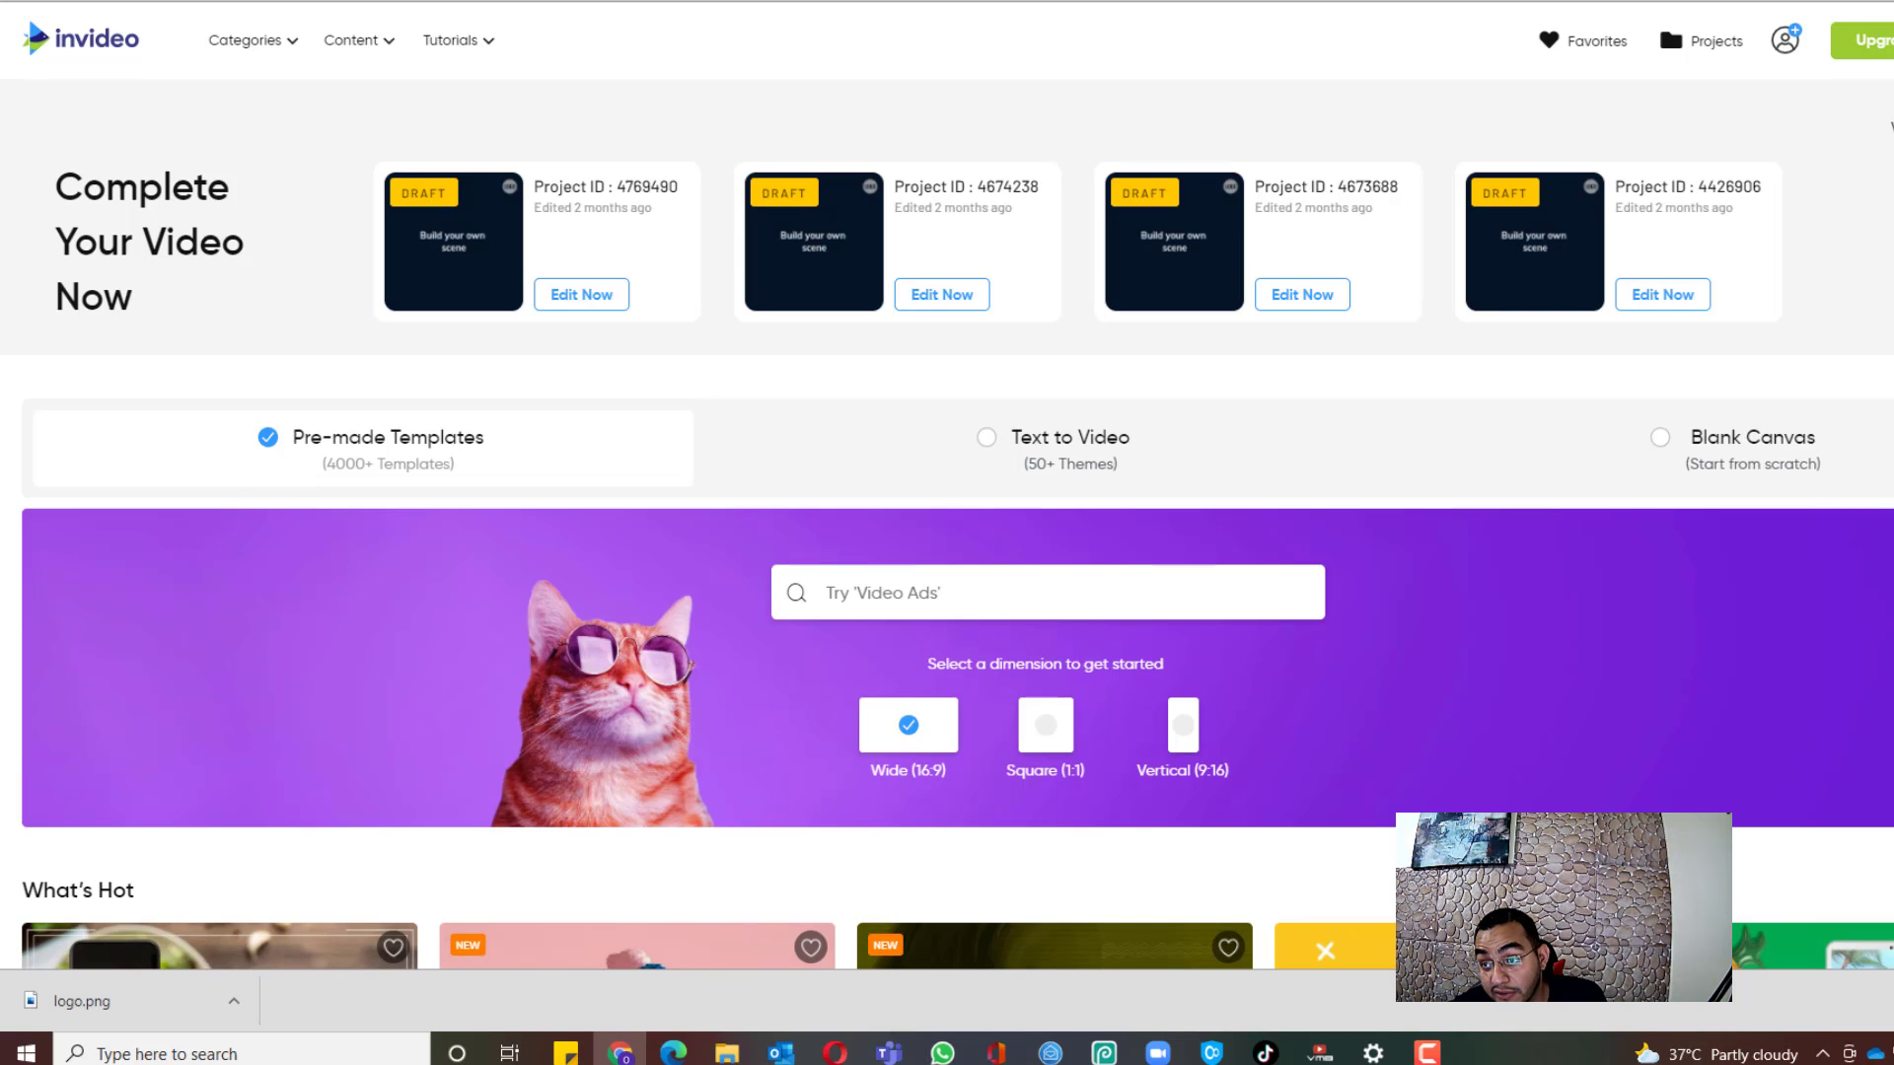
Step: Scroll through InVideo's What's Hot and Recently Added template rows
scroll(1204, 372, down, 5)
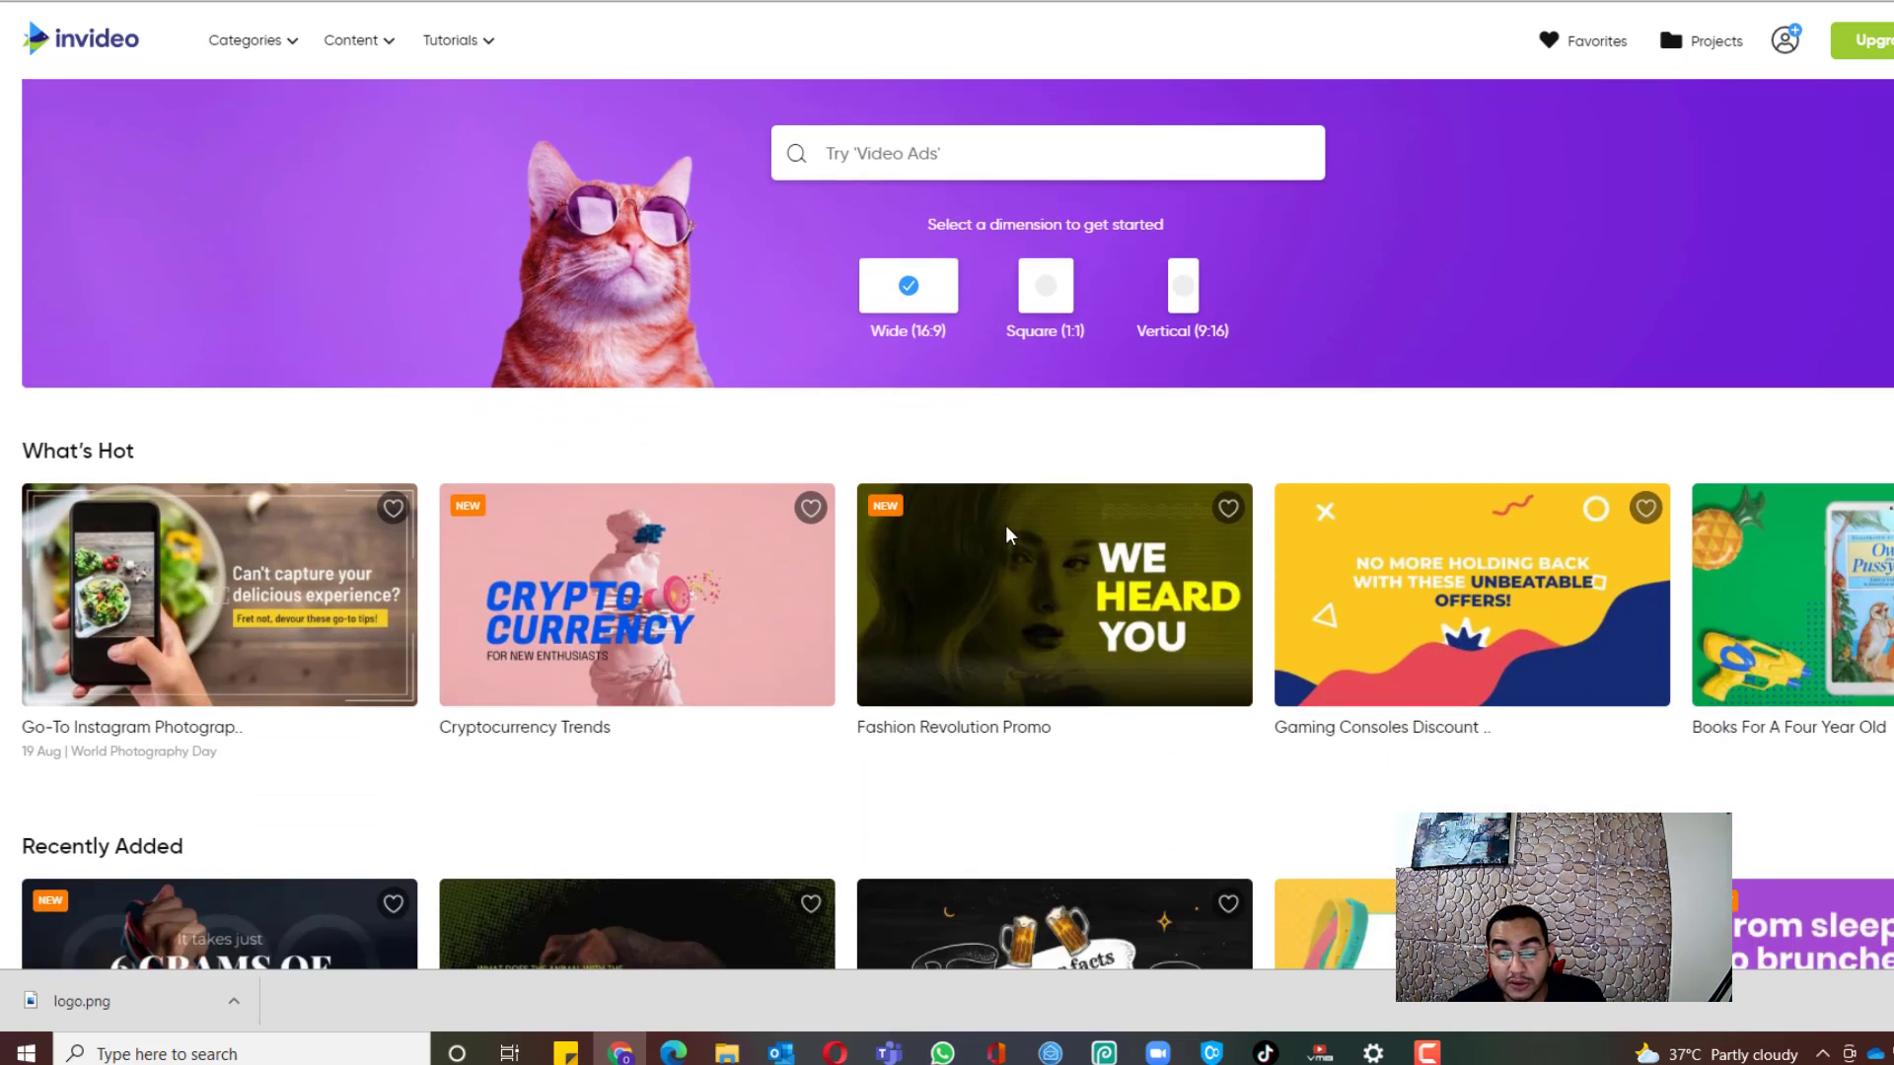
scroll(840, 448, down, 6)
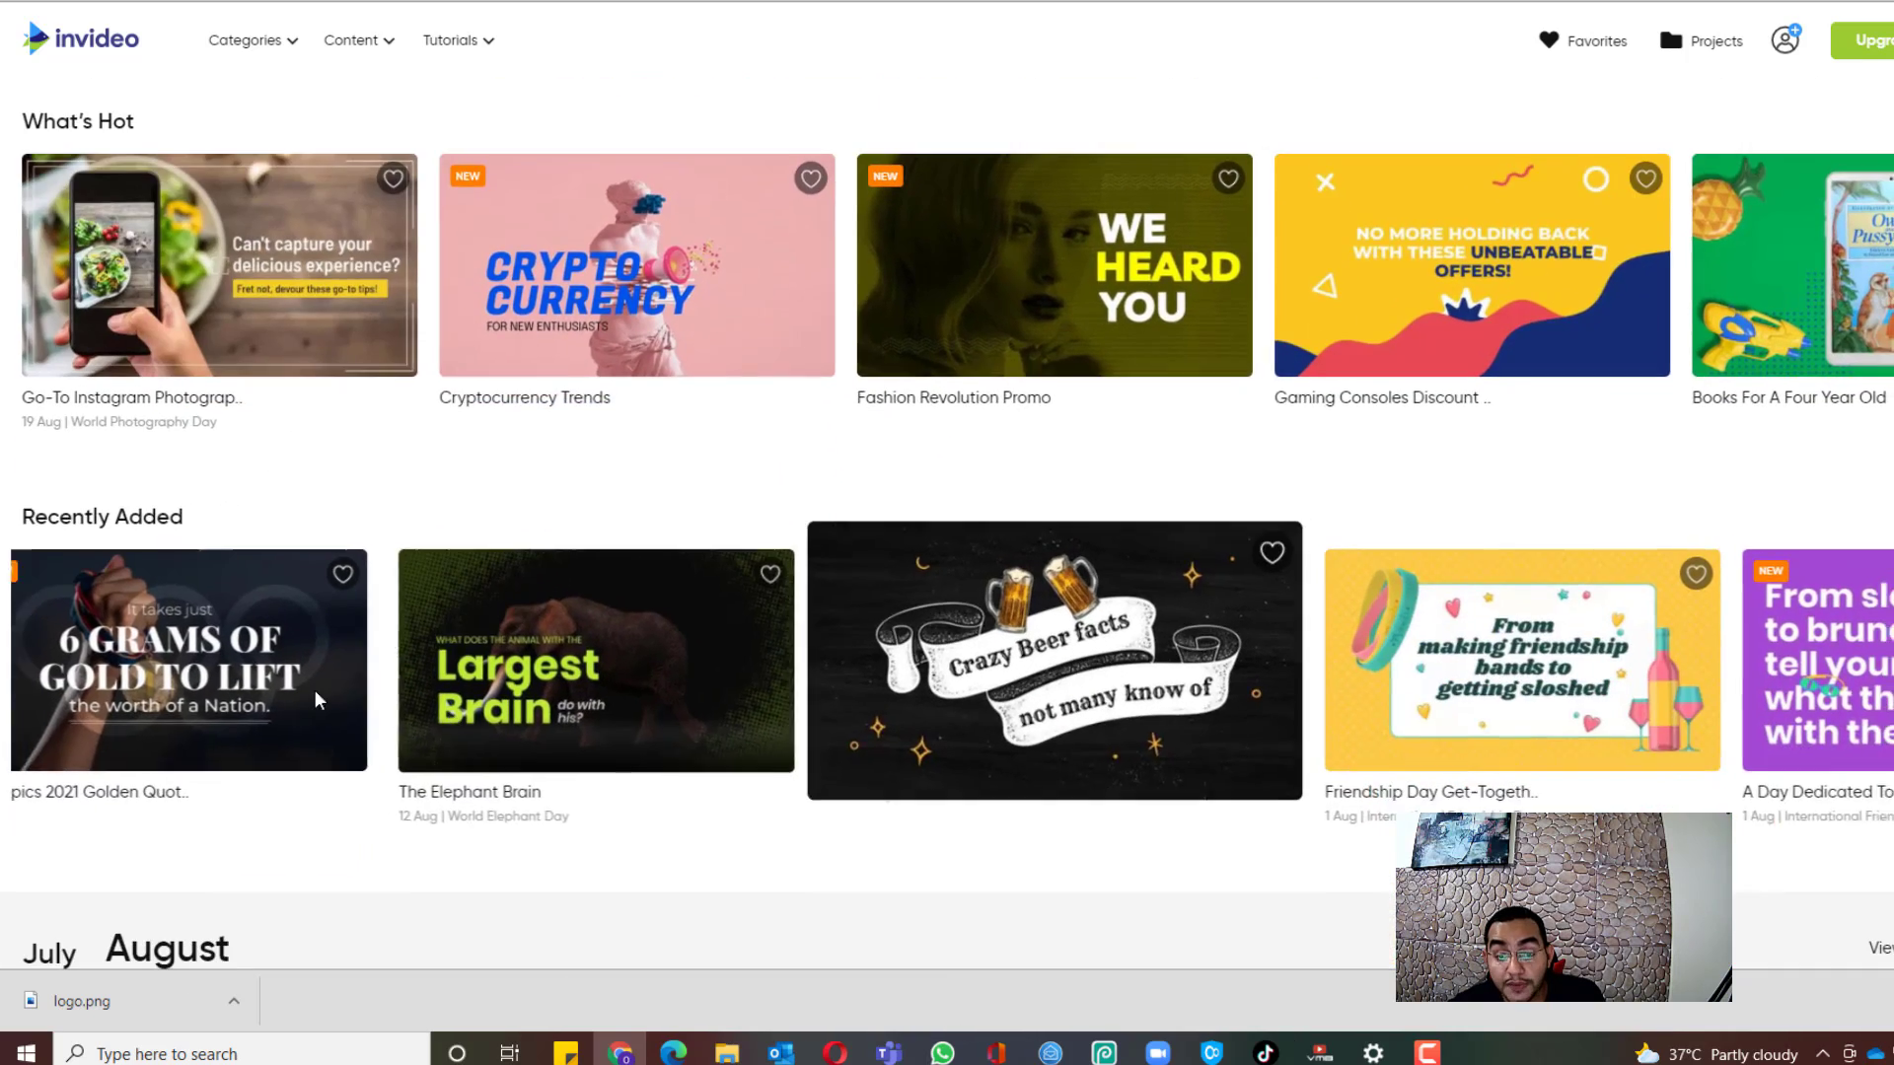
scroll(591, 233, down, 1)
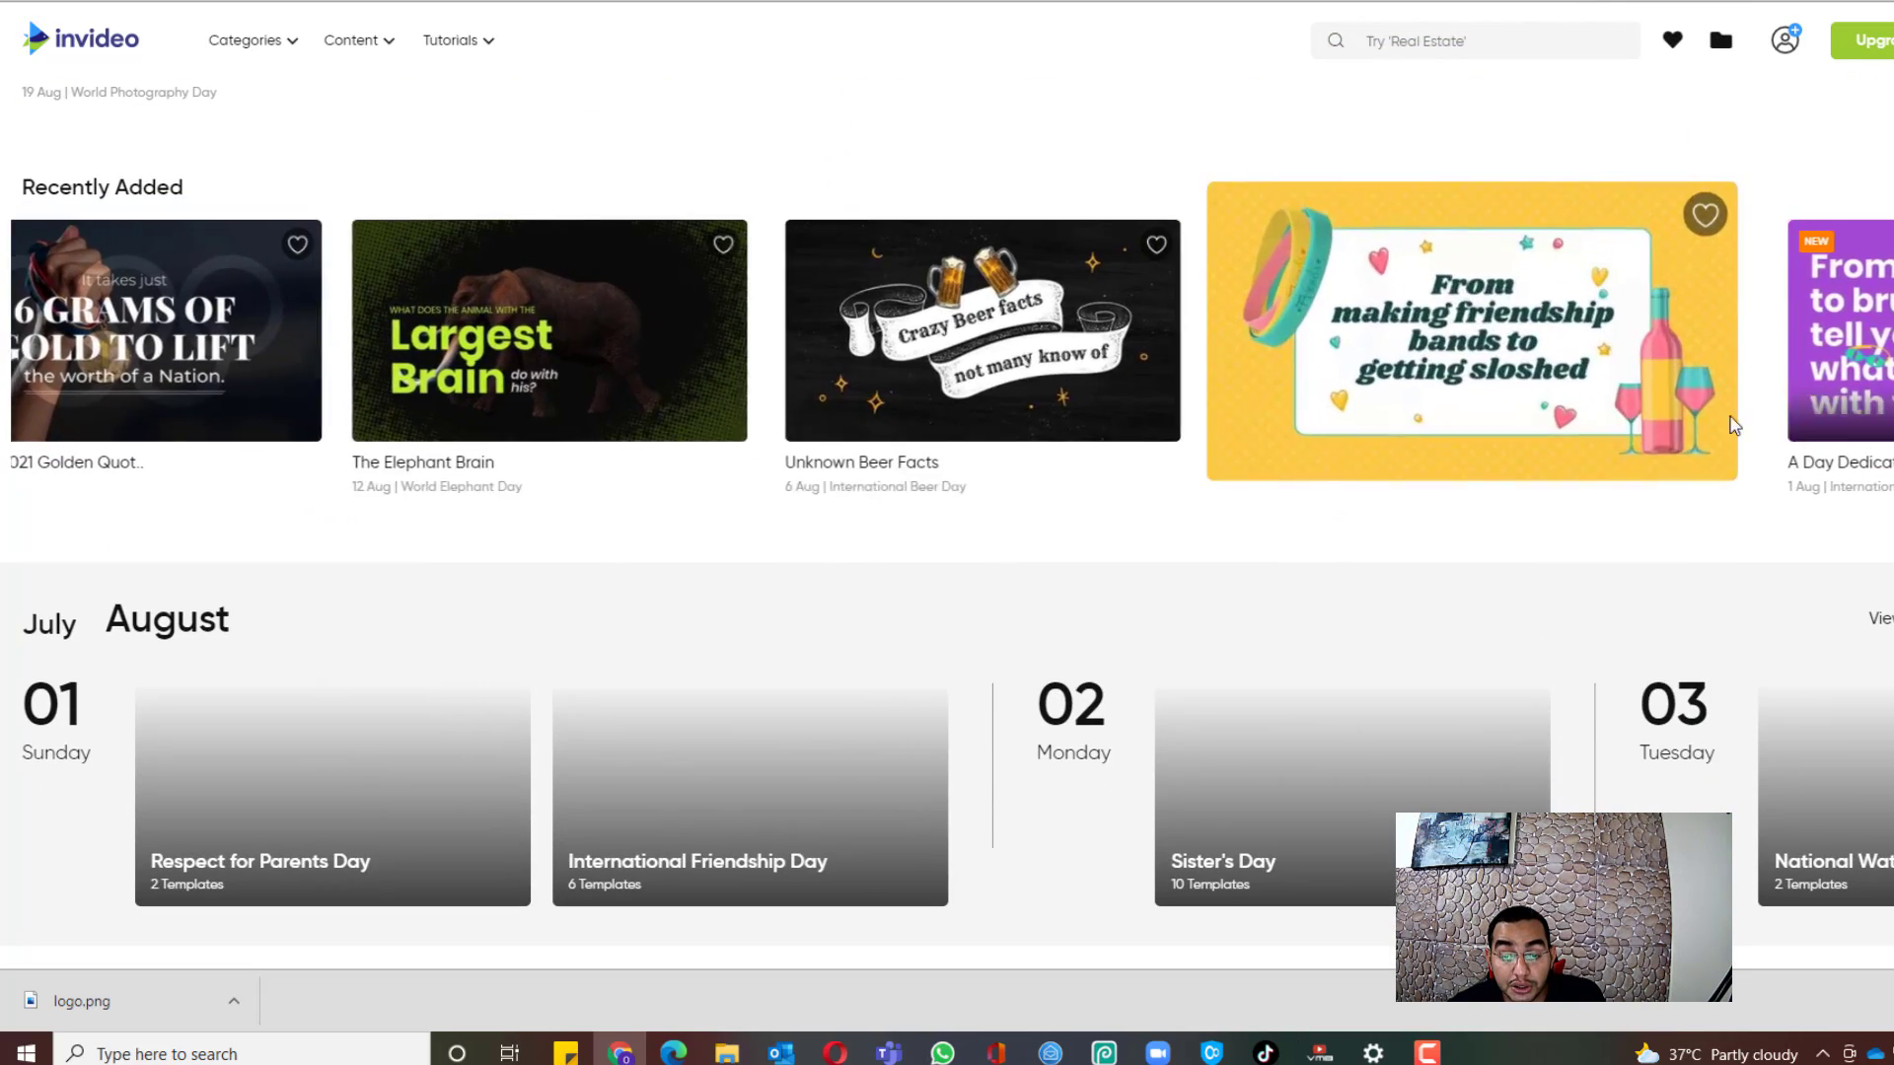
scroll(1506, 270, down, 3)
scroll(1518, 444, down, 4)
scroll(1526, 457, up, 9)
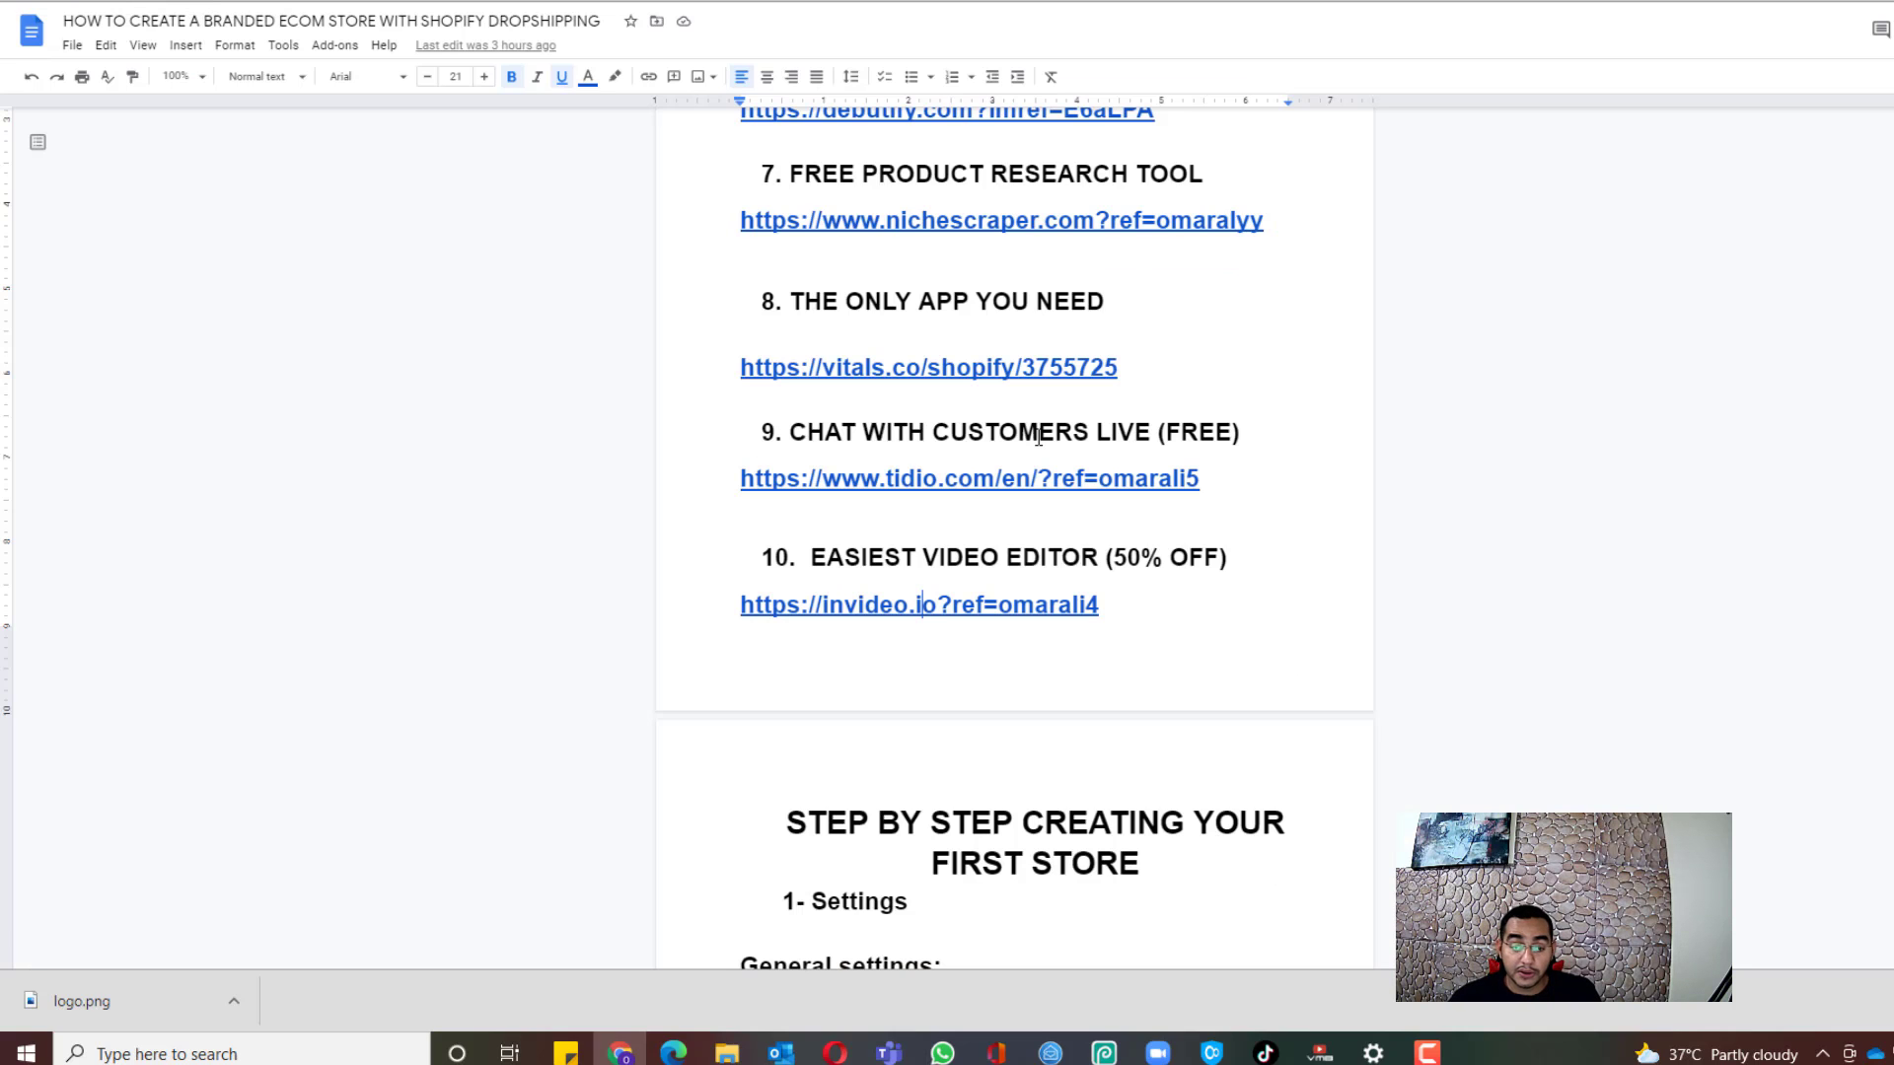
Step: Scroll down through the guide's step-by-step checklist and Shipping Policy, then back up
scroll(1141, 459, down, 1)
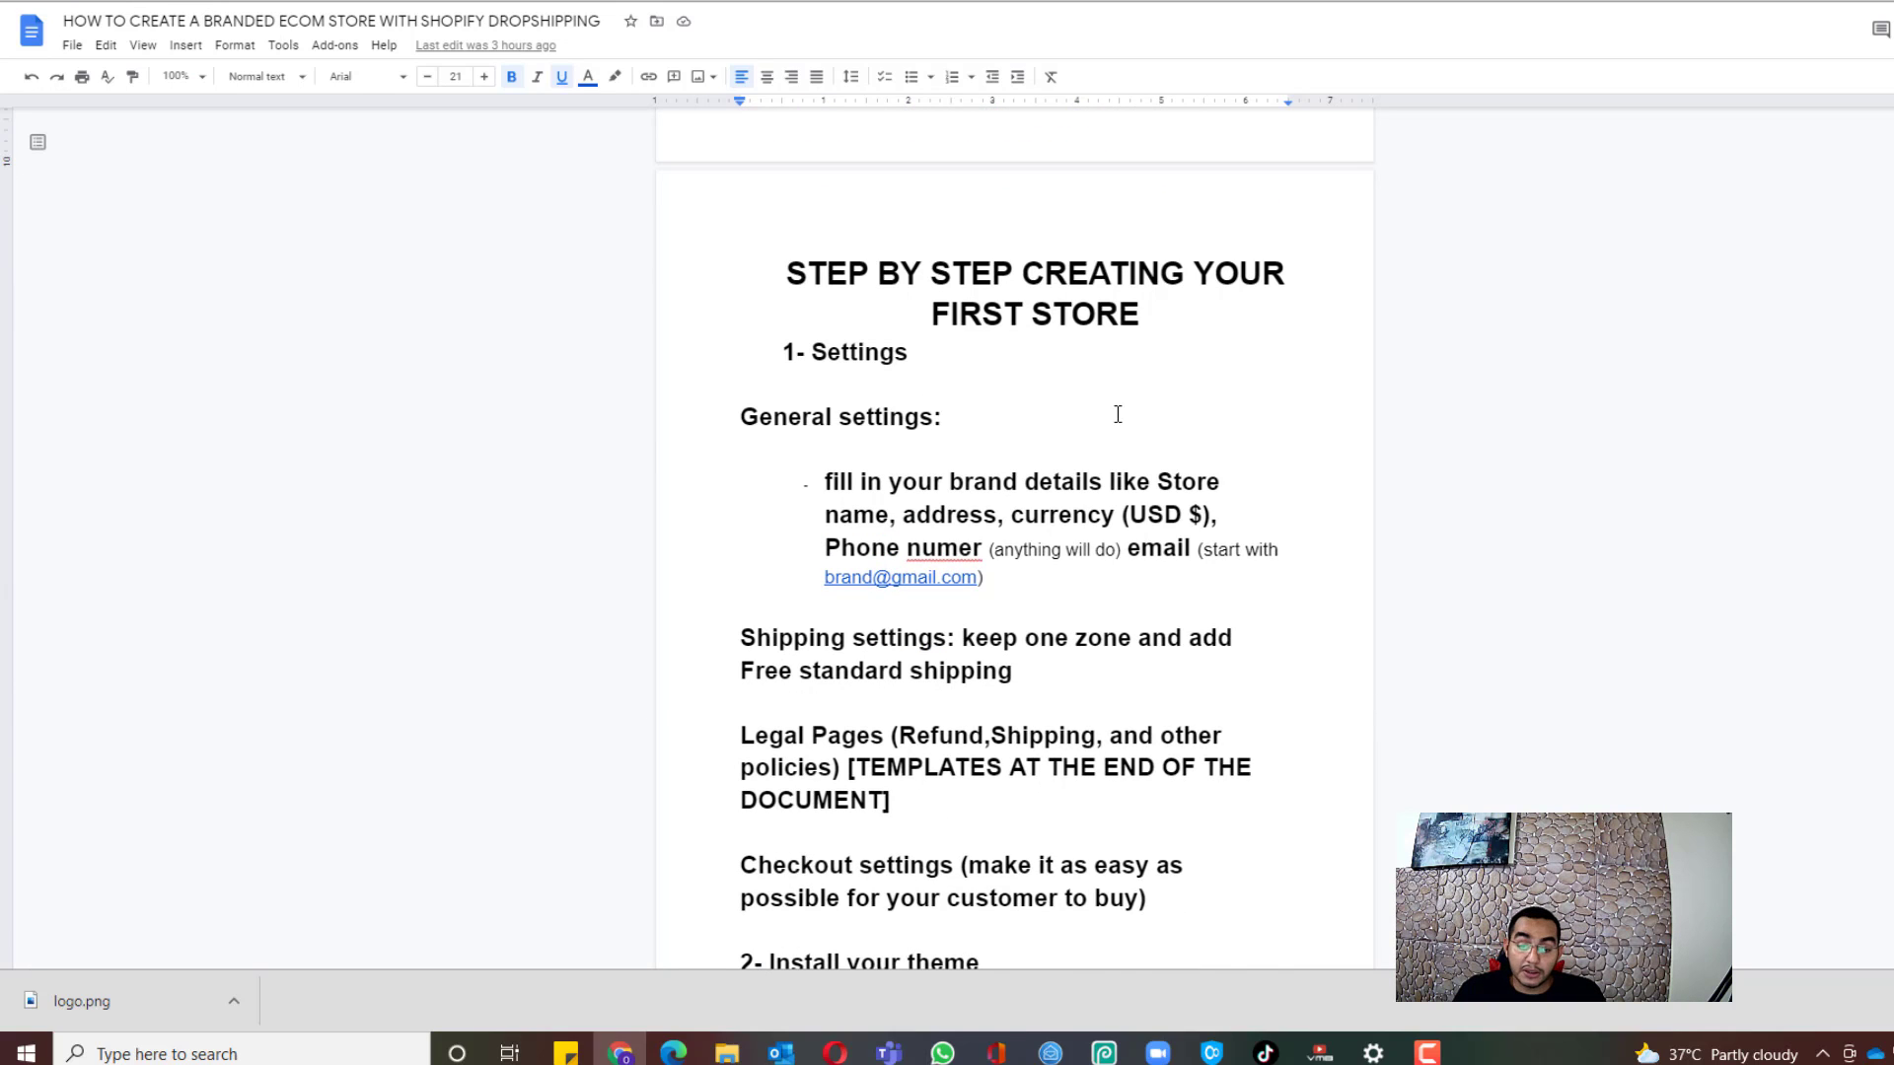
scroll(1117, 414, down, 14)
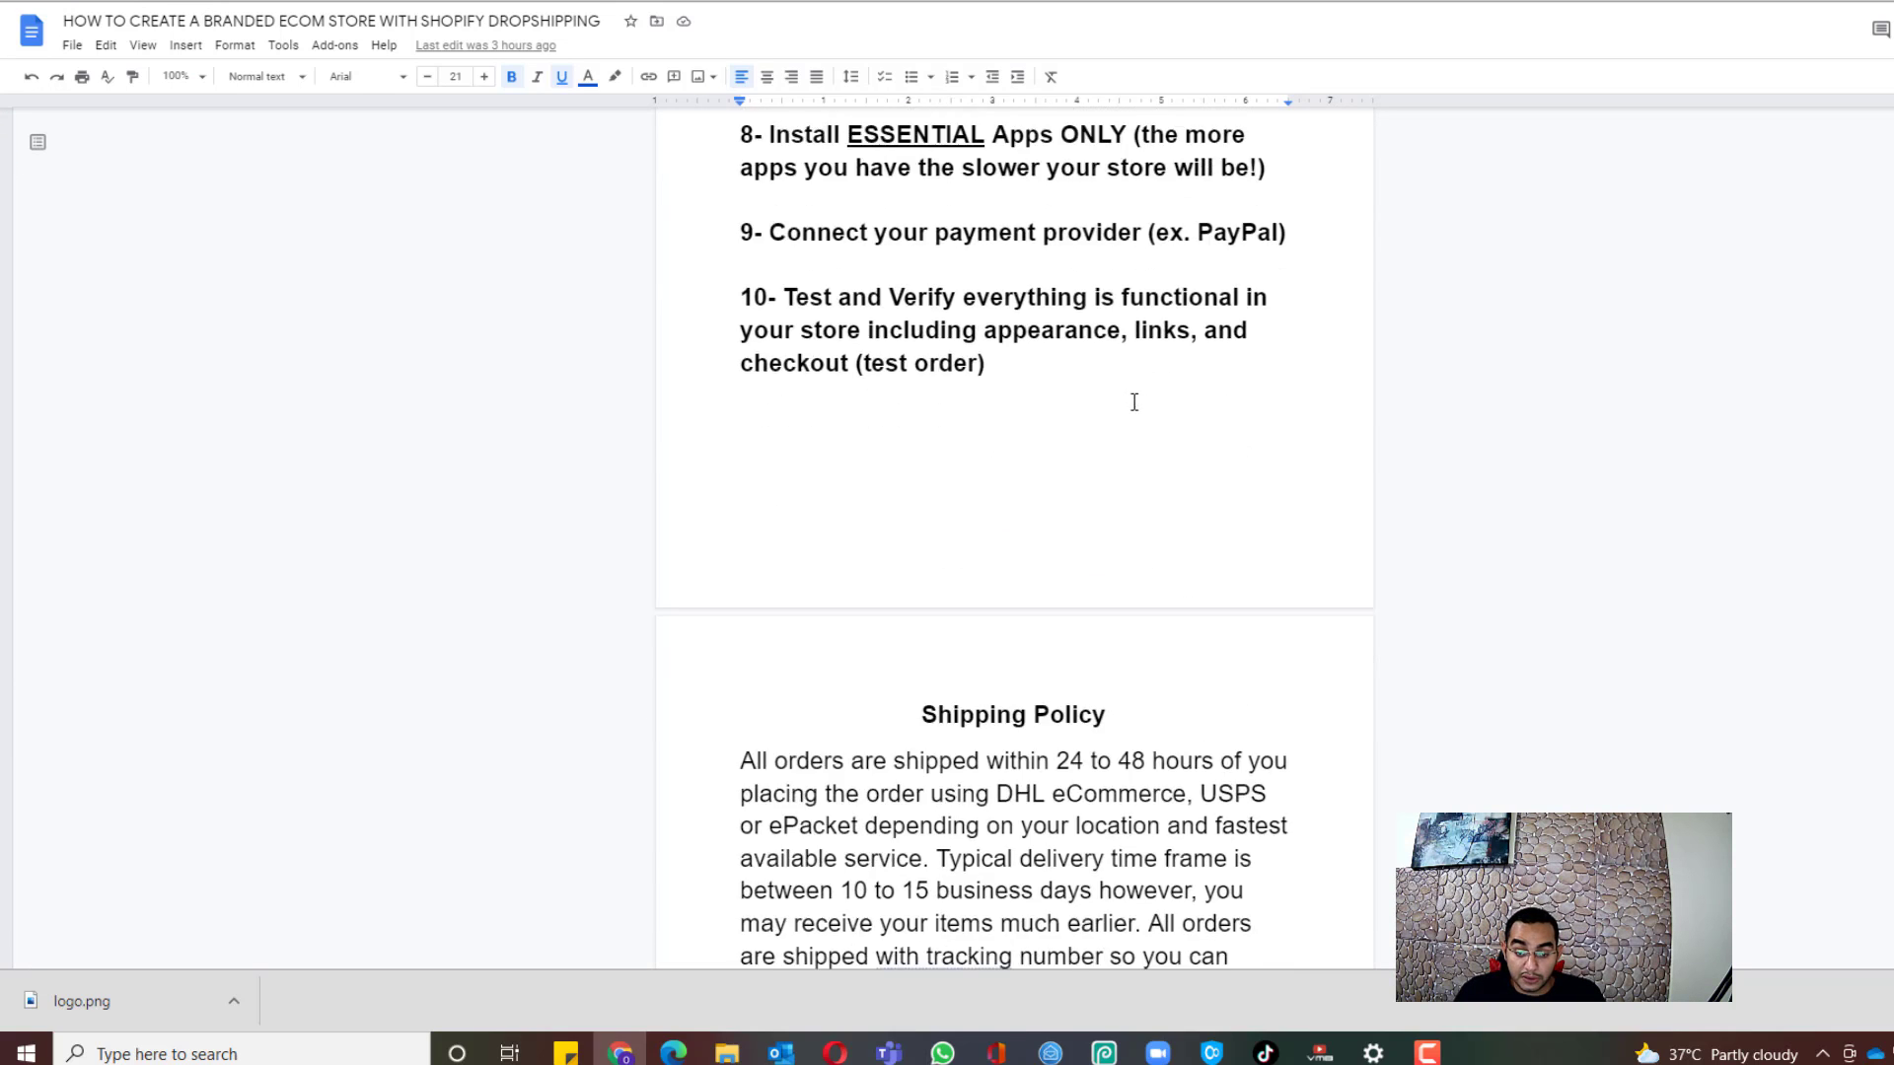
scroll(1132, 414, down, 5)
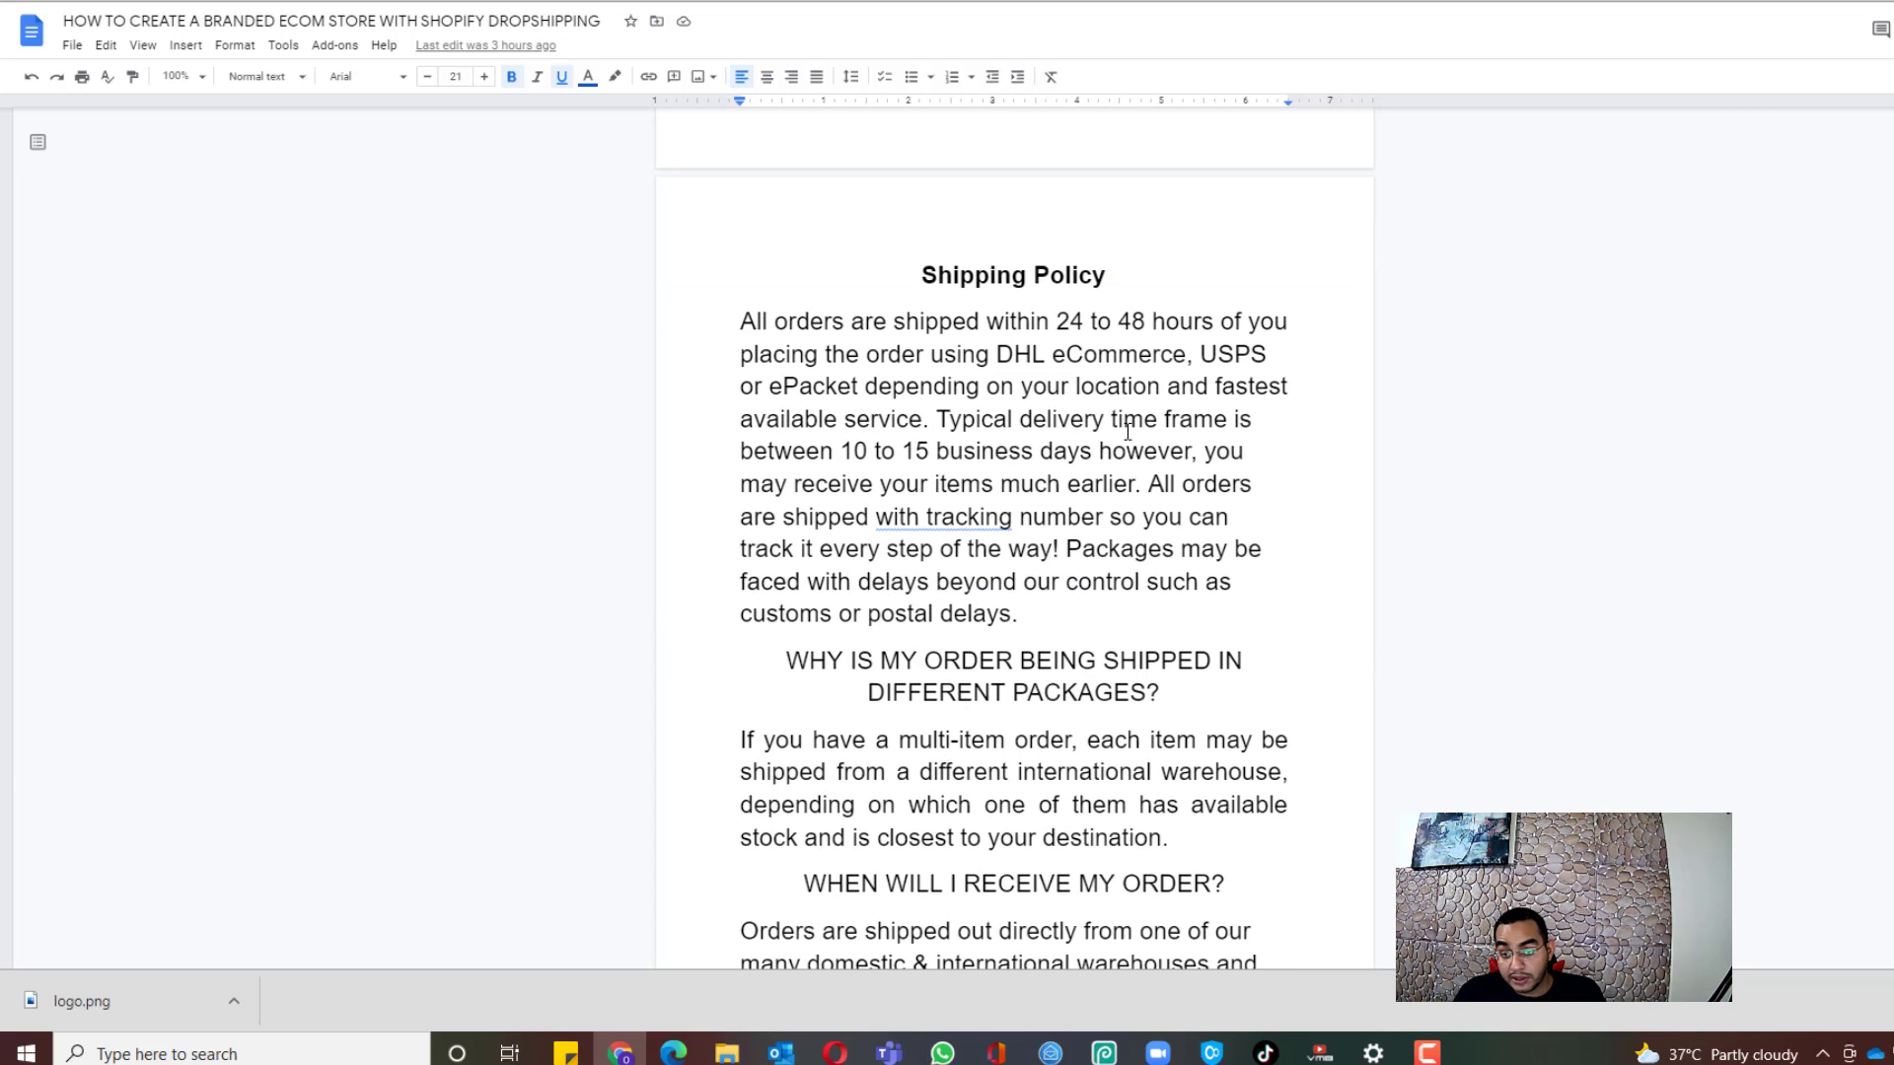
scroll(1057, 582, up, 15)
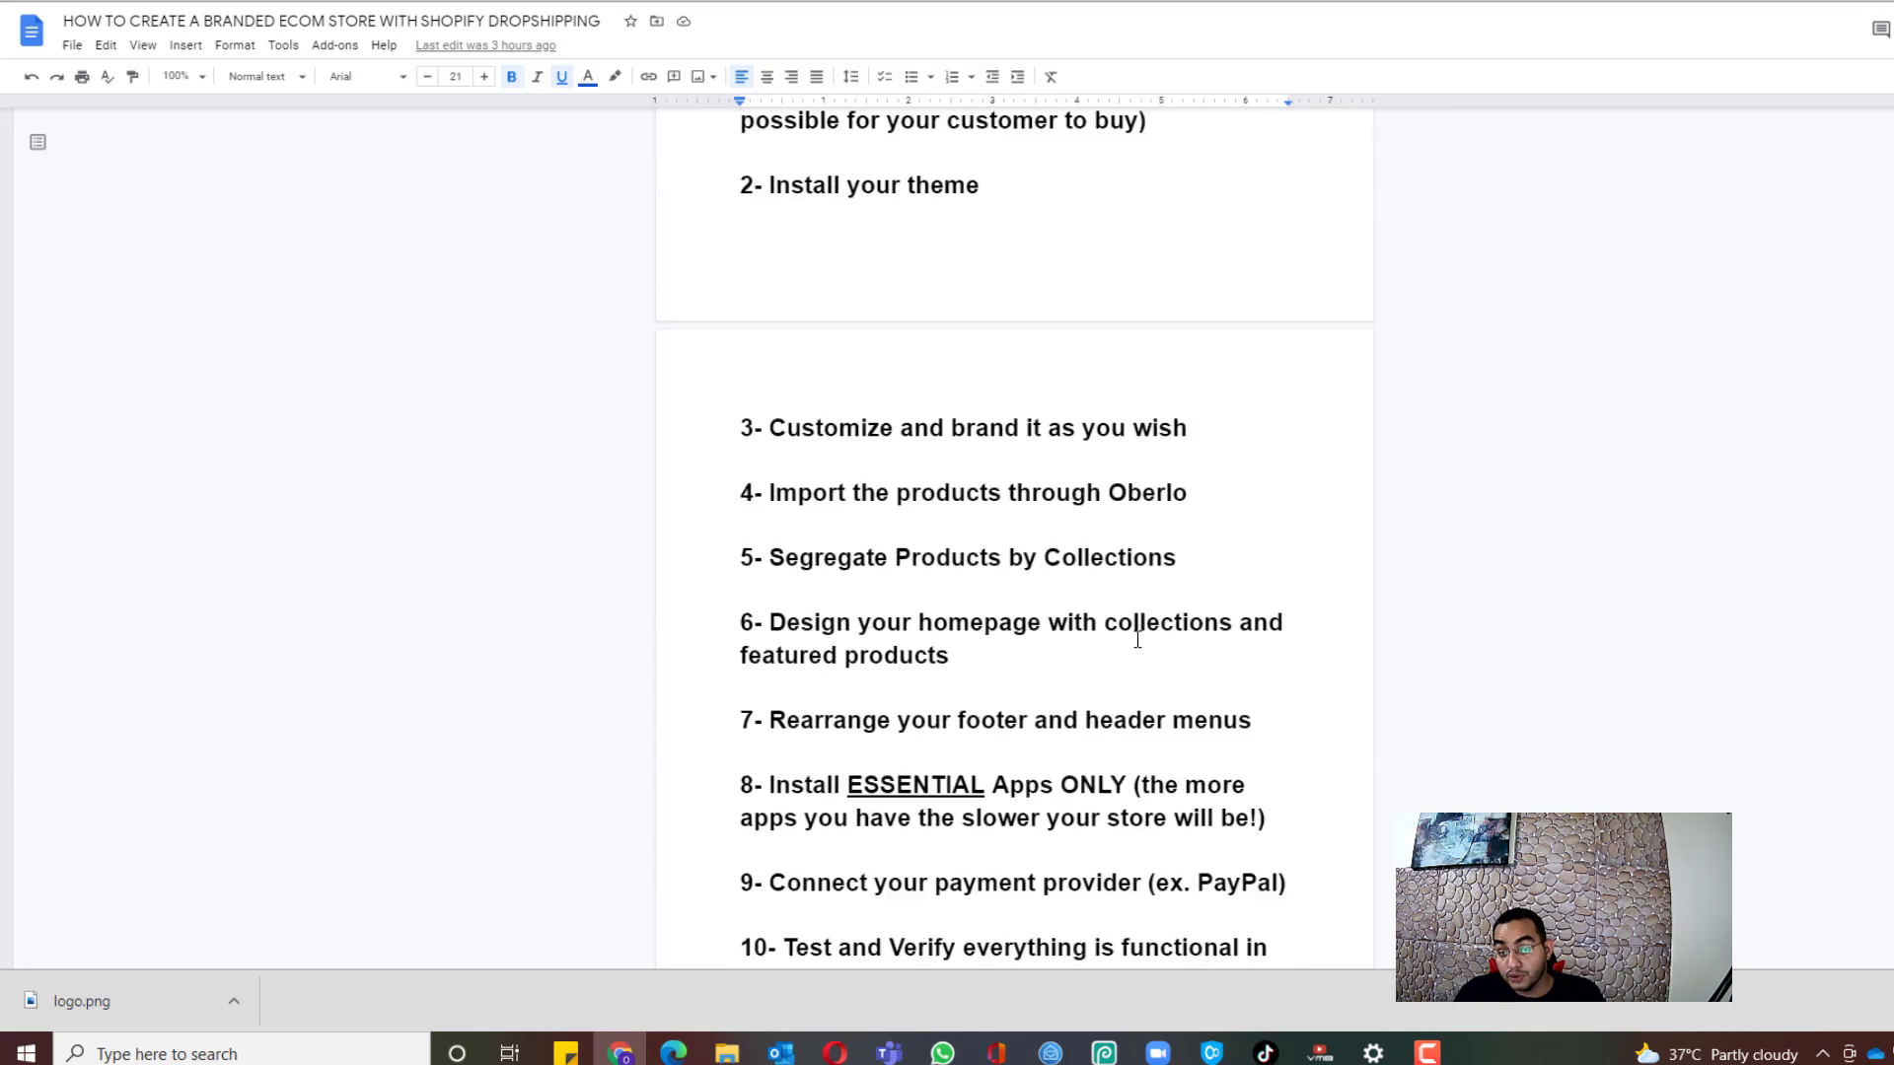
scroll(1137, 639, up, 10)
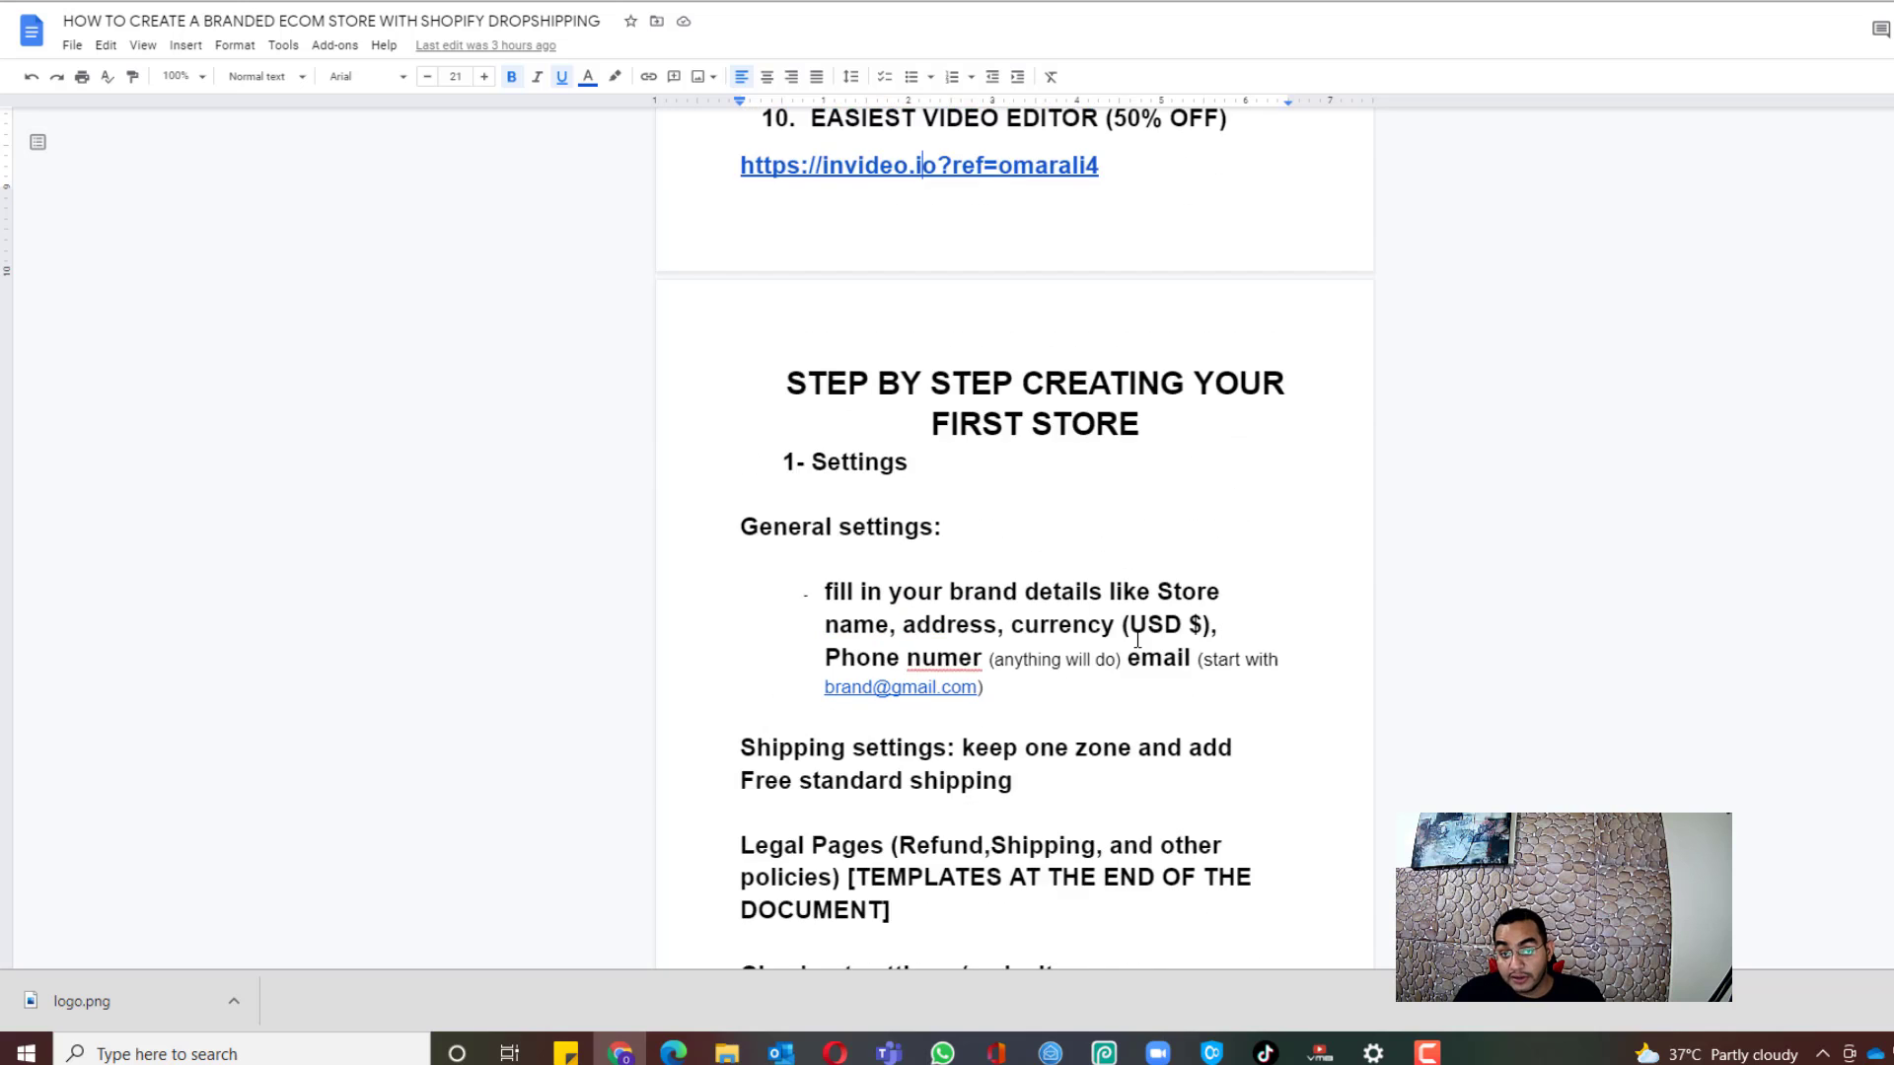
scroll(954, 621, up, 2)
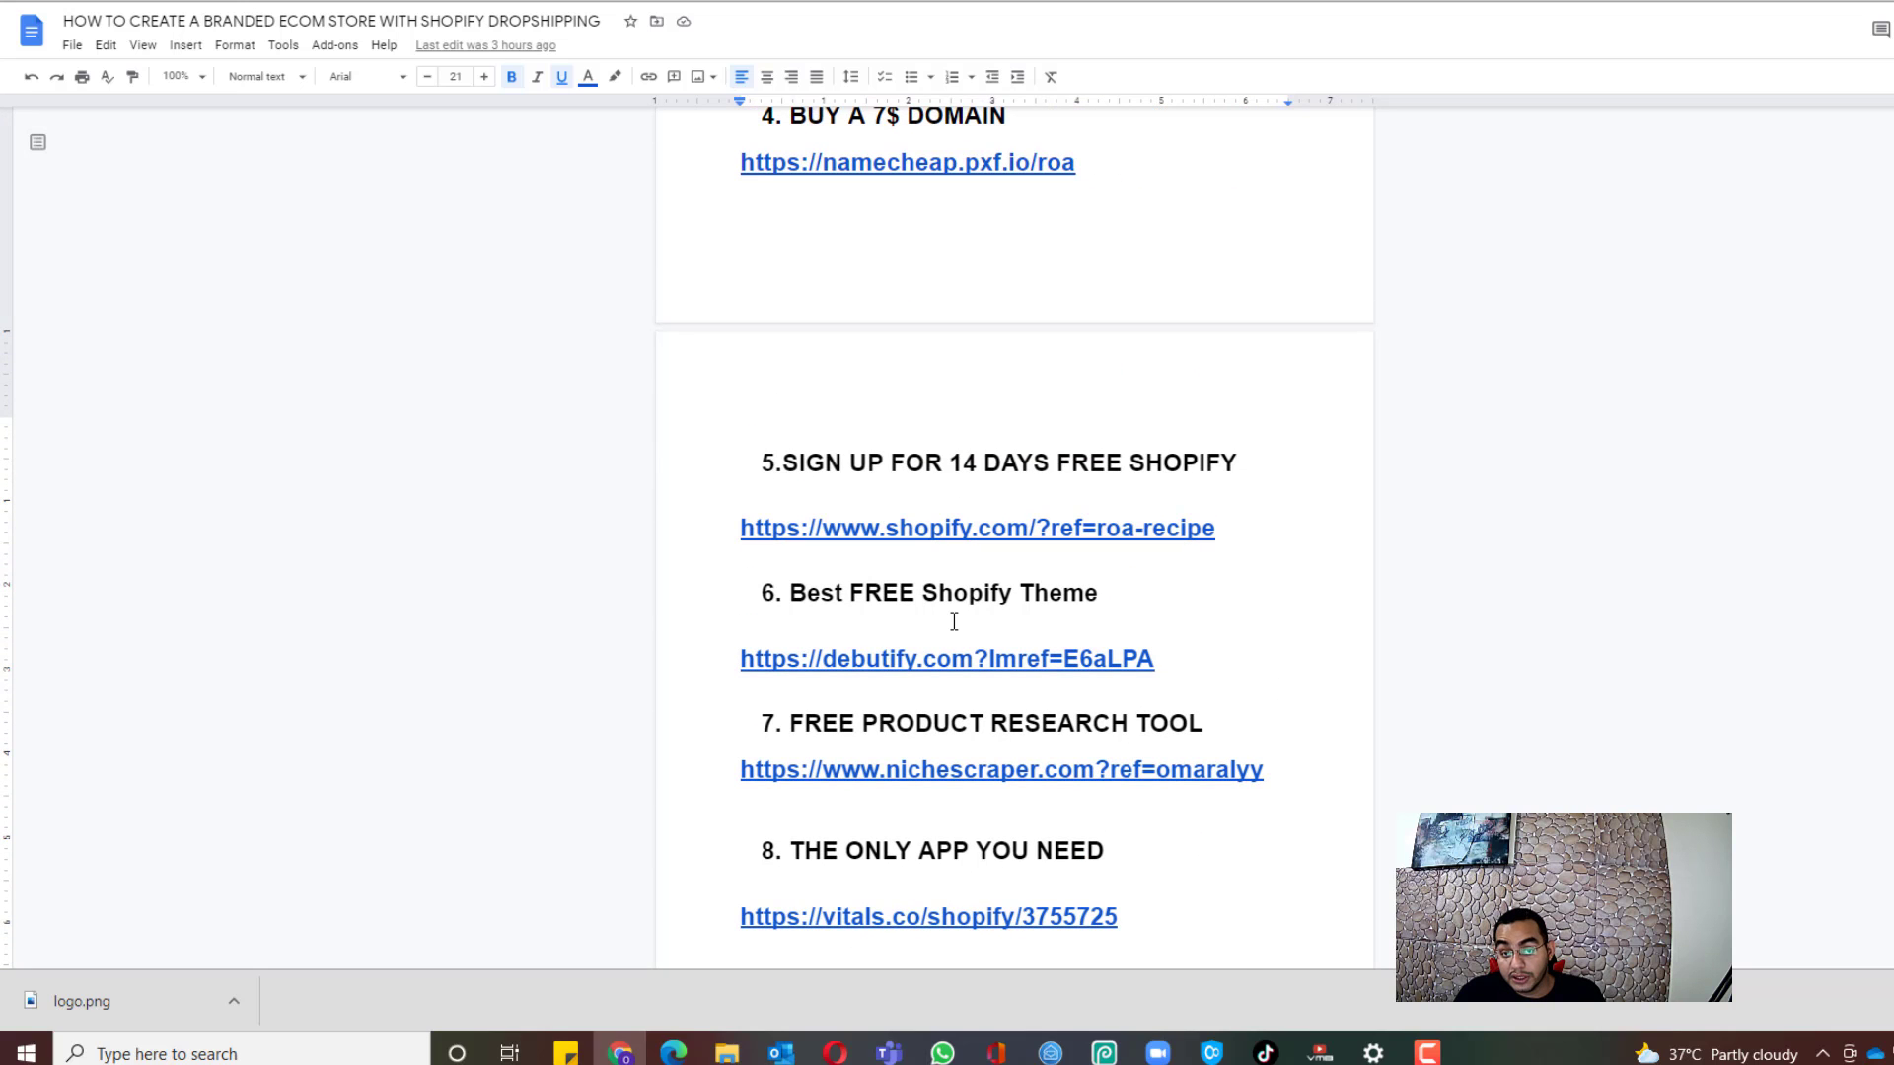
scroll(1102, 613, up, 7)
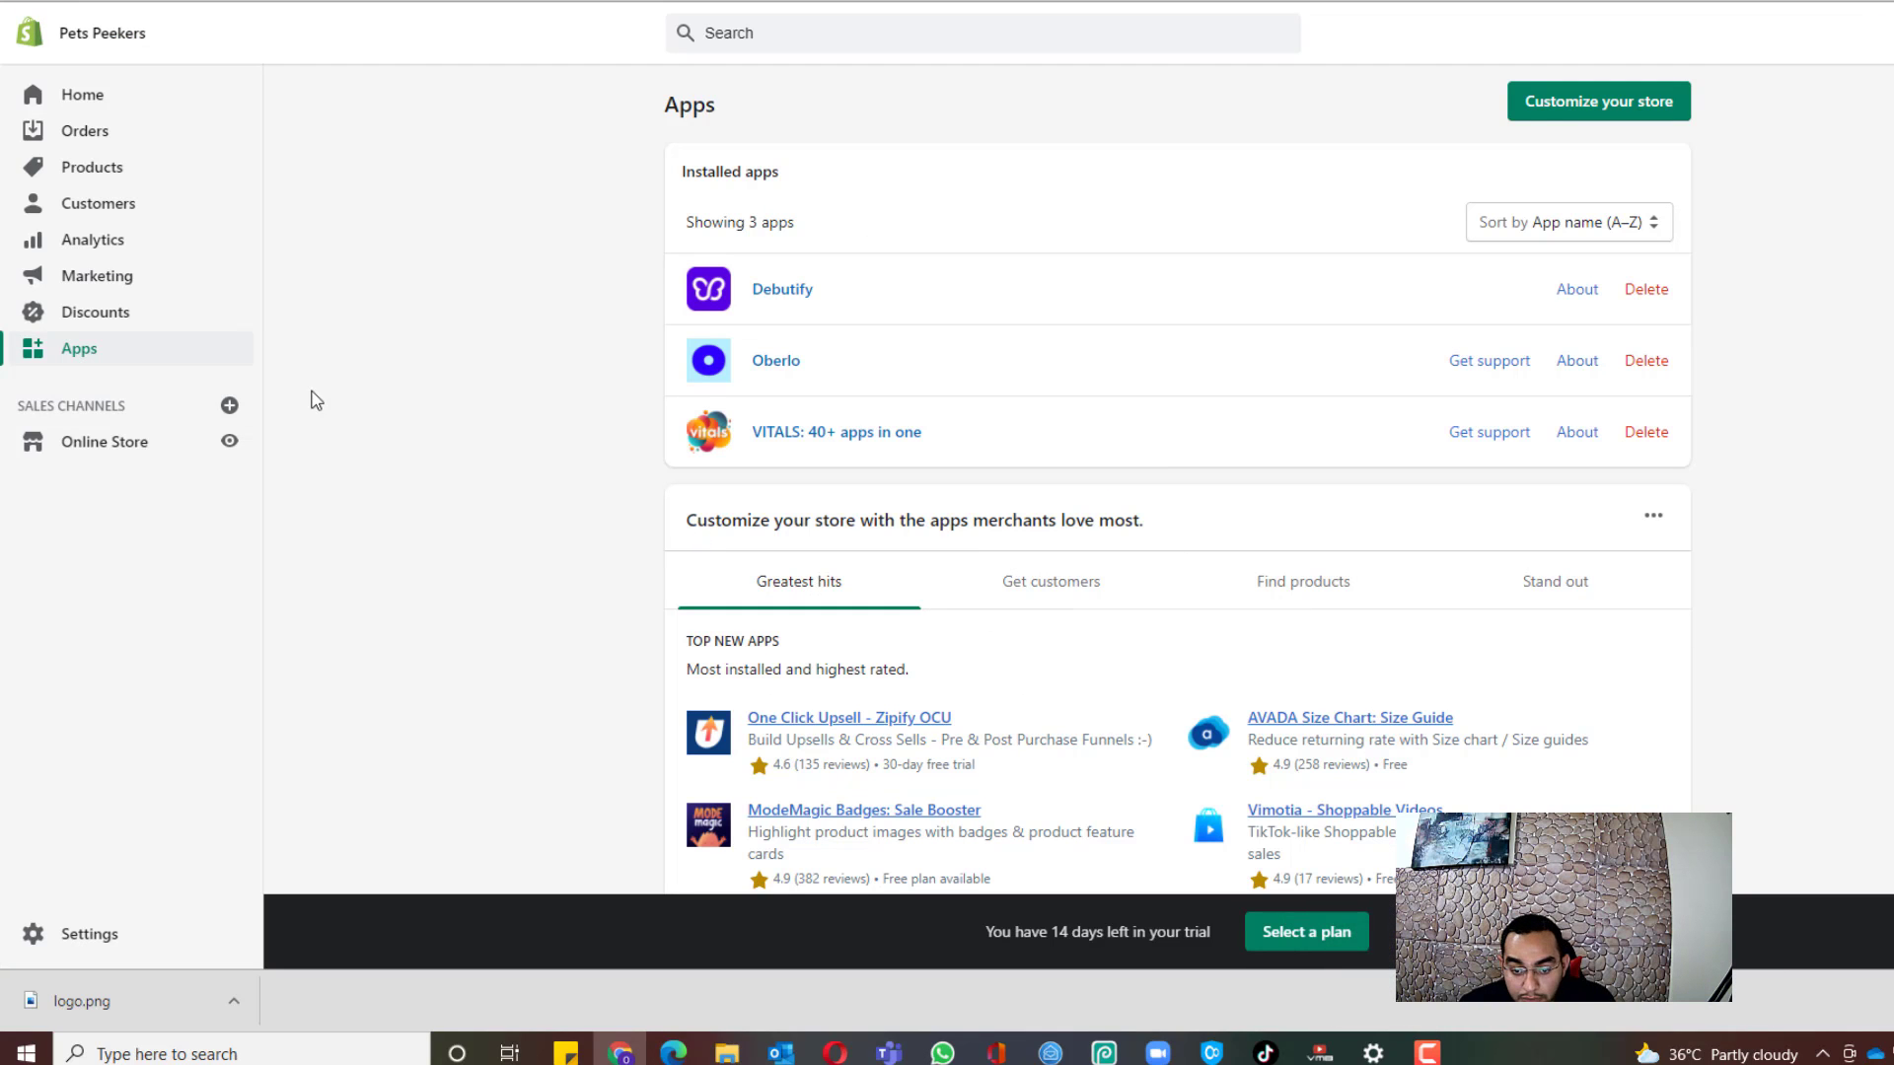
Step: From Settings > Payments, activate PayPal Express Checkout to reach PayPal's account connection page
scroll(506, 507, down, 3)
scroll(520, 510, up, 4)
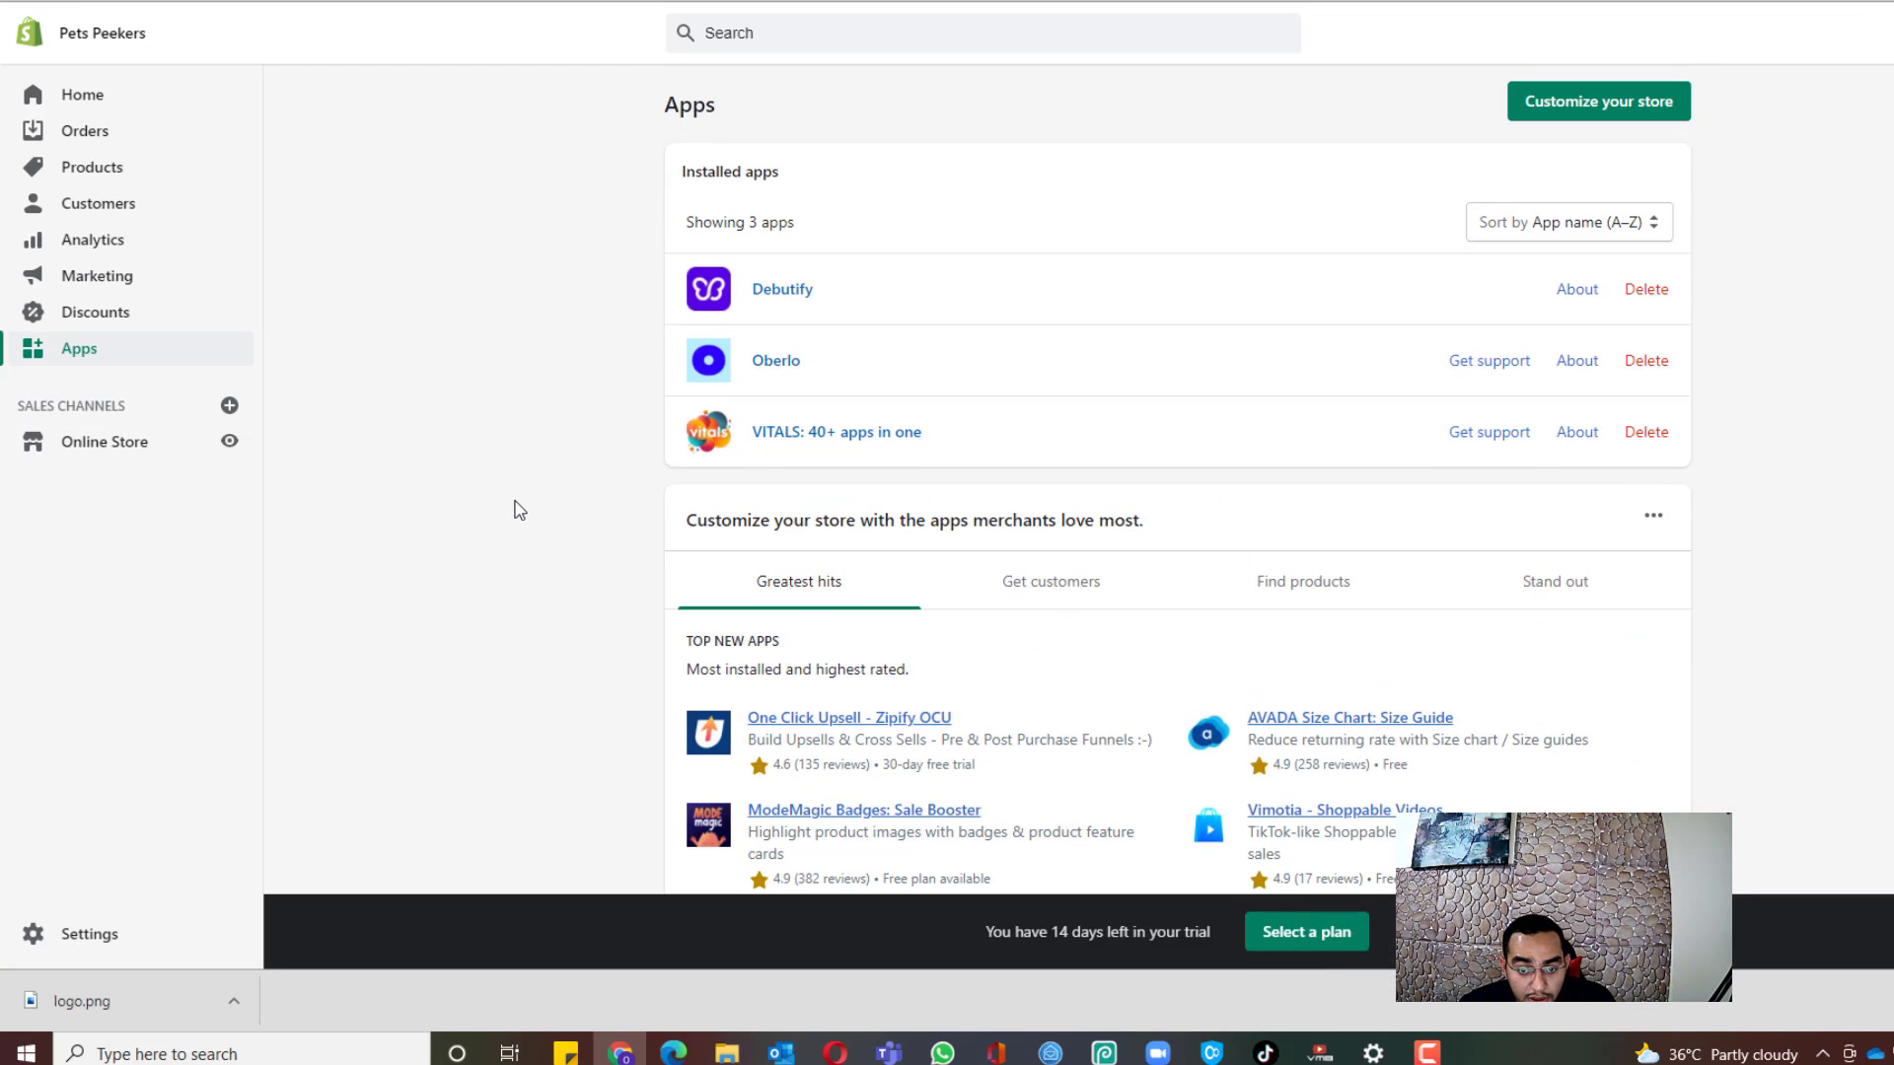
click(42, 933)
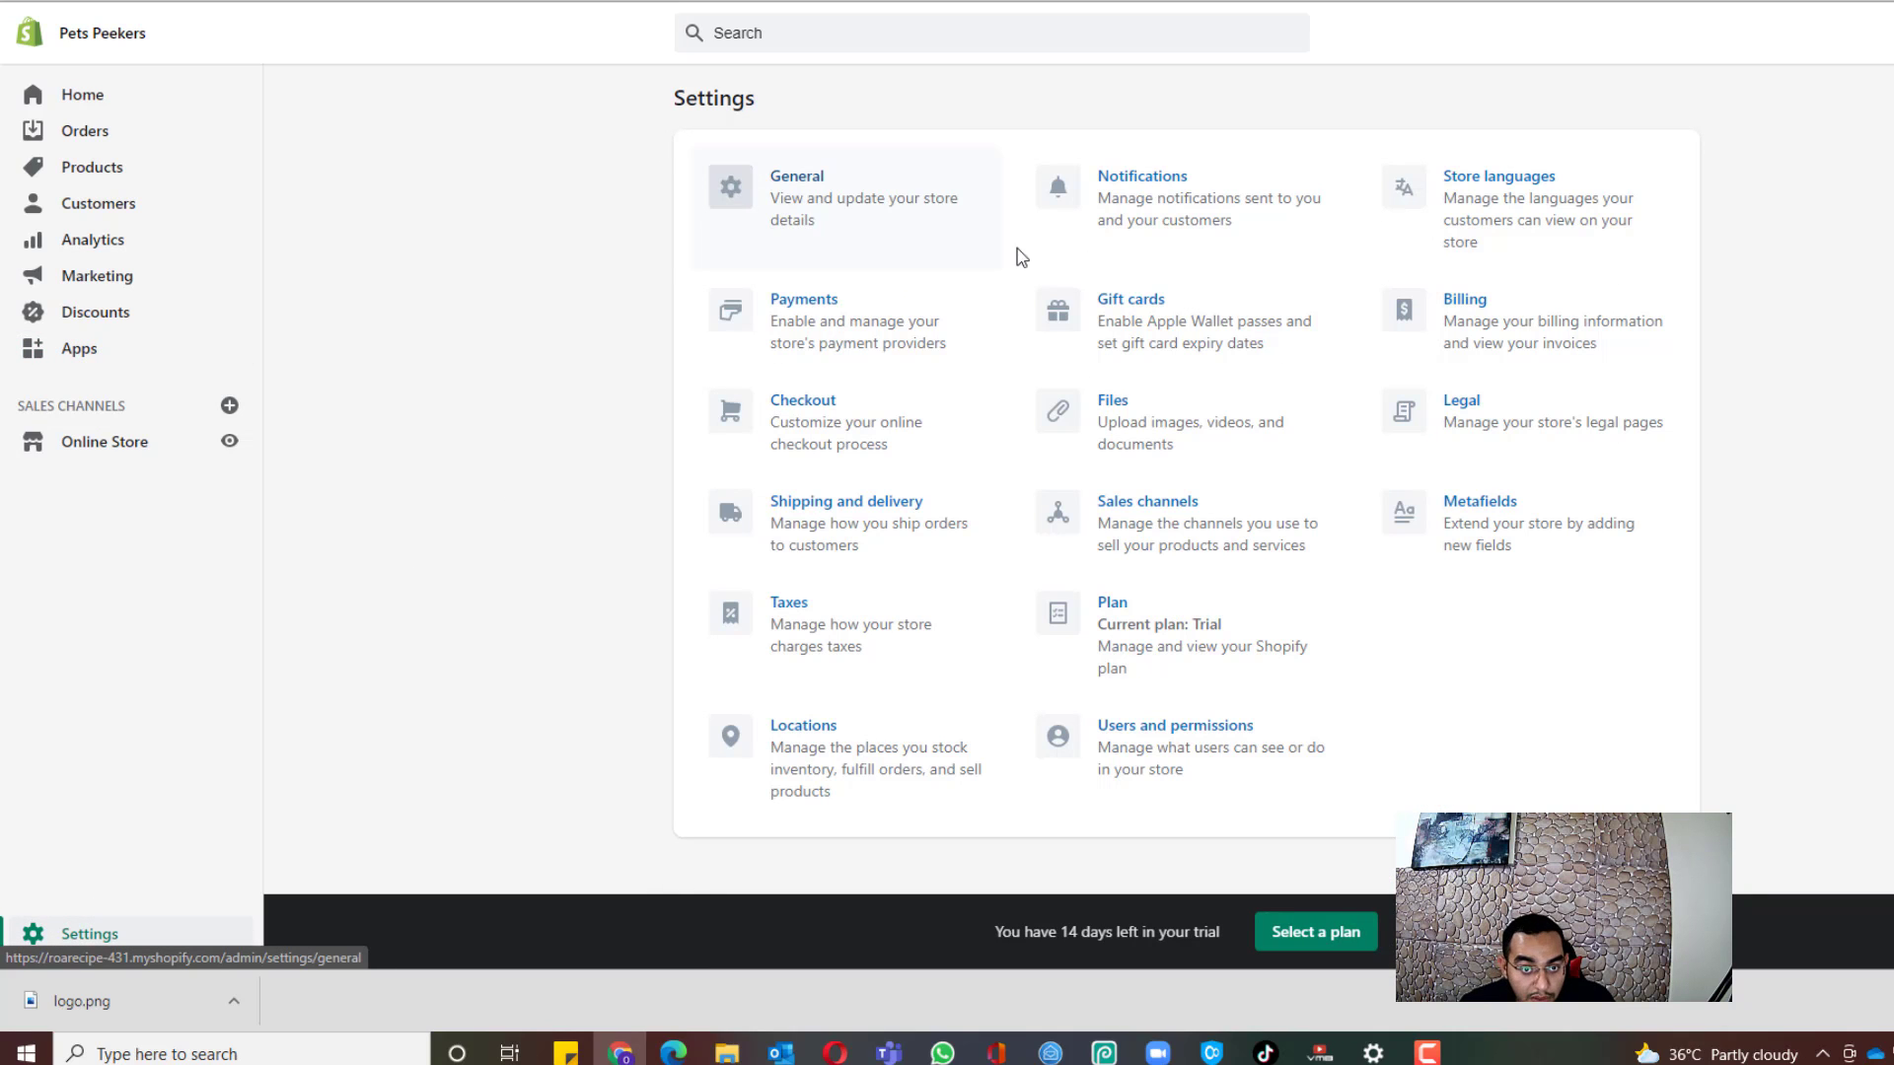
click(861, 342)
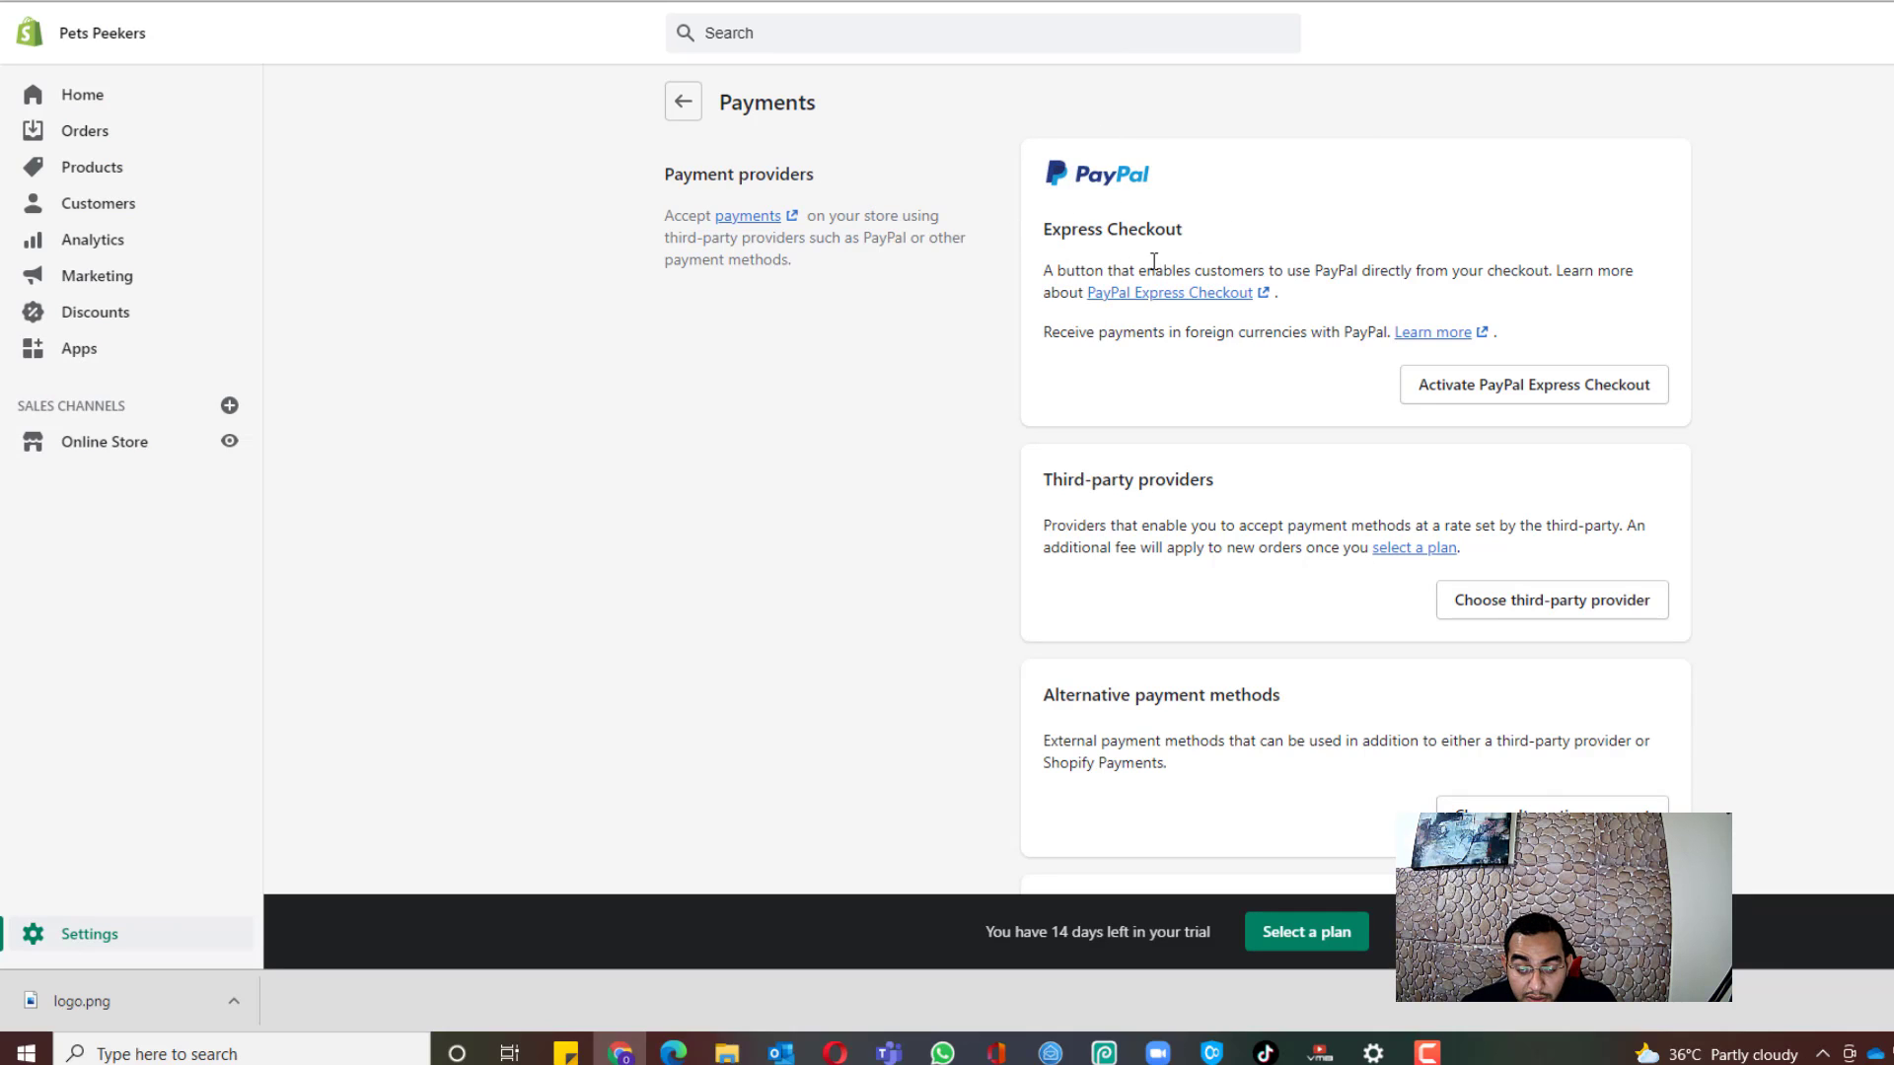
click(1507, 395)
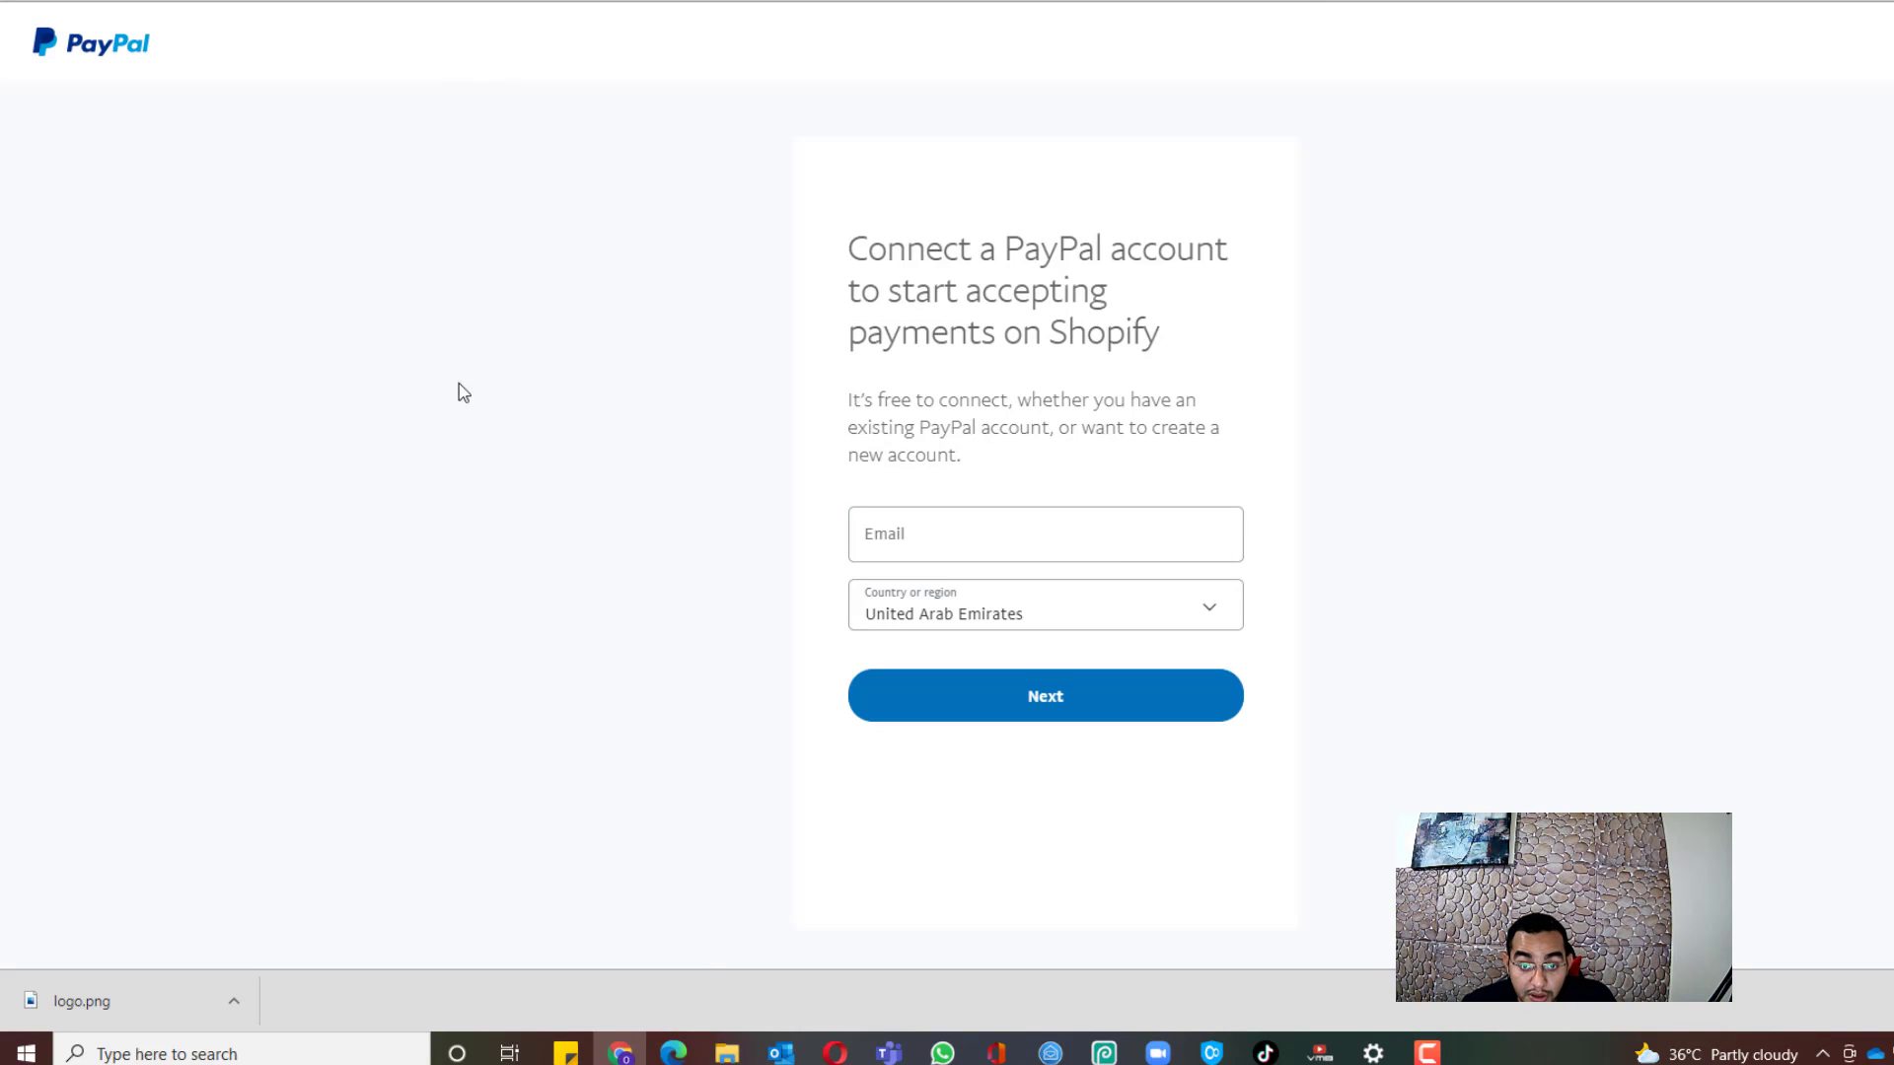
Step: Focus the Email field on PayPal's connect page, with United Arab Emirates as the region
click(980, 518)
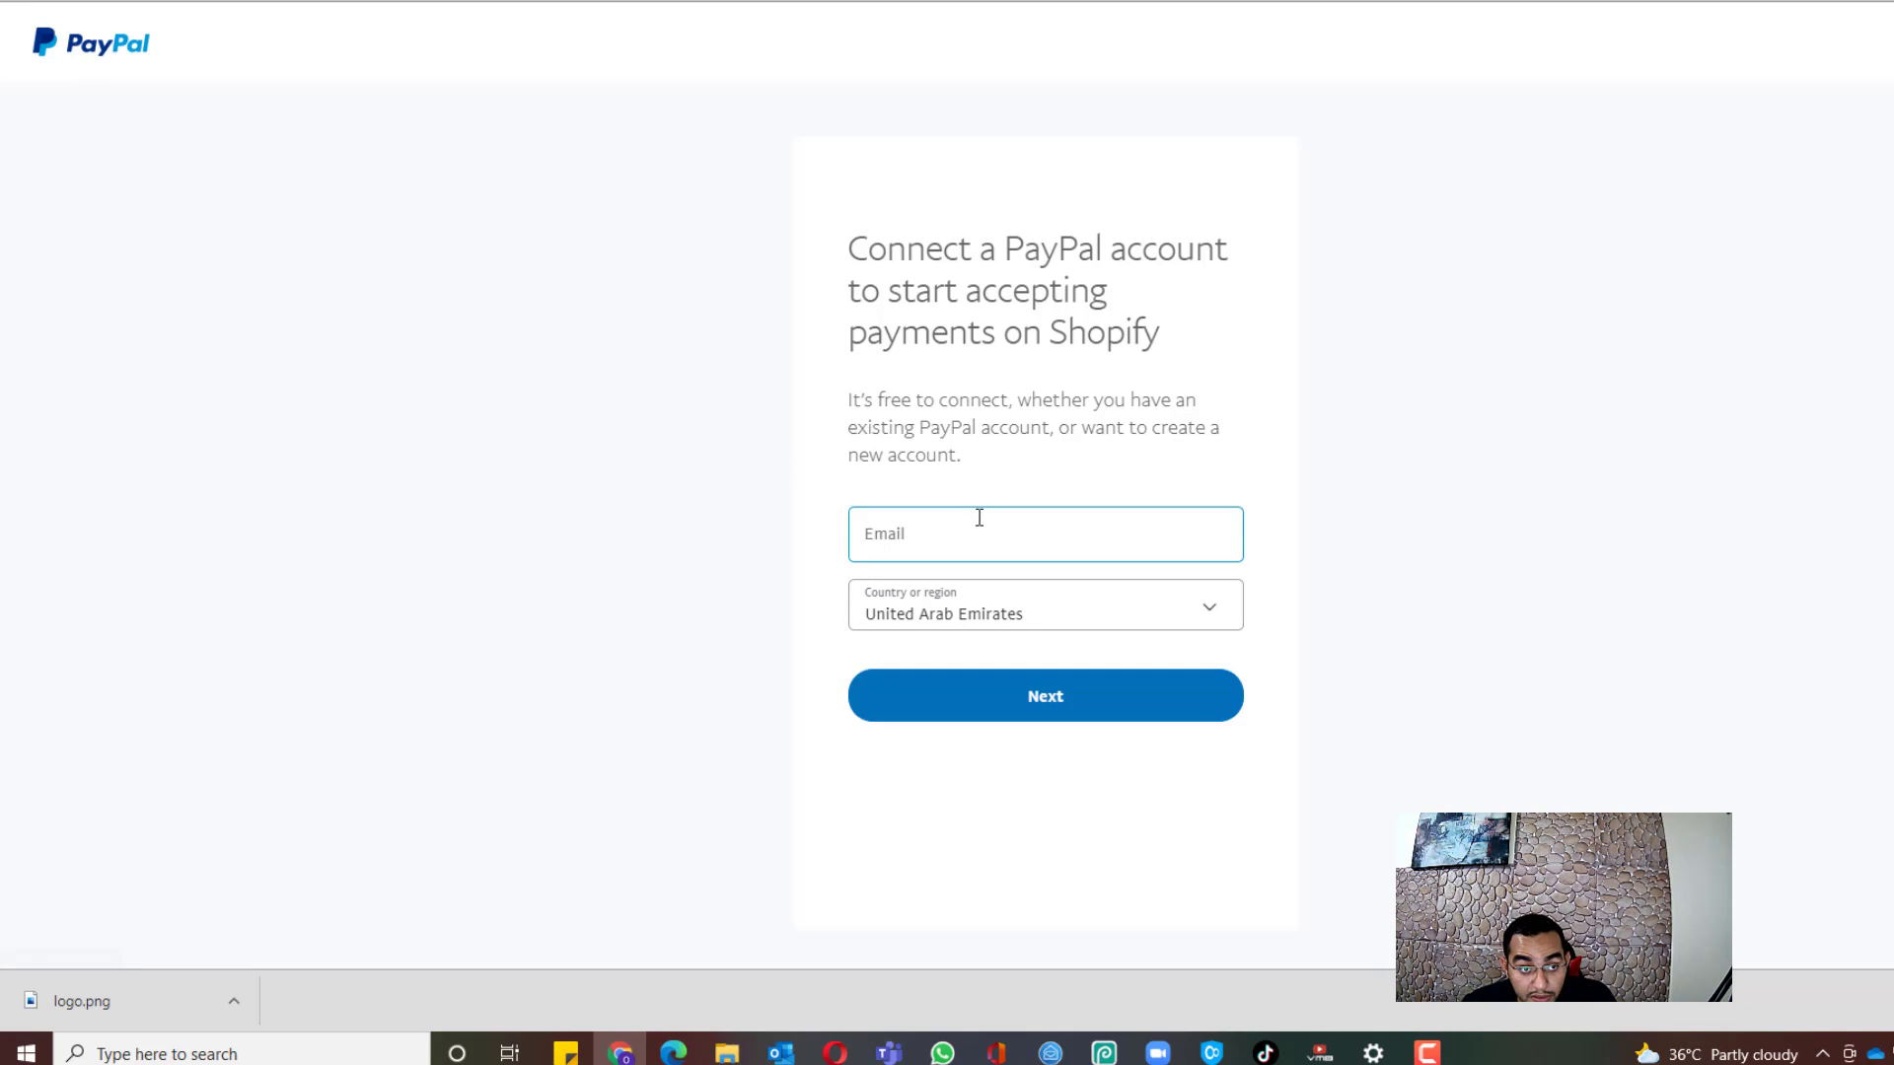
click(814, 552)
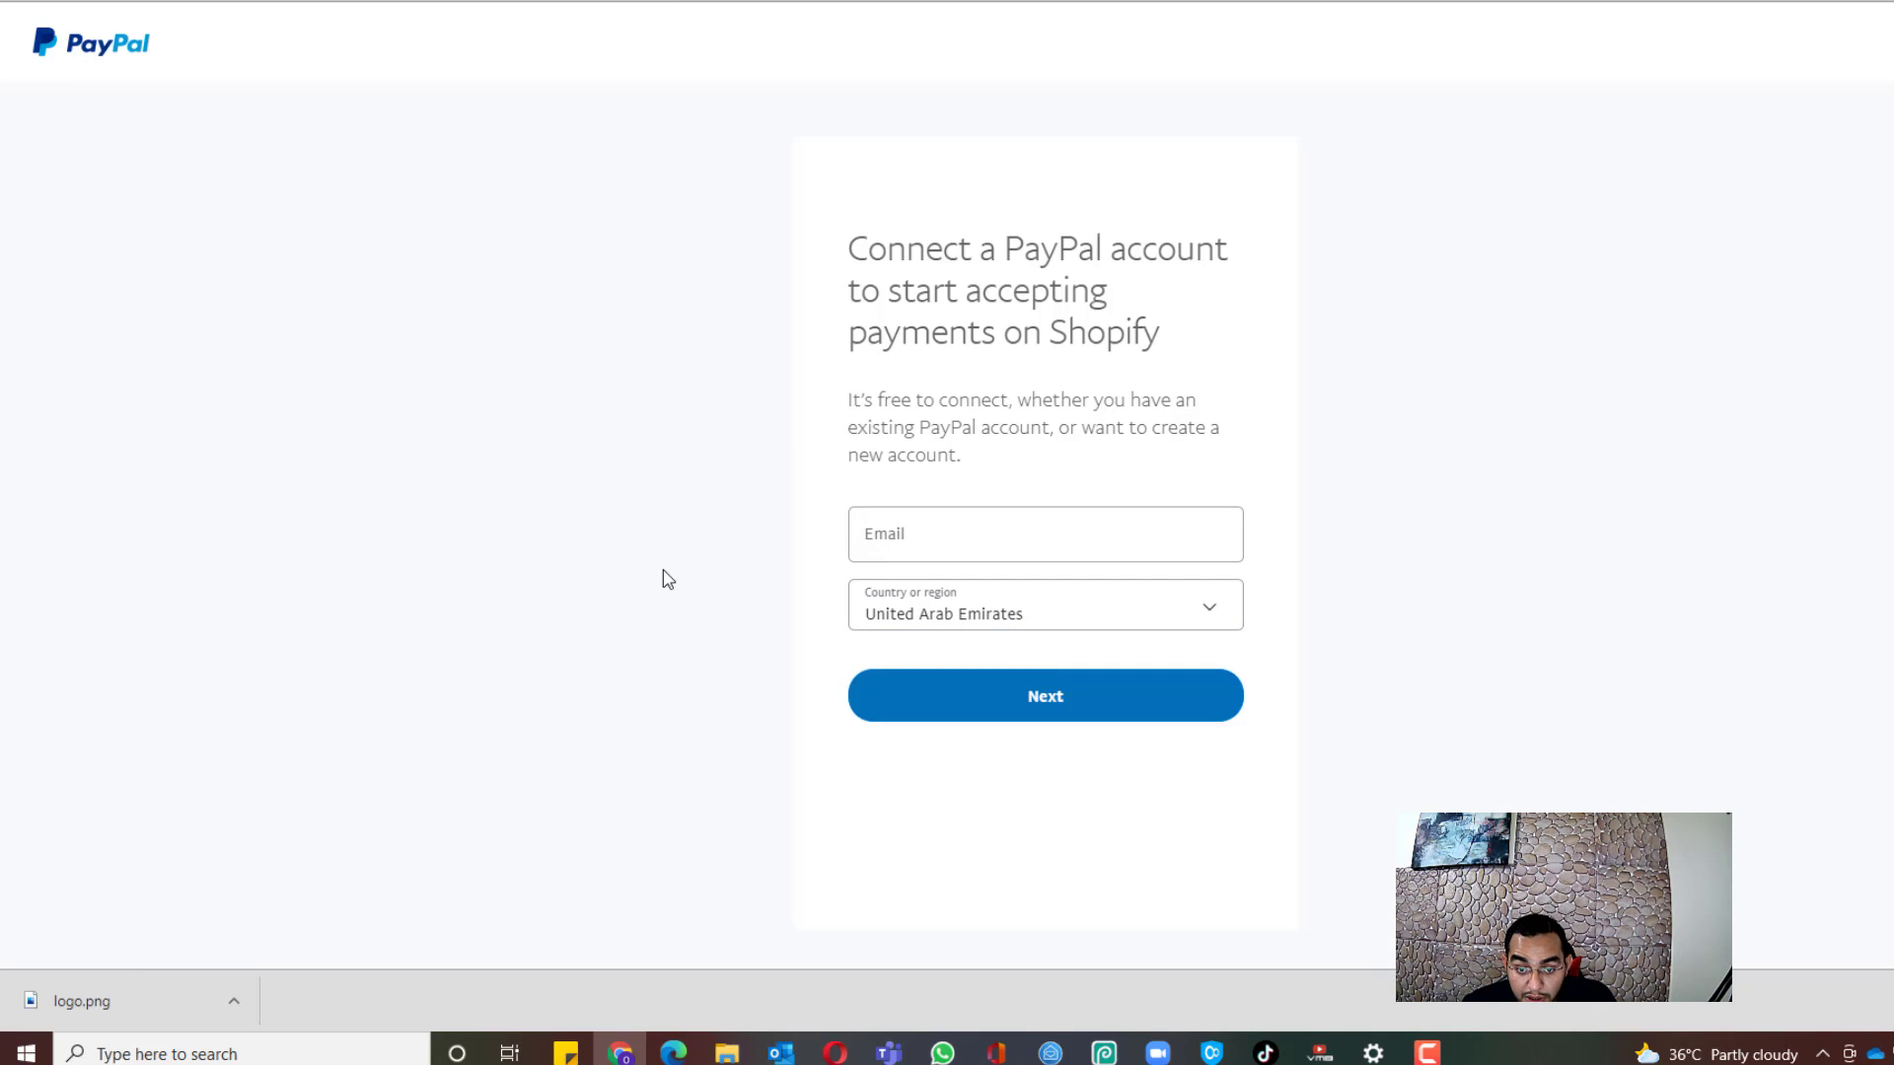
click(892, 541)
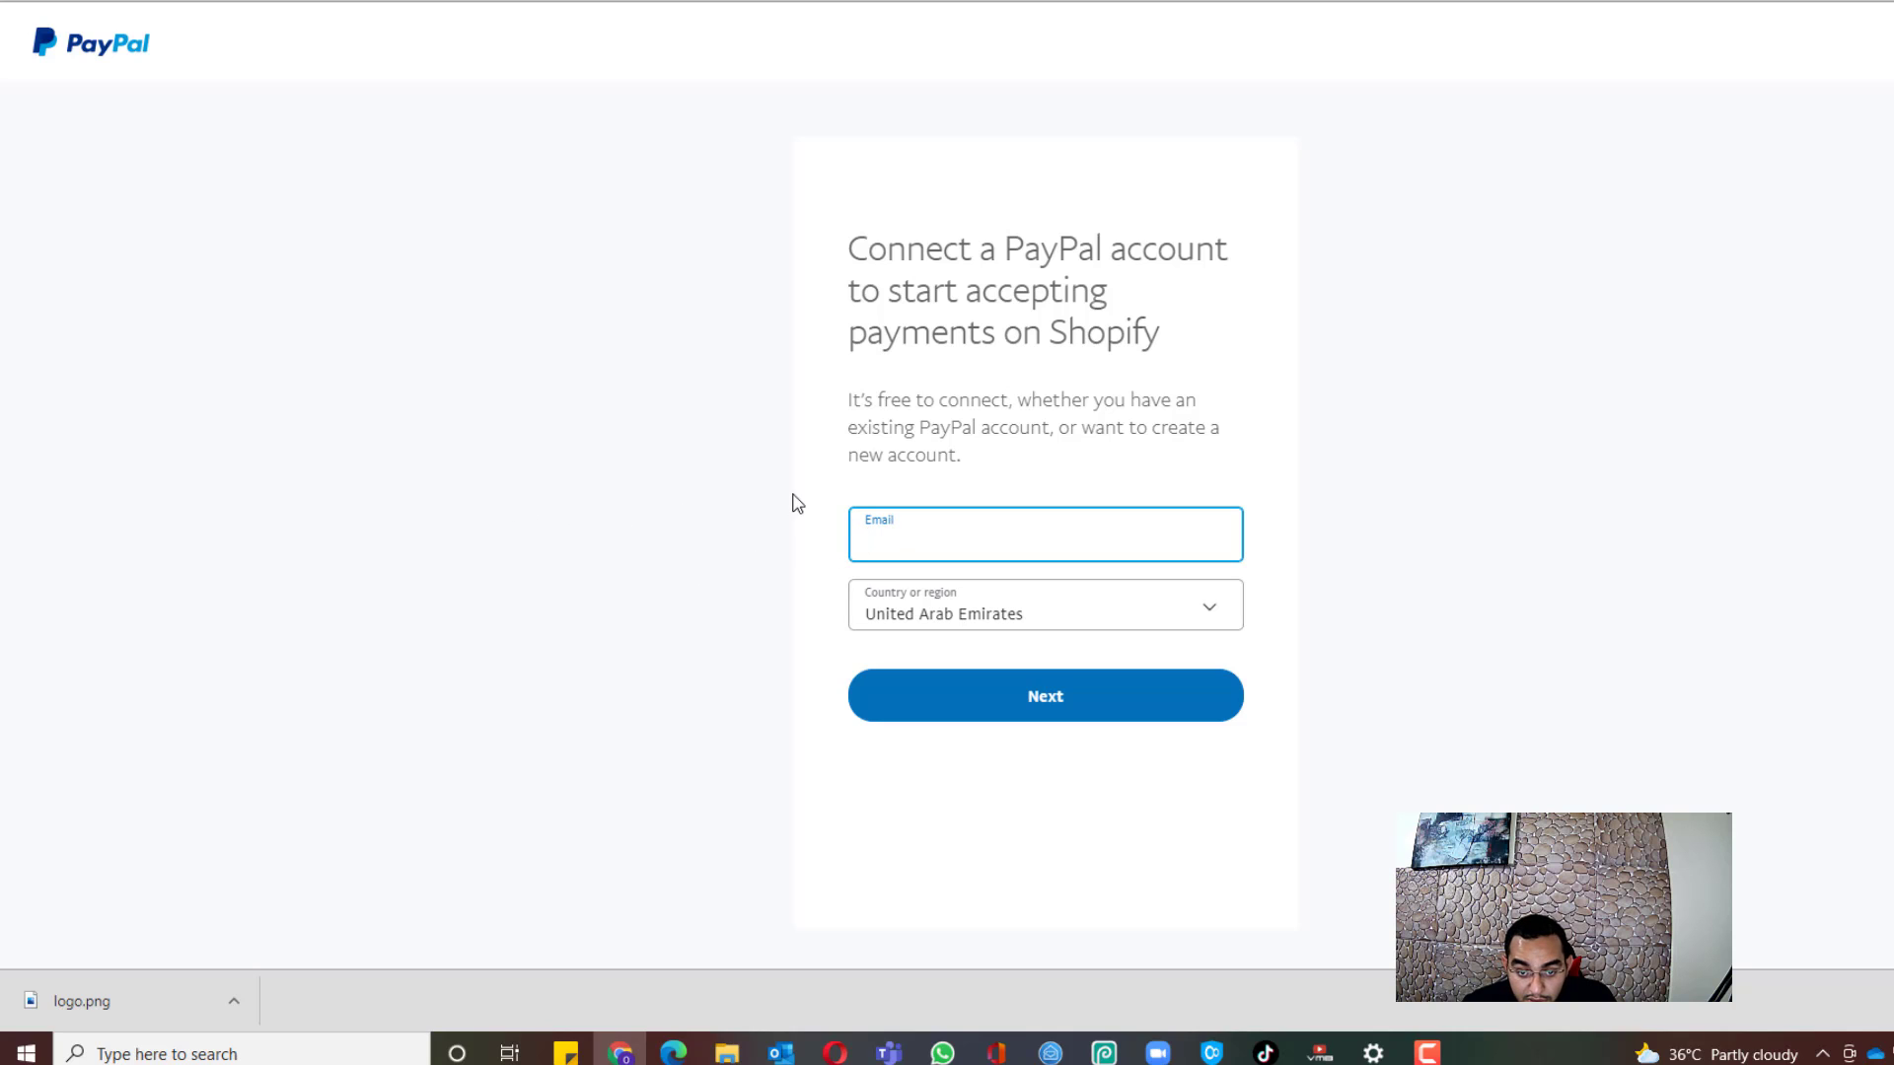